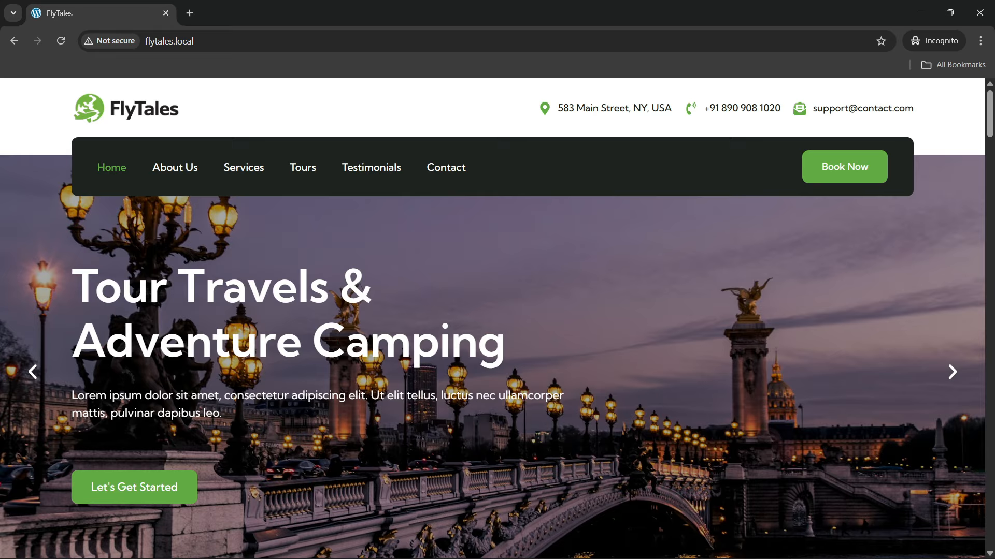
Reload flytales.local and advance the hero slider two slides to the train viaduct image.
left_click(209, 44)
key("Return")
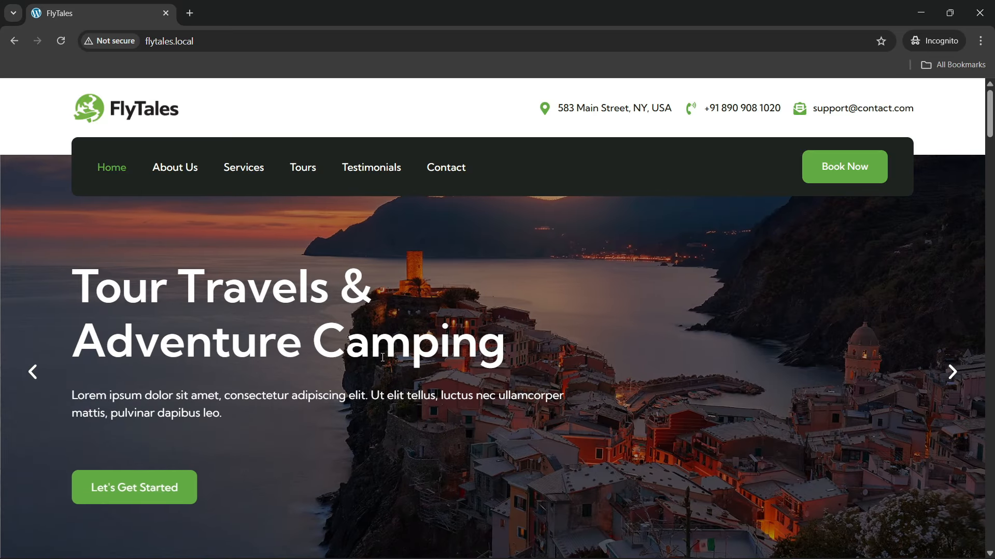
scroll(381, 373, "down", 3)
scroll(383, 358, "up", 3)
left_click(955, 376)
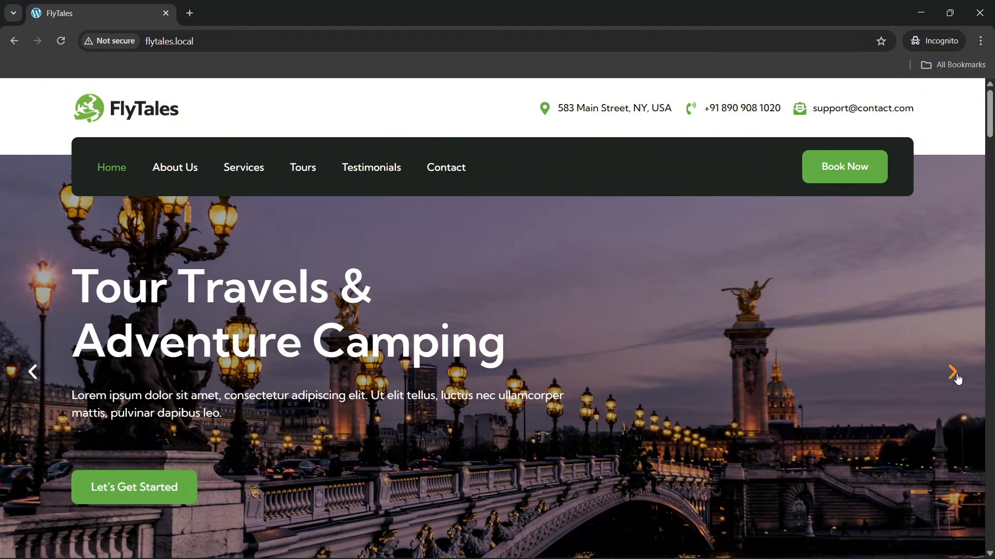
left_click(958, 379)
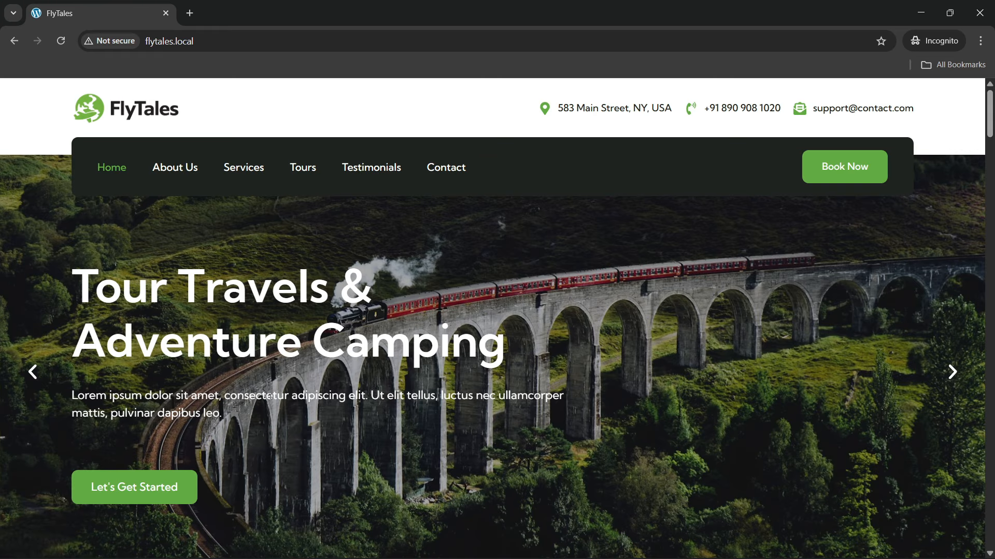
Advance the hero slider past the coastal village to the Paris bridge slide, back at the page top.
scroll(269, 397, "down", 2)
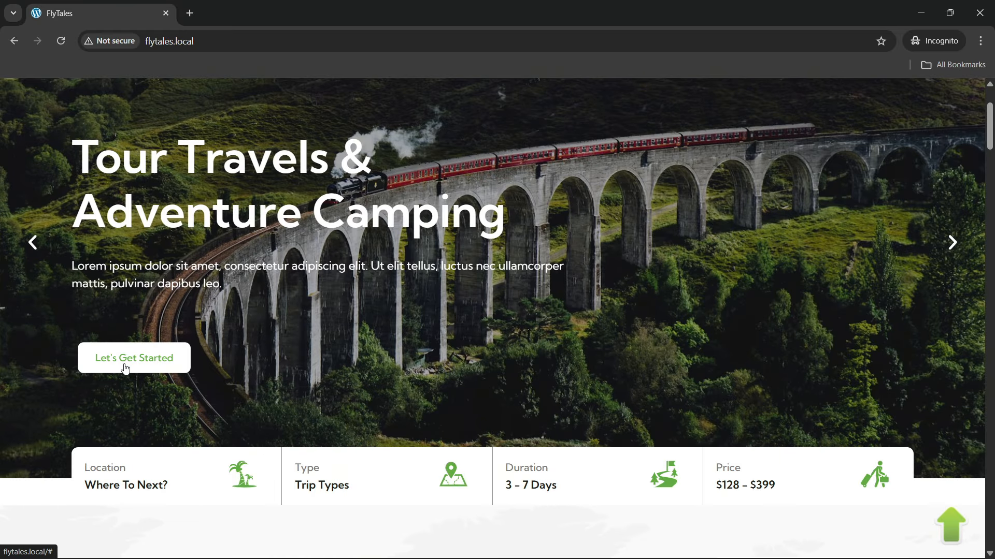
scroll(363, 297, "up", 1)
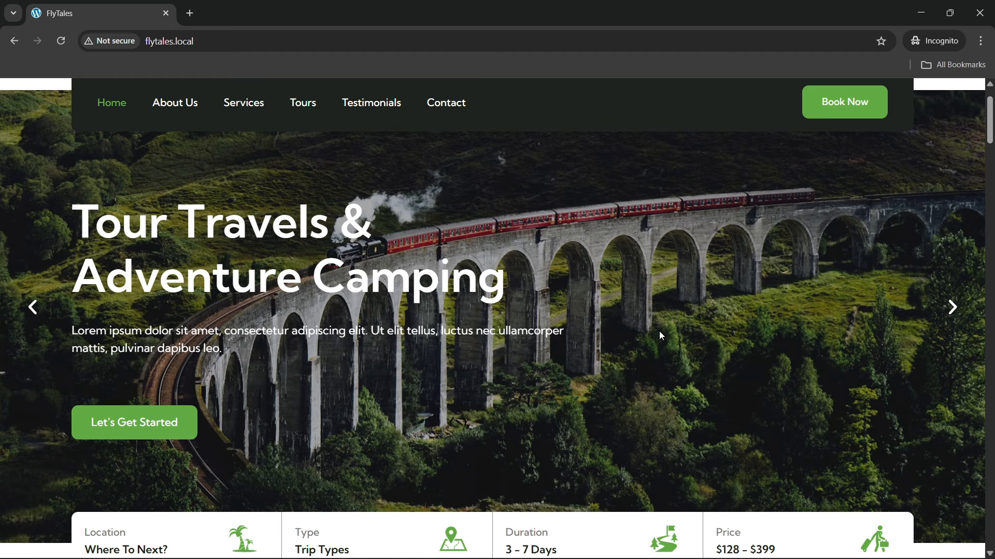
left_click(953, 310)
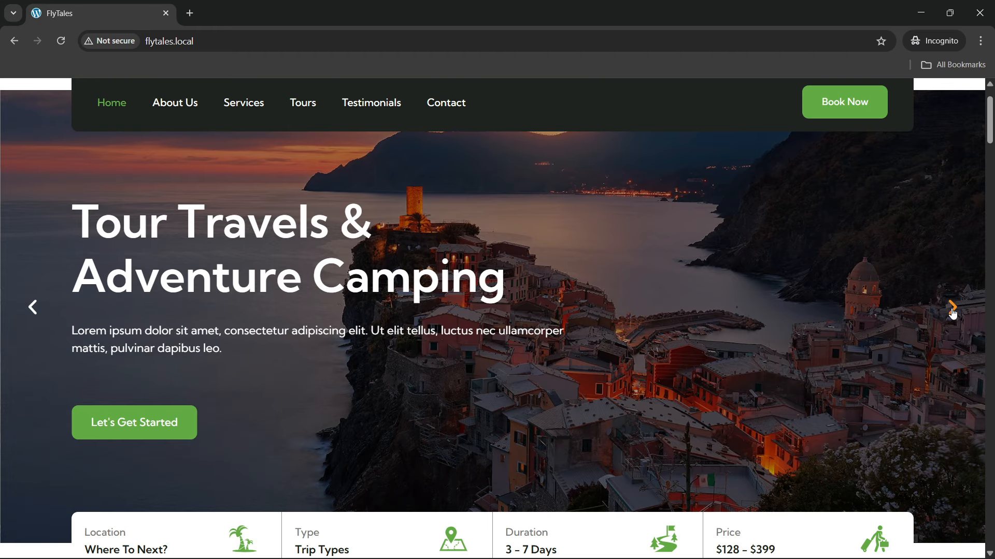
left_click(955, 317)
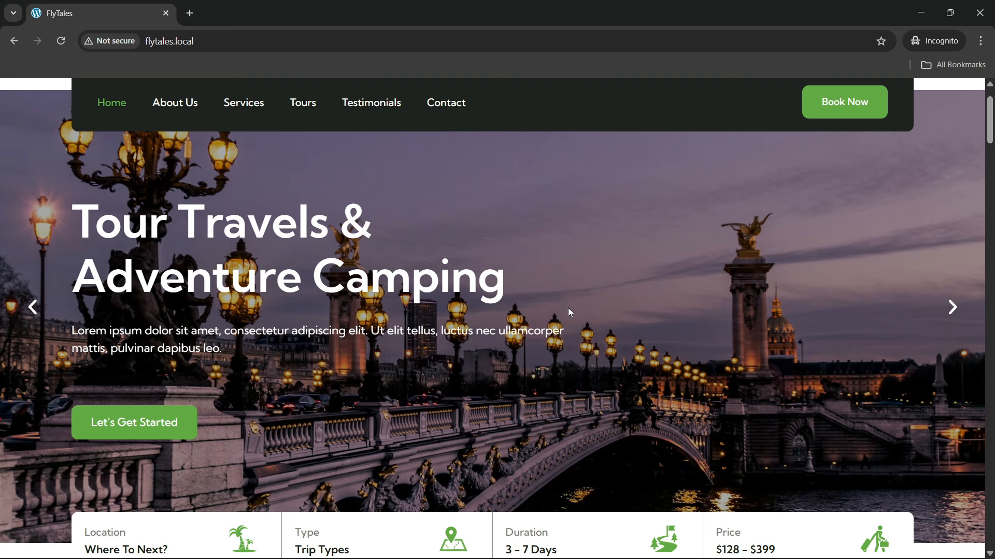
scroll(568, 308, "up", 1)
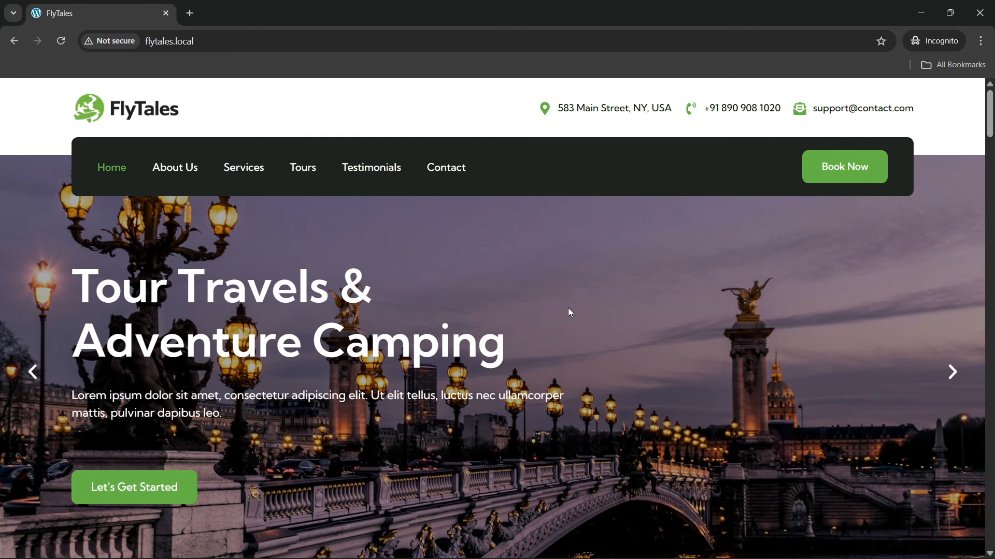
scroll(568, 310, "down", 1)
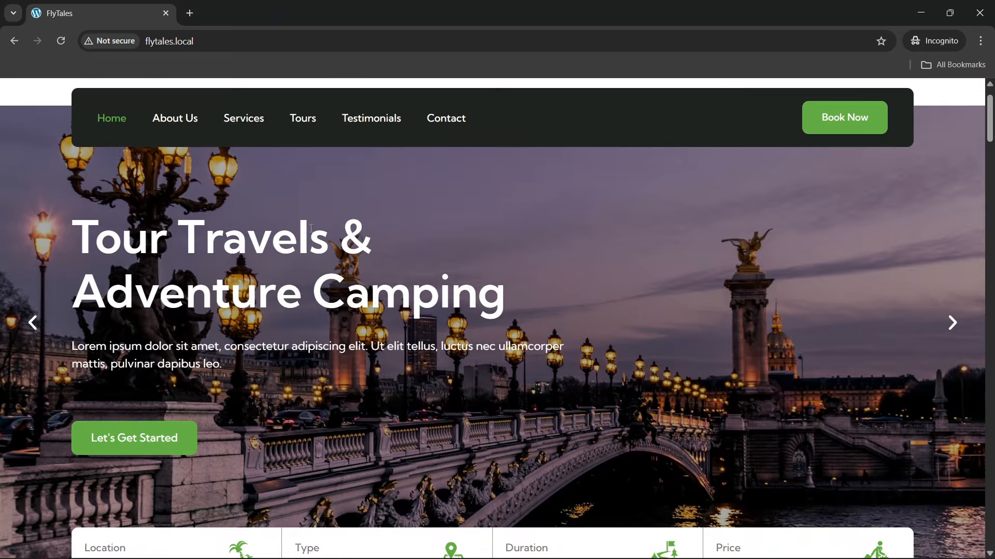
scroll(310, 228, "up", 1)
key("ctrl+l")
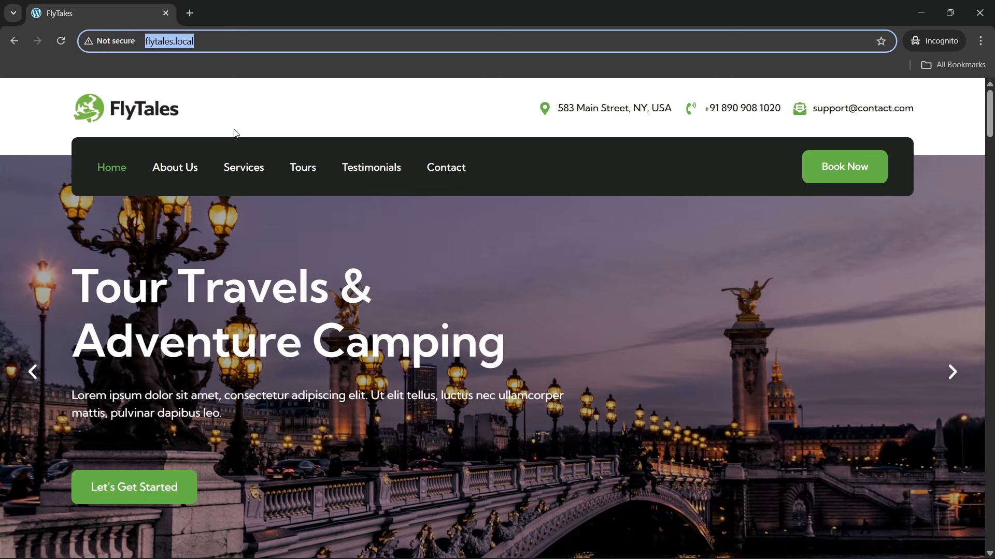
Reload the home page and scroll down to the 'Explore GoWilds Real Adventure & Travels' section.
key("Return")
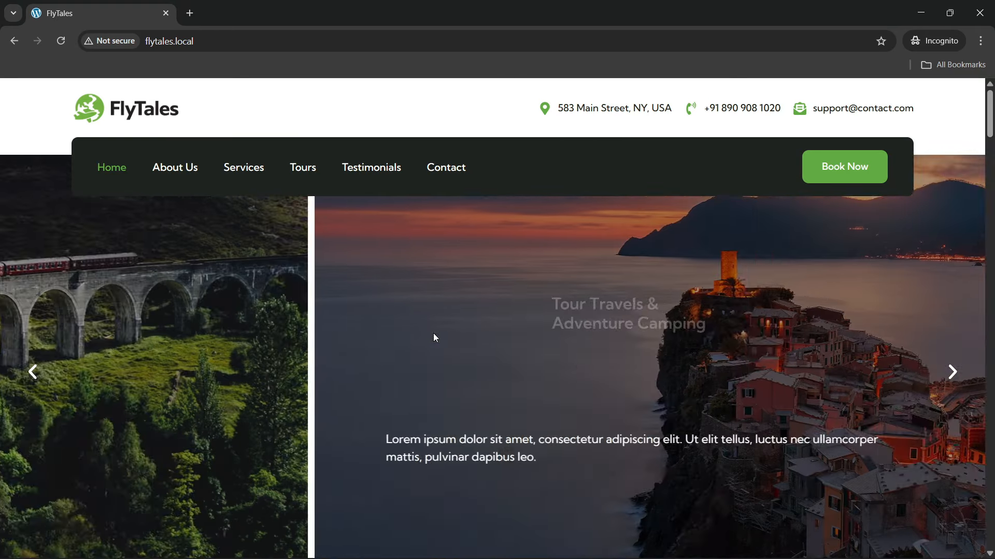
scroll(434, 333, "down", 6)
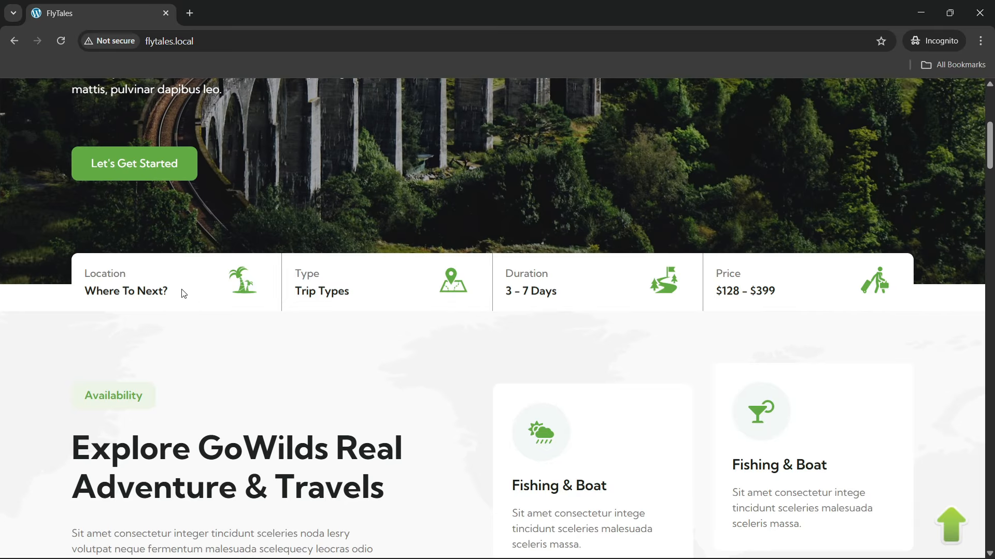
scroll(459, 295, "down", 4)
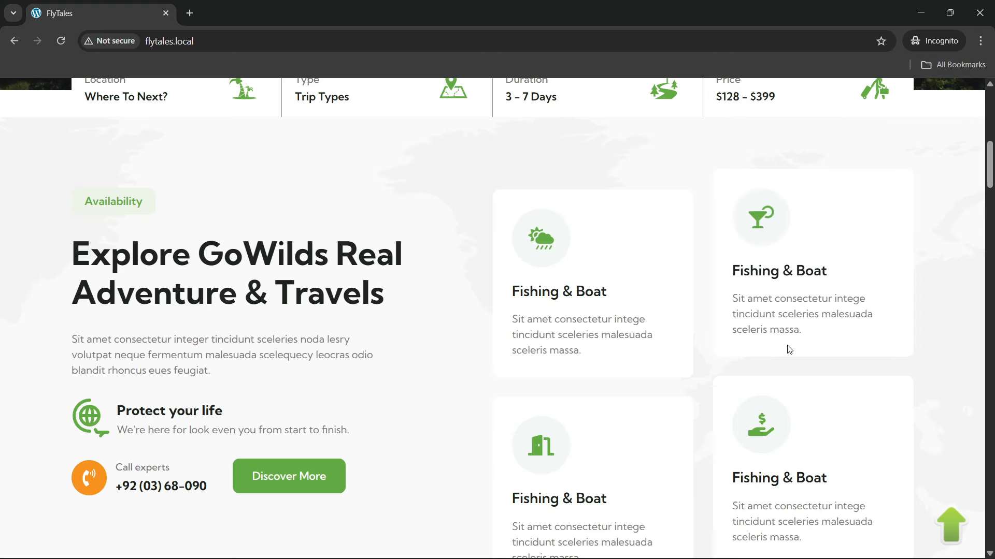
scroll(740, 434, "down", 1)
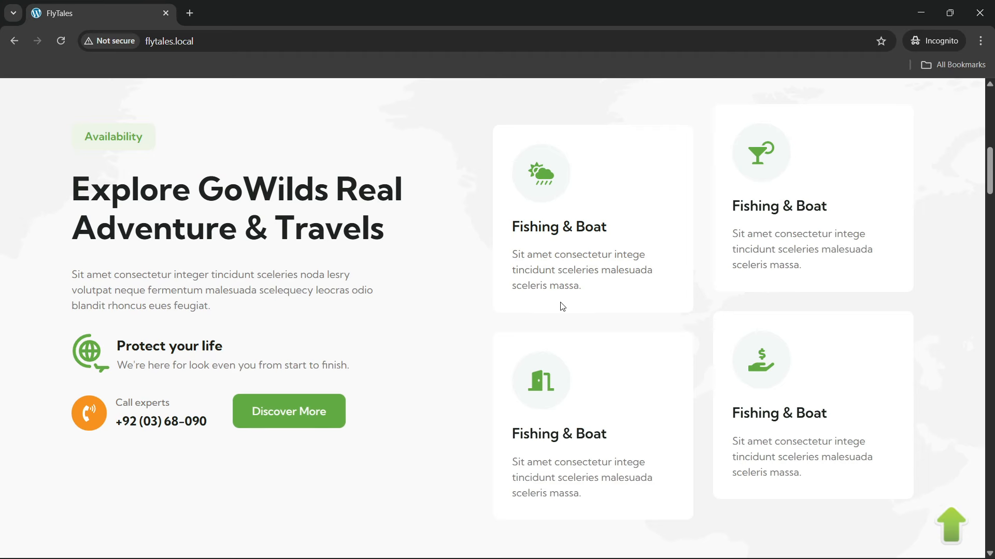
scroll(562, 305, "up", 1)
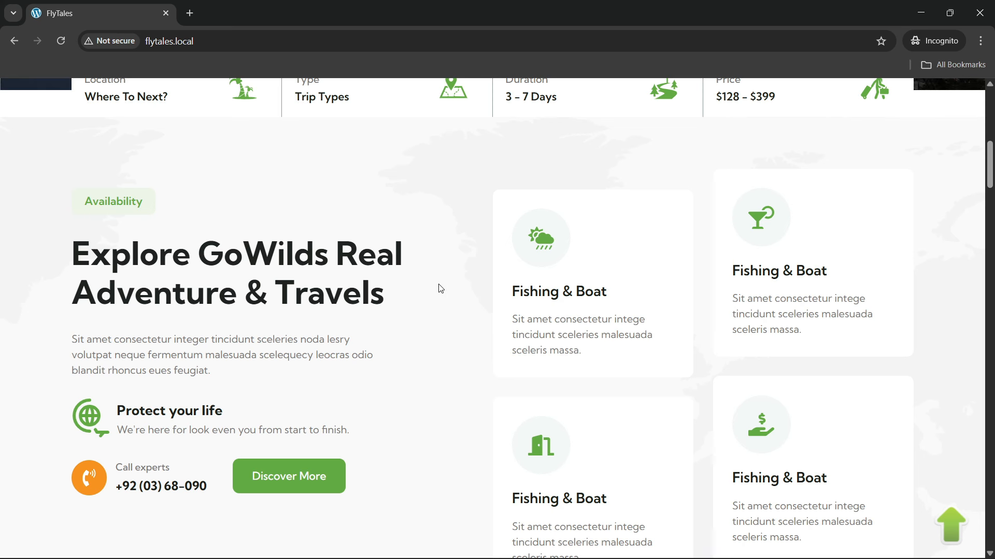
Scroll past About Company and the stats banner to the 'Amazing Tour Places Around The World' tours.
scroll(440, 289, "down", 10)
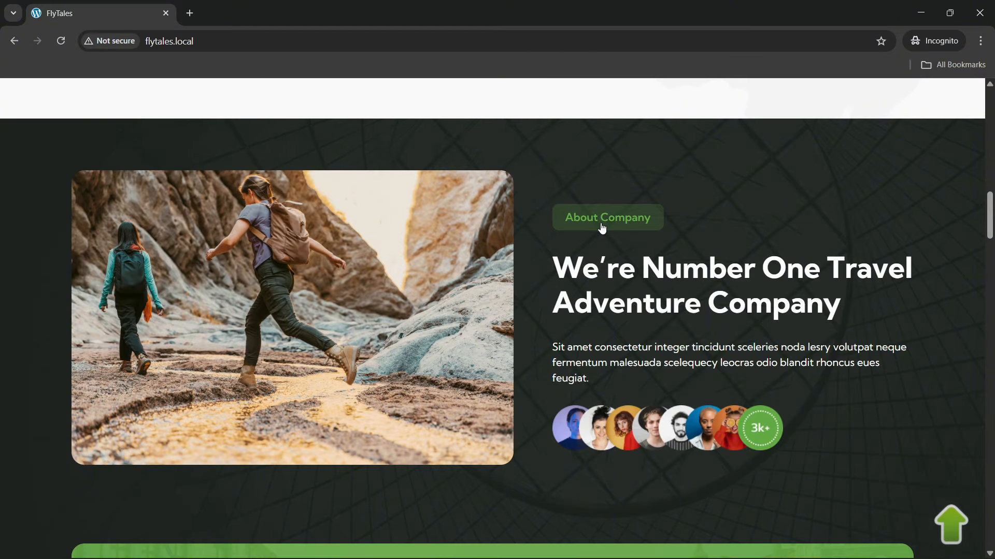
scroll(725, 353, "down", 2)
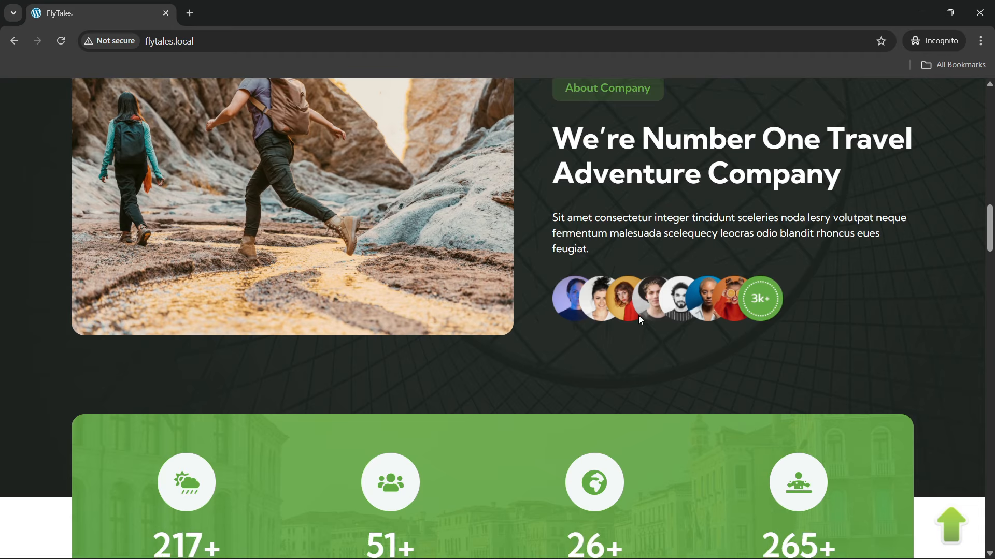
scroll(638, 317, "down", 3)
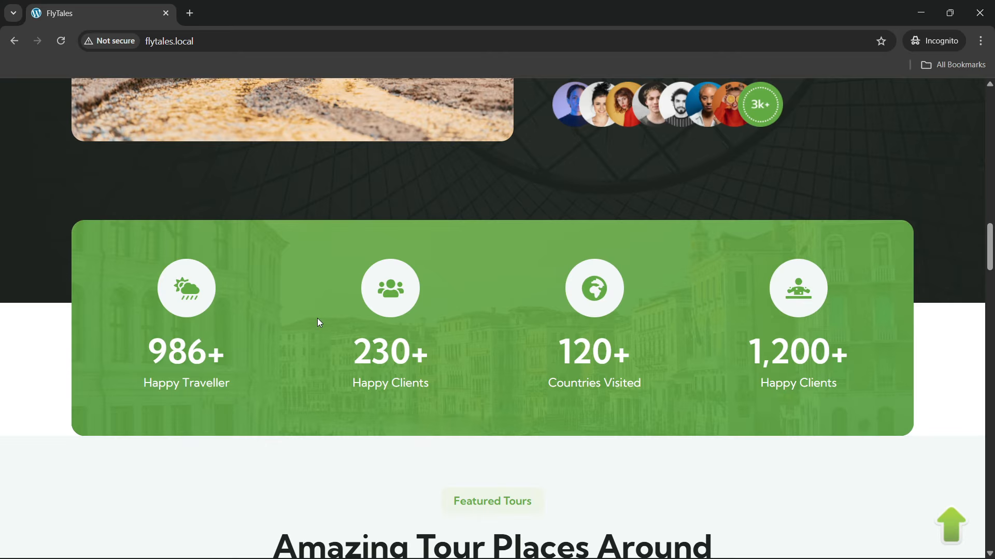
scroll(317, 318, "down", 6)
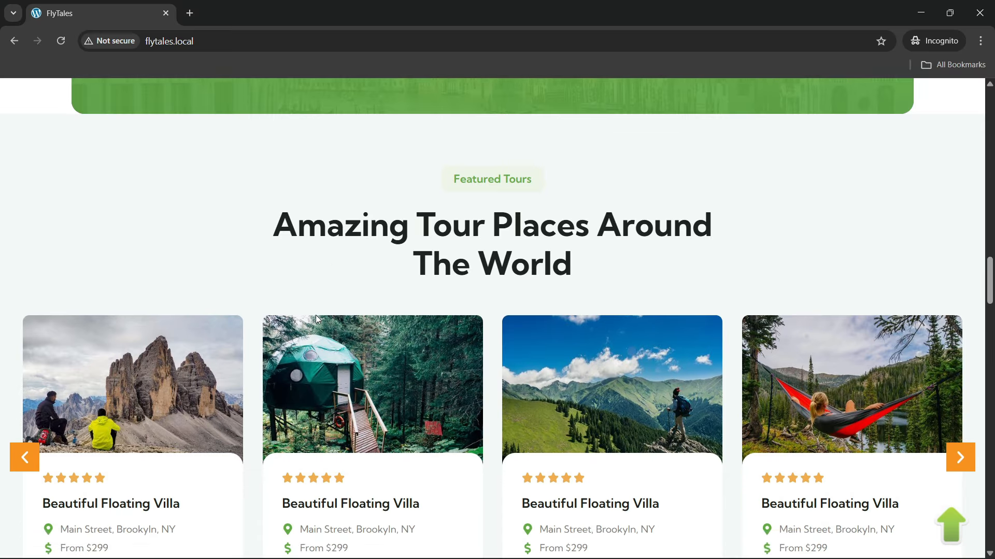
scroll(316, 315, "down", 1)
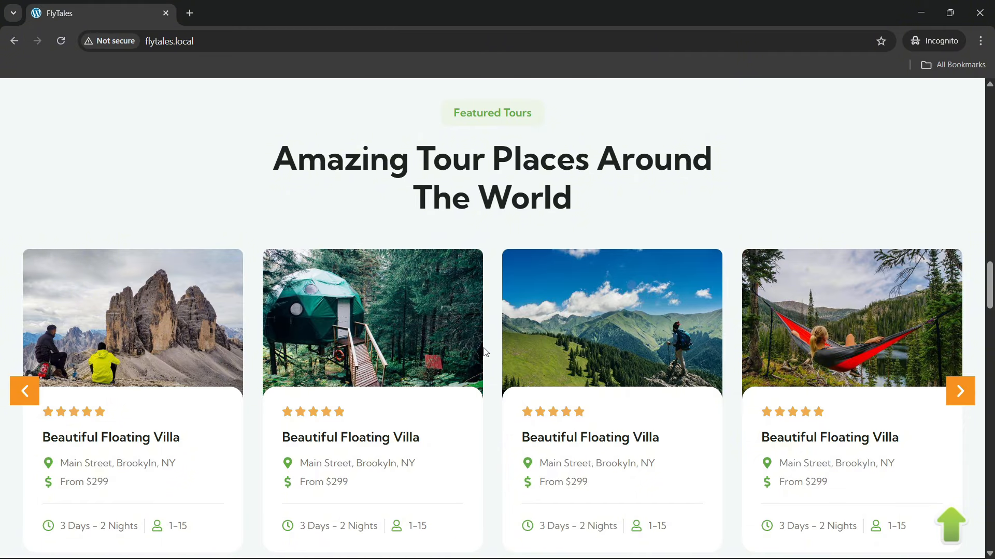
scroll(485, 352, "down", 3)
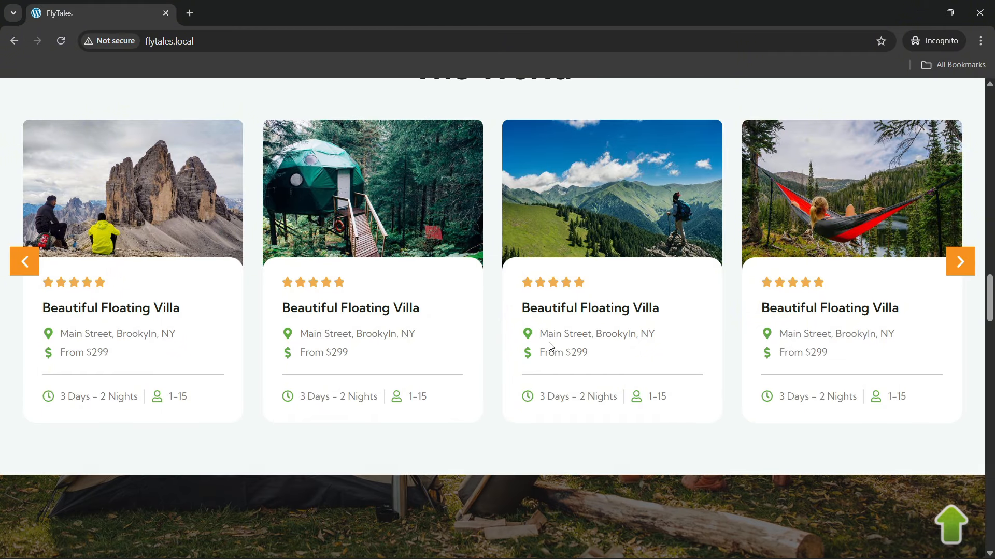
scroll(551, 347, "up", 3)
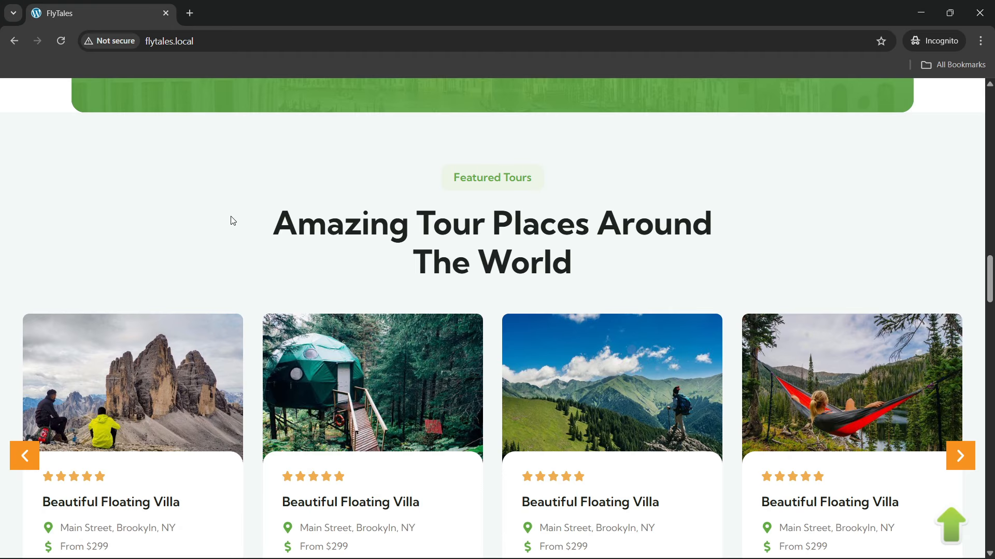
Reload flytales.local and scroll down to the 'Beautiful Floating Villa' featured tour cards.
left_click(220, 41)
key("Return")
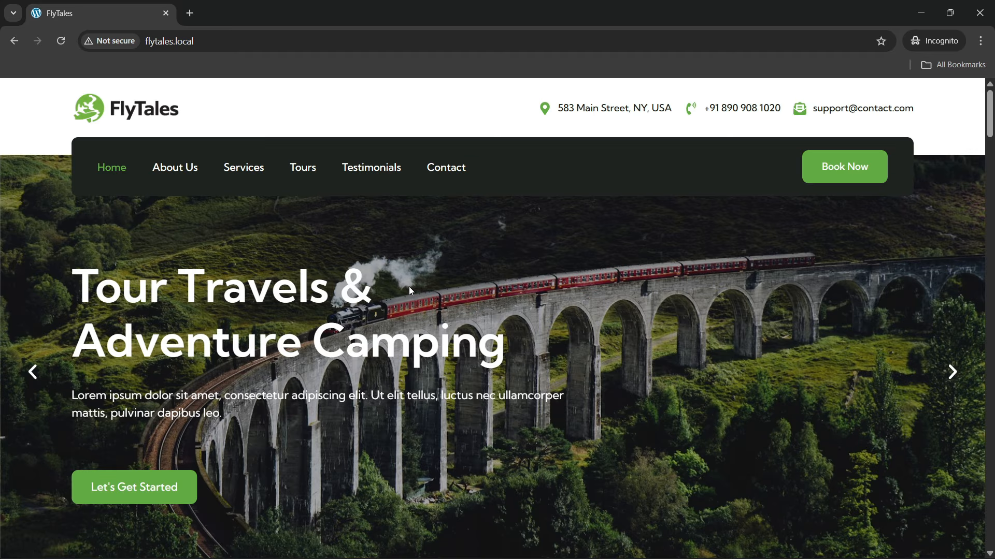
scroll(410, 292, "down", 5)
scroll(410, 292, "down", 7)
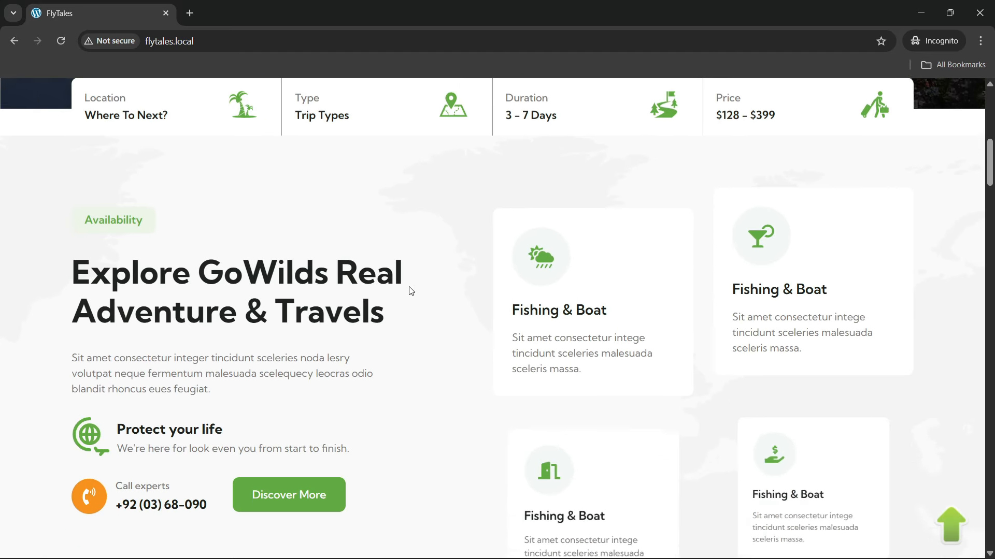
scroll(411, 291, "down", 10)
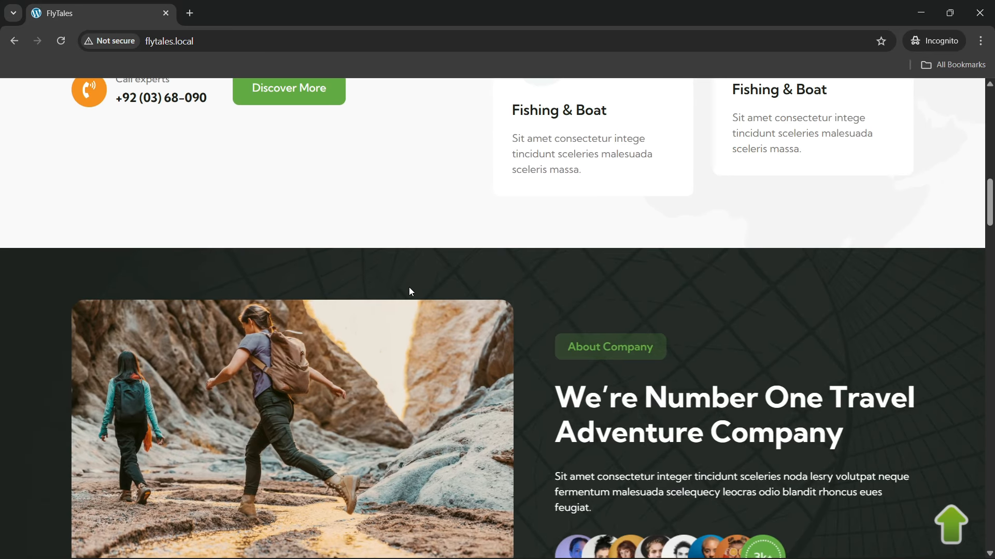
scroll(409, 291, "down", 11)
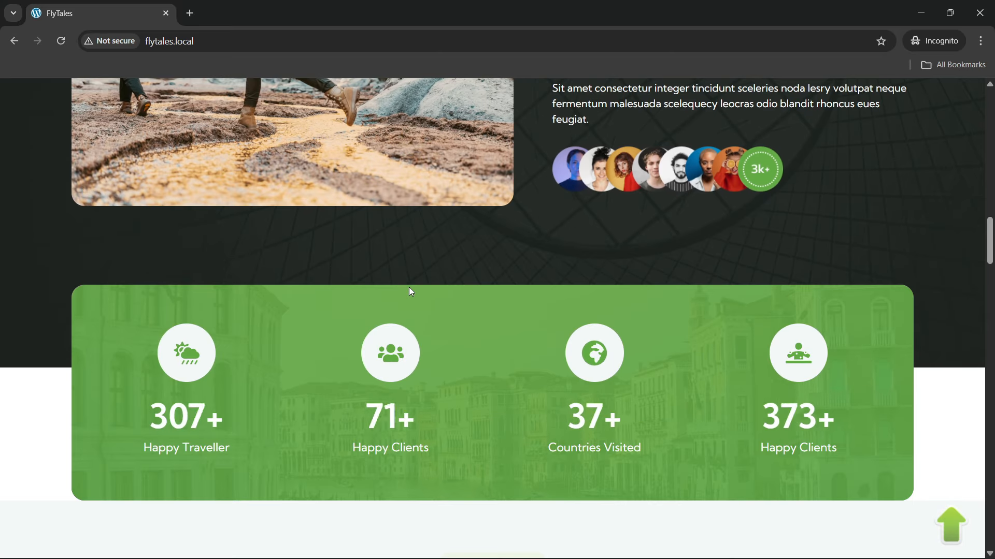
scroll(409, 288, "down", 4)
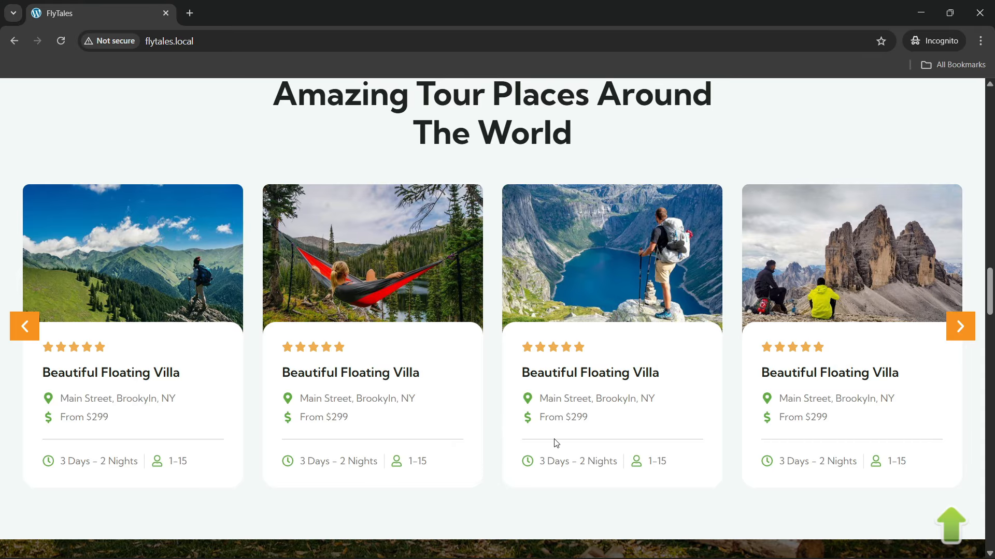
Page the tour carousel forward four cards, then back three to the hammock card.
left_click(964, 334)
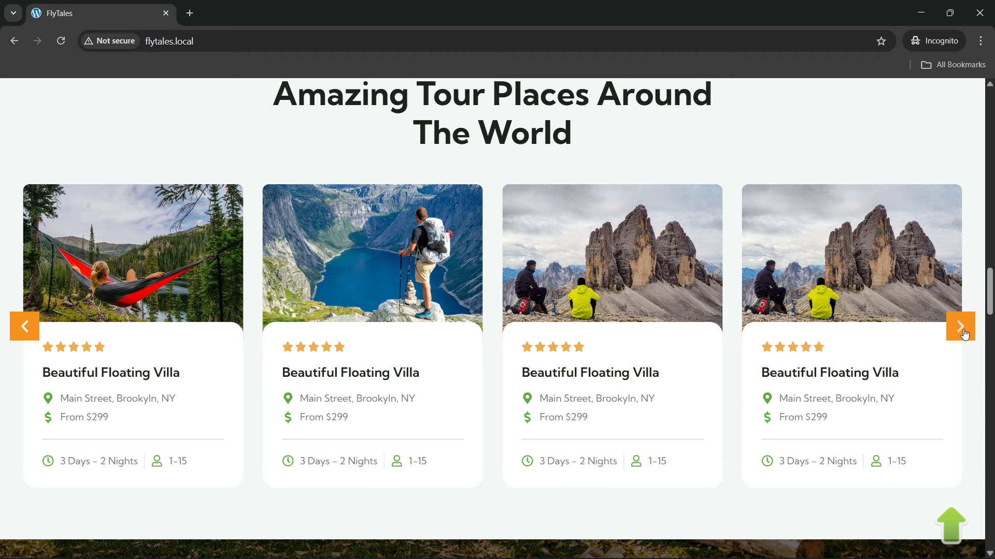
left_click(964, 334)
left_click(964, 334)
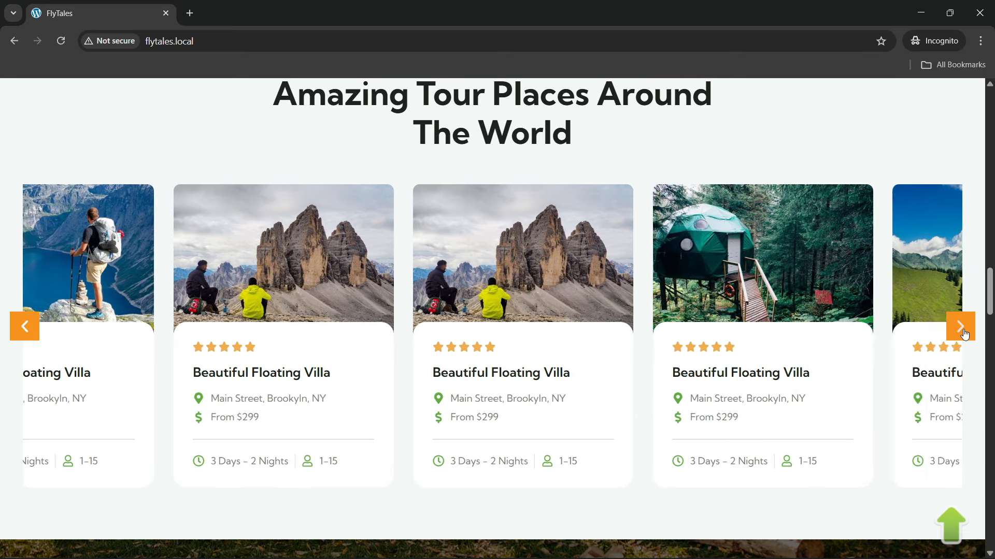
left_click(964, 334)
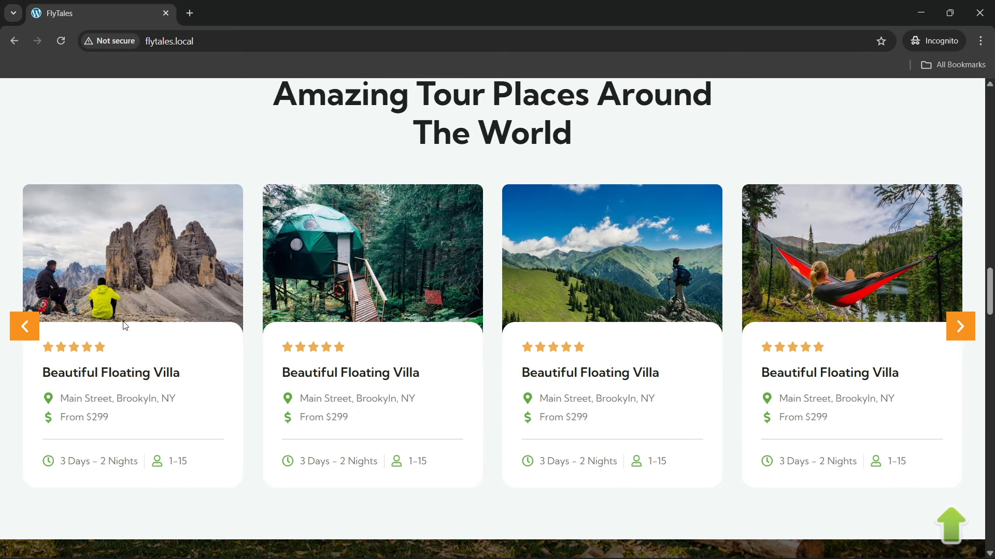
left_click(19, 336)
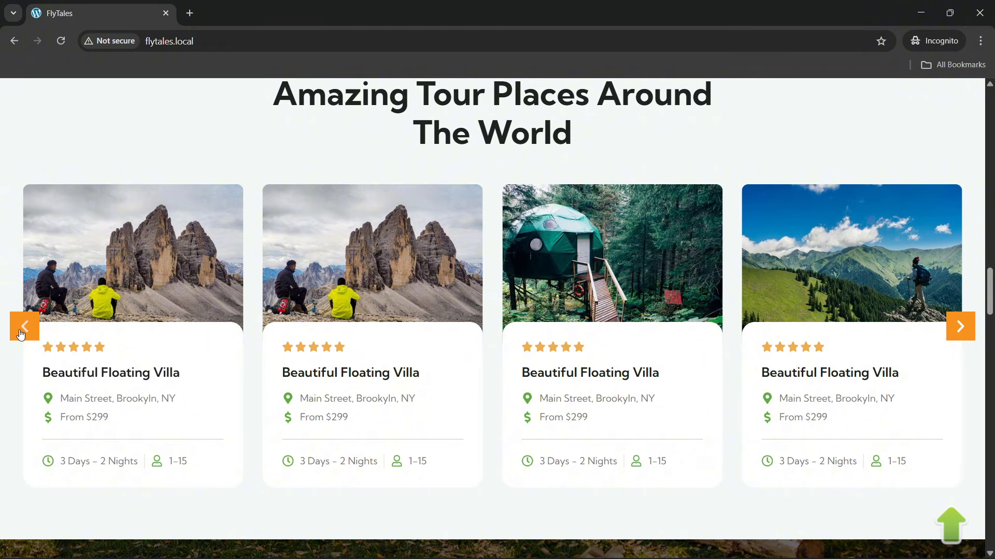
left_click(21, 335)
left_click(21, 334)
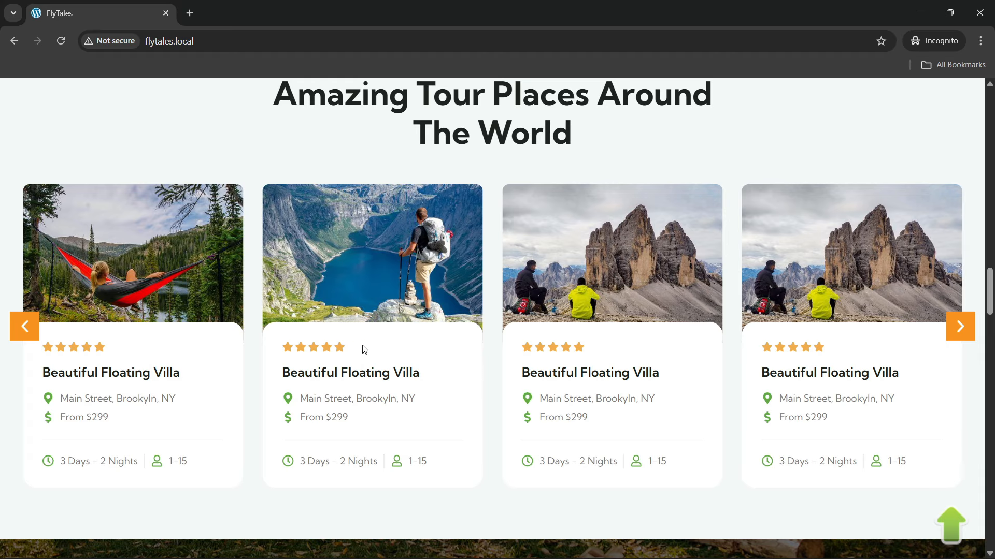
Scroll down to the 'What Our Traveler Say About Our Tour Services' testimonials.
scroll(364, 350, "down", 7)
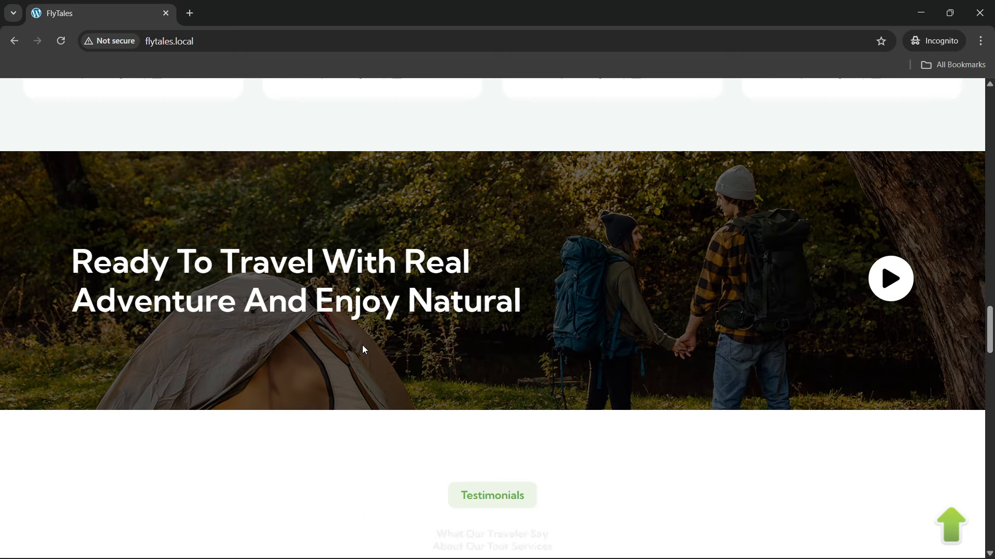
scroll(362, 346, "up", 2)
scroll(362, 346, "down", 2)
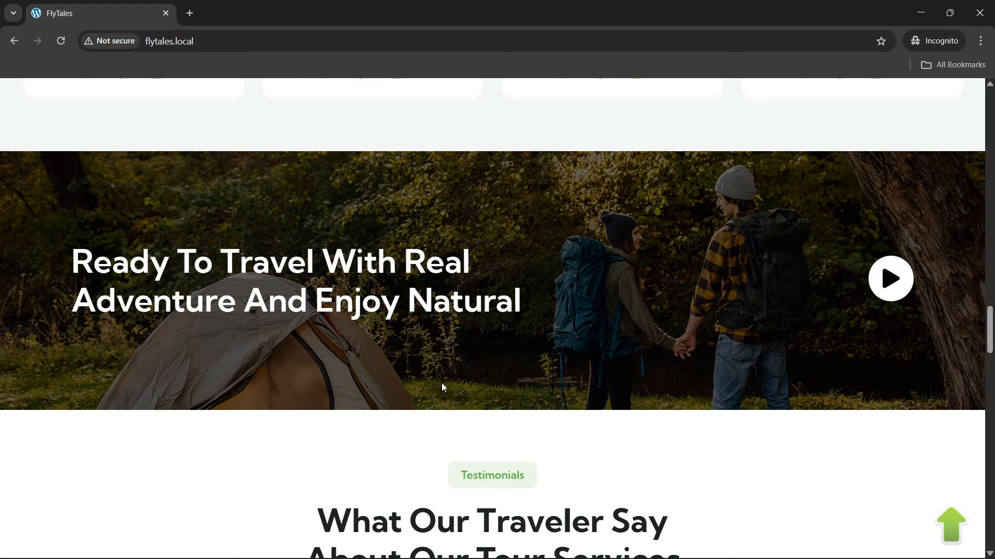
scroll(543, 293, "down", 3)
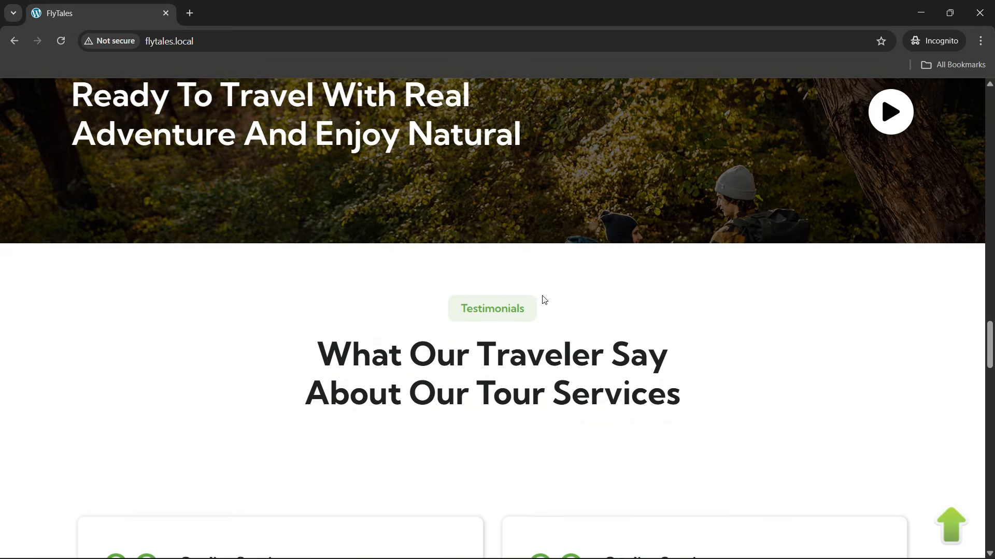
scroll(542, 299, "up", 4)
scroll(542, 299, "down", 4)
scroll(542, 298, "up", 5)
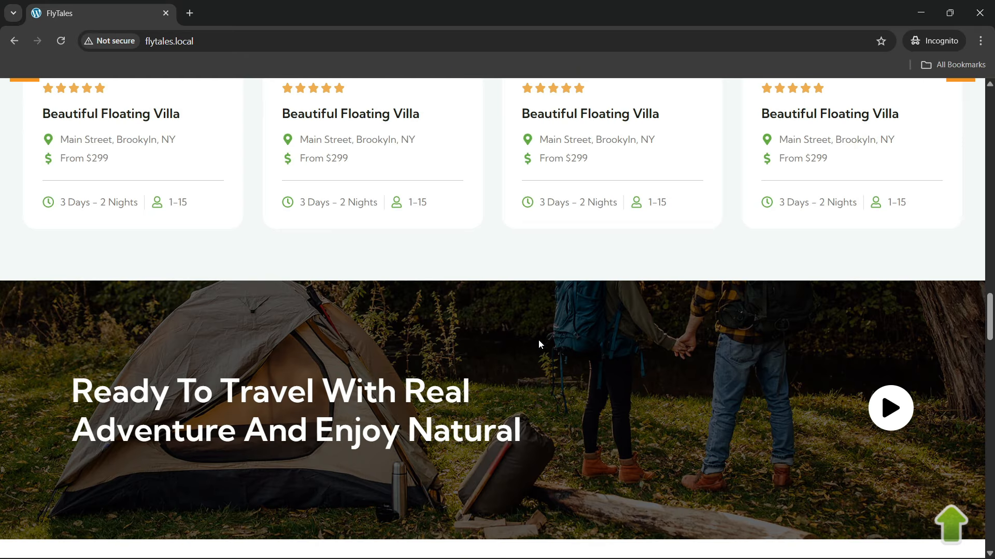
scroll(539, 363, "down", 2)
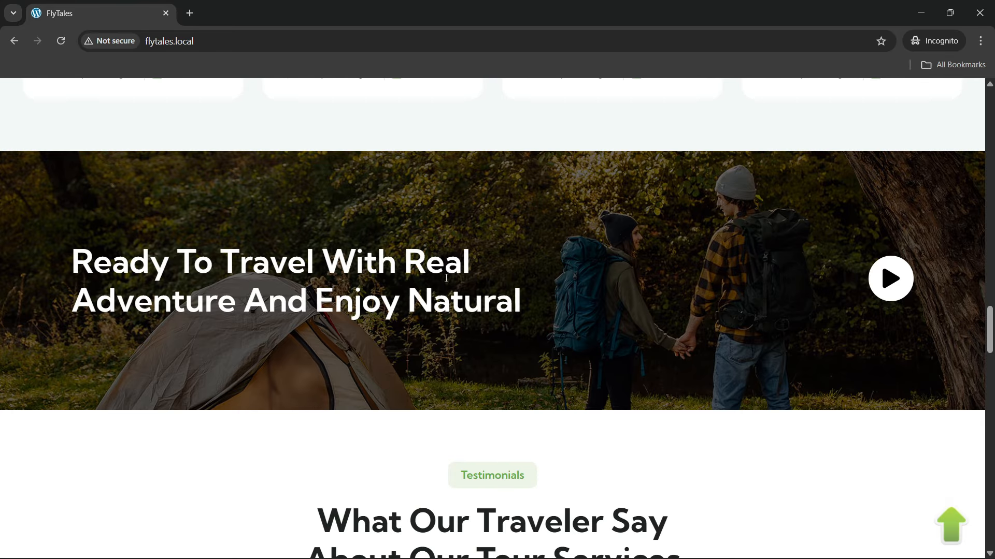
scroll(494, 311, "down", 2)
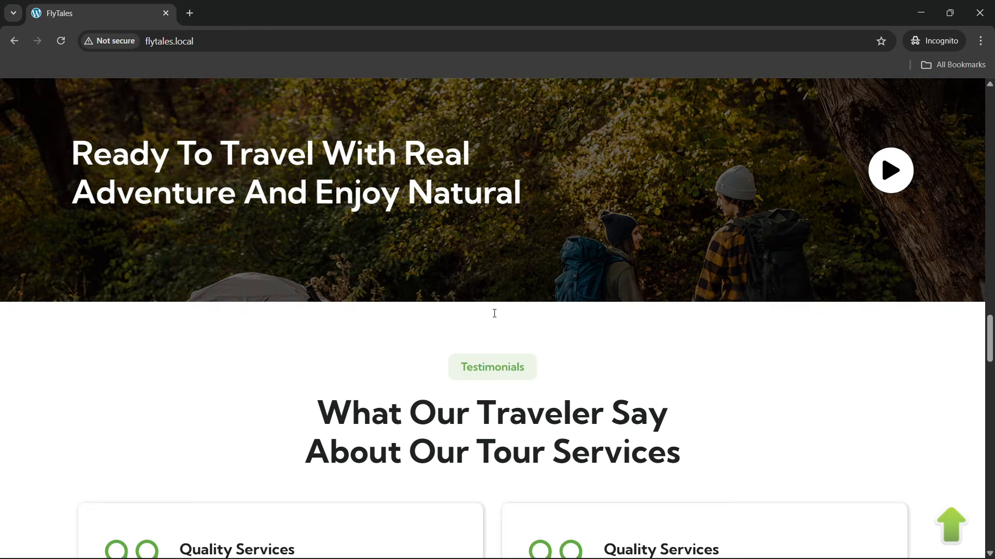
scroll(494, 312, "up", 5)
scroll(495, 317, "down", 4)
scroll(494, 317, "up", 4)
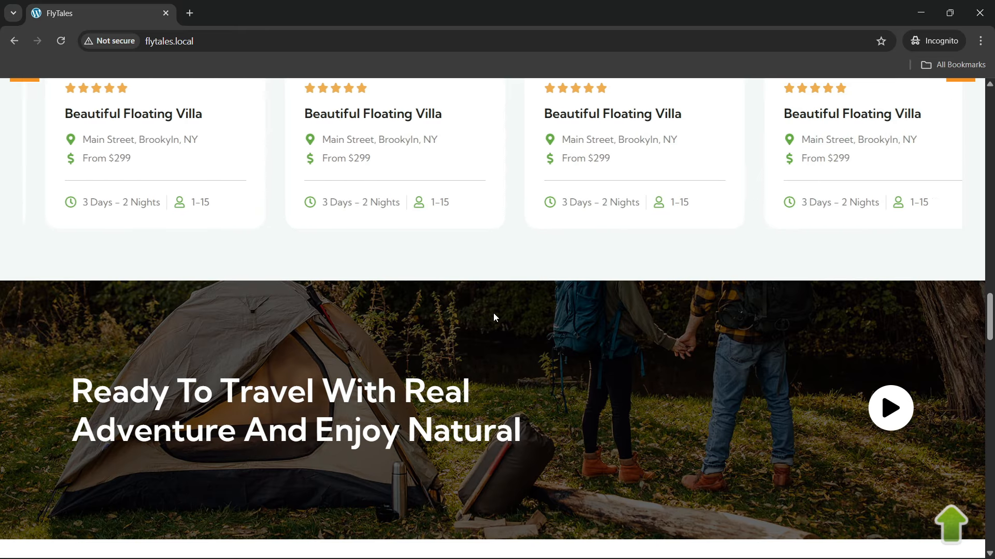
scroll(494, 315, "down", 3)
scroll(494, 315, "down", 5)
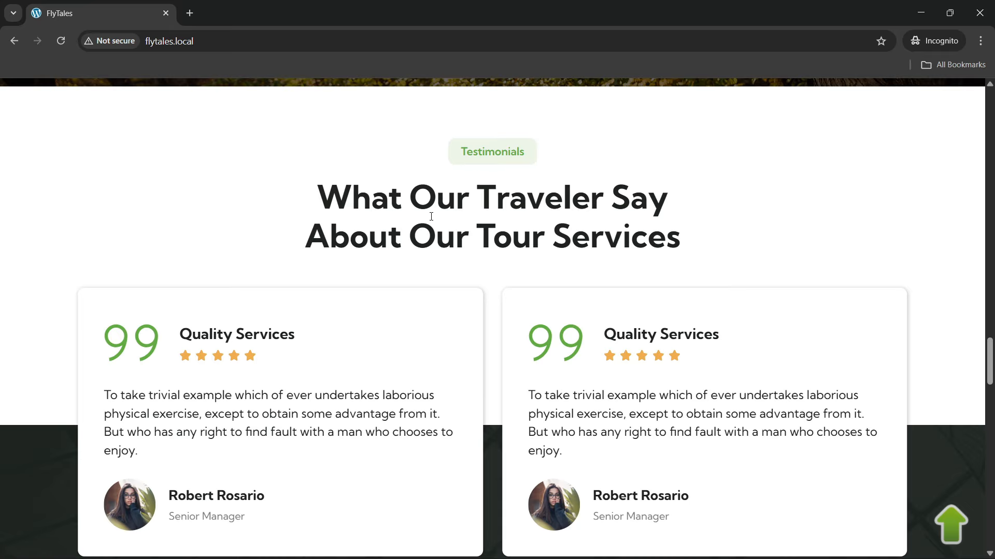
Show the third testimonials page, then scroll down to the 'Amazing News & Blog For Every Update' section.
scroll(444, 368, "down", 2)
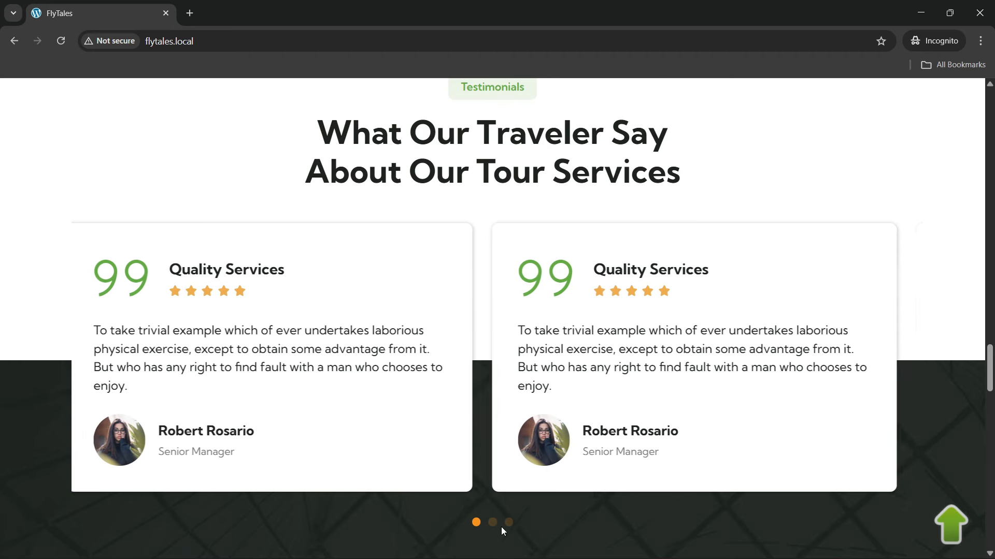
left_click(508, 523)
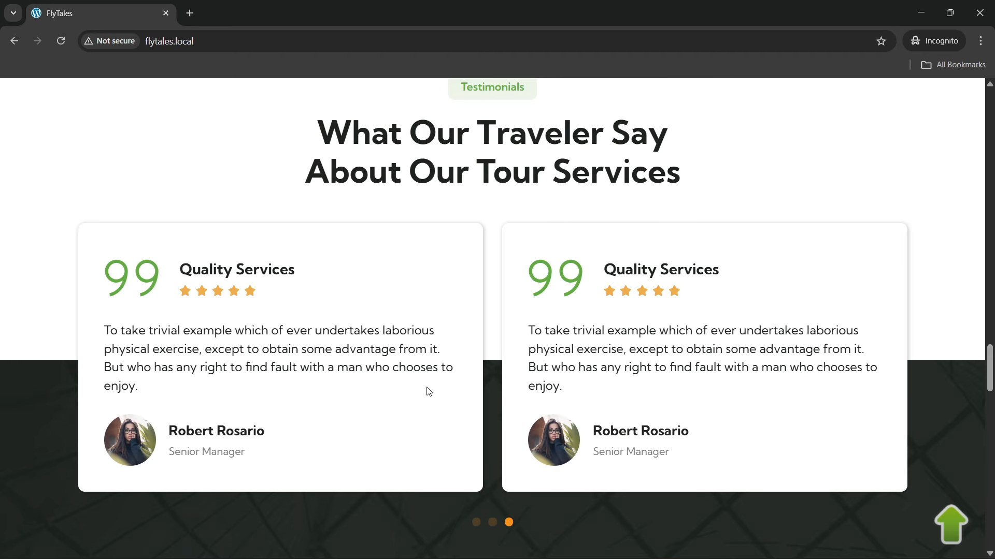
scroll(428, 391, "up", 2)
scroll(429, 391, "down", 5)
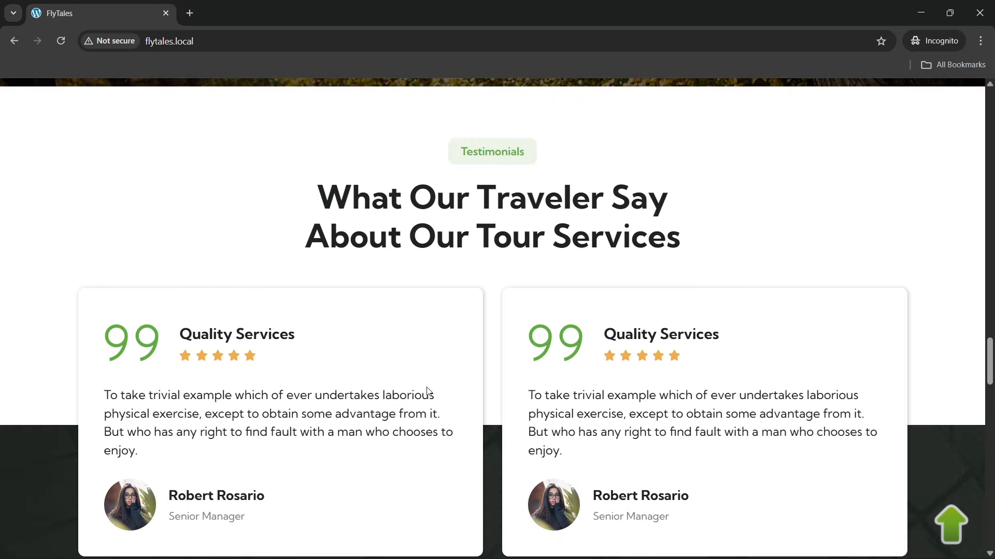
scroll(427, 387, "down", 2)
scroll(428, 387, "down", 3)
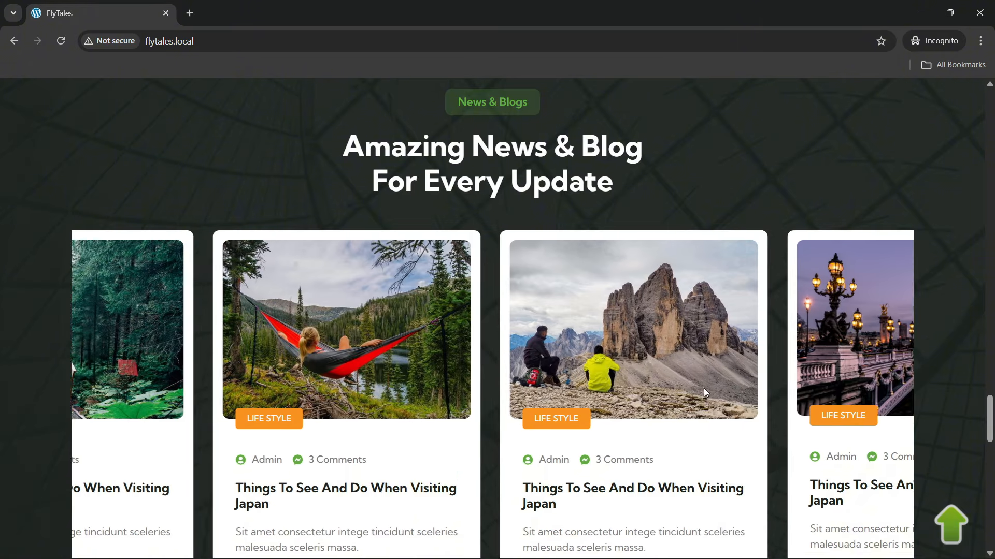
Jump the blog carousel to its fourth slide and scroll down to the 'Go Exotic Places' destinations.
scroll(663, 202, "up", 2)
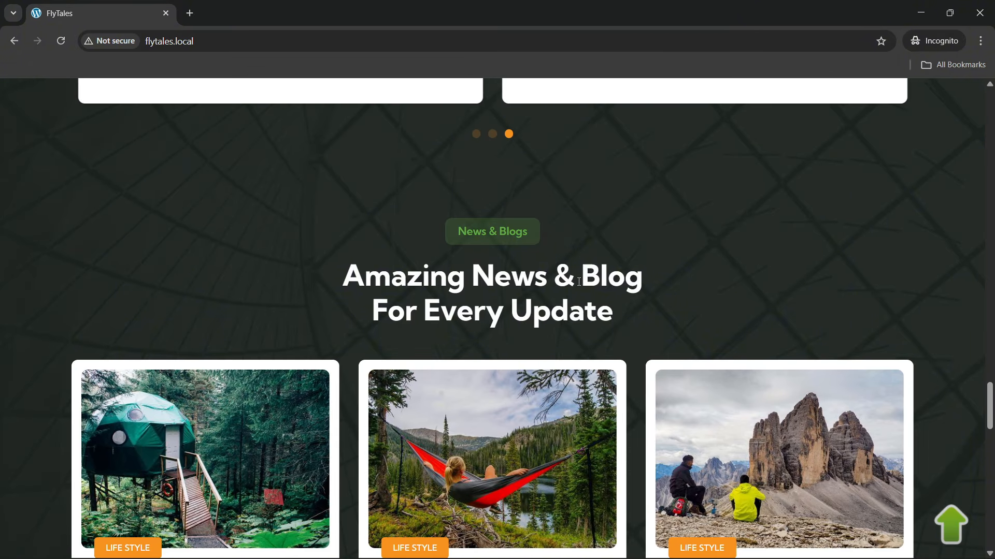
scroll(579, 281, "down", 6)
scroll(465, 422, "up", 2)
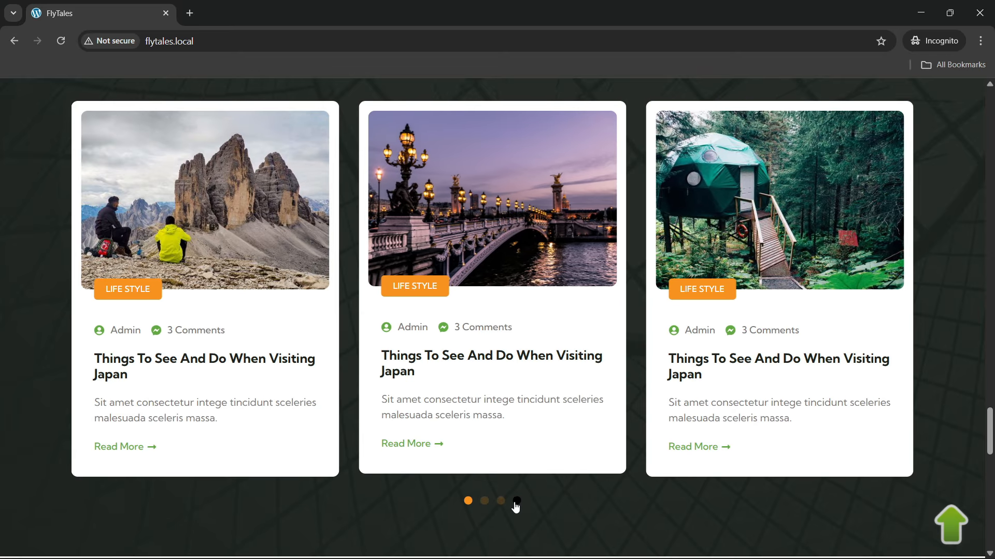
left_click(516, 501)
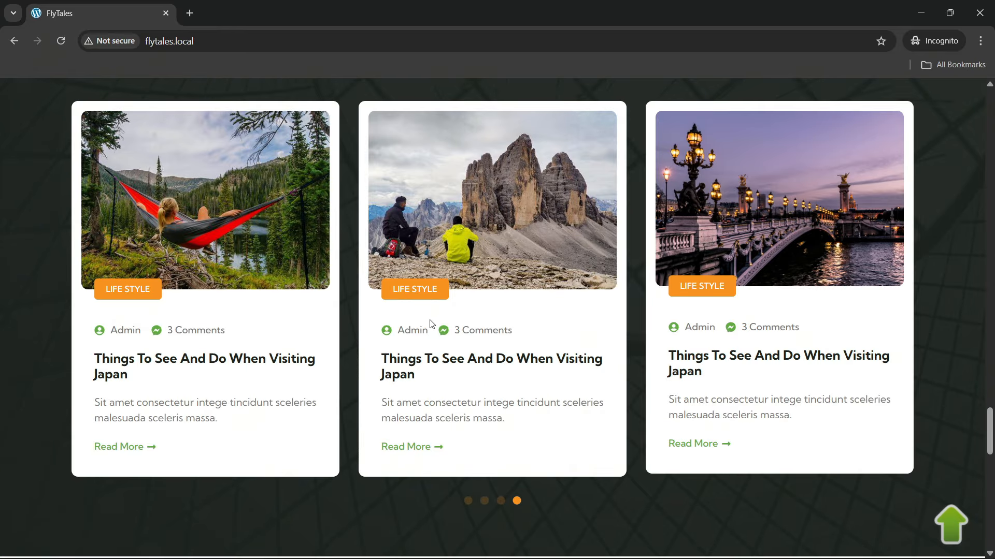
scroll(418, 310, "down", 4)
scroll(431, 341, "down", 5)
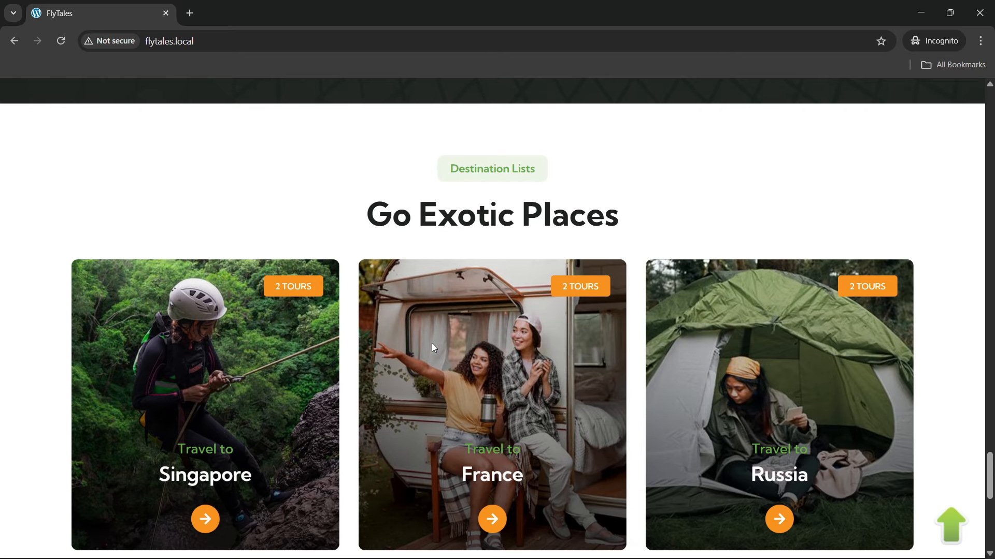
Show the second page of destinations, then scroll down to the footer's Pages, Newsletter and Contact columns.
scroll(434, 349, "down", 1)
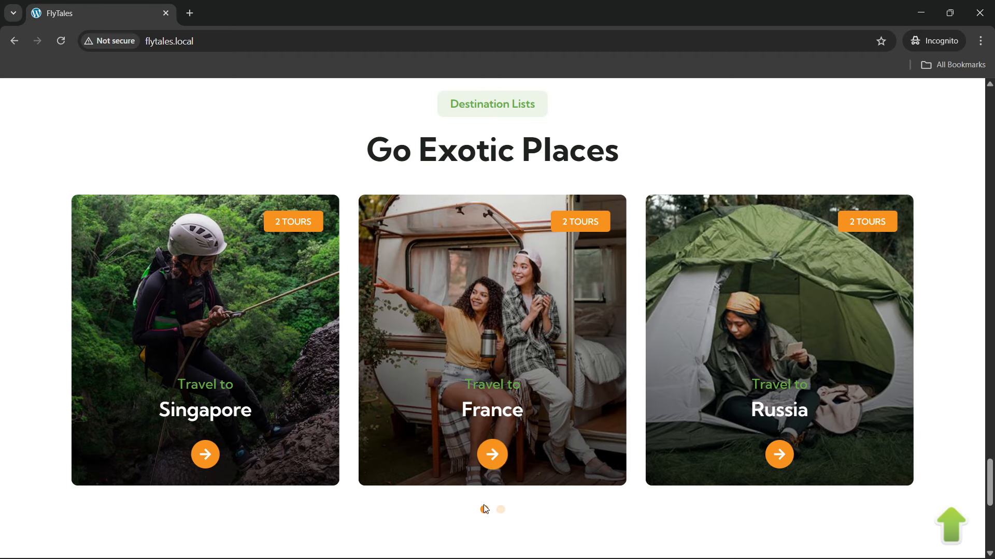
left_click(501, 510)
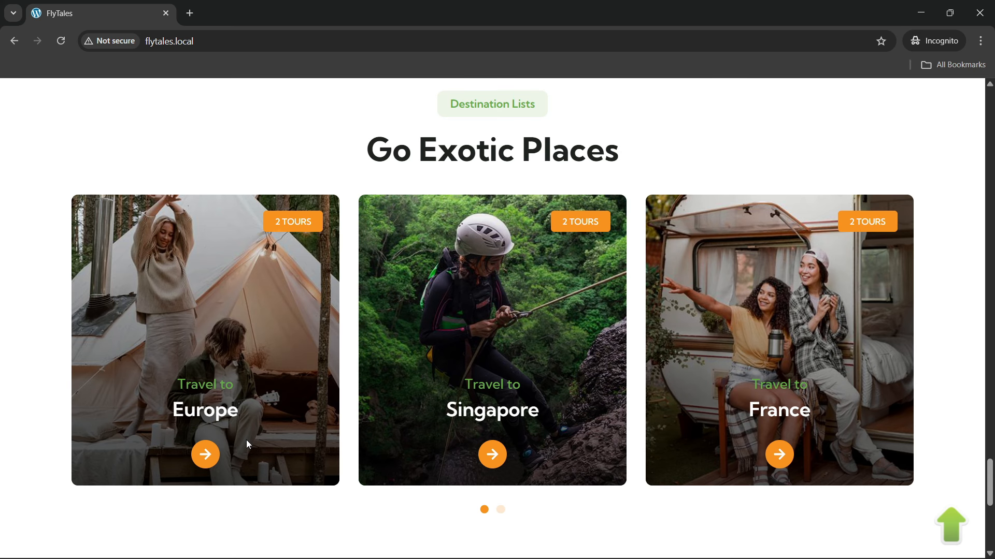
scroll(445, 357, "down", 7)
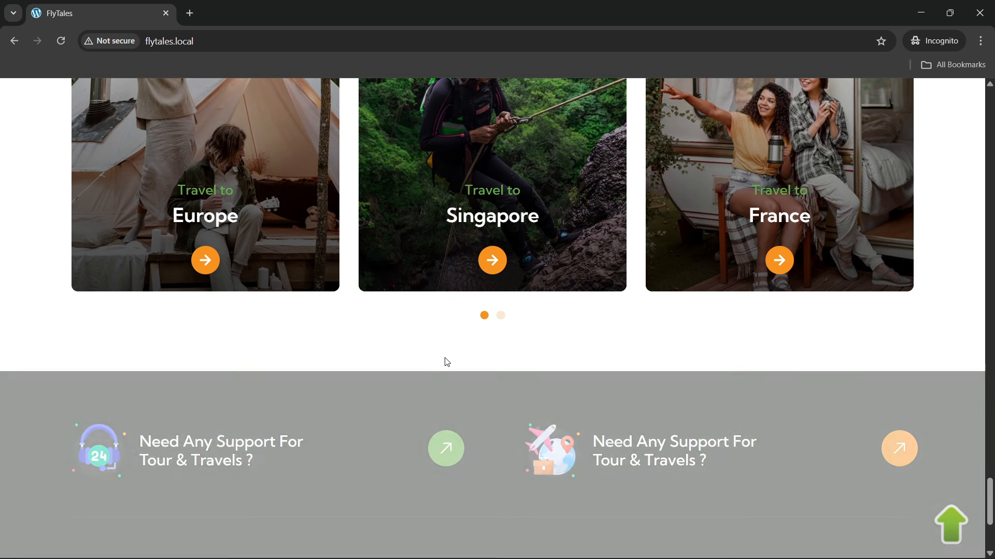
scroll(447, 362, "down", 1)
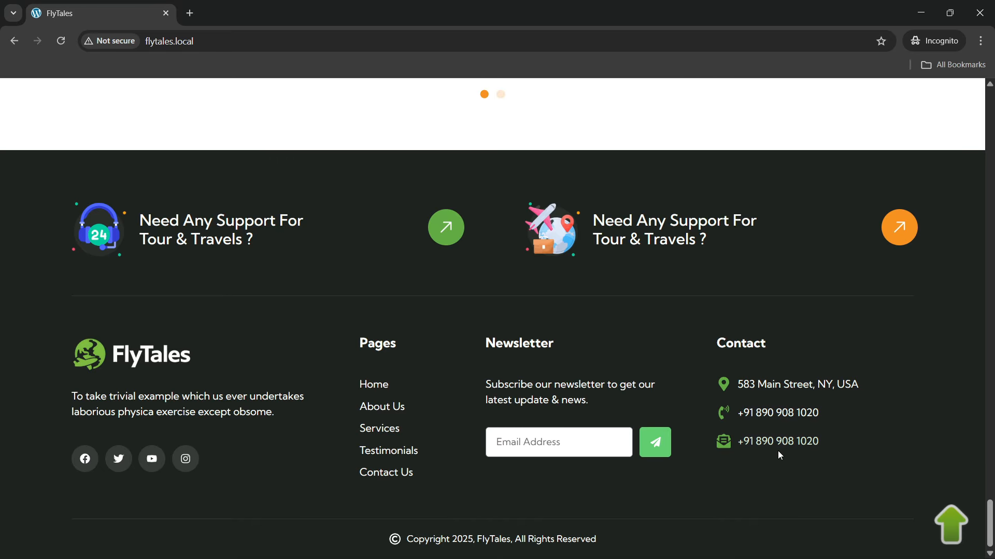
Return to the top of the homepage, dismissing a browser context menu on the hero image.
left_click(950, 526)
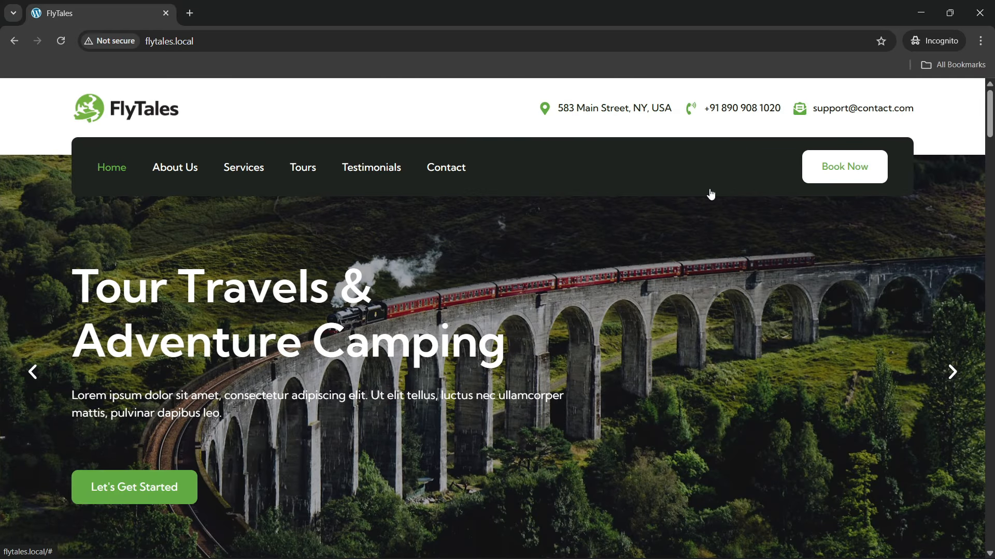
scroll(579, 321, "down", 3)
scroll(477, 308, "up", 3)
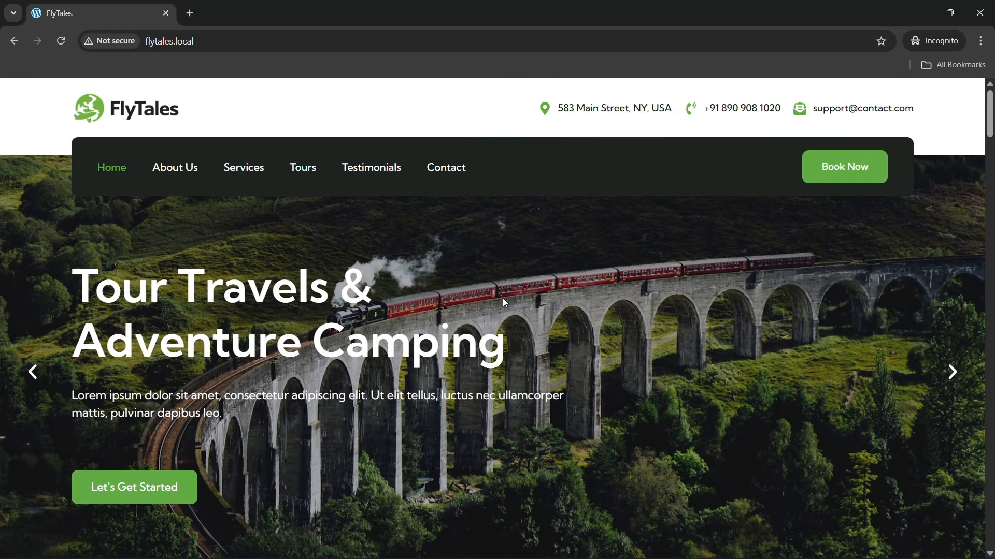
right_click(537, 283)
left_click(502, 257)
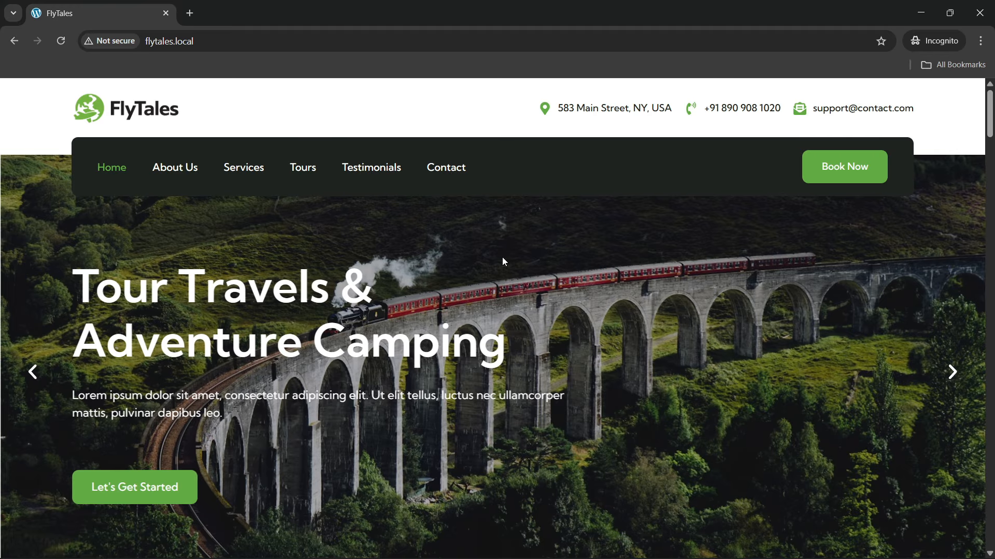
Jump via the About Us, Tours and Testimonials nav links, returning to the page top each time.
left_click(176, 167)
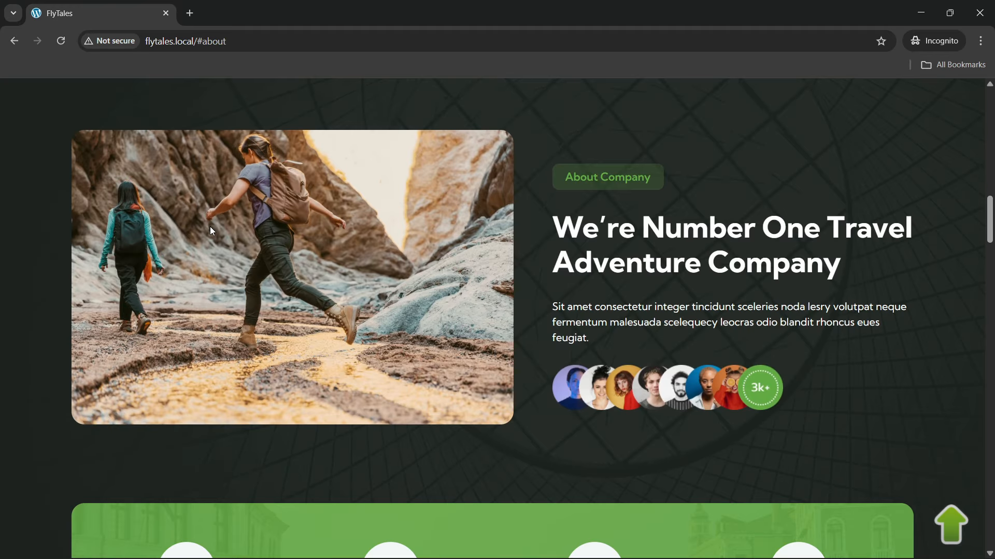
left_click_drag(990, 236, 989, 121)
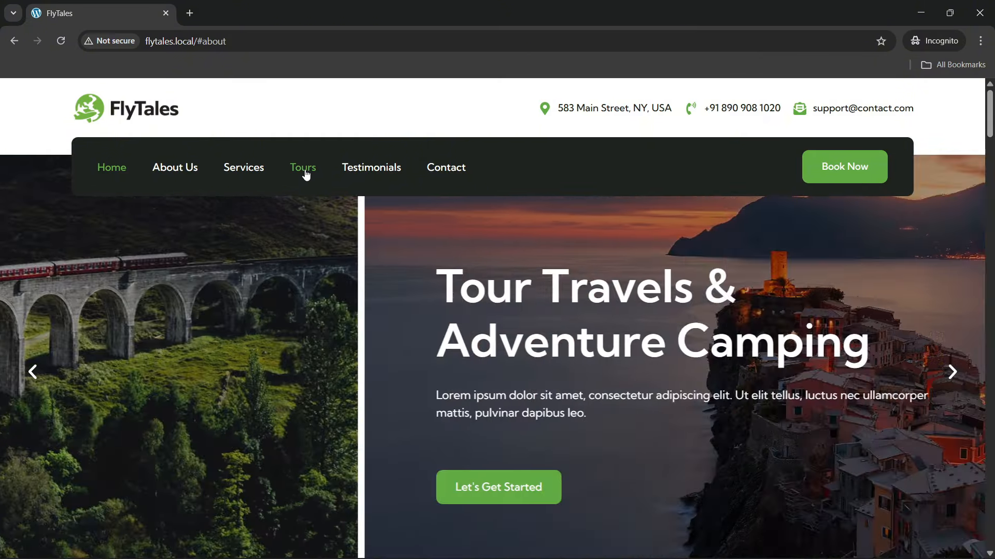
left_click(304, 171)
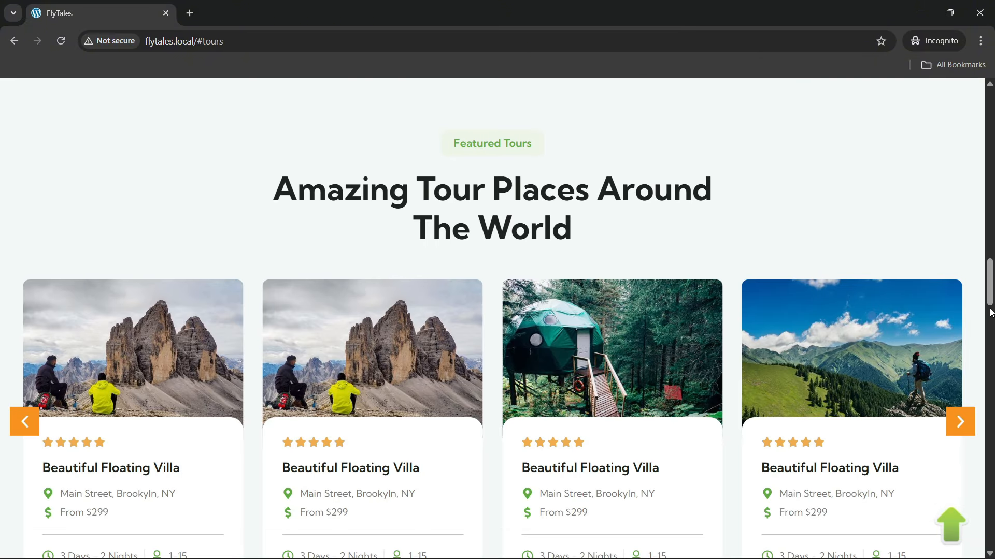
left_click_drag(989, 298, 971, 132)
left_click(372, 114)
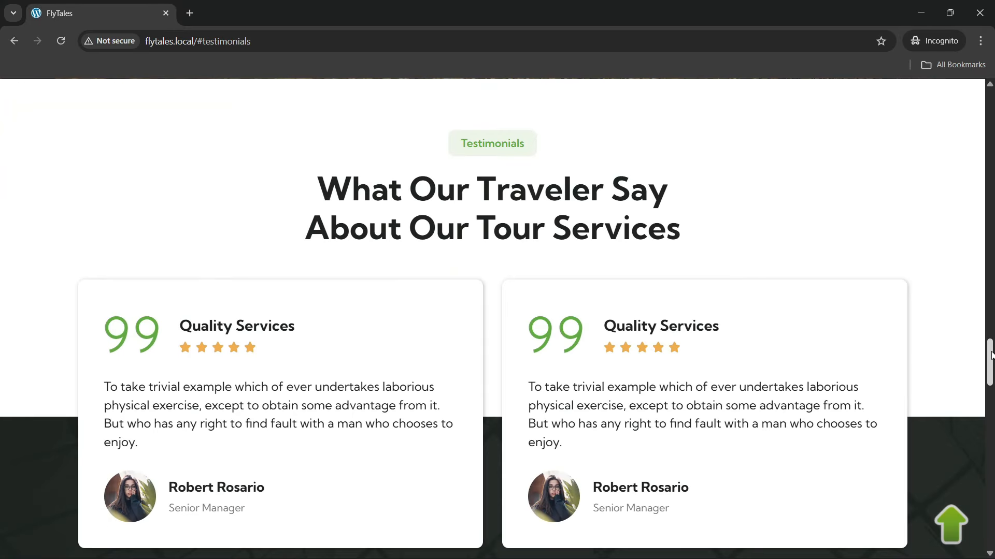
left_click_drag(992, 355, 992, 184)
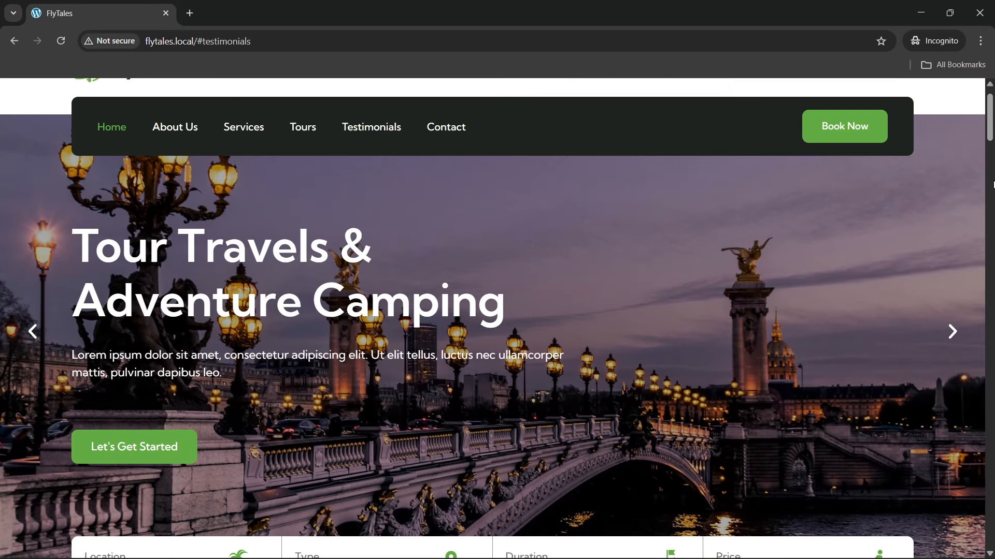
scroll(475, 262, "up", 1)
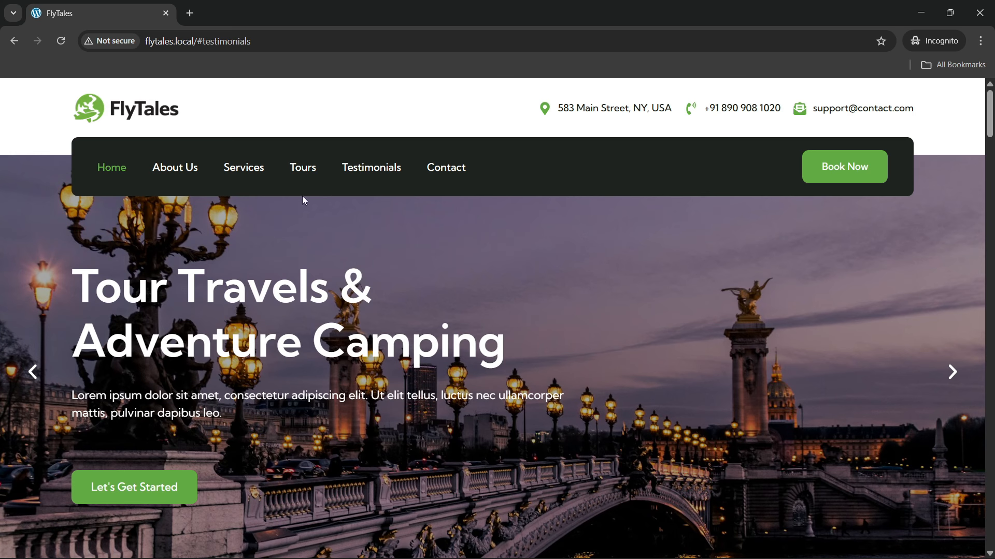
Inspect the hero heading to open Chrome DevTools with the mobile preview.
right_click(567, 344)
left_click(588, 328)
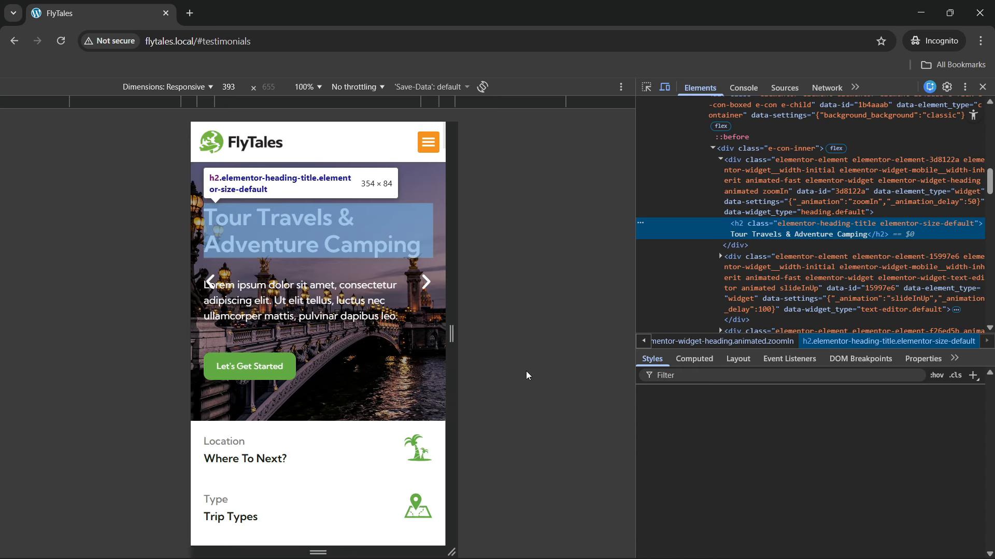
scroll(284, 371, "down", 8)
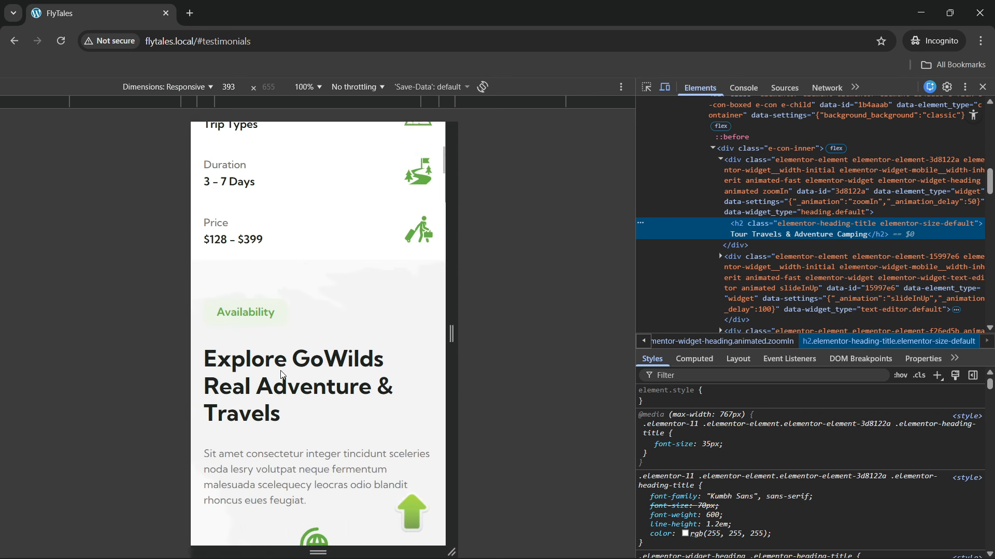
scroll(282, 373, "up", 5)
scroll(282, 374, "up", 2)
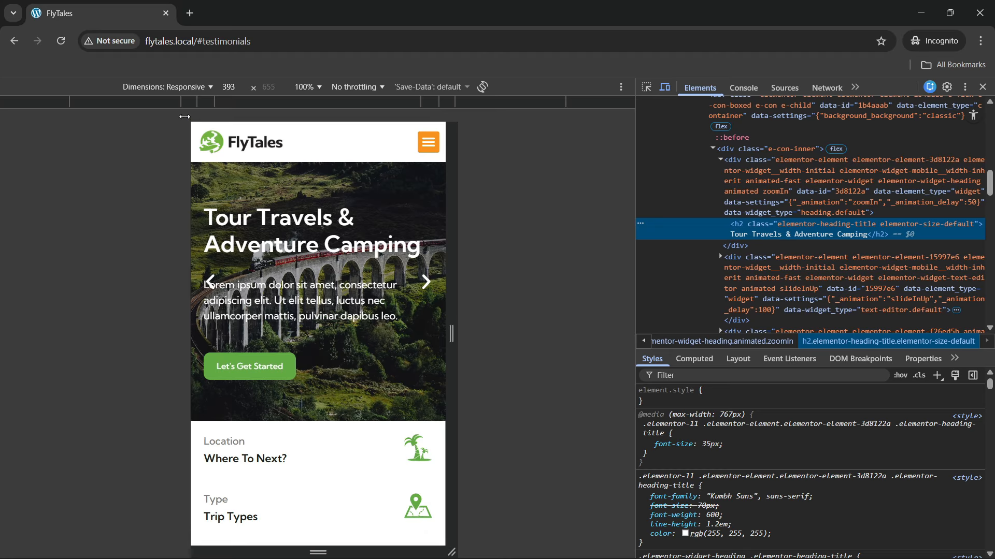
Reload the homepage at plain flytales.local, dropping the #testimonials fragment.
left_click_drag(200, 42, 329, 67)
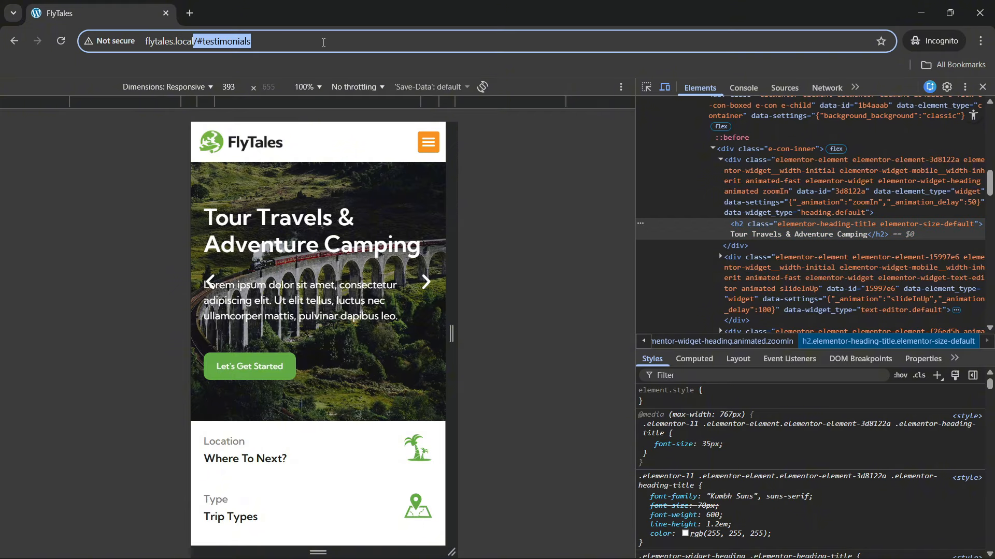
key("BackSpace")
key("Return")
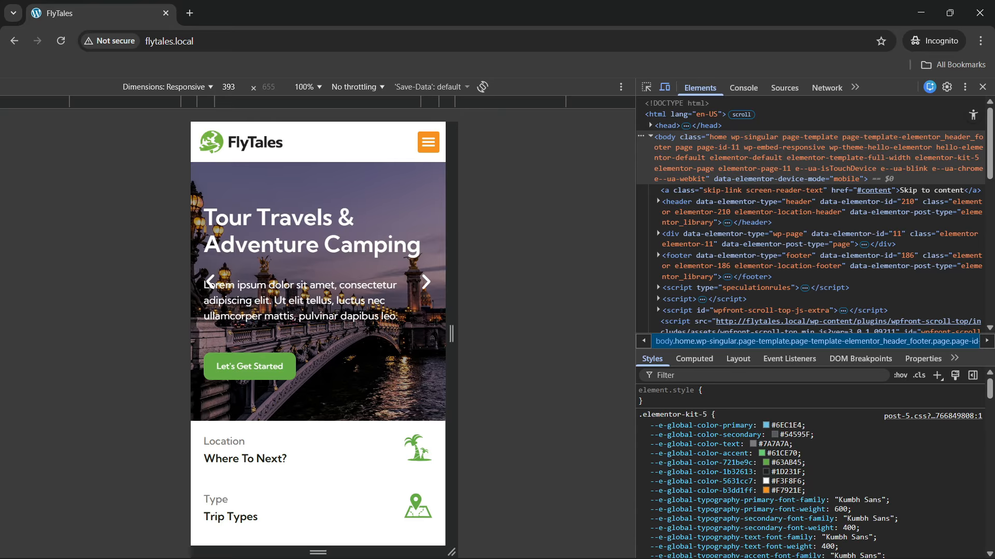
Cycle through the hero slides, then open and close the mobile navigation menu.
left_click(424, 282)
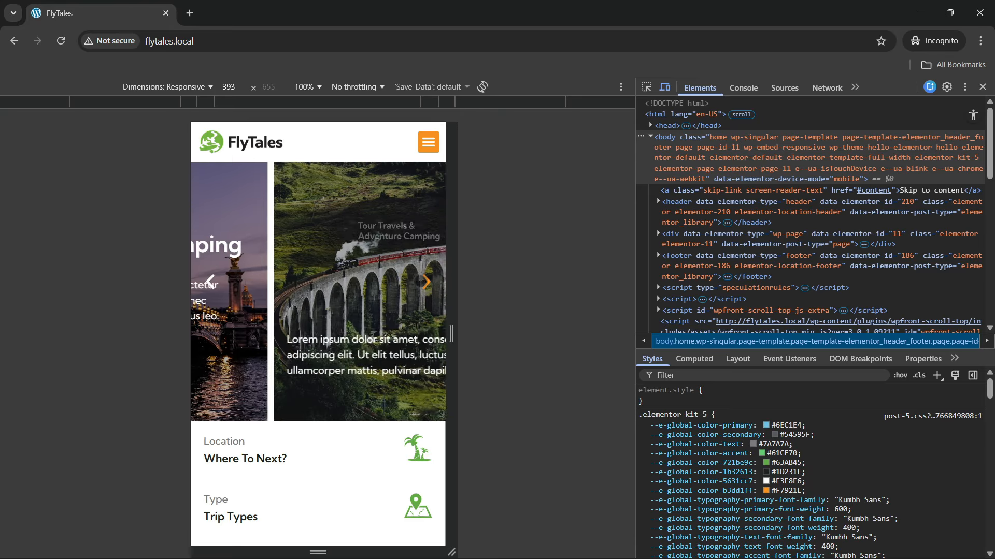
left_click(425, 282)
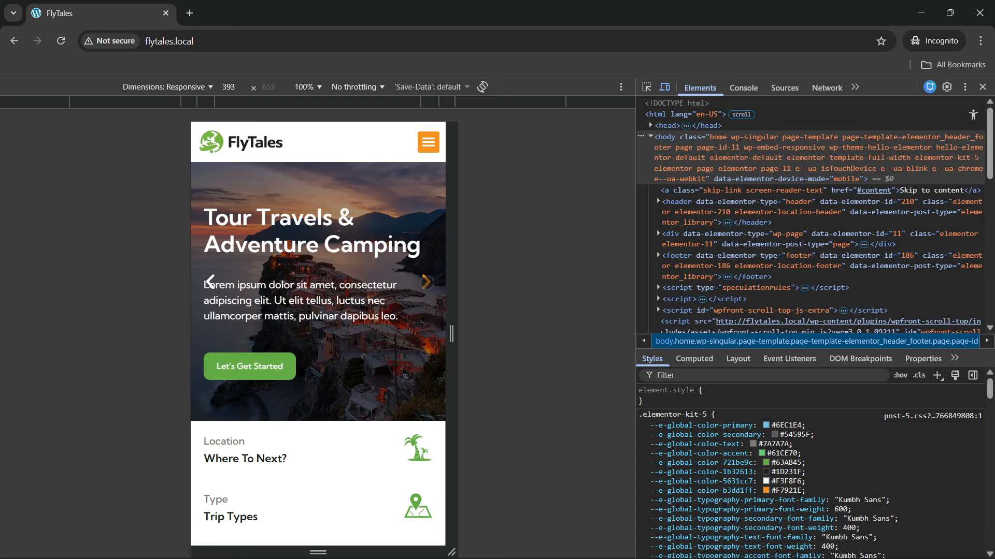
left_click_drag(407, 361, 219, 361)
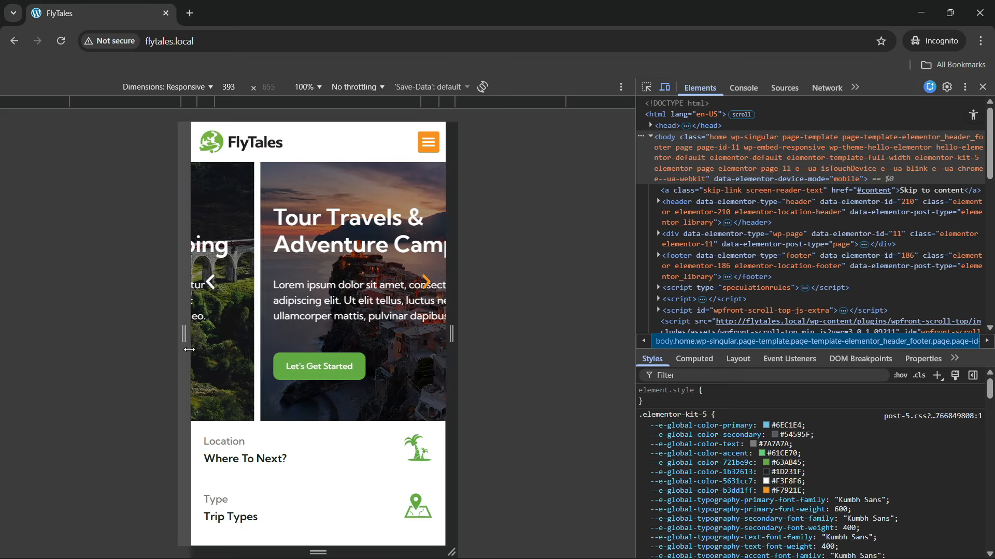
left_click(424, 146)
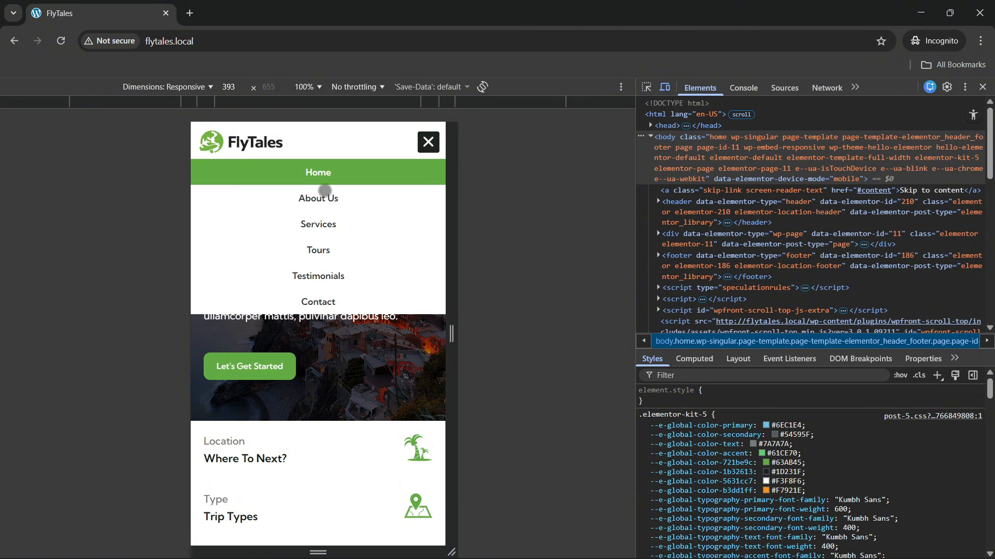
left_click(423, 152)
Scroll down the mobile page, then return to the top.
scroll(304, 377, "down", 4)
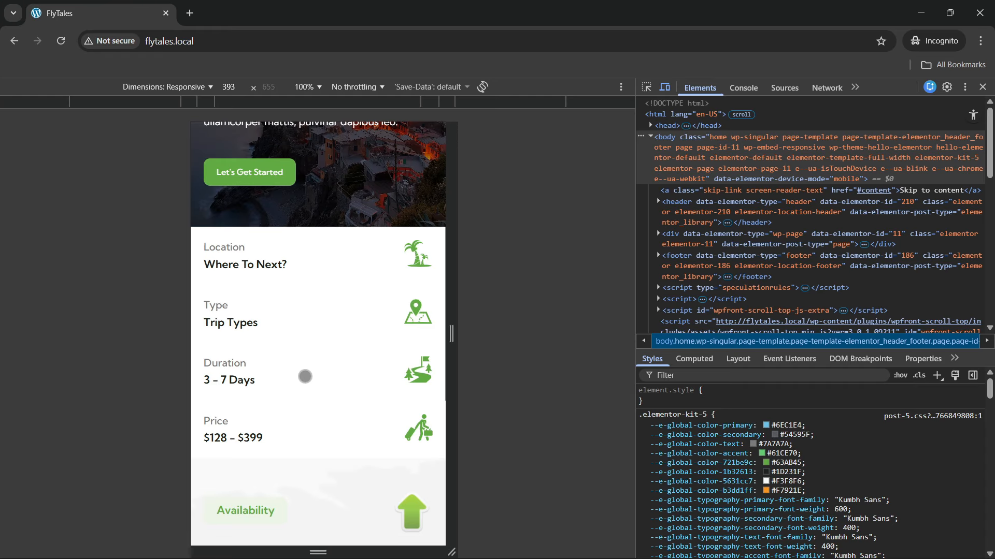
scroll(280, 376, "down", 4)
scroll(281, 377, "down", 9)
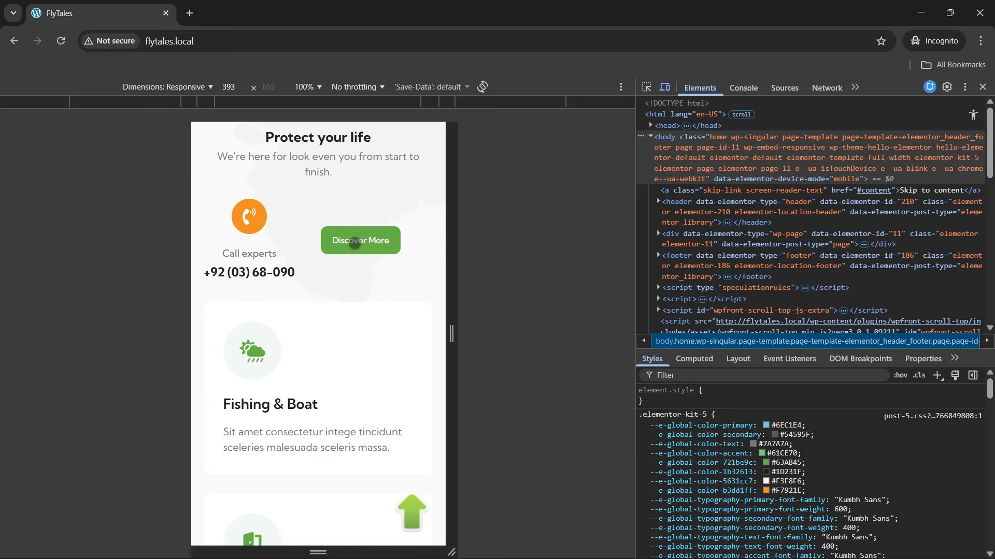
left_click(412, 512)
Scroll to the tours and slide the tour carousel through to the lake hiker card.
scroll(388, 277, "down", 18)
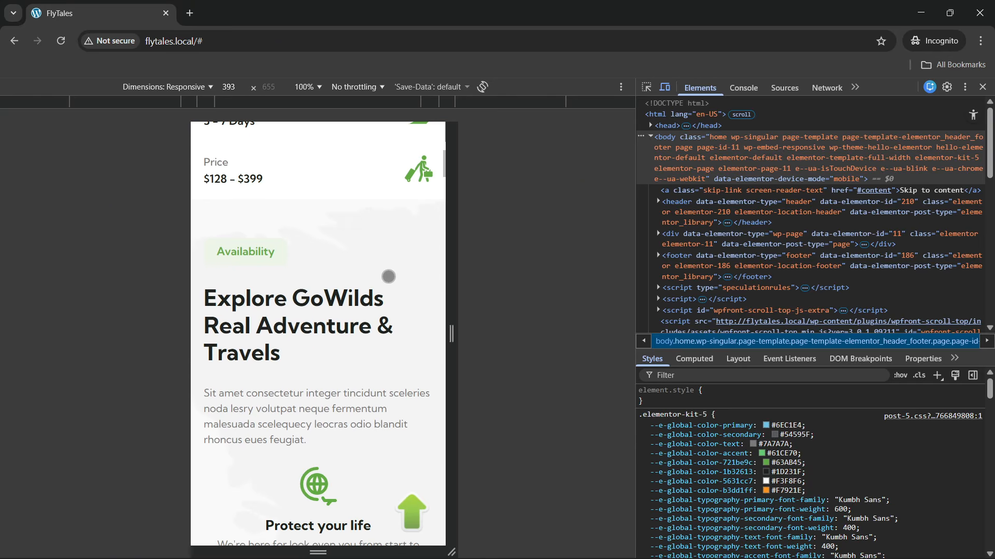
scroll(388, 276, "down", 8)
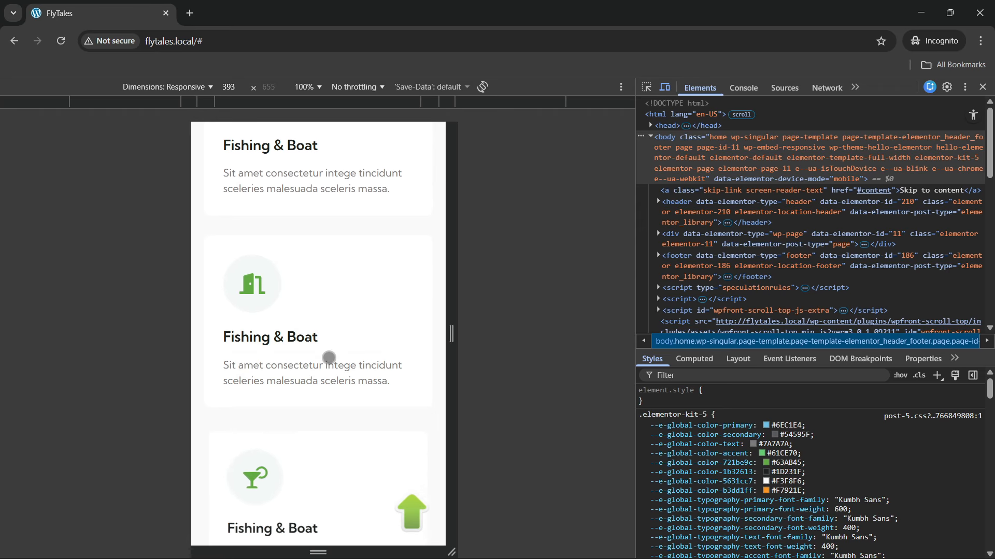
scroll(326, 353, "down", 8)
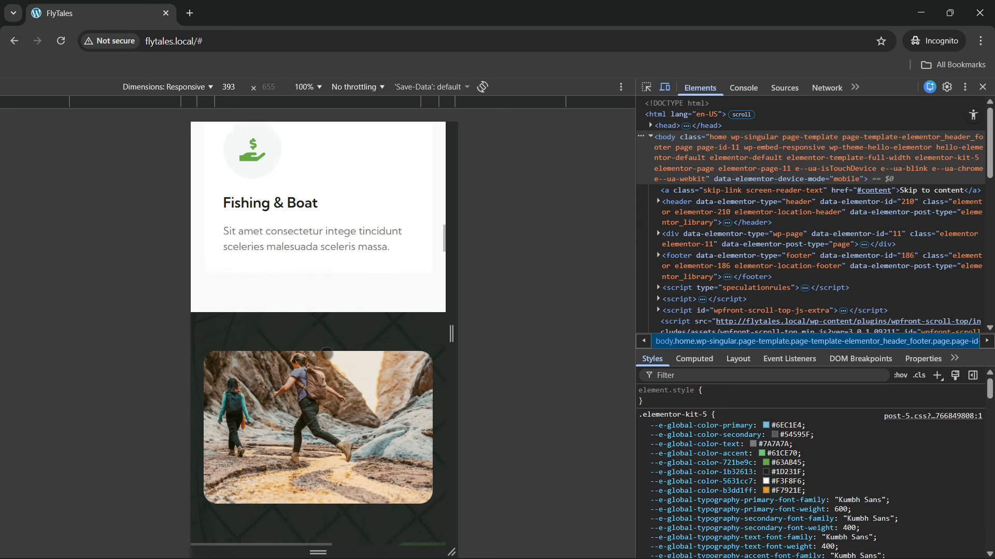
scroll(326, 353, "down", 12)
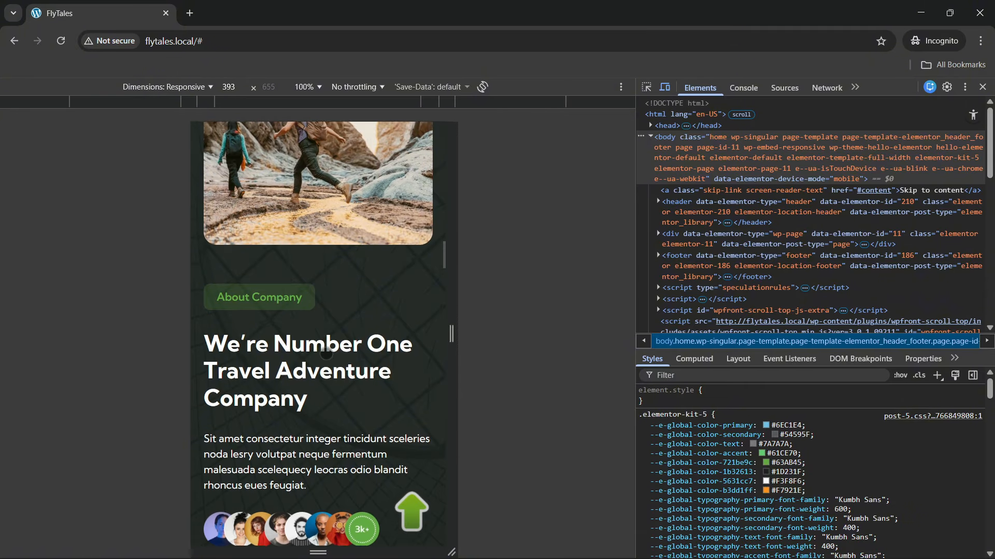
scroll(322, 355, "down", 12)
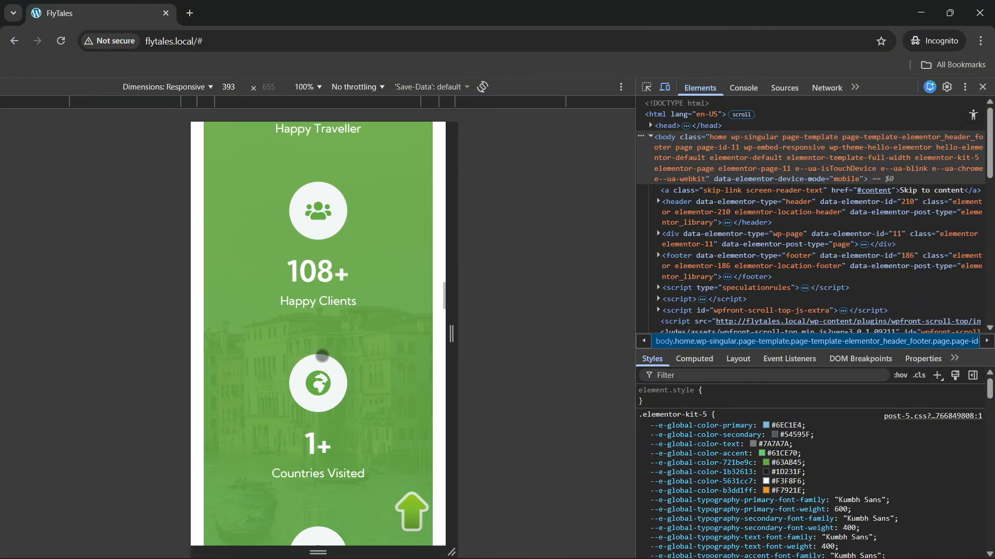
scroll(322, 355, "down", 8)
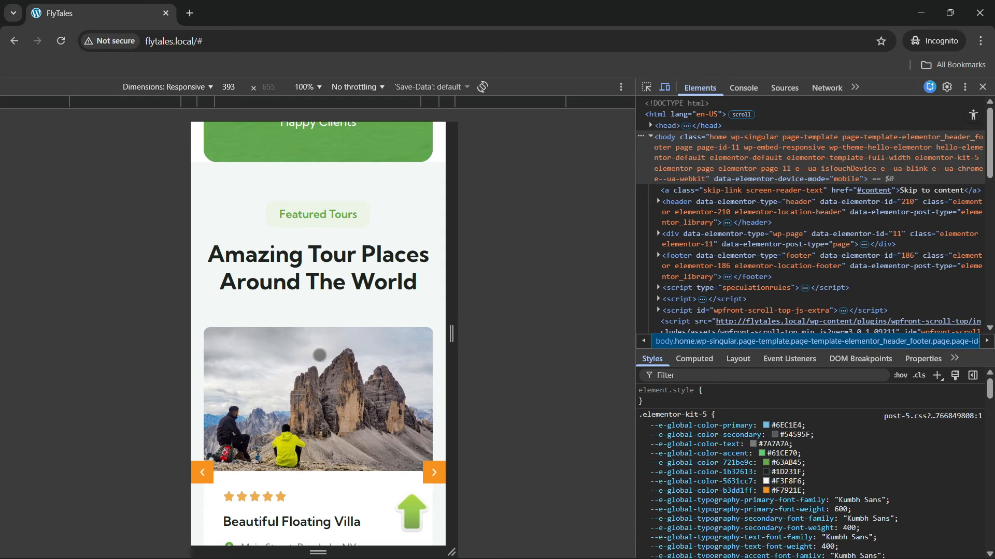
left_click(432, 344)
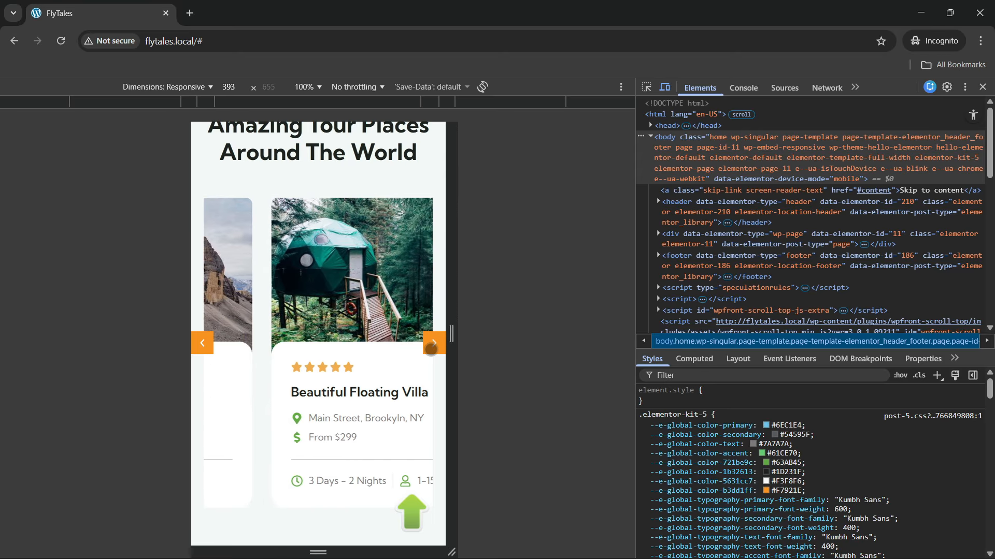
left_click(431, 347)
left_click(431, 346)
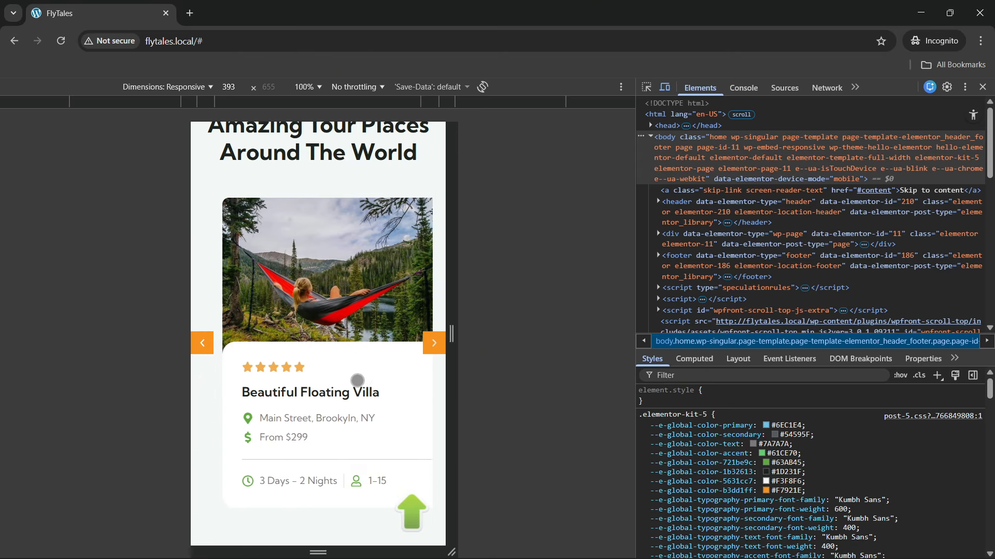
left_click_drag(410, 360, 217, 352)
Scroll down to the blog posts and swipe the carousel to the bridge post.
scroll(286, 345, "up", 1)
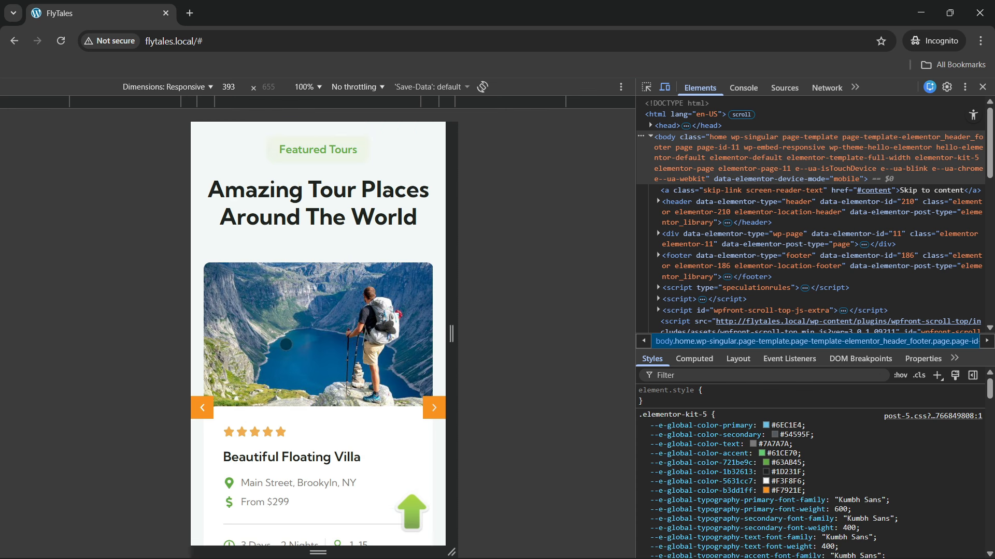
scroll(286, 344, "down", 10)
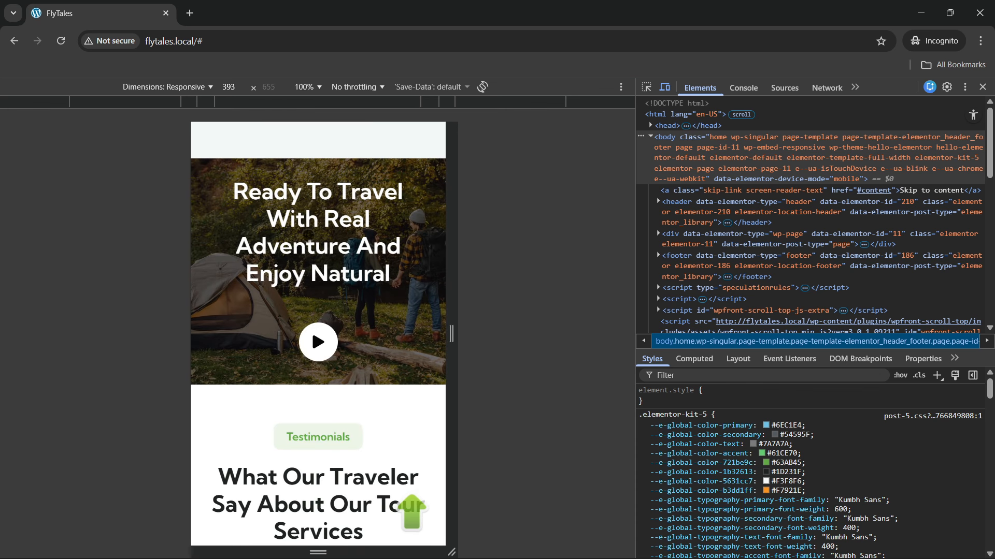
scroll(286, 346, "down", 2)
scroll(343, 293, "up", 4)
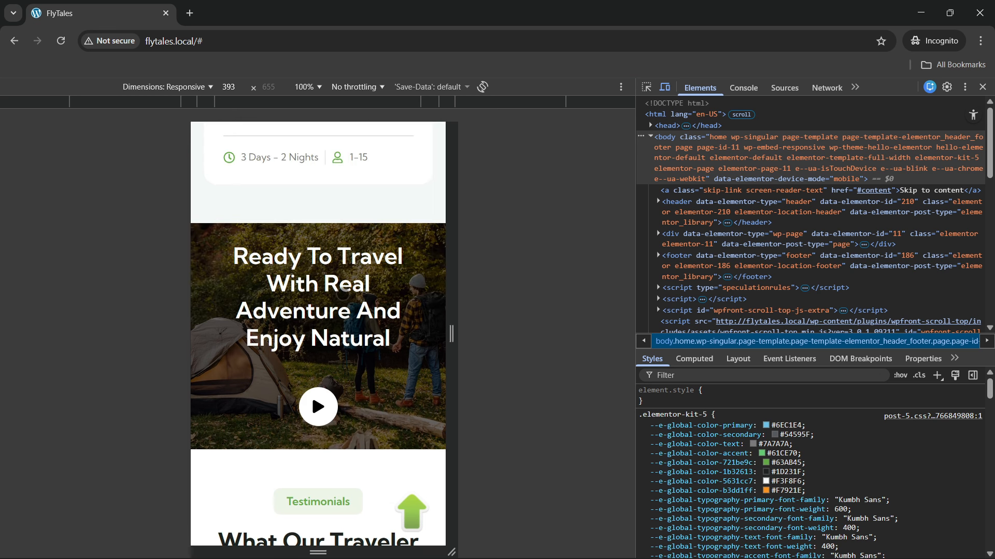
scroll(384, 376, "down", 4)
scroll(383, 376, "up", 4)
scroll(327, 331, "down", 7)
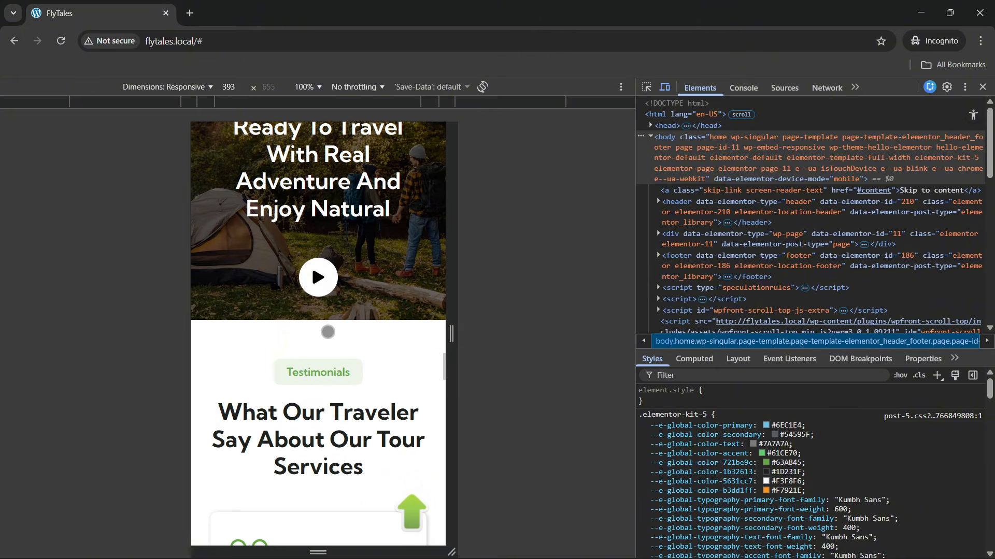
scroll(334, 329, "down", 4)
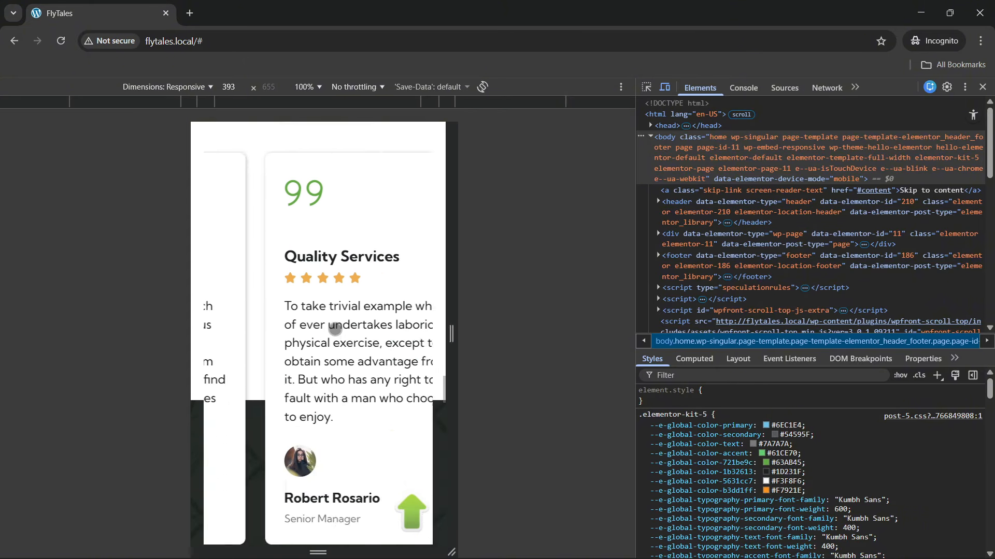
scroll(331, 395, "down", 4)
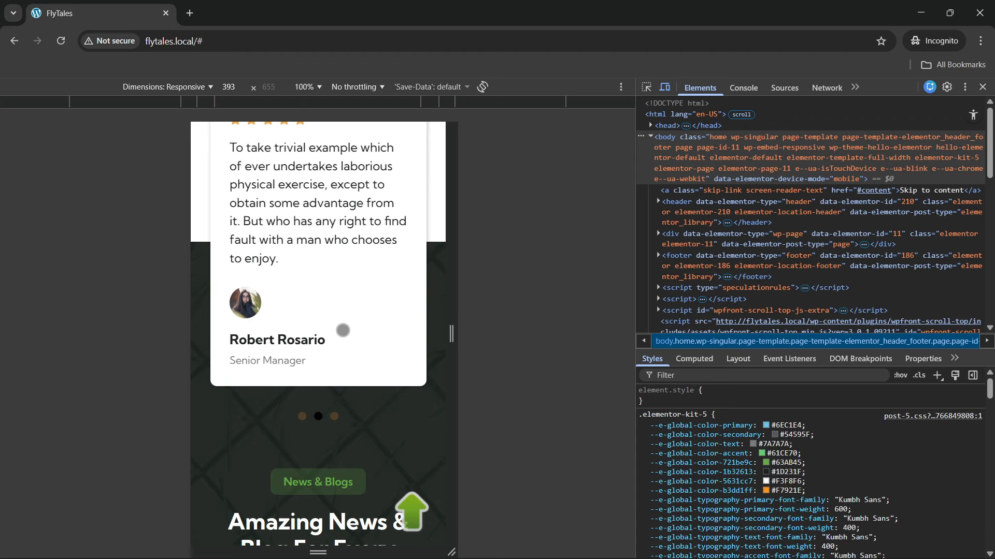
scroll(343, 331, "down", 6)
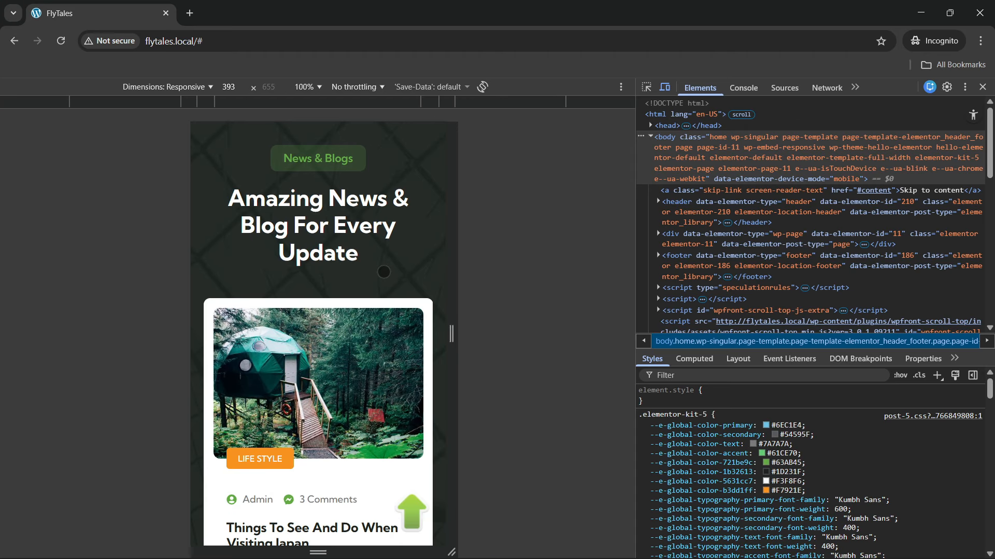
scroll(383, 271, "down", 4)
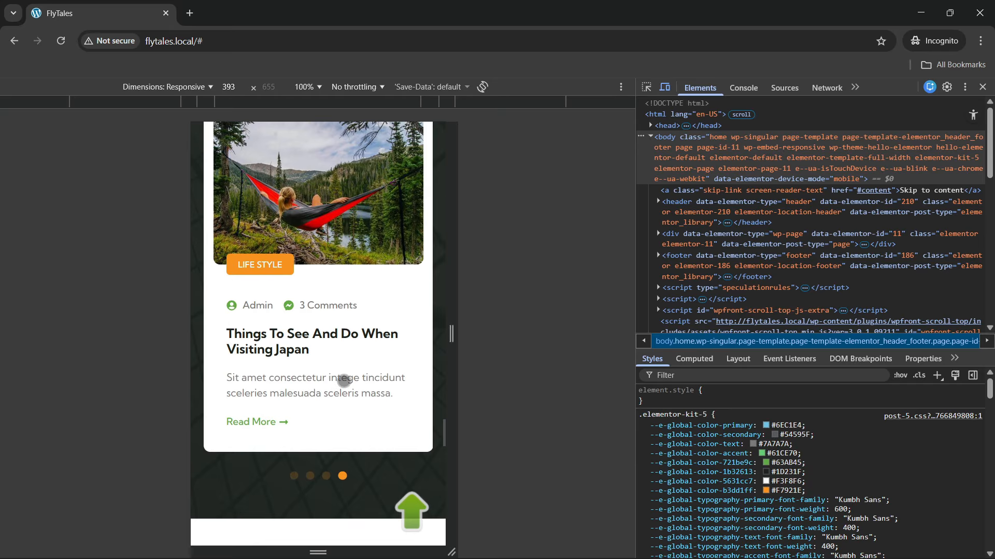
left_click_drag(332, 369, 227, 371)
left_click_drag(333, 335, 248, 355)
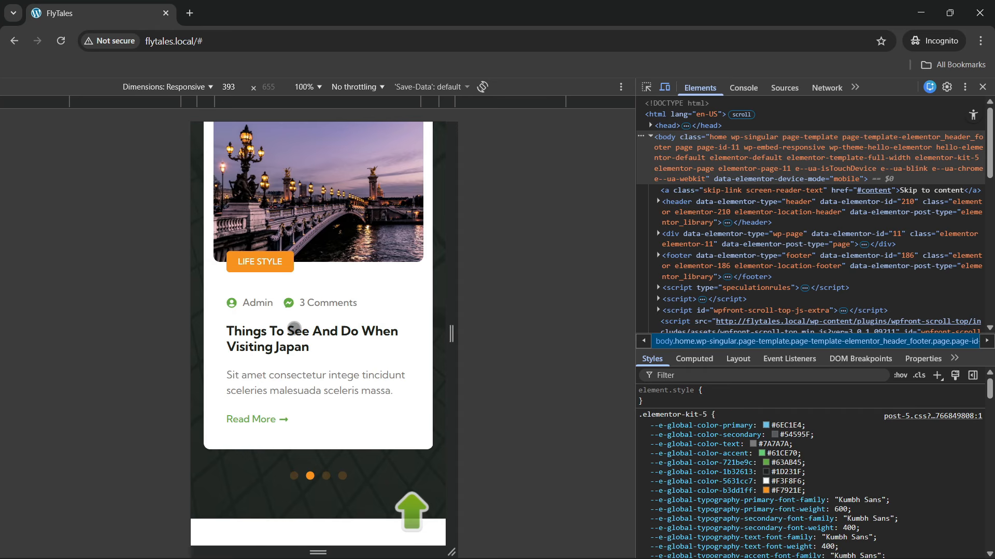
Scroll on down to the Newsletter and Contact footer.
scroll(310, 395, "down", 6)
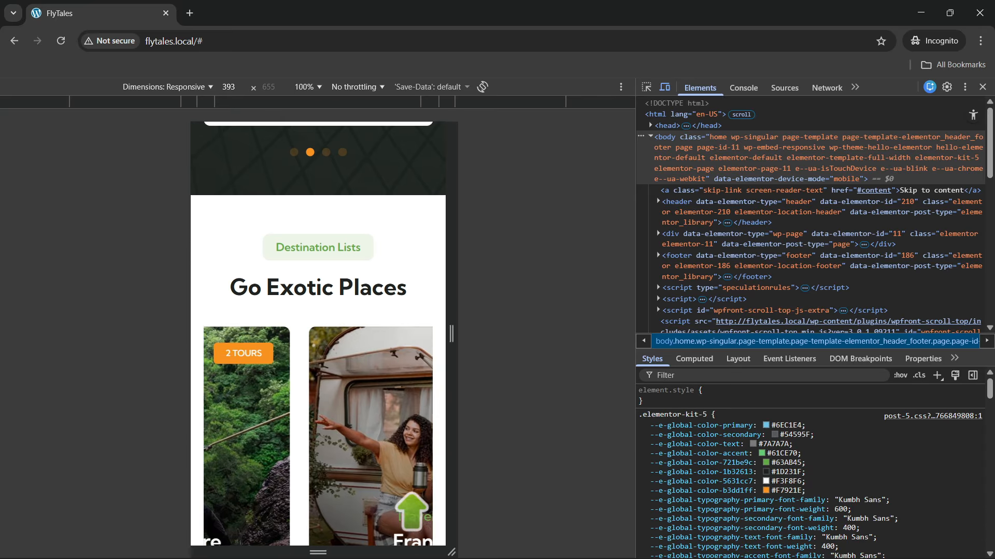
scroll(318, 337, "down", 4)
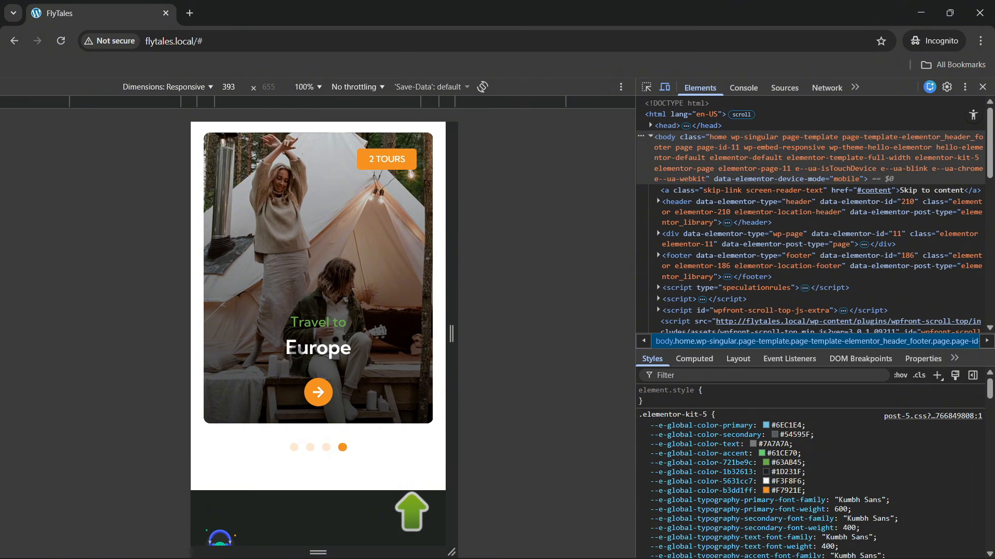
scroll(357, 358, "down", 8)
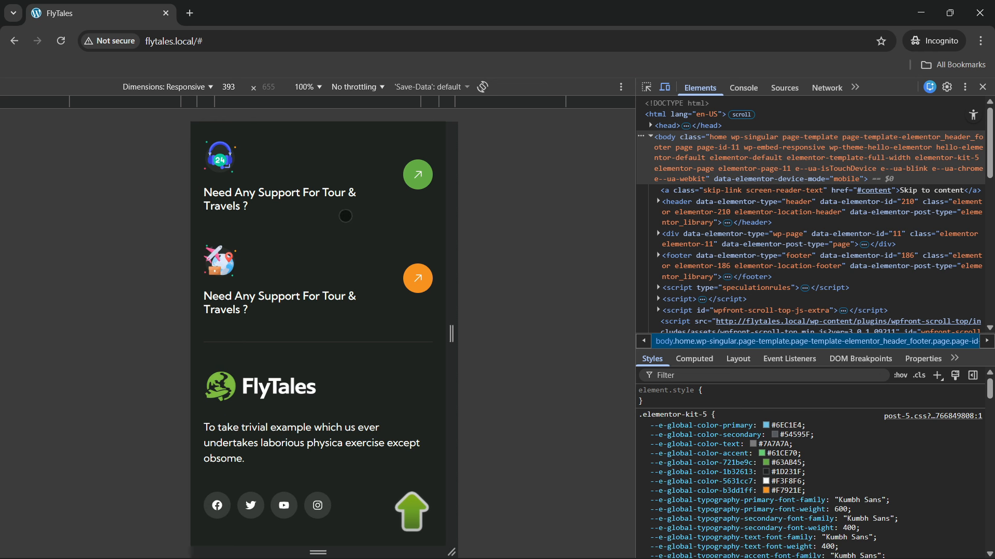
scroll(299, 344, "down", 10)
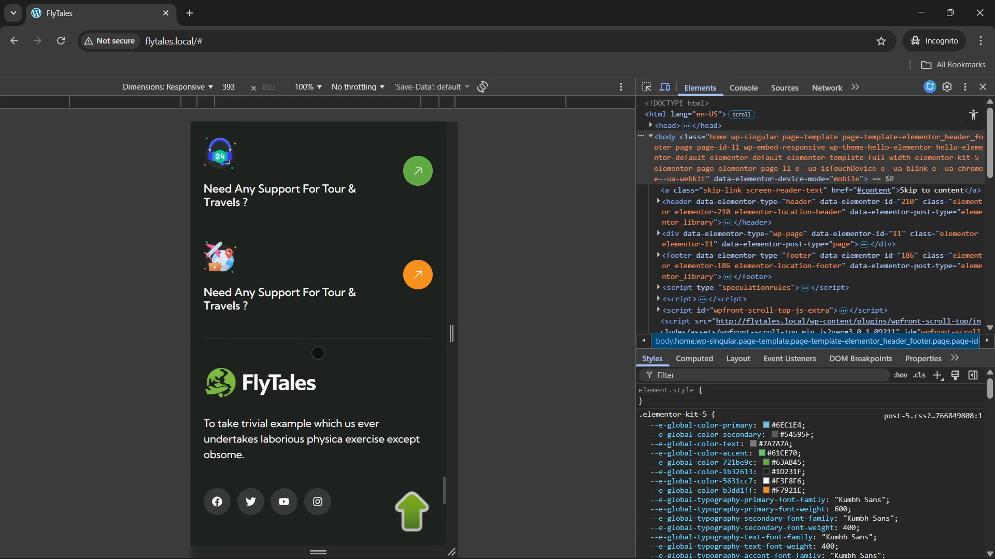
scroll(302, 342, "down", 3)
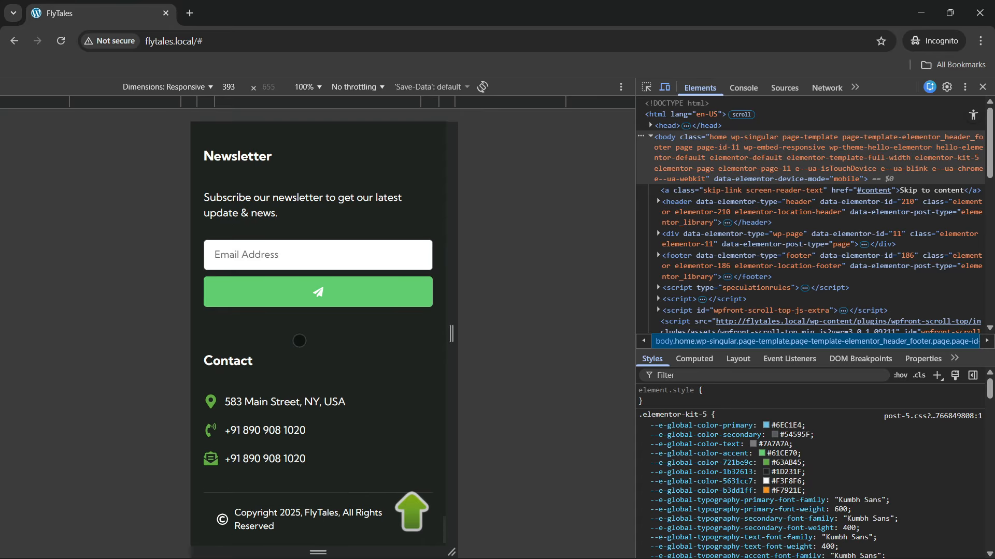
scroll(298, 336, "up", 3)
scroll(311, 415, "down", 3)
From the top, toggle the mobile menu and jump to About Us.
left_click(412, 512)
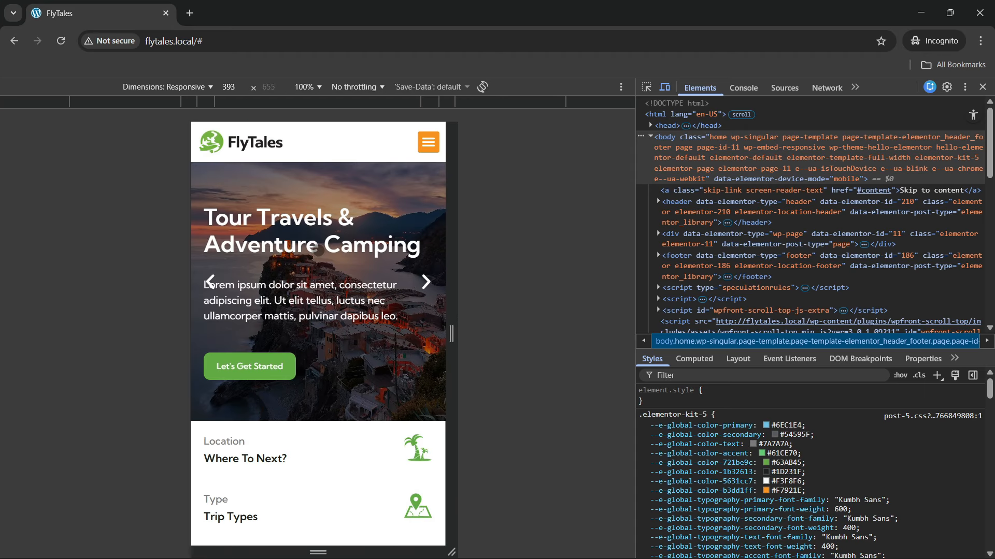
left_click(428, 142)
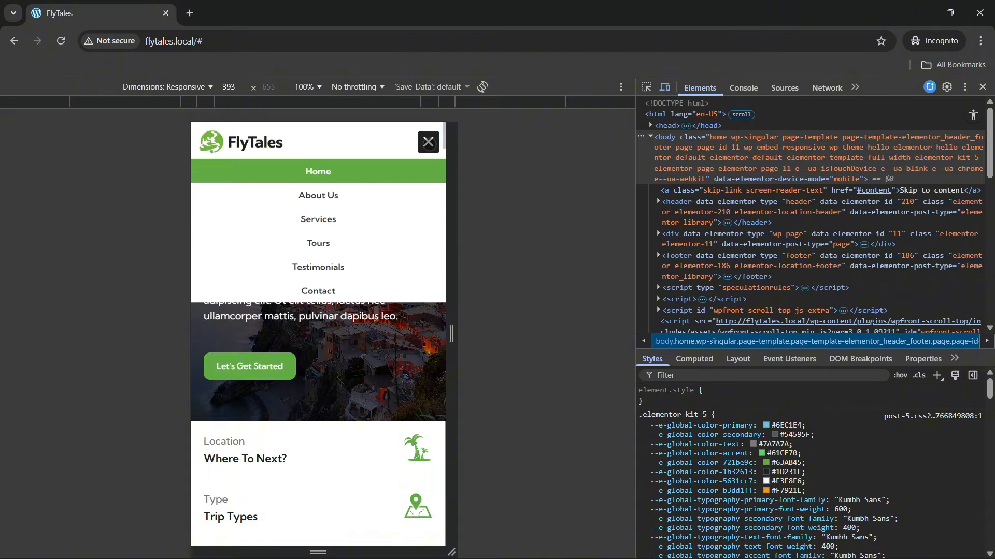
left_click(428, 143)
left_click(428, 142)
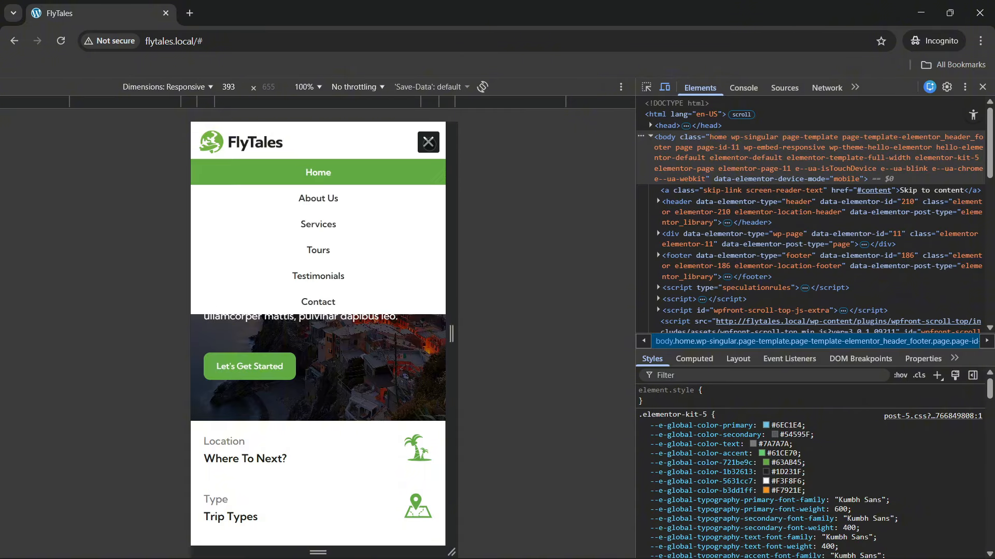
left_click(428, 143)
left_click(428, 142)
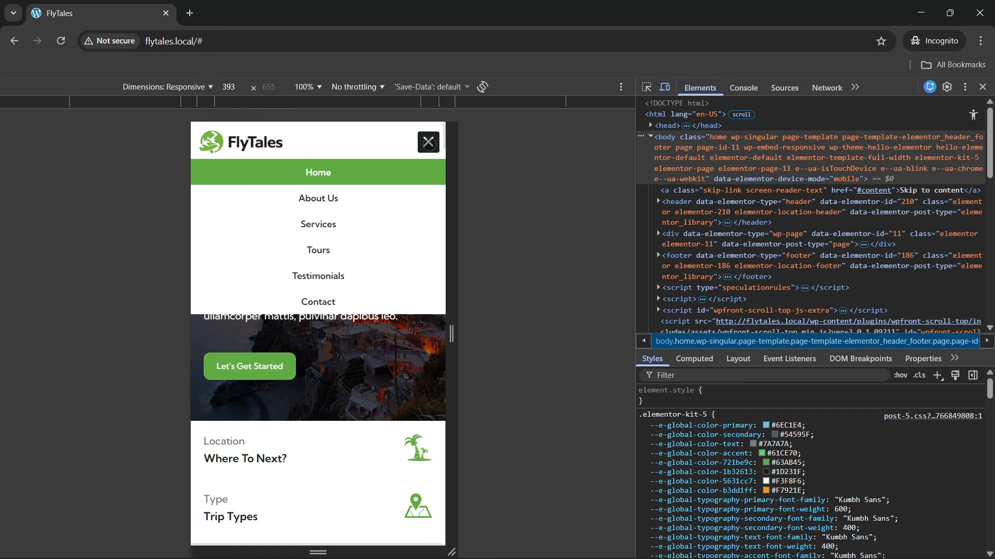
left_click(428, 142)
left_click(428, 141)
left_click(323, 202)
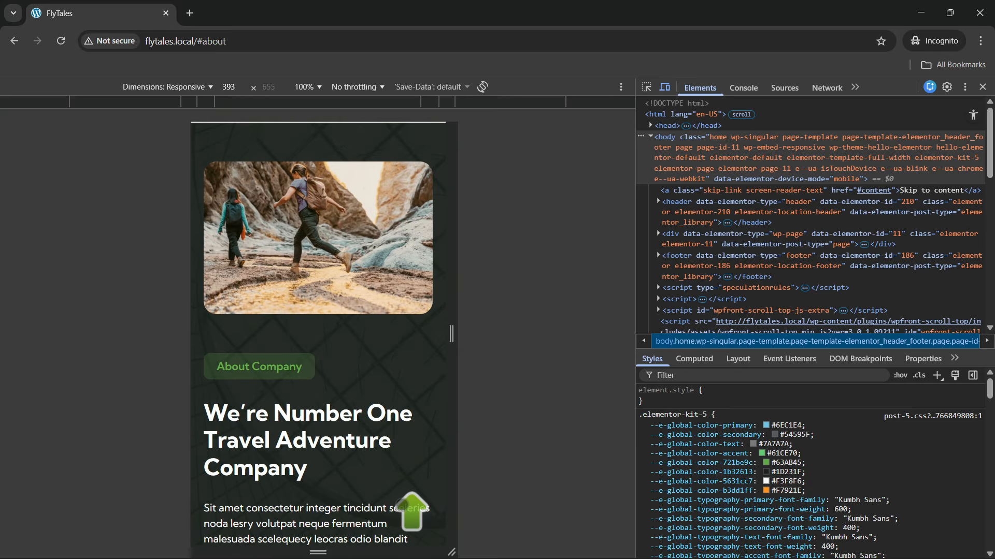
Return to the top, jump to Testimonials via the menu, then scroll back up.
left_click(412, 512)
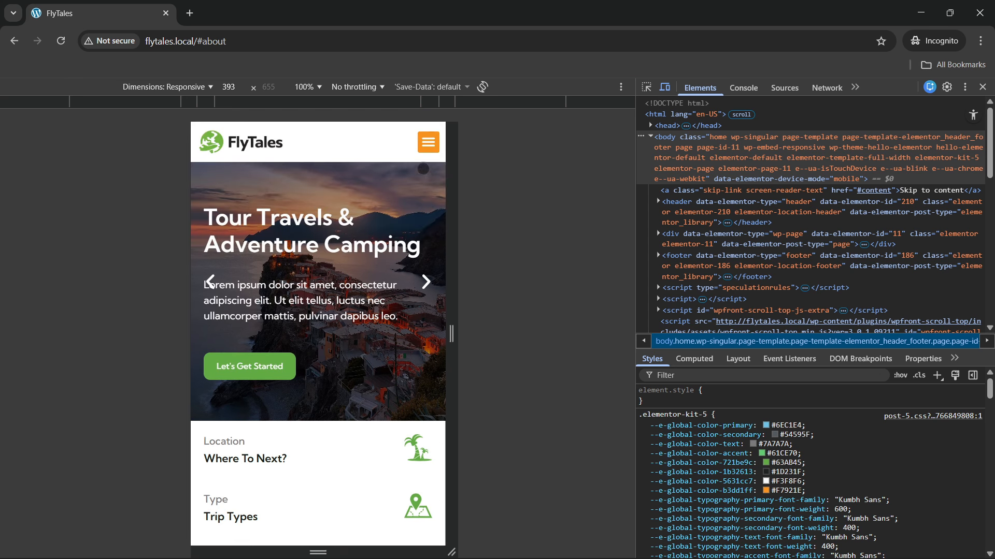
left_click(429, 145)
left_click(329, 273)
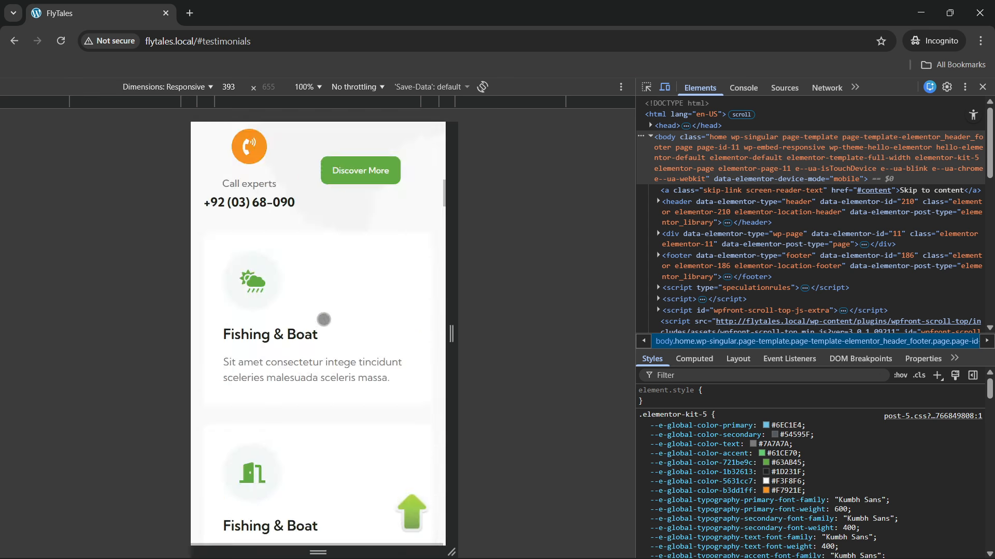
scroll(331, 442, "up", 10)
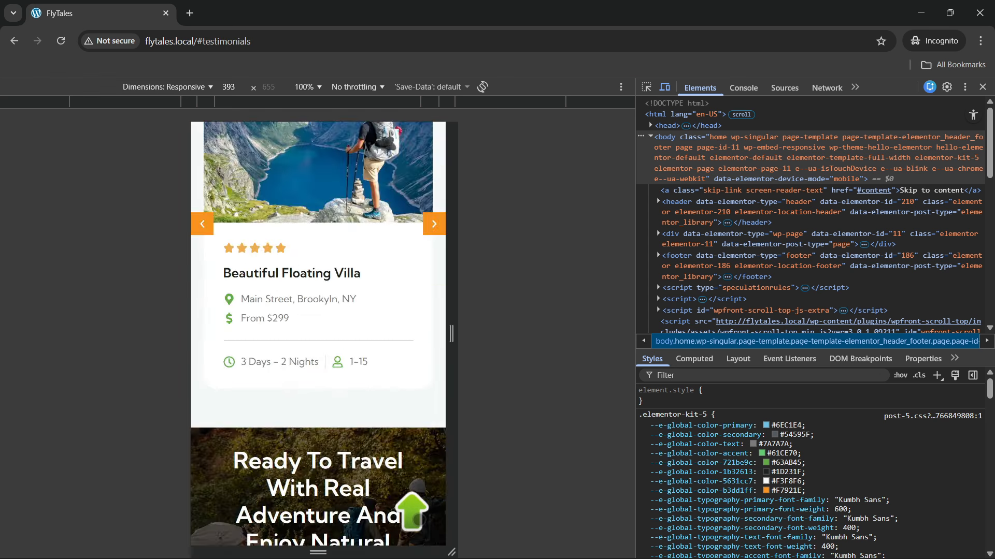
scroll(331, 441, "up", 10)
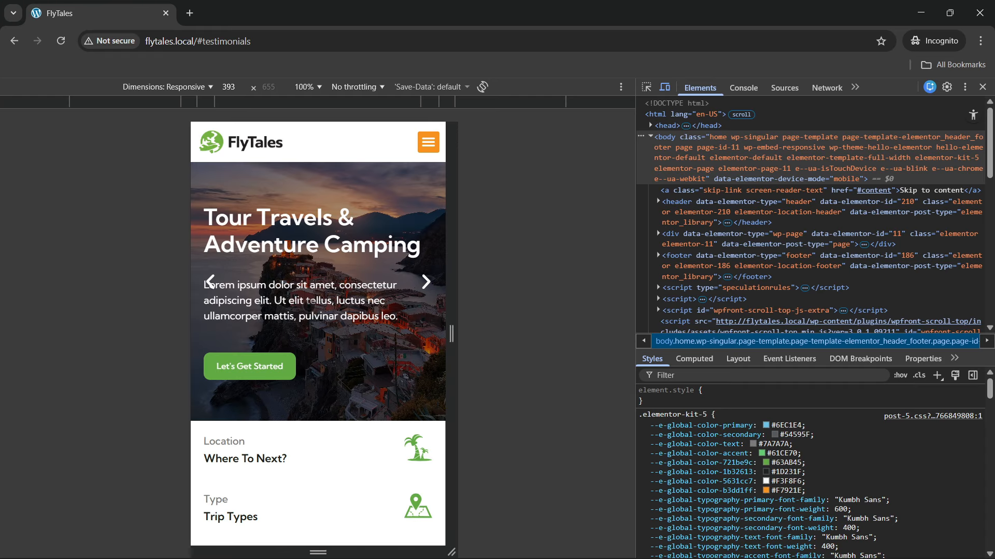
Close DevTools and scroll the full-width homepage down to About Company.
left_click(981, 87)
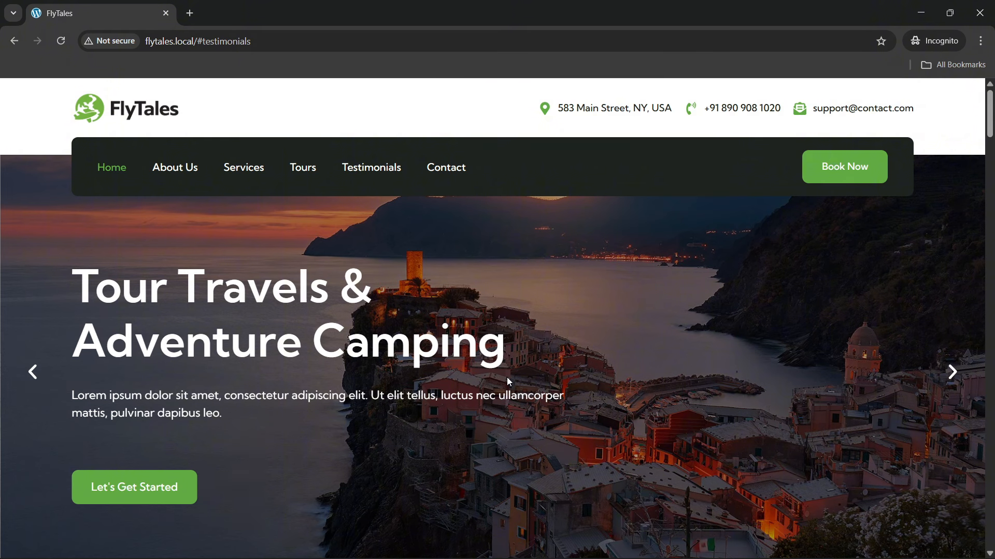
scroll(508, 381, "down", 10)
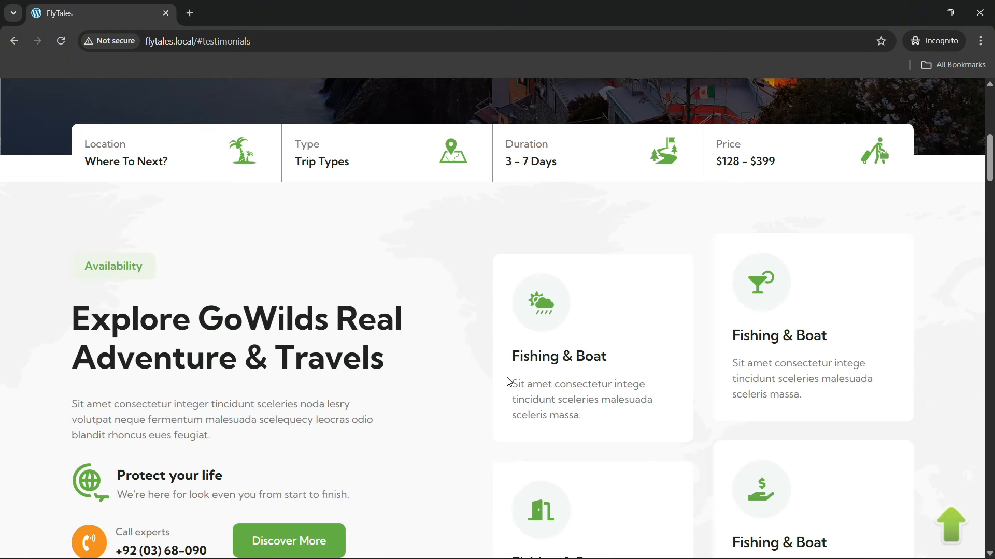
scroll(507, 381, "down", 7)
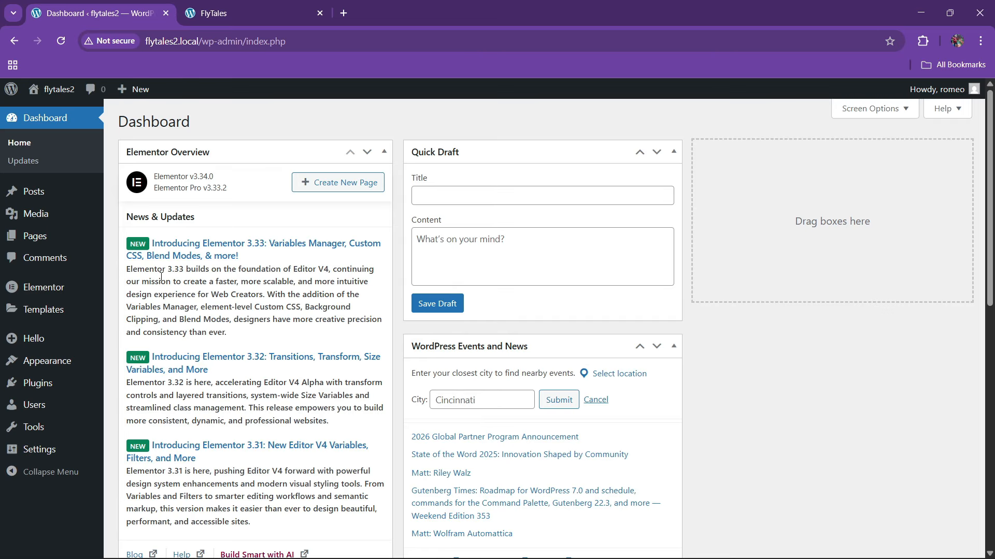
Check the flytales2 themes, then list installed plugins showing Elementor 3.34.0 and Elementor Pro 3.33.2.
mouse_move(50, 367)
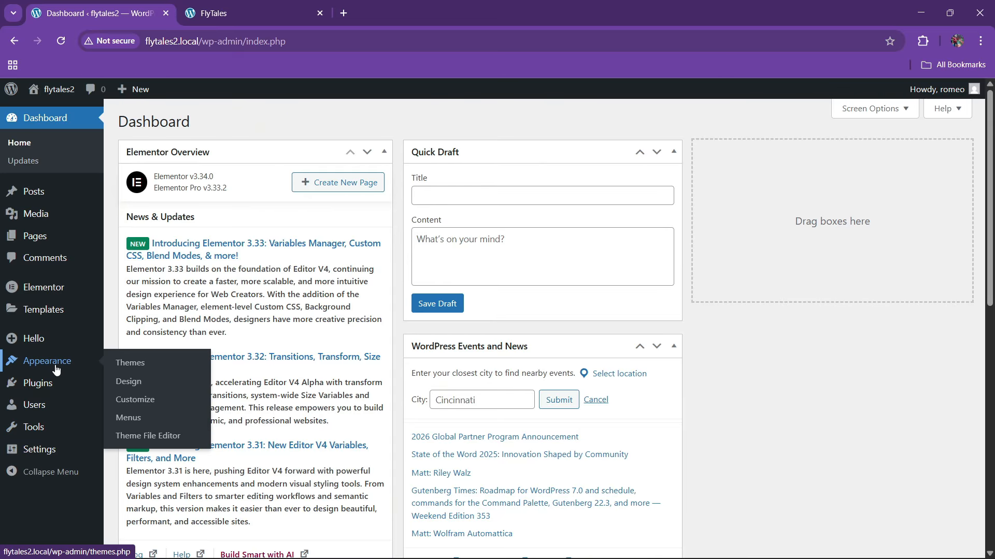
left_click(127, 362)
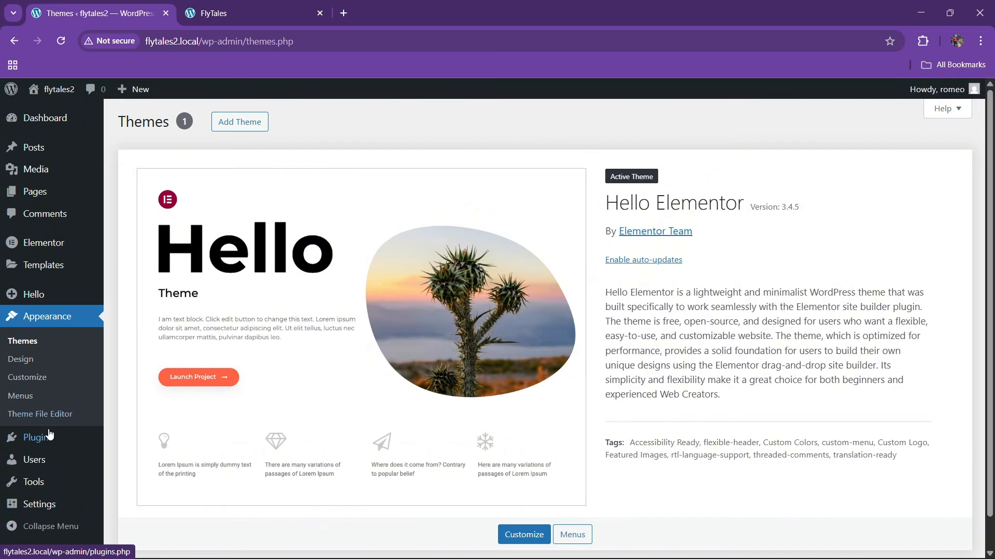
left_click(132, 439)
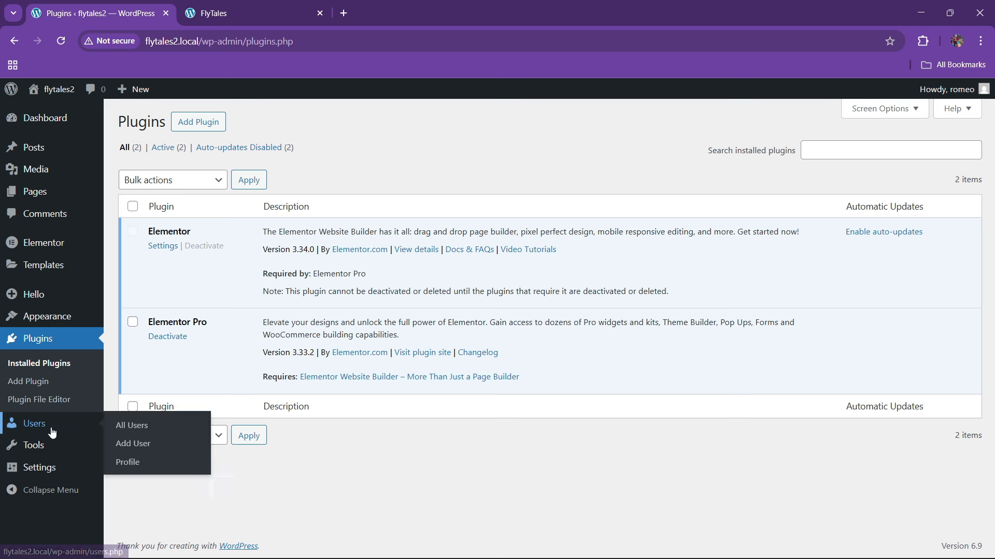
Set a static homepage of Home, switch feeds to Excerpt, and save the Reading settings.
mouse_move(35, 198)
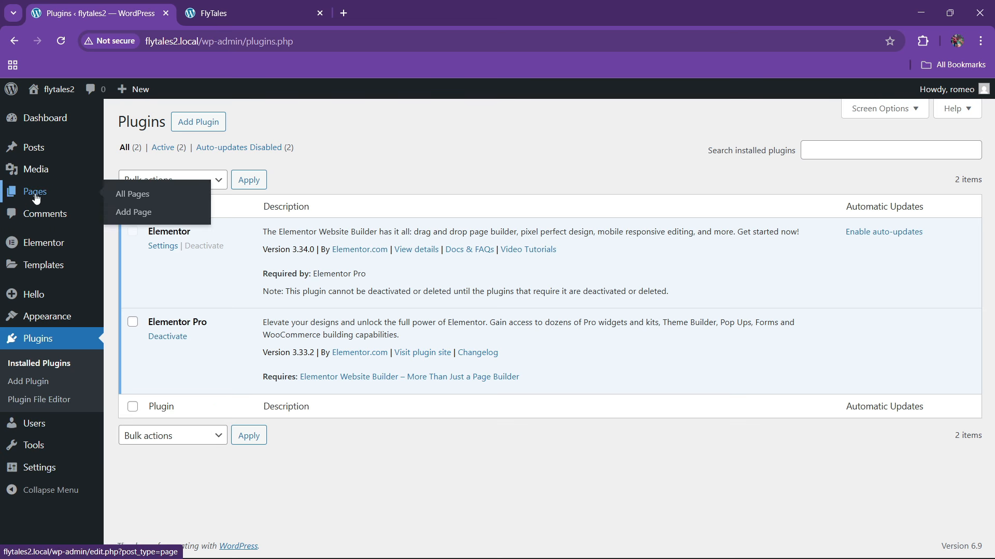
left_click(124, 194)
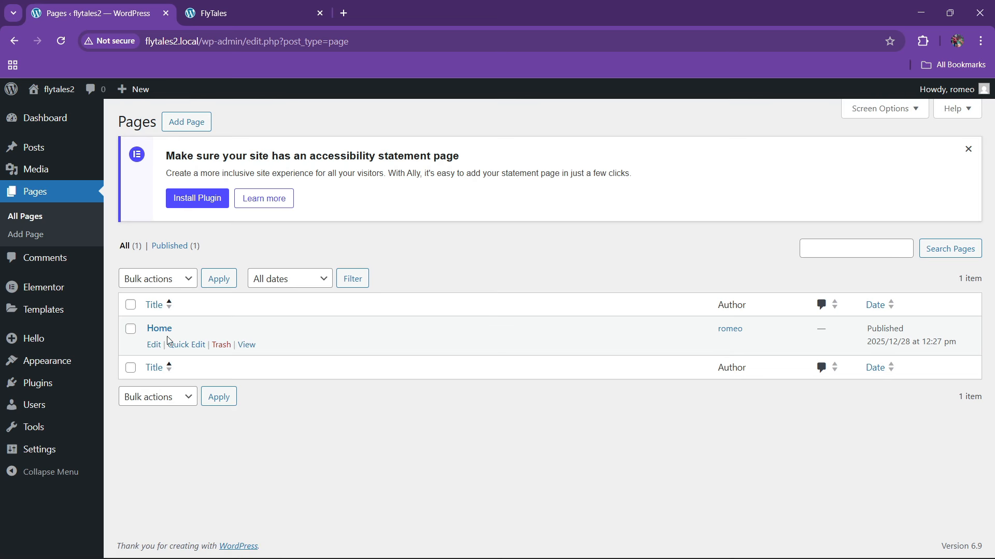
mouse_move(46, 454)
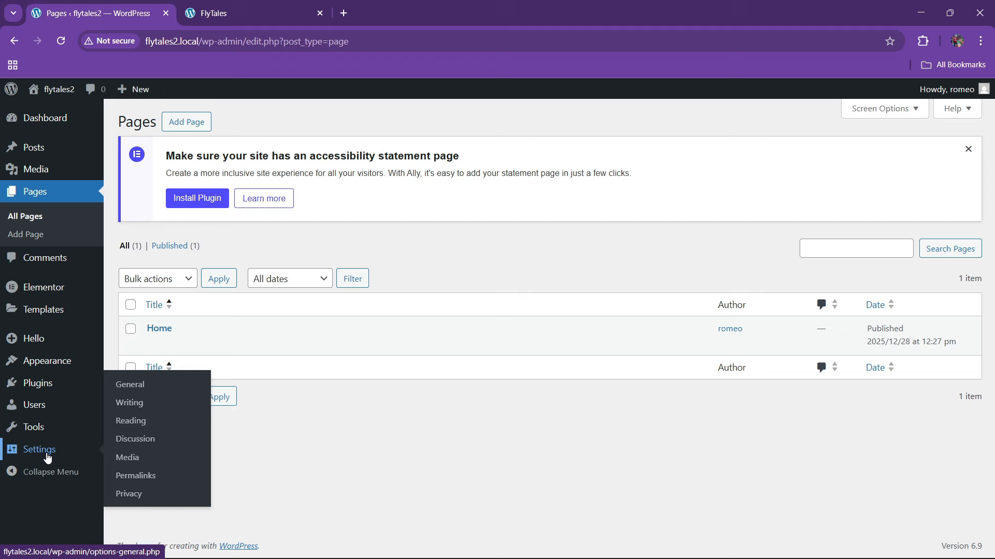
left_click(130, 423)
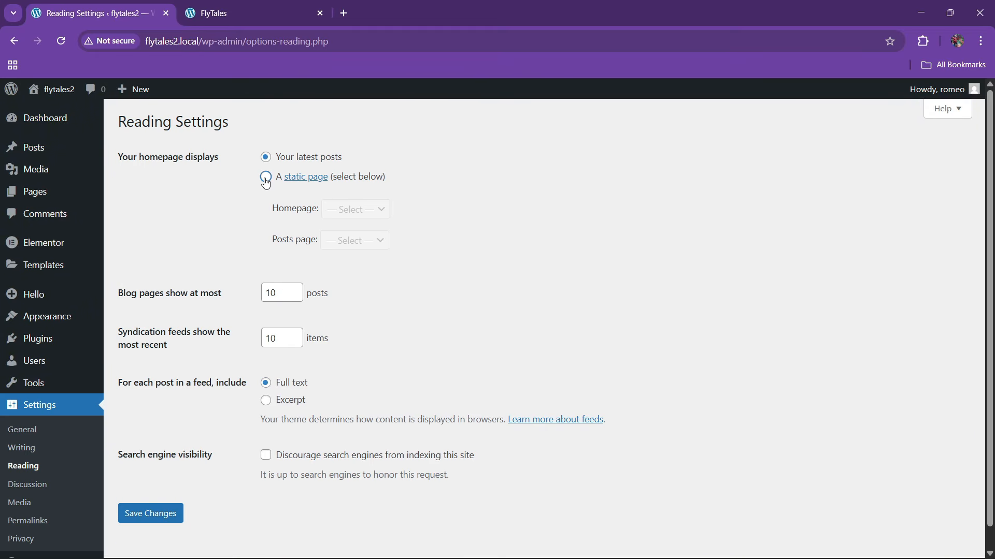
left_click(266, 179)
left_click(352, 209)
left_click(348, 242)
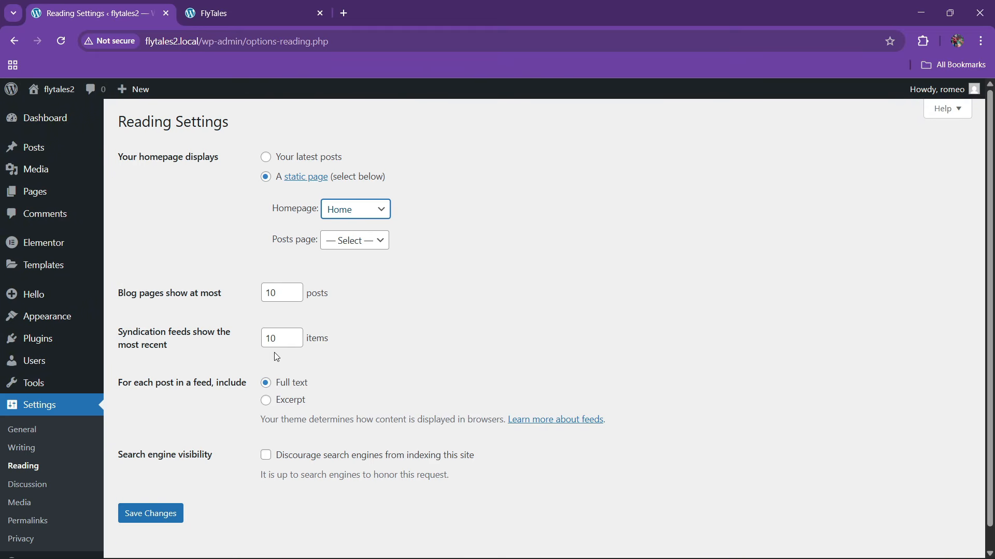
left_click(266, 401)
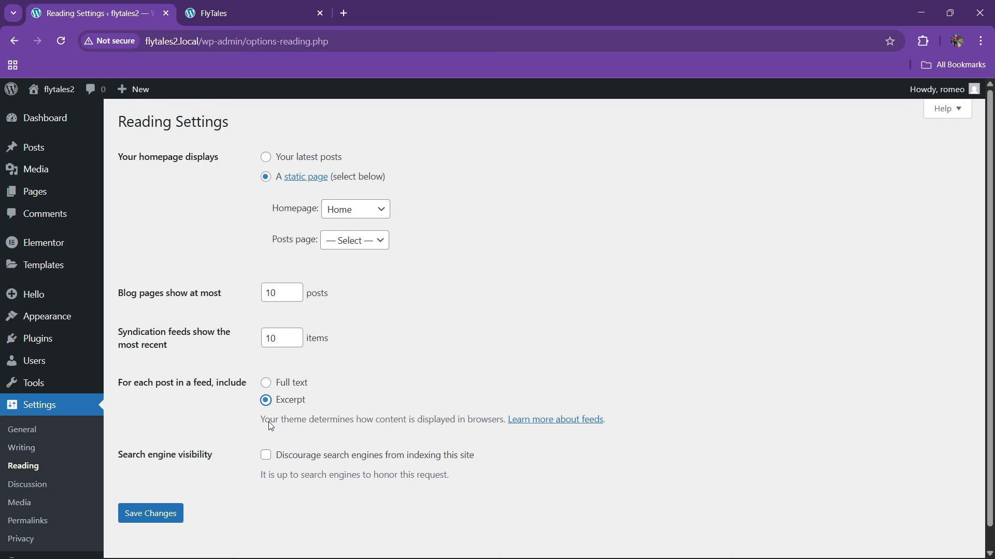
left_click(181, 509)
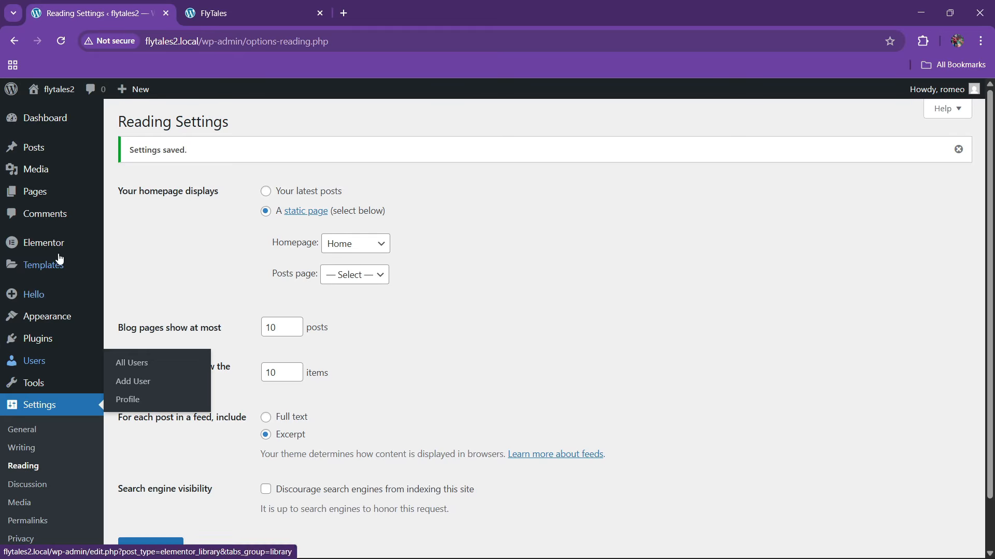
mouse_move(49, 165)
left_click(124, 173)
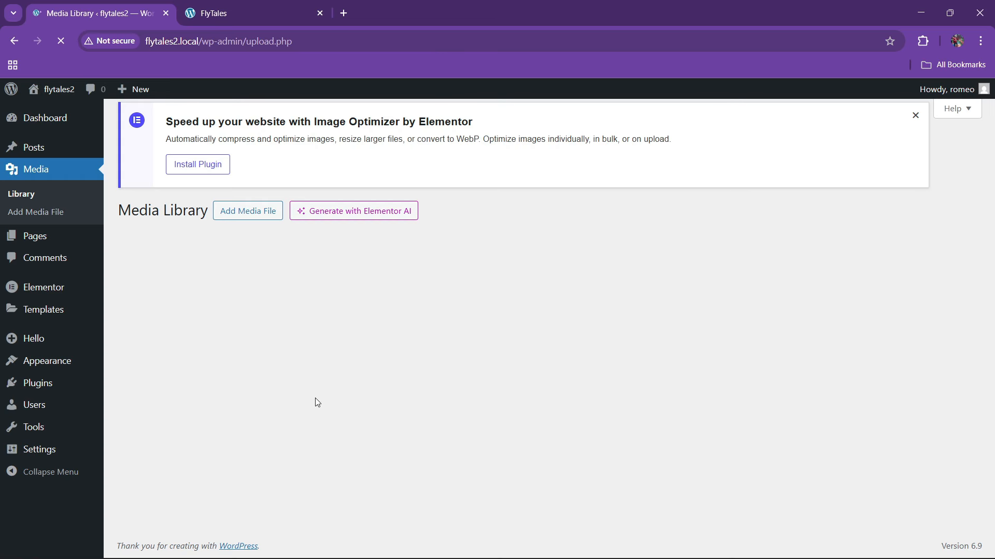
Reorder the browser tabs and bring the FlyTales page back to its top.
scroll(492, 435, "down", 6)
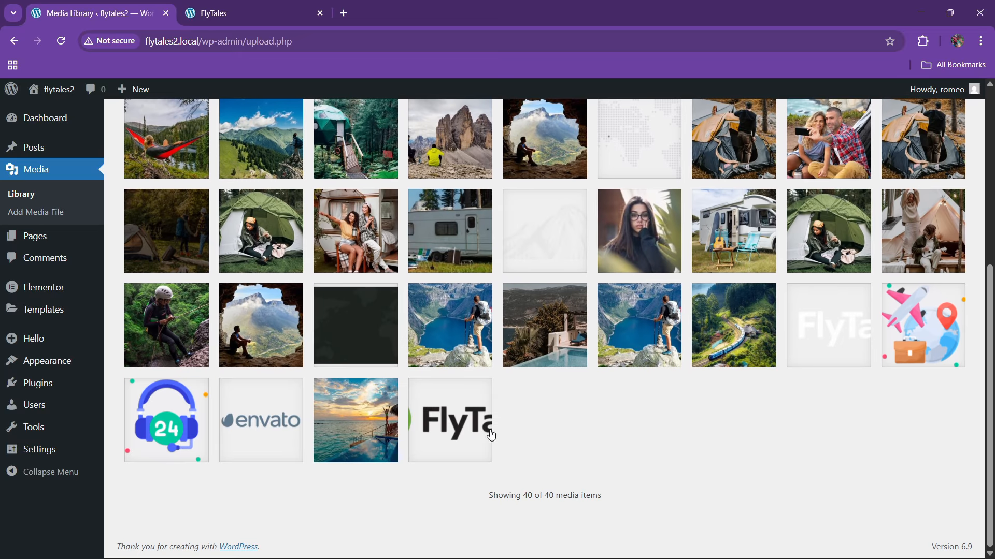
scroll(425, 404, "up", 6)
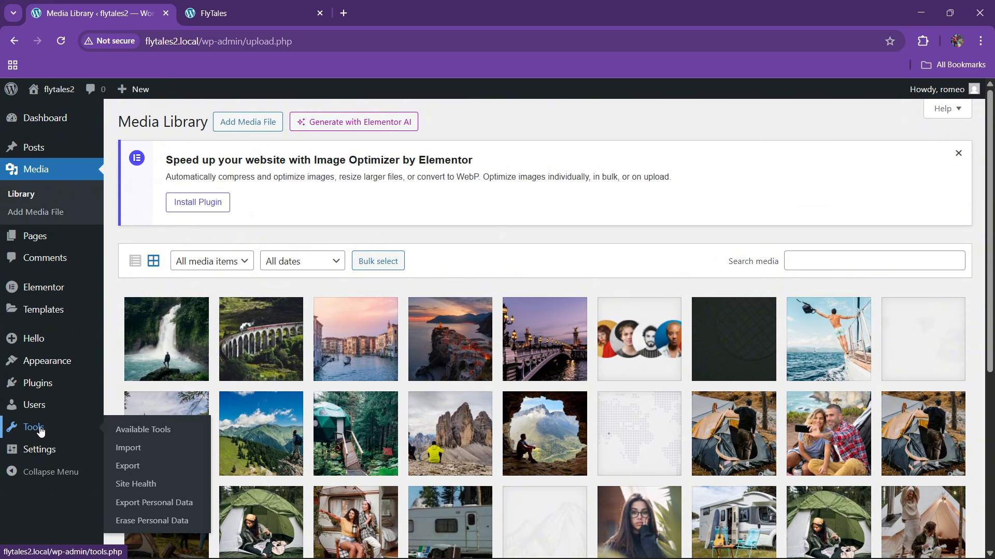
left_click_drag(280, 9, 189, 4)
left_click(190, 3)
left_click(133, 3)
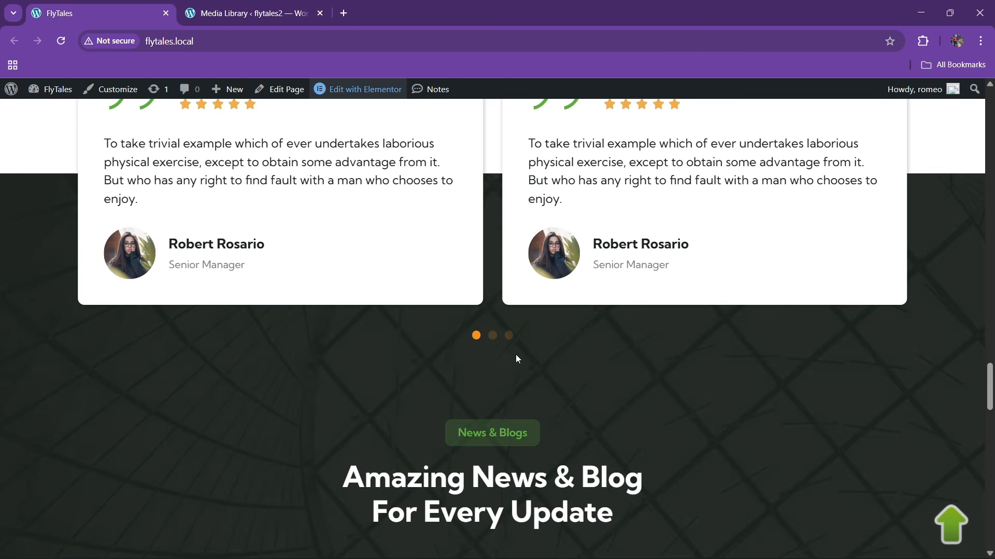
scroll(515, 354, "up", 3)
left_click(951, 524)
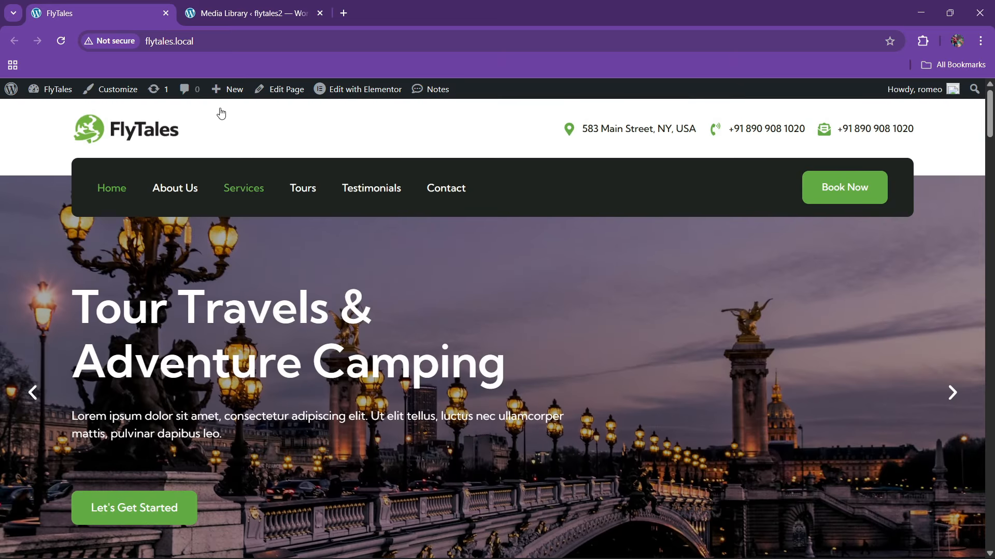
left_click(242, 10)
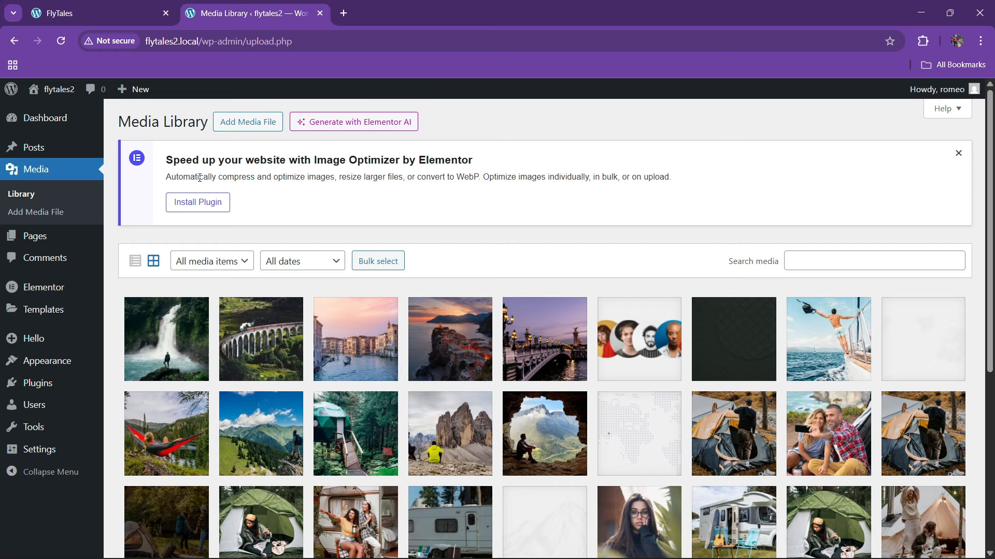
Visit the flytales2 site in a new tab and open its Home page in Elementor.
mouse_move(54, 92)
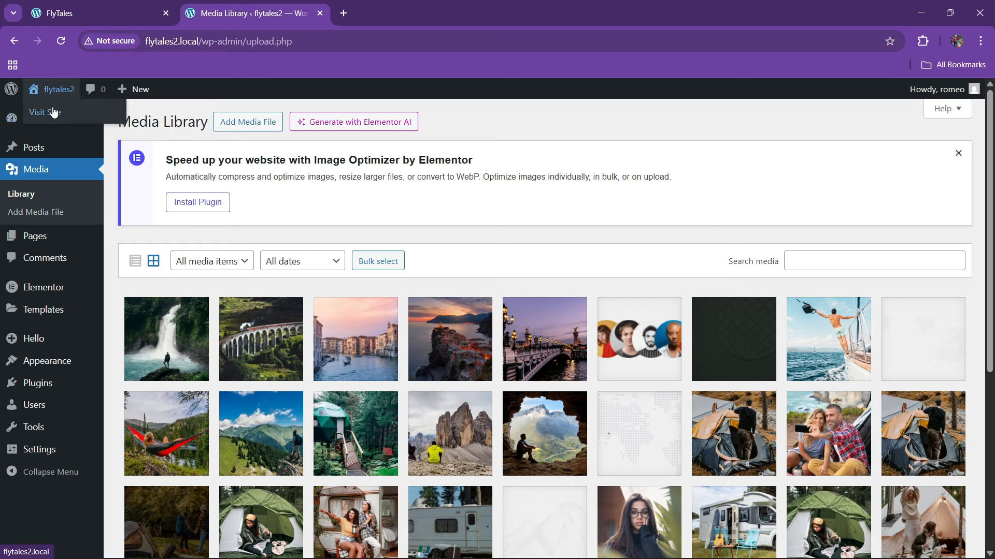
right_click(54, 113)
left_click(80, 124)
left_click(334, 6)
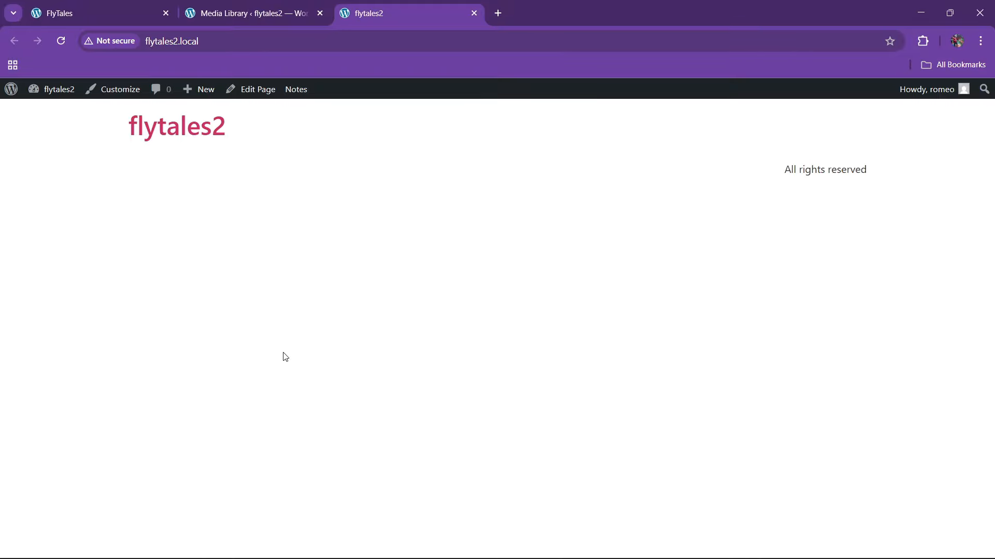
left_click(256, 92)
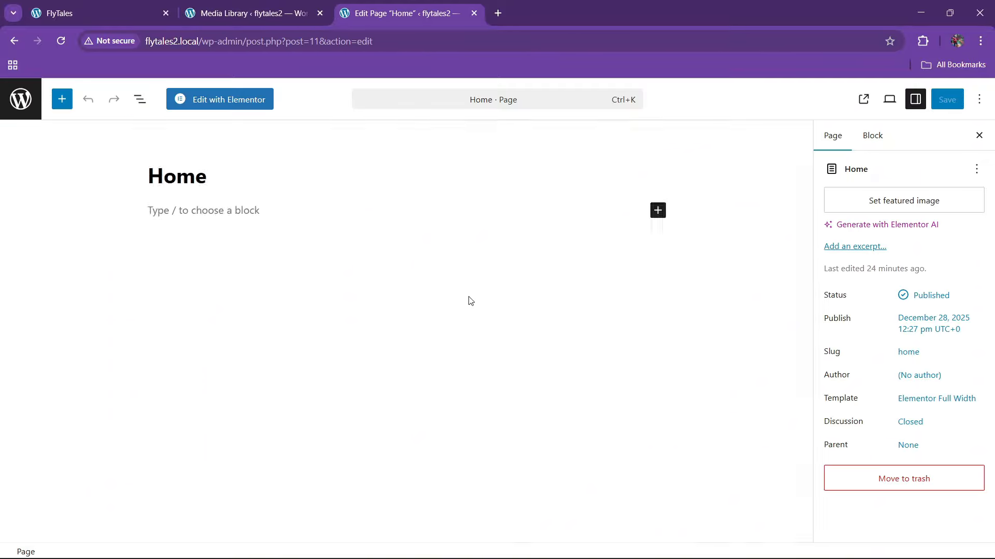
left_click(240, 103)
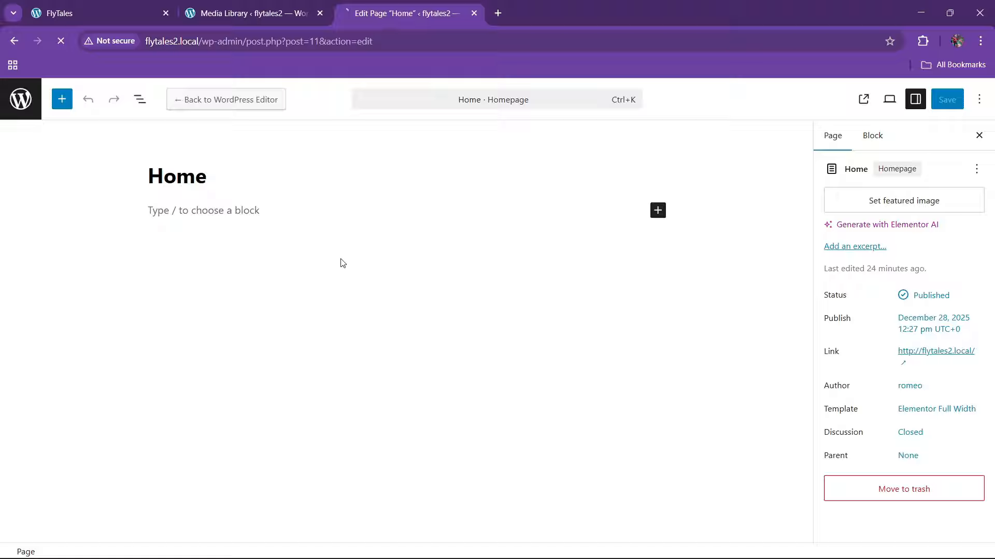
left_click(160, 6)
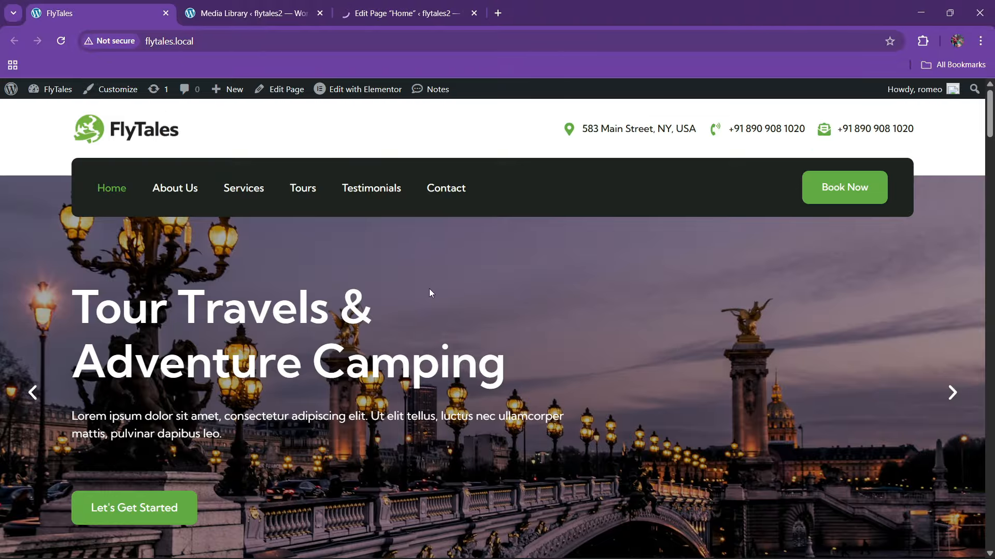
Browse the FlyTales hero slider forward two slides and back one.
scroll(430, 293, "down", 5)
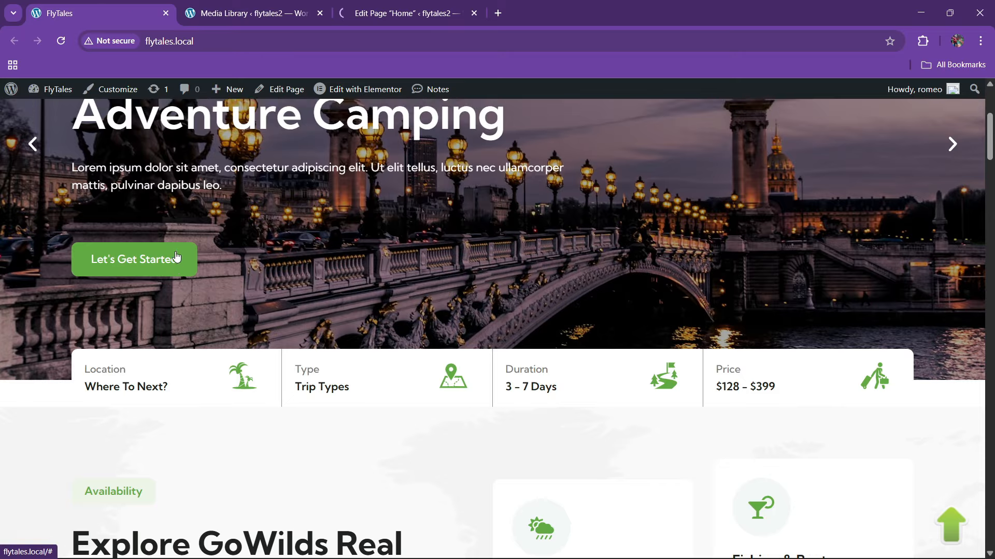
scroll(181, 361, "up", 5)
scroll(181, 362, "down", 2)
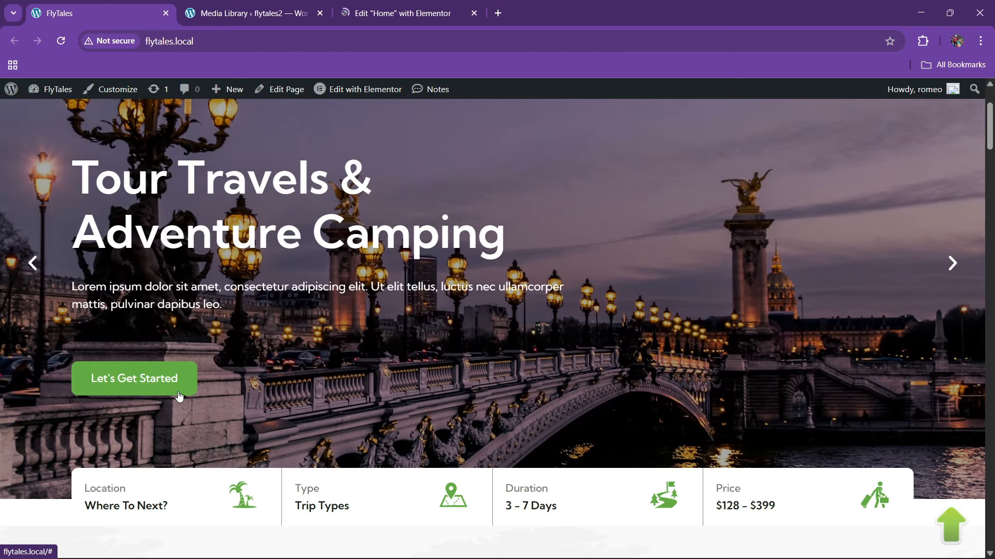
scroll(789, 295, "up", 2)
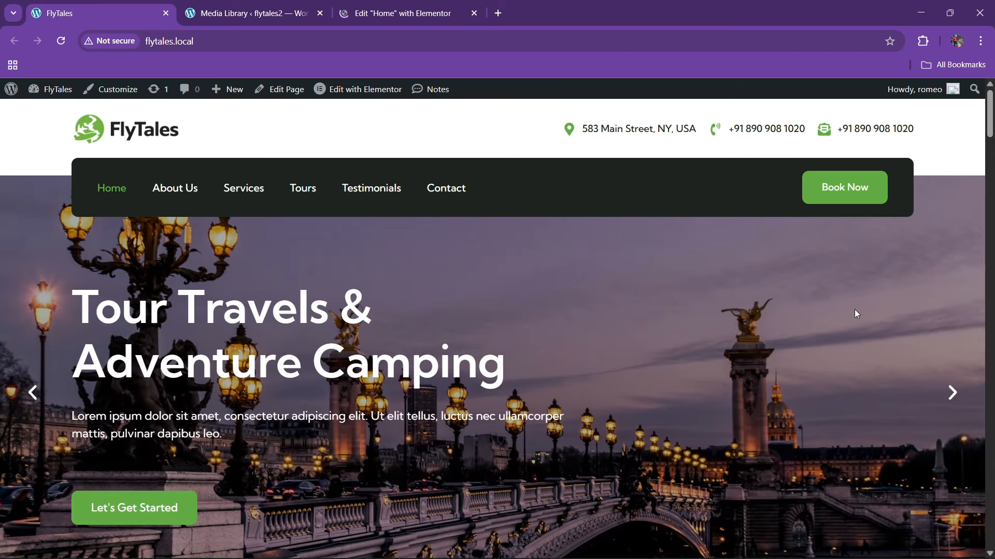
left_click(953, 394)
left_click(952, 394)
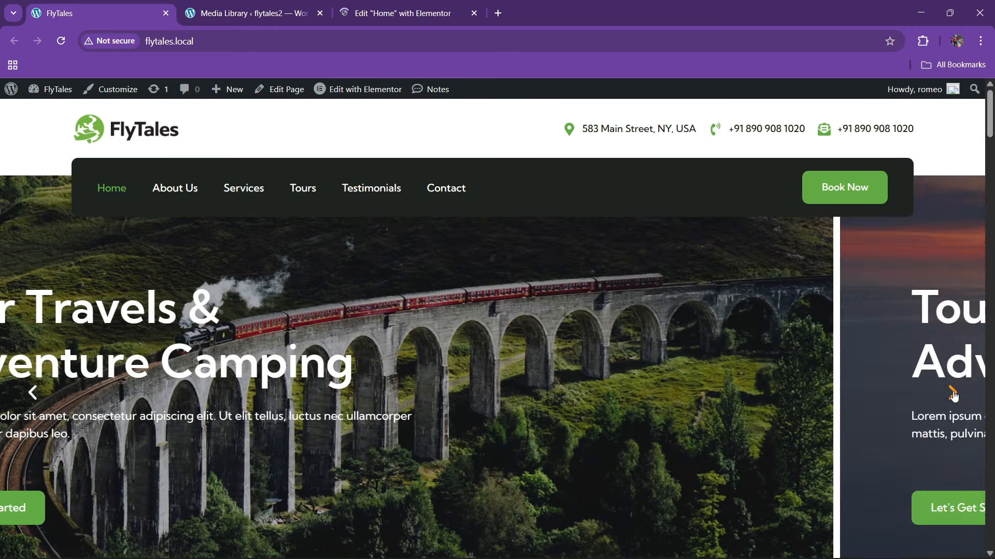
left_click(43, 395)
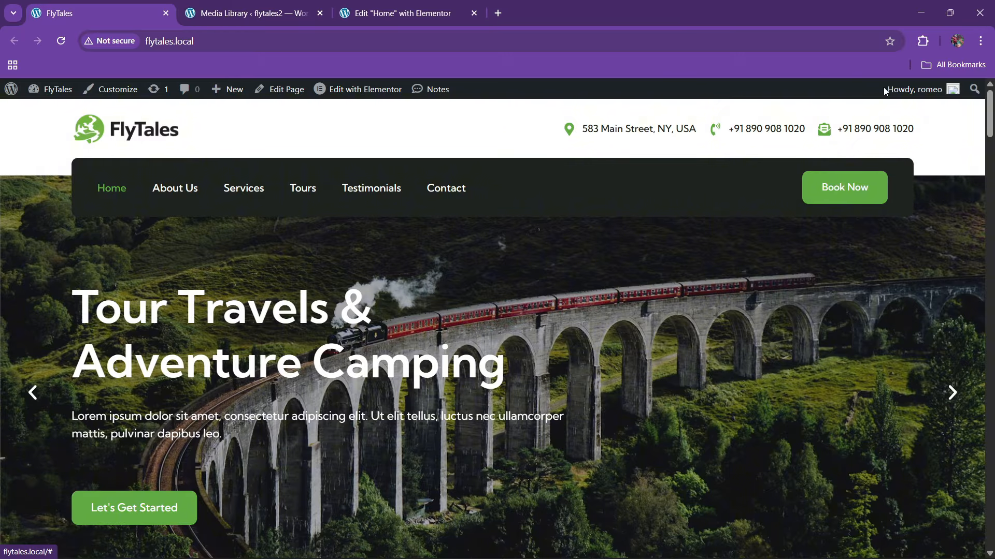
Sample the Let's Get Started button green #63ab45 with Color Picker and select the hex.
left_click(923, 42)
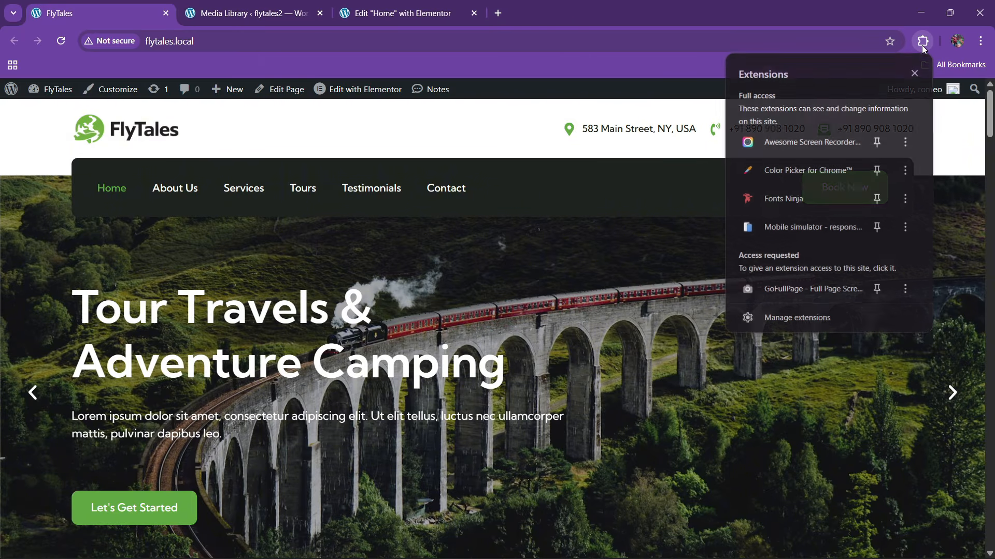
left_click(802, 170)
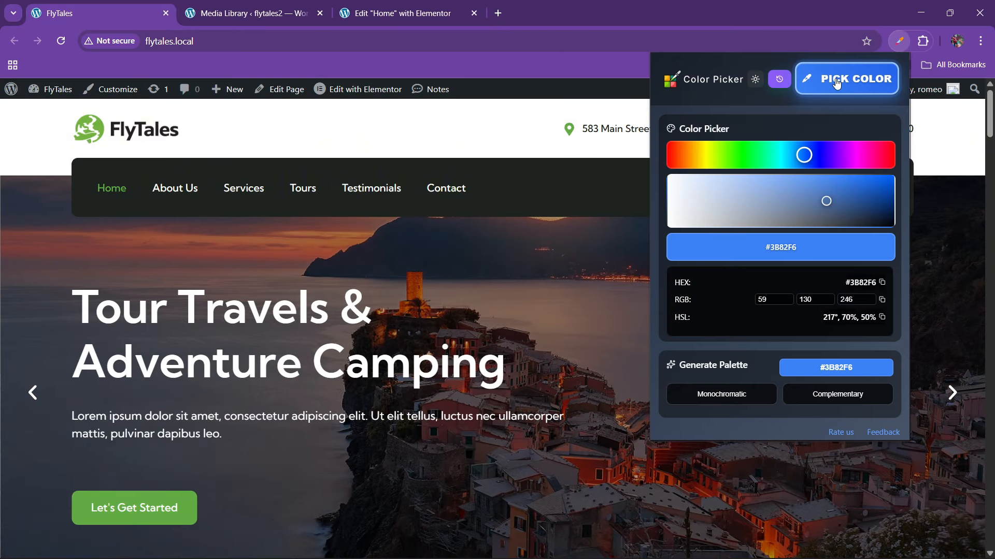
left_click(836, 83)
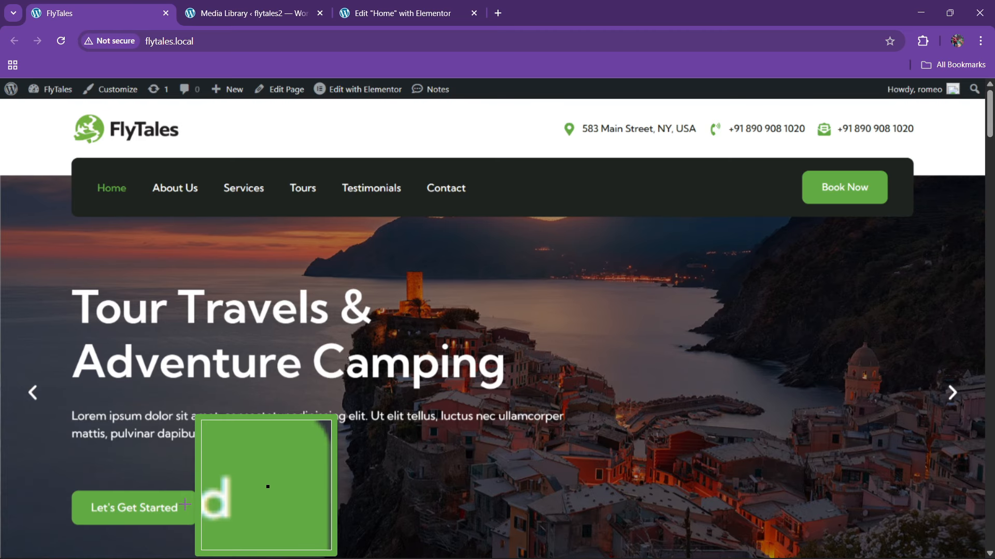
left_click(185, 504)
left_click(303, 459)
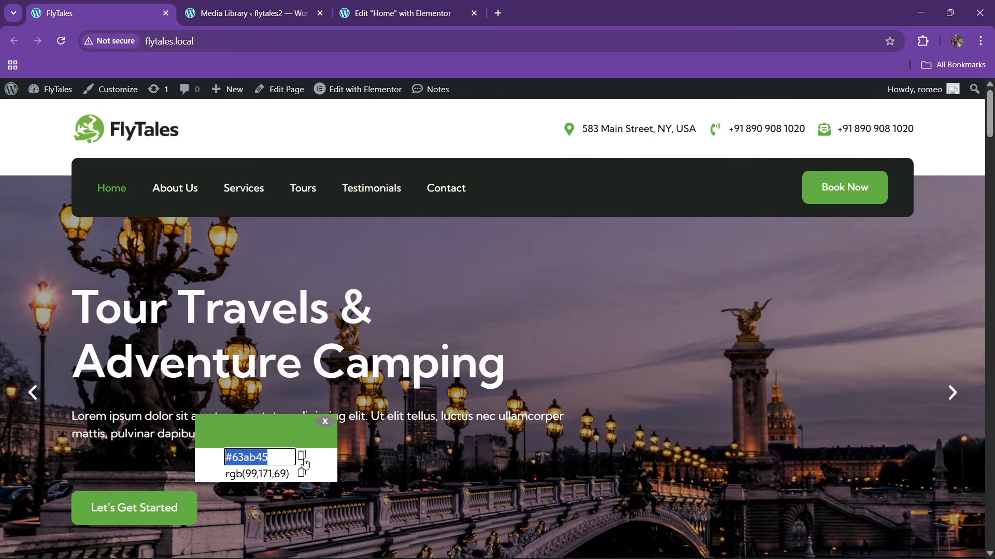
left_click(258, 456)
triple_click(258, 456)
key("ctrl+c")
left_click(399, 13)
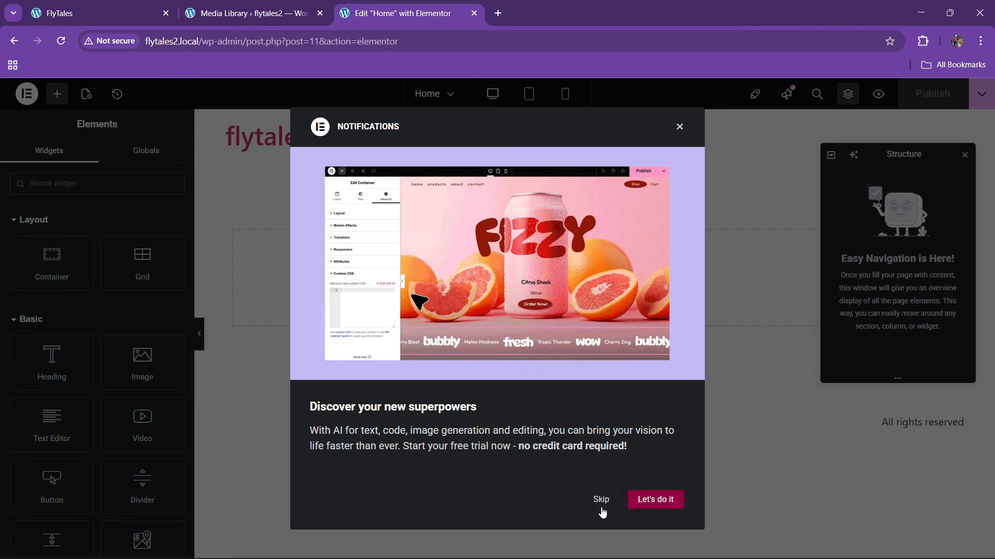
Dismiss the notifications dialog and open Site Settings > Global Colors.
left_click(601, 500)
left_click_drag(138, 285, 95, 299)
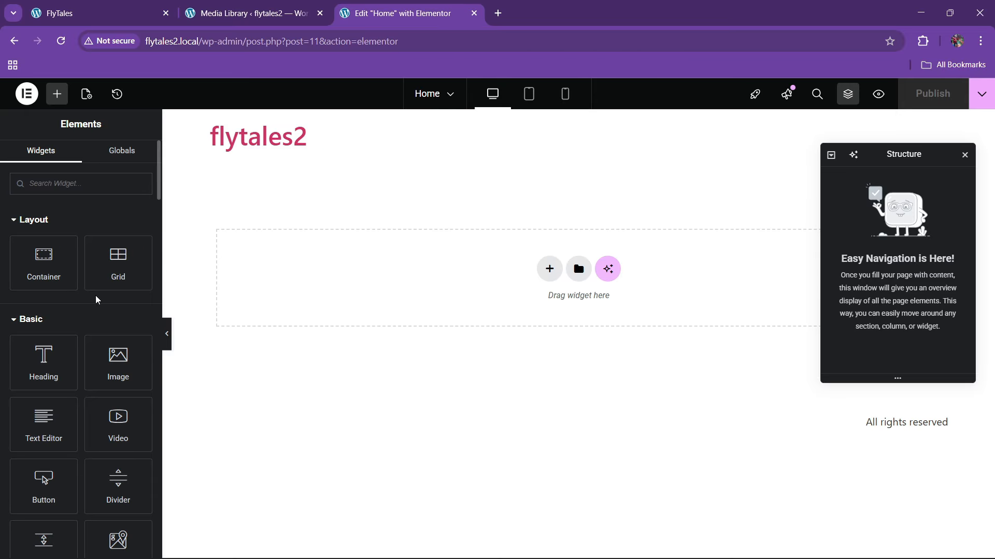
left_click(27, 94)
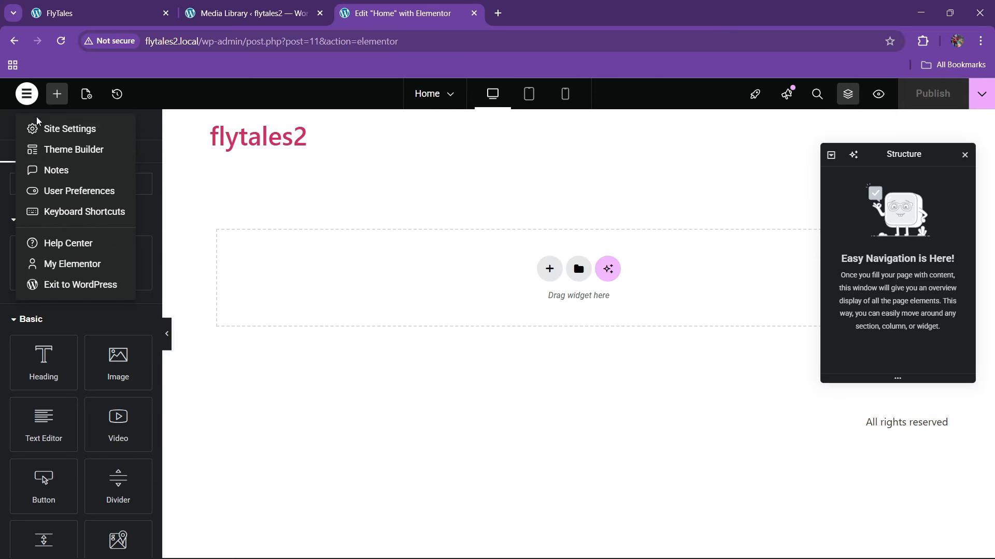
left_click(62, 127)
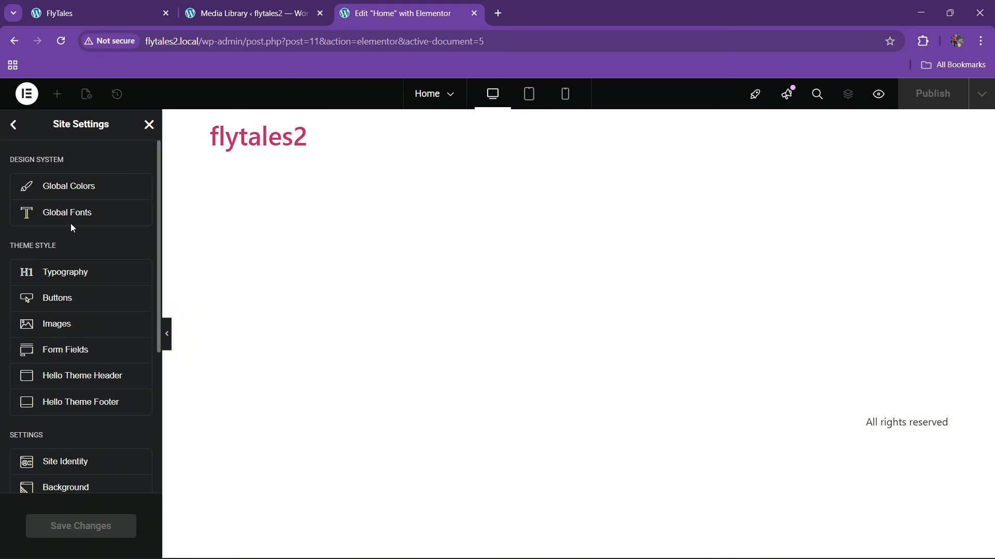
left_click(73, 187)
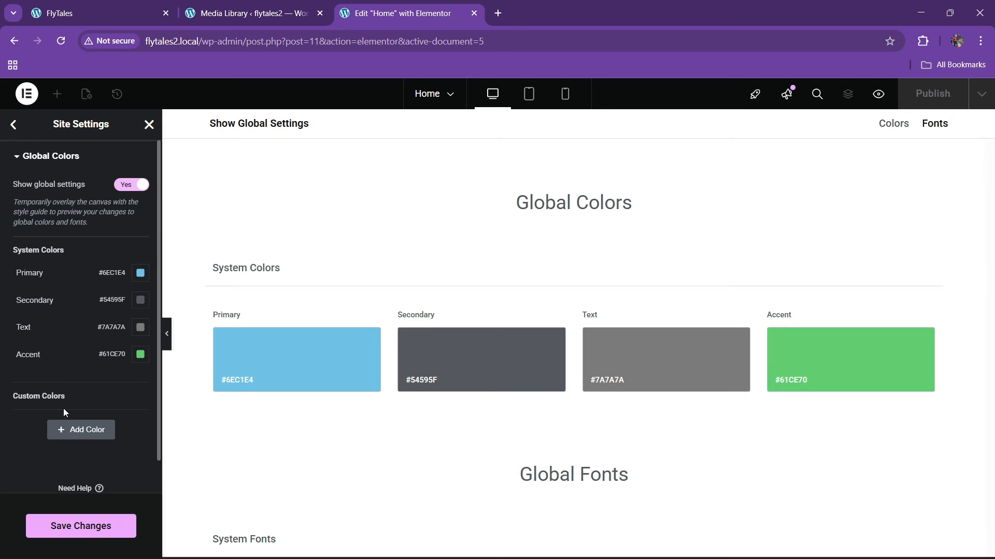
Add a custom global colour named themegreen with value #63ab45.
left_click(78, 426)
triple_click(51, 417)
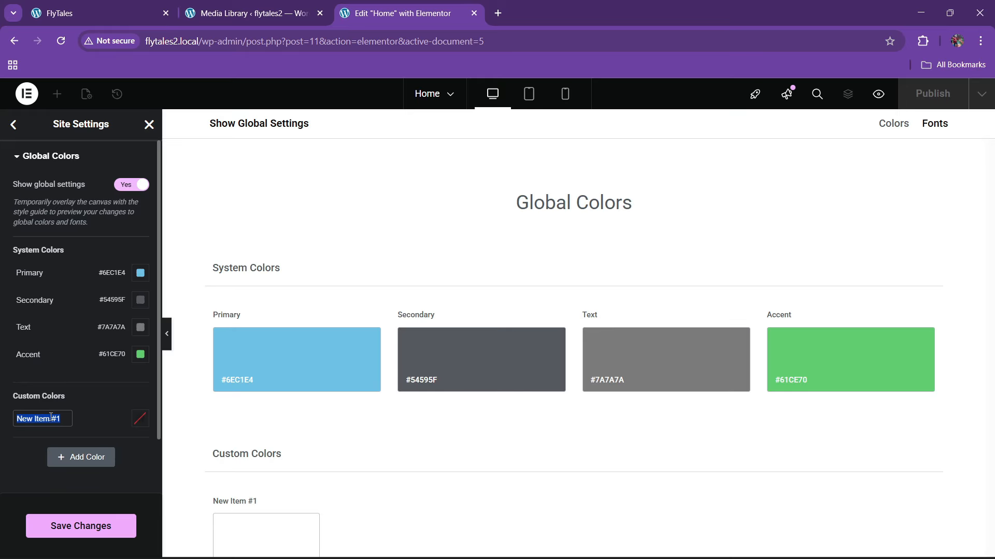
key("BackSpace")
type("themegr")
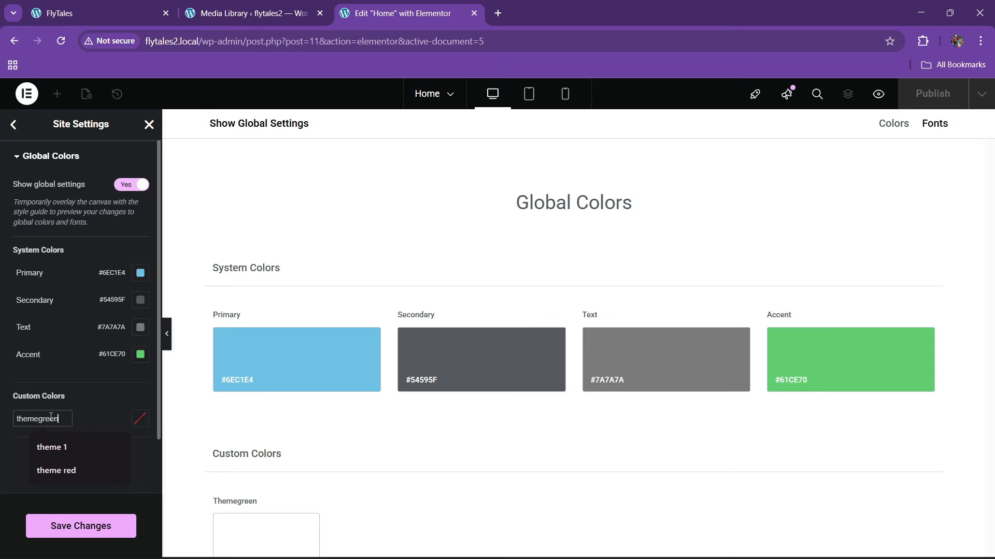
type("een")
left_click(140, 419)
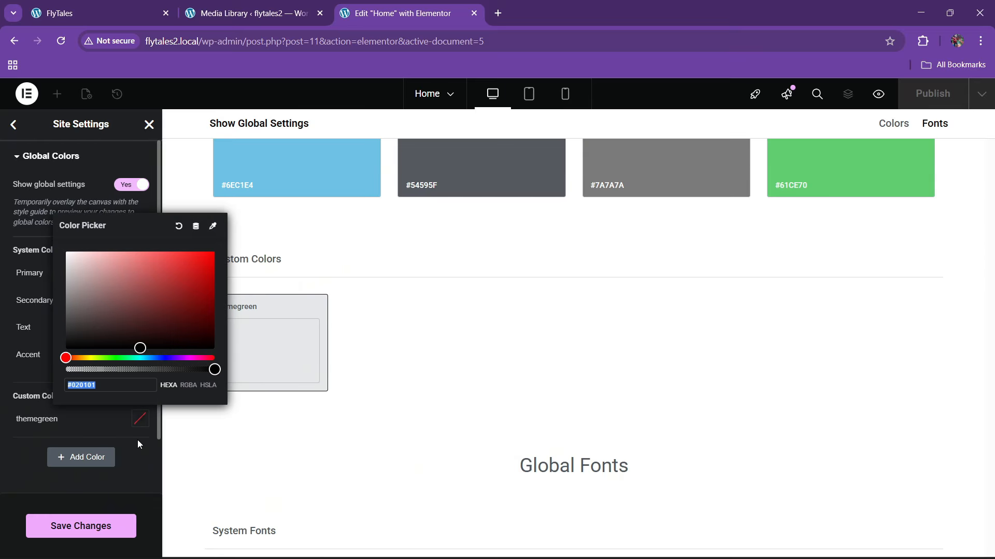
key("ctrl+v")
left_click(23, 453)
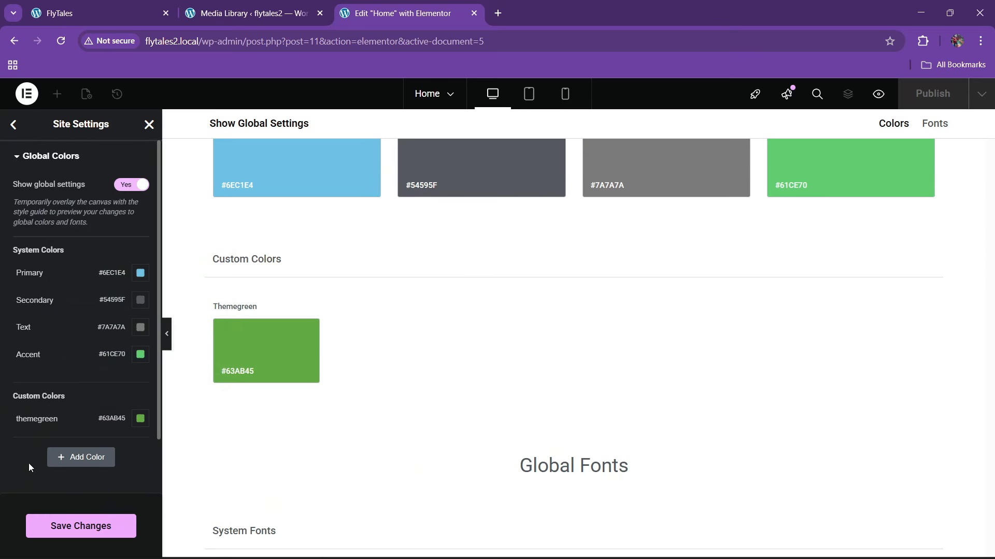
Add a second custom colour and start naming it themeblack.
left_click(91, 457)
left_click(53, 446)
key("BackSpace")
type("themeblack")
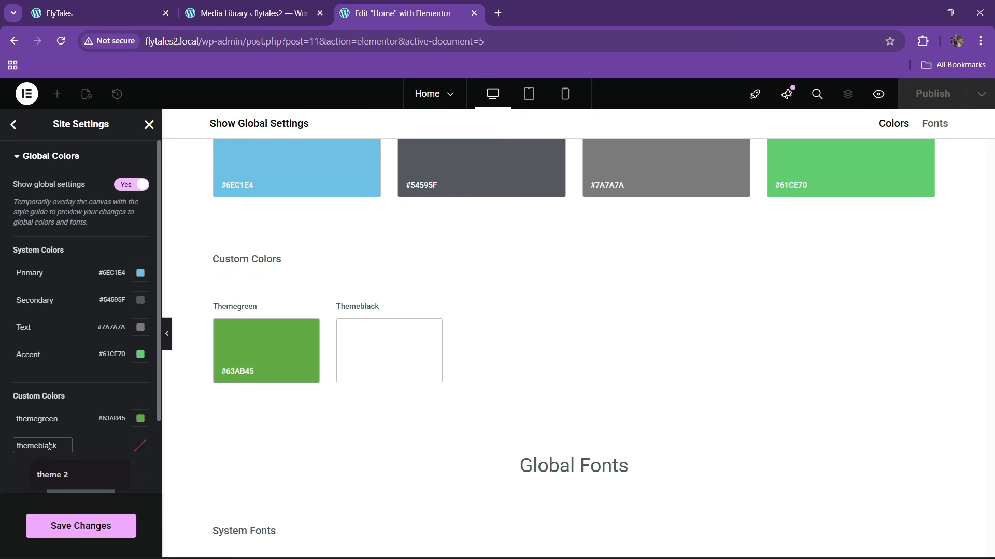
left_click(115, 6)
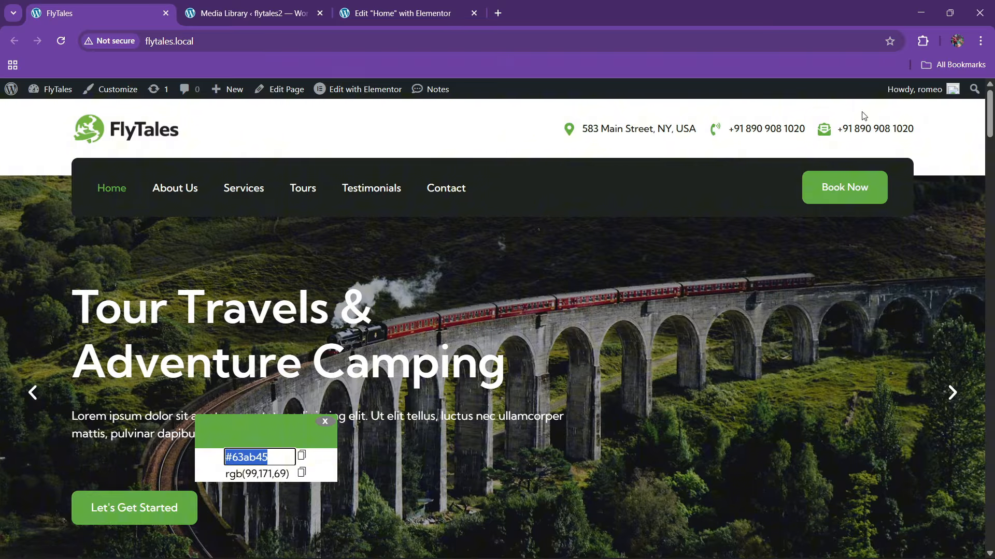
Sample the navbar's #1d231f and paste it as themeblack's colour.
left_click(923, 41)
left_click(817, 167)
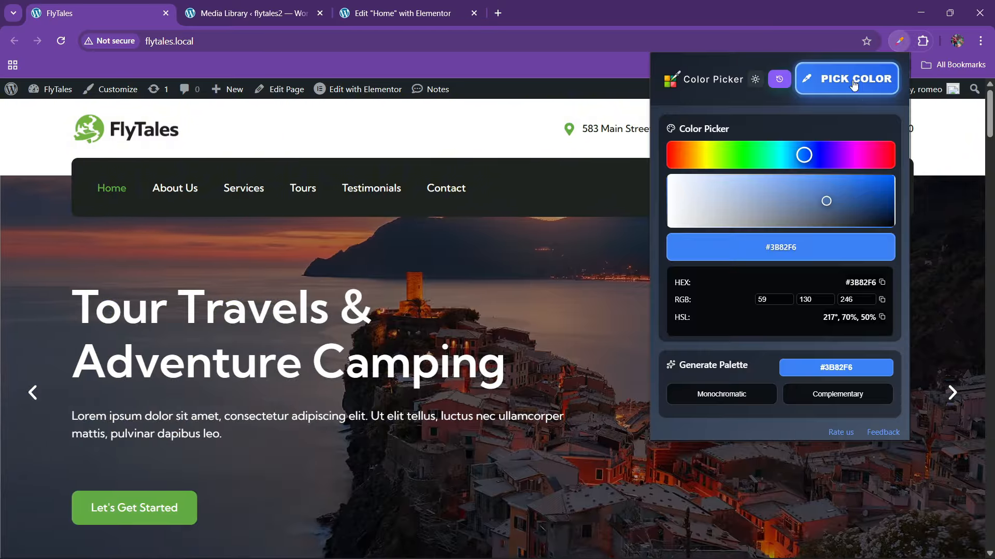
left_click(847, 79)
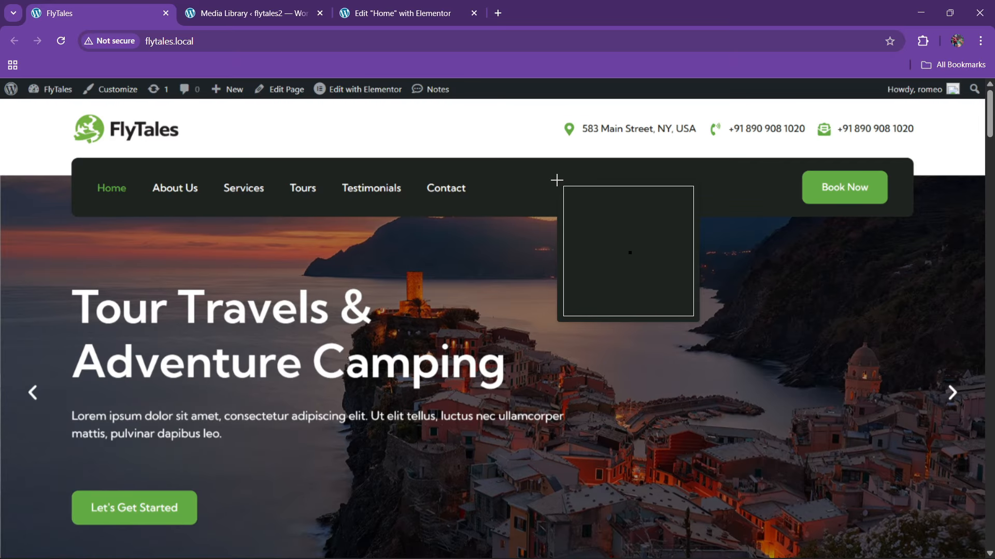
left_click(559, 185)
left_click(661, 223)
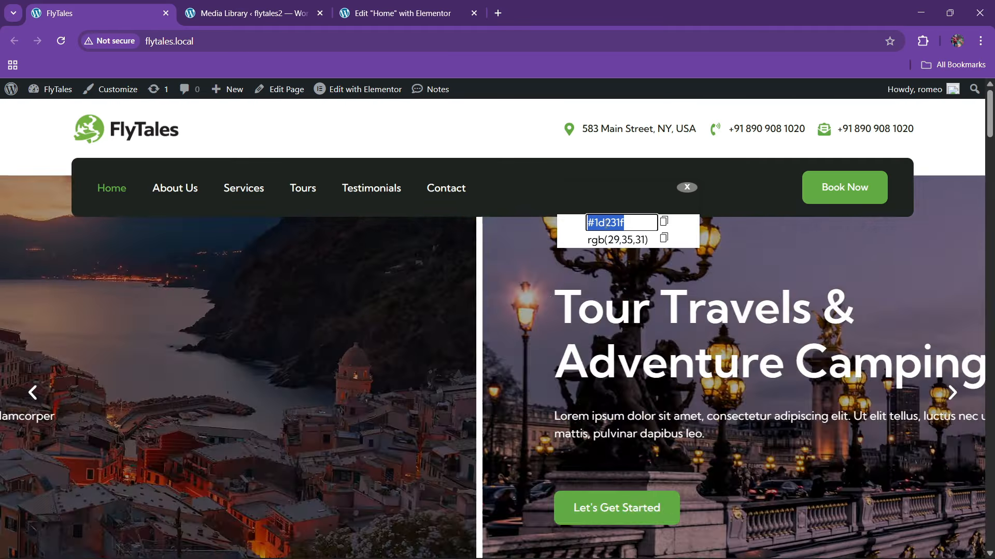
left_click(416, 5)
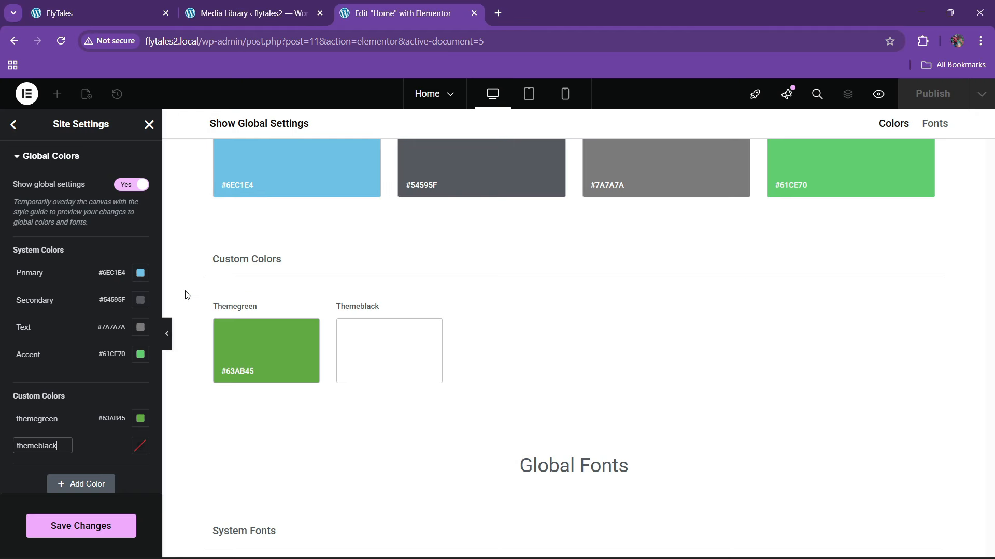
left_click(141, 446)
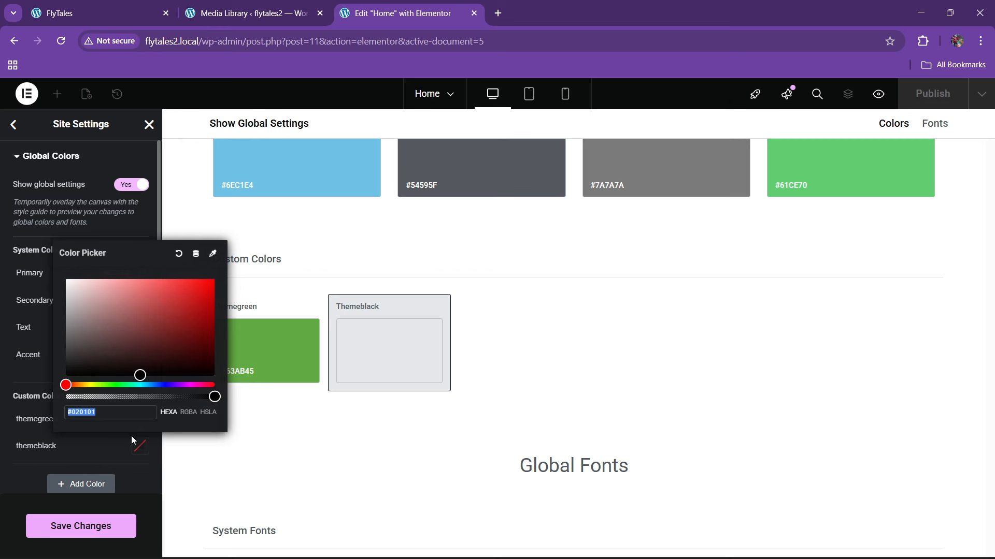
key("ctrl+v")
left_click(35, 468)
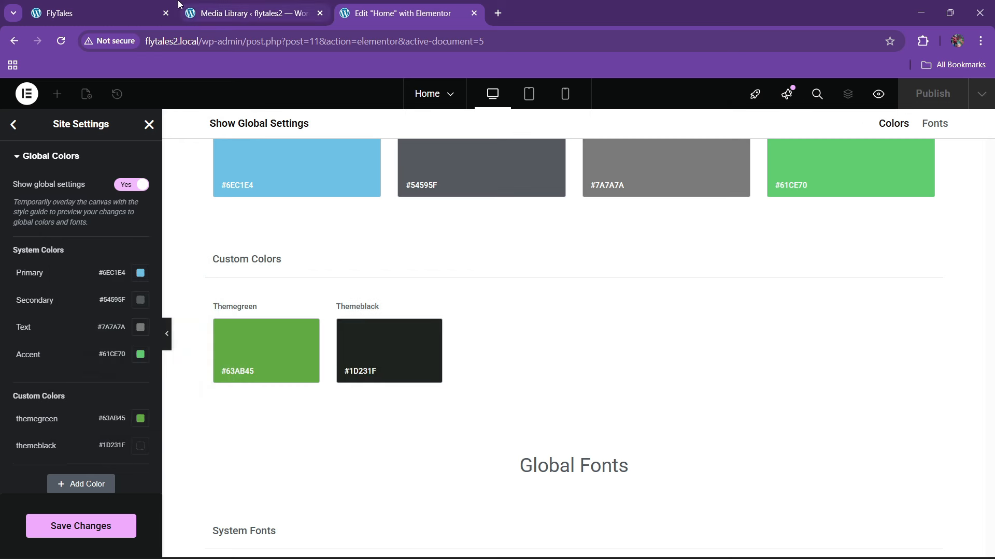
On the FlyTales page, scroll down and start sampling the orange call icon colour.
left_click(93, 13)
scroll(400, 332, "down", 1)
scroll(455, 313, "down", 10)
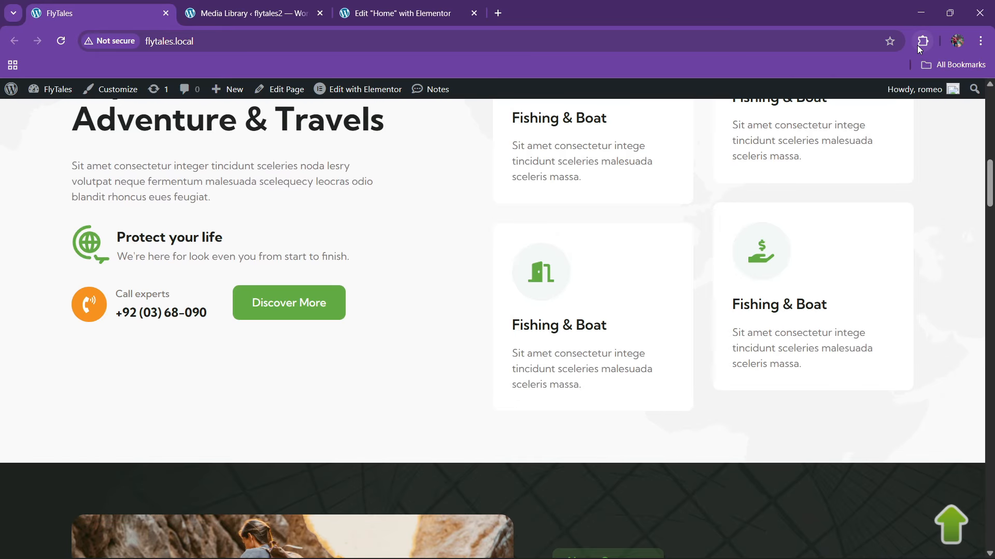
left_click(918, 43)
left_click(816, 167)
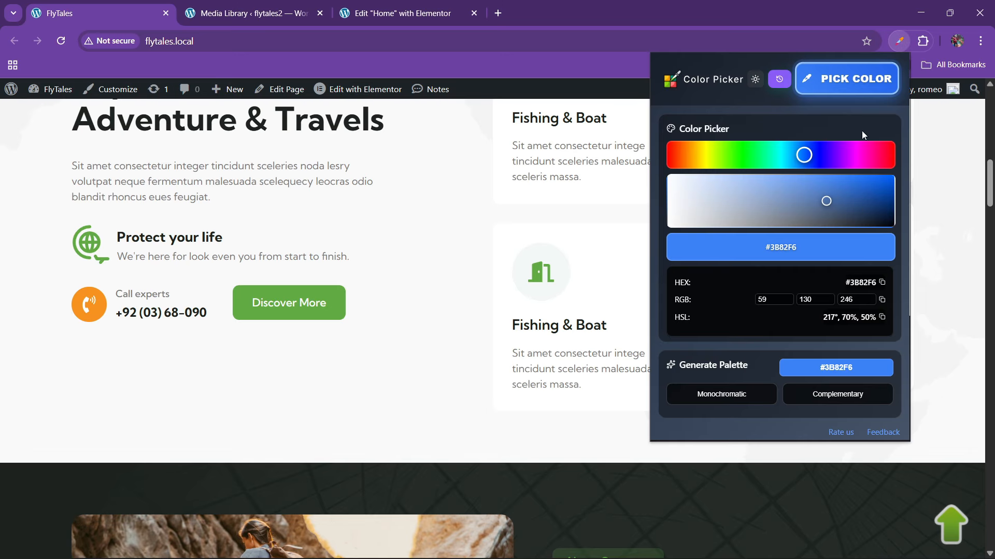
left_click(847, 78)
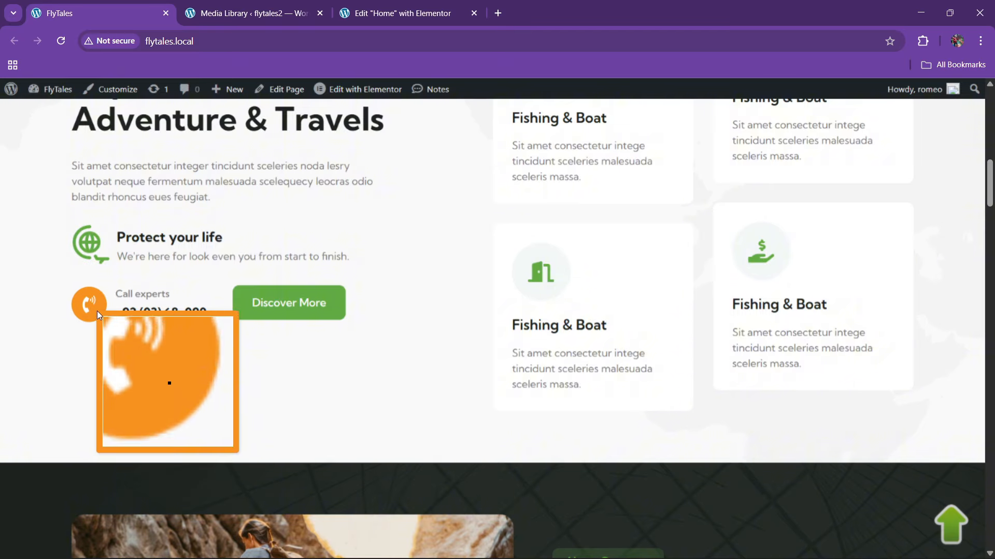
Sample the phone icon's orange with the eyedropper and copy its hex #f7921e.
left_click(99, 314)
left_click(203, 353)
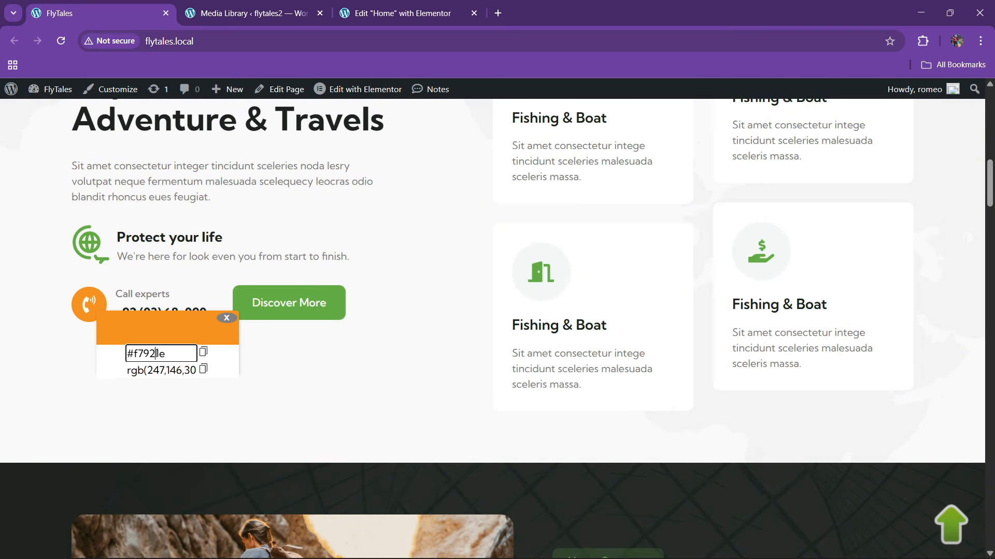
left_click(435, 6)
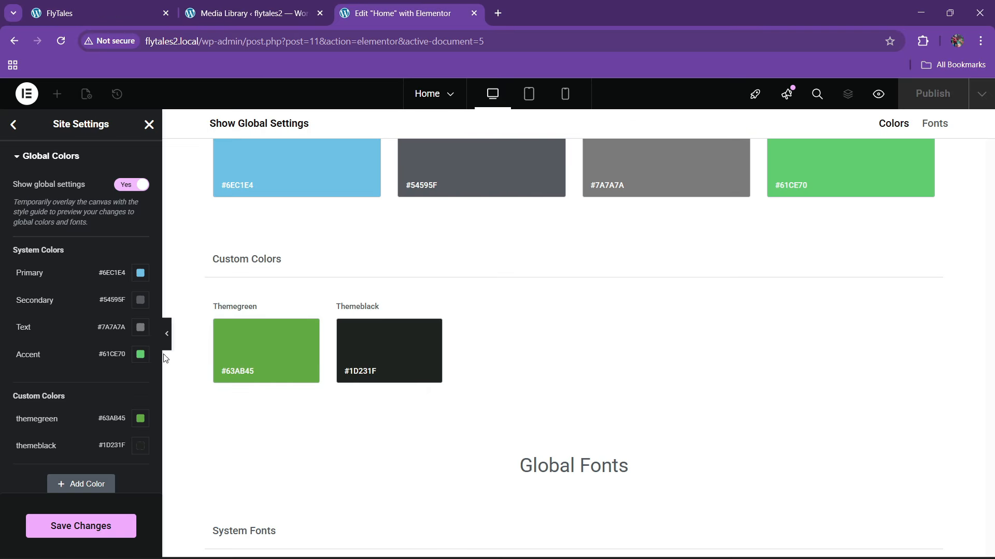
Add a third custom global colour named themeorange with the value #F7921E.
left_click(75, 483)
triple_click(46, 469)
type("themeorange")
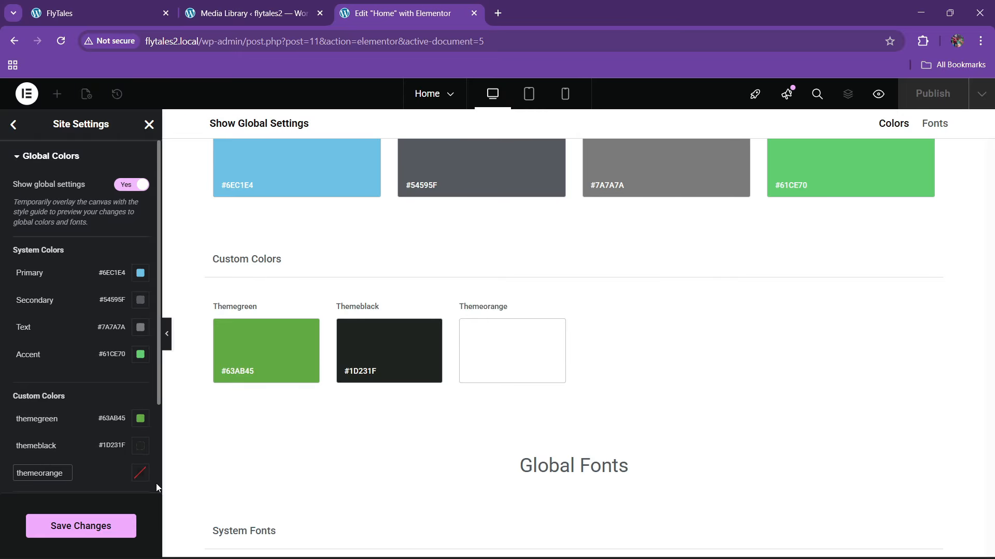
left_click(141, 475)
key("ctrl+v")
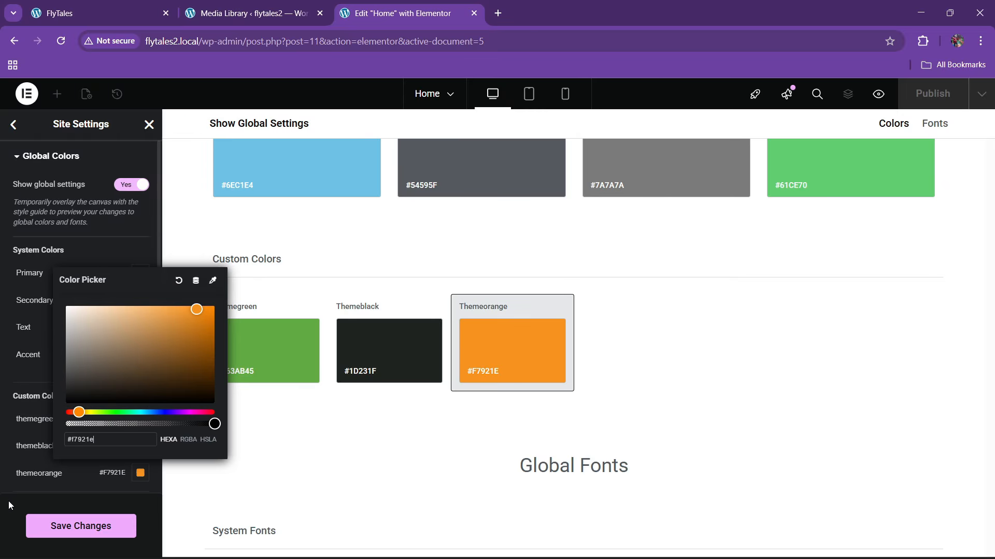
left_click(8, 502)
left_click(177, 4)
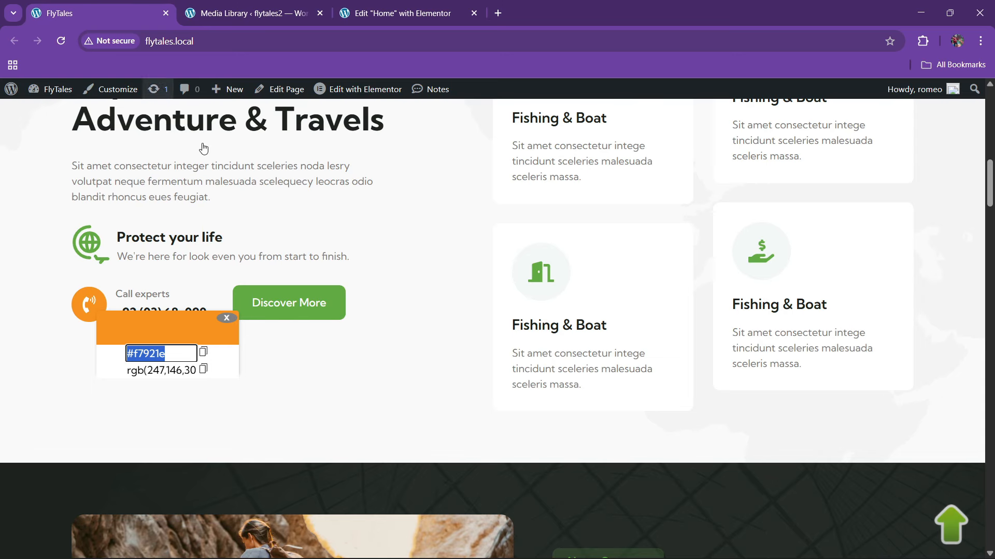
left_click(226, 322)
Sample the light page background with the colour picker extension and copy #f9f9f9.
scroll(384, 325, "down", 4)
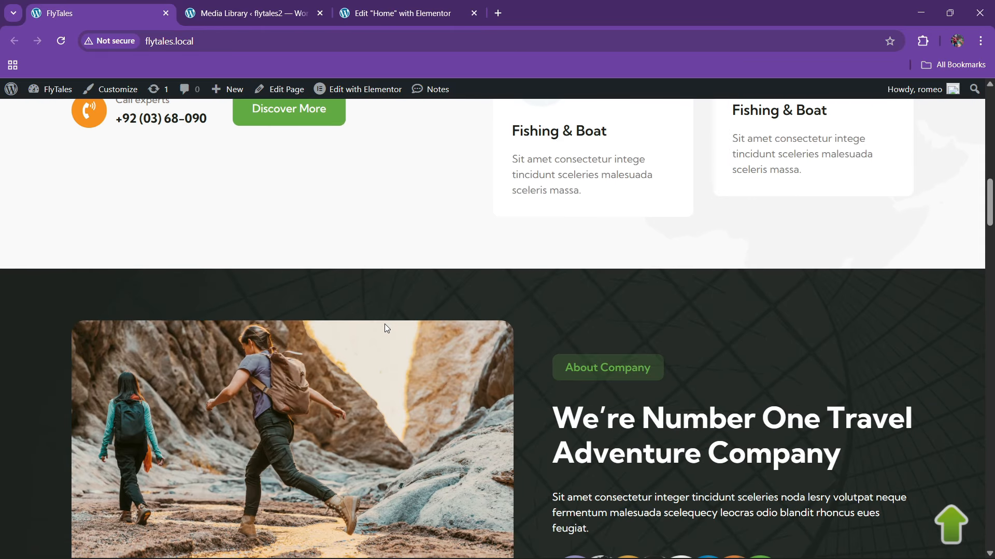
scroll(384, 324, "up", 4)
left_click(923, 42)
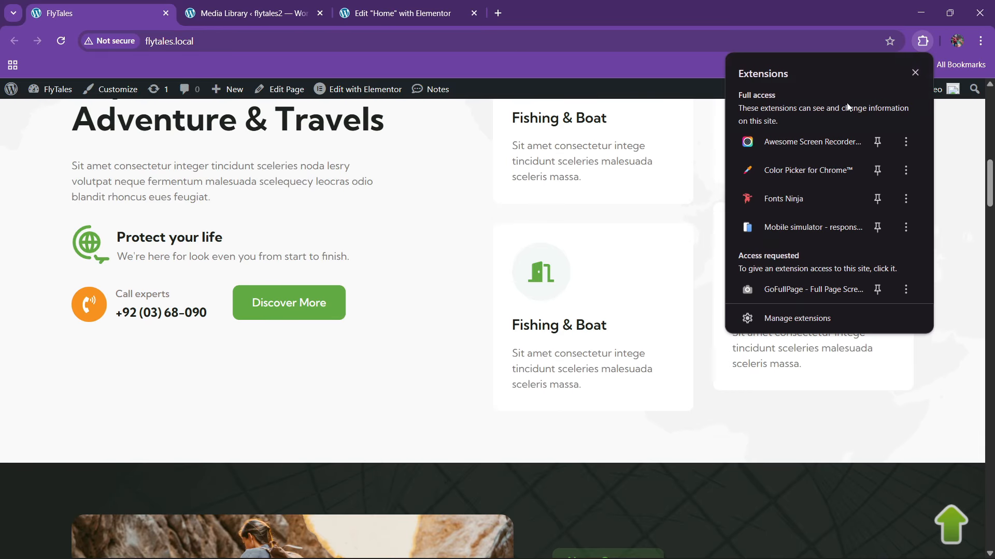
left_click(803, 163)
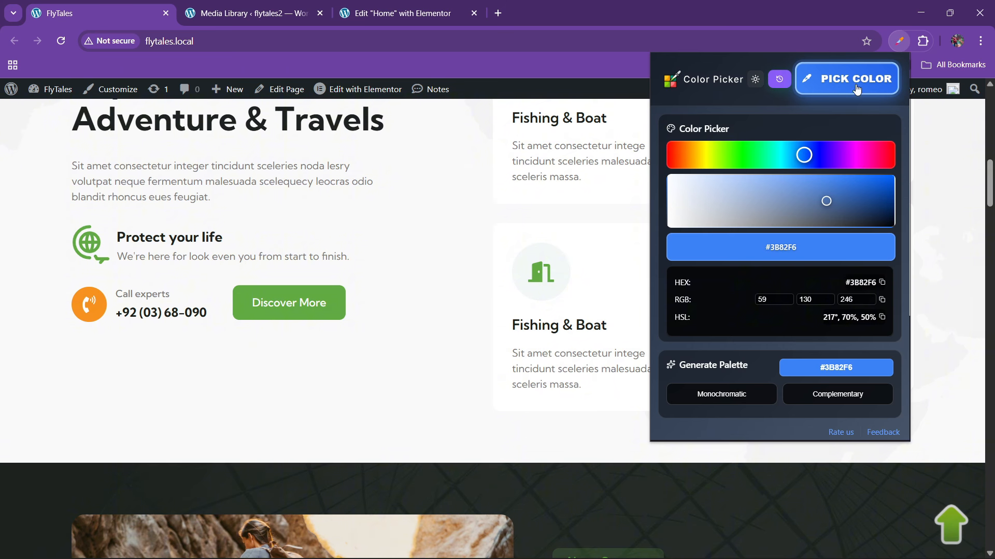
left_click(857, 89)
left_click(425, 261)
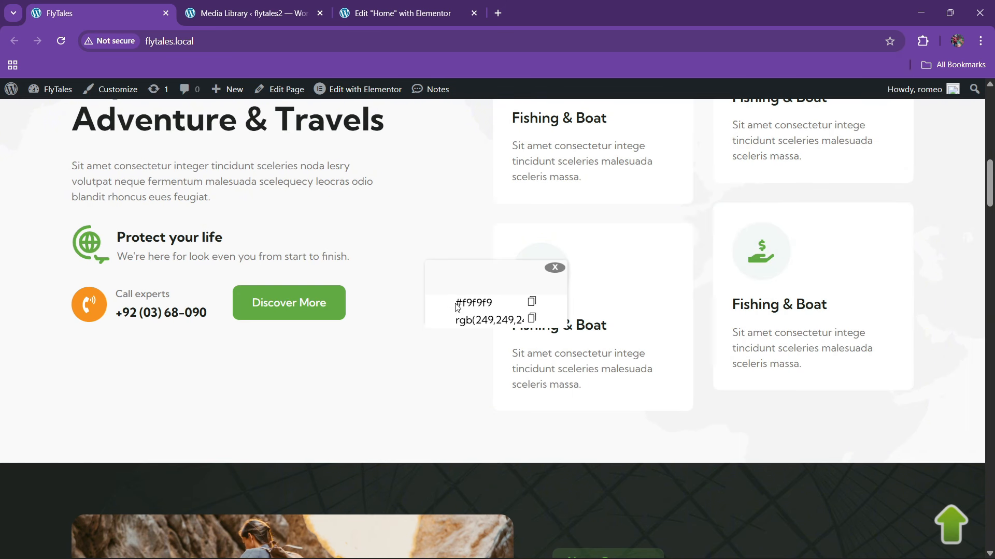
left_click(532, 302)
left_click(494, 310)
double_click(494, 310)
Add a fourth custom colour themebg set to #F9F9F9 and save the global colours.
left_click(403, 13)
left_click(64, 528)
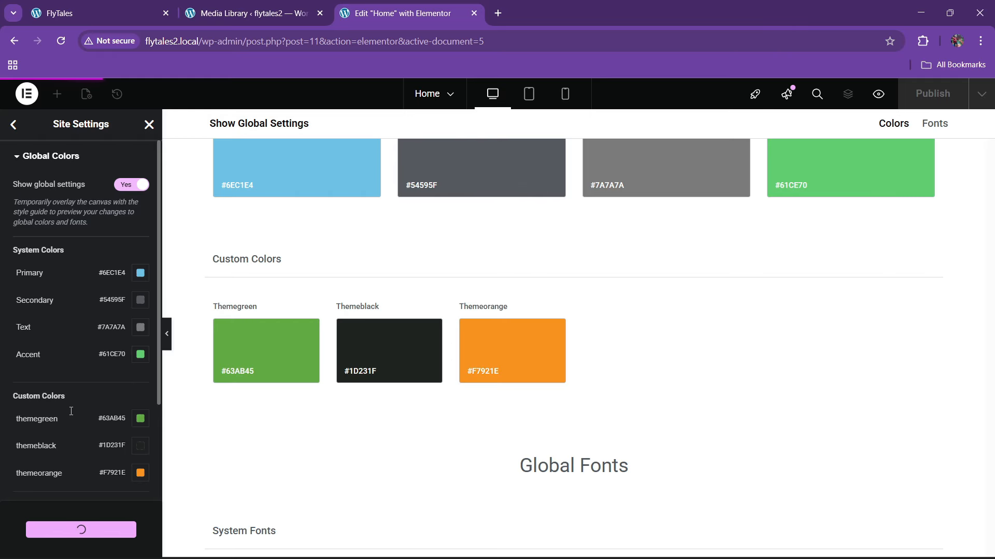
scroll(70, 411, "down", 3)
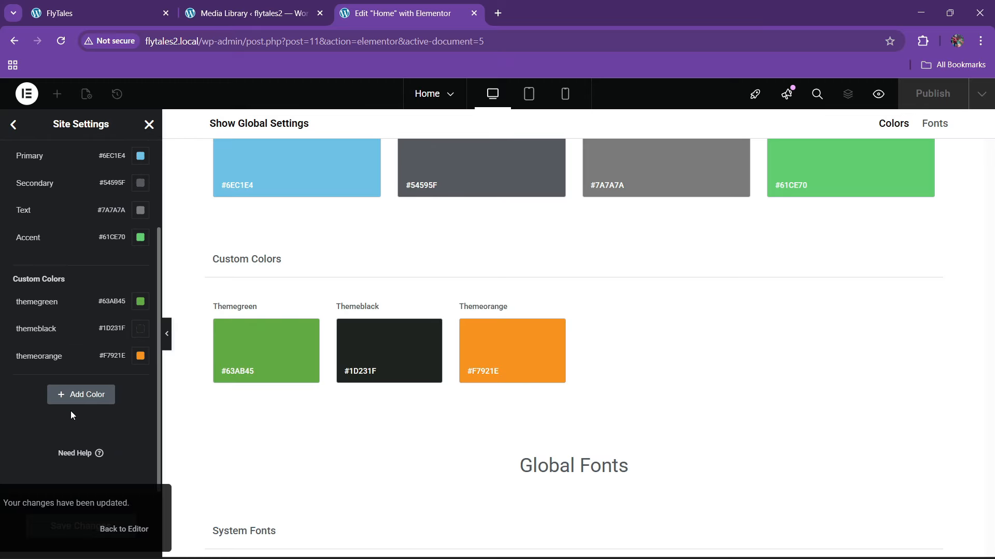
left_click(57, 394)
left_click(38, 384)
key("ctrl+a")
key("BackSpace")
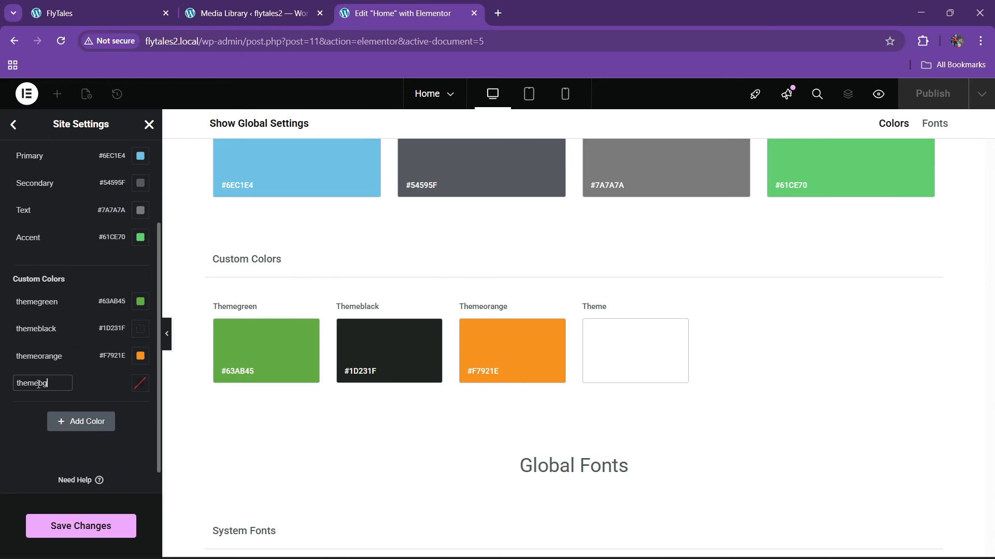
left_click(140, 383)
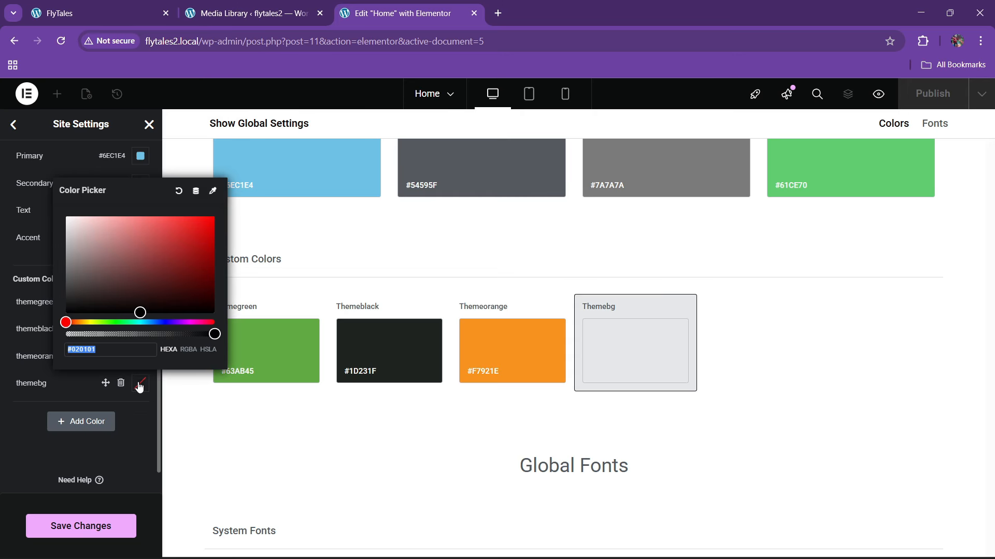
key("ctrl+v")
left_click(27, 436)
left_click(103, 527)
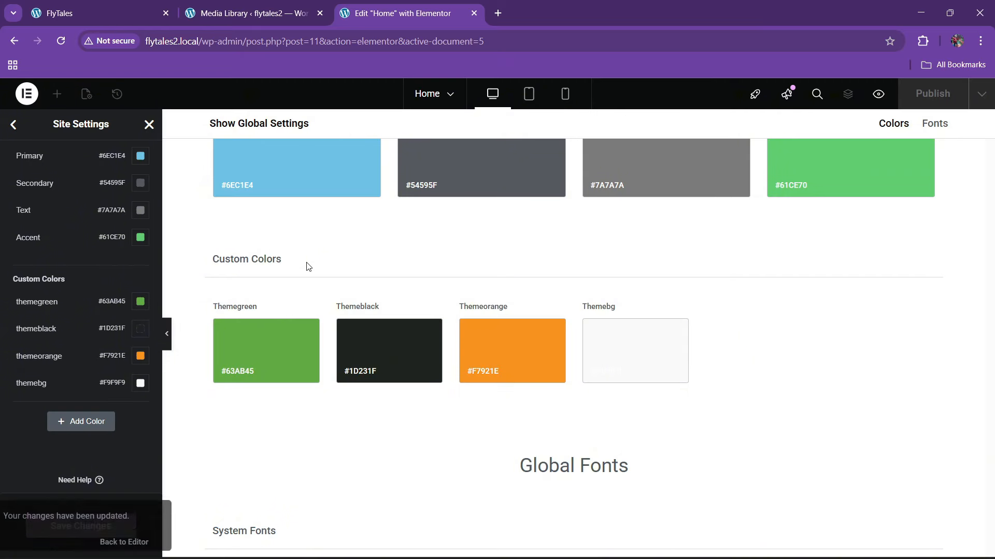
Open the Global Fonts section of Elementor's site settings.
left_click(13, 127)
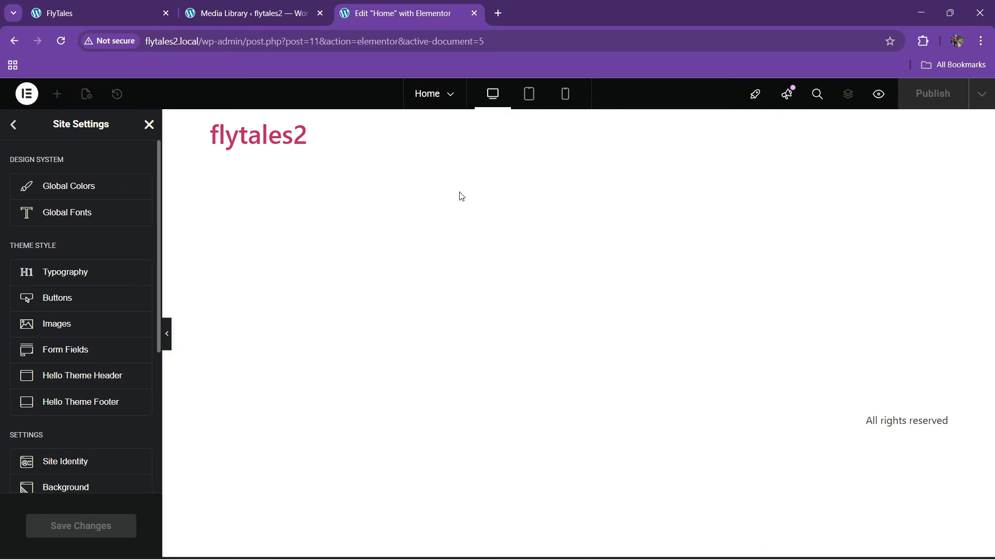
left_click(82, 211)
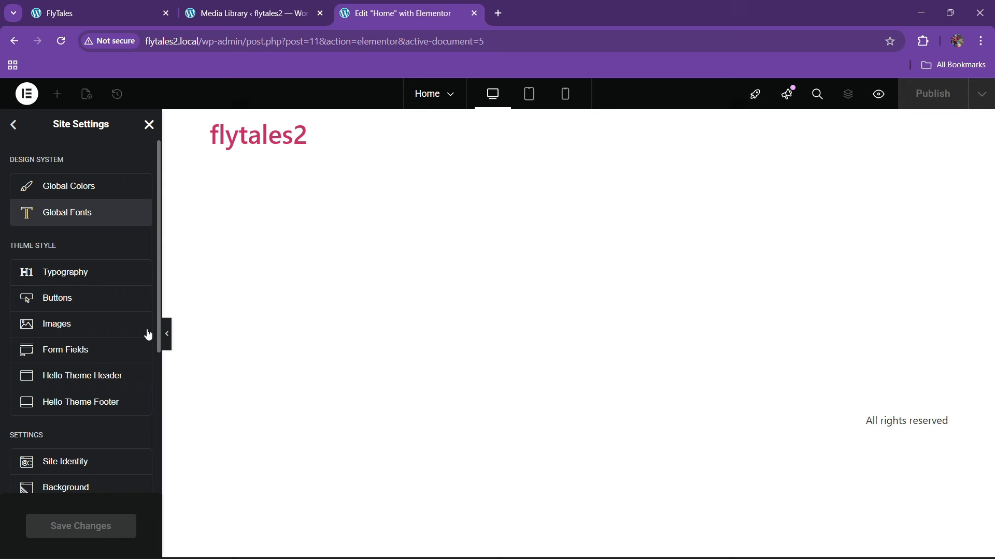
left_click(135, 9)
Use Fonts Ninja to confirm the FlyTales paragraph text uses Kumbh Sans.
left_click(922, 41)
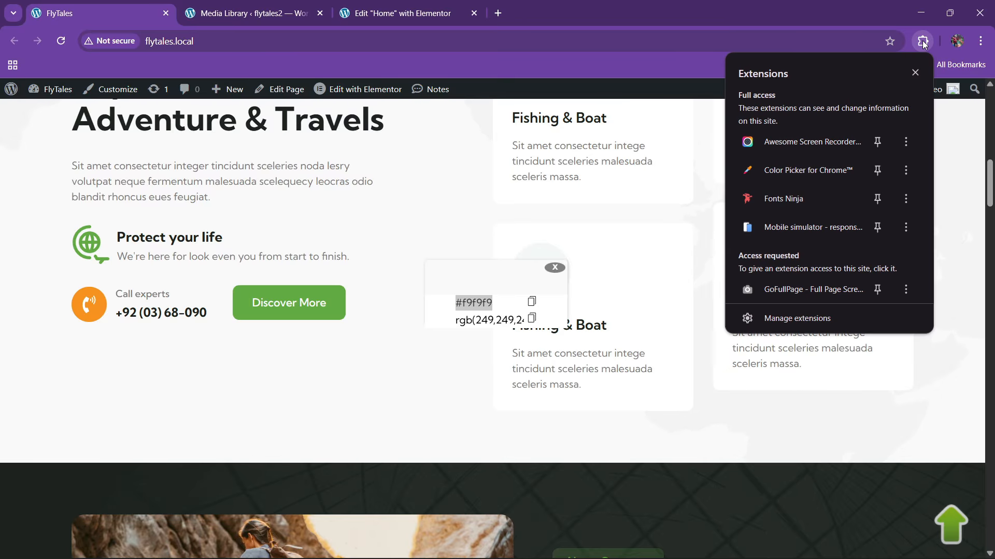
left_click(783, 199)
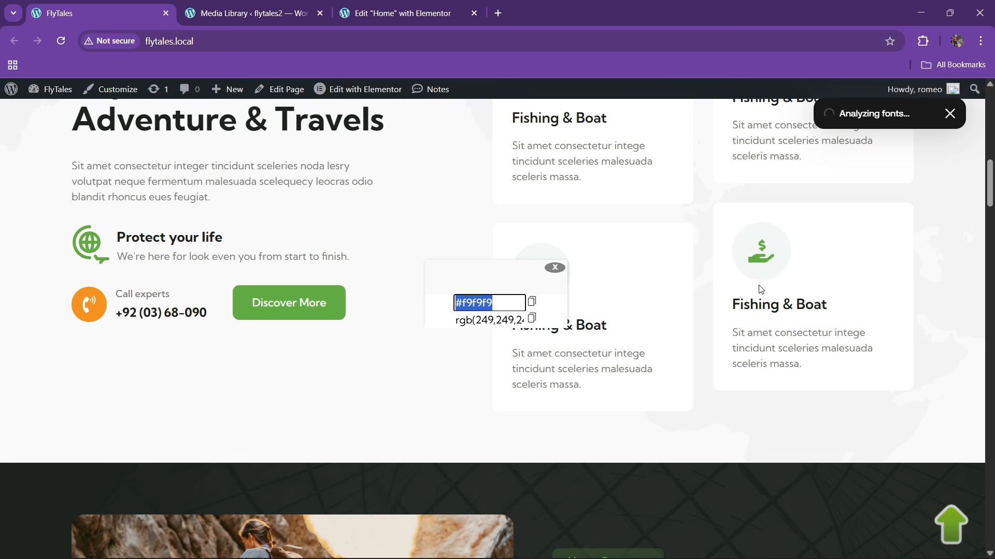
left_click(556, 271)
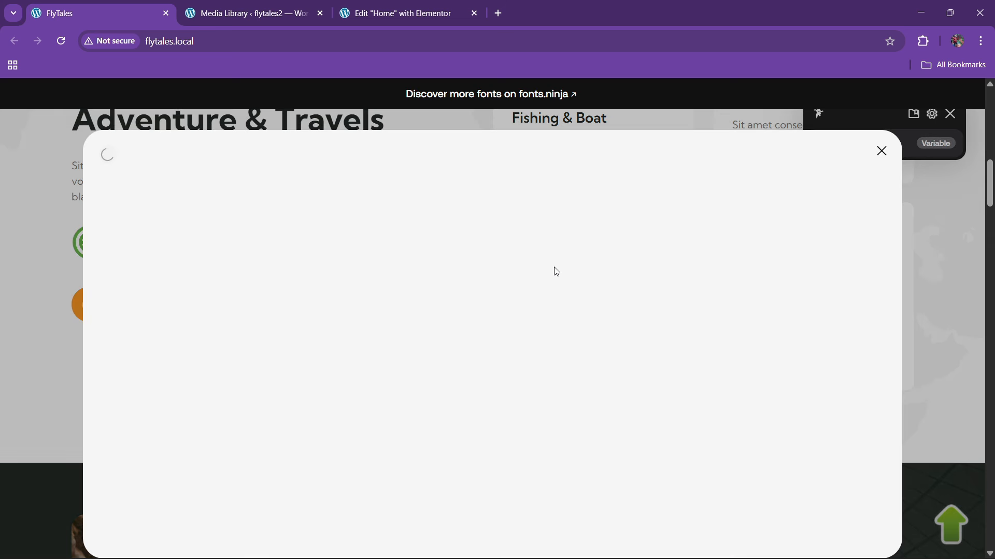
left_click(883, 152)
mouse_move(163, 207)
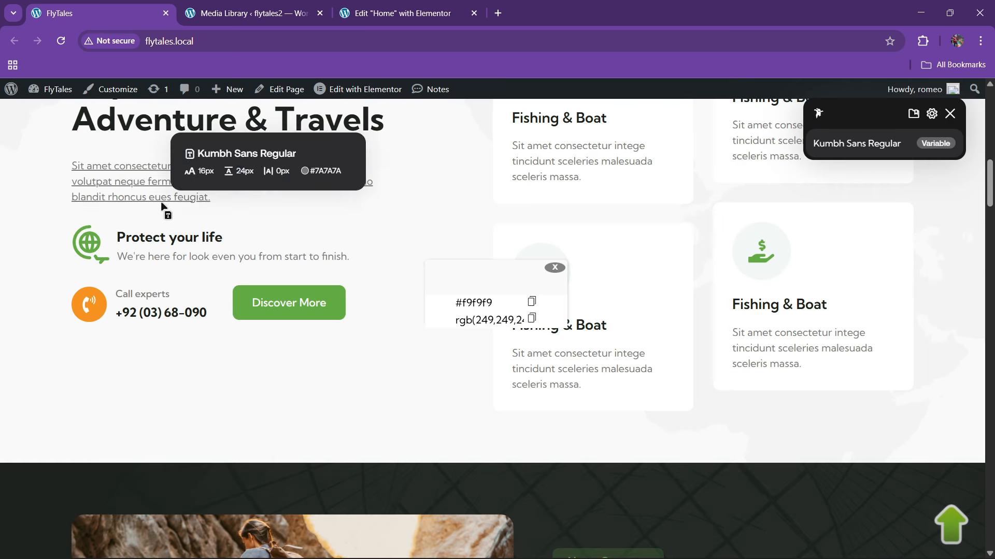
mouse_move(158, 238)
mouse_move(154, 180)
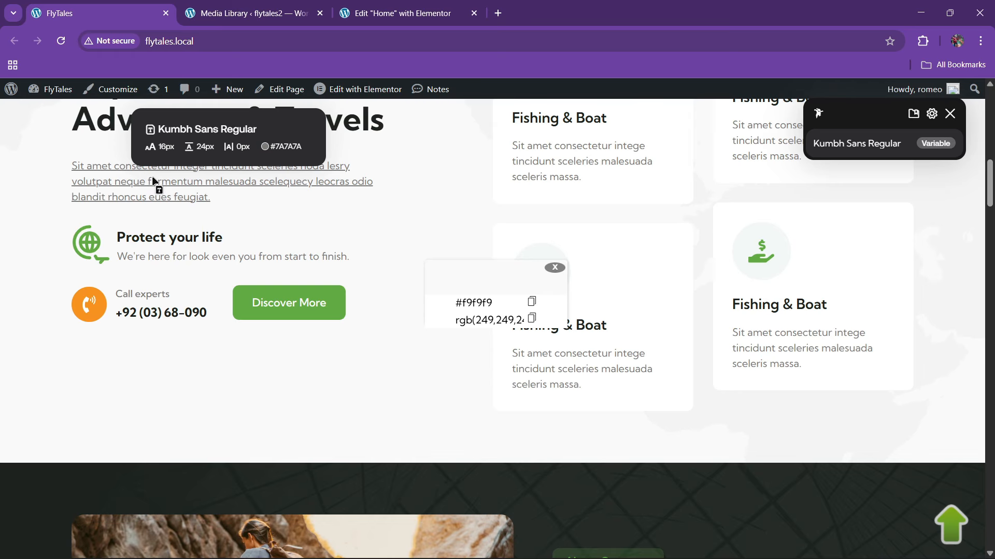
left_click(949, 113)
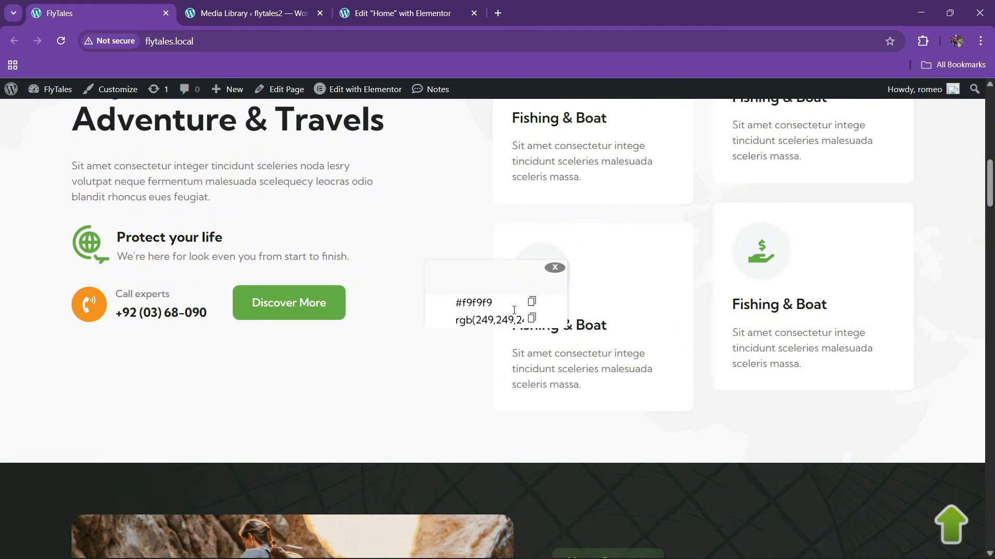
left_click(555, 268)
left_click(404, 13)
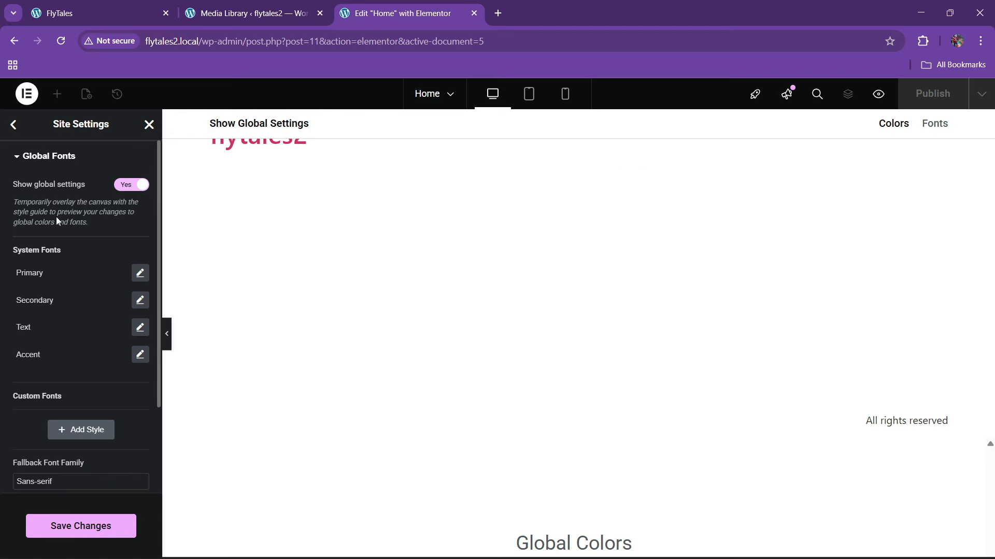
Set the Primary and Secondary global fonts to the Kumbh Sans family.
left_click(138, 273)
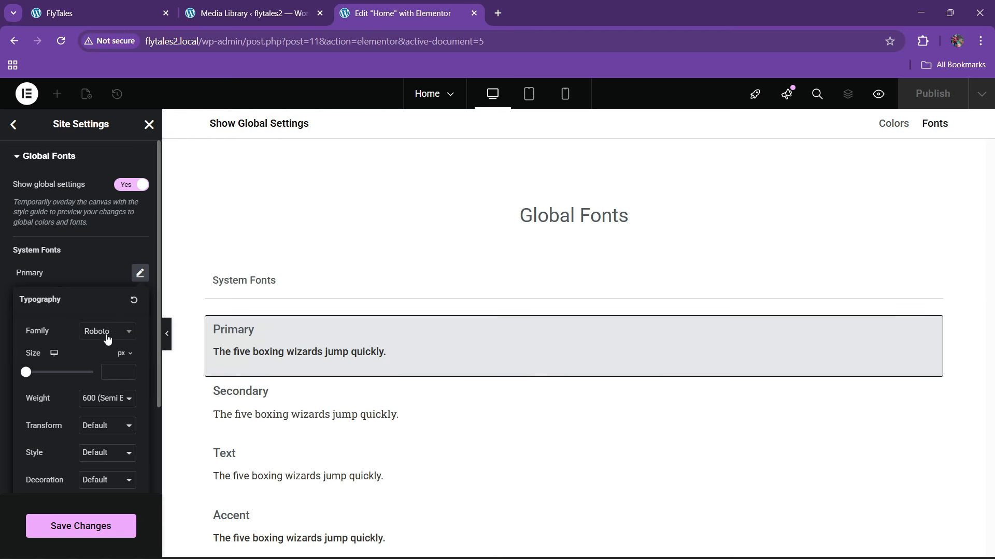
left_click(106, 332)
type("kumbh")
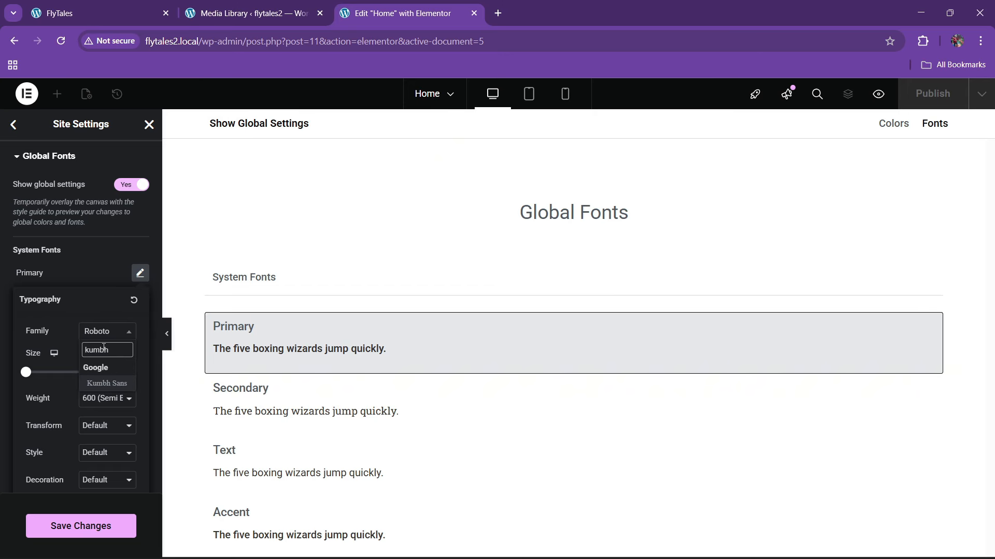
key("Return")
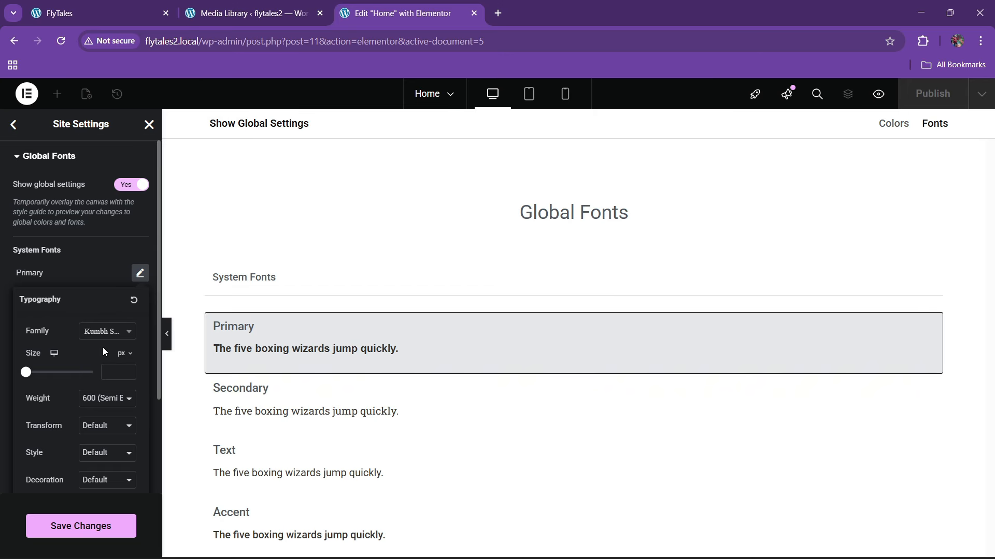
left_click(83, 284)
left_click(140, 300)
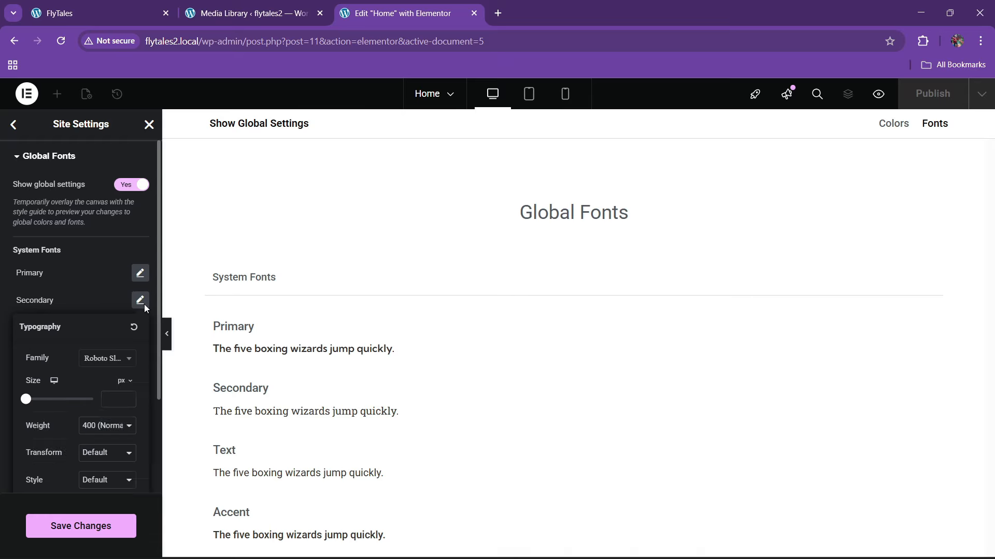
left_click(107, 358)
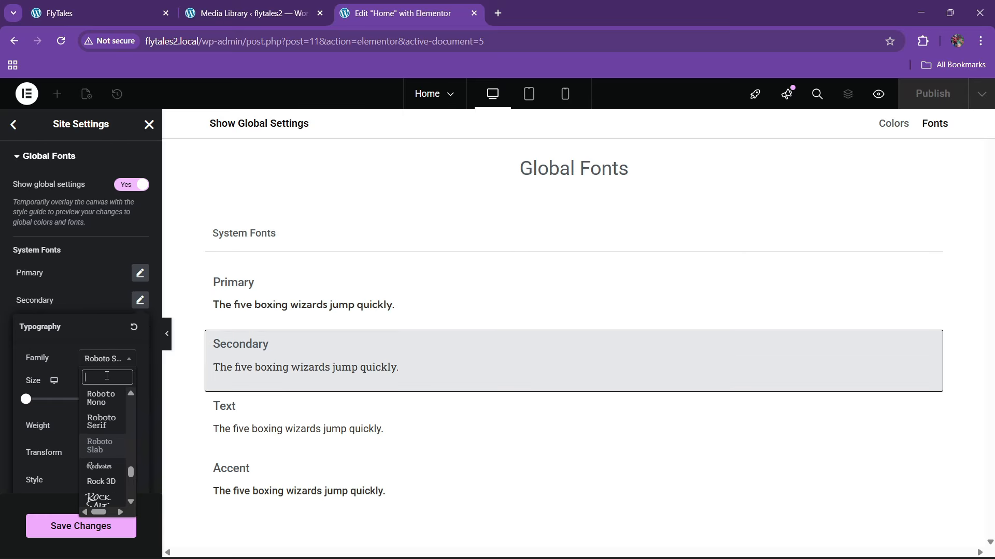
type("kumbh")
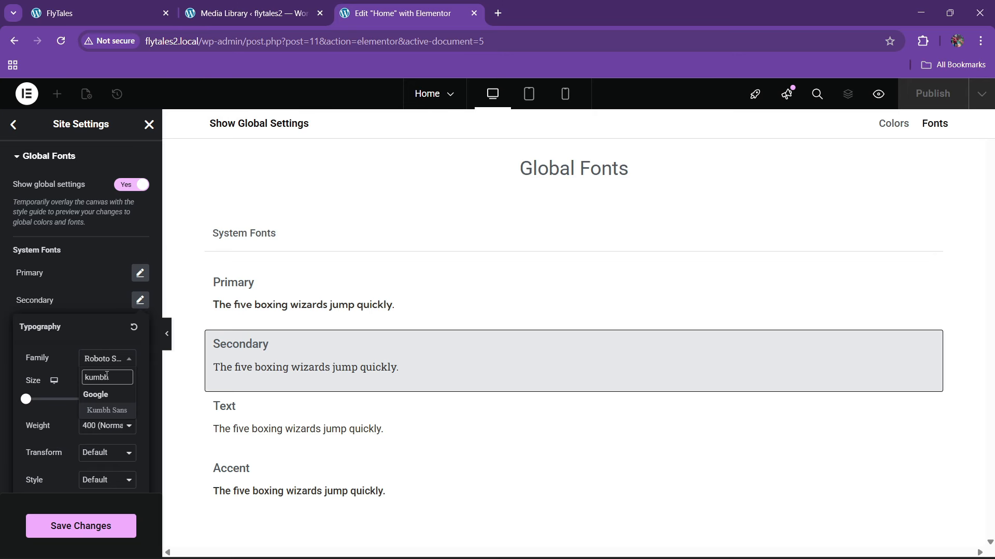
key("Return")
left_click(60, 301)
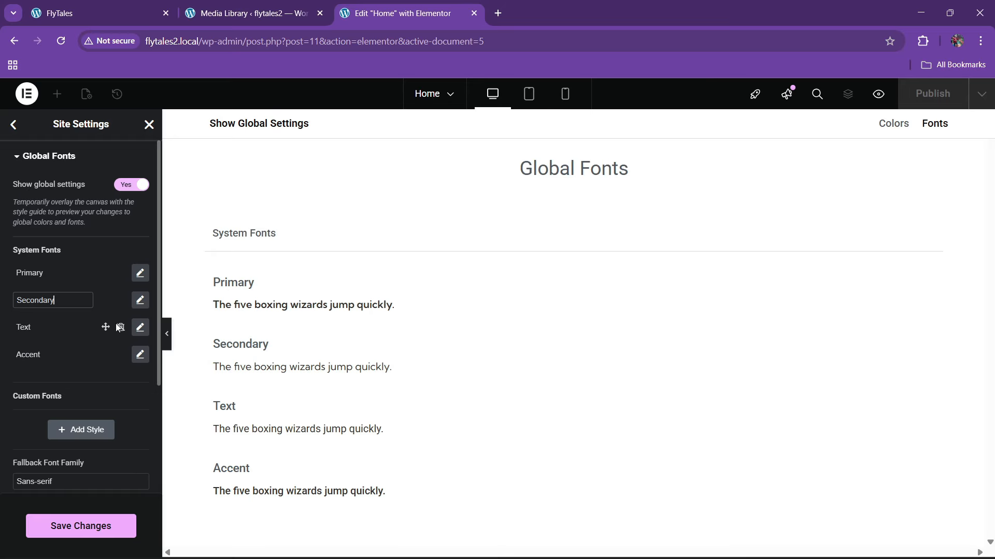
Set the Text and Accent global fonts to the Kumbh Sans family.
left_click(140, 327)
left_click(107, 386)
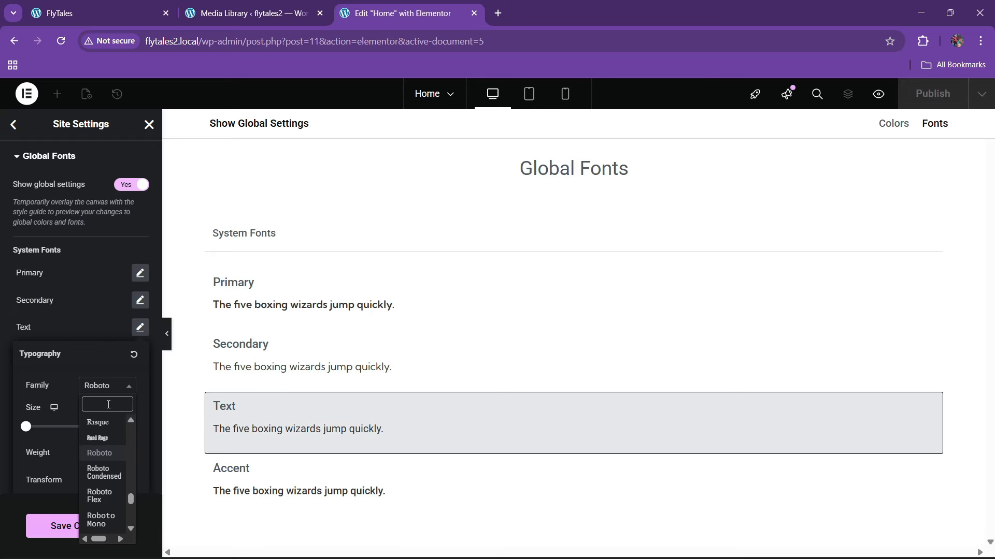
type("kumbh")
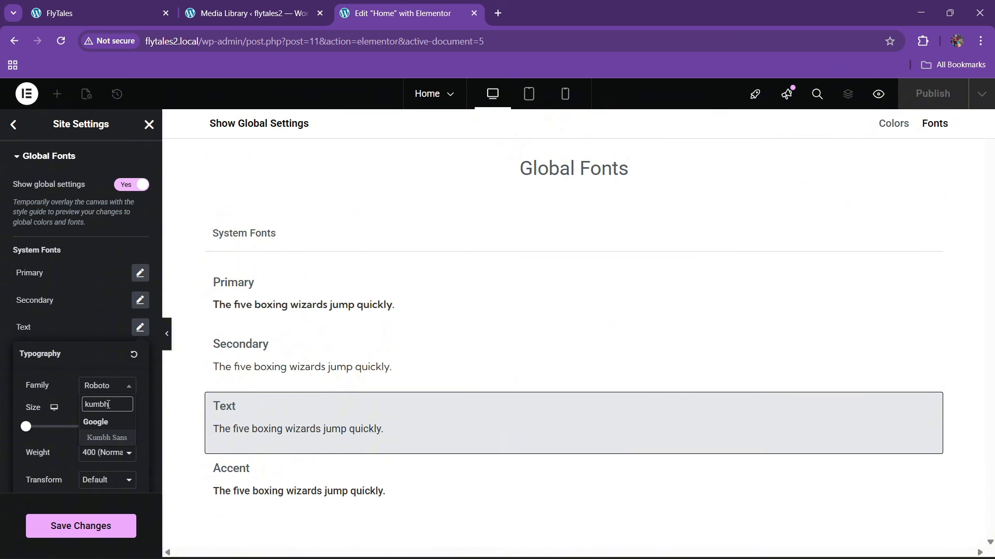
key("Return")
left_click(19, 326)
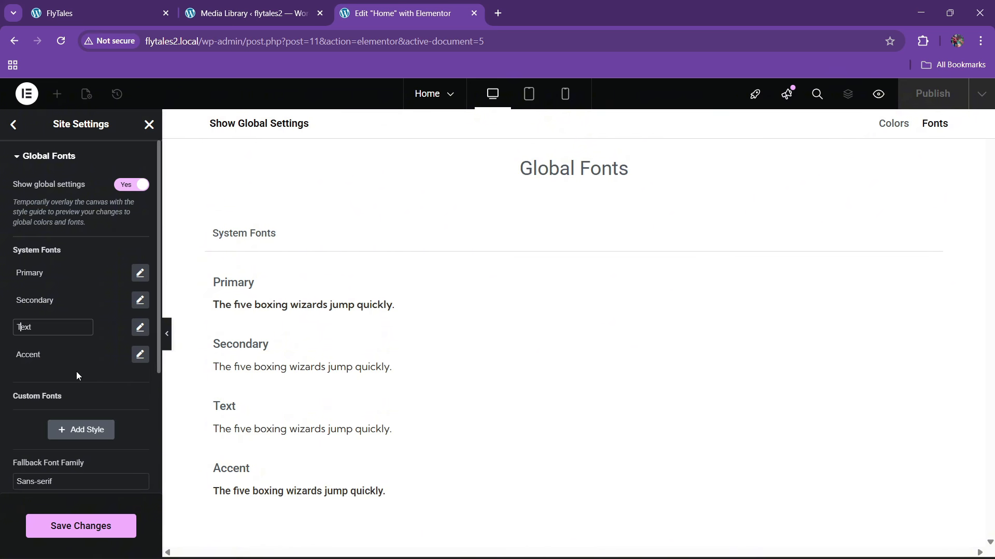
left_click(141, 355)
left_click(96, 414)
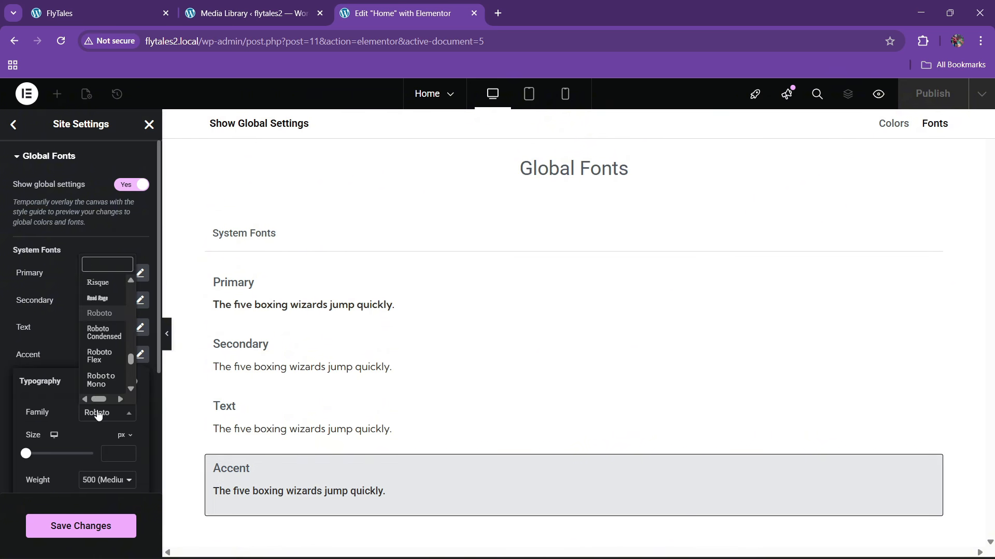
type("kumbh")
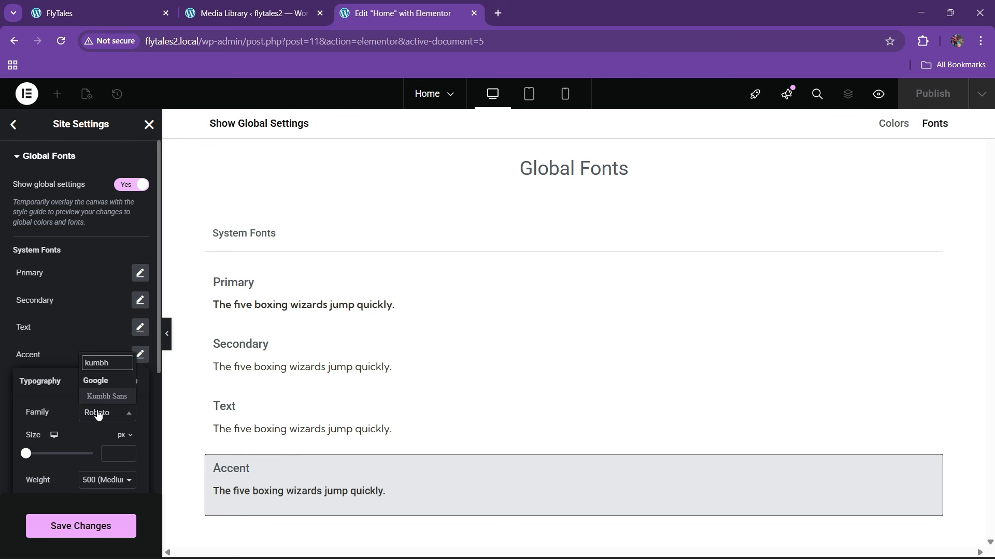
key("Return")
left_click(26, 327)
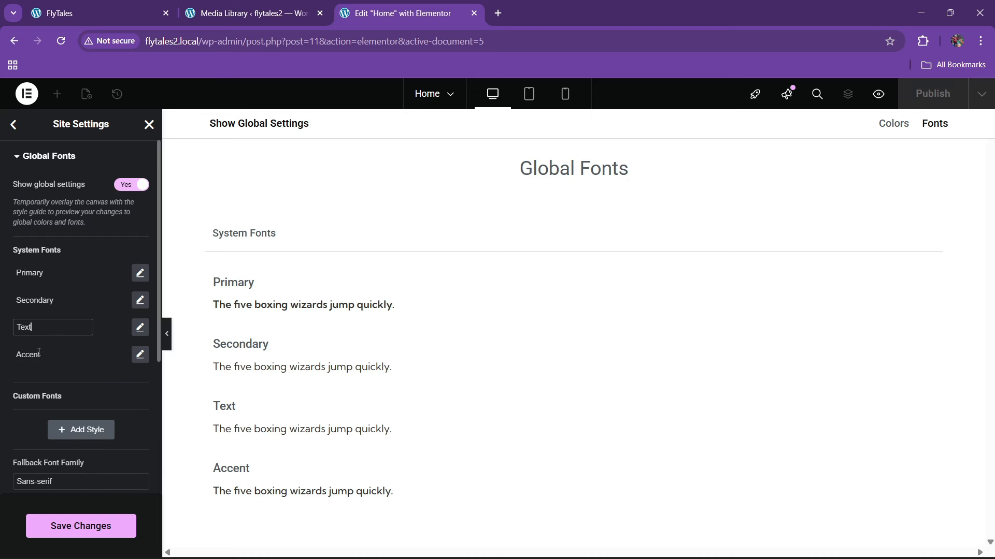
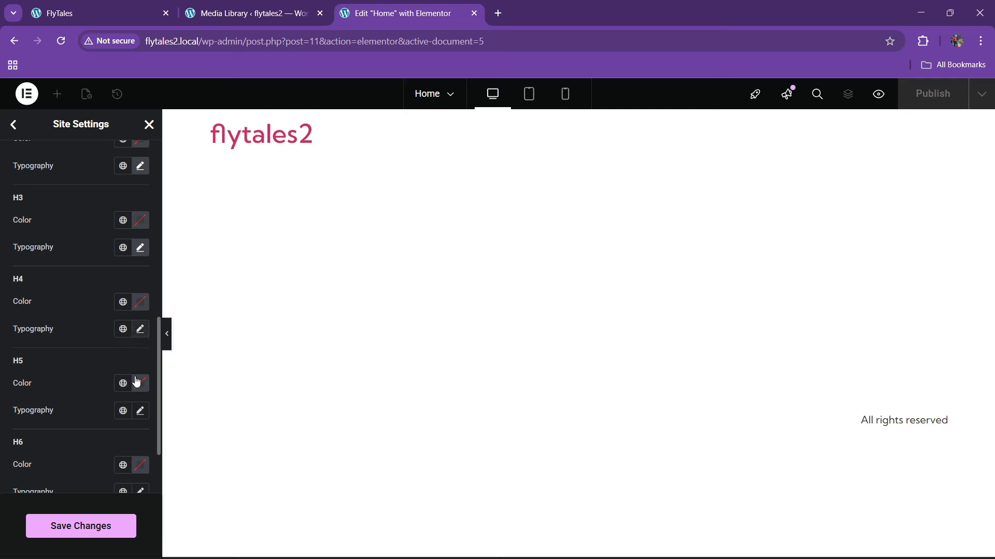
Set the H4 heading font family to Kumbh Sans.
left_click(140, 329)
left_click(108, 399)
type("kumbh")
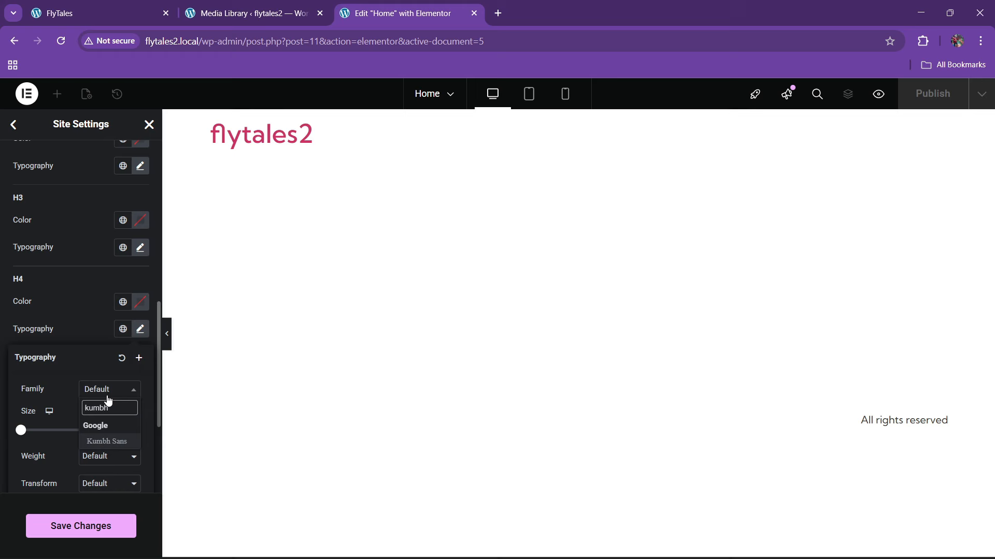
left_click(106, 440)
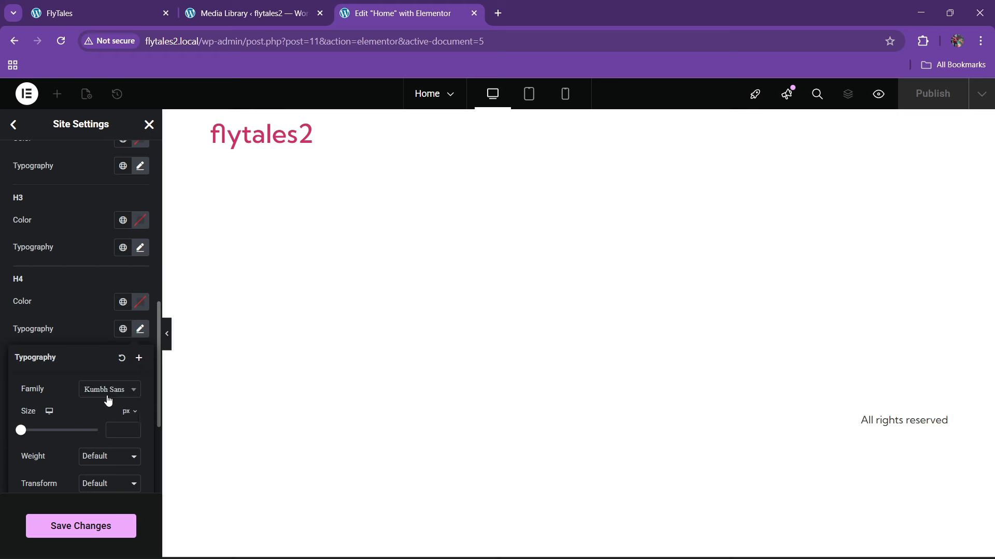
left_click(70, 330)
Set the H5 heading font family to Kumbh Sans.
scroll(69, 331, "down", 2)
left_click(139, 347)
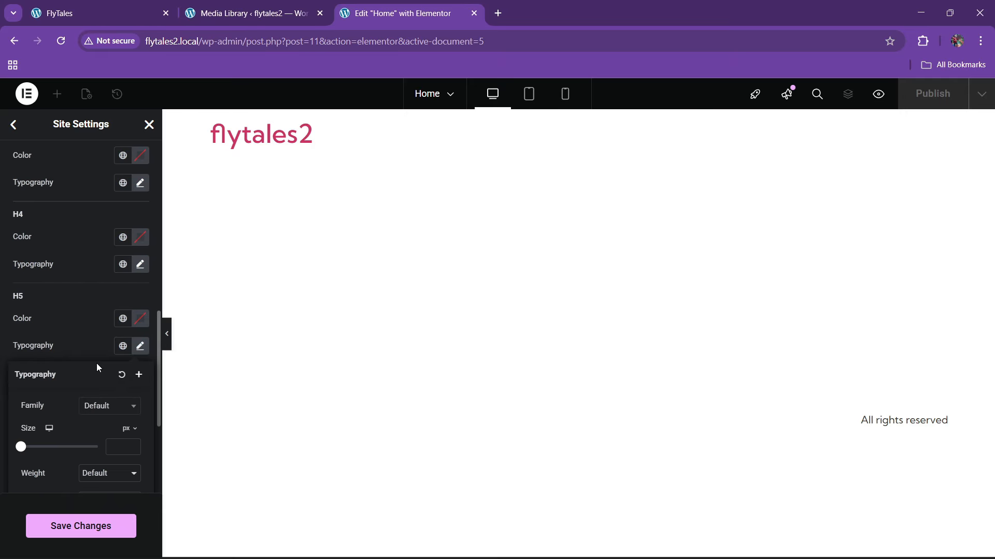
scroll(96, 363, "down", 3)
left_click(107, 282)
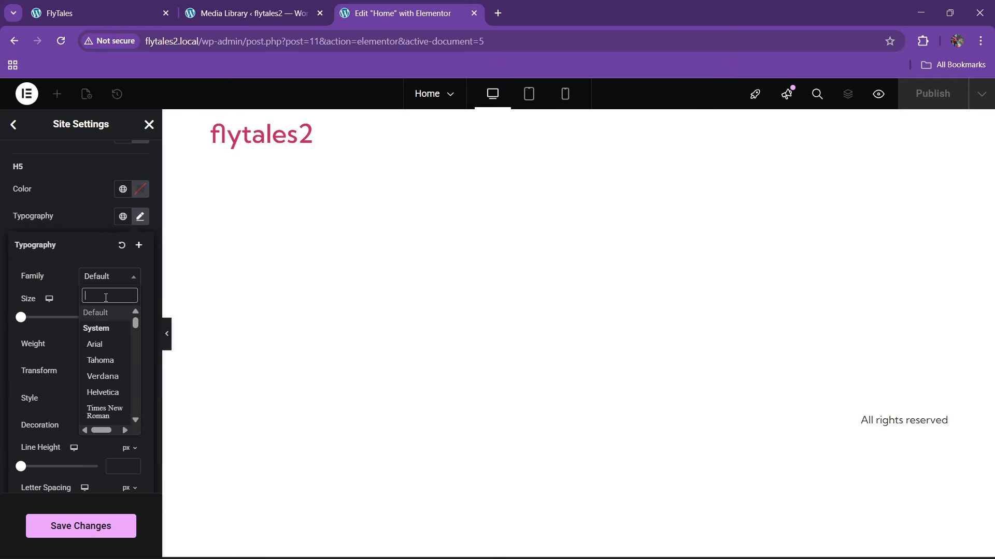
type("kumbh")
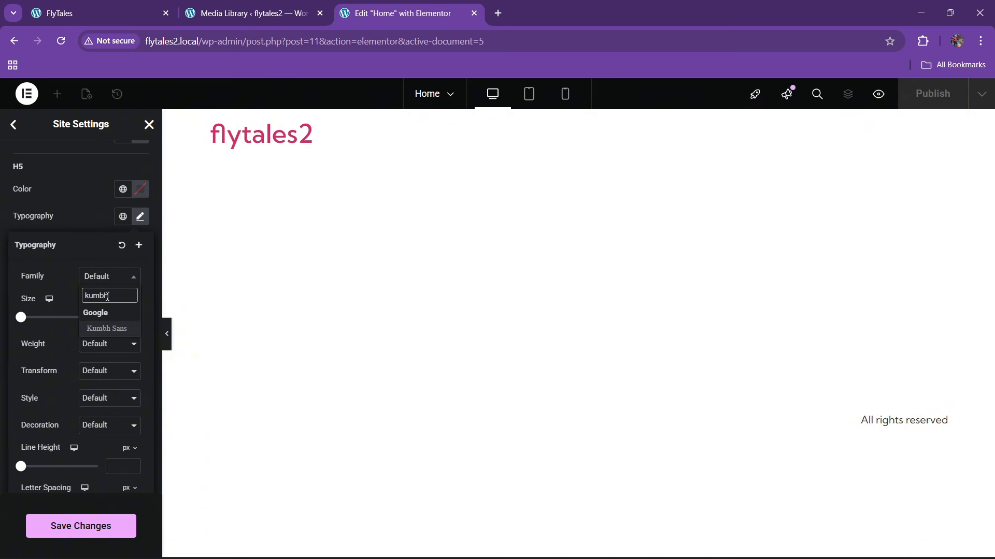
key("Return")
left_click(24, 223)
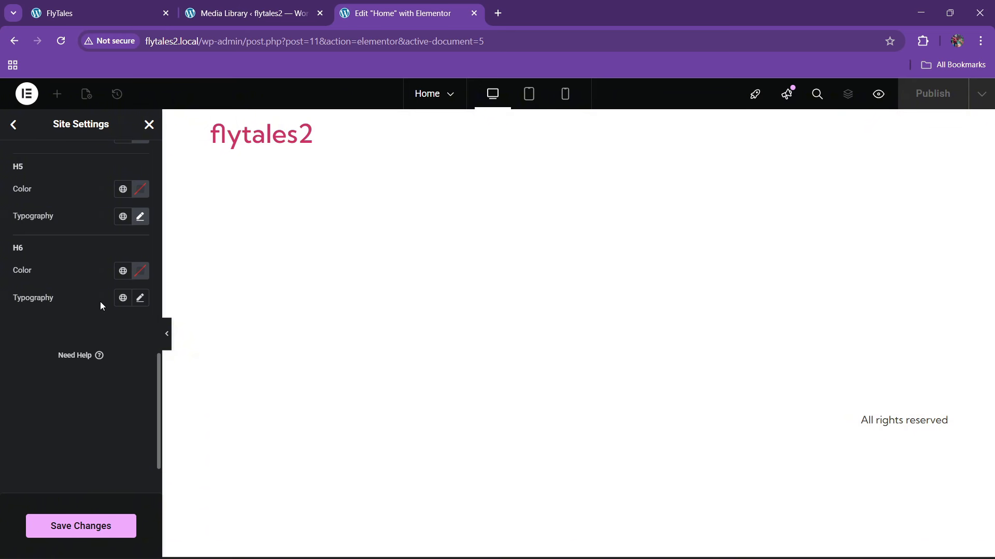
Set the H6 heading font family to Kumbh Sans and save the site settings.
left_click(140, 300)
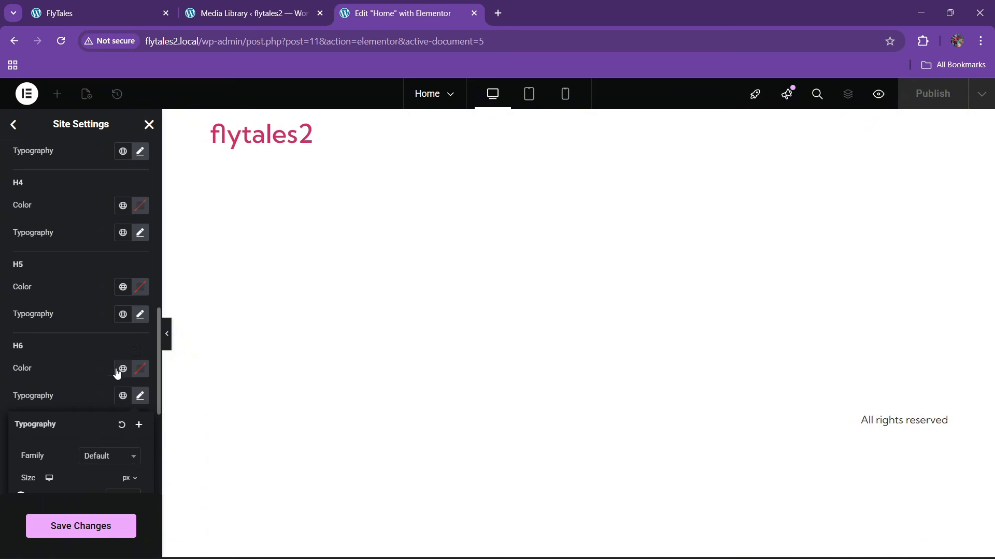
left_click(96, 458)
type("kumbh")
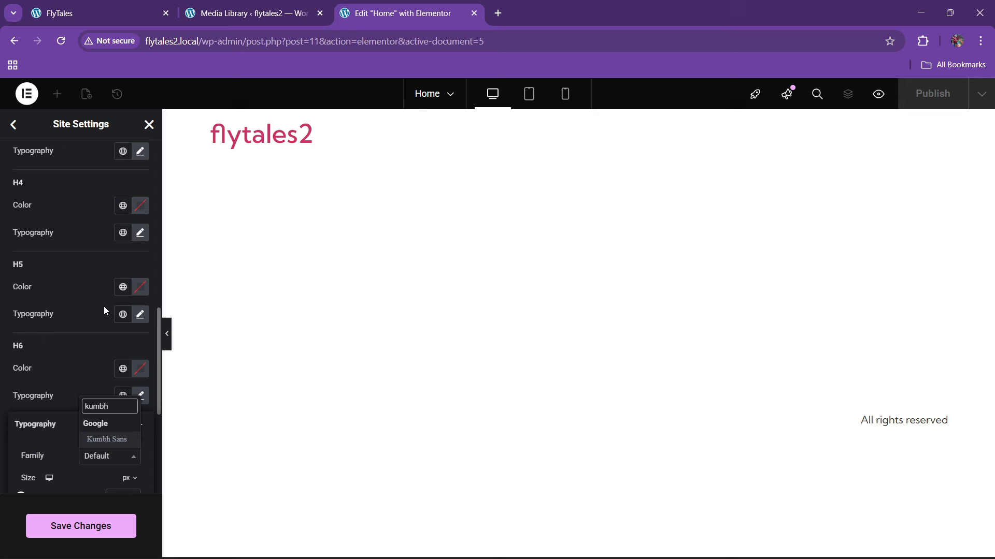
key("Return")
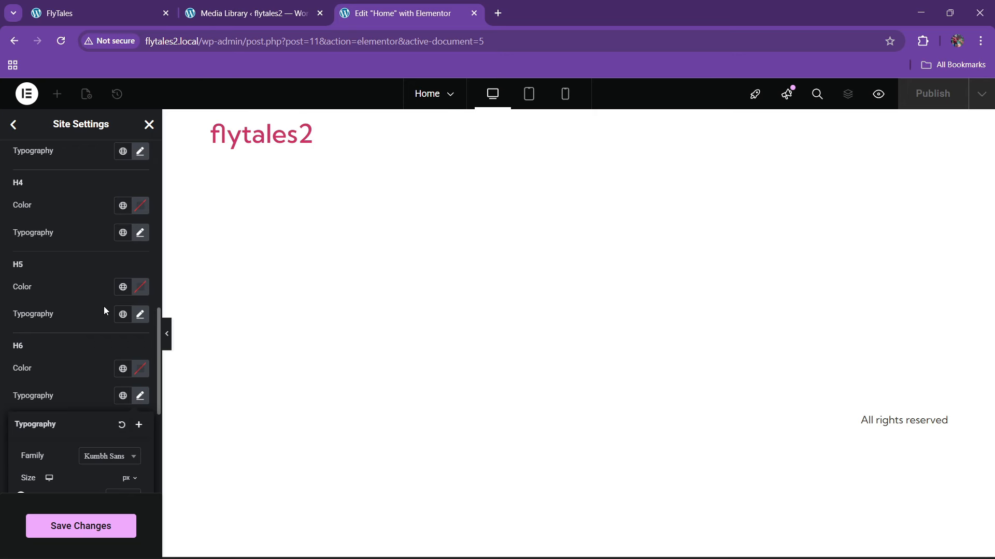
left_click(57, 346)
left_click(89, 531)
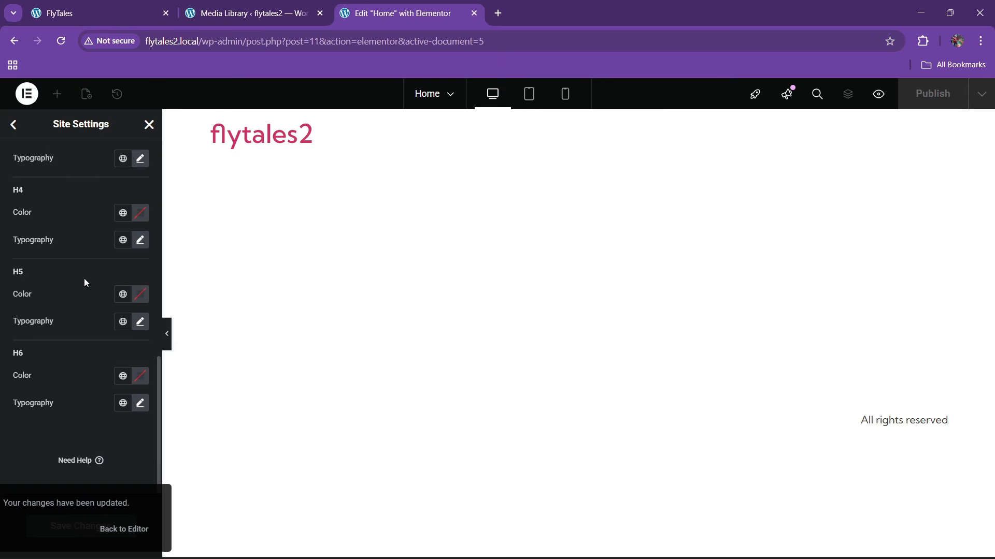
Close Site Settings, review the live FlyTales home page hero, then return to the Home page editor.
left_click(14, 124)
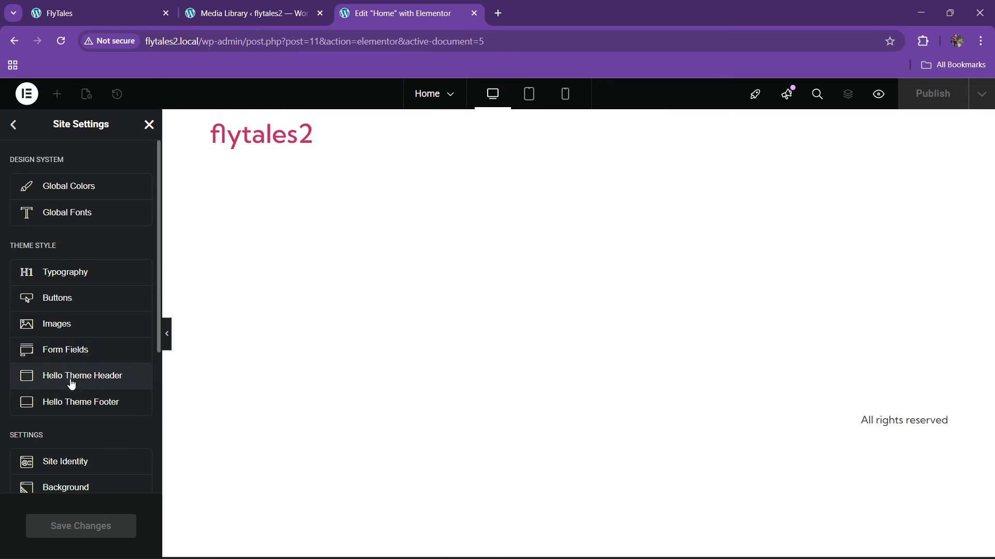
left_click(149, 124)
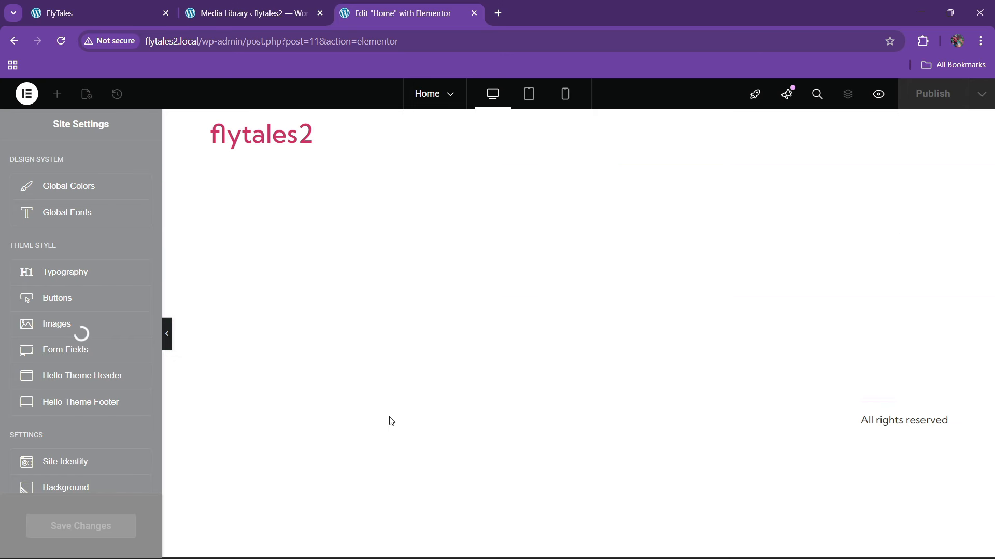
left_click(149, 7)
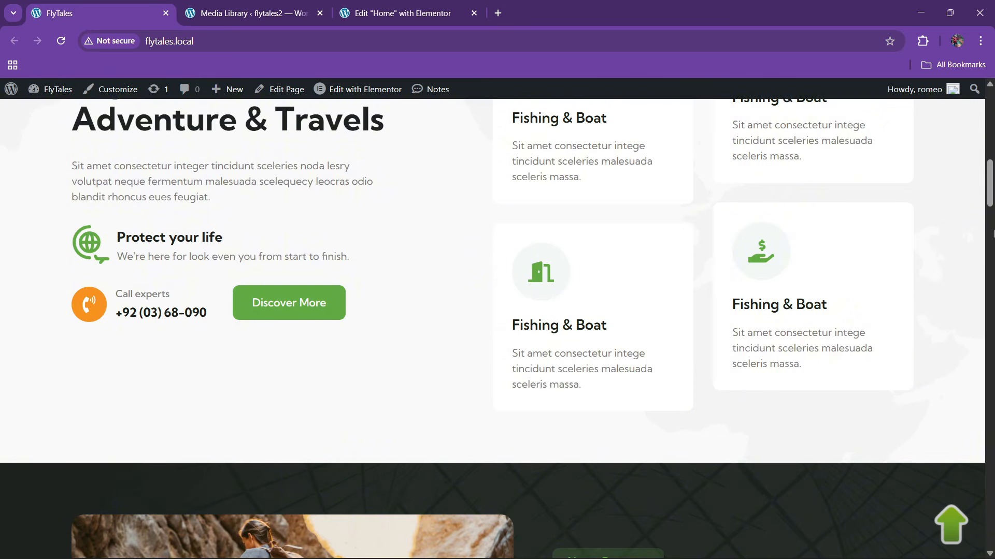
left_click_drag(990, 202, 988, 133)
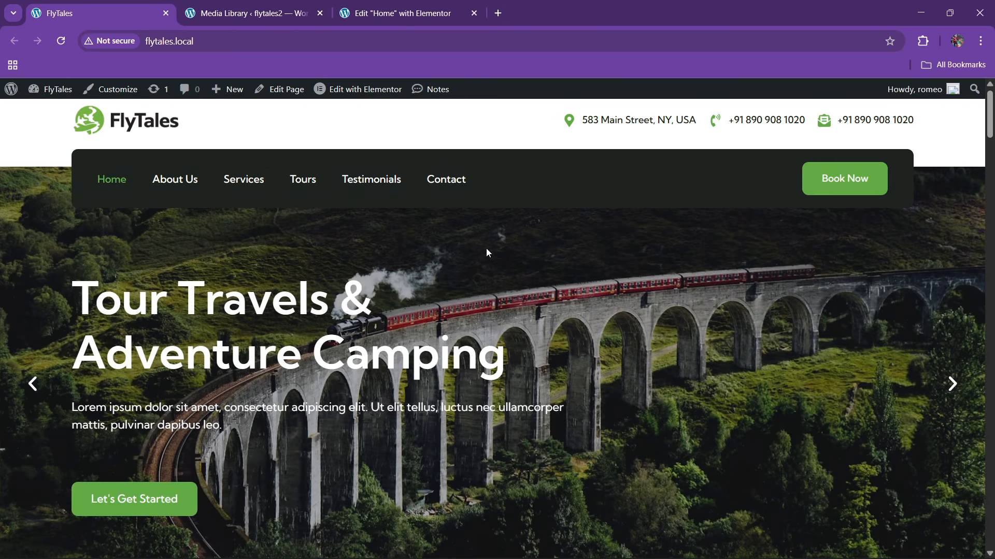
scroll(394, 330, "down", 1)
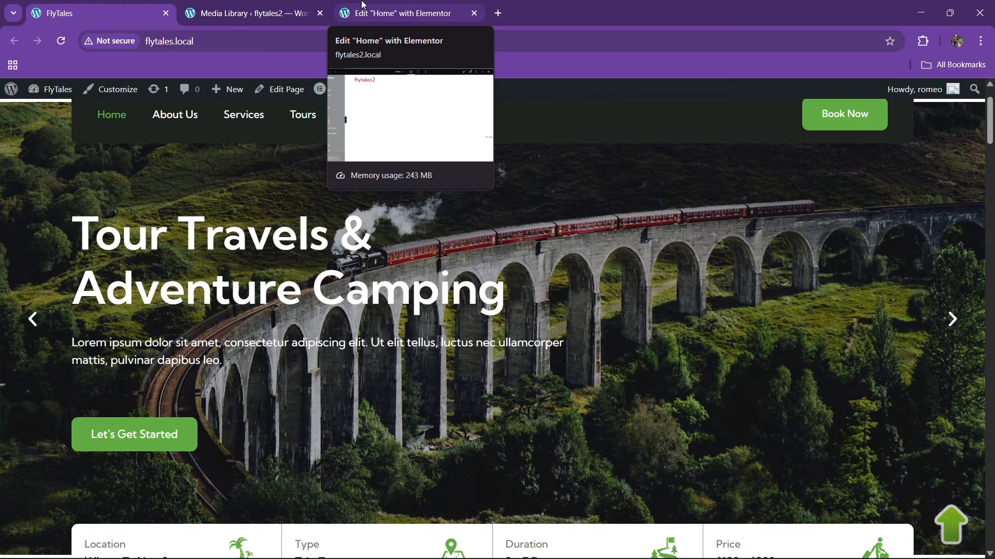
left_click(363, 4)
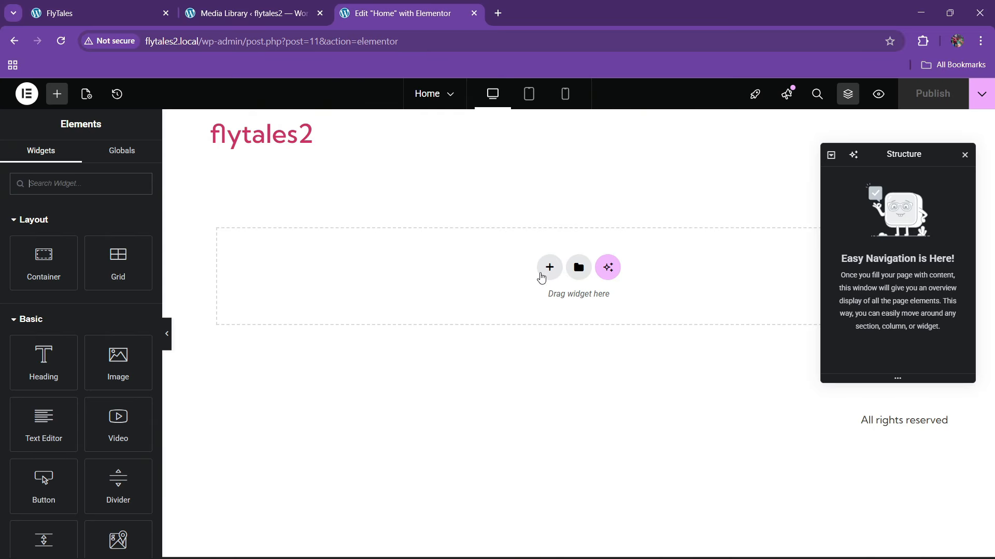
Add a single-column flexbox container named hero with width 1300.
left_click(541, 277)
left_click(544, 306)
left_click(399, 295)
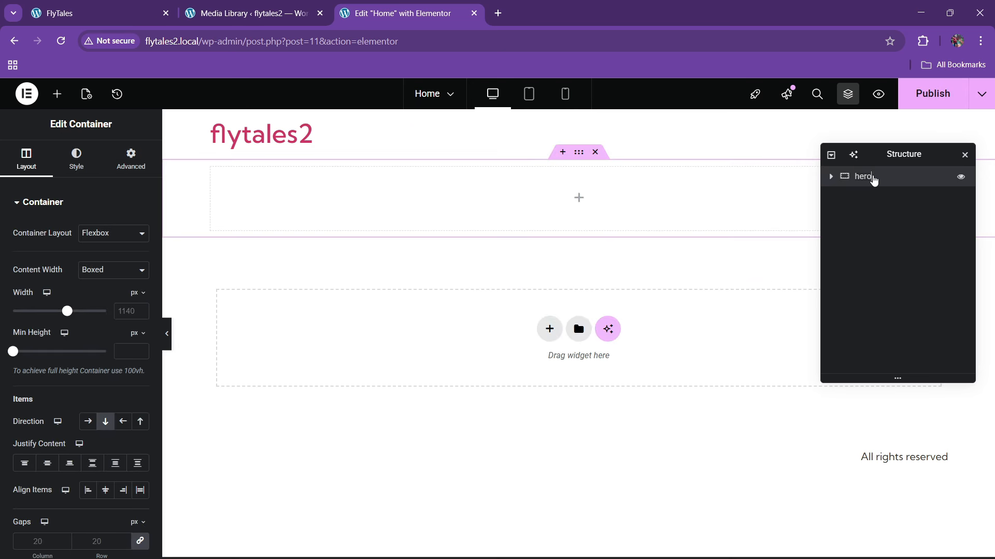
key("Return")
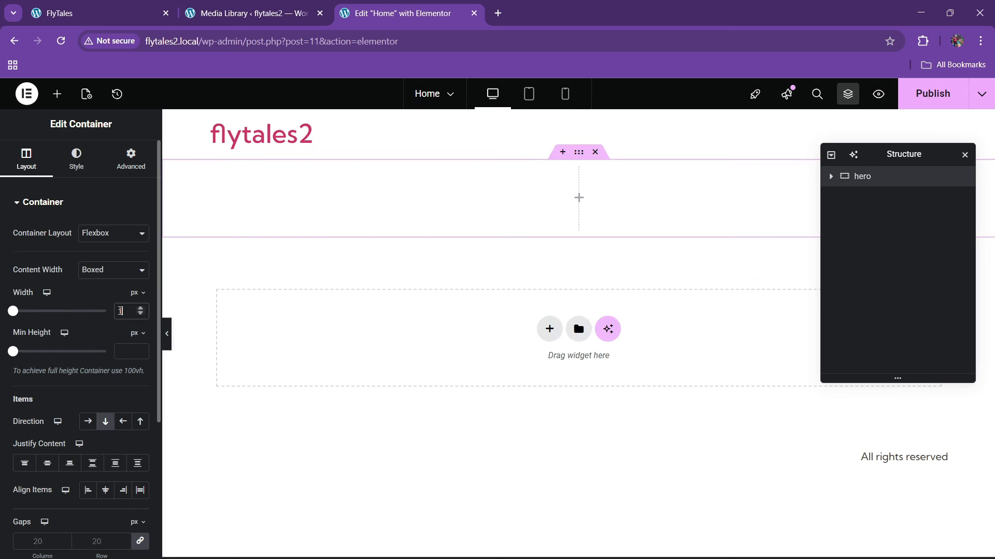
left_click(120, 311)
type("1300")
Unlink the hero container's padding and set top and bottom padding to 0.
left_click(123, 164)
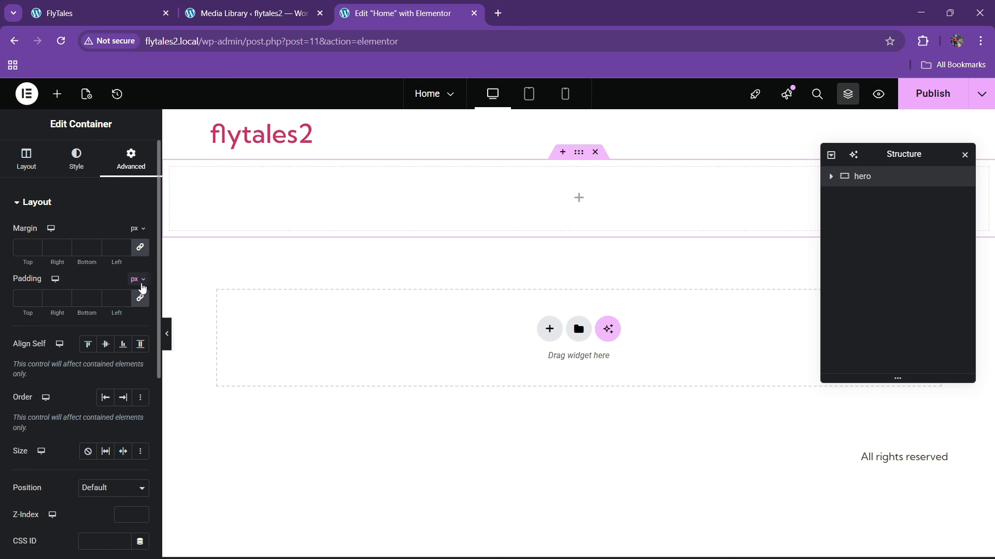
left_click(141, 300)
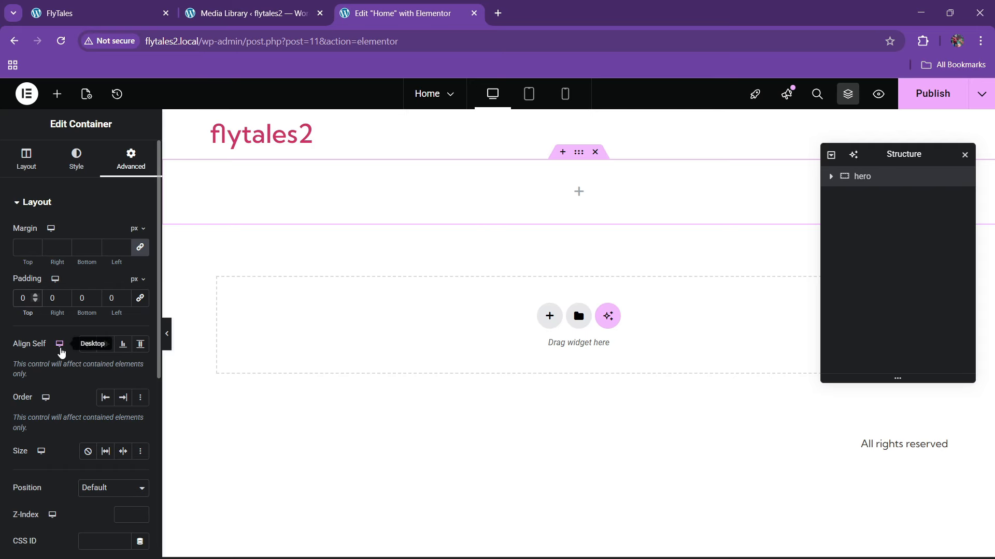
type("8")
left_click(81, 299)
type("8")
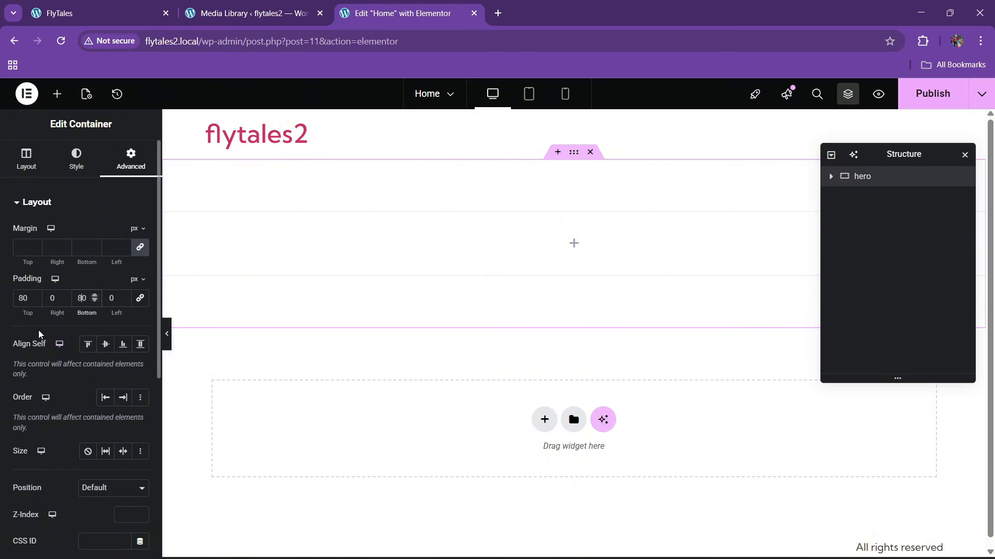
key("BackSpace")
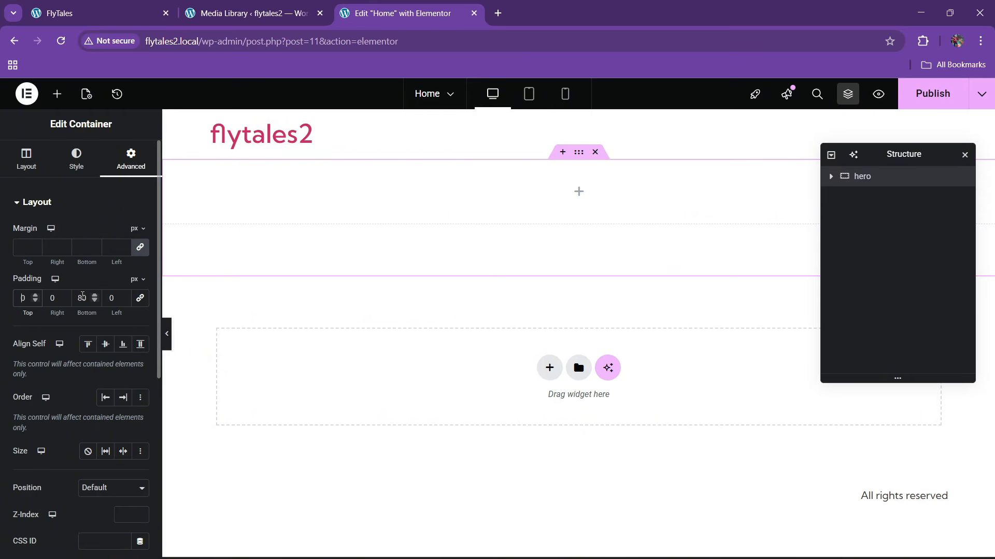
key("BackSpace")
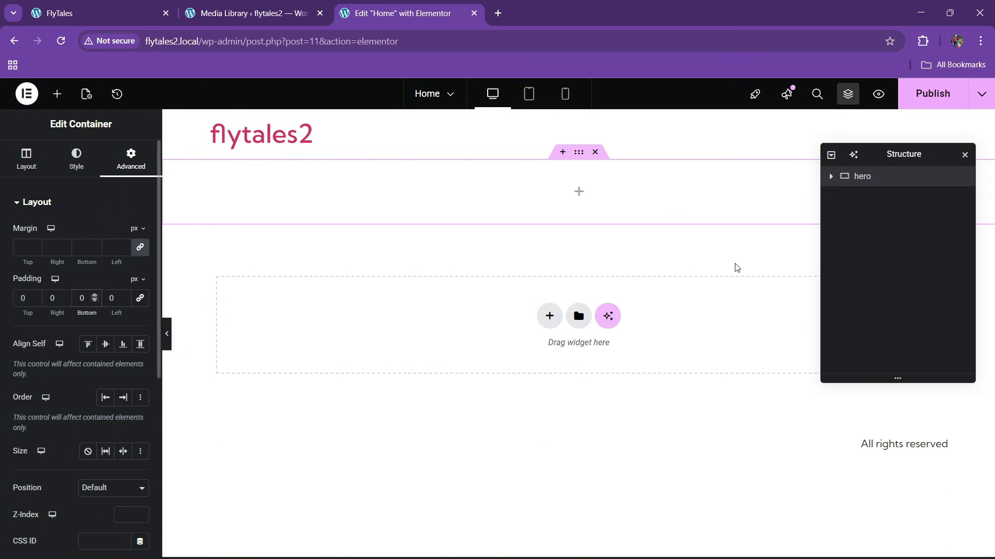
Search the widget library for 'carou' to find the carousel widget.
left_click(832, 177)
left_click(57, 93)
left_click(79, 184)
type("carou")
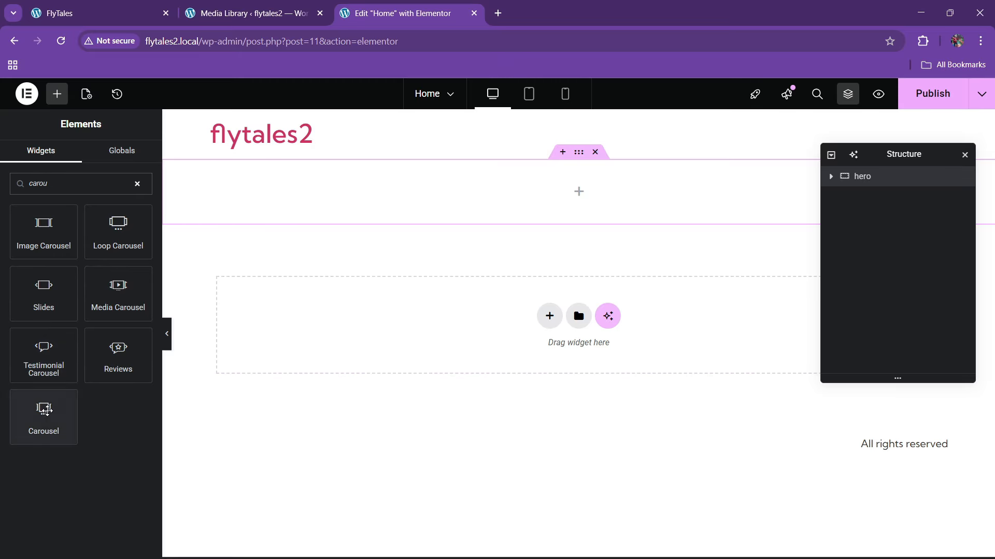
Place a Carousel in the hero container showing 1 slide and scrolling 1 slide at a time.
left_click_drag(43, 414, 497, 207)
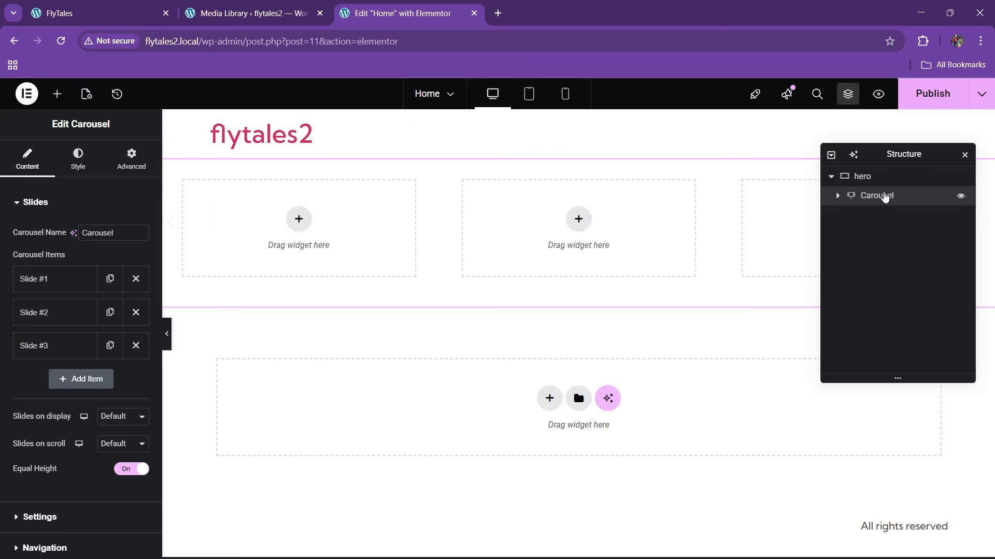
left_click(872, 178)
left_click(877, 195)
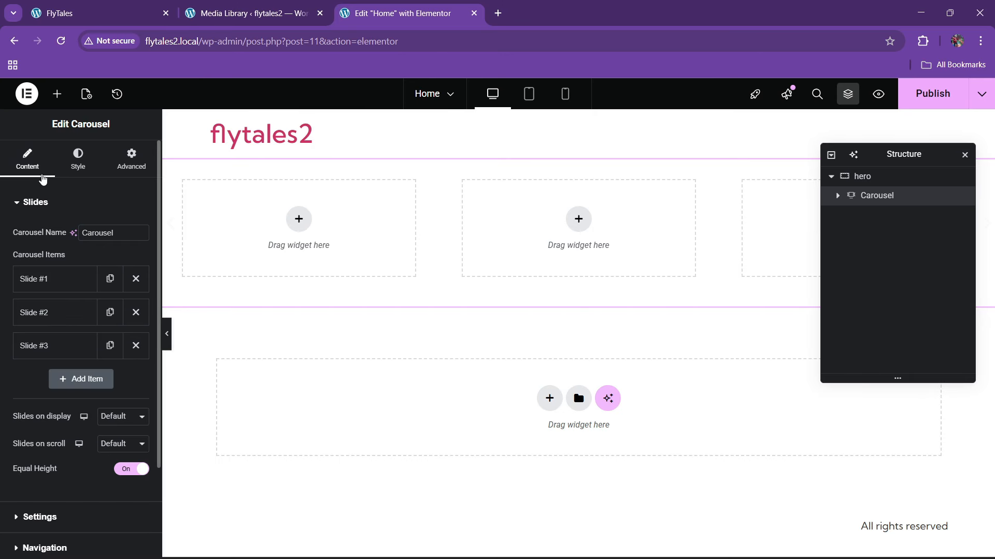
left_click(123, 416)
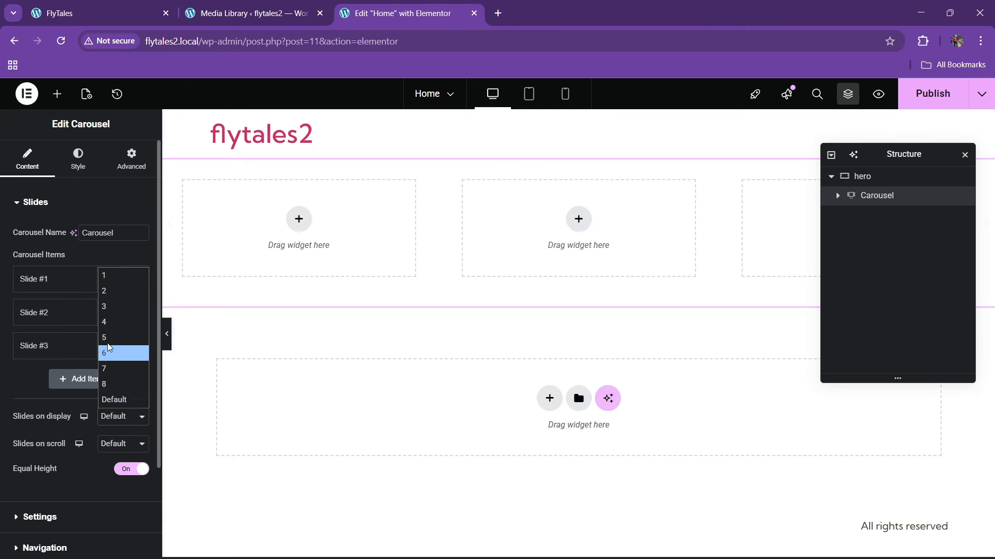
left_click(107, 280)
left_click(114, 444)
left_click(107, 305)
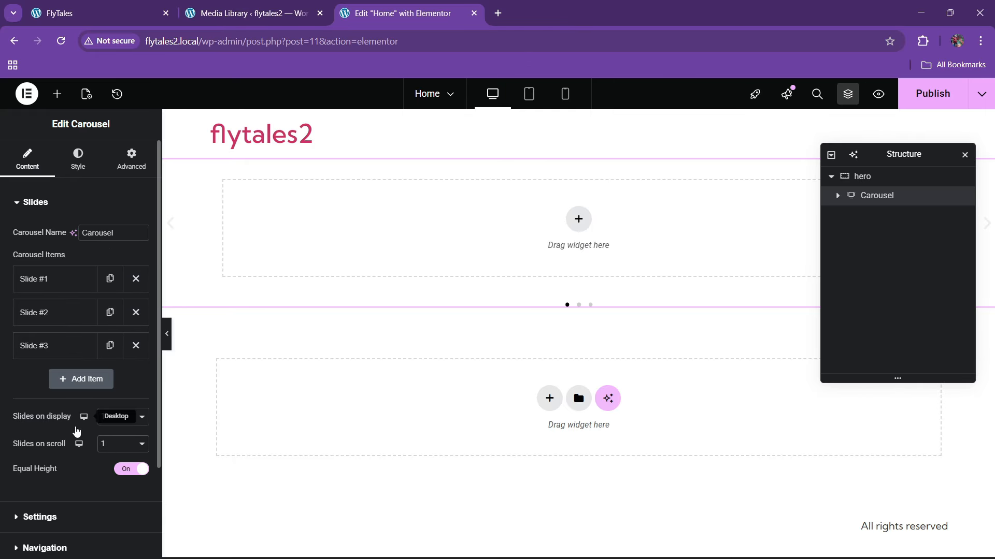
Switch off the carousel's Pause on hover and Pause on interaction.
scroll(76, 431, "down", 2)
left_click(57, 401)
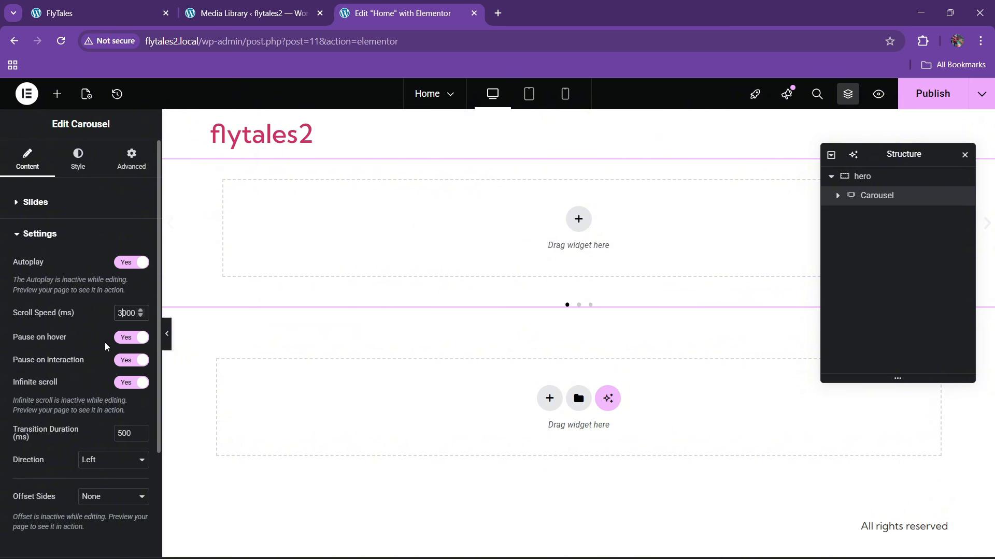
left_click(127, 336)
left_click(127, 363)
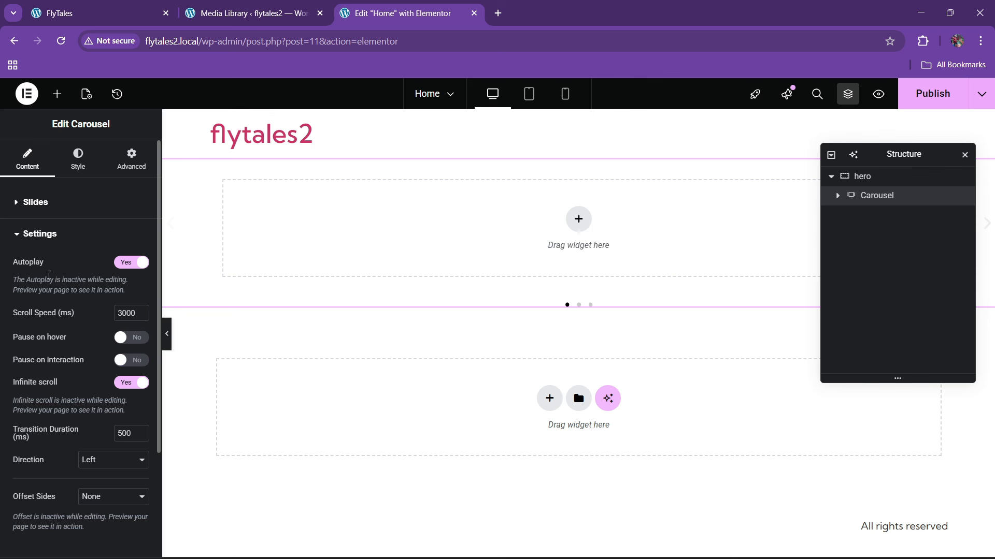
left_click(40, 239)
Change the carousel's Pagination setting to remove the dots beneath the slides.
left_click(49, 296)
left_click(104, 328)
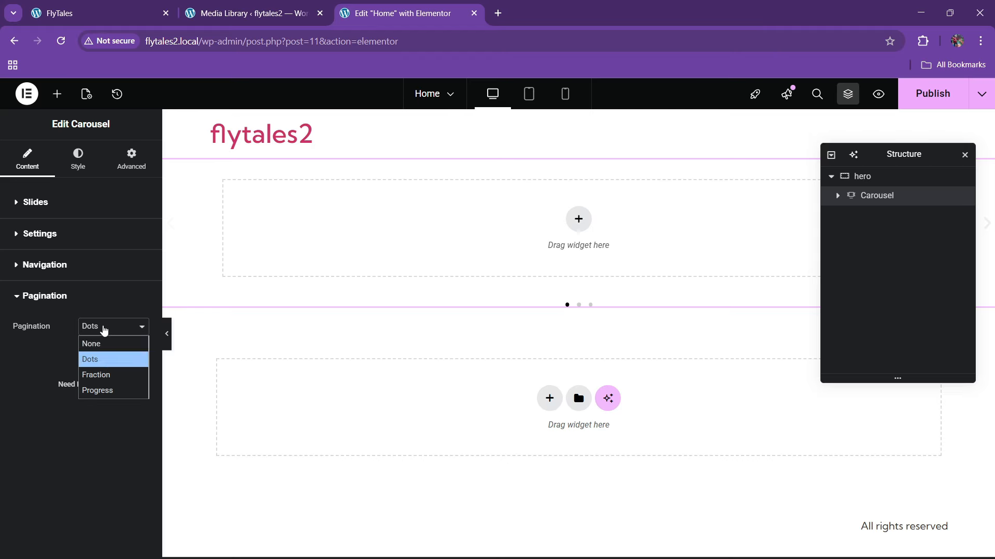
left_click(103, 353)
left_click(47, 274)
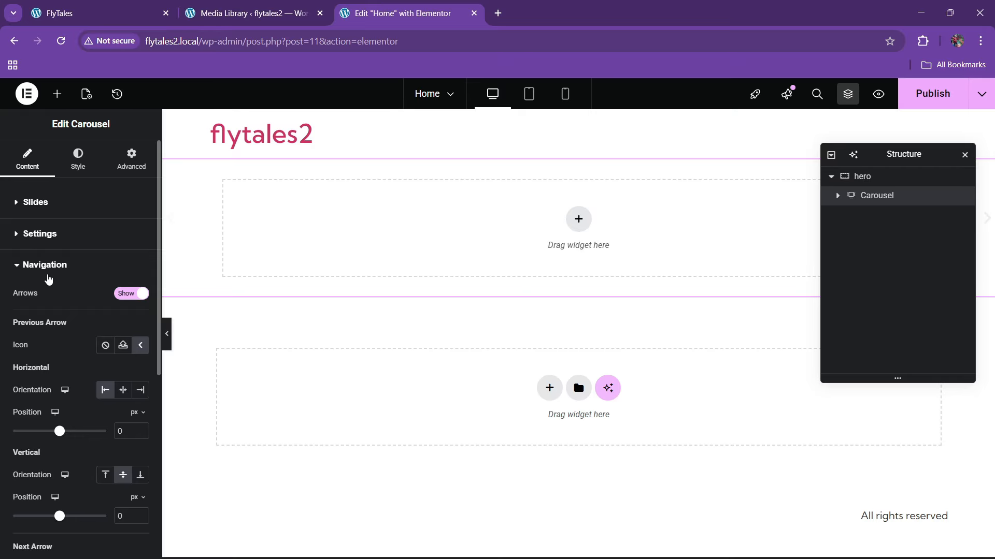
left_click(47, 275)
left_click(47, 208)
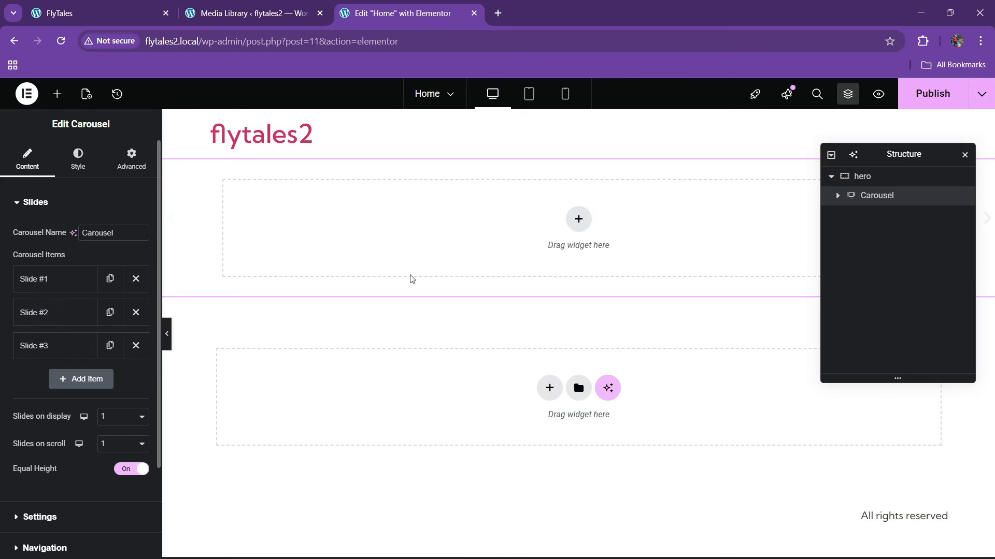
Set the carousel's padding to 0 and make Slide #1 Full Width.
left_click(131, 160)
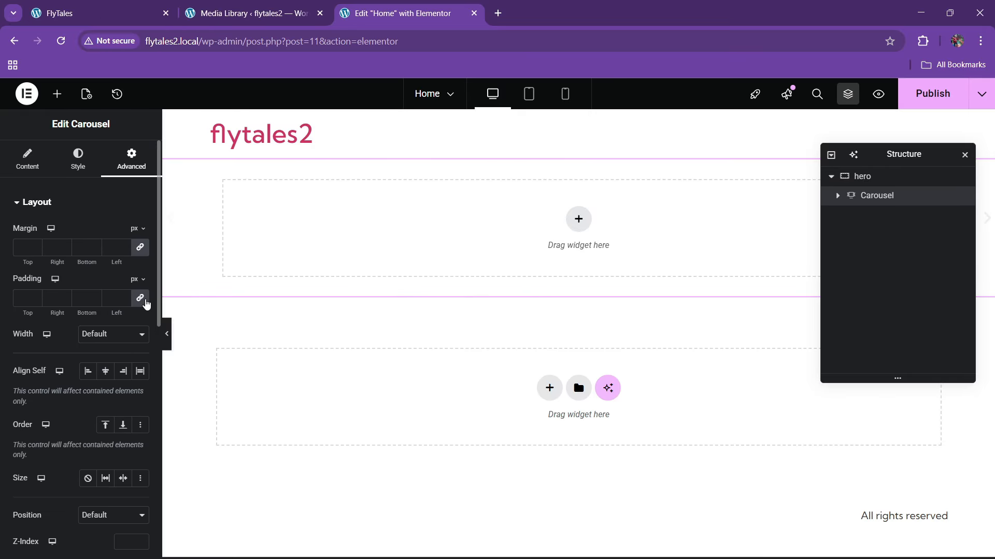
left_click(144, 302)
left_click(837, 196)
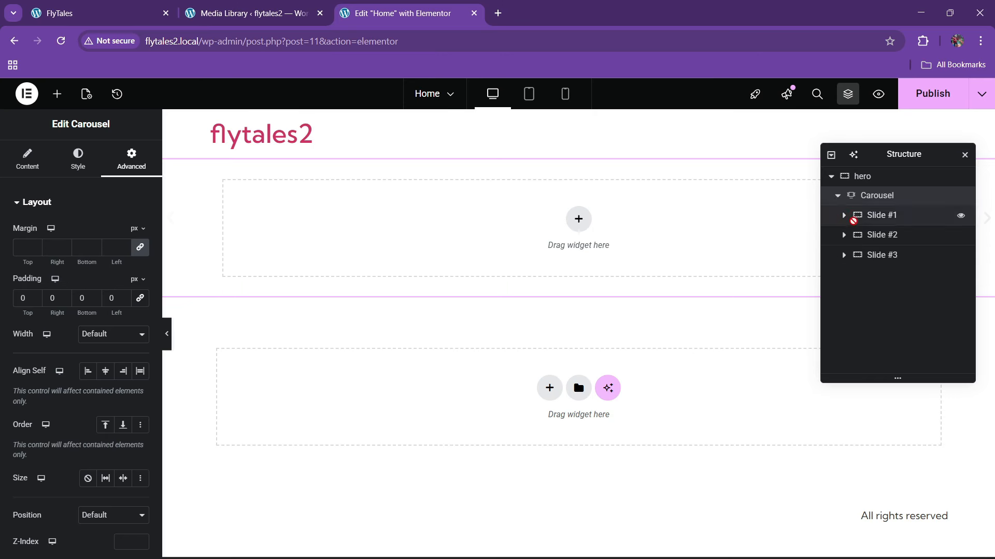
left_click(873, 214)
left_click(143, 277)
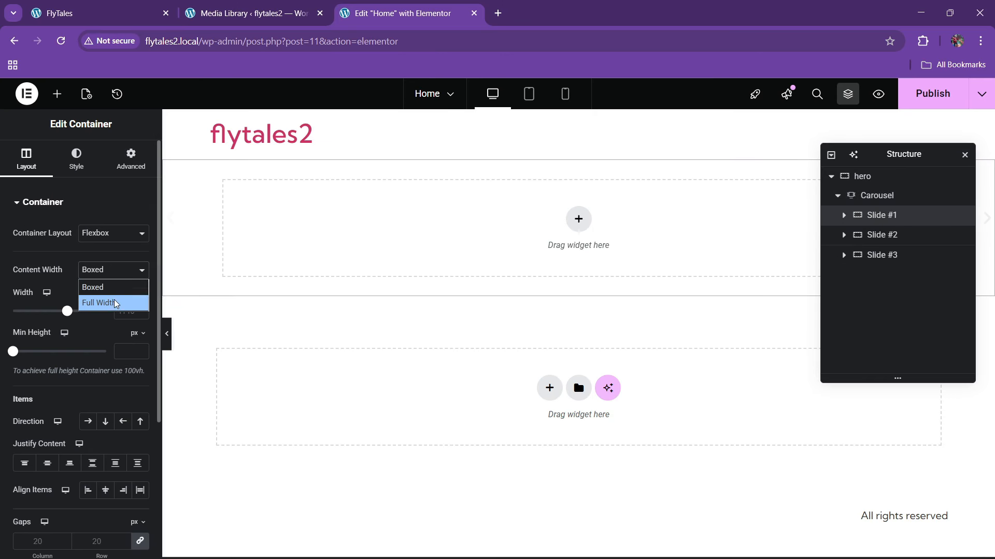
left_click(114, 303)
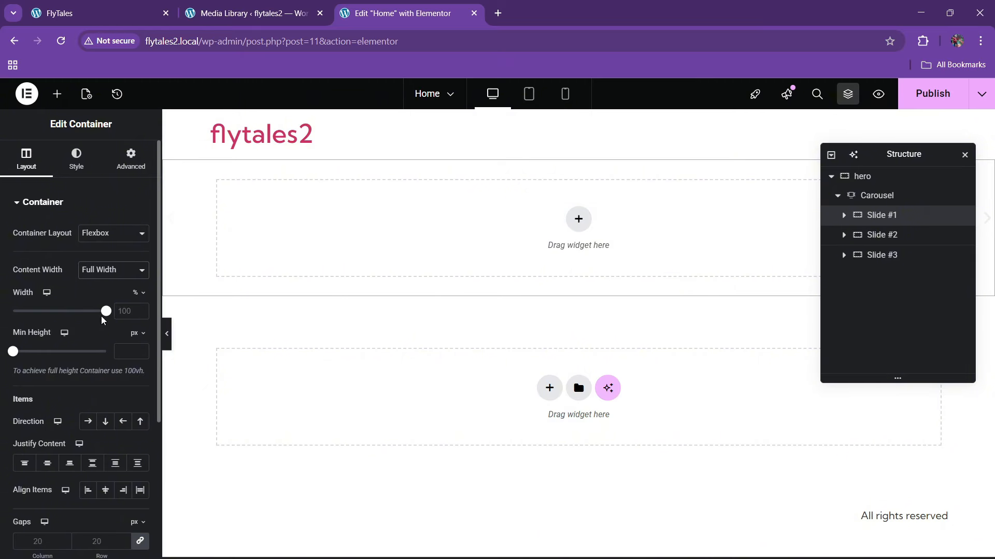
Add a container inside Slide #1 set to Full Width with padding 0.
left_click(132, 158)
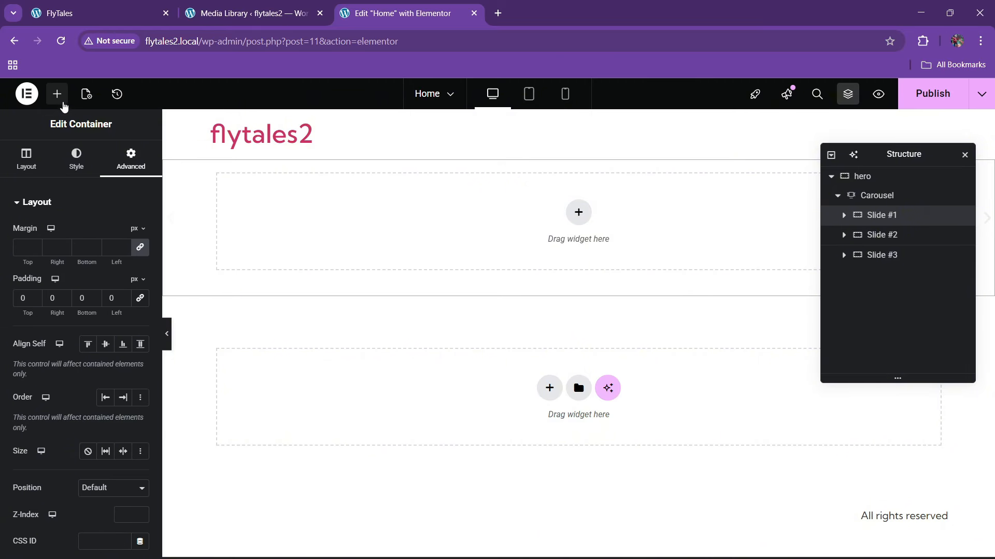
left_click(63, 103)
left_click_drag(38, 254, 471, 268)
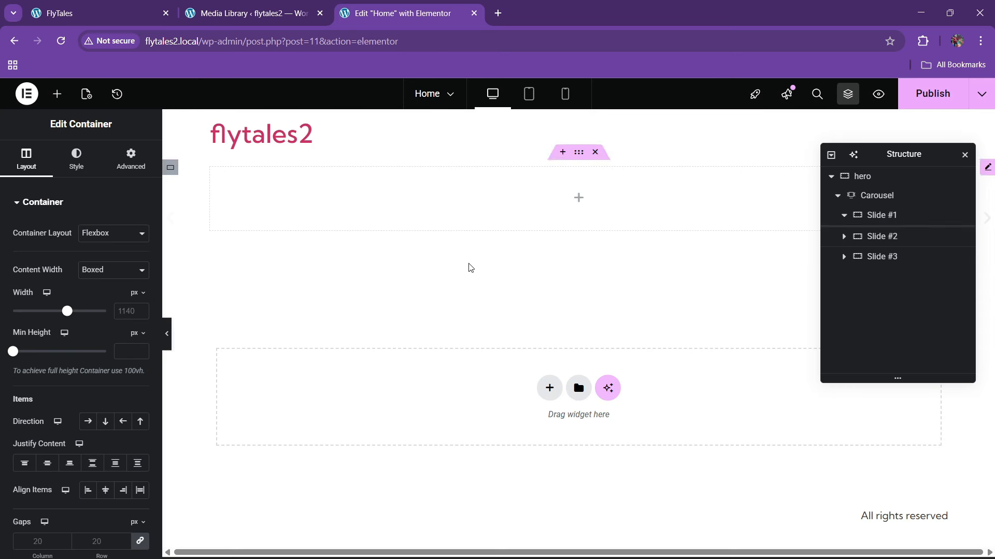
left_click(113, 272)
left_click(106, 305)
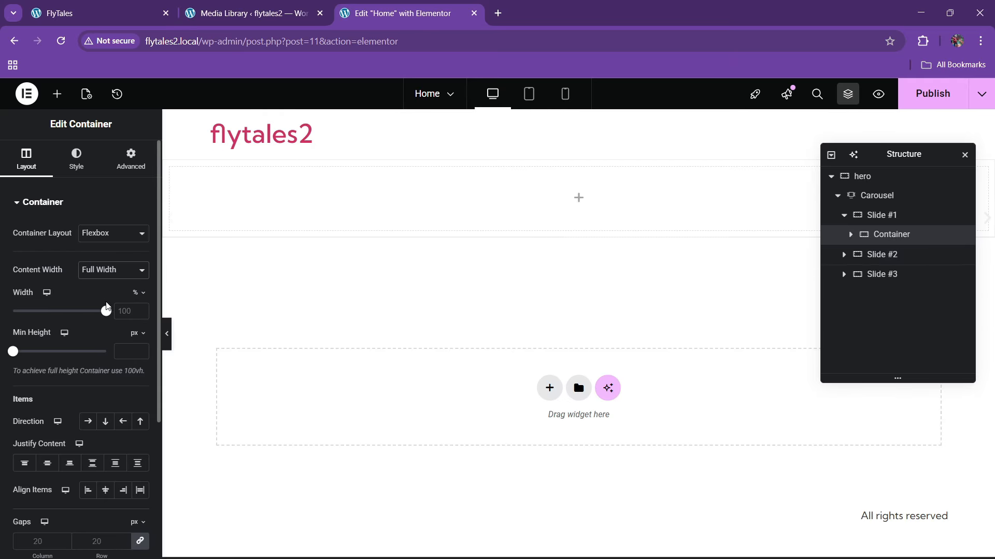
left_click(131, 158)
type("0")
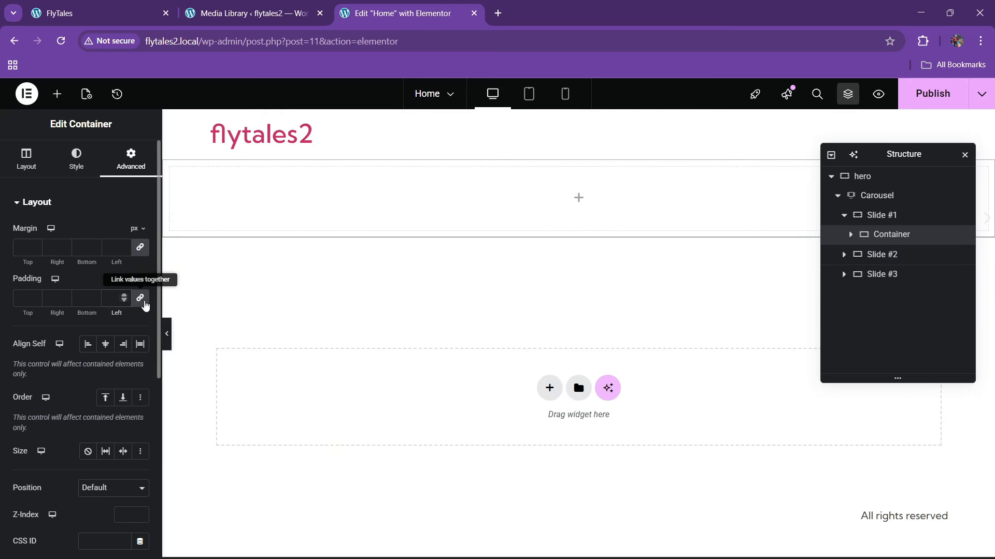
left_click(116, 7)
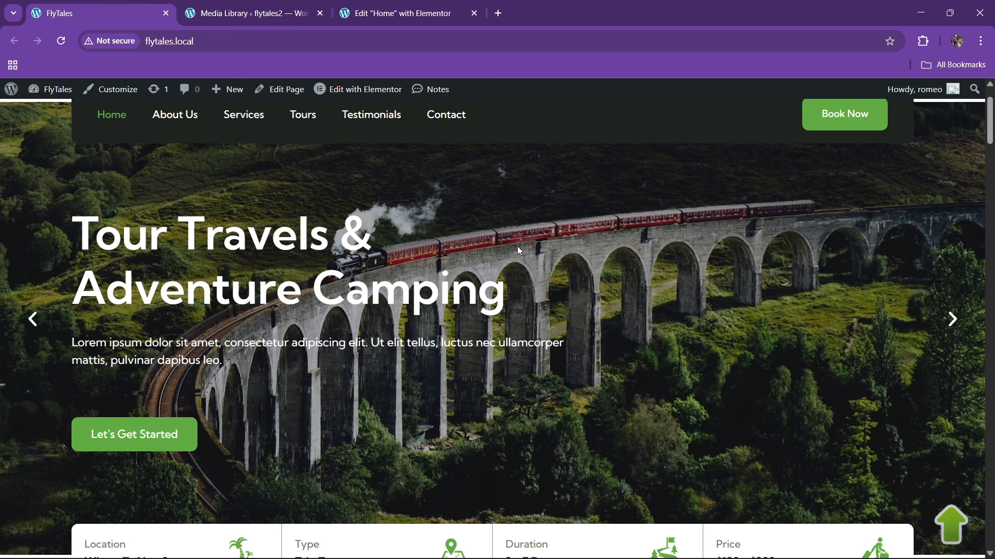
left_click(409, 14)
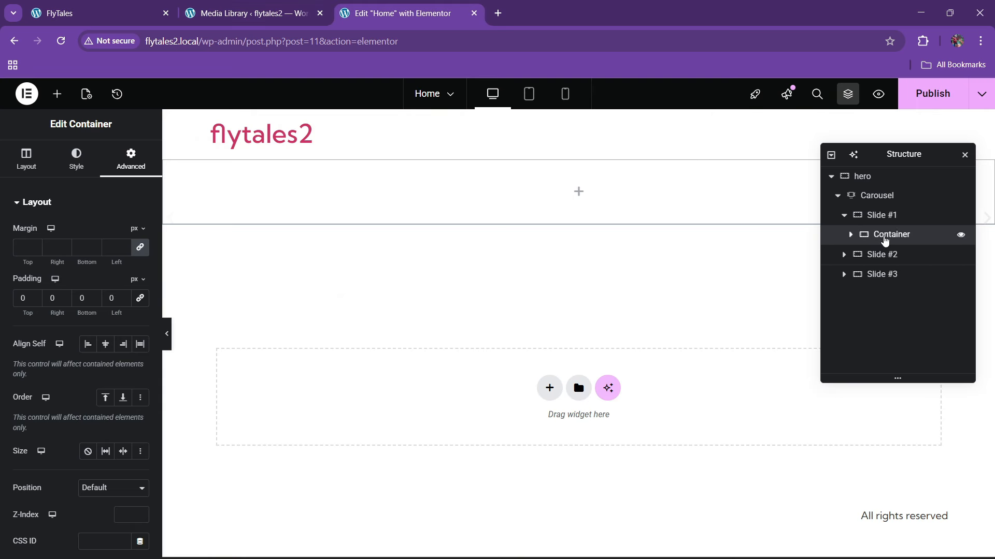
left_click(26, 158)
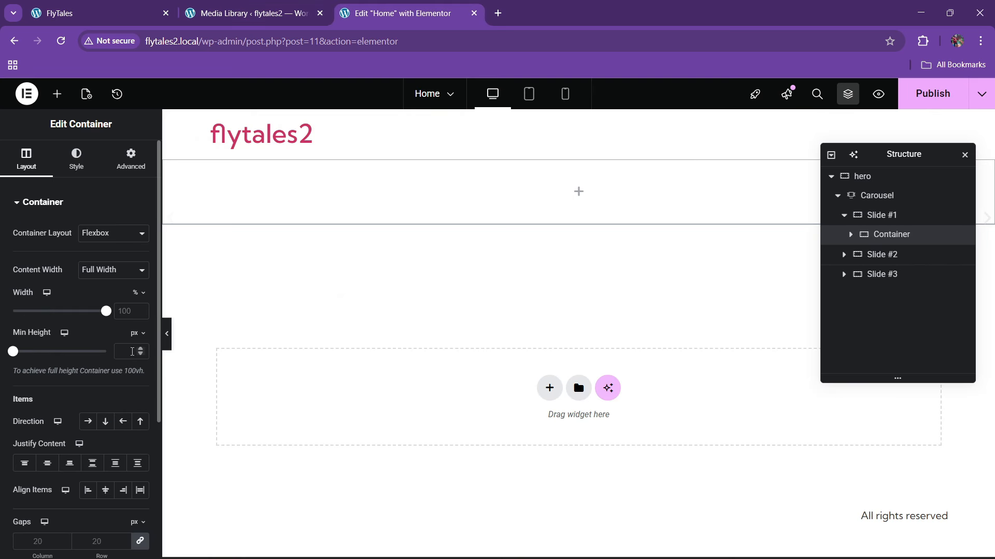
Give the slide container a 700 min height and the viaduct photo as a classic background.
left_click(131, 351)
type("700")
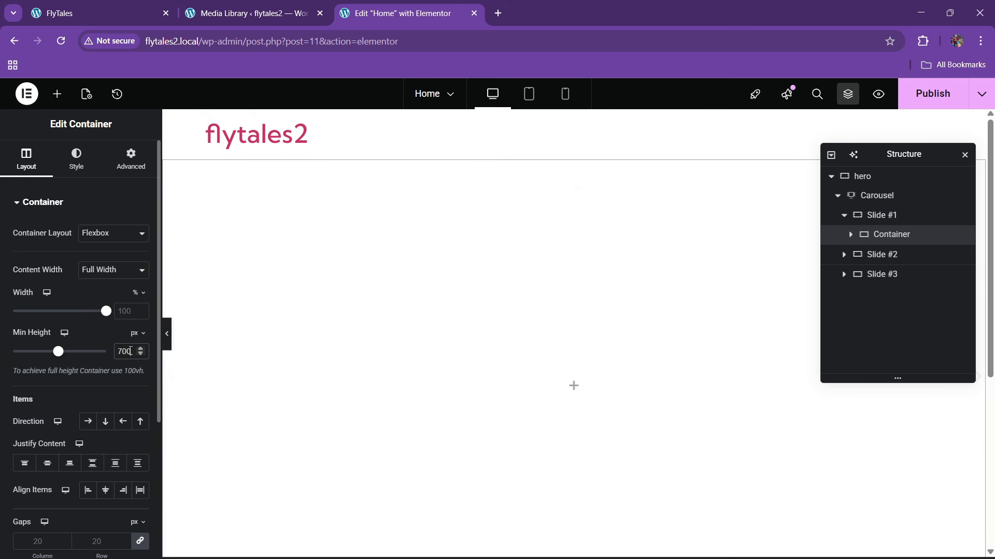
left_click(81, 171)
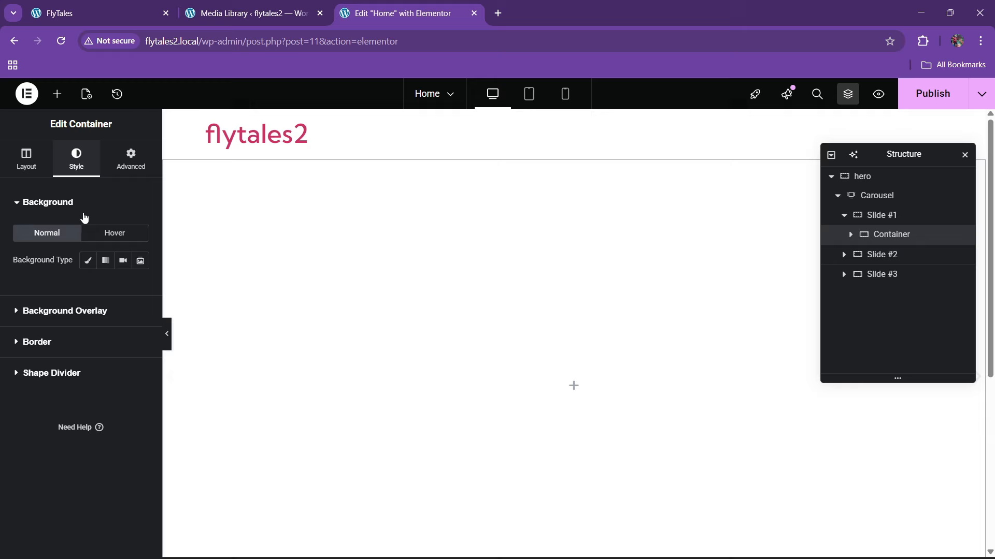
left_click(88, 260)
left_click(87, 334)
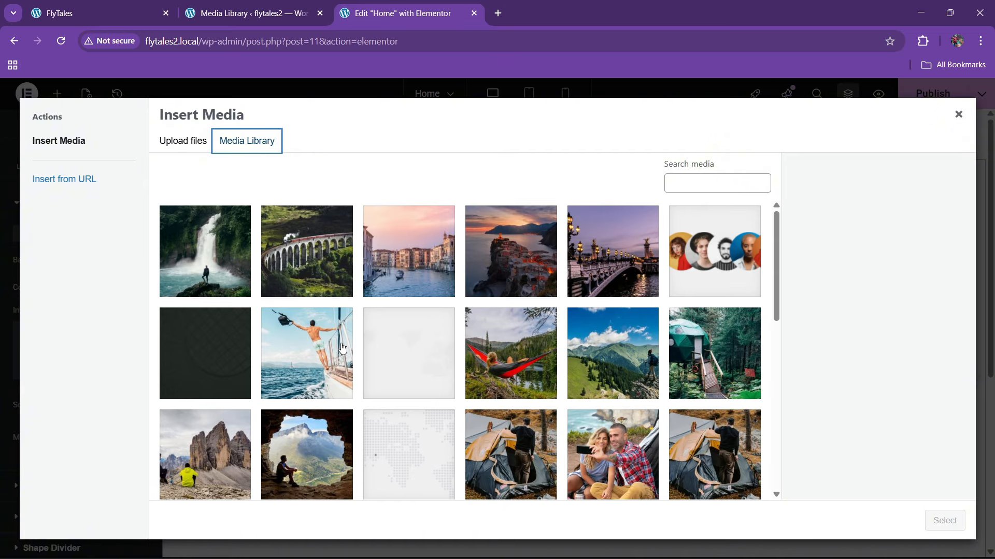
left_click(316, 289)
left_click(945, 521)
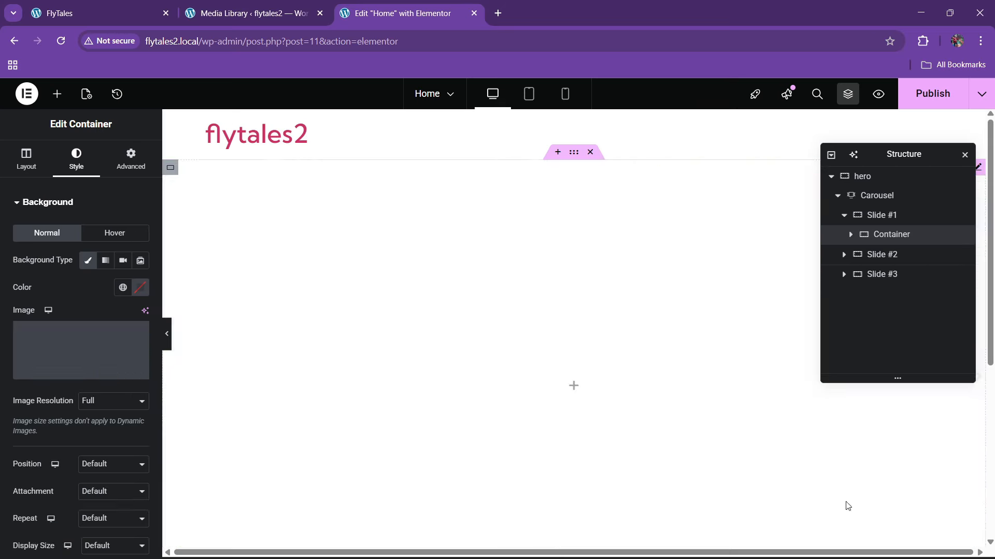
Position the background image Center Center with Cover size and preview the slide.
scroll(63, 391, "down", 4)
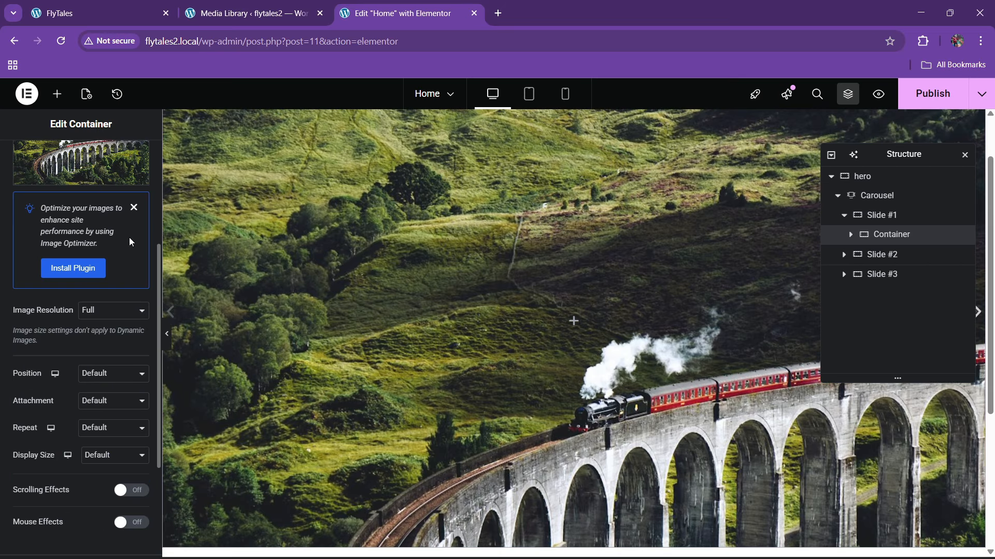
left_click(133, 207)
left_click(103, 277)
left_click(102, 305)
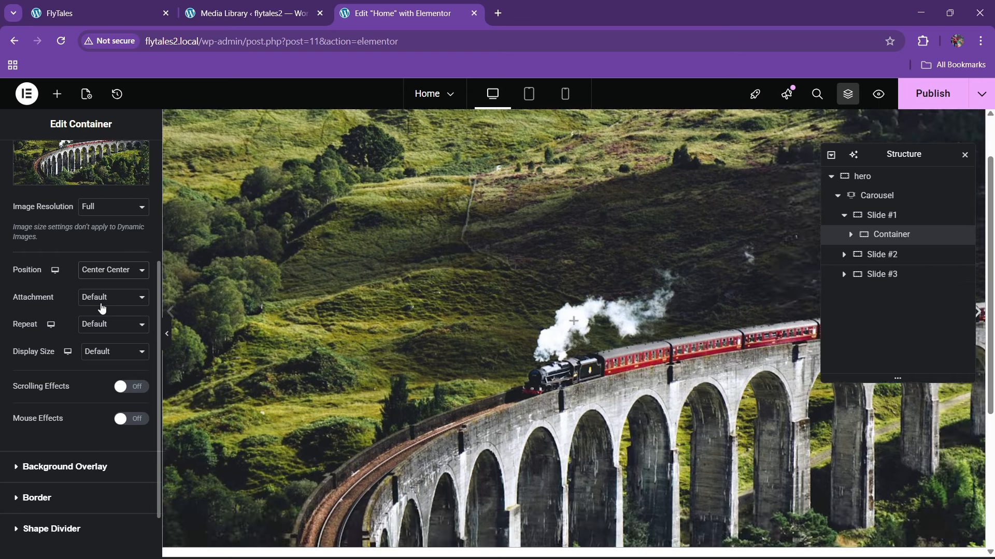
left_click(99, 356)
left_click(98, 400)
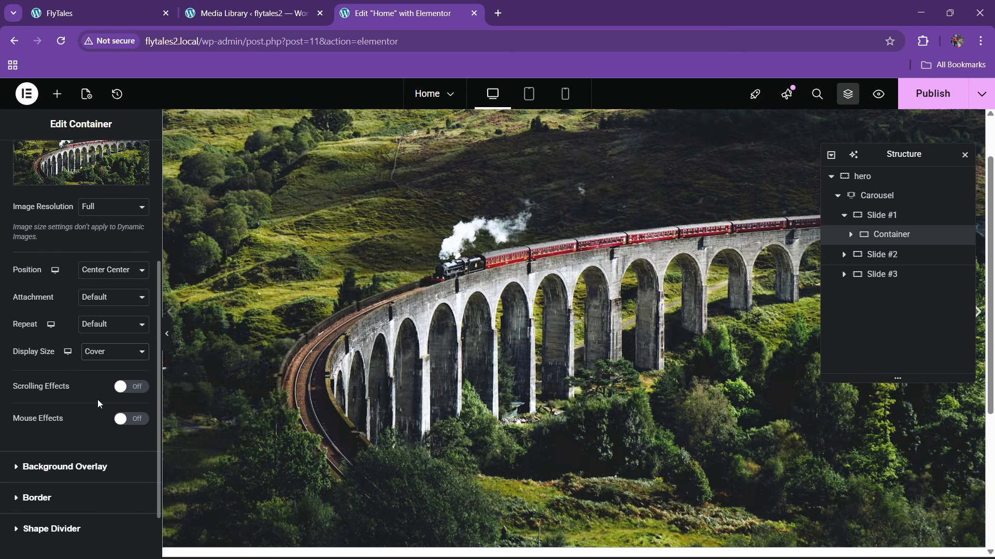
left_click(168, 344)
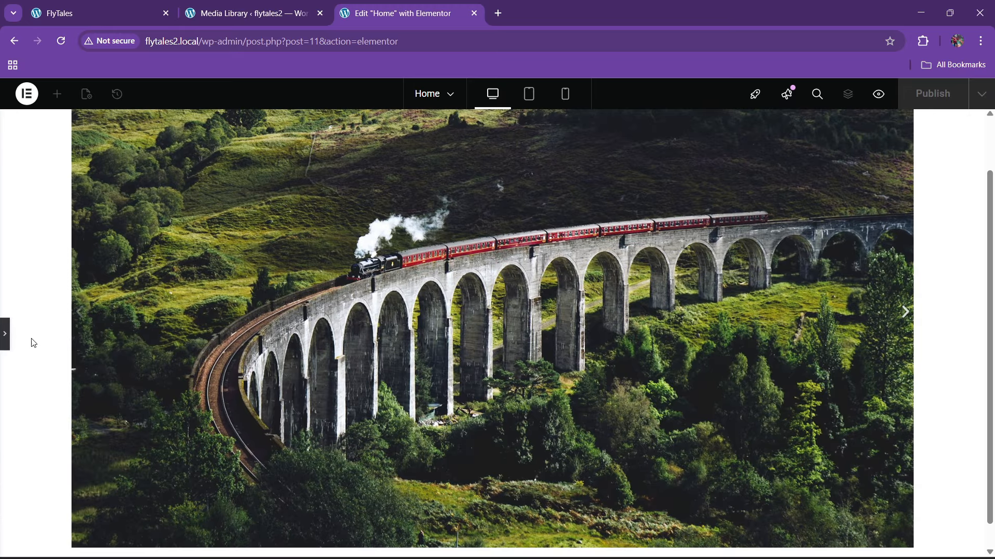
left_click(6, 341)
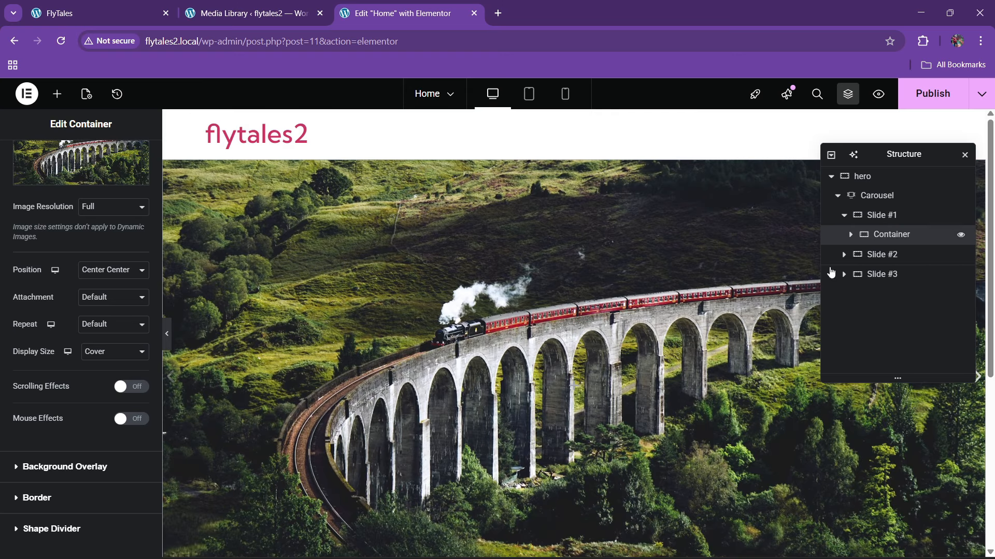
Recheck the container's layout and spacing settings, then reselect the carousel.
scroll(26, 180, "up", 5)
left_click(25, 165)
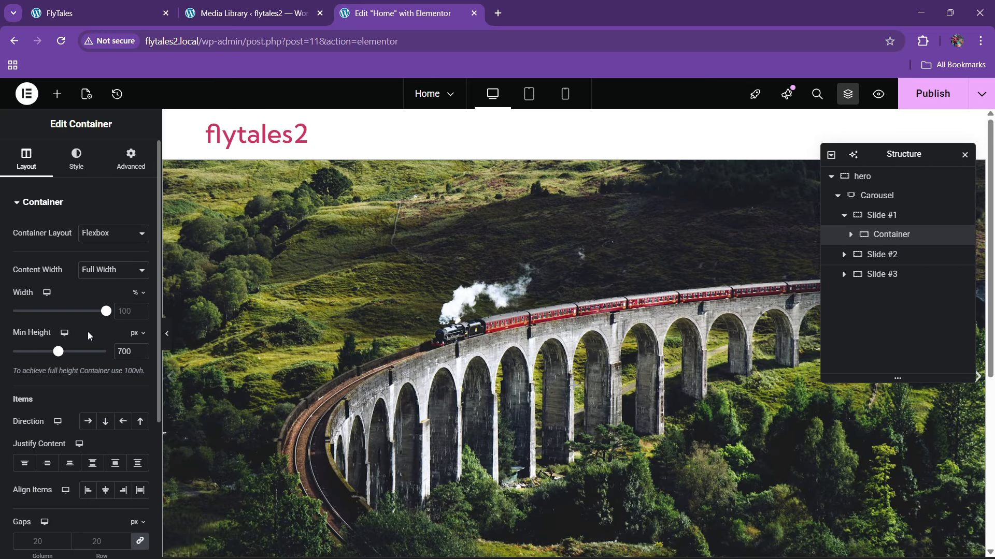
left_click(131, 159)
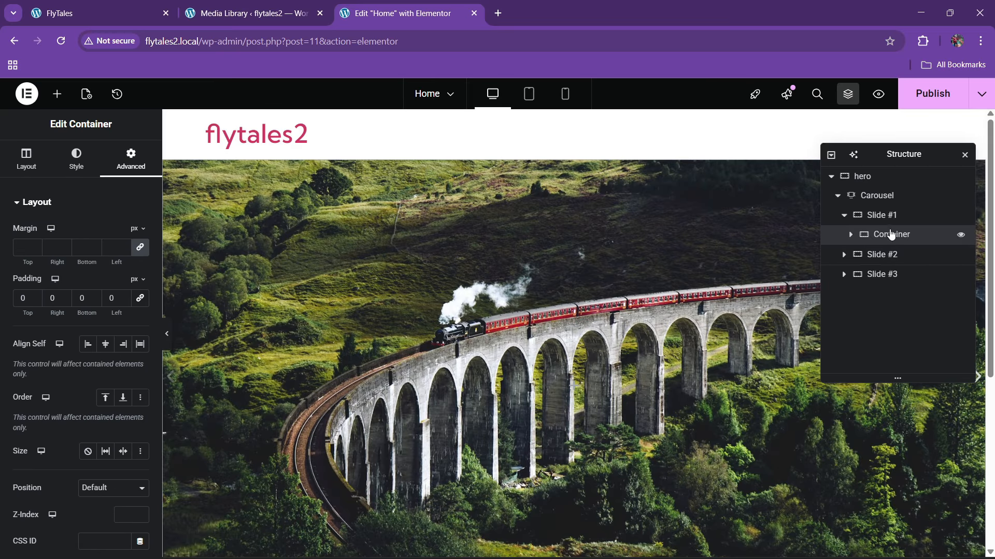
left_click(876, 178)
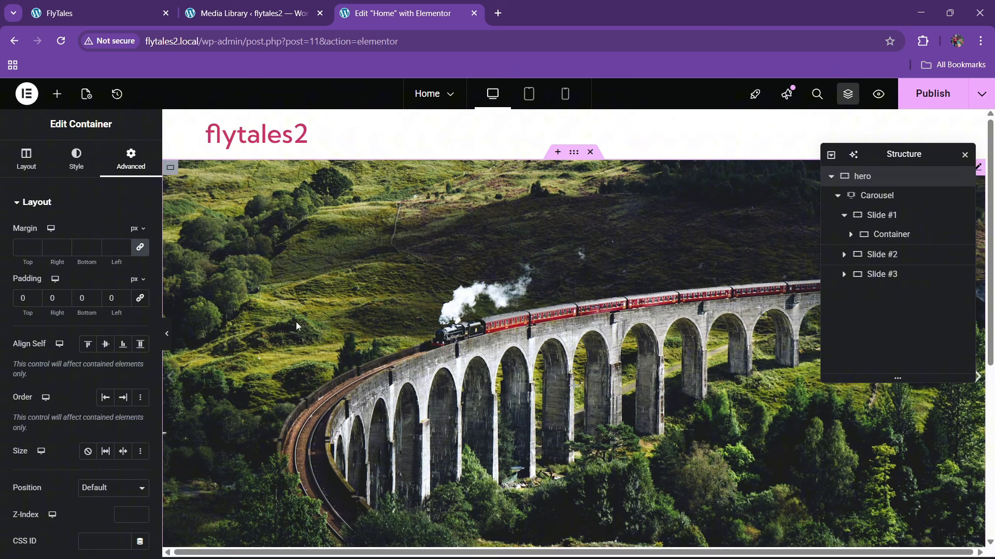
left_click(876, 196)
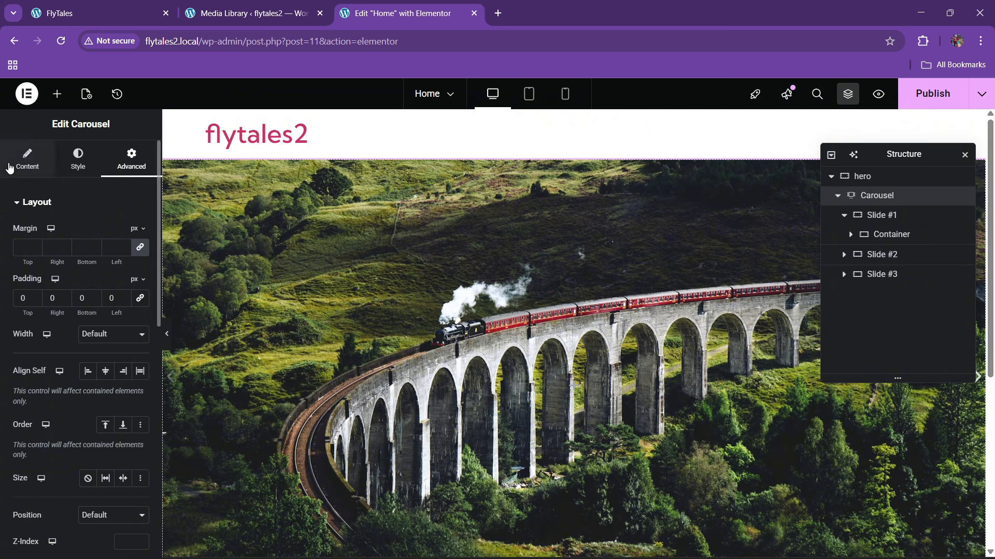
Set the hero container's Justify Content to Center and preview the result.
left_click(28, 159)
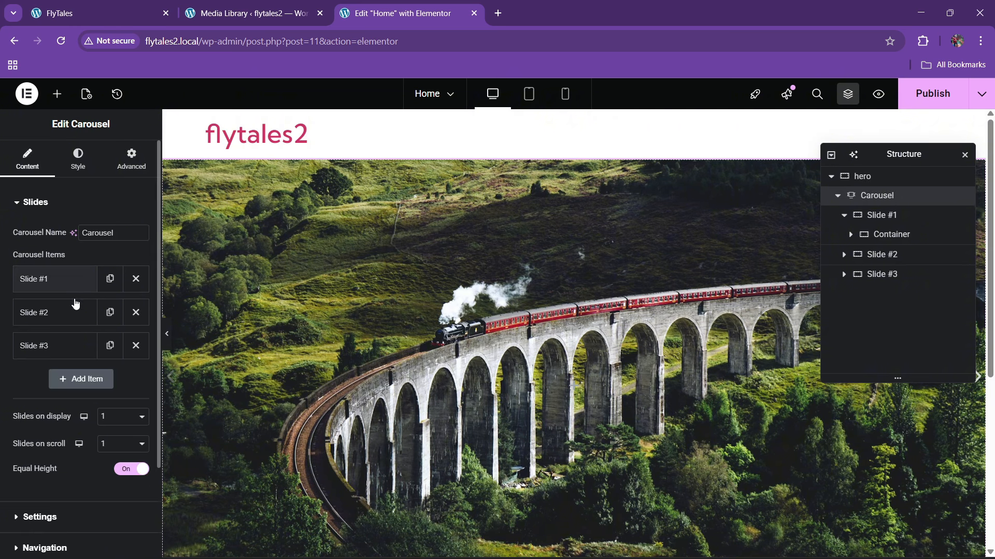
left_click(868, 177)
left_click(26, 157)
scroll(75, 341, "down", 2)
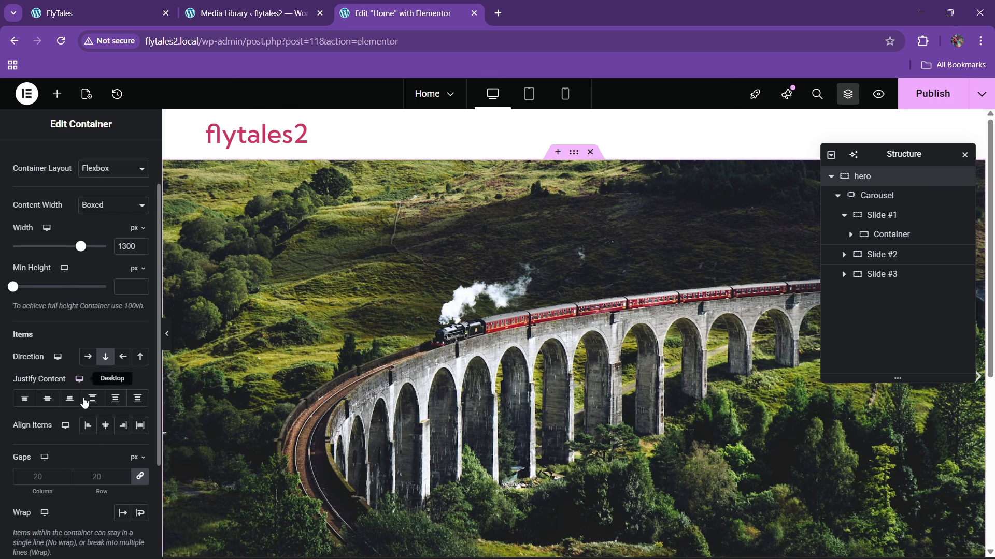
left_click(47, 398)
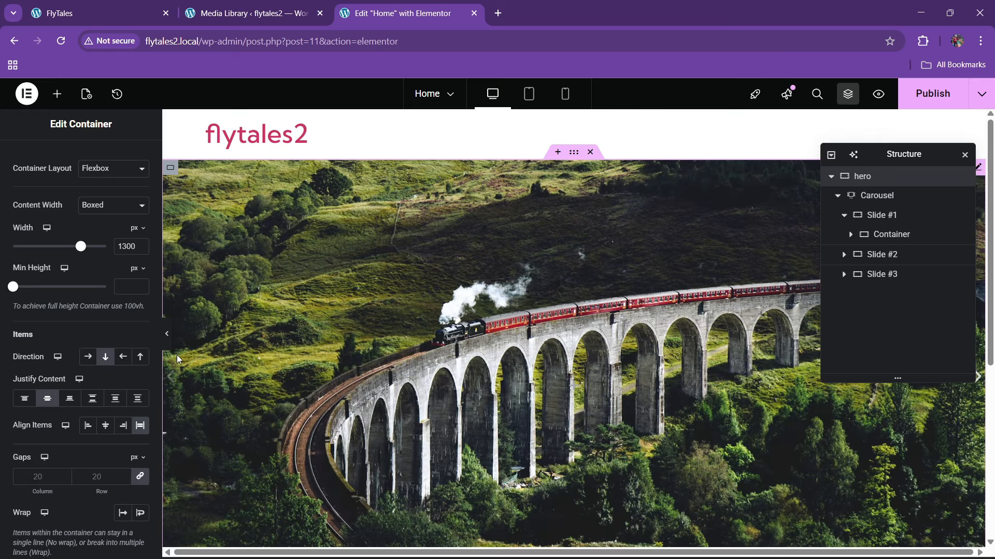
left_click(167, 334)
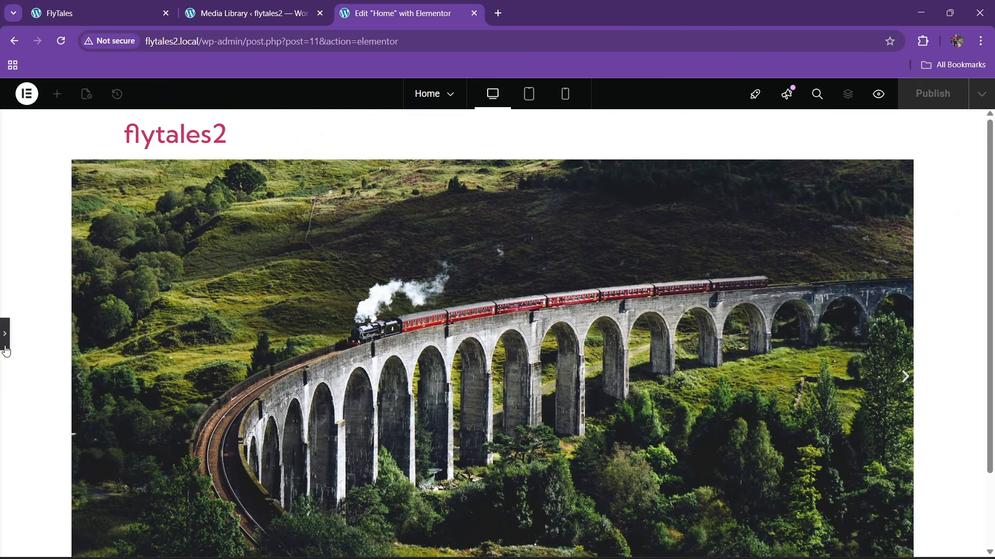
left_click(5, 348)
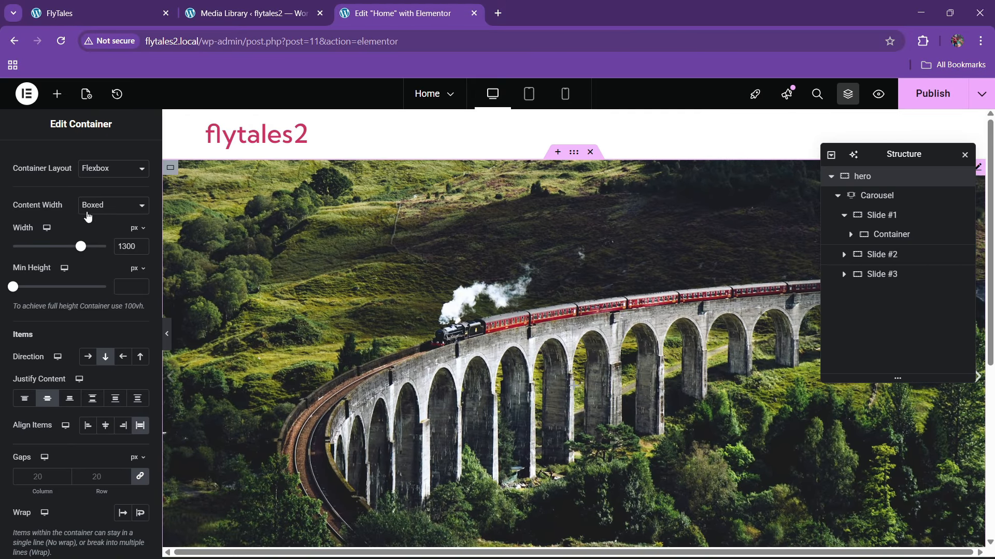
Change the hero container's Content Width from Boxed to Full Width and preview it.
scroll(93, 205, "up", 2)
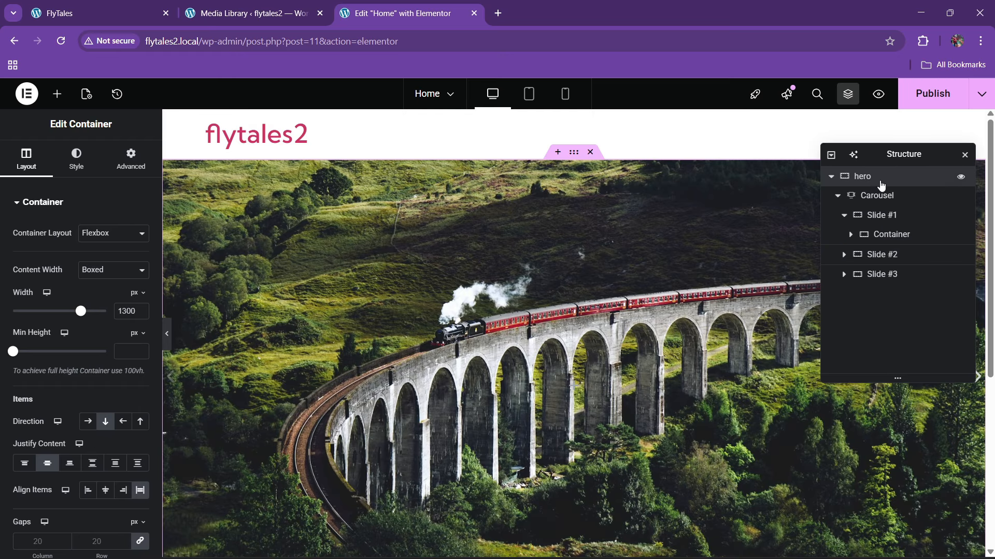
left_click(103, 270)
left_click(100, 300)
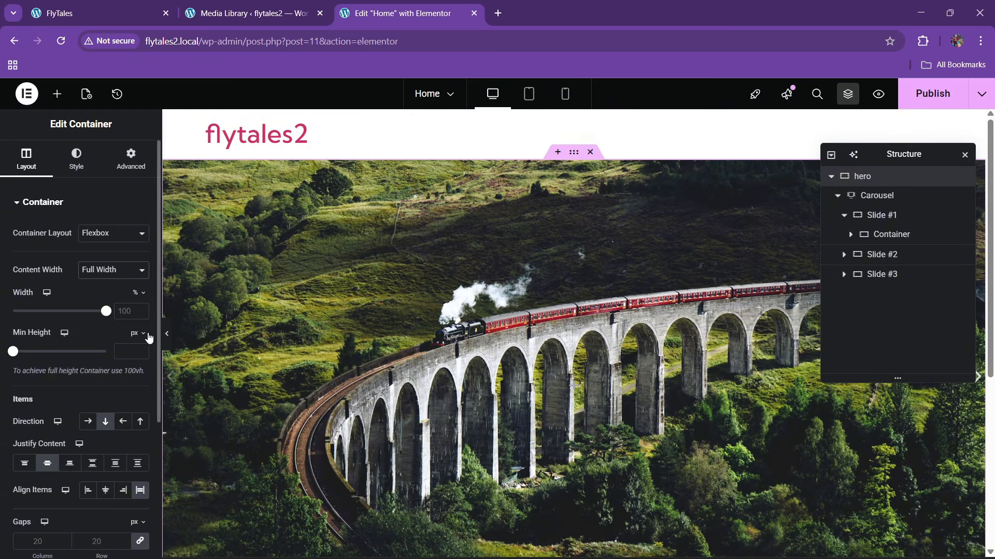
left_click(166, 351)
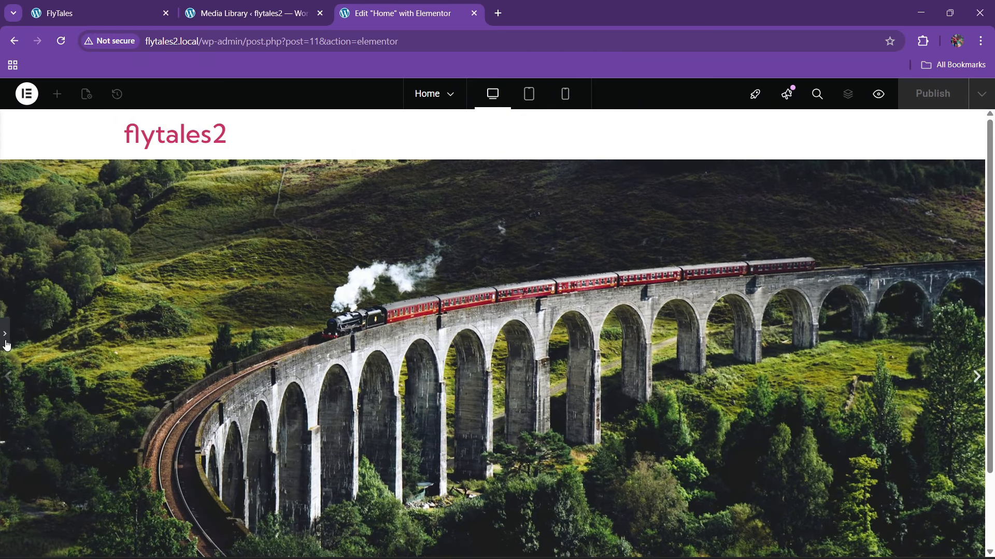
left_click(5, 337)
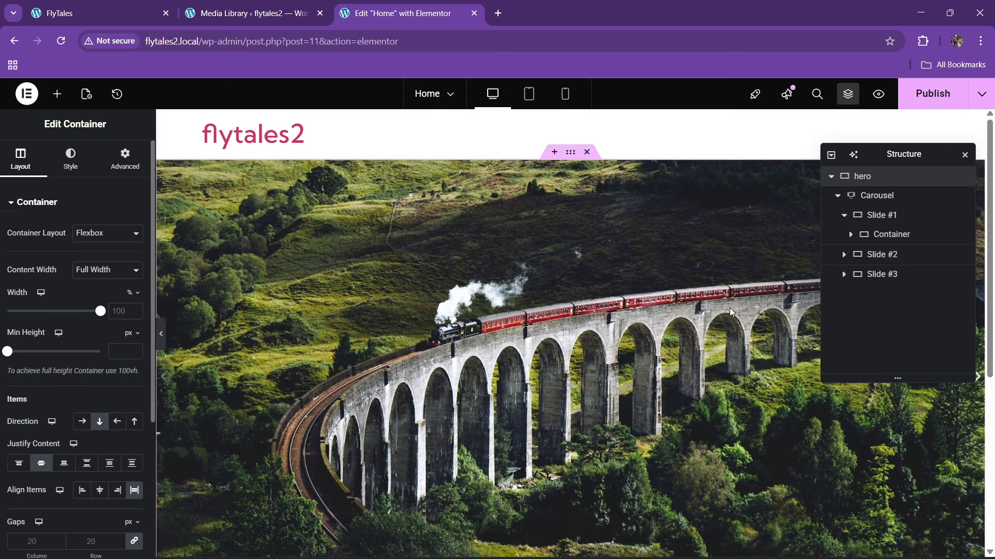
Set the slide container's left and right padding to 60 px.
left_click(887, 209)
left_click(891, 234)
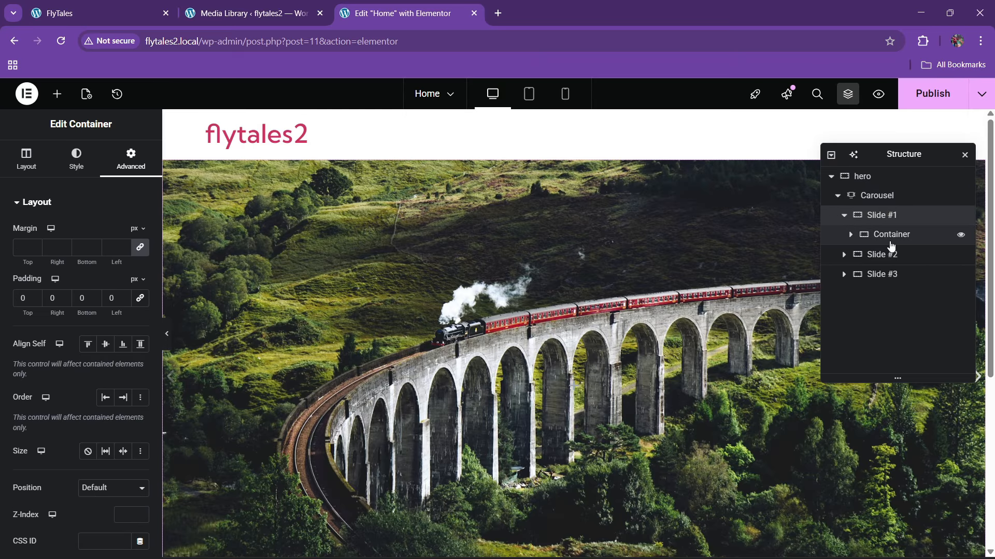
left_click(52, 298)
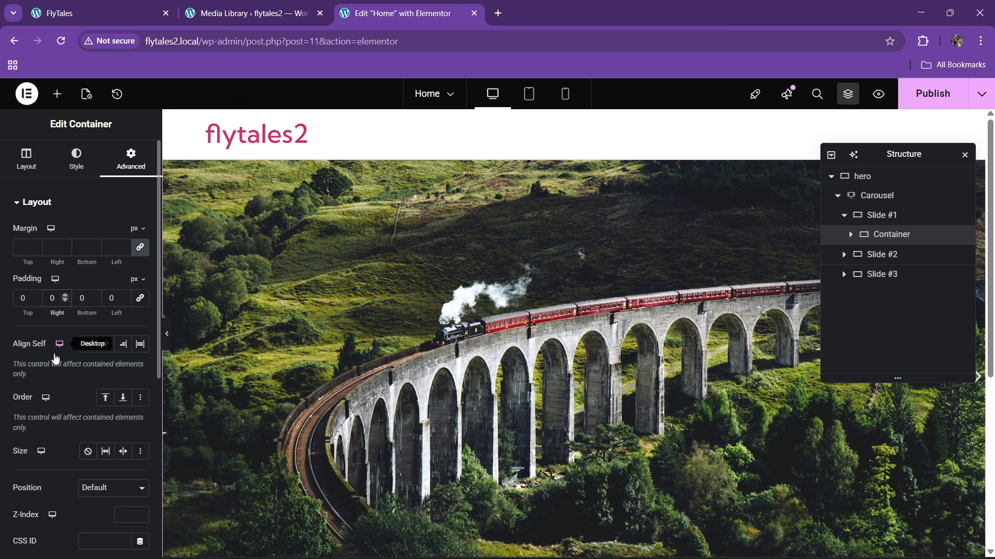
type("6")
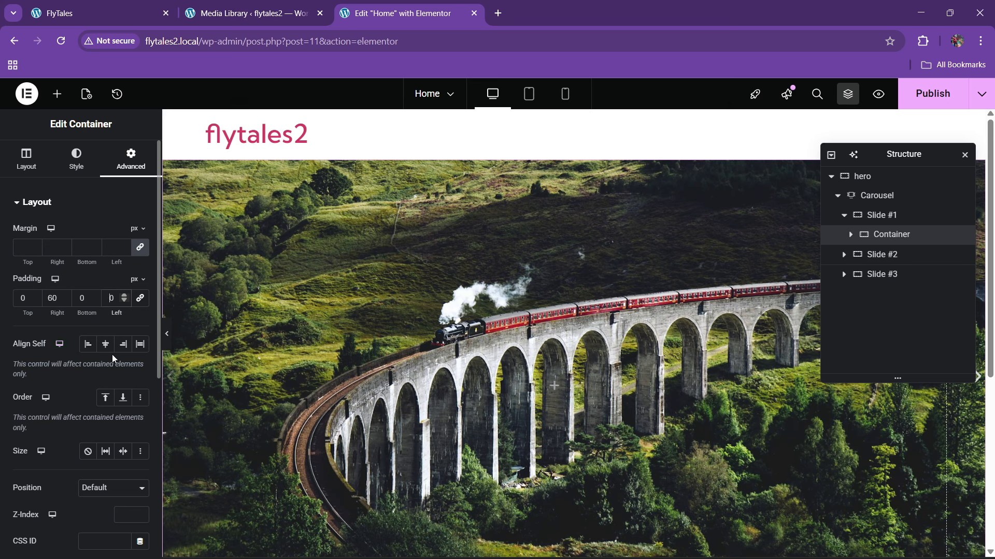
type("6")
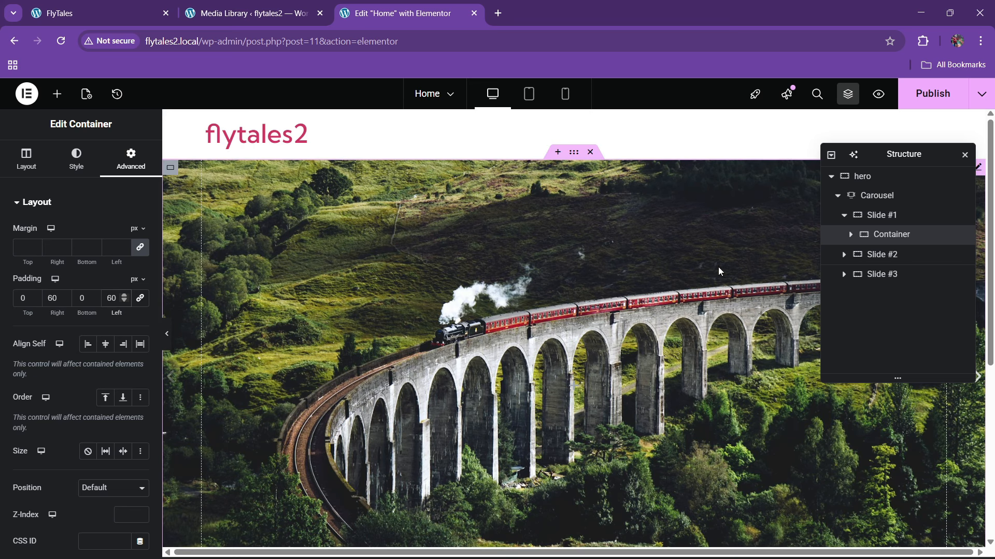
Add a Classic black (#000000) background overlay at 0.35 opacity to the slide container.
left_click(76, 161)
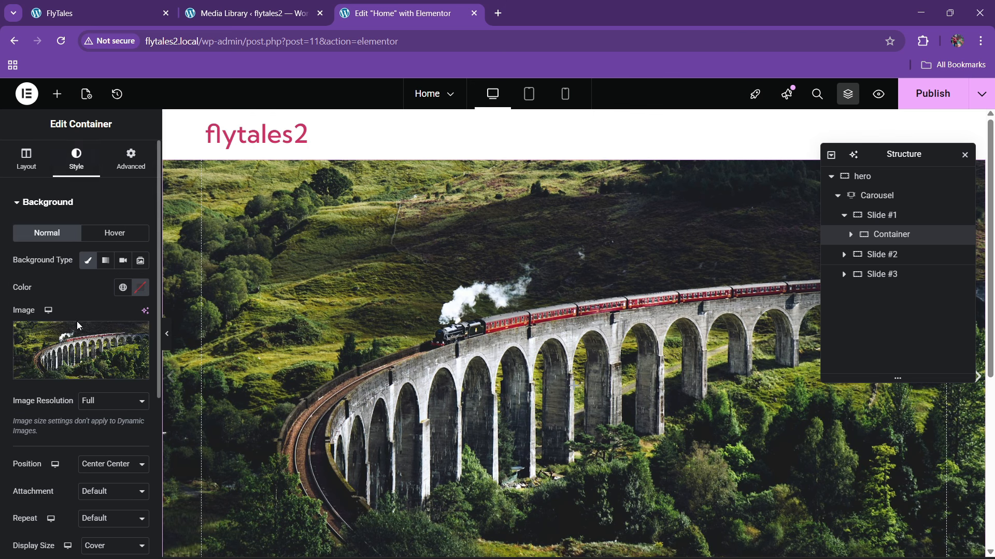
scroll(72, 327, "down", 5)
left_click(46, 467)
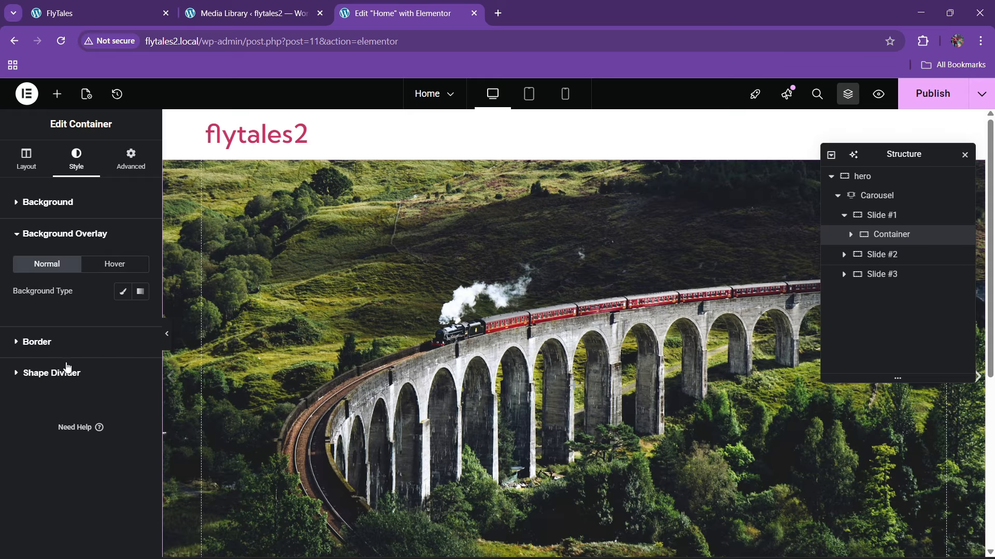
left_click(123, 291)
left_click(140, 318)
left_click_drag(120, 399, 57, 494)
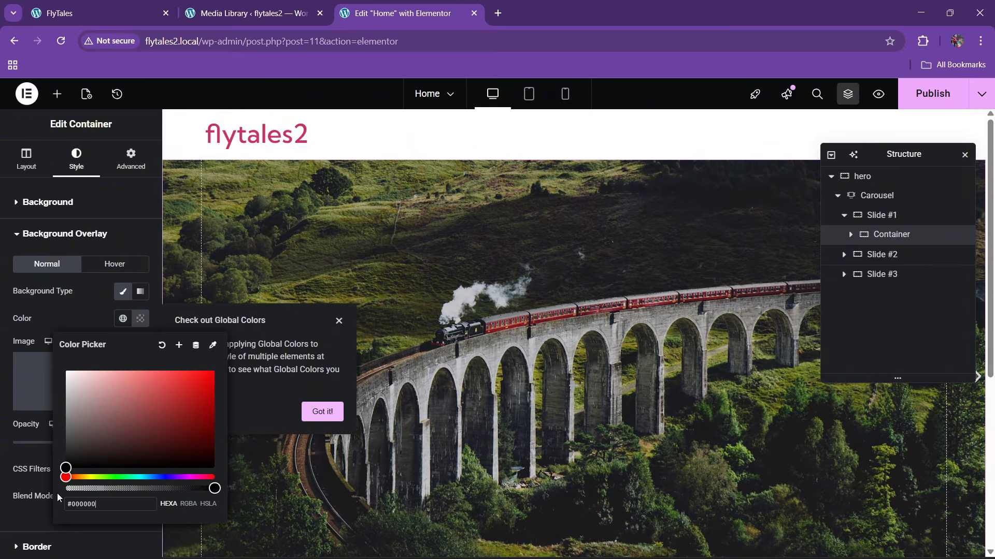
left_click(71, 326)
mouse_move(61, 443)
left_mouse_down()
mouse_move(74, 443)
mouse_move(48, 444)
left_mouse_up()
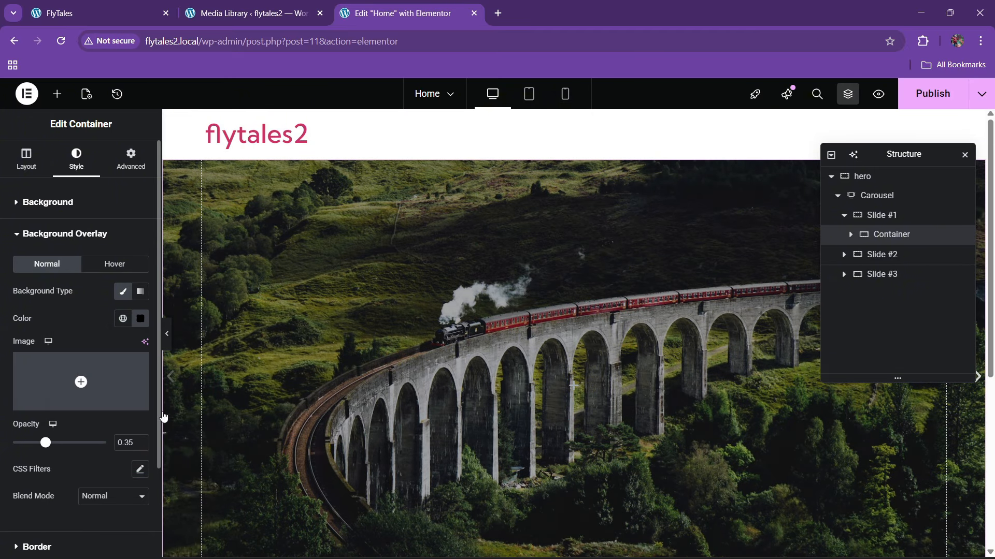
left_click(154, 5)
left_click(395, 8)
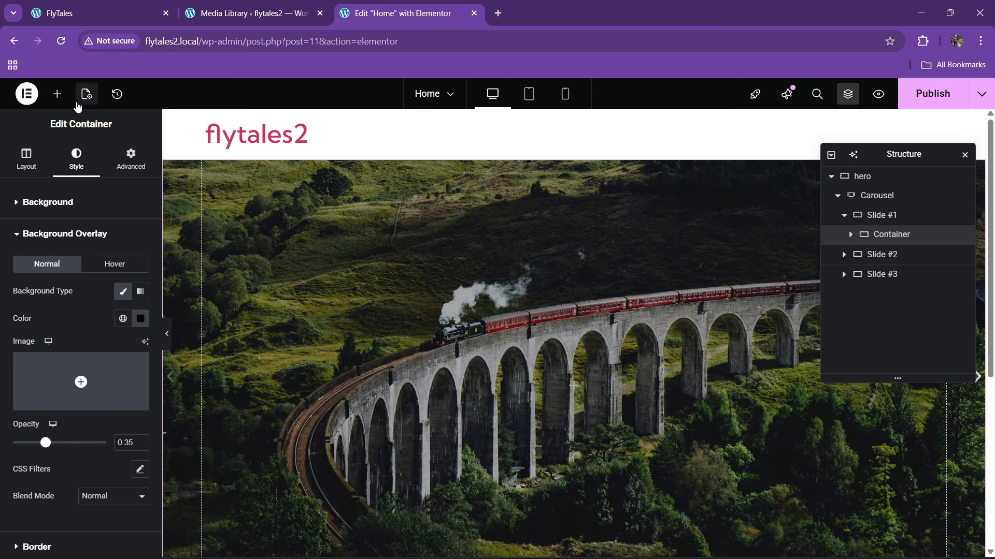
Add a Heading to Slide #1 and centre it using column direction and centred Justify Content.
left_click_drag(44, 368, 442, 383)
left_click(888, 235)
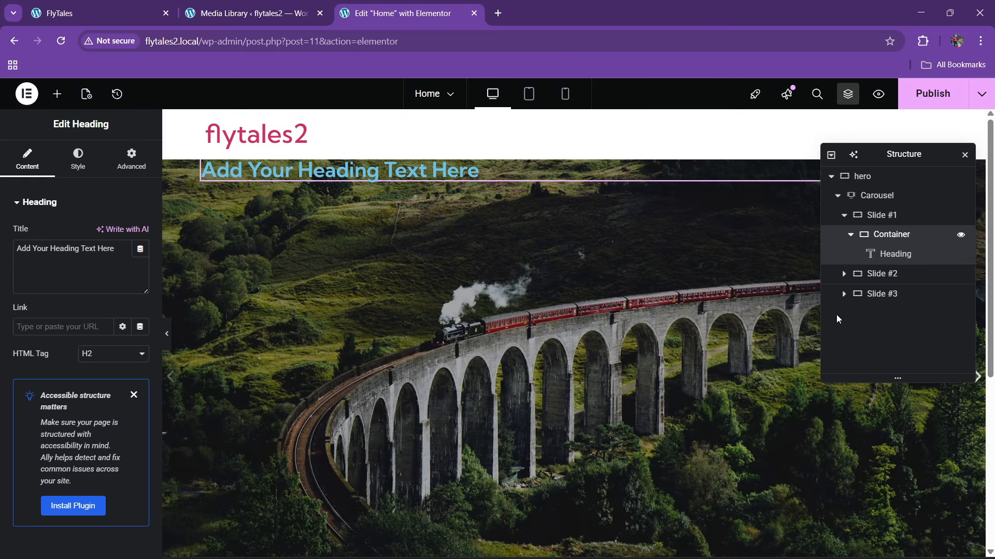
left_click(105, 421)
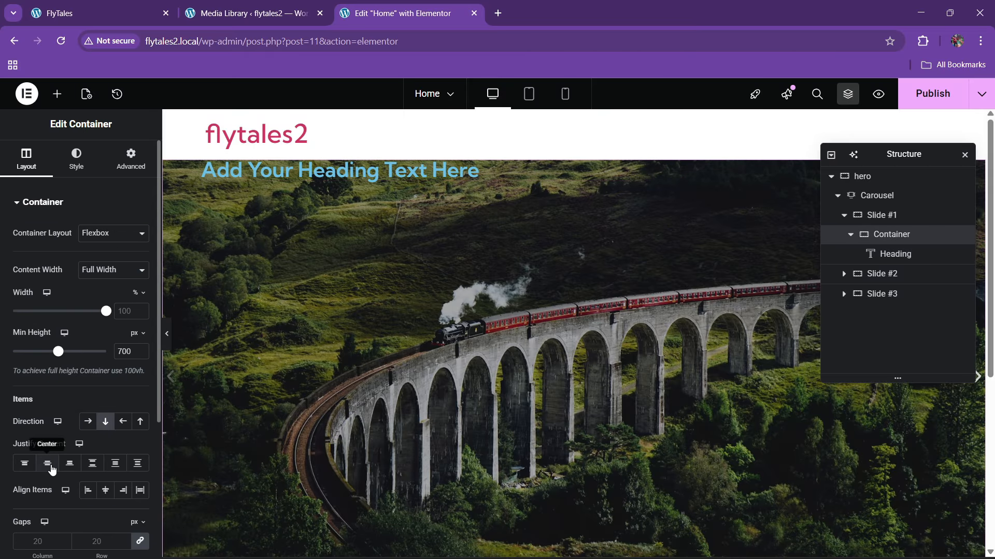
left_click(47, 463)
left_click(100, 491)
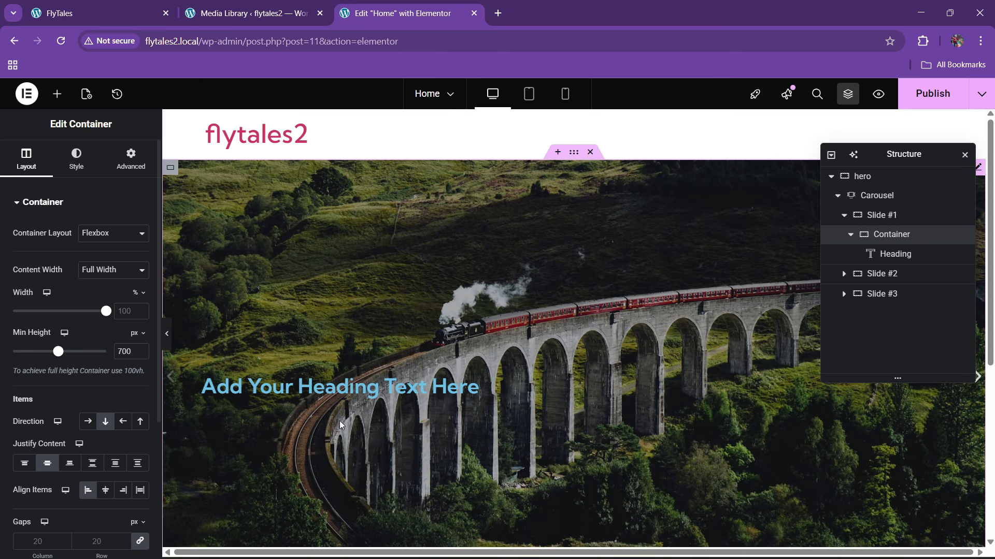
left_click(337, 389)
left_click(129, 6)
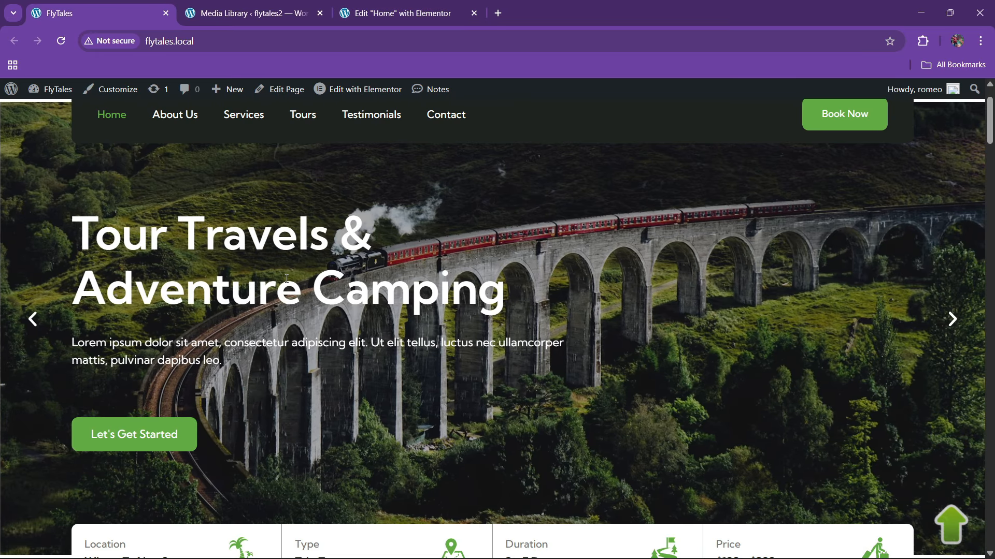
left_click(396, 13)
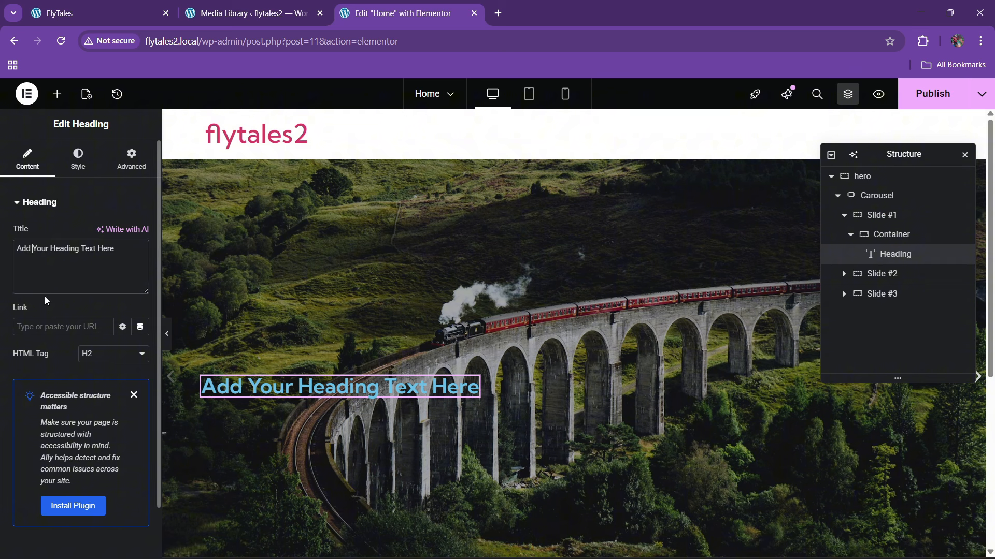
Retype the slide heading as 'Tour Travels & Adventure Camping'.
key("BackSpace")
type("Tour")
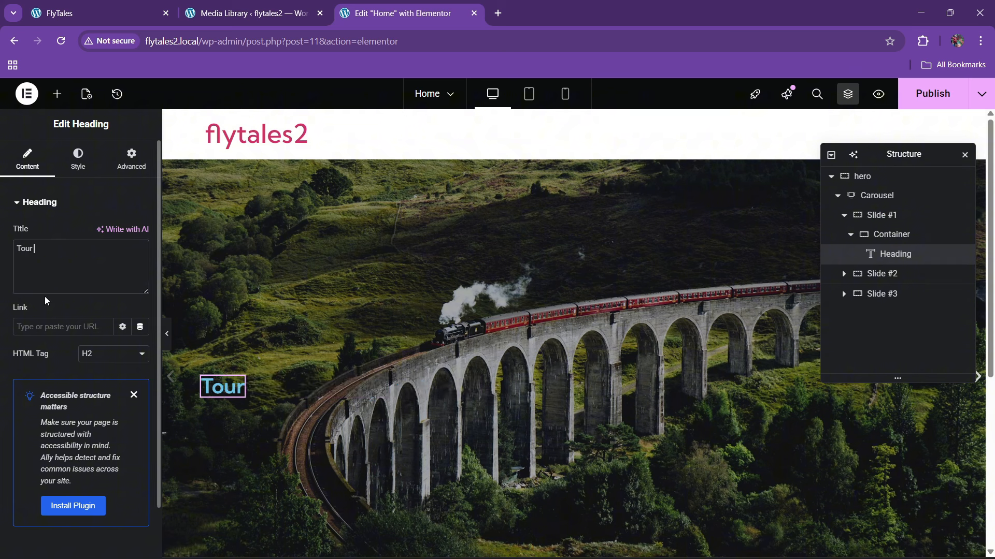
type(" Tr")
key("BackSpace")
key("BackSpace")
key("BackSpace")
type("Travle")
key("BackSpace")
key("BackSpace")
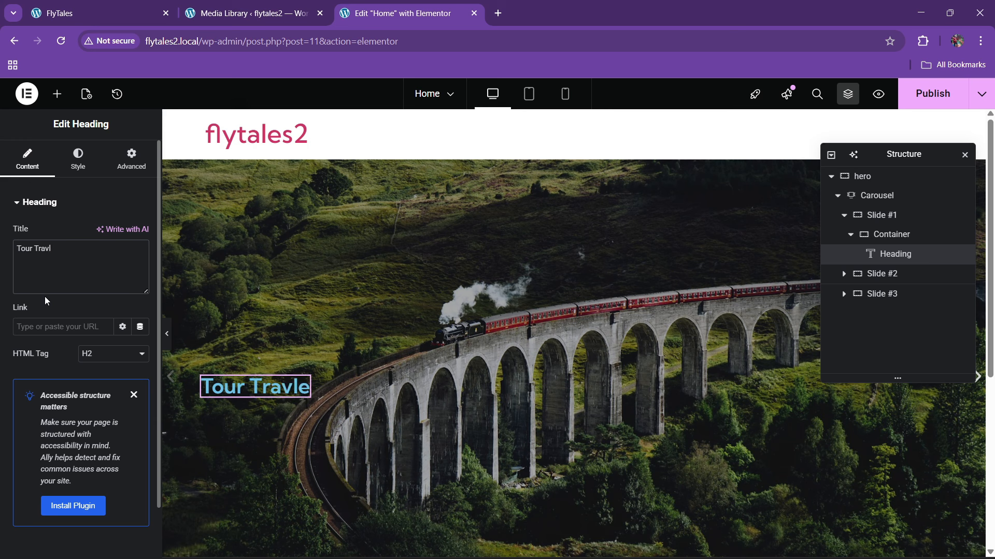
type("els & Adventure C")
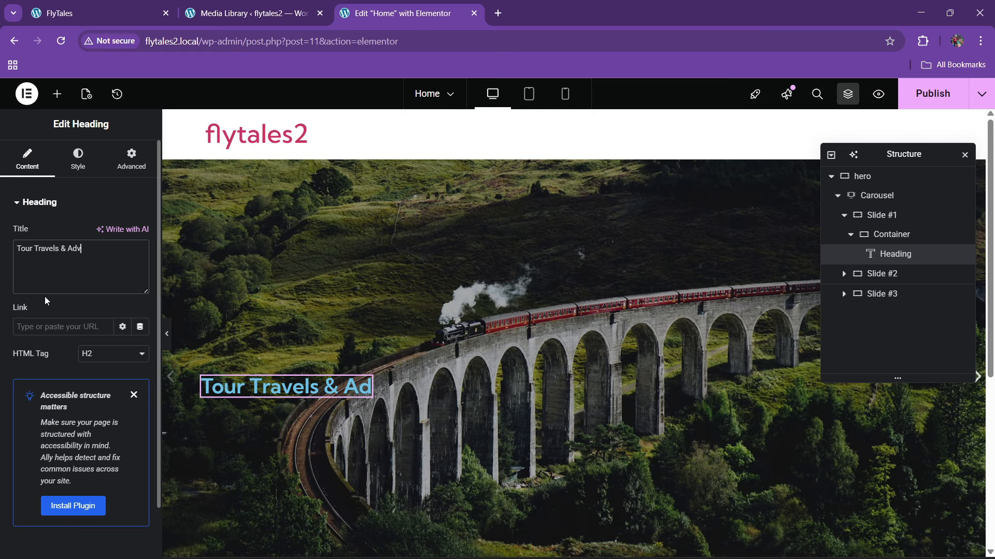
type("ing")
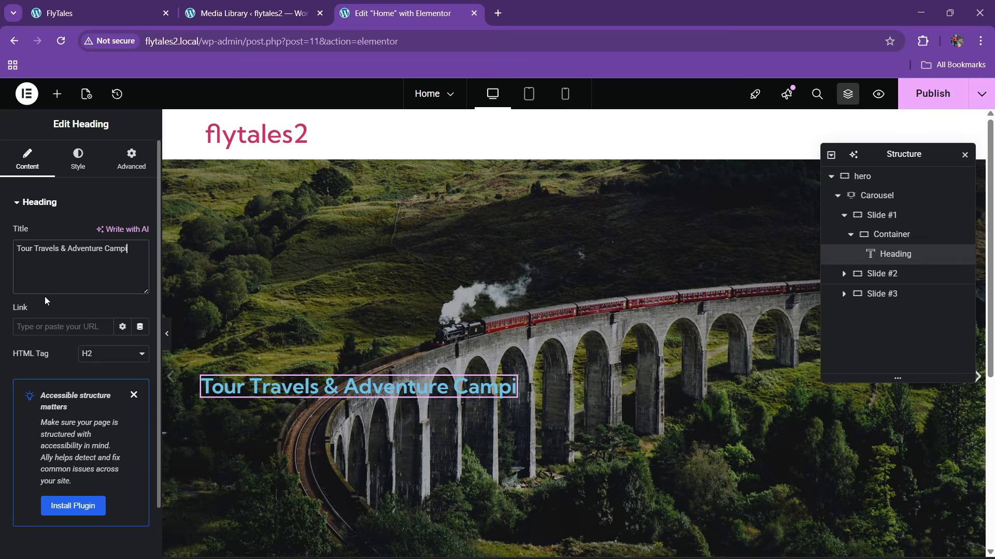
Set the heading's text colour to white #FFFFFF.
left_click(89, 14)
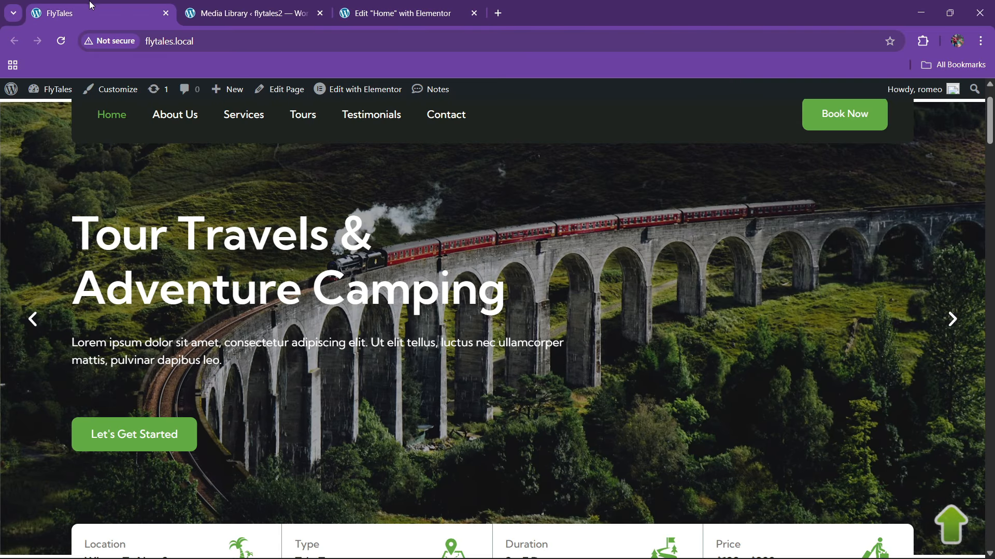
left_click(406, 10)
left_click(78, 160)
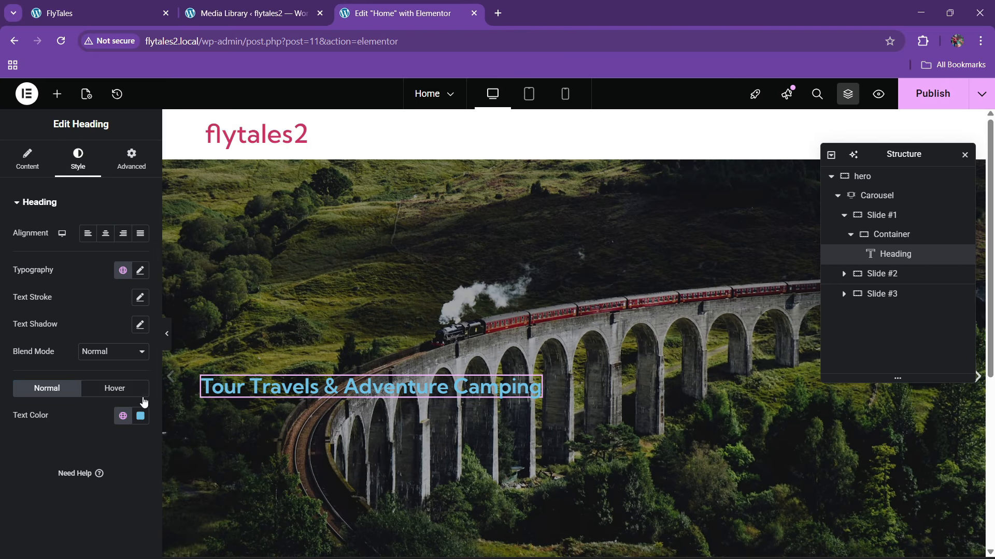
left_click(140, 417)
left_click_drag(124, 297, 45, 238)
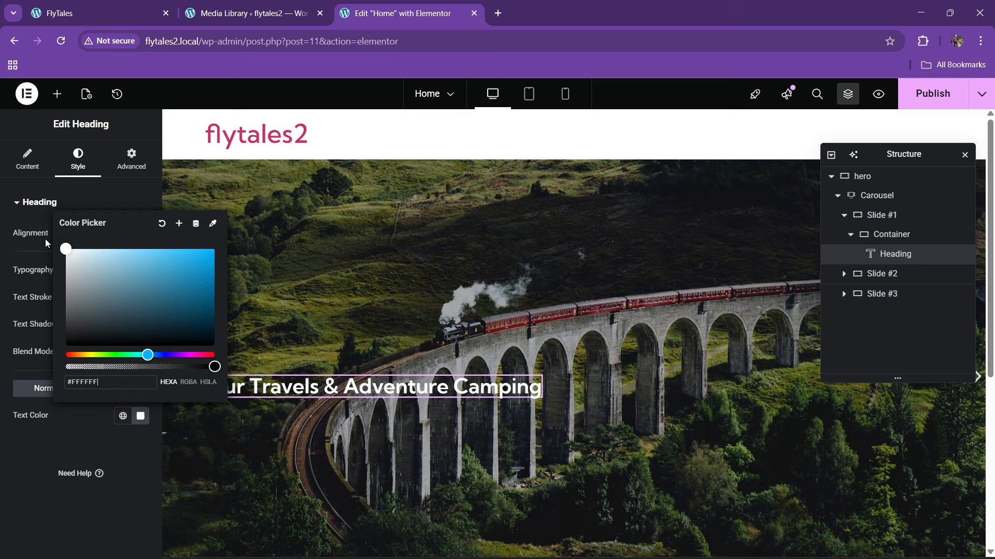
left_click(61, 473)
Set the heading's typography size to 60 px.
left_click(628, 13)
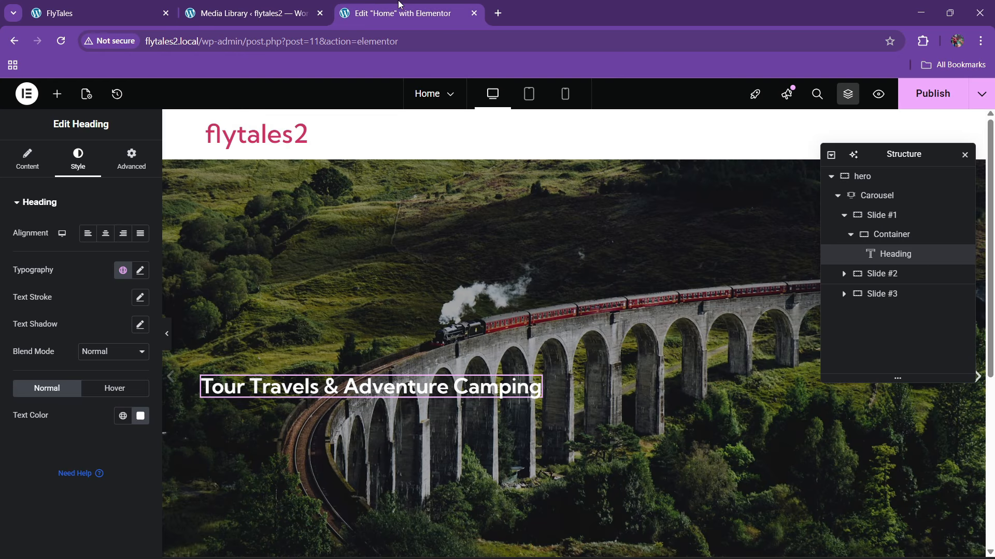
left_click(141, 272)
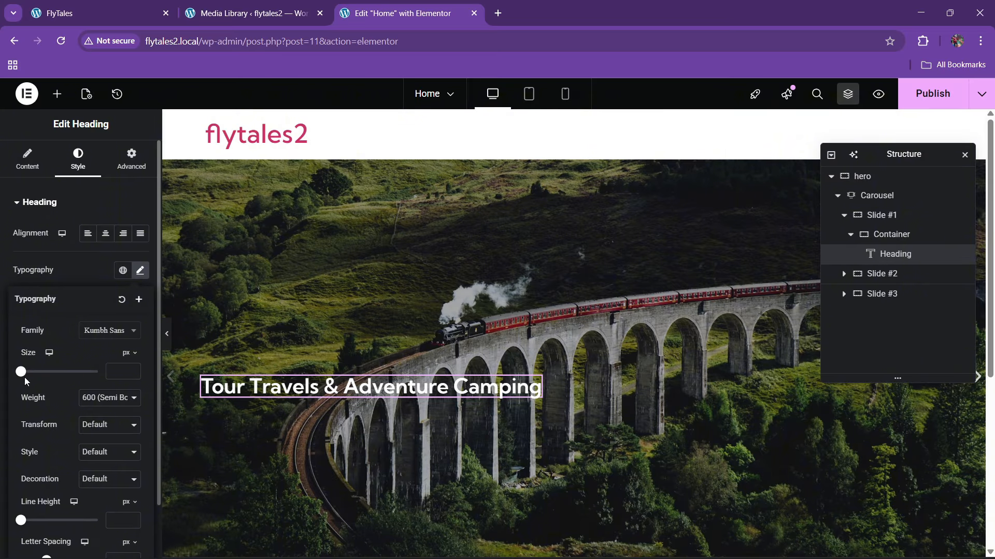
left_click_drag(24, 378, 49, 380)
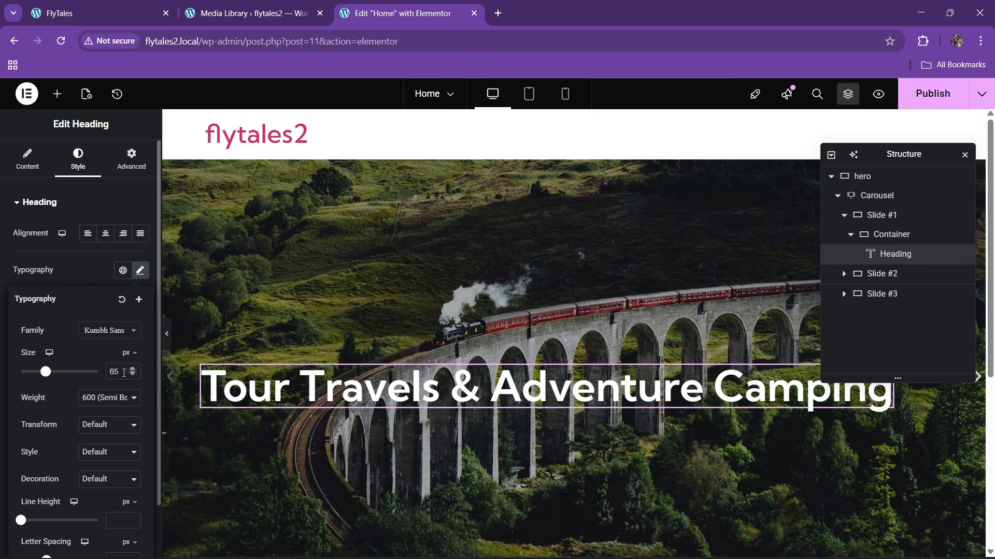
type("60")
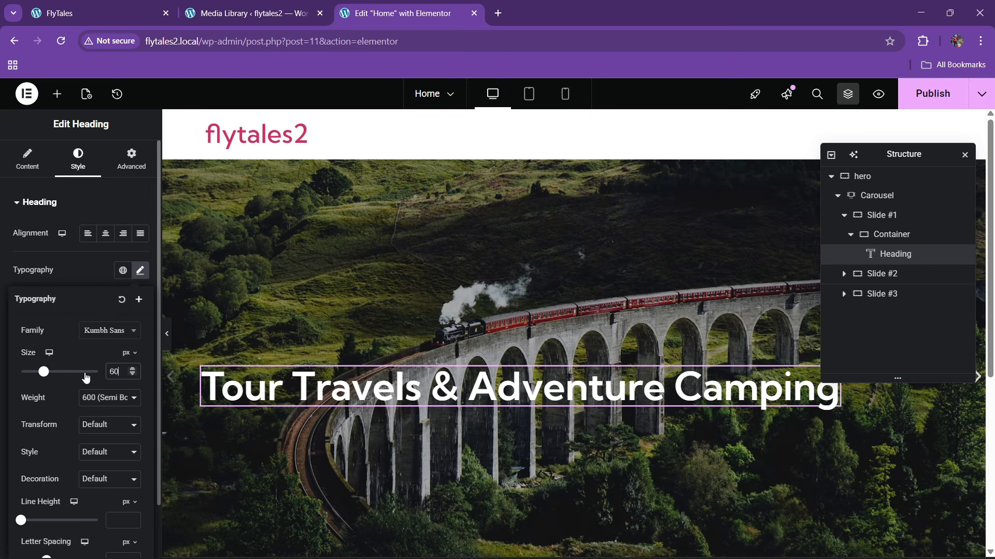
Give the heading a custom width of about 56% so it wraps onto two lines.
left_click(132, 158)
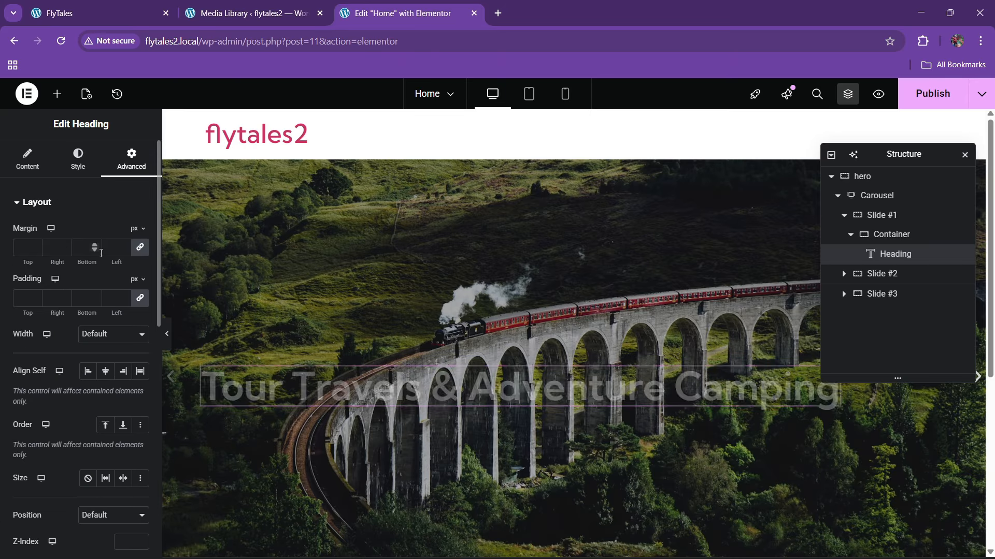
left_click(106, 338)
left_click(96, 393)
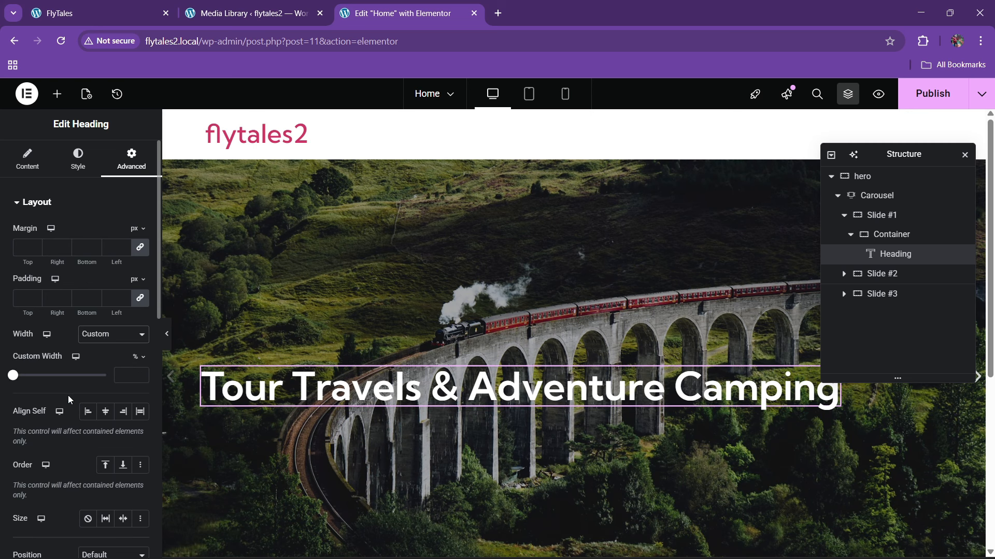
left_click_drag(14, 378, 66, 383)
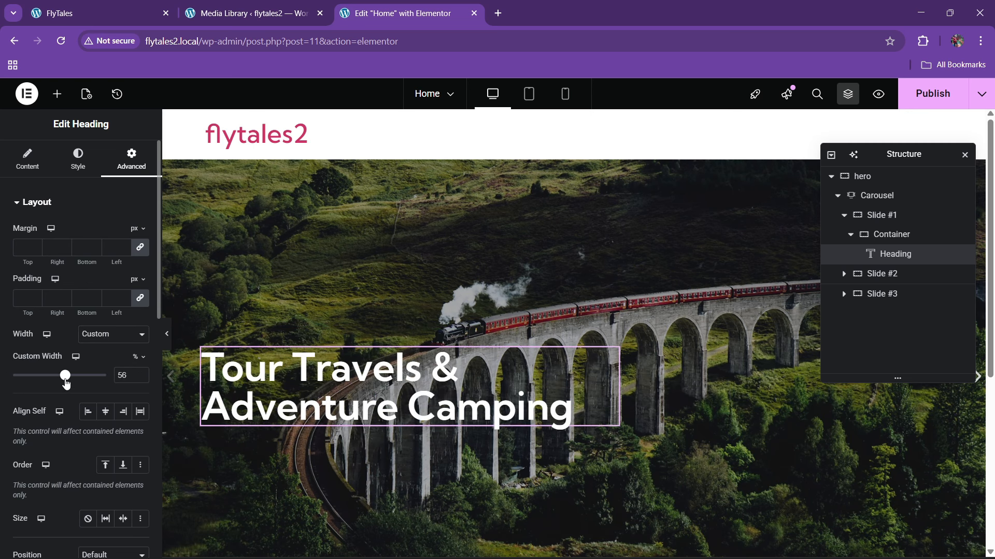
left_click(93, 13)
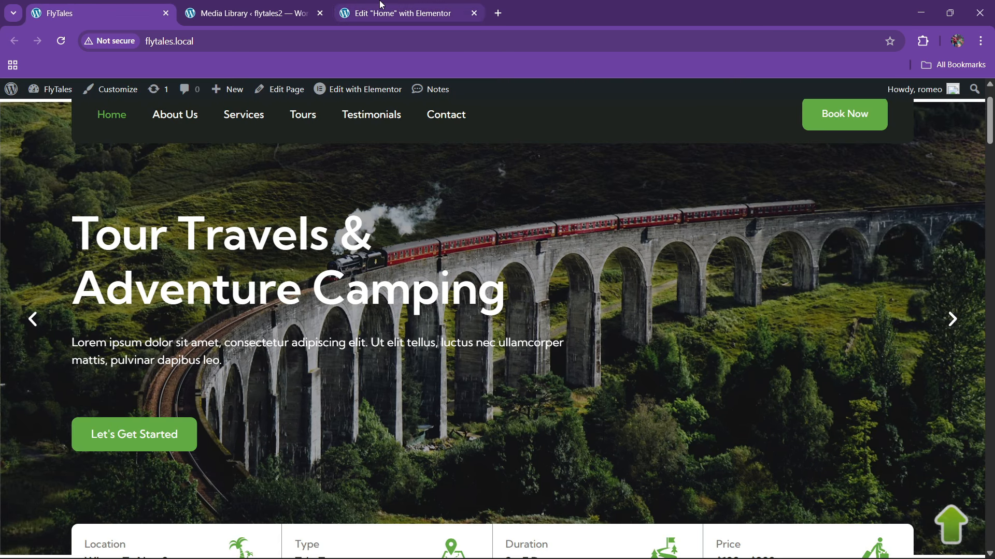
left_click(399, 13)
left_click(57, 94)
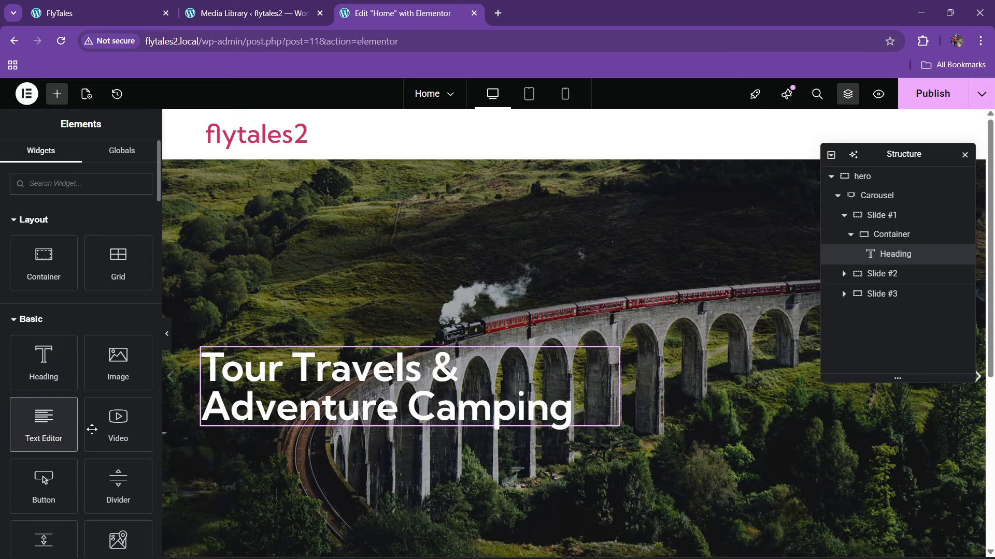
Add a Text Editor paragraph under the heading with white #FFFFFF text.
left_click_drag(73, 426, 309, 410)
left_click(75, 165)
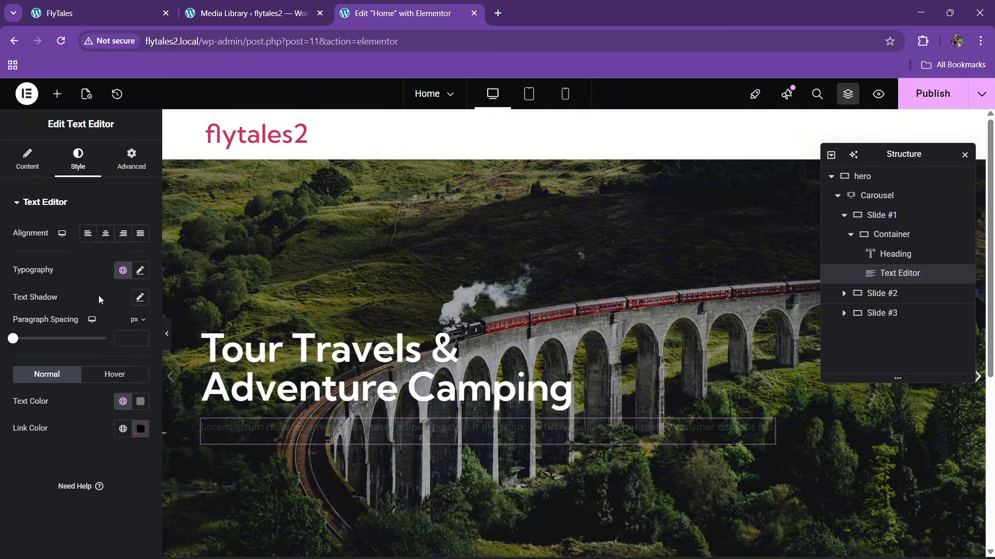
left_click(140, 402)
left_click_drag(126, 284, 62, 231)
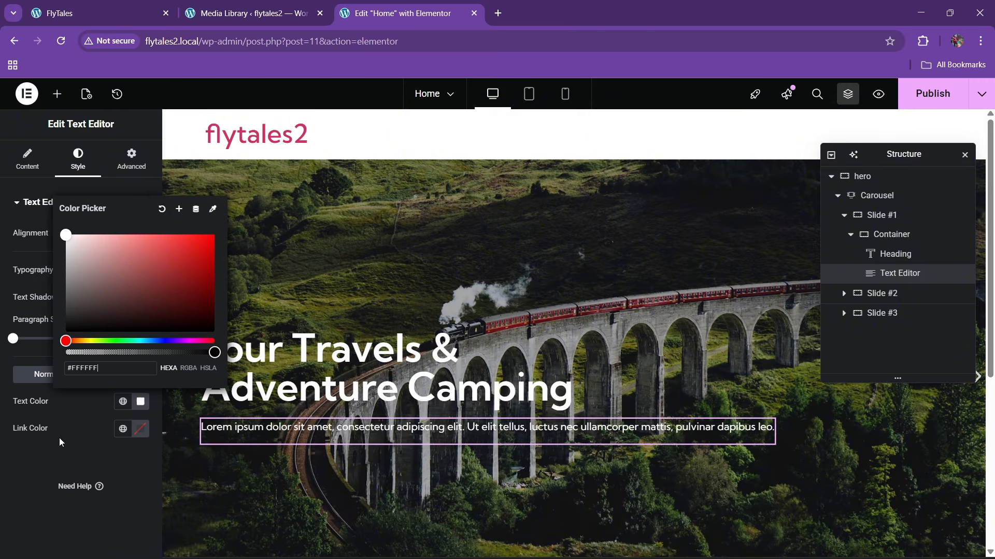
left_click(30, 474)
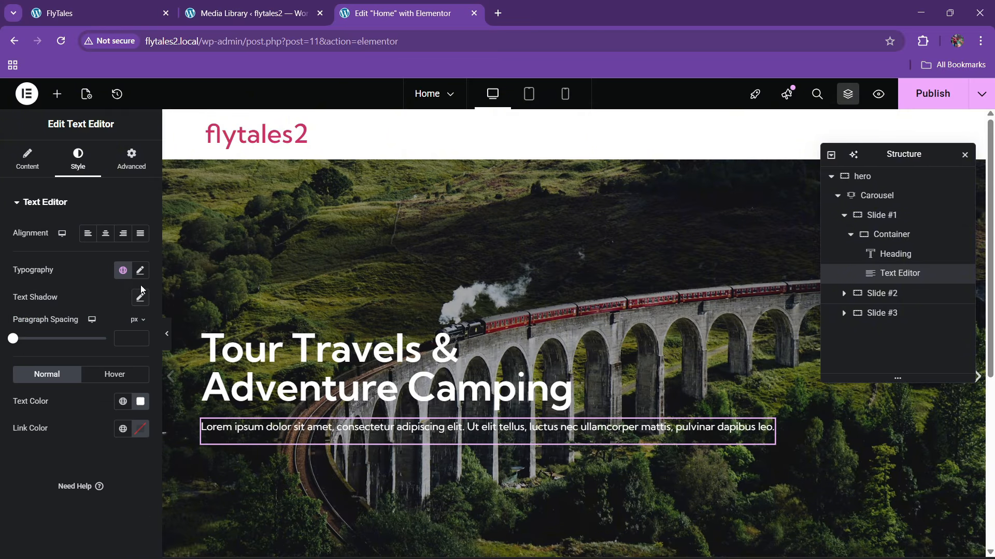
Set the paragraph's font size to 18 px and a custom width of 54%.
left_click(139, 270)
left_click_drag(92, 372, 27, 377)
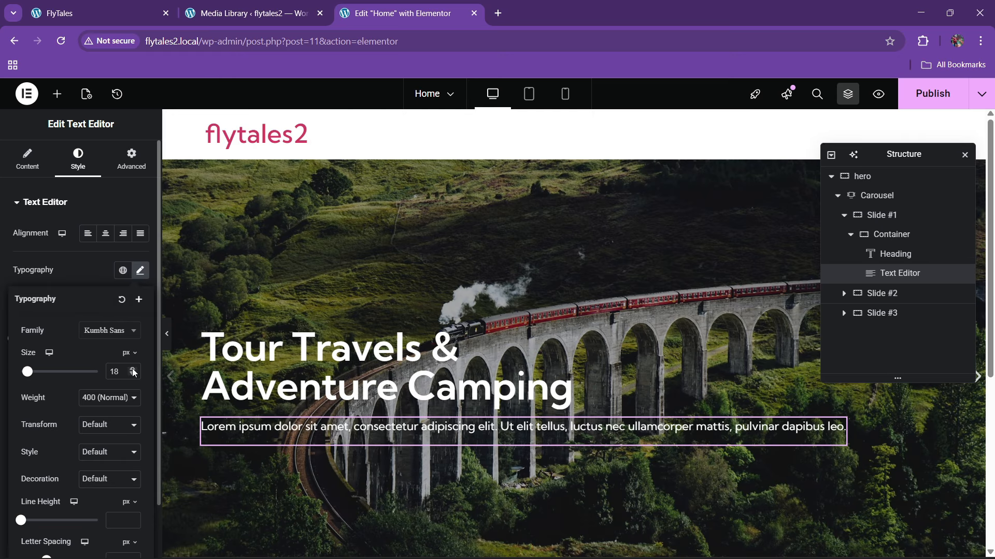
left_click(132, 158)
left_click(119, 336)
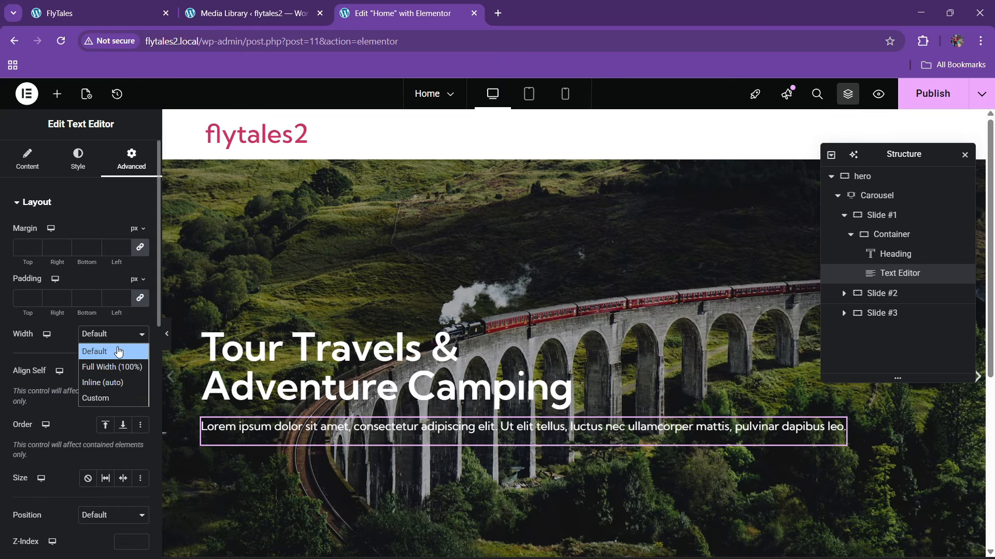
left_click(96, 398)
left_click_drag(16, 384, 67, 379)
Remove the paragraph's trailing empty line in Code view.
left_click(28, 158)
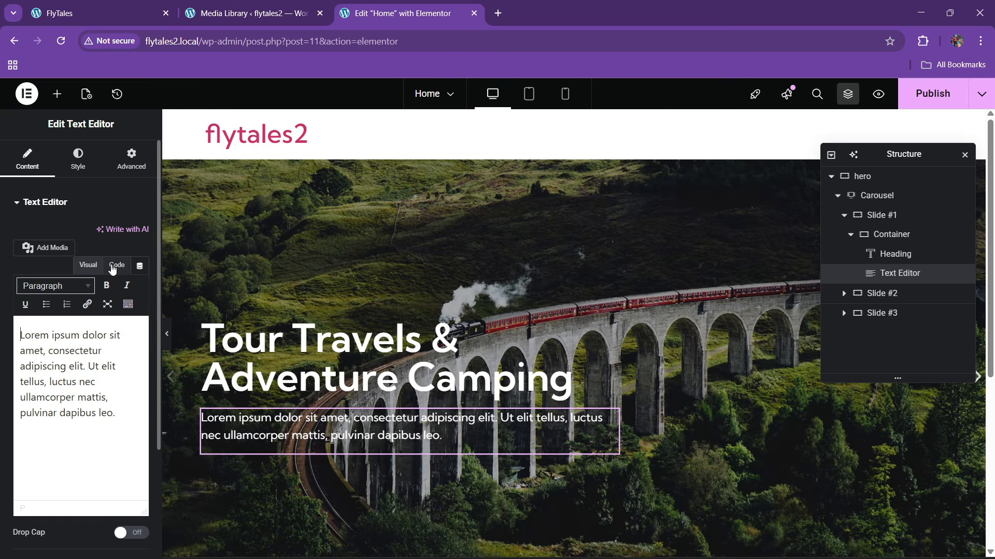
left_click(116, 266)
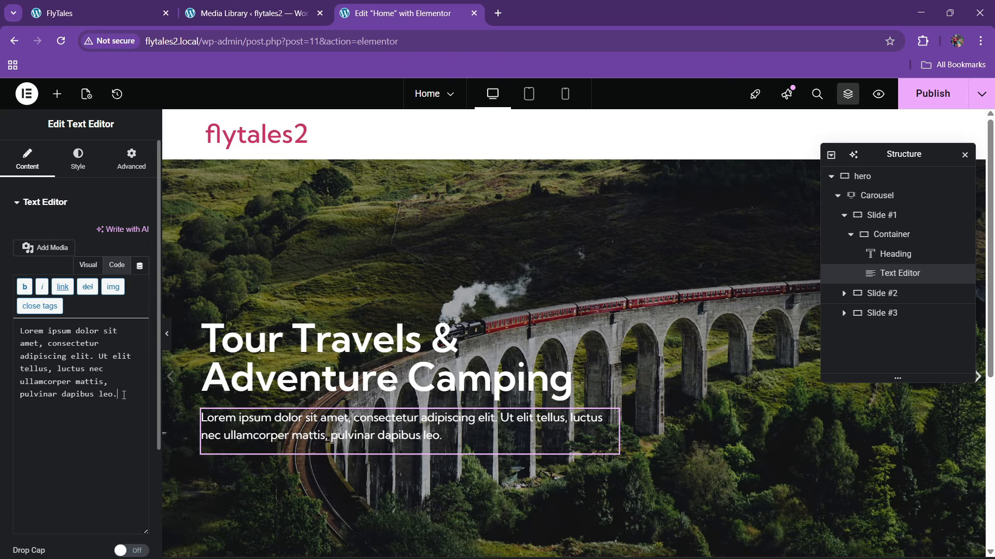
key("BackSpace")
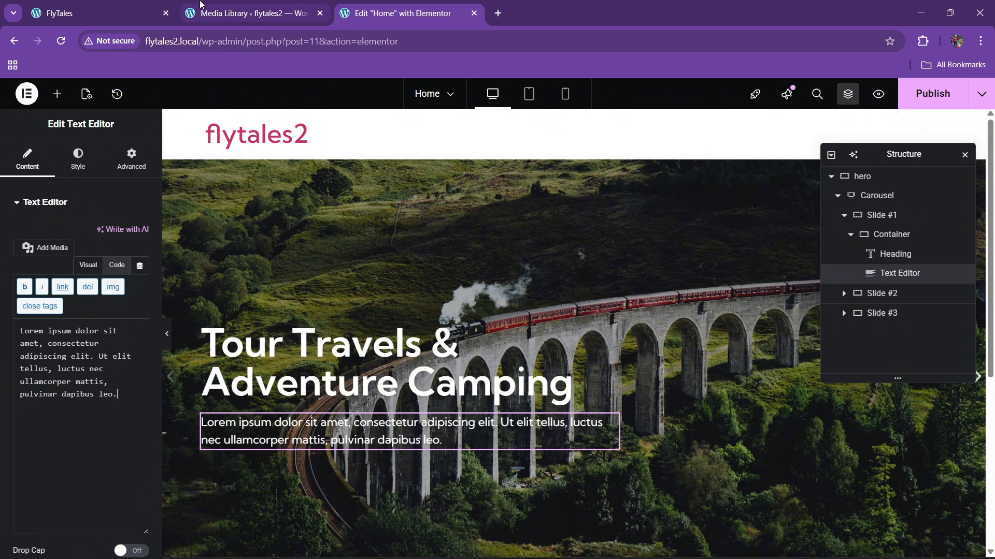
left_click(124, 12)
left_click(365, 8)
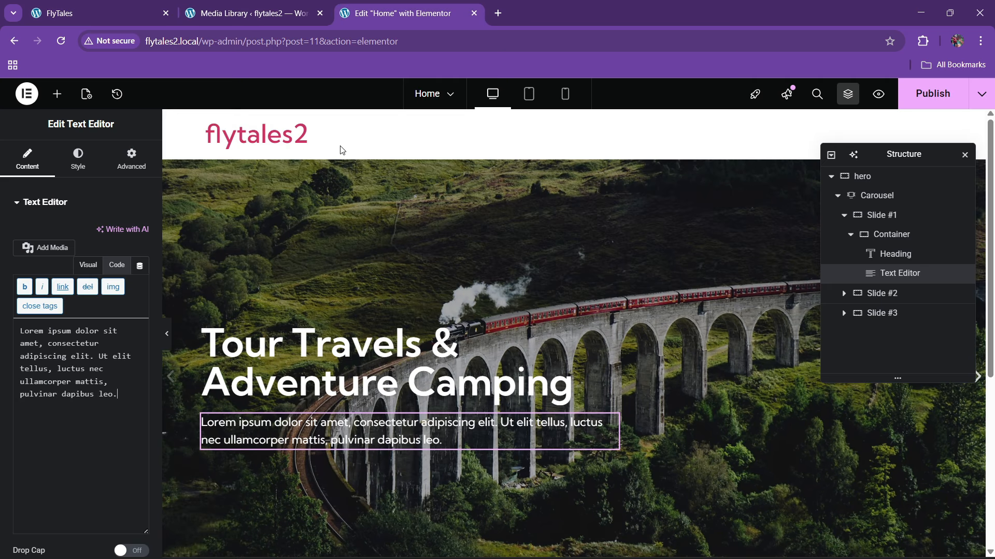
left_click(57, 94)
Add a button below the paragraph labelled 'Let's Get Started'.
scroll(98, 387, "down", 3)
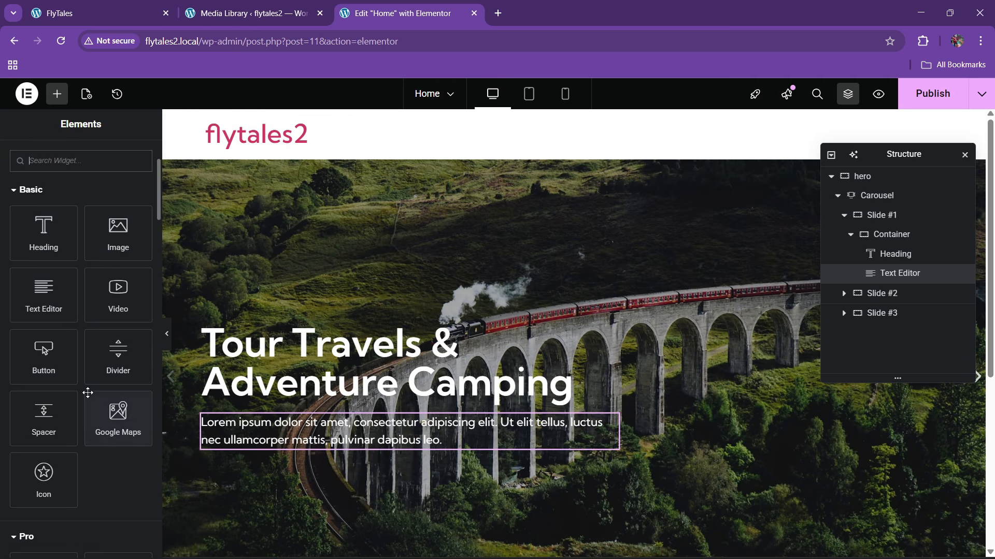
left_click_drag(44, 358, 400, 451)
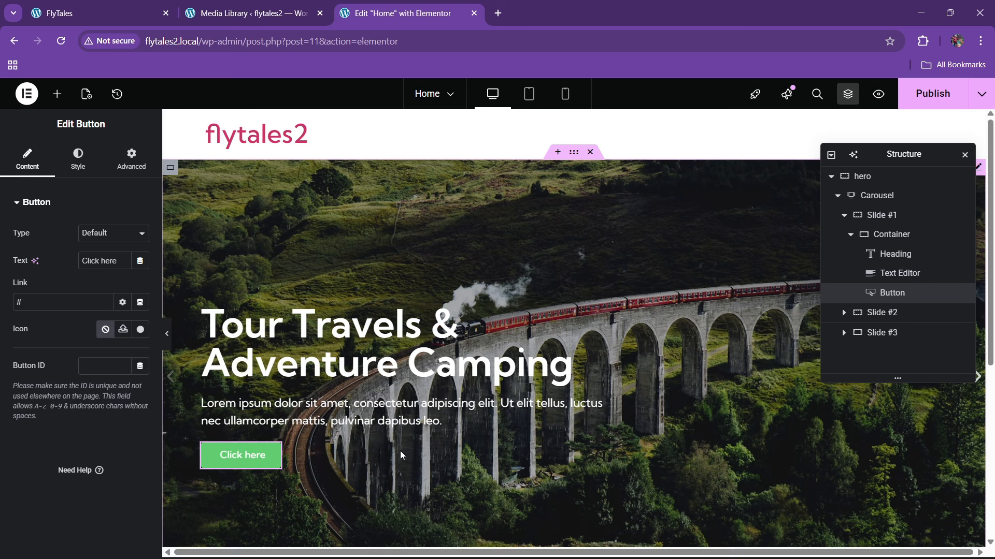
left_click(122, 7)
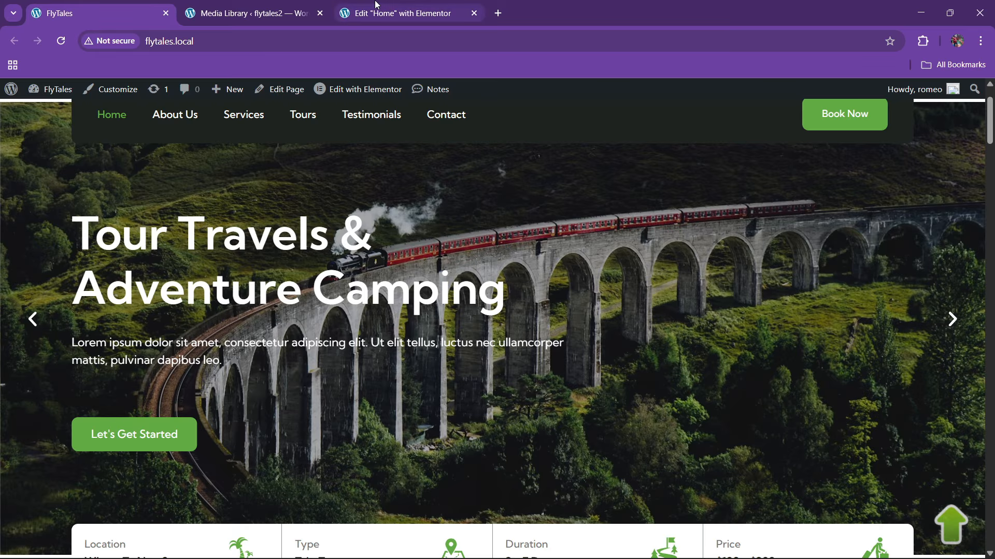
left_click(394, 12)
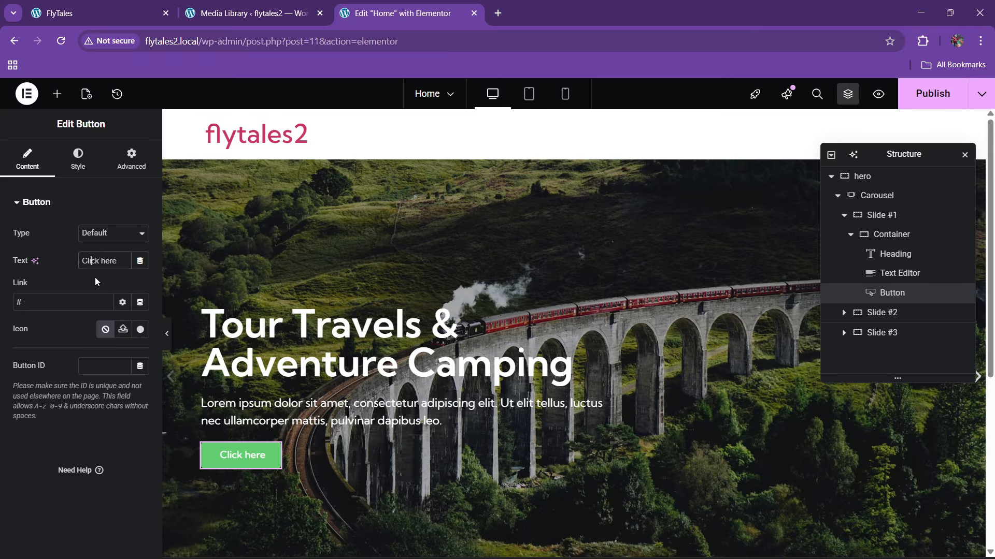
key("ctrl+a")
key("BackSpace")
type("Let")
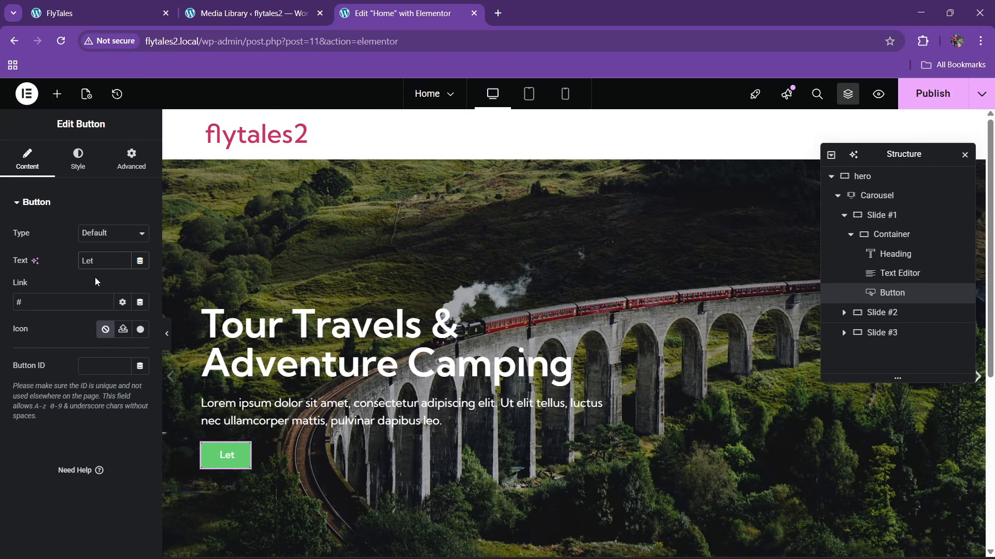
type("'s Get Started")
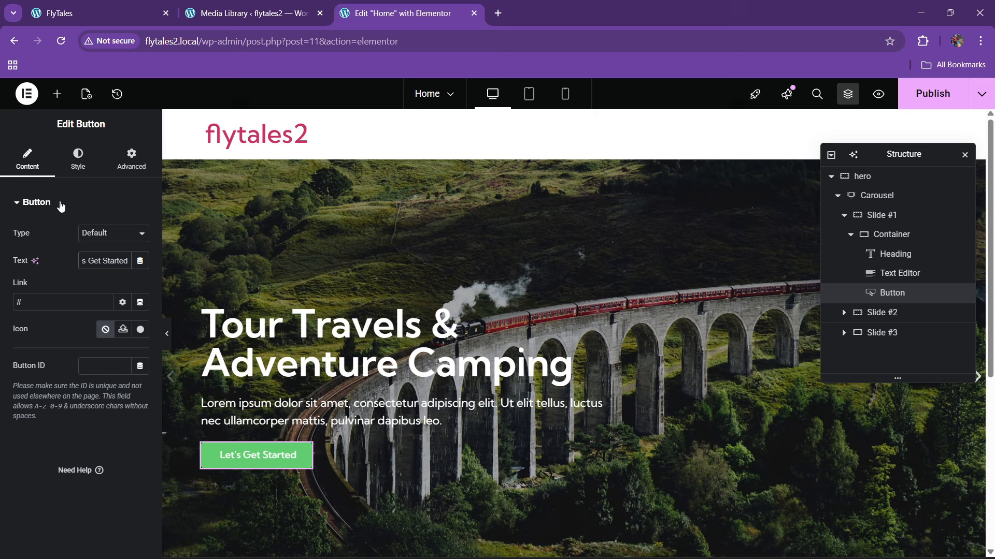
Give the button the theme green background and 15 px padding.
left_click(74, 165)
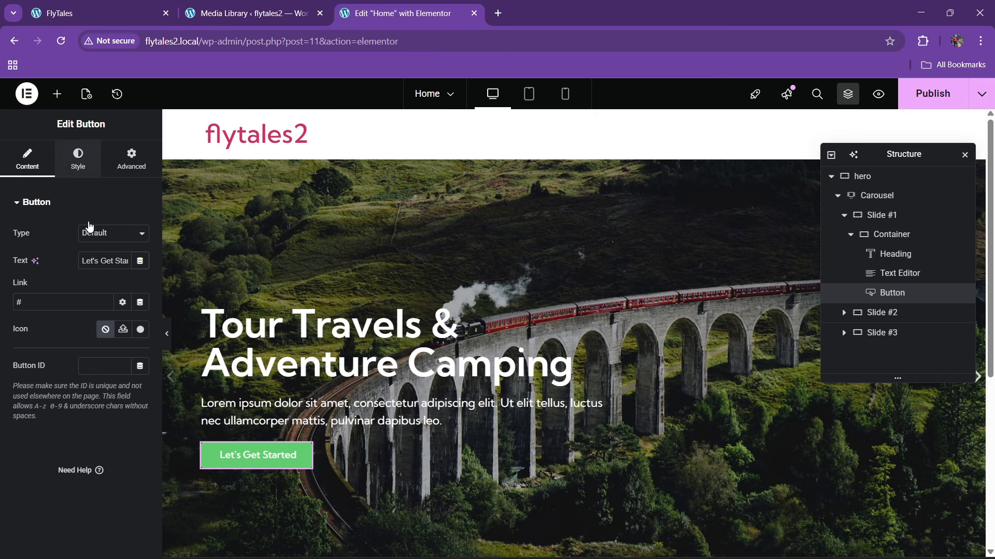
left_click(116, 397)
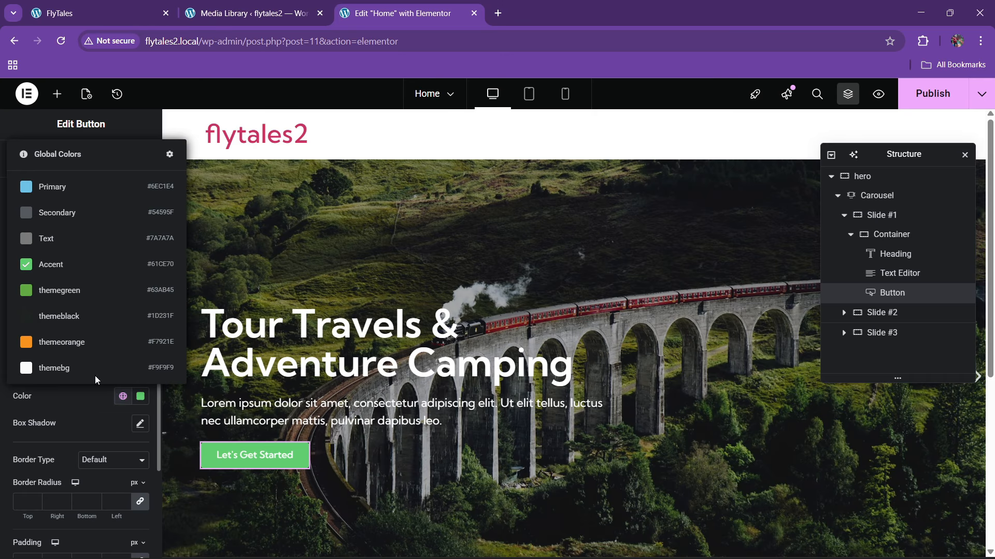
left_click(64, 287)
scroll(85, 381, "down", 2)
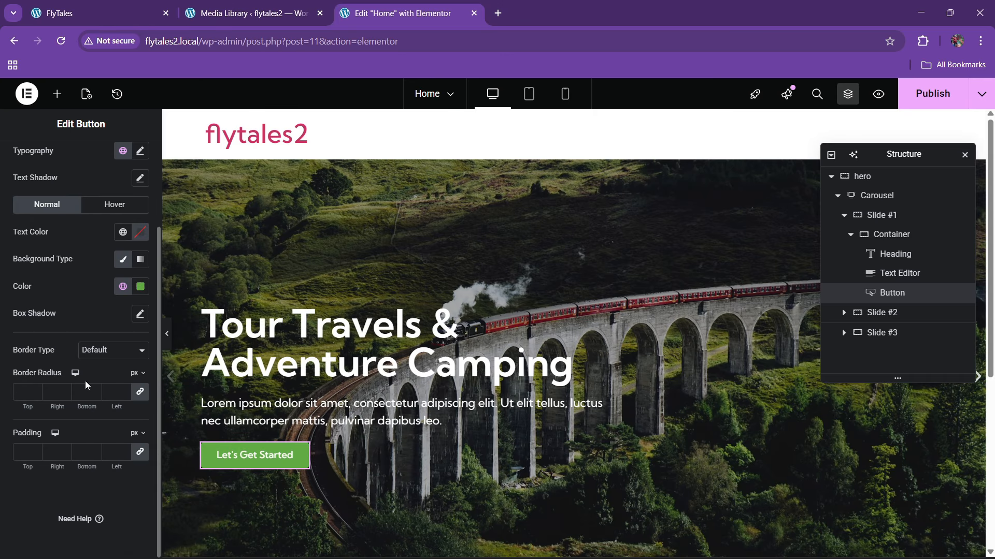
left_click(24, 451)
type("15")
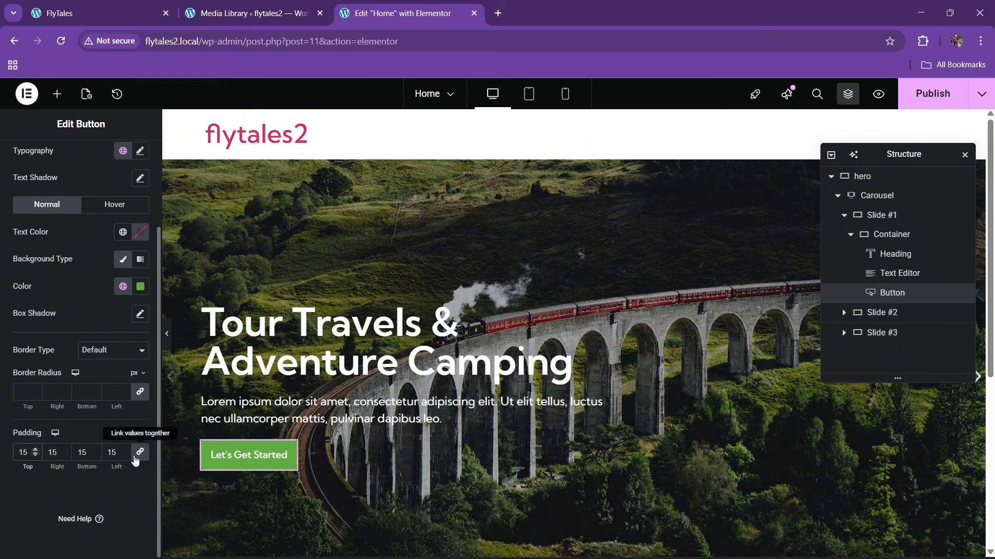
Set button padding to 18 px top/bottom, 30 px left/right, and a 10 px border radius.
left_click(137, 458)
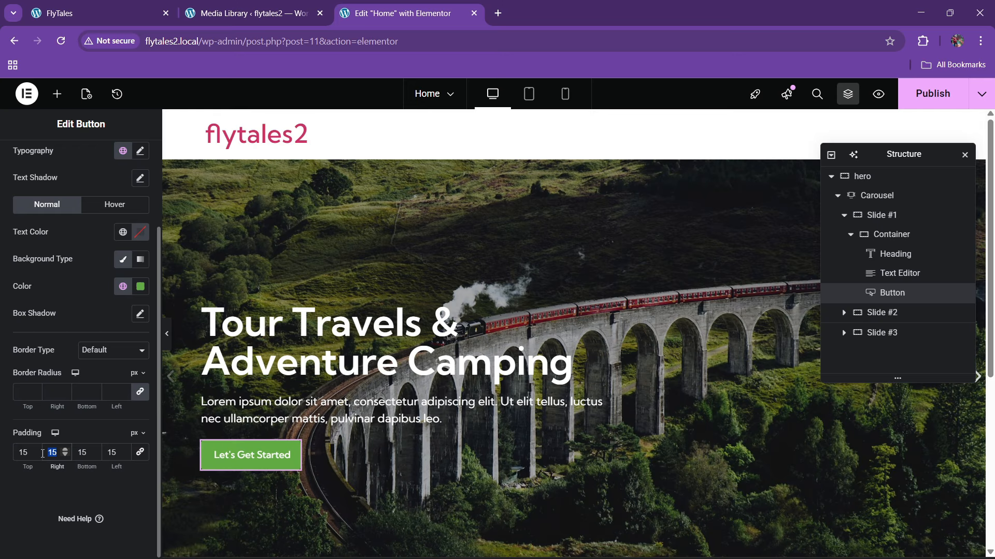
type("30")
double_click(117, 453)
type("30")
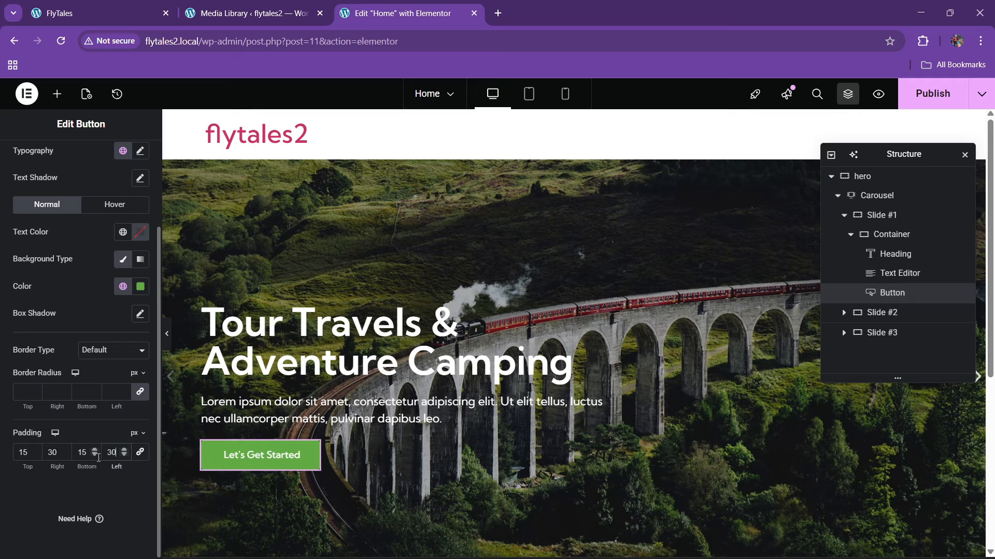
double_click(30, 454)
type("18")
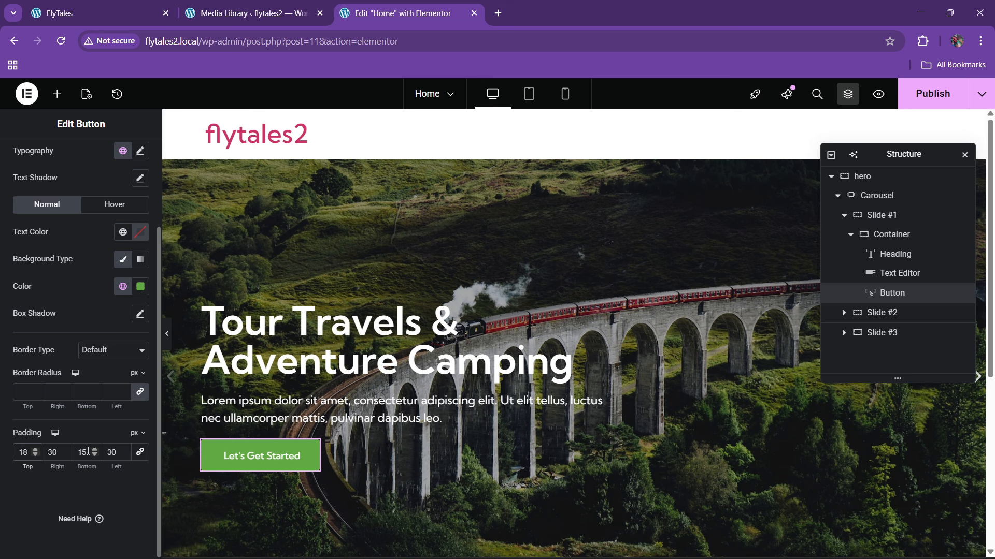
double_click(88, 452)
type("18")
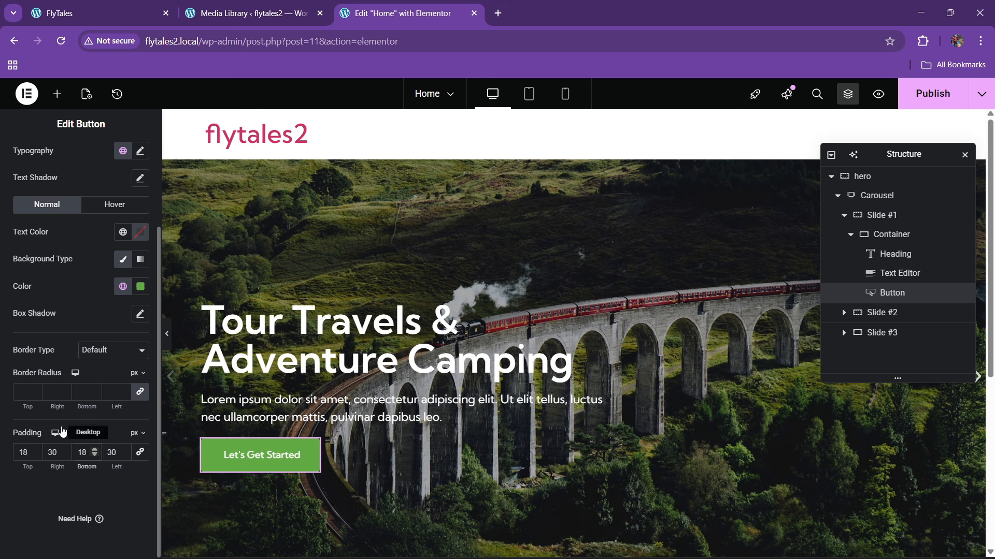
left_click(17, 395)
type("10")
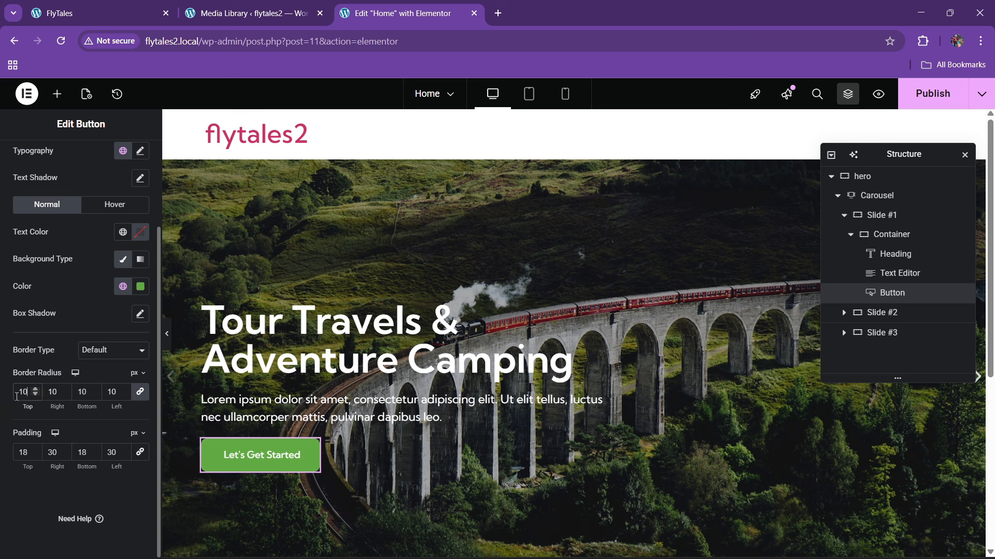
left_click(167, 334)
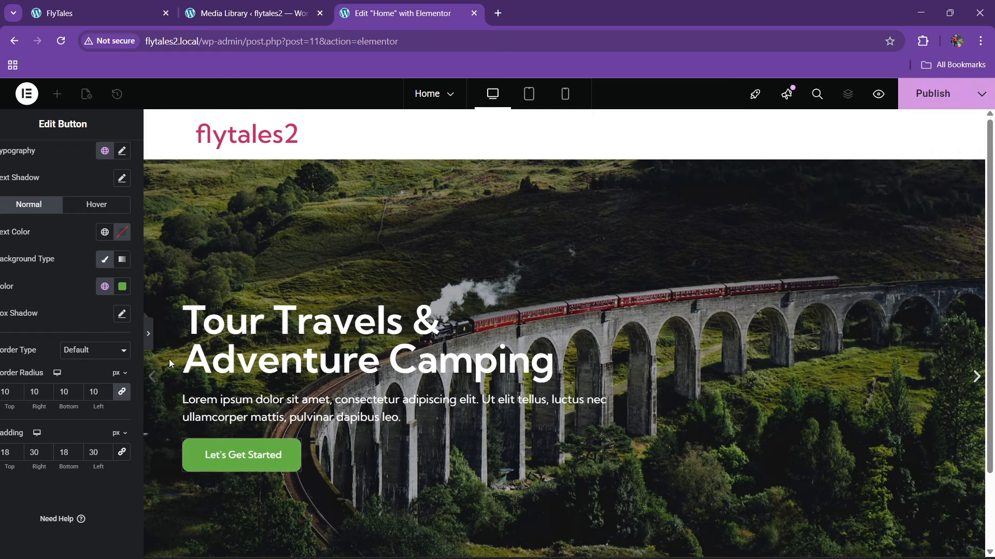
Give the Let's Get Started button a 30 px top margin.
left_click(4, 346)
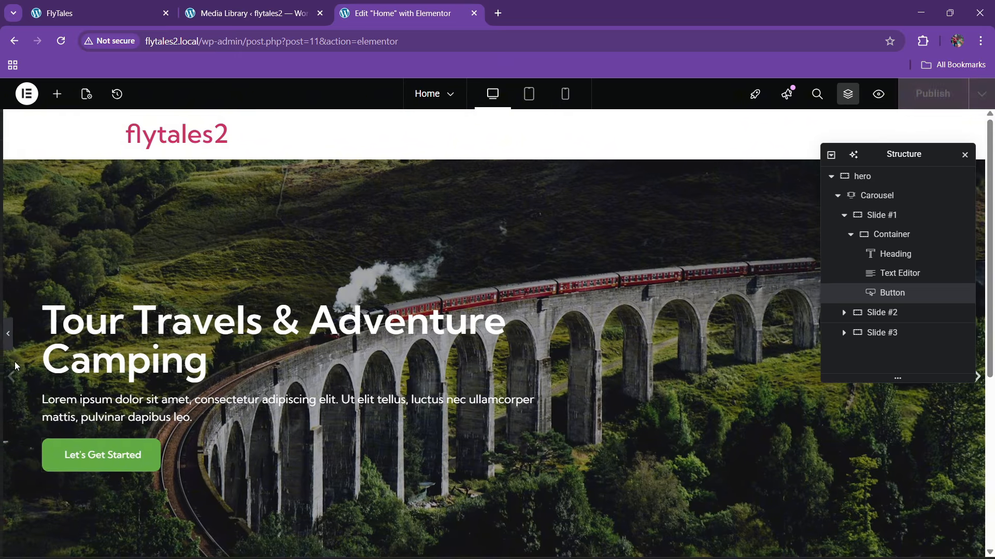
left_click(289, 266)
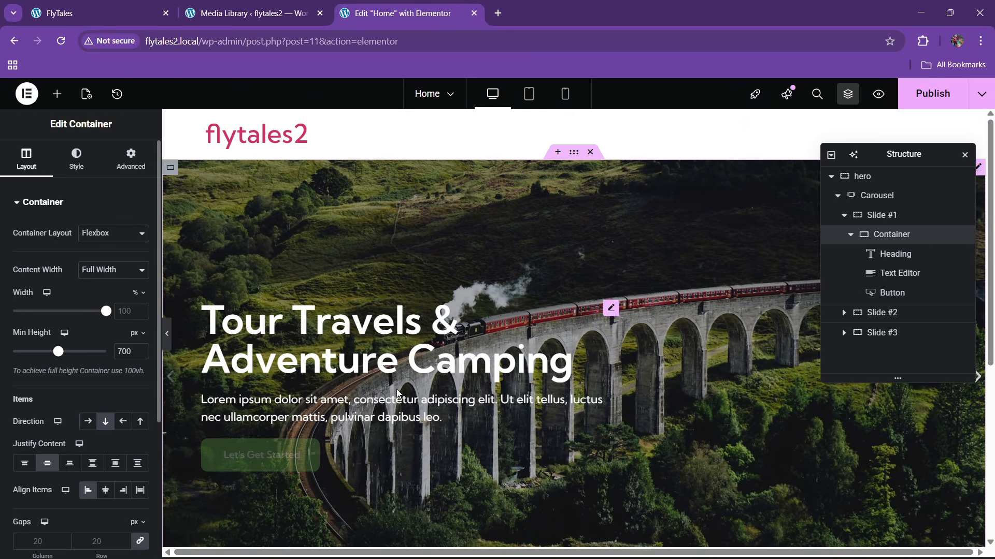
left_click(308, 450)
left_click(131, 158)
left_click(137, 253)
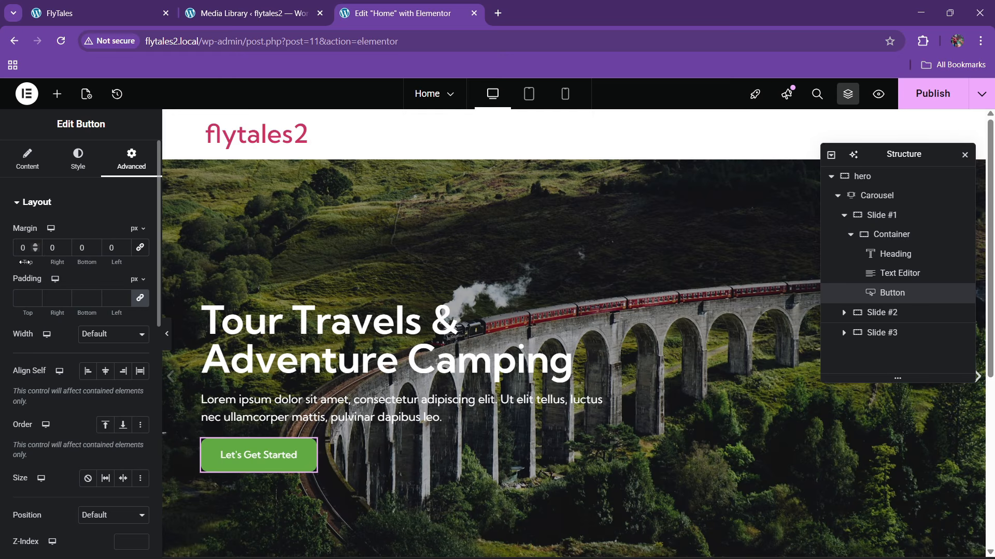
type("3")
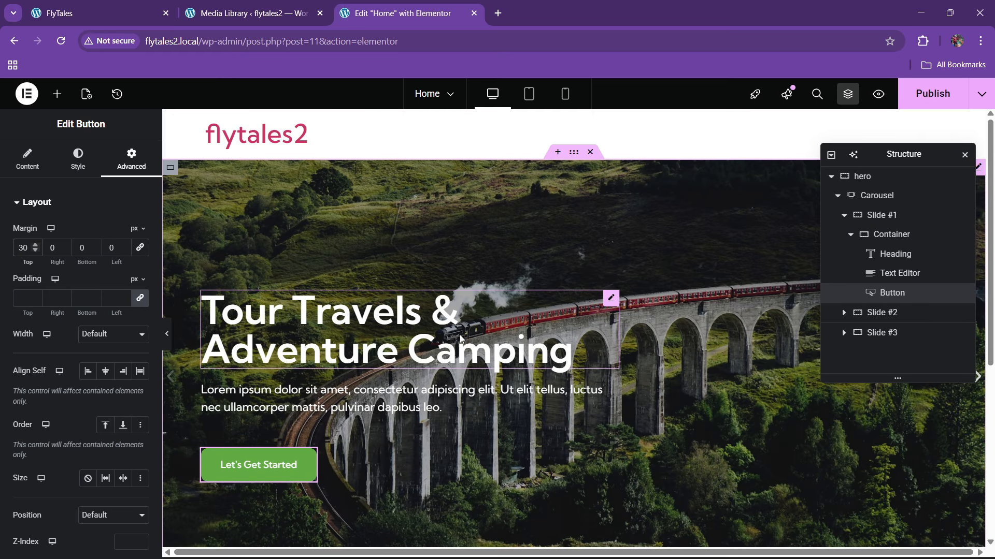
Publish the Home page and open it with View Page.
left_click(570, 346)
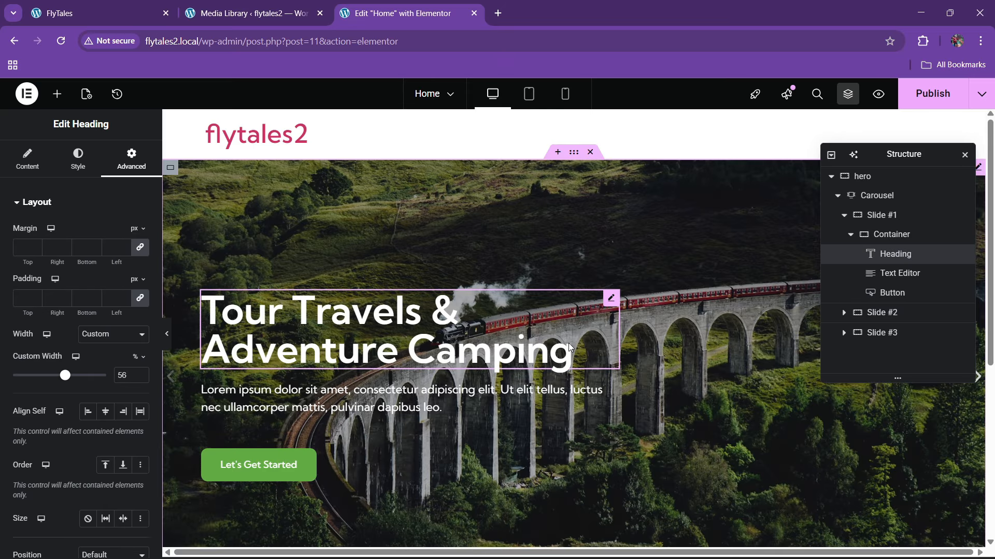
left_click(929, 94)
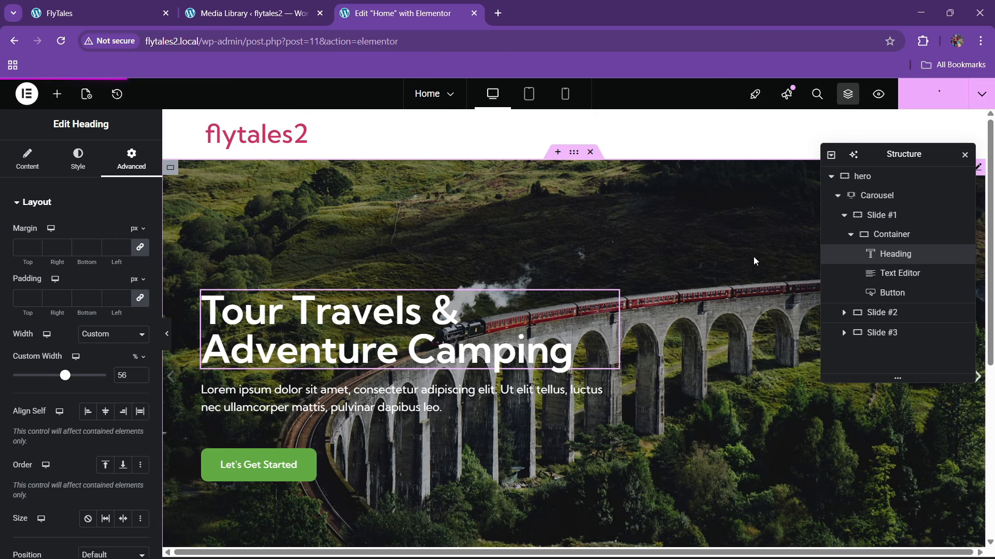
left_click_drag(839, 153, 606, 215)
left_click(981, 93)
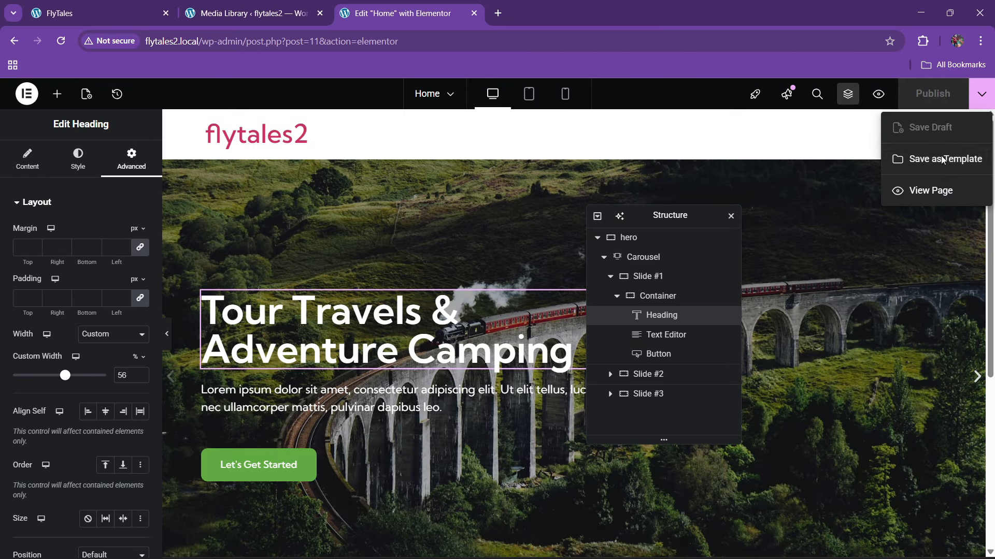
left_click(875, 193)
Scroll through the live home page, then return to the Elementor editor.
left_click(474, 3)
left_click(510, 4)
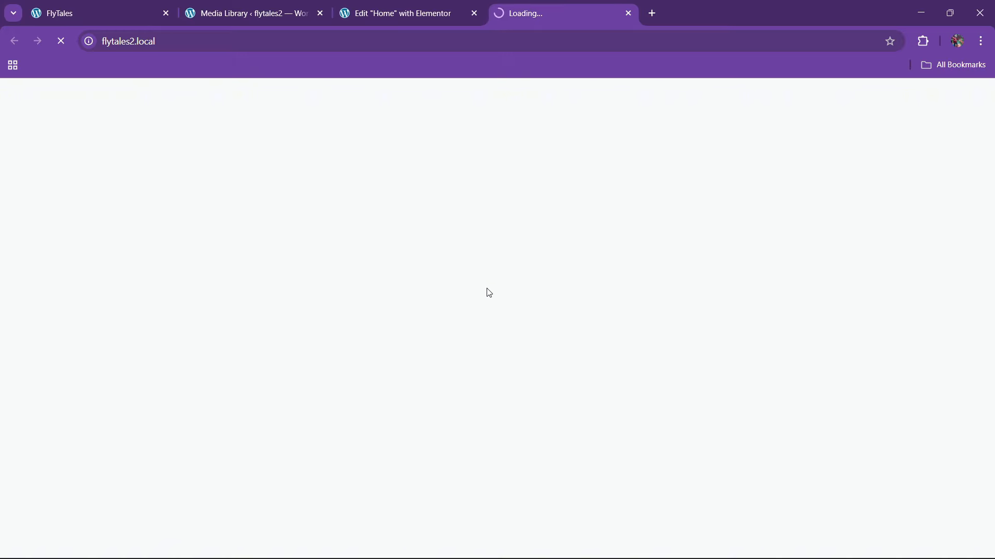
scroll(470, 337, "down", 1)
scroll(469, 339, "up", 1)
scroll(471, 345, "down", 1)
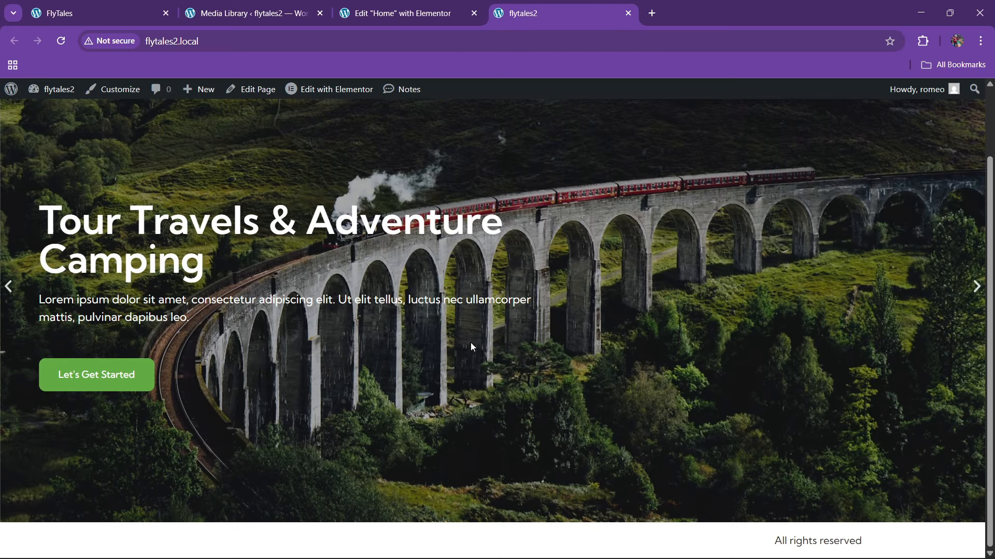
left_click(391, 3)
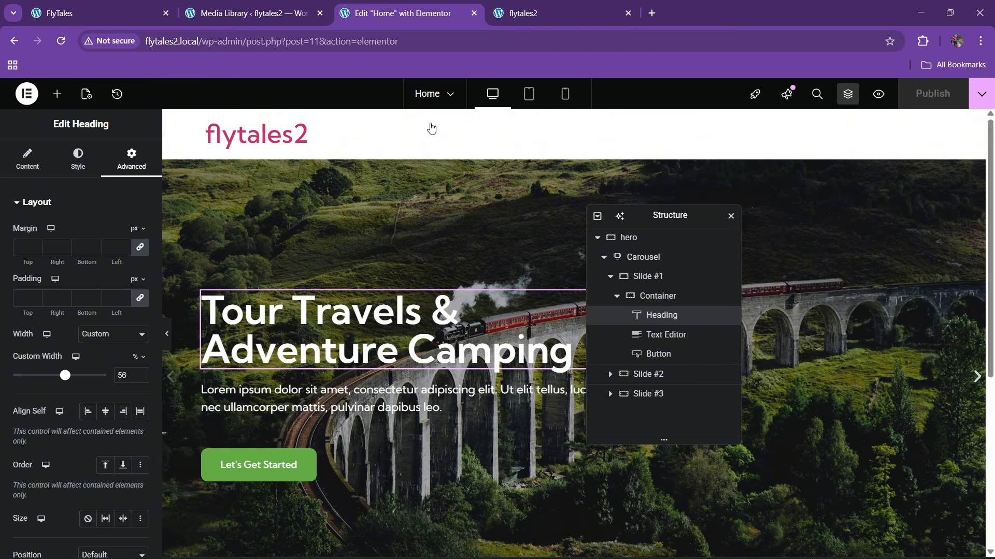
left_click(657, 295)
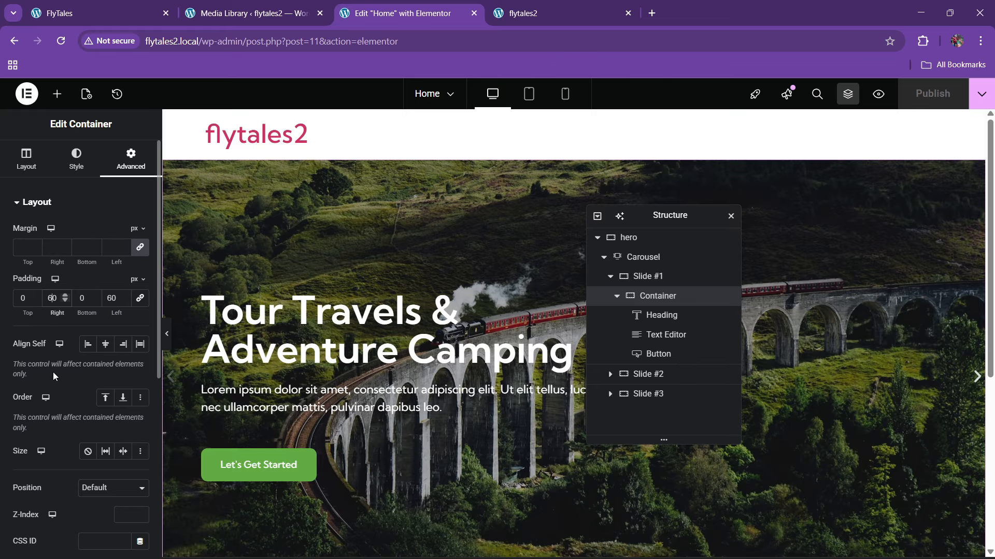
Set the slide container's left and right padding to 100 px and preview the result.
type("100")
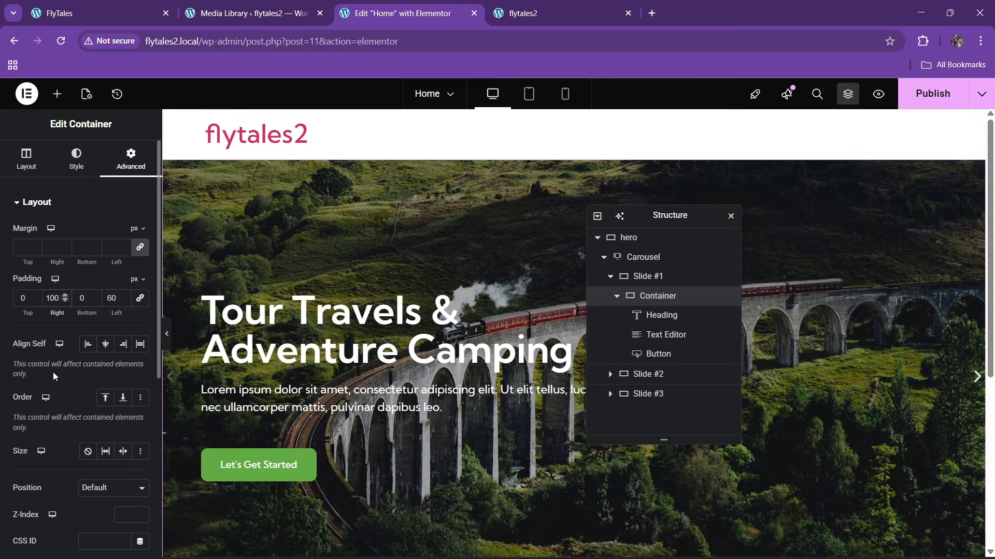
left_click(112, 298)
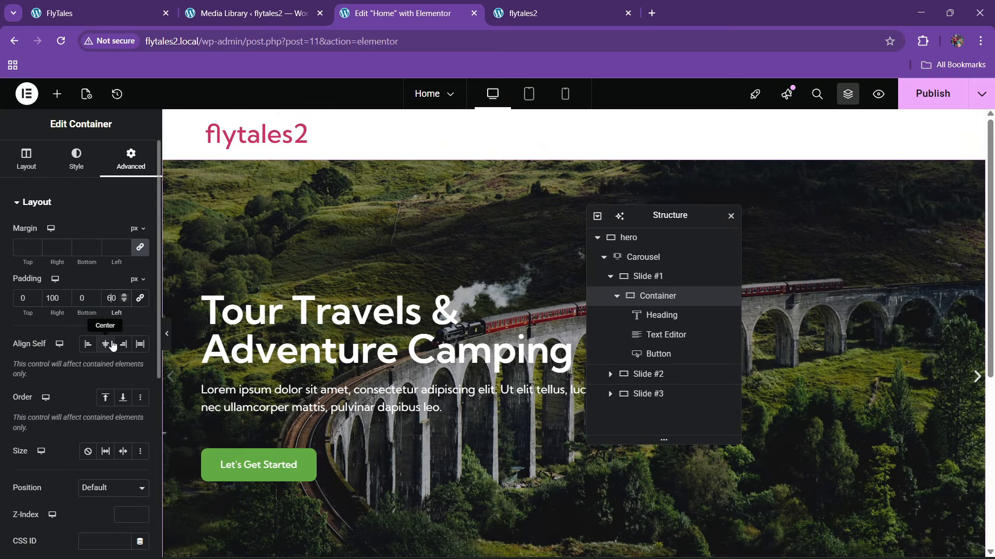
key("BackSpace")
type("100")
left_click(169, 337)
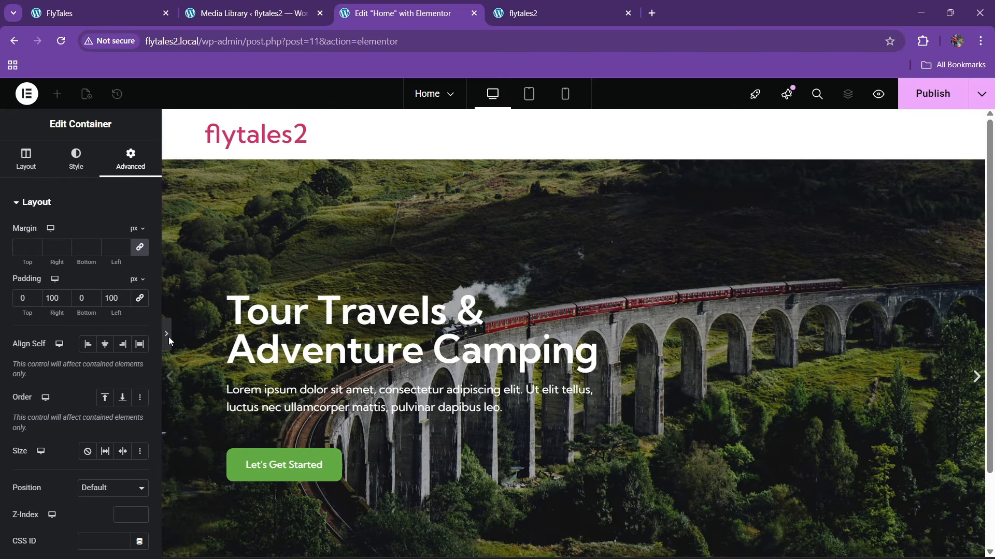
left_click(9, 339)
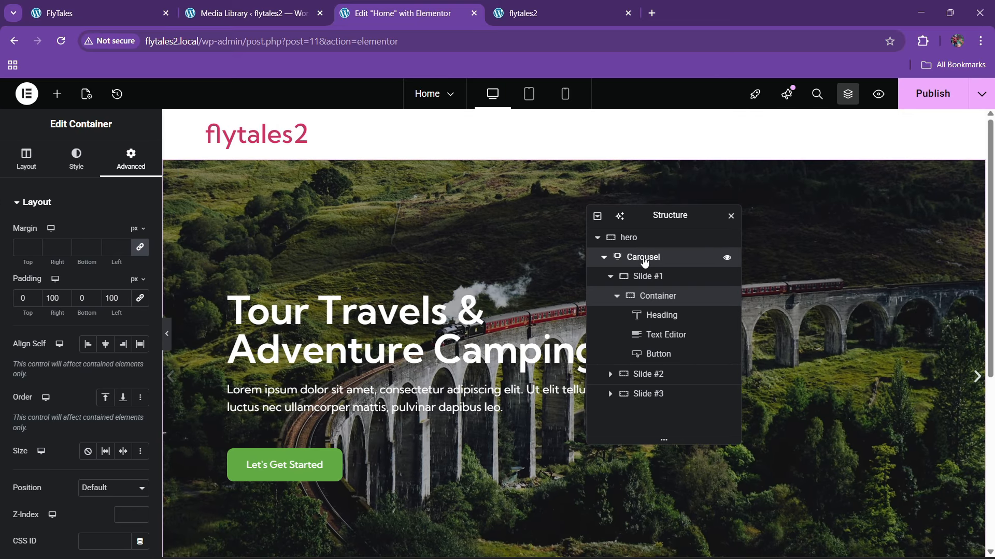
Delete the second and third carousel slides and duplicate the first slide twice.
left_click(645, 258)
scroll(44, 354, "down", 2)
scroll(44, 353, "up", 3)
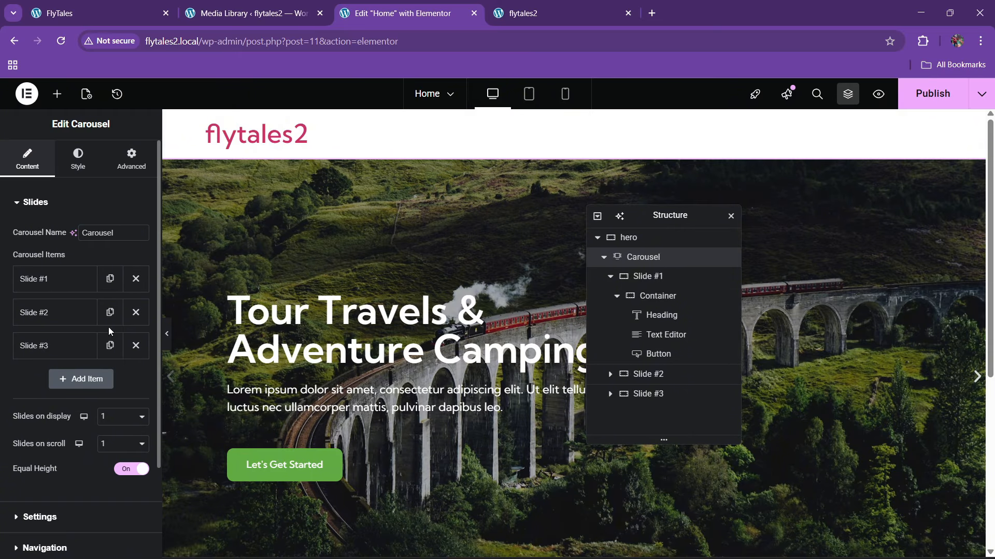
left_click(135, 313)
left_click(136, 312)
left_click(135, 279)
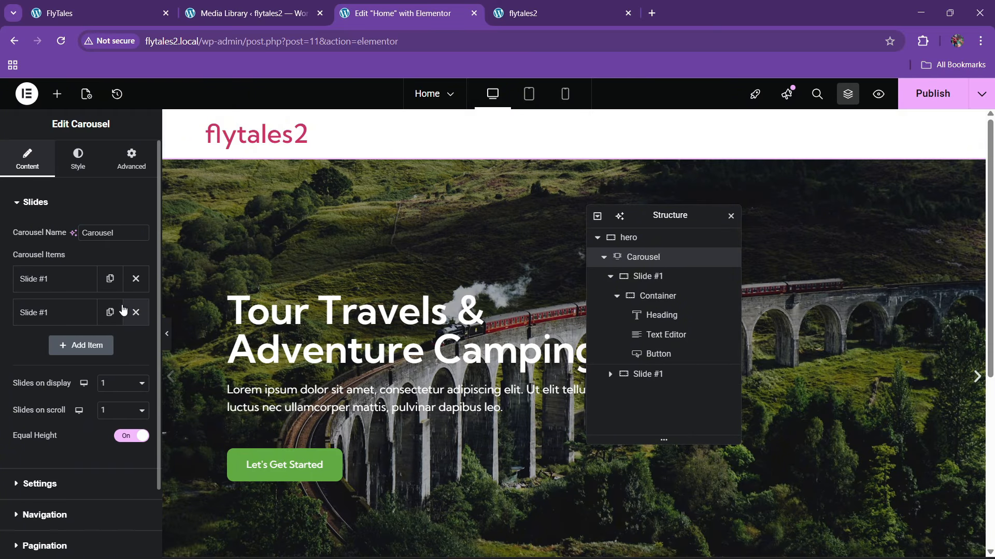
left_click(110, 313)
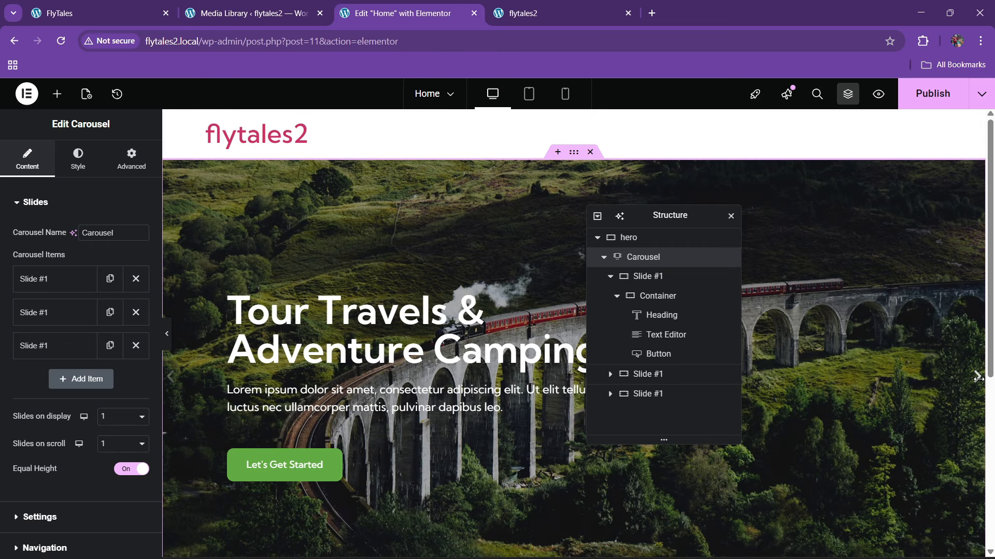
left_click(977, 377)
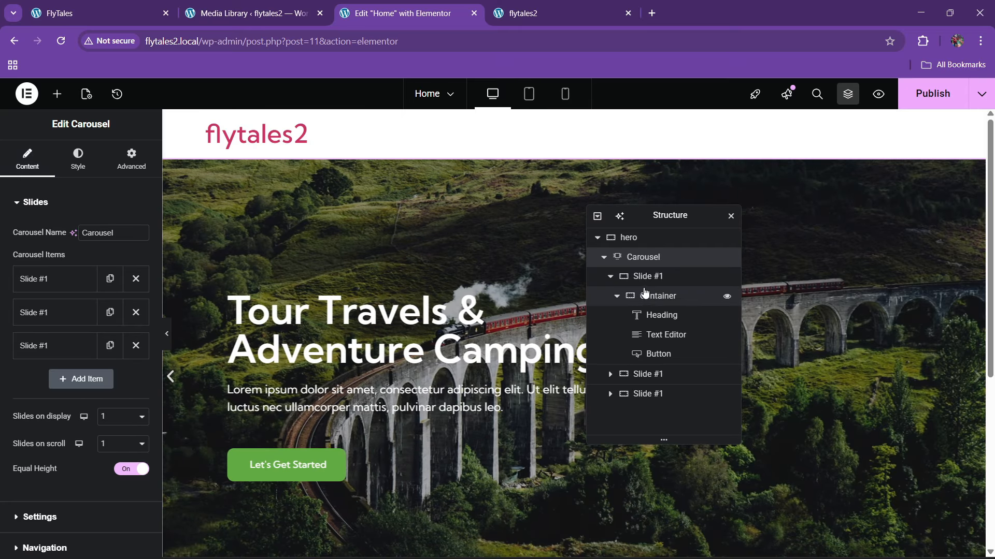
Set the second slide's background to the Cinque Terre sunset image.
left_click(605, 280)
left_click(610, 279)
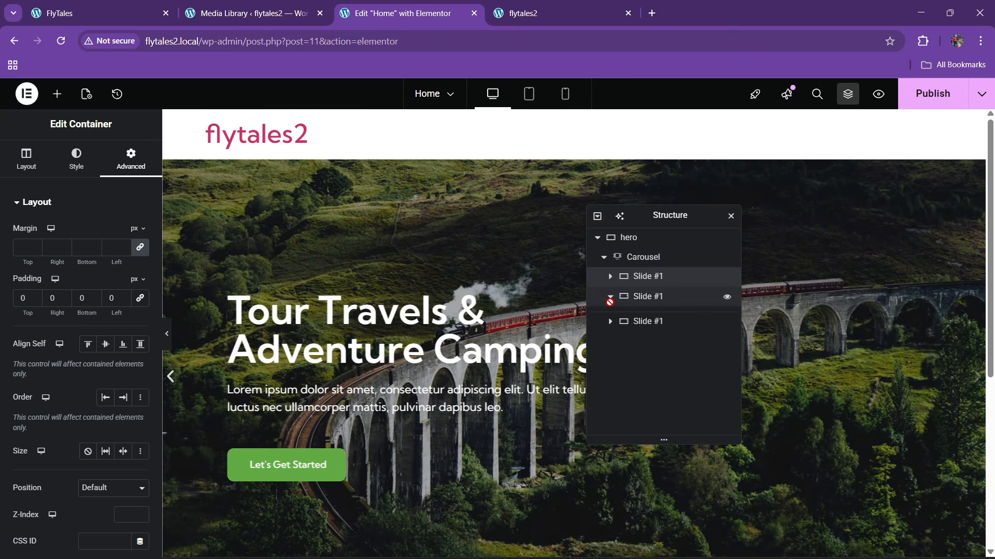
left_click(609, 296)
left_click(645, 316)
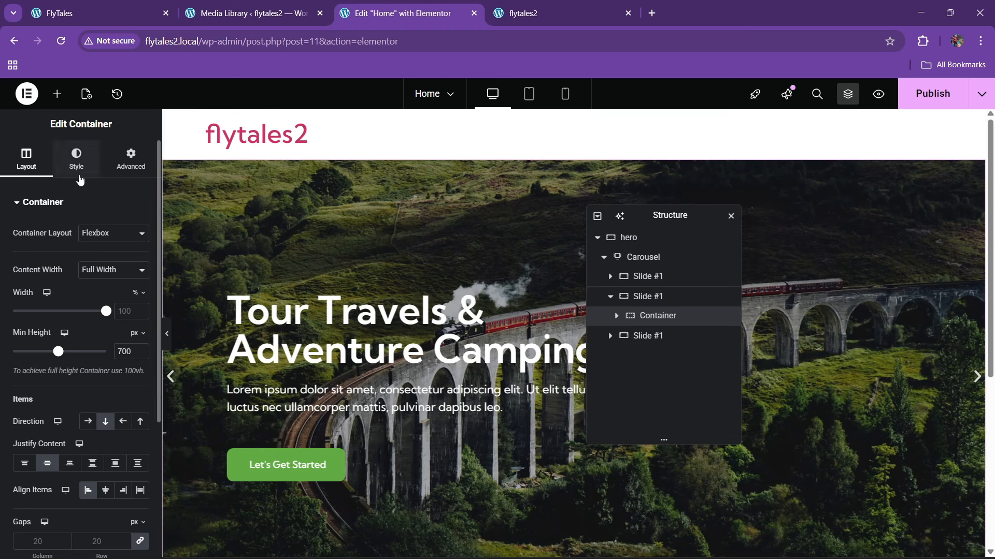
left_click(79, 170)
left_click(79, 342)
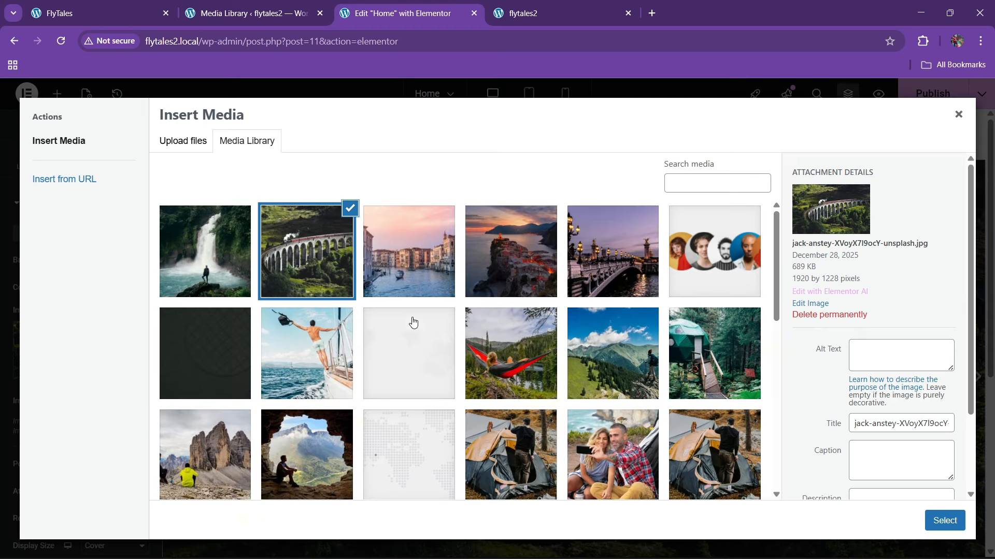
left_click(401, 291)
left_click(541, 273)
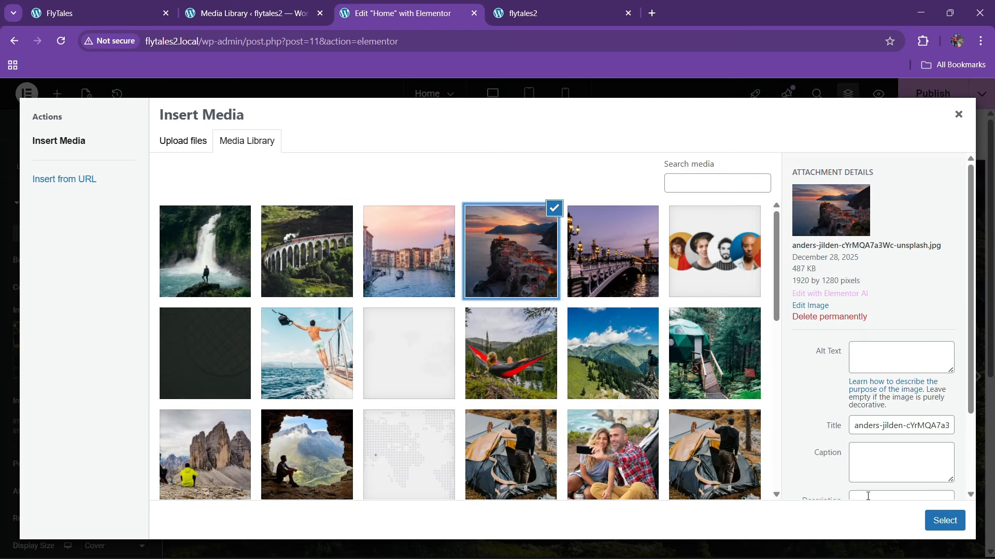
left_click(945, 521)
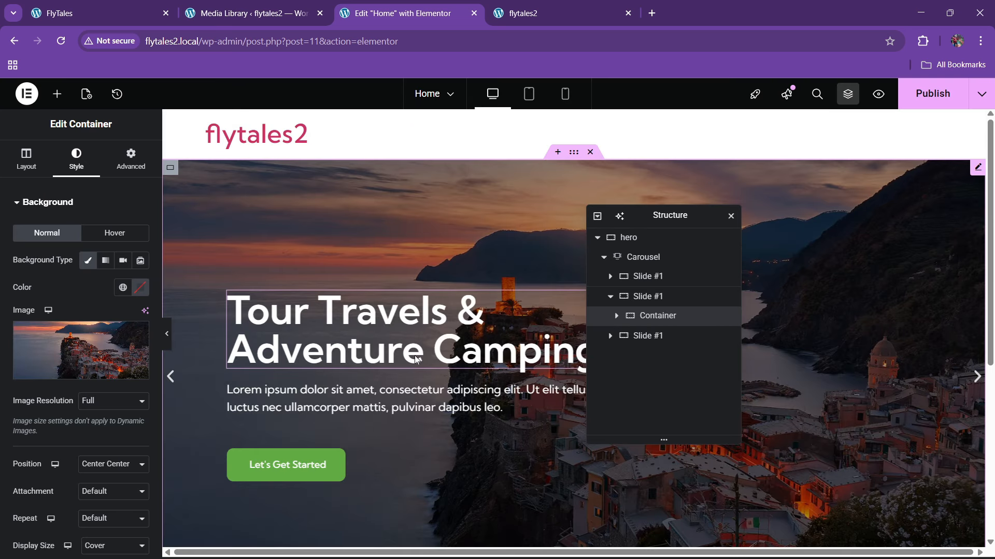
Set the third slide's background to the illuminated Paris bridge image.
left_click(610, 296)
left_click(610, 317)
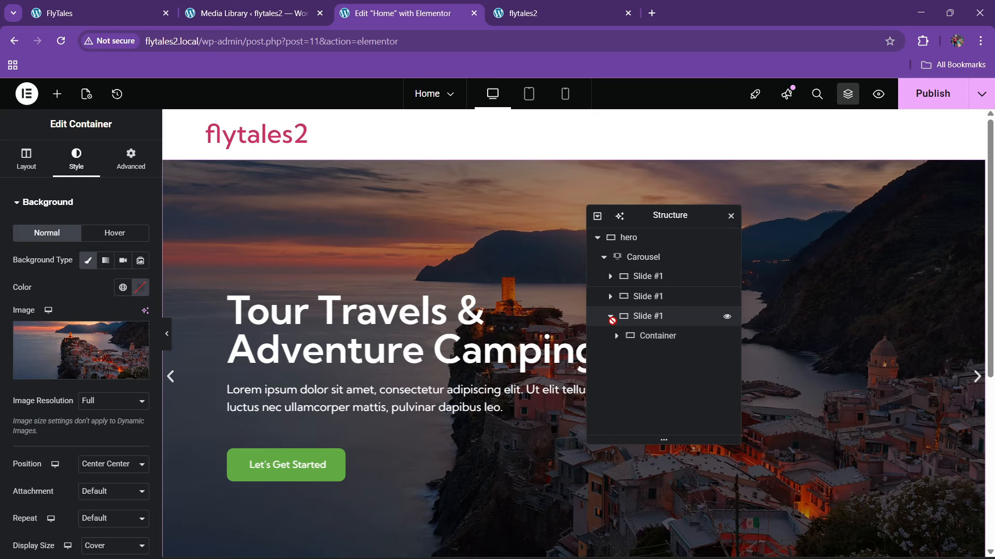
left_click(657, 337)
left_click(76, 158)
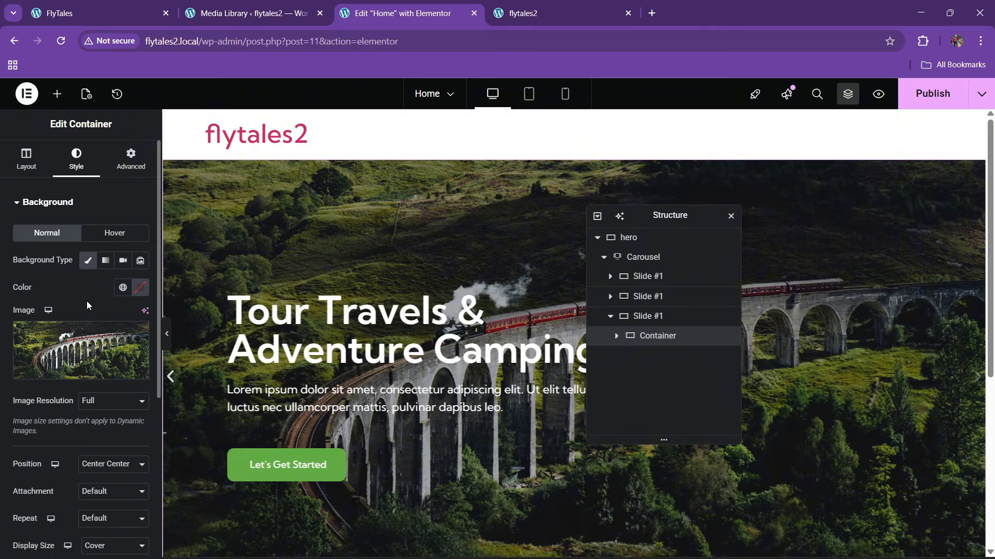
left_click(85, 346)
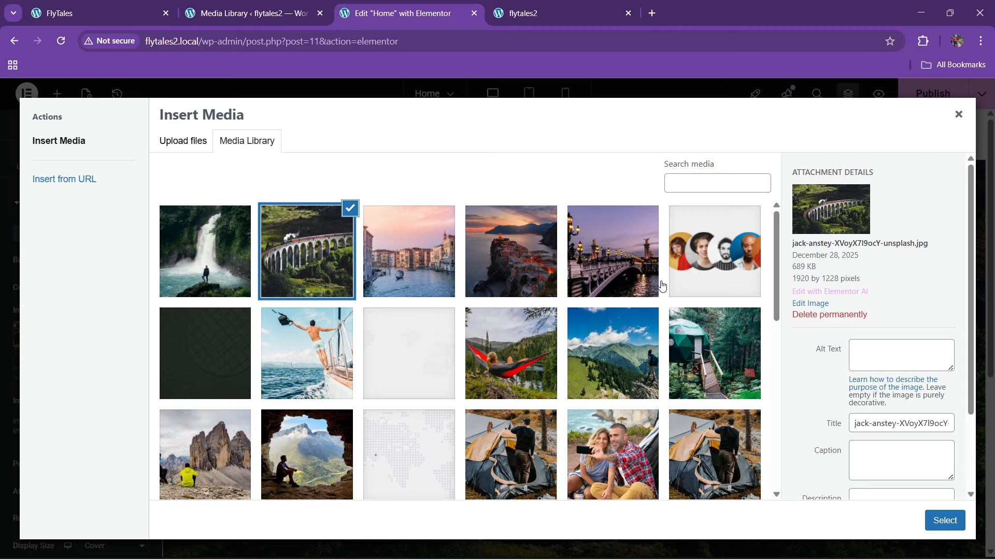
left_click(630, 276)
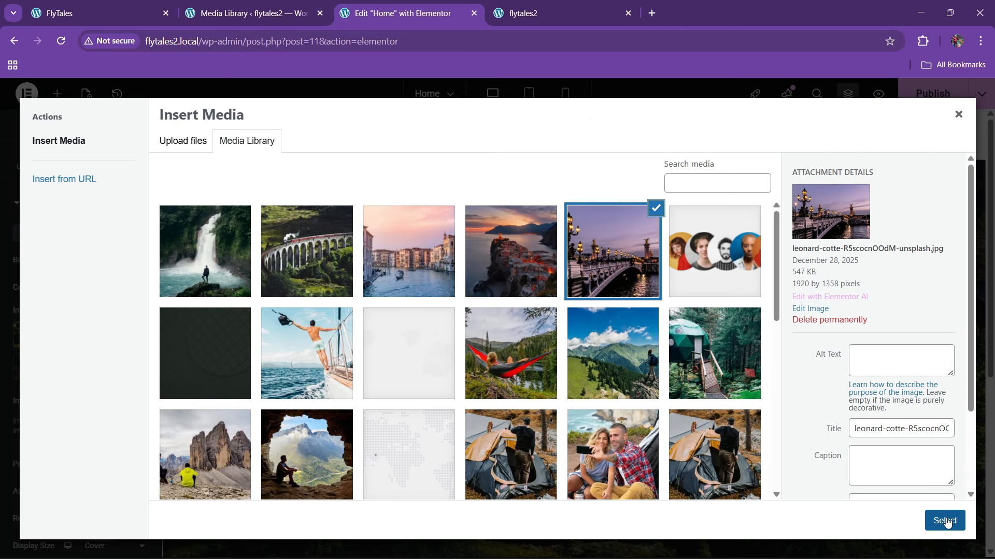
left_click(945, 521)
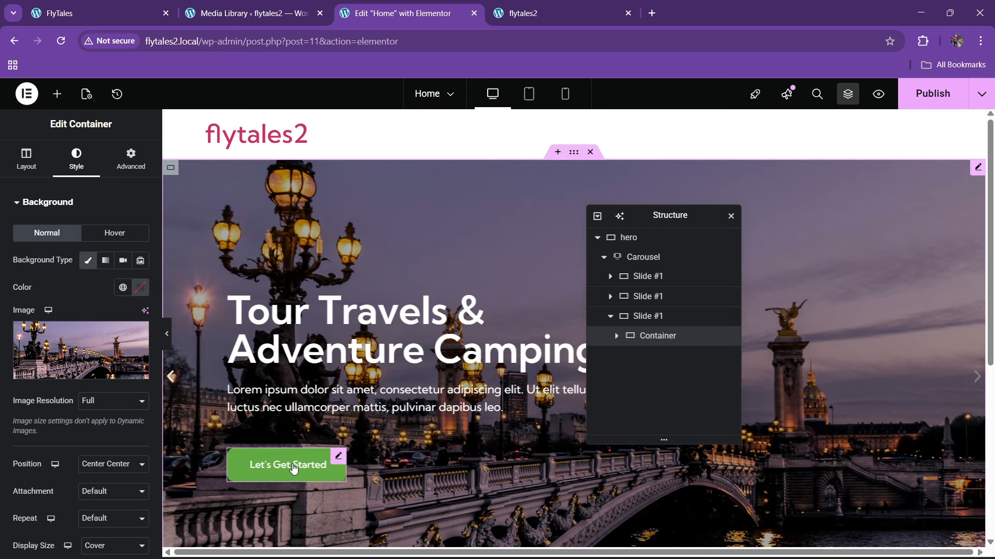
Publish, reload the live site, advance to the Paris bridge slide, and compare with FlyTales.
left_click(927, 94)
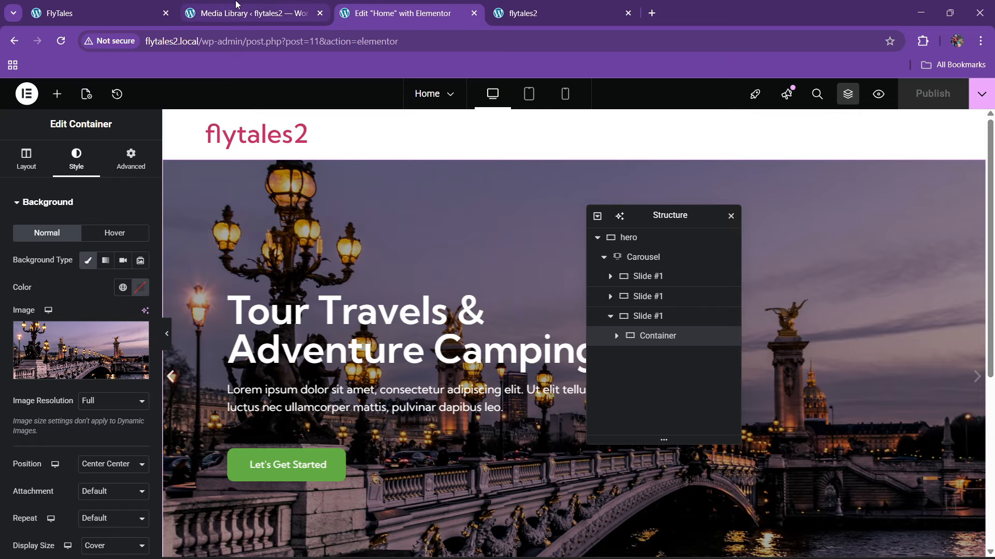
left_click(584, 10)
left_click(249, 44)
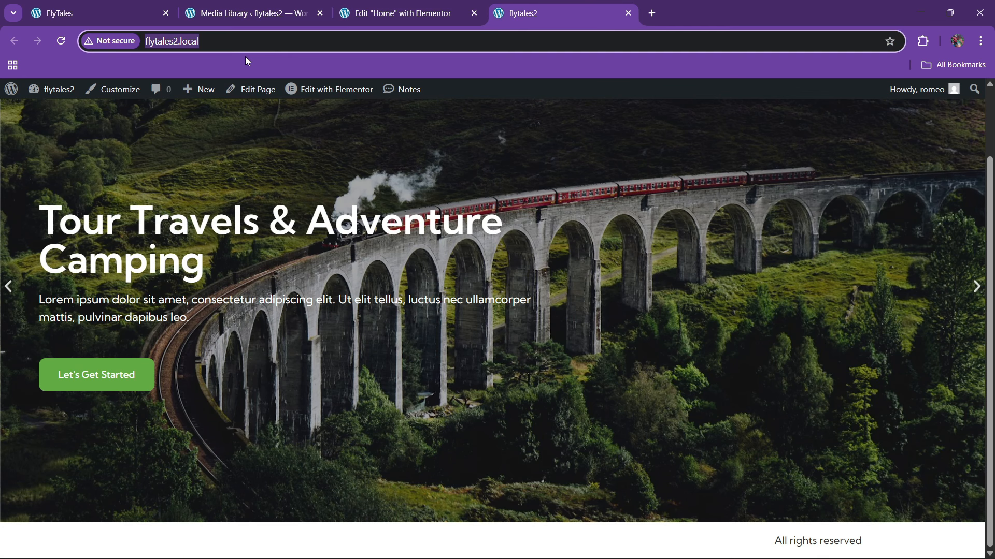
key("Return")
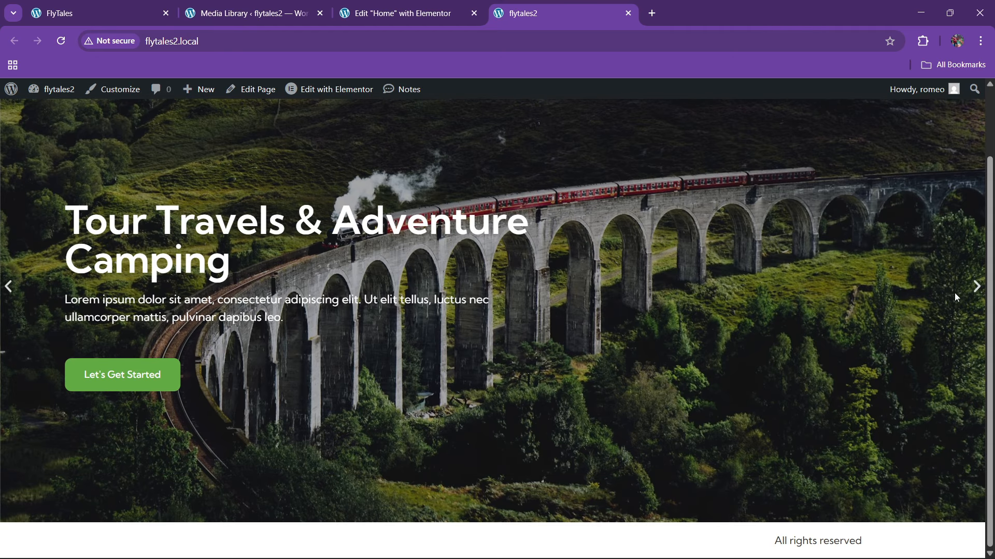
left_click(979, 288)
left_click(978, 288)
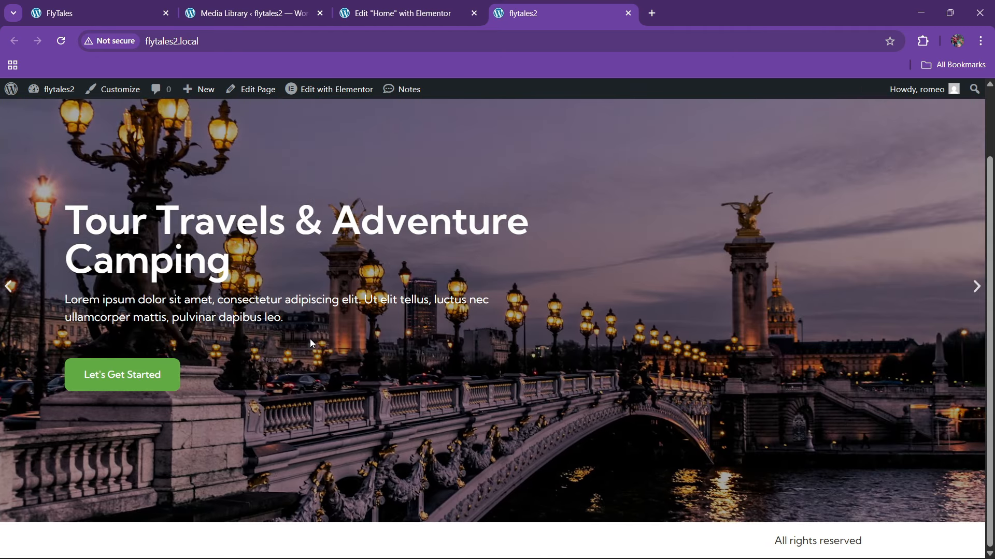
left_click(293, 4)
left_click(98, 13)
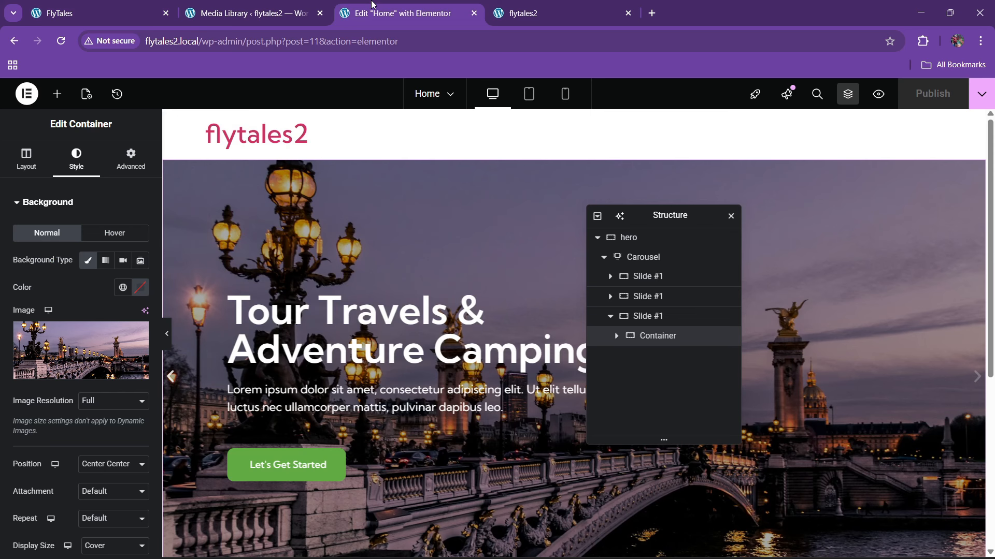
Set both carousel arrows' horizontal position to 20 px from the sides.
left_click(399, 13)
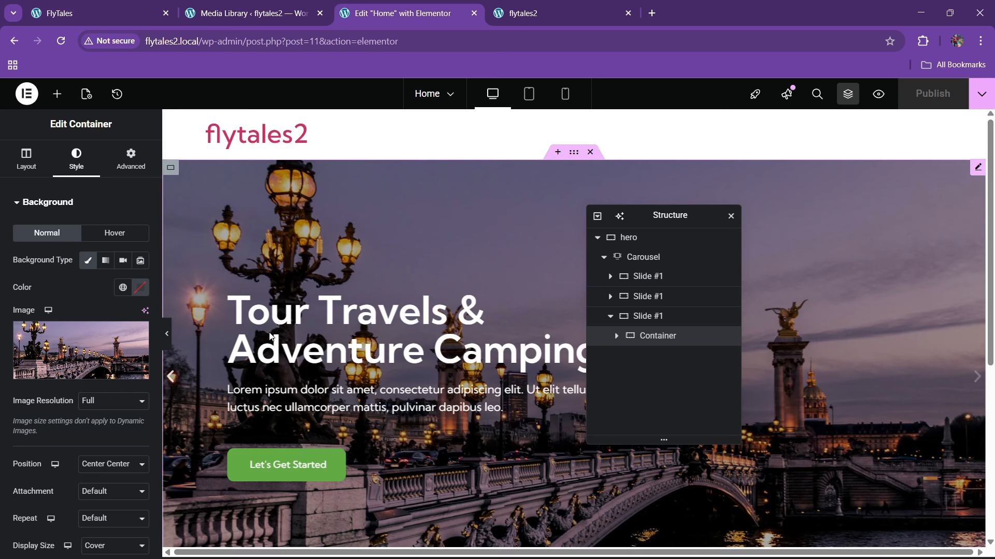
left_click(642, 257)
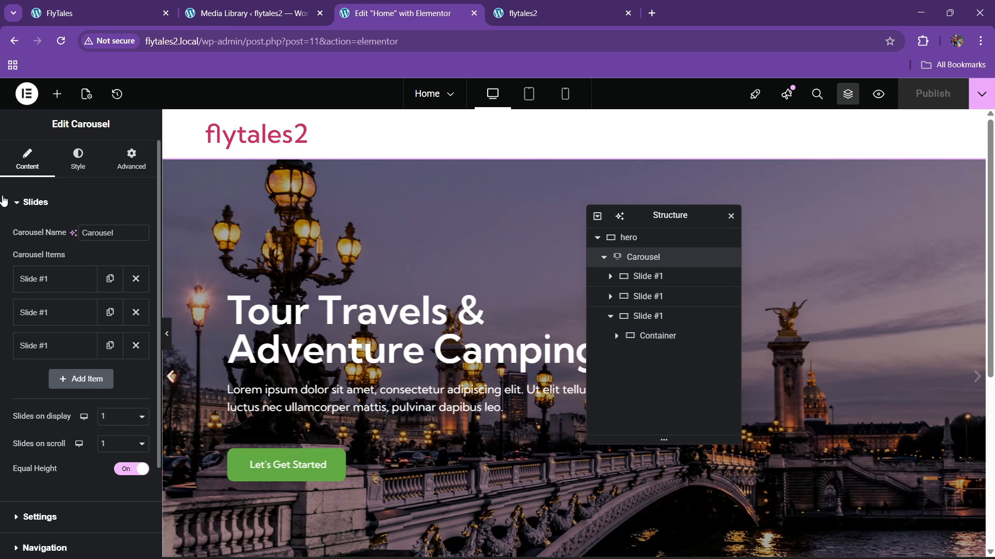
scroll(31, 337, "down", 3)
left_click(37, 433)
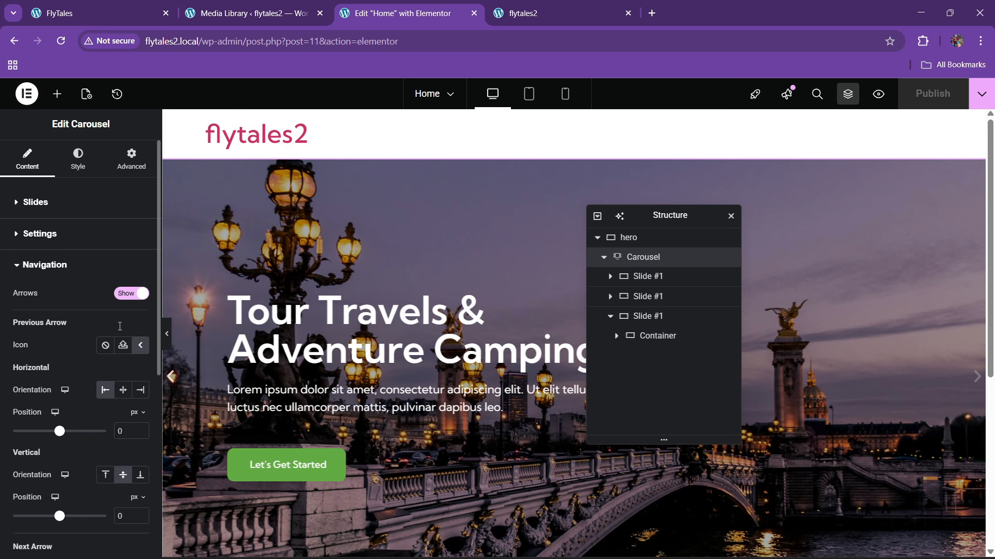
scroll(113, 364, "down", 3)
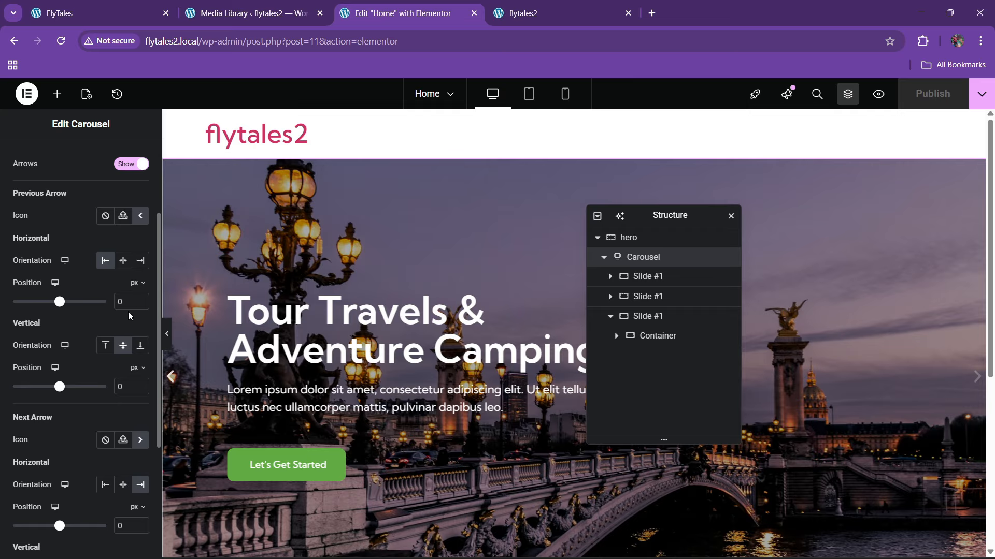
type("25")
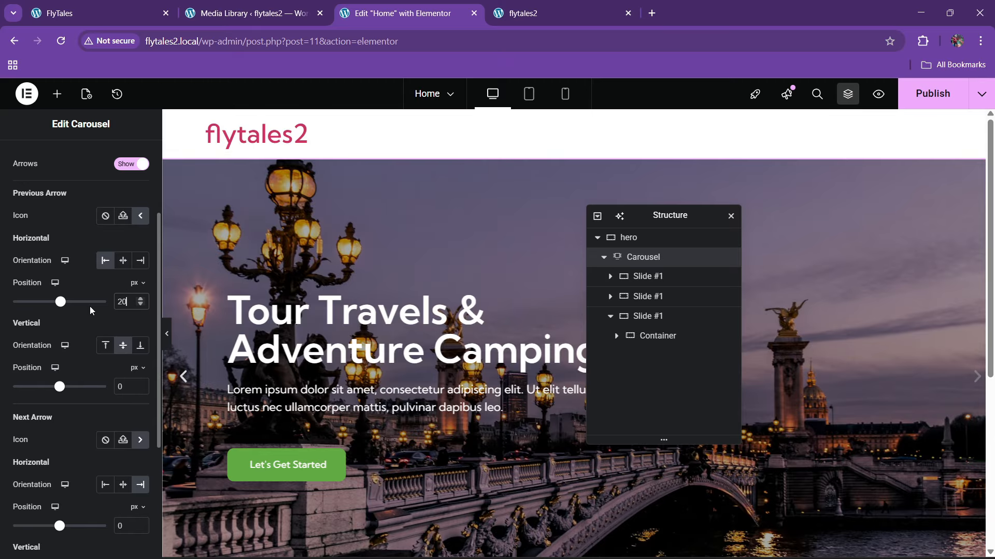
scroll(92, 392, "down", 4)
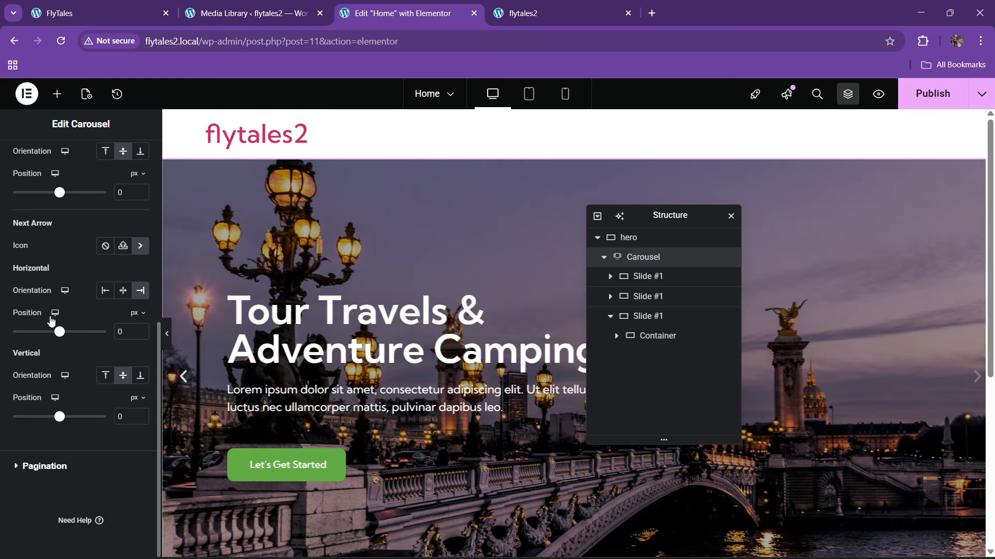
left_click(112, 331)
type("20")
Size the carousel arrow icons to 30 with a themeorange hover colour, then publish.
scroll(77, 261, "up", 5)
scroll(70, 167, "up", 2)
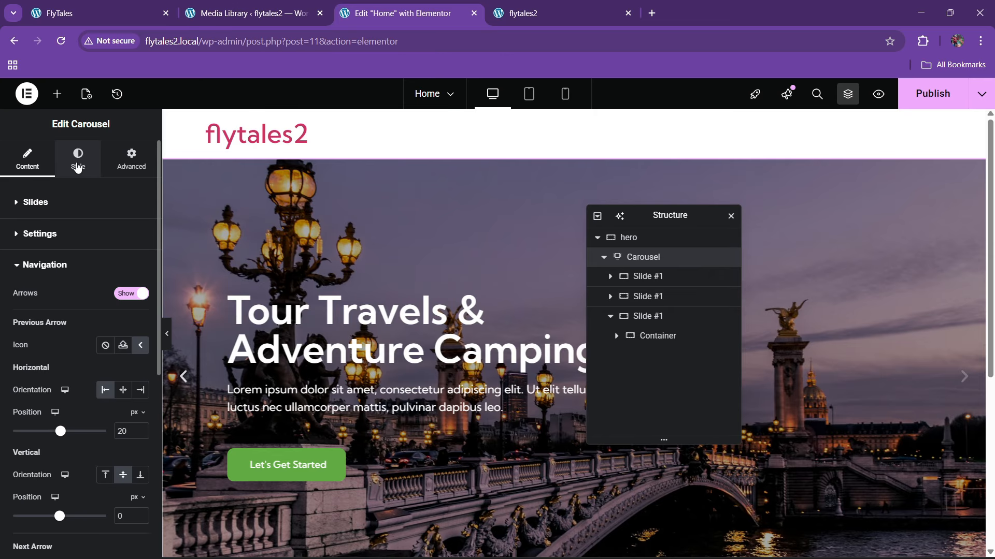
left_click(76, 161)
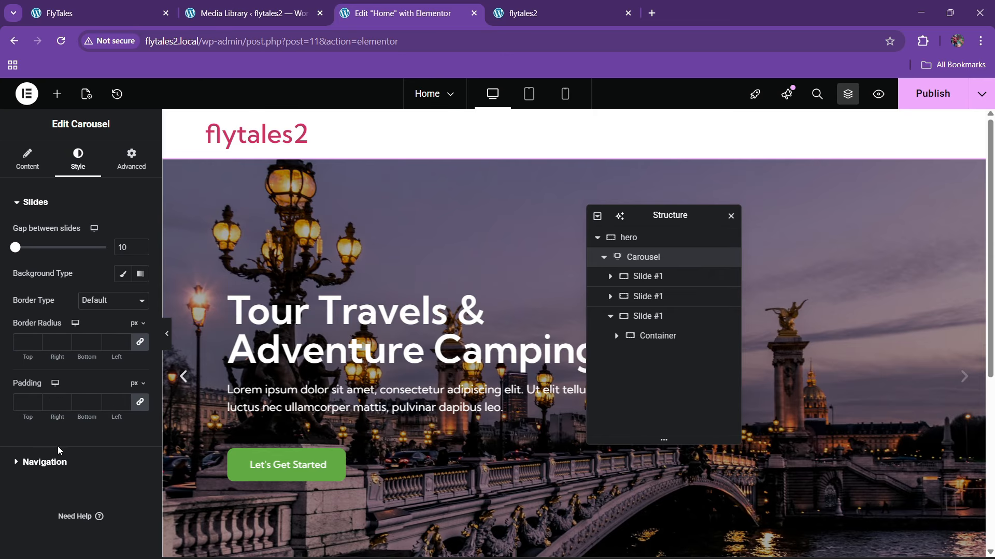
left_click(52, 462)
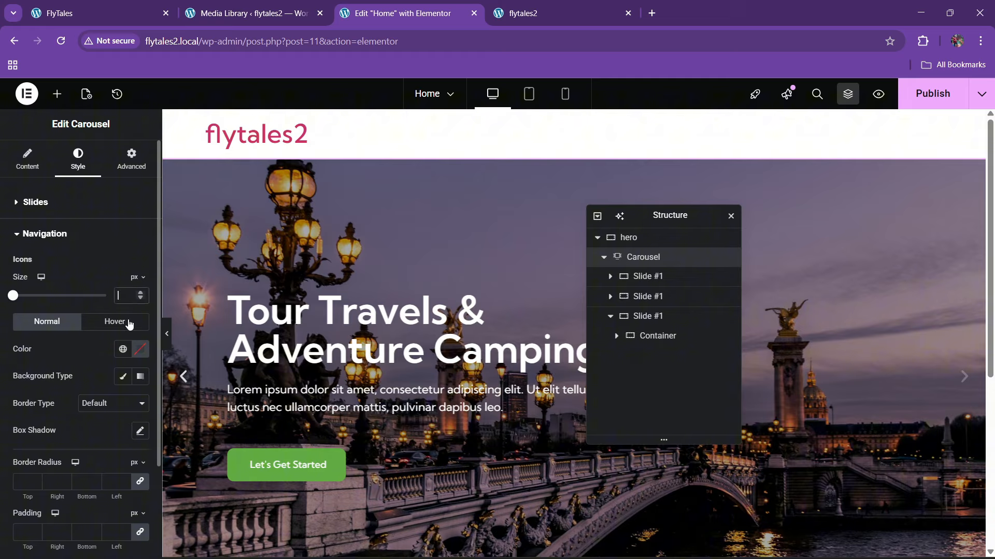
type("20")
key("BackSpace")
key("BackSpace")
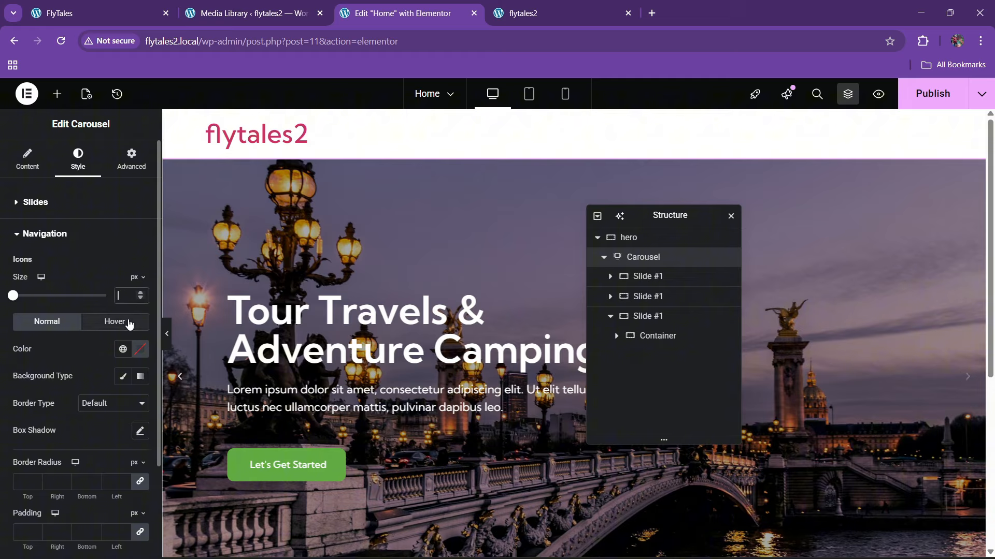
type("30")
left_click(113, 327)
left_click(123, 351)
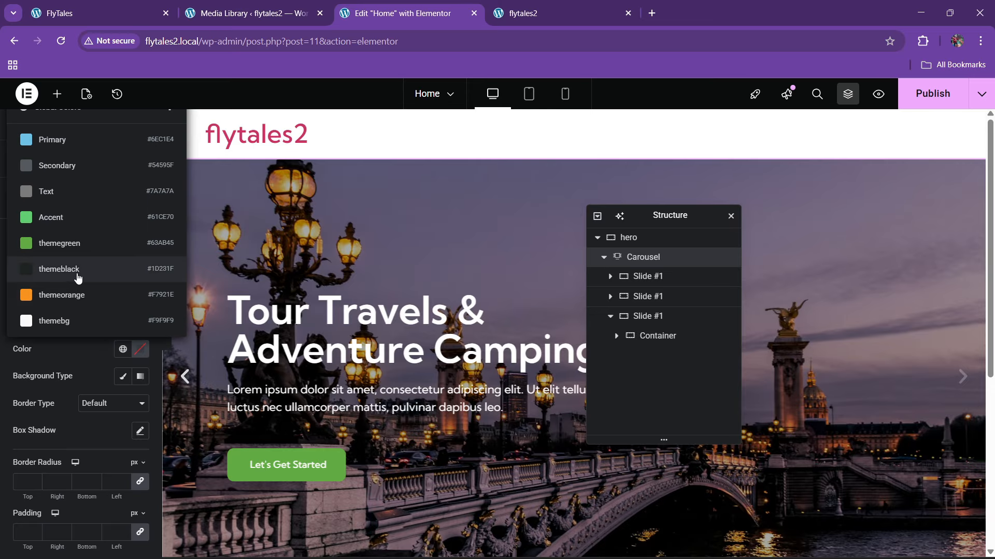
left_click(78, 296)
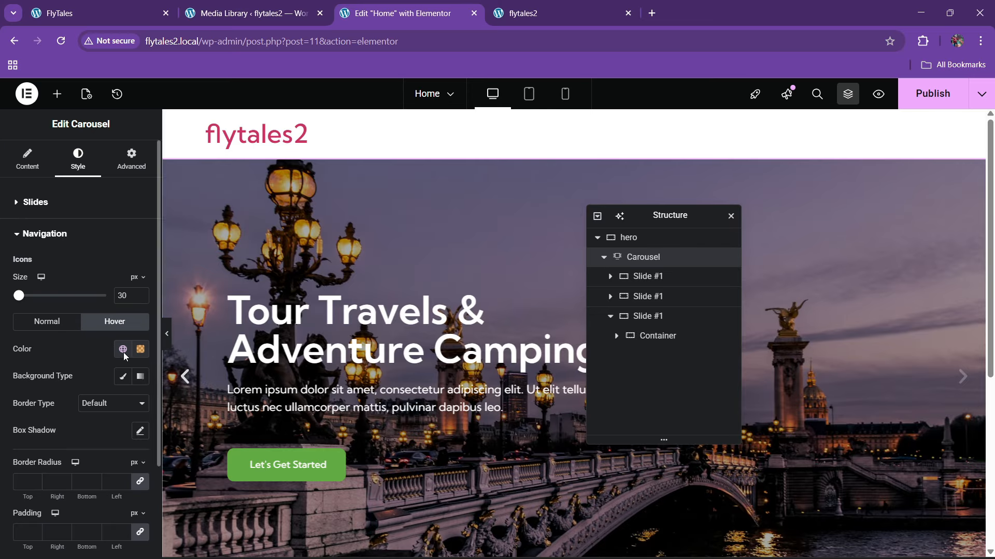
left_click(923, 95)
Reload the live flytales2 site, test the arrows, and compare with the original FlyTales site.
left_click(523, 13)
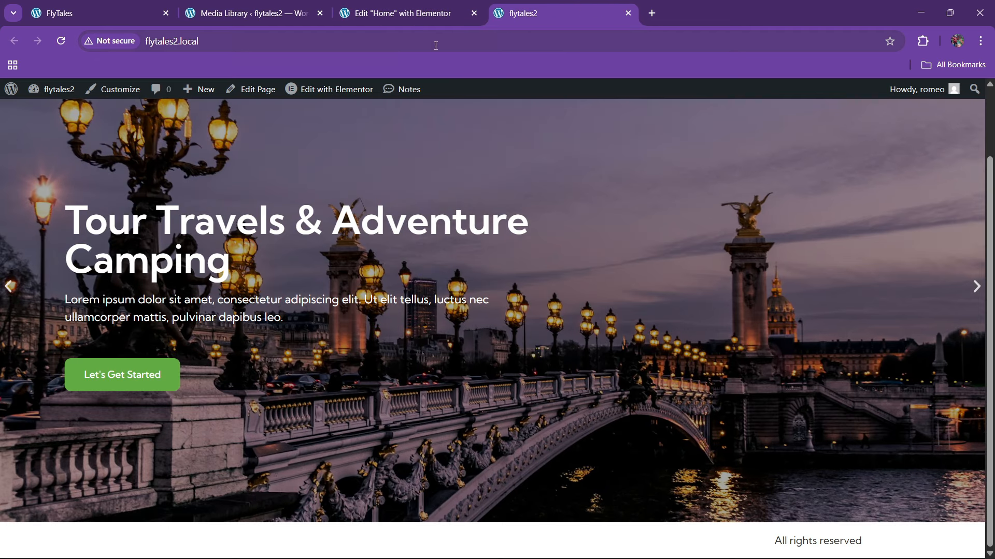
left_click(405, 46)
key("Return")
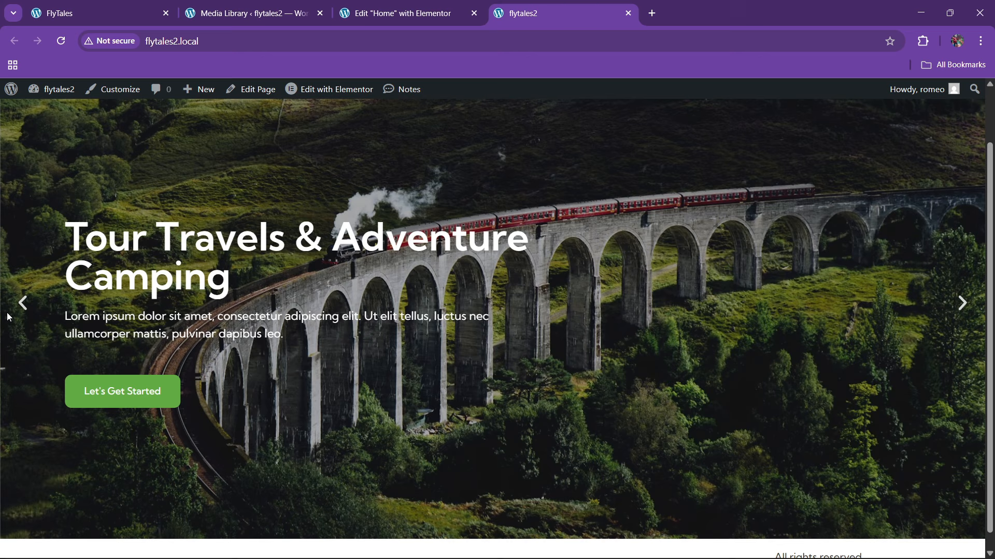
left_click(23, 304)
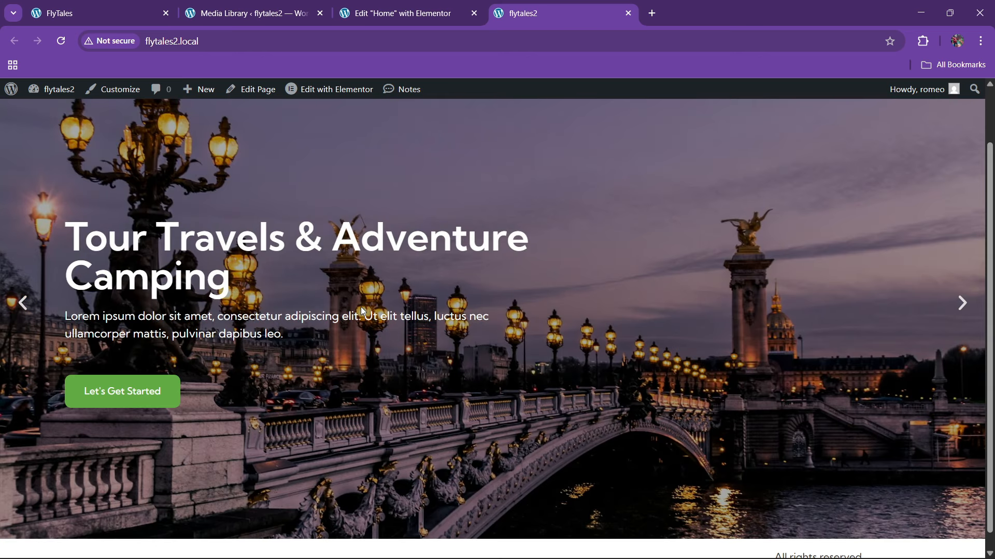
scroll(363, 311, "up", 2)
left_click(137, 6)
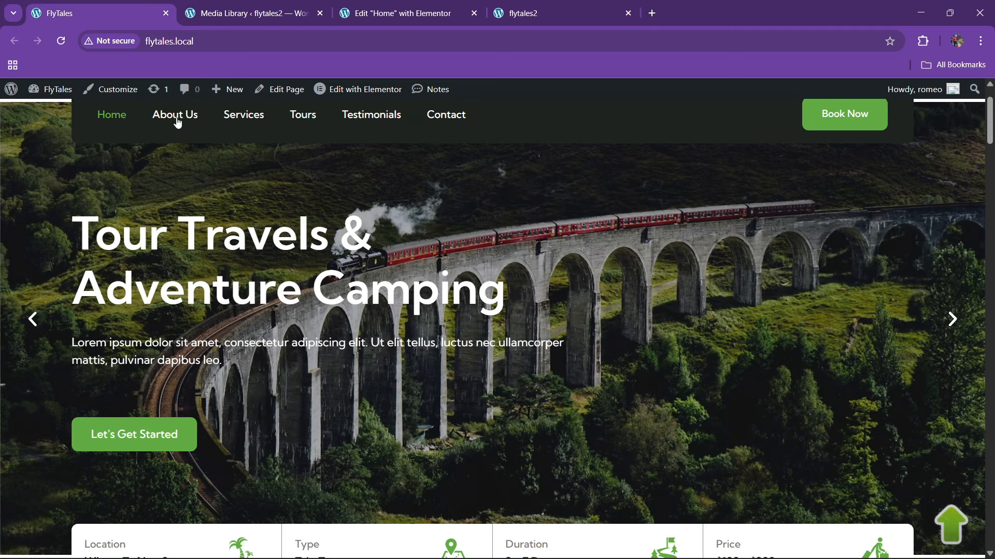
scroll(384, 343, "down", 5)
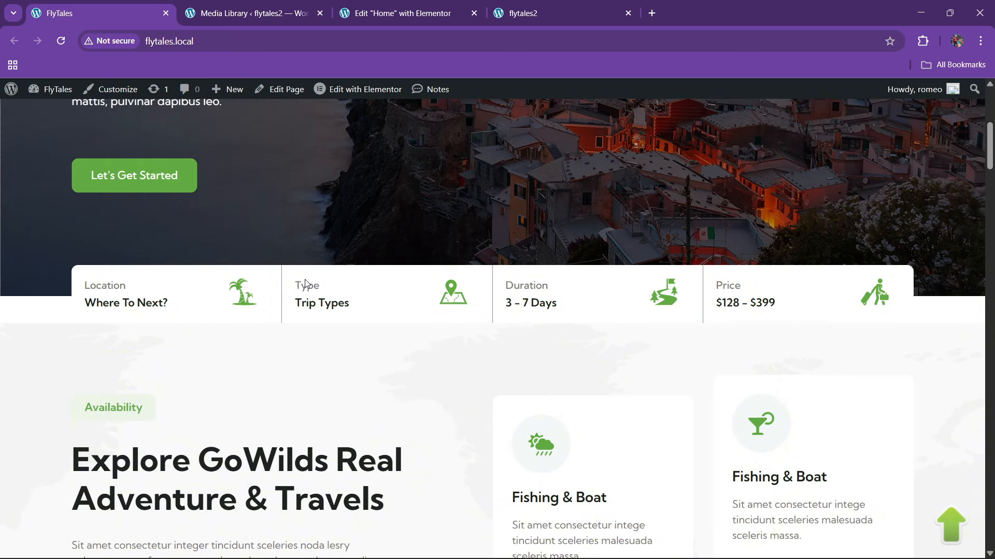
left_click(399, 13)
scroll(444, 351, "down", 5)
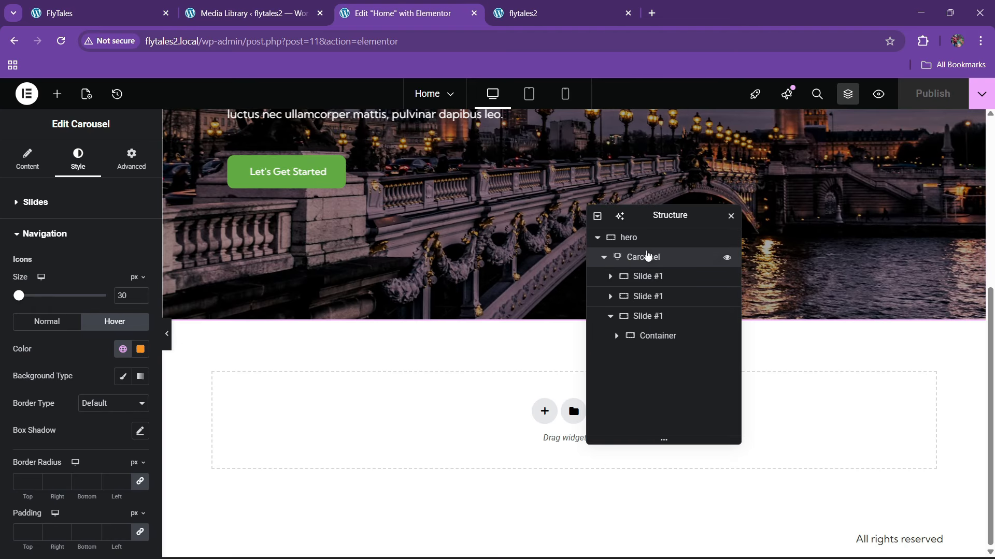
Add an empty flexbox container below the hero, named 'grids', 1300 wide, with independent padding.
left_click_drag(667, 220, 737, 207)
left_click(545, 411)
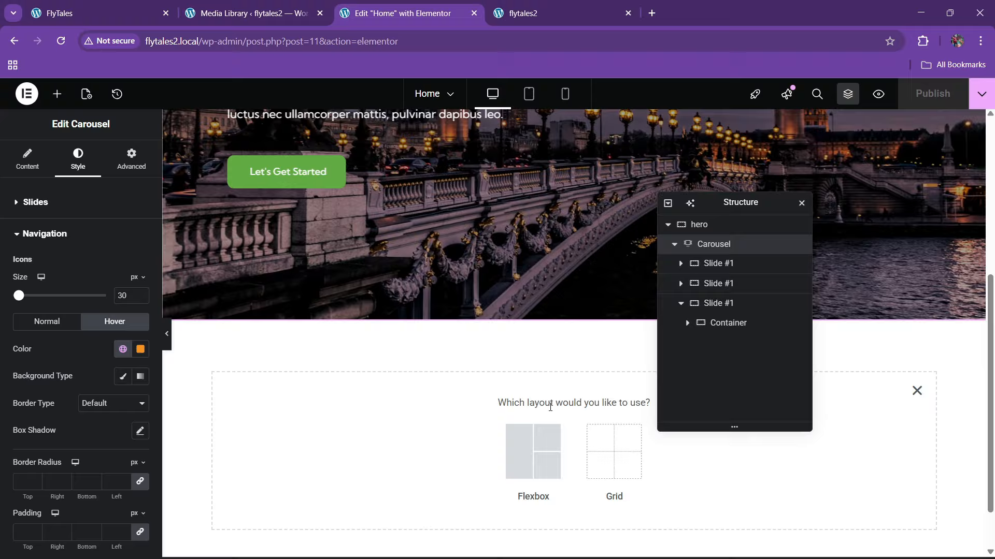
left_click(539, 446)
left_click(396, 441)
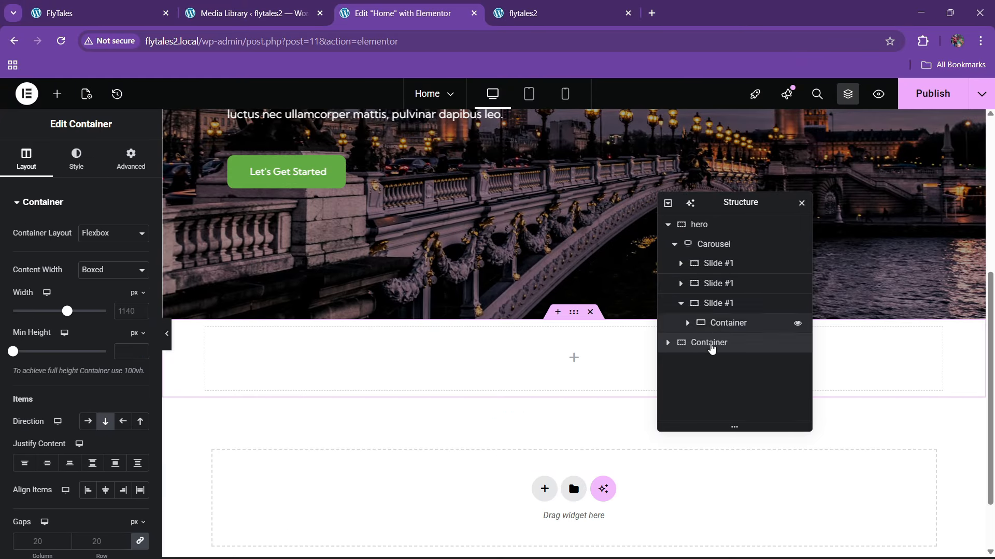
left_click(668, 224)
double_click(706, 253)
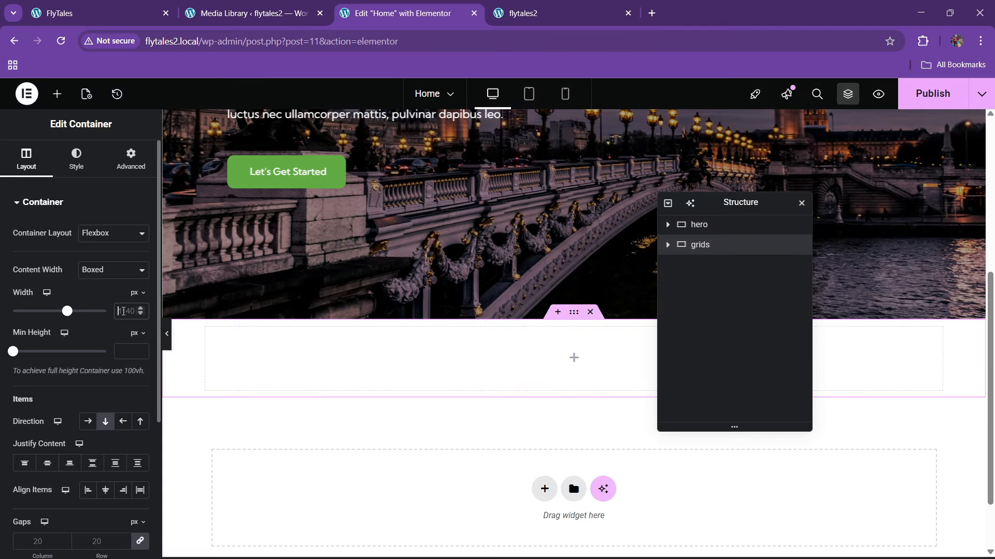
left_click(126, 312)
type("1300")
left_click(126, 163)
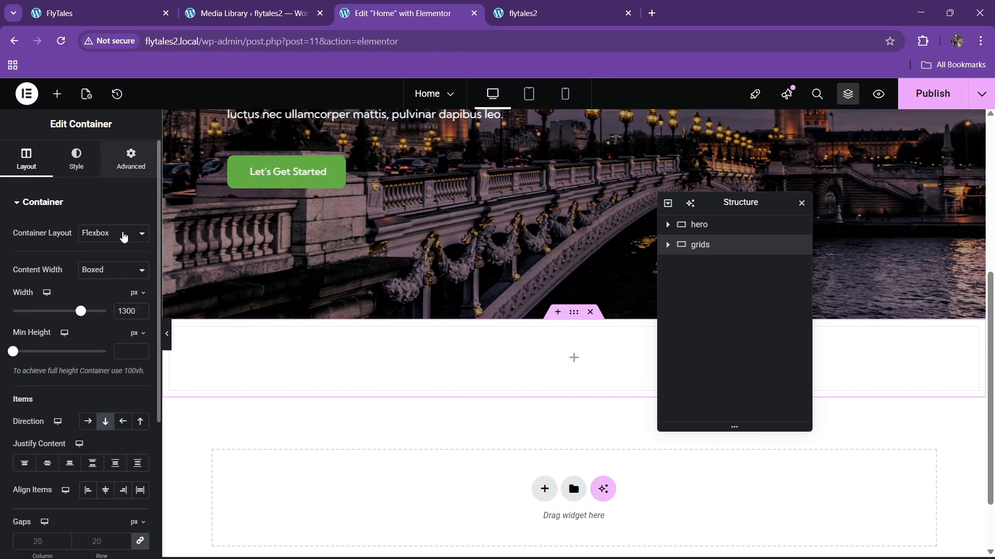
left_click(139, 303)
Drop a Grid widget into the grids container, checking the FlyTales site for reference.
left_click(57, 94)
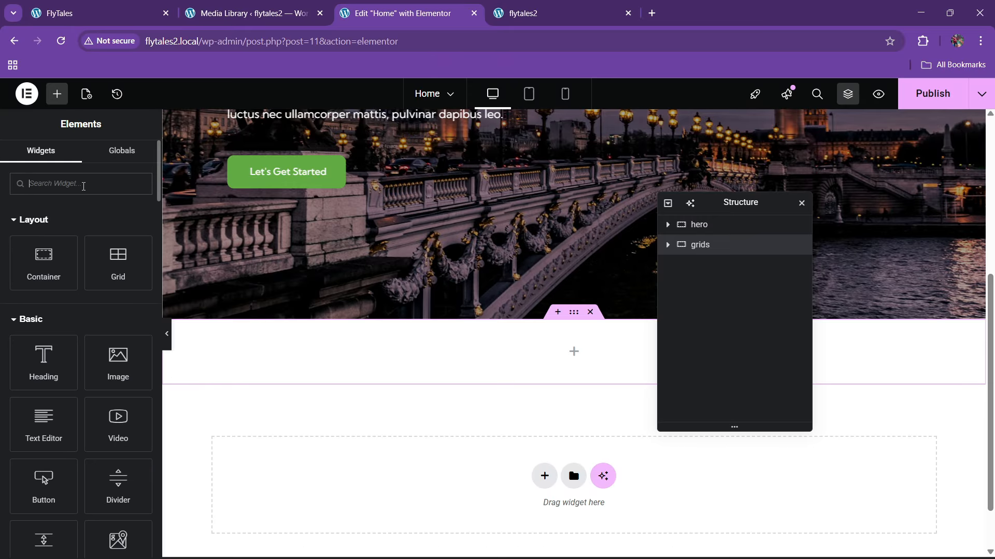
left_click(127, 4)
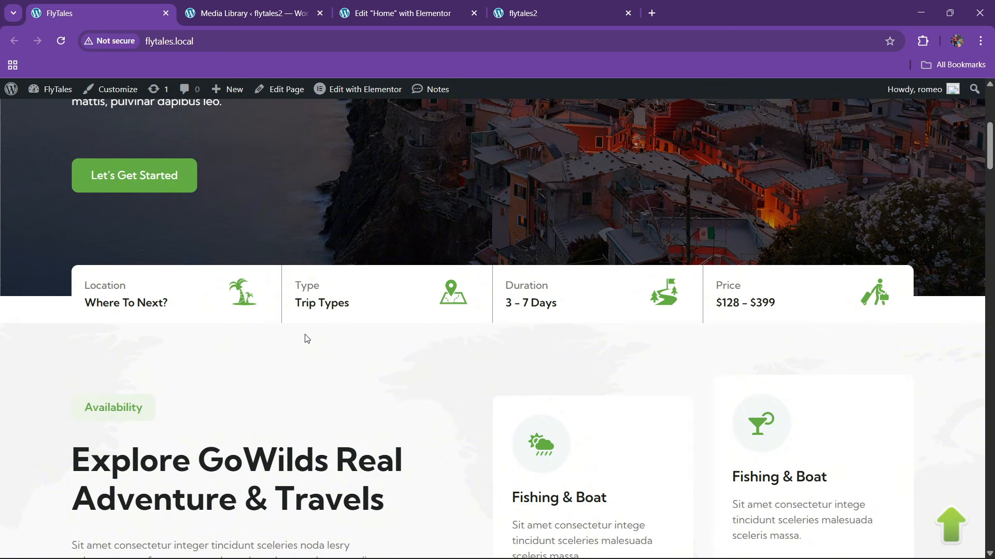
left_click(340, 4)
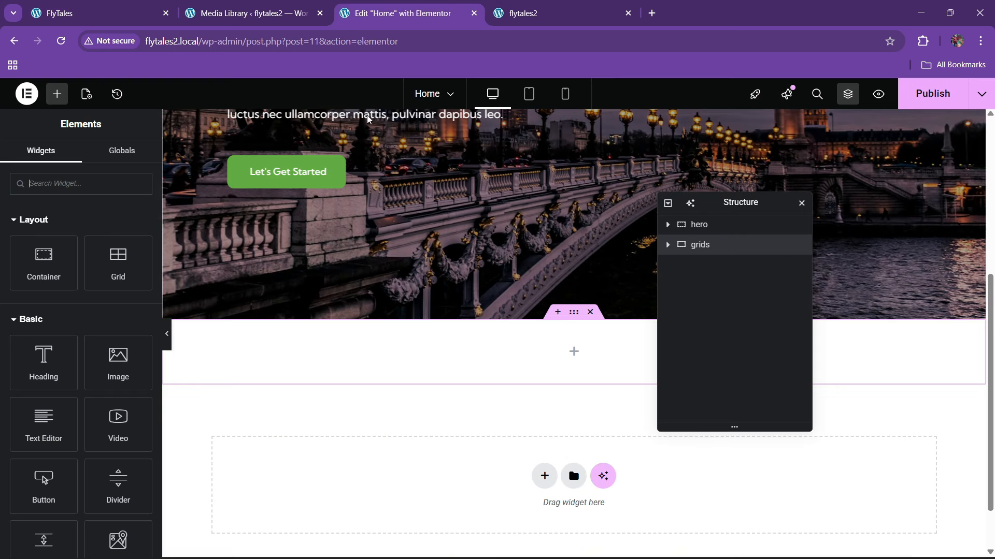
left_click(72, 187)
type("grid")
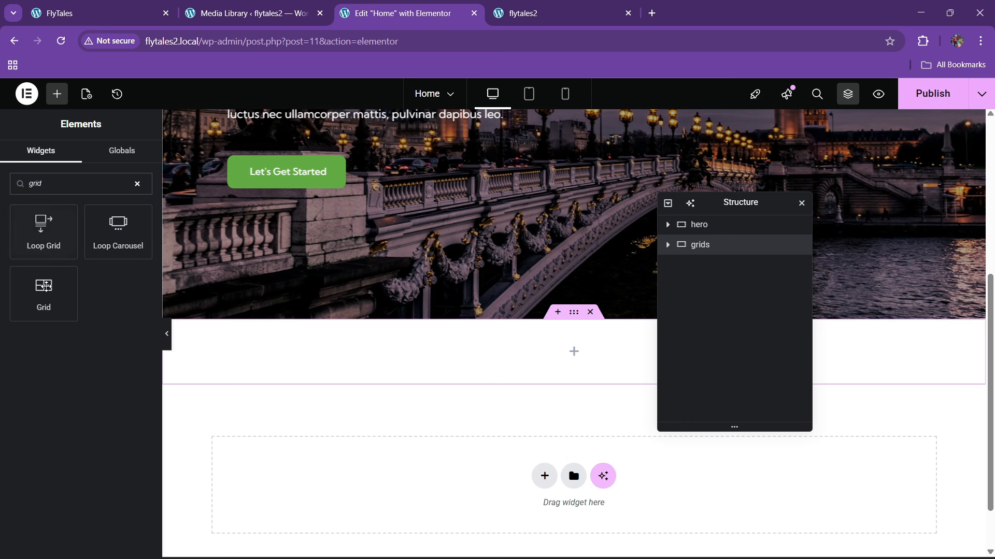
left_click_drag(45, 285, 425, 362)
left_click(172, 5)
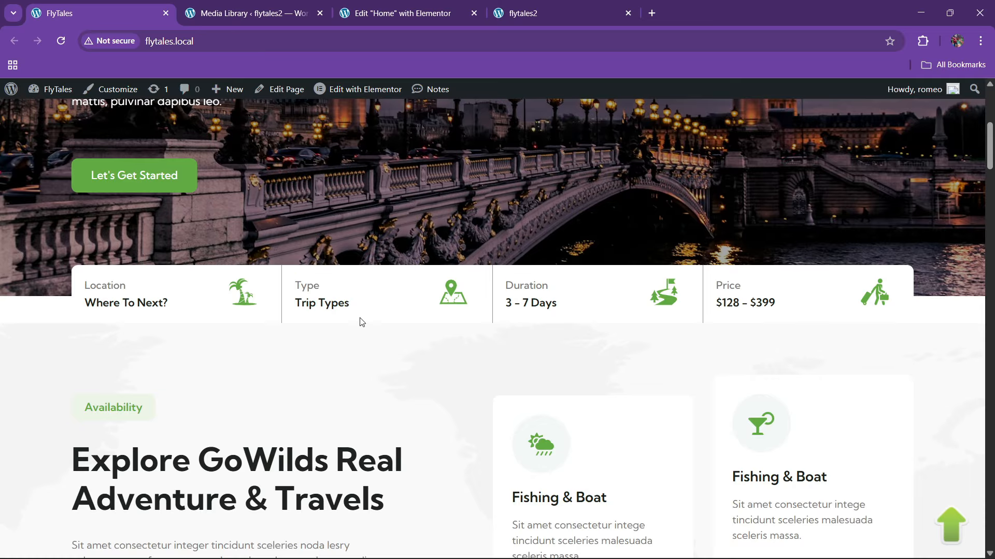
Set the grid to 4 columns and 1 row with no padding.
left_click(370, 4)
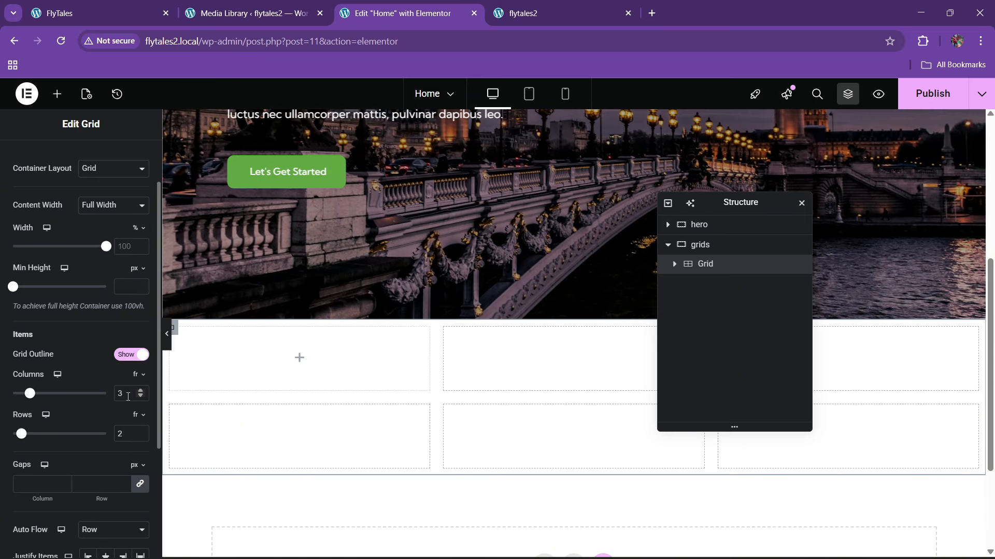
left_click(142, 390)
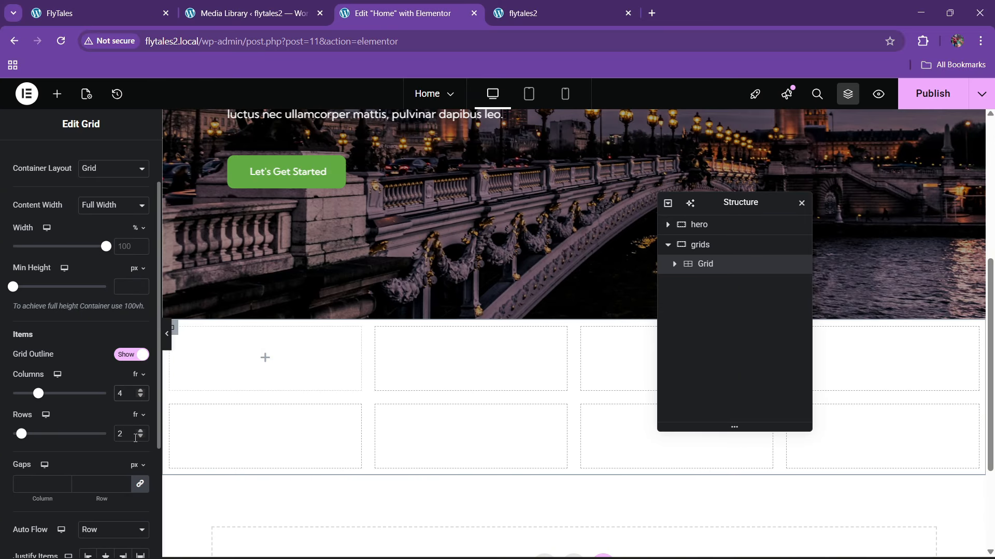
left_click(141, 437)
scroll(116, 257, "up", 3)
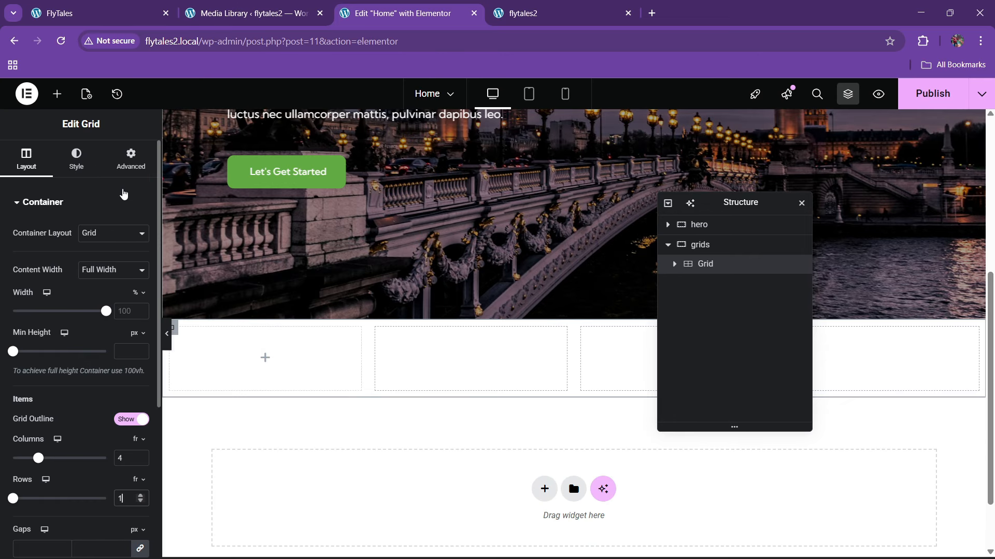
left_click(130, 159)
left_click(139, 304)
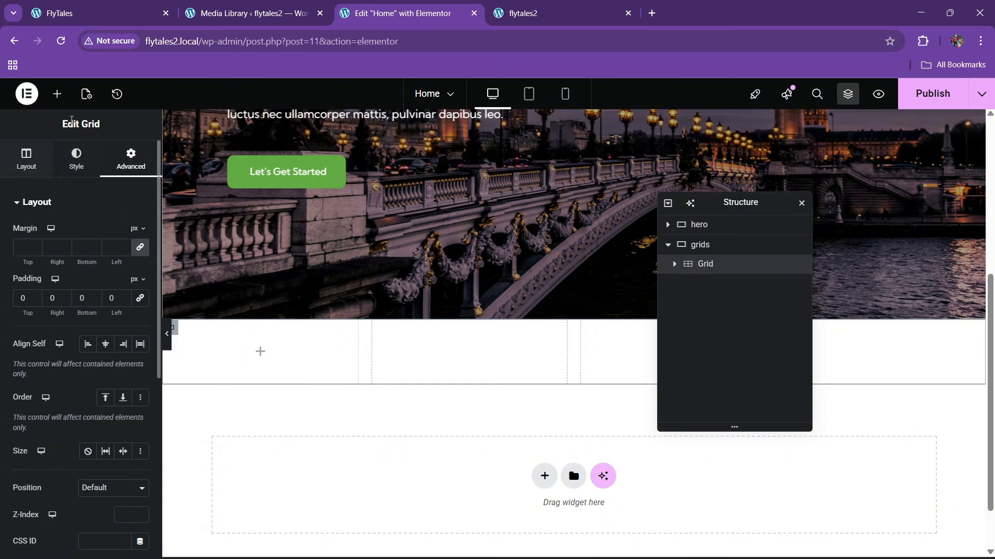
Drop a container into the grid's first cell.
left_click(57, 94)
left_click_drag(44, 264, 333, 363)
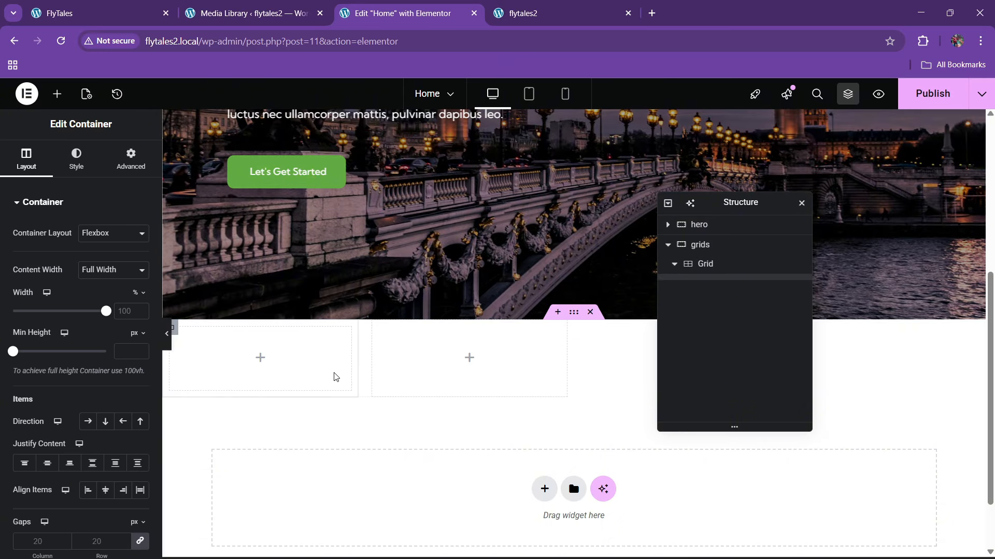
left_click(130, 159)
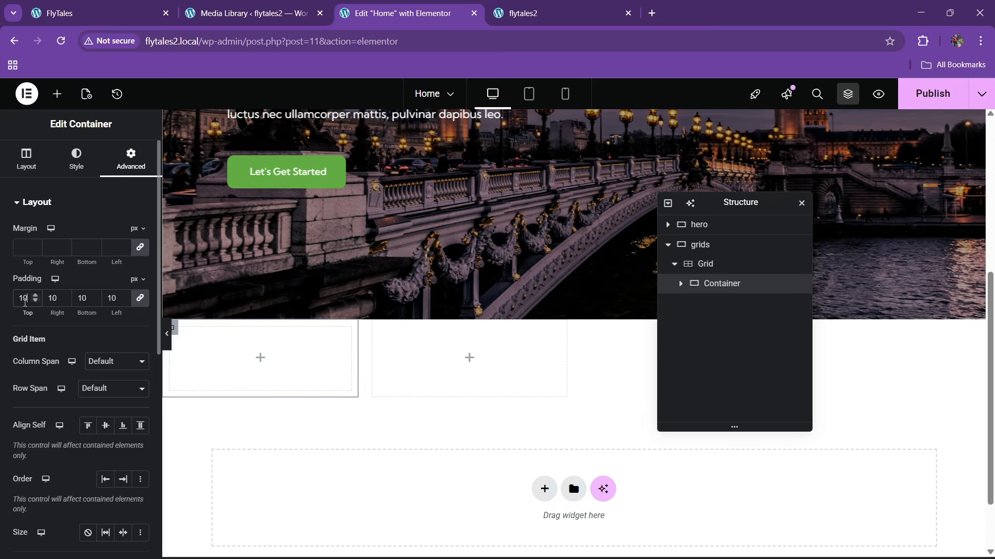
key("ctrl+1")
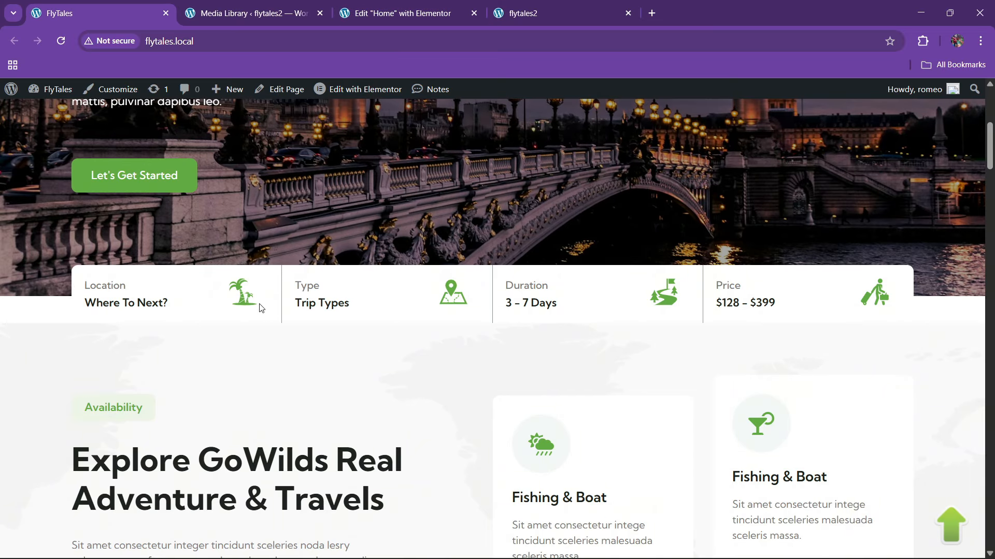
key("ctrl+3")
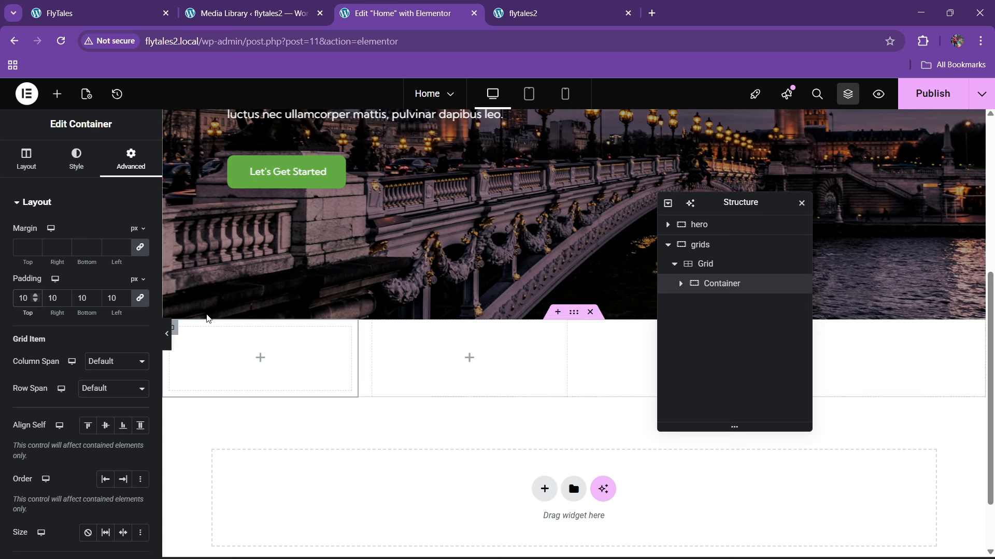
Nest a container inside the first cell's container and duplicate it.
left_click(57, 94)
left_click_drag(45, 263, 279, 365)
left_click(131, 158)
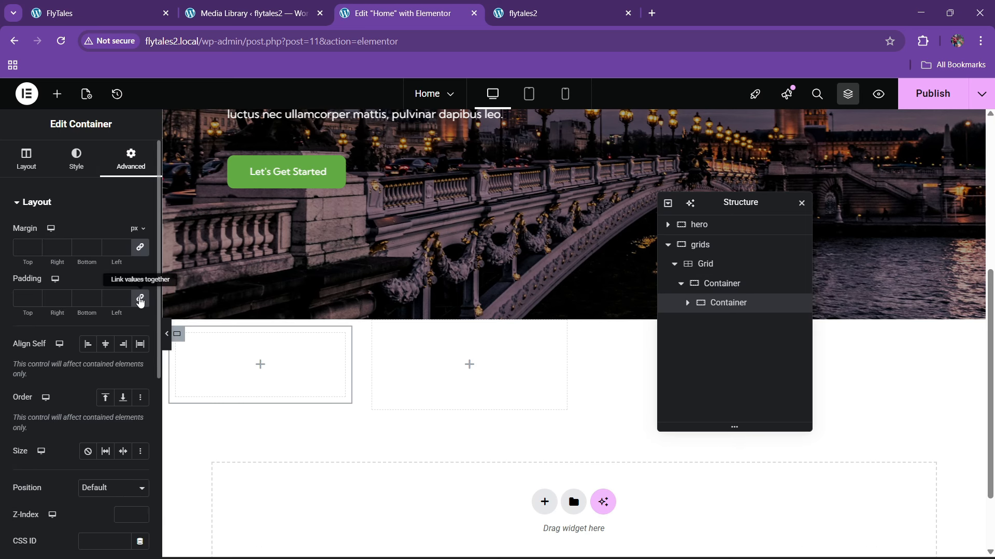
right_click(720, 308)
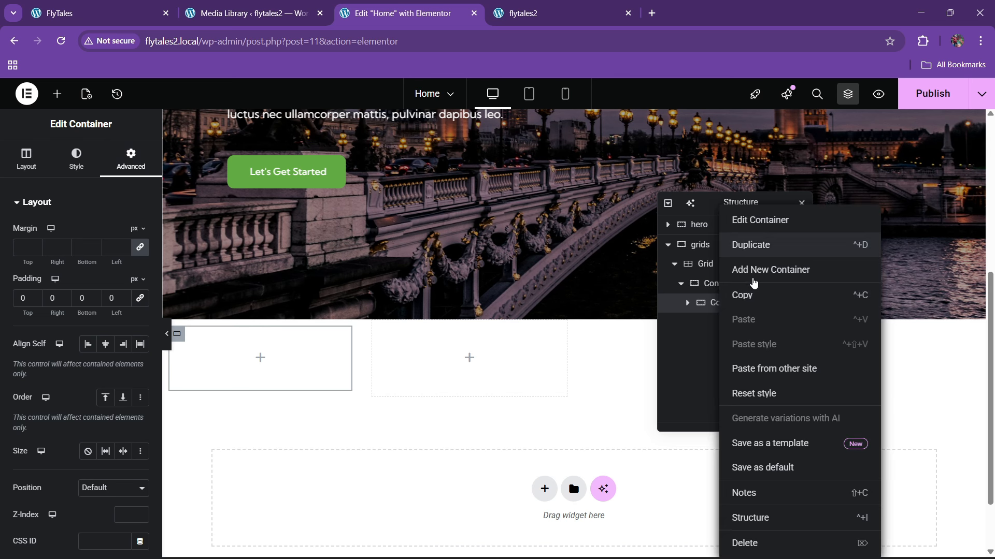
left_click(754, 242)
left_click(723, 285)
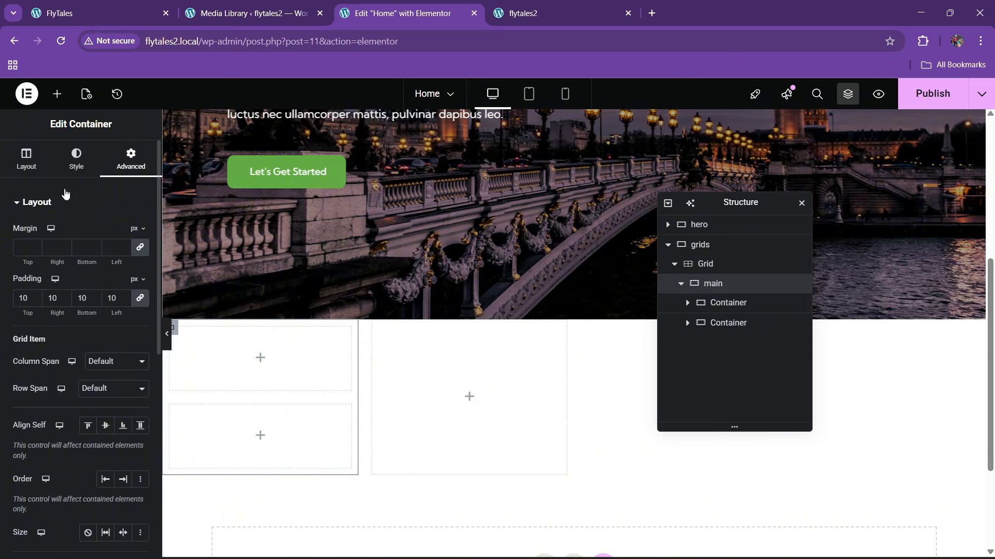
Set main's direction to Row, justify space-between, and align items center.
left_click(27, 158)
left_click(88, 421)
left_click(93, 463)
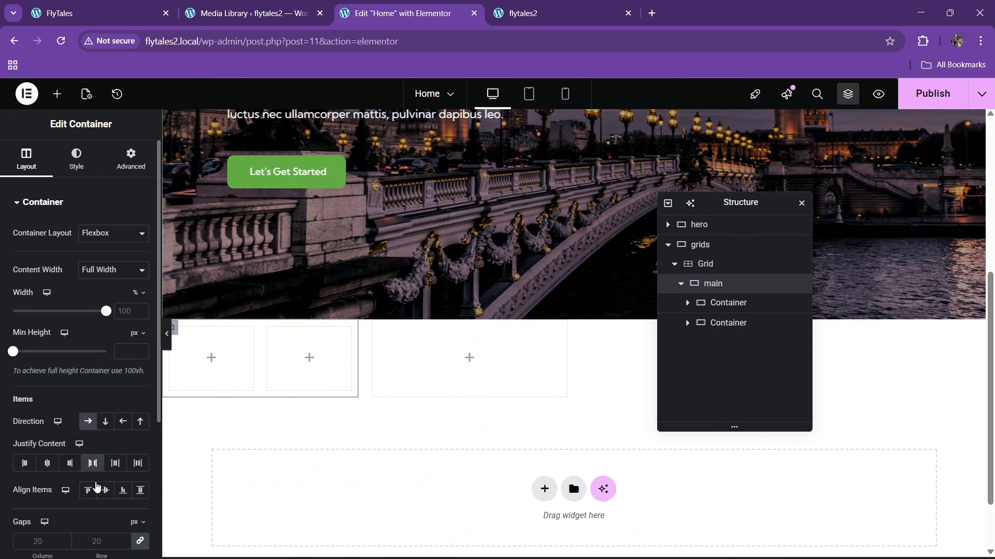
left_click(105, 490)
Give the inner boxes 60% and 40% widths and set main's gaps to 0.
left_click(730, 307)
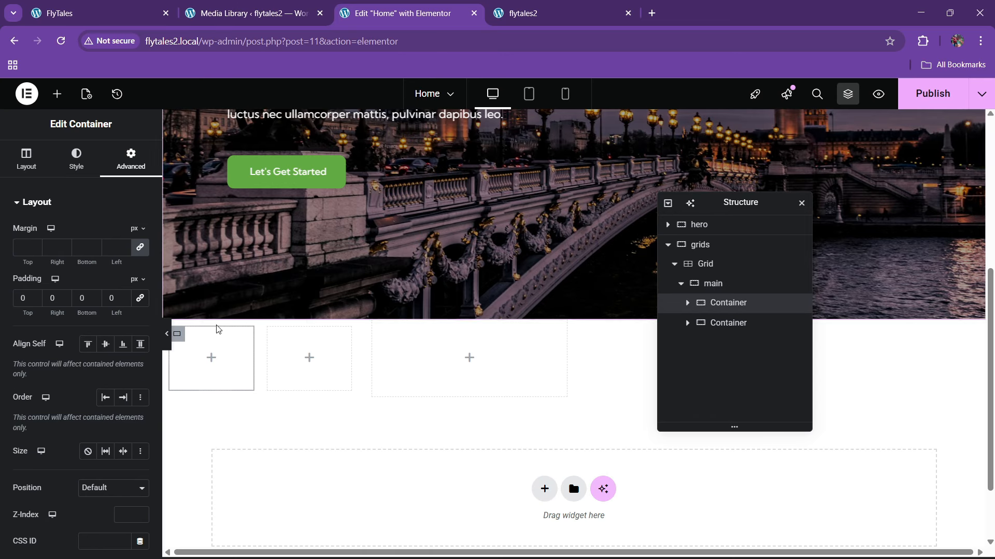
left_click(26, 158)
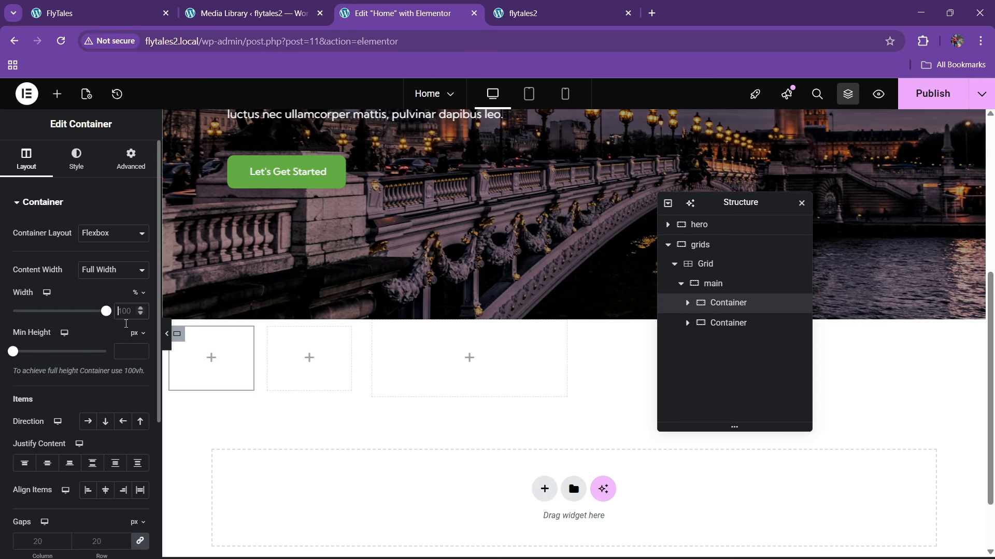
type("60")
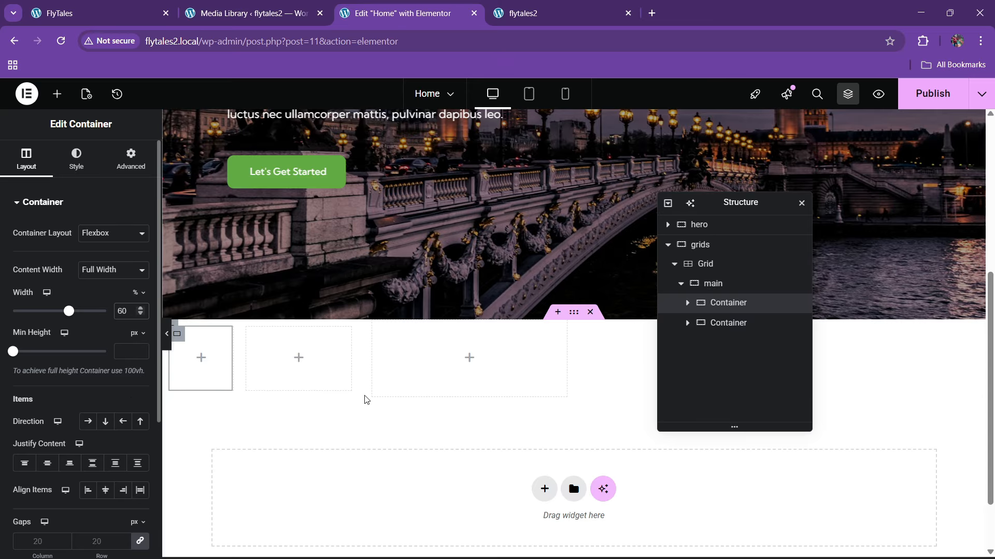
left_click(679, 329)
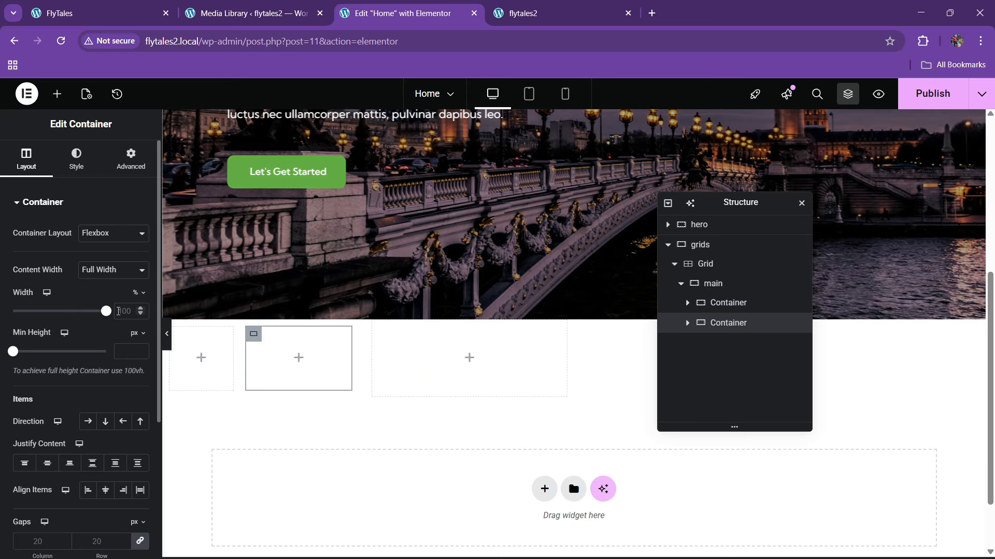
left_click(122, 311)
type("40")
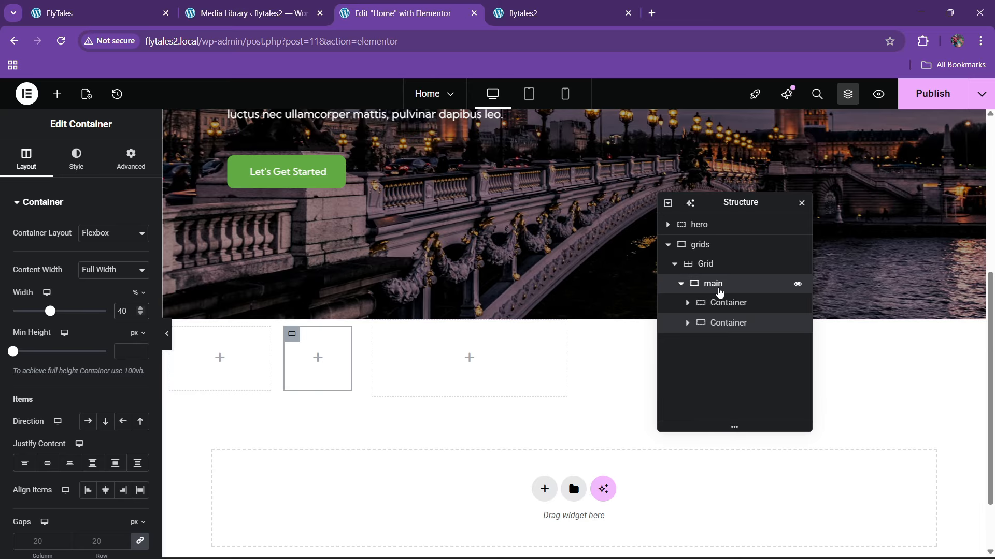
left_click(715, 285)
scroll(62, 263, "down", 1)
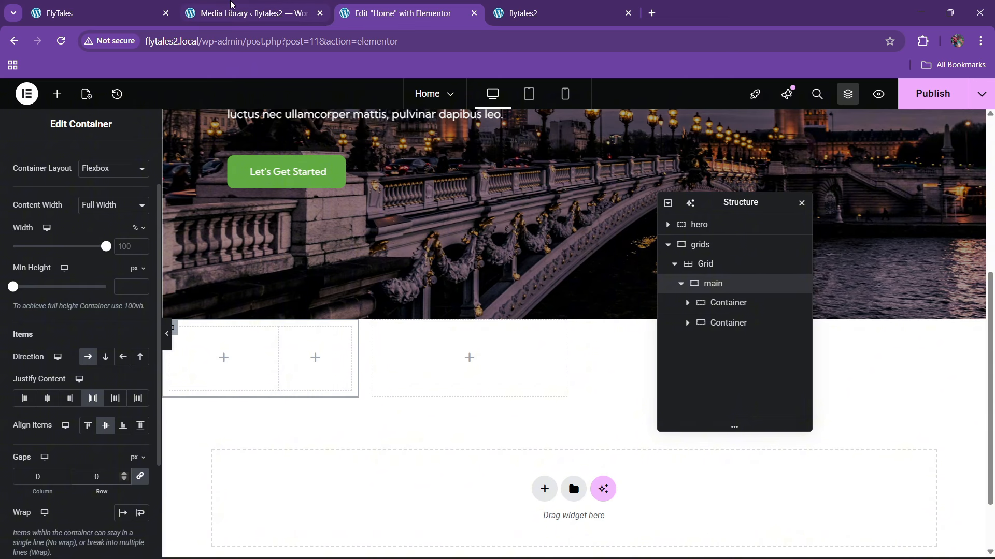
left_click(78, 12)
left_click(393, 13)
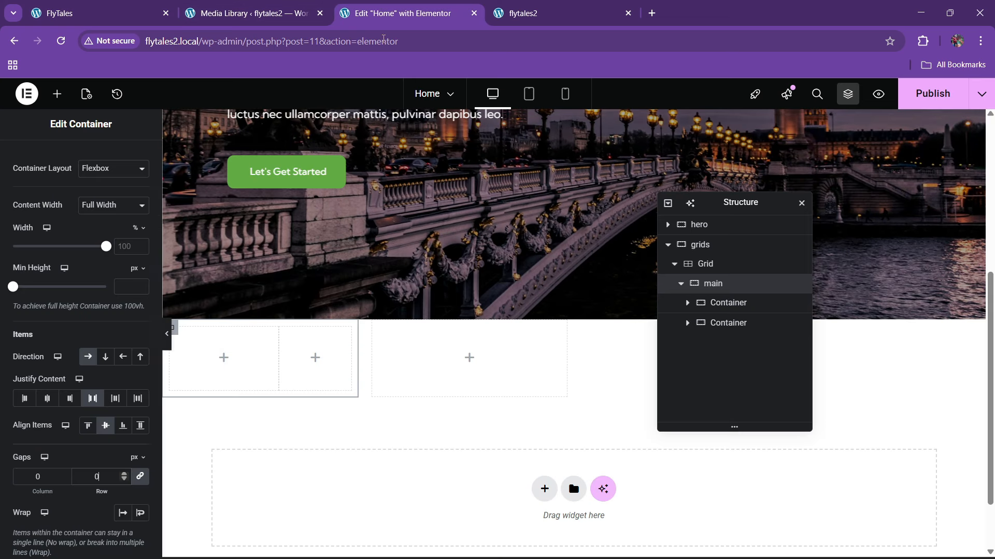
left_click(57, 94)
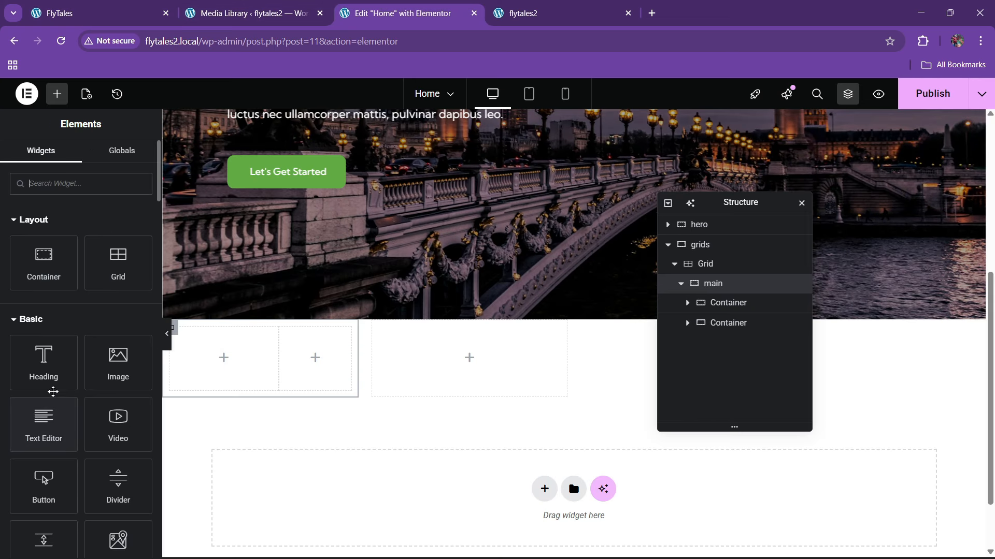
Add a heading titled 'Location' to main's first inner box.
left_click_drag(53, 392, 223, 357)
triple_click(55, 279)
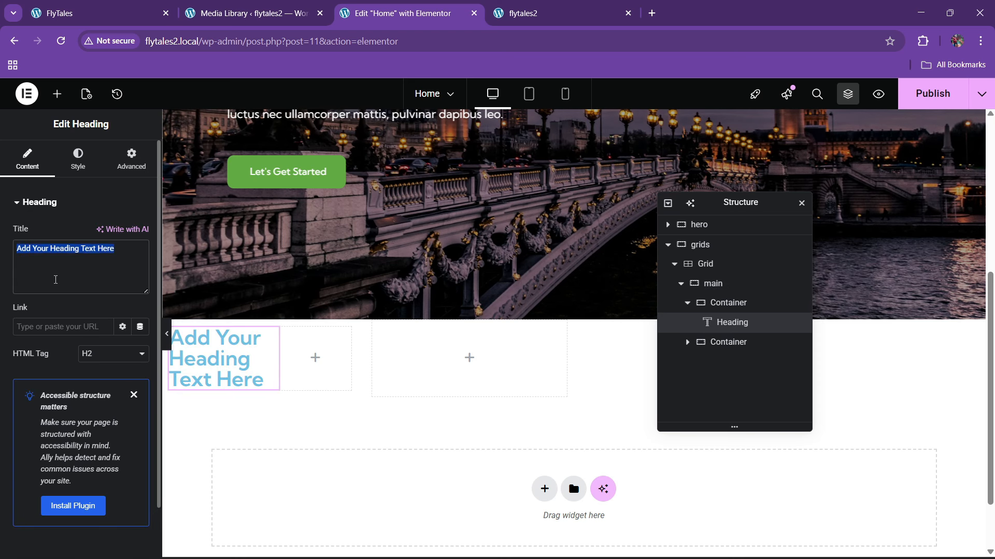
key("BackSpace")
type("Location")
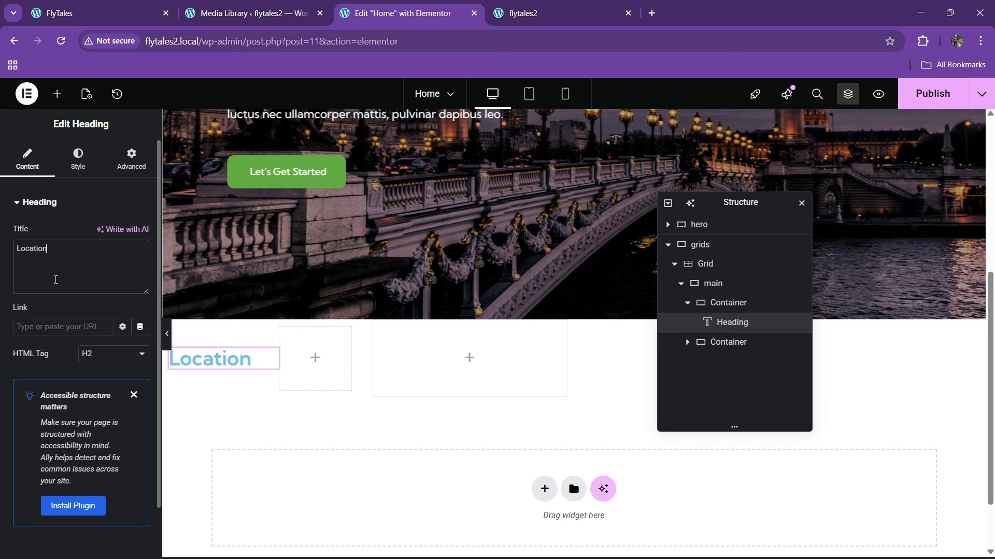
Set the Location heading's font weight to 400 (Normal) and nudge its size up.
left_click(74, 175)
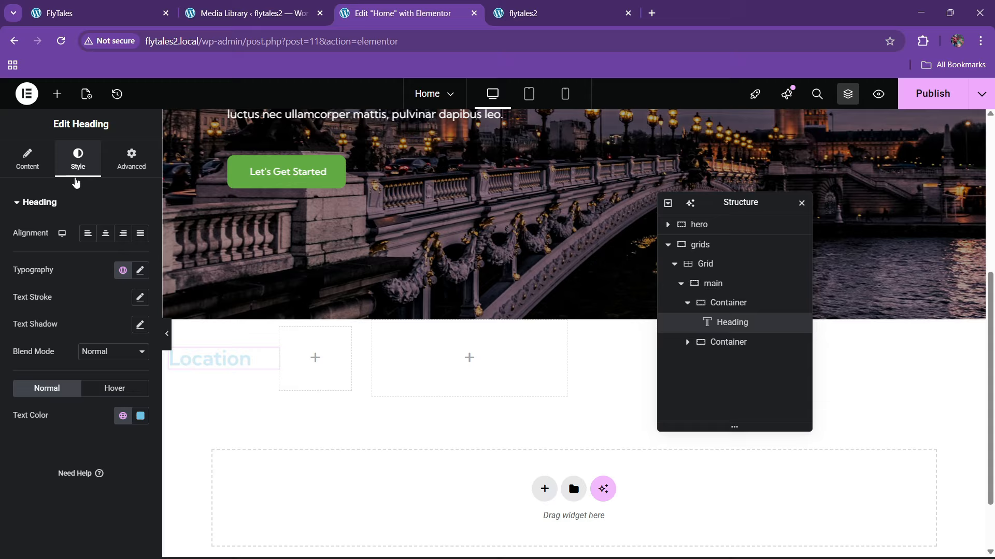
left_click(140, 270)
left_click(133, 371)
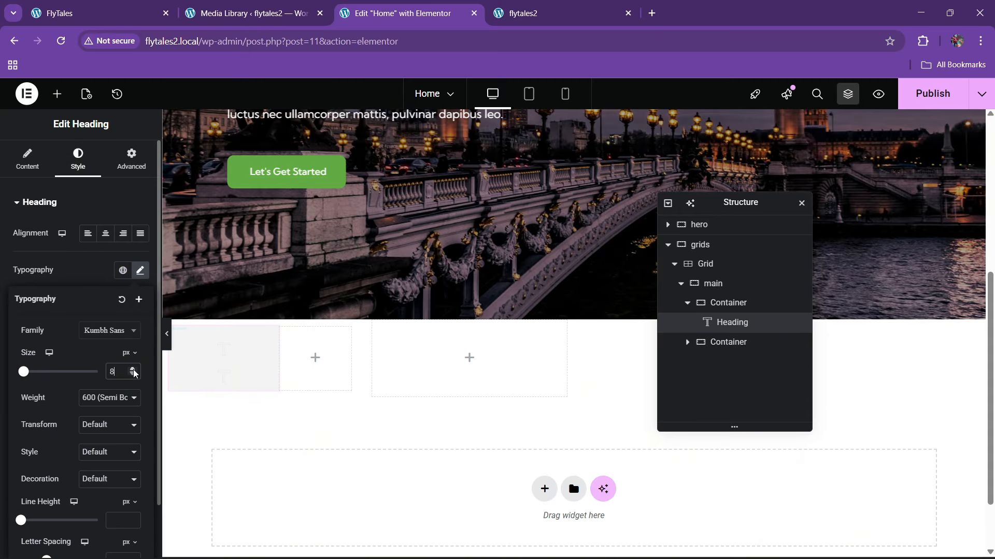
left_click(133, 369)
left_click(106, 398)
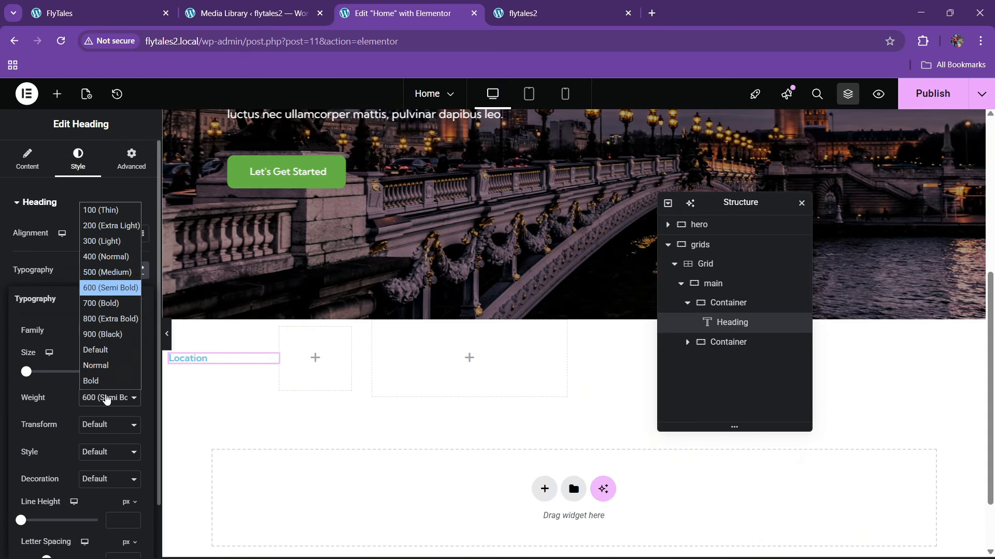
left_click(107, 257)
left_click(80, 267)
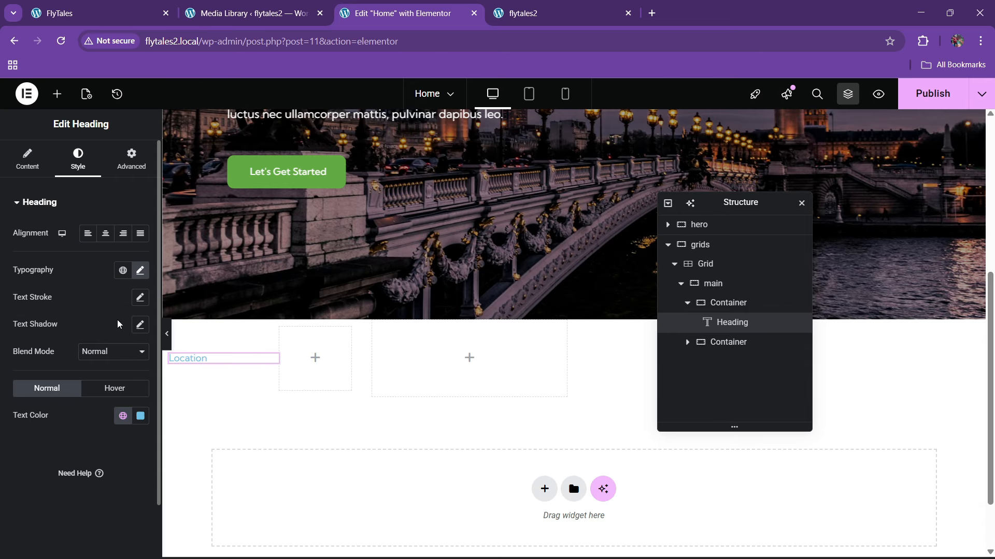
Raise the heading size to 17 and apply the grey global Text colour.
left_click(139, 271)
left_click(130, 368)
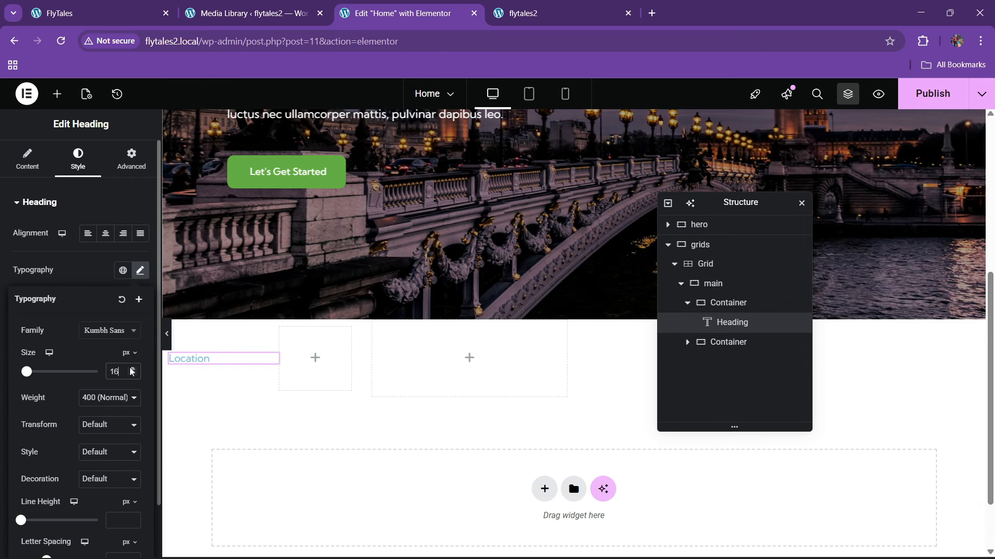
left_click(130, 368)
left_click(105, 281)
left_click(122, 416)
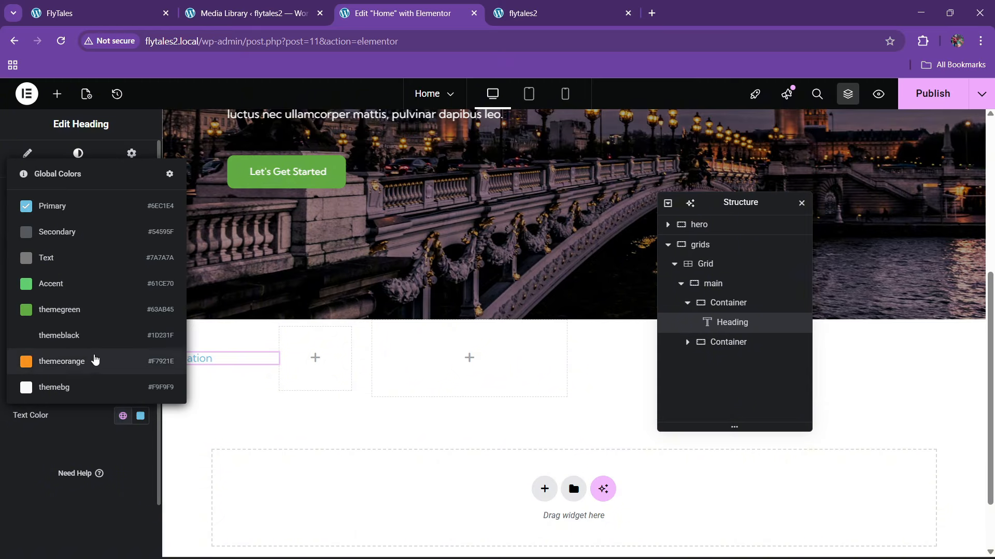
left_click(66, 262)
Duplicate the Location heading and retitle the copy 'Where to next?'.
right_click(218, 359)
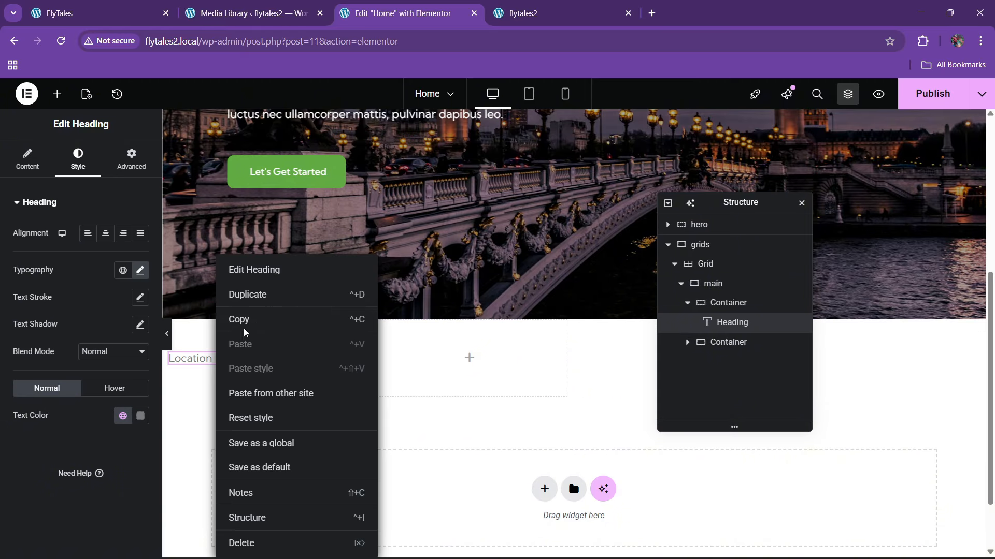
left_click(241, 293)
left_click(109, 7)
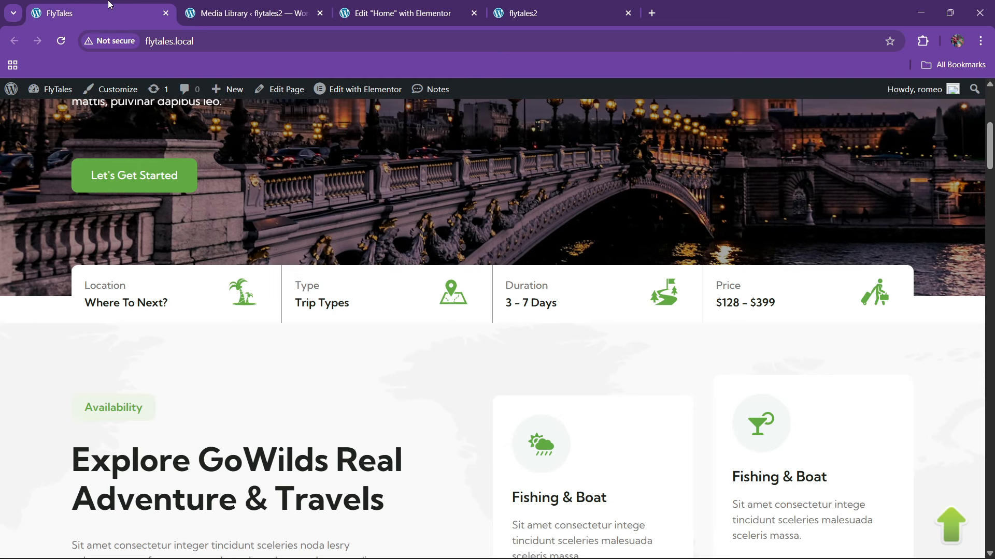
left_click(399, 13)
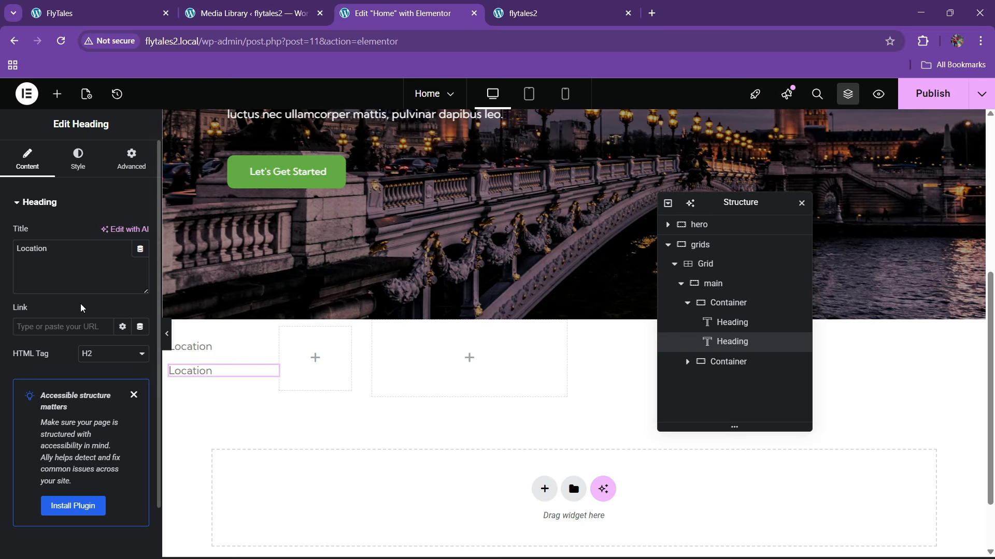
left_click_drag(137, 249, 2, 253)
type("W")
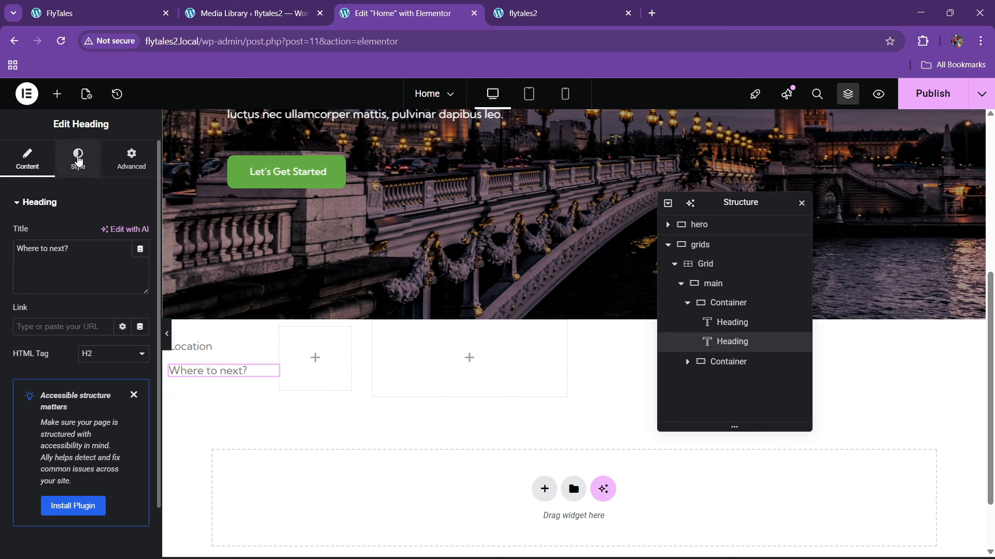
Make 'Where to next?' semi-bold (600), size 19, in a dark global colour.
left_click(78, 158)
left_click(140, 270)
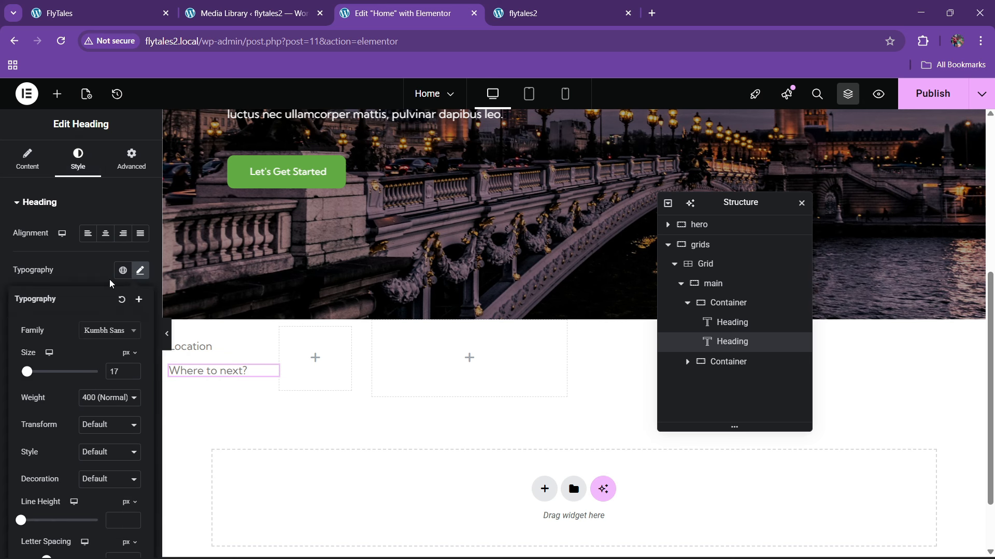
left_click(103, 398)
left_click(97, 290)
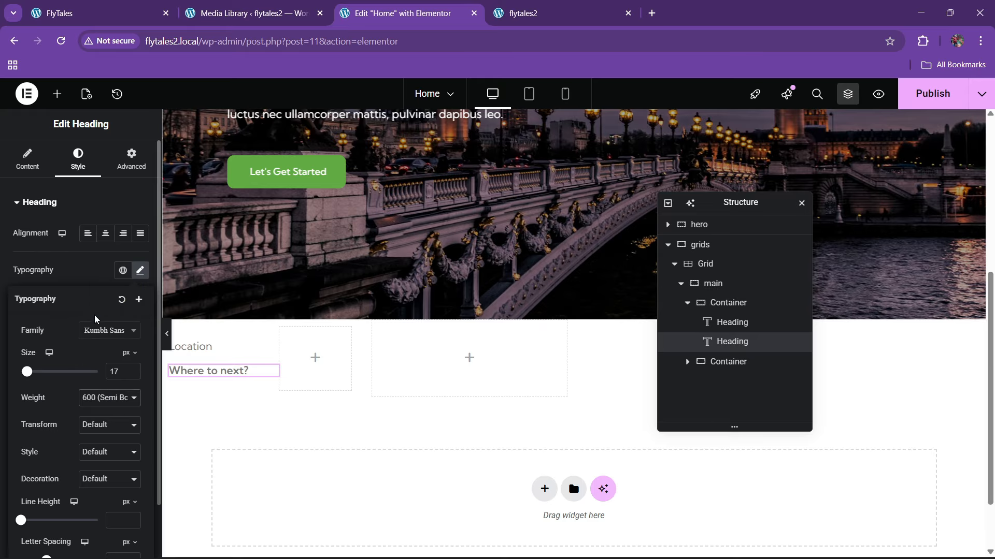
double_click(132, 370)
left_click(103, 269)
left_click(123, 416)
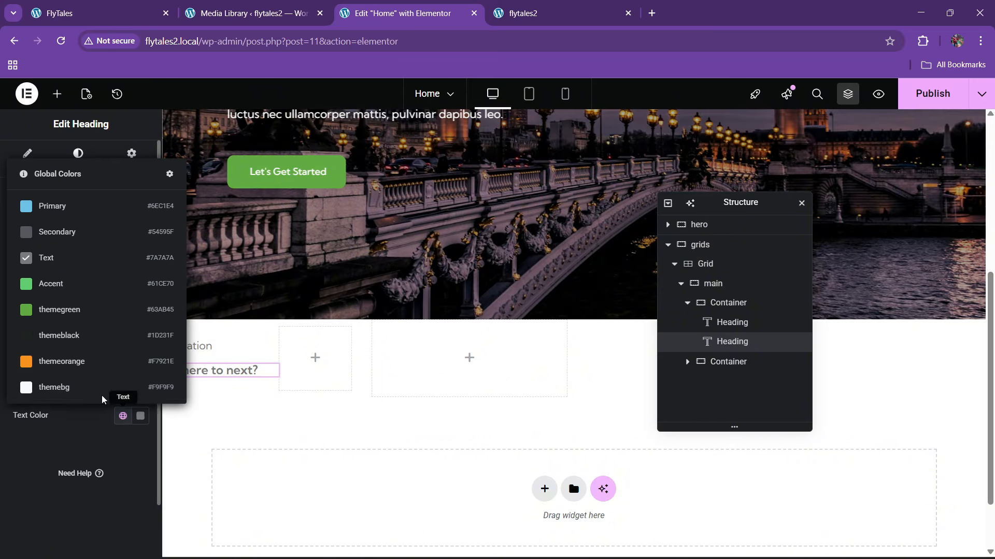
left_click(71, 346)
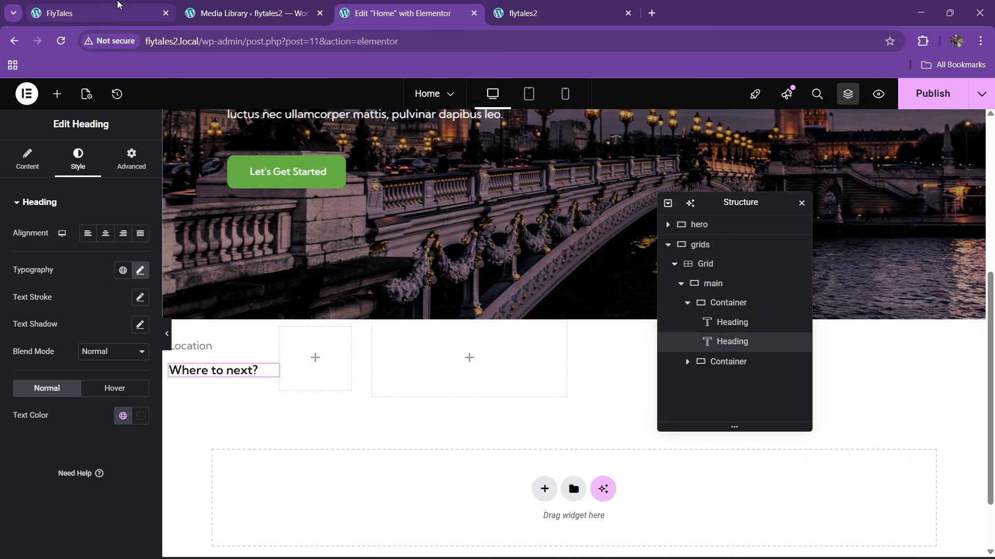
left_click(120, 7)
left_click(345, 8)
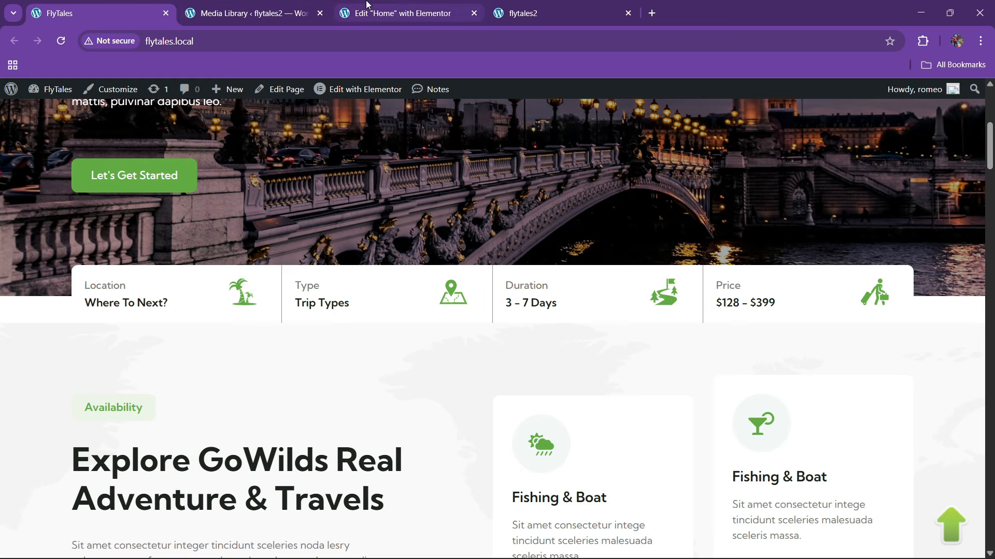
left_click(57, 94)
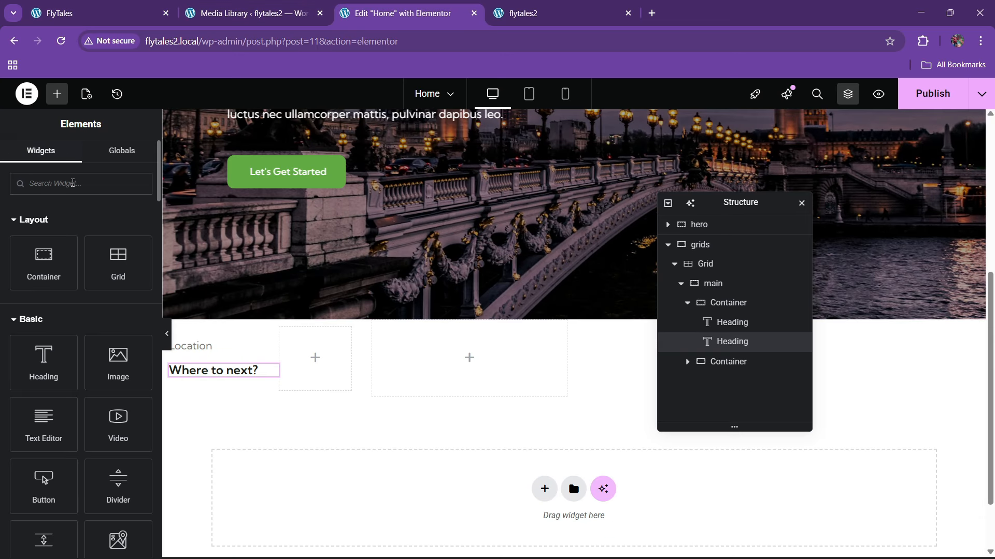
Find the Icon widget and place it in the empty box beside the headings.
type("o")
key("BackSpace")
type("oi")
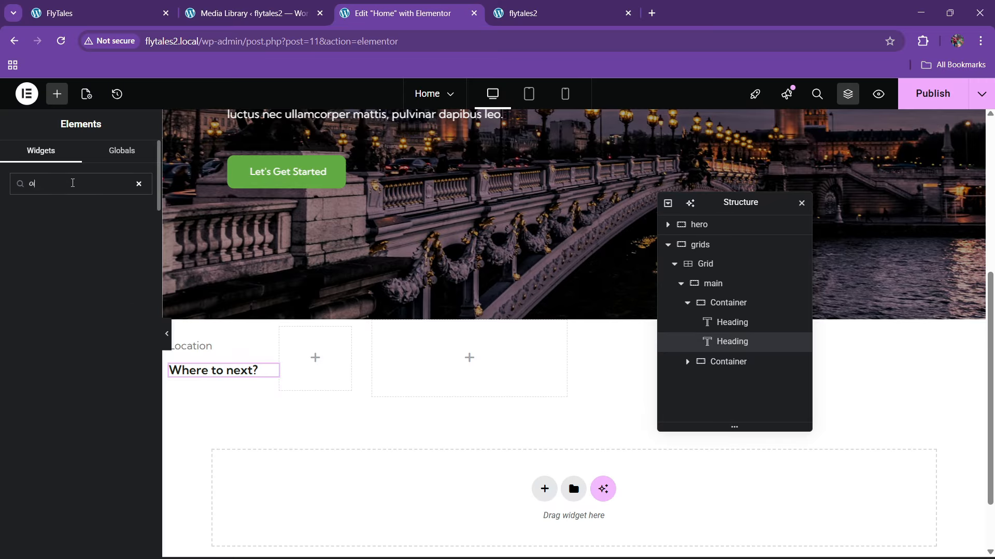
key("BackSpace")
key("BackSpace")
type("icon")
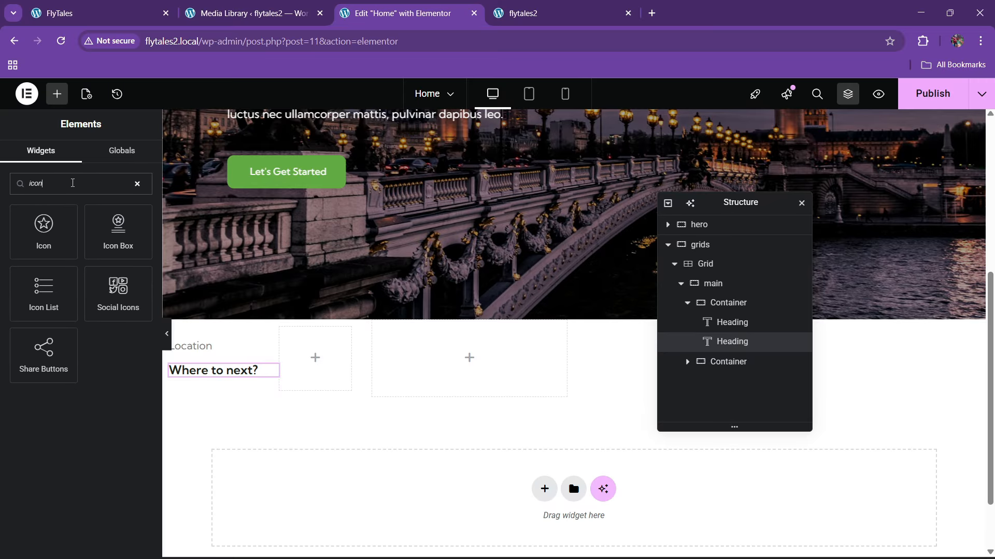
left_click_drag(63, 216, 316, 360)
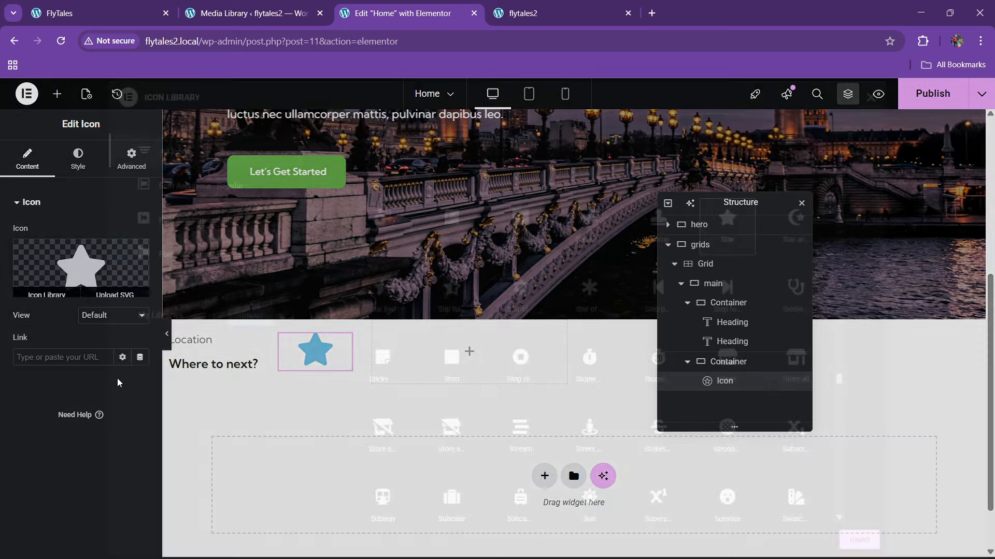
Replace the default icon with the Tree icon from the icon library.
left_click(67, 270)
left_click(451, 148)
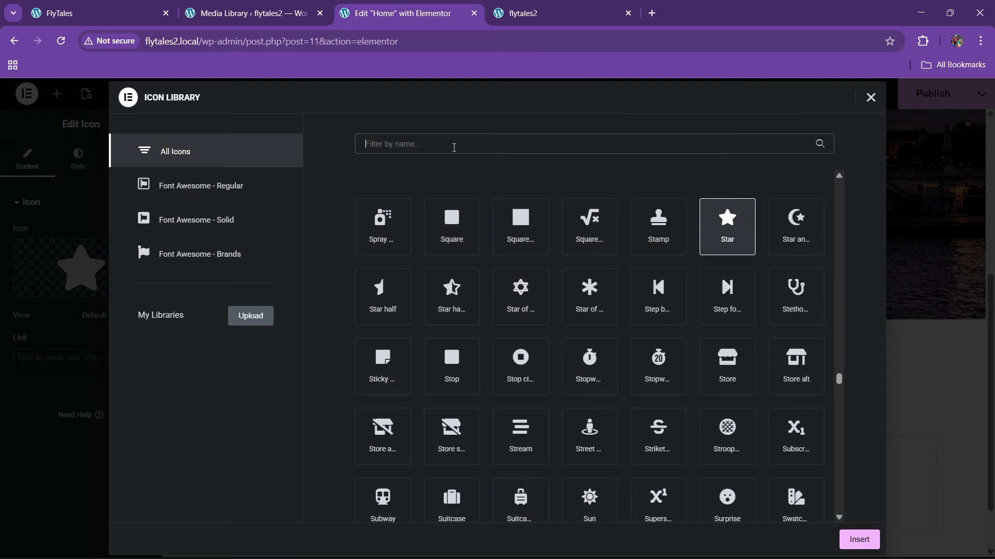
type("tree")
left_click(444, 239)
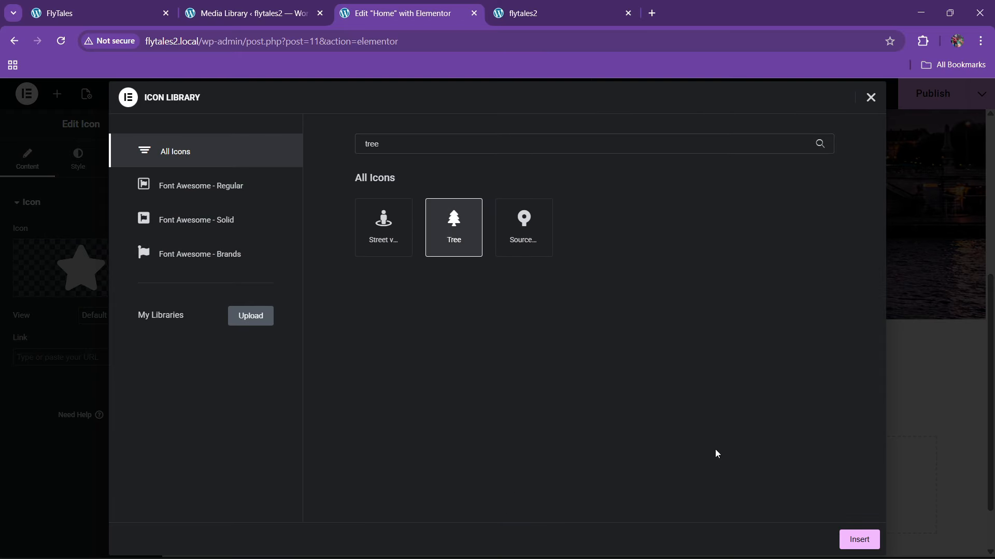
left_click(859, 539)
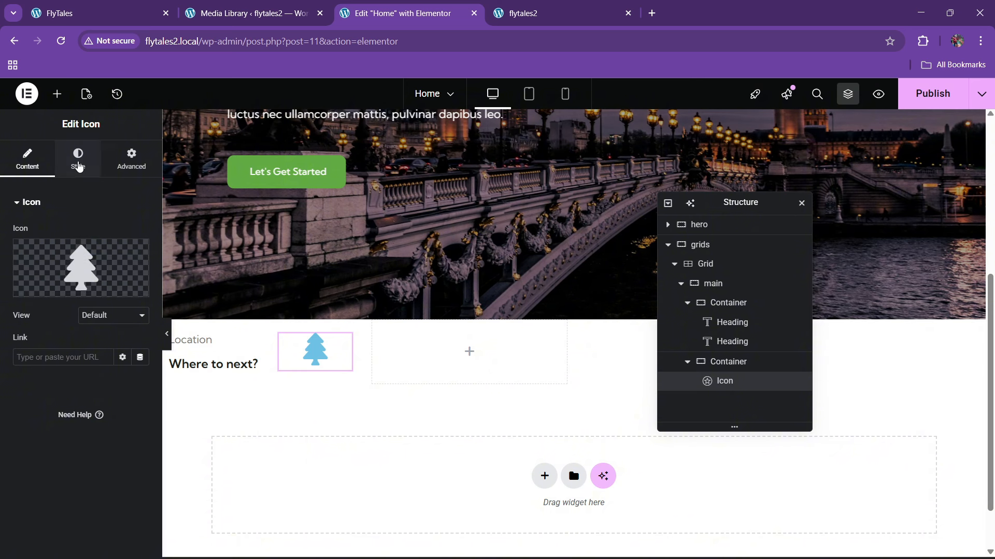
Colour the tree with the green Accent colour and show it Stacked in a circle.
left_click(78, 158)
left_click(123, 287)
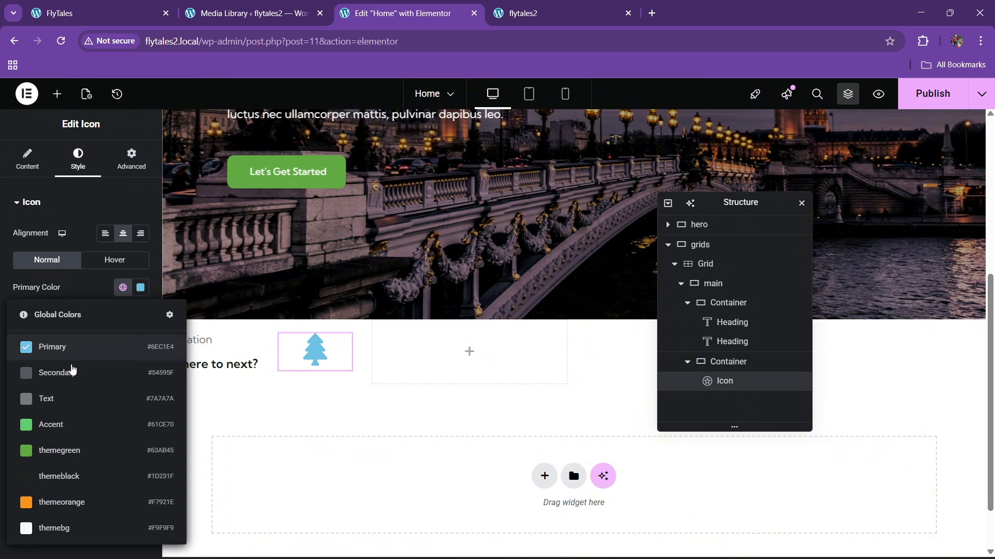
left_click(71, 424)
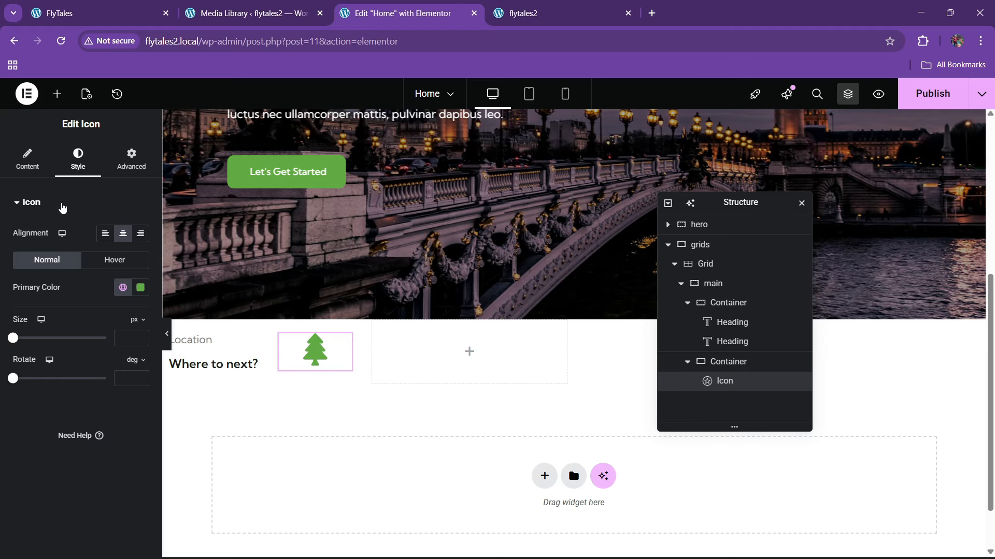
left_click(30, 173)
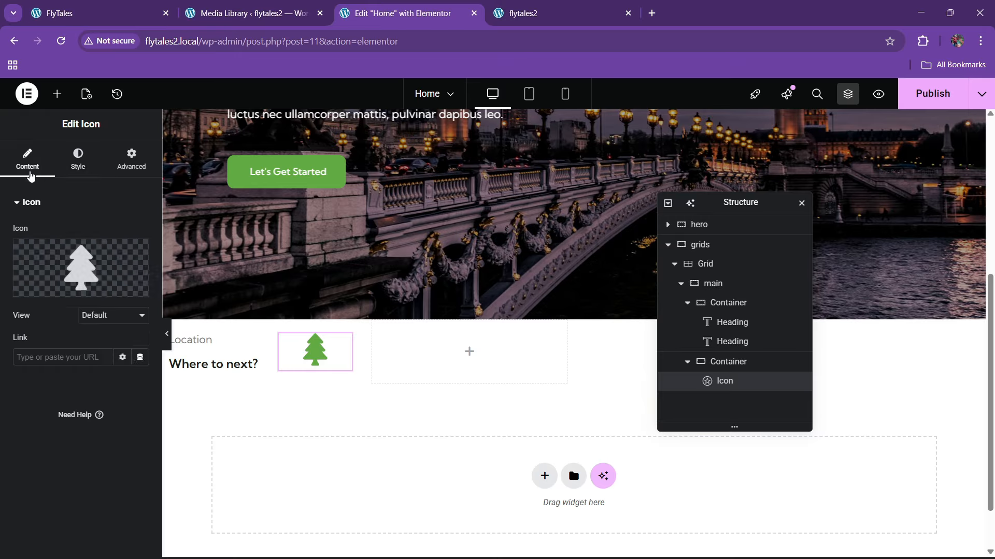
left_click(99, 322)
left_click(101, 343)
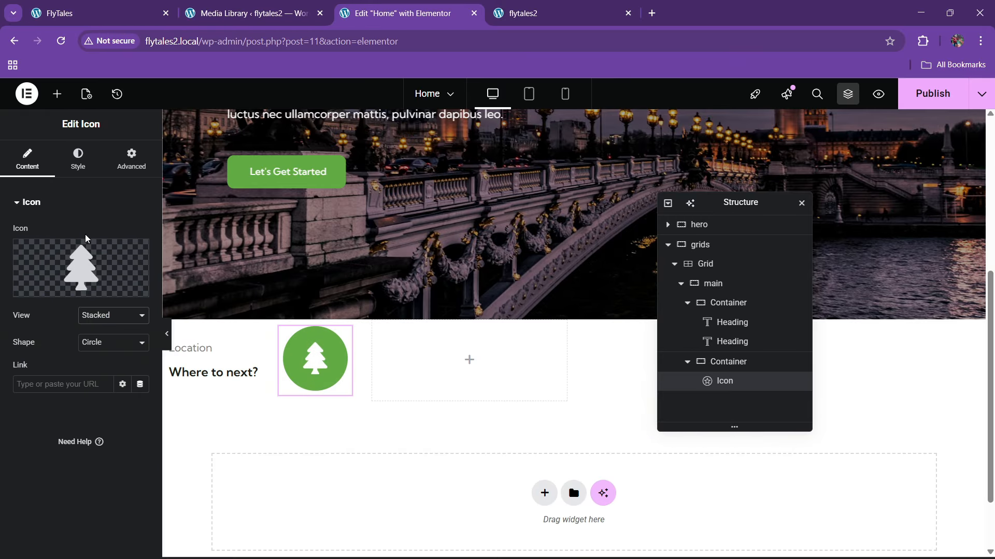
left_click(95, 343)
left_click(95, 343)
Set the tree icon size to 22 and align it to the right.
left_click(78, 158)
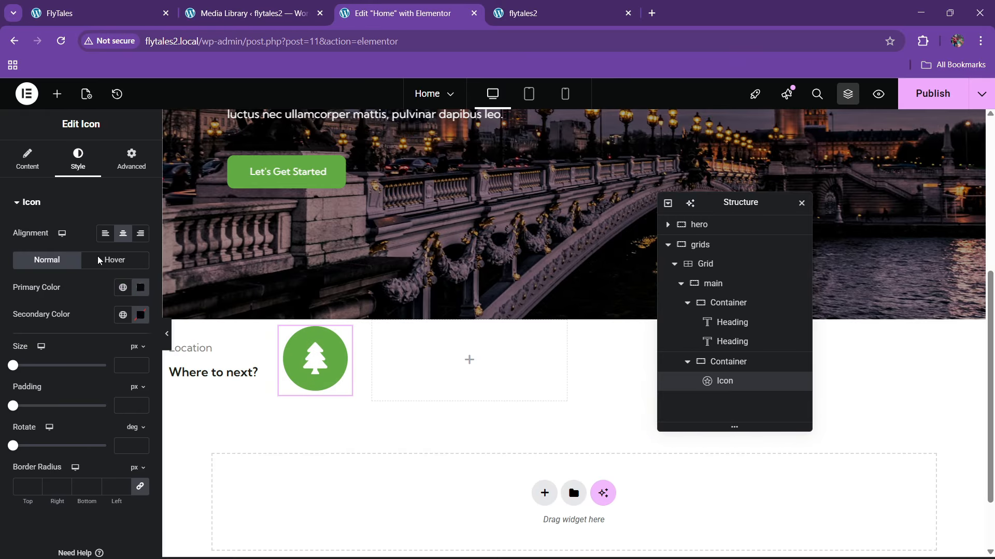
left_click(139, 366)
type("22")
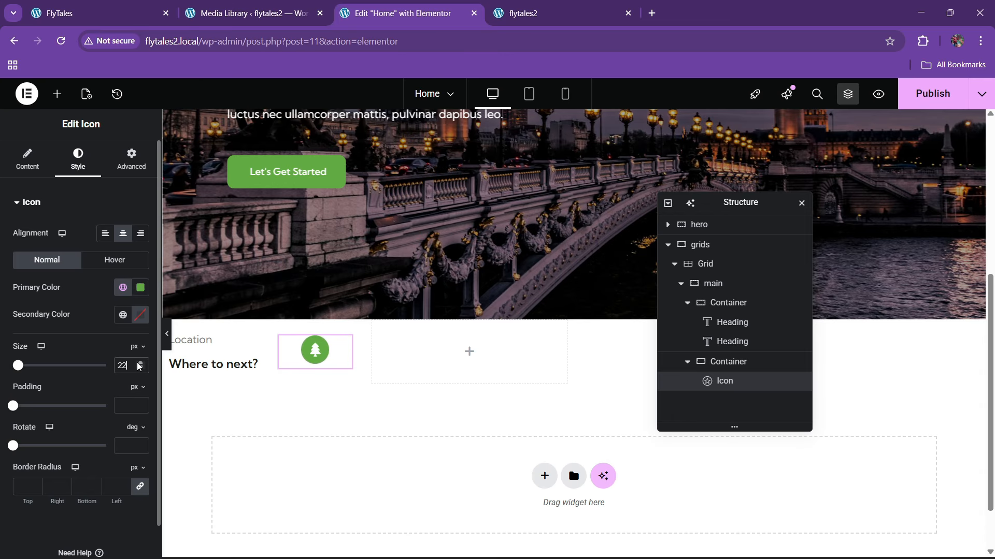
key("ctrl+1")
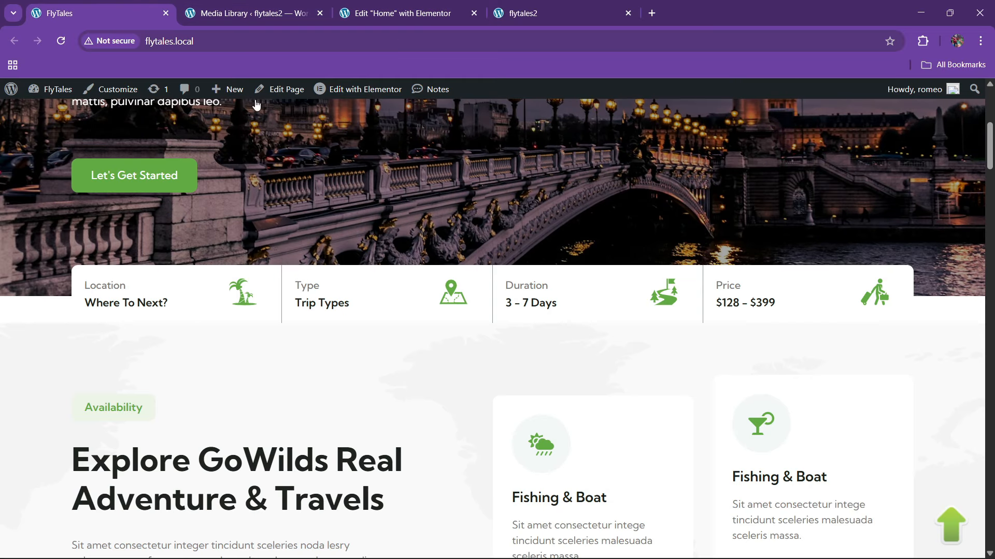
left_click(376, 4)
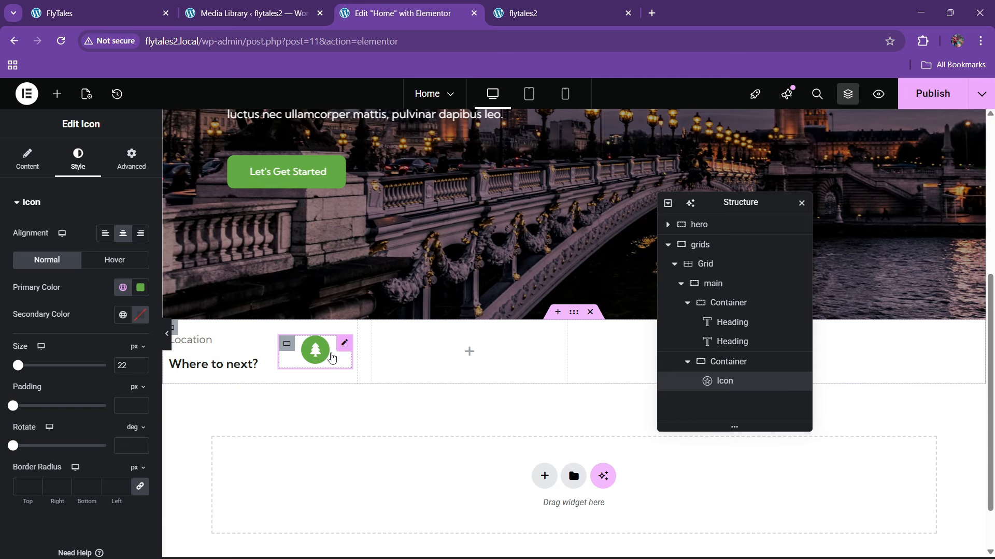
left_click(132, 160)
left_click(77, 160)
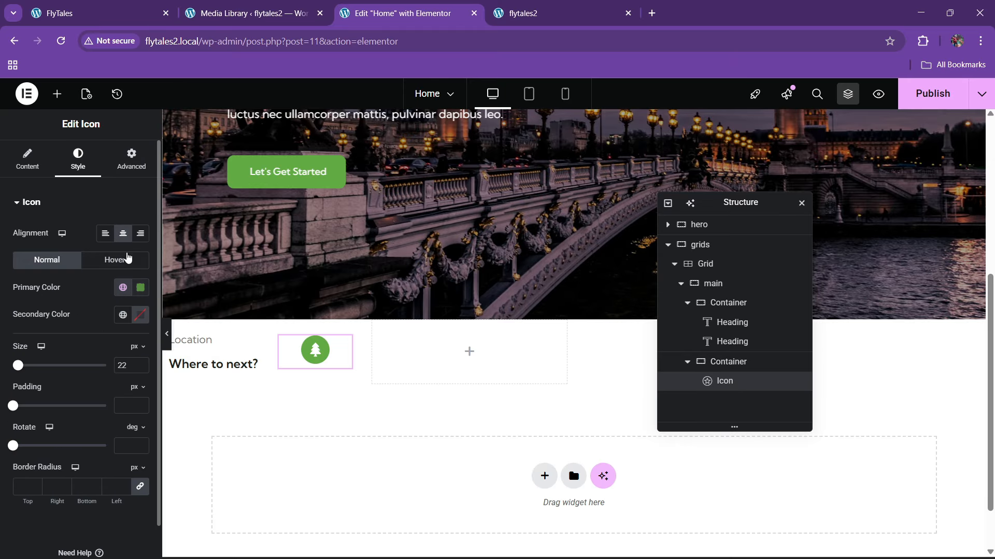
left_click(140, 233)
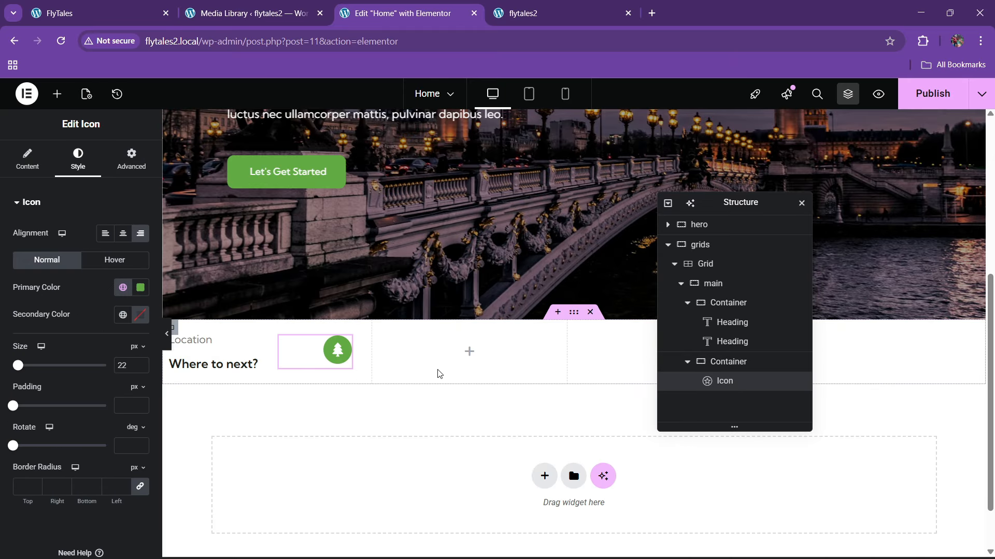
Duplicate the main Location card three times so four identical cards fill the grid's row.
left_click(680, 283)
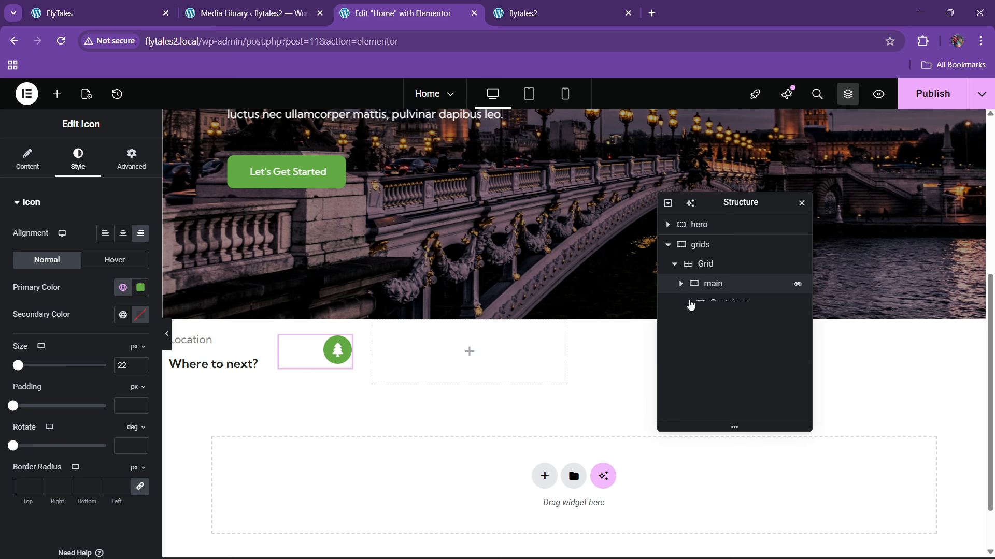
left_click(720, 286)
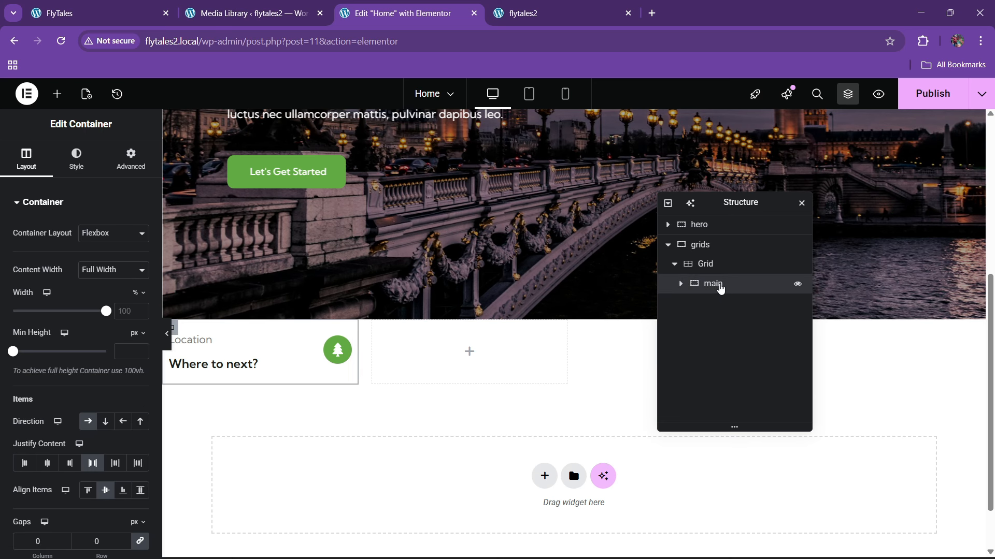
left_click(130, 159)
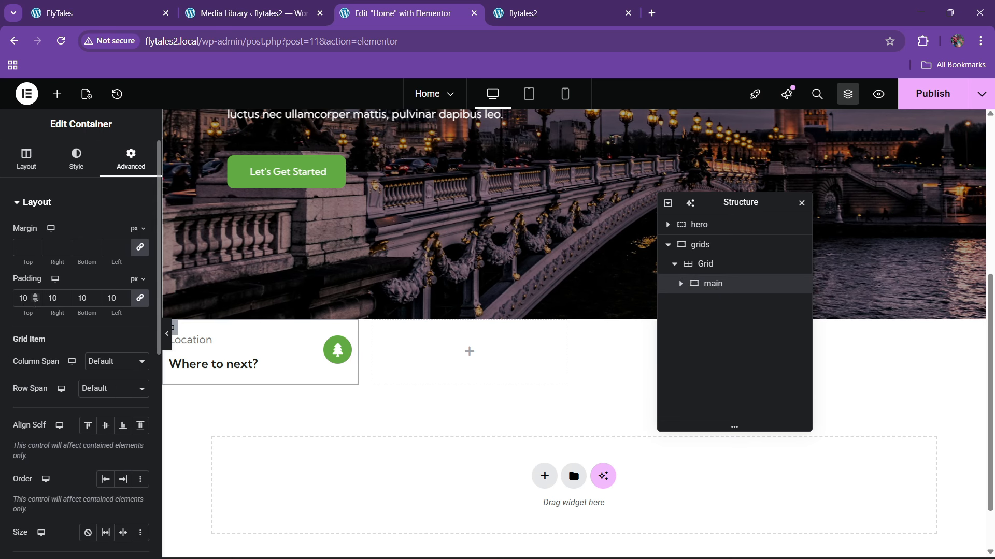
right_click(733, 289)
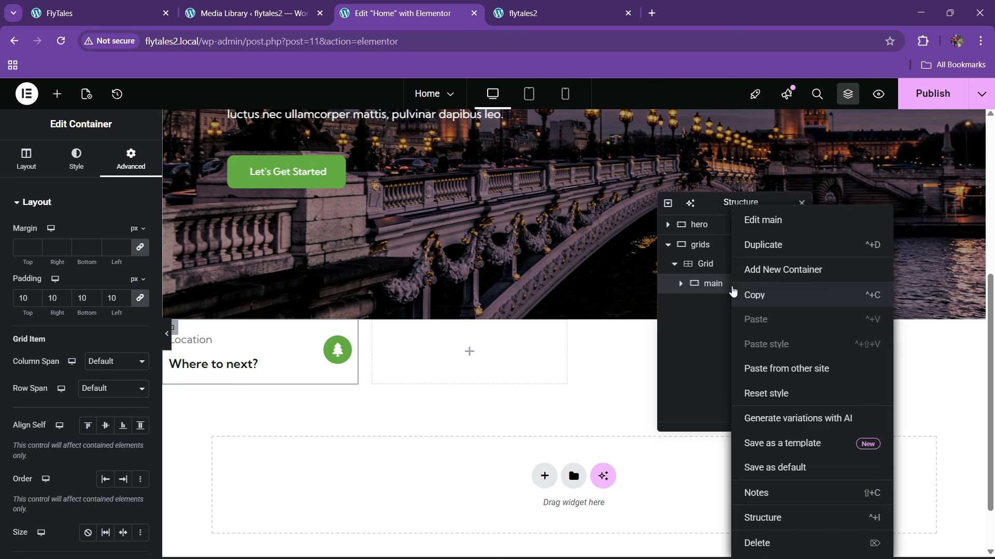
left_click(754, 249)
right_click(718, 310)
left_click(751, 233)
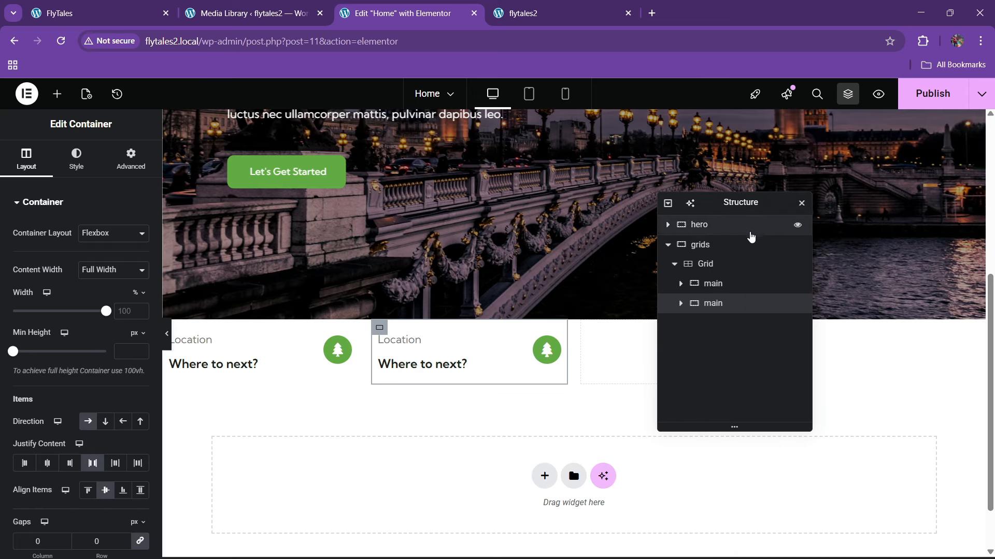
right_click(730, 299)
left_click(752, 244)
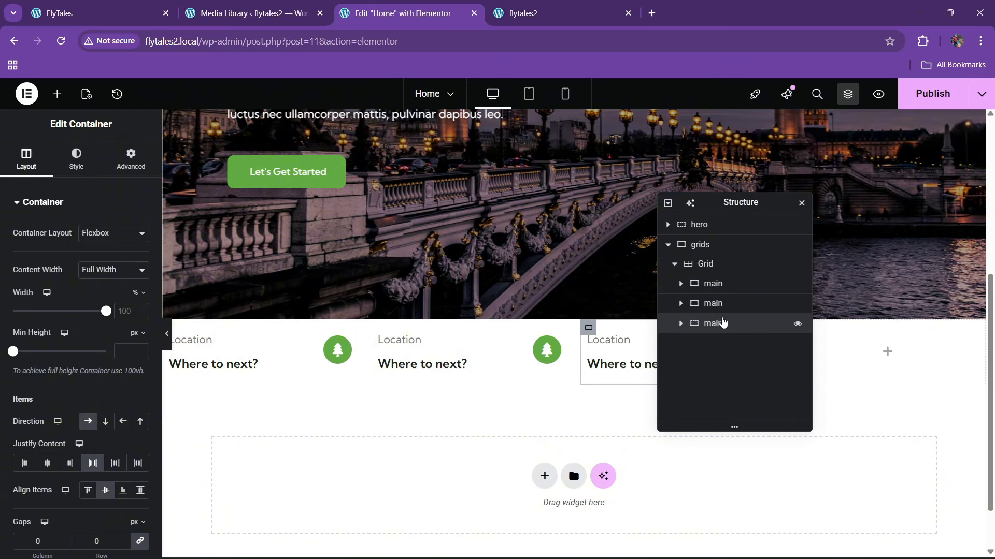
right_click(722, 324)
left_click(752, 245)
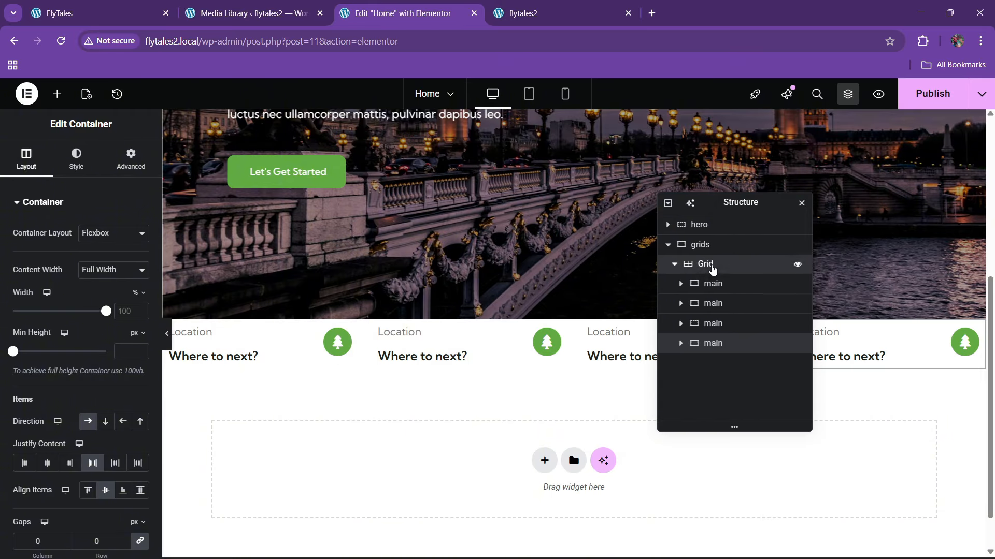
left_click(713, 265)
Set the grid's gap between cards from 40 to 0.
left_click(44, 160)
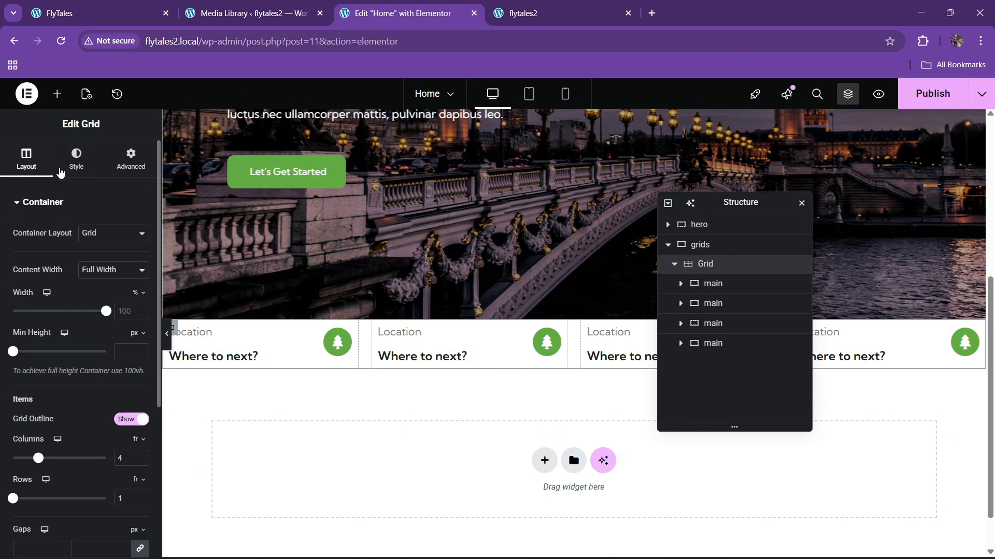
left_click(72, 158)
left_click(48, 164)
scroll(86, 376, "down", 3)
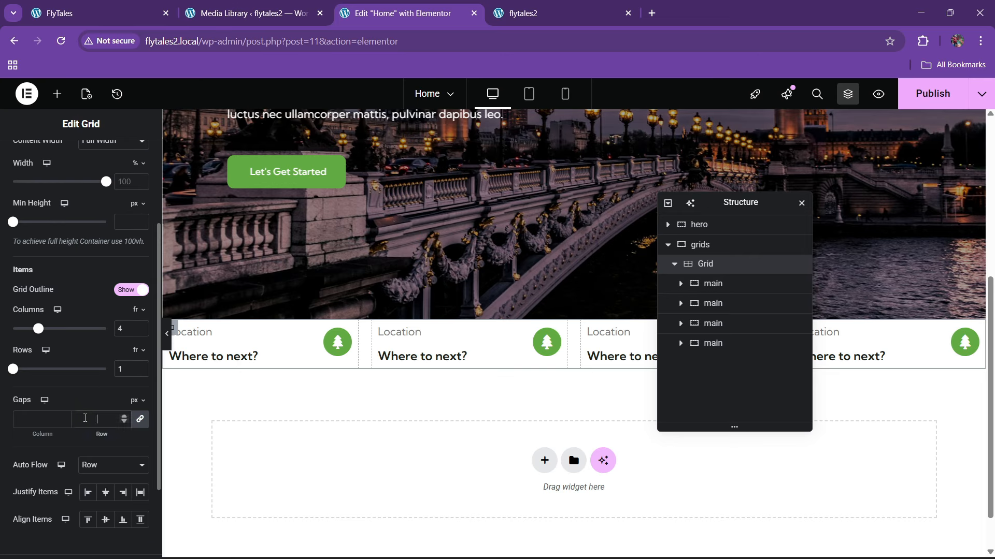
type("40")
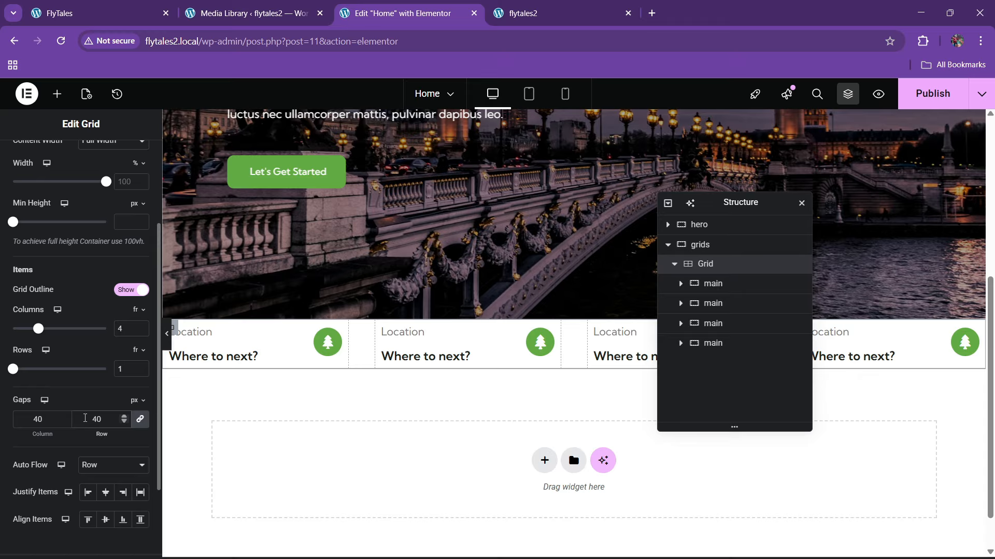
key("BackSpace")
key("BackSpace")
type("0")
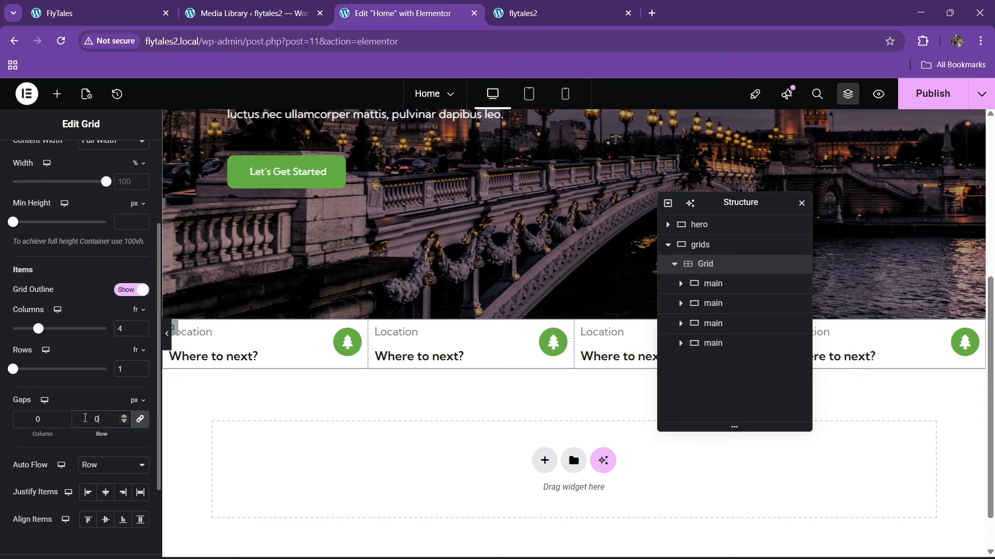
Give the first and second cards 20px padding on every side.
left_click(726, 288)
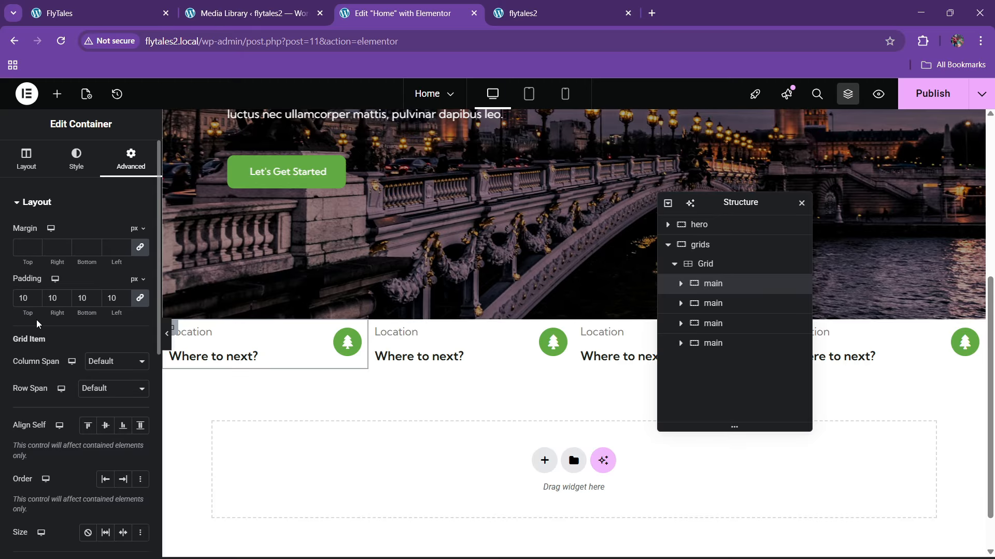
key("BackSpace")
type("2")
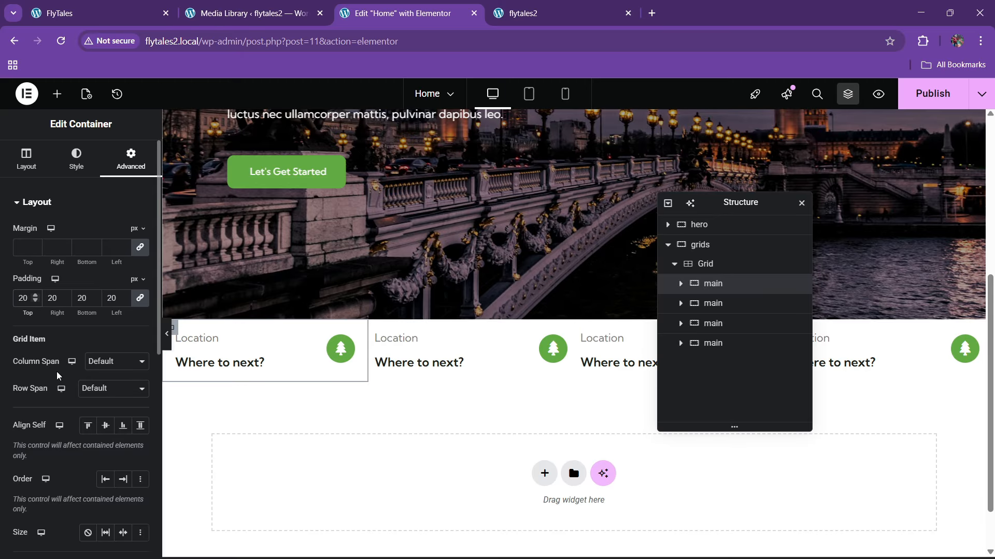
left_click(713, 303)
left_click(131, 158)
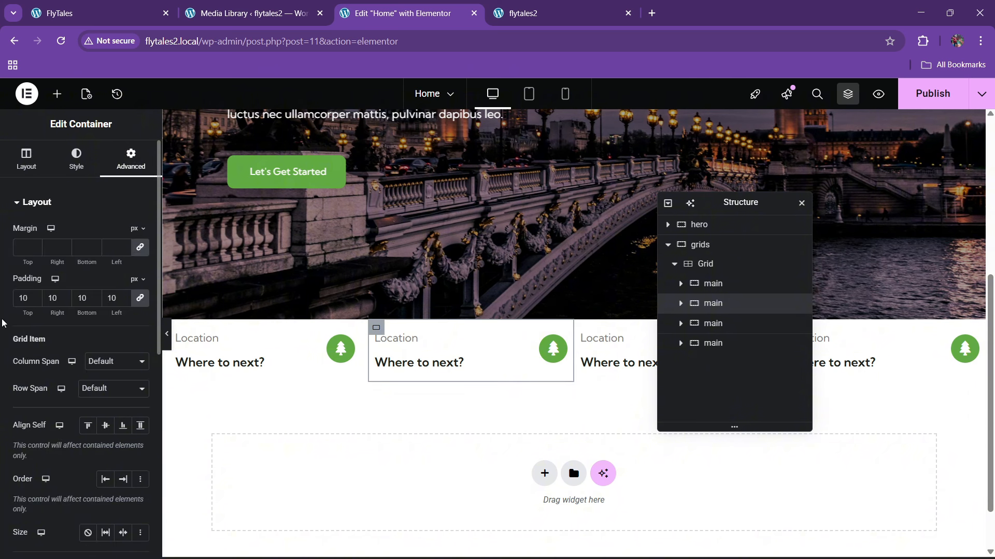
key("BackSpace")
type("2")
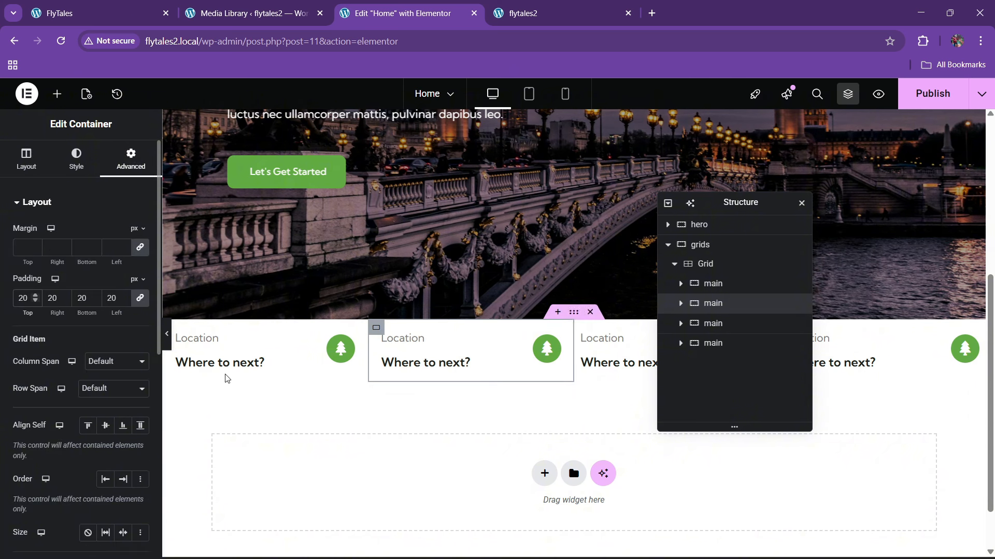
Copy the second card's styling and paste it onto the third and fourth cards.
right_click(717, 313)
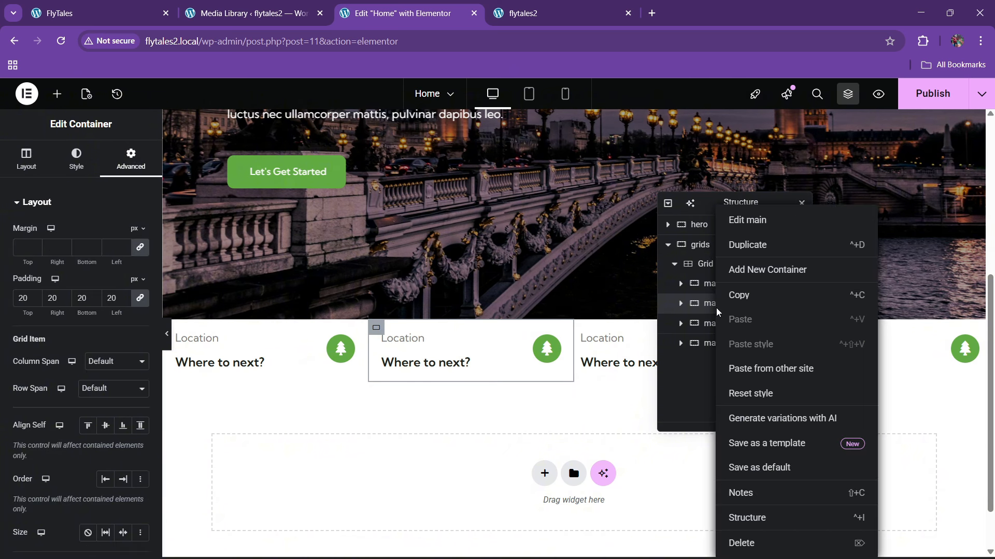
left_click(725, 295)
right_click(713, 332)
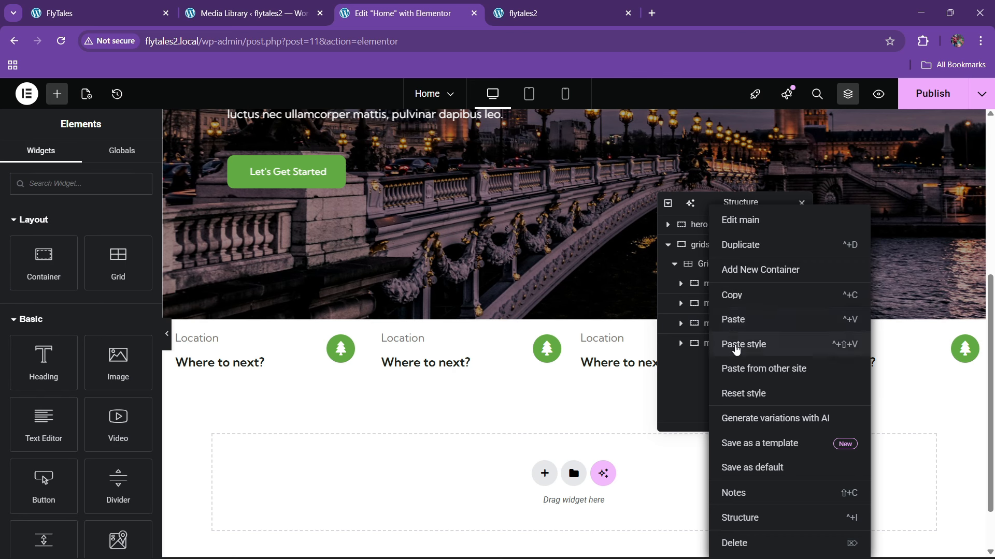
left_click(736, 345)
right_click(715, 348)
left_click(737, 354)
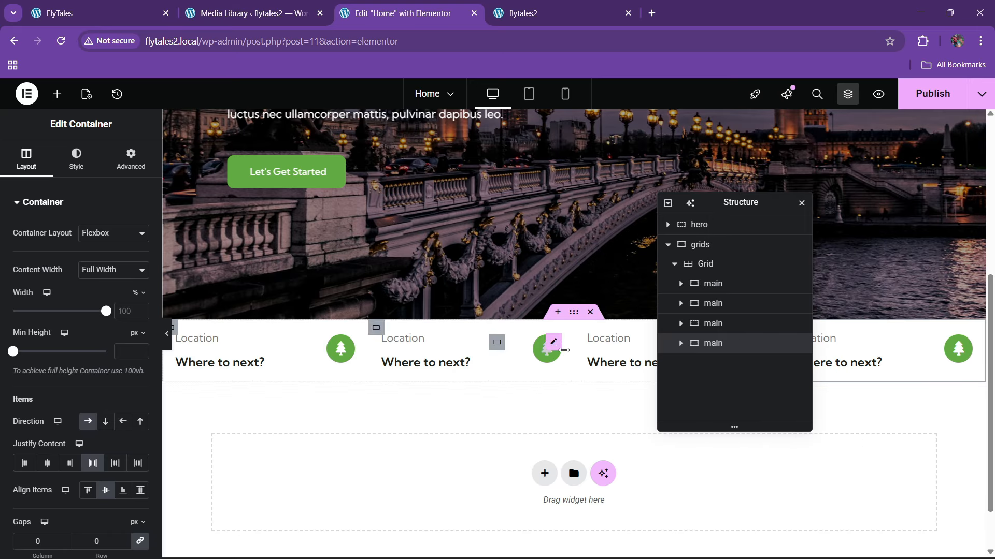
Give the first card a 1 px solid light grey border, then preview the page.
left_click(713, 283)
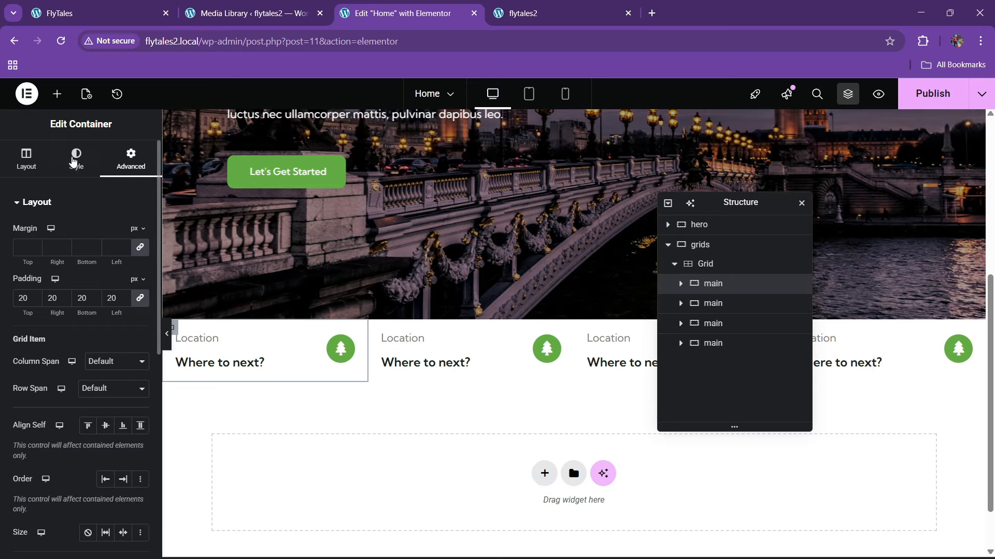
left_click(76, 158)
left_click(52, 343)
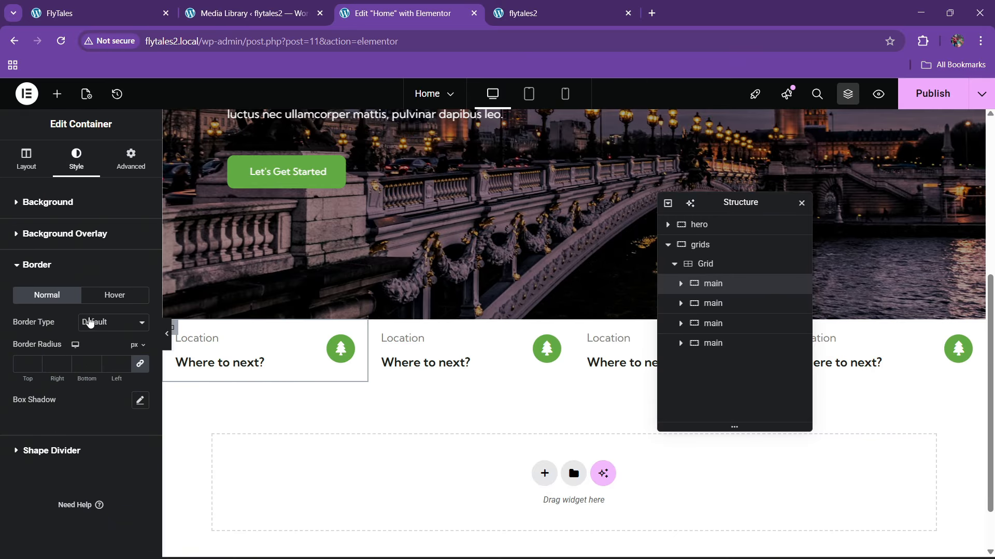
left_click(90, 322)
left_click(91, 366)
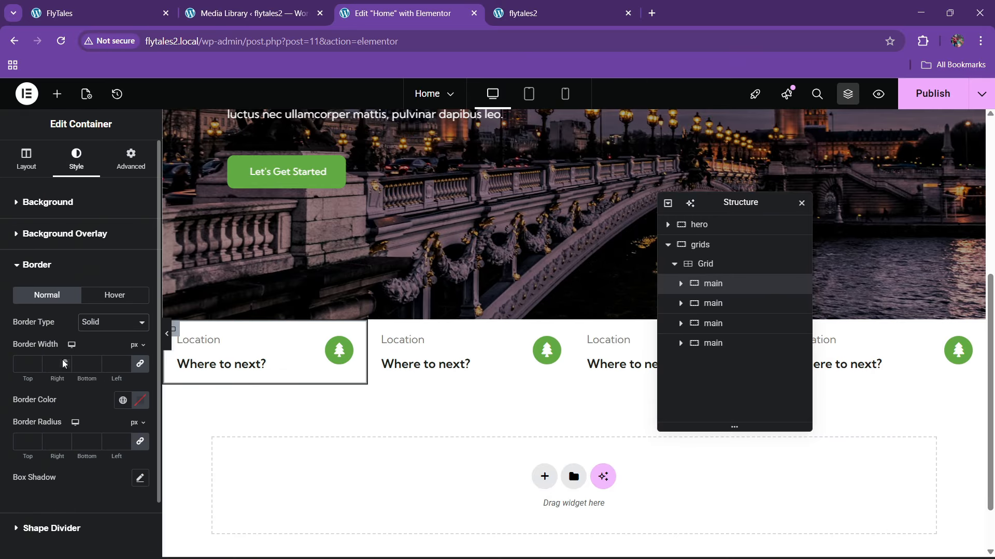
left_click(140, 399)
left_click(171, 295)
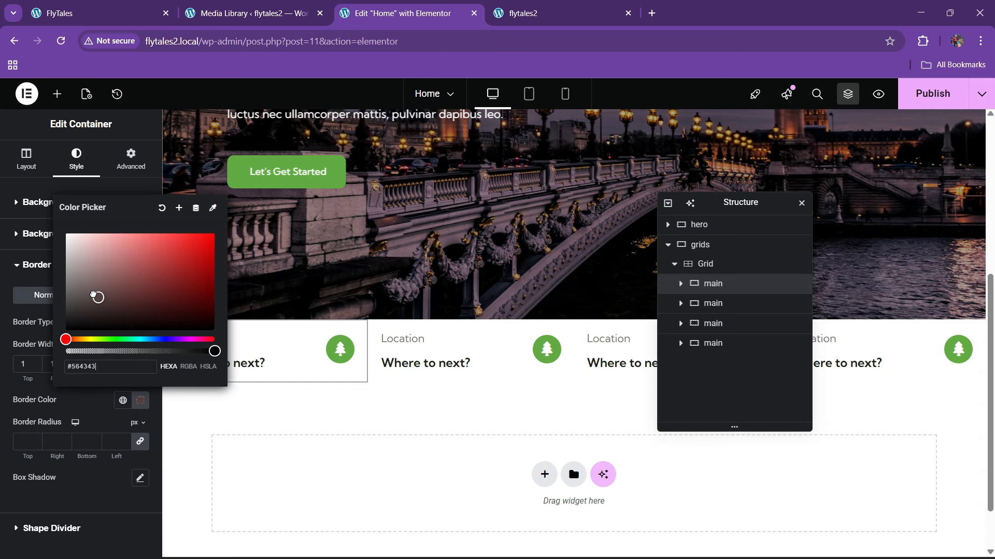
left_click(89, 408)
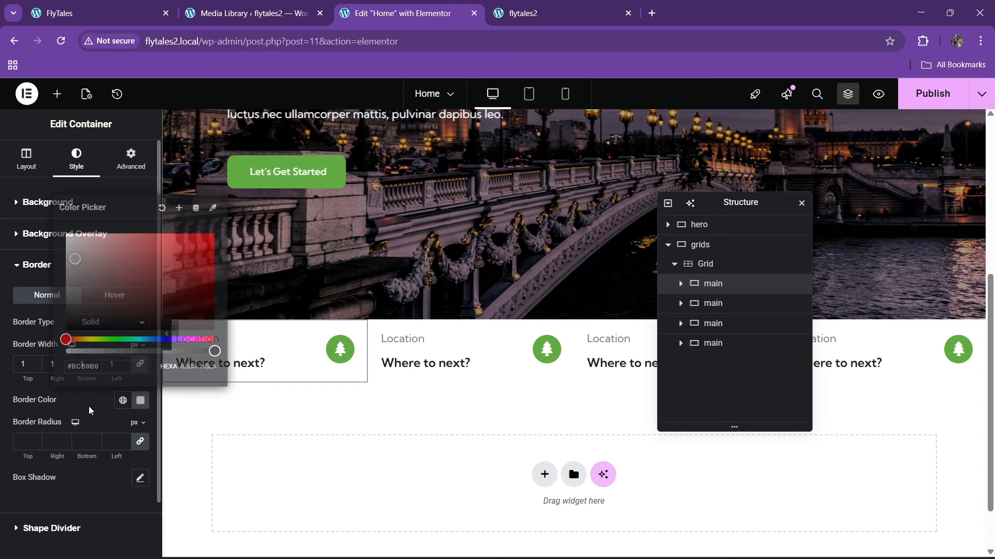
left_click(167, 337)
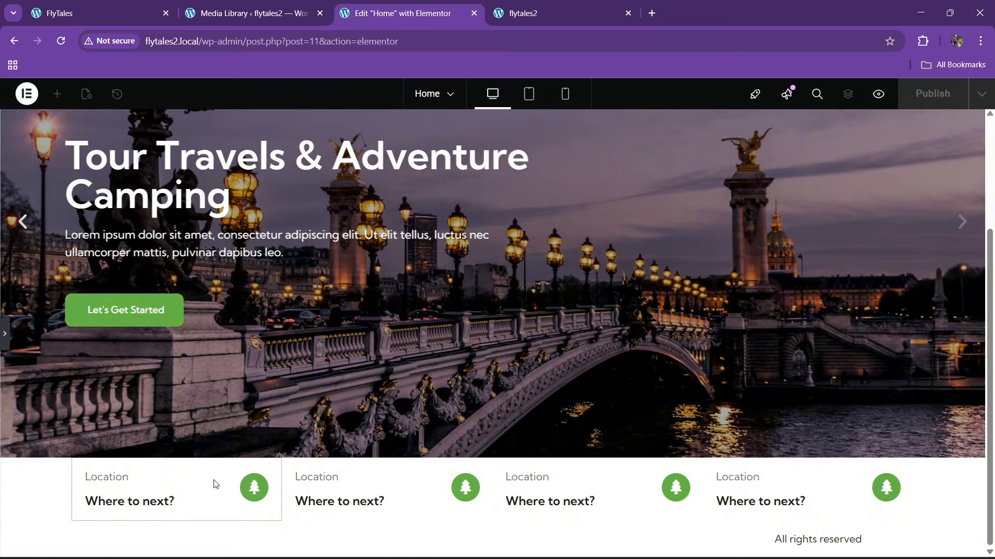
left_click(7, 337)
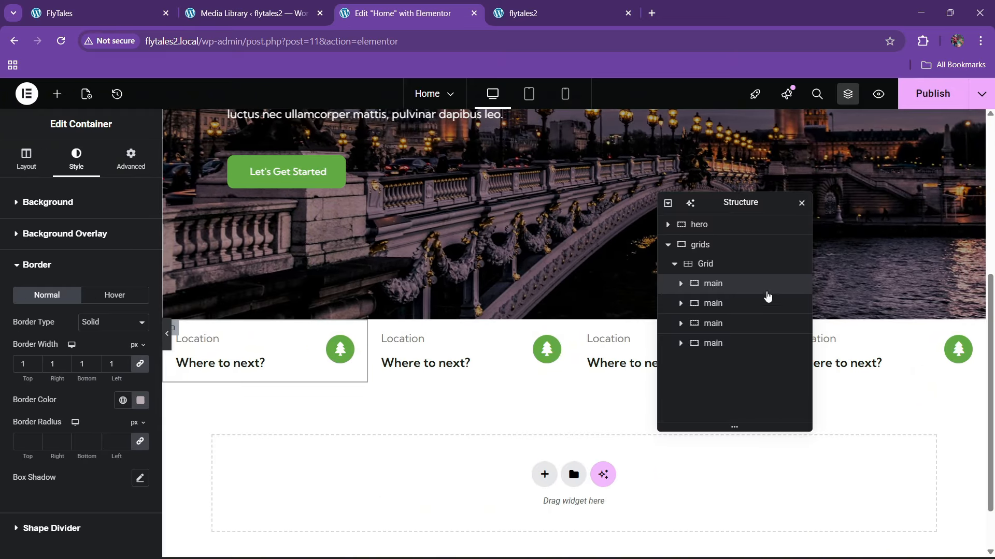
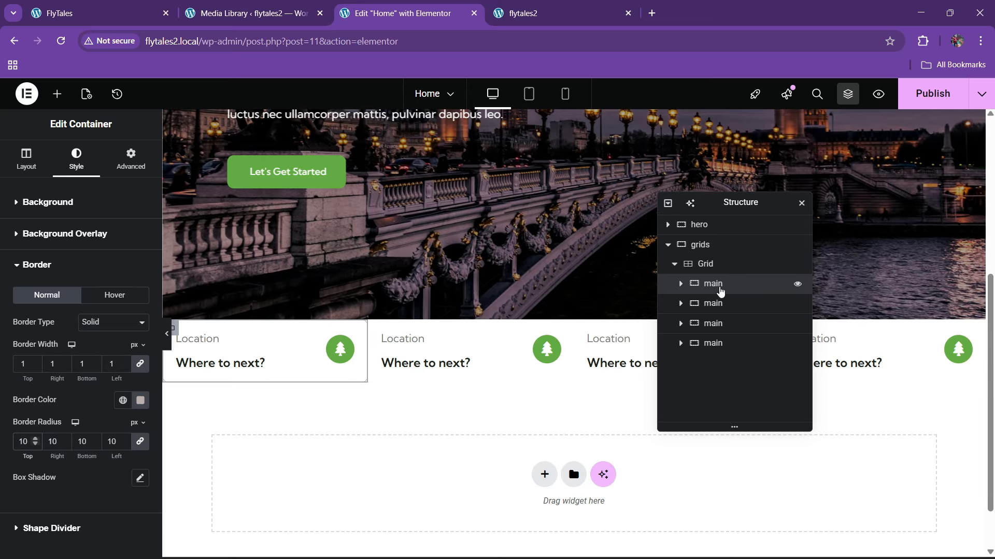
Copy the first Location card's style and paste it onto the second, third and fourth cards.
right_click(717, 287)
left_click(741, 295)
right_click(717, 307)
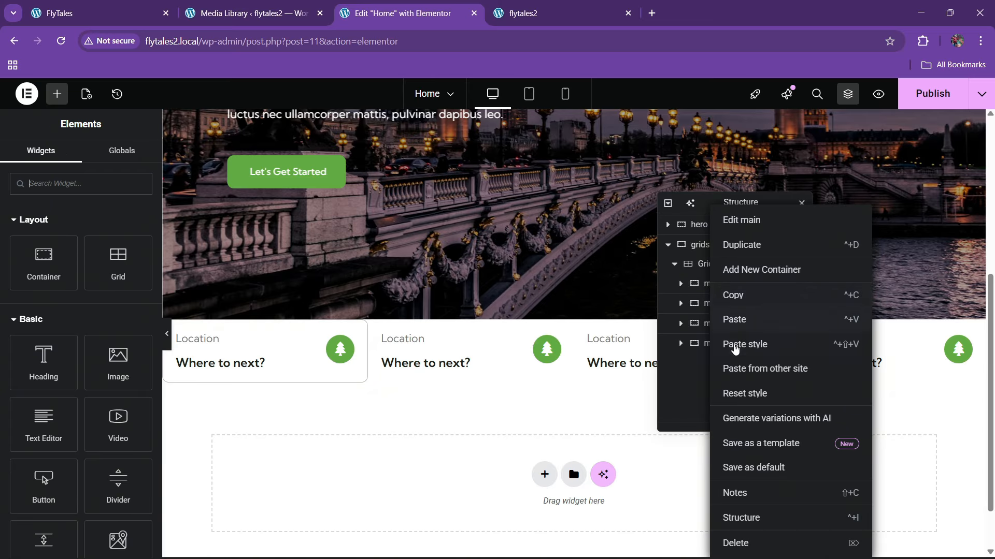
left_click(734, 345)
right_click(724, 328)
left_click(742, 345)
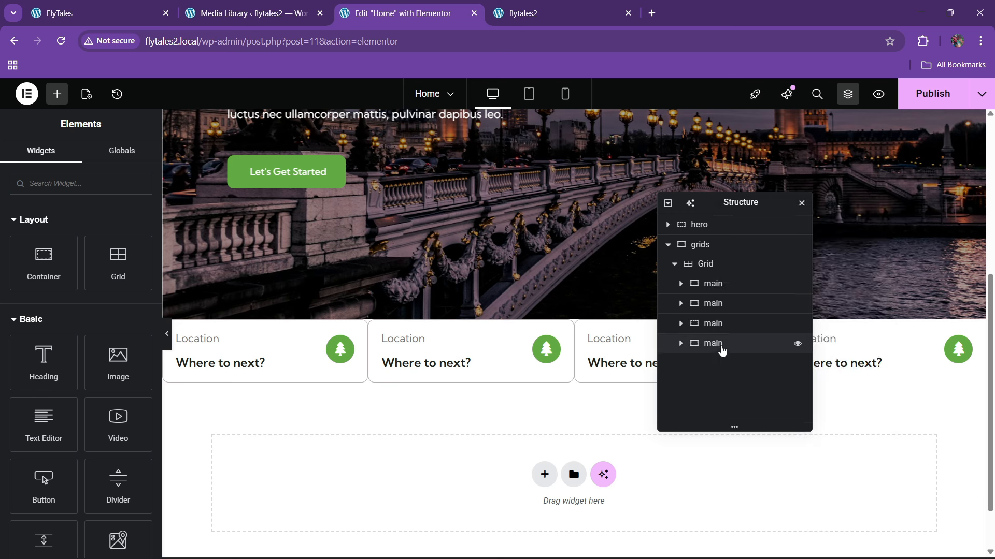
right_click(723, 347)
left_click(749, 344)
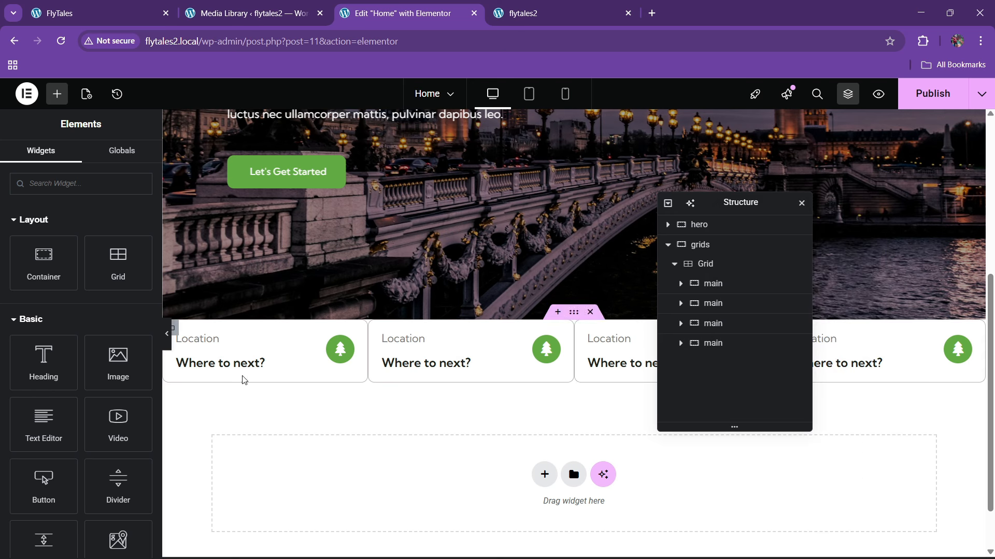
Preview the page, compare it with the live FlyTales site, then select the card Grid.
left_click(169, 347)
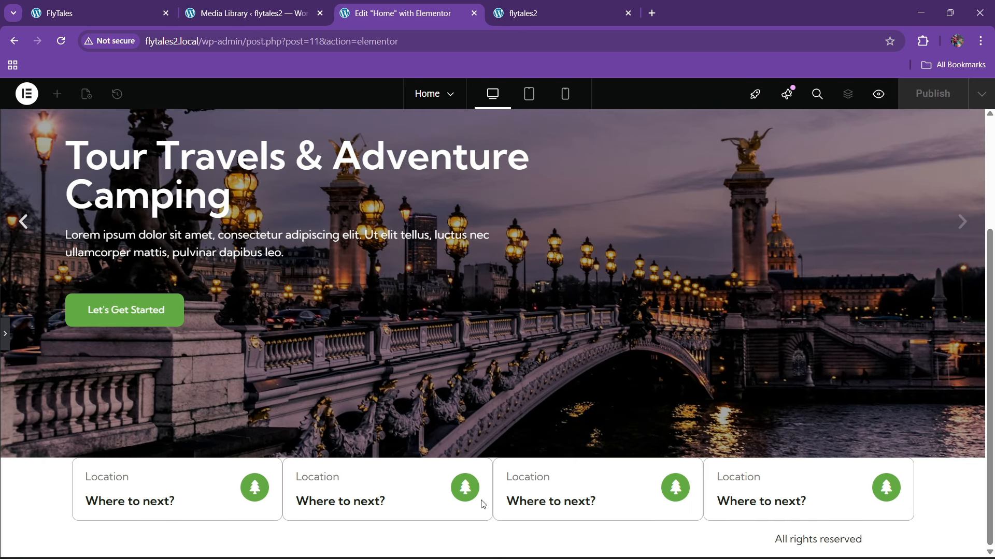
left_click(5, 348)
left_click(132, 12)
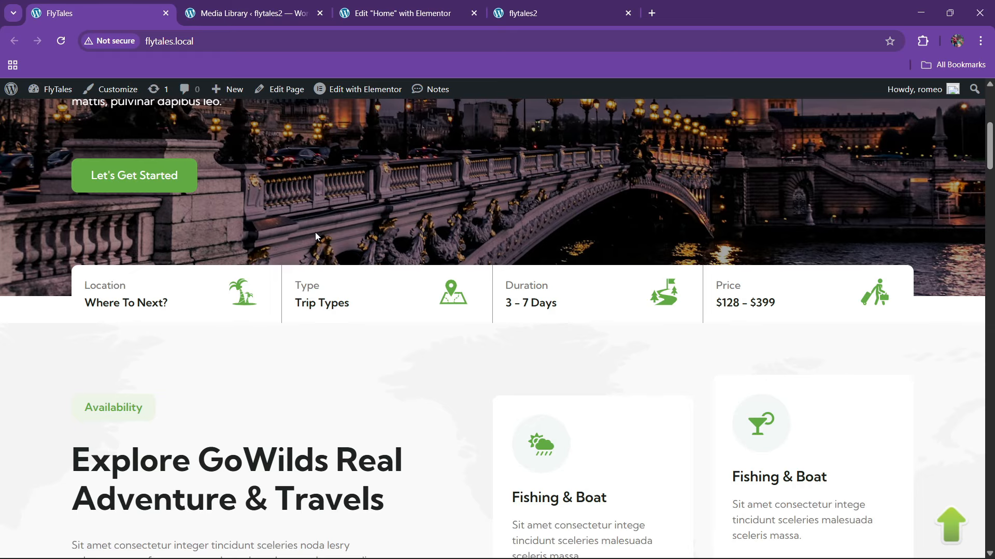
left_click(356, 7)
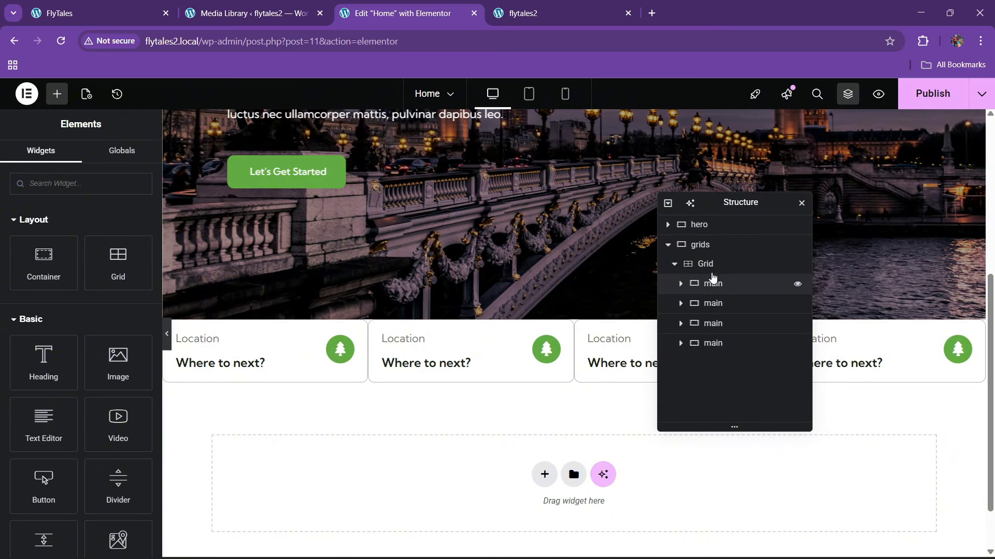
left_click(709, 266)
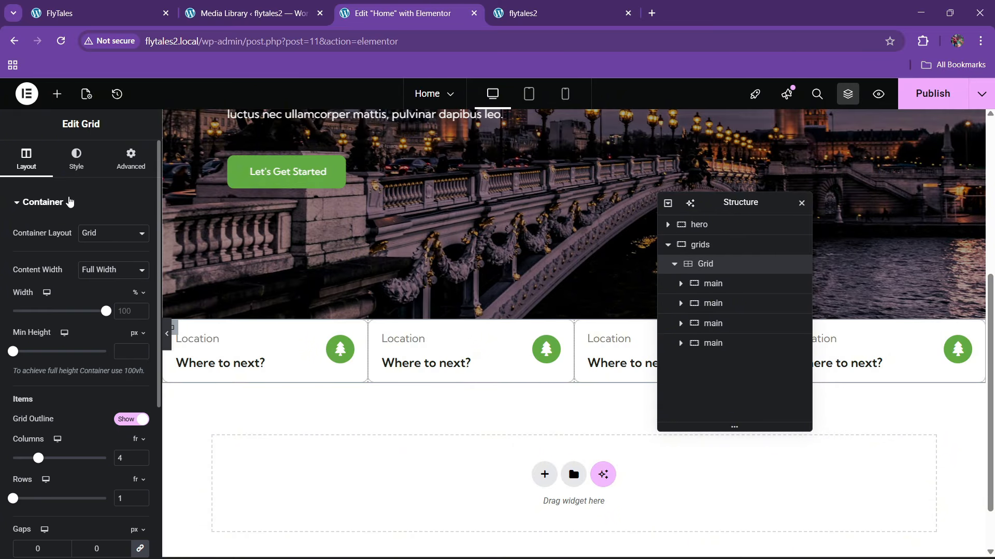
Give the card Grid a classic white background.
left_click(76, 159)
left_click(88, 263)
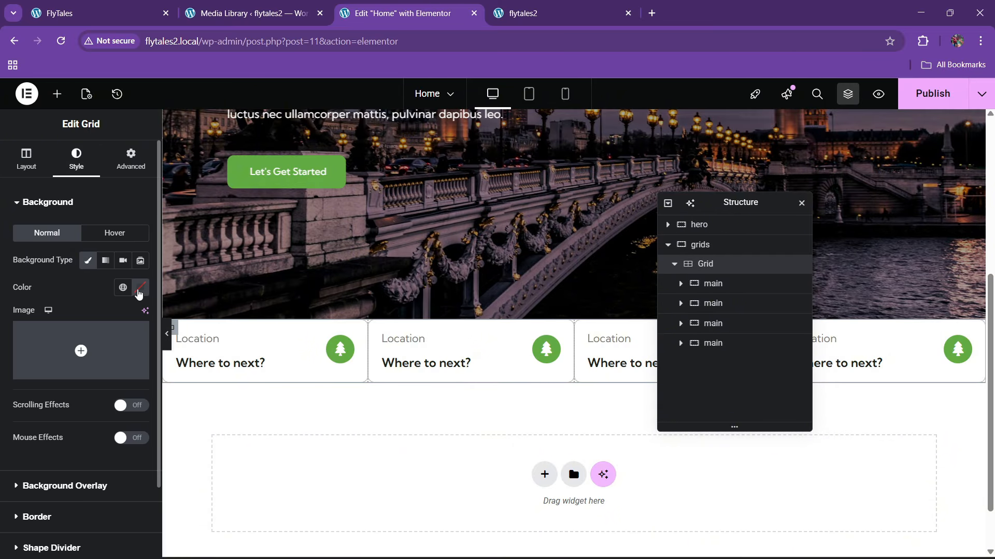
left_click(141, 288)
left_click(54, 298)
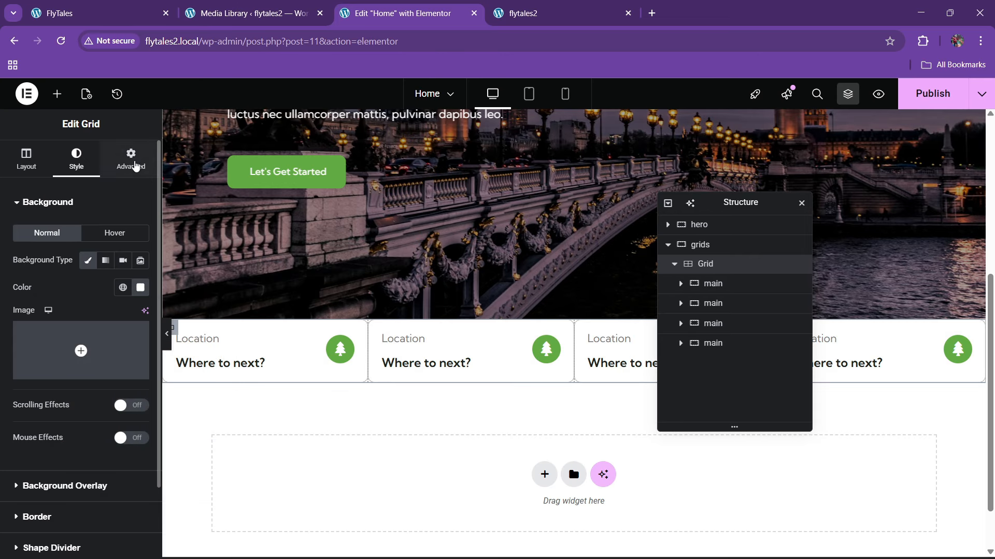
Set the Grid's top margin to -3 em so it overlaps the hero.
left_click(131, 160)
left_click(137, 230)
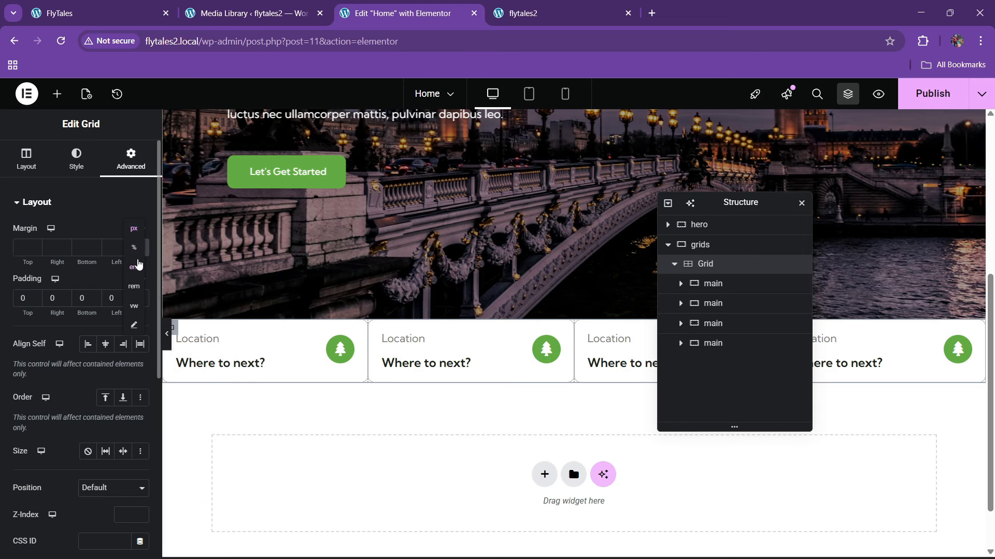
left_click(137, 266)
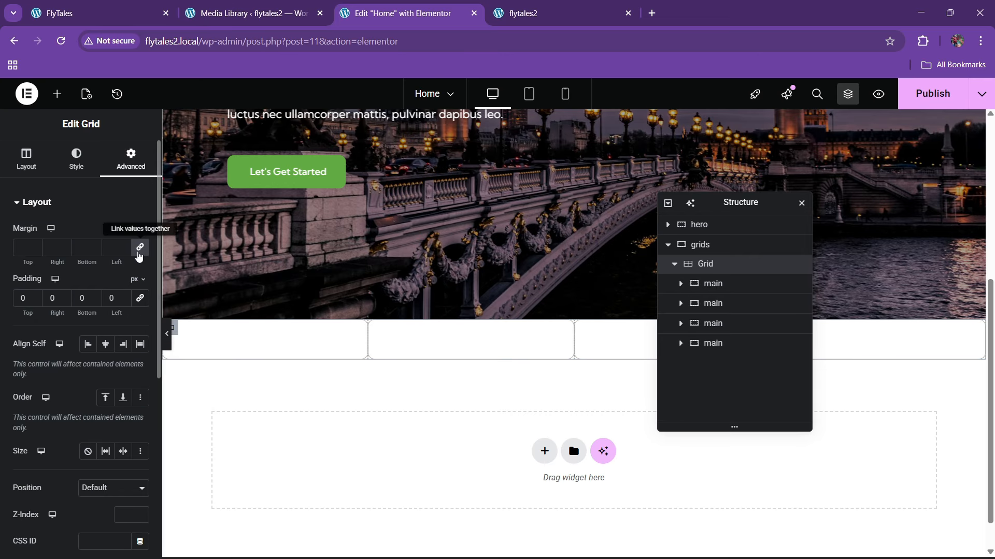
left_click(36, 251)
left_click(36, 251)
left_click(35, 251)
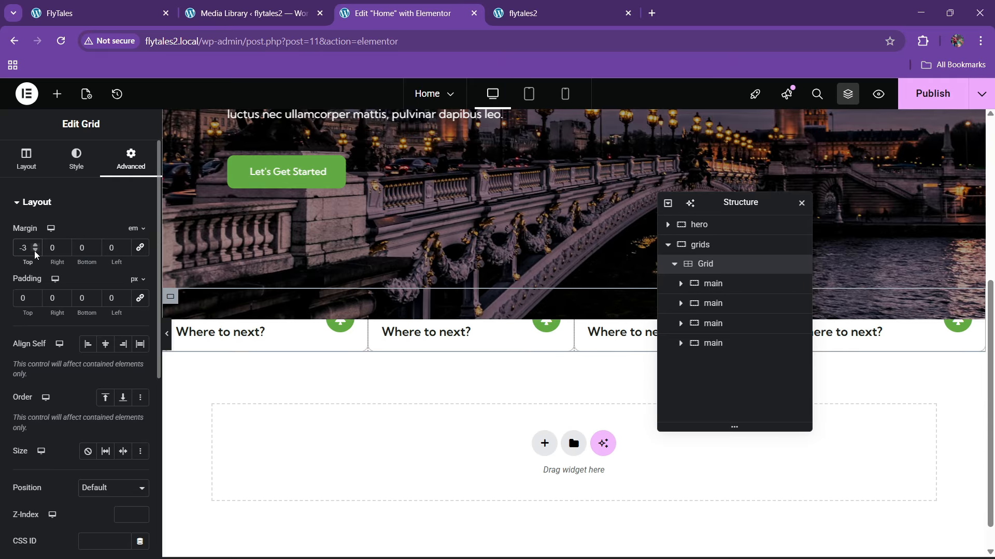
Give the first Location card a classic colour background.
left_click(740, 285)
left_click(76, 158)
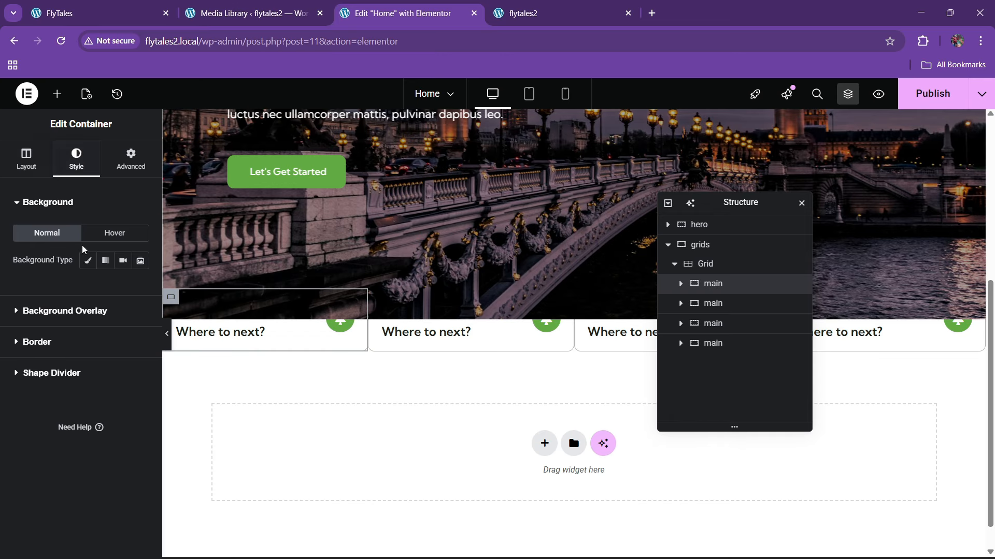
left_click(88, 261)
left_click(140, 287)
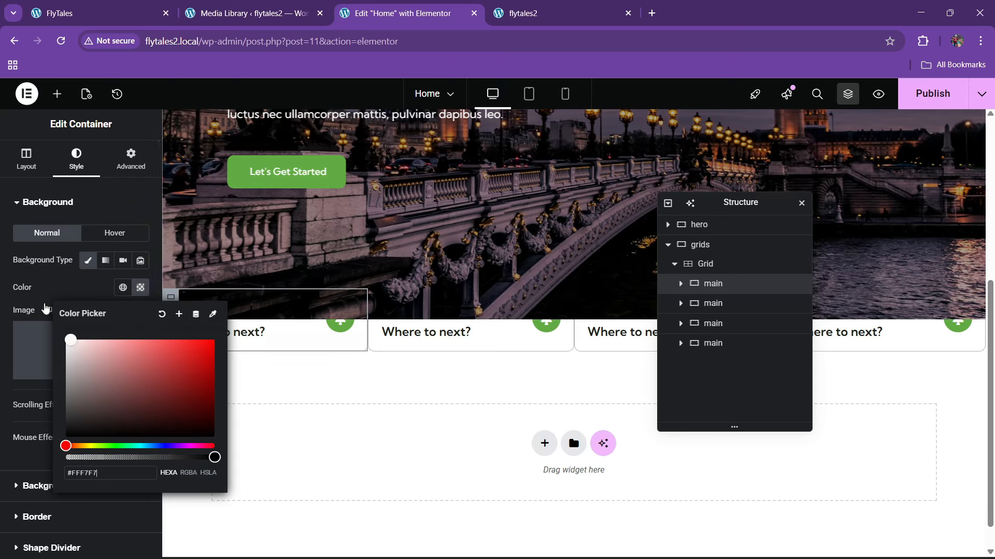
left_click(77, 289)
Give the second Location card a classic white background.
left_click(712, 303)
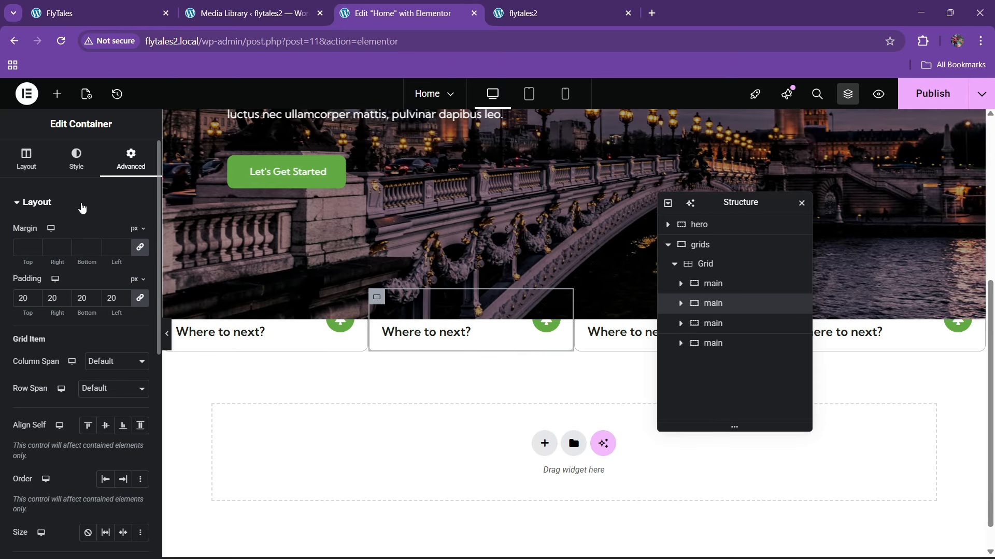
left_click(76, 158)
left_click(88, 261)
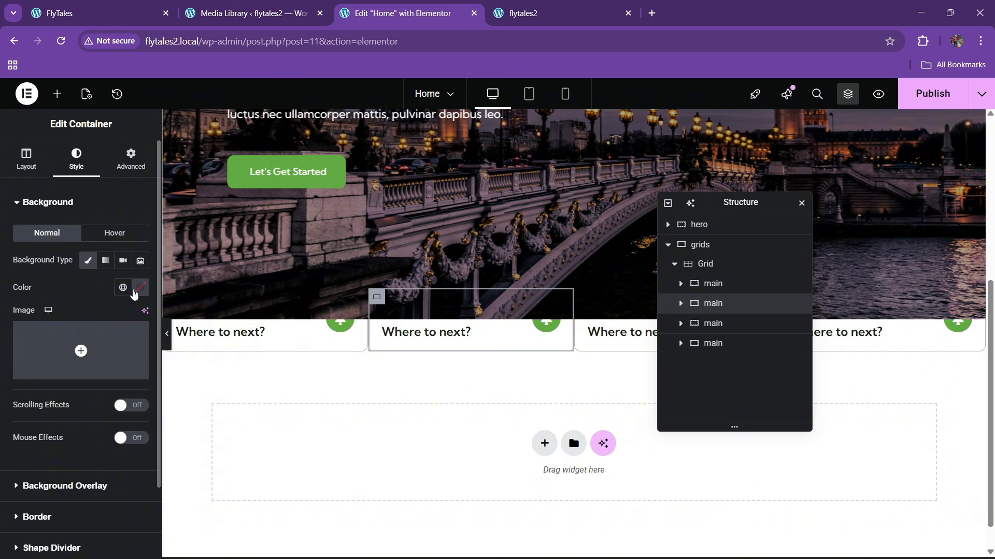
left_click(140, 288)
left_click_drag(123, 379, 66, 340)
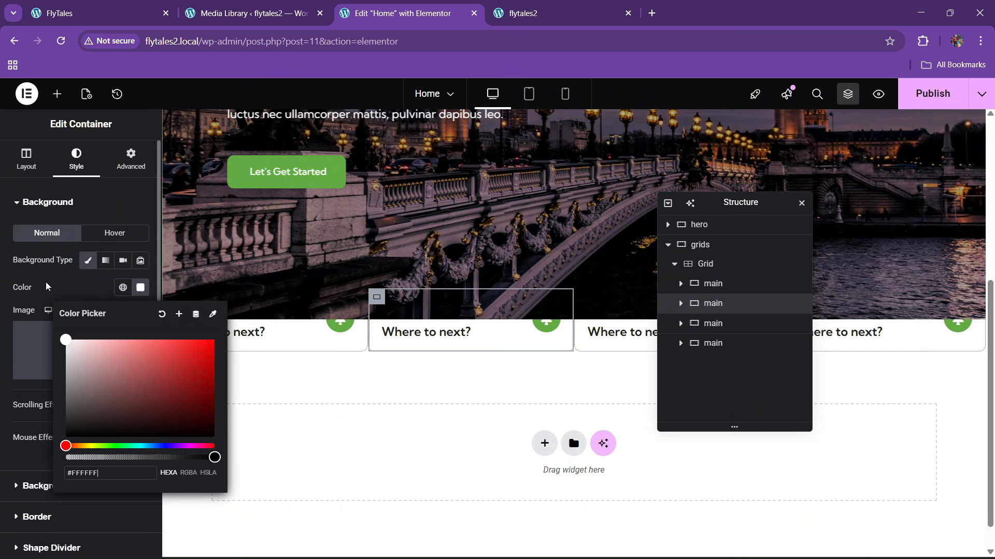
left_click(680, 285)
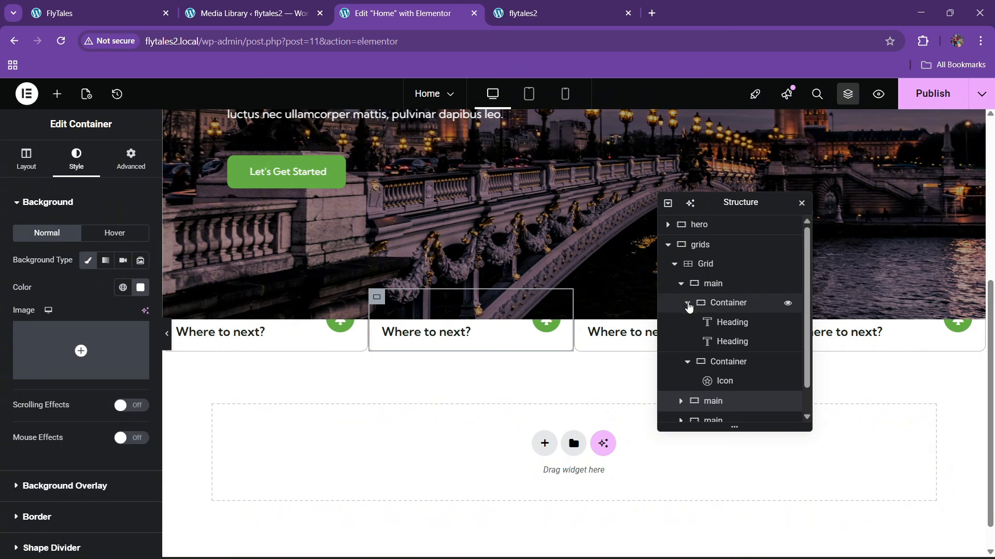
left_click(681, 285)
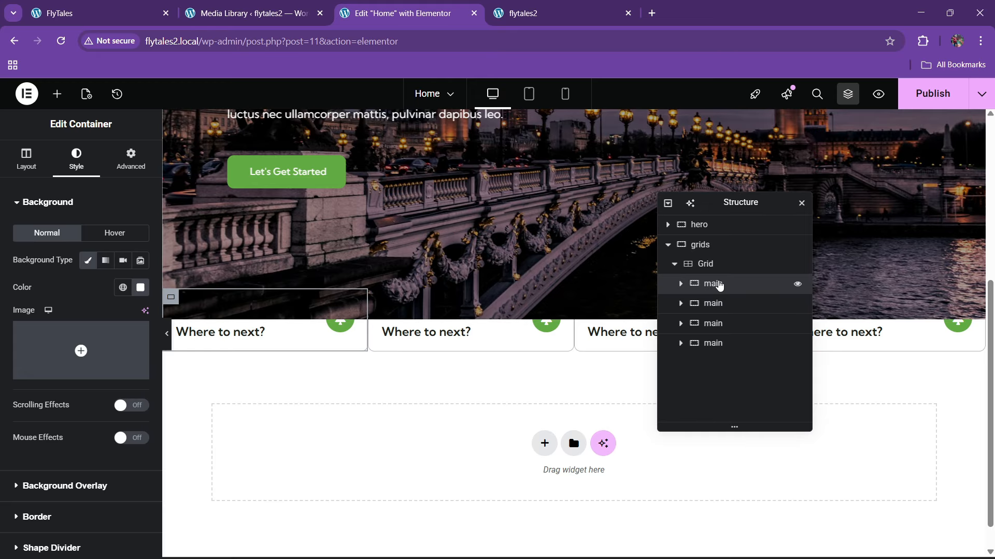
Set the Grid's z-index to 99 so it stacks above the hero.
left_click(710, 269)
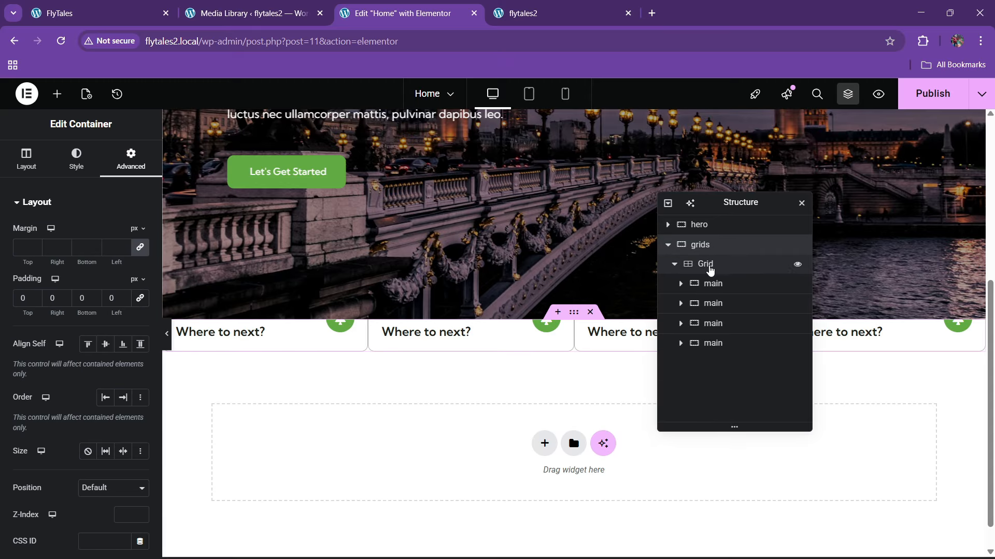
left_click(710, 268)
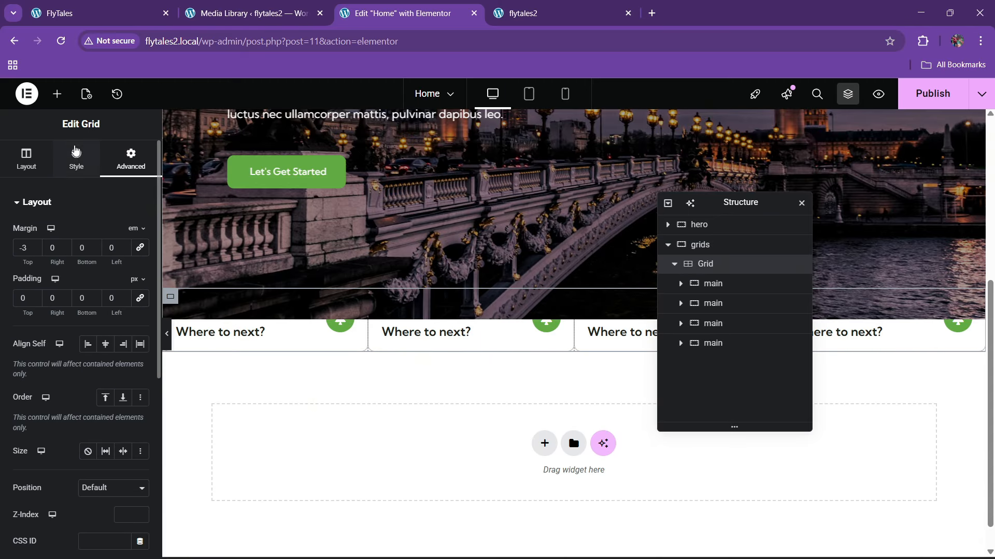
scroll(69, 345, "down", 5)
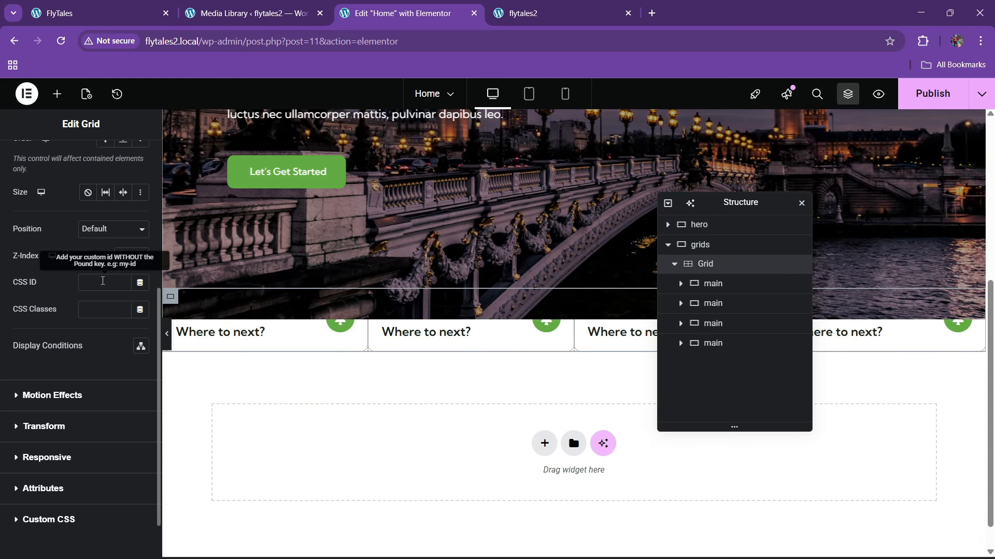
left_click(123, 255)
type("99")
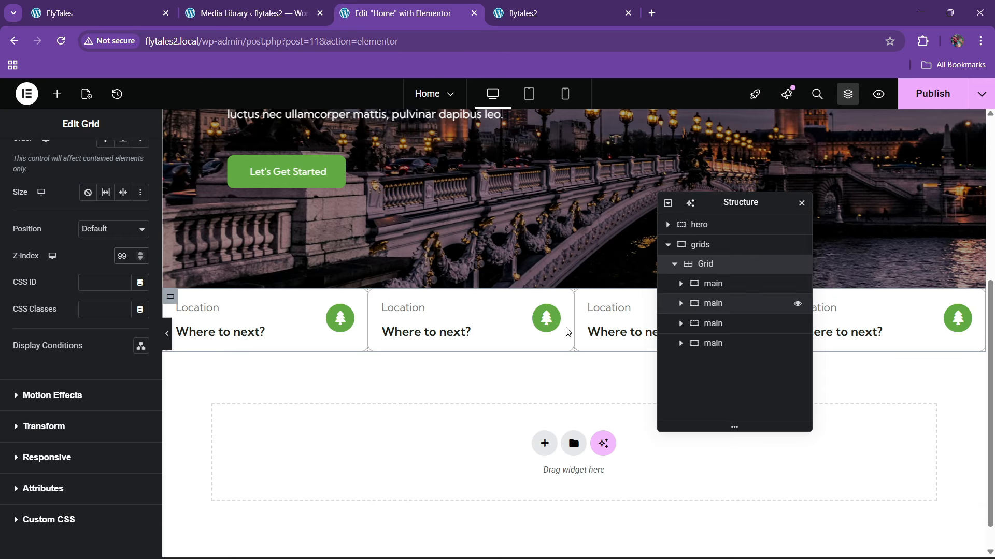
scroll(47, 222, "up", 4)
scroll(46, 246, "up", 2)
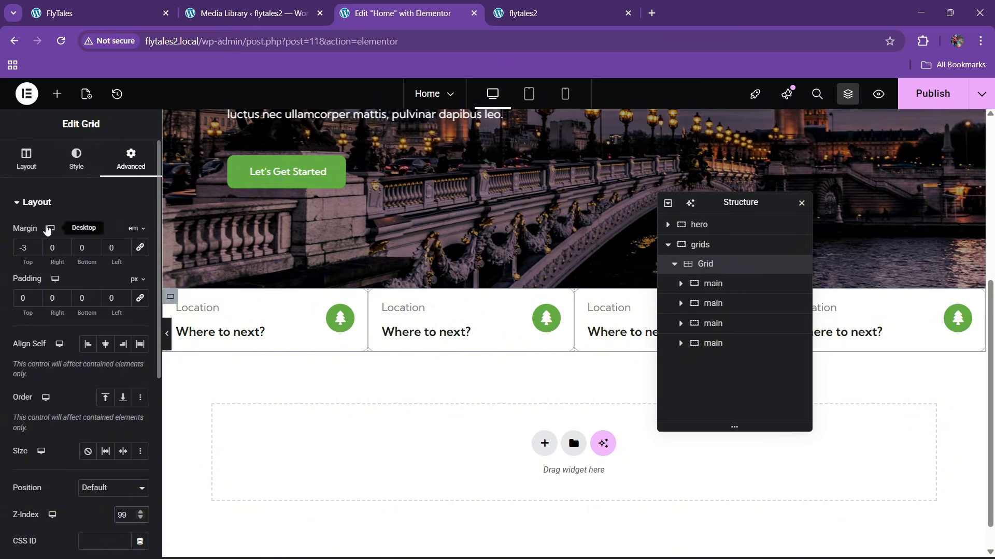
left_click(76, 158)
left_click(141, 288)
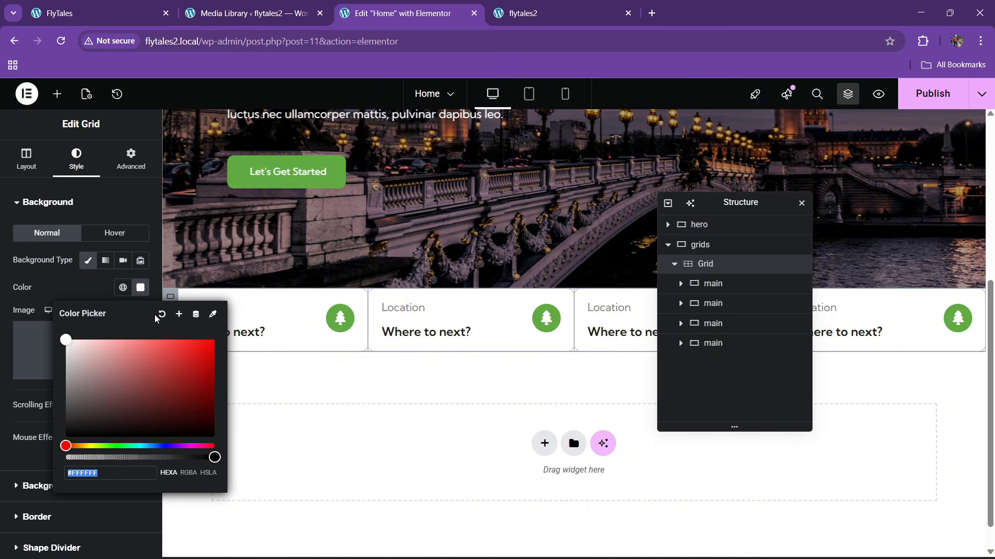
left_click(159, 318)
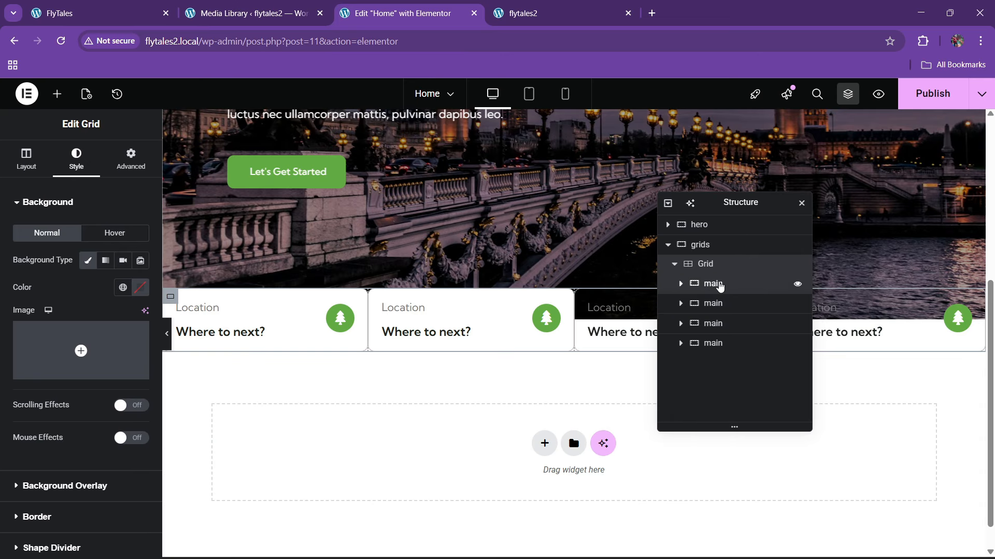
Give the third Location card a classic solid background colour.
left_click(719, 285)
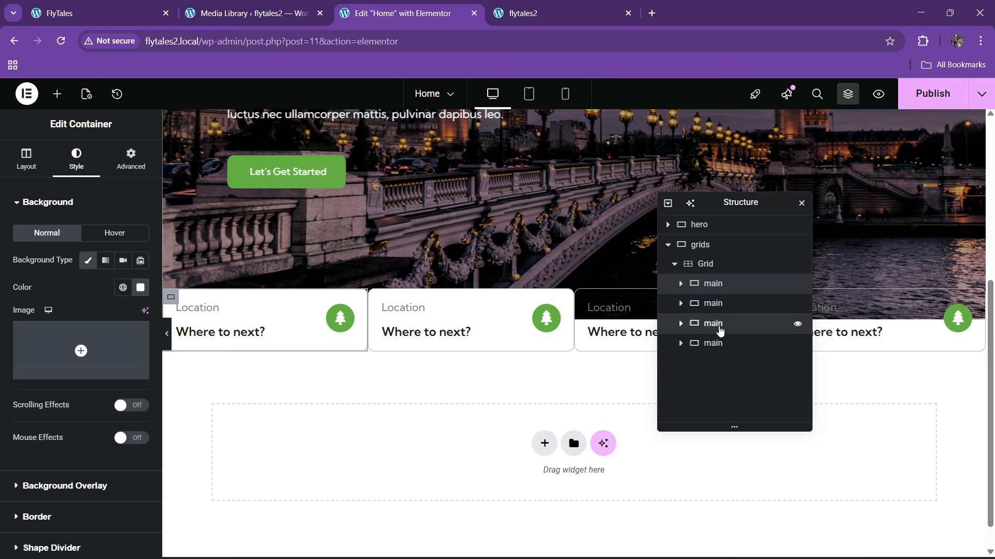
left_click(719, 326)
left_click(76, 158)
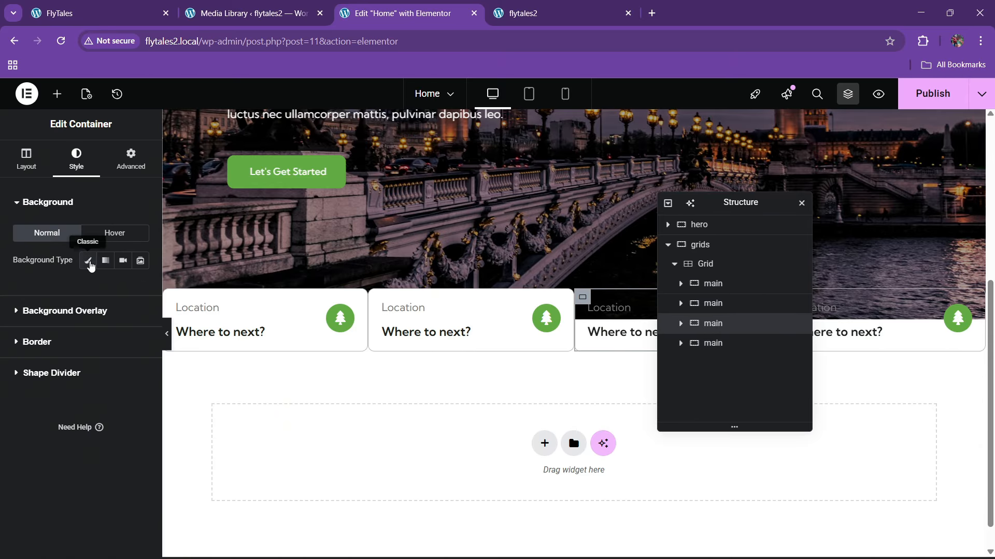
left_click(88, 261)
left_click(140, 288)
left_click(762, 322)
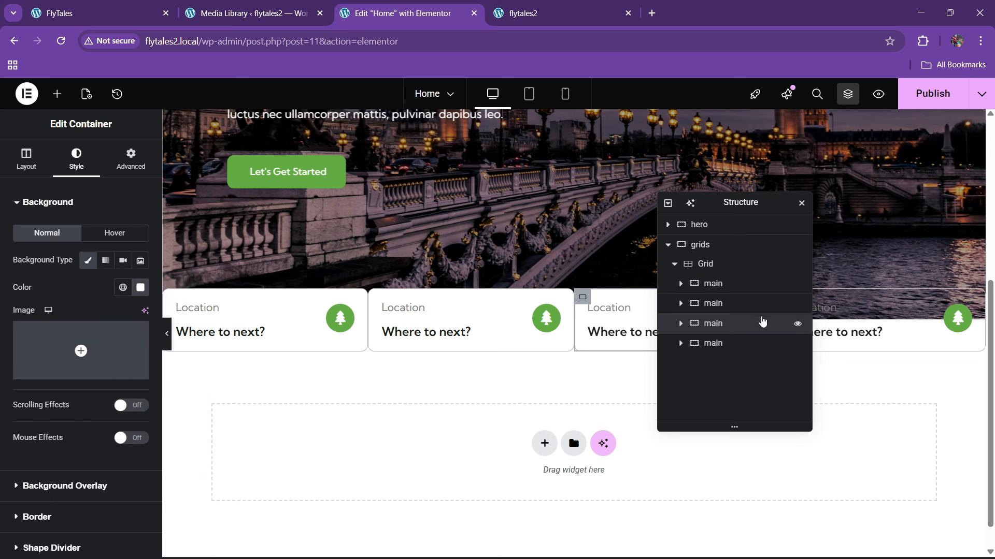
Give the fourth Location card a classic #FFFFFF white background.
left_click(717, 344)
left_click(76, 158)
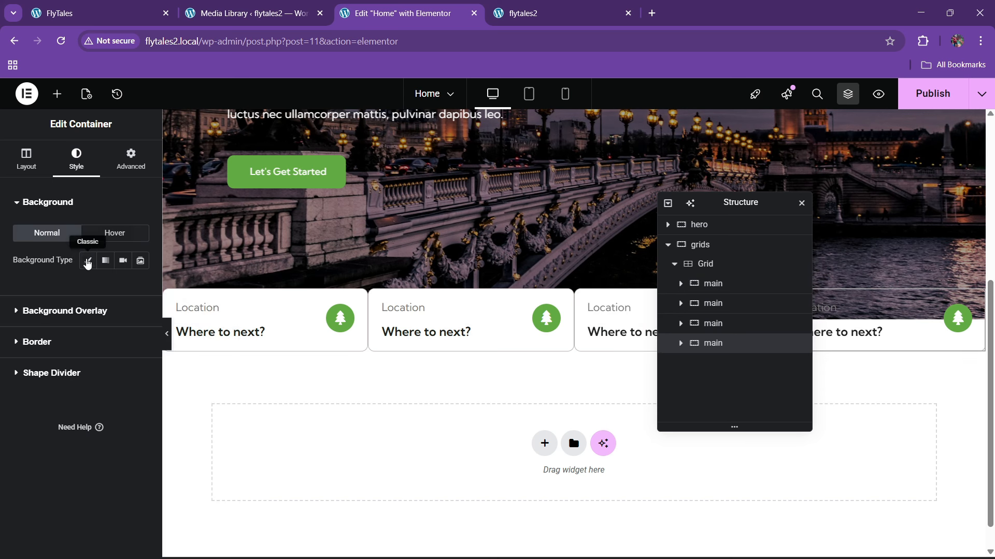
left_click(87, 261)
left_click(140, 287)
left_click(64, 335)
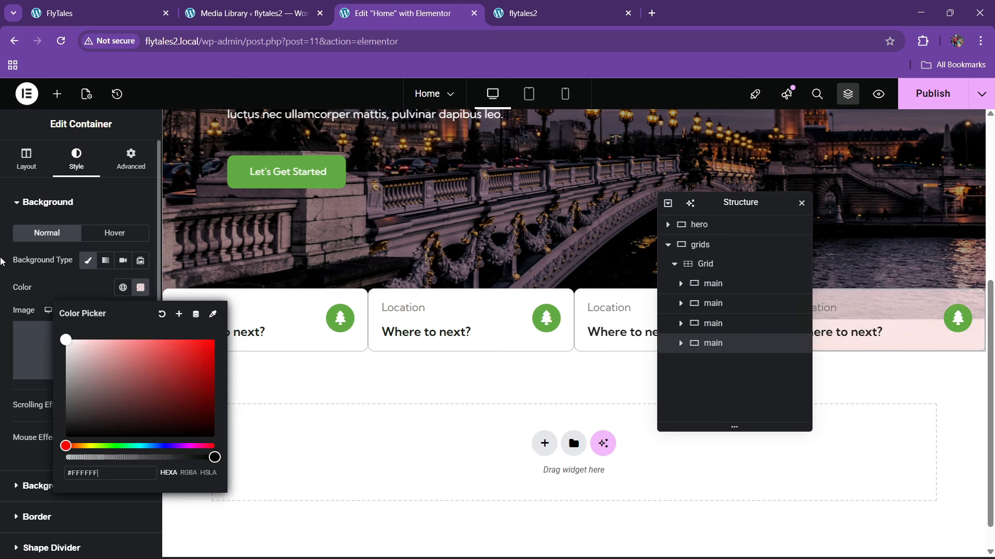
scroll(461, 334, "up", 1)
scroll(458, 332, "down", 1)
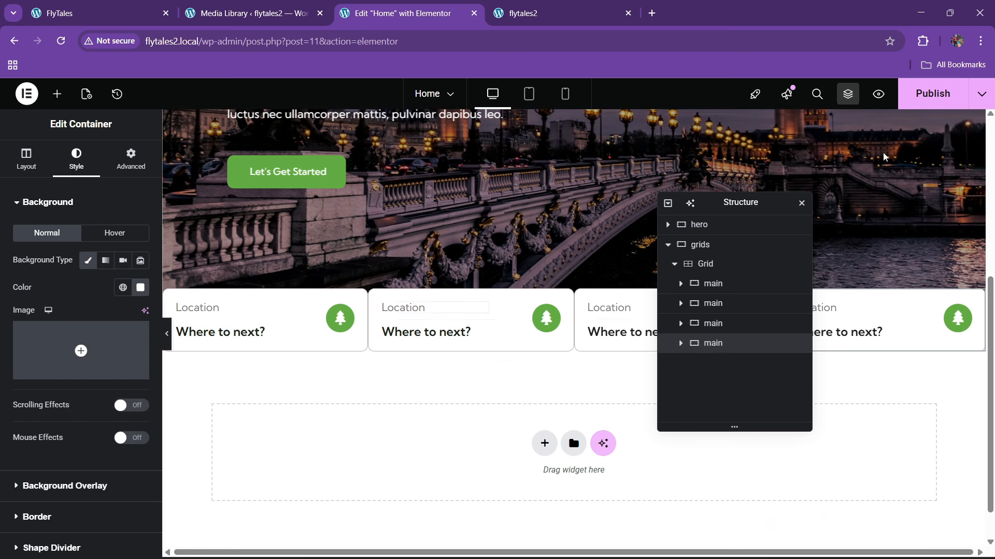
Publish the Home page and go to the live flytales2 site.
left_click(931, 105)
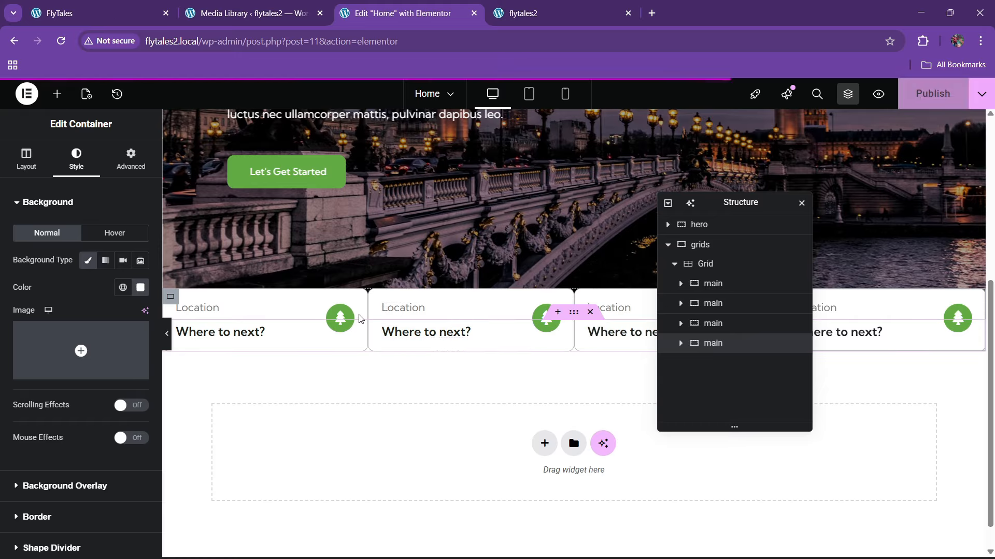
left_click(549, 13)
left_click(307, 45)
Reload the live flytales2 site and scroll to check the updated Location cards.
key("Return")
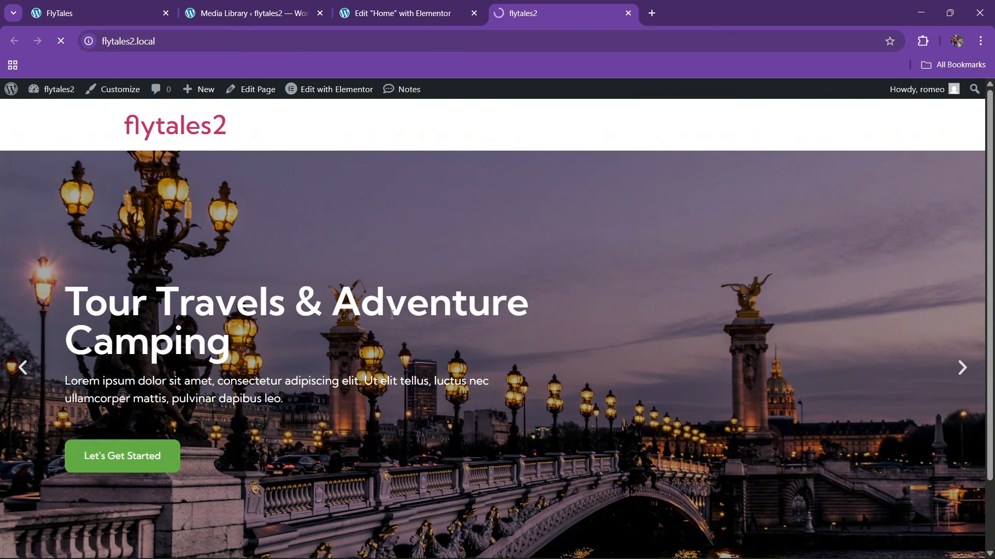
scroll(392, 315, "down", 2)
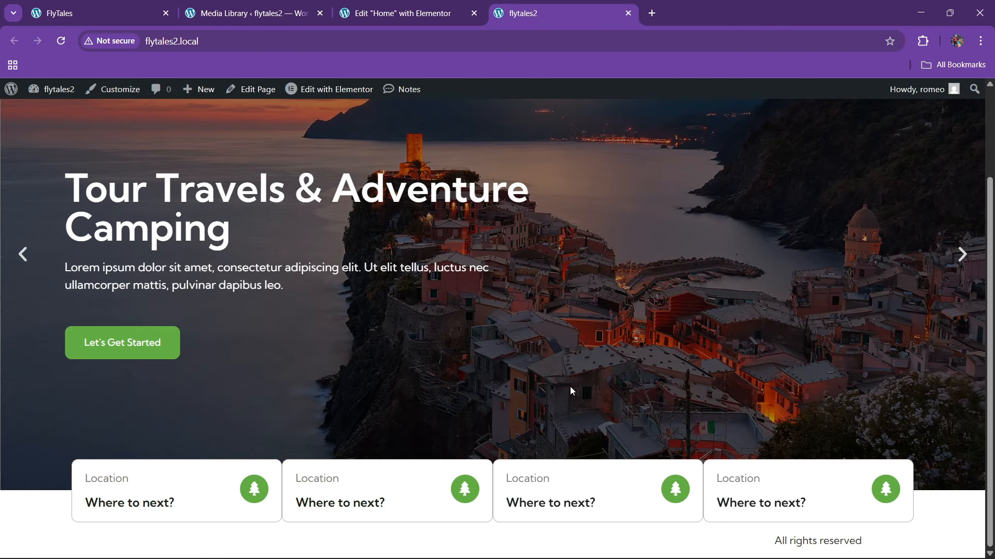
left_click(429, 4)
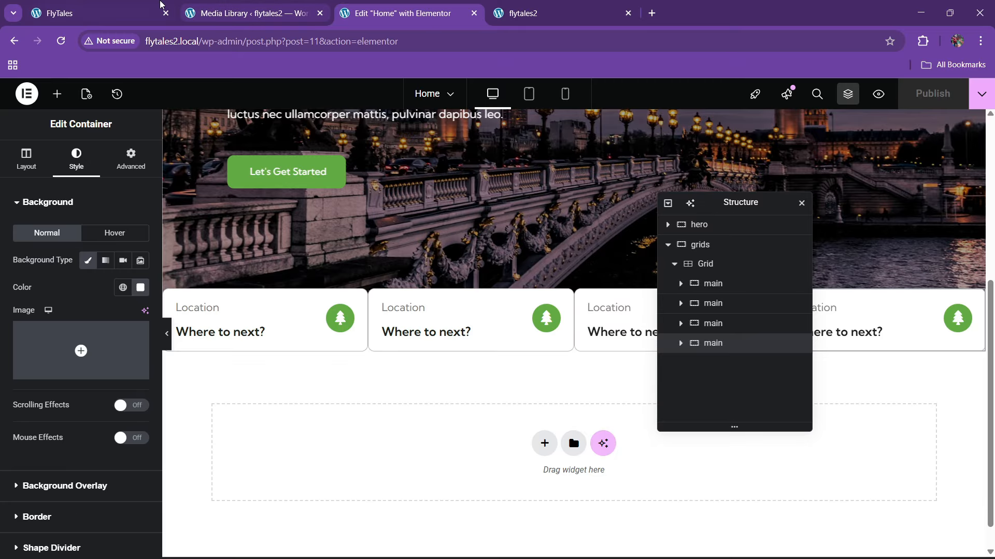
Scroll through the FlyTales reference site's Availability section, then return to the editor.
left_click(160, 4)
scroll(382, 299, "down", 3)
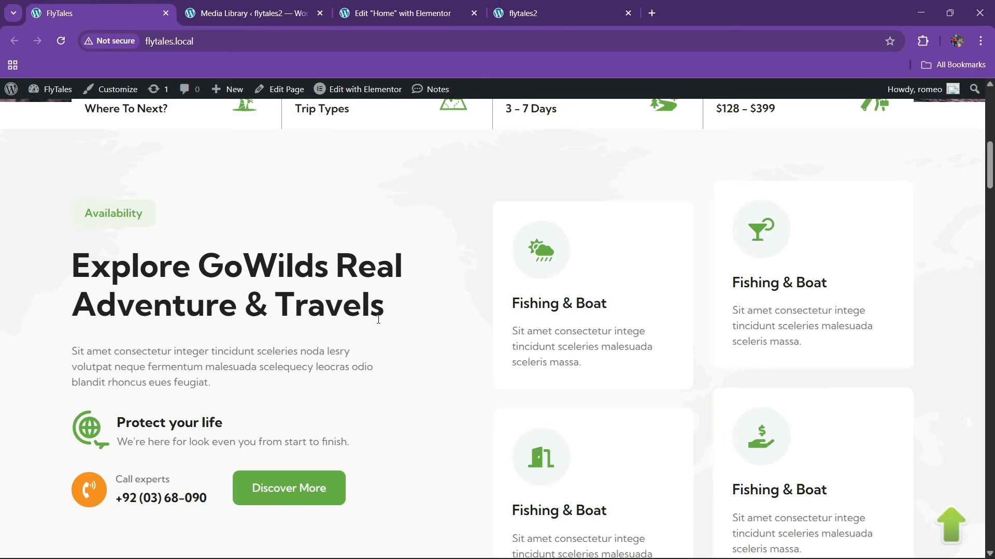
scroll(392, 355, "down", 3)
scroll(284, 275, "up", 1)
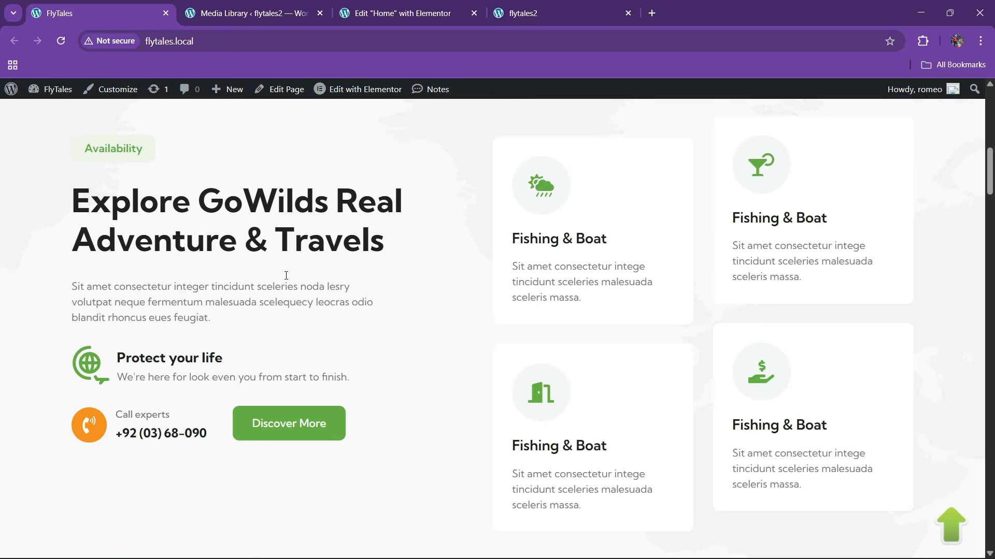
left_click(395, 4)
scroll(517, 402, "down", 1)
Add a new two-column flexbox container below the Location cards.
left_click(544, 412)
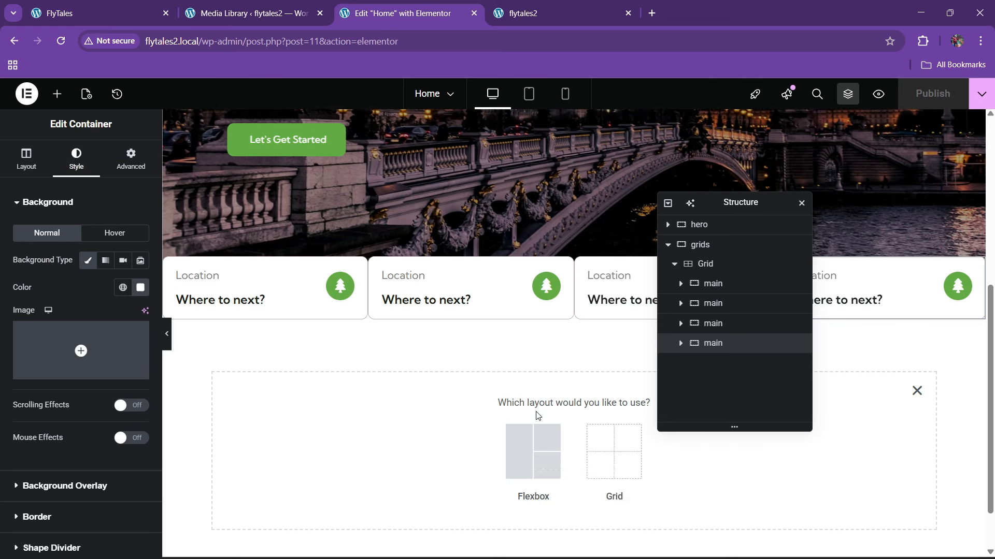
left_click(530, 451)
left_click(528, 453)
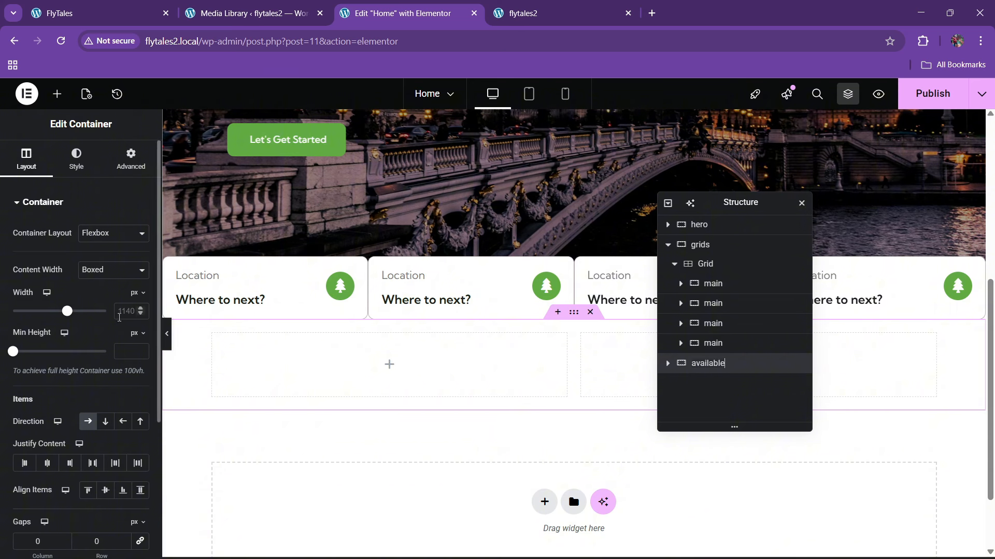
Set the section width to 1300 px with 80 px top and bottom padding.
left_click(120, 312)
type("1300")
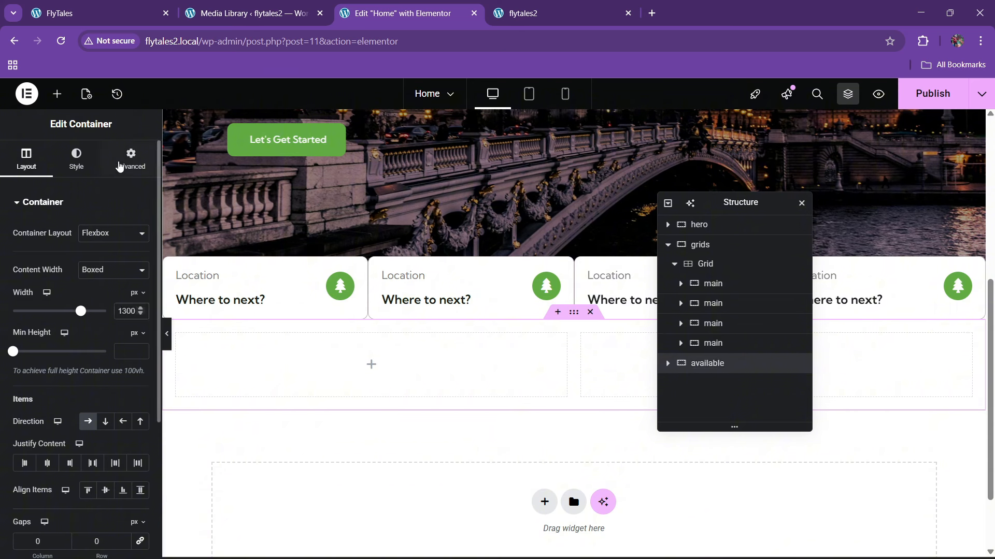
left_click(119, 166)
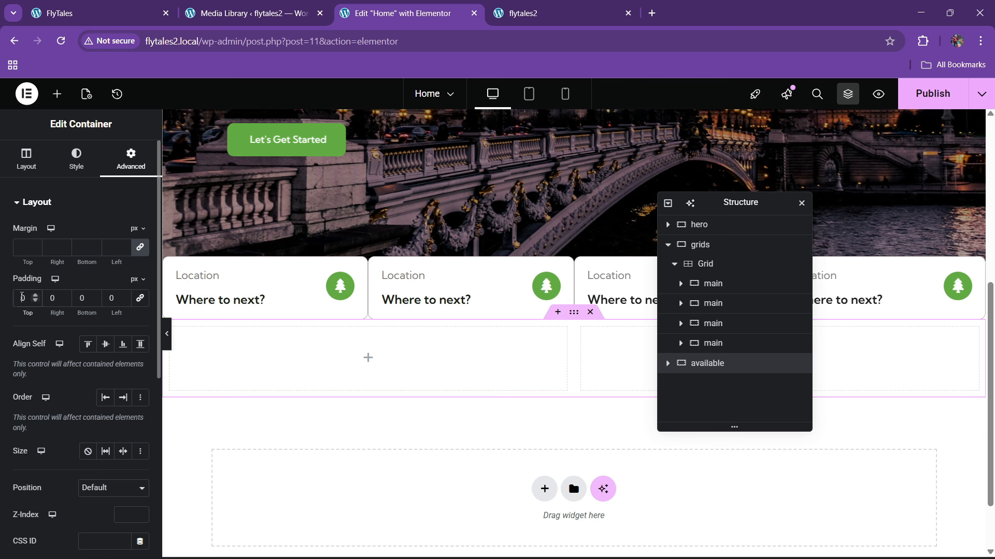
type("80")
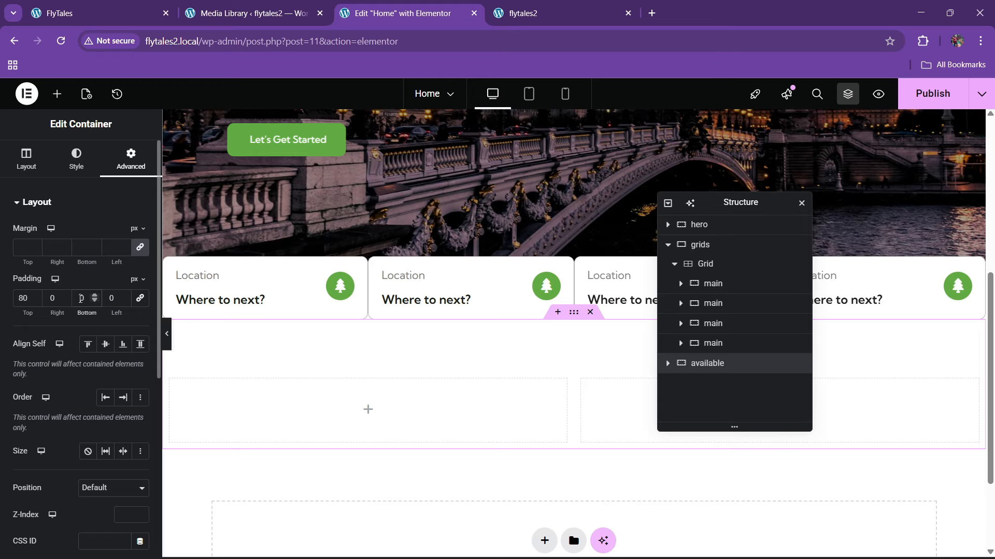
left_click(80, 298)
type("80")
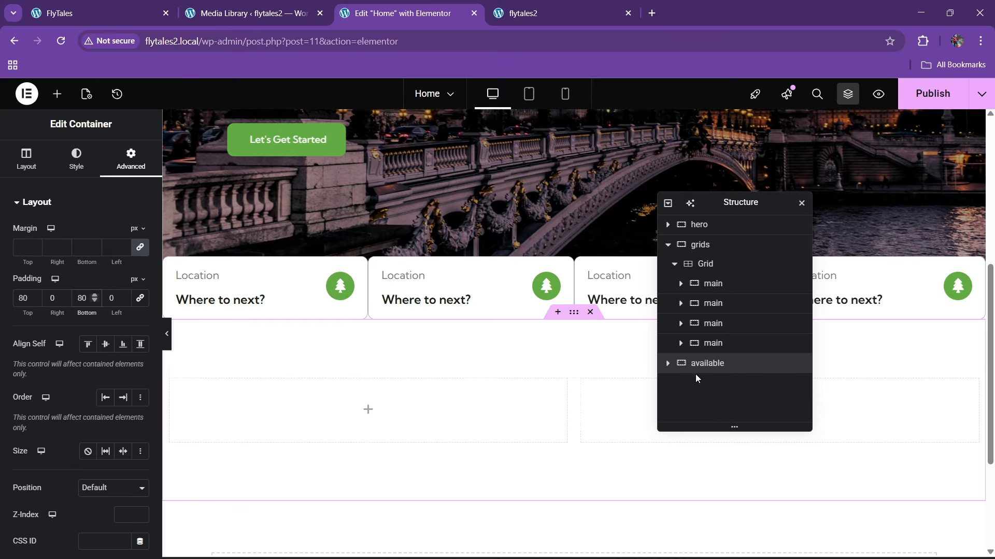
Set the left and right columns' padding to 0.
left_click(712, 382)
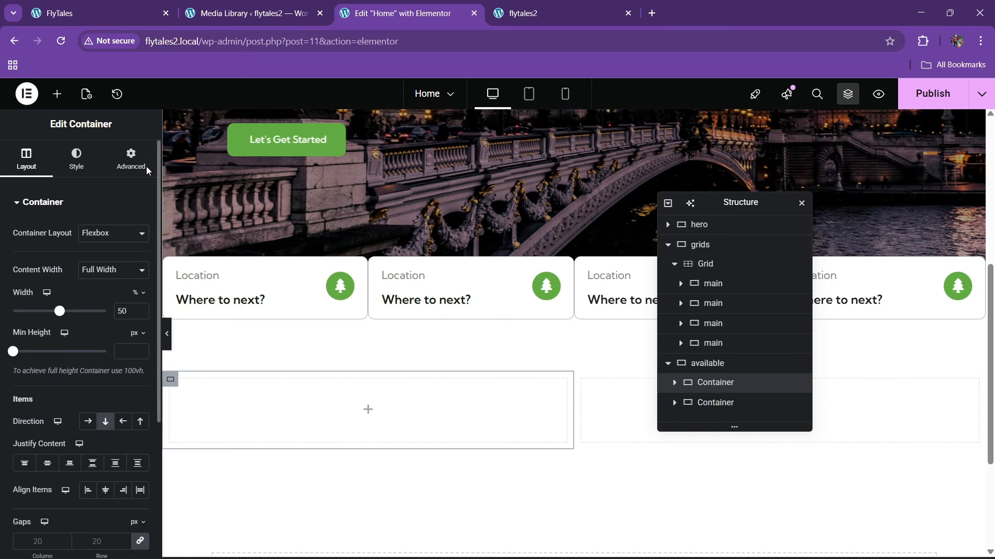
scroll(123, 282, "down", 4)
scroll(103, 206, "up", 2)
scroll(122, 162, "up", 2)
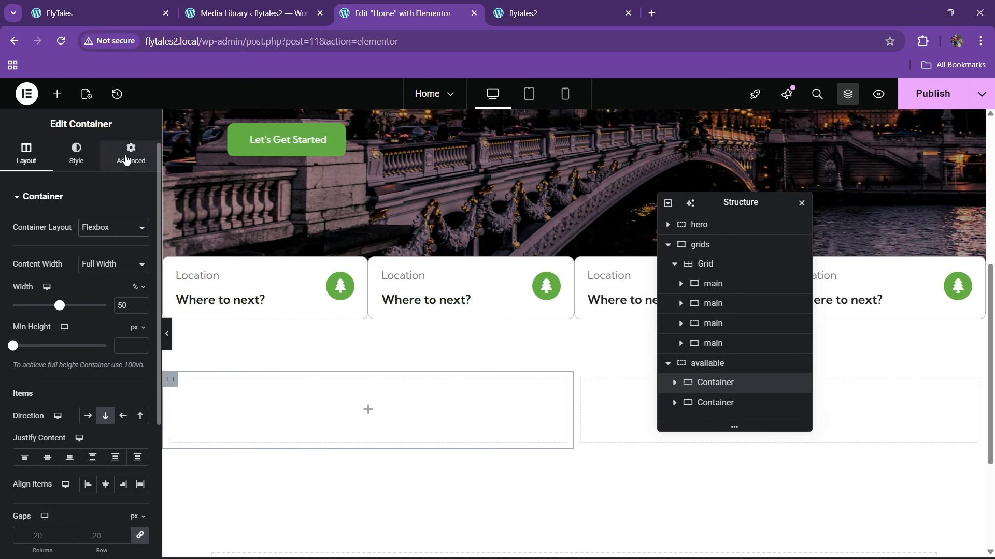
left_click(131, 158)
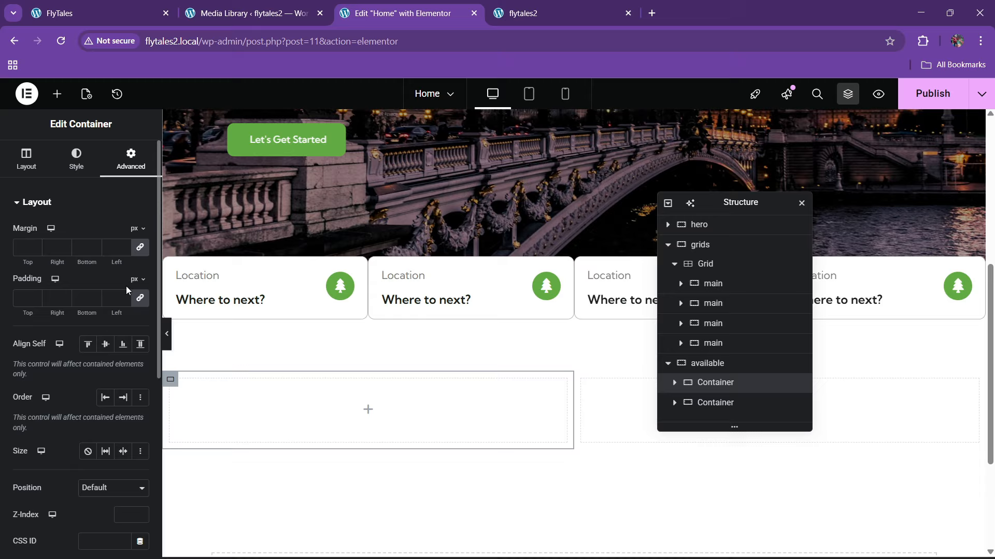
left_click(720, 404)
left_click(133, 159)
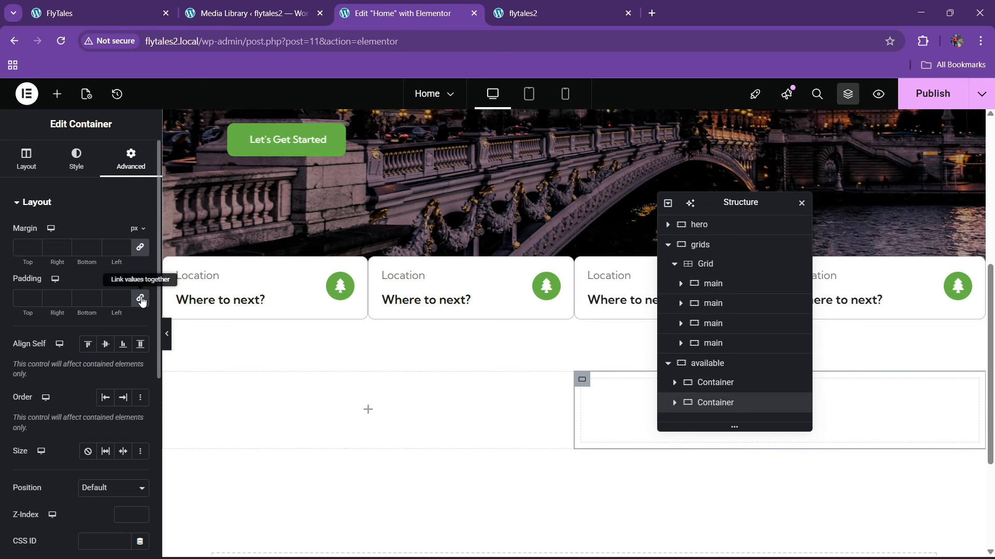
left_click(140, 299)
Compare the new section with the FlyTales reference site.
left_click(117, 13)
scroll(409, 306, "up", 1)
scroll(409, 306, "up", 2)
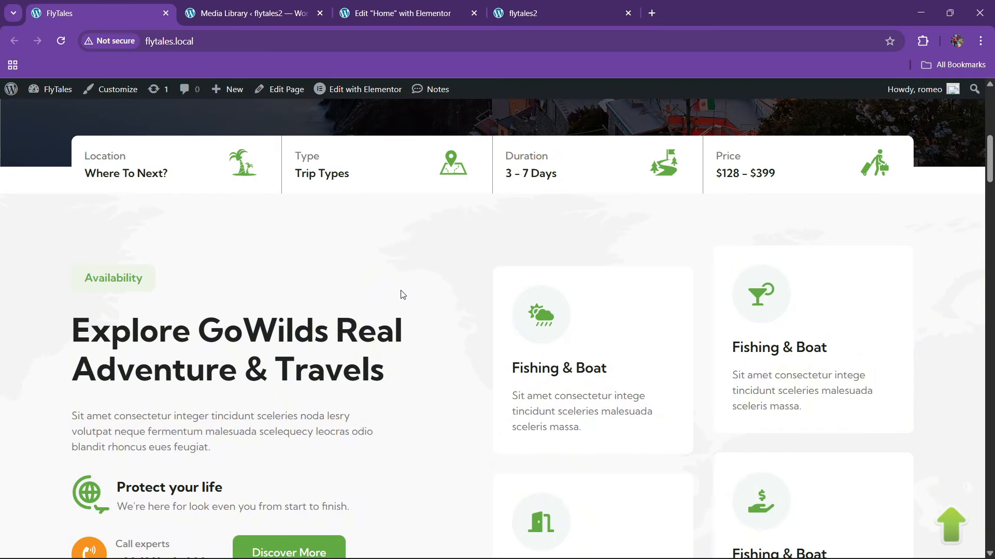
left_click(399, 14)
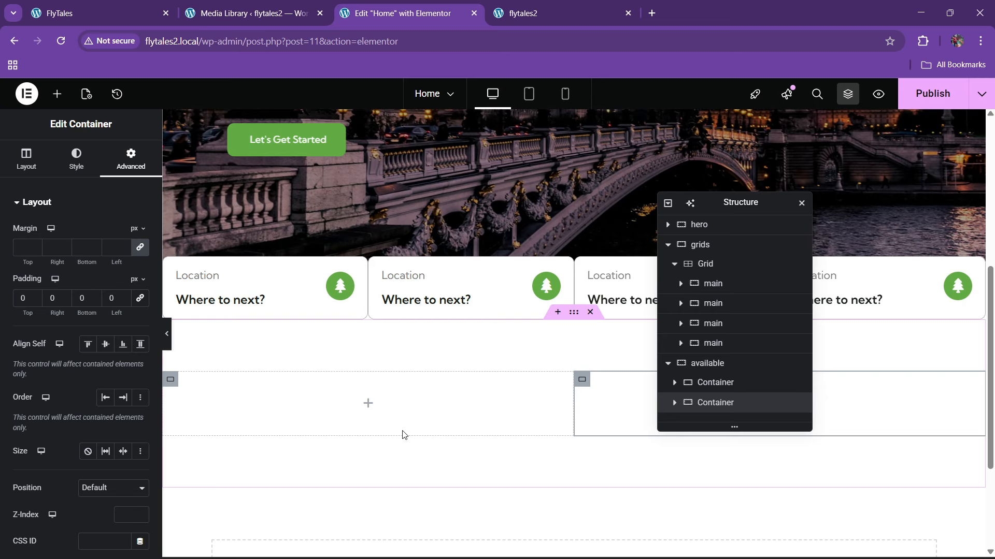
left_click(130, 14)
Add a button to the left column labelled 'Availability'.
left_click(417, 15)
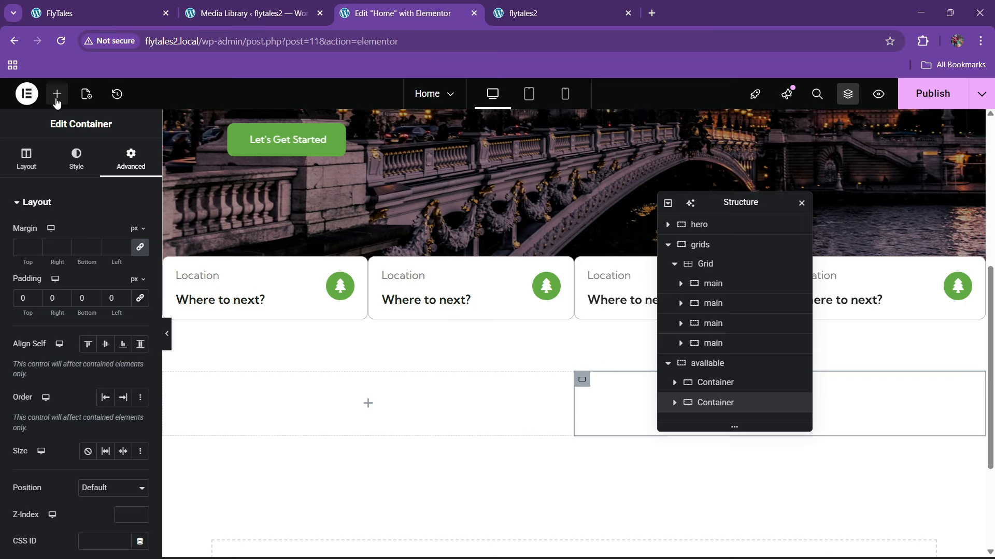
left_click(57, 94)
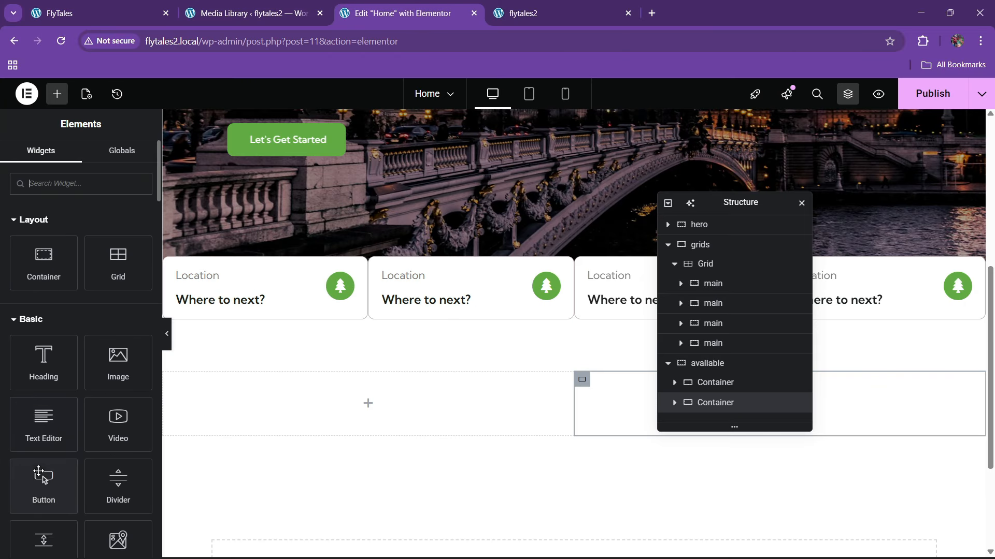
left_click_drag(43, 482, 217, 409)
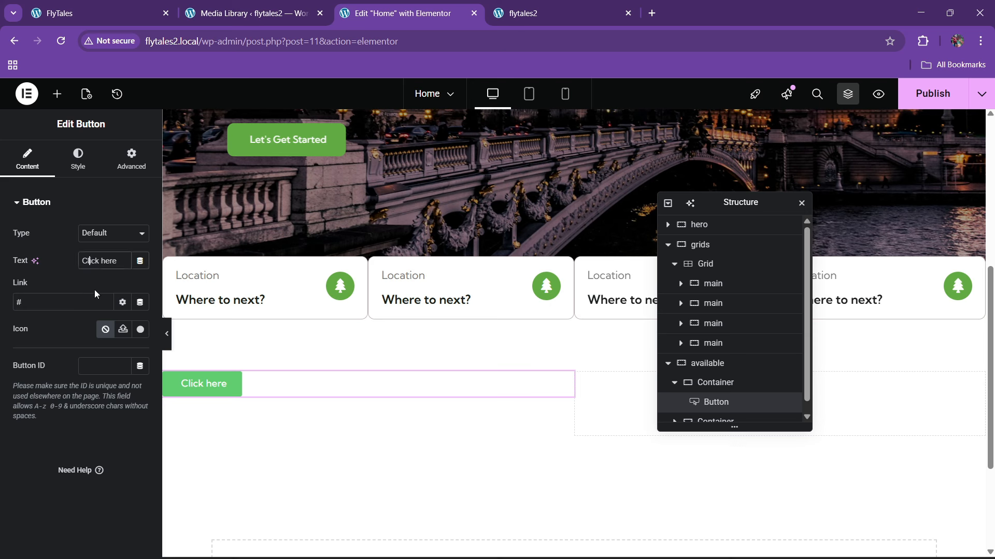
key("ctrl+a")
key("BackSpace")
type("Availa")
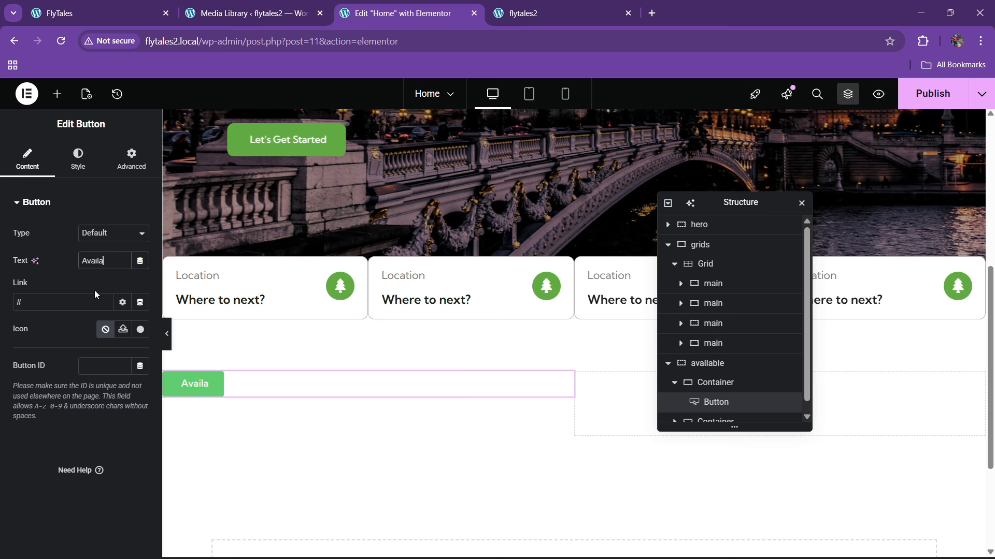
type("bl")
key("BackSpace")
key("BackSpace")
key("BackSpace")
type("ability")
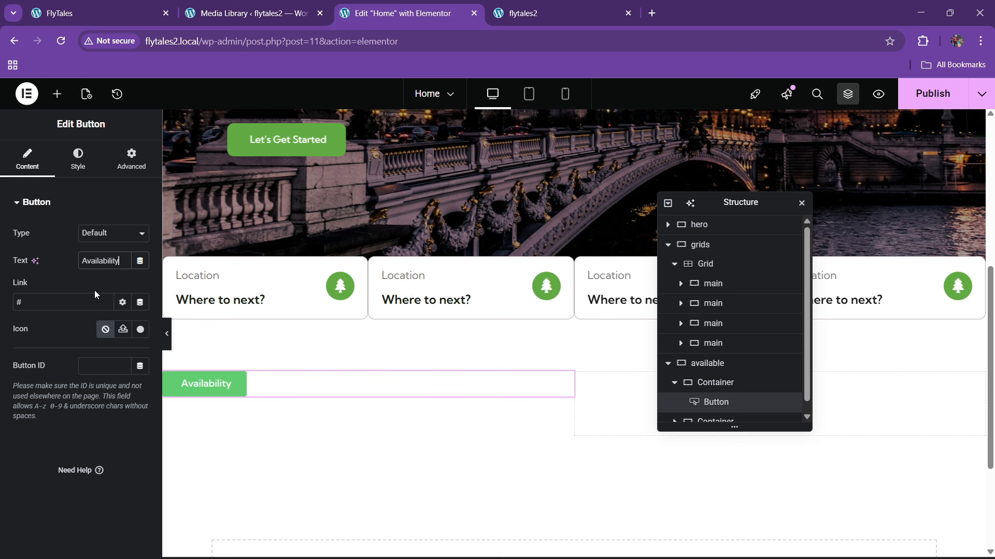
Give the button a mostly transparent theme-green background.
left_click(72, 156)
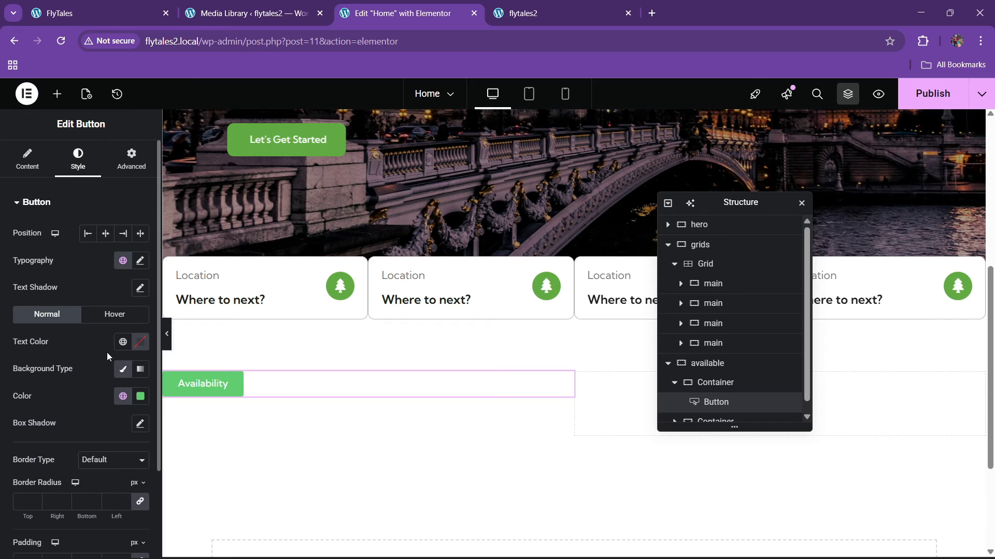
left_click(123, 398)
left_click(83, 291)
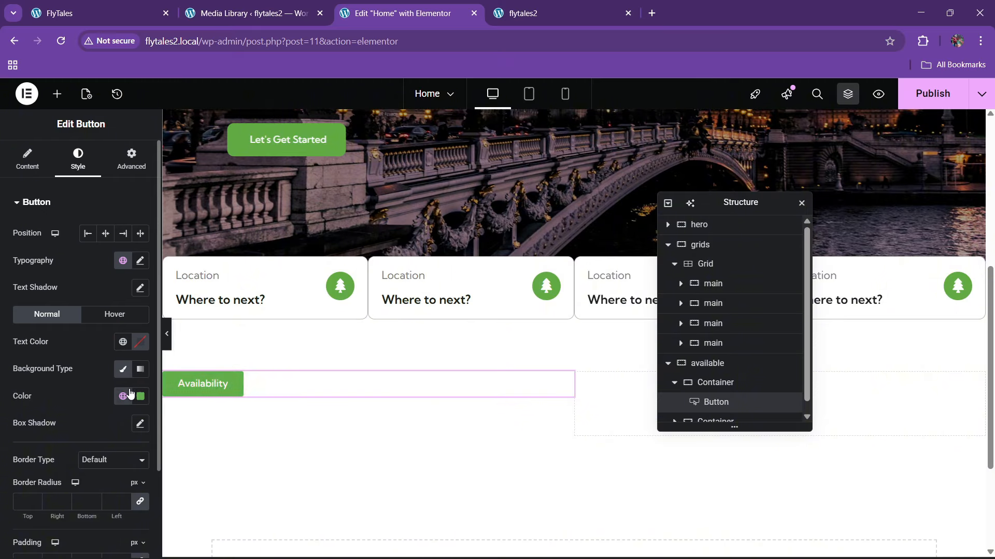
left_click(139, 401)
mouse_move(174, 306)
left_mouse_down()
mouse_move(107, 226)
mouse_move(133, 266)
left_mouse_up()
left_click(110, 397)
left_click(123, 397)
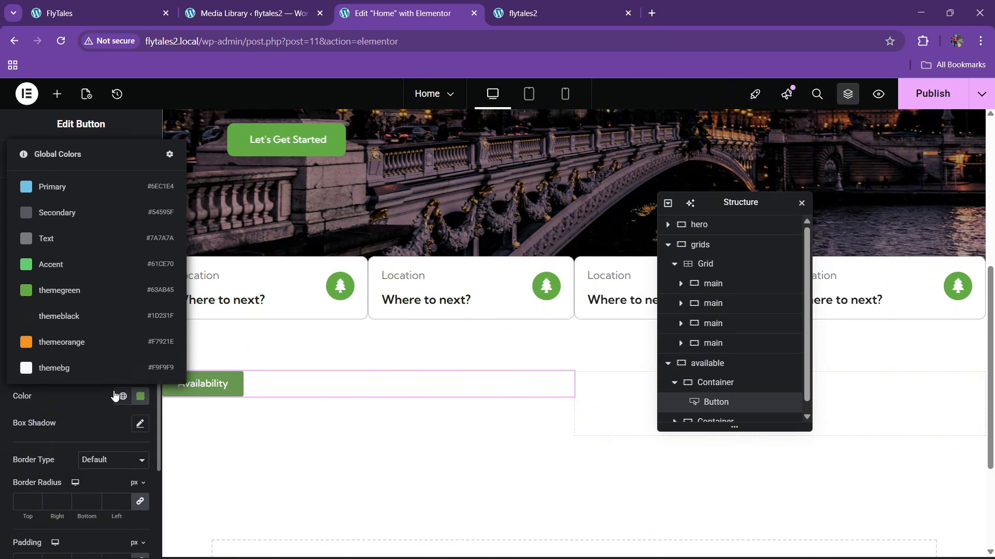
left_click(104, 295)
left_click(142, 400)
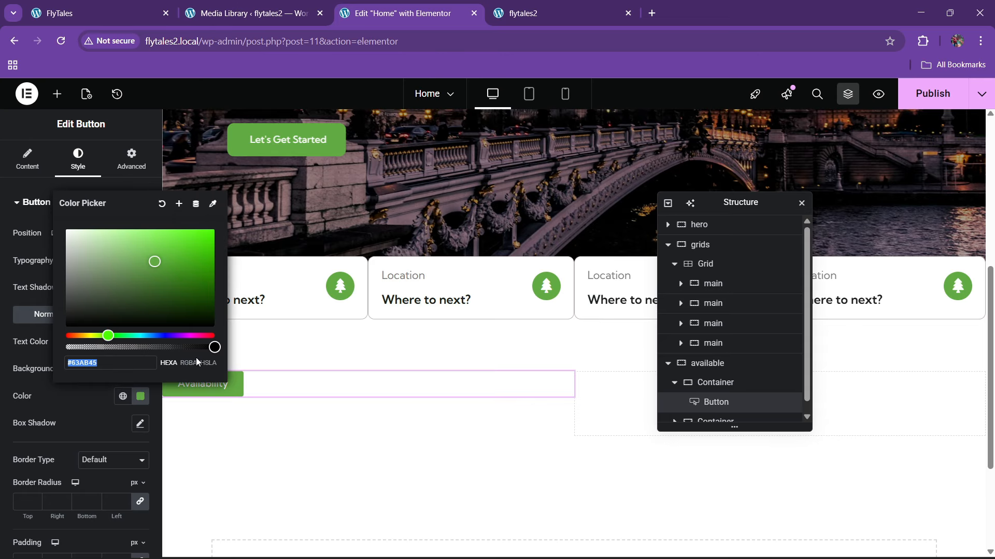
left_click_drag(209, 347, 115, 360)
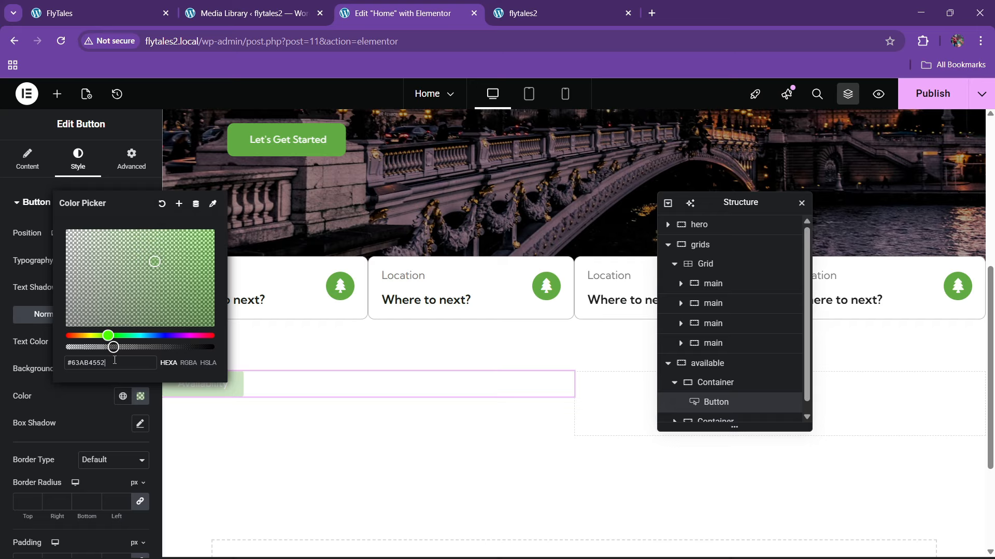
left_click(95, 397)
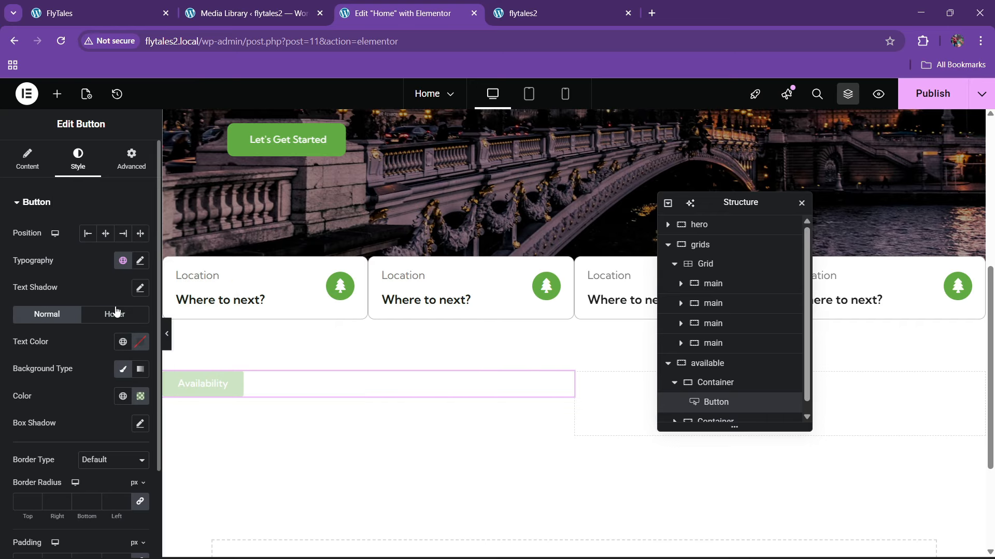
Set the button text to a global green colour, checking the live site.
left_click(127, 347)
left_click(60, 210)
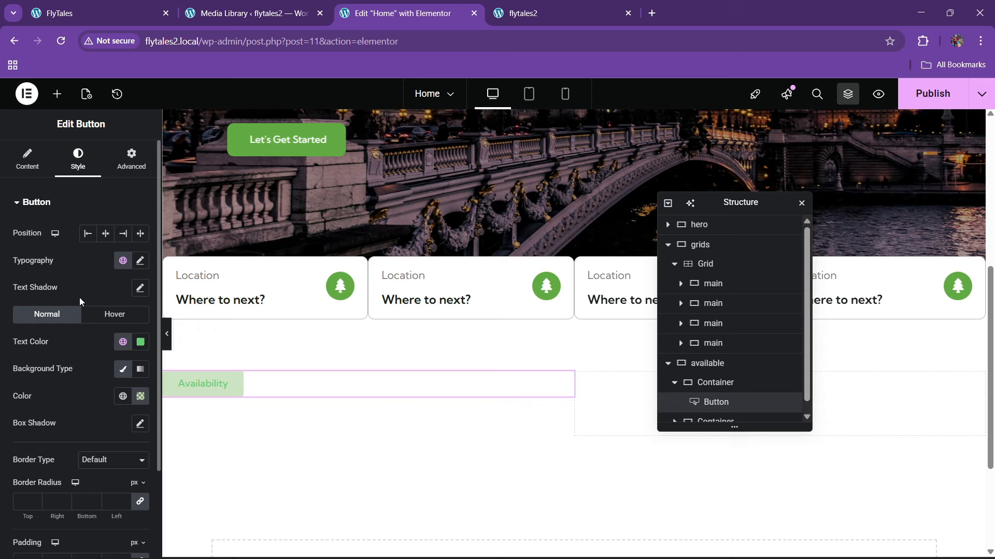
left_click(123, 346)
left_click(78, 269)
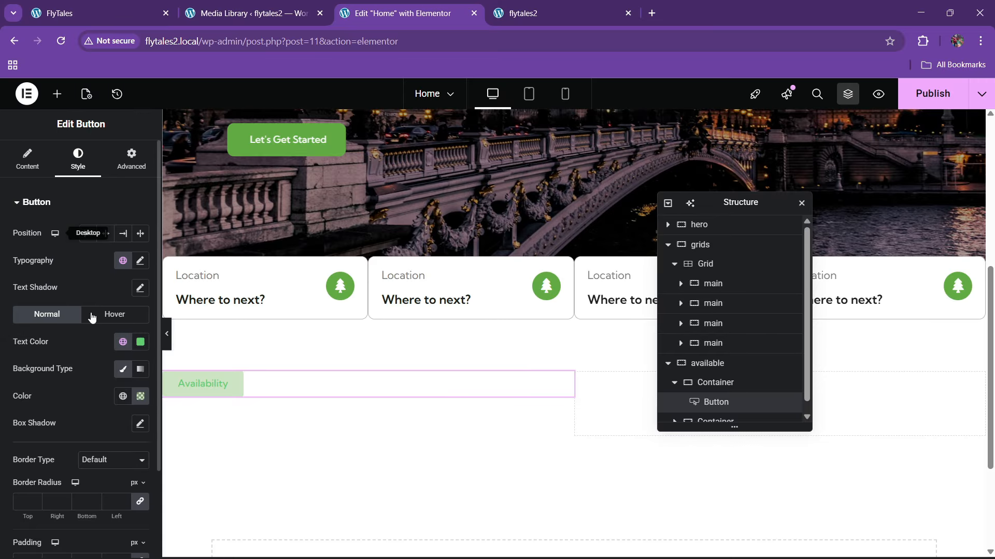
left_click(90, 5)
left_click(399, 13)
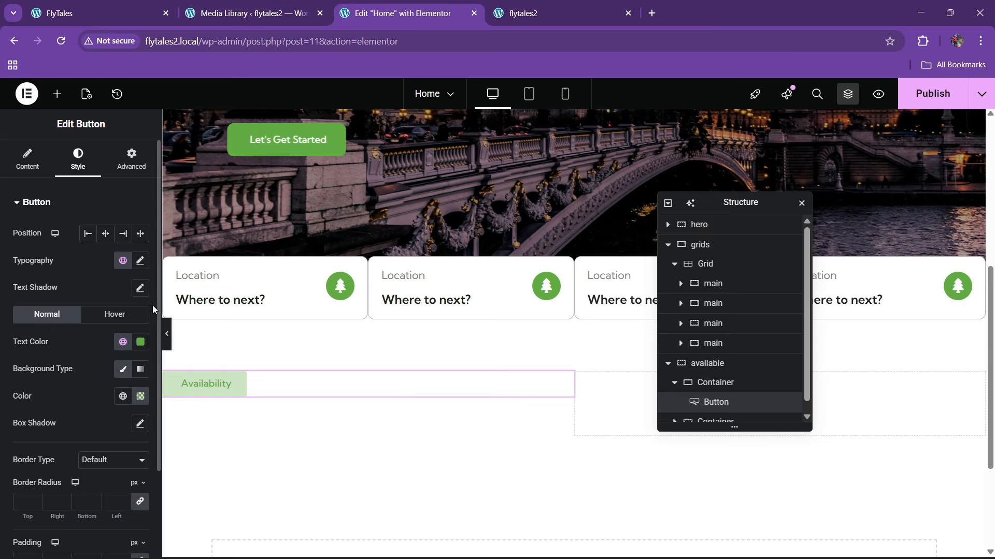
left_click(140, 342)
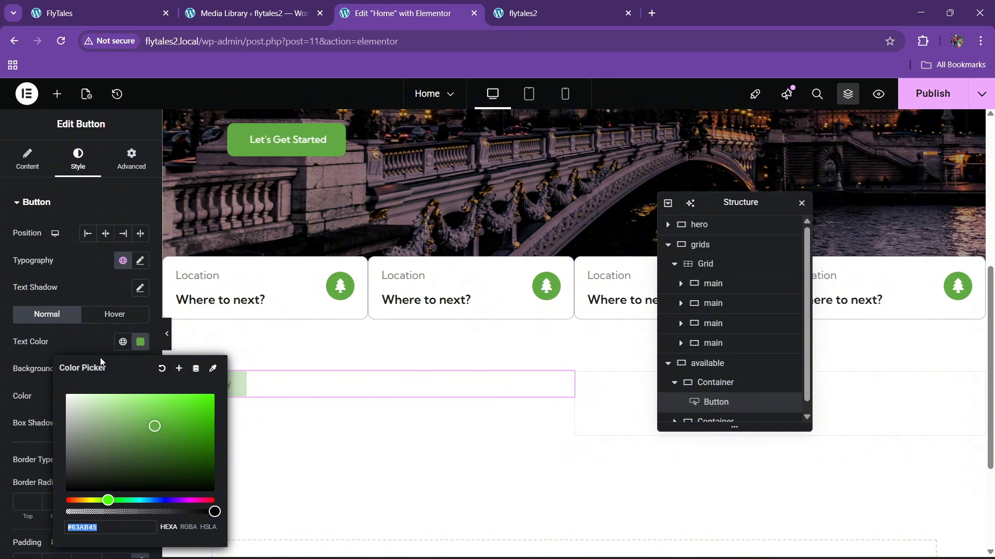
left_click(98, 346)
Lighten the button background to a pale, slightly see-through green.
left_click(140, 397)
left_click_drag(114, 347, 215, 348)
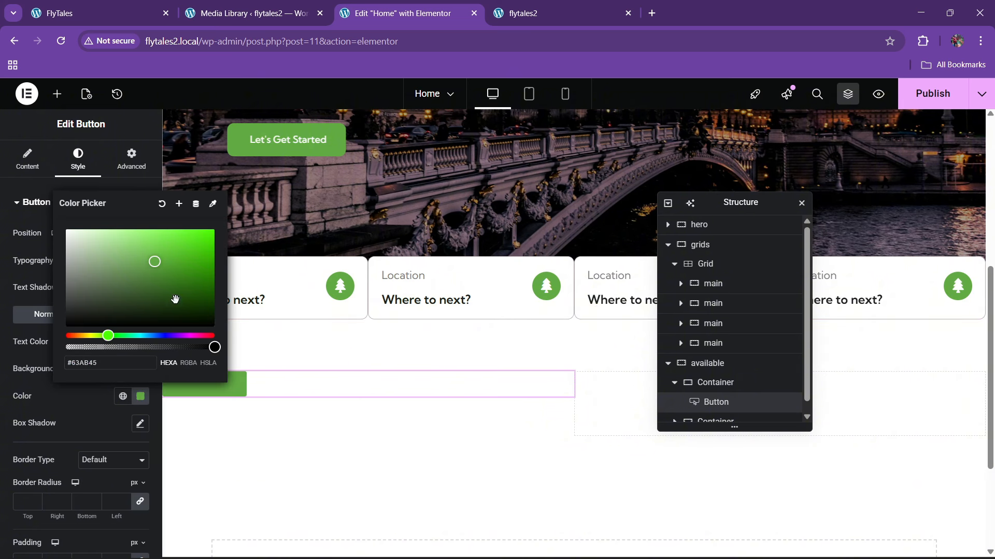
left_click_drag(175, 299, 86, 227)
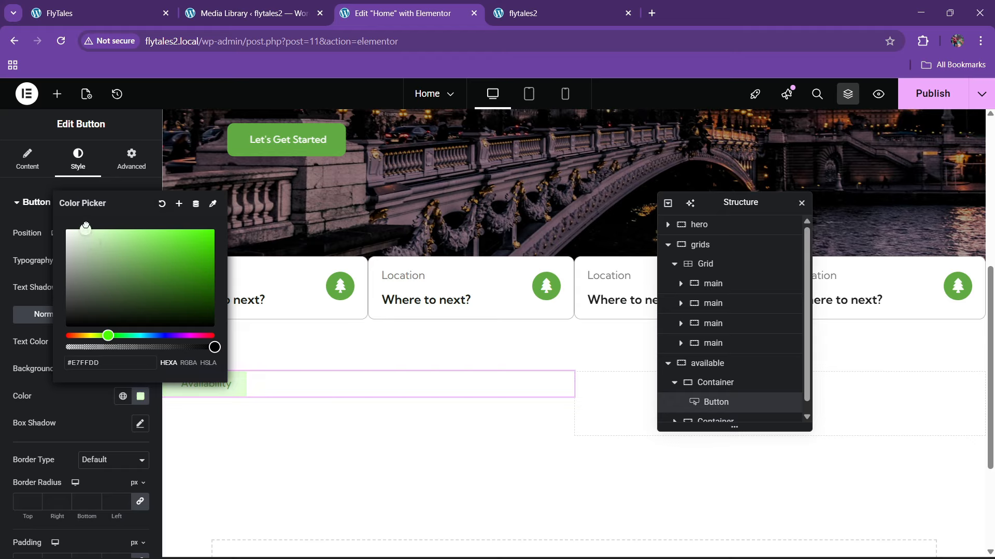
left_click(78, 399)
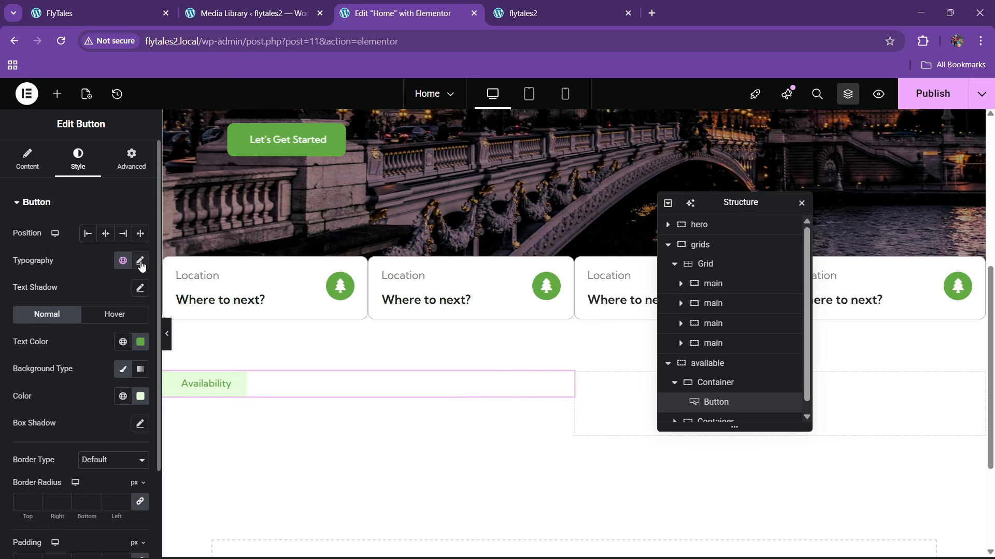
left_click(140, 396)
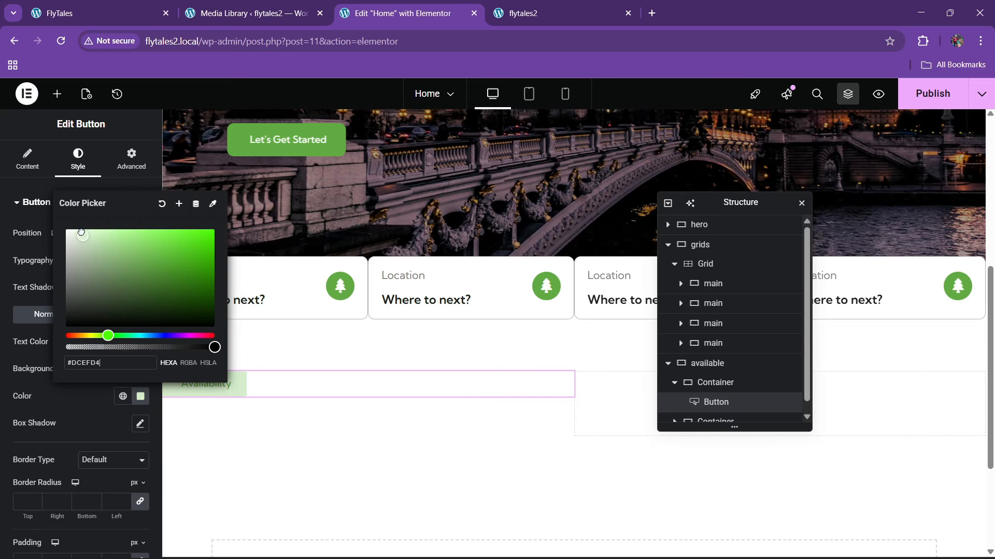
left_click_drag(81, 232, 77, 205)
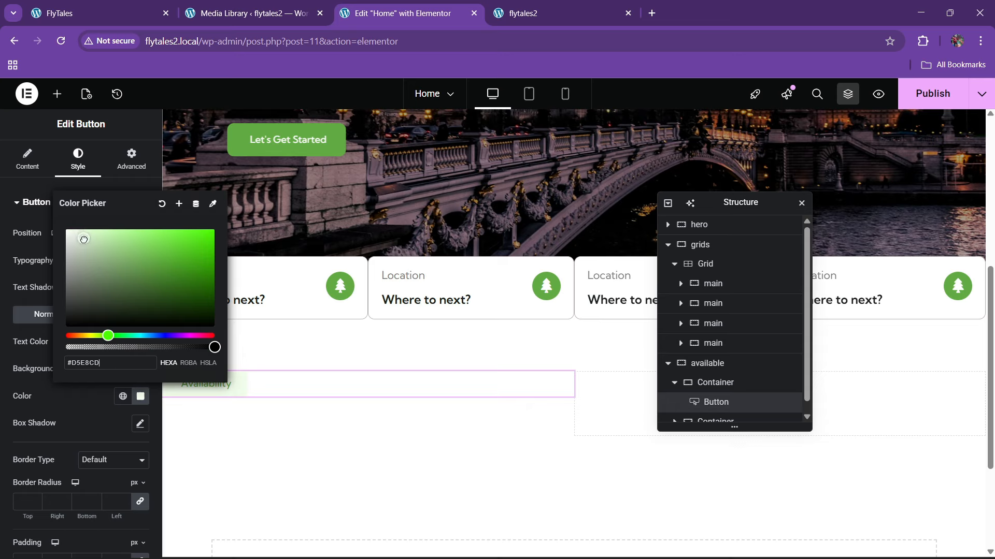
left_click_drag(84, 239, 81, 229)
left_click(206, 347)
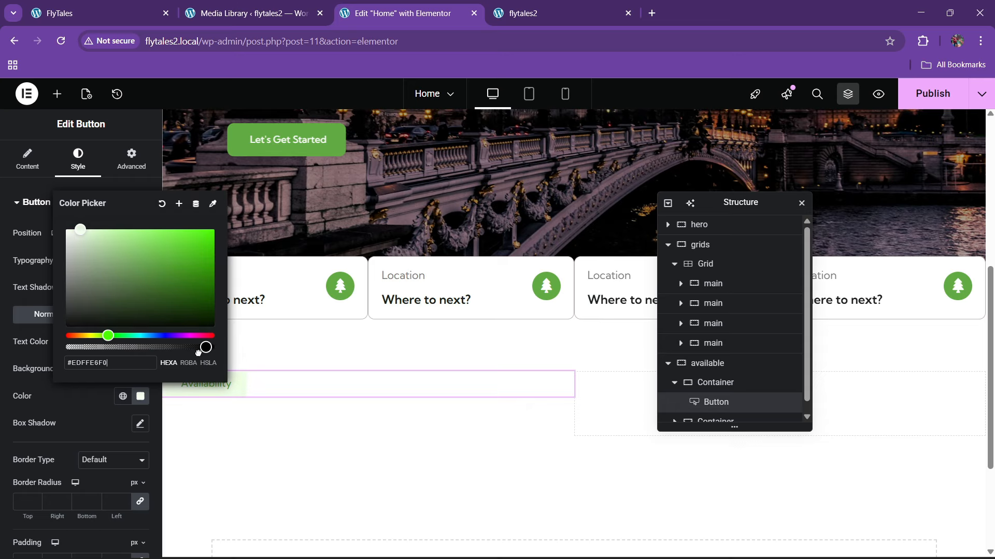
left_click_drag(198, 353, 198, 355)
left_click(91, 414)
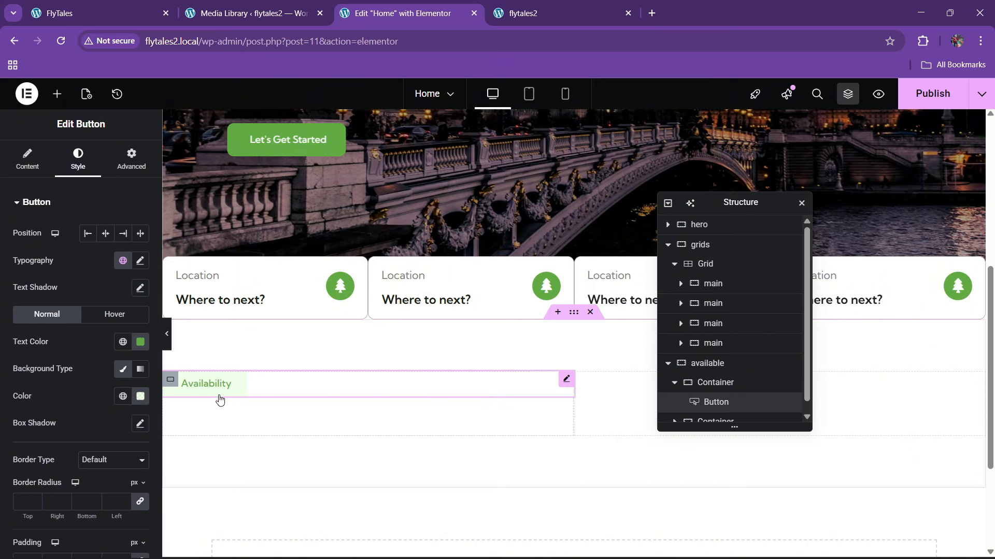
Set the button text to 600 Semi Bold, adjust its size, and compare with the live site.
left_click(143, 260)
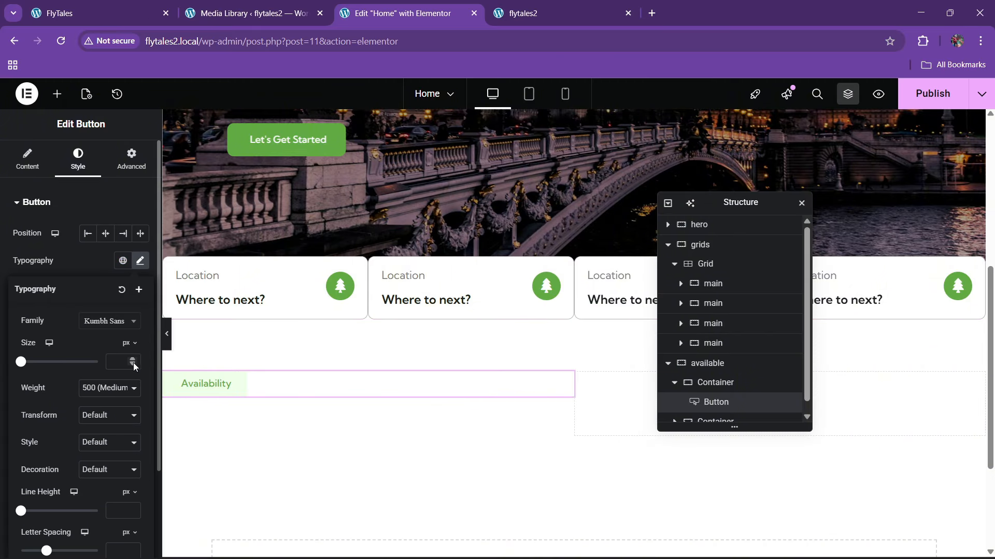
left_click(131, 360)
type("2")
left_click(93, 392)
left_click(105, 279)
left_click(104, 13)
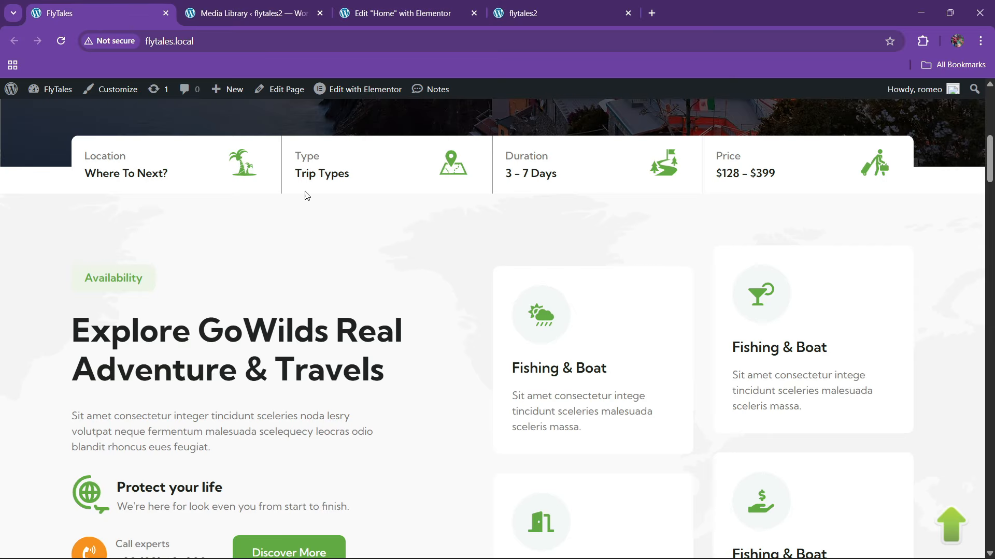
left_click(399, 13)
Add a Heading below the Availability button and paste the reference heading text.
left_click(57, 94)
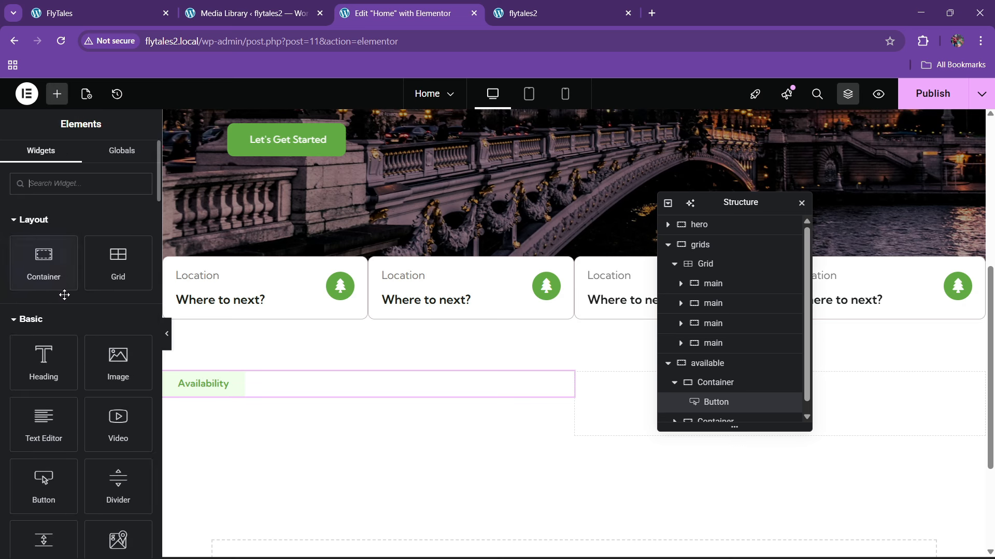
left_click_drag(53, 366, 207, 386)
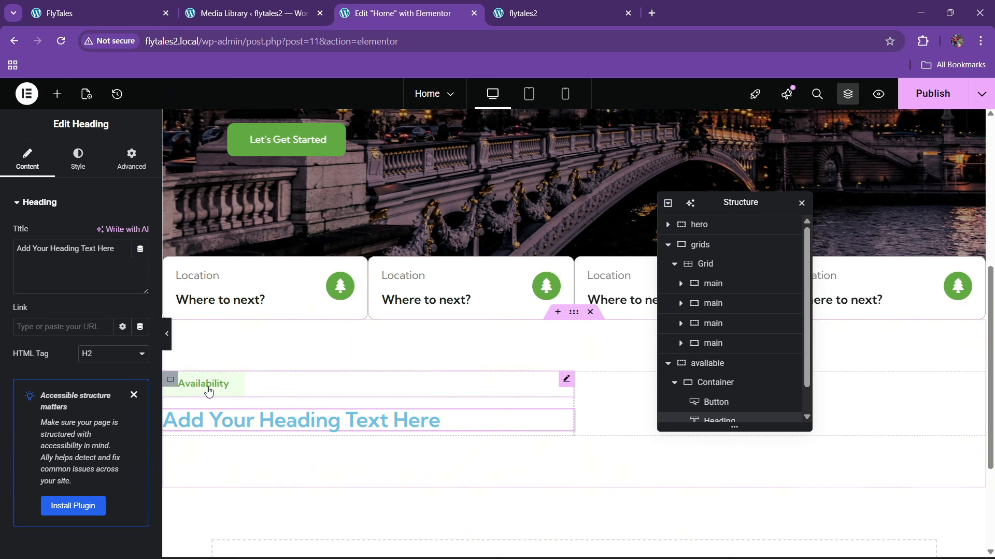
left_click(104, 14)
left_click_drag(52, 346, 390, 368)
left_click(133, 376)
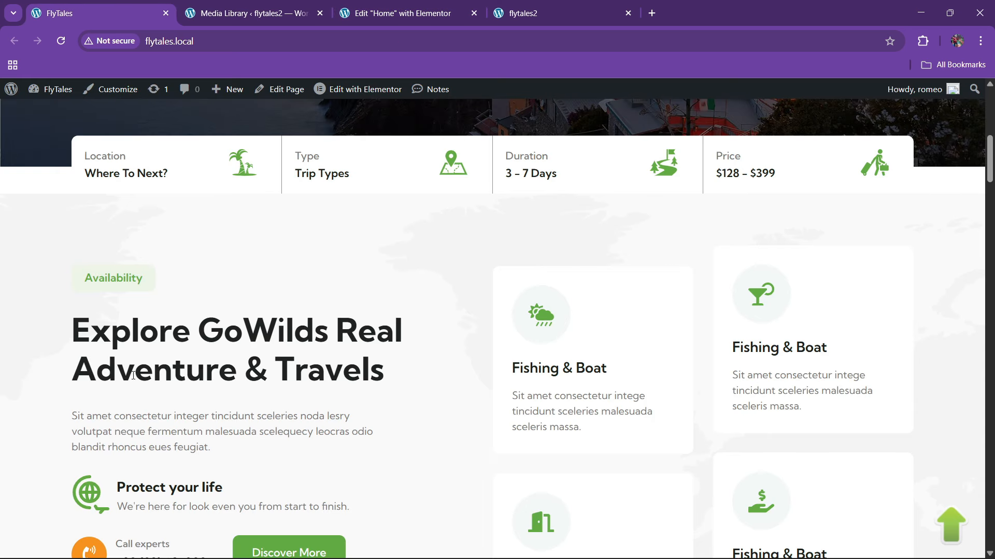
left_click_drag(66, 372, 82, 329)
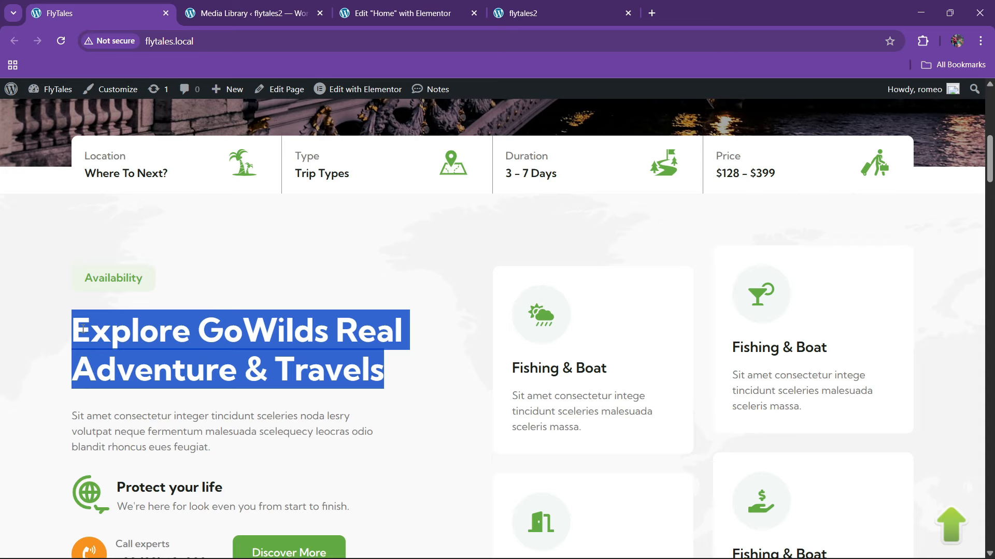
left_click(382, 14)
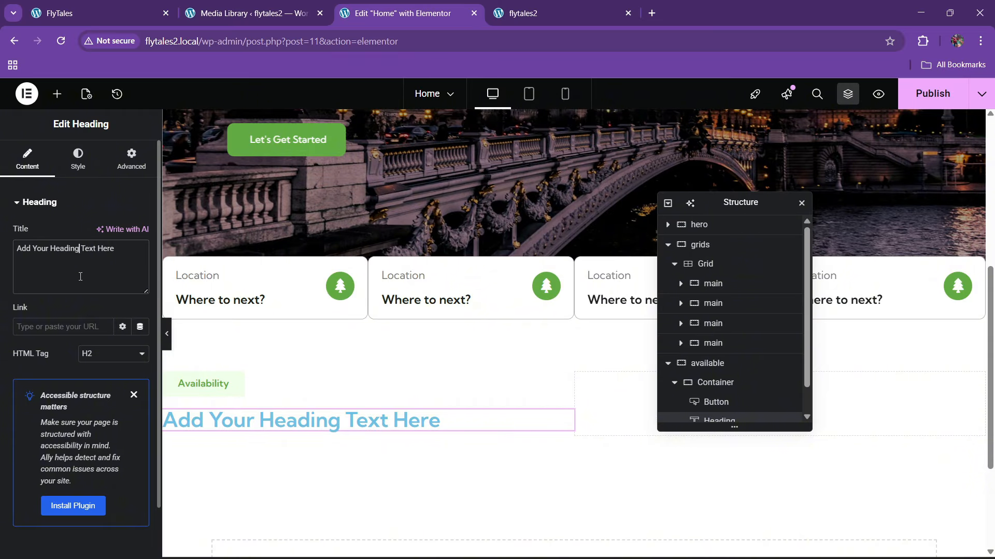
key("ctrl+a")
type("Explore GoWilds real adventure & travels")
Make the heading dark, size it to 45 px, and capitalize every word.
left_click(77, 159)
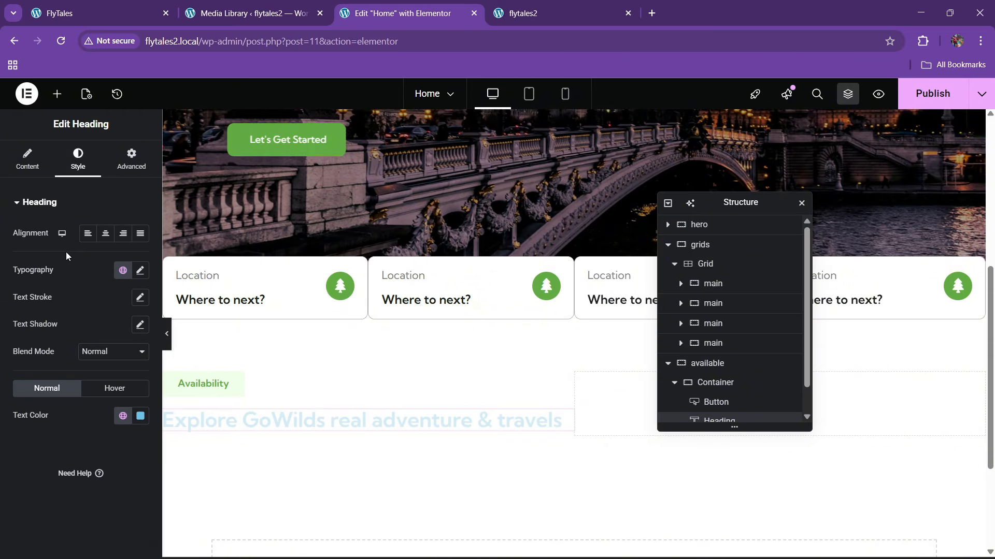
left_click(123, 418)
left_click(73, 382)
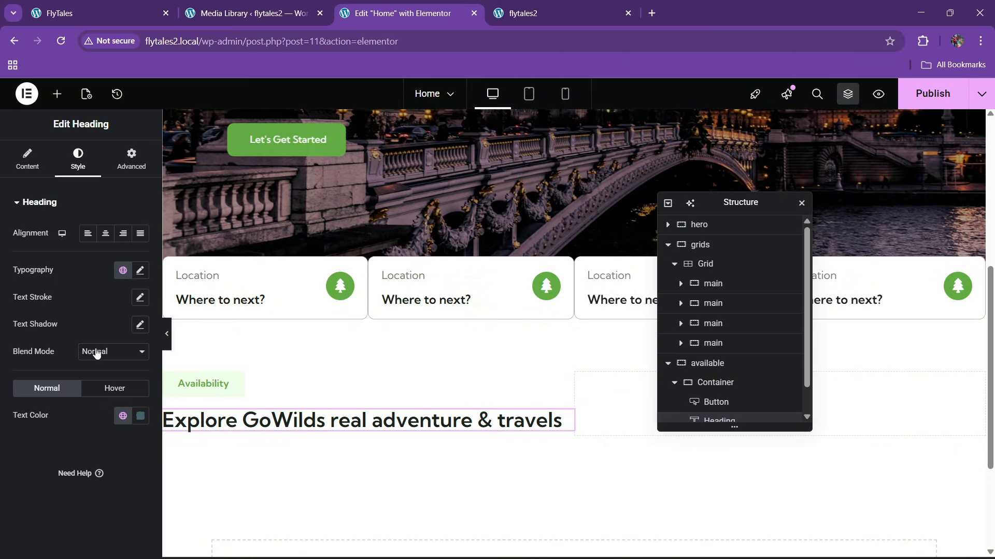
left_click(140, 271)
left_click_drag(22, 376, 43, 379)
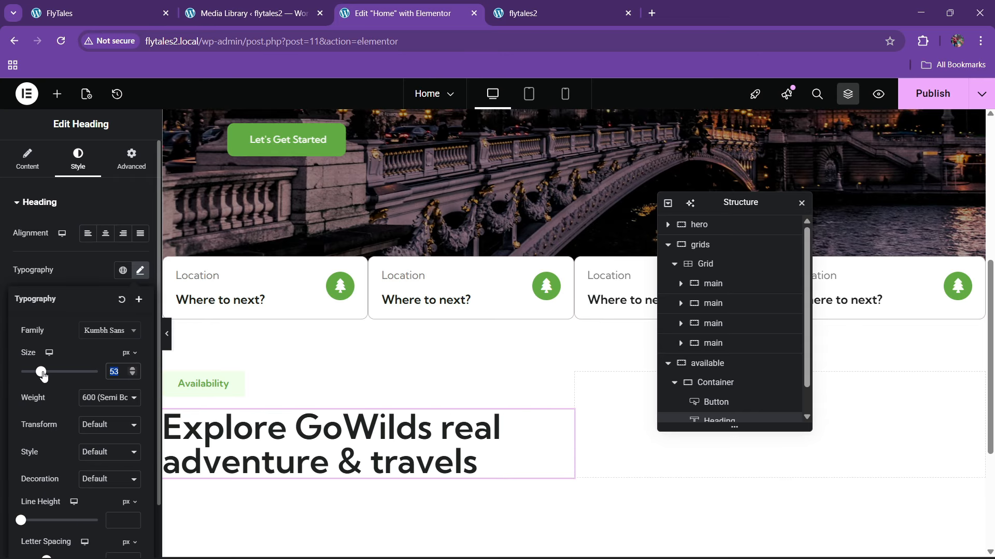
type("45")
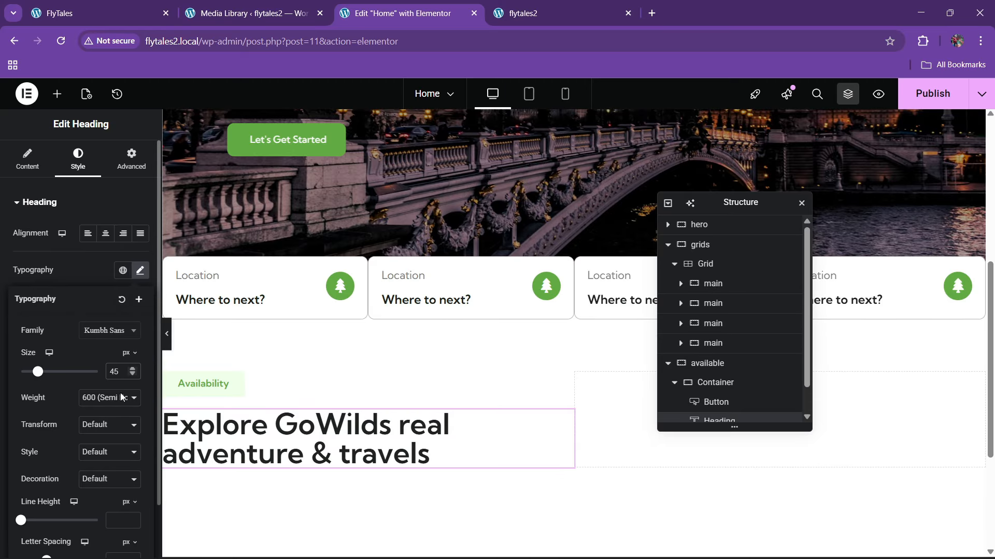
left_click(102, 455)
left_click(99, 426)
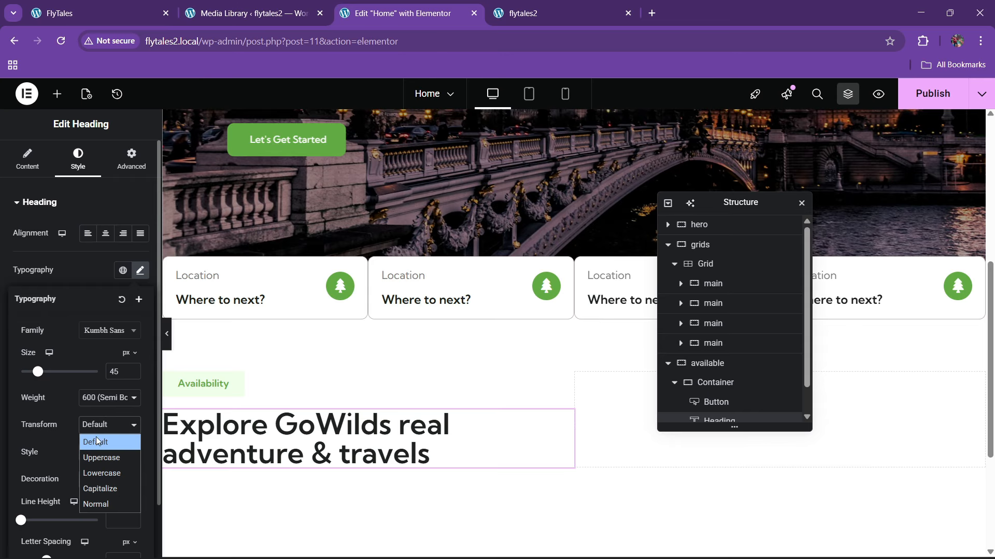
left_click(95, 489)
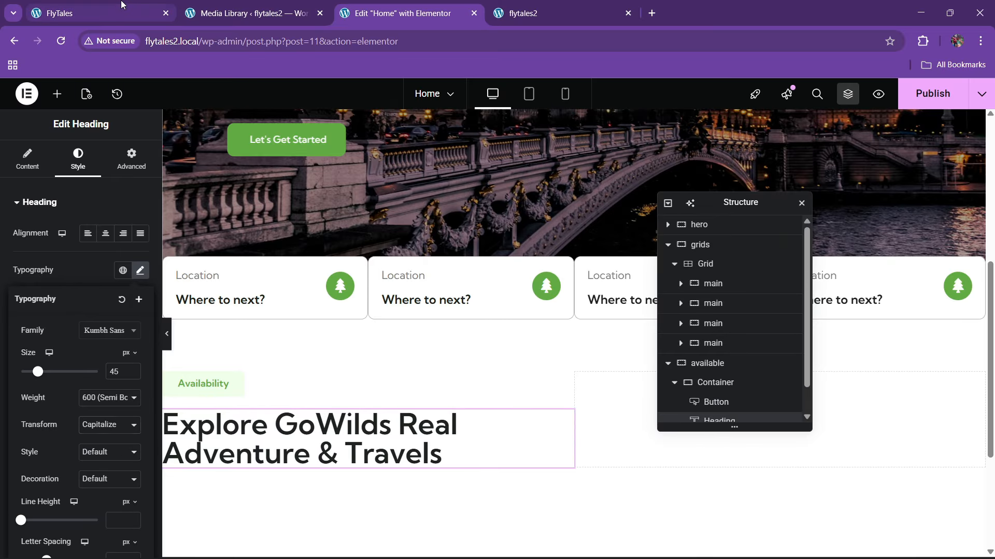
left_click(98, 13)
left_click(404, 13)
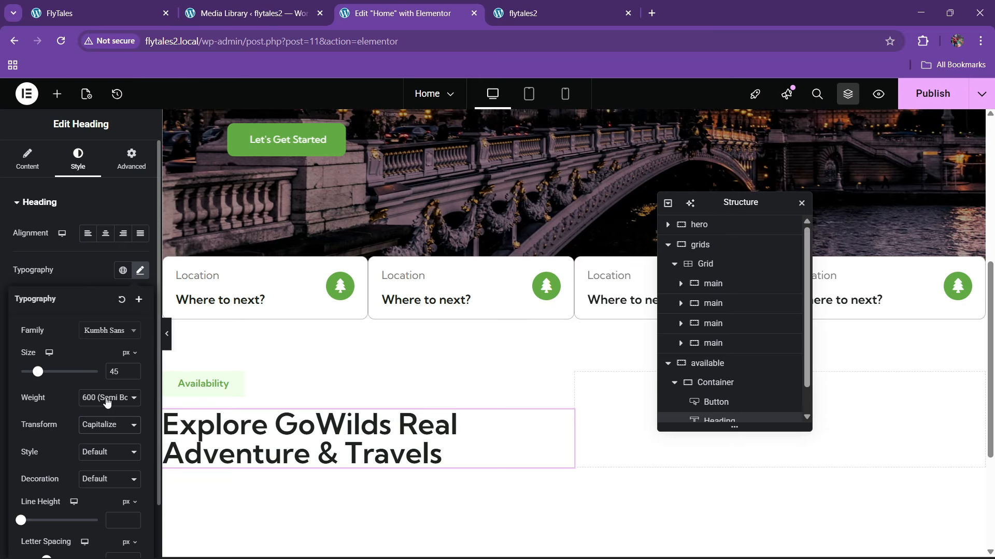
Set the heading size to 50 and its line height to 1.2em.
type("50")
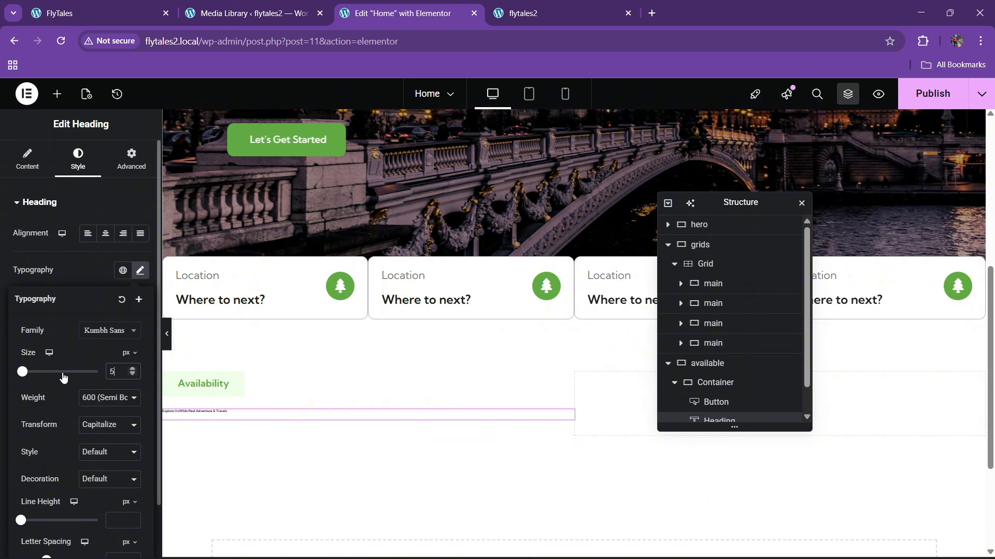
scroll(82, 433, "down", 1)
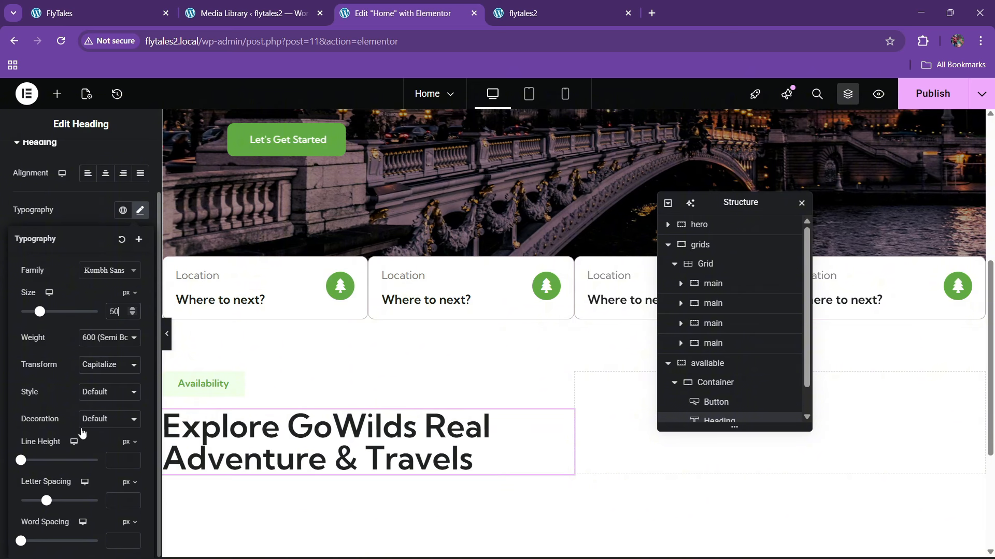
left_click(130, 443)
left_click(126, 462)
type("1.2")
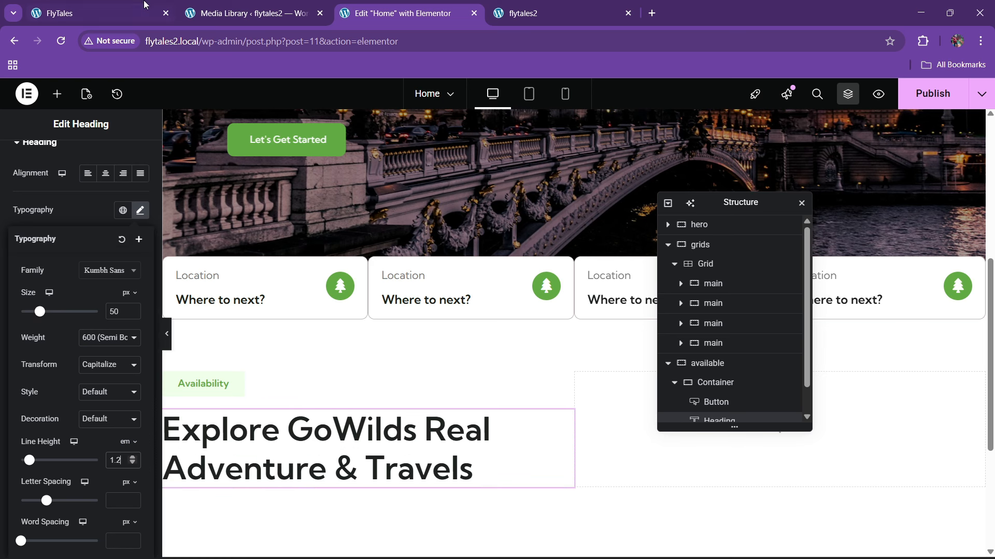
left_click(130, 7)
scroll(298, 370, "down", 3)
left_click(396, 13)
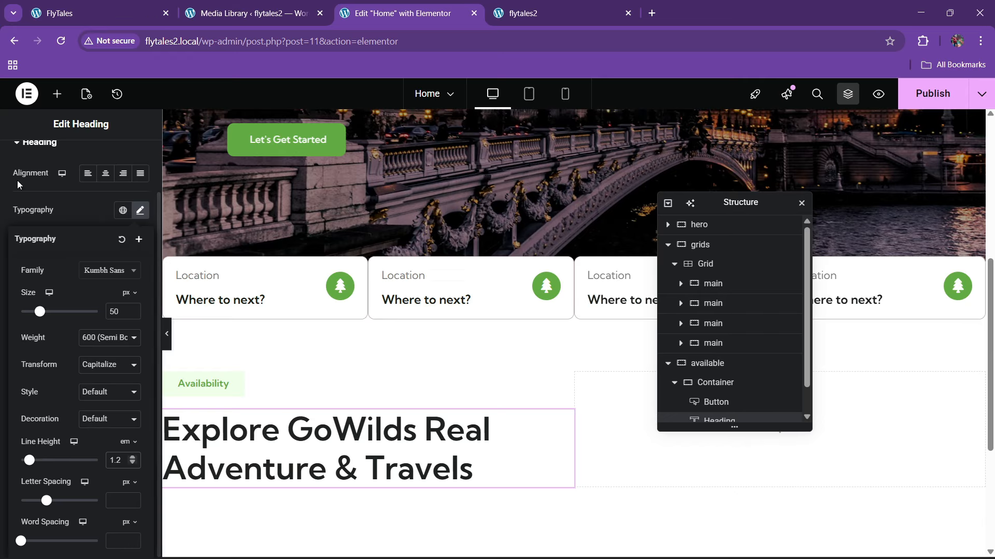
Add a Text Editor block below the heading, then change the heading font size to 35.
left_click(54, 102)
left_click_drag(40, 434, 284, 468)
left_click(566, 417)
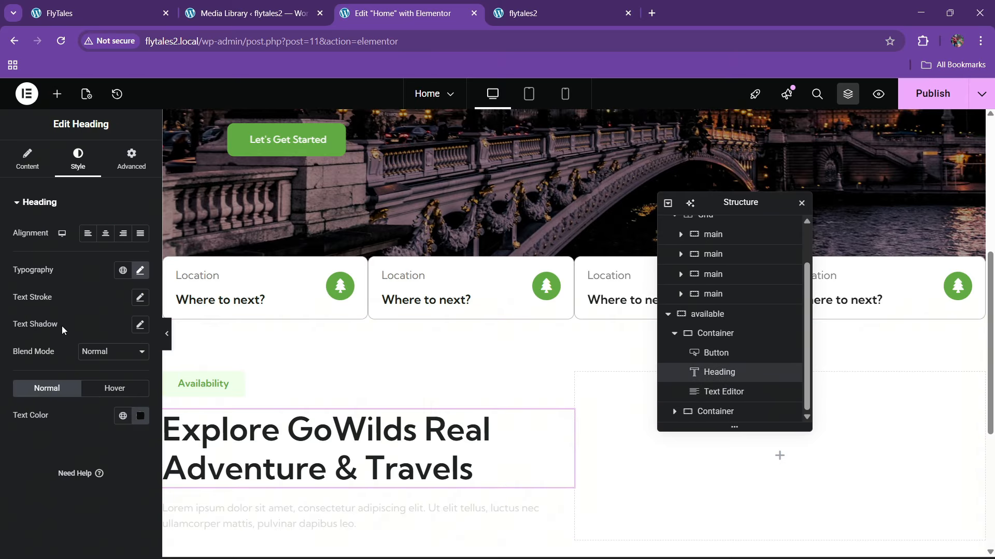
left_click(140, 271)
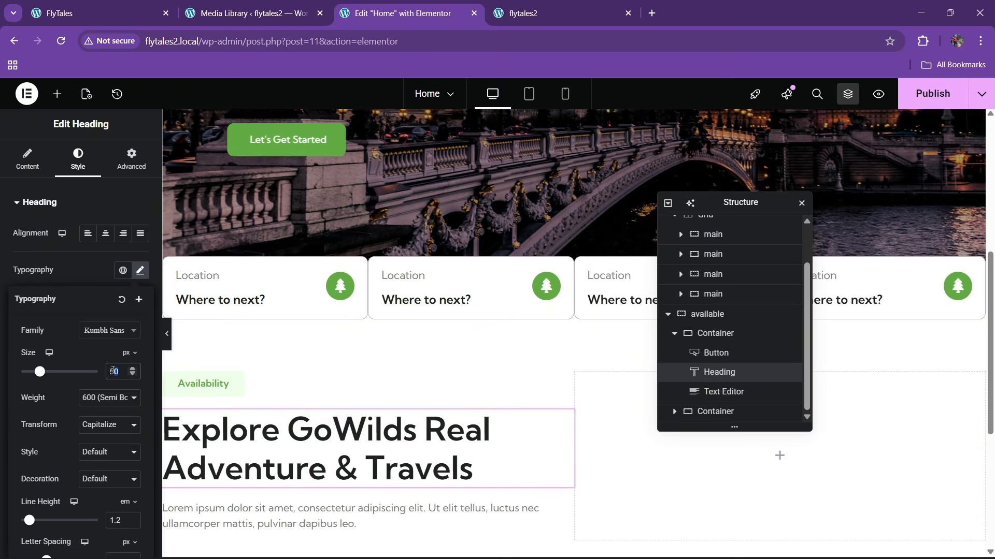
double_click(114, 371)
type("35")
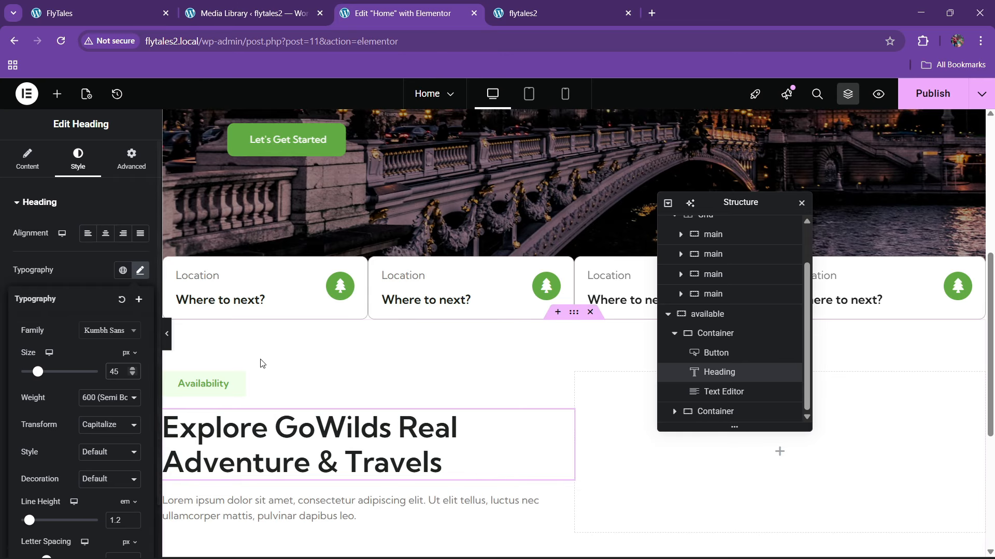
left_click(102, 397)
Make the heading bold at 700 and select the text block beneath it.
left_click(86, 306)
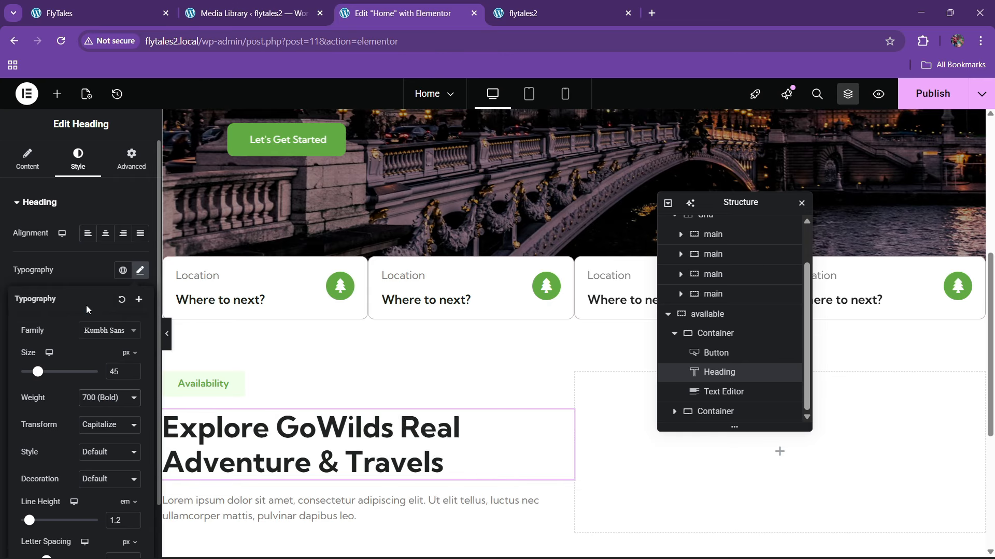
scroll(375, 402, "down", 3)
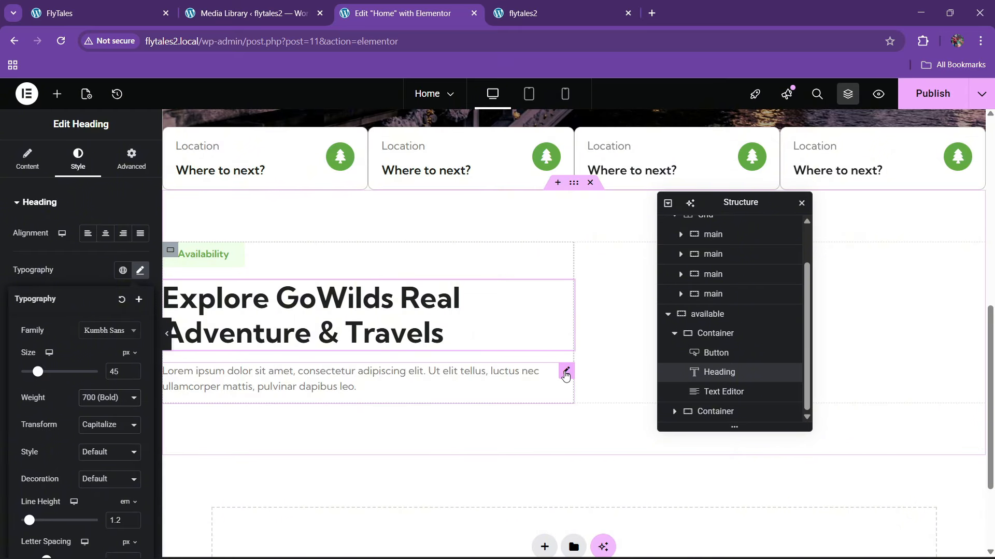
left_click(566, 370)
left_click(116, 265)
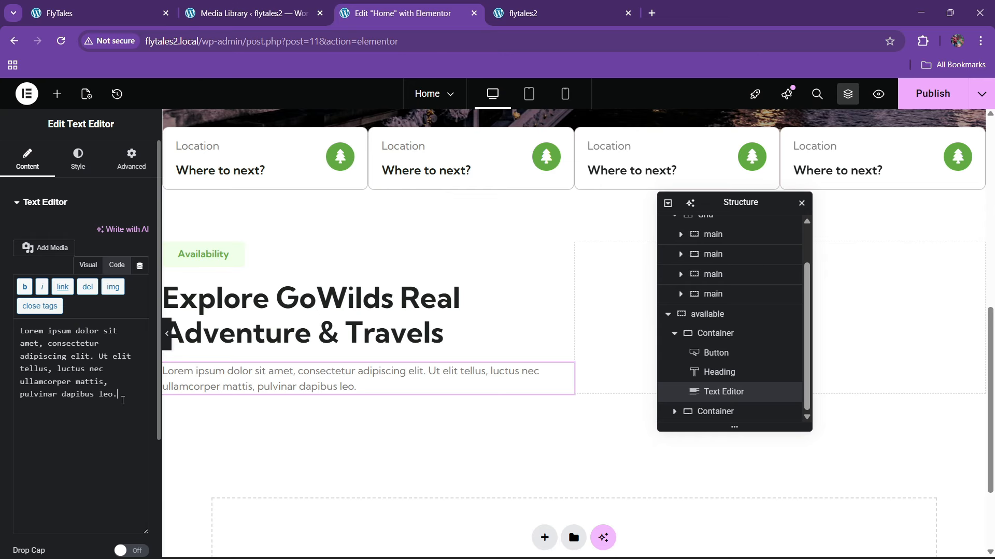
left_click(119, 11)
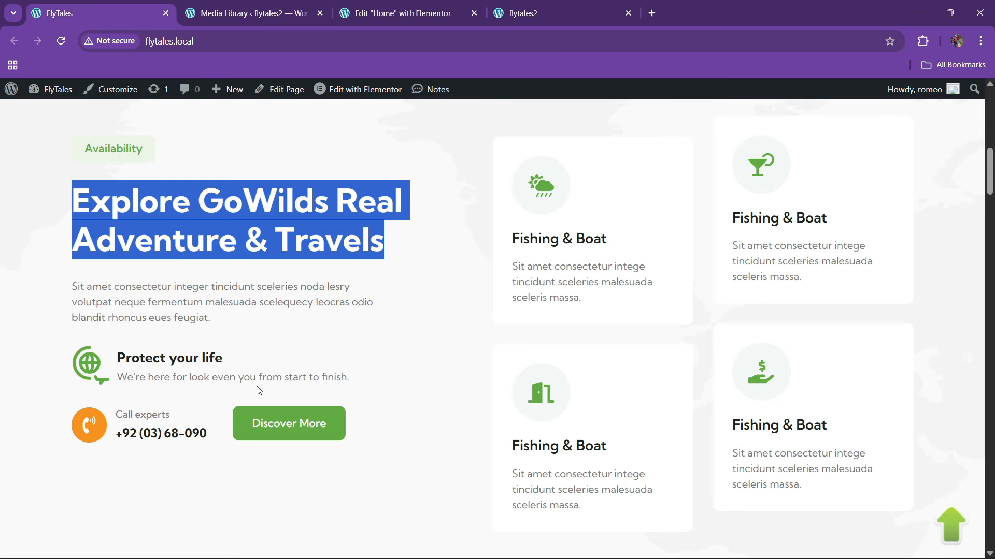
left_click(393, 7)
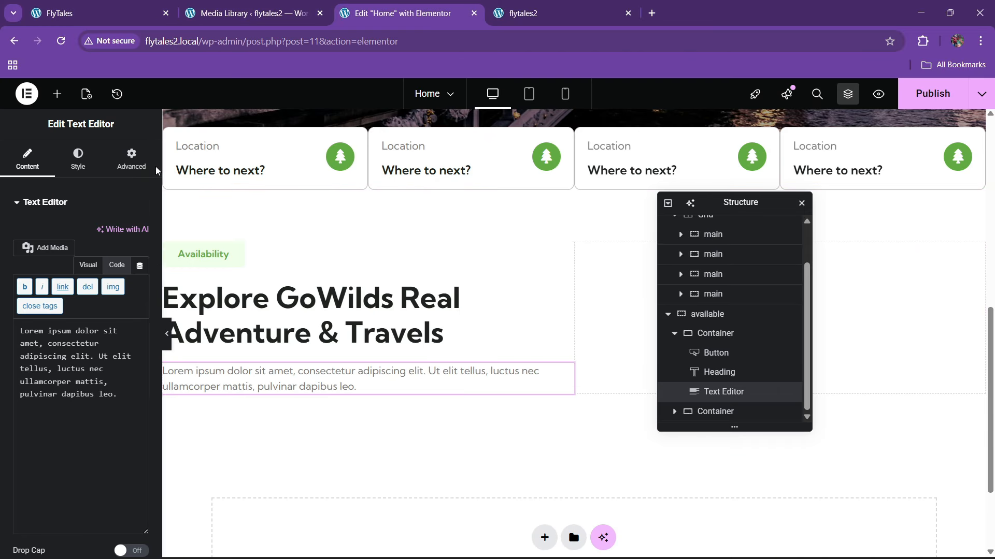
scroll(125, 171, "down", 3)
scroll(124, 171, "up", 3)
Give the text block a custom layout width of 80%.
left_click(125, 167)
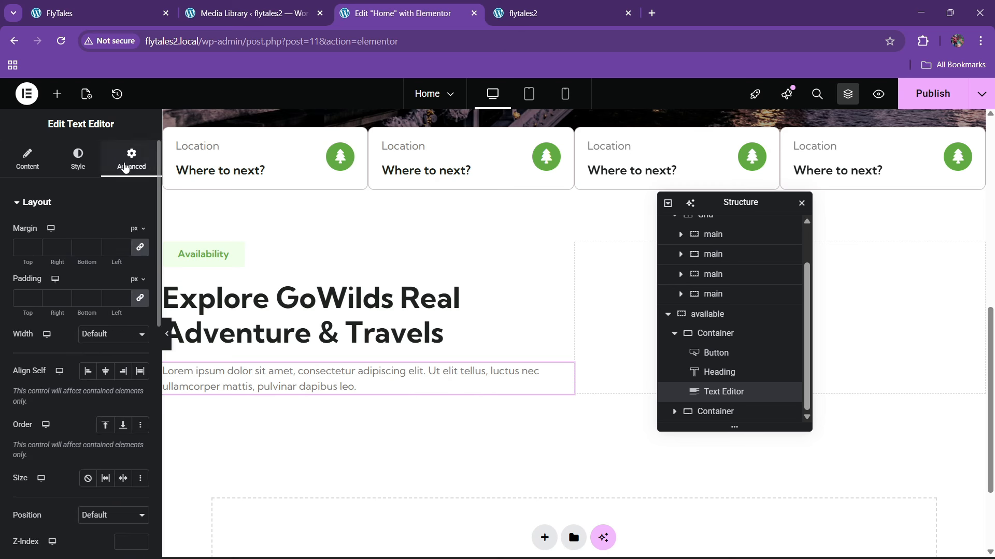
left_click(101, 338)
left_click(98, 395)
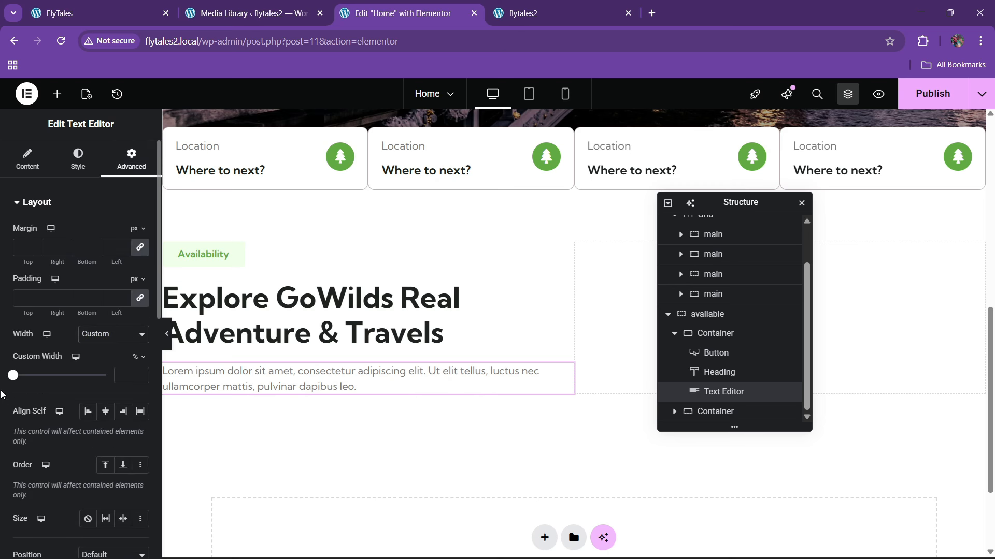
left_click_drag(17, 379, 88, 382)
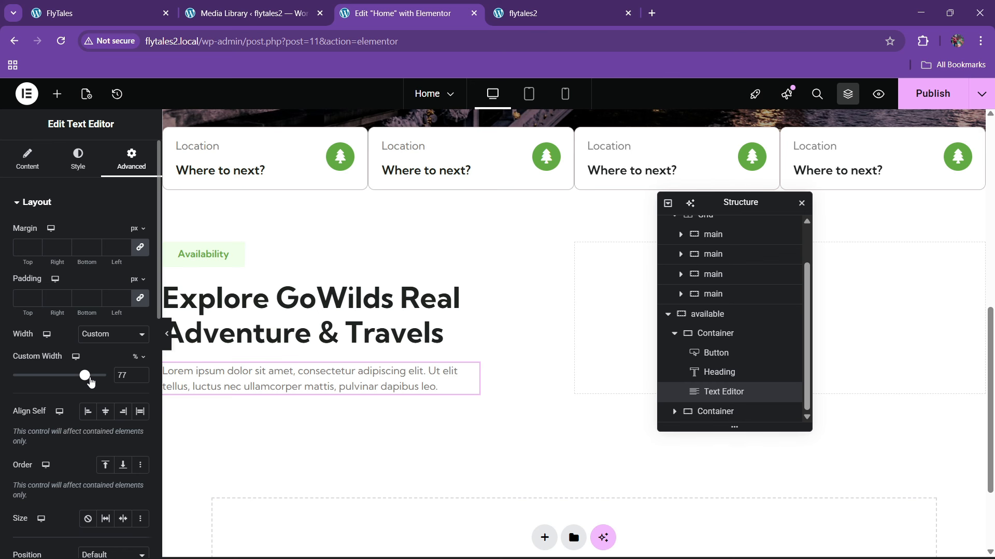
type("80")
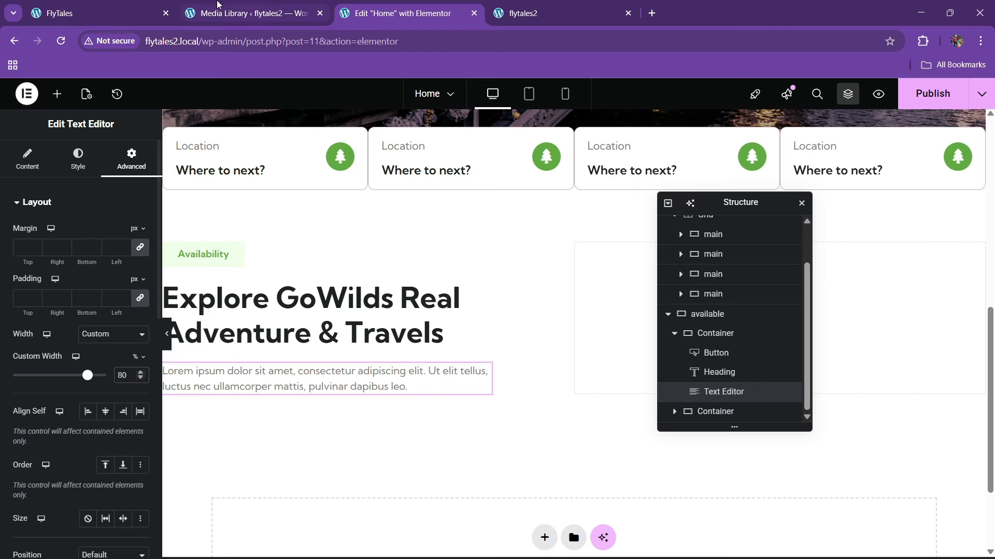
left_click(123, 10)
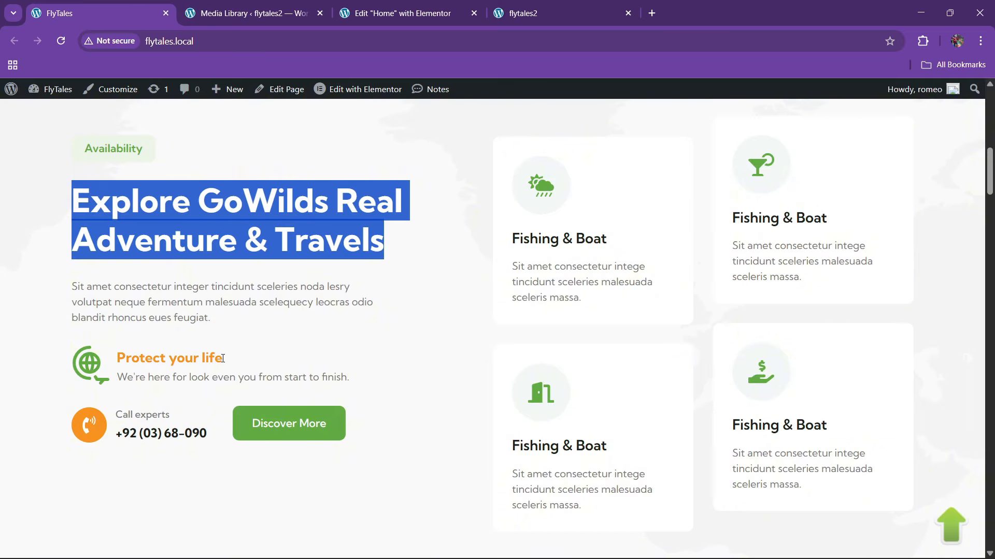
mouse_move(413, 4)
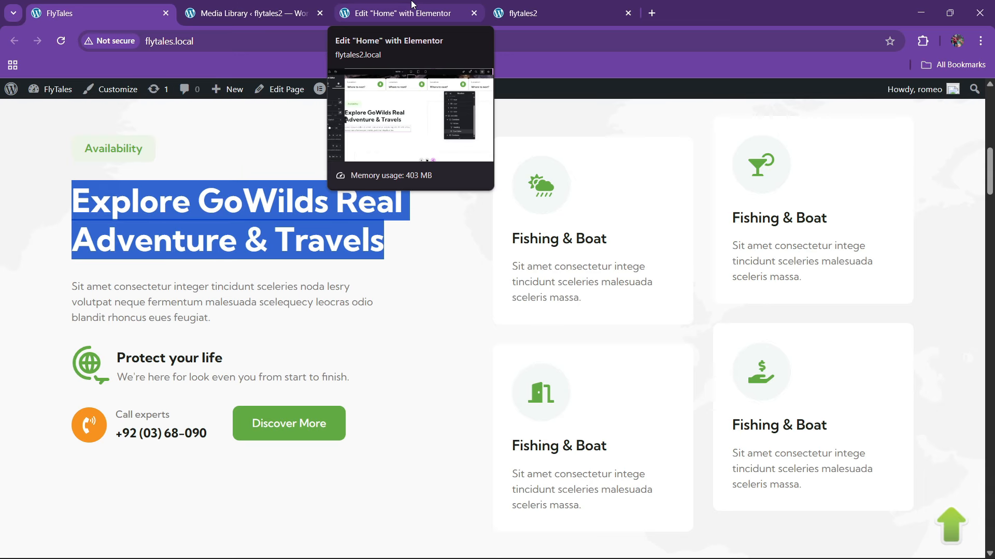
left_click(413, 4)
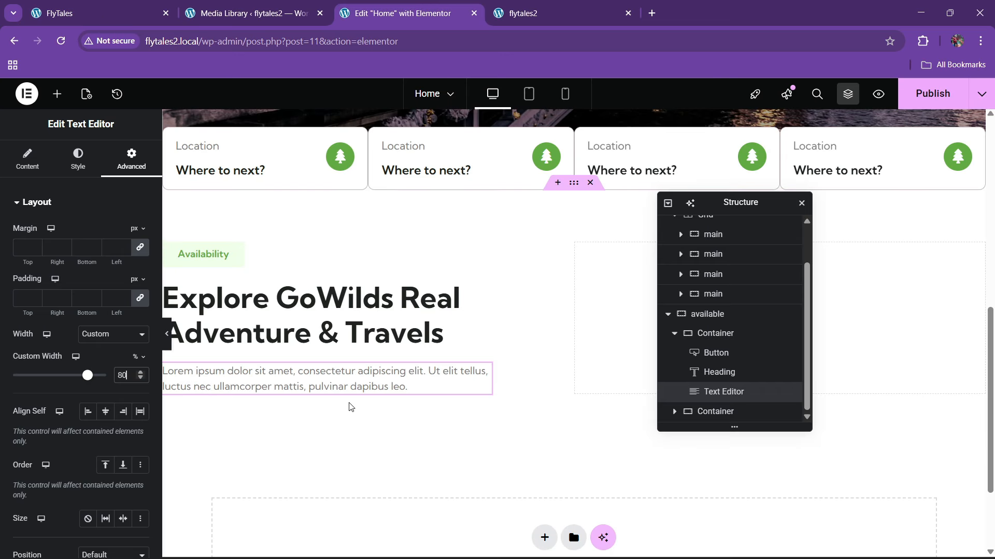
left_click(49, 95)
Add an Icon Box below the text block with the icon beside the heading.
type("icon")
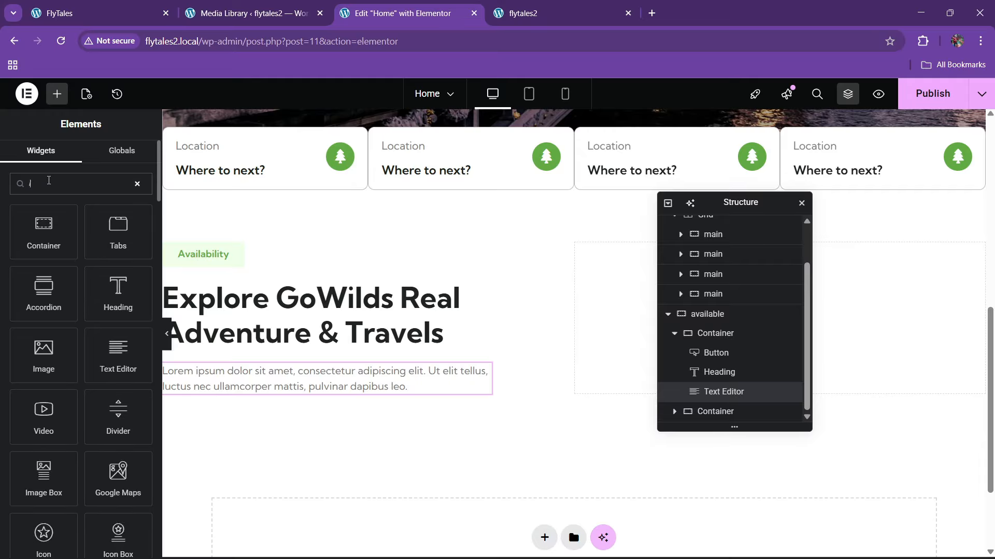
left_click_drag(98, 234, 254, 385)
left_click(82, 162)
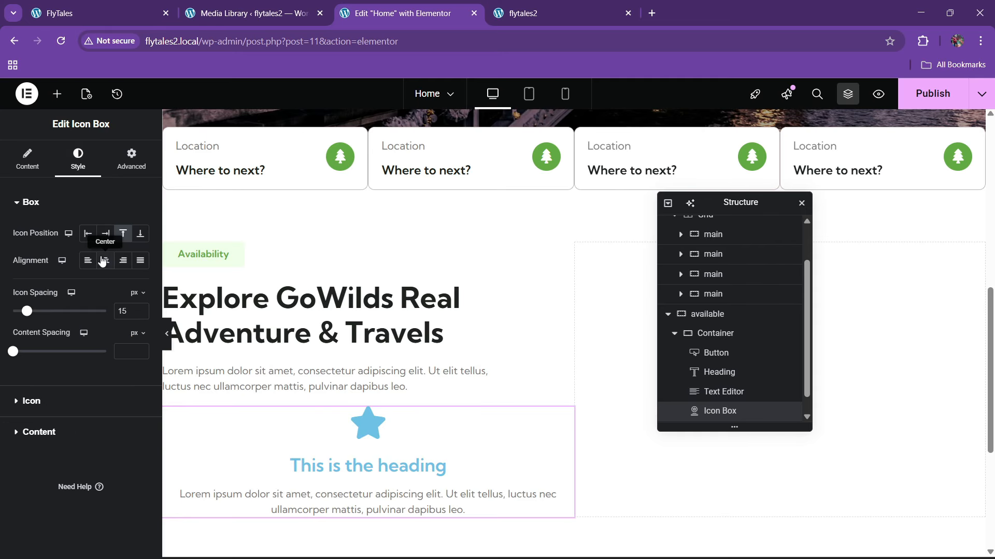
left_click(90, 228)
left_click(29, 176)
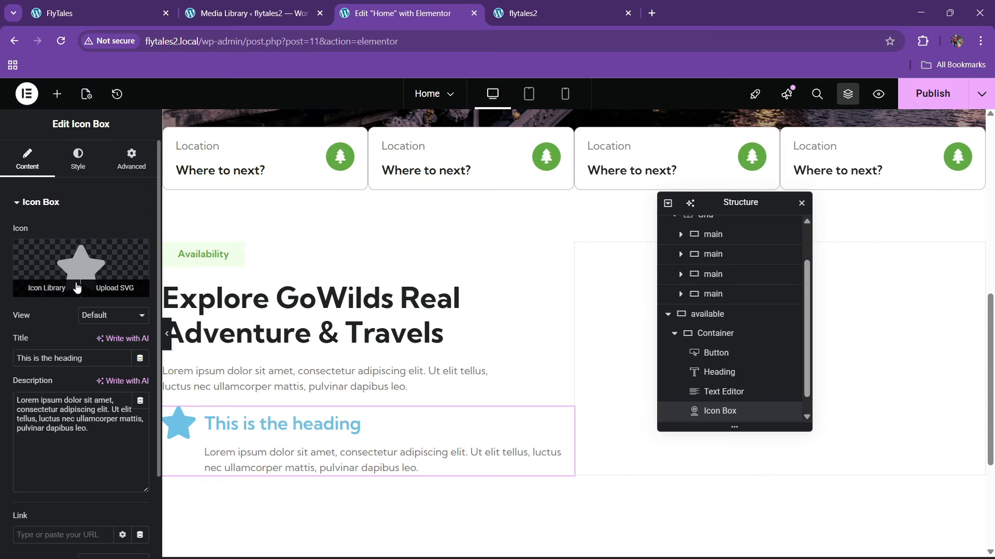
Set the icon box's icon to the globe from the icon library.
left_click(104, 289)
left_click(575, 362)
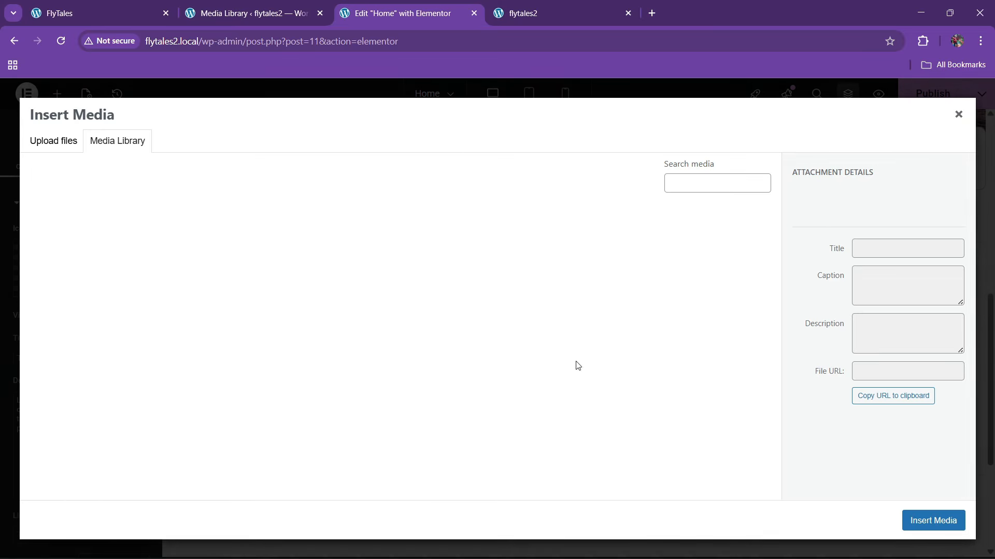
left_click(958, 115)
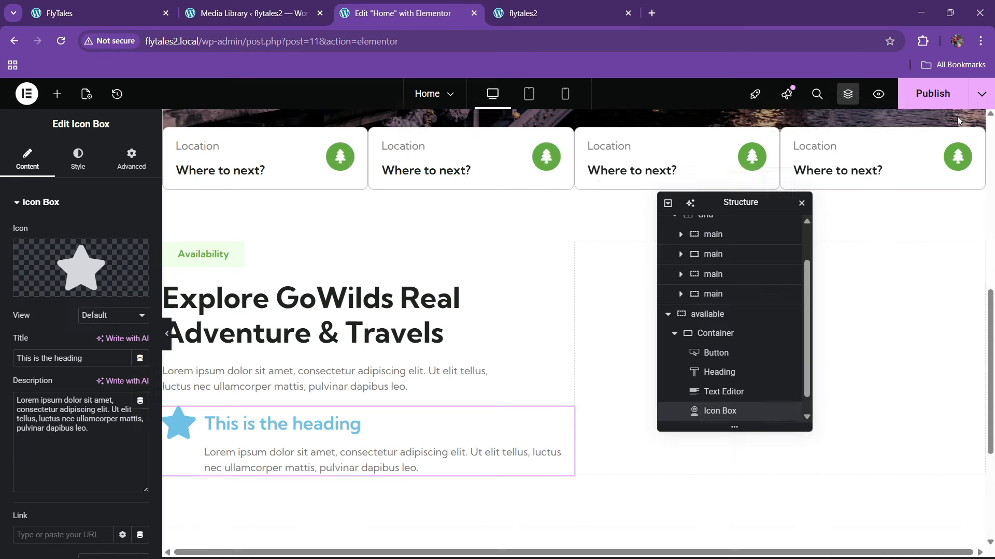
mouse_move(126, 288)
left_click(45, 289)
left_click(419, 154)
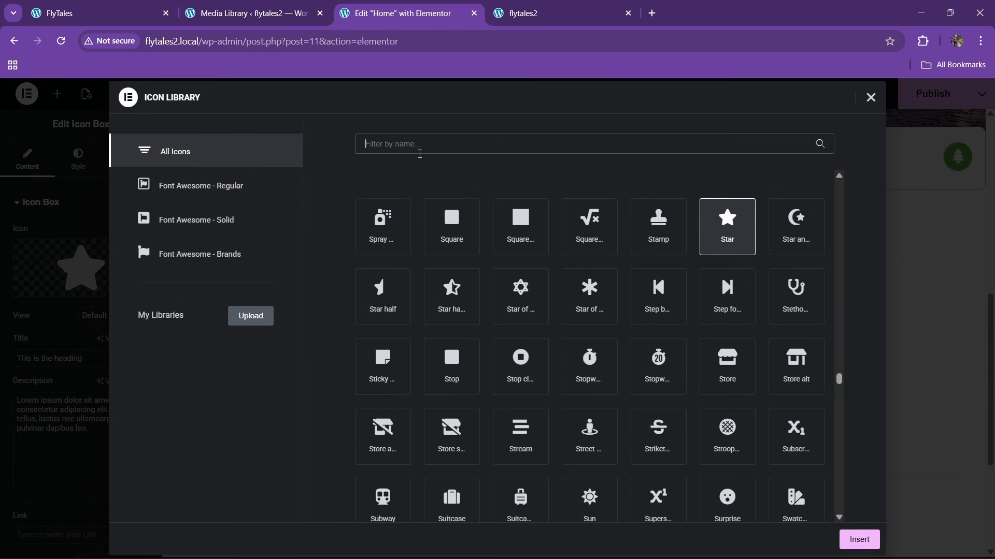
scroll(514, 256, "down", 10)
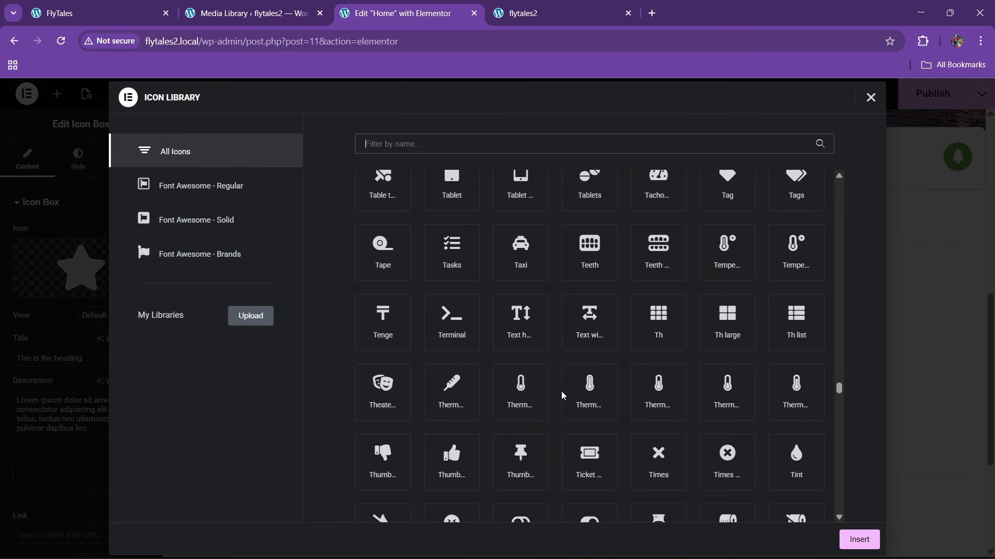
type("glob")
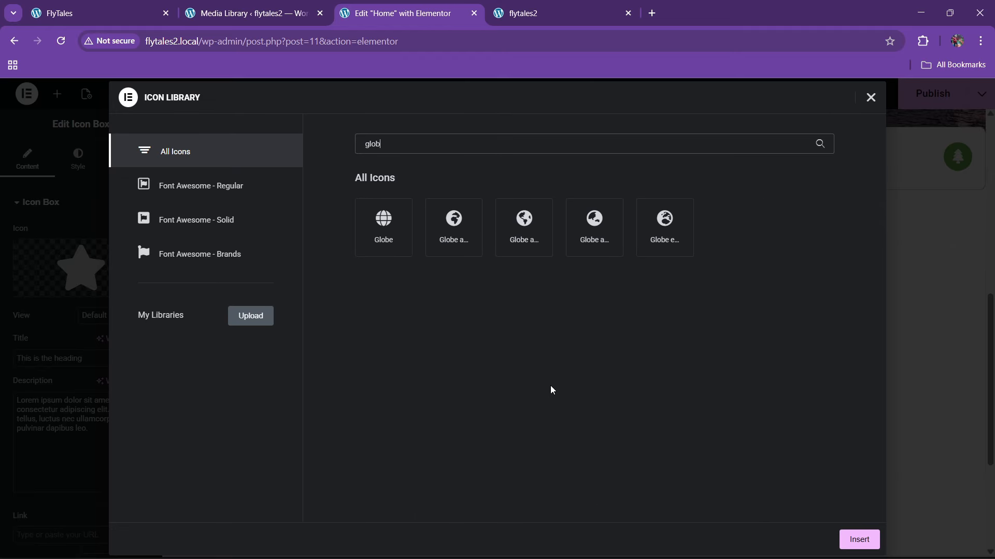
left_click(643, 248)
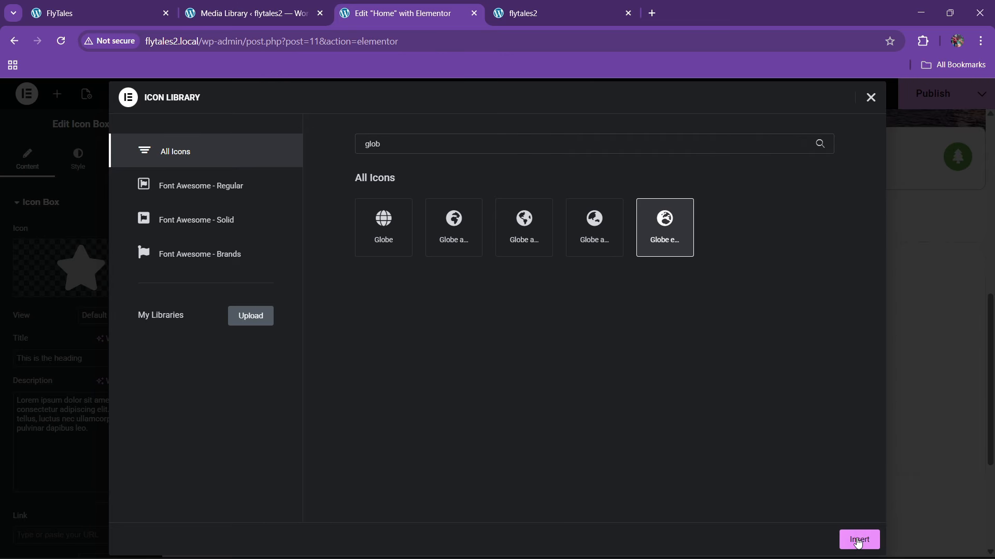
left_click(854, 539)
Copy the 'Protect your life' heading from the live reference page.
left_click(98, 13)
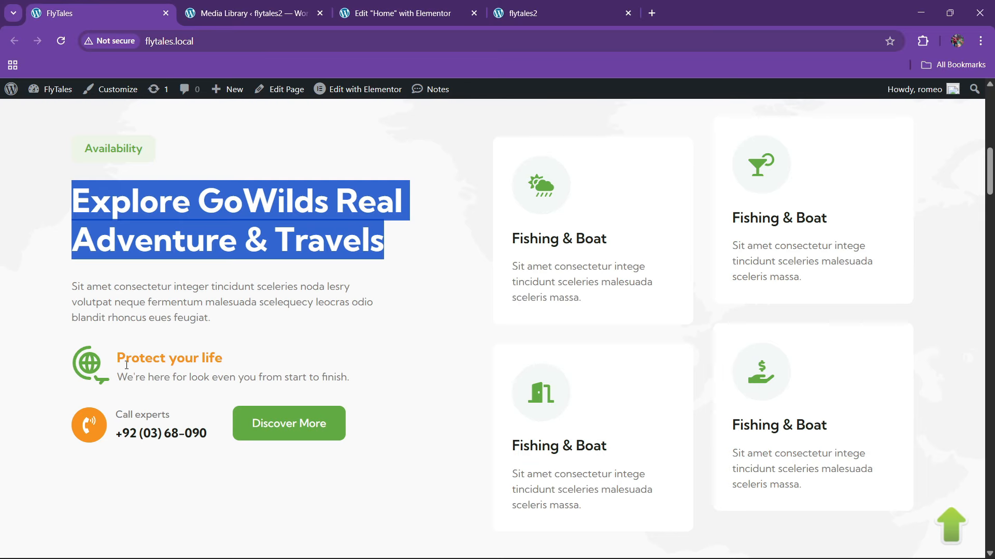
left_click(363, 12)
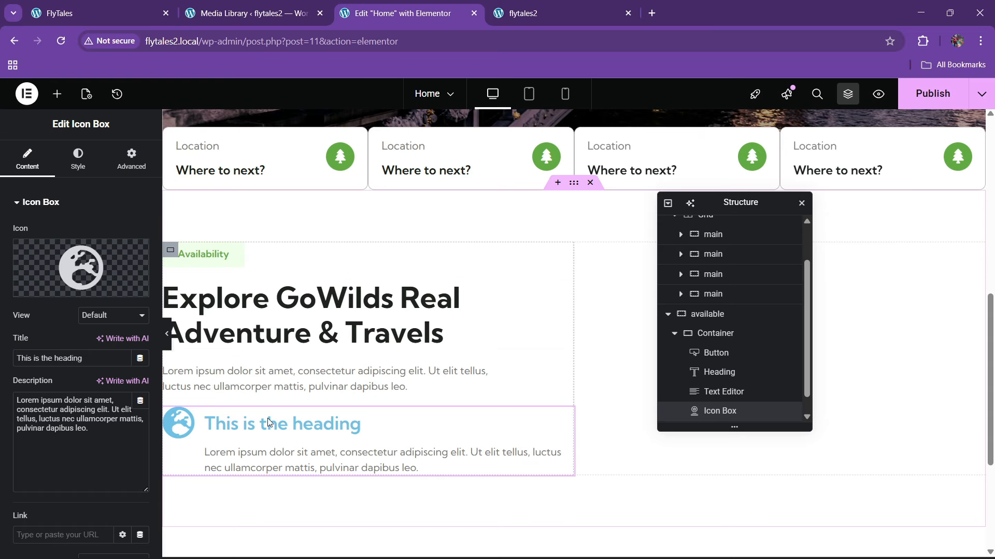
left_click(90, 16)
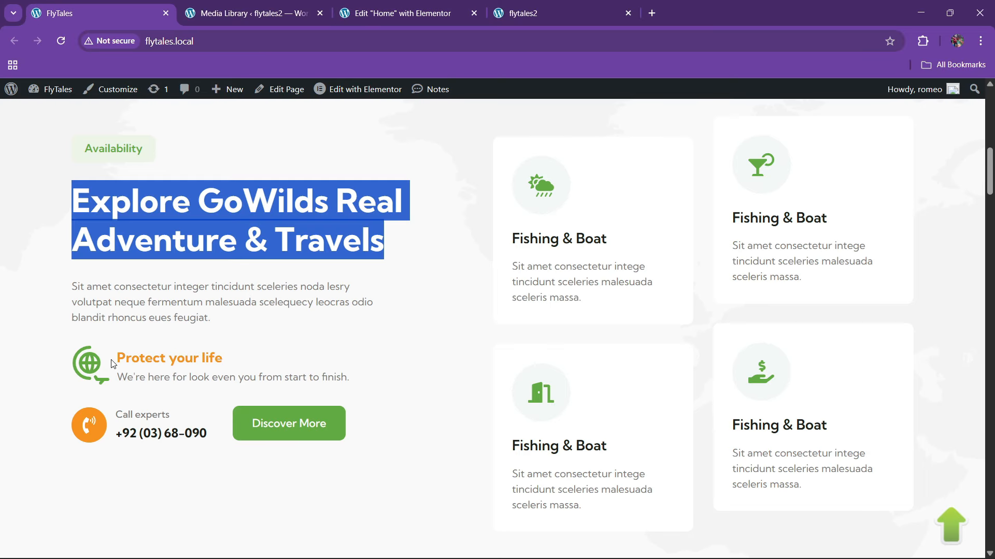
left_click_drag(113, 364, 264, 362)
key("ctrl+c")
Set the icon box title to 'Protect your life' and paste the reference description.
left_click(399, 13)
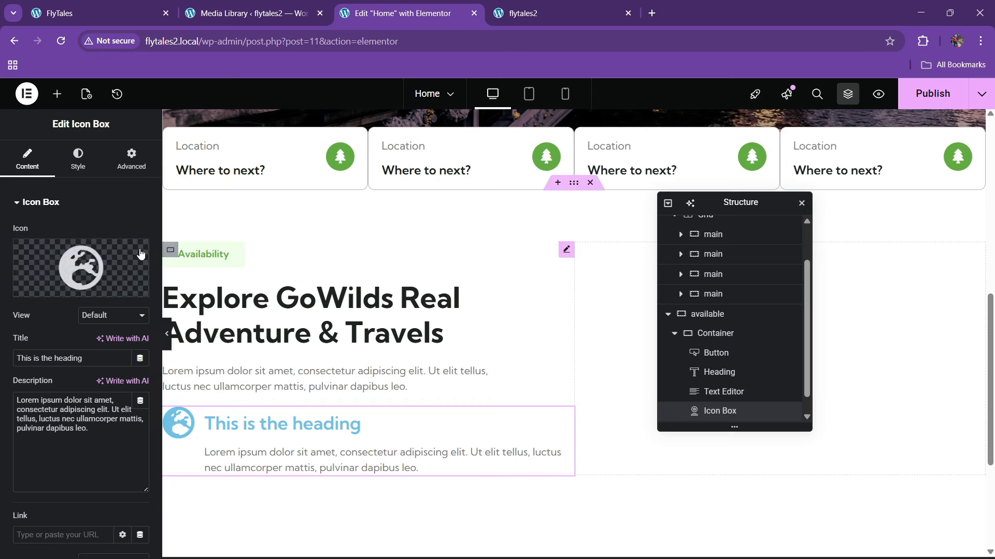
key("ctrl+a")
key("ctrl+v")
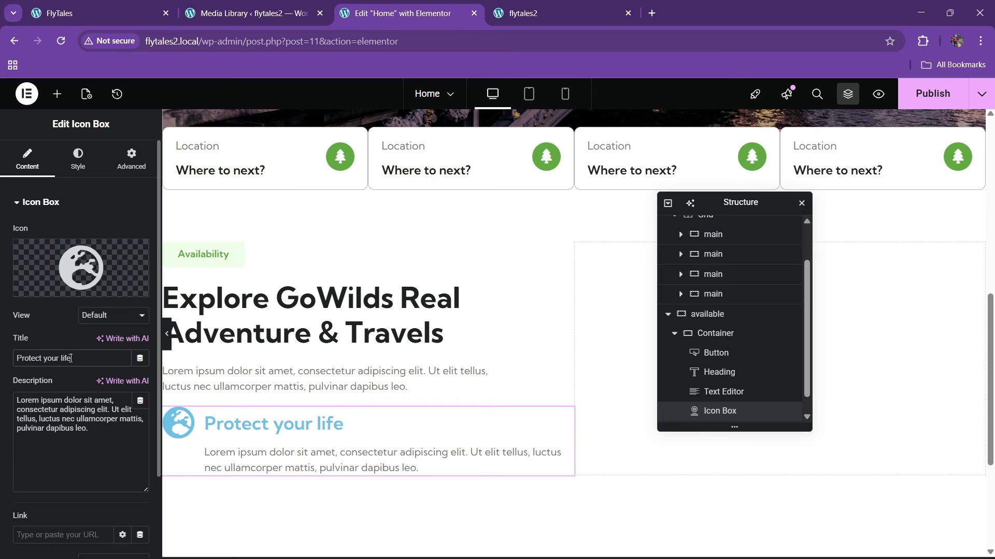
left_click(124, 7)
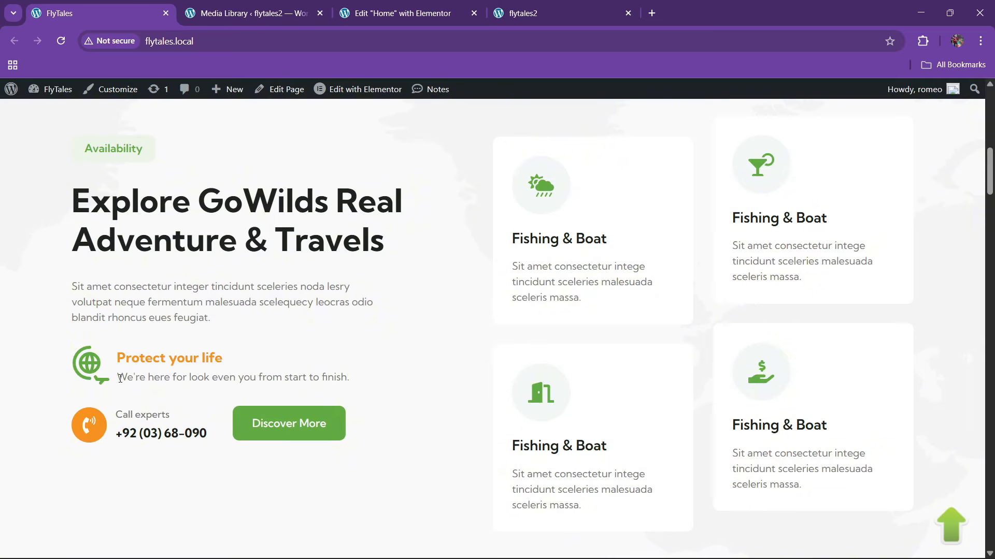
left_click_drag(118, 377, 335, 382)
left_click(399, 13)
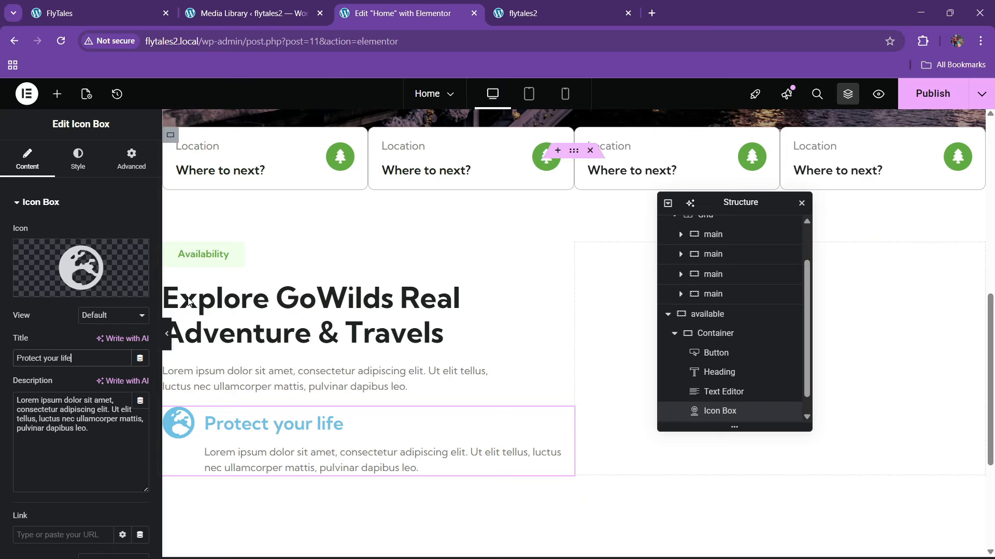
left_click(79, 415)
key("ctrl+a")
type("We're here for look even you from start to finish.")
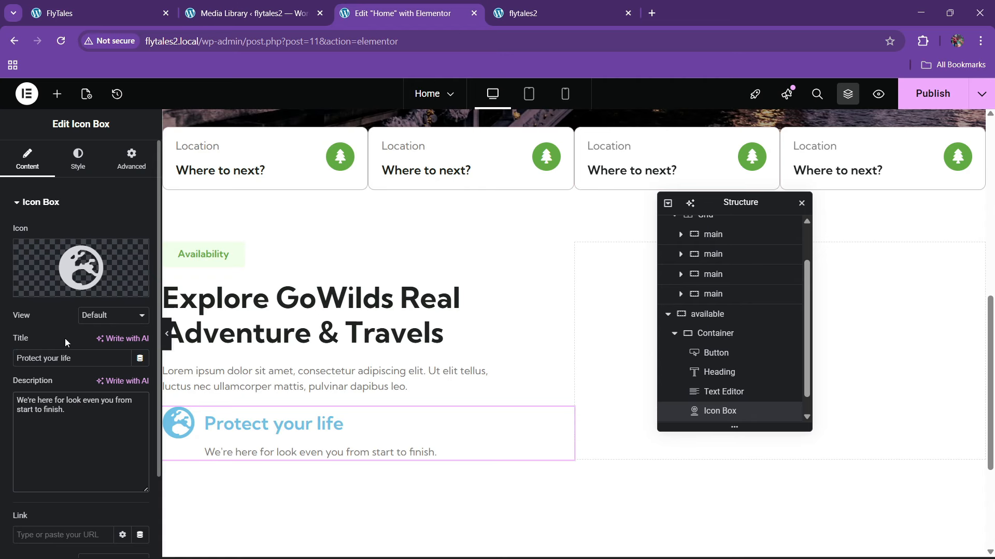
Colour the globe icon theme green and size it to 39 px.
left_click(78, 160)
left_click(52, 428)
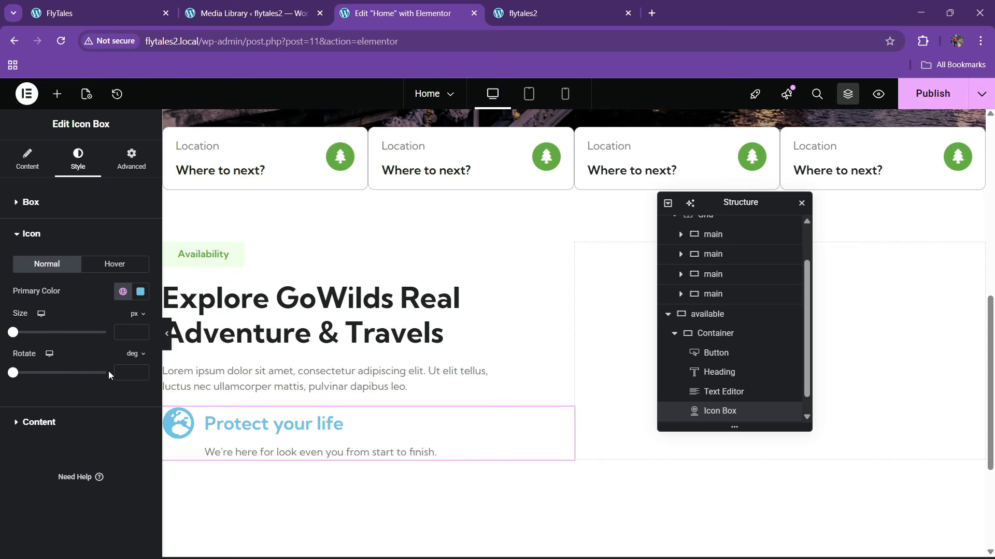
left_click(123, 292)
left_click(47, 428)
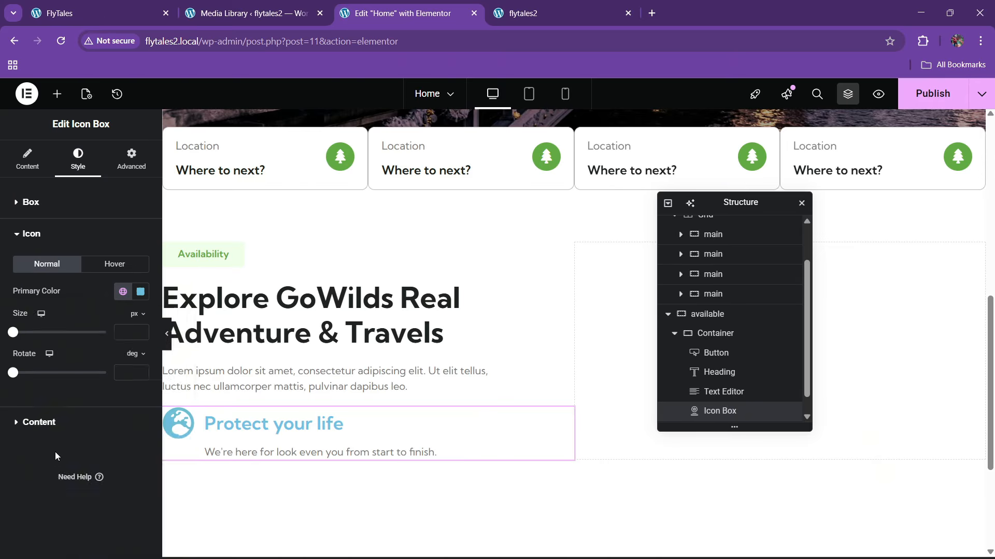
left_click(141, 330)
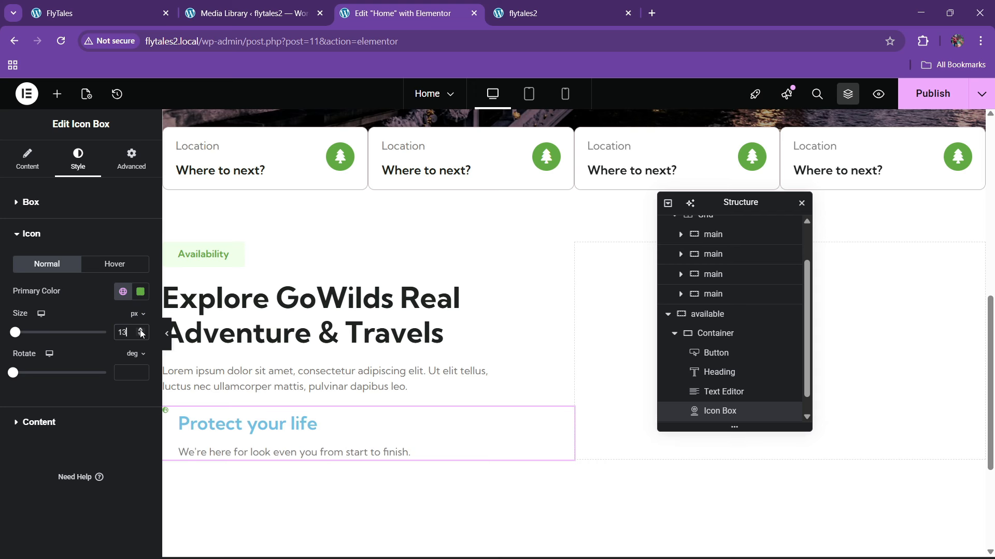
left_click(141, 332)
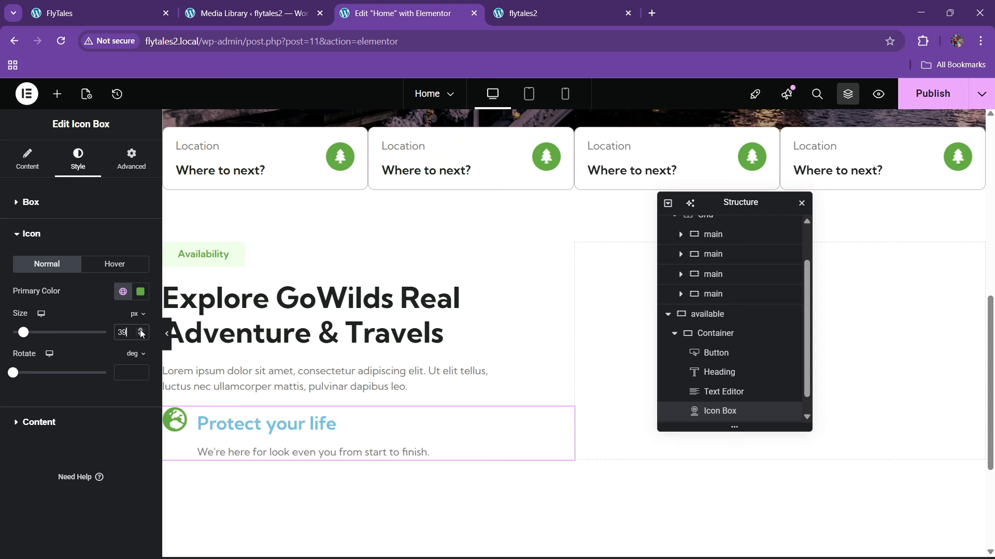
Make the icon box title theme black at 20 px.
left_click(45, 434)
left_click(122, 432)
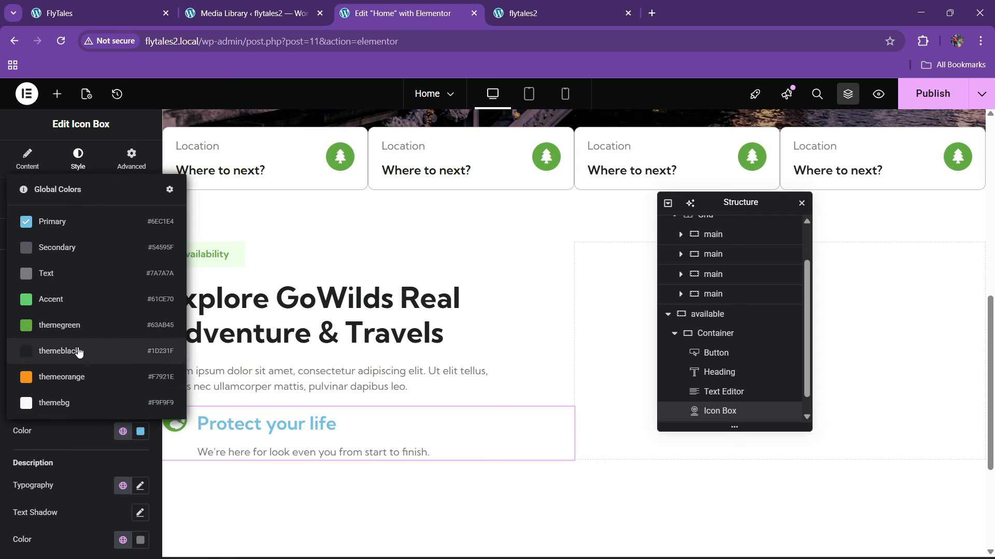
left_click(98, 13)
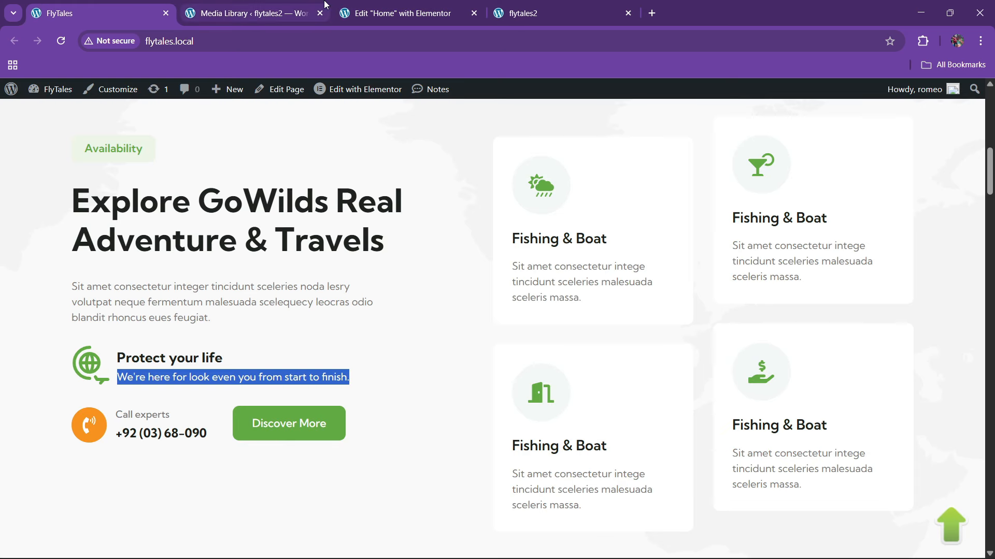
left_click(398, 12)
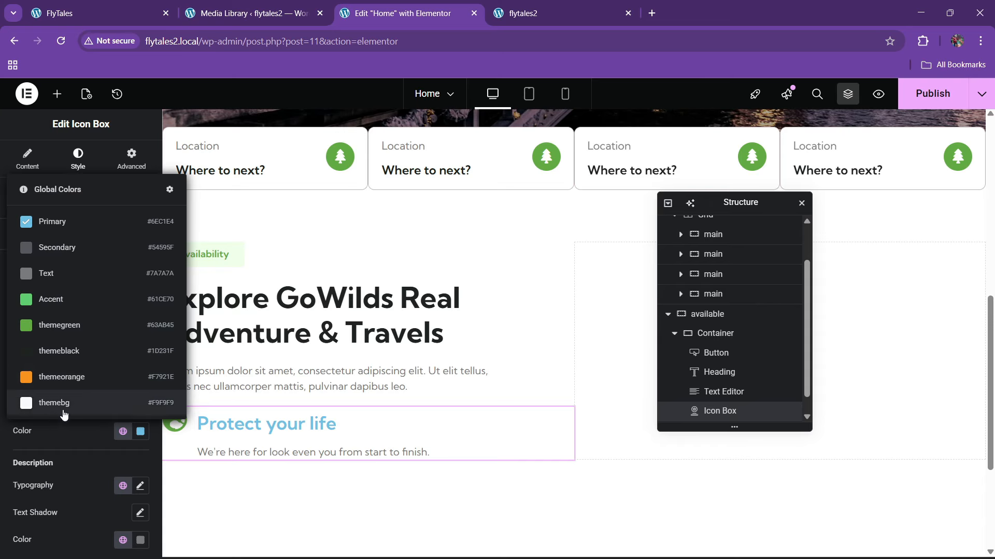
left_click(77, 347)
left_click(140, 324)
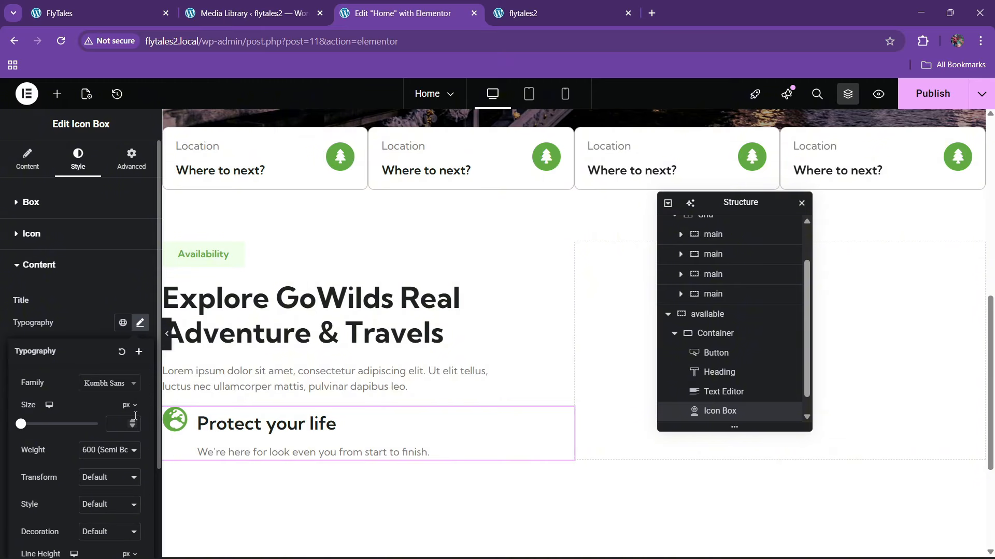
left_click(132, 423)
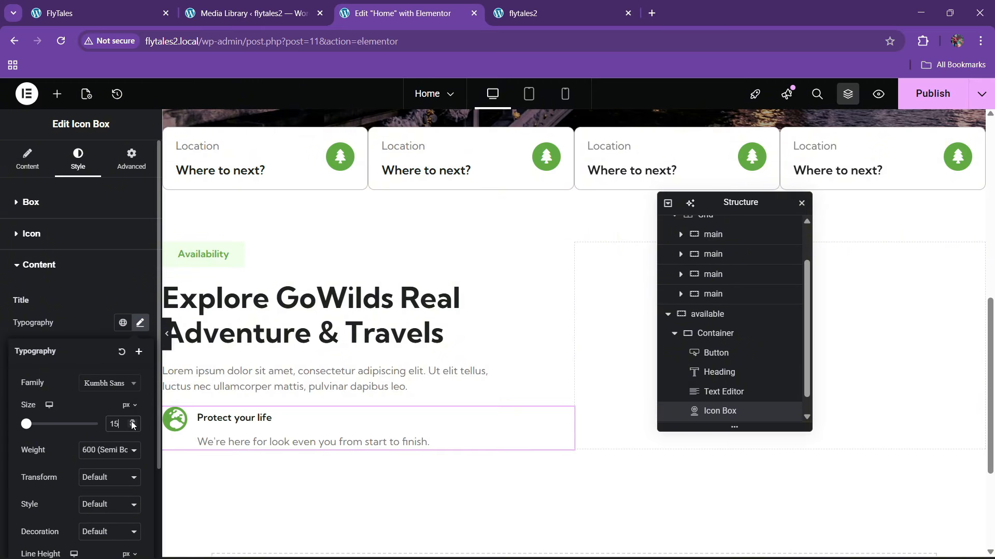
left_click(133, 422)
left_click(133, 423)
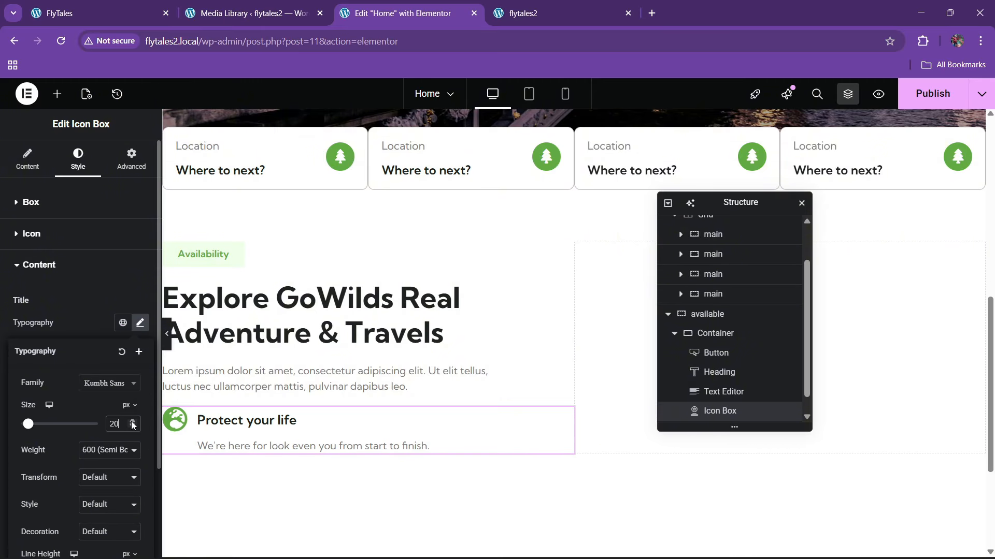
Centre the icon vertically and widen the gap between title and description.
left_click(49, 213)
left_click(123, 261)
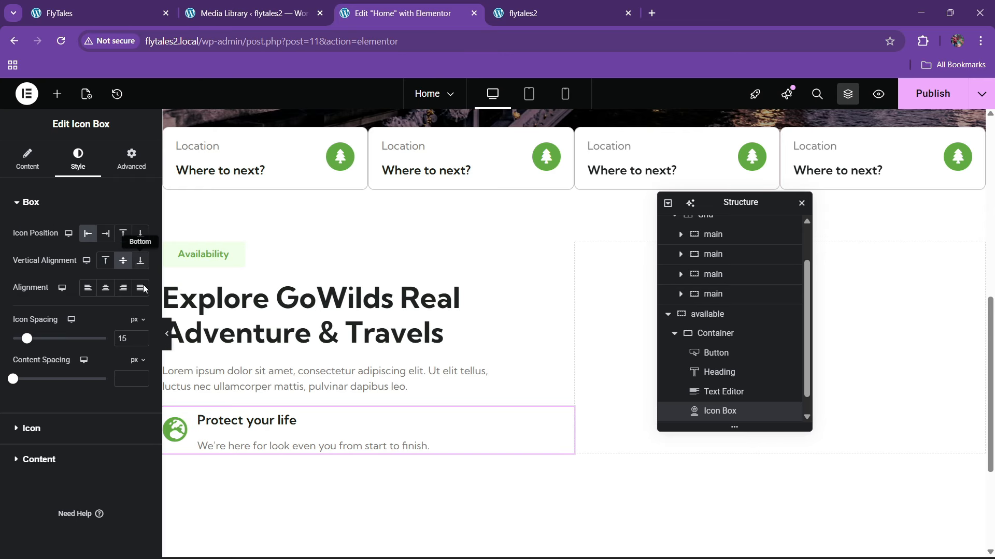
left_click(46, 461)
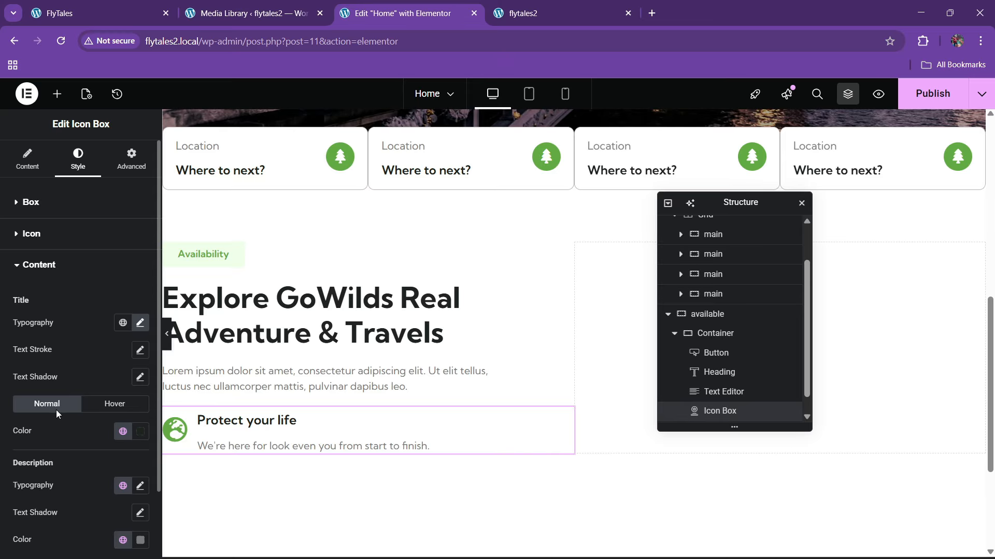
left_click(37, 206)
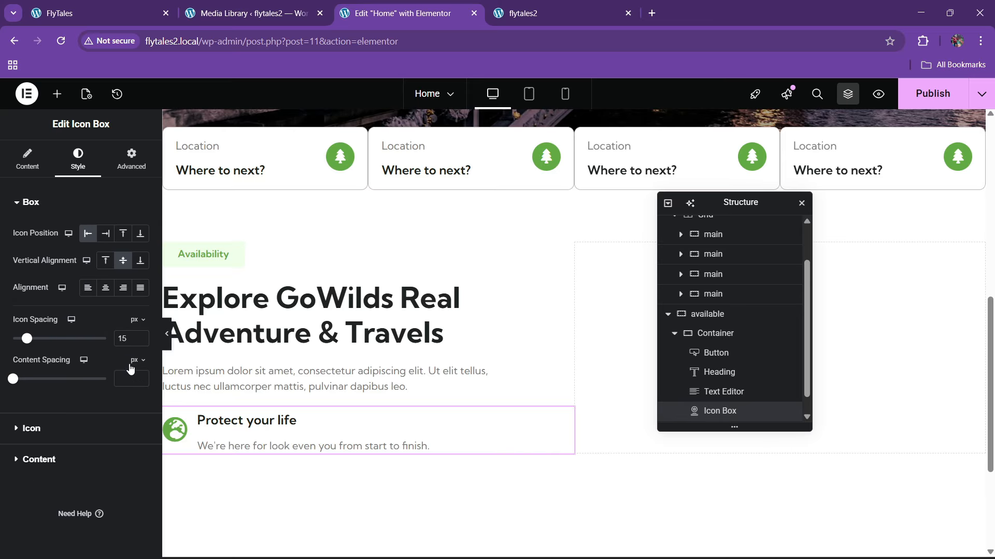
type("0")
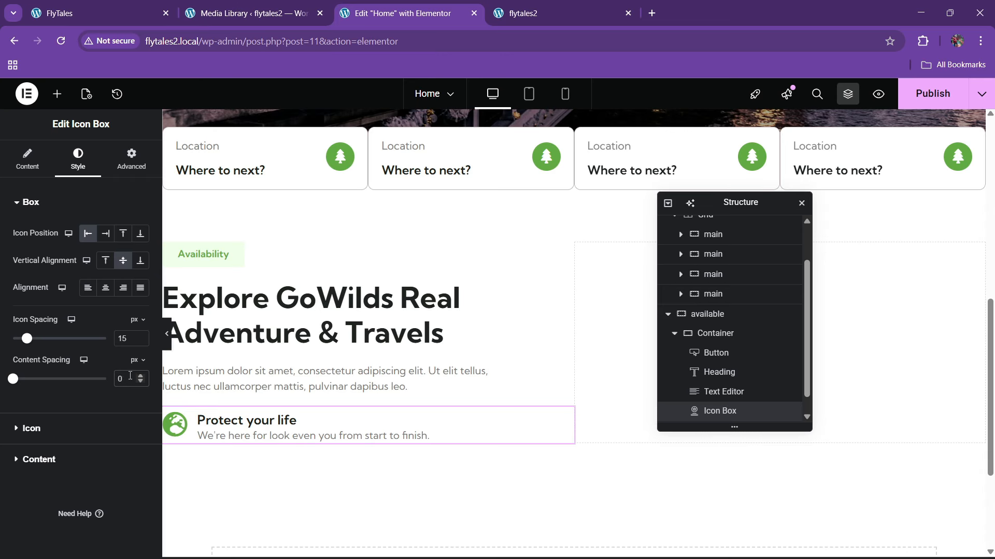
left_click(140, 262)
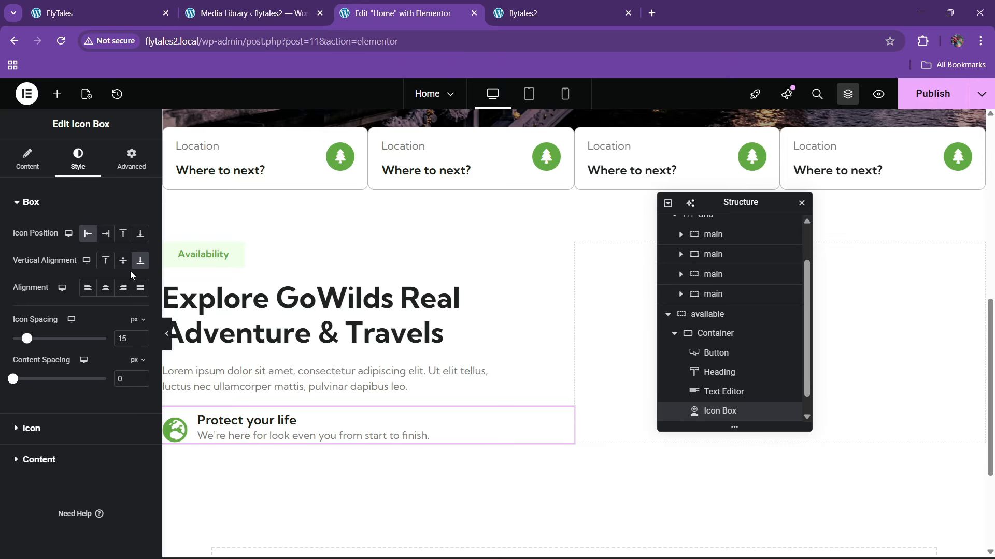
left_click(123, 261)
left_click(141, 376)
left_click(141, 376)
left_click(141, 376)
left_click(142, 376)
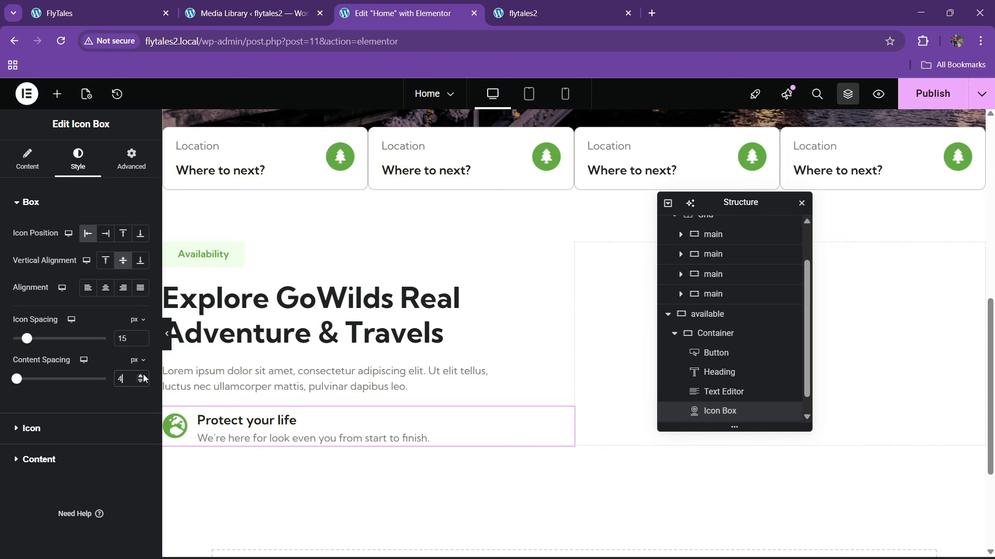
left_click(141, 376)
left_click(141, 376)
Enlarge the icon to 45 px.
left_click(32, 430)
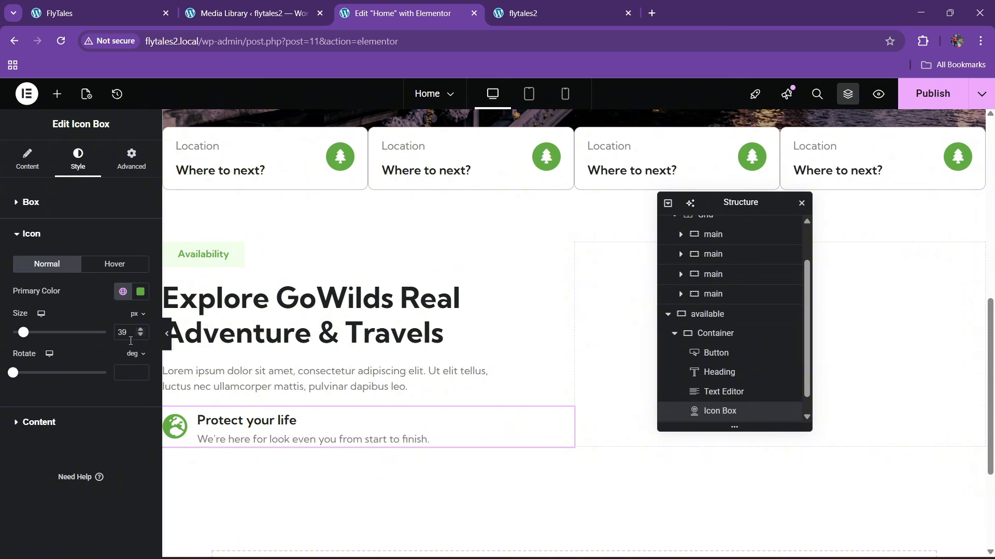
left_click(139, 331)
left_click(140, 331)
left_click(140, 331)
left_click(140, 331)
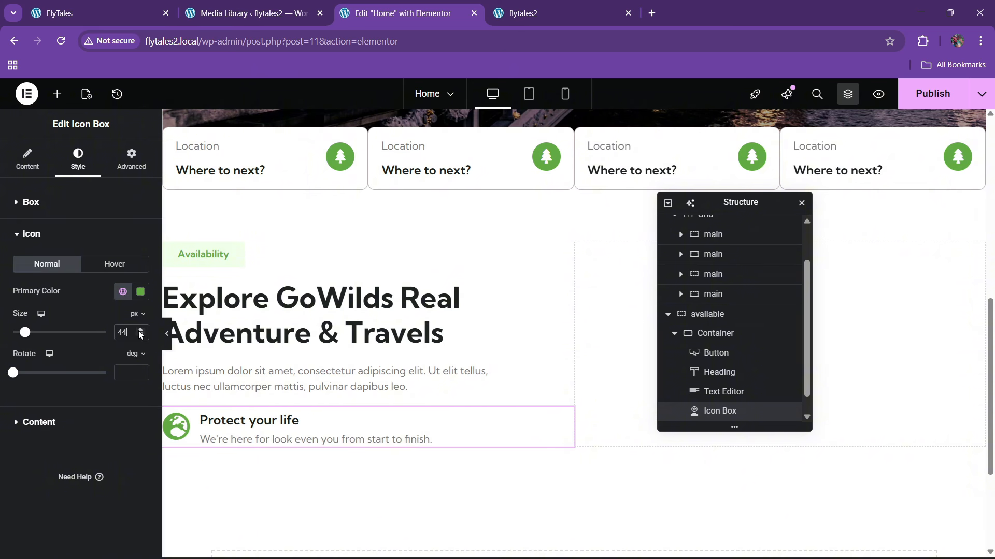
left_click(140, 331)
left_click(140, 331)
left_click(124, 4)
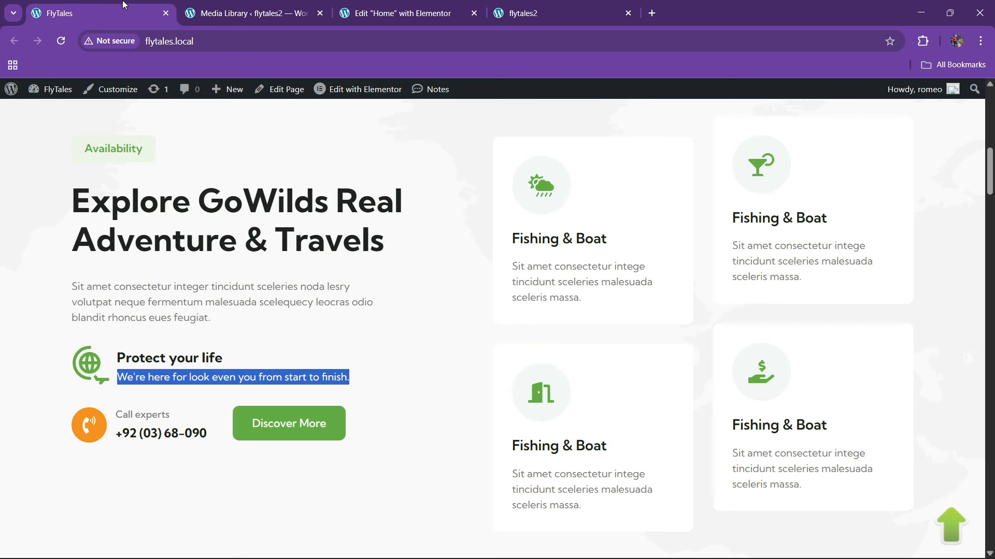
left_click(268, 5)
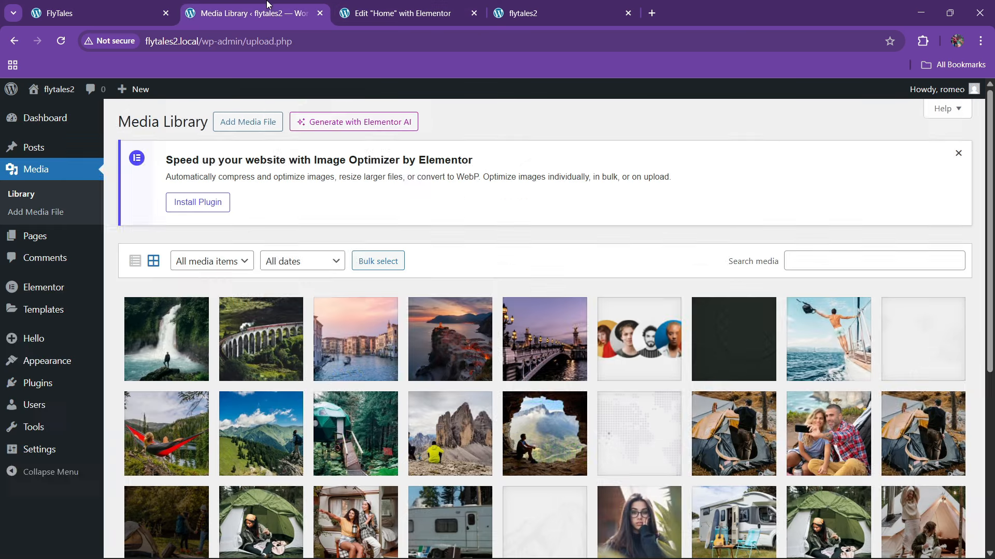
left_click(391, 5)
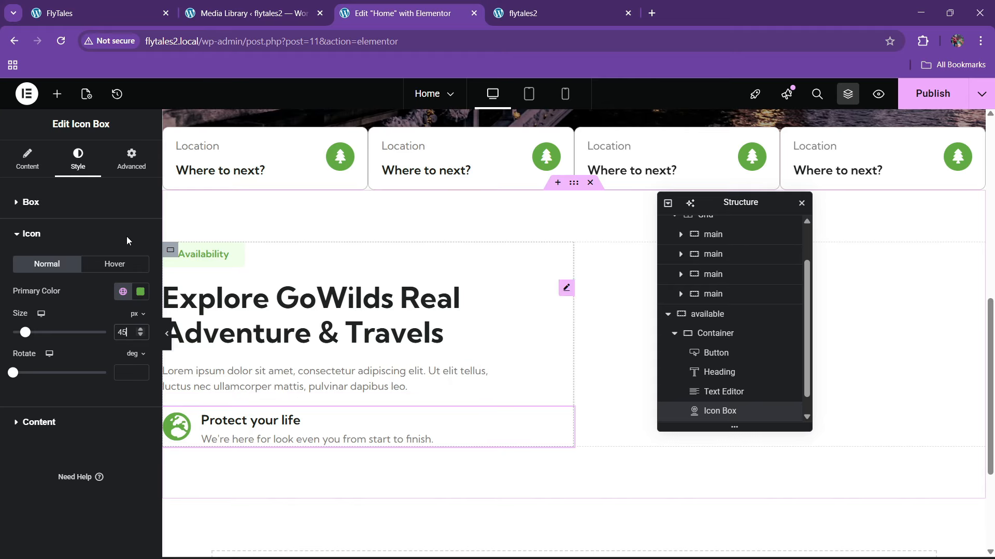
Set the icon hover colour to themeorange and the title hover colour to themegreen.
left_click(106, 264)
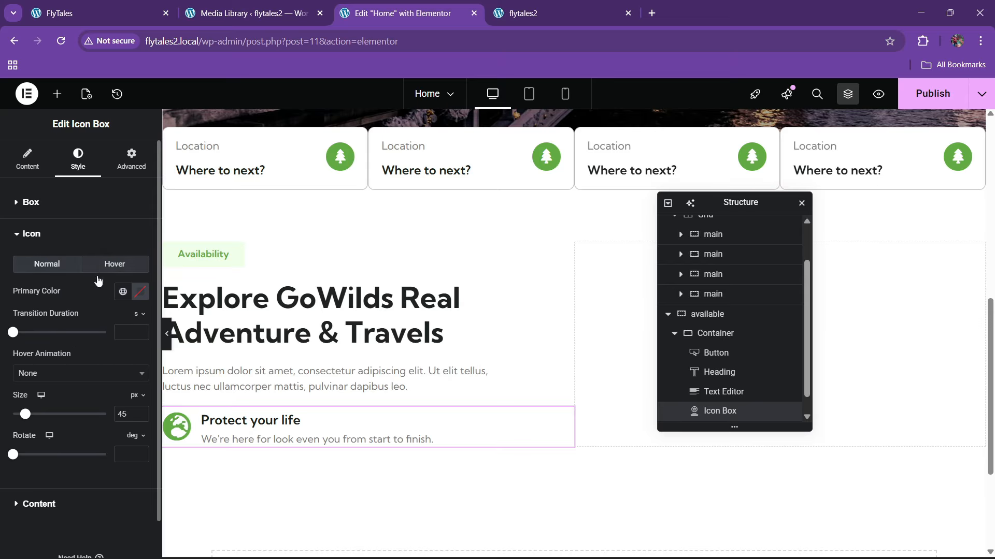
left_click(122, 292)
left_click(54, 506)
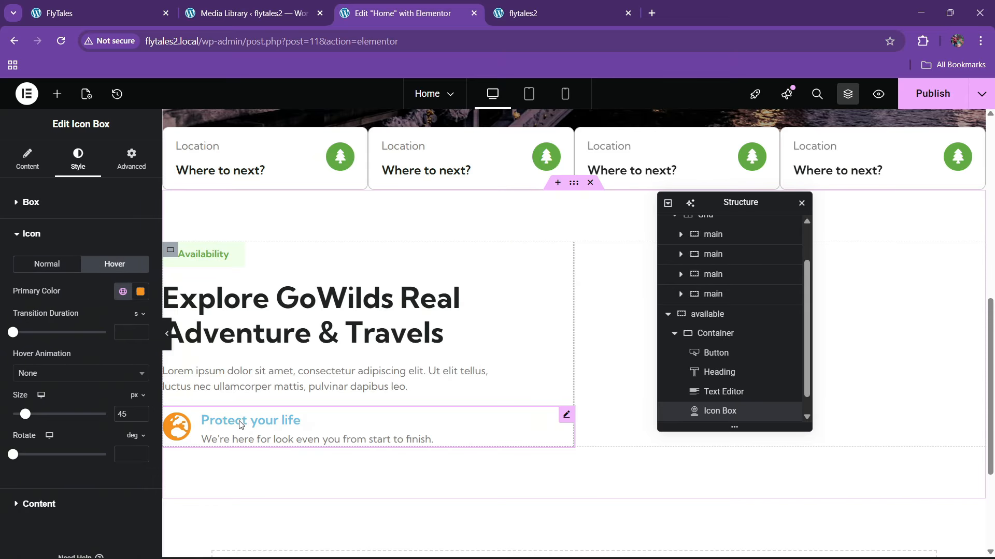
left_click(58, 269)
left_click(40, 235)
left_click(54, 267)
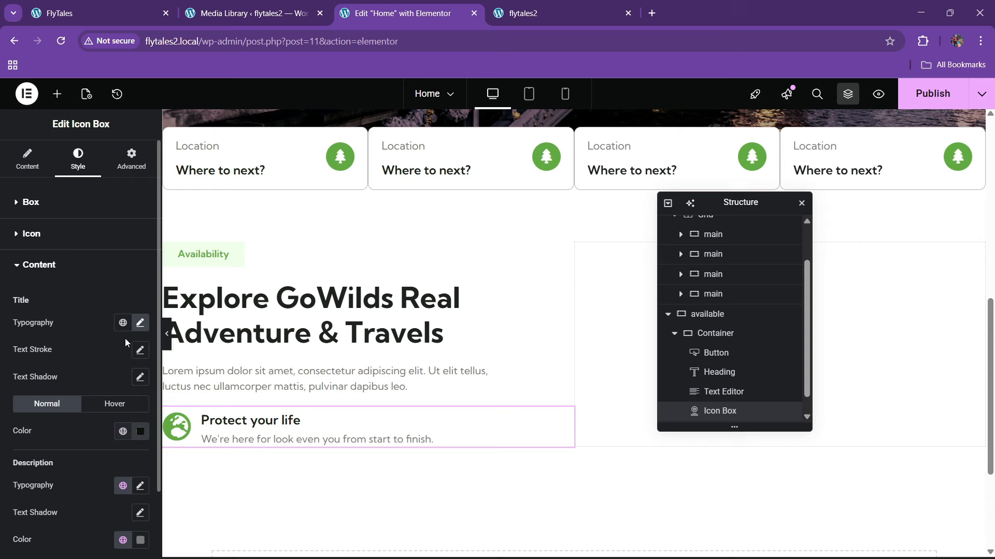
left_click(109, 405)
left_click(123, 432)
left_click(65, 326)
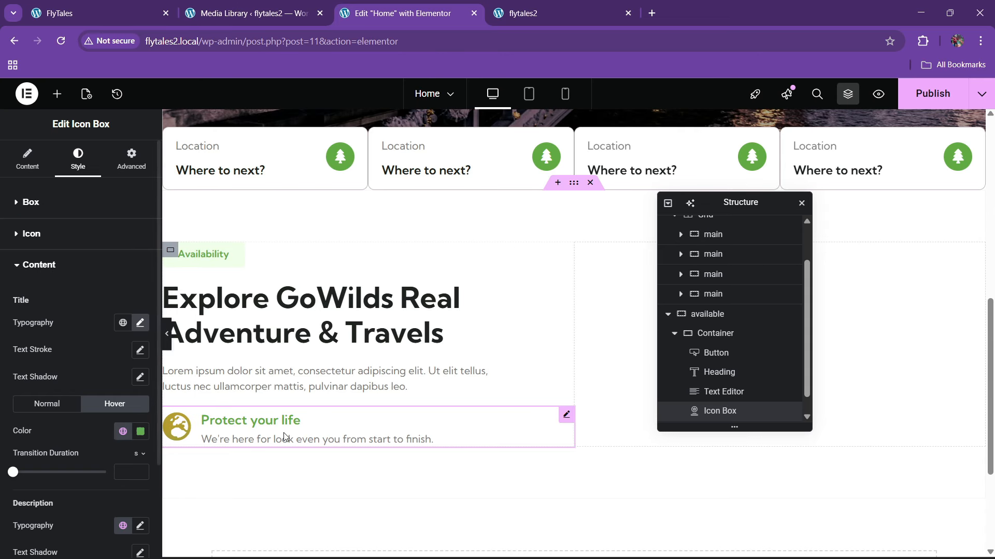
Add an empty Container beneath the icon box.
scroll(318, 383, "down", 2)
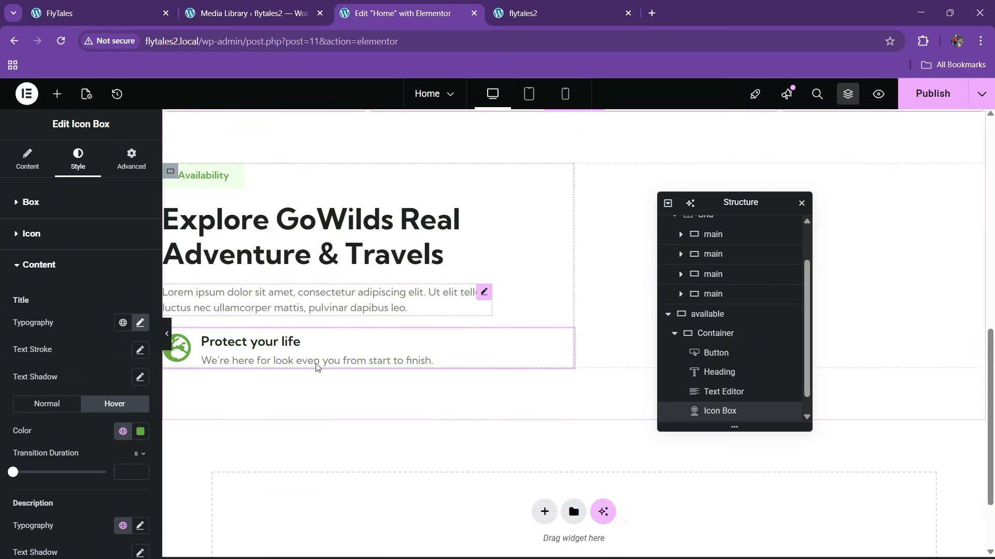
scroll(318, 367, "down", 1)
left_click(57, 94)
left_click_drag(44, 259, 312, 322)
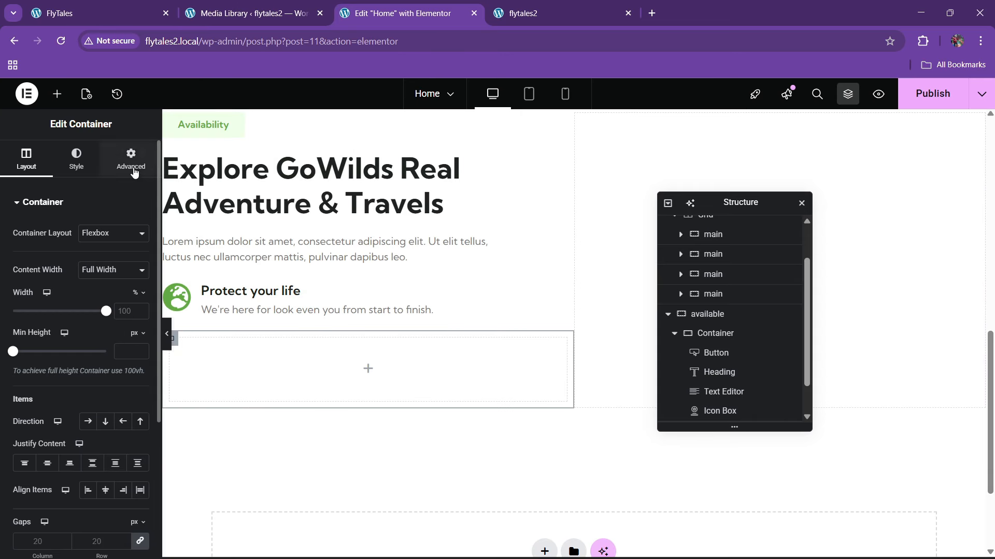
Paste a copy of the Protect your life icon box into the empty container.
left_click(134, 173)
key("ctrl+1")
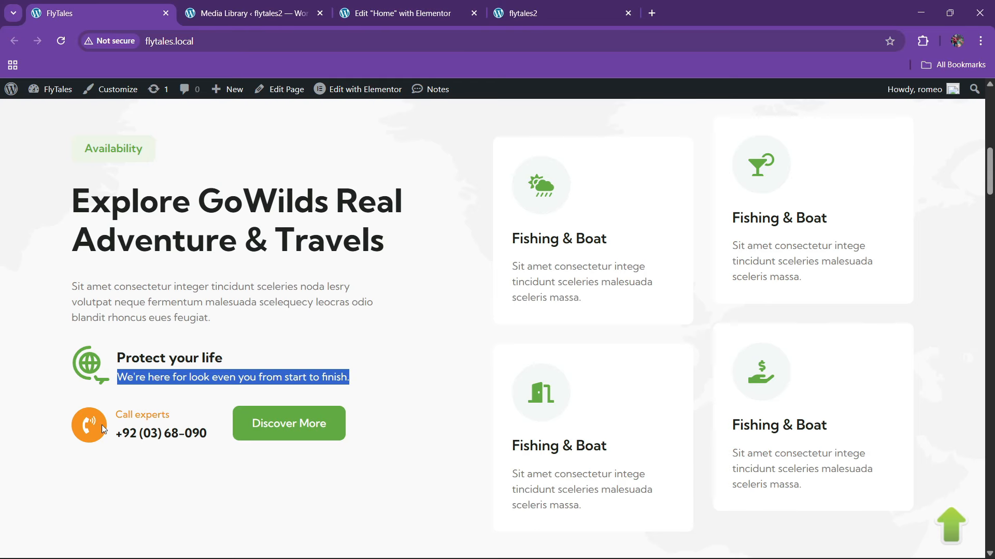
left_click(369, 12)
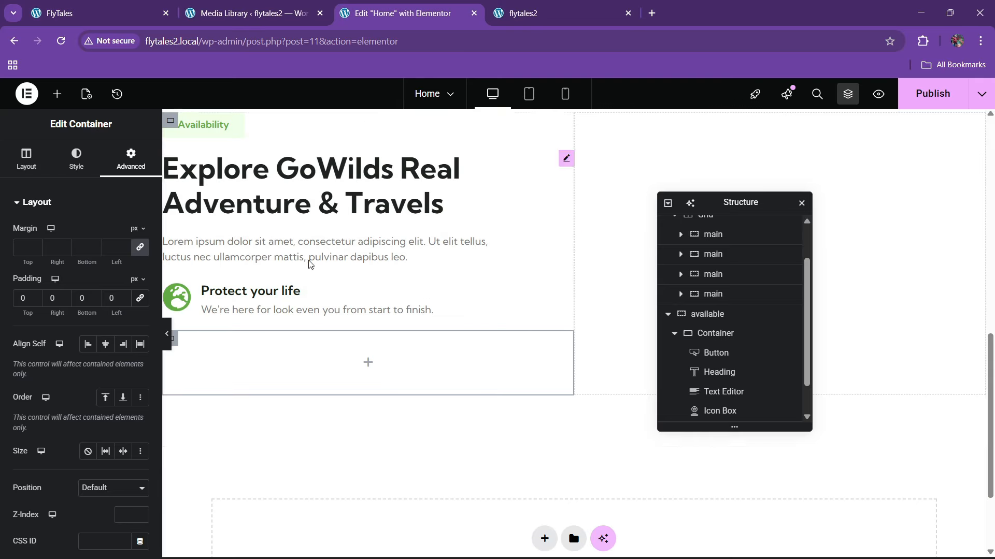
left_click(265, 319)
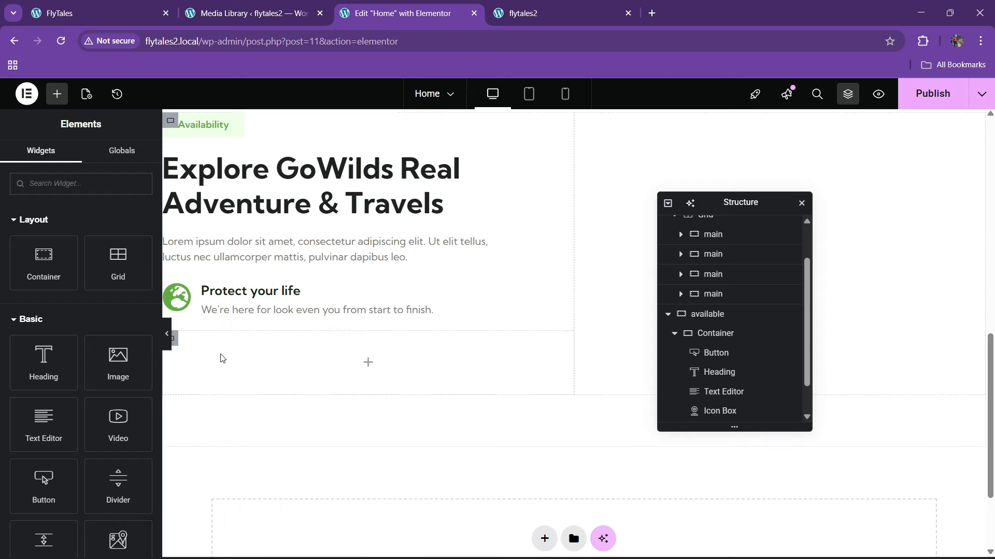
right_click(217, 360)
left_click(260, 324)
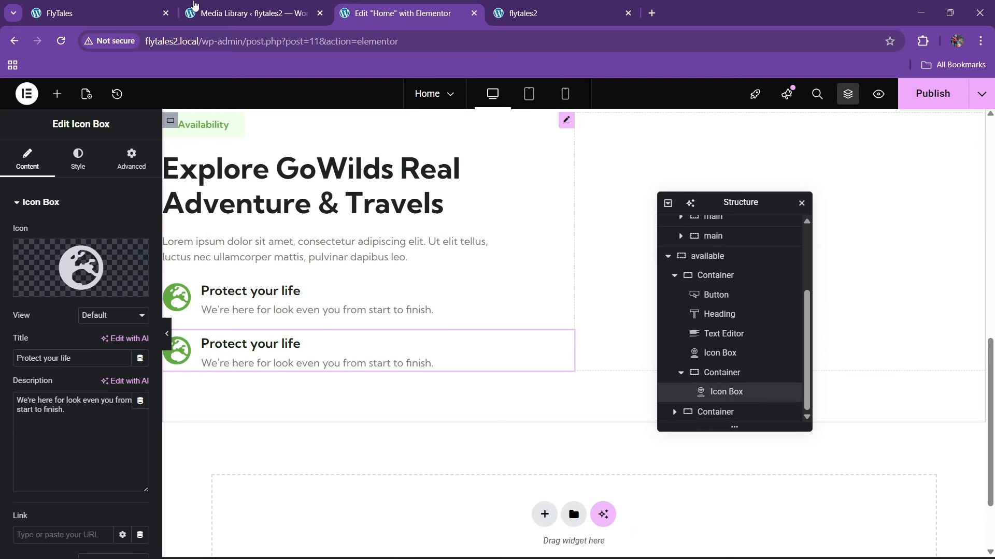
Replace the copied box's icon with the phone-volume icon from the library.
left_click(136, 11)
left_click(387, 6)
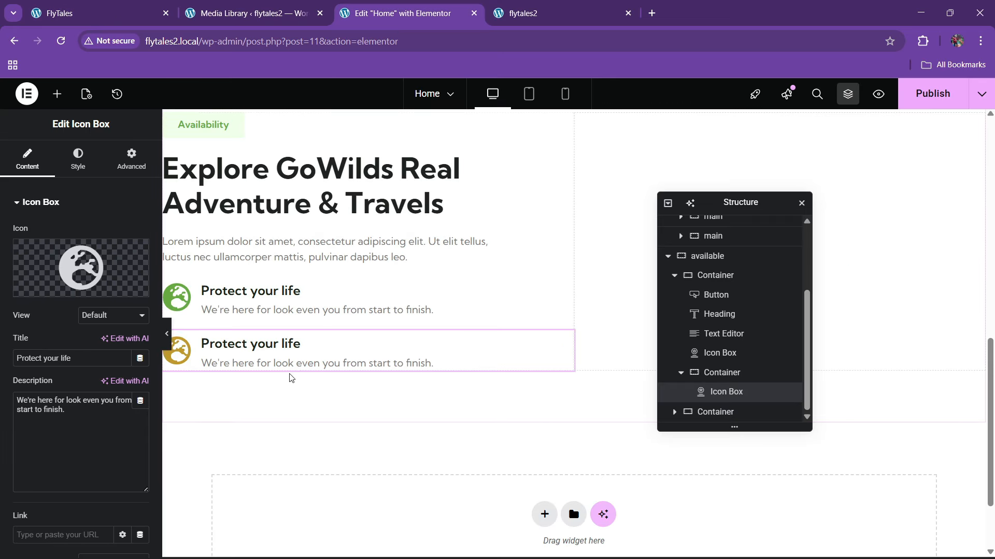
left_click(45, 286)
left_click(409, 144)
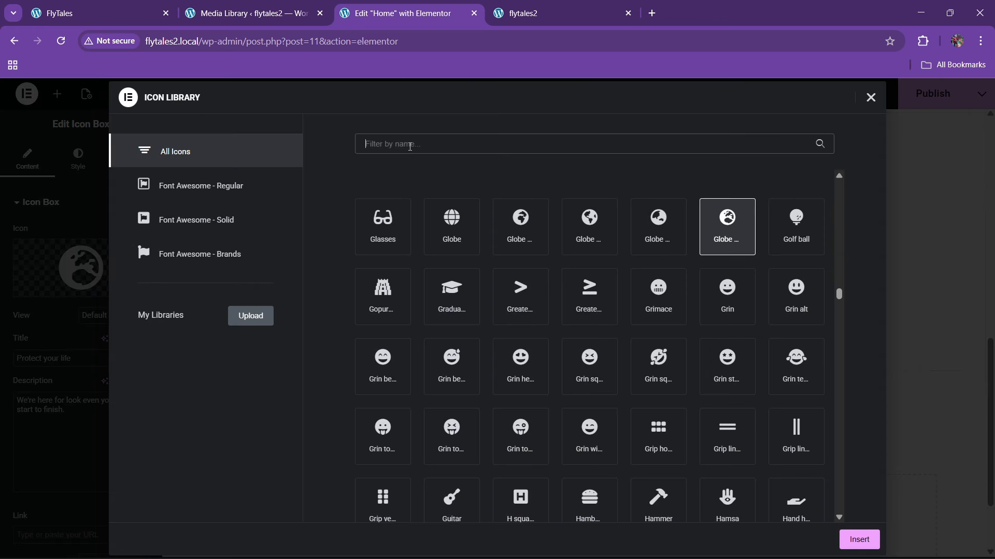
type("phone")
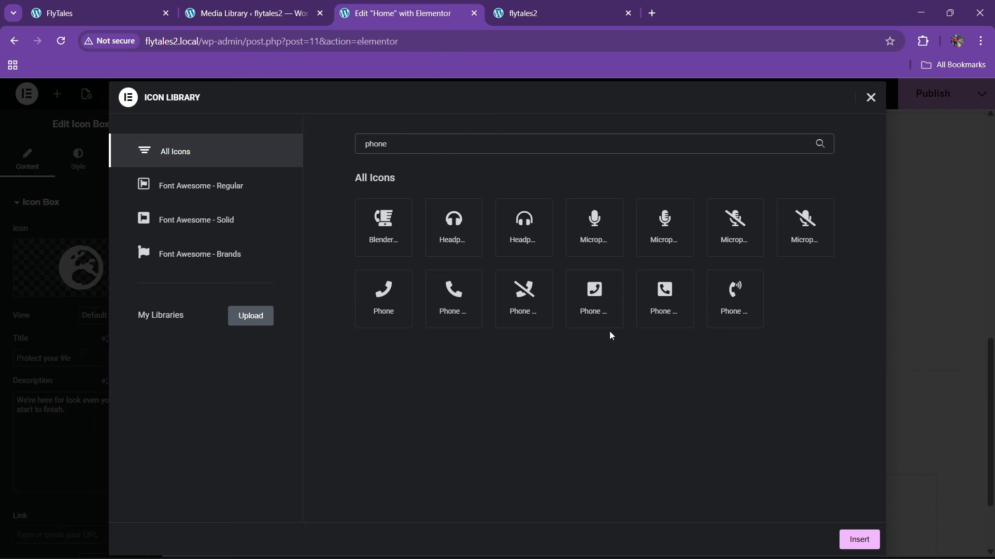
left_click(739, 286)
left_click(850, 541)
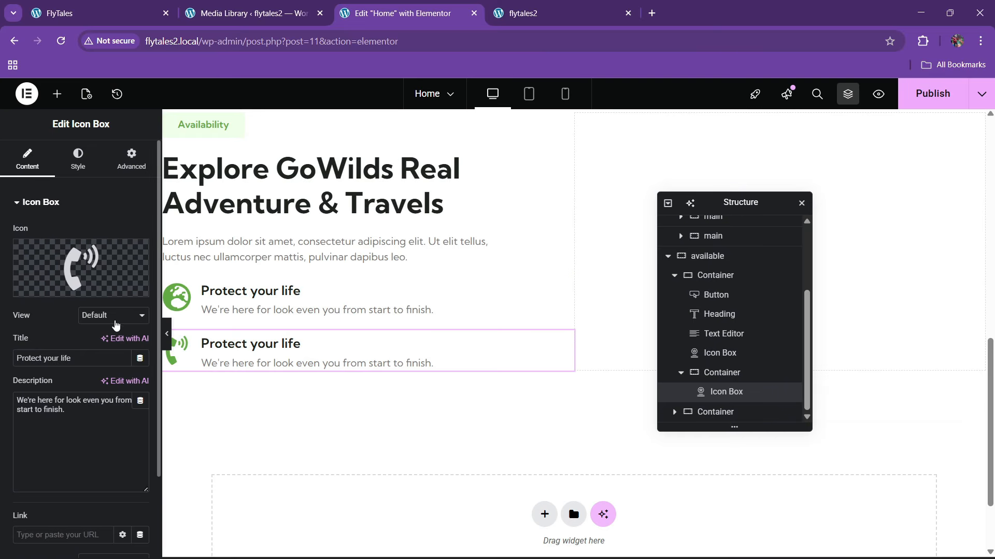
left_click(106, 316)
Make the icon Stacked with themeorange primary, white secondary colour and size 23.
left_click(102, 341)
left_click(67, 166)
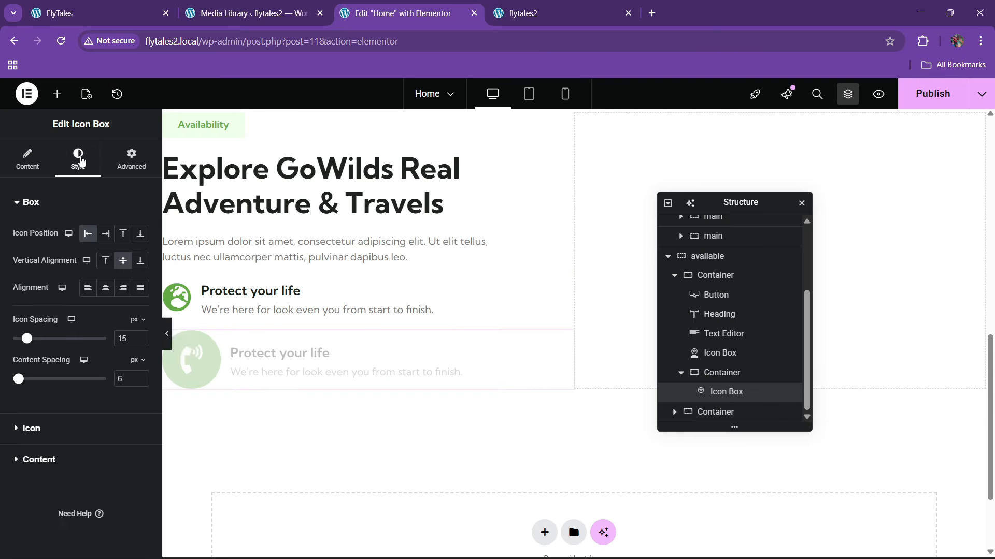
left_click(64, 430)
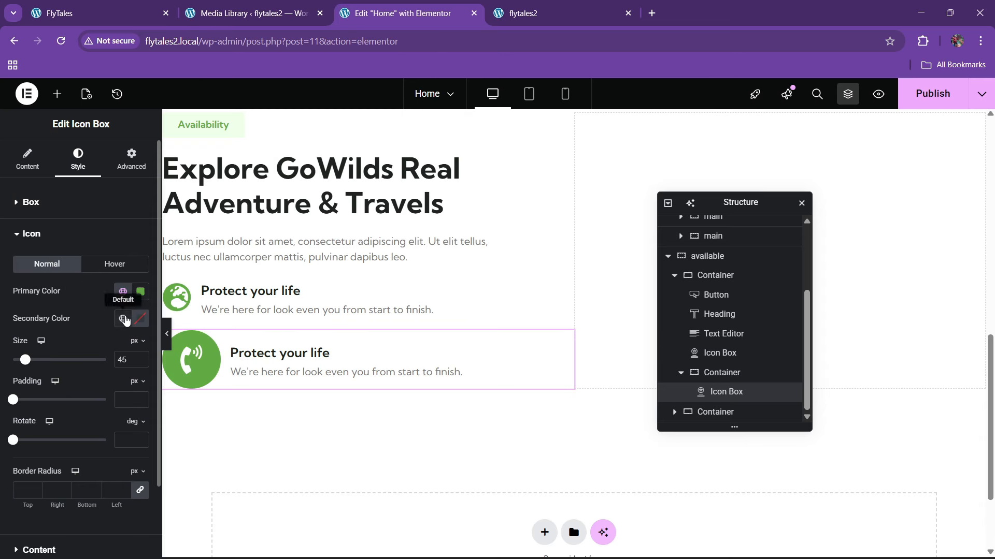
left_click(122, 292)
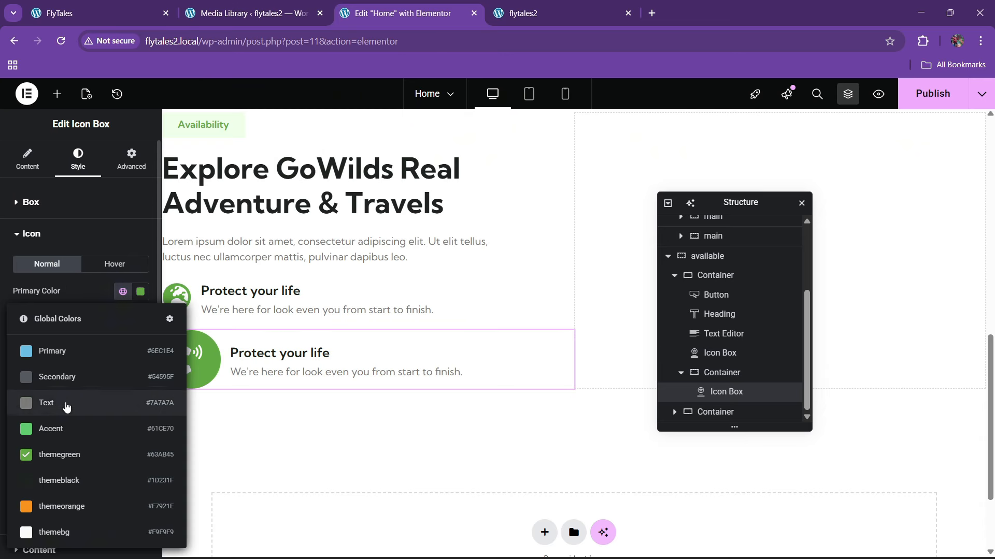
left_click(67, 506)
left_click_drag(77, 380, 40, 318)
left_click(96, 303)
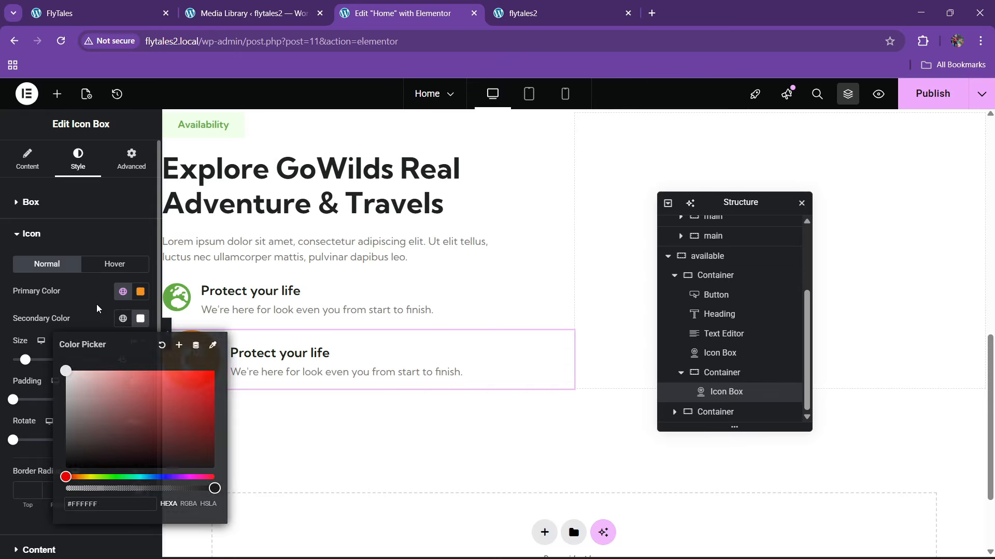
left_click_drag(137, 363, 137, 363)
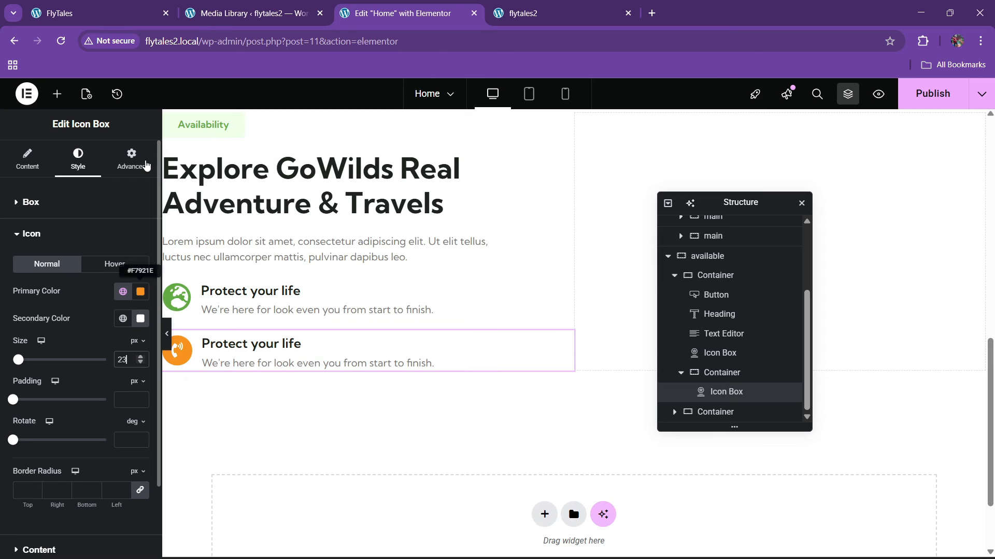
left_click(114, 4)
left_click(347, 11)
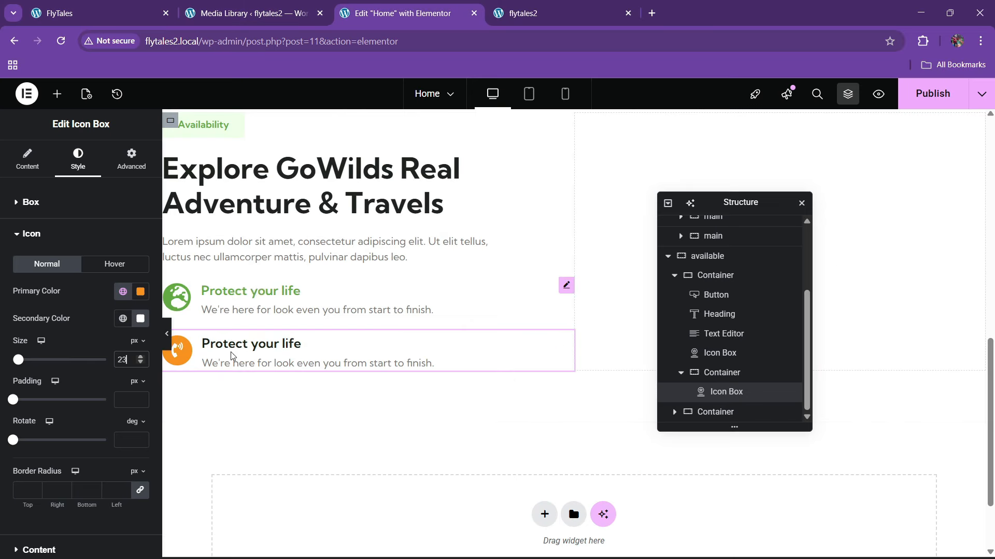
Title the box 'Call Experts' and replace its description with the contact phone number.
left_click(29, 160)
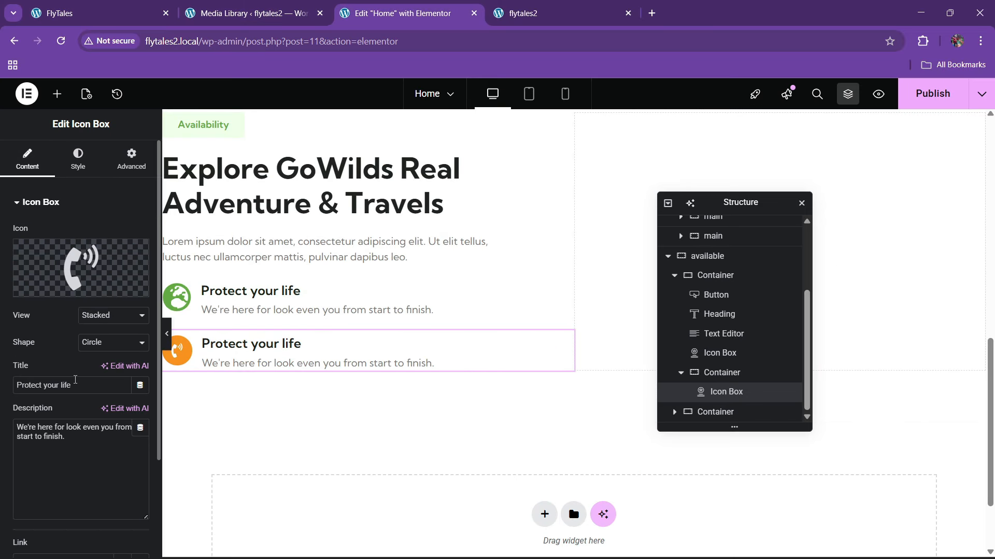
type("Call Experts")
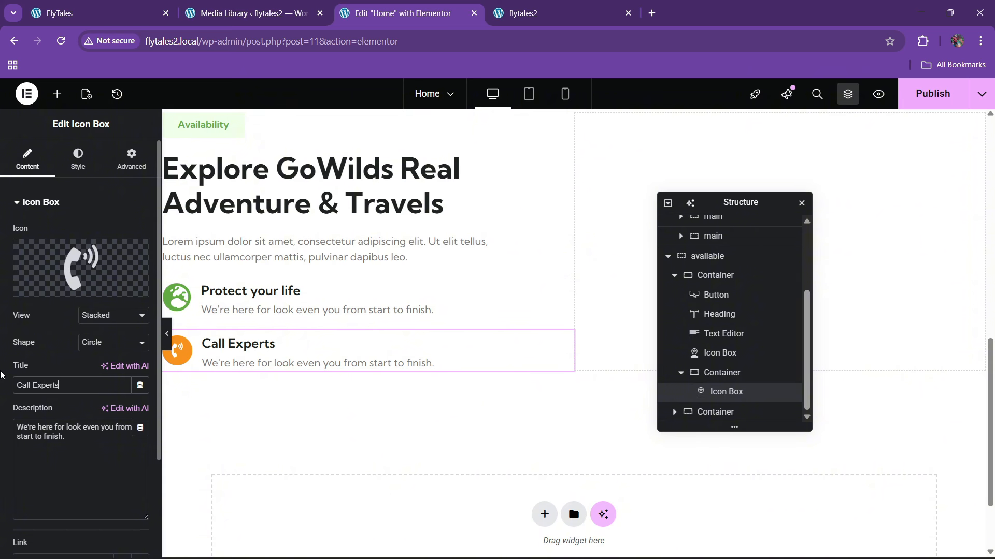
triple_click(70, 450)
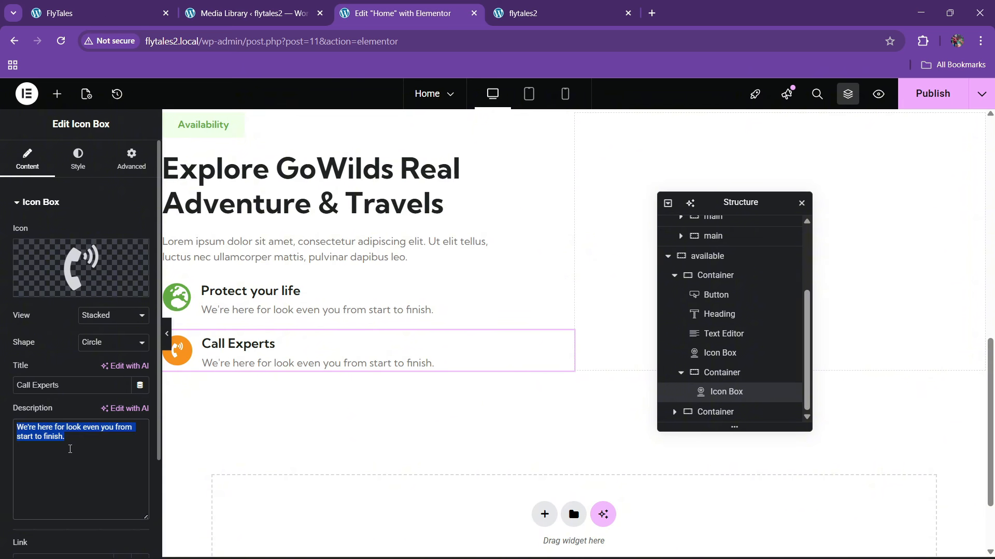
key("BackSpace")
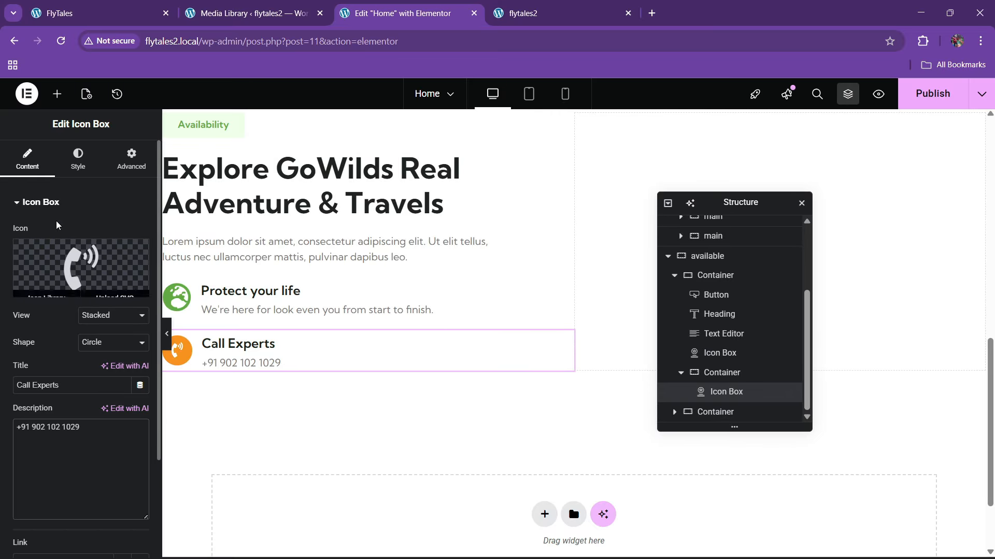
left_click(78, 158)
Give the Call Experts title a darker global colour.
left_click(75, 461)
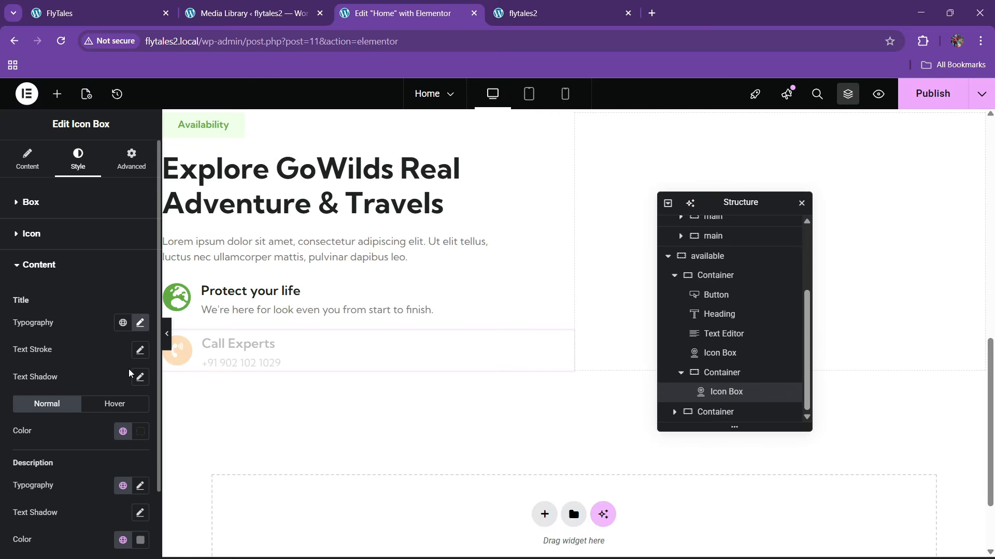
left_click(76, 23)
left_click(399, 13)
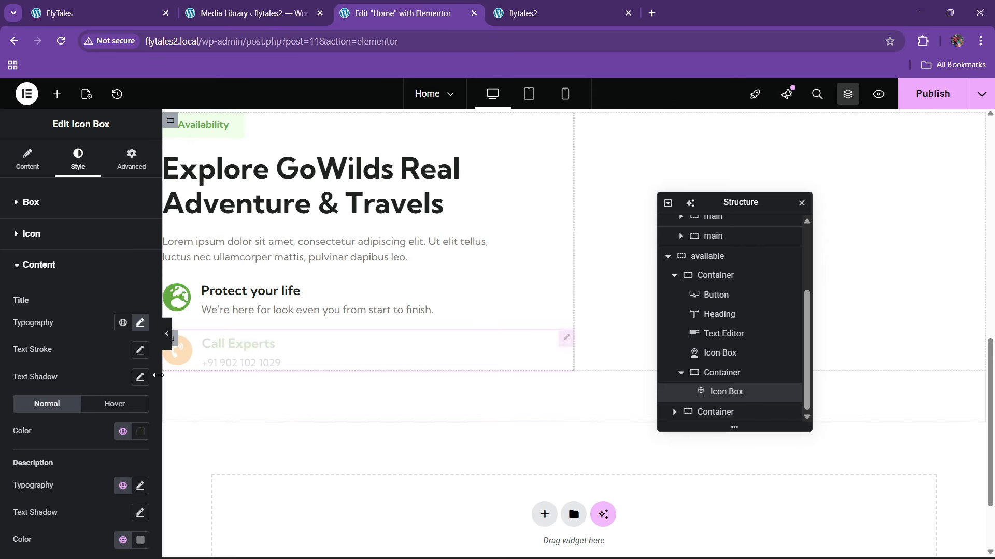
left_click(140, 322)
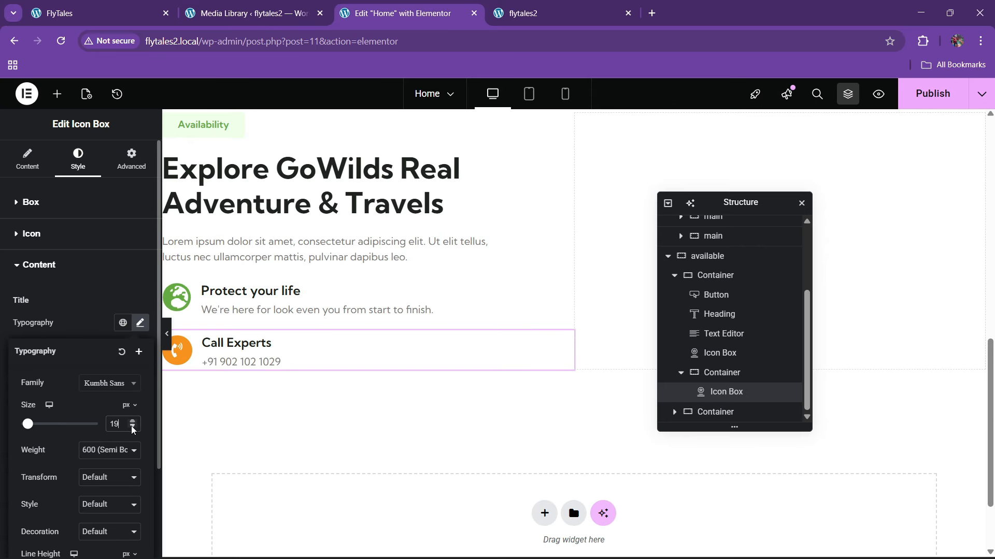
left_click(100, 332)
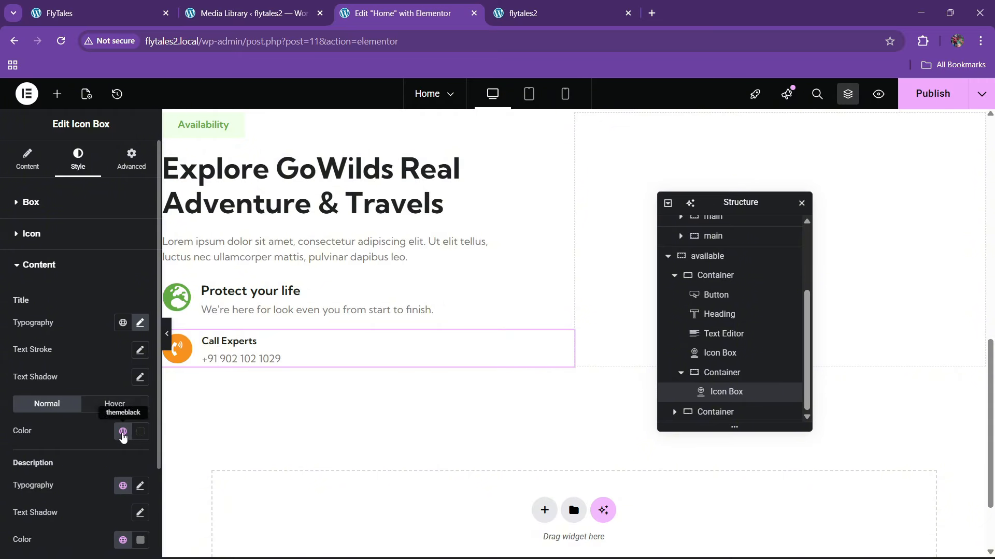
left_click(123, 431)
left_click(57, 286)
Style the phone number at size 18, weight 600, in a global theme colour, then check the live site.
scroll(57, 289, "down", 2)
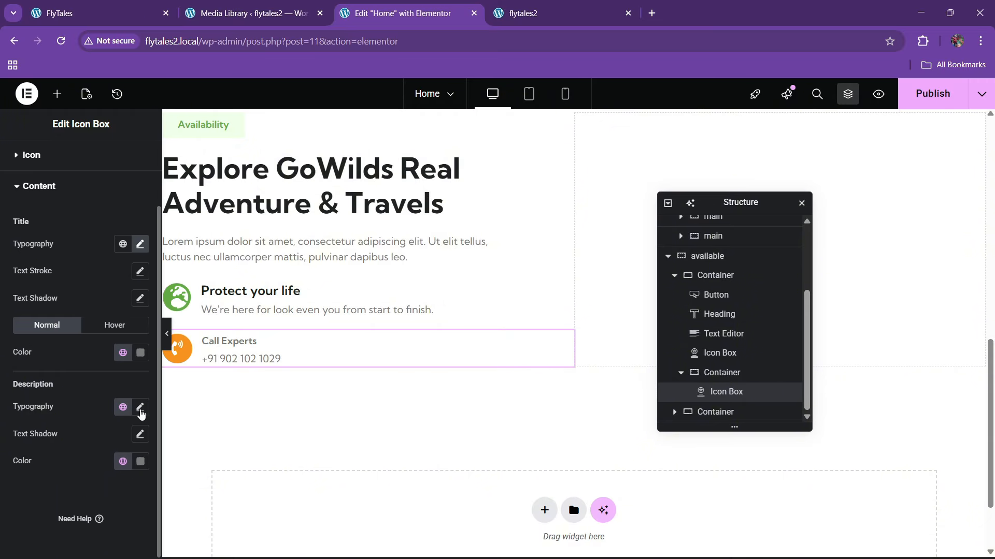
left_click(140, 407)
scroll(114, 440, "down", 2)
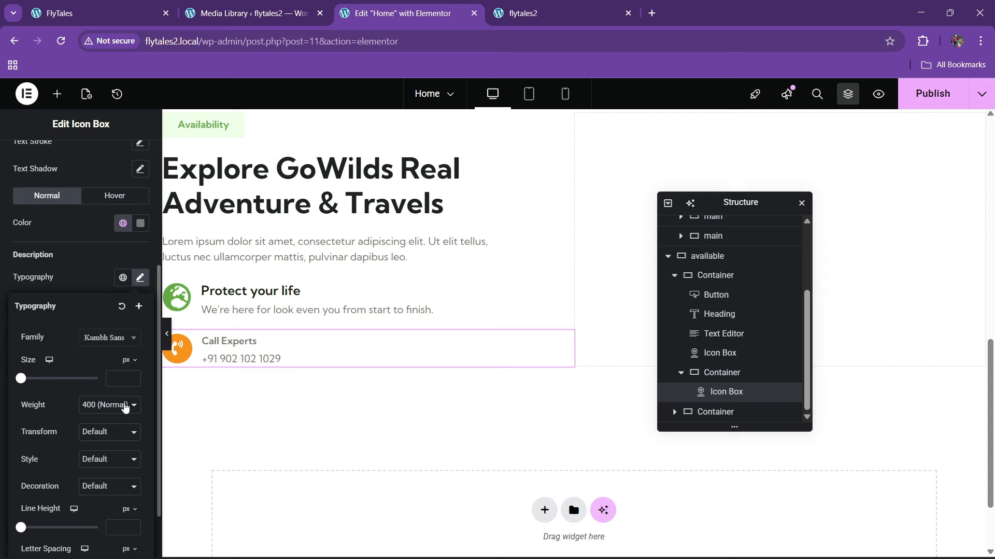
left_click(130, 377)
scroll(130, 377, "up", 10)
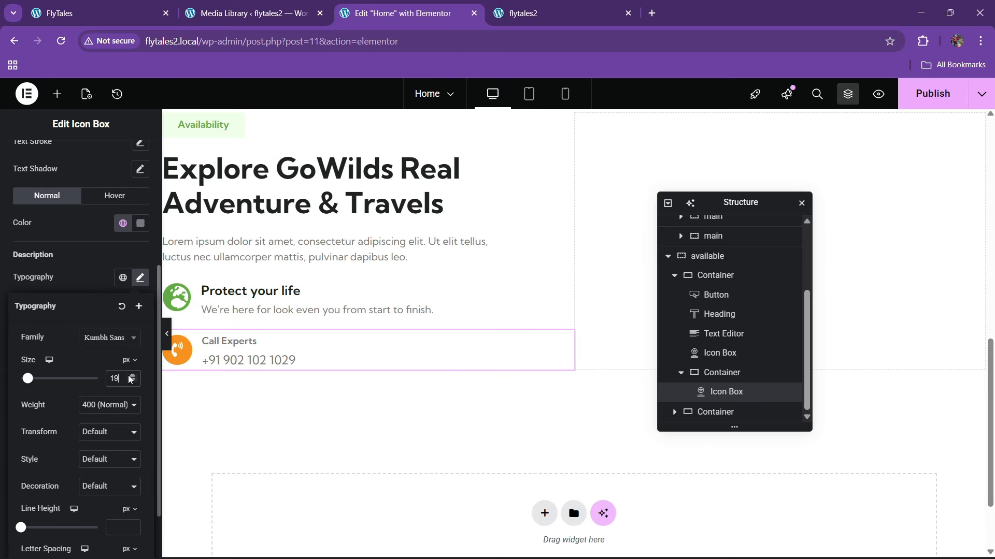
scroll(133, 383, "down", 2)
left_click(109, 405)
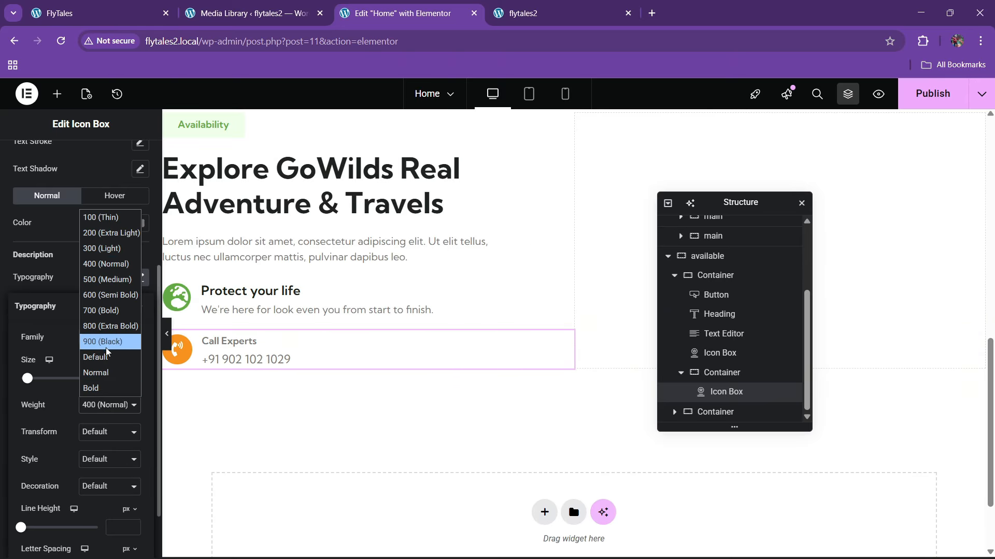
left_click(99, 298)
left_click(87, 289)
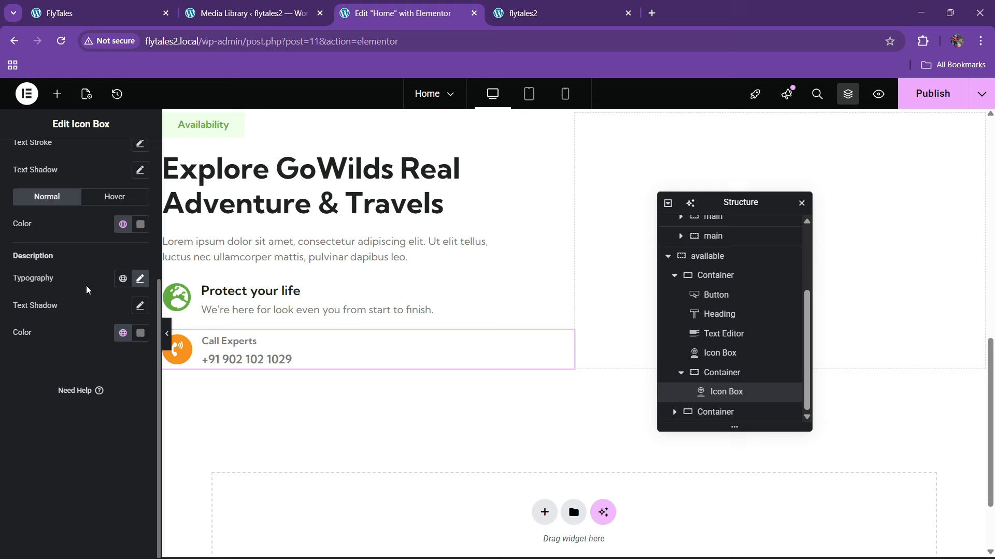
left_click(123, 332)
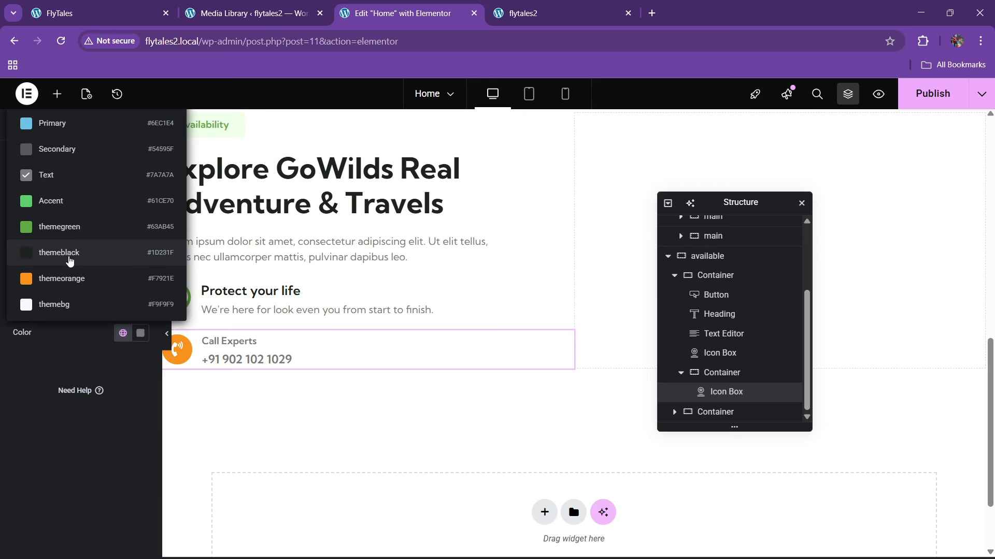
left_click(68, 258)
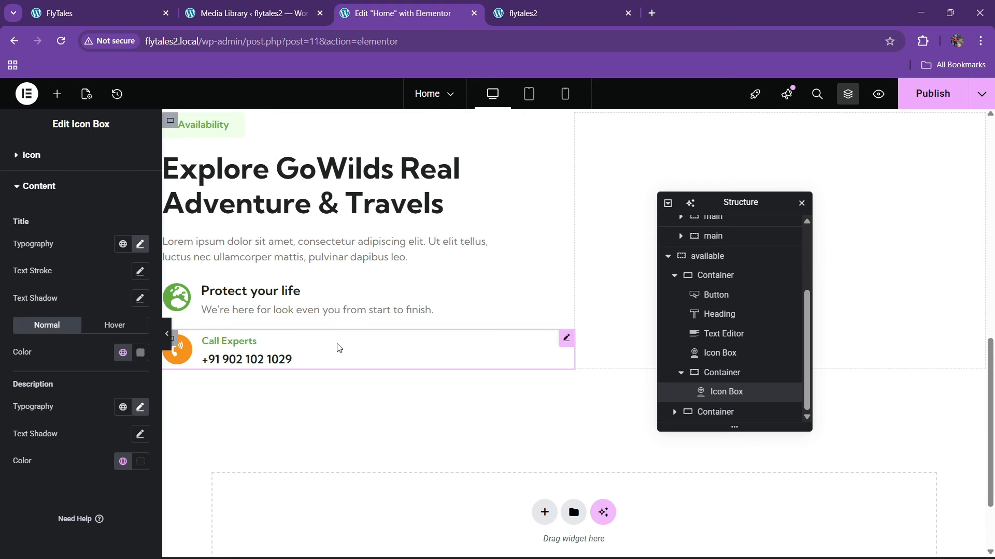
left_click(153, 7)
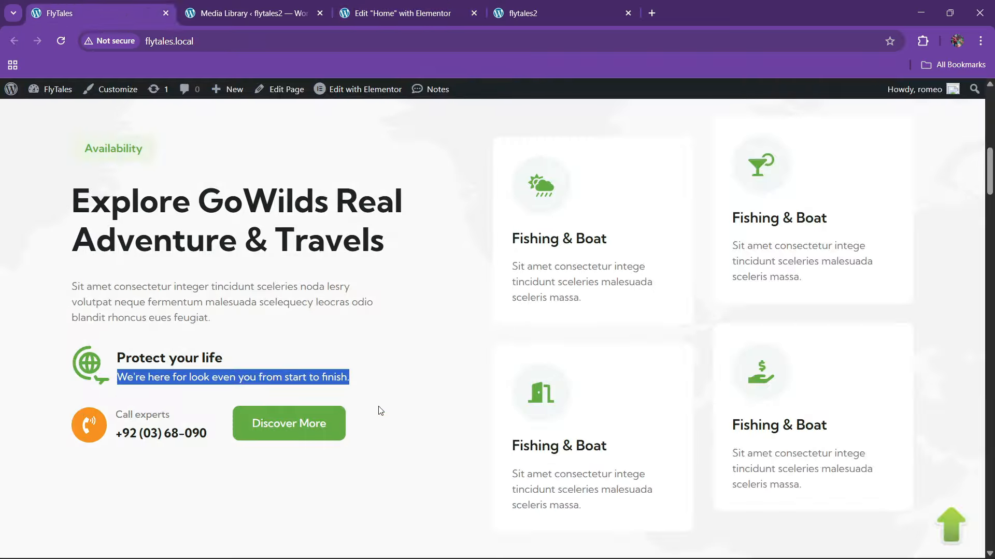
left_click(383, 4)
Copy the hero's Let's Get Started button and paste it below the Call Experts box.
scroll(399, 355, "up", 10)
right_click(306, 401)
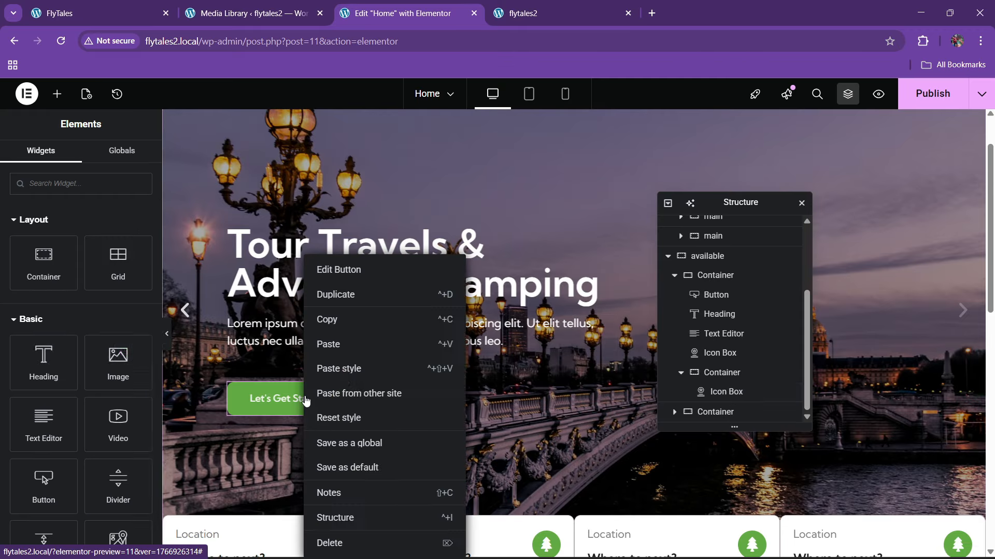
left_click(326, 319)
scroll(349, 406, "down", 11)
scroll(350, 407, "up", 1)
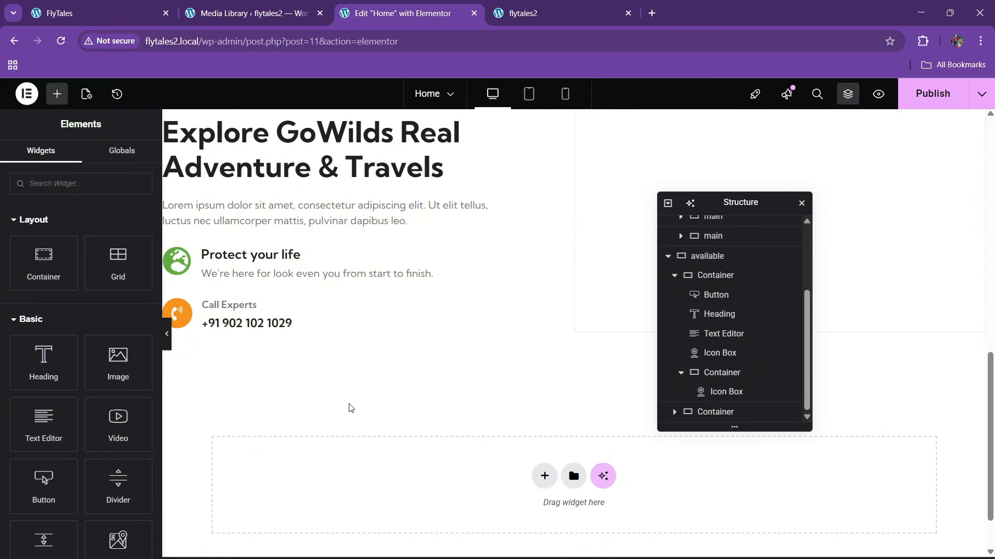
right_click(299, 341)
left_click(308, 342)
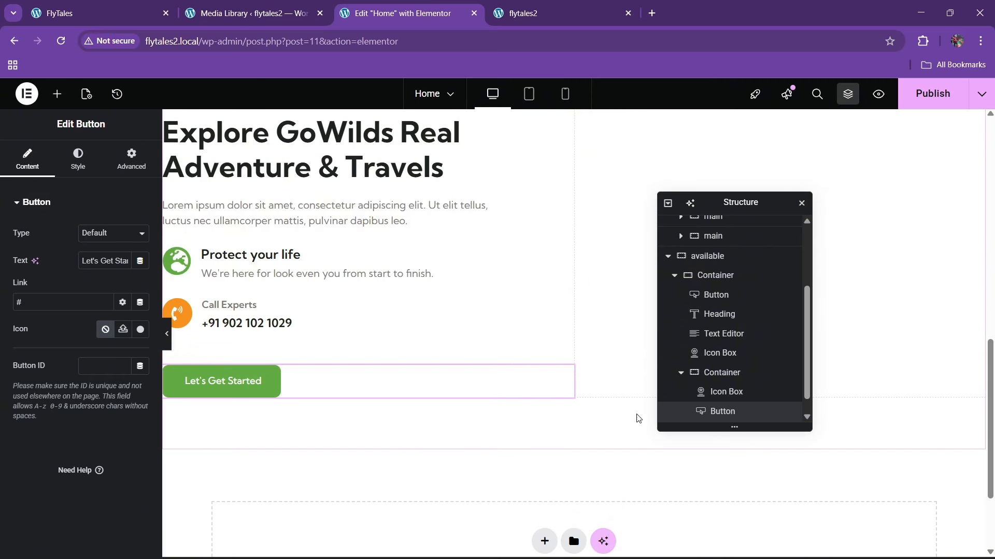
Lay out the call container as a row, items centred vertically and justified to the start.
left_click(720, 374)
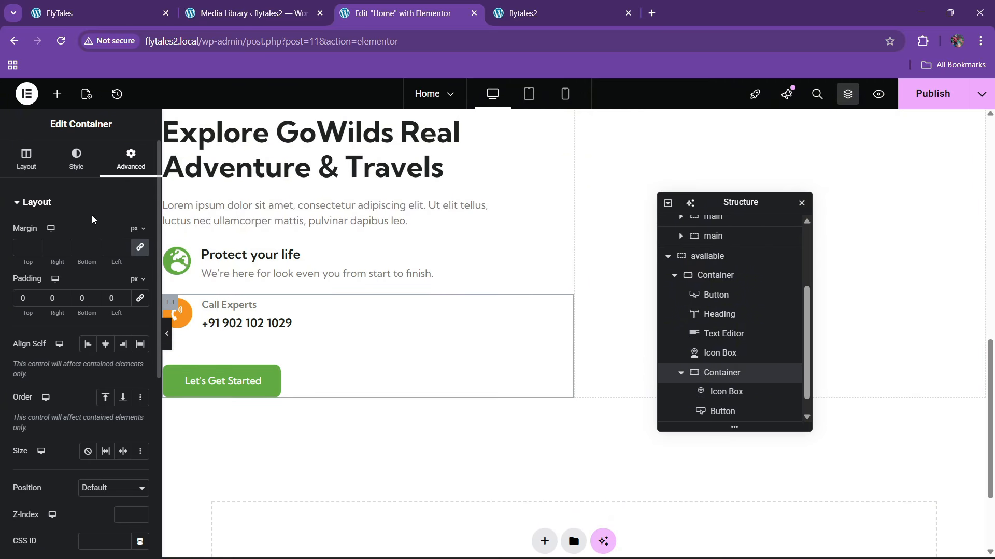
left_click(26, 158)
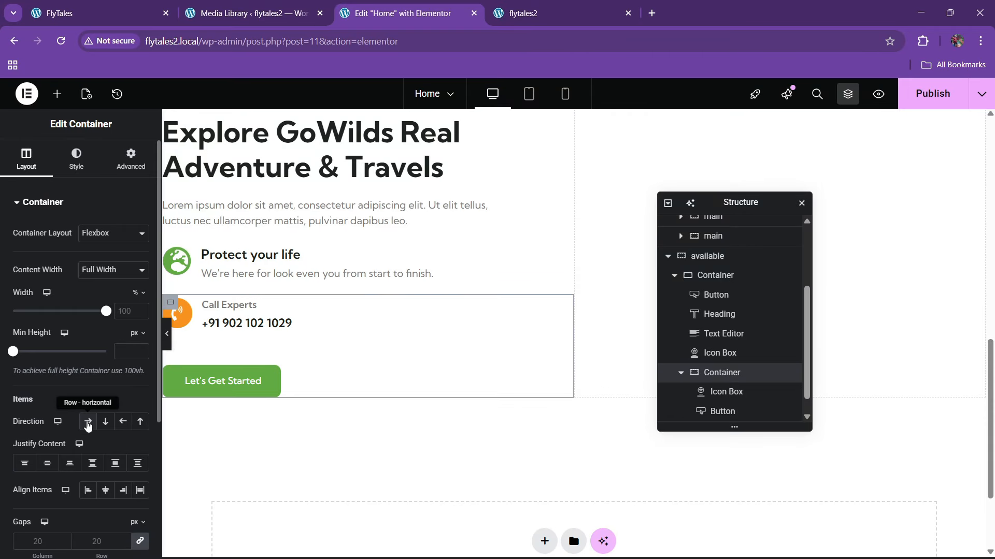
scroll(88, 409, "down", 3)
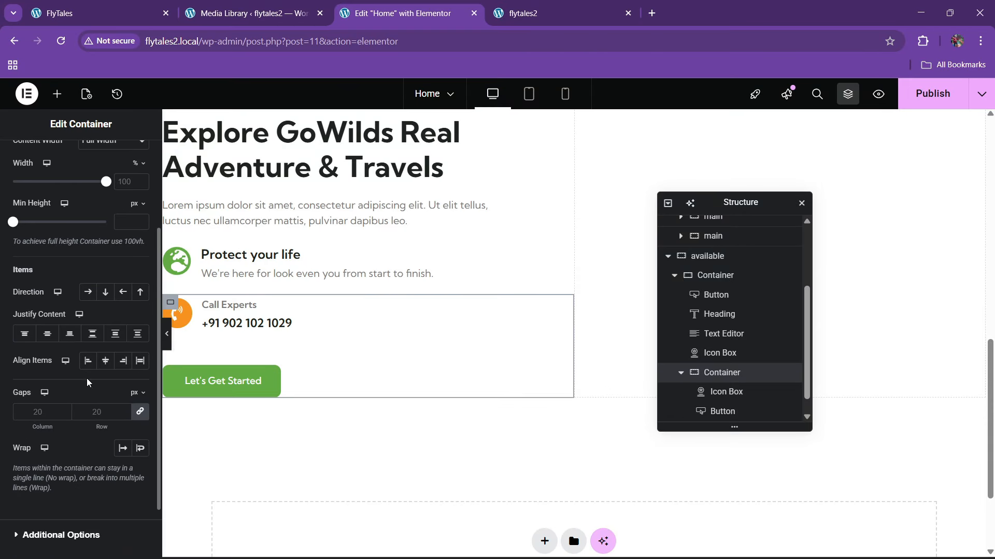
left_click(88, 292)
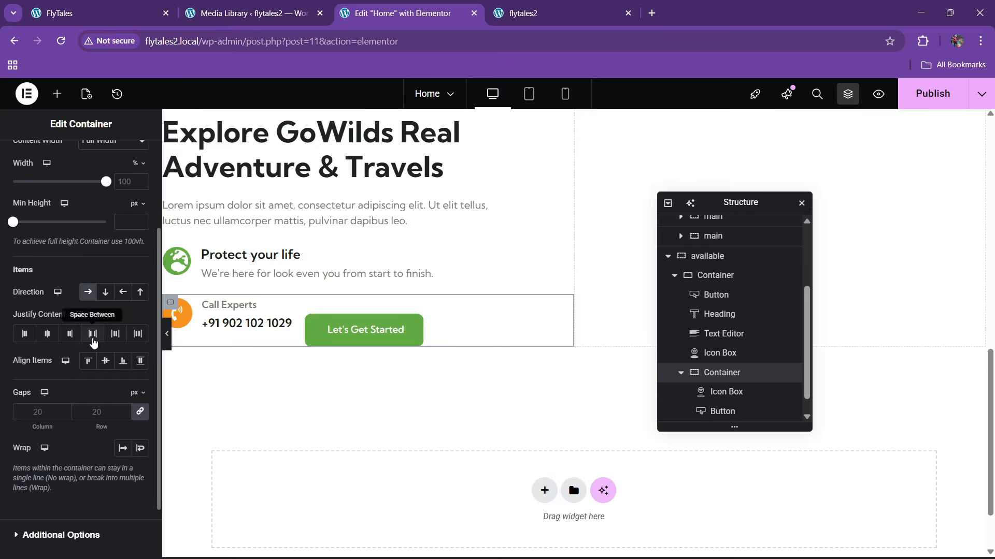
left_click(47, 333)
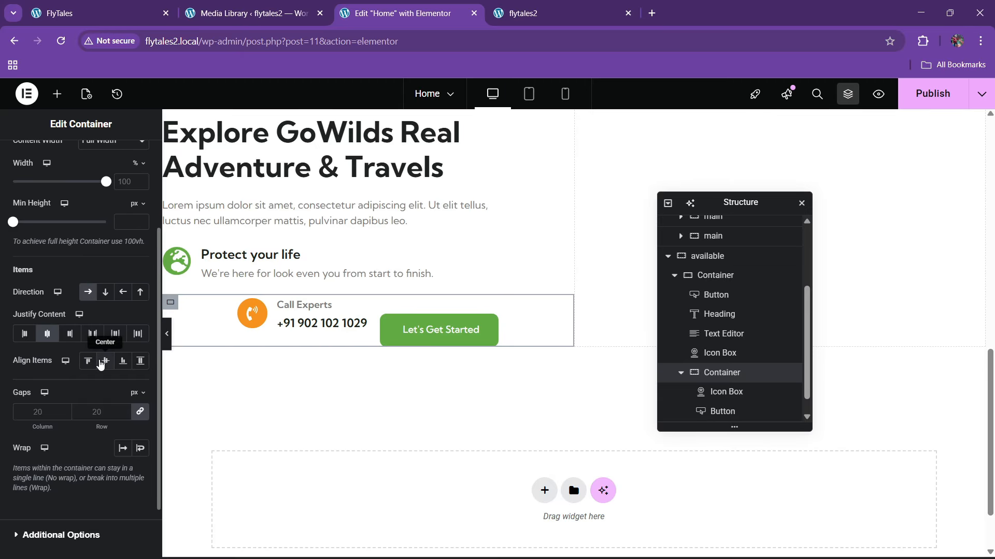
left_click(89, 361)
left_click(24, 333)
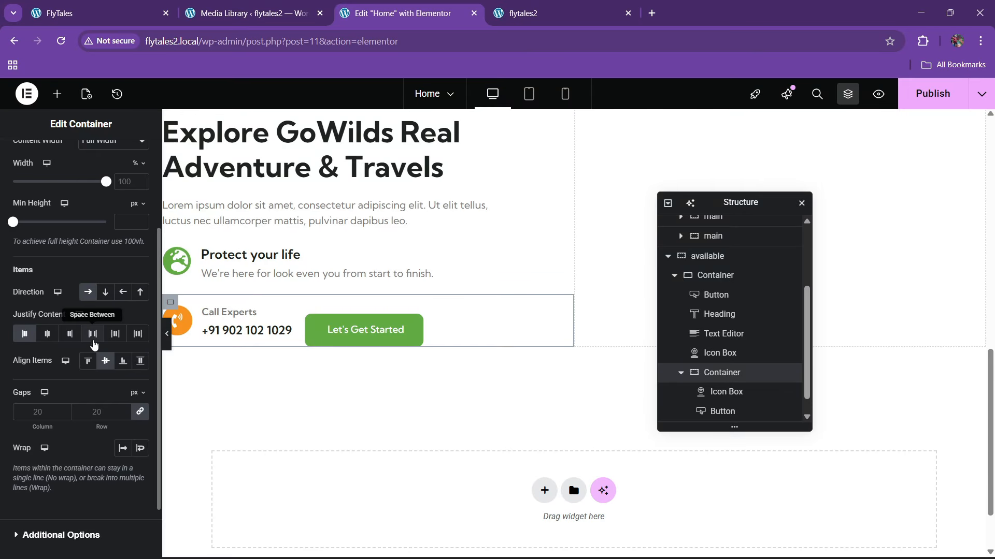
Set the call container's gap to 60 and compare with the live site.
left_click(393, 330)
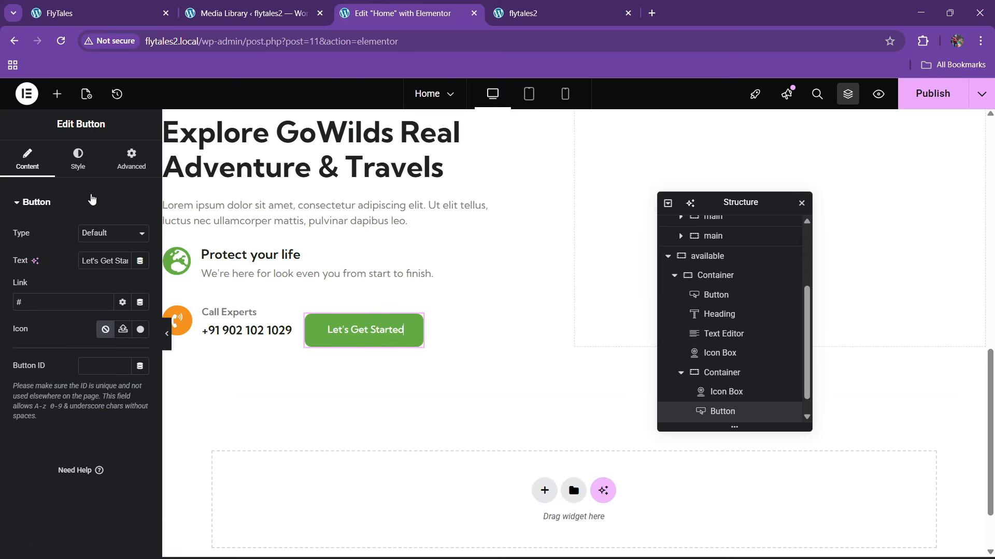
left_click(131, 158)
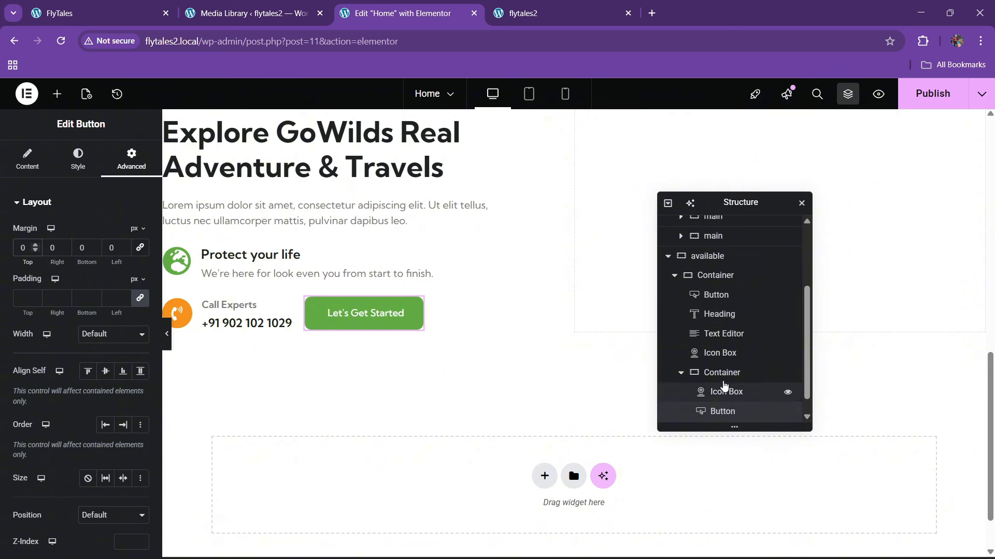
left_click(717, 380)
scroll(94, 440, "down", 3)
scroll(95, 439, "up", 1)
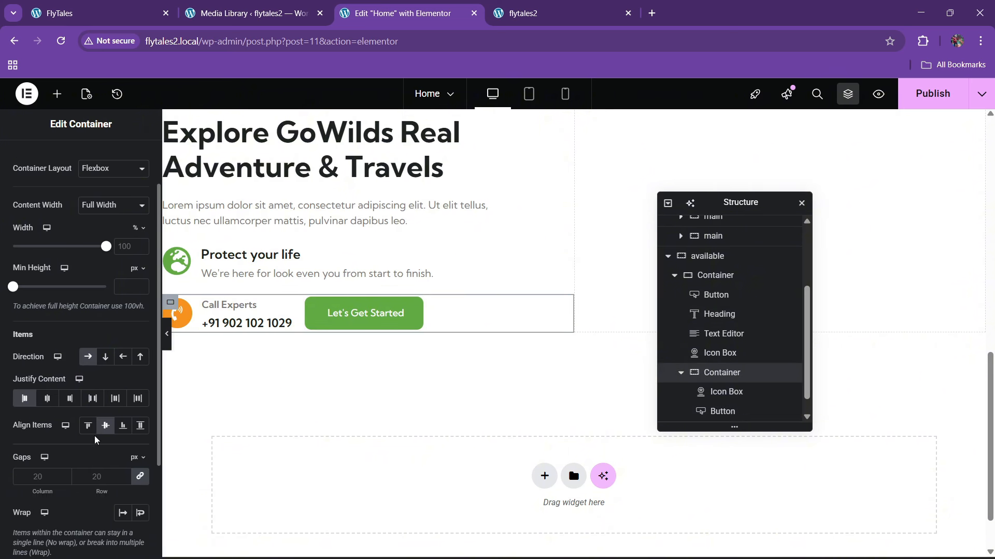
type("60")
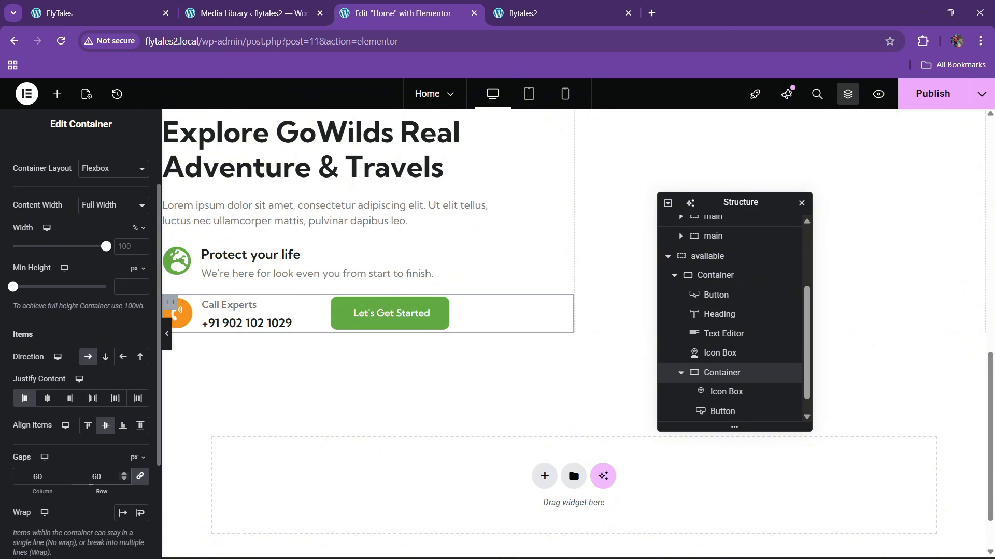
scroll(399, 257, "up", 1)
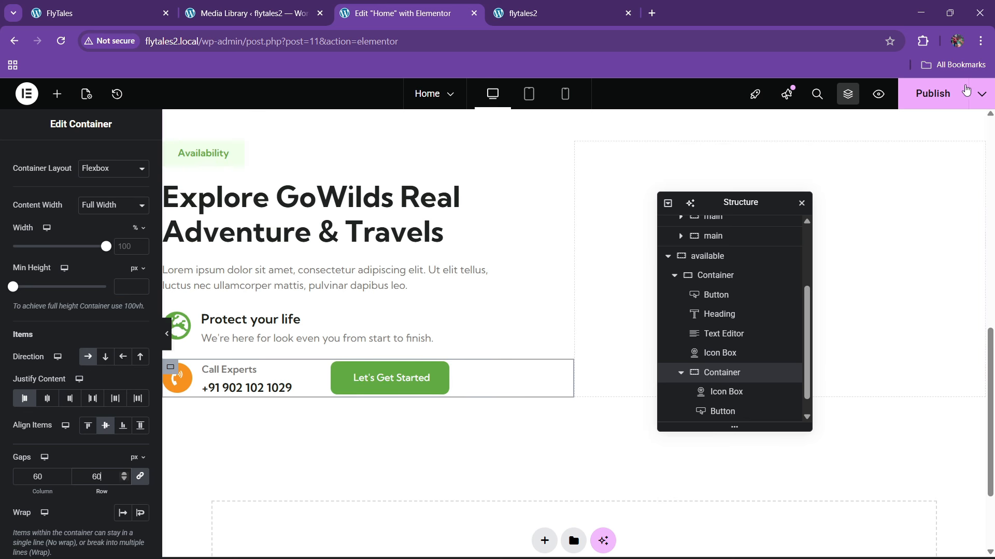
left_click(98, 13)
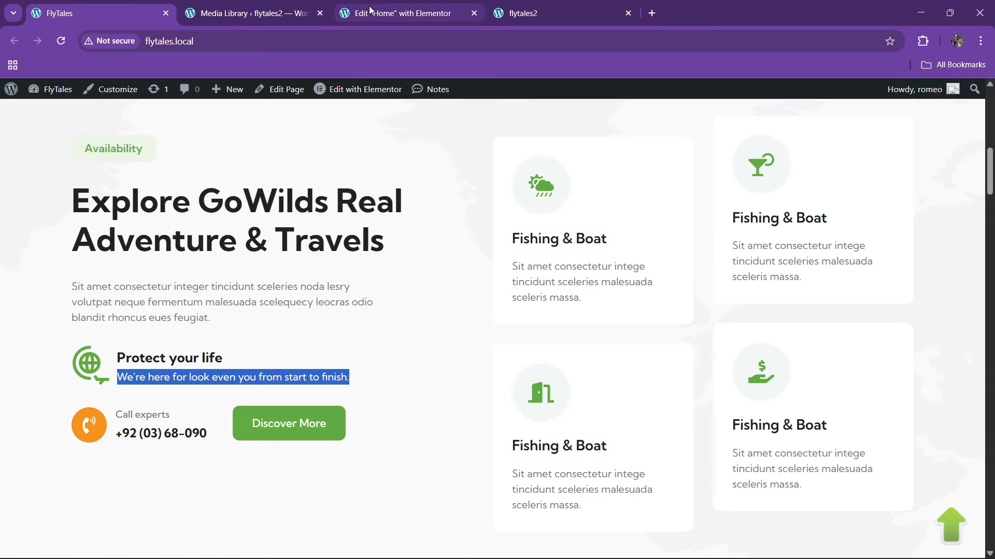
left_click(396, 13)
left_click_drag(742, 203, 420, 242)
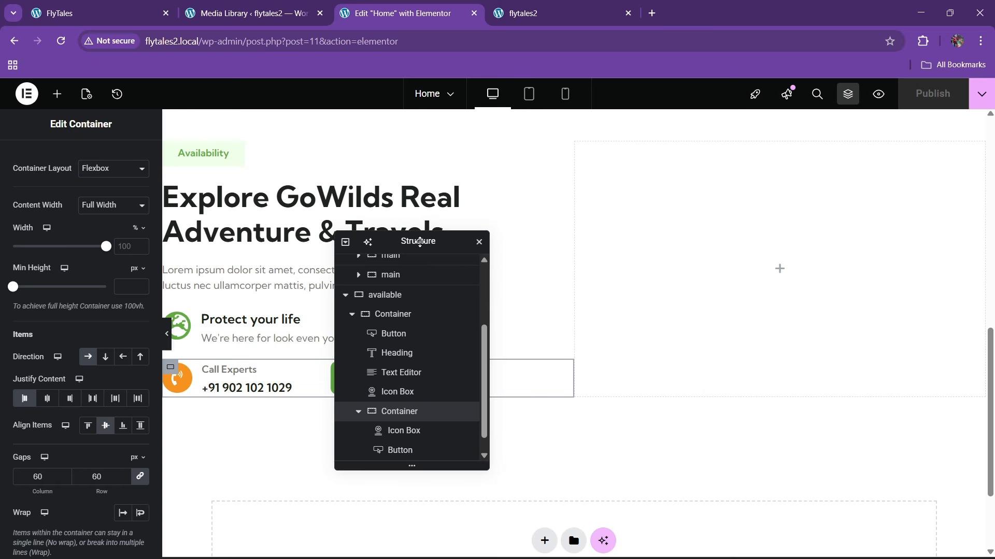
left_click(57, 94)
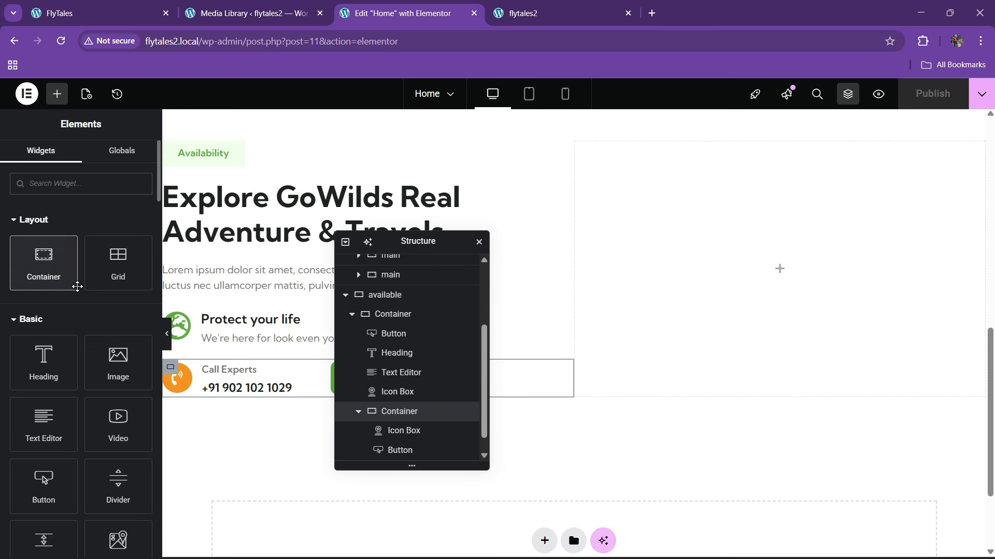
Add an inner container with 0 padding to the right column and duplicate it.
left_click_drag(63, 285, 647, 315)
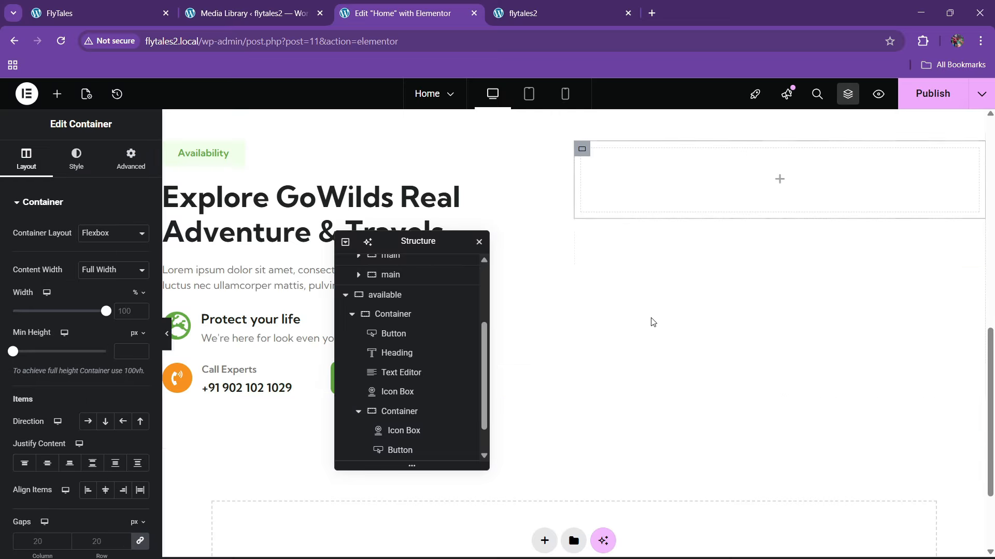
left_click(130, 157)
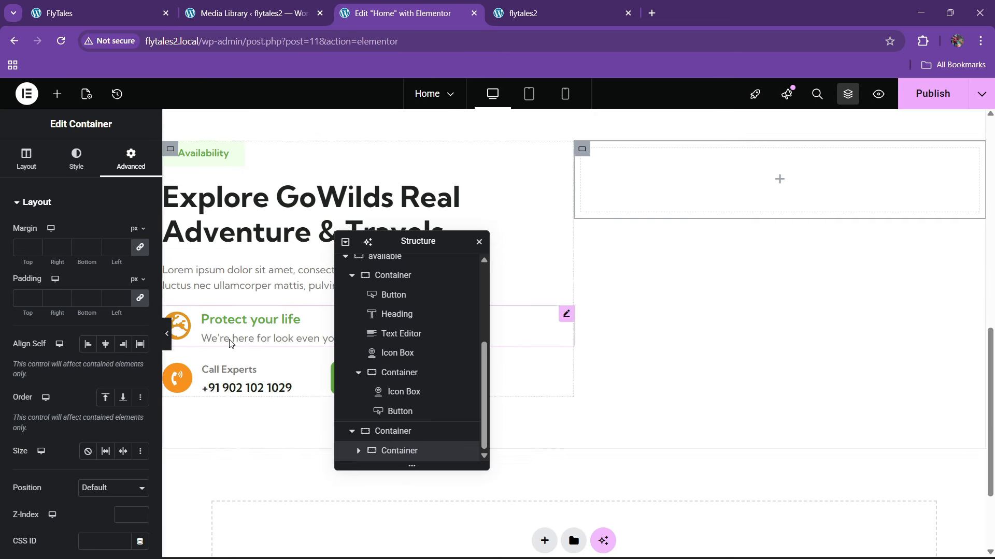
left_click(140, 299)
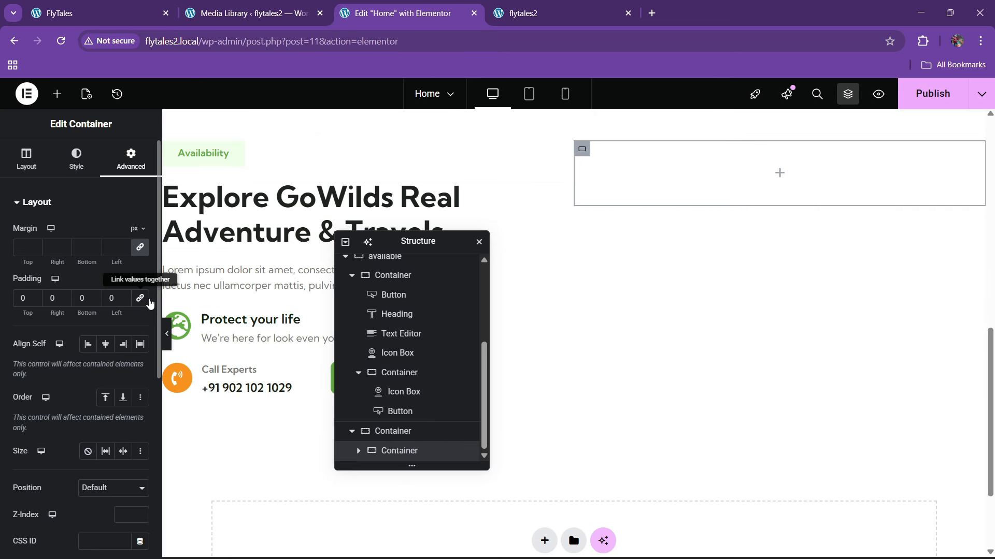
right_click(402, 451)
left_click(436, 245)
Set the right column to a row with evenly spaced, vertically centred inner containers.
scroll(401, 434, "down", 1)
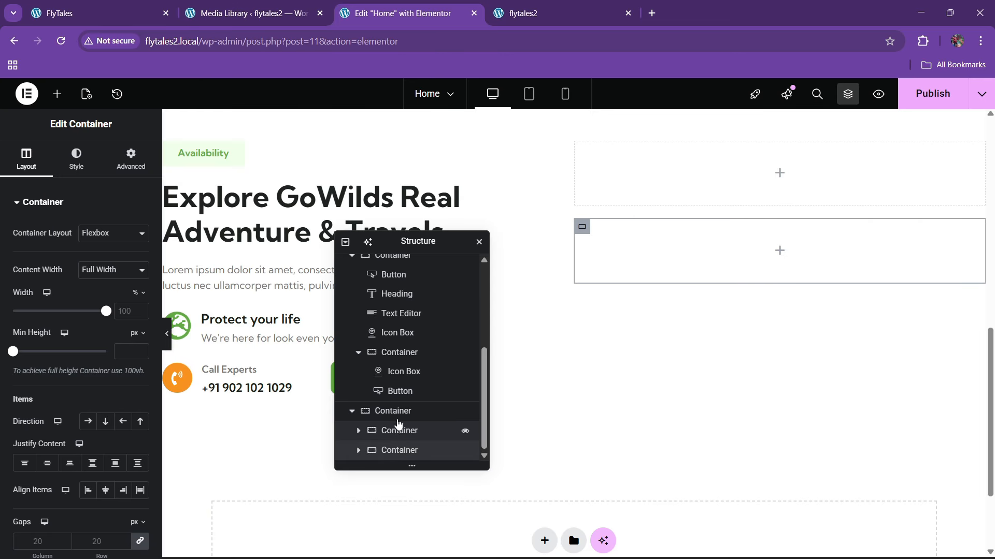
left_click(394, 411)
left_click(26, 155)
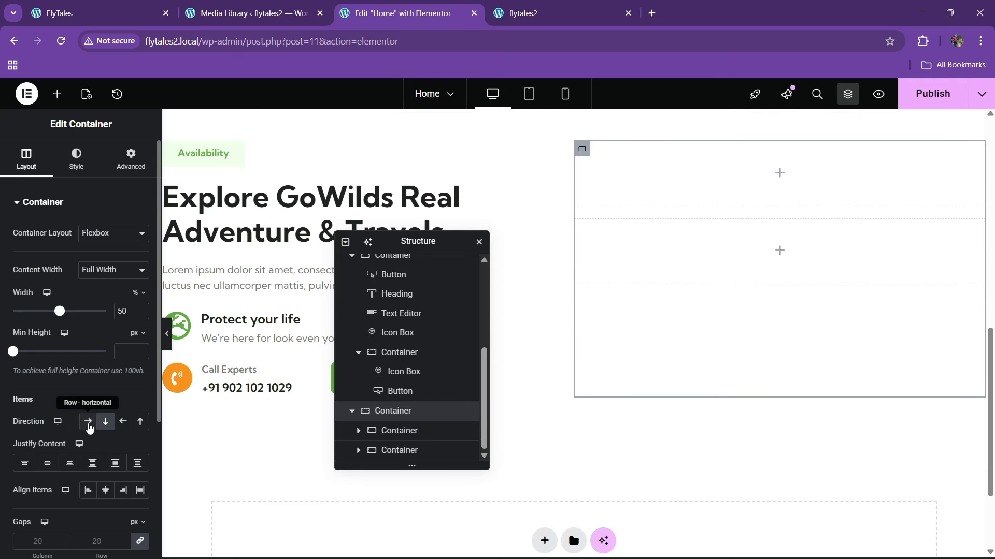
left_click(89, 421)
left_click(92, 463)
left_click(105, 491)
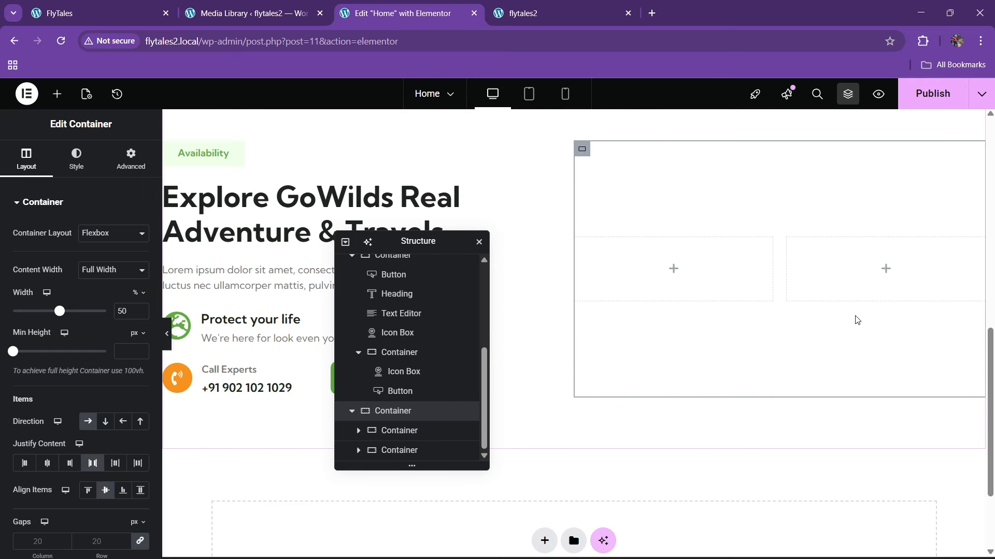
left_click(139, 5)
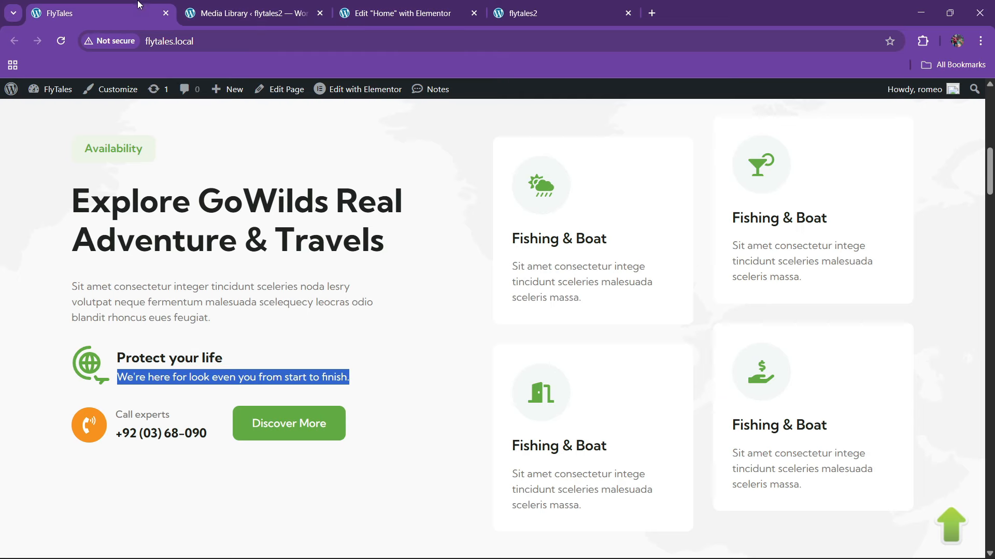
left_click(473, 6)
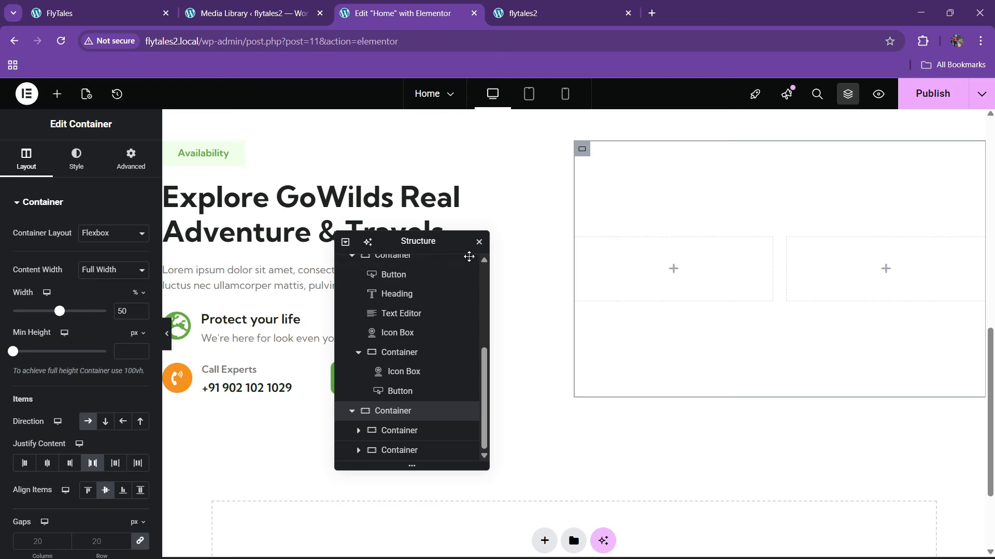
Search for 'grid' and drop the Grid widget into the right-hand column.
left_click(57, 94)
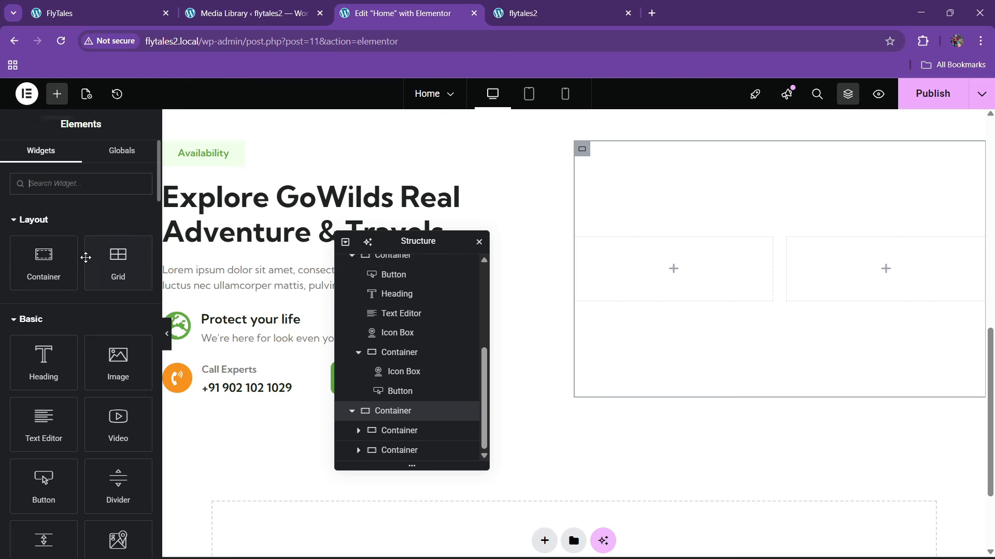
left_click(74, 184)
type("grid")
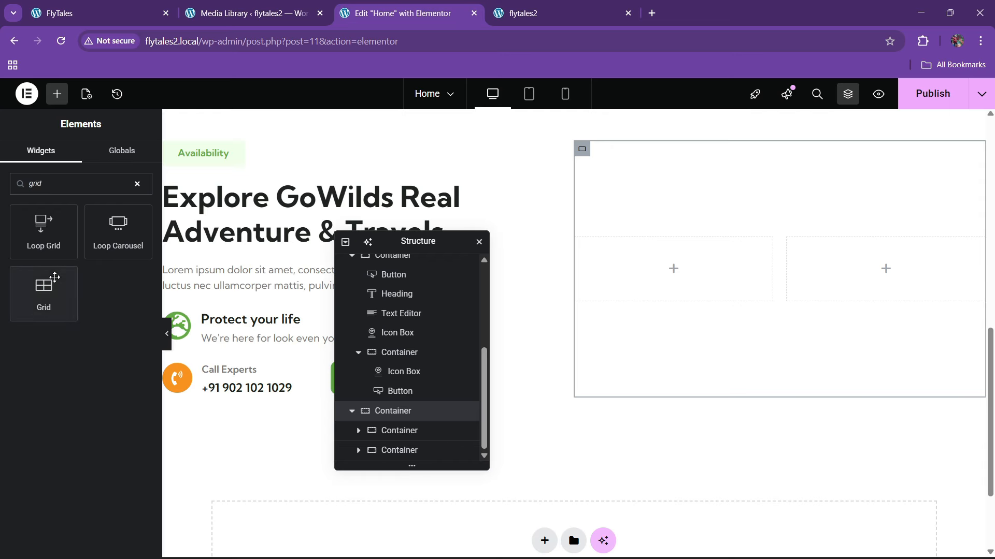
left_click_drag(43, 293, 633, 264)
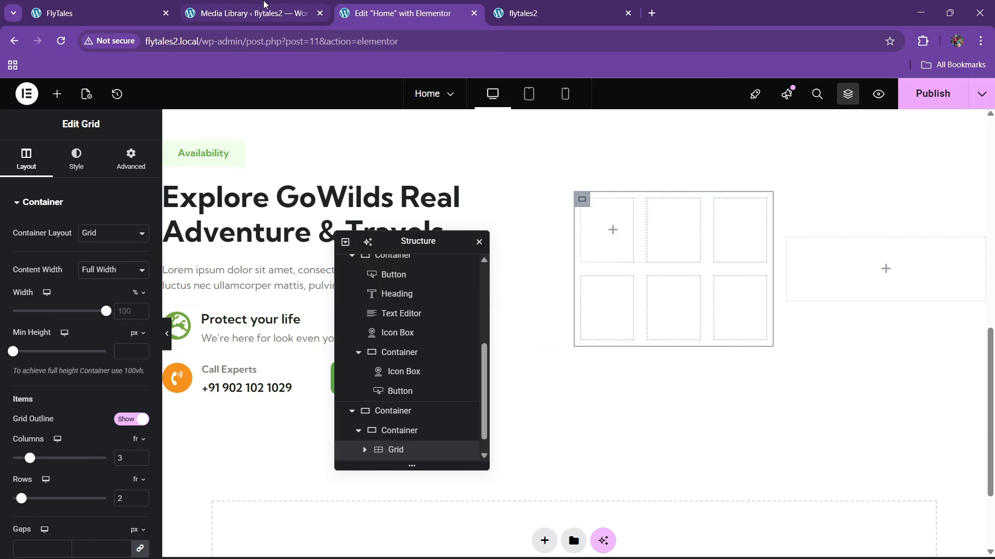
Change the grid to 1 column after checking the live site.
left_click(127, 12)
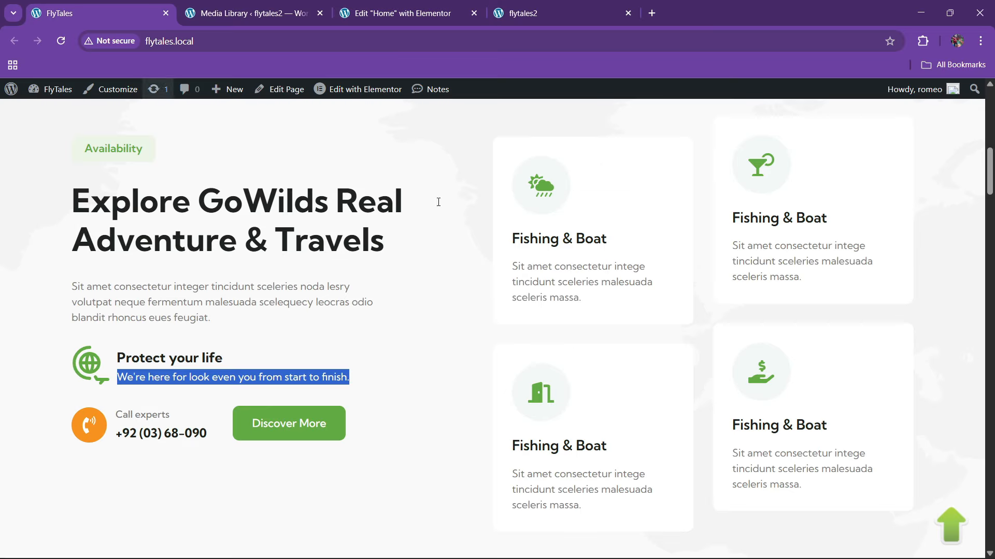
left_click(378, 325)
left_click(399, 13)
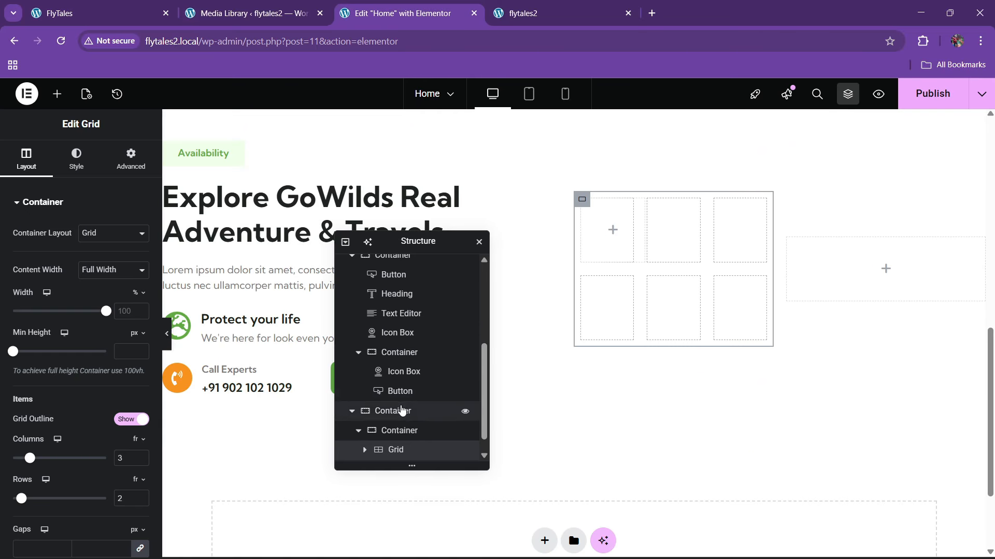
scroll(401, 410, "down", 1)
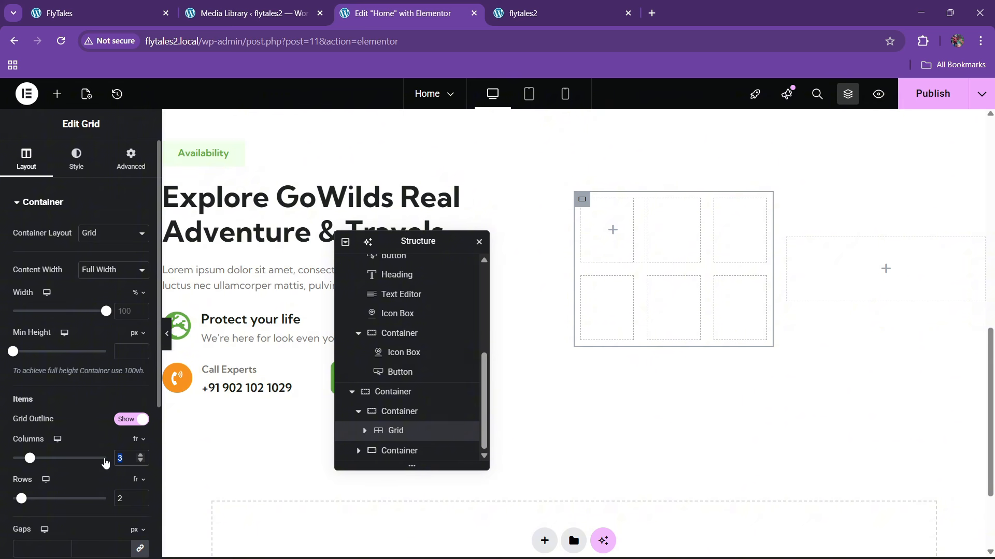
type("1")
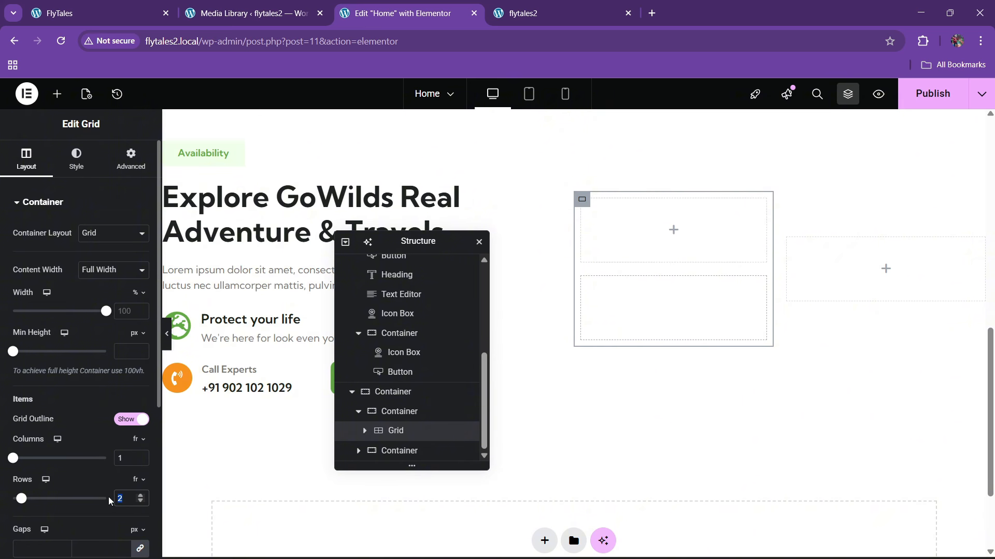
left_click(92, 399)
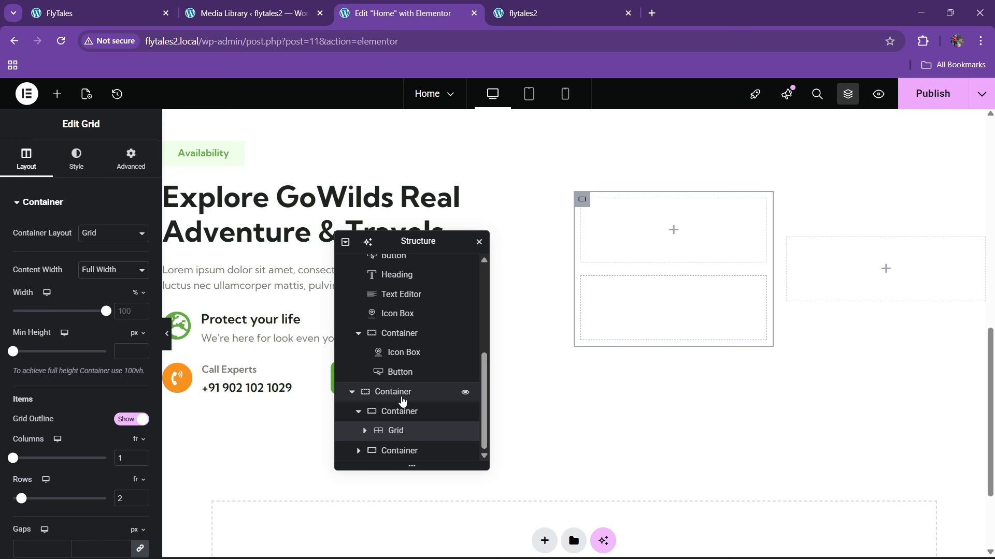
left_click(131, 158)
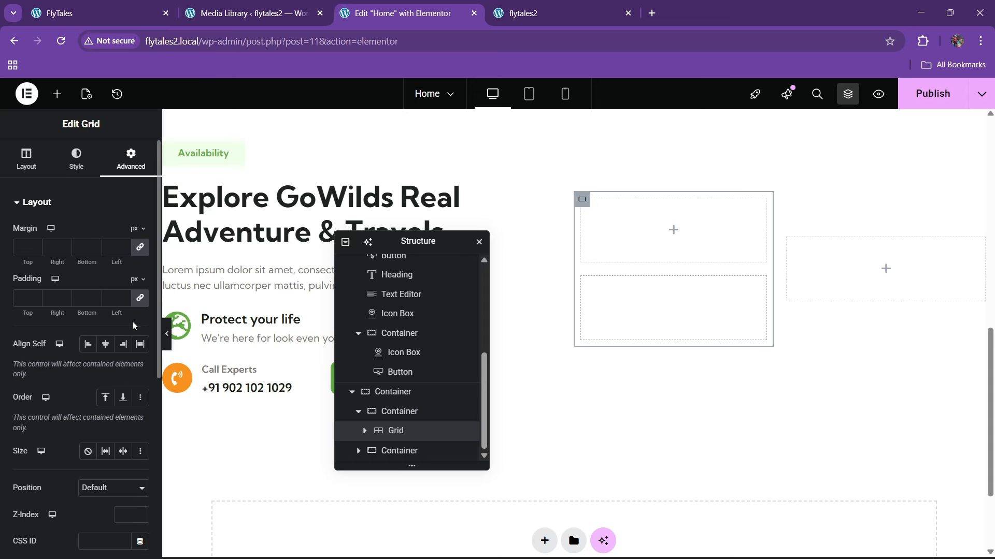
Drop a container into the grid's first cell and give it 30 px padding.
left_click(57, 94)
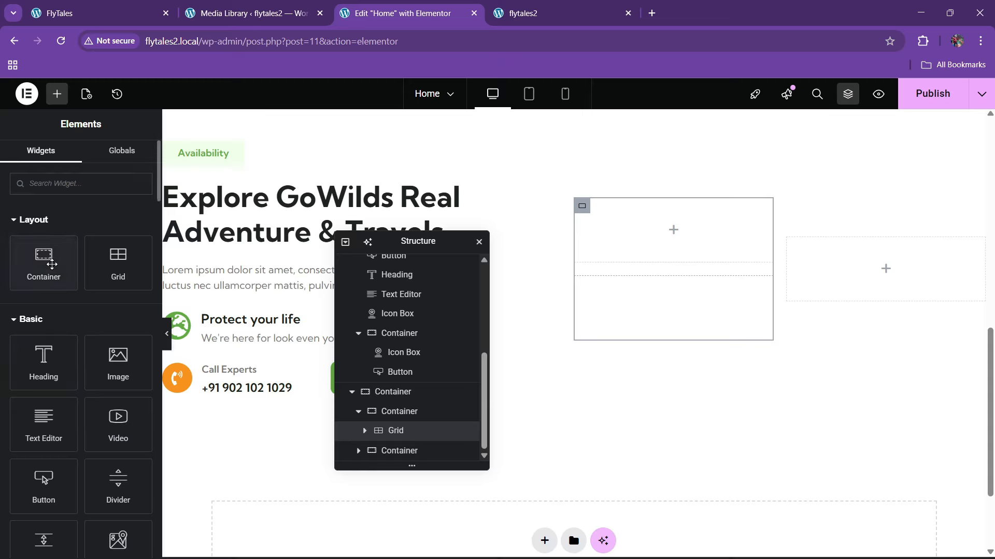
left_click_drag(44, 262, 680, 260)
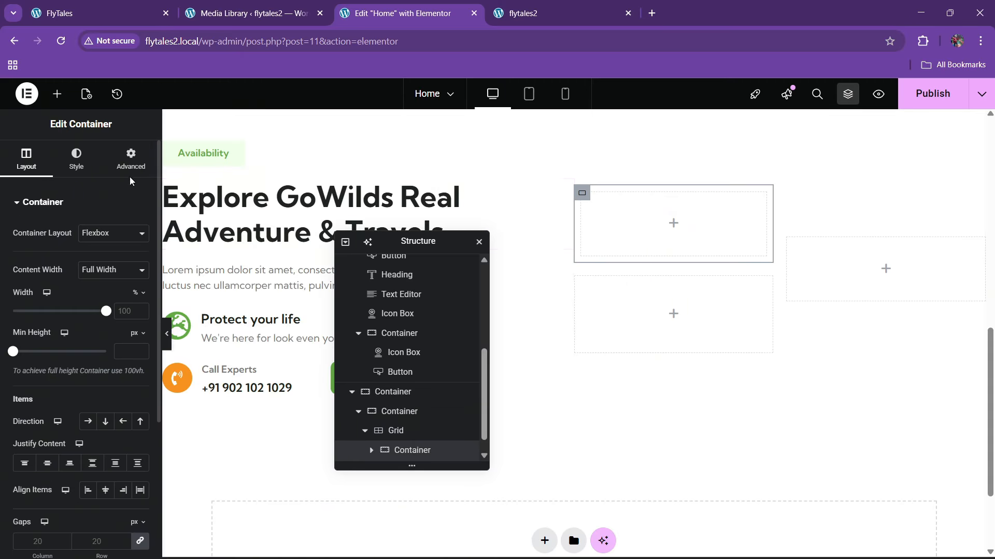
left_click(131, 162)
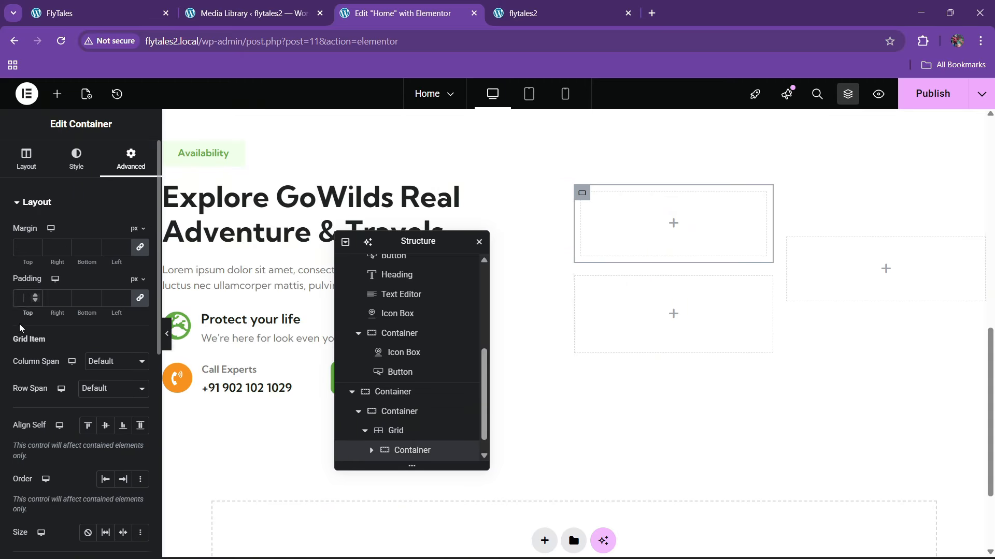
type("30")
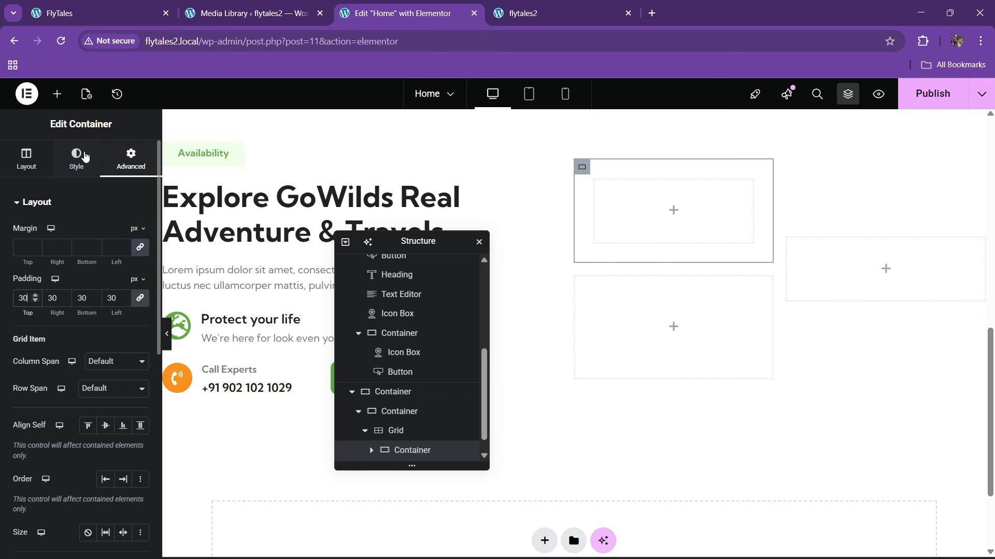
left_click(102, 4)
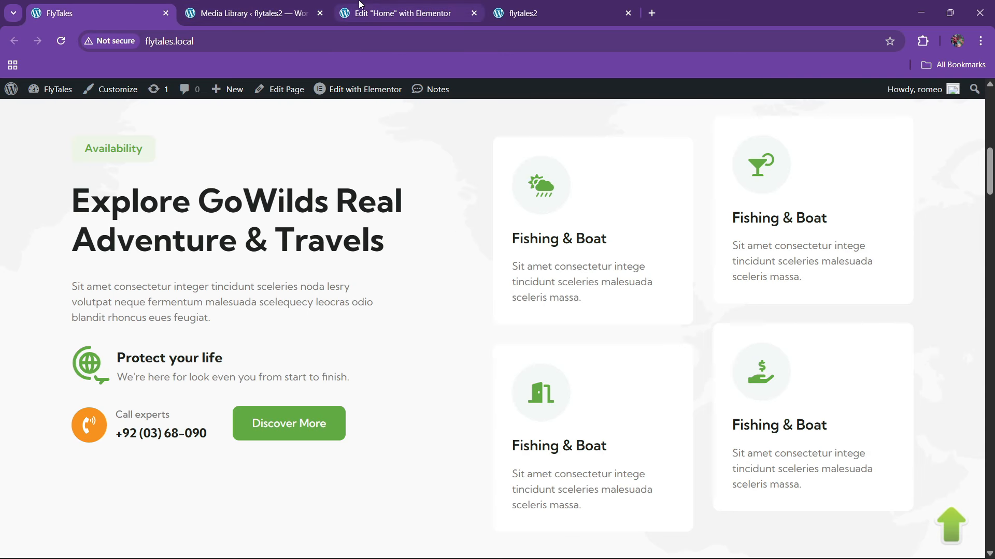
Set the available section's background to the global themebg colour.
left_click(363, 5)
scroll(527, 292, "up", 2)
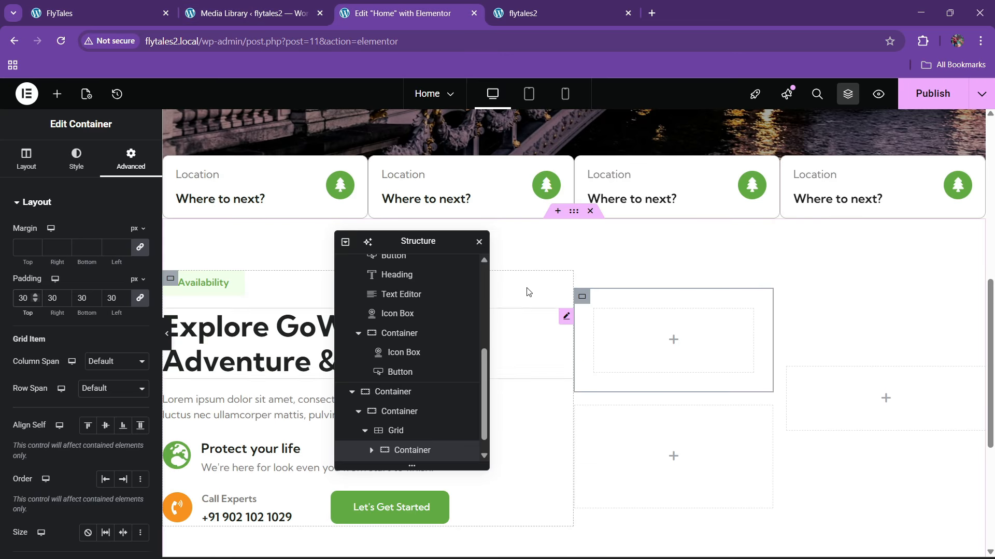
left_click(572, 213)
left_click(76, 158)
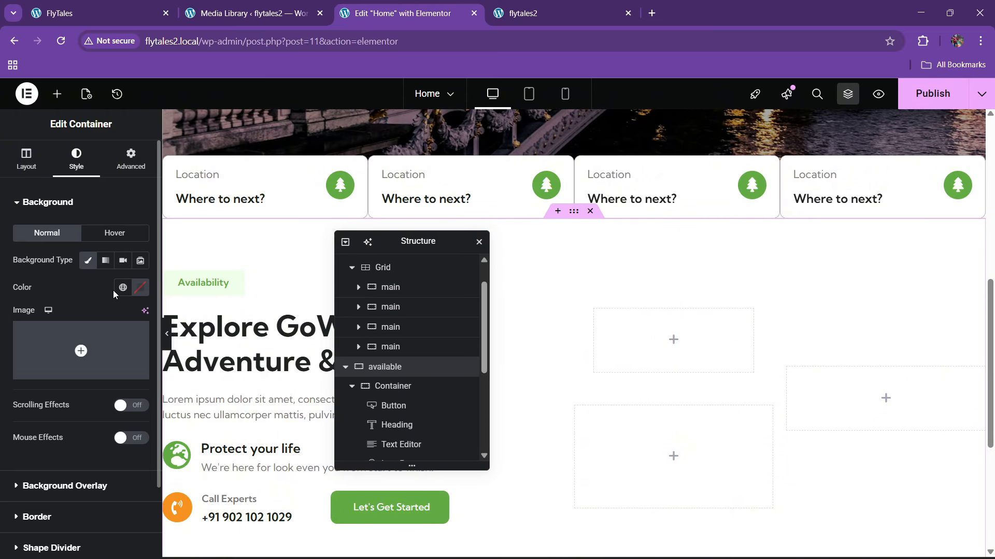
left_click(122, 288)
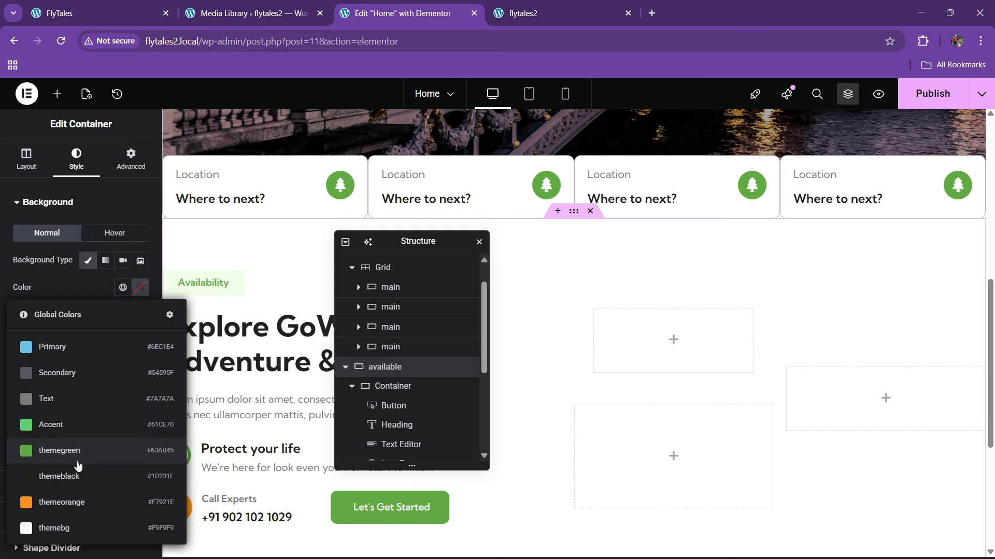
left_click(54, 528)
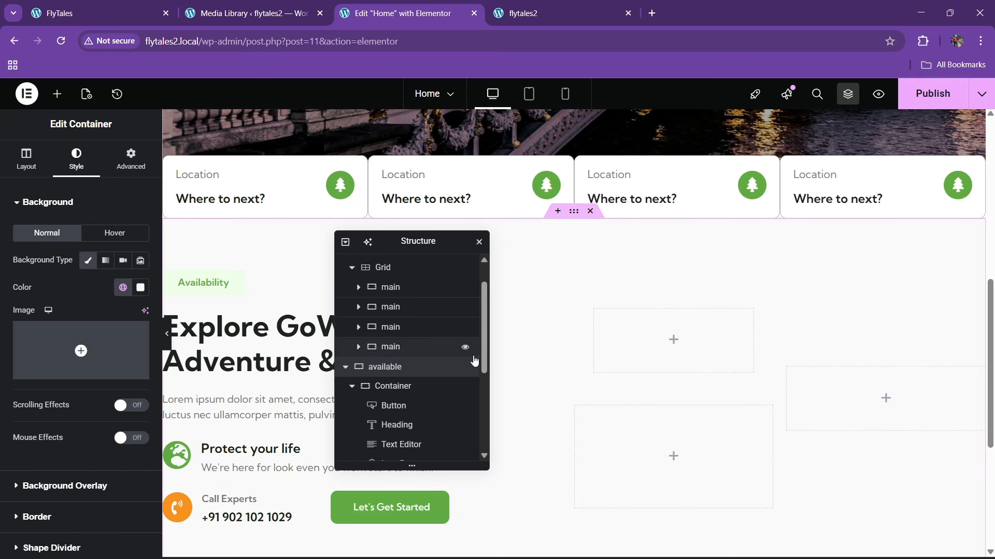
Give the grids section a classic themebg background.
scroll(395, 362, "up", 2)
left_click(377, 284)
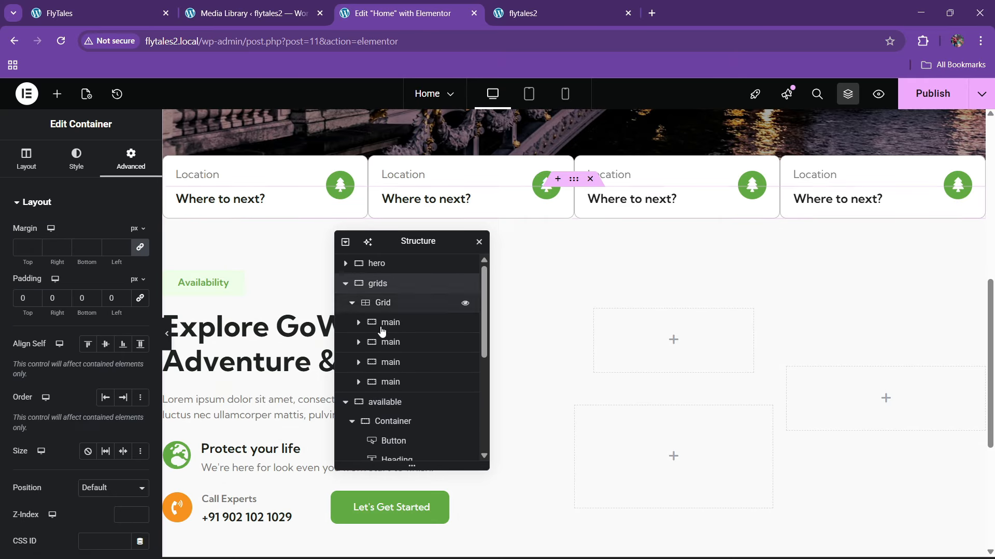
left_click(76, 158)
left_click(88, 261)
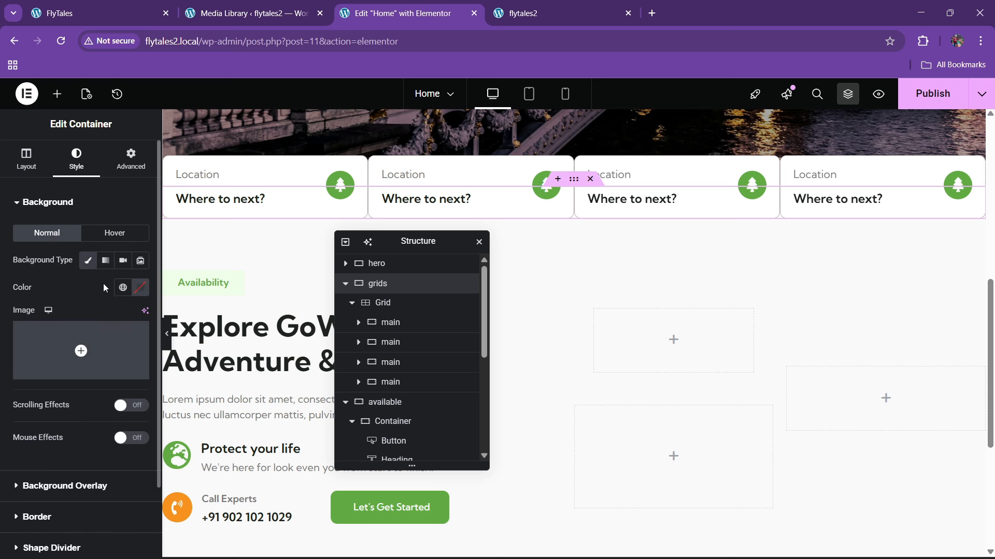
left_click(122, 287)
left_click(52, 526)
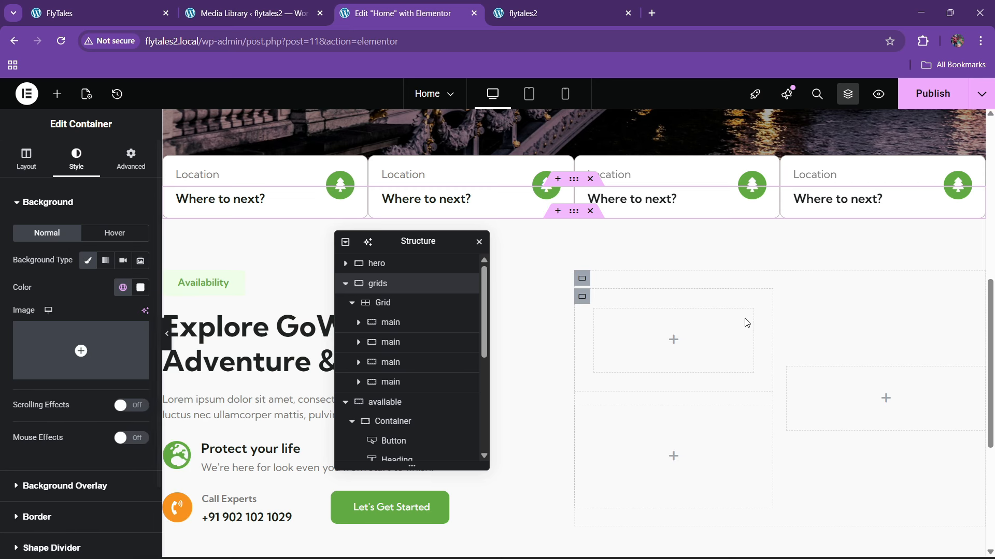
Give the card container in the grid's top cell a white classic background.
scroll(683, 338, "down", 2)
scroll(407, 388, "down", 4)
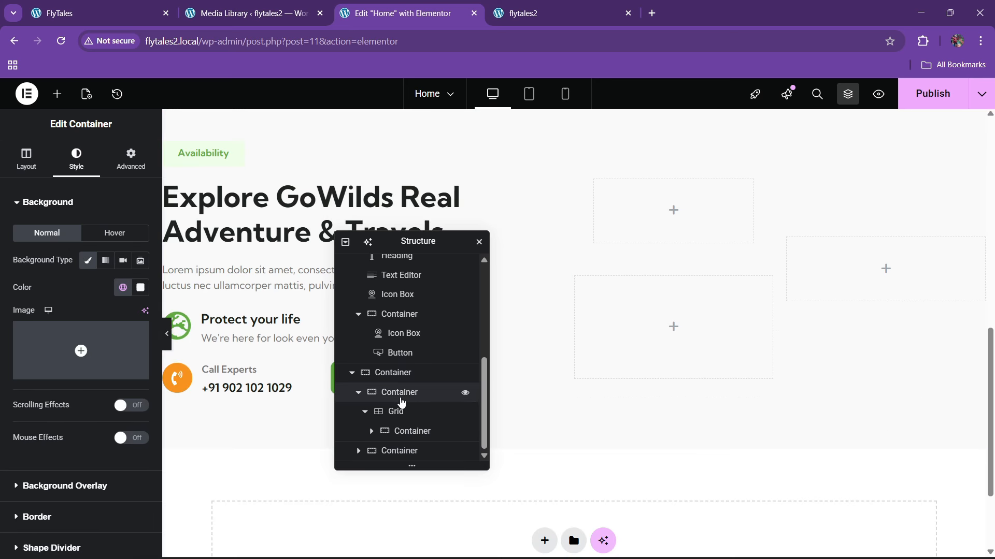
left_click(407, 438)
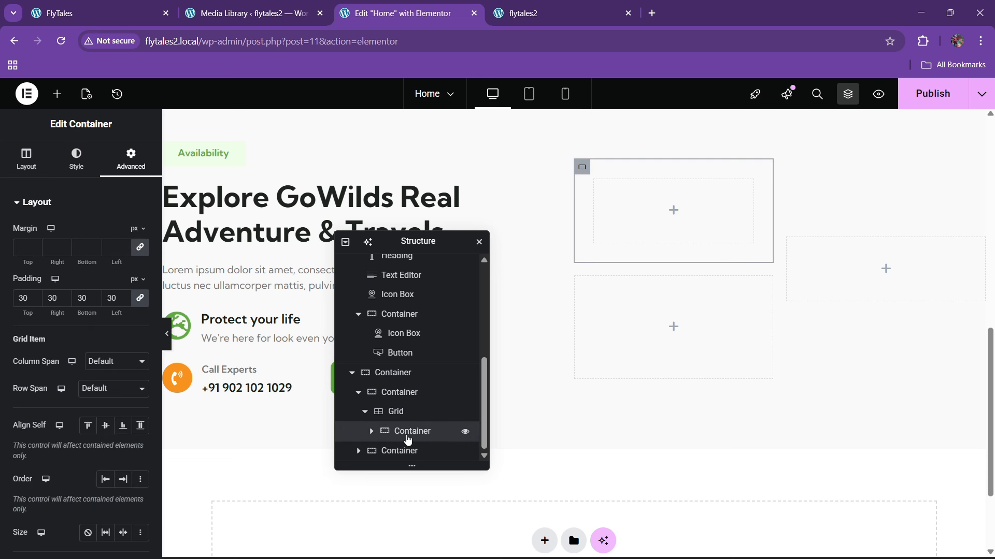
left_click(76, 158)
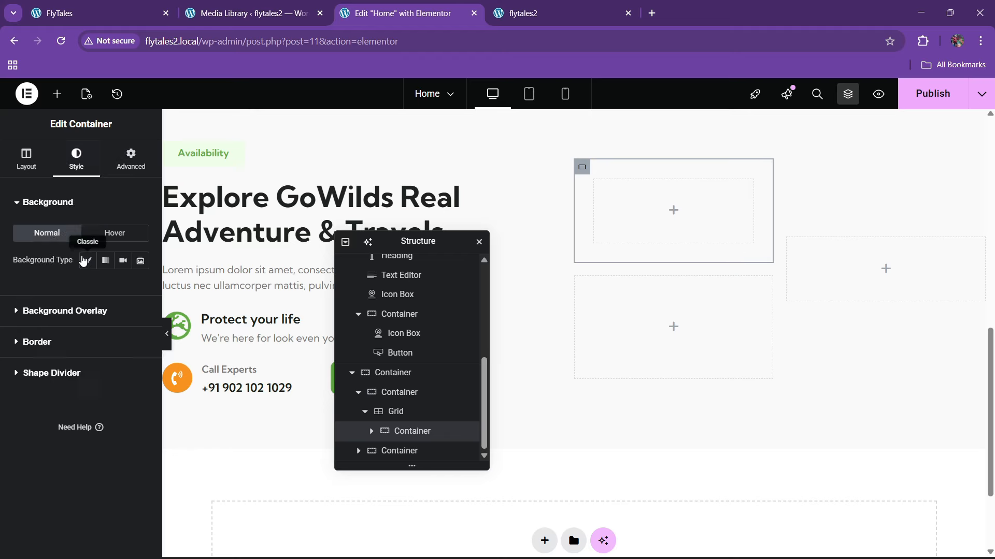
left_click(86, 261)
left_click(137, 286)
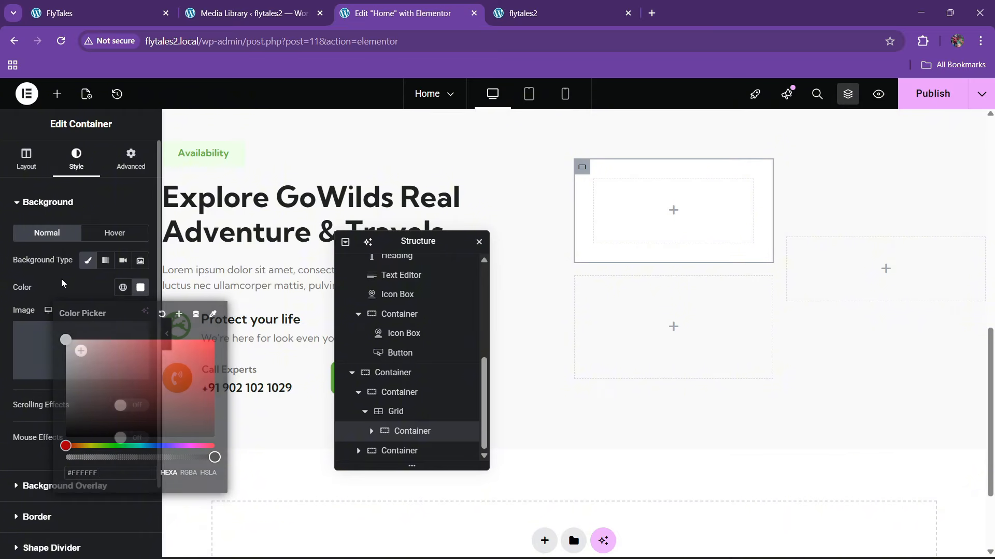
scroll(63, 362, "down", 2)
left_click(45, 433)
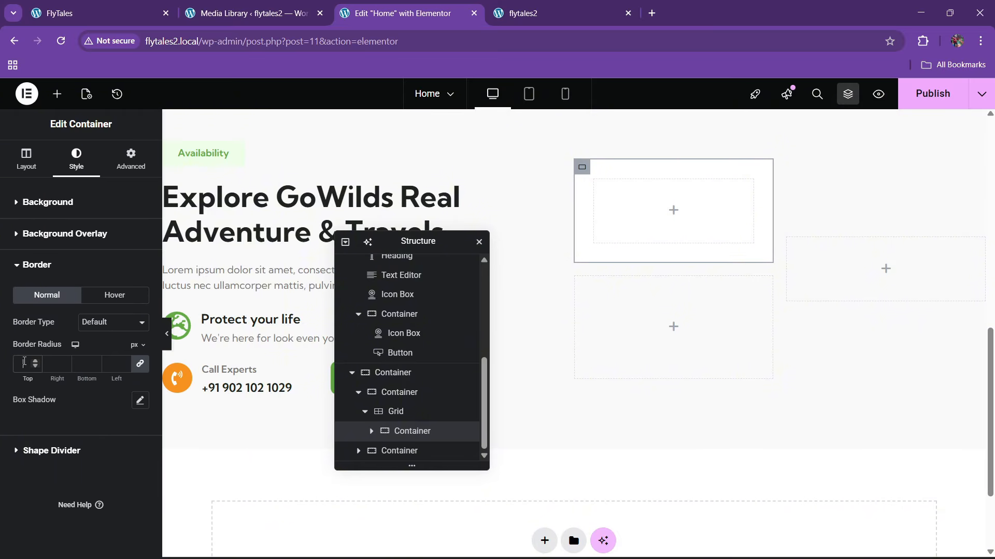
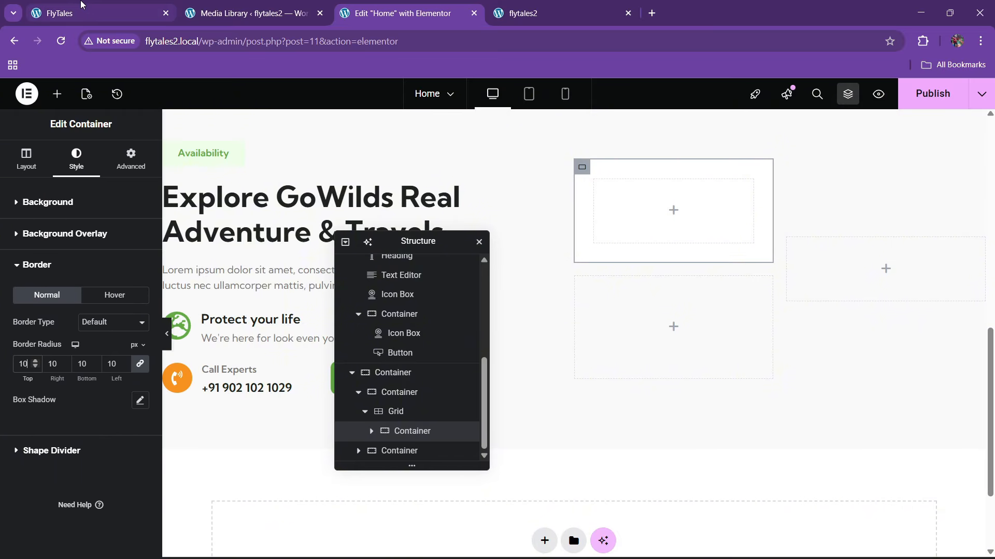
Reload and scroll the live homepage to compare it with the design.
left_click(99, 13)
scroll(539, 249, "down", 1)
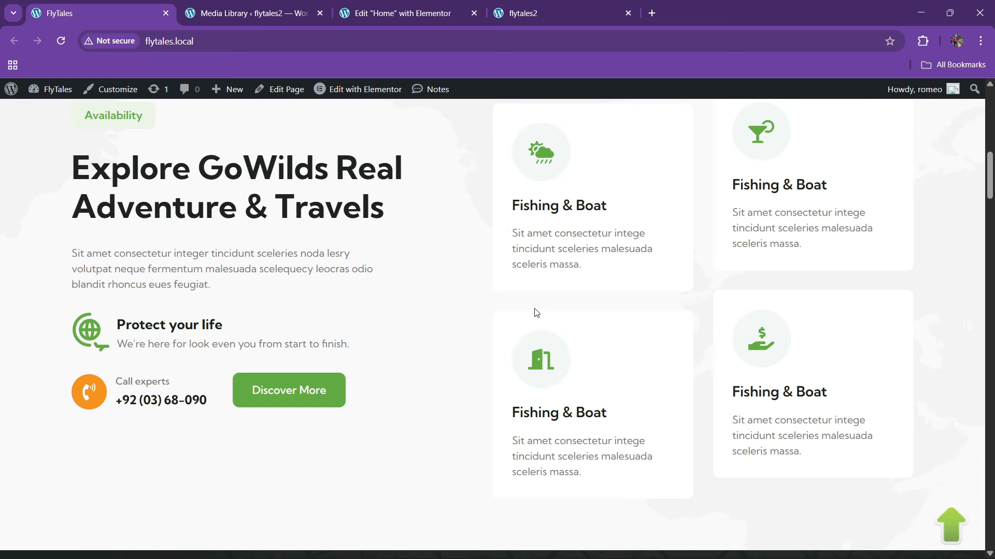
scroll(535, 295, "up", 3)
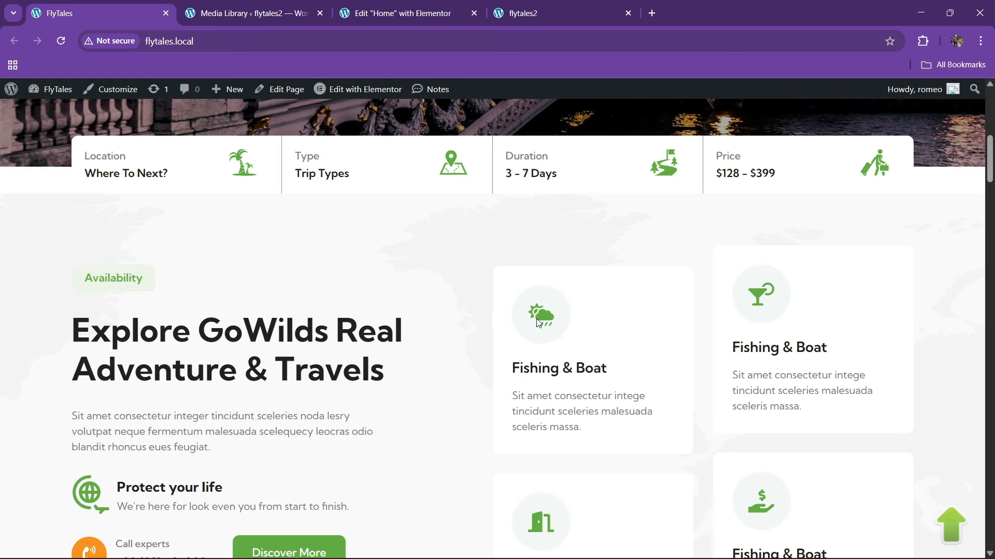
scroll(766, 306, "down", 2)
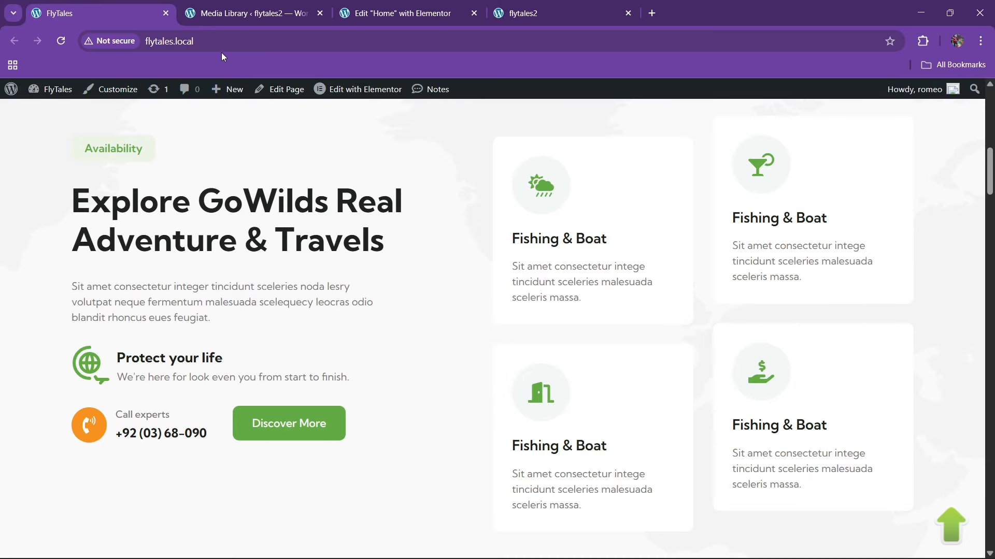
key("Return")
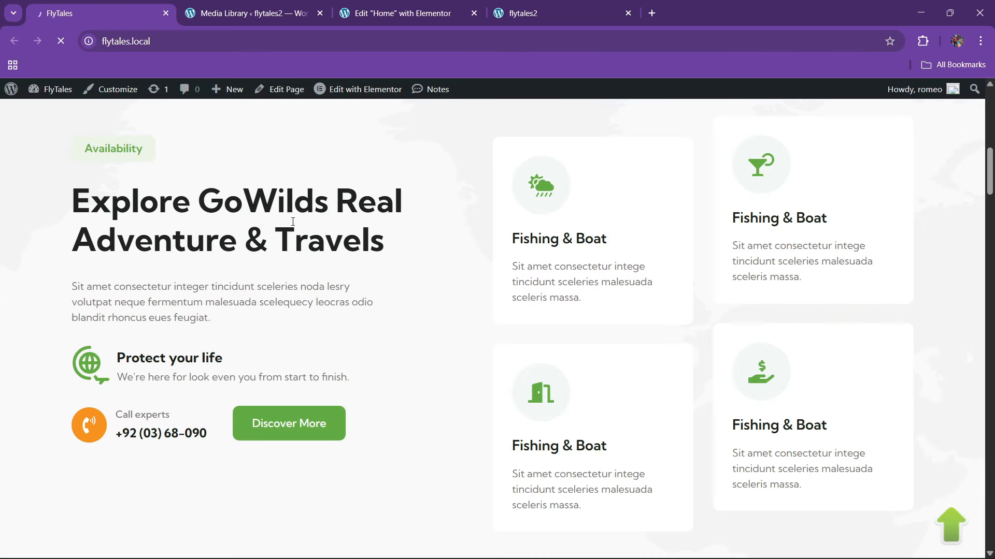
scroll(384, 270, "down", 8)
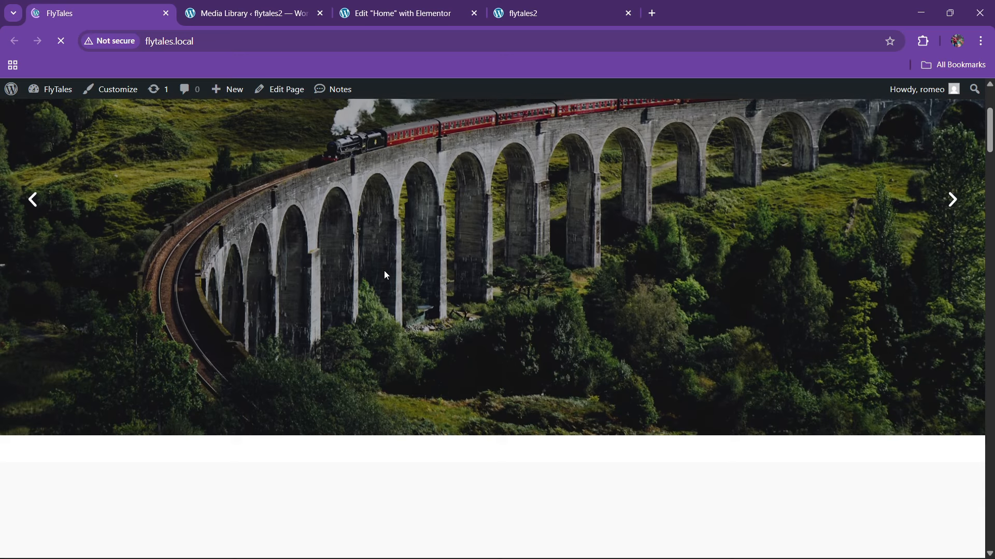
scroll(397, 286, "down", 3)
scroll(391, 284, "up", 2)
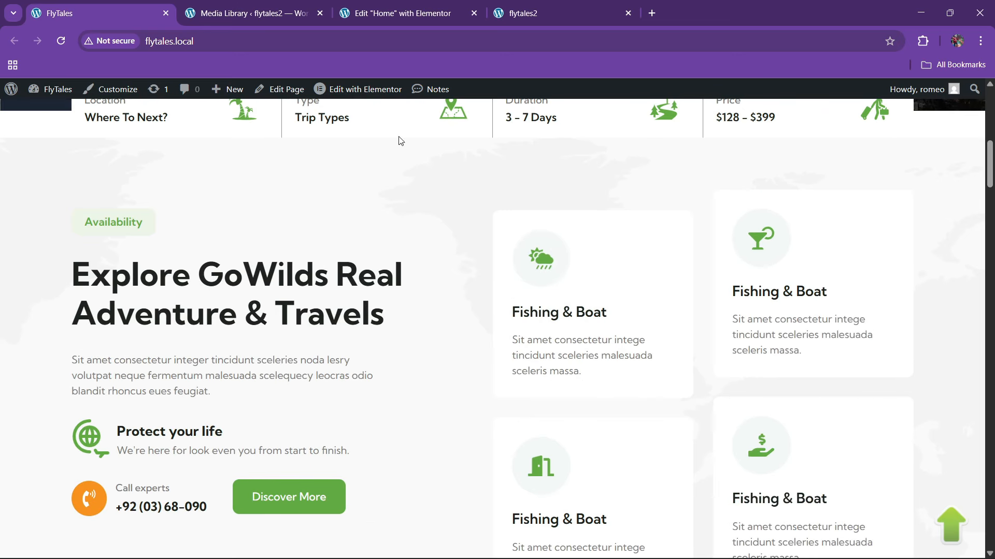
Add a stacked Icon widget with the swimming-pool icon to the first card.
left_click(385, 4)
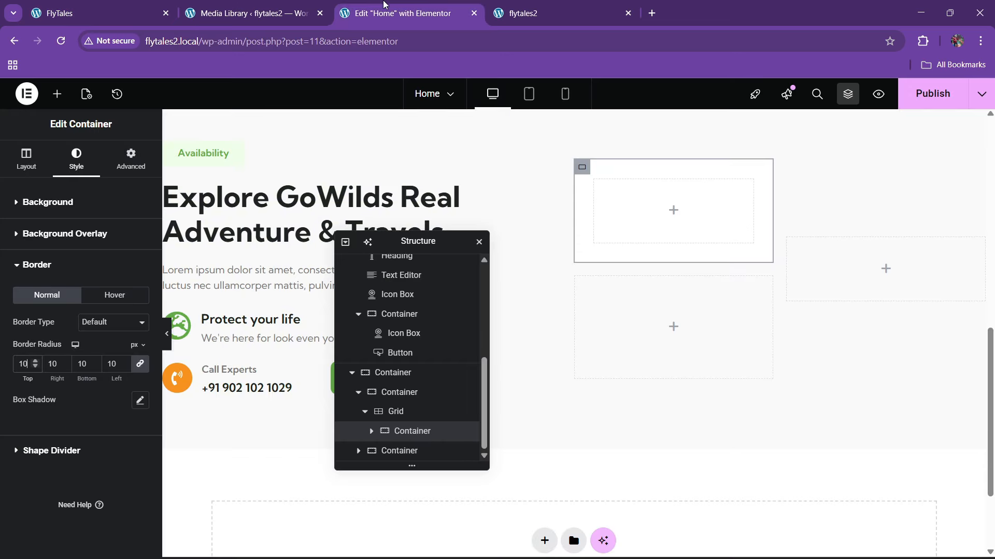
left_click(59, 93)
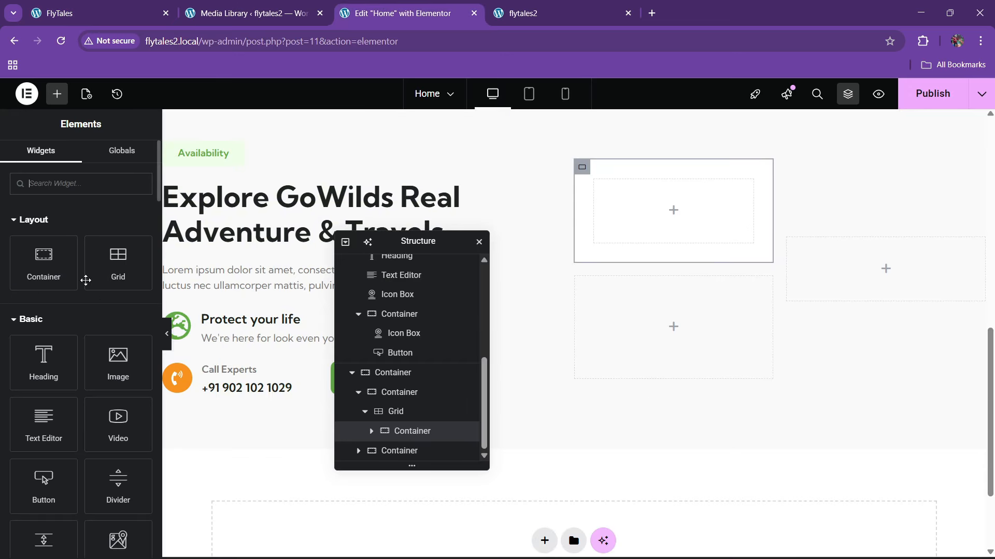
type("icon")
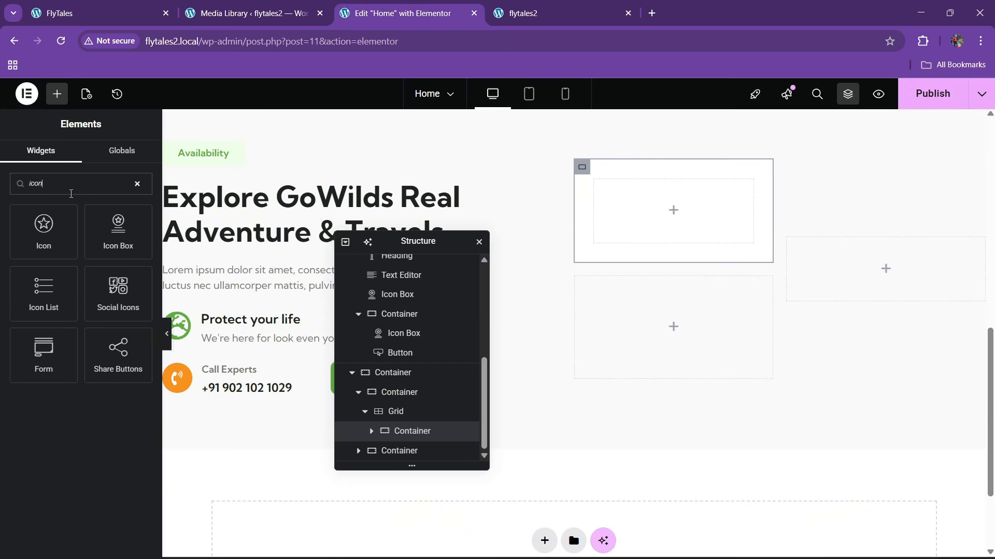
left_click_drag(43, 228, 679, 223)
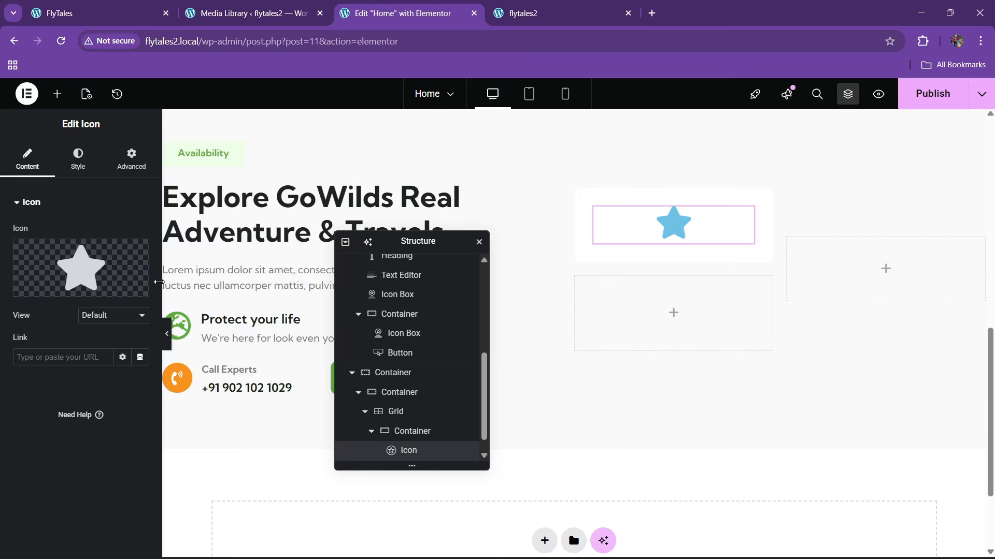
left_click(97, 311)
left_click(103, 347)
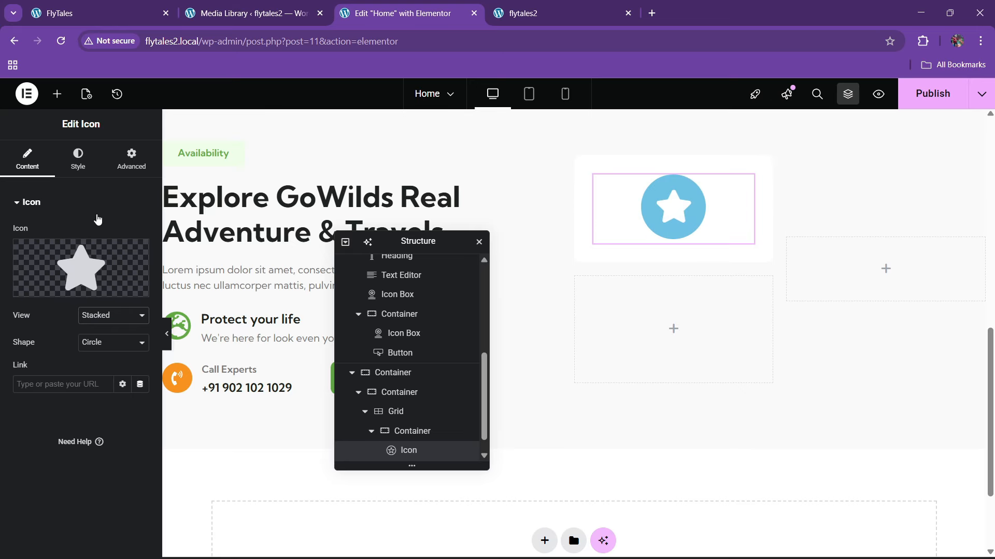
left_click(78, 158)
left_click(46, 161)
left_click(82, 268)
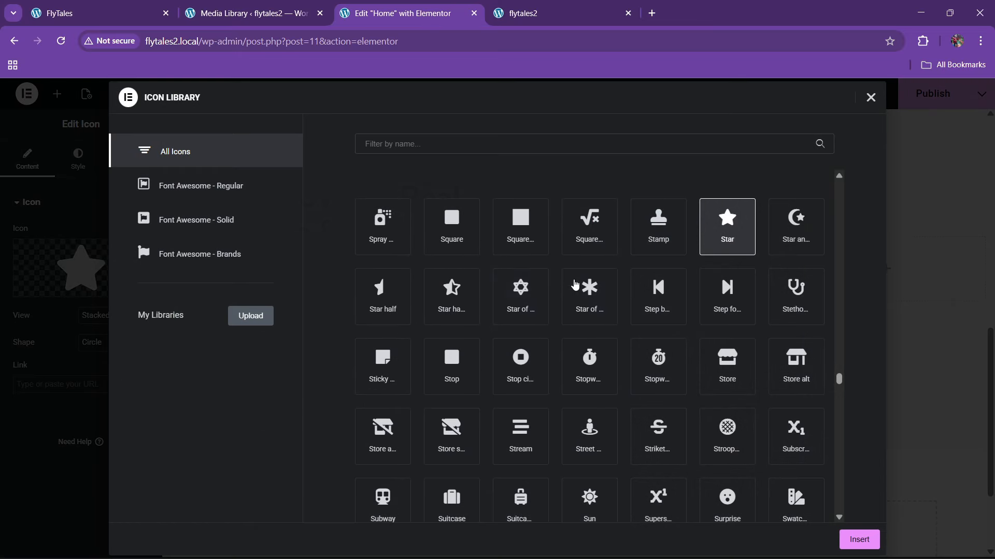
scroll(497, 345, "down", 5)
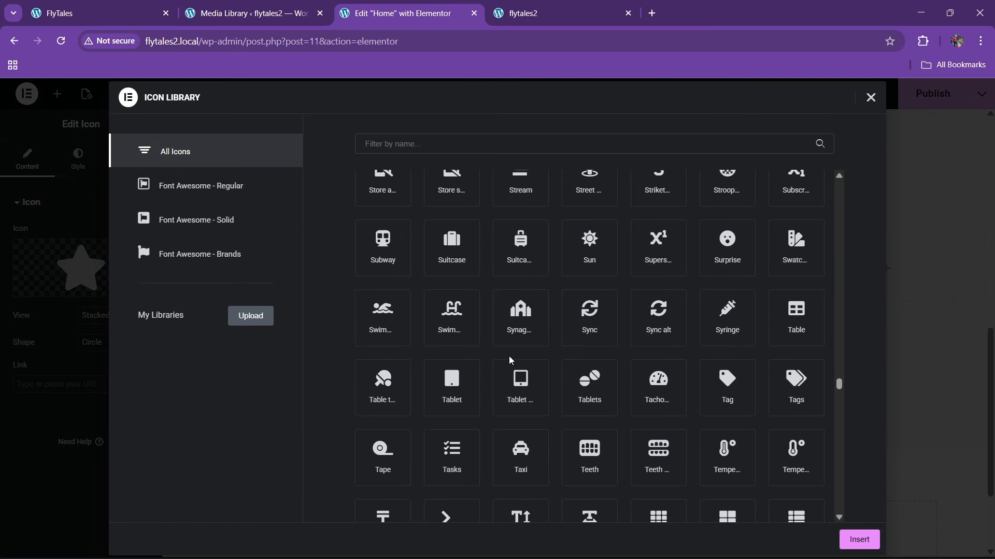
left_click(466, 335)
left_click(850, 537)
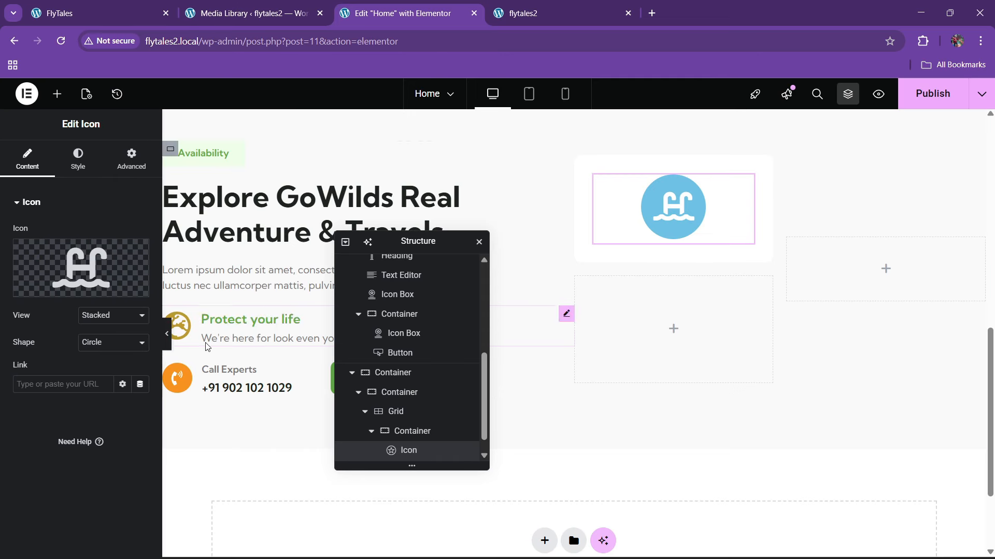
Colour the icon's circle white and symbol themegreen, reversing them on hover.
left_click(80, 174)
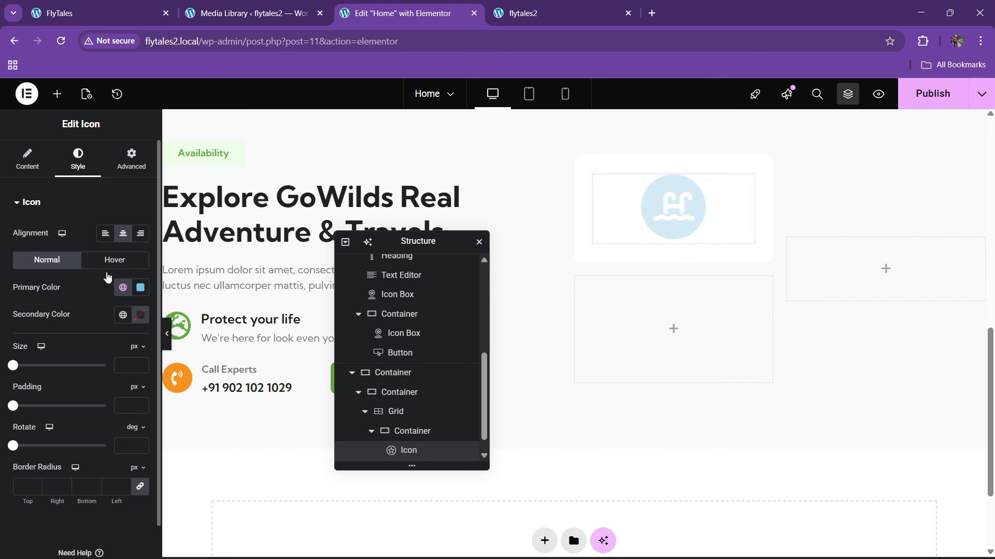
left_click(122, 288)
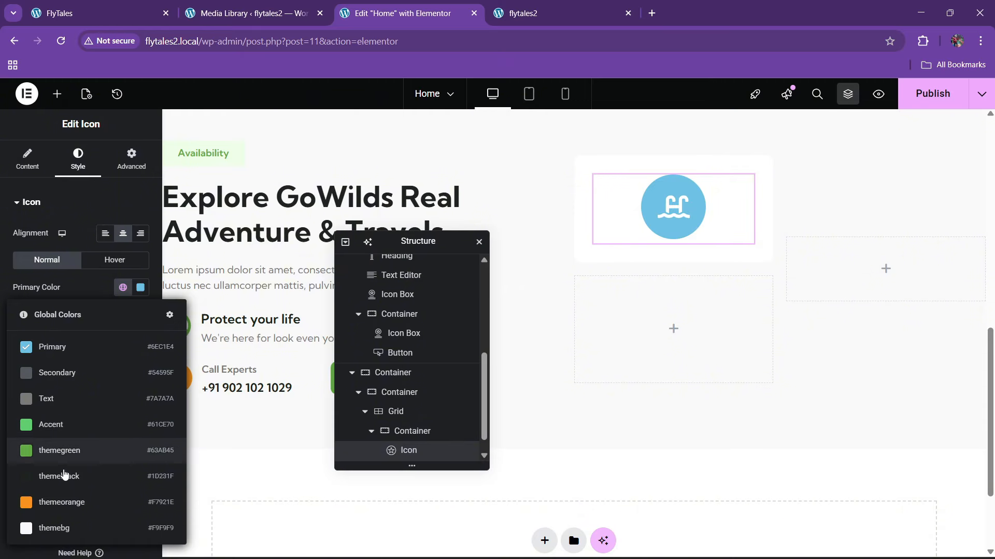
left_click(67, 527)
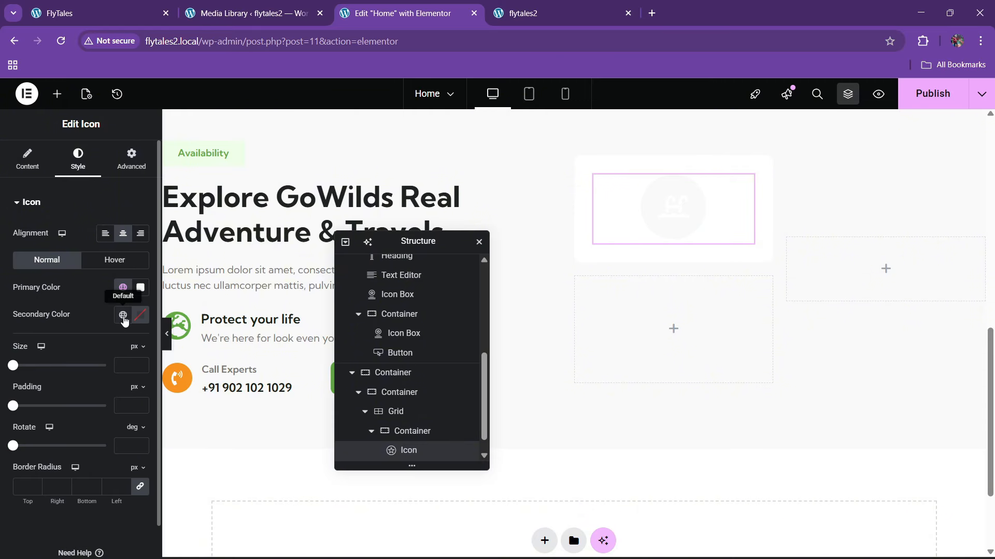
left_click(122, 315)
left_click(66, 487)
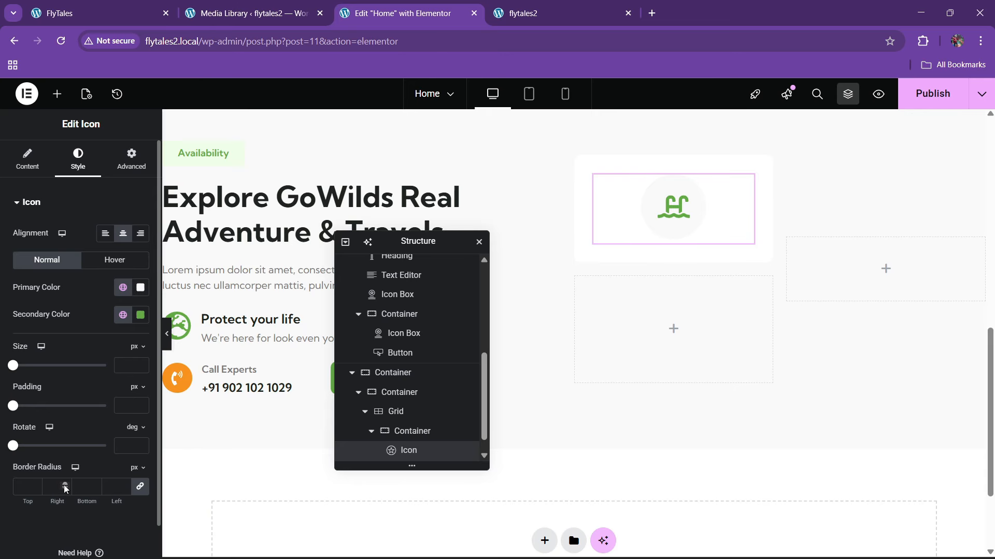
left_click(114, 259)
left_click(123, 288)
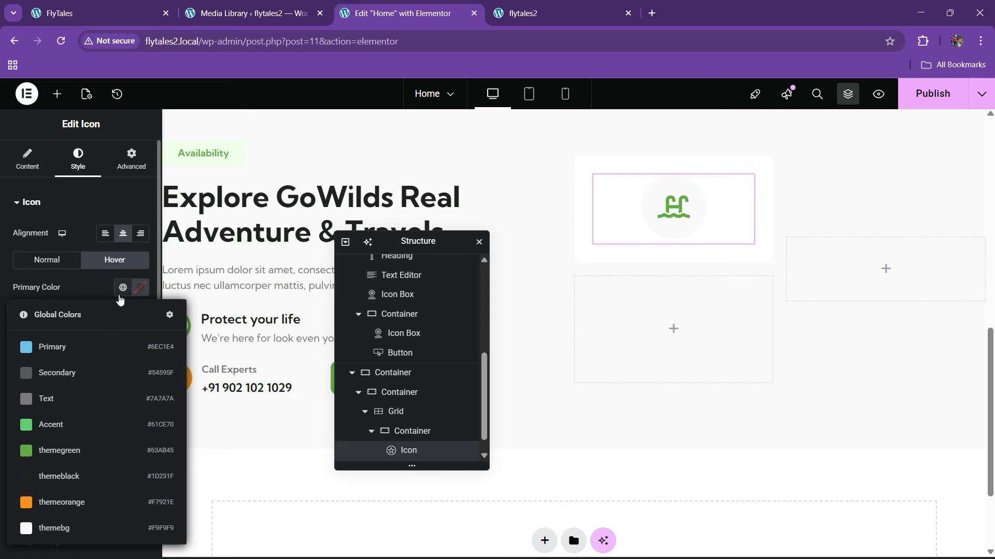
left_click(67, 452)
left_click(140, 314)
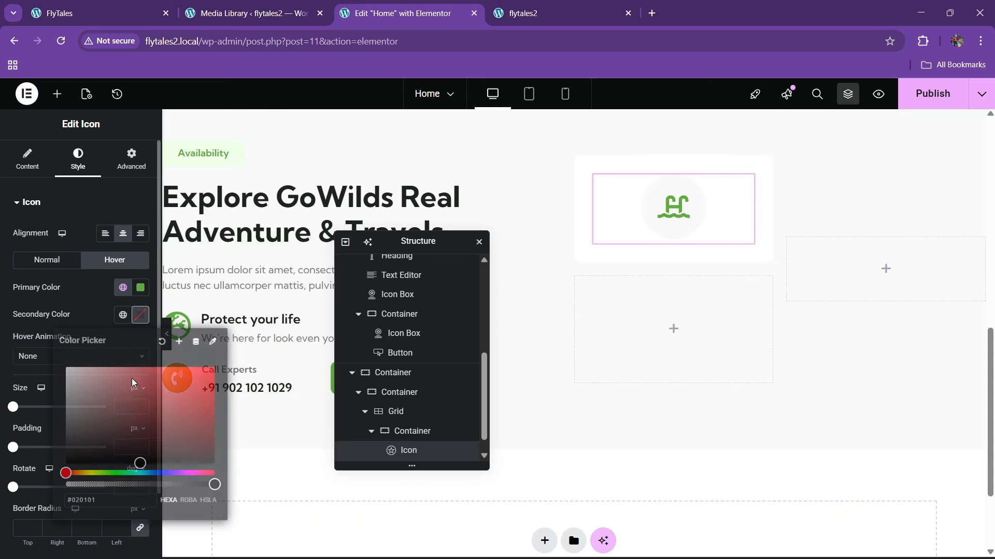
left_click(63, 358)
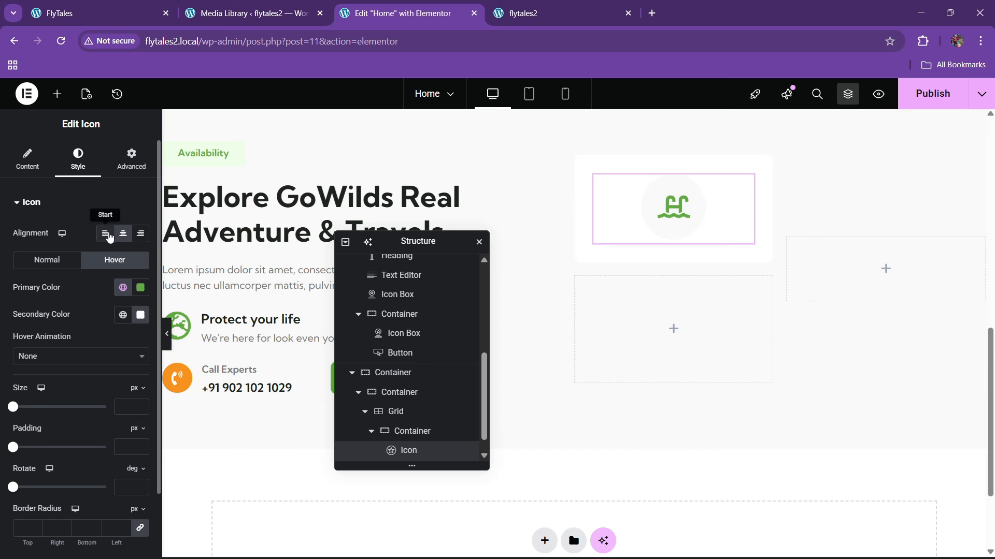
Align the icon to the start of the card and size it 43 px.
left_click(105, 234)
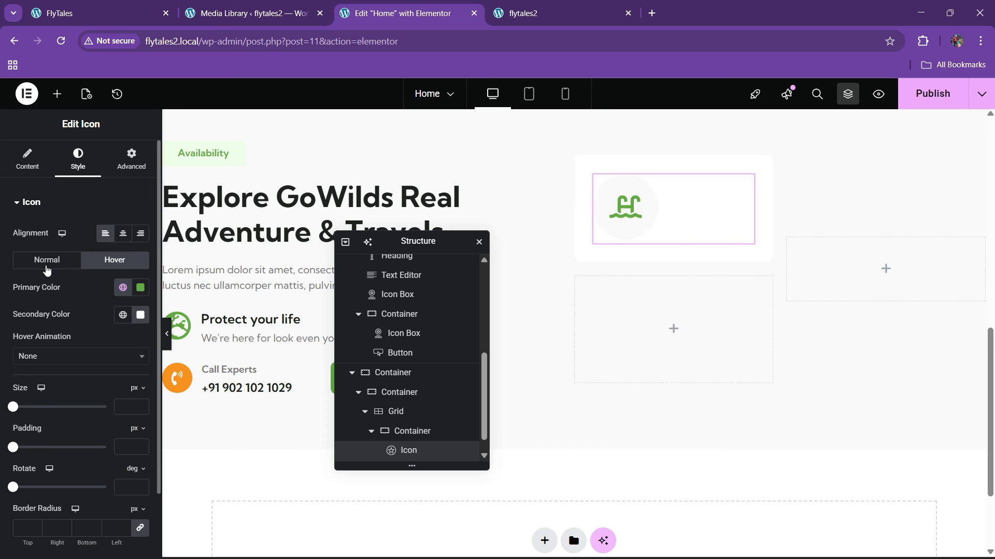
left_click(47, 265)
left_click(139, 363)
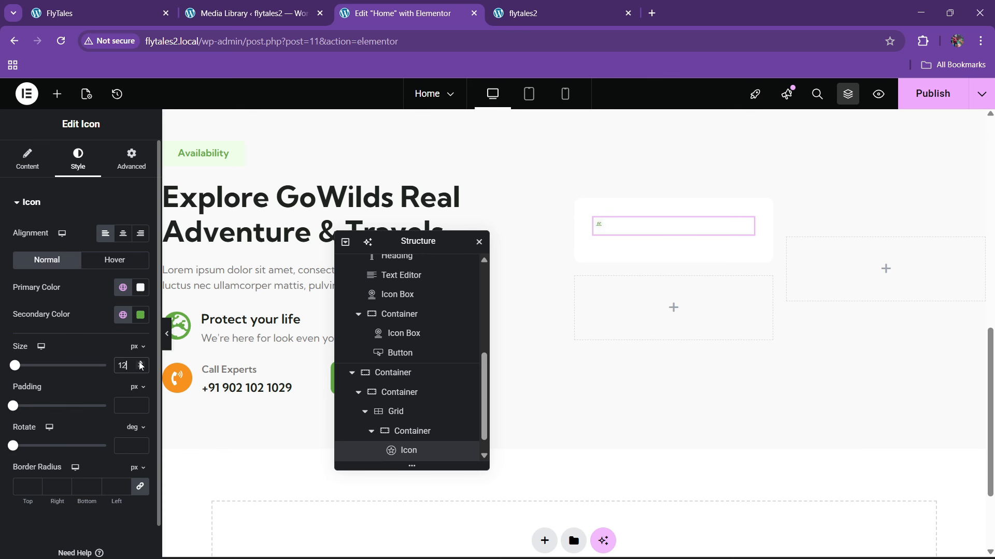
left_click_drag(140, 366, 140, 366)
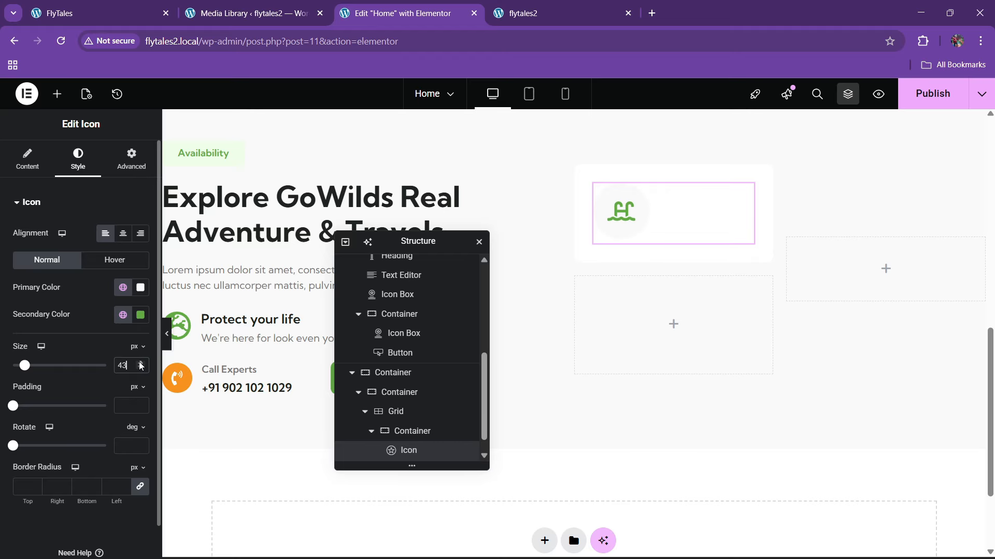
Paste a copy of the hero heading beneath the card's pool icon.
left_click(149, 5)
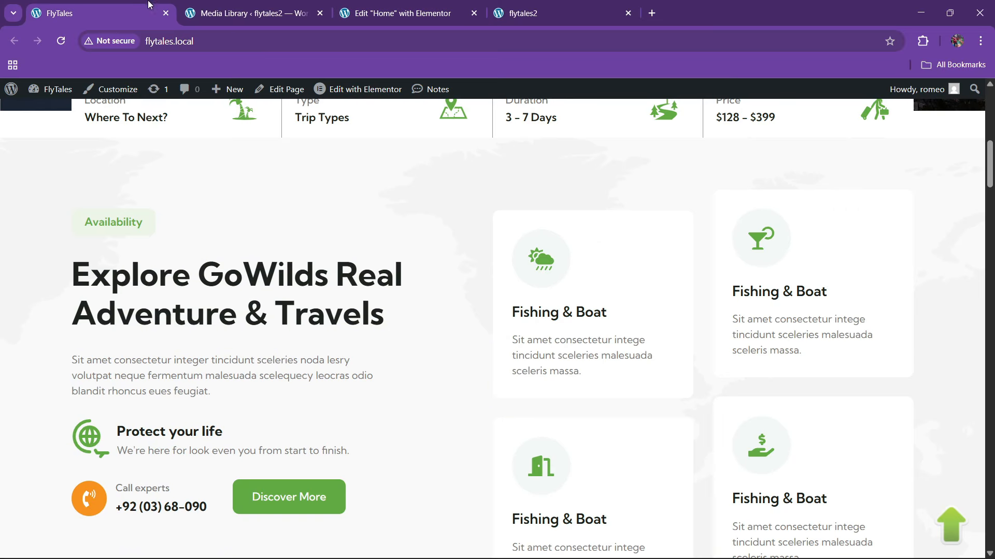
left_click(399, 13)
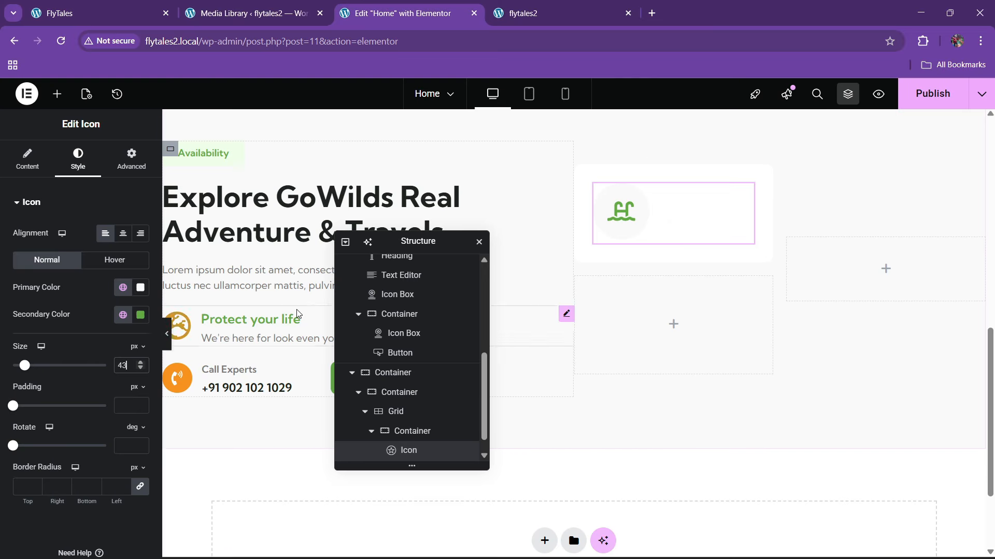
right_click(254, 220)
left_click(283, 287)
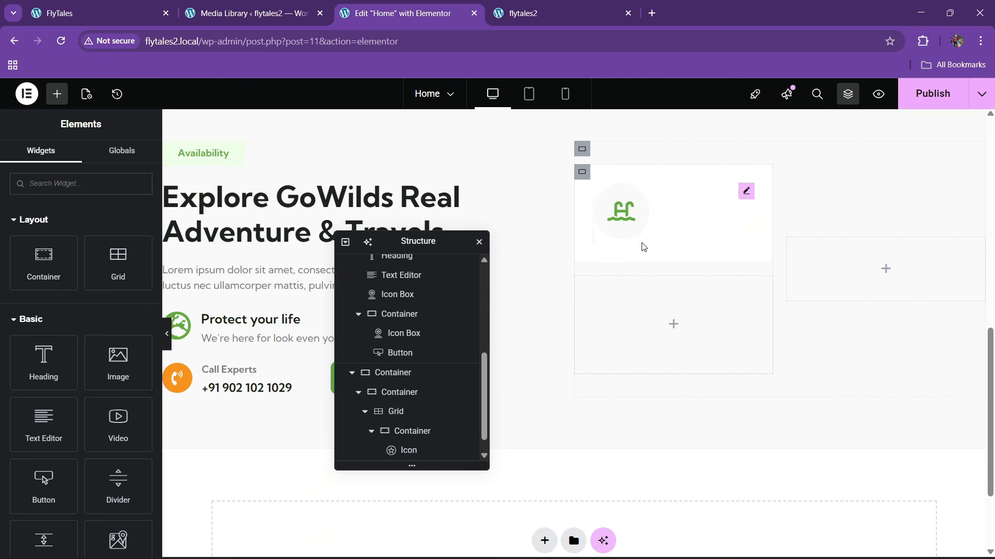
right_click(629, 219)
left_click(654, 307)
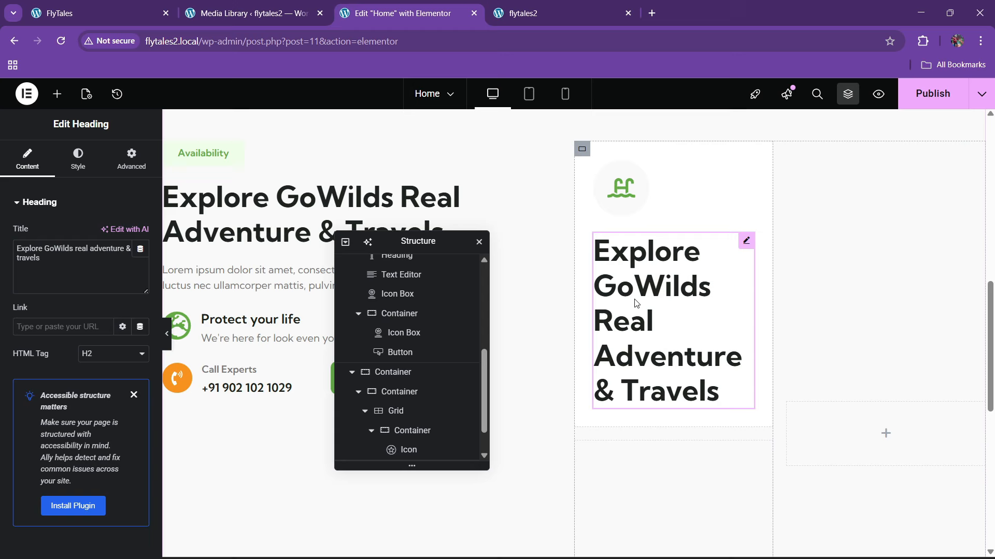
Replace the heading text with 'Fishing & Boat' copied from the live site.
left_click(139, 7)
left_click_drag(515, 313, 632, 315)
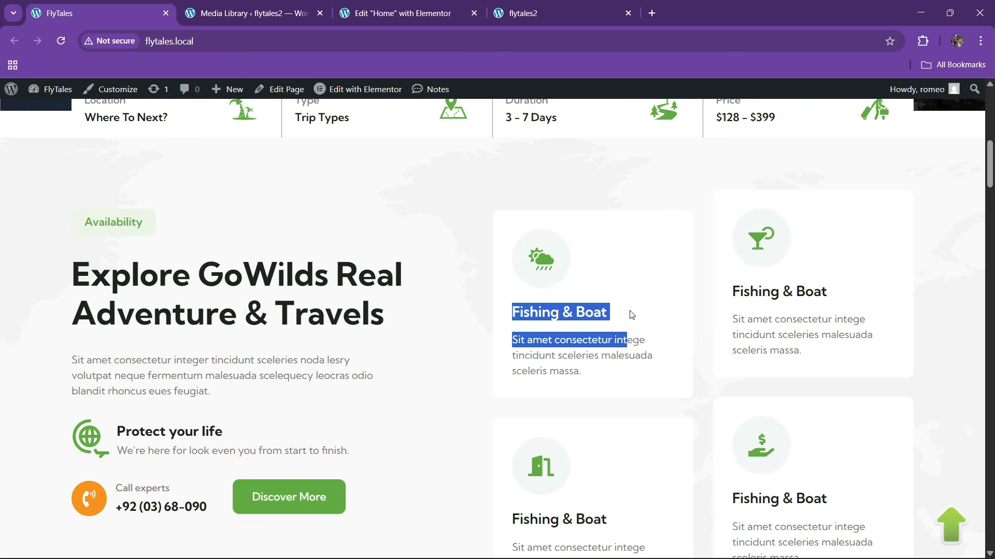
left_click_drag(513, 313, 618, 315)
left_click(399, 13)
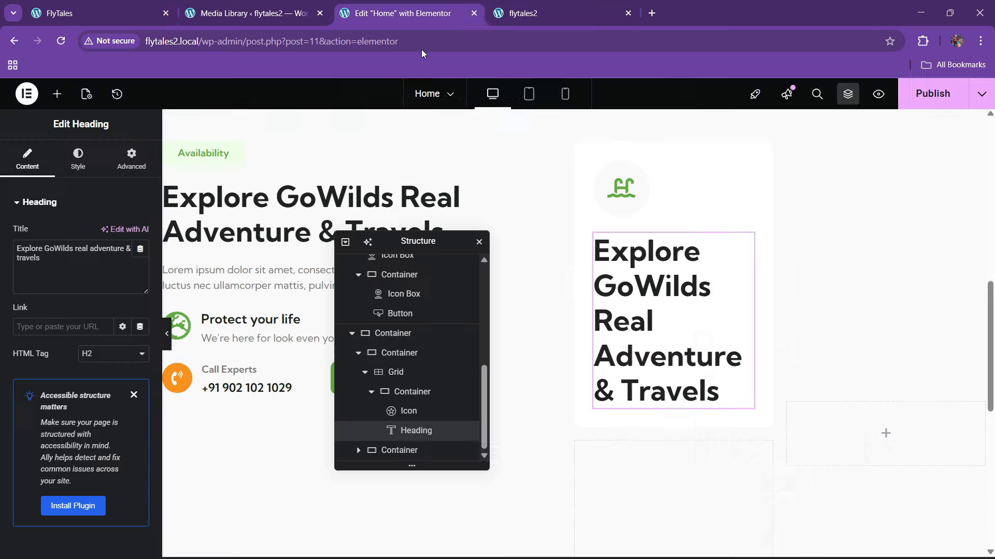
triple_click(68, 276)
type("Fishing & boat")
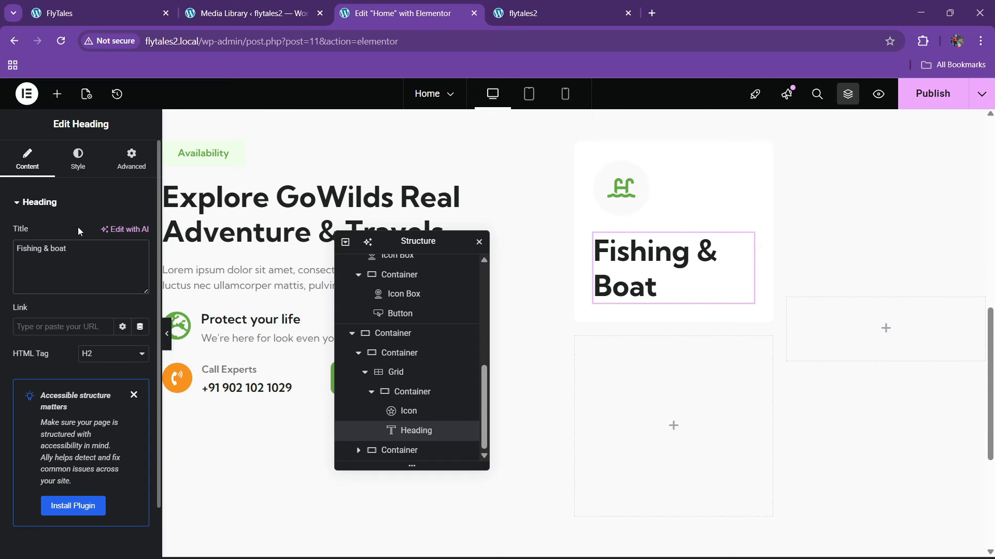
Set the heading typography to 23 px size and 600 (Semi Bold) weight.
left_click(78, 158)
left_click(140, 280)
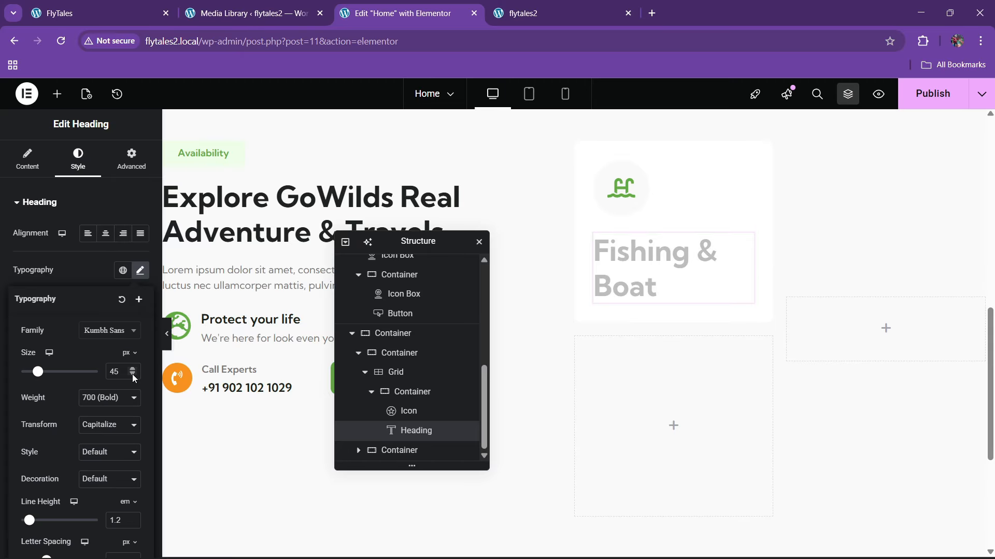
left_click(133, 374)
left_click(133, 374)
left_click(132, 374)
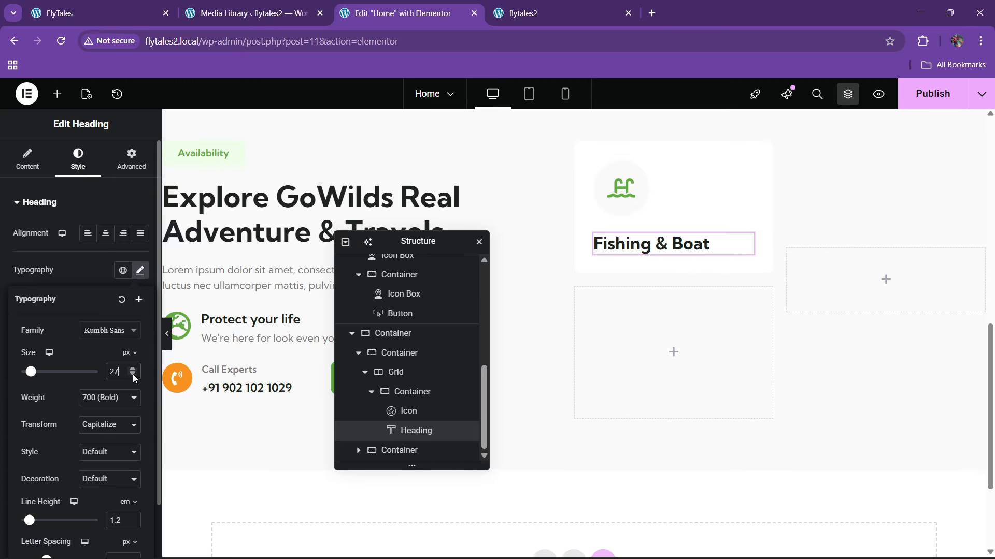
left_click(133, 374)
left_click(132, 374)
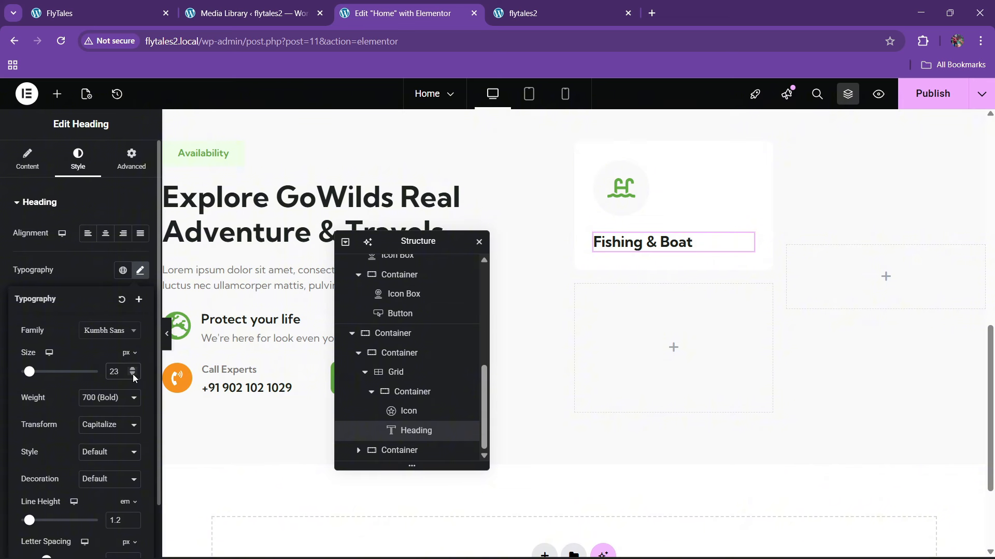
left_click(90, 398)
left_click(95, 285)
Copy an existing text block from the page.
left_click(98, 13)
left_click(373, 5)
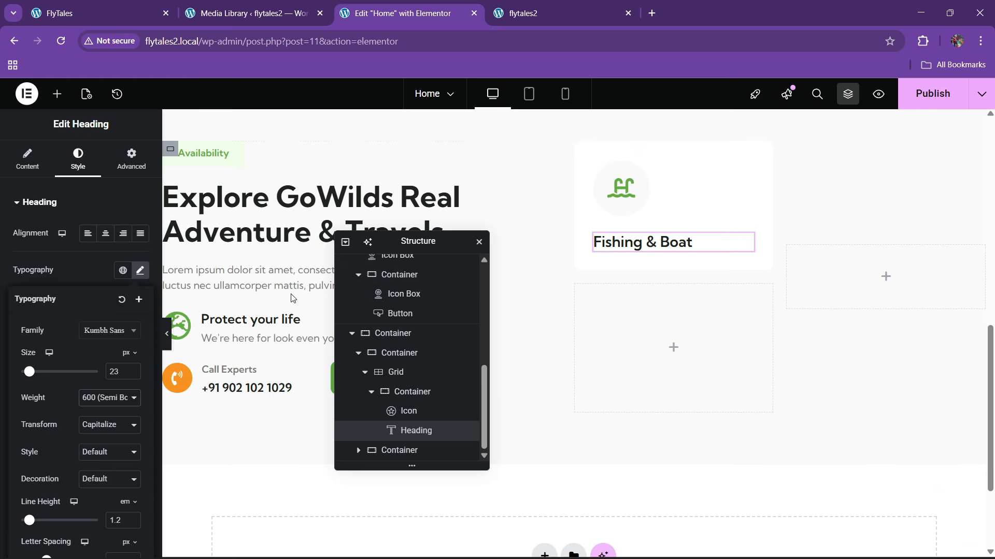
right_click(260, 272)
left_click(284, 319)
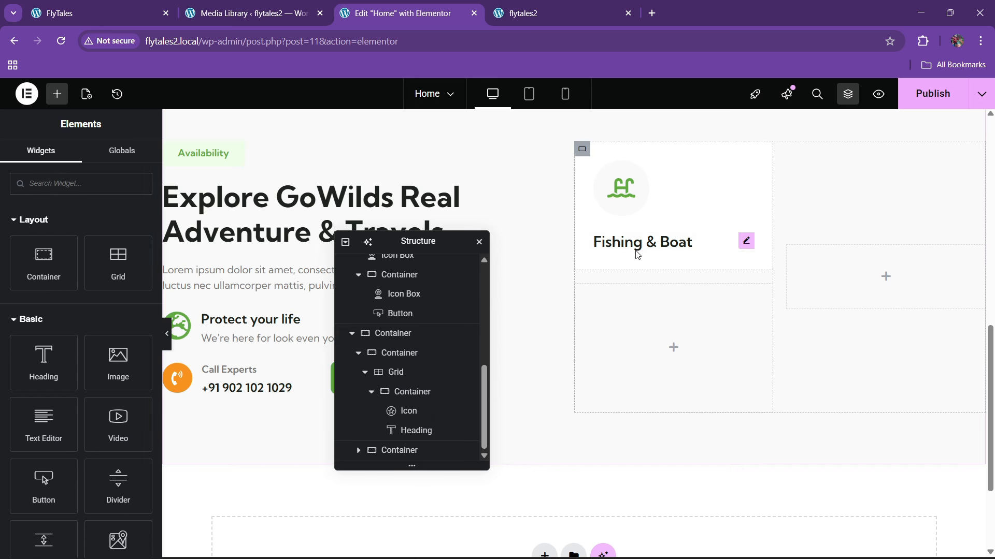
Paste the copied text block under the Fishing & Boat heading and make it full width.
right_click(637, 249)
left_click(660, 327)
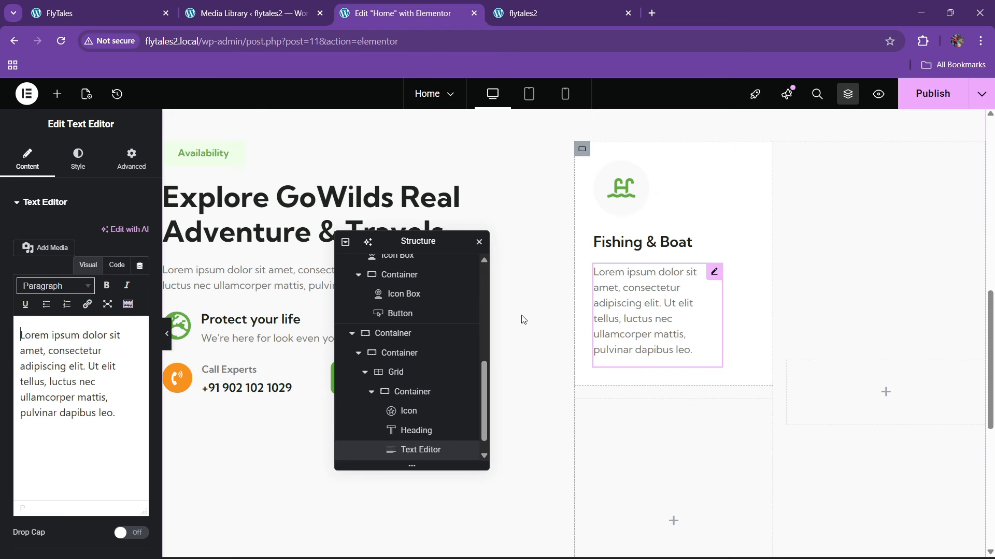
left_click(133, 165)
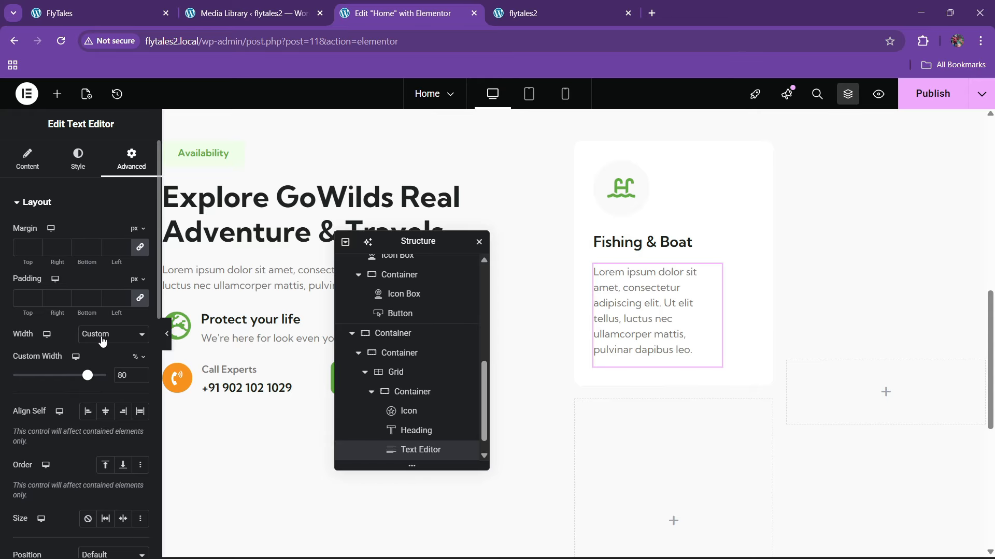
left_click(100, 368)
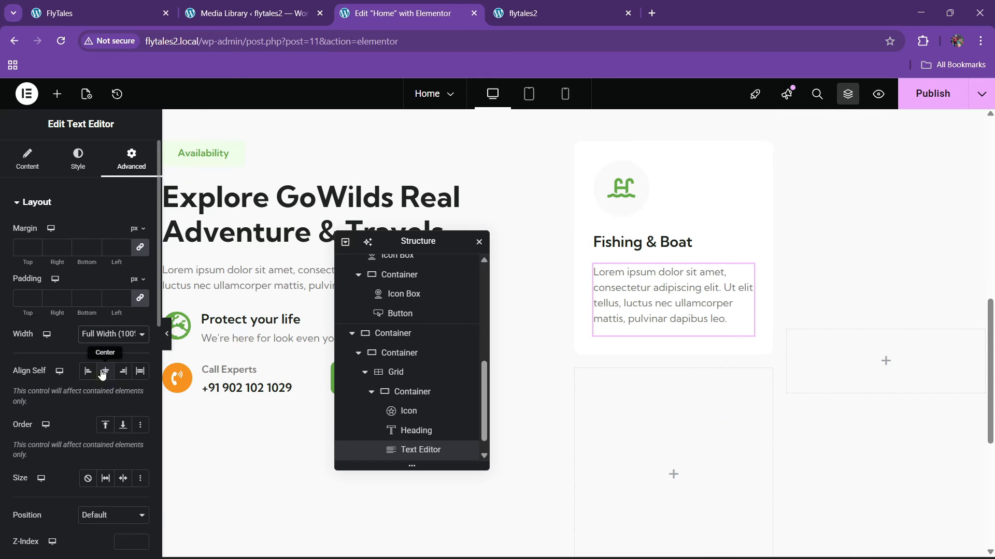
Trim the text to 'Lorem ipsum dolor sit amet, consectetur adipiscing elit.'.
left_click(50, 165)
left_click(116, 265)
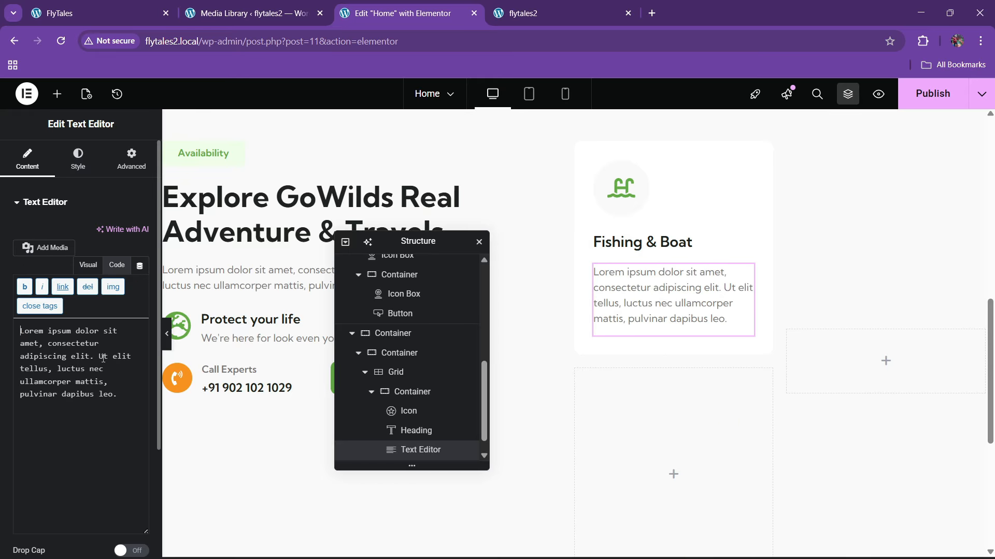
left_click_drag(99, 358, 118, 405)
key("BackSpace")
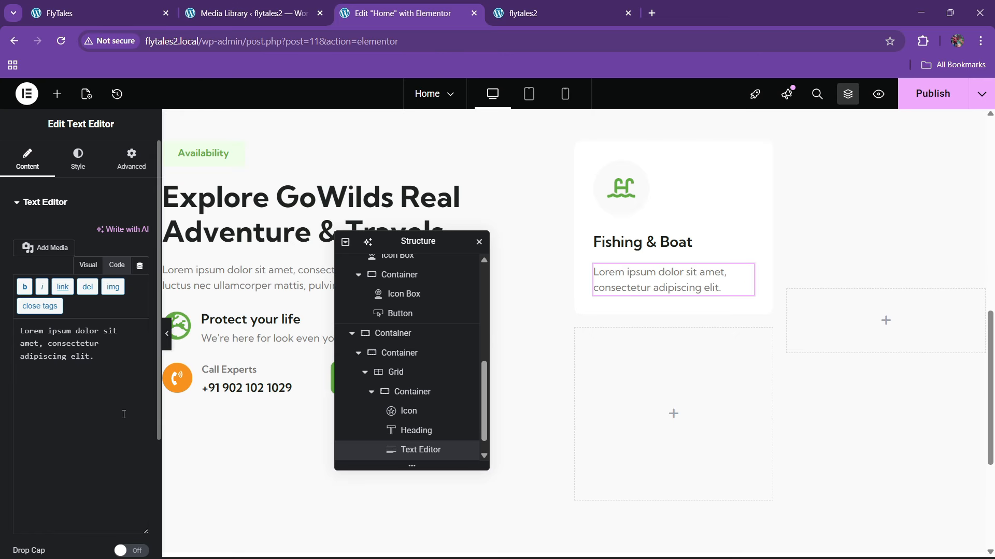
key("ctrl+1")
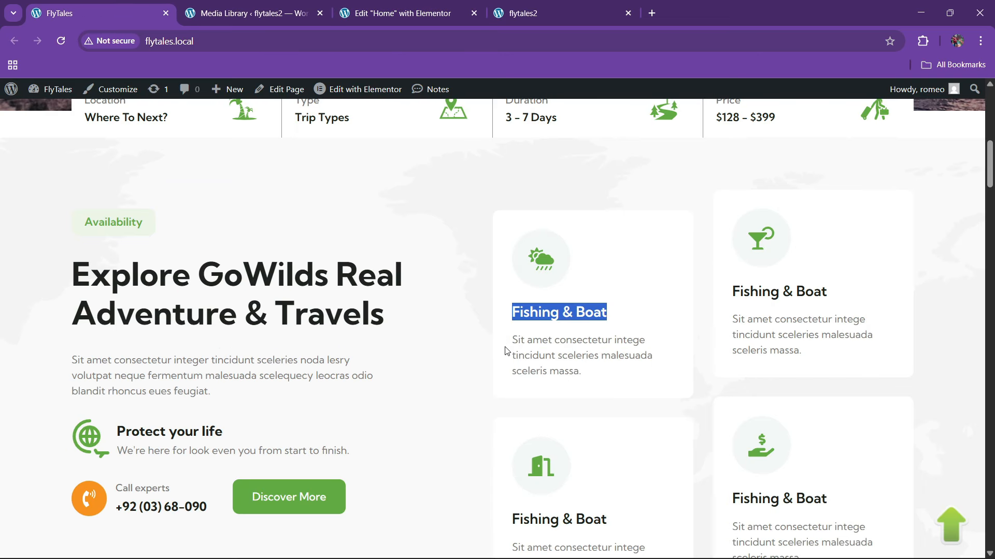
left_click(434, 6)
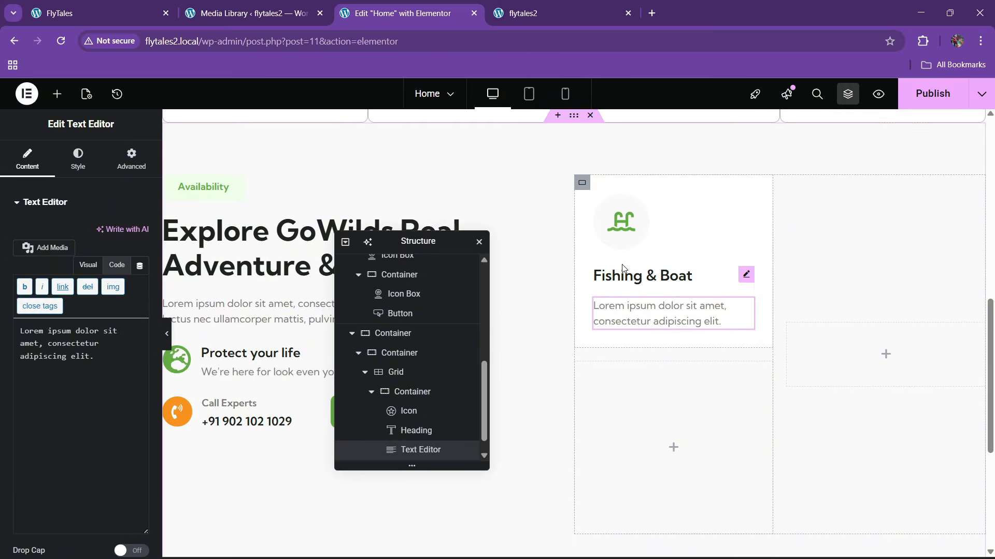
Change the card container's padding from 30 to 40 px.
left_click(408, 391)
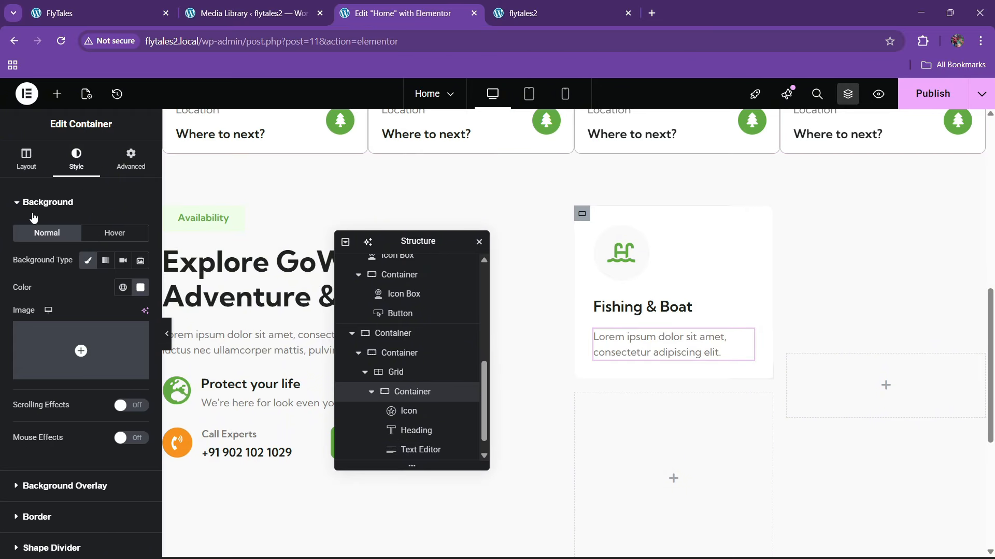
left_click(131, 159)
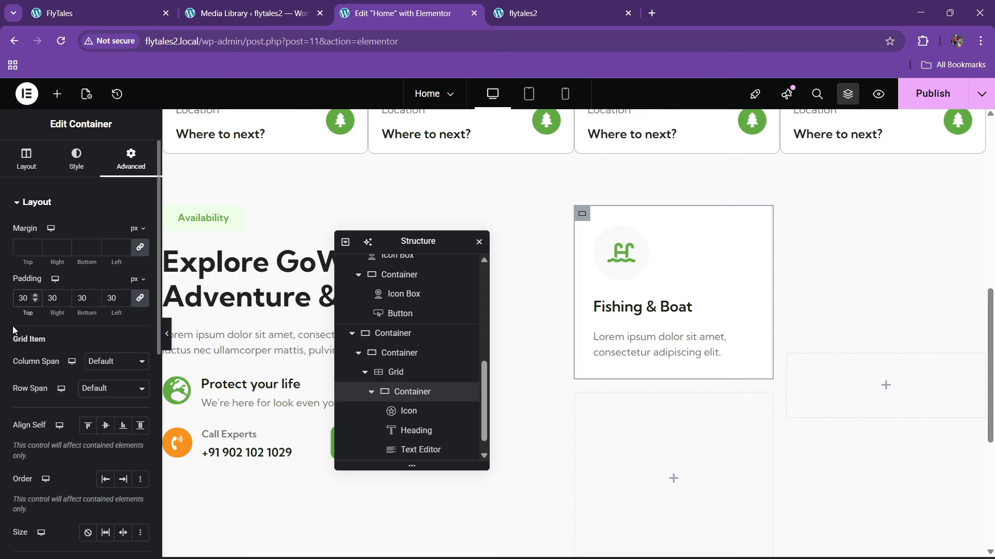
key("BackSpace")
type("4")
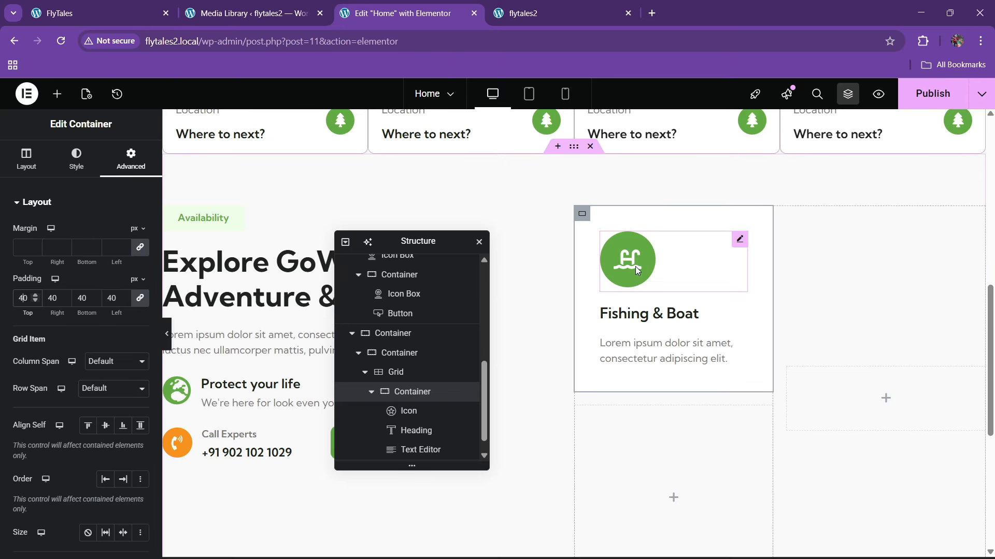
Duplicate the Fishing & Boat card container.
left_click(372, 395)
right_click(410, 434)
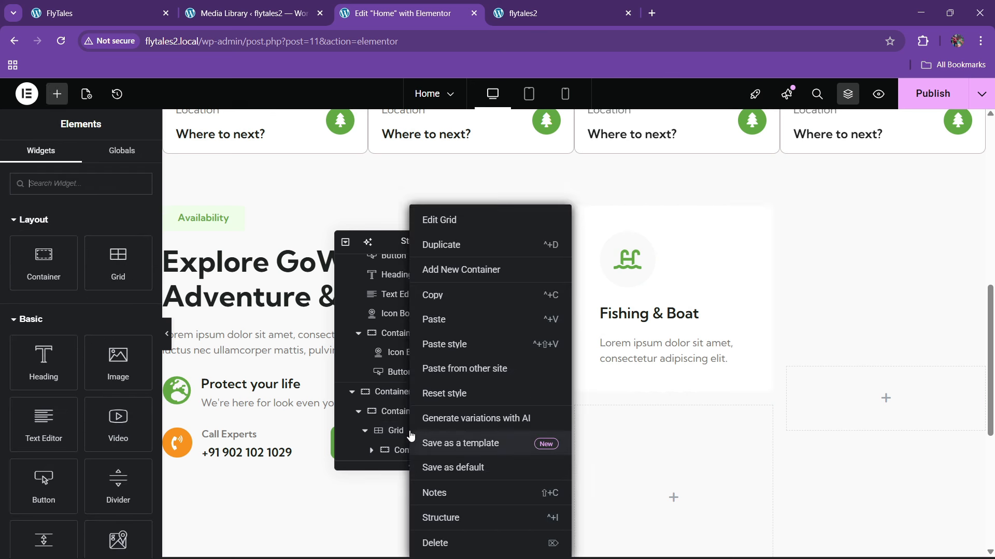
left_click(401, 431)
scroll(414, 434, "down", 1)
left_click(420, 436)
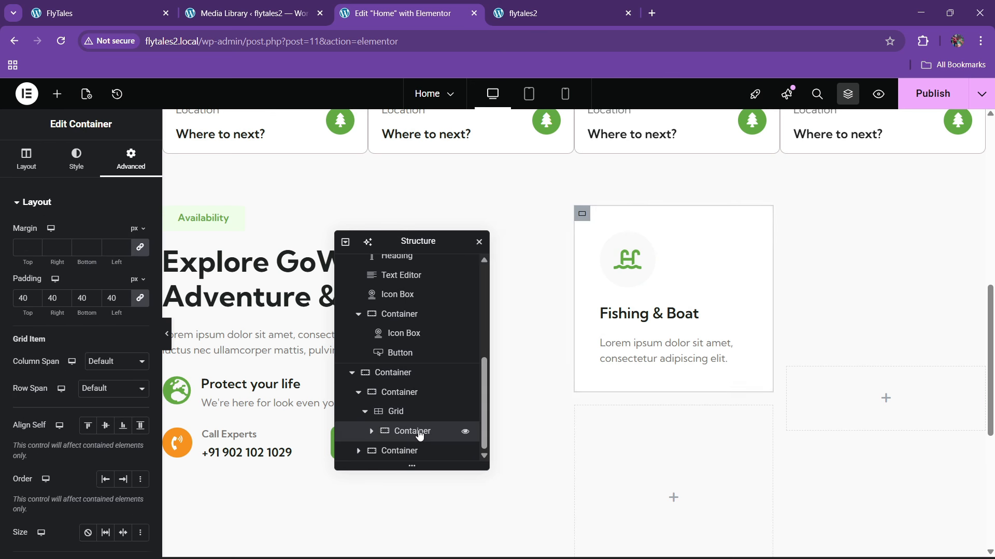
right_click(419, 436)
left_click(462, 257)
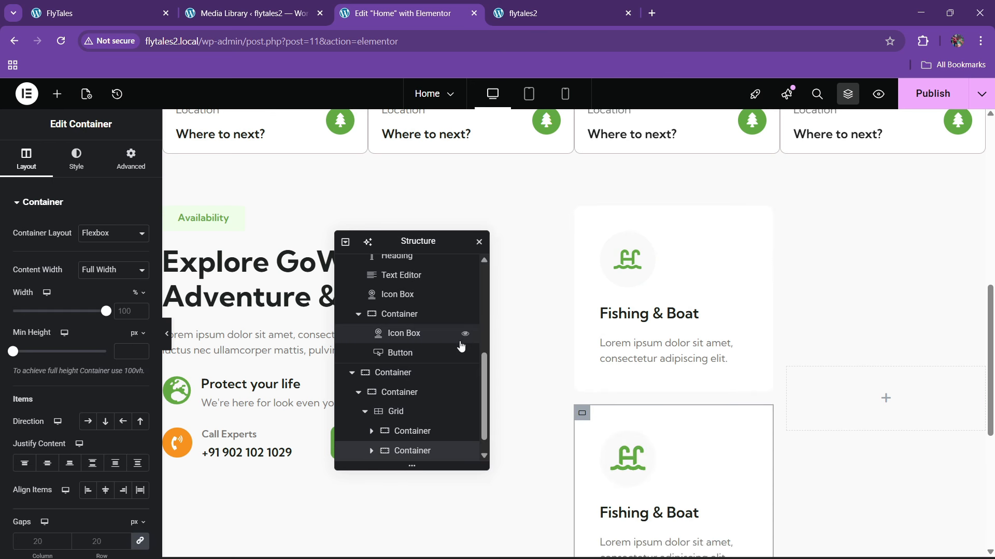
Delete the leftover empty container from the grid.
scroll(426, 417, "down", 1)
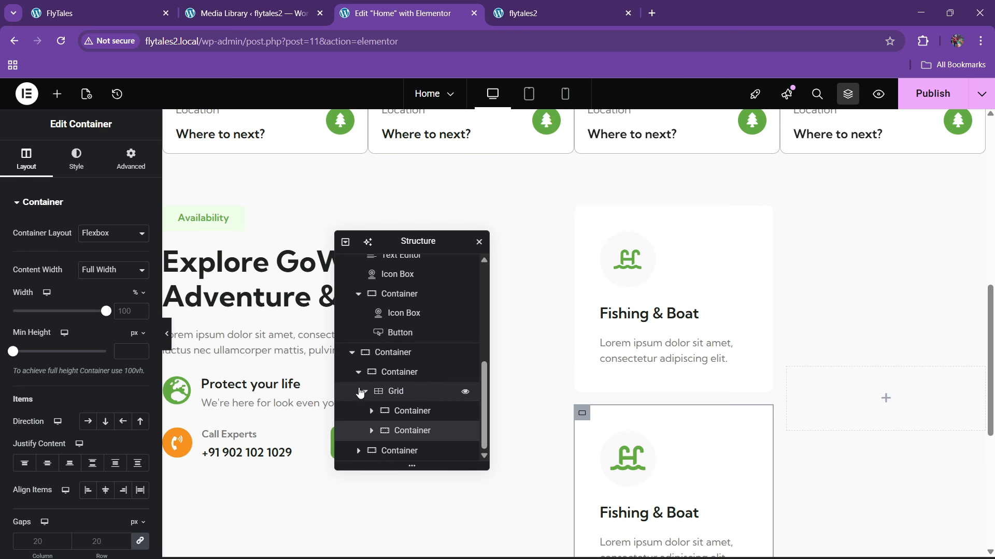
left_click(358, 373)
left_click(394, 432)
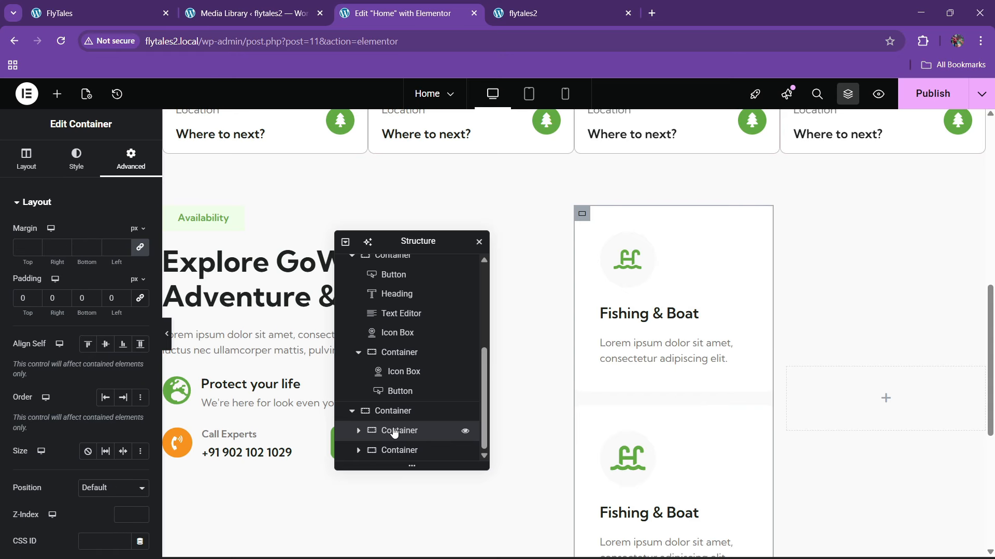
left_click(358, 431)
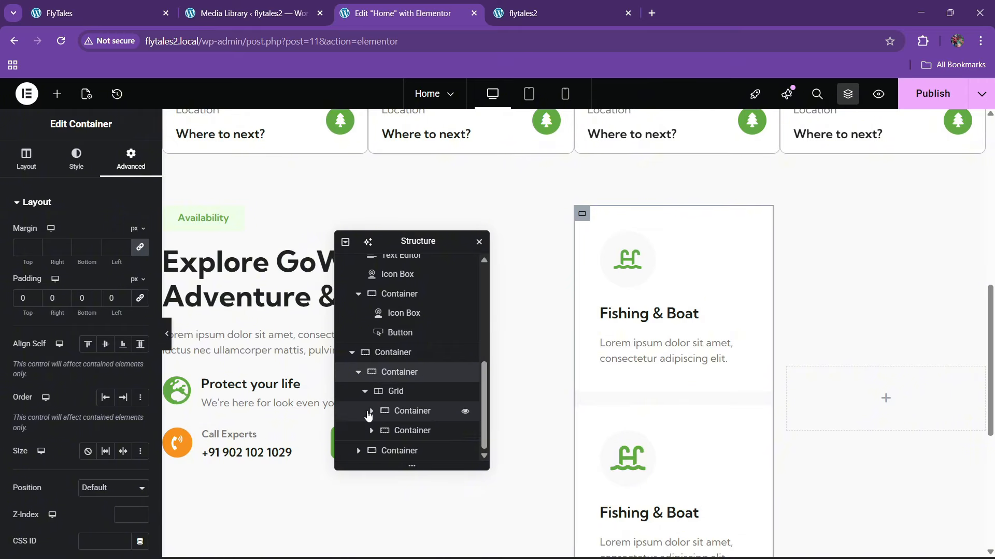
left_click(358, 372)
left_click(389, 450)
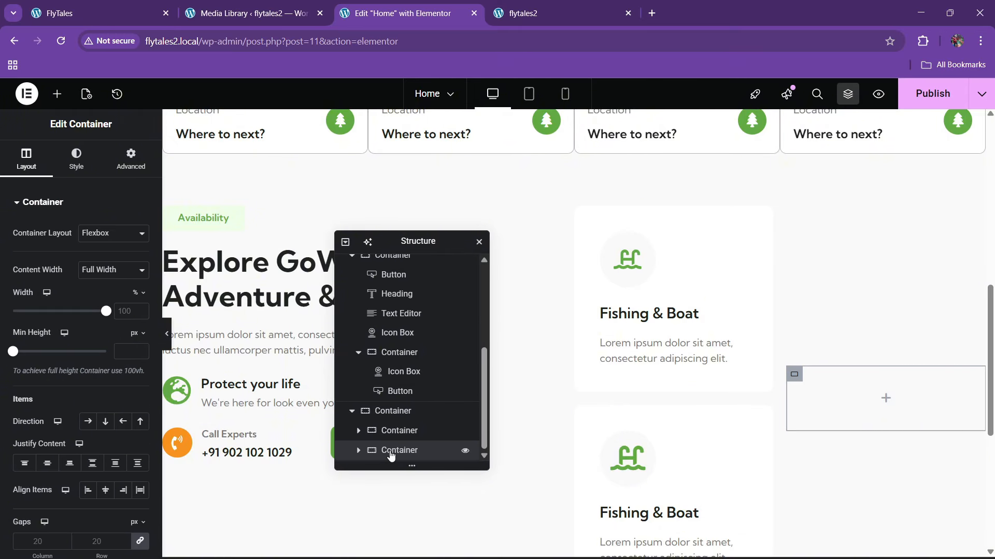
right_click(389, 451)
left_click(414, 541)
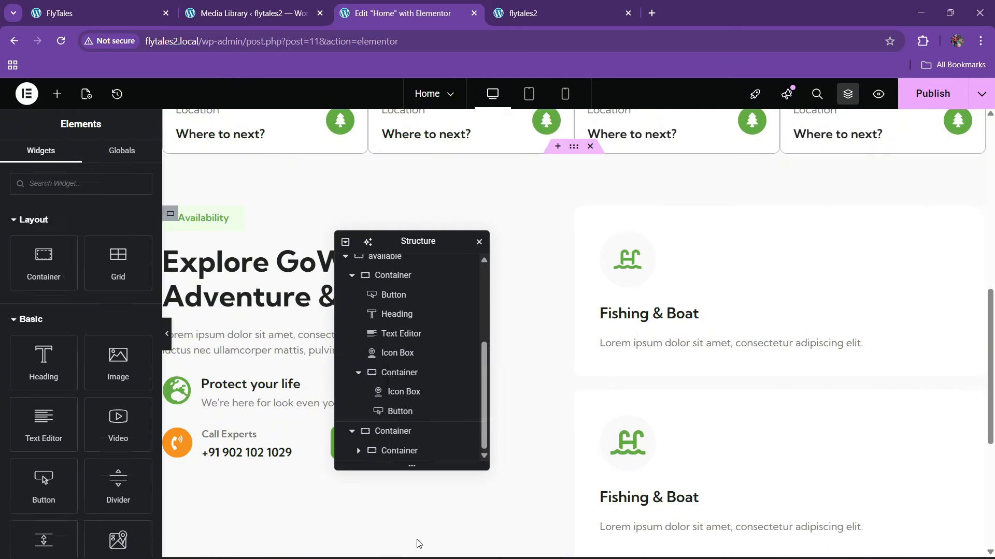
Duplicate the card column into a second column and rename the first column 1.
left_click(407, 453)
right_click(406, 454)
left_click(447, 253)
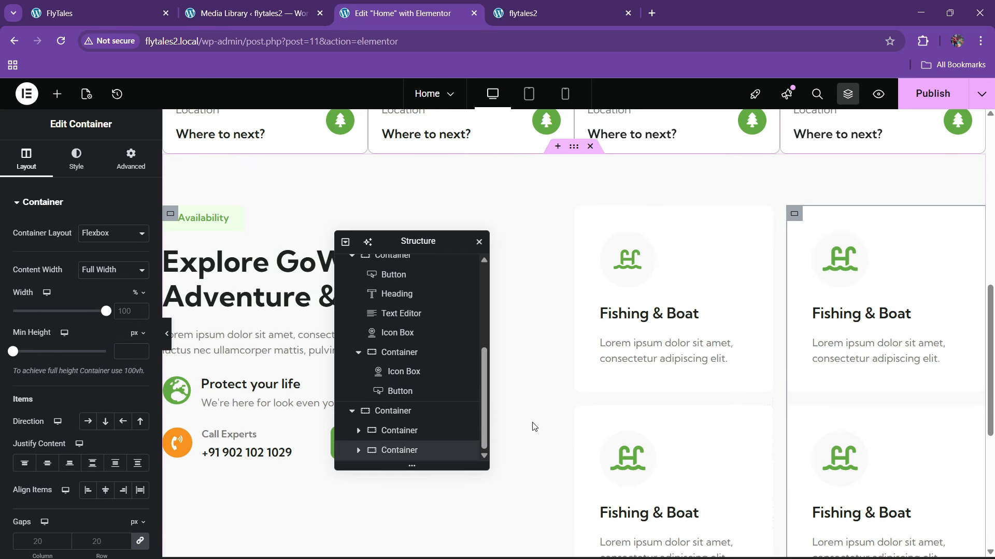
double_click(399, 431)
type("1")
key("Return")
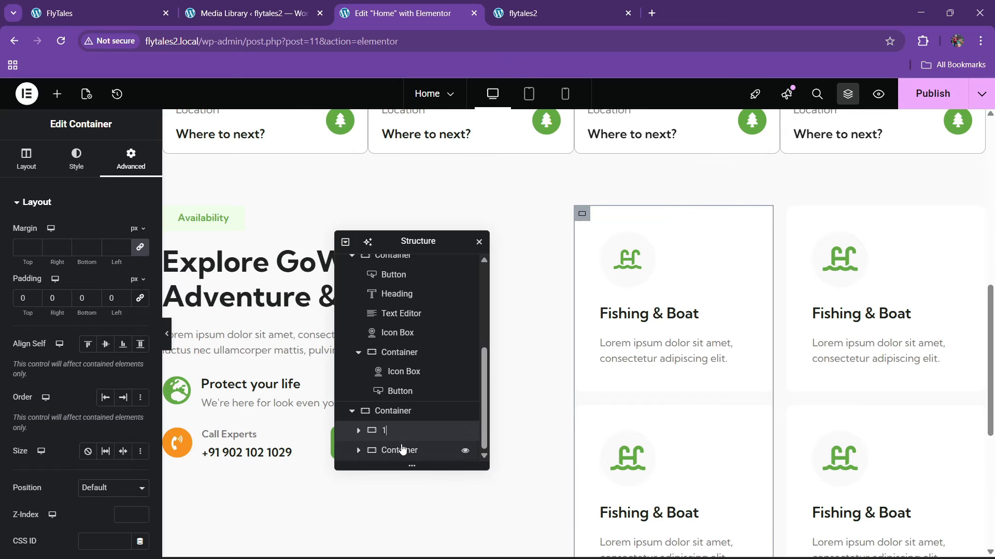
double_click(402, 451)
Name the second column 2 and give column 1 an unlinked 77 px top margin.
type("2")
left_click(399, 431)
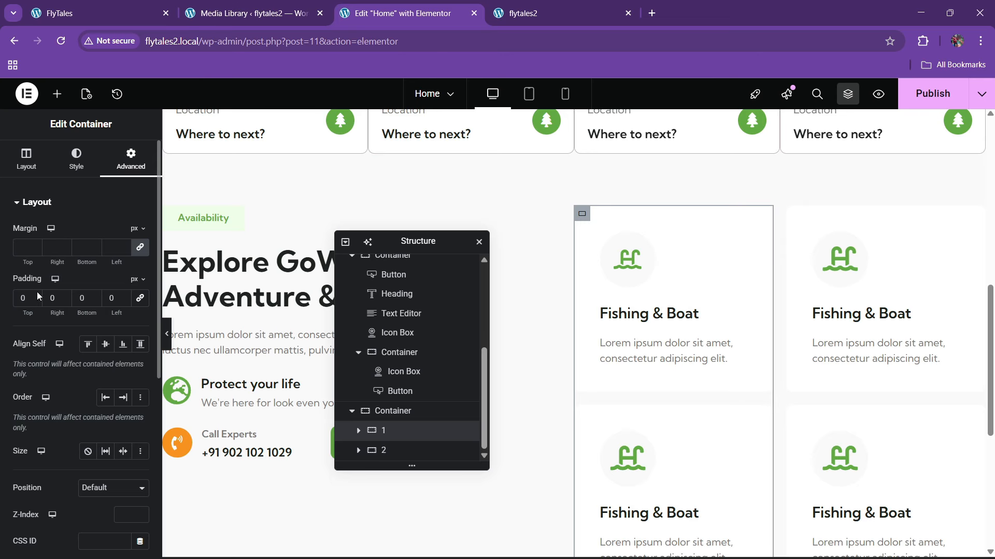
left_click(138, 248)
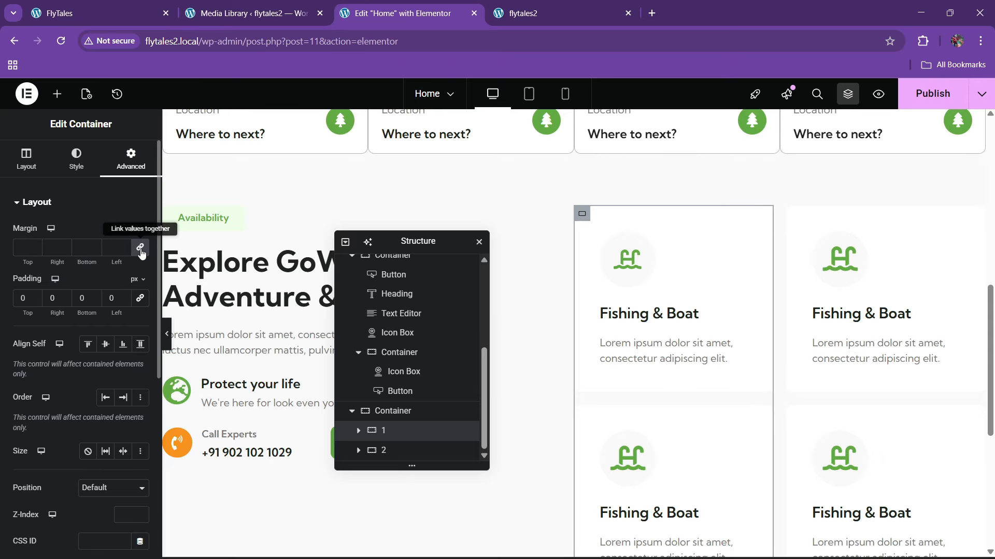
left_click(35, 245)
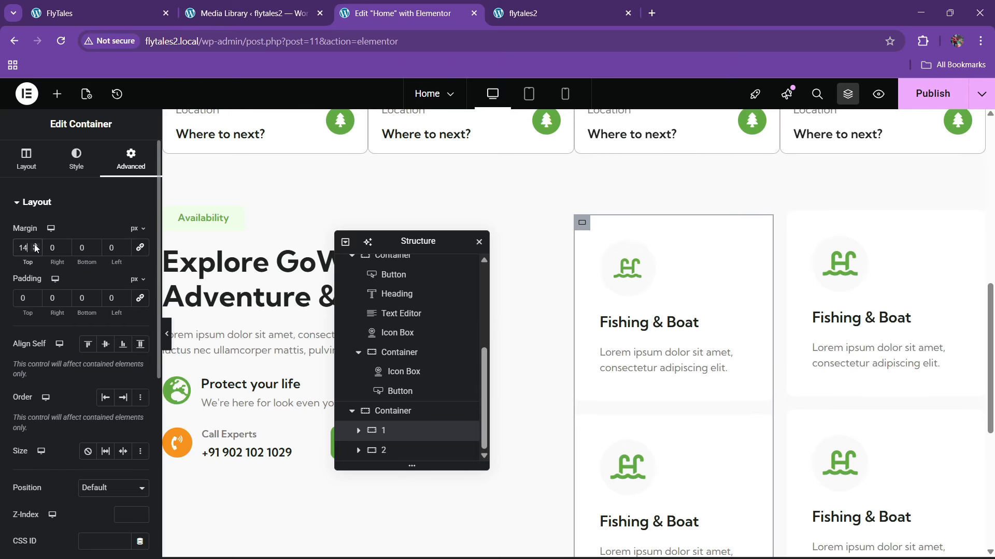
left_click(35, 245)
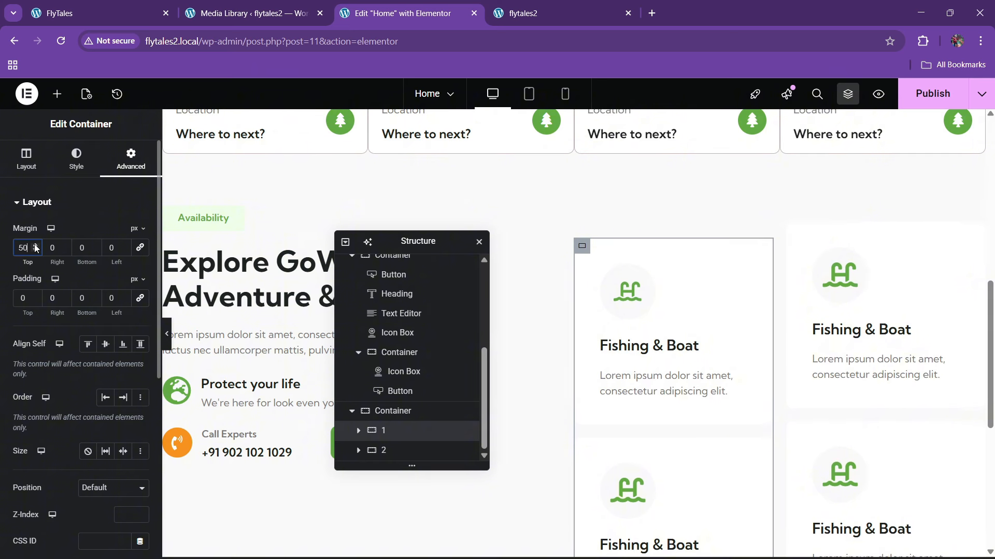
left_click(35, 245)
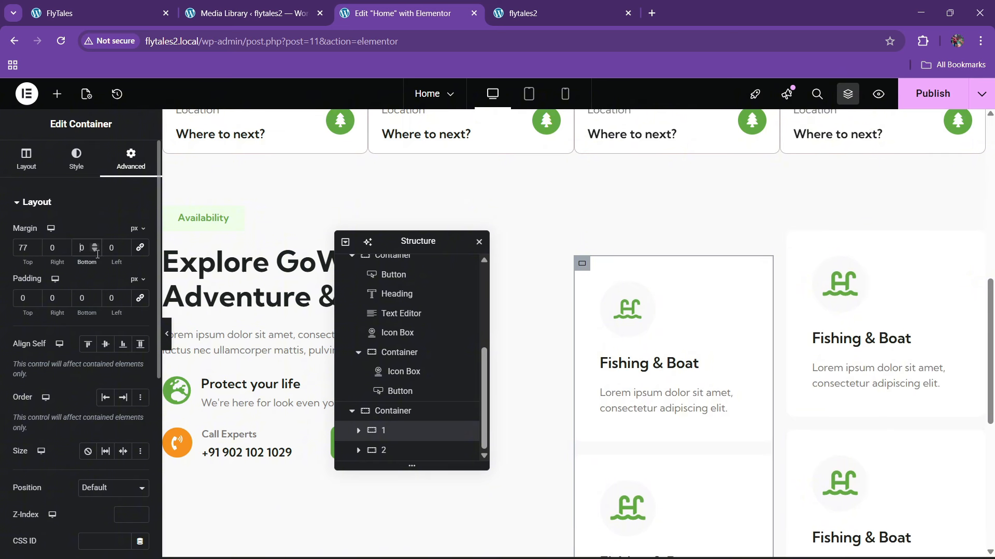
scroll(701, 335, "down", 4)
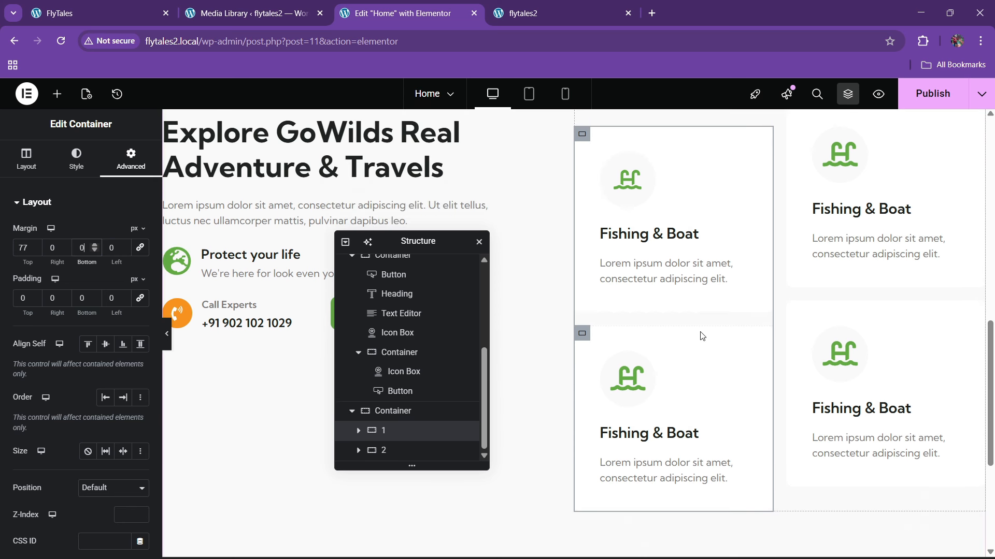
scroll(702, 336, "up", 3)
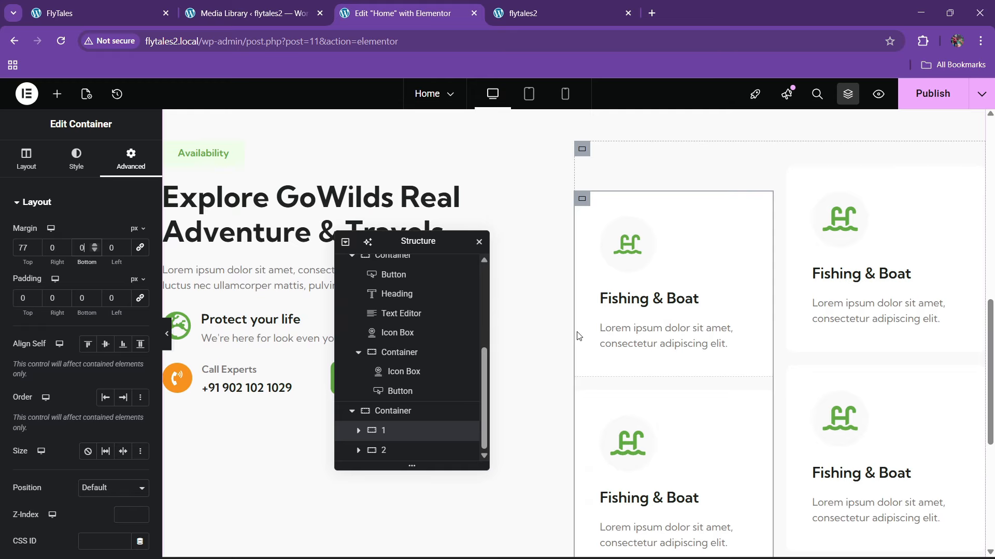
scroll(579, 335, "up", 2)
scroll(783, 363, "down", 2)
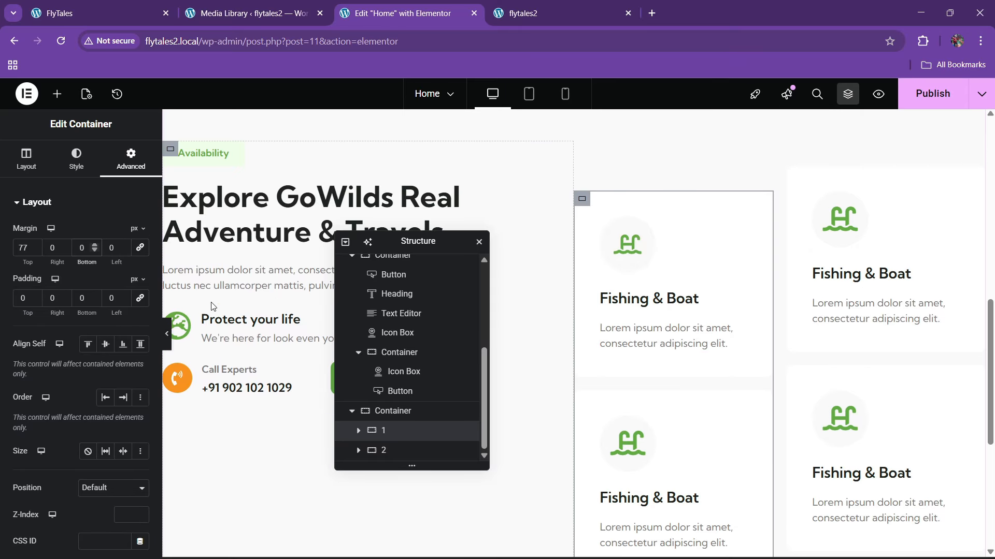
Centre the available section's columns both horizontally and vertically.
left_click_drag(428, 243, 621, 232)
scroll(615, 304, "up", 5)
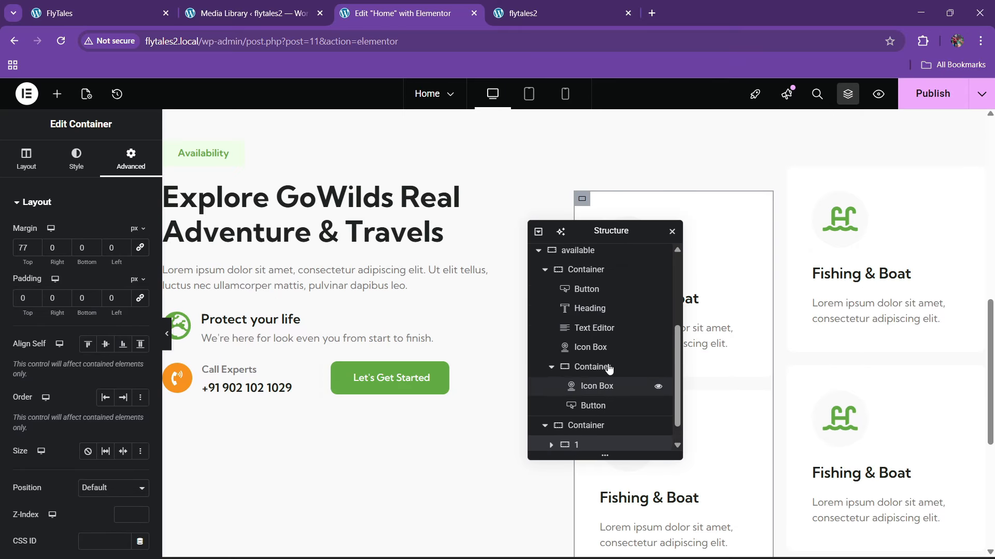
left_click(577, 356)
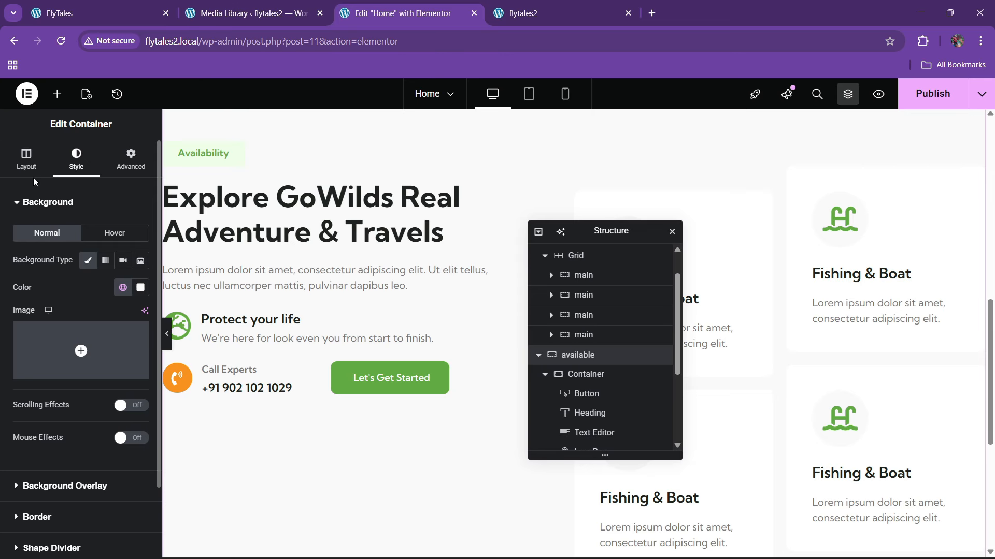
left_click(25, 159)
scroll(93, 399, "down", 1)
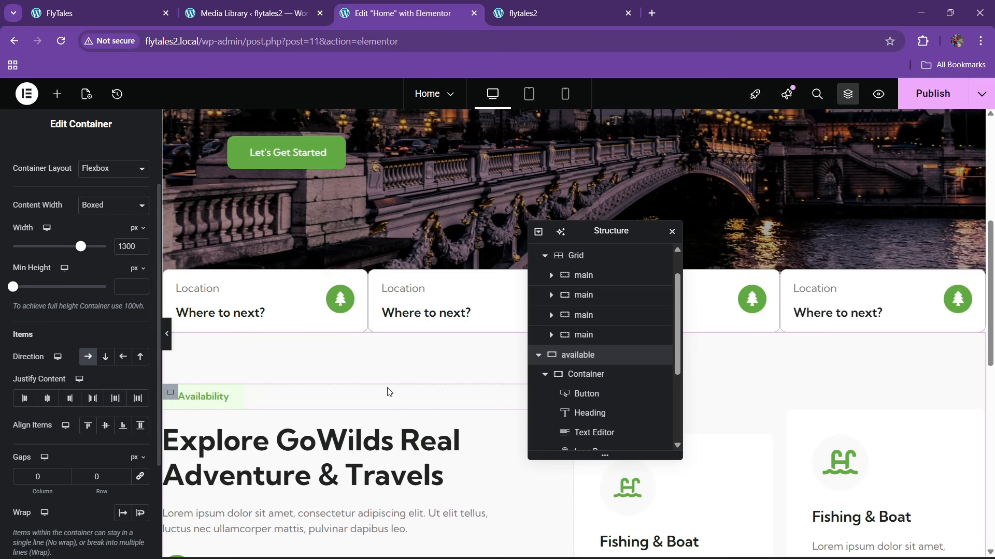
scroll(389, 391, "down", 1)
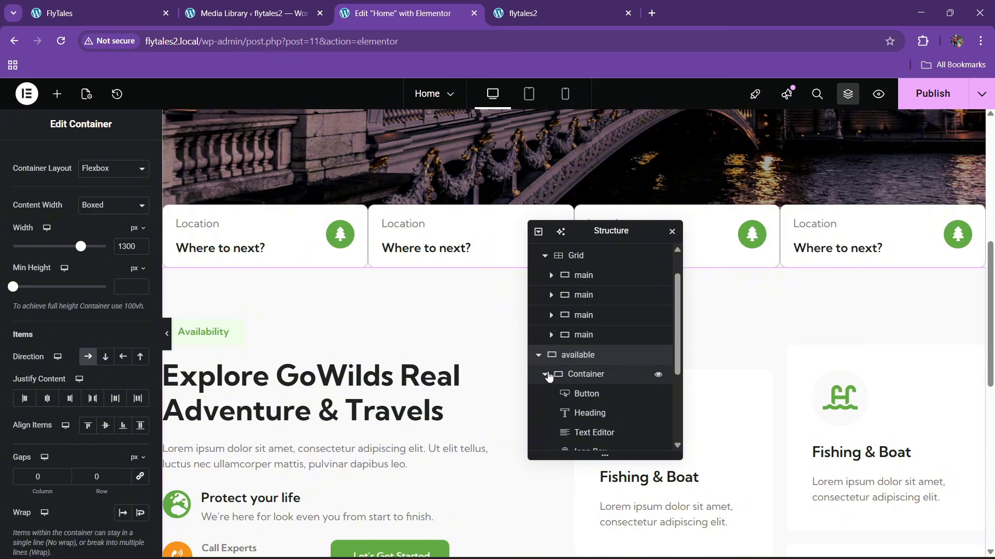
left_click(546, 374)
left_click(545, 399)
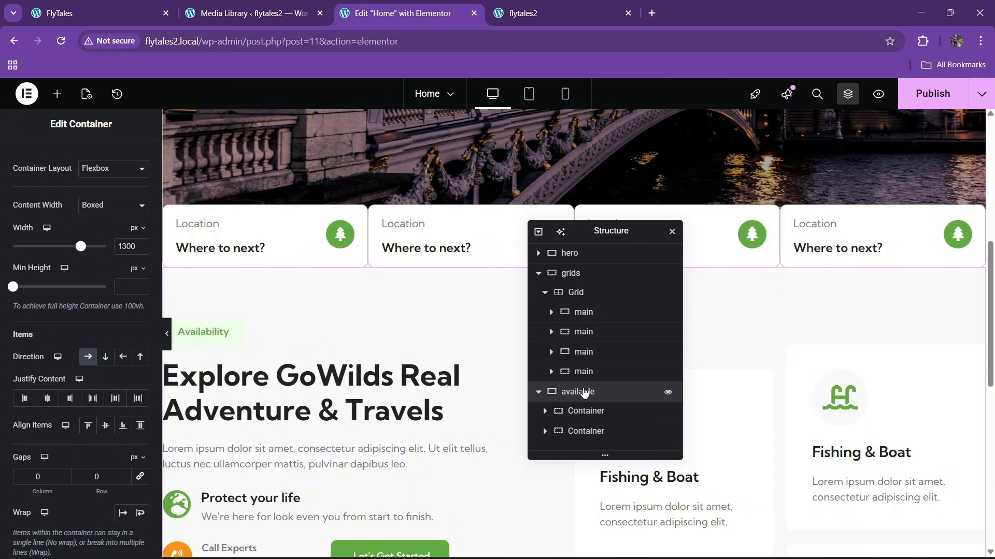
left_click(54, 404)
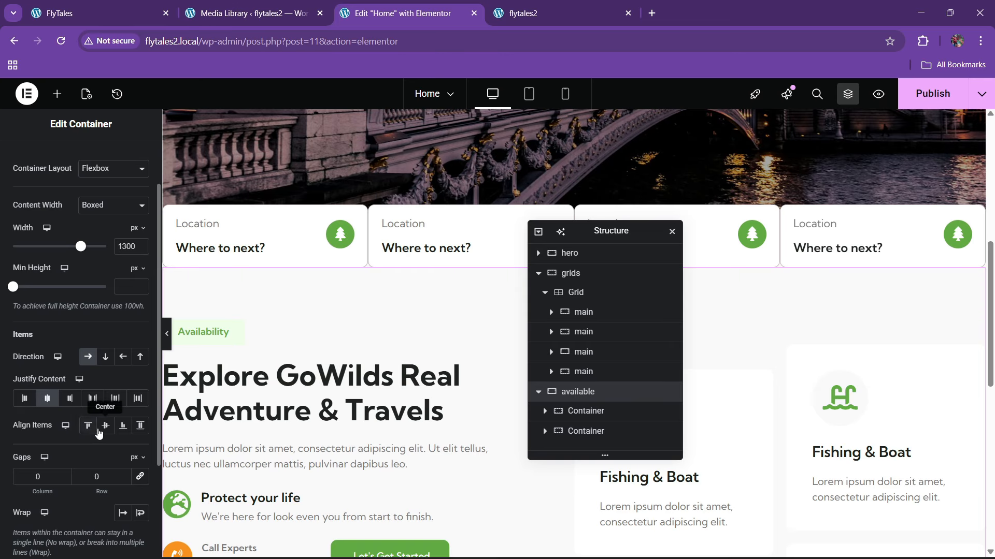
left_click(105, 425)
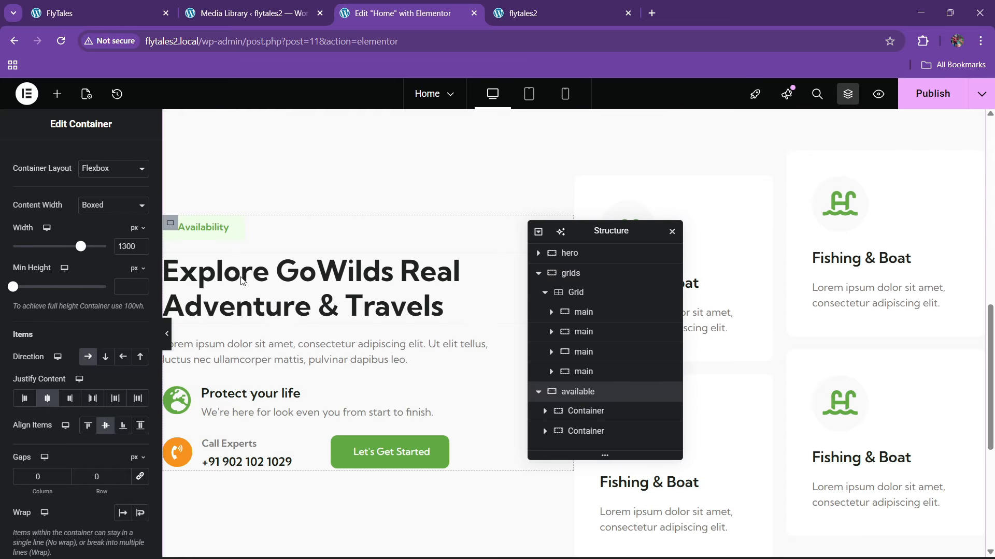
Centre the text column's items vertically, keep them left-aligned, and set a 30 px gap.
left_click(476, 295)
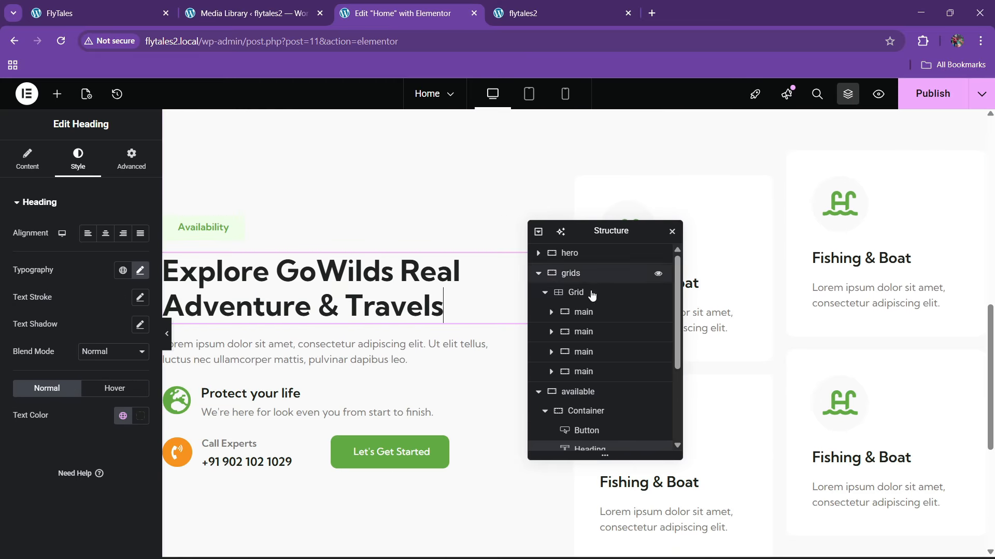
scroll(583, 419, "down", 1)
scroll(583, 419, "down", 1)
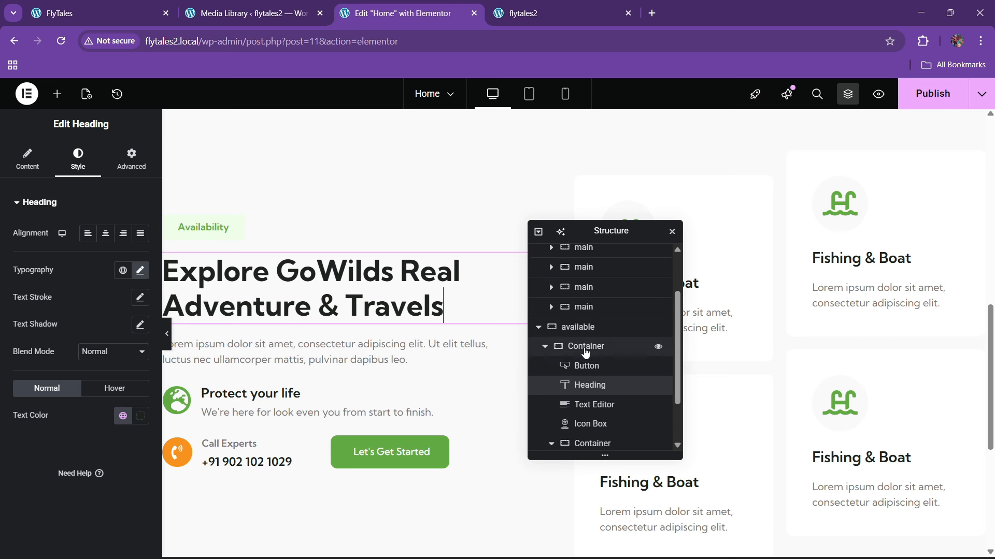
left_click(583, 346)
scroll(39, 365, "down", 3)
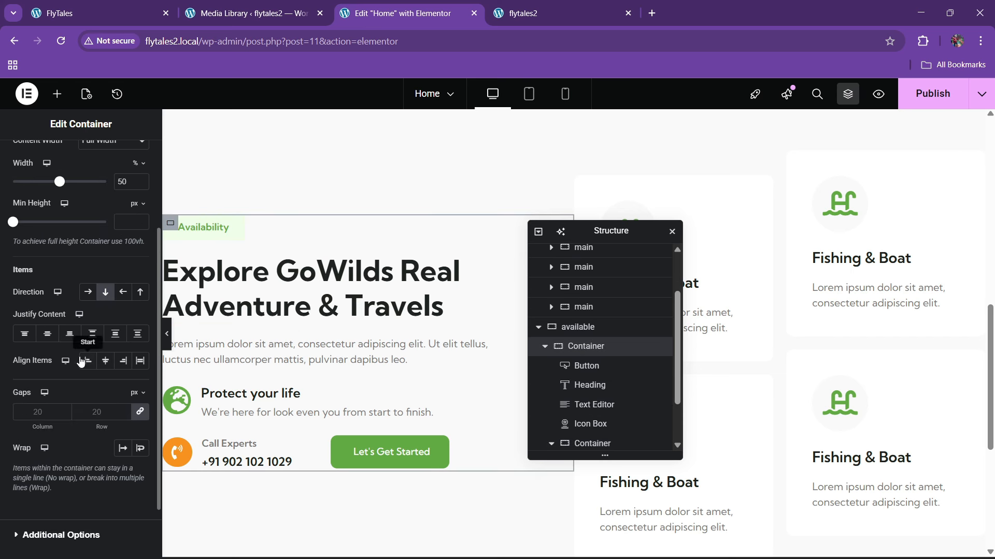
left_click(53, 337)
left_click(107, 362)
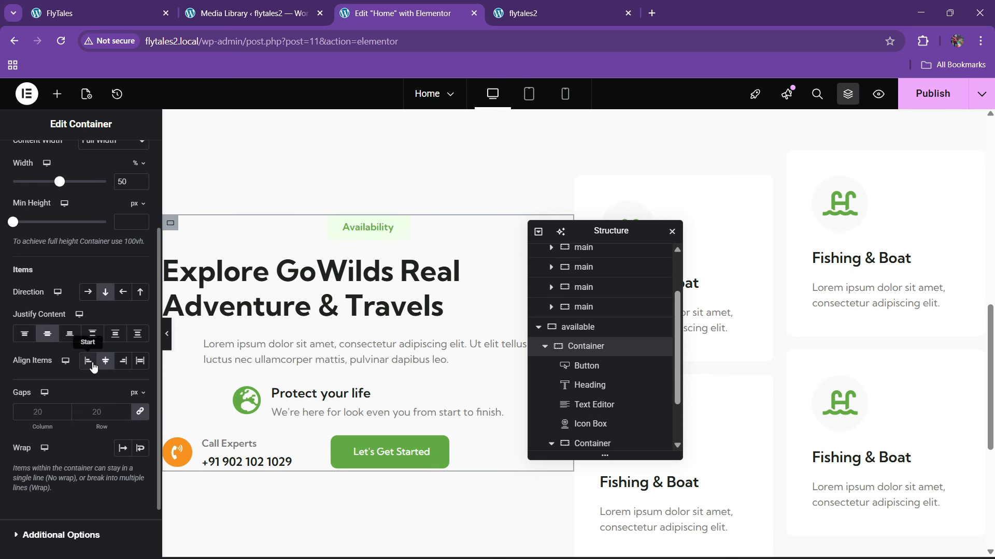
left_click(88, 361)
left_click(96, 412)
type("30")
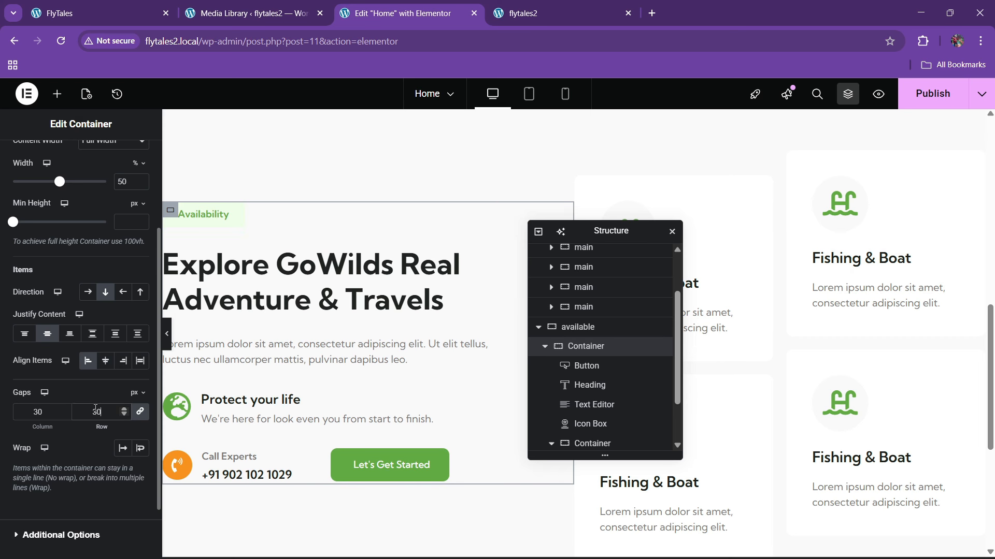
Save and publish the page changes with Ctrl+S.
scroll(400, 344, "down", 3)
scroll(400, 344, "up", 4)
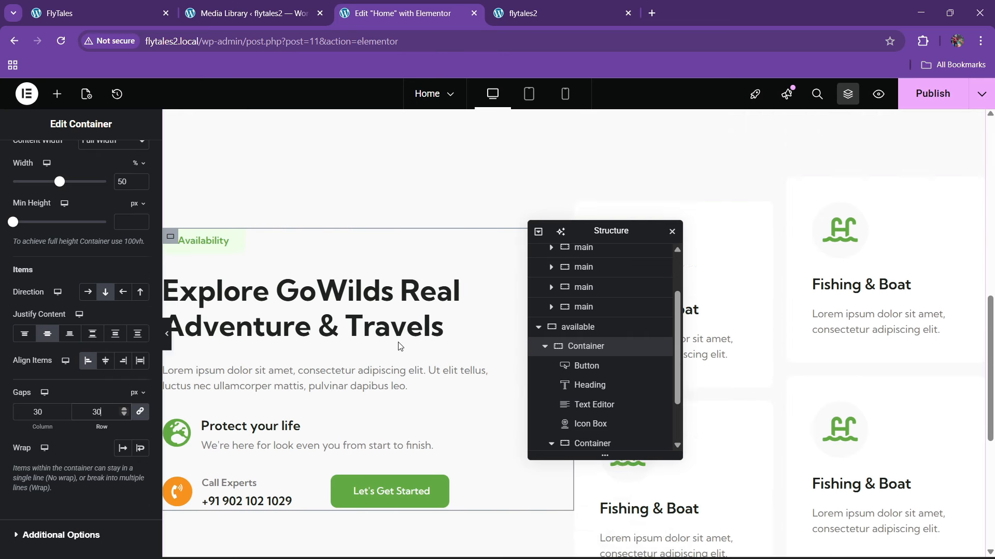
key("ctrl+s")
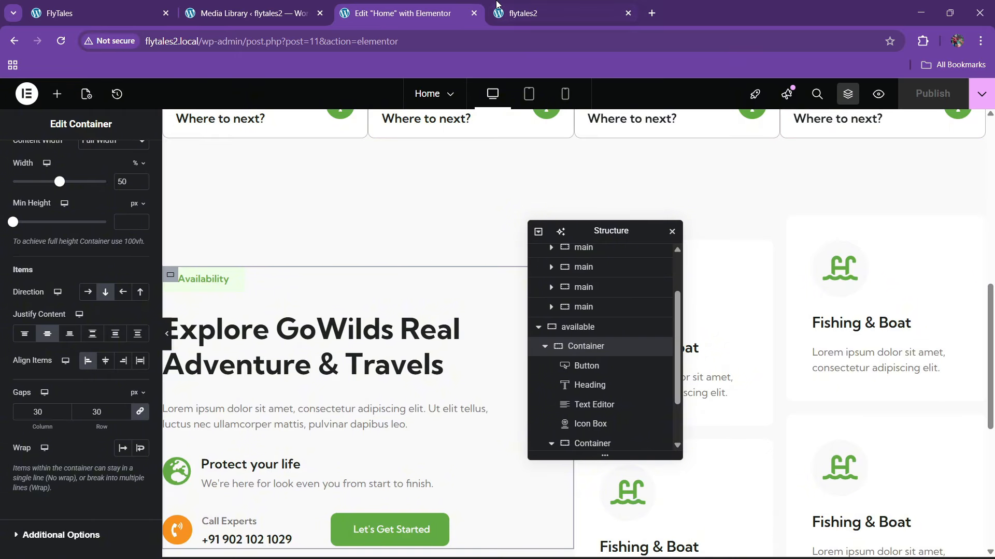
left_click(563, 14)
left_click(155, 41)
key("Return")
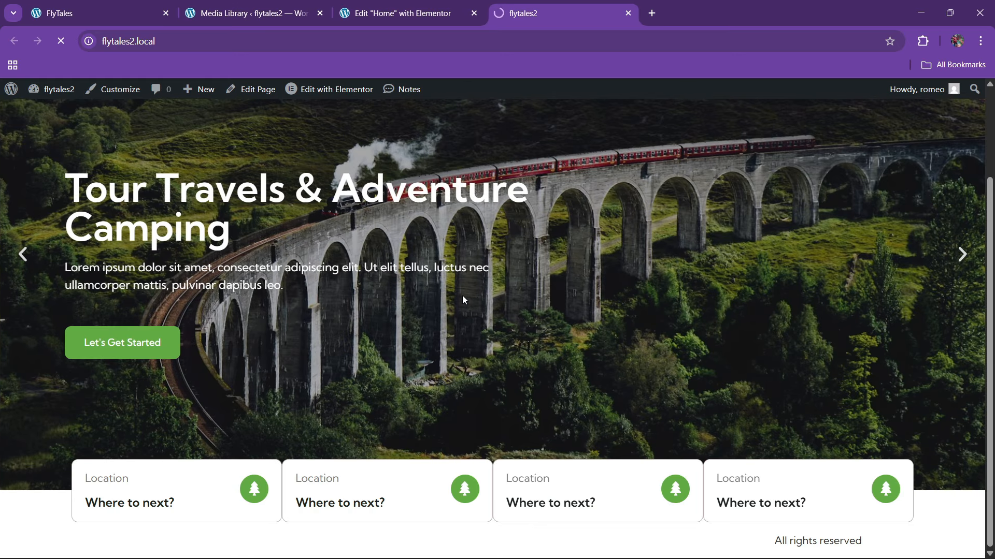
scroll(463, 284, "down", 6)
scroll(463, 283, "down", 5)
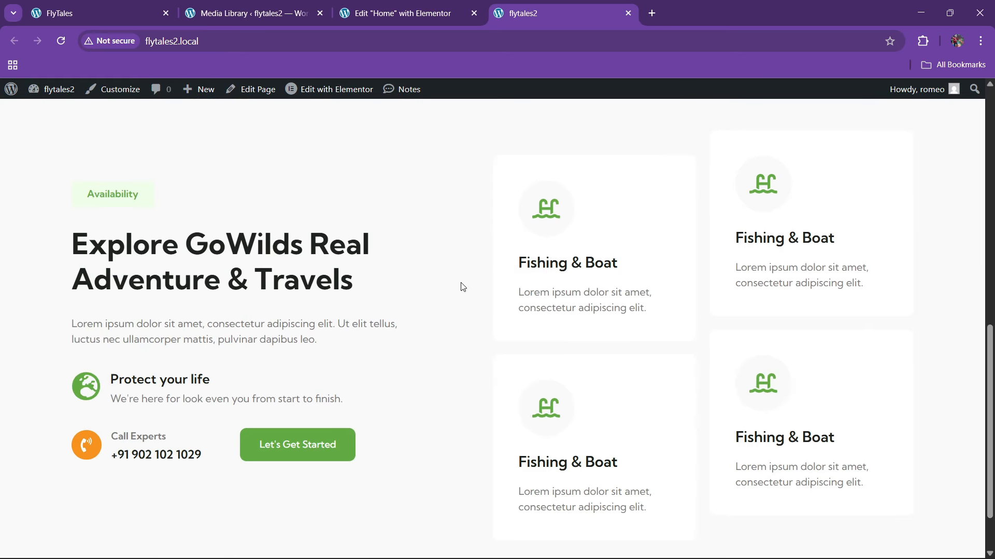
scroll(462, 286, "down", 1)
scroll(462, 284, "up", 4)
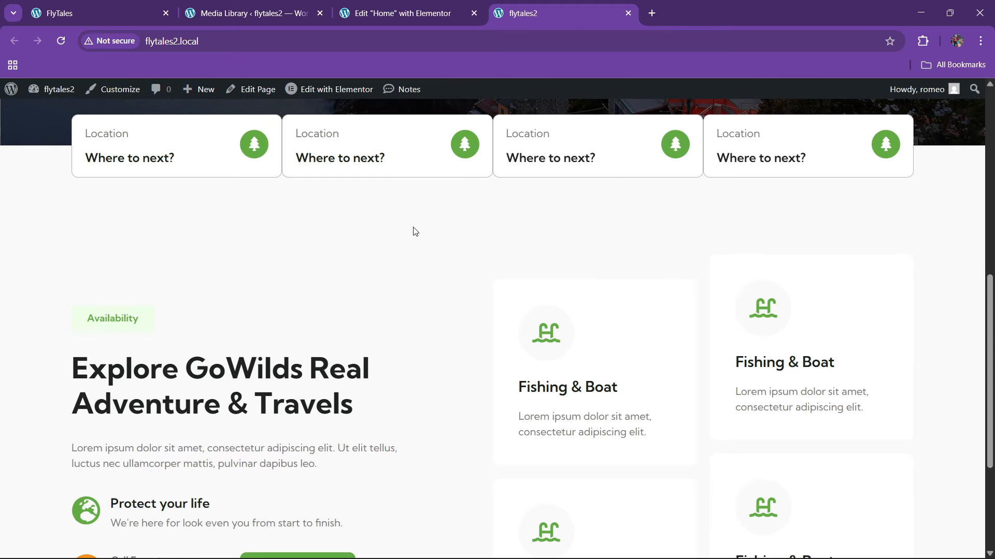
key("ctrl+1")
scroll(362, 251, "down", 4)
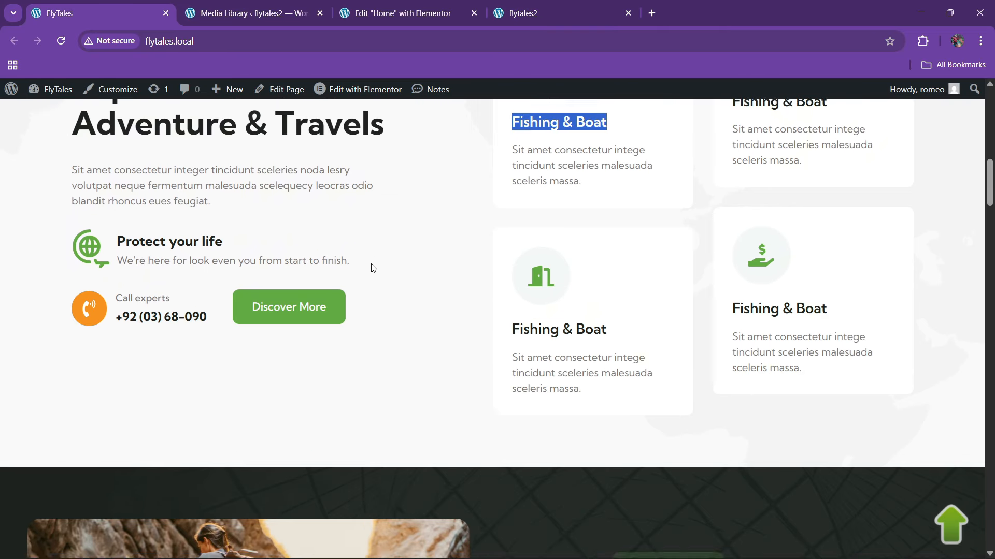
scroll(372, 268, "up", 5)
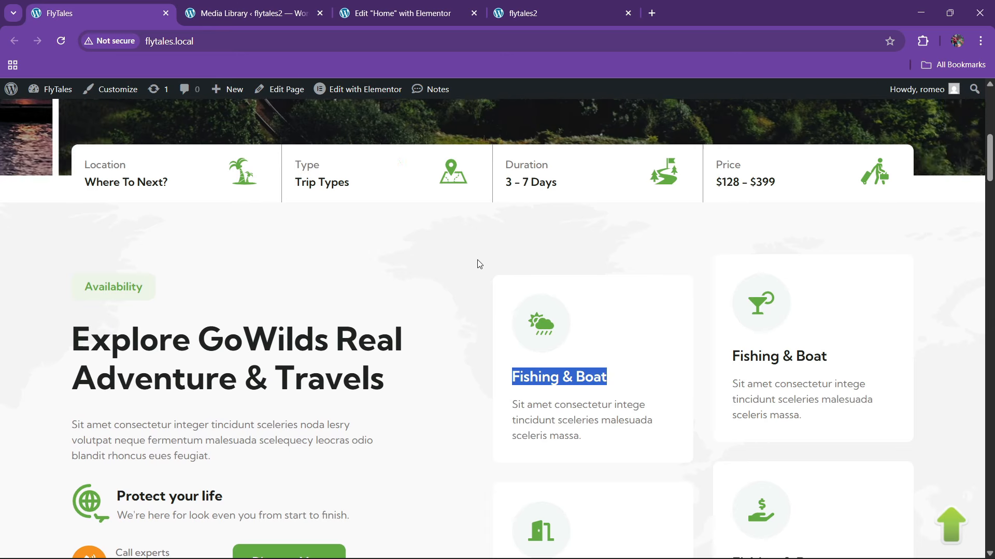
left_click(361, 4)
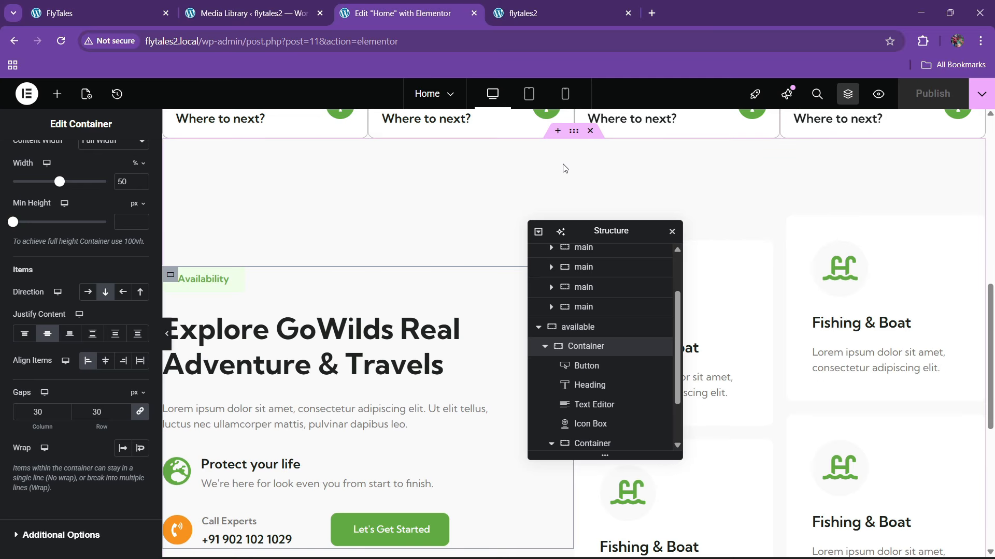
Lower the available section's top padding from 80 to 40 px.
left_click(573, 132)
left_click(107, 164)
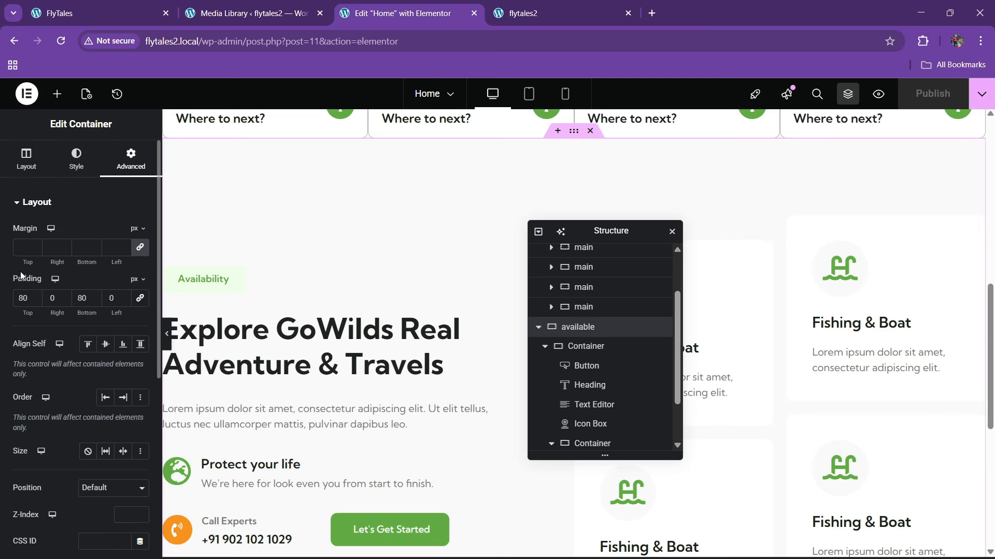
key("BackSpace")
type("4")
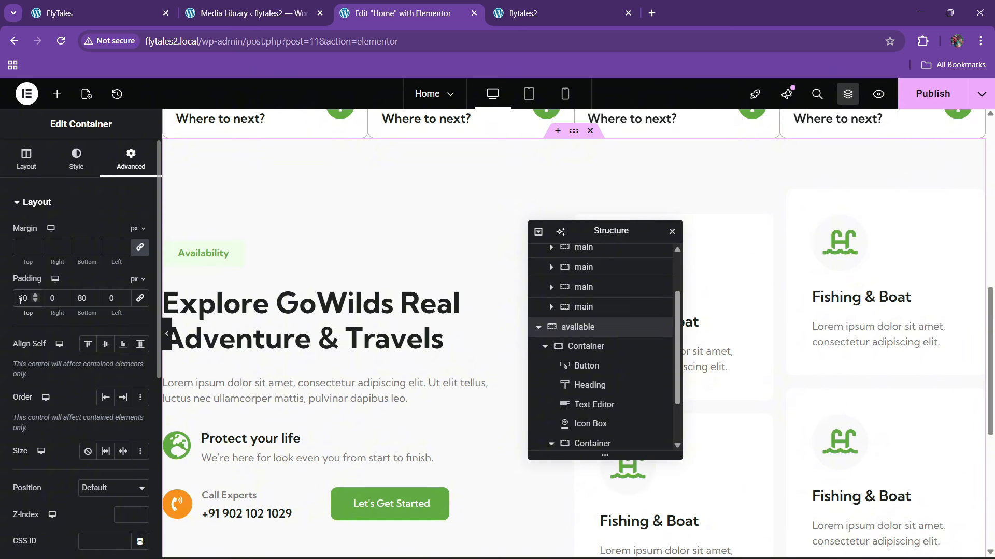
left_click(77, 164)
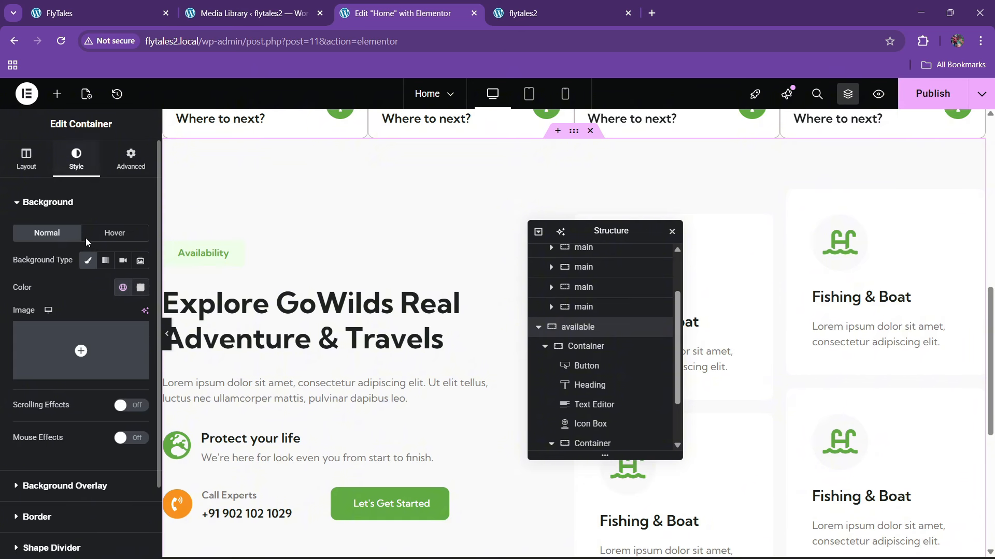
Set the bg-shape-04 world-map image as the section's background.
left_click(95, 351)
left_click(391, 354)
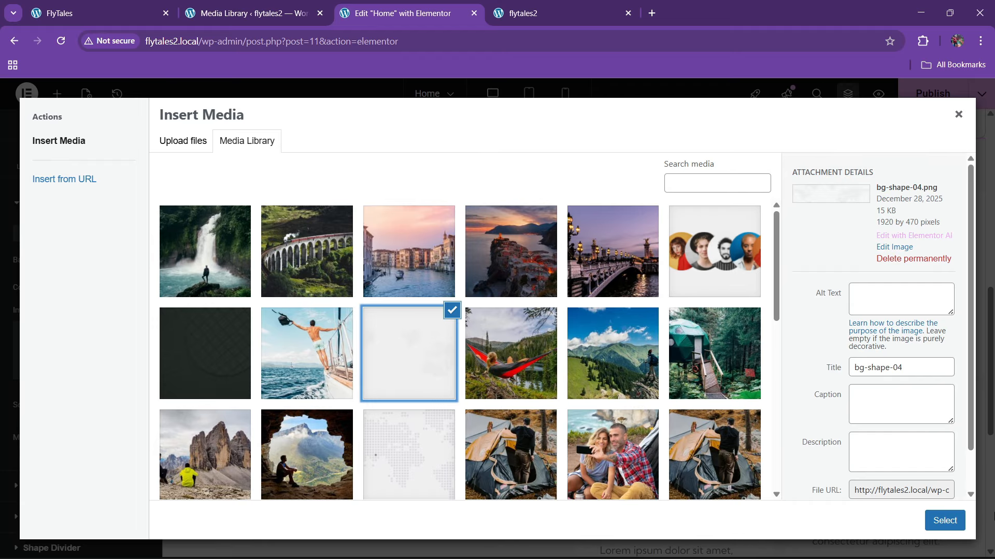
left_click(950, 520)
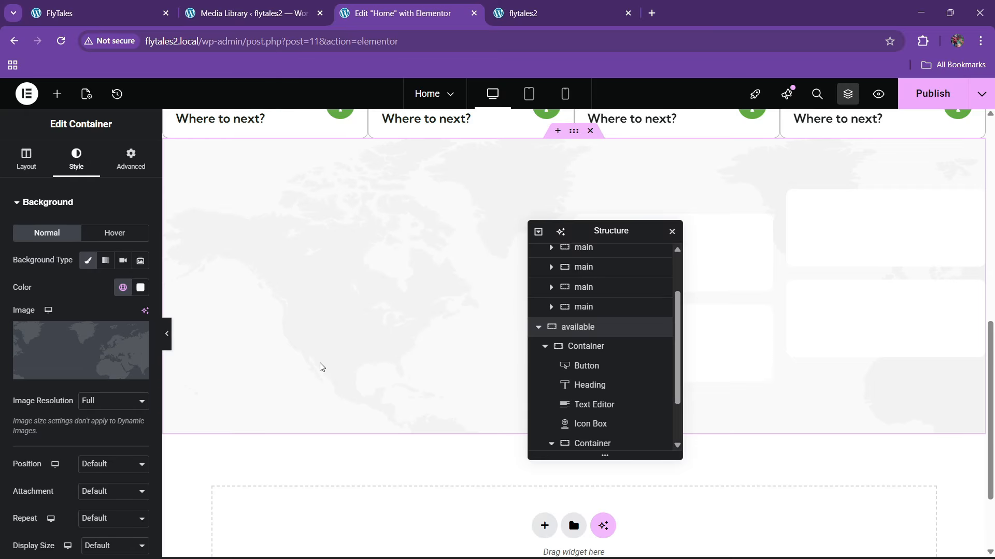
scroll(53, 389, "down", 3)
Position the background image at Center Center and set its display size to Cover.
left_click(92, 335)
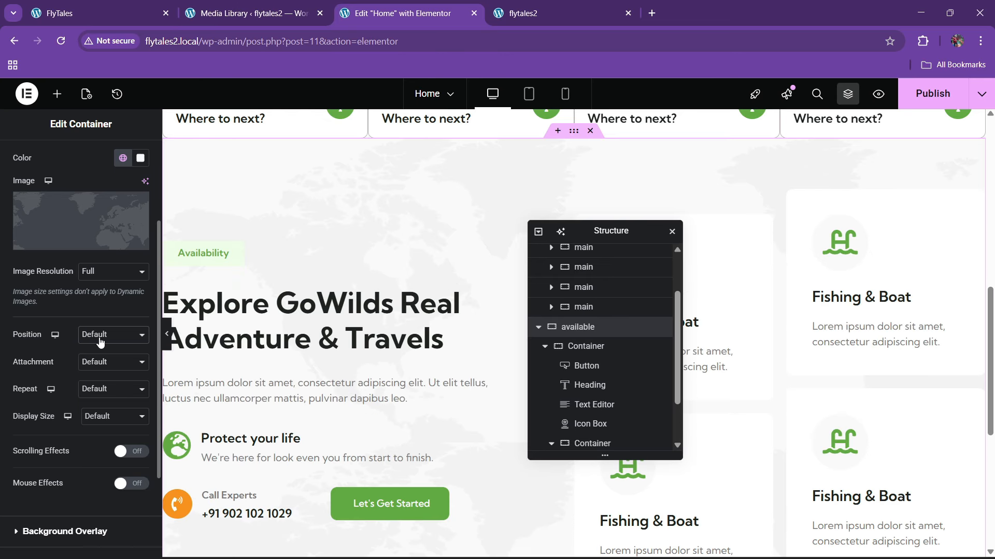
scroll(208, 359, "down", 1)
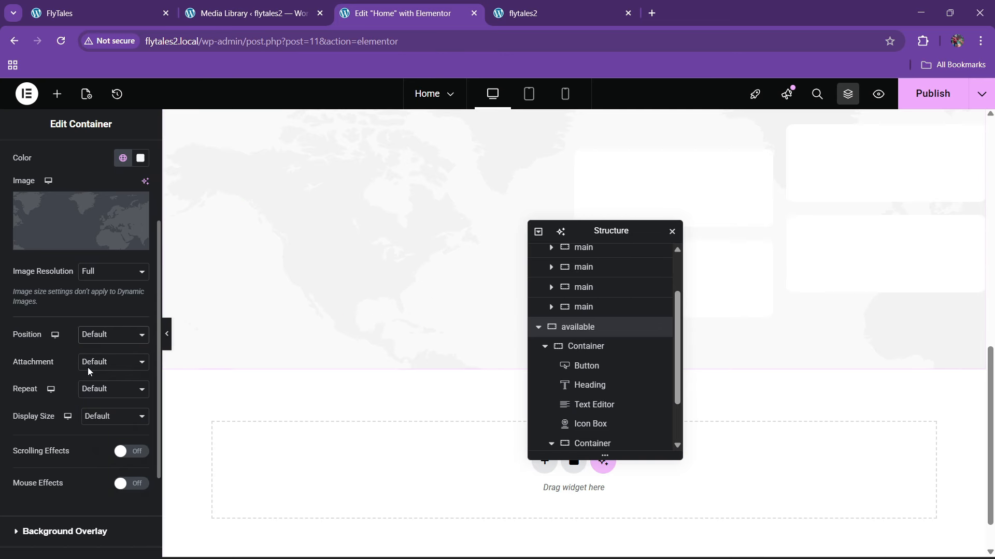
scroll(308, 391, "up", 4)
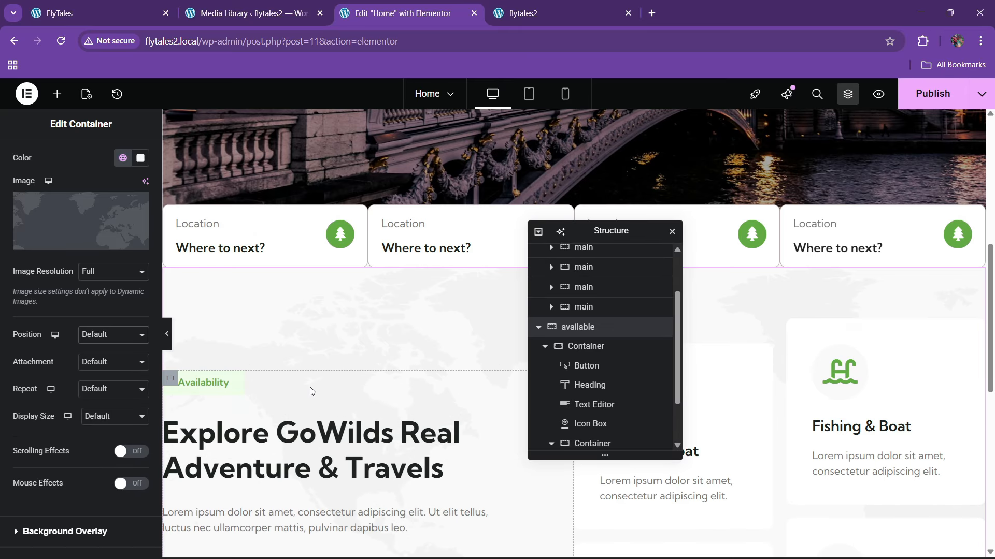
scroll(311, 391, "down", 2)
scroll(311, 391, "up", 1)
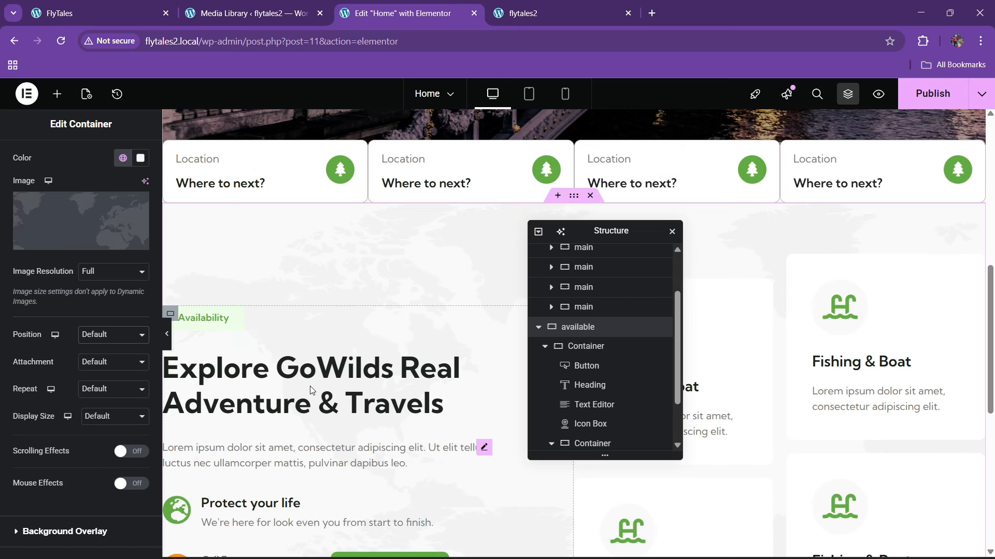
left_click(99, 334)
left_click(98, 334)
left_click(98, 335)
left_click(95, 369)
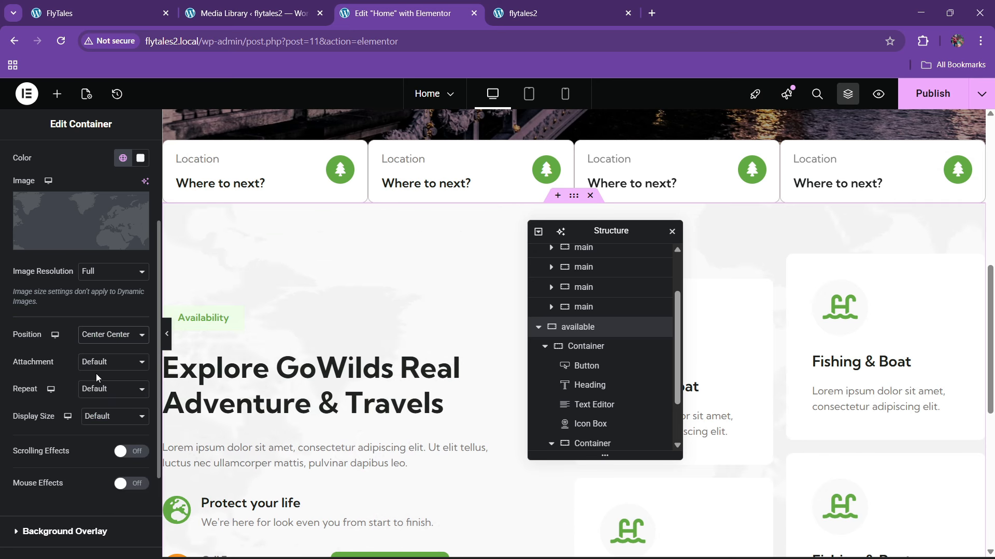
left_click(98, 420)
left_click(98, 462)
Expand the Background Overlay settings.
scroll(492, 347, "down", 5)
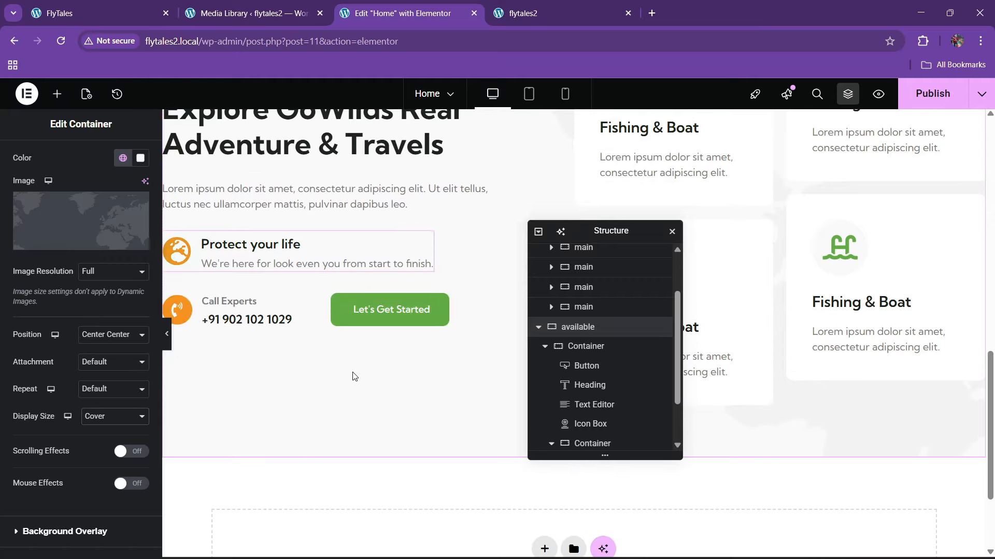
scroll(94, 442, "down", 2)
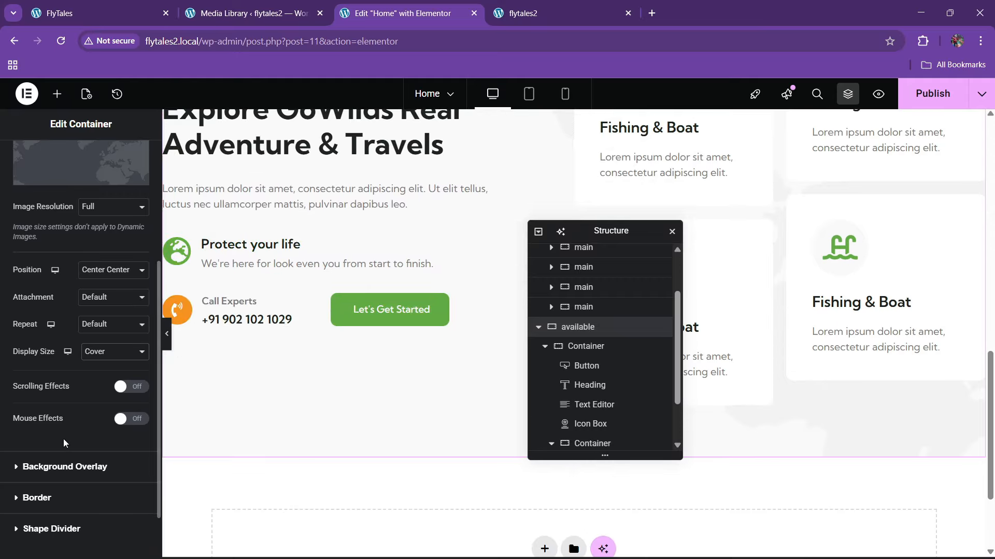
left_click(52, 467)
scroll(342, 369, "up", 3)
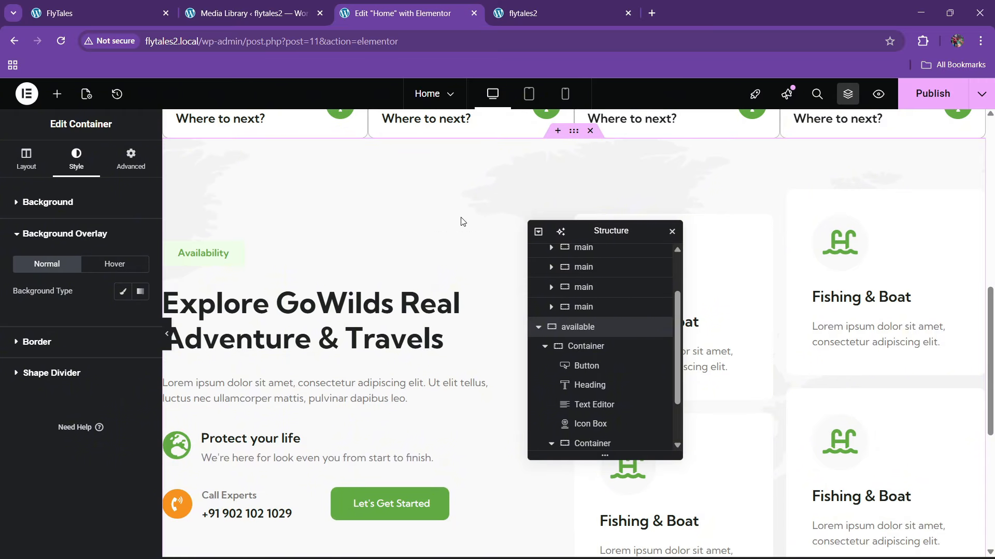
Publish the Home page and reload the live flytales2 site to see the changes.
left_click(921, 100)
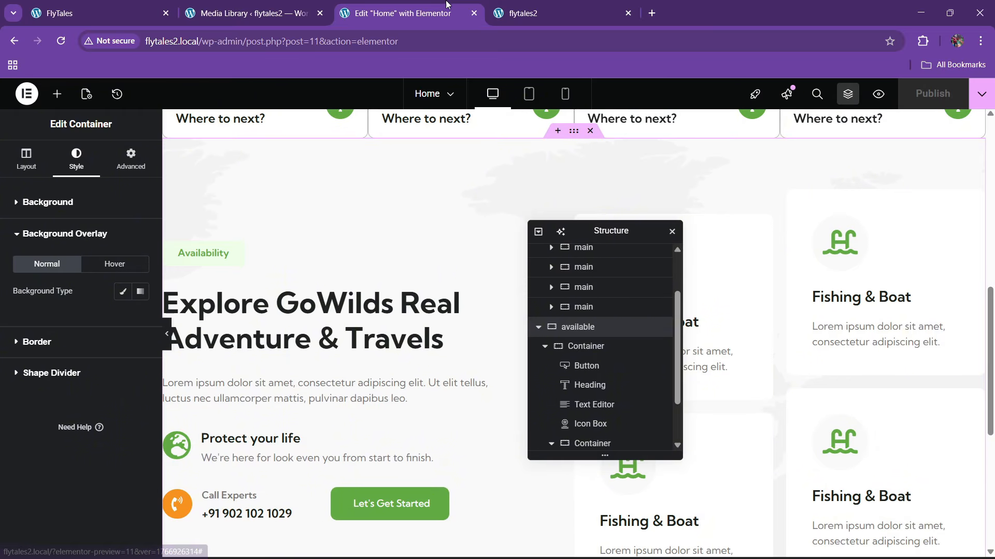
left_click(523, 13)
left_click(329, 41)
key("Return")
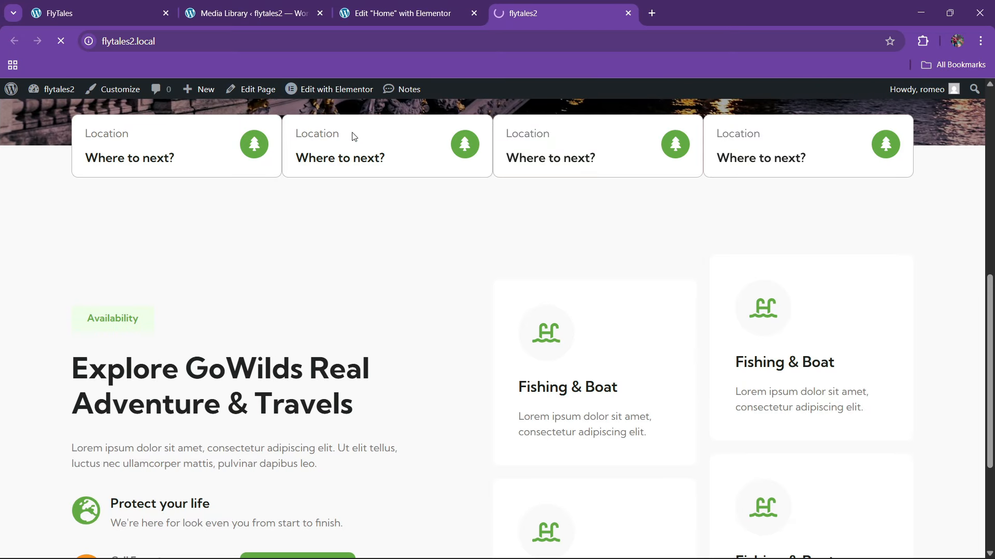
scroll(507, 340, "down", 10)
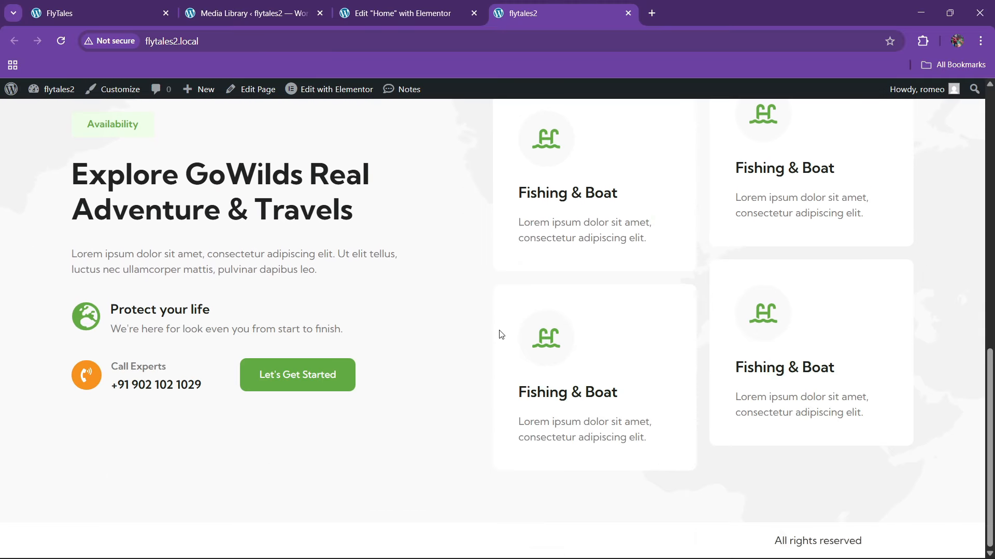
Compare the green counter band with the FlyTales reference site, then return to the editor.
left_click(98, 13)
scroll(429, 366, "down", 12)
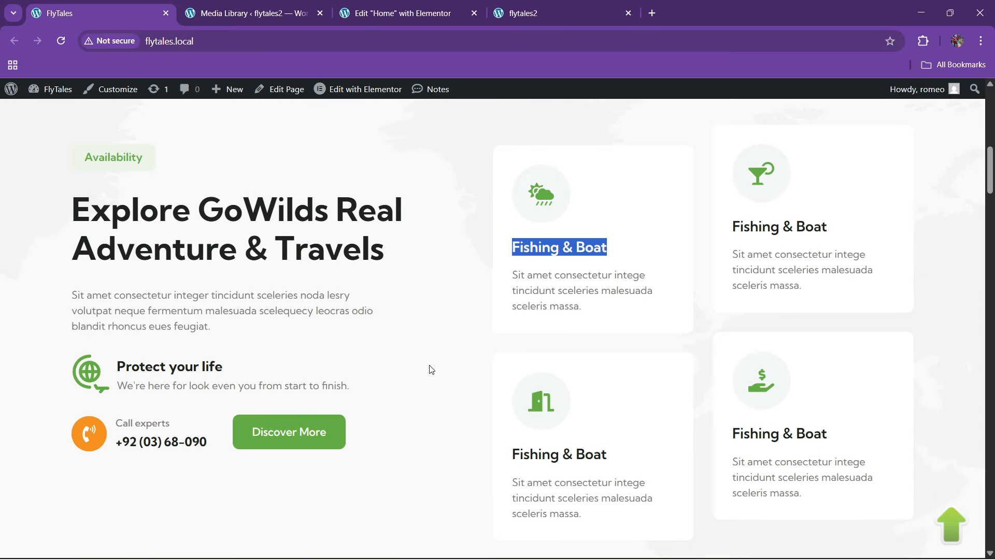
scroll(429, 365, "up", 7)
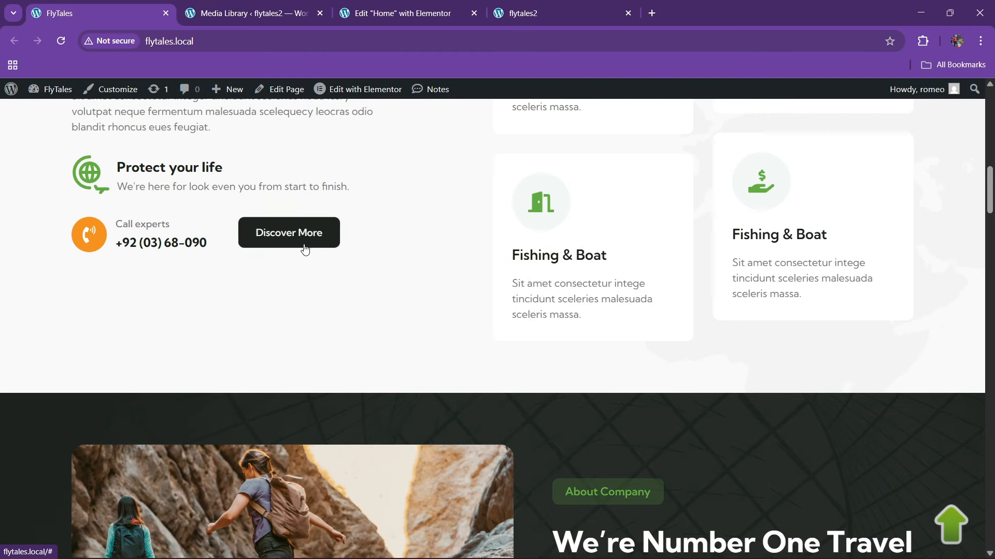
scroll(524, 322, "down", 5)
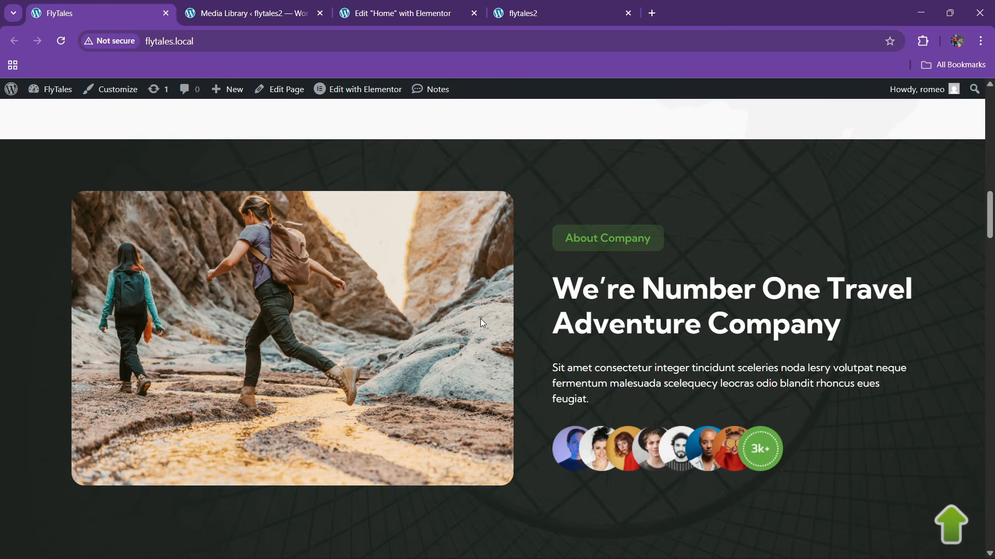
left_click(399, 13)
scroll(482, 333, "down", 3)
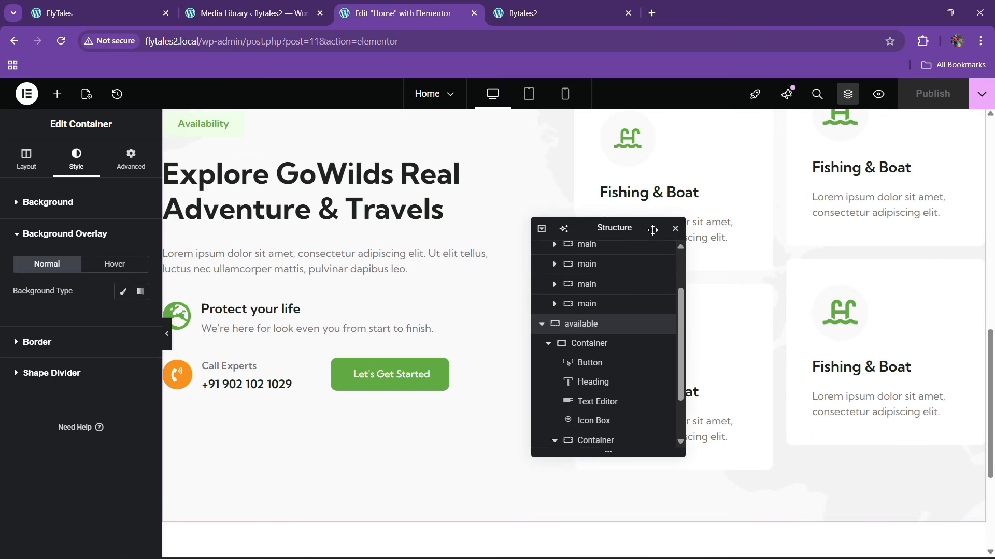
left_click_drag(652, 230, 808, 198)
scroll(533, 302, "down", 4)
left_click(63, 5)
scroll(472, 349, "down", 5)
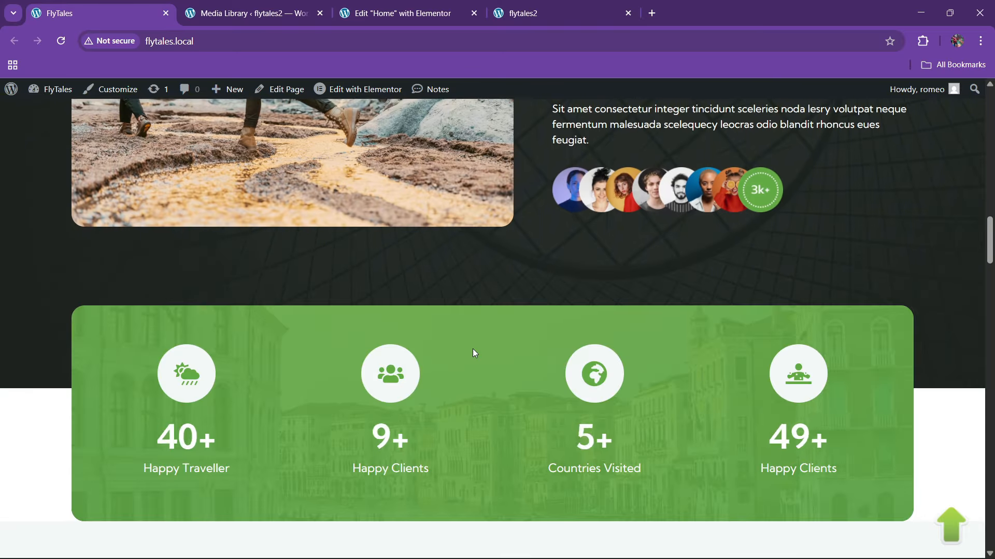
scroll(472, 349, "up", 4)
left_click(399, 13)
Add a new flexbox container with a two-column structure below the section.
left_click(545, 414)
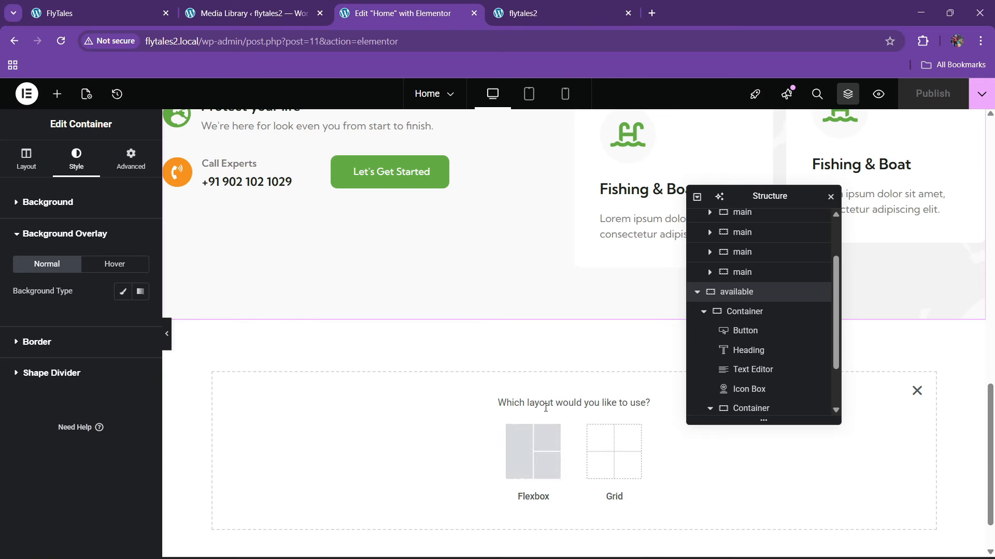
left_click(533, 450)
left_click(535, 439)
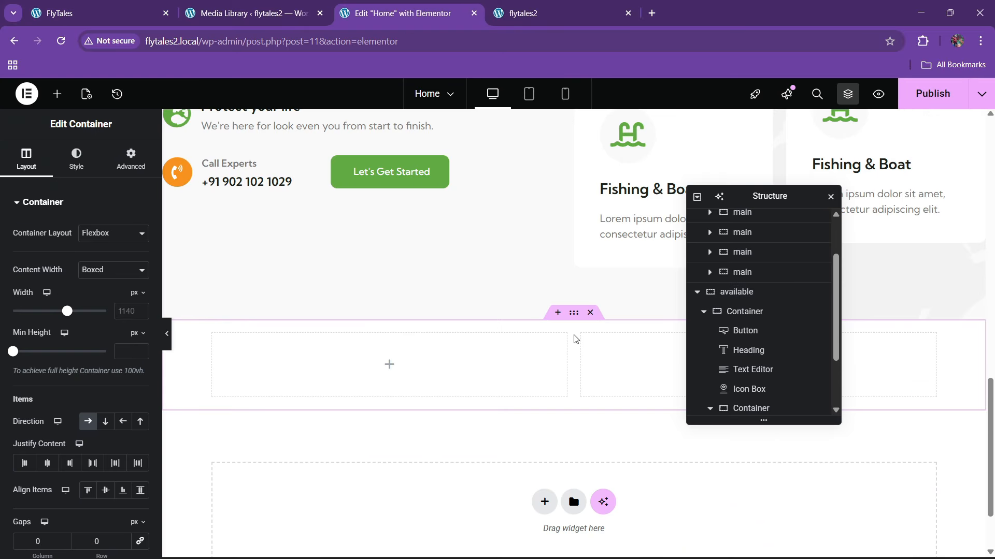
scroll(750, 409, "down", 3)
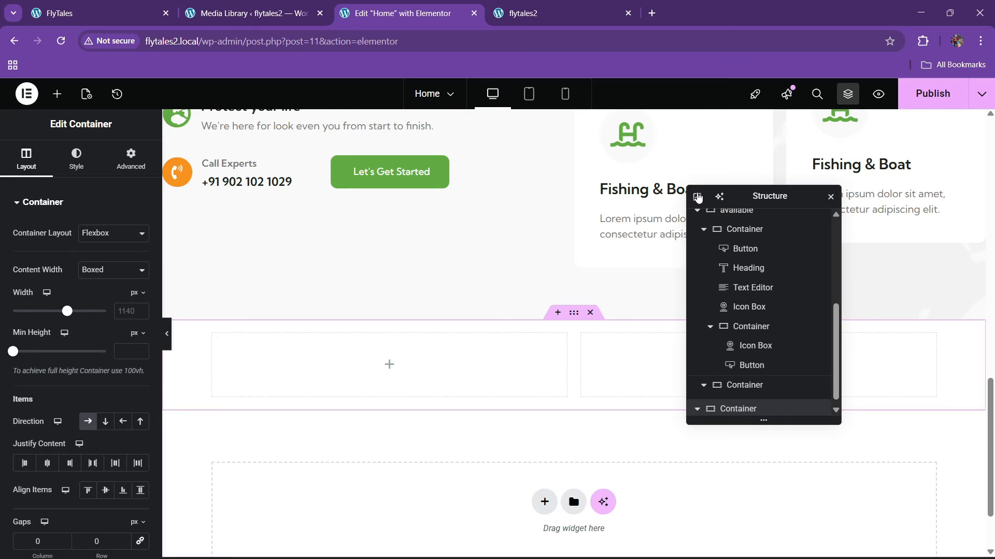
left_click(698, 198)
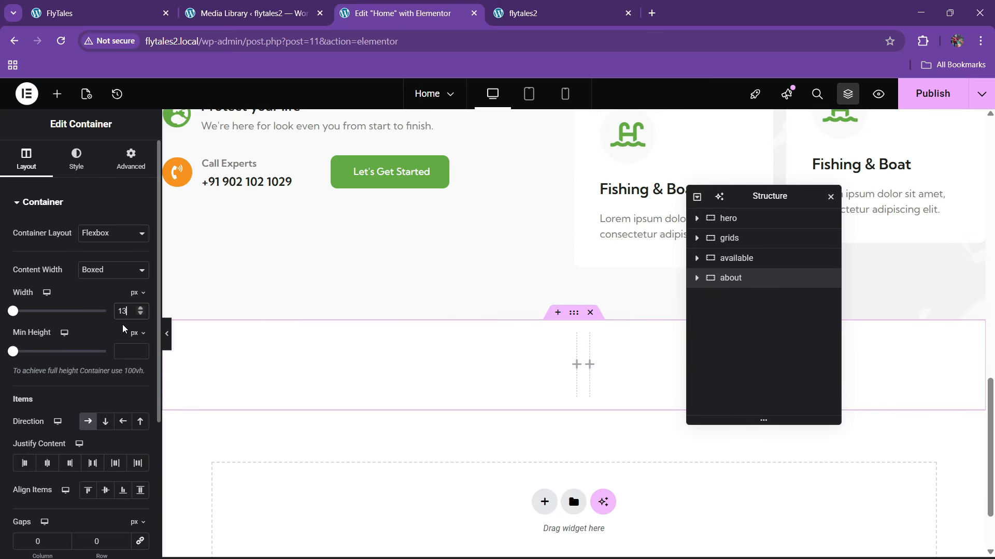
Space the columns between, centre them vertically, and pad 80 px top and bottom.
left_click(92, 463)
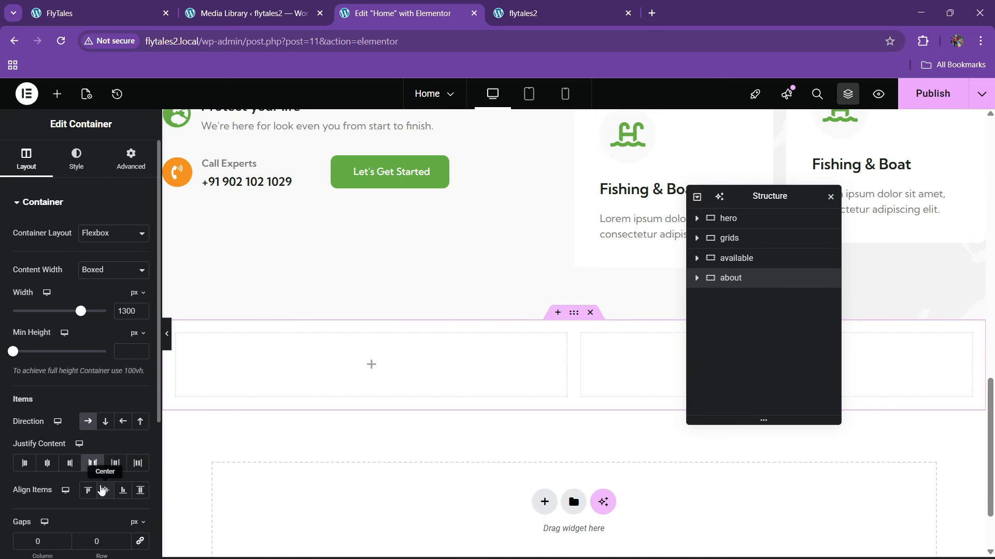
left_click(106, 490)
left_click(131, 159)
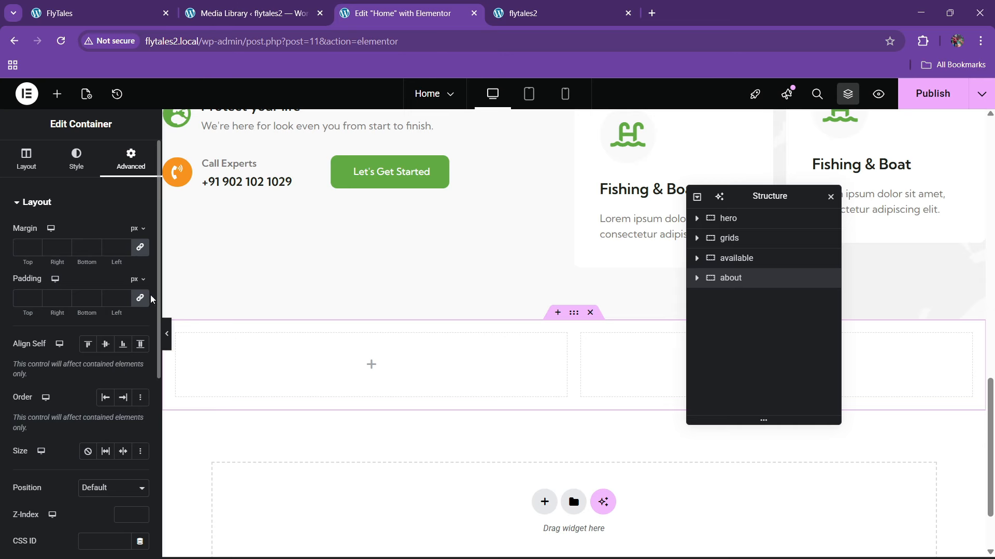
left_click(29, 298)
type("0")
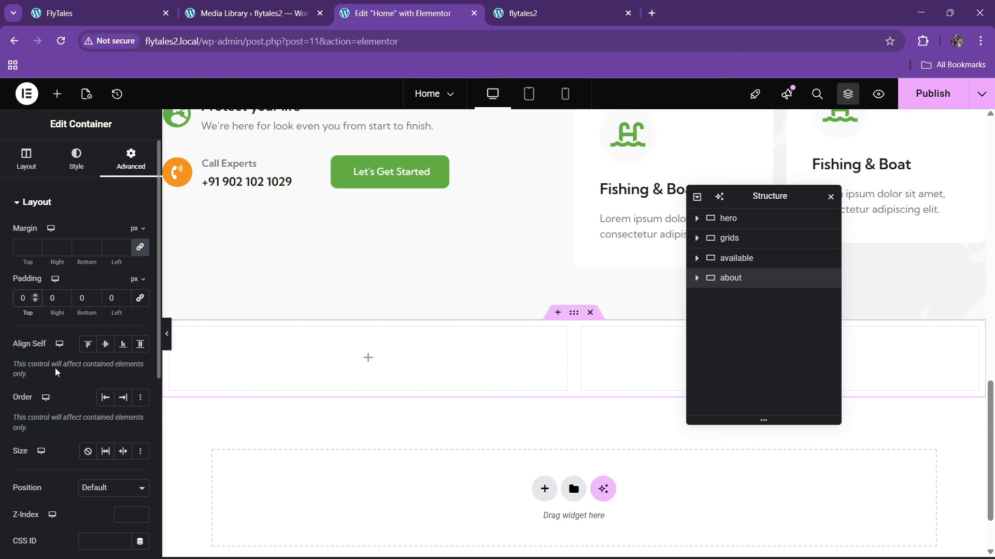
type("8")
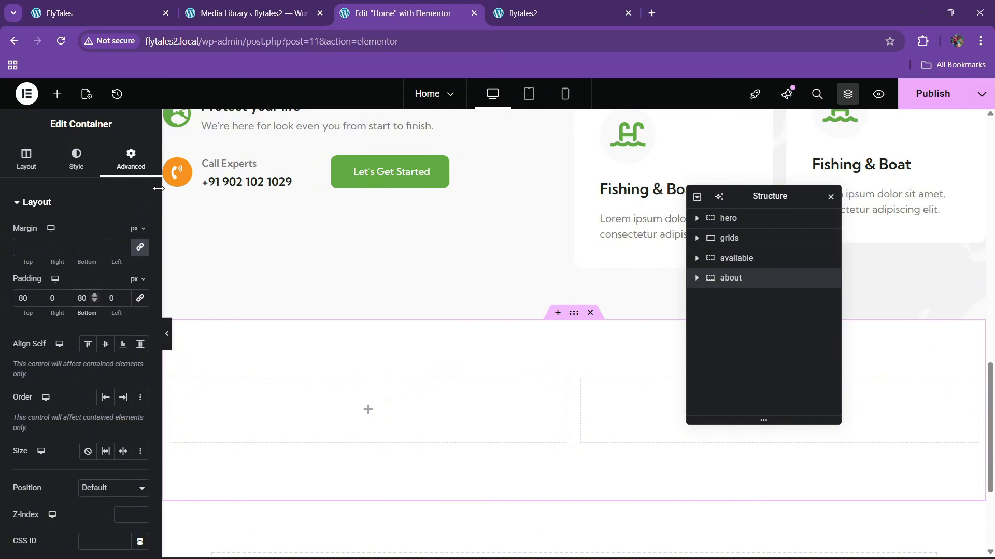
left_click(77, 159)
left_click(88, 260)
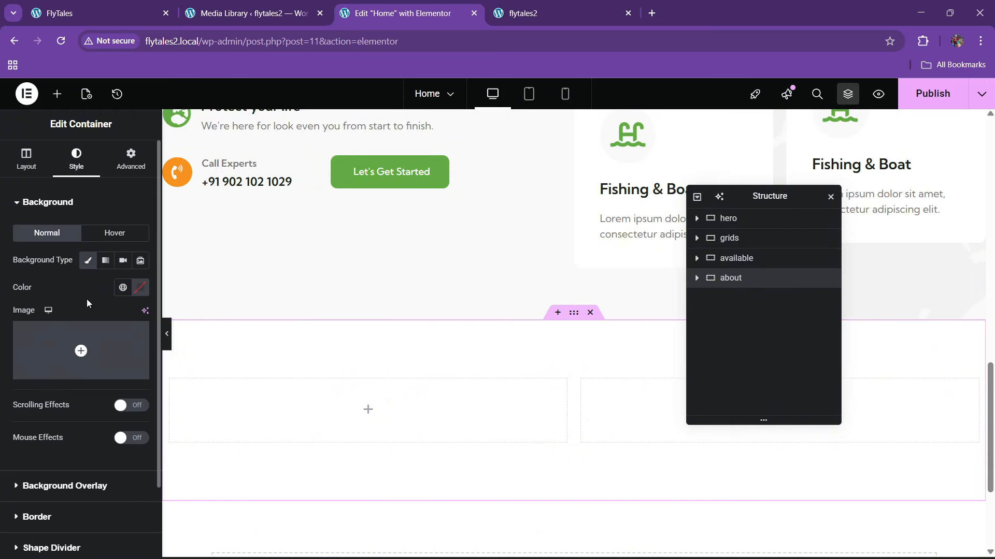
Set the dark bg-02 image as the about container's background.
left_click(83, 346)
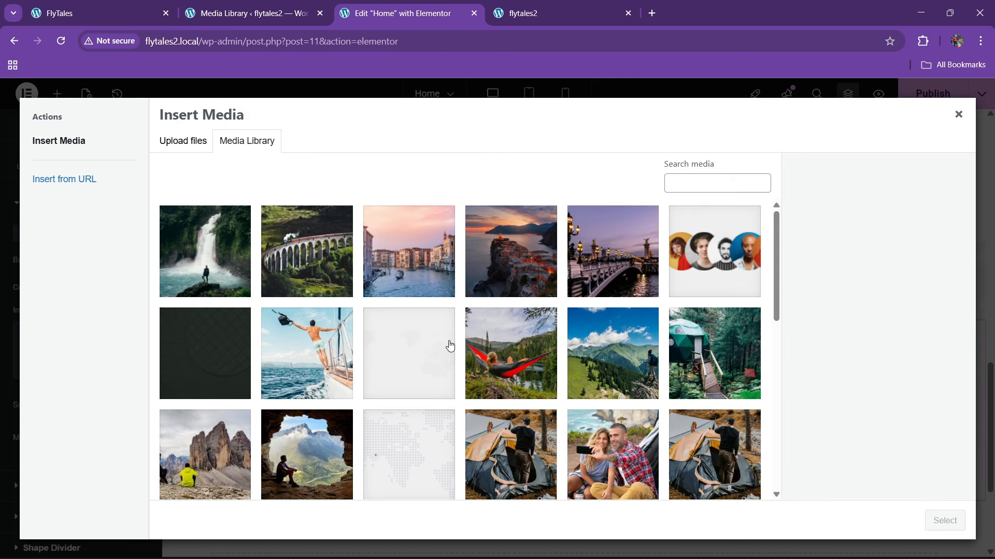
scroll(450, 344, "down", 10)
scroll(449, 346, "up", 3)
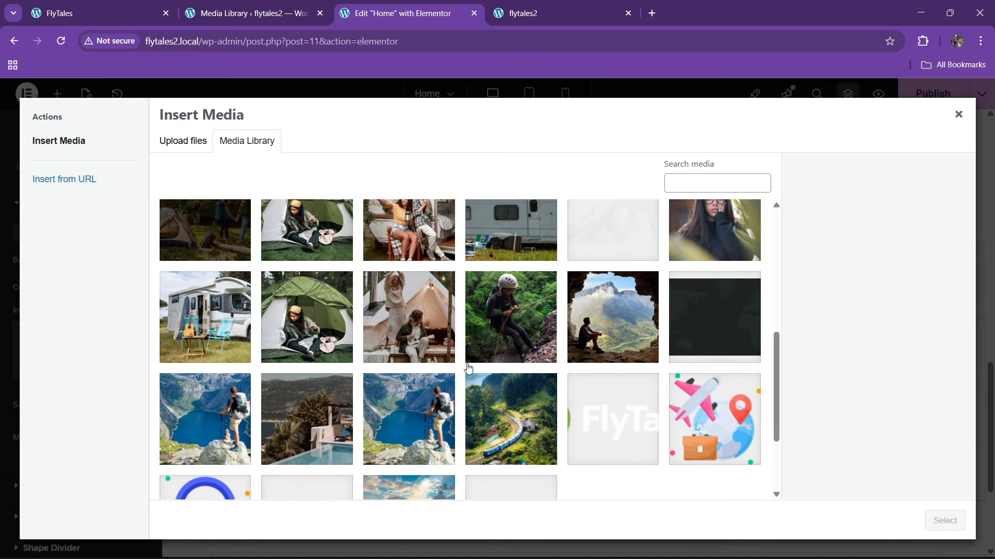
left_click(675, 358)
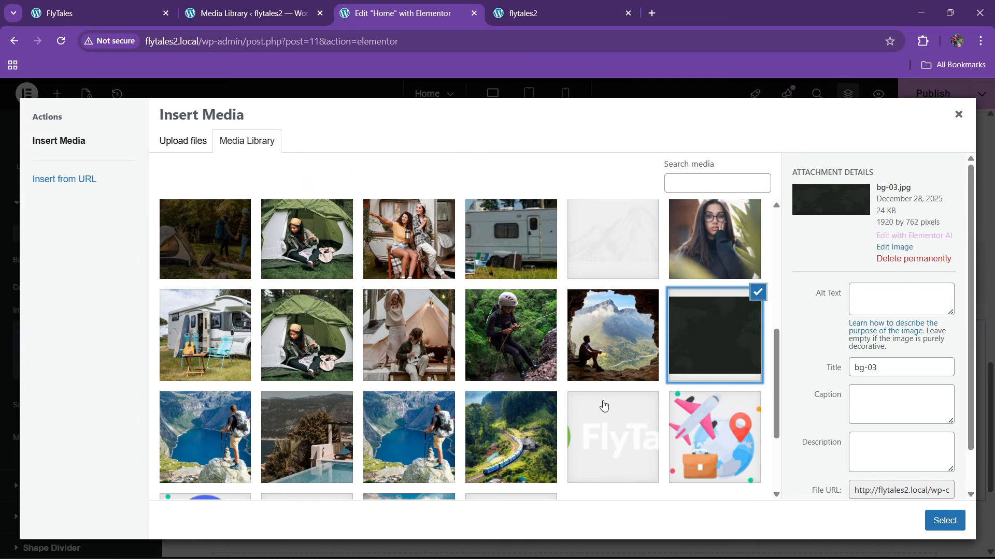
scroll(603, 406, "down", 3)
scroll(455, 407, "up", 7)
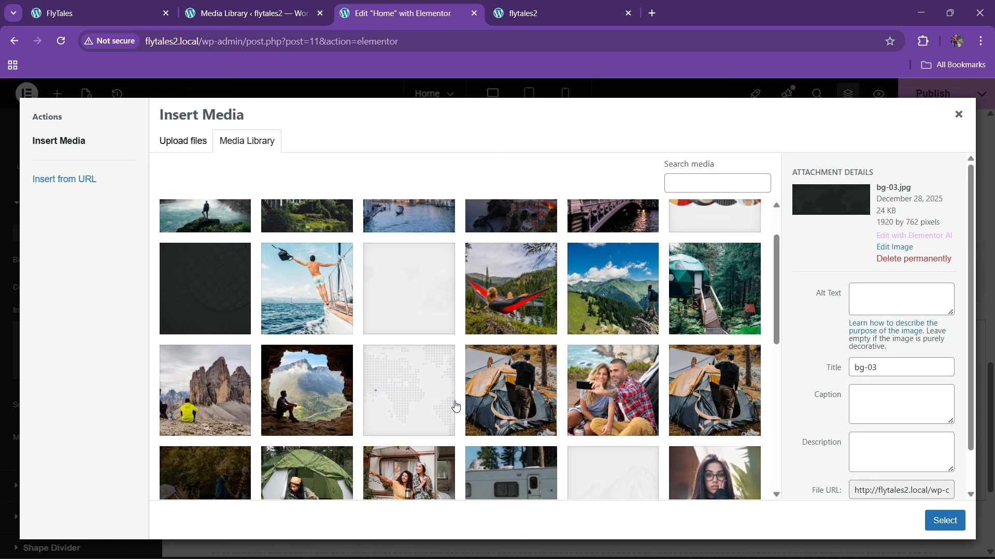
scroll(455, 407, "up", 2)
left_click(216, 364)
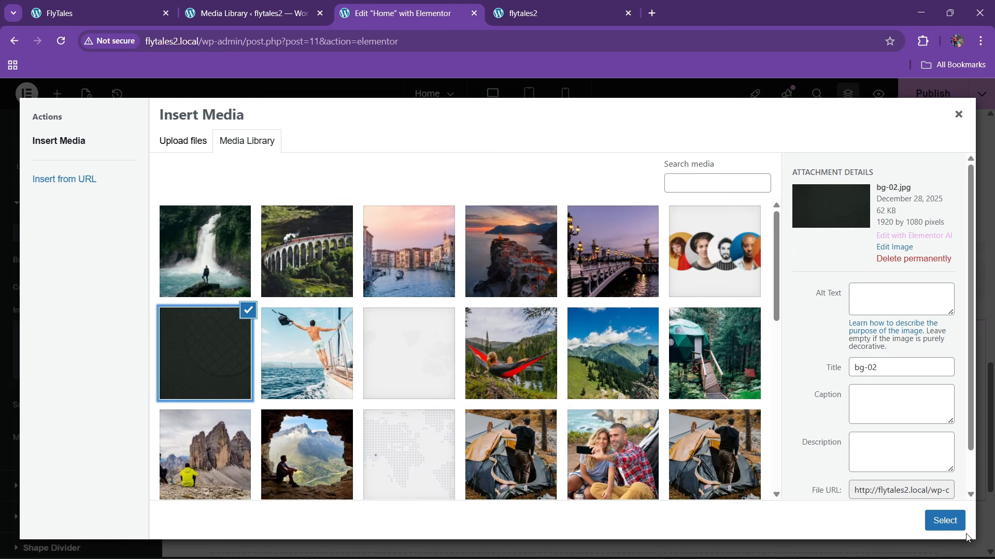
left_click(953, 524)
Keep the background at Full resolution and set its display size to Cover.
scroll(95, 324, "down", 3)
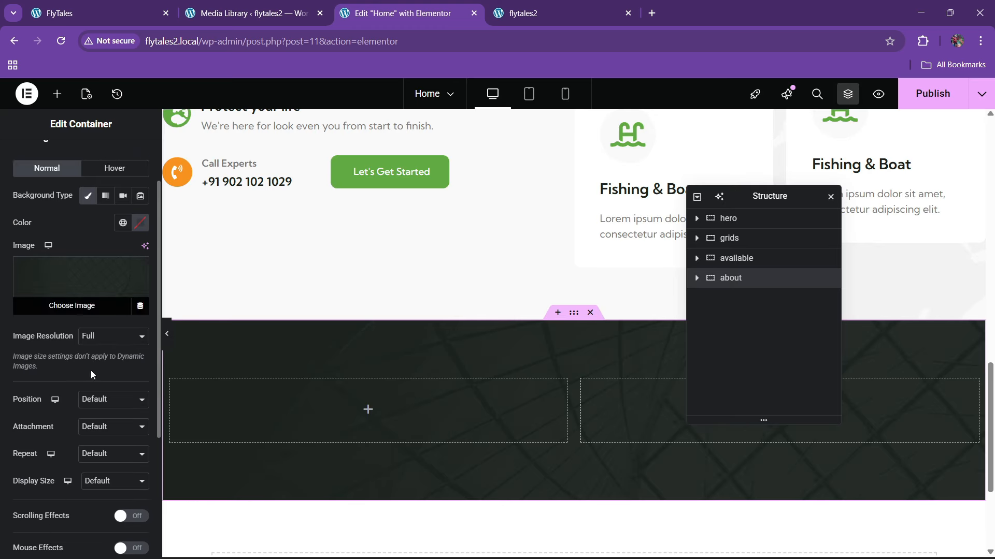
left_click(102, 275)
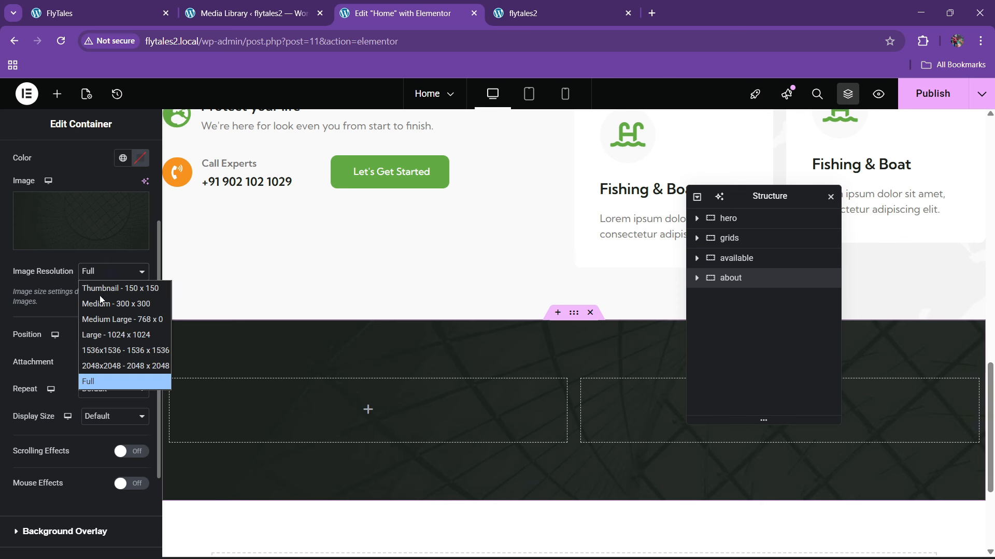
left_click(65, 287)
left_click(105, 336)
left_click(103, 352)
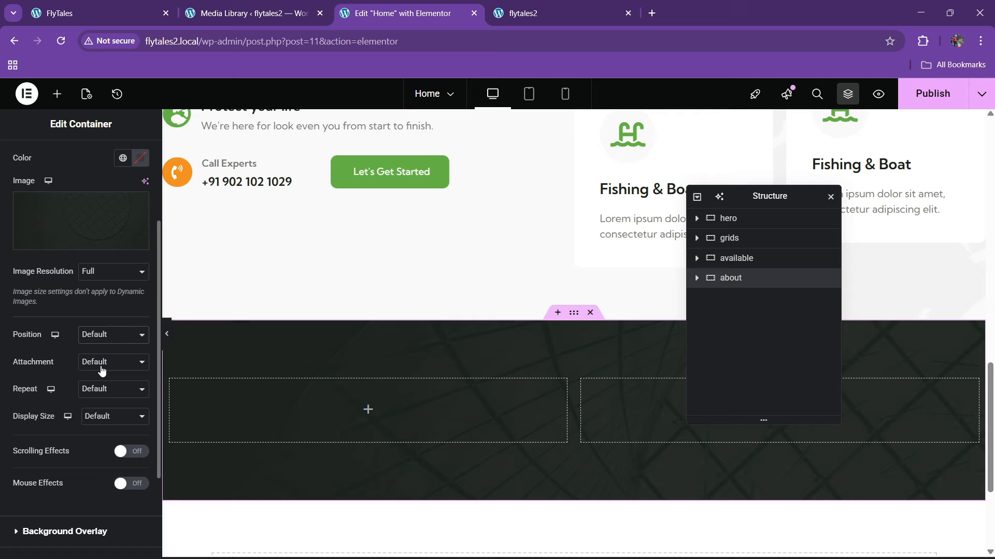
left_click(104, 423)
left_click(94, 463)
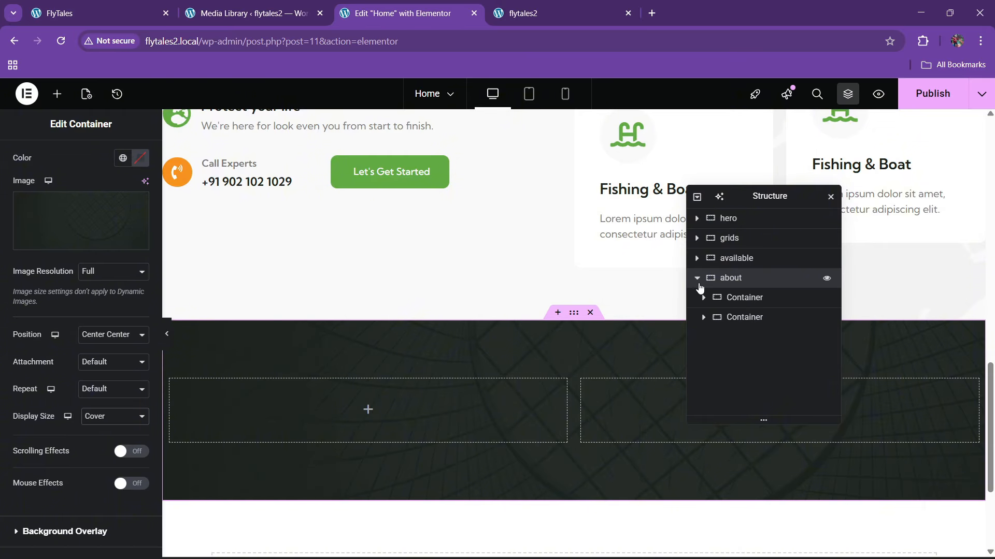
Check both inner containers' spacing and clear the second container's padding.
left_click(735, 297)
left_click(130, 158)
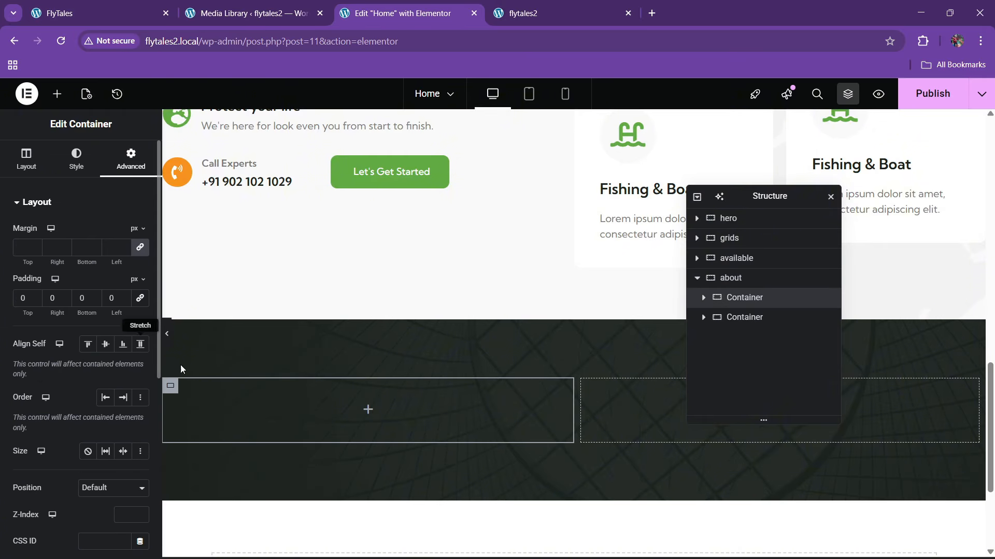
left_click(720, 321)
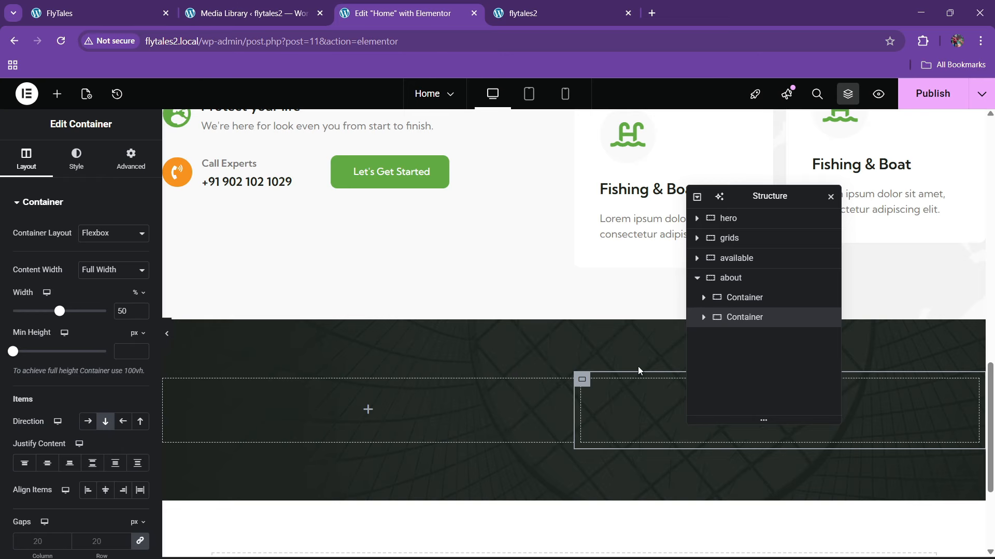
left_click(131, 158)
left_click(139, 298)
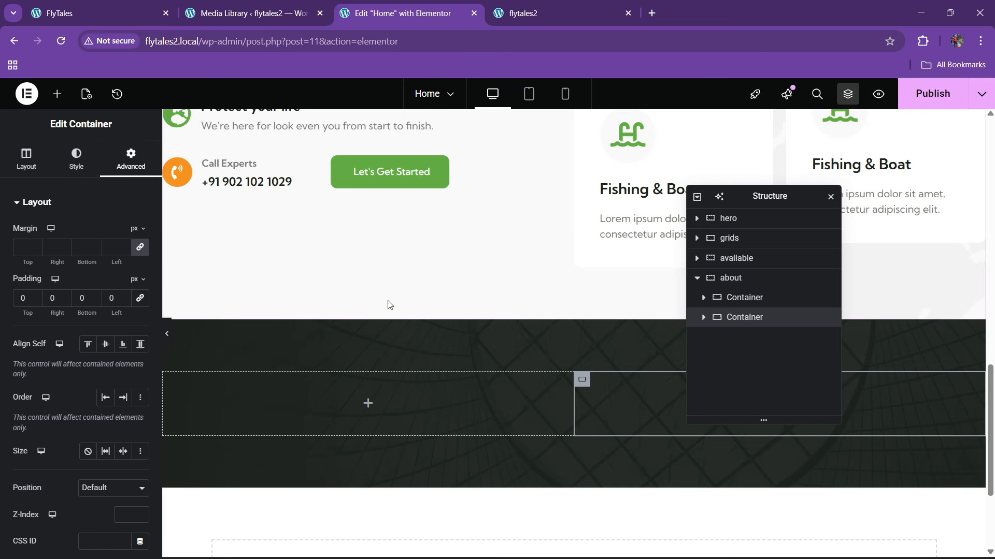
left_click(101, 13)
left_click(364, 10)
Drag an Image widget into the left column and open its media picker.
left_click(56, 94)
left_click_drag(127, 378, 231, 427)
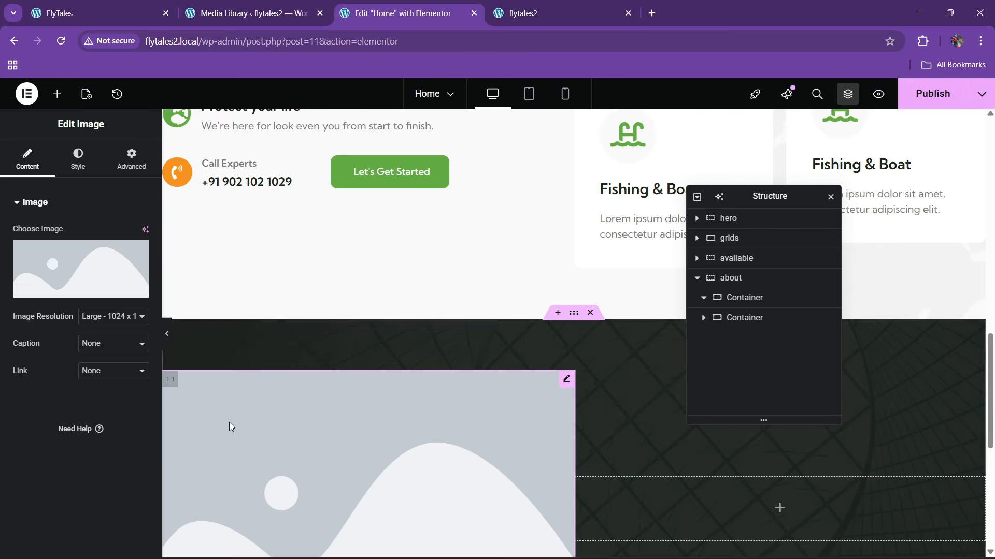
left_click(81, 275)
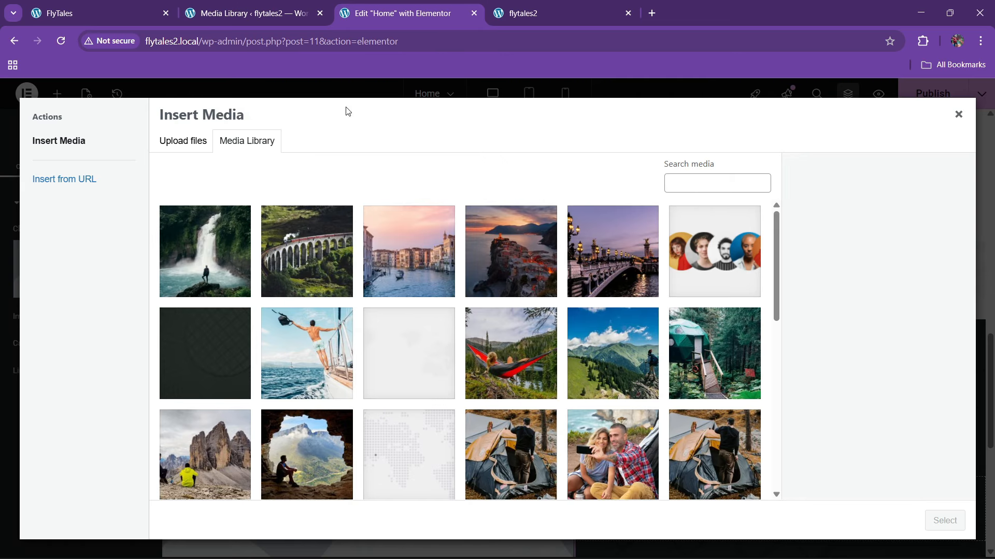
left_click(141, 10)
left_click(390, 5)
Scroll the media library while checking the live FlyTales about-section photo.
scroll(560, 355, "down", 4)
scroll(439, 387, "up", 4)
scroll(442, 391, "down", 4)
scroll(442, 399, "down", 4)
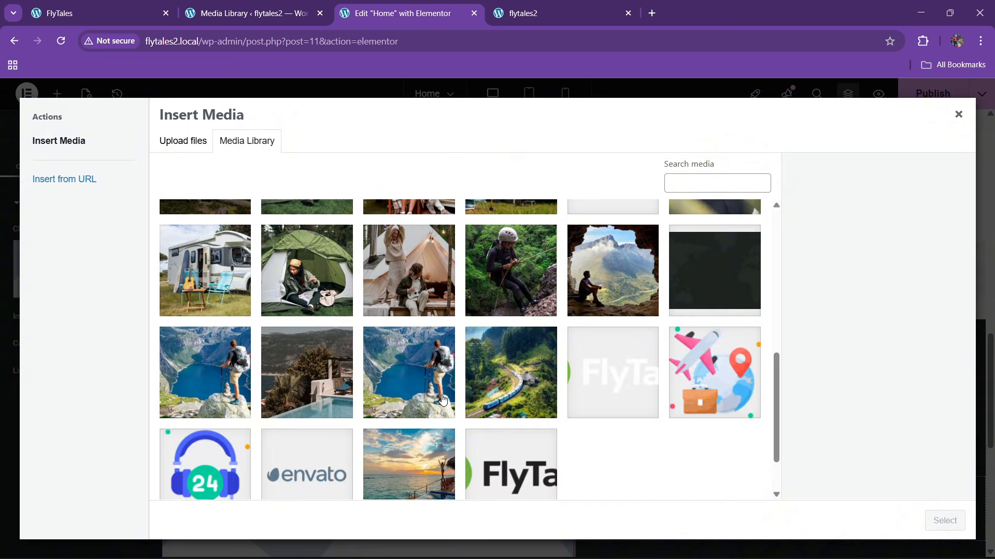
scroll(442, 399, "up", 5)
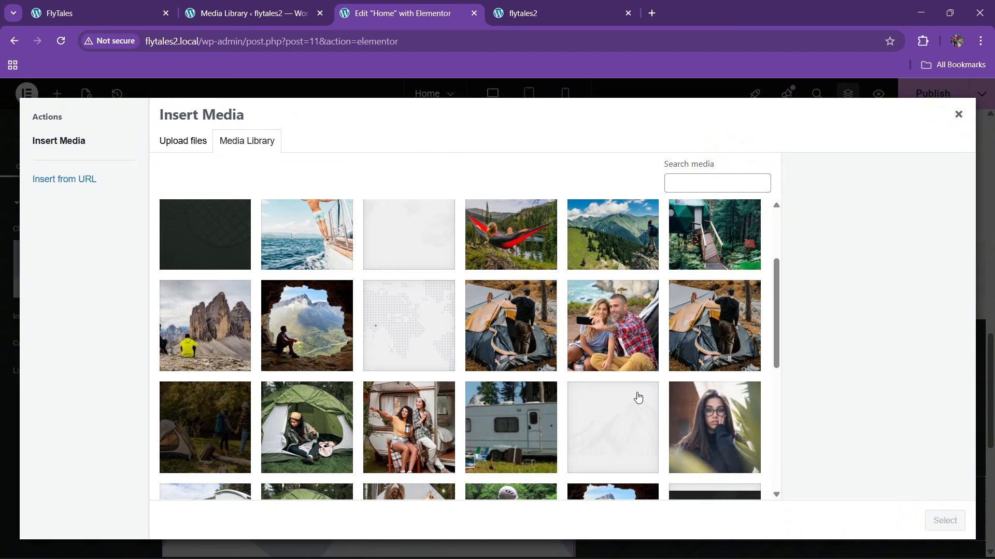
scroll(569, 396, "up", 2)
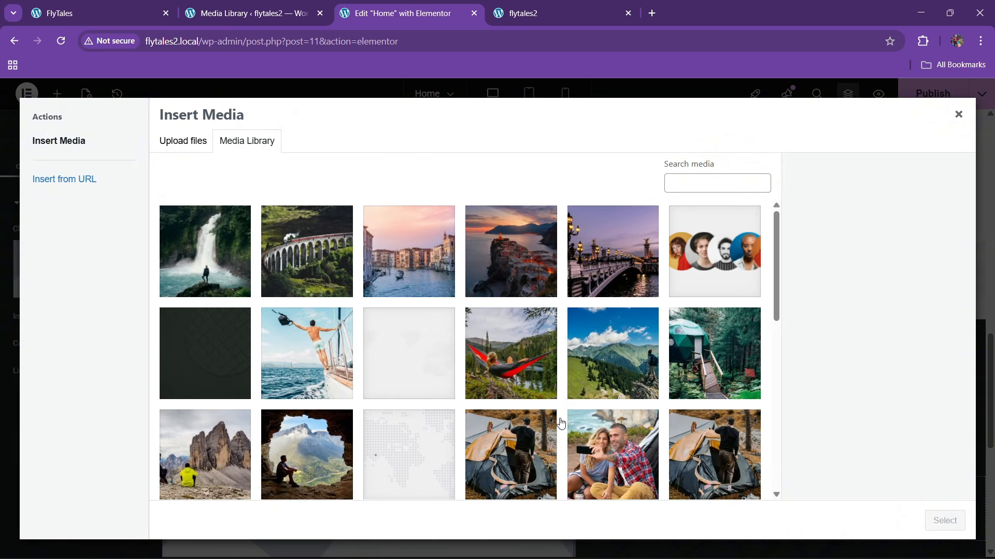
left_click(98, 13)
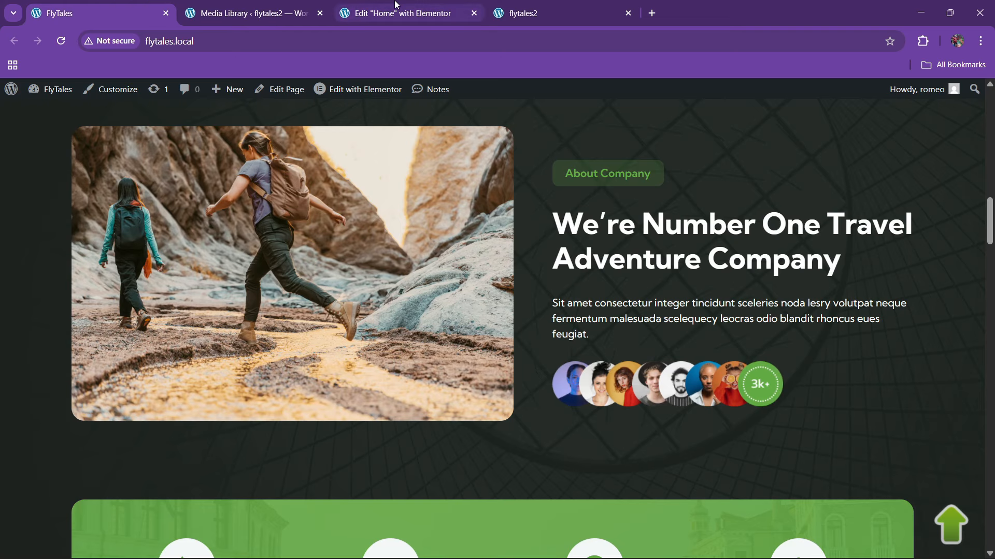
left_click(437, 11)
scroll(586, 392, "down", 2)
Browse candidate photos and insert the hiker overlooking the blue lake.
left_click(444, 418)
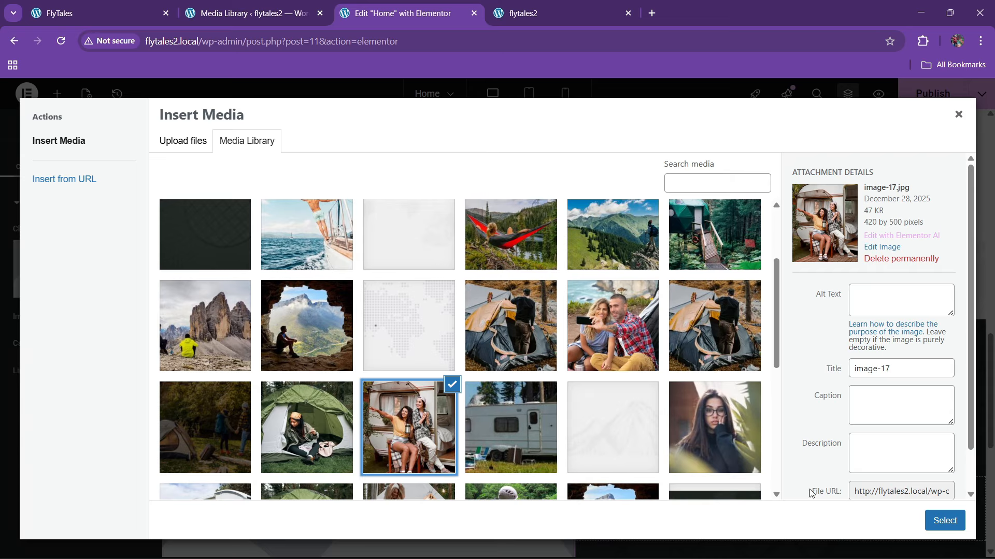
left_click(702, 341)
left_click(626, 333)
left_click(542, 326)
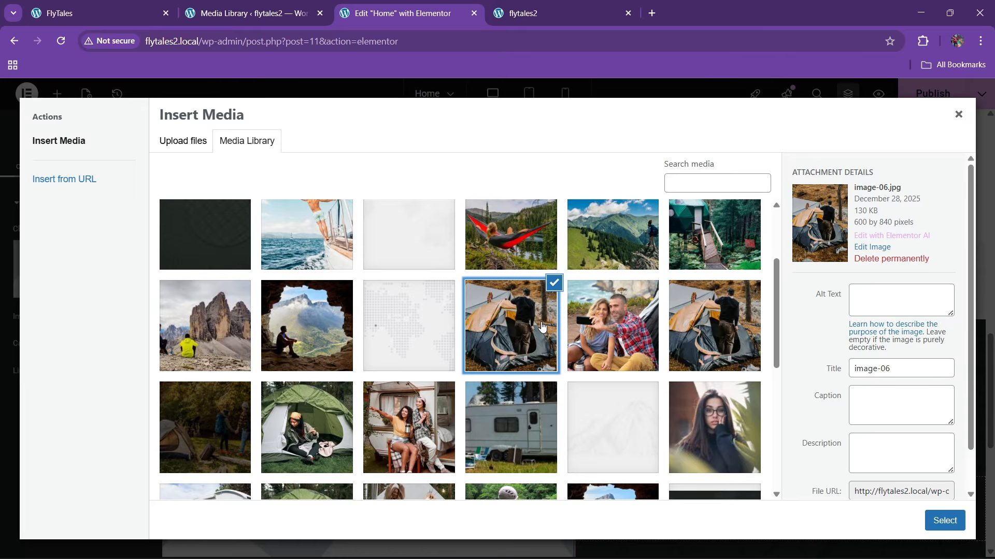
left_click(523, 240)
left_click(690, 250)
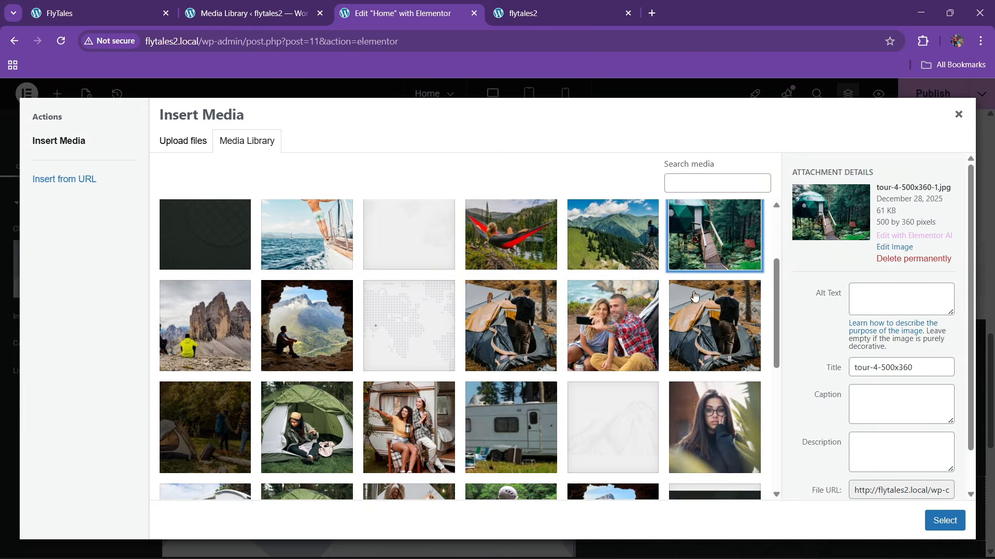
scroll(443, 403, "down", 3)
left_click(424, 364)
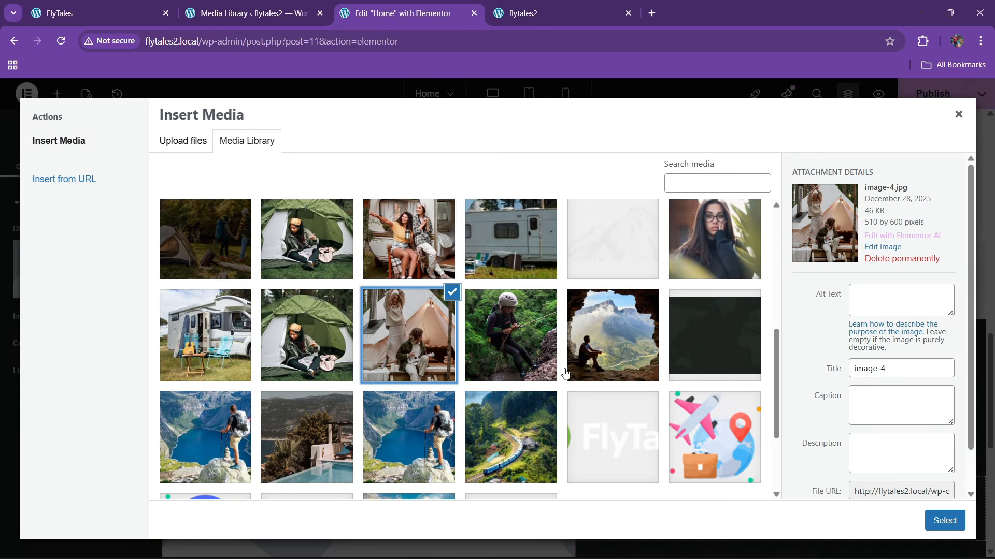
left_click(600, 334)
scroll(497, 426, "down", 1)
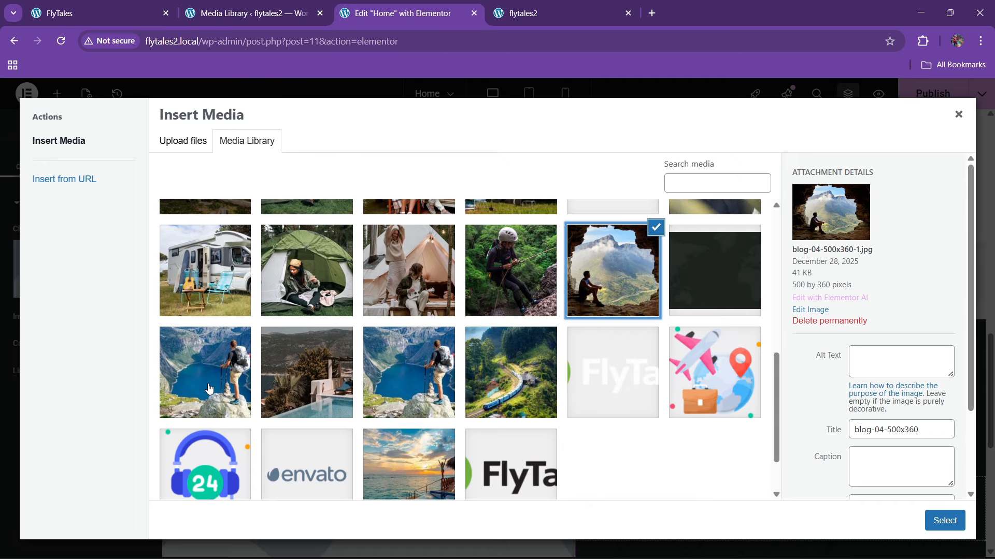
left_click(209, 389)
left_click(944, 521)
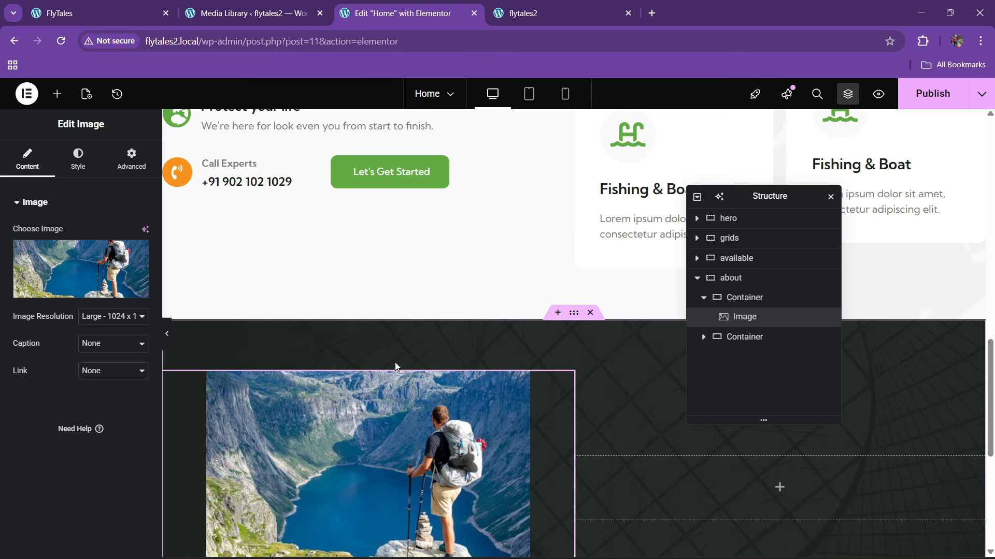
scroll(398, 367, "down", 3)
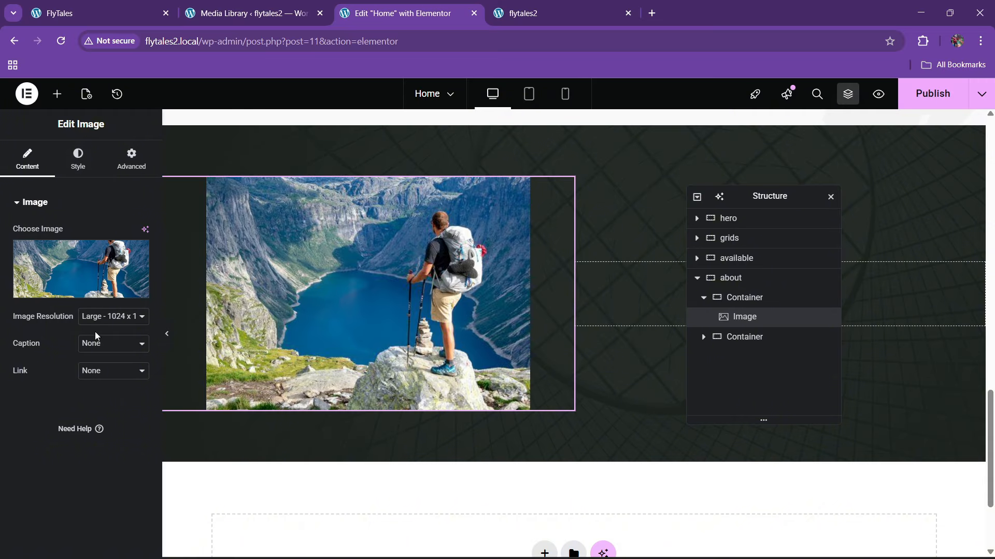
Set the hiker photo to Full resolution and stretch it to 100% width.
left_click(104, 317)
left_click(90, 428)
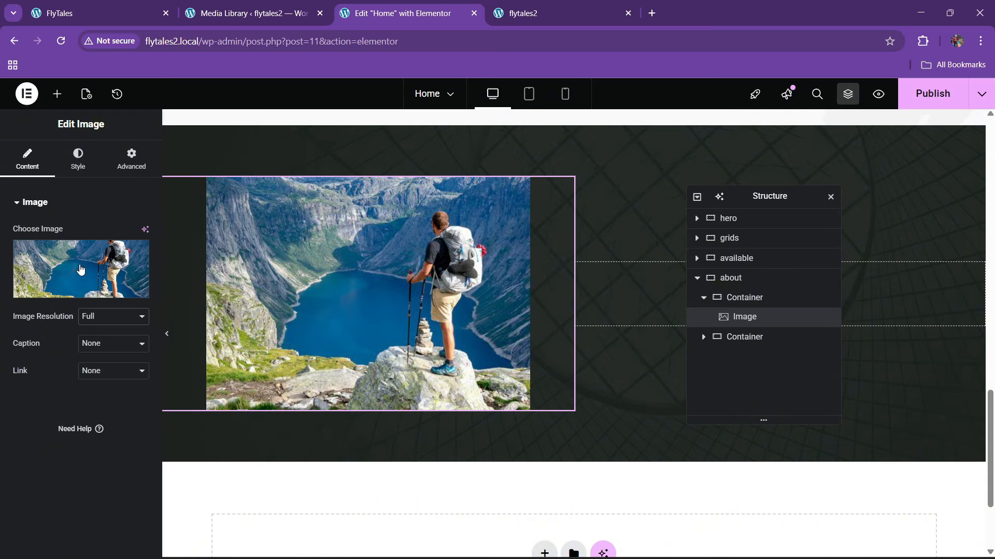
left_click(78, 166)
left_click_drag(13, 274, 106, 275)
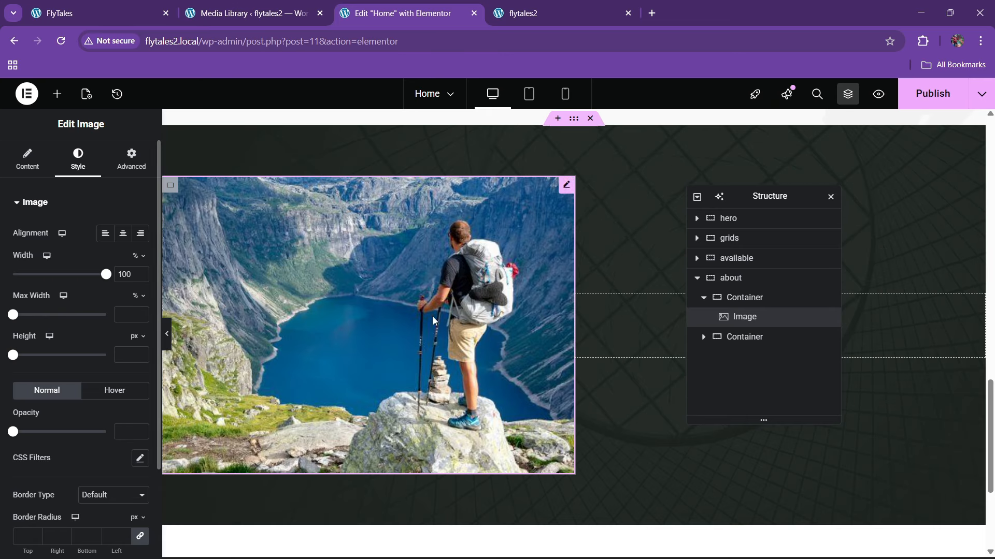
scroll(60, 412, "down", 3)
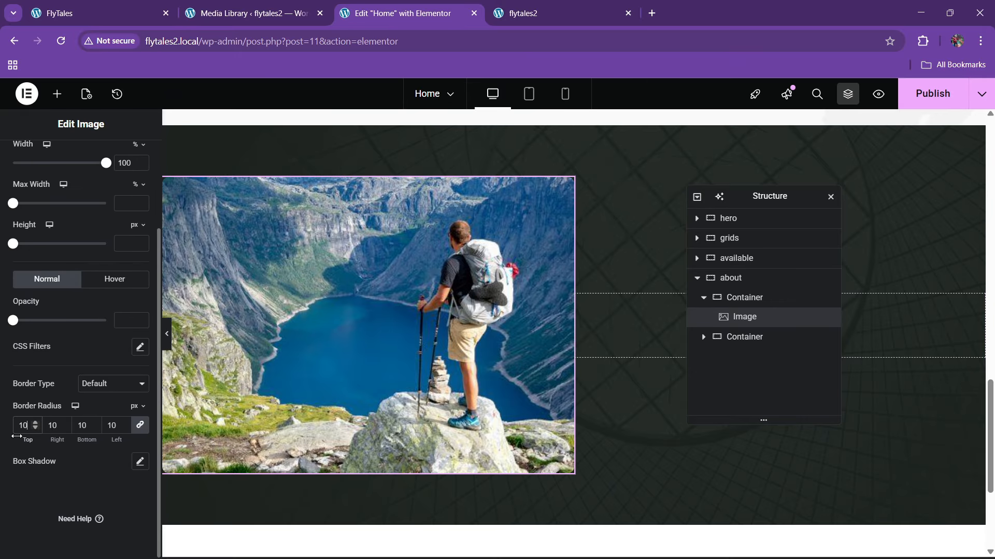
Select the about section and set linked column and row gaps to 60.
left_click(139, 7)
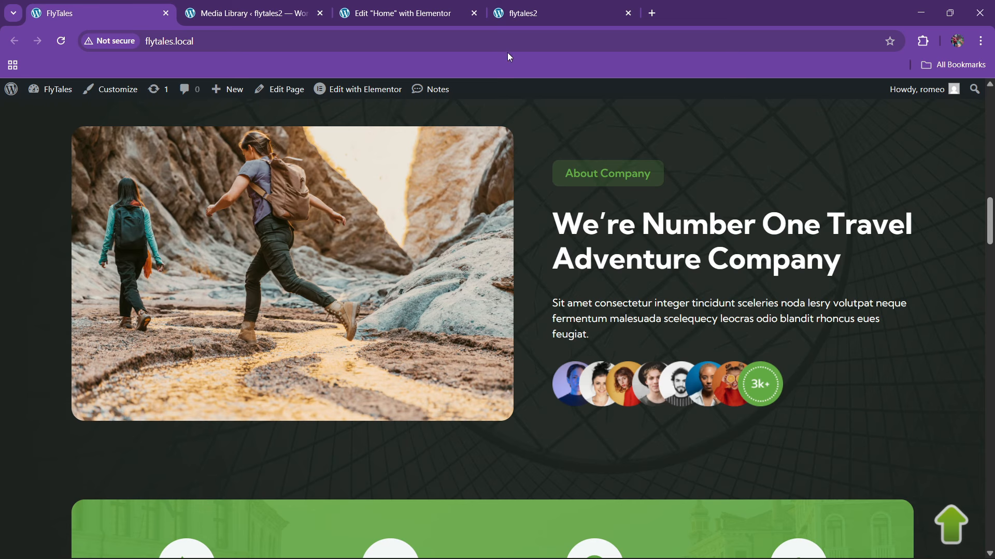
left_click(419, 15)
left_click_drag(752, 206, 408, 256)
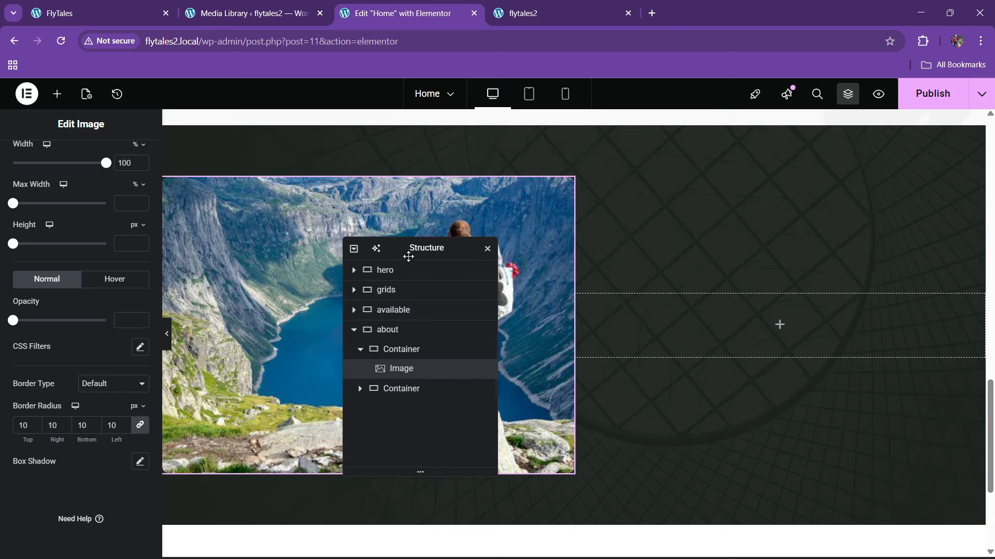
left_click(392, 331)
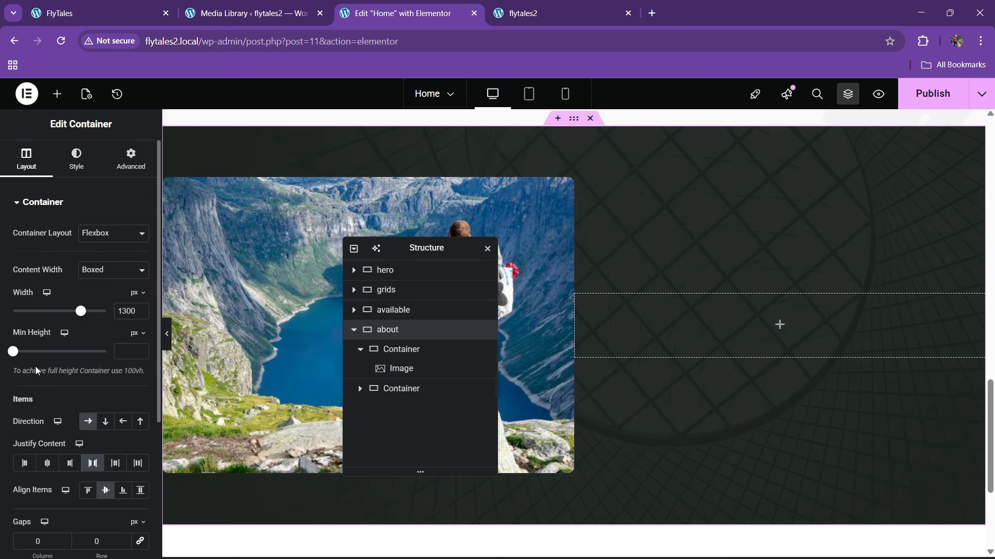
scroll(38, 371, "down", 4)
left_click(141, 342)
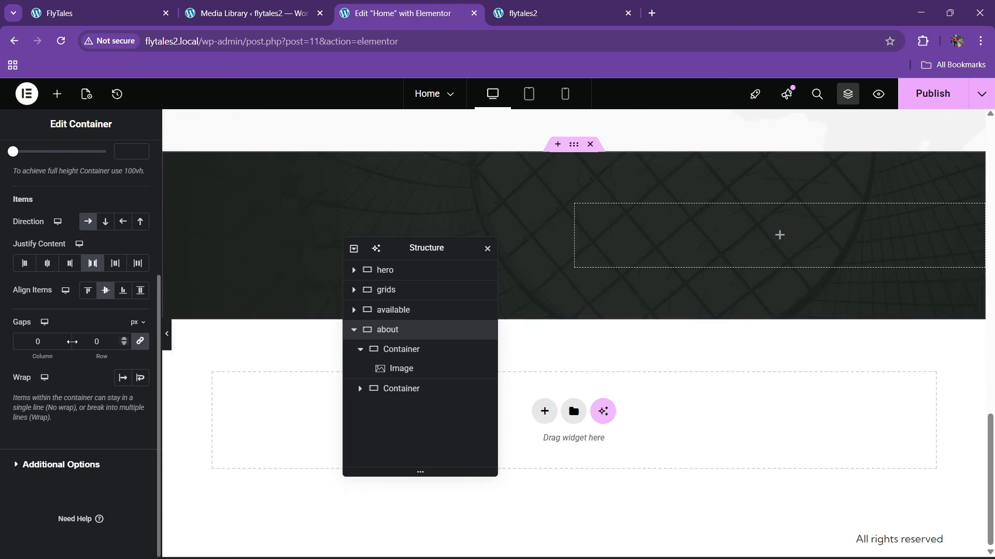
left_click(87, 340)
type("6")
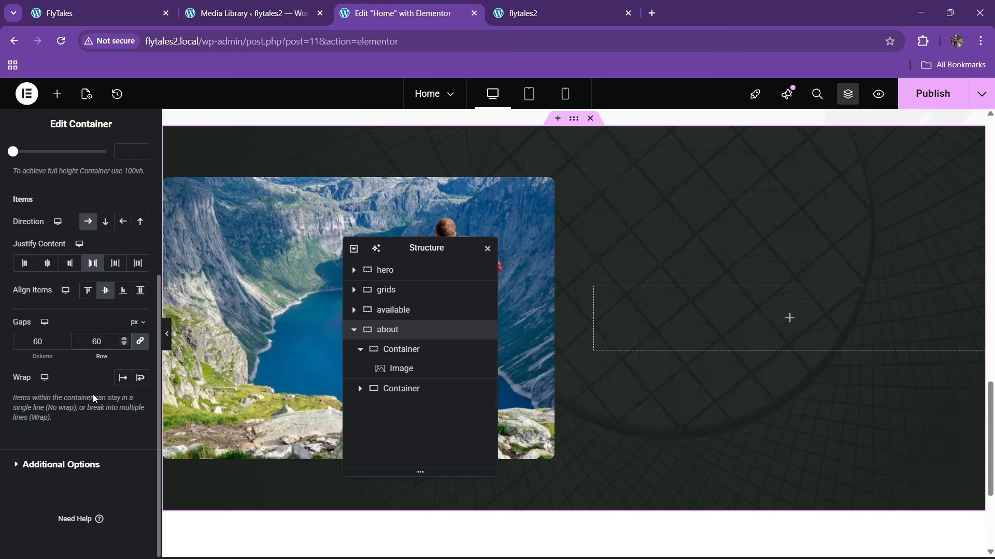
left_click(57, 94)
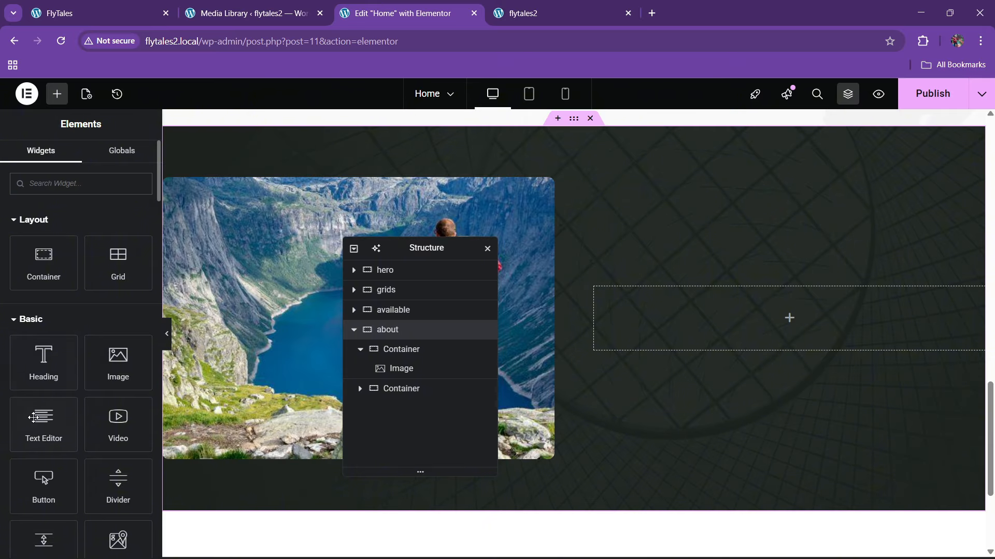
Add an 'About Company' button to the right column with the green global colour as background.
left_click_drag(44, 481, 659, 334)
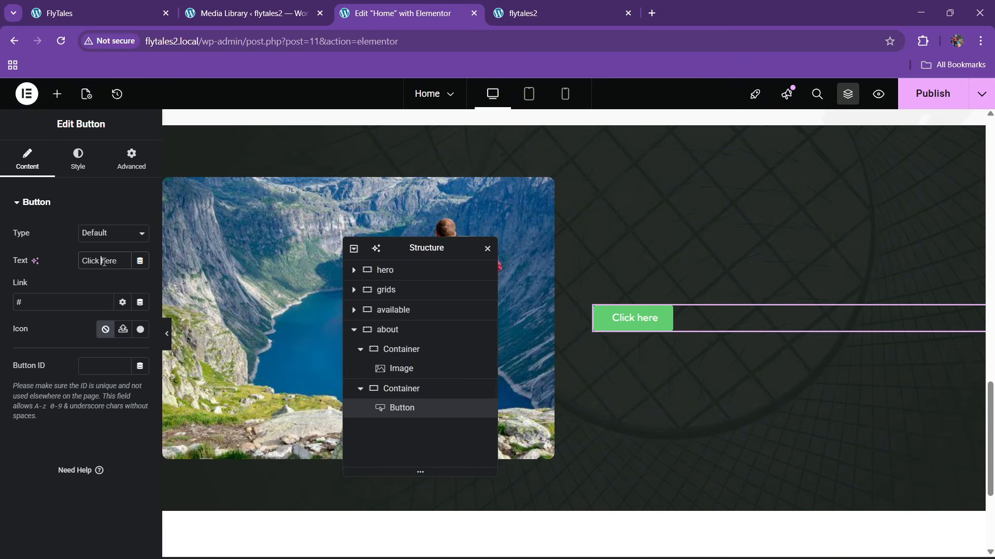
type("About Company")
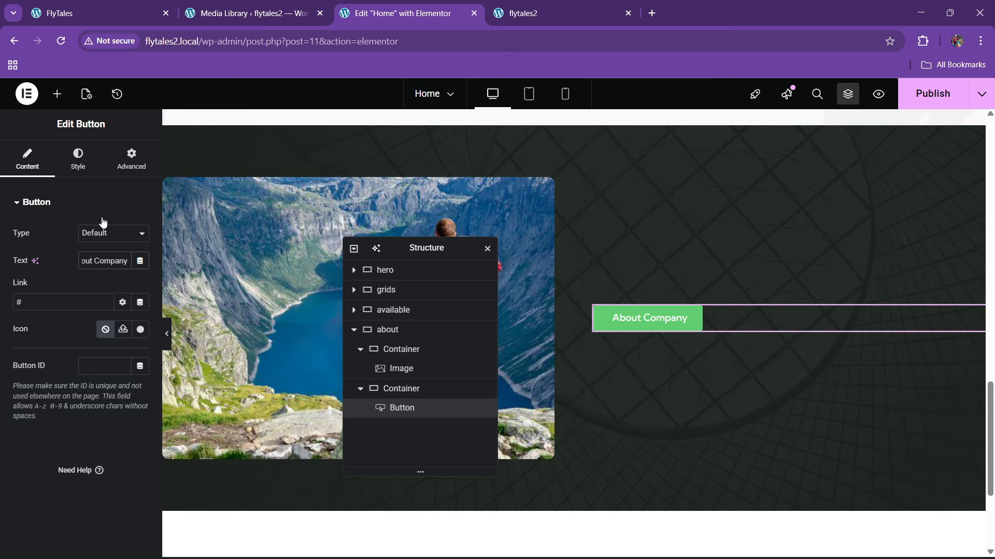
left_click(80, 161)
left_click(123, 396)
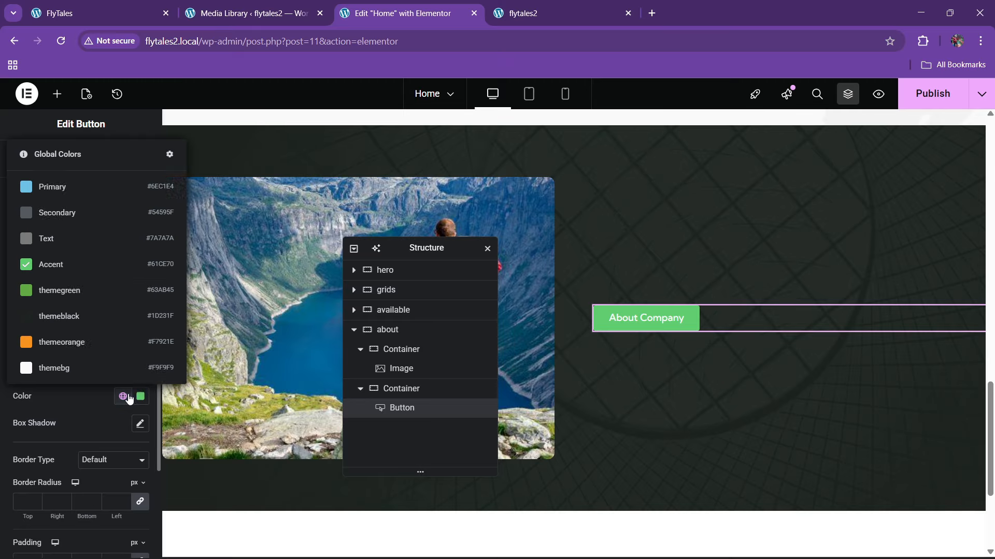
left_click(58, 294)
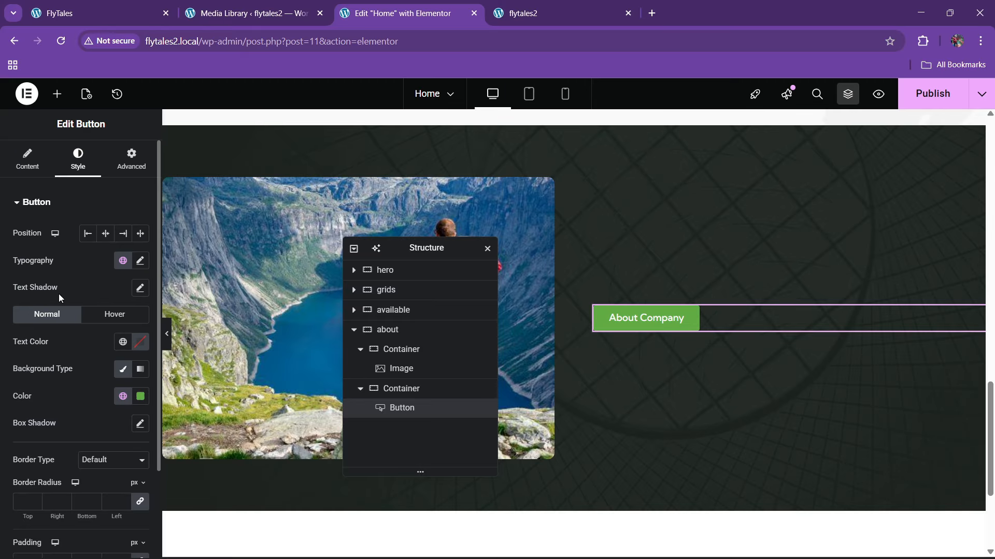
Make the button background semi-transparent green and its text the green global colour.
left_click(140, 396)
left_click_drag(216, 346, 118, 359)
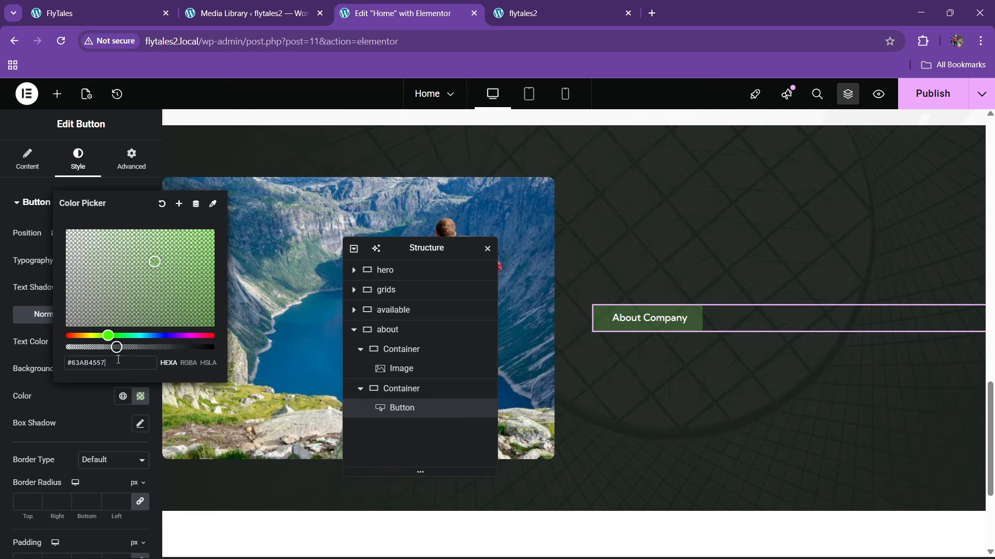
left_click(117, 374)
left_click(122, 342)
left_click(66, 237)
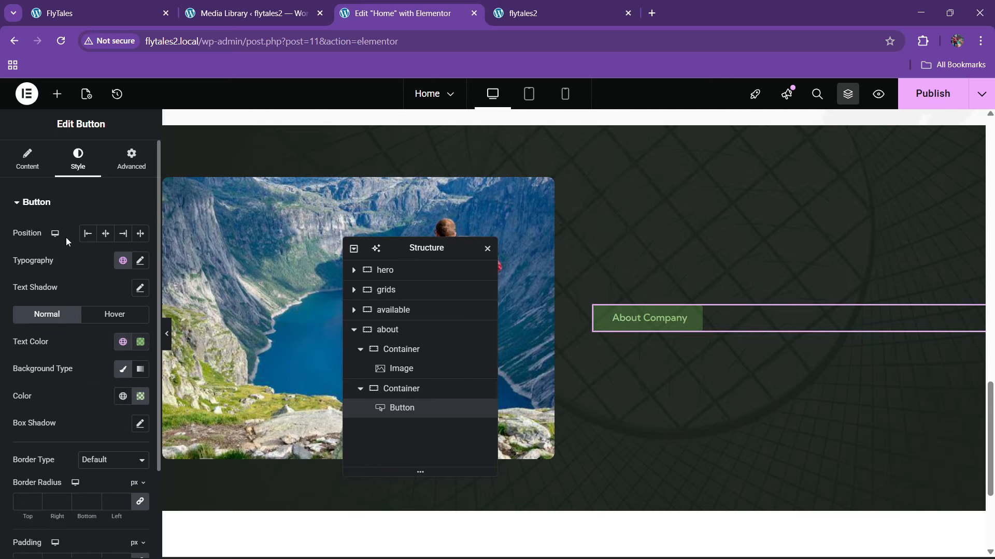
Raise the button's font size to 16 and compare it with the live site.
left_click(139, 261)
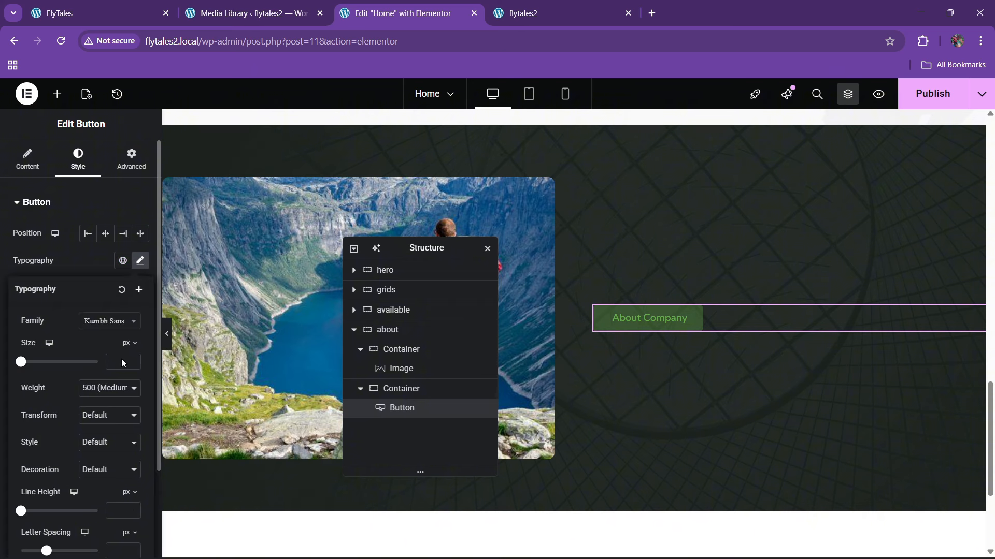
left_click(132, 362)
type("13")
left_click(132, 360)
left_click(108, 393)
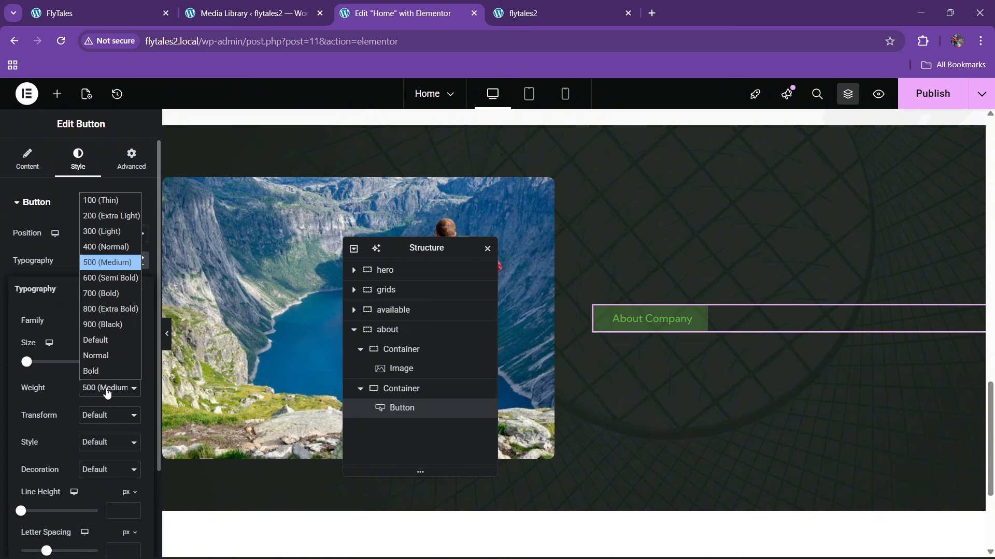
left_click(107, 392)
left_click(110, 6)
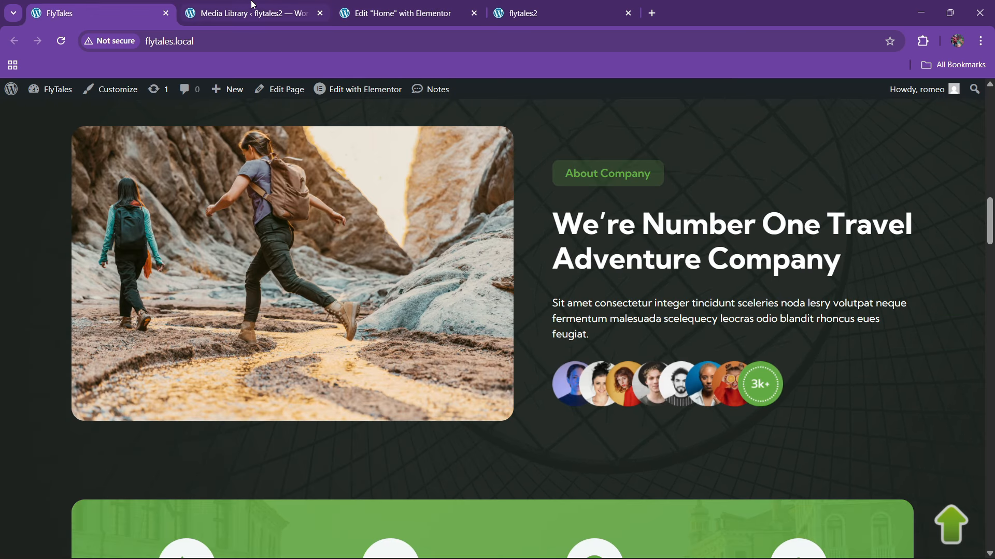
left_click(378, 6)
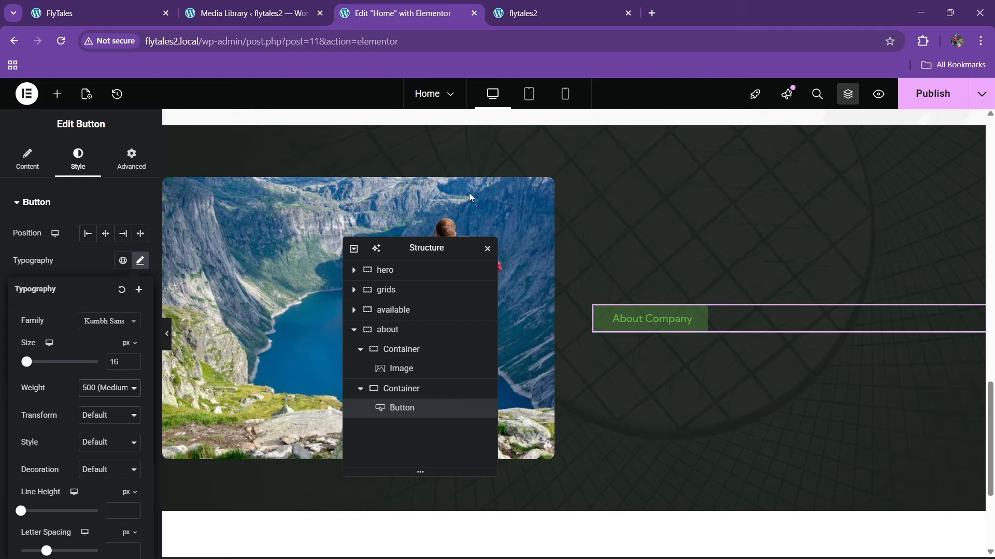
Change the About Company button's font weight to 600 (Semi Bold).
left_click(667, 326)
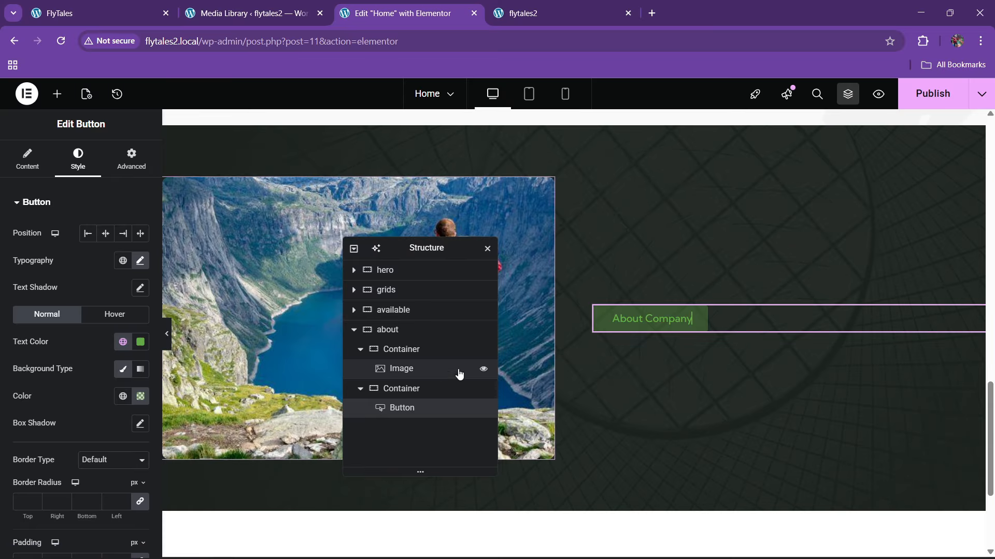
left_click(140, 261)
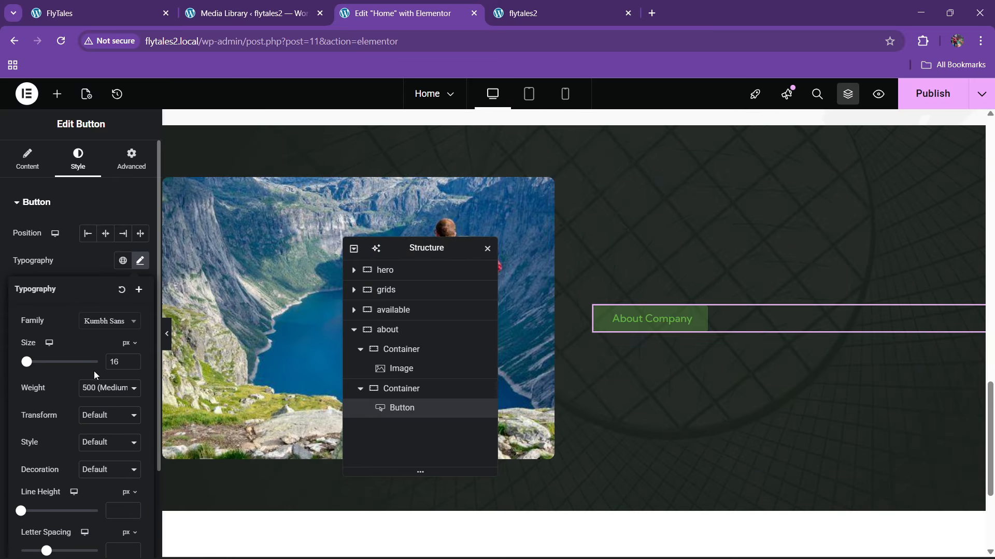
left_click(107, 388)
left_click(88, 280)
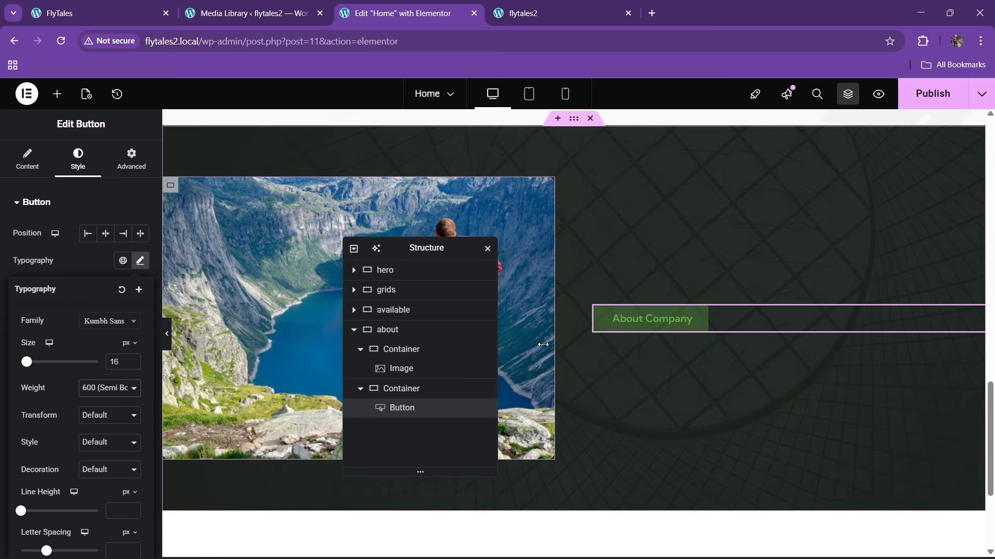
left_click(103, 13)
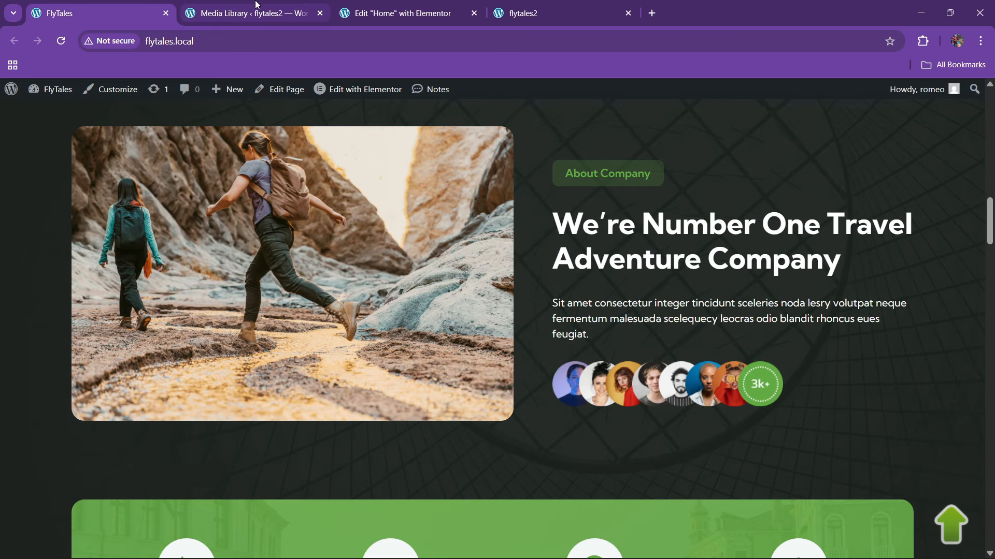
left_click(377, 13)
left_click(66, 242)
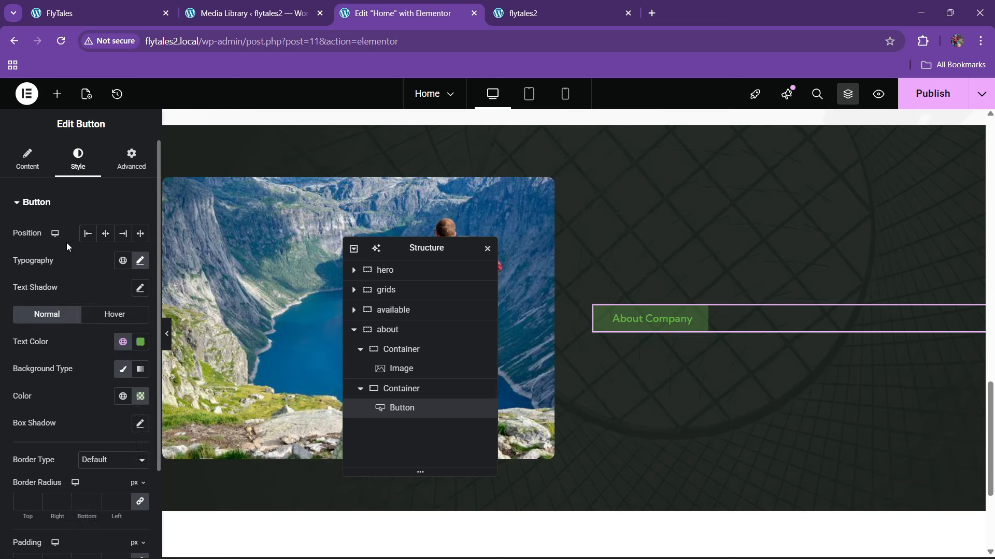
scroll(44, 362, "down", 2)
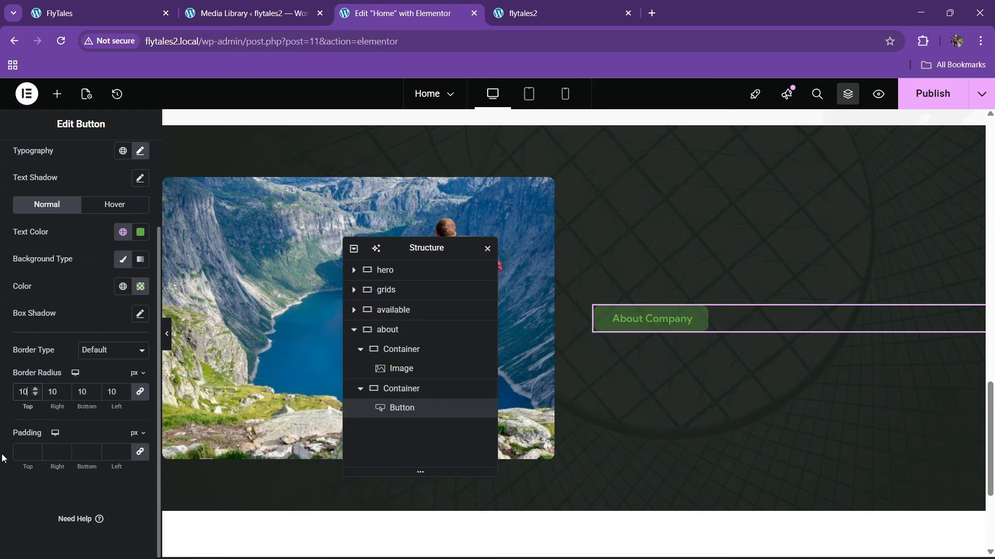
Give the button 15px padding on every side and check it against the live site.
left_click(20, 452)
type("15")
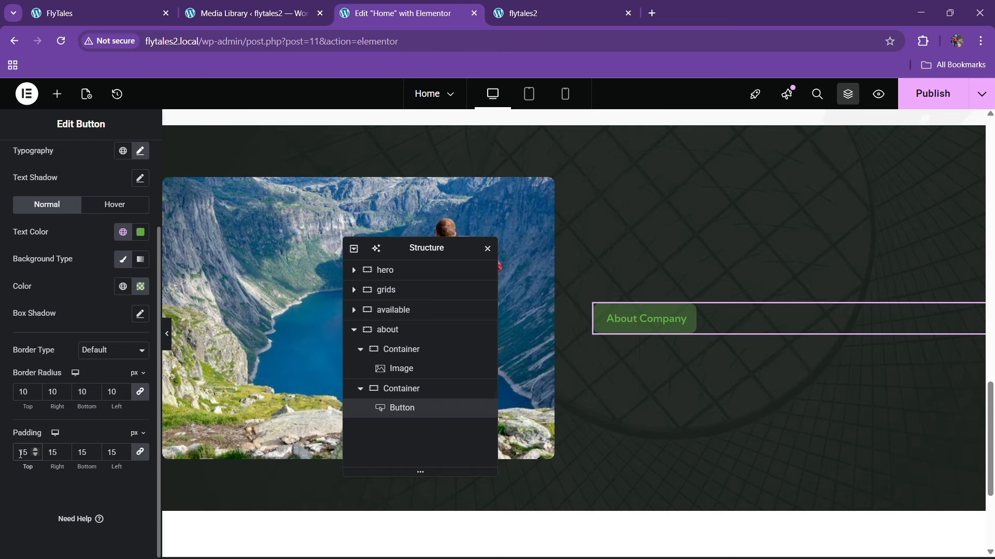
left_click(59, 4)
left_click(395, 13)
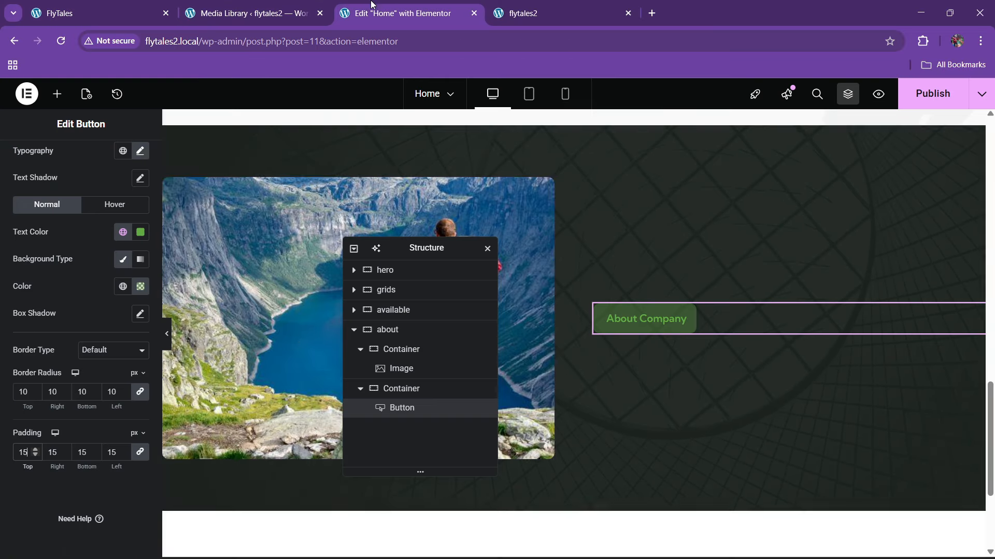
scroll(278, 160, "up", 6)
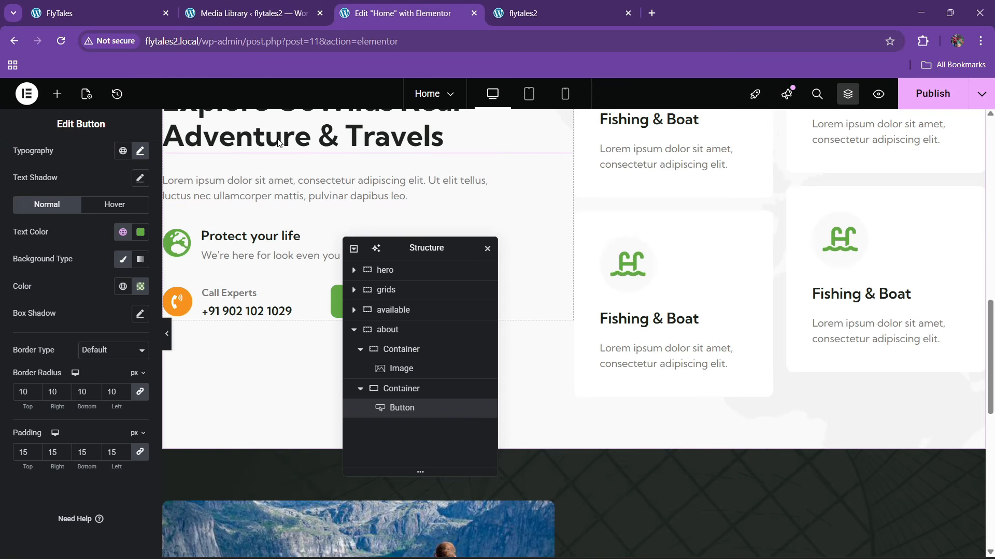
Copy the Adventure & Travels heading below the About Company button and make it white.
right_click(279, 140)
left_click(302, 206)
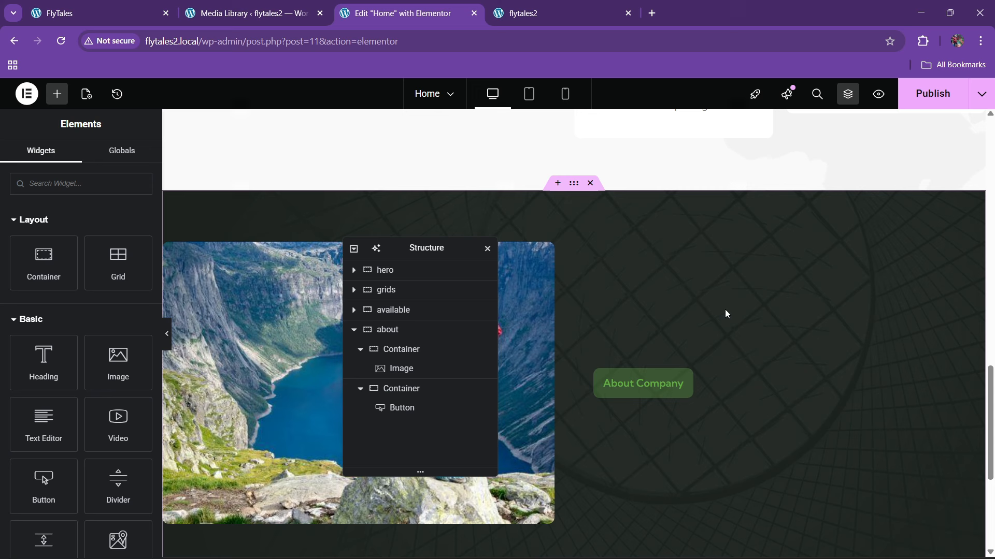
right_click(653, 384)
left_click(692, 352)
left_click(78, 159)
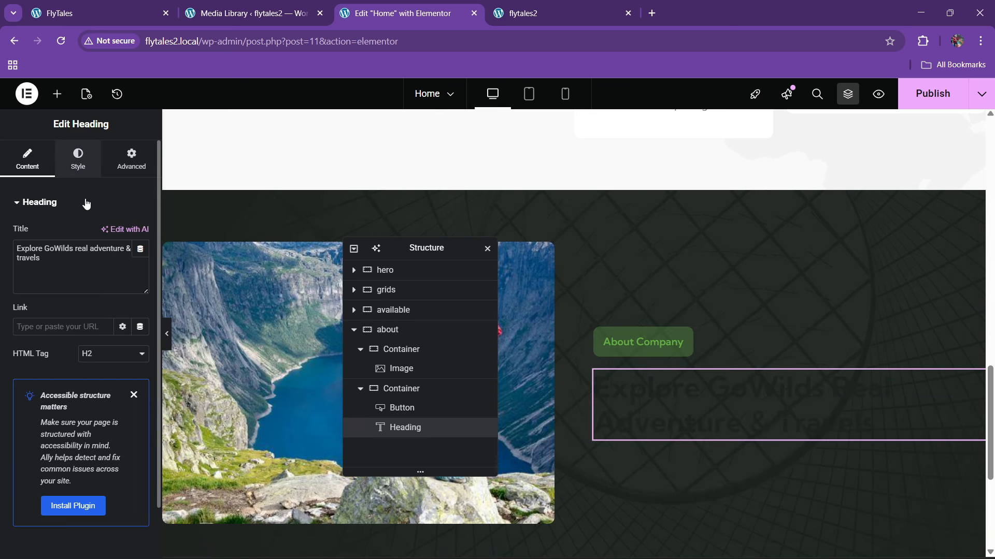
left_click(144, 421)
left_click(64, 249)
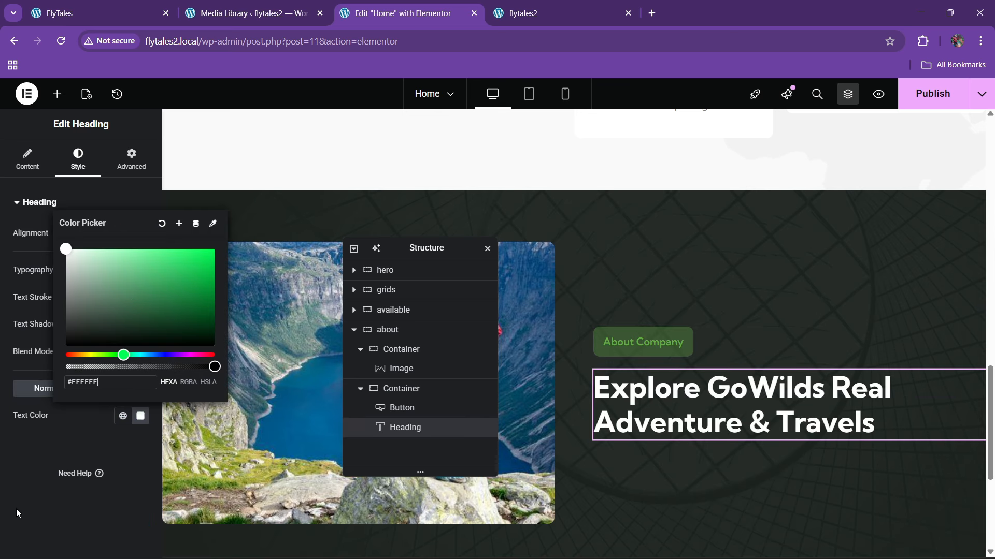
left_click(17, 508)
Replace the heading title with the live site's 'We're Number One Travel Adventure Company'.
left_click(176, 7)
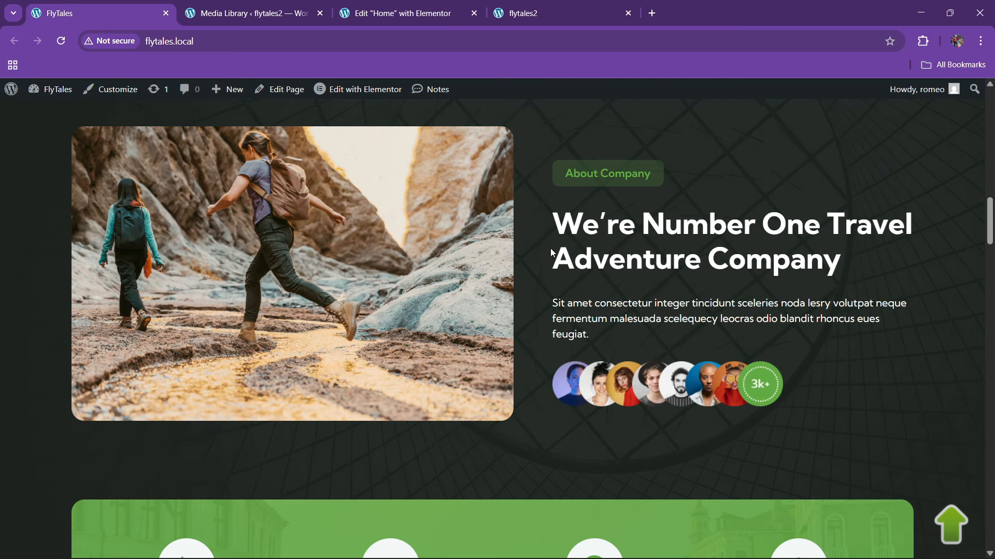
left_click_drag(550, 247, 860, 264)
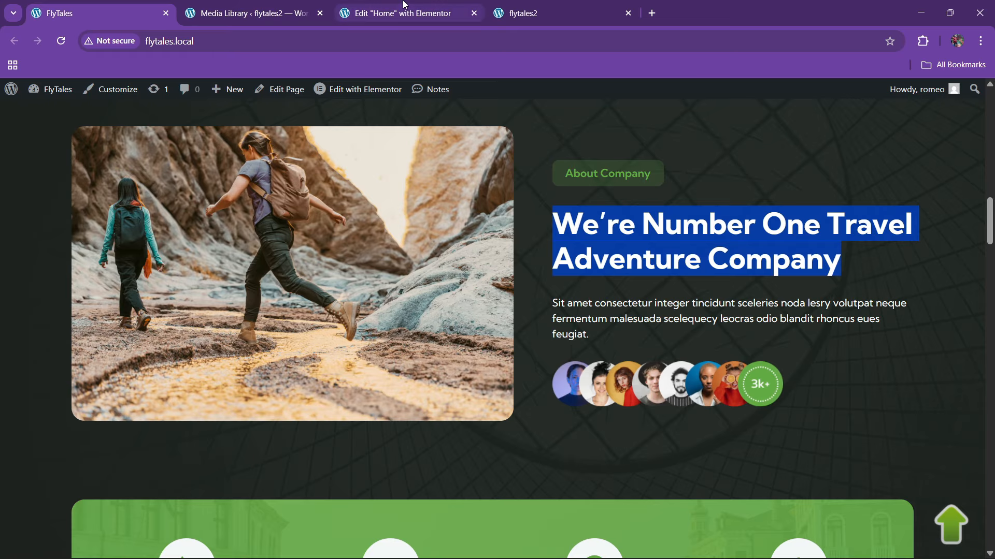
left_click(405, 5)
left_click(41, 155)
triple_click(139, 252)
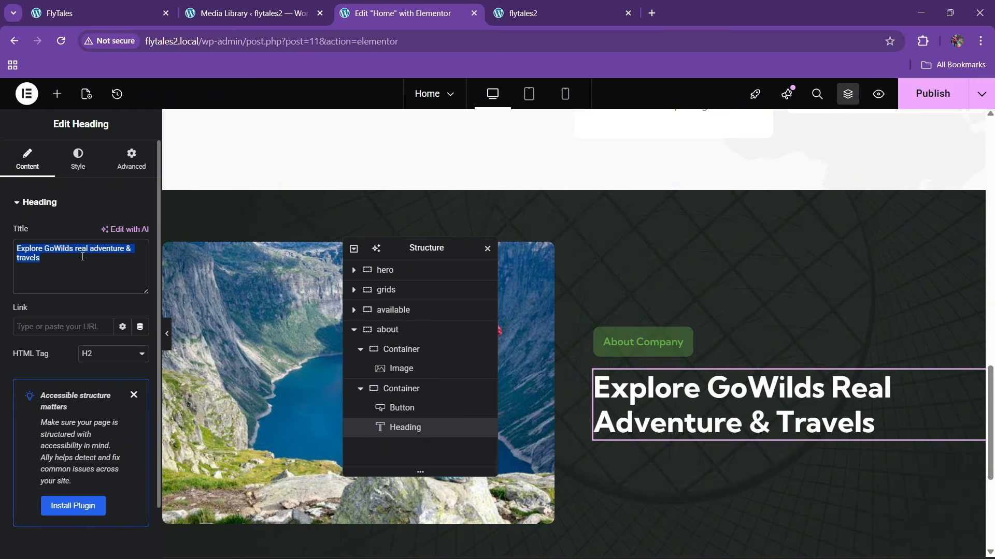
key("ctrl+v")
left_click(137, 4)
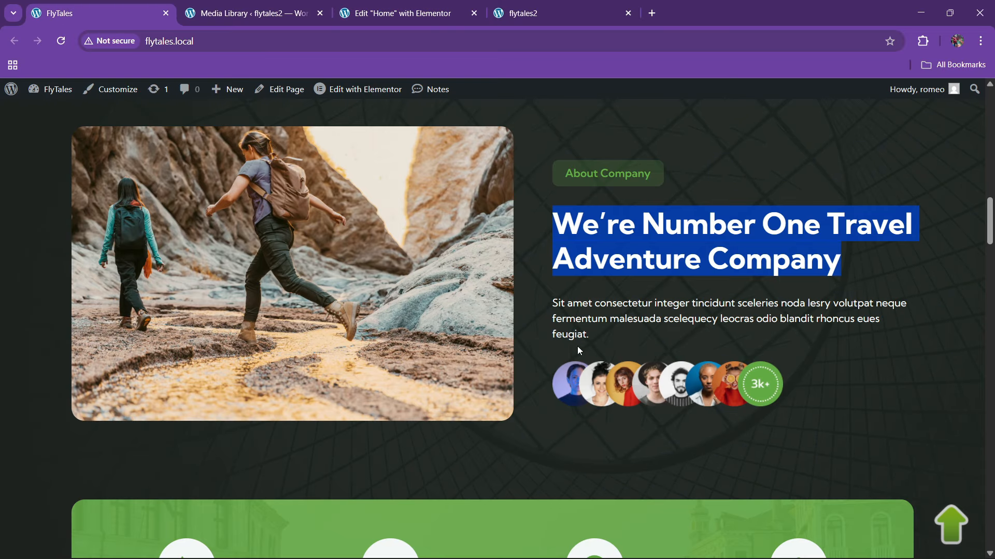
left_click(371, 6)
Copy the lorem ipsum paragraph and paste it below the new heading.
scroll(283, 241, "up", 1)
scroll(283, 241, "up", 3)
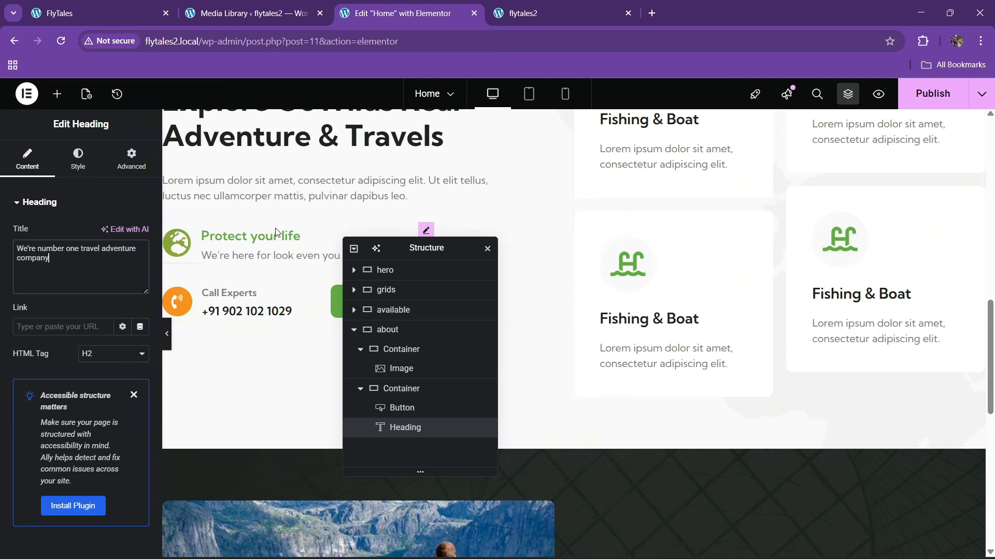
right_click(258, 193)
left_click(306, 251)
scroll(785, 278, "down", 7)
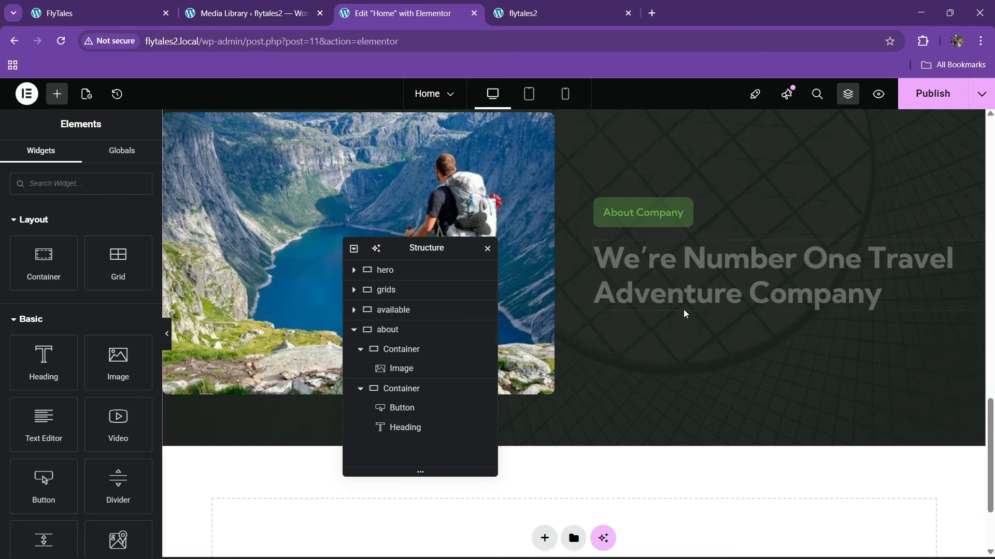
right_click(679, 306)
left_click(703, 351)
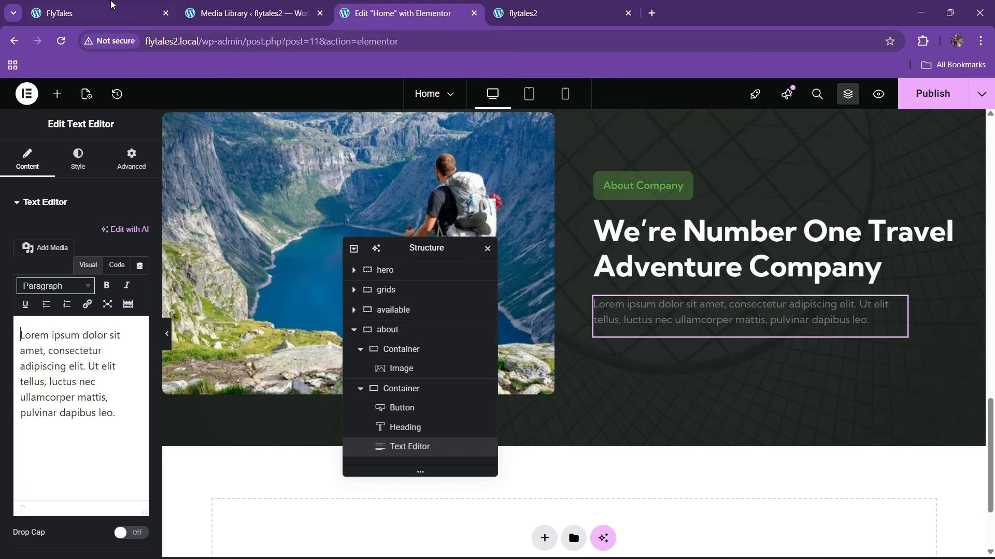
Make the pasted paragraph's text white and switch its editor to code view.
left_click(79, 158)
left_click(141, 401)
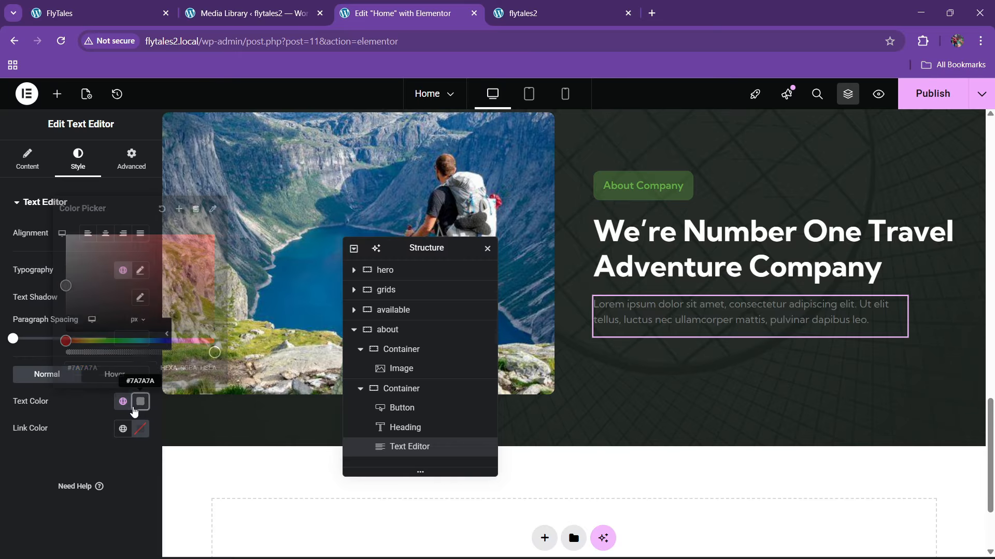
left_click_drag(132, 295, 67, 172)
left_click(44, 488)
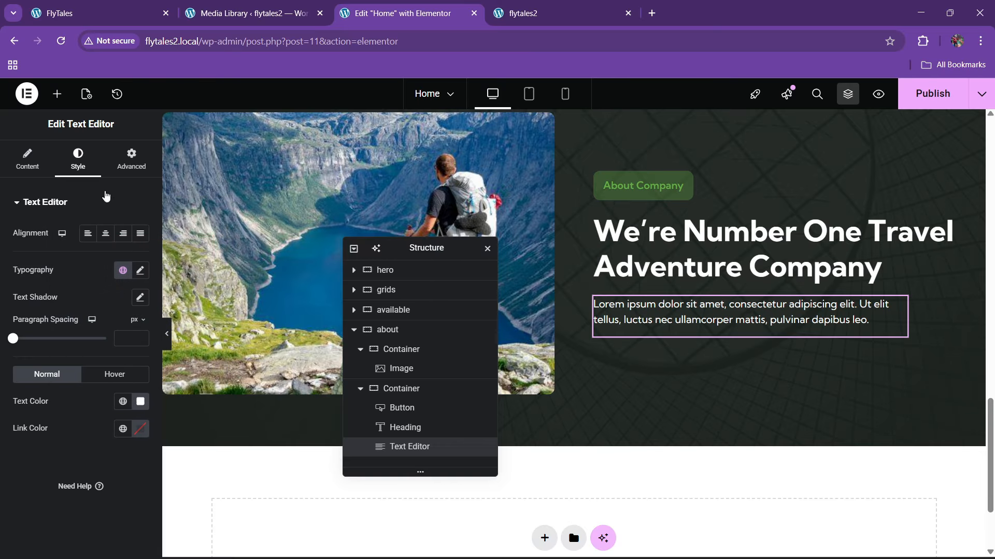
left_click(31, 160)
left_click(116, 266)
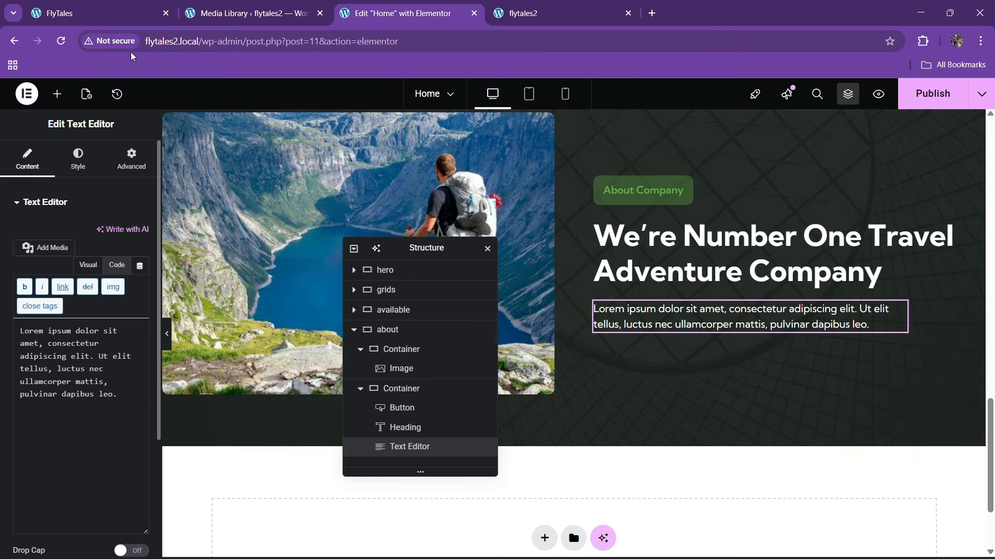
left_click(108, 11)
left_click(399, 13)
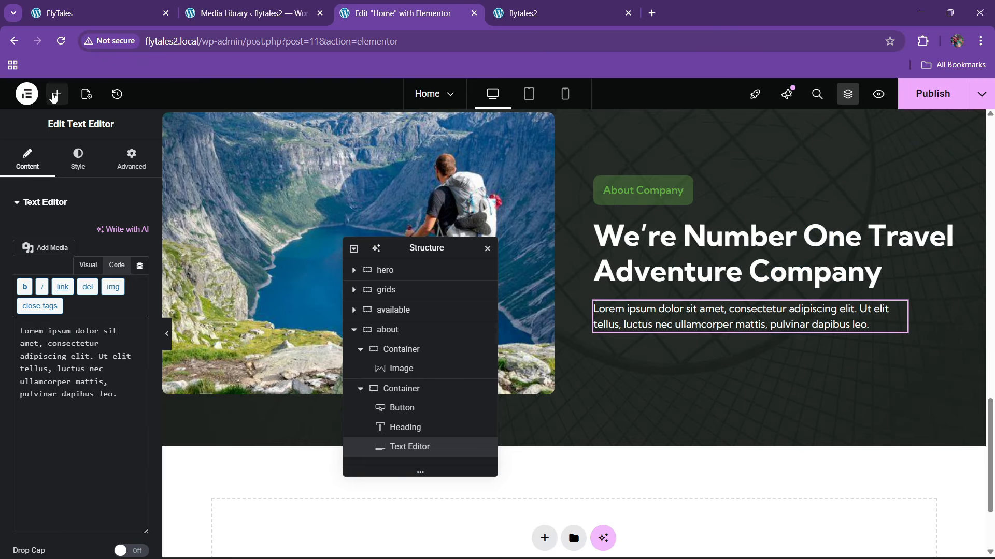
Add an Image widget below the paragraph showing the traveller avatars image from the Media Library.
left_click(53, 96)
left_click_drag(117, 357, 596, 355)
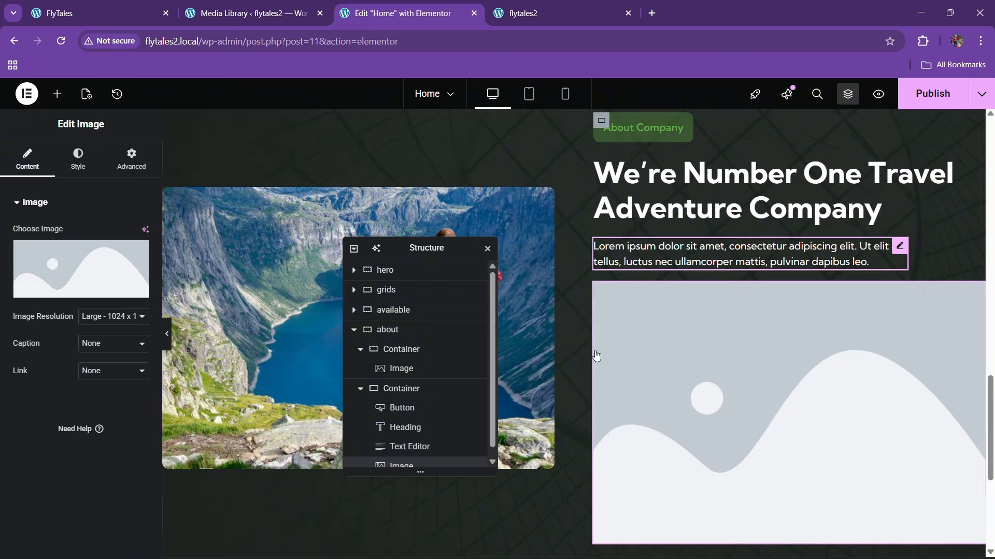
left_click(81, 275)
scroll(529, 381, "down", 4)
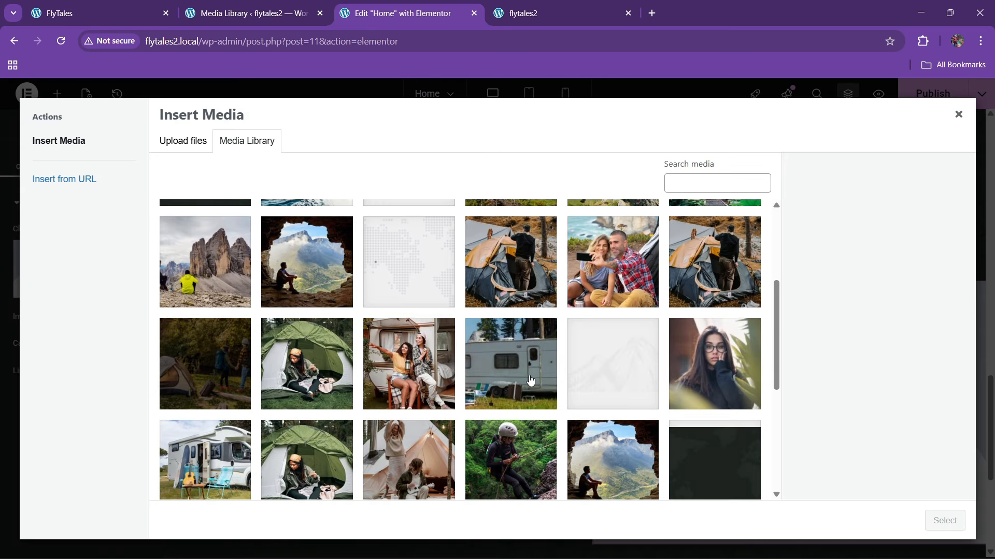
scroll(529, 381, "up", 4)
left_click(715, 251)
left_click(942, 520)
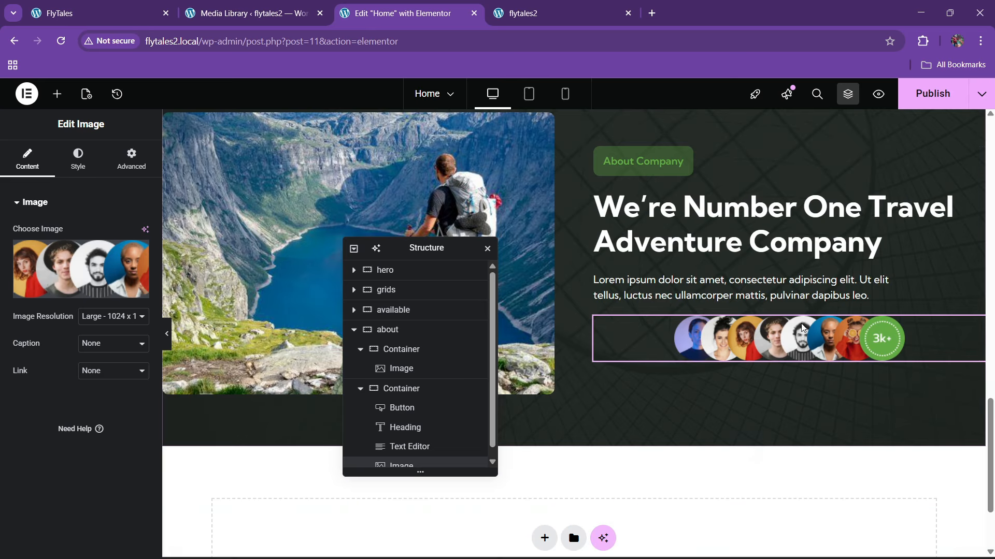
Align the avatars image to the start and give it a 30px top margin.
left_click(77, 158)
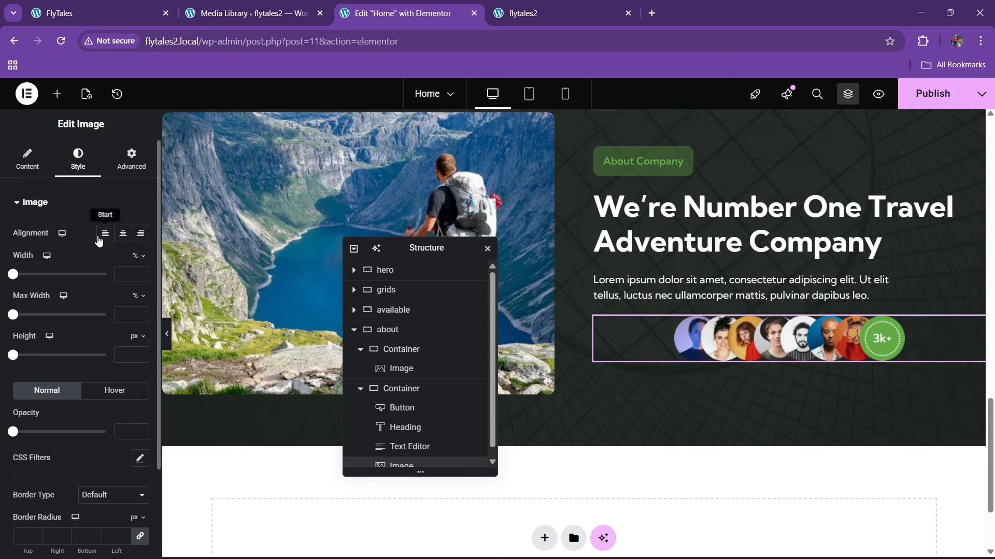
left_click(99, 239)
left_click(132, 158)
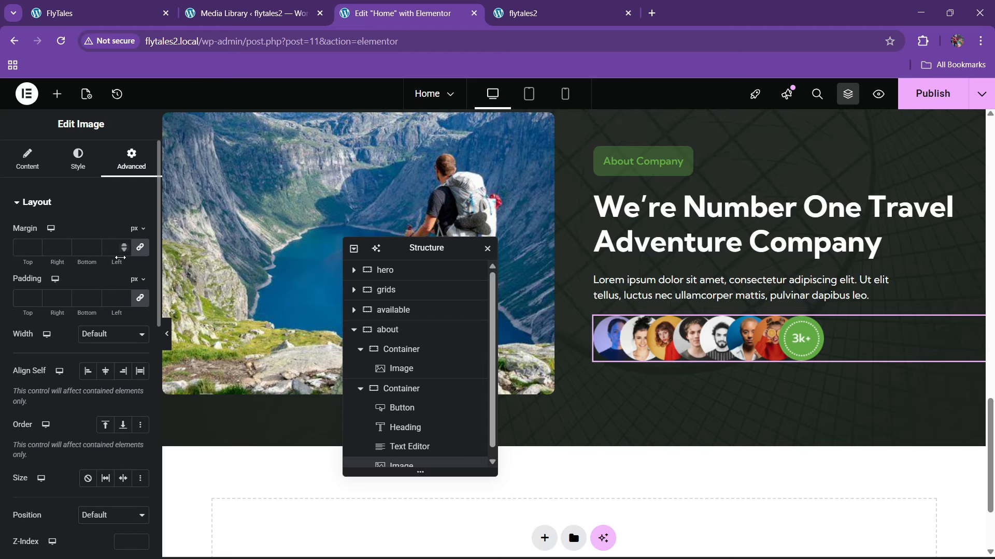
left_click(140, 247)
double_click(23, 248)
type("30")
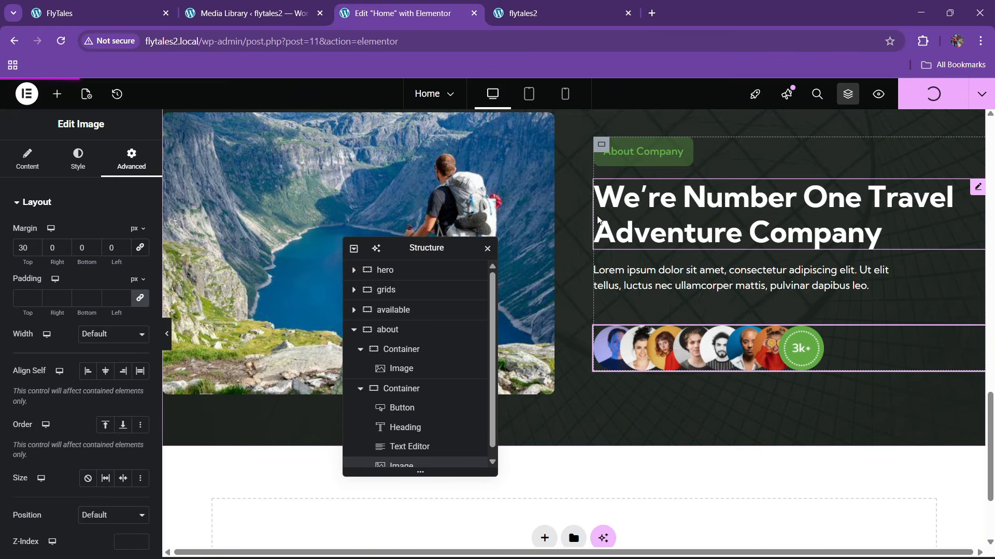
left_click(538, 13)
Reload flytales2.local to check the About section, then review the FlyTales reference counter band.
left_click(284, 42)
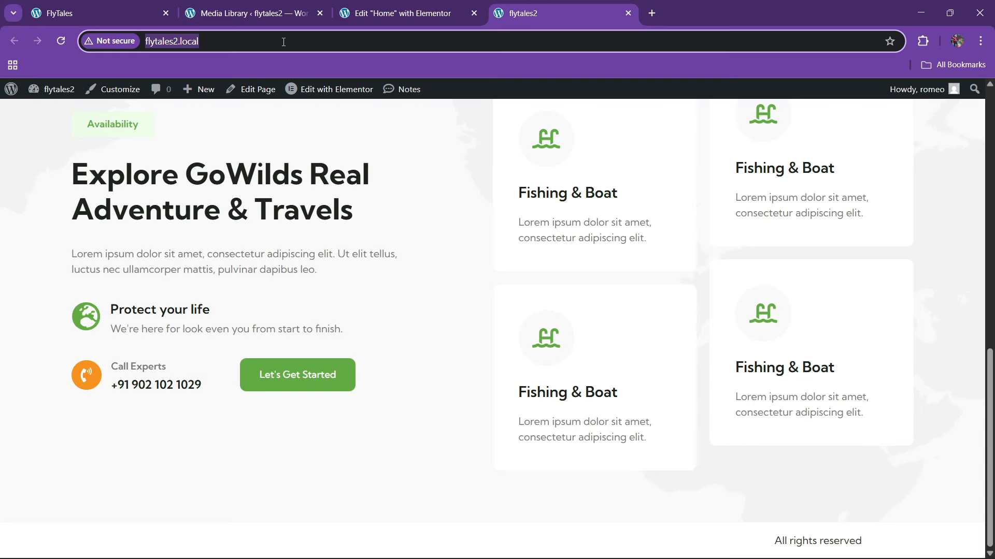
key("Return")
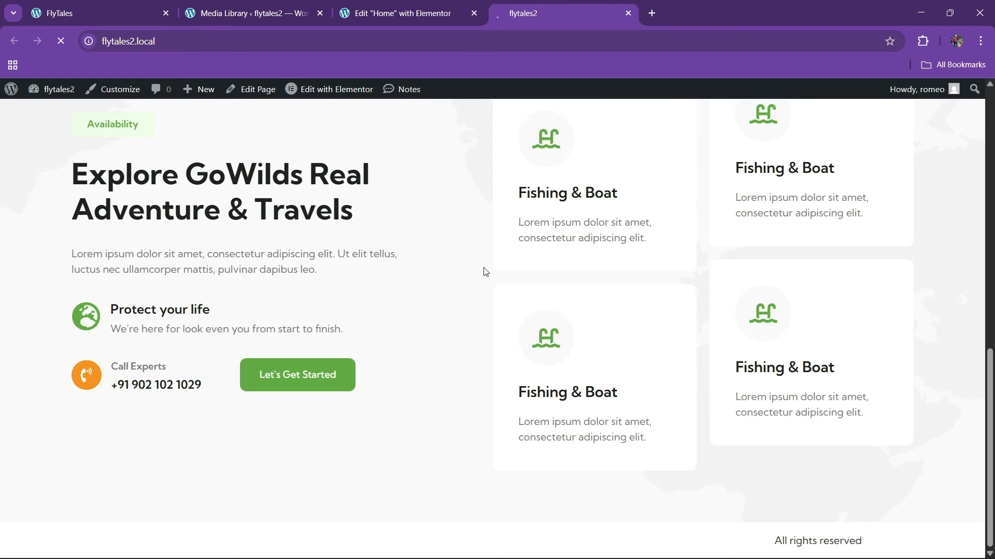
scroll(478, 269, "down", 15)
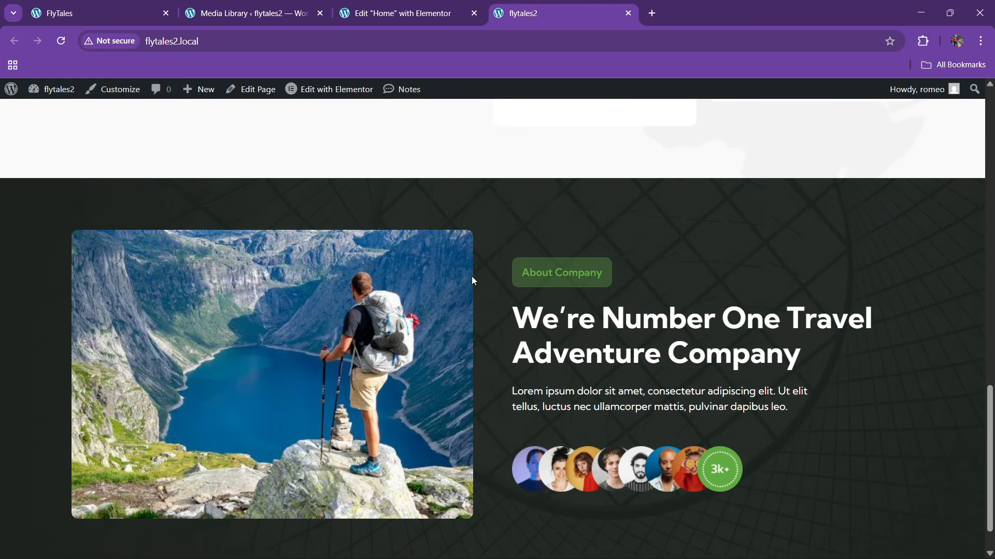
scroll(472, 275, "down", 1)
left_click(135, 11)
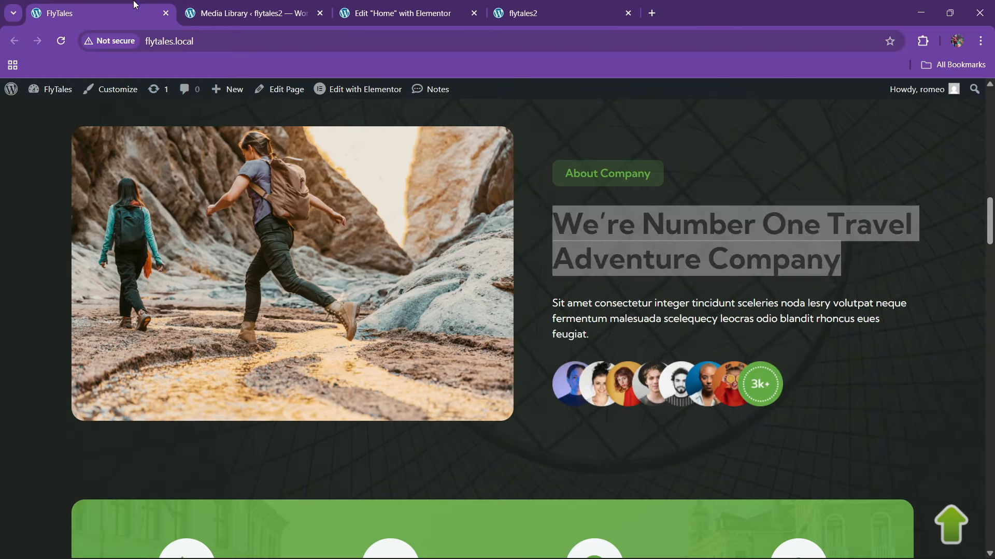
scroll(414, 290, "down", 2)
scroll(415, 292, "down", 2)
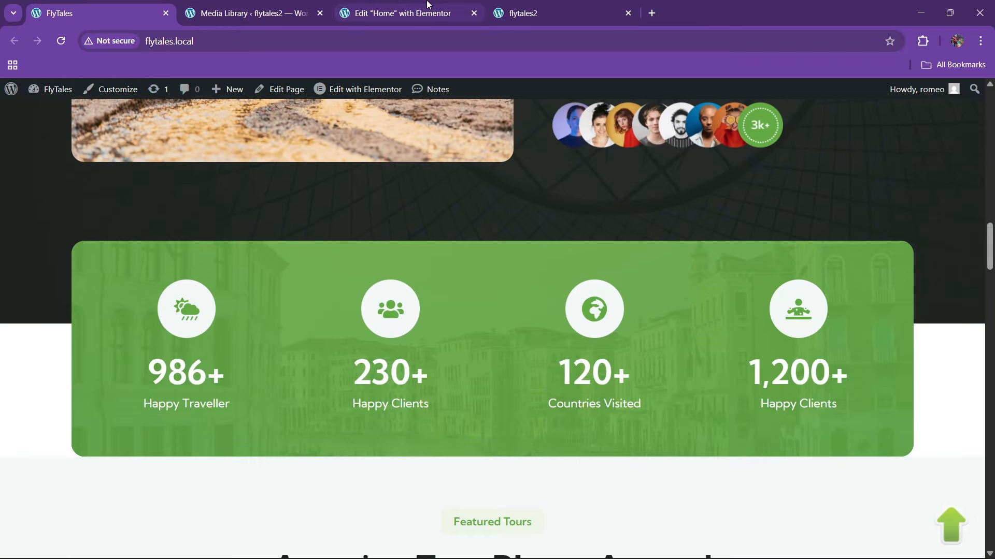
left_click(399, 13)
left_click_drag(414, 247, 715, 212)
Add a single-column flexbox section below About with its padding removed.
scroll(570, 363, "down", 3)
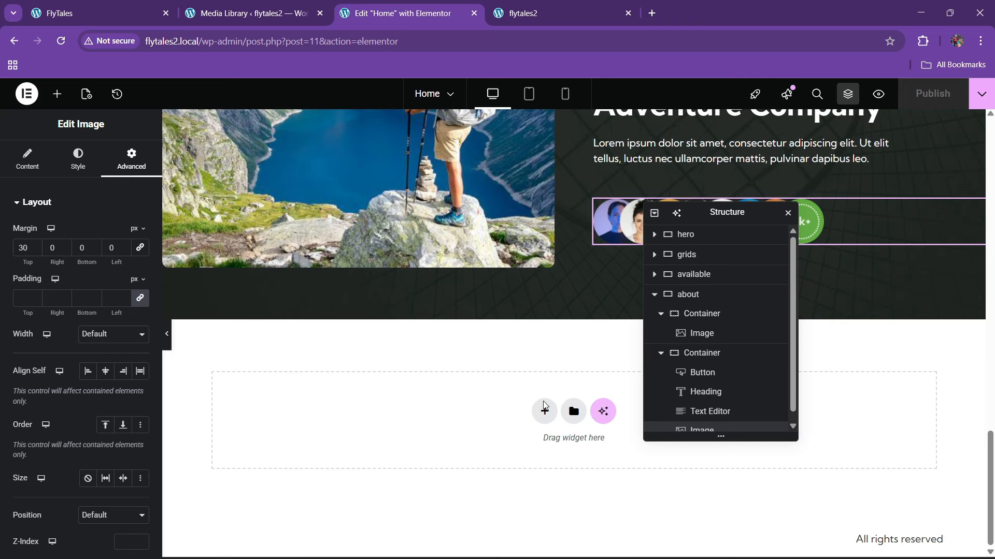
left_click(544, 412)
left_click(533, 446)
left_click(396, 438)
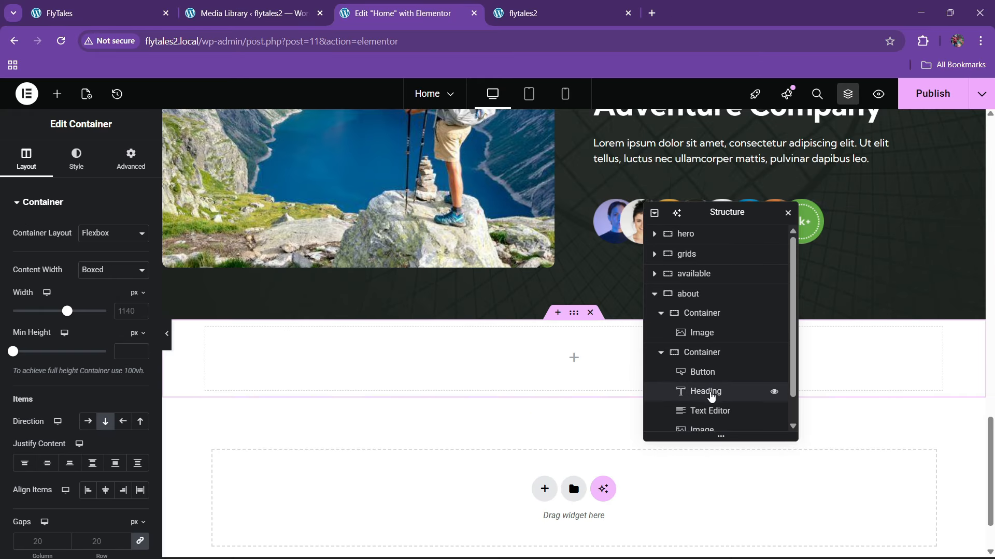
scroll(715, 404, "down", 1)
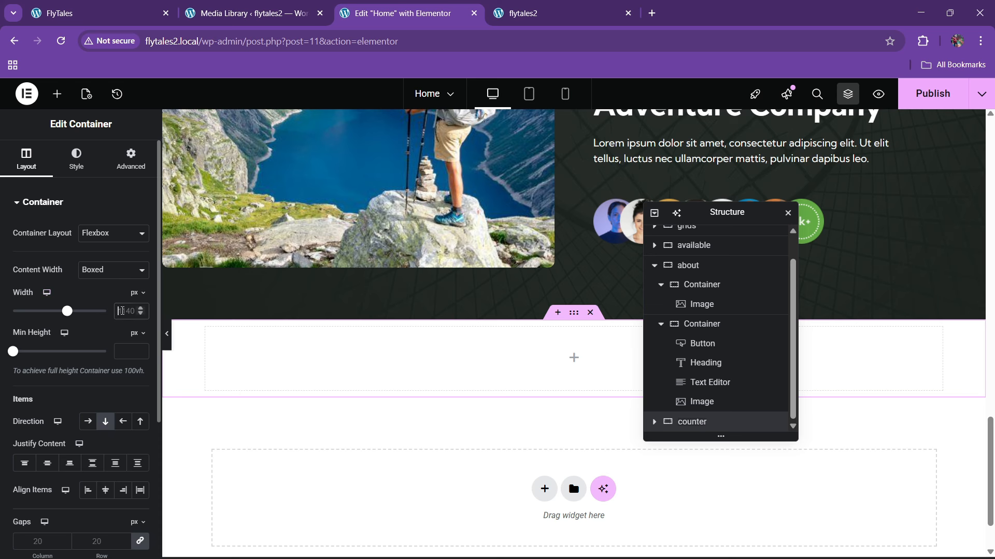
left_click(115, 171)
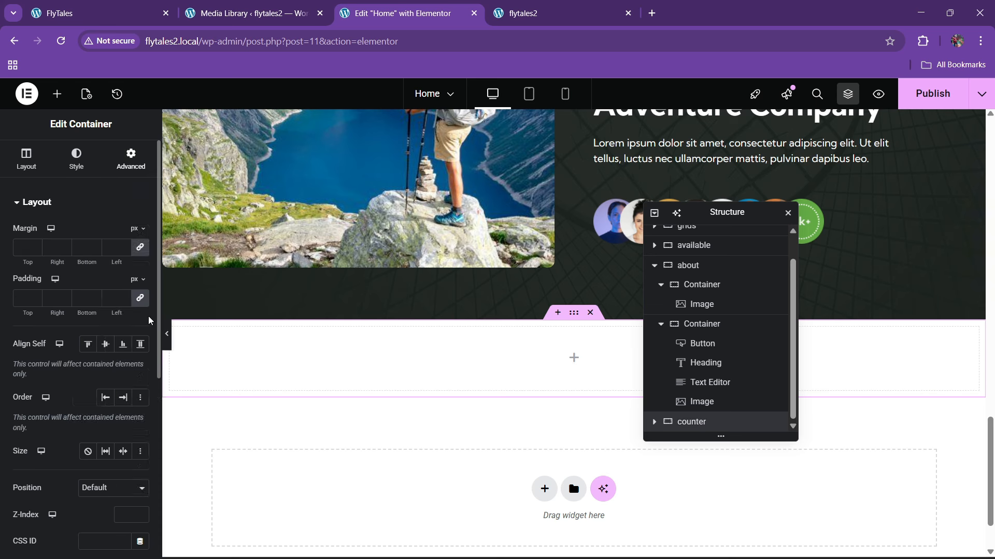
left_click(141, 300)
Drag a Grid widget into the new section, referring to the FlyTales counter band.
left_click(57, 93)
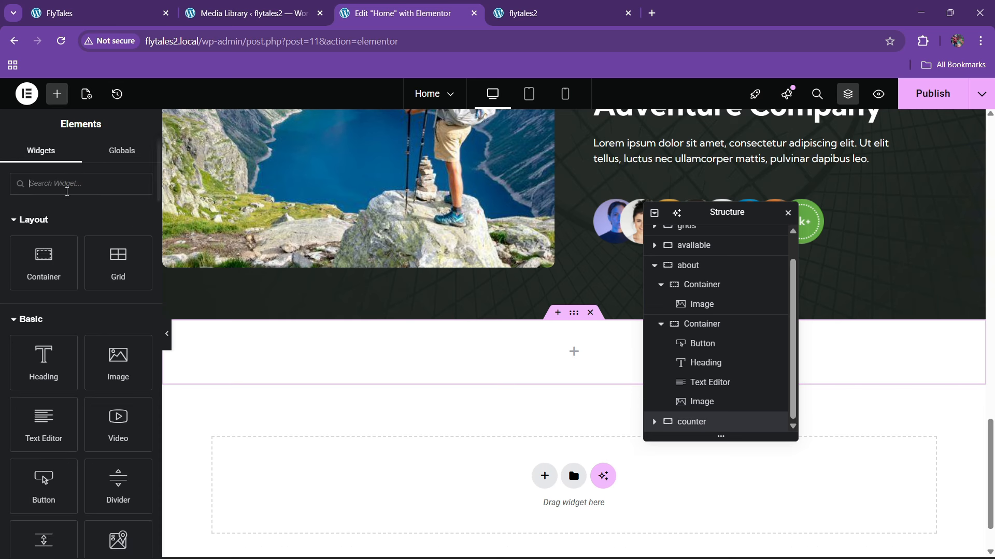
type("grid")
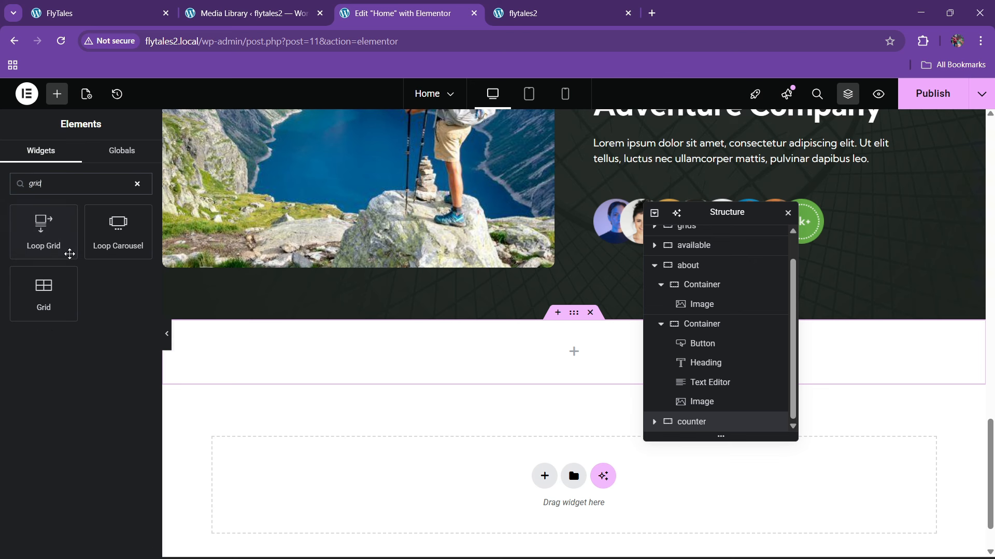
left_click_drag(43, 294, 396, 377)
key("ctrl+1")
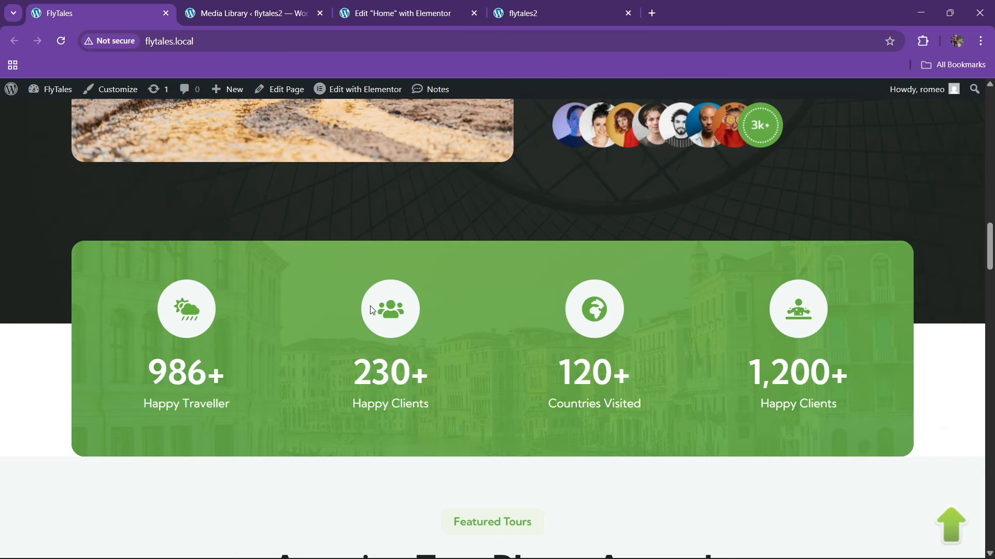
left_click(399, 13)
scroll(135, 358, "down", 3)
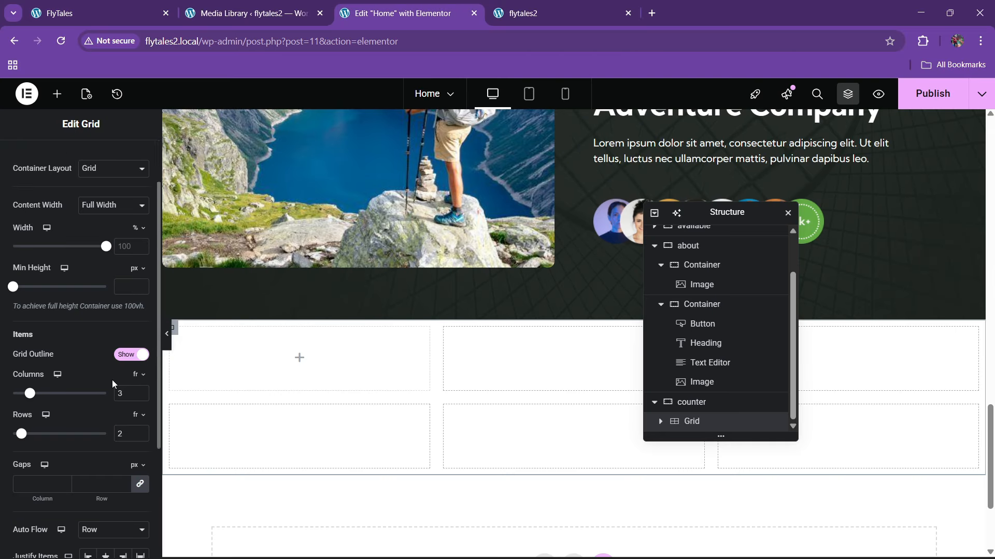
Set the grid to 4 columns and 1 row with no padding, and put a container in its first cell.
left_click(140, 331)
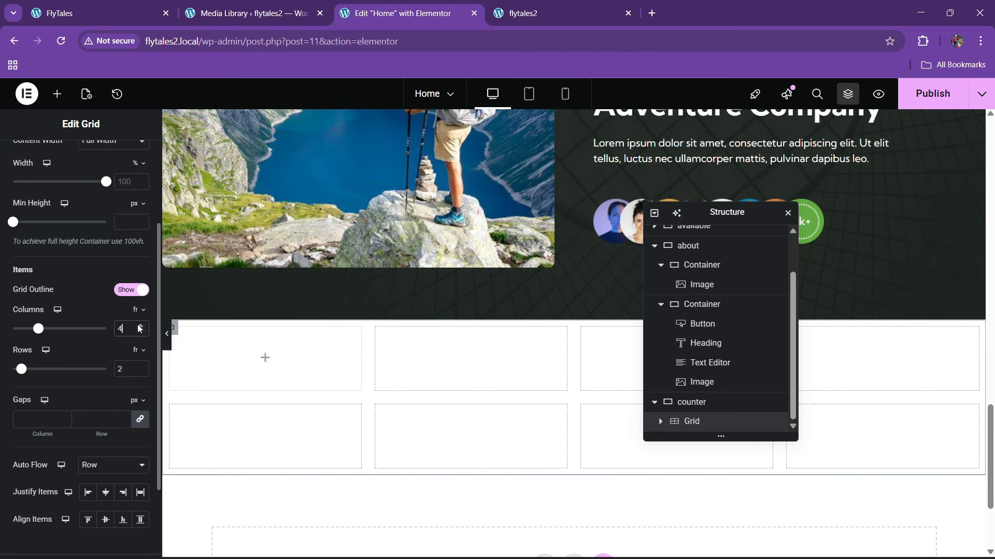
left_click(141, 372)
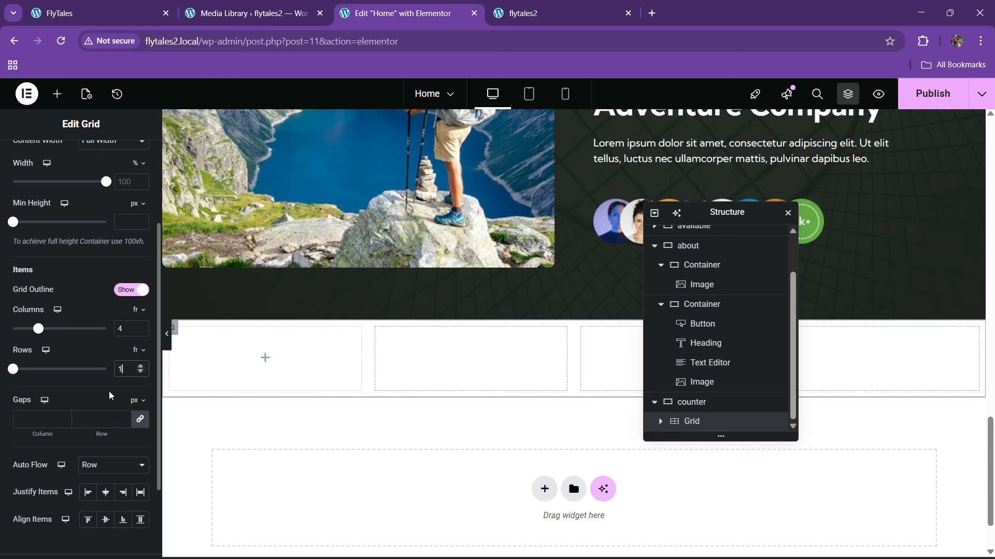
scroll(117, 163, "up", 5)
left_click(130, 158)
left_click(140, 298)
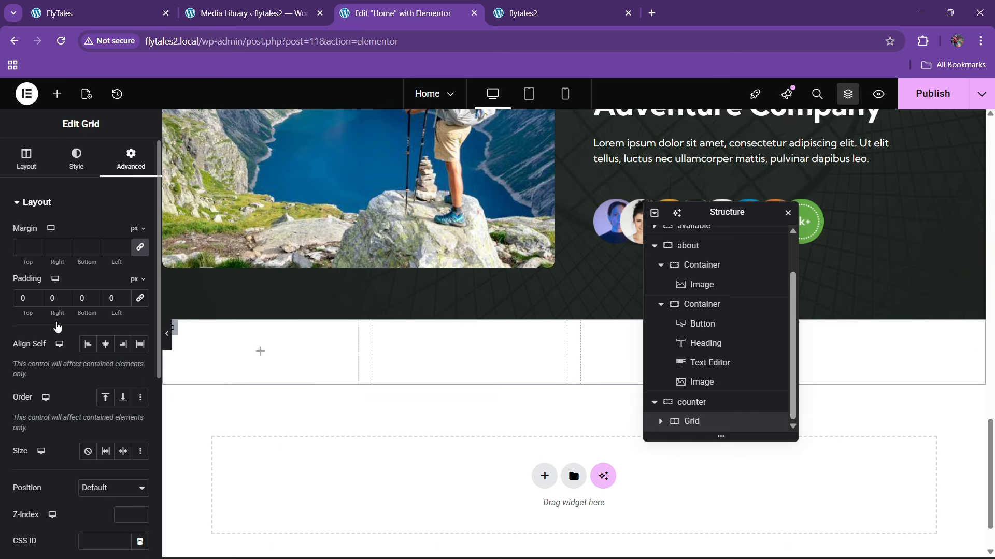
left_click(60, 99)
left_click_drag(44, 258, 300, 363)
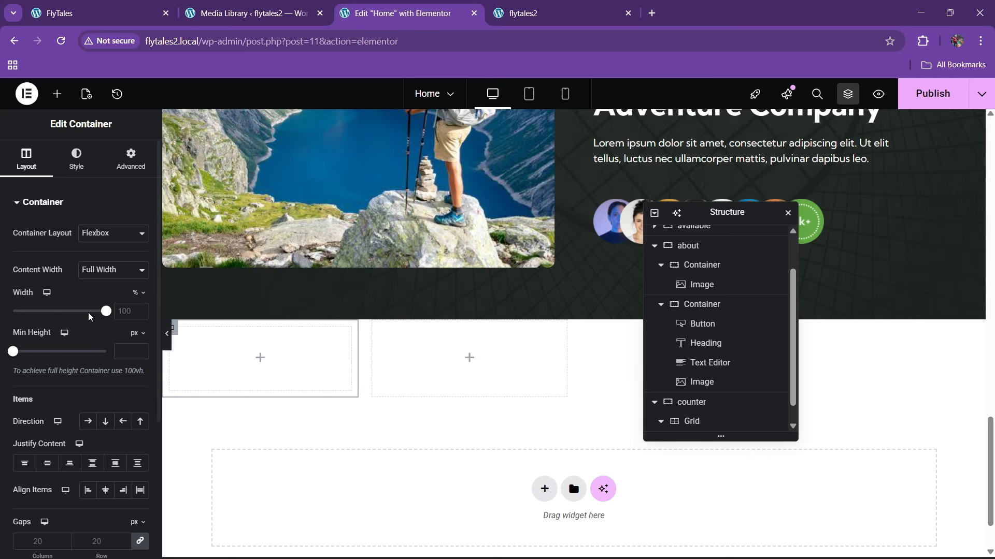
Set the cell container's spacing to 30 and drop a Counter widget into the first grid cell.
left_click(130, 158)
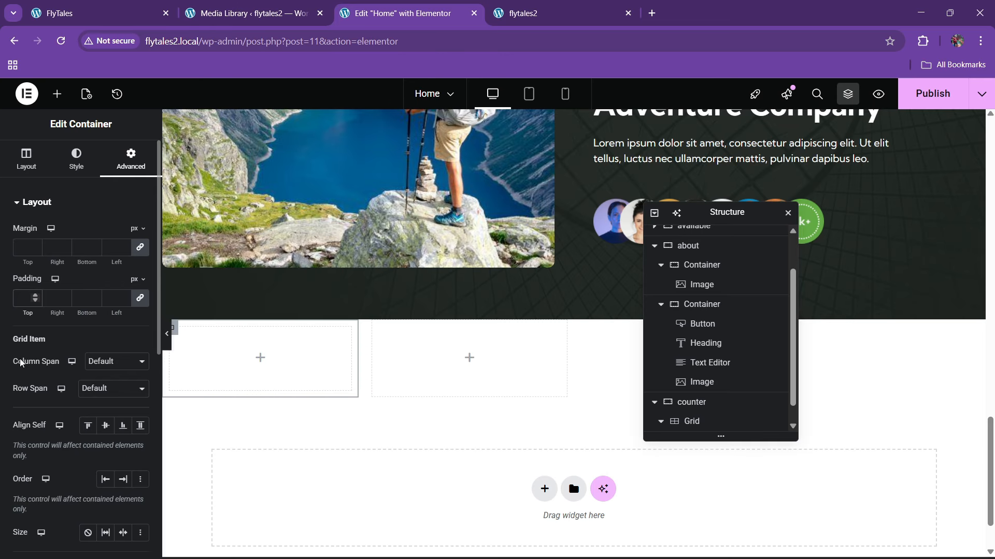
type("30")
left_click(57, 94)
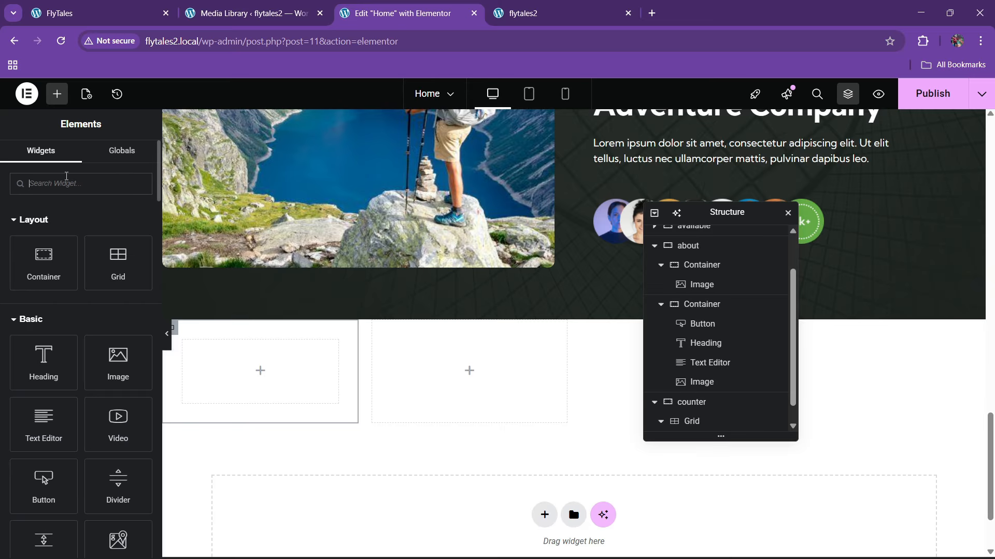
type("counter")
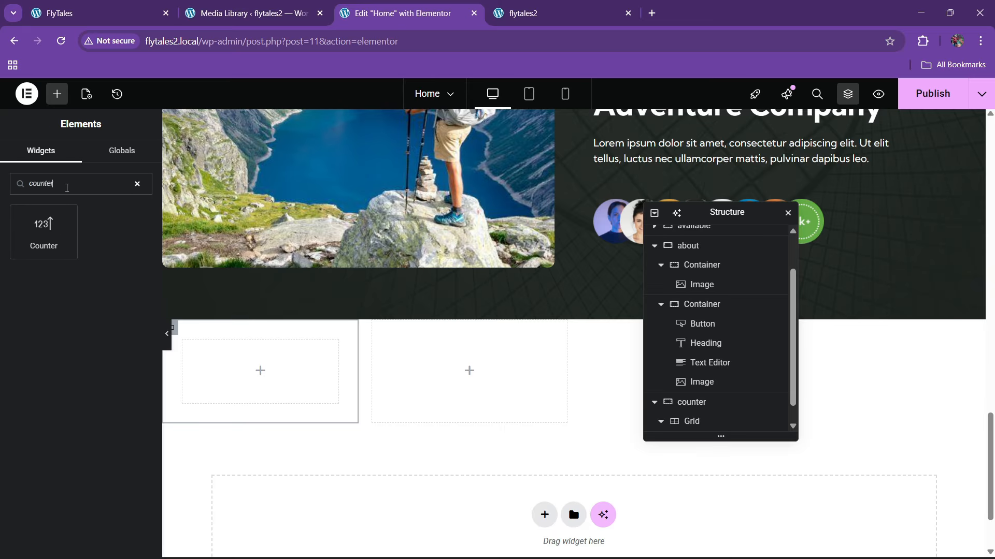
left_click_drag(44, 241, 202, 357)
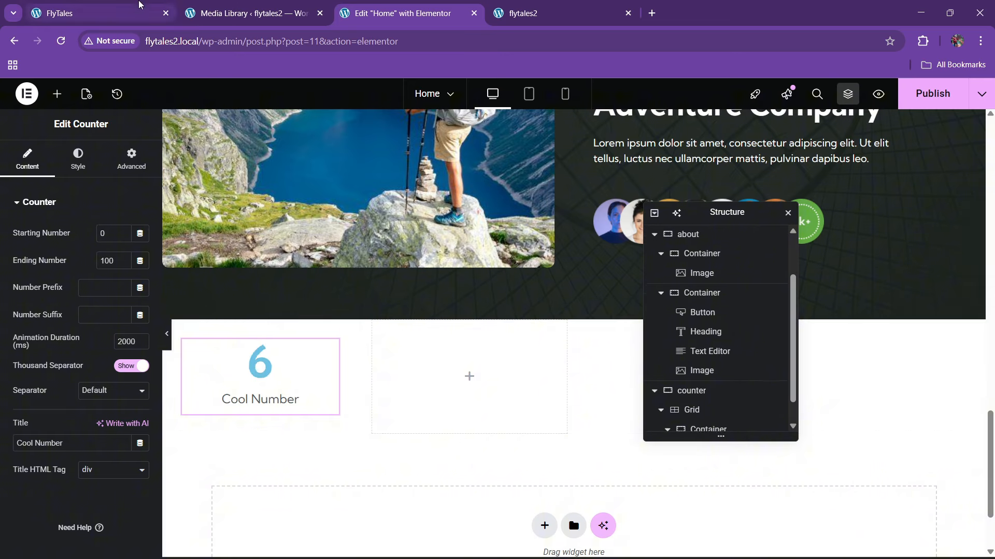
Compare the counter with the FlyTales reference, then scroll up to the location cards.
left_click(140, 22)
left_click(416, 5)
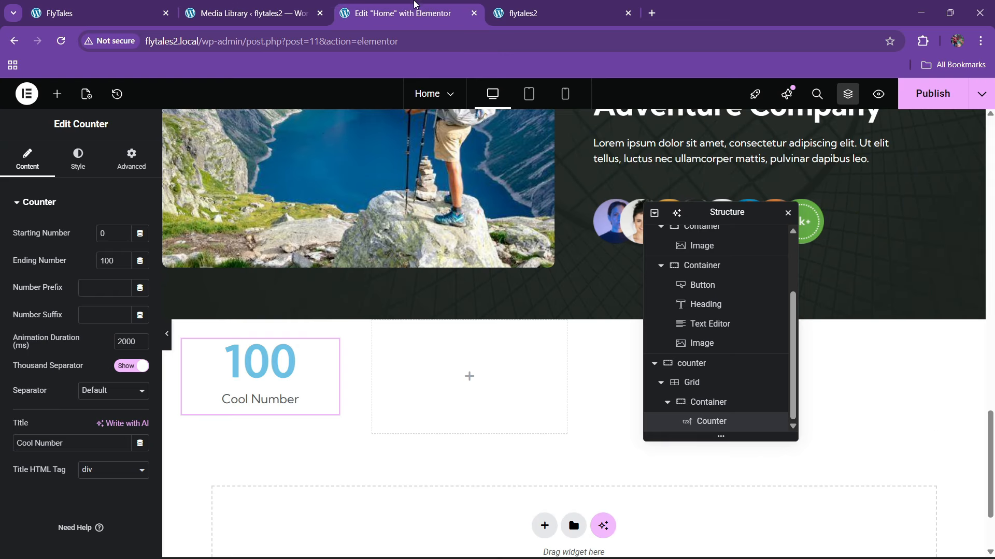
left_click(122, 5)
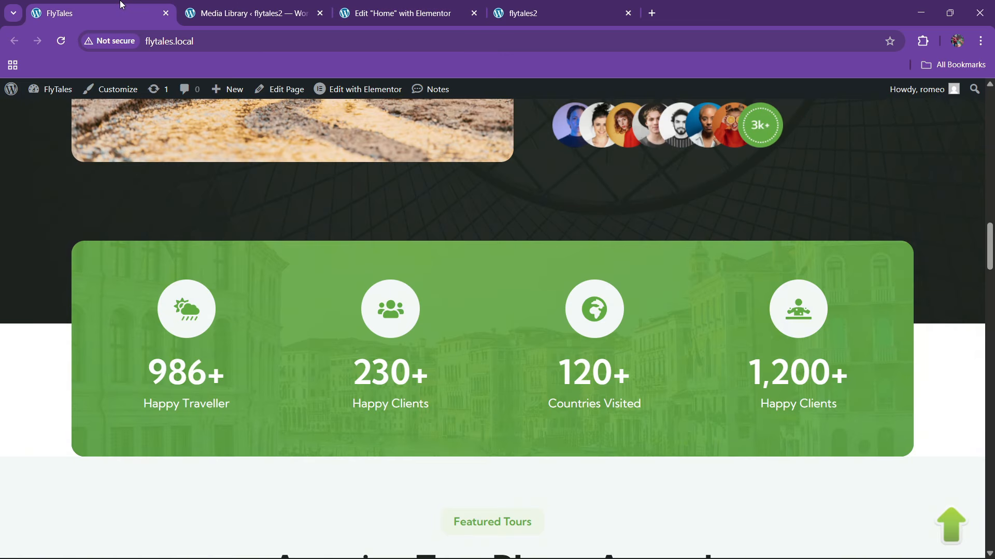
left_click(409, 11)
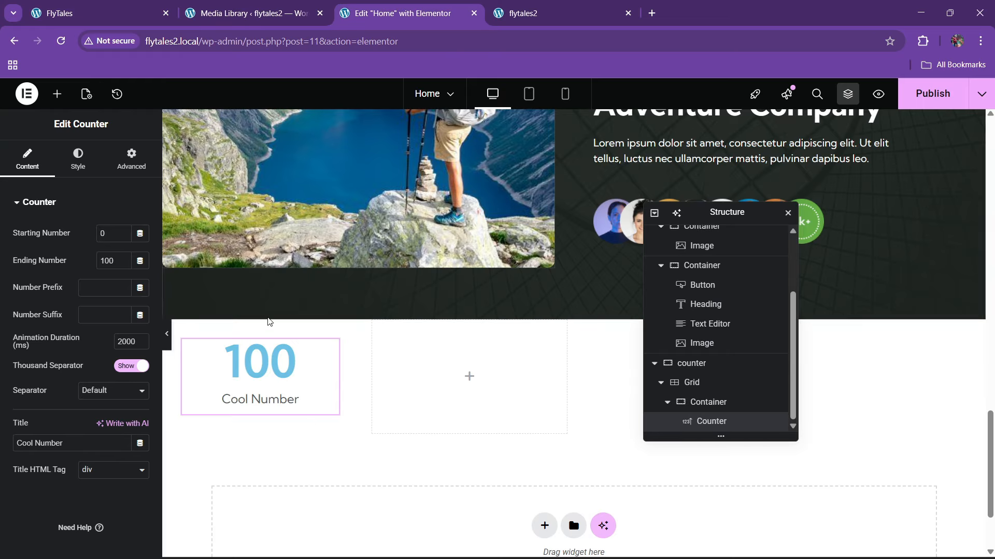
scroll(276, 323, "up", 15)
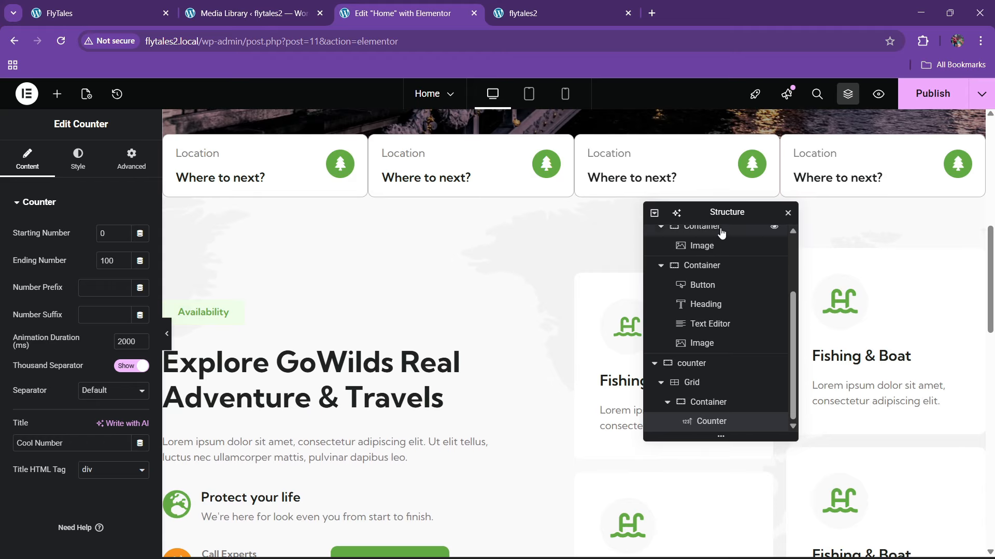
Copy a location card's pool icon into the counter column and move the counter below it.
left_click_drag(721, 213, 739, 228)
right_click(635, 336)
left_click(665, 325)
scroll(429, 308, "down", 6)
scroll(427, 311, "down", 10)
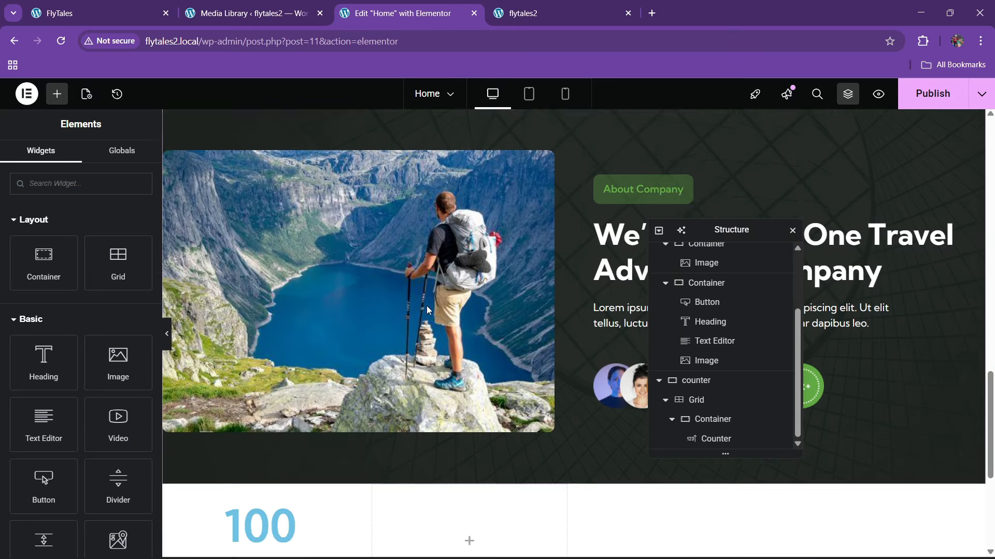
right_click(257, 255)
left_click(281, 343)
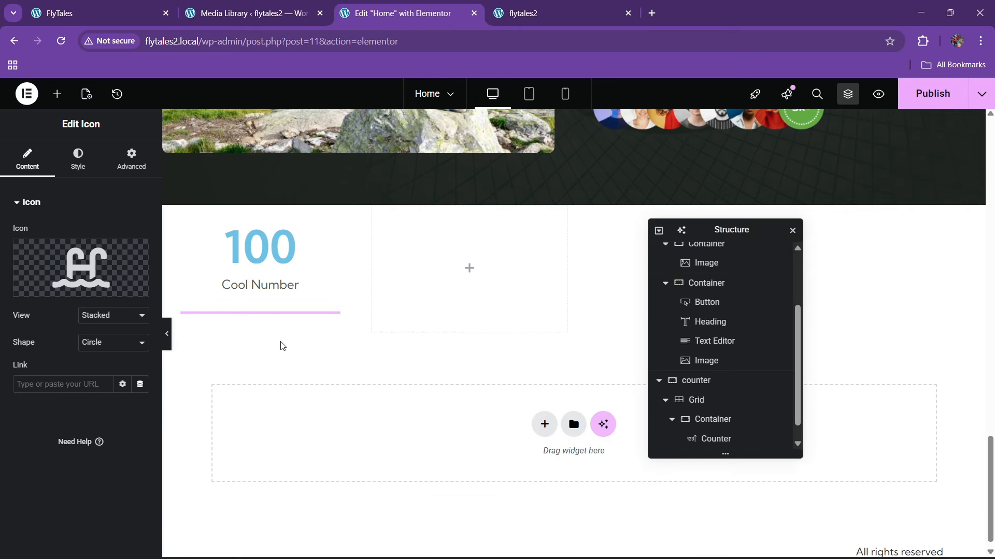
scroll(706, 429, "down", 1)
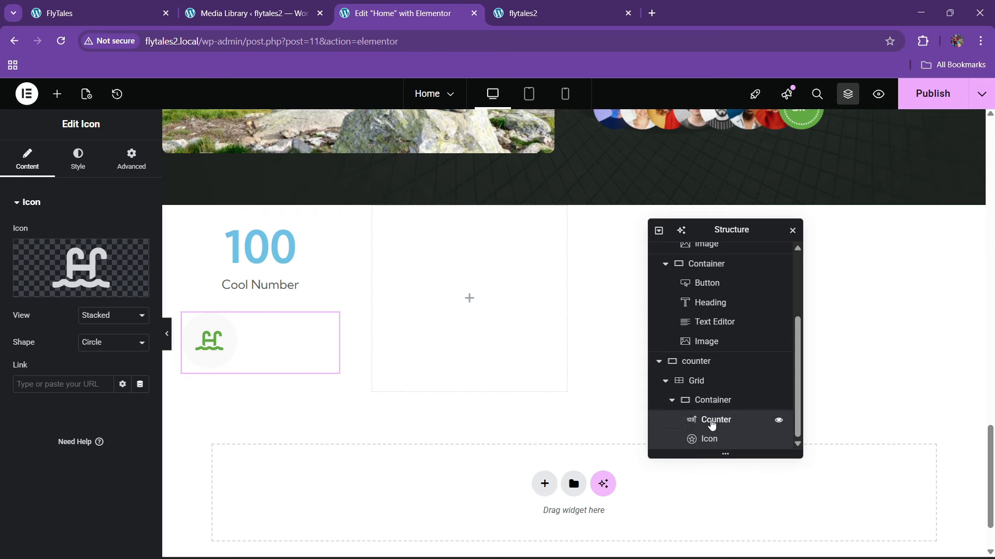
left_click_drag(719, 420, 718, 447)
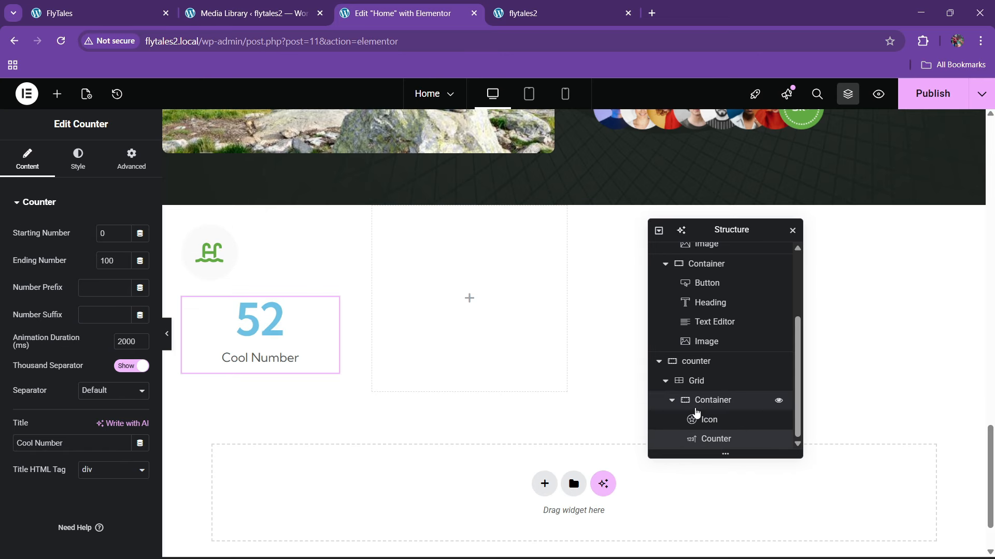
left_click(719, 421)
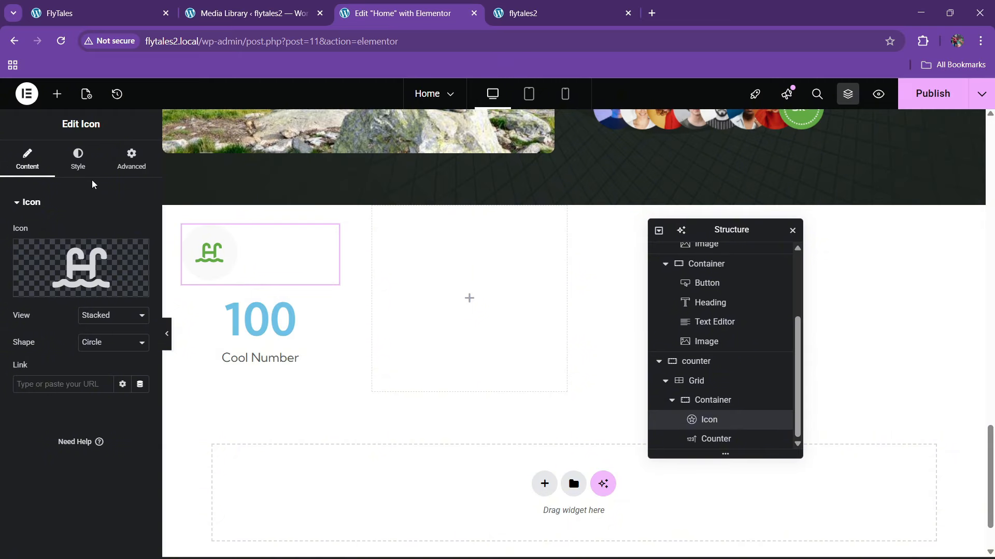
Set the icon's primary colour to the green global and its secondary colour to white.
left_click(78, 158)
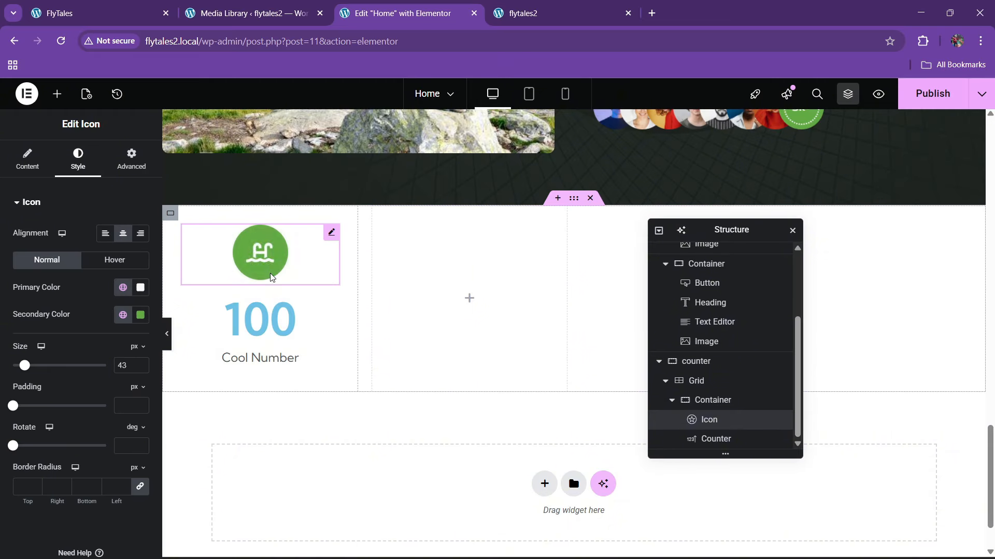
left_click(28, 160)
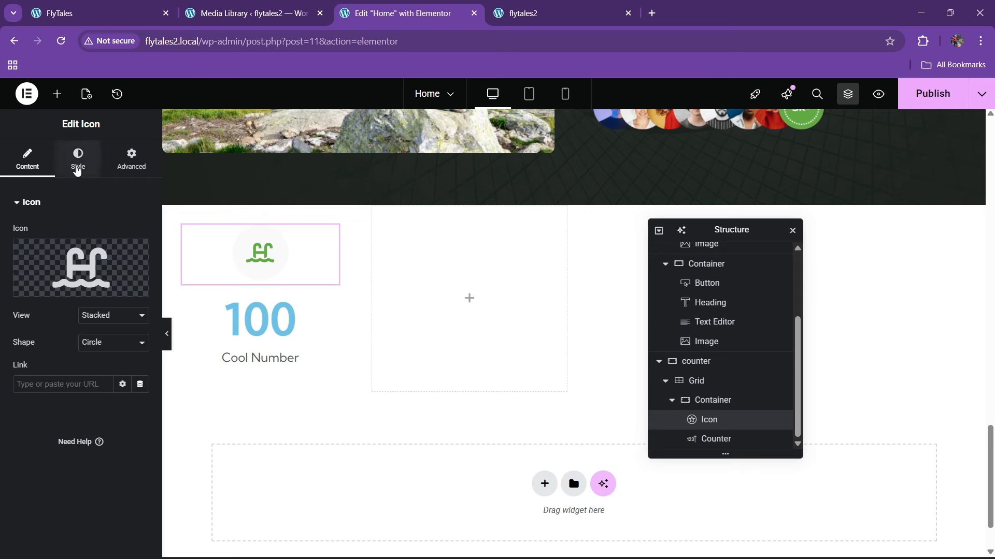
left_click(77, 171)
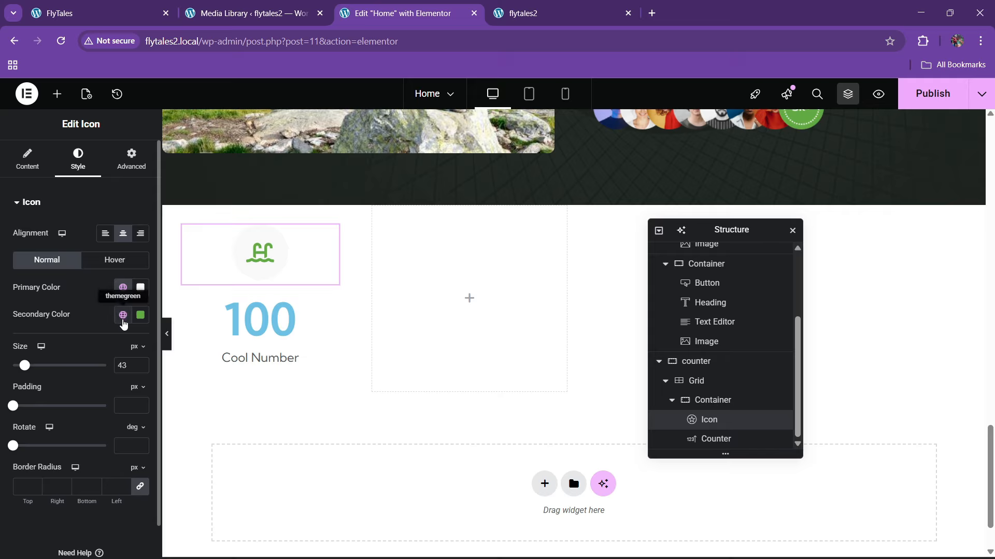
left_click(121, 289)
left_click(57, 420)
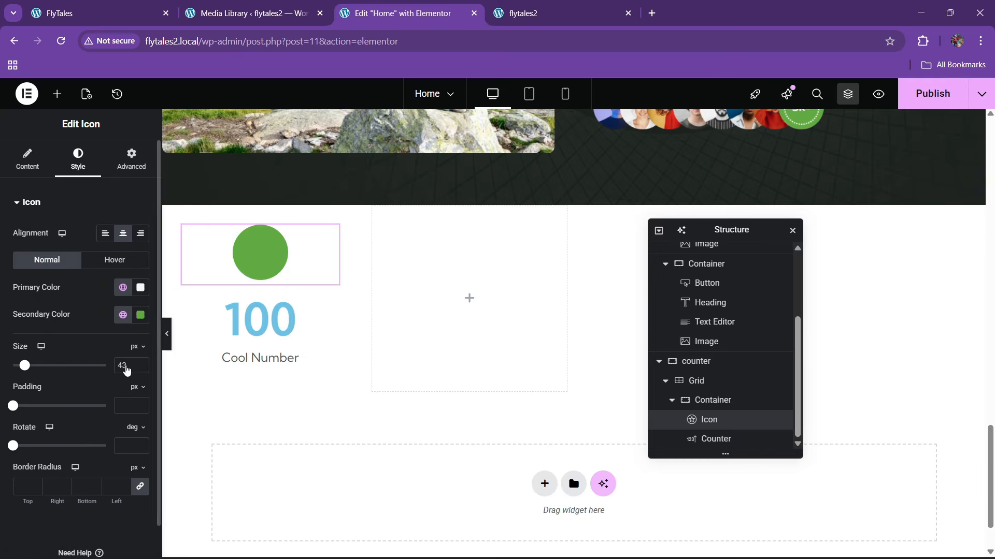
left_click(137, 324)
left_click_drag(153, 402, 71, 287)
left_click(257, 286)
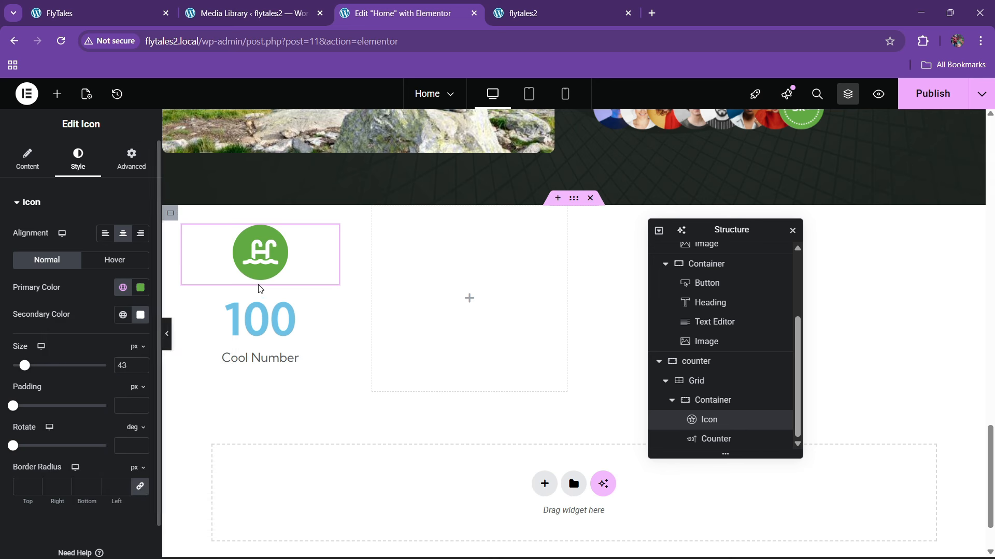
Swap the icon colours to primary white #FFFFFF and secondary themegreen.
left_click(145, 13)
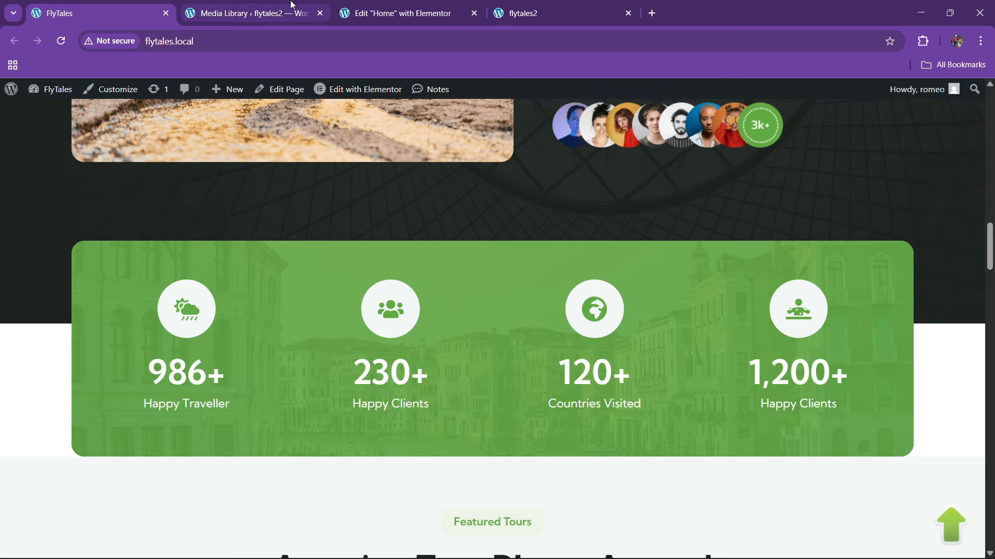
left_click(386, 13)
left_click(139, 288)
left_click_drag(136, 348, 9, 285)
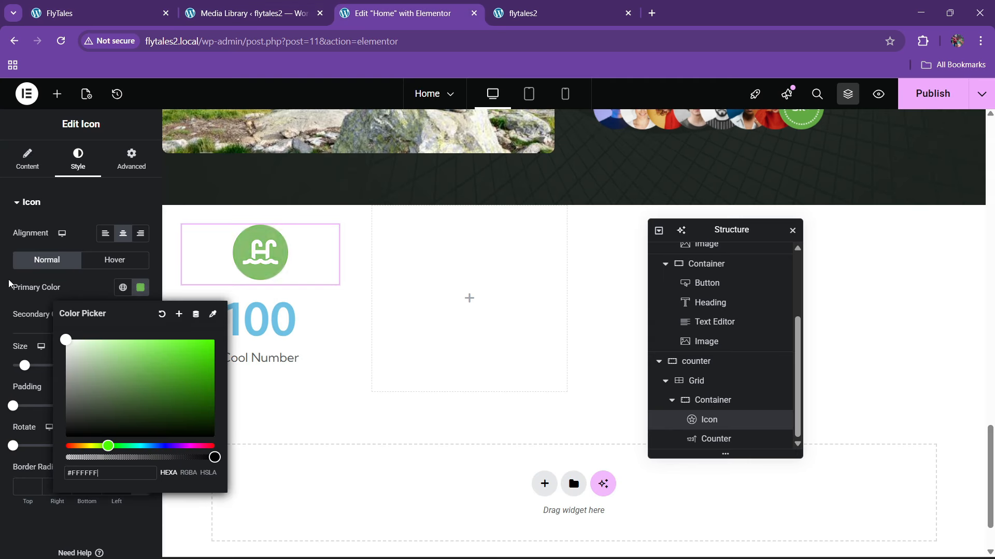
left_click(86, 287)
left_click(123, 314)
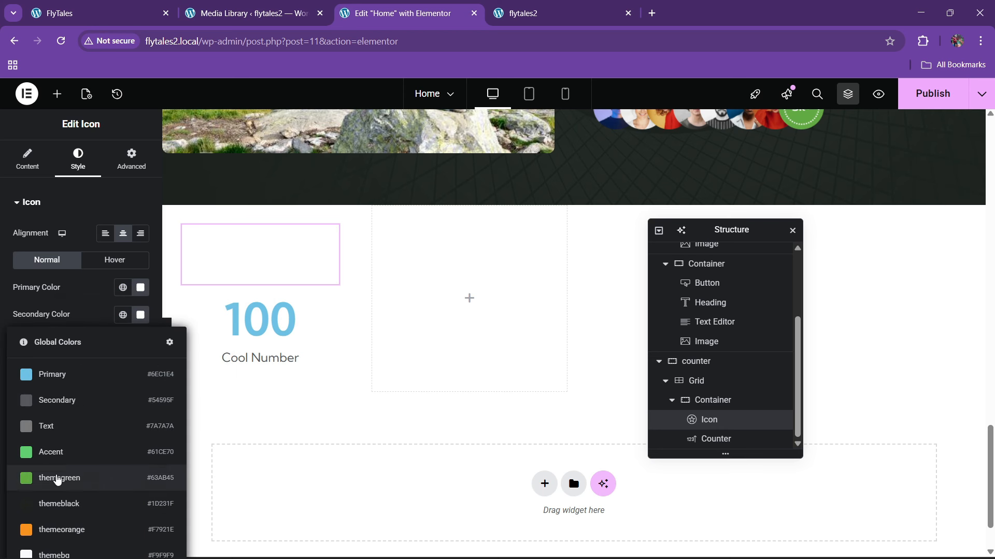
left_click(57, 477)
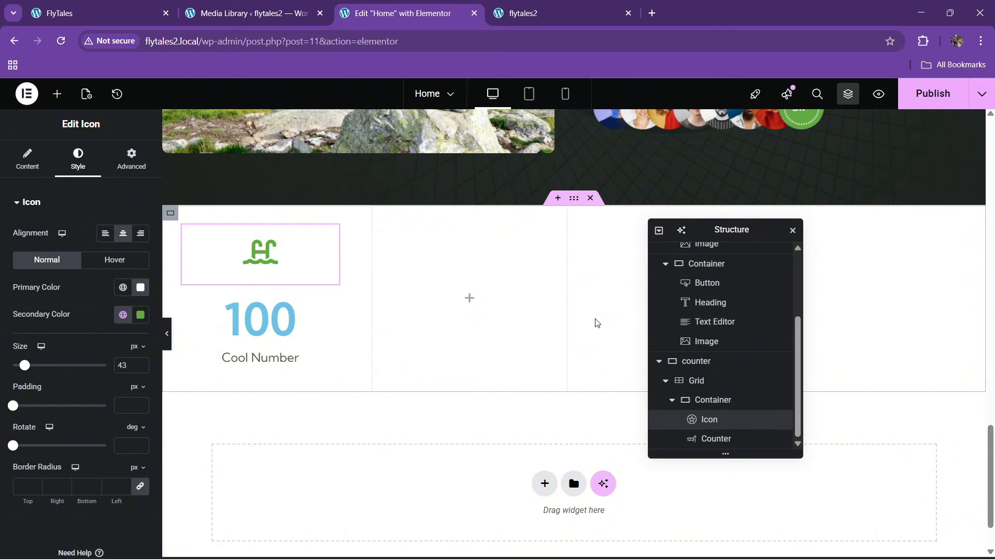
left_click(715, 384)
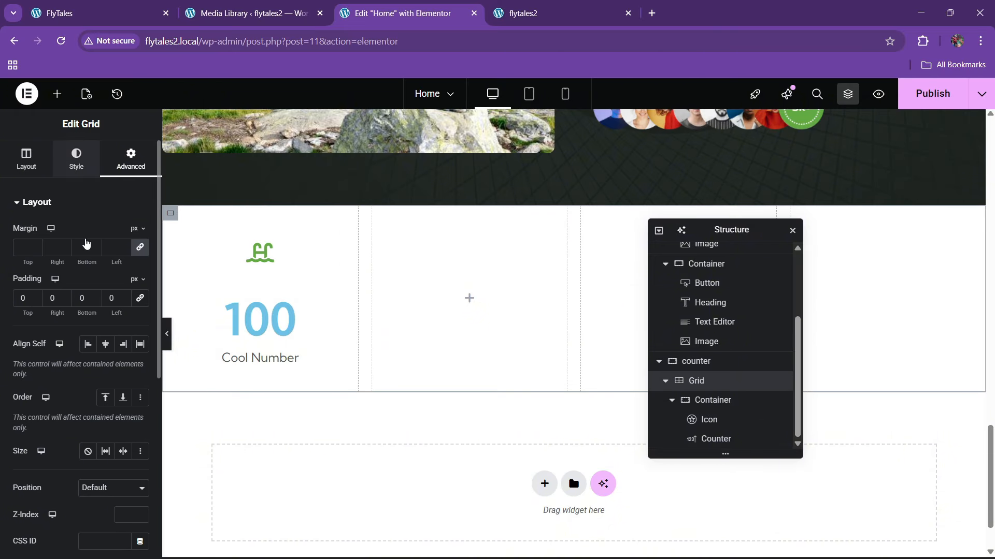
Give the counter grid a classic background using the world map image.
left_click(76, 160)
left_click(87, 263)
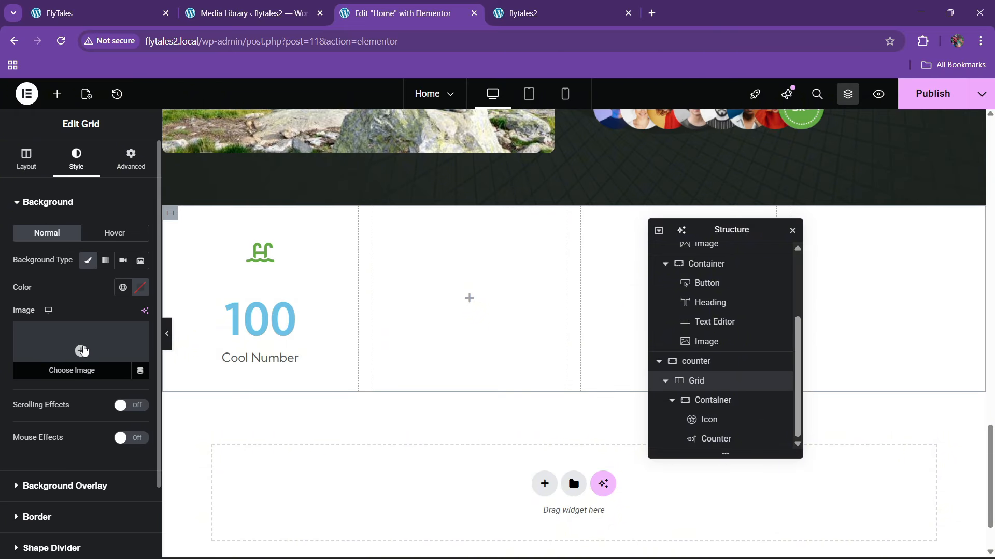
left_click(83, 352)
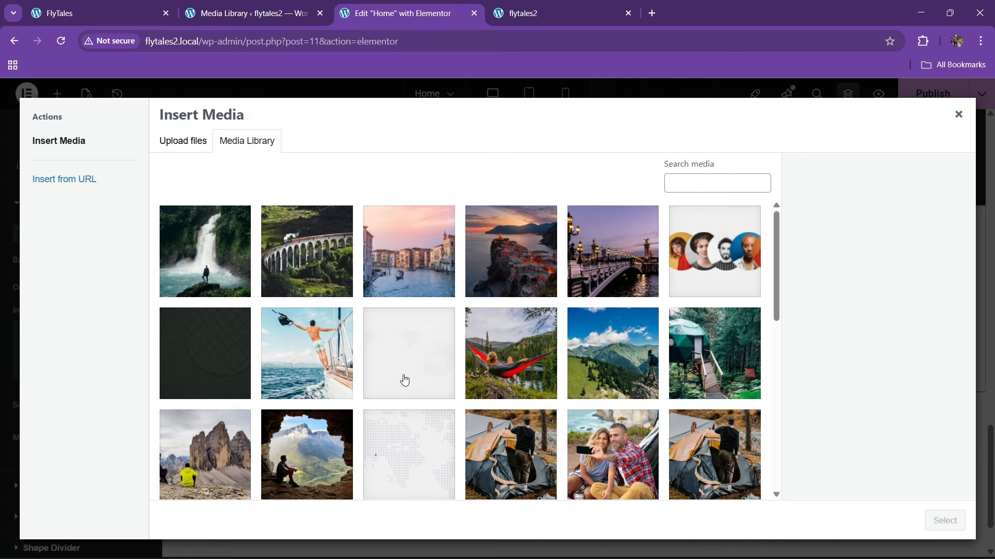
left_click(958, 115)
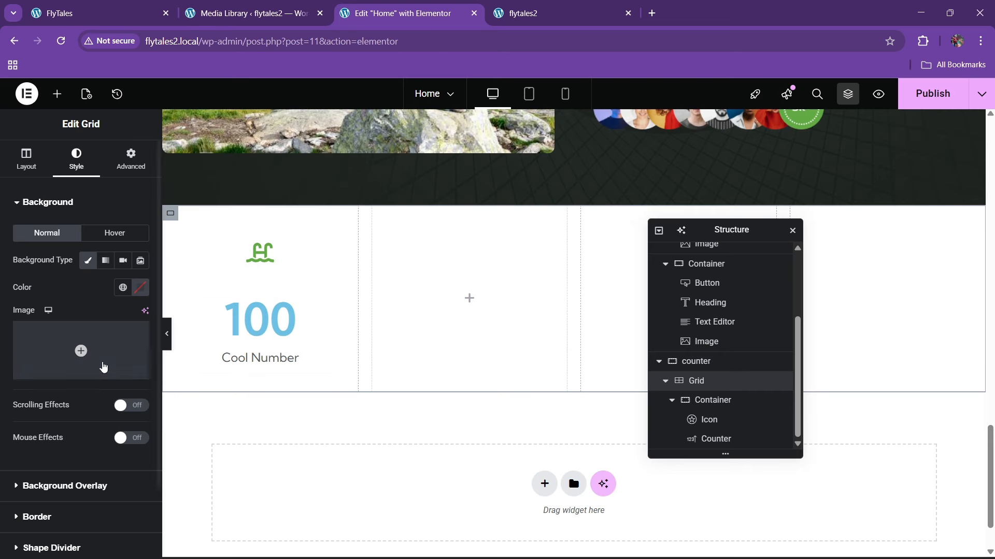
left_click(78, 355)
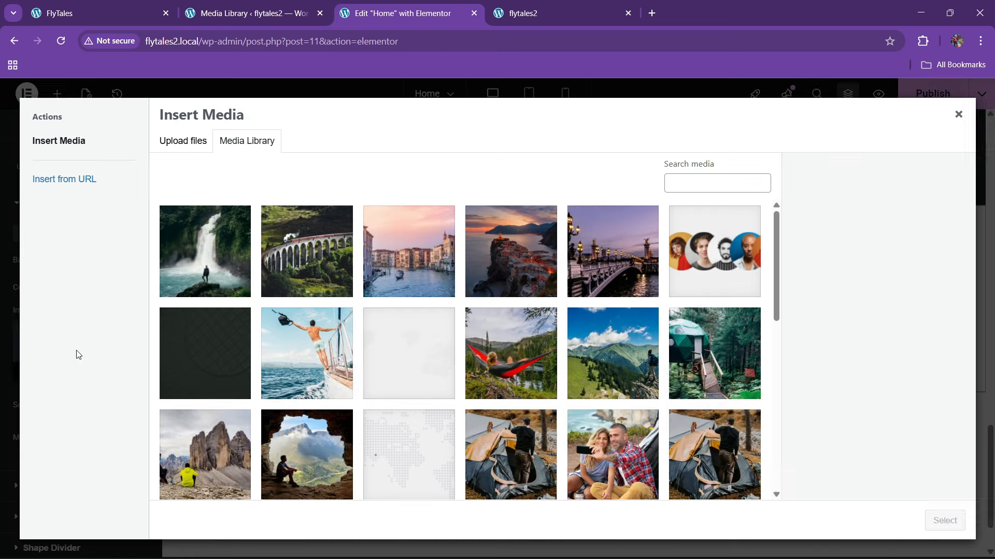
left_click(415, 434)
left_click(943, 521)
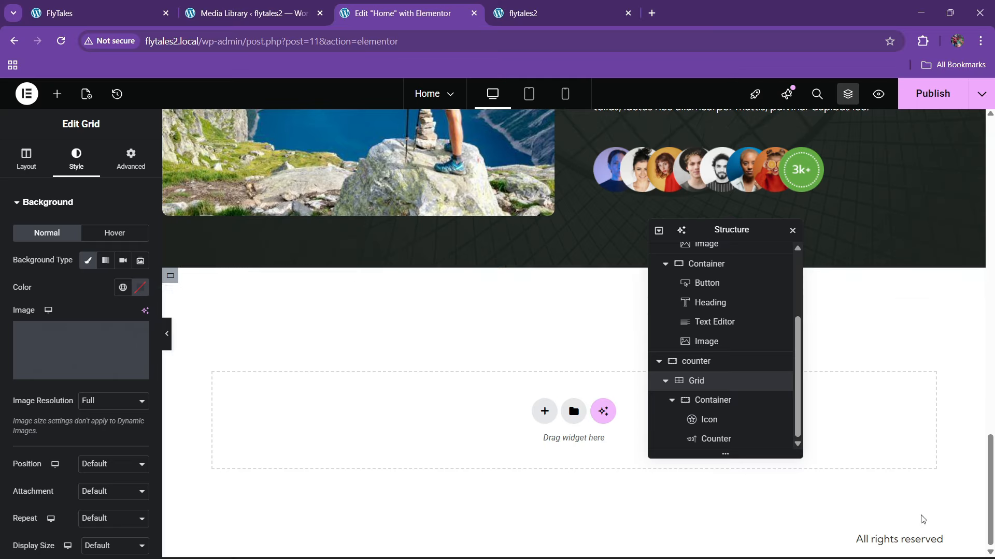
Keep the map at Full resolution, centre it, and set its display size to contain.
left_click(101, 338)
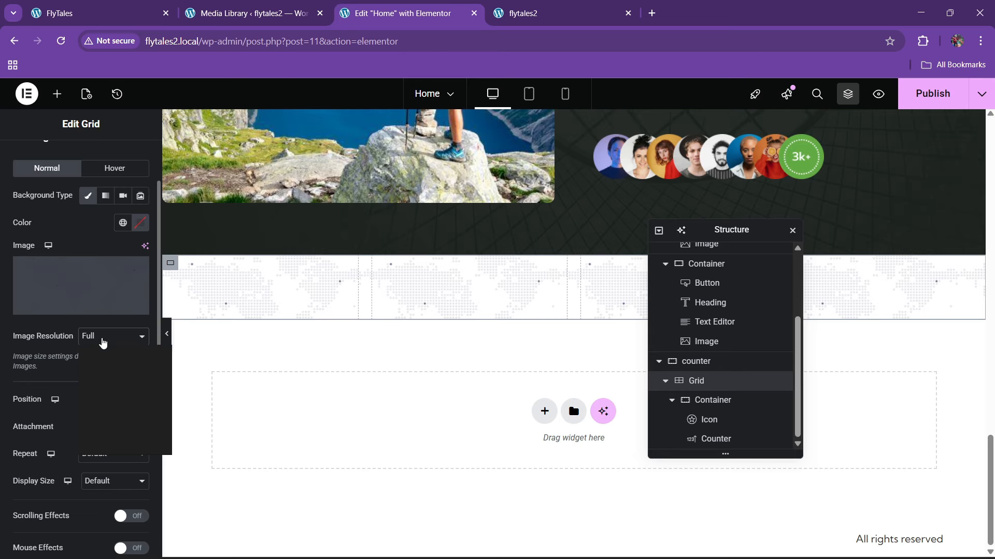
left_click(101, 339)
left_click(101, 339)
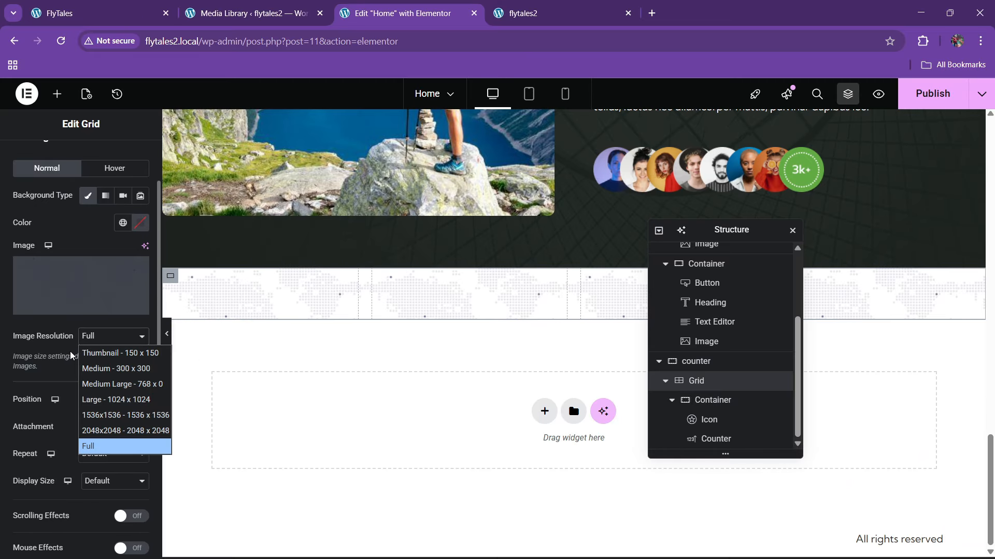
left_click(97, 405)
left_click(101, 243)
scroll(88, 414, "down", 3)
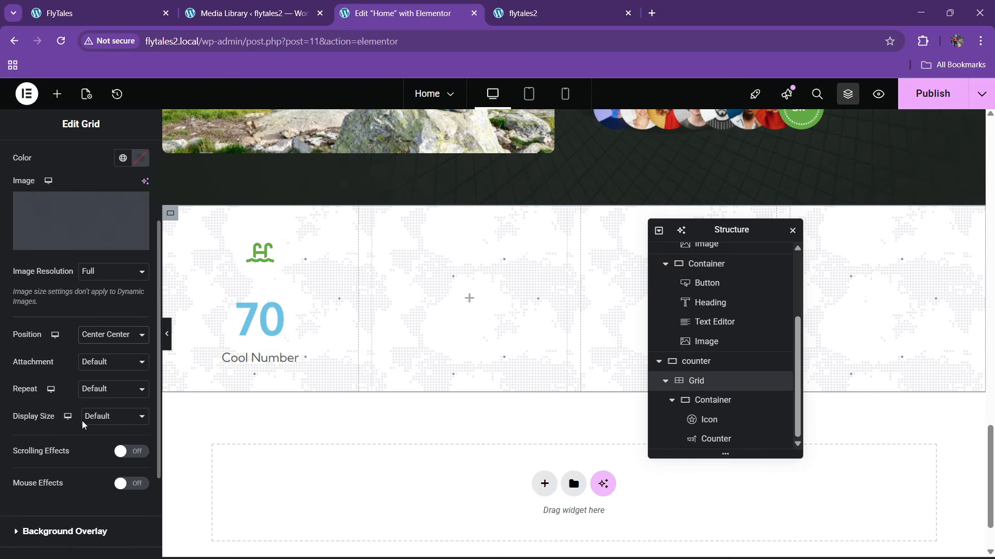
left_click(114, 352)
left_click(95, 401)
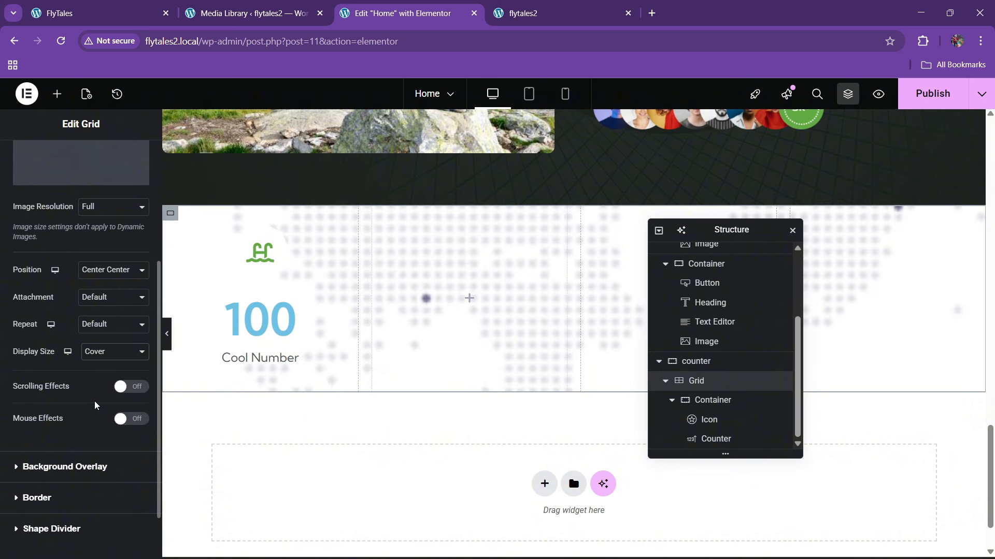
left_click(98, 353)
left_click(101, 416)
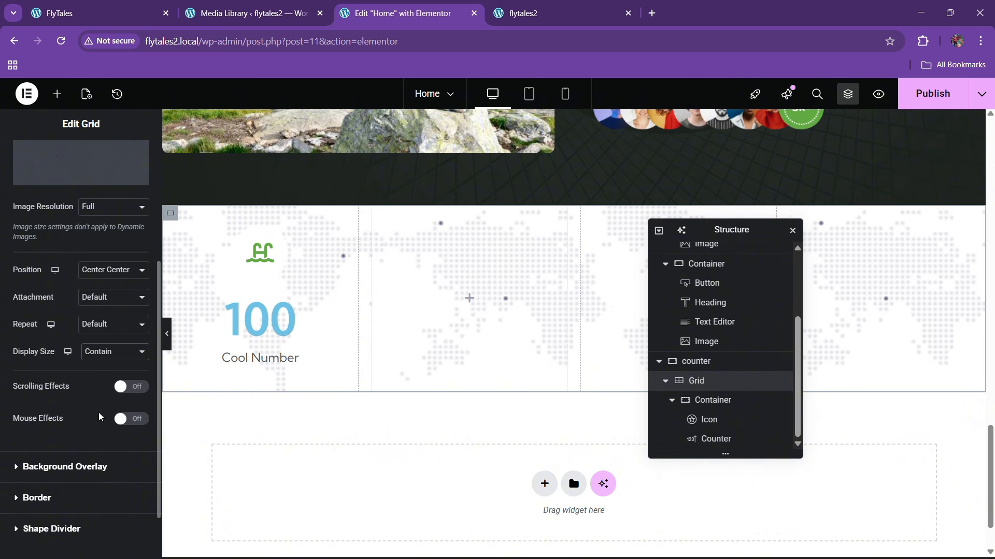
Add a themegreen classic overlay at 0.84 opacity, then view the live FlyTales site.
left_click(65, 403)
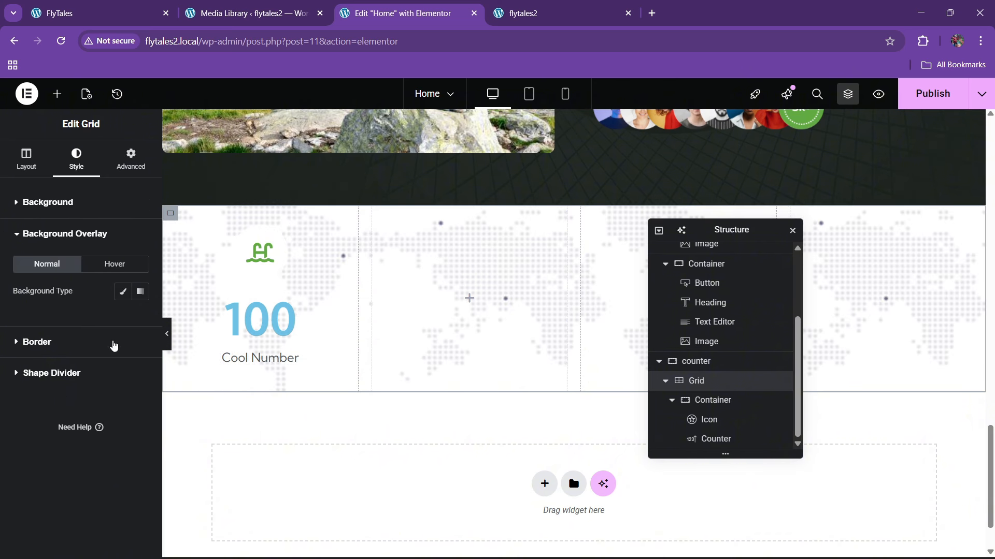
left_click(122, 292)
left_click(123, 319)
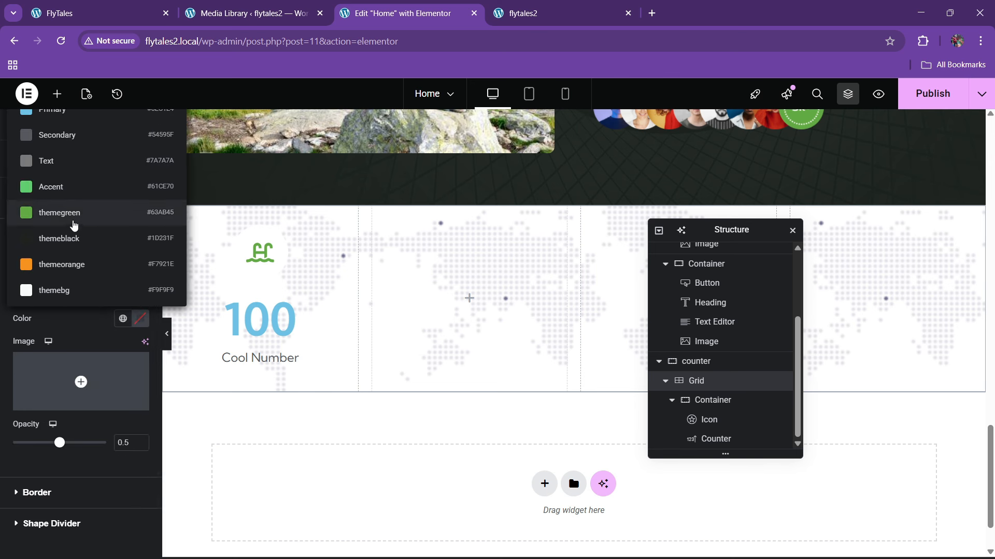
left_click(74, 224)
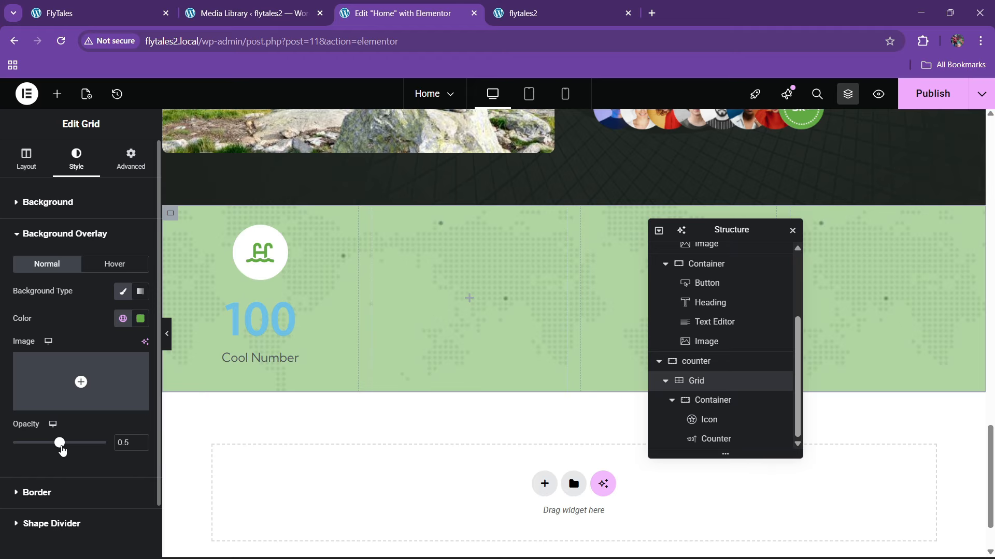
left_click_drag(60, 448, 92, 448)
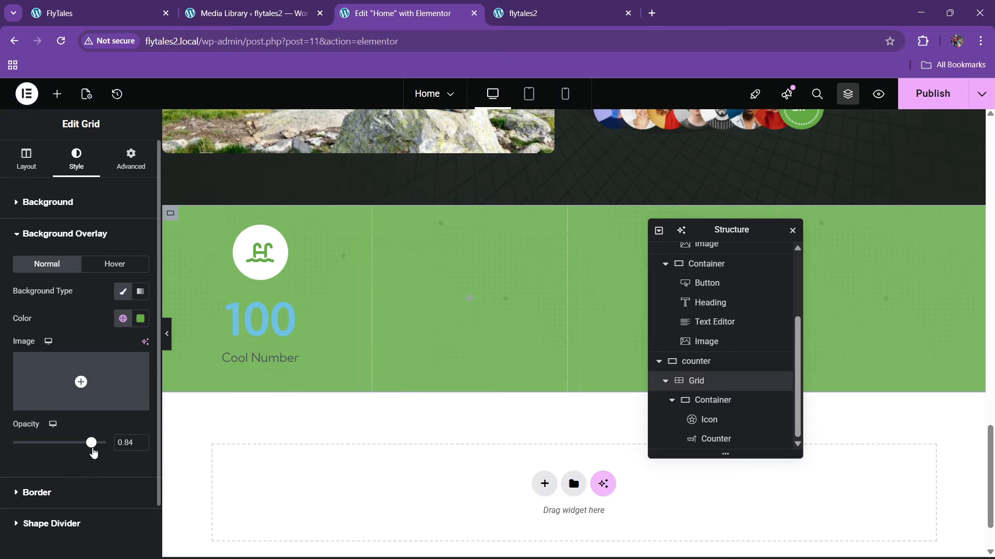
key("ctrl+1")
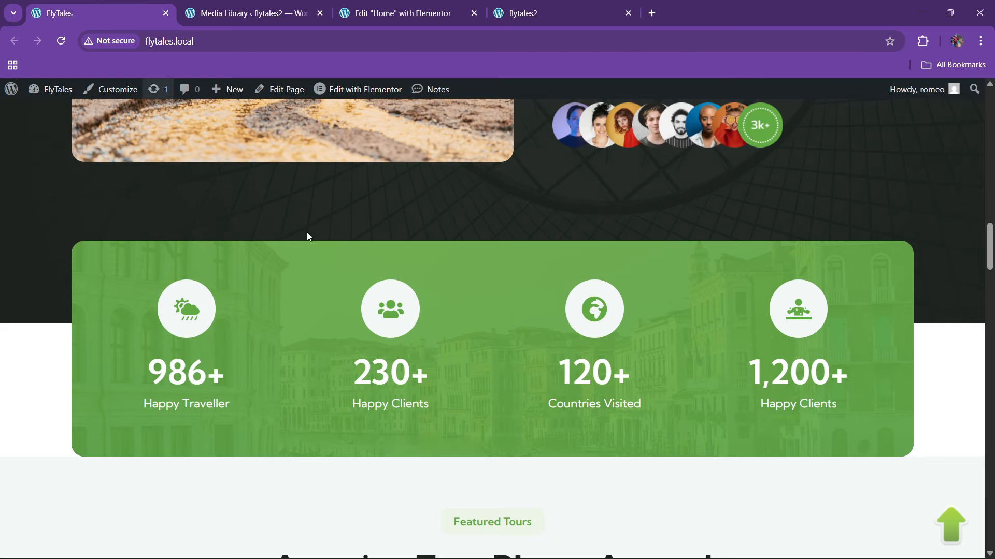
Make the first counter's number and title colours white.
left_click(371, 6)
left_click(298, 254)
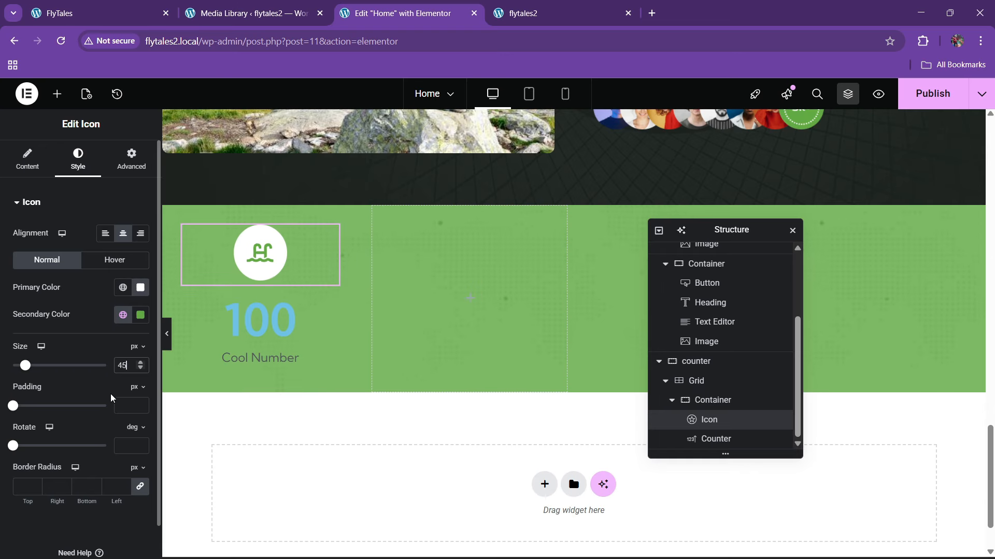
left_click(260, 360)
left_click(79, 160)
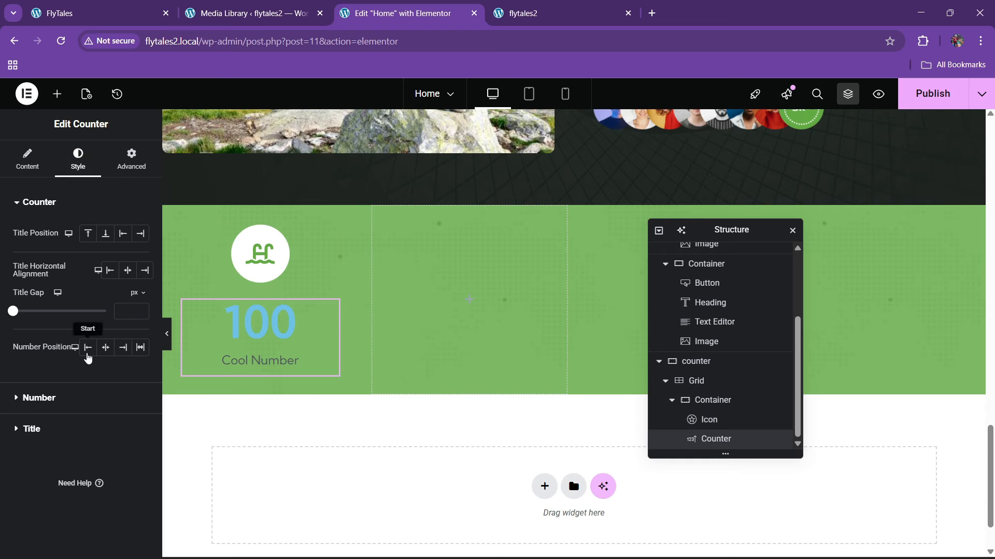
left_click(42, 398)
left_click(138, 266)
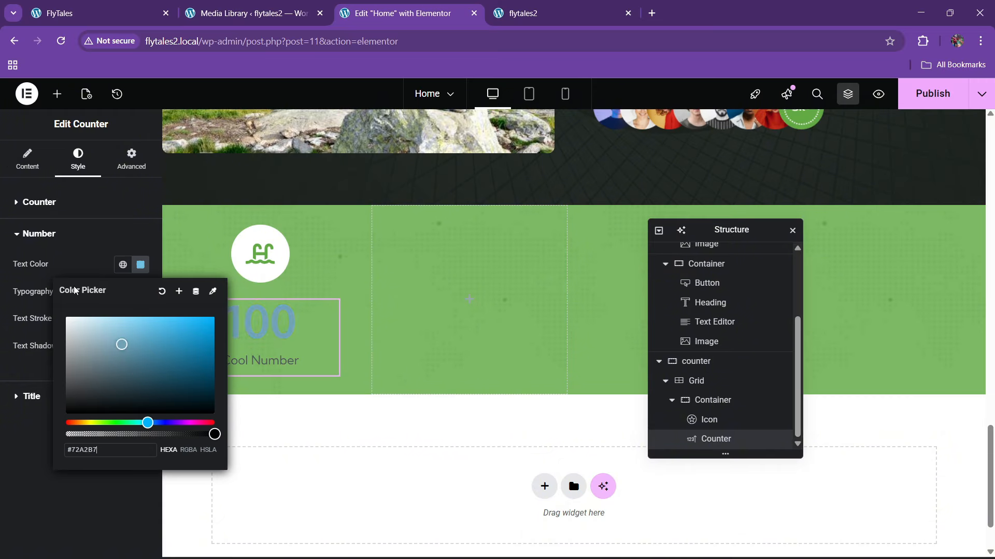
left_click(67, 317)
left_click(31, 397)
left_click(140, 295)
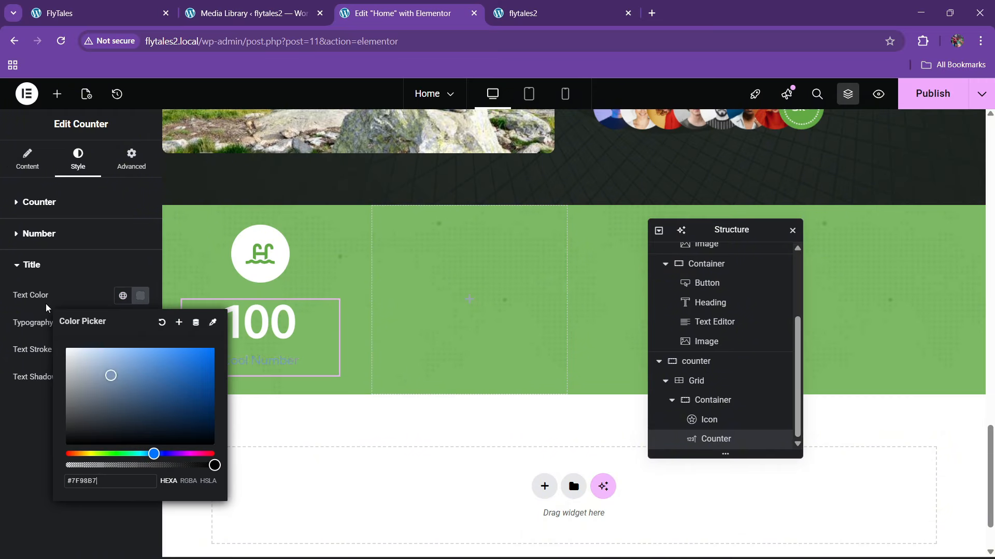
left_click(66, 346)
Set the counter's ending number to 986 with a + suffix and title Happy Travellers.
left_click(77, 13)
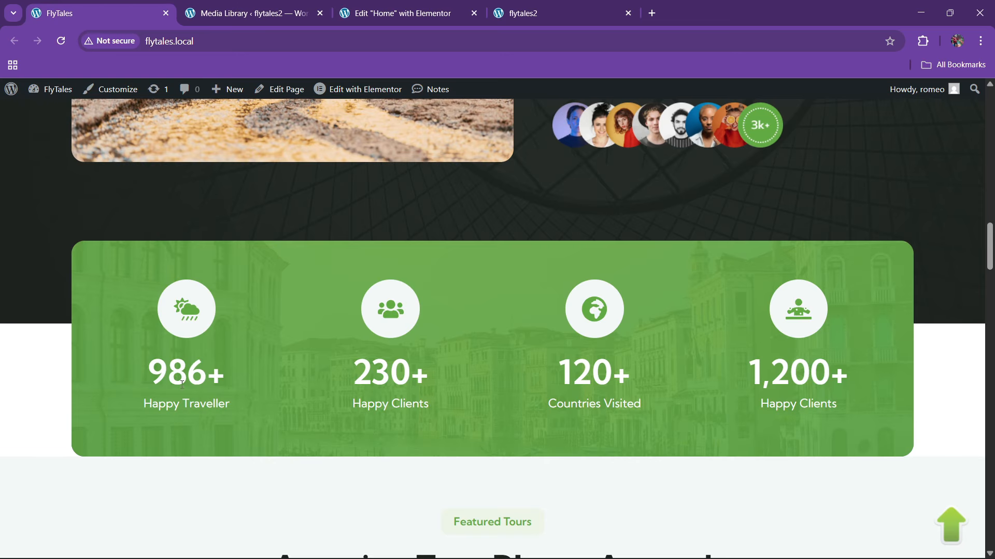
left_click(394, 13)
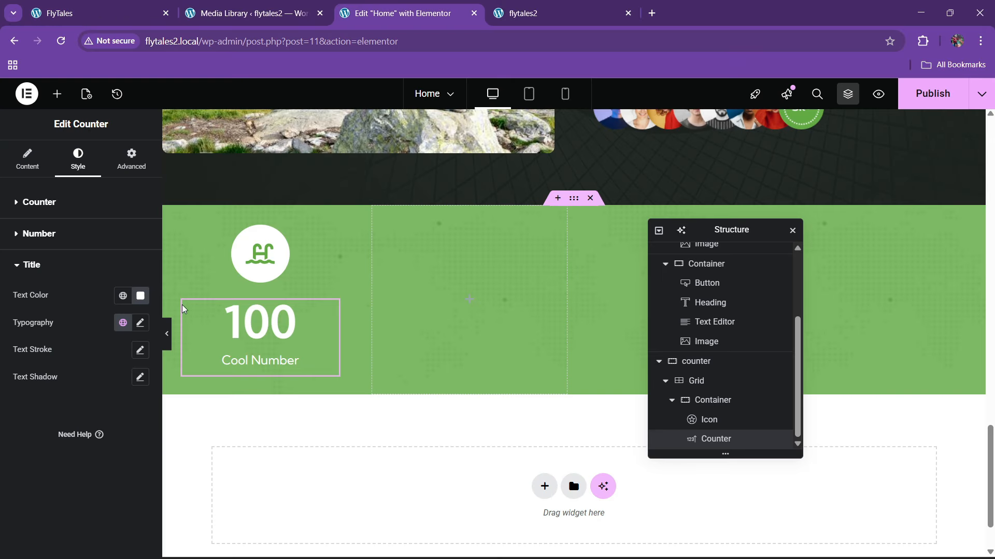
left_click(263, 357)
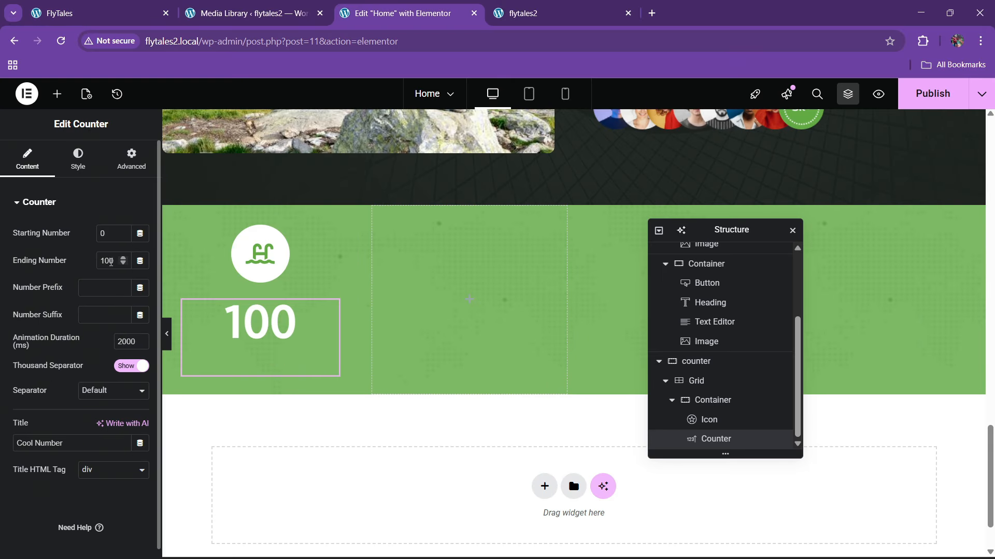
key("BackSpace")
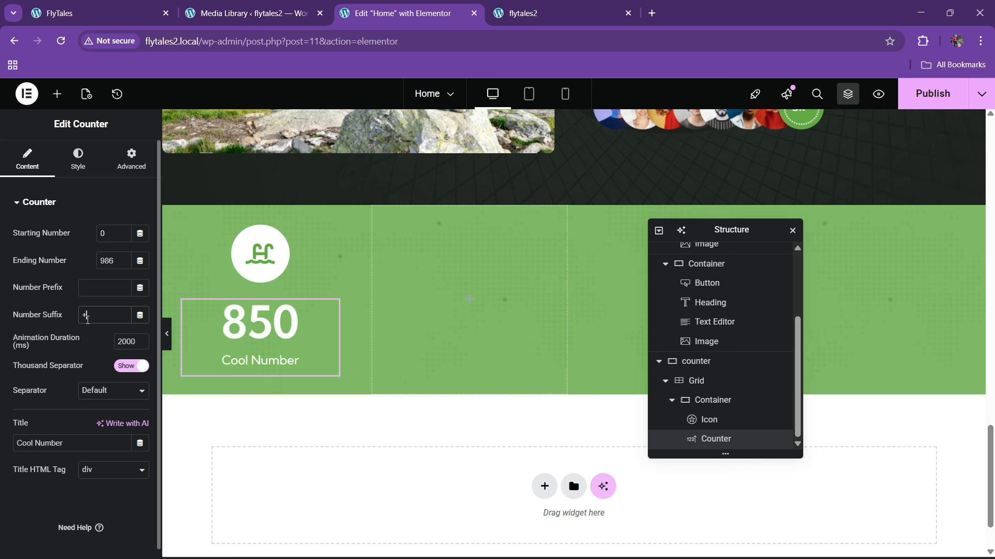
left_click_drag(66, 440, 2, 440)
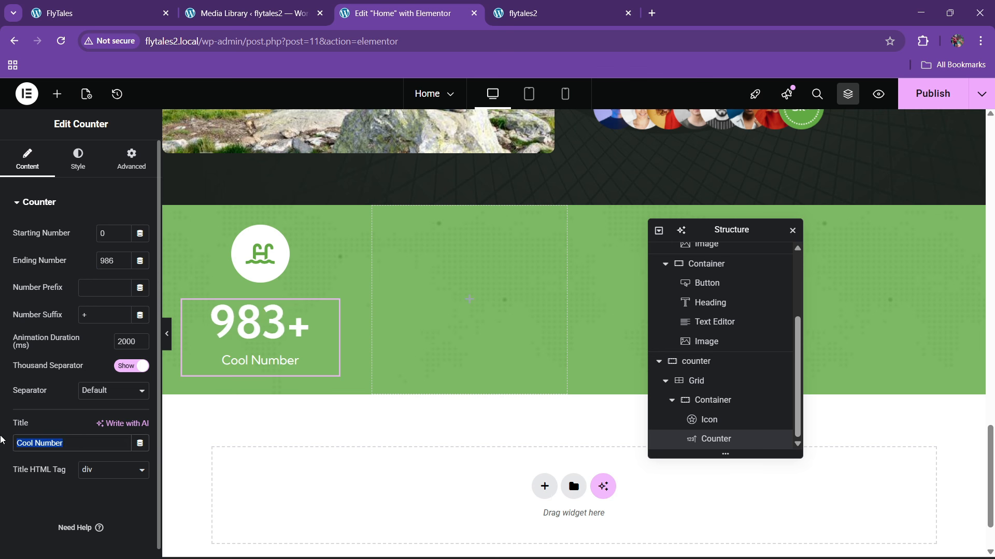
type("Happy Travellers")
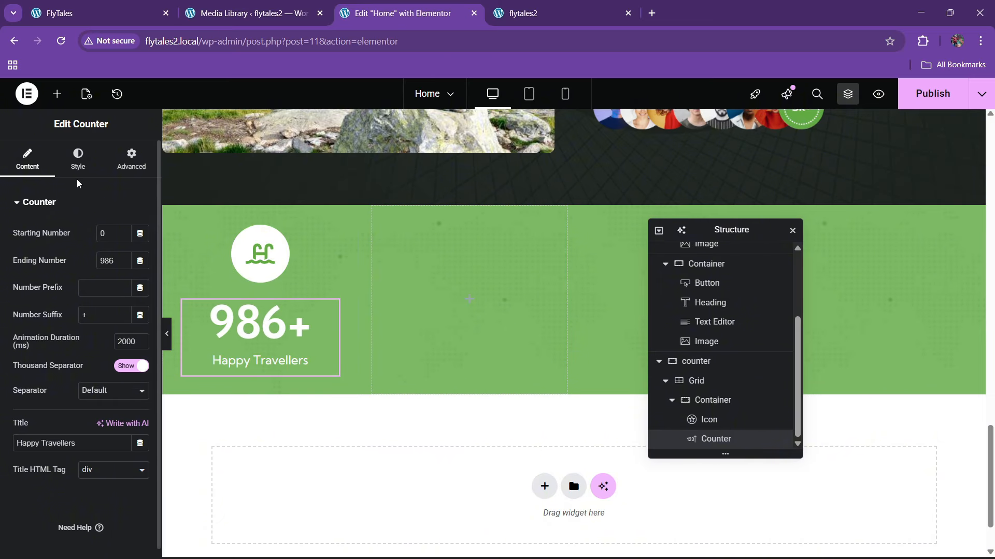
Set the counter number's typography font size to 55 px.
left_click(78, 158)
left_click(54, 438)
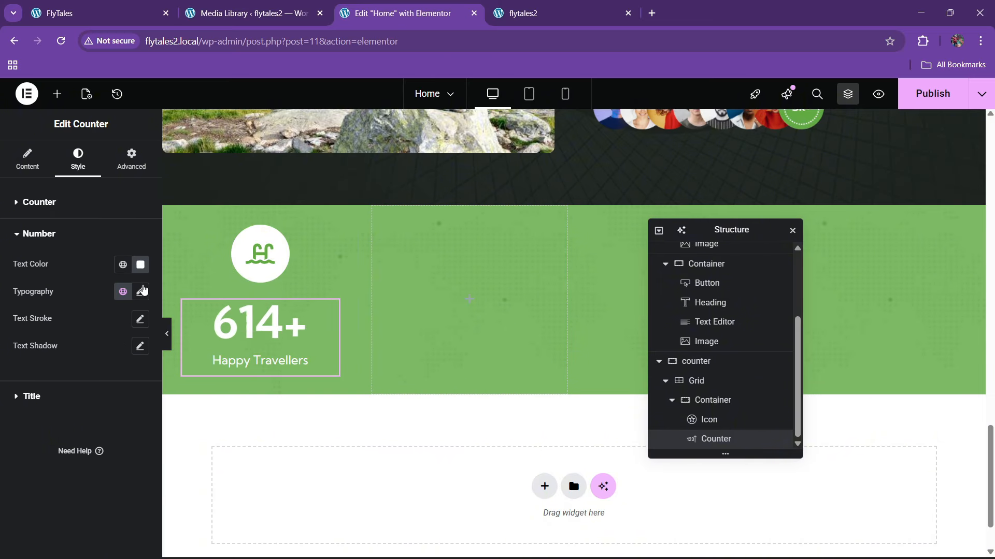
left_click(141, 291)
left_click(133, 390)
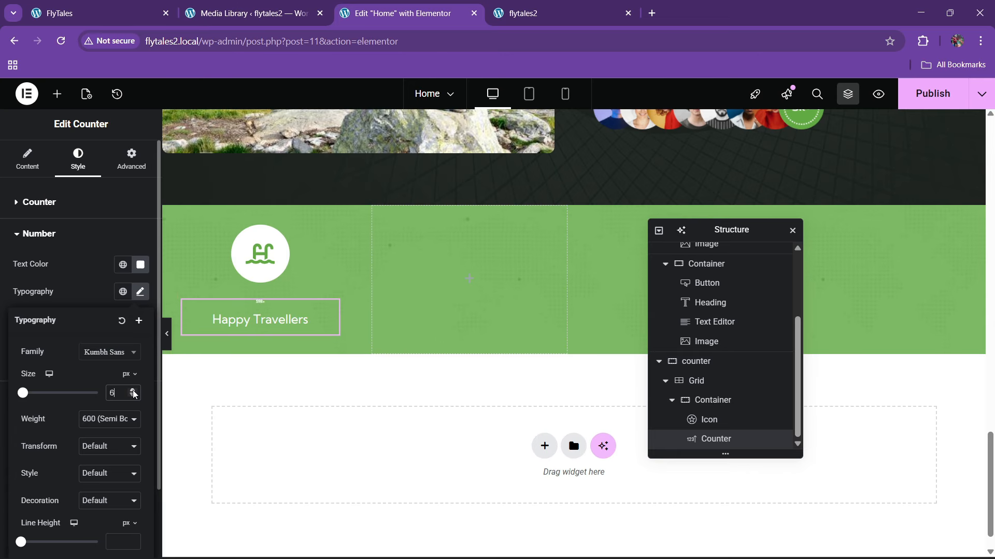
left_click_drag(133, 394, 133, 393)
left_click(133, 391)
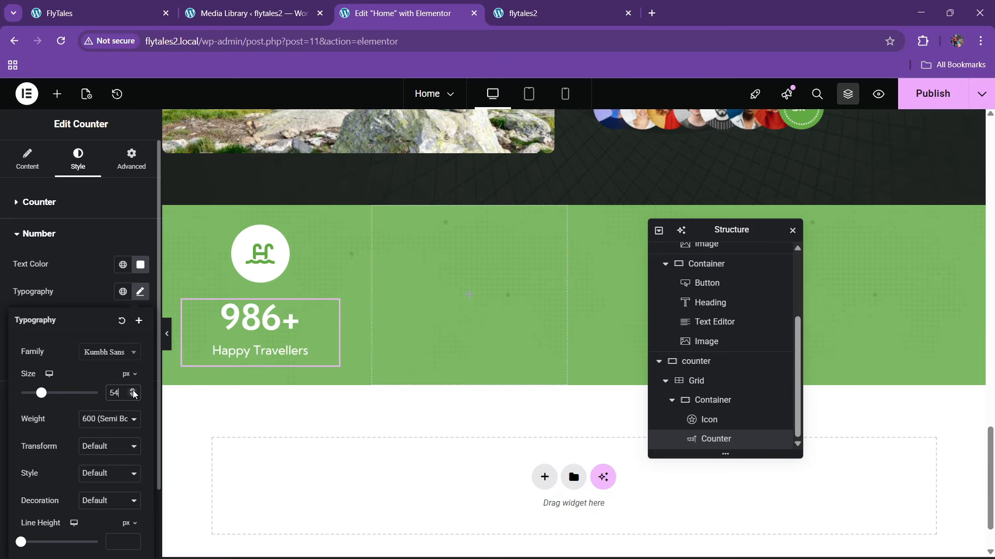
left_click(133, 391)
left_click(133, 391)
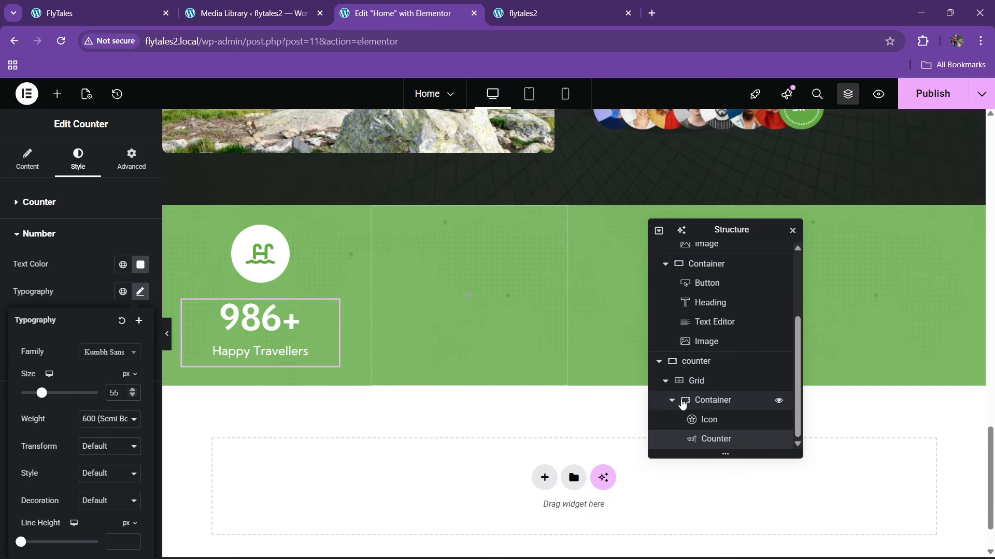
left_click(672, 400)
Duplicate the counter Container three times in the Navigator, filling all four grid cells.
left_click(717, 441)
right_click(717, 440)
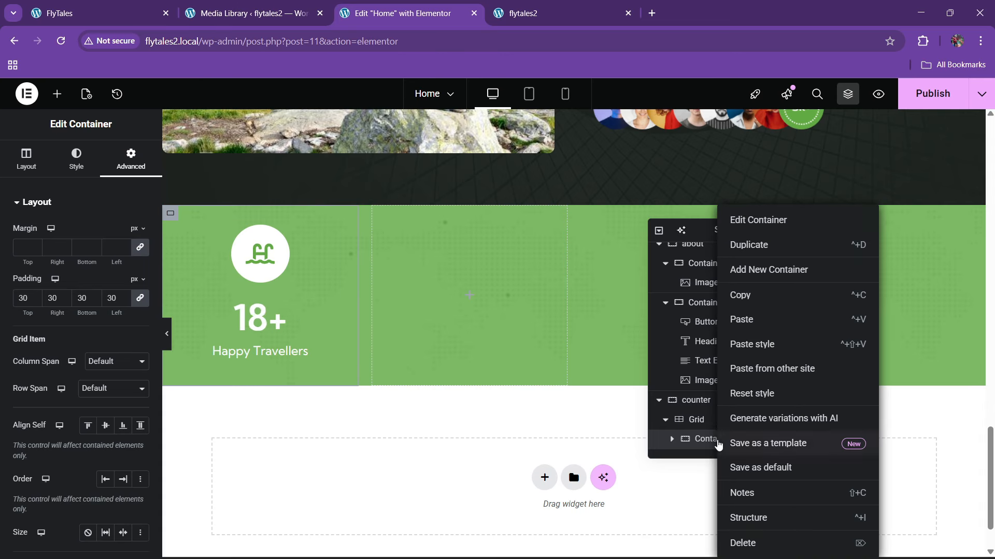
left_click(746, 244)
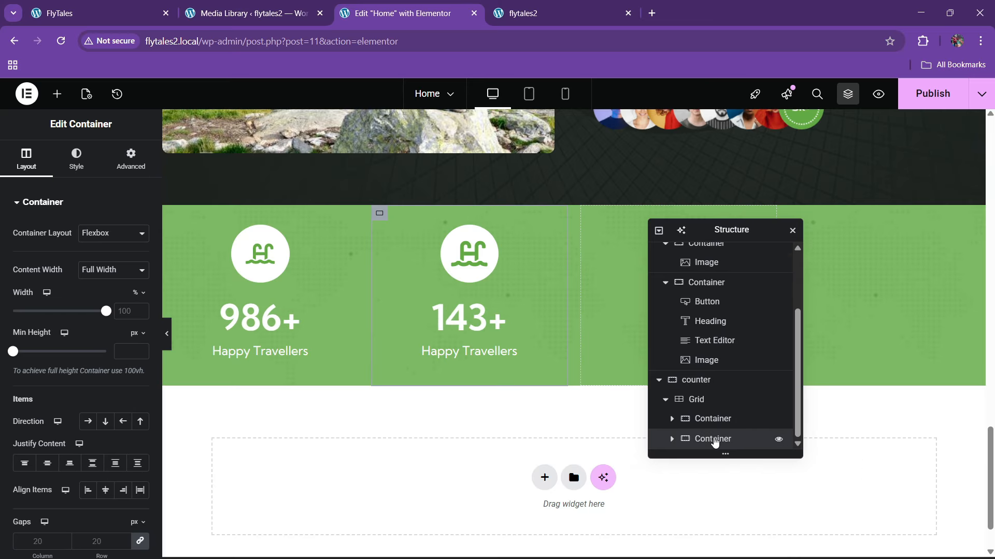
right_click(717, 439)
left_click(746, 245)
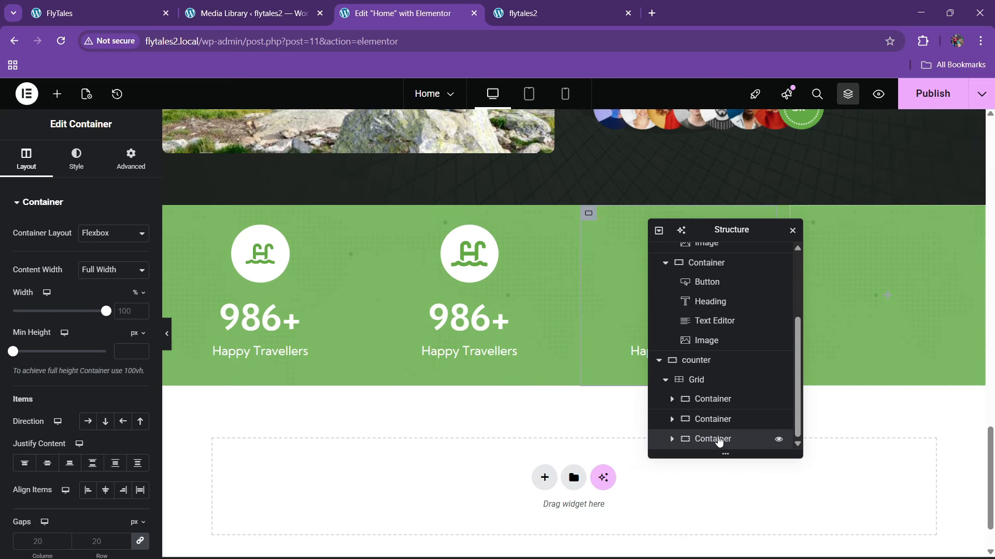
right_click(717, 440)
left_click(748, 249)
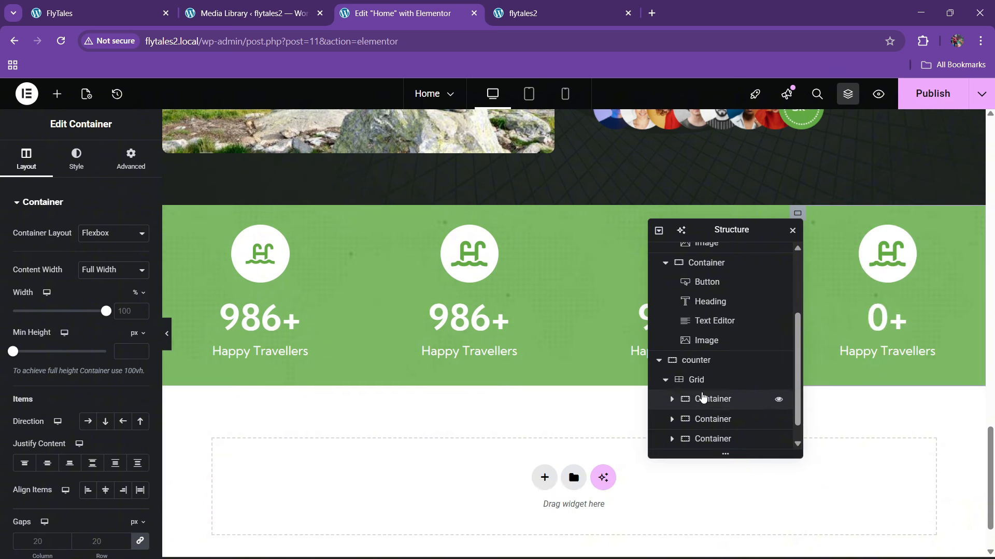
left_click(705, 361)
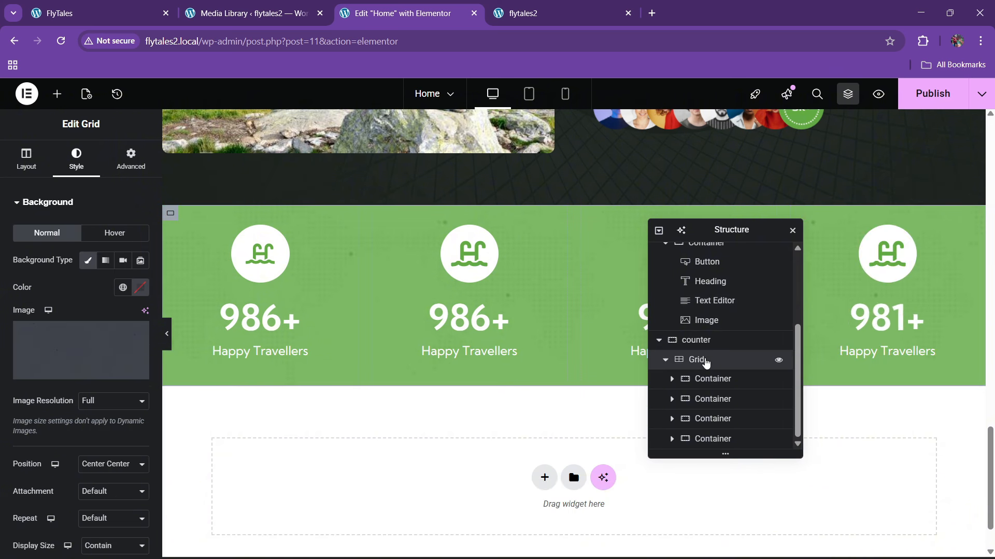
left_click(712, 381)
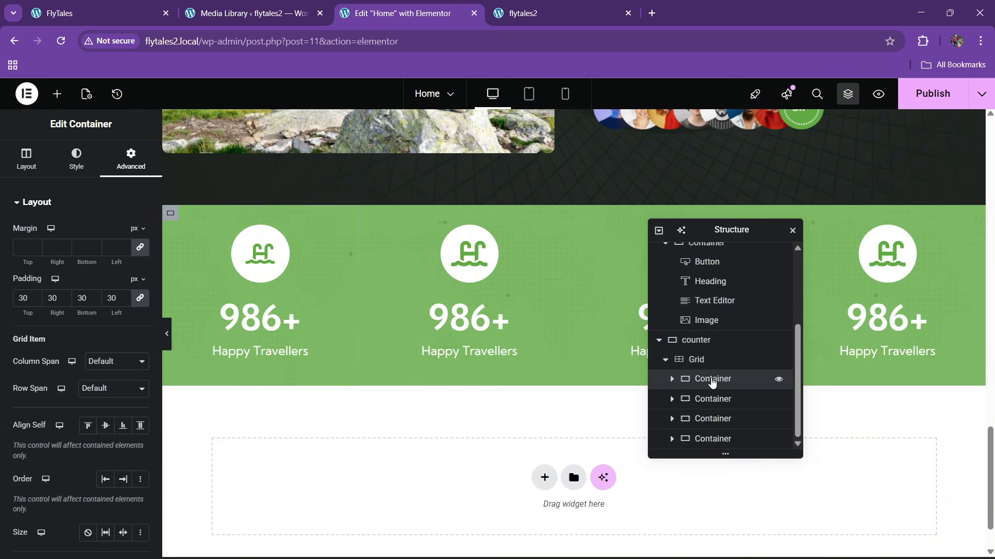
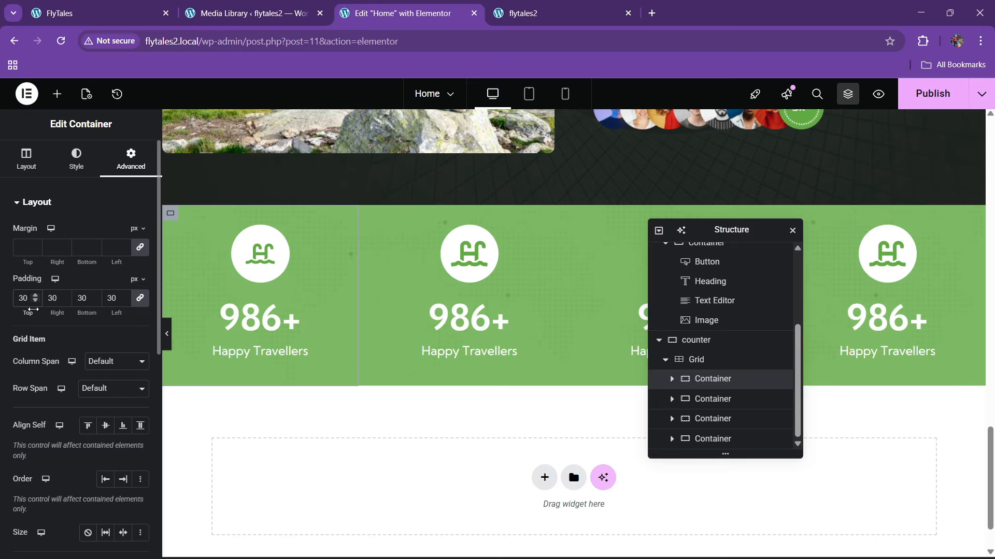
Set the first counter column's padding to 50 px and copy its style.
key("BackSpace")
type("5")
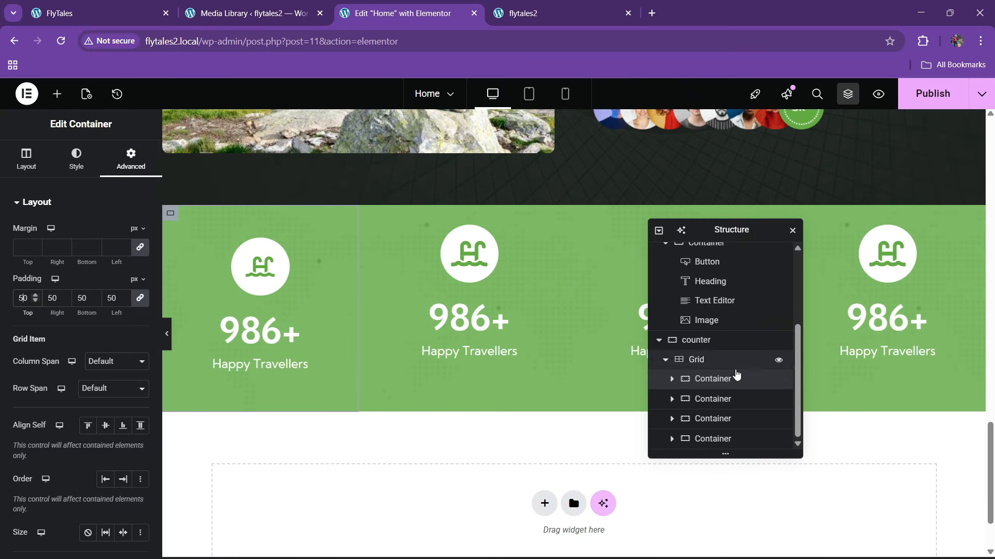
right_click(724, 382)
left_click(752, 303)
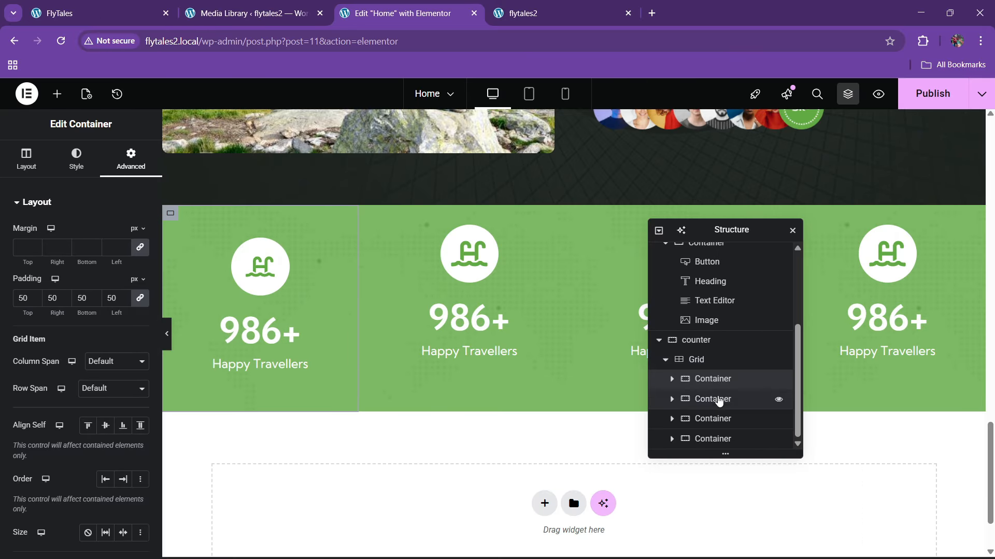
Paste the copied 50 px padding style onto the second, third and fourth counter columns.
left_click(717, 399)
right_click(720, 399)
left_click(756, 344)
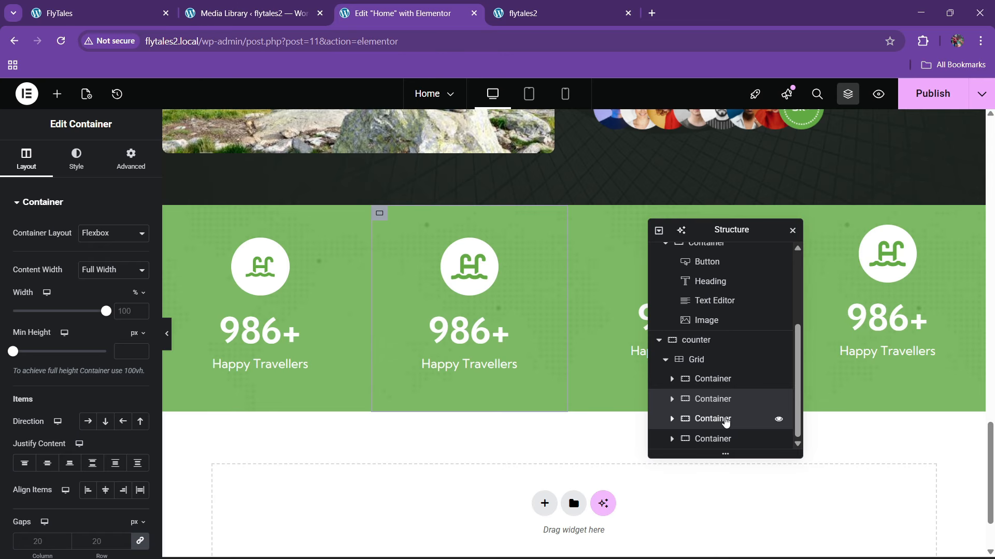
right_click(725, 421)
left_click(759, 344)
left_click(715, 440)
right_click(716, 439)
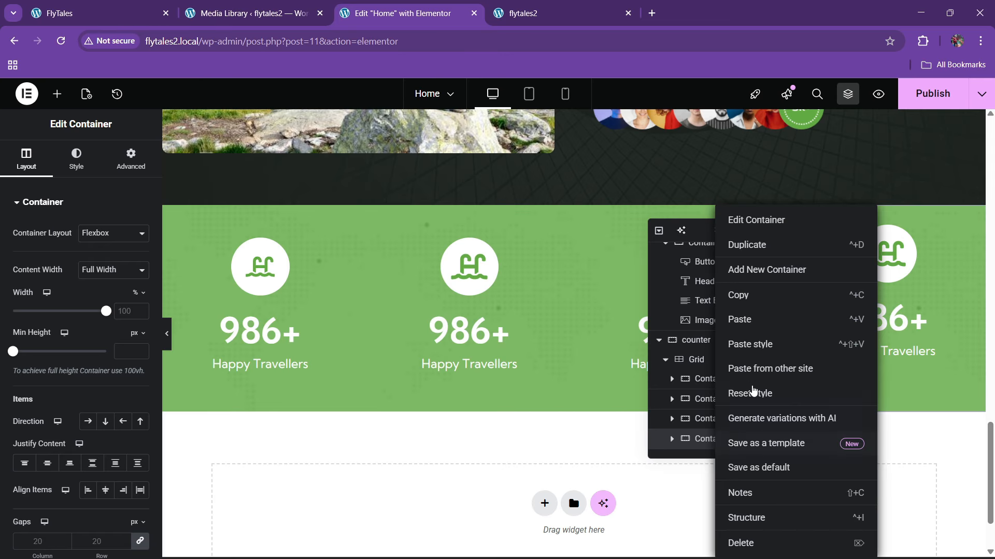
left_click(751, 344)
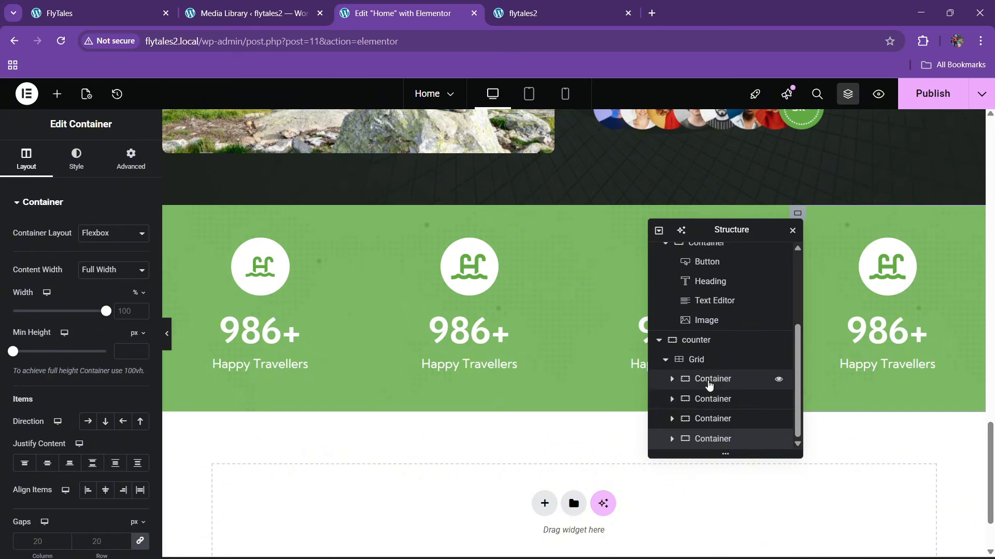
Inspect the counter grid's layout, background overlay and border settings.
left_click(706, 361)
left_click(26, 158)
scroll(47, 427, "down", 4)
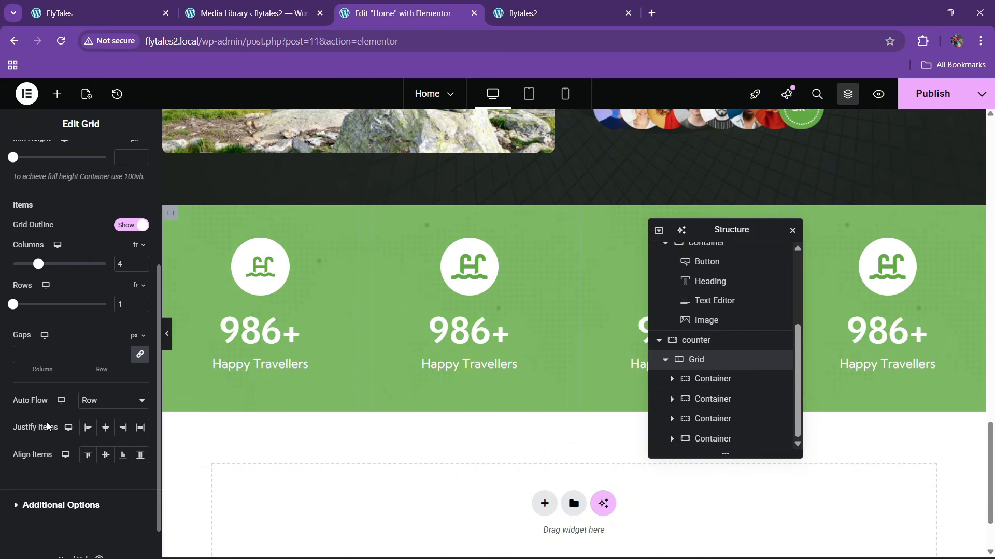
scroll(47, 426, "down", 1)
scroll(53, 415, "up", 5)
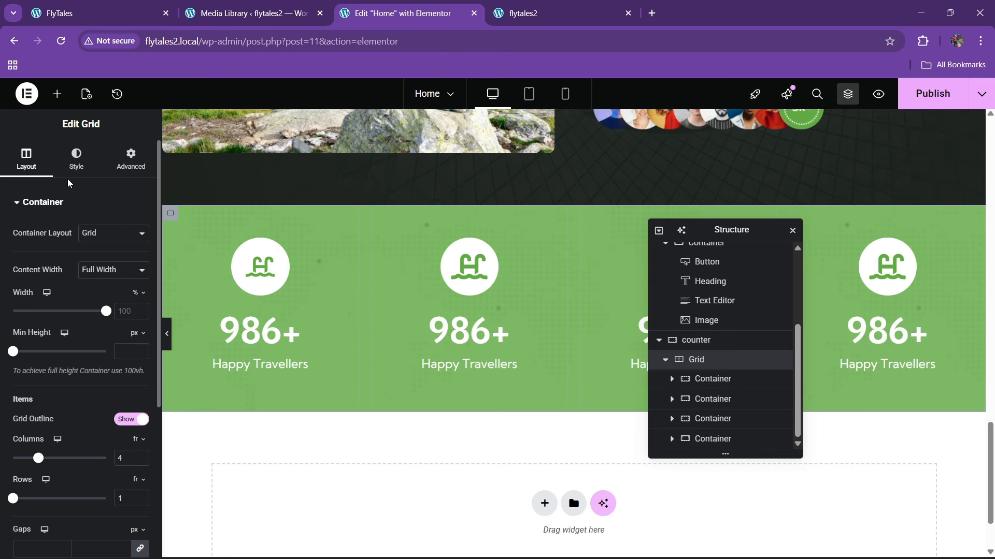
left_click(76, 158)
scroll(62, 363, "down", 5)
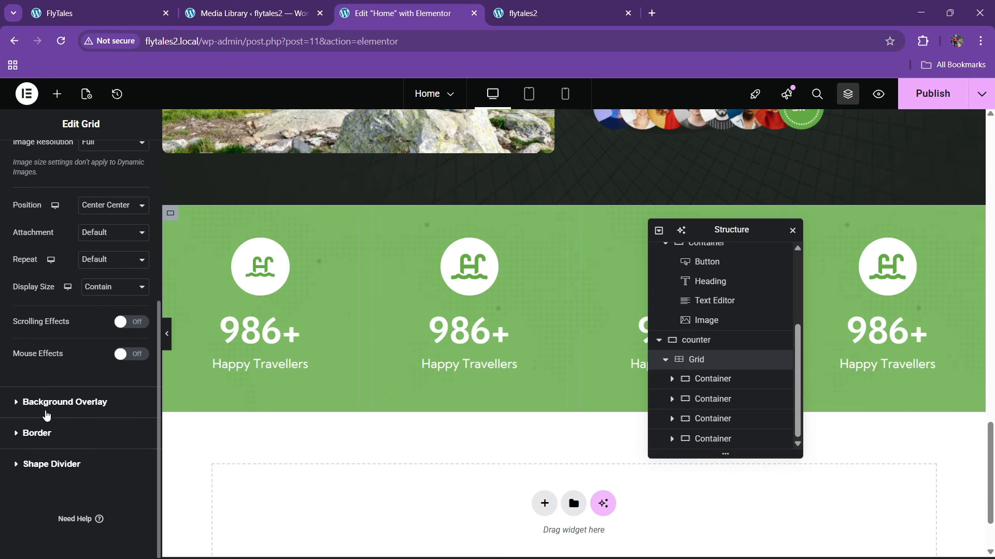
left_click(45, 414)
left_click(41, 435)
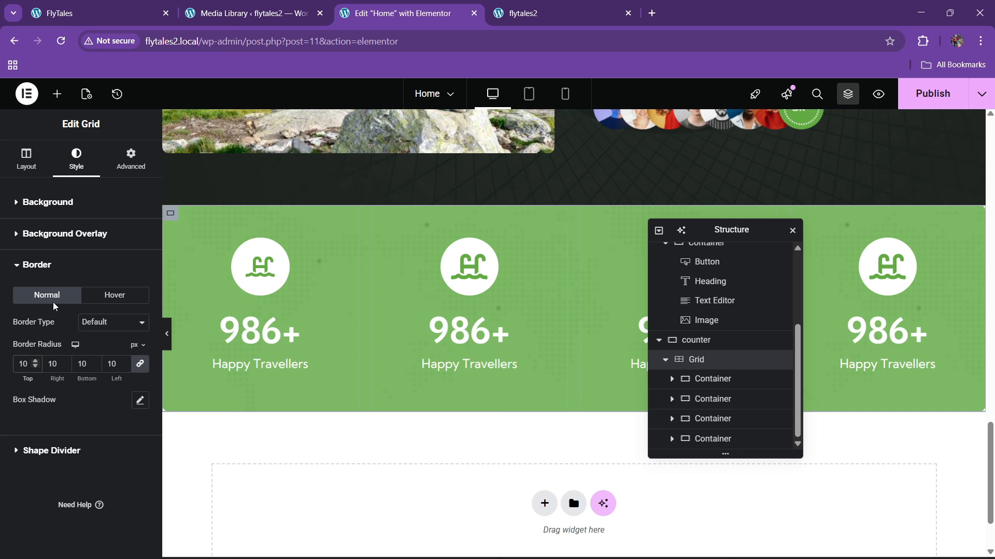
Preview the counter section and compare it with the live FlyTales site.
left_click(170, 348)
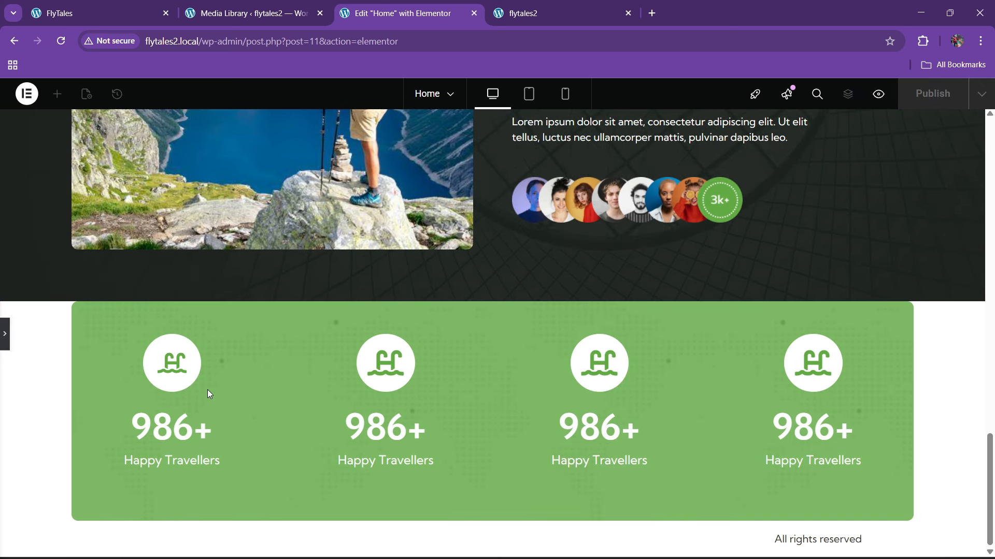
left_click(4, 349)
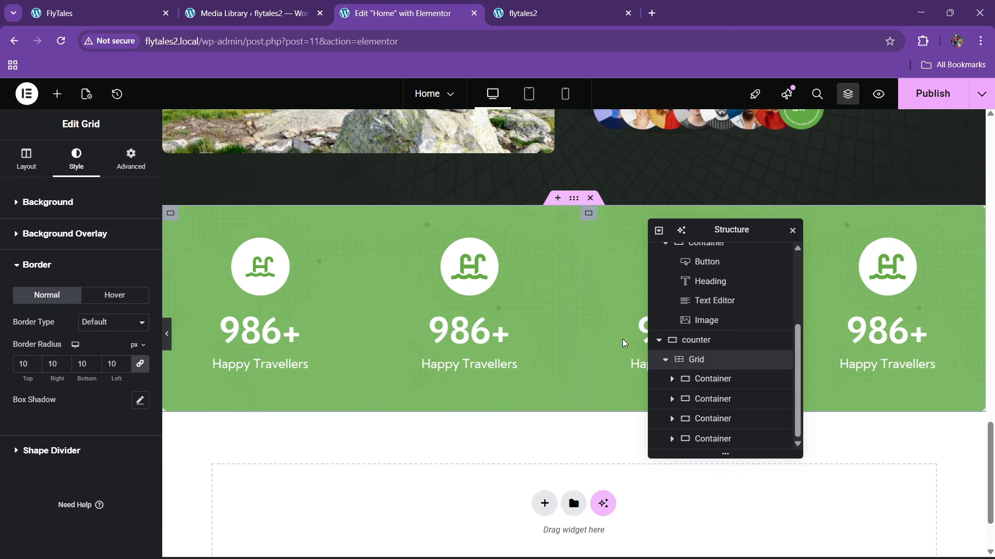
left_click(146, 6)
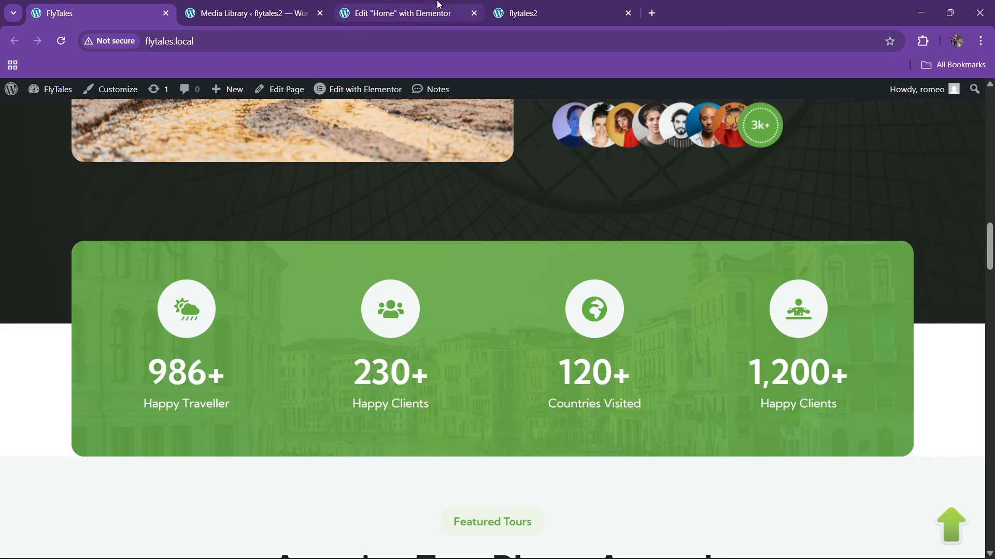
left_click(399, 13)
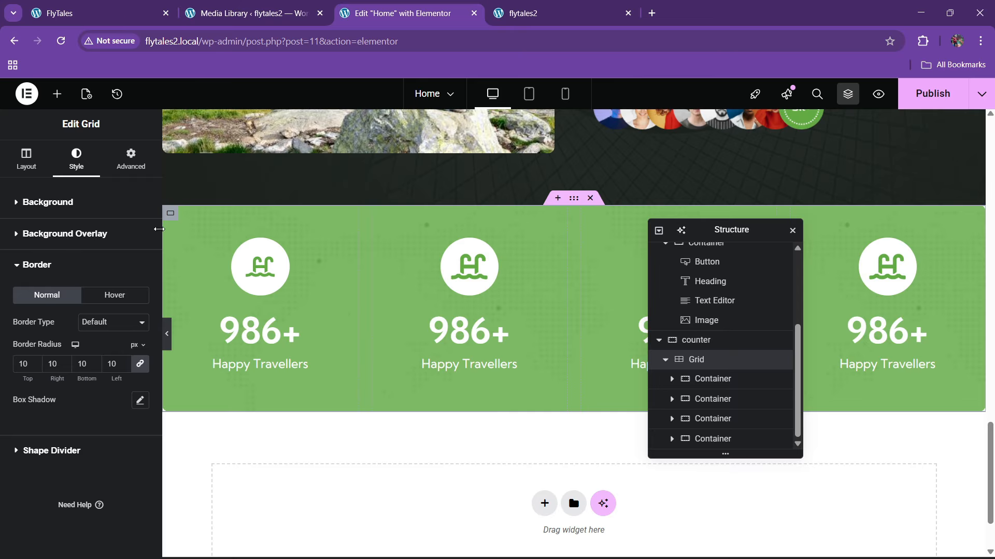
Set the counter grid's top margin to -5 em.
left_click(136, 167)
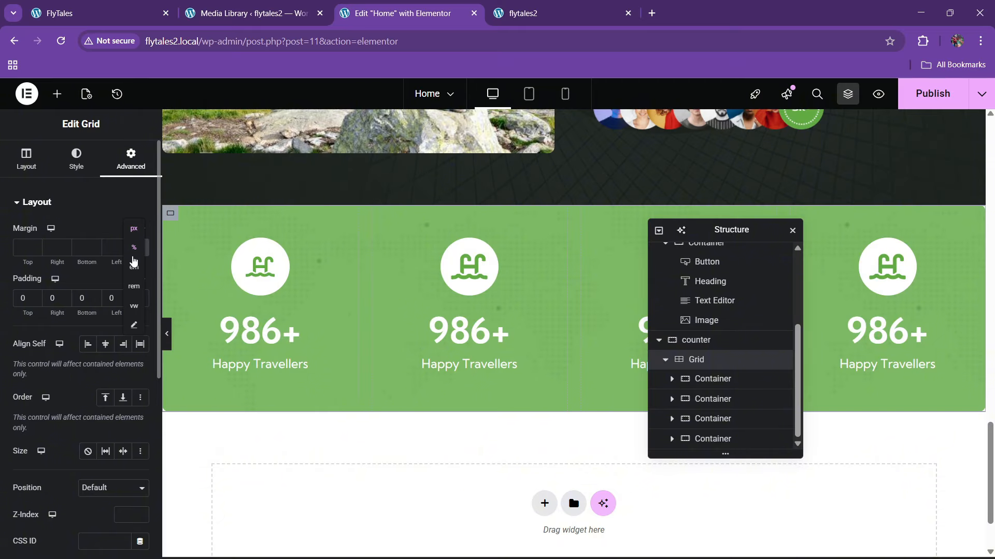
left_click(134, 268)
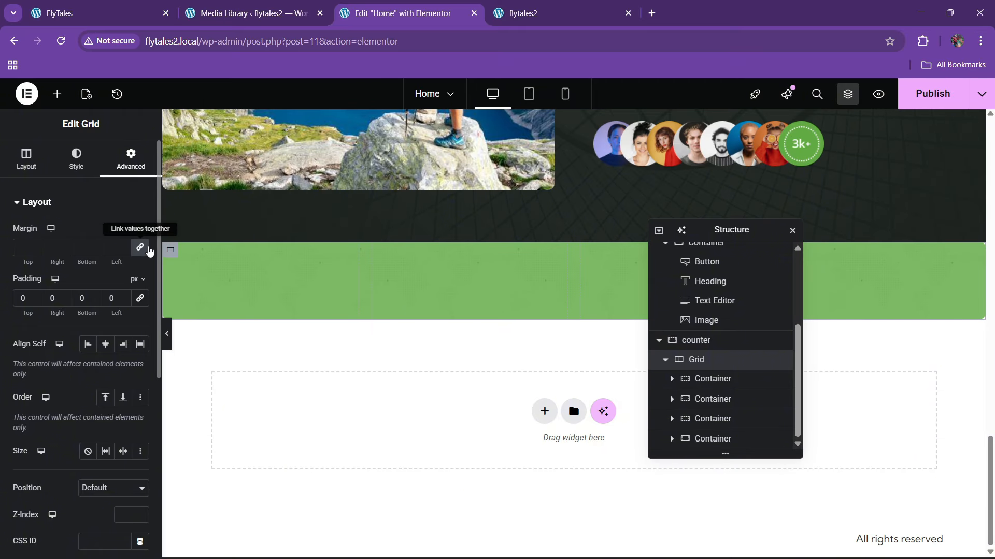
left_click(36, 251)
left_click(36, 251)
left_click(37, 251)
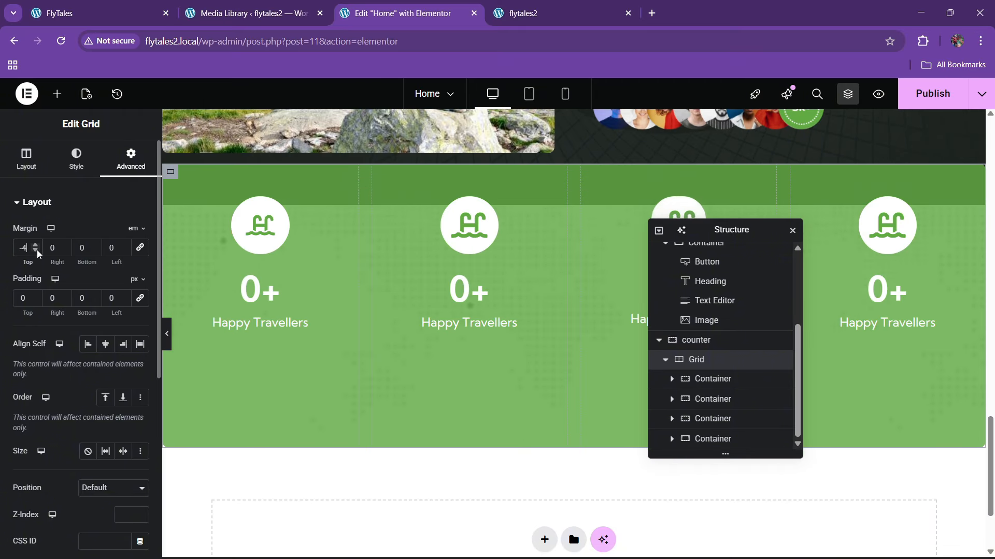
left_click(36, 252)
left_click(36, 251)
left_click(36, 251)
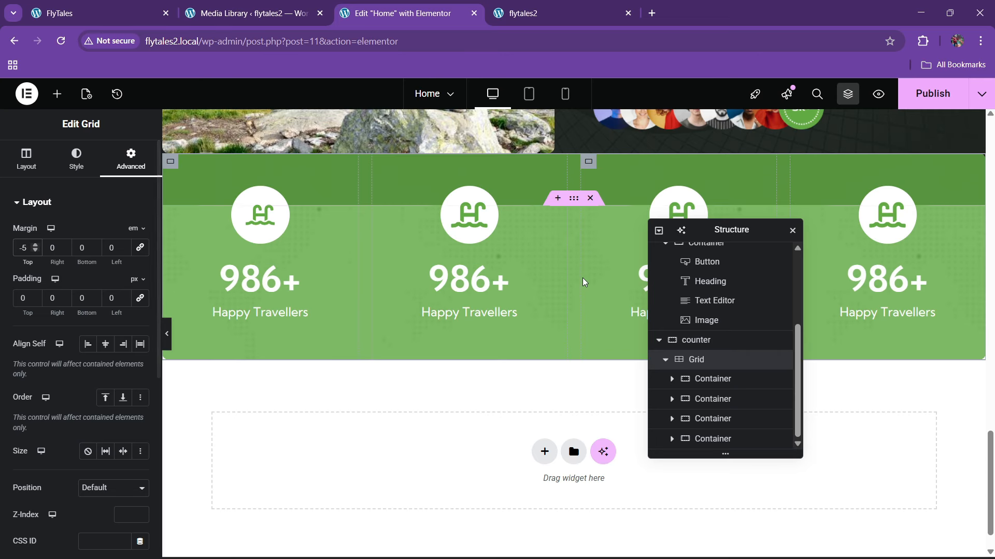
key("ctrl+z")
Review the About section's padding and margin settings.
scroll(583, 281, "up", 2)
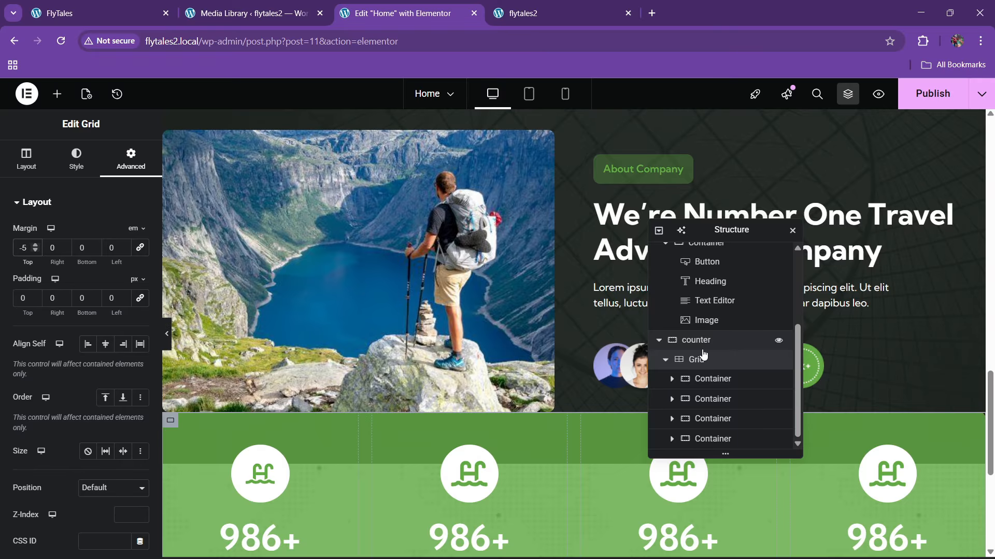
scroll(703, 354, "up", 3)
left_click(701, 312)
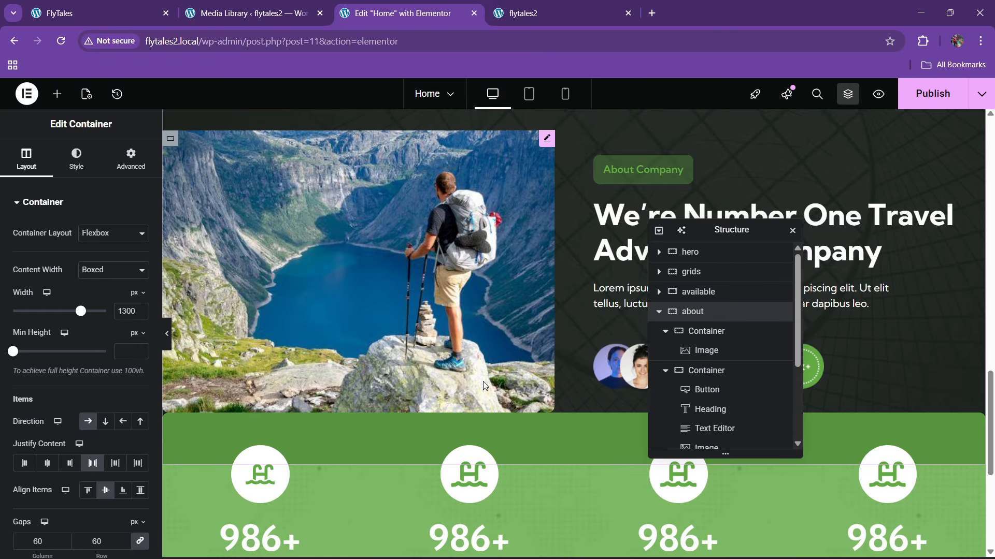
left_click(131, 158)
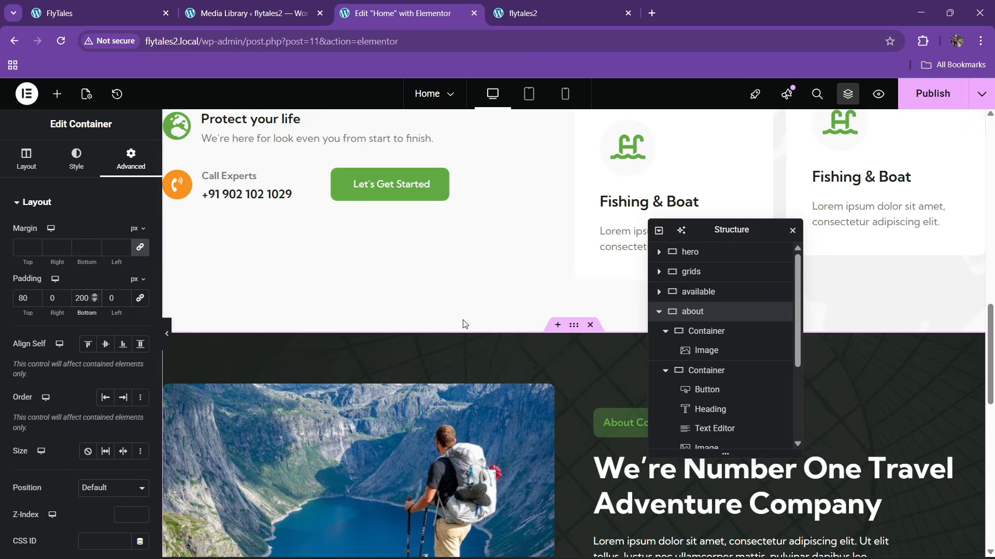
scroll(463, 321, "down", 7)
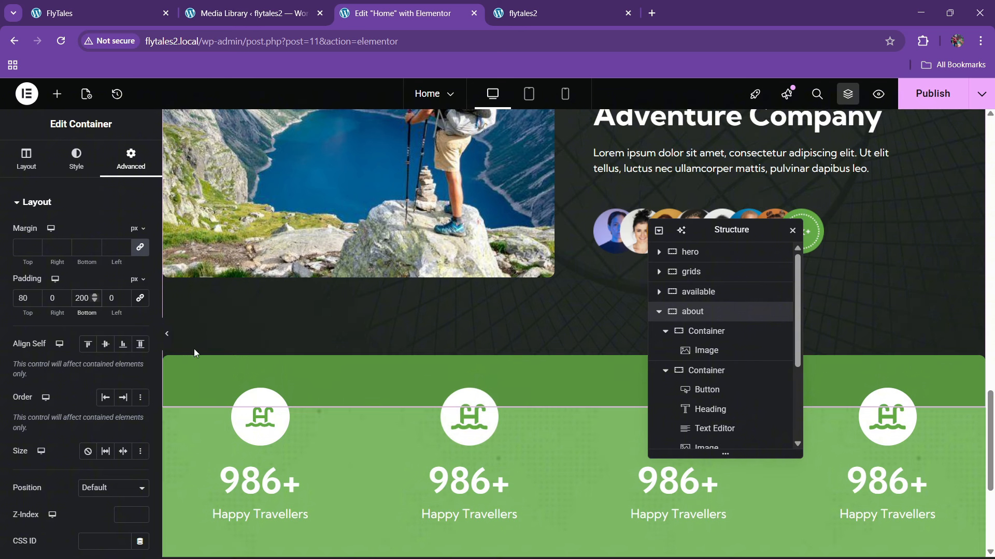
Preview the overlapping counter box and compare it with the live site.
left_click(167, 335)
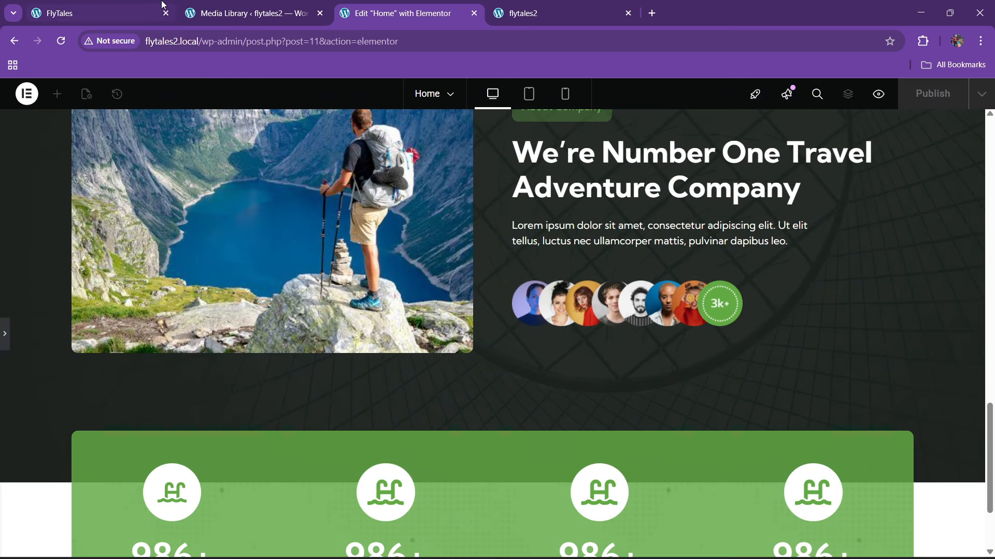
left_click(150, 11)
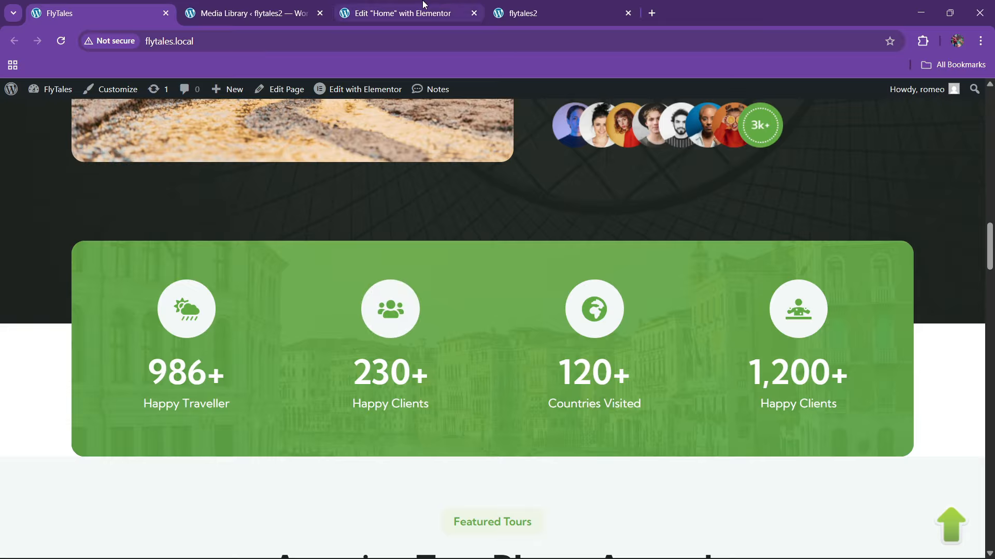
left_click(423, 2)
scroll(329, 300, "down", 3)
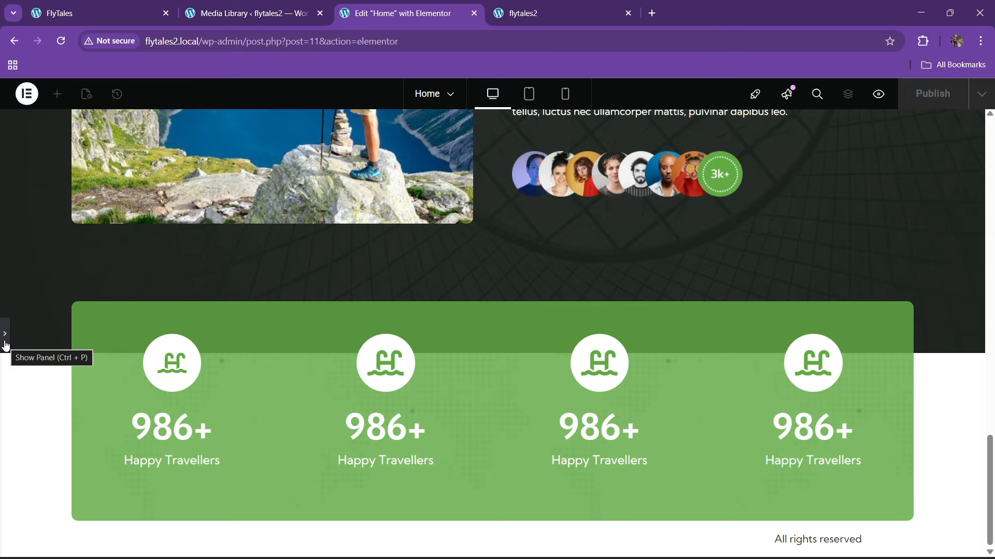
Make the counter grid's green background overlay fully opaque.
left_click(5, 345)
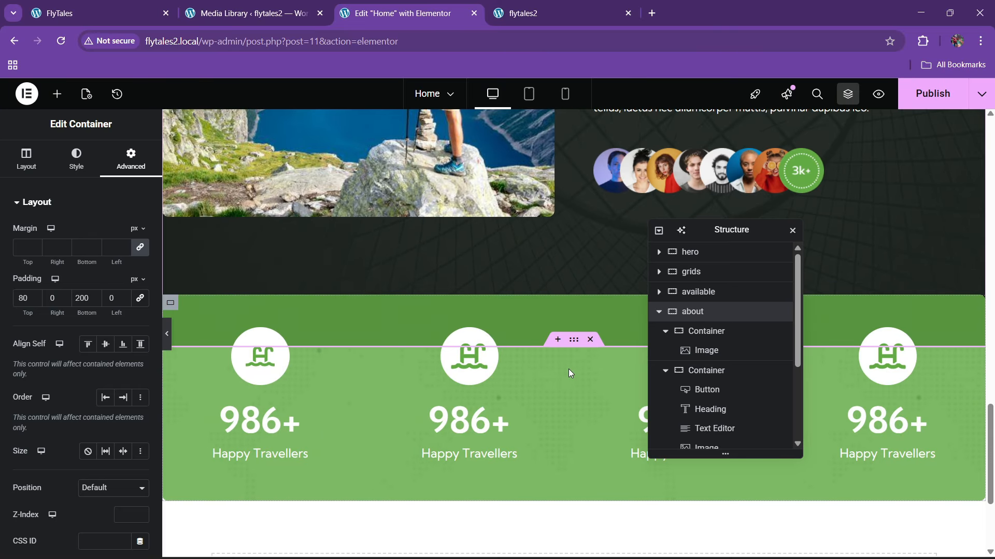
scroll(700, 378, "down", 3)
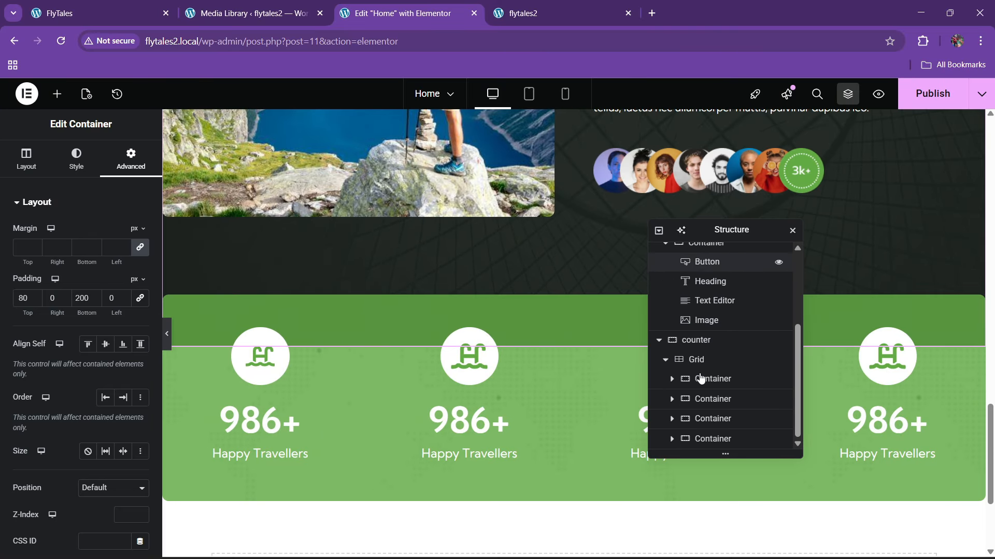
left_click(699, 359)
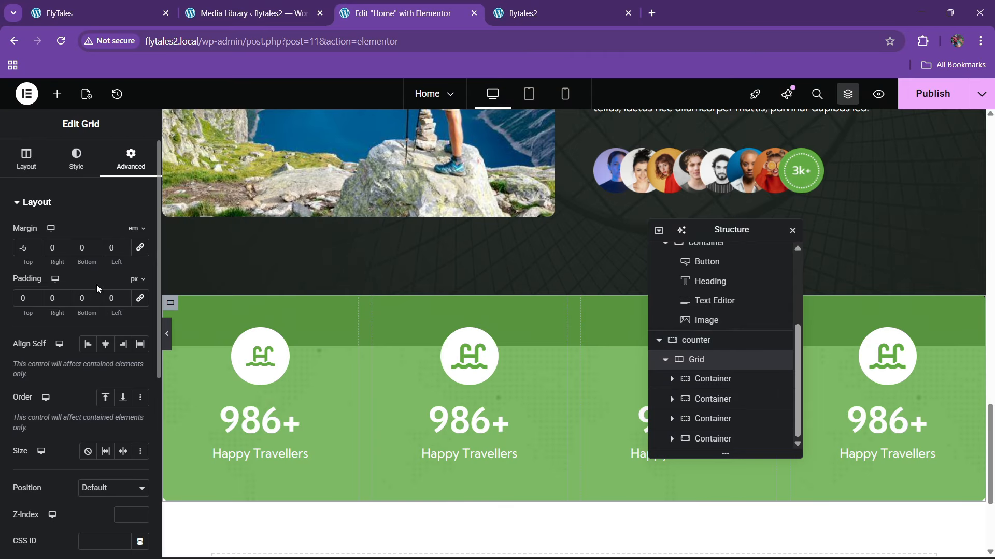
left_click(77, 158)
scroll(78, 337, "down", 5)
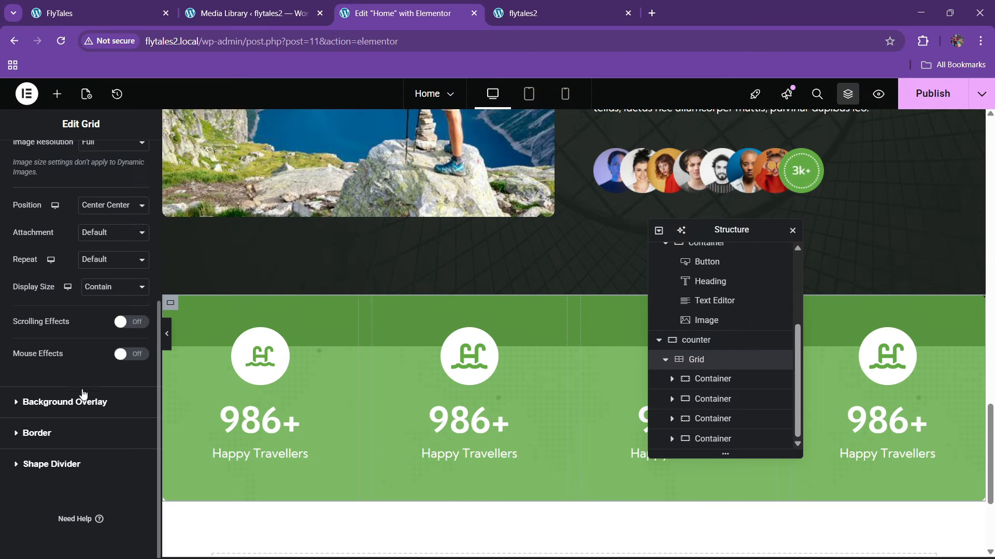
left_click(76, 405)
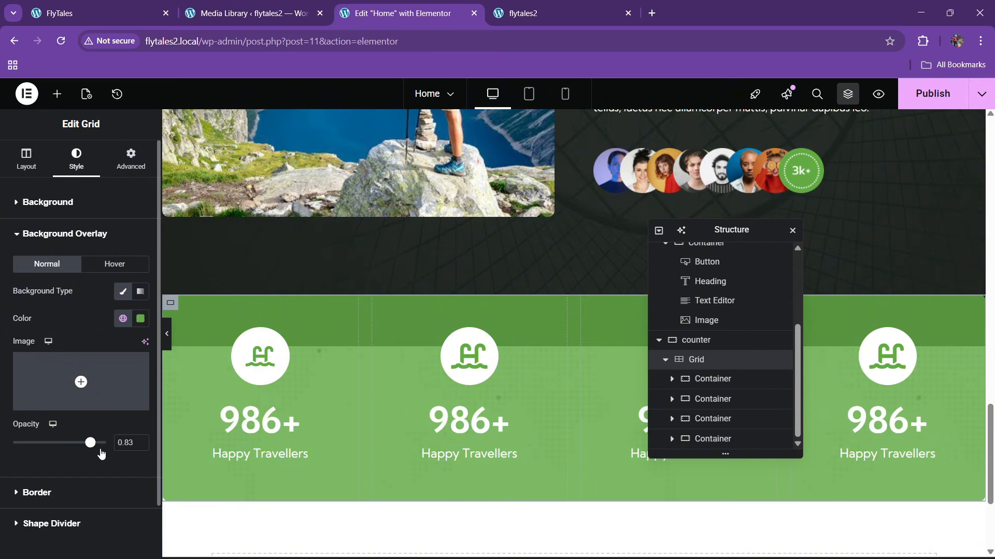
left_click_drag(88, 443, 129, 461)
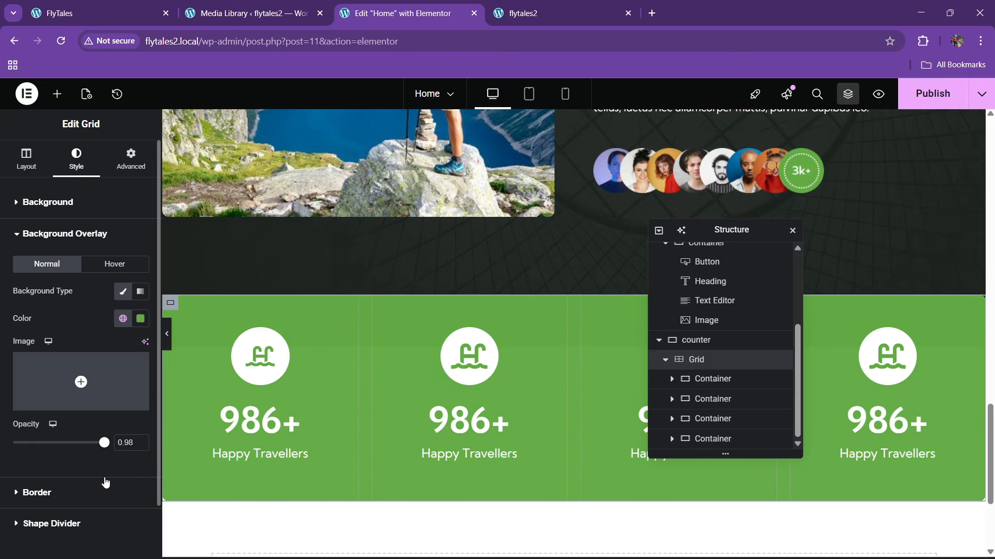
left_click_drag(104, 443, 125, 445)
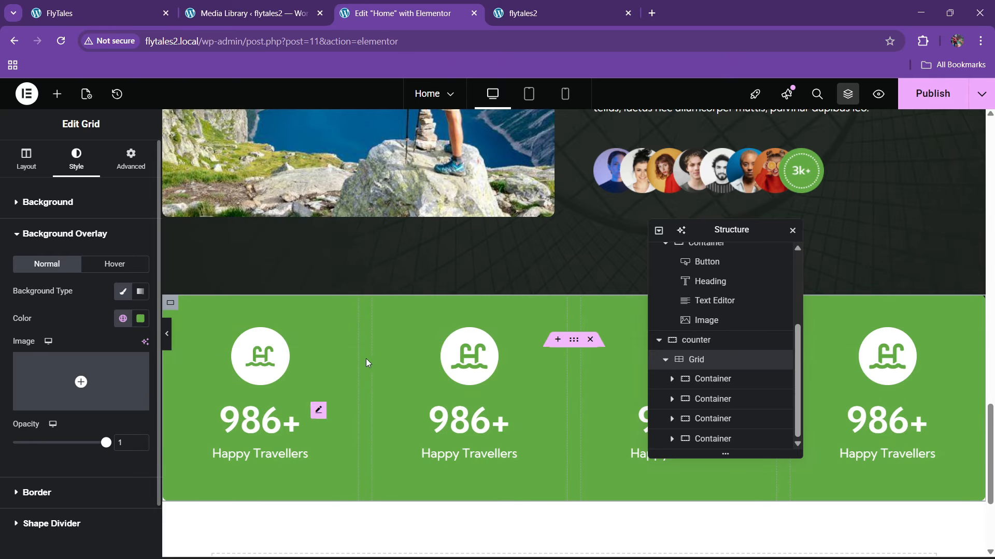
Preview the page without the editing panels, then return to editing.
left_click(166, 334)
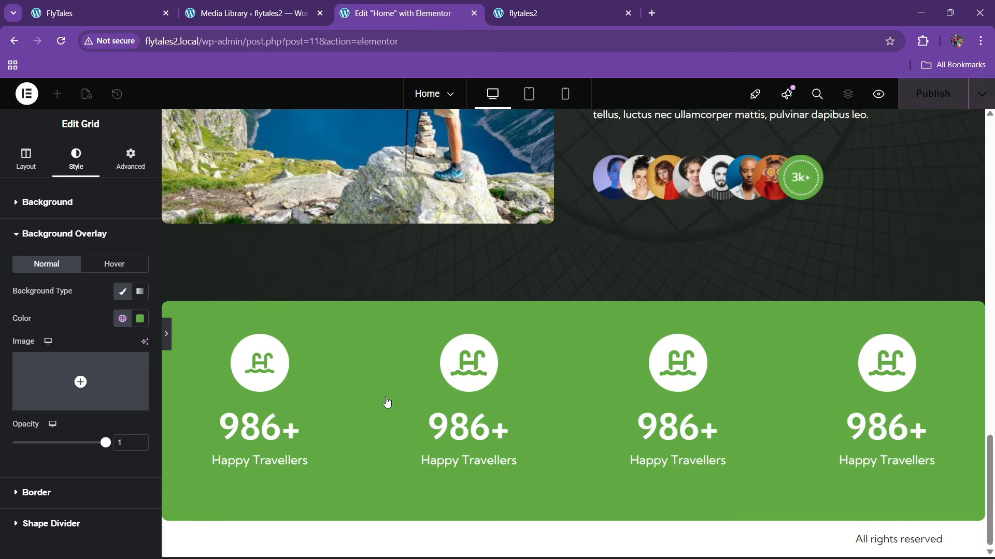
scroll(430, 339, "up", 3)
scroll(430, 340, "down", 3)
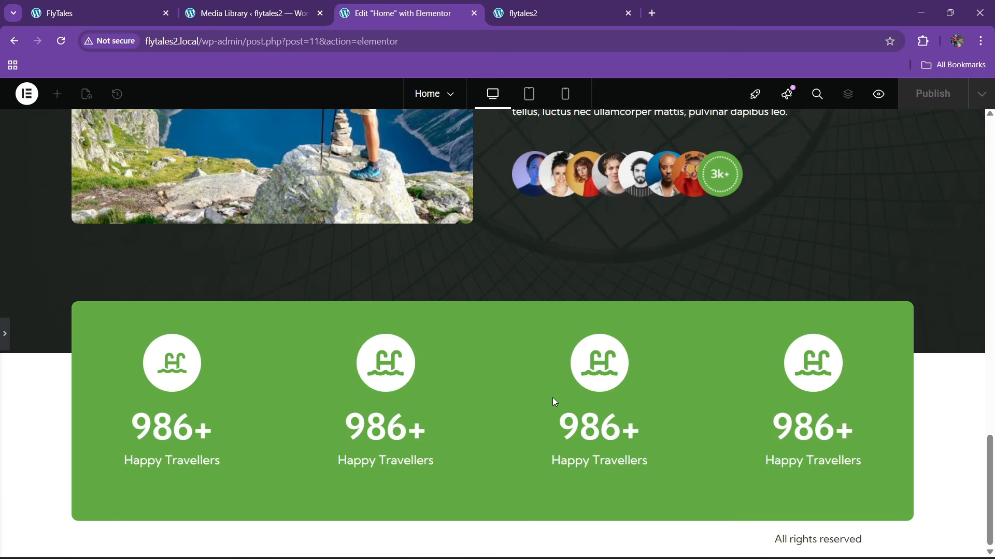
key("ctrl+p")
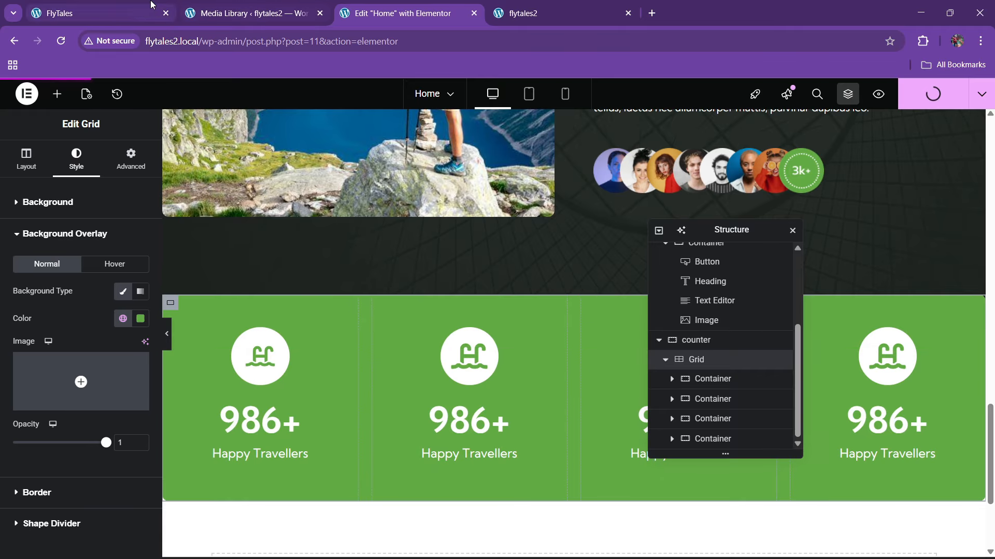
Scroll the live FlyTales home page down to the Featured Tours carousel.
left_click(98, 13)
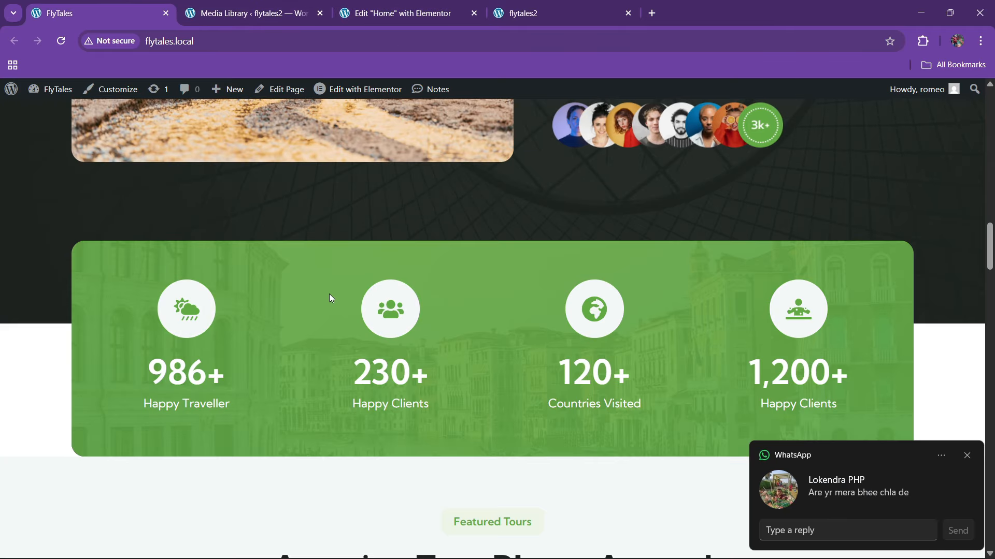
left_click(968, 457)
scroll(343, 354, "down", 7)
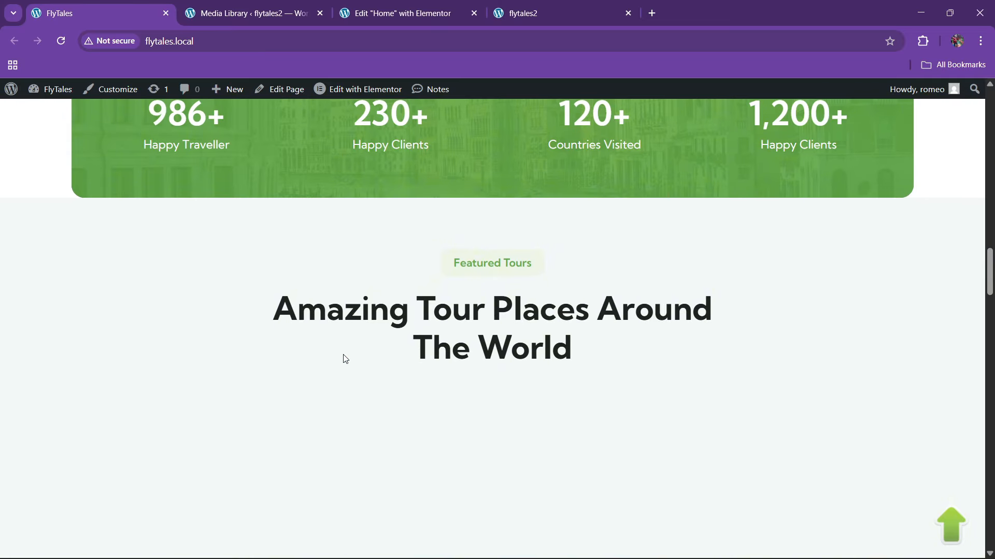
scroll(343, 357, "down", 1)
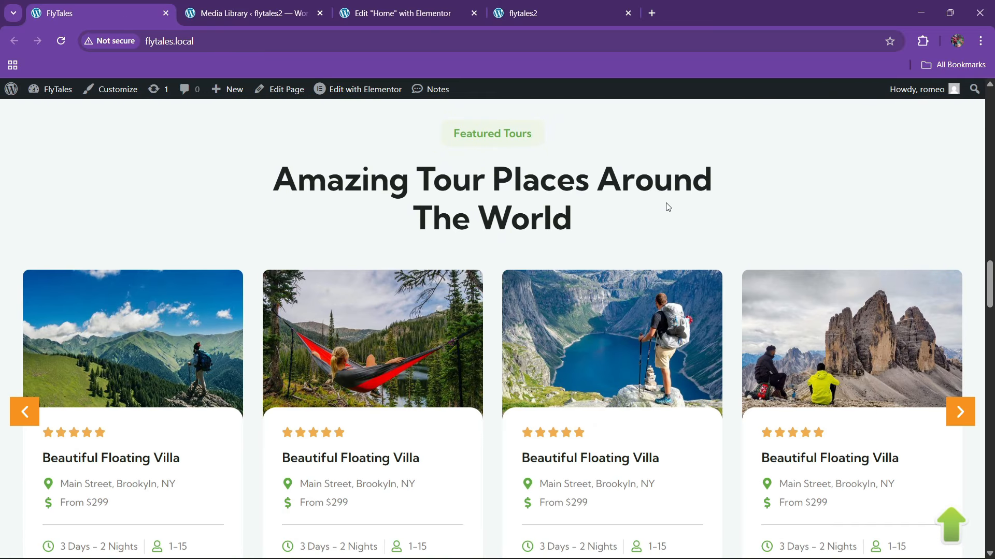
scroll(399, 310, "up", 2)
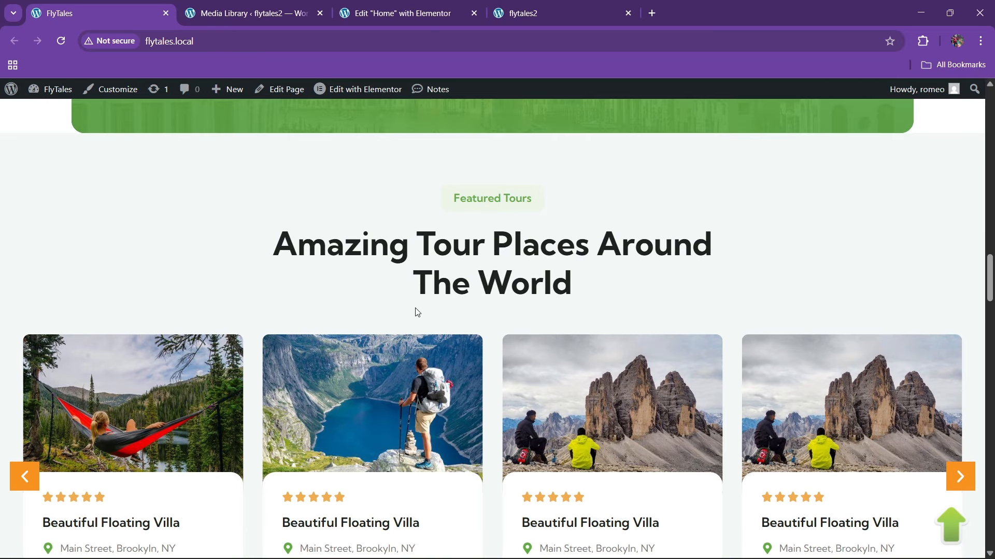
scroll(446, 284, "down", 2)
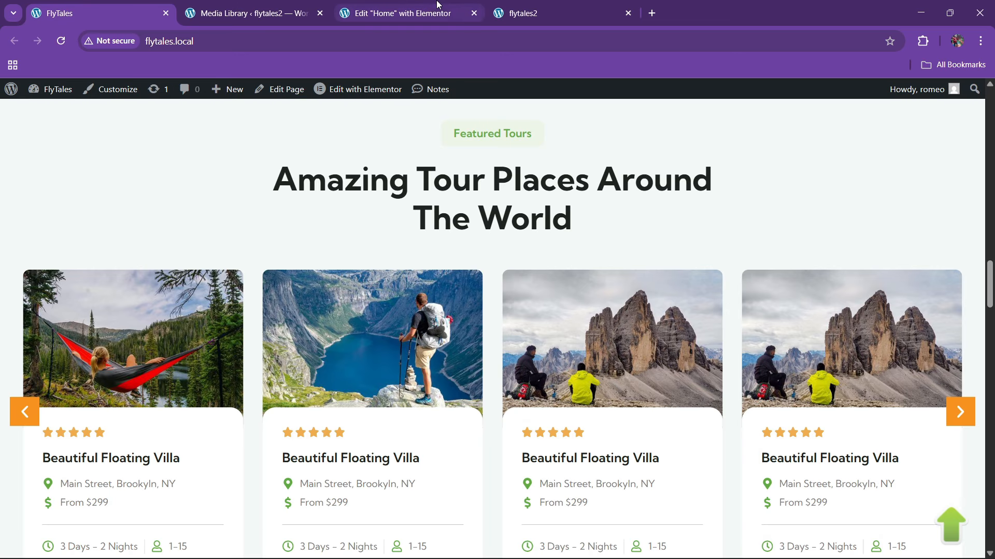
Add a new one-column Flexbox section at the bottom of the page.
left_click(399, 13)
scroll(408, 291, "down", 3)
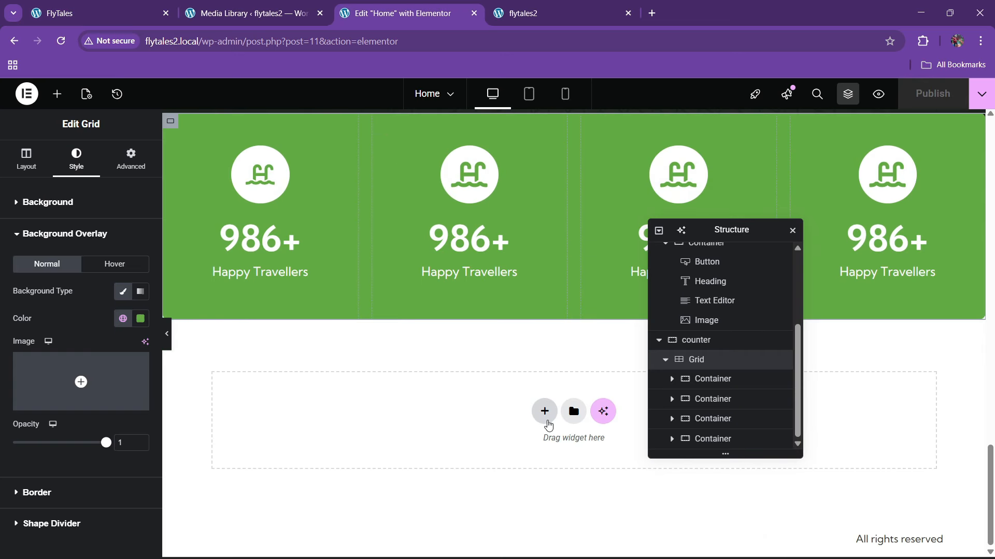
left_click(544, 411)
left_click(535, 452)
left_click(397, 440)
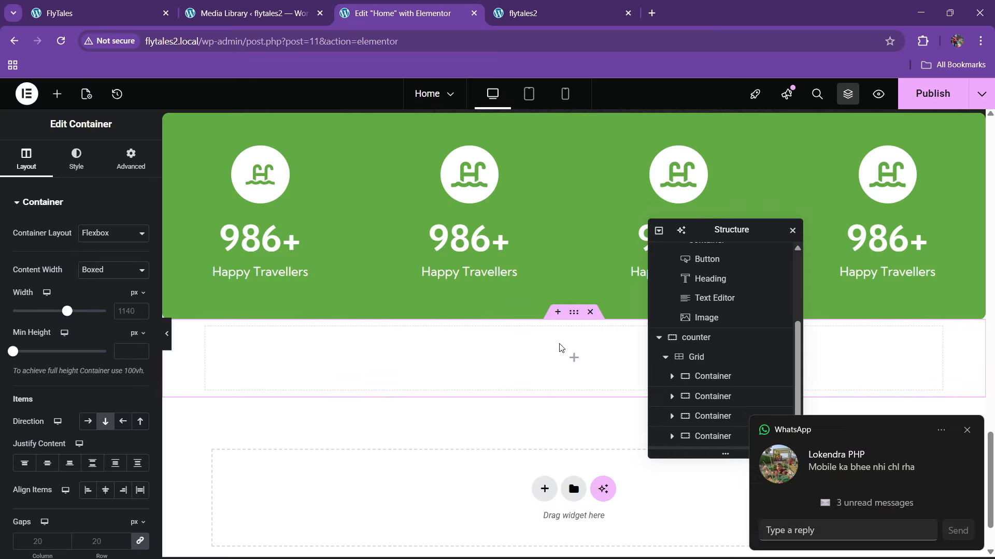
left_click(966, 431)
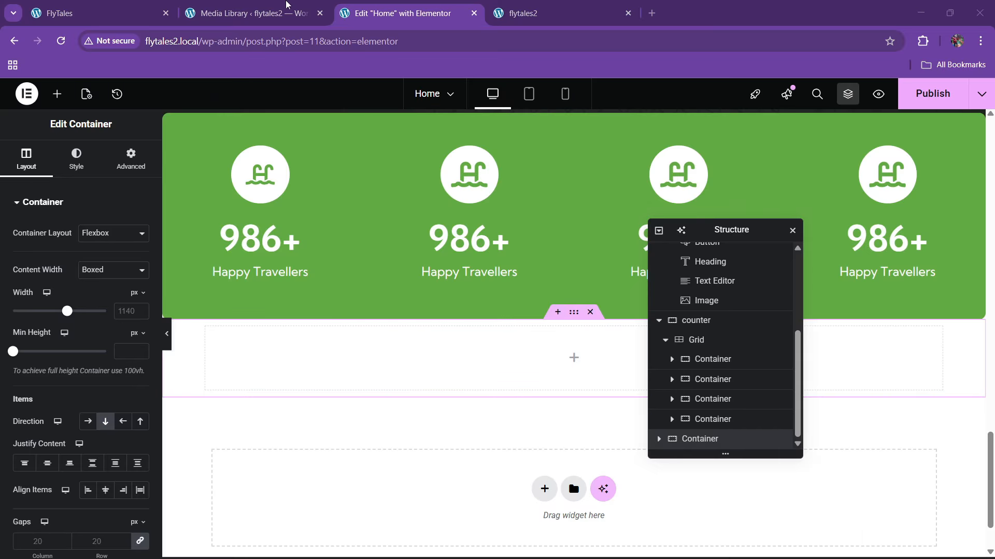
left_click(98, 13)
left_click(399, 13)
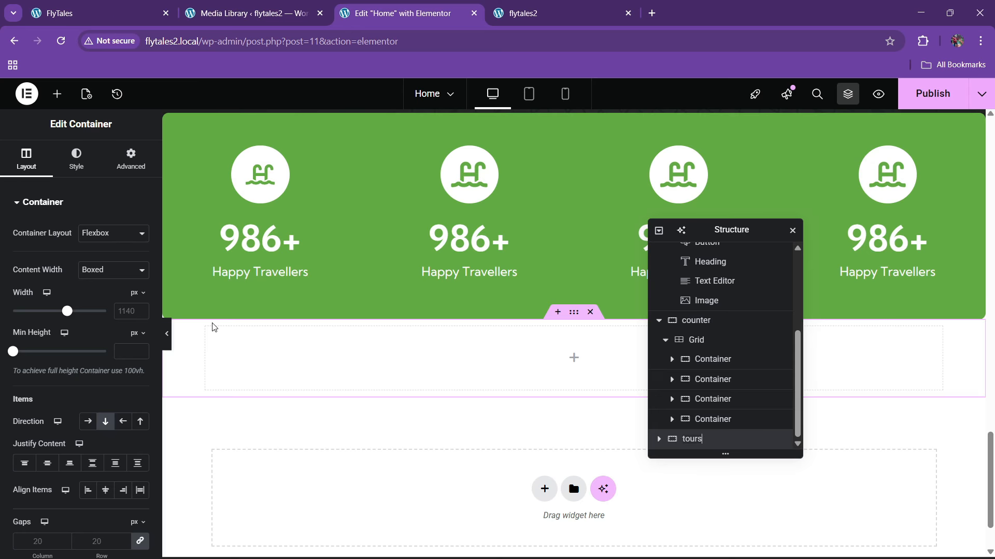
Make the section 1300 px wide, centre its content, and set 80 px top padding.
left_click(129, 306)
type("1300")
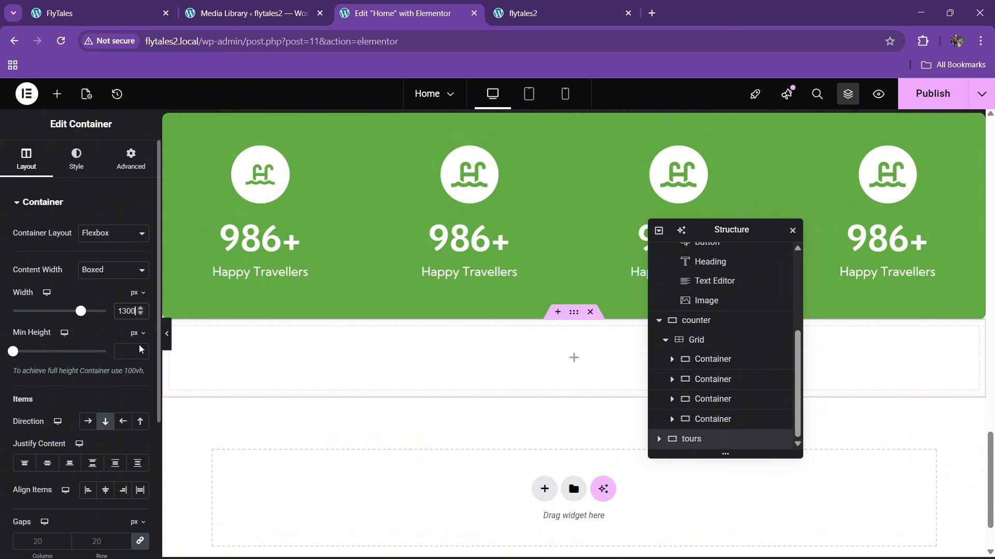
left_click(52, 469)
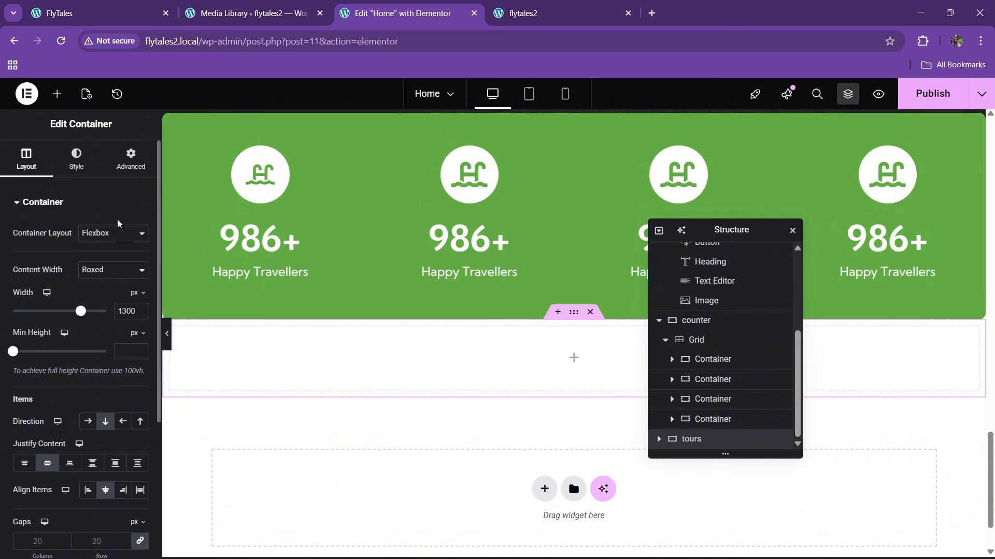
left_click(131, 159)
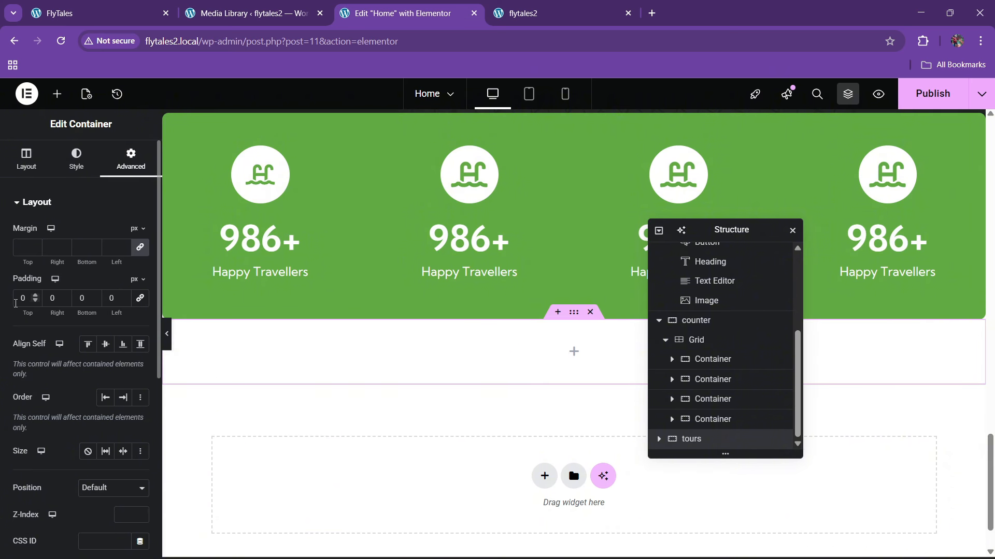
type("80")
key("Tab")
key("Tab")
Set 80 px bottom padding, then copy the Availability button into the tours section.
type("80")
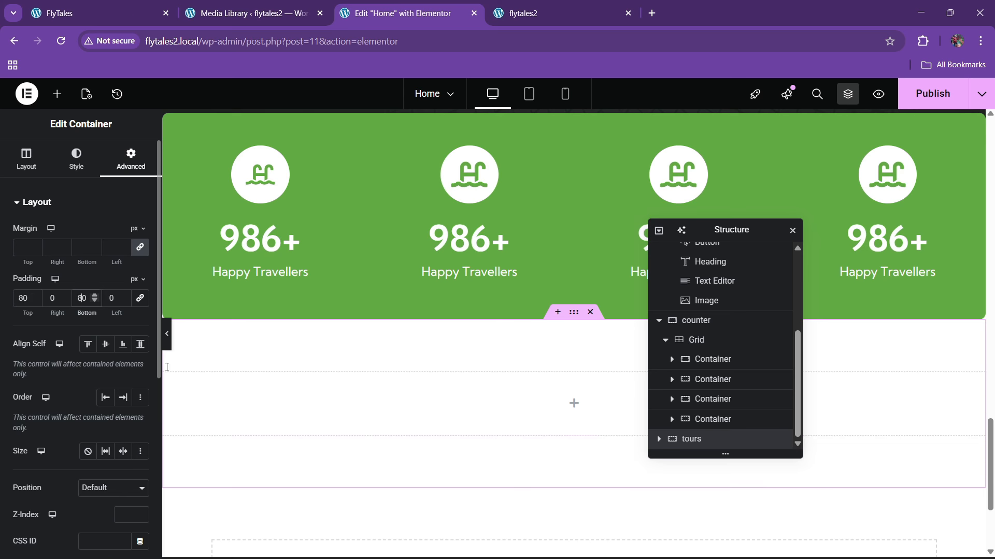
scroll(458, 265, "up", 10)
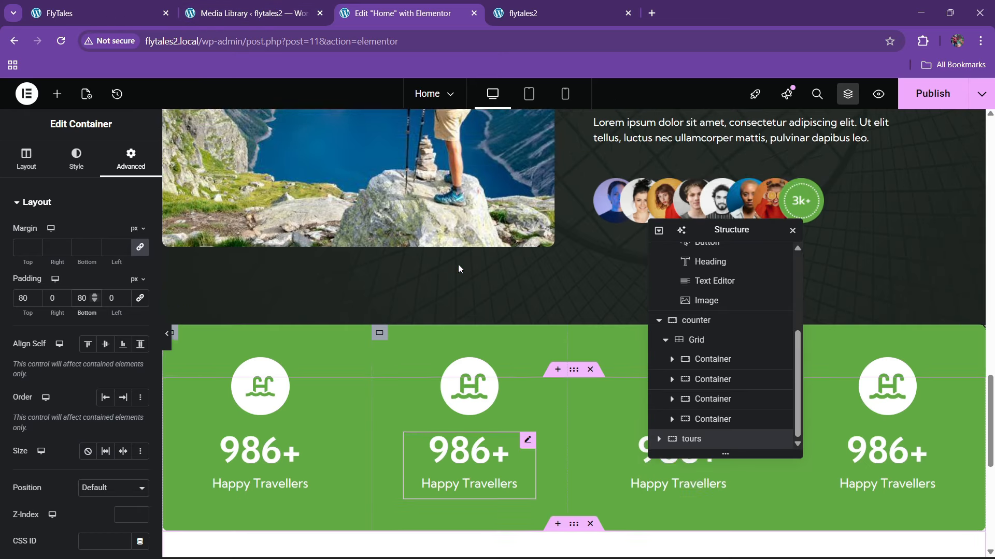
scroll(283, 212, "up", 8)
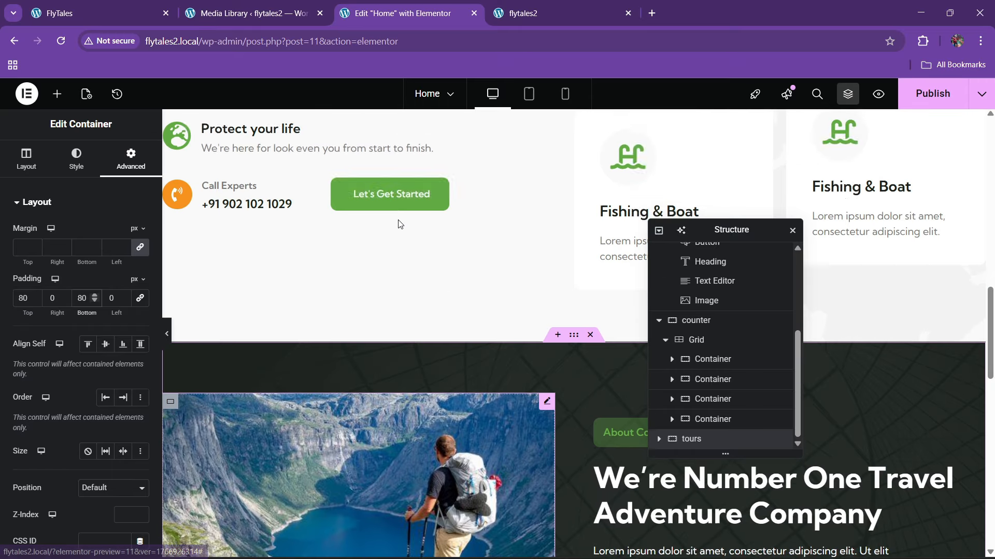
right_click(204, 210)
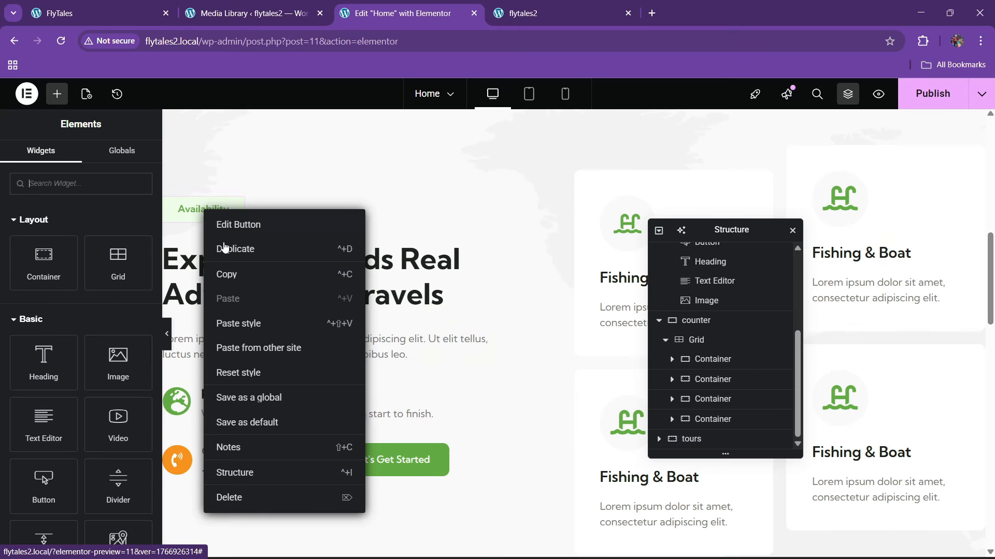
left_click(233, 274)
scroll(395, 303, "down", 5)
scroll(394, 302, "down", 15)
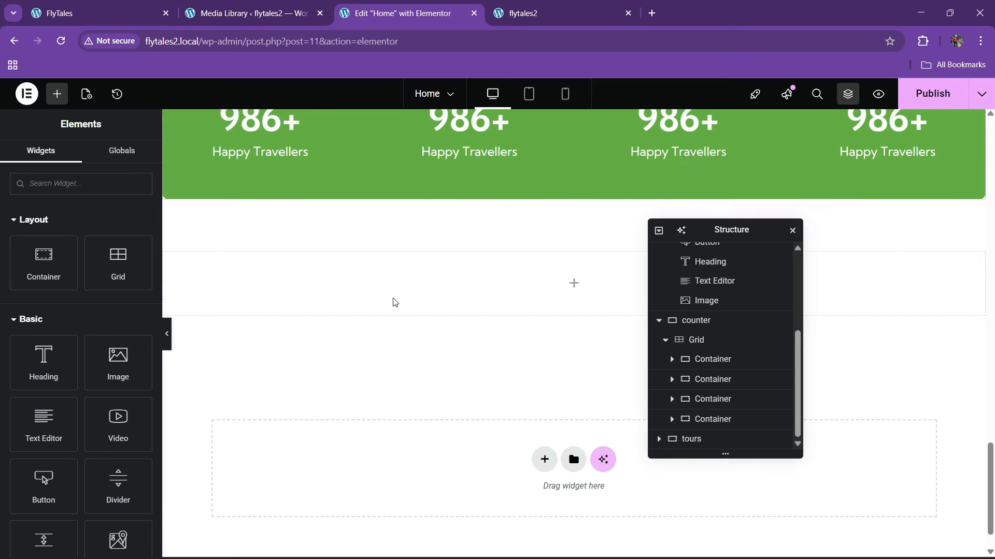
right_click(494, 244)
left_click(510, 319)
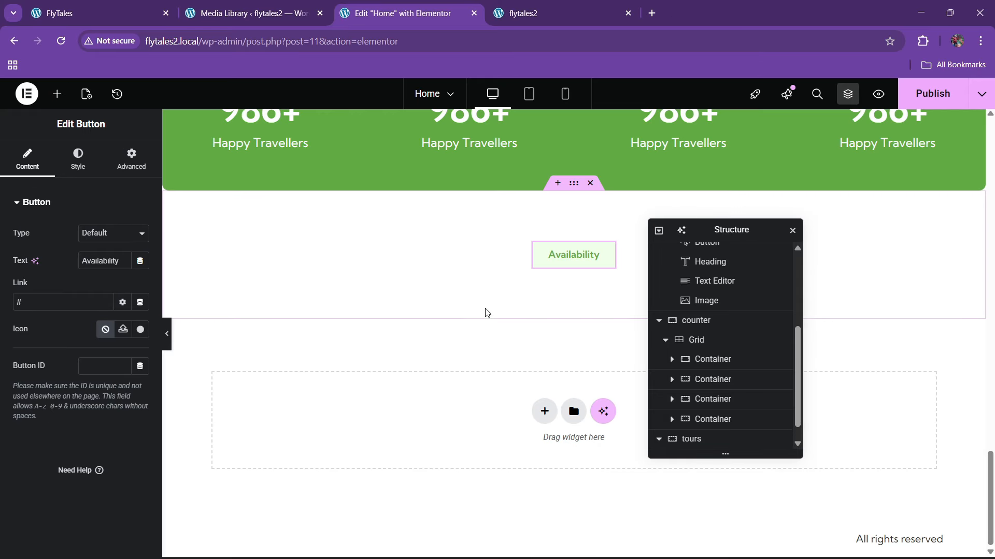
Copy the Explore GoWilds heading and paste it below the Availability button.
left_click(150, 14)
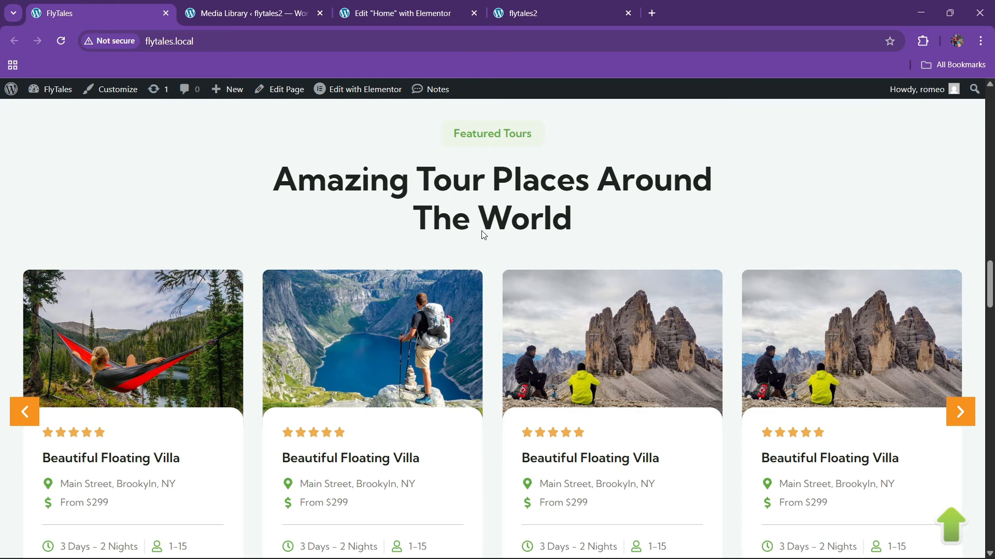
left_click(399, 13)
scroll(395, 317, "up", 10)
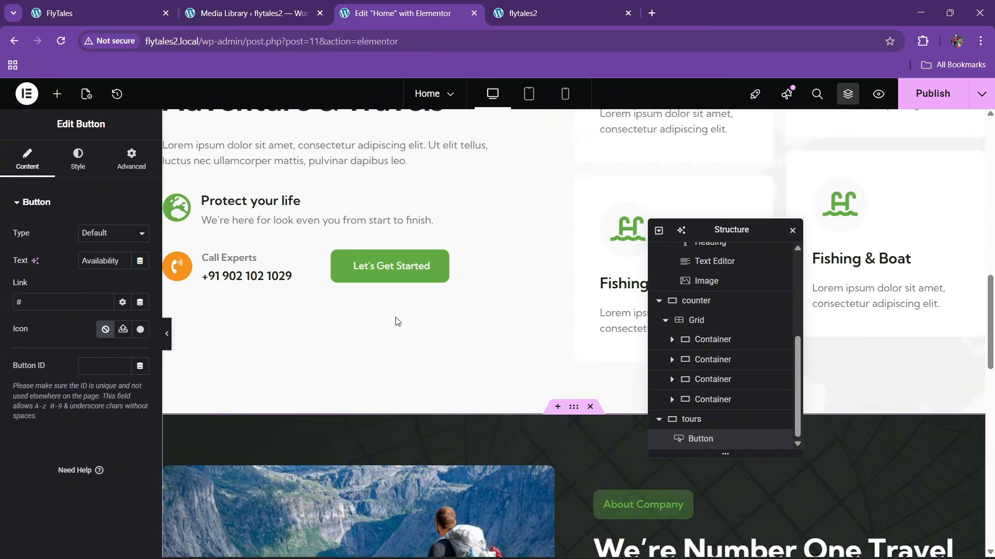
scroll(396, 317, "up", 3)
right_click(306, 253)
left_click(331, 318)
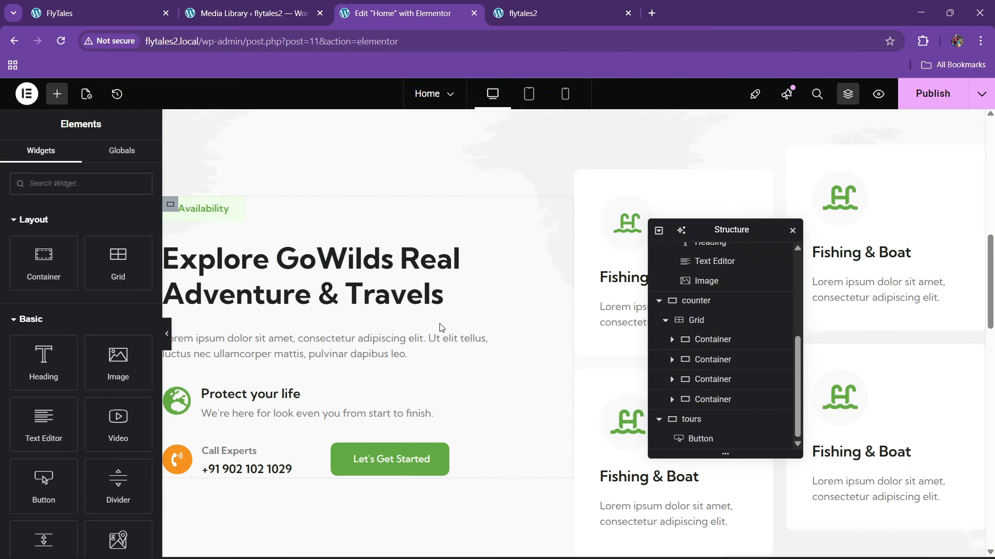
scroll(442, 334, "down", 10)
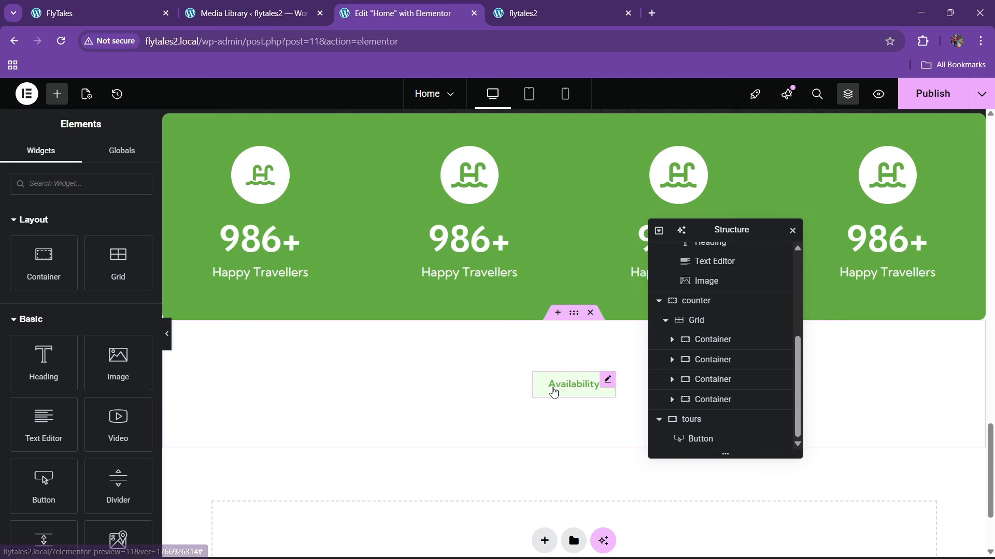
right_click(553, 393)
left_click(571, 342)
Change the heading's title to 'Amazing Tour Places Around The World', copied from the live site.
left_click(153, 7)
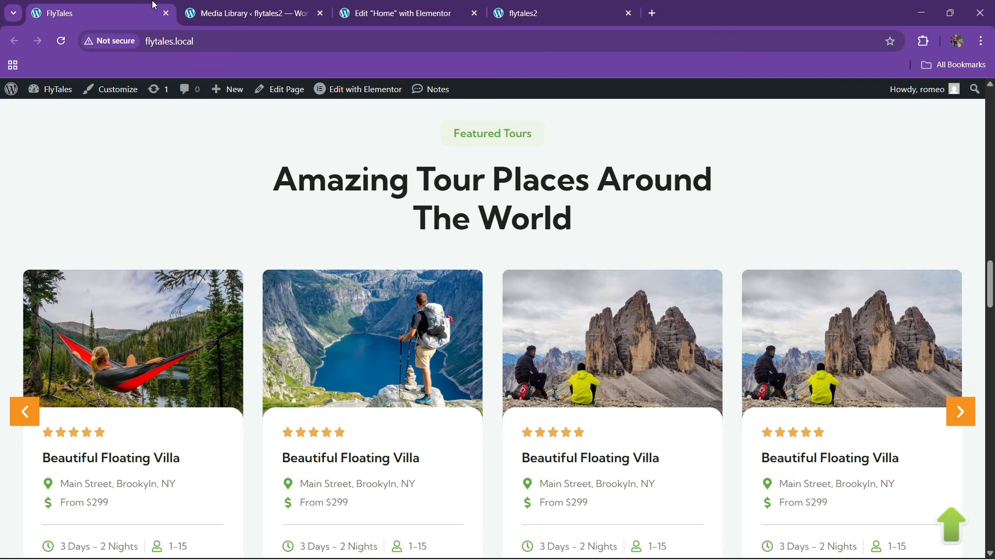
left_click_drag(326, 215, 599, 229)
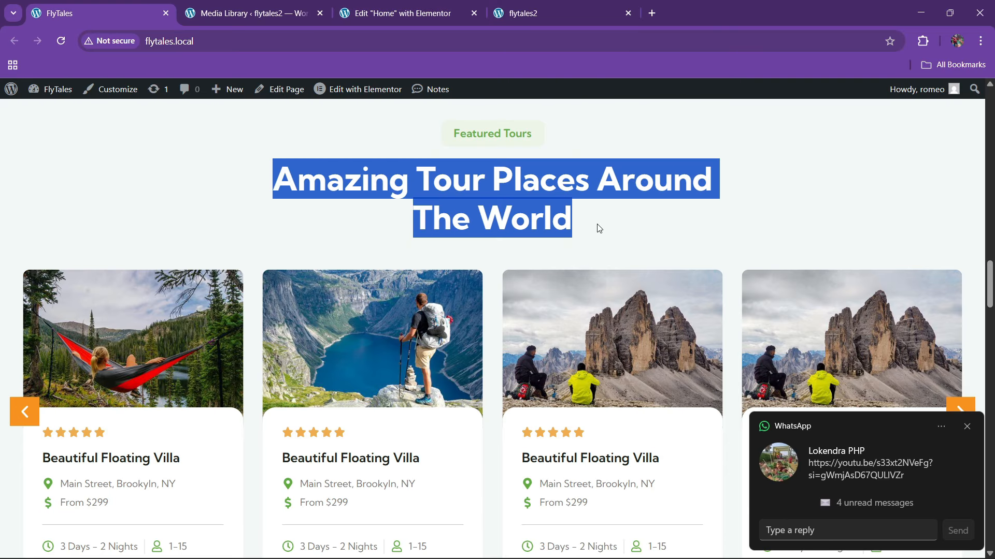
left_click(967, 427)
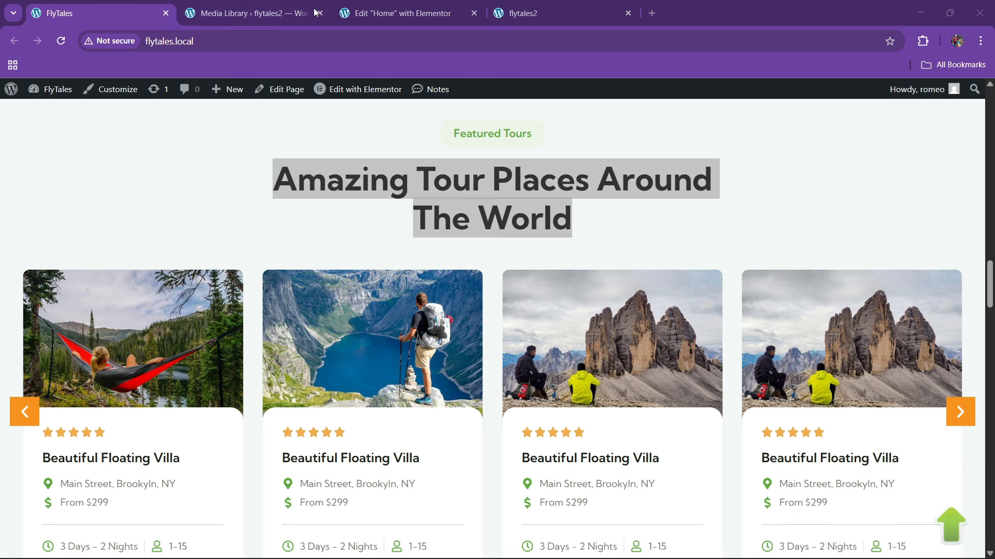
left_click(361, 10)
left_click(88, 273)
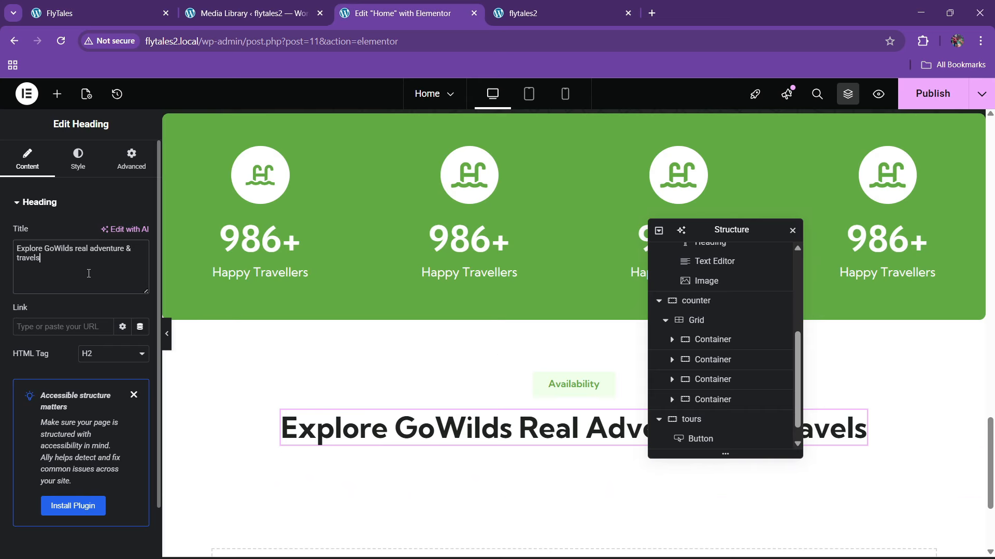
key("ctrl+a")
key("ctrl+v")
Give the tour heading a custom 45% width and centre-align it.
left_click(131, 158)
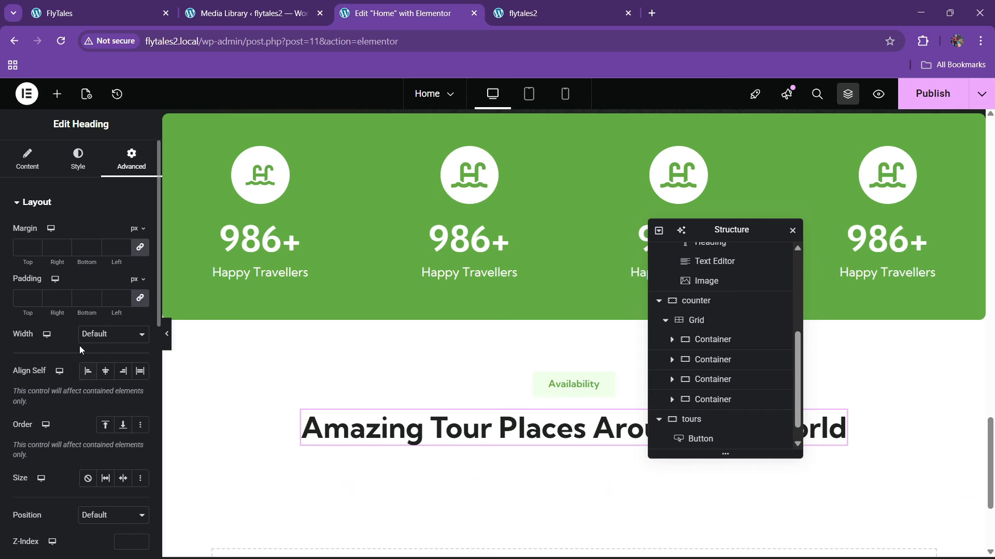
left_click(103, 335)
left_click(95, 394)
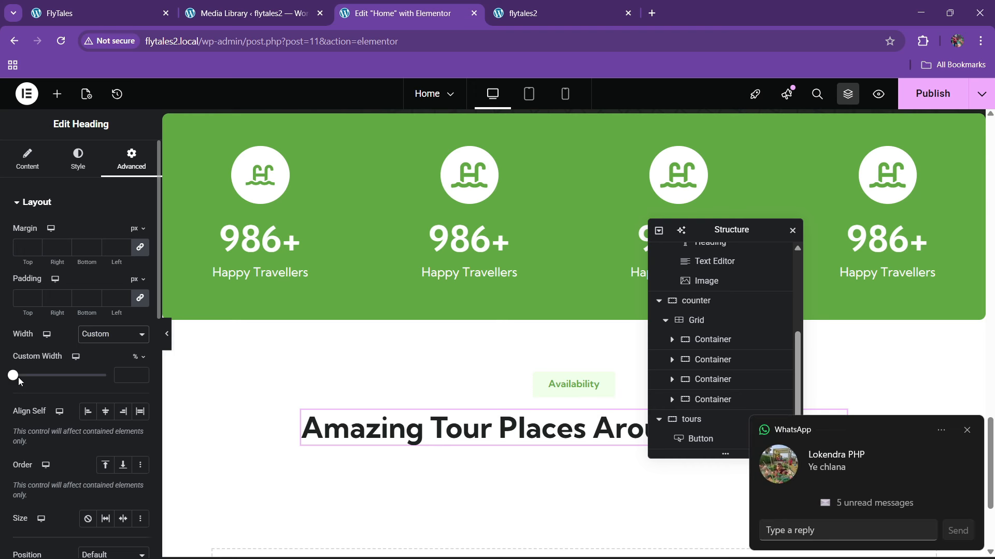
left_click_drag(17, 380, 61, 379)
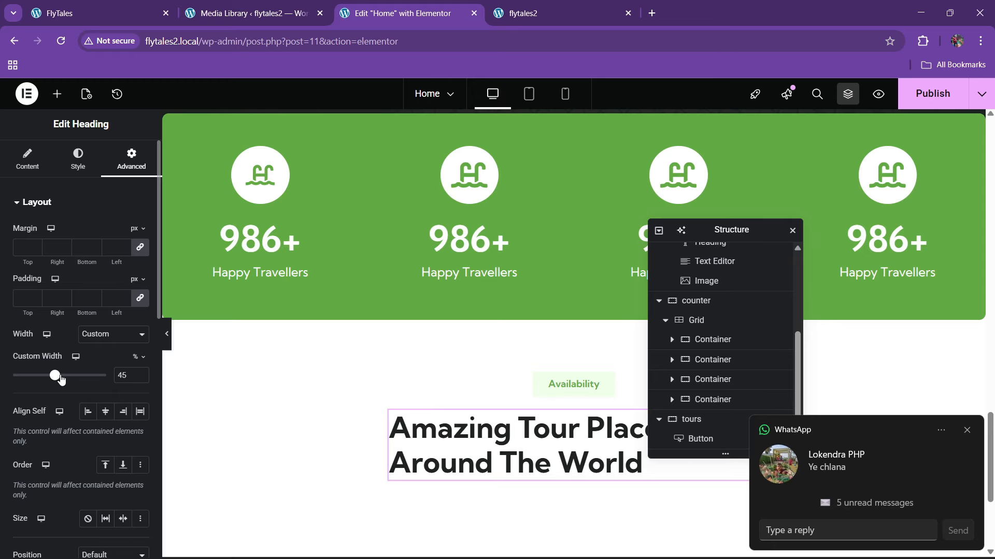
left_click(64, 155)
left_click(105, 233)
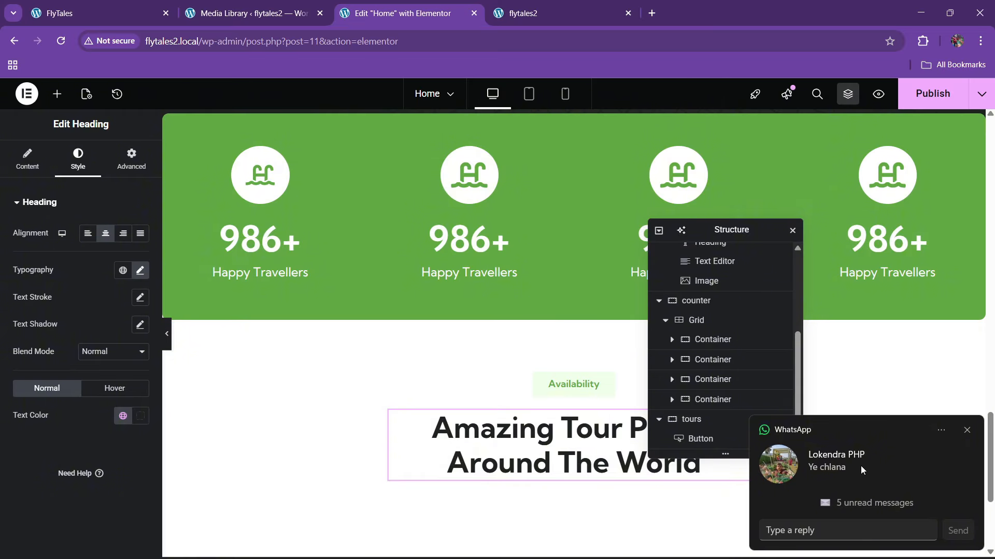
Review the live site's tour carousel by advancing it twice.
left_click(966, 431)
scroll(797, 448, "down", 3)
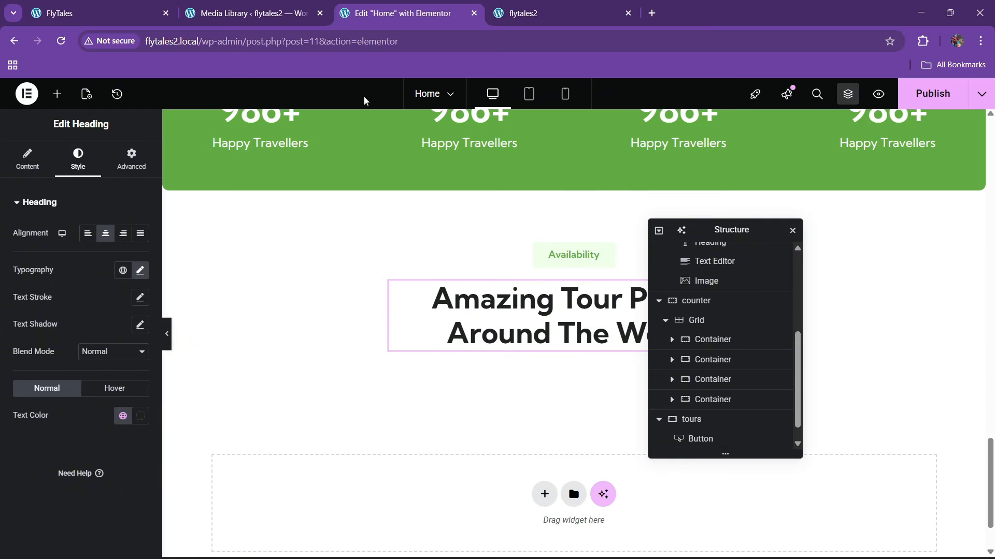
left_click(199, 4)
left_click(99, 13)
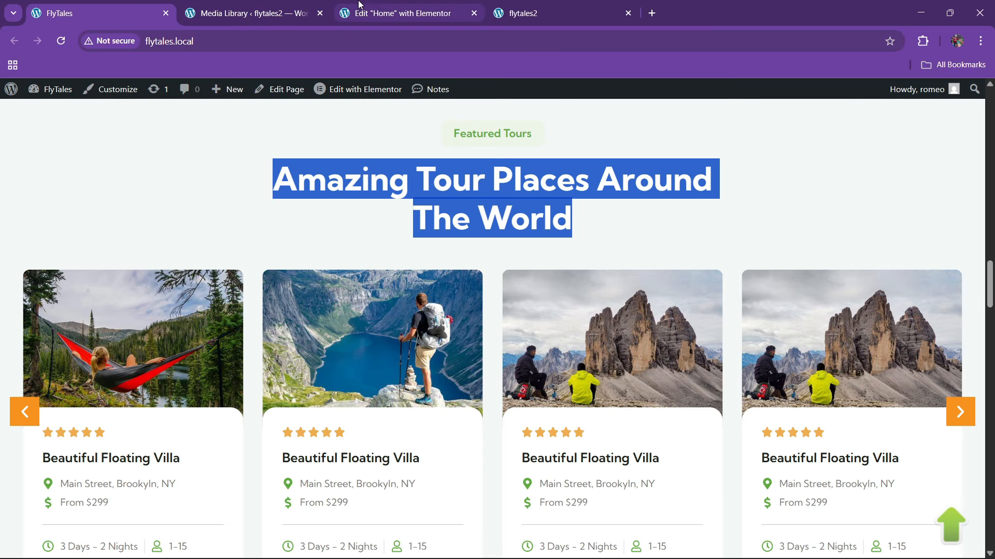
scroll(380, 335, "down", 1)
left_click(955, 351)
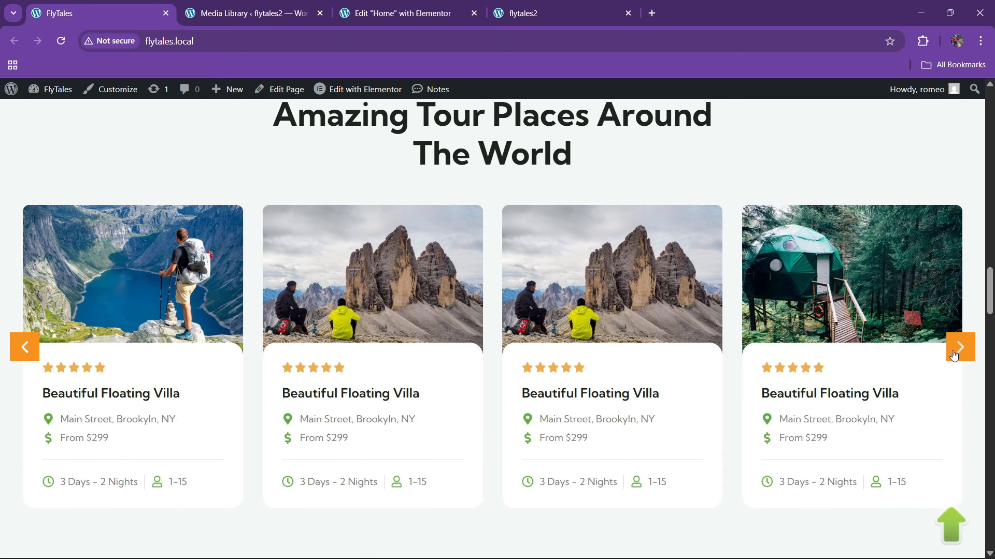
left_click(955, 351)
Back in the Elementor editor, search the widget panel for 'carousel'.
left_click(524, 13)
left_click(403, 13)
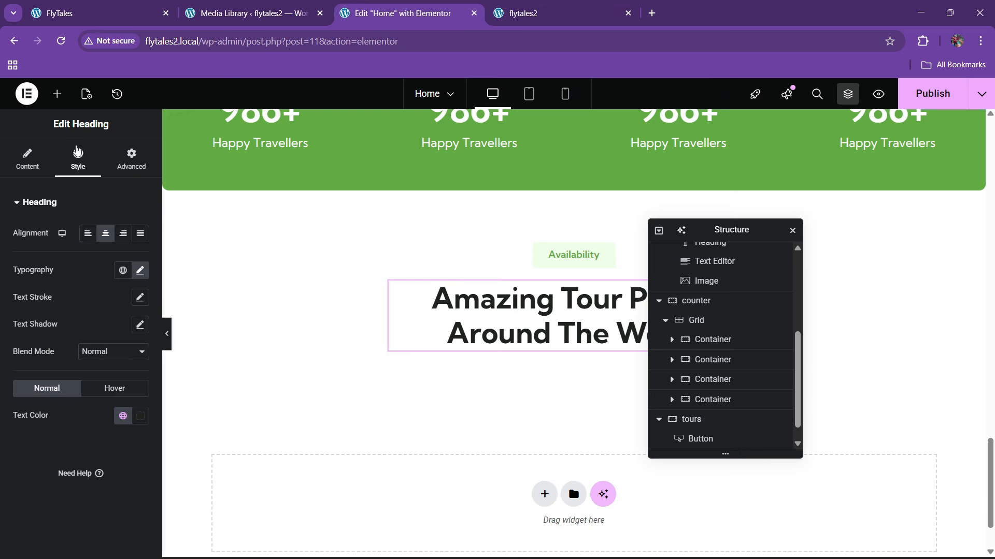
left_click(57, 95)
type("carousel")
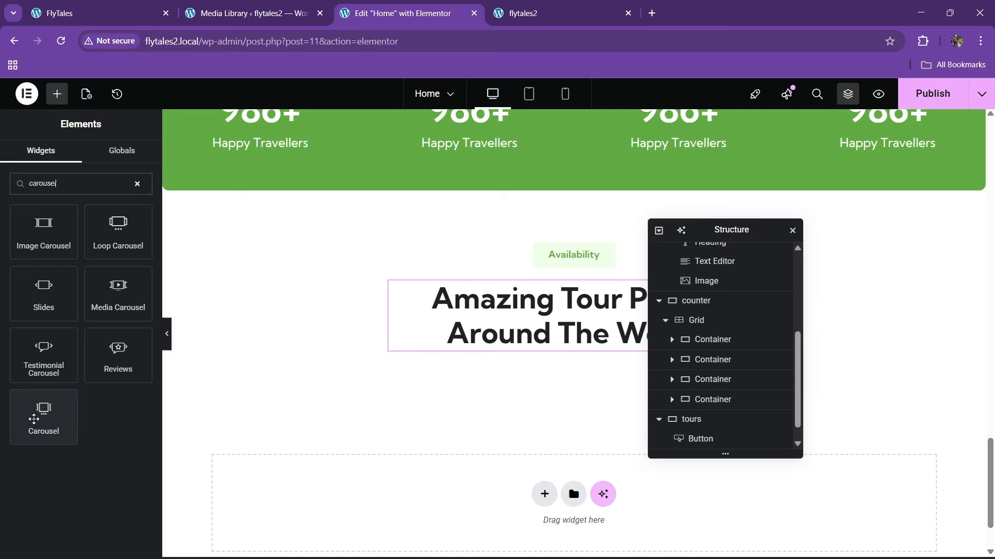
Add a Carousel widget below the tour heading showing 4 slides, scrolling 2 at a time.
left_click_drag(44, 417, 401, 343)
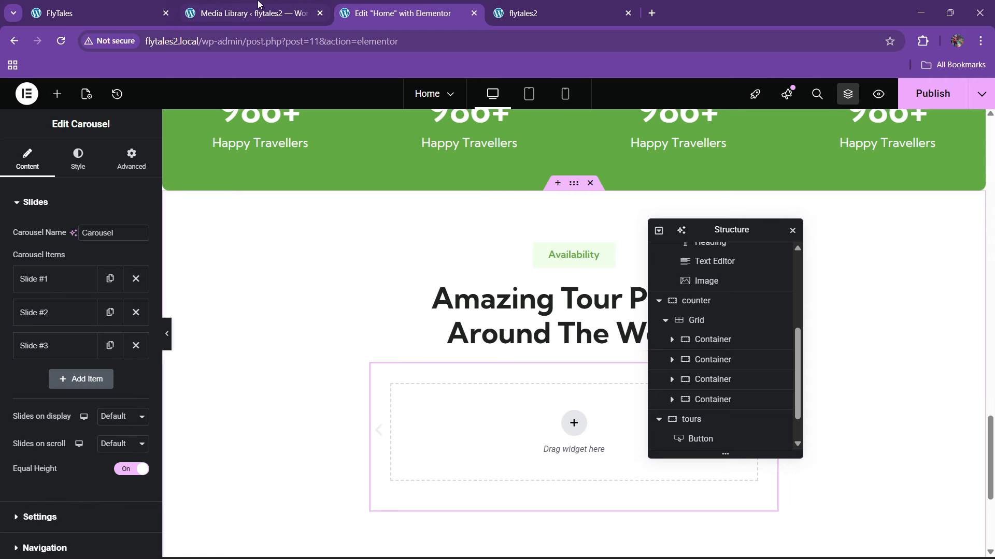
left_click(145, 15)
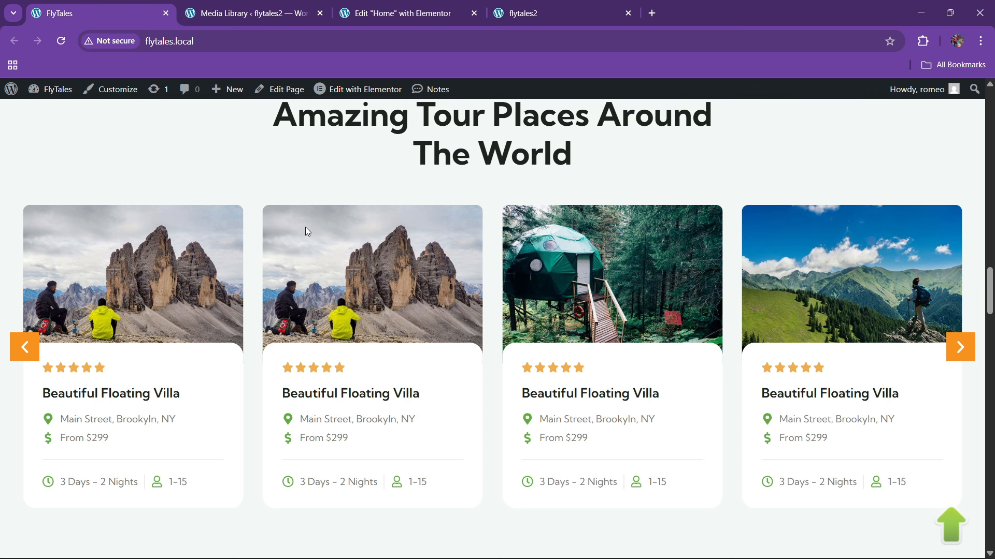
left_click(467, 5)
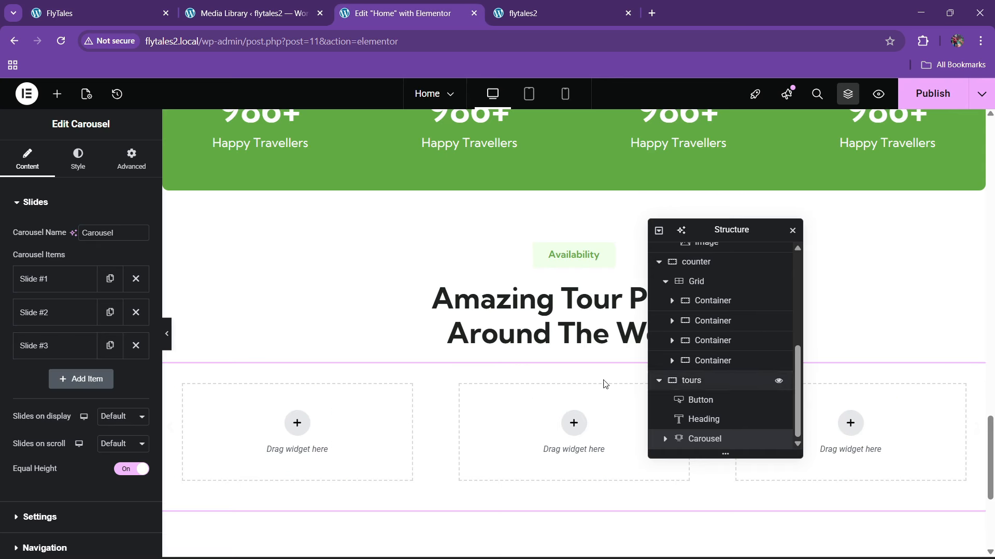
left_click(109, 418)
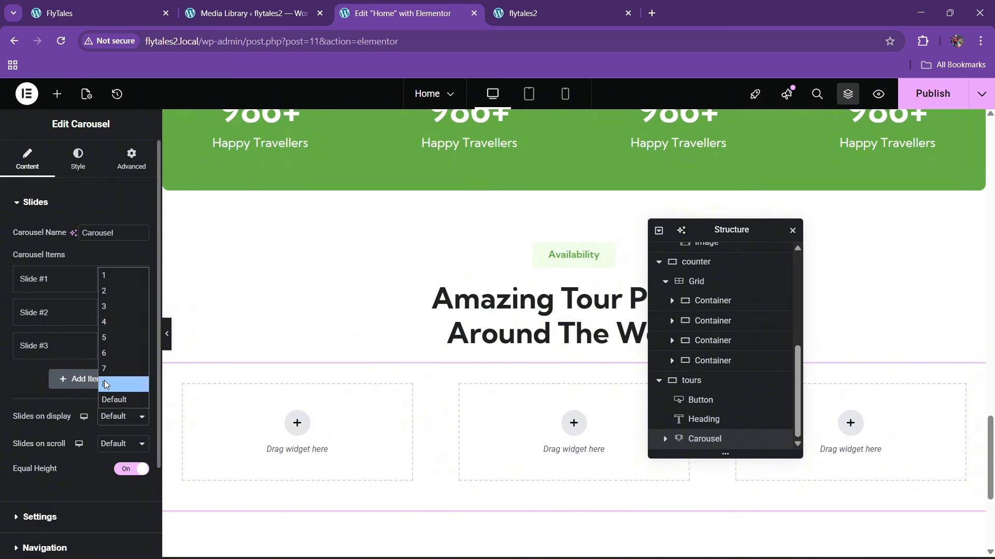
left_click(117, 319)
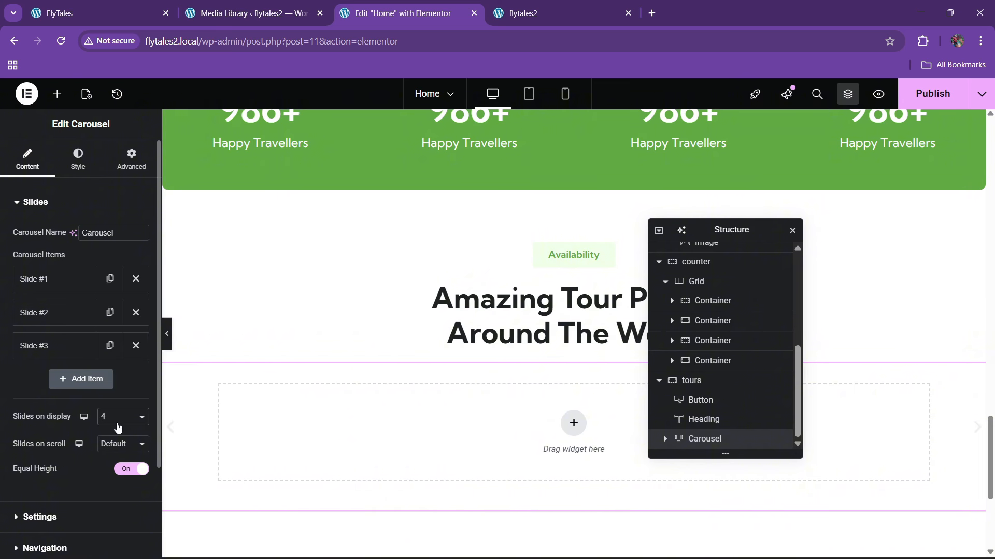
left_click(113, 444)
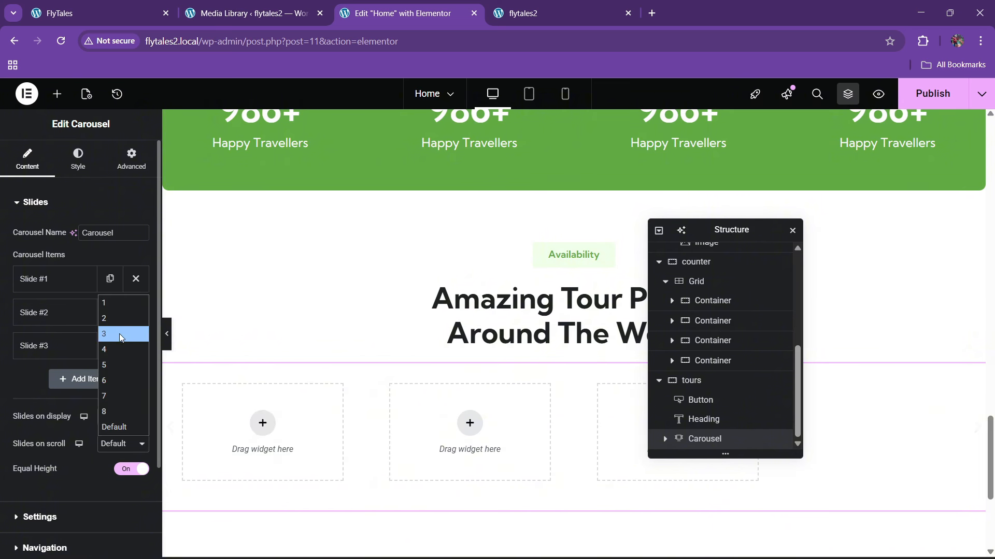
left_click(119, 318)
Set the carousel's autoplay speed to 3000 ms and its pagination to None.
scroll(100, 466, "down", 2)
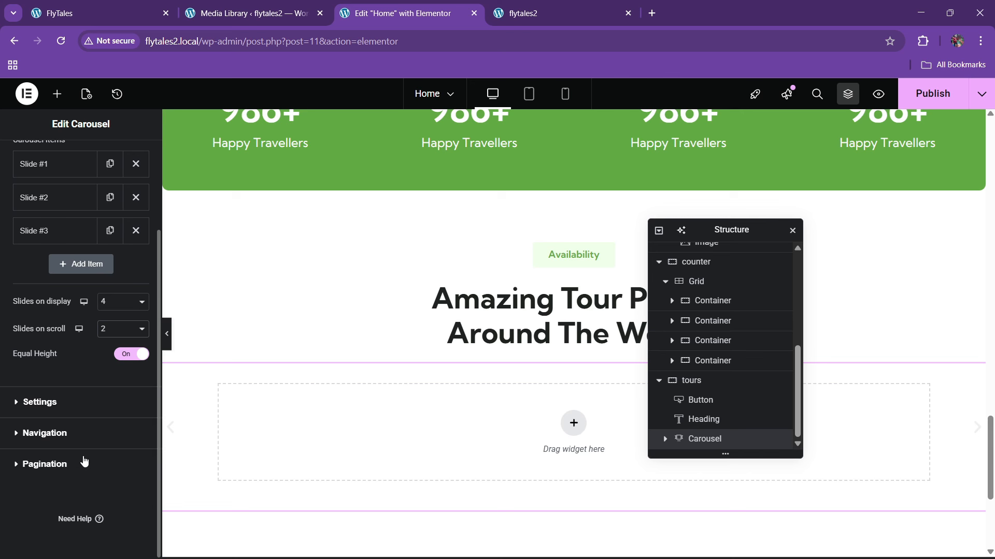
left_click(57, 407)
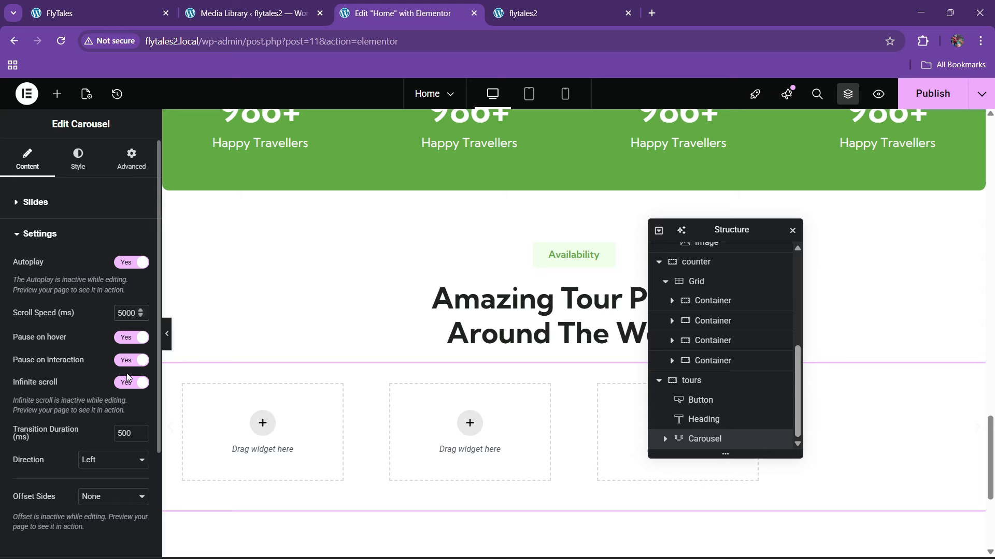
key("BackSpace")
scroll(116, 366, "down", 3)
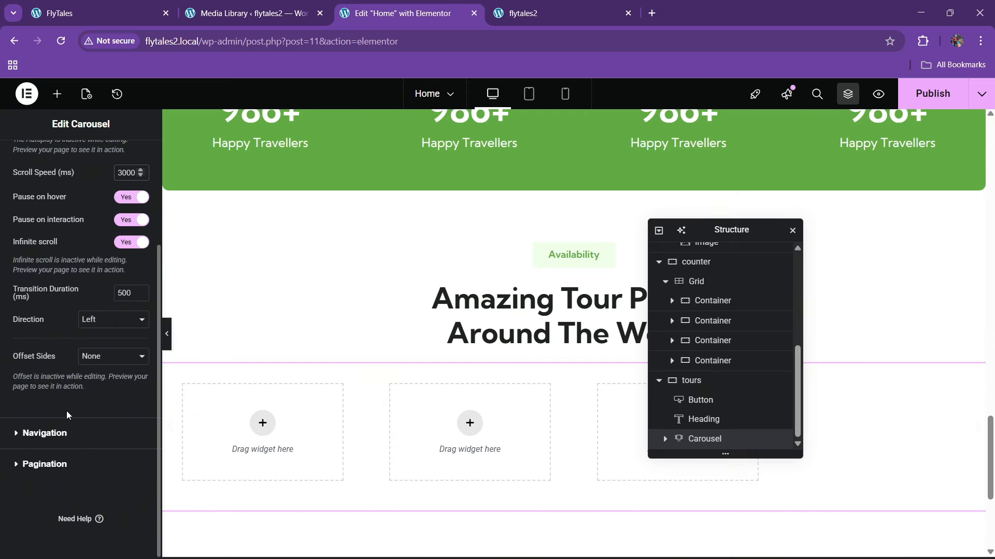
left_click(61, 438)
scroll(63, 357, "down", 5)
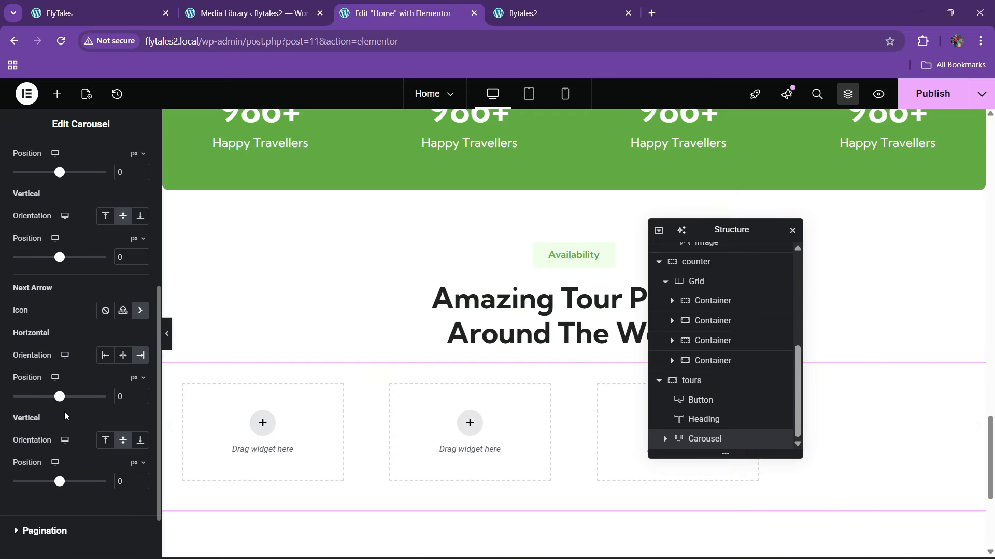
scroll(57, 425, "down", 2)
left_click(46, 464)
left_click(107, 328)
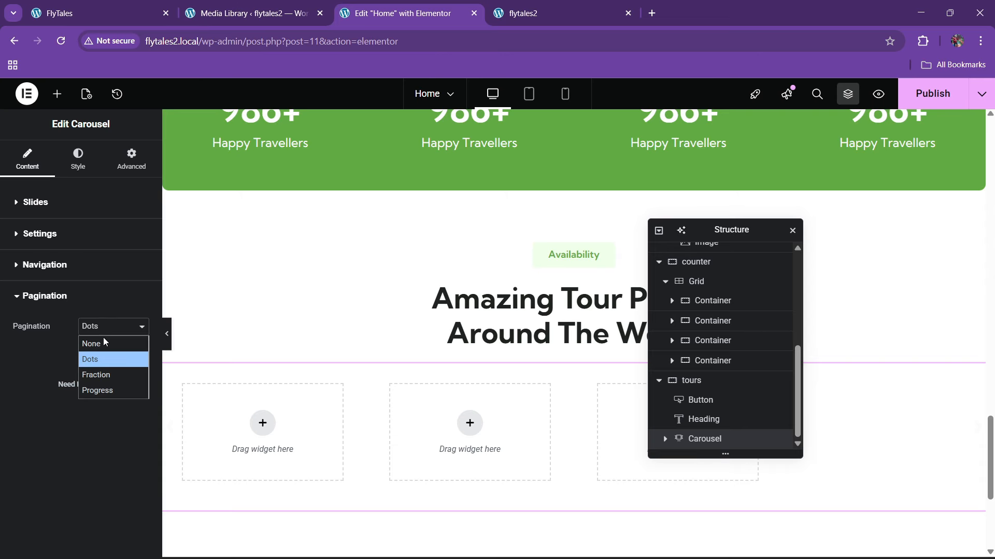
left_click(104, 340)
Duplicate the third slide so the carousel has five slides.
left_click(47, 207)
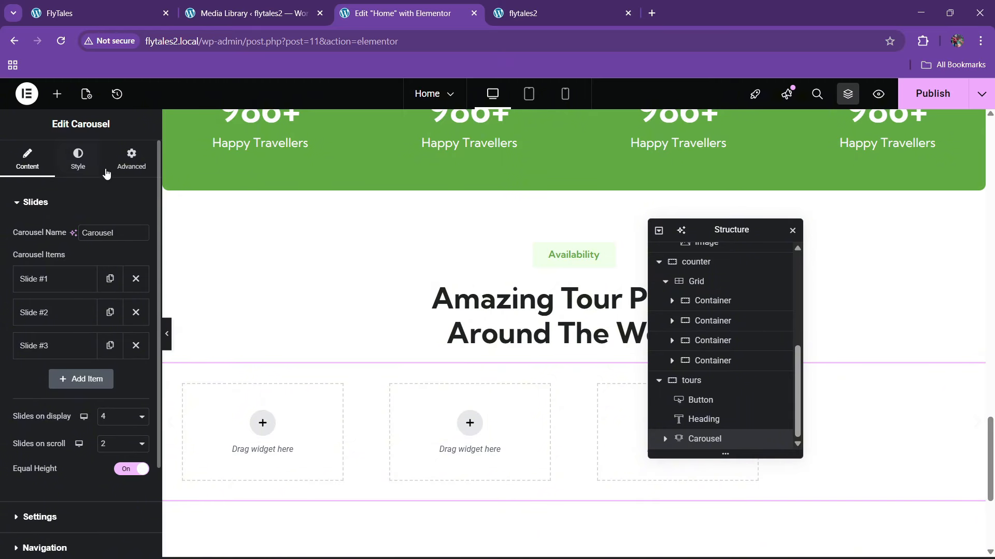
left_click(129, 161)
left_click(28, 158)
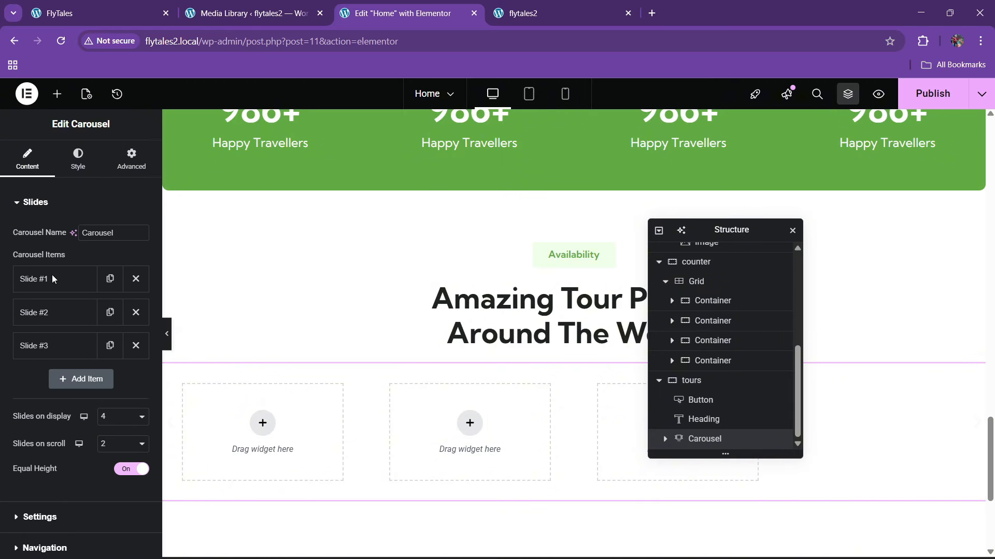
left_click(111, 352)
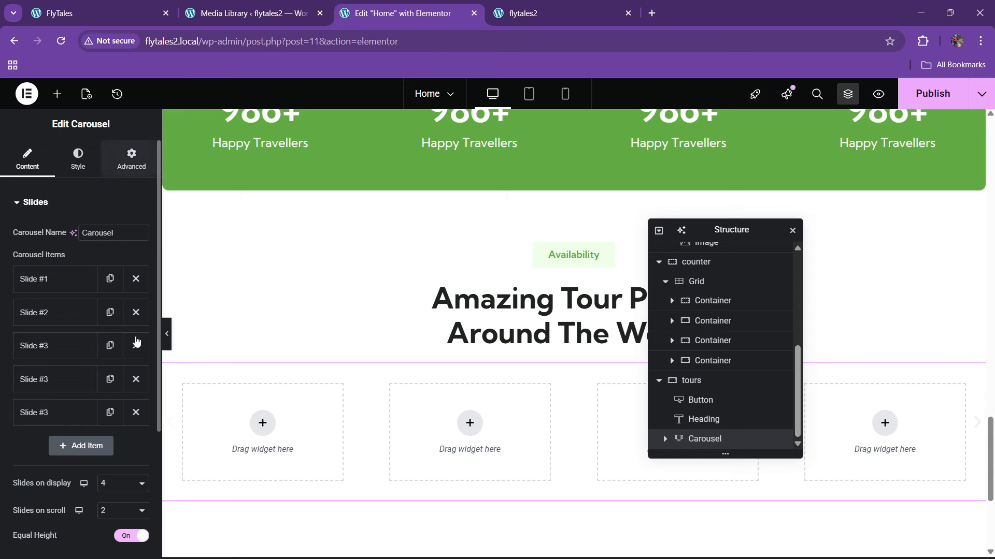
left_click(132, 159)
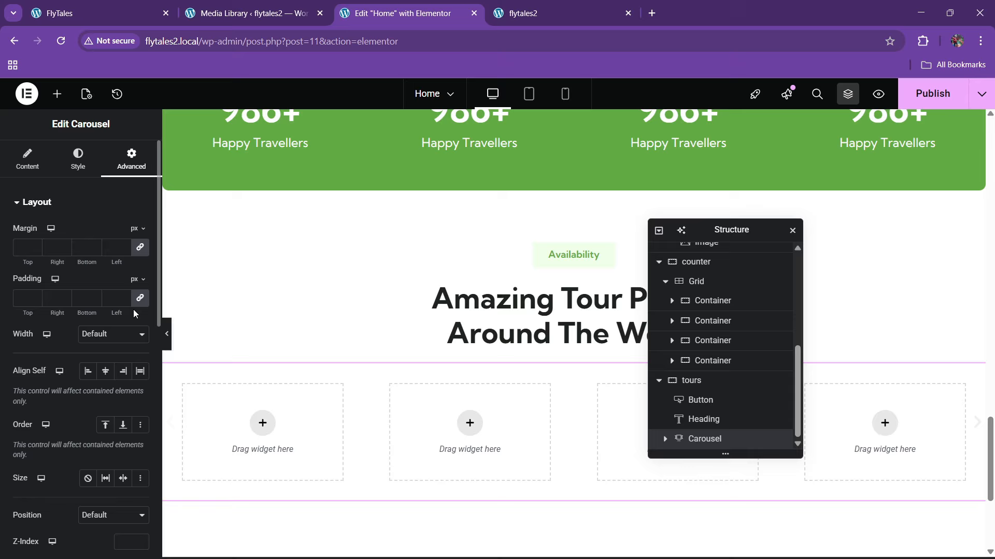
Select Slide #1 of the carousel and set its content width to Full Width.
left_click(666, 439)
scroll(695, 417, "down", 2)
left_click(709, 359)
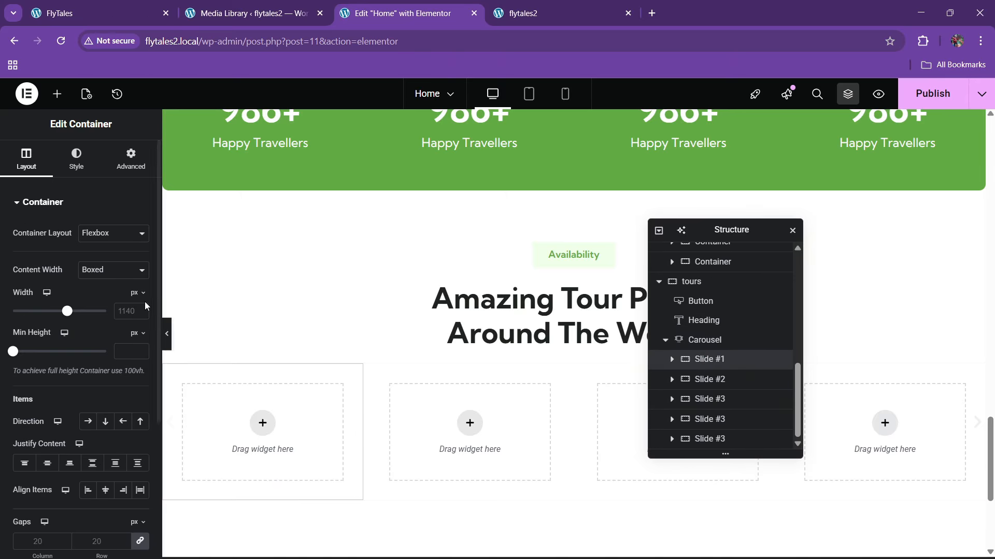
left_click(114, 270)
left_click(104, 309)
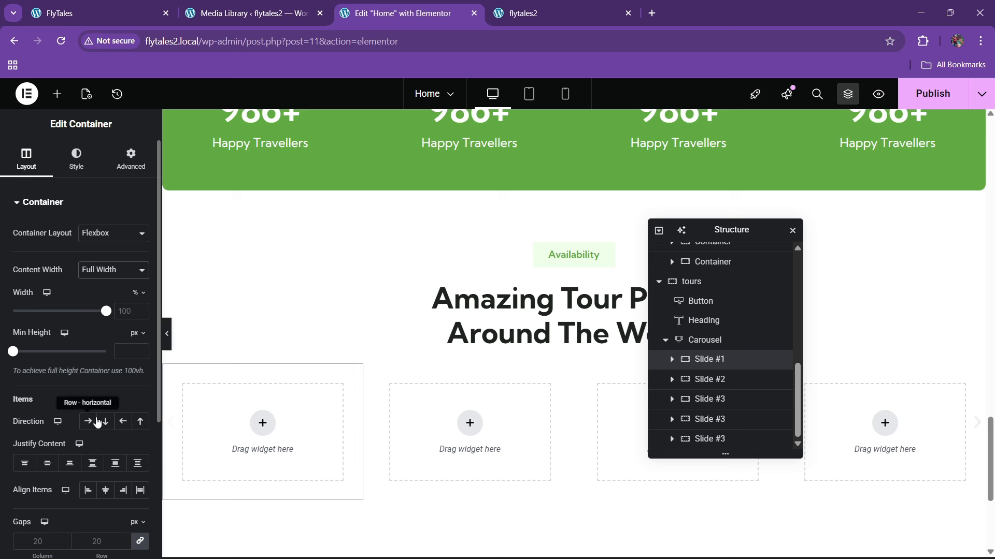
left_click(131, 158)
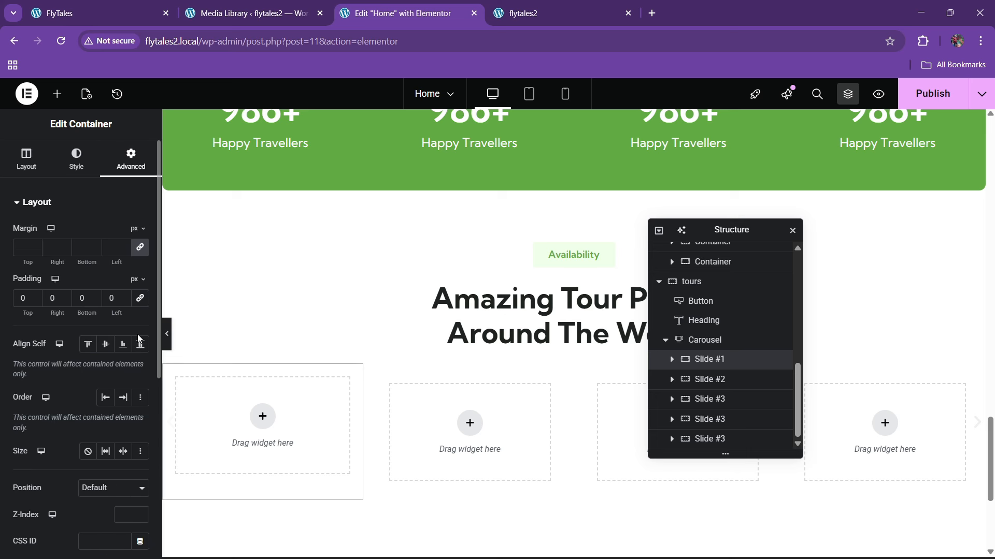
Add an Image widget to Slide #1 showing the Venice canal photo from the Media Library.
left_click(57, 94)
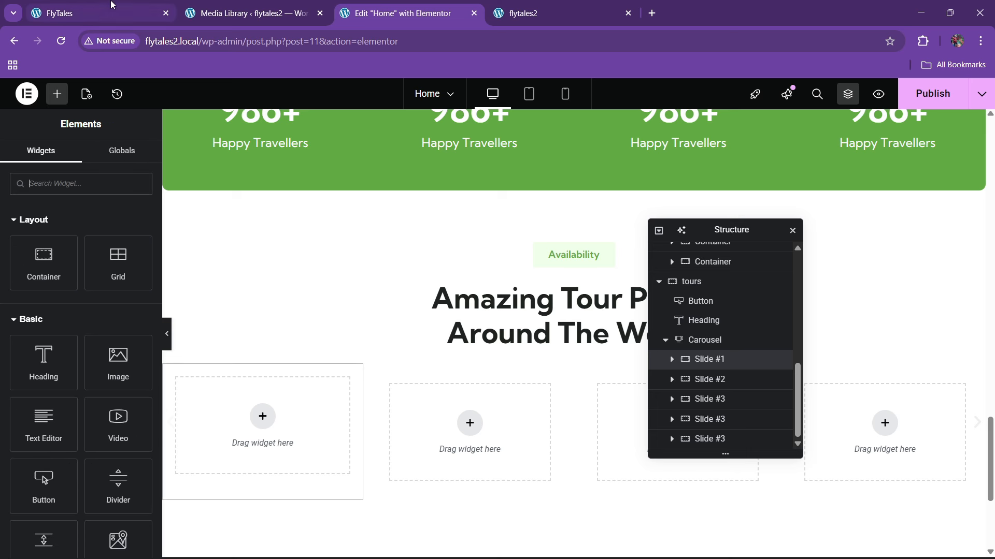
left_click(59, 13)
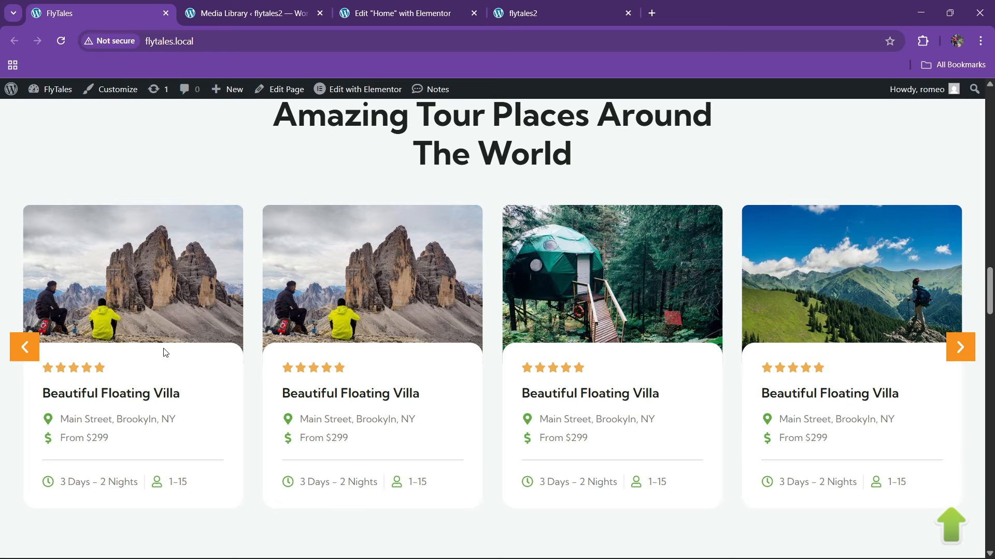
left_click(401, 7)
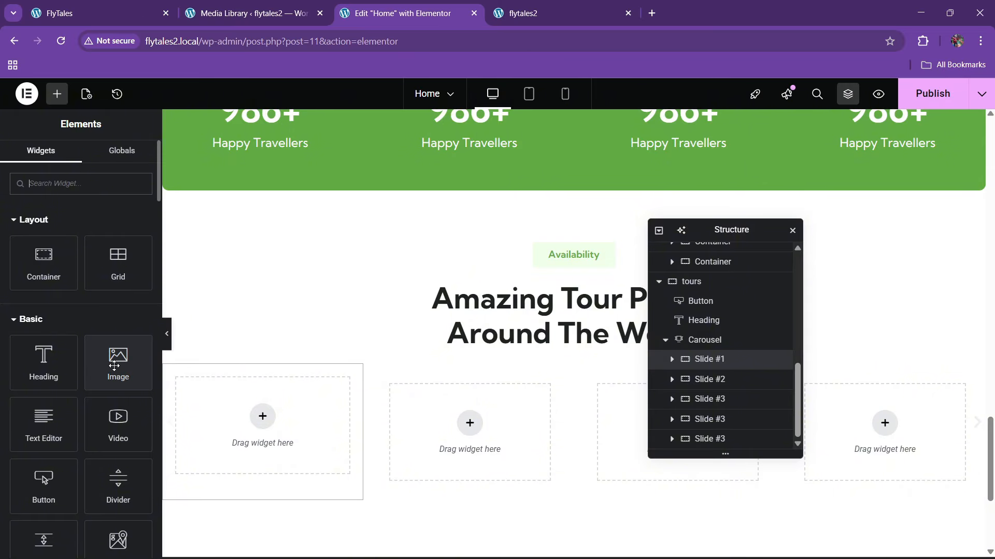
left_click_drag(114, 367, 235, 411)
left_click(78, 290)
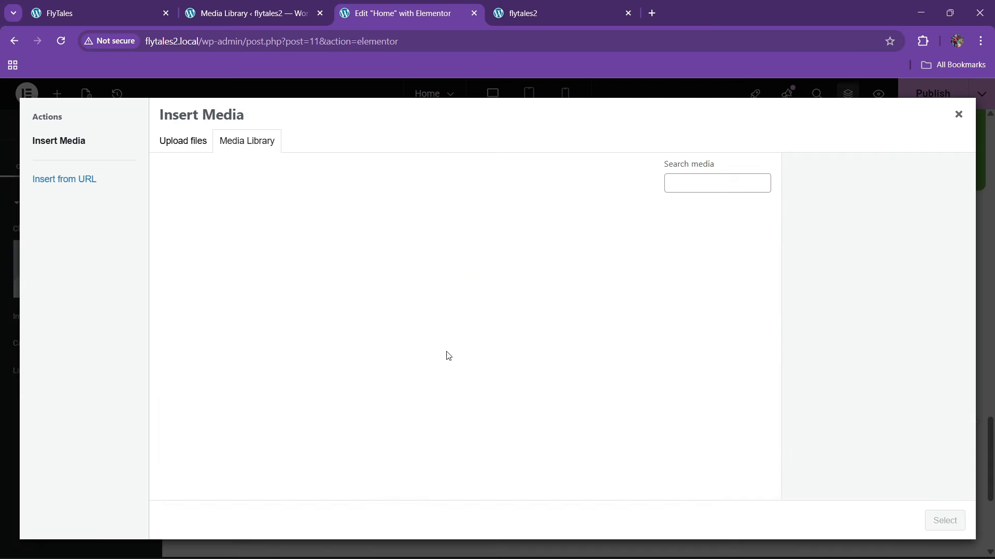
left_click(422, 269)
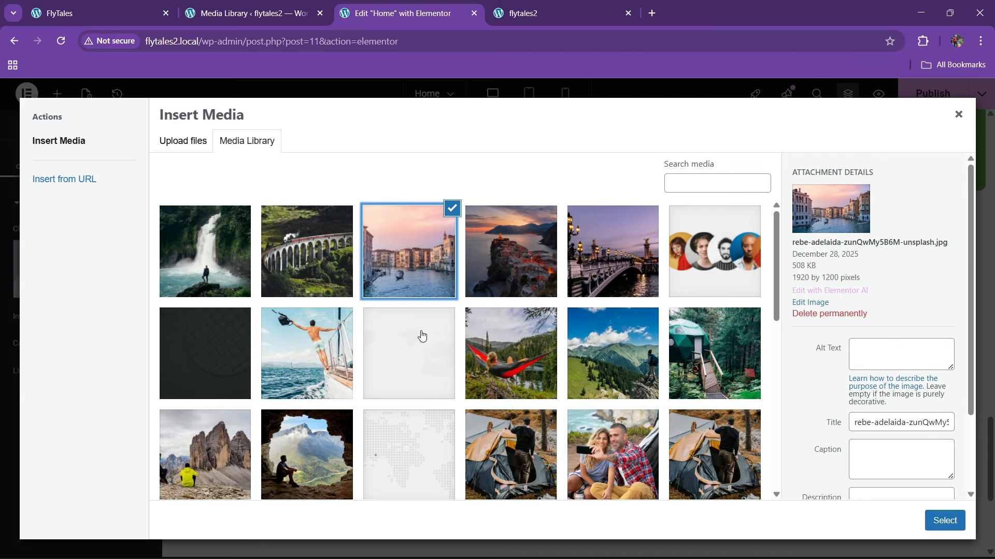
left_click(928, 524)
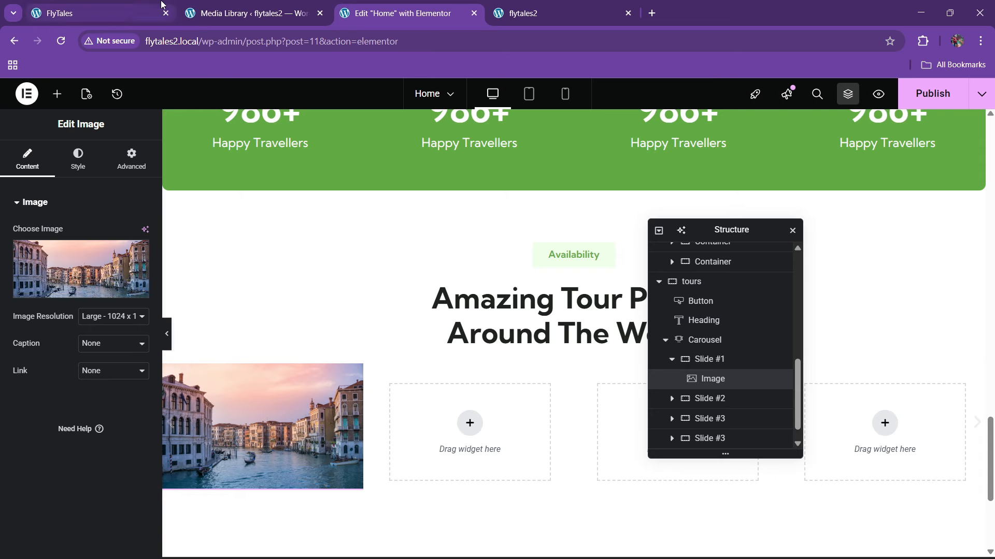
Compare against the live tour cards, then bring up the image's style settings.
left_click(62, 13)
left_click(357, 13)
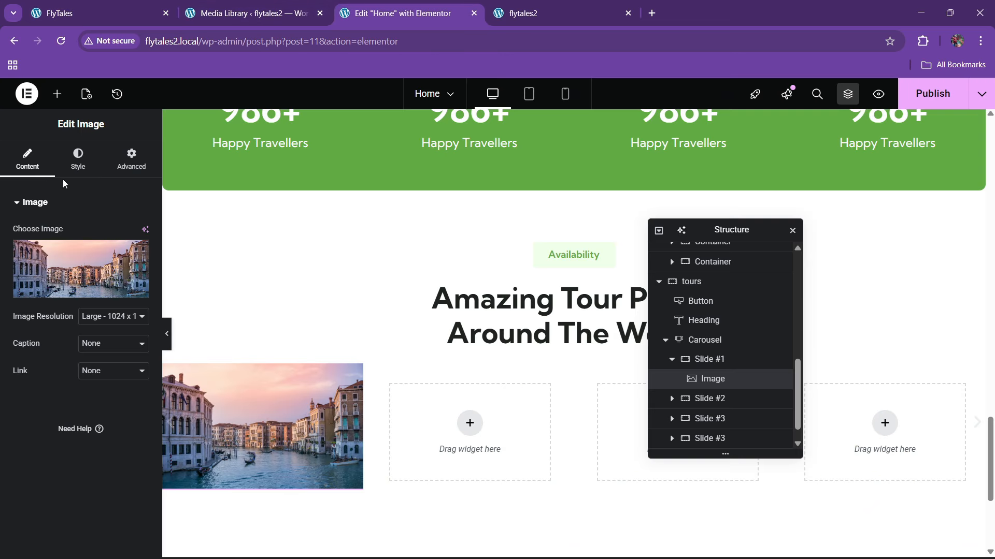
left_click(78, 158)
scroll(37, 395, "down", 2)
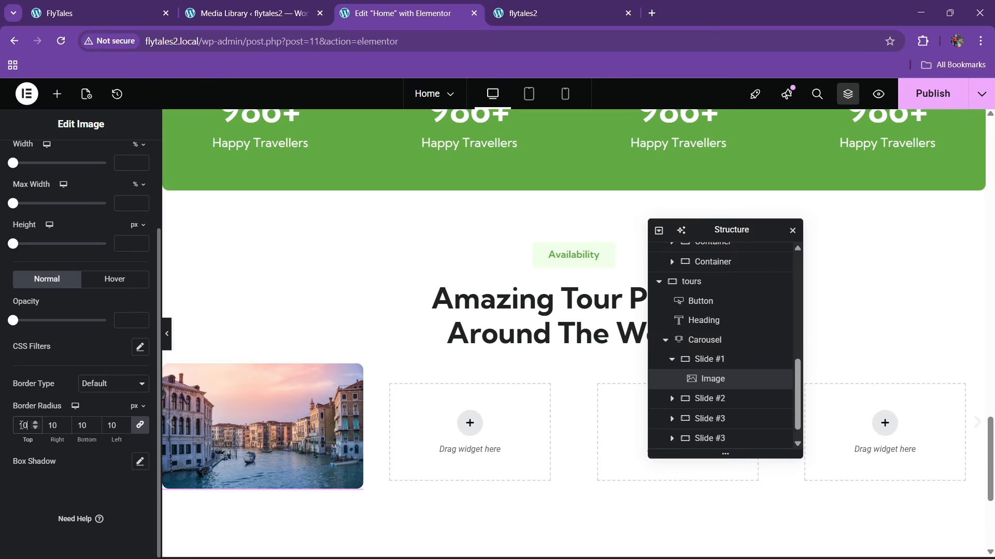
Drag an empty container into Slide #1 beneath the Venice image.
left_click(82, 5)
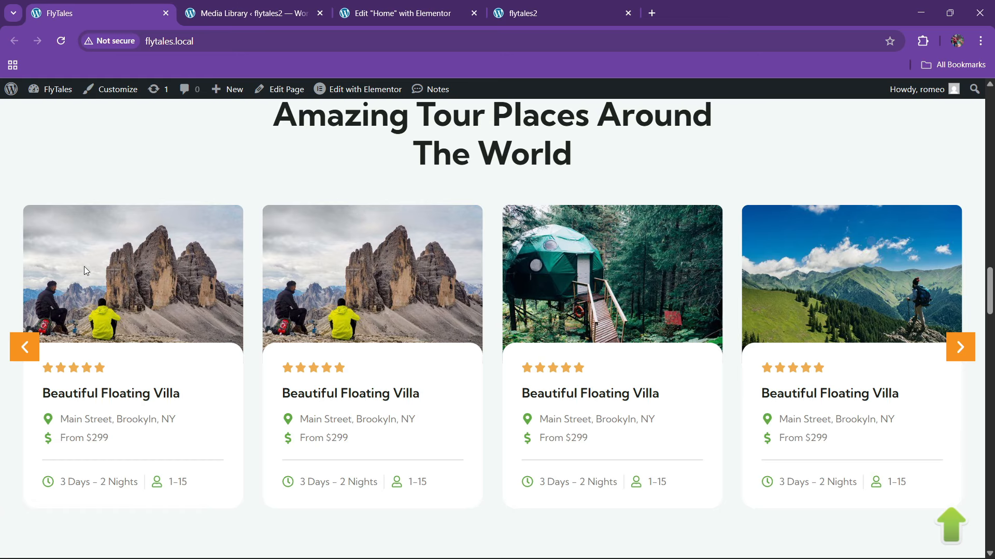
left_click(399, 13)
left_click(57, 94)
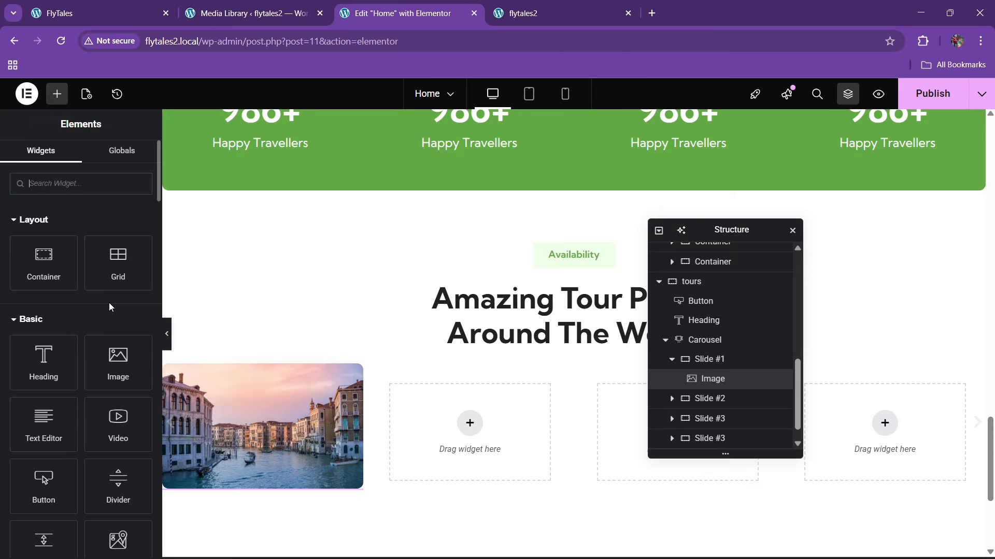
left_click_drag(44, 261, 316, 447)
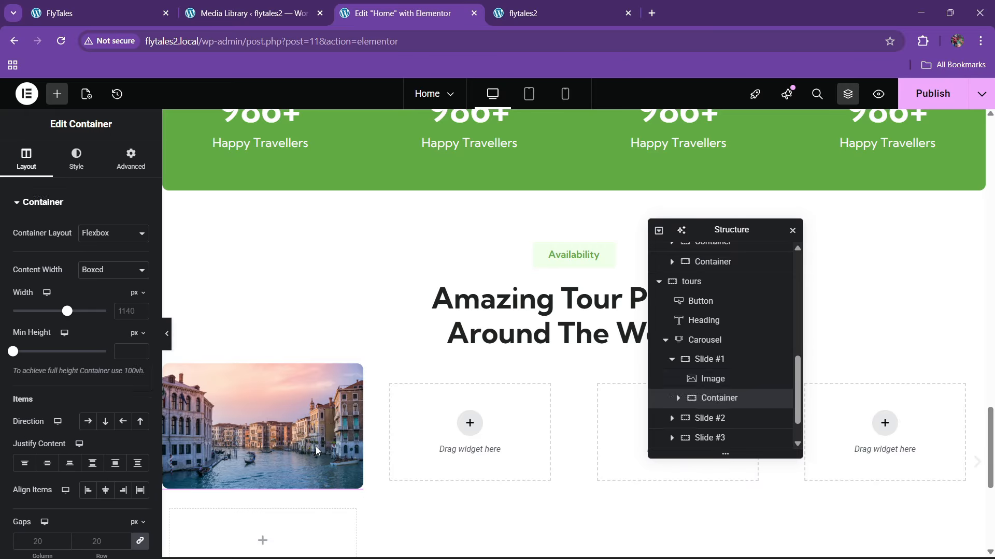
scroll(284, 449, "down", 2)
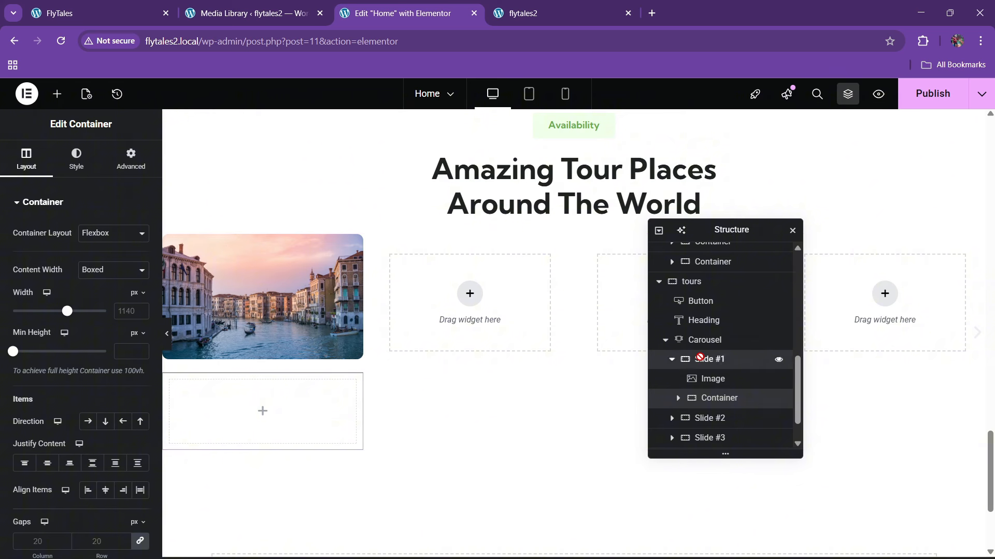
Set Slide #1 to column direction, centered justify and alignment, with 0 gaps.
left_click(700, 359)
left_click(24, 163)
scroll(64, 358, "down", 2)
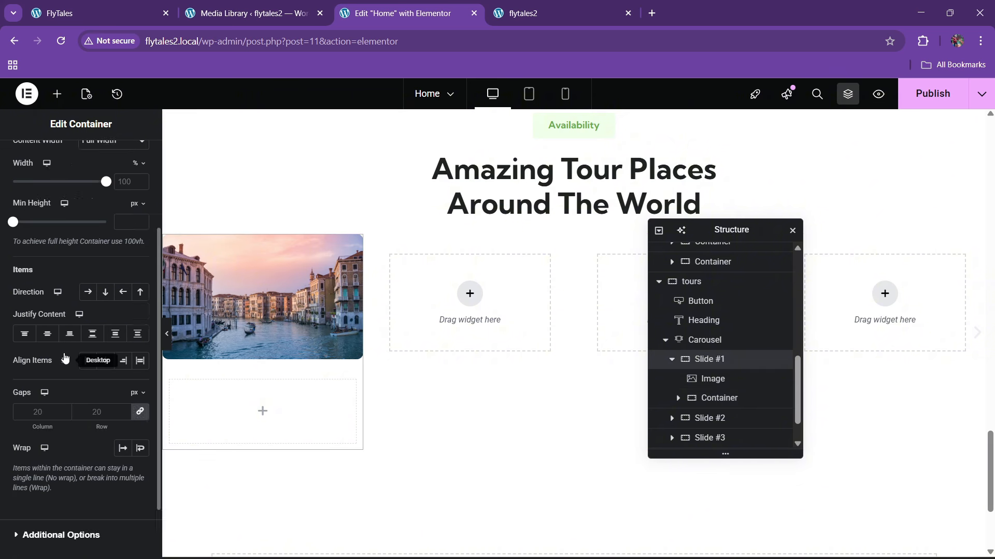
left_click(105, 292)
left_click(47, 333)
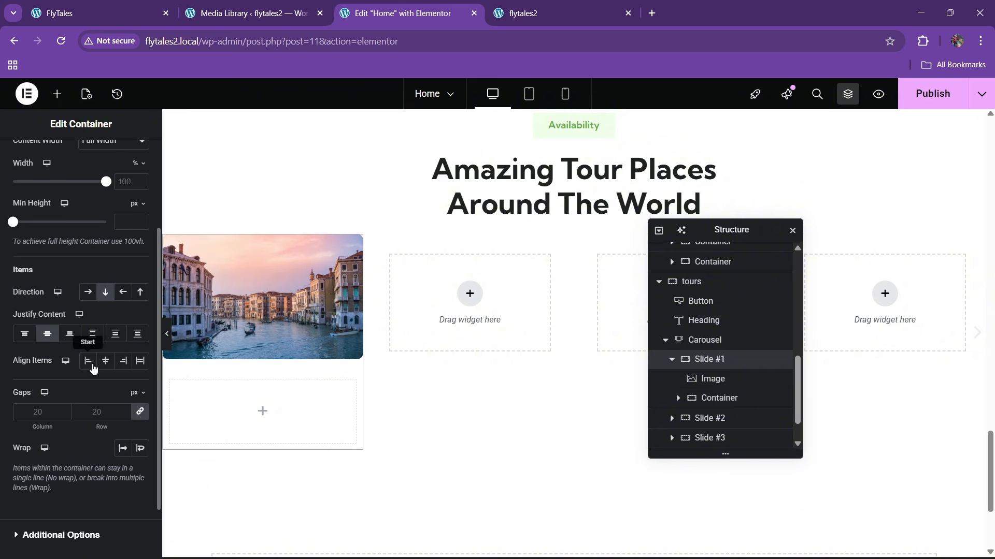
left_click(105, 363)
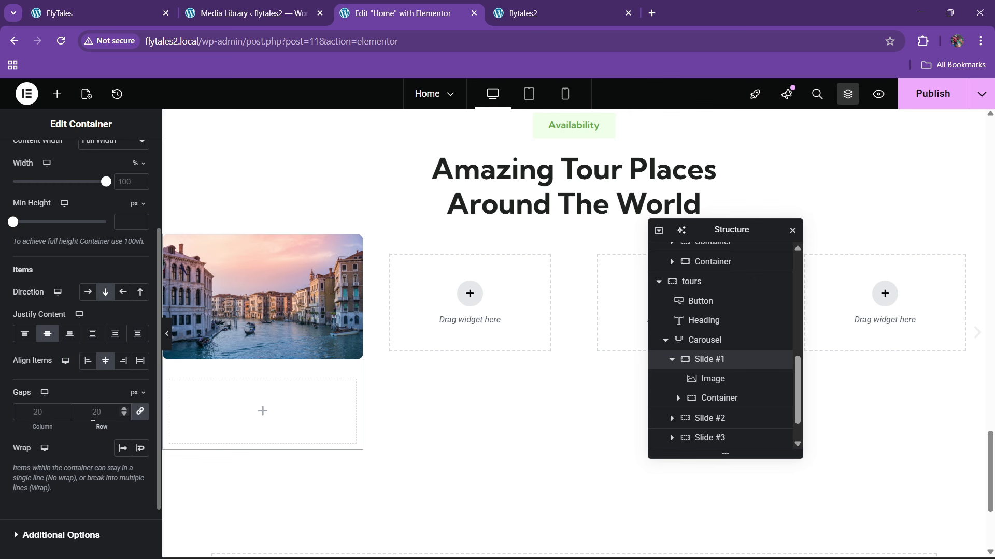
left_click(93, 412)
type("0")
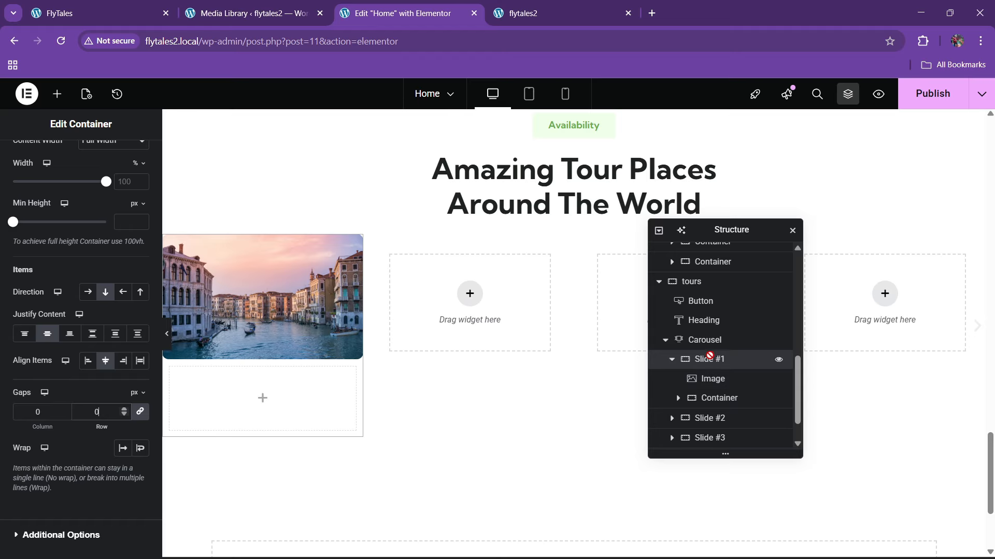
Give the tours section a light global background colour.
left_click(98, 13)
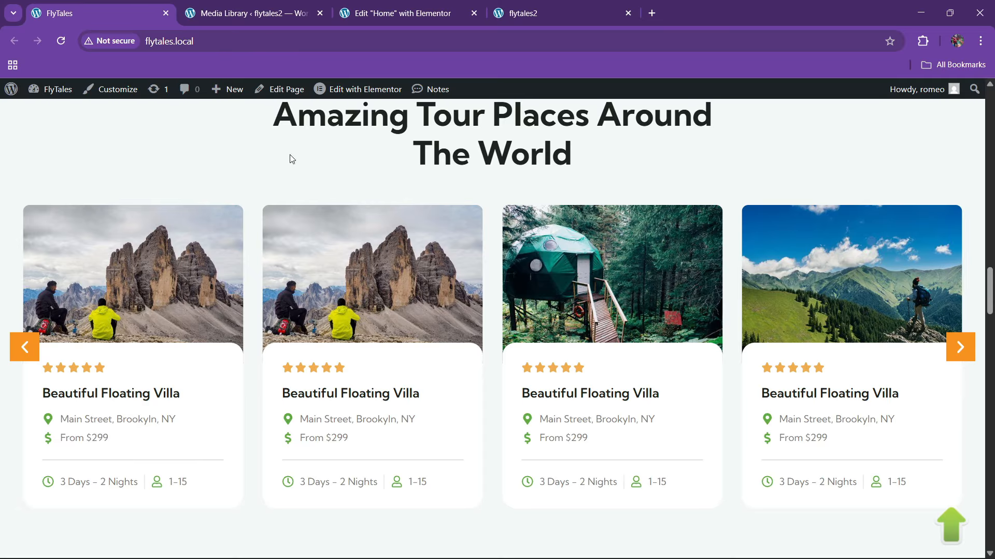
left_click(399, 13)
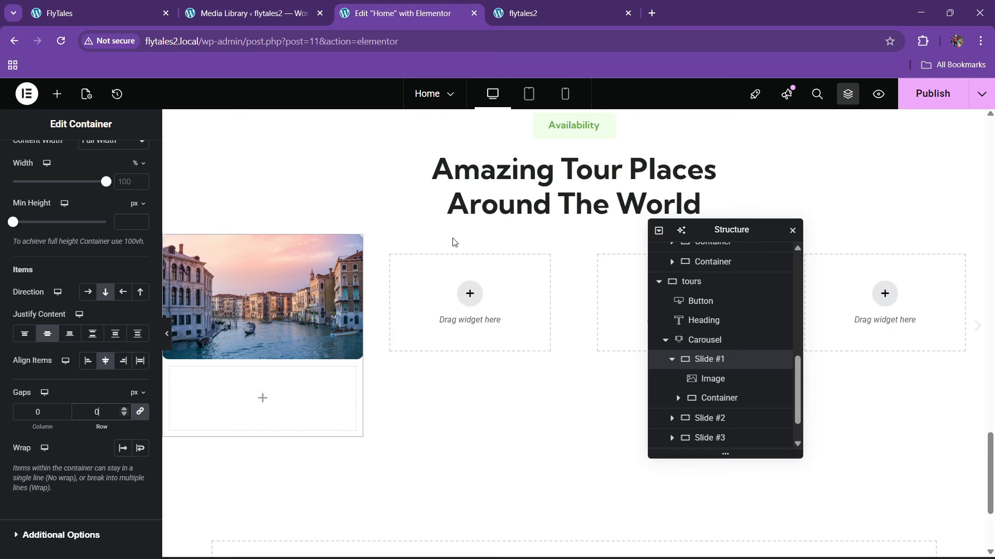
left_click(572, 185)
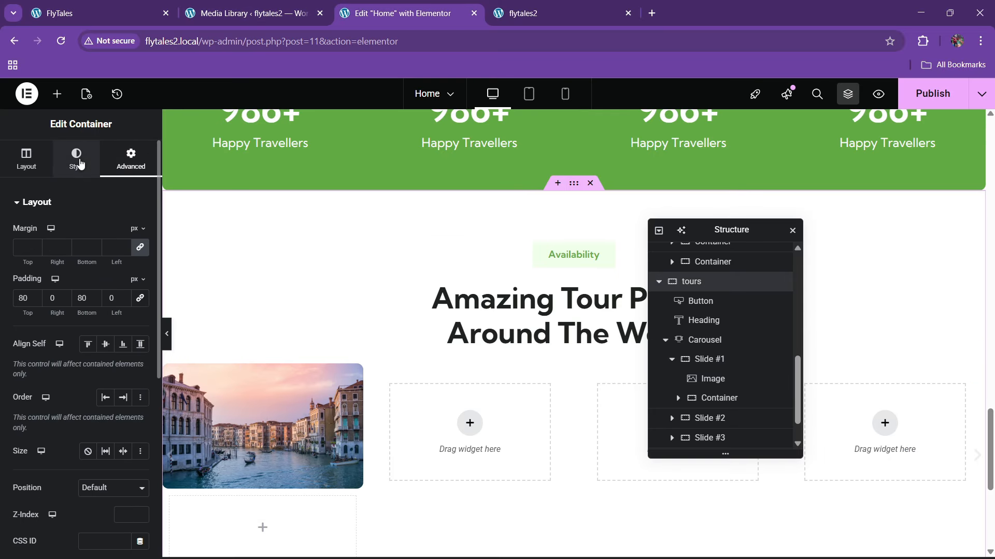
left_click(76, 158)
left_click(123, 287)
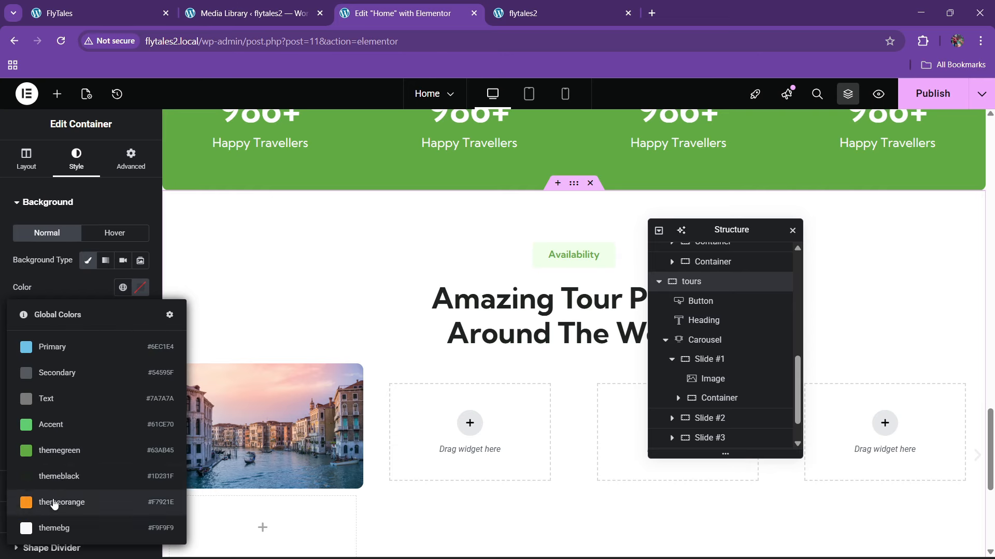
left_click(79, 503)
Make the inner container Full Width with a white background.
scroll(443, 372, "down", 1)
scroll(443, 373, "down", 3)
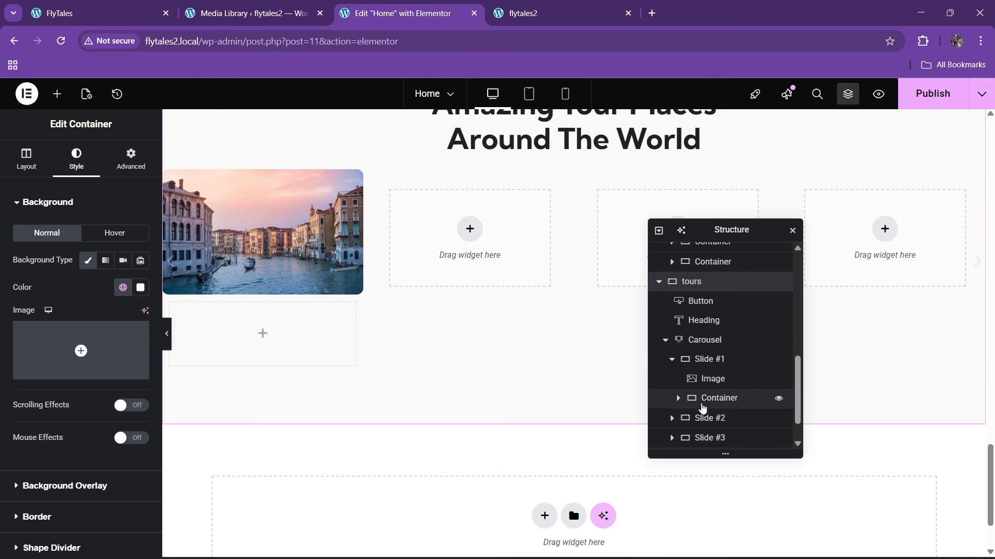
scroll(702, 413, "down", 1)
left_click(720, 365)
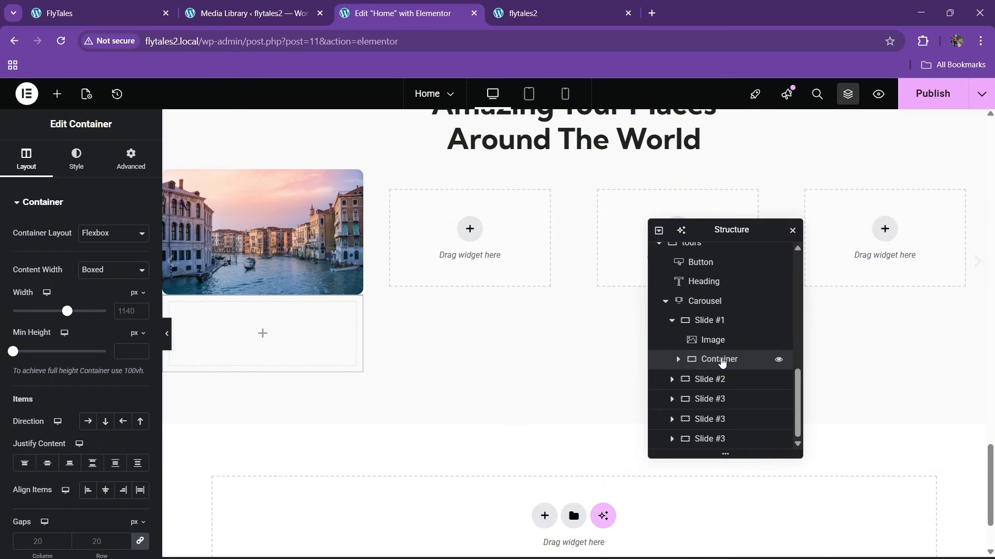
left_click(100, 276)
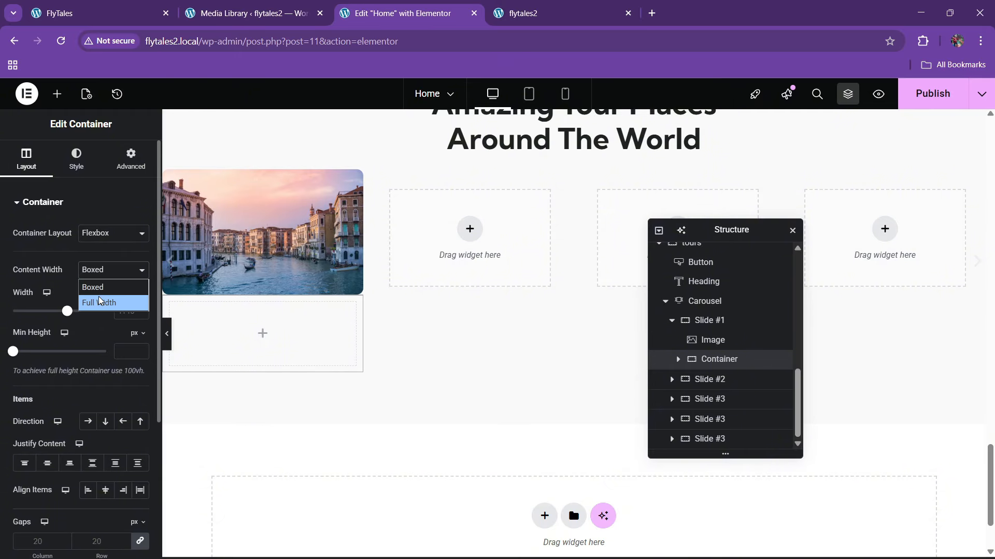
left_click(91, 302)
left_click(76, 158)
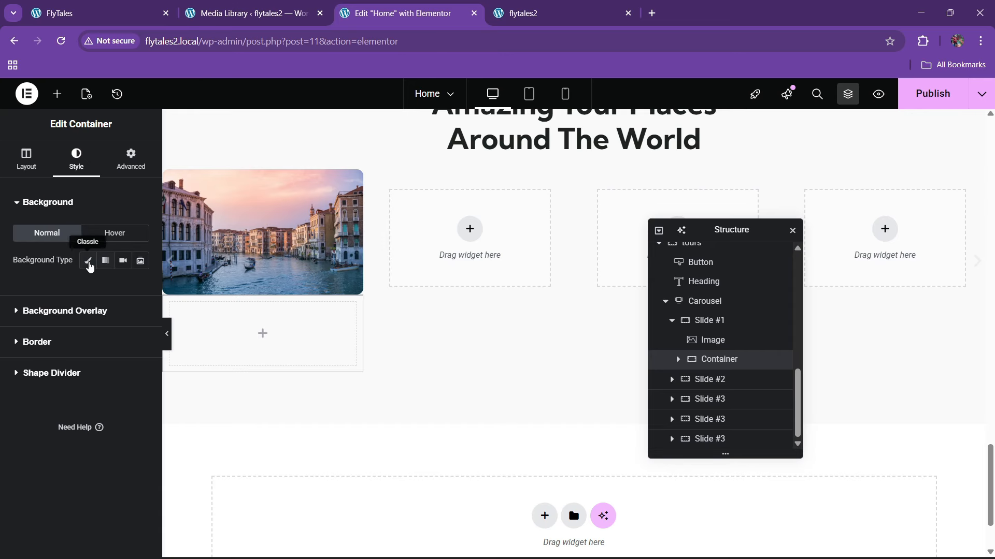
left_click(89, 265)
left_click(140, 288)
left_click(52, 283)
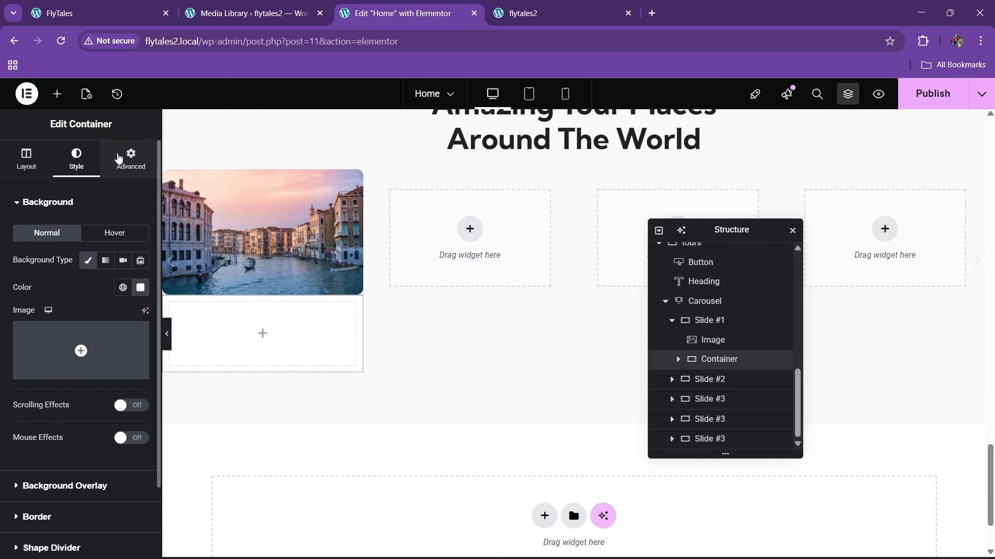
Give the inner container 30 px padding on every side.
left_click(131, 158)
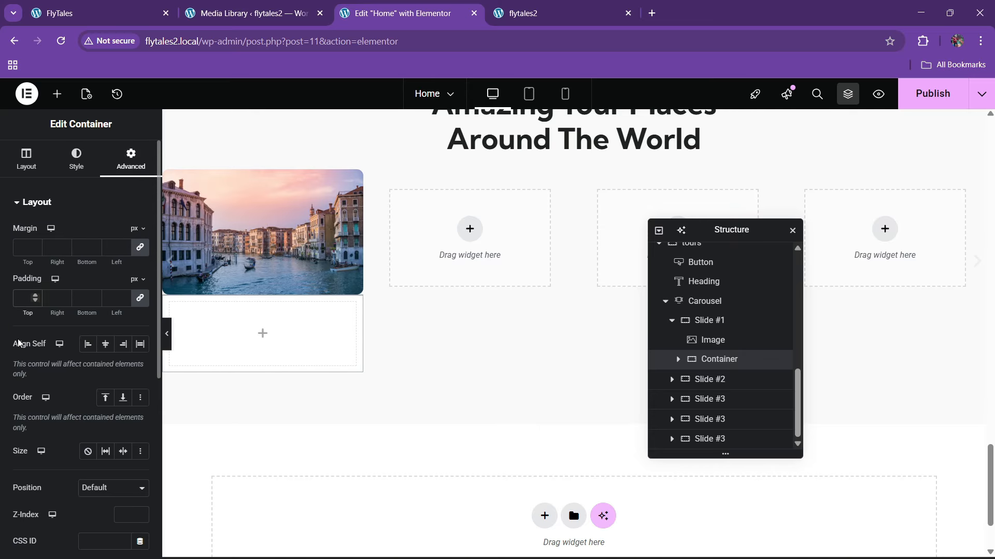
type("30")
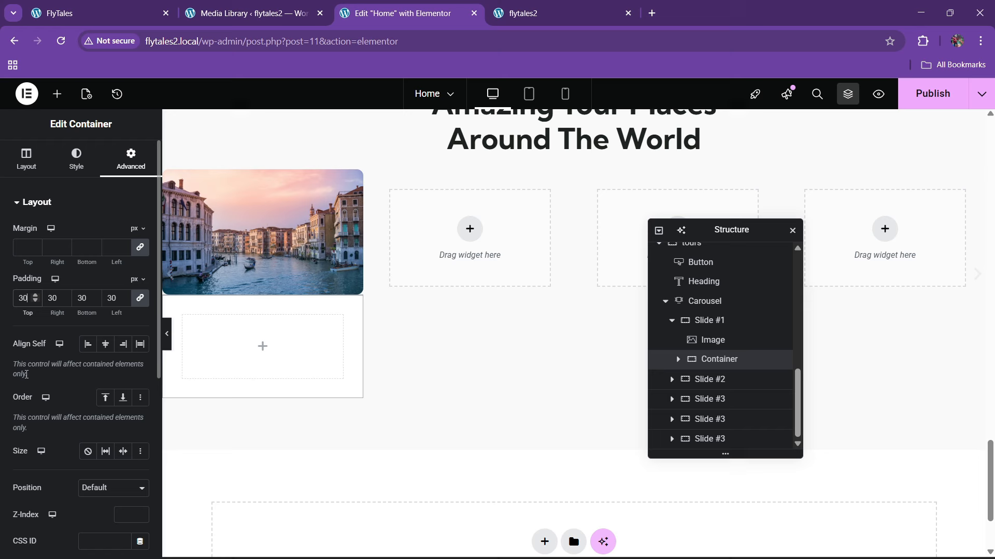
left_click(80, 12)
left_click(386, 10)
left_click(57, 94)
Add a Rating widget to the new container and enlarge its stars to 19 px.
left_click(66, 192)
type("rating")
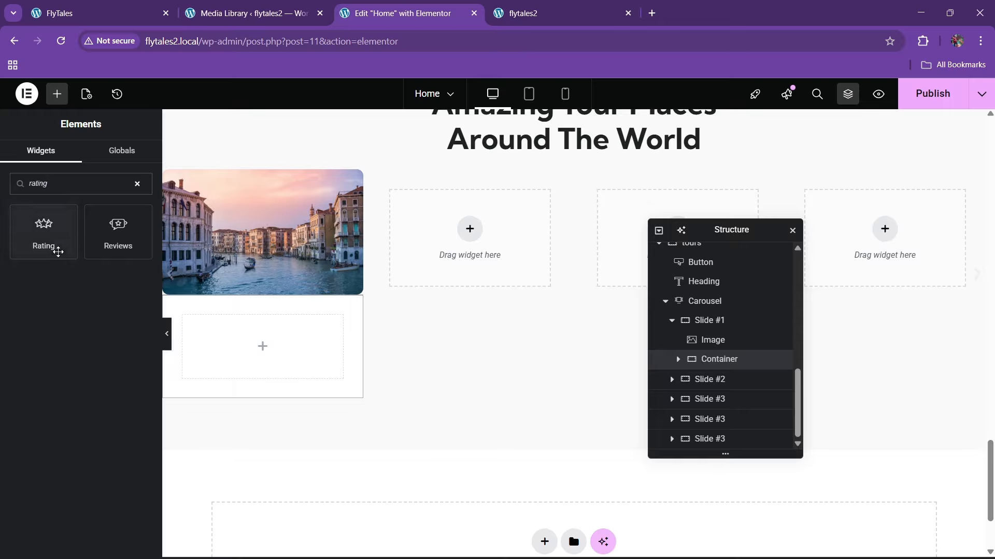
left_click_drag(55, 249, 227, 345)
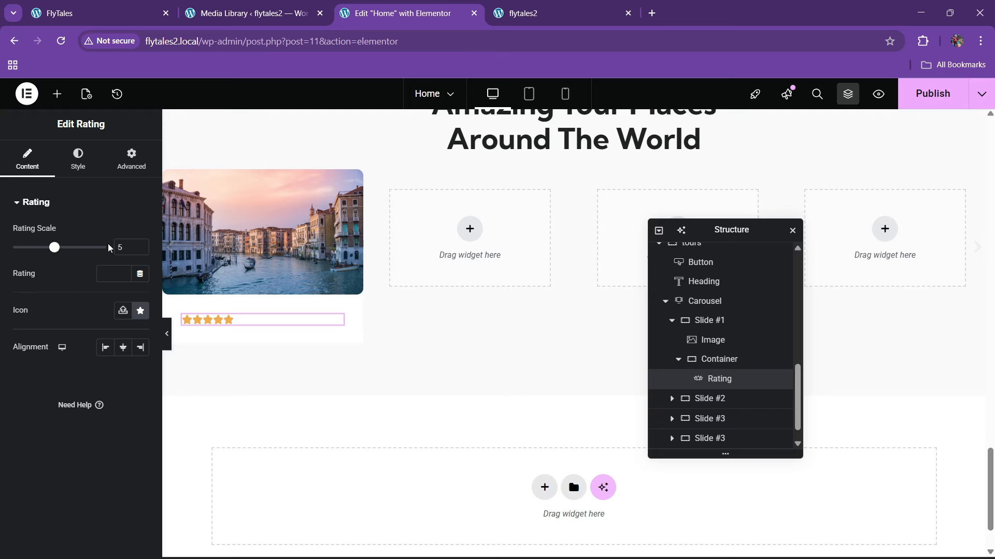
left_click(77, 160)
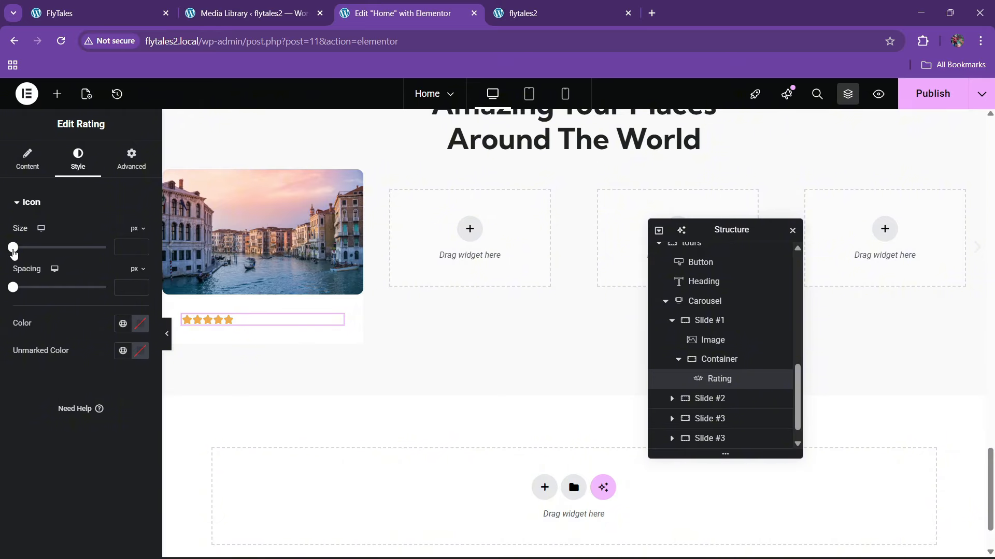
left_click_drag(13, 248, 31, 257)
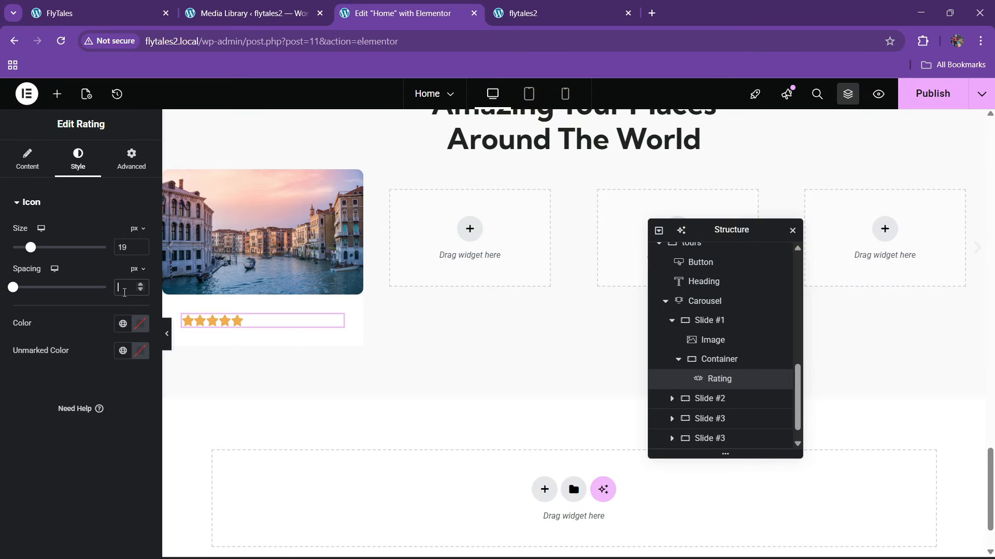
type("5")
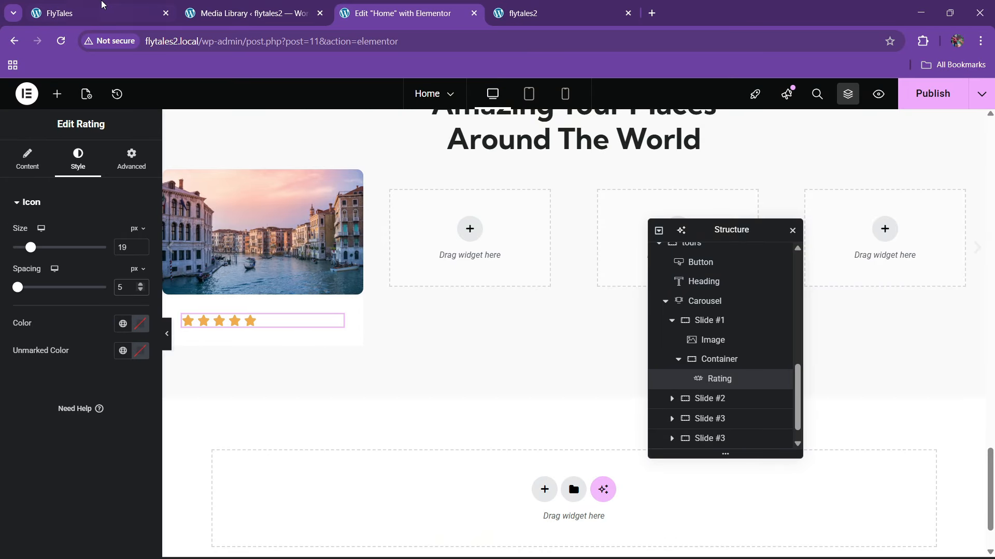
Copy the Fishing & Boat heading and paste it below the rating stars.
left_click(102, 5)
left_click(399, 13)
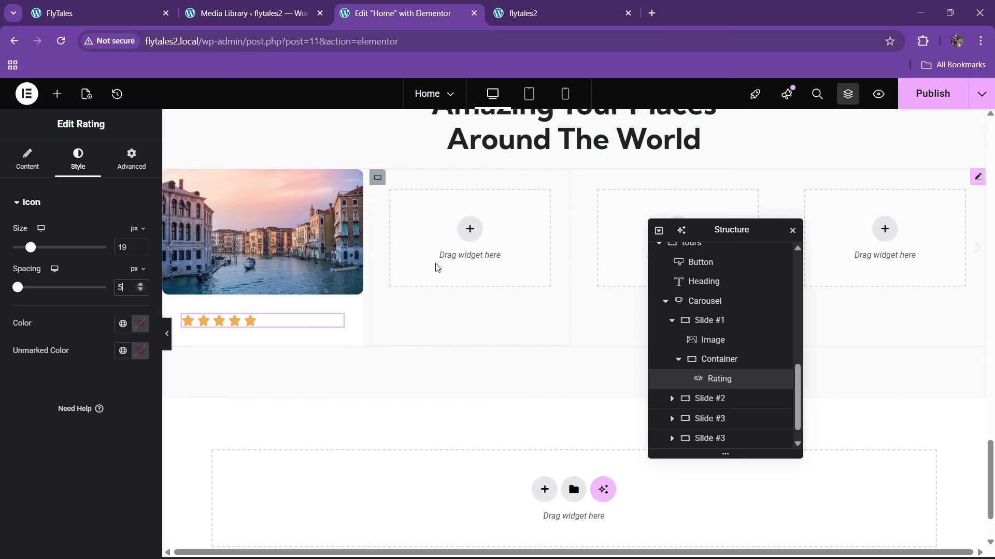
scroll(437, 266, "up", 7)
scroll(436, 267, "up", 10)
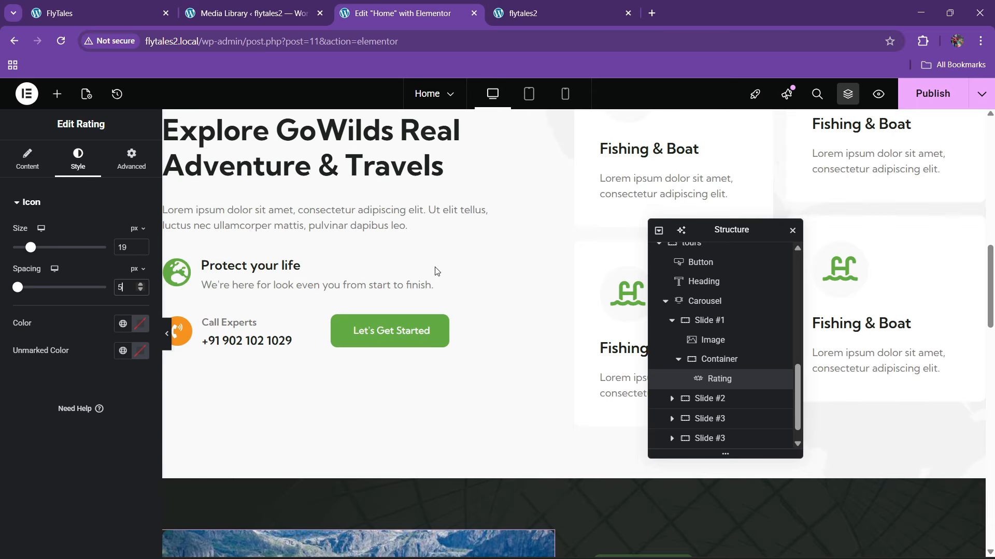
right_click(622, 149)
left_click(641, 215)
scroll(437, 264, "down", 18)
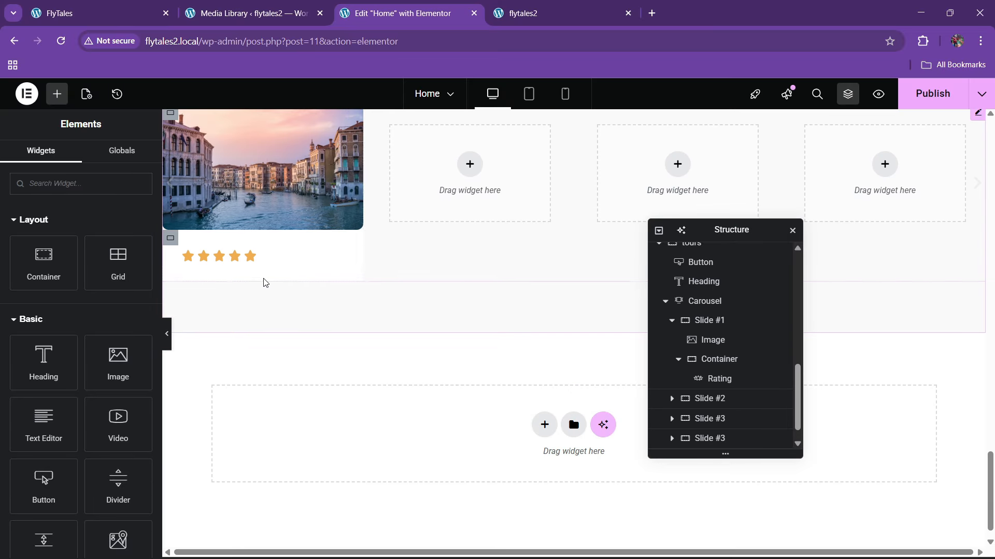
right_click(228, 258)
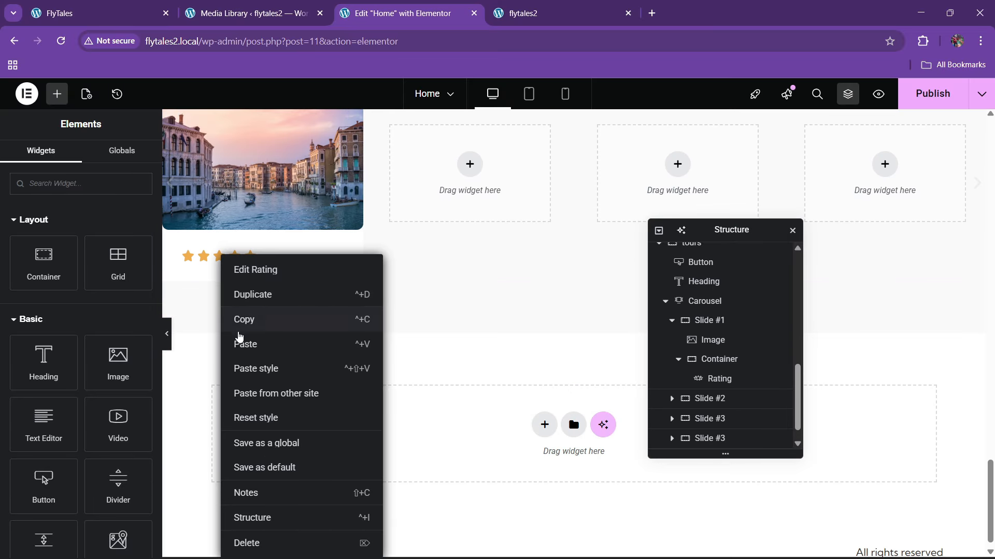
left_click(240, 339)
Retitle the pasted heading to 'Beautiful Floating Villa'.
left_click(79, 4)
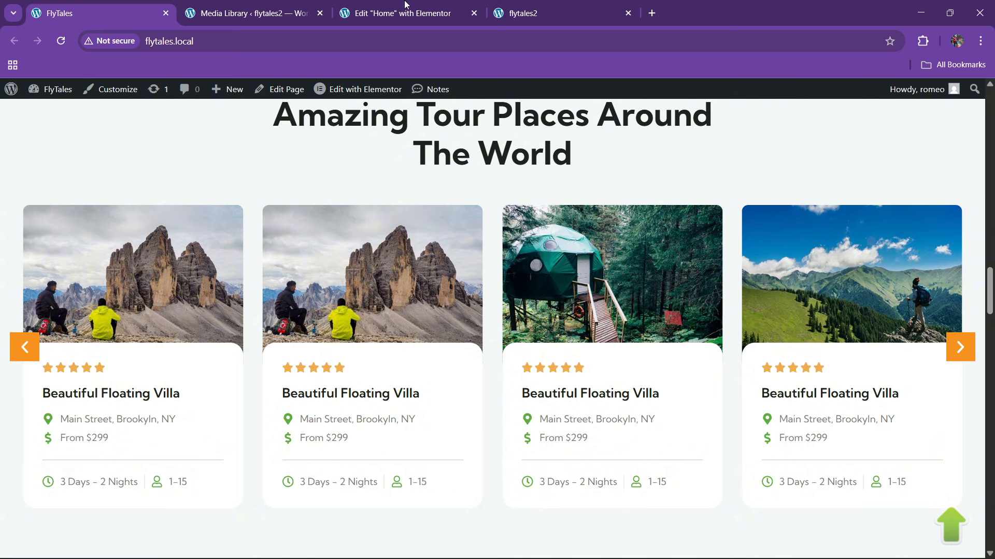
left_click(406, 6)
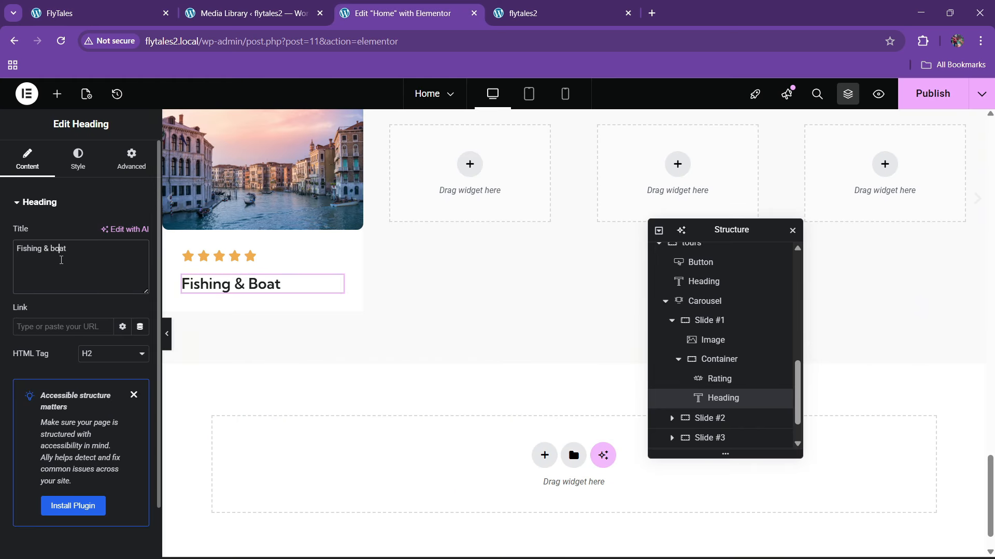
key("ctrl+a")
key("BackSpace")
type("B")
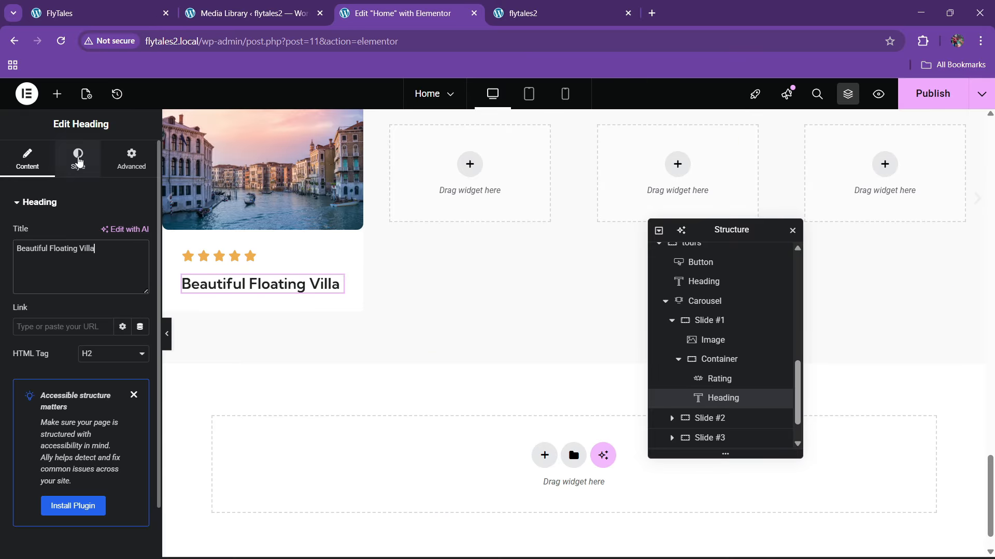
Set the heading typography to Kumbh Sans, 21 px, weight 600, Capitalize.
left_click(78, 158)
left_click(140, 270)
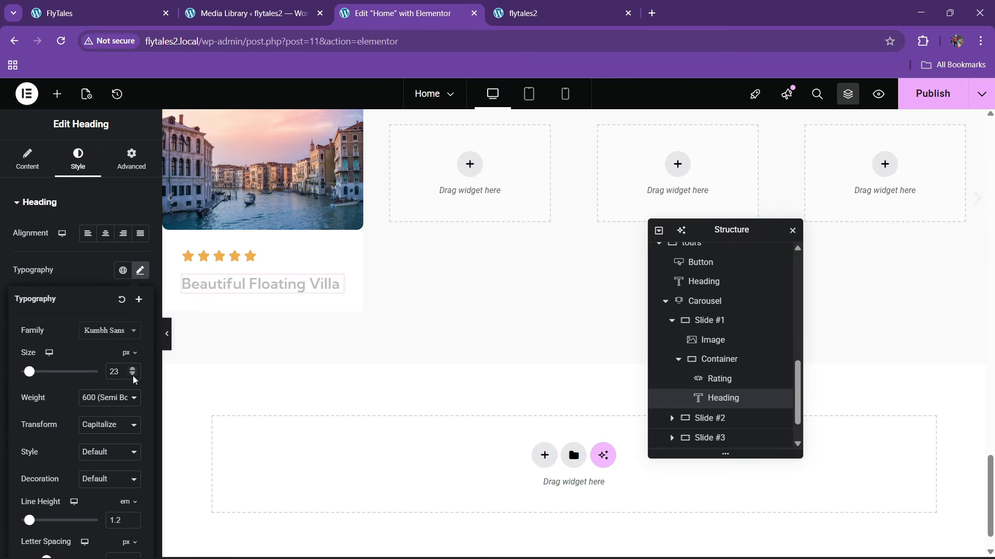
left_click(59, 13)
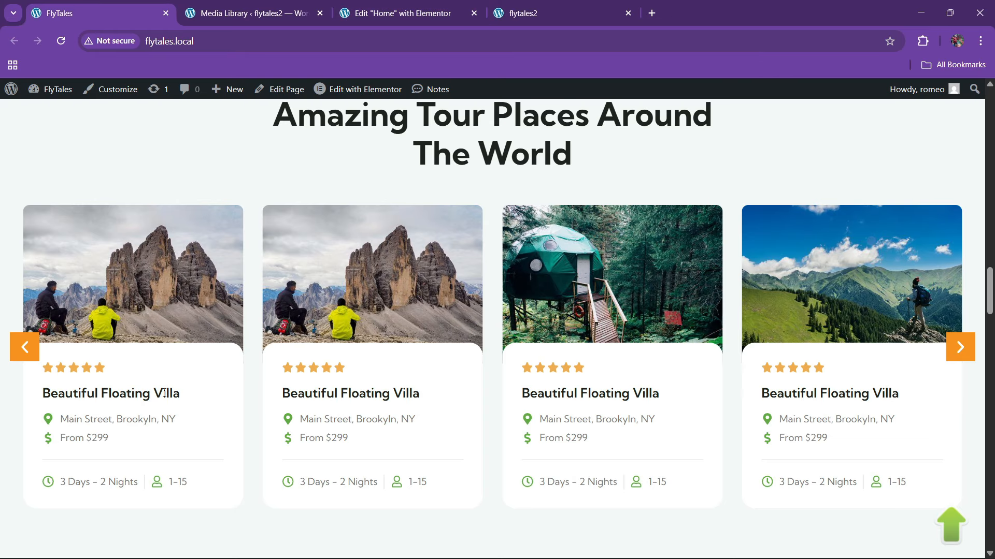
left_click(398, 10)
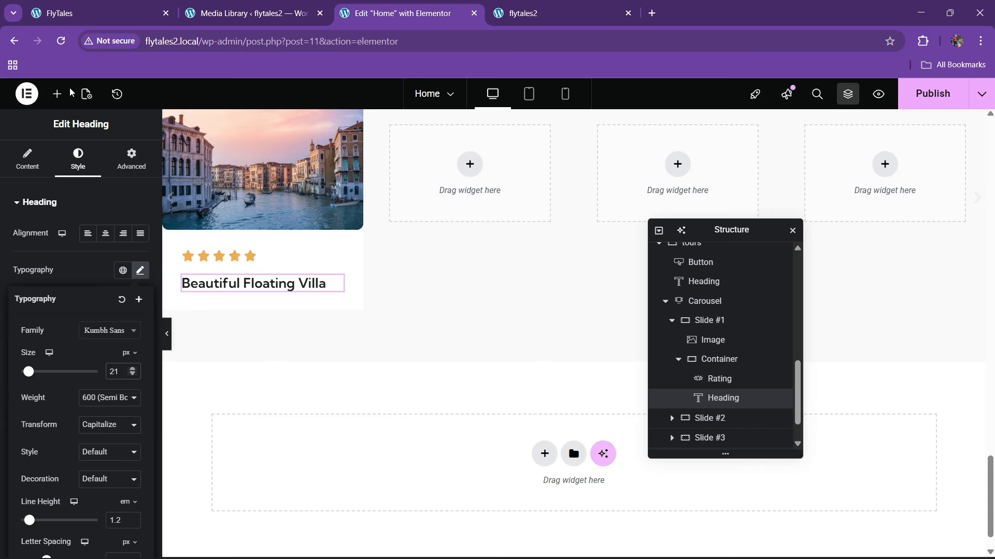
left_click(62, 130)
left_click(57, 94)
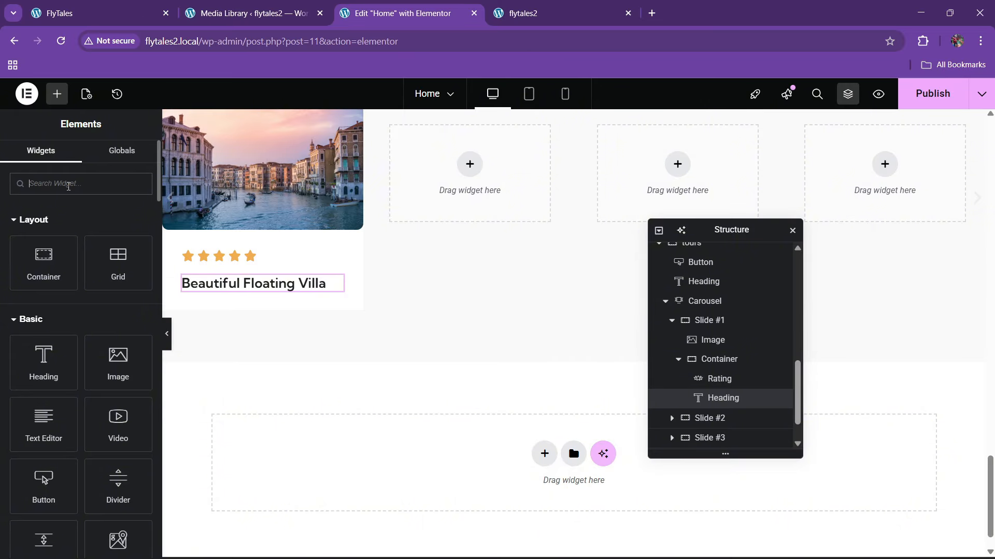
Add an Icon List below the villa heading and delete its third item.
type("list")
left_click_drag(44, 230, 292, 297)
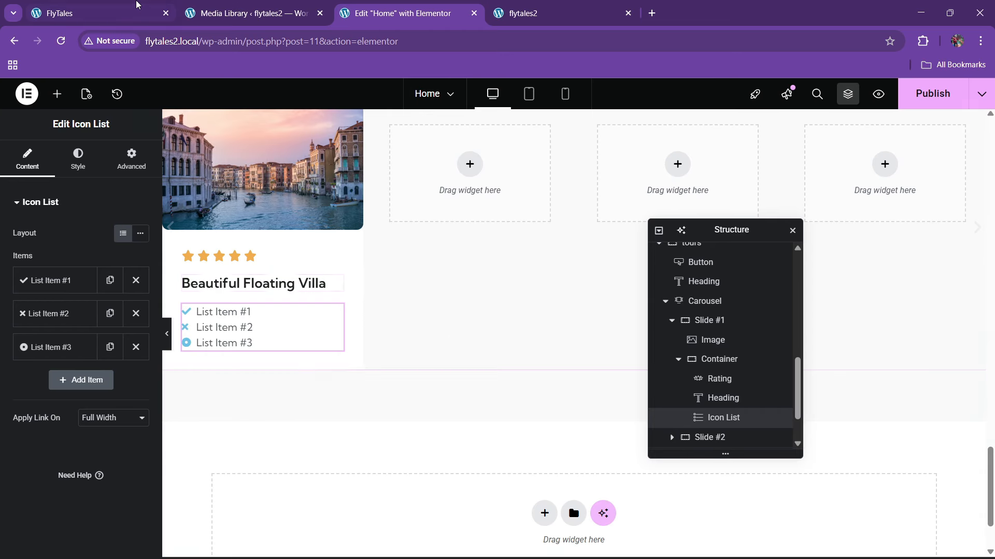
left_click(137, 5)
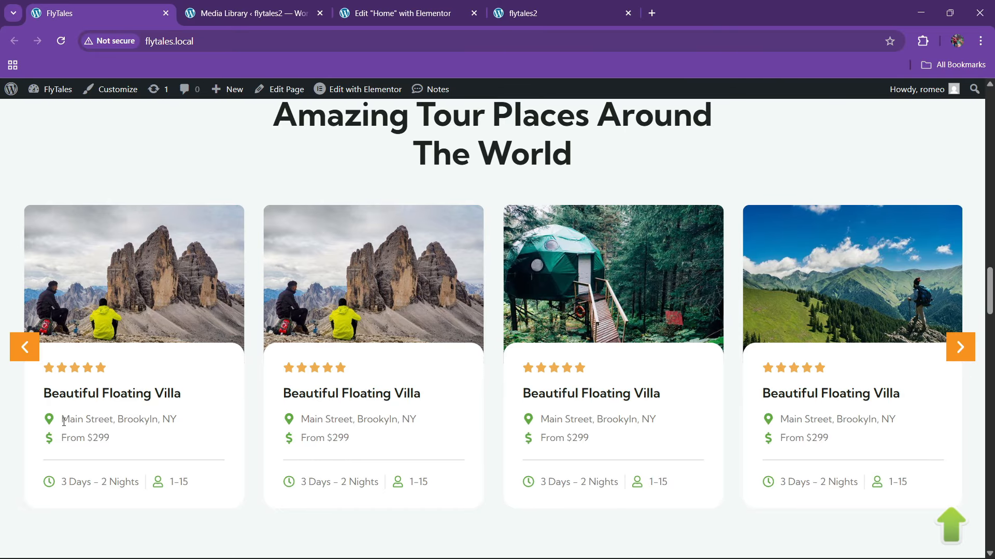
left_click_drag(60, 420, 184, 417)
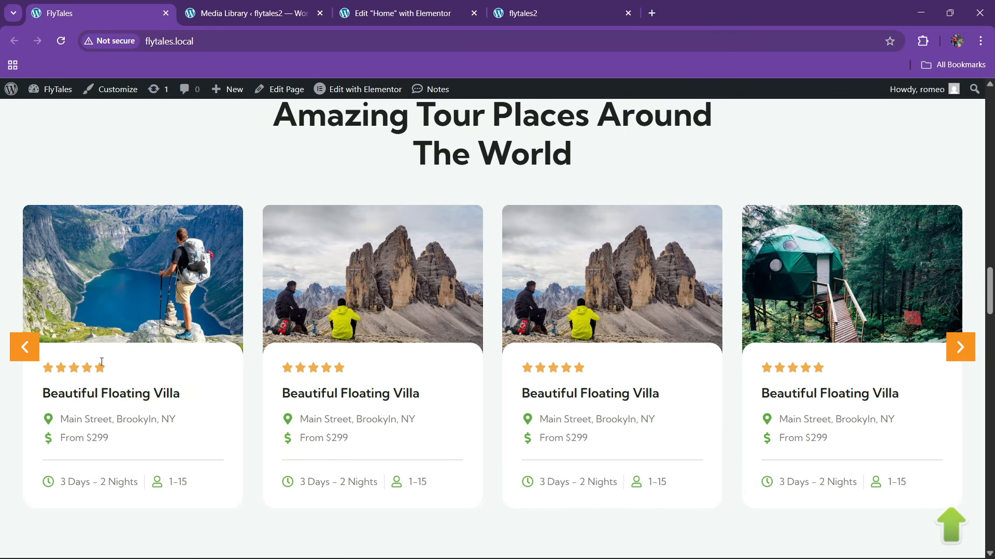
left_click(399, 13)
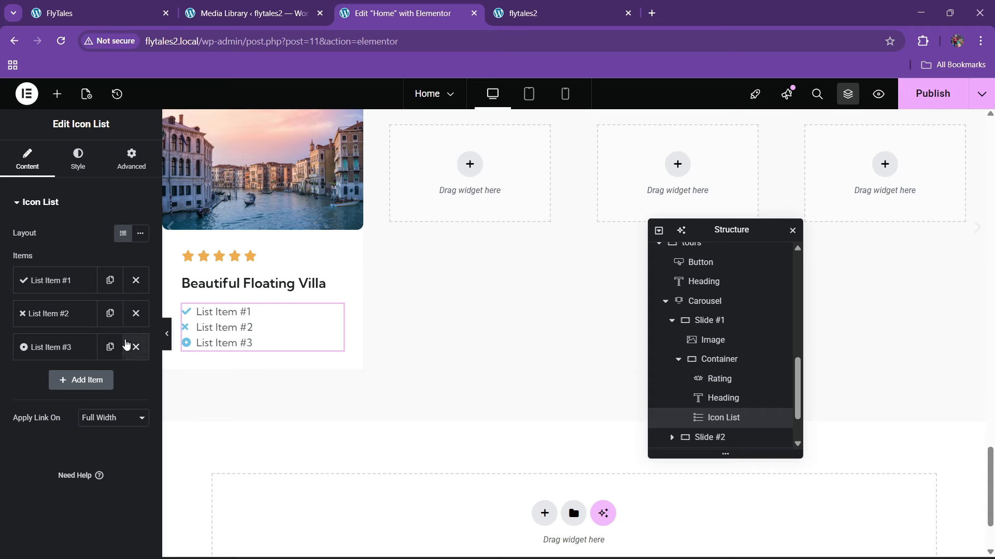
left_click(127, 346)
Give the first list item a map marker icon and the text 'Brookyl manchester, NY'.
left_click(51, 280)
mouse_move(78, 383)
left_click(49, 400)
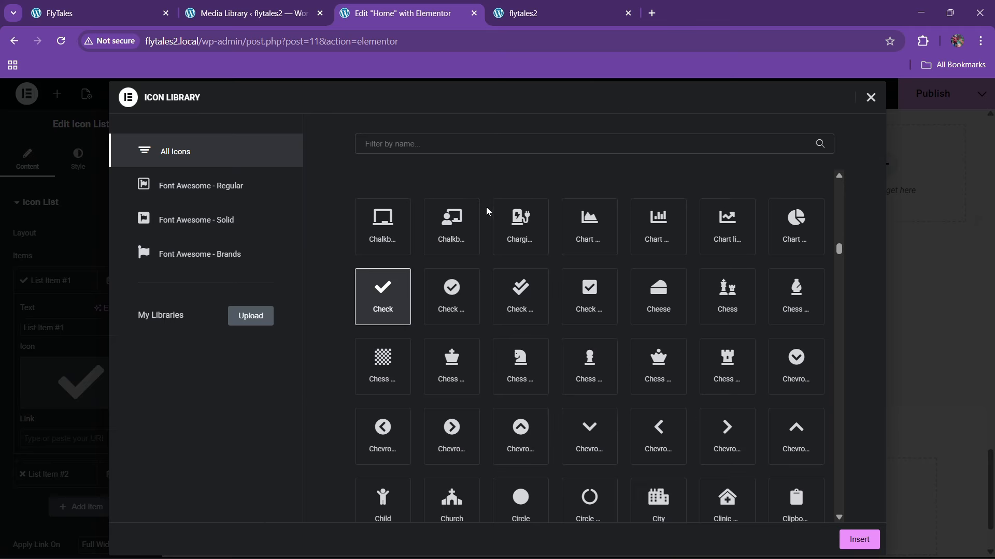
left_click(459, 149)
type("map")
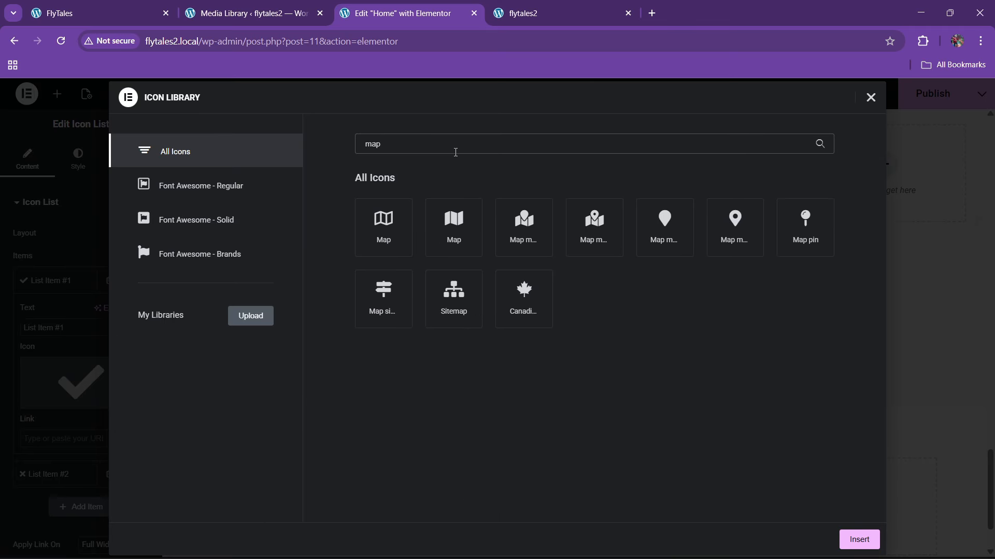
left_click(762, 238)
left_click(858, 540)
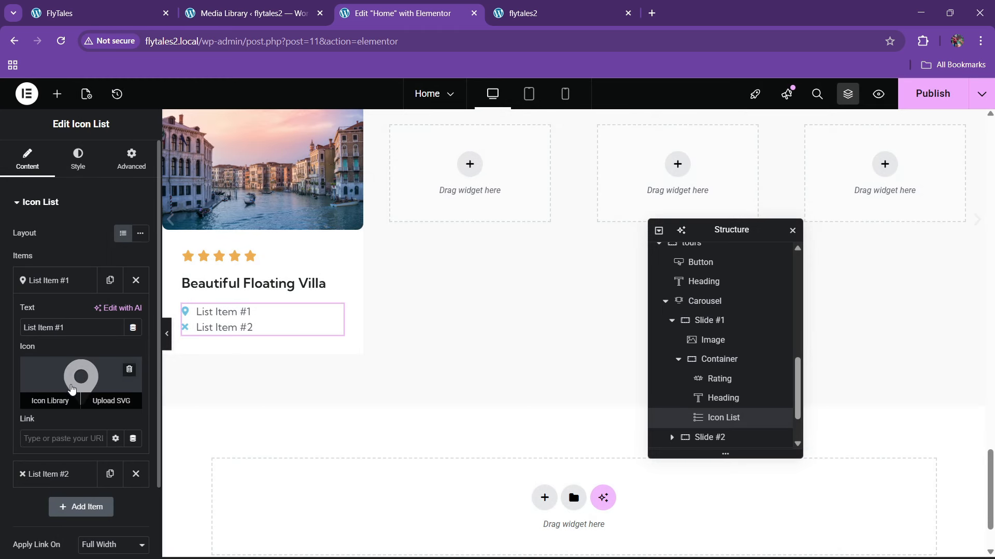
key("ctrl+a")
type("Broo")
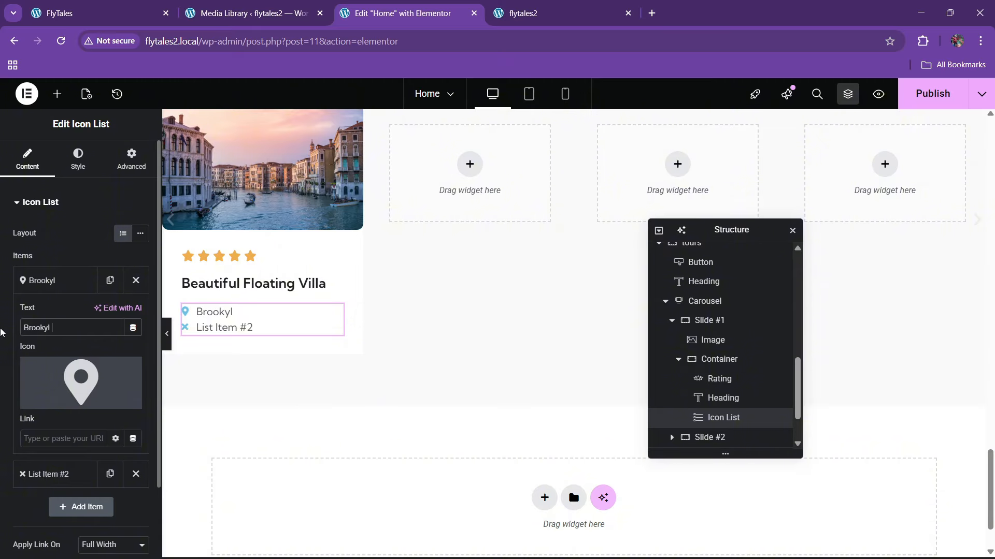
type("kyl manchest")
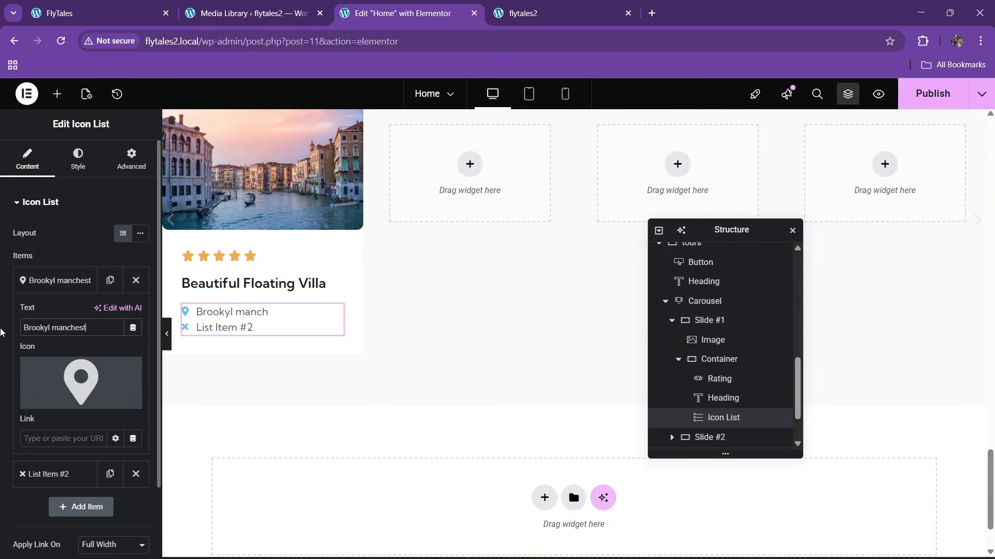
type("er united, NY")
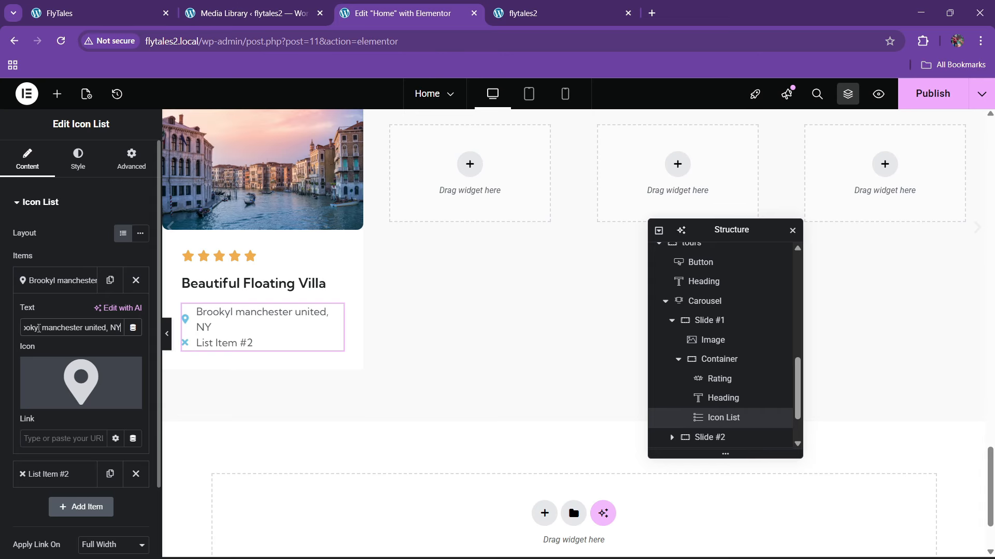
key("BackSpace")
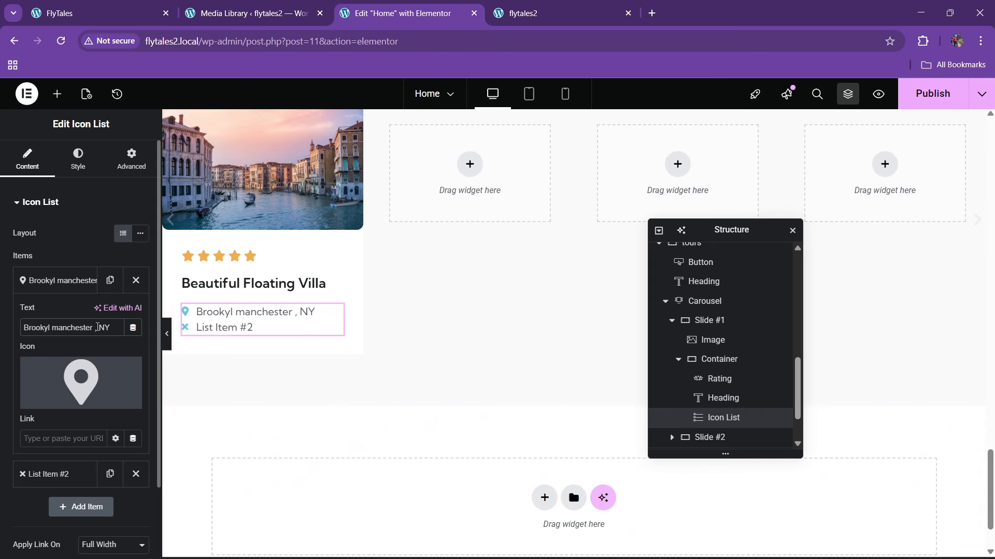
key("BackSpace")
left_click(57, 281)
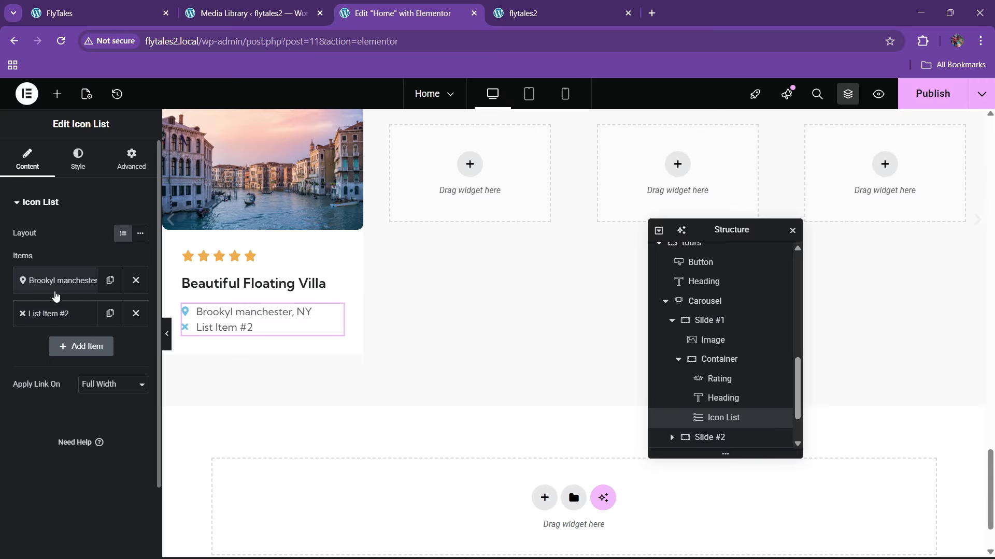
Give the second list item the text 'From $299' and a dollar sign icon.
left_click(110, 9)
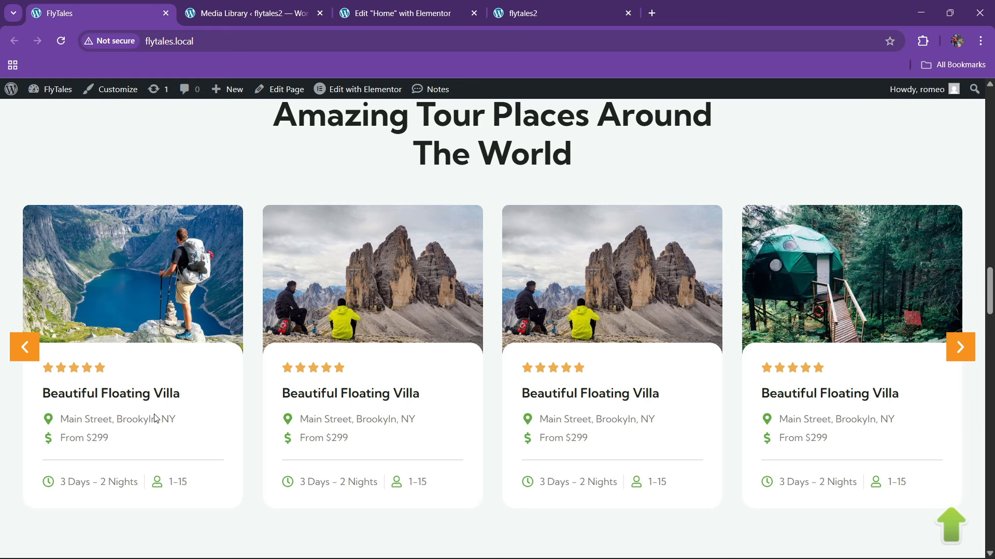
left_click(399, 13)
left_click(51, 313)
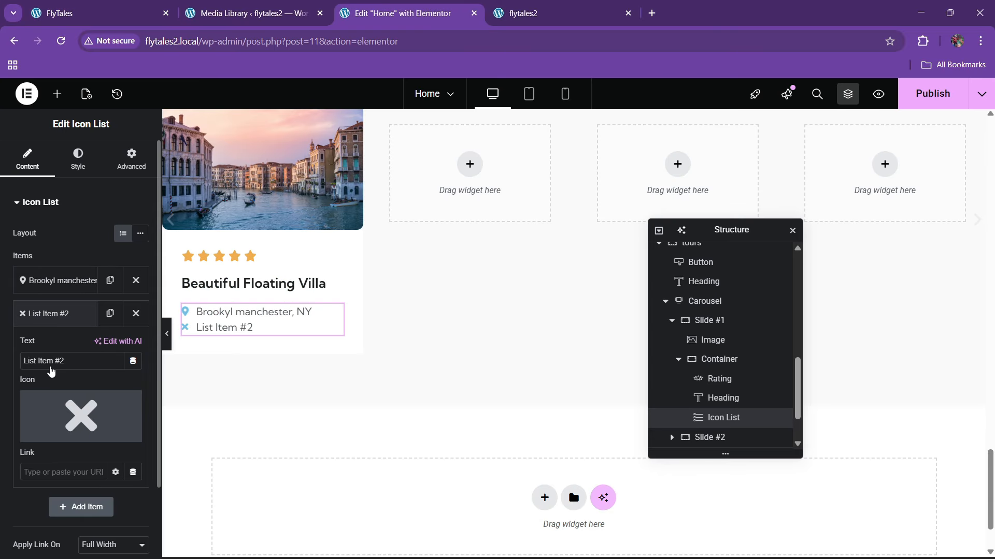
left_click_drag(68, 362, 1, 357)
type("From $299")
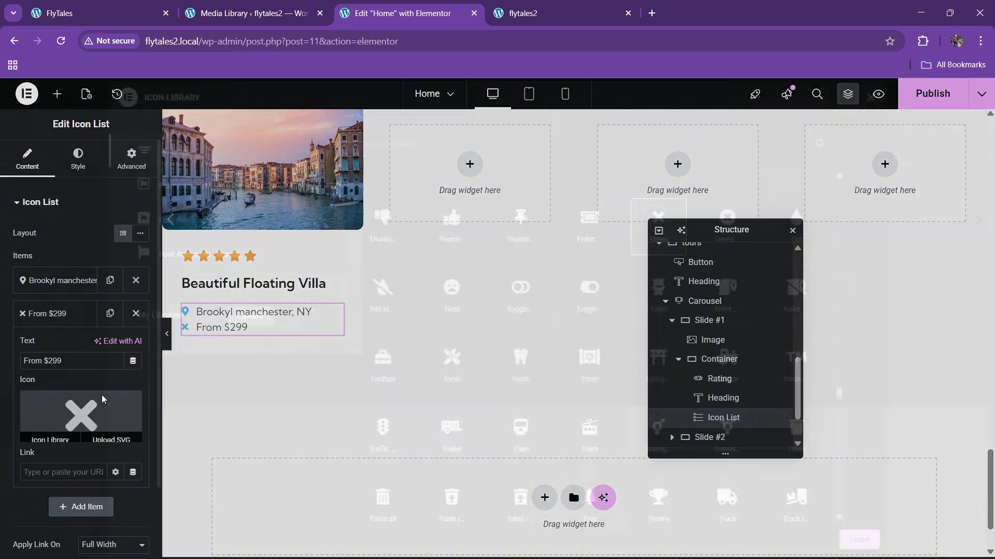
left_click(50, 436)
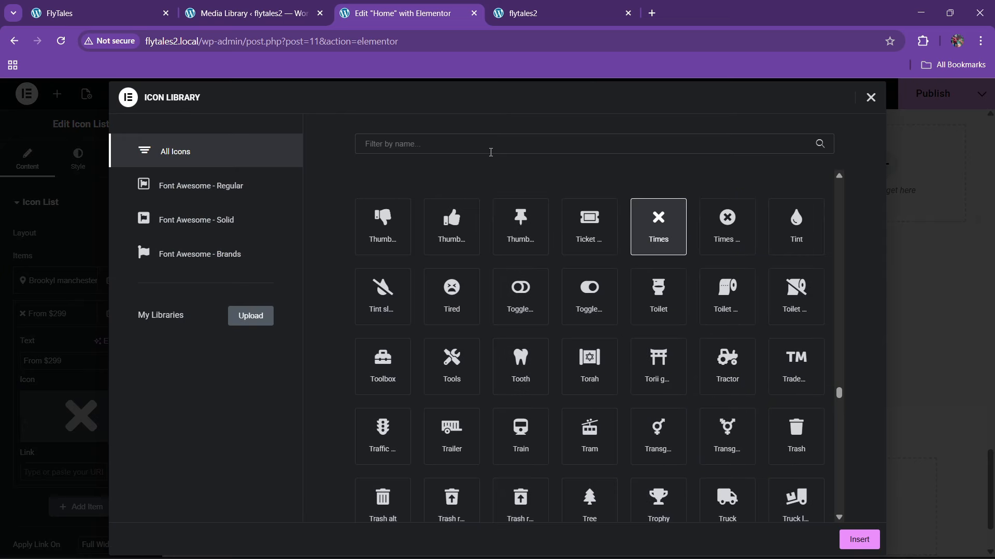
type("dollar")
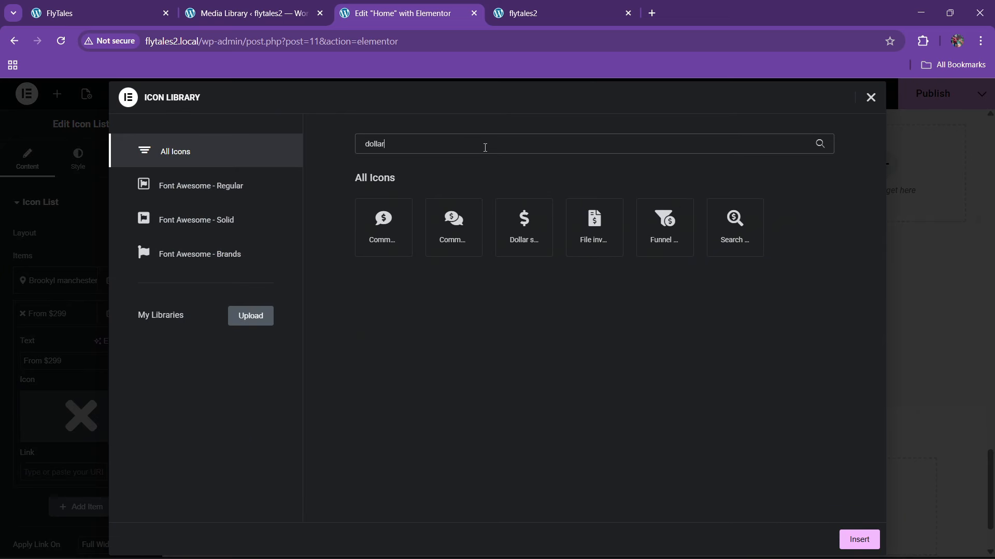
left_click(523, 228)
left_click(858, 540)
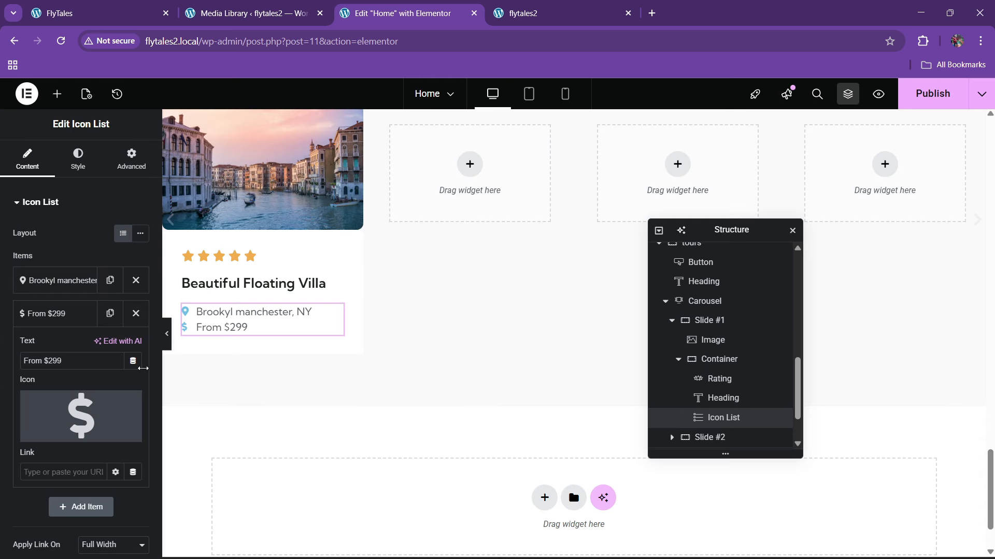
left_click(52, 313)
Style the list icons green global colour at 18 px, with 8 px between rows.
left_click(77, 158)
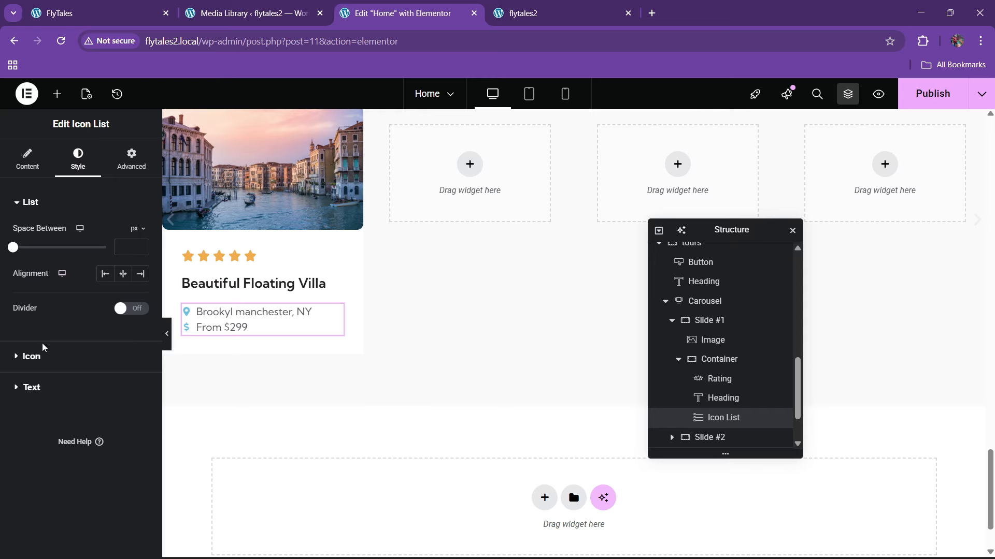
left_click(43, 356)
left_click(123, 291)
left_click(52, 455)
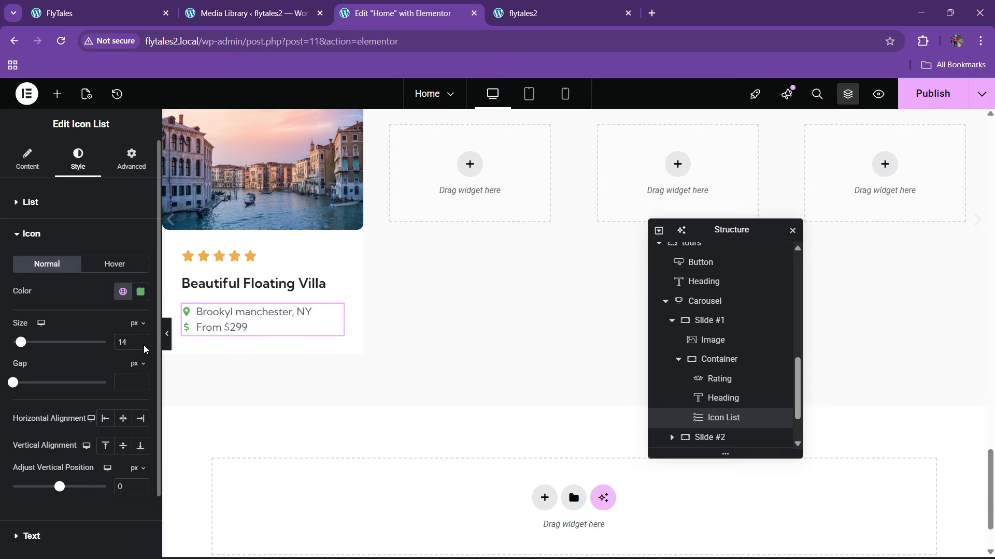
left_click(141, 342)
left_click(142, 341)
left_click(142, 342)
left_click(142, 342)
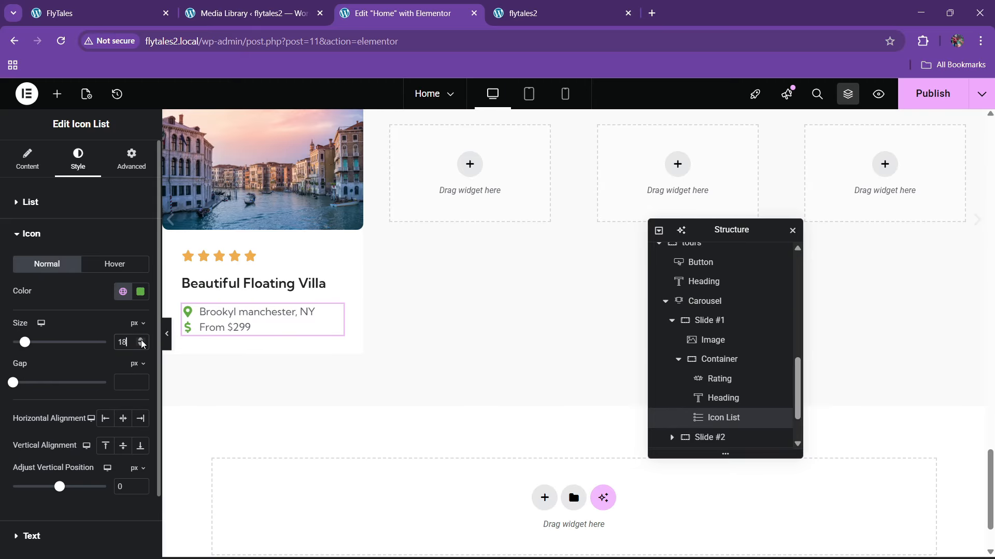
left_click(26, 203)
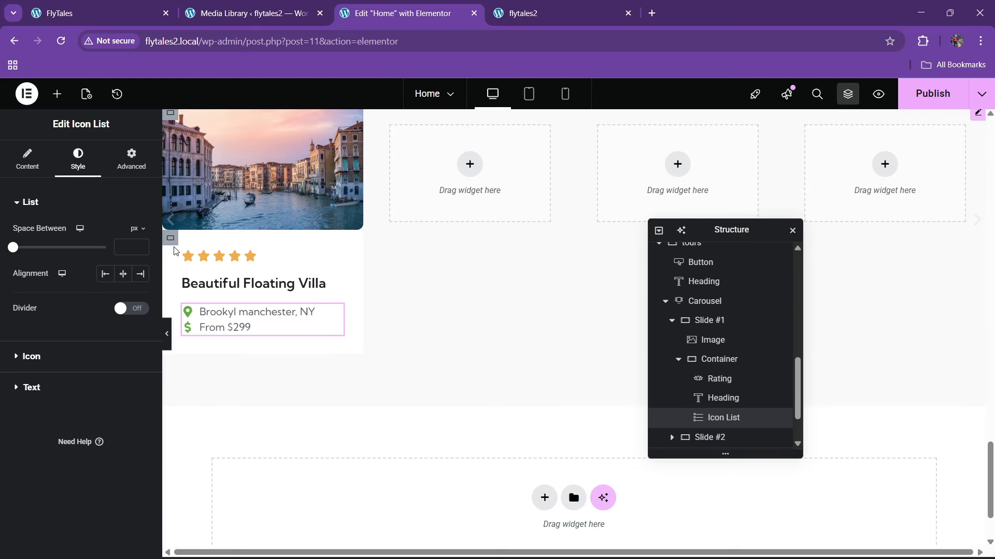
left_click(140, 245)
left_click(140, 245)
left_click(140, 245)
left_click(140, 245)
left_click(140, 246)
left_click(140, 245)
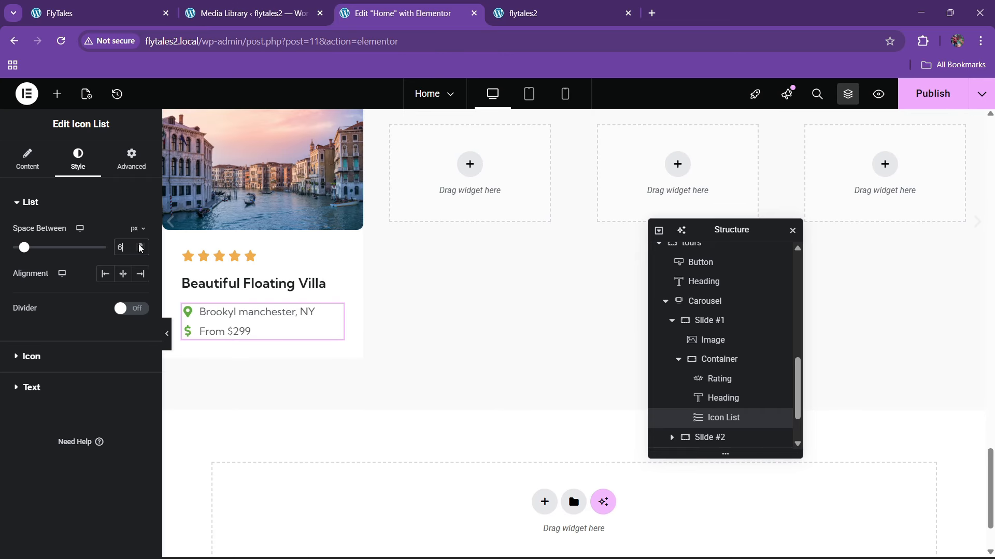
left_click(140, 245)
left_click(140, 245)
left_click(82, 6)
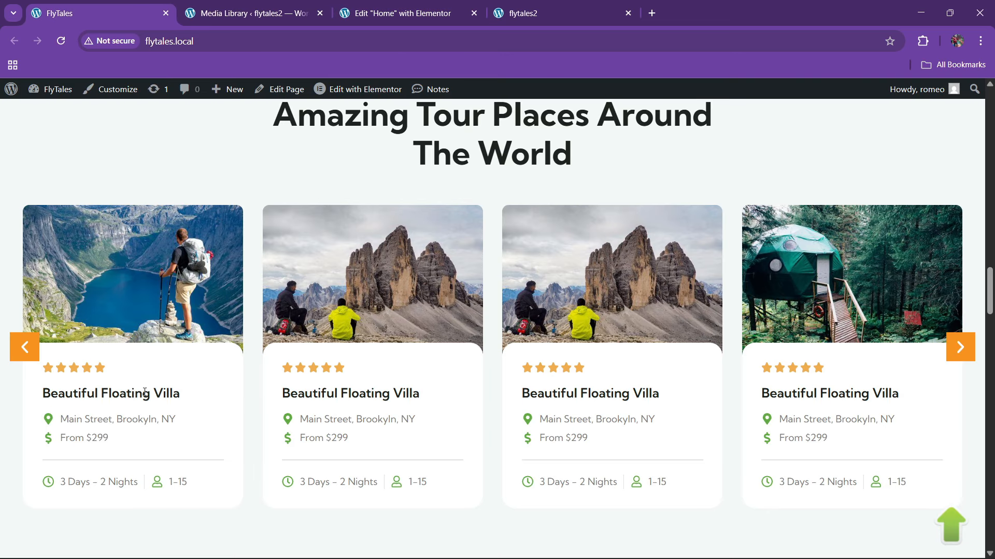
left_click(404, 13)
Add a light-grey Divider with 0 gap below the location and price list.
left_click(57, 94)
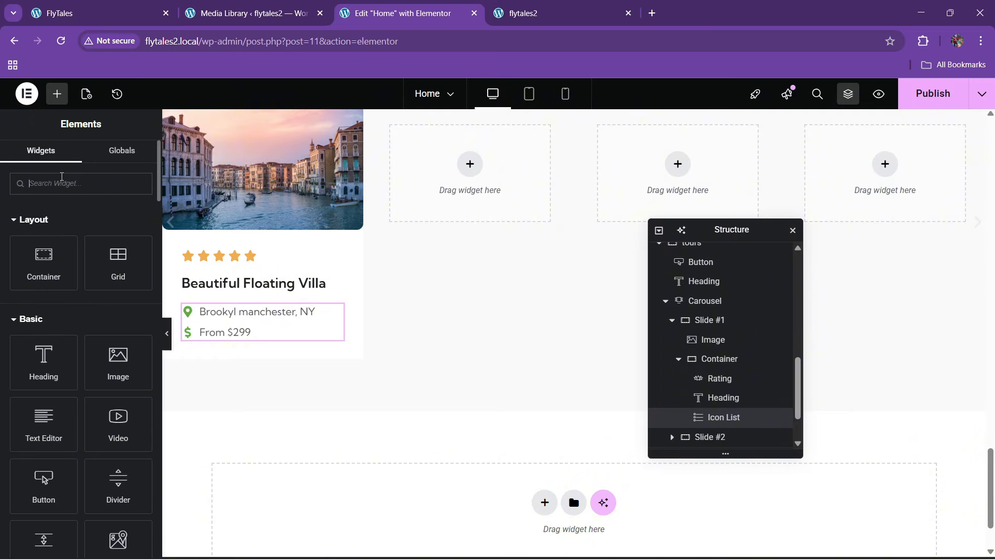
left_click(63, 177)
type("divi")
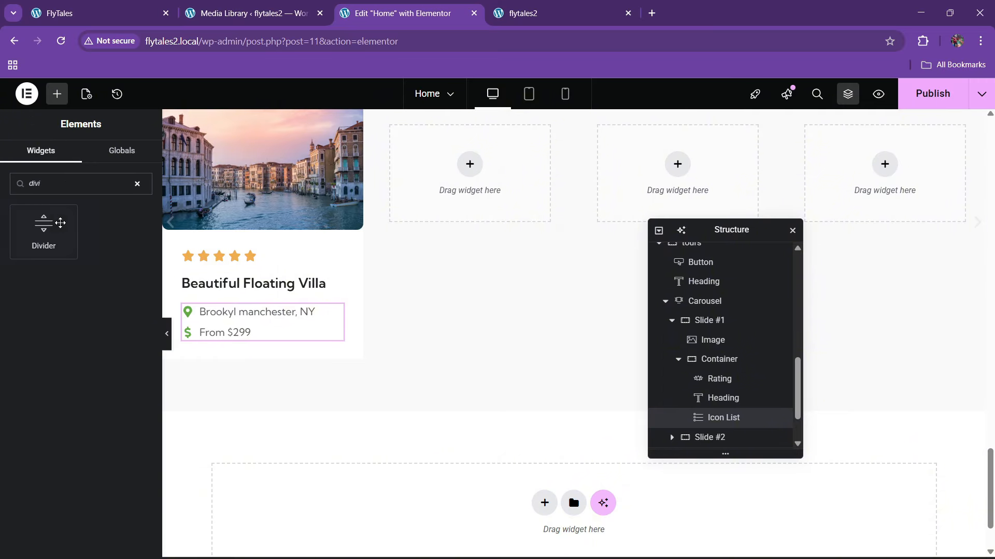
left_click_drag(61, 222, 279, 329)
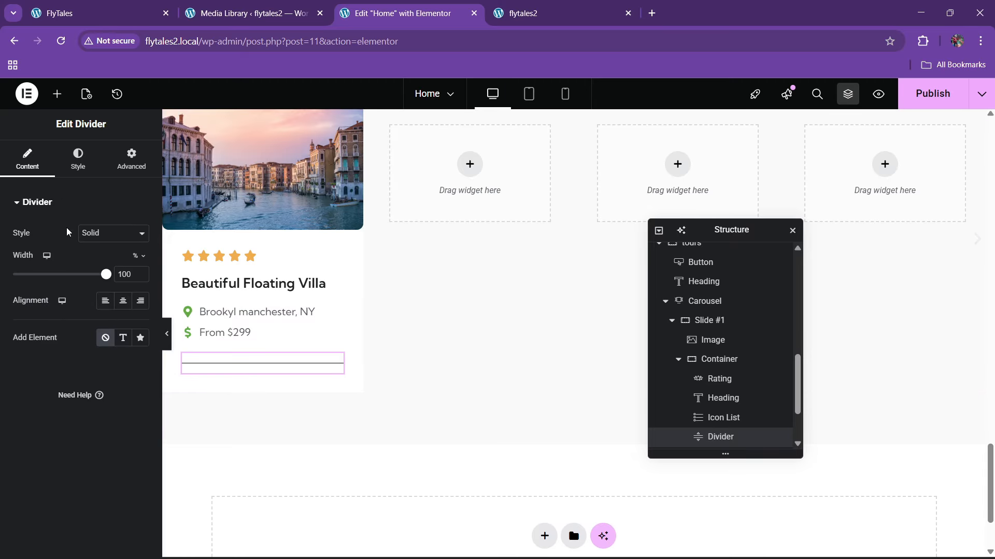
left_click(67, 175)
left_click_drag(42, 330, 9, 327)
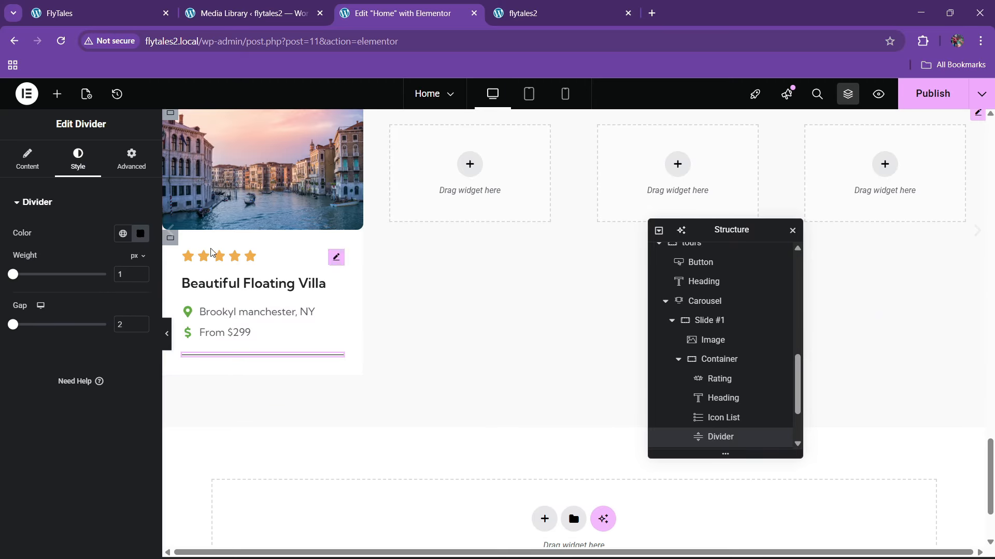
left_click(141, 233)
left_click_drag(113, 347, 72, 312)
left_click(346, 356)
Copy the location and price list for pasting at the card's divider.
left_click(153, 5)
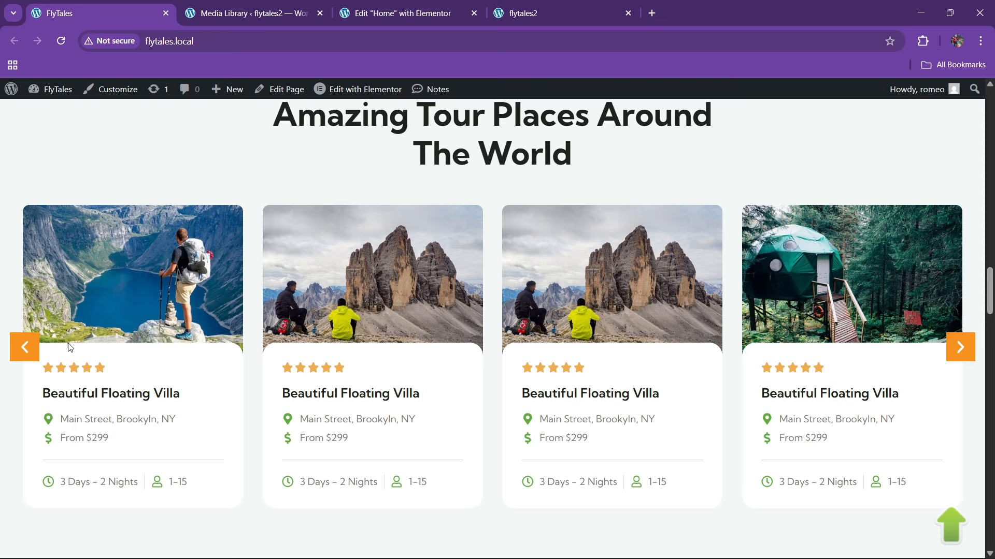
left_click(399, 13)
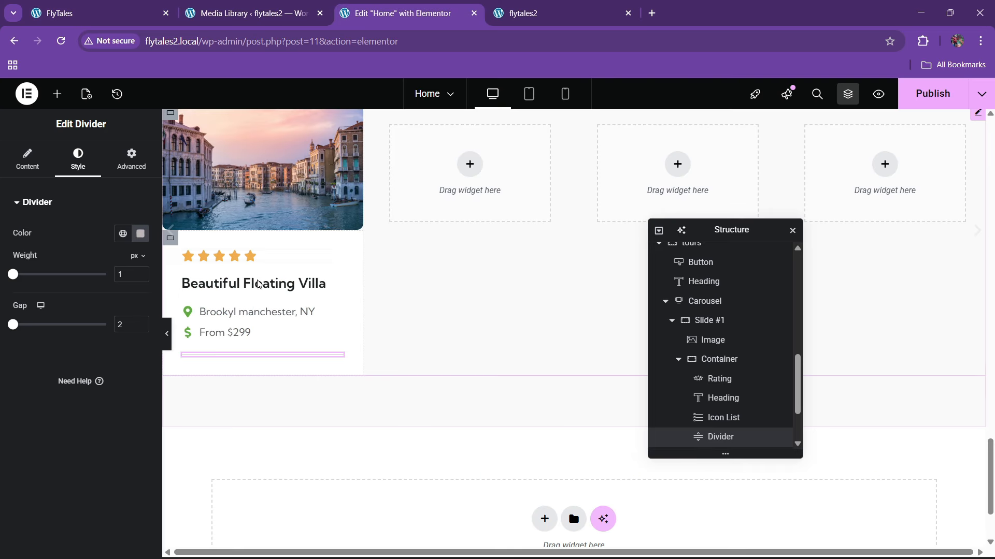
right_click(256, 326)
left_click(282, 323)
right_click(244, 357)
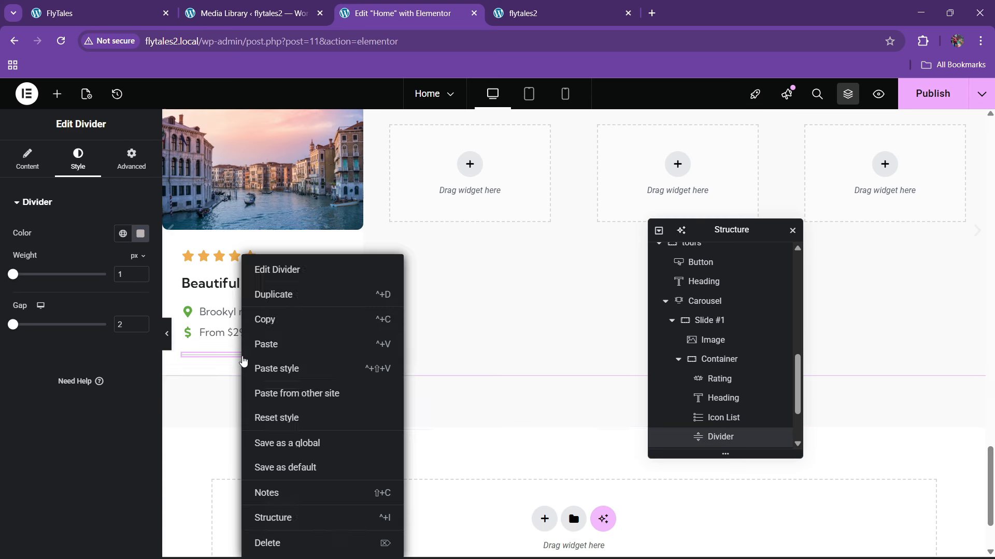
Paste the copied list below the divider and lay its items out inline.
left_click(274, 341)
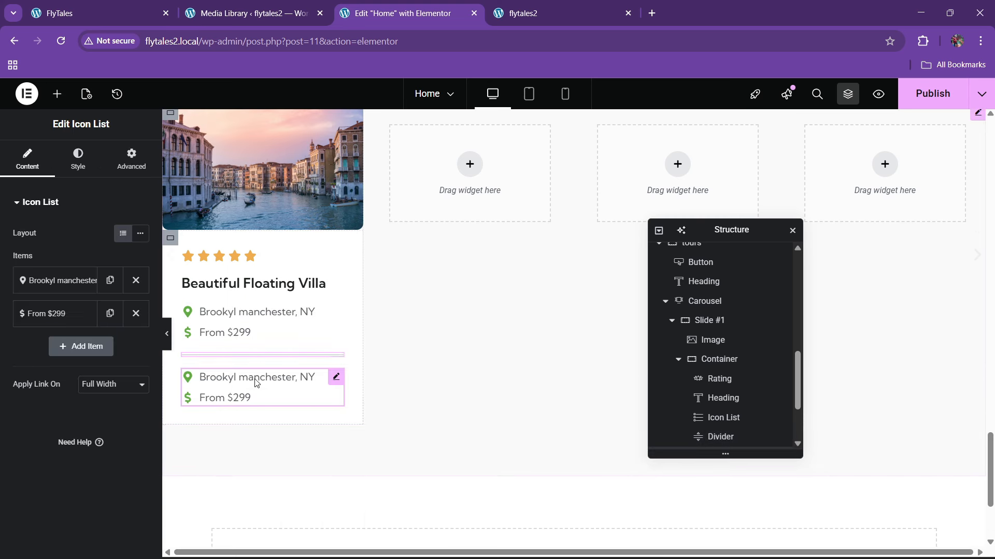
left_click(140, 233)
left_click(120, 6)
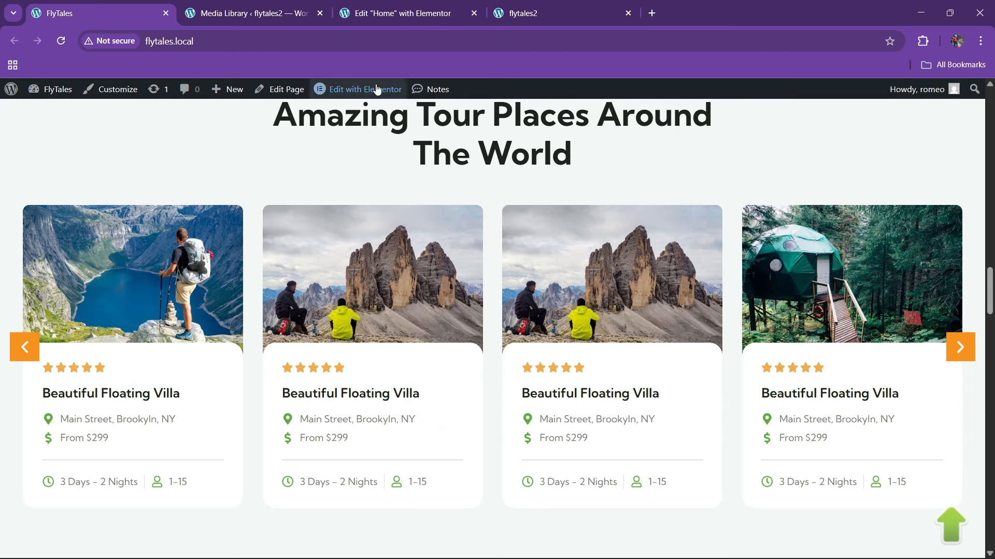
left_click(393, 13)
Give the first list item a Clock icon and the text '3 Days - 2 Nights'.
left_click(64, 280)
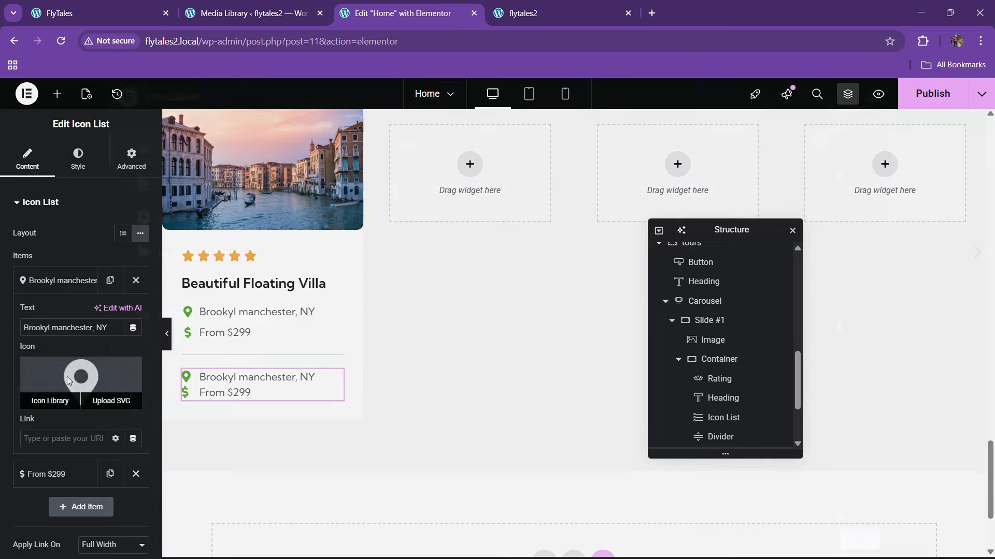
left_click(67, 377)
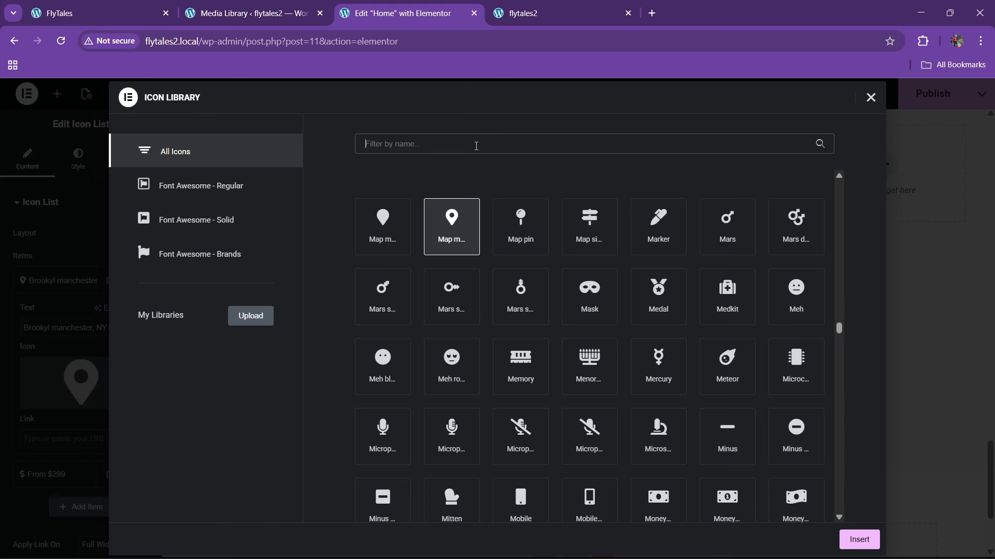
type("clco")
key("BackSpace")
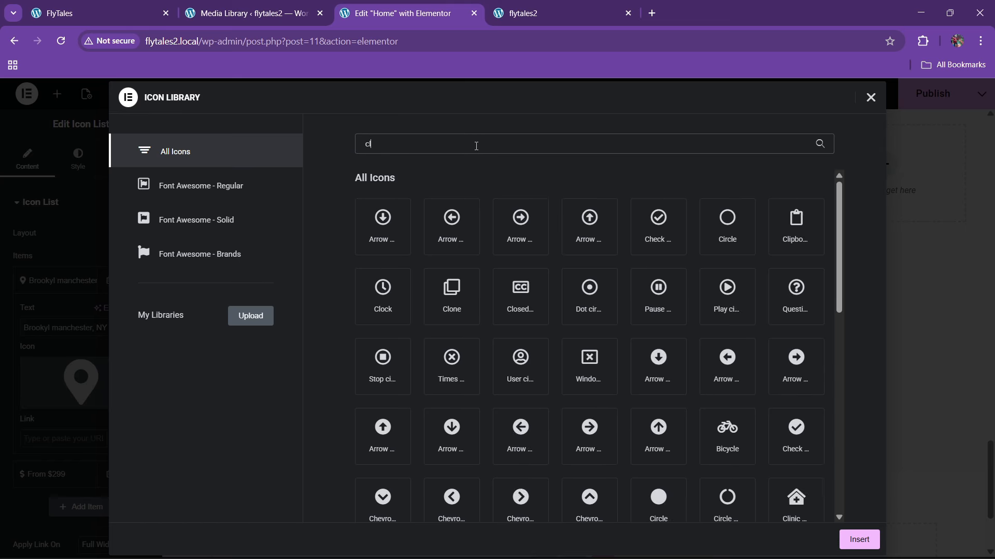
type("ock")
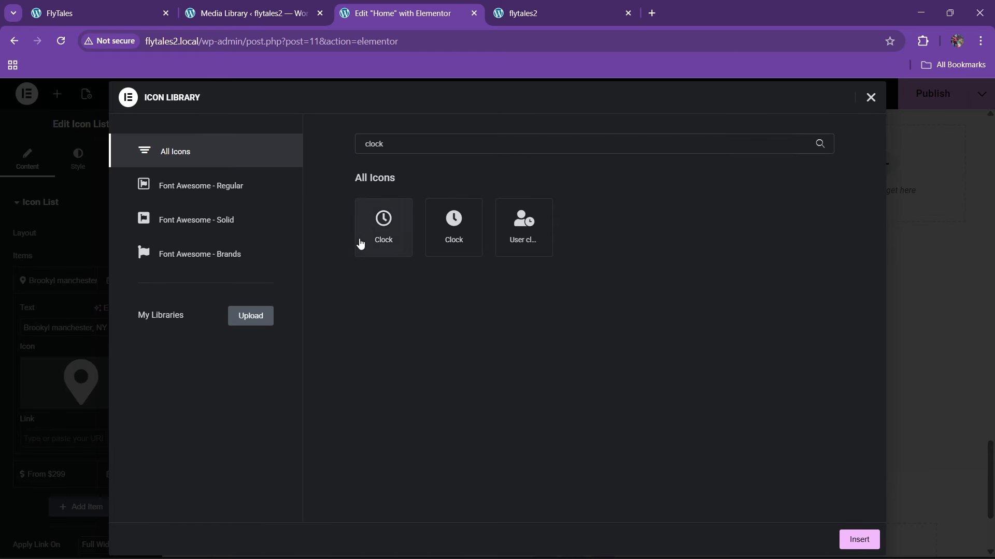
left_click(362, 242)
left_click(849, 540)
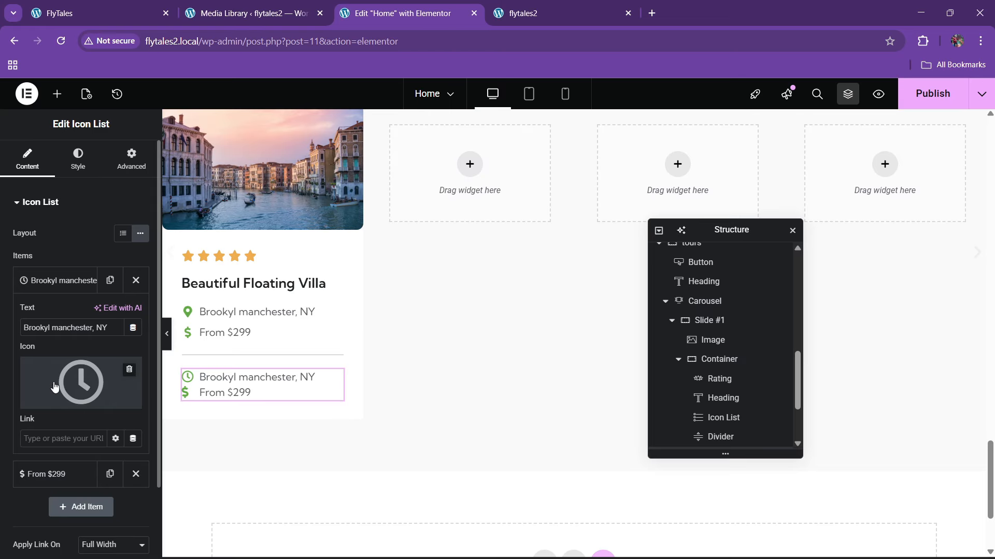
triple_click(68, 335)
key("BackSpace")
type("3")
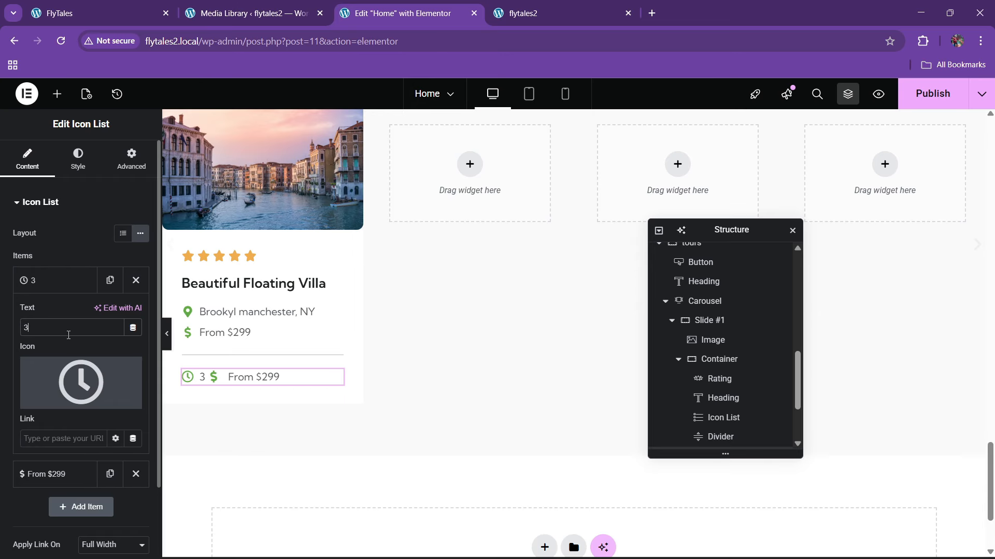
type(" Days - 2 night")
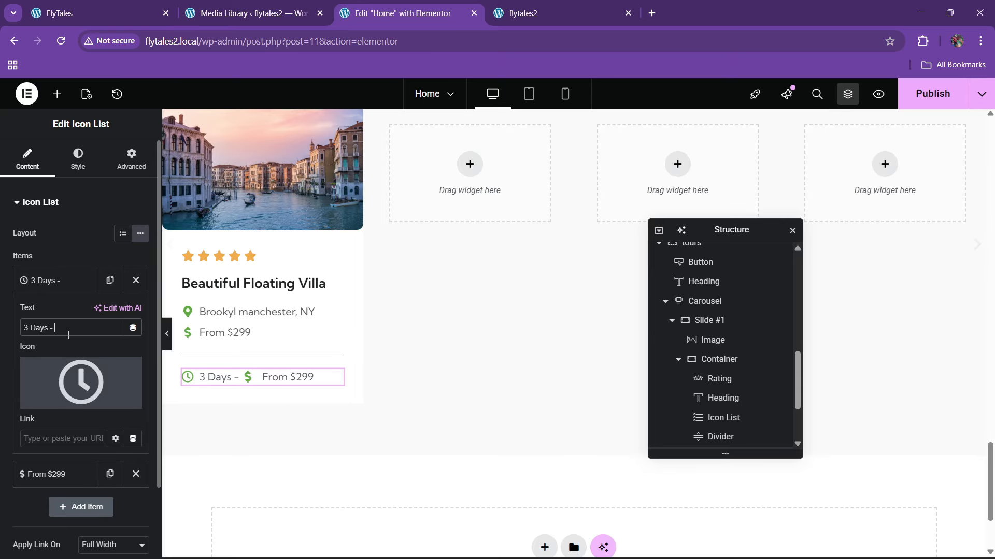
key("BackSpace")
key("BackSpace")
key("BackSpace")
key("BackSpace")
type("Nights")
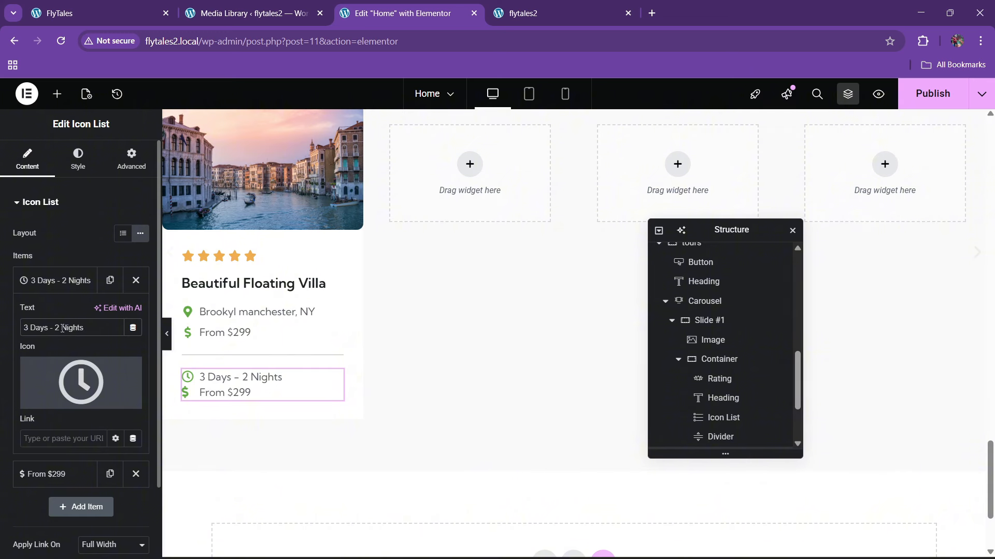
left_click(56, 284)
Give the second list item a User icon and the text '1-15'.
left_click(72, 314)
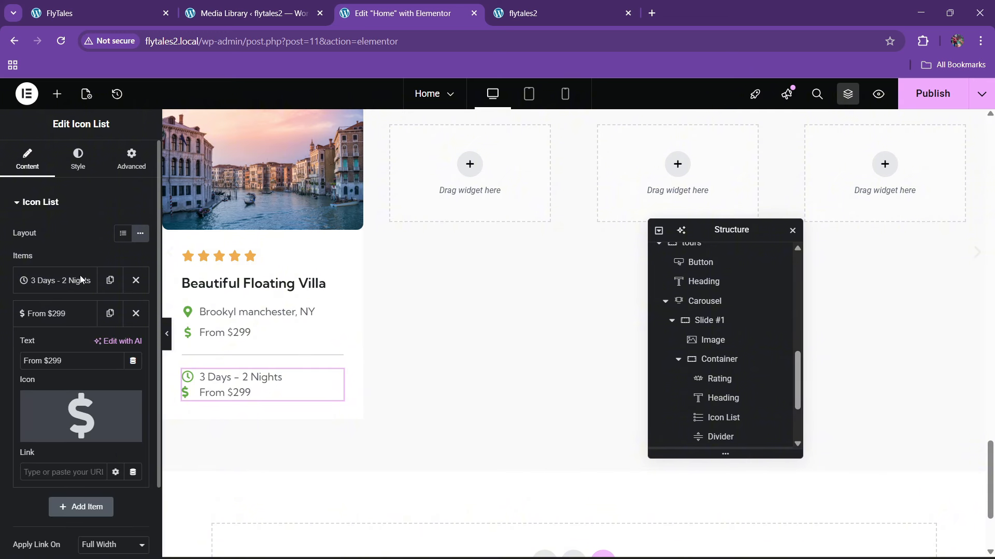
left_click(121, 5)
left_click(426, 5)
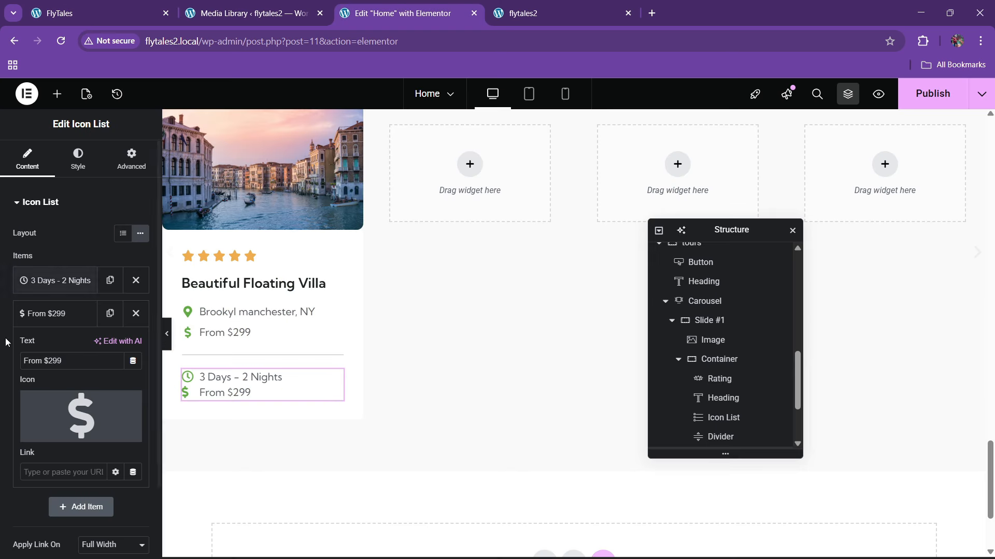
key("ctrl+a")
type("1")
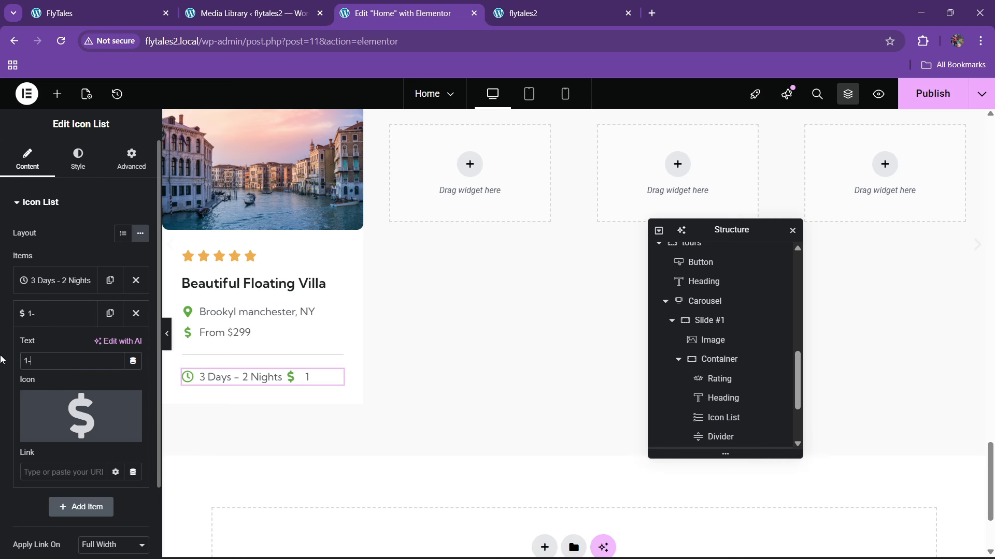
left_click(127, 401)
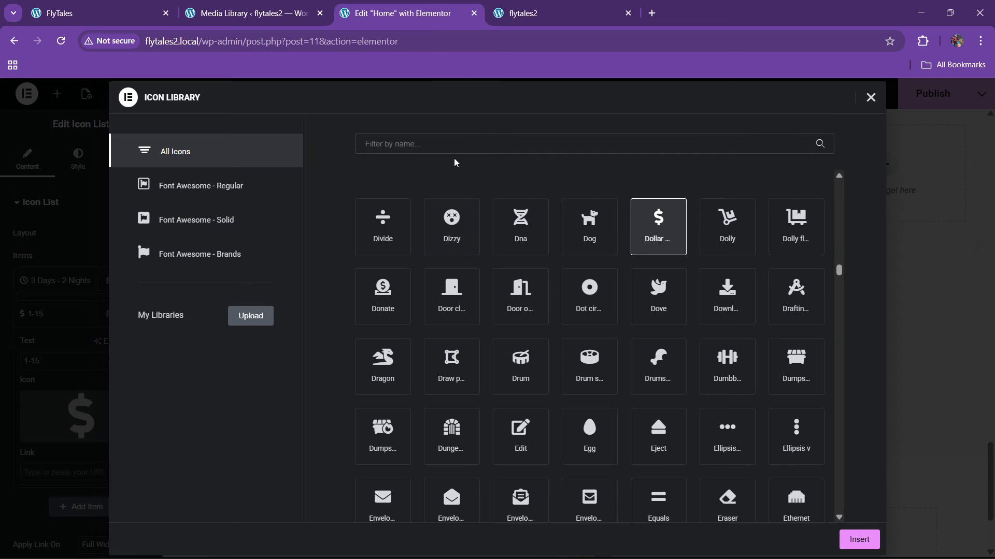
type("user")
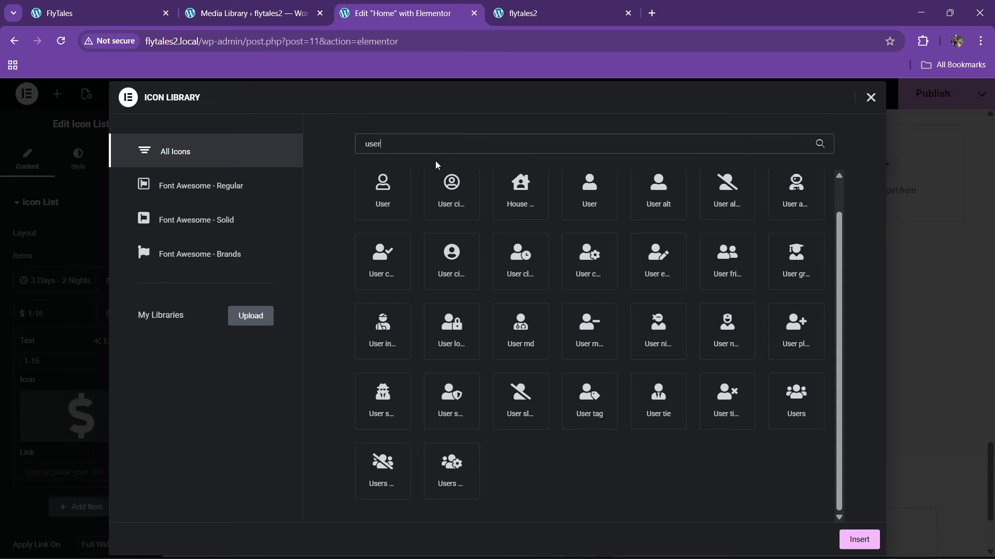
left_click(369, 210)
left_click(859, 540)
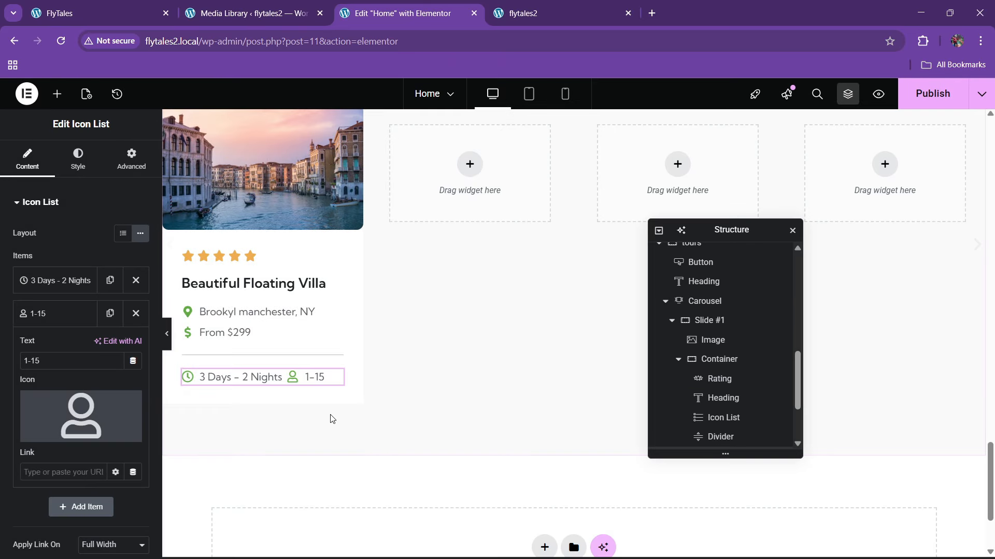
left_click(46, 314)
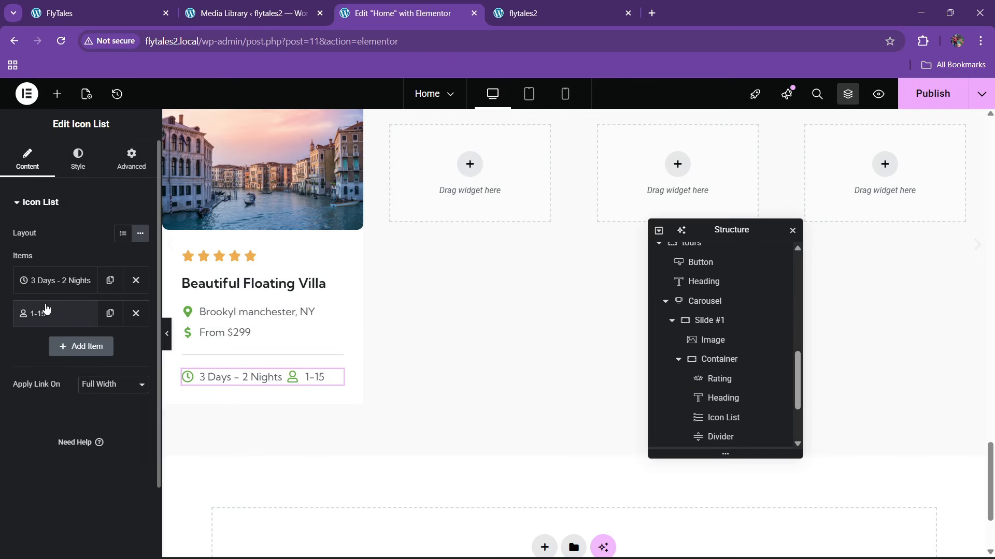
Turn on dividers between list items and shrink the list icons to 15px.
left_click(77, 158)
left_click(130, 309)
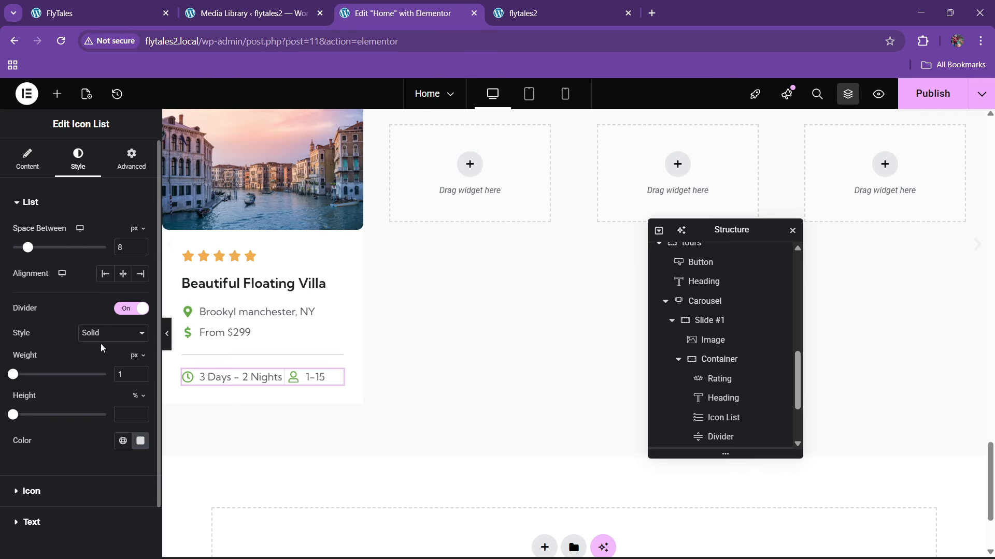
scroll(72, 365, "down", 1)
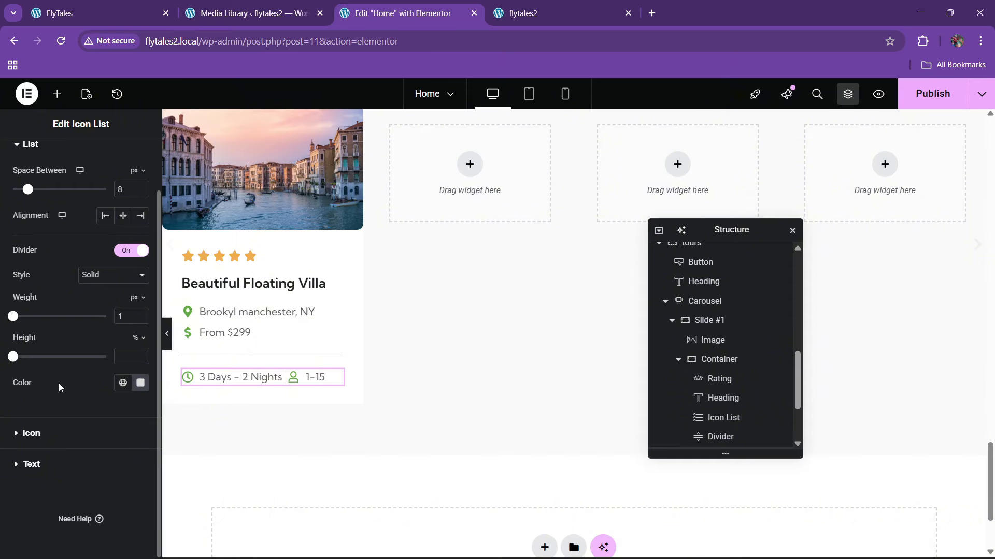
left_click(42, 423)
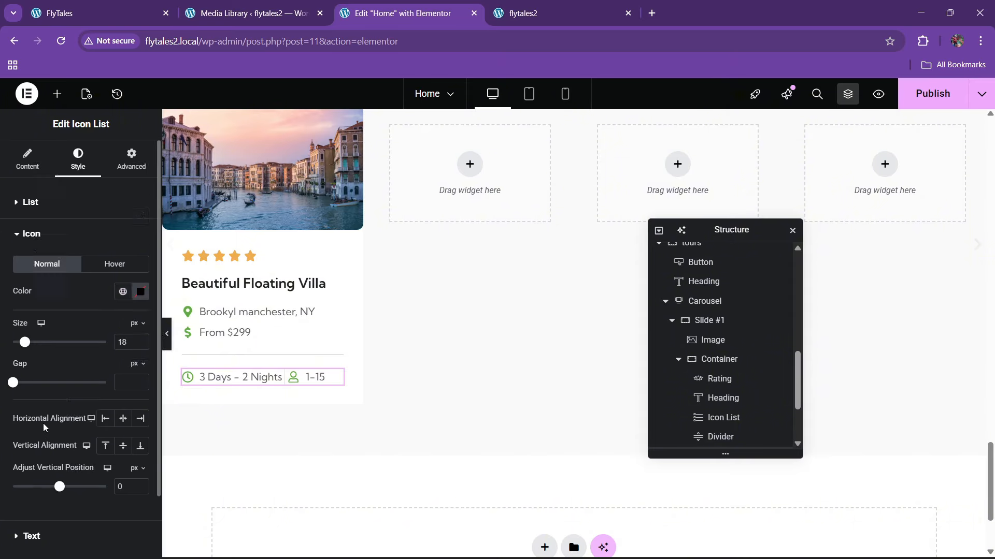
left_click(140, 343)
left_click(141, 344)
left_click(141, 343)
Set the list text typography size to 14px.
scroll(85, 391, "down", 1)
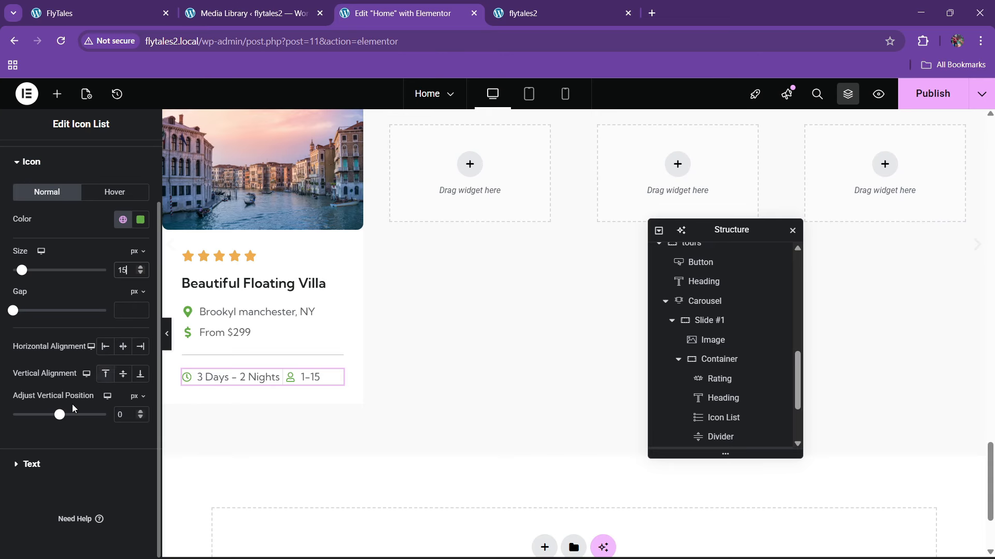
left_click(34, 463)
left_click(140, 296)
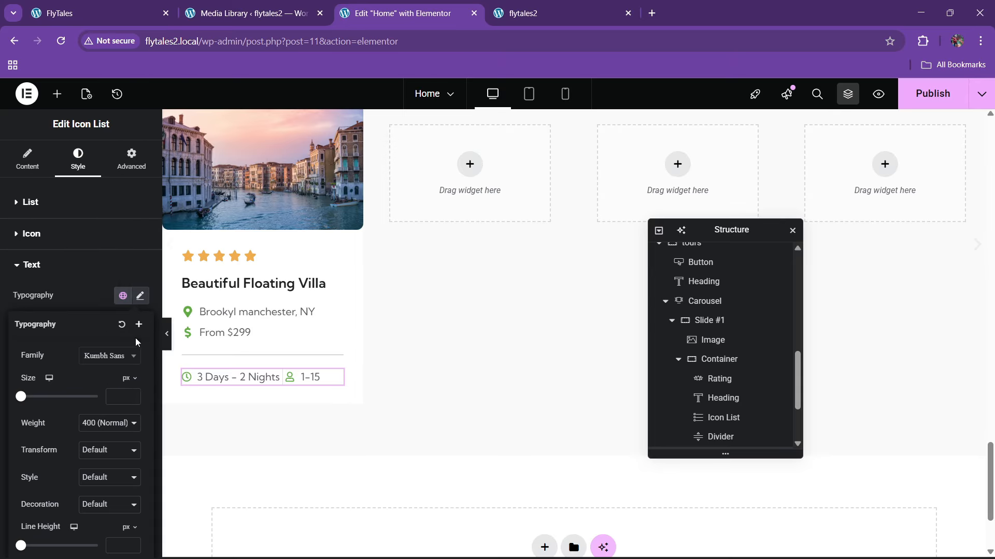
left_click(127, 397)
type("5")
left_click(133, 394)
left_click(132, 395)
left_click(133, 394)
left_click(132, 394)
left_click(133, 394)
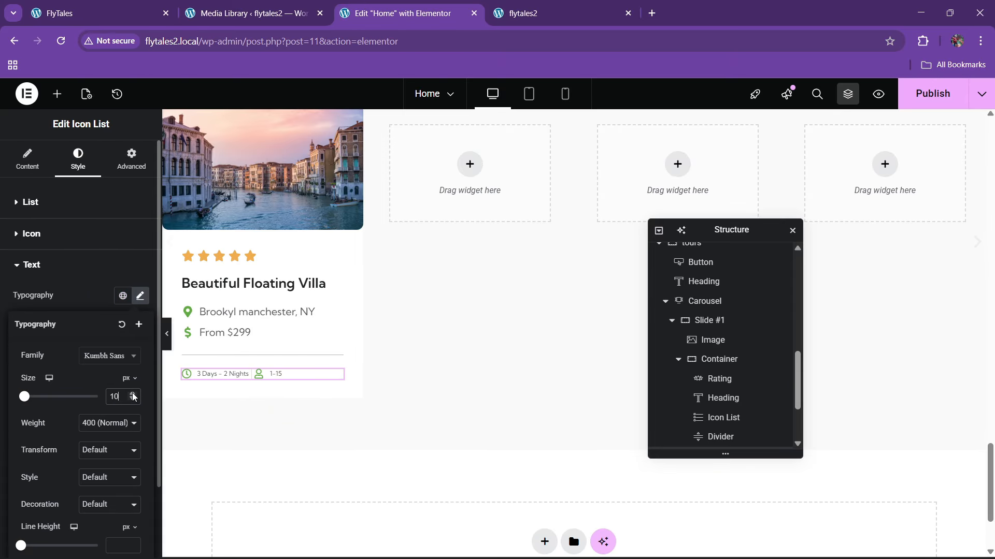
left_click(132, 394)
double_click(133, 394)
left_click(133, 394)
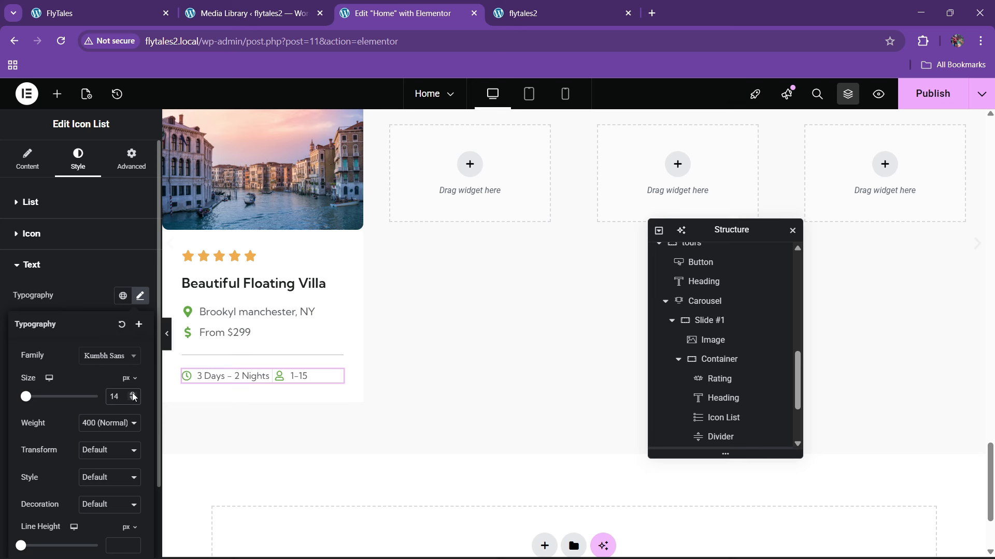
left_click(52, 297)
Set 30px space between the list items and compare with the FlyTales site.
left_click(36, 201)
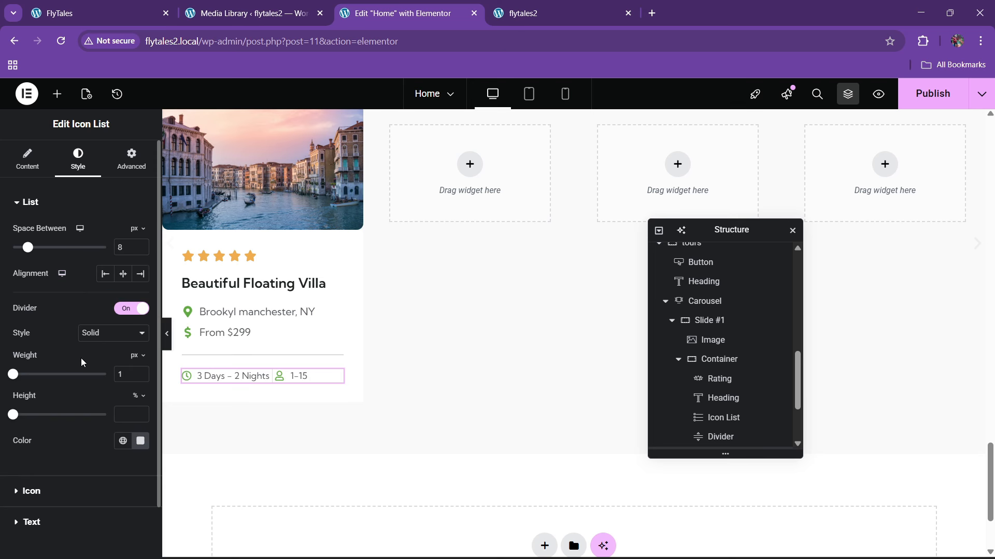
scroll(77, 350, "down", 2)
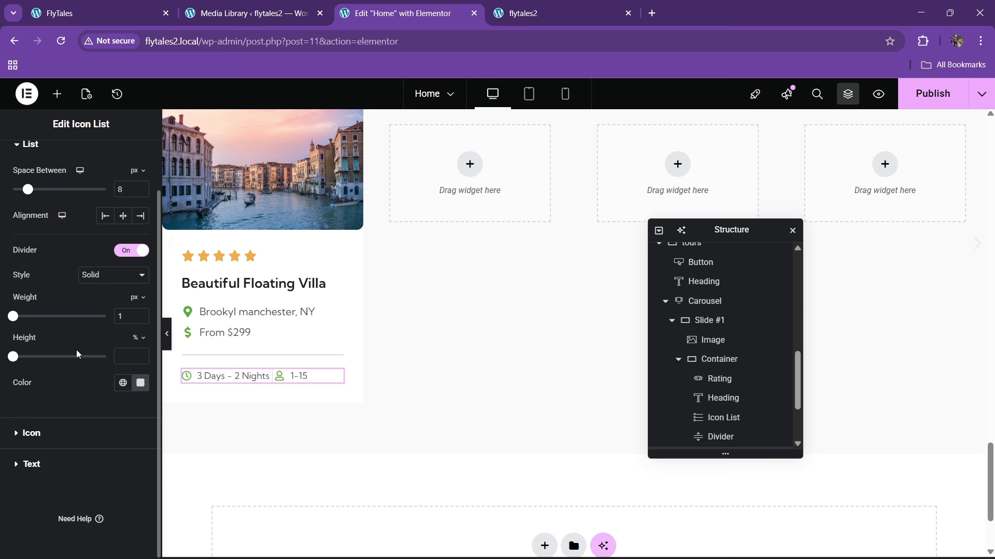
scroll(76, 350, "up", 2)
left_click(37, 161)
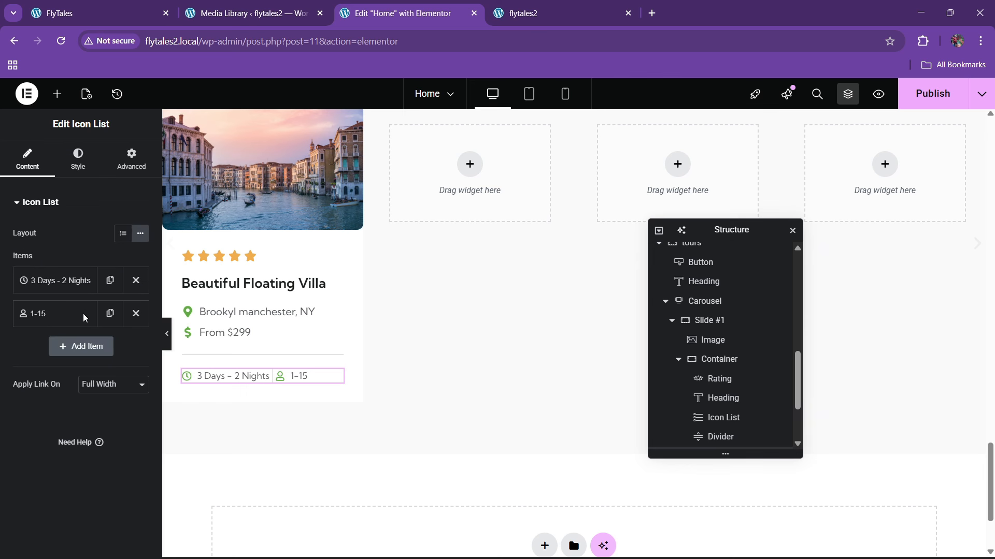
left_click(76, 165)
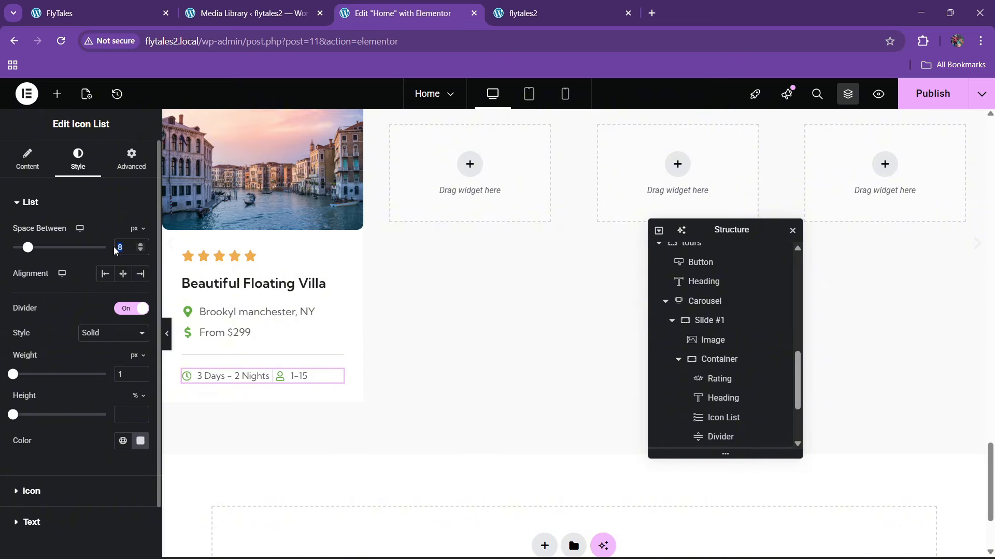
type("20")
key("BackSpace")
key("BackSpace")
type("30")
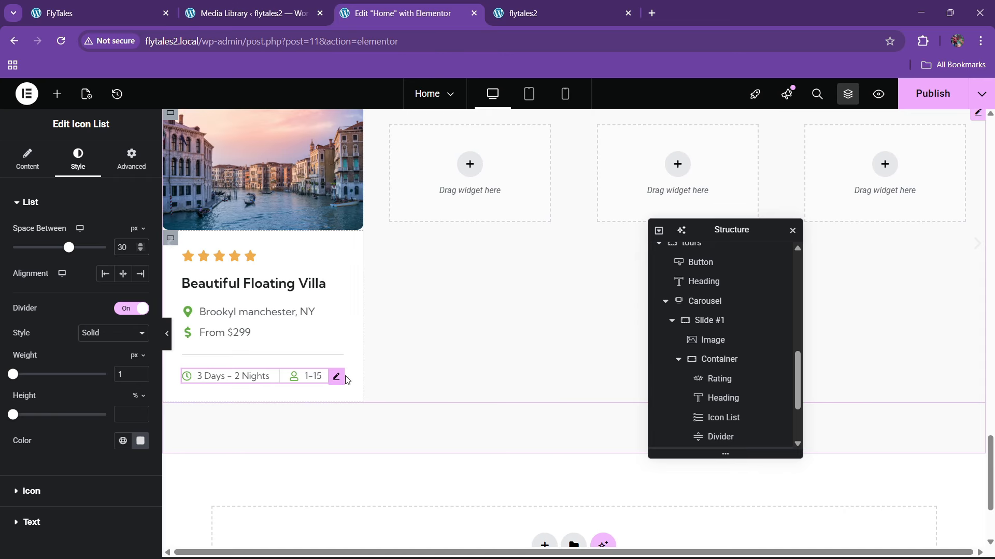
left_click(93, 13)
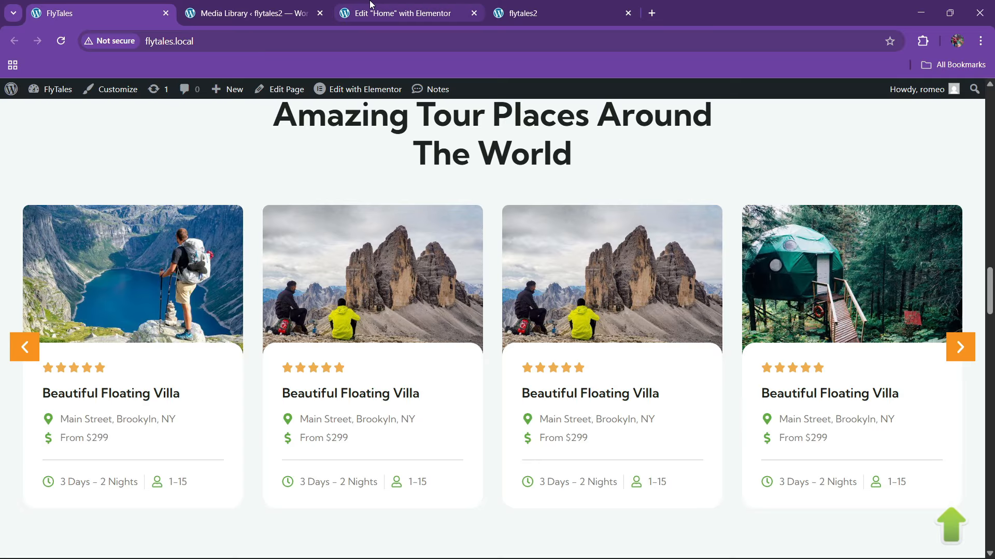
Give the tour card's content container a 10px border radius.
left_click(399, 13)
left_click(713, 363)
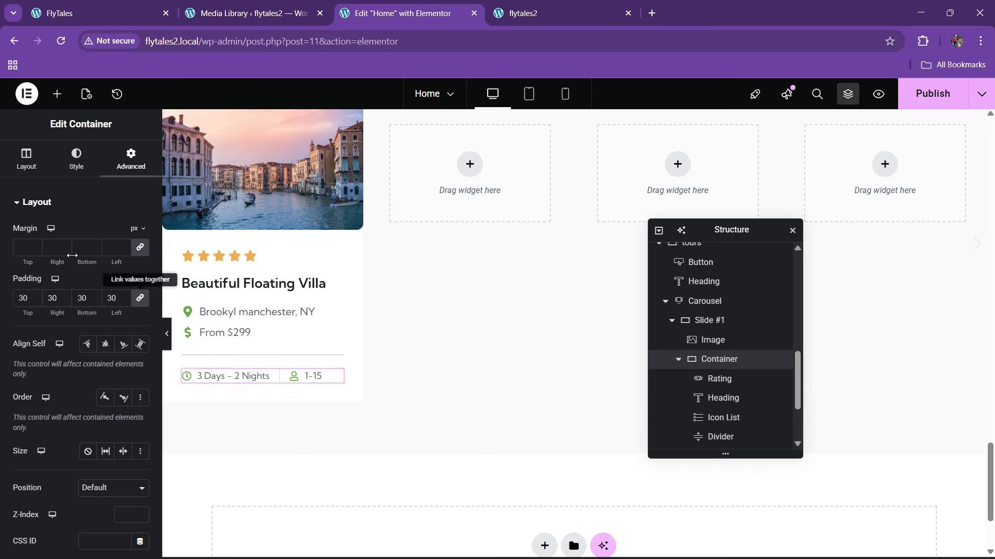
left_click(78, 156)
scroll(34, 438, "down", 2)
left_click(34, 435)
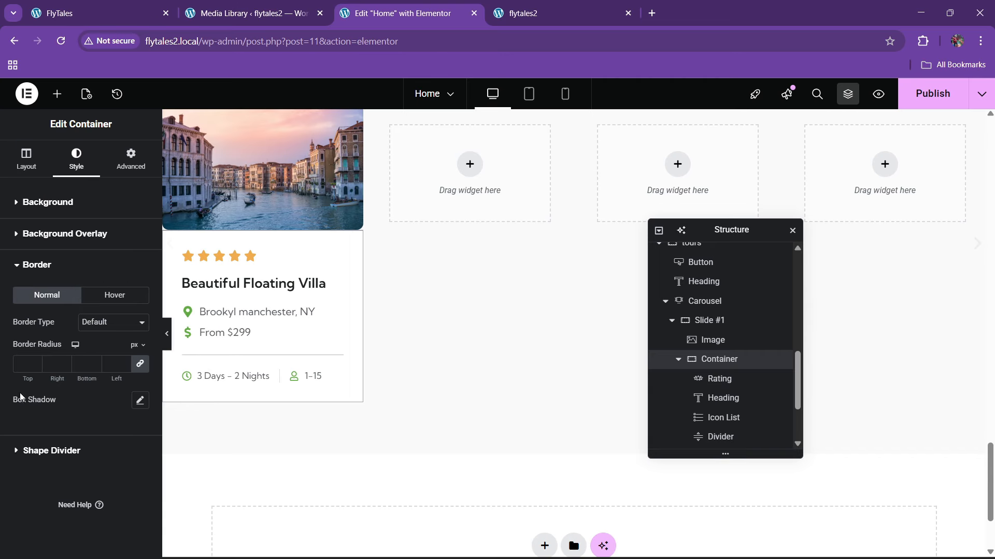
type("10")
left_click(168, 346)
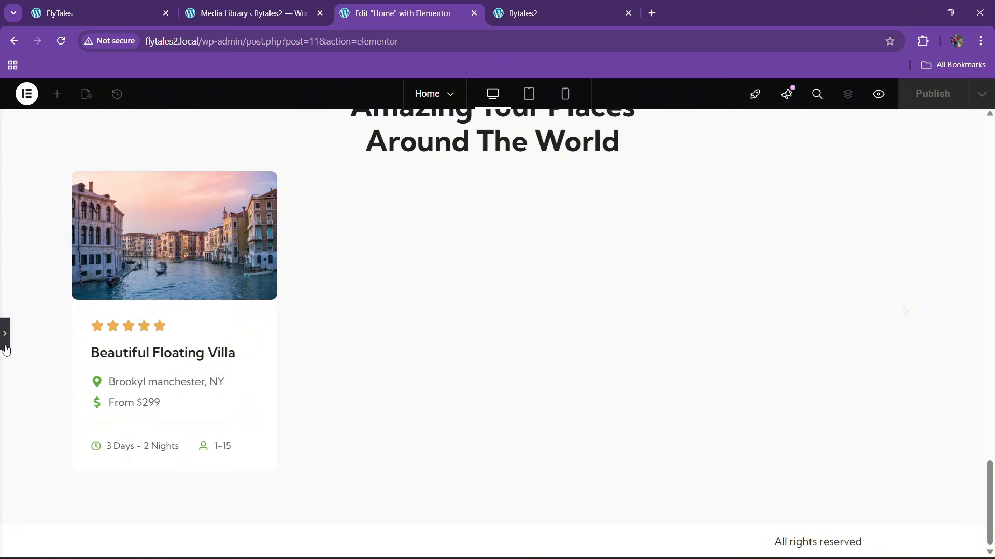
left_click(5, 337)
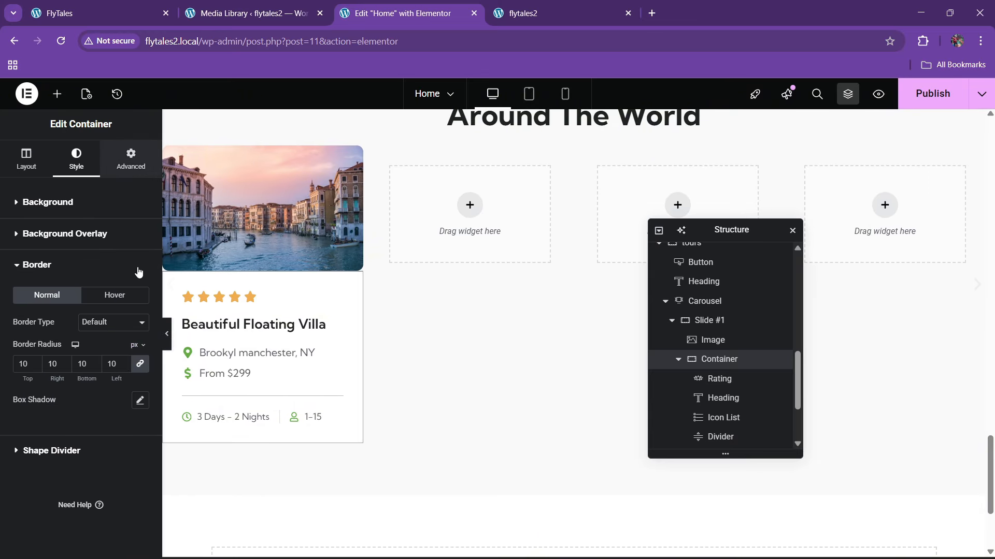
Unlink the container's margins and set its top margin to -2 em.
left_click(131, 159)
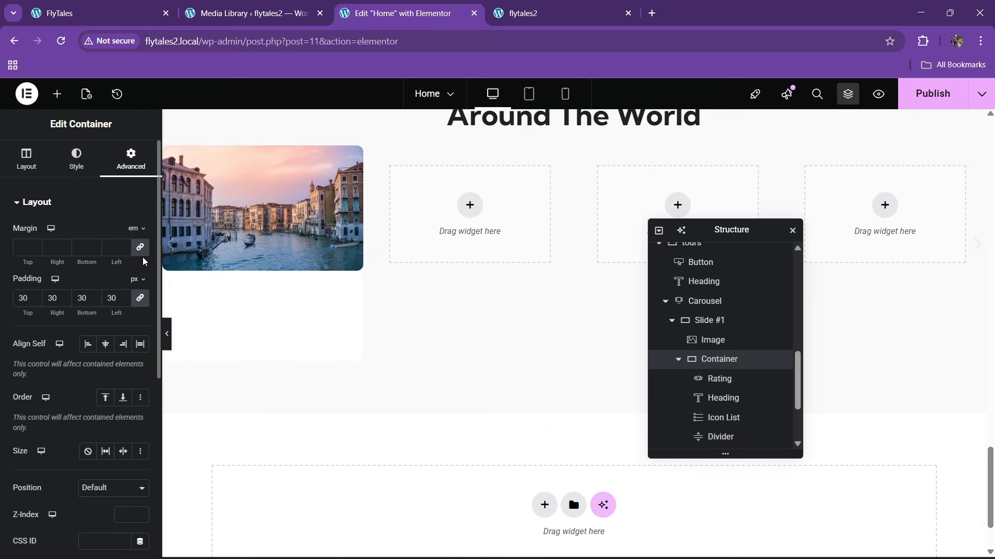
left_click(140, 247)
left_click(36, 251)
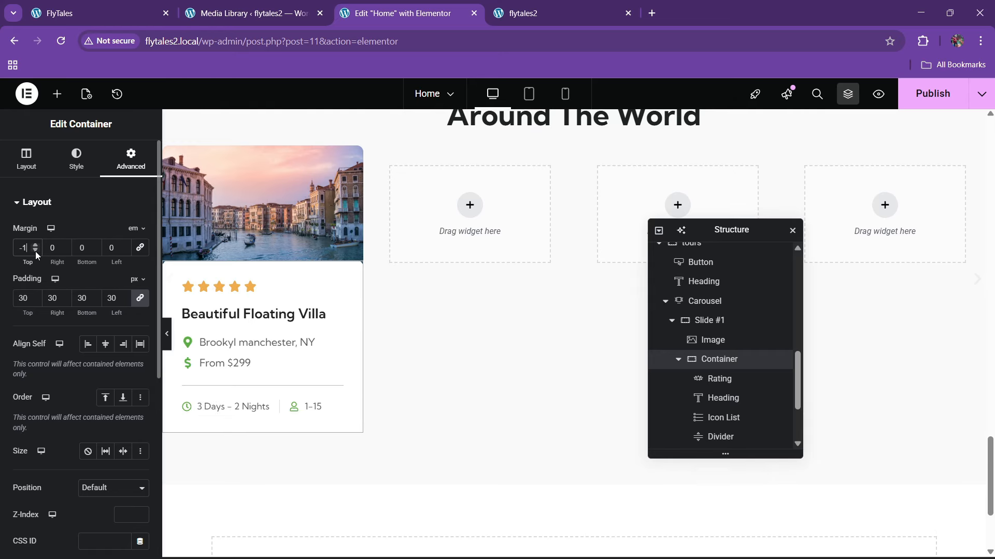
left_click(35, 250)
scroll(289, 314, "down", 3)
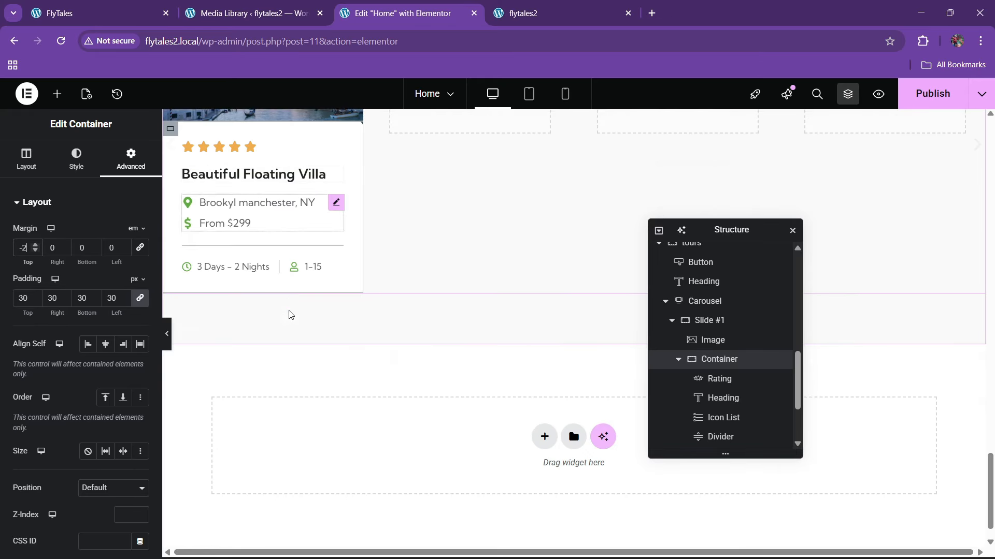
scroll(288, 313, "up", 3)
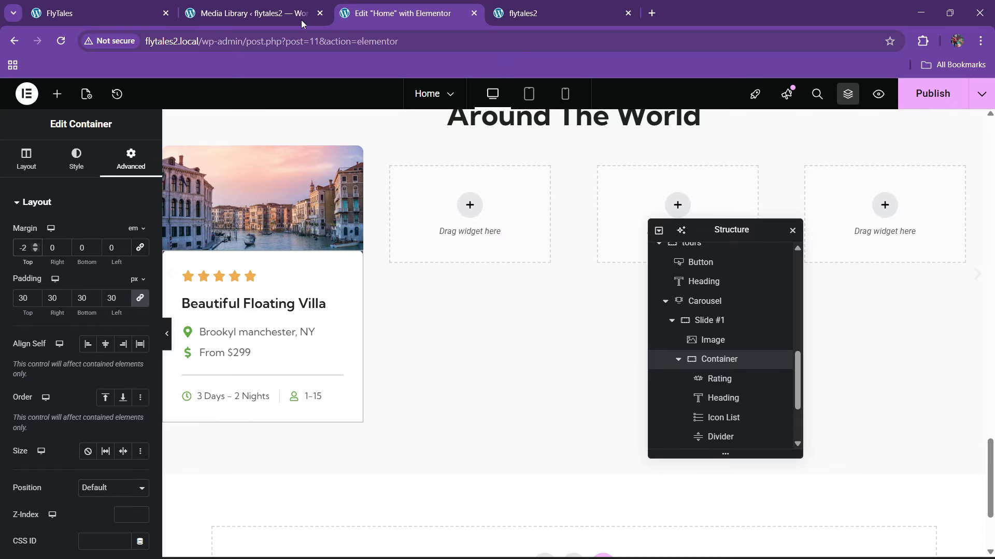
Delete the extra carousel slides and duplicate Slide #1 into six identical slides.
left_click(672, 320)
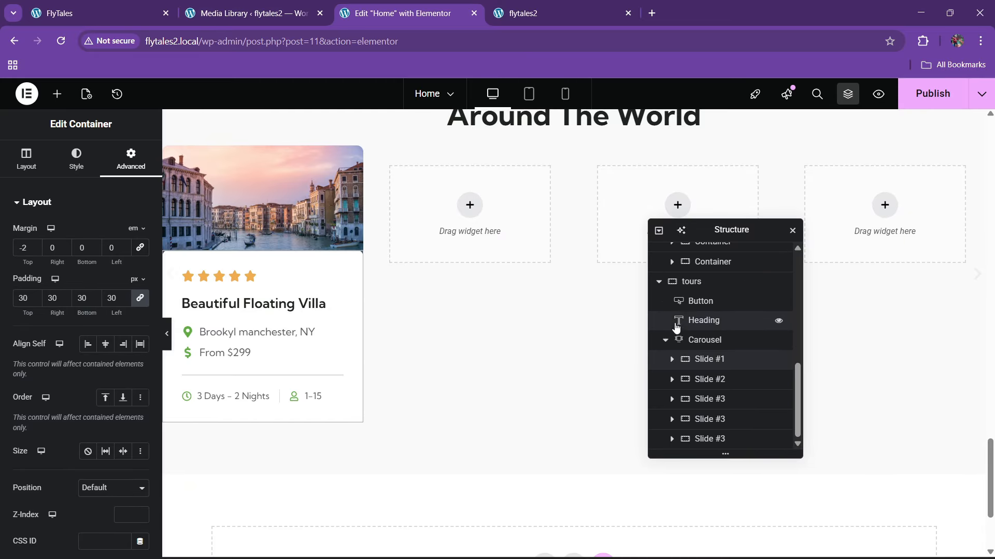
left_click(705, 339)
left_click(37, 168)
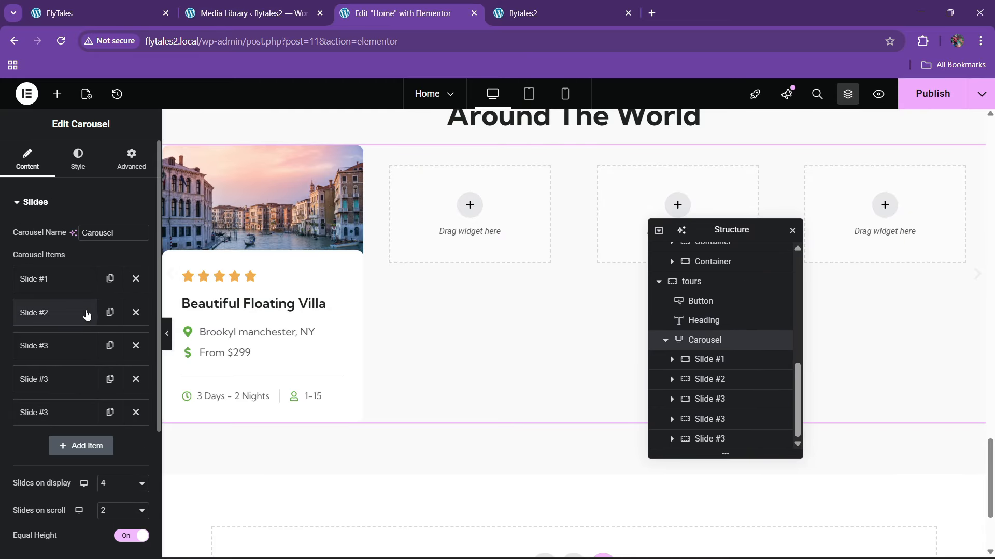
left_click(135, 313)
left_click(136, 313)
left_click(135, 313)
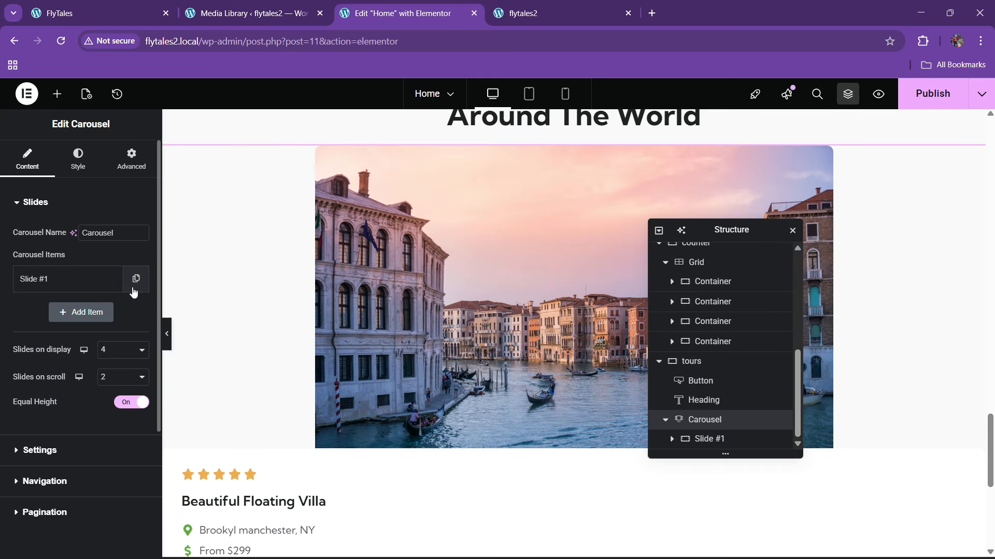
left_click(134, 280)
left_click(110, 313)
left_click(110, 345)
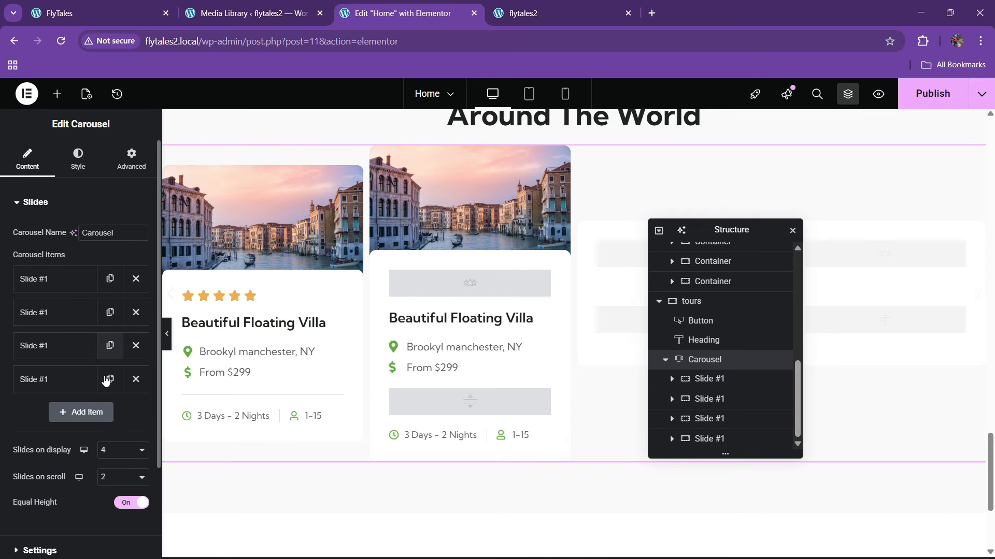
left_click(110, 379)
left_click(110, 412)
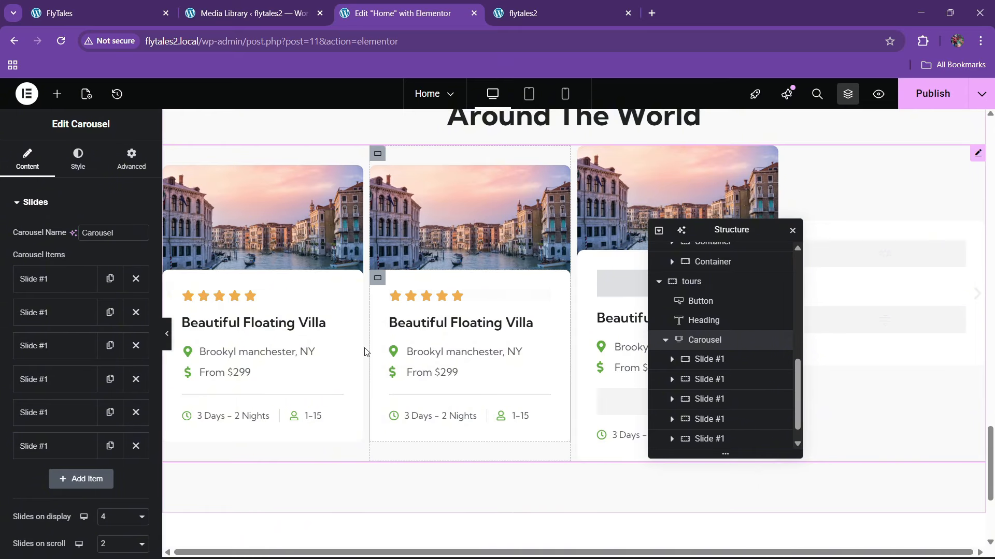
Set the carousel's gap between slides to 30 and view the live FlyTales page.
left_click(78, 161)
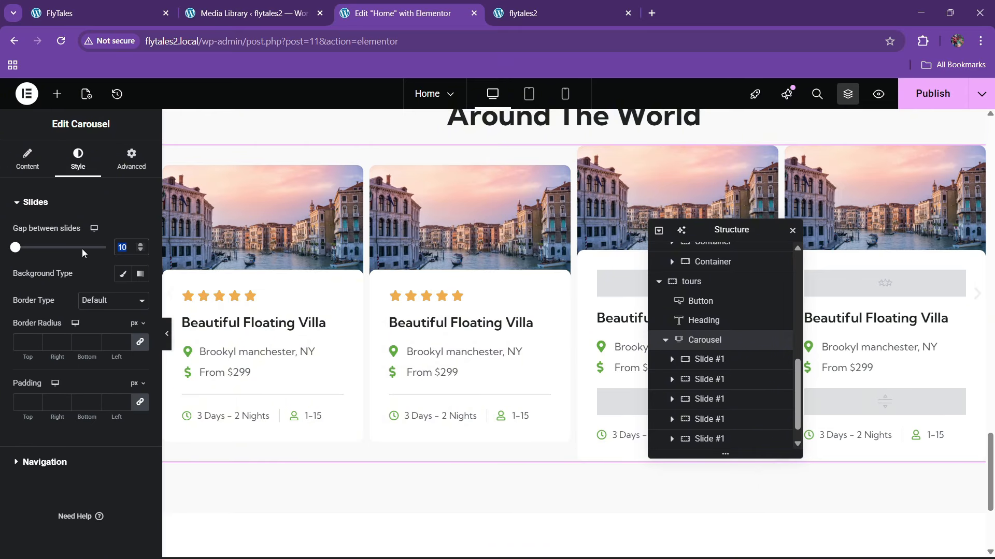
key("BackSpace")
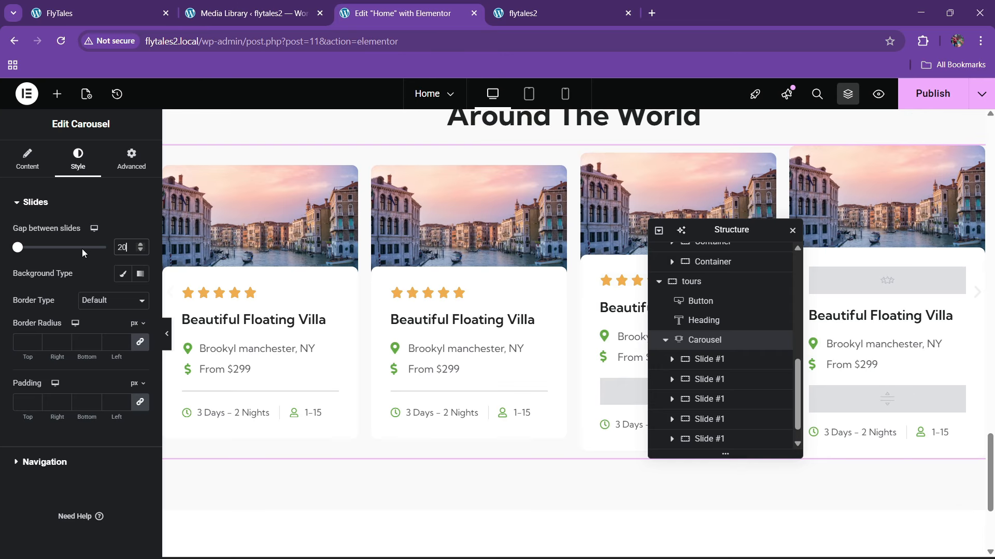
type("30")
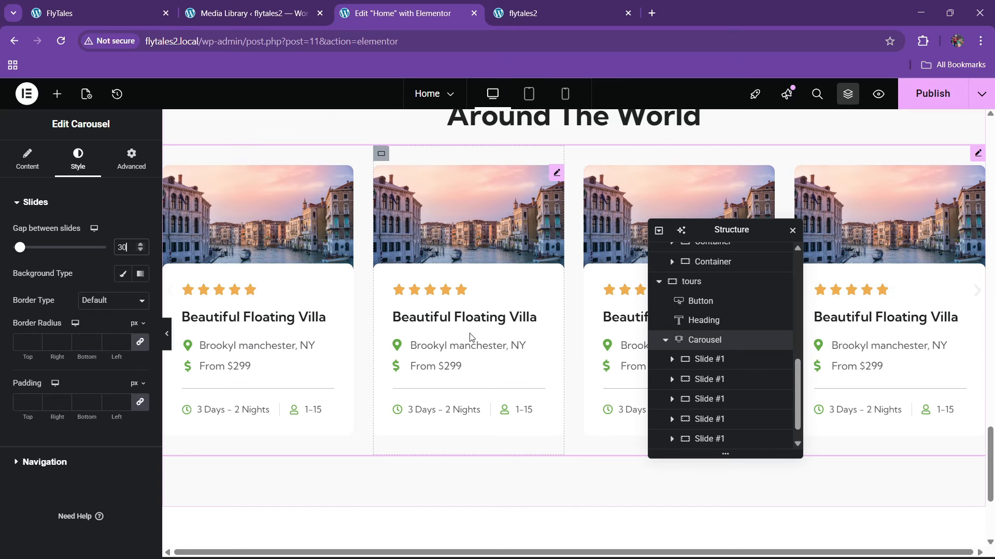
scroll(455, 337, "up", 3)
scroll(455, 335, "down", 2)
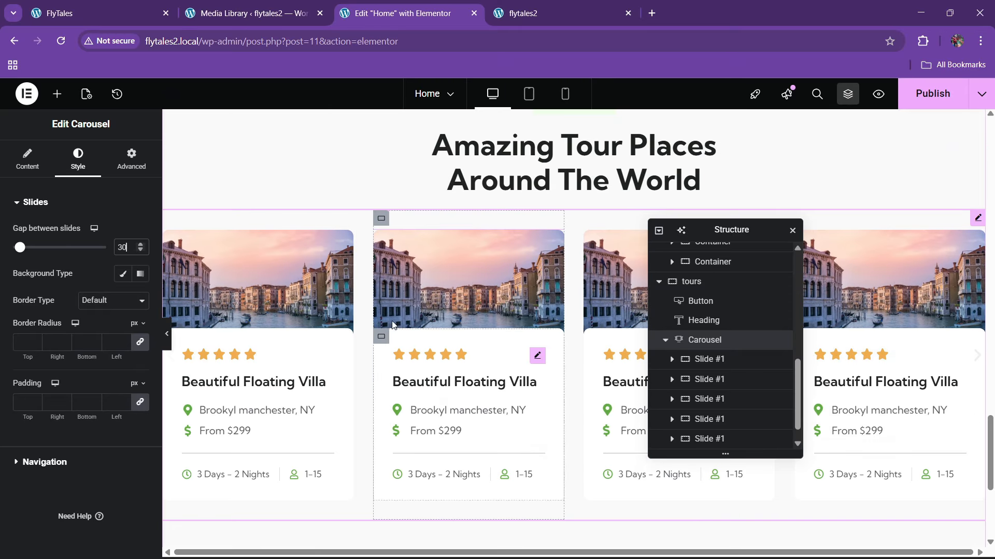
scroll(464, 307, "up", 1)
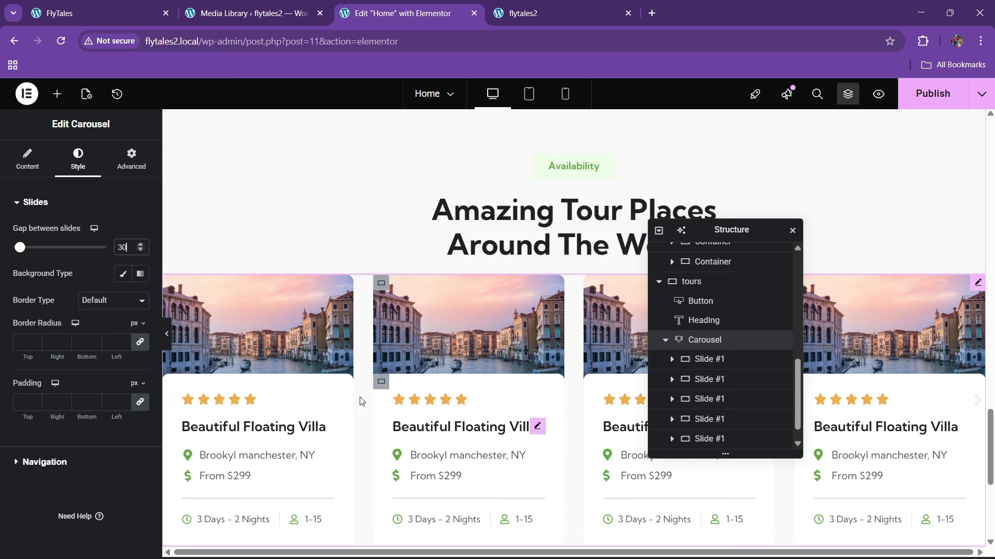
scroll(440, 352, "down", 1)
left_click(144, 4)
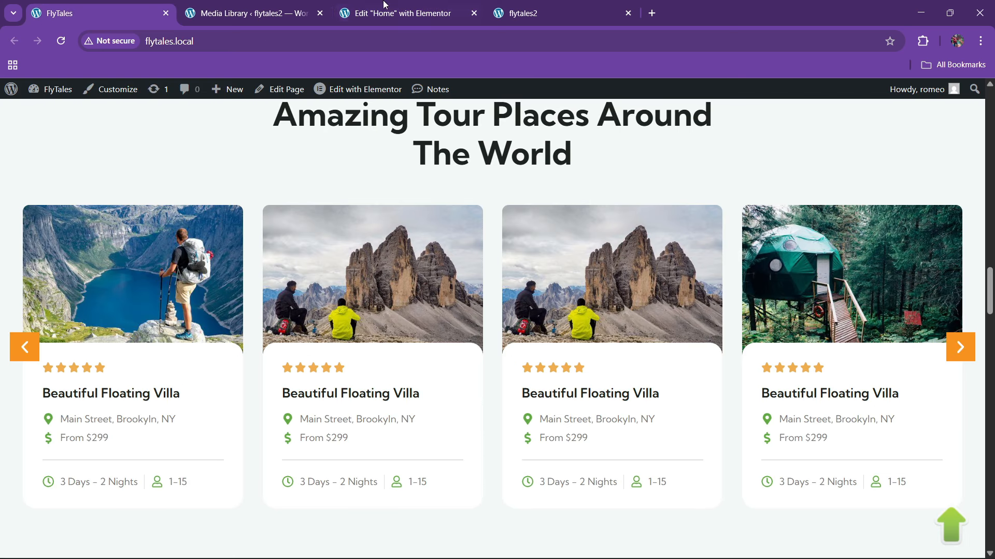
Keep the tours container Boxed and change its width from 1300 to 1450.
left_click(383, 4)
scroll(516, 317, "up", 2)
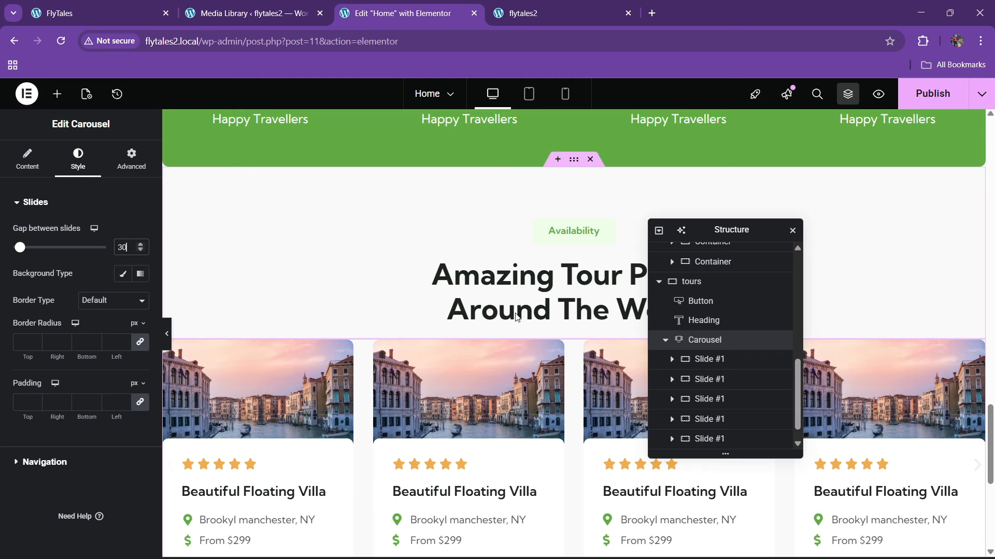
scroll(580, 271, "up", 1)
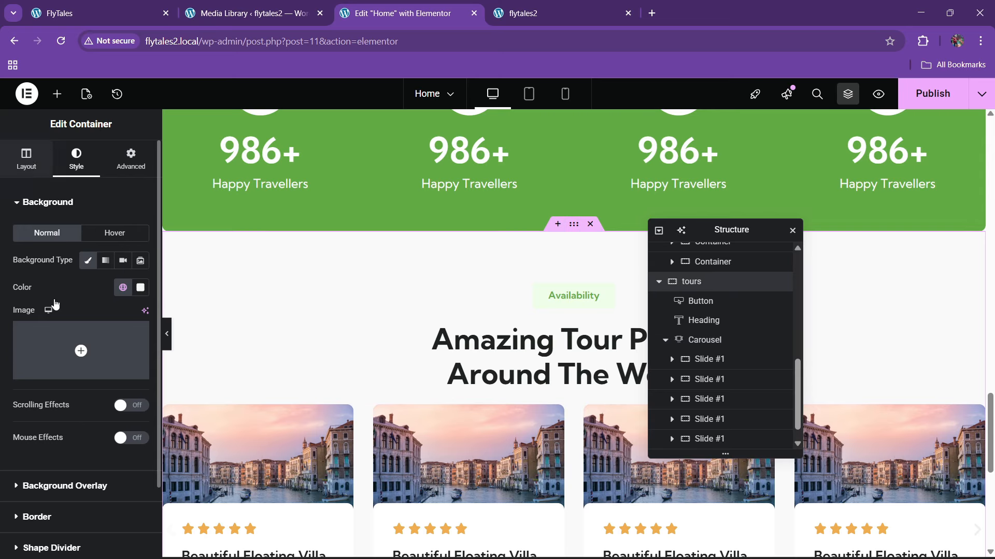
left_click(26, 158)
left_click(107, 272)
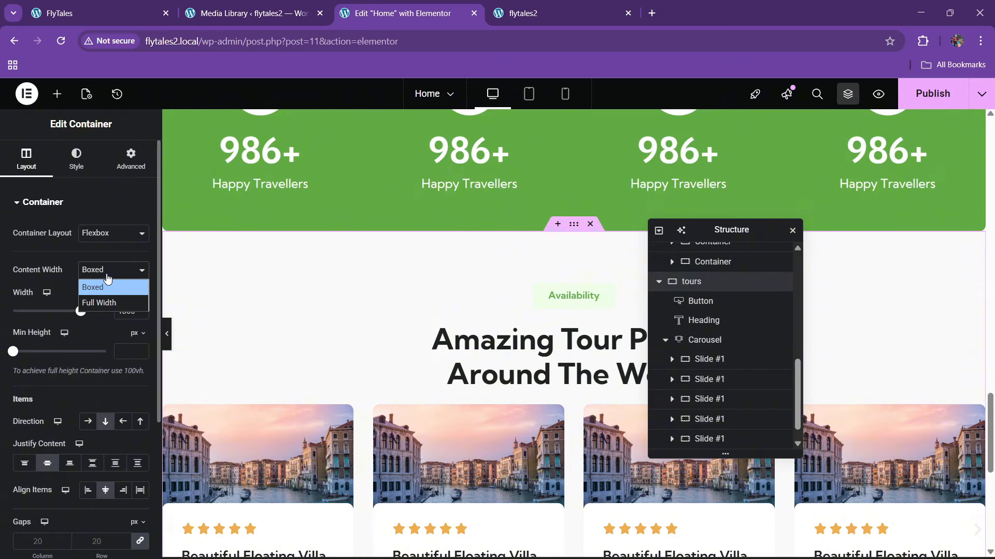
left_click(107, 278)
left_click(106, 274)
left_click(106, 274)
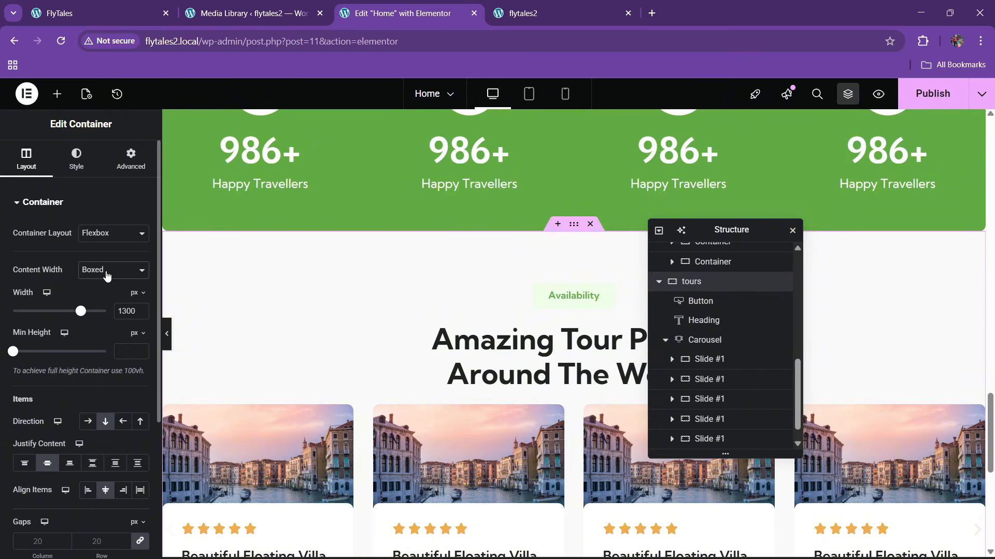
left_click(106, 273)
left_click(106, 274)
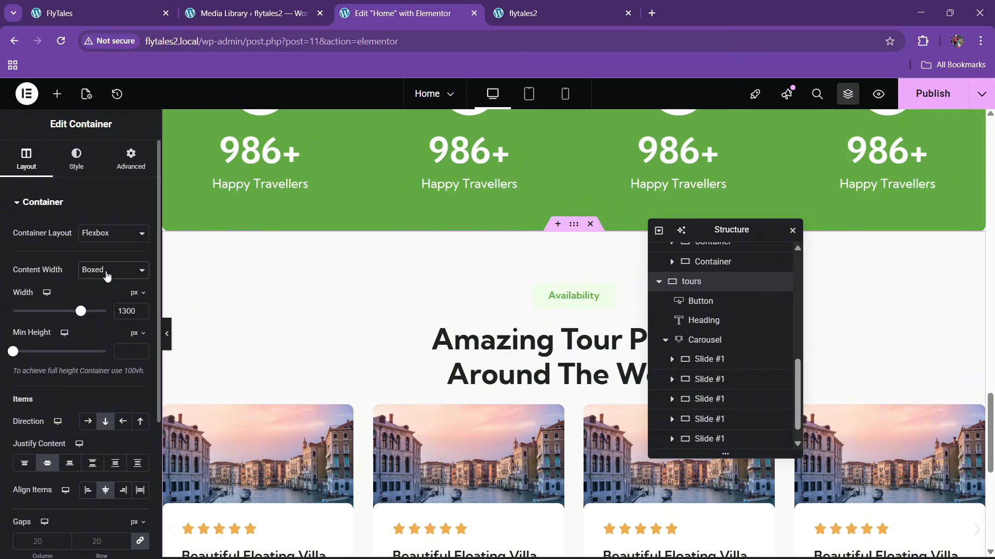
double_click(127, 311)
type("1450")
Preview the widened tours section and compare it with the live FlyTales page.
left_click(167, 333)
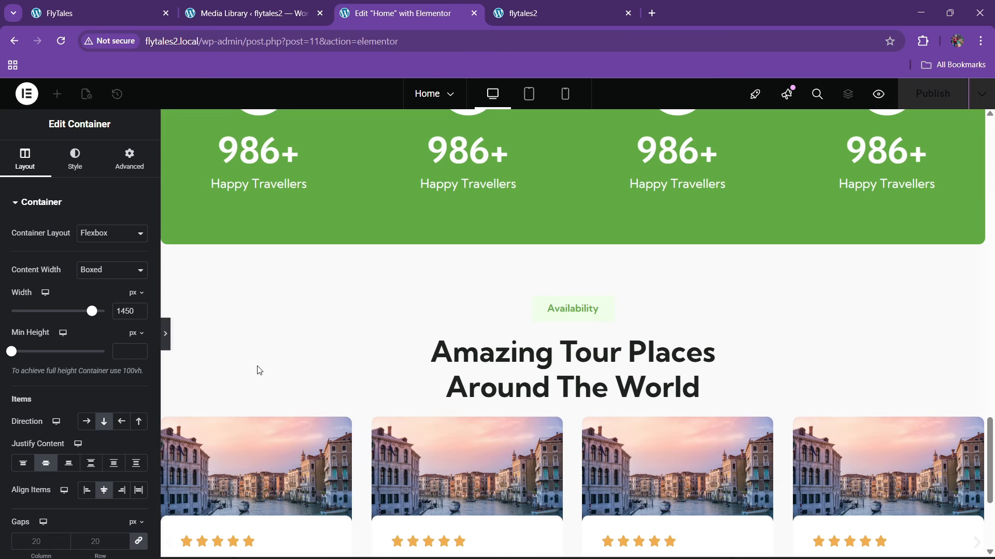
scroll(290, 370, "down", 3)
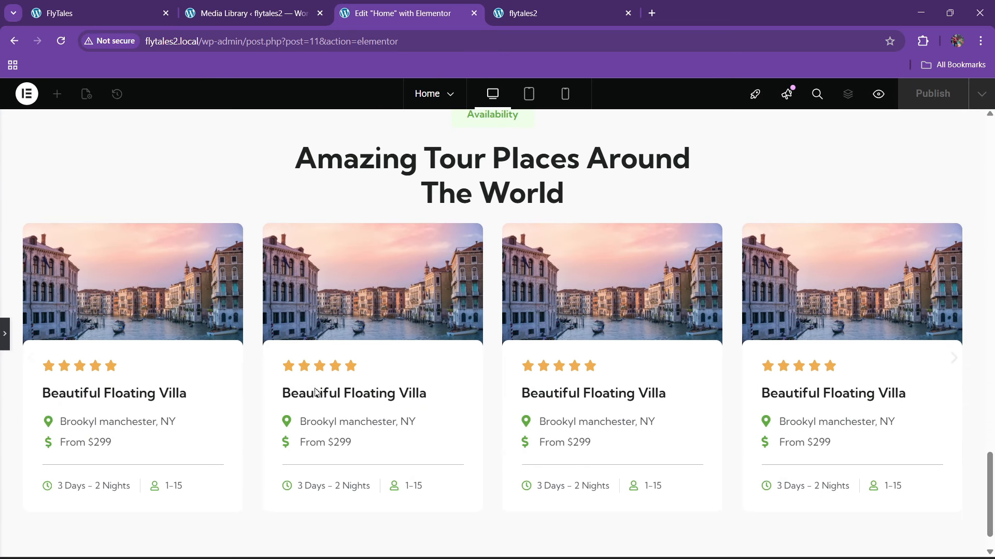
left_click(6, 346)
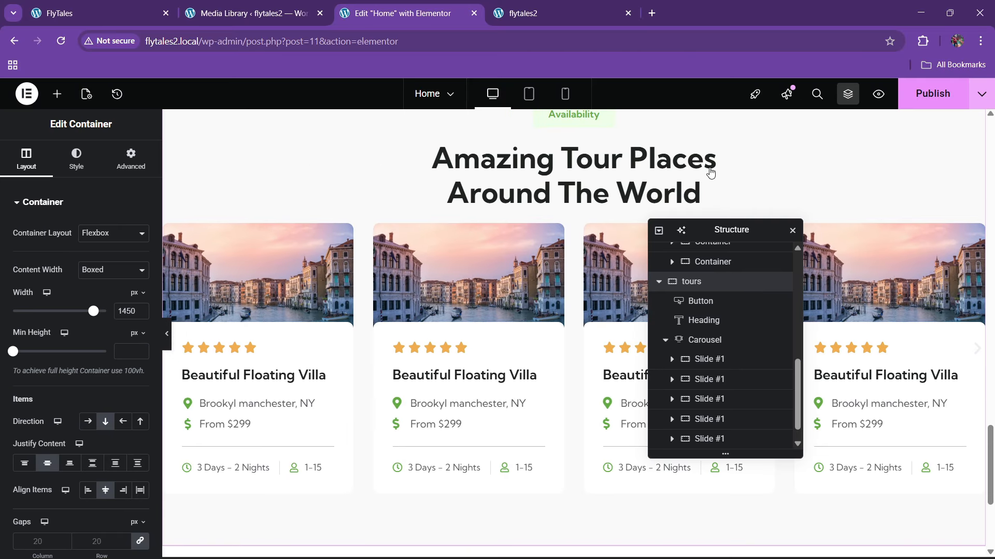
left_click(59, 9)
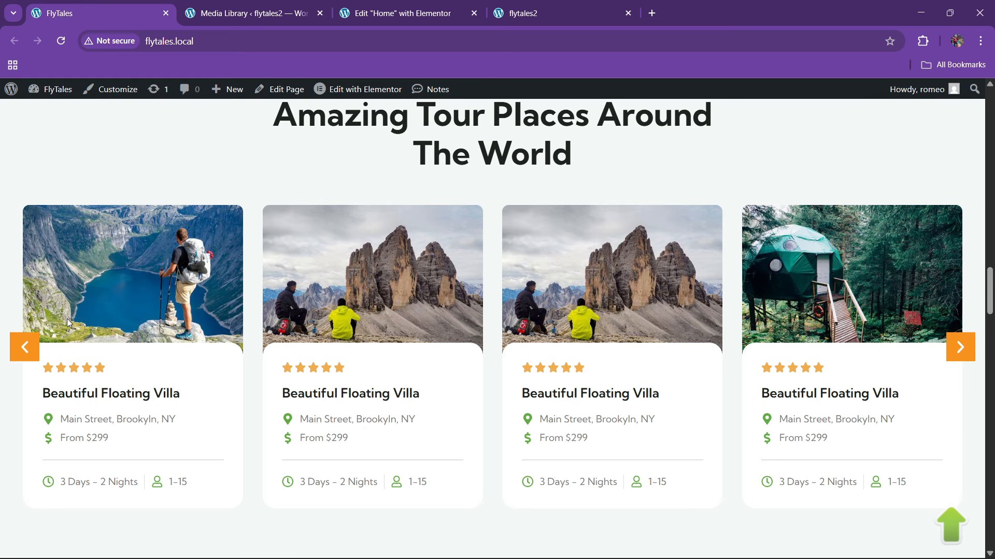
left_click(398, 12)
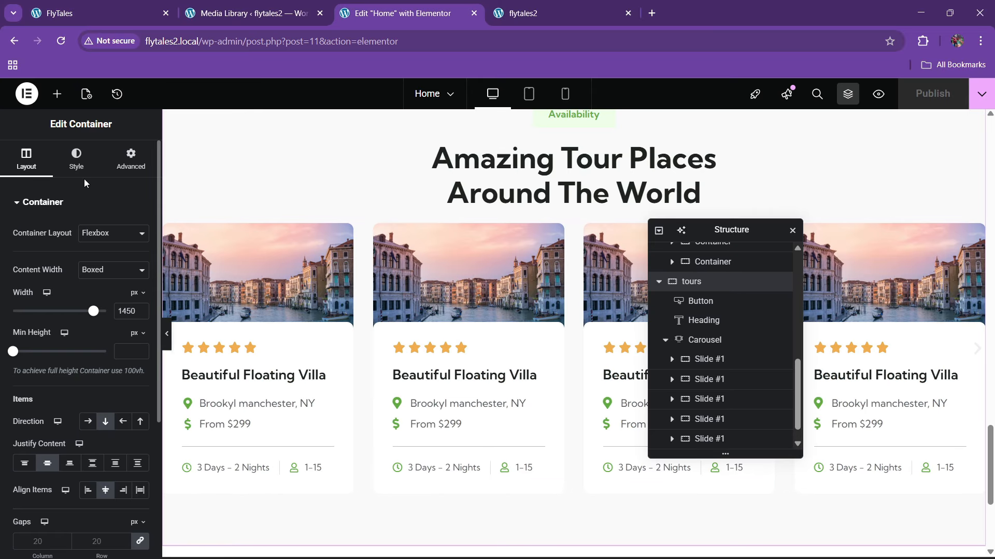
Give the carousel's navigation arrows a solid themeorange background.
left_click(76, 158)
left_click(704, 339)
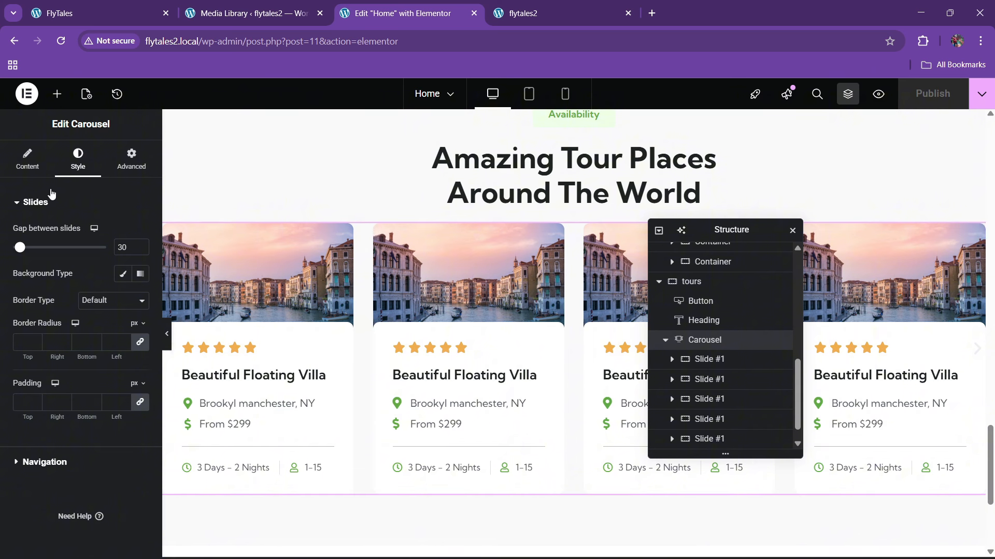
left_click(28, 159)
left_click(78, 167)
left_click(51, 463)
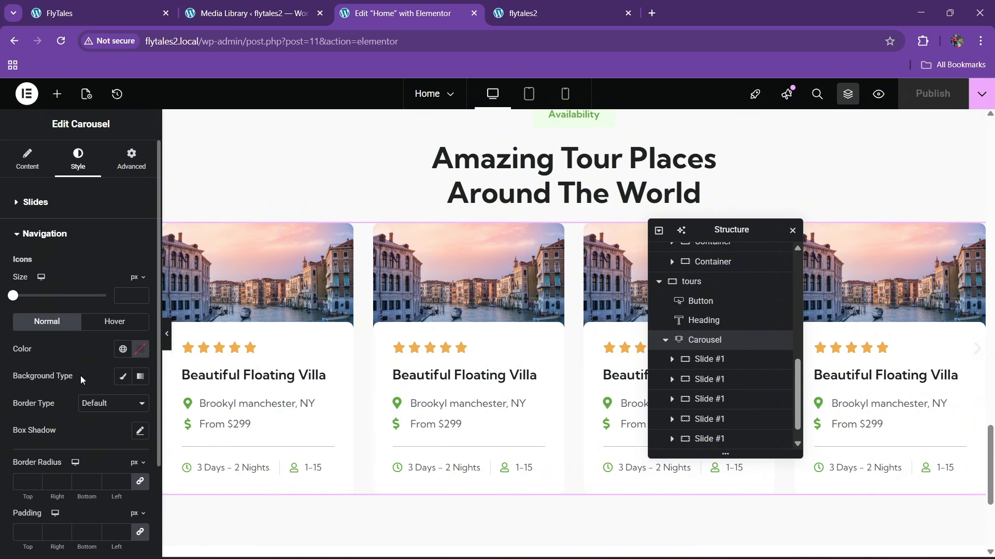
scroll(80, 376, "down", 1)
left_click(122, 311)
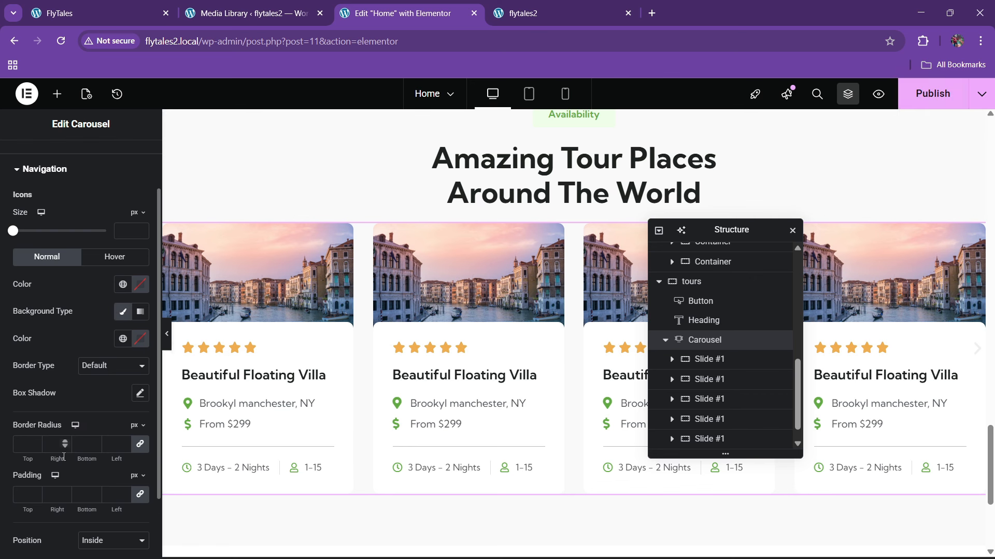
left_click(123, 338)
left_click(62, 284)
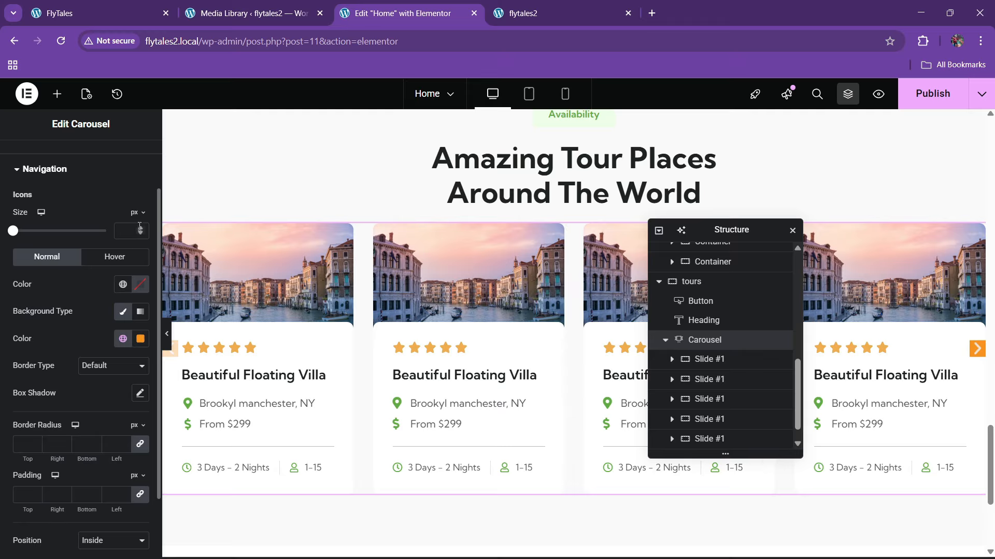
Give the arrows 10px padding and 23px white icons.
type("22")
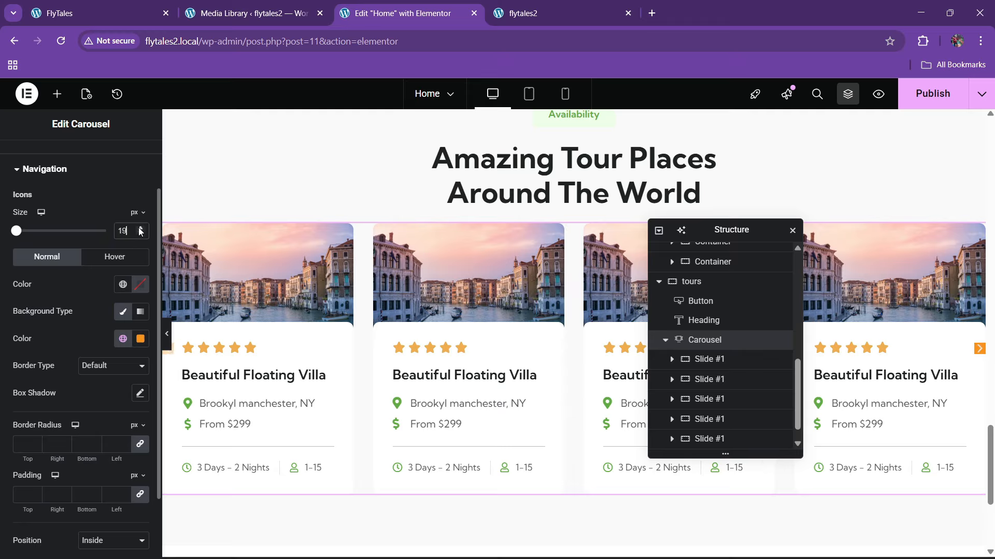
left_click(140, 229)
left_click(140, 229)
left_click(140, 229)
scroll(92, 347, "down", 2)
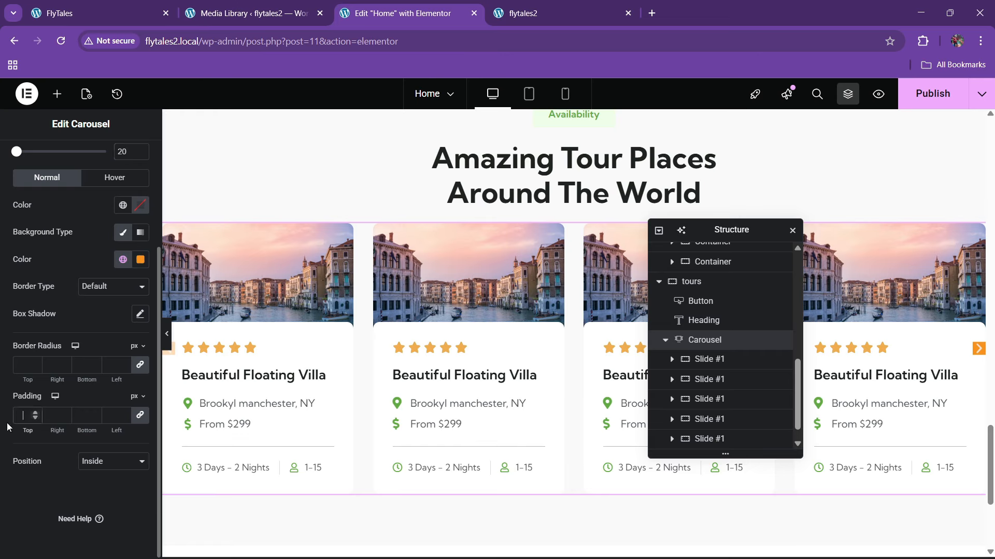
type("10")
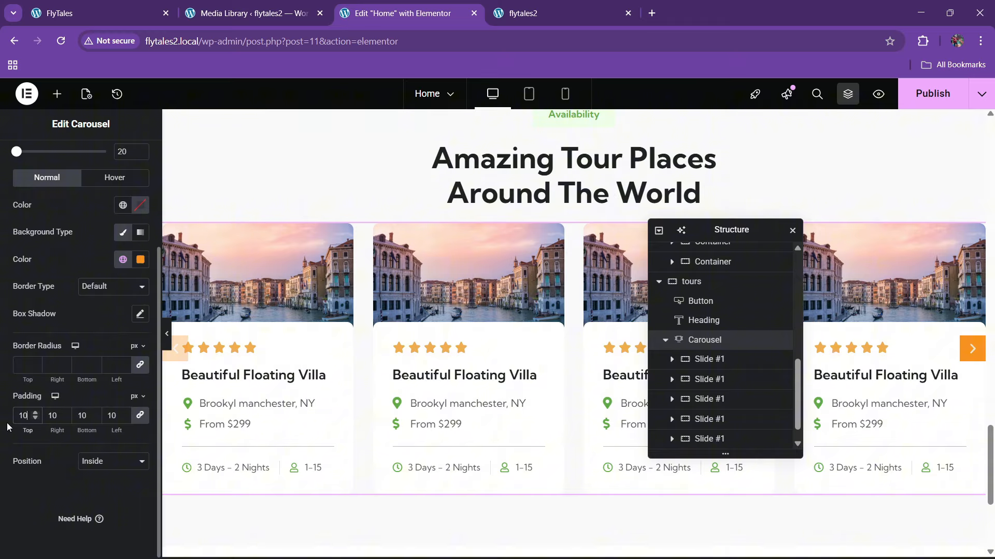
scroll(59, 239, "up", 2)
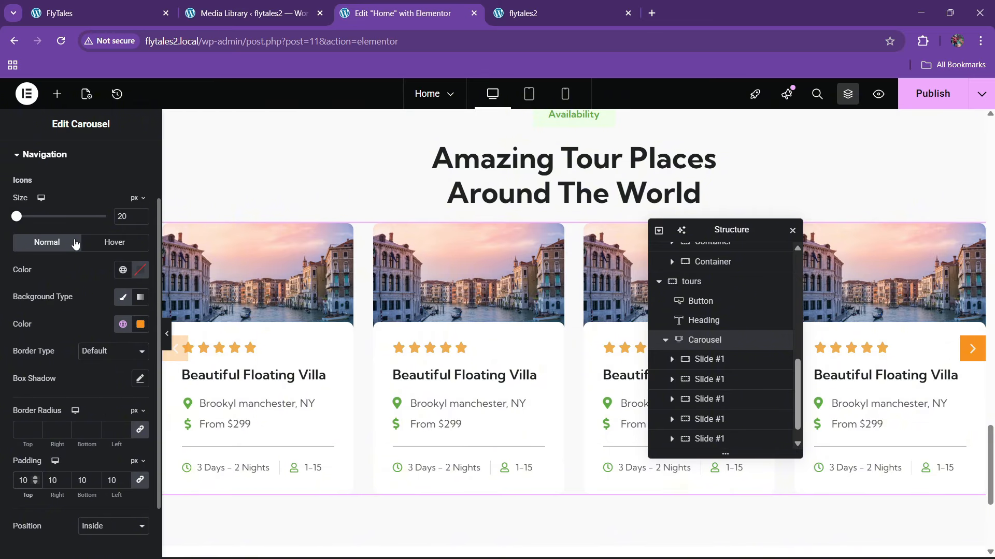
left_click(139, 217)
left_click(139, 218)
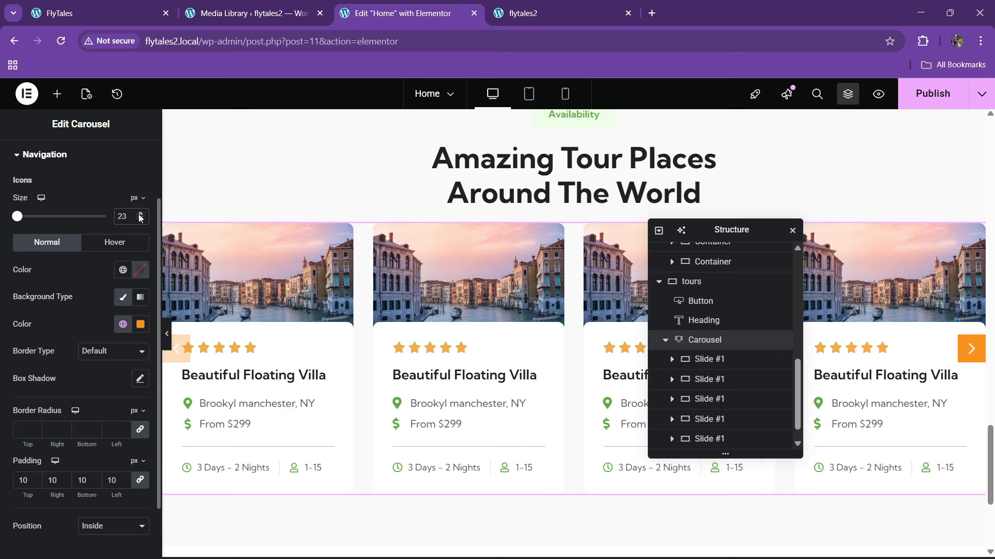
left_click(136, 270)
left_click(66, 324)
left_click(52, 282)
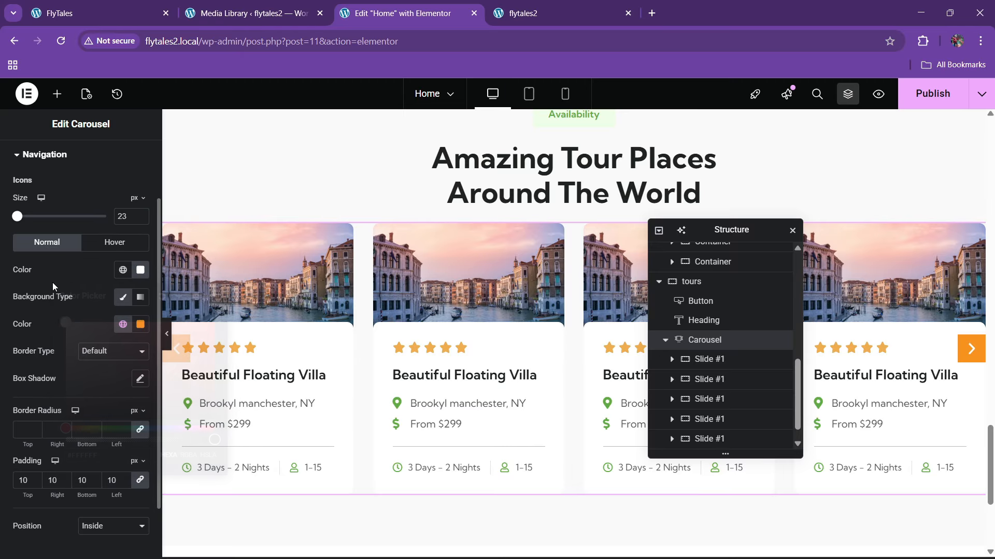
scroll(57, 319, "down", 2)
scroll(54, 216, "up", 3)
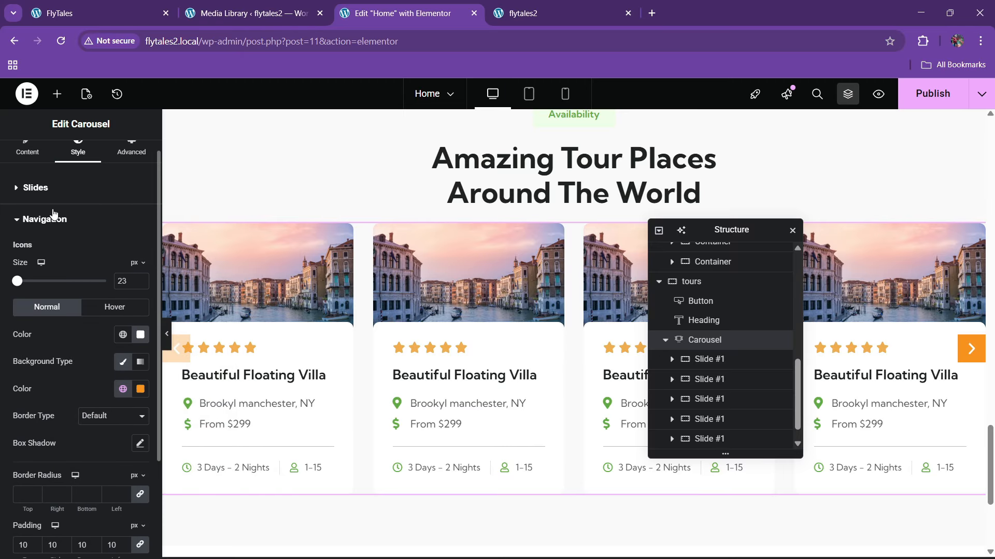
Set both carousel arrows' horizontal positions to -20.
left_click(29, 156)
scroll(74, 367, "down", 2)
scroll(75, 367, "down", 2)
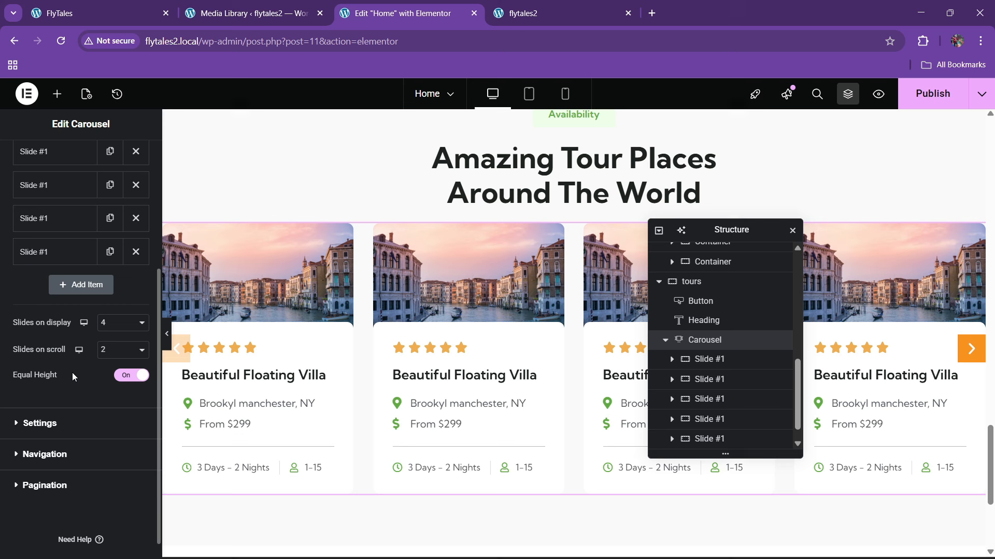
left_click(54, 450)
scroll(82, 412, "down", 4)
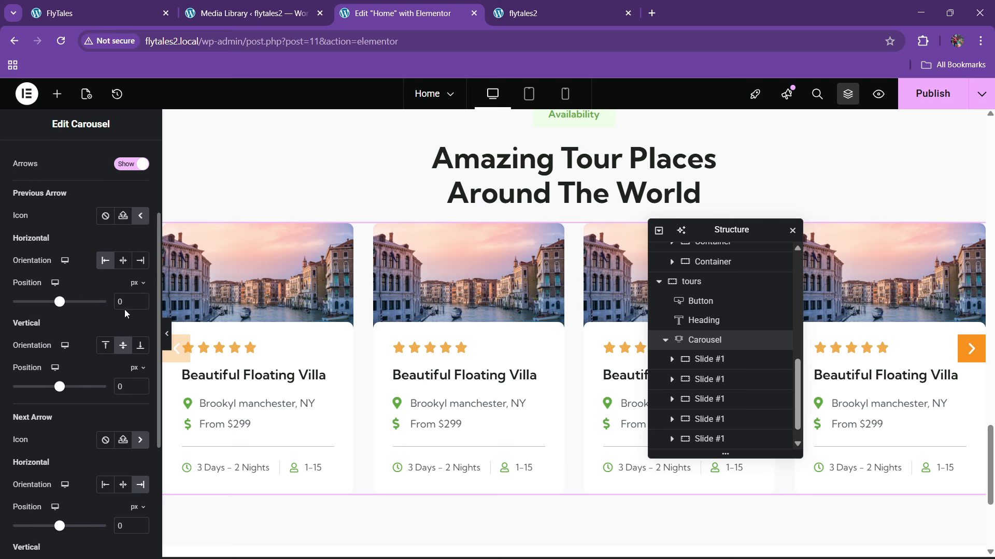
type("0")
scroll(79, 358, "down", 3)
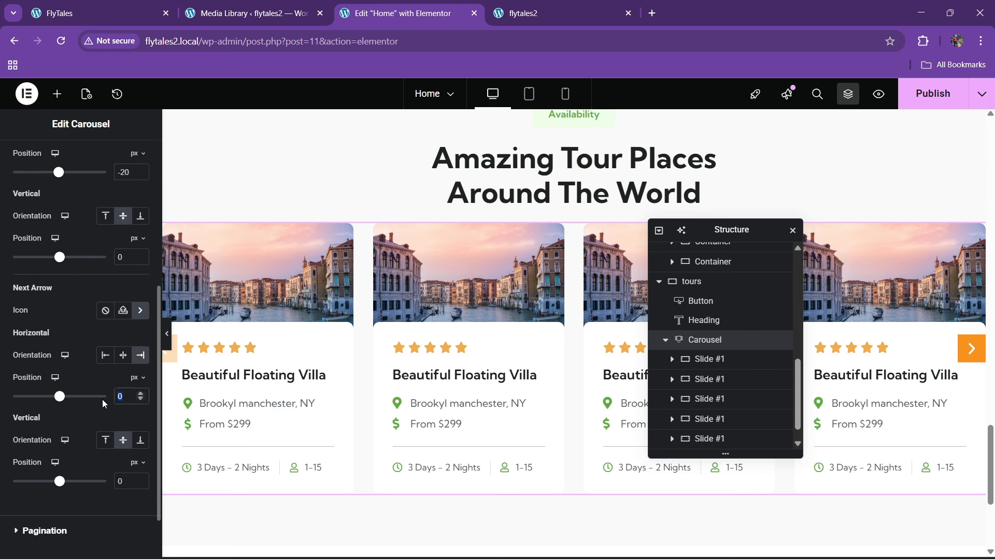
type("-20")
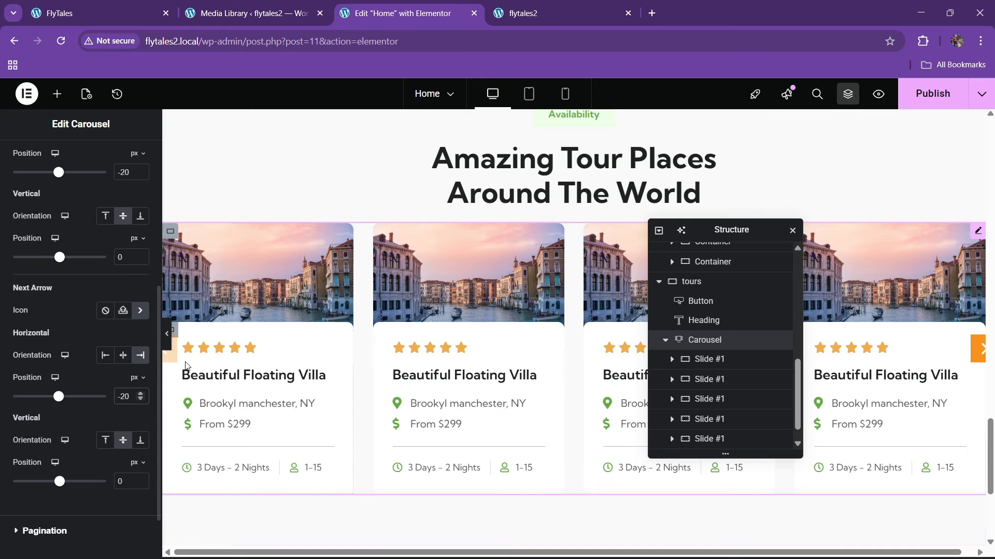
Publish the page and bring up the live flytales2 site.
key("ctrl+s")
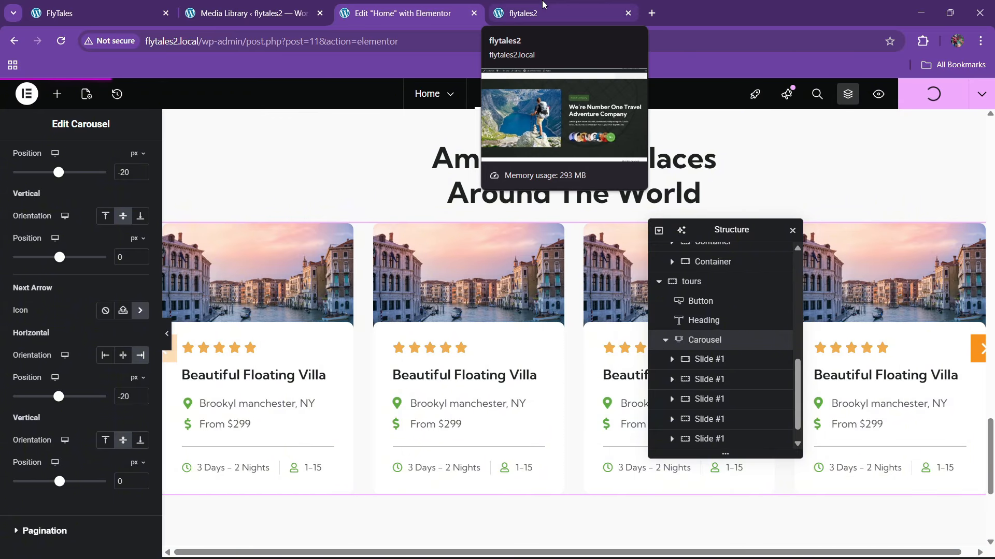
left_click(542, 5)
left_click(377, 43)
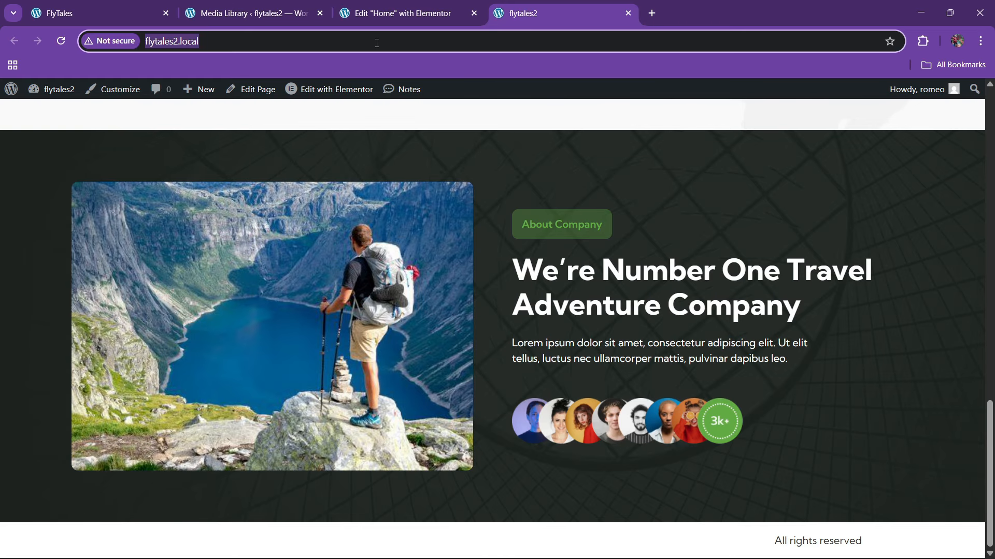
Reload the live Home page, advance the tour carousel twice, and return to the editor.
key("Return")
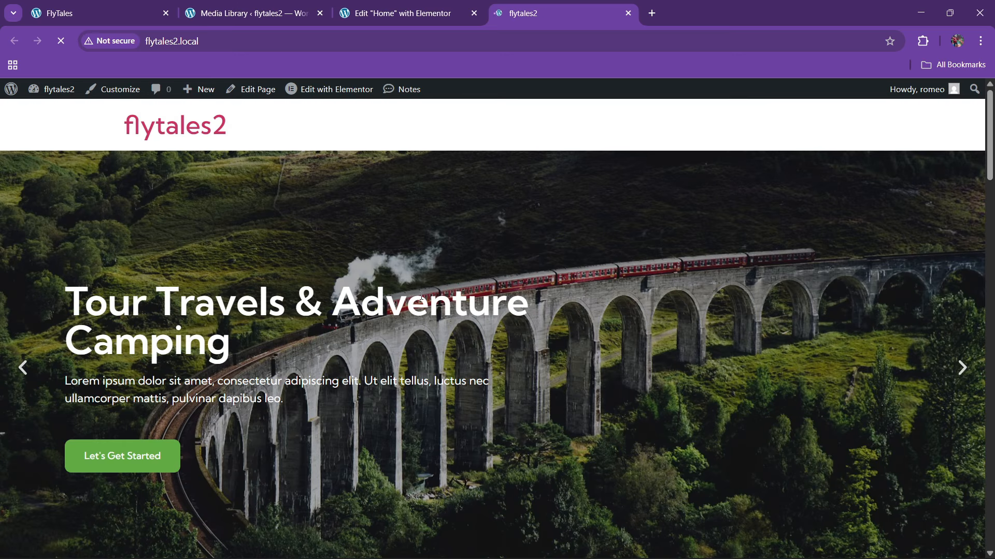
scroll(420, 300, "down", 10)
scroll(422, 299, "down", 18)
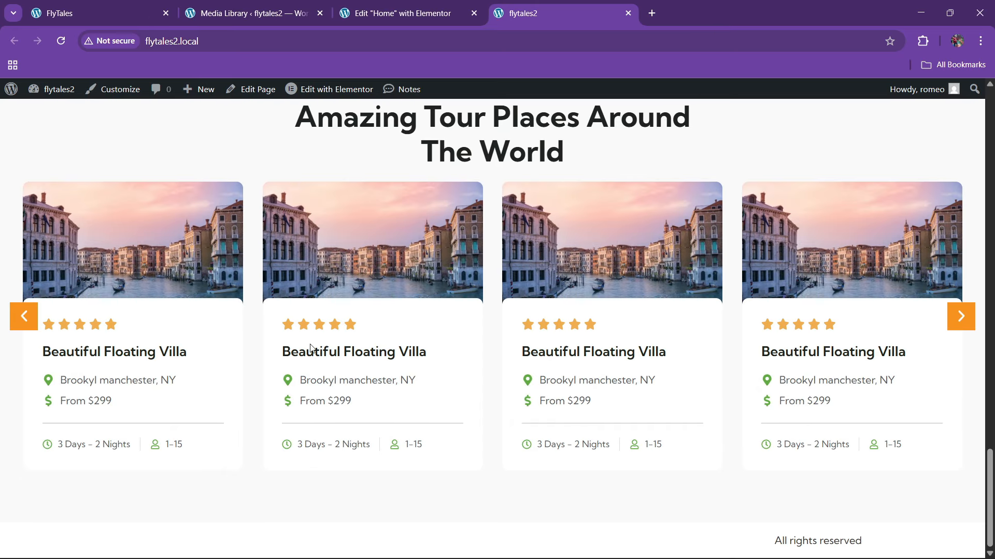
left_click(960, 322)
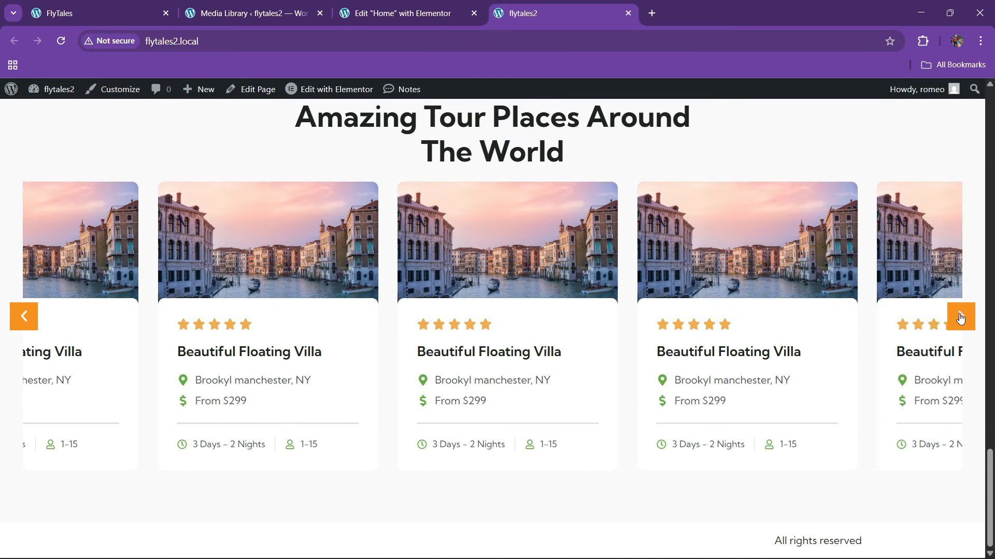
left_click(960, 319)
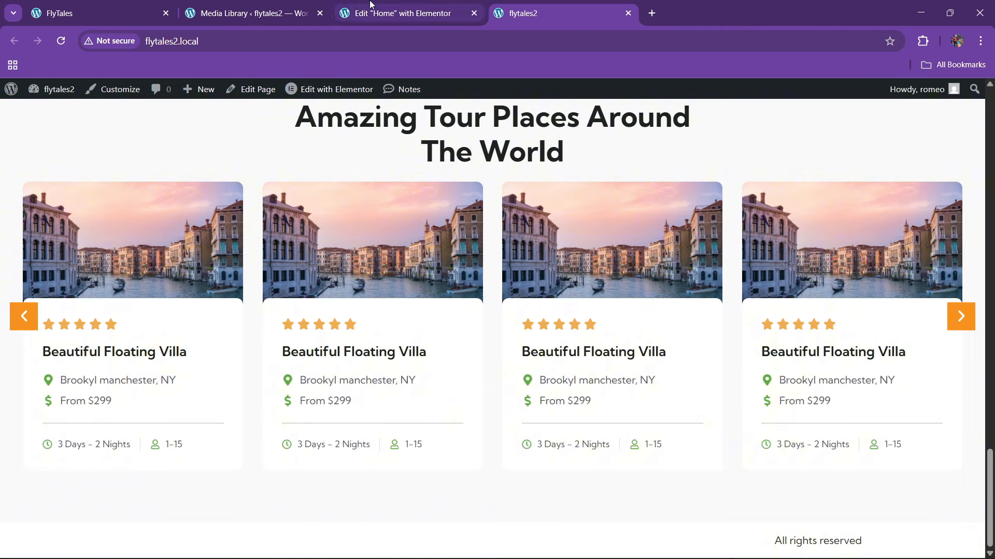
left_click(399, 13)
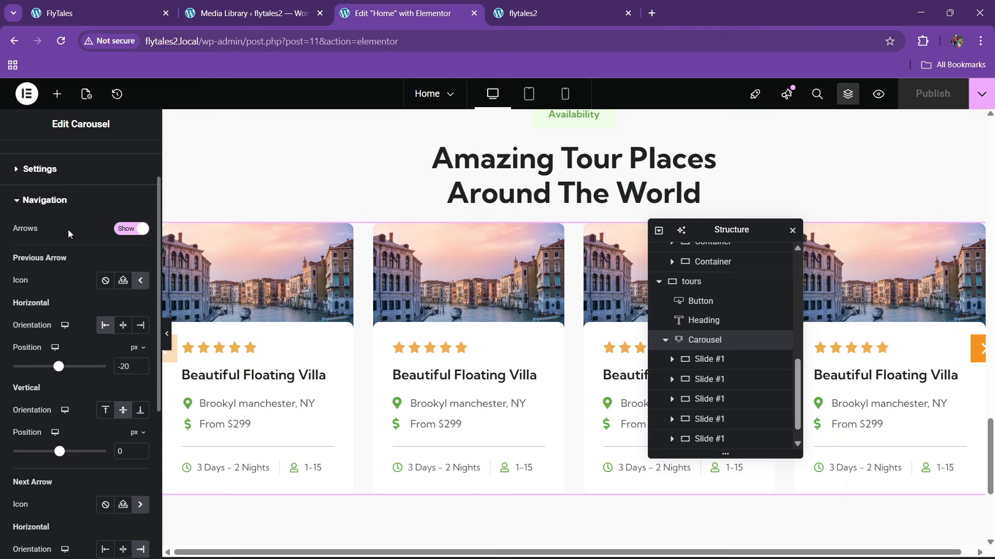
Give the carousel arrows a themegreen hover background and white hover icon colour.
scroll(67, 297, "up", 3)
left_click(78, 160)
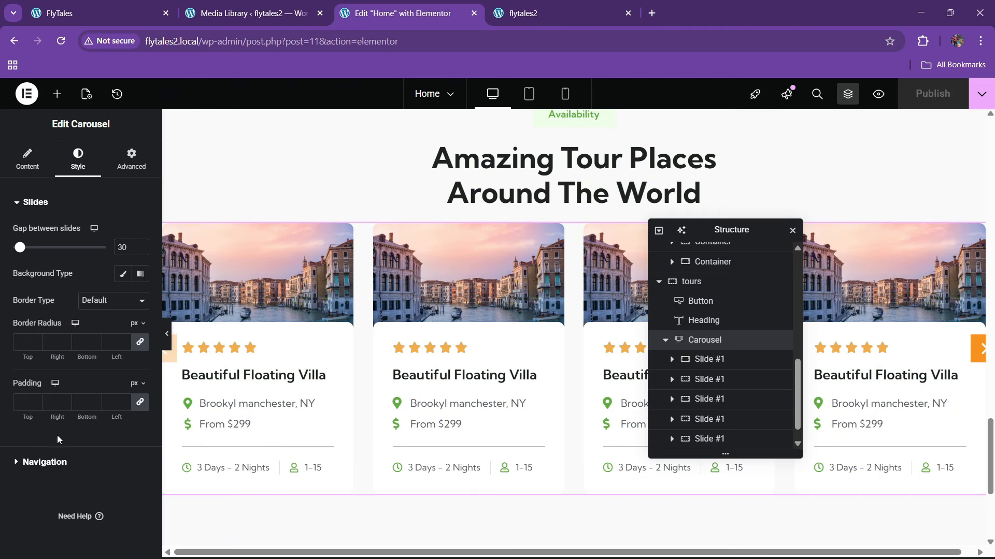
left_click(57, 462)
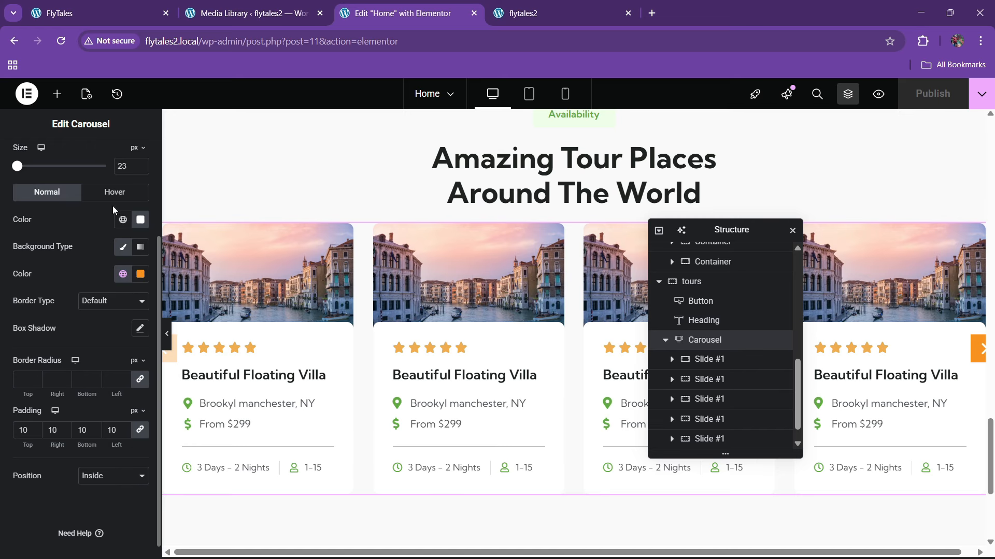
left_click(113, 194)
left_click(123, 259)
left_click(122, 288)
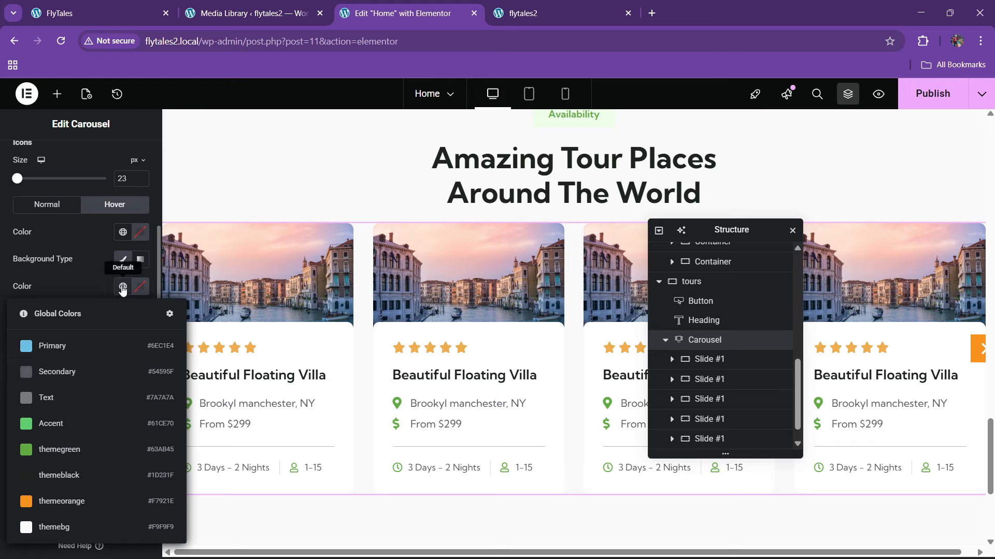
left_click(47, 449)
left_click(142, 235)
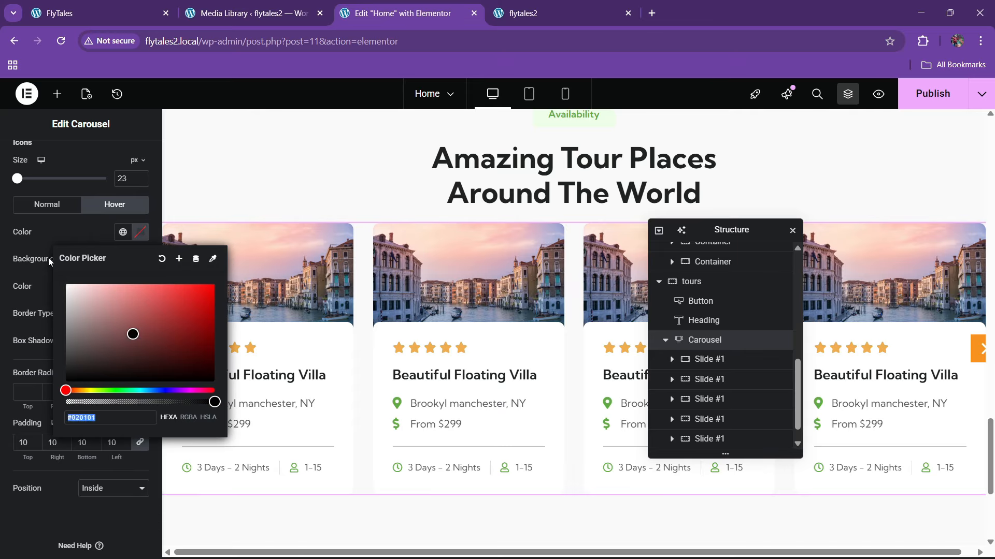
left_click_drag(78, 295, 52, 263)
left_click(88, 230)
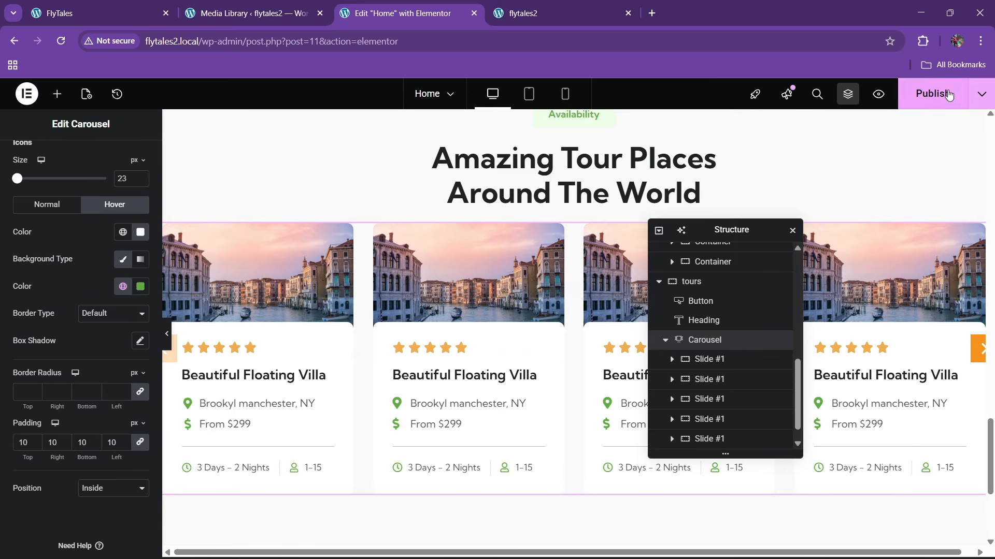
Publish the hover changes and check the arrows on the reloaded live site.
left_click(932, 94)
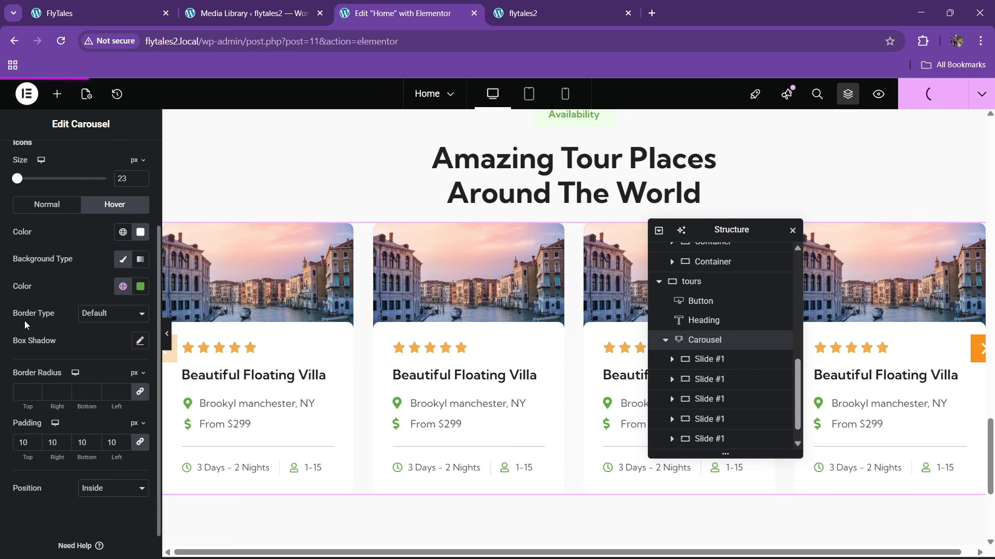
left_click(523, 13)
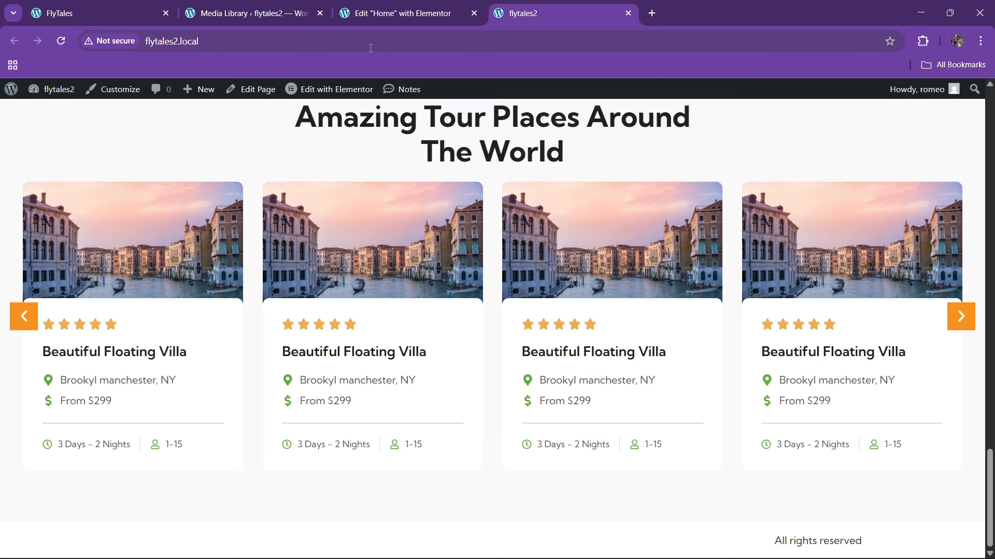
key("F5")
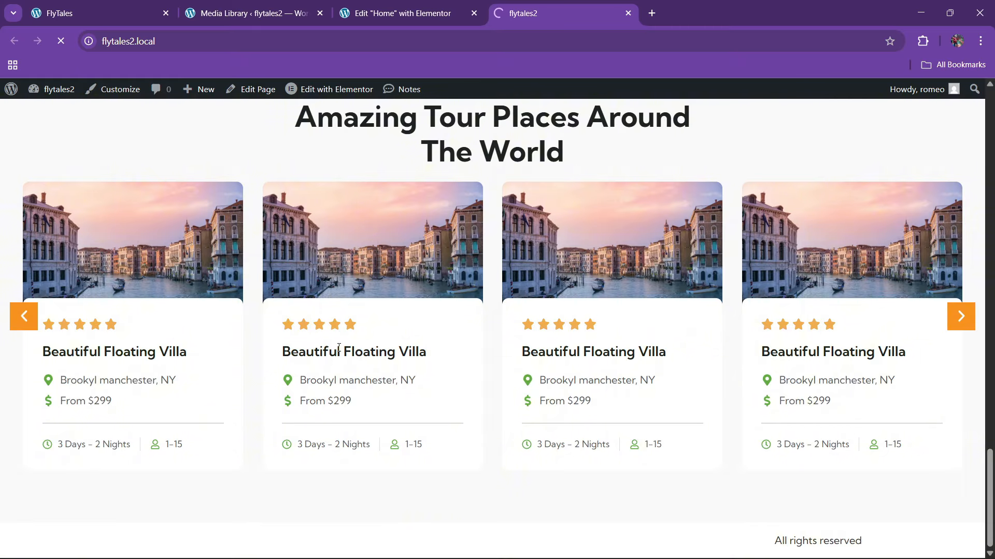
scroll(390, 330, "down", 10)
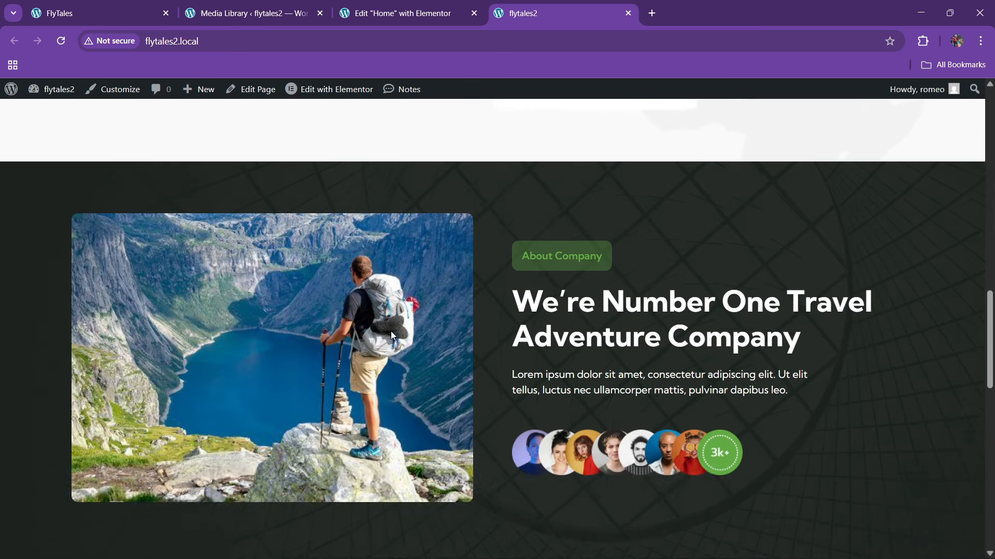
scroll(391, 331, "down", 10)
scroll(391, 333, "up", 3)
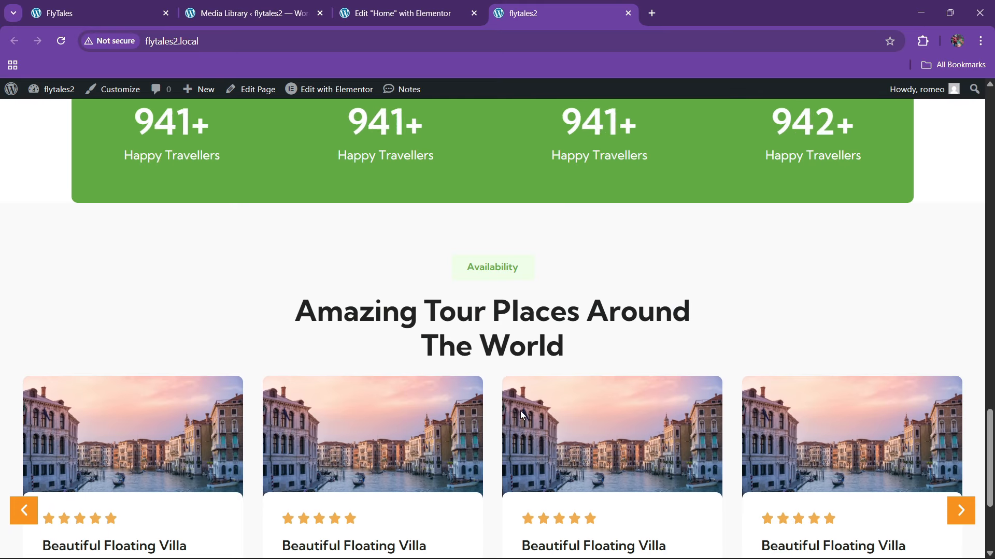
left_click(399, 13)
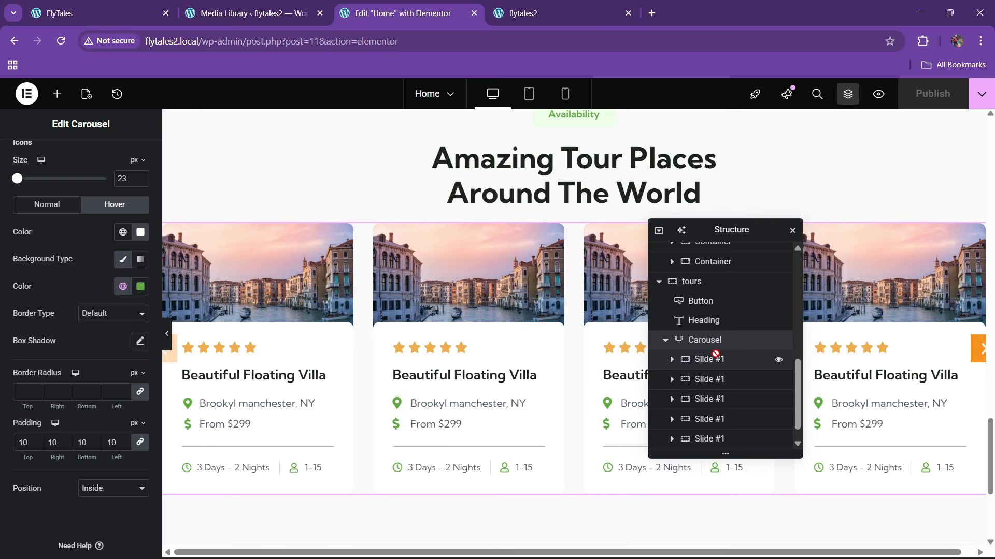
Set the carousel's top margin to 30 px and publish.
scroll(85, 176, "up", 3)
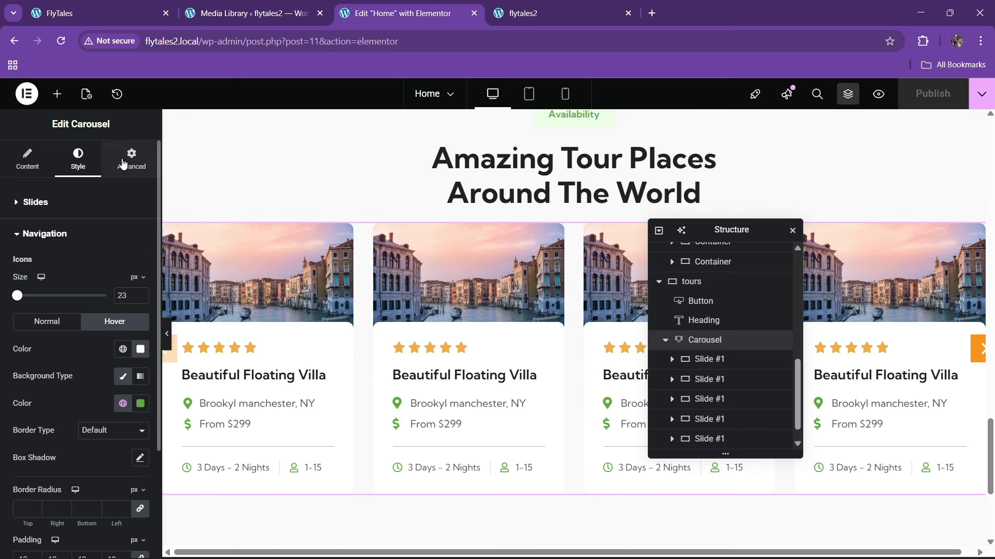
left_click(123, 164)
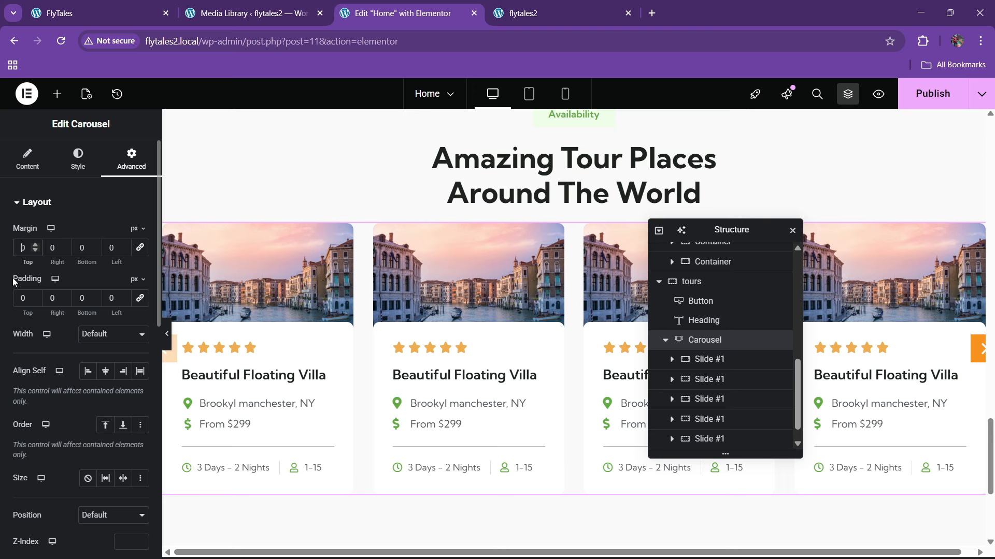
type("3")
left_click(932, 93)
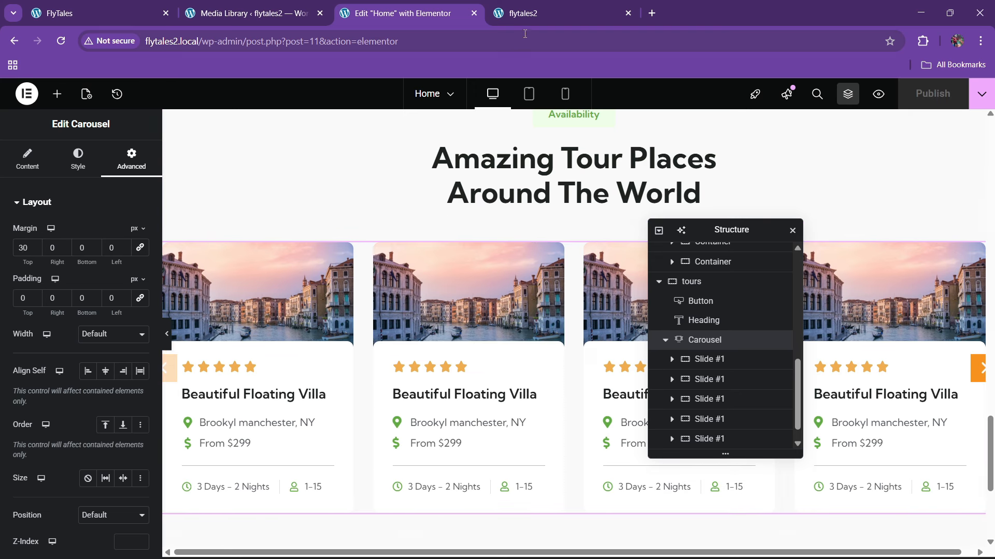
Reload the live flytales2 home page.
left_click(523, 13)
left_click(349, 44)
key("Return")
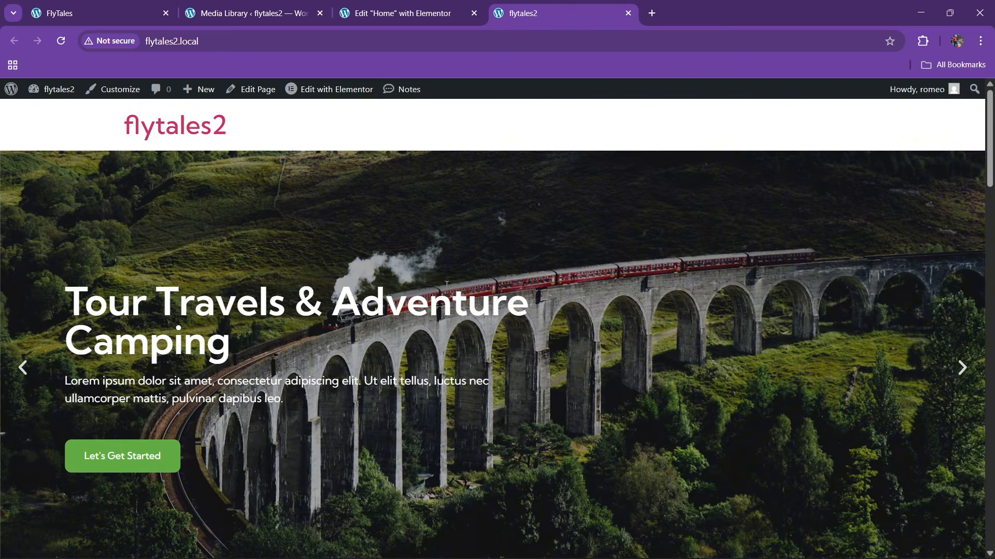
Compare the flytales2 tour carousel with the reference FlyTales site's carousel.
scroll(447, 284, "down", 20)
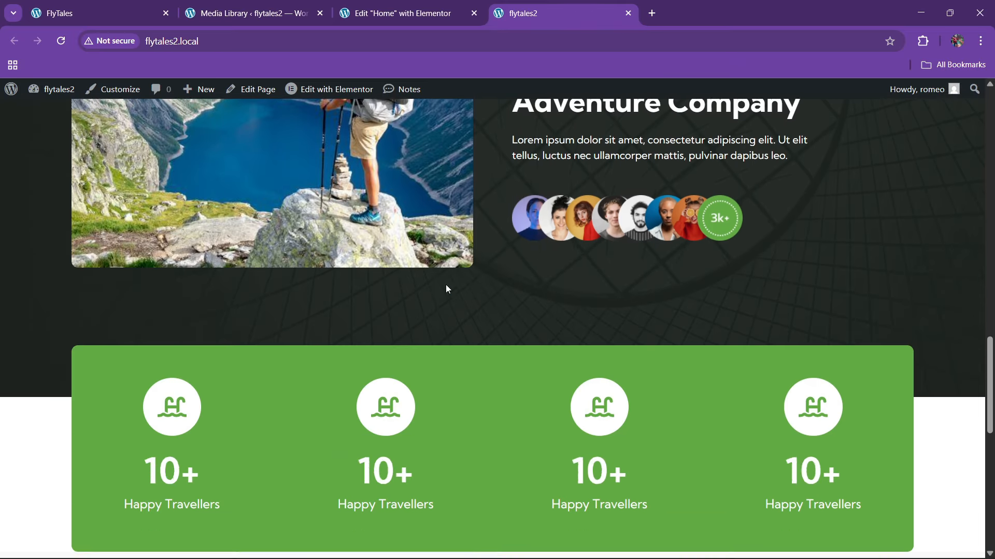
scroll(449, 290, "down", 10)
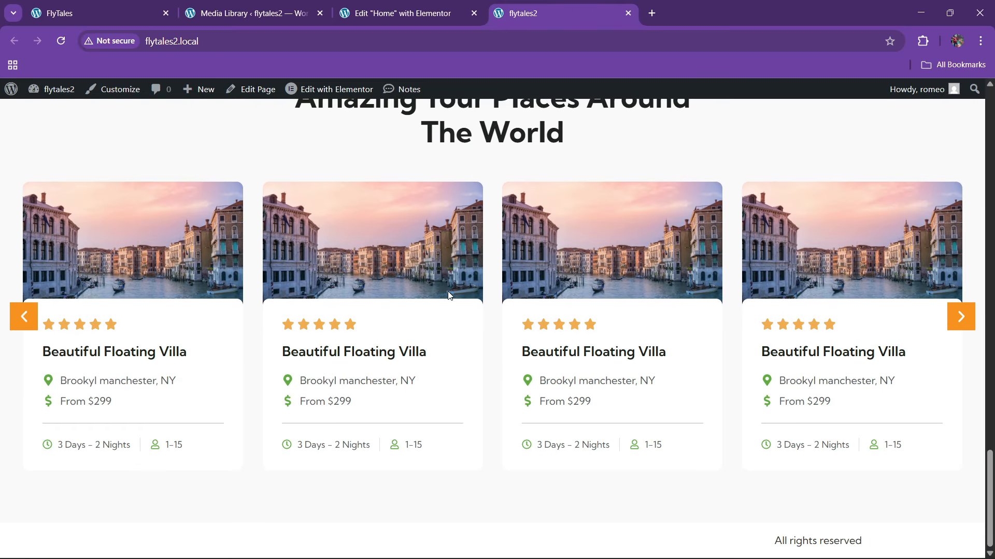
scroll(449, 295, "up", 6)
scroll(449, 294, "down", 5)
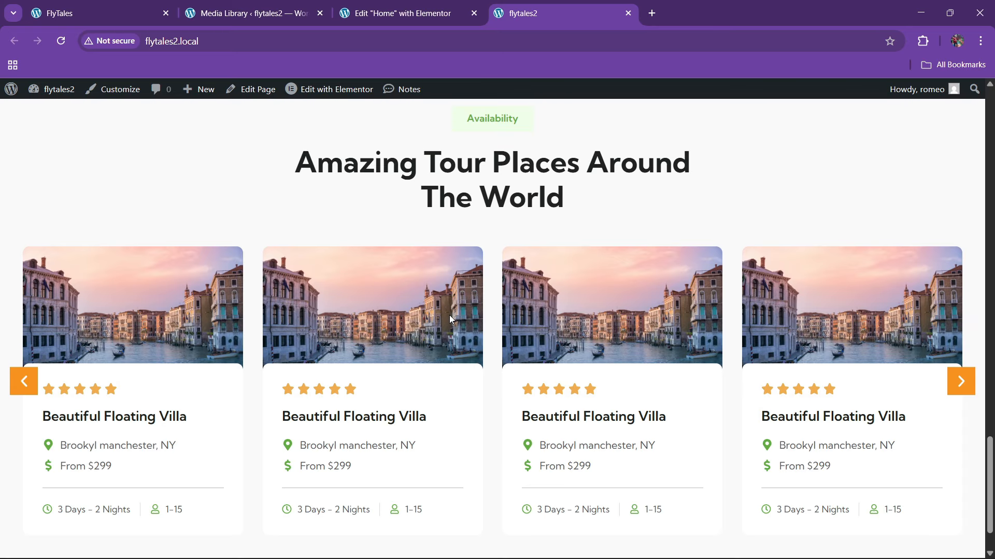
left_click(98, 13)
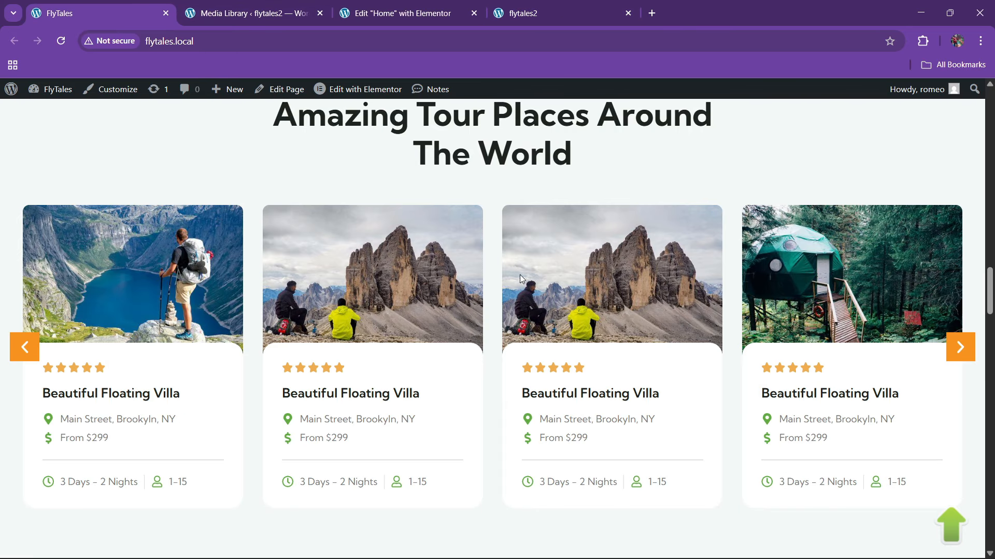
scroll(538, 262, "up", 2)
left_click(420, 10)
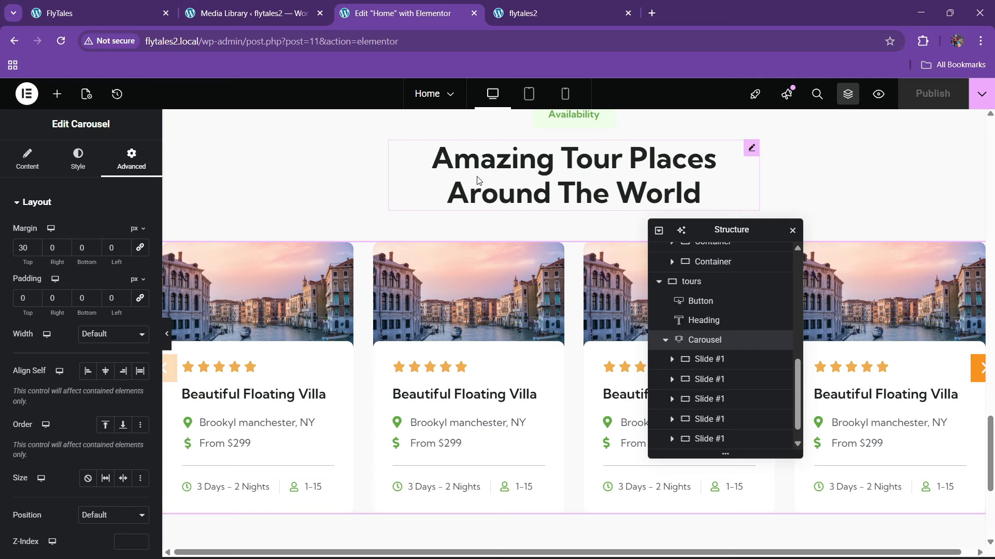
Select the Availability label, recheck the FlyTales reference, then return to the editor.
scroll(524, 220, "up", 2)
left_click(564, 249)
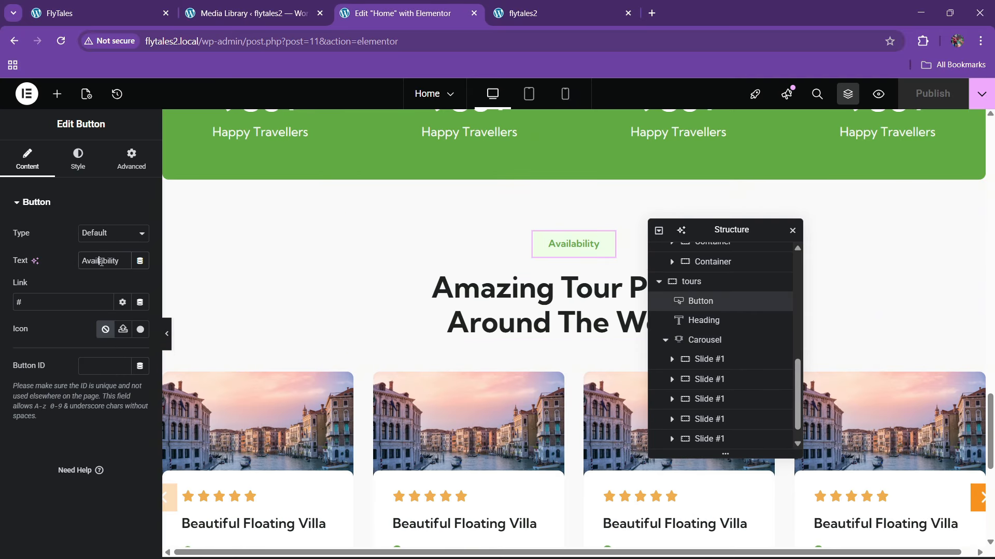
scroll(466, 374, "down", 4)
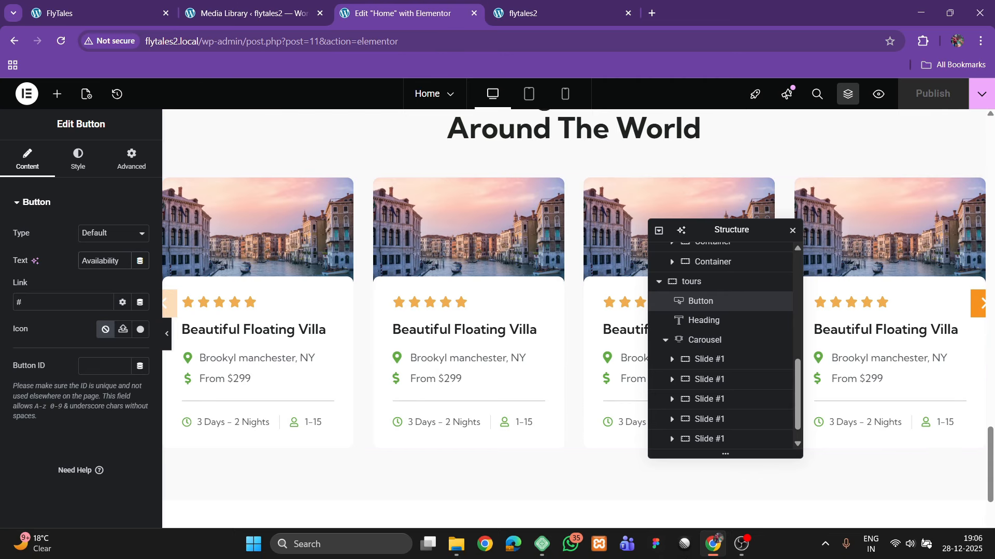
left_click(161, 4)
scroll(311, 306, "down", 9)
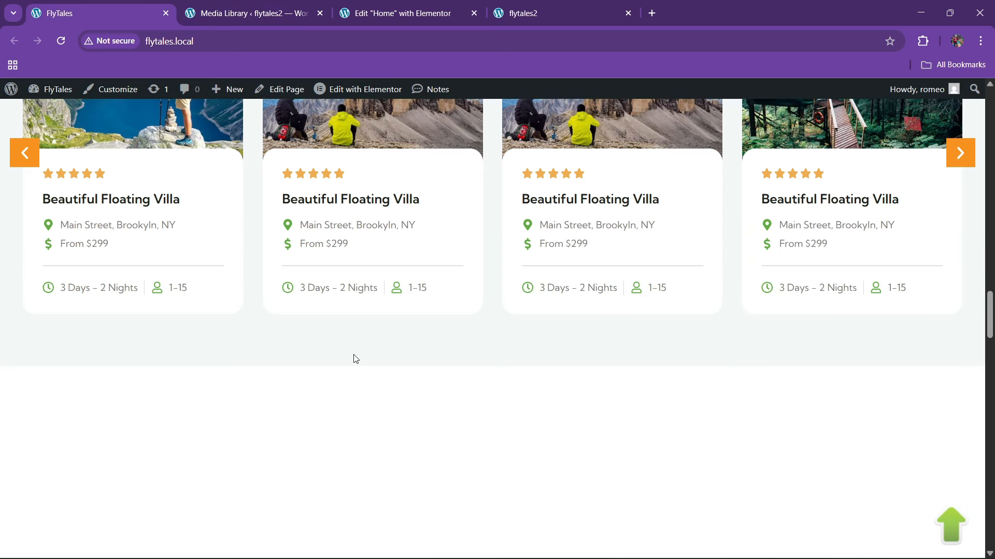
scroll(504, 322, "down", 2)
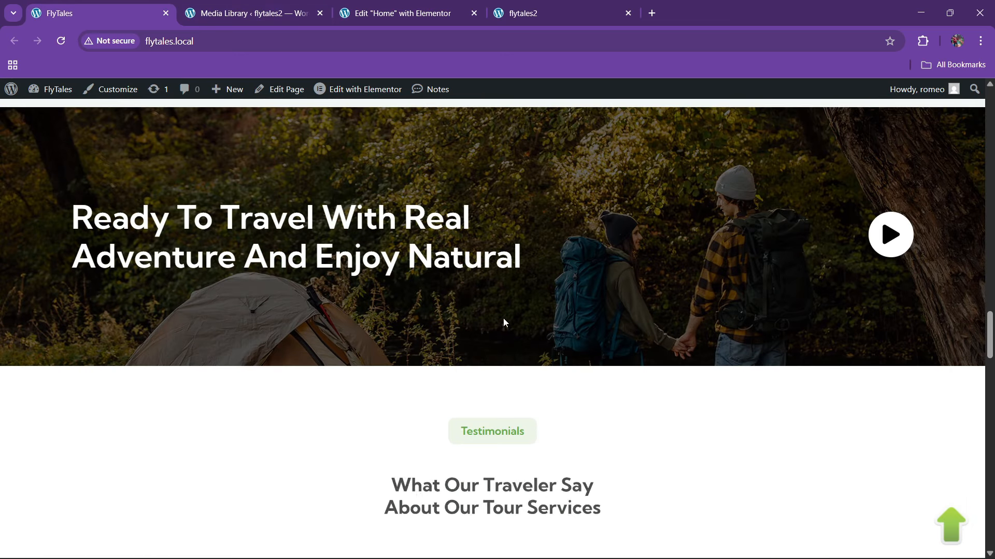
scroll(445, 271, "up", 2)
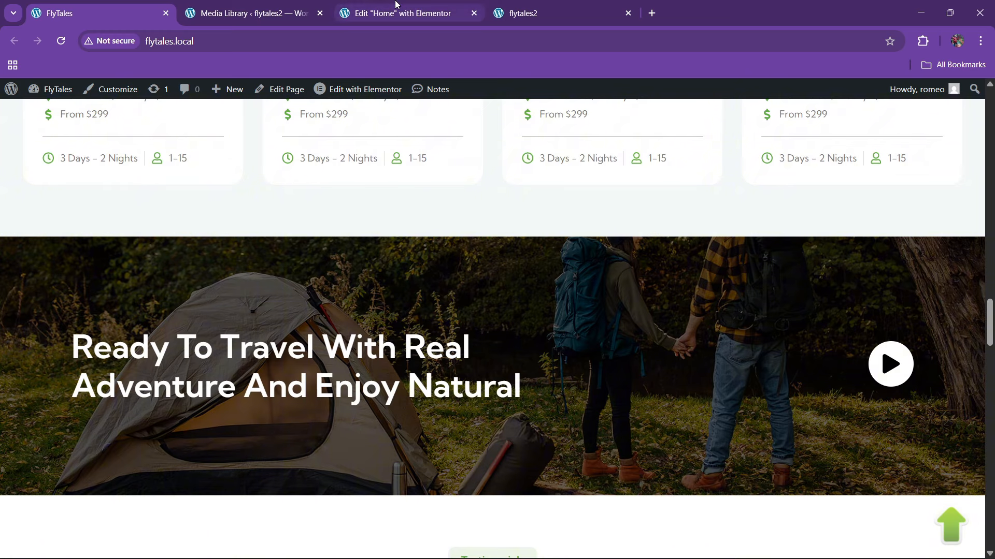
left_click(399, 13)
Add a Flexbox row container below the tour carousel.
left_click(544, 408)
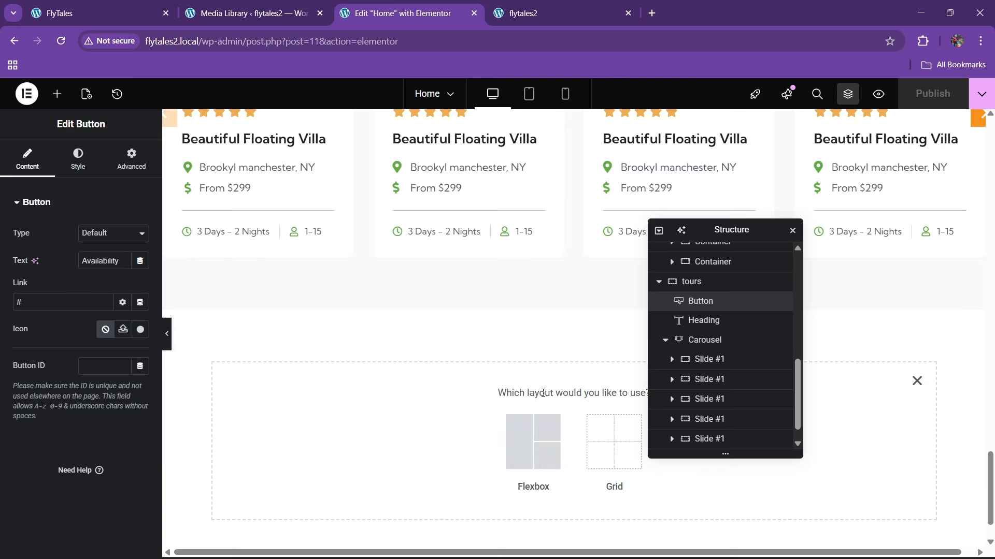
left_click(535, 440)
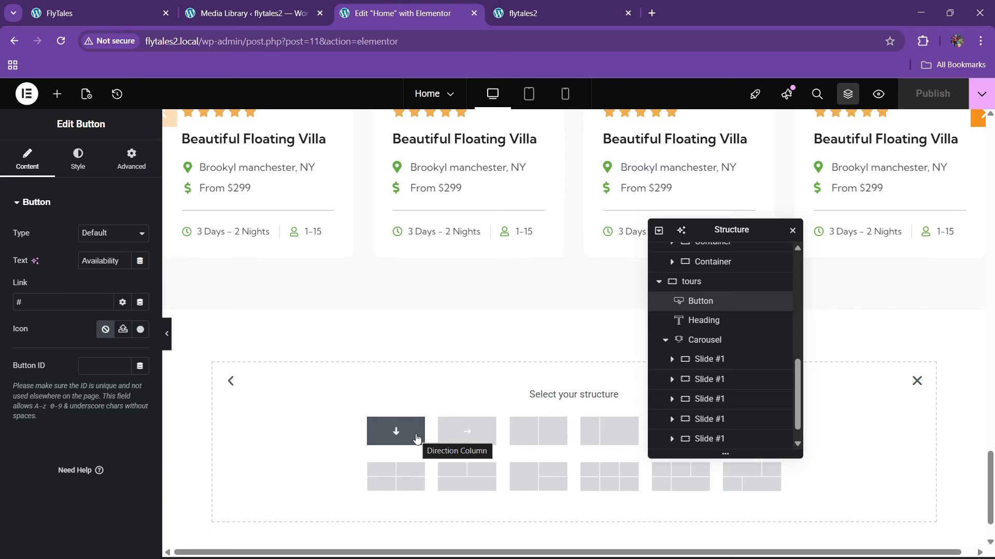
left_click(470, 436)
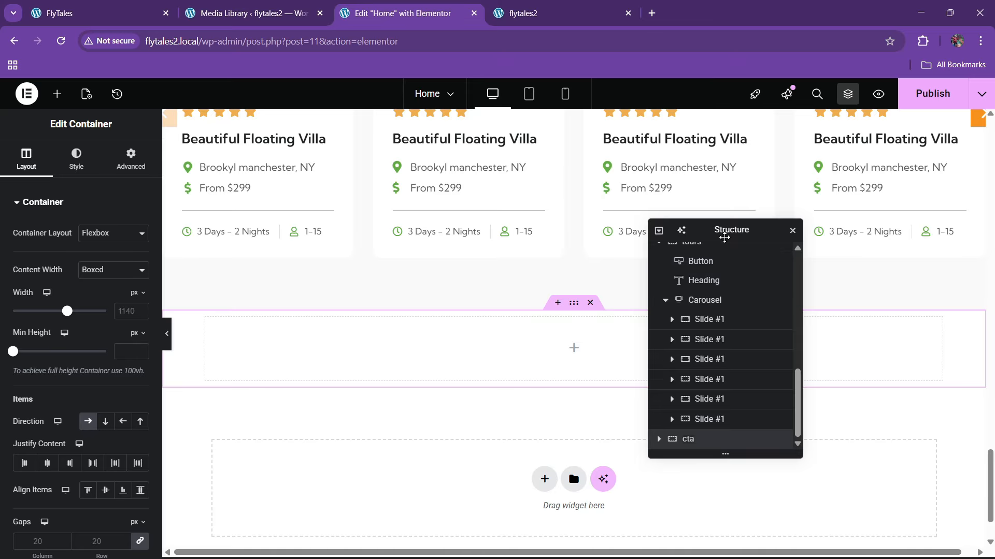
left_click_drag(722, 231, 804, 218)
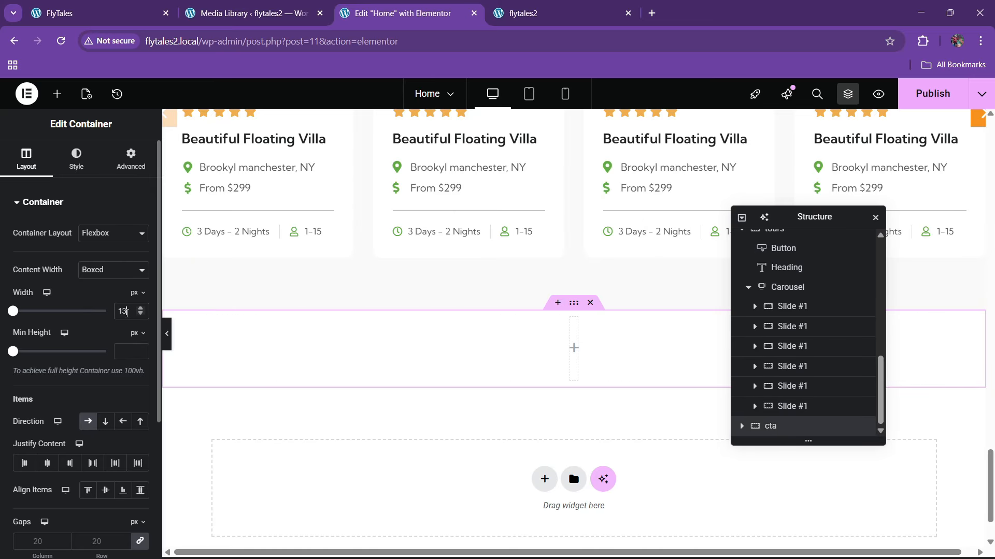
Space the container's items between, center them vertically, and set minimum height 400.
left_click(92, 463)
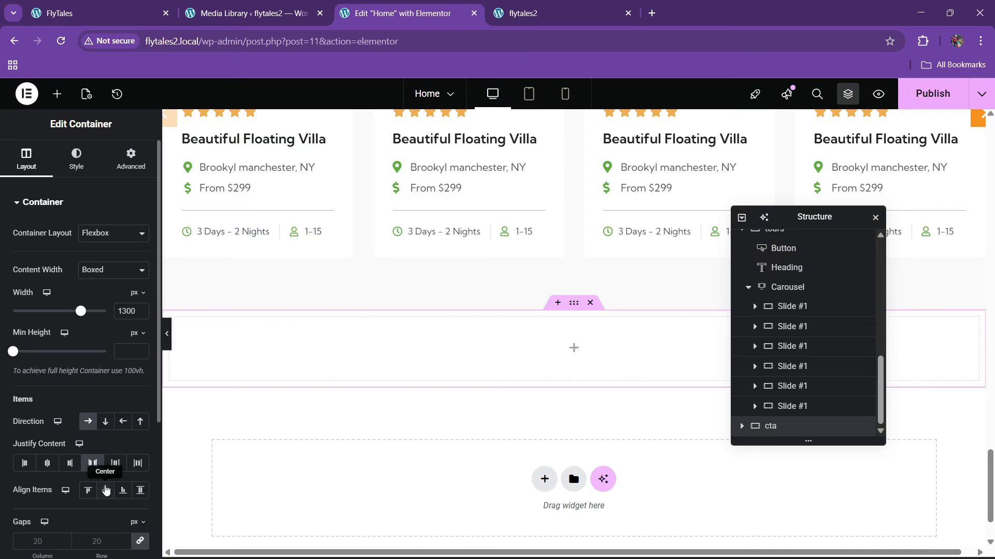
left_click(106, 490)
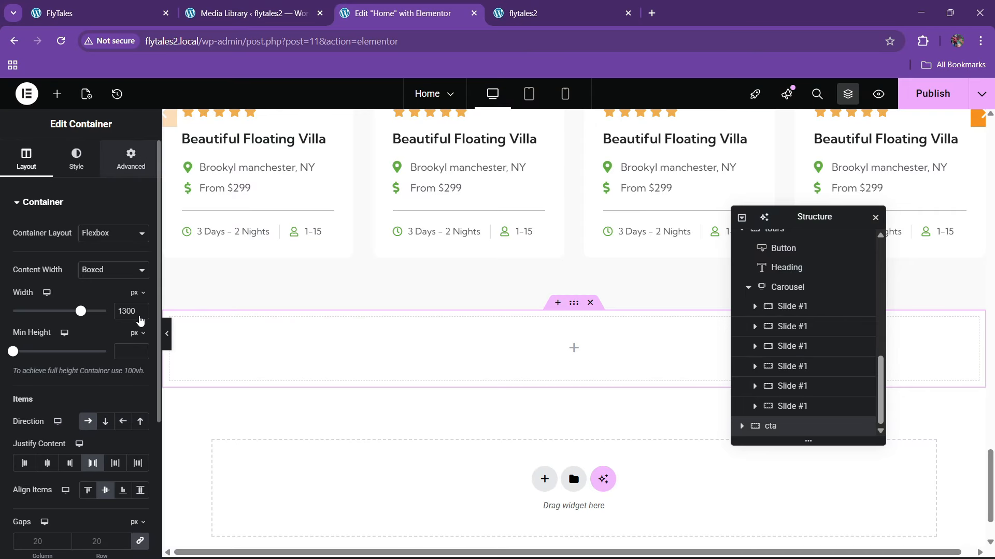
left_click(131, 158)
left_click(41, 158)
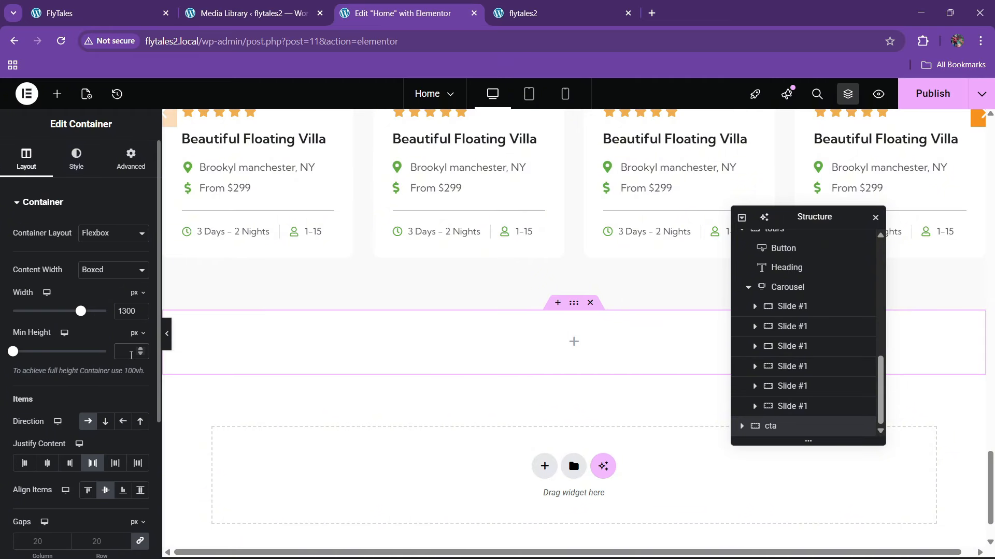
left_click(131, 356)
type("400")
scroll(495, 326, "down", 2)
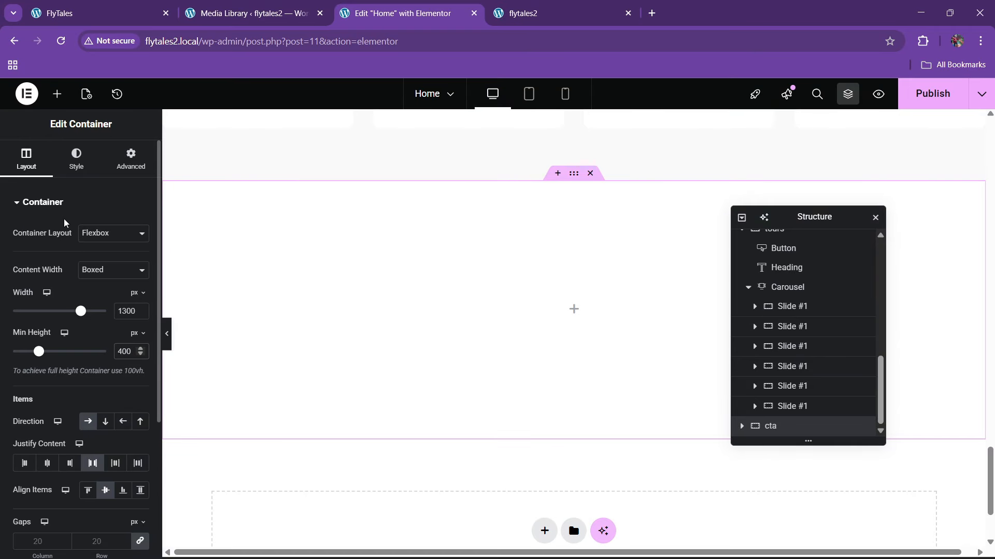
Set a classic background image, the bg-01 forest photo, on the container.
left_click(76, 165)
left_click(90, 263)
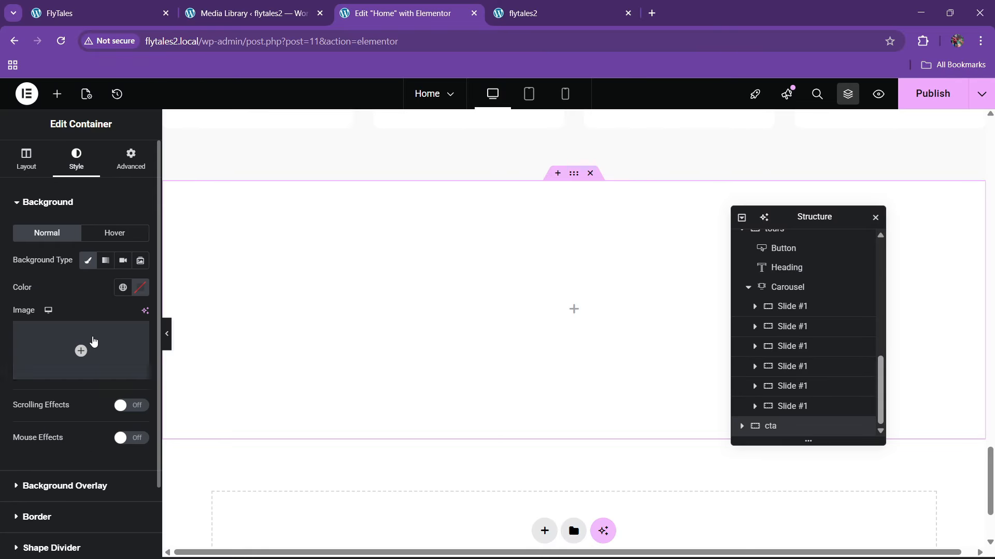
left_click(94, 344)
scroll(322, 331, "down", 2)
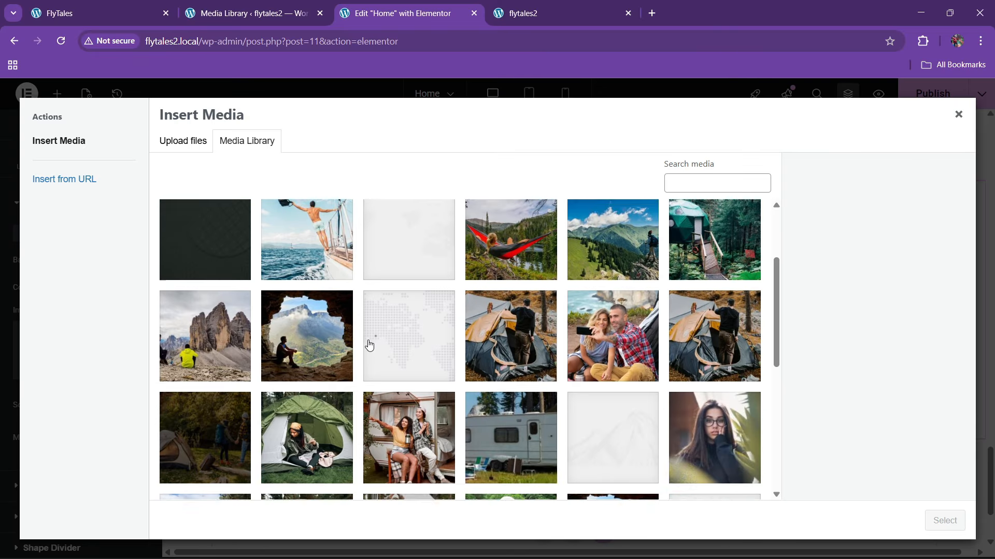
scroll(504, 379, "down", 2)
left_click(193, 337)
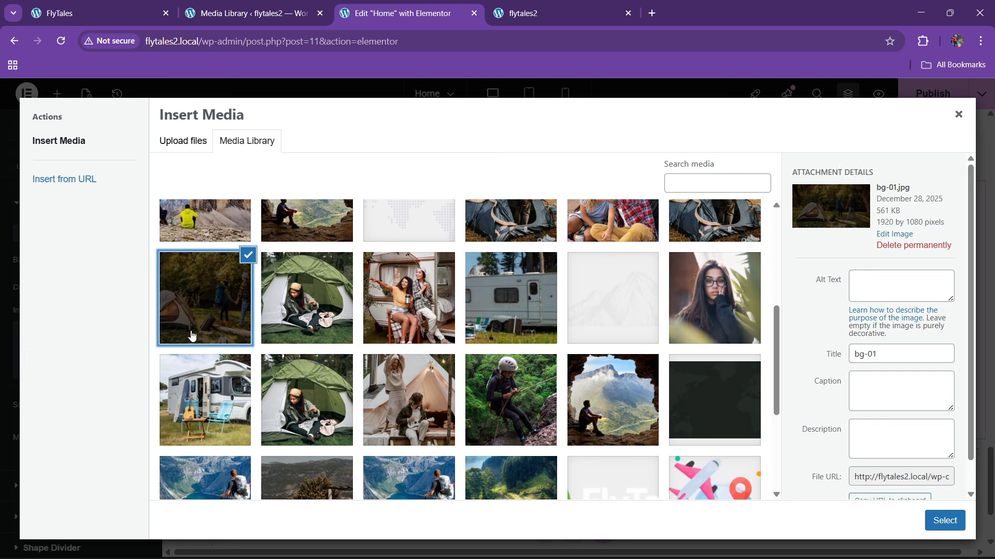
left_click(944, 520)
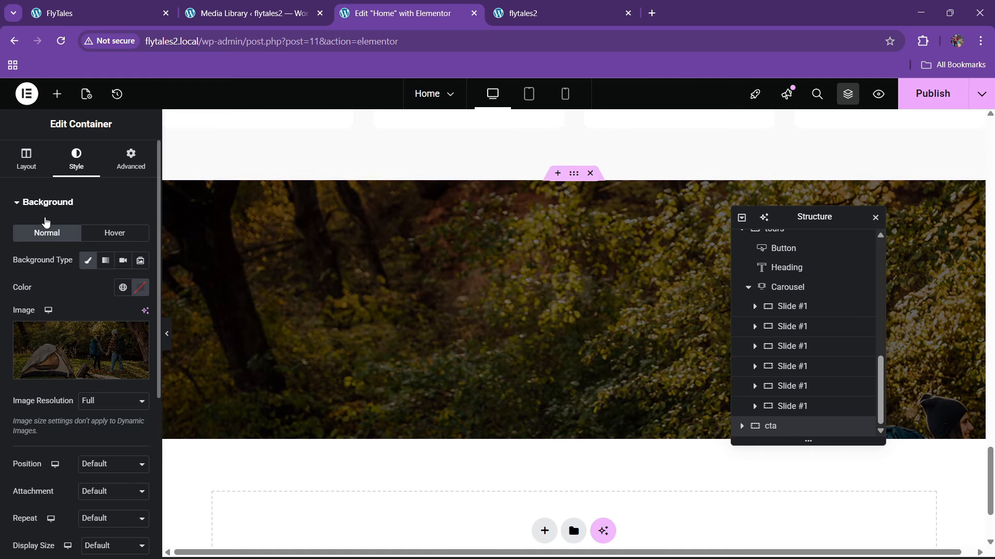
left_click(26, 159)
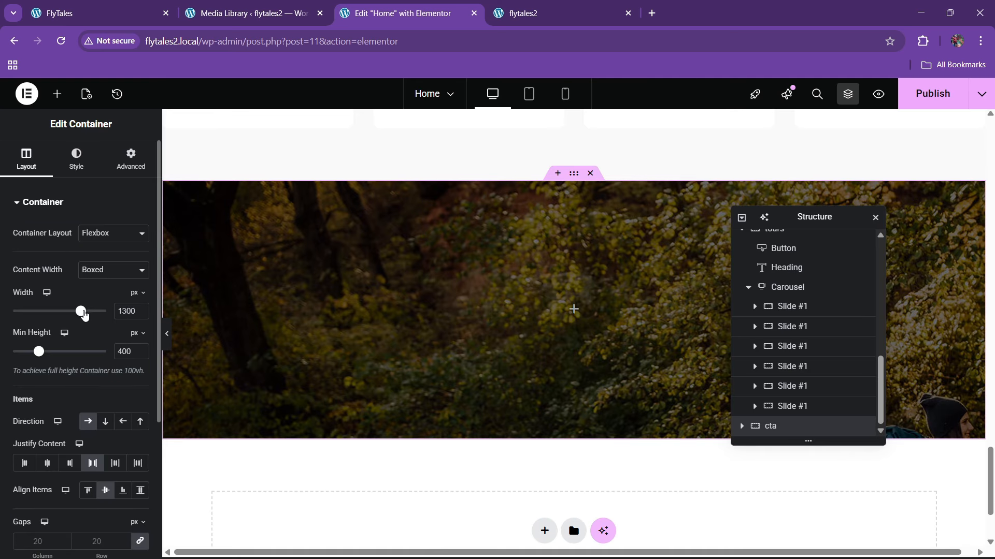
left_click(76, 160)
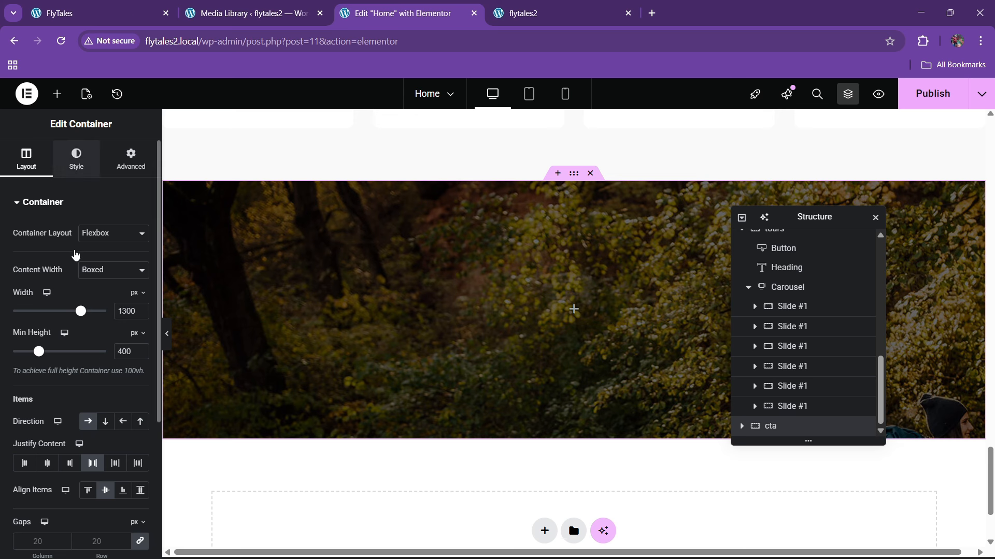
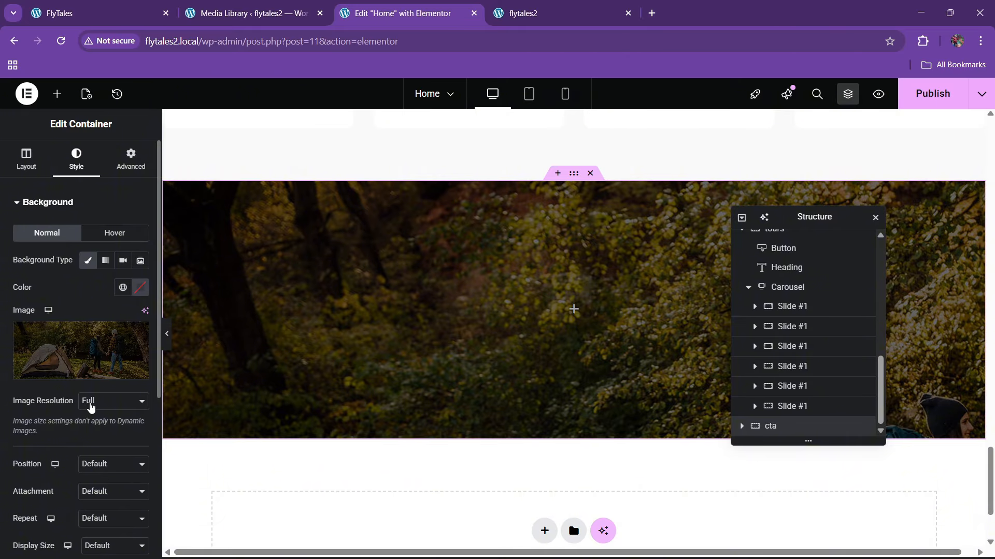
Set the section's background photo to Center Center position, Cover size and Fixed attachment.
scroll(78, 389, "down", 3)
left_click(101, 340)
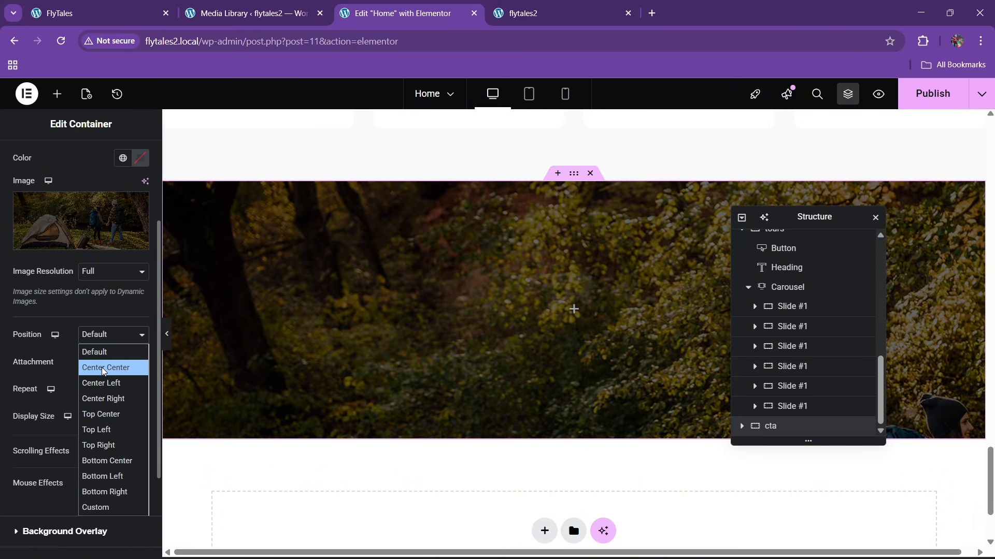
left_click(104, 367)
left_click(101, 416)
left_click(105, 465)
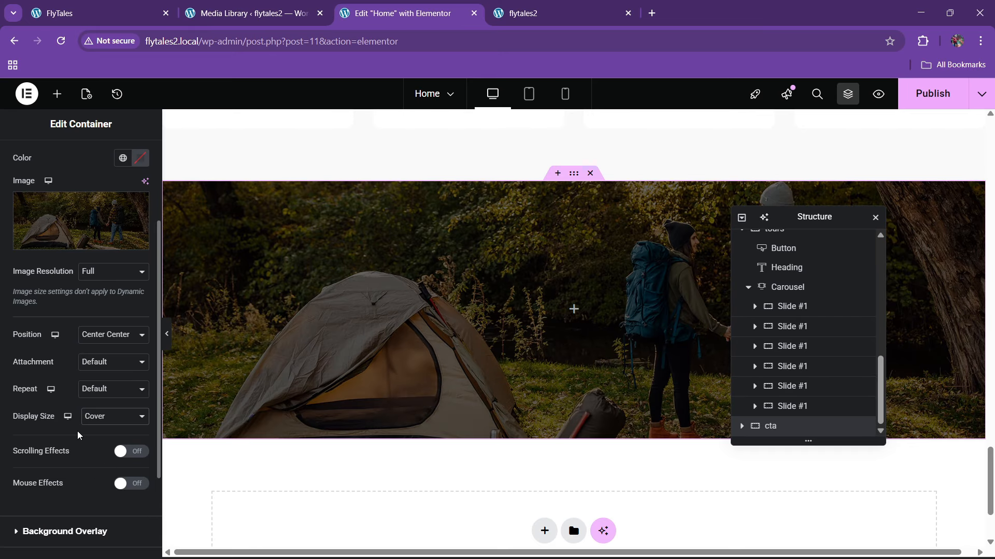
scroll(52, 305, "up", 2)
scroll(52, 305, "down", 3)
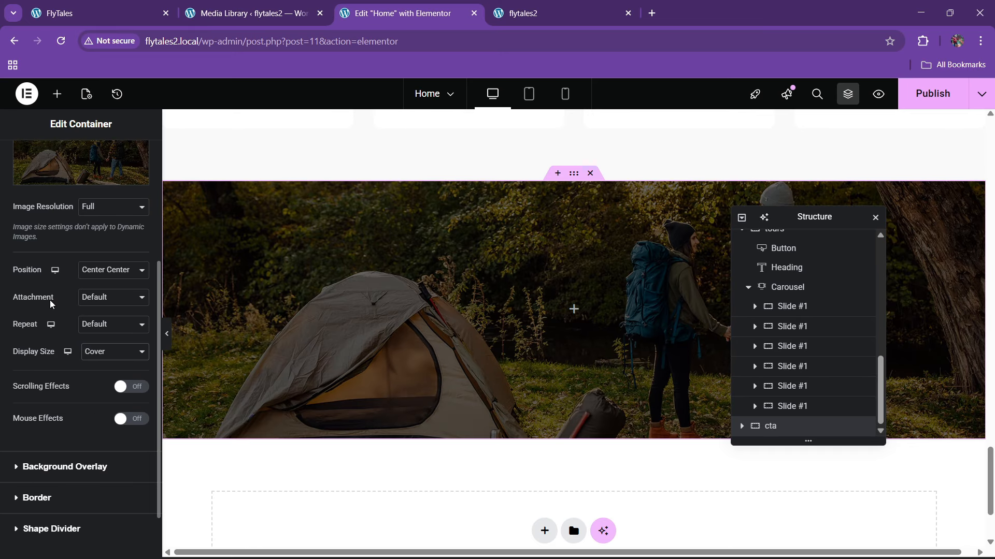
left_click(103, 297)
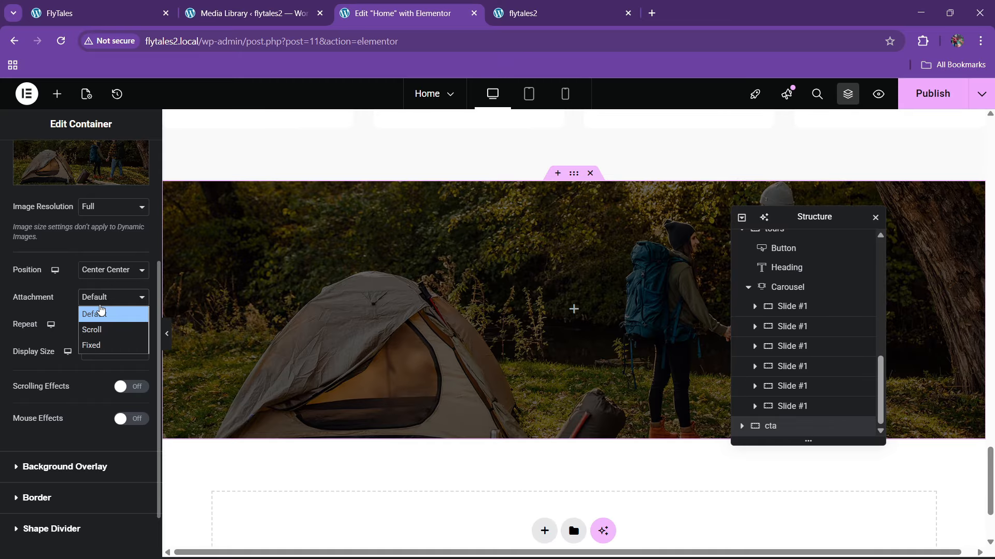
left_click(90, 345)
scroll(455, 340, "down", 2)
scroll(455, 340, "up", 3)
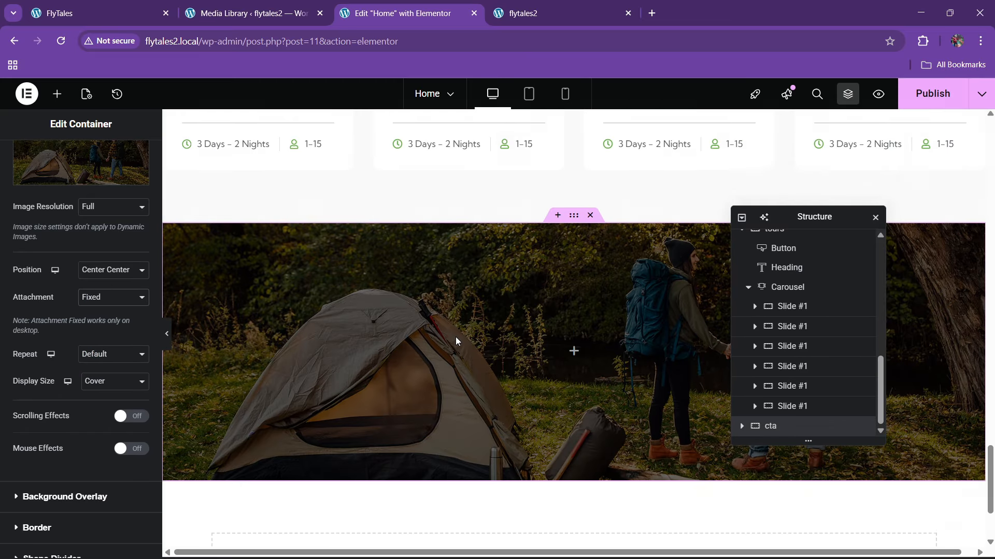
scroll(455, 337, "down", 2)
Add a Heading in the hero with the title 'Ready To Travel With Real Adventure And Enjoy Natural'.
left_click(57, 94)
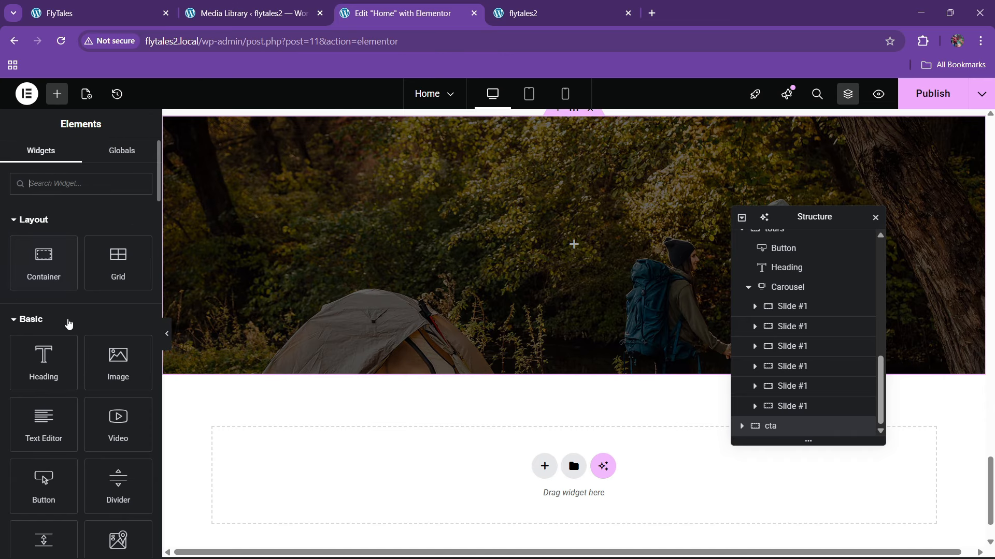
left_click_drag(64, 367, 391, 288)
scroll(326, 229, "up", 3)
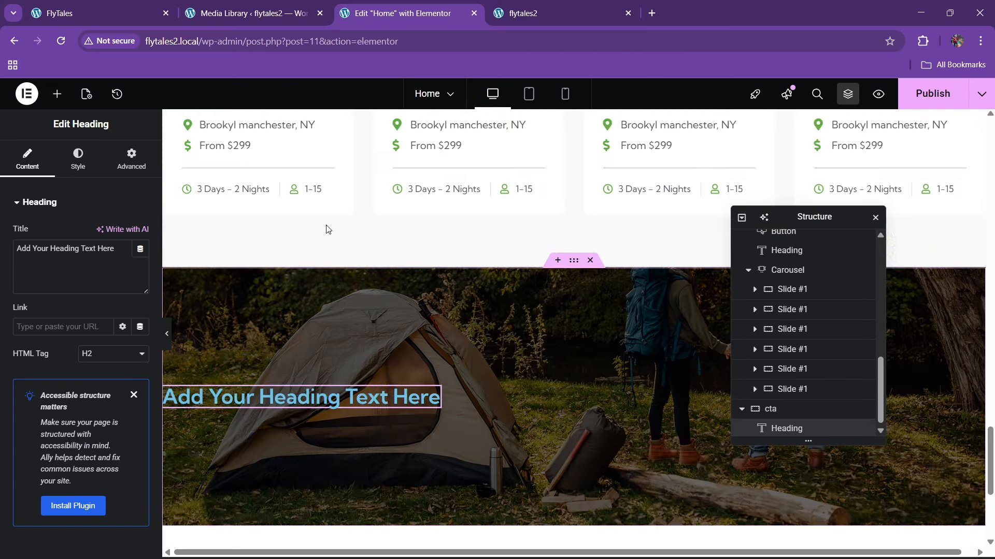
left_click(104, 13)
left_click_drag(64, 353, 555, 402)
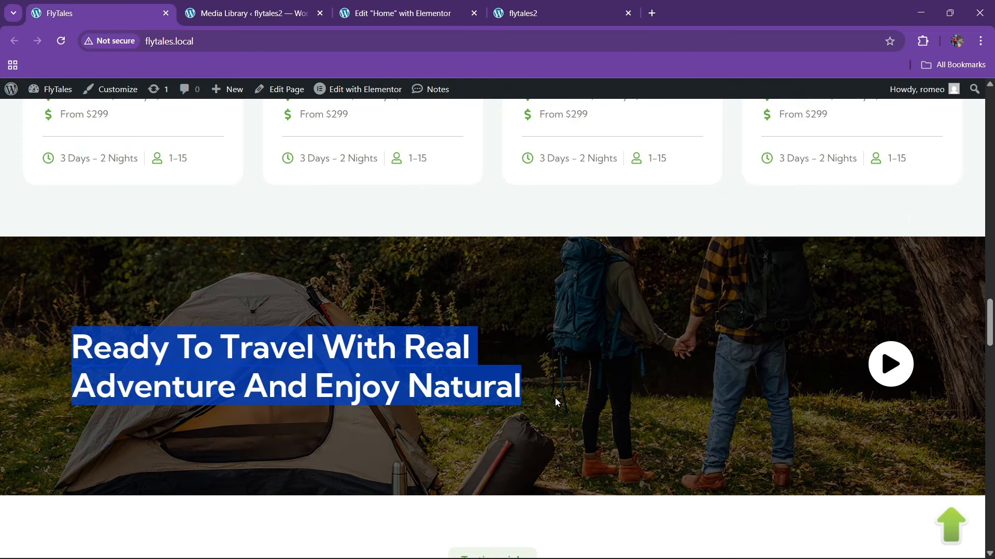
key("ctrl+c")
left_click(399, 13)
triple_click(139, 249)
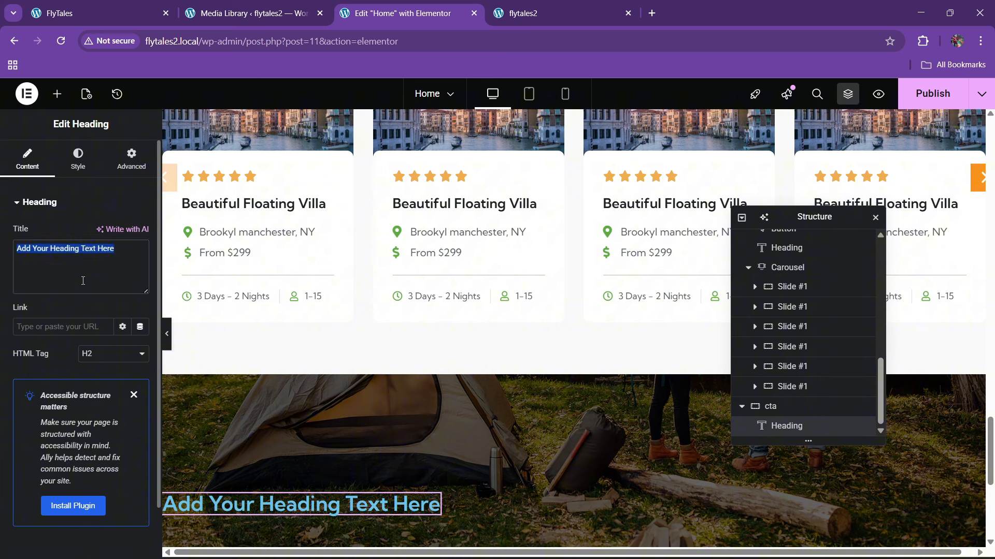
key("ctrl+v")
Style the heading at 50 px, Capitalize text transform, in white.
left_click(78, 158)
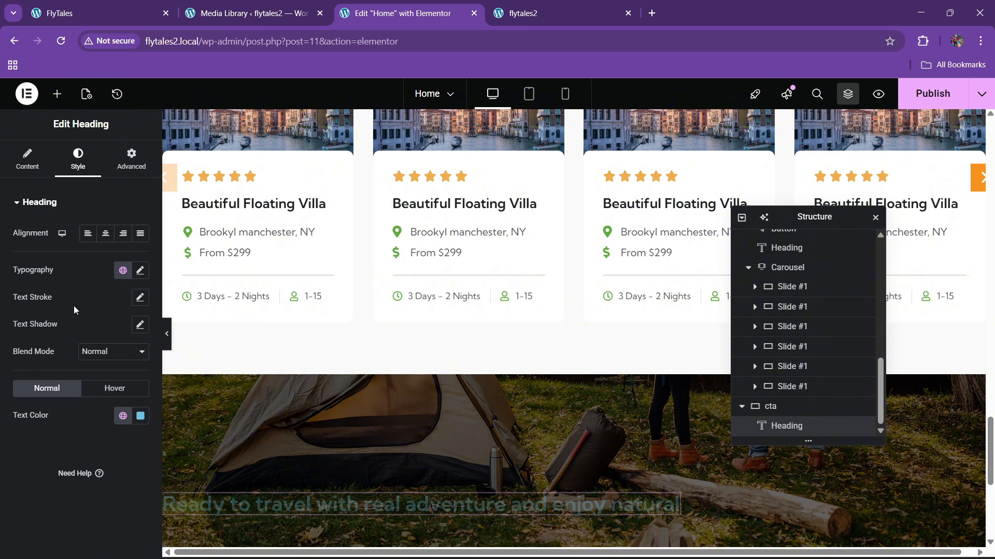
left_click(140, 270)
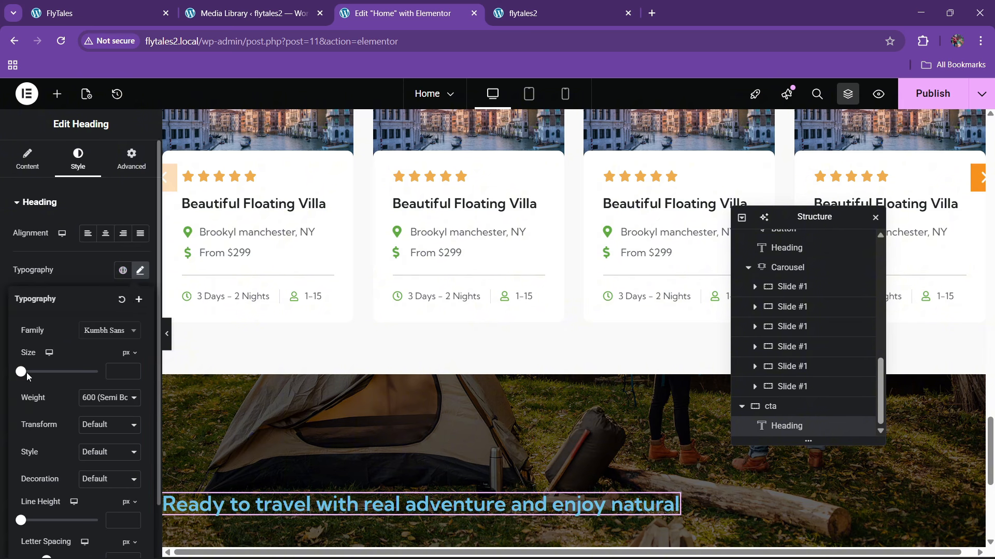
left_click_drag(27, 372, 44, 377)
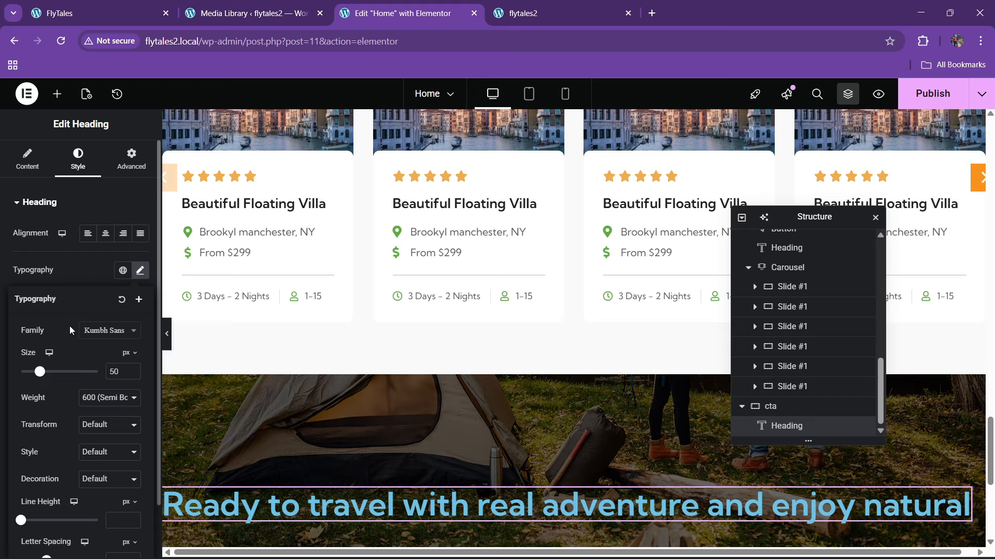
left_click(94, 451)
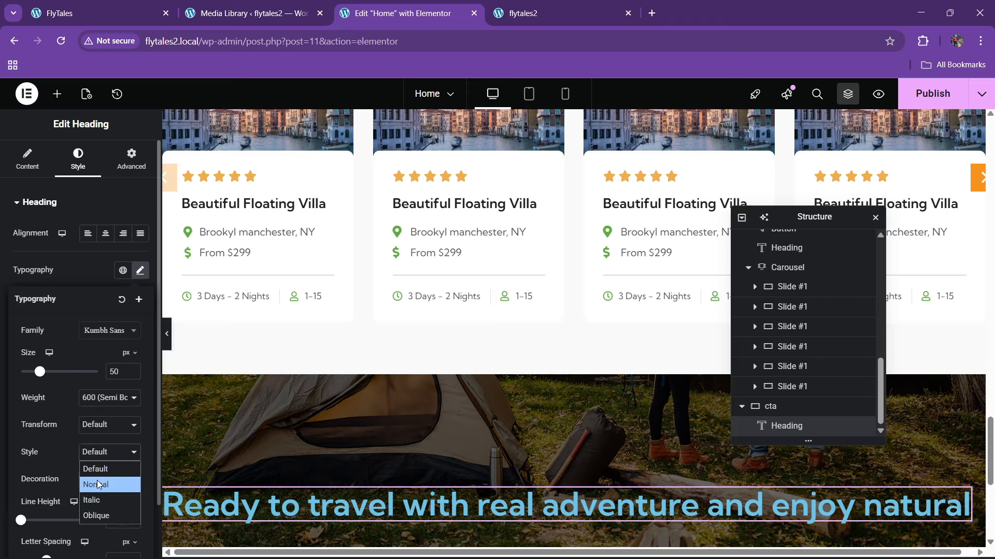
left_click(100, 434)
left_click(99, 490)
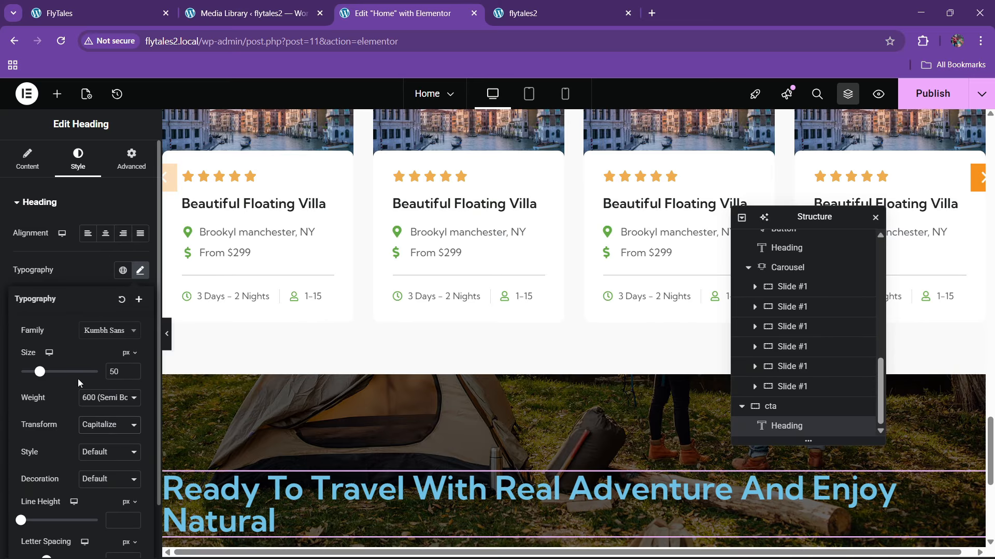
left_click(77, 276)
left_click(140, 416)
left_click_drag(120, 293, 37, 219)
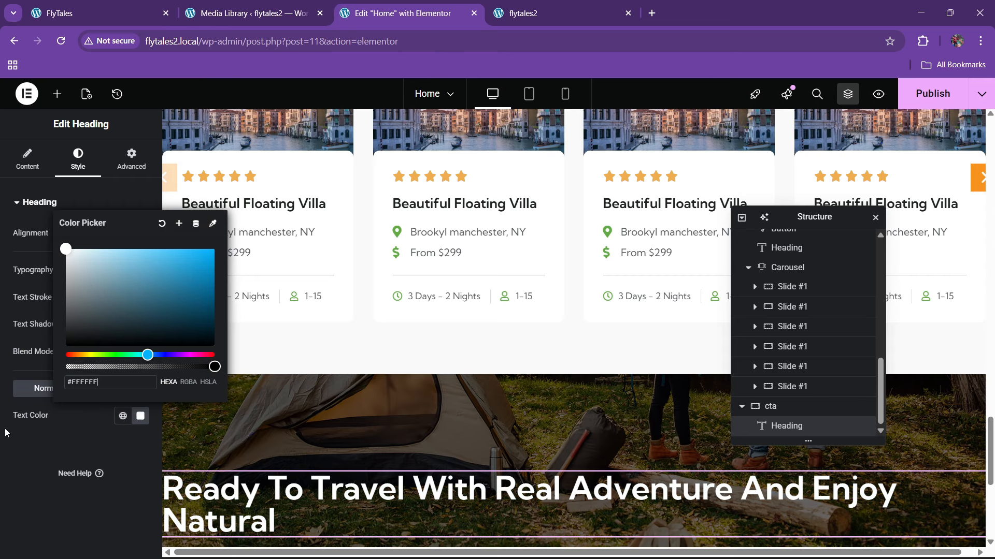
left_click(5, 433)
Give the heading a custom width of 63%.
left_click(132, 159)
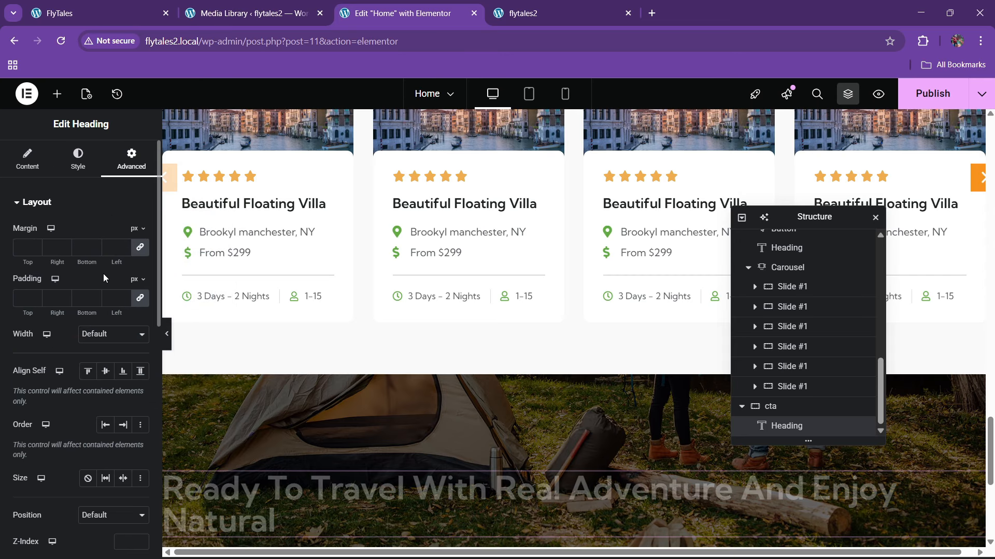
left_click(93, 334)
left_click(101, 399)
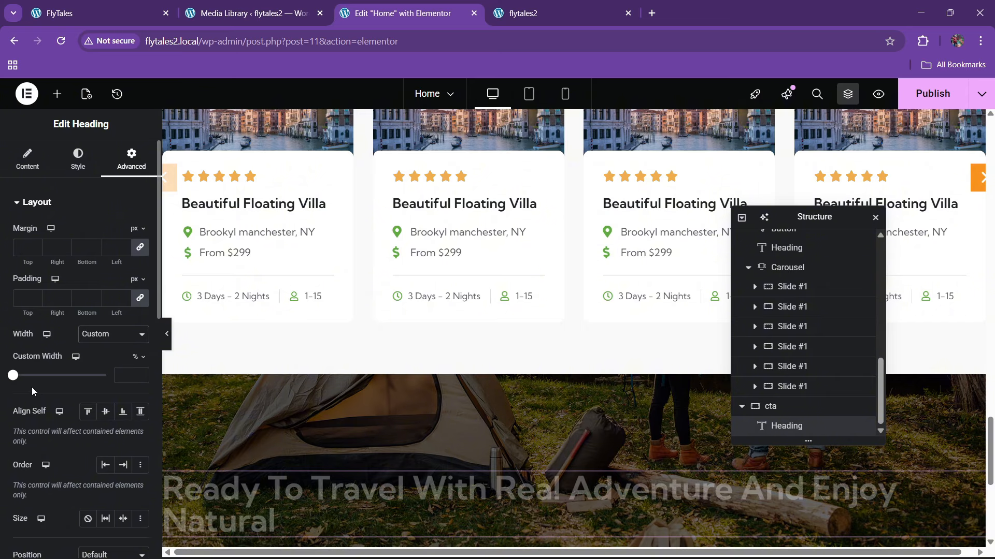
left_click_drag(14, 378, 72, 374)
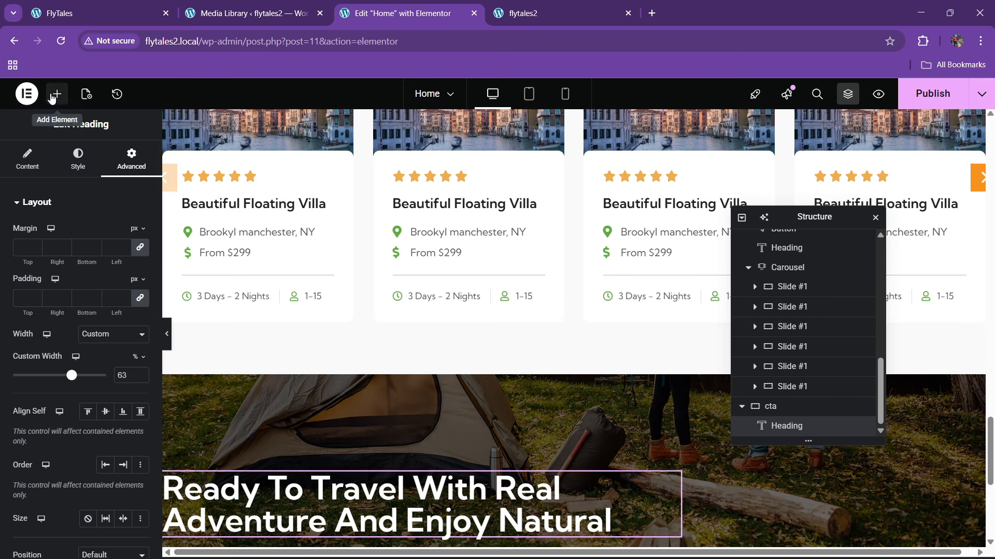
left_click(57, 94)
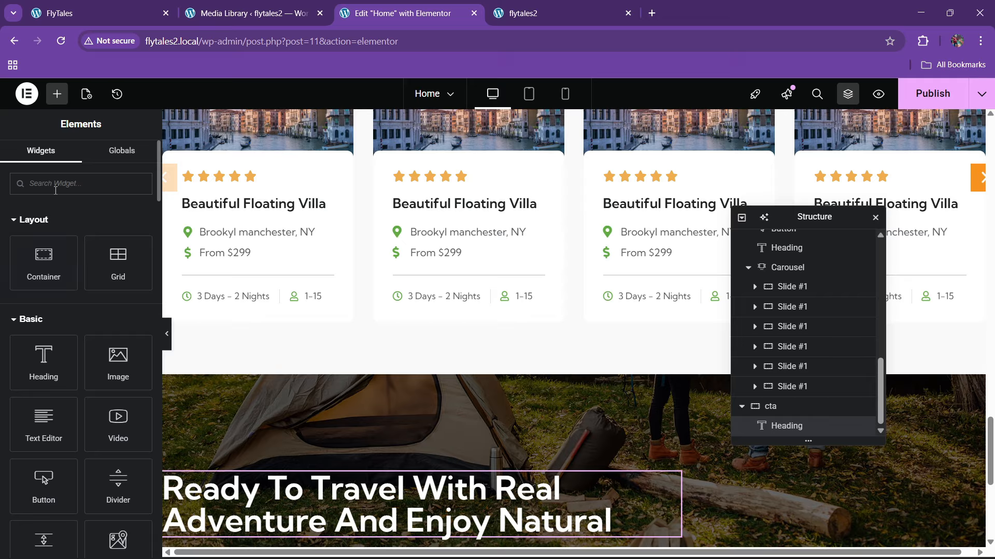
Add an Icon widget on the right of the hero using the Play icon.
type("icon")
left_click_drag(43, 227, 540, 462)
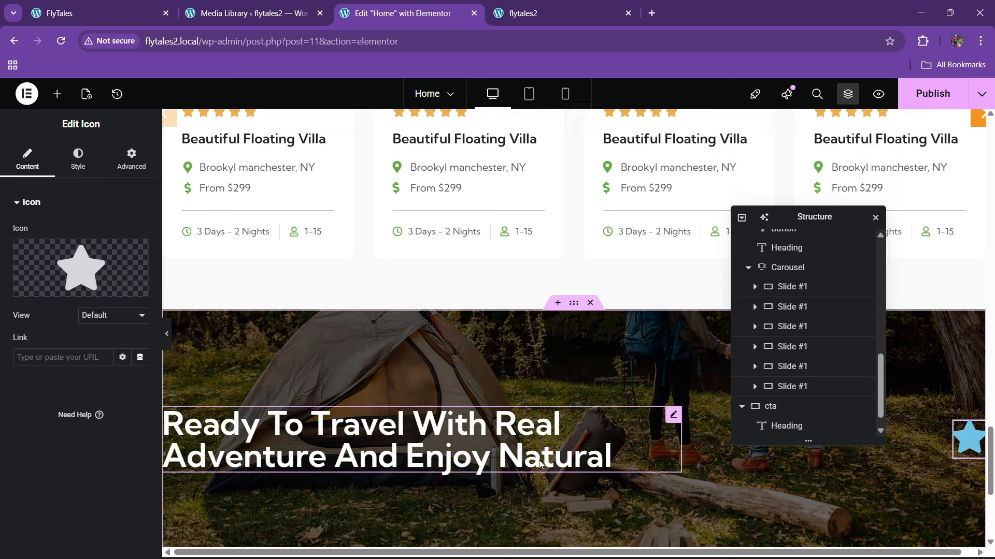
scroll(540, 464, "down", 3)
scroll(540, 464, "up", 2)
left_click_drag(823, 215, 670, 258)
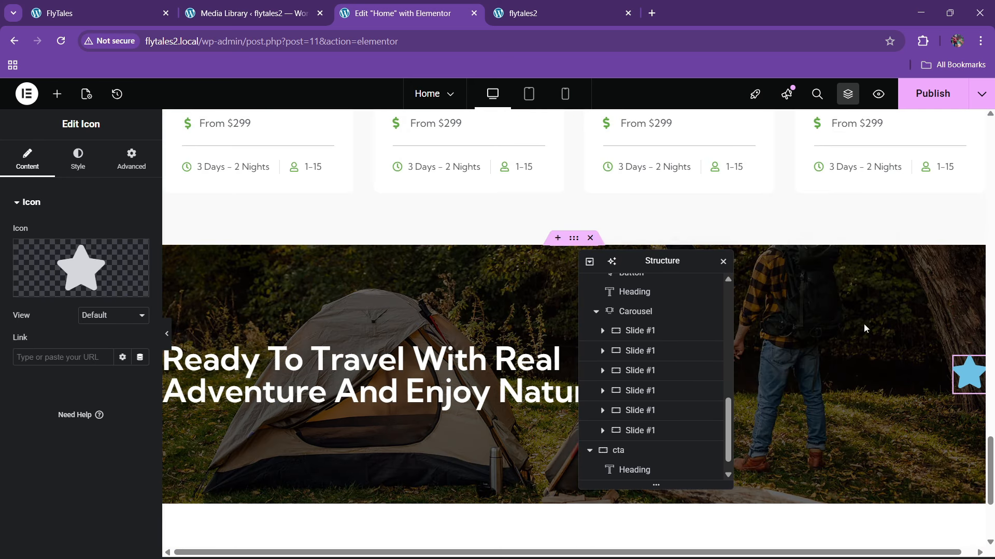
left_click(47, 287)
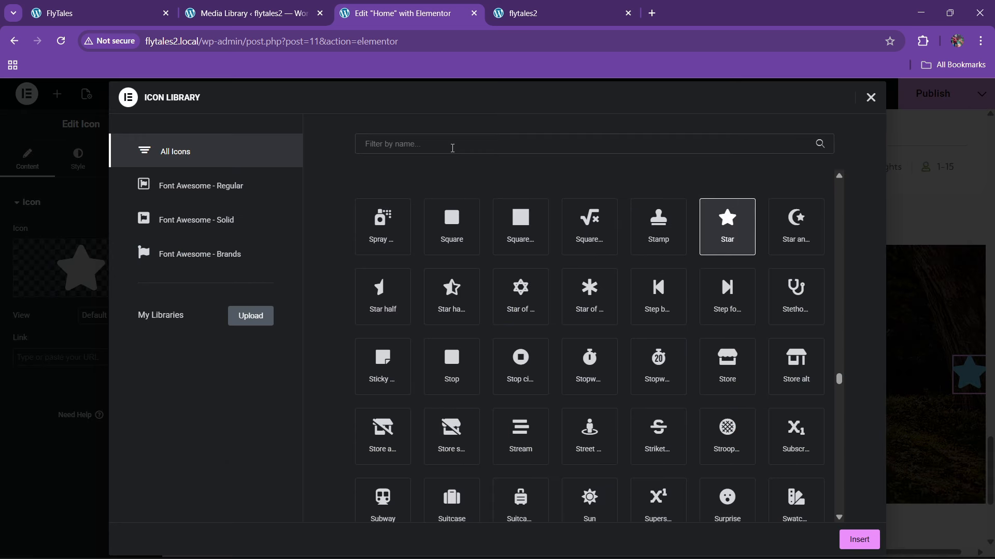
type("play")
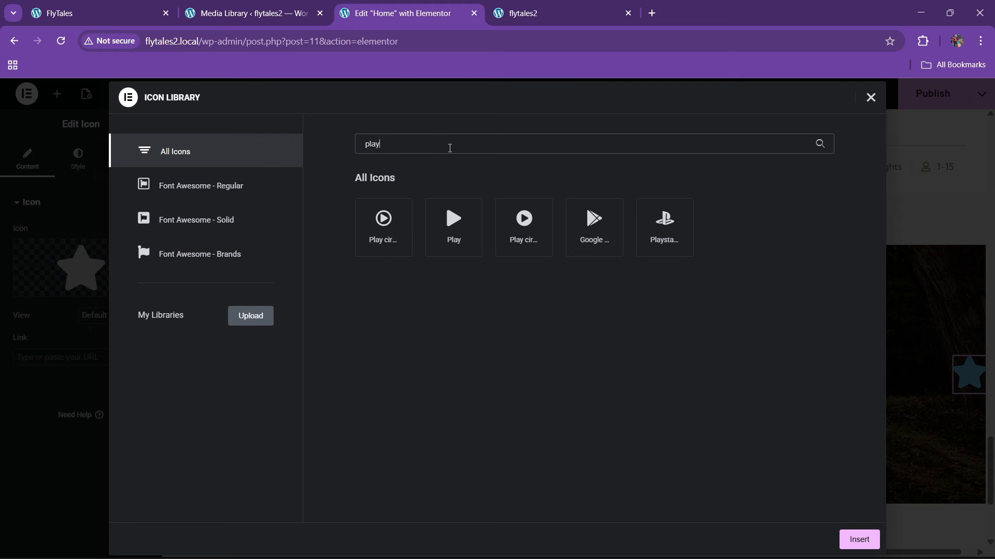
left_click(454, 228)
left_click(857, 539)
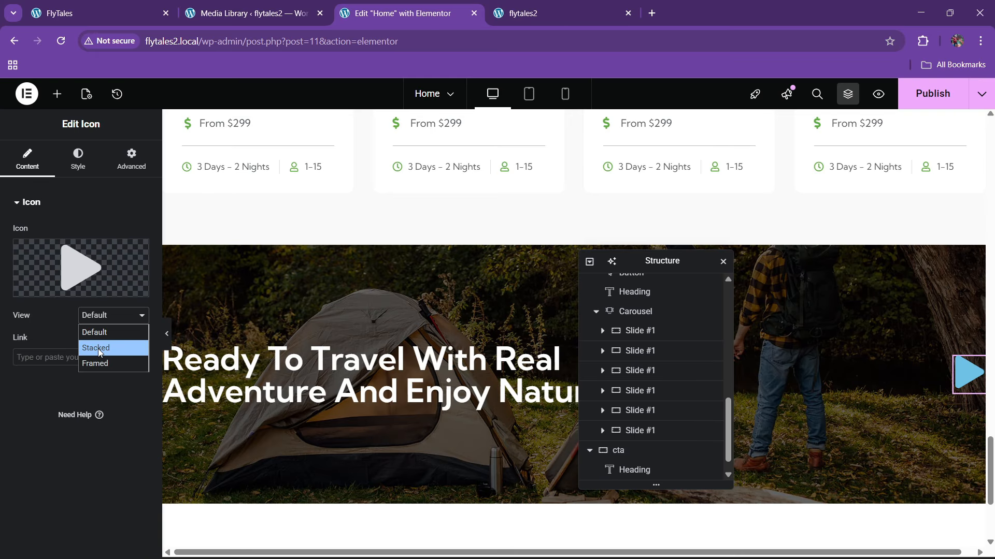
Show the Play icon in a white filled circle with a themegreen triangle.
left_click(98, 349)
left_click(77, 171)
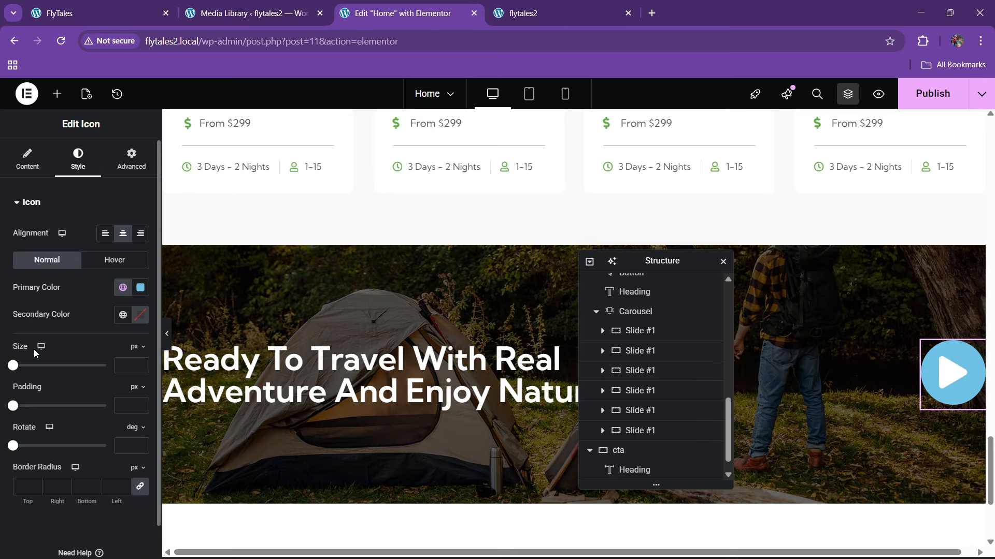
left_click(122, 291)
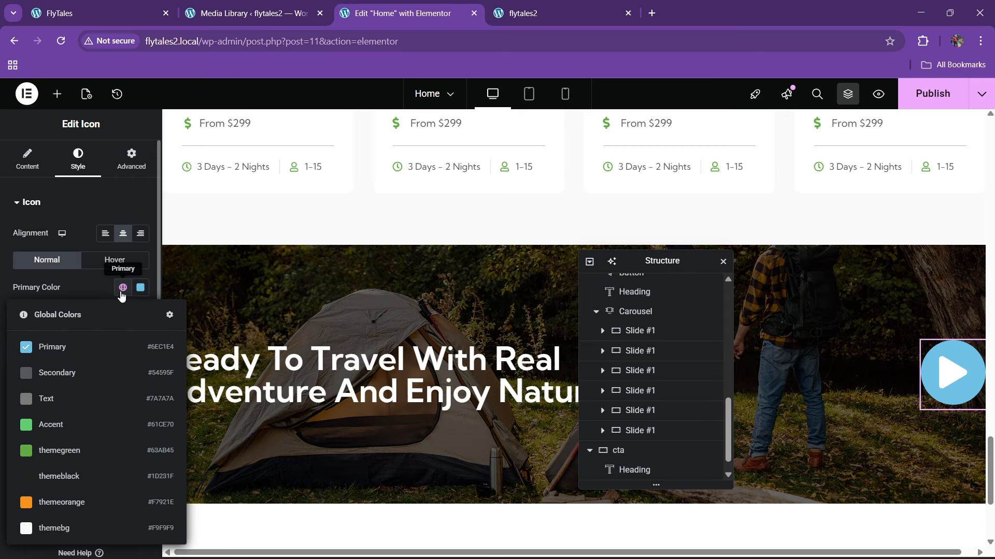
left_click(140, 288)
left_click_drag(125, 375, 49, 317)
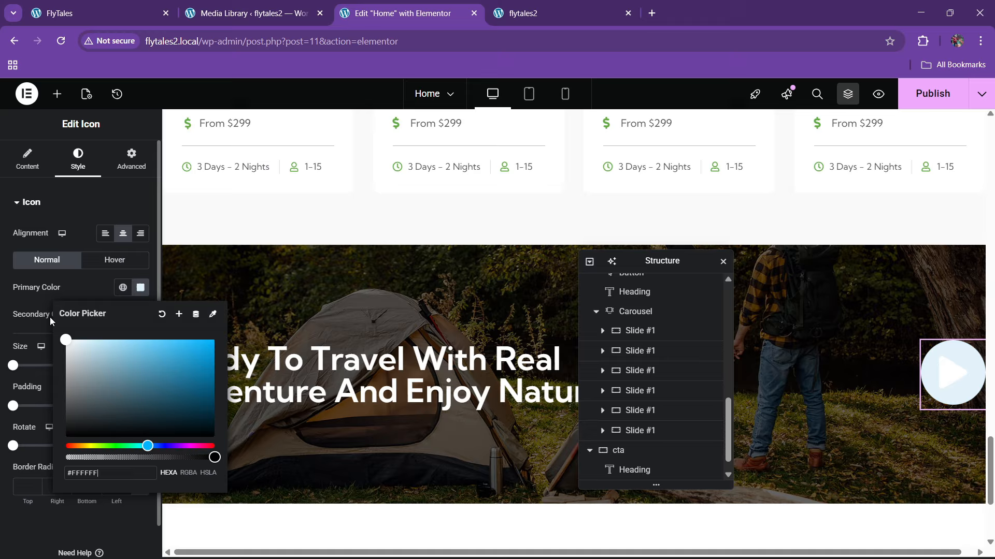
left_click(98, 285)
left_click(123, 316)
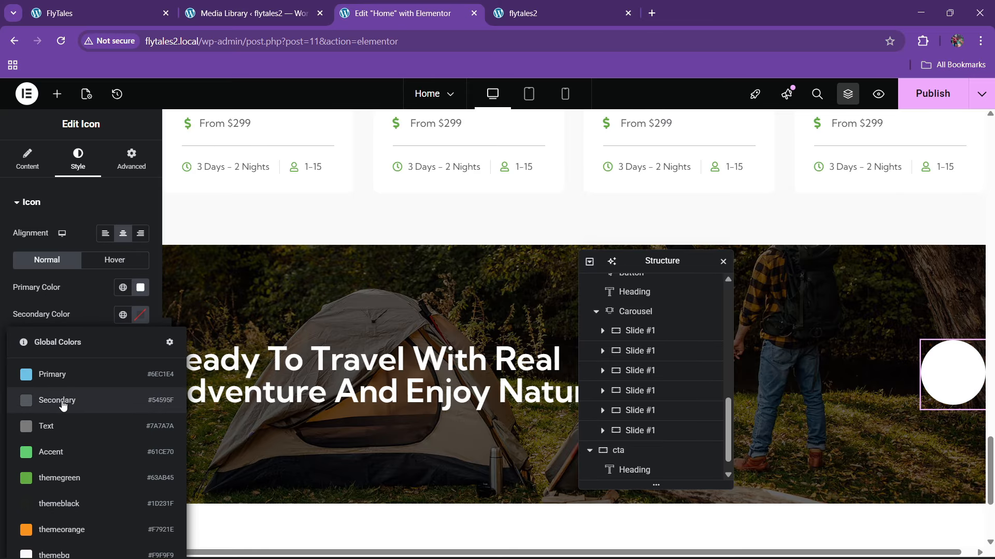
left_click(66, 484)
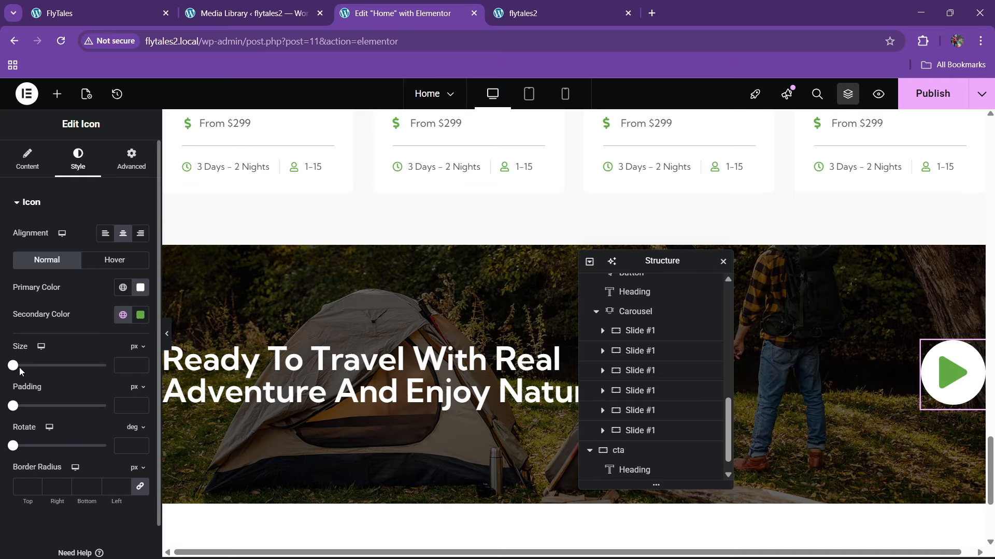
Set the icon size to 30 px and its padding to 30.
left_click_drag(21, 368, 23, 361)
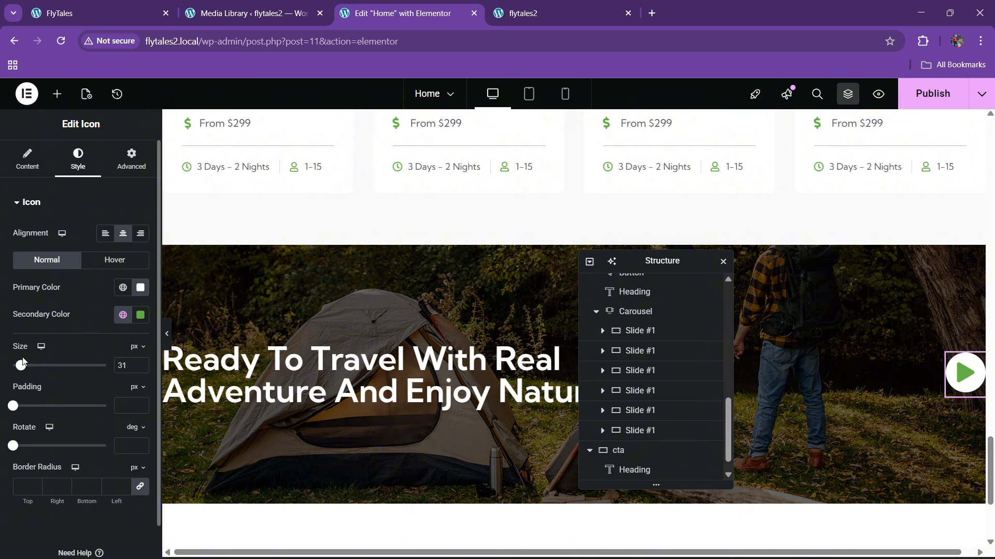
left_click(140, 368)
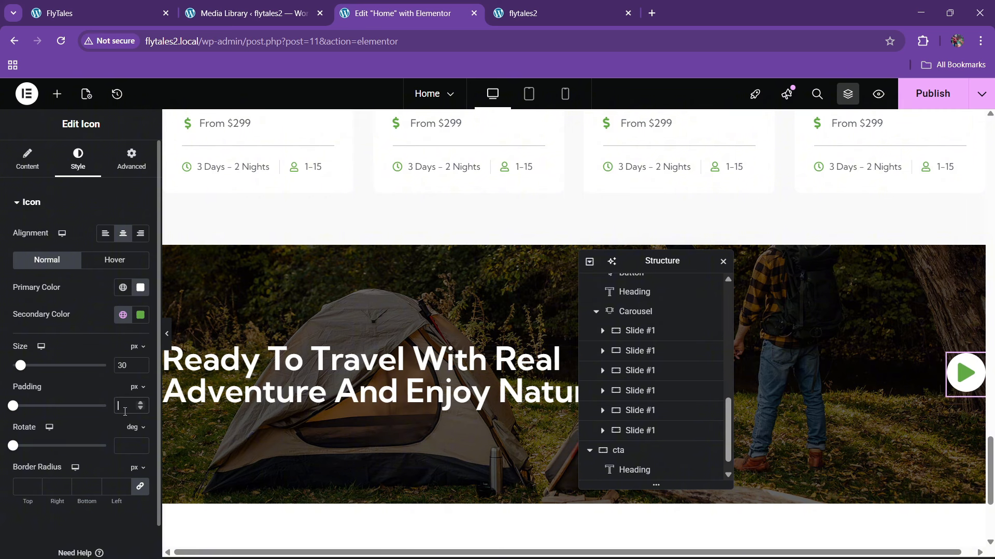
type("20")
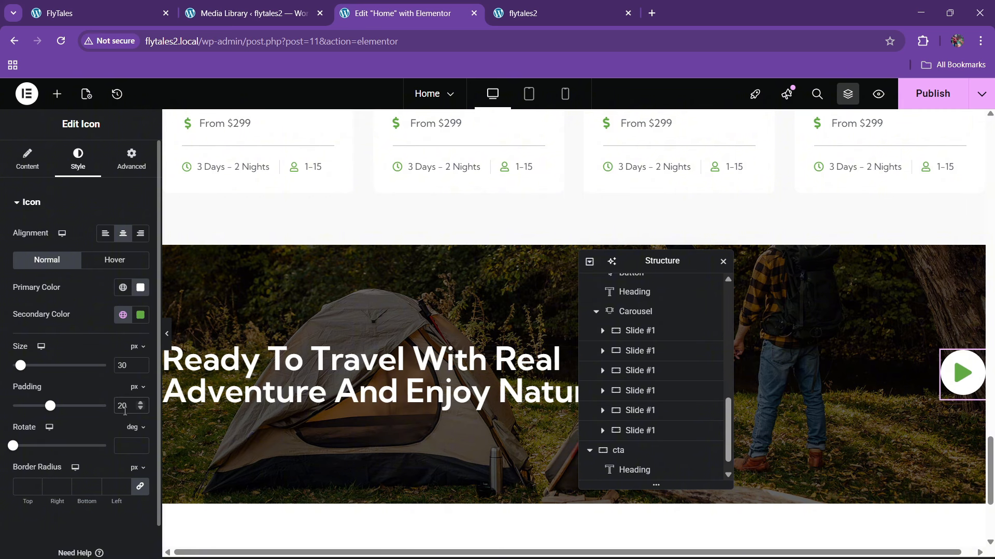
key("BackSpace")
key("BackSpace")
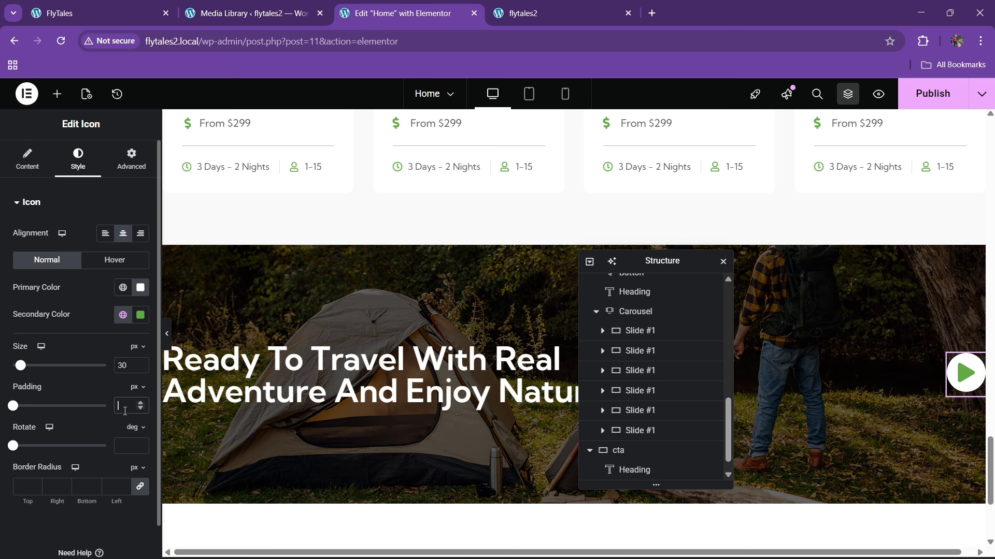
type("30")
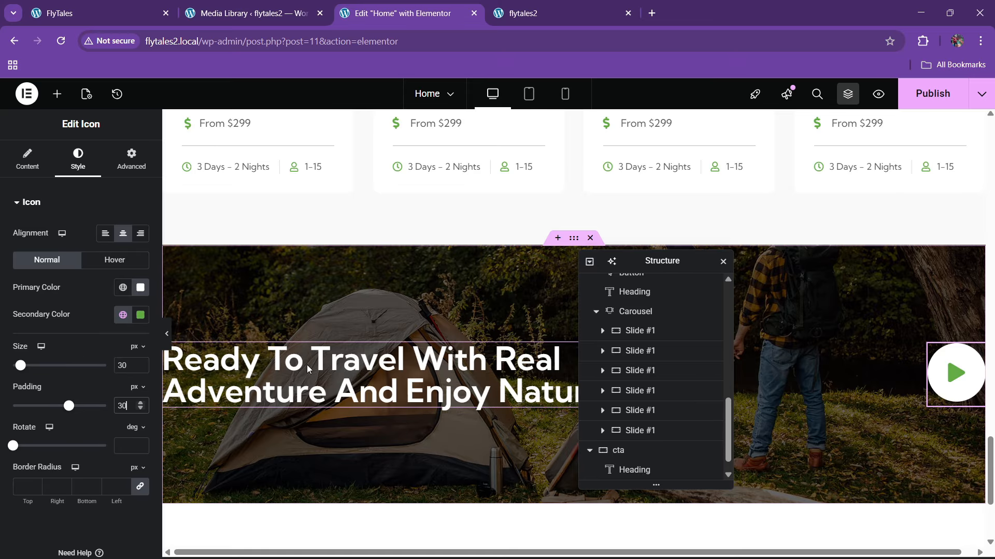
Give the icon's hover state a green primary colour and white secondary colour.
left_click(97, 264)
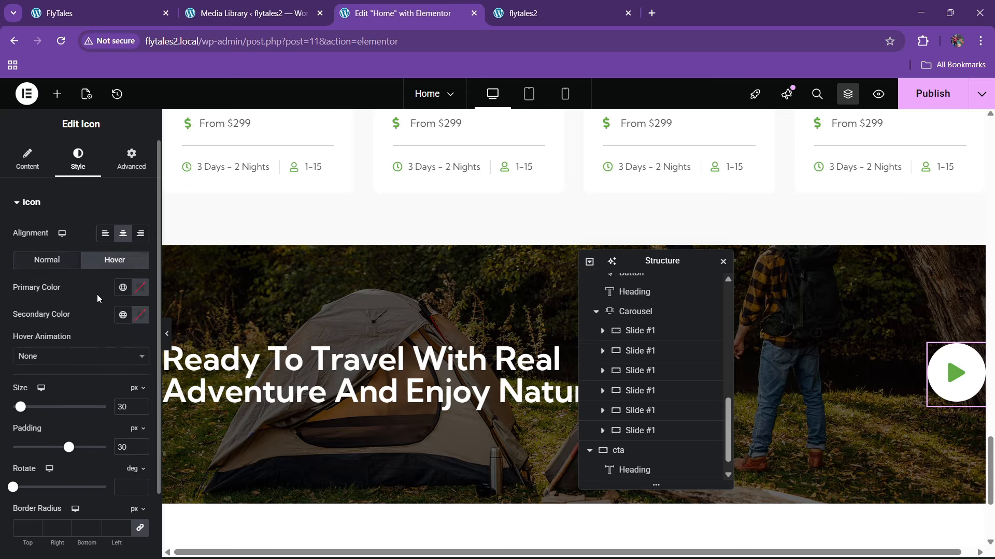
left_click(63, 262)
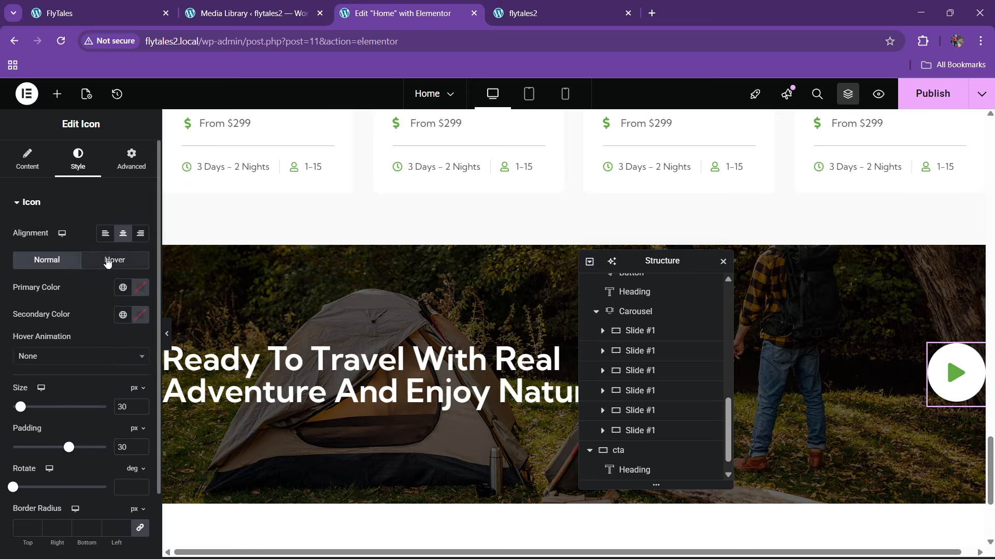
left_click(107, 261)
left_click(123, 287)
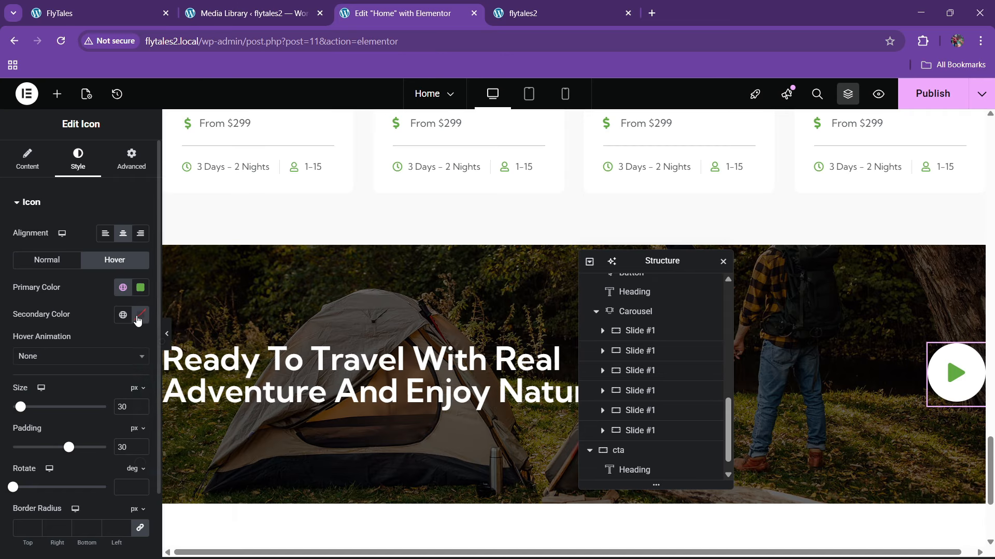
left_click(140, 315)
left_click(67, 365)
left_click(77, 304)
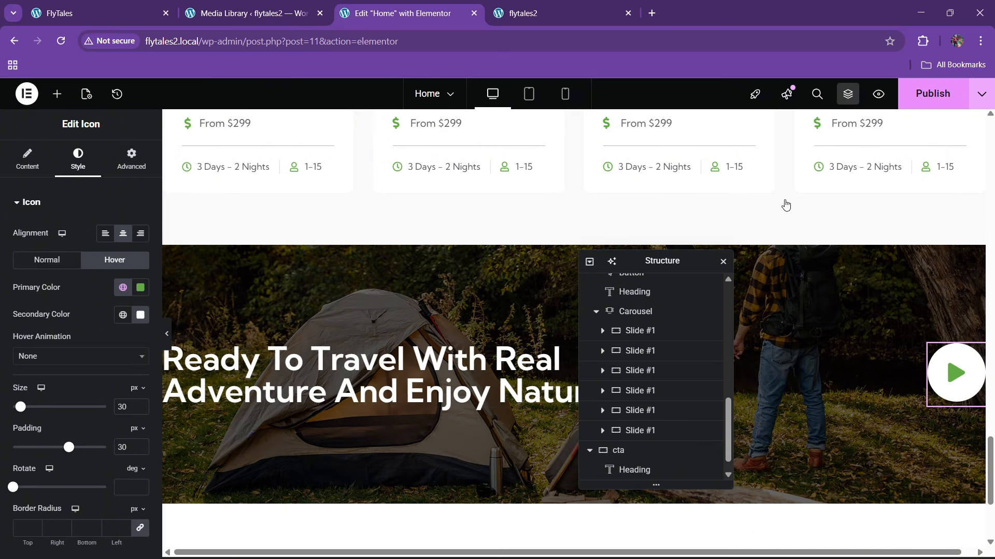
Publish the Home page with Ctrl+S and view the live flytales2 site.
key("ctrl+s")
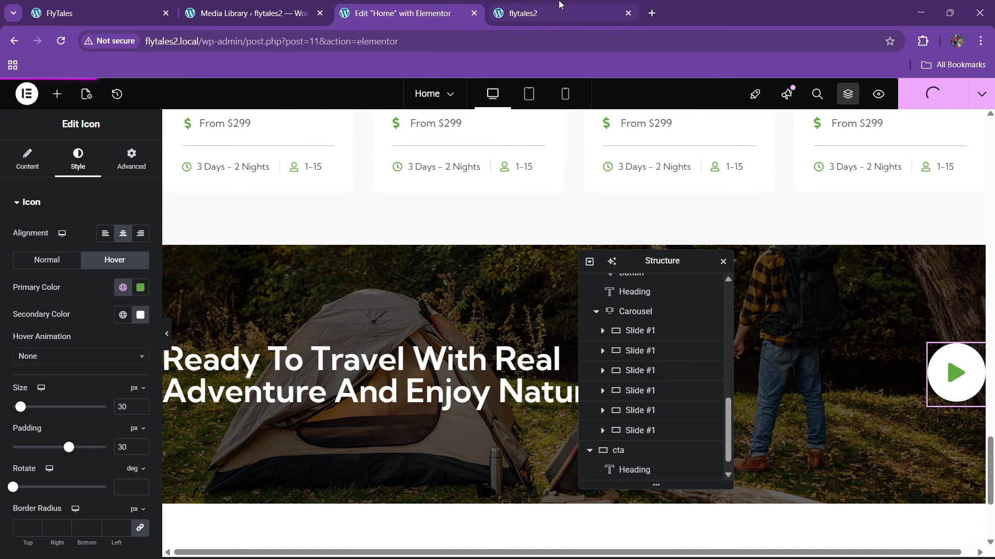
mouse_move(544, 5)
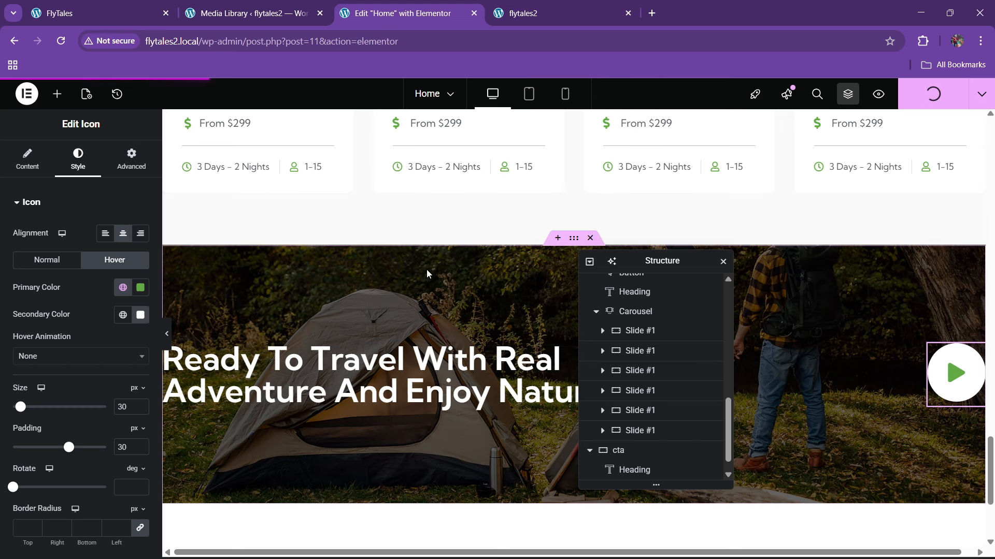
scroll(426, 271, "up", 3)
left_click(504, 5)
left_click(361, 45)
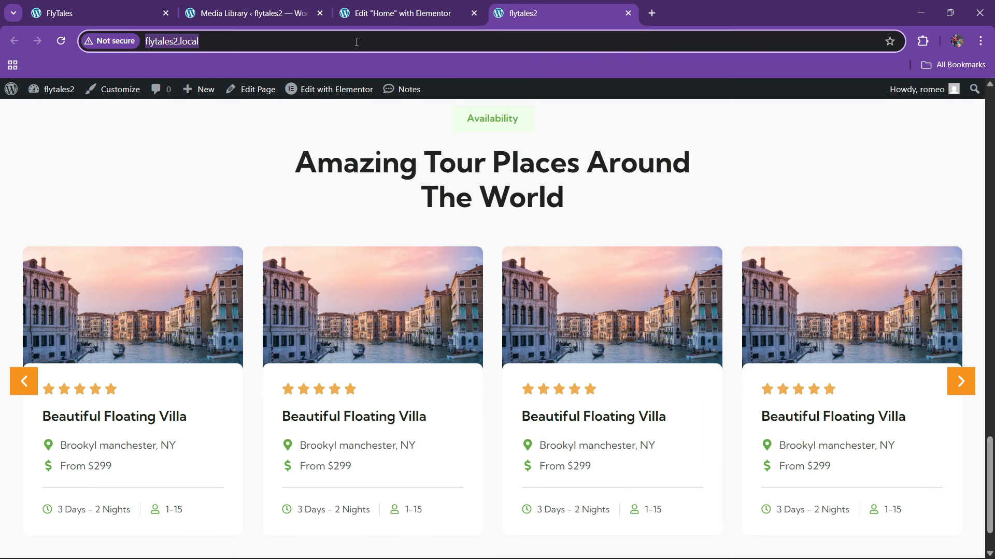
key("Return")
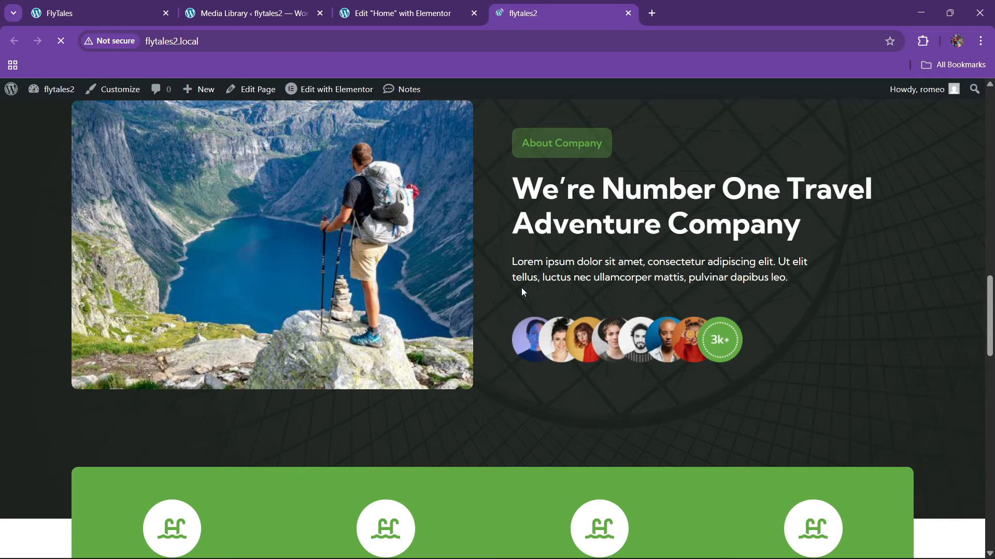
scroll(521, 288, "down", 15)
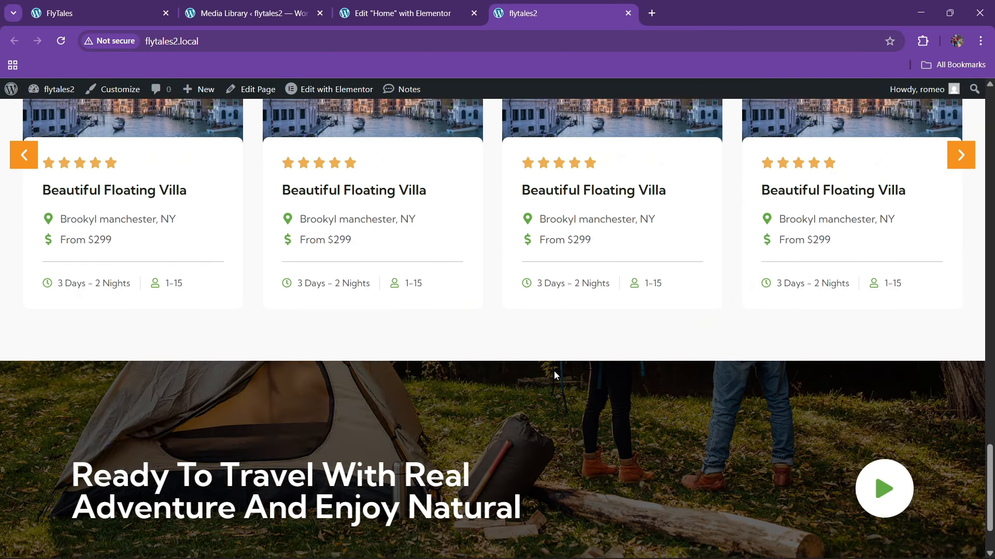
scroll(549, 375, "down", 2)
scroll(545, 381, "up", 3)
scroll(546, 380, "down", 3)
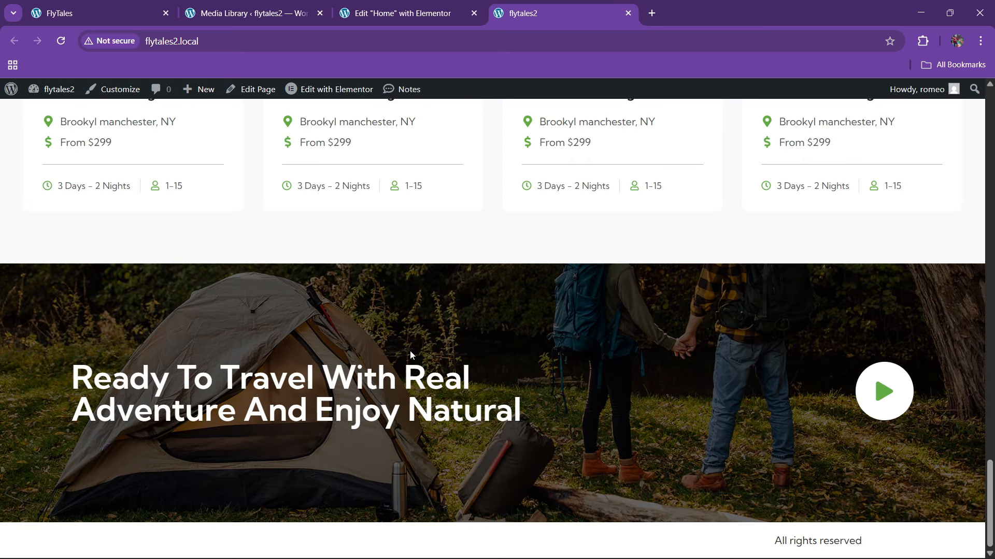
key("ctrl+Tab")
scroll(366, 294, "down", 6)
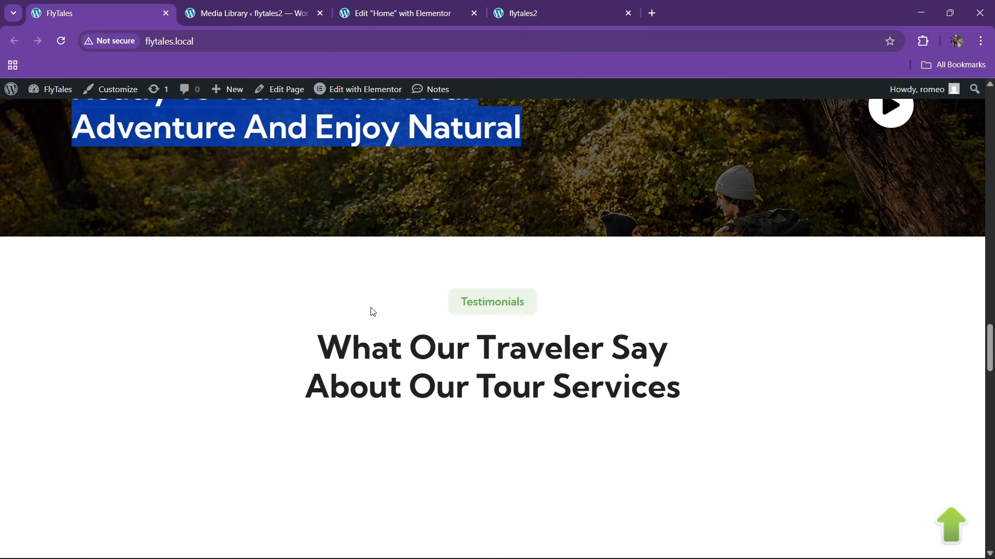
scroll(451, 334, "down", 2)
scroll(451, 335, "up", 1)
scroll(451, 334, "down", 6)
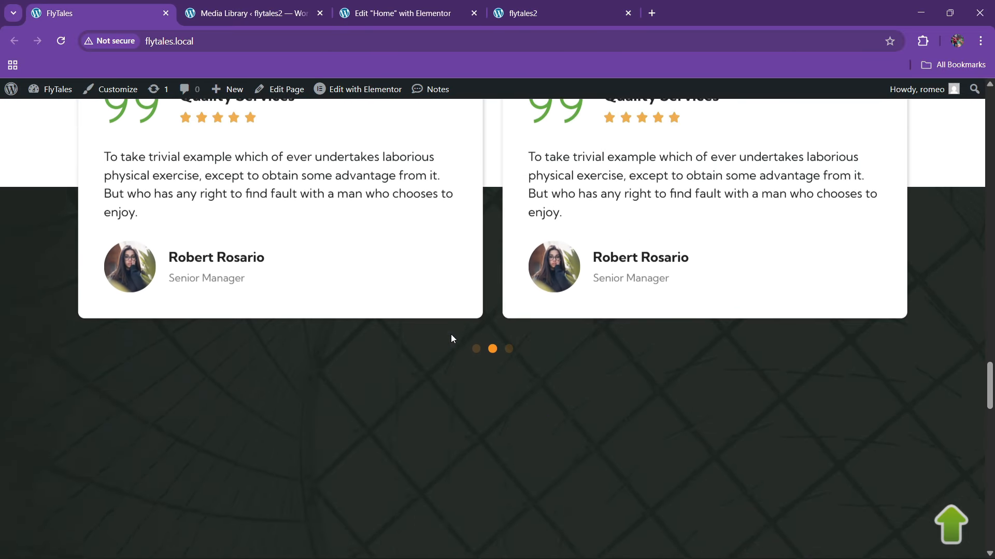
scroll(450, 334, "down", 7)
scroll(451, 334, "up", 10)
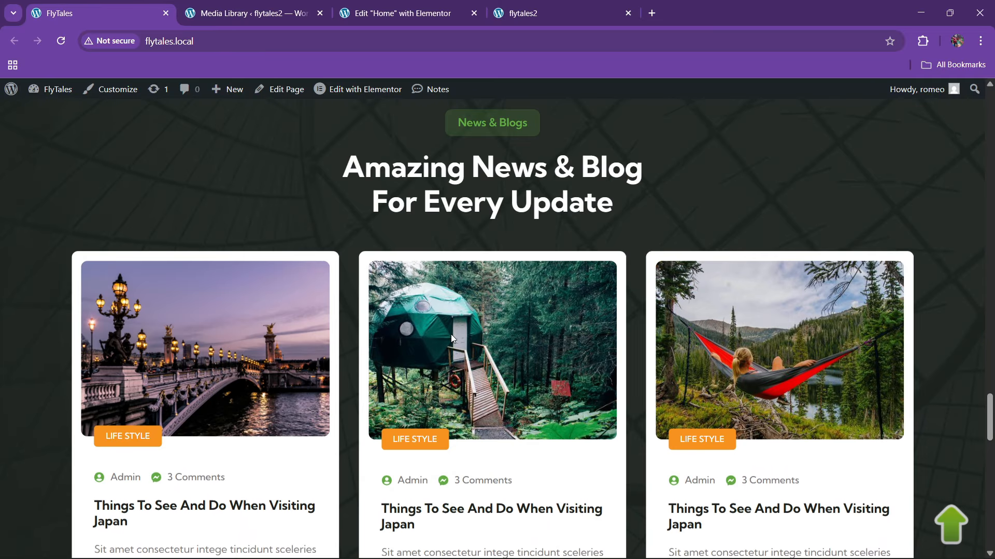
scroll(451, 335, "up", 5)
Add a one-column Flexbox container below the Ready To Travel banner.
key("ctrl+Tab")
key("ctrl+Tab")
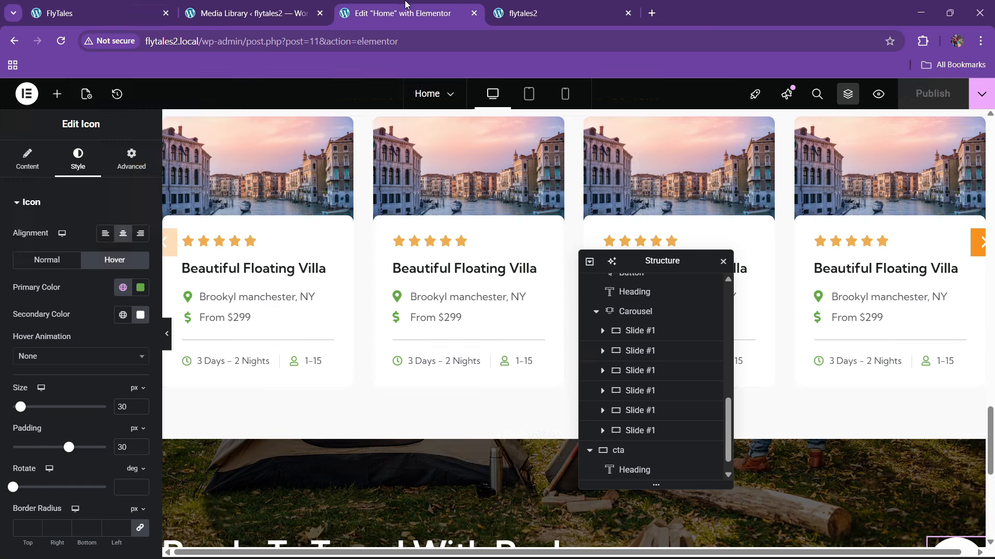
scroll(465, 377, "down", 6)
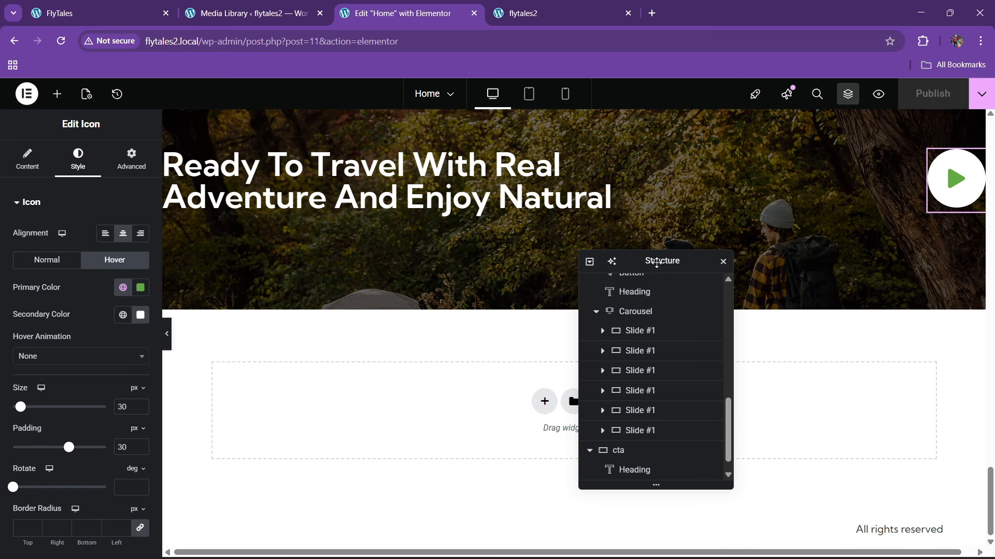
left_click(544, 402)
left_click(537, 441)
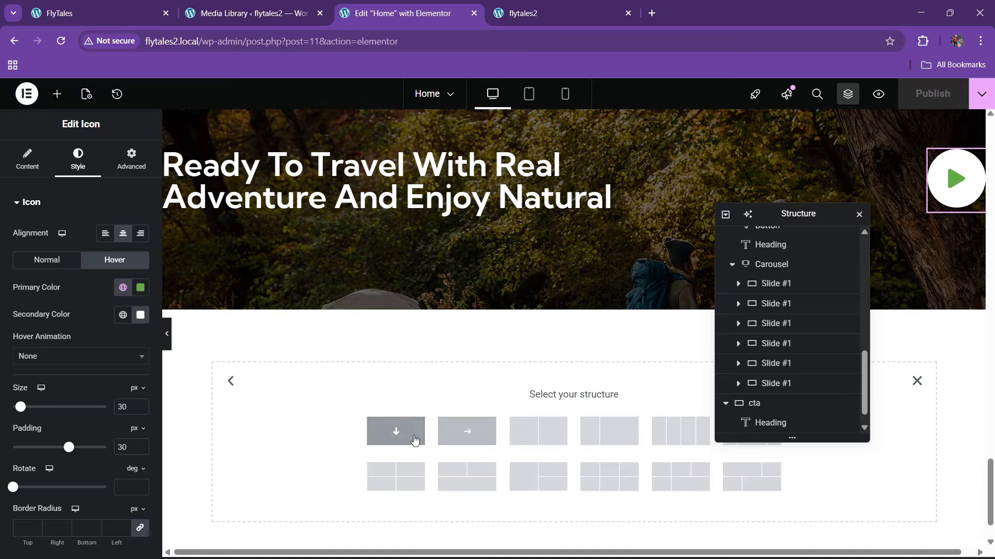
left_click(413, 439)
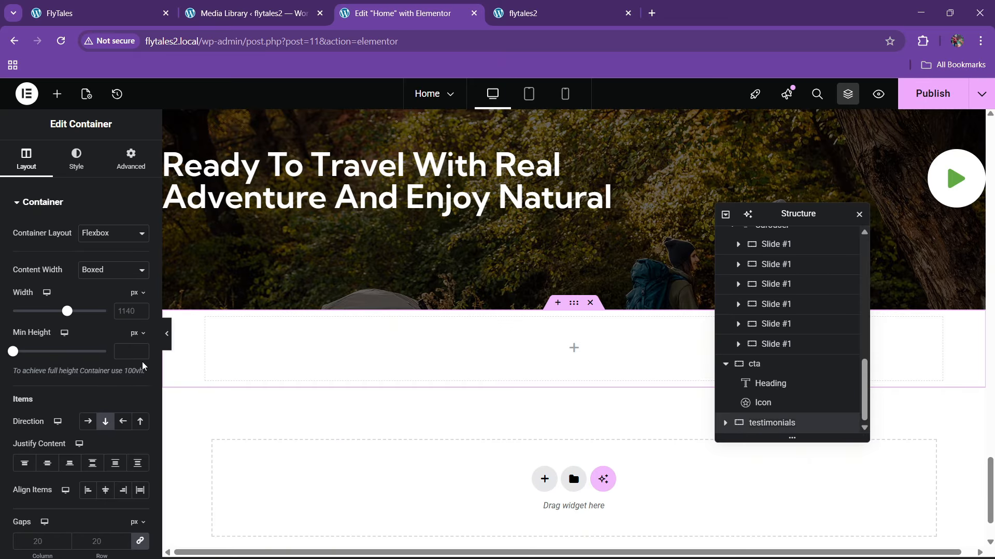
Make the container 1300 wide, centred, with 80 top and bottom padding.
type("1")
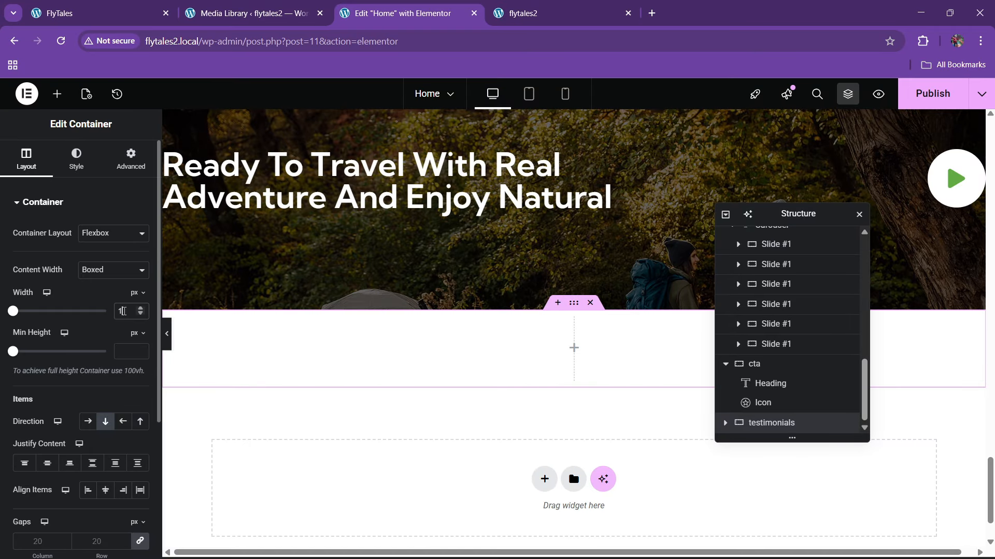
type("300")
left_click(47, 463)
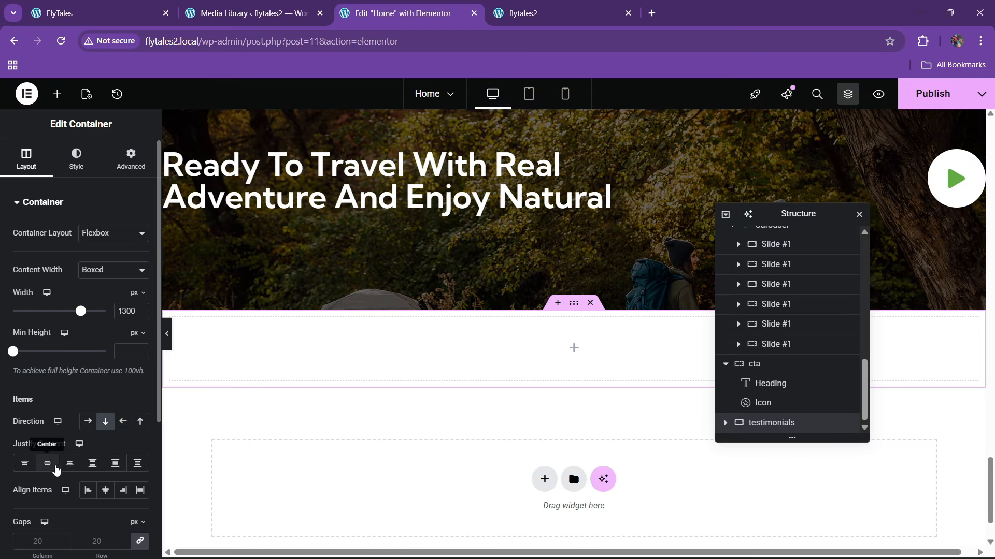
left_click(131, 158)
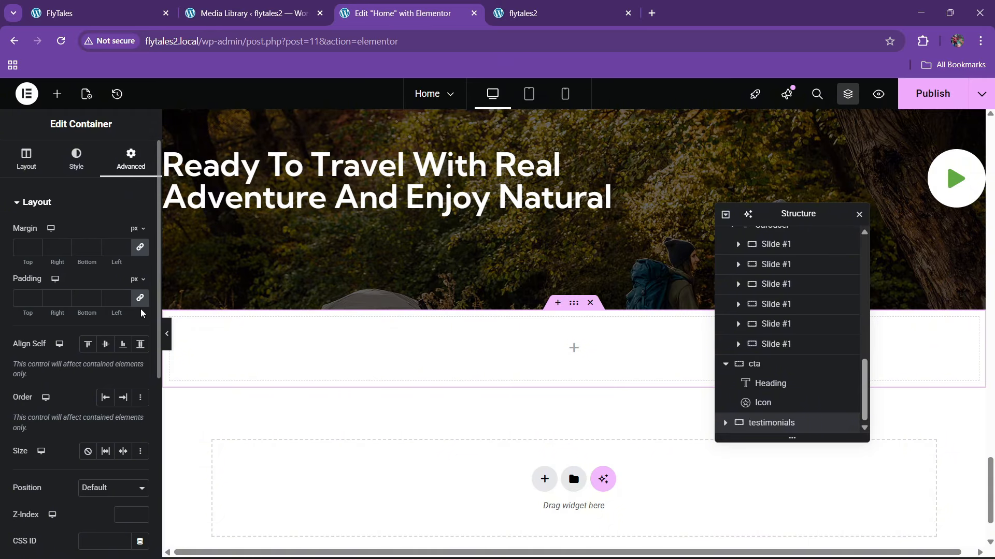
left_click(140, 299)
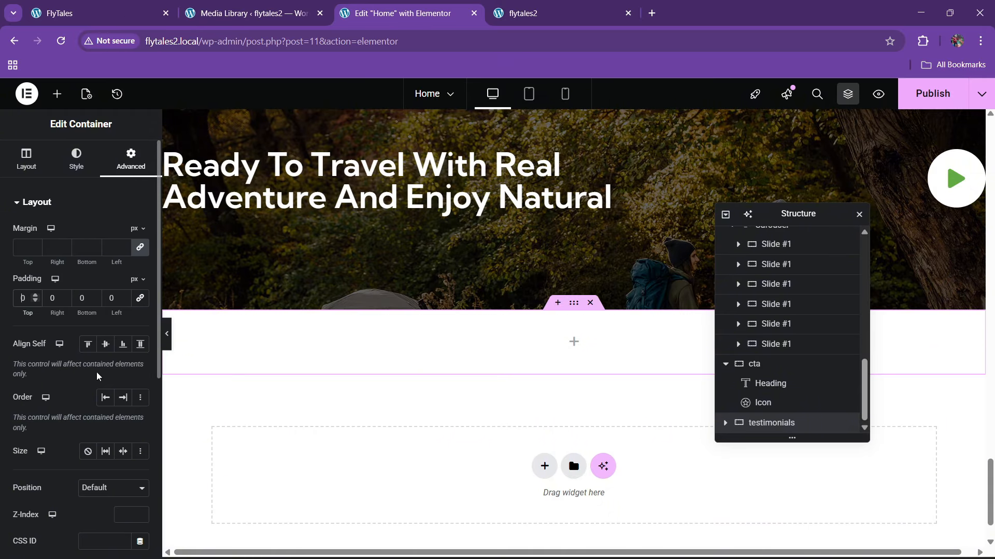
type("8")
left_click(78, 298)
type("8")
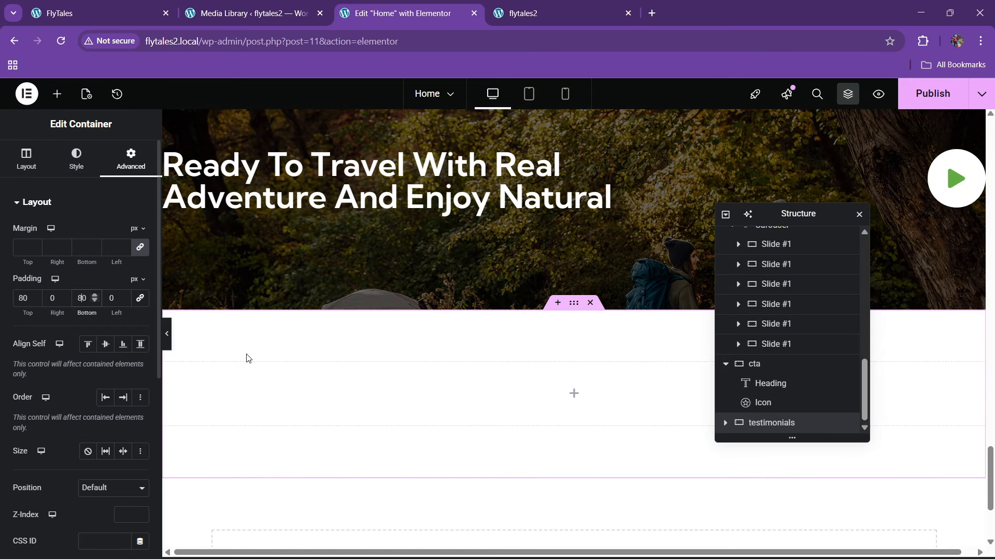
scroll(424, 375, "up", 10)
Copy the Availability label into the empty testimonials section.
scroll(426, 374, "up", 2)
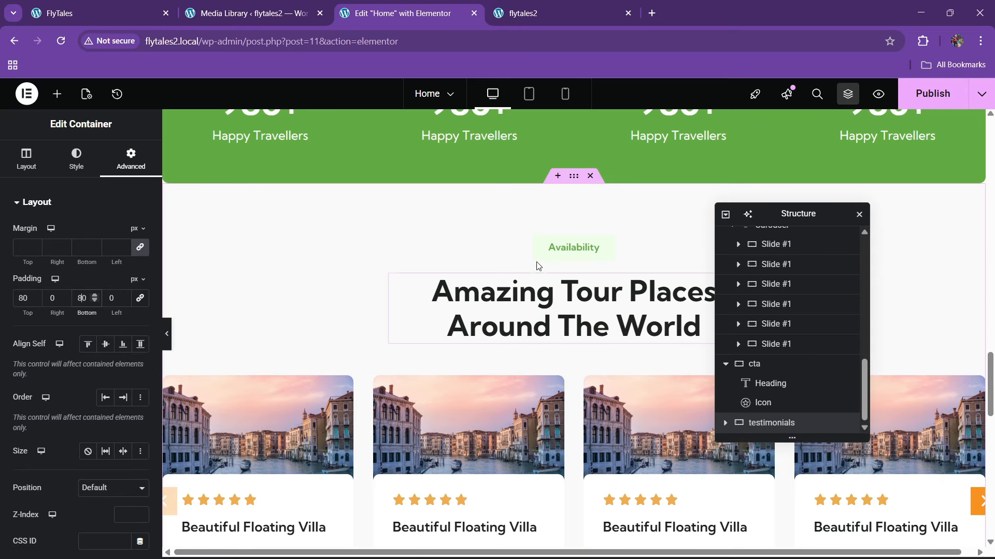
right_click(559, 244)
left_click(579, 307)
scroll(564, 356, "down", 10)
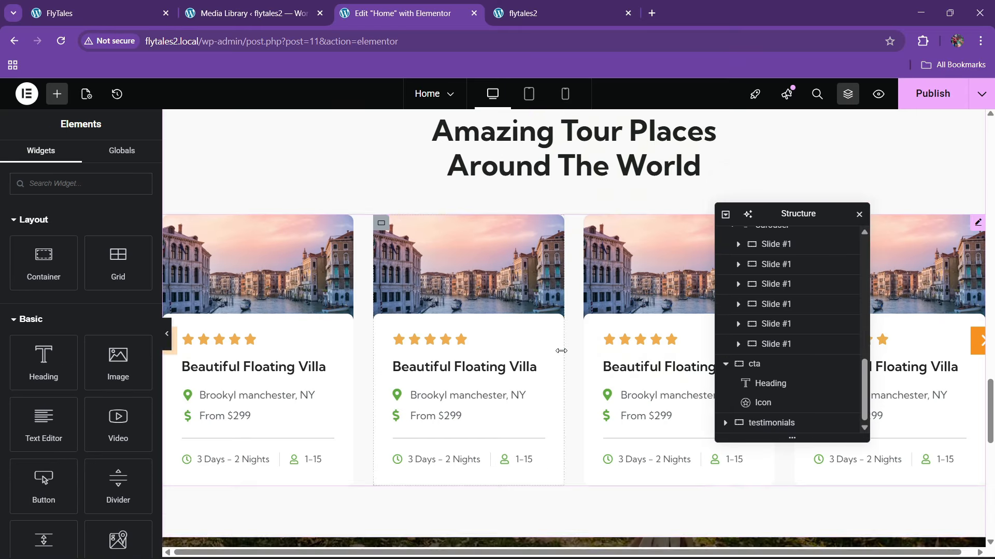
right_click(513, 334)
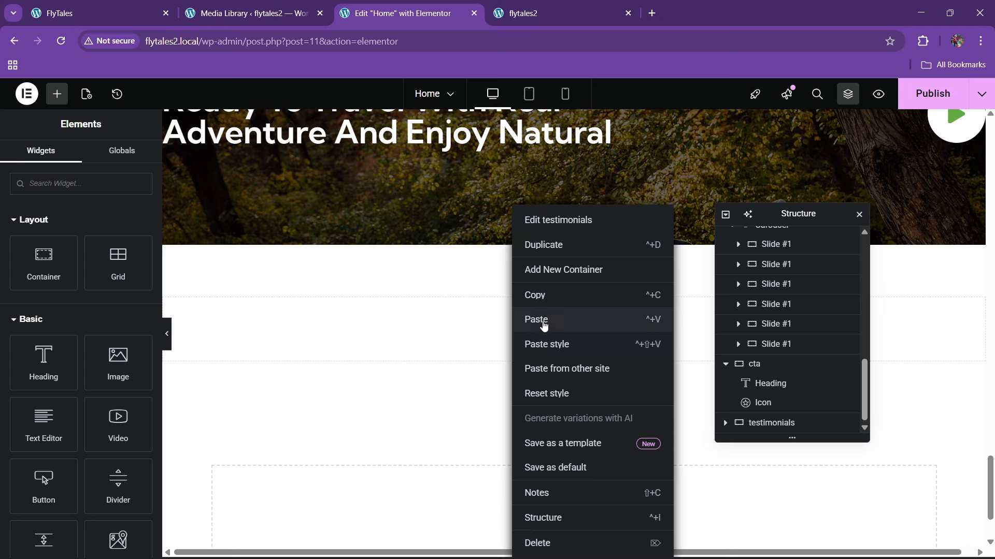
left_click(535, 320)
Copy the tour section heading and paste it below the Availability label.
scroll(464, 310, "up", 8)
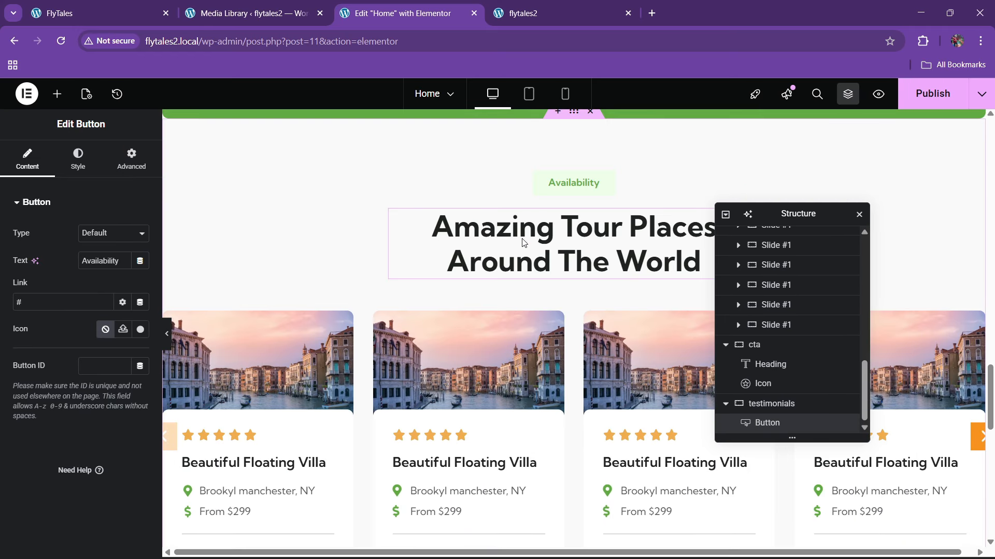
right_click(561, 245)
left_click(574, 300)
scroll(539, 308, "down", 8)
scroll(540, 308, "down", 3)
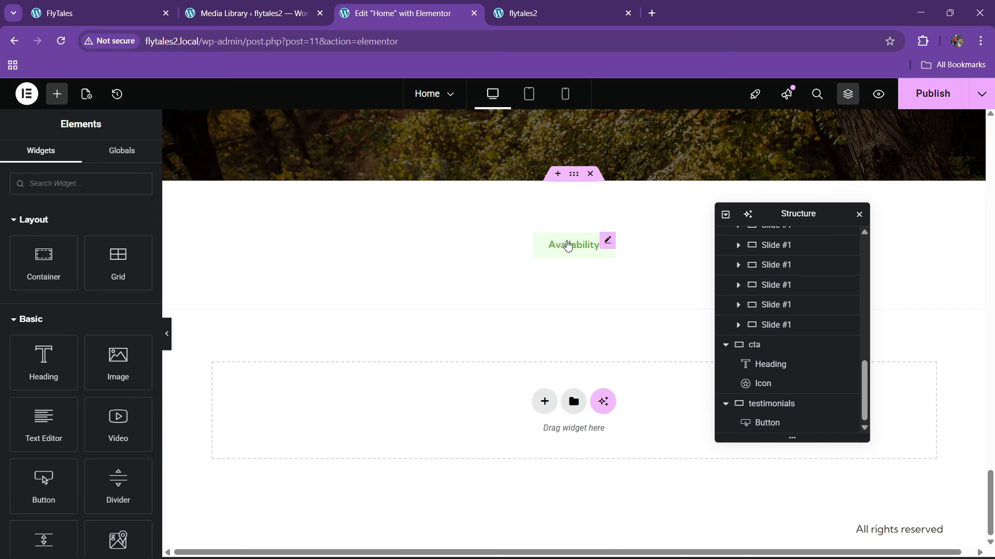
right_click(571, 248)
left_click(586, 329)
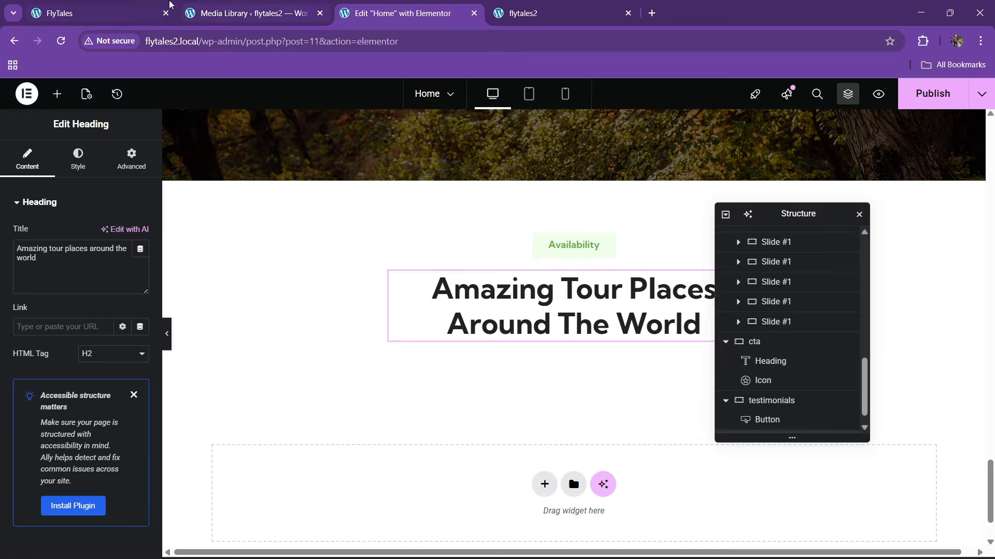
Change the pasted heading to 'What Our Traveler Say About Our Tour Services'.
left_click(130, 7)
left_click_drag(340, 242, 695, 263)
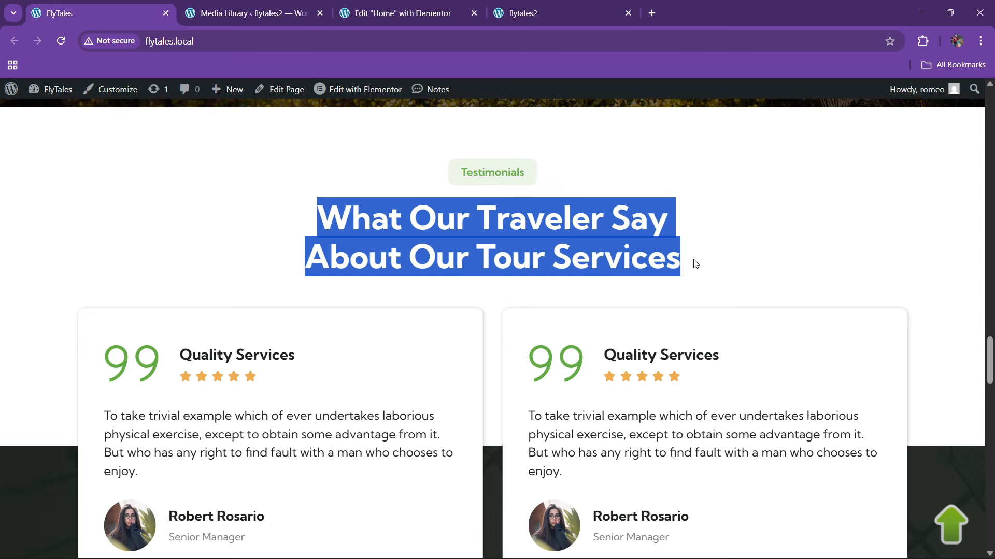
left_click(394, 13)
left_click(74, 268)
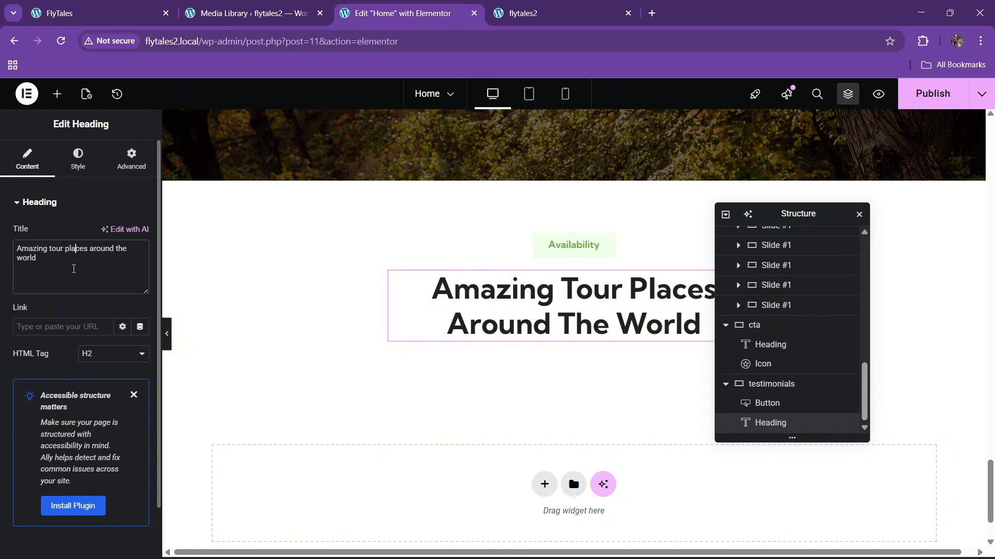
key("ctrl+a")
key("ctrl+v")
Check the live testimonials section, then search the widget panel for 'card'.
left_click(98, 13)
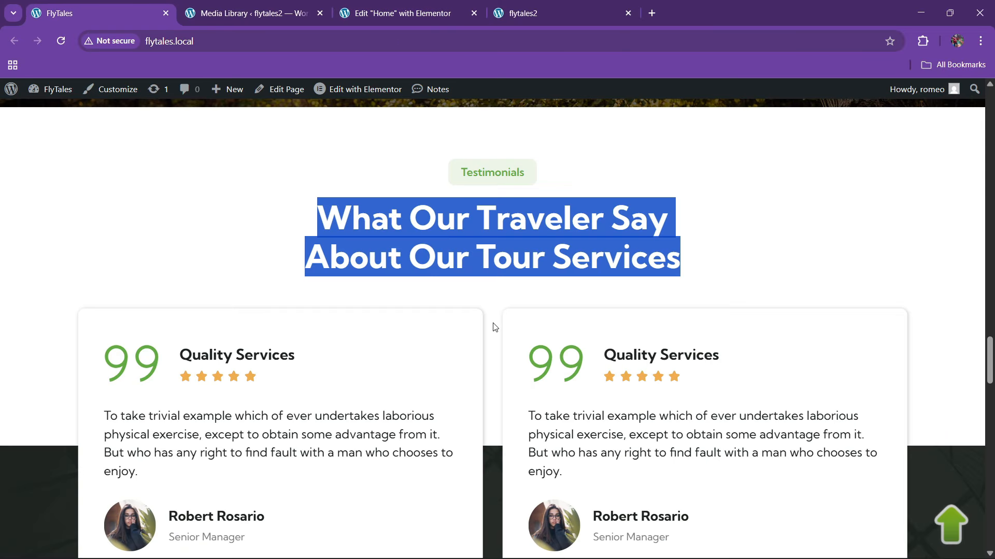
scroll(293, 356, "down", 1)
scroll(293, 357, "down", 2)
left_click(398, 13)
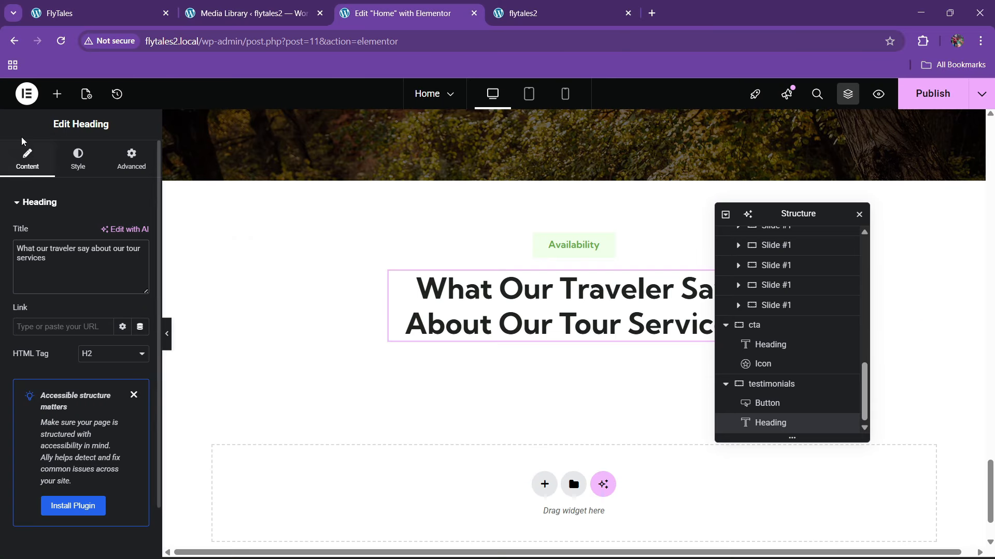
left_click(57, 94)
left_click(66, 188)
type("card")
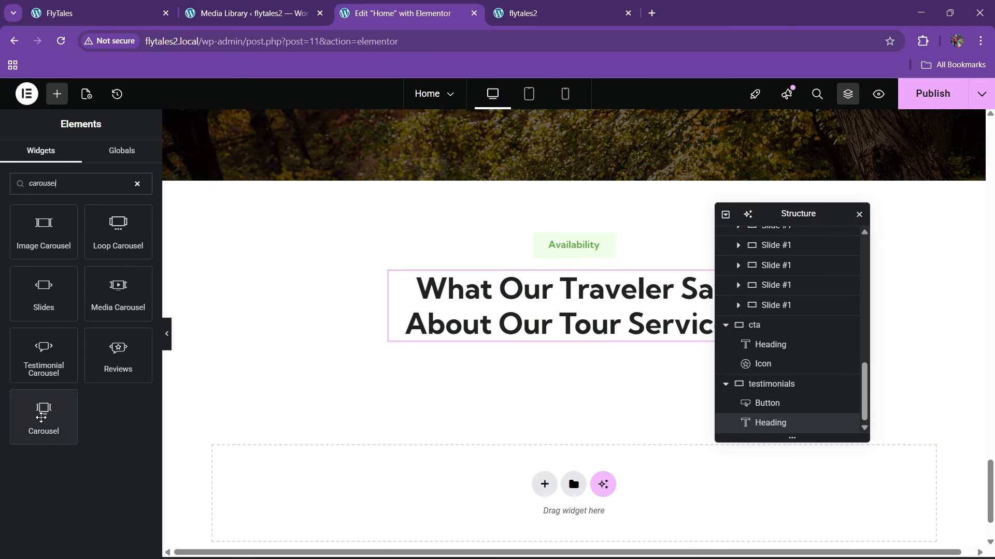
Place a Carousel under the testimonials heading showing 2 slides, scrolling 1 at a time.
left_click_drag(44, 417, 475, 352)
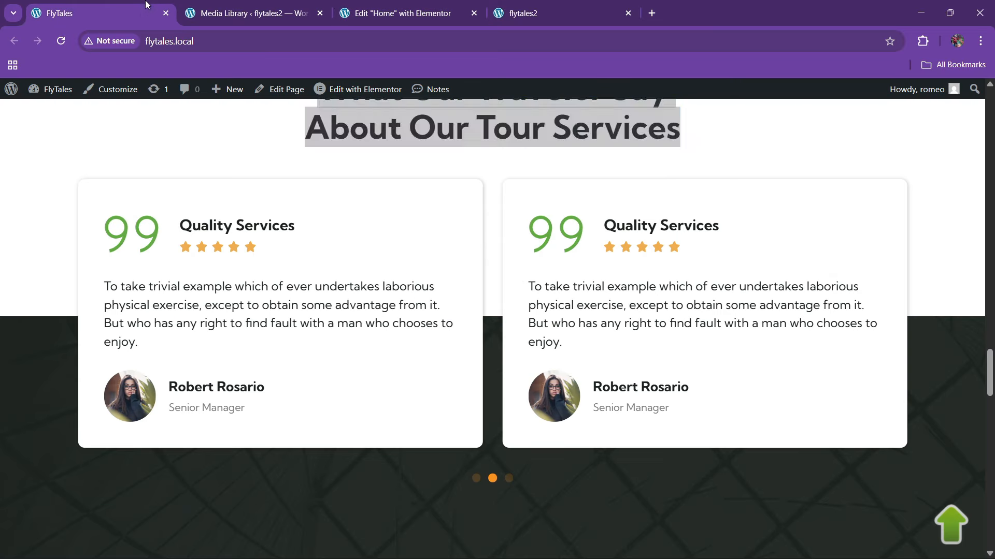
left_click(96, 13)
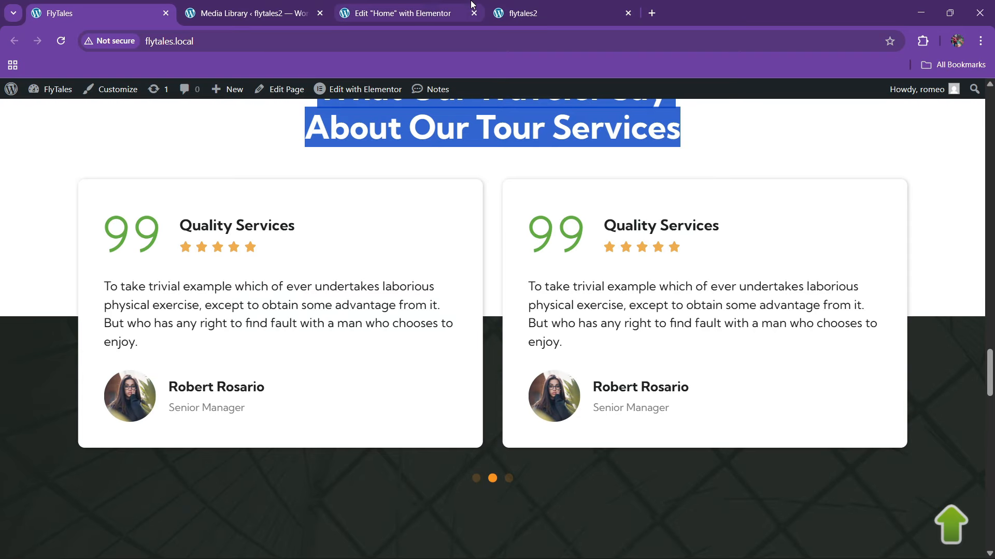
left_click(445, 11)
scroll(480, 371, "down", 1)
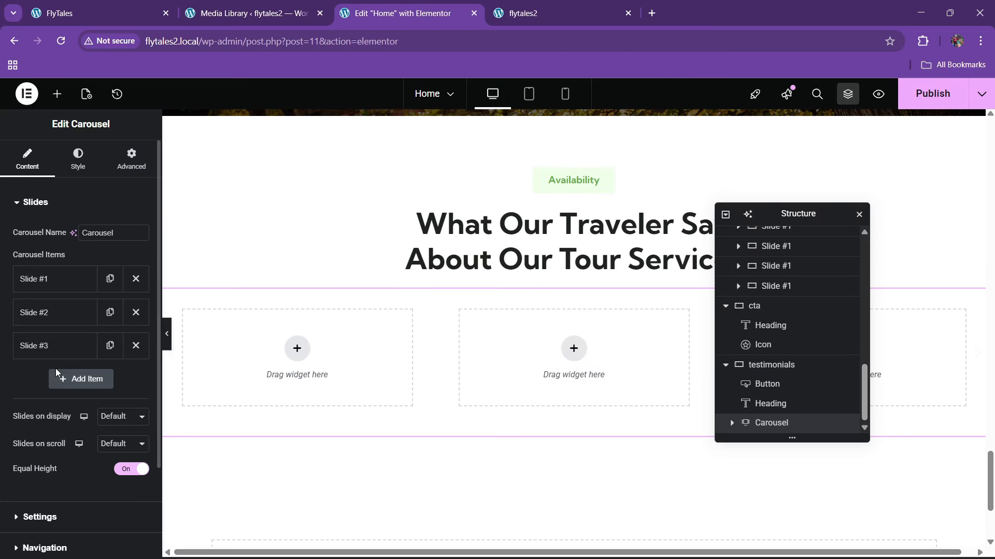
scroll(98, 326, "down", 2)
left_click(116, 304)
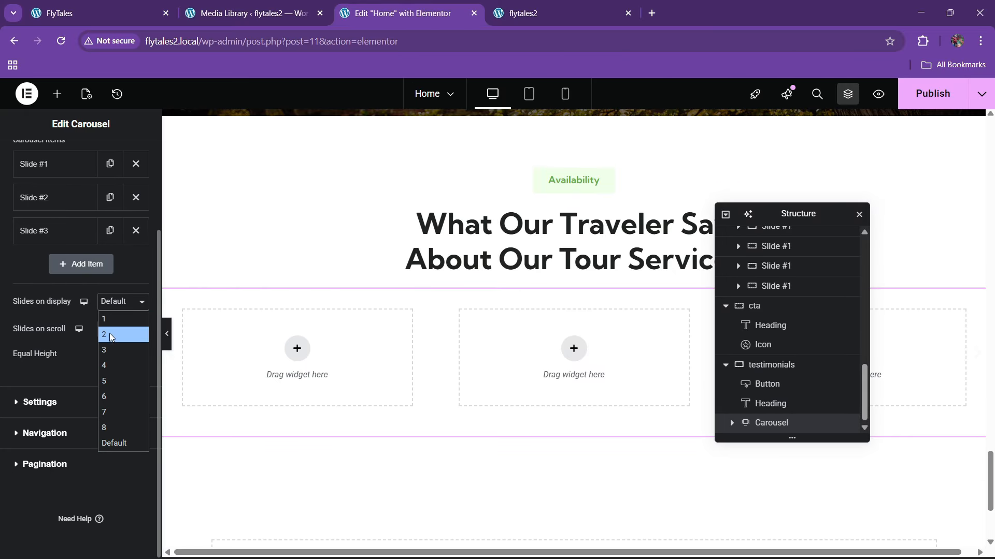
left_click(110, 334)
left_click(118, 331)
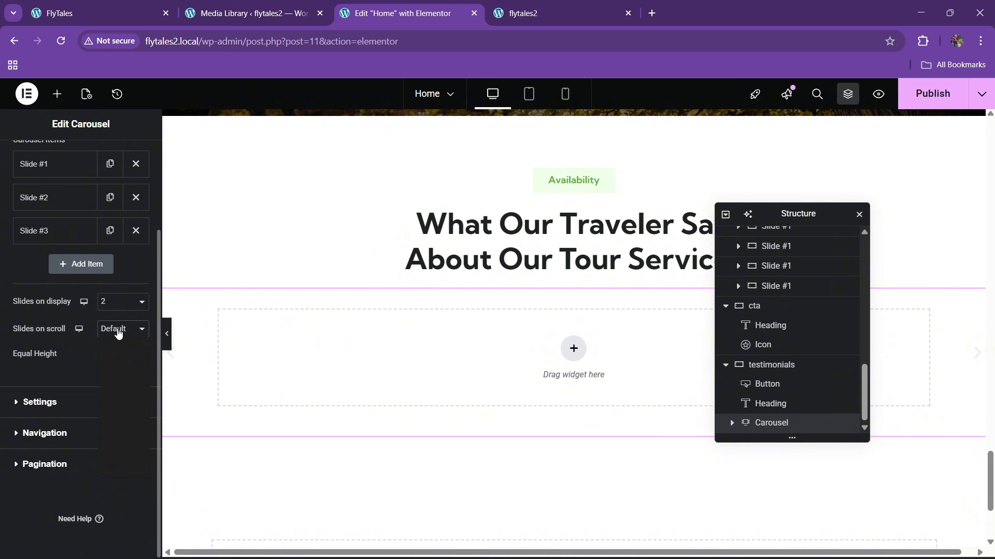
left_click(86, 345)
left_click(122, 328)
left_click(119, 332)
left_click(119, 332)
left_click(115, 346)
Set the carousel scroll speed to 3000 ms and hide its arrows.
left_click(40, 403)
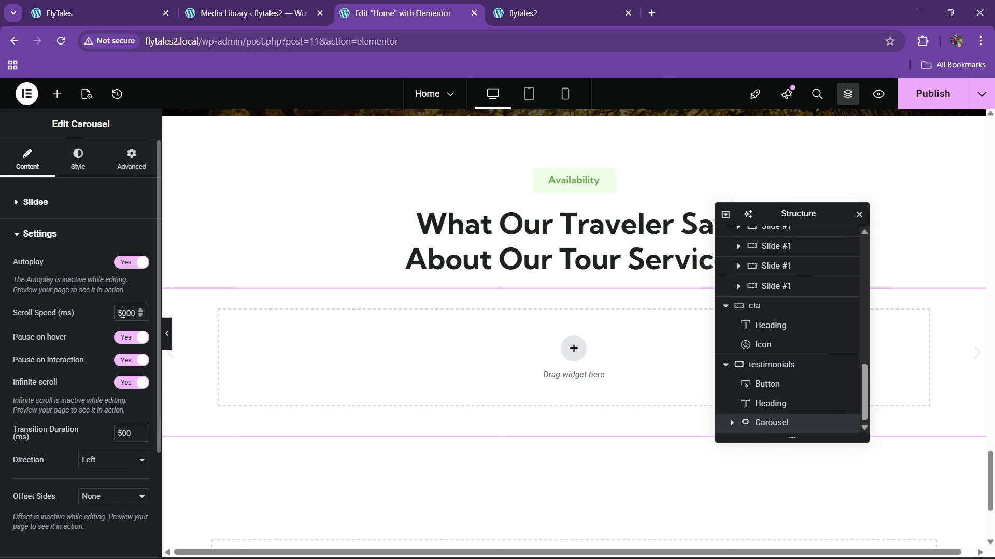
key("BackSpace")
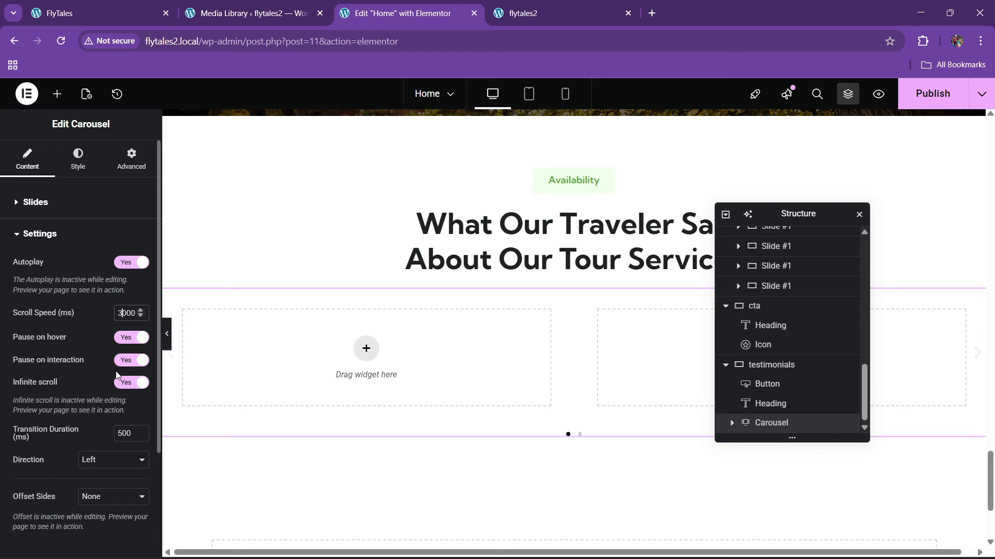
type("3")
scroll(108, 370, "down", 3)
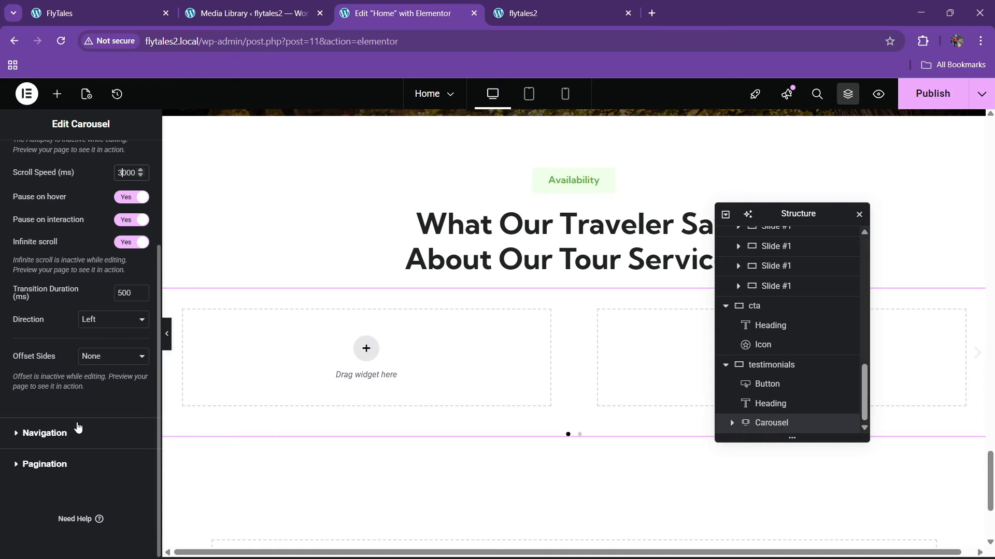
left_click(73, 428)
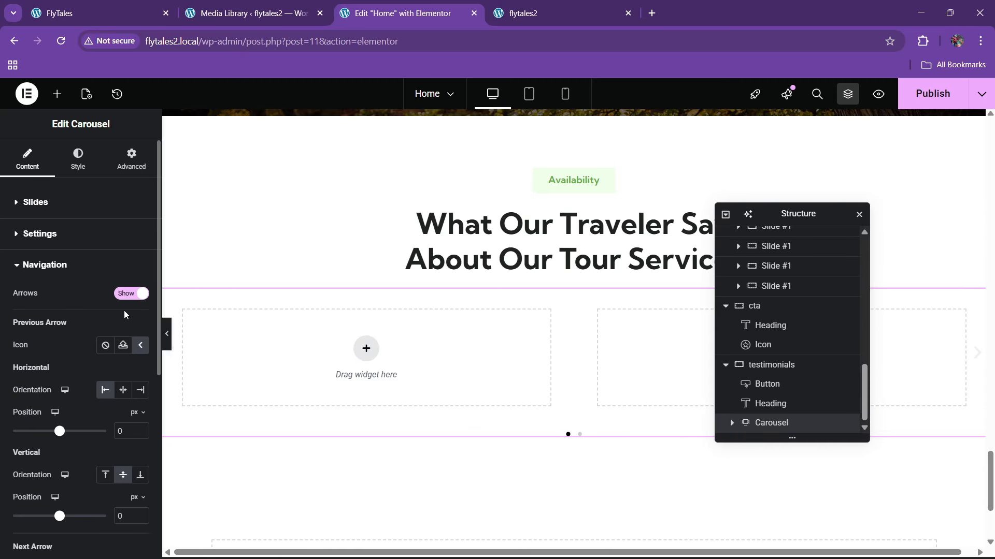
left_click(129, 294)
left_click(105, 343)
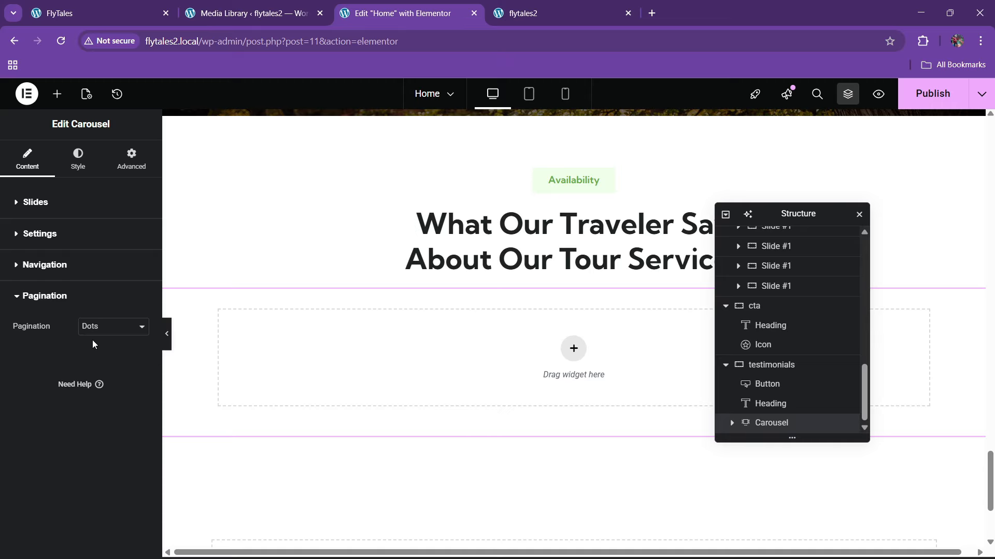
left_click(42, 202)
left_click(78, 163)
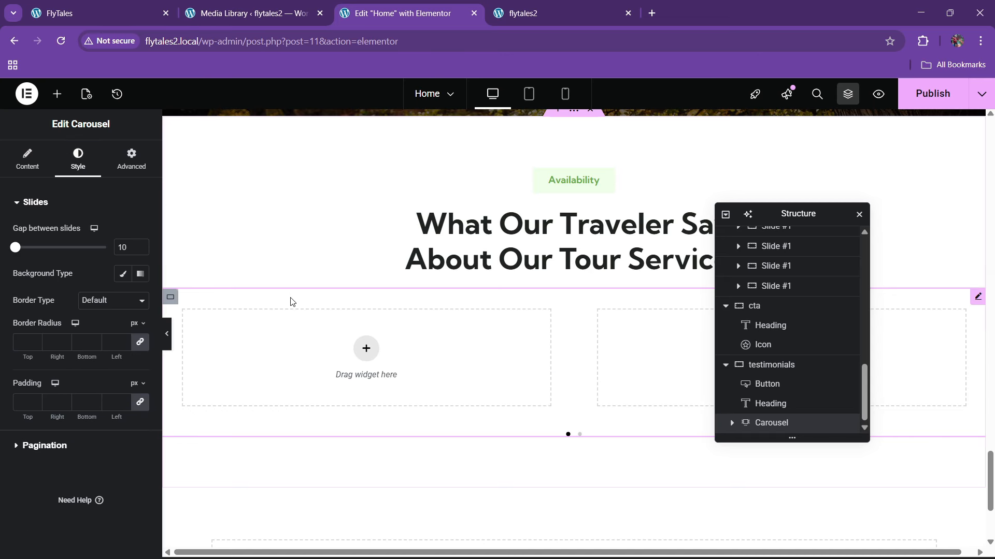
Set the testimonials carousel's padding to 0 on all sides.
left_click(149, 10)
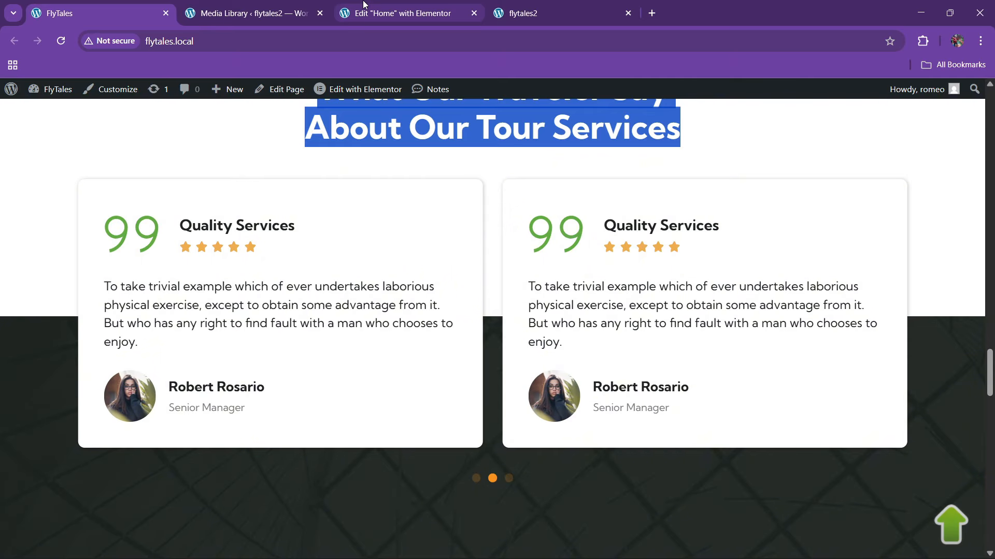
left_click(364, 4)
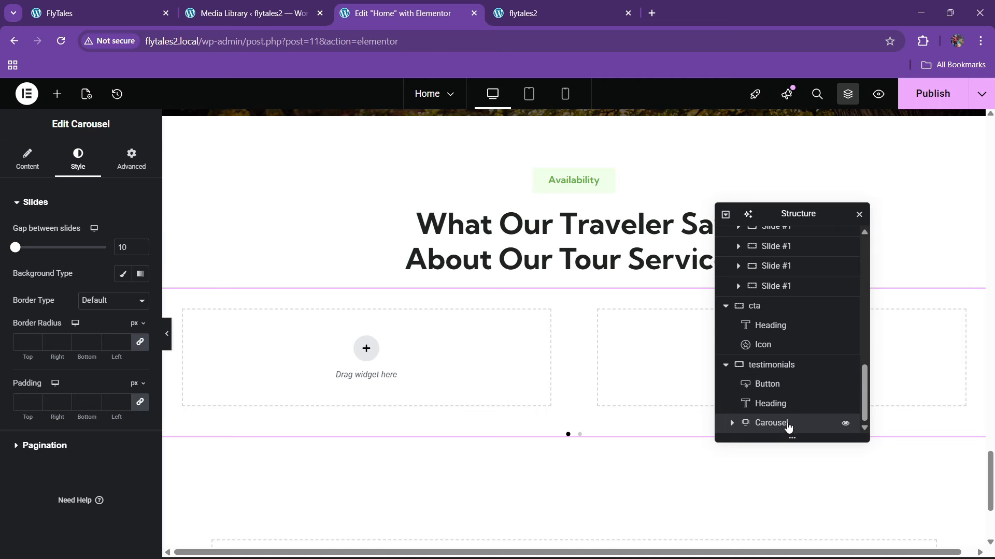
left_click(132, 165)
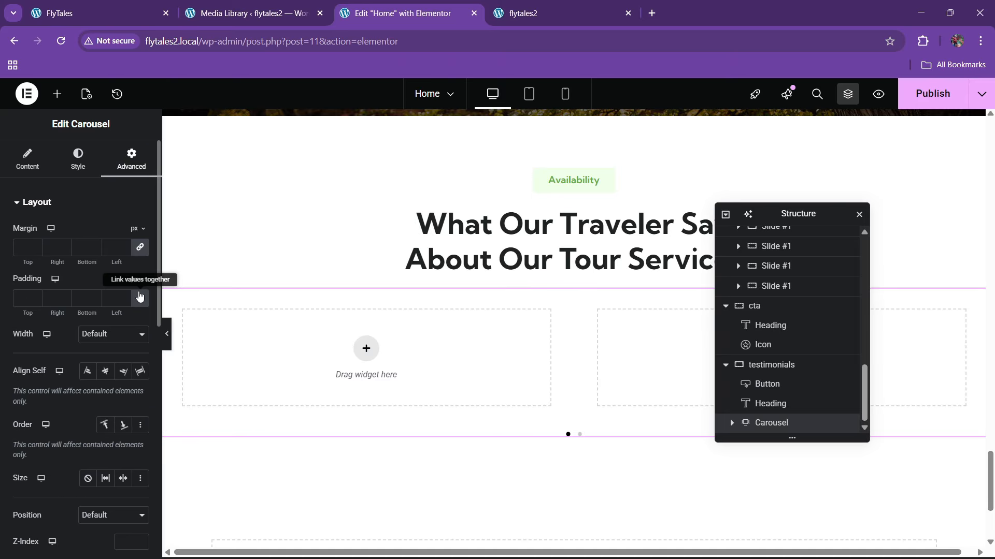
left_click(138, 301)
left_click(40, 165)
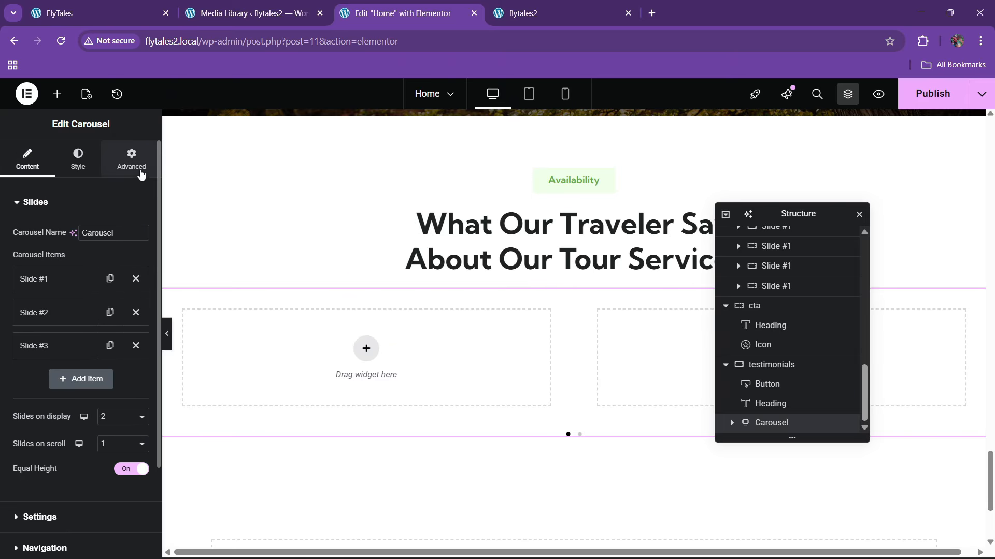
left_click(138, 172)
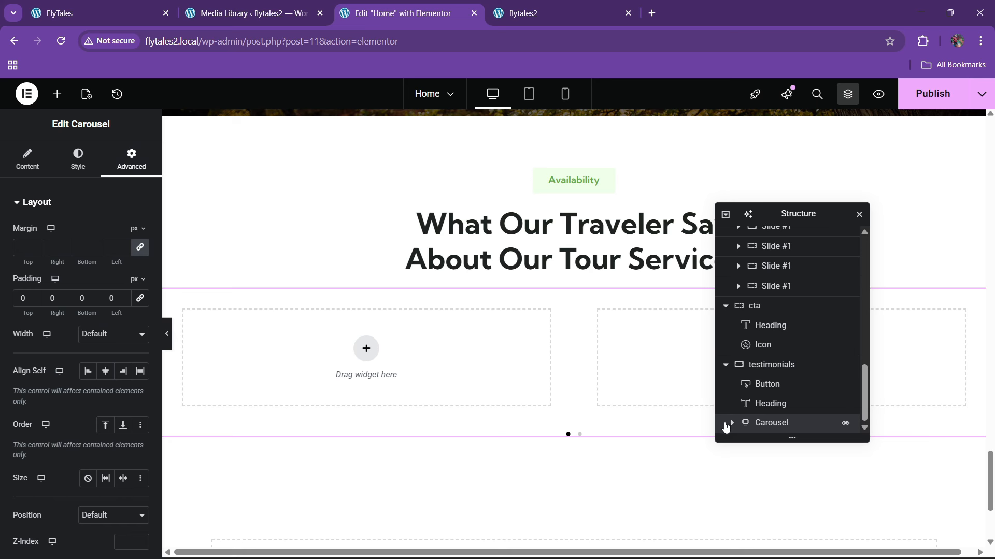
Make Slide #1 full width and unlink its padding sides.
left_click(730, 425)
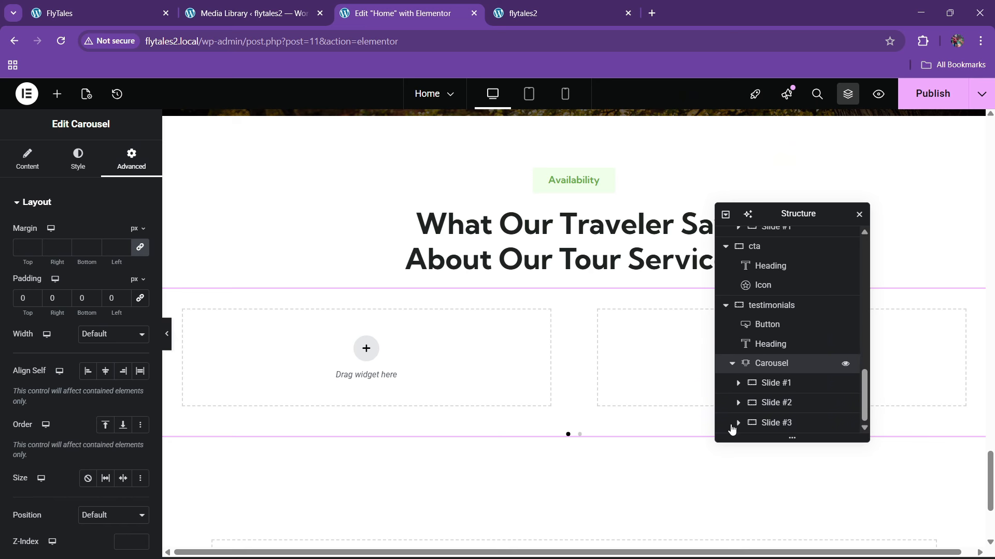
left_click(776, 383)
left_click(113, 270)
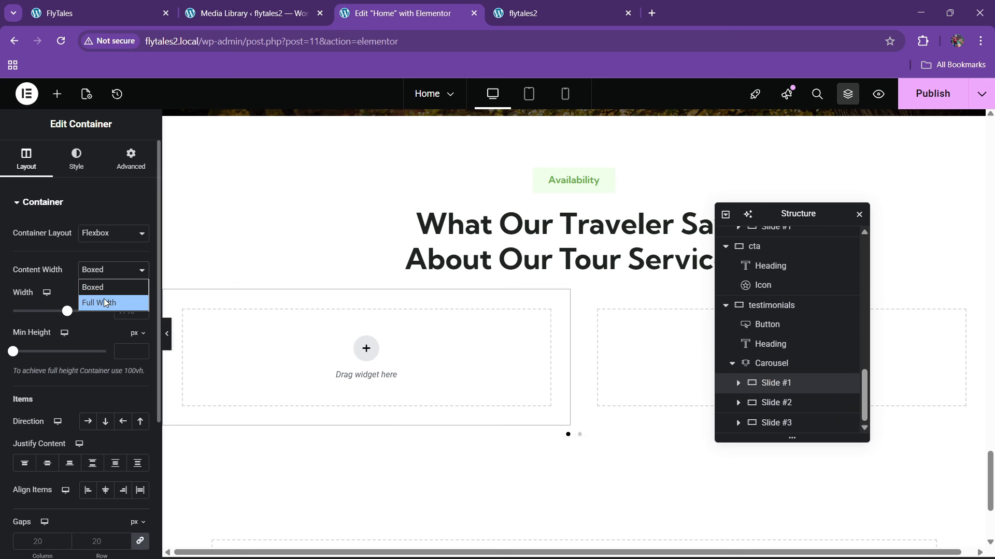
left_click(108, 304)
left_click(133, 174)
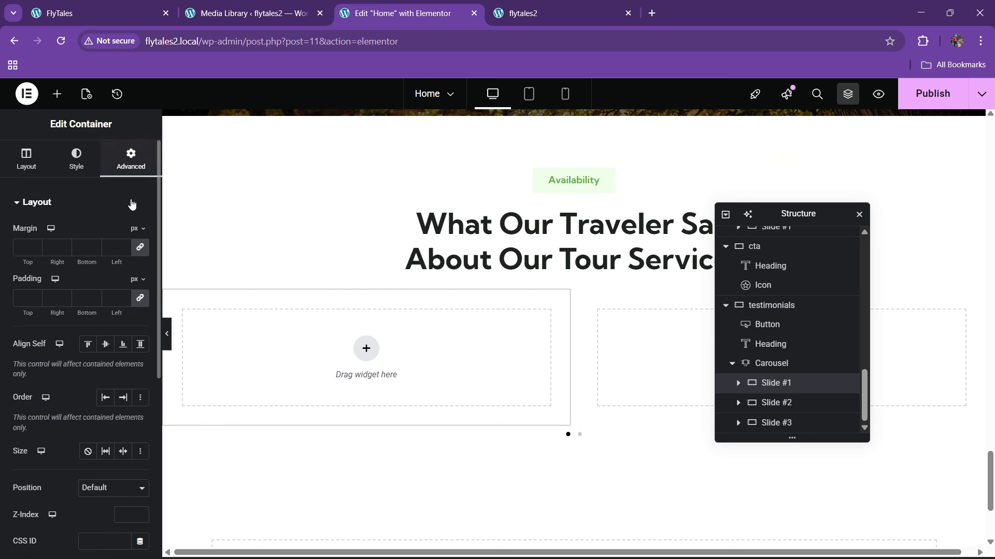
left_click(141, 300)
left_click(134, 14)
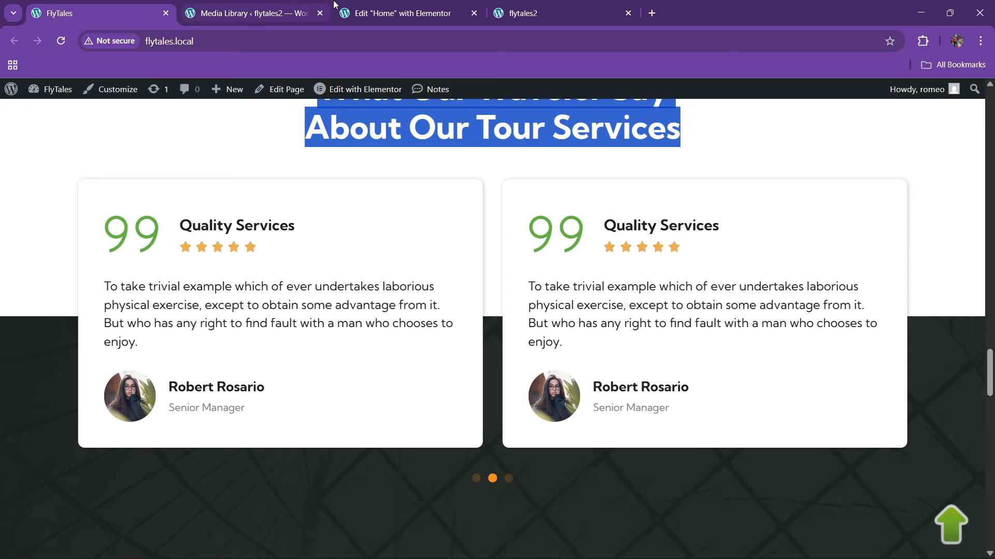
left_click(399, 13)
Drop a full-width container into Slide #1 and give it 40 px padding.
left_click(51, 96)
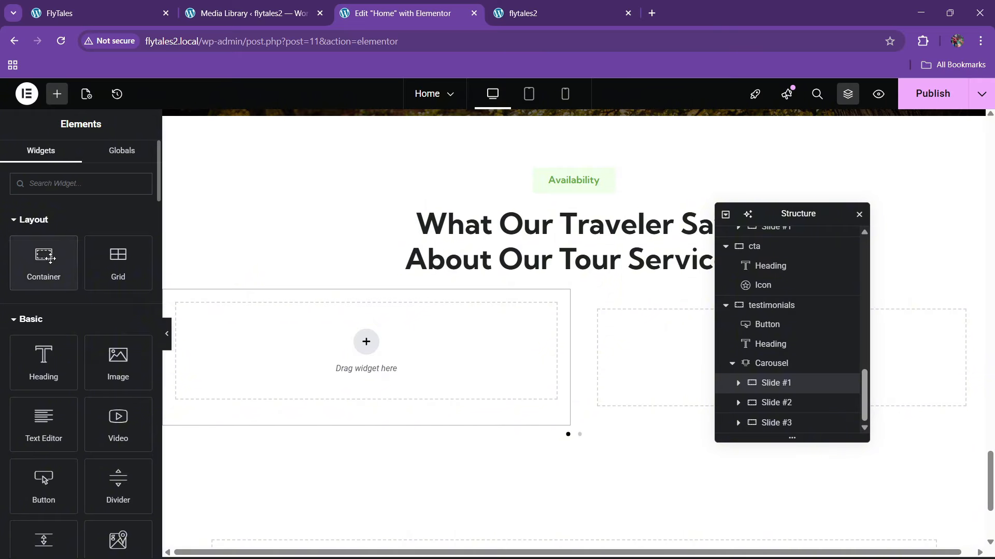
left_click_drag(44, 263, 286, 376)
left_click(114, 270)
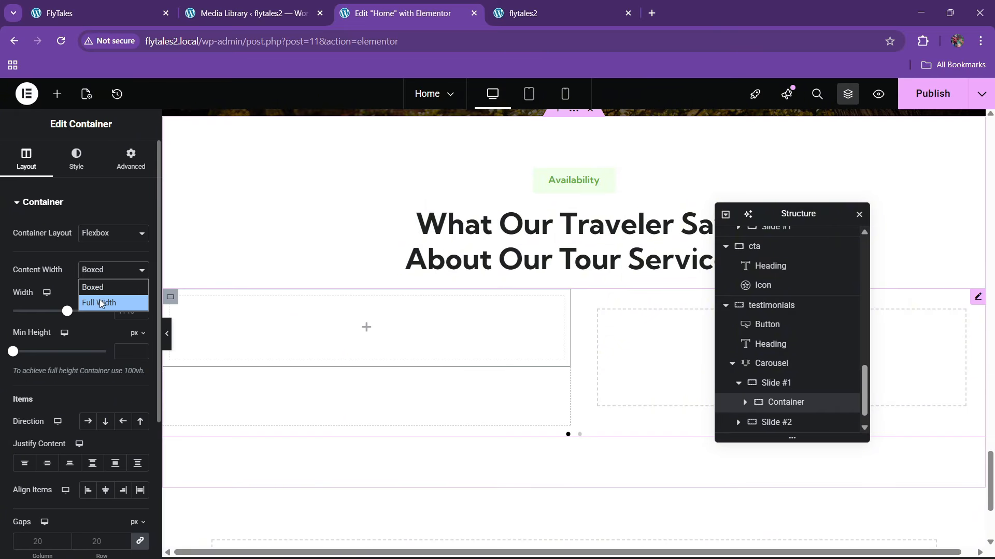
left_click(100, 302)
left_click(131, 159)
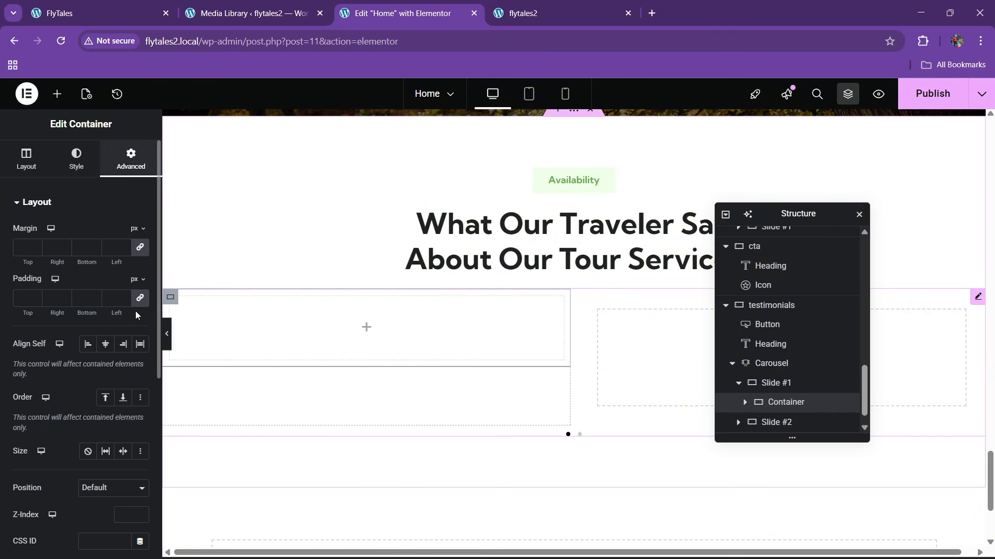
left_click(25, 298)
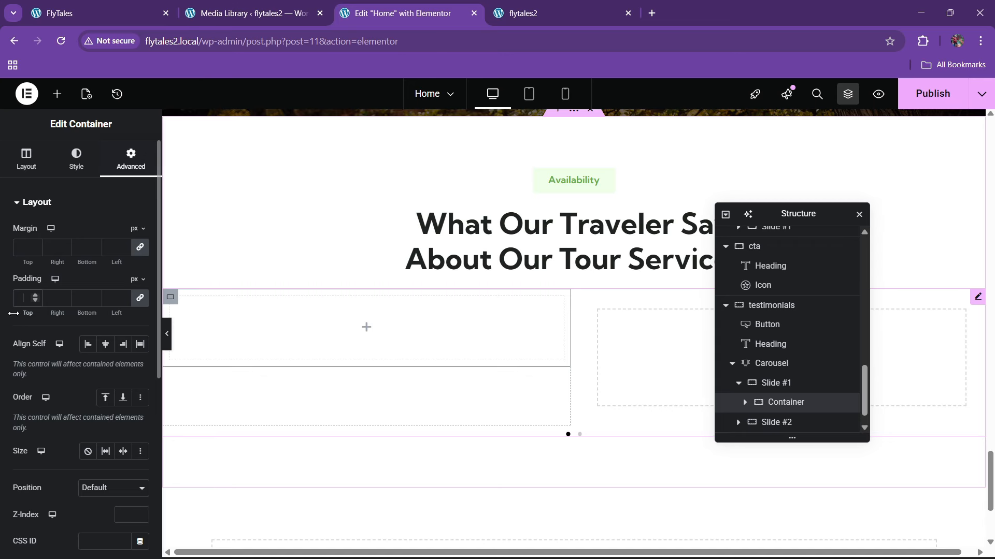
type("30")
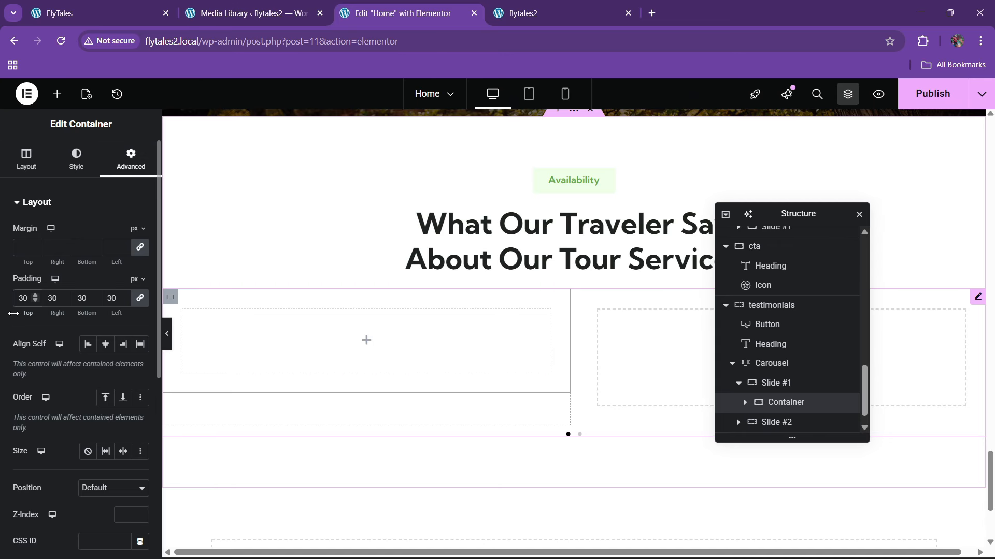
key("BackSpace")
key("BackSpace")
type("40")
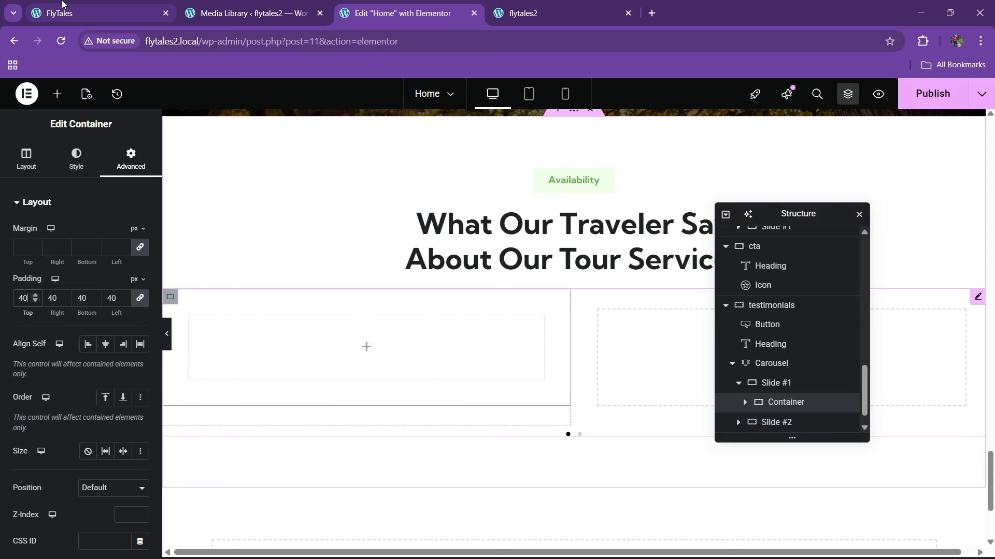
left_click(78, 13)
left_click(404, 13)
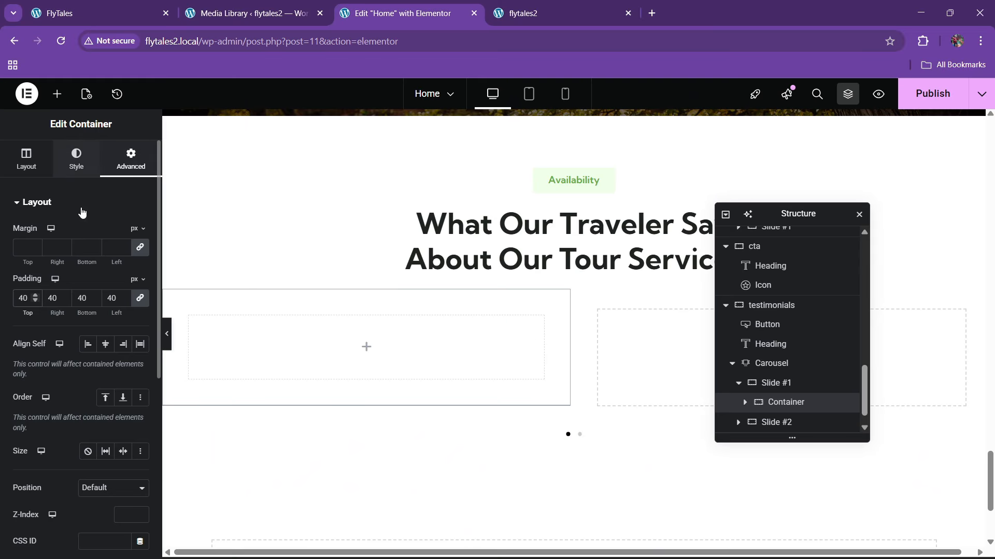
Give the card a soft drop shadow, pad Slide #1 by 10, and nest an empty container inside.
left_click(54, 337)
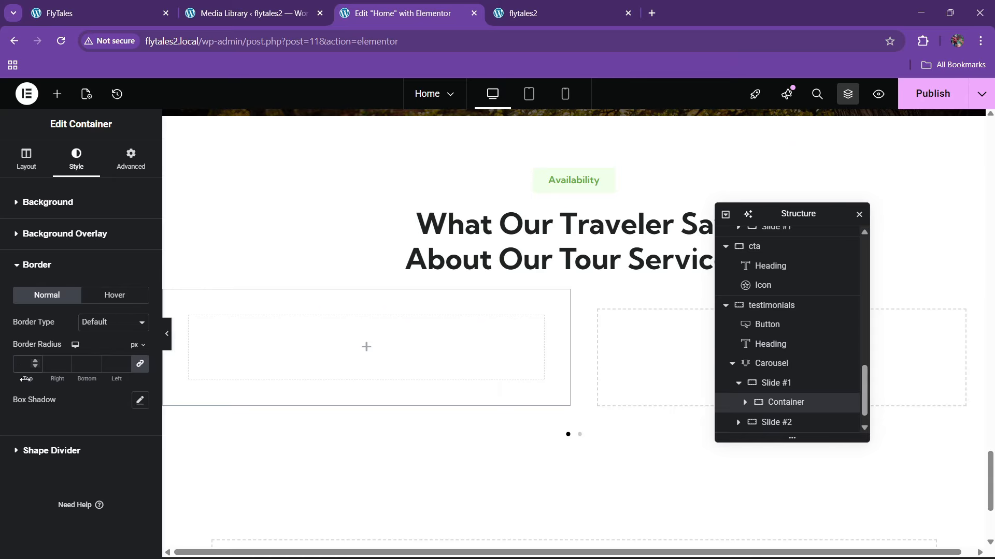
left_click(140, 402)
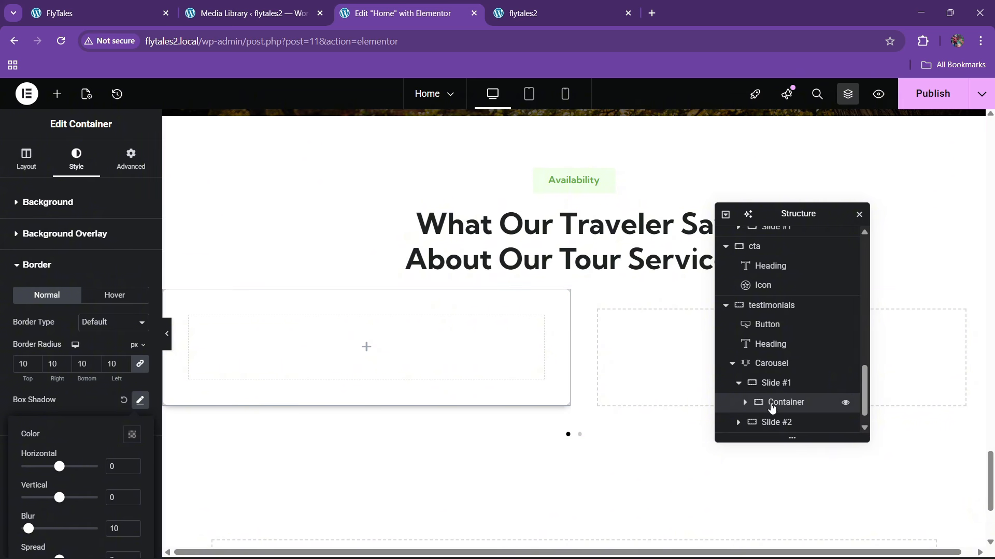
left_click(776, 386)
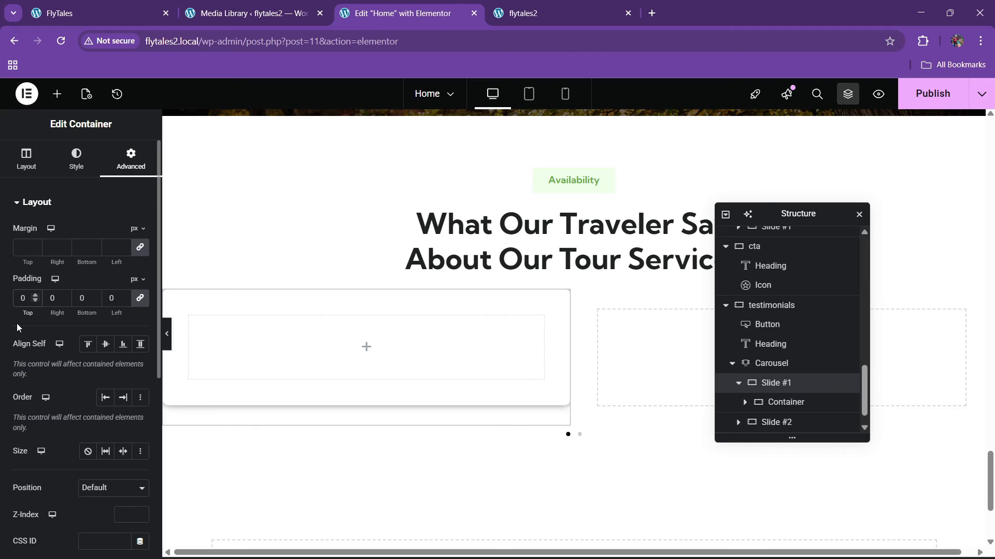
type("1")
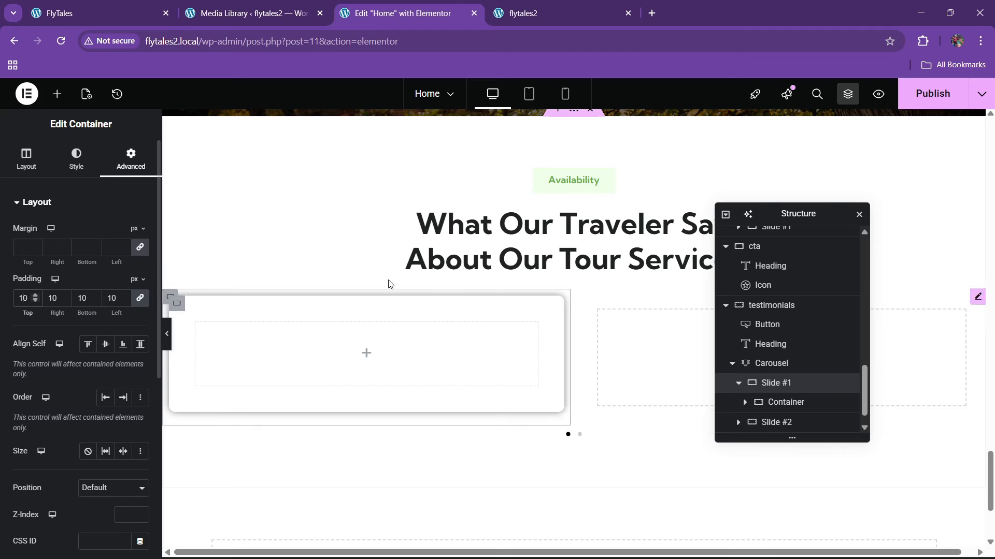
left_click(130, 5)
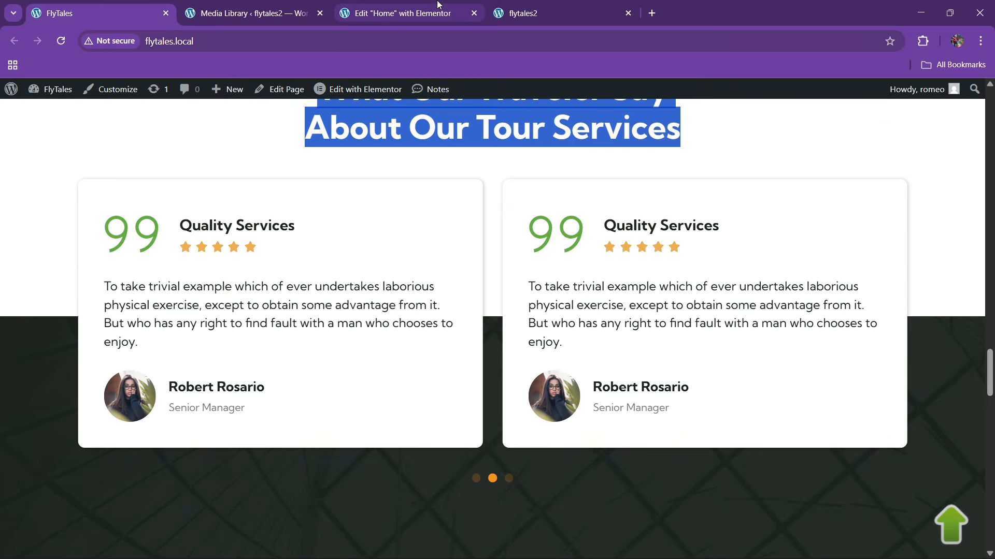
left_click(438, 10)
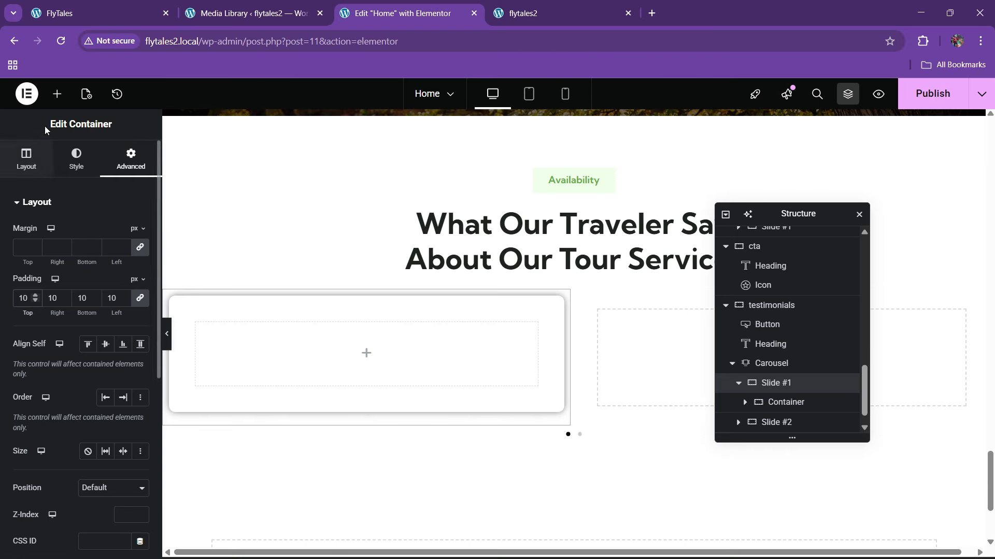
left_click(57, 94)
left_click_drag(48, 262, 281, 356)
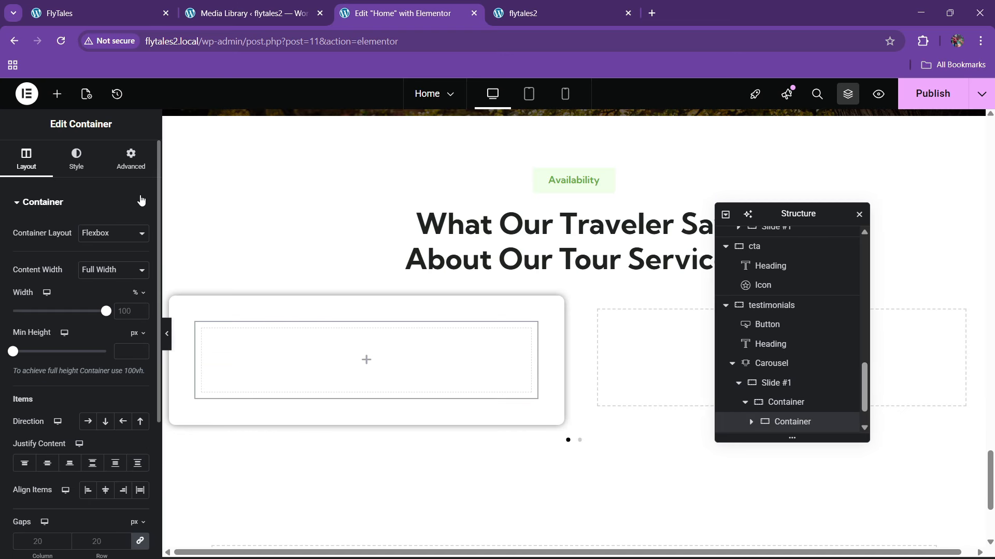
Rename the nested container inside Slide #1's card to 'quote' in the Navigator.
left_click(131, 158)
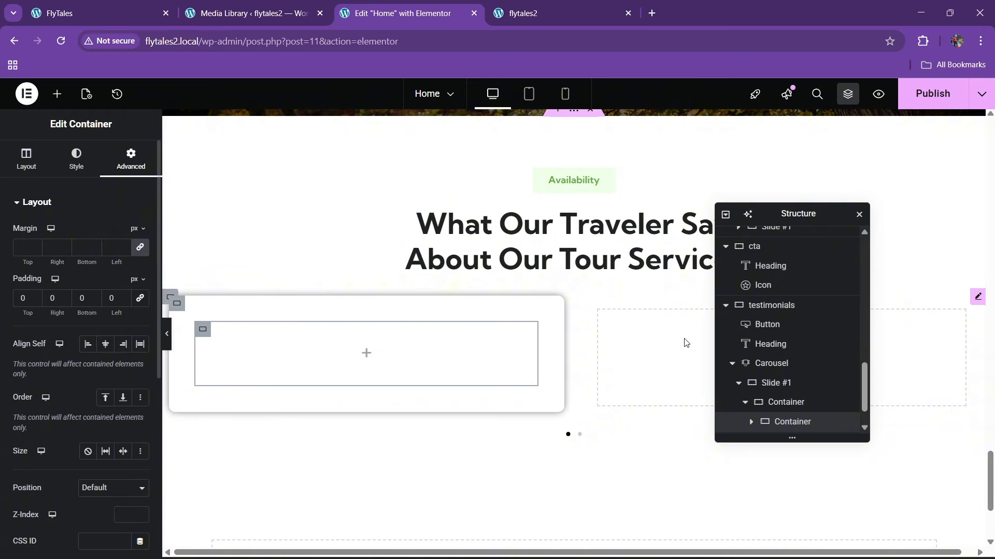
scroll(782, 386, "down", 1)
double_click(795, 387)
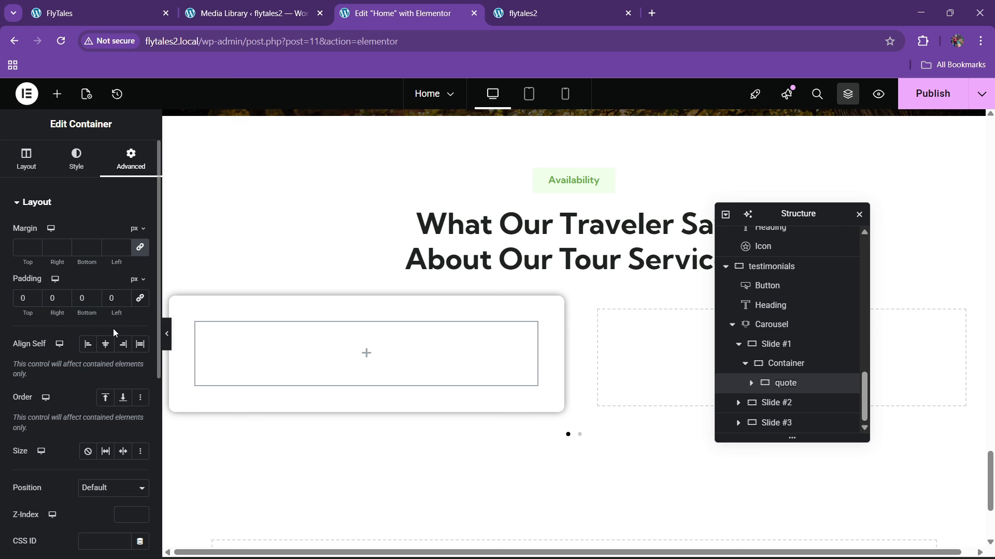
Search widgets for 'icon' and drop an Icon widget into the quote container.
left_click(57, 93)
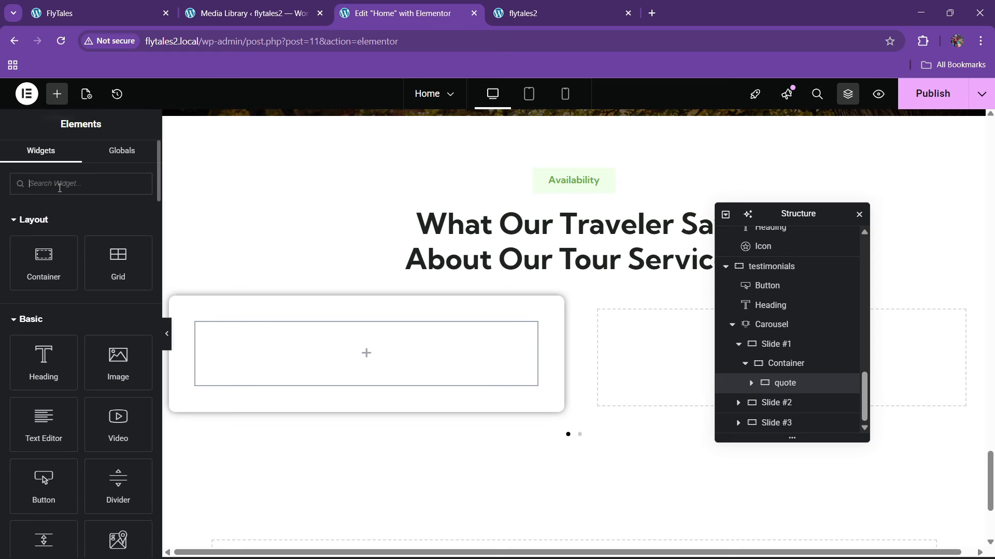
type("icon")
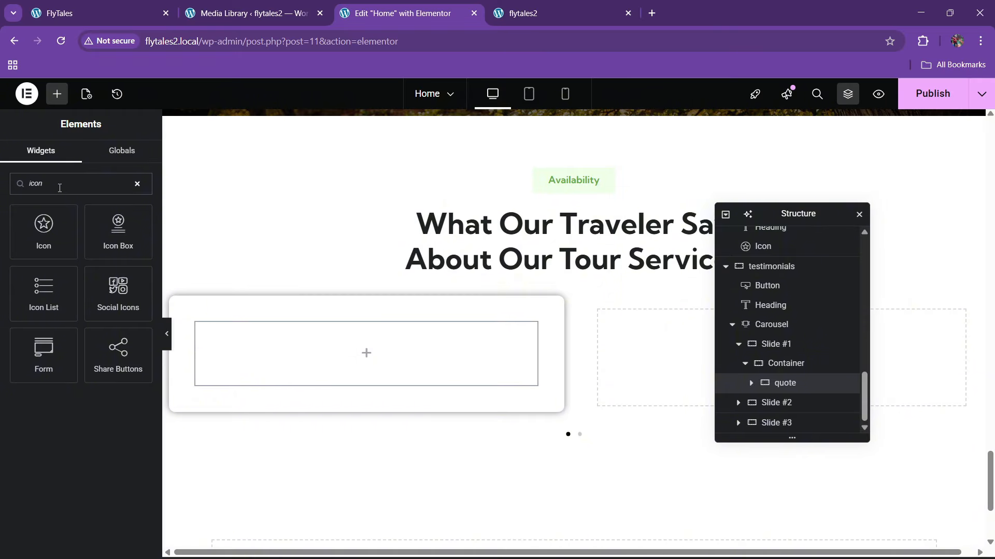
left_click_drag(44, 228, 343, 386)
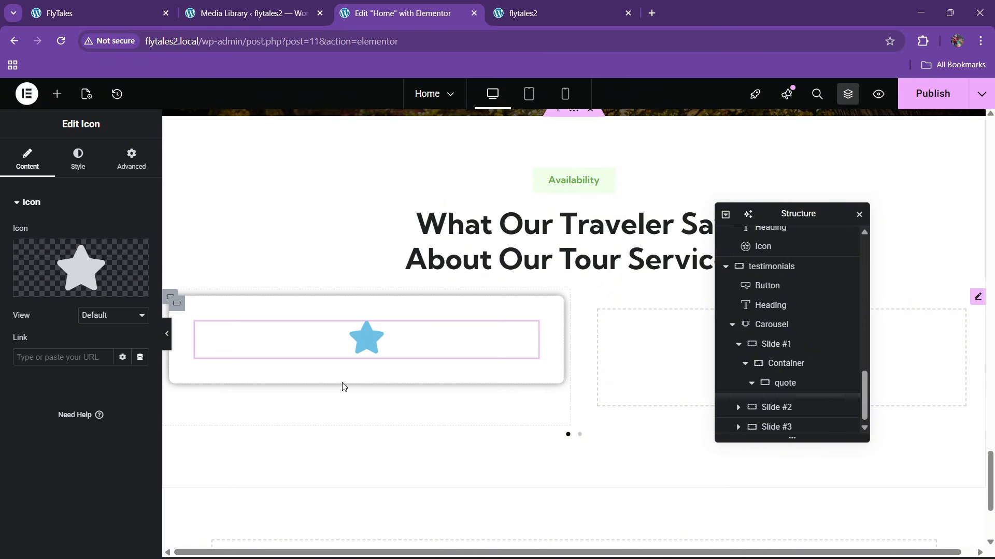
Upload the quote-right SVG and insert it as the green 99 quote icon.
left_click(131, 293)
left_click(58, 139)
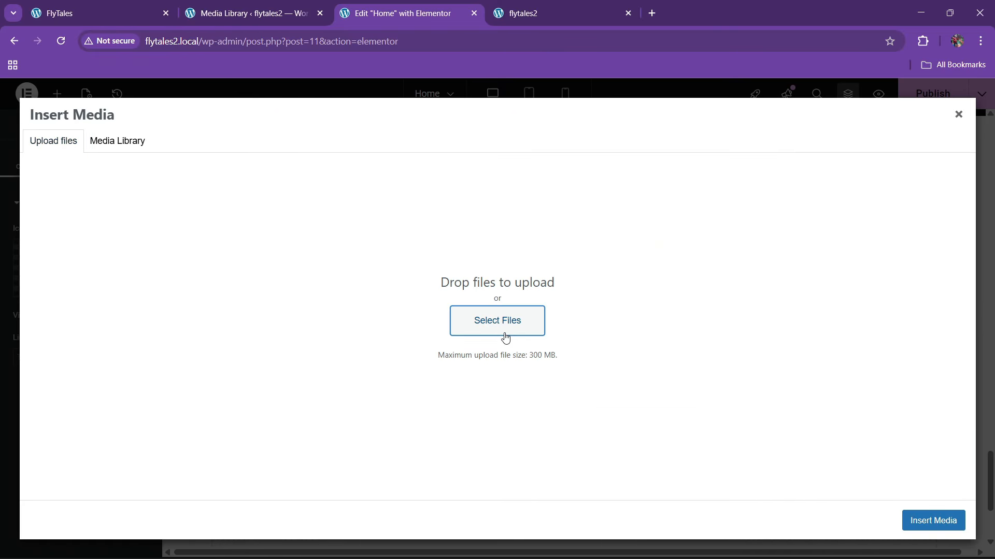
left_click(506, 338)
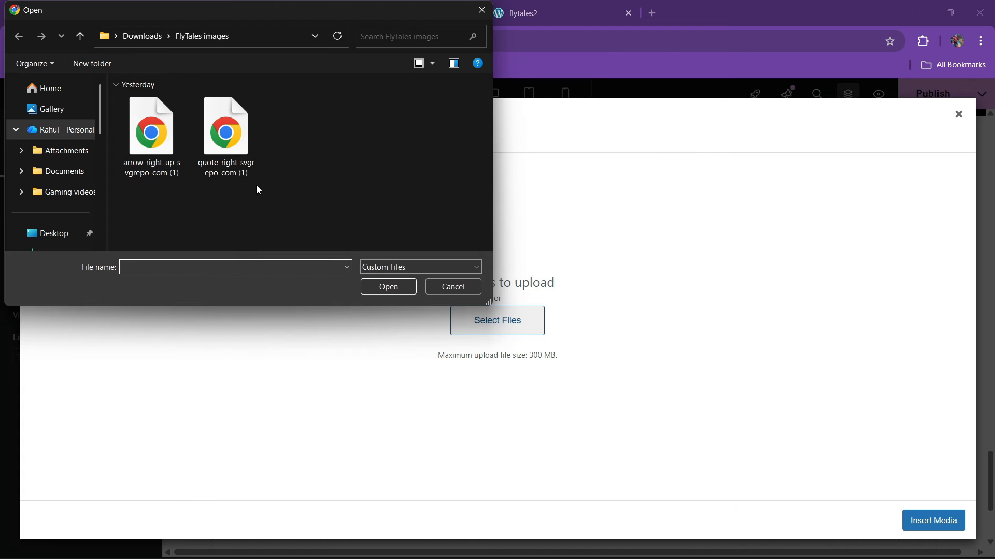
left_click_drag(229, 209, 161, 171)
left_click(387, 292)
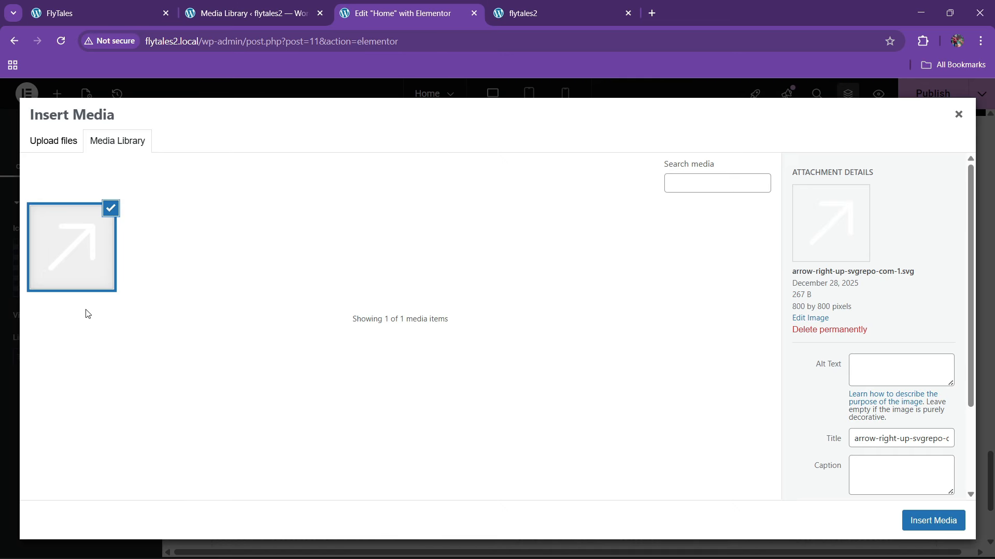
left_click(58, 139)
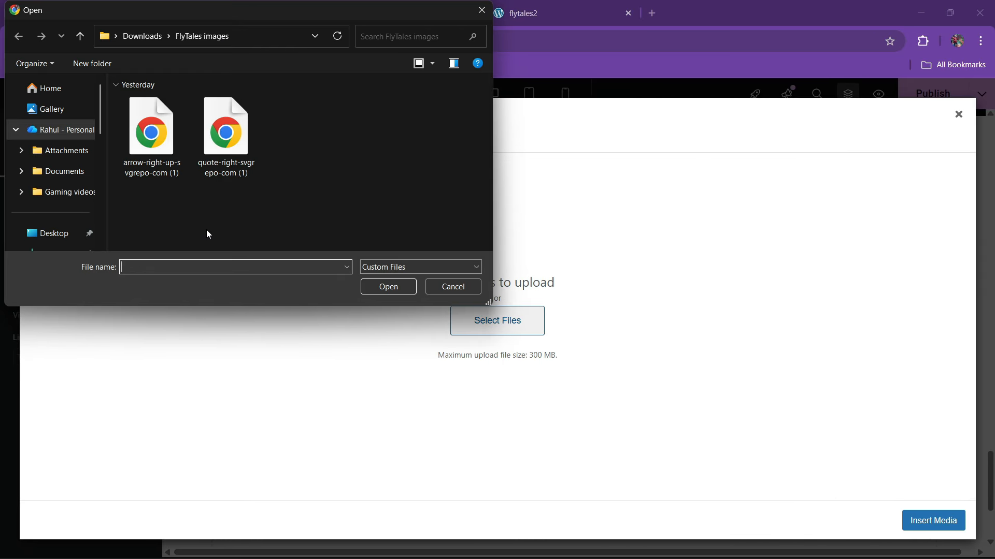
left_click(217, 156)
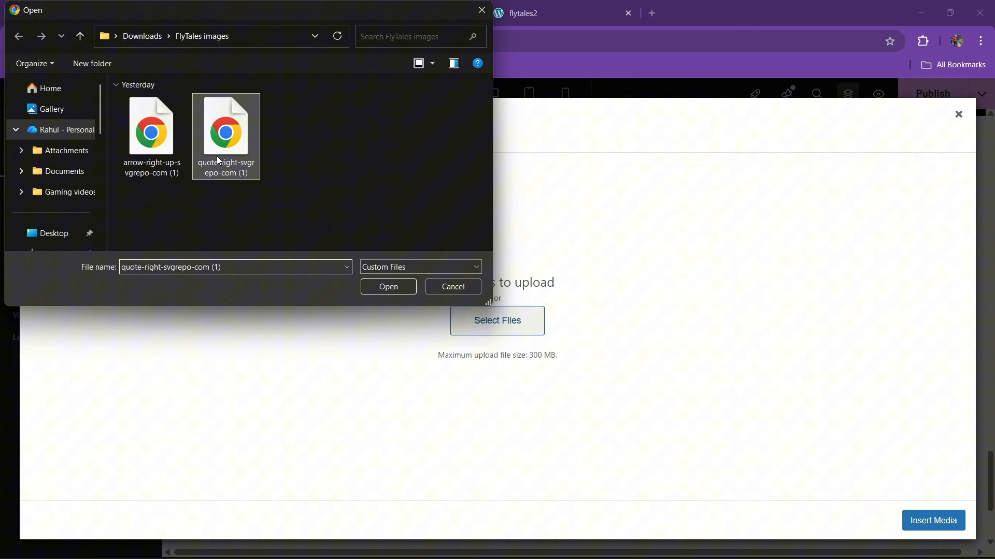
left_click(384, 287)
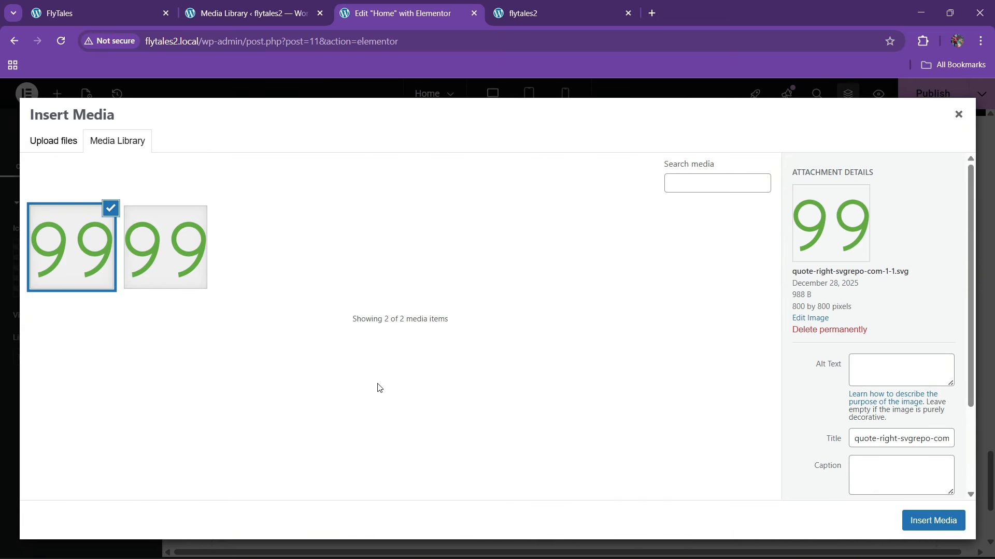
left_click(948, 520)
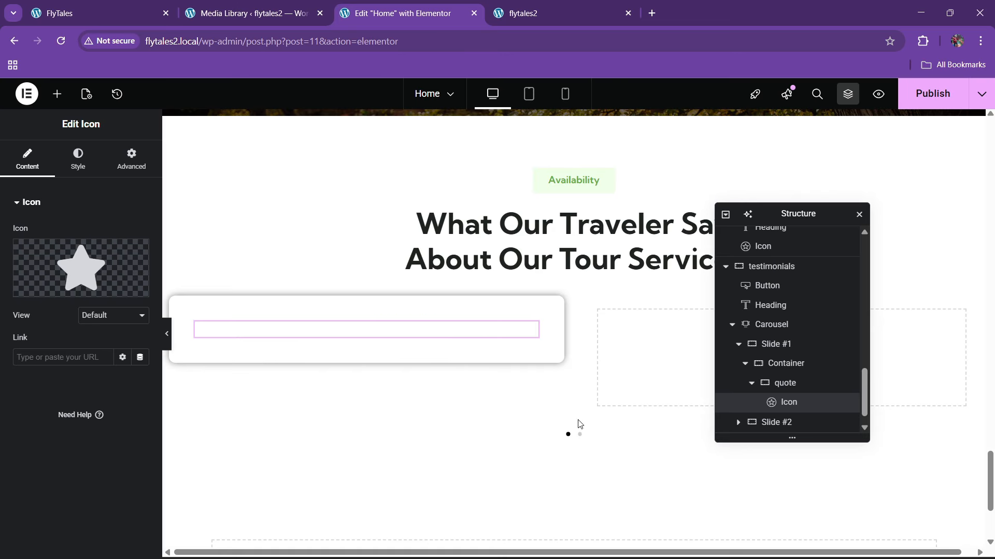
Left-align the quote icon and set its size to 75 px.
left_click(78, 158)
left_click(105, 233)
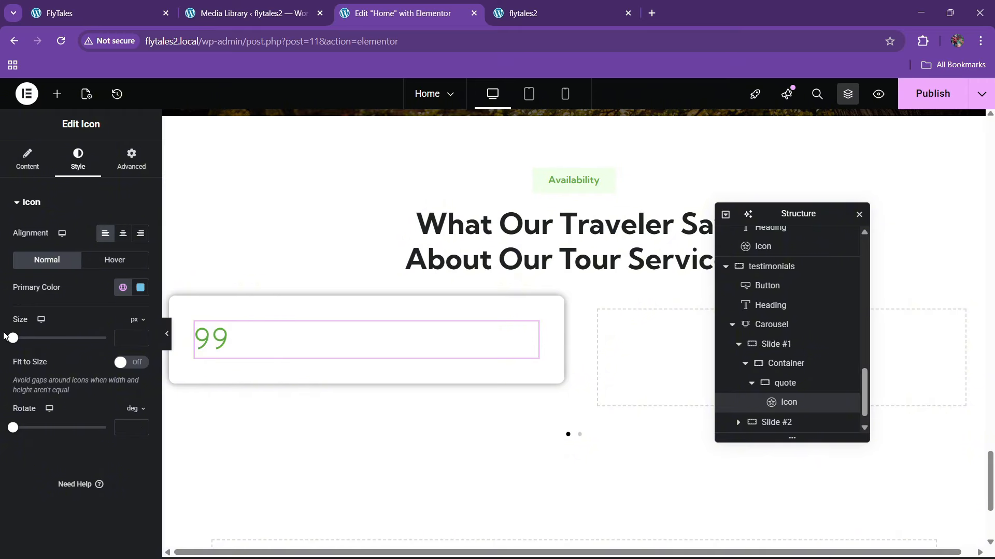
left_click_drag(11, 340, 31, 340)
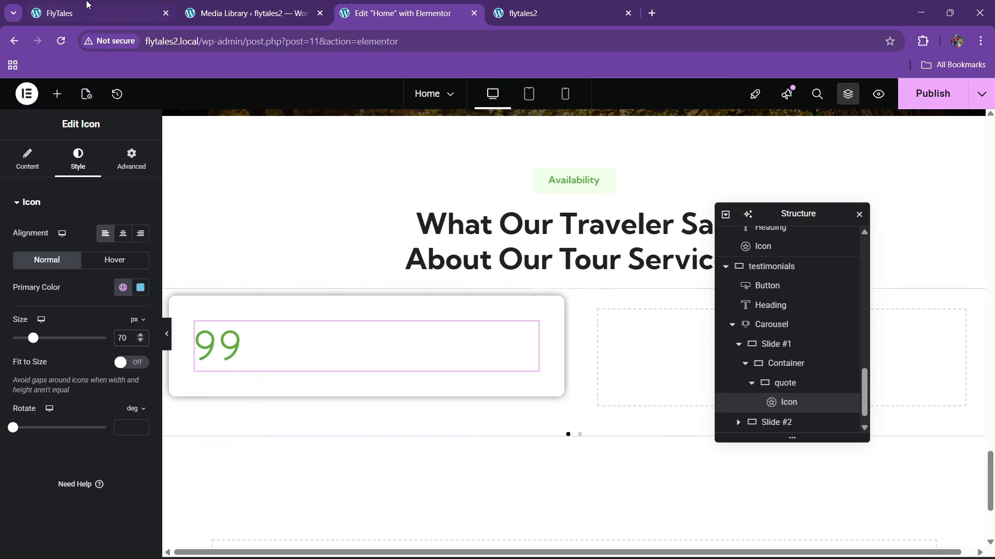
left_click(125, 13)
left_click(399, 13)
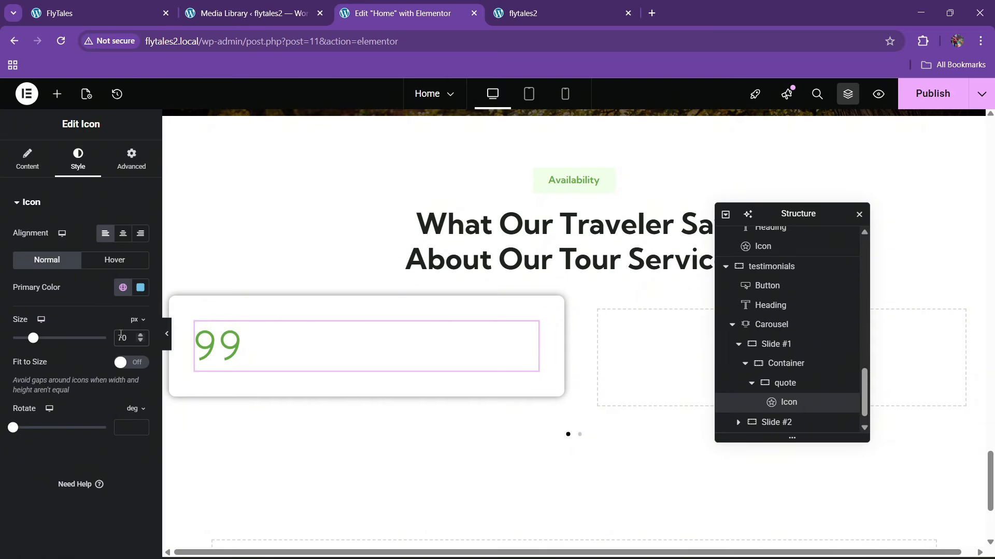
type("75")
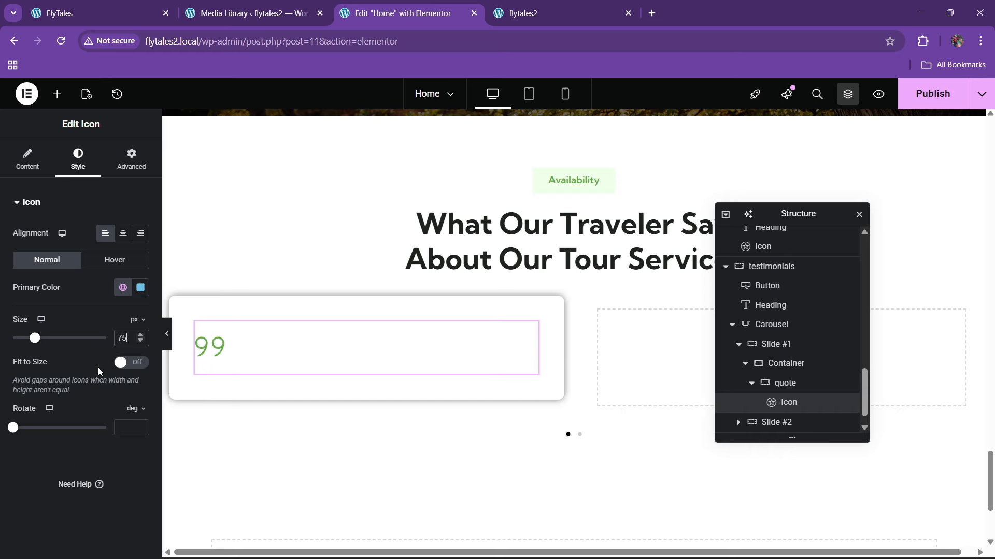
left_click(79, 6)
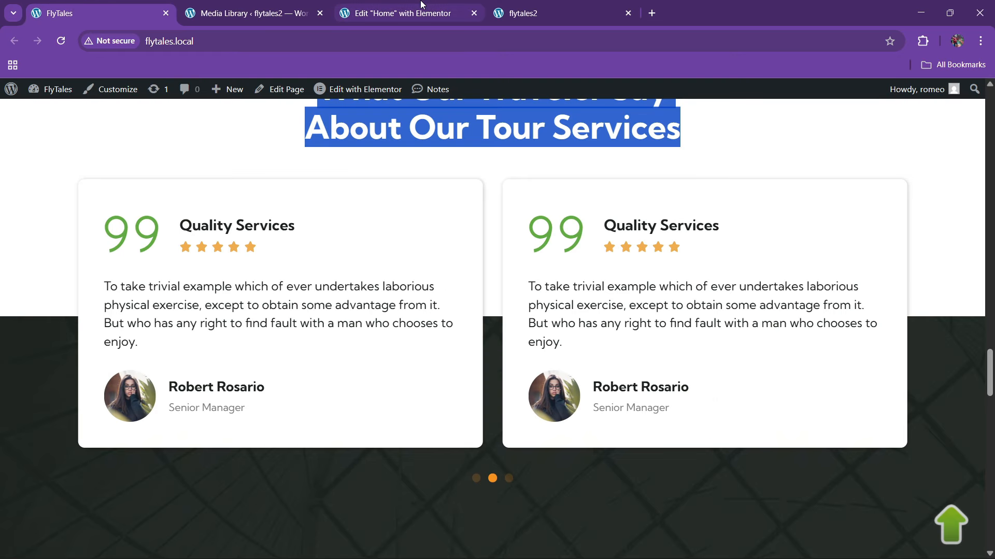
left_click(398, 13)
left_click(57, 93)
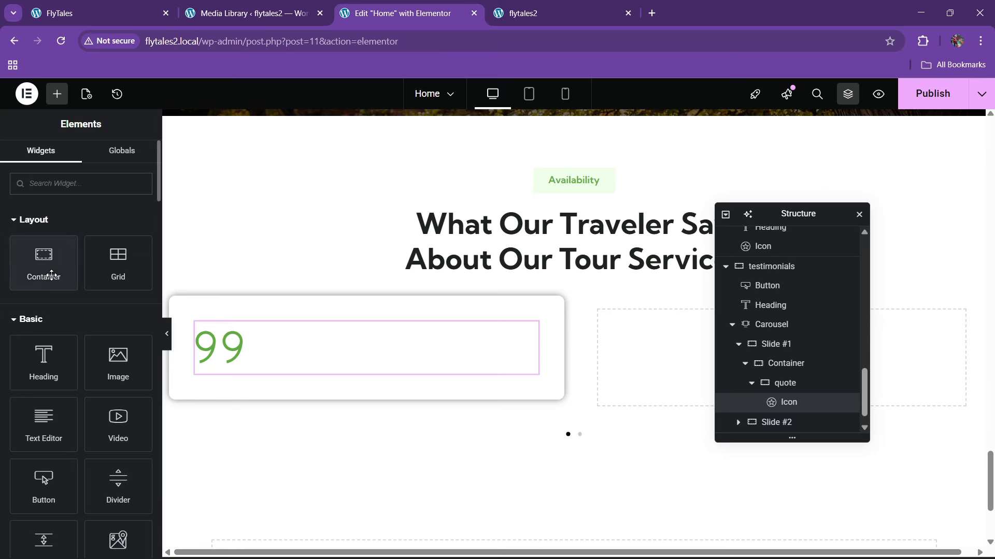
Add a container beside the 99 icon and set the quote row to Space Between, items centred.
left_click_drag(44, 261, 230, 368)
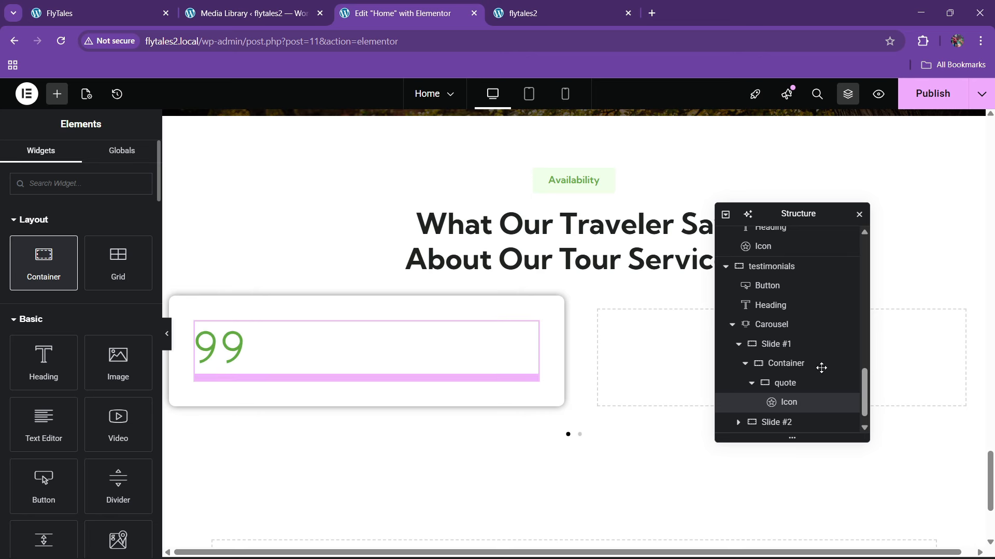
scroll(781, 390, "down", 1)
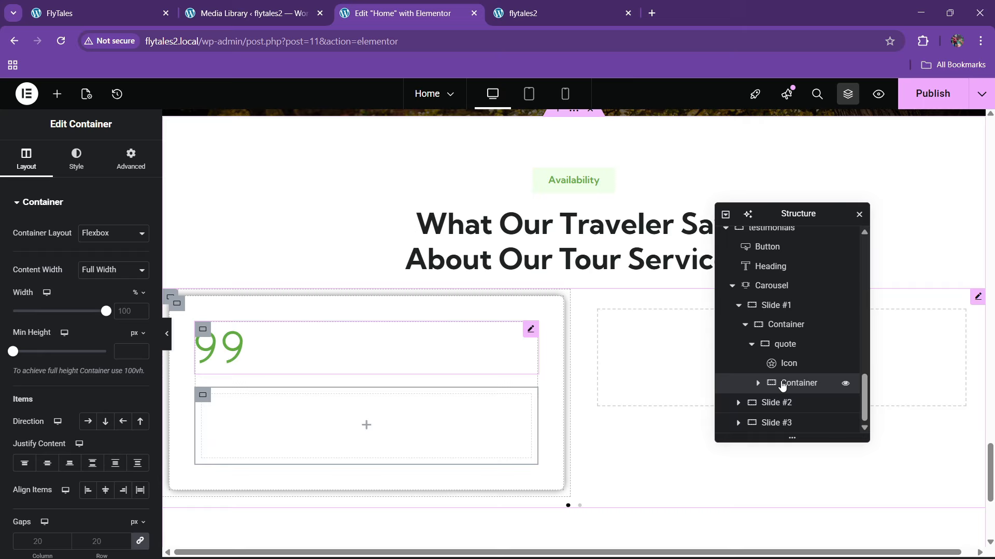
left_click(781, 346)
left_click(26, 158)
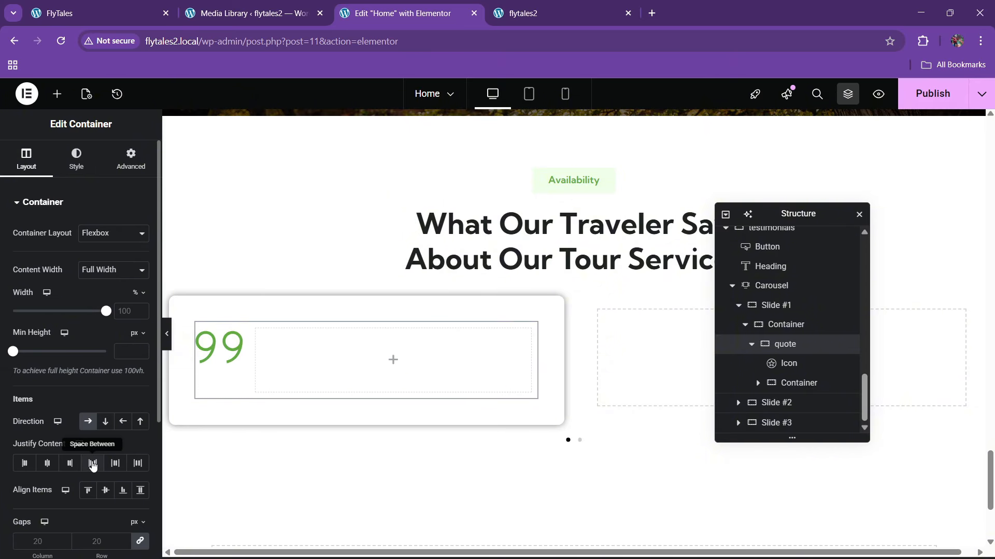
left_click(92, 465)
left_click(105, 490)
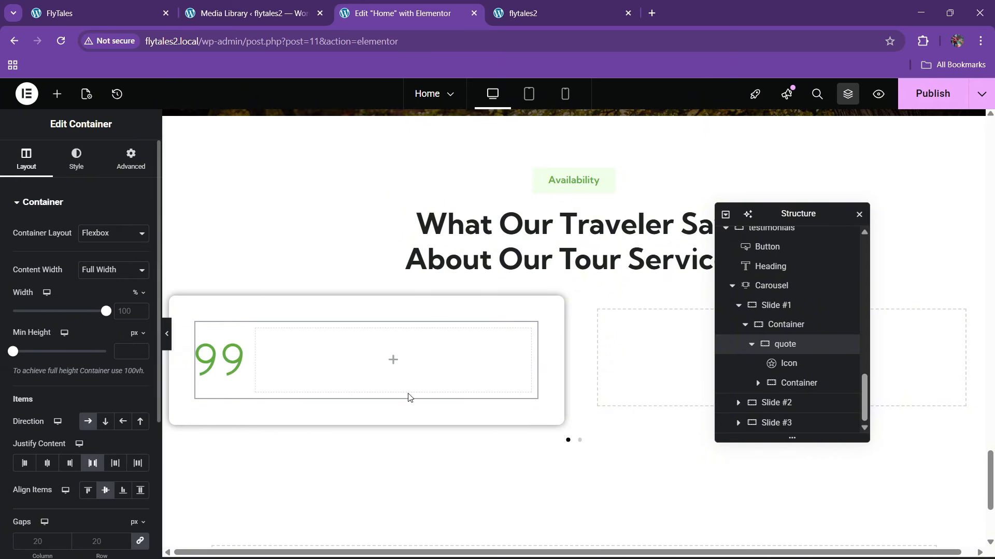
left_click(842, 383)
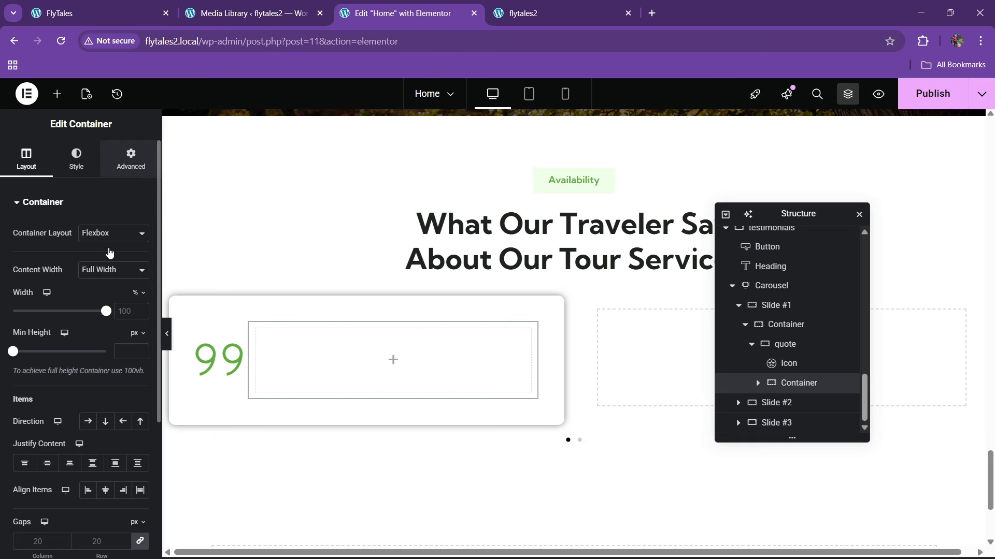
left_click(131, 158)
key("ctrl+1")
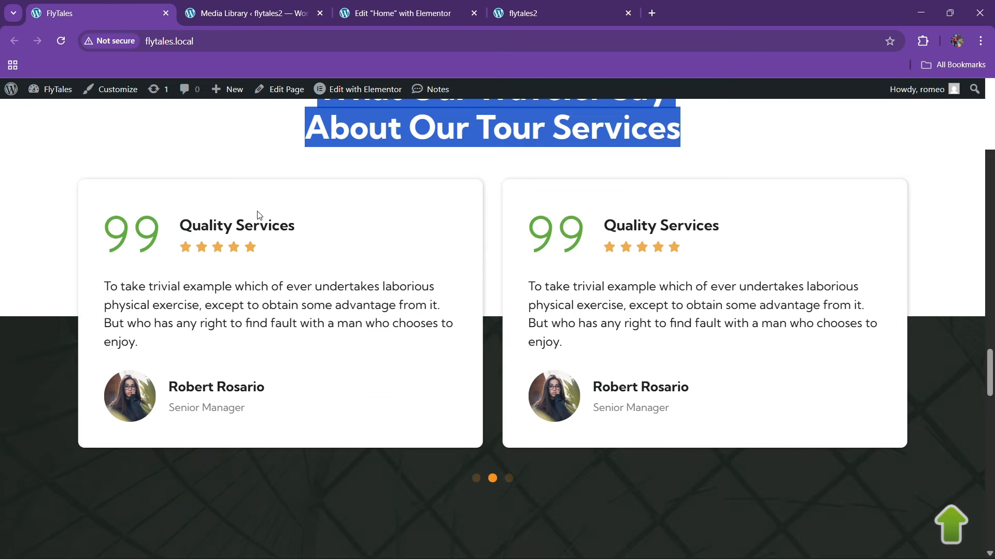
left_click(417, 4)
scroll(467, 228, "up", 10)
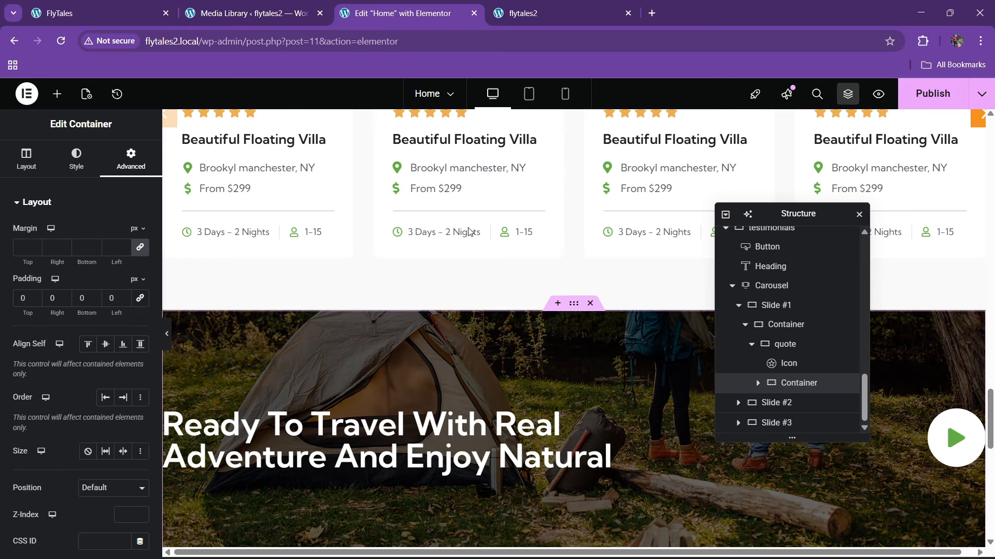
Copy the 'Beautiful Floating Villa' heading from a tour card into the container beside the icon.
right_click(441, 205)
left_click(462, 268)
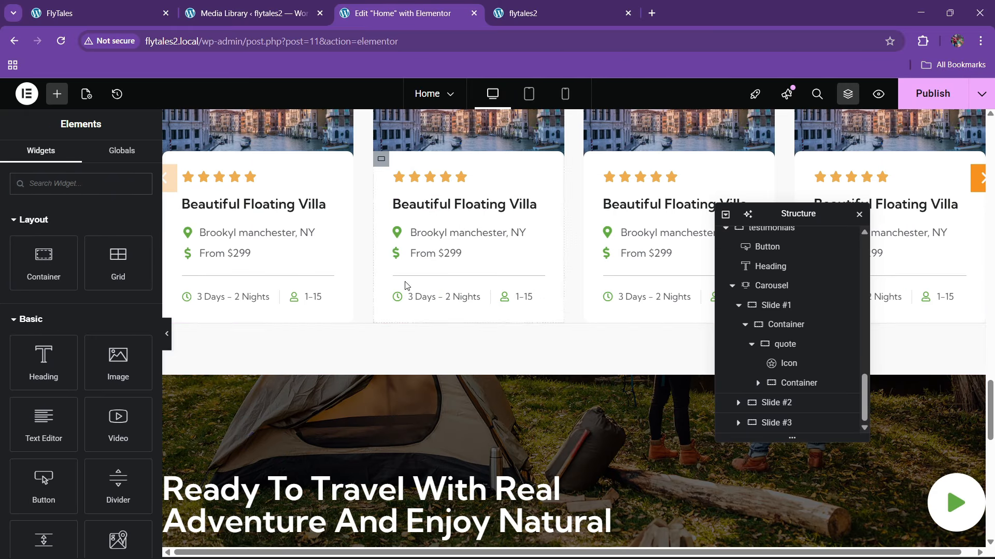
scroll(399, 293, "down", 6)
scroll(397, 295, "down", 7)
right_click(300, 227)
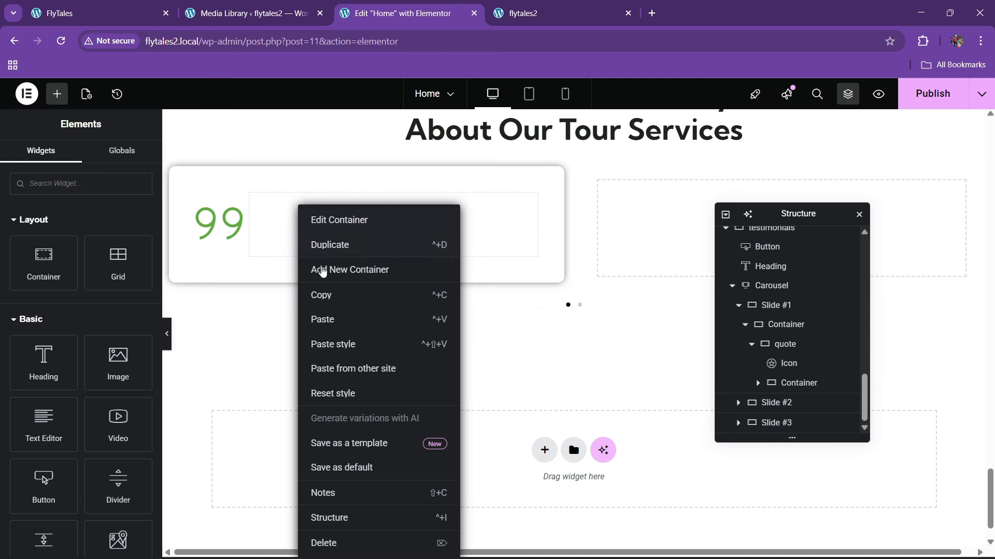
left_click(327, 320)
scroll(410, 238, "up", 8)
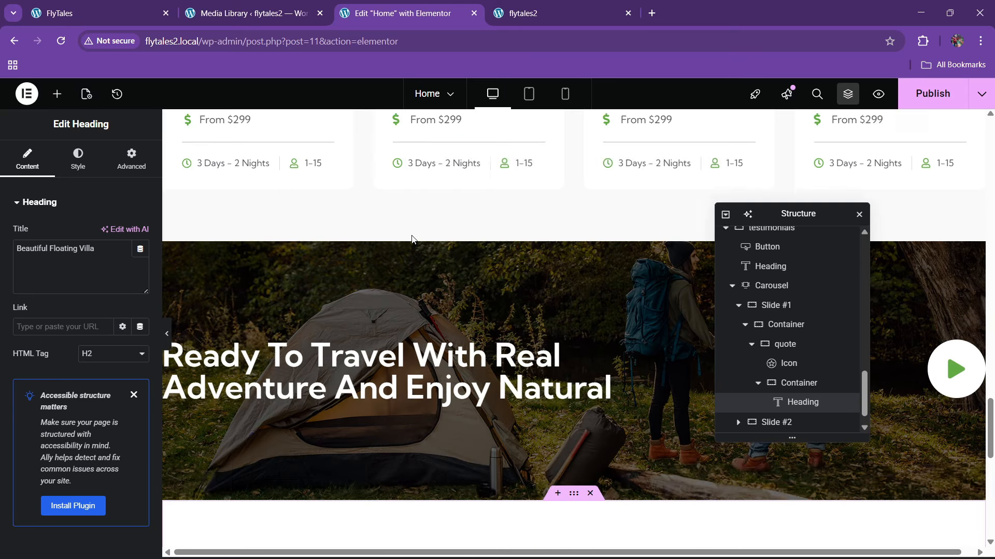
Copy the tour card's five-star rating and paste it below the heading.
right_click(438, 194)
left_click(460, 242)
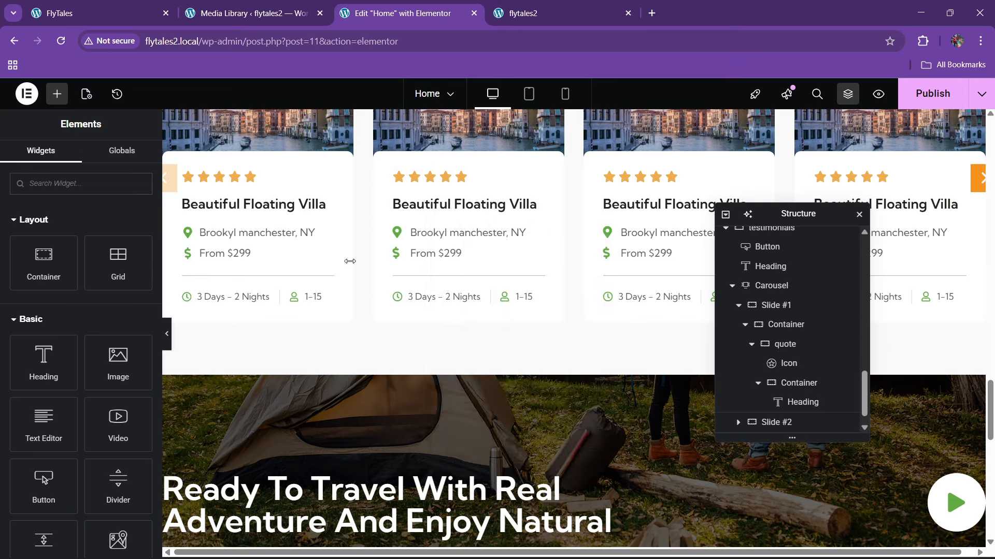
scroll(350, 275, "down", 6)
scroll(349, 275, "down", 5)
right_click(308, 218)
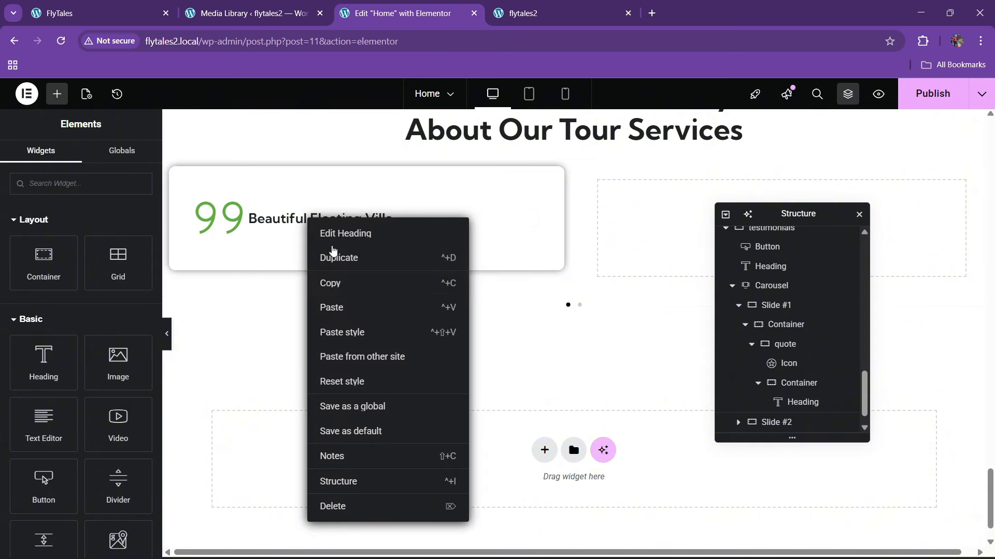
left_click(332, 307)
left_click(60, 13)
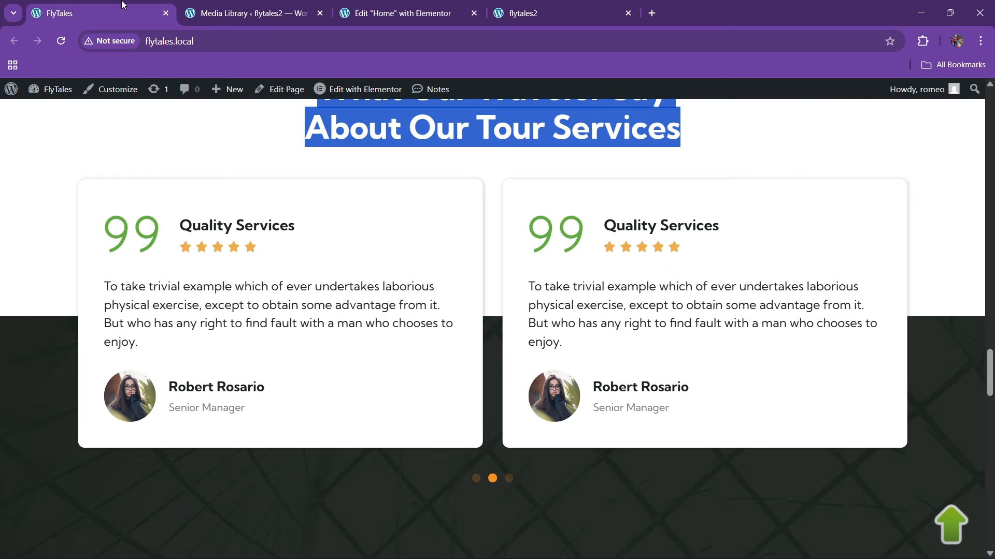
left_click(393, 4)
left_click(363, 205)
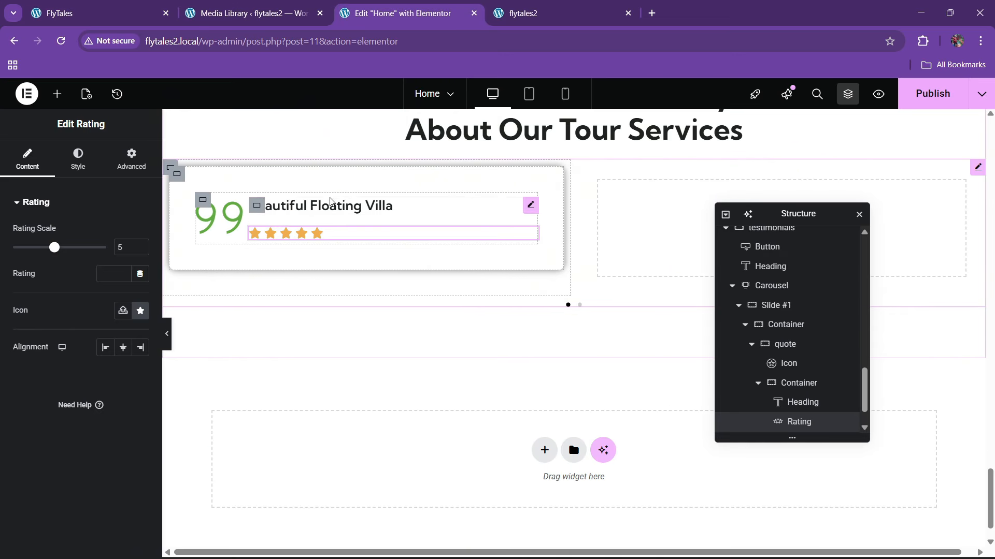
left_click(60, 13)
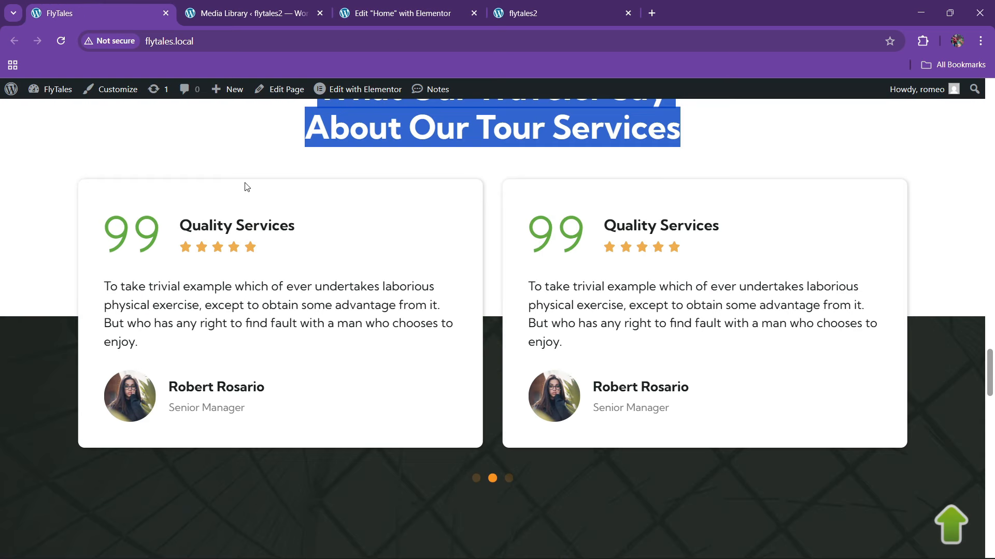
left_click(418, 13)
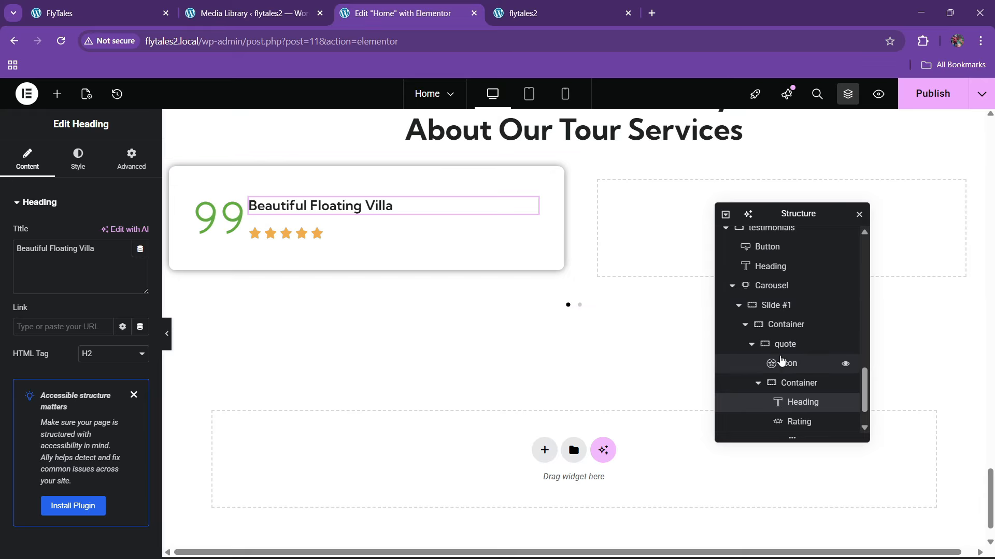
Set the quote row's gap between icon and text to 40 px.
left_click(785, 345)
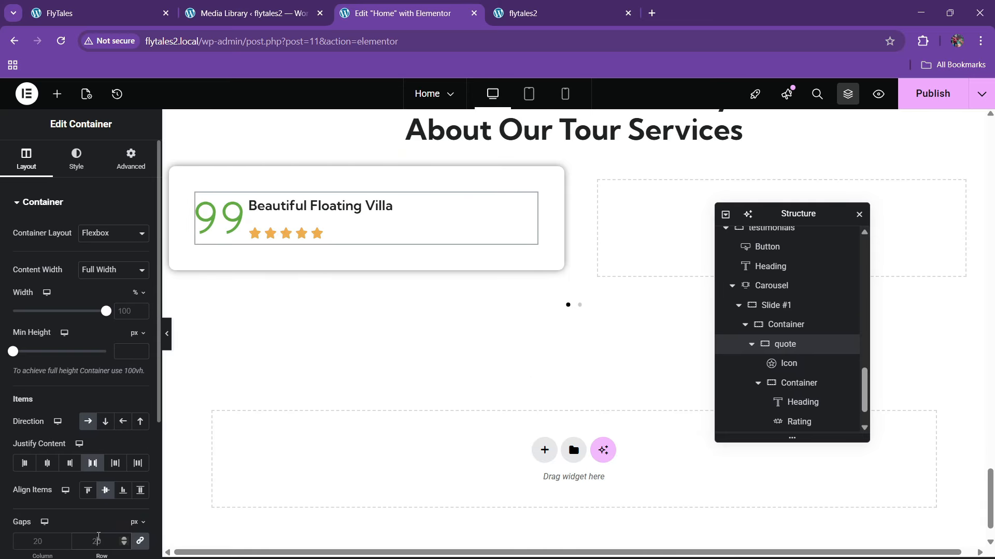
left_click(99, 541)
type("40")
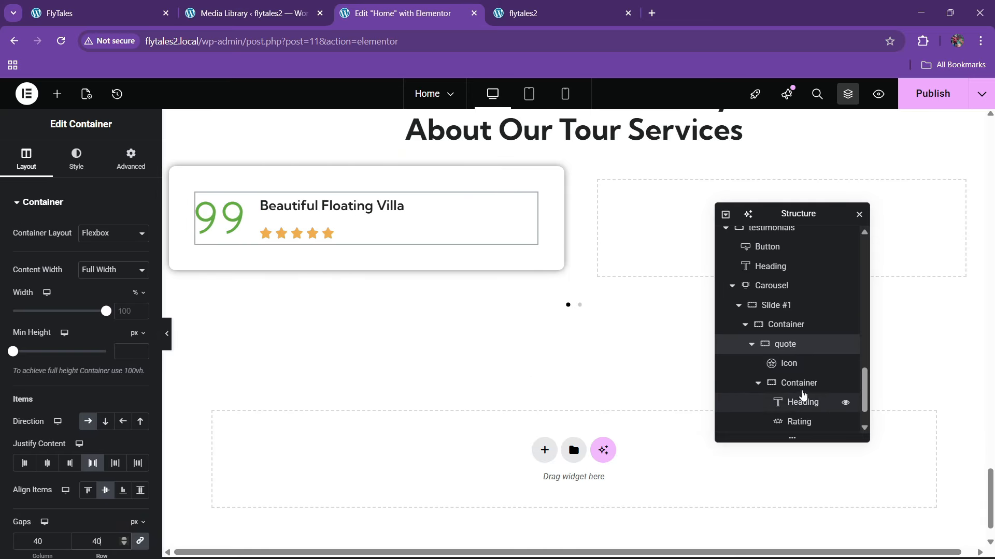
Stack the heading and stars in a column, vertically centred, left-aligned, with a 10 px gap.
left_click(799, 383)
scroll(80, 384, "down", 2)
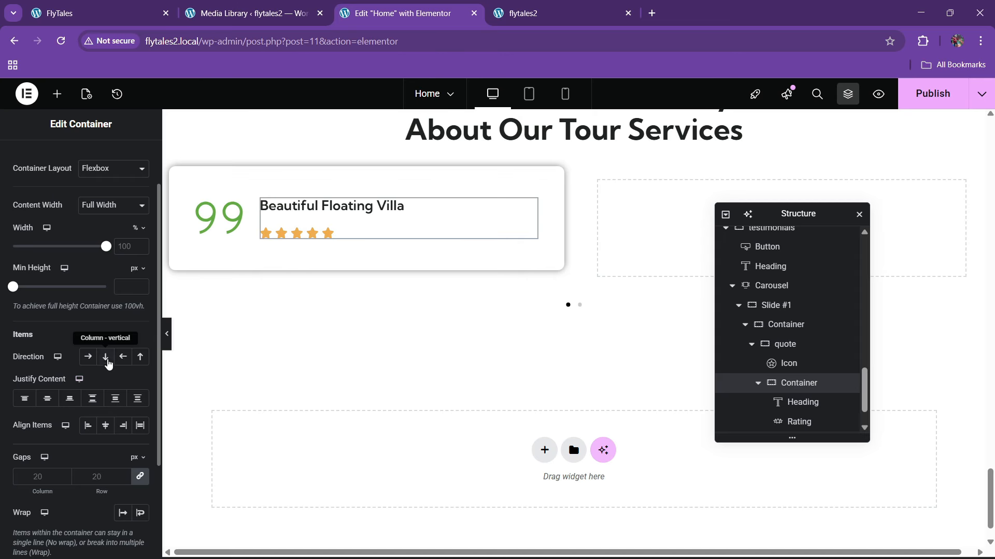
left_click(106, 357)
left_click(47, 399)
left_click(105, 426)
left_click(88, 425)
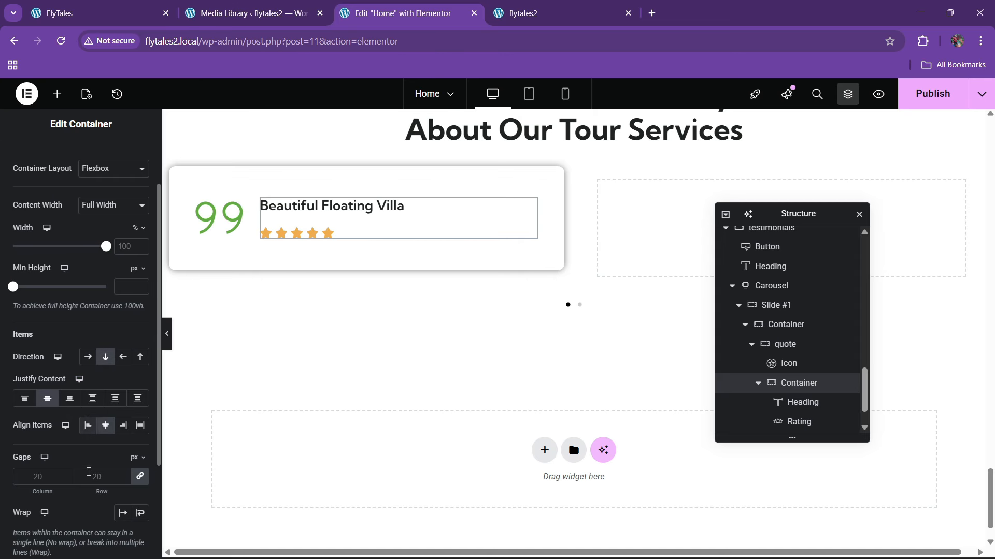
left_click(90, 476)
type("10")
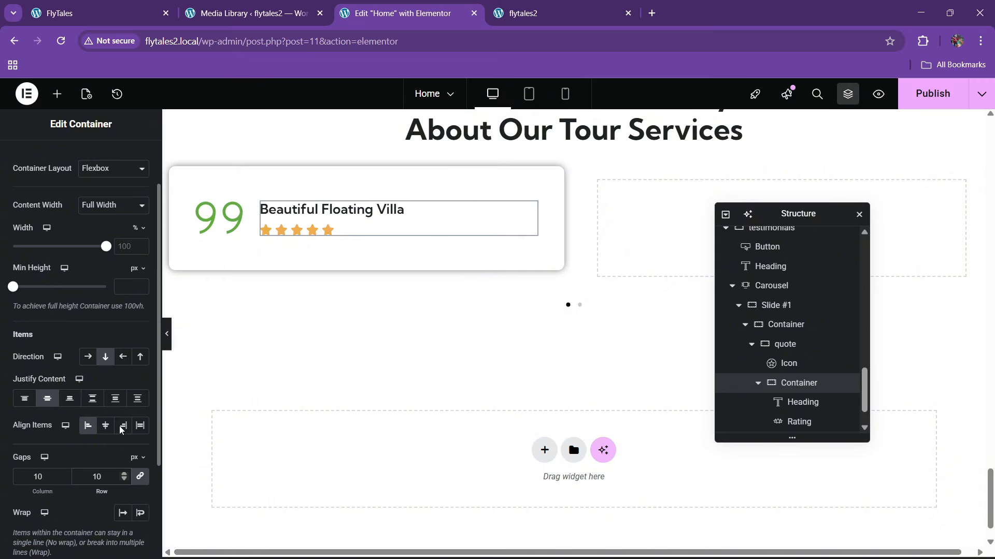
left_click(123, 7)
Copy the paragraph under Explore GoWilds and paste it into the testimonial card.
left_click(397, 7)
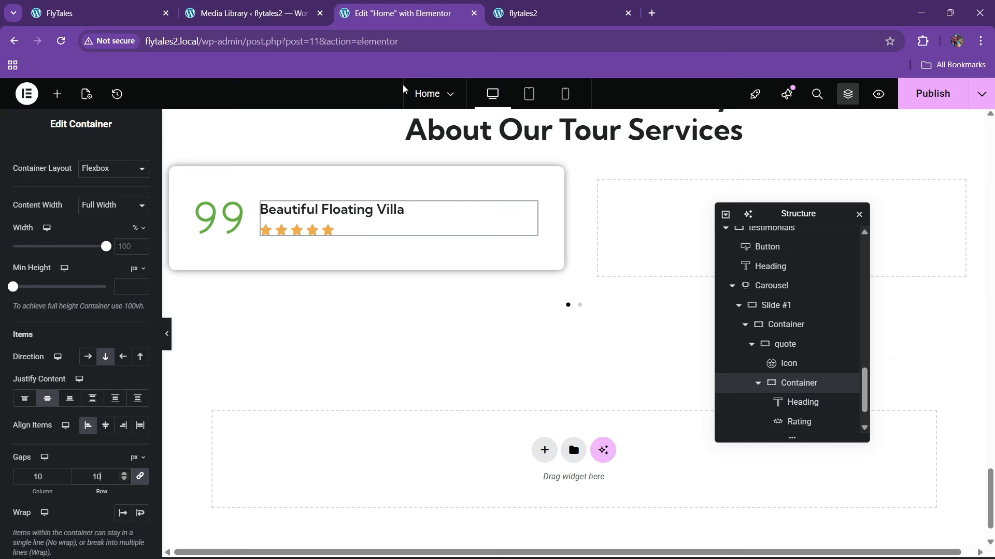
scroll(457, 294, "up", 10)
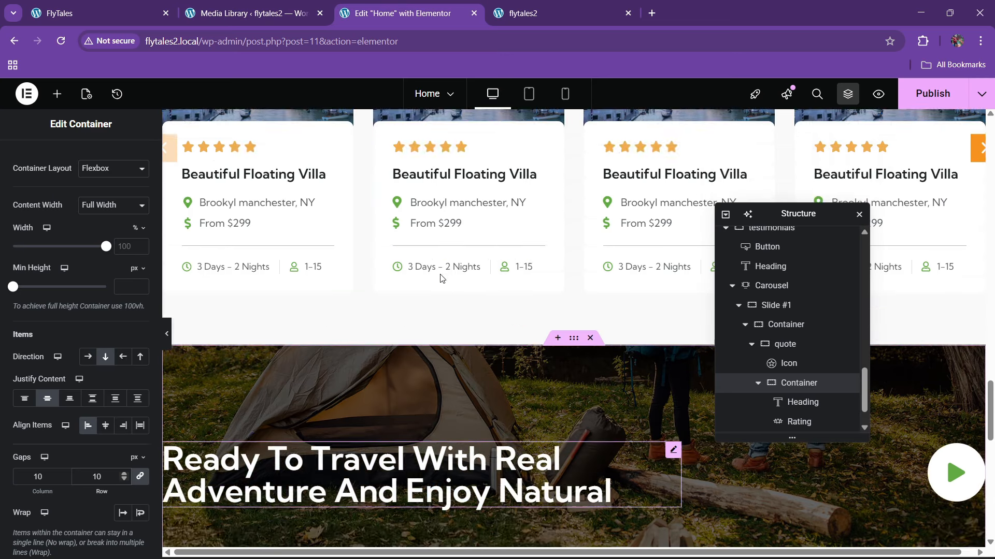
scroll(440, 278, "up", 12)
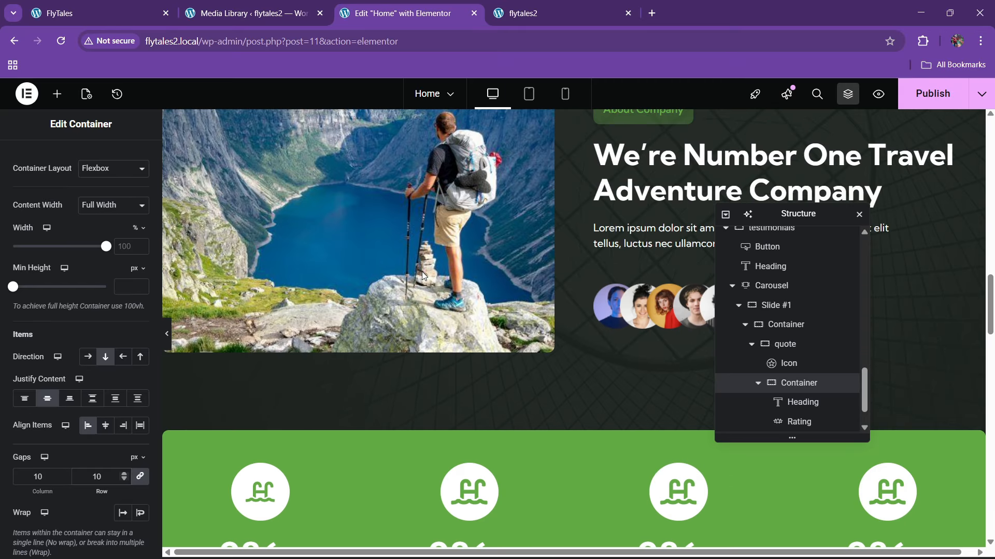
scroll(423, 276, "up", 10)
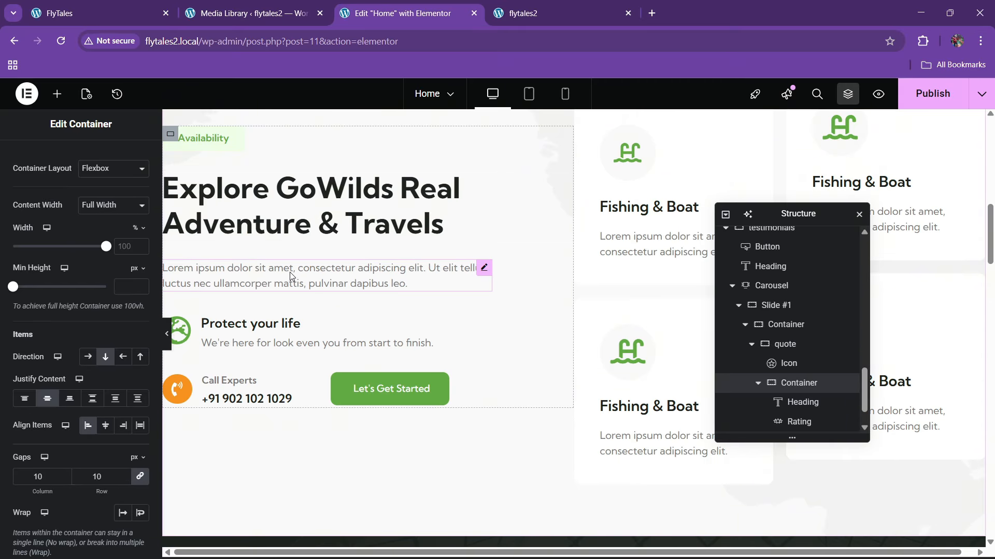
right_click(290, 275)
left_click(315, 316)
scroll(357, 322, "down", 15)
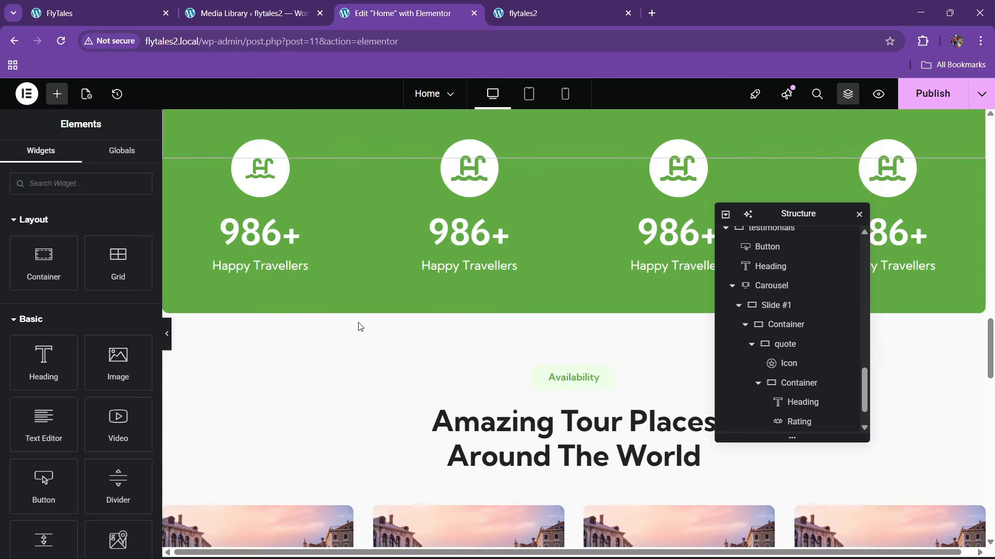
scroll(359, 323, "down", 15)
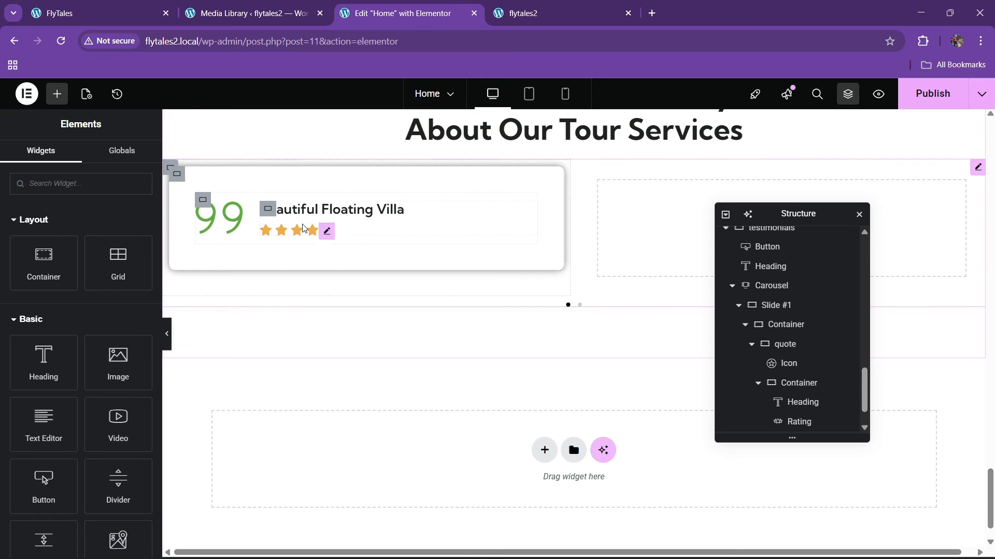
right_click(249, 255)
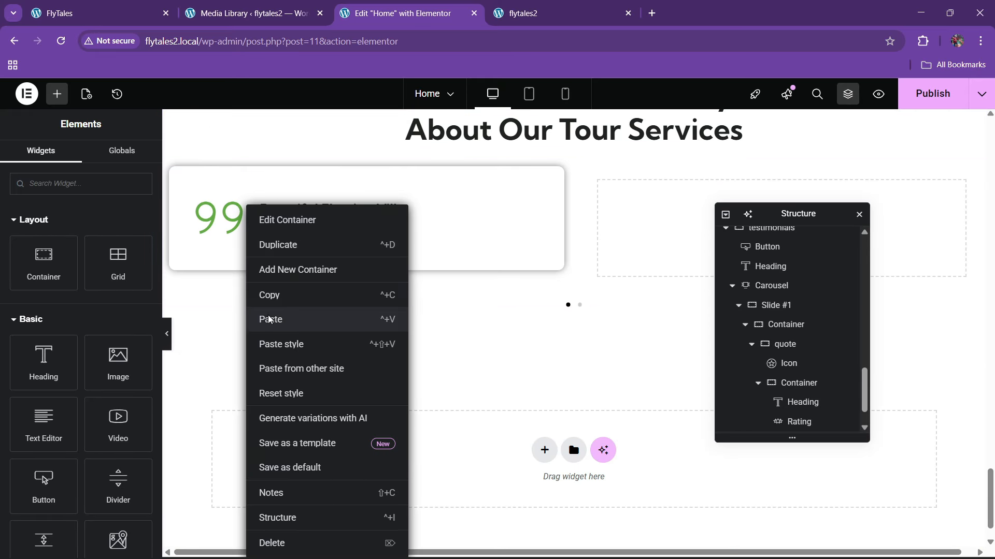
left_click(269, 319)
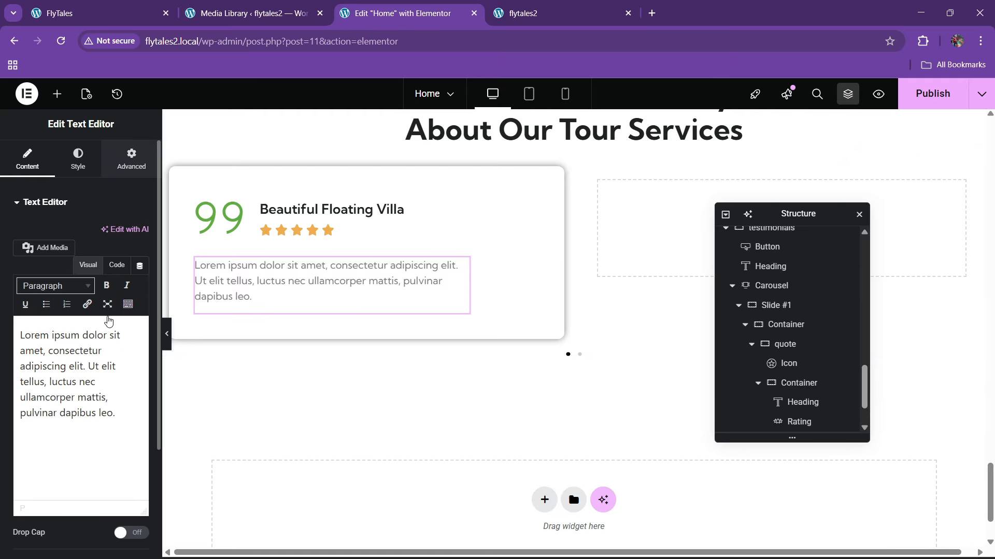
Make the paragraph full width and double its Lorem ipsum text in the code view.
left_click(109, 336)
left_click(109, 362)
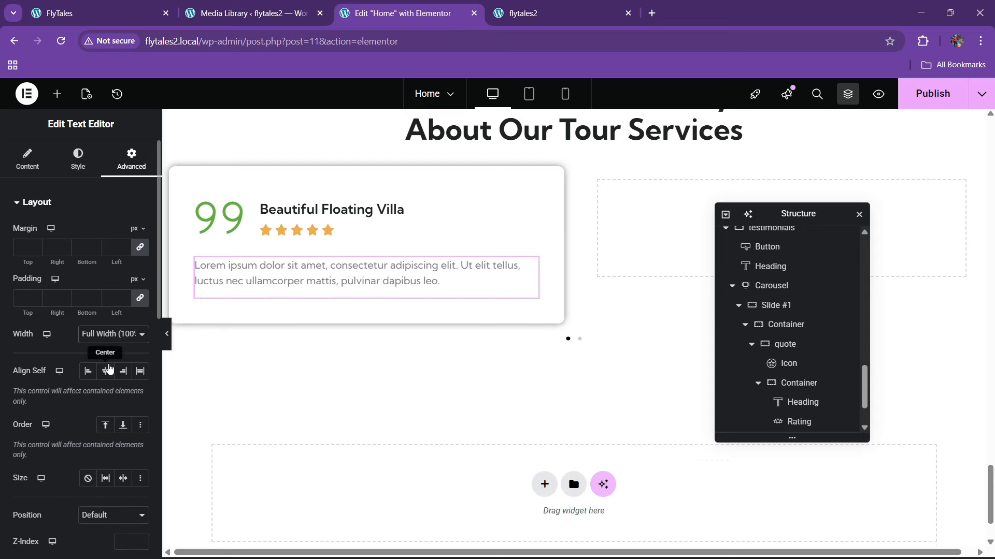
left_click(27, 159)
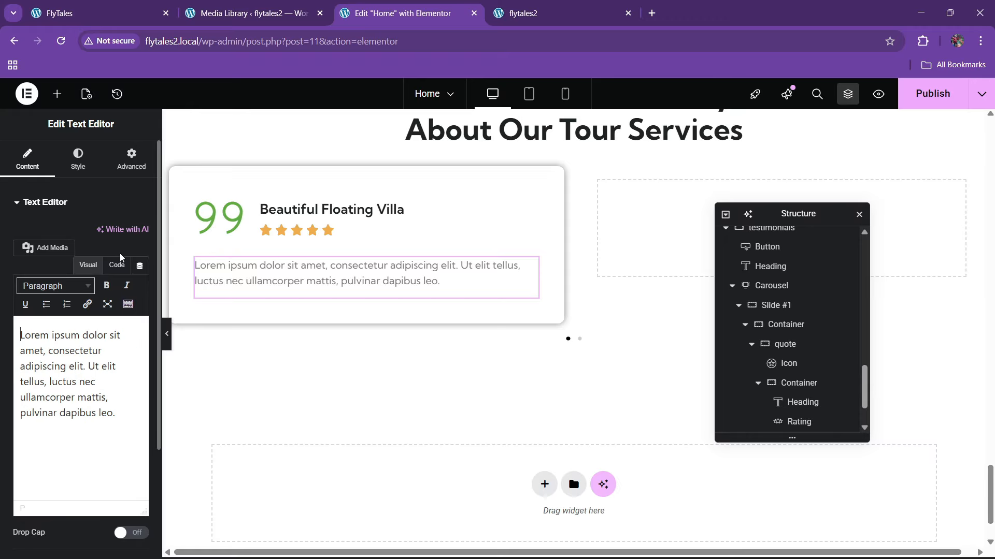
left_click(116, 265)
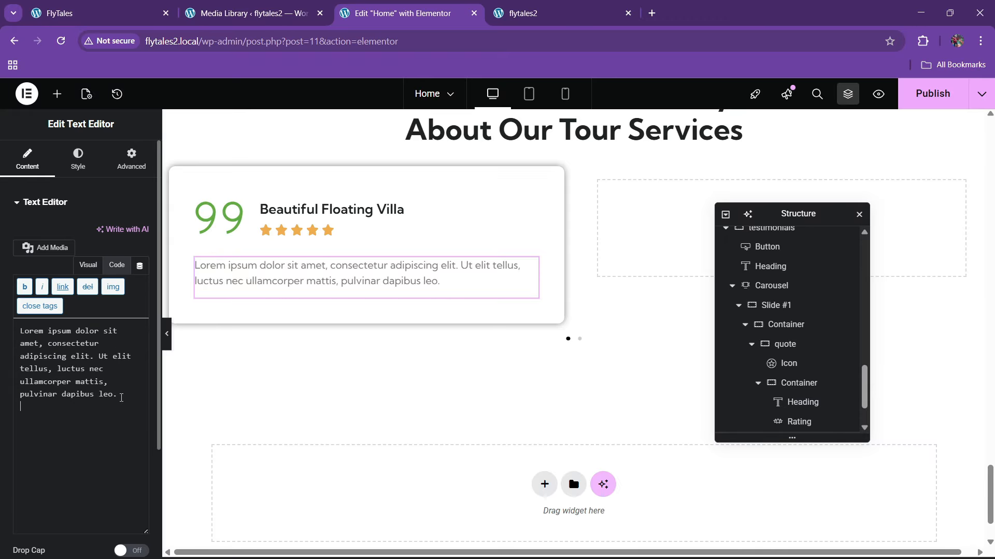
left_click(110, 14)
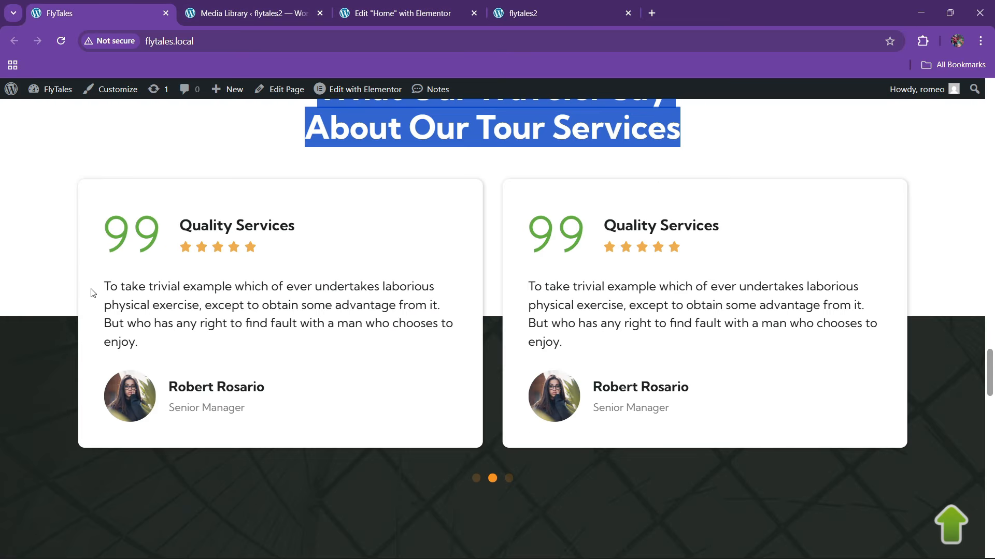
right_click(158, 234)
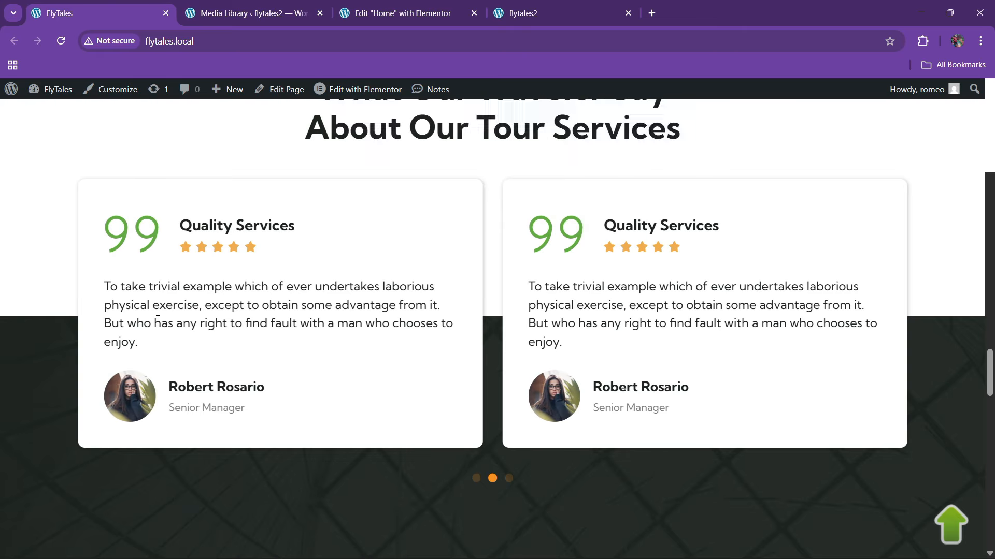
left_click(360, 13)
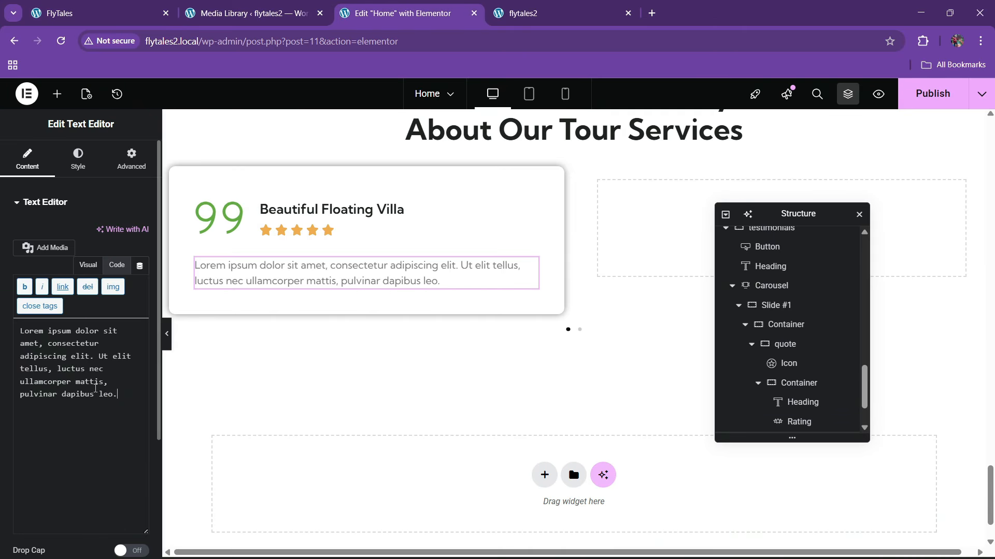
left_click_drag(118, 395, 2, 297)
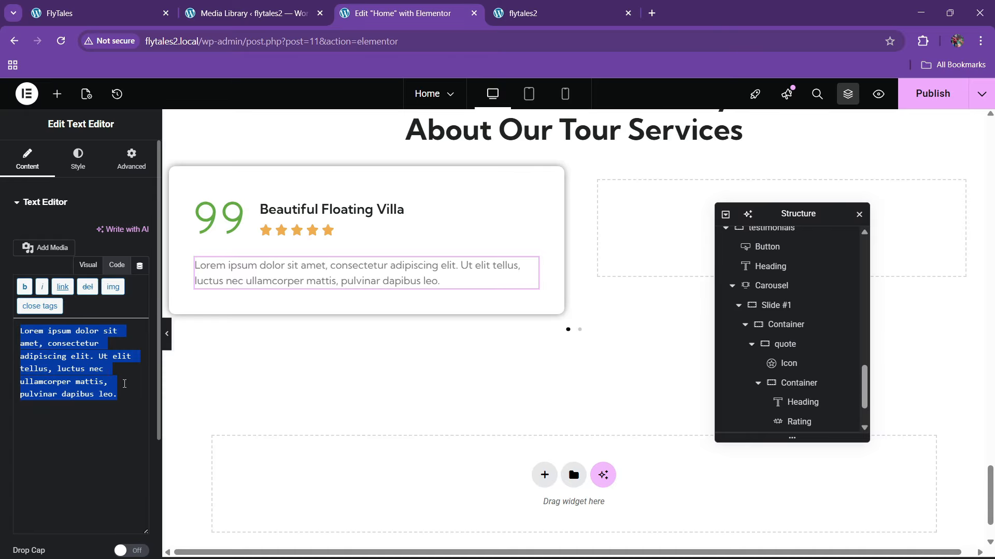
left_click(123, 402)
key("ctrl+v")
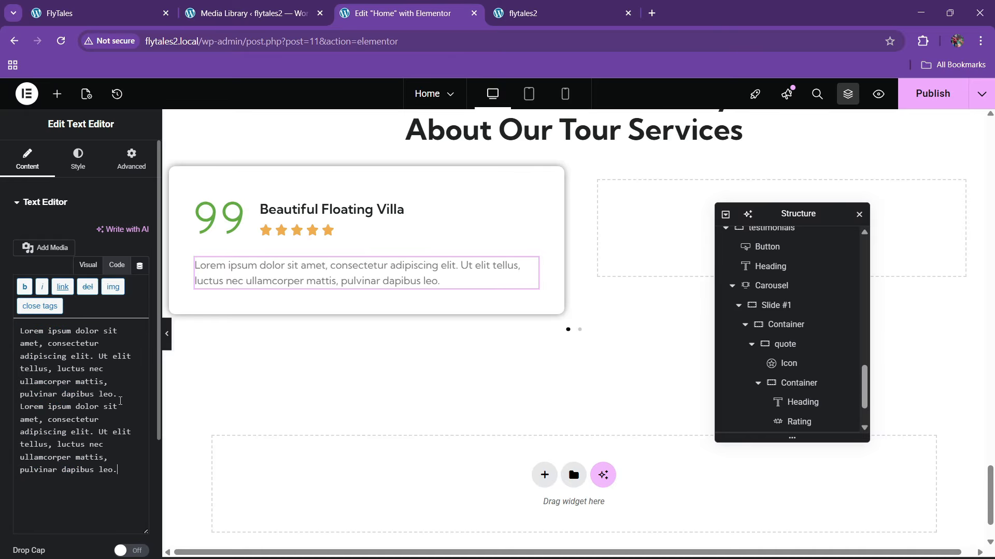
Set the paragraph colour to themeblack and its font size to 18 px.
left_click(79, 159)
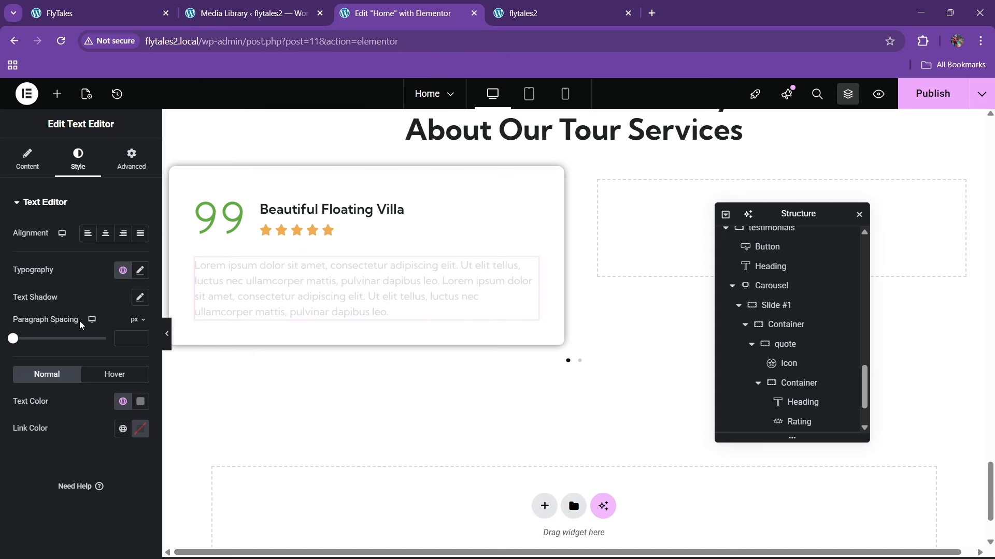
left_click(124, 404)
left_click(68, 324)
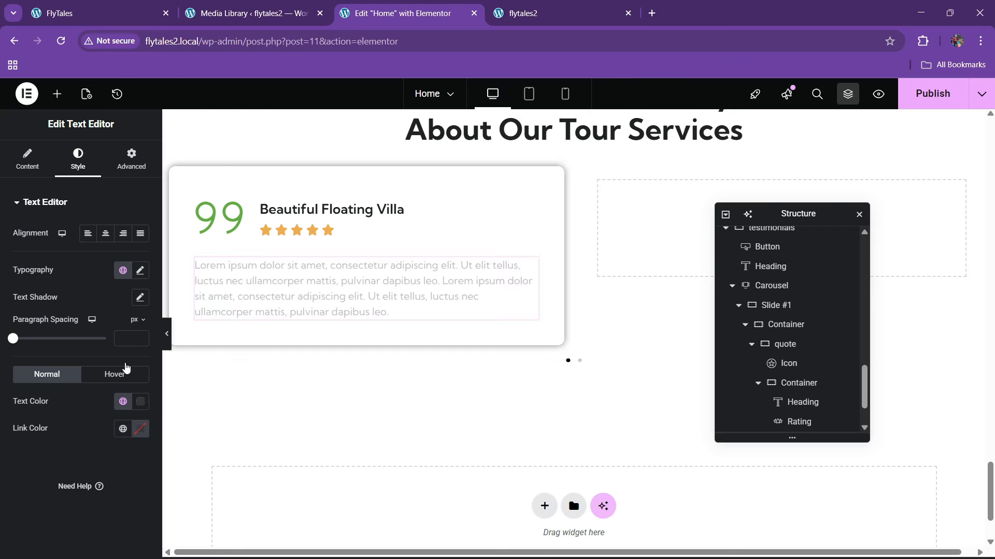
left_click(141, 272)
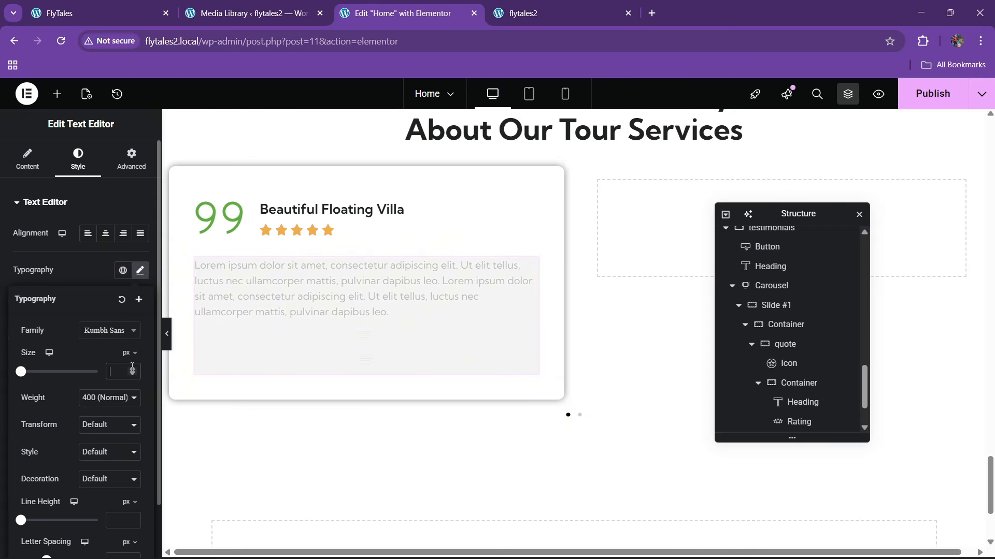
left_click(132, 370)
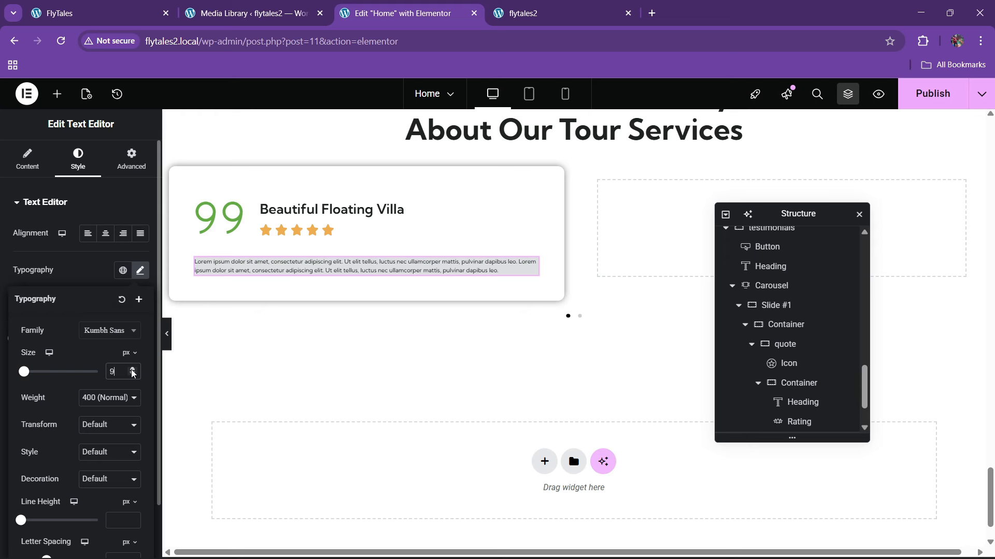
left_click(132, 371)
left_click(132, 371)
left_click(132, 371)
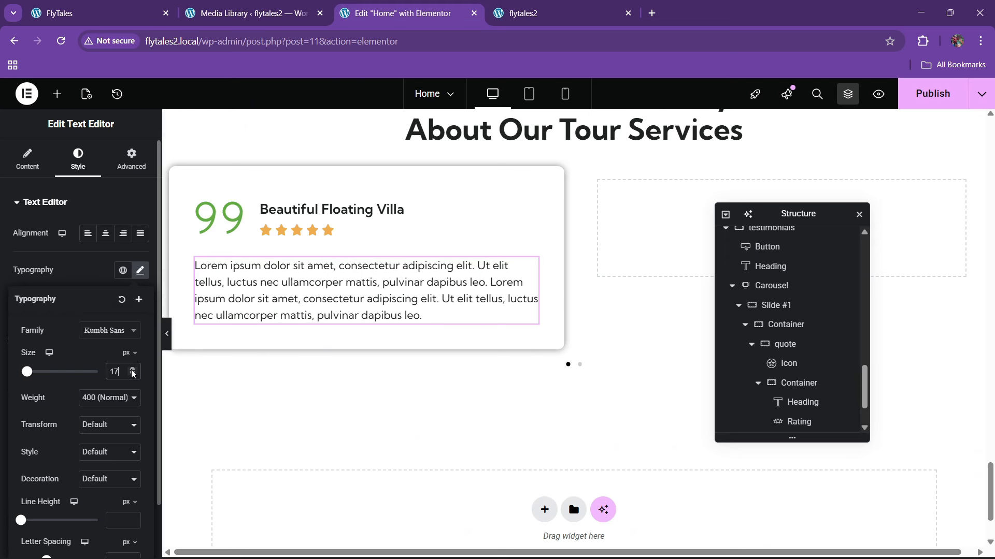
left_click(132, 371)
left_click(126, 4)
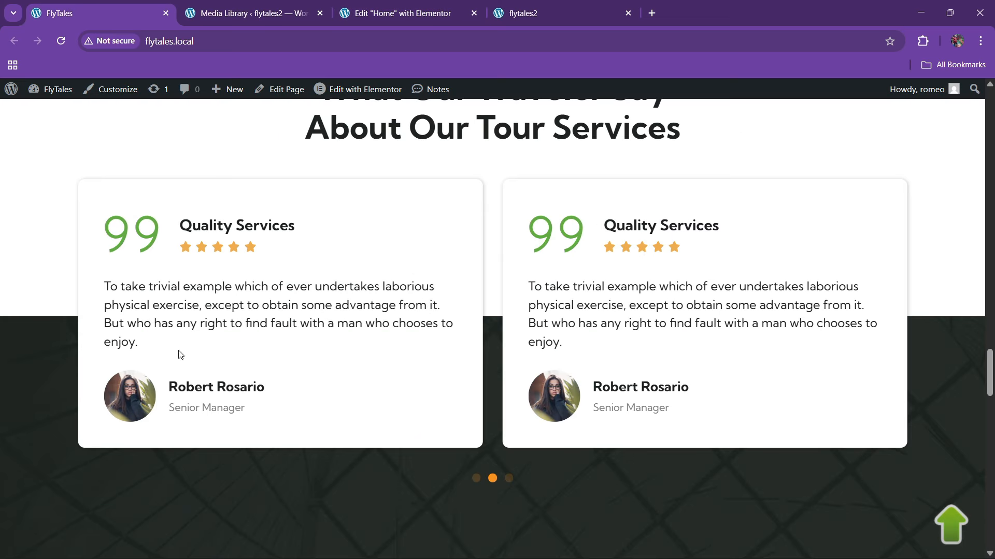
left_click(422, 4)
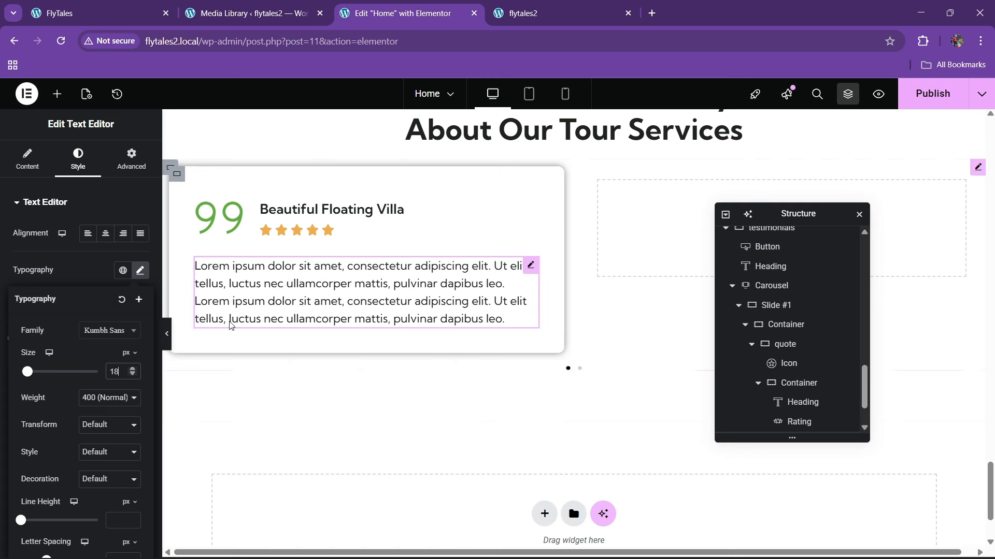
left_click(57, 93)
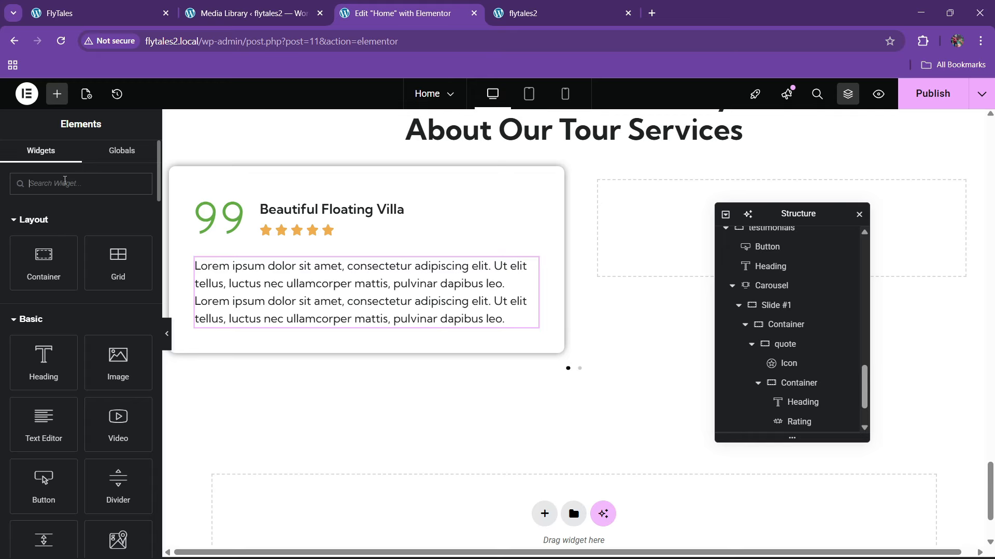
Add an Image Box below the card's paragraph, image on the left, using the woman-with-glasses photo.
type("image")
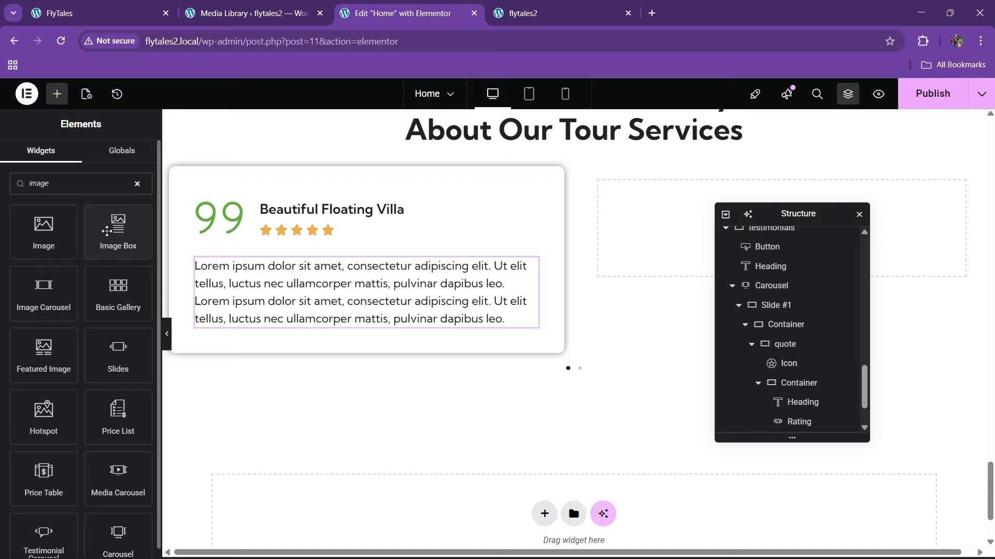
left_click_drag(118, 231, 360, 330)
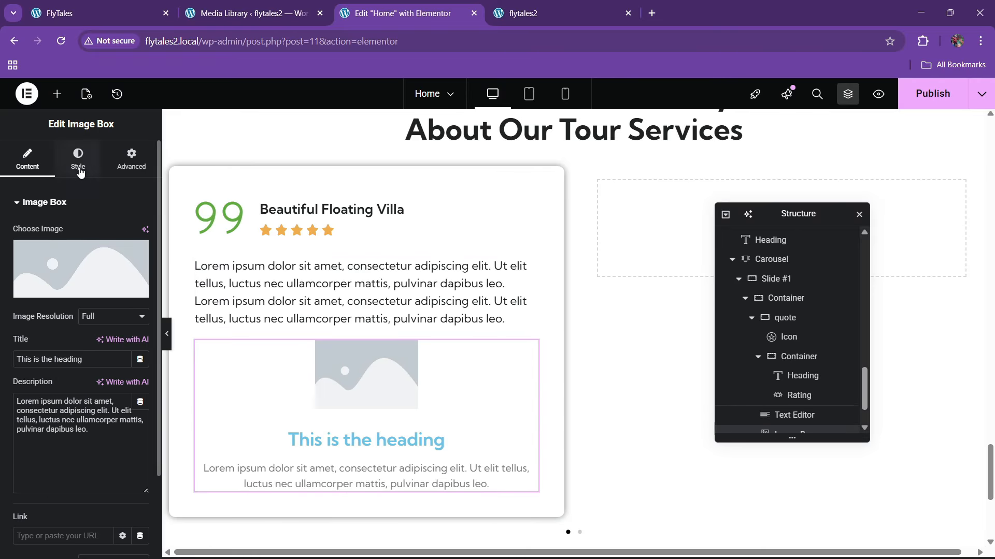
left_click(78, 158)
left_click(104, 234)
left_click(28, 159)
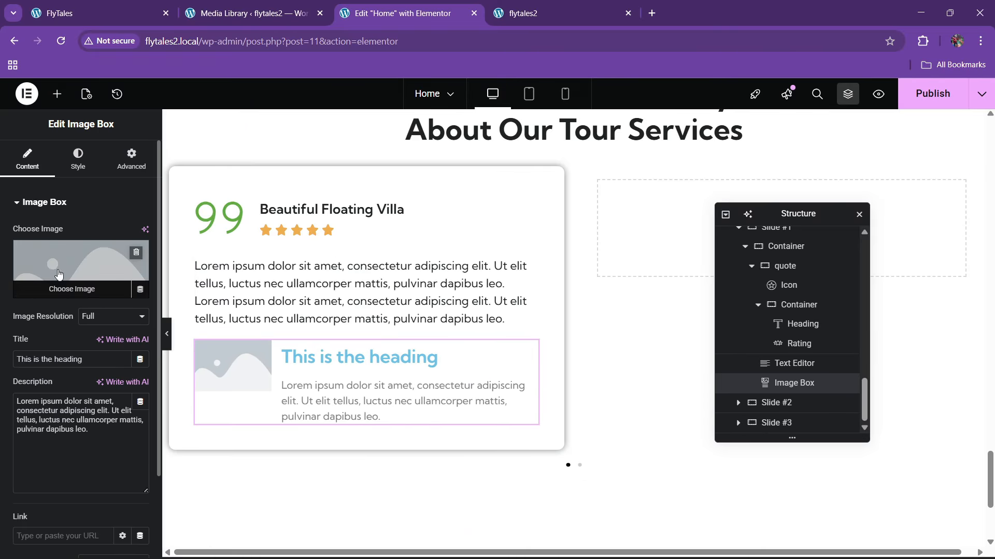
left_click(77, 259)
scroll(299, 394, "down", 4)
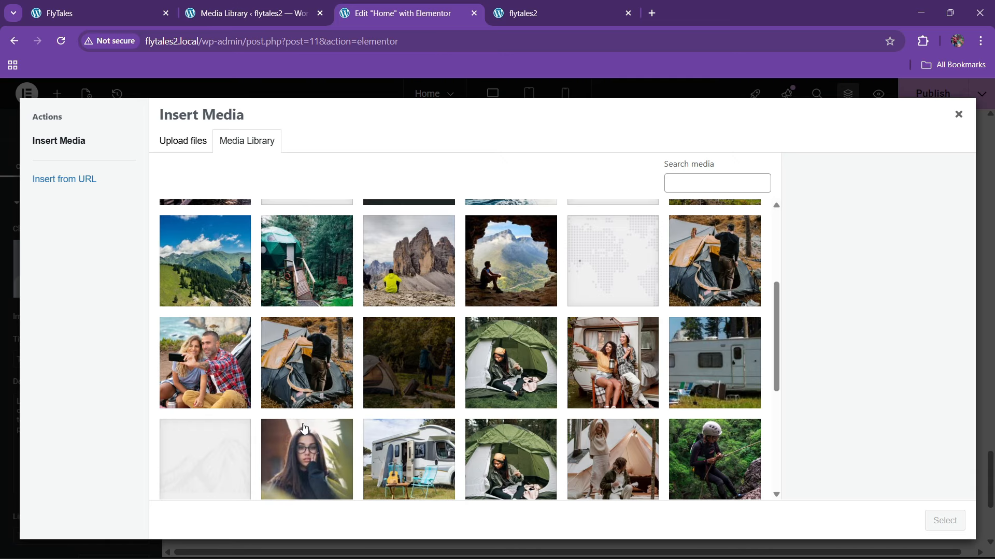
left_click(304, 428)
left_click(944, 521)
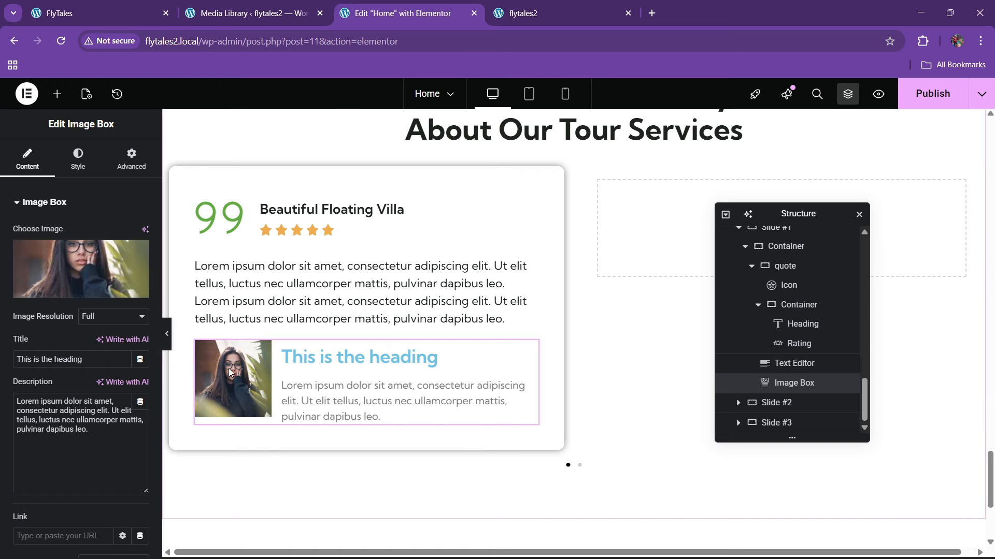
Make the author photo round and shrink its width to 20%.
left_click(75, 173)
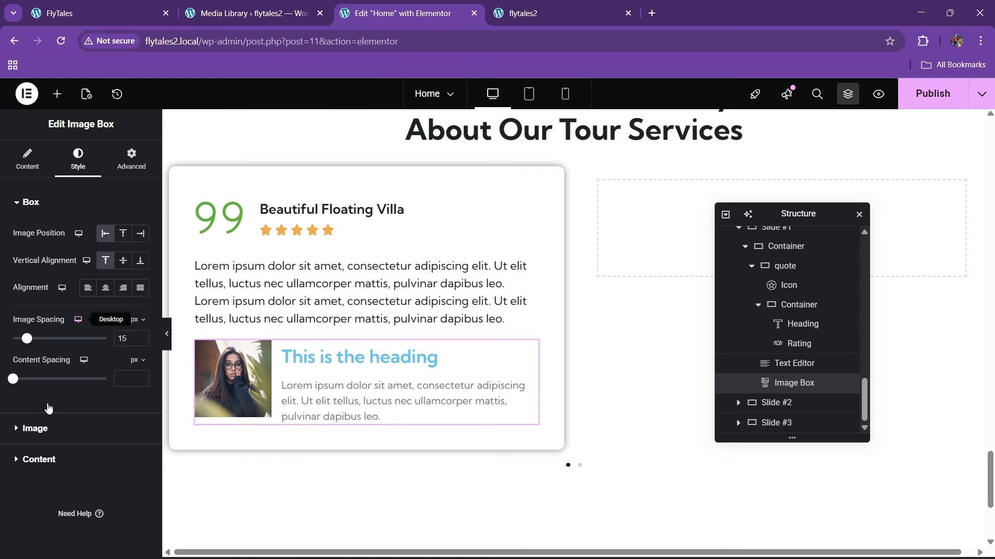
left_click(41, 429)
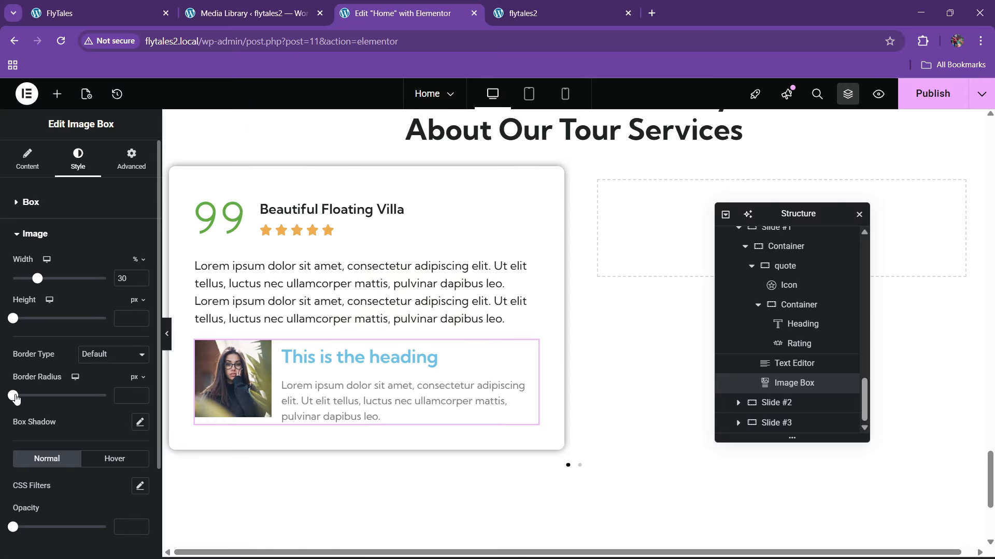
type("100")
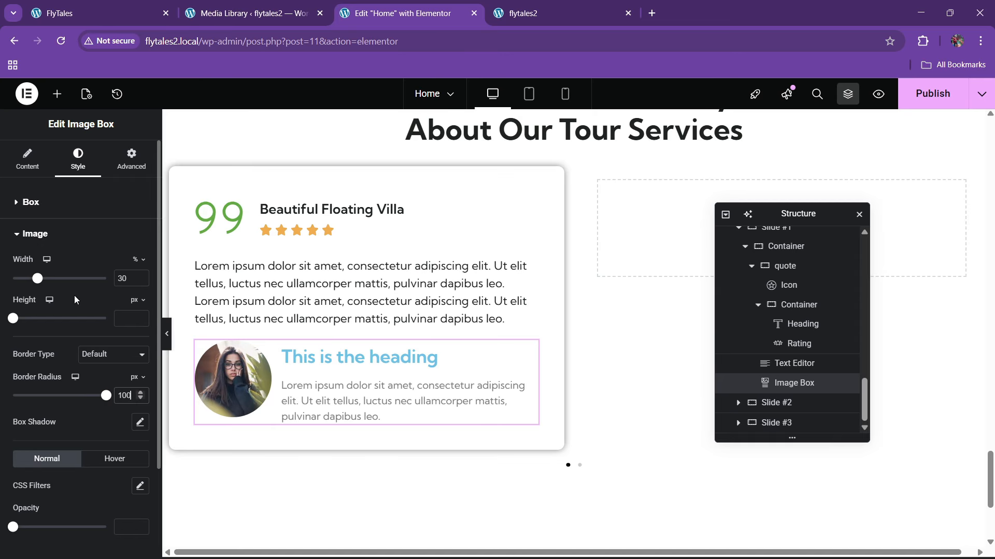
left_click(138, 283)
left_click(138, 283)
left_click(138, 283)
left_click(137, 283)
double_click(138, 283)
double_click(138, 283)
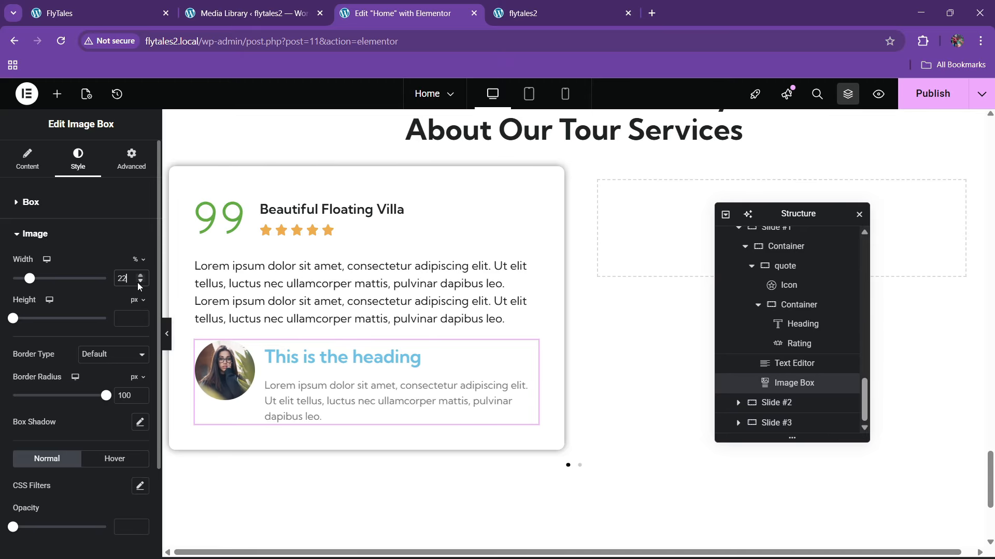
left_click(137, 283)
left_click(137, 283)
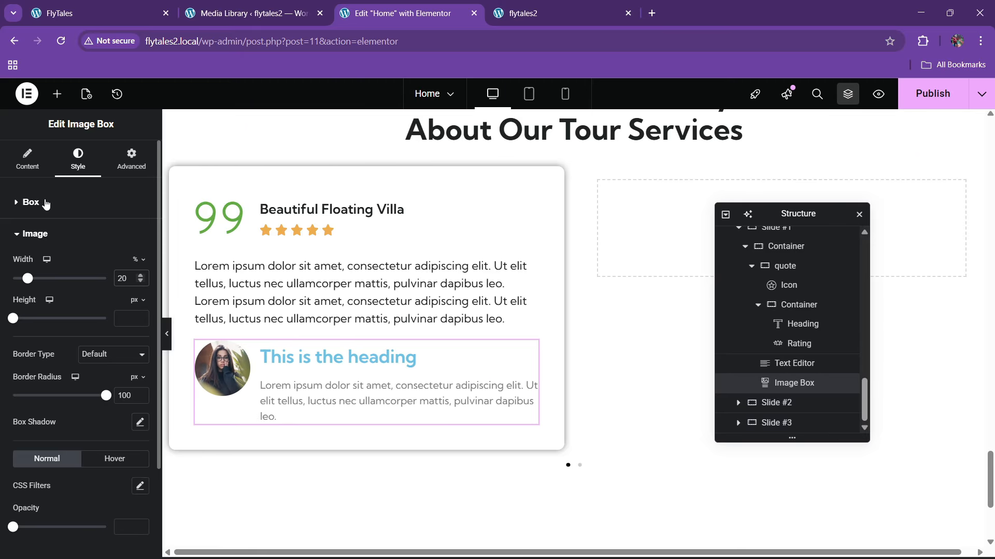
Set the Image Box vertical alignment to Middle, then compare with the live FlyTales site.
left_click(46, 203)
left_click(131, 262)
left_click(138, 263)
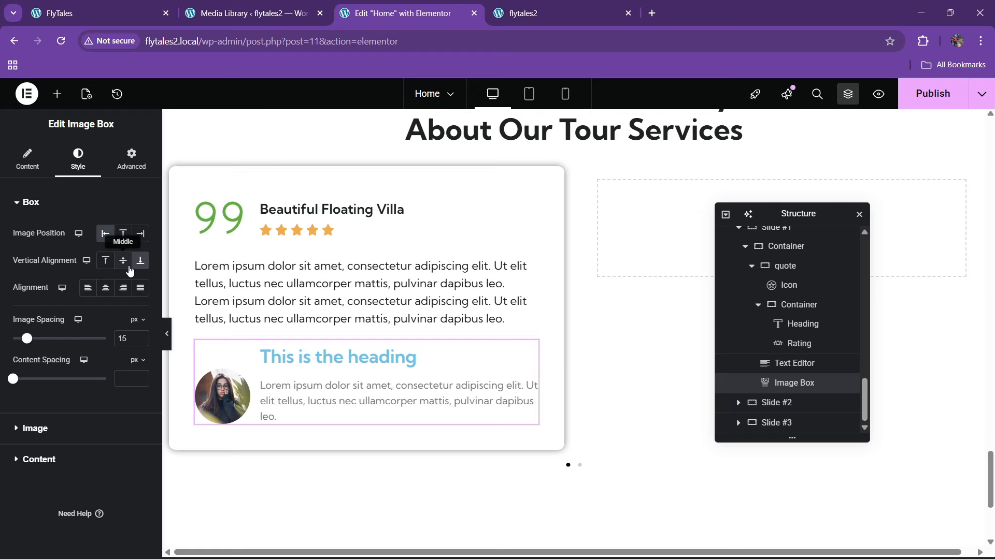
left_click(127, 266)
left_click(111, 14)
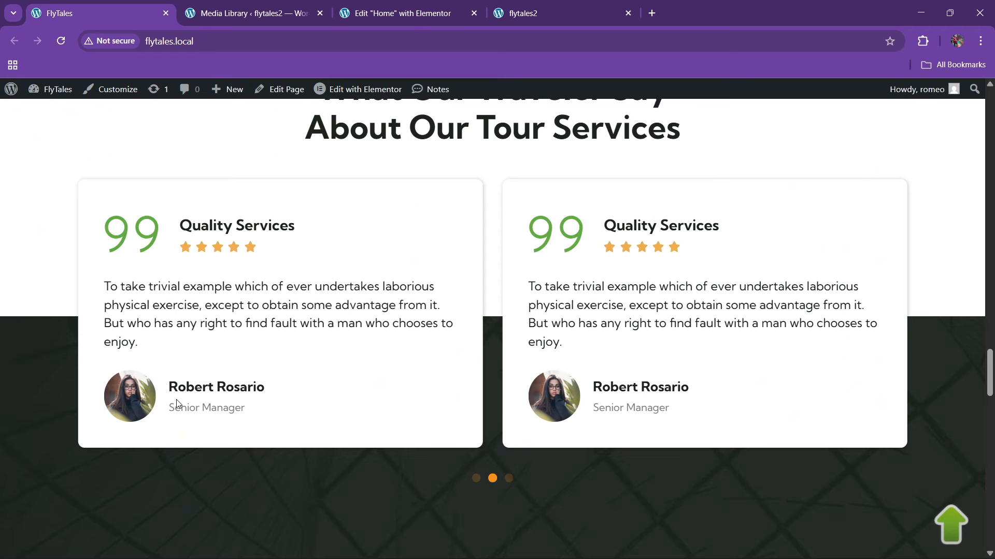
Replace the Image Box title with the author's name and the description with 'Designer team'.
left_click(399, 13)
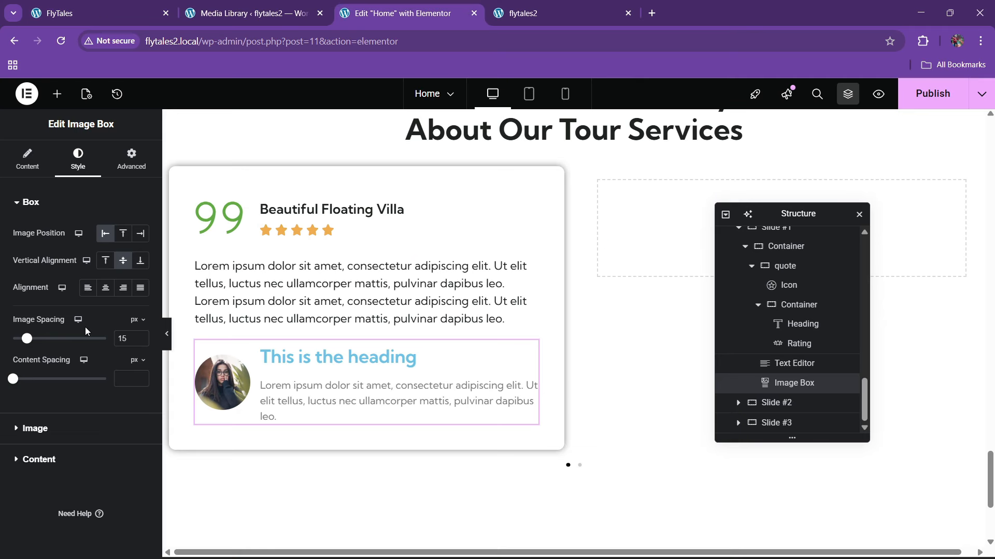
left_click(23, 165)
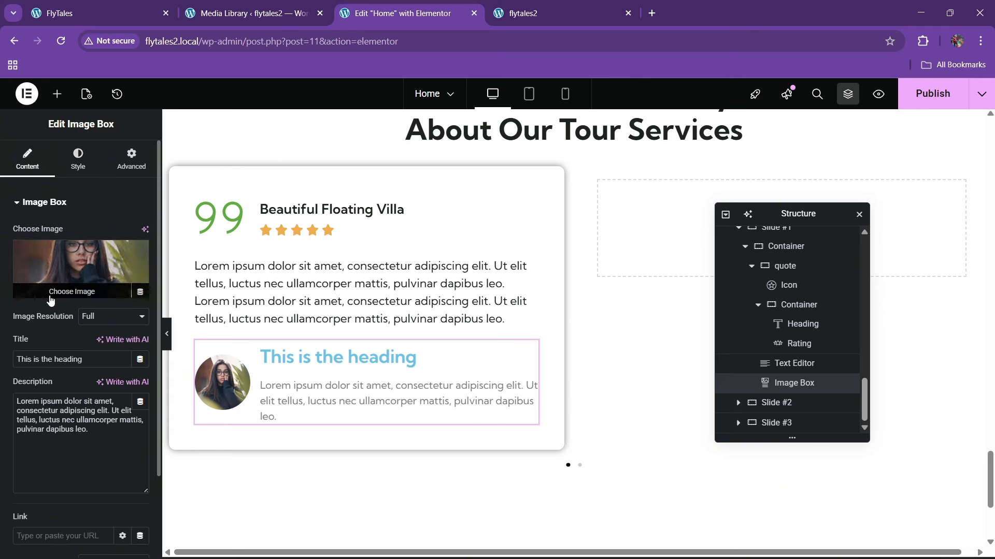
triple_click(71, 364)
key("BackSpace")
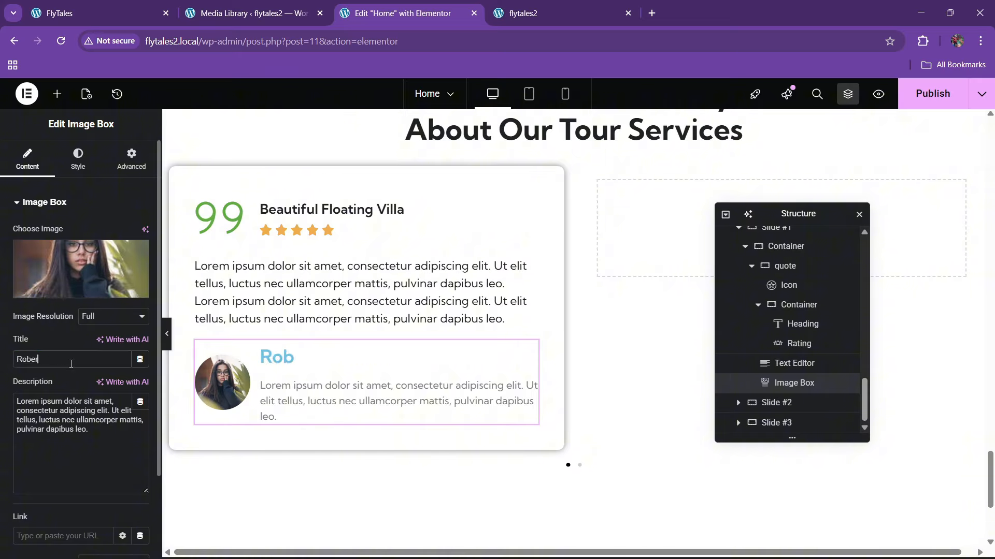
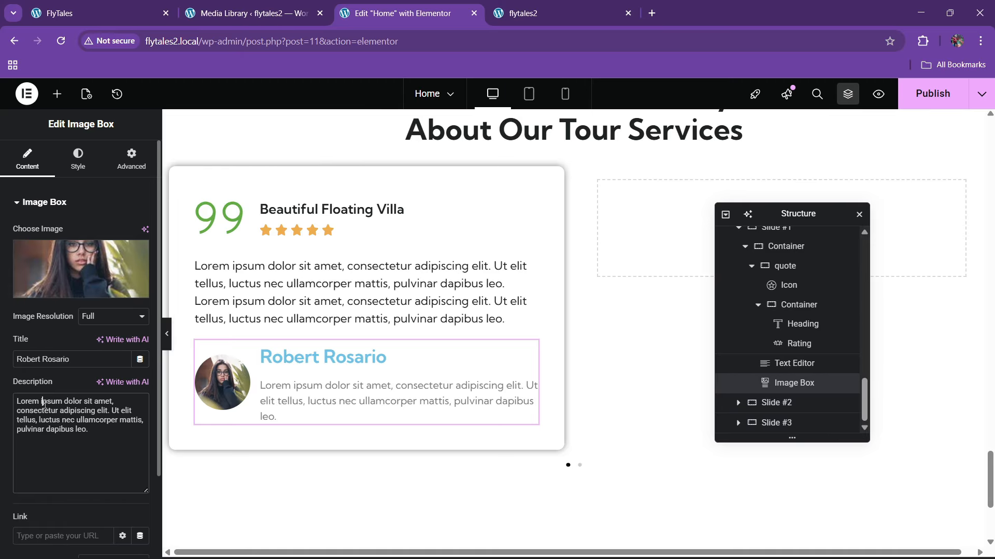
triple_click(44, 404)
key("BackSpace")
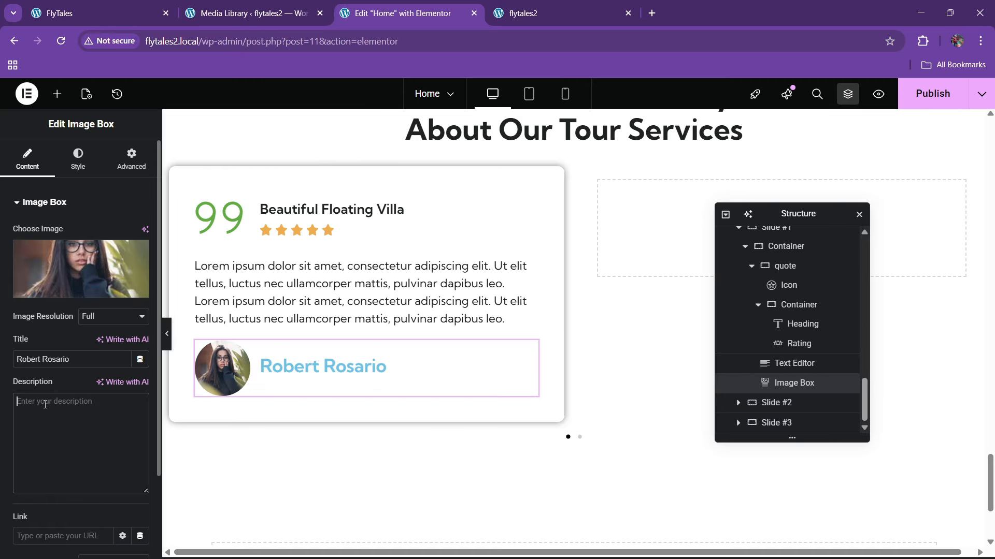
type("Designer")
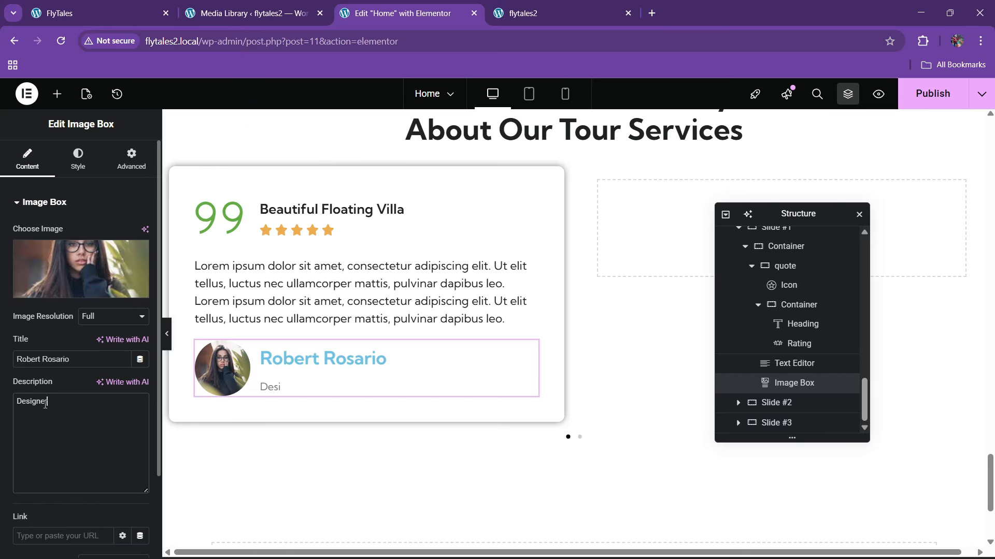
type(" team")
Adjust the content spacing between name and role after checking the live card.
left_click(72, 160)
left_click(115, 5)
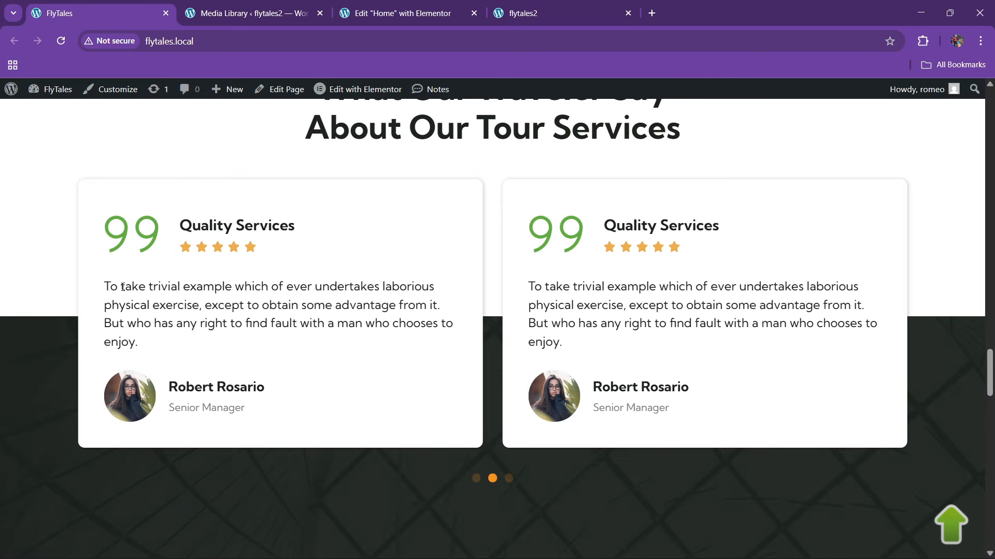
left_click(477, 4)
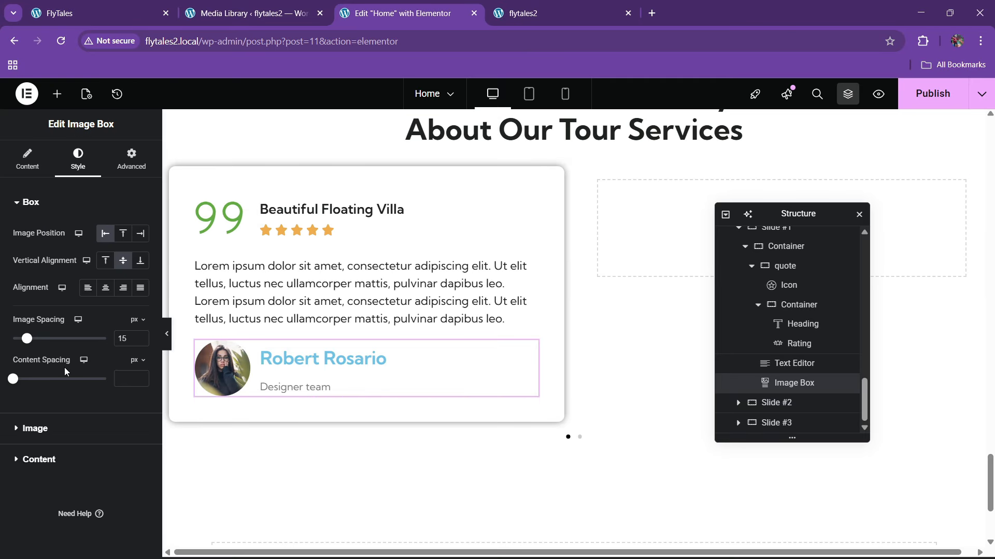
left_click(137, 377)
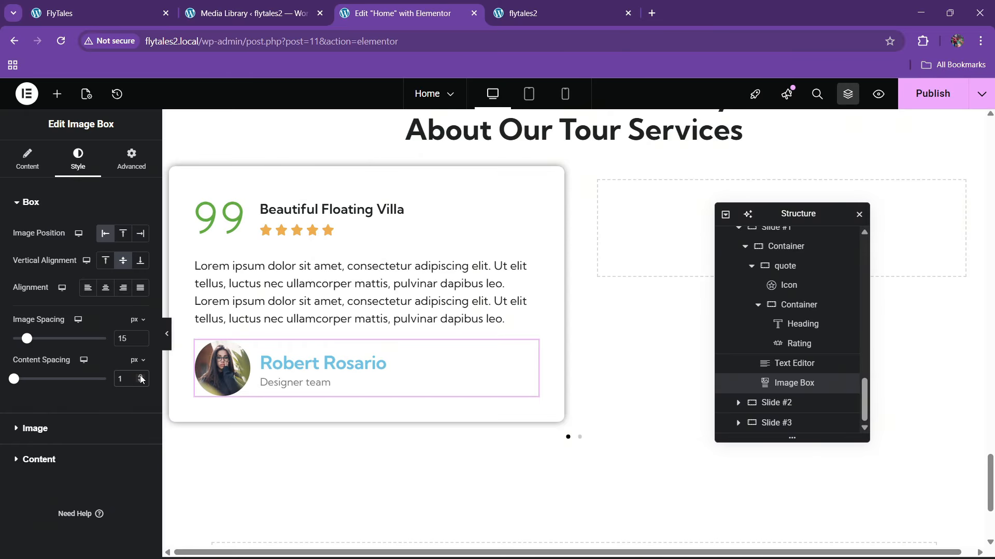
left_click(141, 378)
left_click(140, 378)
left_click(140, 379)
Make the author name title colour black.
left_click(64, 430)
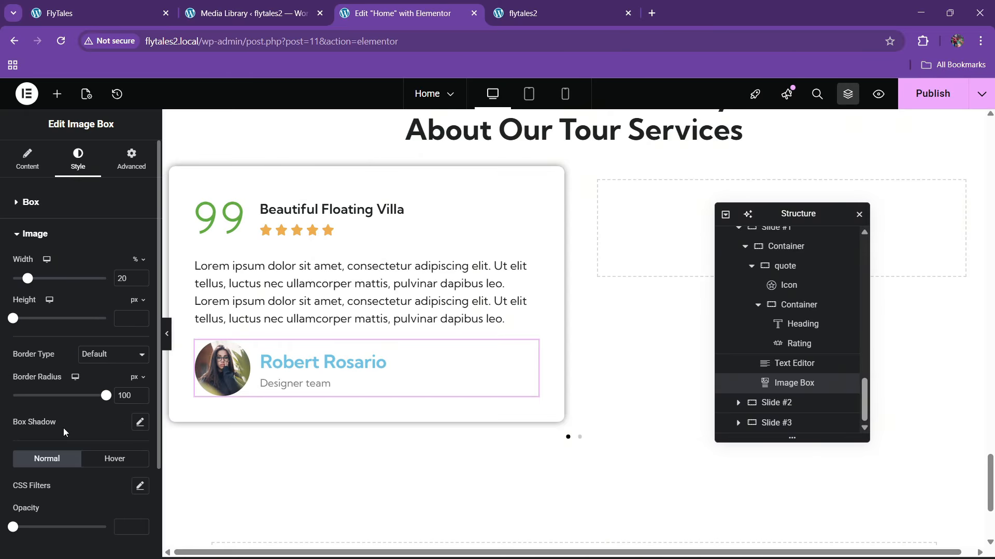
scroll(57, 445, "down", 2)
left_click(52, 462)
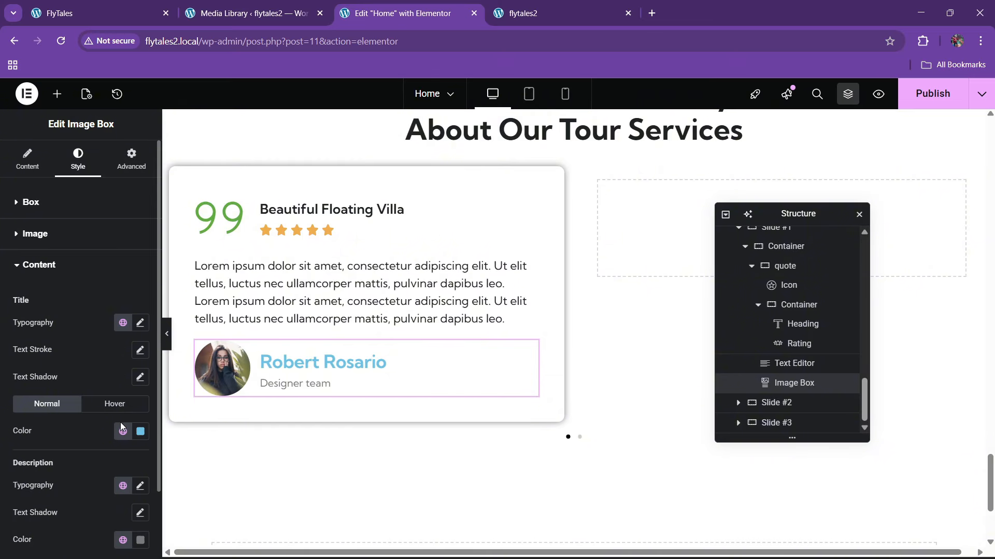
left_click(122, 427)
left_click(92, 398)
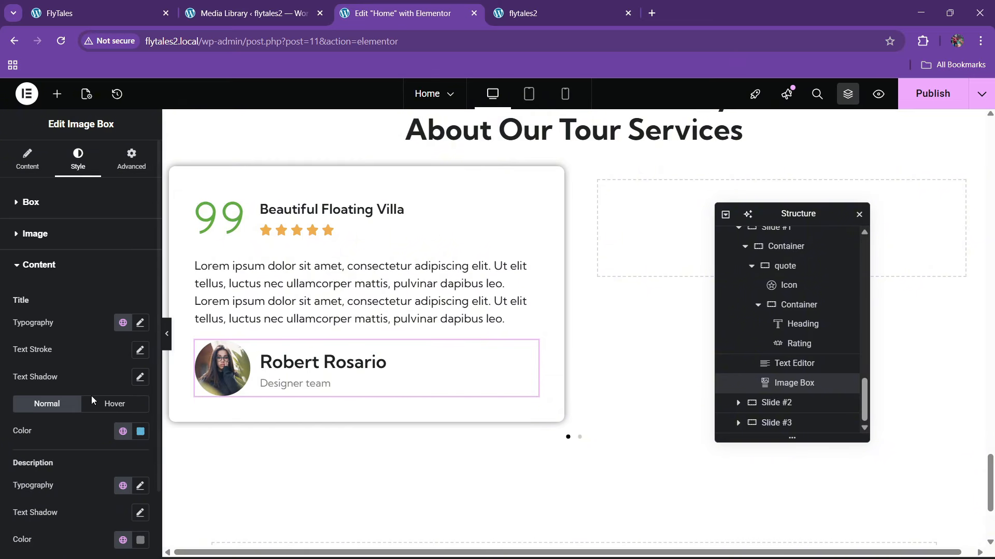
Set the author name's typography font size to 20.
left_click(140, 324)
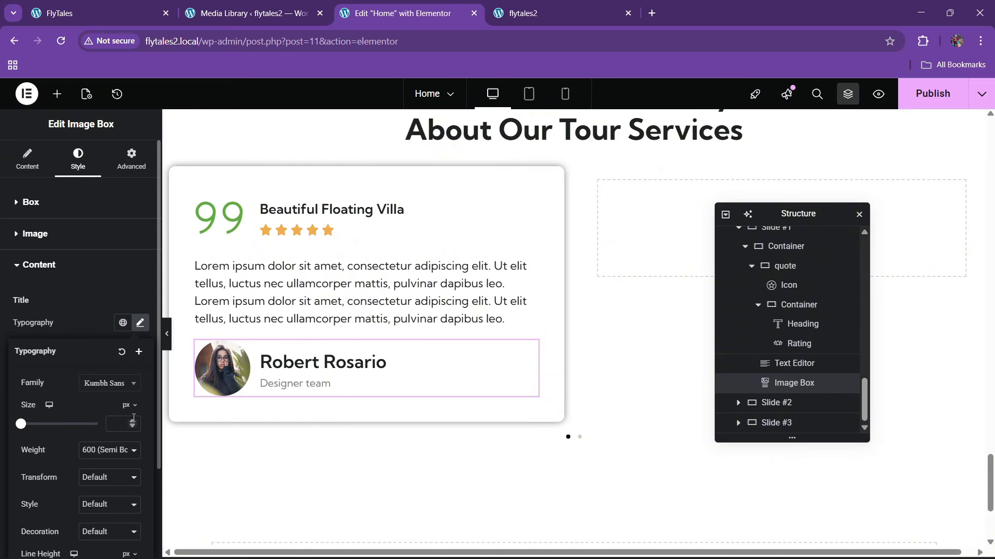
left_click(133, 424)
type("2")
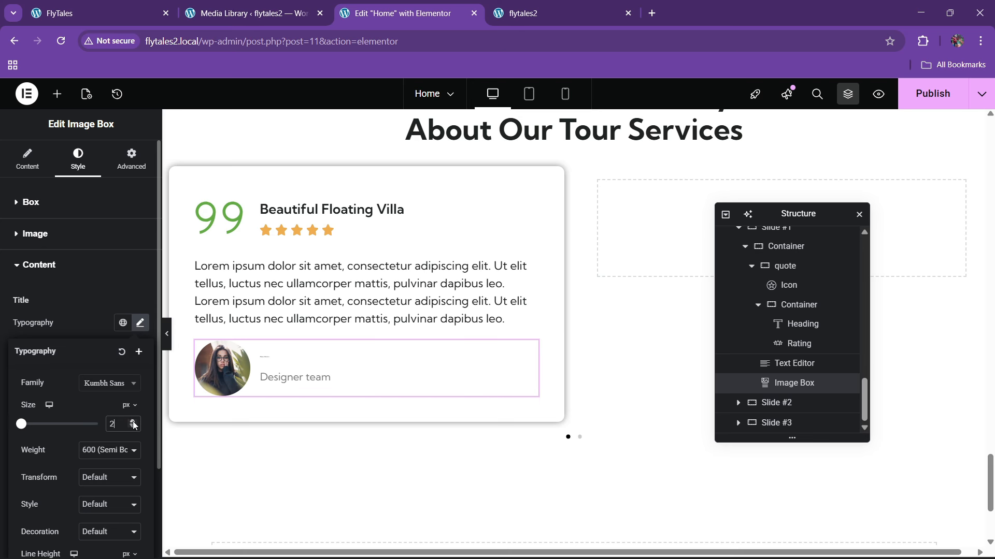
left_click(133, 423)
left_click(133, 422)
left_click(133, 422)
left_click(133, 423)
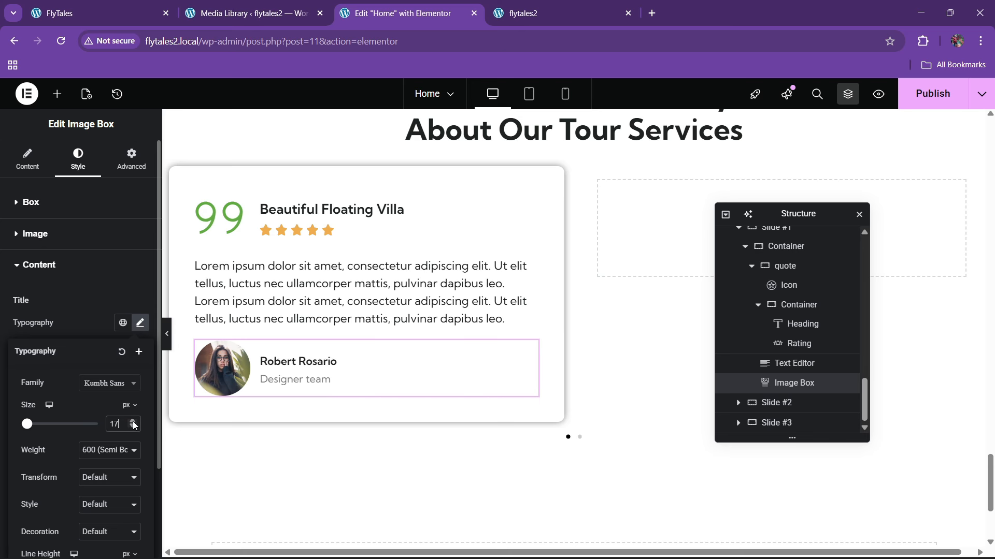
left_click(134, 422)
left_click(133, 422)
left_click(133, 422)
left_click(134, 422)
left_click(133, 427)
left_click(133, 427)
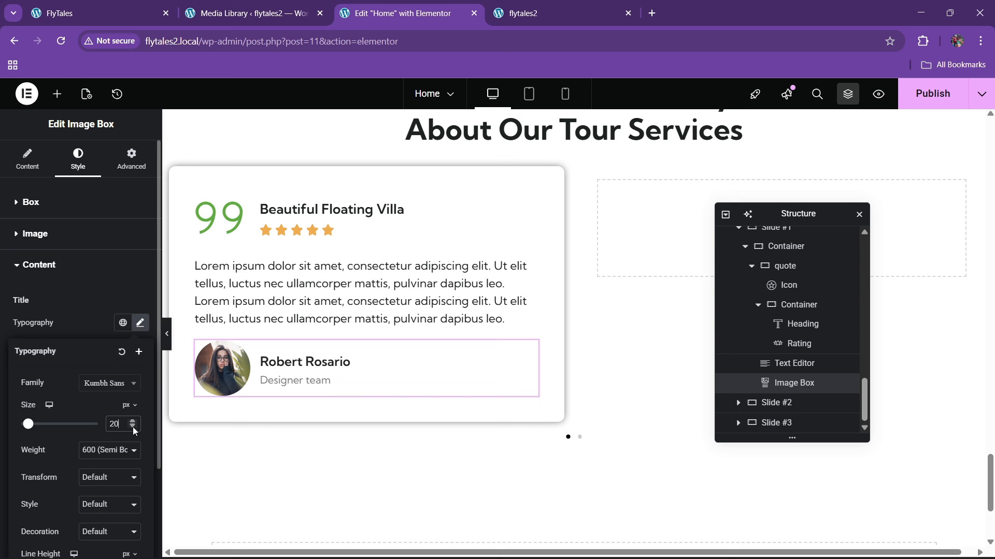
left_click(133, 422)
left_click(133, 422)
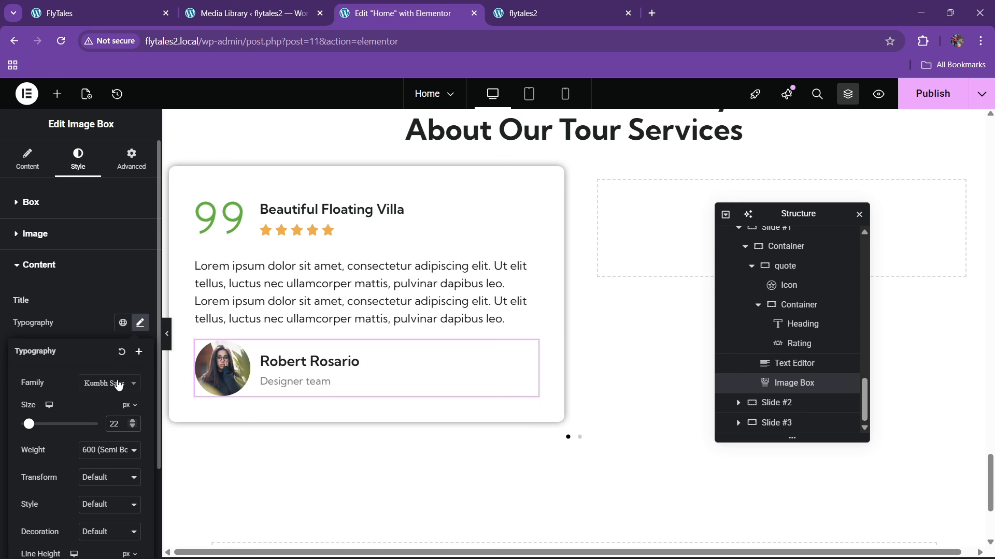
left_click(100, 325)
Make the author name turn green on hover.
scroll(65, 357, "down", 2)
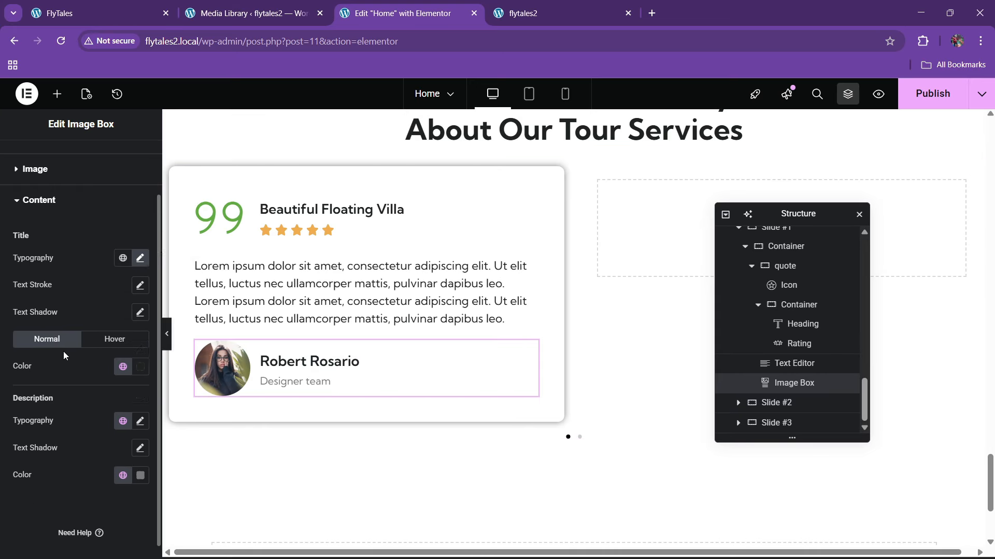
left_click(105, 339)
left_click(123, 367)
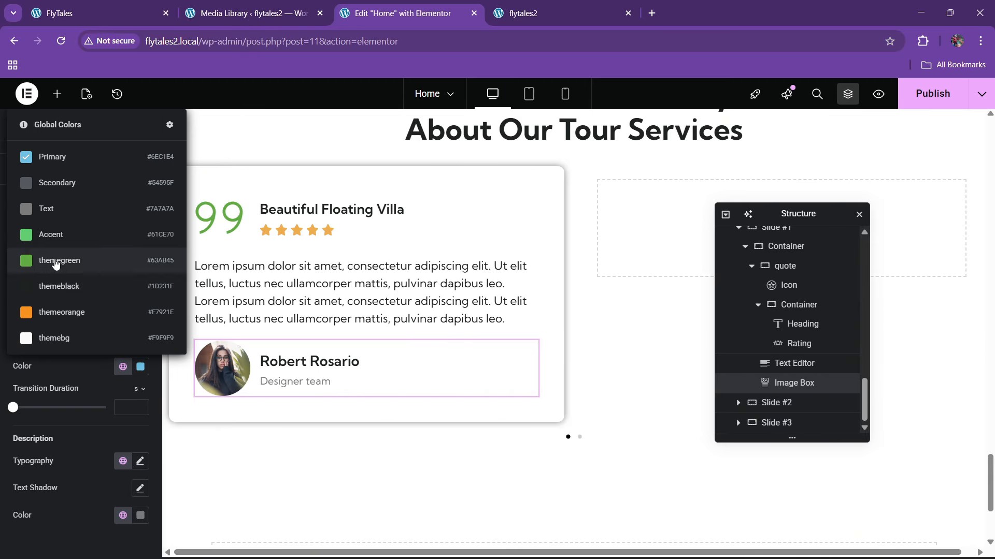
left_click(29, 261)
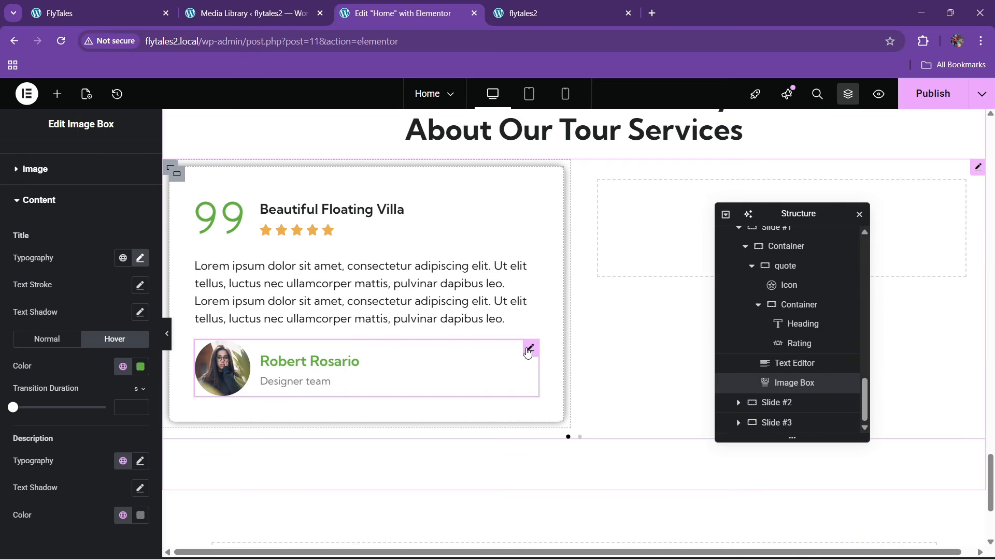
Give the Image Box a 20px top margin, comparing spacing with the live site.
scroll(128, 172, "up", 2)
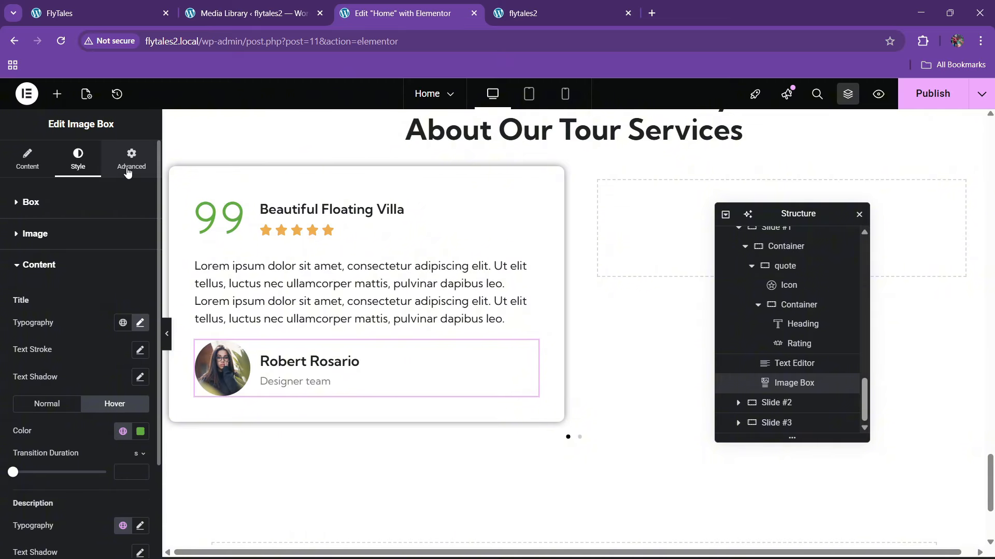
left_click(132, 160)
left_click(140, 249)
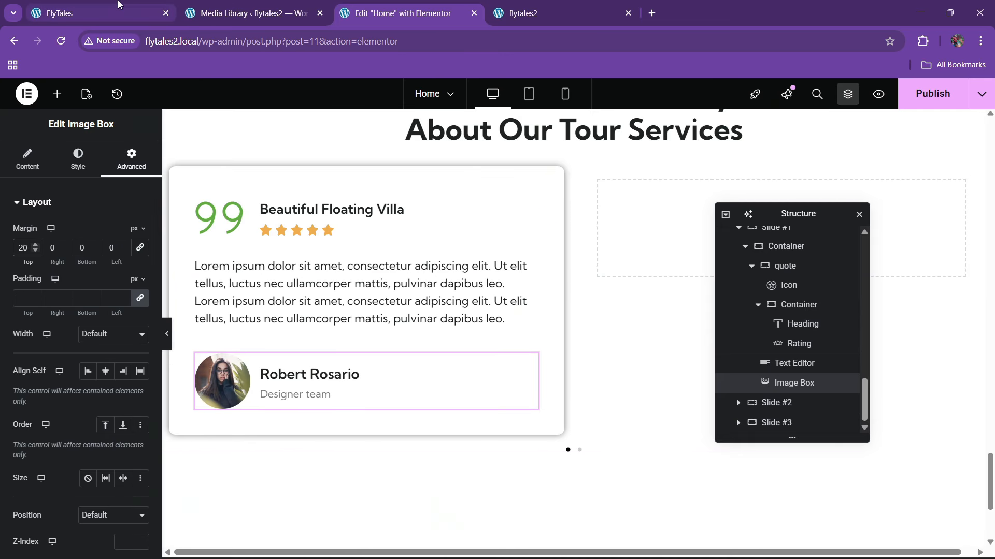
key("ctrl+1")
left_click(375, 8)
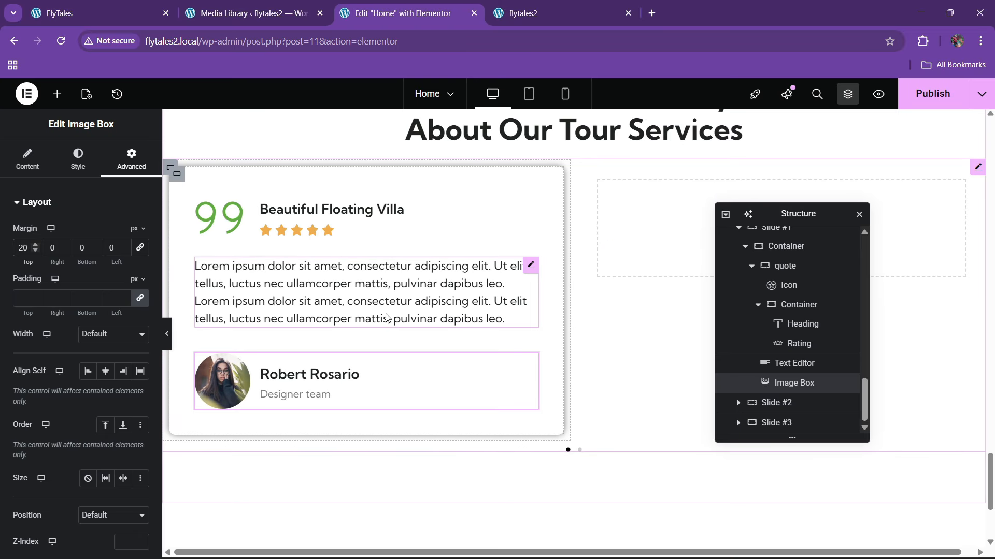
scroll(775, 367, "up", 5)
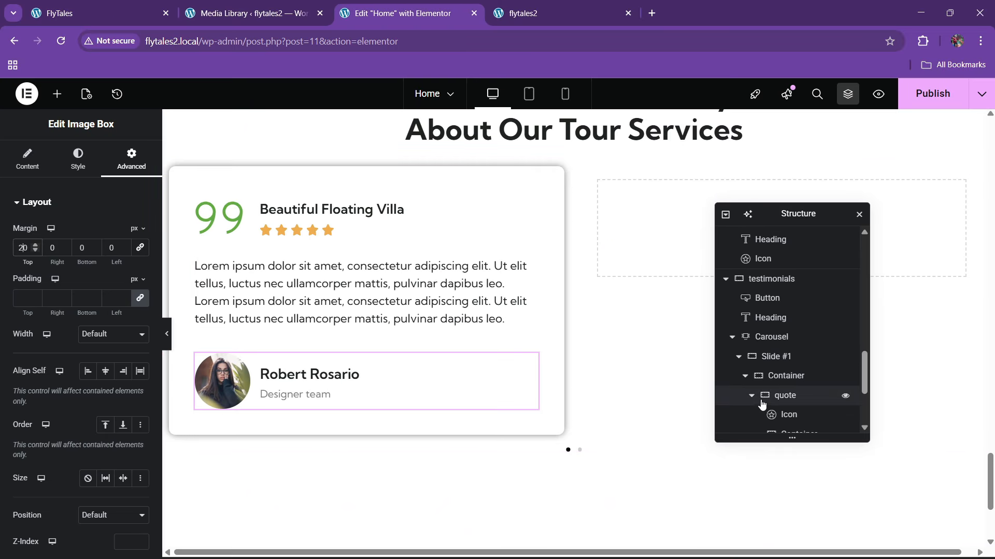
Delete the extra carousel slides and duplicate the finished first slide twice.
left_click(771, 338)
left_click(22, 162)
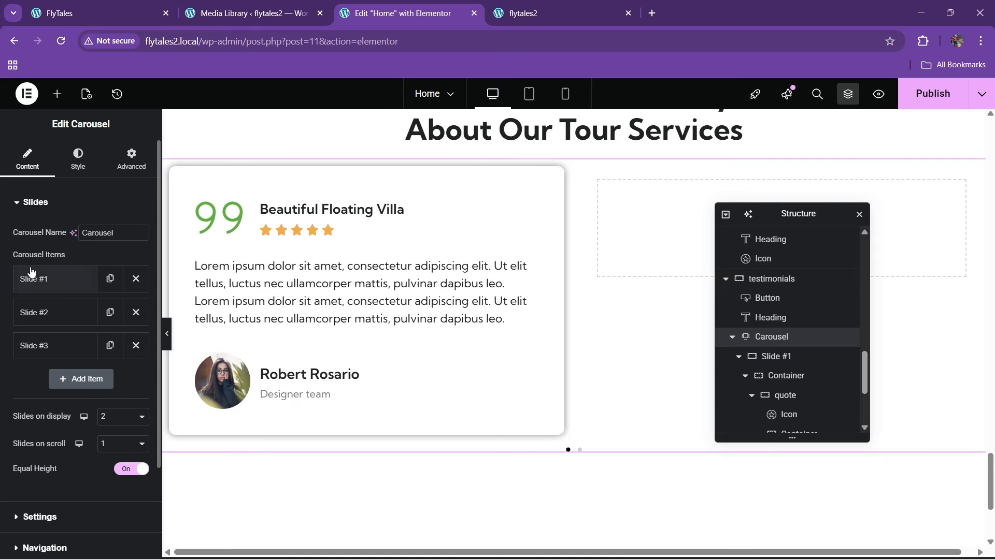
left_click(136, 314)
left_click(135, 313)
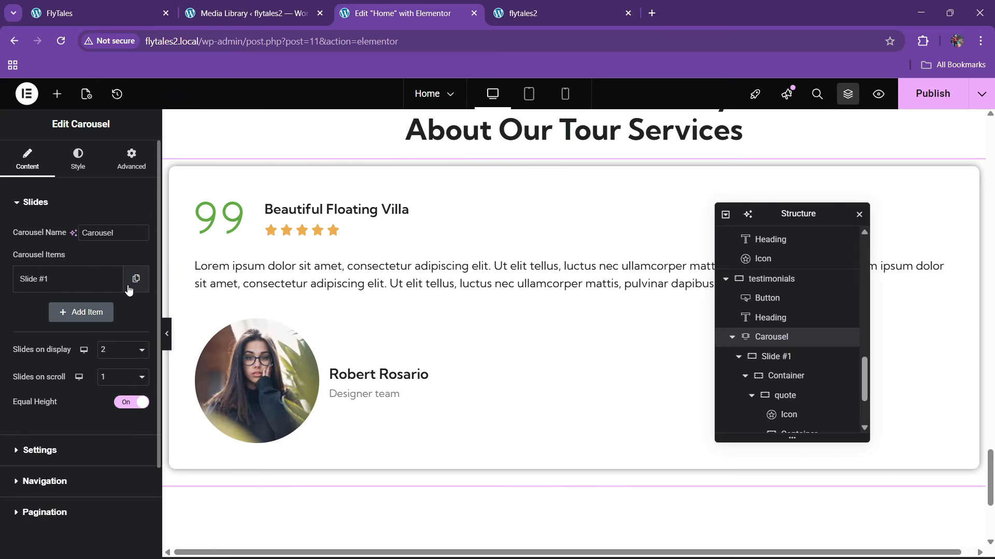
left_click(136, 279)
left_click(109, 314)
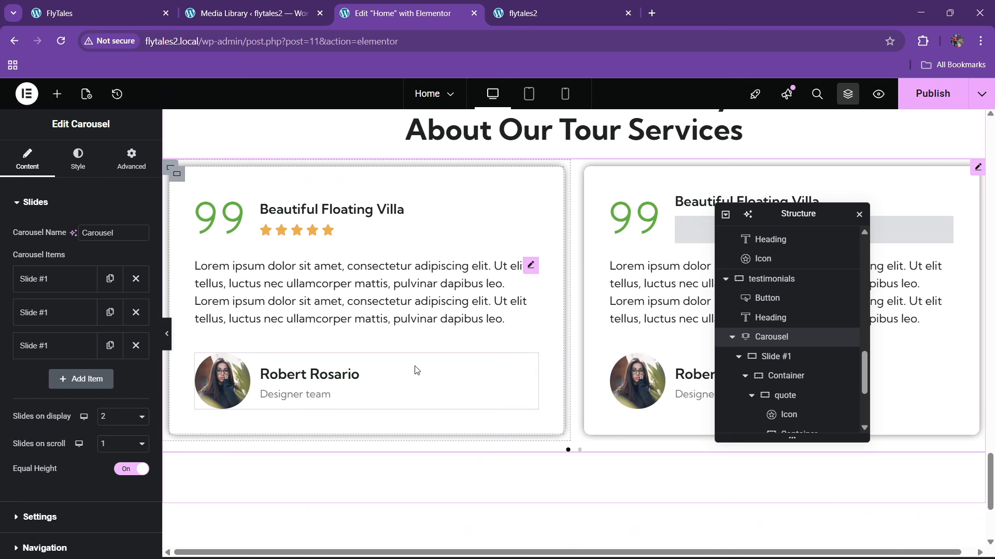
Set the pagination dots to size 15, themeorange colour, and 30 spacing.
left_click(78, 158)
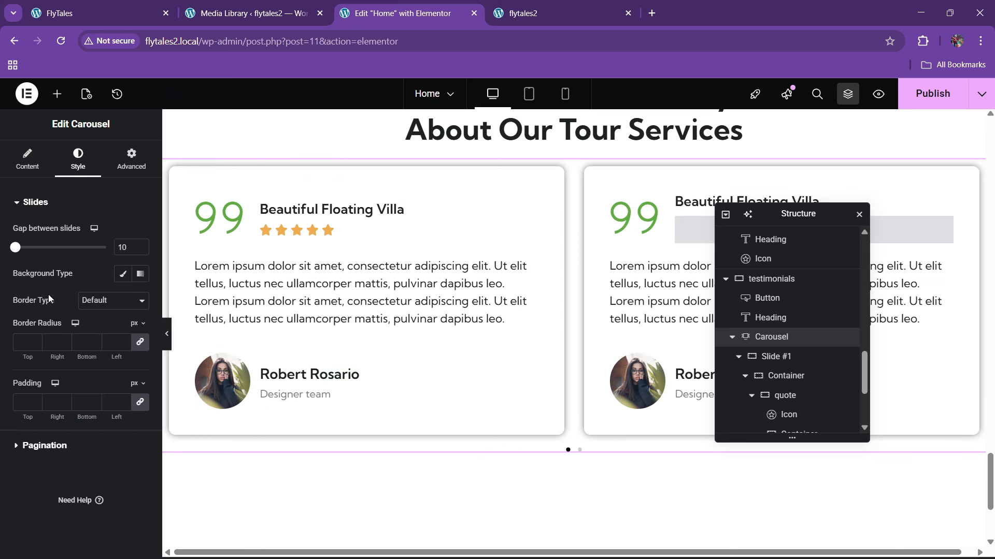
left_click(45, 445)
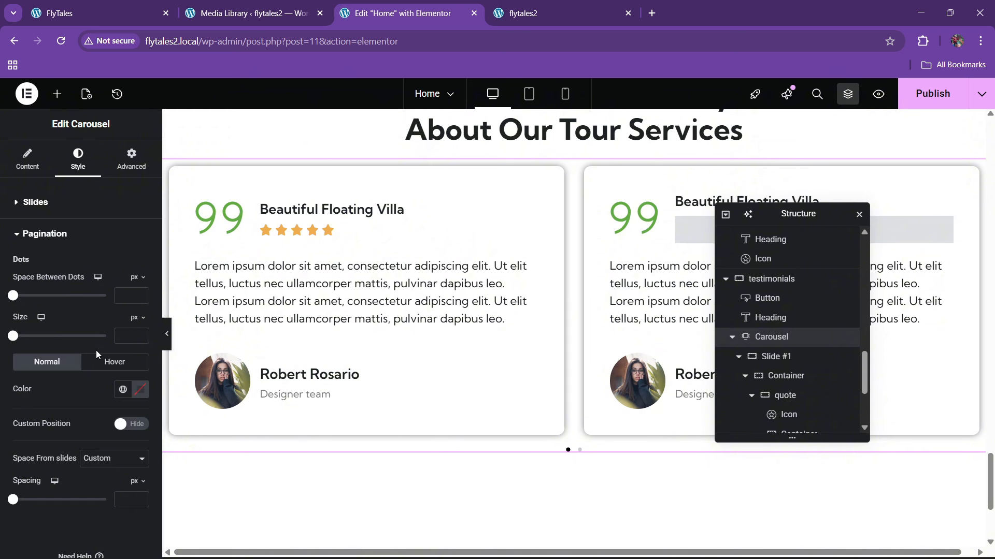
left_click(122, 337)
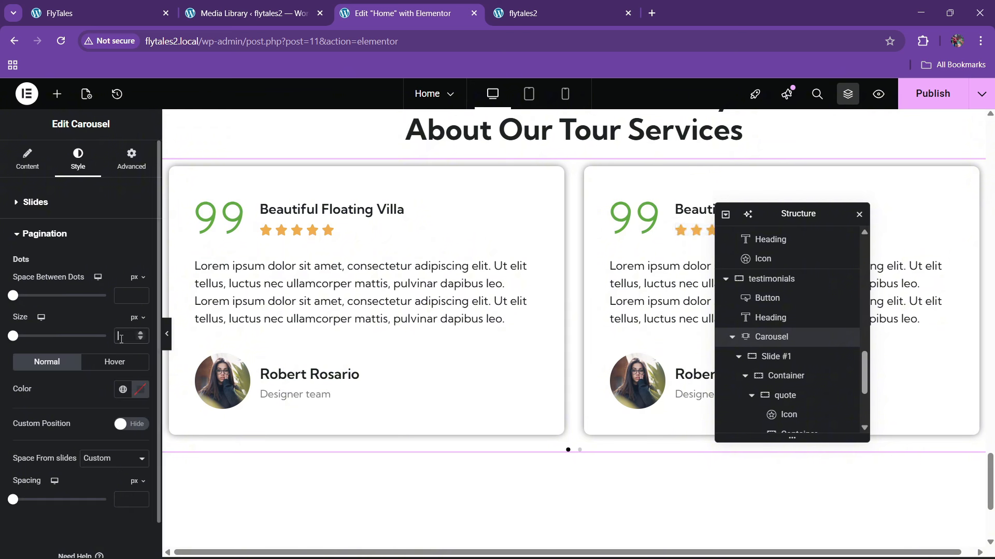
type("15")
left_click(123, 389)
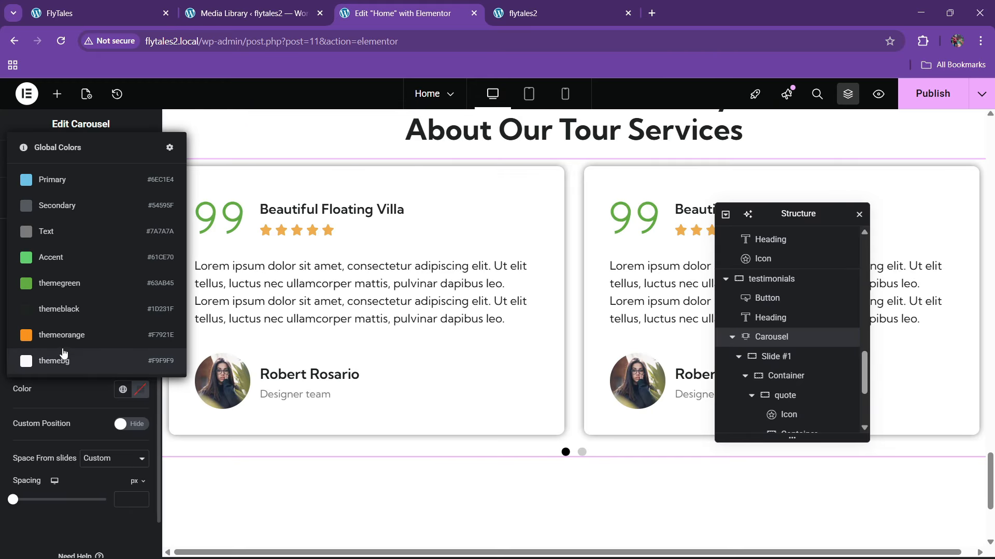
left_click(59, 335)
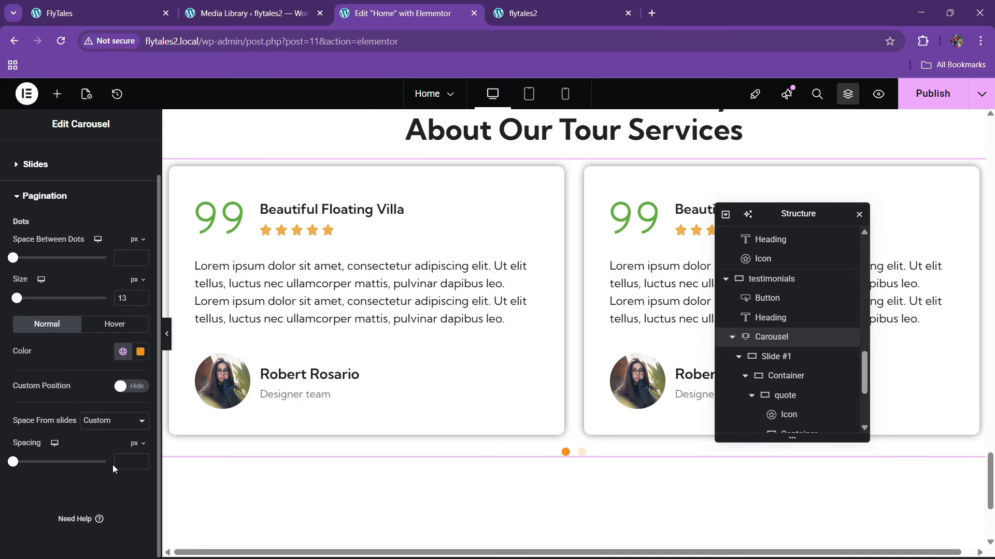
left_click(121, 462)
type("30")
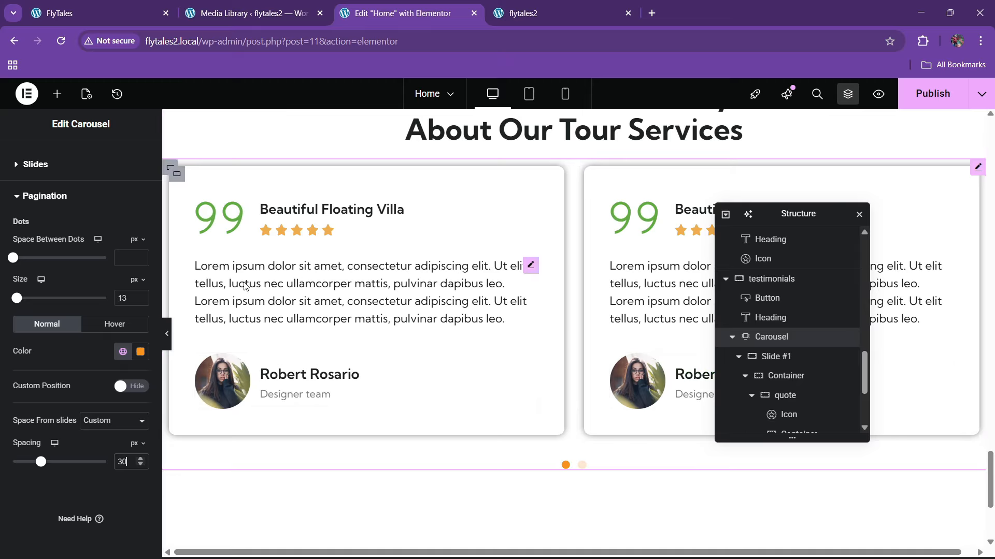
Give the testimonial carousel a 20px top margin.
scroll(120, 207, "up", 1)
left_click(132, 158)
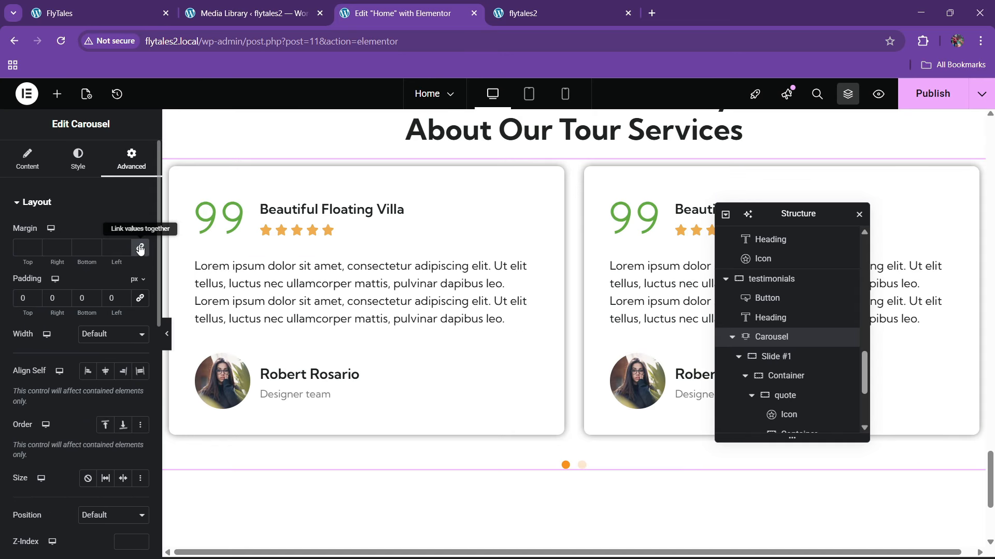
type("30")
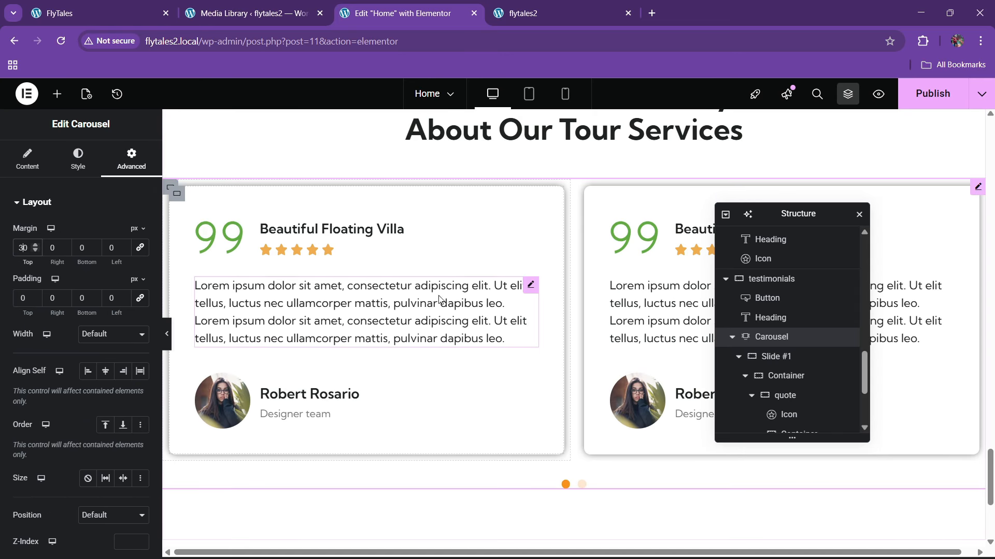
key("BackSpace")
type("2")
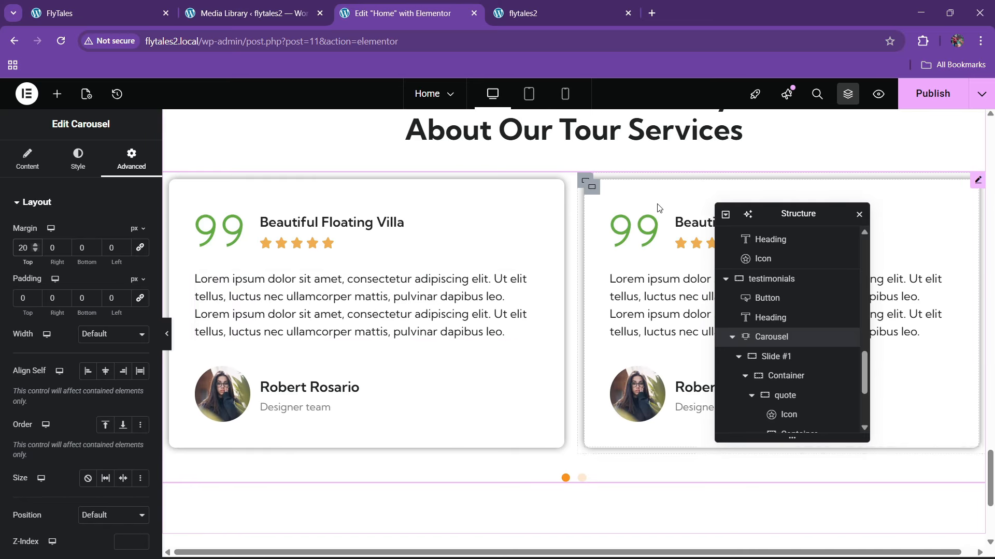
Publish the Home page and switch to the live flytales2 tab.
scroll(653, 231, "up", 3)
left_click(920, 98)
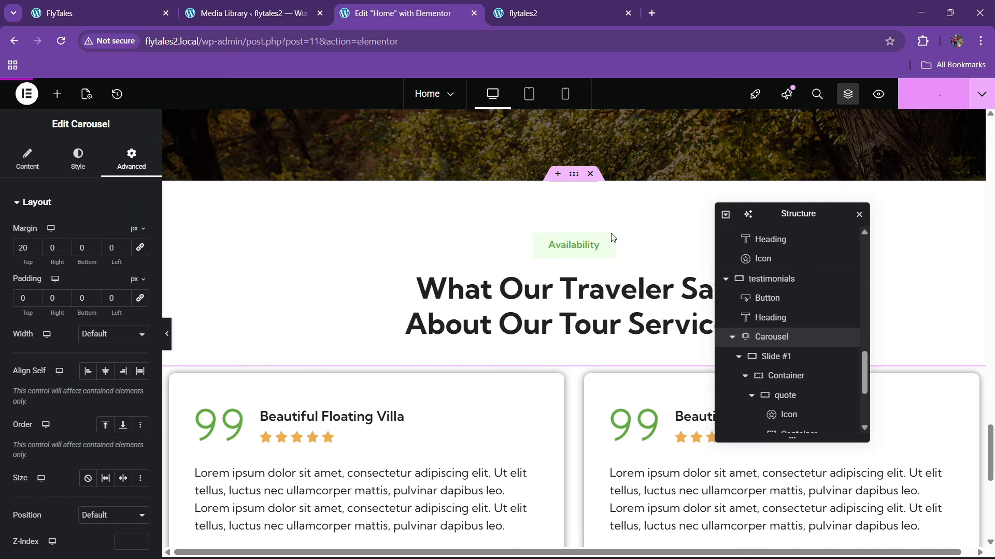
scroll(506, 240, "down", 2)
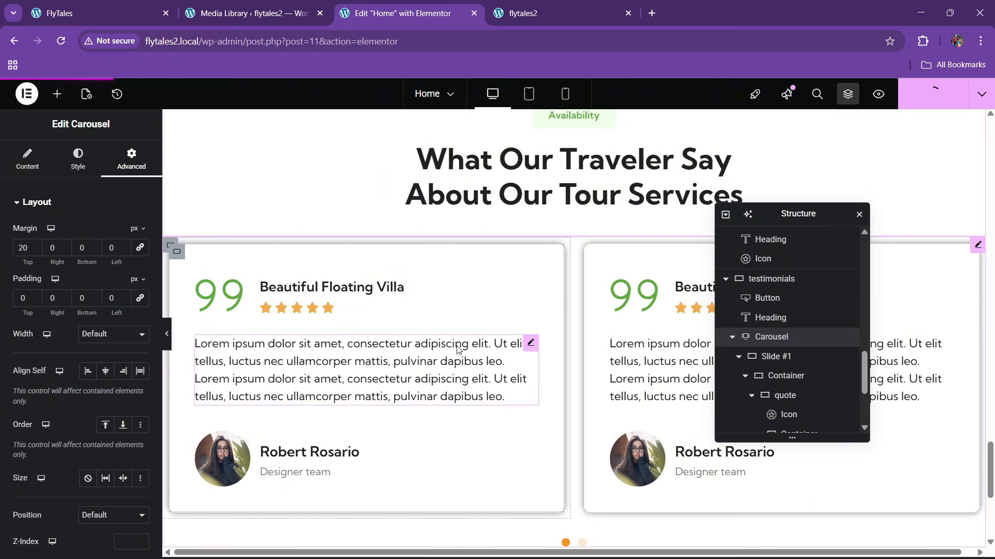
left_click(515, 15)
Reload the live flytales2 site and scroll down to the testimonials.
left_click(347, 47)
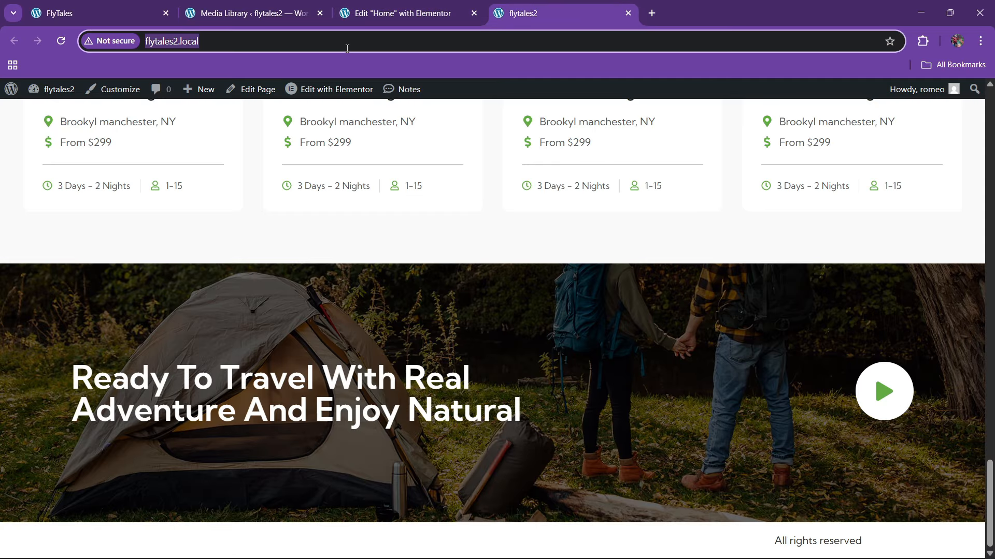
key("Return")
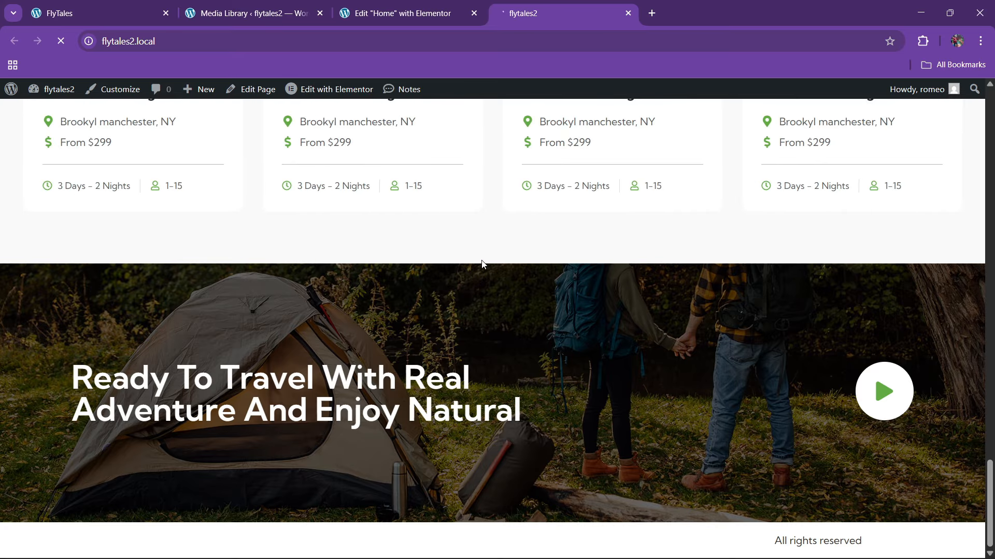
scroll(489, 256, "down", 20)
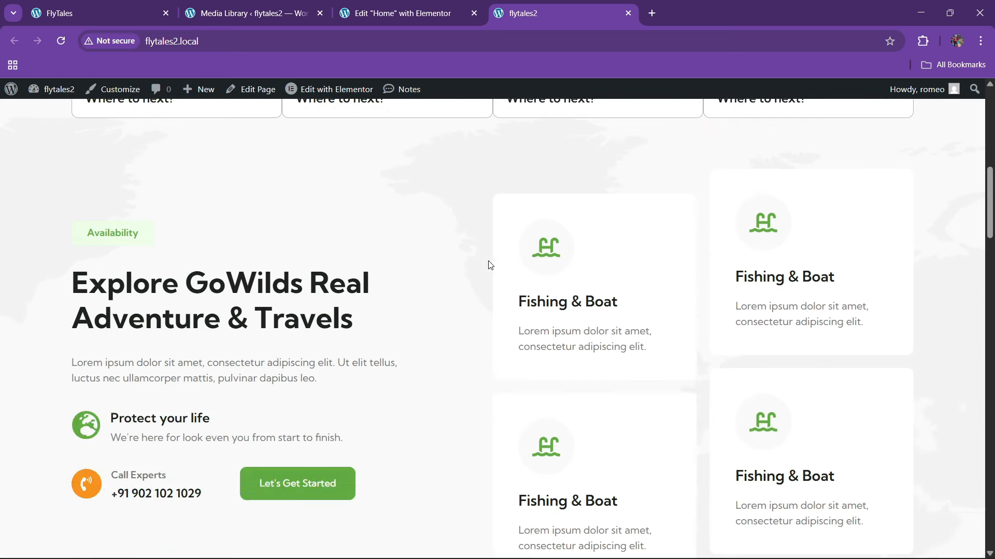
scroll(489, 267, "down", 20)
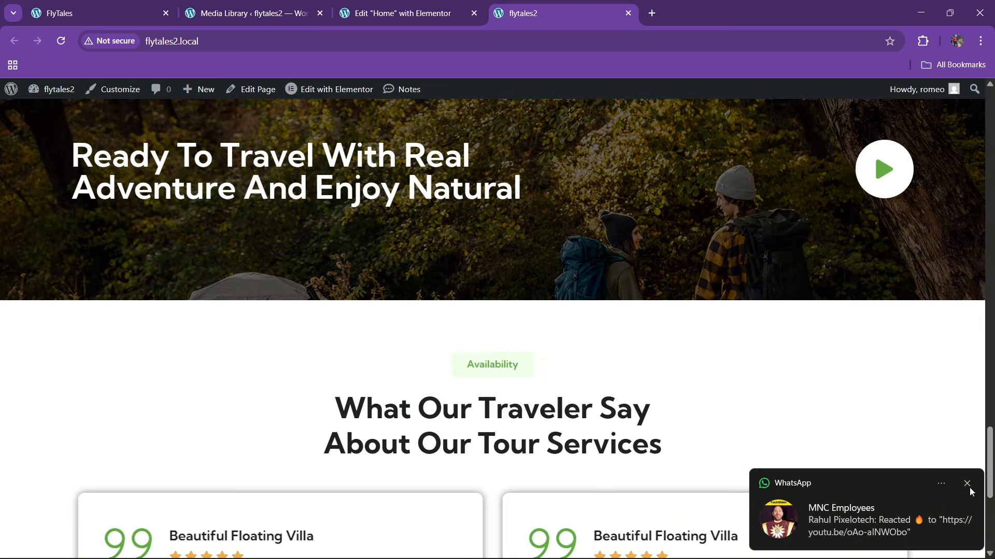
left_click(967, 485)
scroll(455, 357, "down", 6)
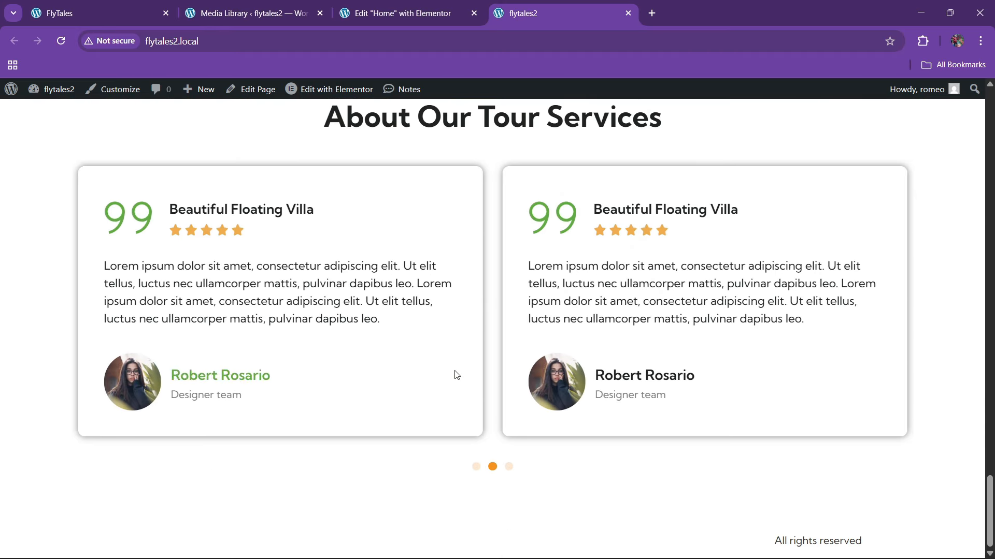
Step through the testimonial slides using the orange pagination dots.
left_click(509, 468)
left_click(474, 469)
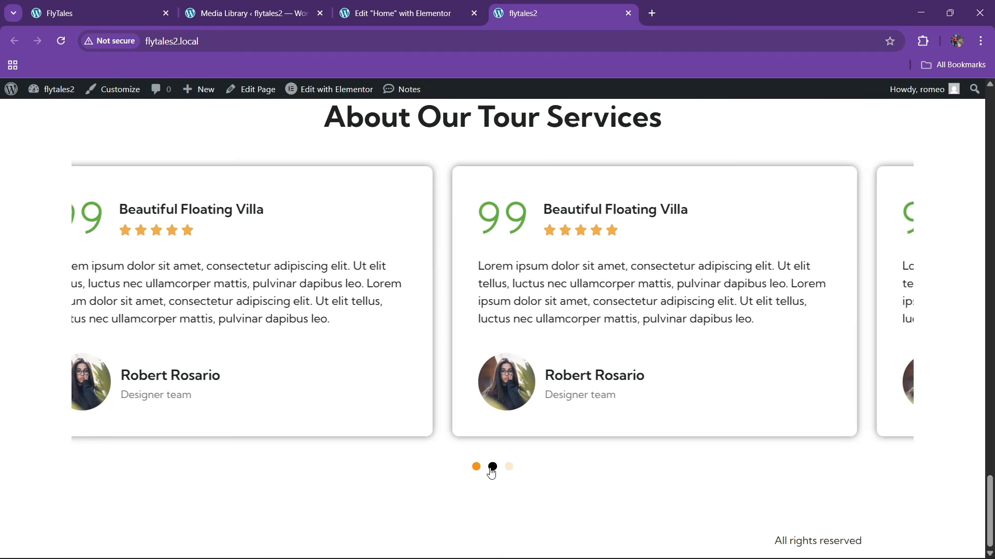
left_click(491, 468)
left_click(508, 467)
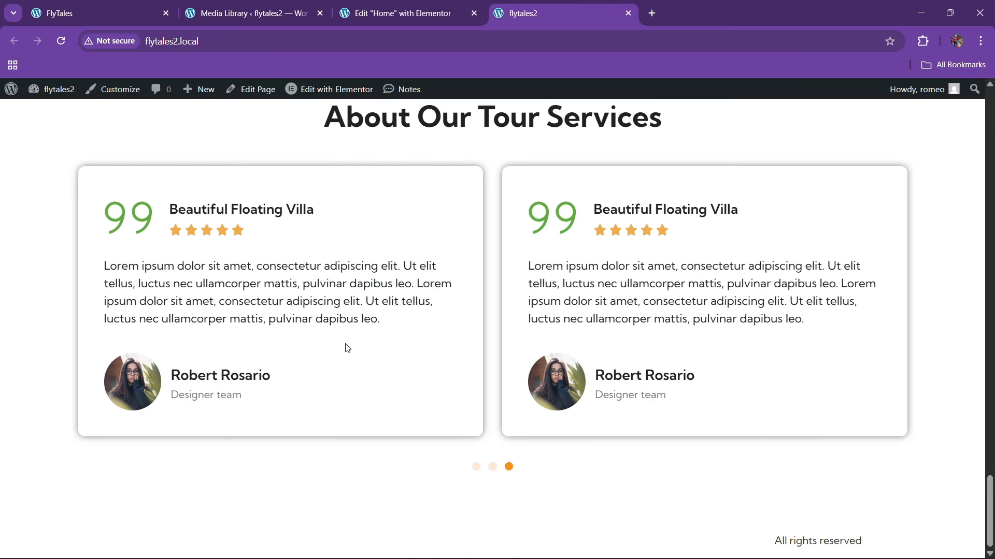
Compare against the testimonials section on the original FlyTales site.
left_click(113, 6)
scroll(232, 324, "down", 4)
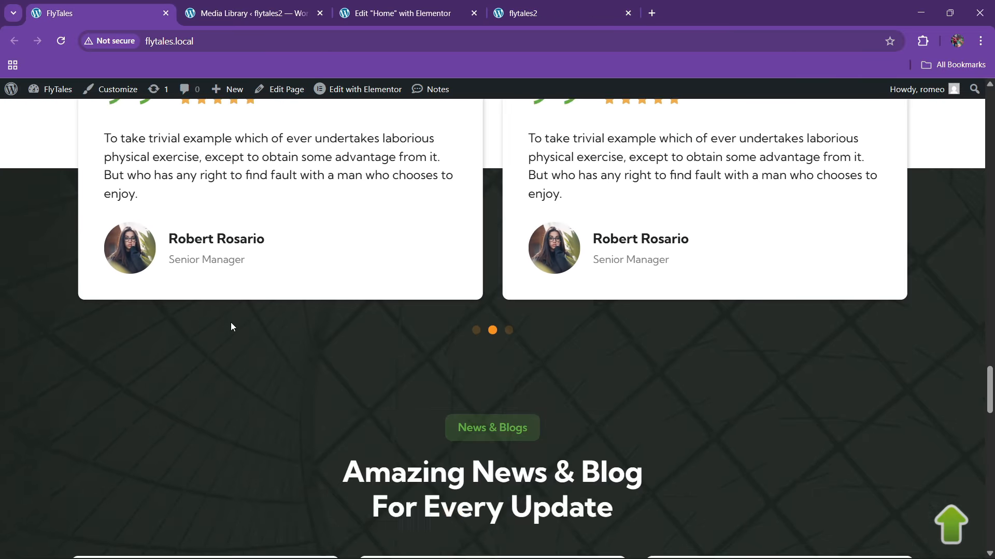
scroll(421, 363, "down", 5)
scroll(418, 359, "up", 5)
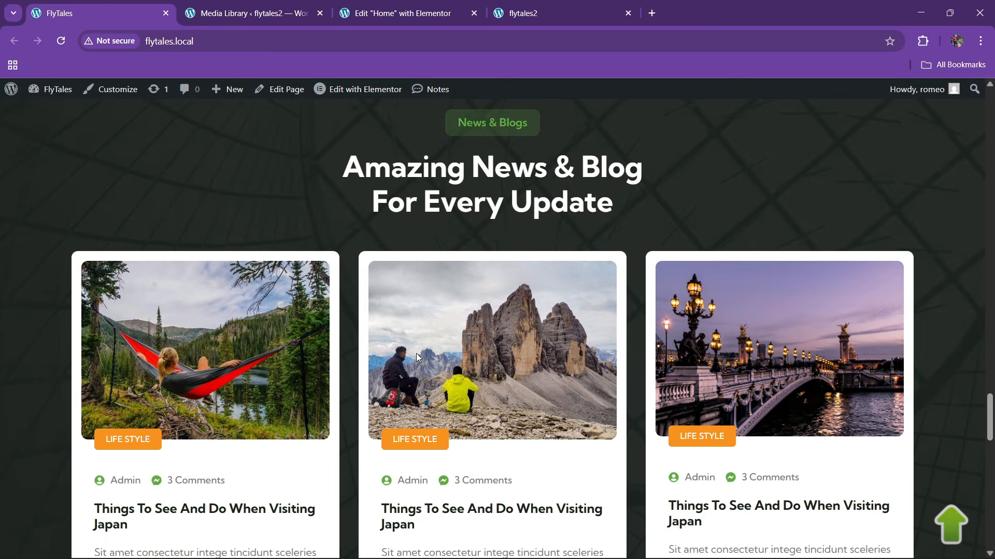
scroll(442, 283, "down", 20)
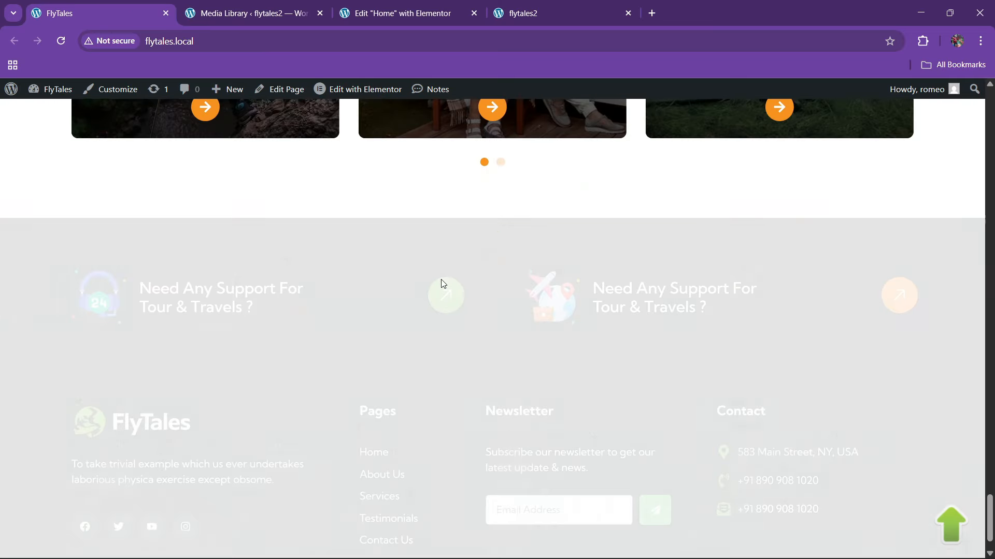
scroll(440, 280, "up", 15)
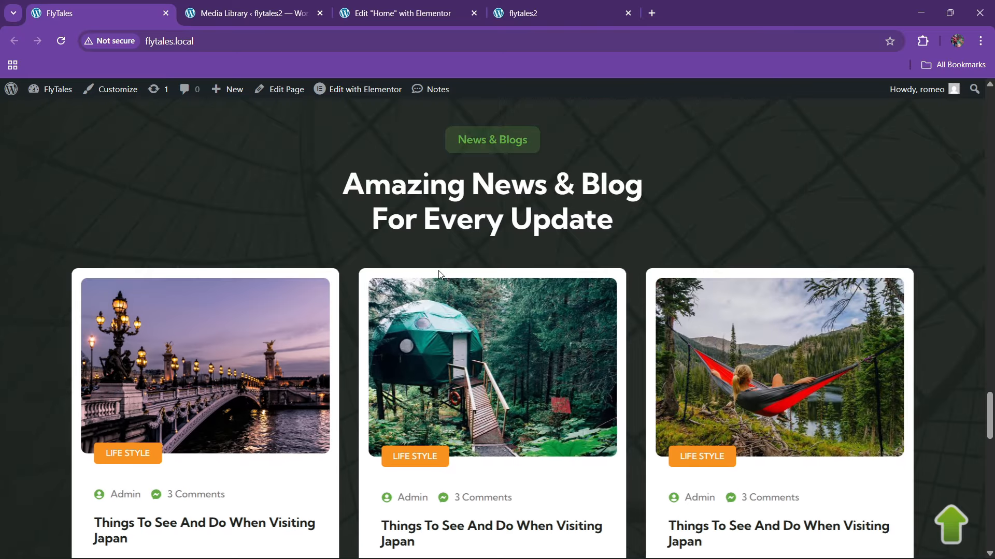
scroll(438, 270, "up", 4)
Add a single-column Flexbox container below the testimonials section on the Home page.
left_click(395, 13)
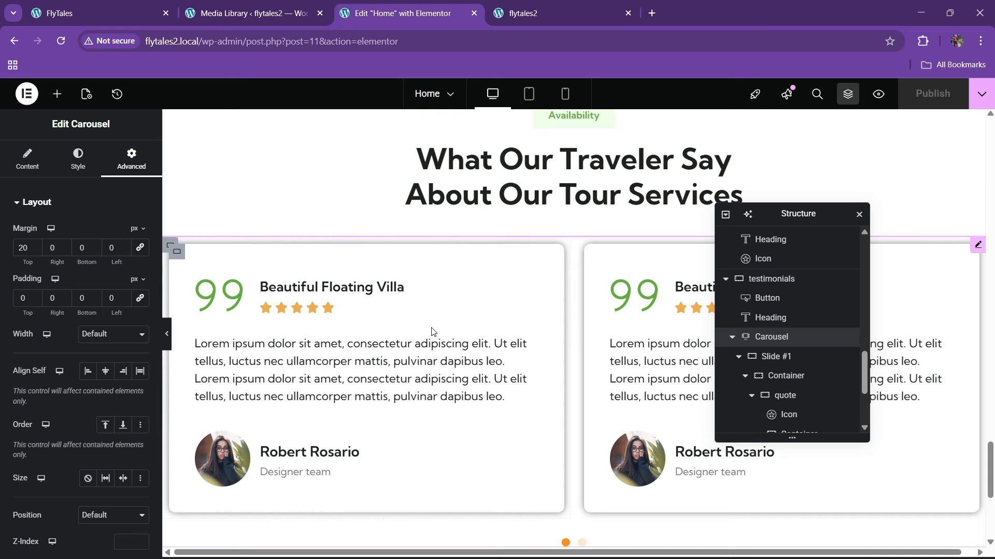
scroll(482, 375, "down", 5)
left_click(544, 403)
left_click(537, 439)
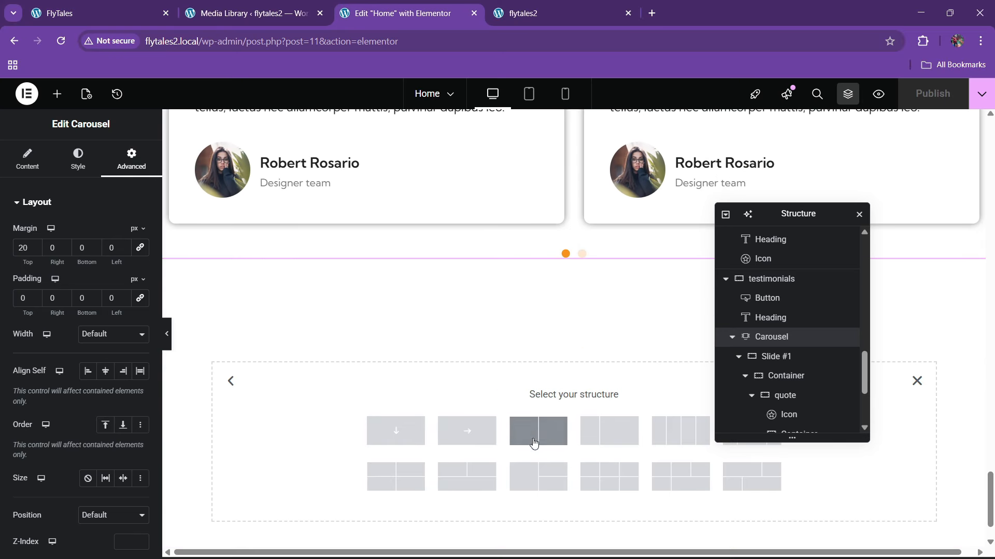
left_click(415, 437)
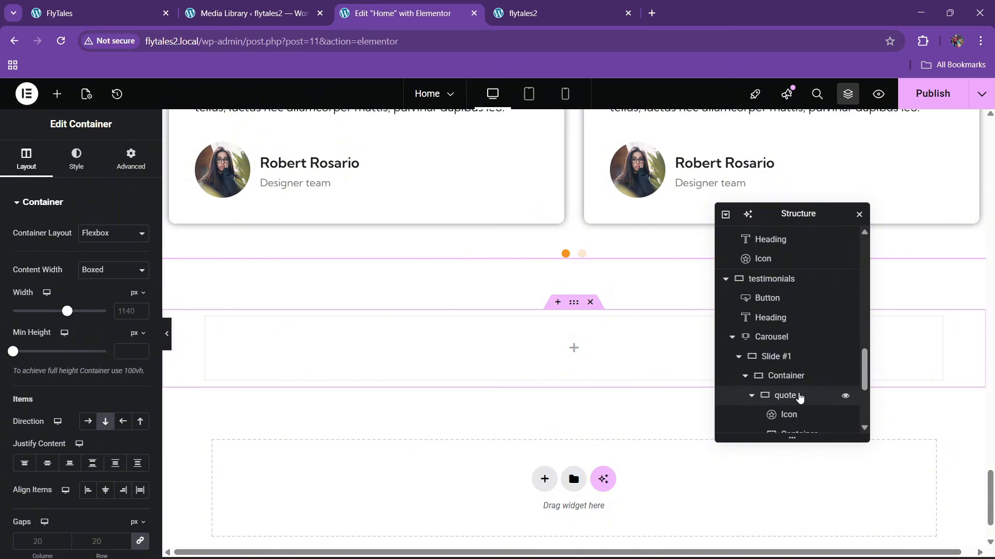
scroll(782, 392, "down", 2)
scroll(781, 383, "down", 1)
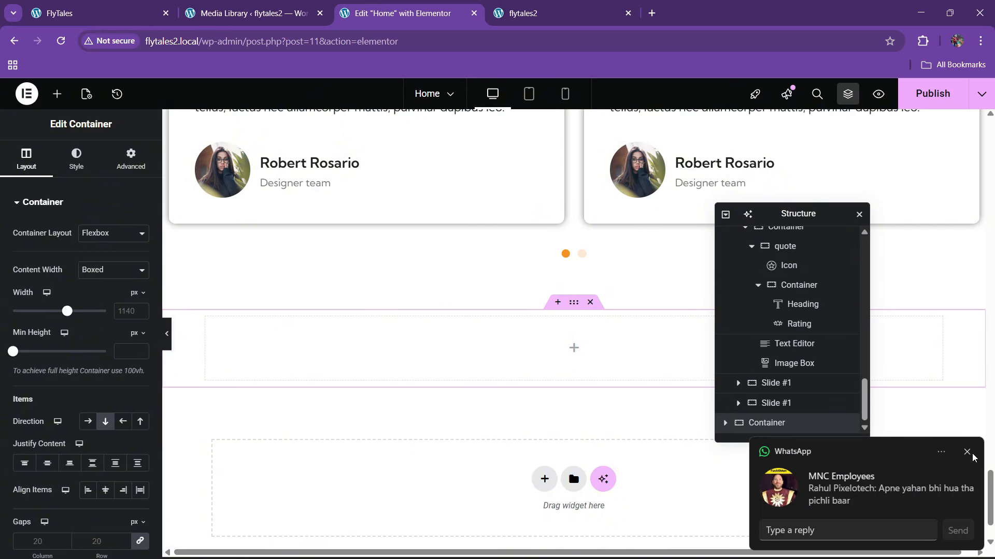
left_click(969, 454)
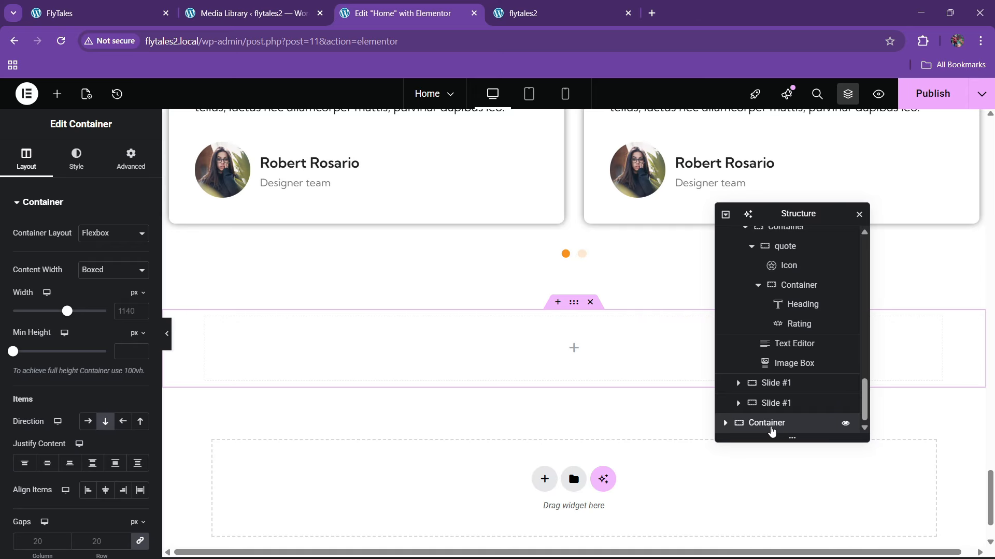
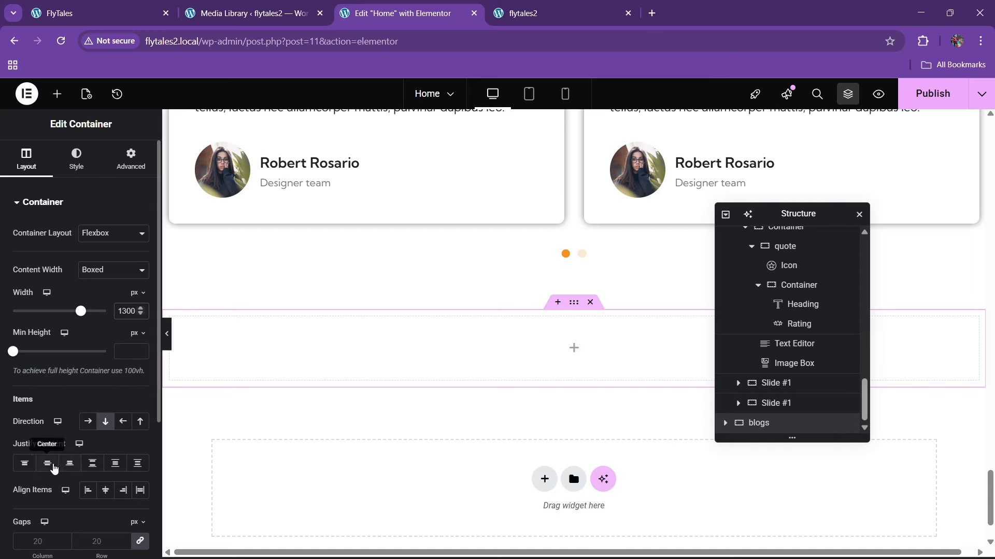
Center the section's content and items, and give it 80 px top padding.
left_click(47, 463)
left_click(105, 490)
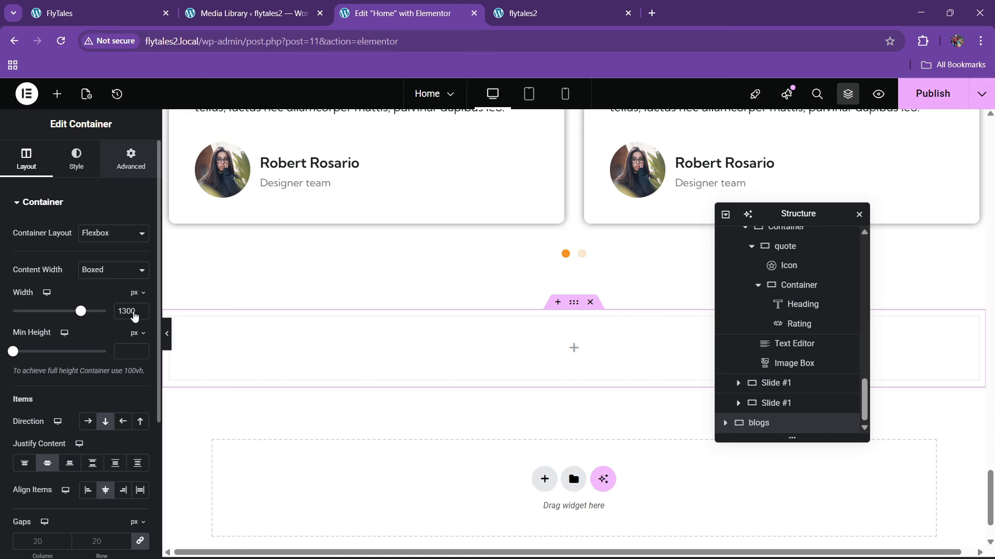
left_click(131, 159)
left_click(139, 299)
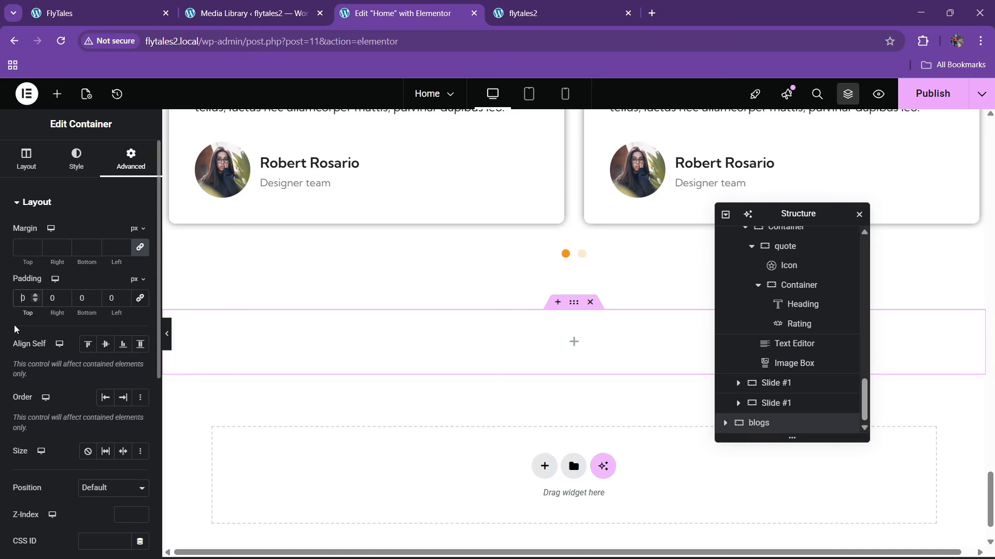
type("8")
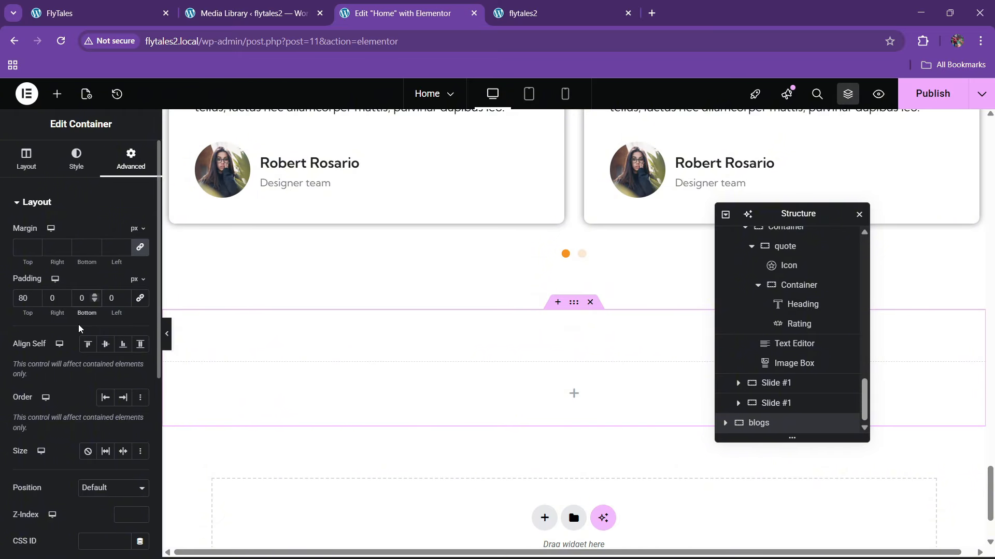
Set the classic background image bg-03 at Center Center, sized to Cover.
left_click(76, 158)
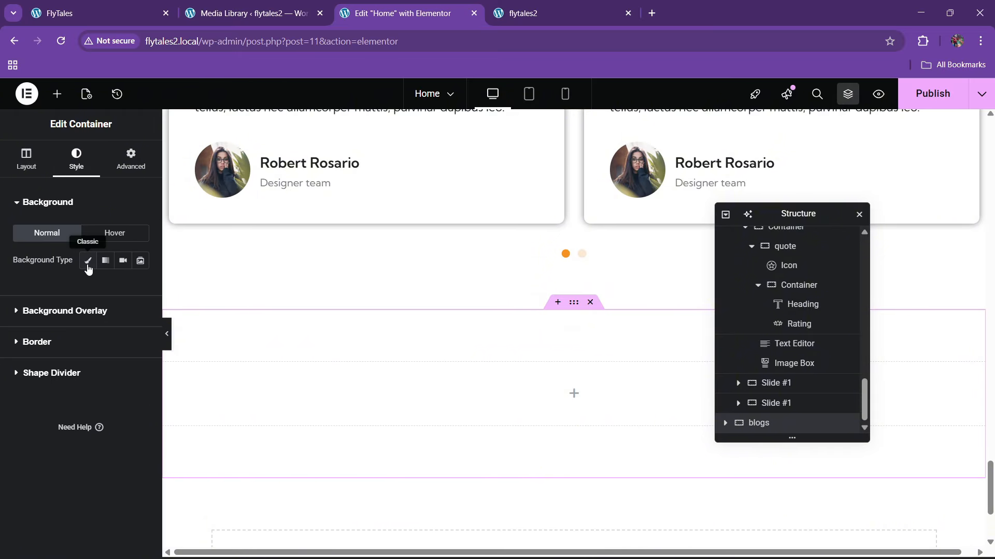
left_click(88, 263)
left_click(78, 355)
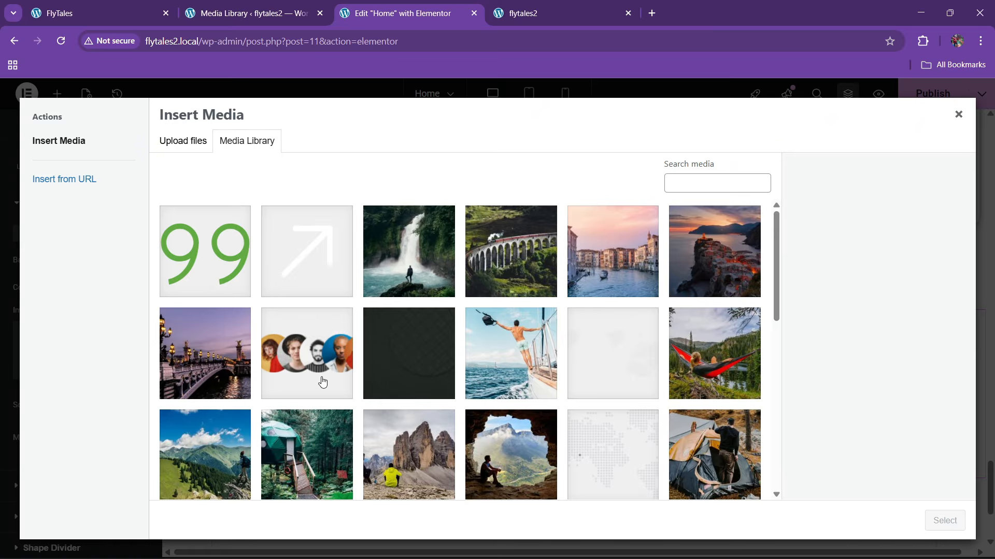
scroll(323, 381, "down", 10)
left_click(316, 348)
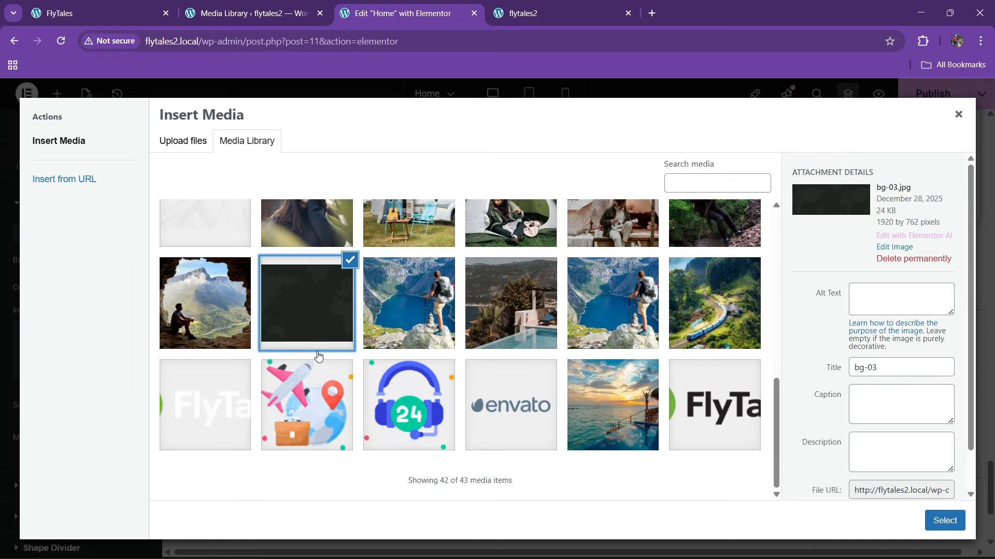
scroll(326, 365, "up", 5)
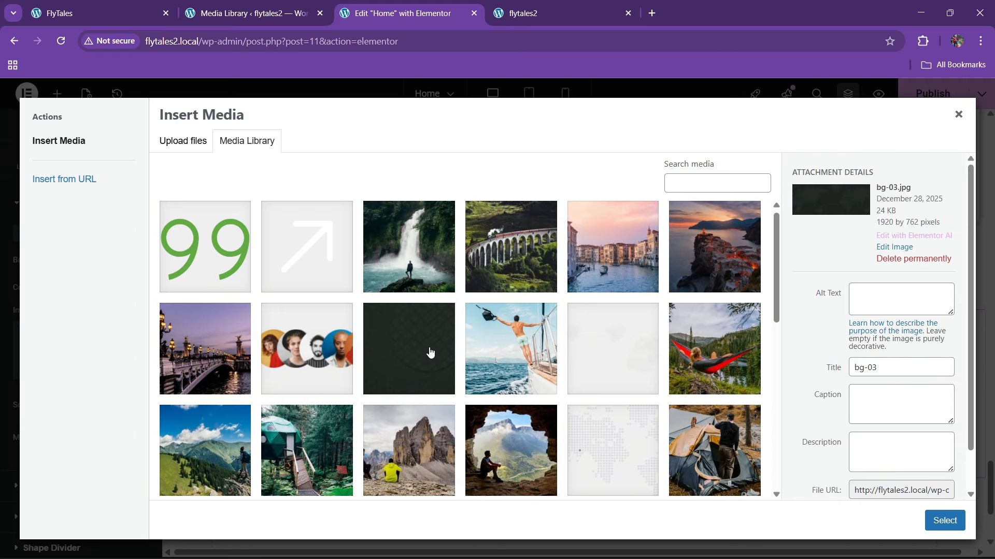
left_click(429, 352)
left_click(945, 521)
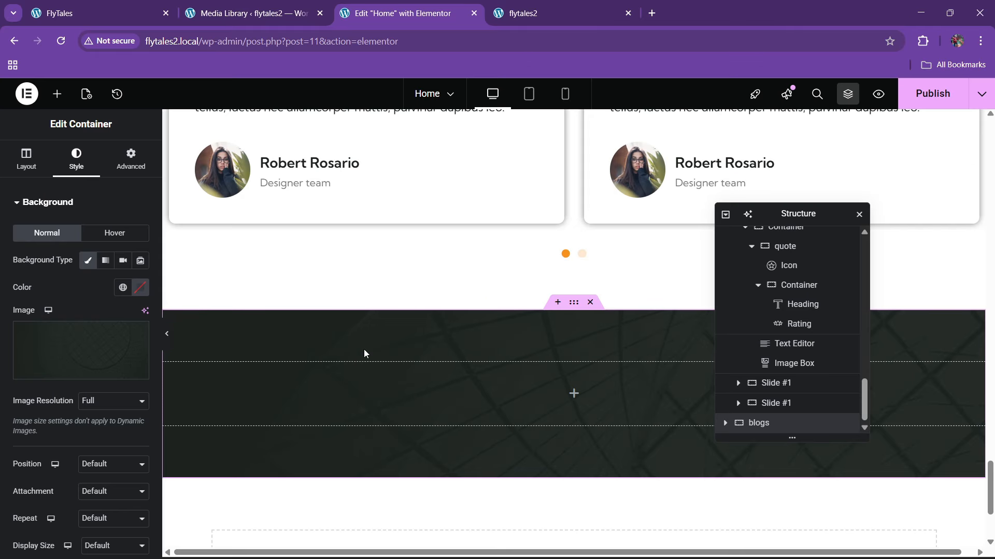
scroll(104, 342, "down", 3)
left_click(102, 335)
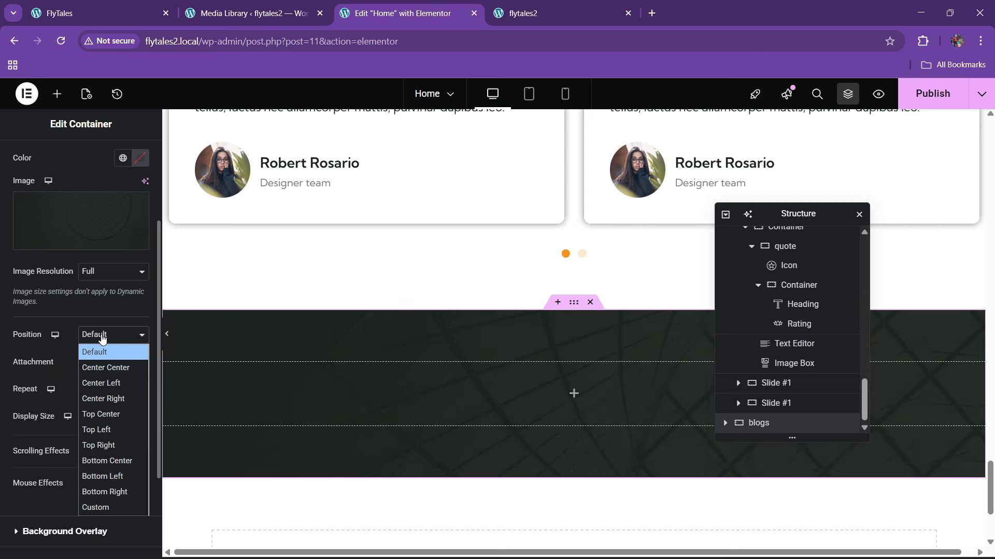
left_click(98, 356)
left_click(97, 428)
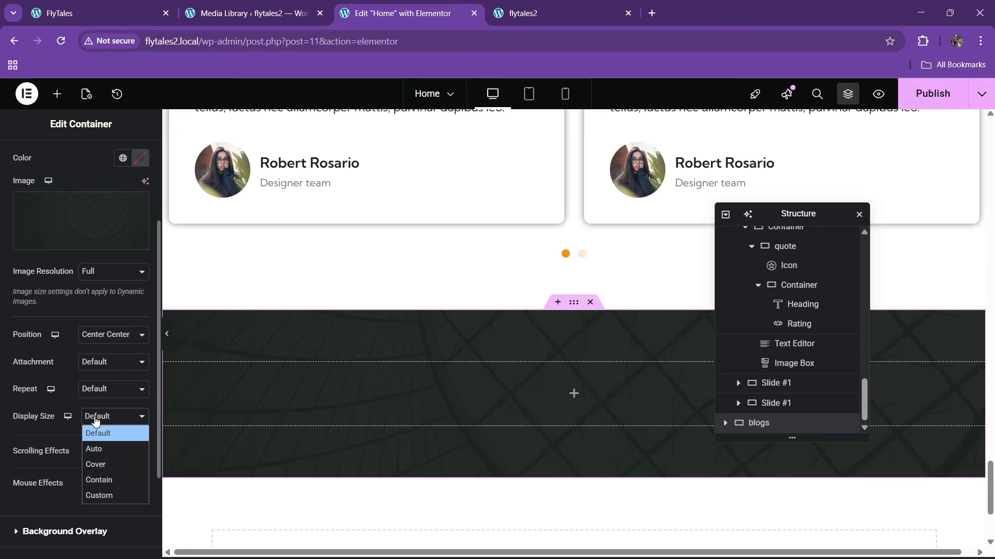
left_click(97, 464)
left_click(136, 4)
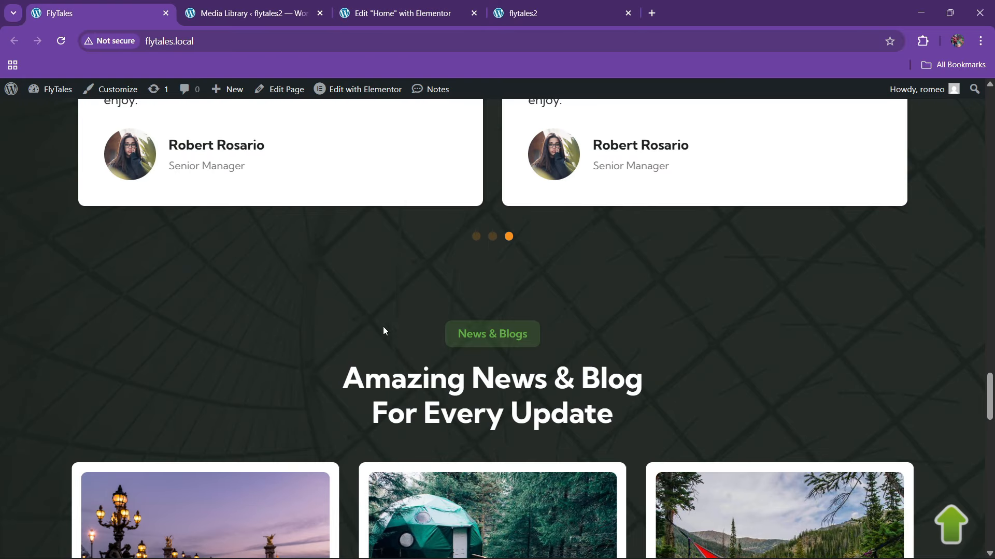
Copy the About Company label button and paste it into the dark blogs section.
left_click(402, 13)
scroll(594, 319, "up", 8)
scroll(593, 316, "up", 10)
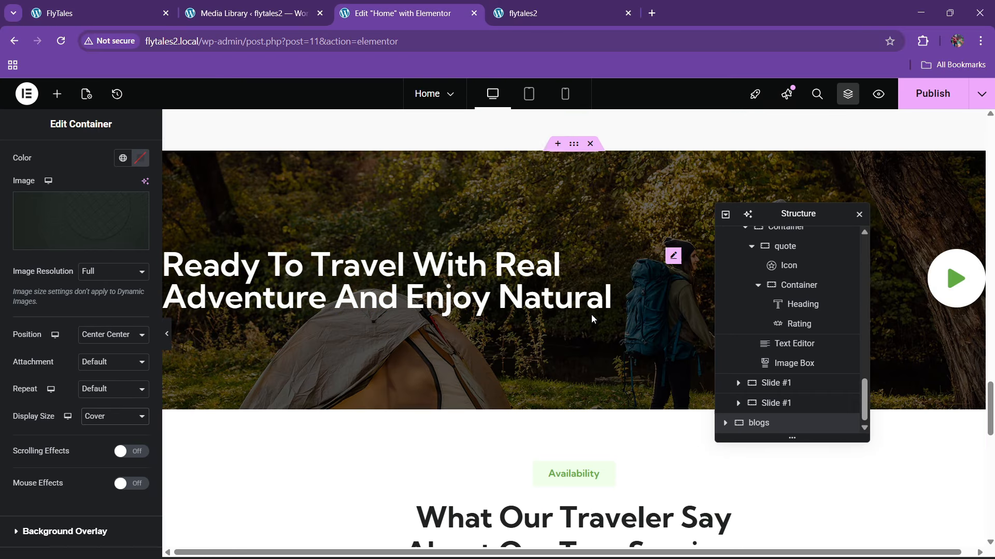
scroll(592, 317, "up", 10)
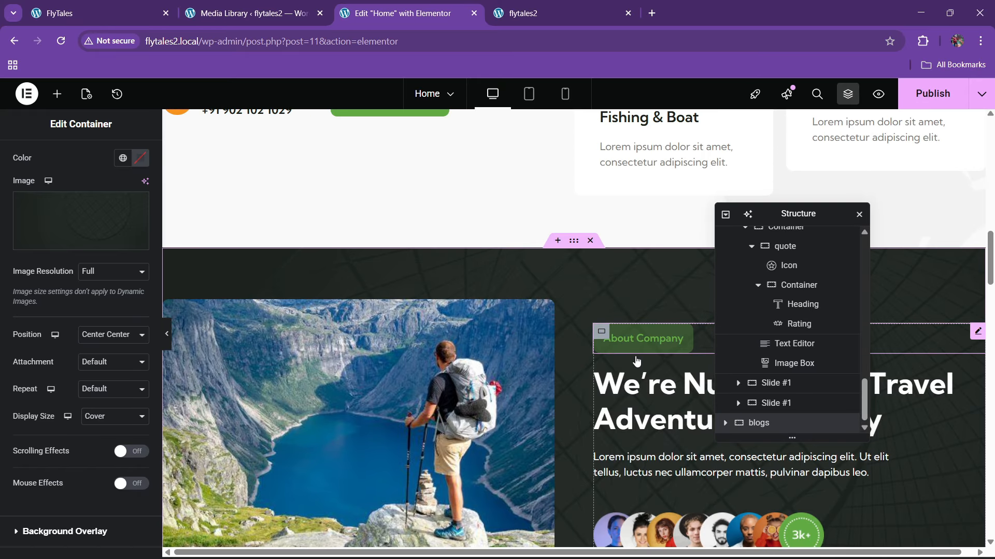
left_click(640, 342)
right_click(640, 343)
left_click(659, 321)
scroll(563, 344, "down", 1)
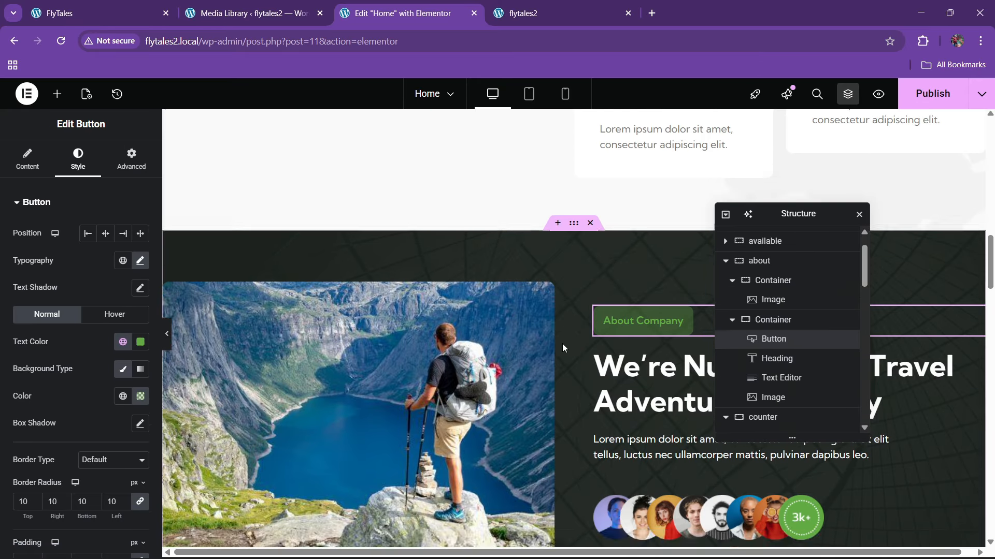
scroll(562, 347, "down", 5)
left_click_drag(989, 297, 990, 484)
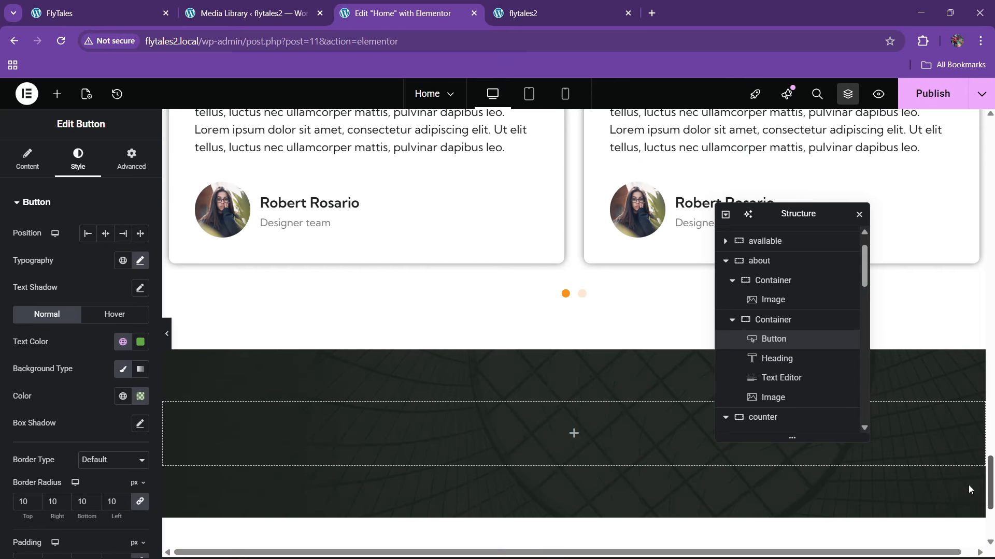
right_click(514, 411)
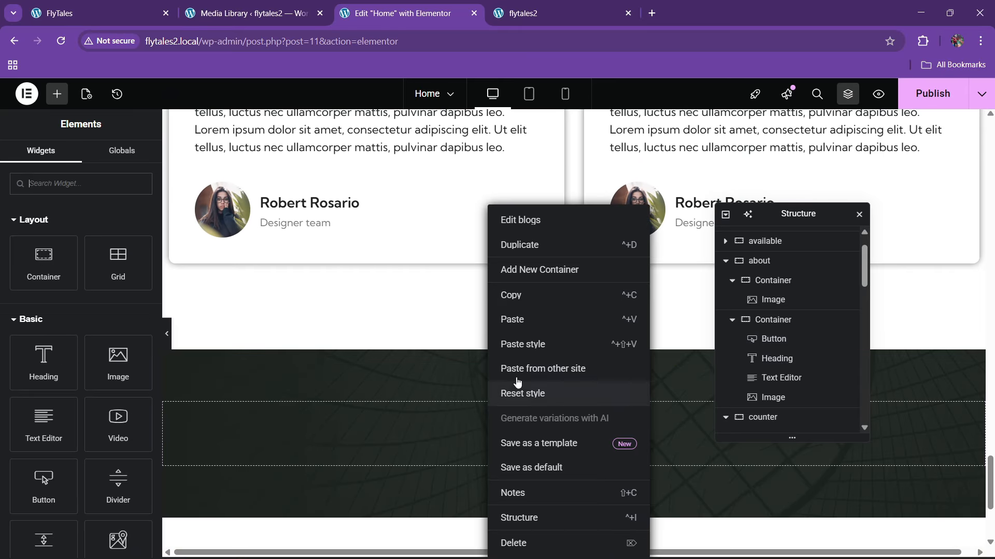
left_click(514, 320)
Relabel the pasted button 'News & Blogs' to match the reference.
left_click(110, 6)
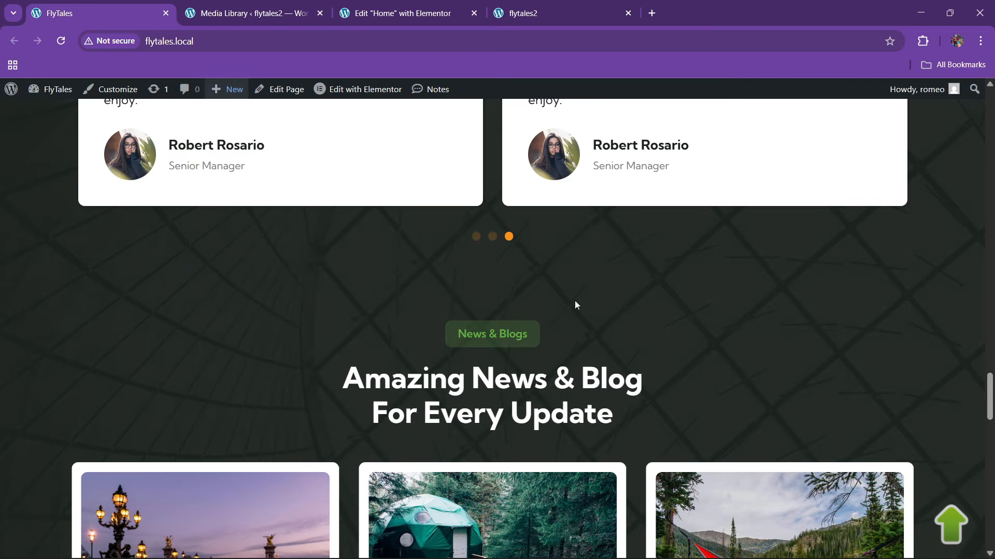
left_click(412, 6)
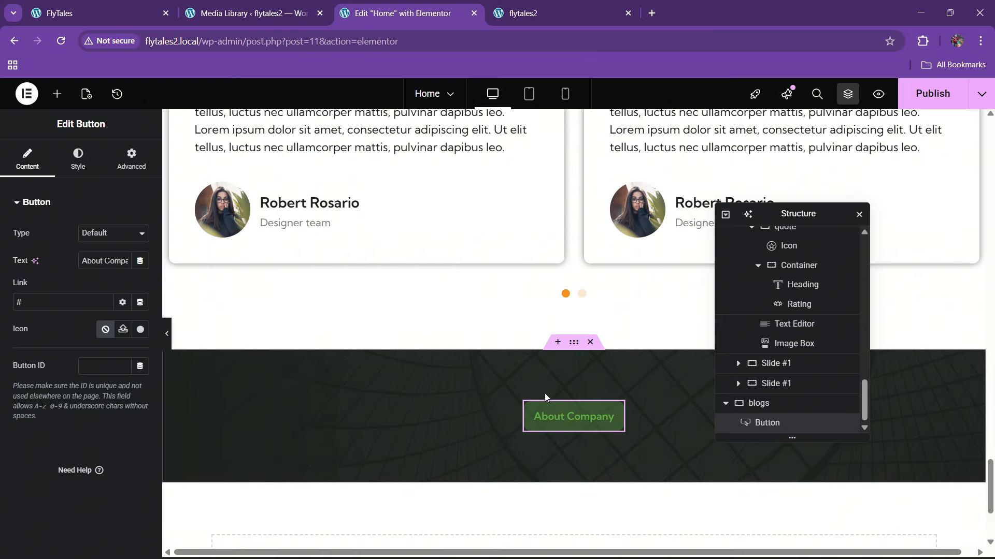
triple_click(101, 263)
key("BackSpace")
type("N")
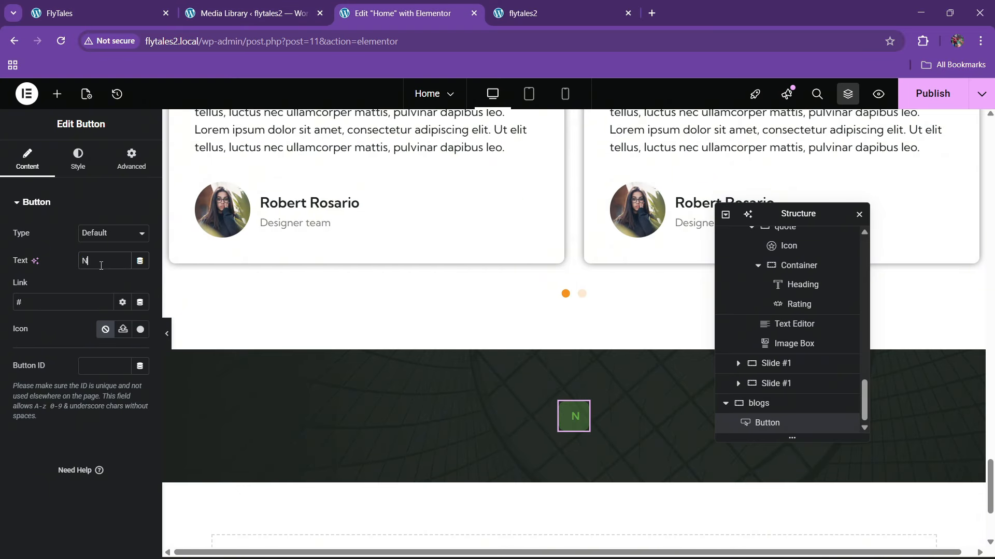
type("ews & ")
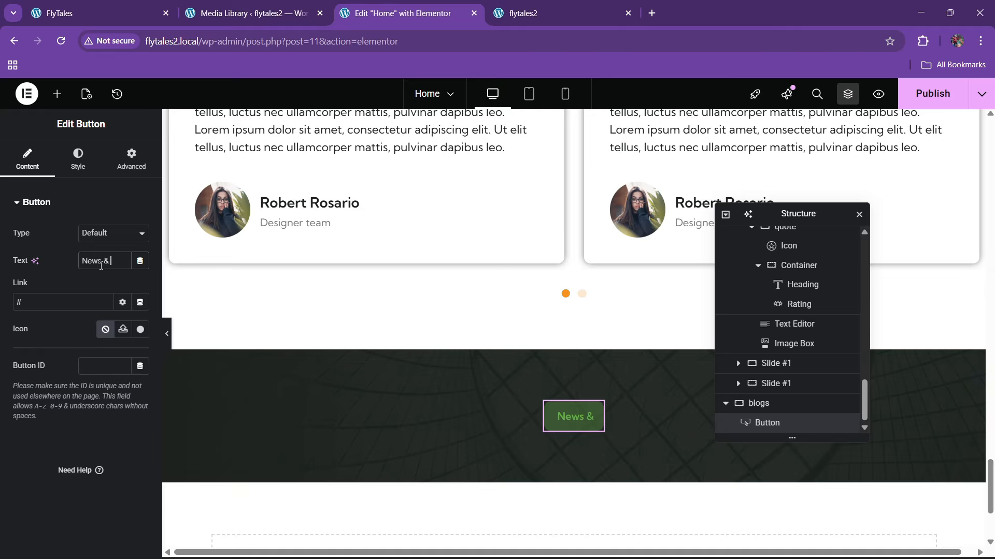
type("Blogs")
Copy the hero heading and paste it below the News & Blogs label.
left_click(98, 14)
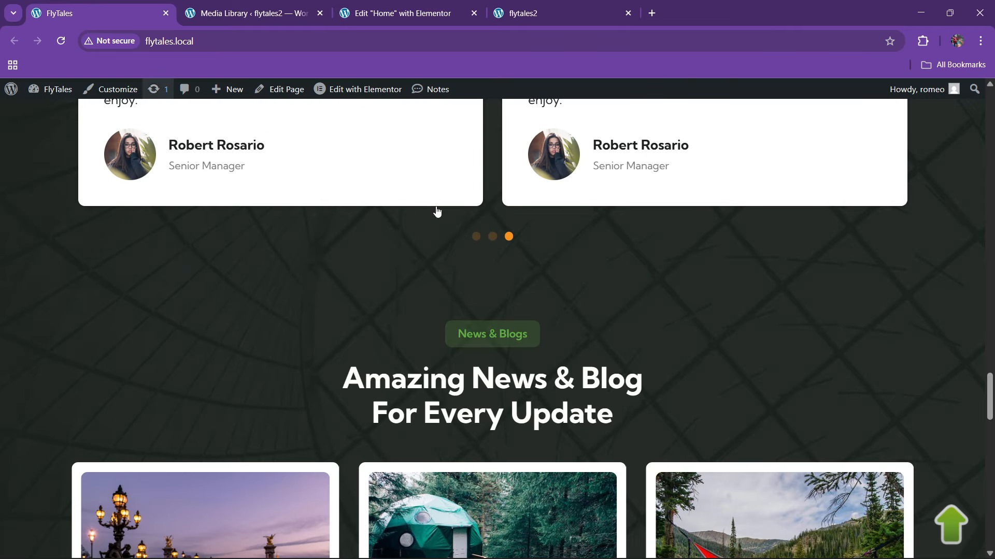
left_click(407, 6)
scroll(489, 316, "up", 10)
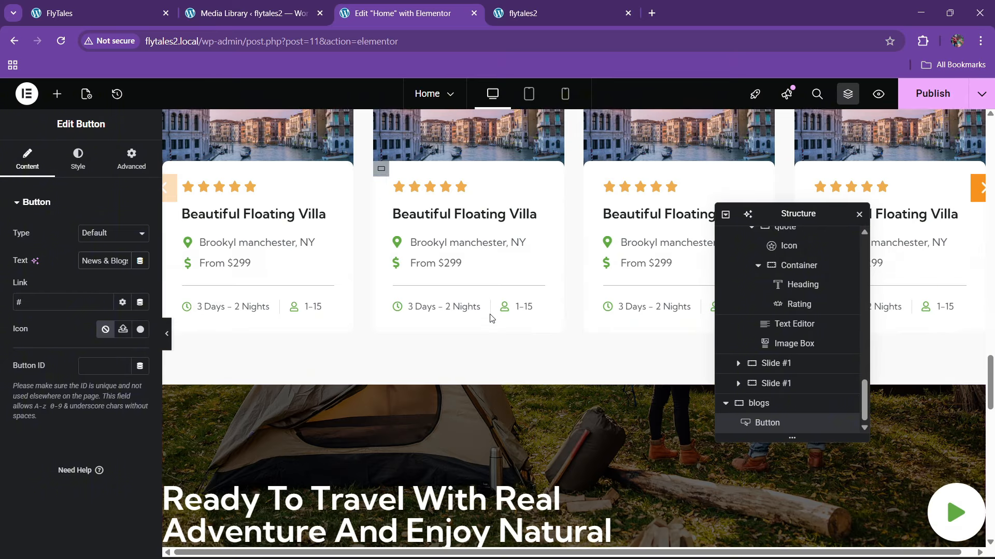
scroll(490, 317, "up", 5)
scroll(489, 317, "down", 6)
right_click(406, 441)
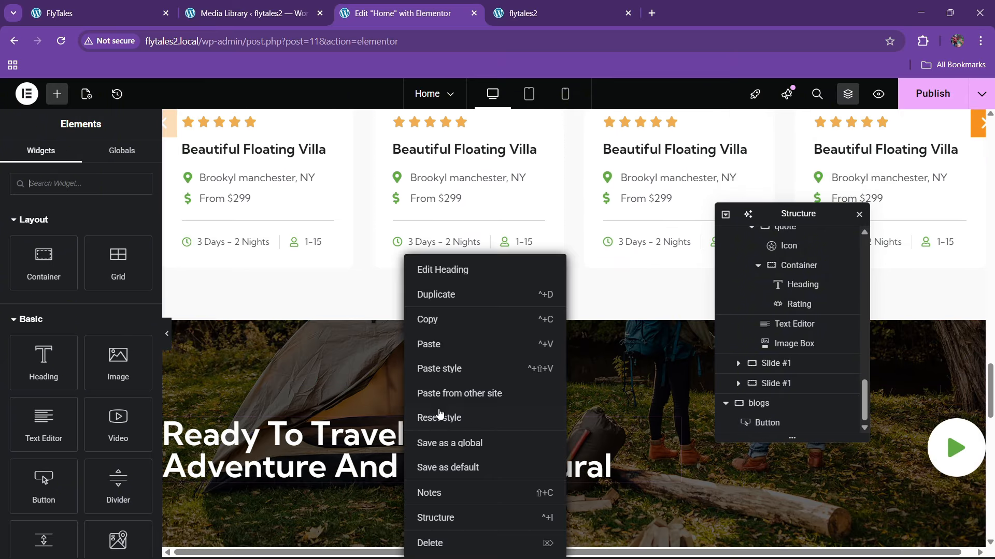
left_click(434, 319)
scroll(507, 359, "down", 8)
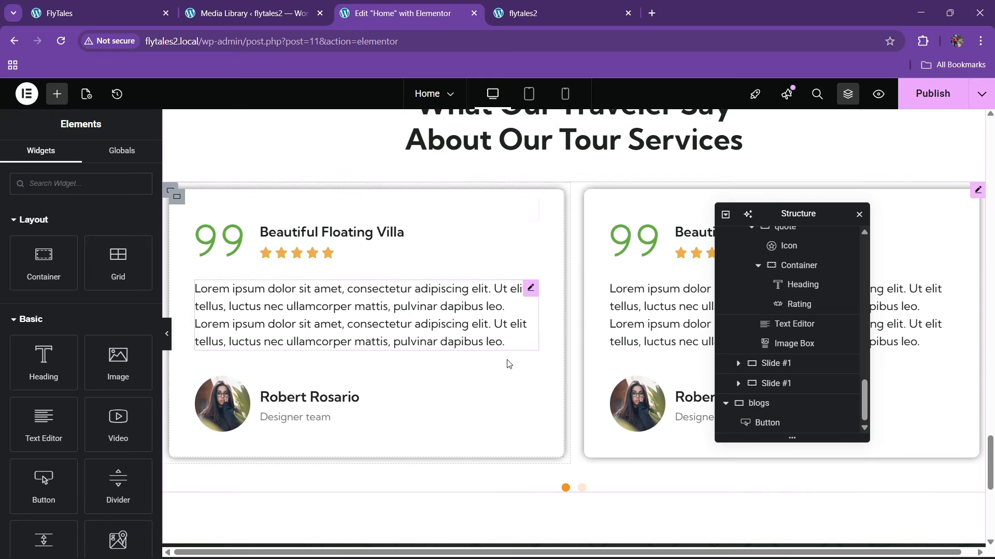
scroll(507, 364, "down", 7)
right_click(573, 245)
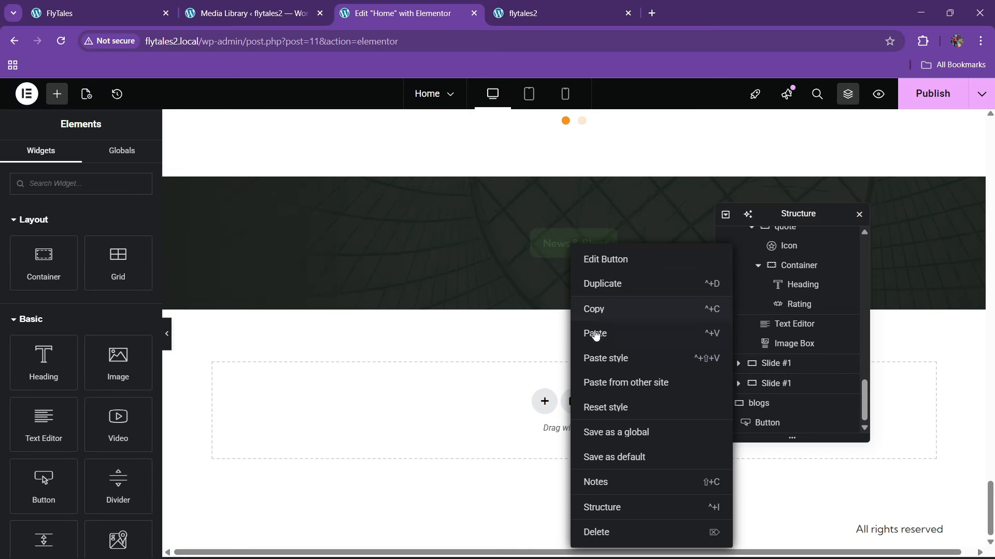
left_click(596, 334)
Replace the heading text with 'Amazing News & Blog For Every Update' from the reference.
left_click(77, 13)
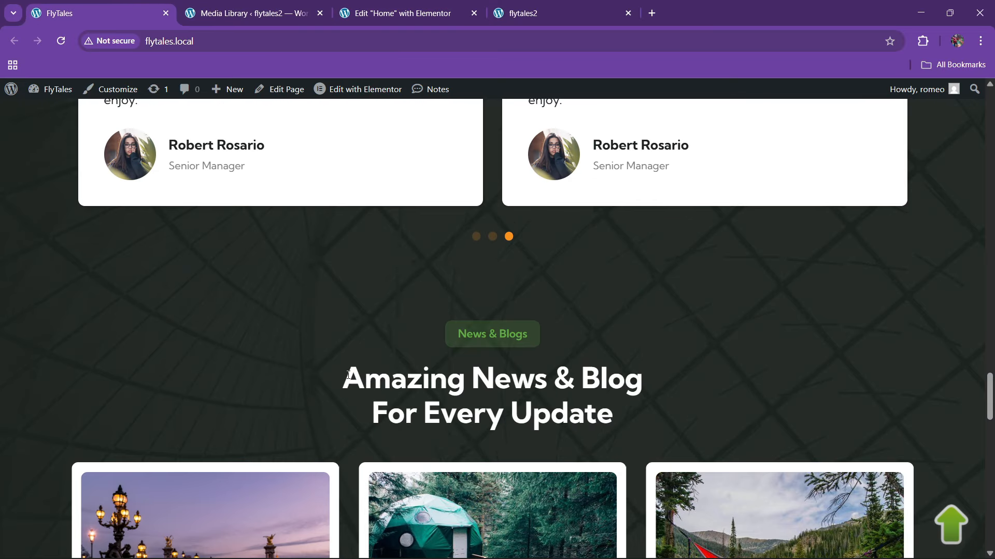
left_click_drag(348, 375, 569, 409)
left_click(420, 13)
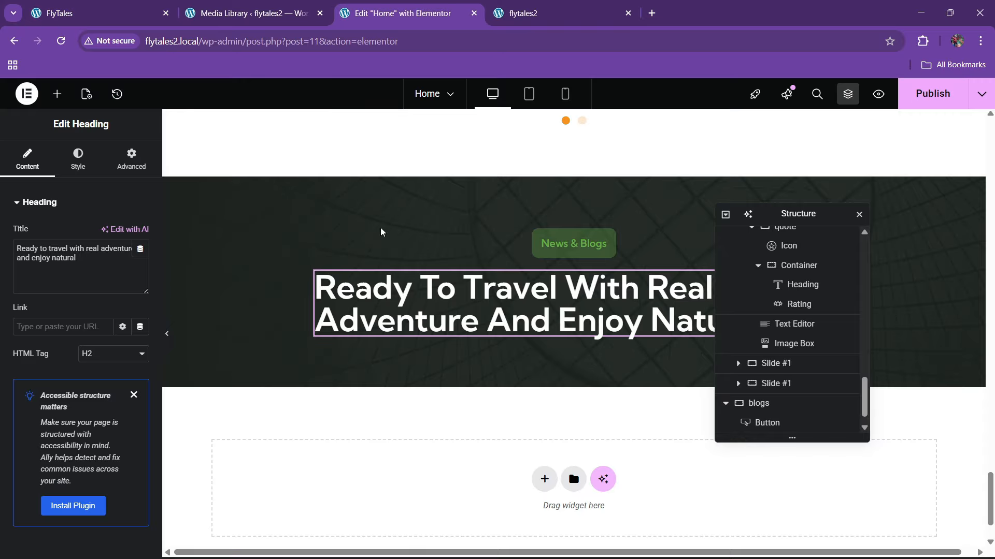
left_click(84, 275)
key("ctrl+a")
type("Amazing news & blog for every update")
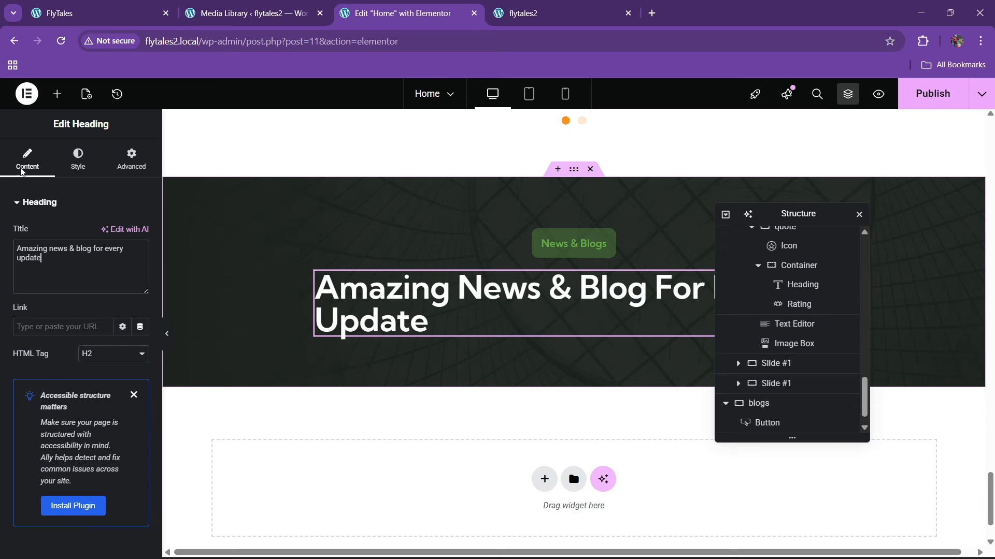
Center the heading and narrow it to a 46% custom width.
left_click(78, 158)
left_click(105, 234)
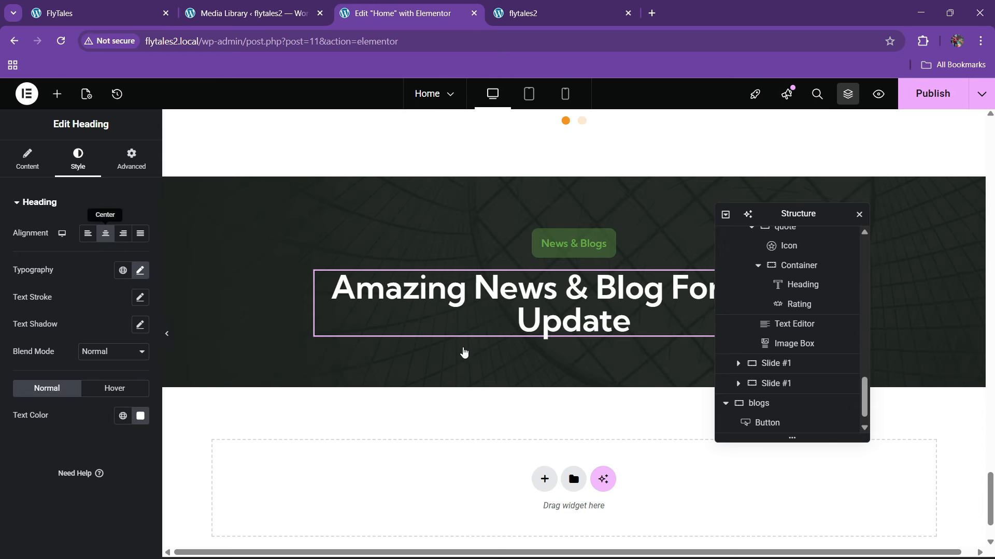
left_click_drag(787, 222, 300, 280)
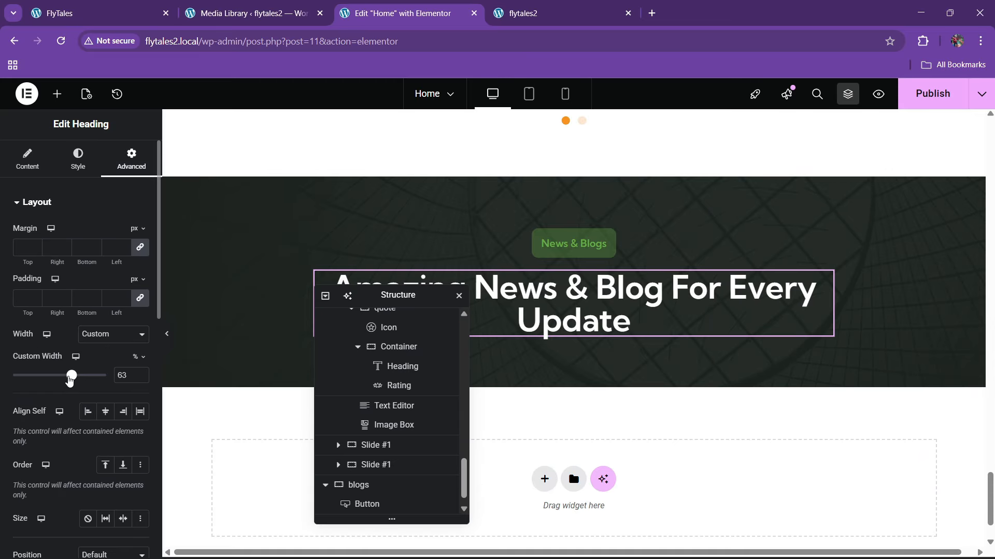
left_click_drag(70, 379, 55, 382)
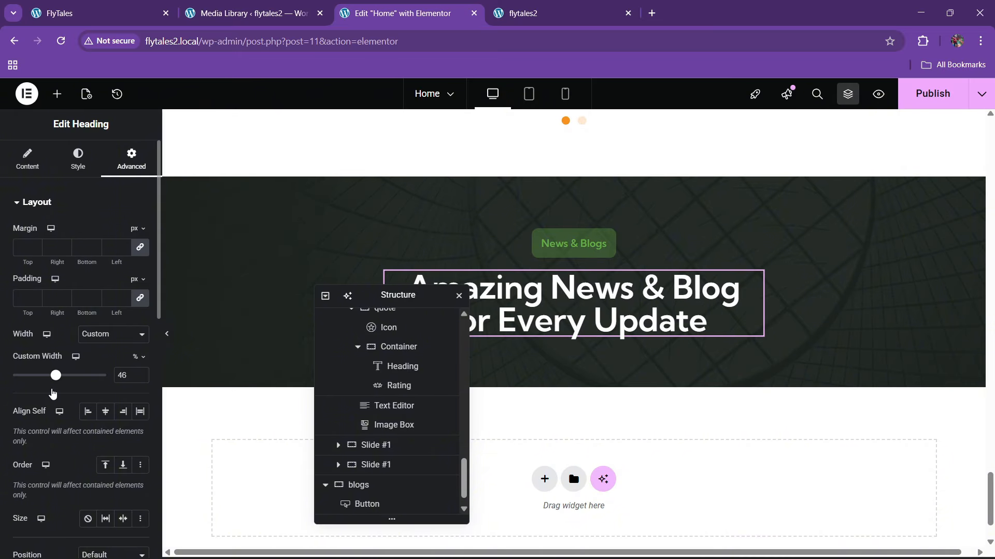
left_click(59, 13)
scroll(437, 351, "down", 7)
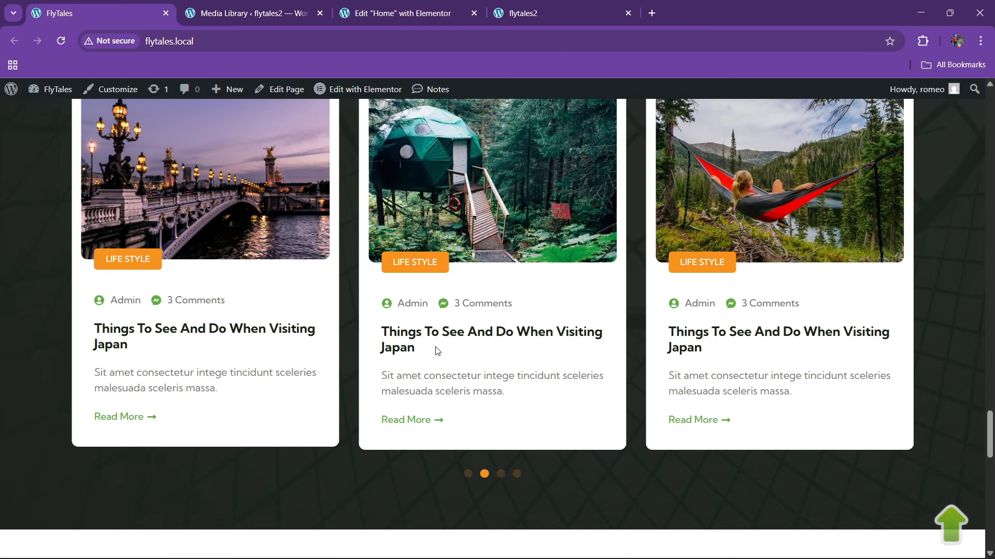
left_click(463, 6)
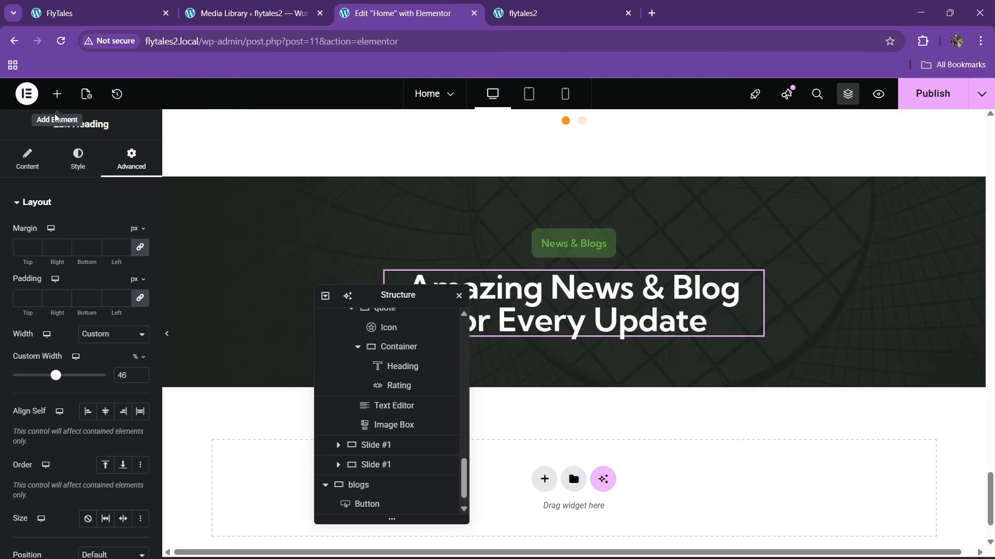
Add a Carousel widget below the News & Blogs heading.
left_click(57, 94)
type("car")
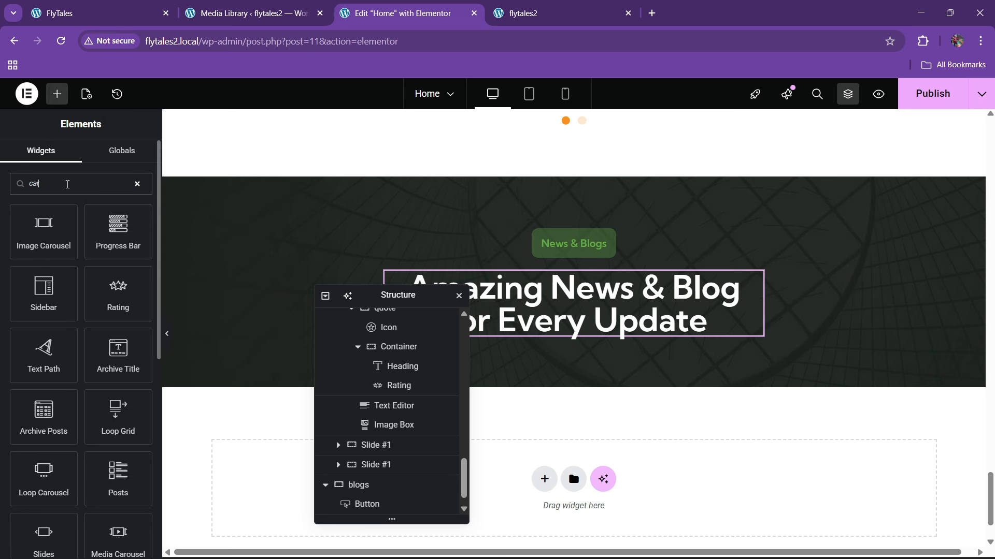
type("ousel")
left_click_drag(61, 451, 539, 331)
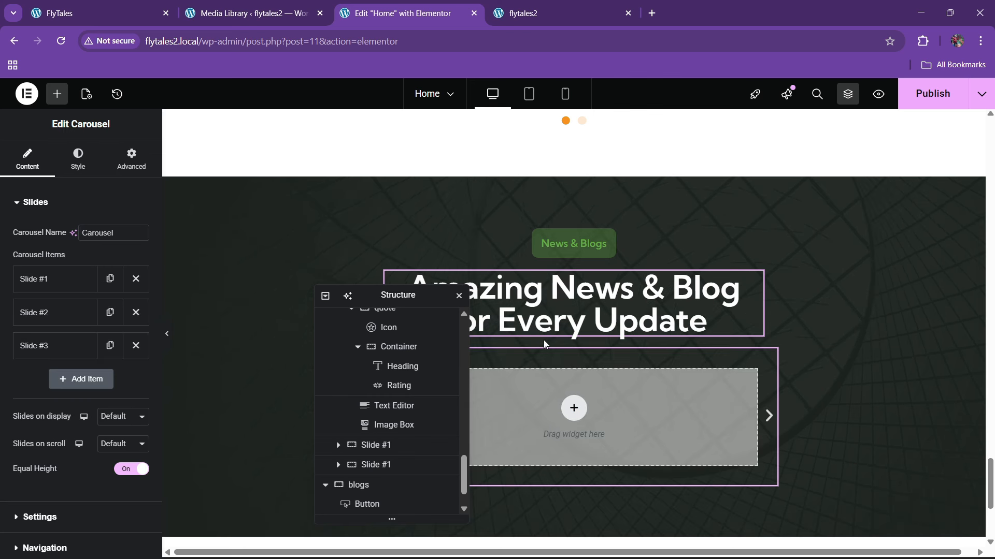
left_click_drag(798, 260, 802, 259)
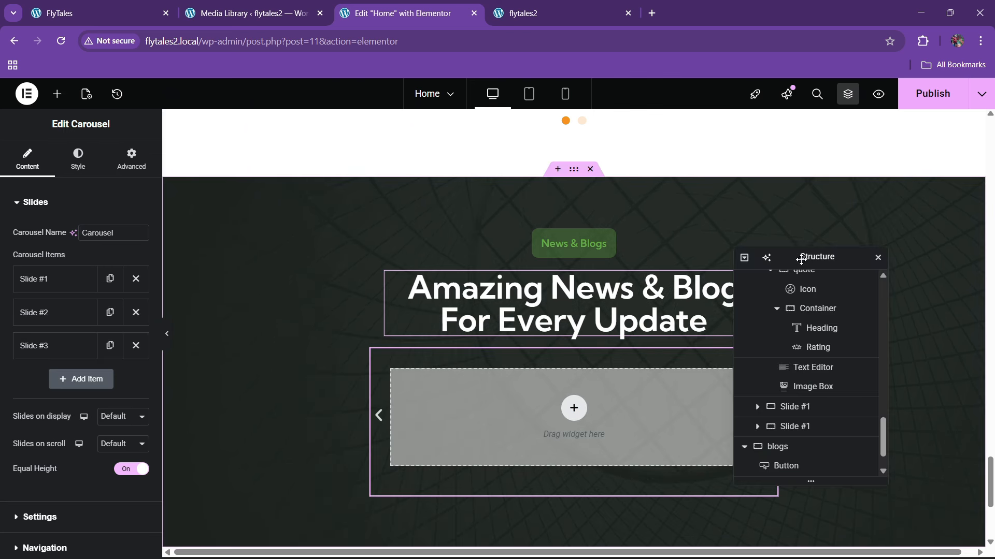
left_click(93, 13)
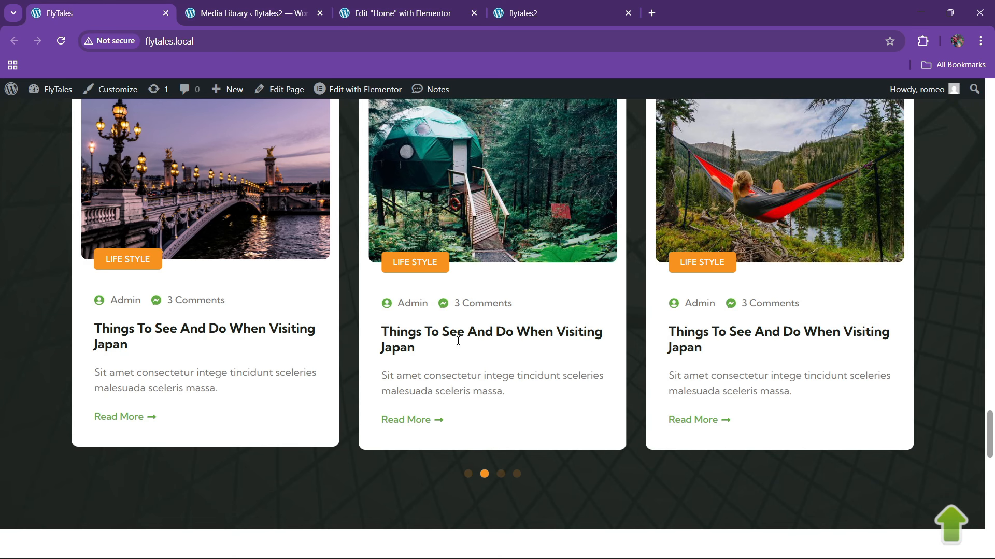
left_click(399, 13)
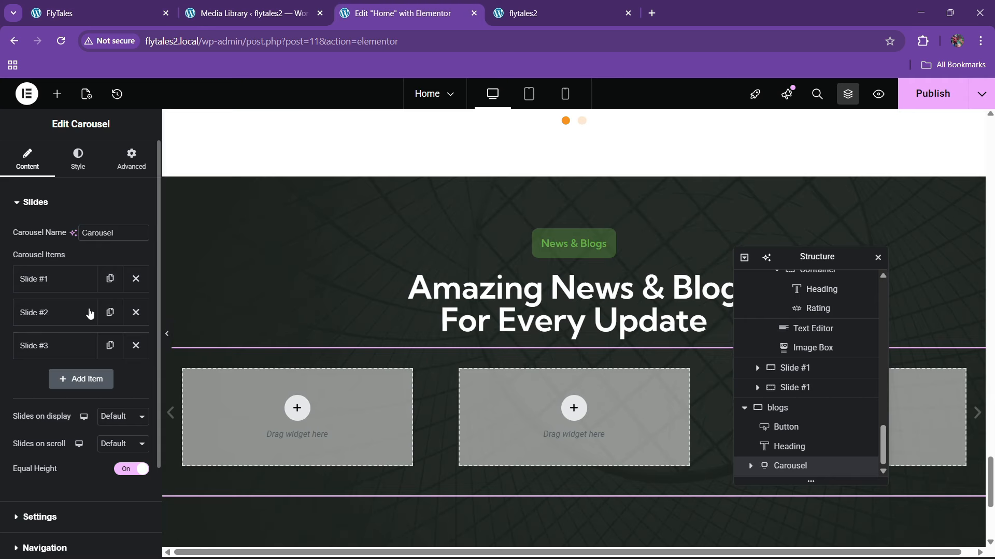
Give the carousel a fourth slide and show 3 slides at a time.
left_click(101, 374)
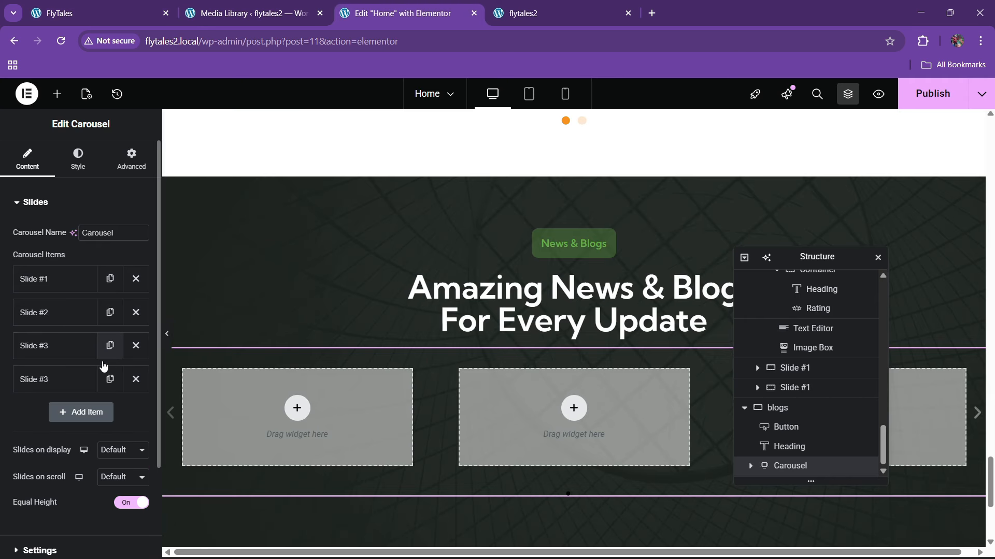
left_click(110, 451)
left_click(113, 342)
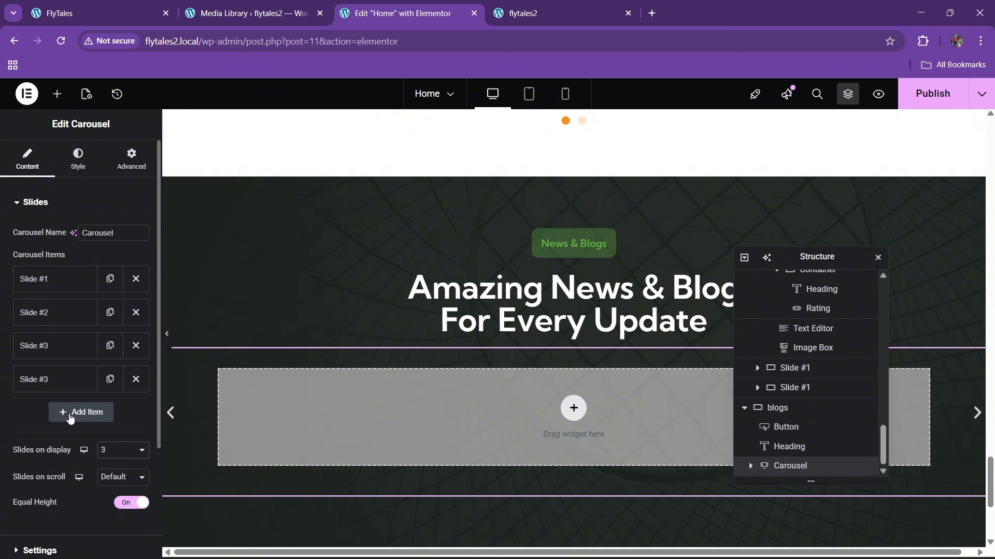
scroll(119, 432, "down", 3)
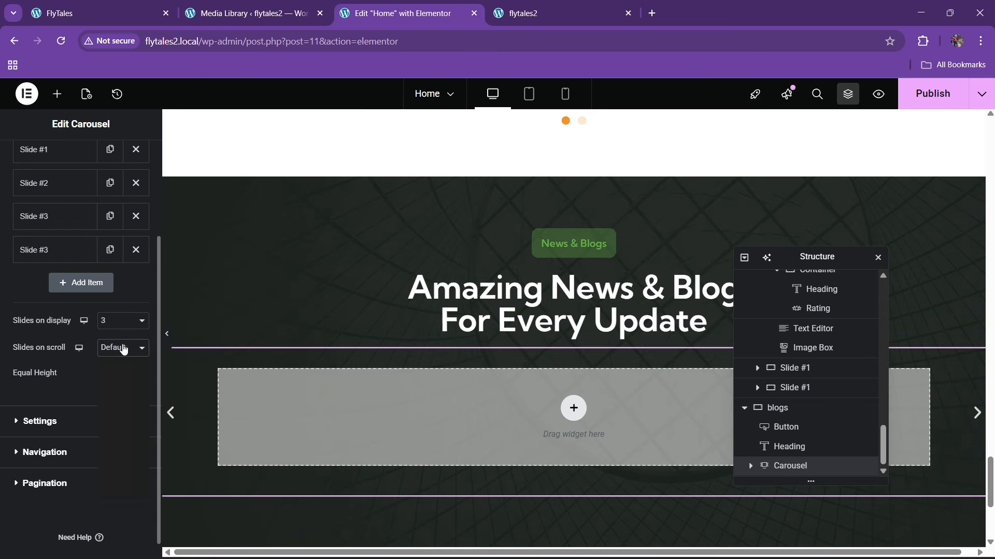
Advance 2 slides per scroll and turn off pause on hover and pause on interaction.
left_click(119, 350)
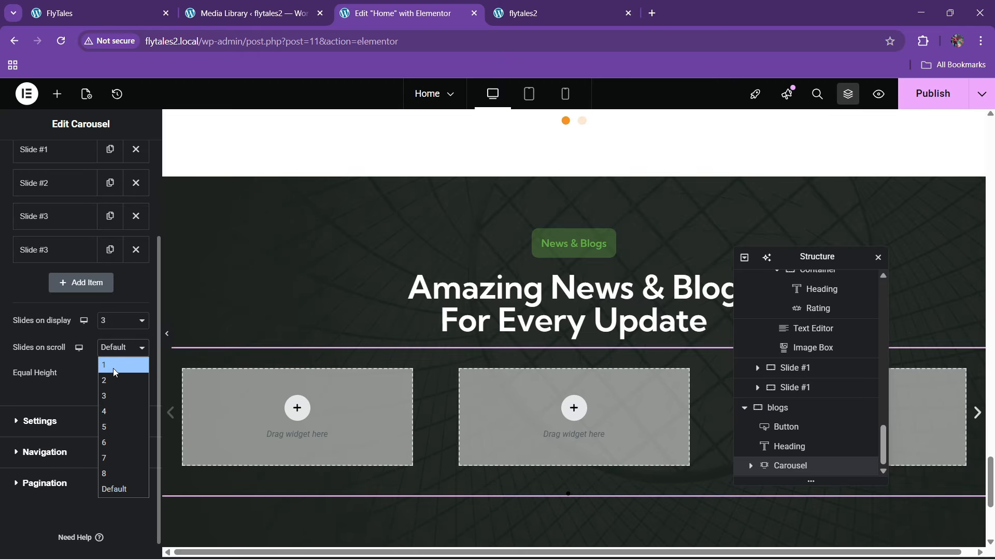
left_click(113, 369)
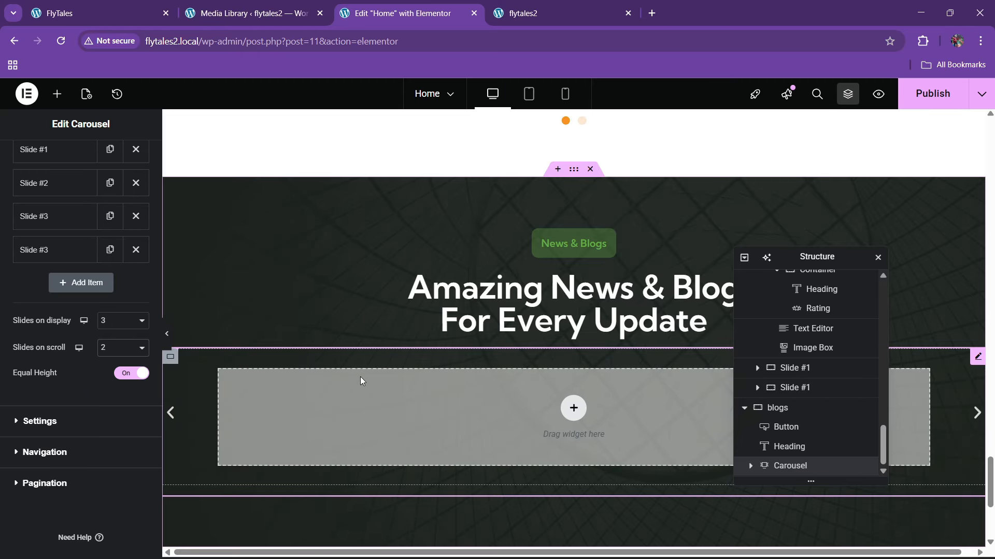
left_click(52, 422)
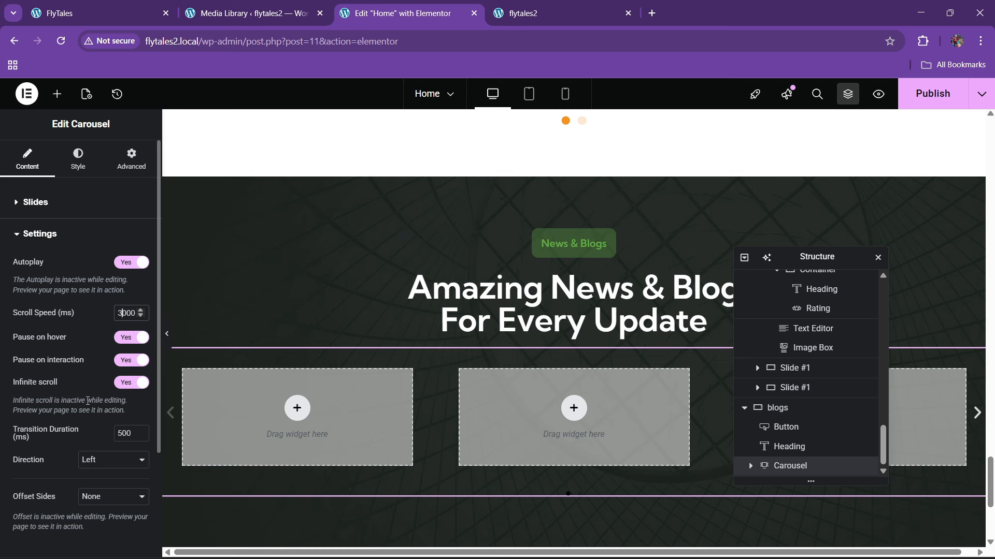
left_click(124, 341)
left_click(130, 363)
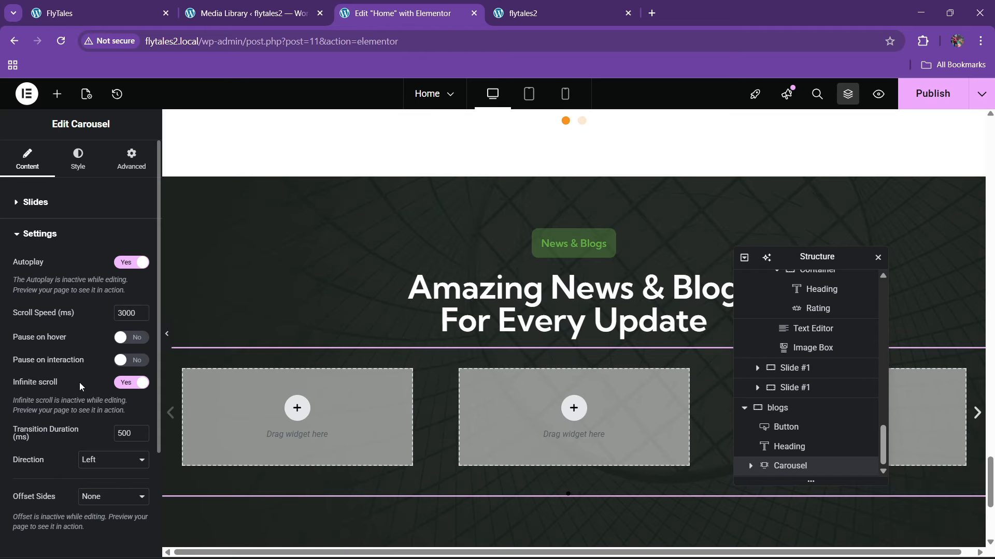
Hide the carousel arrows, keeping Dots pagination.
scroll(60, 382, "down", 3)
left_click(39, 435)
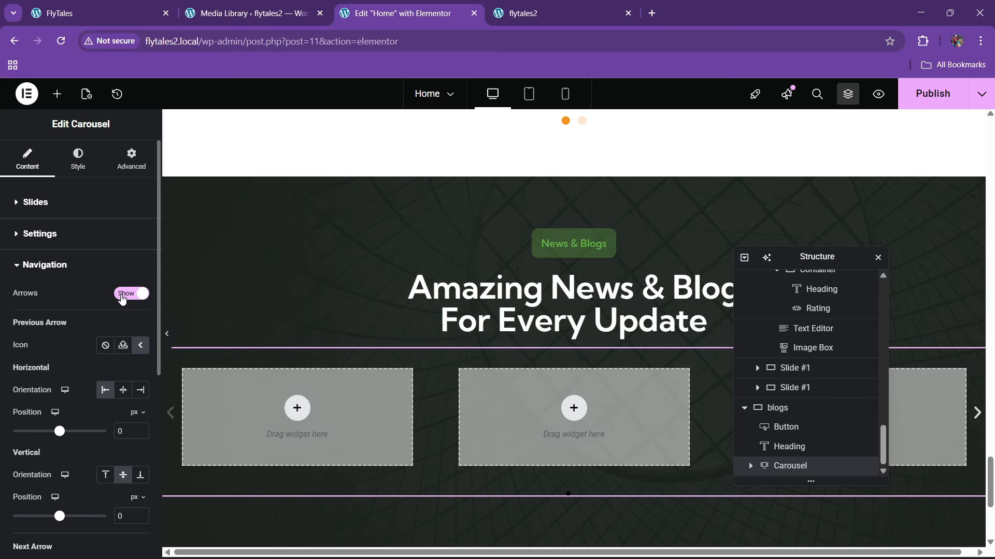
left_click(122, 296)
left_click(55, 346)
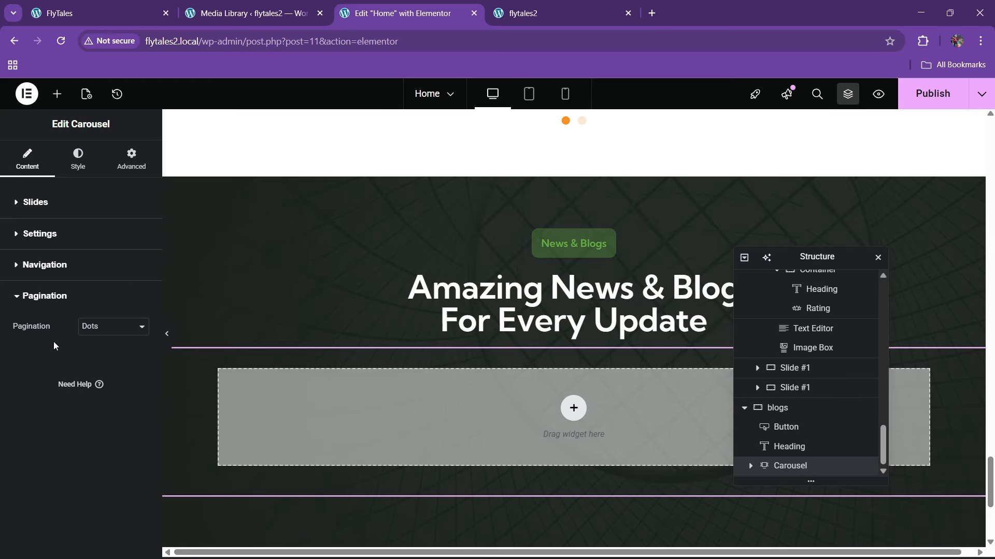
left_click(47, 200)
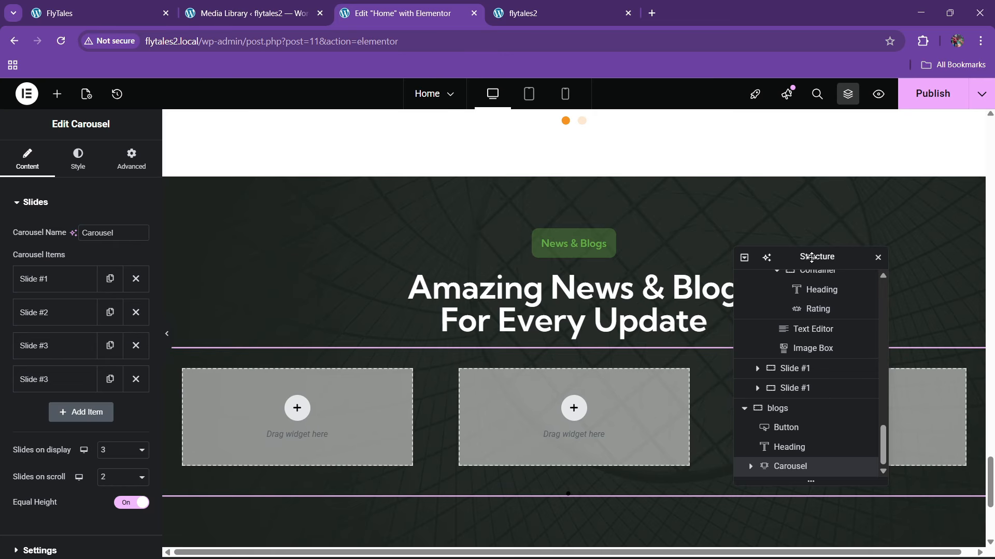
Make the carousel's first slide Full Width with linked padding values.
left_click_drag(811, 258, 810, 205)
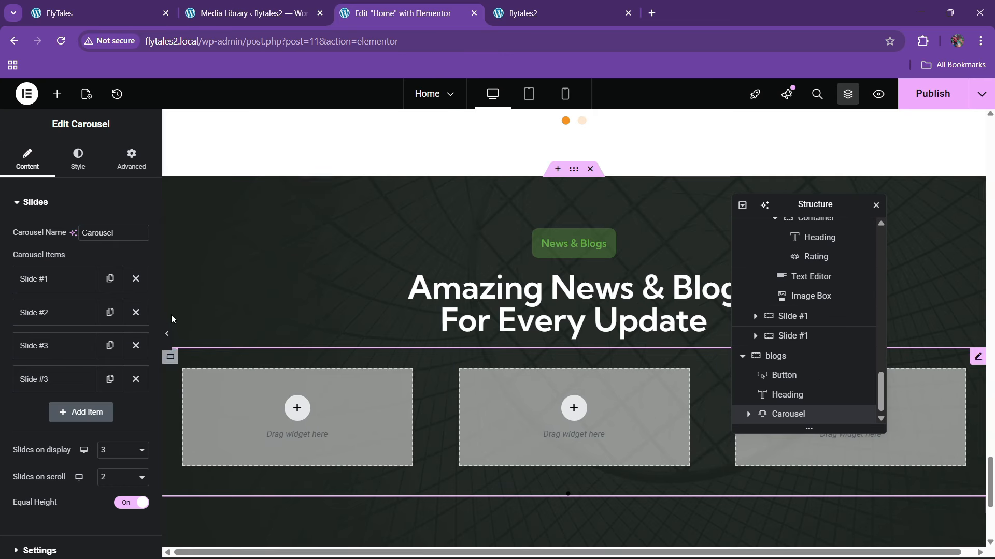
left_click(132, 158)
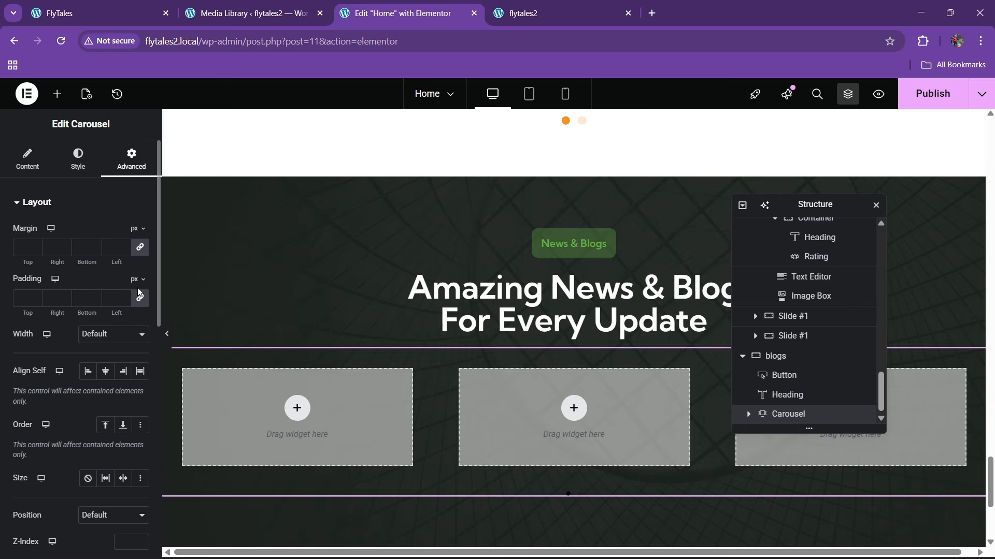
left_click(749, 413)
scroll(777, 373, "down", 2)
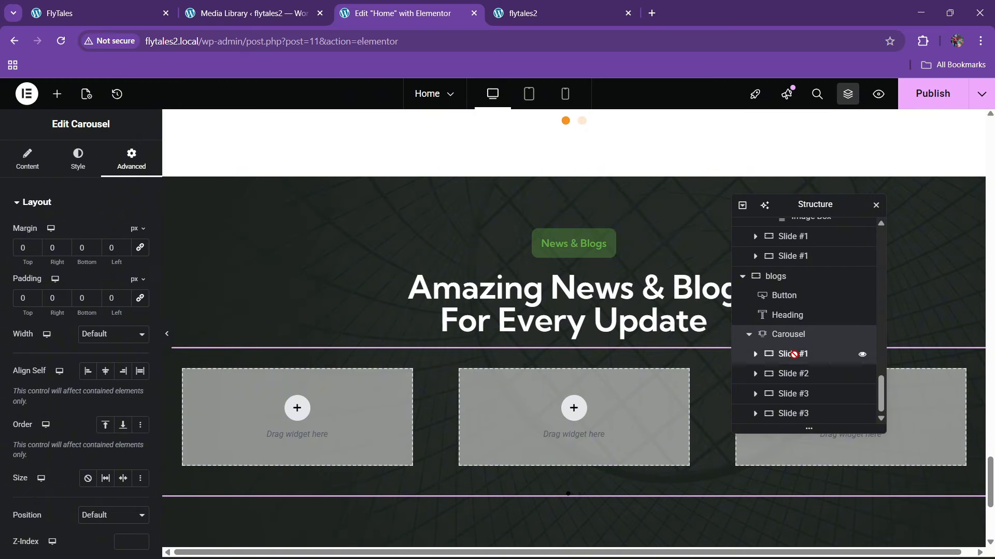
left_click(793, 352)
left_click(108, 270)
left_click(101, 302)
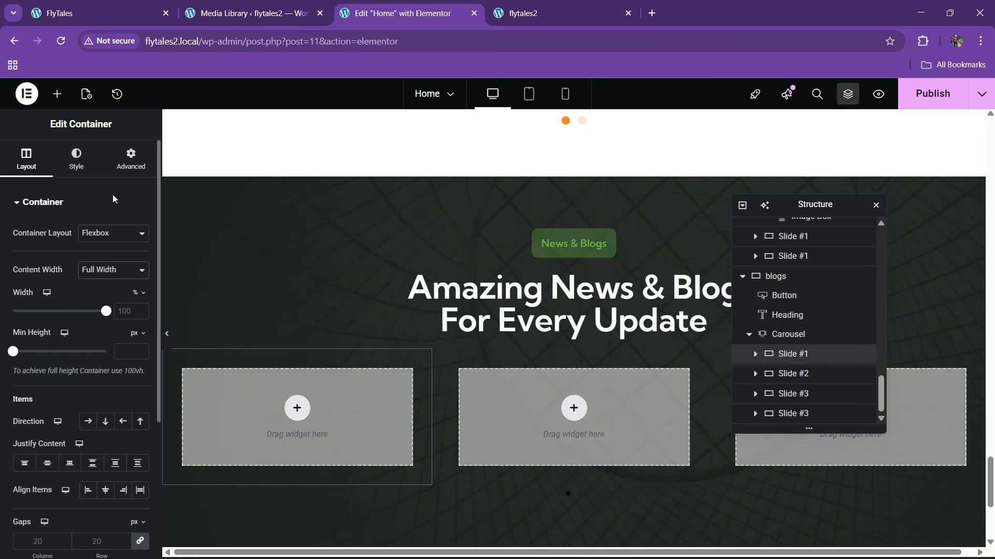
left_click(132, 158)
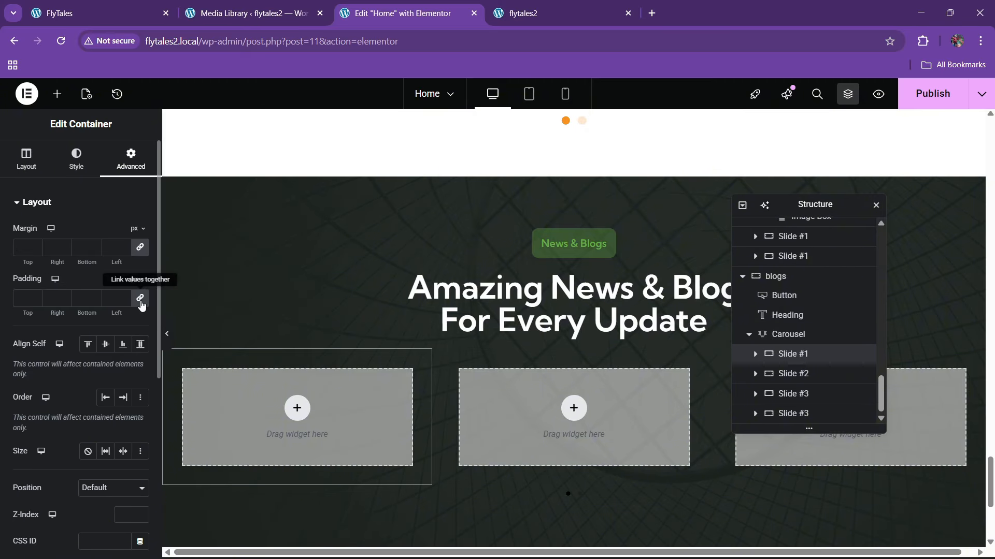
left_click(140, 298)
Drag an empty Container widget into the first slide.
left_click(57, 94)
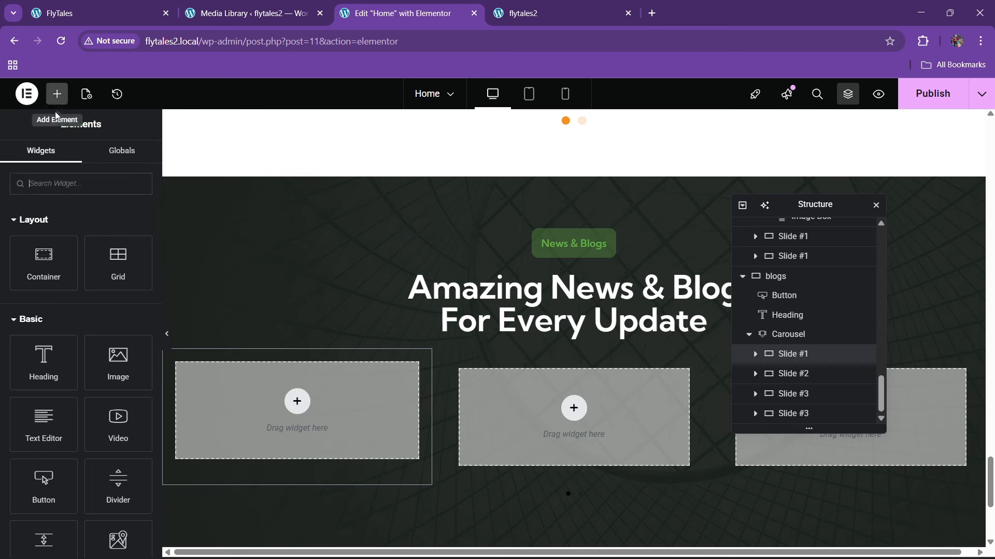
left_click(83, 13)
scroll(289, 299, "up", 3)
left_click(396, 13)
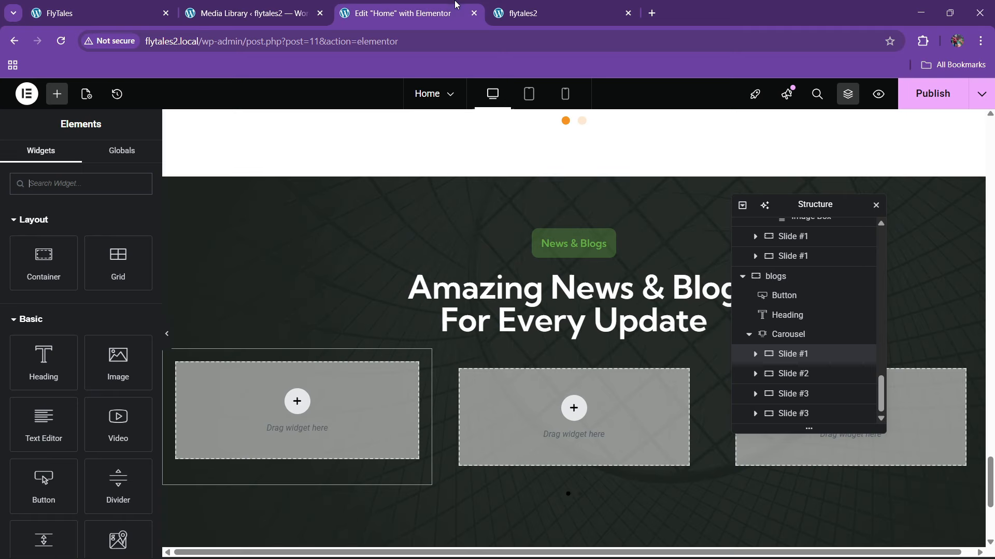
left_click_drag(53, 268, 317, 415)
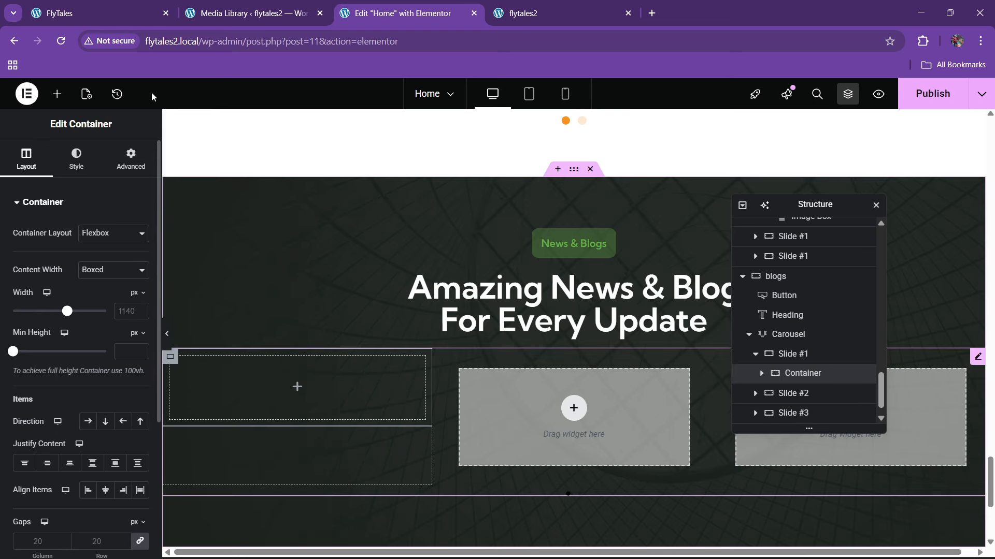
Make the inner container Full Width with a solid white background.
left_click(84, 270)
left_click(93, 304)
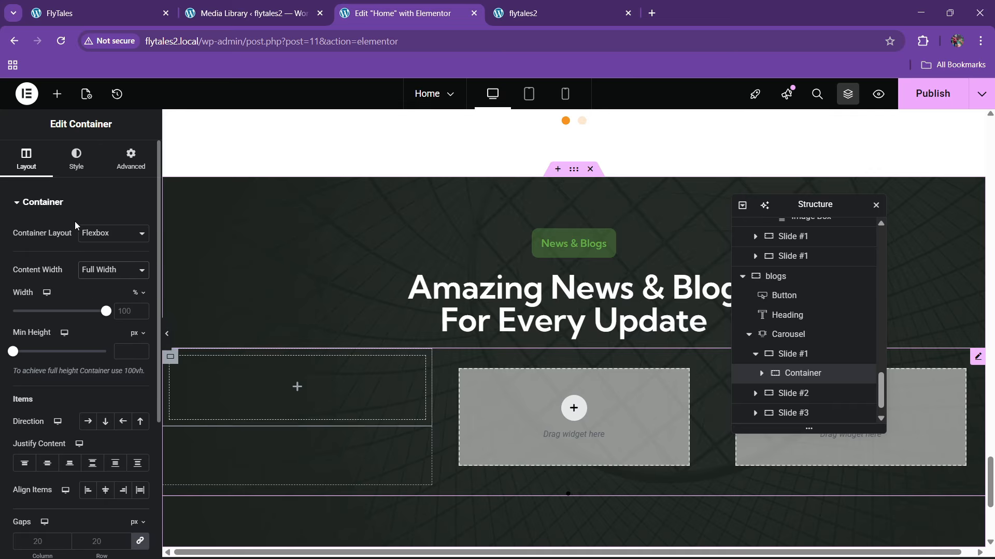
left_click(72, 165)
left_click(88, 260)
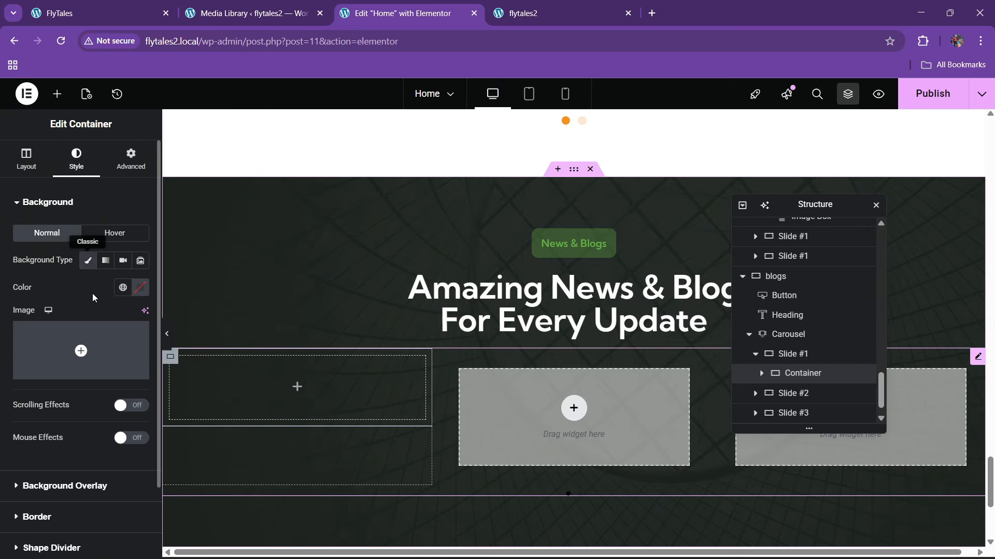
left_click(140, 287)
left_click_drag(124, 386, 2, 296)
left_click(47, 301)
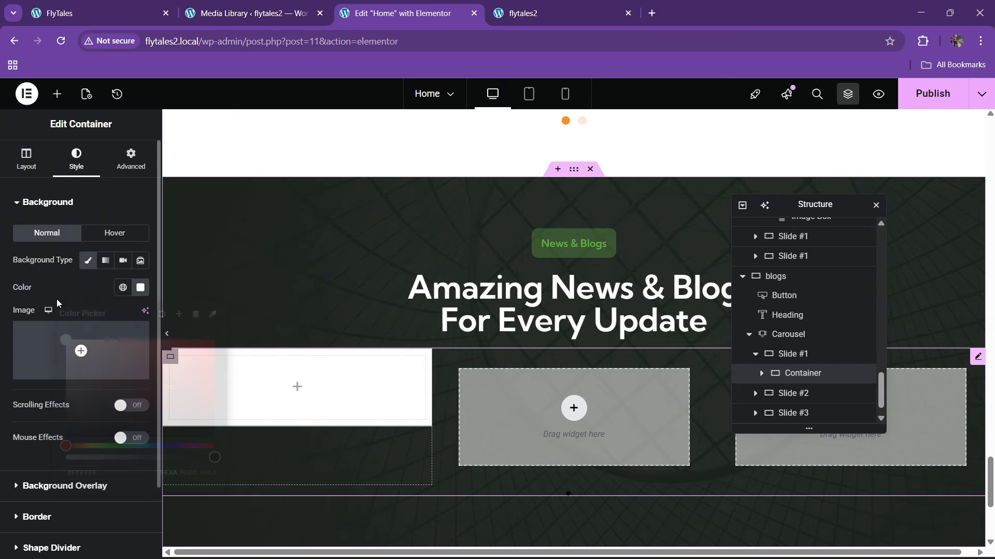
left_click(125, 195)
Give the white container 15 px padding on all sides.
left_click(131, 156)
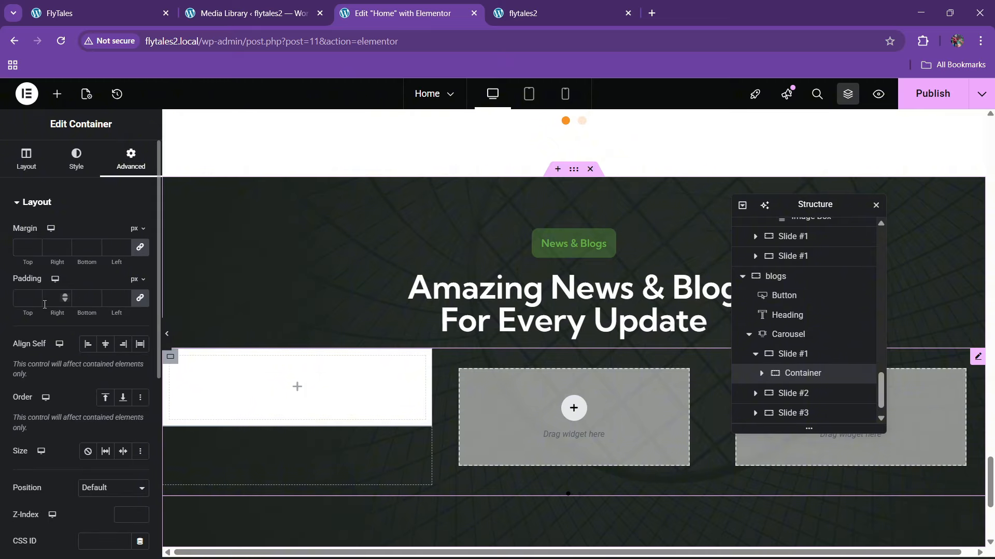
left_click(24, 301)
type("15")
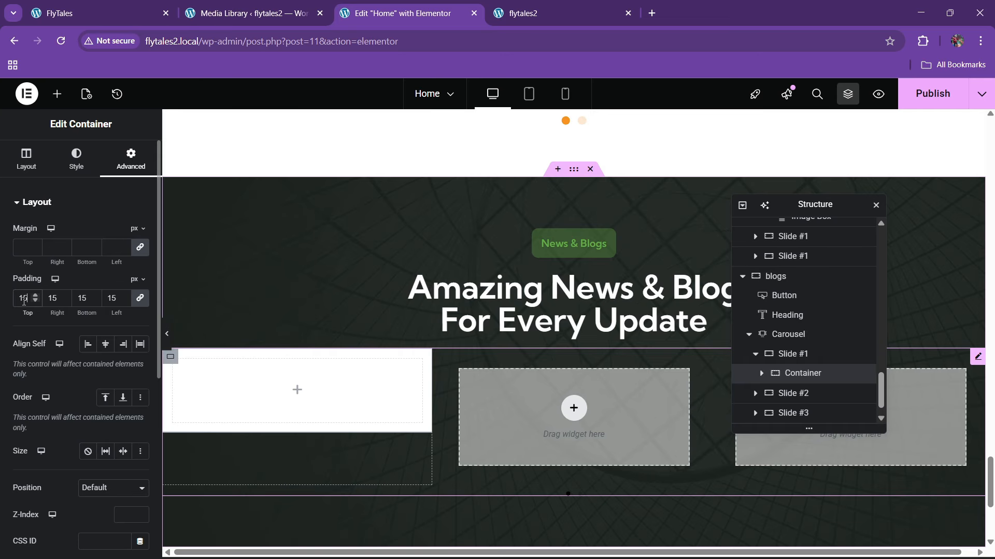
left_click(61, 4)
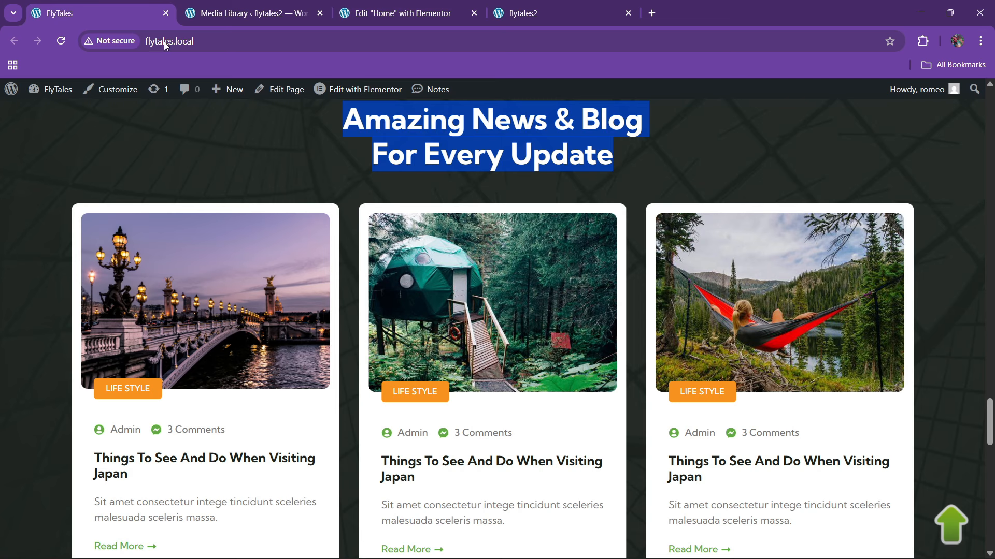
left_click(404, 13)
left_click(58, 95)
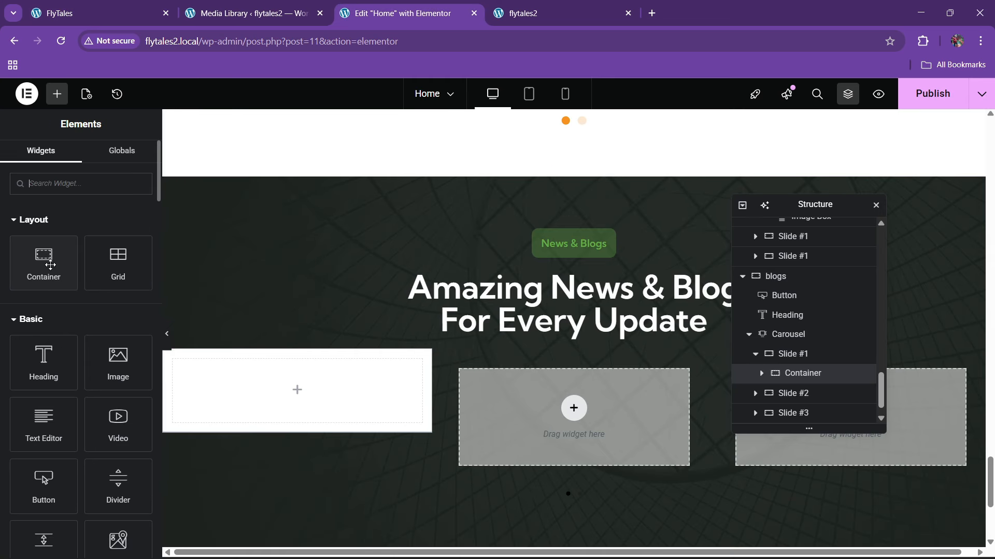
Add an Image widget to the container showing the evening bridge photo.
left_click_drag(102, 363, 244, 396)
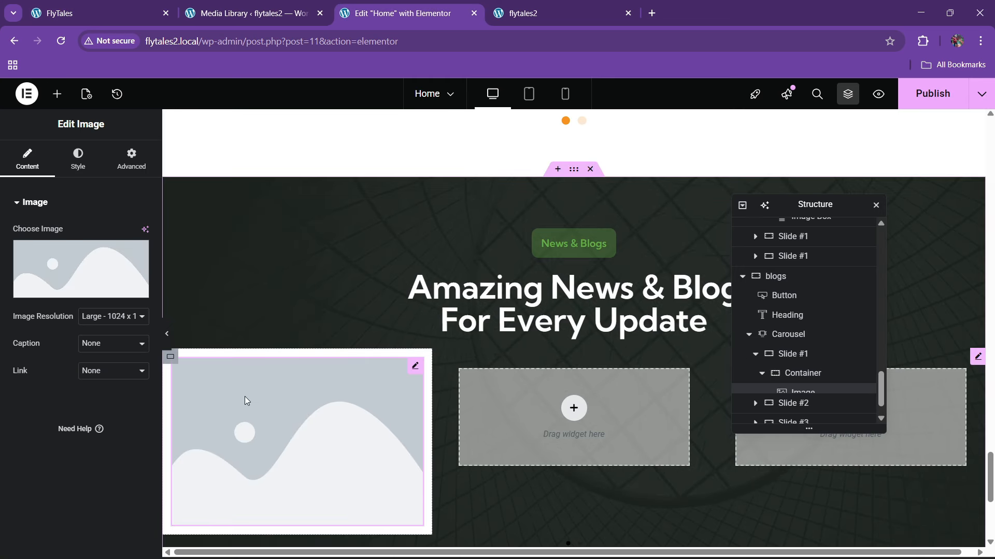
left_click(67, 266)
left_click(98, 13)
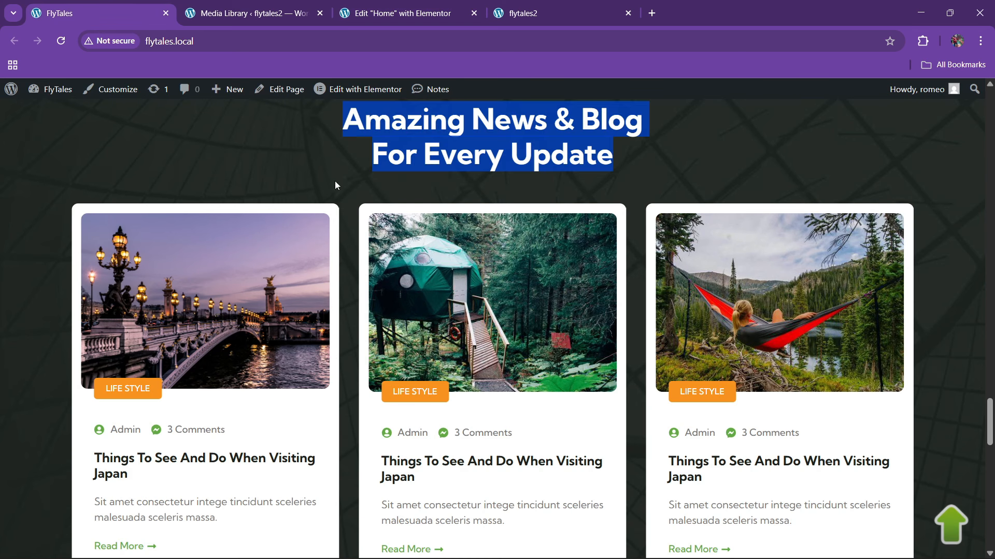
left_click(405, 5)
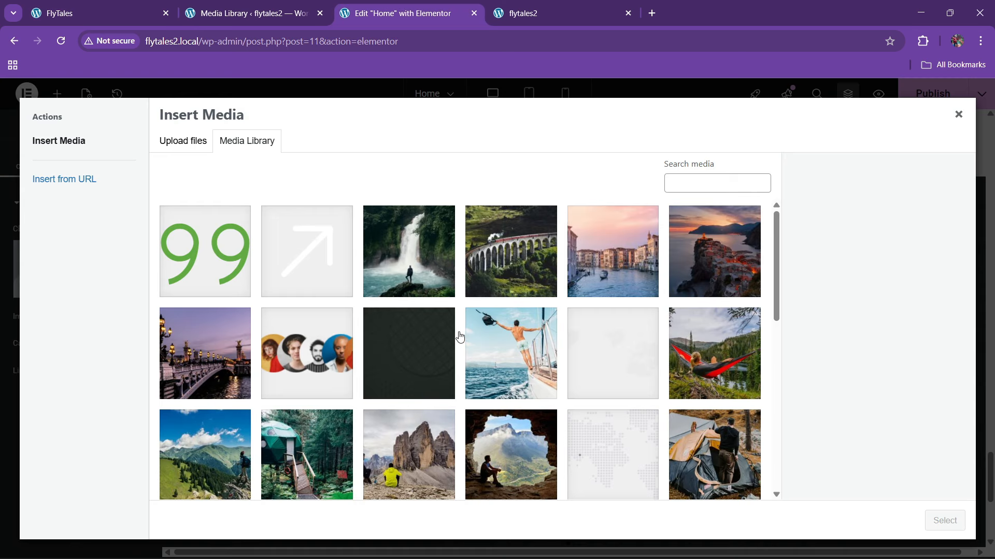
left_click(160, 371)
left_click(932, 522)
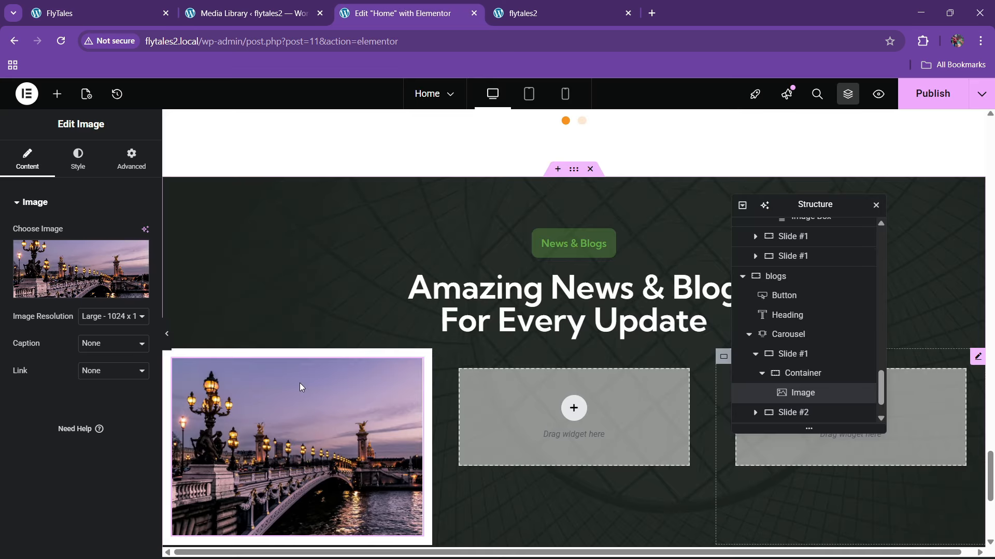
Round the image's and the card container's corners by 10 px.
left_click(78, 158)
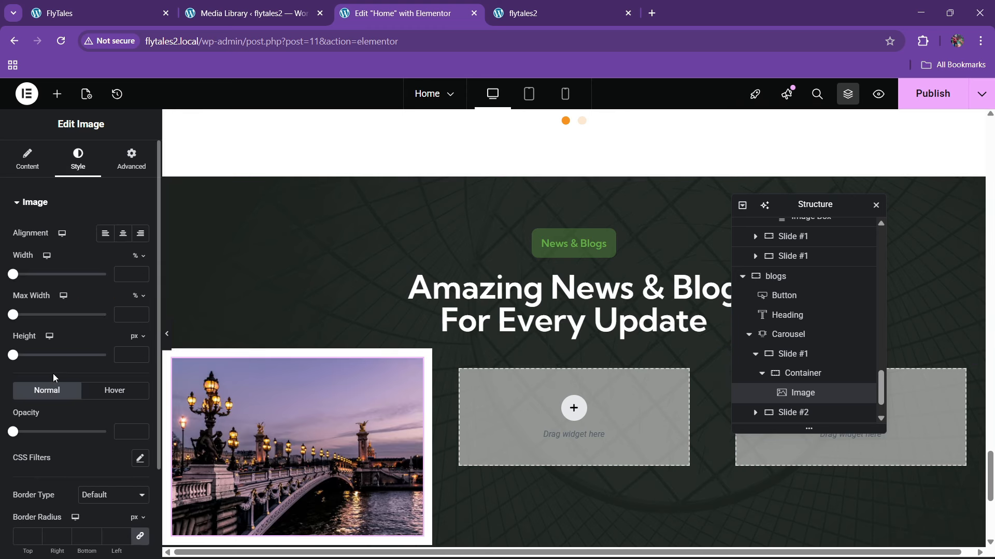
scroll(50, 378, "down", 2)
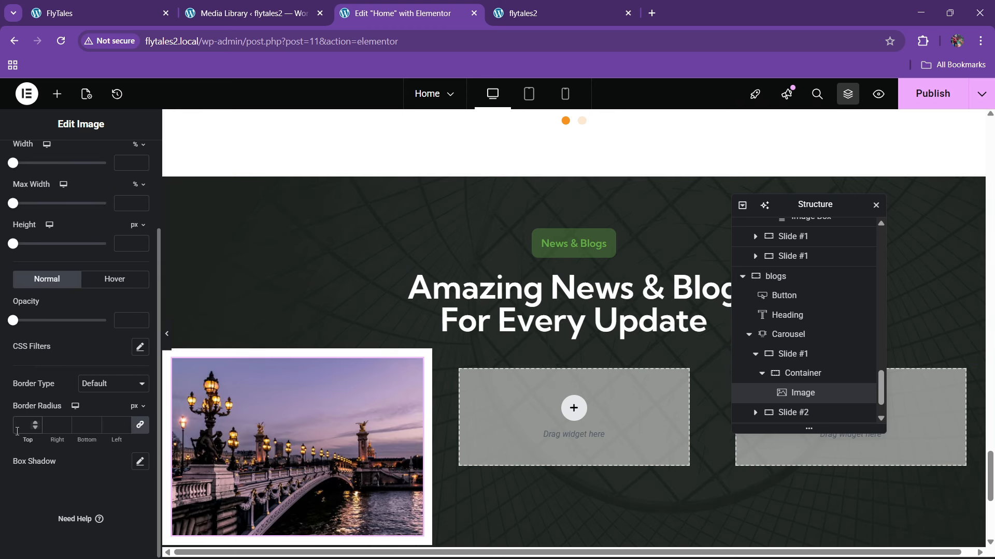
left_click(817, 377)
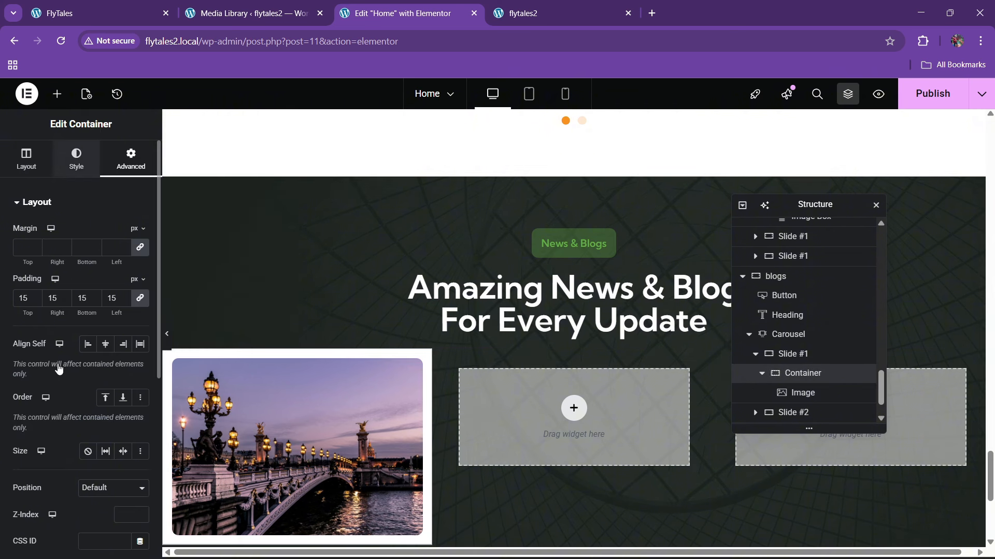
scroll(56, 382, "down", 2)
left_click(45, 433)
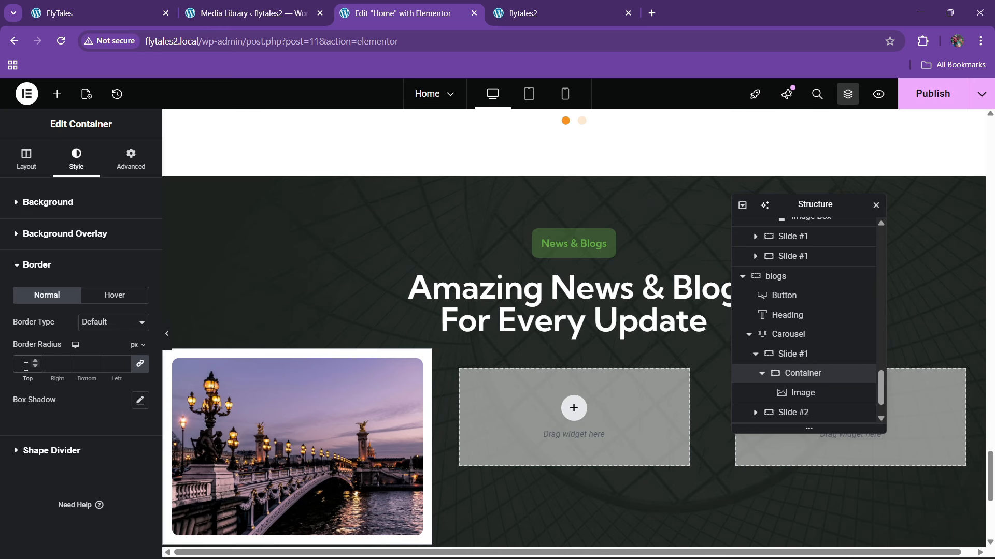
left_click(108, 4)
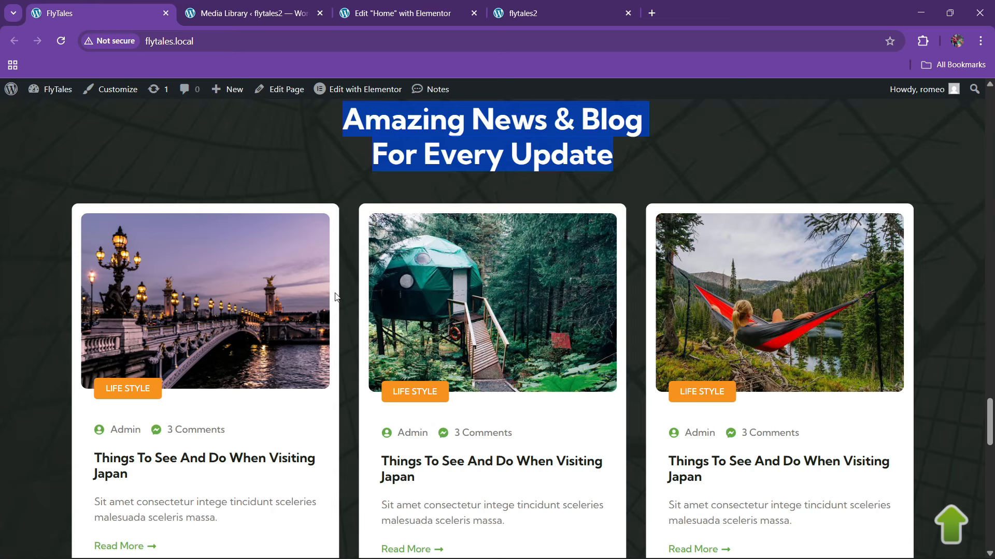
scroll(289, 349, "down", 1)
left_click(399, 13)
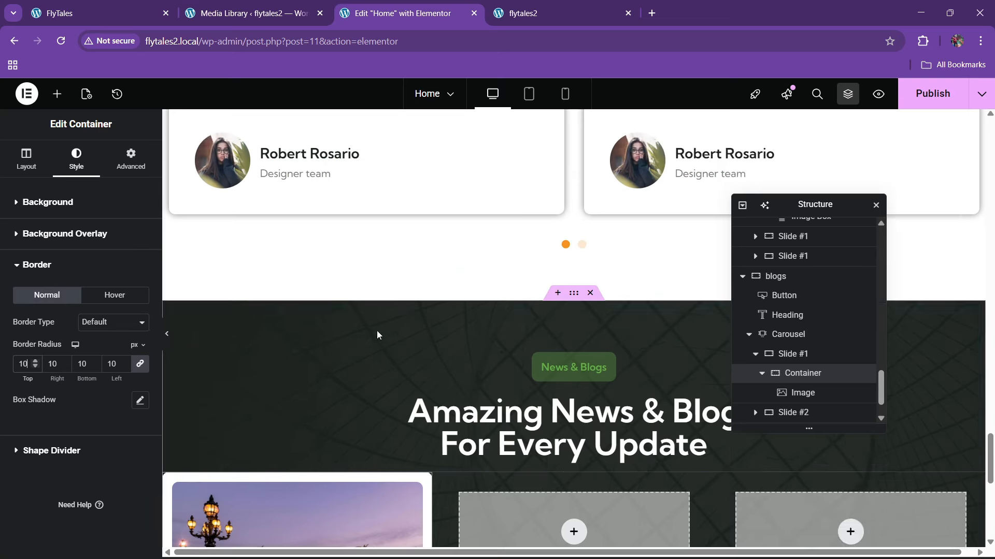
scroll(377, 331, "up", 10)
scroll(377, 331, "up", 10)
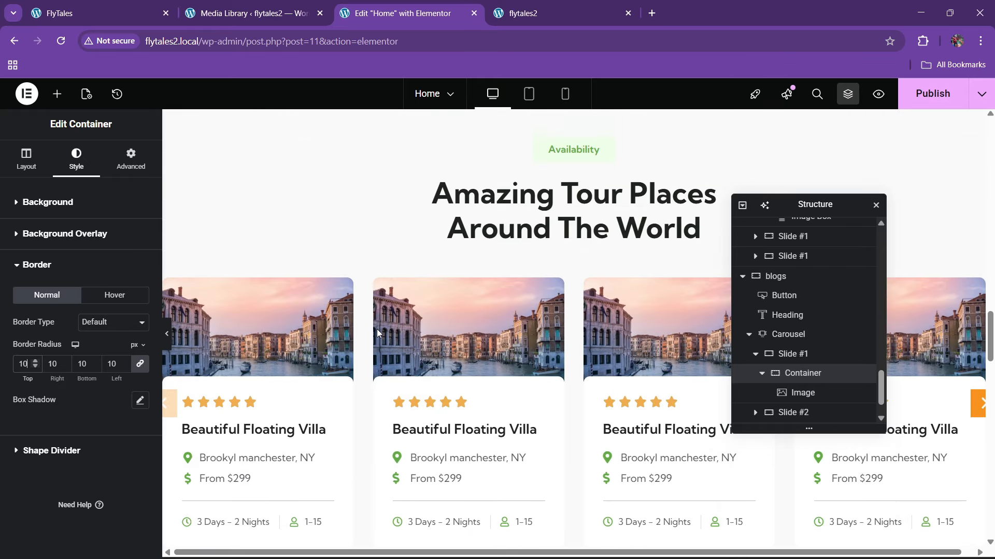
scroll(377, 331, "up", 5)
scroll(377, 331, "down", 7)
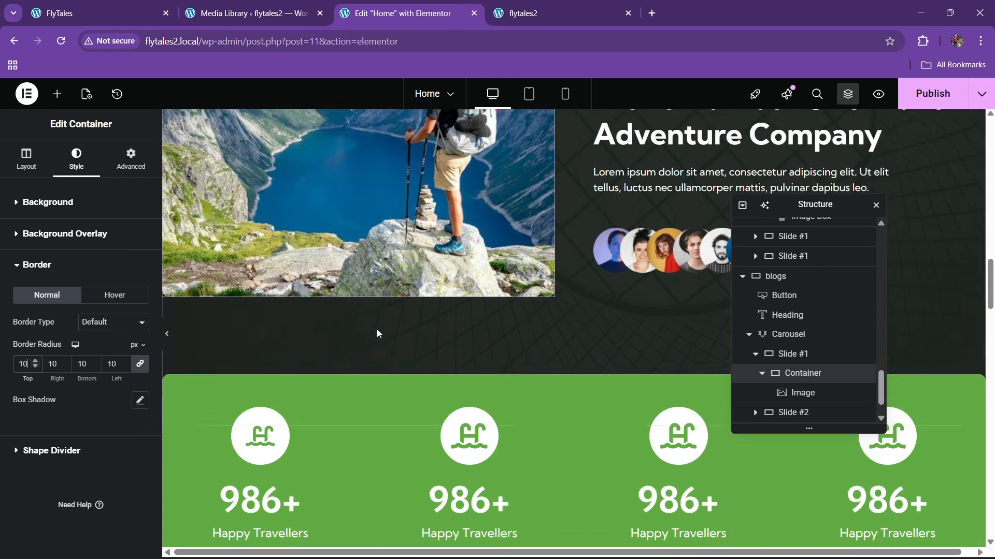
scroll(377, 333, "down", 12)
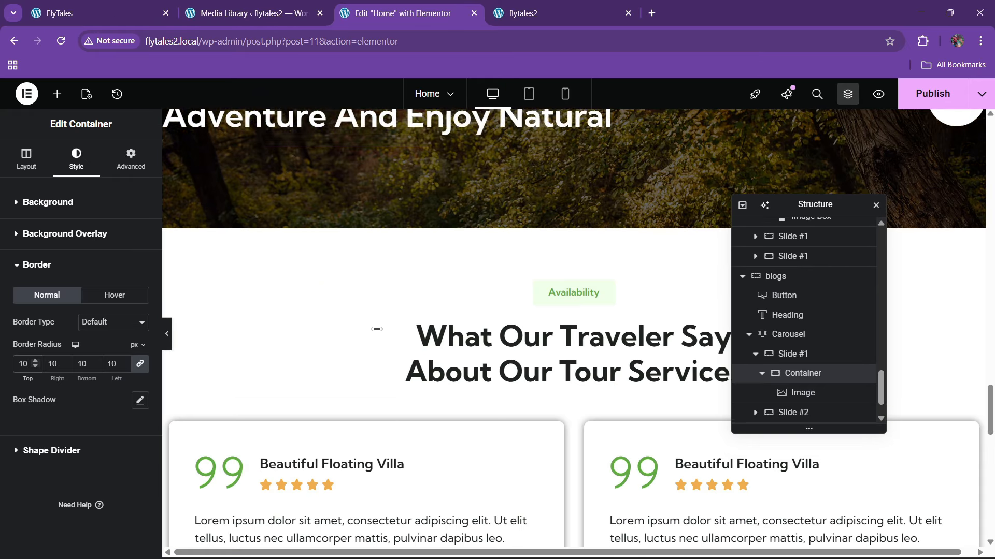
scroll(377, 333, "down", 8)
scroll(376, 333, "up", 4)
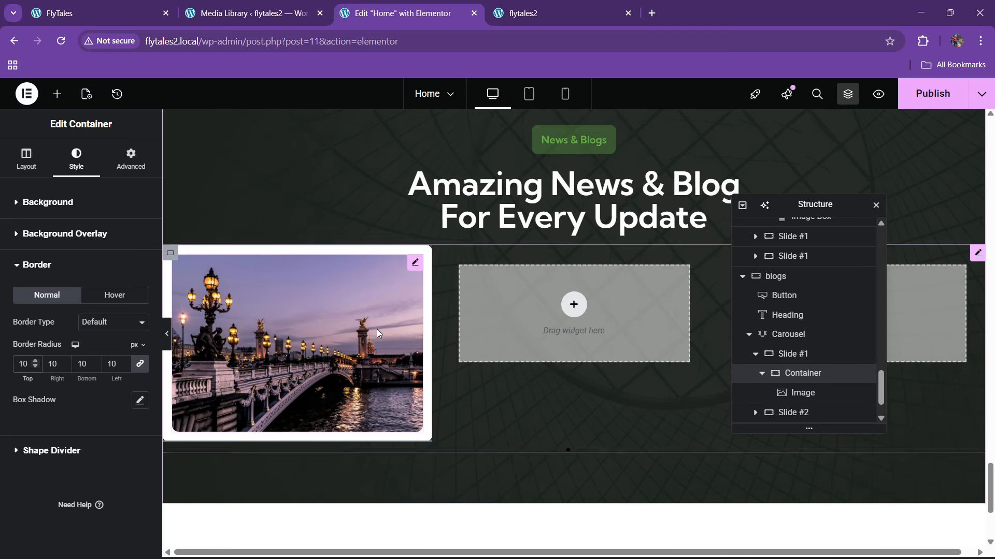
Scroll the FlyTales site down to its News & Blogs card carousel with orange dots.
key("ctrl+1")
scroll(414, 312, "up", 10)
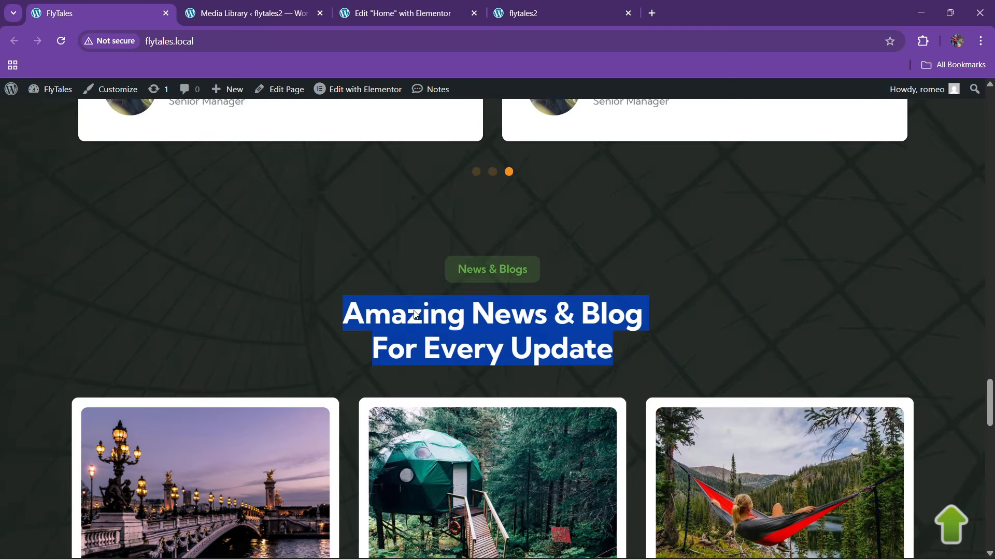
scroll(414, 310, "up", 10)
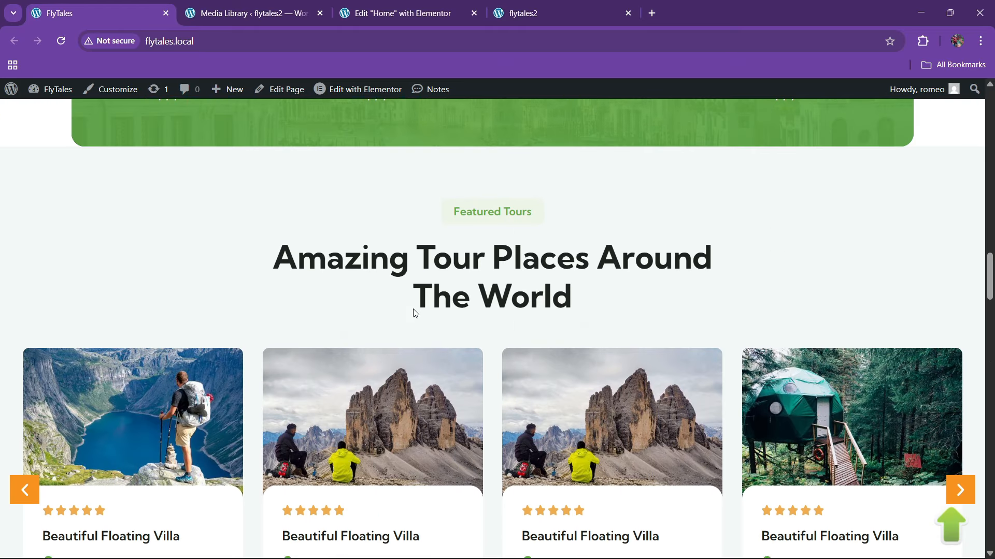
scroll(415, 311, "up", 10)
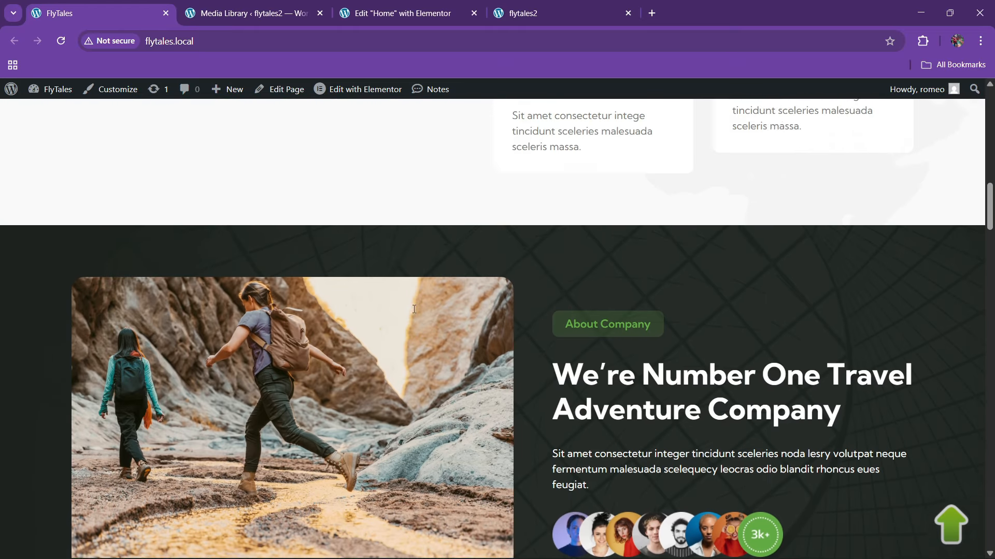
scroll(412, 310, "down", 5)
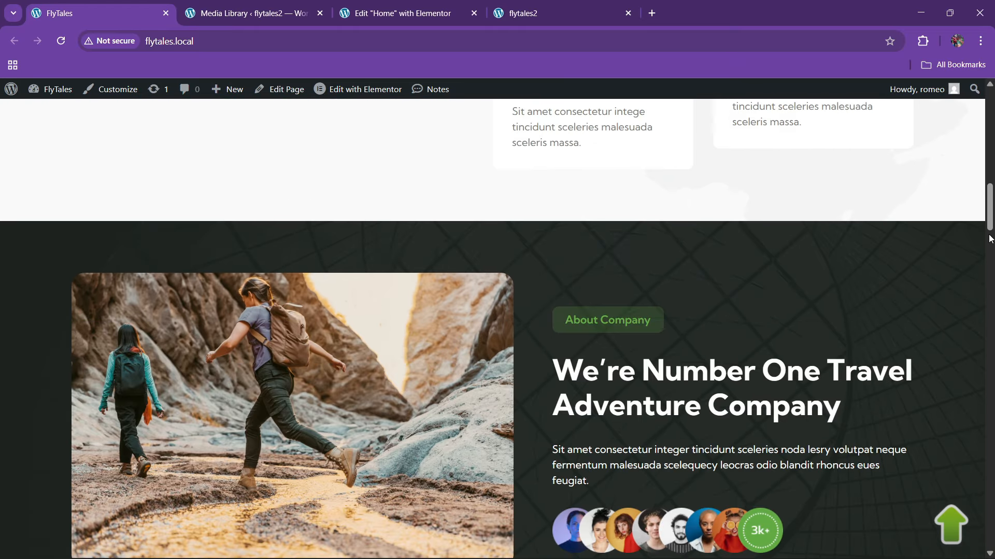
left_click_drag(989, 228, 971, 449)
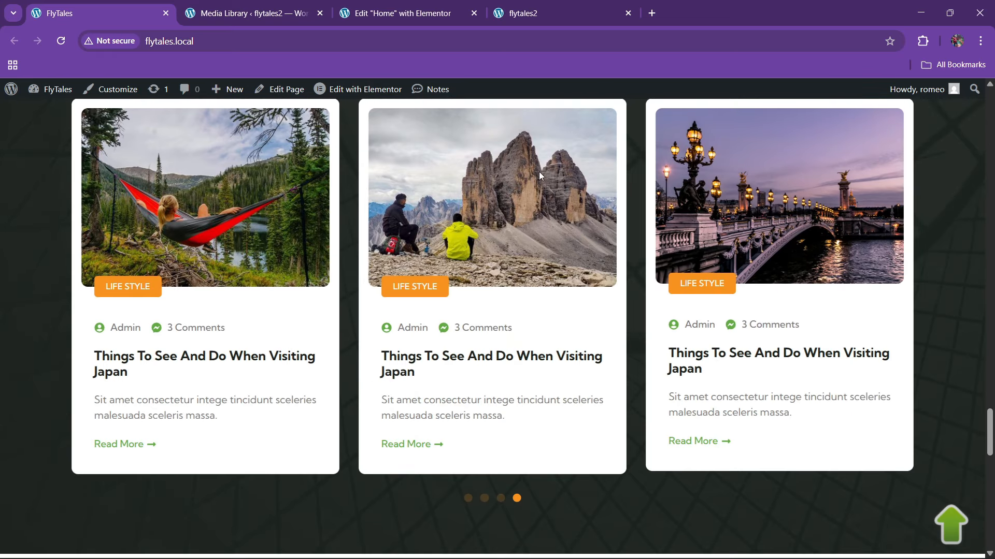
Add a Button widget below the bridge photo in the first card.
left_click(425, 8)
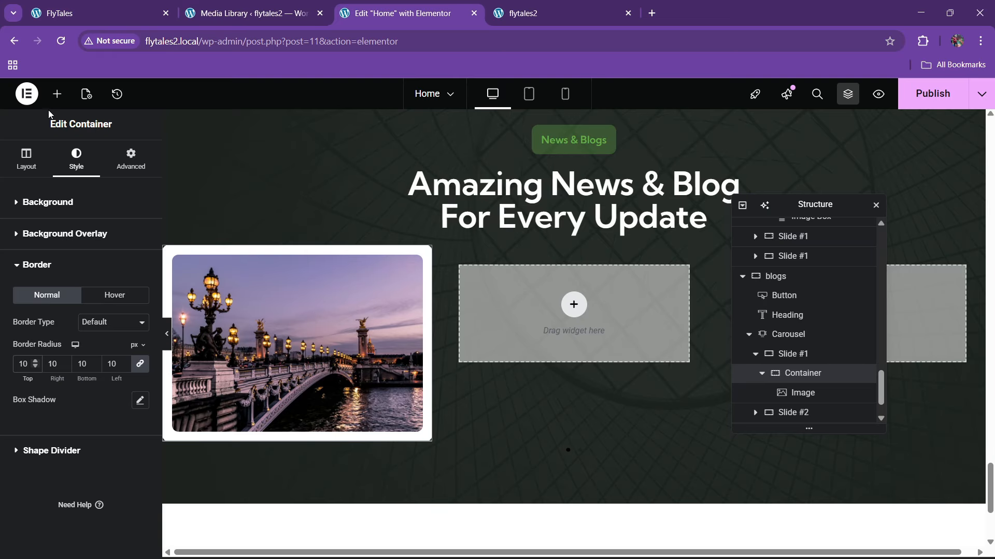
left_click(57, 94)
left_click_drag(43, 482, 245, 397)
left_click(139, 4)
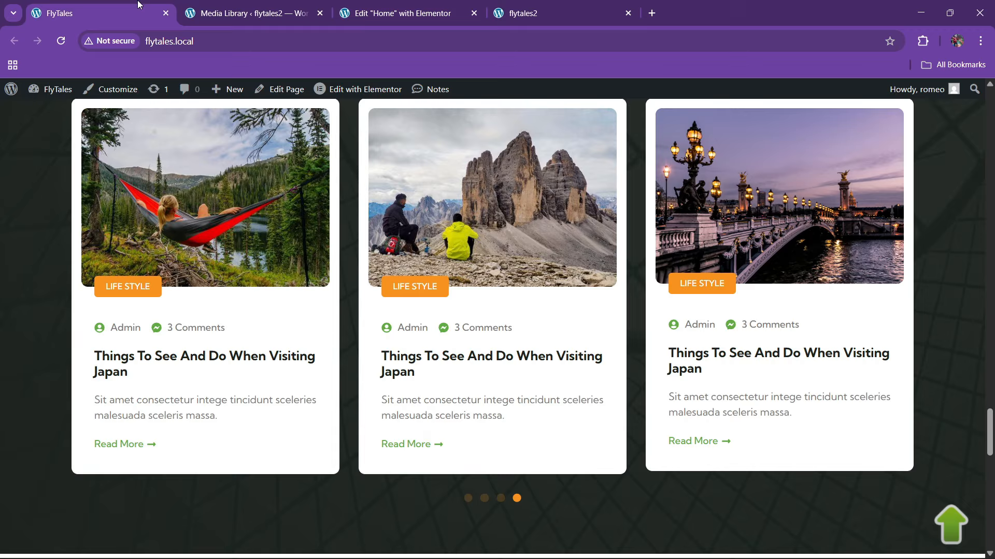
left_click(396, 13)
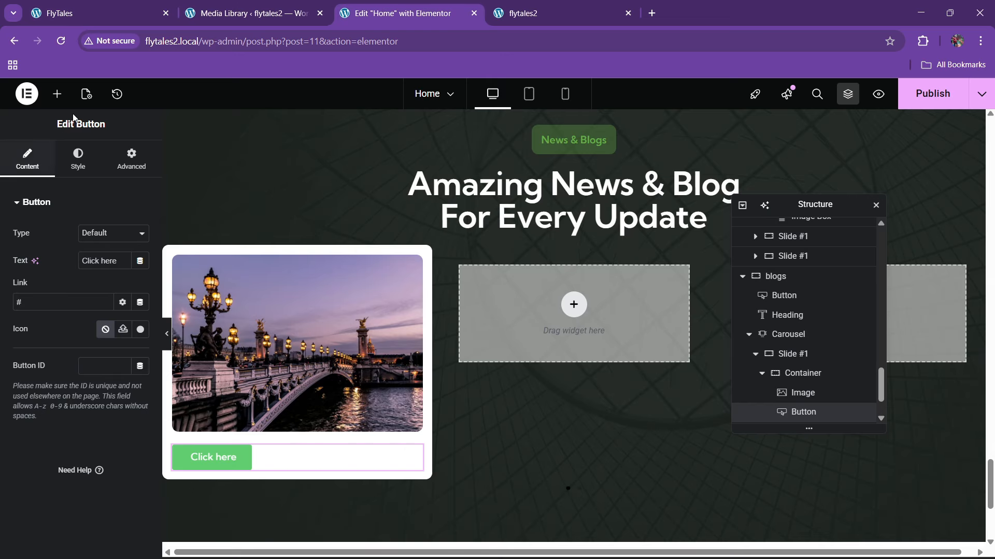
Insert a 20 px-padded container under the photo and move the Click here button into it.
left_click(57, 94)
left_click_drag(62, 280, 266, 438)
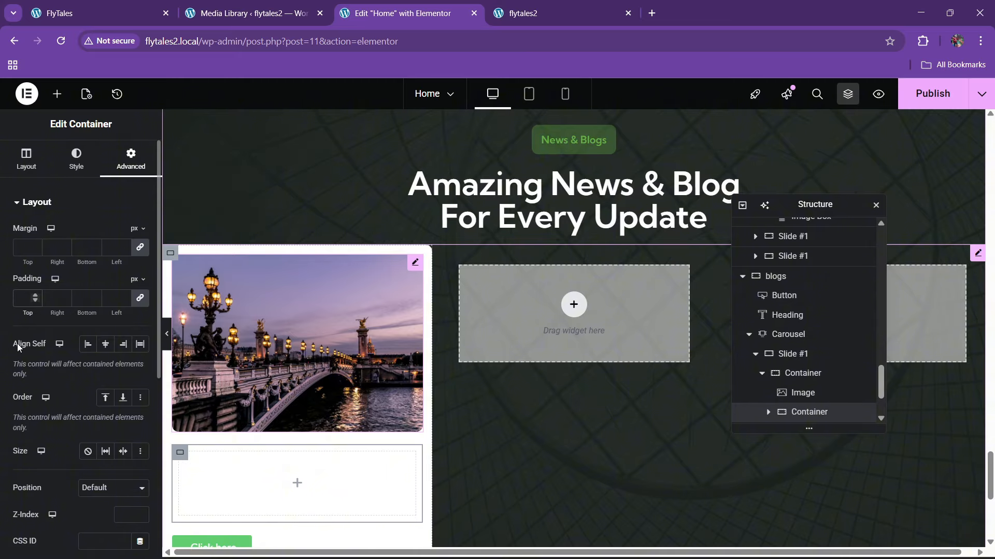
type("20")
scroll(226, 342, "down", 2)
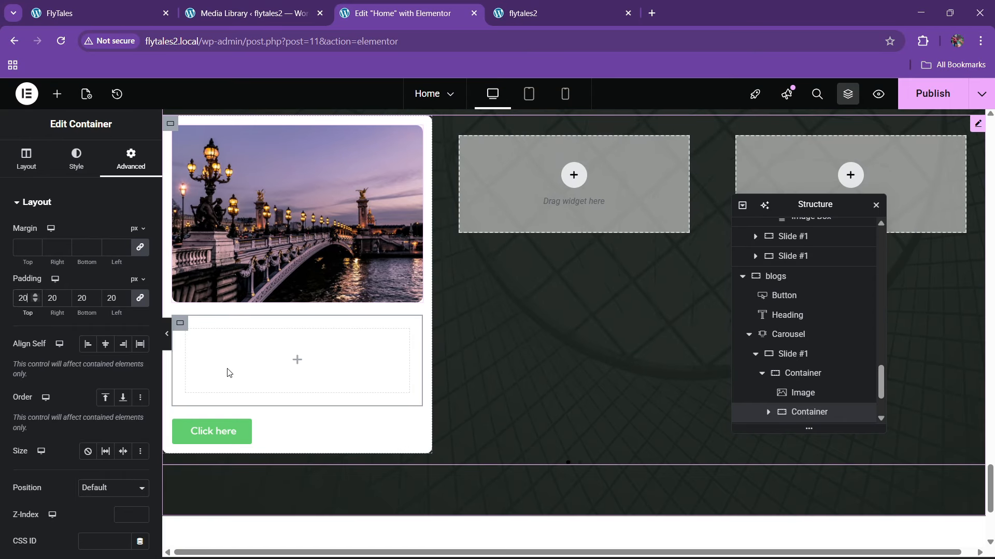
left_click_drag(226, 433, 245, 358)
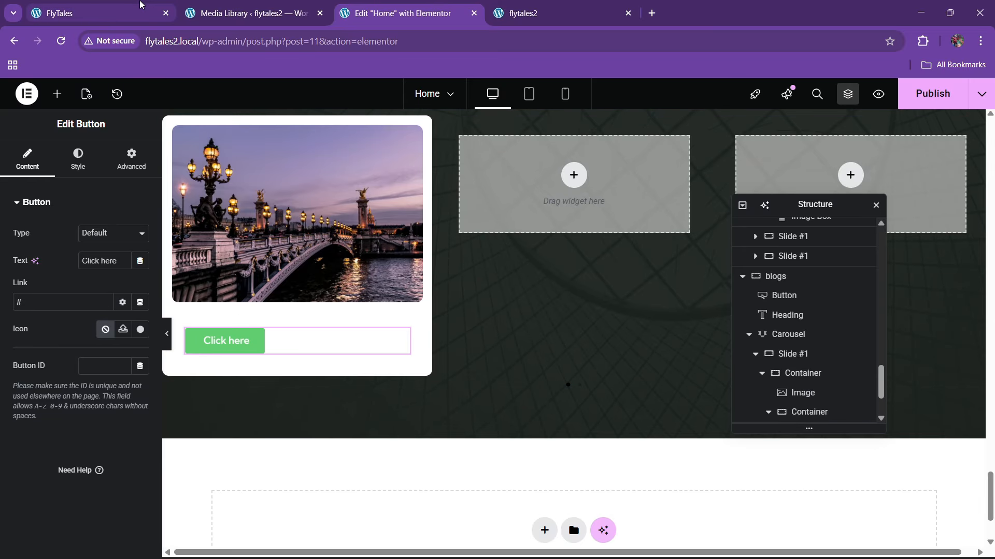
left_click(141, 5)
Change the button label from 'Click here' to 'LIFESTYLE'.
left_click(407, 7)
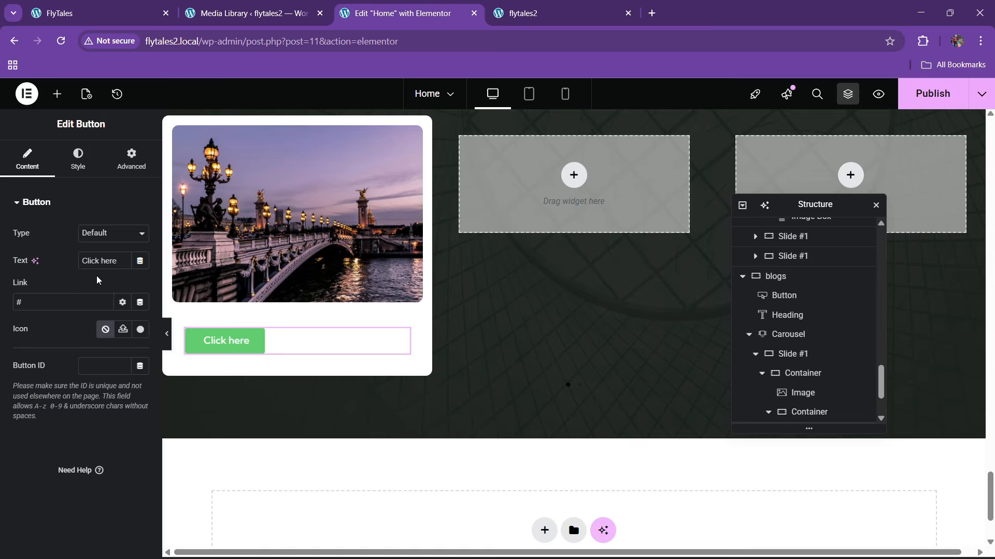
triple_click(98, 262)
type("L")
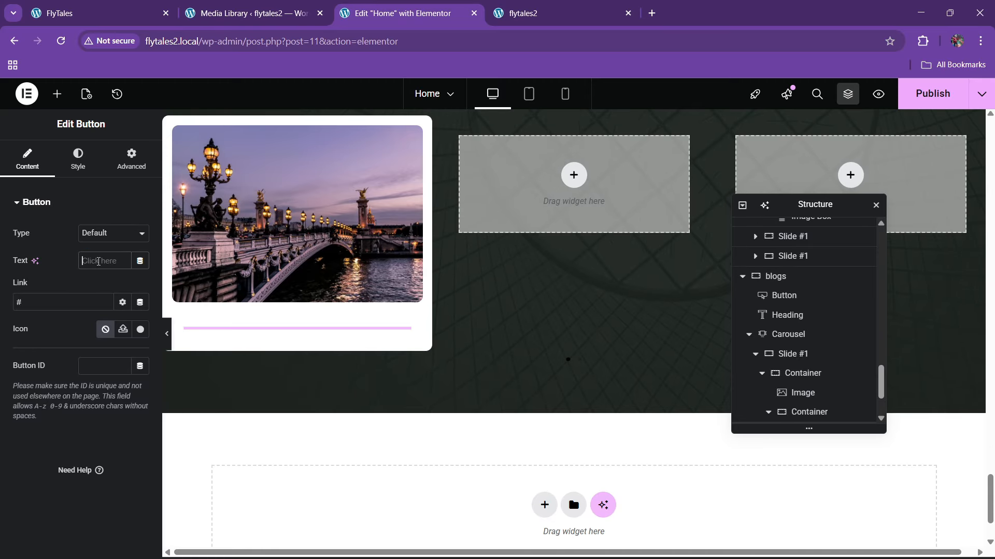
type("IFESTYLED")
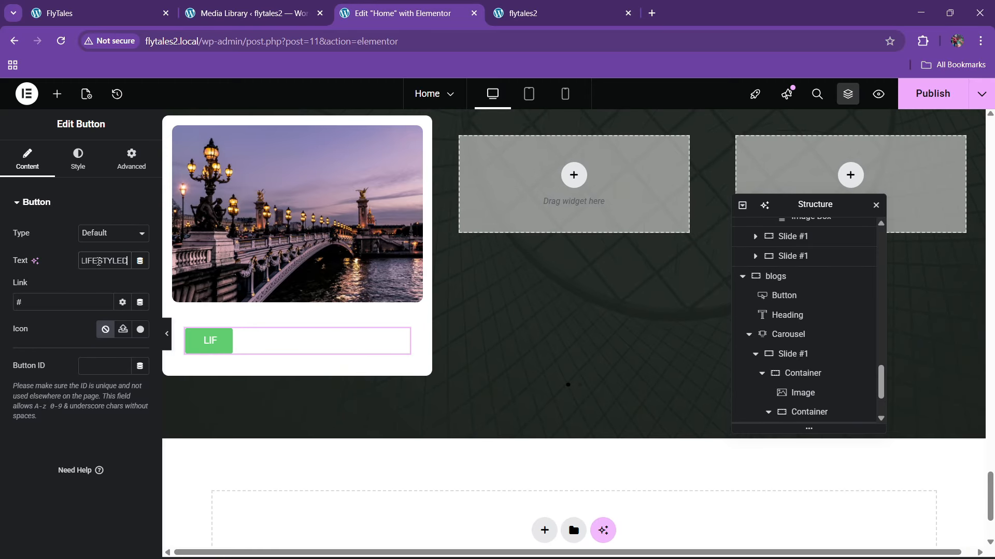
key("BackSpace")
key("BackSpace")
key("BackSpace")
type("E")
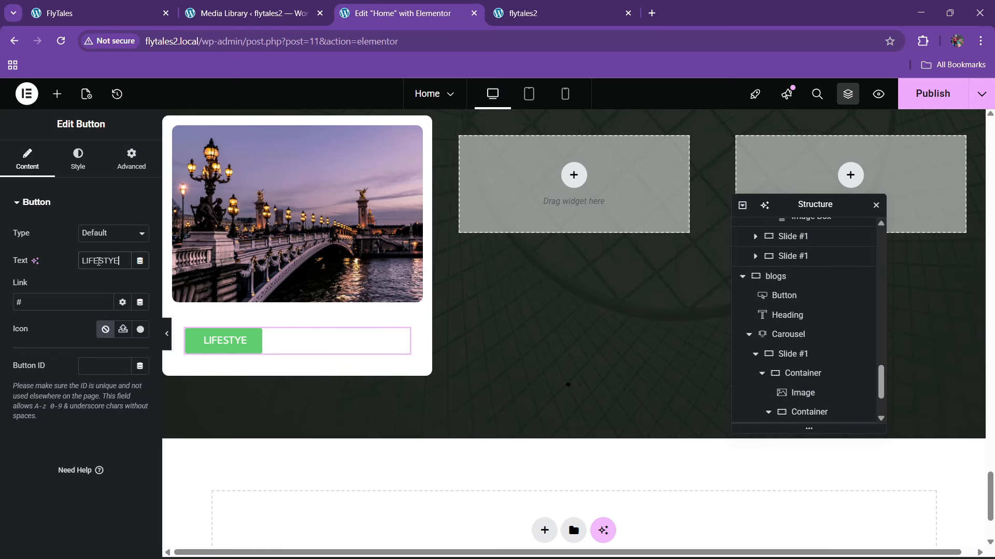
key("BackSpace")
type("LE")
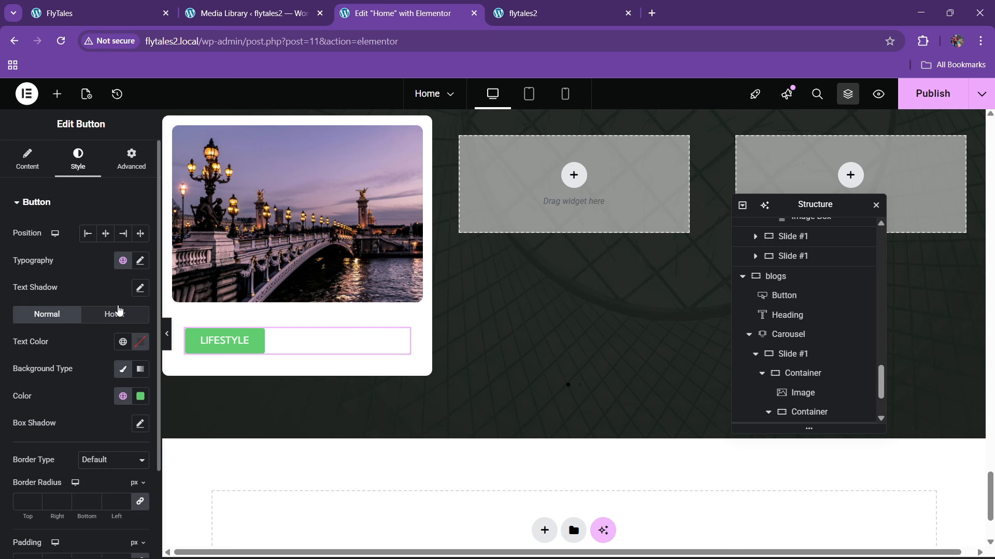
Give the button the orange global background colour and white text.
left_click(122, 397)
left_click(88, 341)
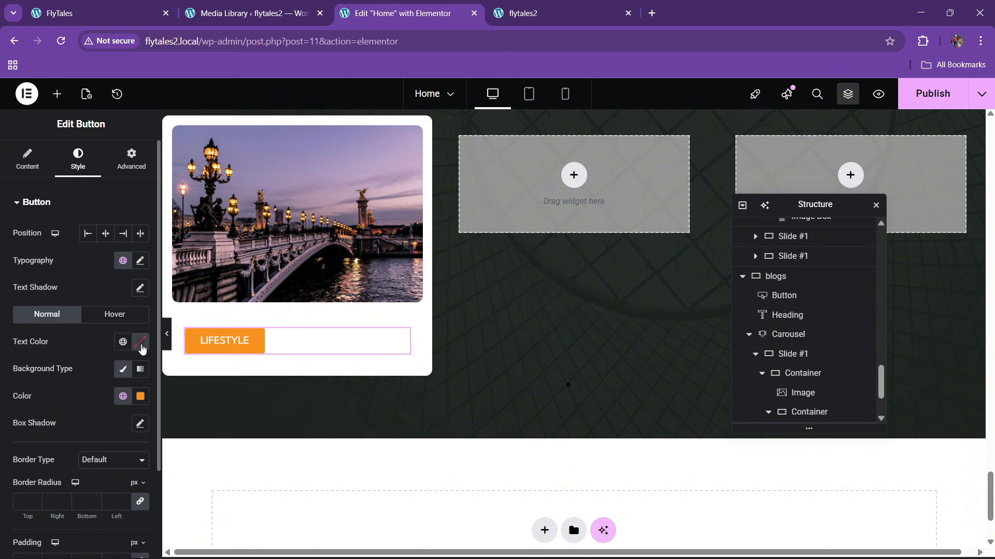
left_click(140, 342)
left_click(65, 393)
Shrink the button's Typography font size to around 12.
left_click(140, 261)
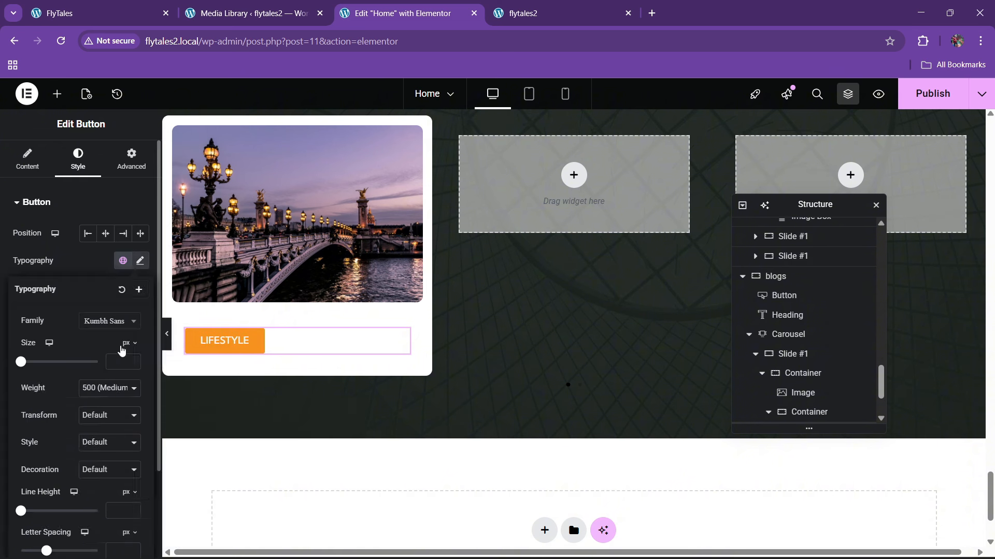
left_click(127, 362)
type("4")
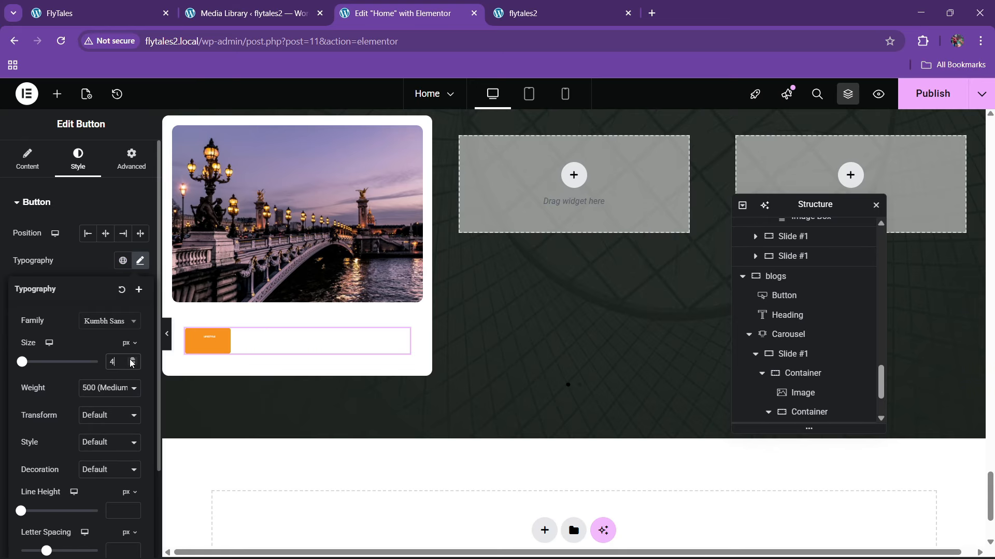
key("BackSpace")
type("9")
left_click(131, 360)
left_click(131, 360)
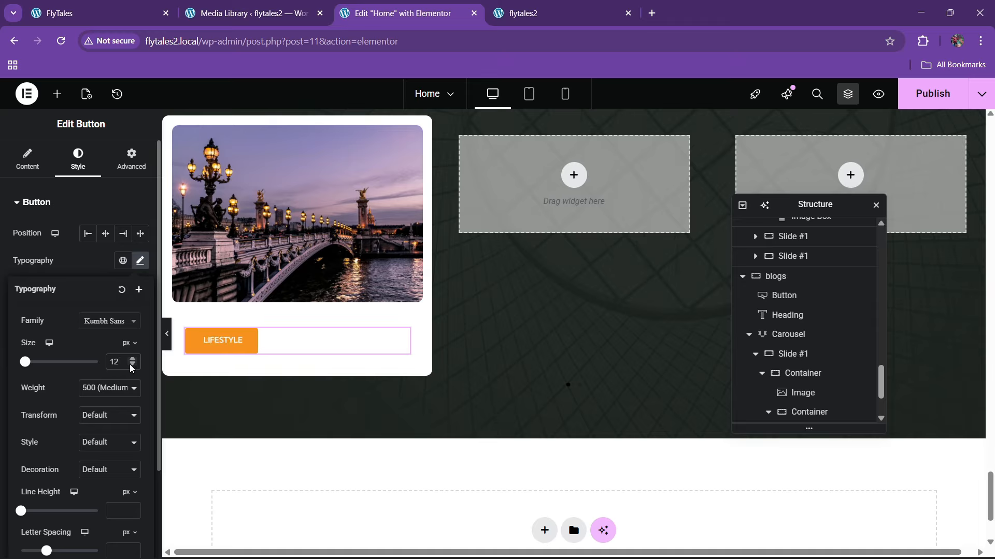
left_click(131, 365)
left_click(131, 359)
left_click(132, 359)
left_click(131, 359)
left_click(89, 266)
Set border radius 8 and padding 8/10/08/10, checking against the reference site.
scroll(24, 444, "down", 2)
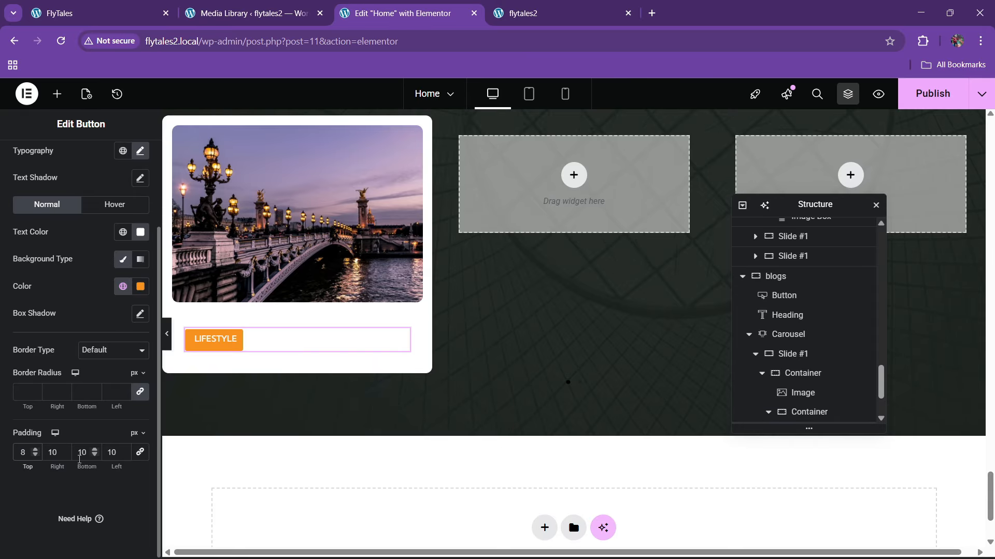
double_click(80, 453)
type("7")
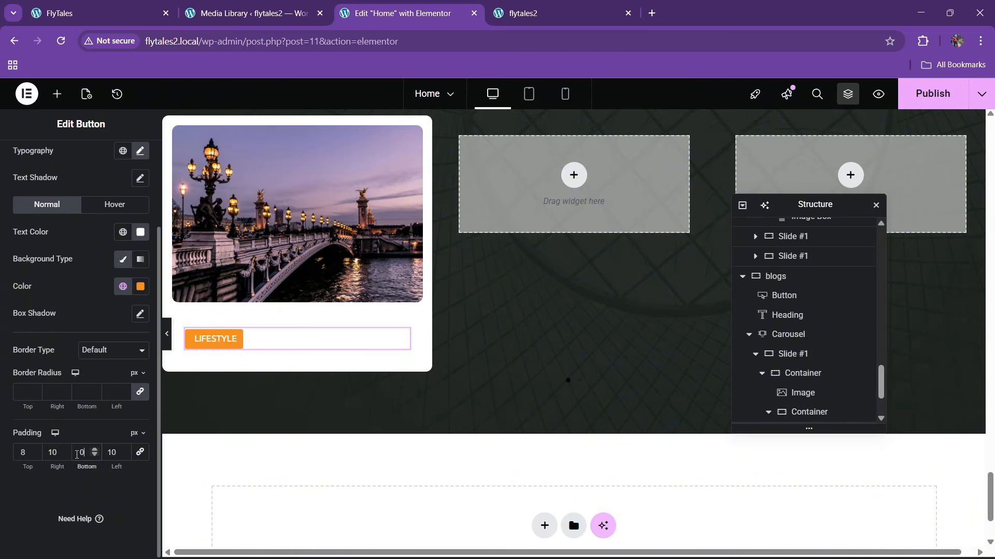
type("8")
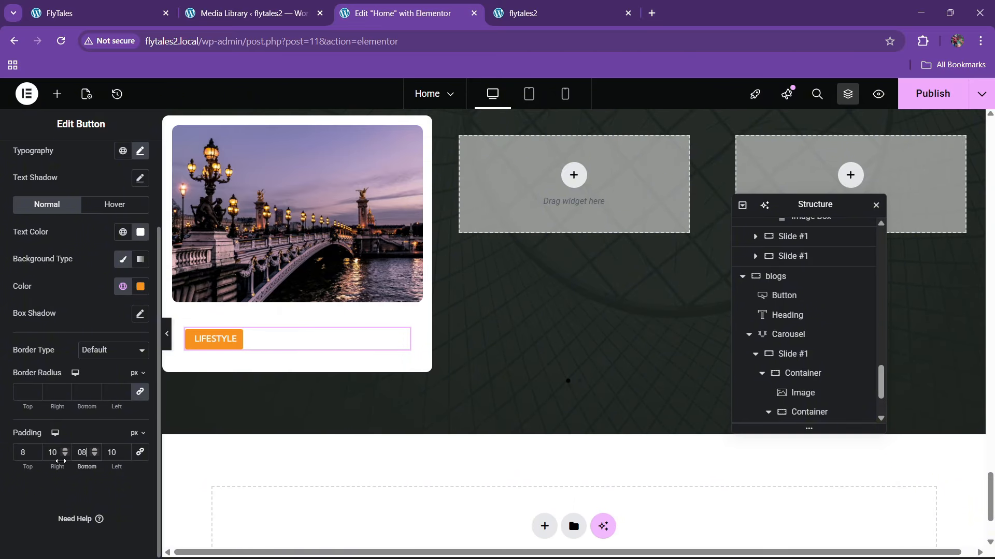
key("ctrl+1")
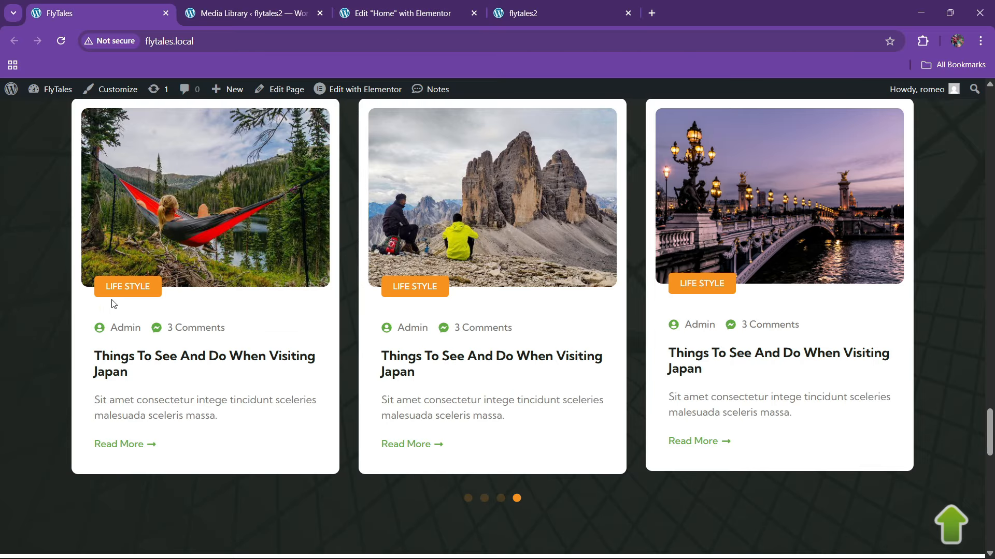
key("ctrl+3")
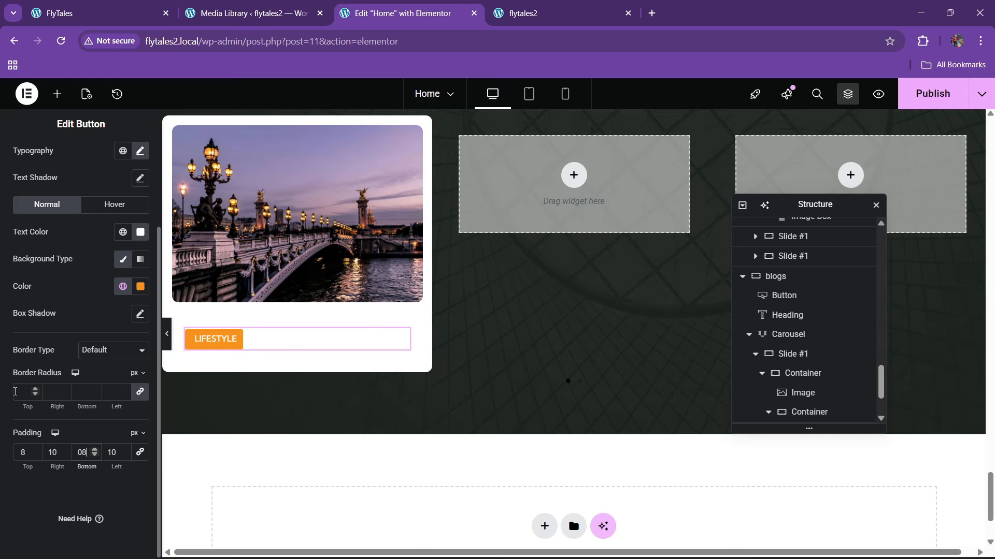
left_click(15, 392)
left_click(128, 4)
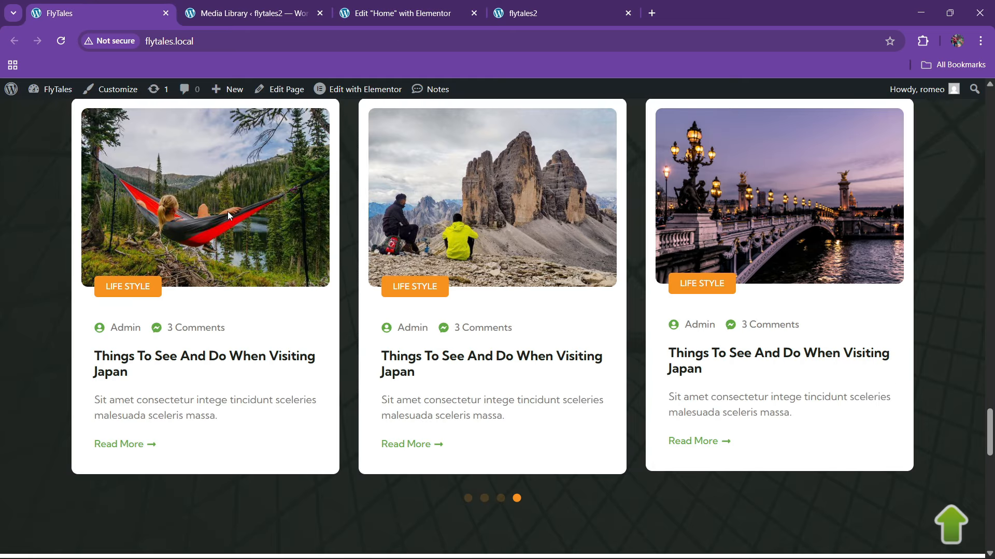
left_click(362, 12)
scroll(64, 171, "up", 2)
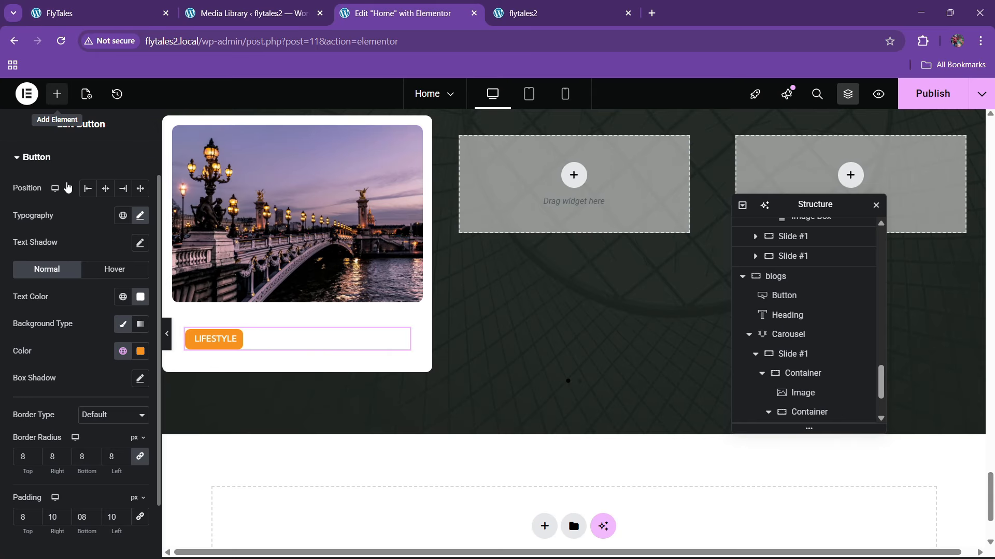
Place an Icon List under the LIFESTYLE tag and set its layout to Inline.
type("list")
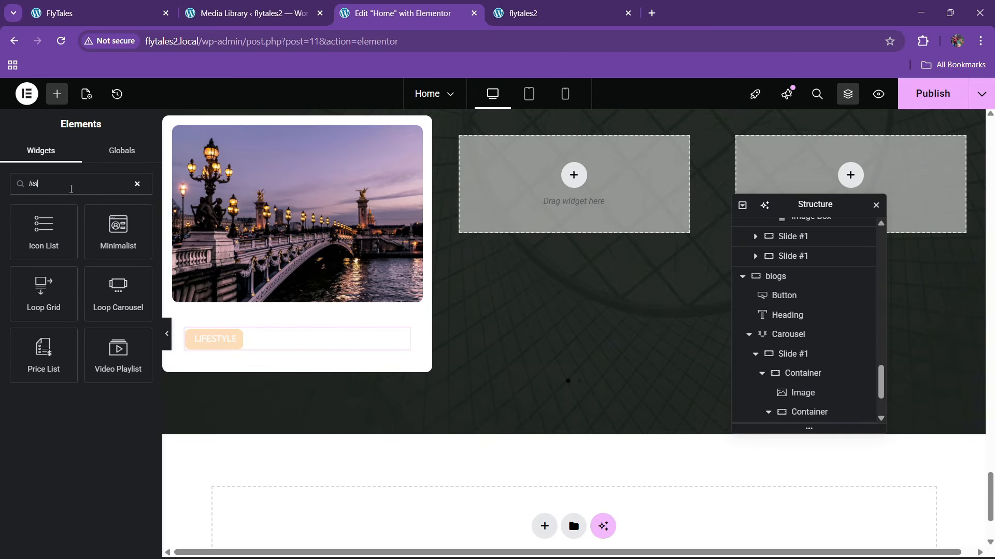
left_click_drag(57, 222, 240, 348)
key("ctrl+1")
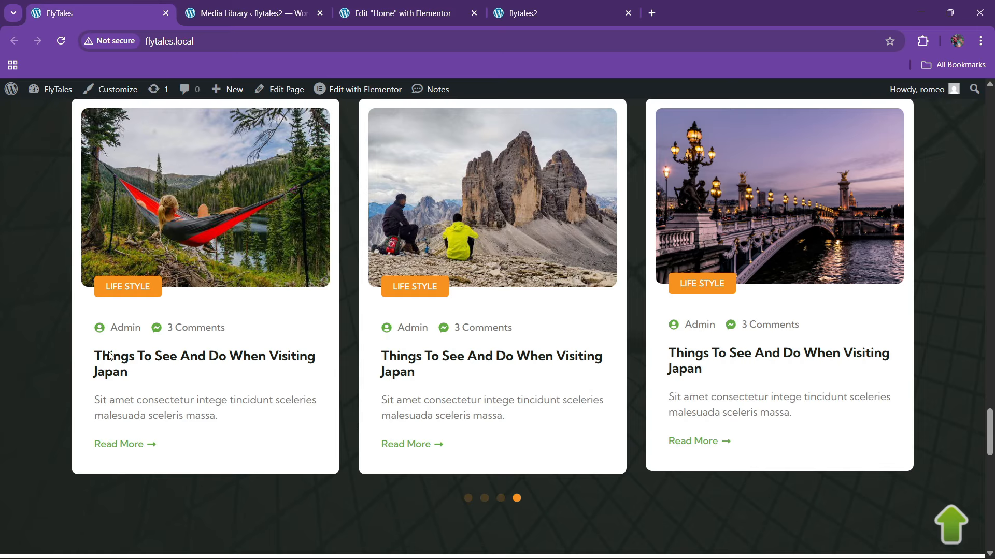
key("ctrl+3")
left_click(140, 233)
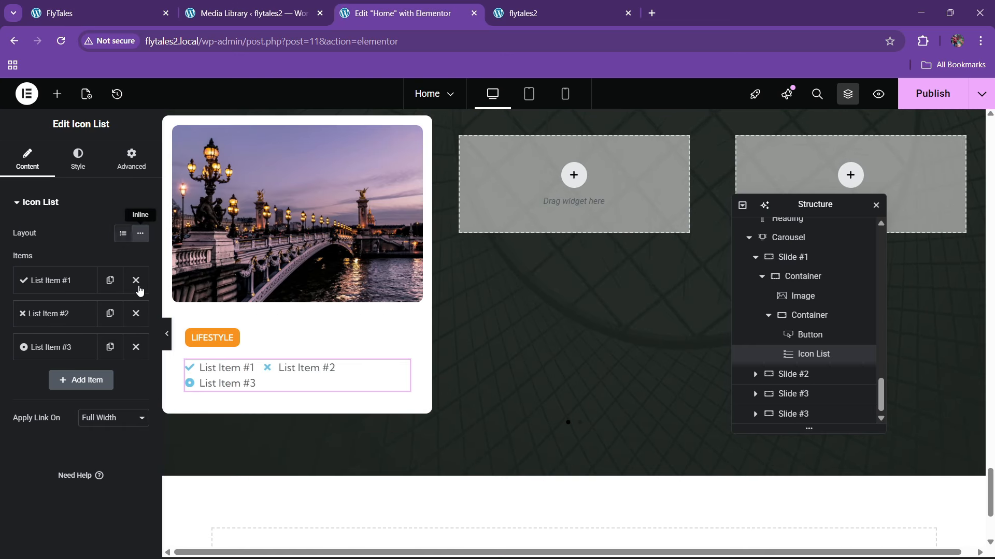
Make the first list item 'Admin' with a user-circle icon.
left_click(67, 289)
key("ctrl+1")
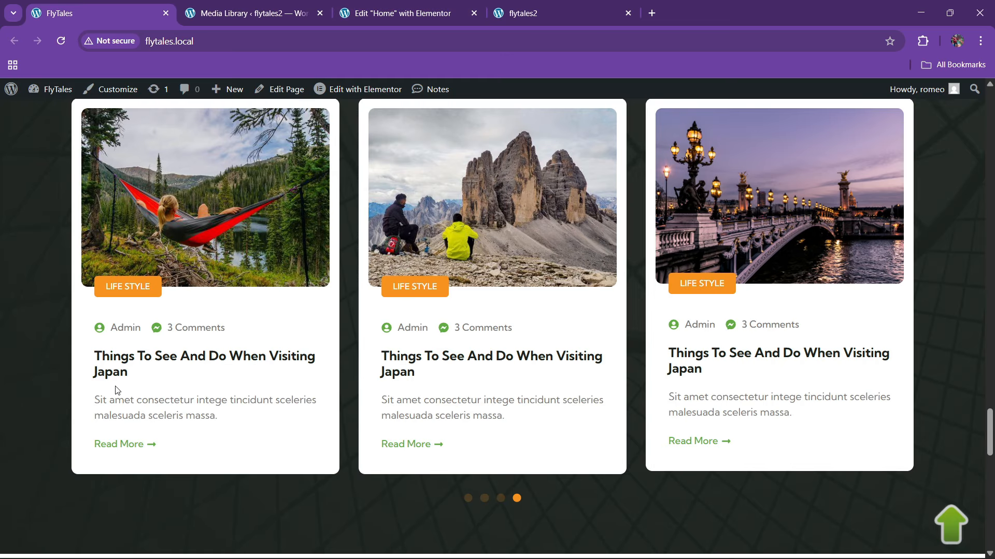
key("ctrl+3")
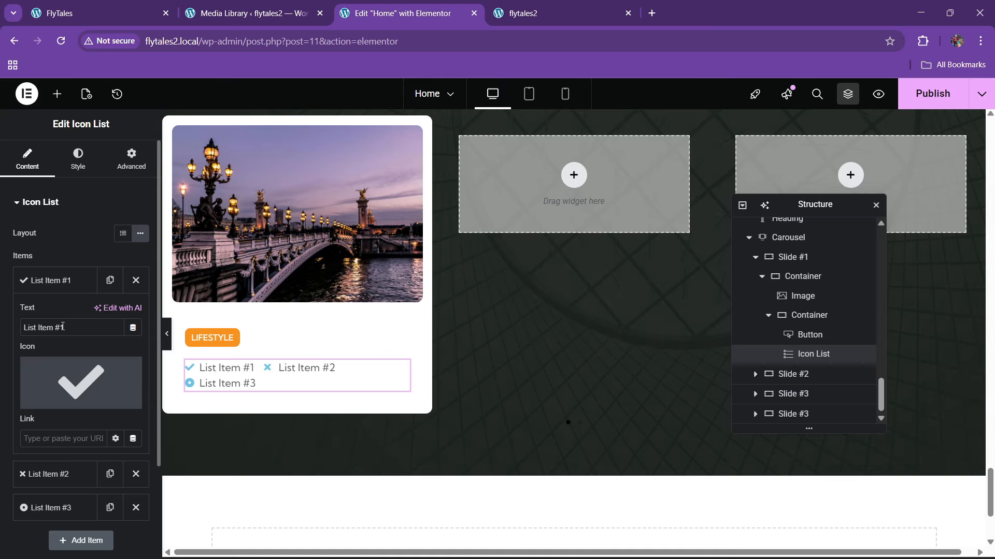
left_click(61, 367)
left_click(415, 147)
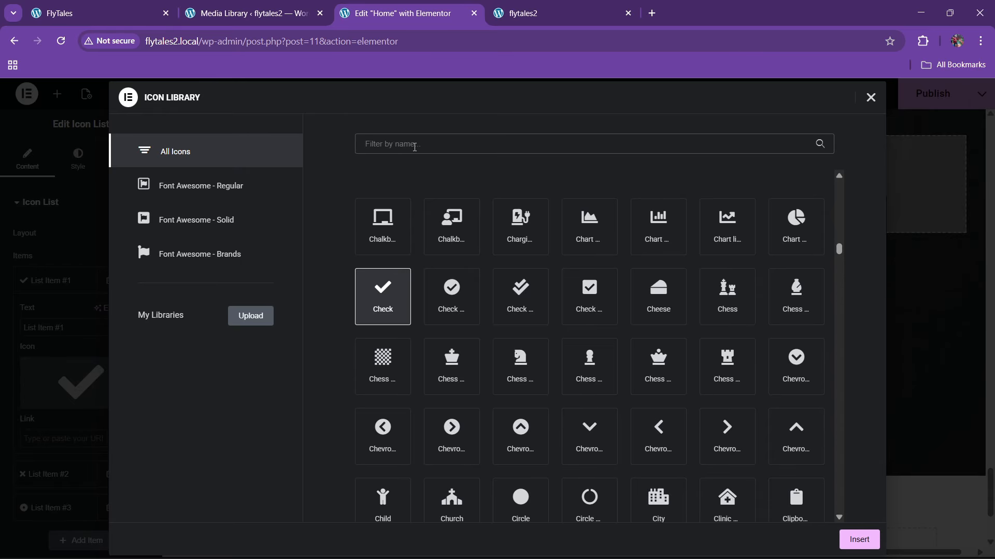
type("r")
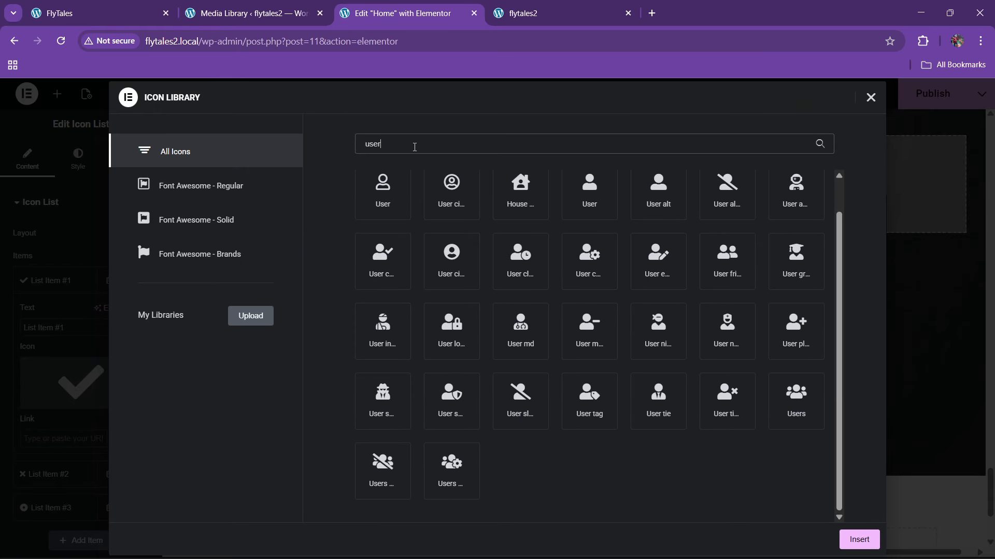
left_click(859, 539)
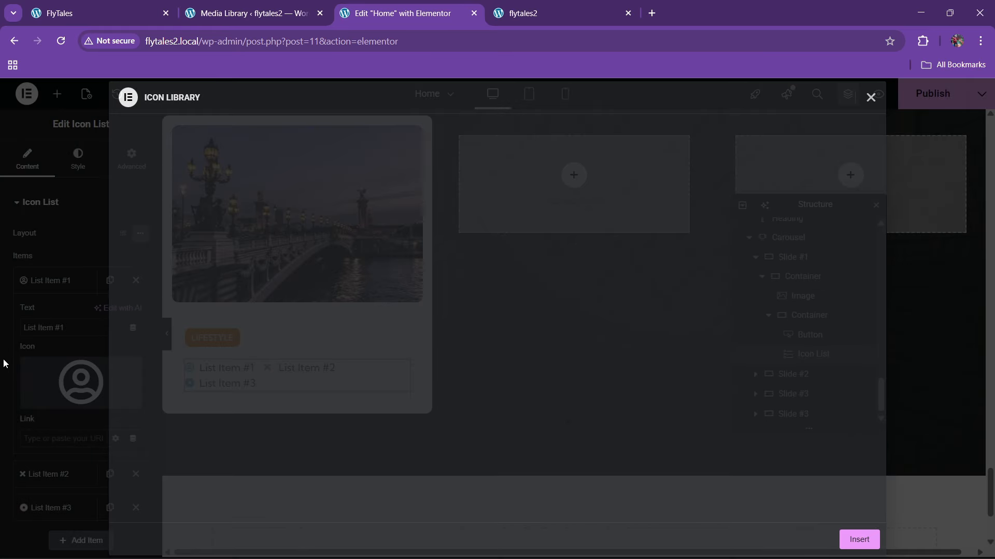
left_click(48, 330)
key("ctrl+a")
type("Adm")
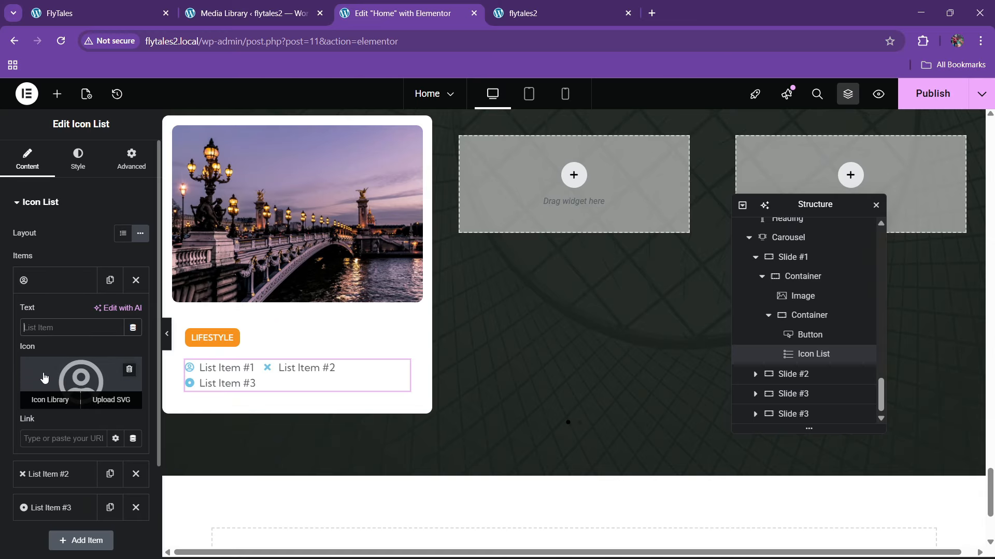
type("in")
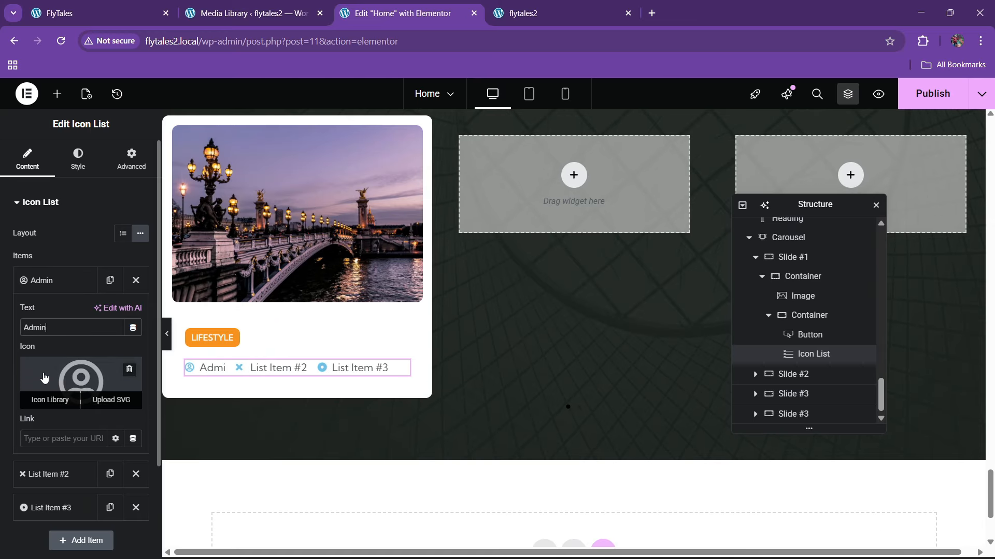
left_click(50, 290)
Delete the two extra items and duplicate Admin into a '3 Comments' item.
left_click(136, 314)
left_click(136, 314)
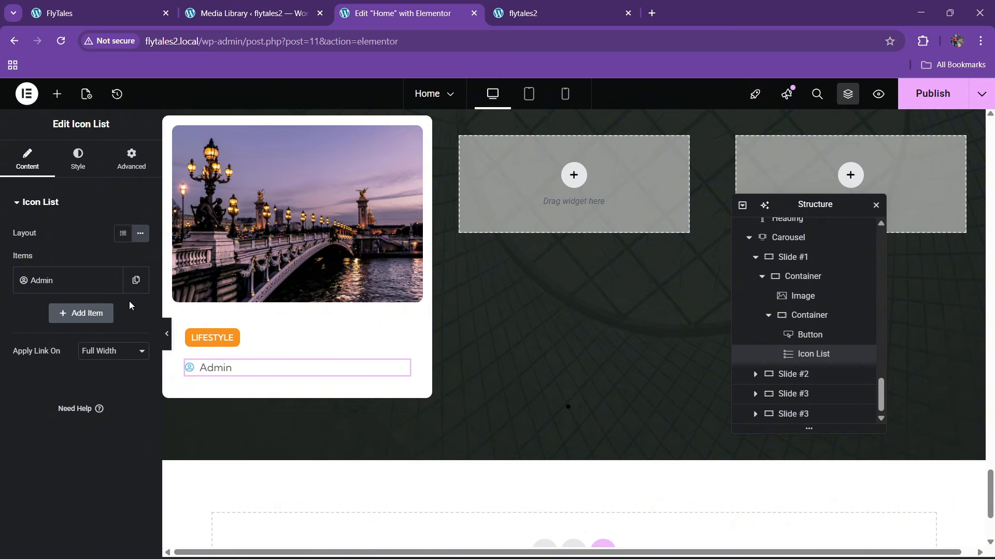
left_click(135, 280)
left_click(83, 315)
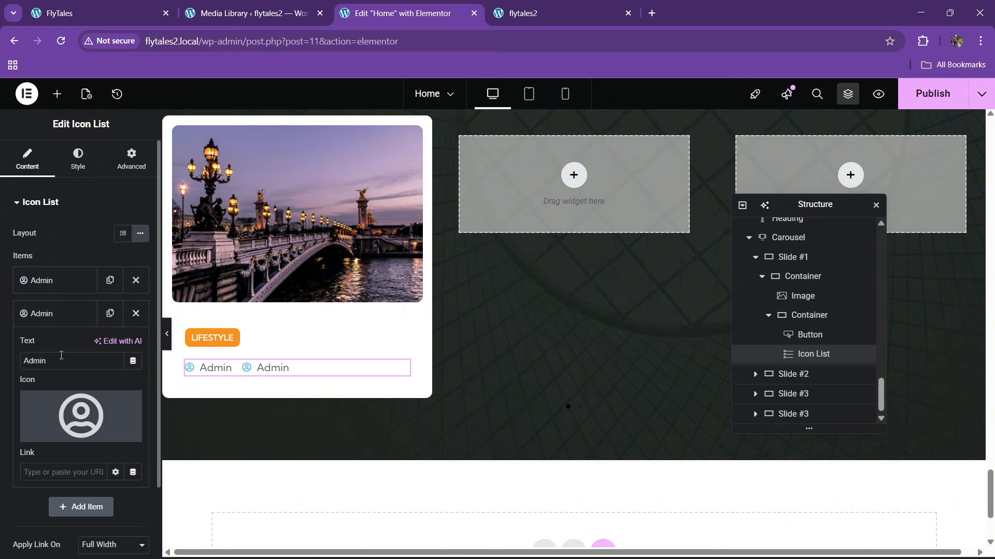
left_click_drag(62, 361, 1, 369)
type("3 Comments")
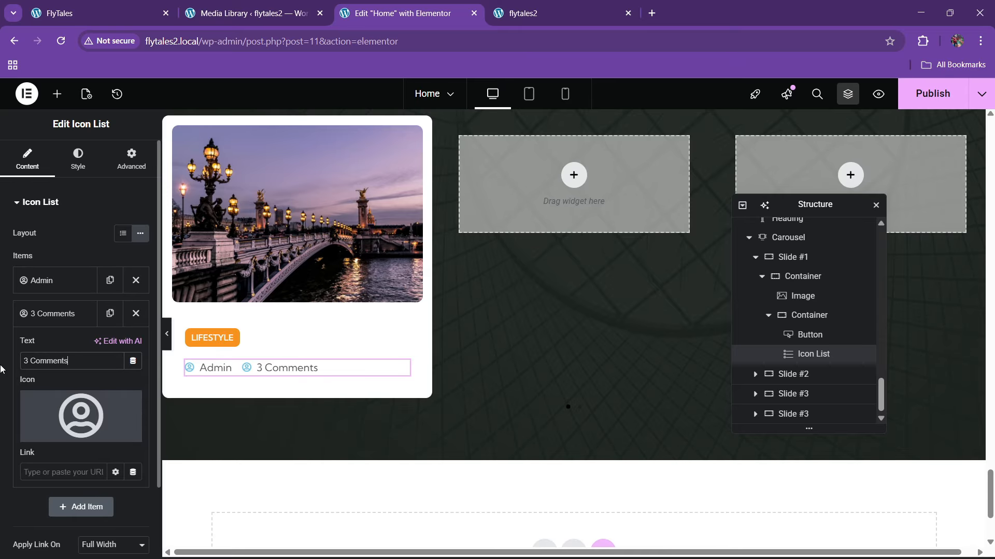
Give the 3 Comments item a dotted speech-bubble comment icon.
left_click(53, 405)
left_click(460, 145)
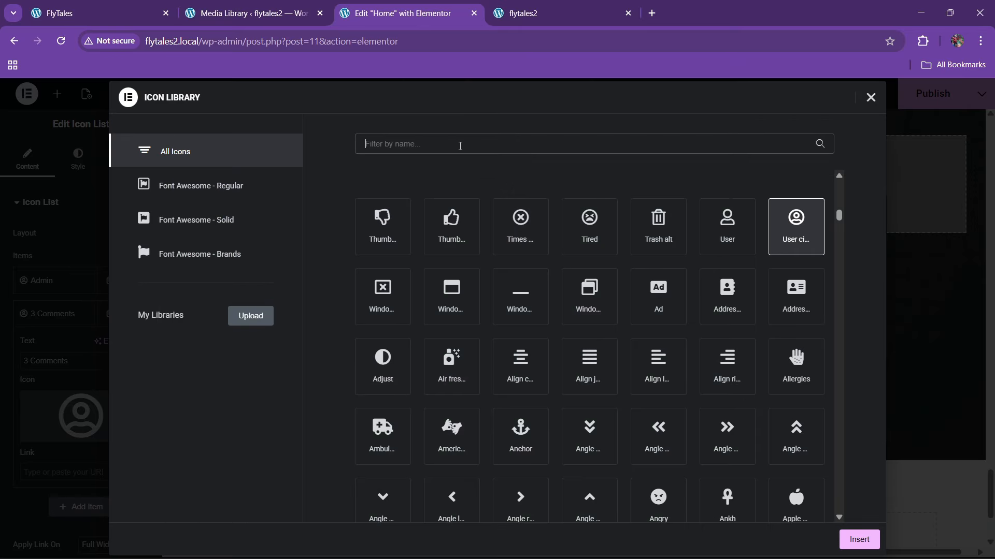
type("en")
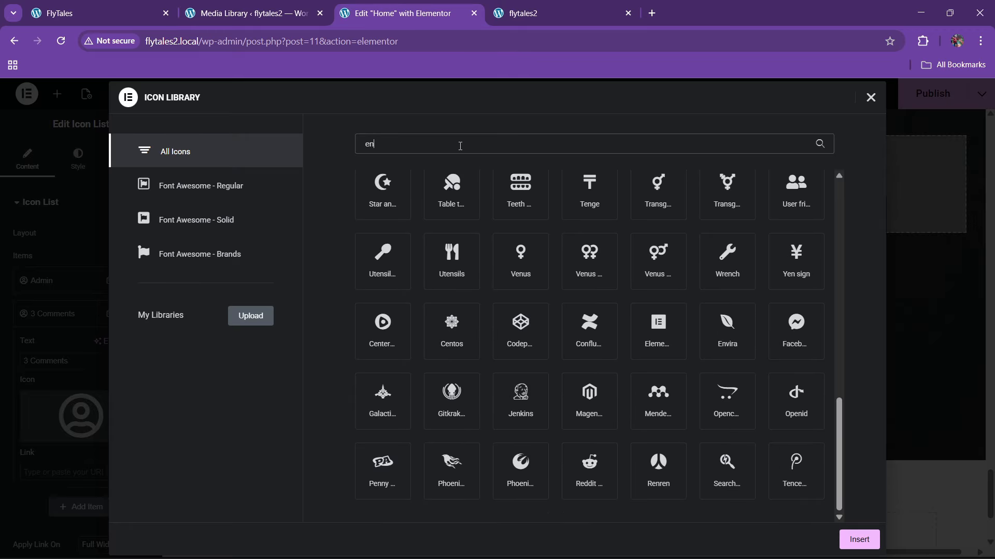
key("BackSpace")
key("BackSpace")
type("comm")
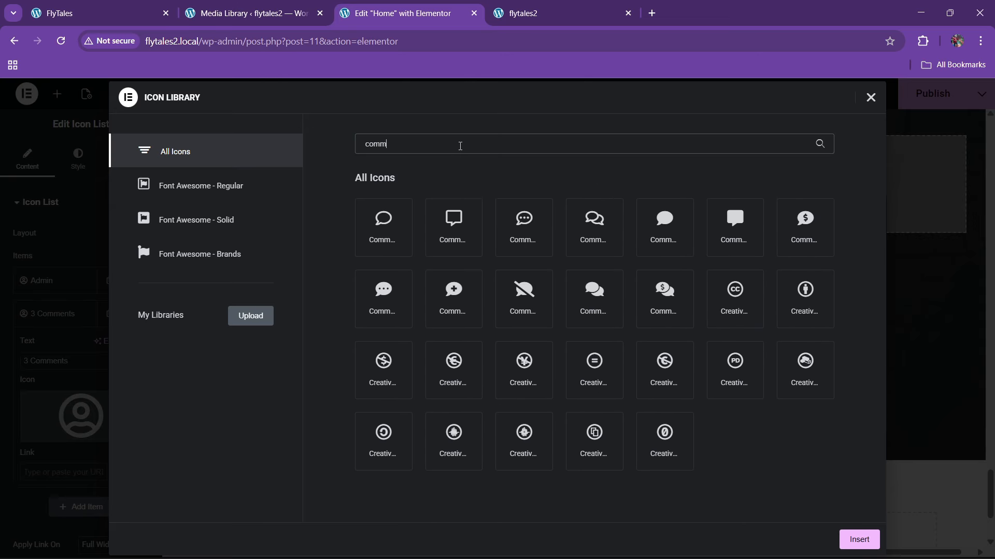
left_click(525, 223)
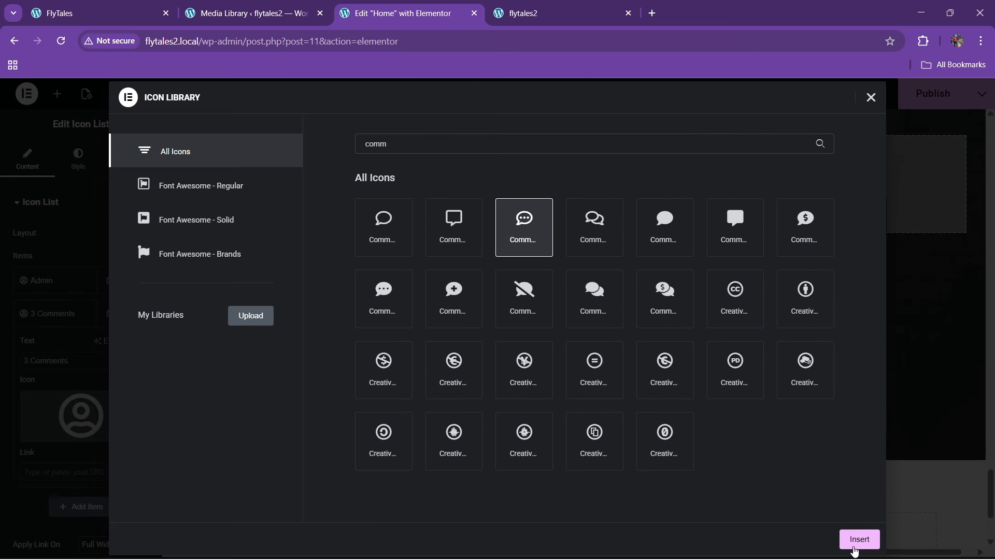
left_click(856, 541)
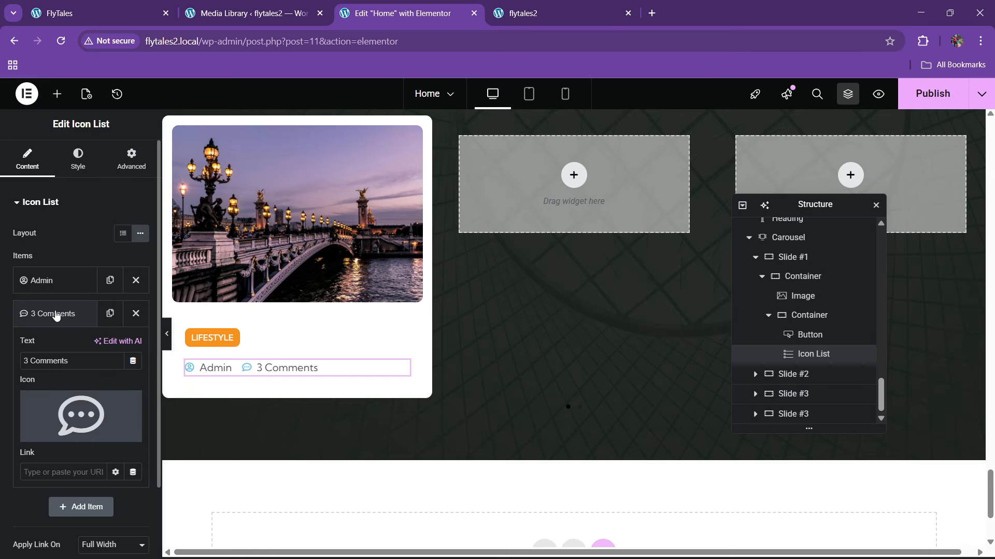
left_click(50, 313)
left_click(78, 159)
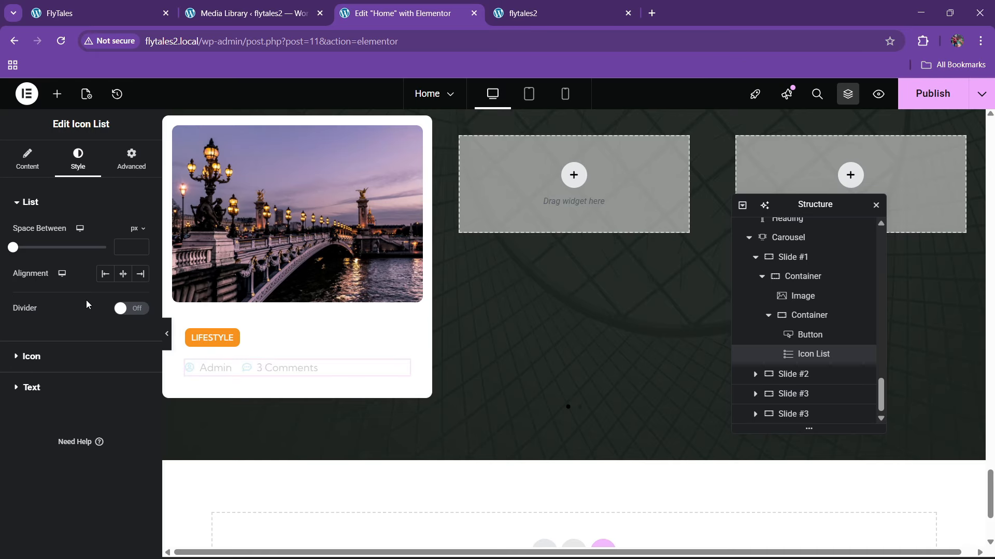
Set the meta icons to the green Accent global colour at 16 px.
left_click(55, 349)
left_click(123, 292)
left_click(64, 430)
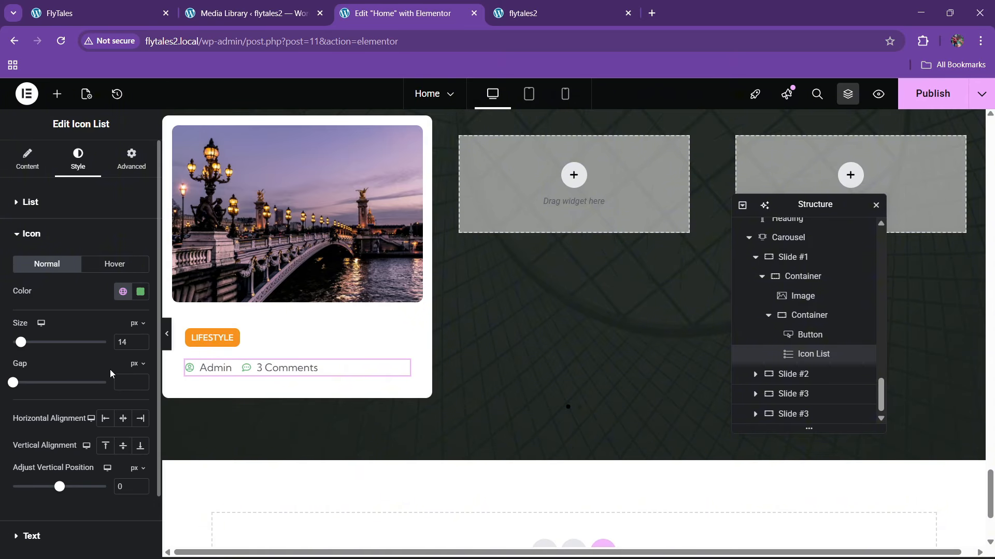
left_click(139, 340)
left_click(140, 341)
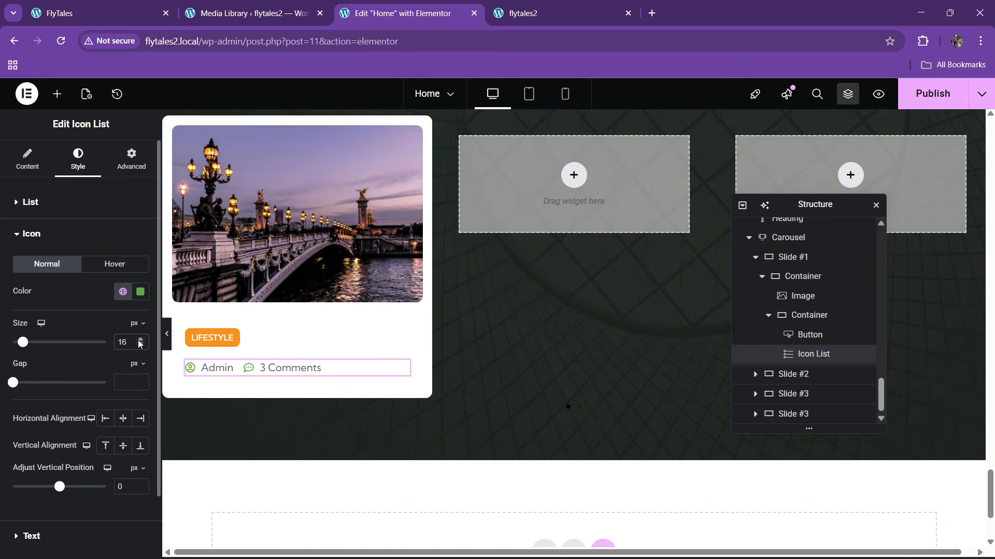
left_click(43, 236)
Set the meta text Typography size to 15 px, comparing with the reference cards.
left_click(42, 267)
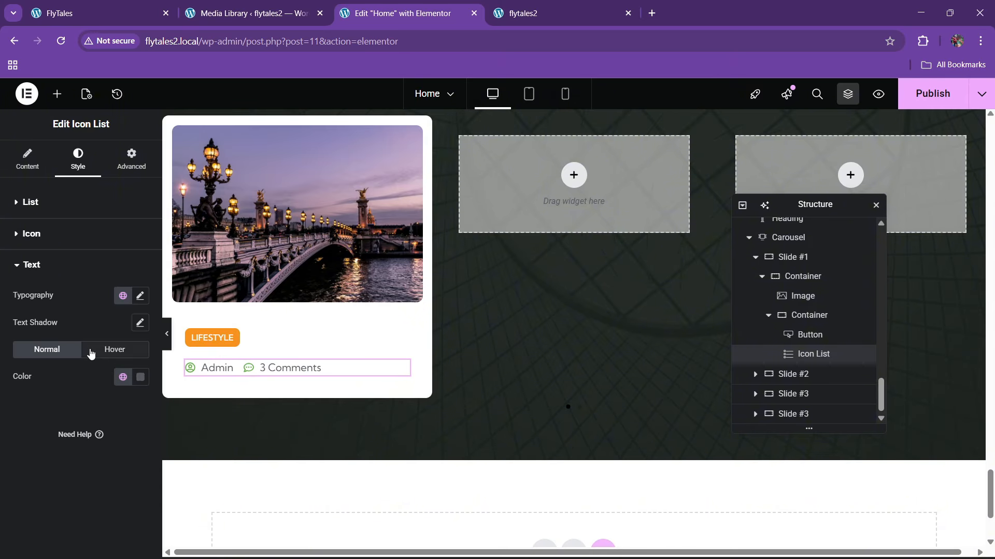
left_click(140, 5)
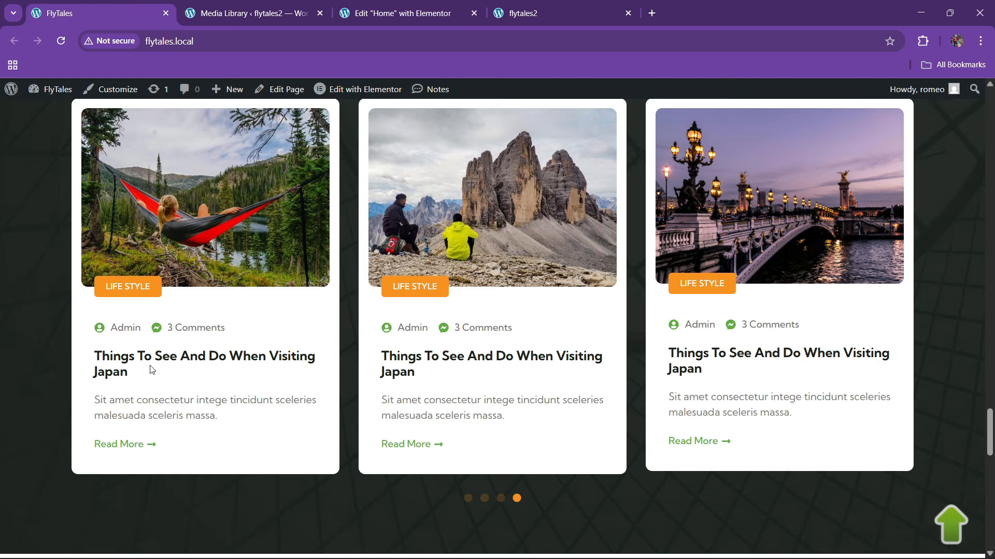
left_click(399, 13)
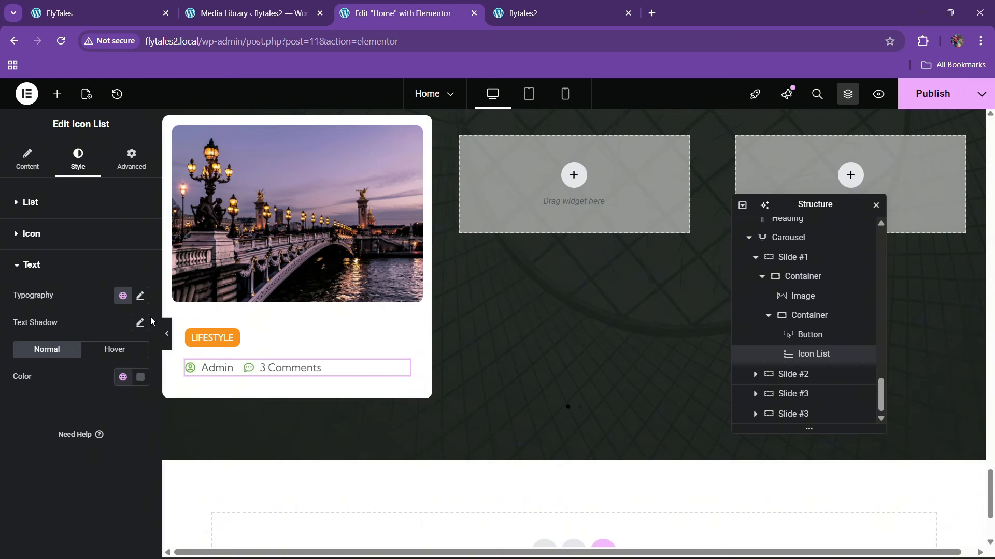
left_click(139, 297)
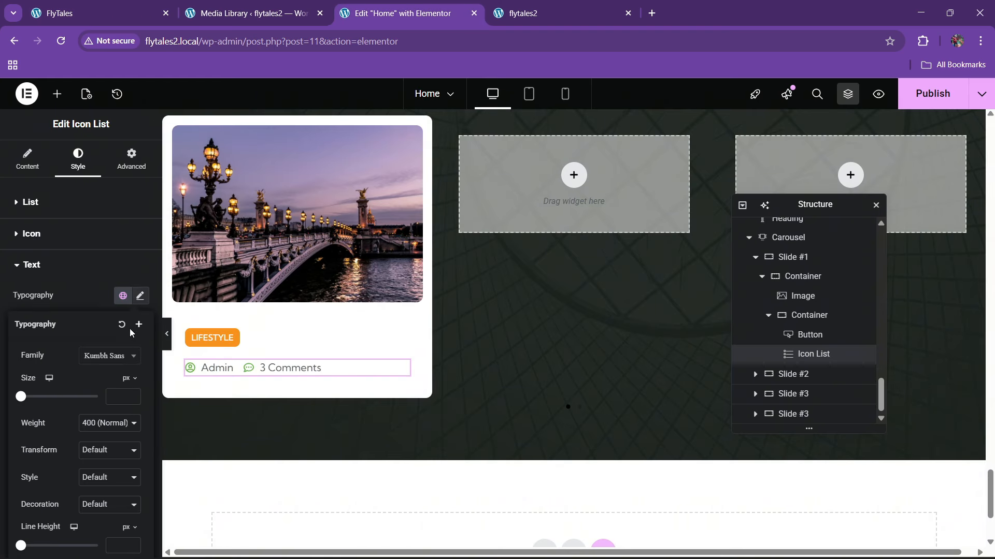
left_click(133, 394)
left_click(132, 394)
left_click(132, 394)
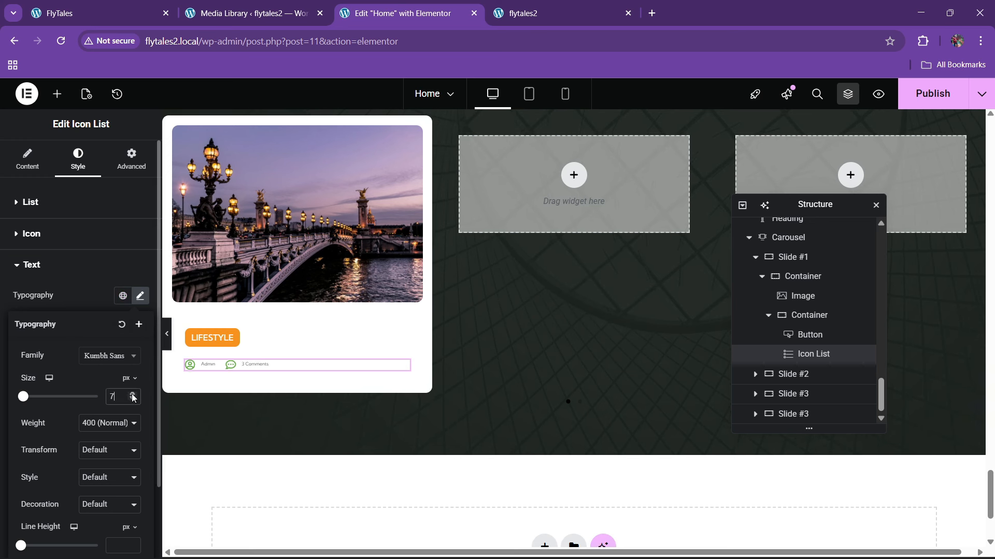
left_click(133, 394)
left_click(132, 394)
left_click(133, 394)
left_click(133, 394)
left_click(133, 395)
left_click(133, 394)
left_click(133, 395)
left_click(132, 394)
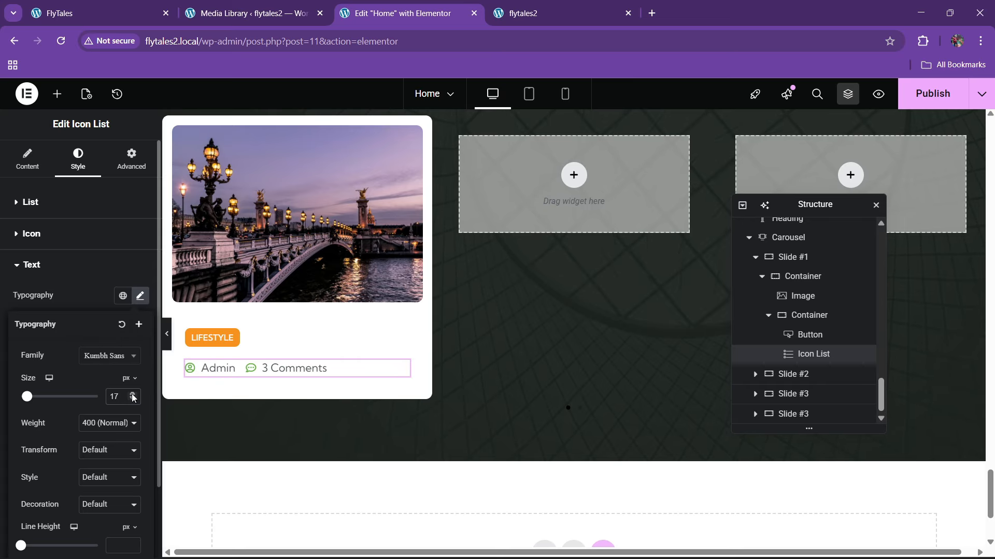
left_click(132, 394)
left_click(133, 399)
left_click(133, 399)
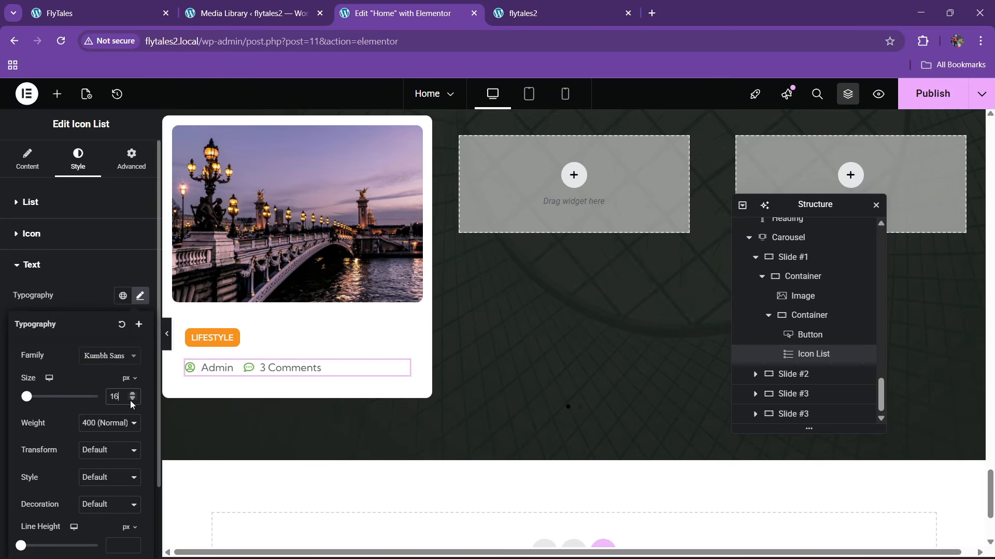
left_click(133, 400)
left_click(132, 400)
left_click(133, 400)
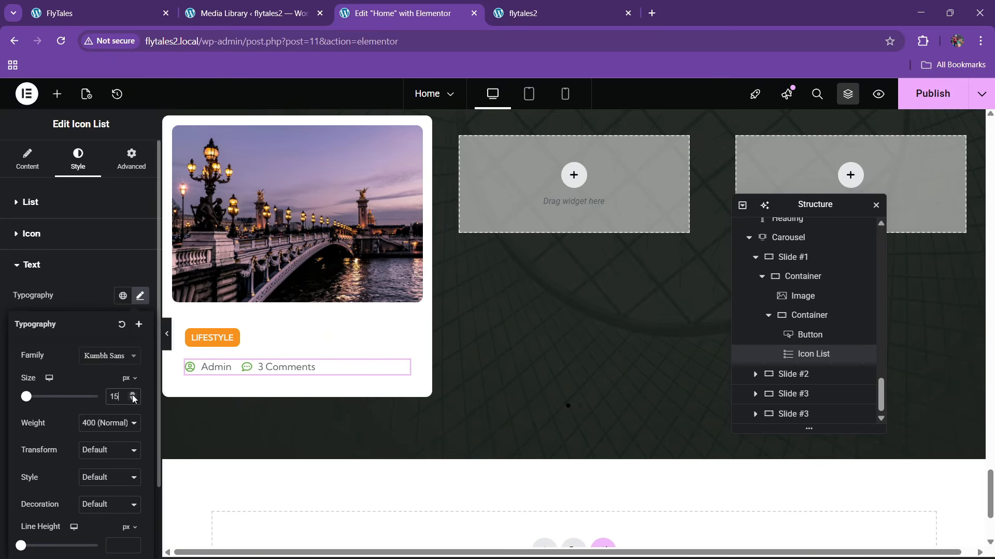
left_click(133, 7)
left_click(371, 6)
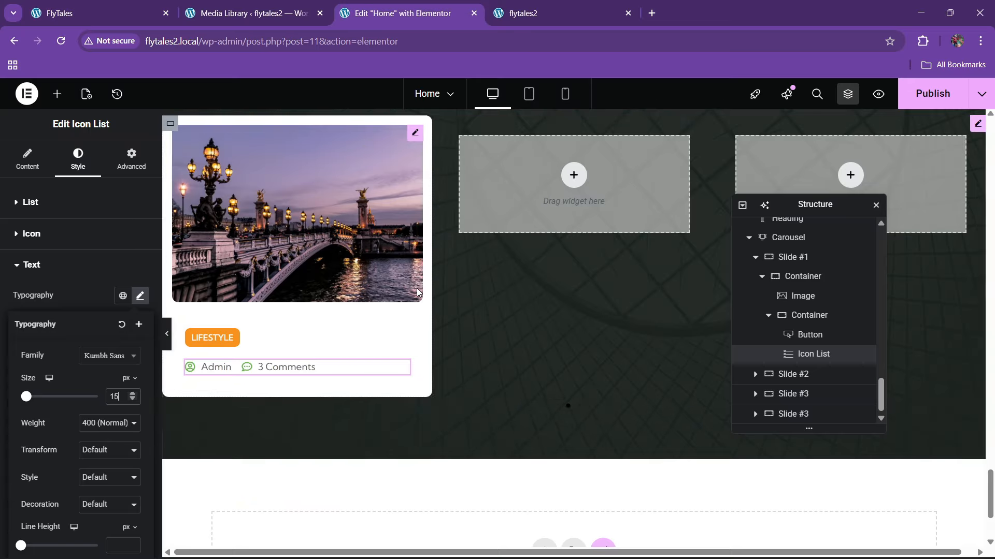
scroll(415, 282, "up", 10)
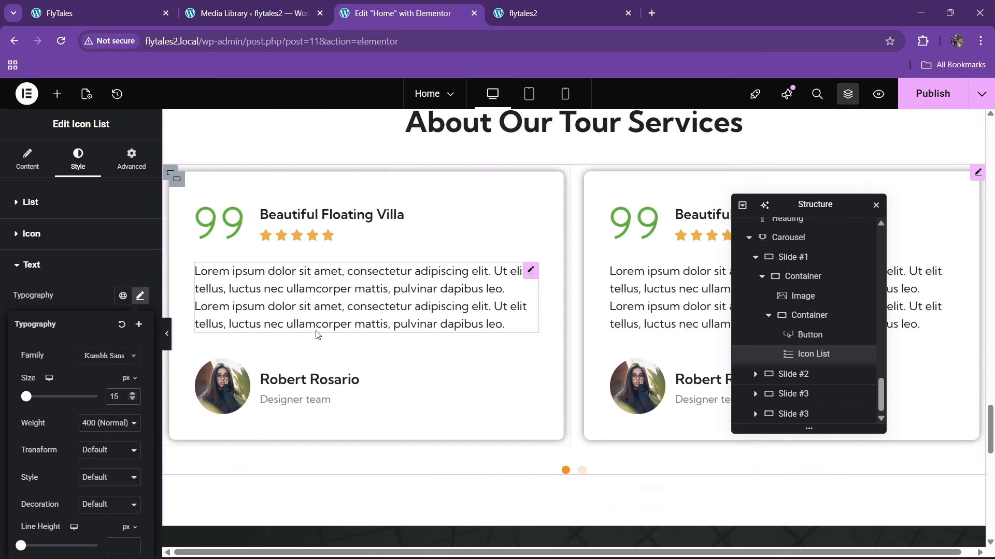
Drop a Heading below the meta row titled 'Things to see and do when visiting japan'.
right_click(303, 215)
scroll(331, 272, "down", 6)
scroll(332, 272, "down", 8)
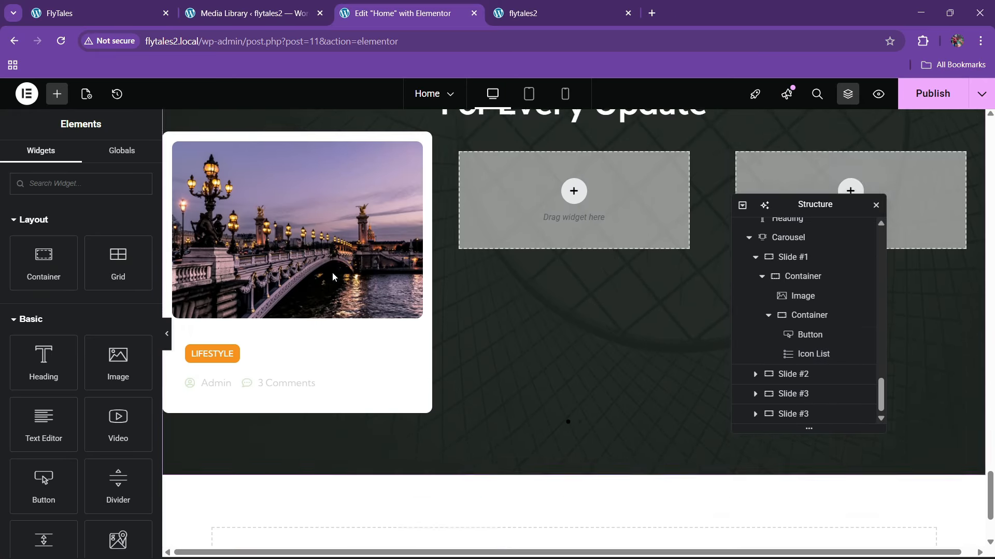
left_click_drag(43, 355, 231, 271)
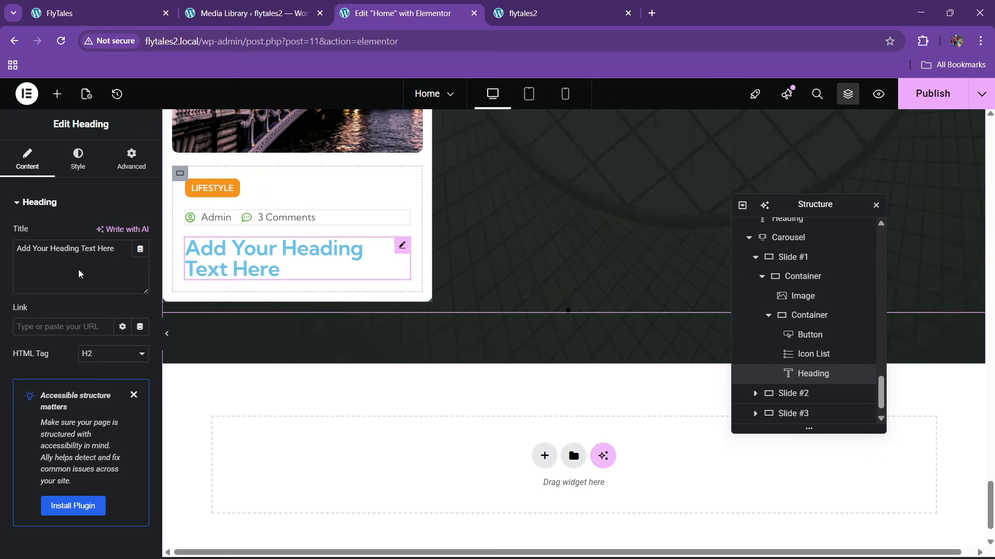
left_click(131, 5)
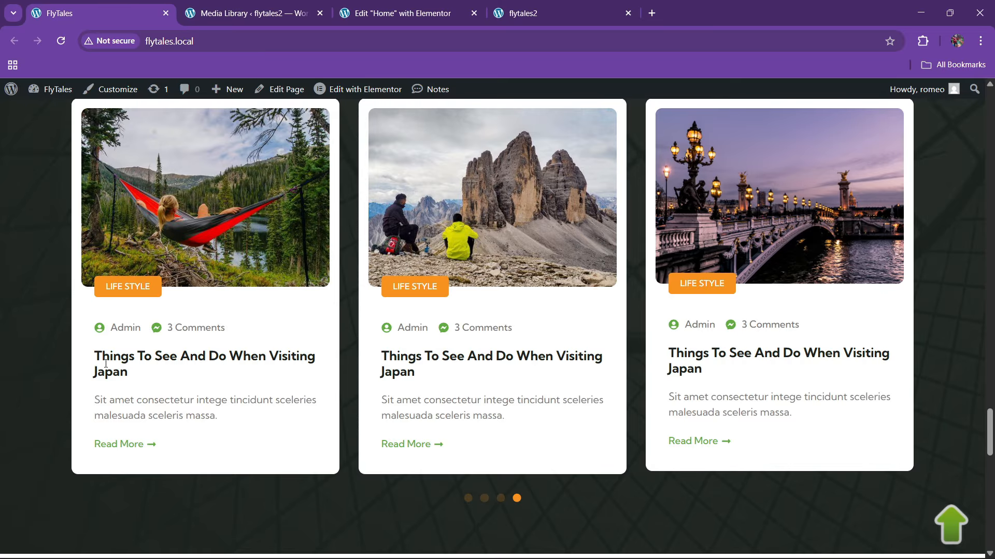
left_click(418, 6)
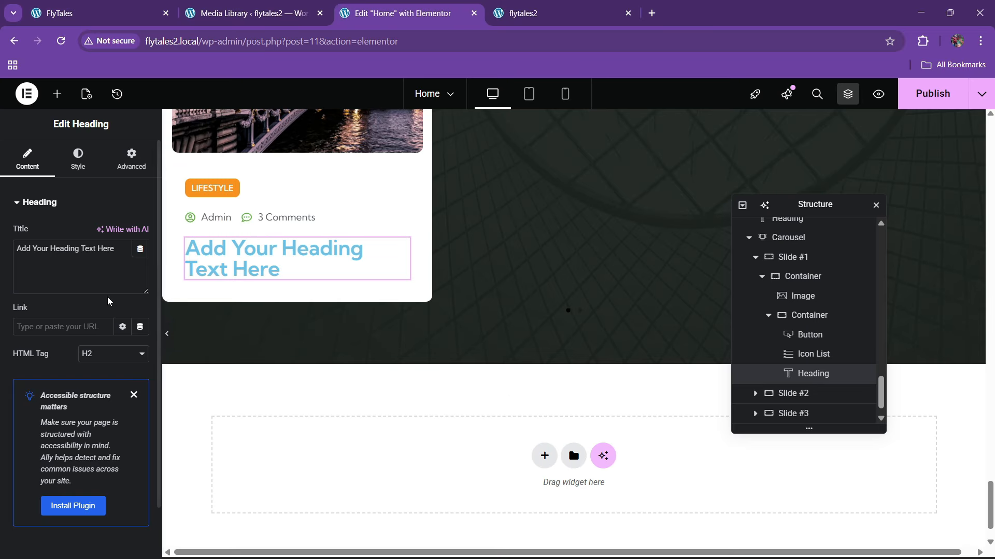
triple_click(77, 257)
key("BackSpace")
type("T")
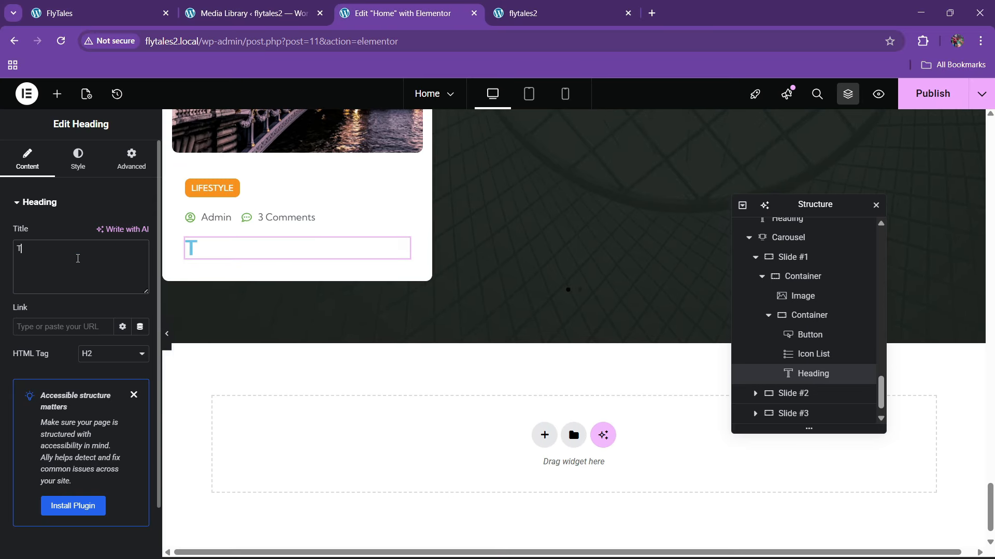
type("hings to see and")
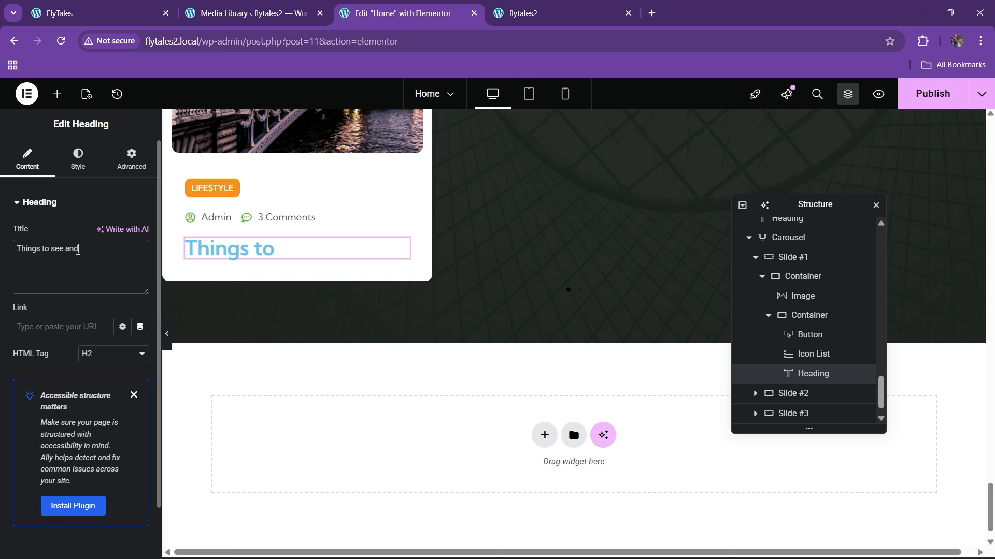
type(" do when")
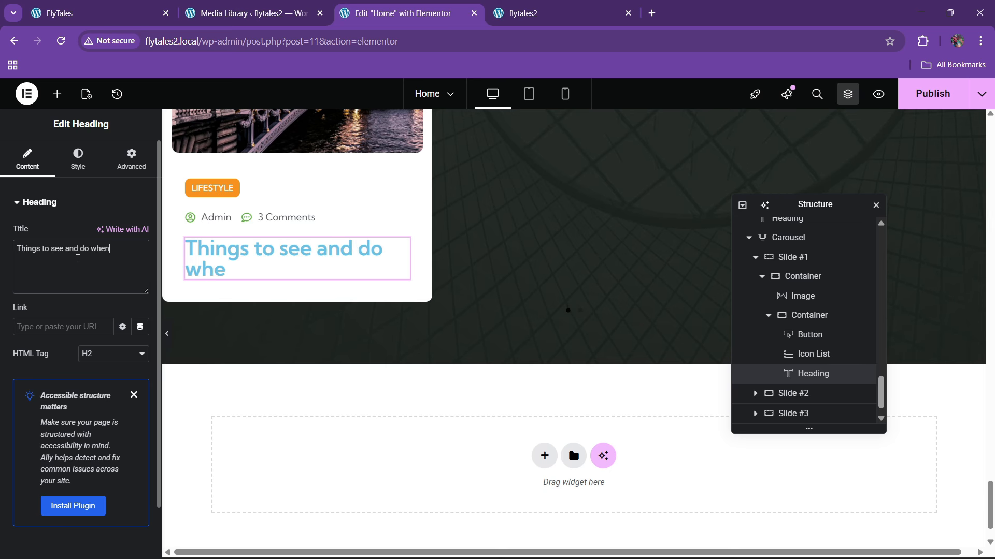
type(" visiting japan")
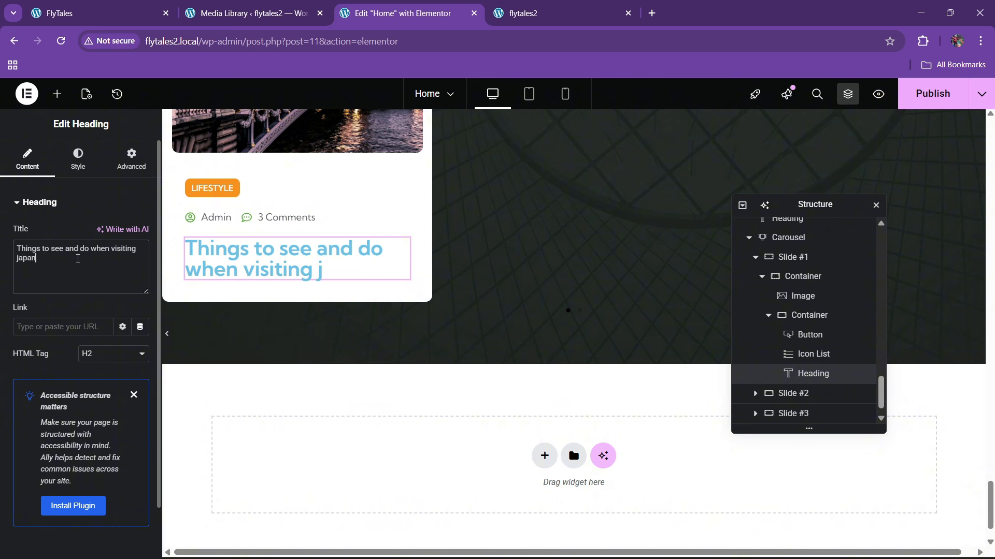
left_click(76, 171)
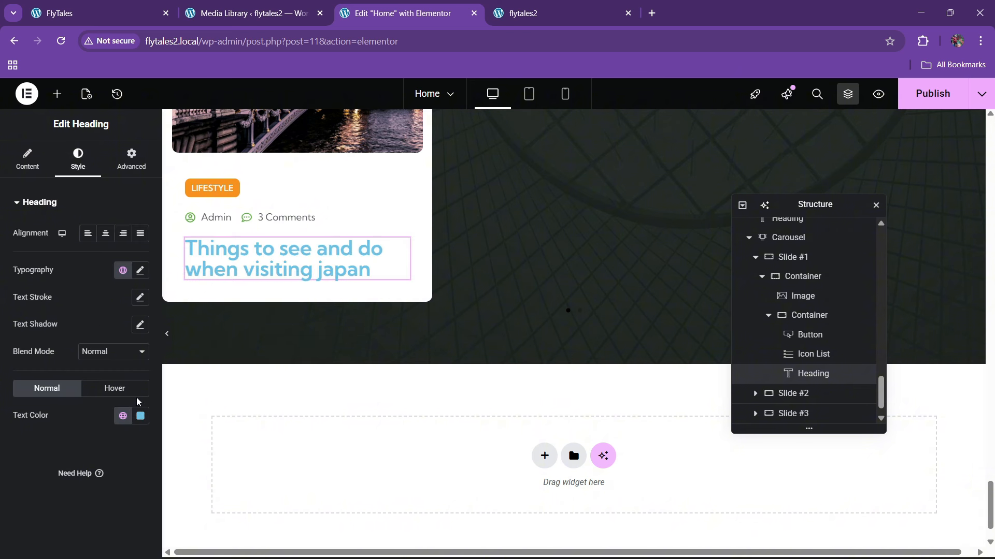
Colour the heading themeblack and try out larger Typography sizes.
left_click(123, 416)
left_click(61, 336)
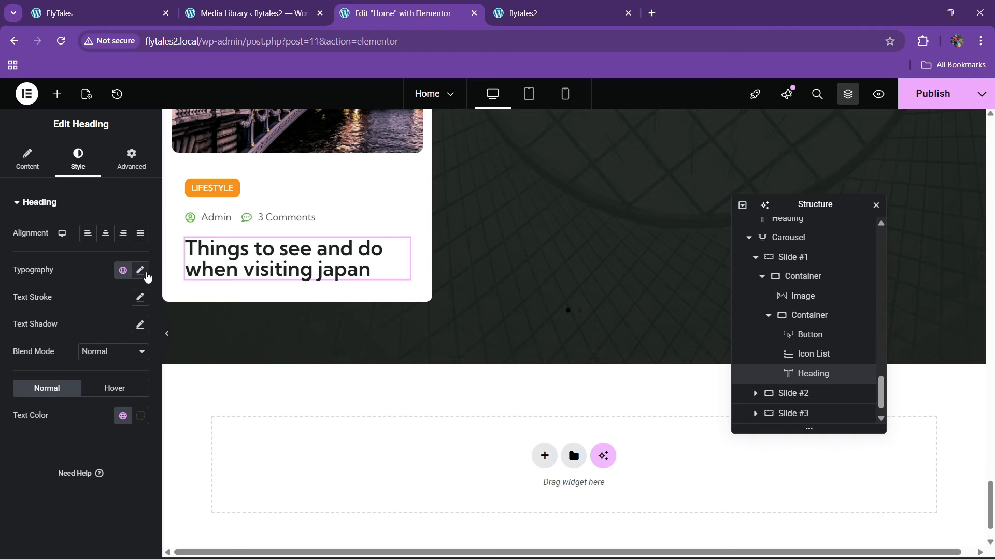
left_click(140, 271)
left_click(135, 371)
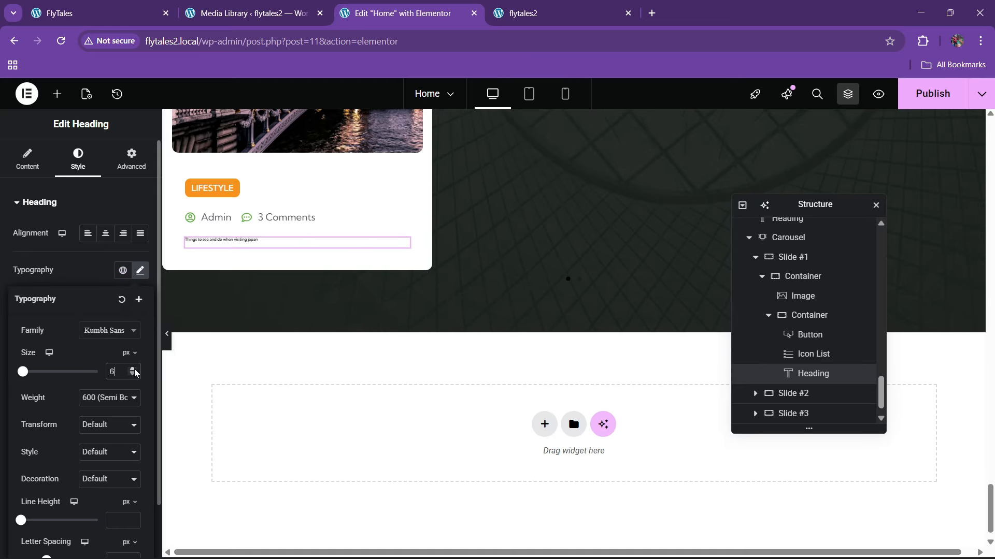
left_click(135, 370)
left_click(134, 370)
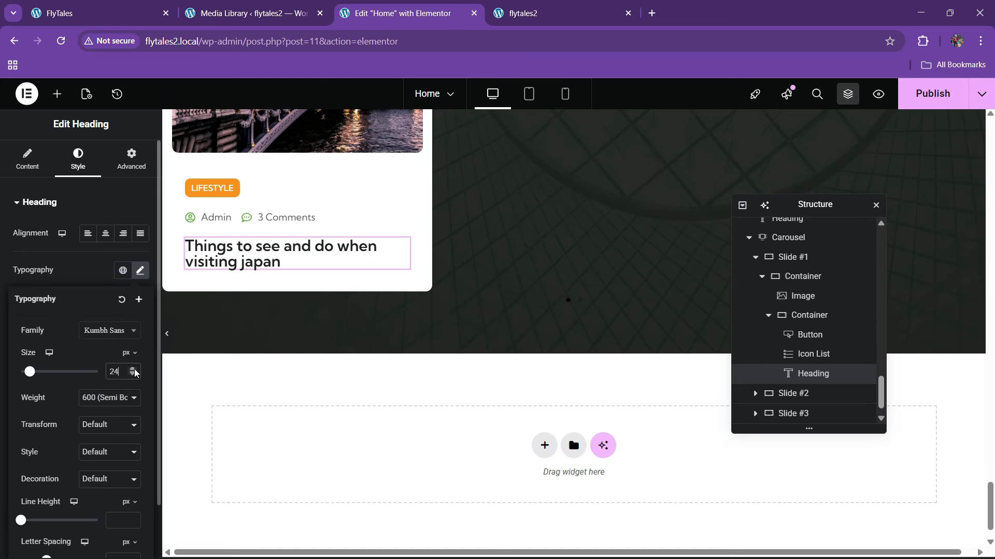
left_click(132, 376)
left_click(132, 376)
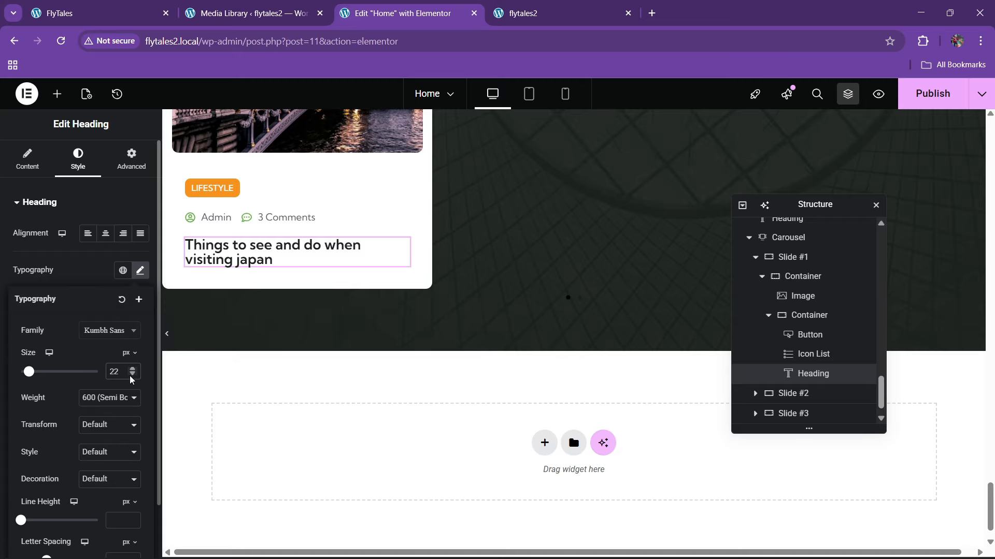
Capitalize the heading, set 1.2 em line height, and settle its size at 20 px.
left_click(98, 438)
left_click(105, 487)
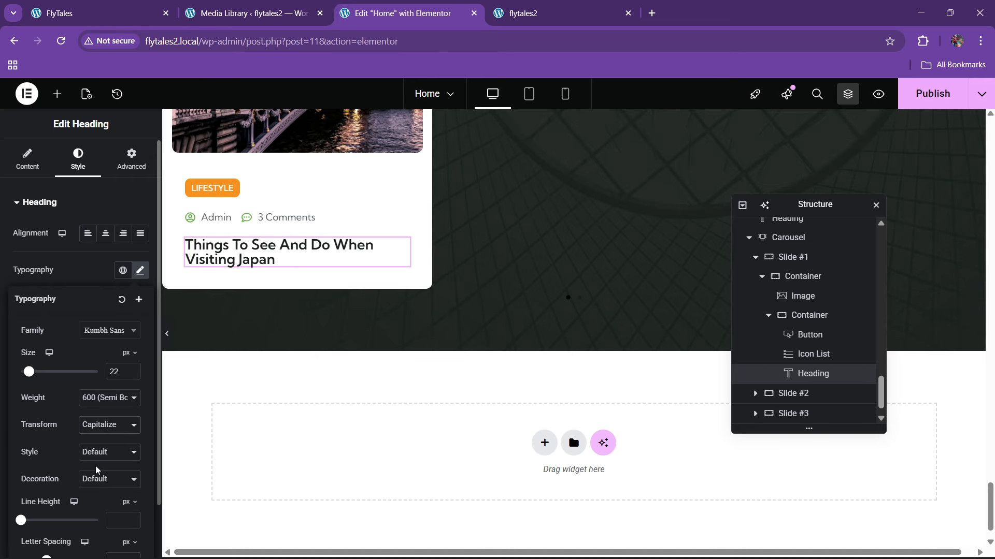
left_click(129, 502)
left_click(126, 513)
type("1.2")
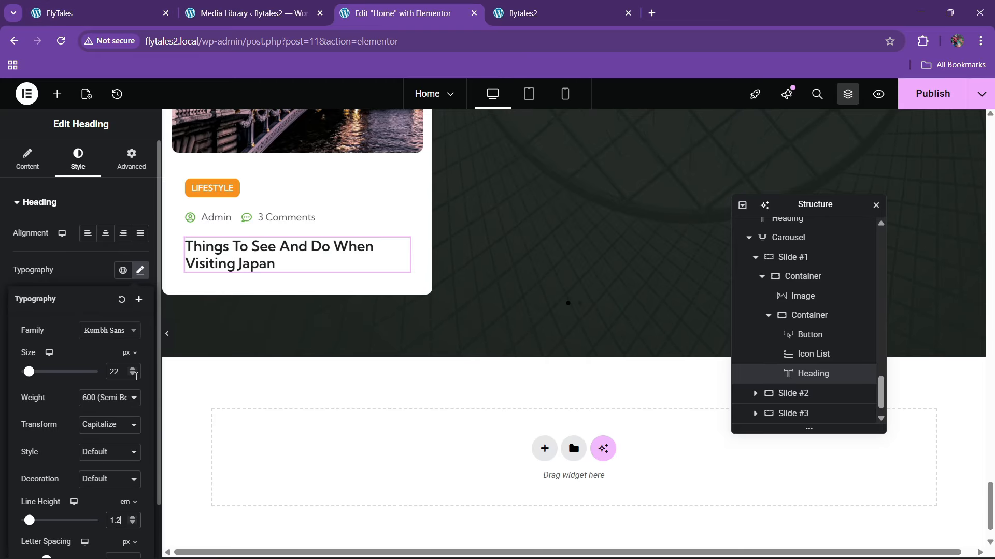
left_click(133, 376)
left_click(133, 376)
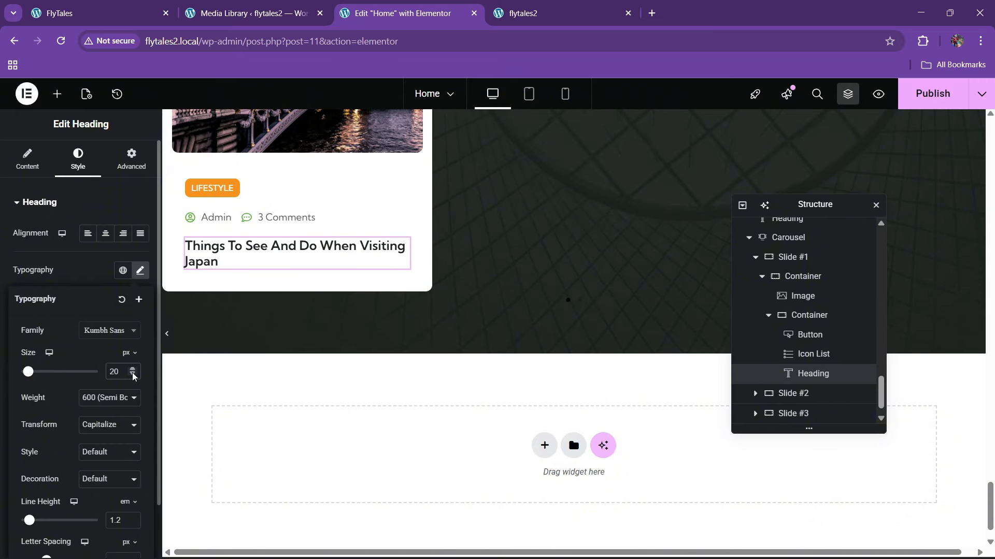
left_click(96, 7)
left_click(405, 13)
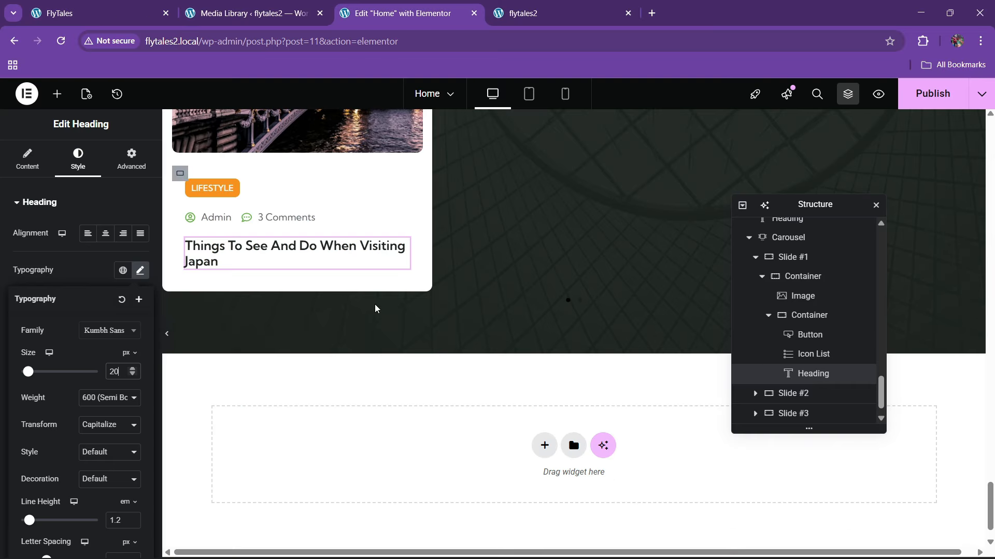
scroll(376, 309, "up", 8)
scroll(362, 258, "down", 6)
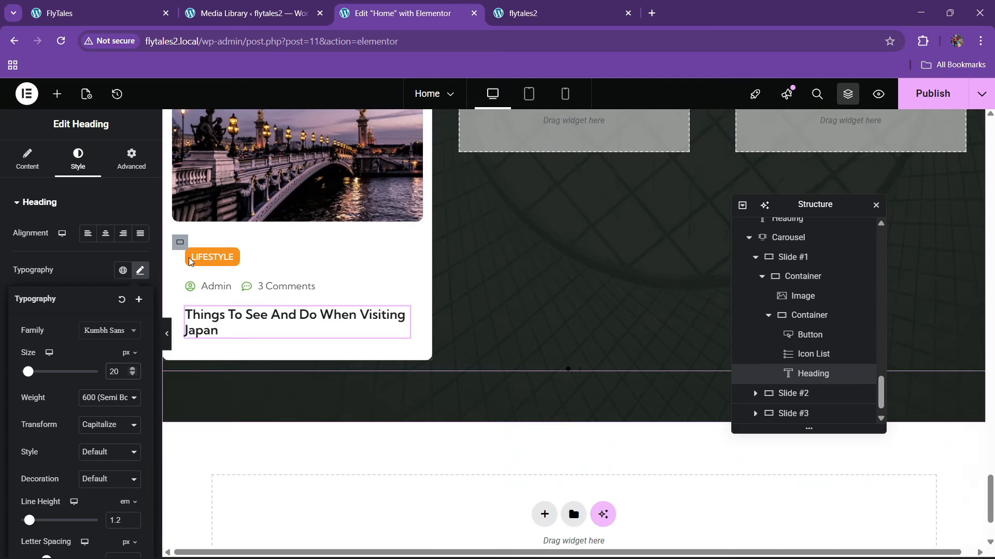
left_click(57, 94)
Add a Text Editor excerpt below the card heading and lengthen its lorem ipsum text in Code view.
left_click_drag(40, 304, 206, 334)
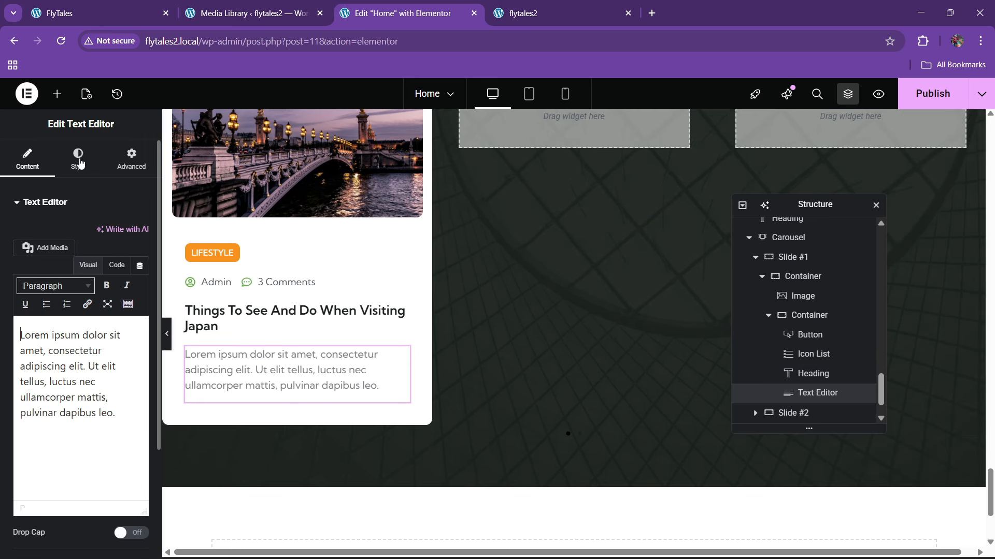
left_click(117, 264)
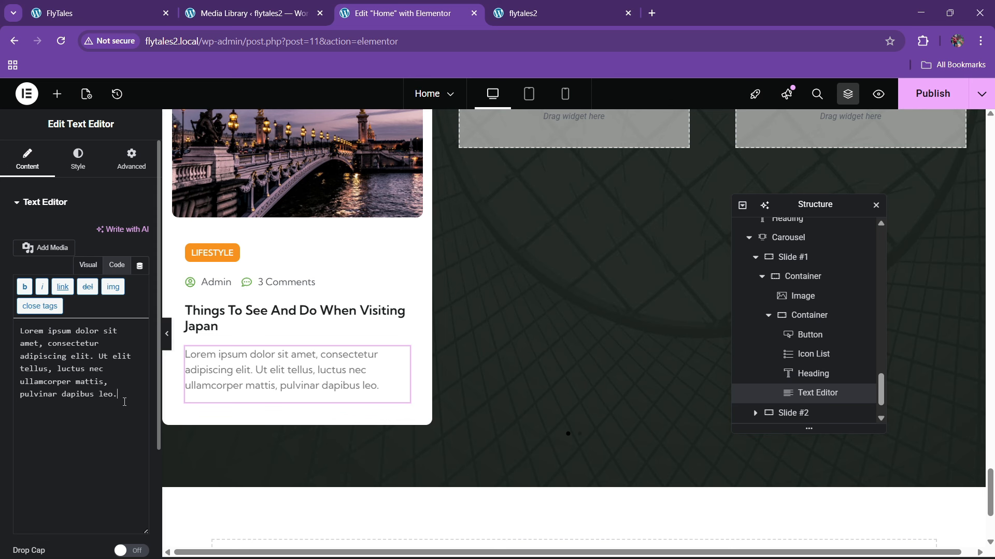
key("Return")
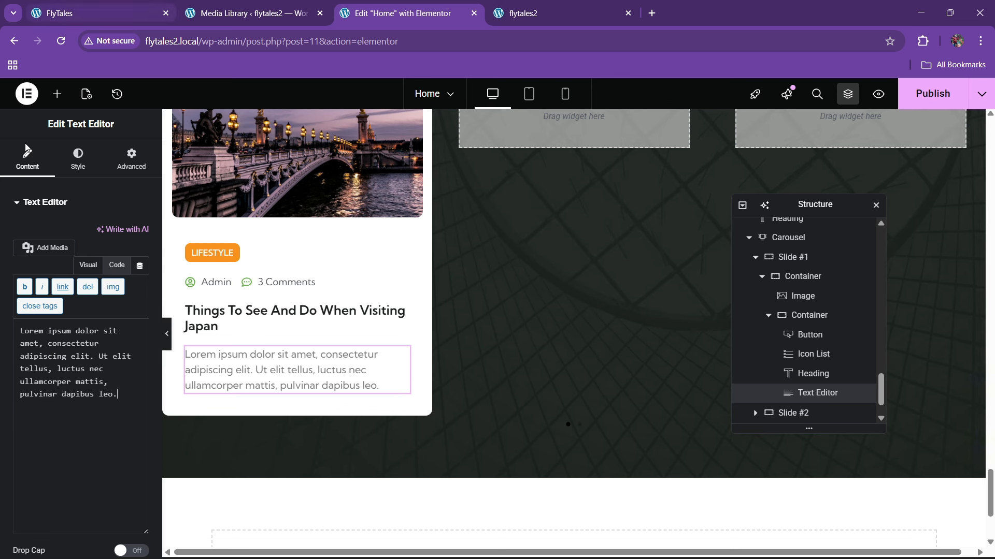
left_click_drag(99, 358, 142, 399)
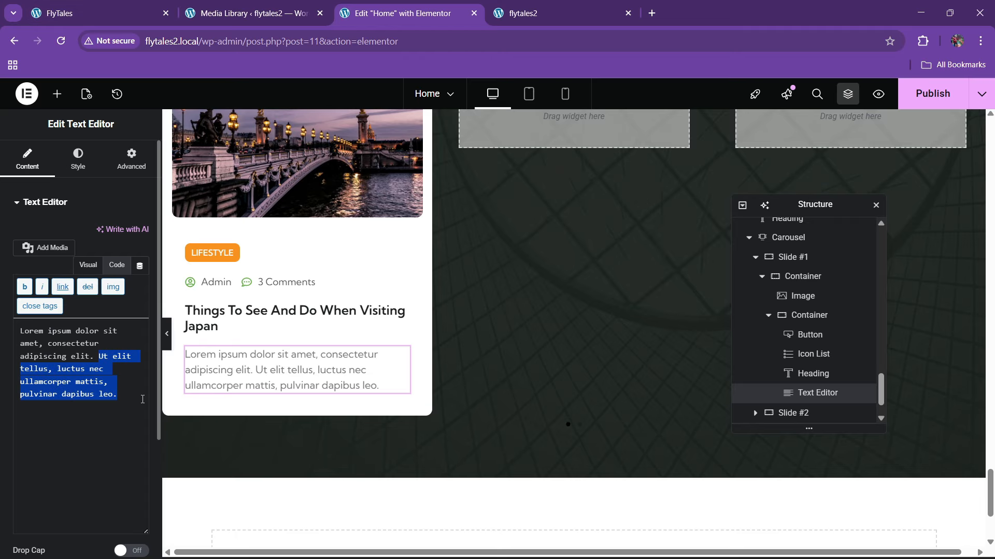
key("BackSpace")
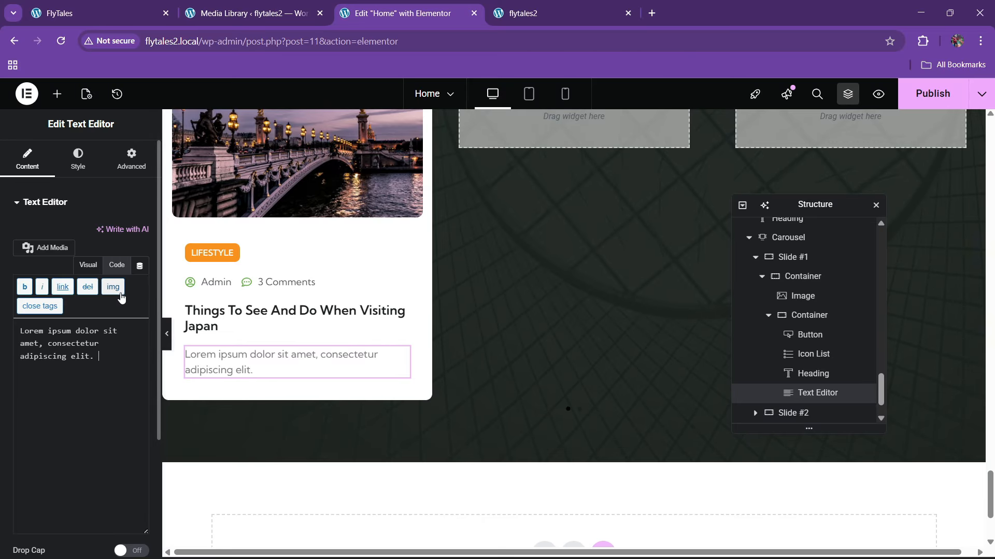
key("ctrl+z")
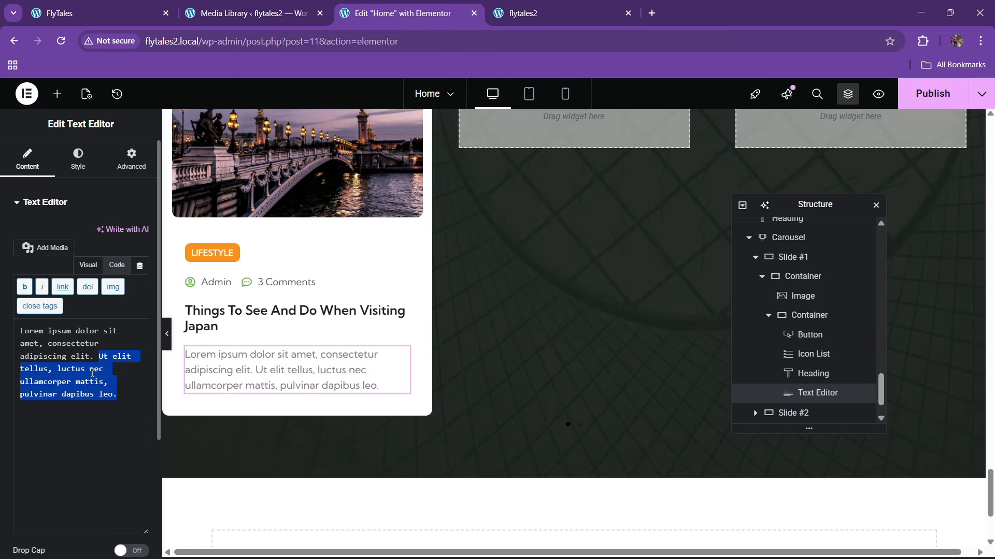
left_click(59, 392)
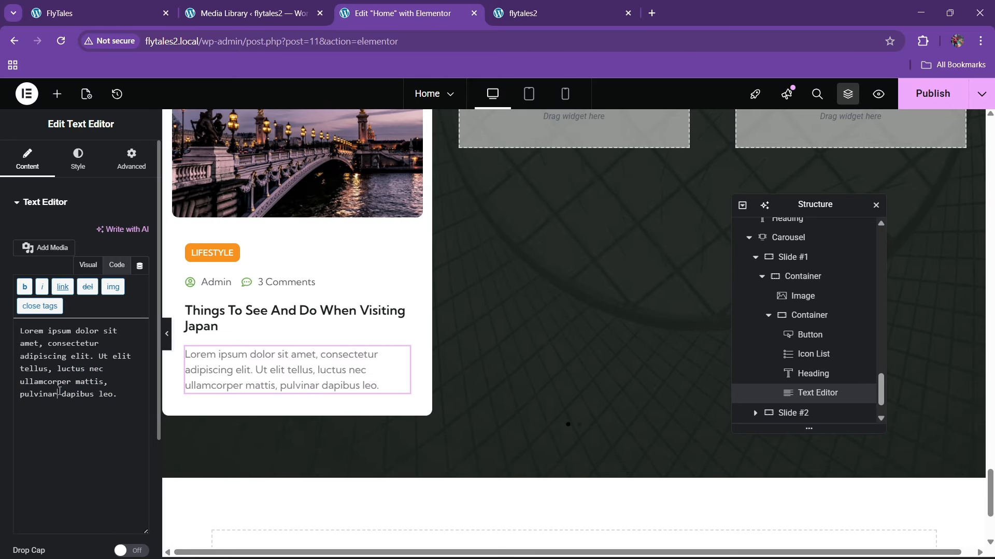
left_click(126, 7)
left_click(377, 6)
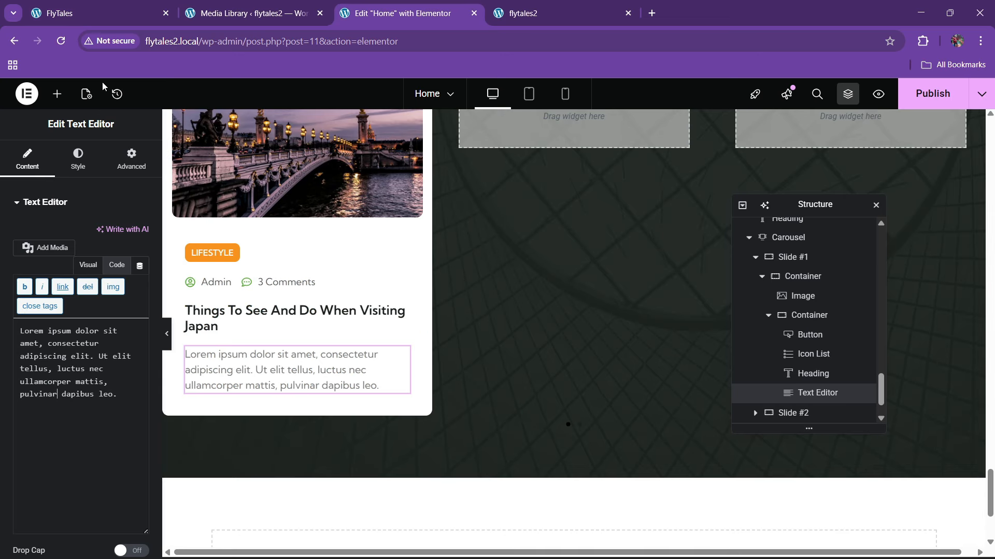
Place a Button widget under the excerpt and select its label.
left_click(57, 94)
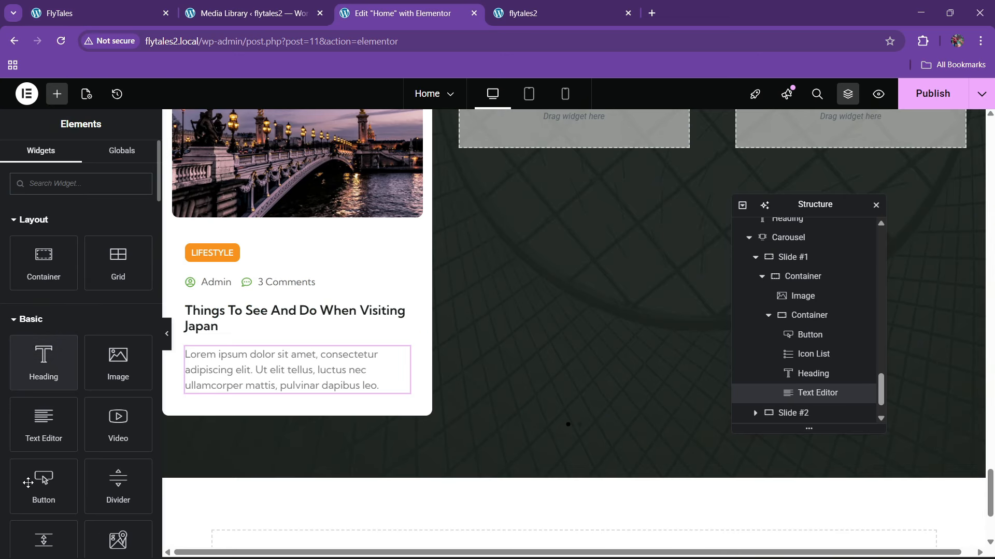
left_click_drag(44, 482, 242, 373)
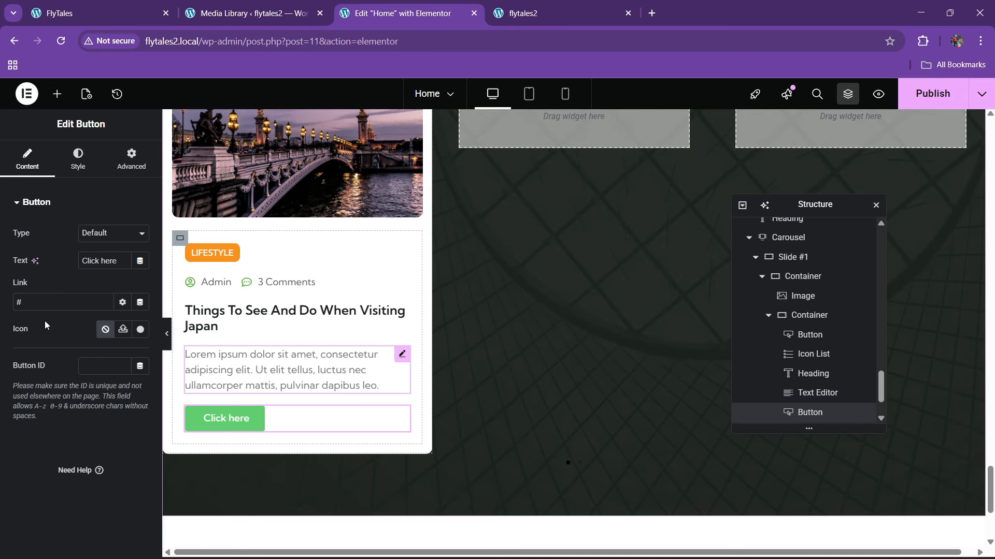
triple_click(89, 261)
Label the button 'Read More'.
type("read M")
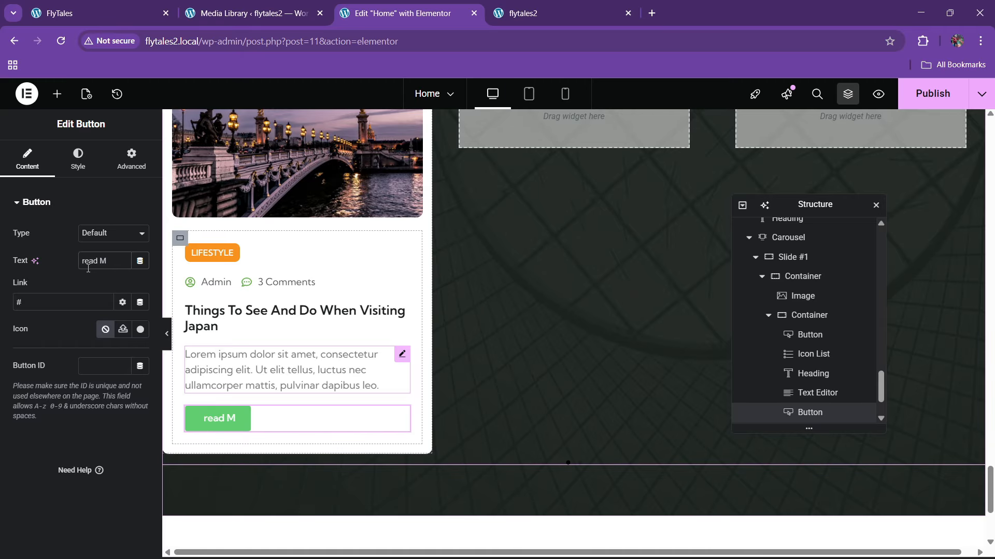
key("BackSpace")
key("BackSpace")
key("BackSpace")
key("BackSpace")
key("BackSpace")
key("BackSpace")
type("Read More")
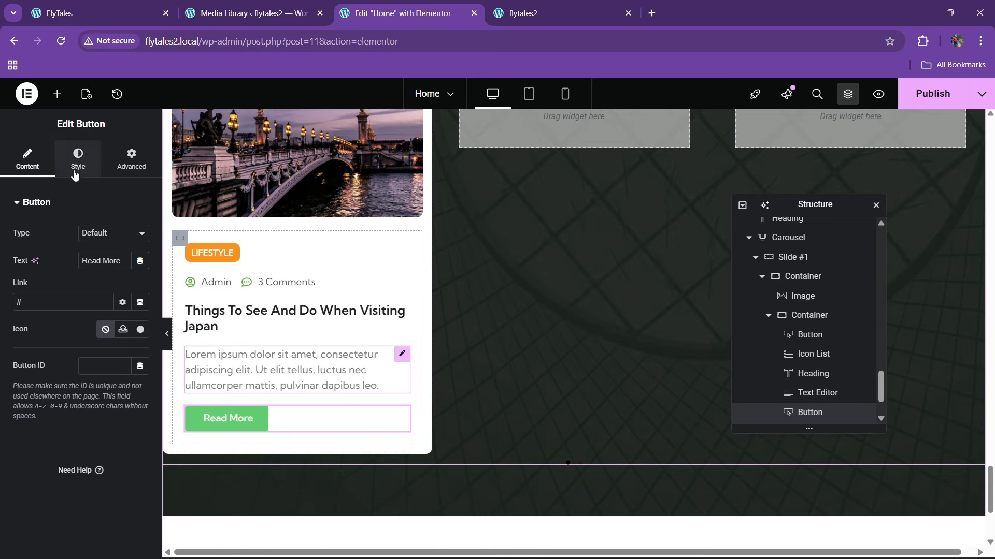
Give the button 0 padding, a transparent background, and green global text colour.
scroll(58, 353, "down", 2)
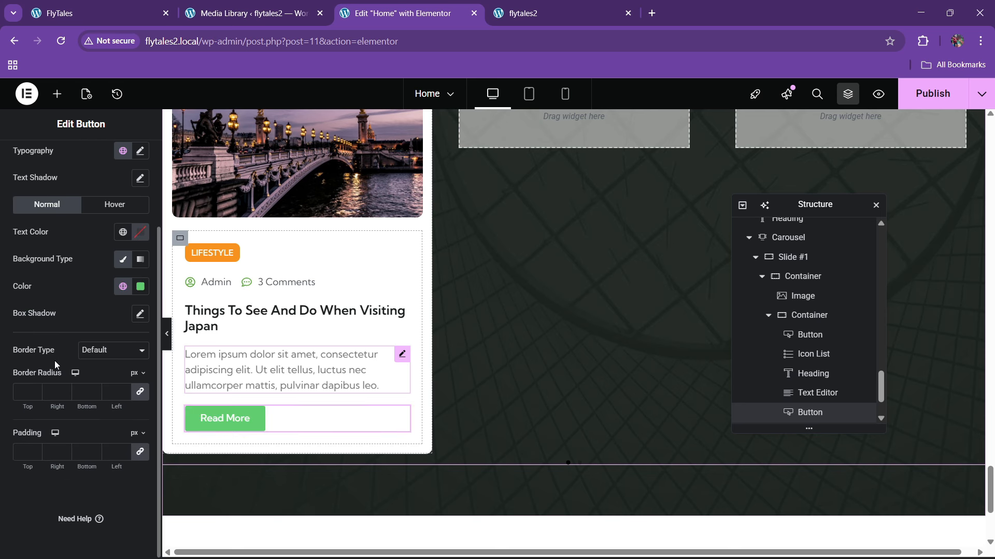
left_click(19, 452)
type("0")
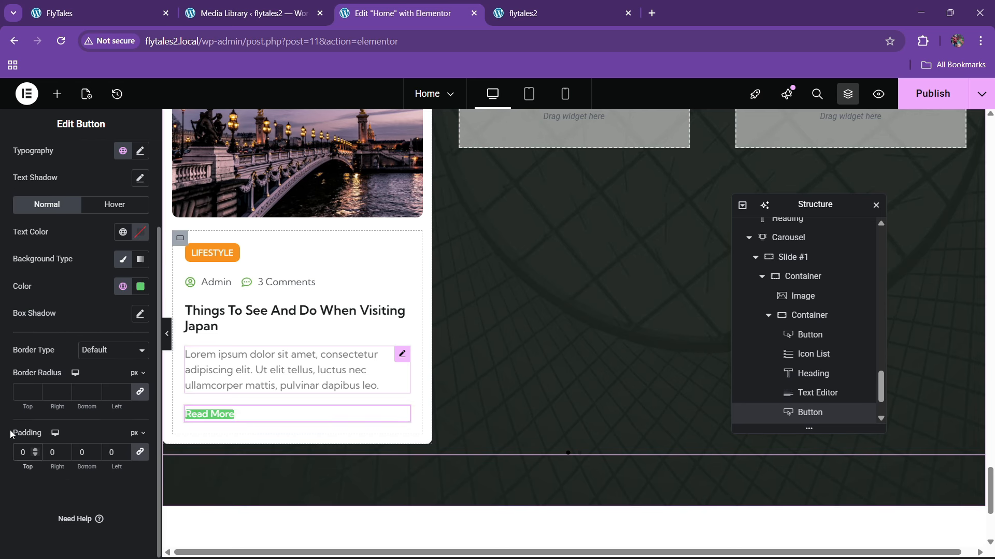
left_click(140, 286)
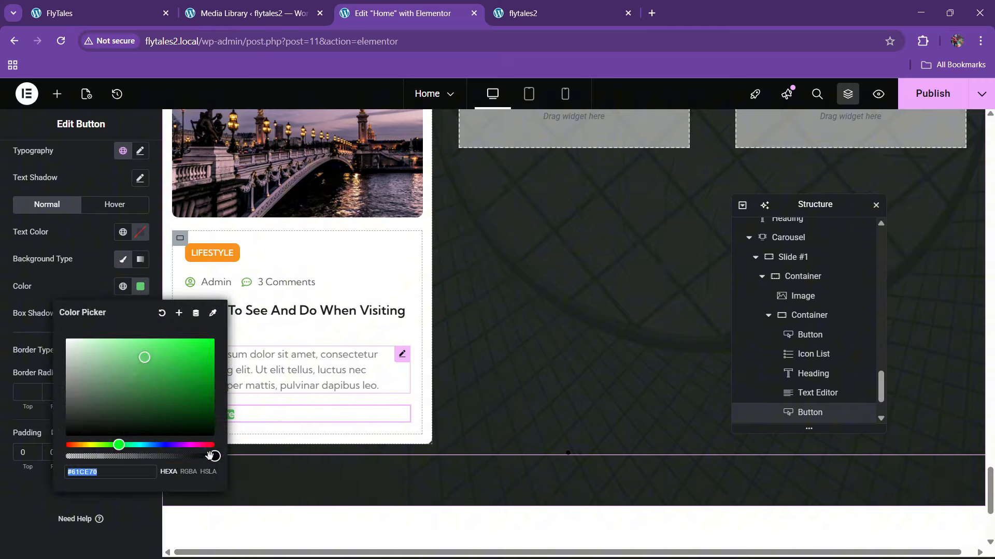
left_click_drag(210, 456, 67, 455)
left_click(136, 287)
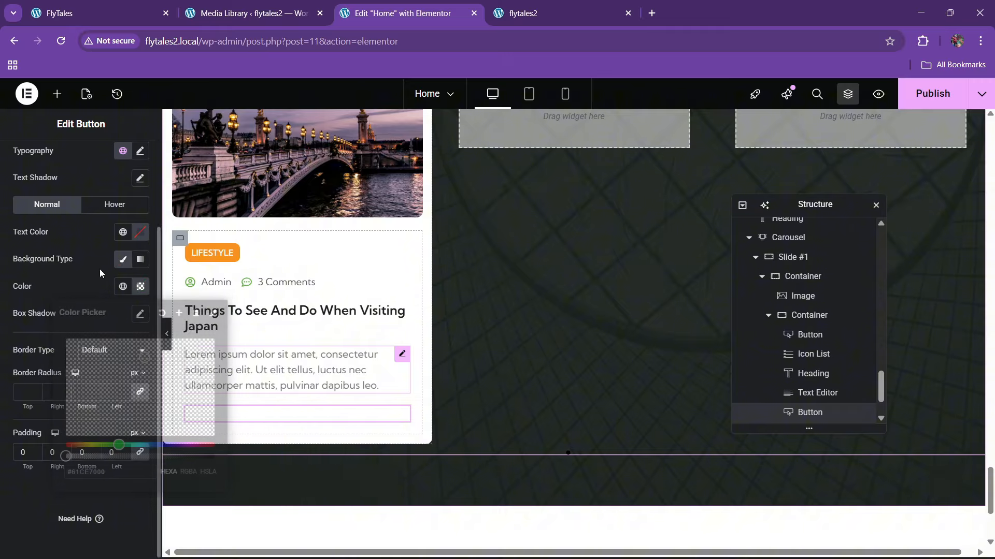
left_click(123, 233)
left_click(58, 395)
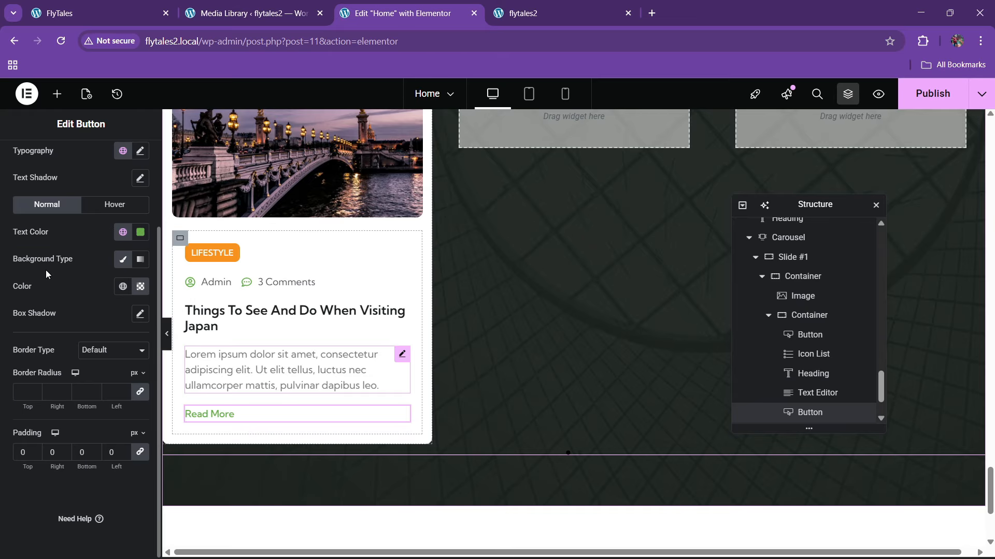
scroll(45, 259, "up", 3)
left_click(27, 158)
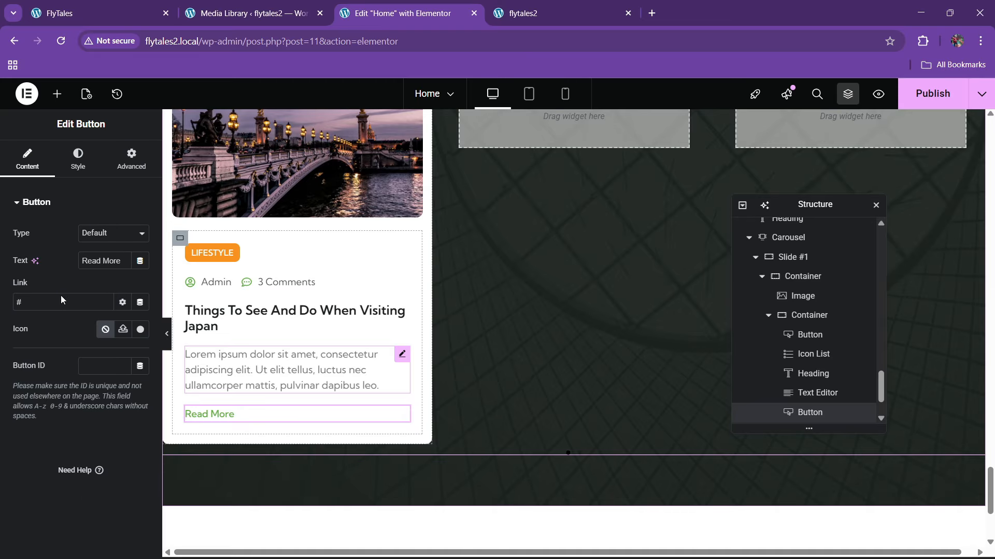
Insert the long right arrow icon from the Icon Library, positioned after the Read More text.
left_click(140, 330)
type("arrow")
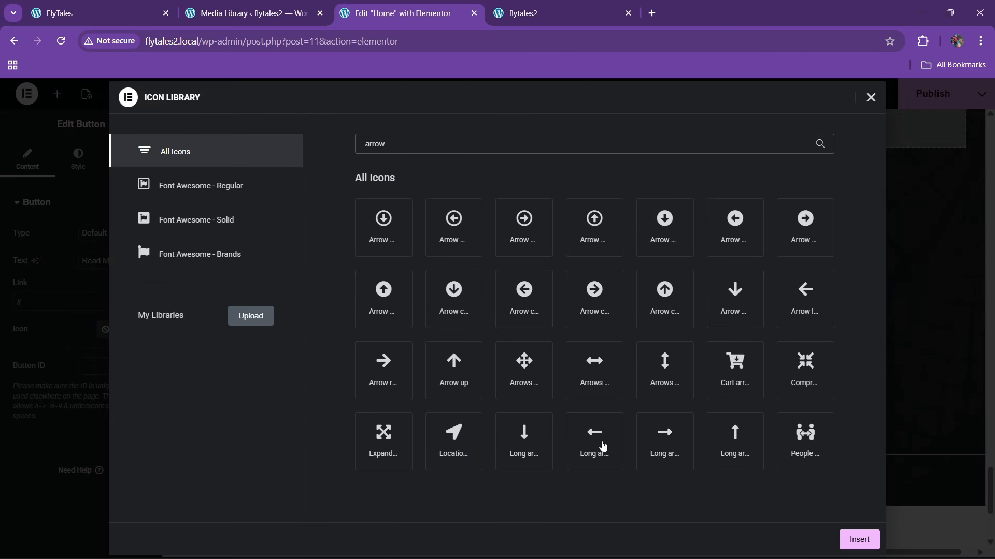
left_click(674, 439)
left_click(857, 539)
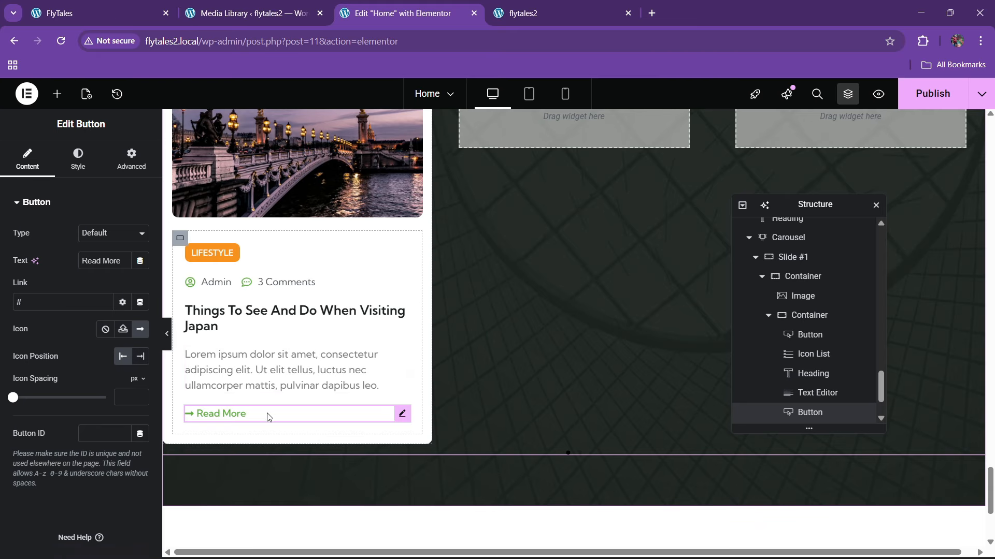
left_click(140, 357)
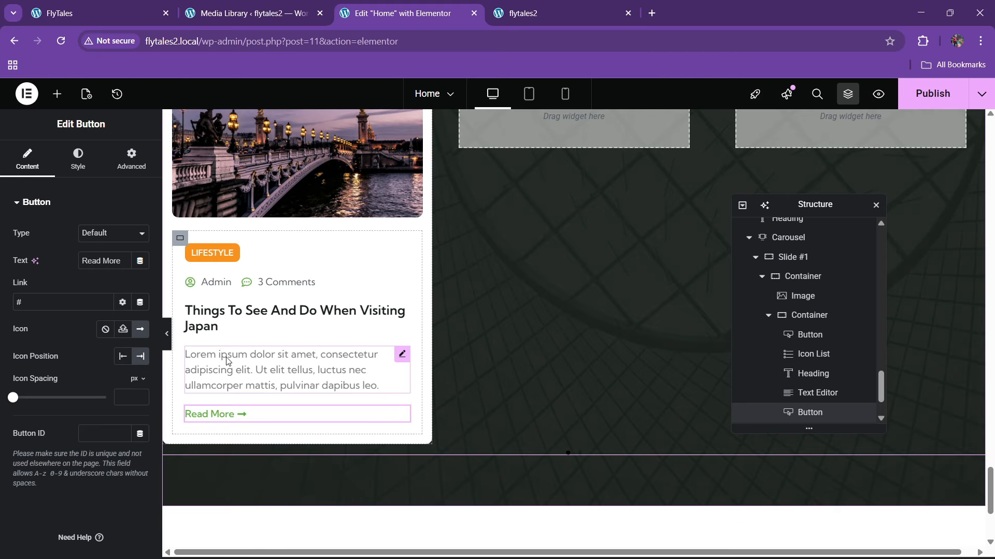
Review the button's Hover-state text colour in the Style tab.
left_click(76, 168)
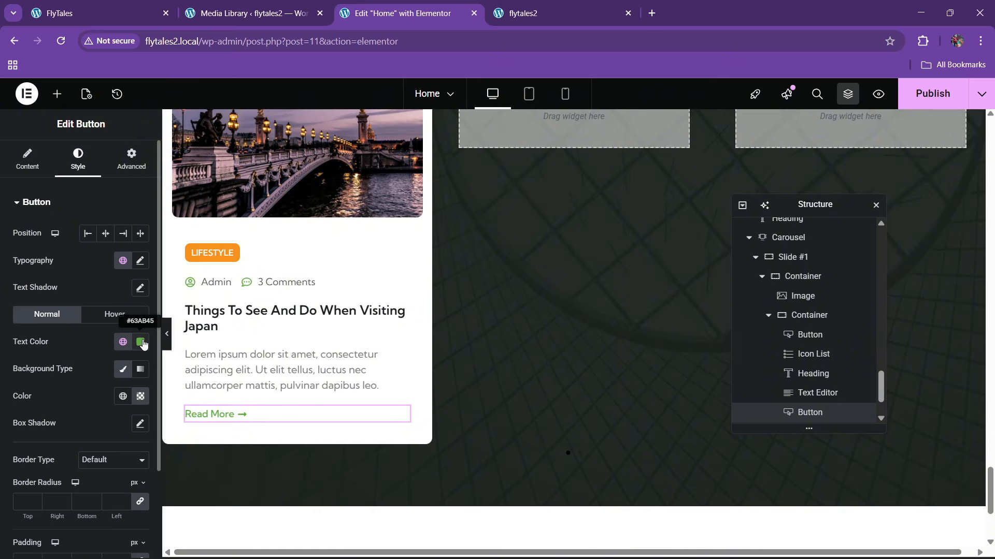
left_click(108, 314)
left_click(123, 342)
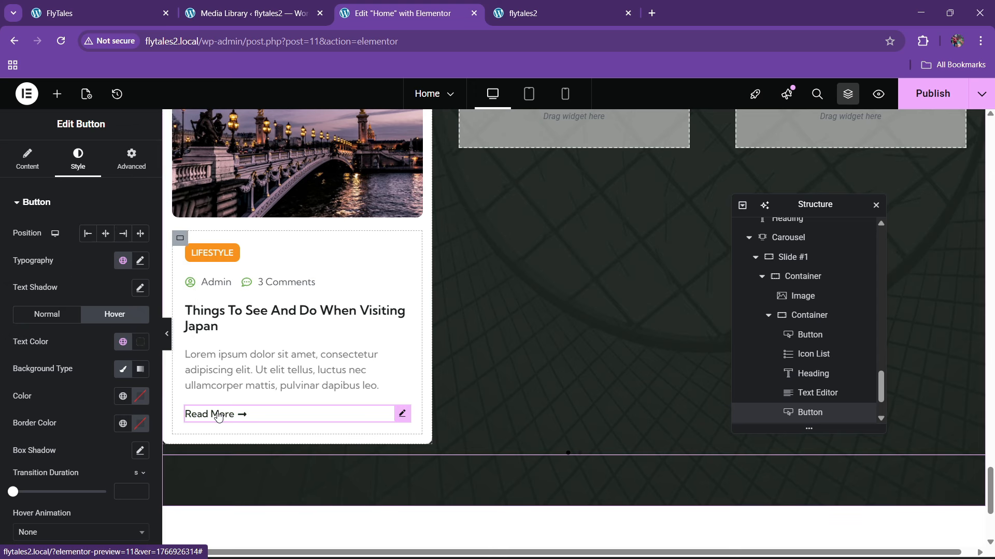
scroll(253, 337, "up", 3)
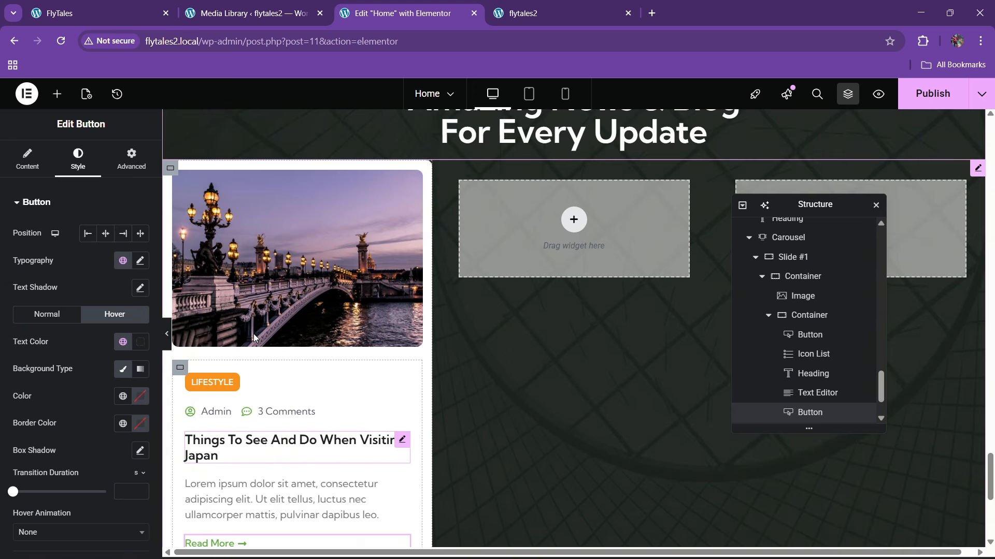
Set the LIFESTYLE tag's Normal-state padding to 10 px.
left_click(111, 13)
left_click(399, 13)
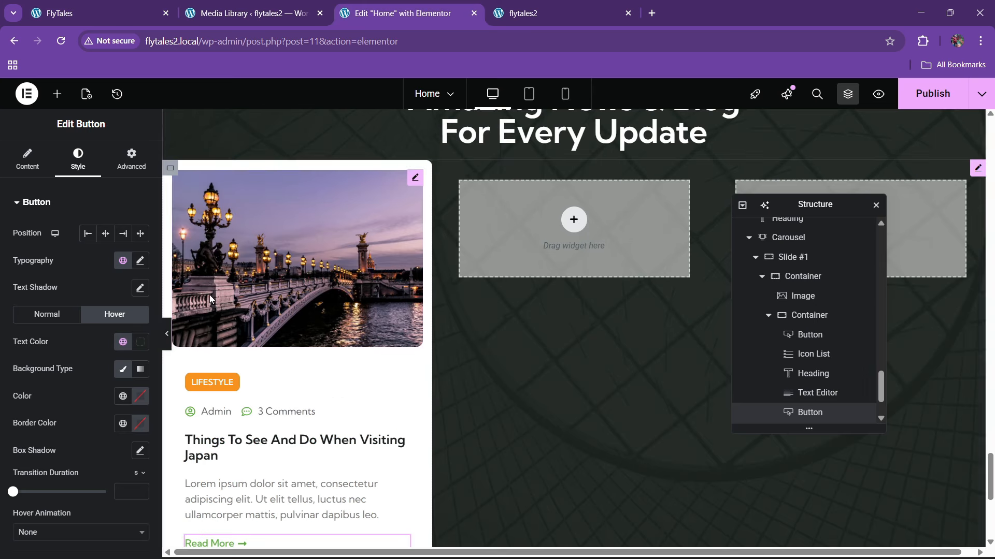
left_click(41, 312)
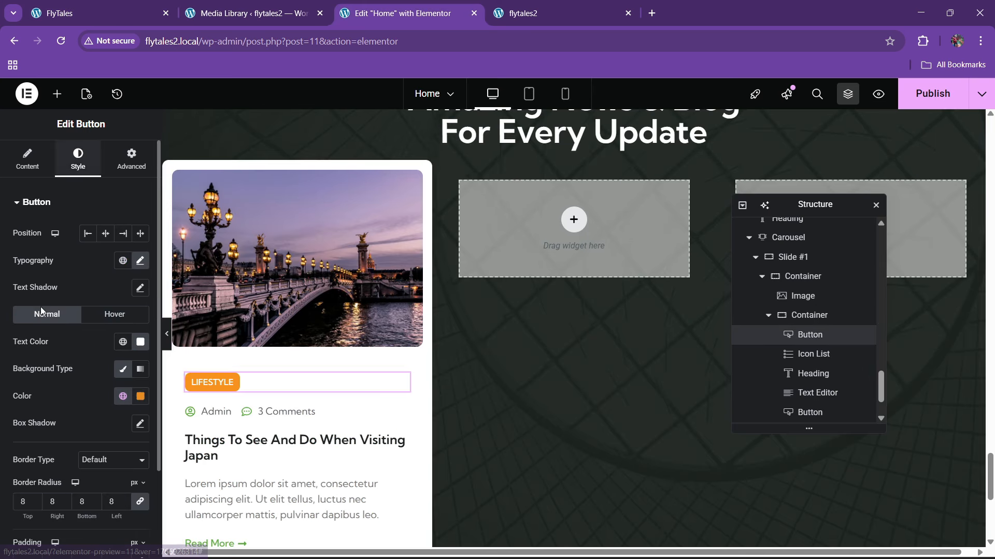
scroll(41, 363, "down", 2)
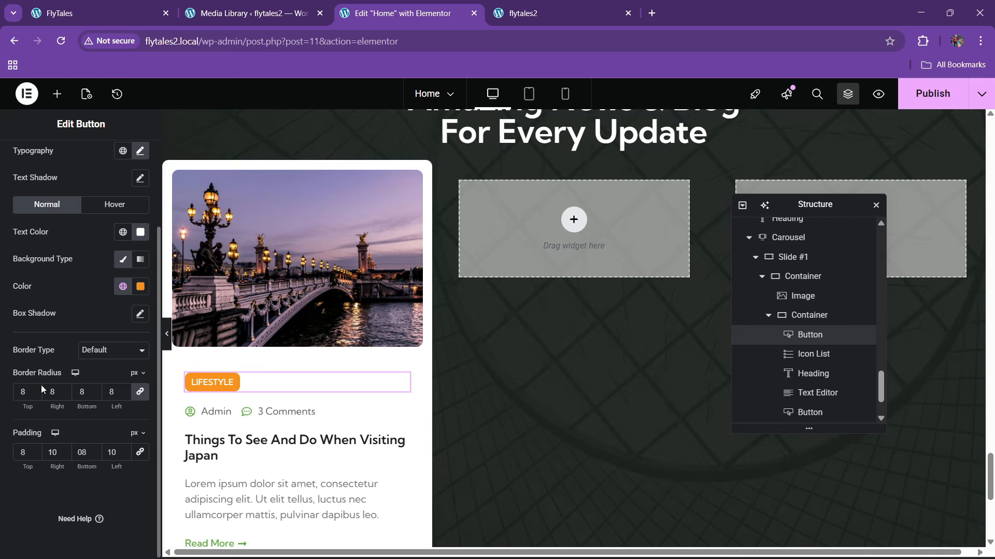
left_click(35, 451)
left_click(35, 450)
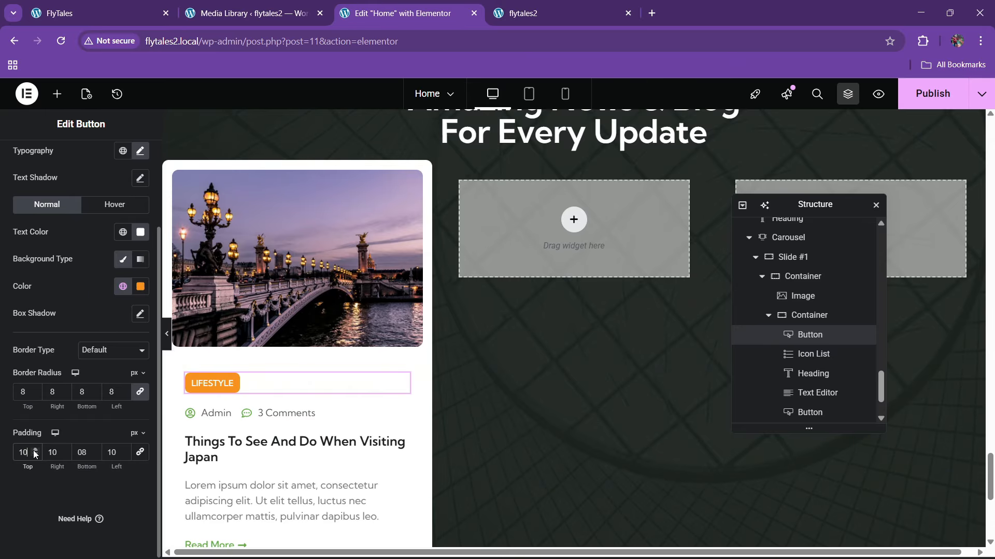
left_click(141, 454)
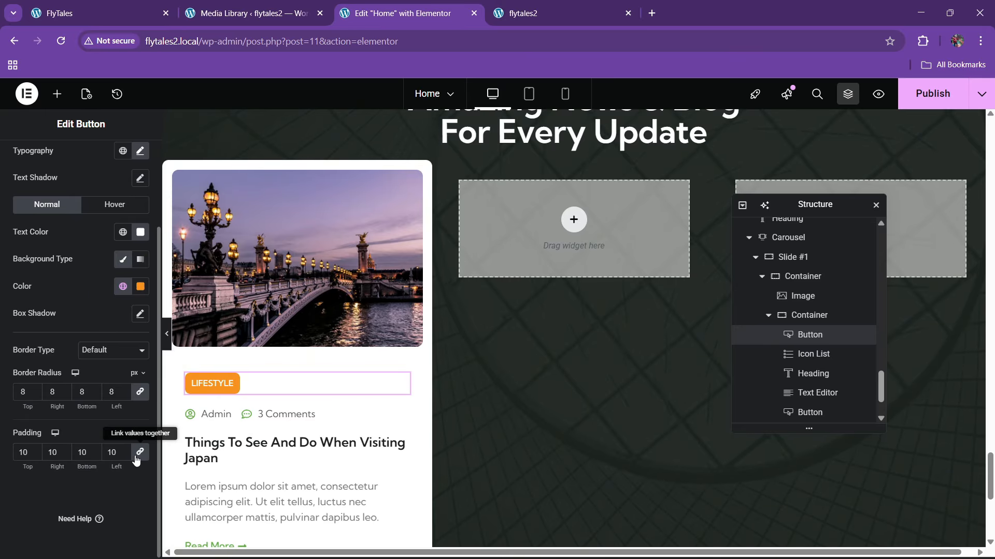
Unlink the padding values and set right and left padding to 15 px.
left_click(136, 458)
double_click(53, 452)
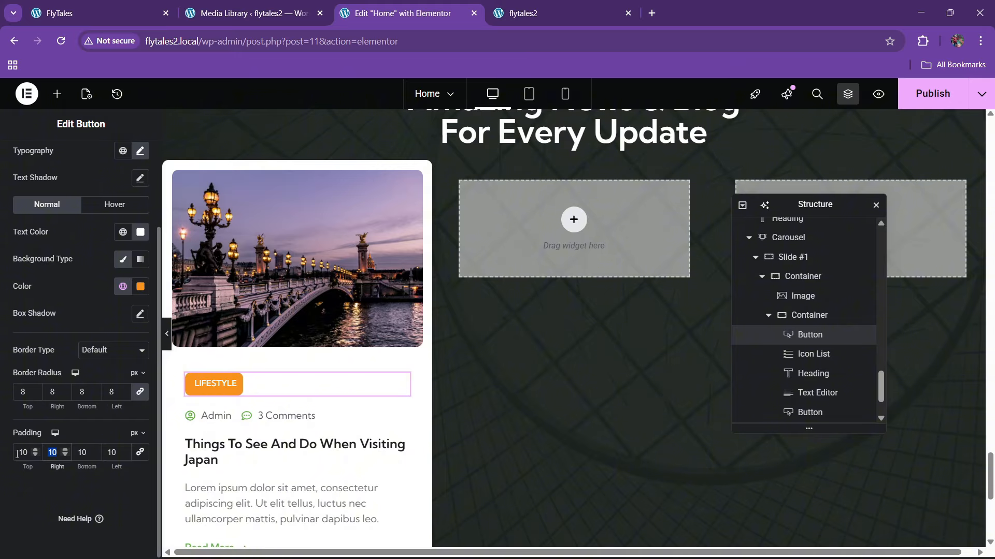
type("15")
double_click(111, 458)
type("15")
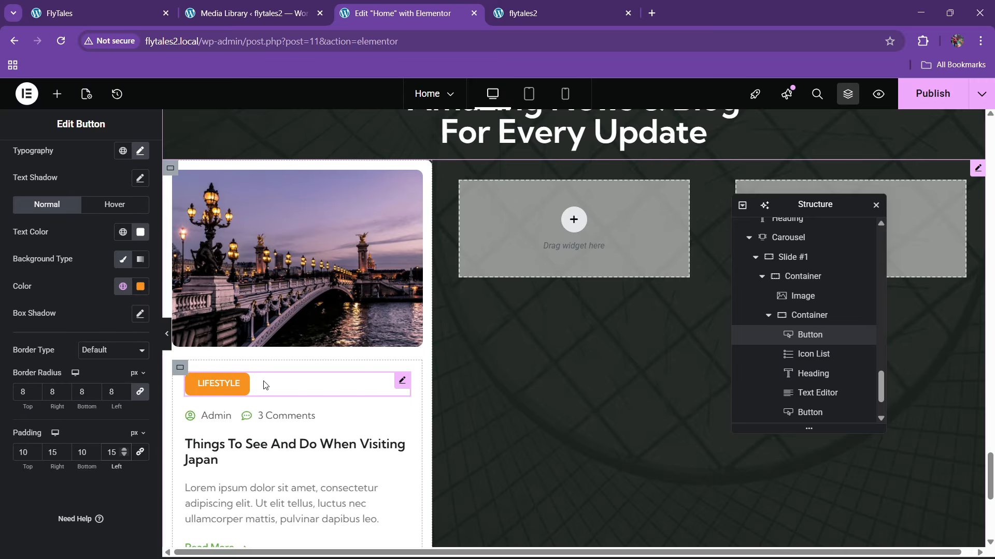
left_click(139, 5)
left_click(402, 13)
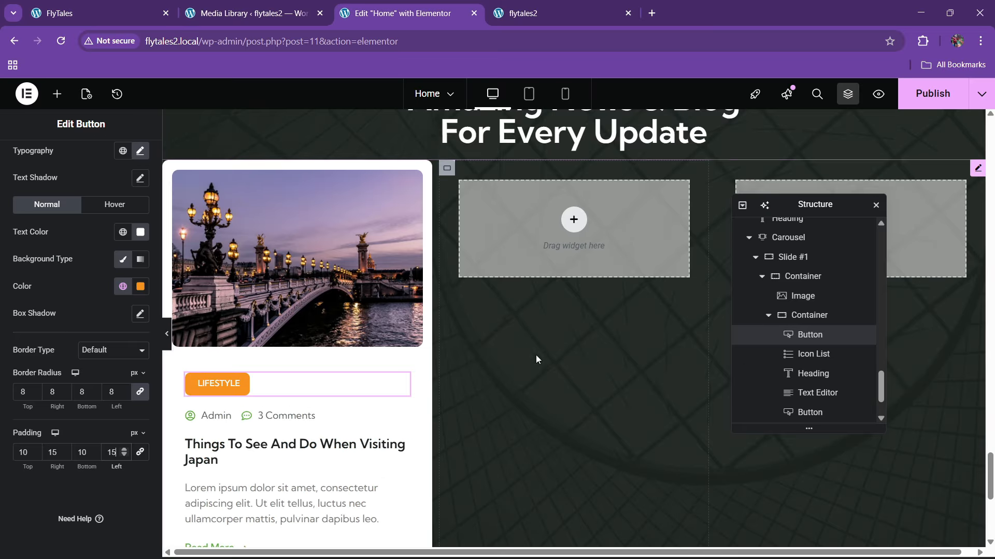
Set the card text container's top padding to 0 in the Advanced tab.
left_click(119, 165)
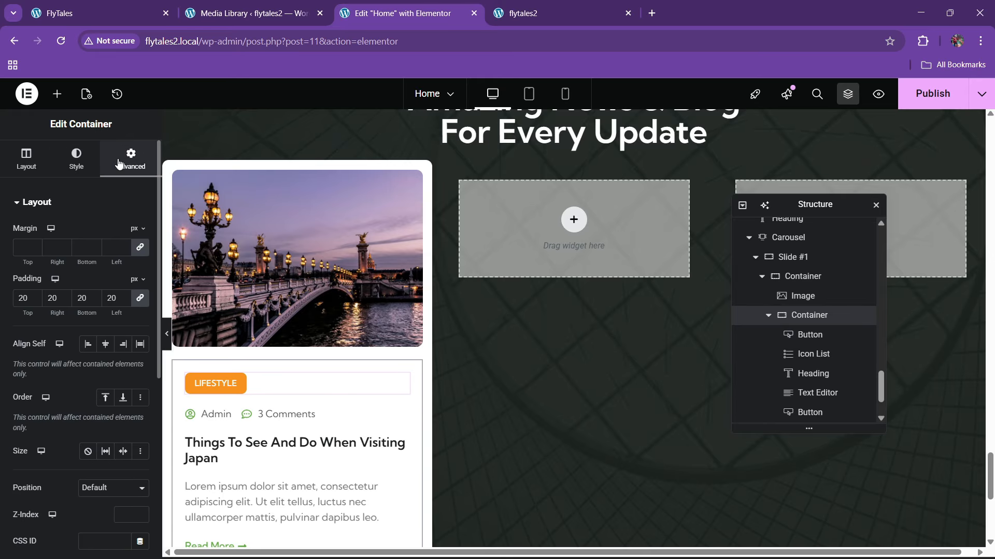
double_click(24, 299)
type("0")
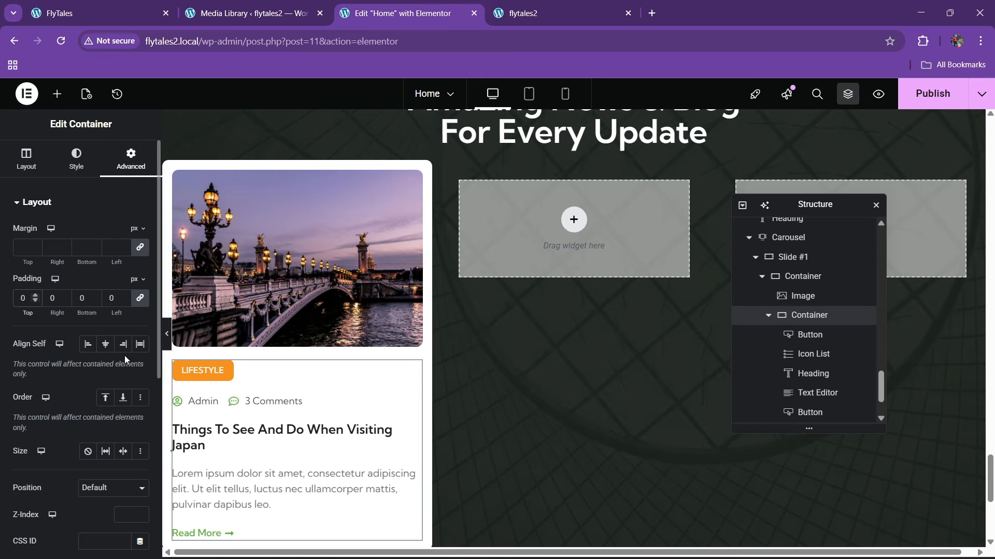
key("ctrl+z")
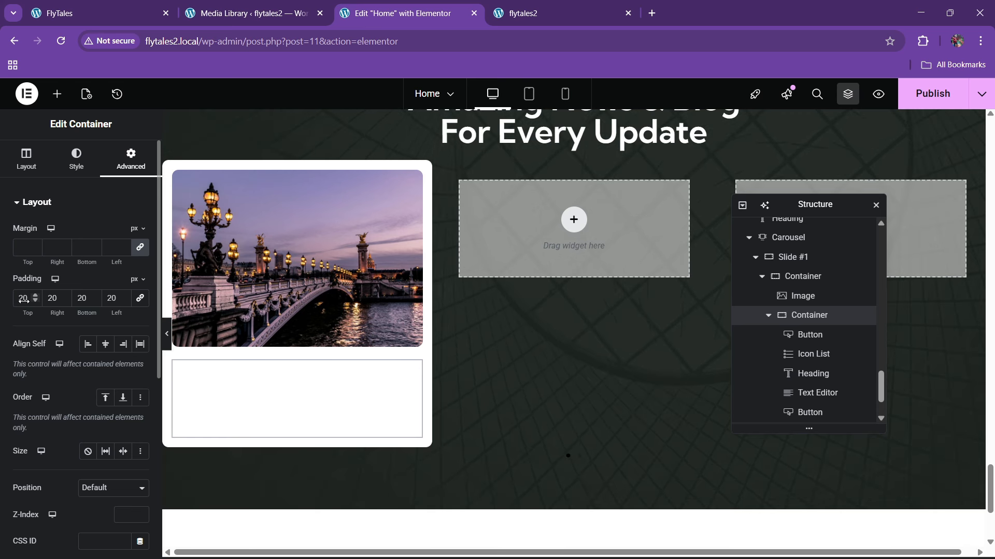
left_click(23, 301)
key("BackSpace")
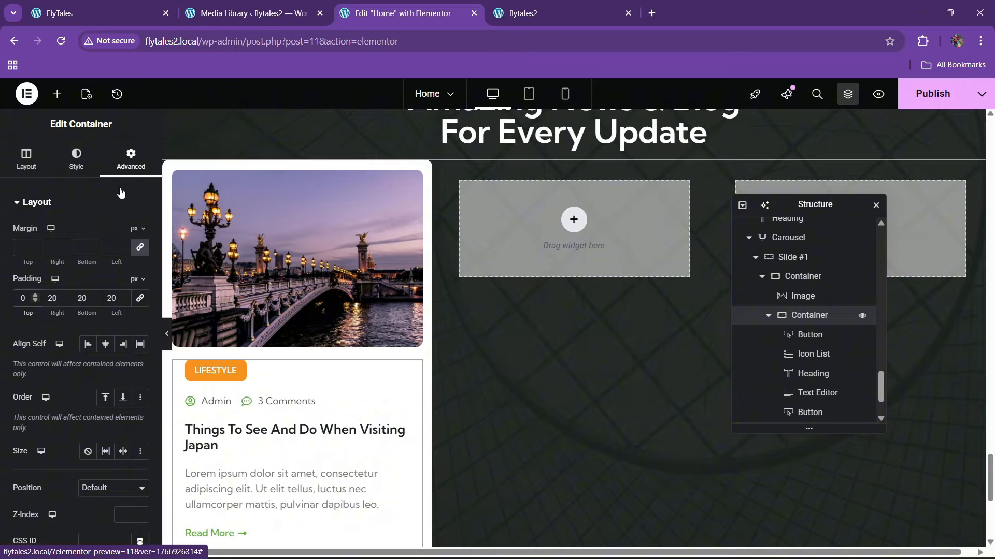
Give the container a -36 px top margin so the LIFESTYLE badge overlaps the photo.
left_click(136, 231)
left_click(136, 231)
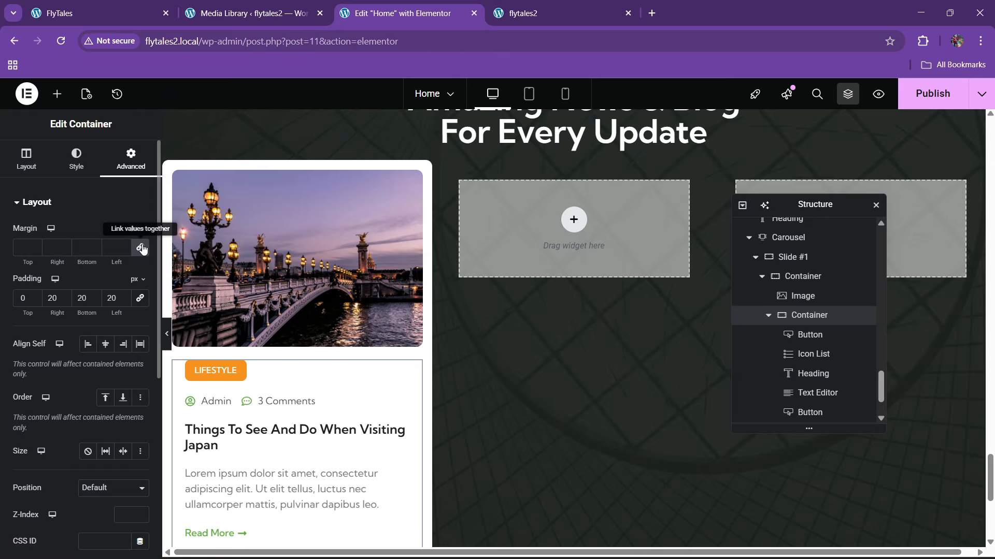
triple_click(35, 252)
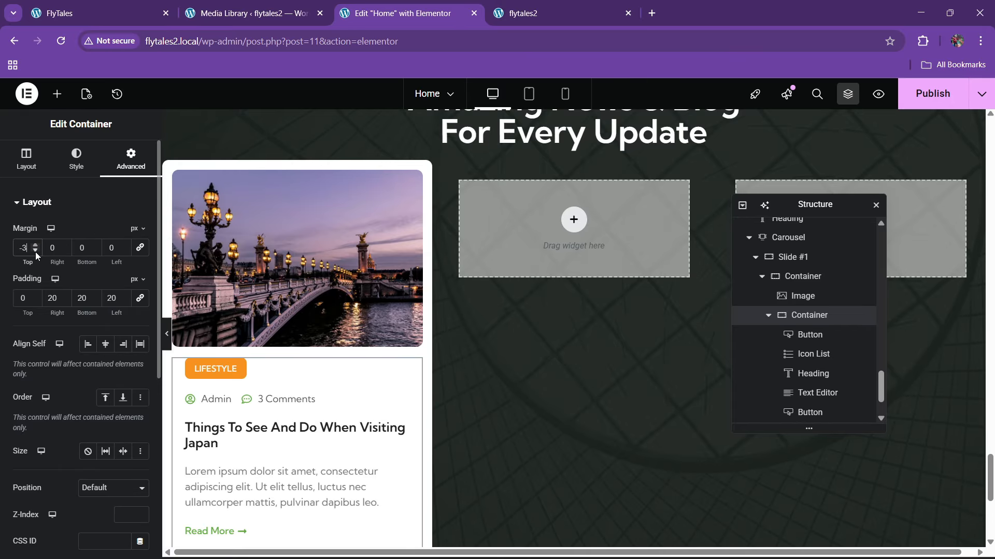
triple_click(35, 252)
double_click(35, 252)
triple_click(35, 252)
double_click(35, 251)
double_click(35, 251)
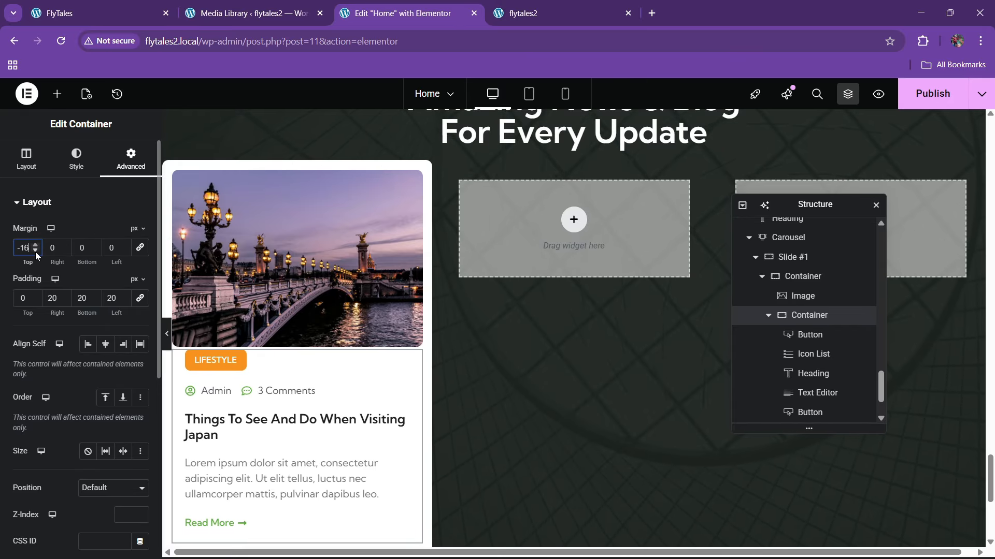
double_click(36, 252)
double_click(35, 252)
double_click(36, 251)
double_click(36, 252)
double_click(35, 252)
double_click(35, 252)
double_click(36, 252)
double_click(35, 251)
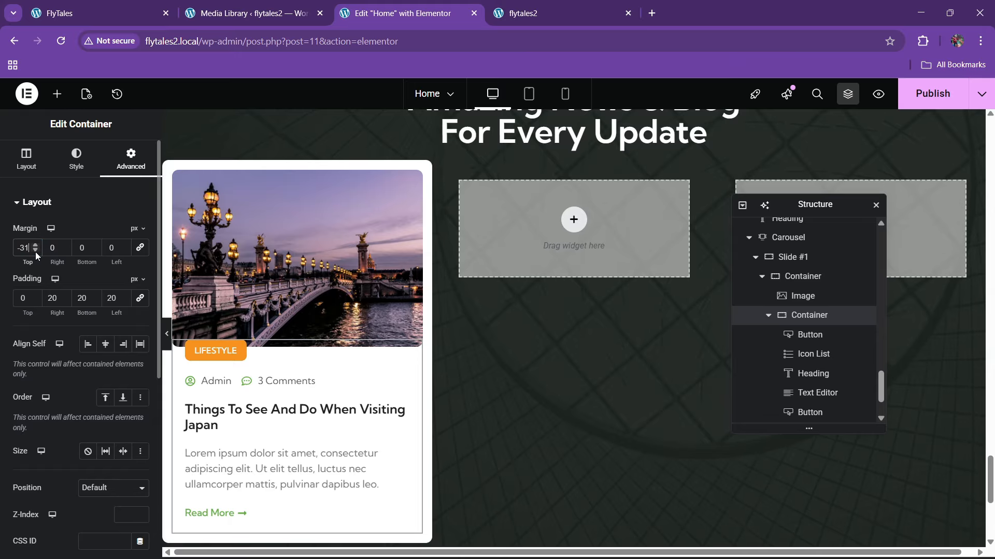
double_click(36, 252)
double_click(35, 251)
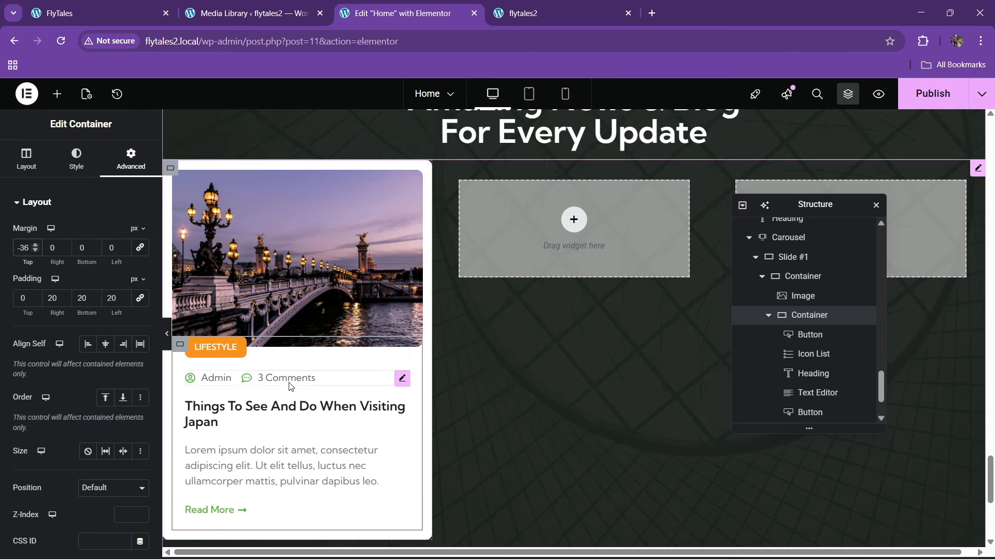
Compare the card with the FlyTales reference page, then return to the editor.
scroll(288, 382, "down", 3)
scroll(288, 383, "up", 2)
scroll(277, 299, "up", 2)
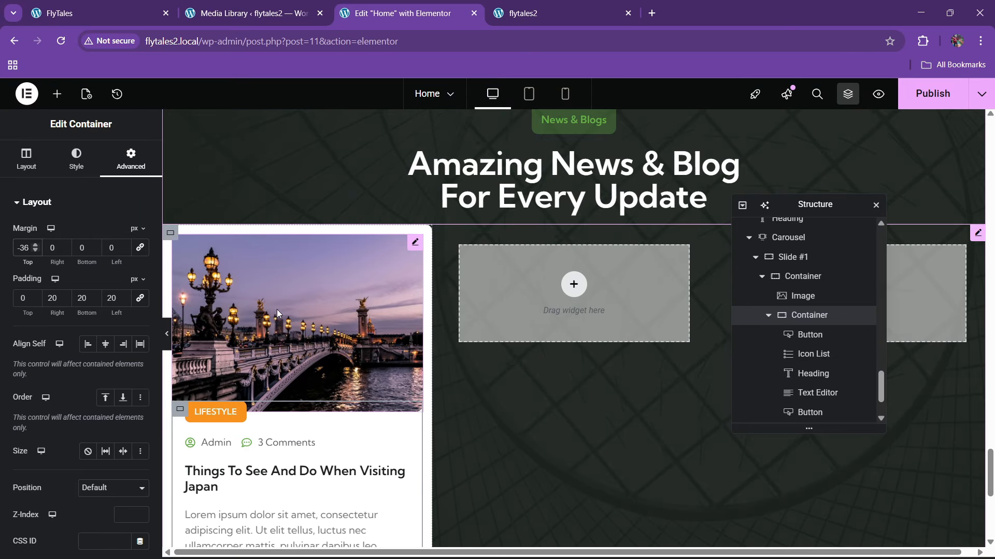
left_click(208, 4)
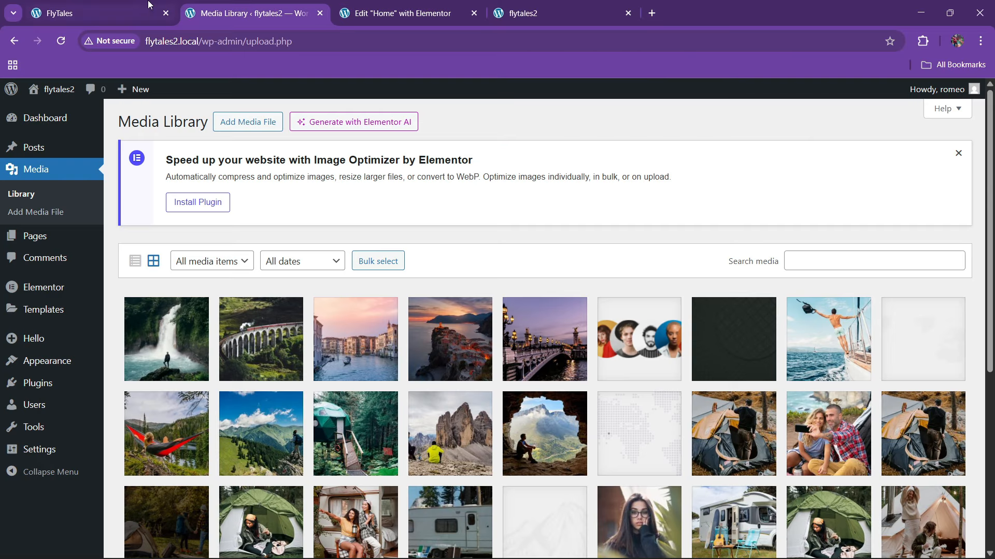
left_click(149, 8)
scroll(355, 238, "up", 3)
left_click(378, 7)
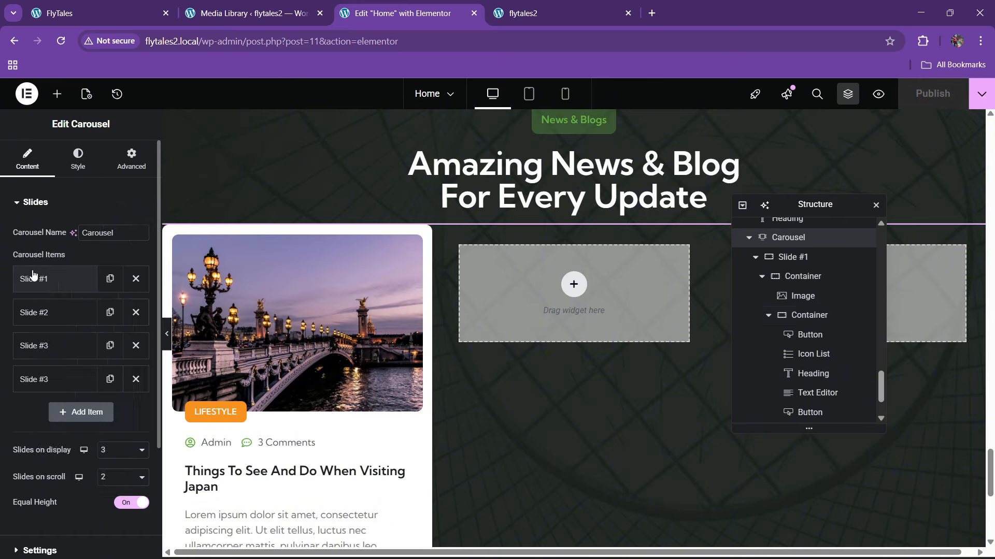
Delete the three leftover slides and duplicate the blog card slide into four copies.
left_click(137, 314)
left_click(136, 313)
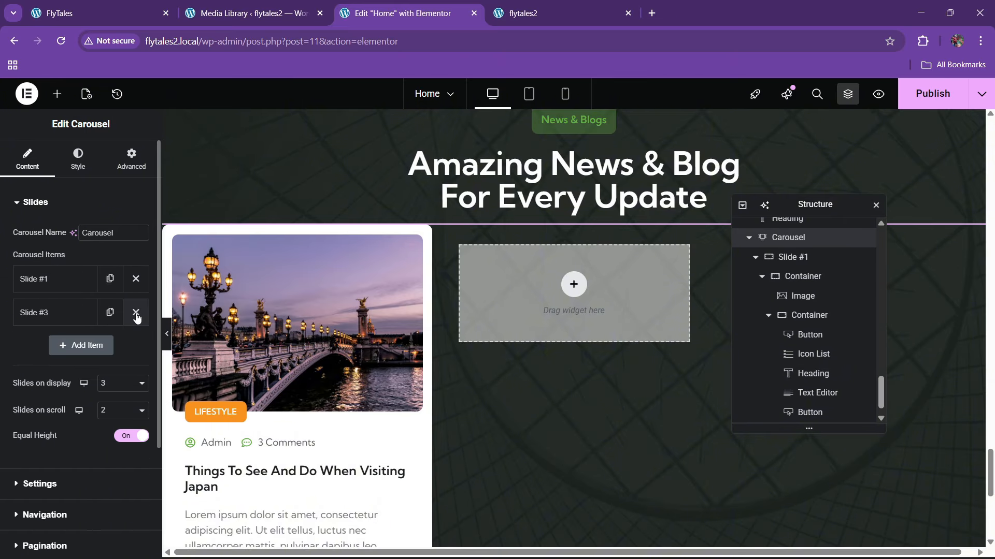
left_click(136, 314)
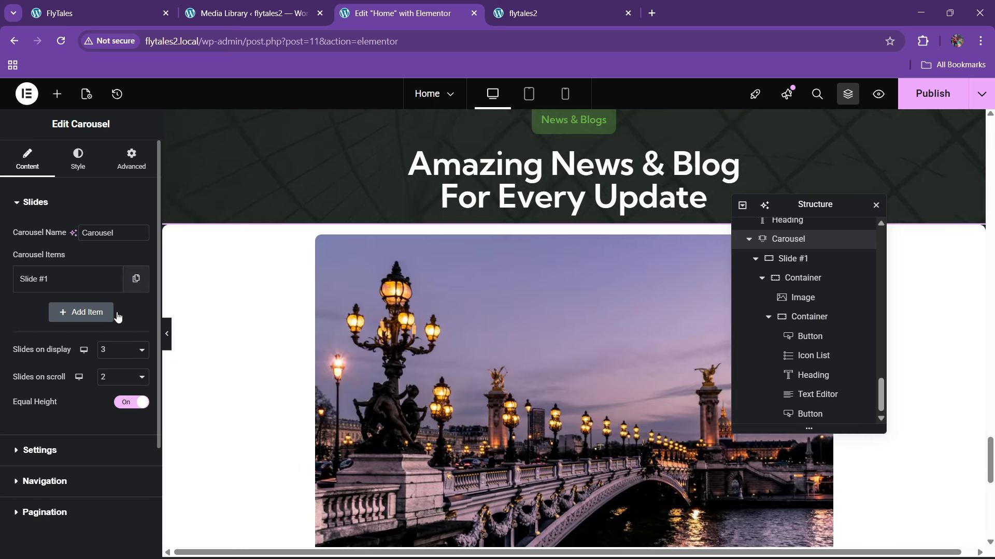
left_click(111, 313)
left_click(110, 313)
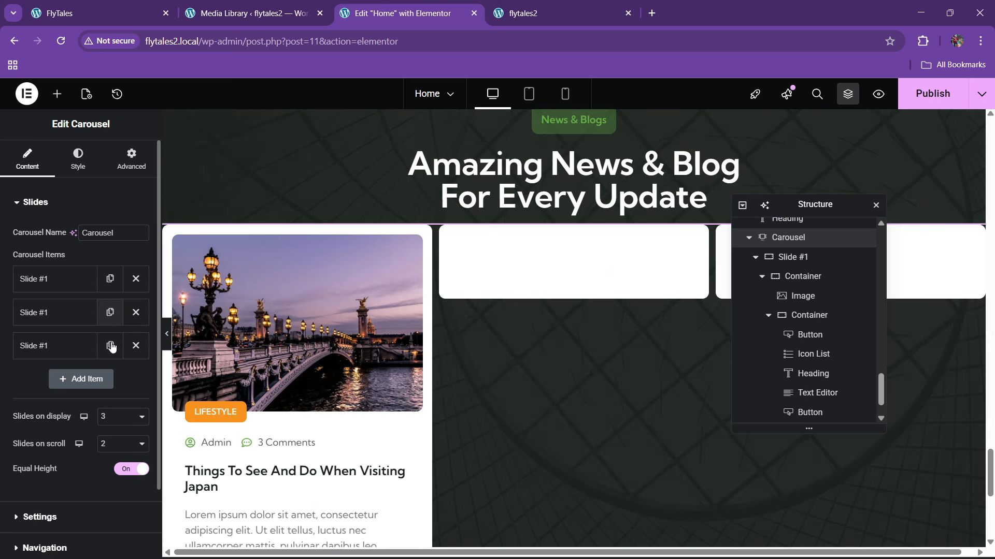
left_click(110, 346)
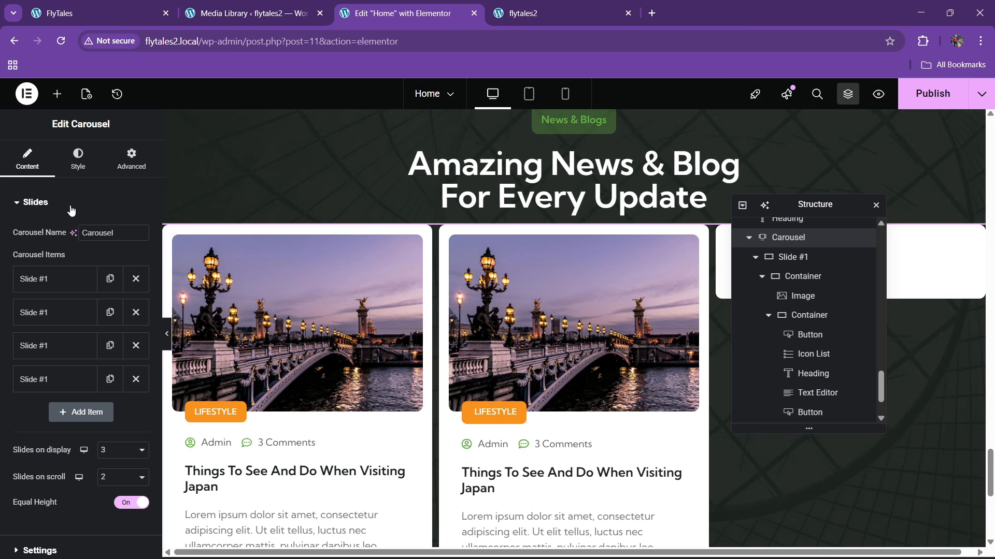
scroll(77, 218, "down", 3)
scroll(78, 176, "up", 3)
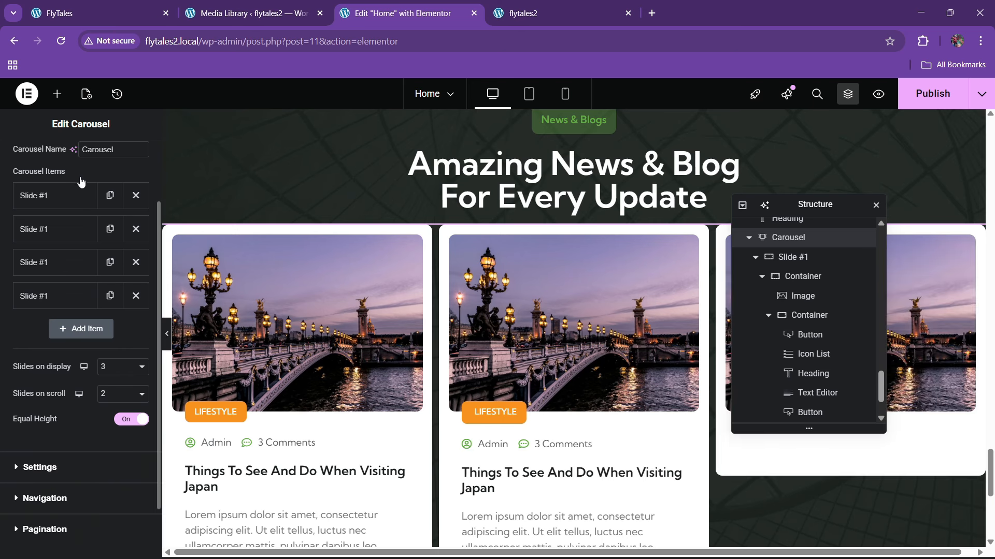
Set the carousel's gap between slides to 30.
left_click(77, 158)
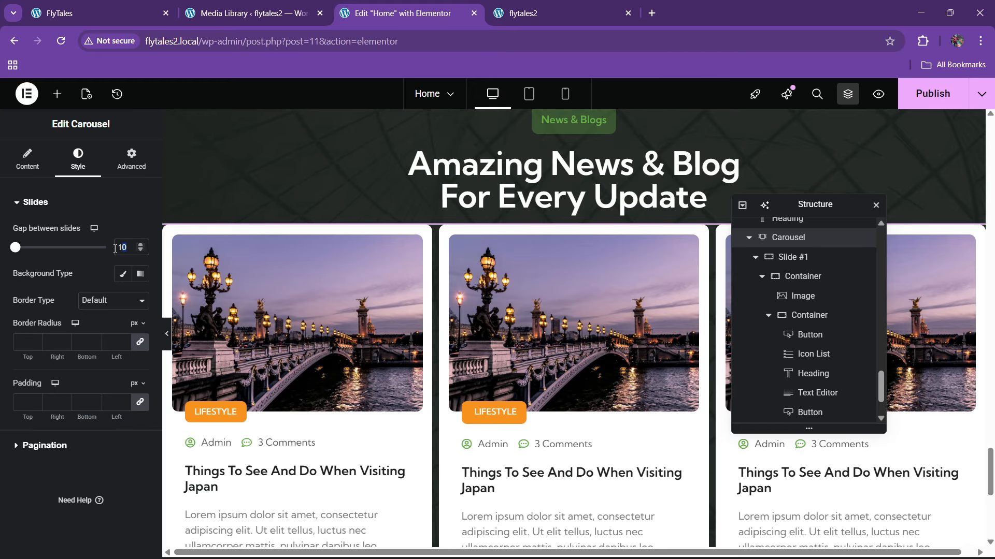
left_click_drag(130, 248, 115, 249)
key("BackSpace")
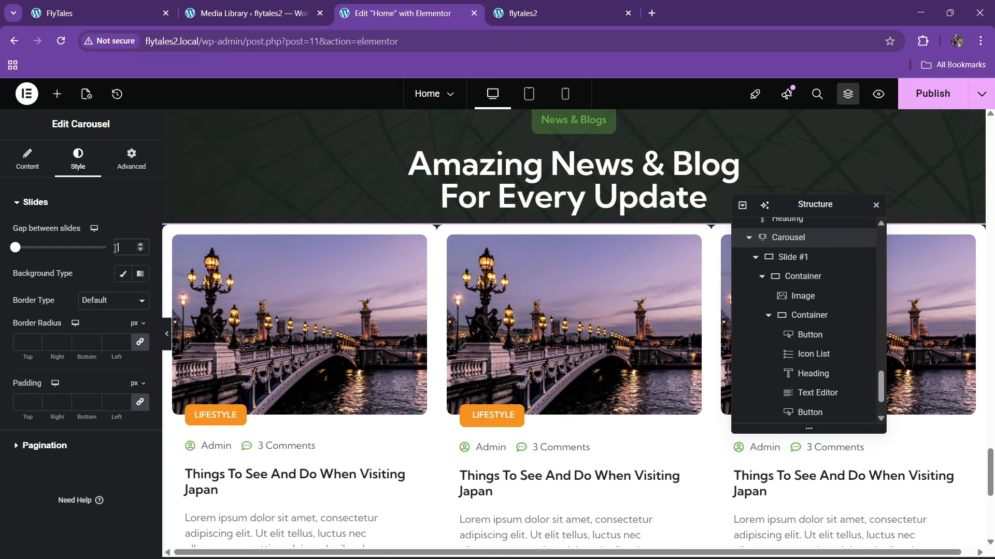
type("30")
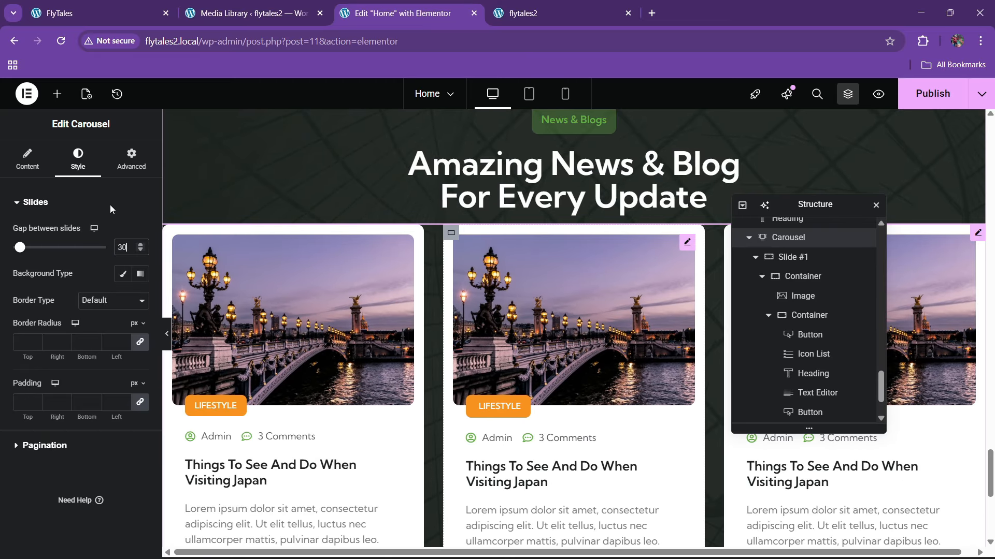
Set the carousel's top margin to 30 px in the Advanced tab.
left_click(131, 158)
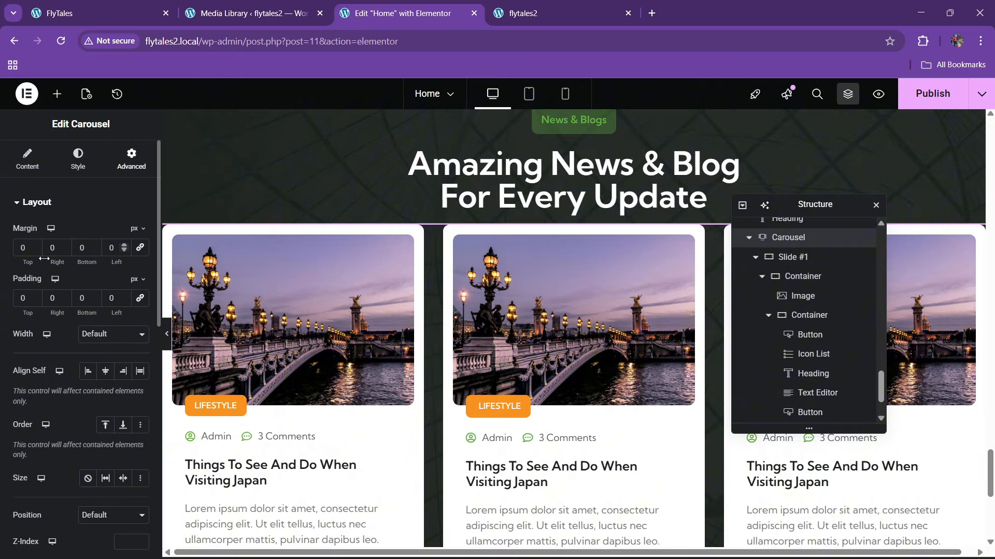
left_click(19, 251)
type("3")
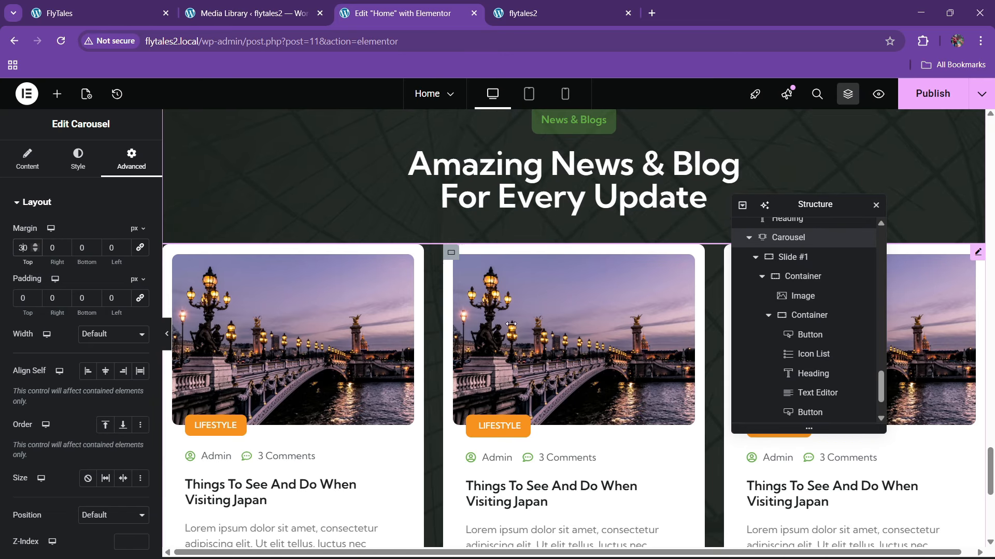
scroll(561, 349, "down", 3)
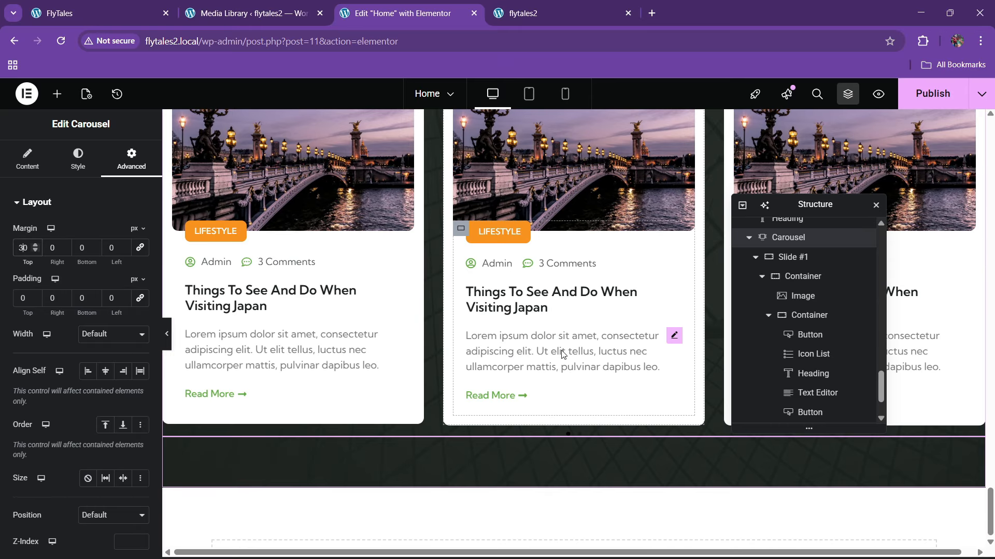
scroll(563, 355, "down", 4)
scroll(562, 353, "up", 3)
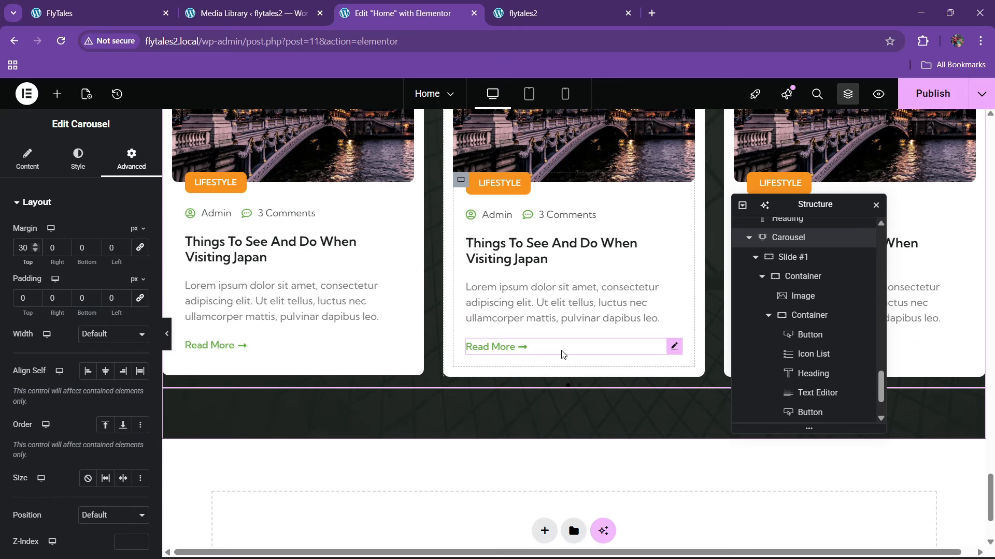
Compare the carousel spacing with the FlyTales reference page, then return to the editor.
left_click(99, 13)
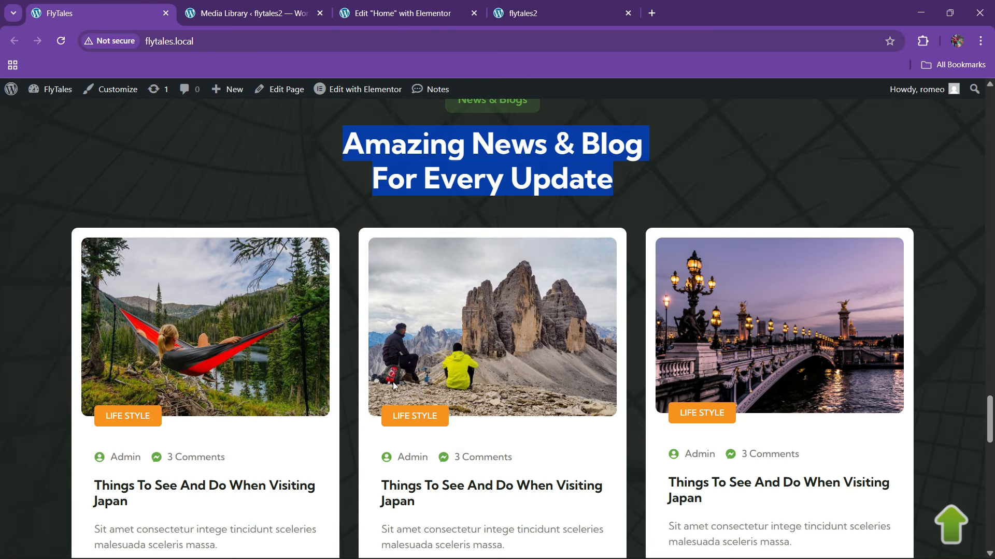
scroll(397, 393, "down", 3)
scroll(398, 400, "down", 1)
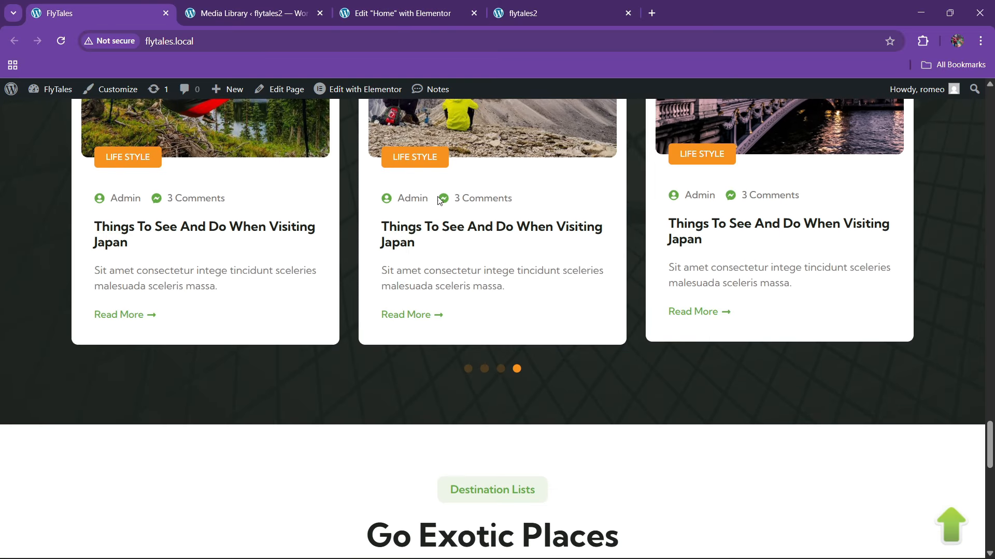
left_click(398, 13)
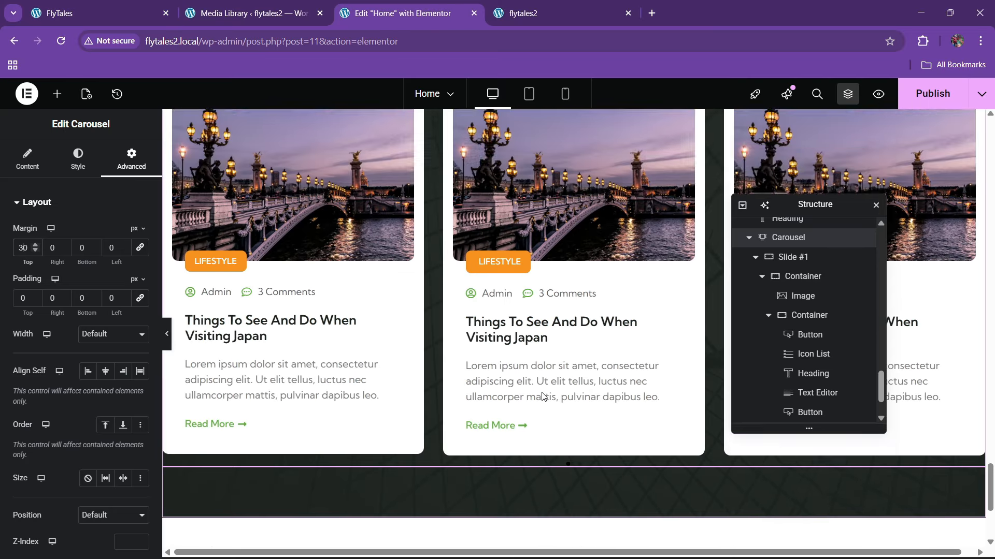
scroll(542, 396, "up", 2)
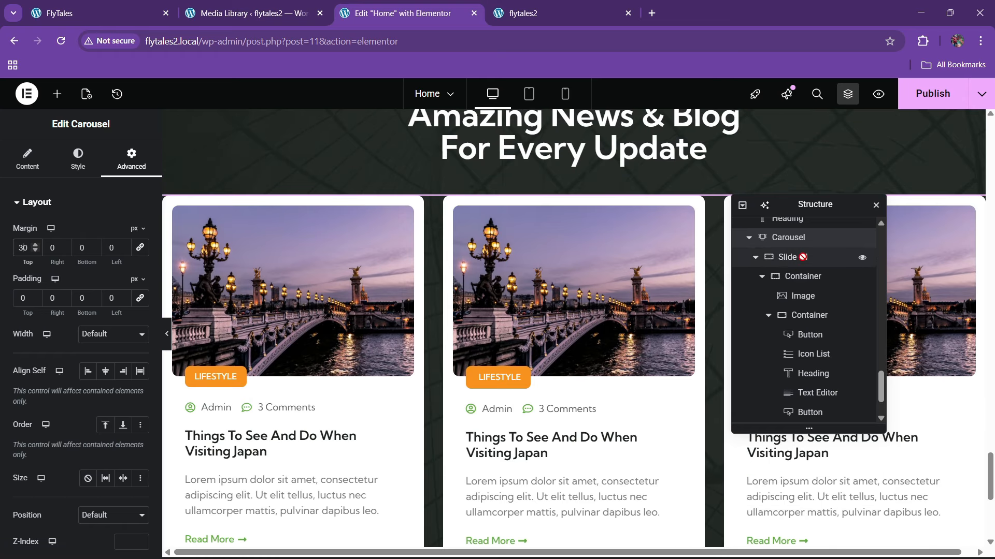
Make the pagination dots size 13 in global Warmorange, spaced 30 px from the slides.
left_click(74, 164)
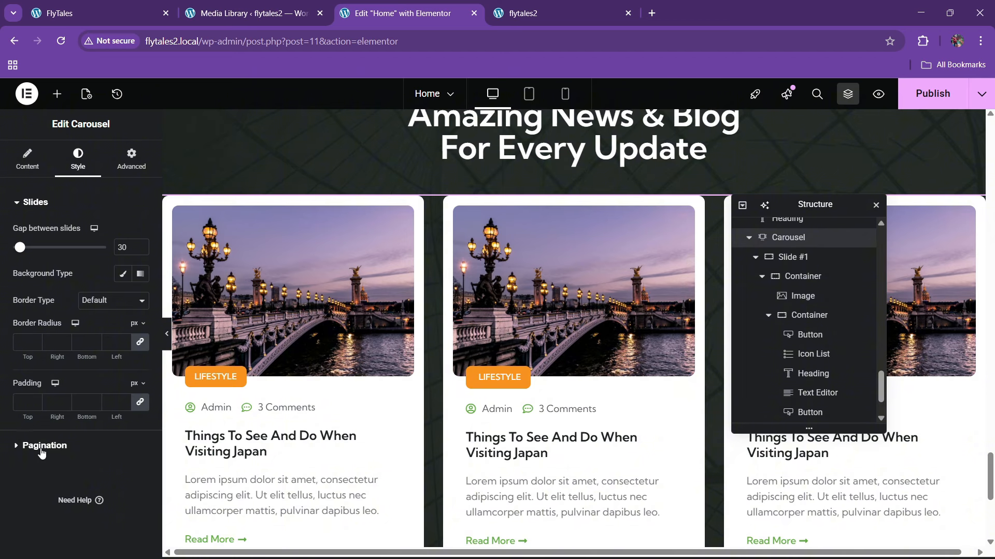
left_click(43, 447)
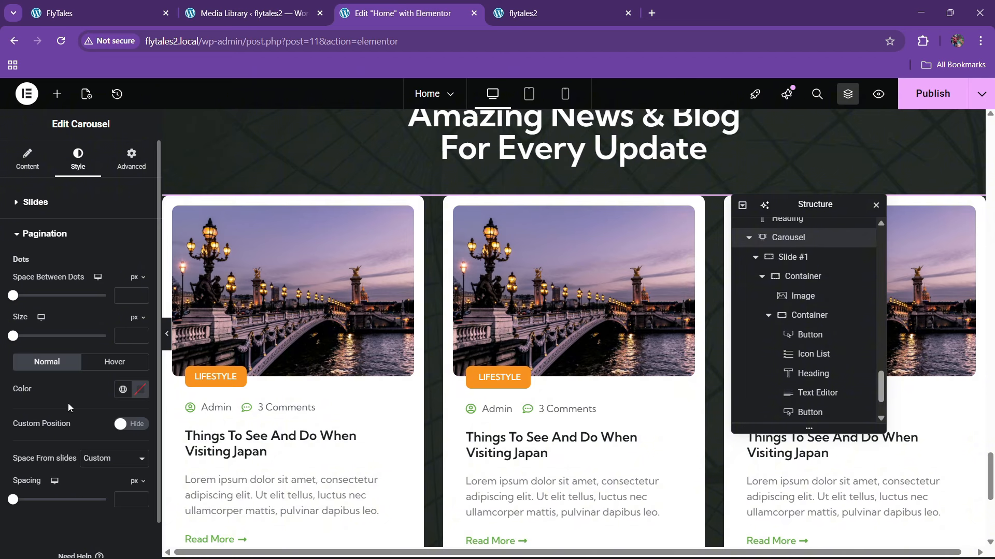
left_click(122, 336)
type("13")
left_click(123, 389)
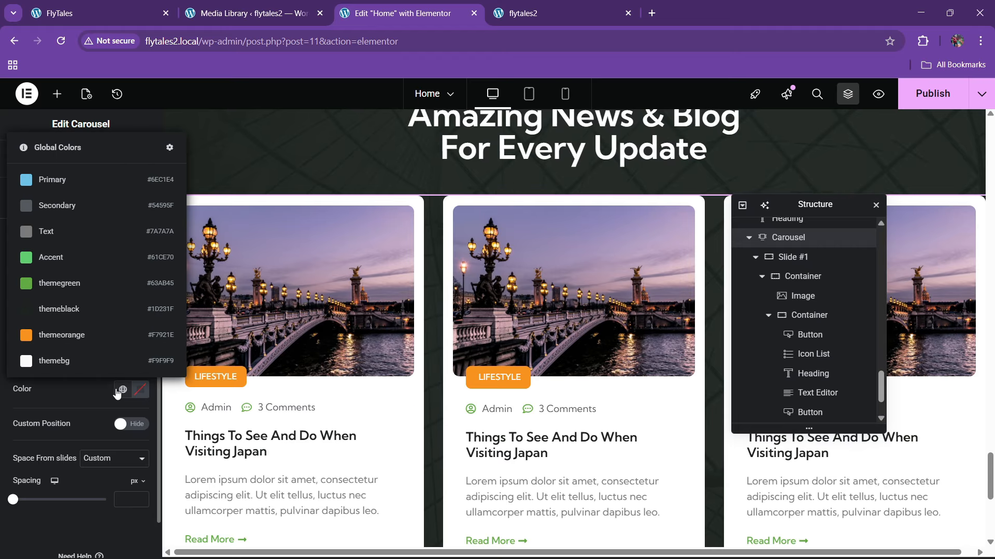
left_click(67, 332)
scroll(526, 396, "down", 3)
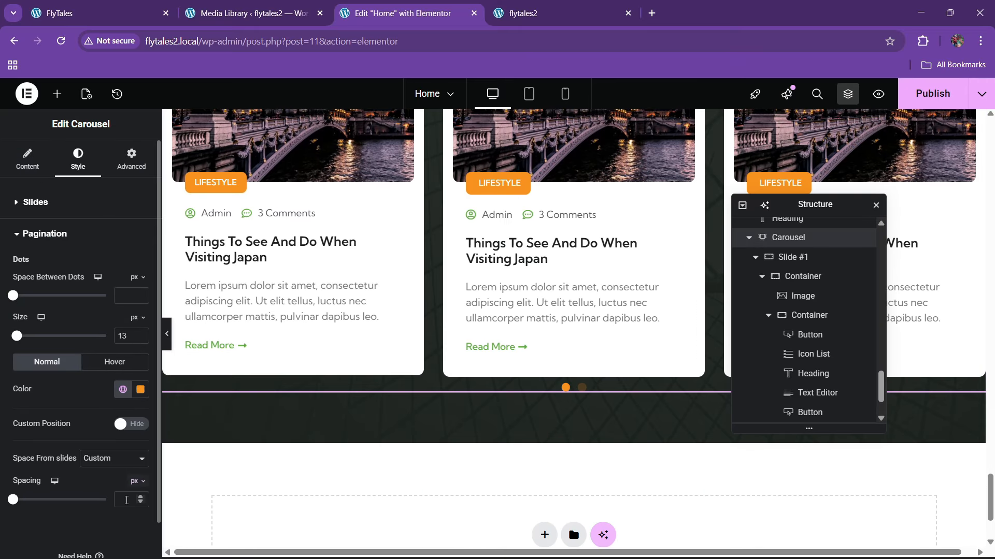
left_click(121, 500)
type("30")
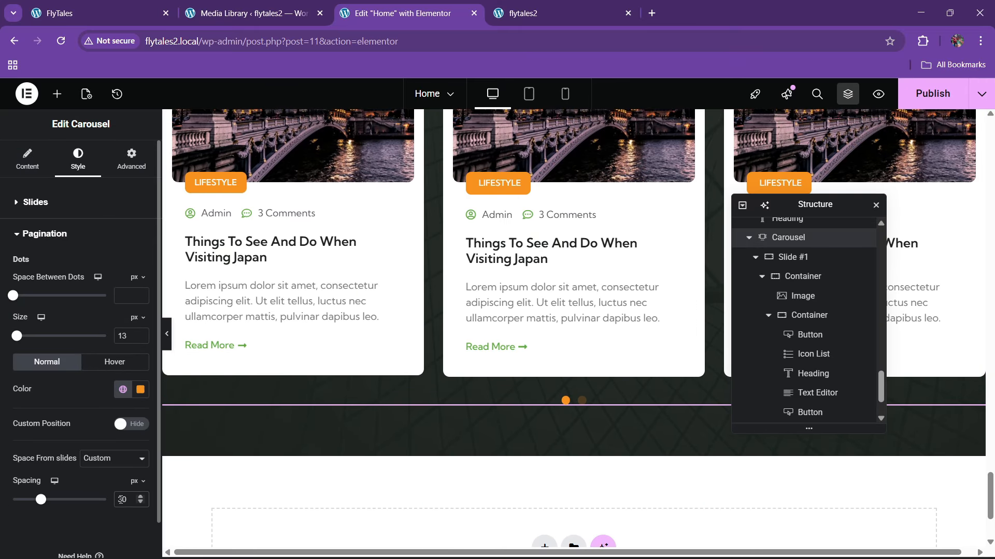
Save the page with Ctrl+S and switch to the flytales2 site tab.
key("ctrl+s")
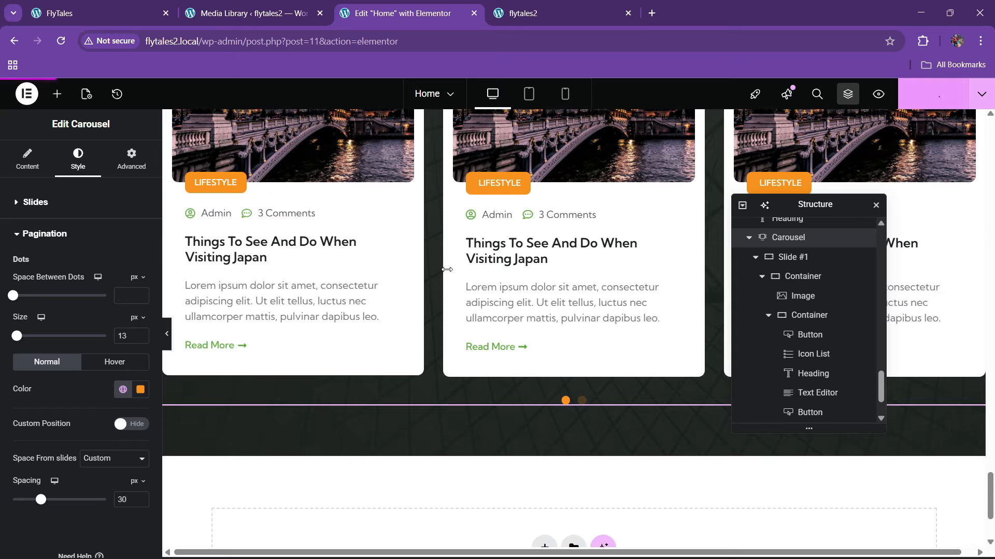
scroll(513, 300, "up", 4)
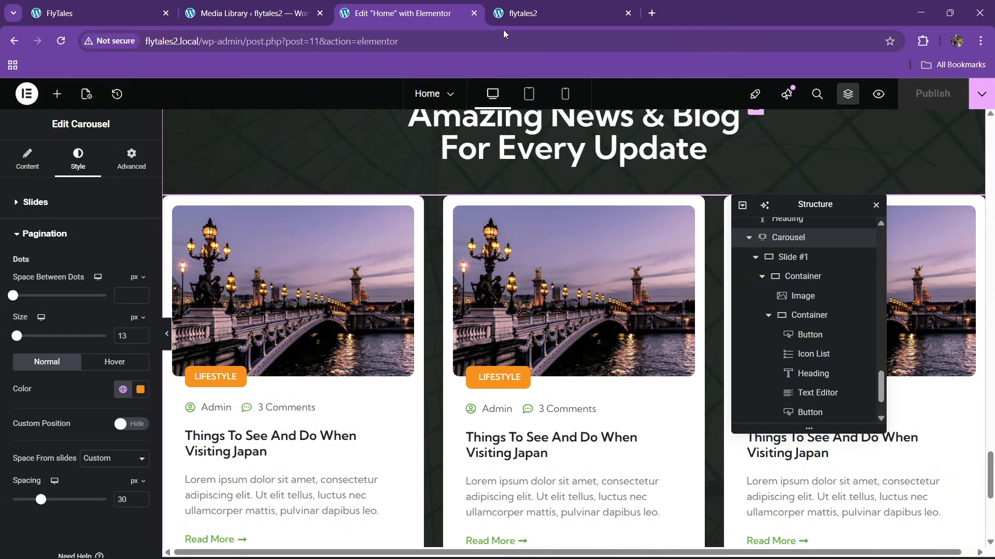
left_click(524, 13)
left_click(312, 41)
Reload flytales2.local and scroll to the News & Blogs carousel.
key("Return")
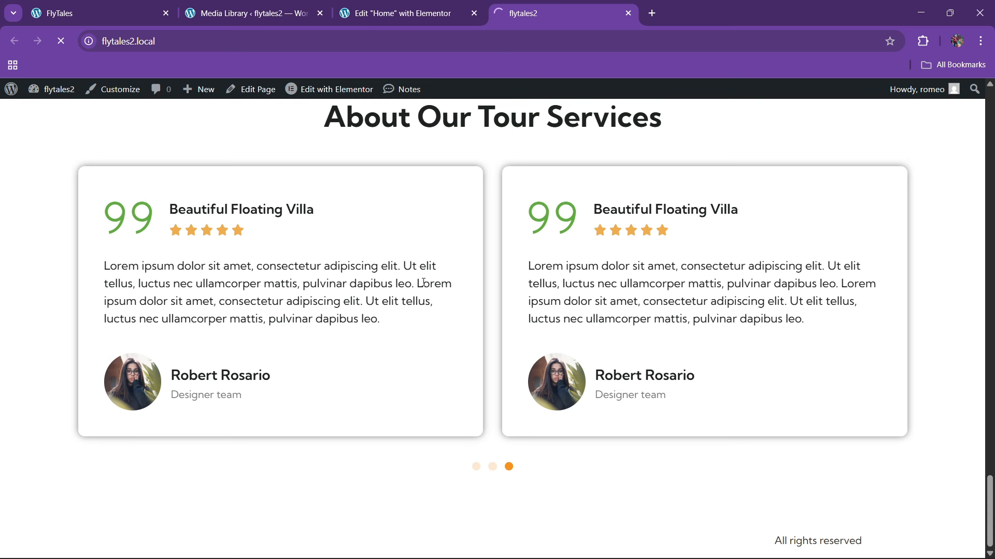
scroll(433, 263, "up", 7)
scroll(432, 261, "down", 8)
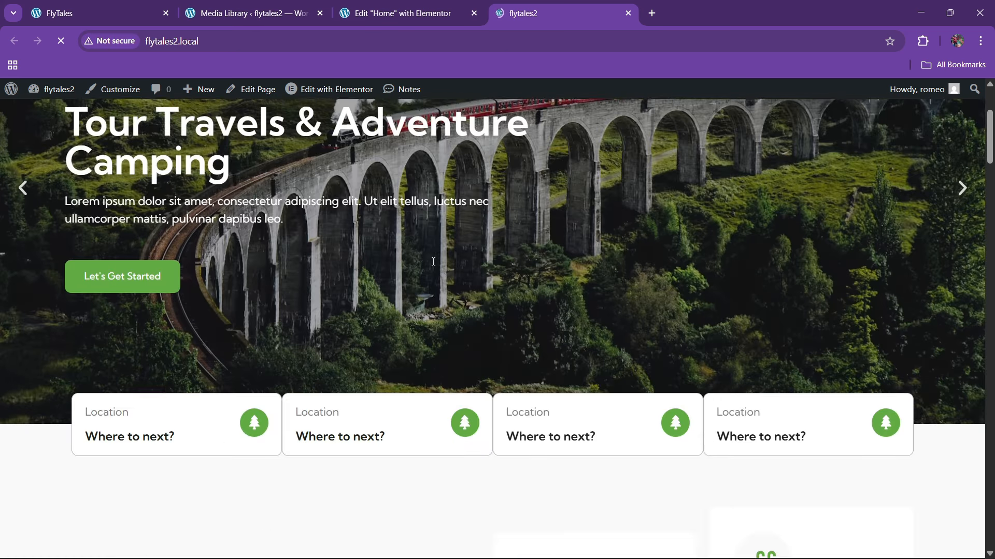
scroll(434, 266, "down", 20)
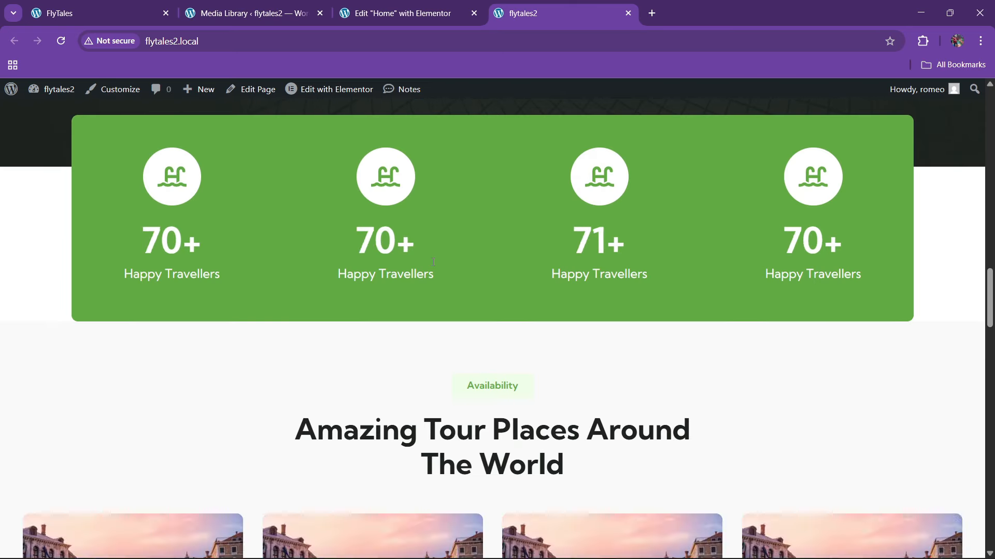
scroll(434, 266, "down", 20)
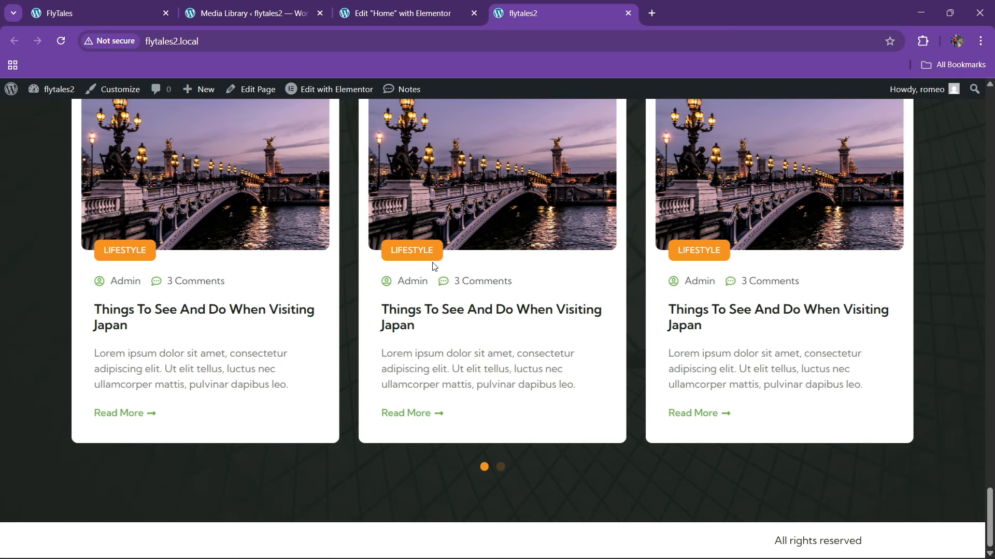
scroll(432, 262, "up", 7)
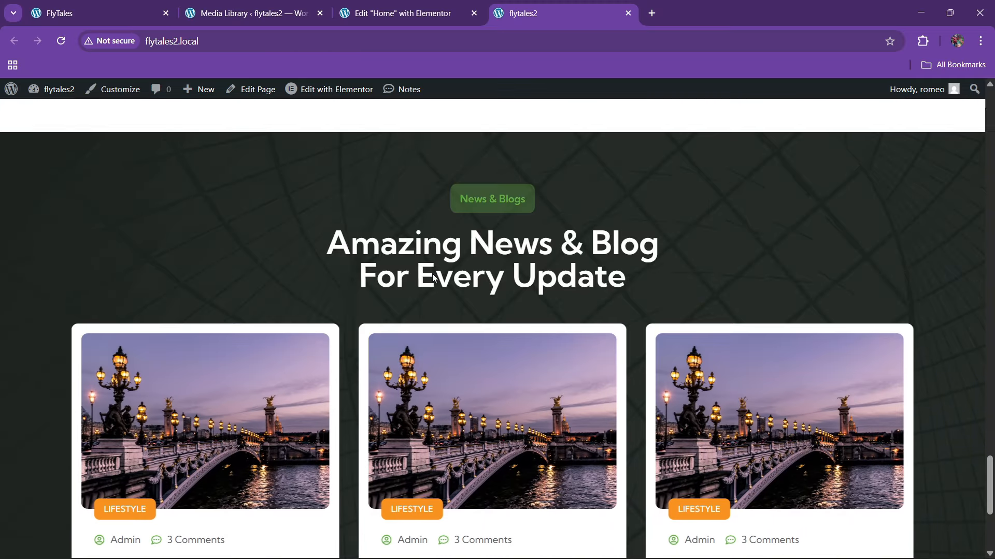
scroll(433, 273, "down", 4)
scroll(434, 275, "up", 10)
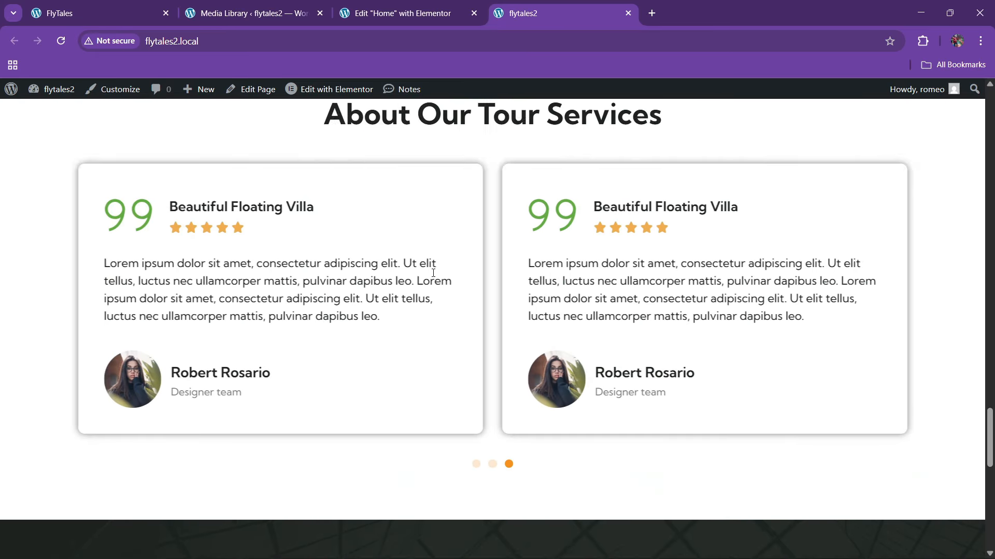
Compare with the FlyTales reference site and return to the Elementor editor.
key("ctrl+1")
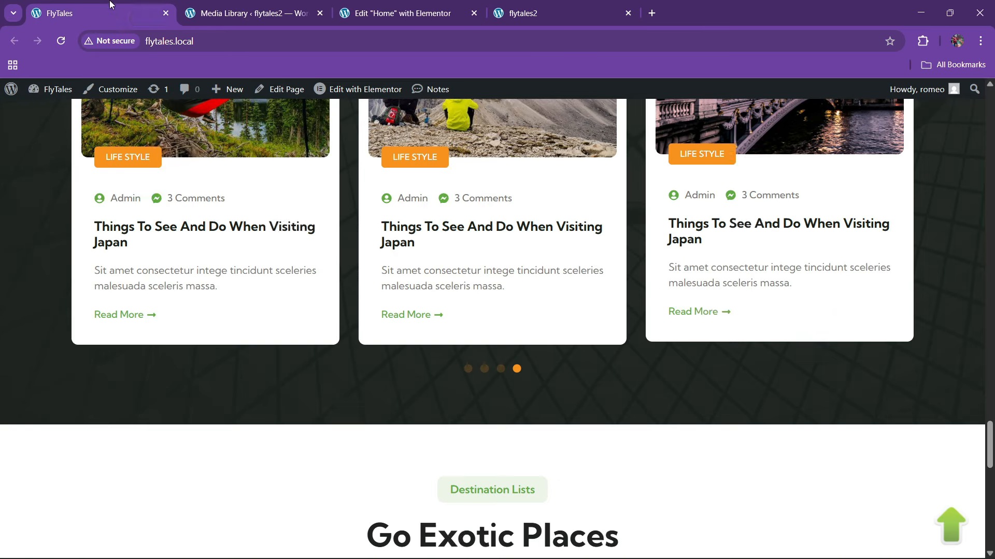
scroll(369, 300, "up", 10)
scroll(513, 301, "up", 4)
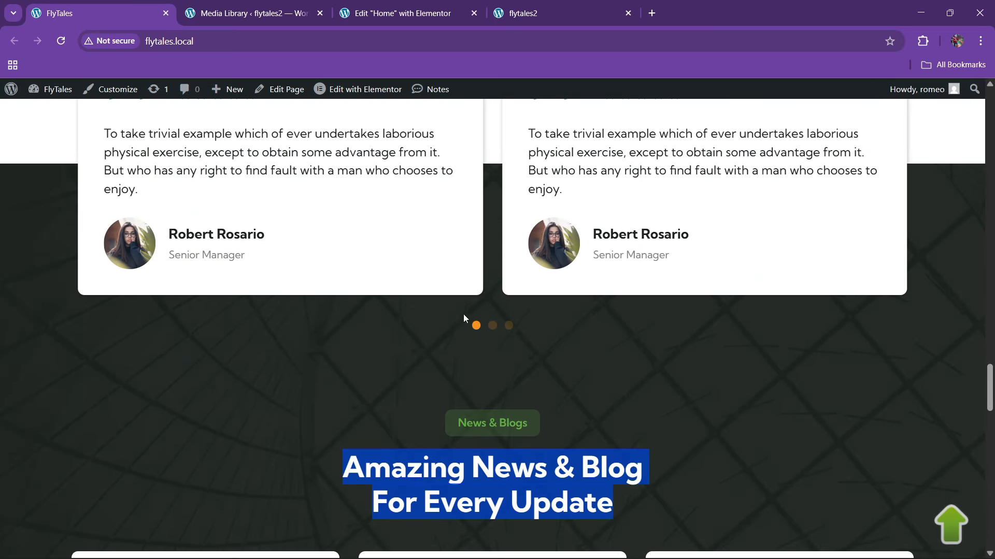
left_click(396, 13)
Select the blogs section container and set its top padding to 300 px.
scroll(615, 350, "up", 6)
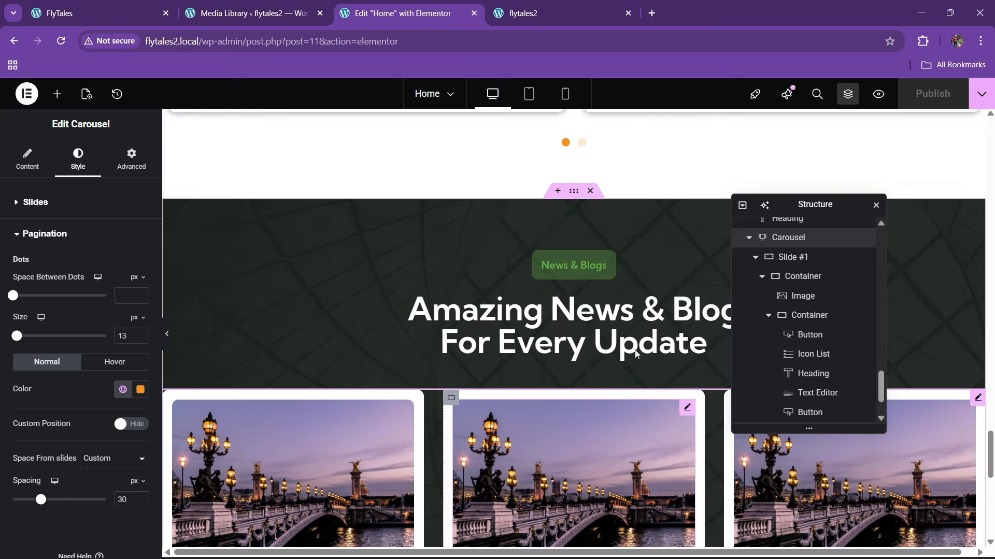
left_click(579, 334)
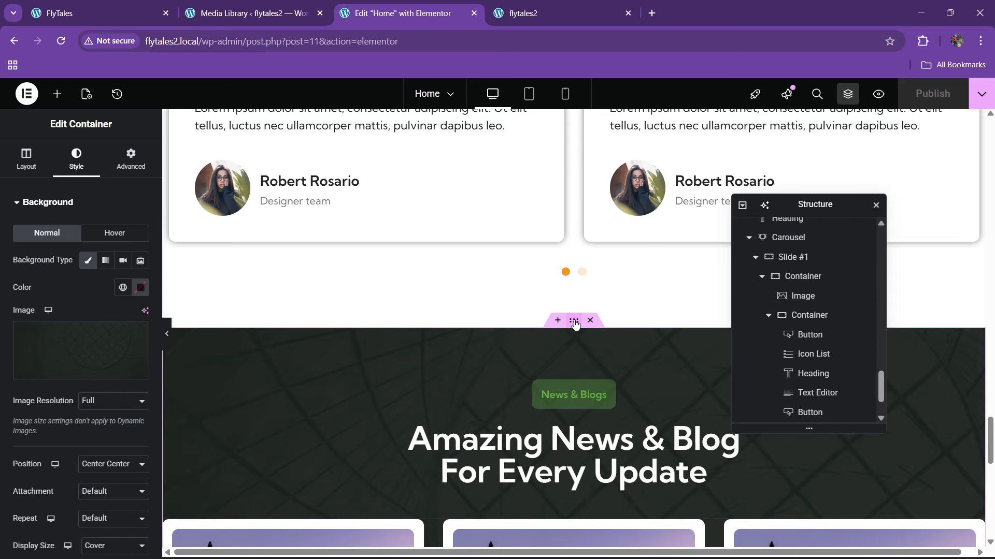
left_click(131, 159)
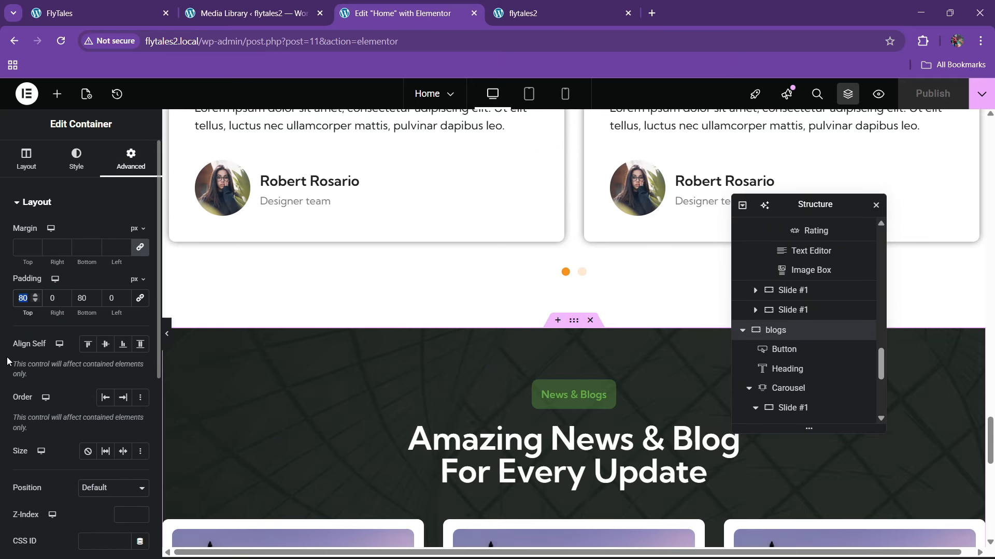
type("200")
key("BackSpace")
key("BackSpace")
key("BackSpace")
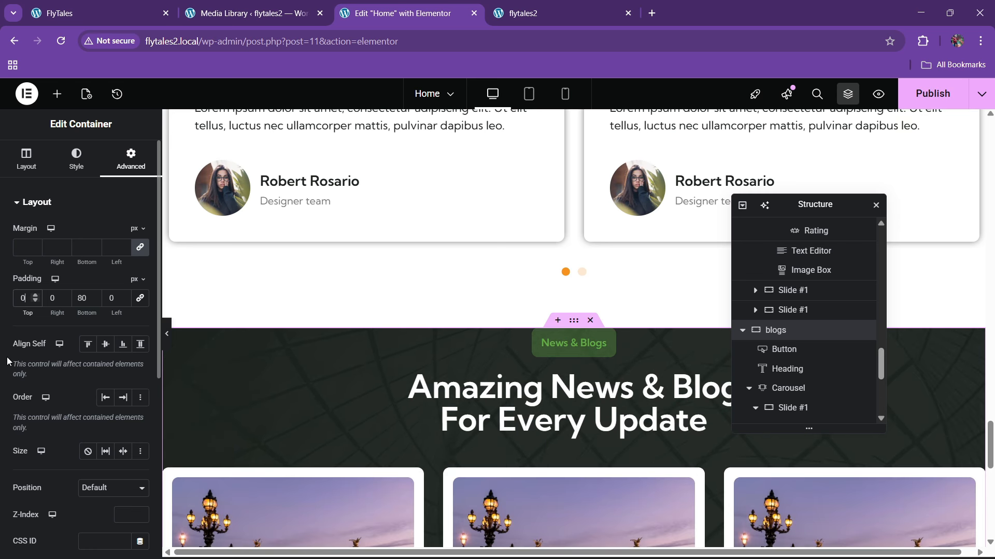
type("300")
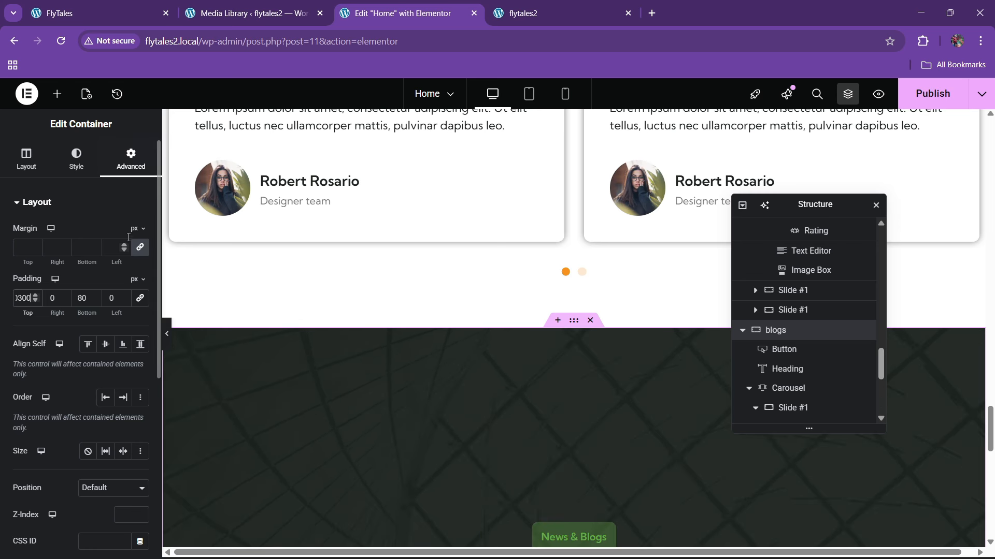
Switch the margin unit to em and lower the top margin to -19.
left_click(137, 229)
left_click(135, 265)
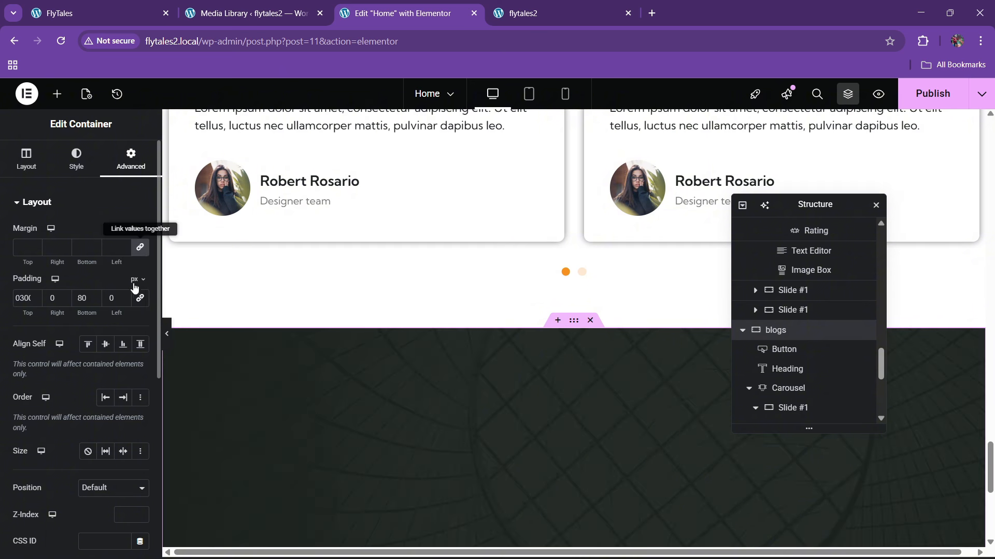
left_click(36, 251)
left_click(36, 251)
left_click(36, 251)
left_click(36, 250)
left_click(36, 251)
left_click(36, 251)
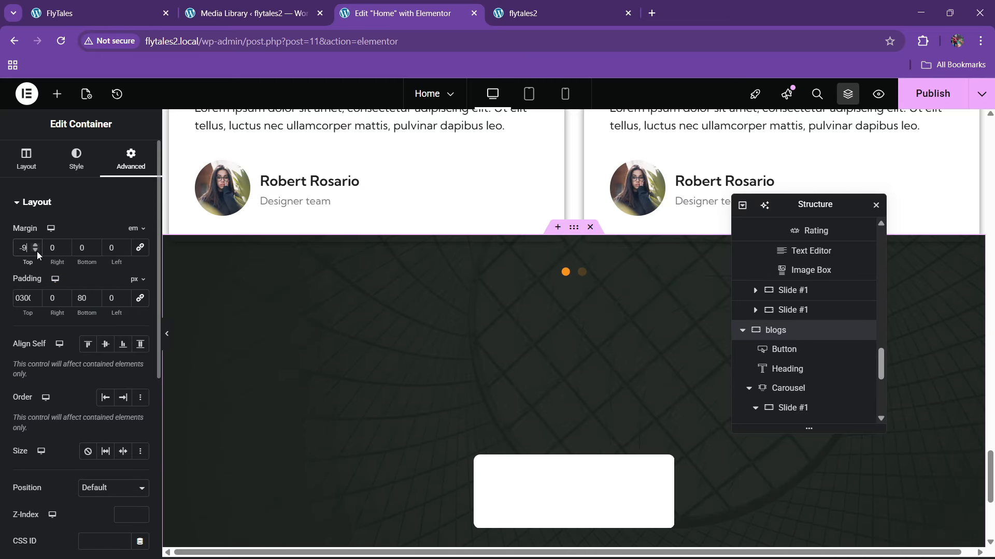
left_click(36, 251)
left_click(36, 251)
left_click(36, 251)
left_click(37, 251)
left_click(36, 251)
left_click(37, 250)
left_click(37, 251)
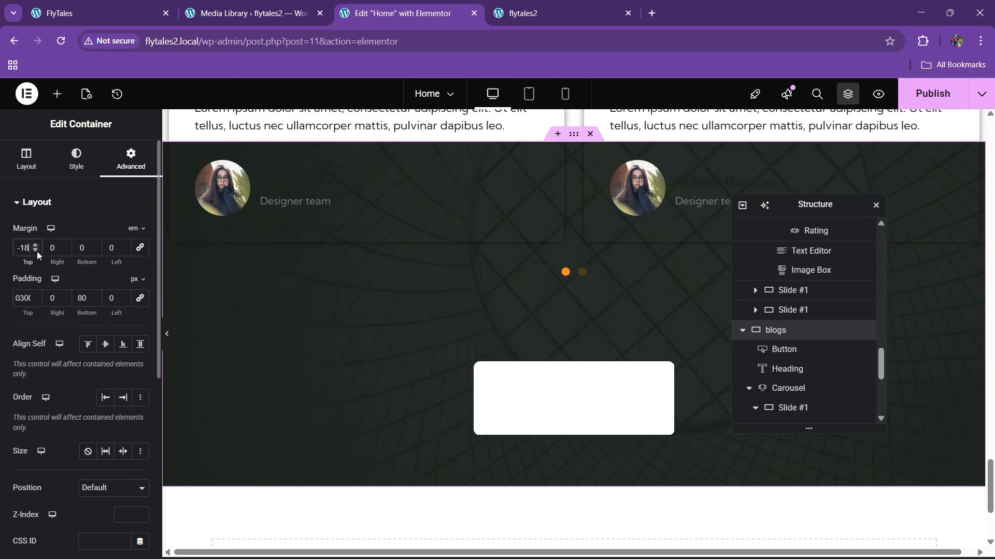
left_click(36, 250)
left_click(36, 251)
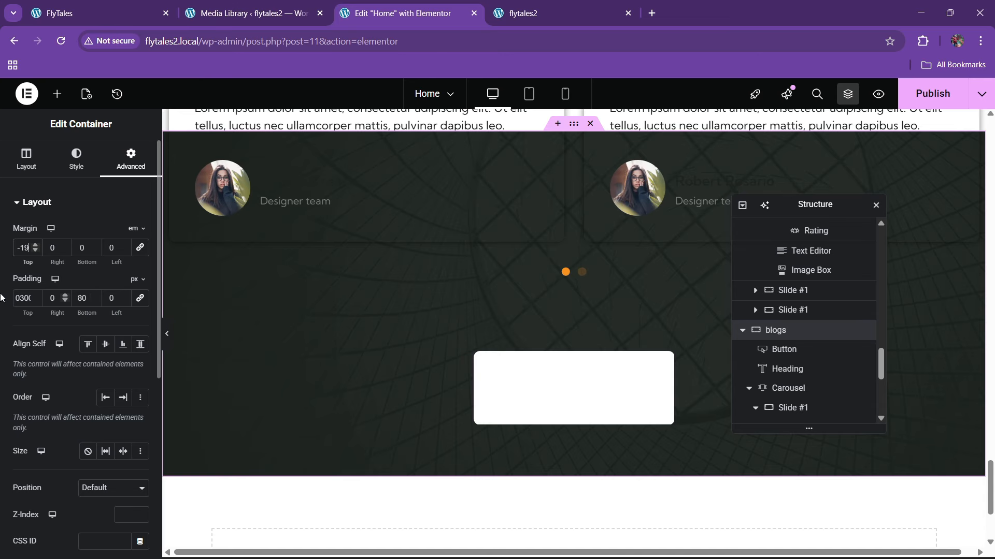
Raise the container's top padding to 400 px.
double_click(23, 305)
type("400")
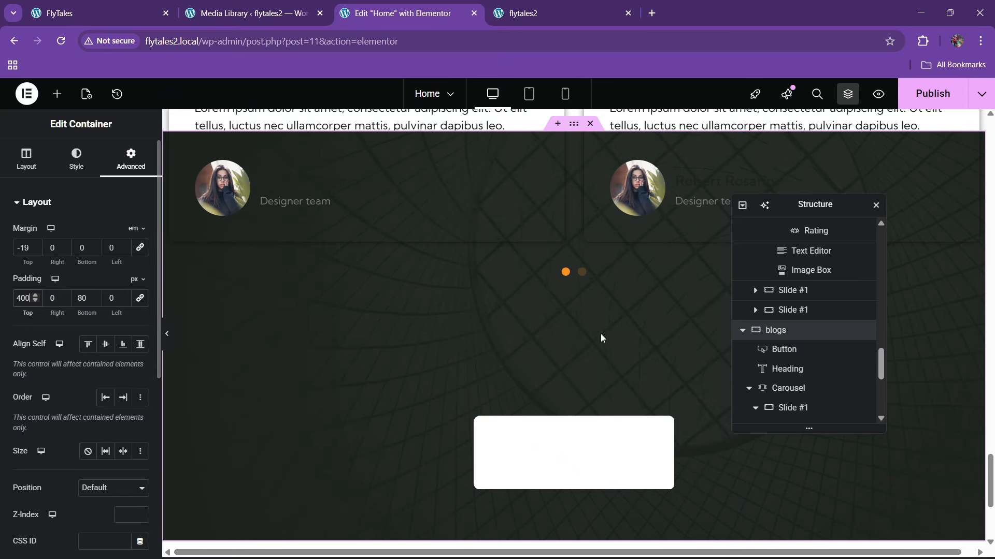
scroll(468, 326, "up", 3)
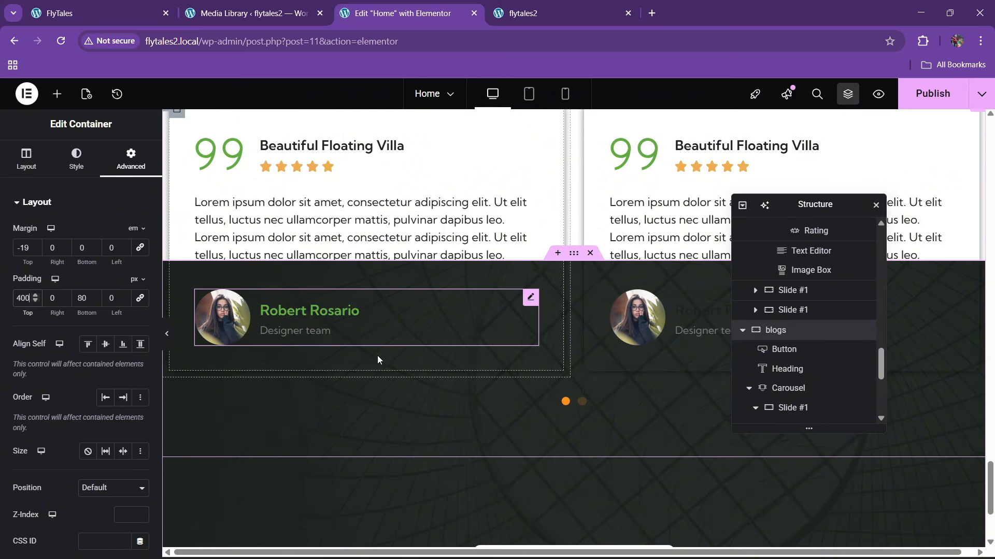
scroll(389, 373, "down", 3)
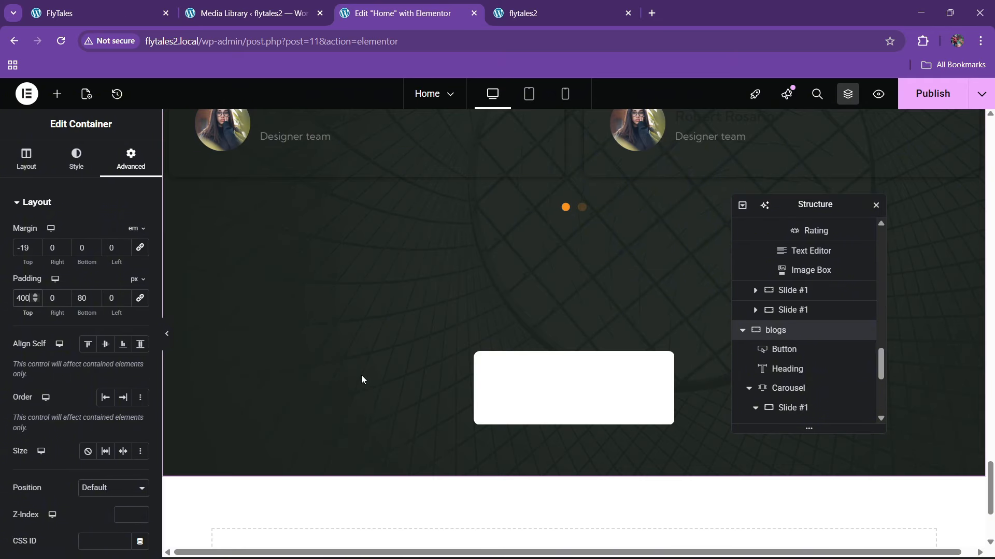
scroll(354, 247, "up", 3)
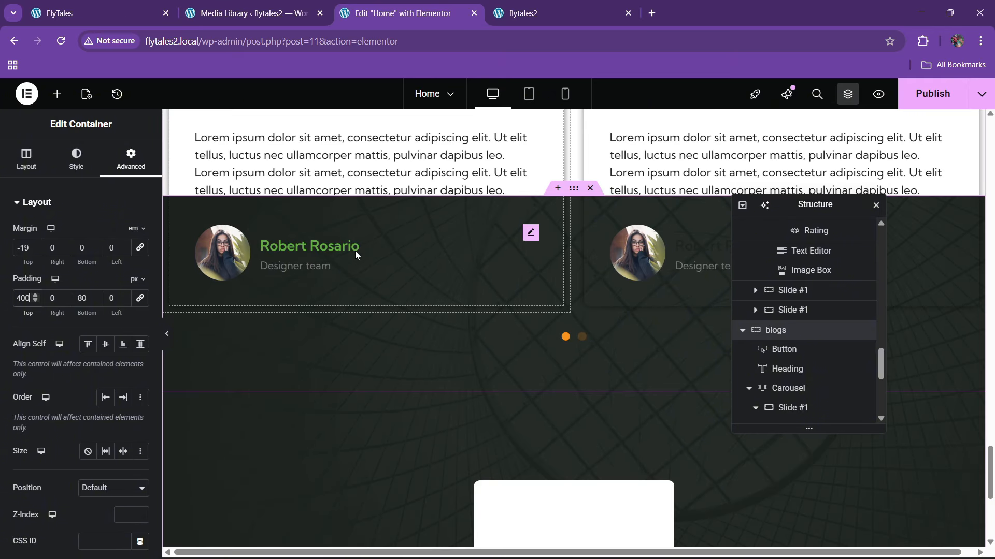
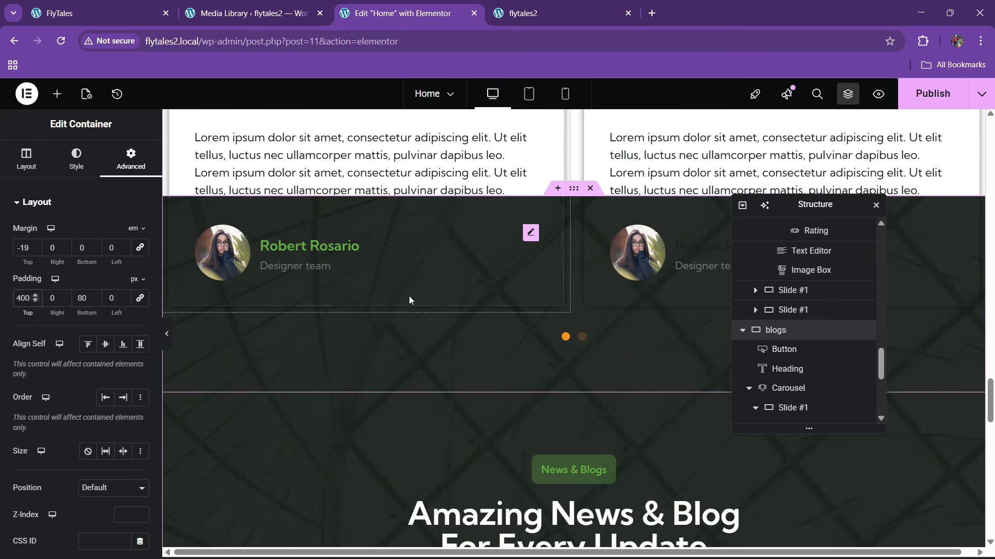
Give the first testimonial card's container a classic white background.
scroll(287, 288, "up", 3)
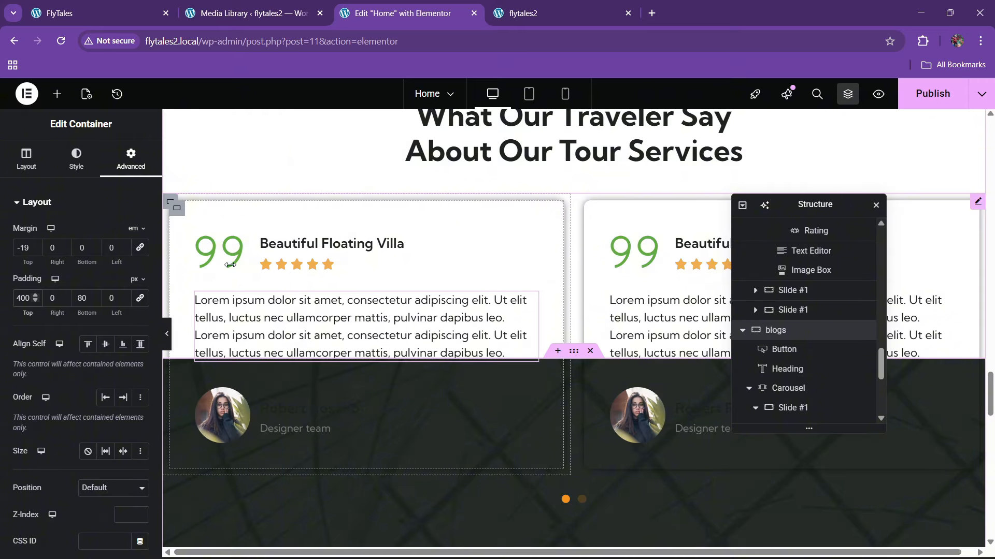
scroll(225, 267, "up", 1)
scroll(791, 337, "up", 5)
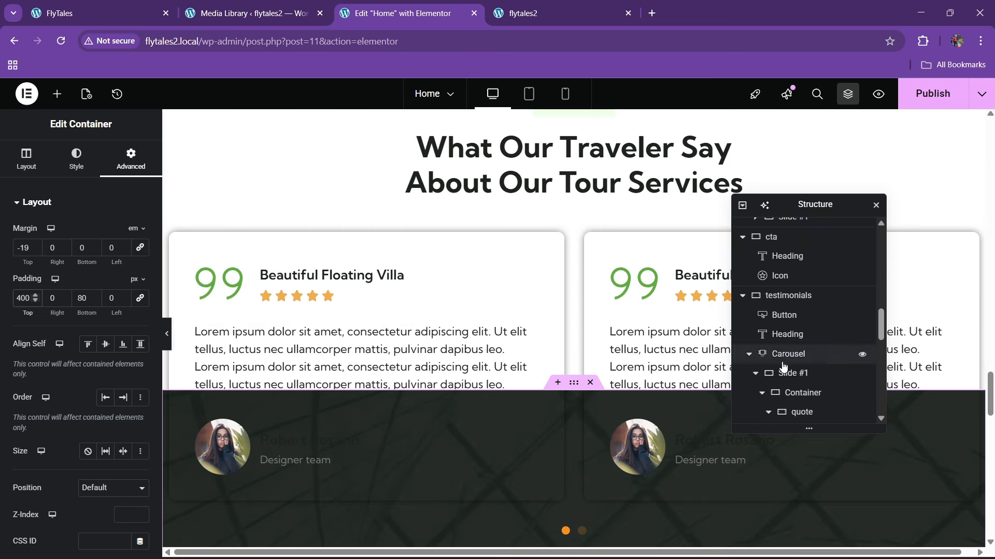
left_click(804, 394)
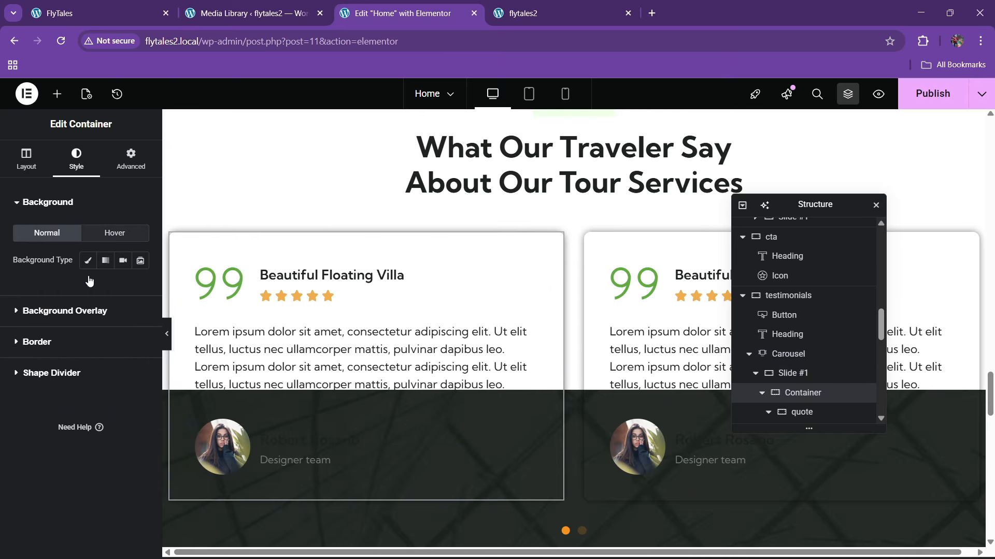
left_click(88, 261)
left_click(140, 288)
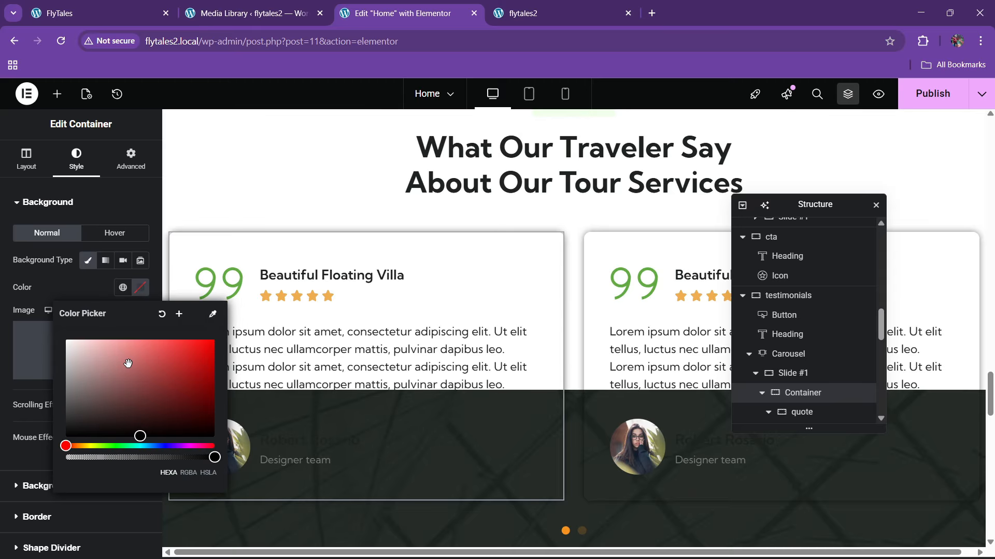
left_click(64, 338)
left_click(698, 333)
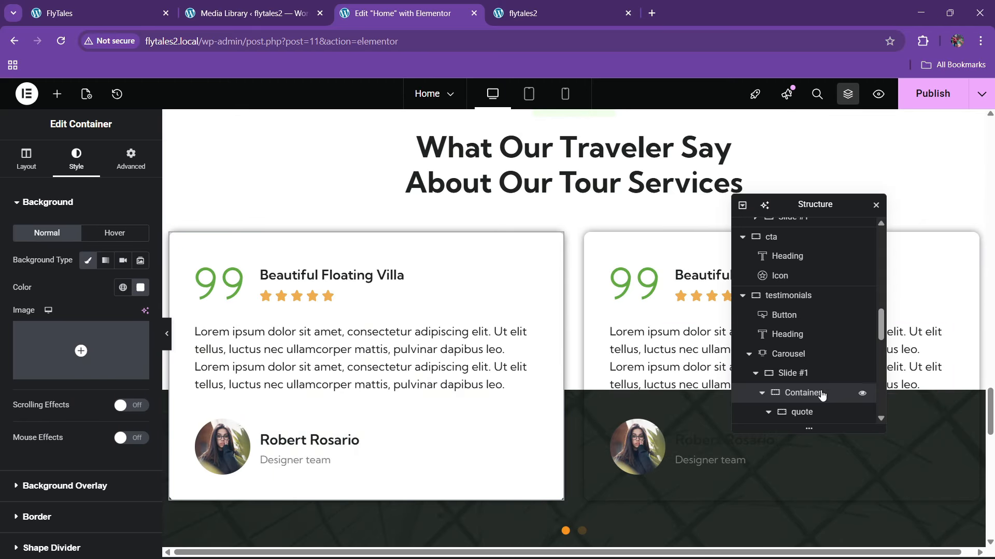
Set the next carousel slide's card container background to classic white.
scroll(798, 371, "down", 5)
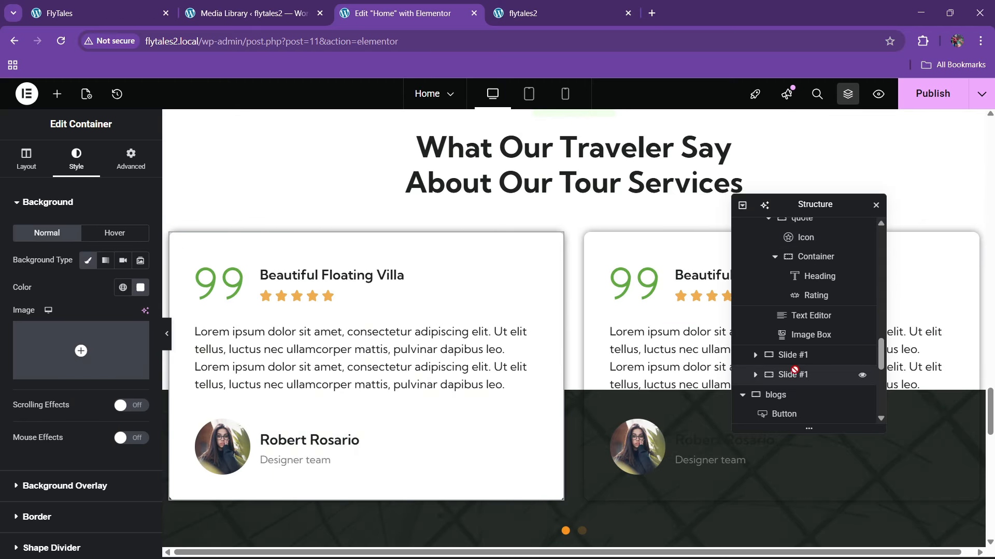
left_click(755, 355)
left_click(754, 374)
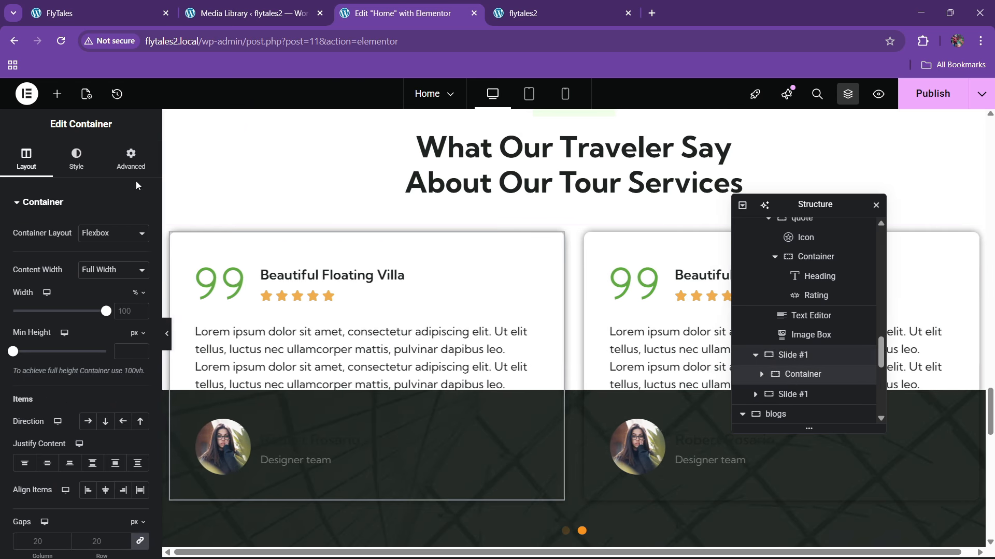
left_click(76, 158)
left_click(88, 262)
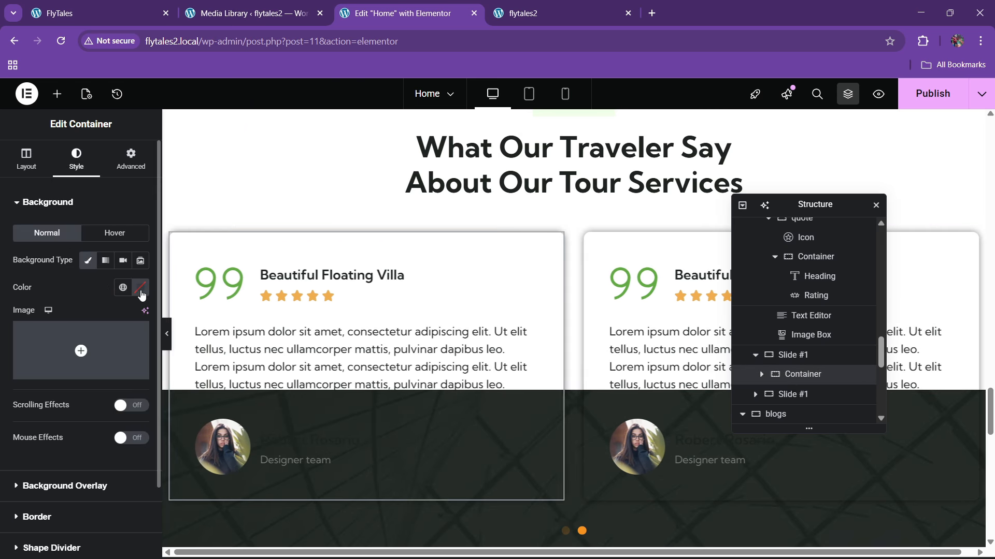
left_click(140, 290)
left_click_drag(131, 354, 17, 294)
left_click(17, 295)
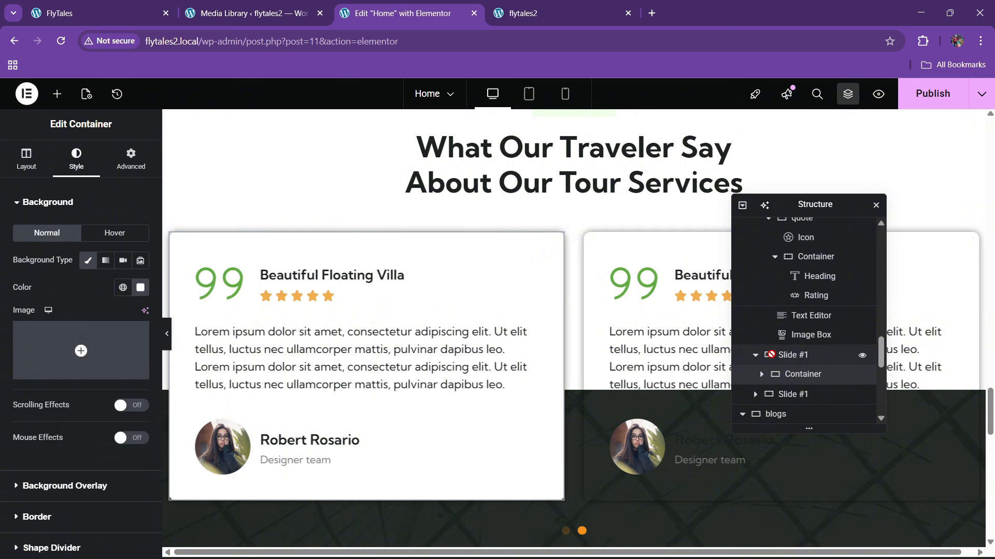
Give the second testimonial card a white background and publish the Home page.
scroll(808, 352, "down", 2)
left_click(755, 330)
left_click(791, 347)
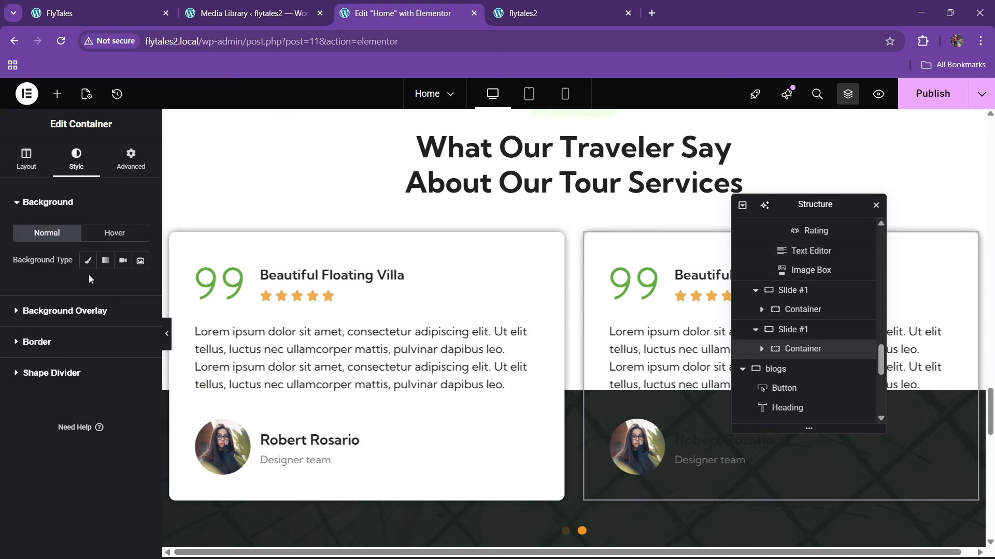
left_click(88, 261)
left_click(136, 294)
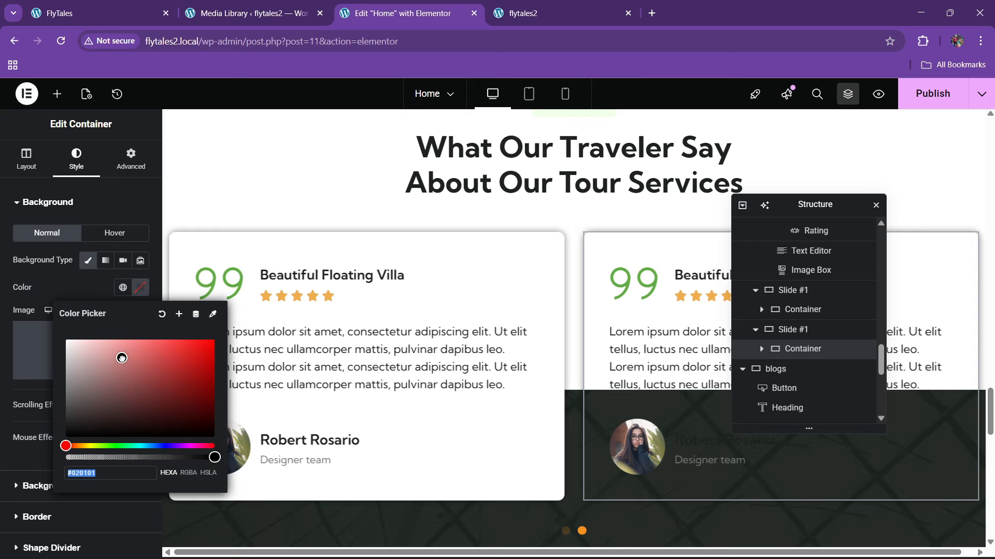
left_click_drag(122, 356, 54, 284)
left_click(53, 284)
scroll(517, 344, "down", 2)
scroll(515, 343, "down", 5)
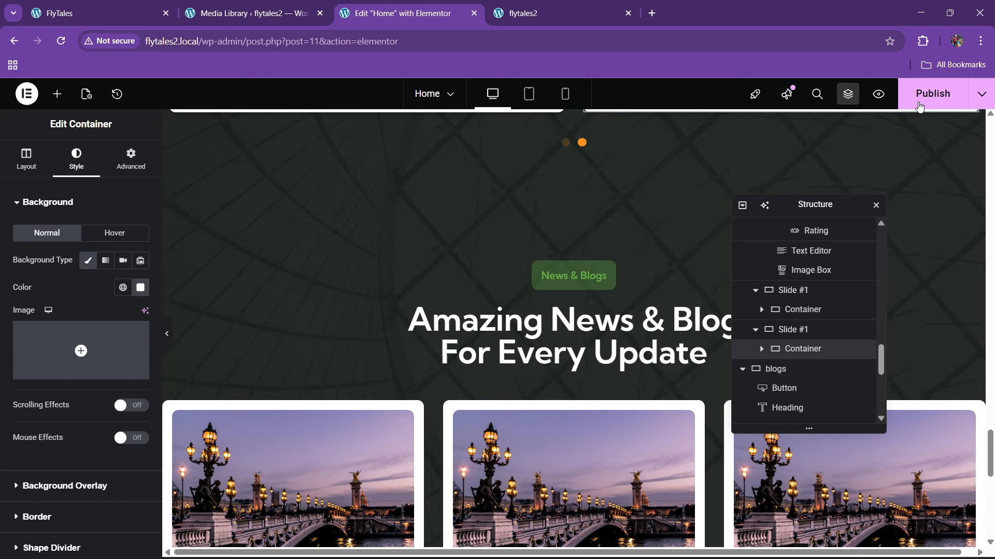
left_click(919, 106)
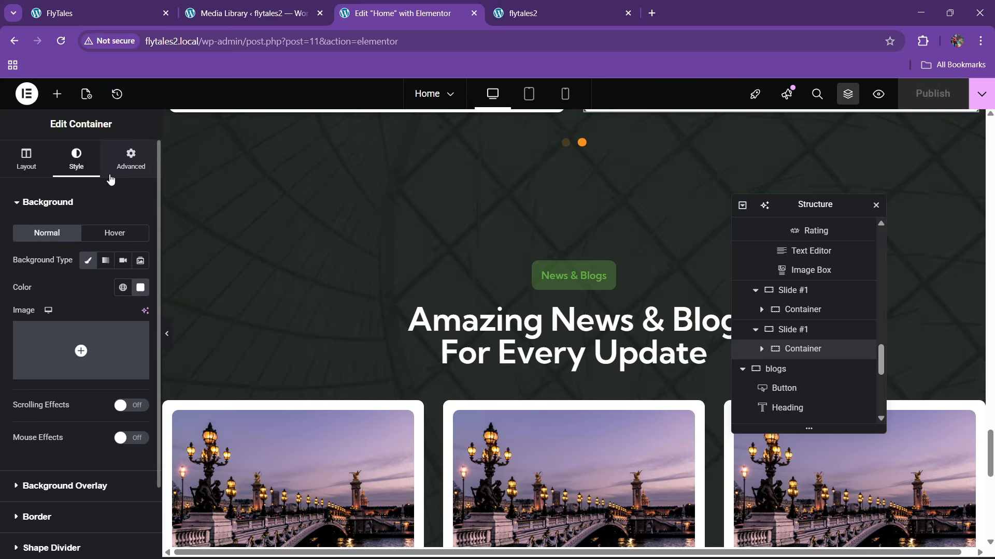
Change the blogs section's top padding from 400 to 330 px and publish the Home page.
left_click(130, 158)
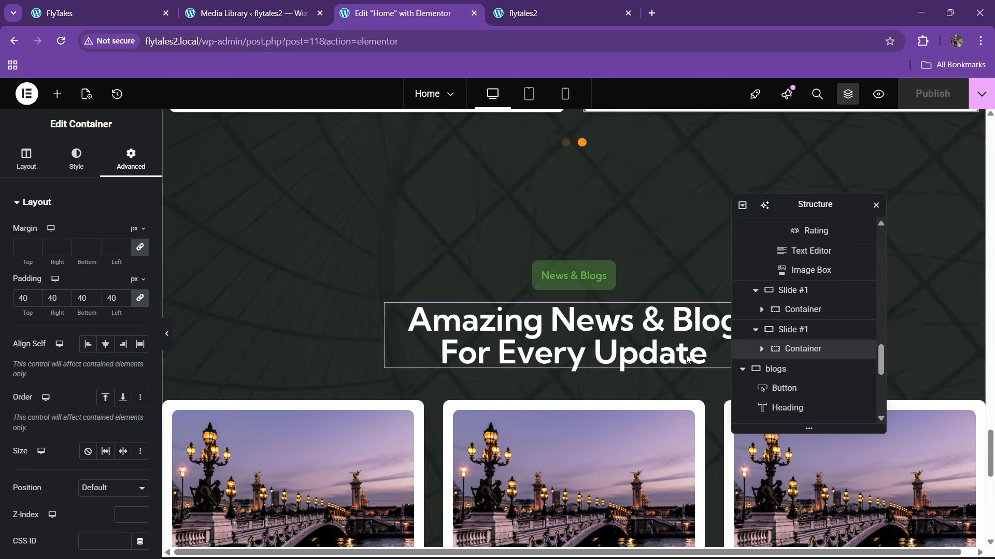
left_click(799, 374)
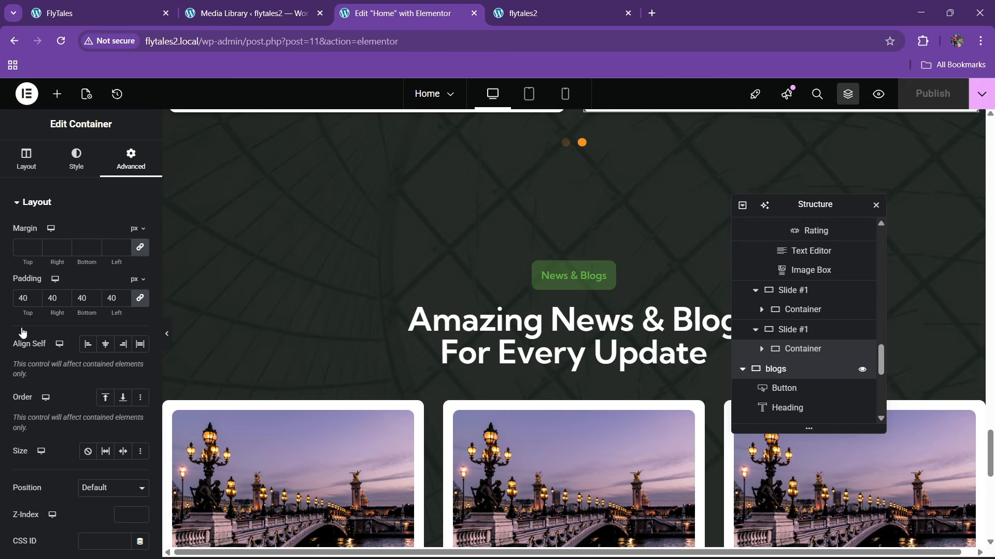
double_click(27, 298)
type("350")
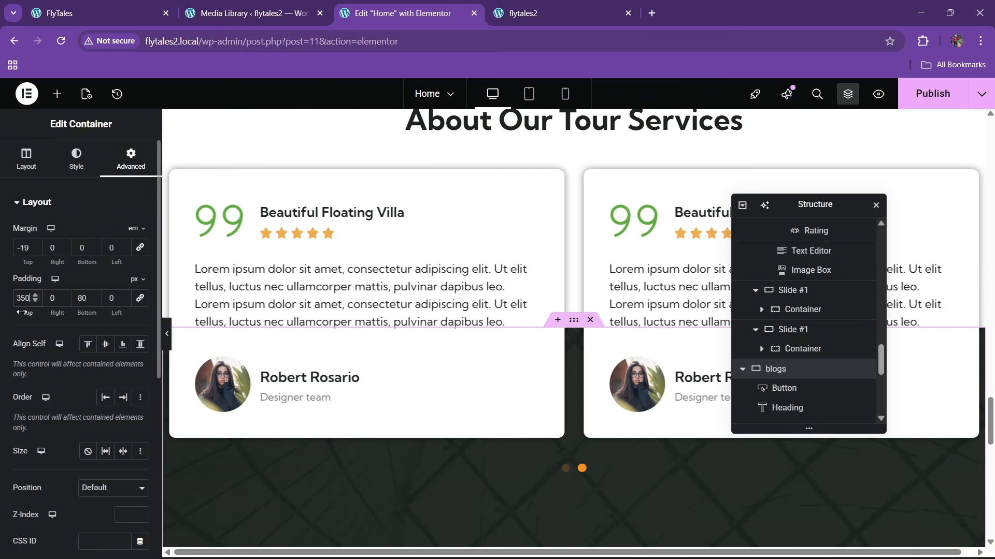
scroll(445, 263, "down", 5)
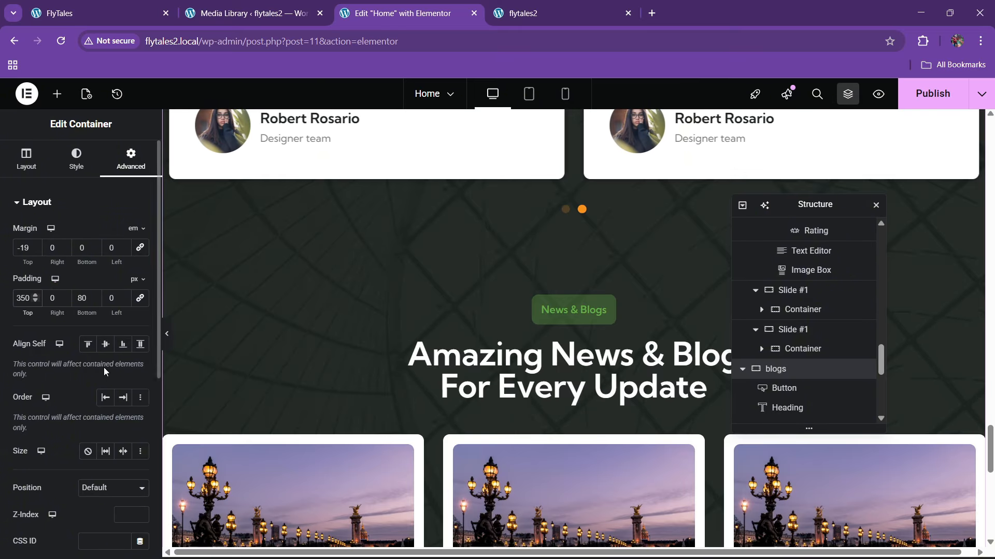
type("330")
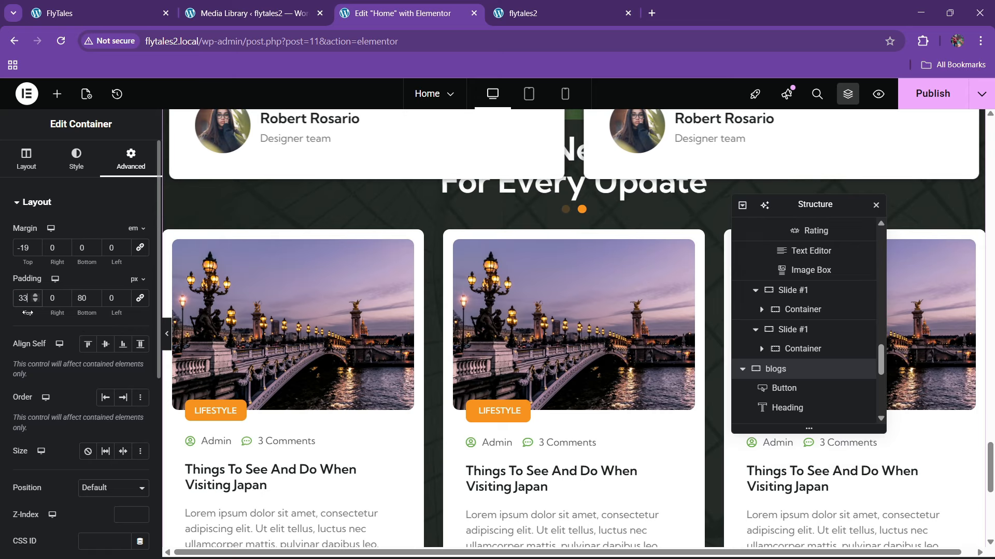
left_click(914, 88)
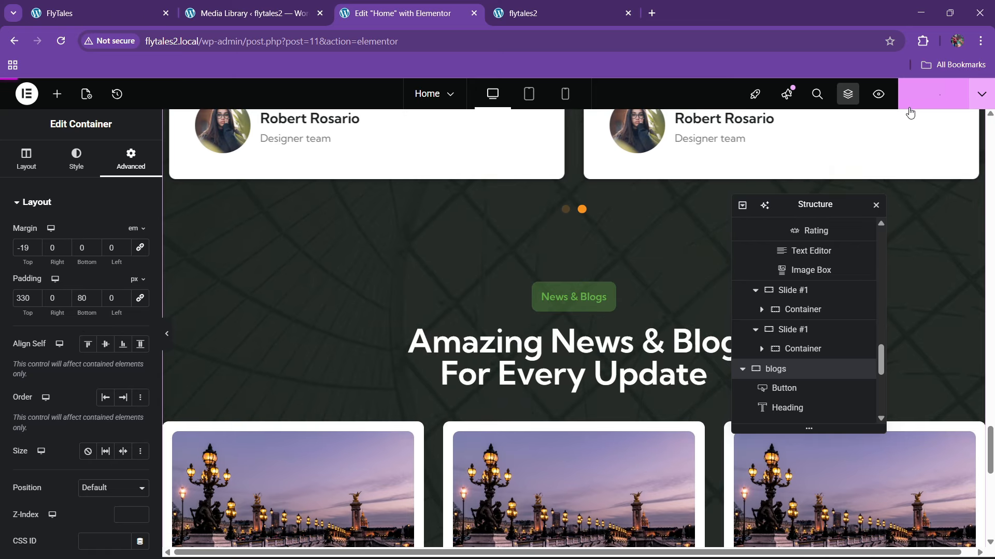
scroll(486, 247, "down", 10)
scroll(485, 258, "up", 12)
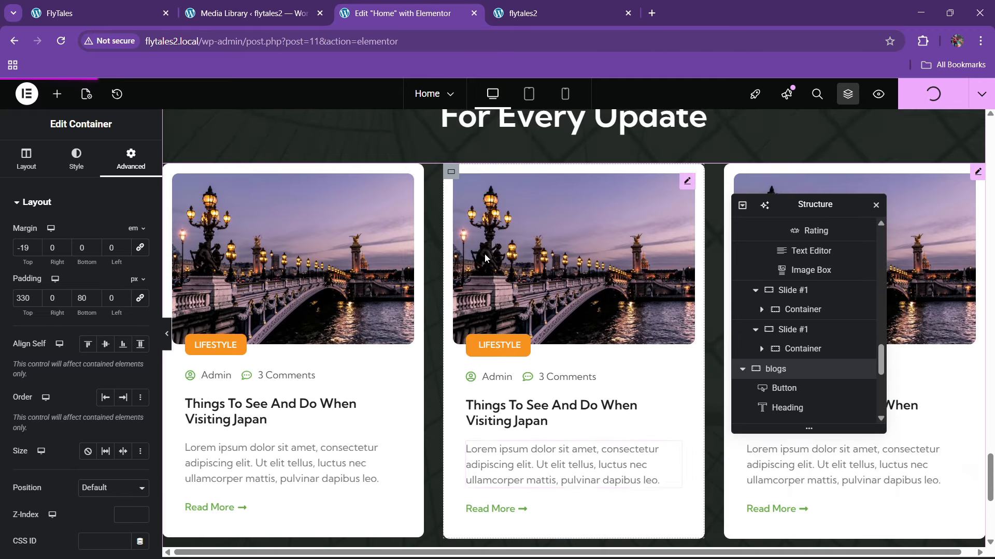
scroll(485, 258, "up", 5)
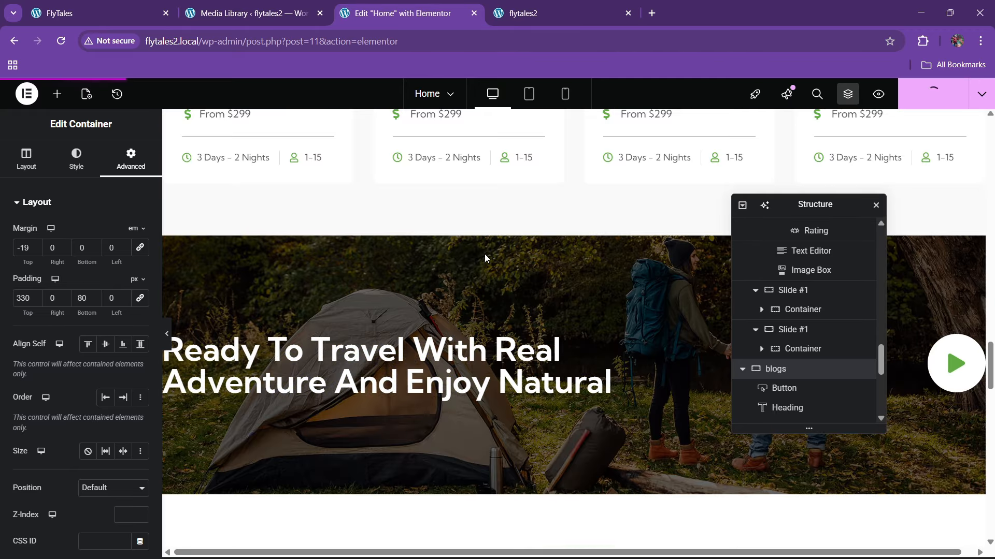
scroll(484, 258, "down", 3)
scroll(485, 258, "up", 1)
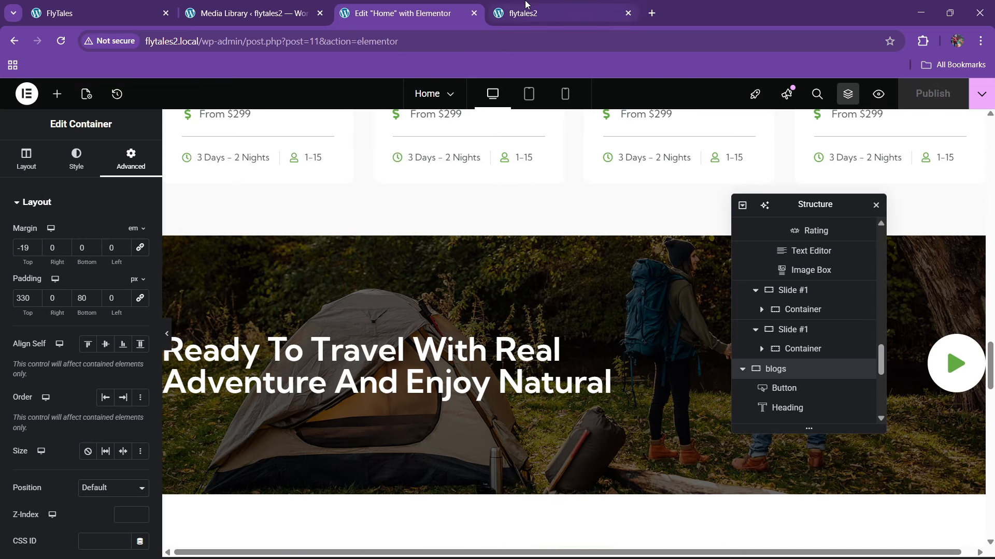
left_click(525, 8)
Reload the flytales2 home page and scroll through it to check the published edits.
left_click(305, 42)
key("Return")
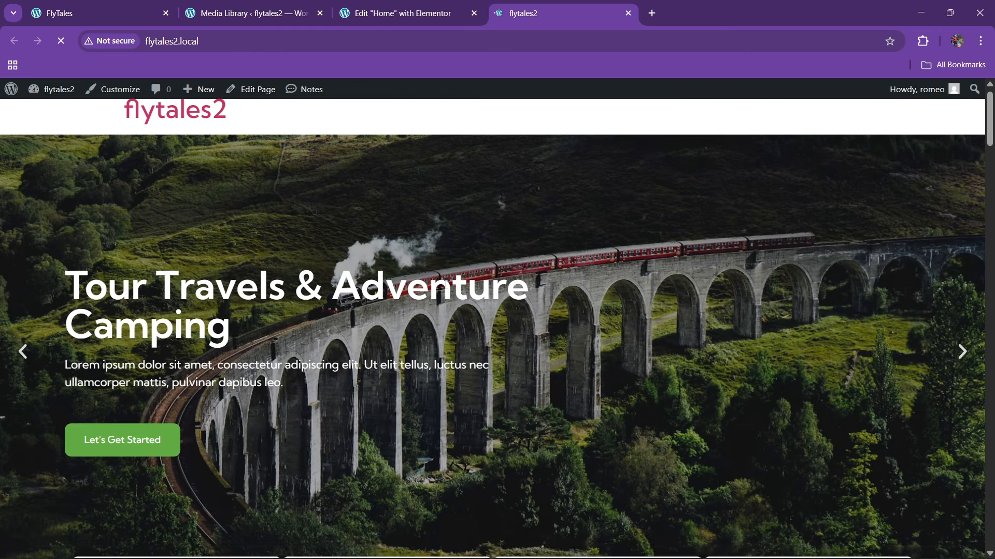
scroll(447, 289, "down", 10)
scroll(447, 288, "down", 20)
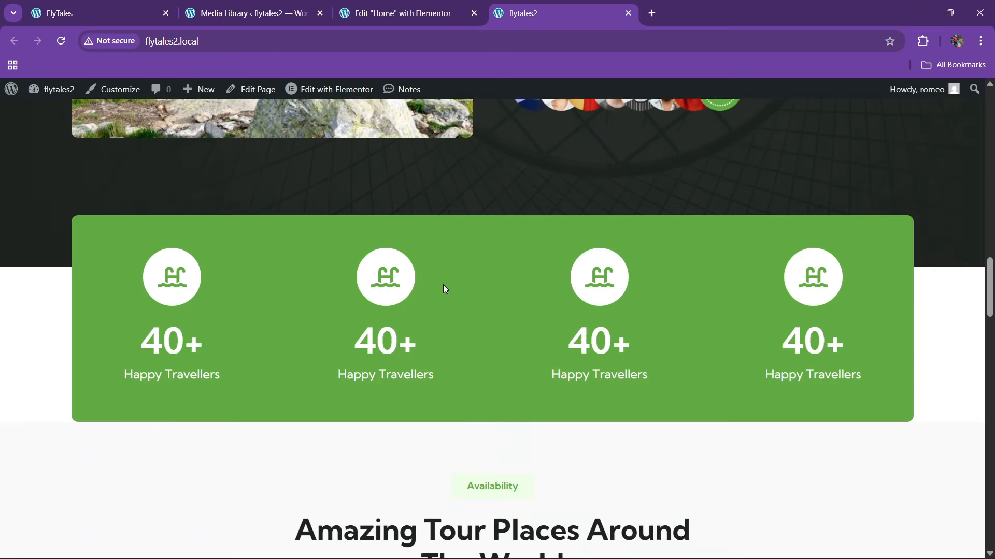
scroll(445, 289, "down", 15)
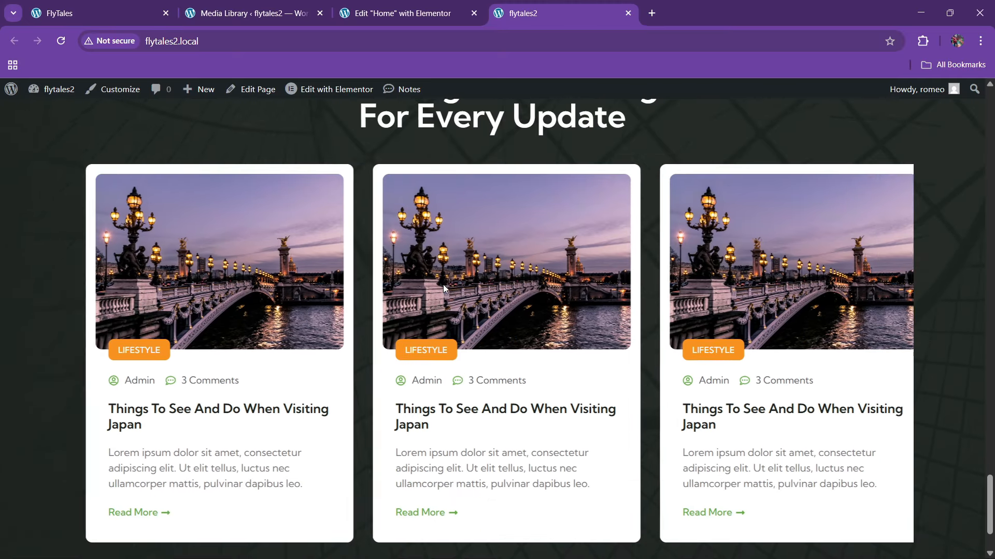
scroll(445, 288, "up", 12)
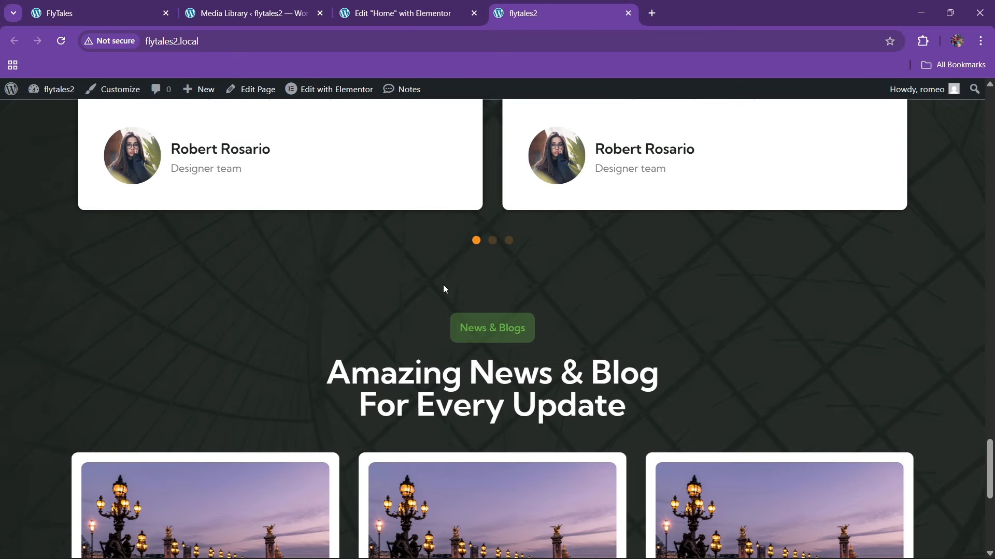
scroll(444, 288, "up", 12)
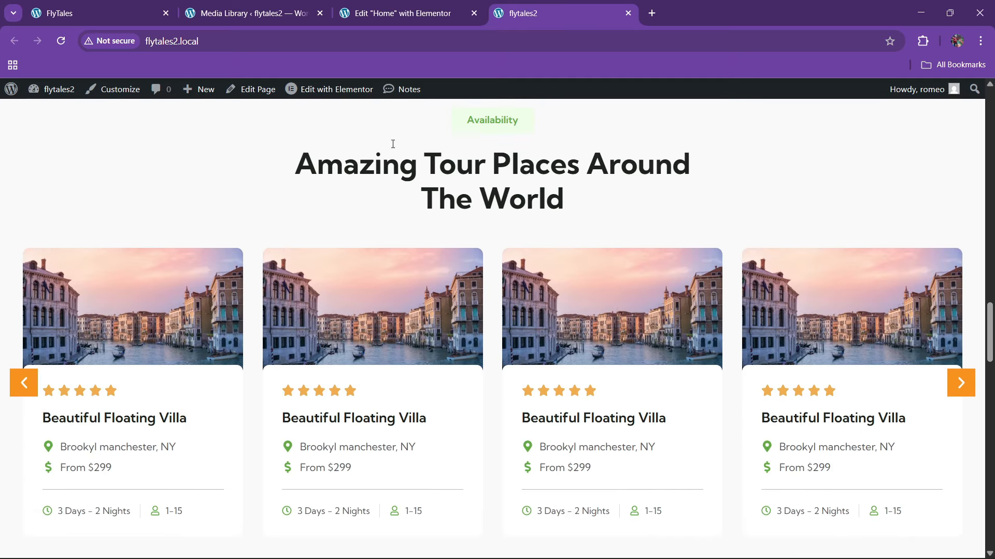
Scroll the original FlyTales site down to its 'Go Exotic Places' destinations section.
left_click(98, 13)
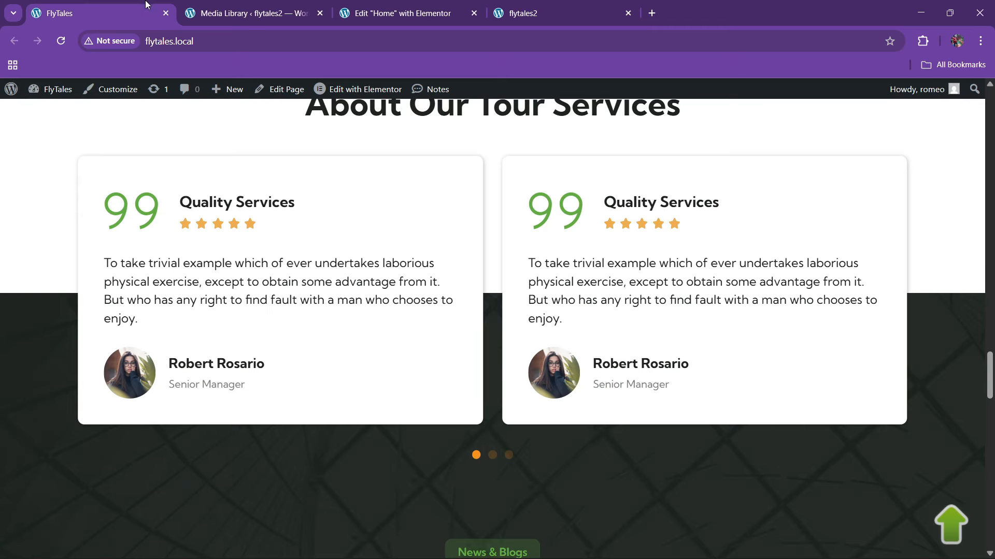
scroll(464, 309, "down", 8)
scroll(464, 313, "down", 5)
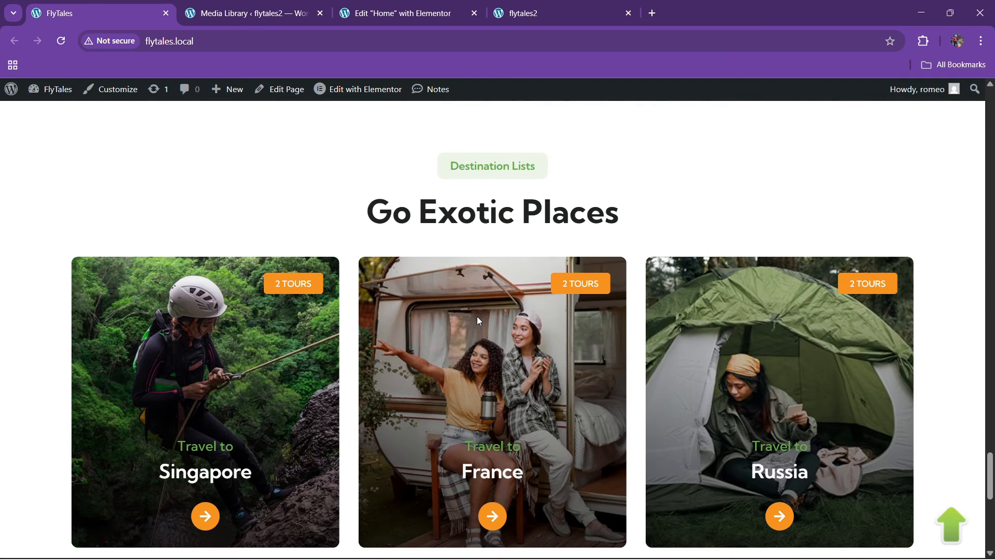
scroll(575, 336, "down", 5)
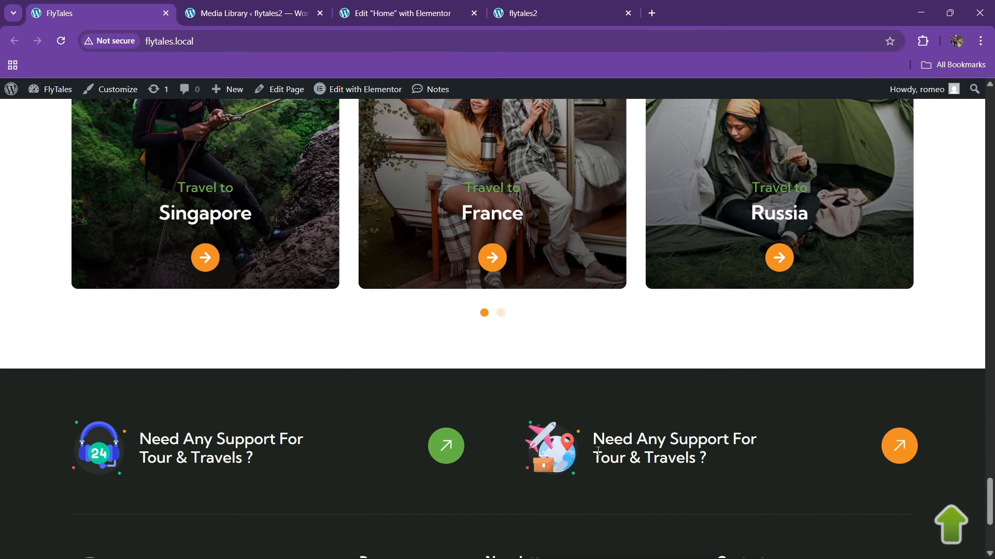
scroll(596, 456, "down", 3)
scroll(488, 278, "up", 8)
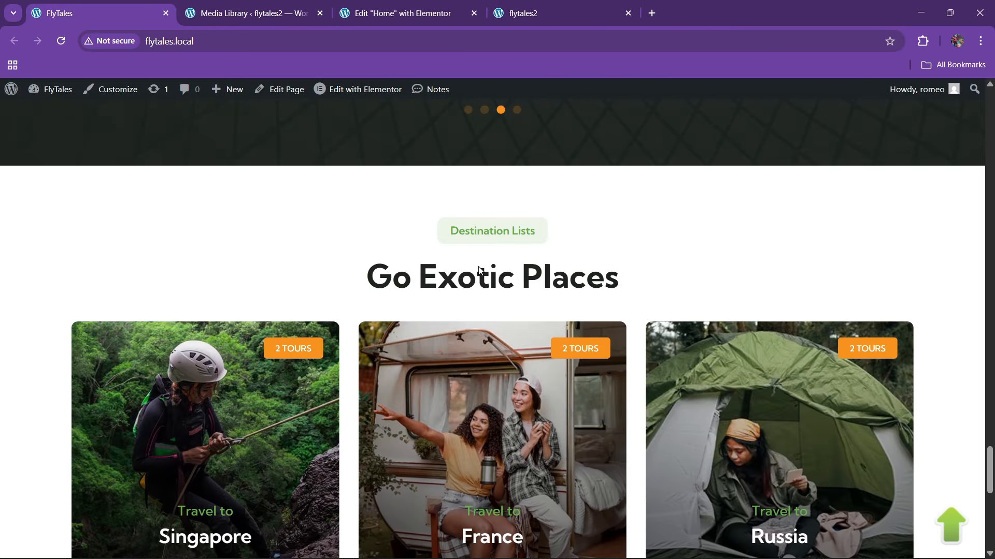
Add a one-column flexbox container below the blogs section and name it 'places'.
left_click(389, 5)
scroll(512, 365, "down", 10)
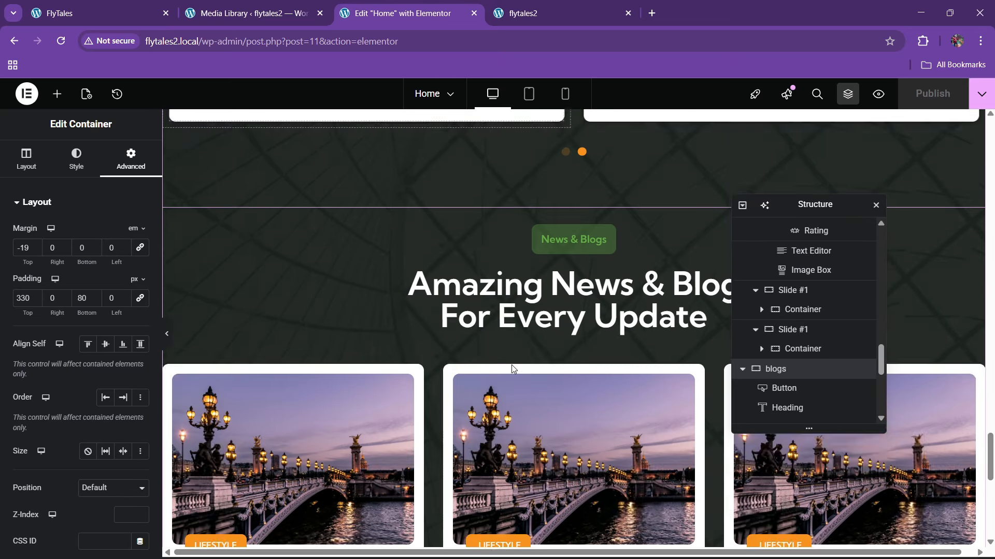
scroll(512, 369, "down", 3)
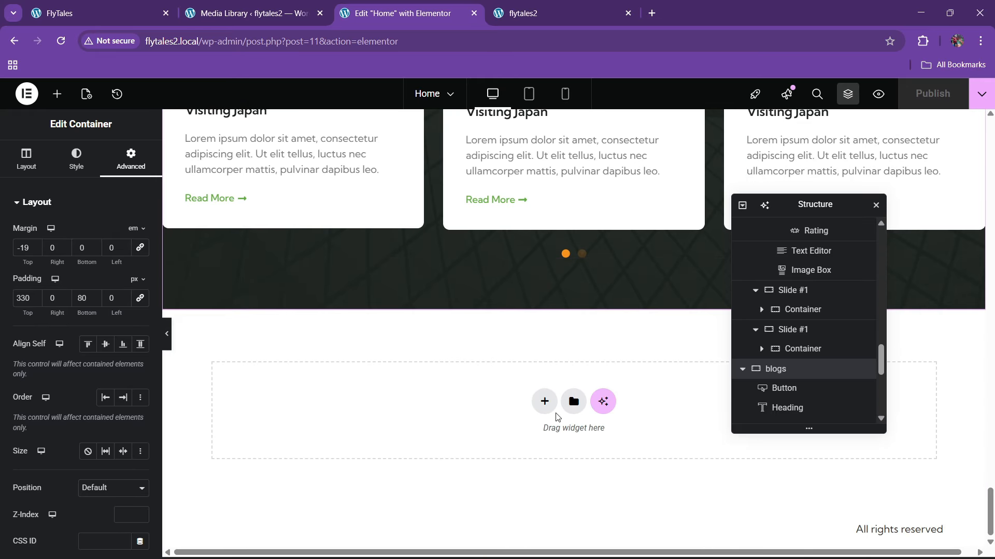
left_click(544, 402)
left_click(533, 440)
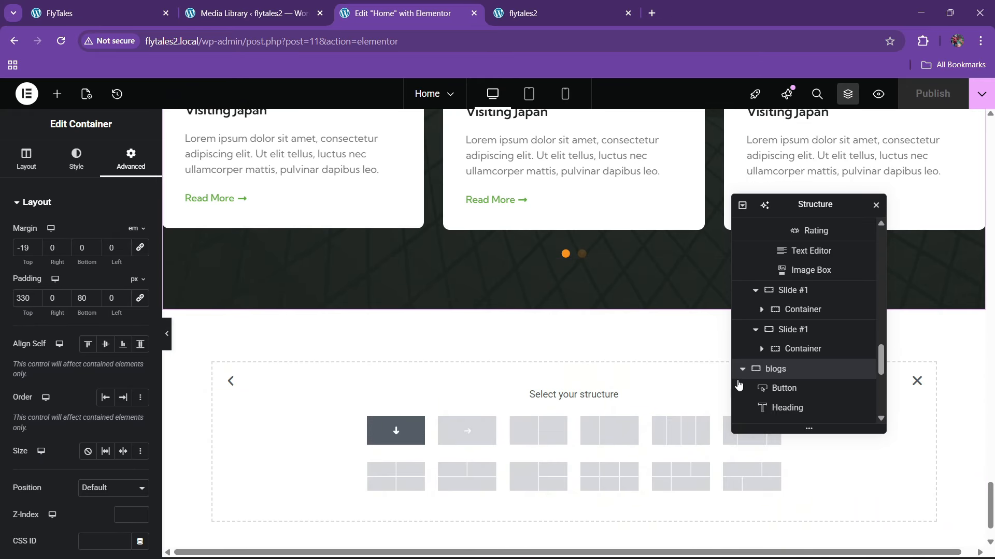
left_click(410, 430)
scroll(795, 414, "down", 5)
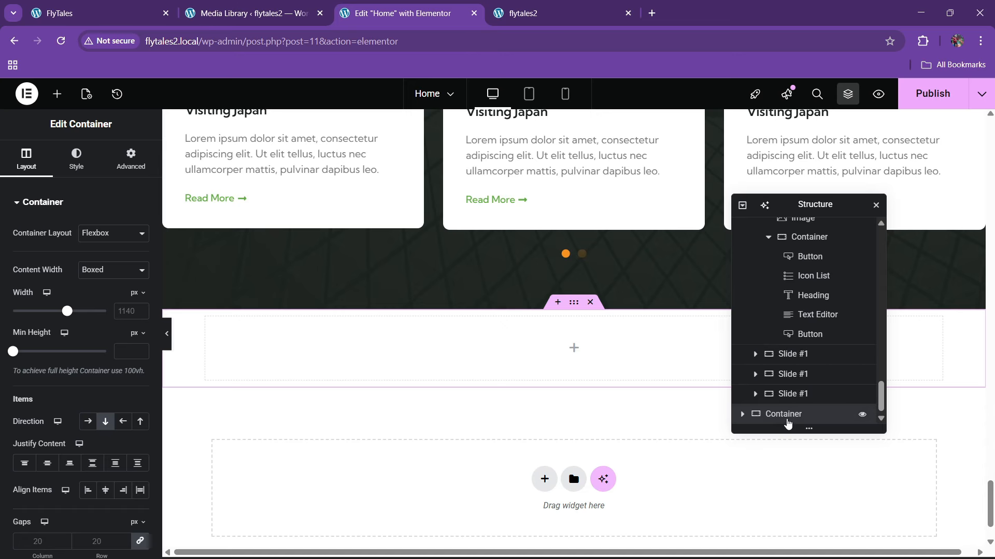
type("places")
Set the places container width to 1300 px with centred justify and alignment.
left_click(118, 311)
type("1300")
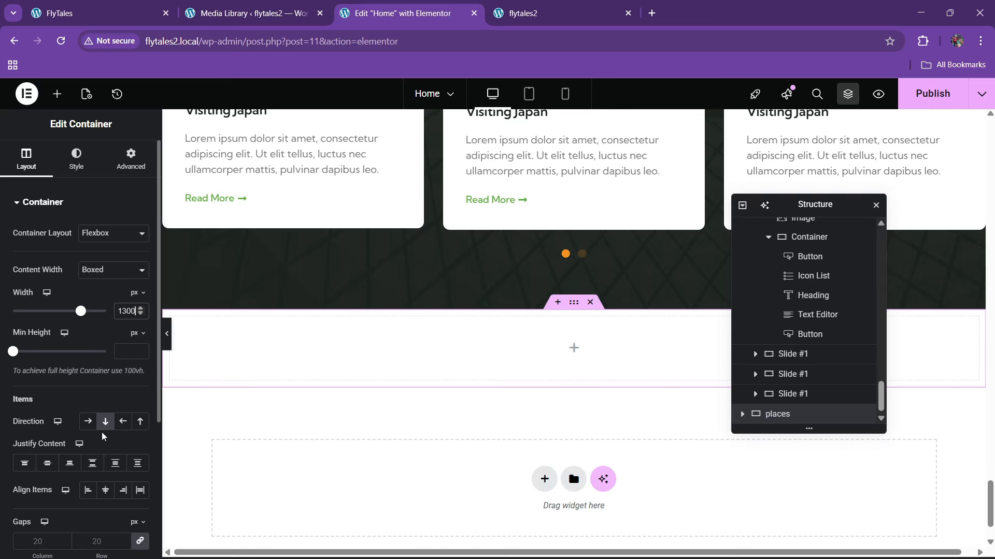
left_click(47, 464)
left_click(103, 489)
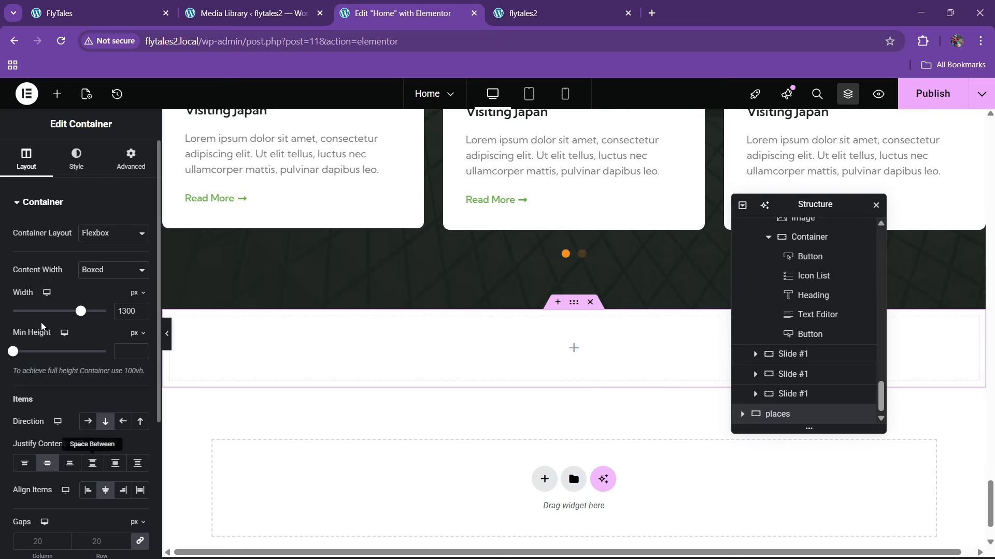
Give the places container 80 px top and bottom padding.
left_click(131, 158)
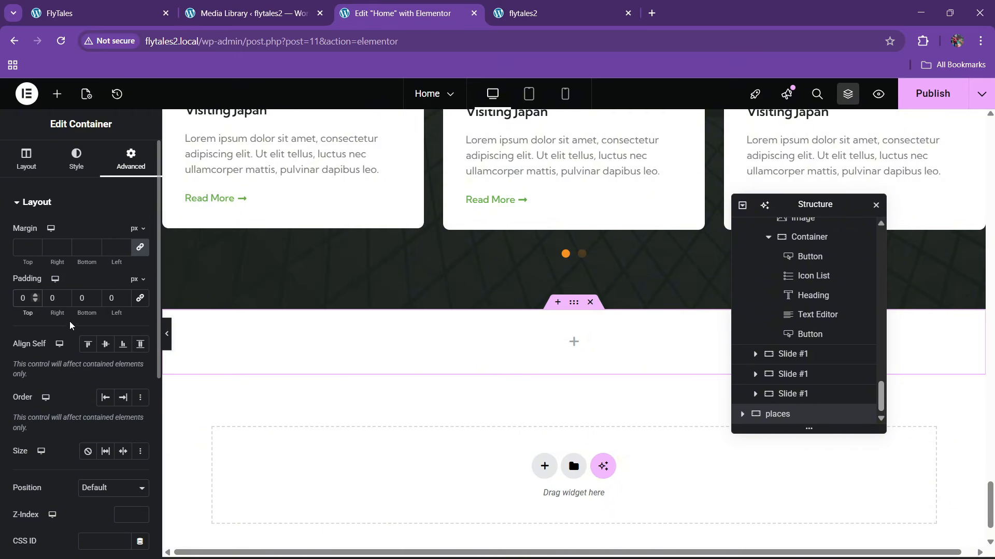
type("8")
left_click(76, 302)
type("8")
scroll(431, 374, "up", 1)
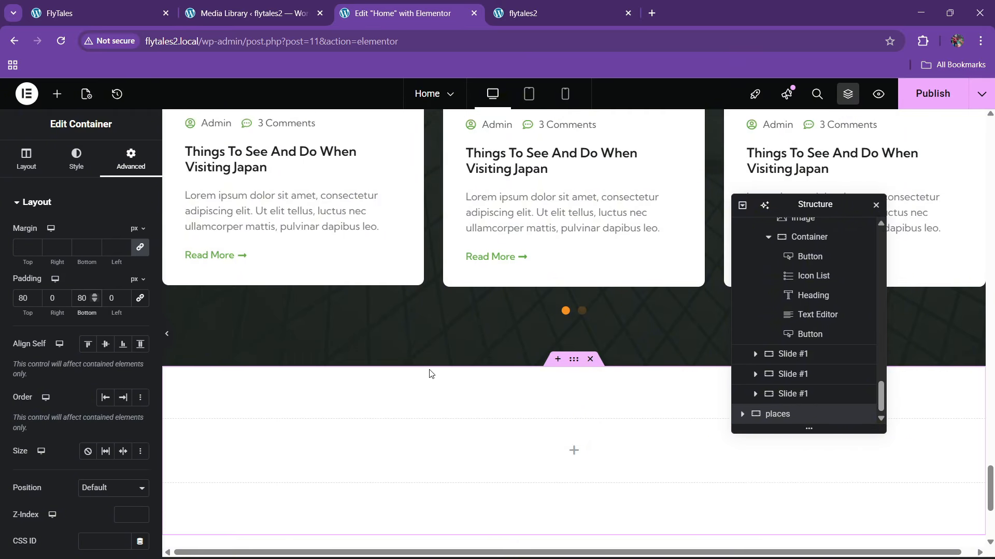
scroll(428, 374, "up", 10)
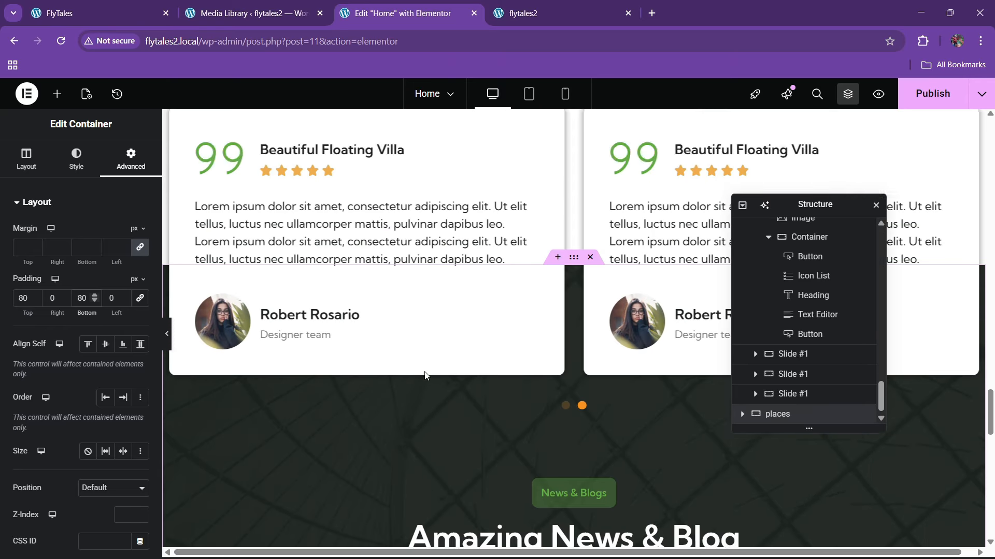
scroll(424, 375, "up", 5)
Copy the Availability tag button and paste it into the places container.
right_click(578, 330)
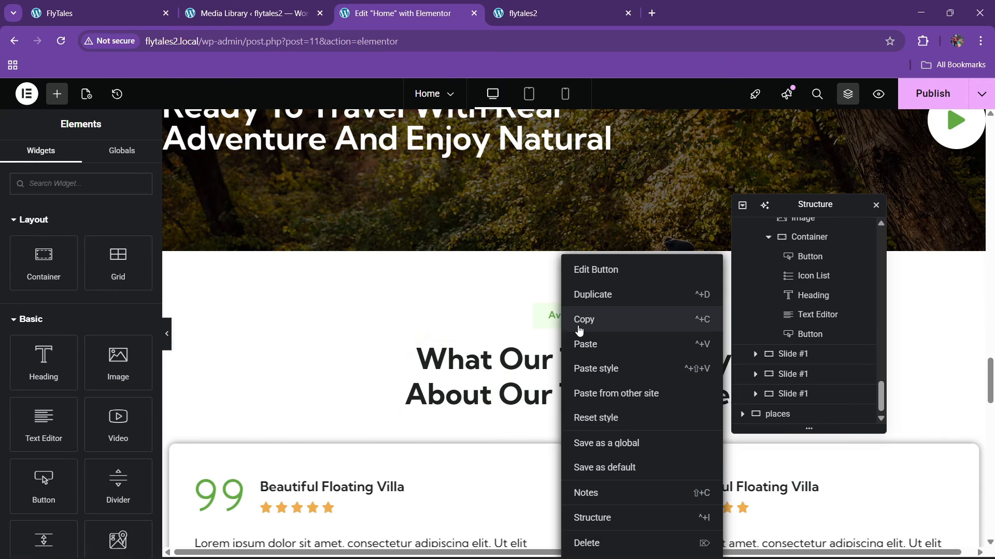
left_click(579, 330)
scroll(527, 354, "down", 15)
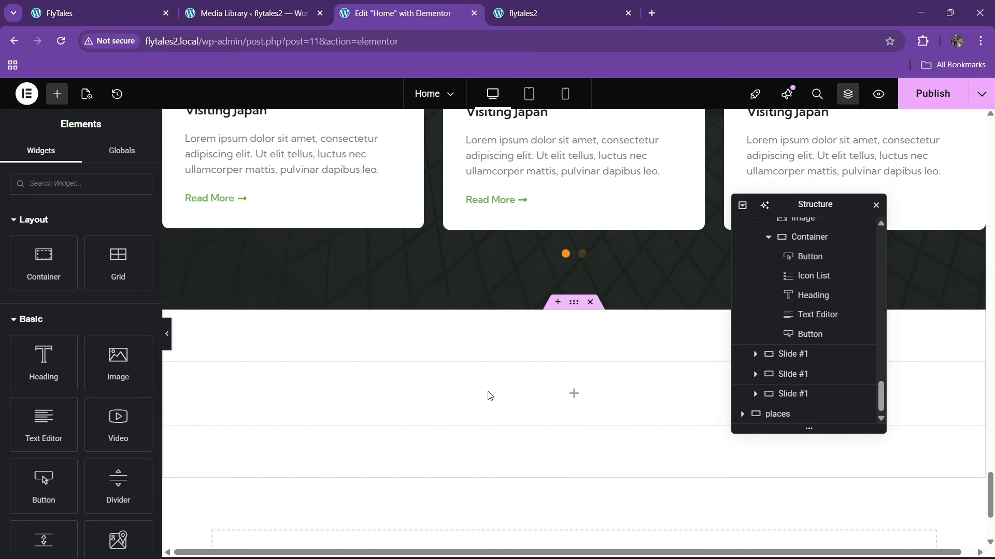
right_click(480, 402)
left_click(500, 343)
right_click(507, 407)
left_click(518, 319)
scroll(509, 357, "up", 3)
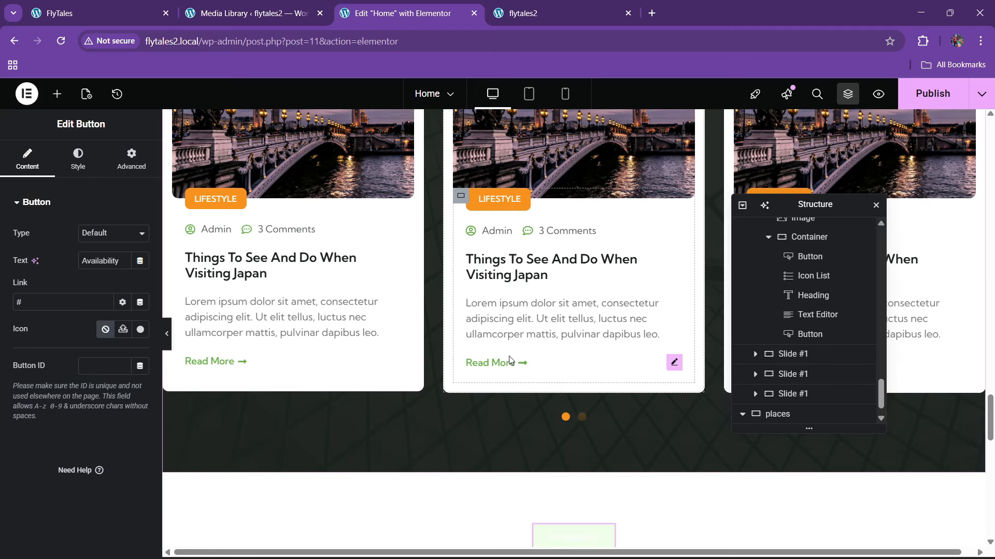
scroll(509, 356, "up", 5)
Copy the testimonials section heading and paste it below the pasted Availability tag.
right_click(521, 253)
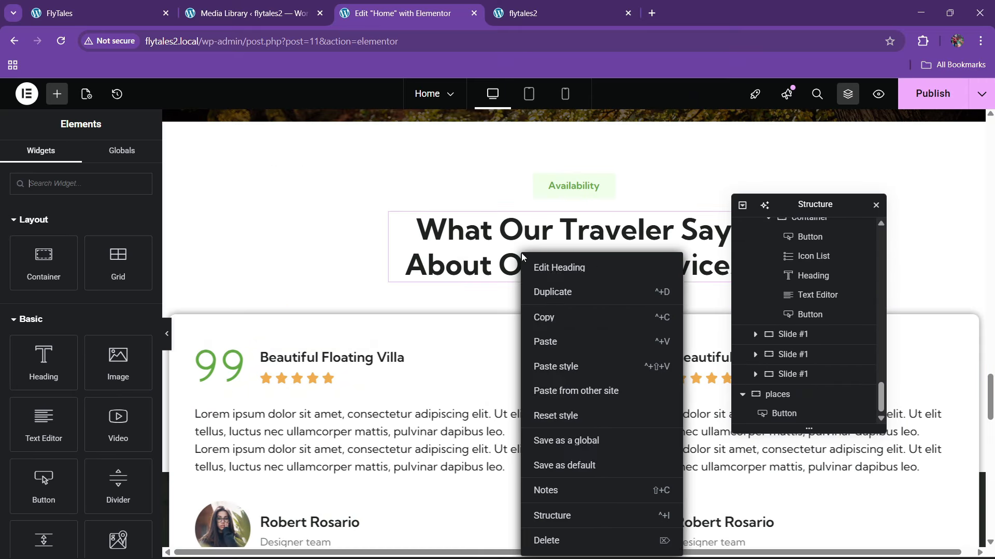
left_click(540, 317)
scroll(514, 337, "down", 10)
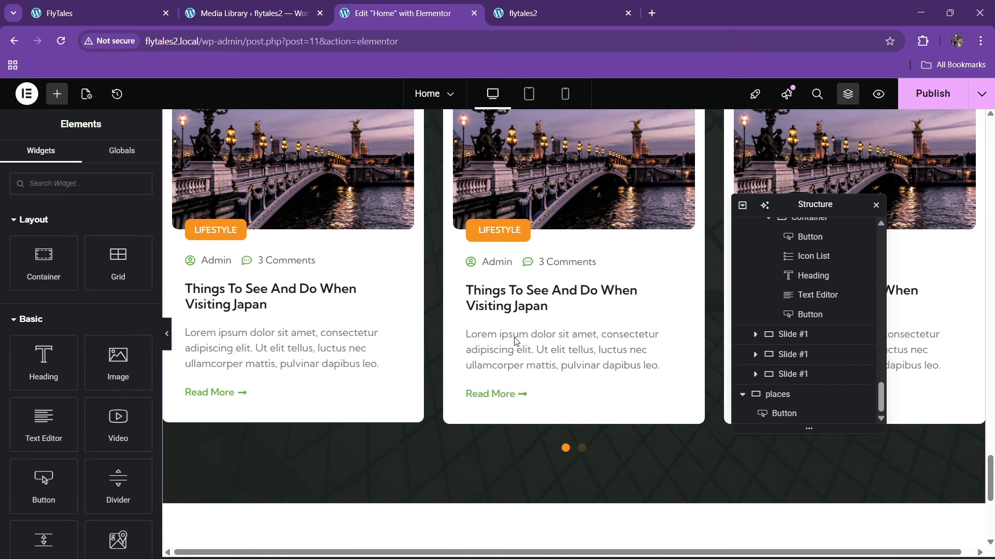
scroll(516, 340, "down", 5)
right_click(566, 311)
left_click(574, 352)
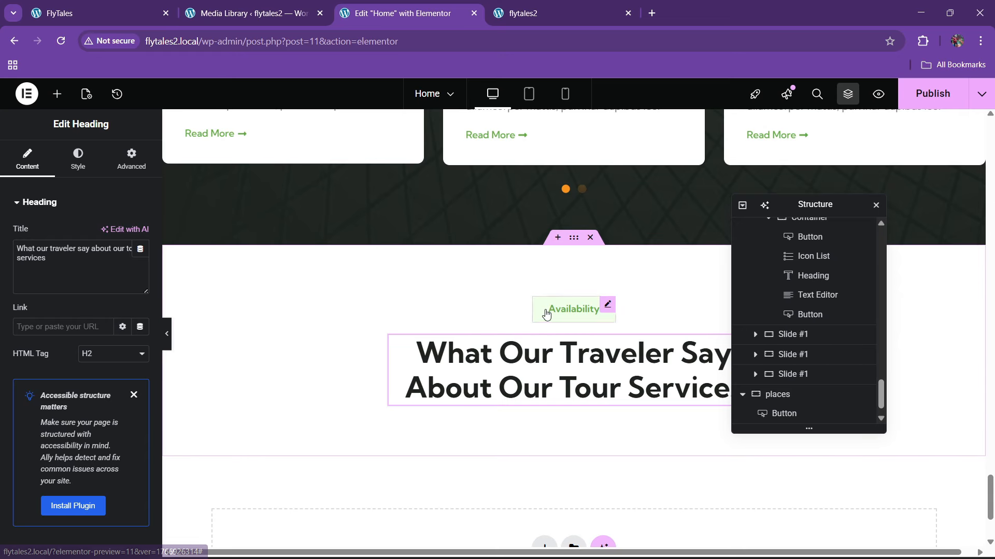
scroll(518, 295, "down", 1)
Replace the pasted heading's title with 'Go Exotic Places' copied from the live site.
left_click(93, 13)
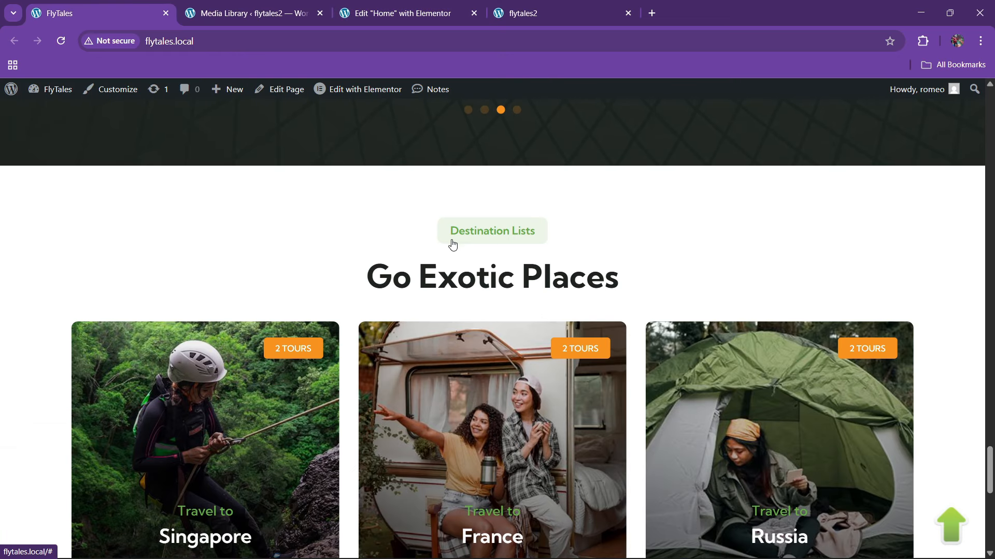
left_click(443, 10)
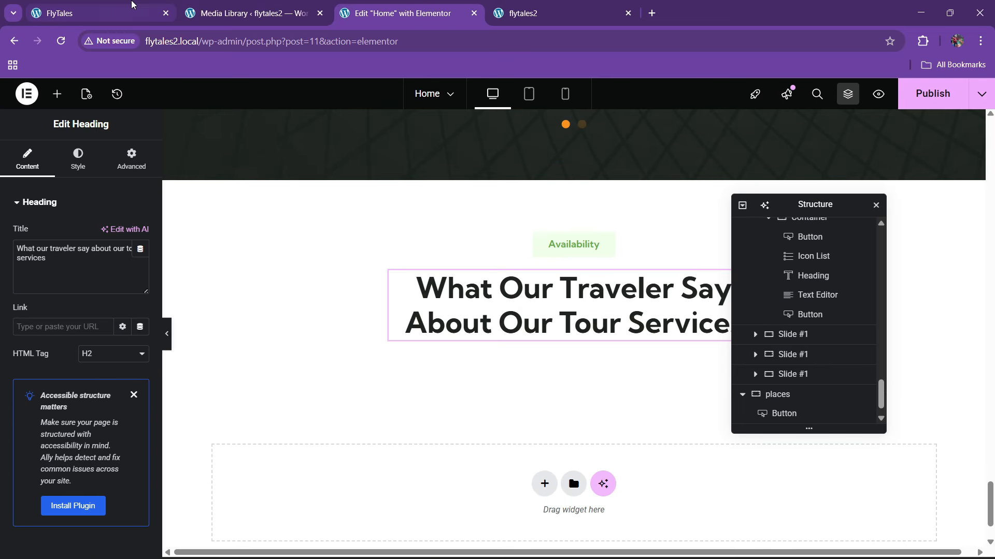
left_click(94, 13)
left_click_drag(367, 279, 623, 272)
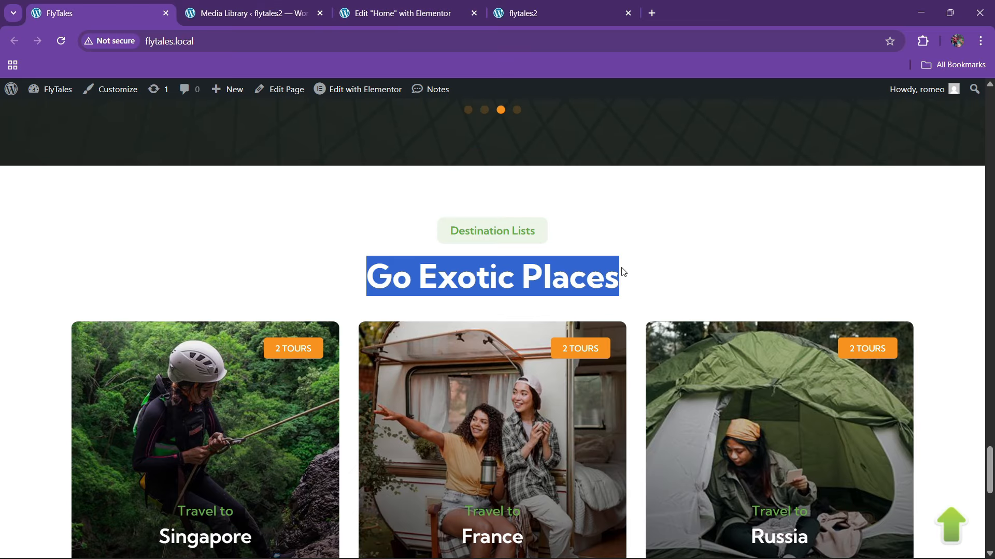
left_click(399, 12)
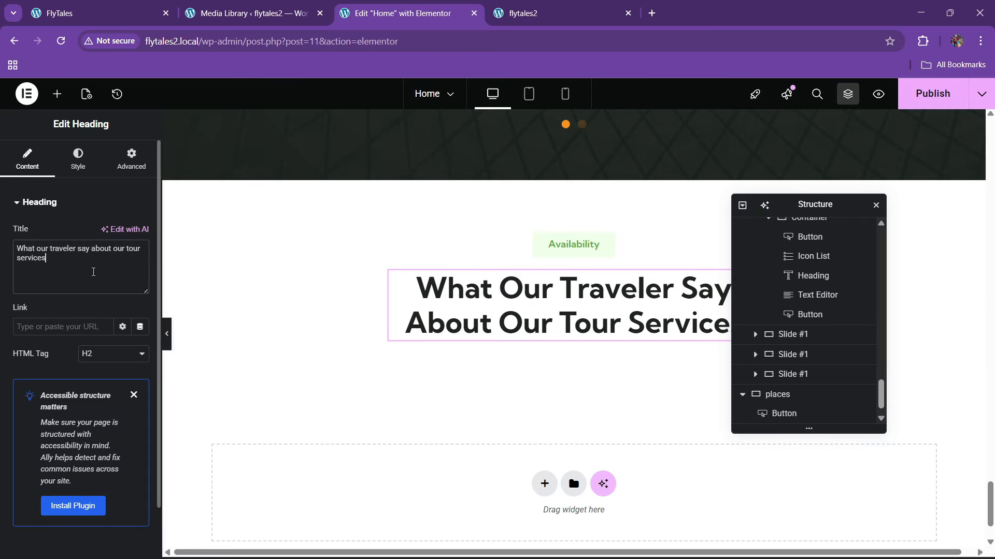
key("ctrl+a")
key("ctrl+v")
left_click(98, 13)
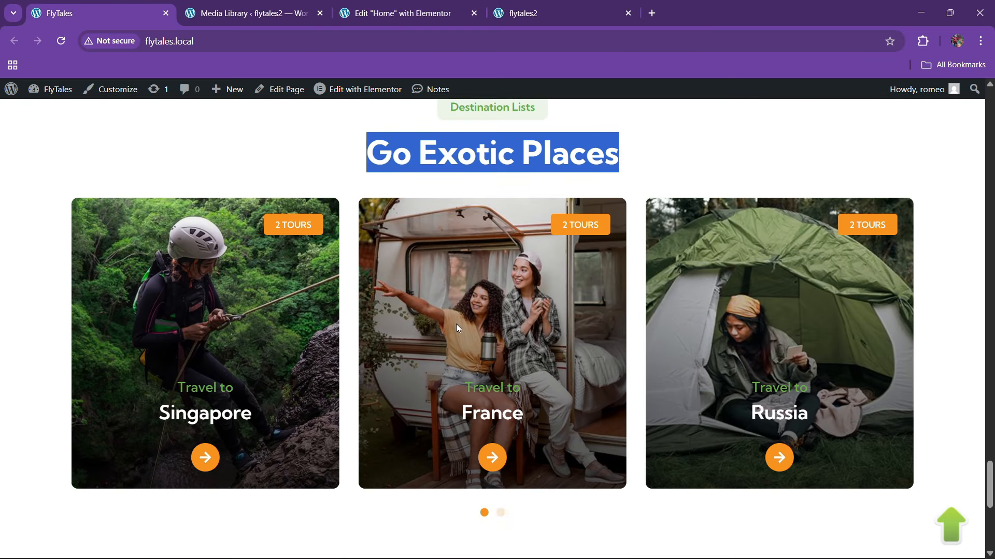
scroll(458, 328, "down", 1)
left_click(399, 13)
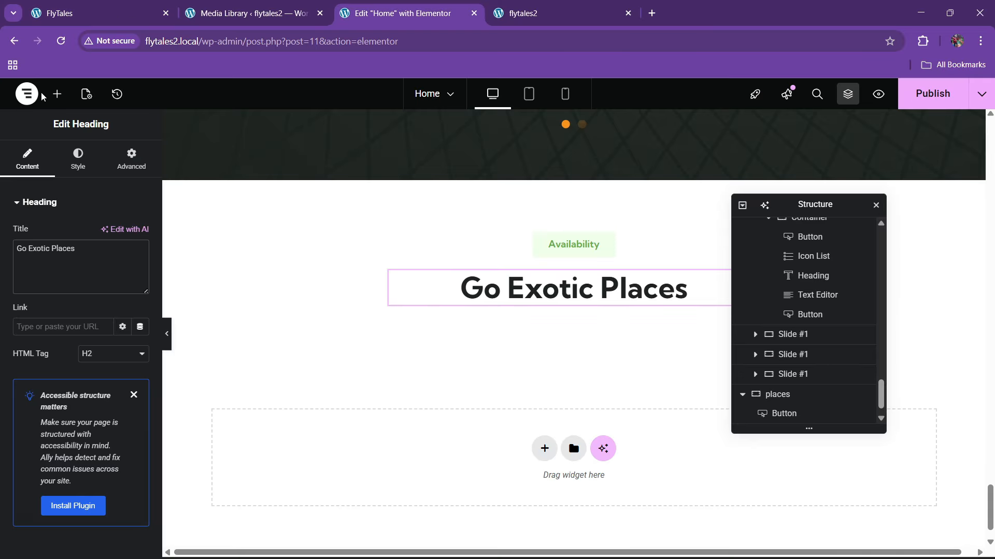
Place a Carousel widget under the 'Go Exotic Places' heading.
left_click(57, 94)
left_click(56, 182)
type("car")
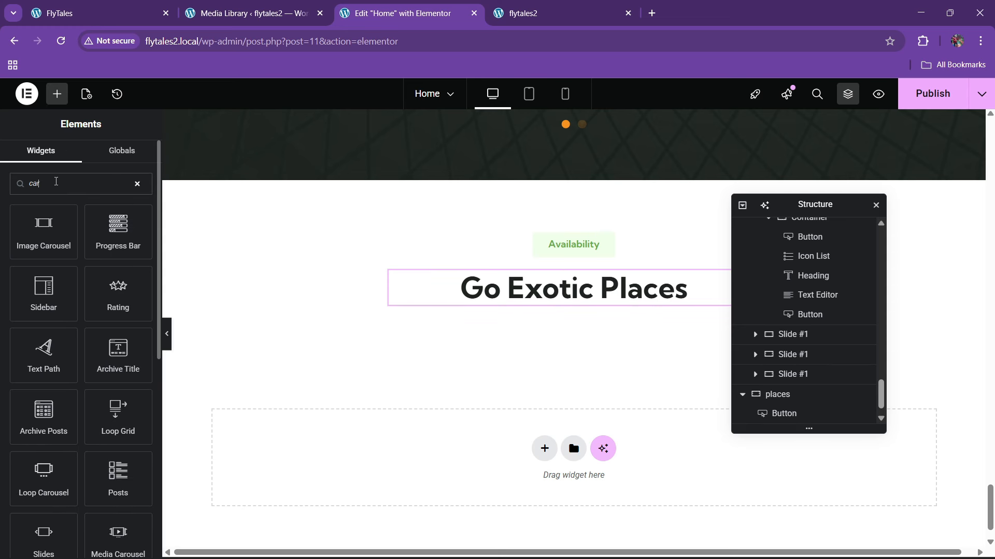
type("ousel")
left_click_drag(16, 426, 555, 333)
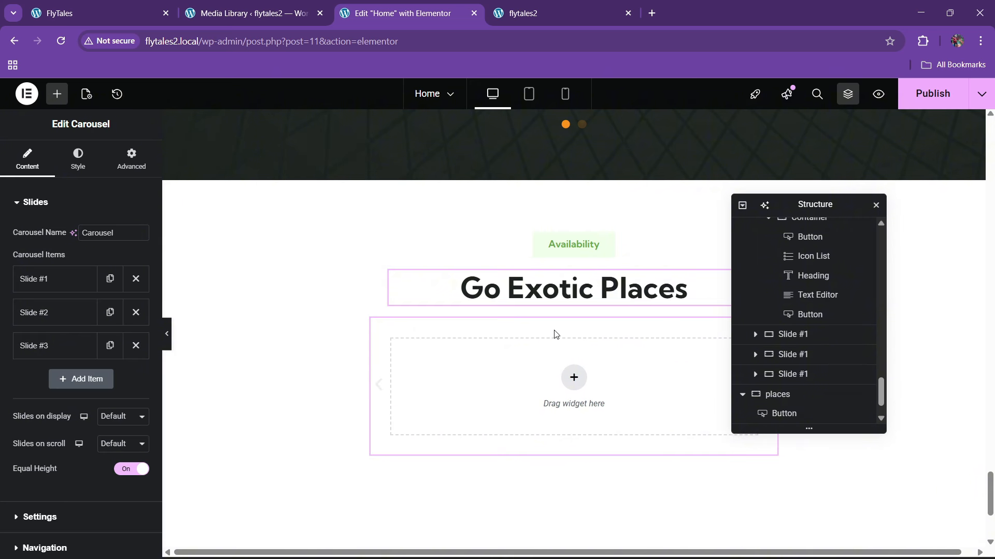
left_click(145, 12)
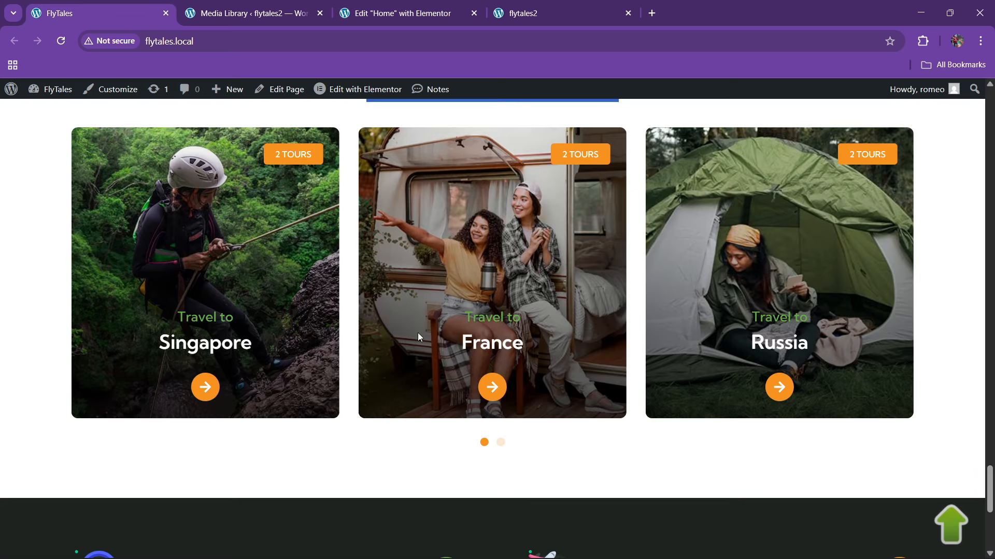
scroll(419, 336, "up", 3)
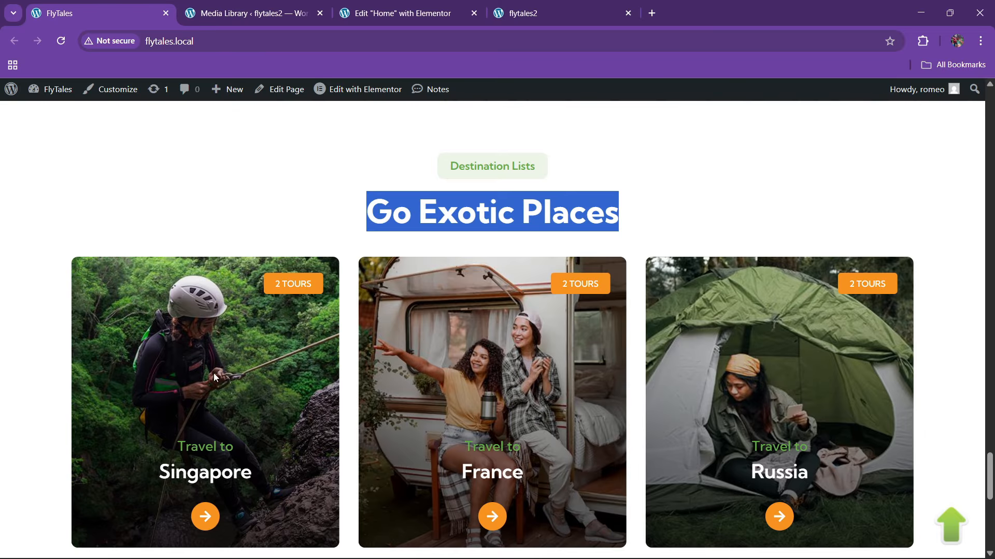
left_click(393, 6)
left_click(152, 7)
scroll(351, 392, "down", 3)
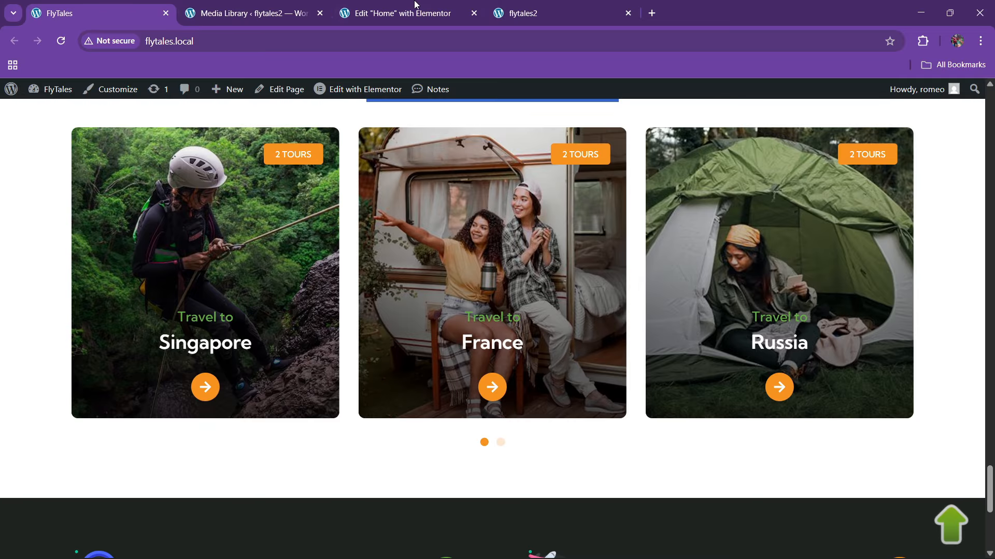
left_click(414, 6)
Duplicate a slide for four slides, showing 3 slides at once and scrolling 2.
left_click(110, 345)
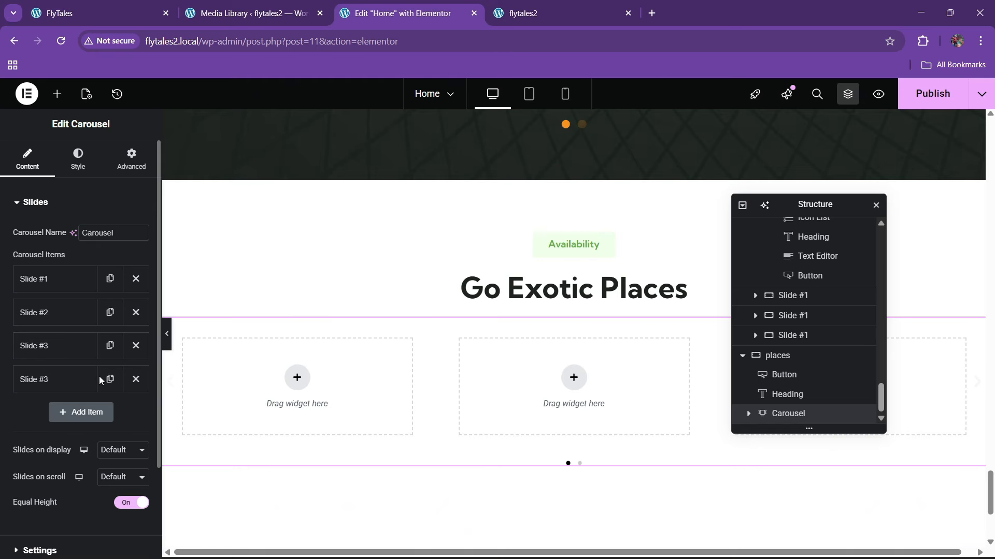
left_click(119, 449)
left_click(120, 368)
left_click(115, 479)
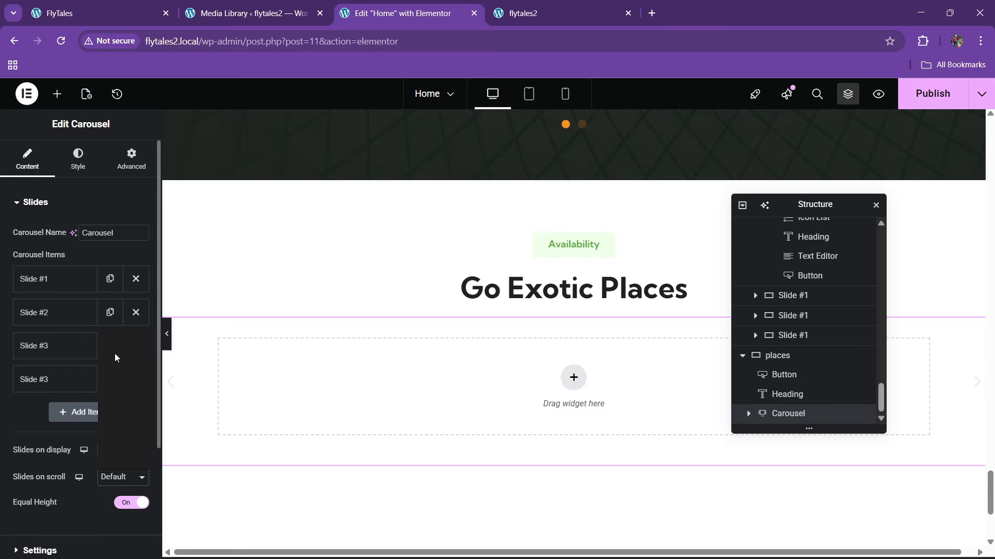
left_click(52, 448)
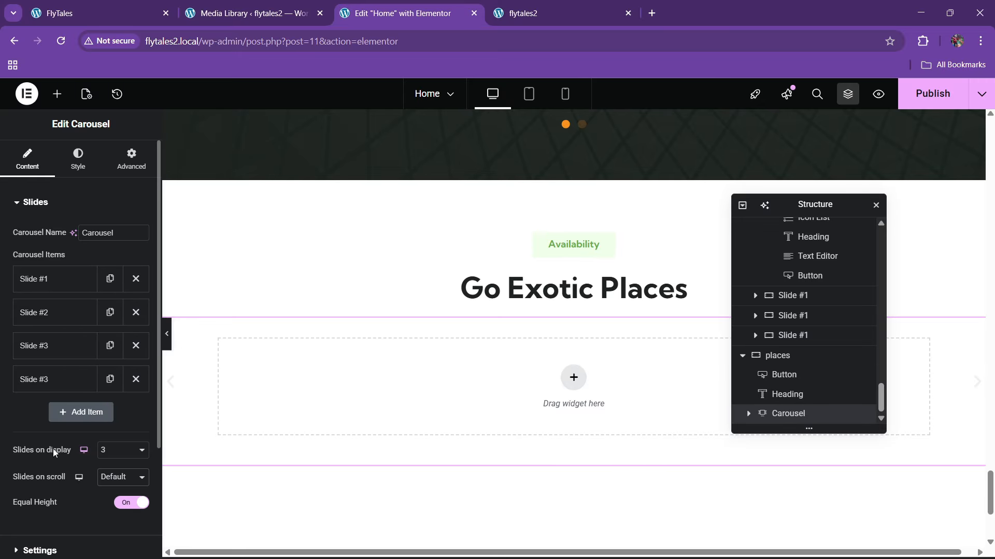
left_click(105, 479)
left_click(114, 481)
left_click(114, 480)
left_click(114, 481)
left_click(113, 480)
left_click(122, 354)
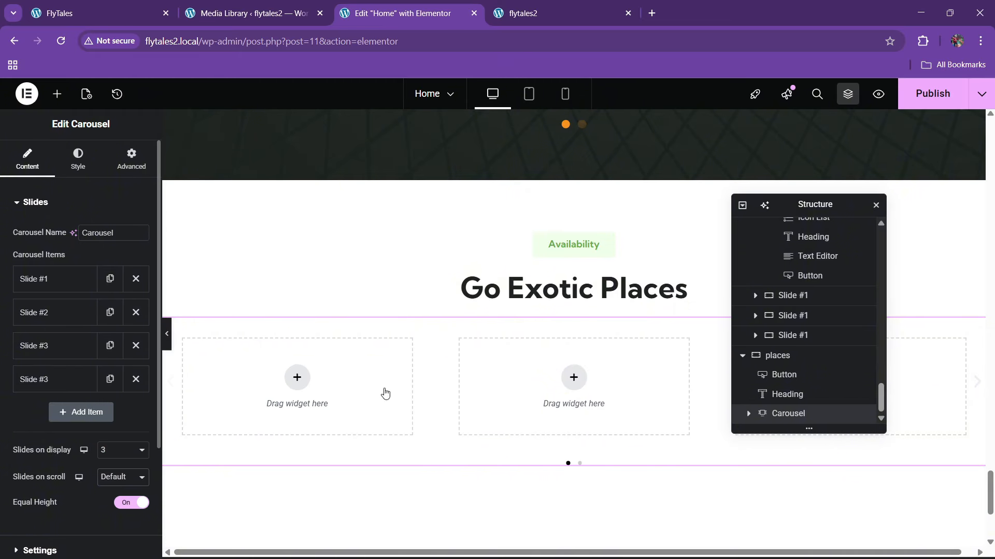
scroll(599, 391, "down", 2)
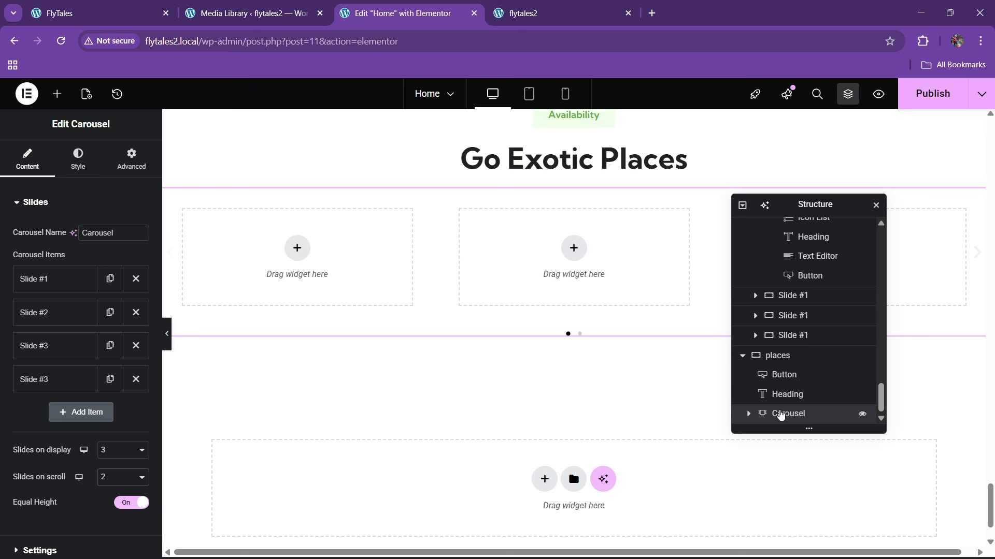
Reset the Carousel's padding to 0 and expand its slides in the Structure panel.
left_click(131, 159)
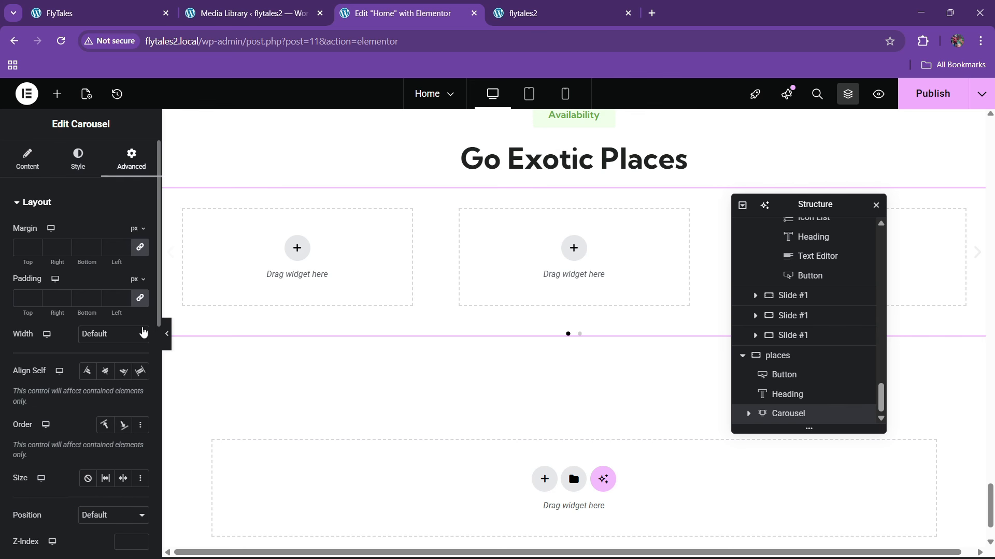
left_click(139, 302)
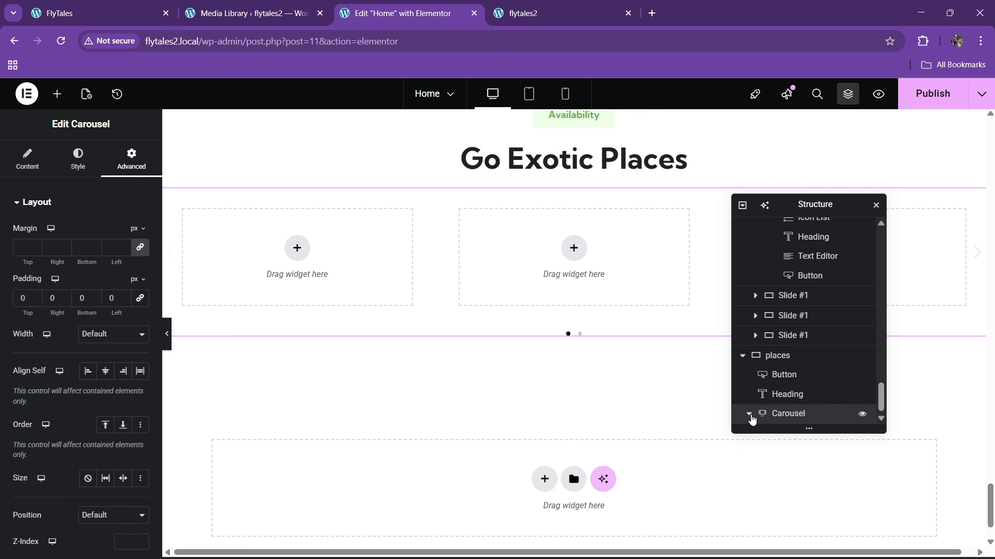
scroll(751, 414, "down", 2)
left_click(795, 355)
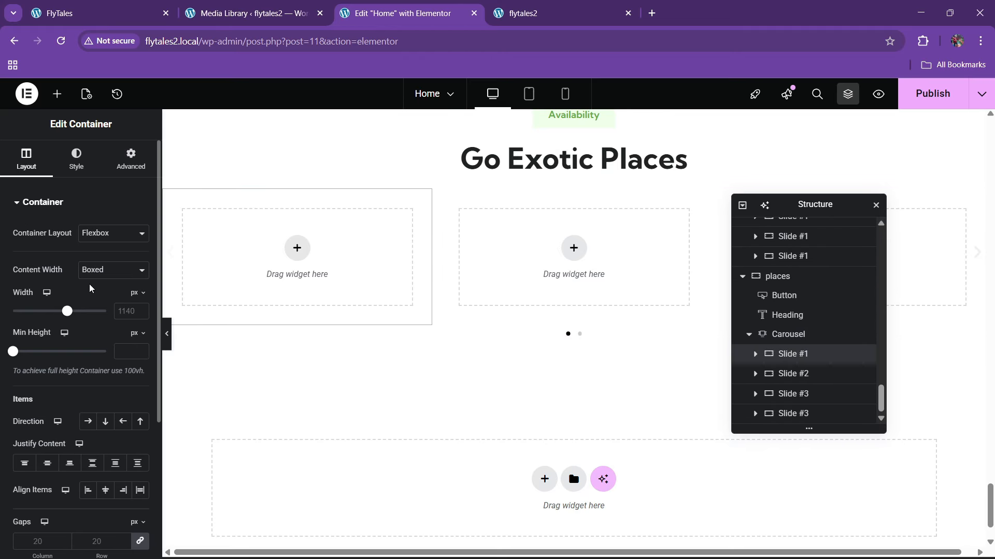
Set the first slide container's content width to Full Width.
left_click(106, 270)
left_click(98, 302)
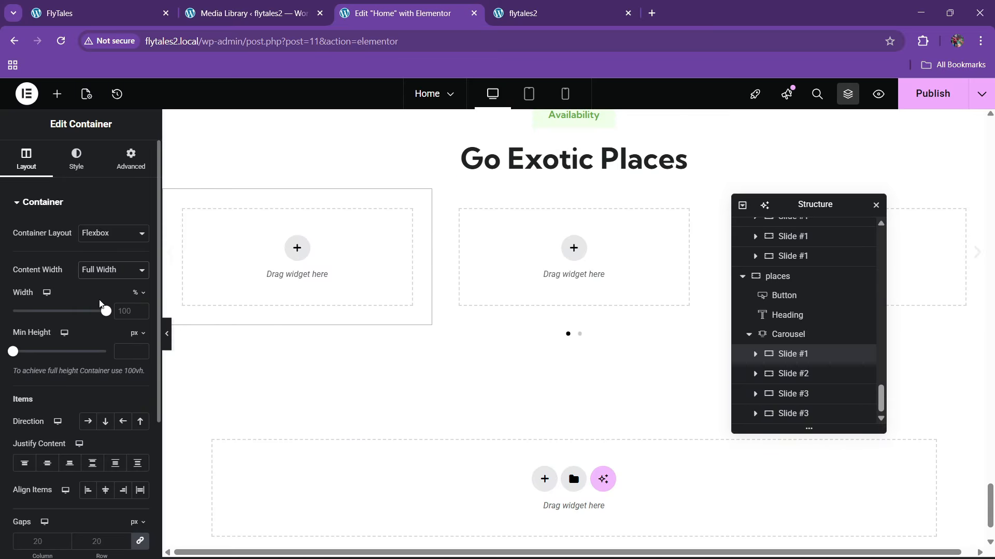
left_click(131, 158)
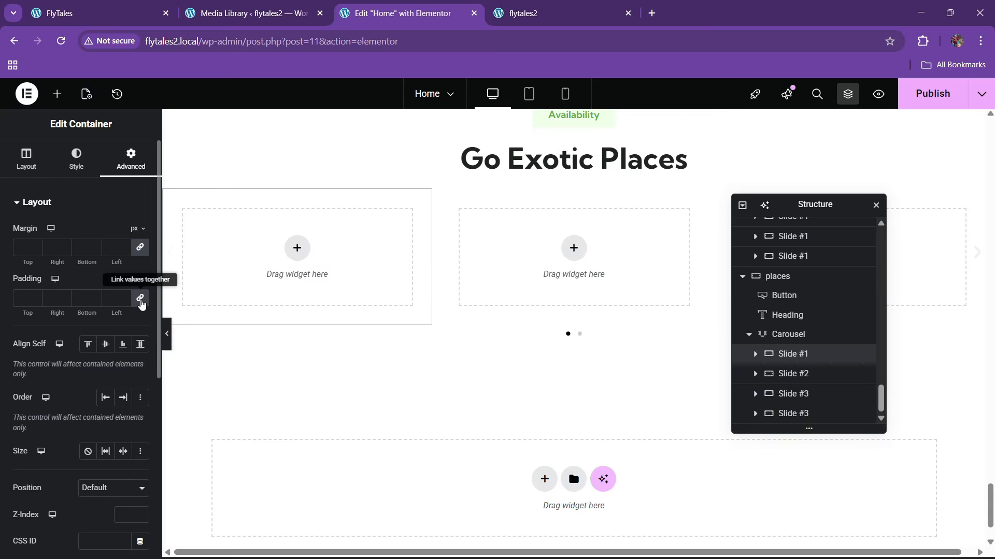
left_click(78, 13)
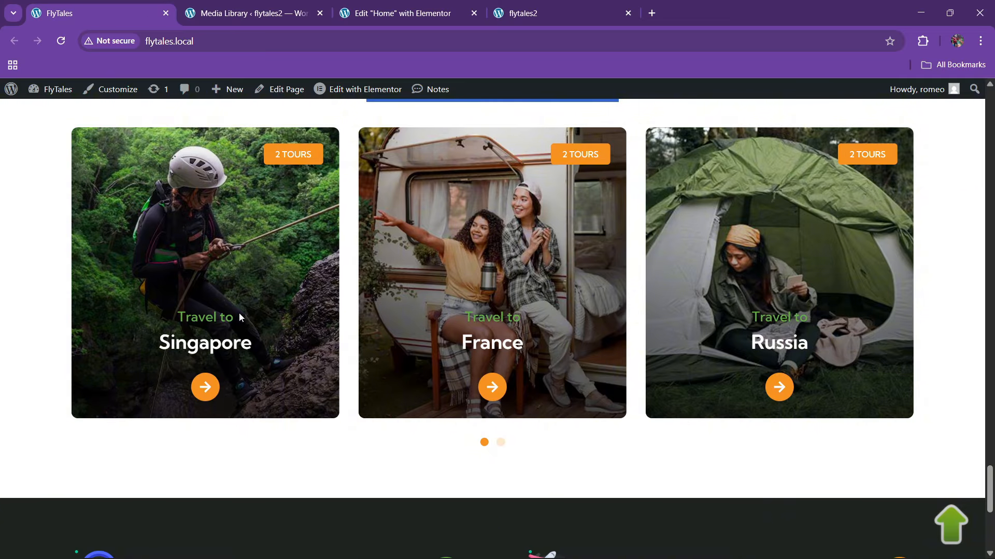
left_click(399, 13)
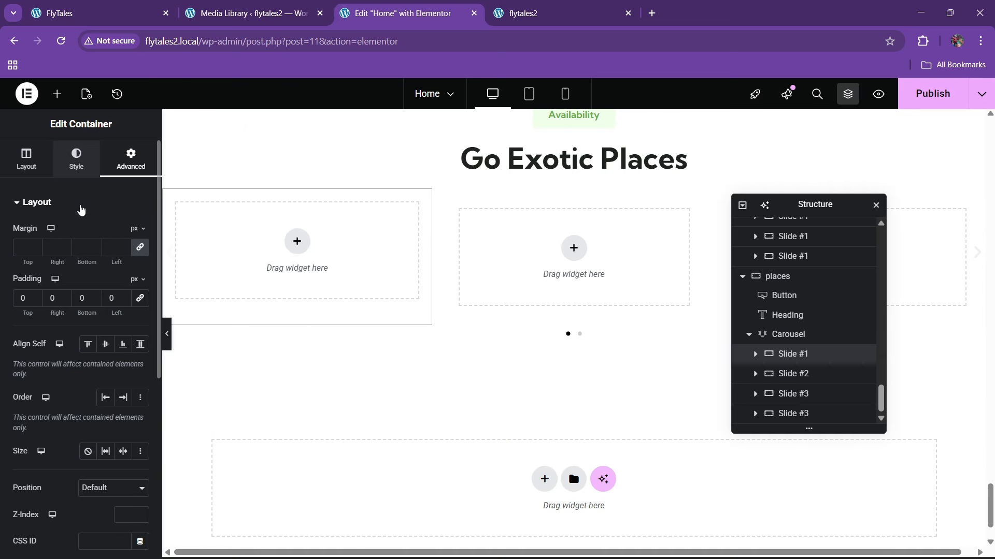
Give the slide a classic tent photo background positioned Center Center with Cover size.
left_click(88, 260)
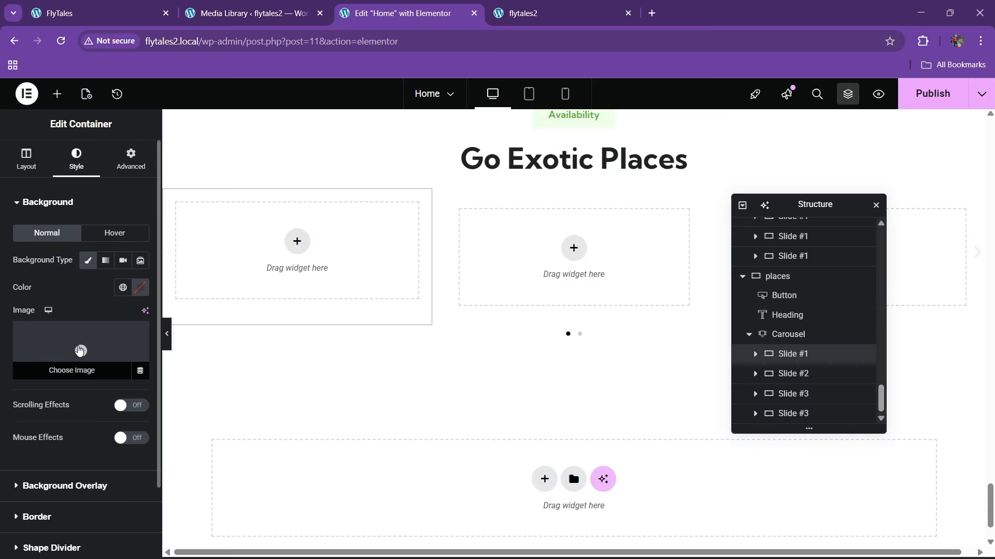
left_click(82, 357)
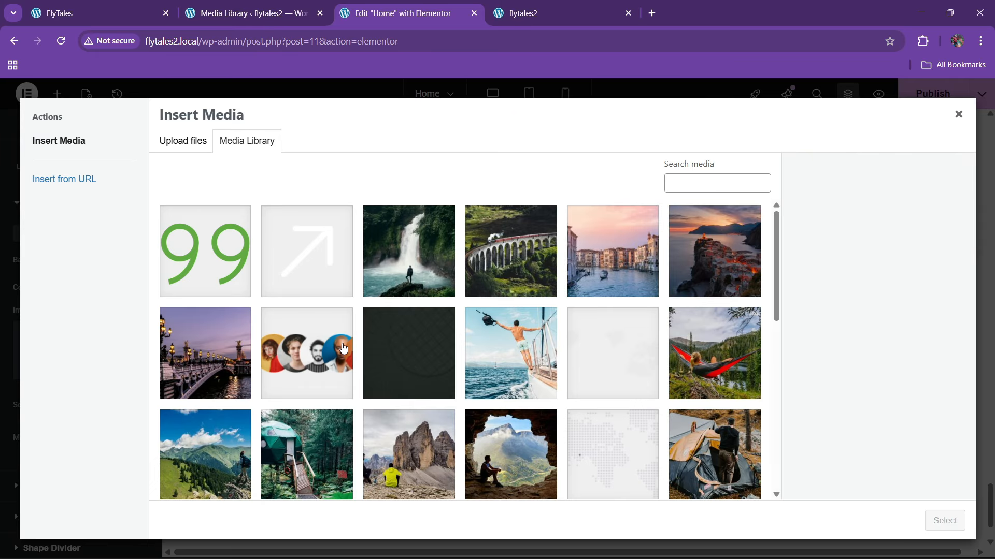
scroll(367, 410, "down", 5)
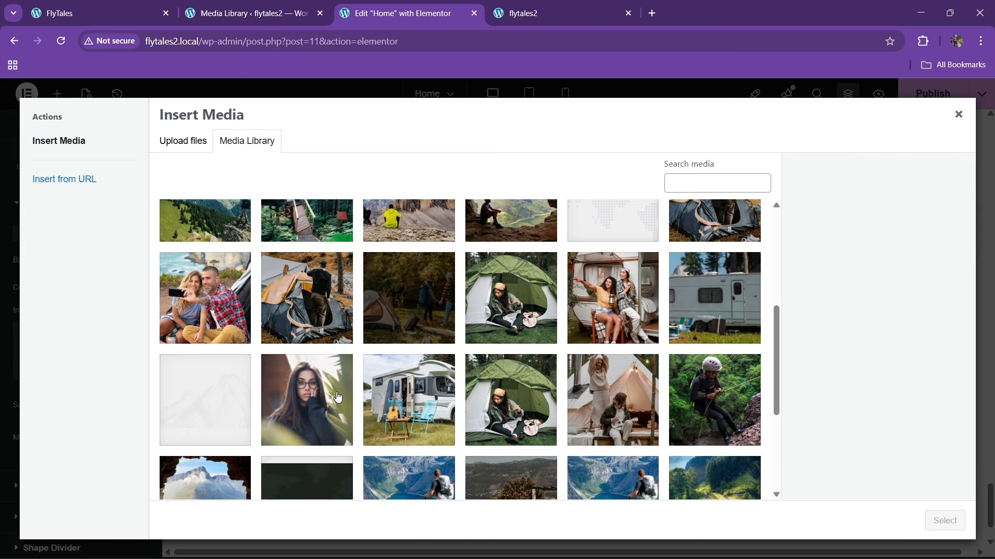
left_click(322, 329)
left_click(945, 521)
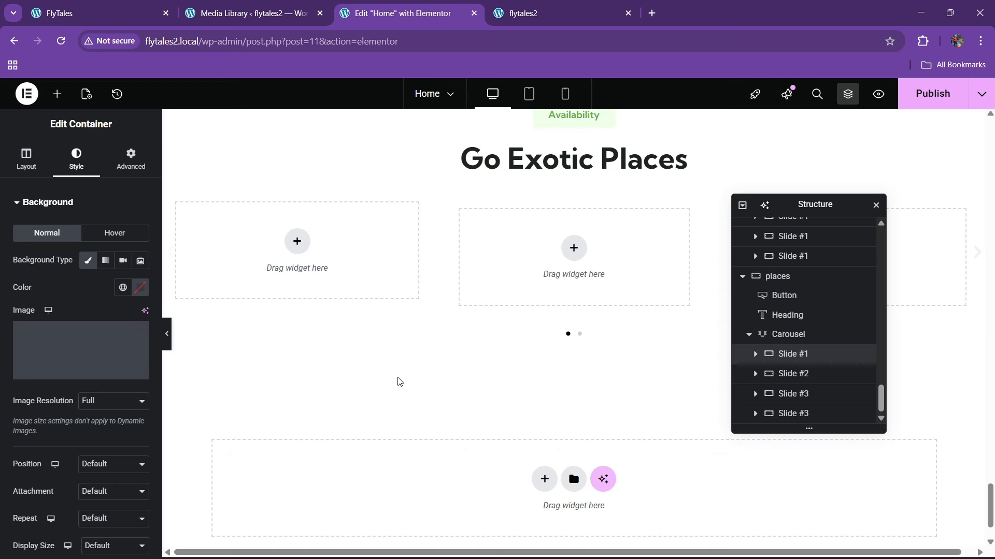
scroll(32, 413, "down", 3)
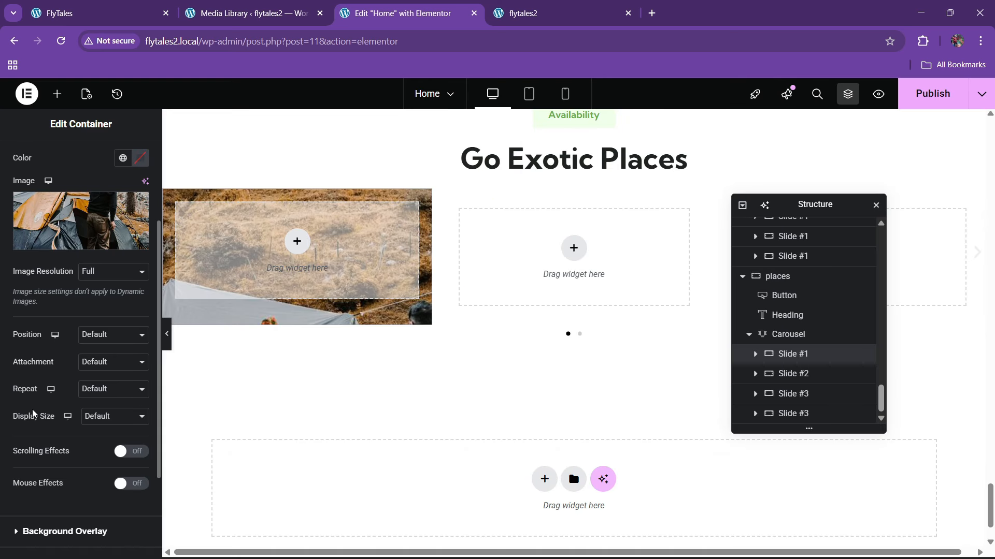
left_click(93, 336)
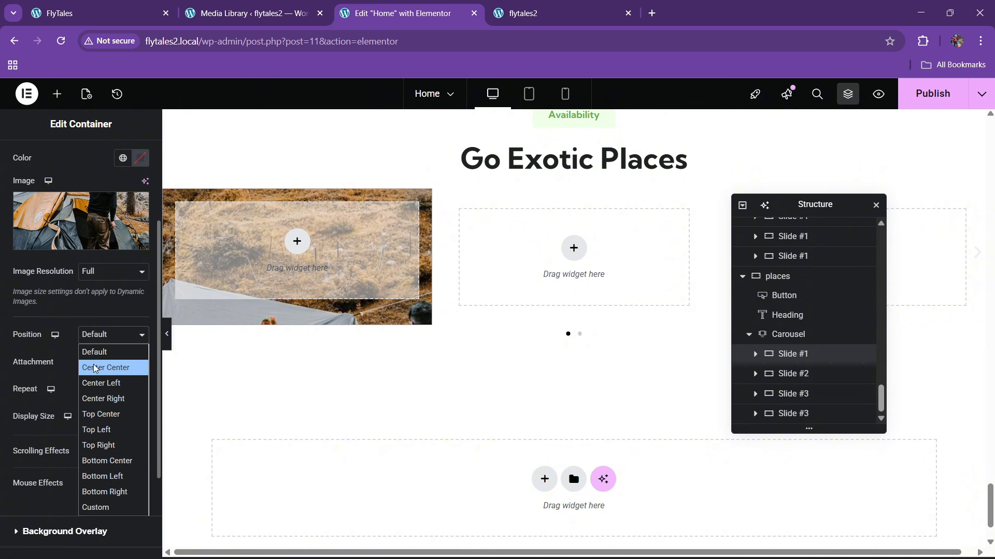
left_click(93, 367)
left_click(89, 416)
left_click(93, 466)
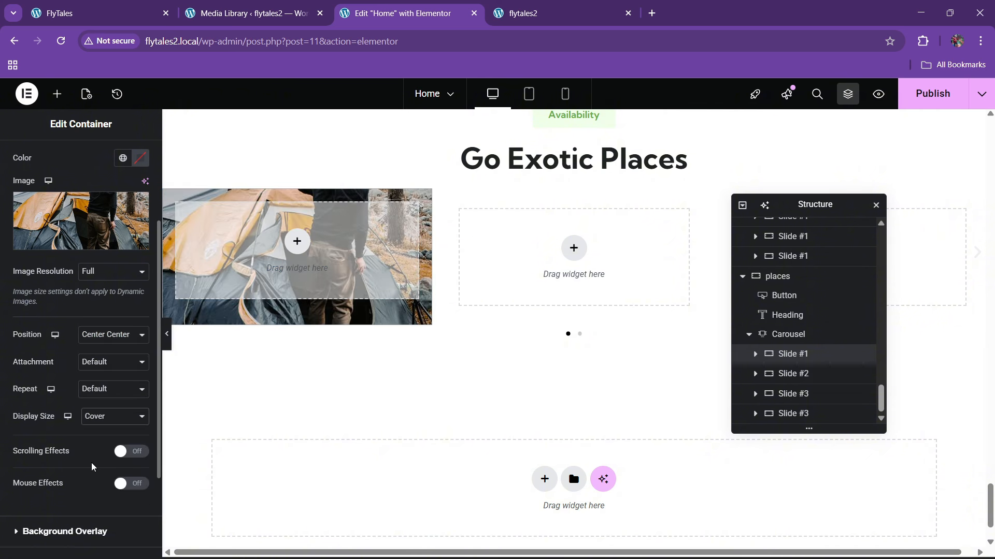
scroll(65, 438, "down", 1)
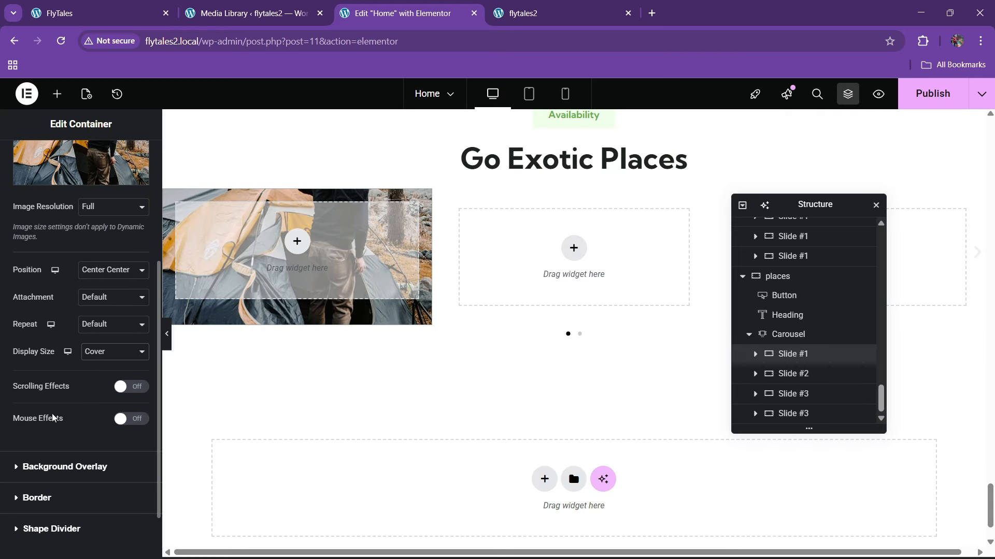
scroll(52, 418, "up", 3)
Set the slide's min height to 500, direction to Column and justify content to Center.
left_click(28, 158)
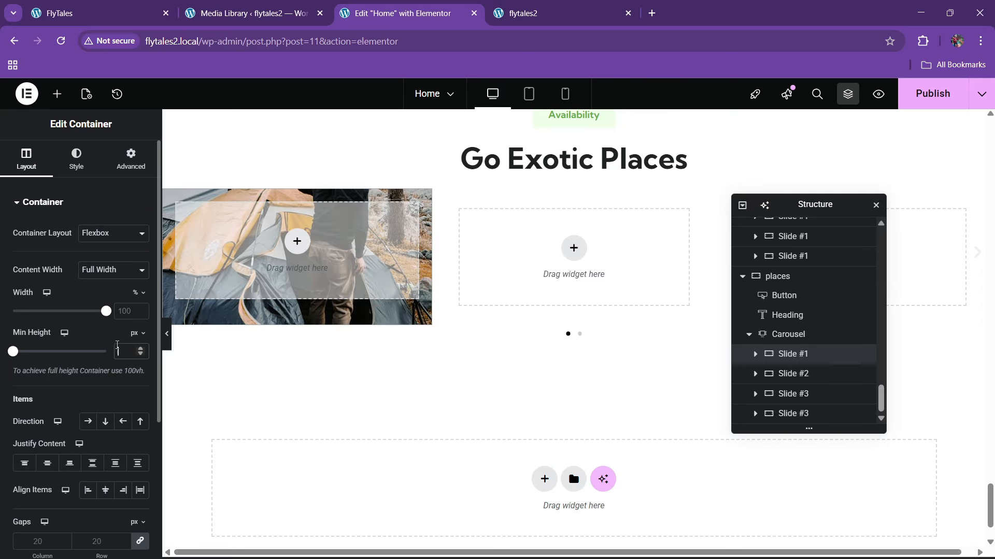
type("400")
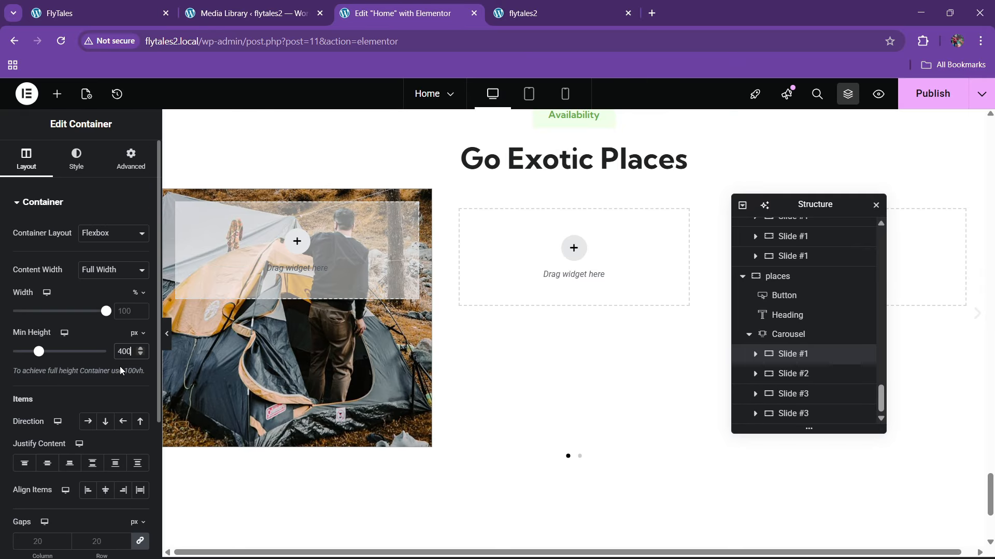
double_click(120, 356)
type("500")
left_click(147, 12)
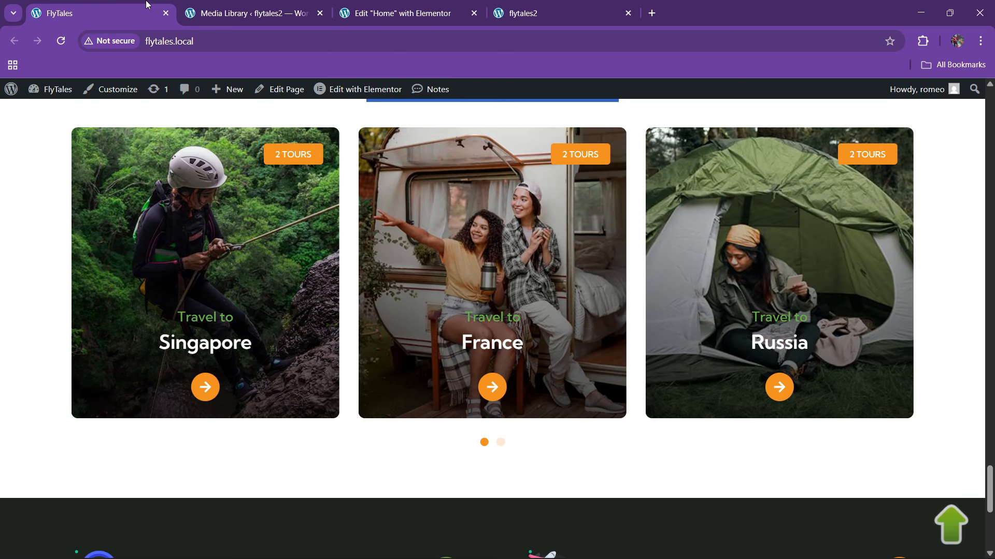
left_click(363, 13)
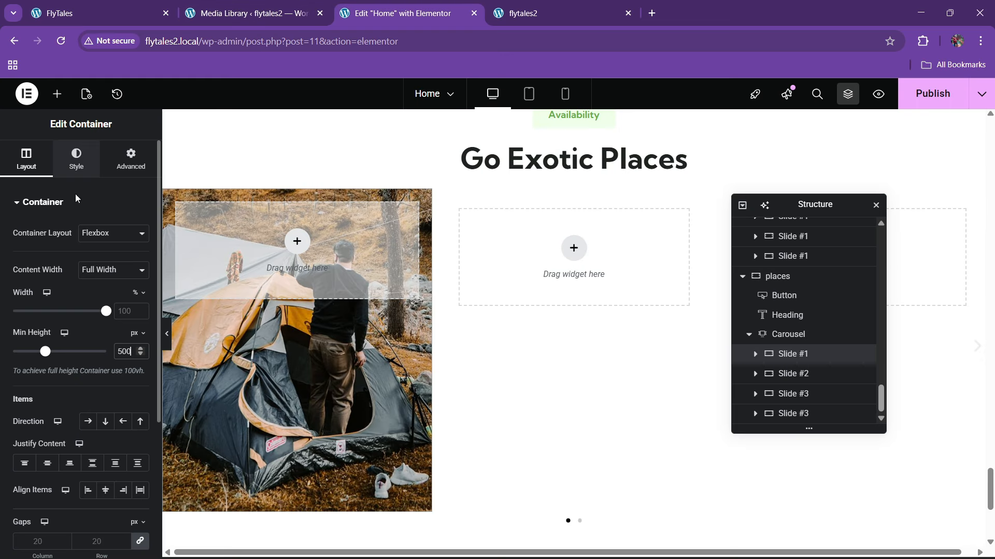
scroll(75, 194, "down", 3)
left_click(105, 291)
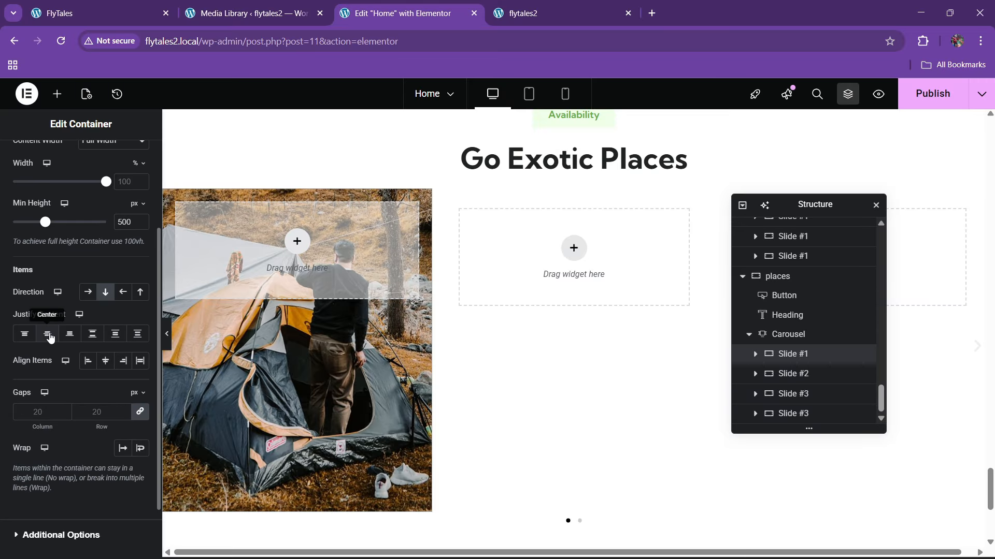
left_click(47, 333)
scroll(101, 381, "up", 3)
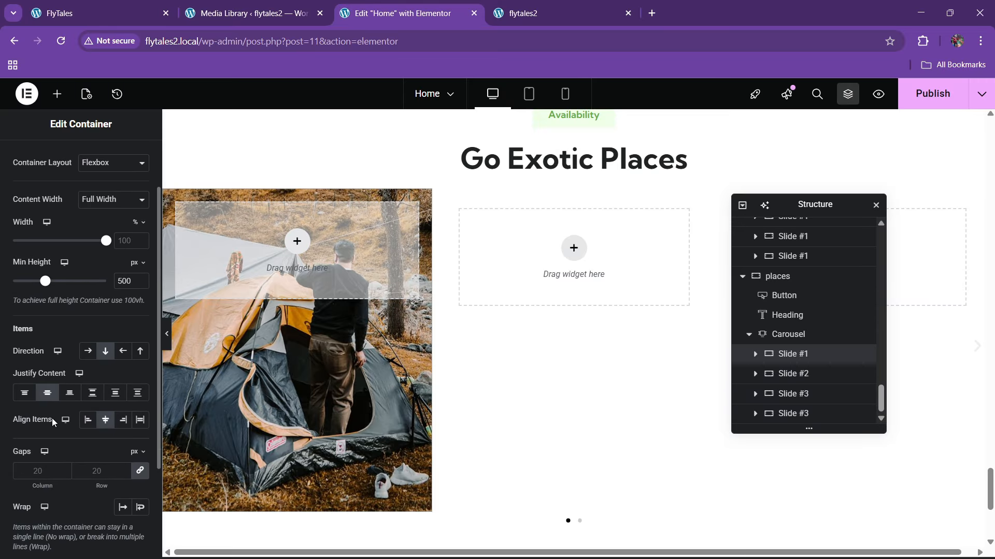
Round the slide's corners with a 20px border radius.
left_click(76, 157)
scroll(72, 328, "down", 5)
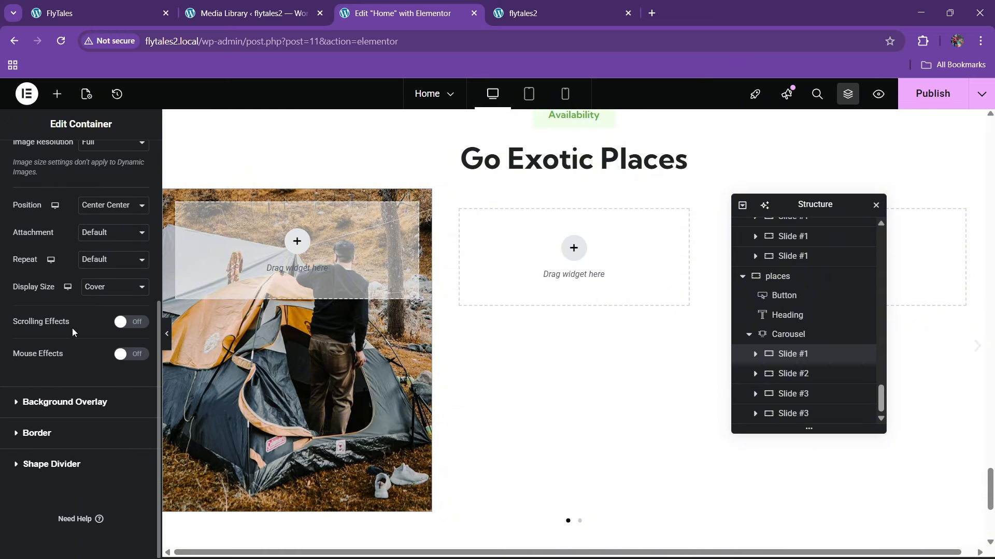
left_click(37, 433)
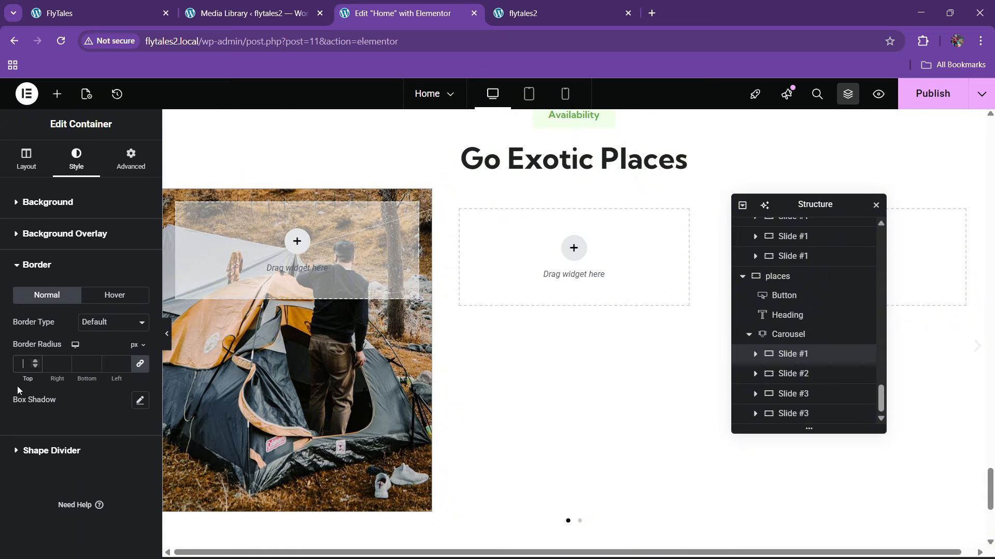
left_click(97, 6)
left_click(362, 12)
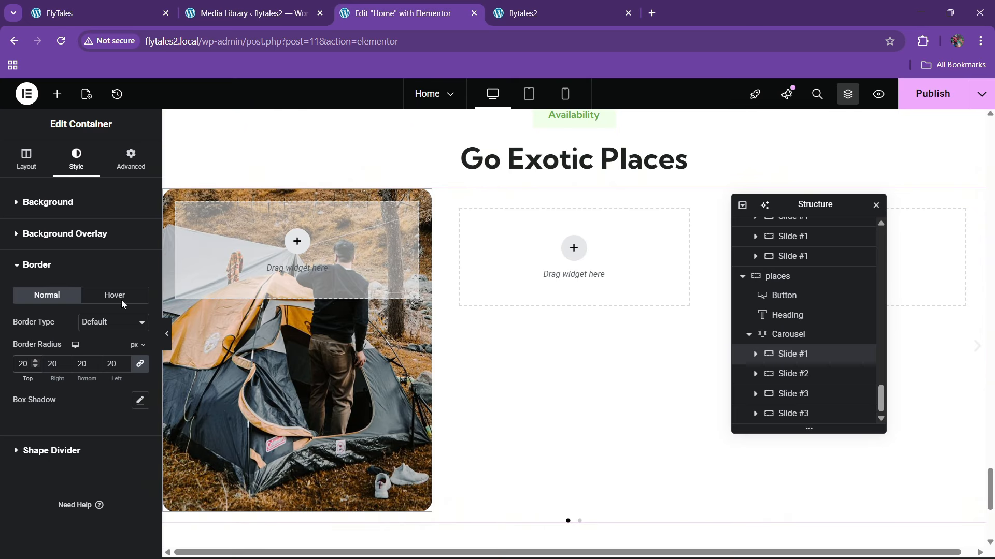
Give the slide 20px padding on all four sides, linked.
left_click(131, 159)
left_click(138, 300)
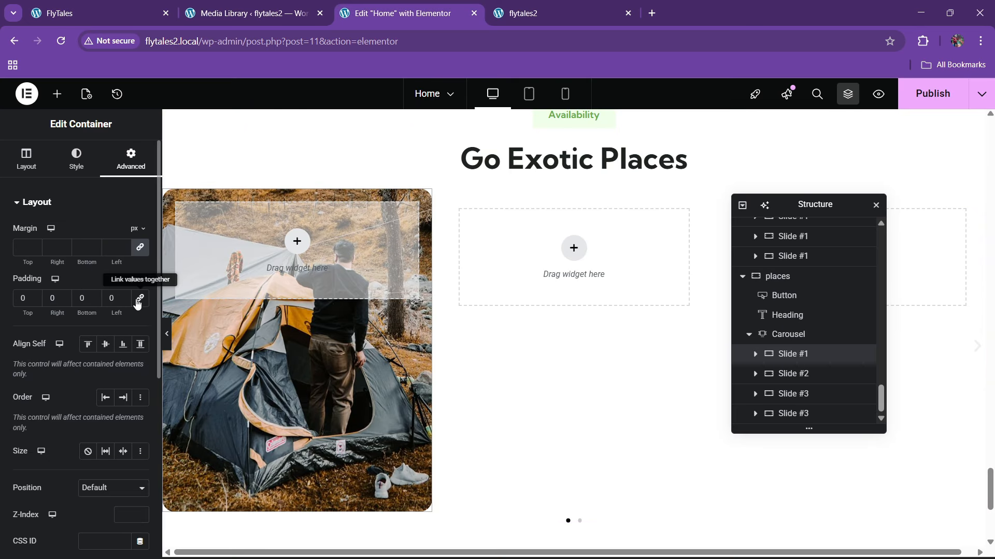
left_click(23, 303)
type("2")
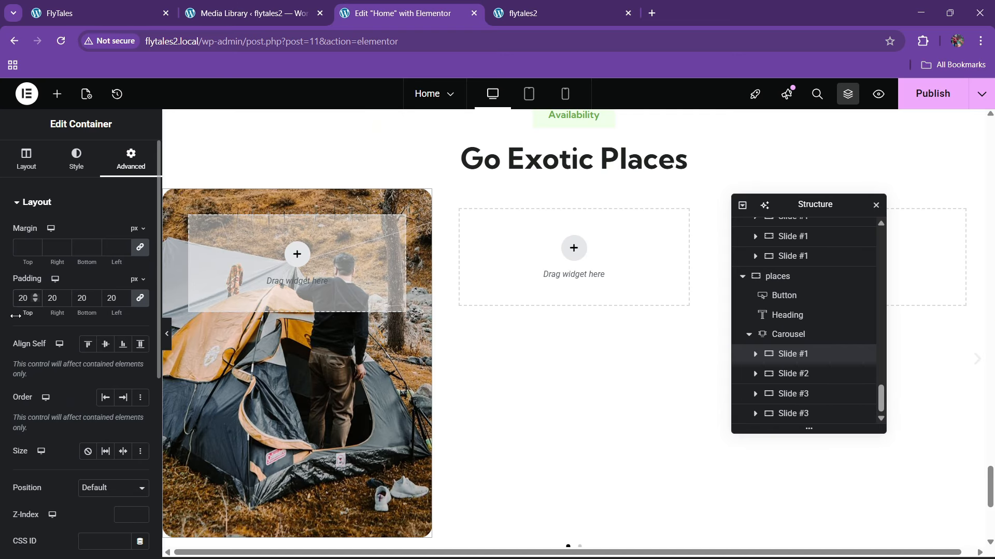
left_click(155, 8)
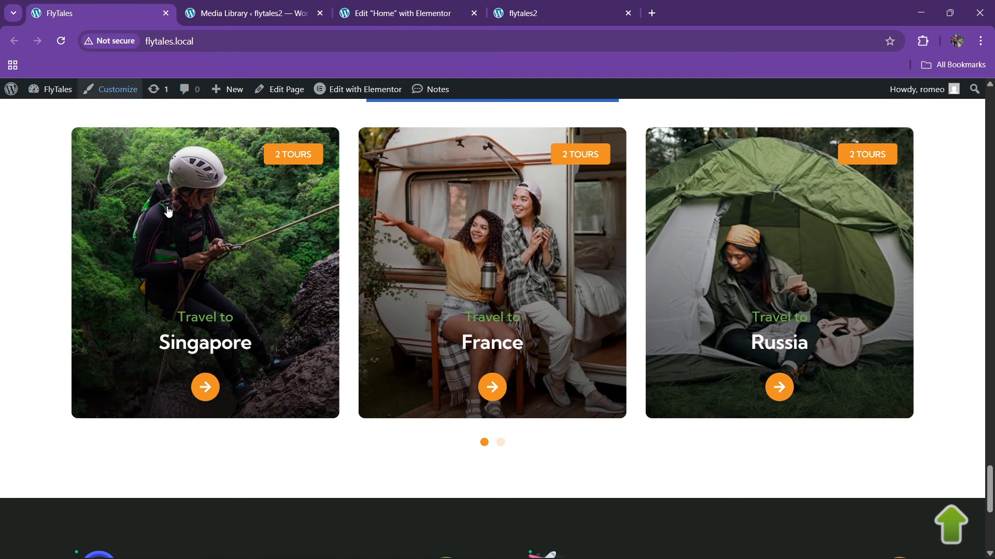
left_click(366, 5)
left_click(76, 158)
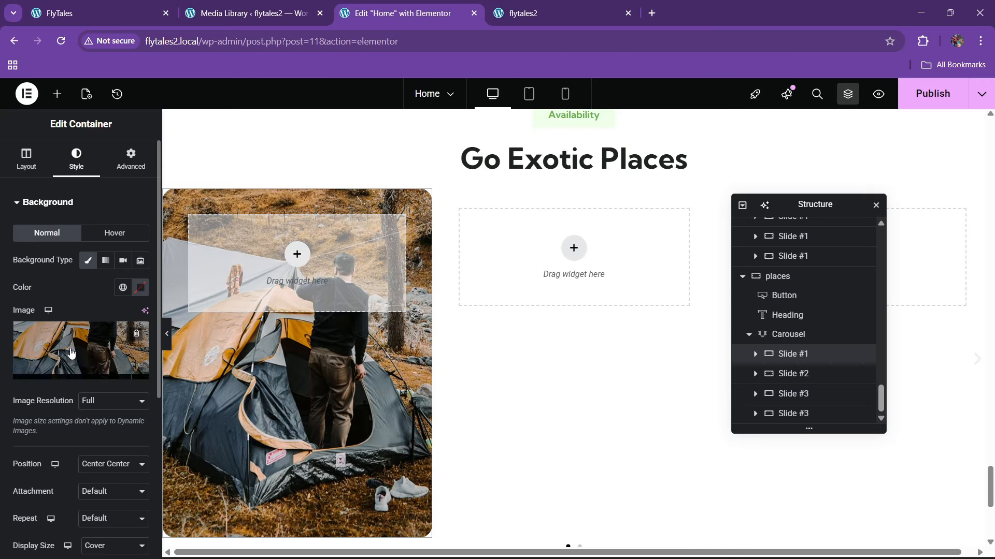
scroll(69, 368, "down", 5)
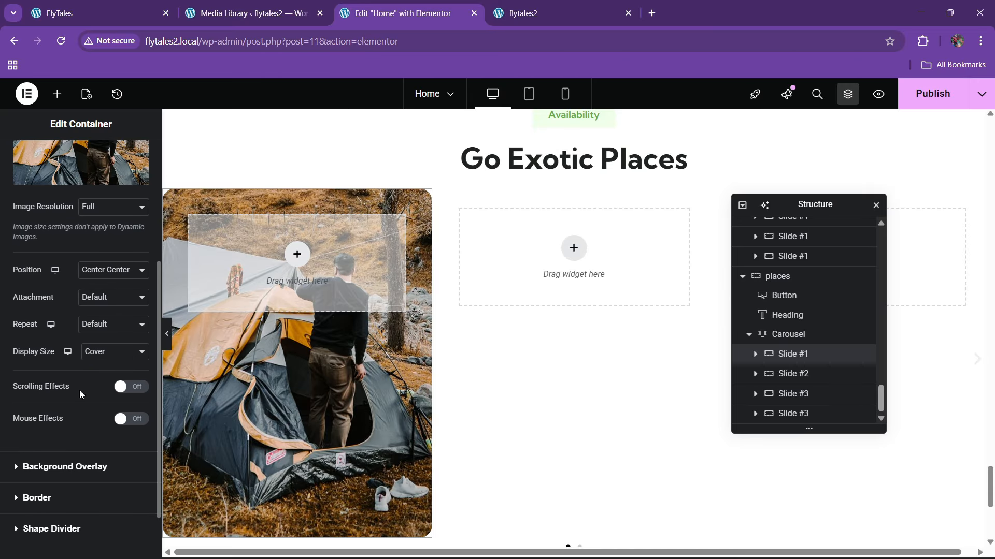
Switch the slide's background overlay to a gradient with a black second colour.
left_click(83, 402)
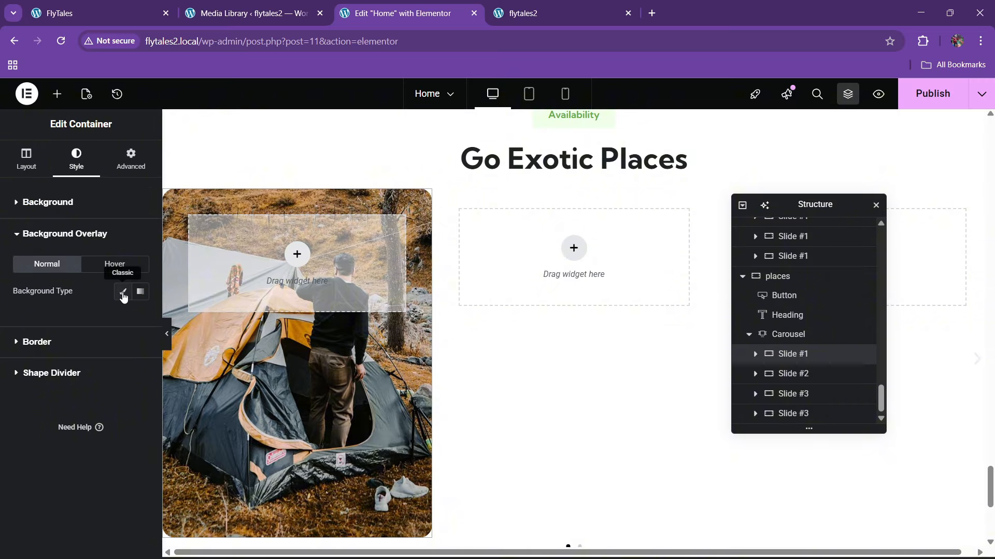
left_click(139, 293)
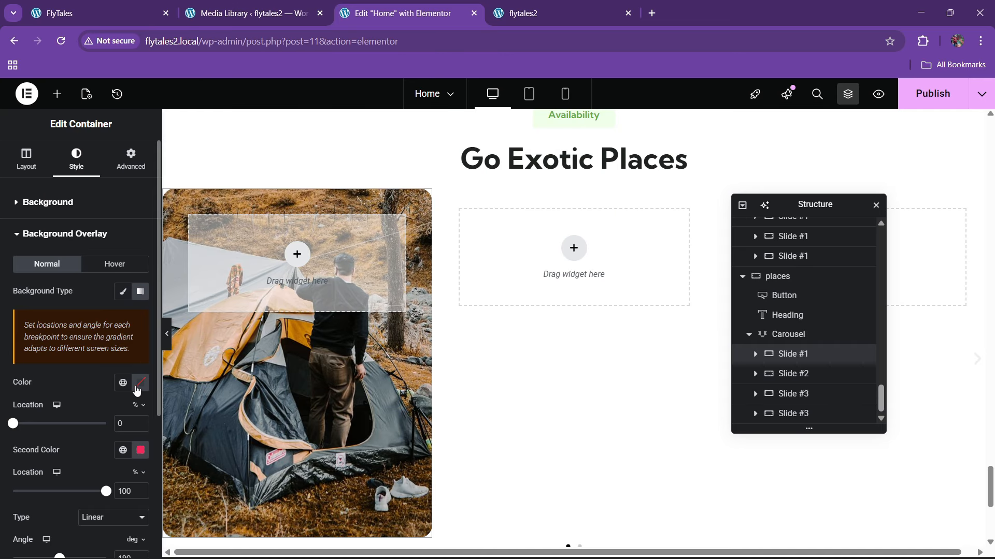
left_click(137, 454)
left_click_drag(131, 328, 52, 435)
left_click(68, 447)
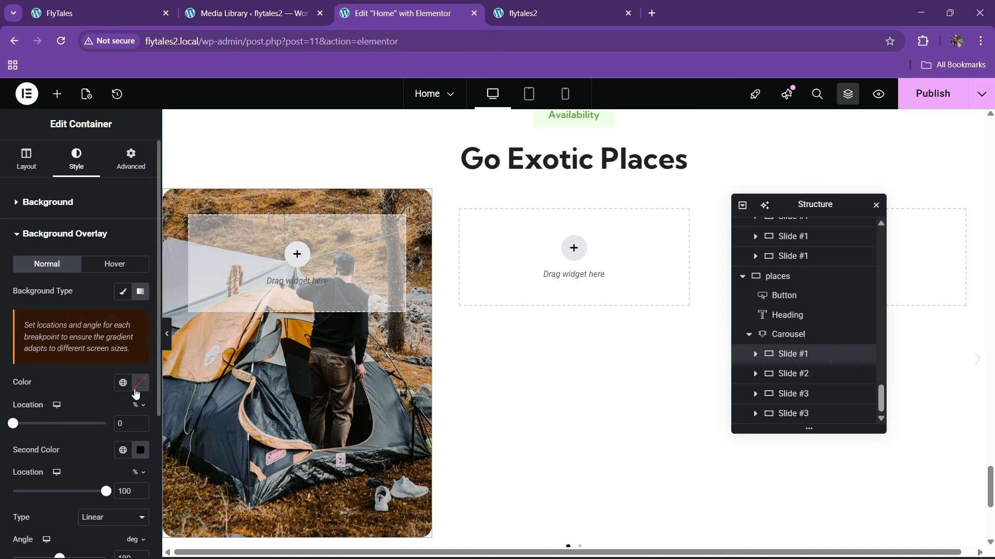
left_click(140, 382)
left_click(95, 397)
Raise the overlay opacity to about 0.86.
scroll(94, 396, "down", 3)
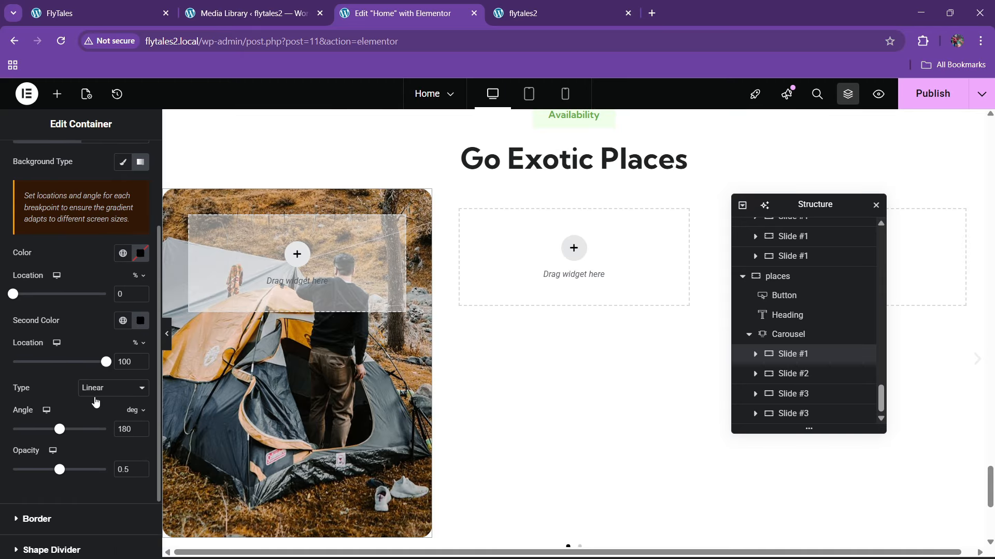
left_click_drag(62, 475, 96, 478)
scroll(359, 396, "up", 2)
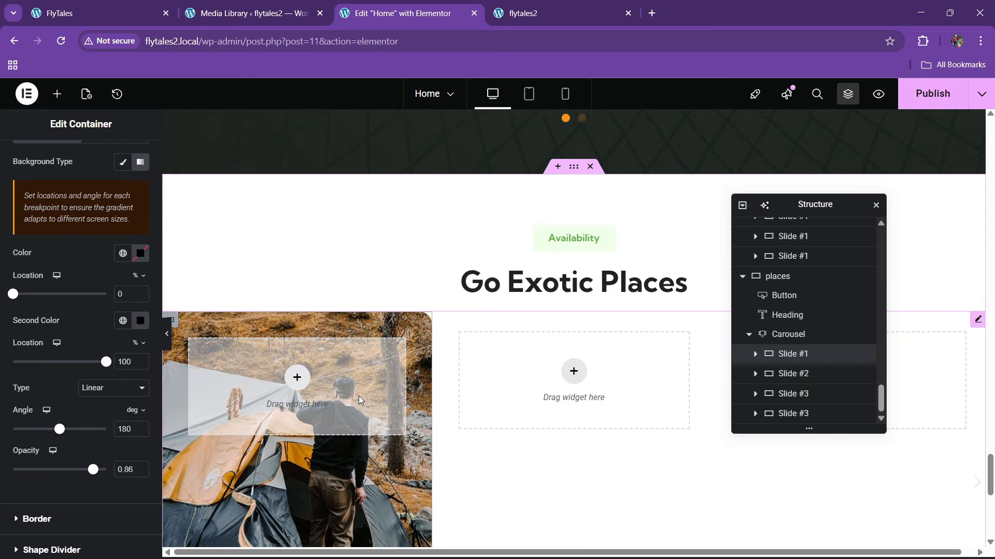
scroll(358, 396, "down", 2)
scroll(84, 173, "up", 3)
left_click(94, 4)
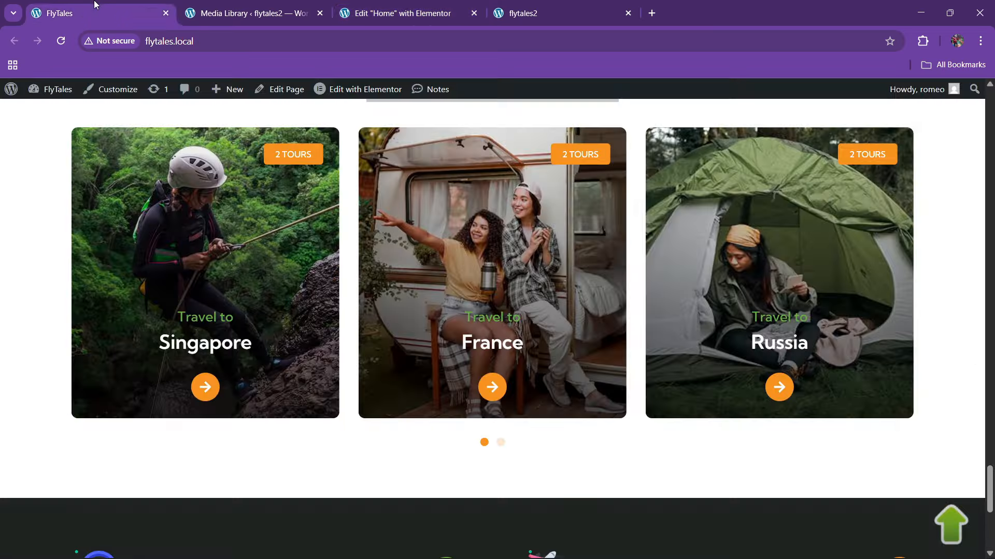
left_click(365, 4)
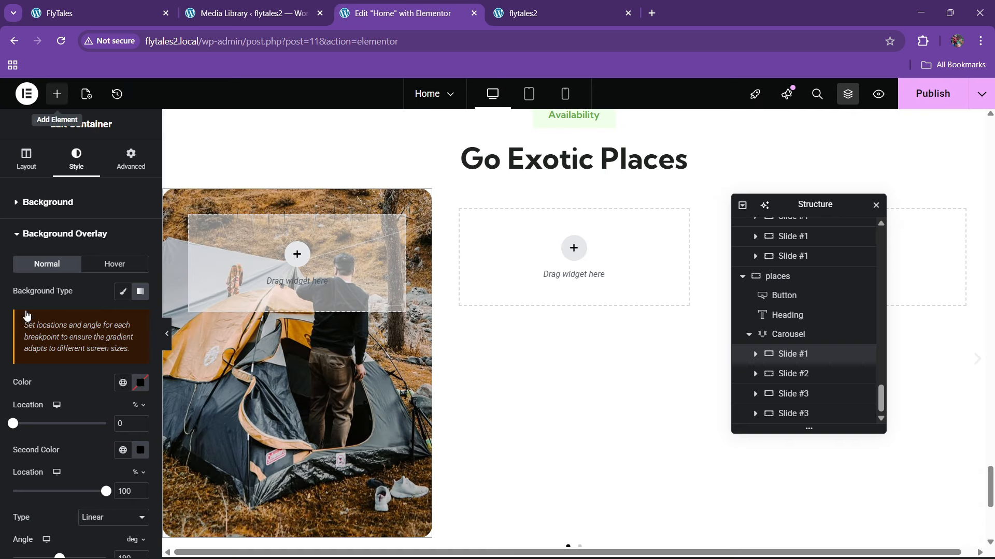
left_click(57, 94)
Add a heading reading 'Travel' to Slide #1 and justify the slide content to End.
left_click_drag(44, 362, 280, 337)
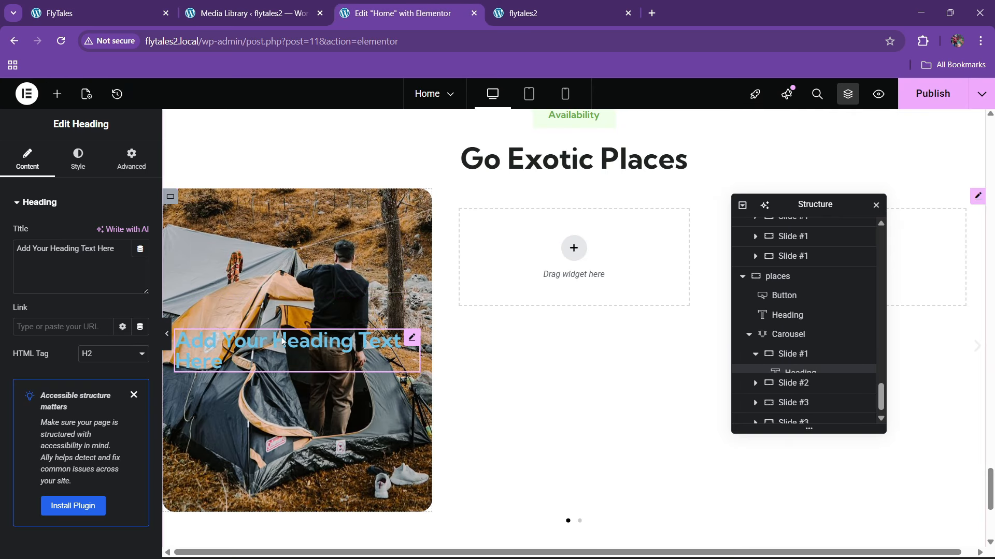
left_click(808, 354)
left_click(27, 158)
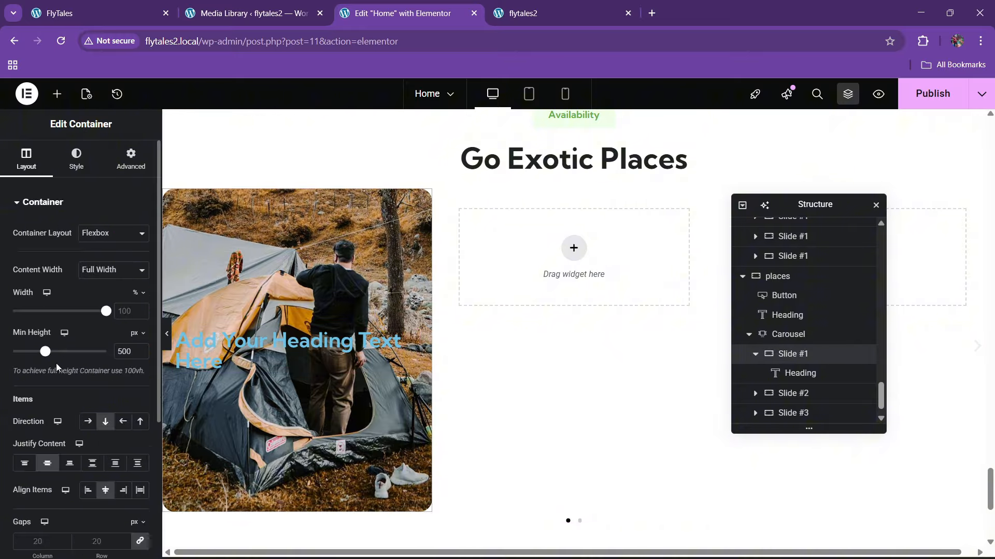
scroll(62, 378, "down", 5)
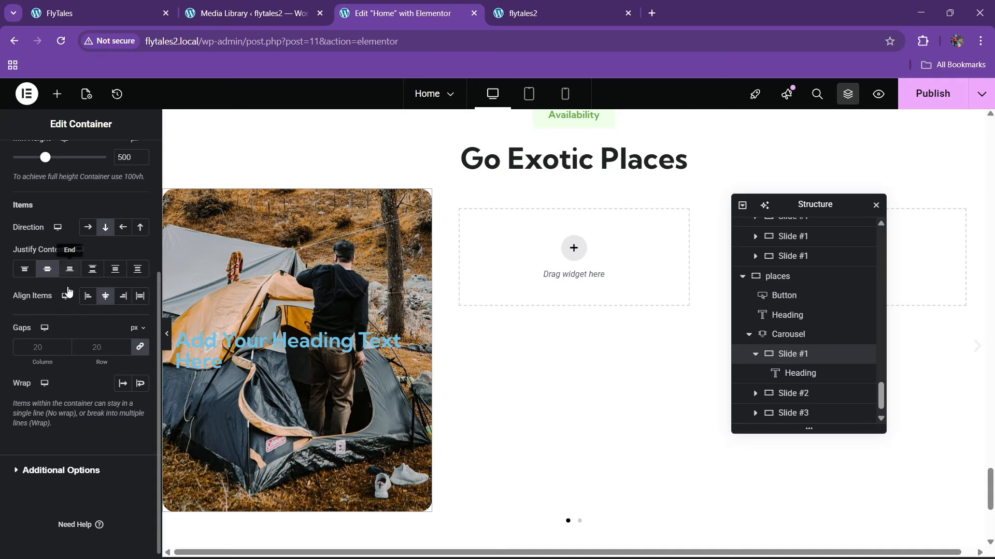
left_click(70, 269)
left_click(395, 466)
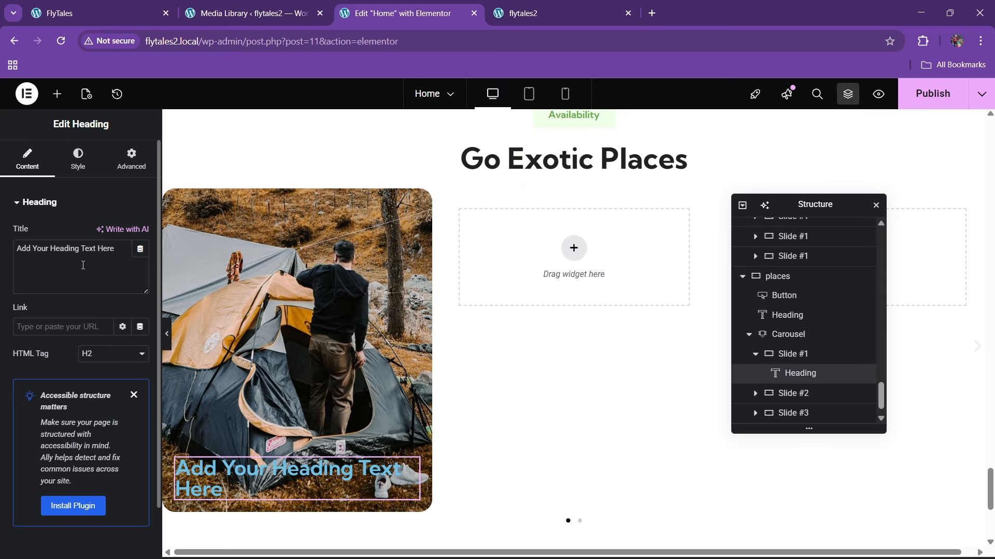
key("ctrl+a")
key("BackSpace")
type("T")
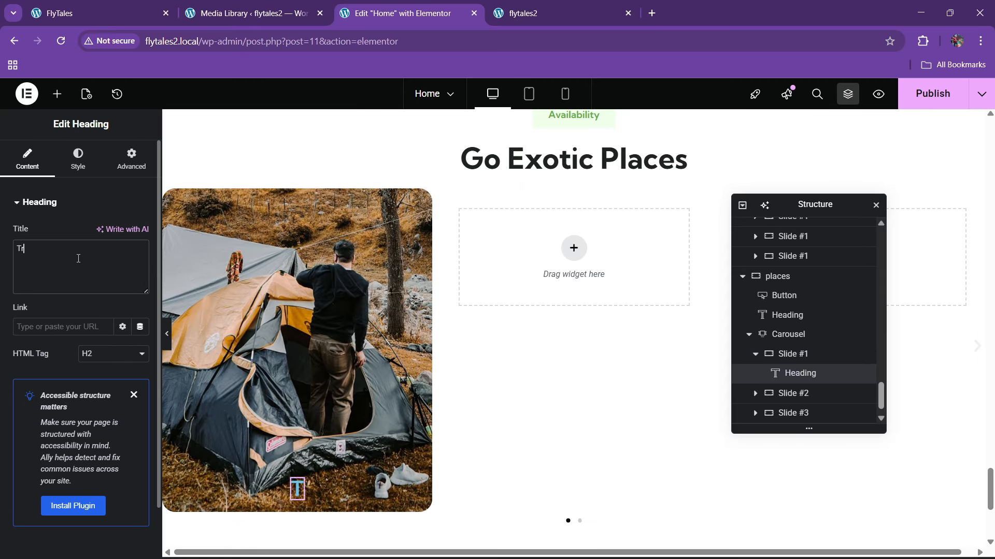
type("ravel")
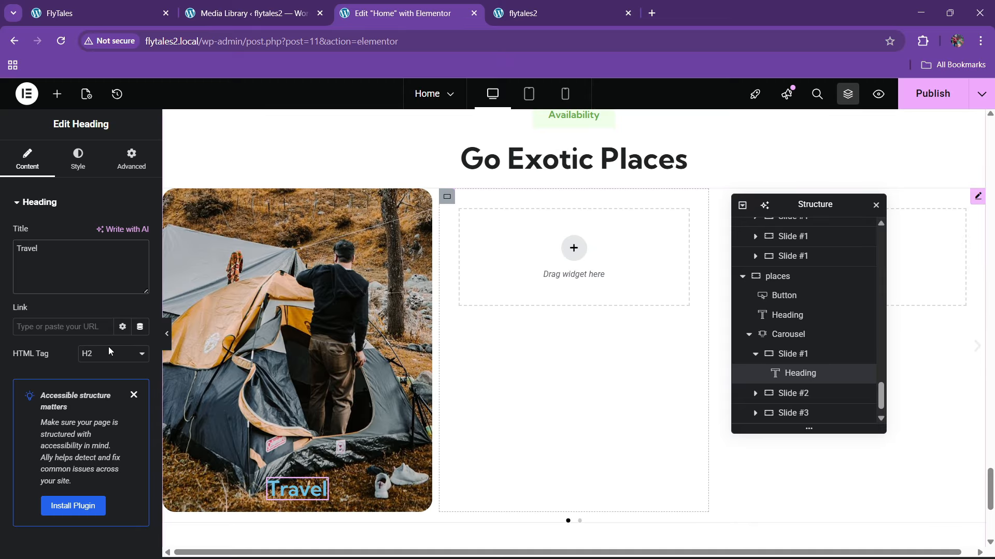
Colour the Travel heading with the global themegreen colour.
left_click(67, 167)
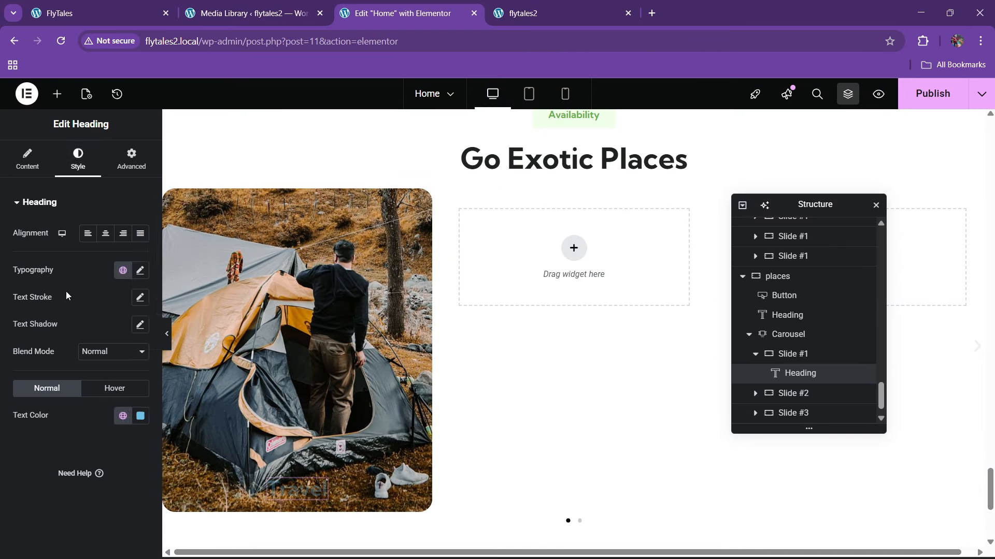
left_click(122, 416)
left_click(75, 336)
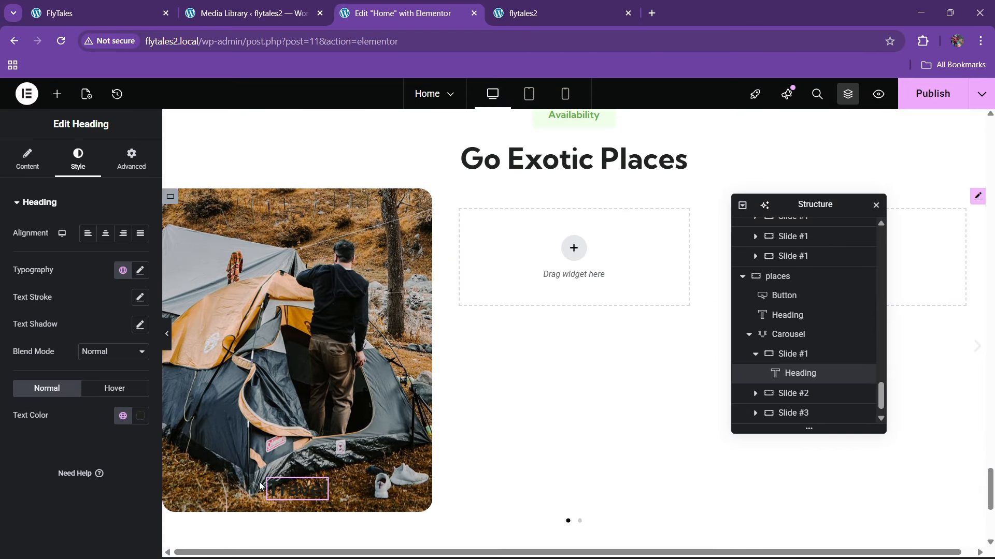
left_click(141, 416)
left_click(124, 417)
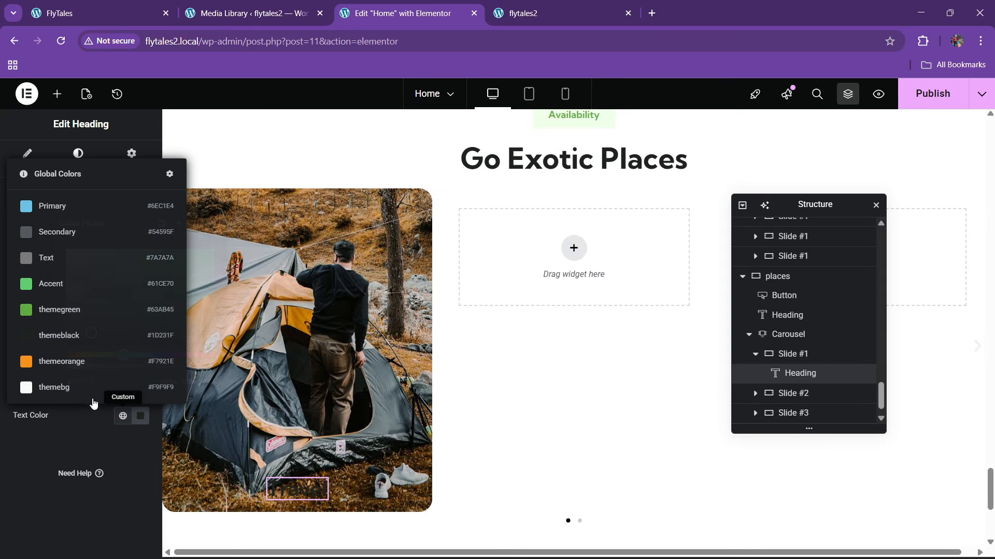
left_click(66, 311)
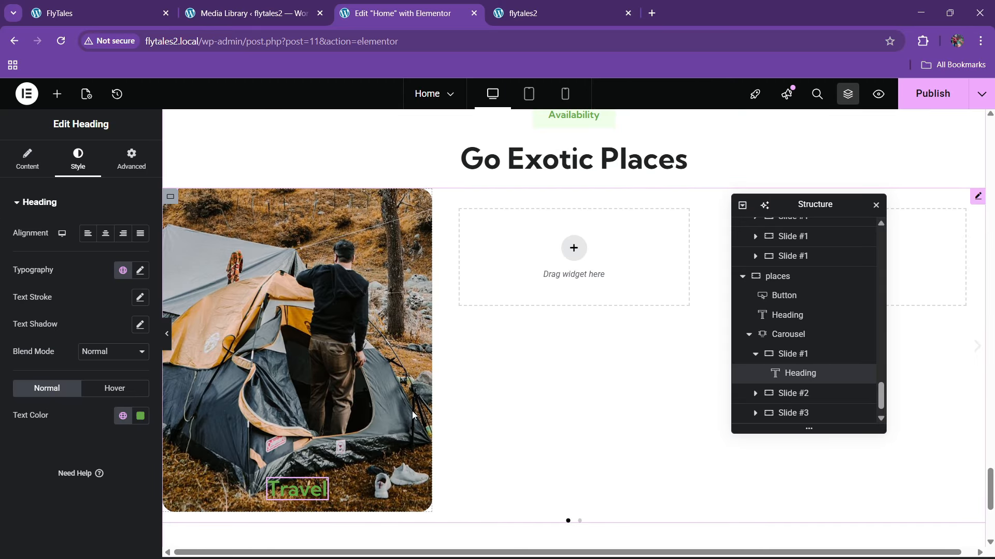
Make the overlay gradient's first colour fully transparent white.
left_click(794, 355)
left_click(58, 154)
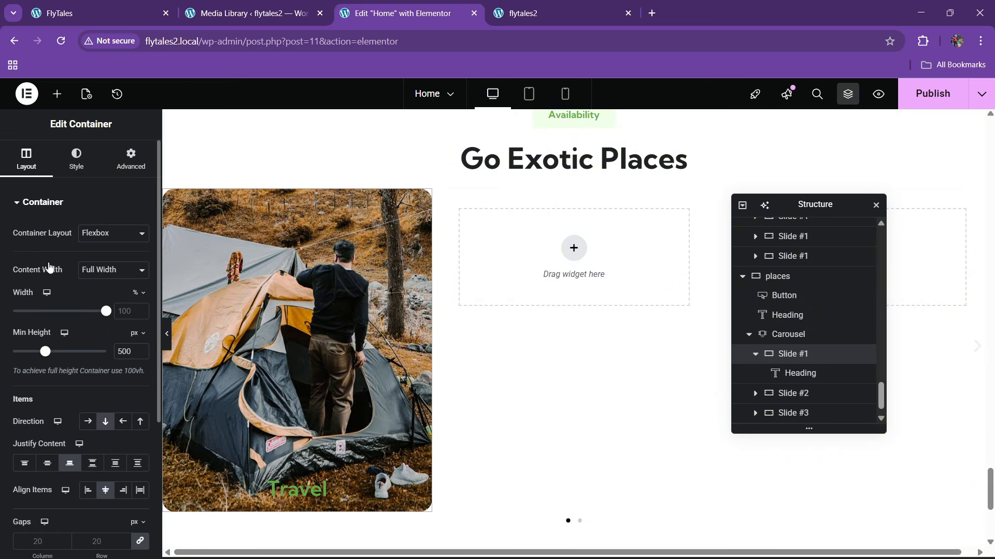
scroll(94, 353, "down", 4)
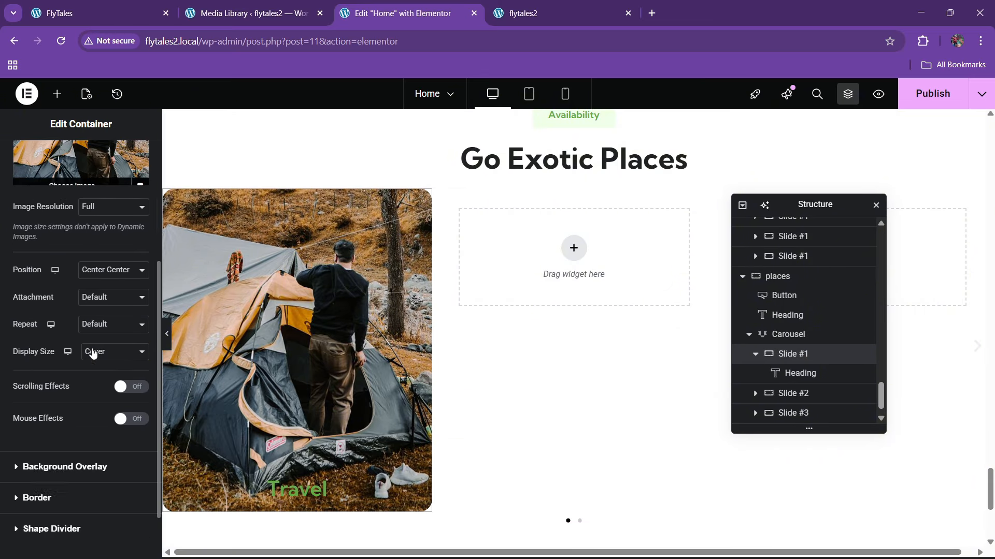
left_click(65, 467)
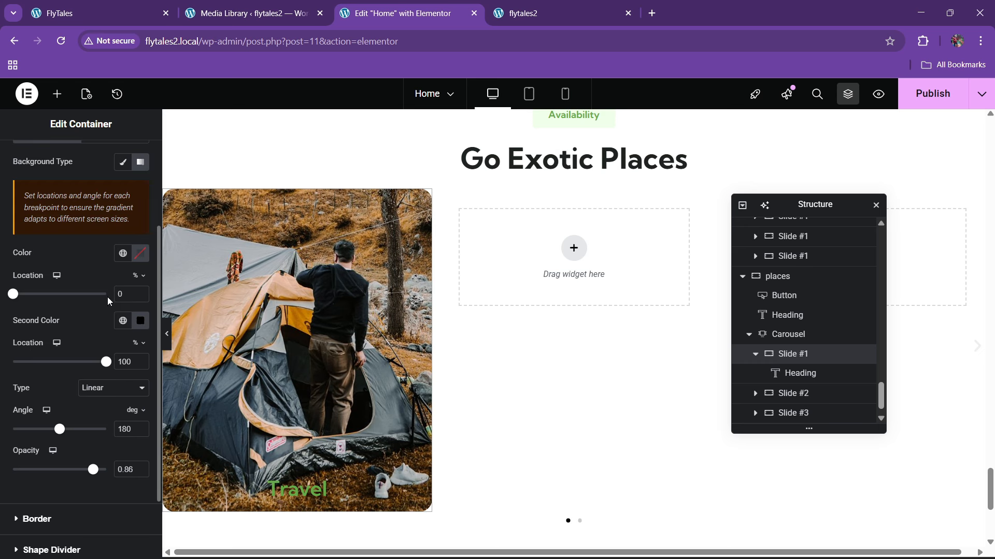
left_click(138, 259)
left_click_drag(131, 365, 54, 289)
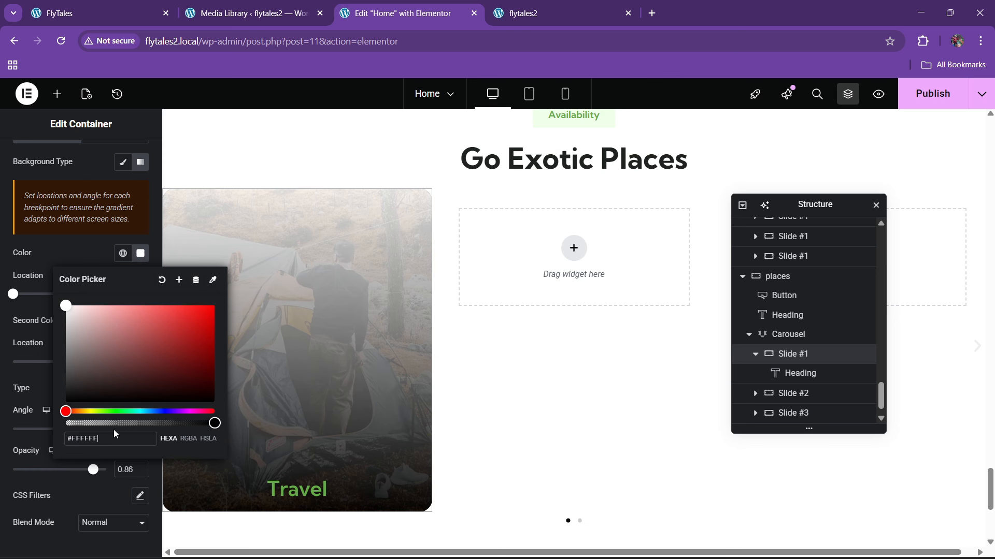
left_click_drag(114, 430, 24, 437)
left_click(268, 451)
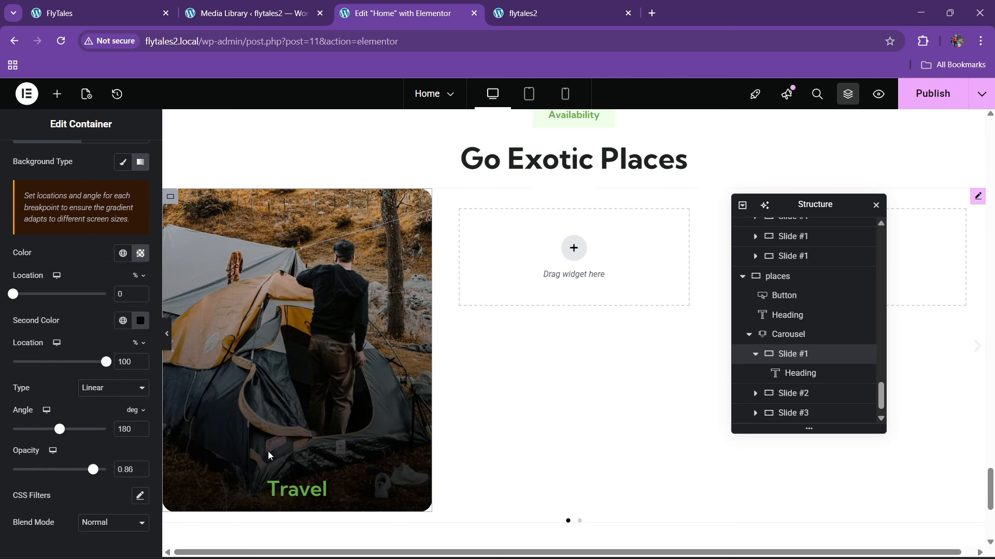
Set the Travel heading's typography size to 20.
left_click(295, 490)
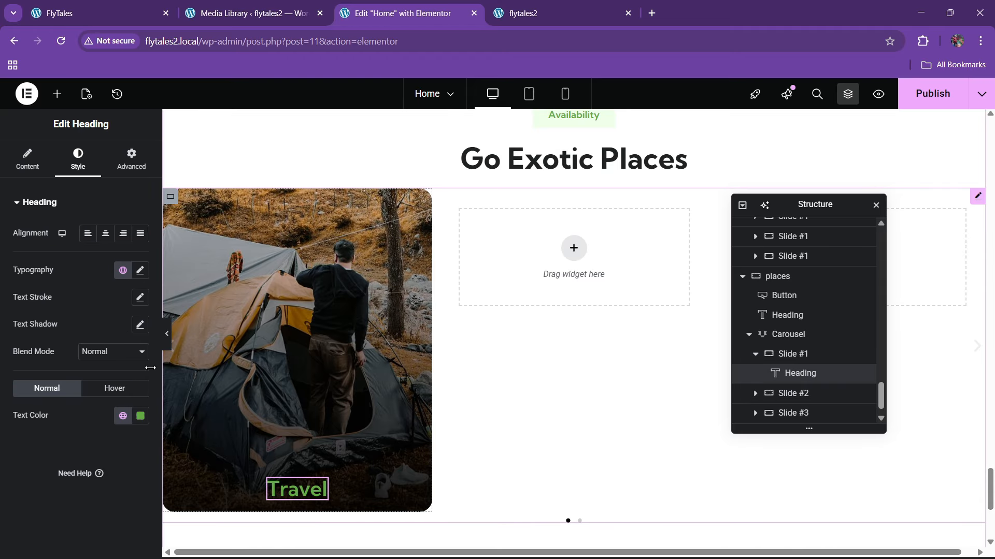
left_click(140, 270)
left_click(131, 376)
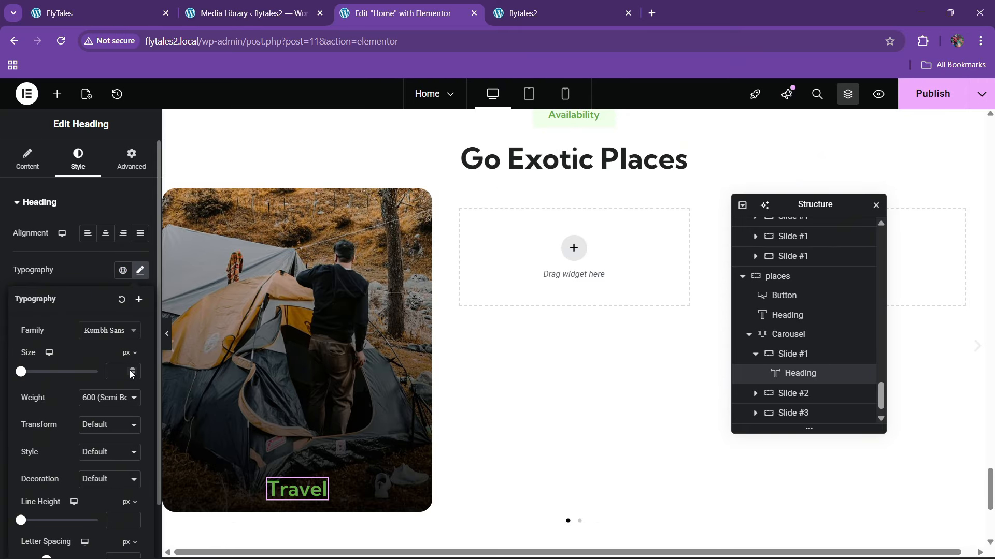
type("2")
left_click_drag(131, 371, 131, 371)
left_click(160, 4)
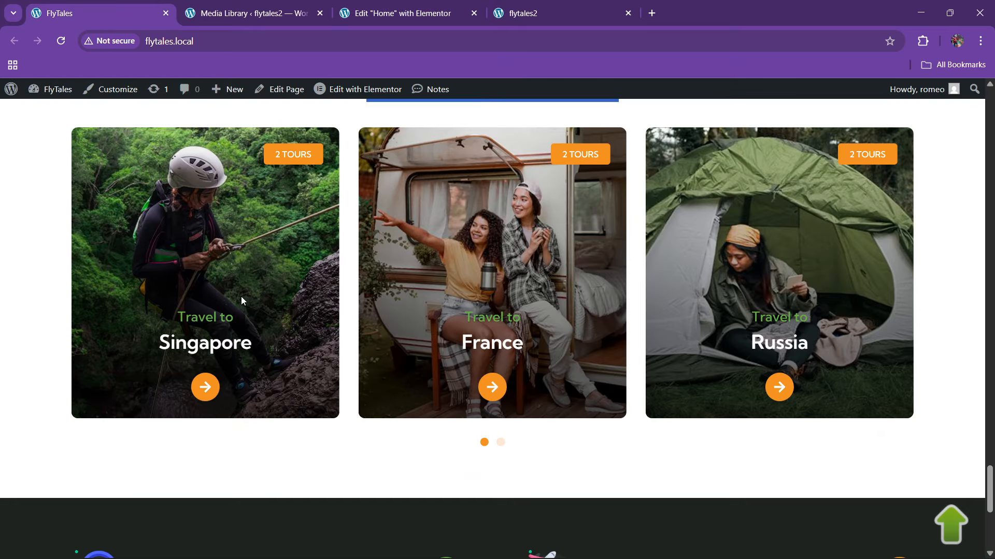
left_click(394, 10)
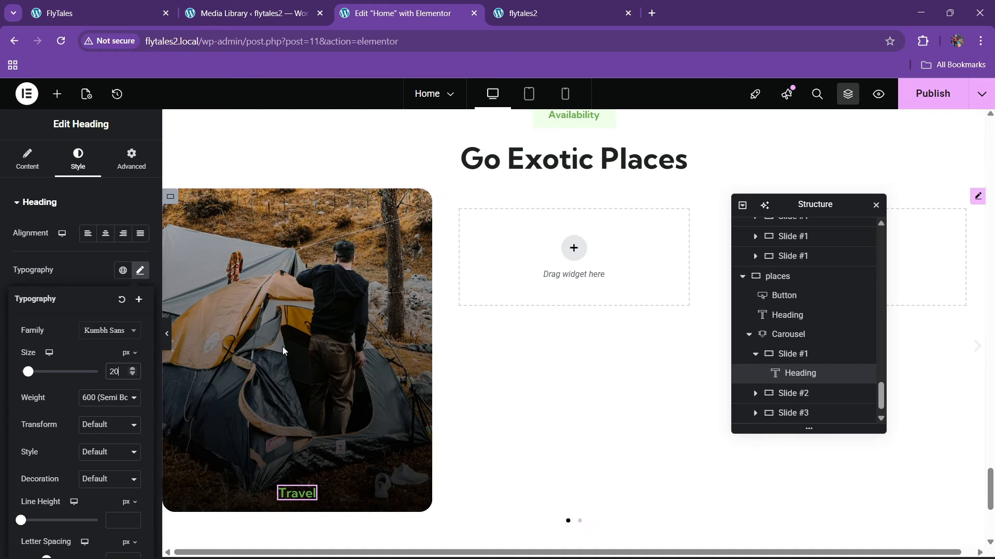
right_click(288, 492)
Duplicate the Travel heading and retitle the copy 'Singapore'.
left_click(321, 295)
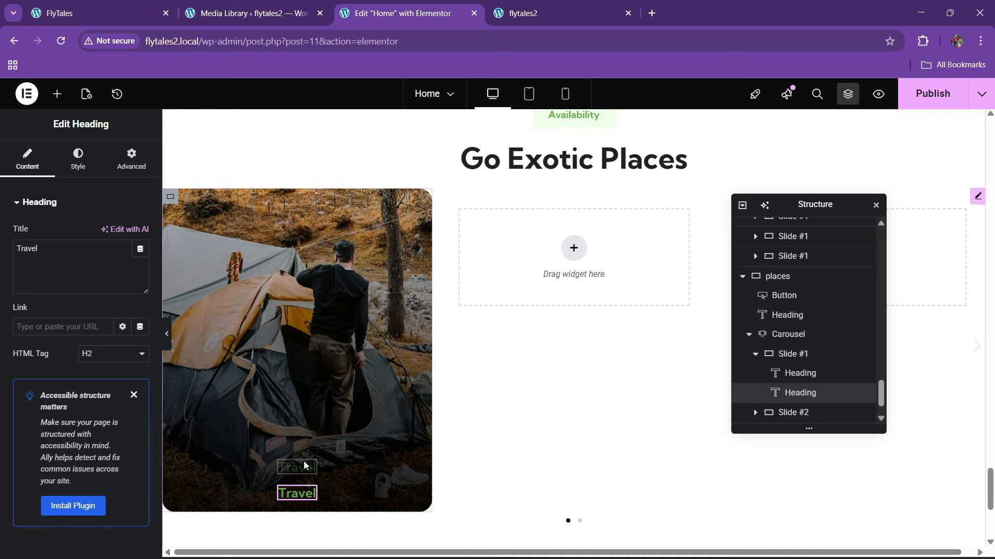
left_click(54, 268)
key("BackSpace")
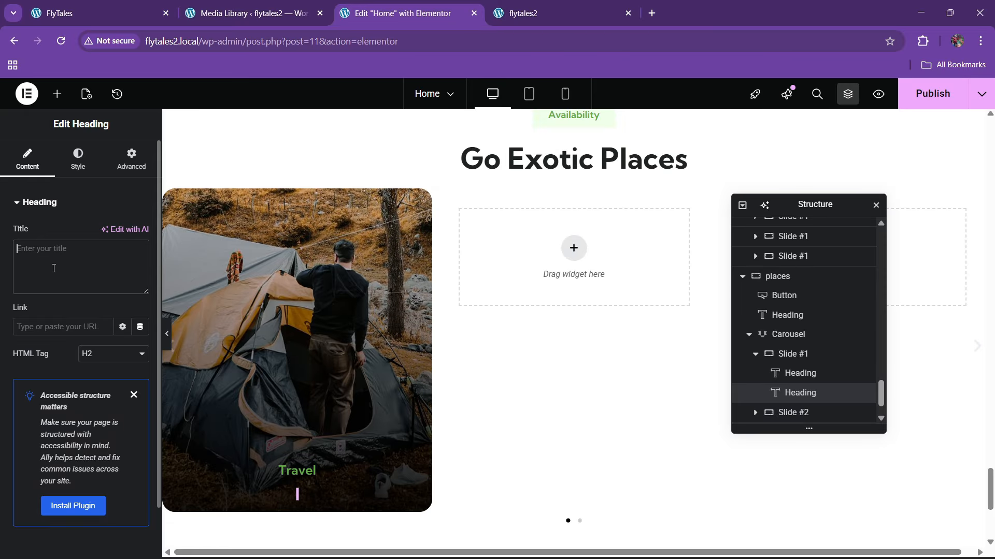
type("Singapo")
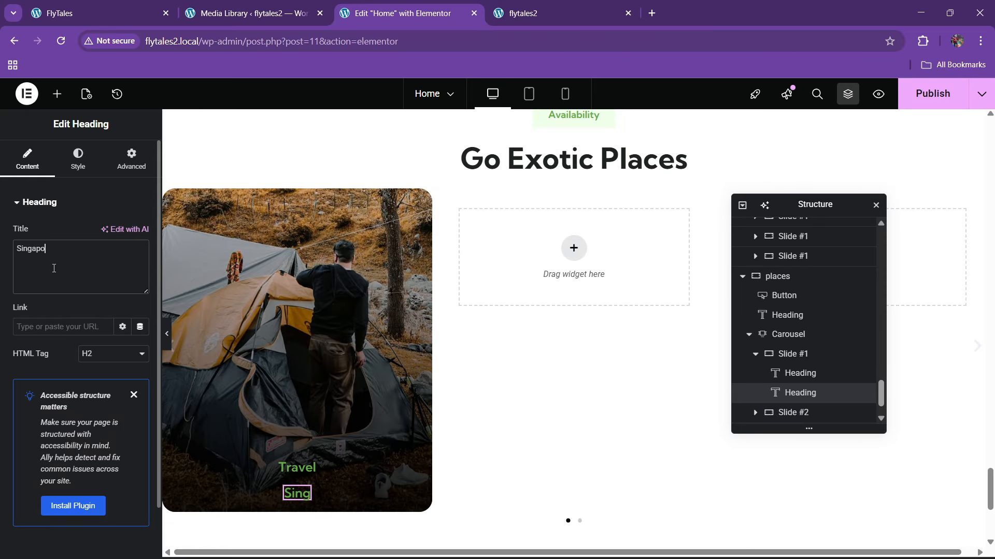
type("re")
Colour the Singapore heading white (#FFFFFF) and raise its font size to 28.
left_click(79, 158)
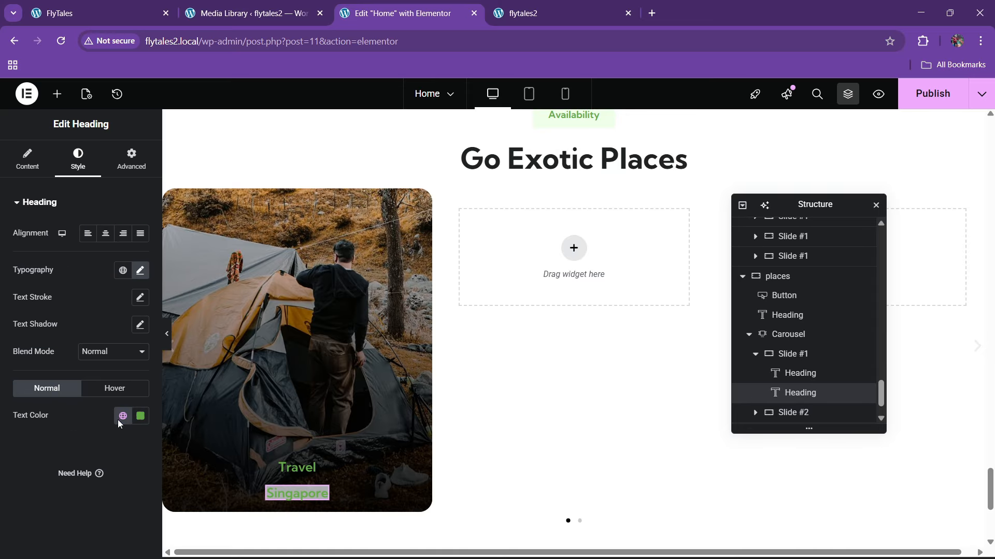
left_click(141, 418)
left_click_drag(139, 274, 25, 233)
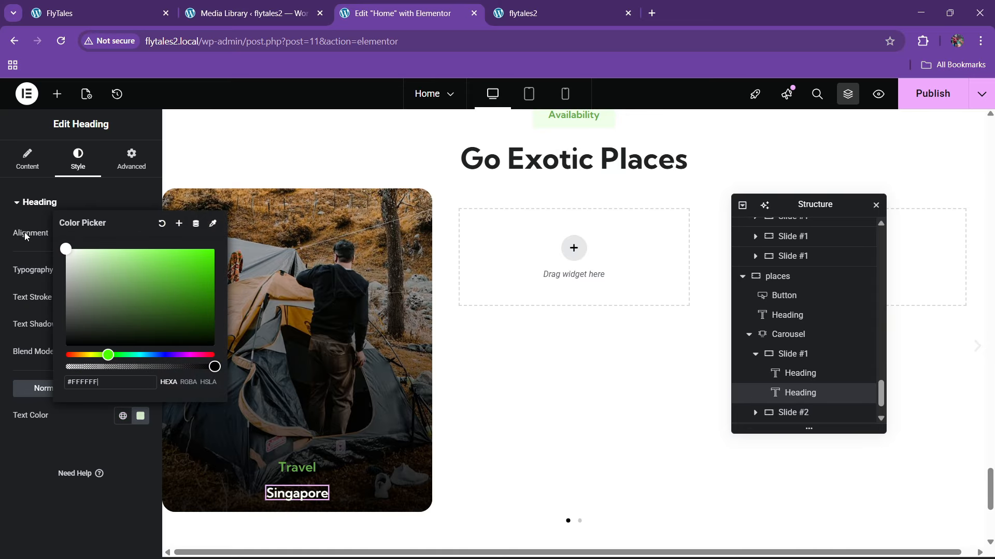
left_click(4, 467)
left_click(140, 269)
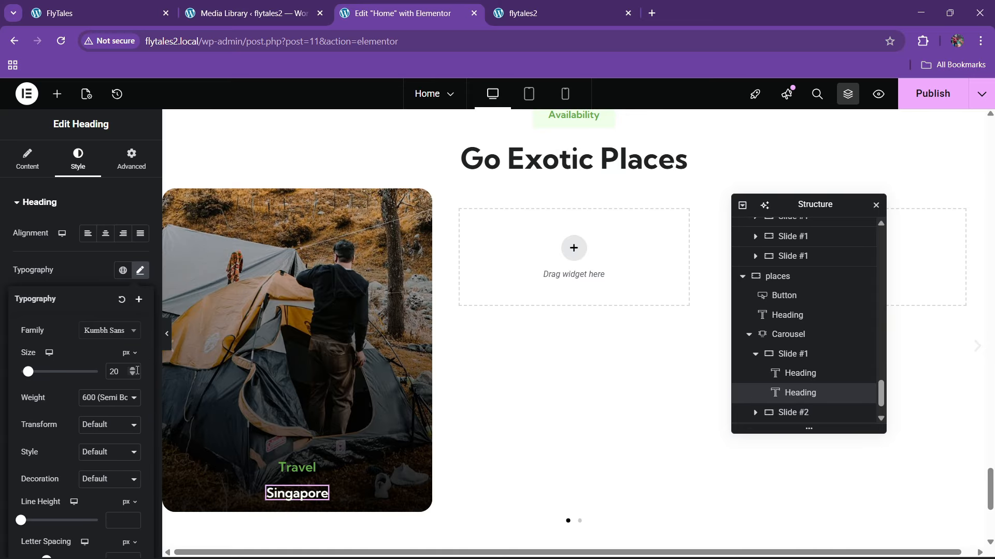
left_click(132, 368)
left_click(132, 369)
left_click(133, 369)
left_click(132, 369)
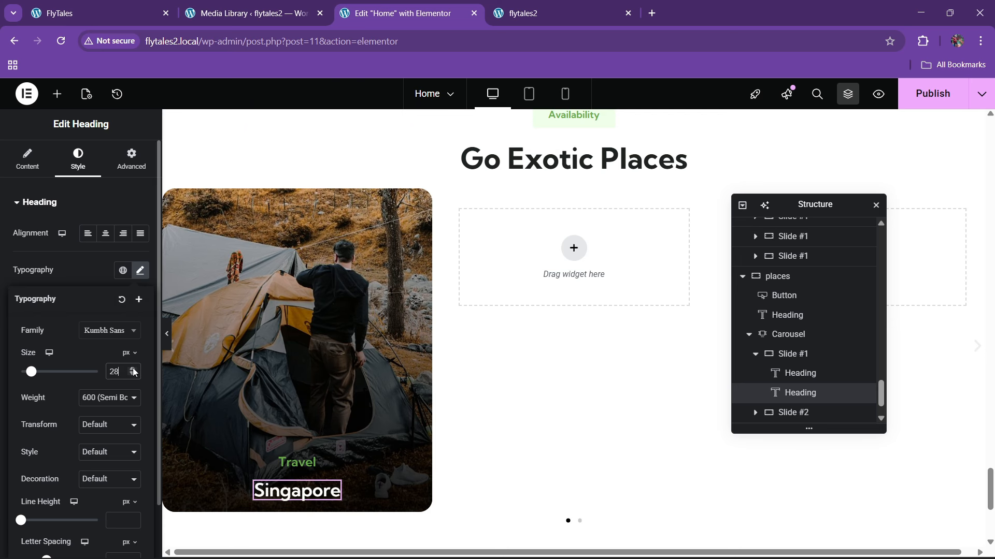
left_click(98, 13)
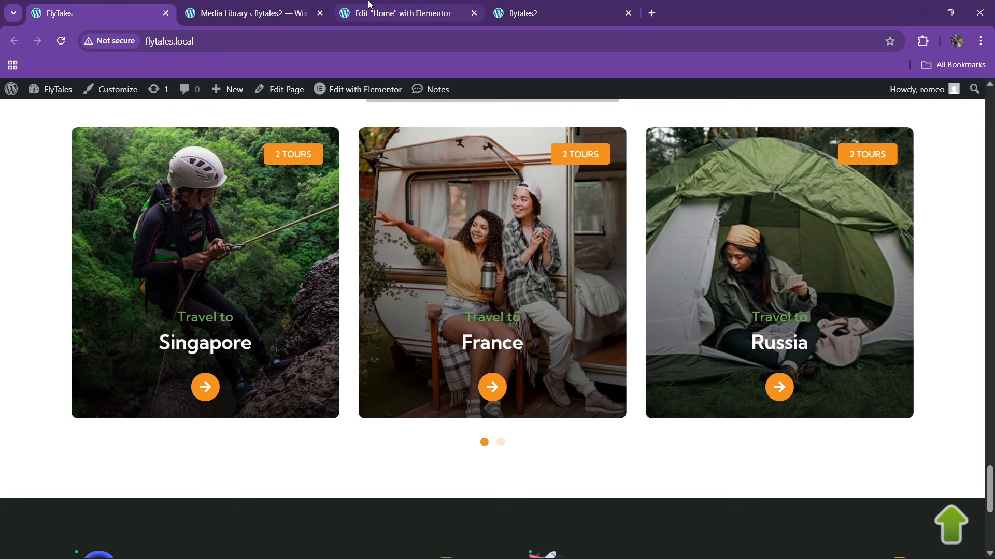
Add an Icon widget under Singapore using the Arrow right icon.
left_click(399, 13)
left_click(57, 94)
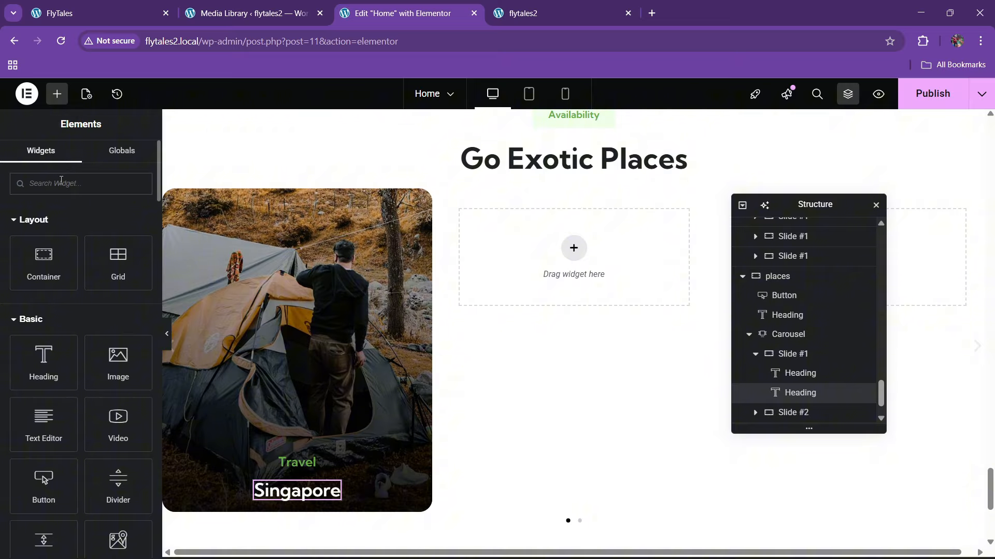
type("icon")
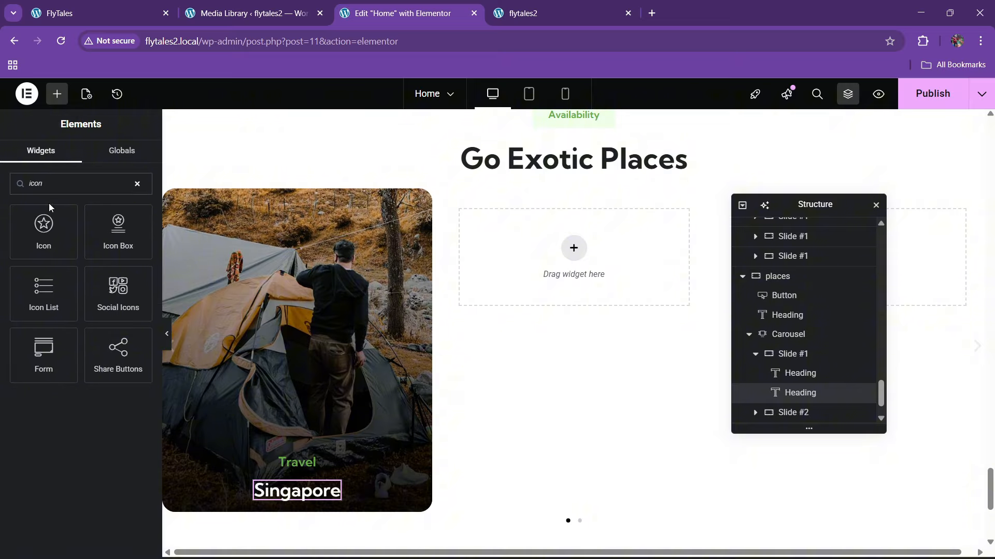
left_click_drag(47, 233, 318, 492)
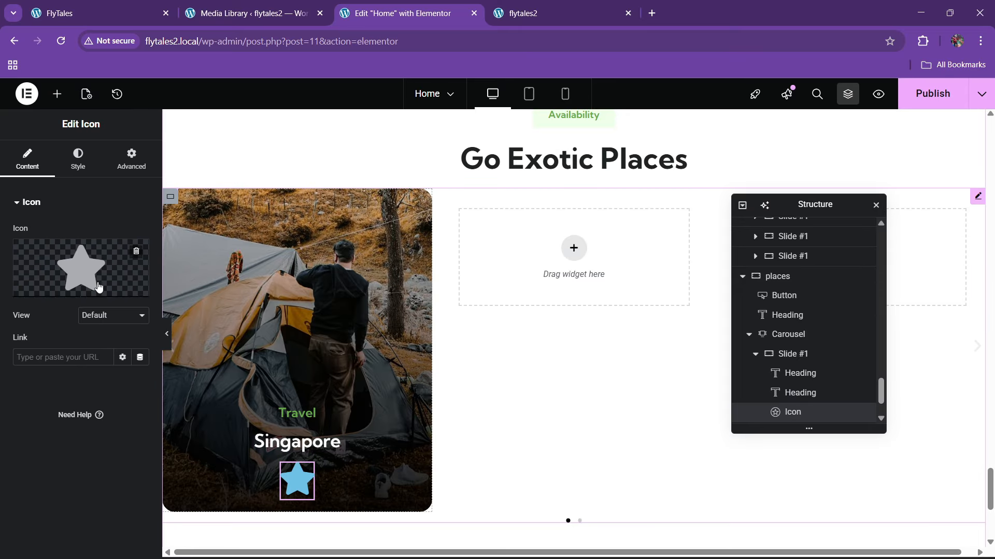
left_click(83, 261)
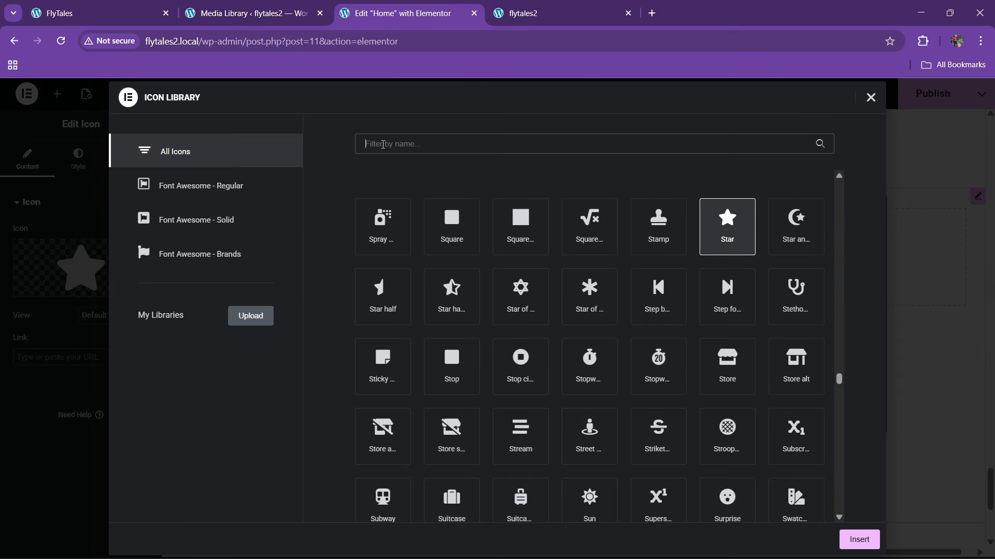
type("arrow")
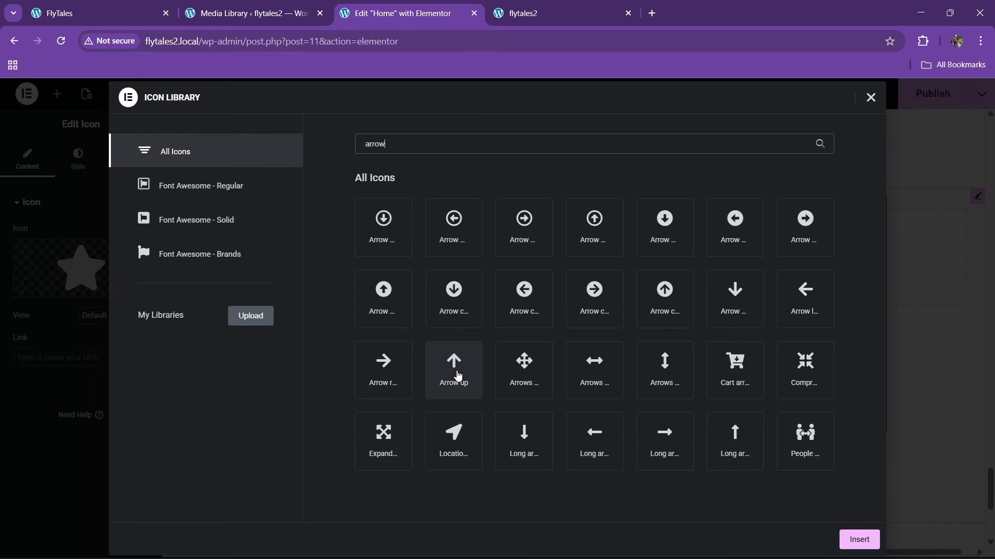
left_click(397, 376)
left_click(856, 541)
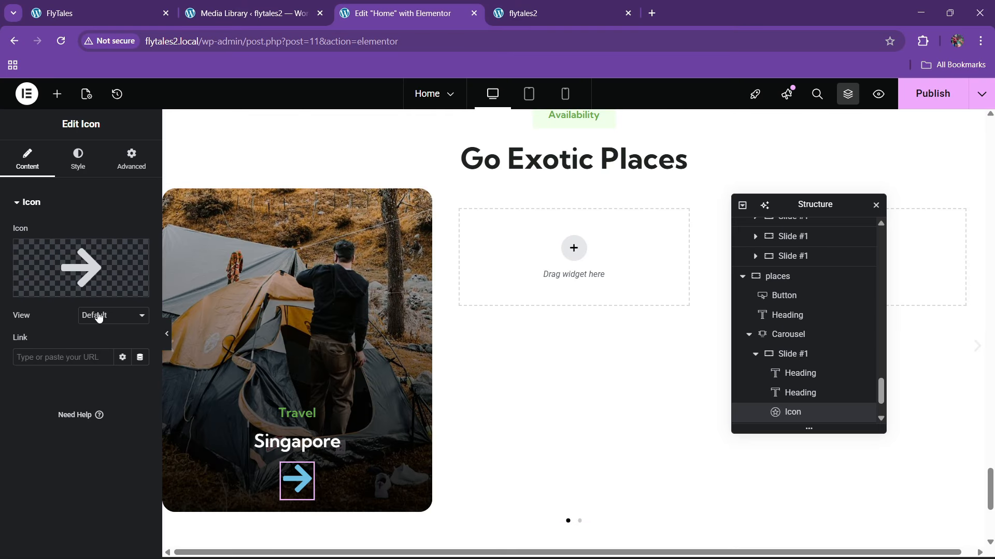
Style the icon as a Stacked themeorange circle with a white arrow, size 22.
left_click(101, 314)
left_click(109, 341)
left_click(82, 165)
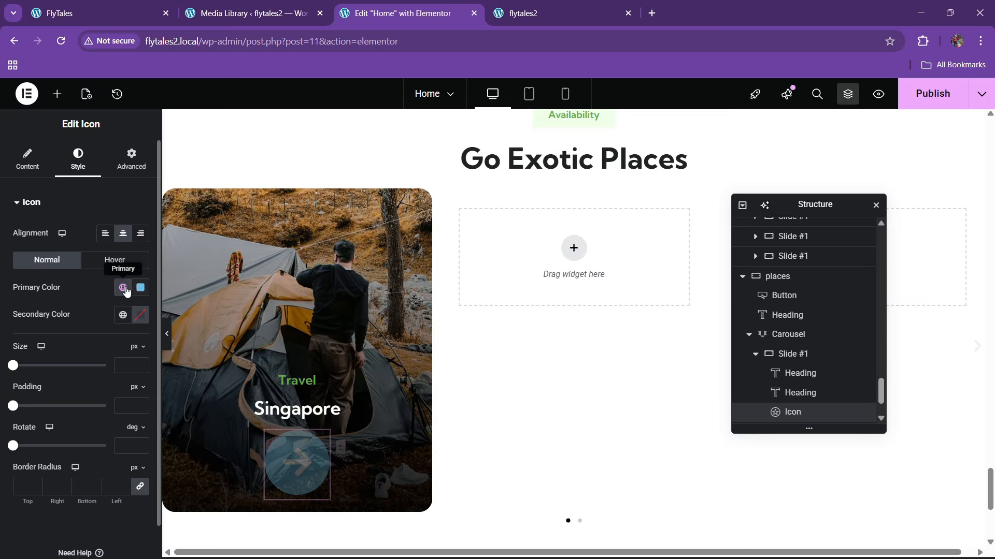
left_click(122, 288)
left_click(67, 502)
left_click(140, 314)
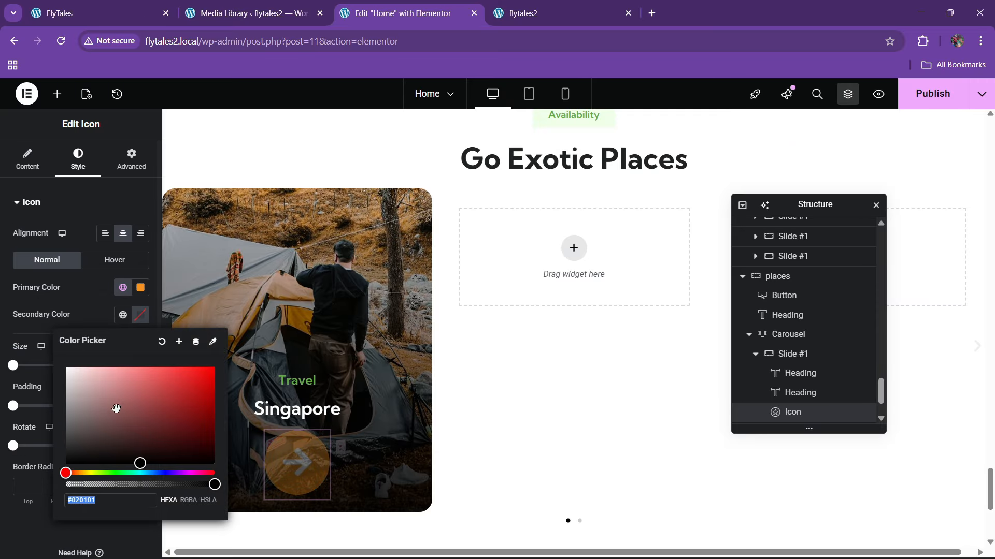
left_click_drag(116, 409, 67, 304)
left_click(67, 304)
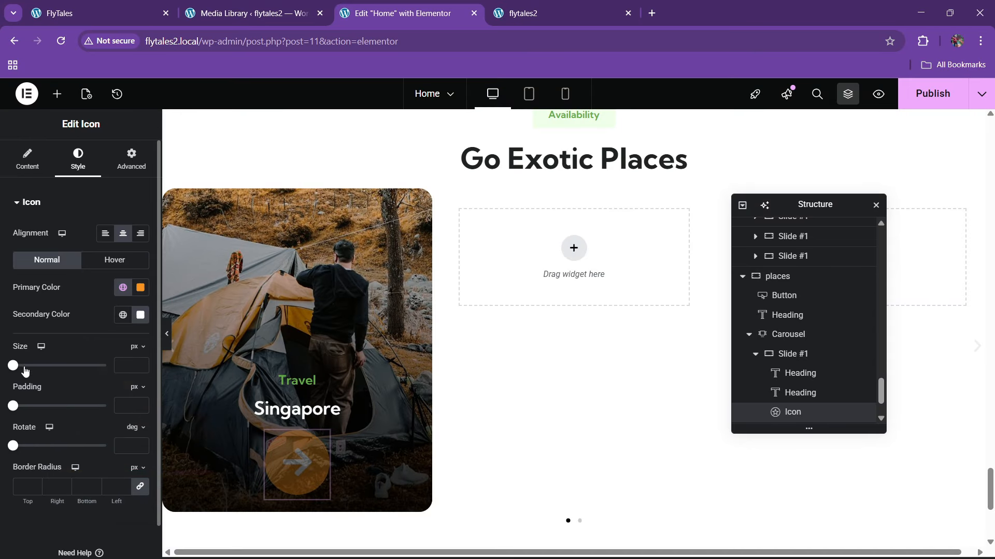
left_click(139, 364)
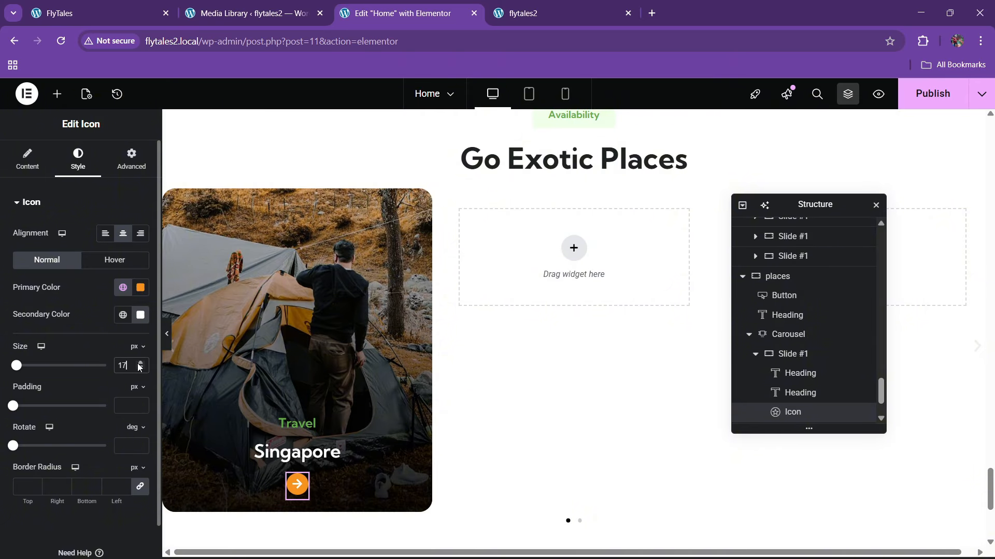
left_click(138, 363)
left_click(139, 363)
left_click(139, 363)
left_click(139, 363)
left_click(139, 363)
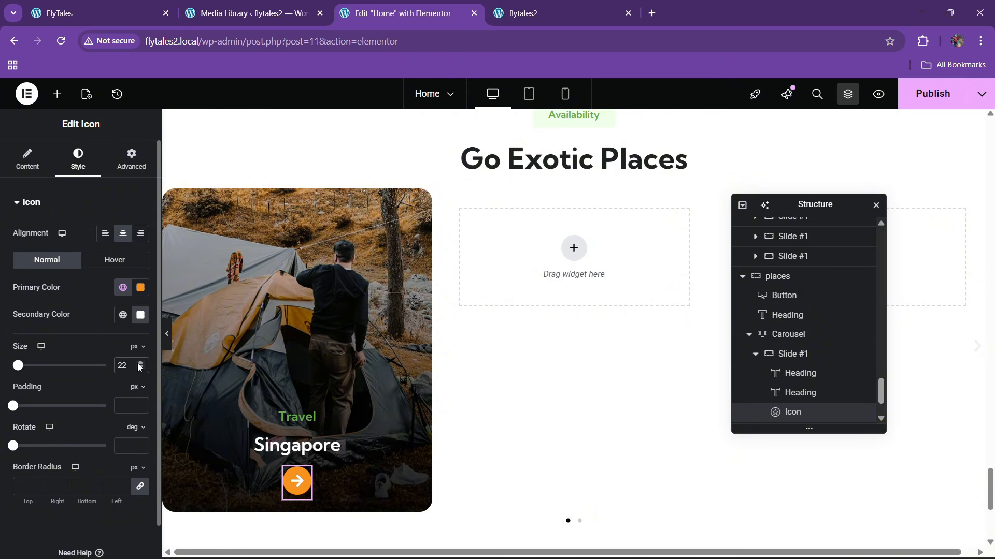
Set hover colours to a white circle with a themegreen arrow, plus Shrink hover animation.
left_click(90, 265)
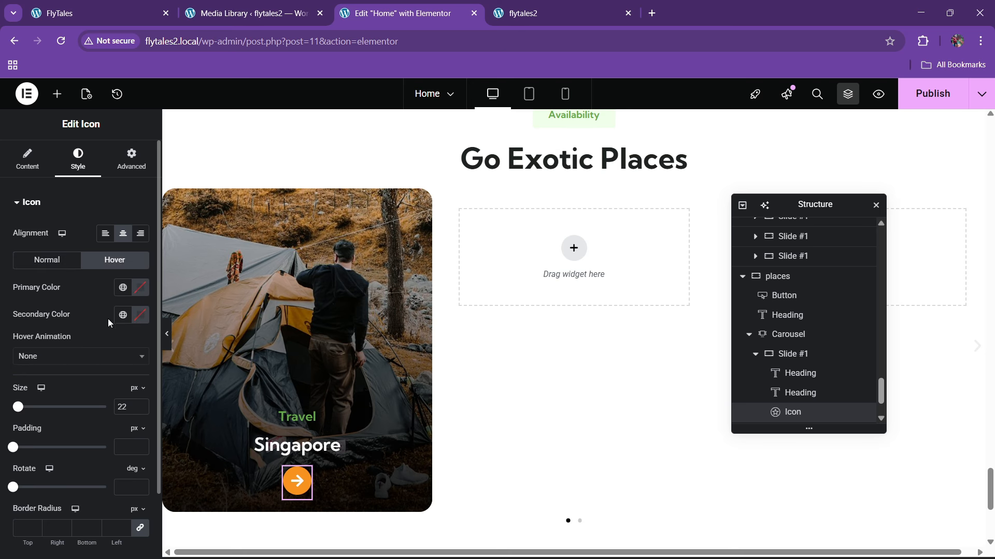
left_click(121, 295)
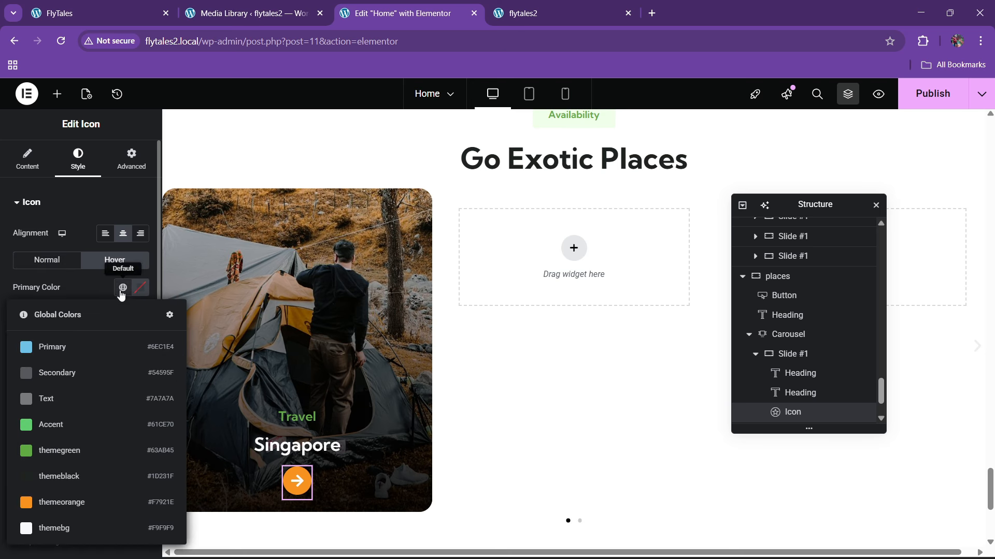
left_click(102, 296)
left_click(142, 293)
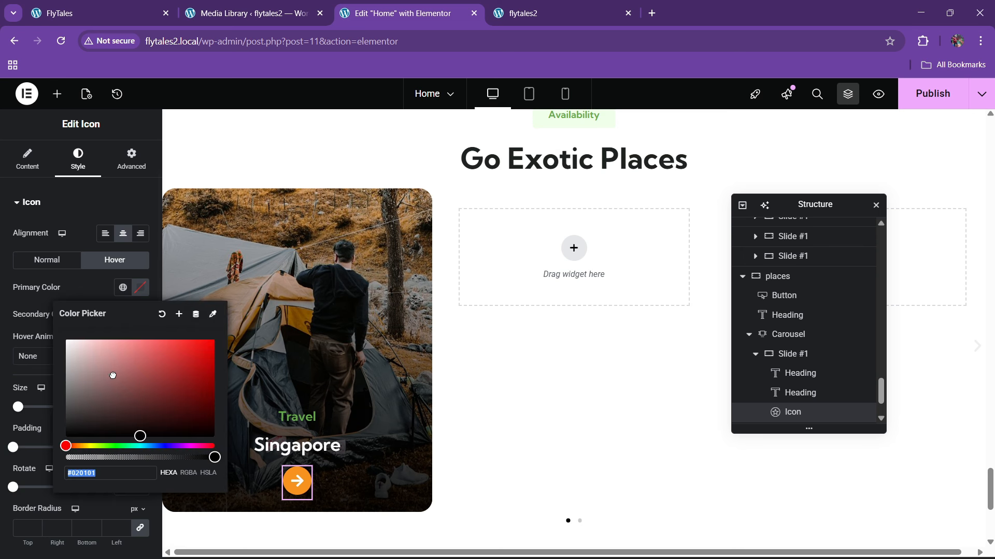
left_click_drag(113, 376, 73, 290)
left_click(73, 291)
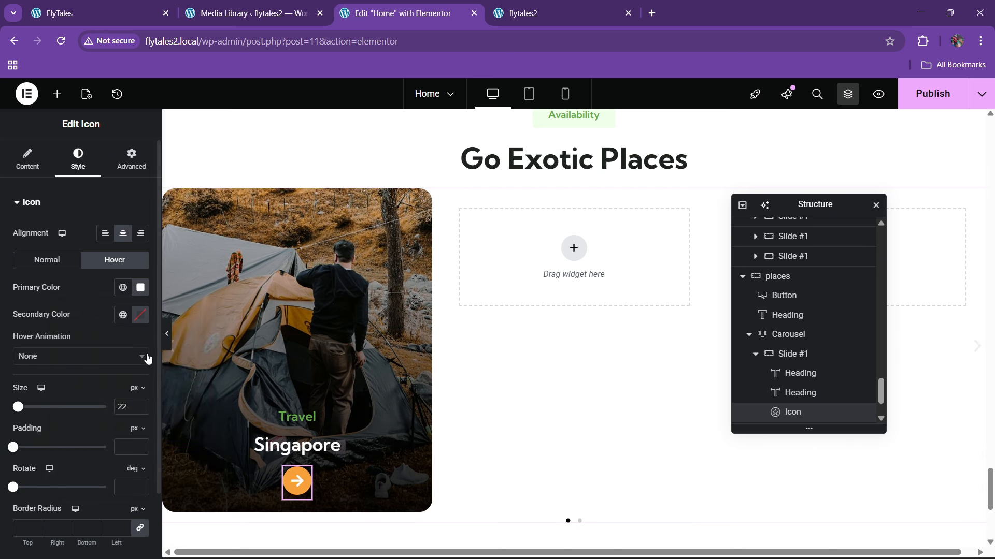
left_click(123, 315)
left_click(71, 477)
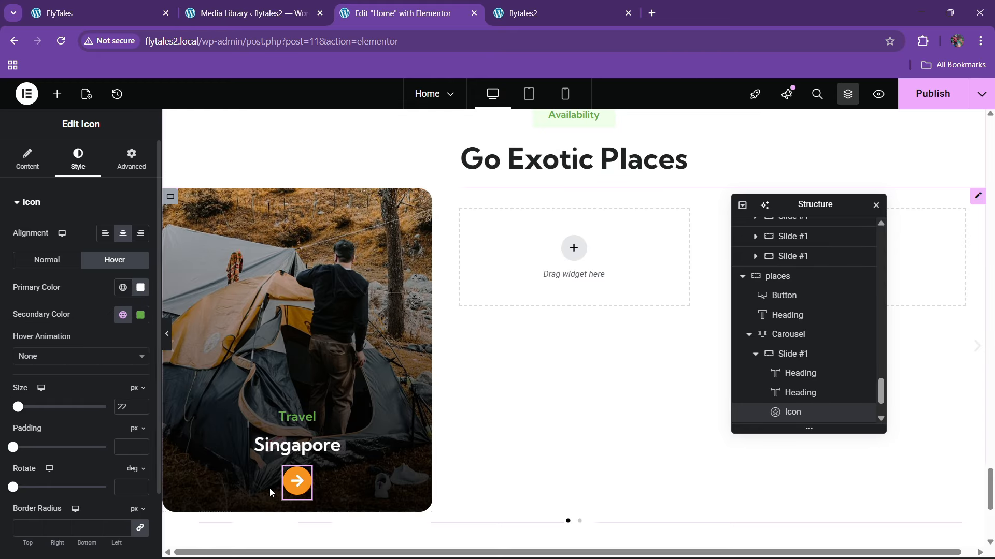
left_click(70, 357)
left_click(43, 410)
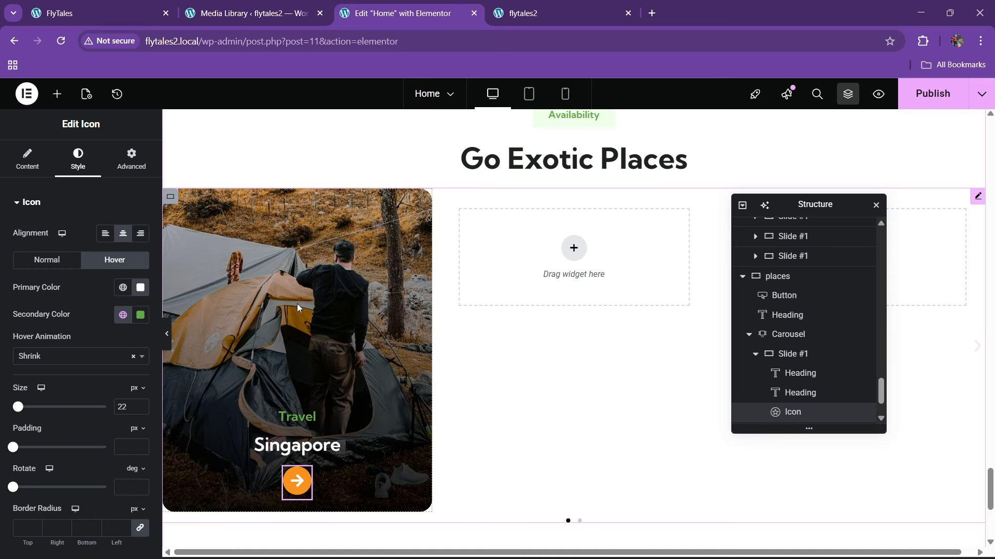
scroll(297, 303, "up", 7)
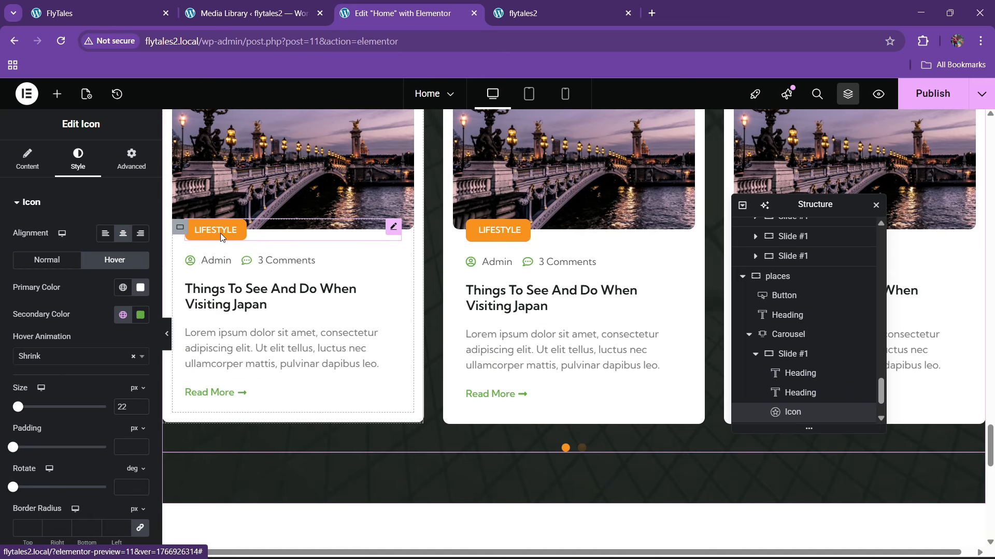
Copy the LIFESTYLE tag and paste it into the first carousel slide.
right_click(220, 236)
left_click(244, 299)
scroll(242, 310, "down", 7)
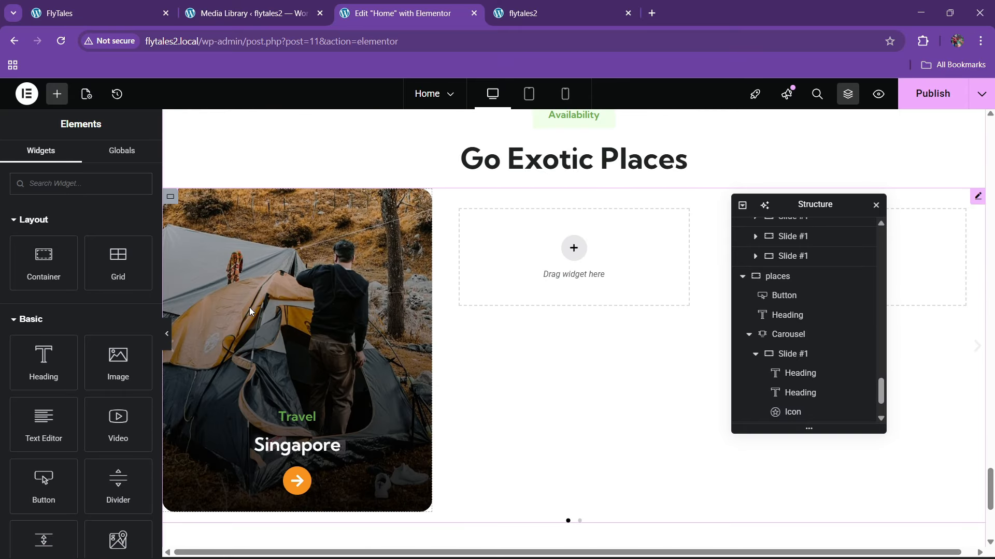
right_click(250, 307)
left_click(272, 318)
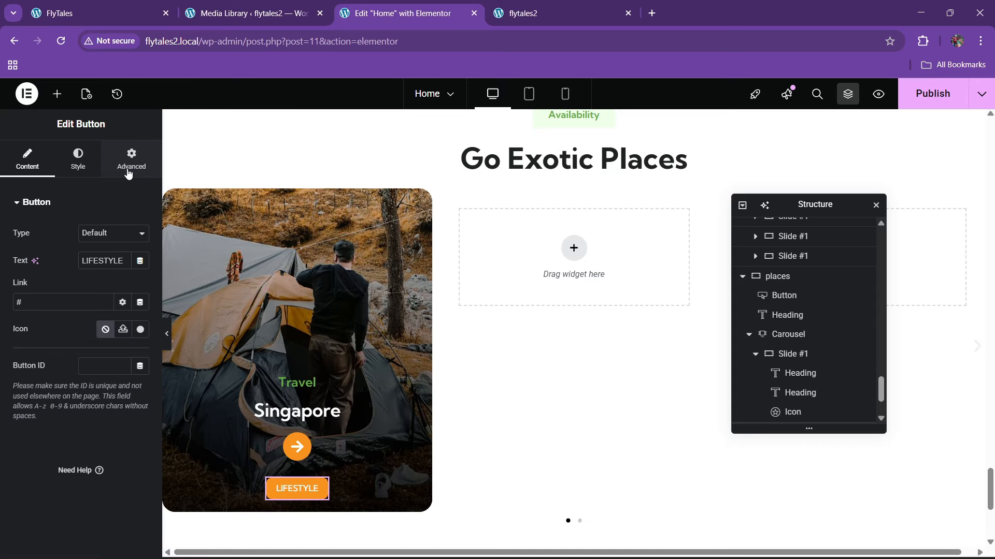
Position the pasted tag Absolute, anchored Right, with 30 px side and top offsets.
scroll(75, 365, "down", 3)
left_click(96, 386)
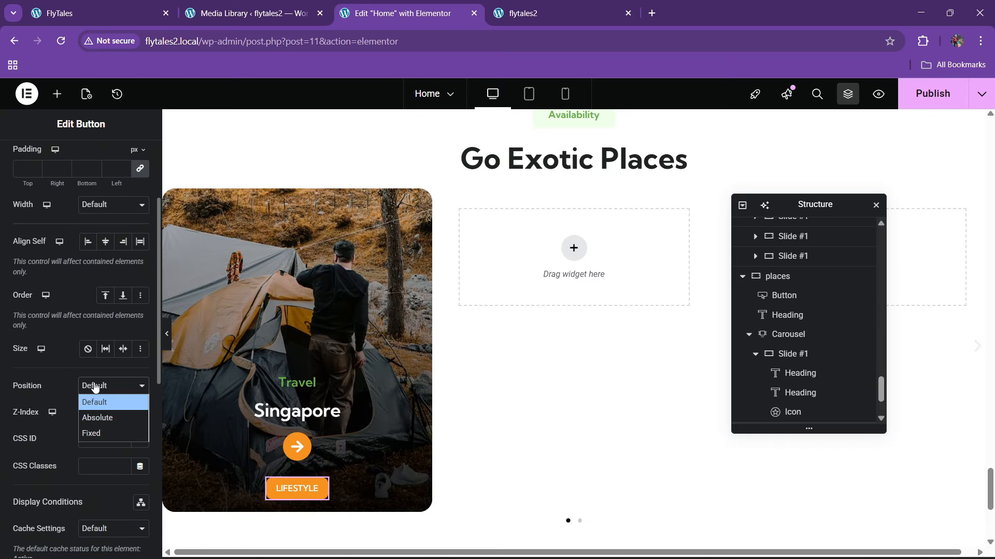
left_click(95, 418)
scroll(119, 422, "down", 2)
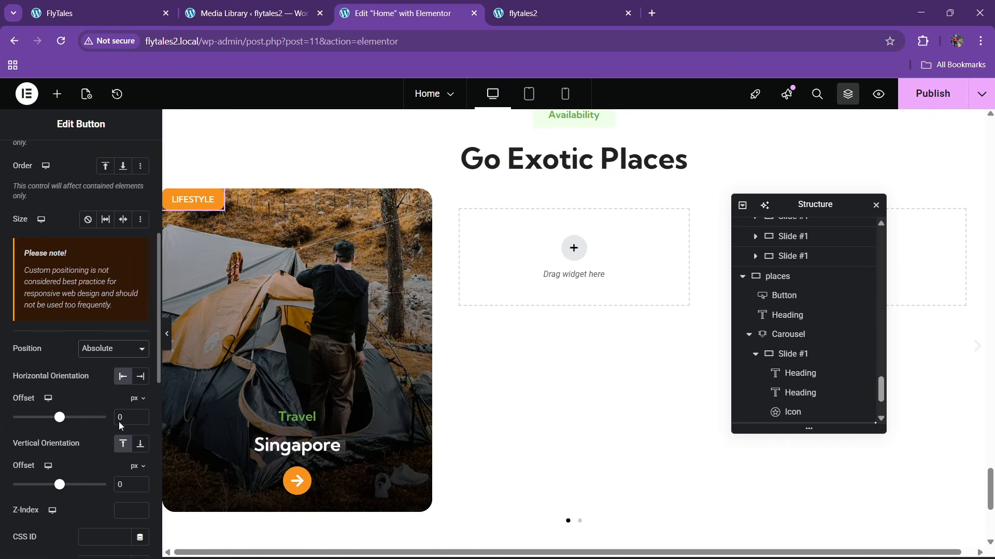
left_click(142, 380)
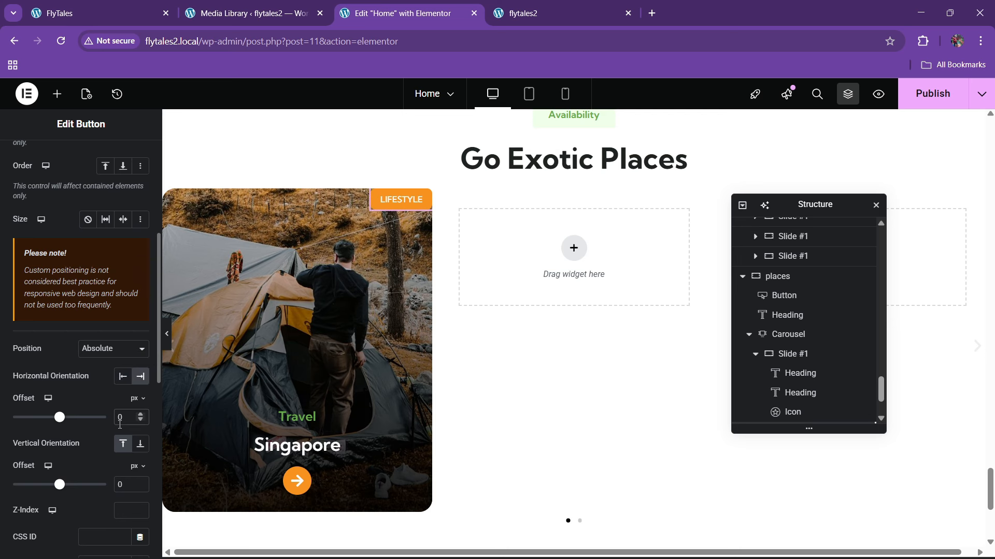
type("3")
left_click(118, 484)
type("3")
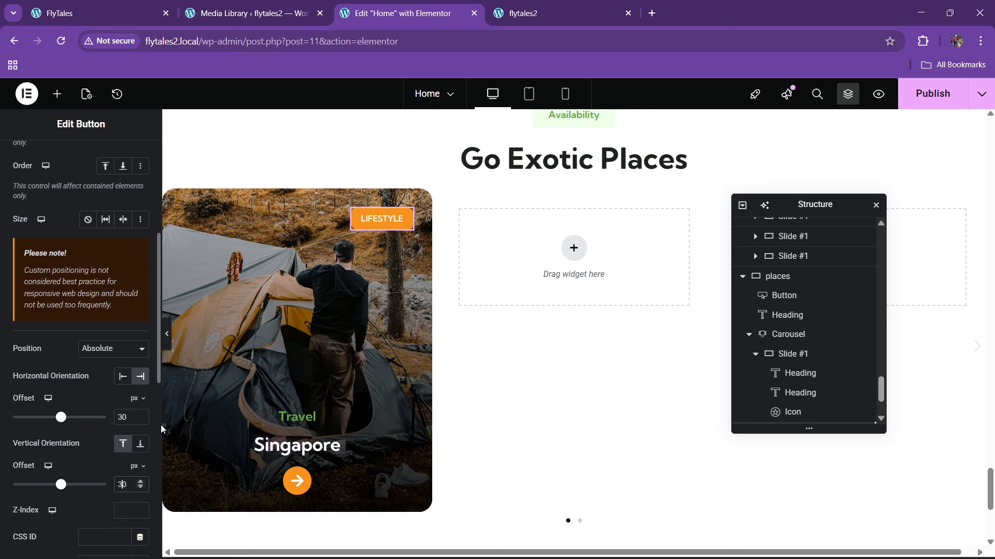
Change the tag's text from LIFESTYLE to 2tours.
left_click(104, 18)
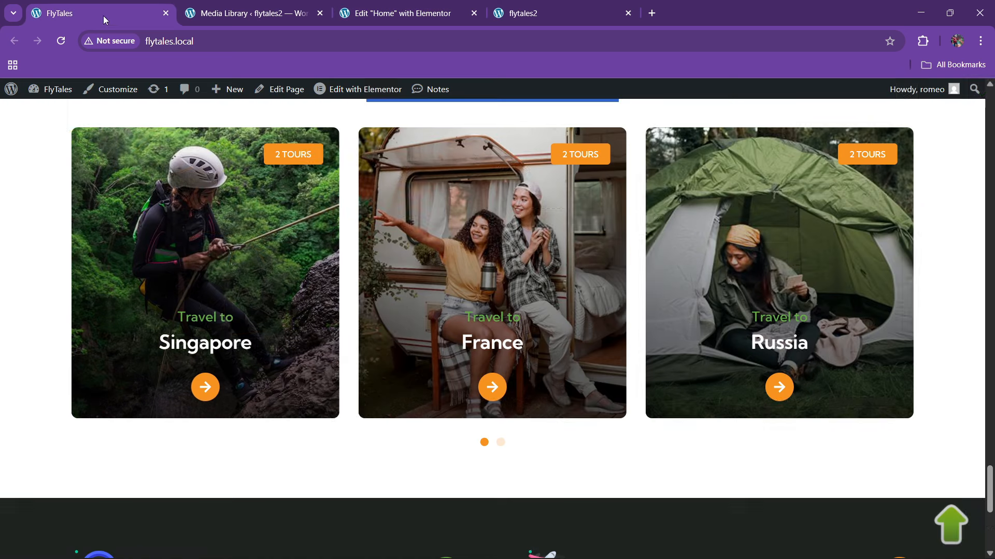
left_click(399, 13)
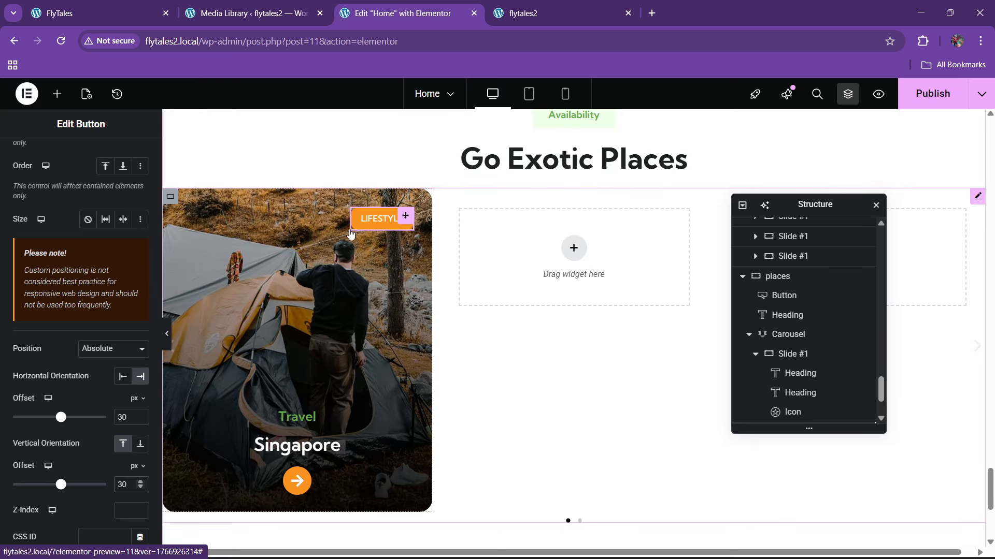
scroll(36, 178, "up", 5)
left_click(29, 163)
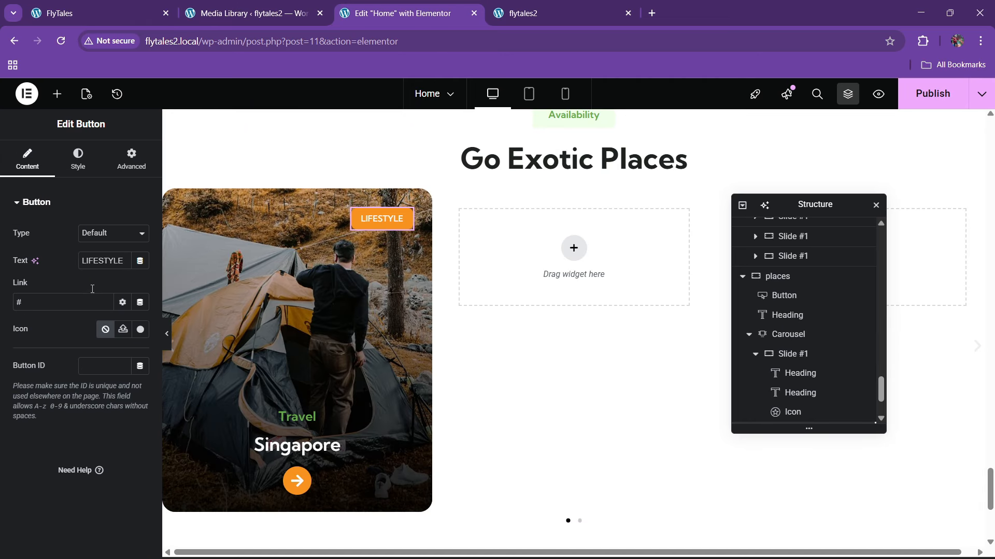
double_click(101, 268)
key("BackSpace")
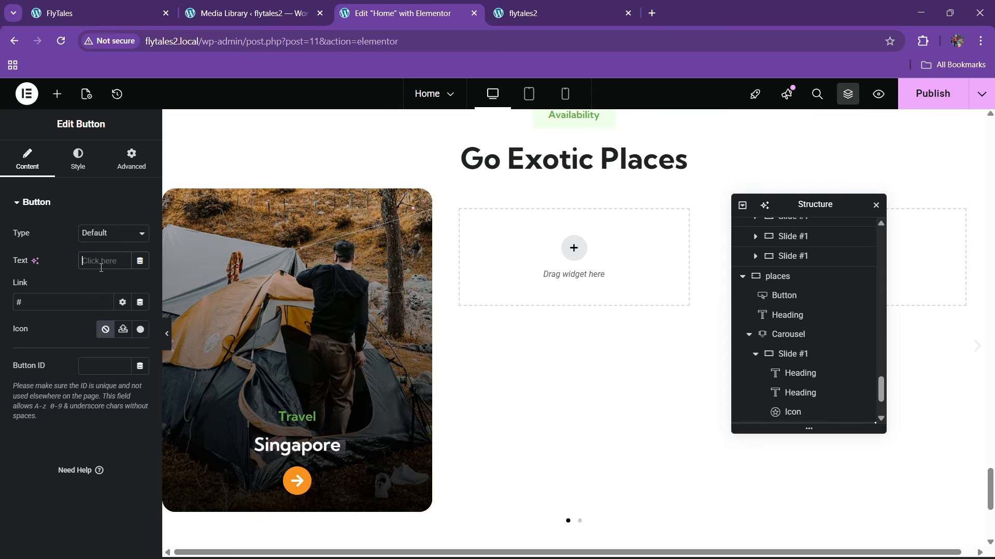
type("2tours")
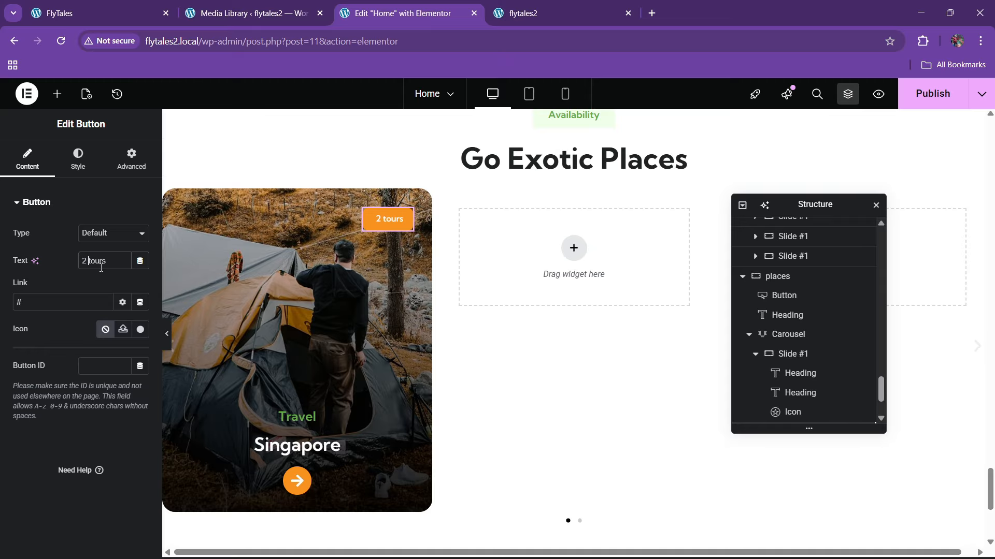
Set the tag's typography Transform to Uppercase, then delete the second carousel item.
left_click(77, 158)
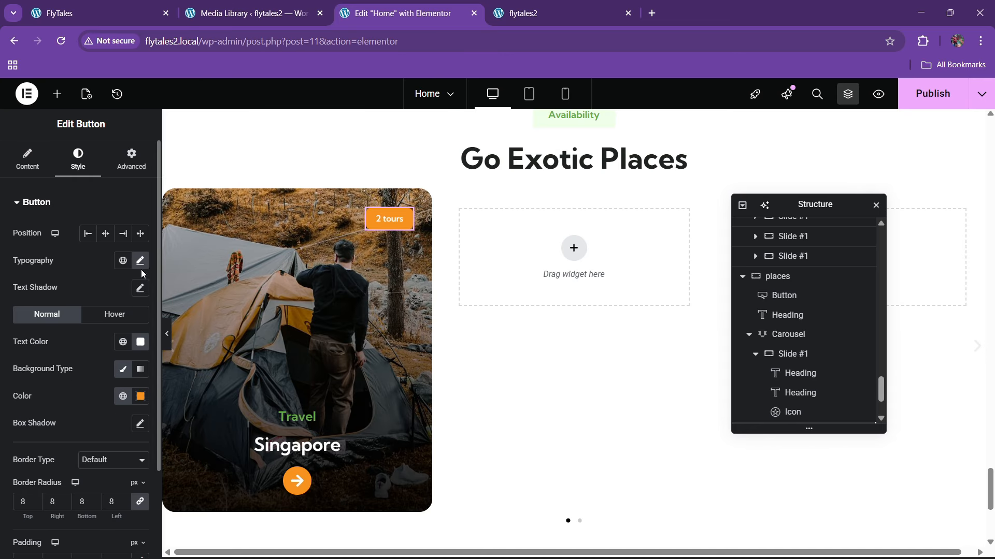
left_click(140, 261)
left_click(91, 447)
left_click(92, 446)
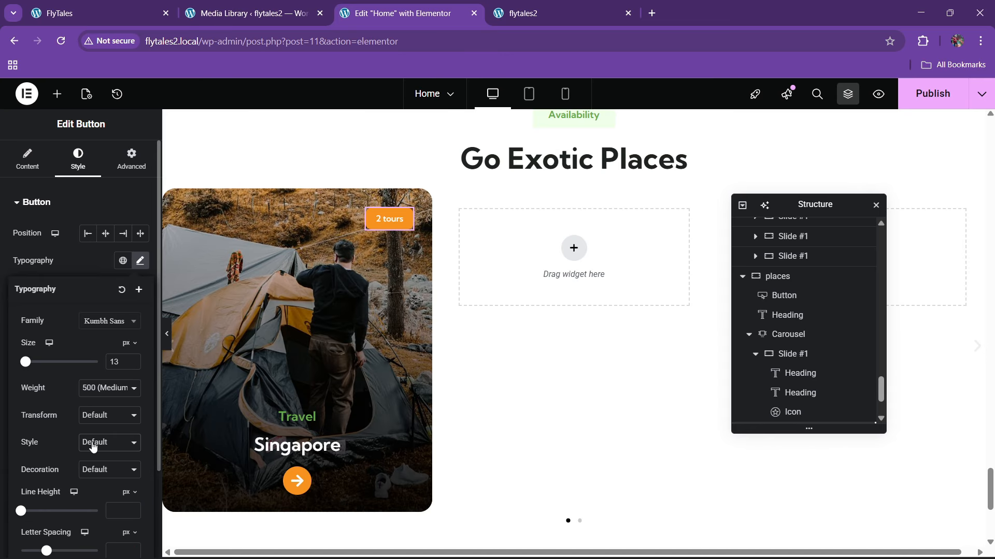
left_click(94, 421)
left_click(96, 448)
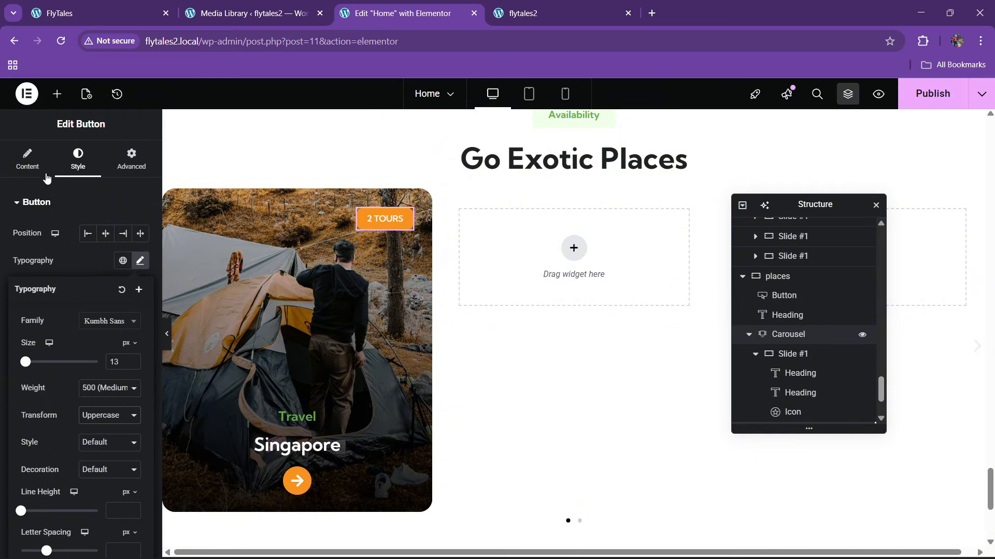
left_click(134, 315)
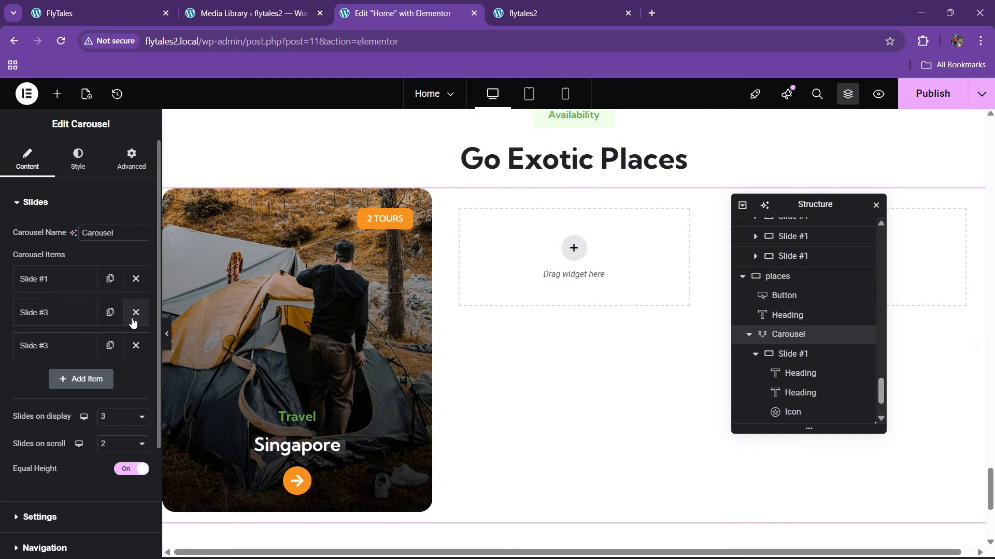
Delete the remaining extra carousel items and duplicate Slide #1 twice for three slides.
left_click(135, 317)
left_click(132, 314)
left_click(132, 290)
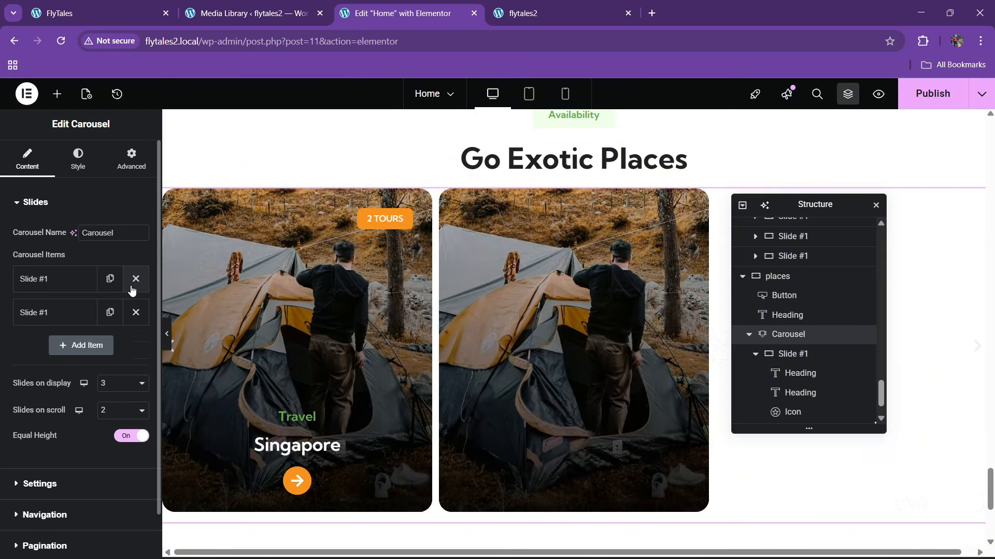
left_click(110, 312)
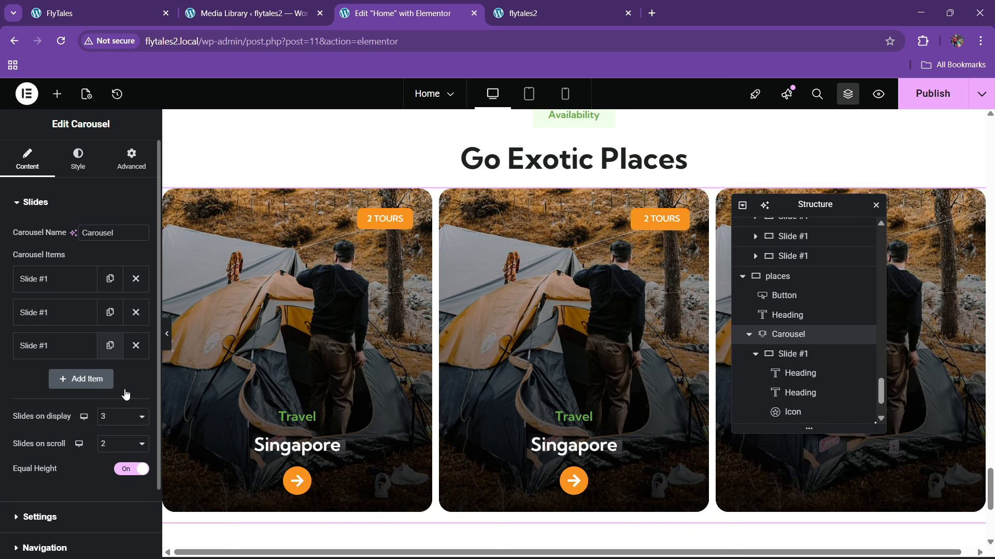
Set the carousel's slide gap to 30 in the Style settings.
left_click(78, 158)
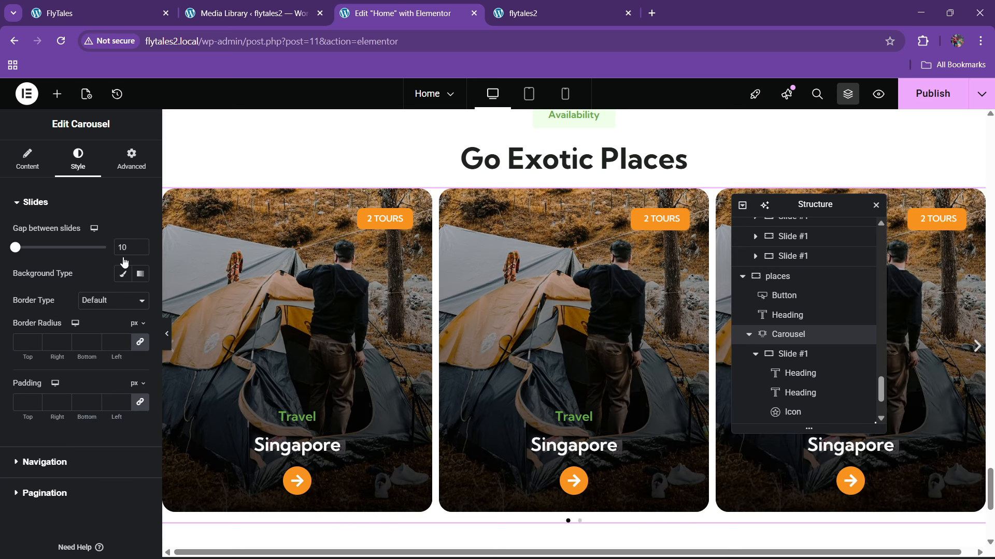
type("30")
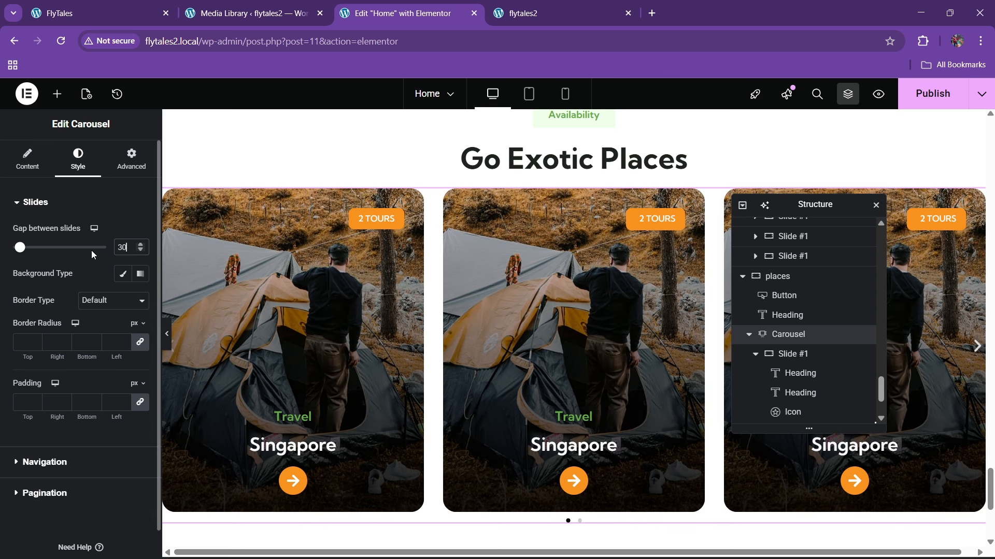
left_click(137, 6)
left_click(369, 3)
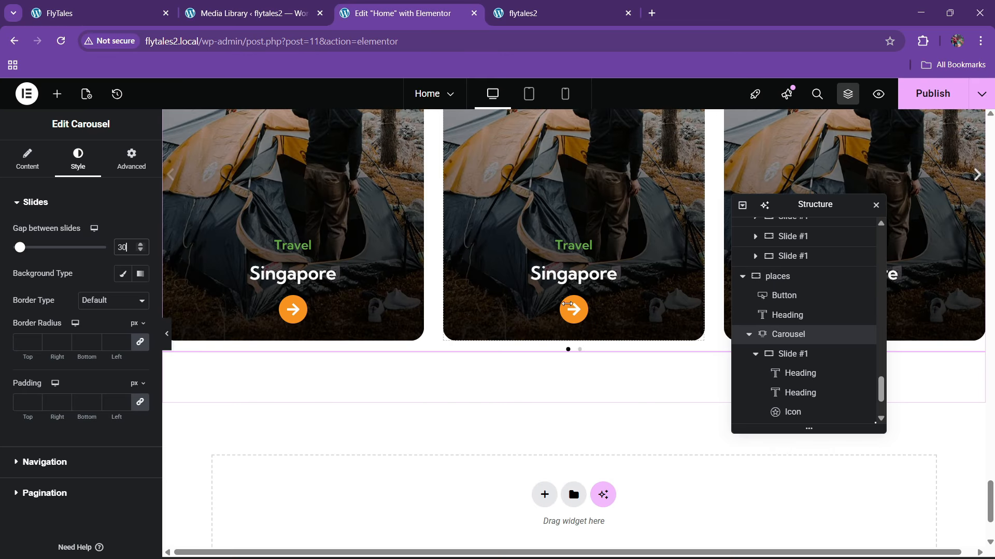
scroll(553, 374, "up", 1)
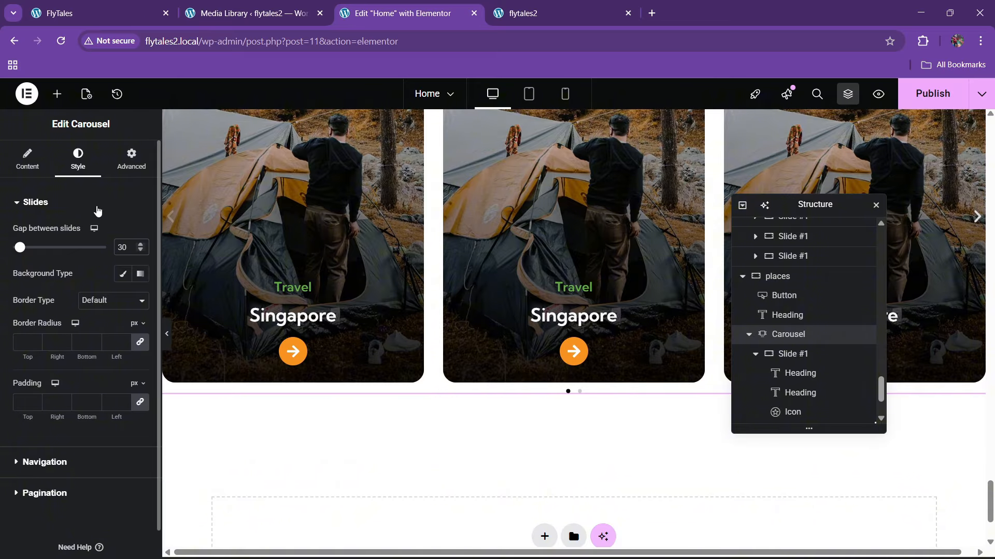
scroll(62, 342, "down", 1)
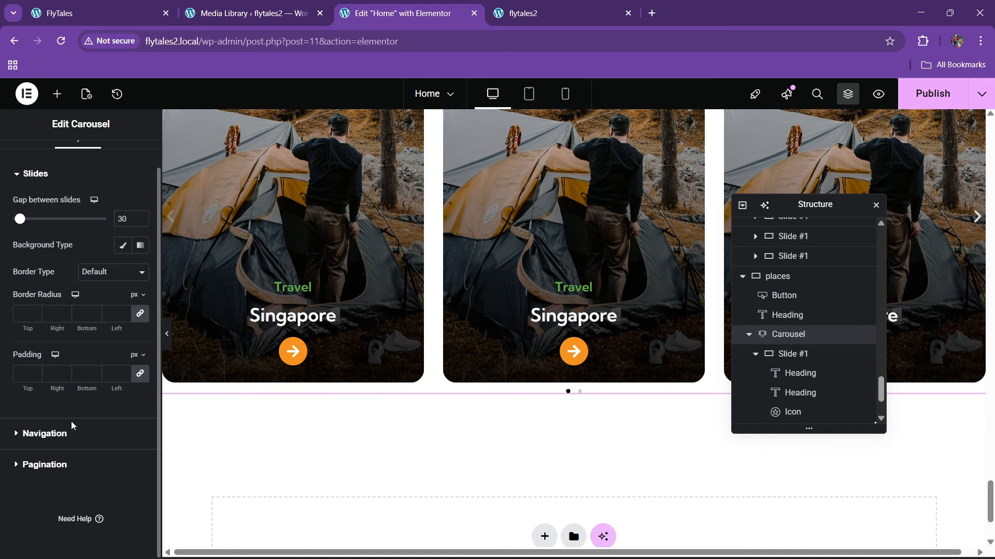
Make the pagination dots themeorange with 30 px spacing.
left_click(62, 465)
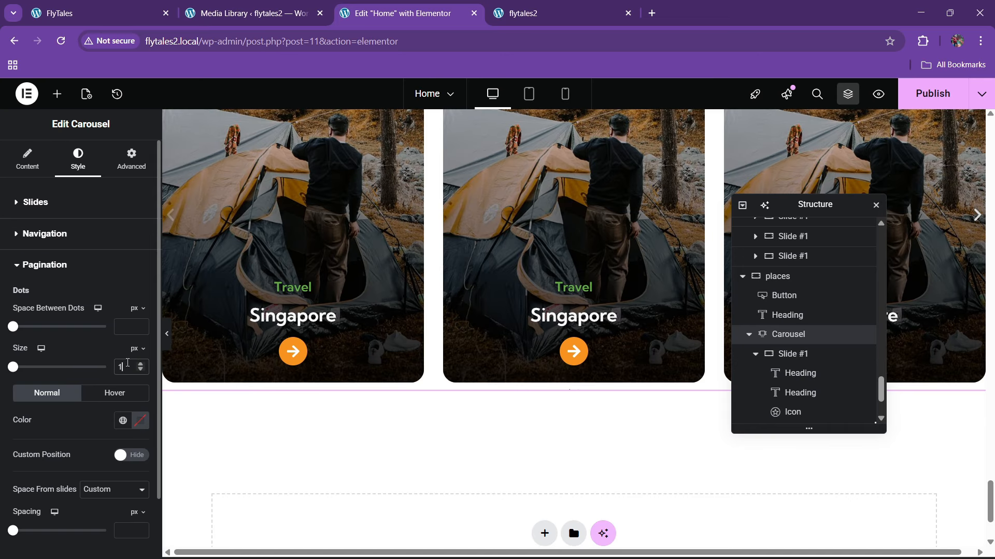
left_click(123, 420)
left_click(79, 373)
scroll(91, 446, "down", 2)
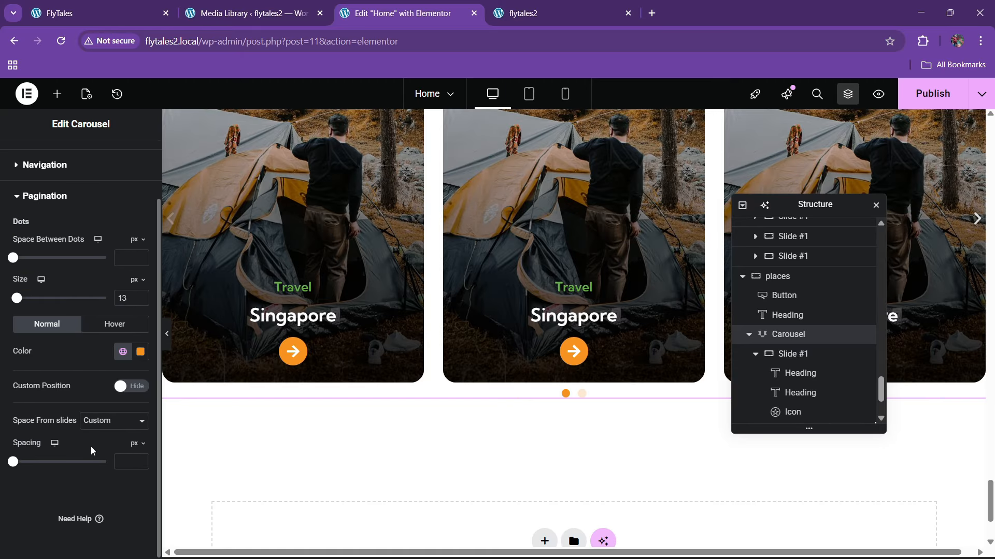
type("30")
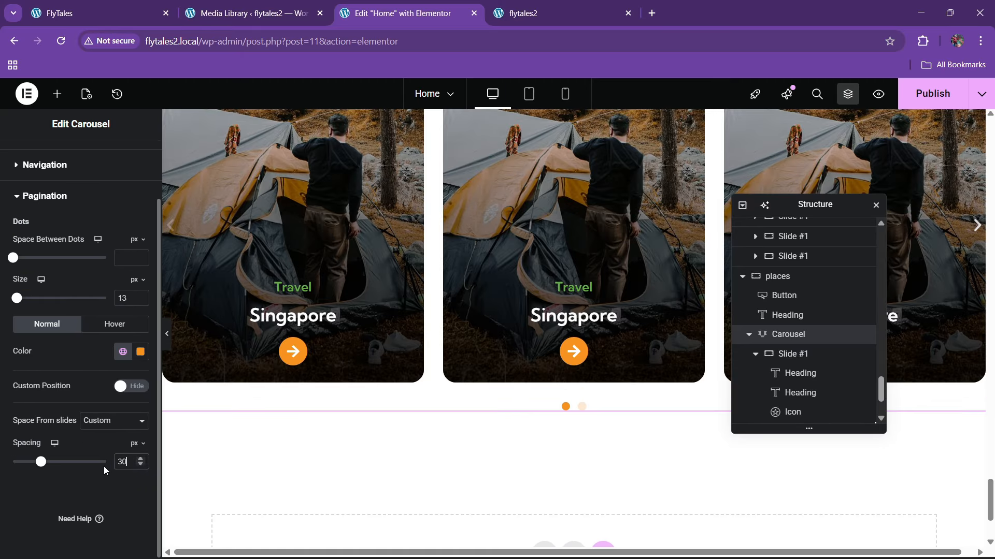
scroll(486, 389, "up", 3)
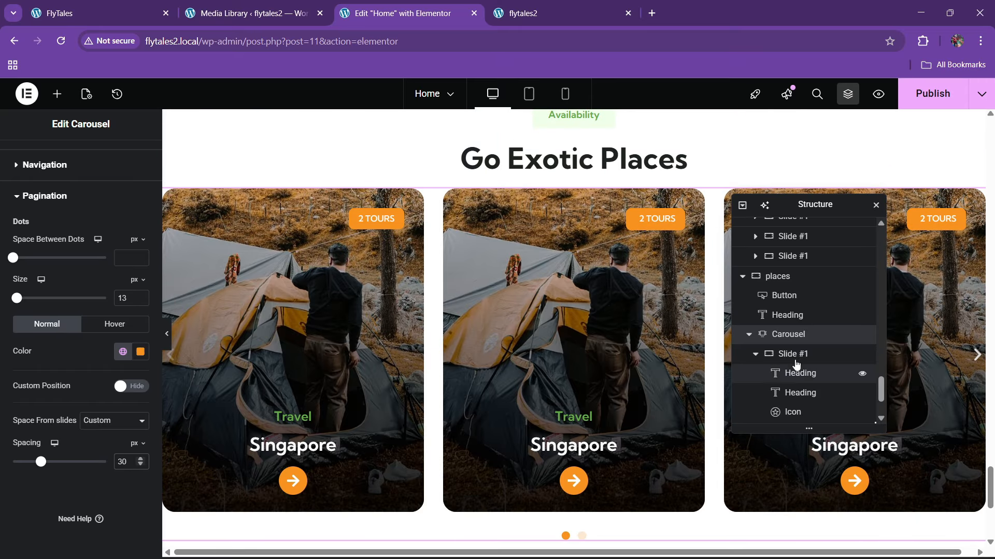
scroll(72, 220, "up", 2)
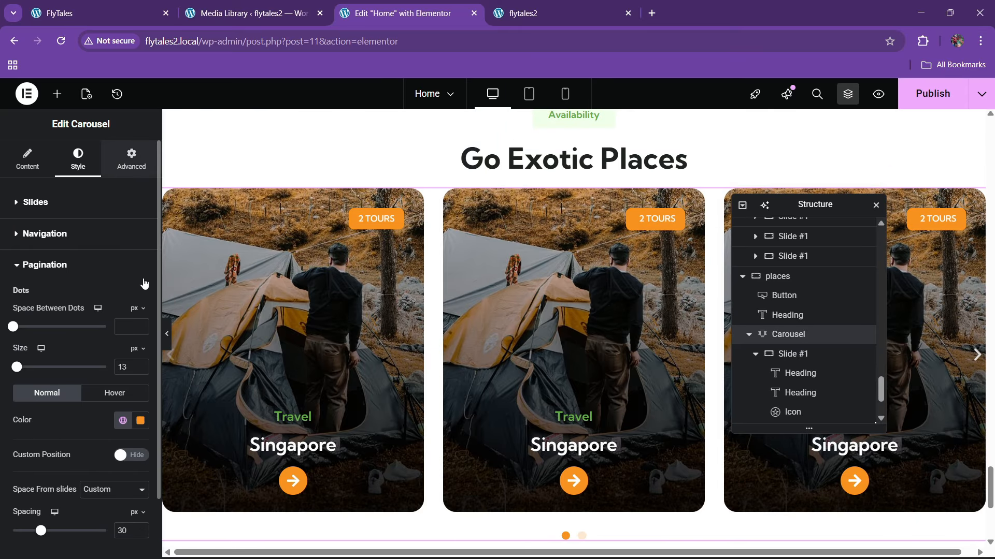
Set the carousel's top margin to 30 and expand the second Slide #1 in Structure.
left_click(131, 159)
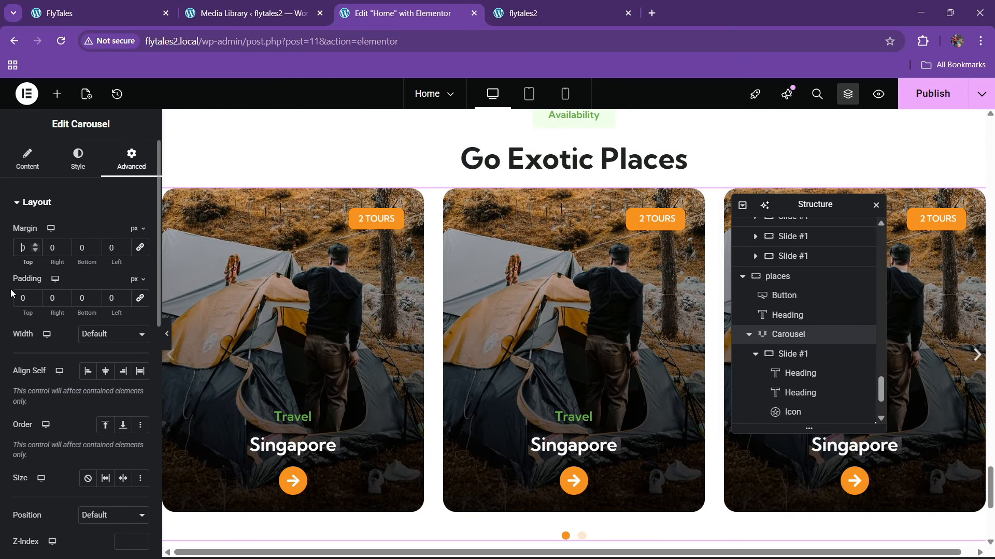
type("3")
scroll(615, 421, "down", 3)
scroll(578, 223, "up", 2)
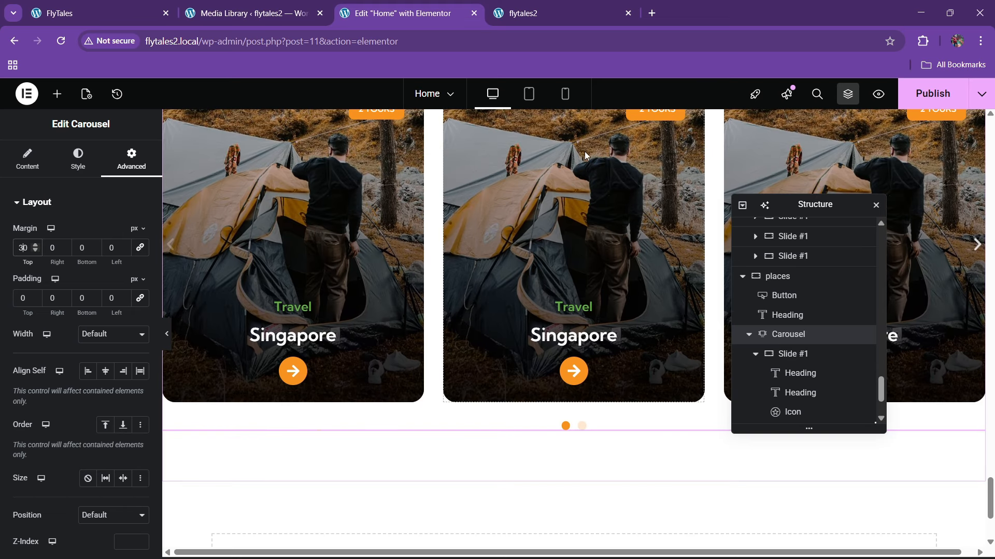
left_click(756, 354)
left_click(754, 373)
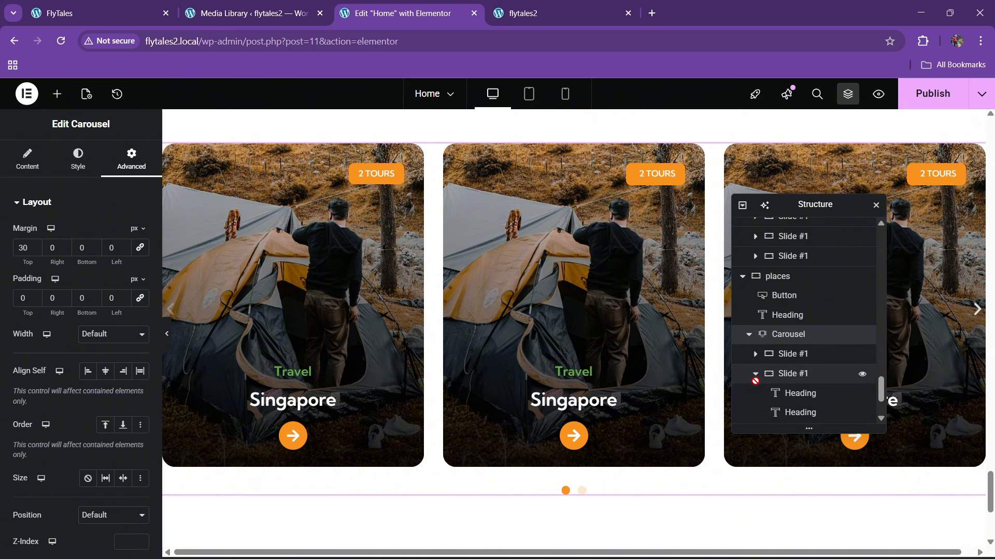
Set image-16.jpg, the green-tent photo, as the second slide's background image.
left_click(800, 374)
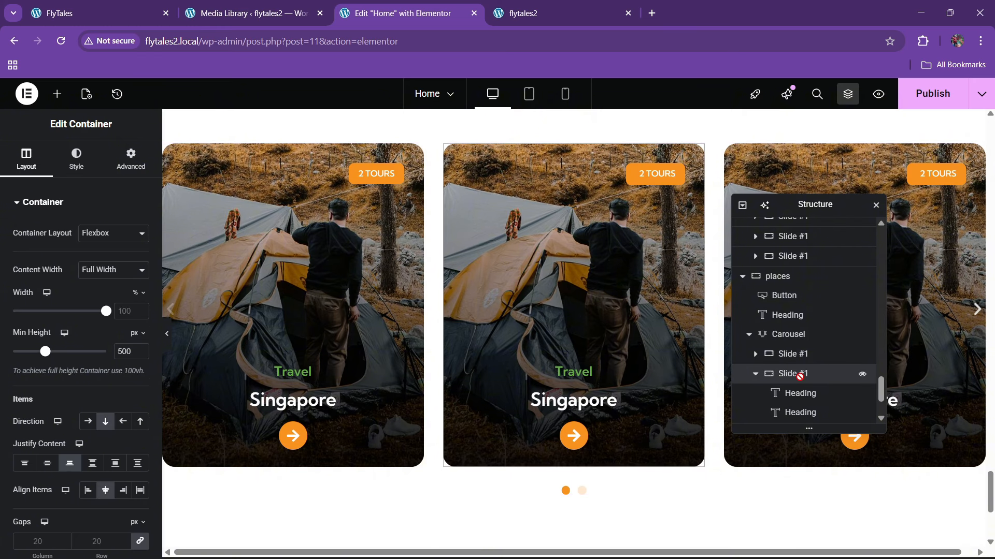
left_click(76, 158)
left_click(80, 342)
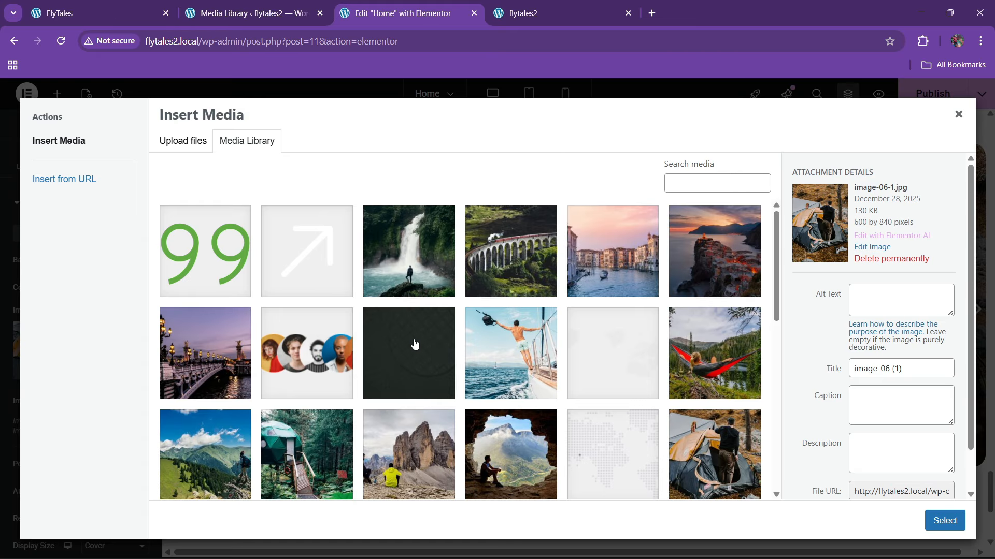
scroll(440, 358, "down", 4)
left_click(514, 302)
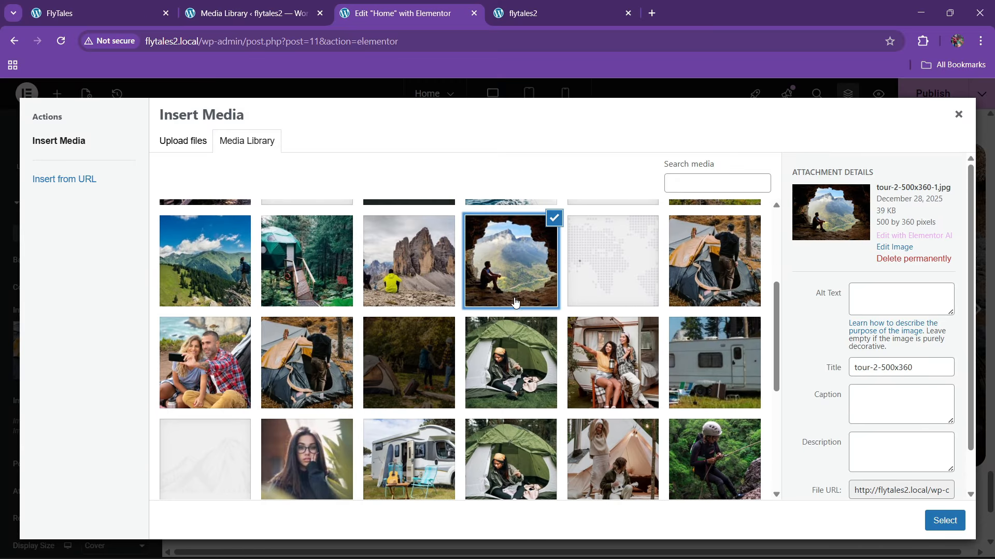
left_click(516, 367)
left_click(945, 520)
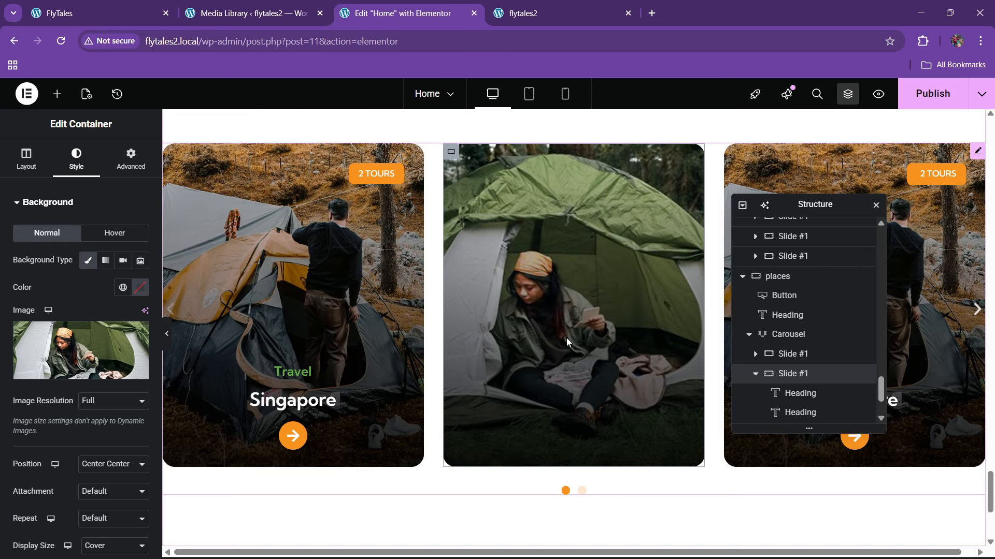
left_click(94, 13)
left_click(430, 13)
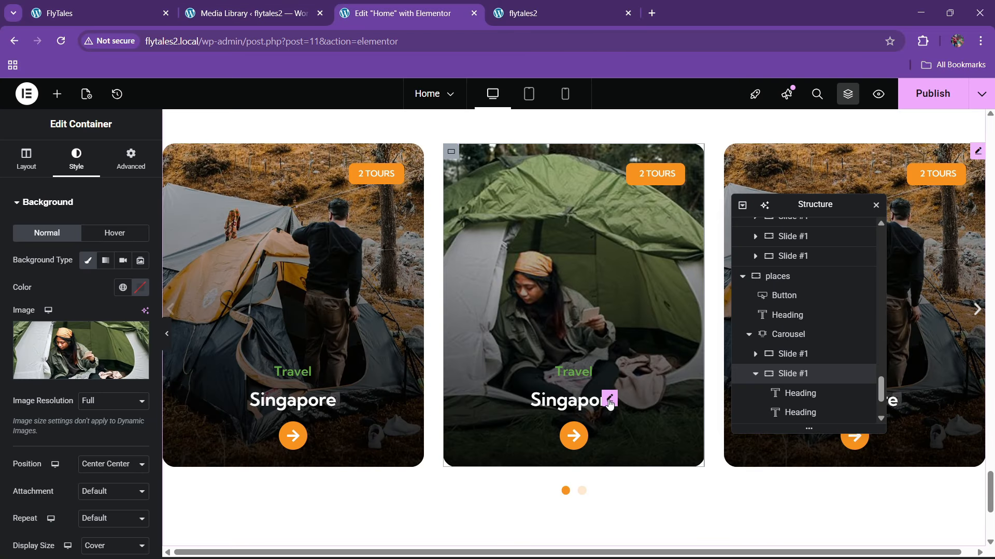
Change the middle slide's title from Singapore to Russia and publish the page.
double_click(50, 257)
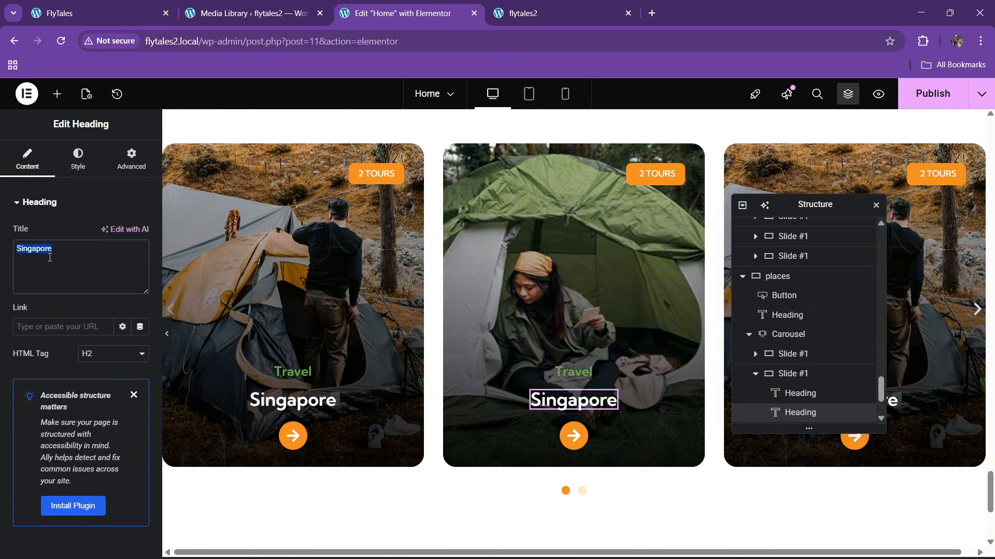
key("BackSpace")
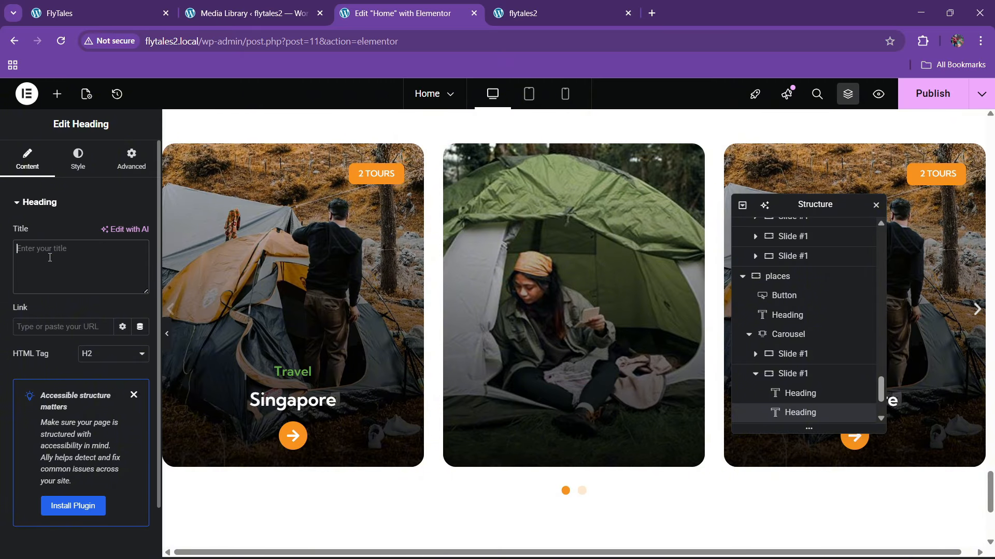
type("Russia")
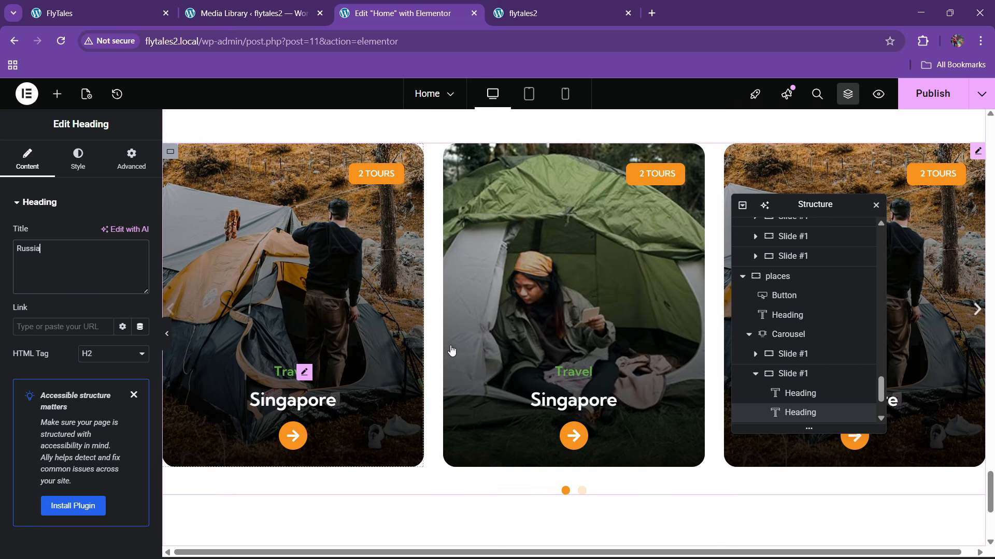
scroll(550, 369, "up", 2)
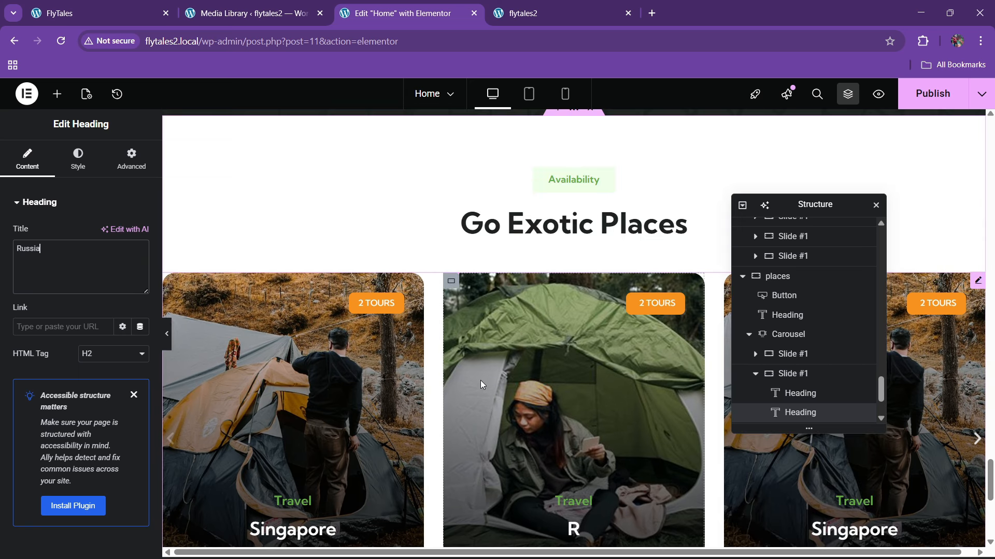
type("sia")
scroll(480, 381, "down", 1)
scroll(480, 367, "down", 2)
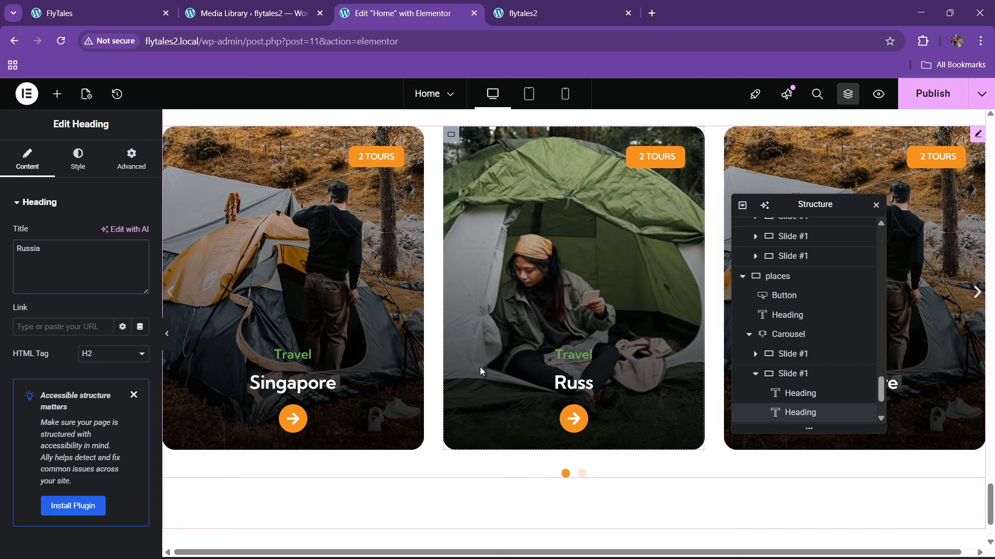
scroll(479, 367, "down", 2)
scroll(479, 369, "up", 2)
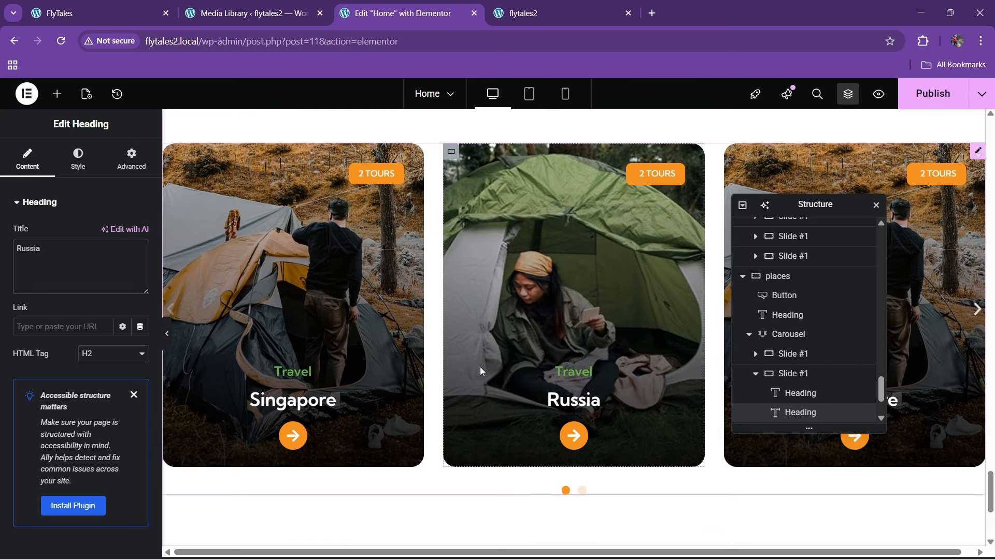
left_click(925, 95)
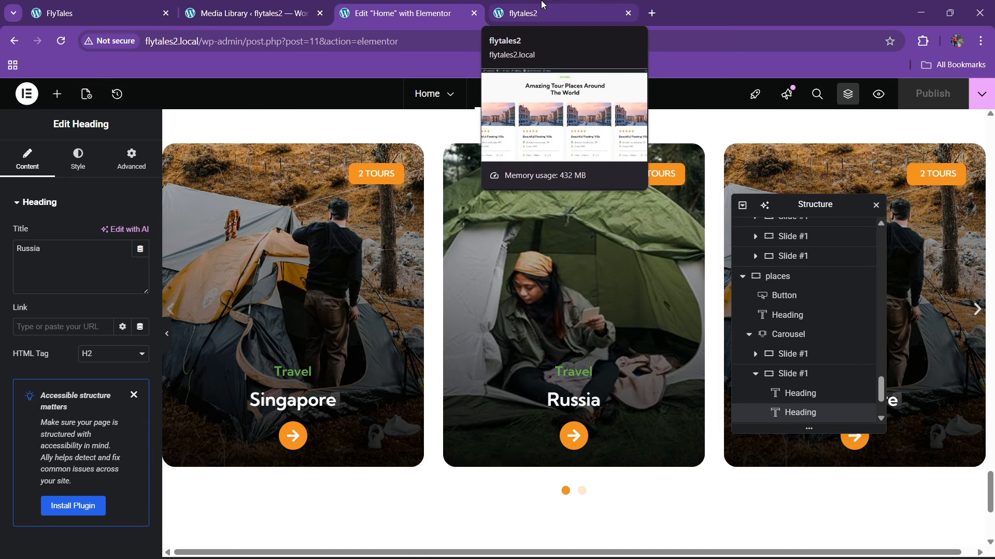
Reload the live flytales2 home page to see the published changes.
left_click(542, 4)
left_click(444, 39)
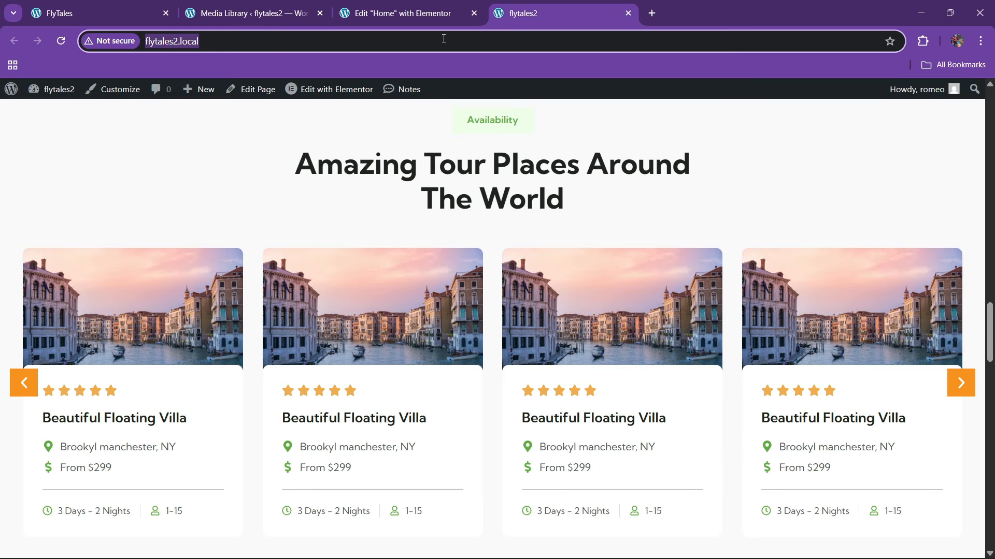
key("Return")
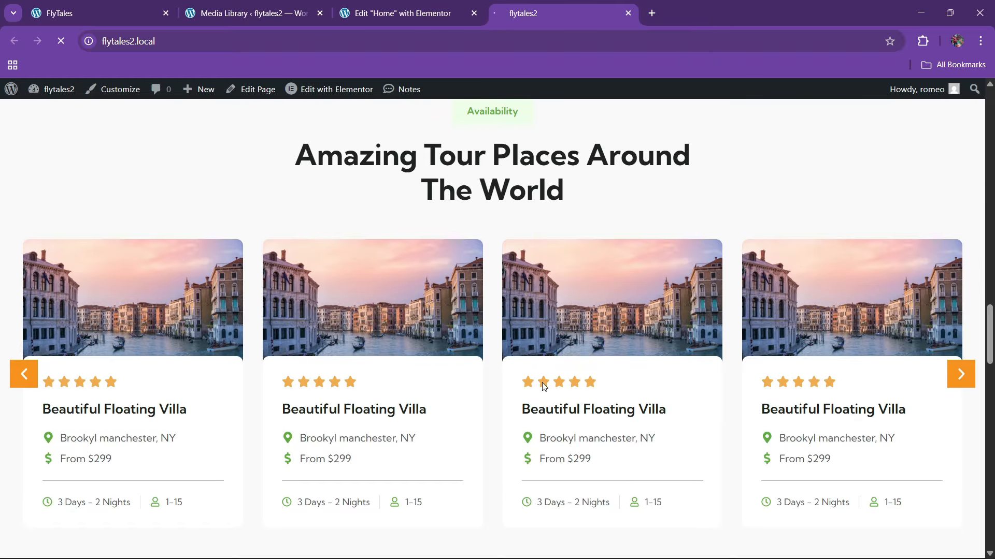
Scroll down to the Go Exotic Places carousel, then return to the Home editor.
scroll(469, 348, "down", 3)
scroll(463, 330, "up", 15)
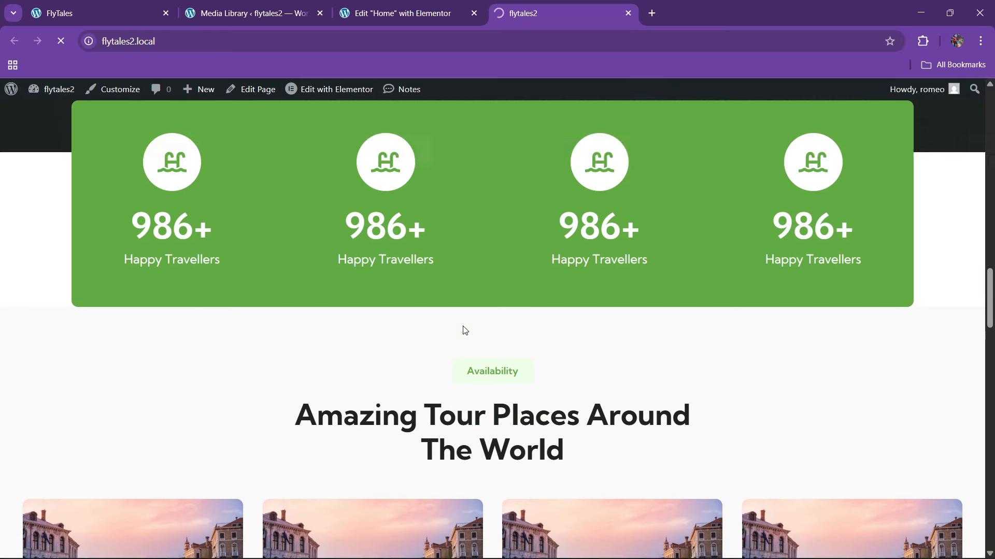
scroll(464, 330, "up", 5)
scroll(463, 330, "down", 15)
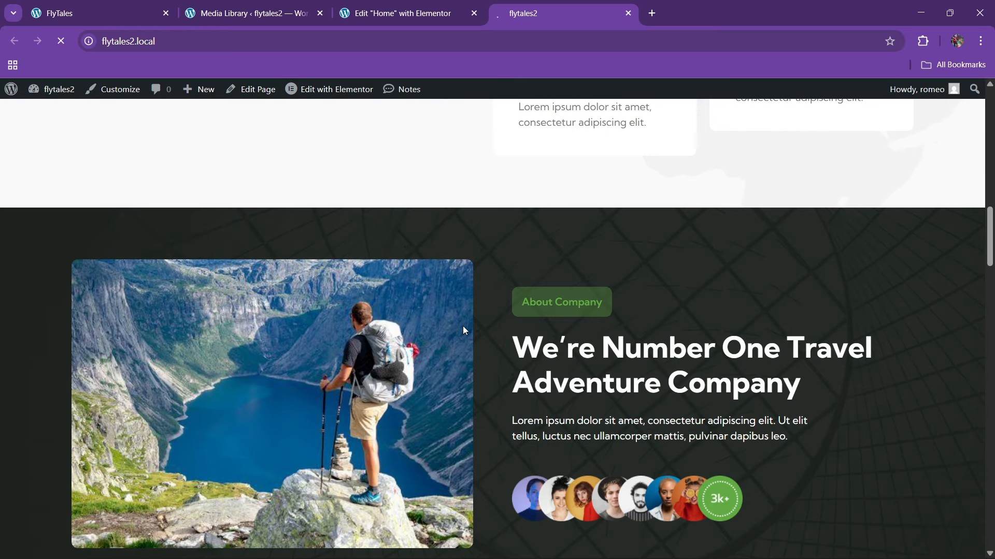
scroll(463, 329, "down", 15)
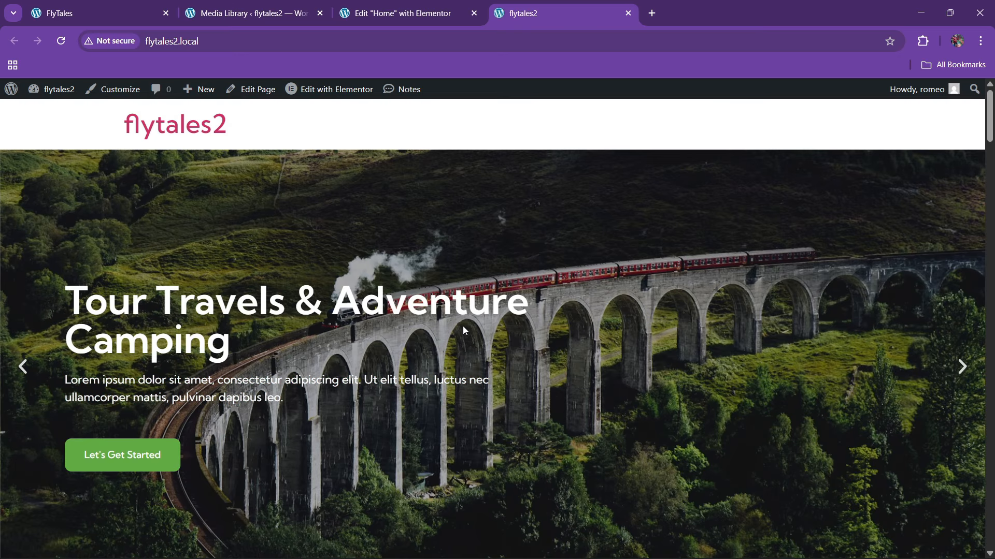
scroll(464, 328, "down", 10)
scroll(464, 330, "down", 15)
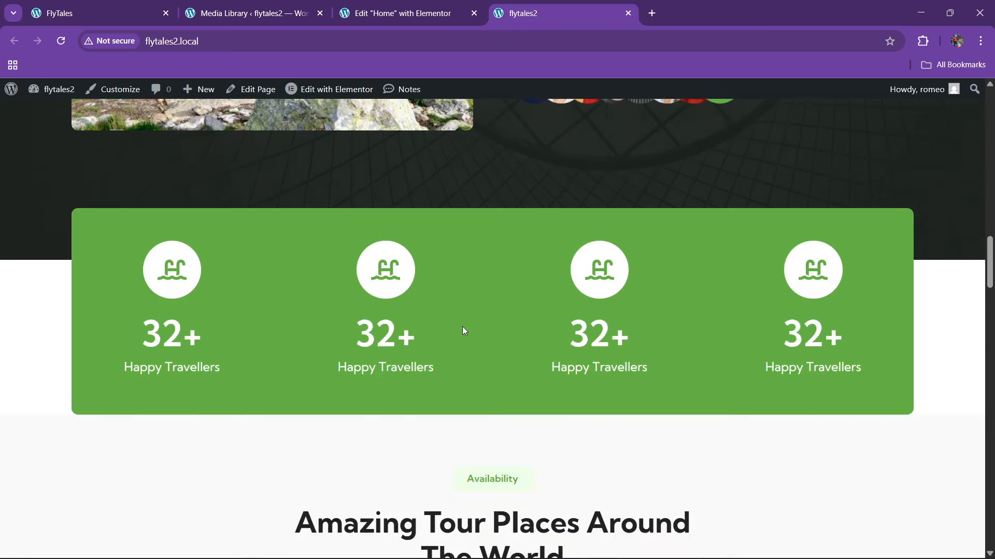
scroll(463, 332, "down", 15)
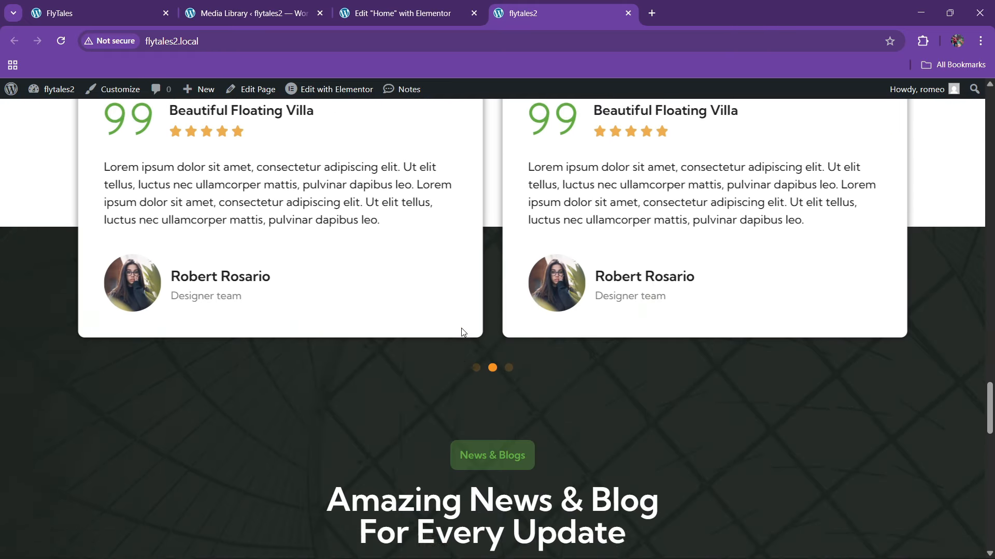
scroll(463, 332, "down", 5)
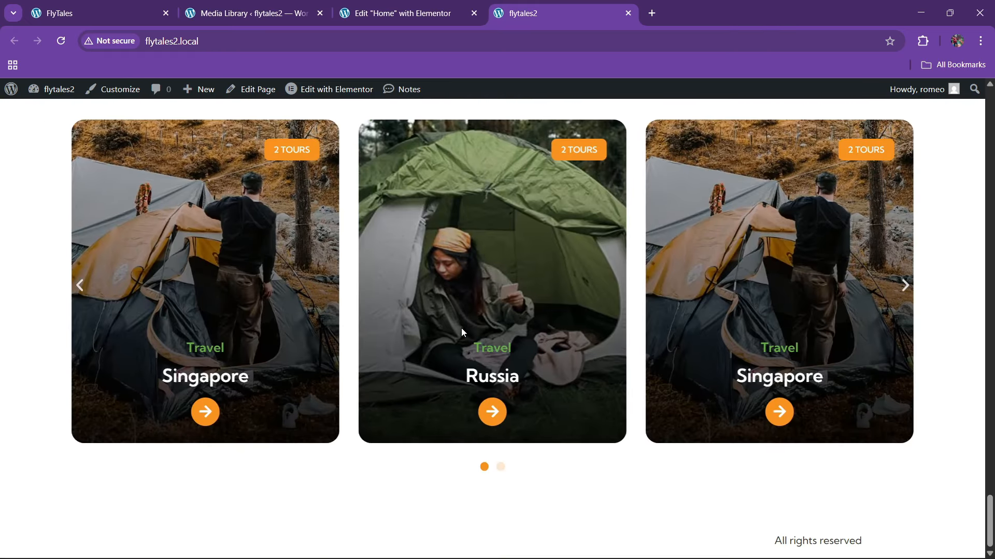
scroll(462, 332, "up", 4)
scroll(462, 332, "down", 2)
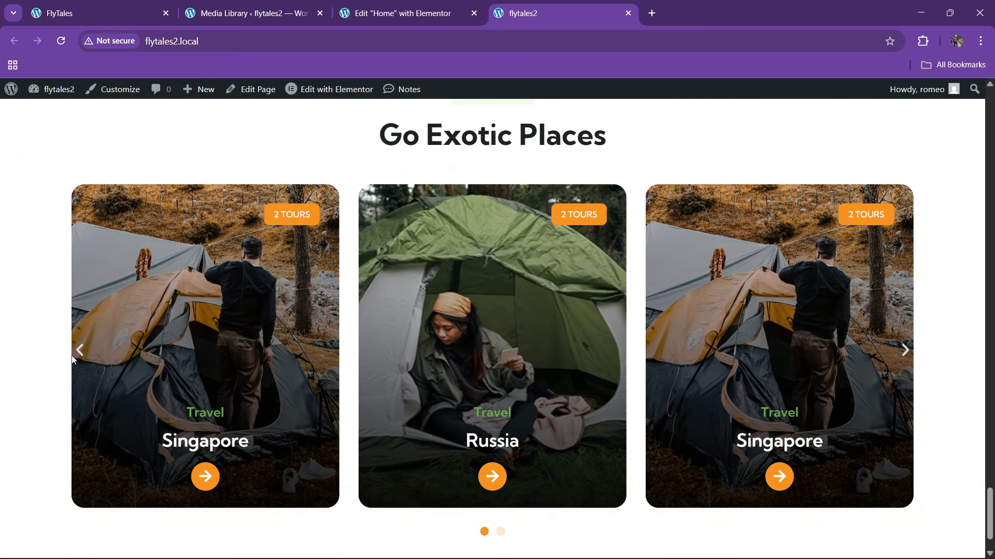
left_click(403, 13)
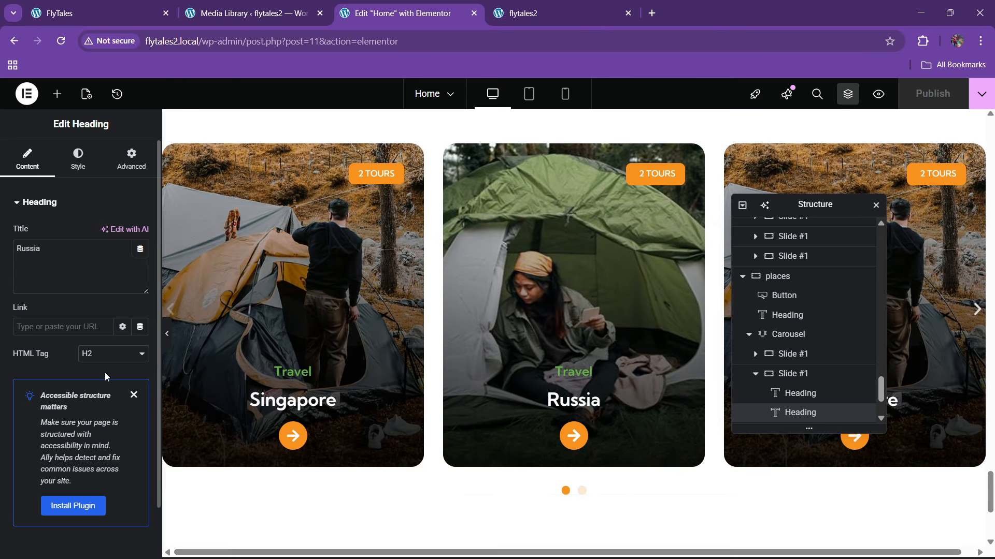
Set the carousel's Navigation Arrows to Hide, then view the live flytales2 tab.
left_click(782, 335)
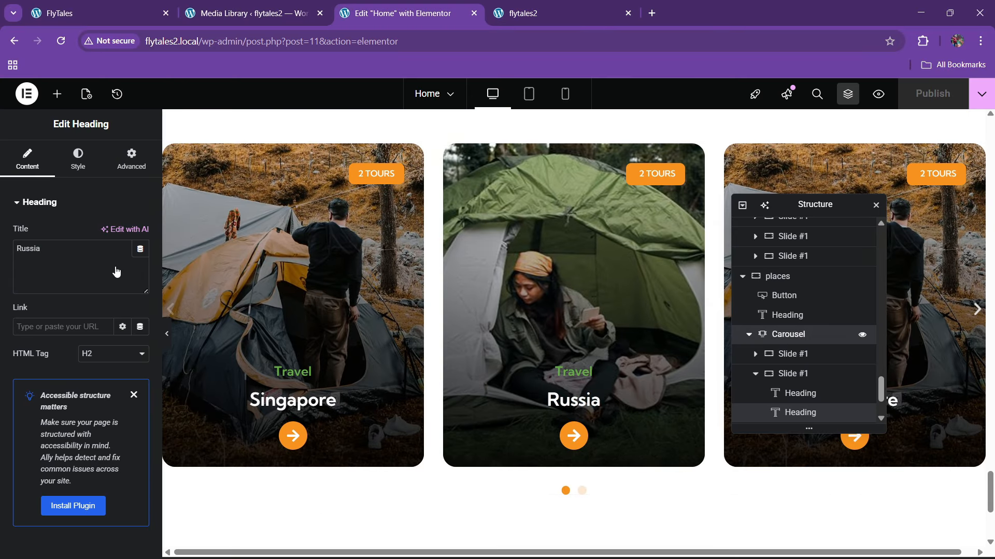
left_click(29, 174)
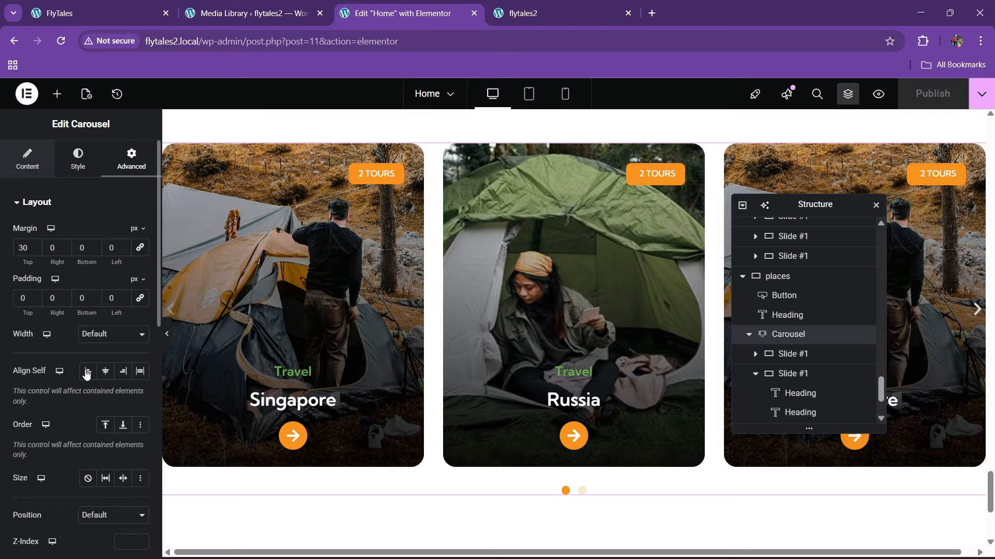
scroll(52, 362, "down", 1)
left_click(53, 452)
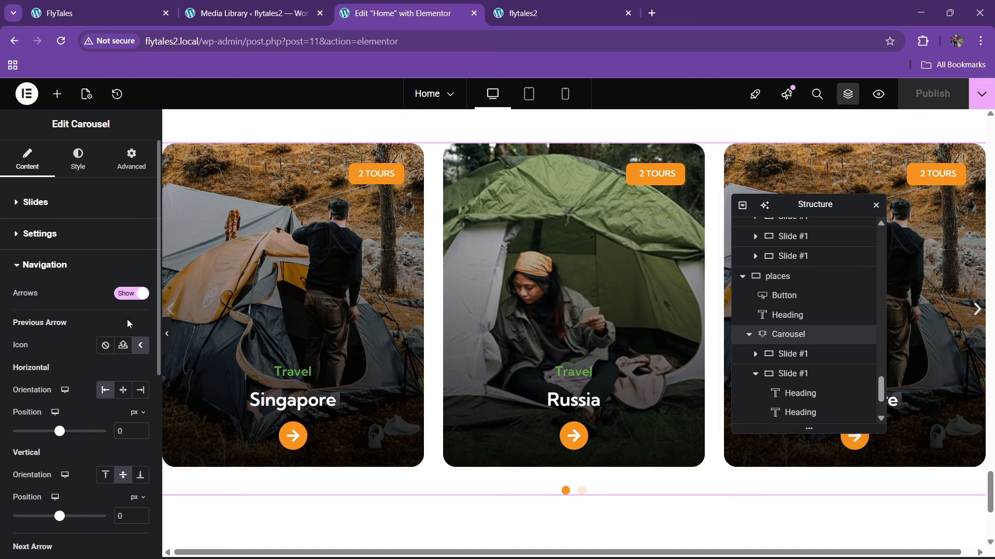
left_click(125, 296)
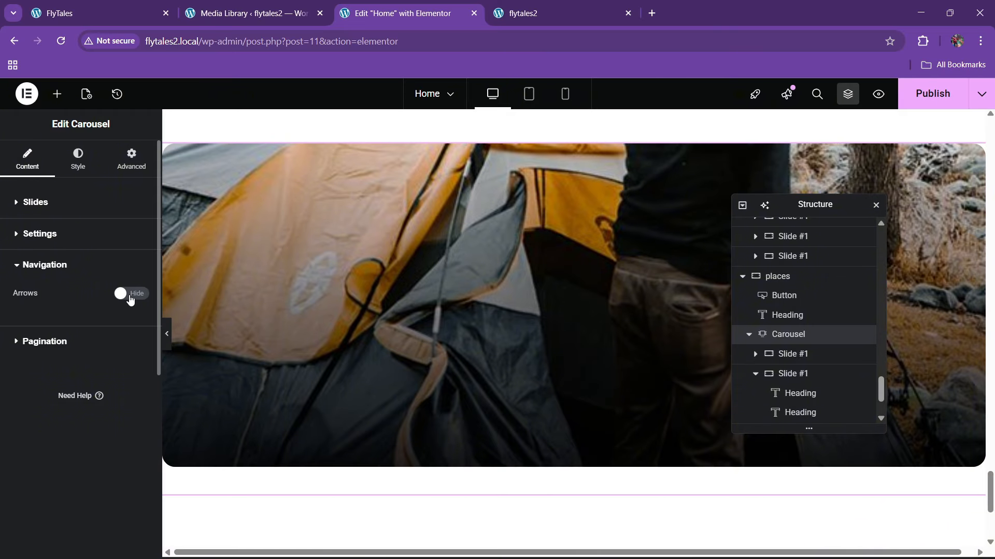
left_click(533, 13)
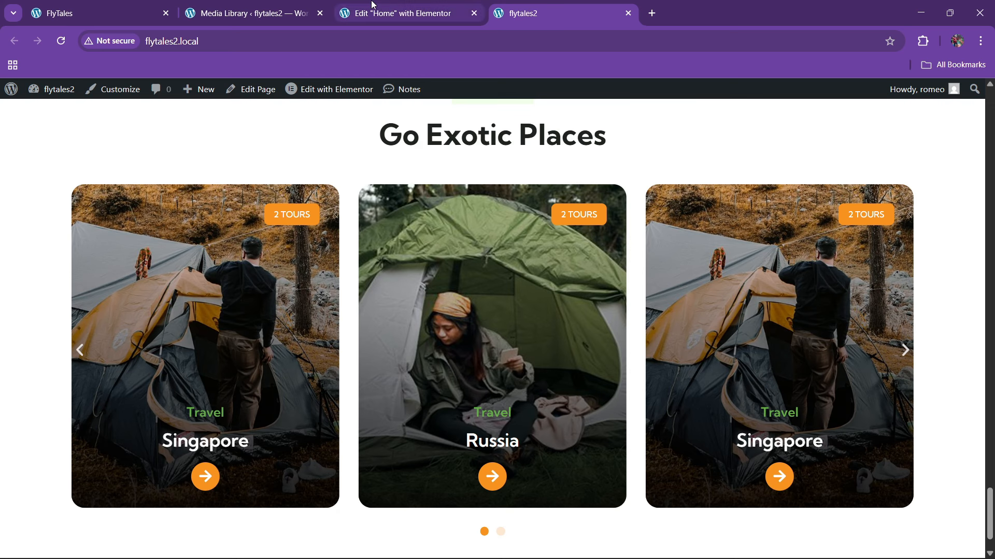
Go back to the Elementor editor for the Home page.
left_click(400, 15)
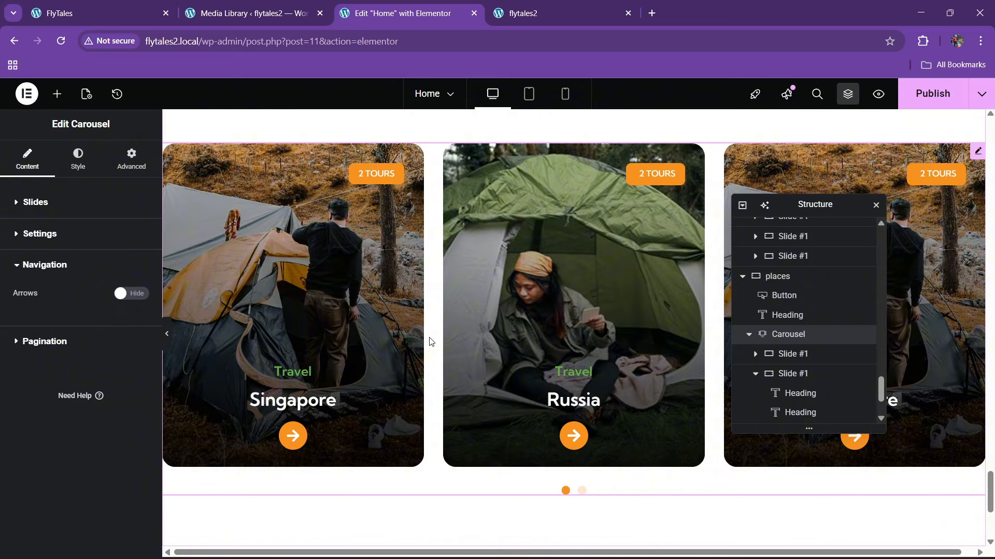
Publish the Home page with hidden arrows and switch to the live flytales2 tab.
scroll(544, 406, "down", 5)
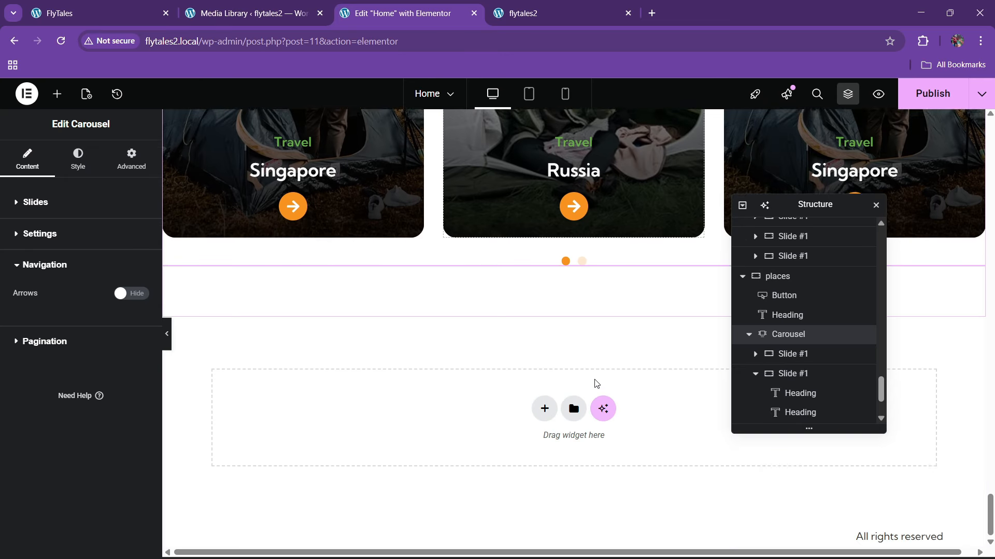
scroll(595, 381, "up", 5)
left_click(922, 101)
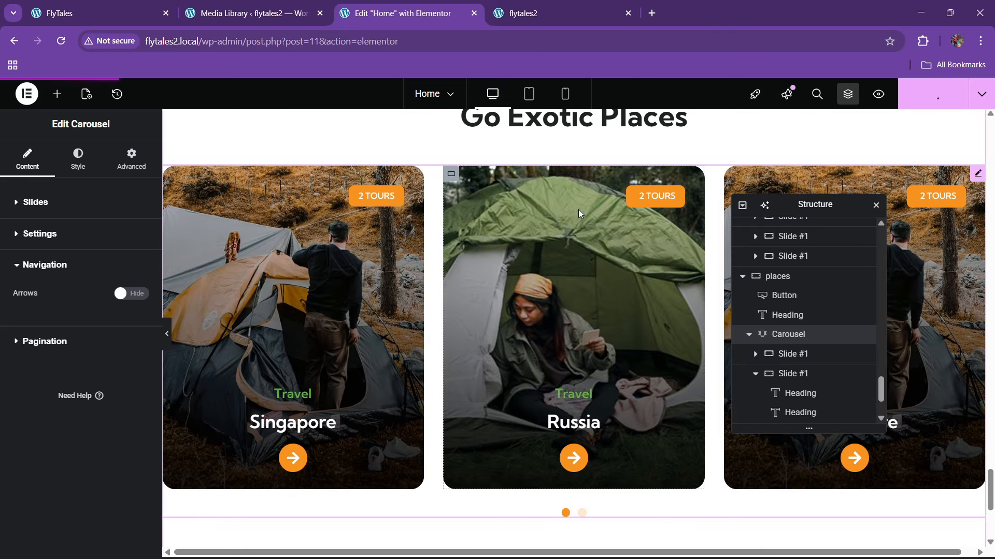
left_click(535, 11)
Reload the live site and page through the carousel dots, confirming no arrows appear.
left_click(298, 43)
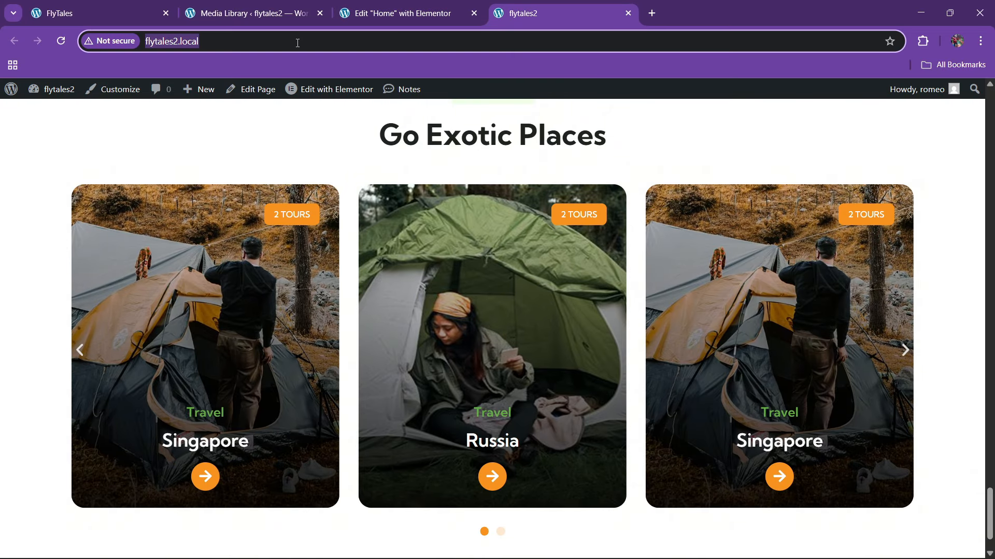
key("Return")
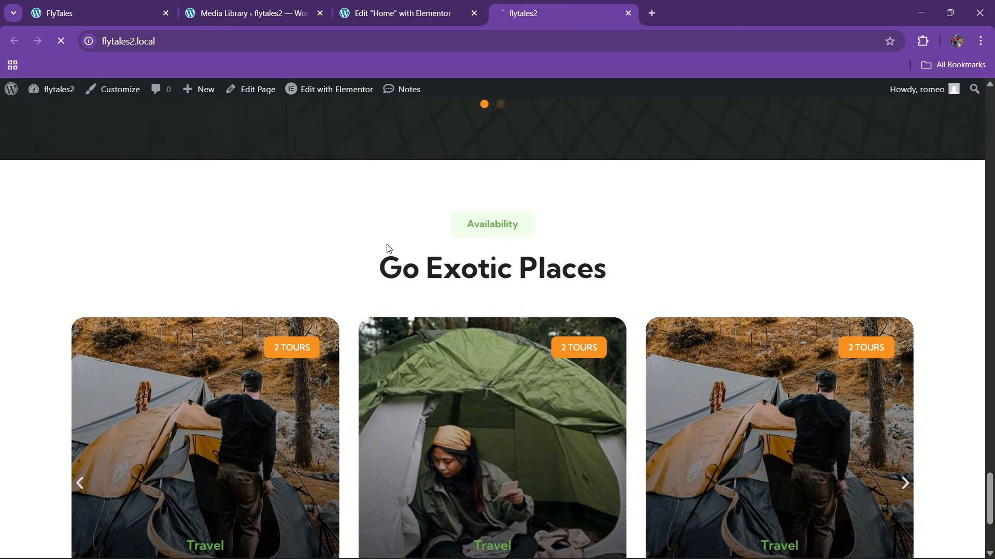
scroll(385, 244, "down", 3)
scroll(385, 244, "up", 3)
scroll(386, 244, "down", 5)
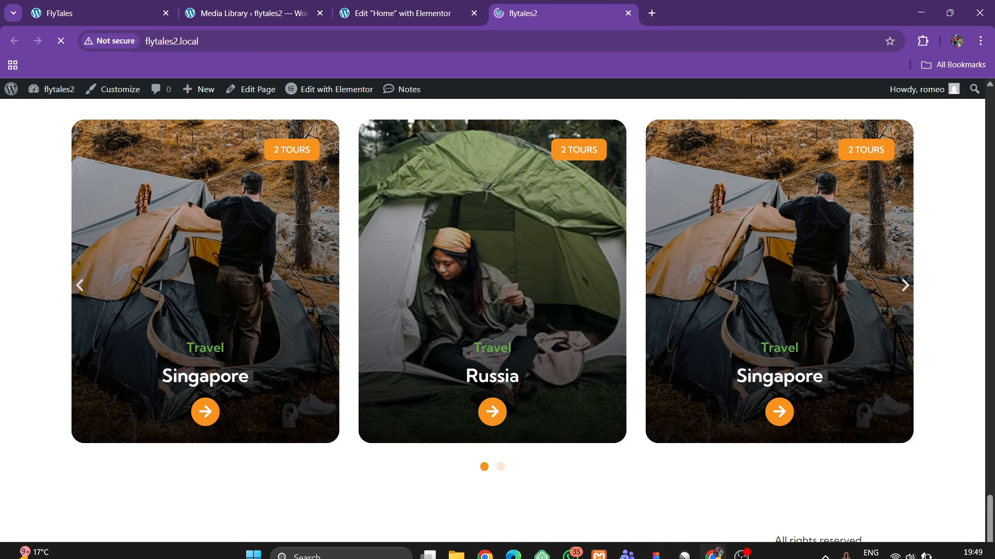
scroll(429, 259, "down", 15)
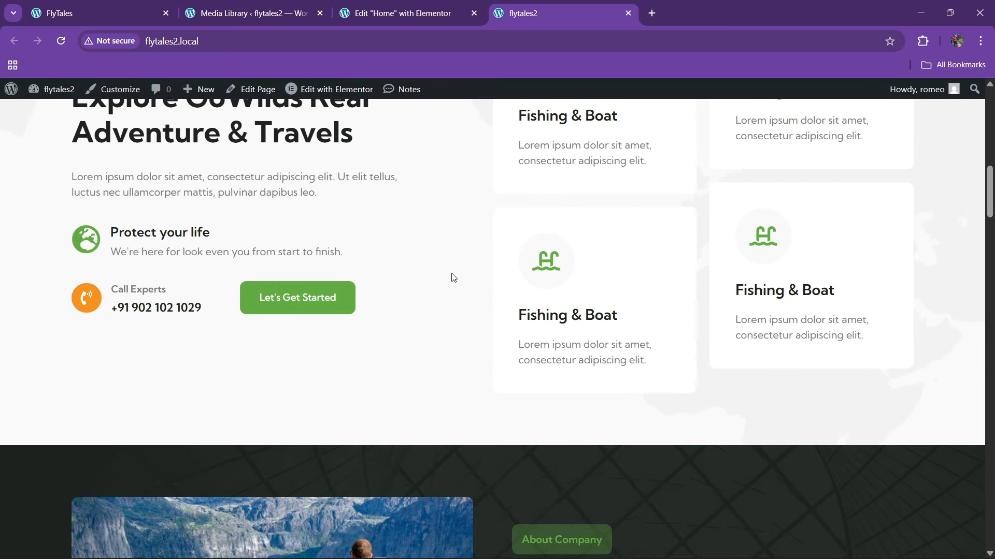
left_click_drag(993, 194, 958, 543)
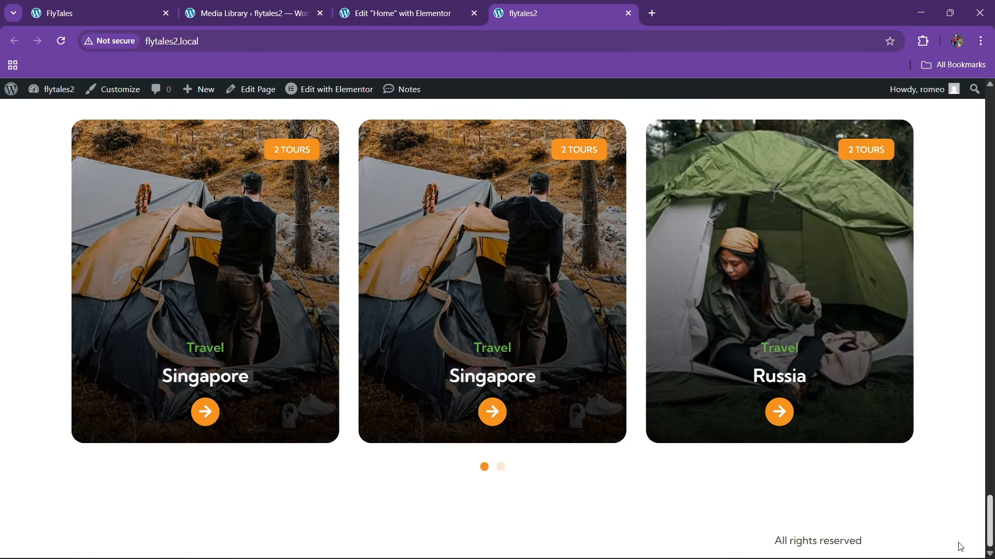
scroll(628, 422, "up", 1)
scroll(495, 334, "up", 3)
scroll(210, 397, "down", 4)
left_click(501, 468)
left_click(484, 469)
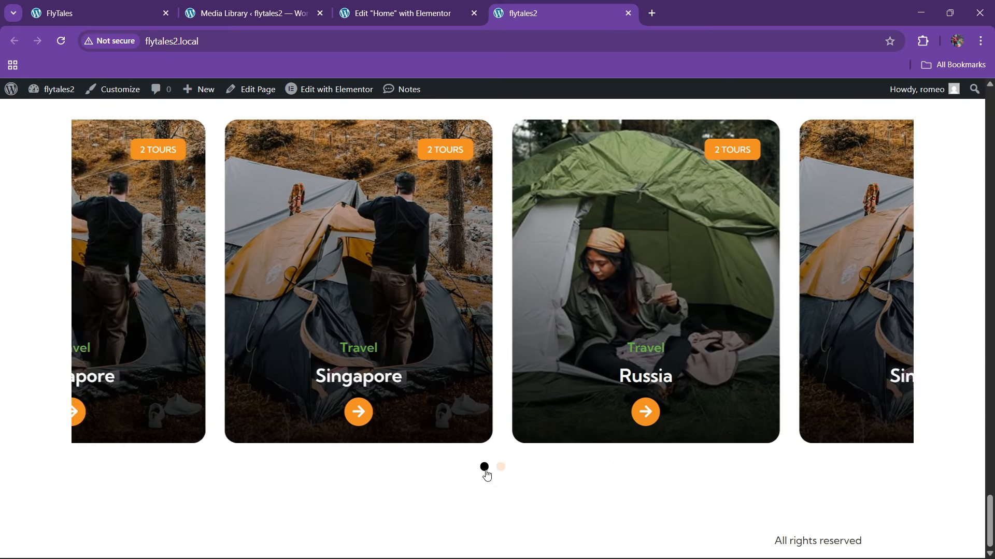
scroll(498, 318, "up", 3)
Bring up the original FlyTales site's footer for reference.
left_click(131, 3)
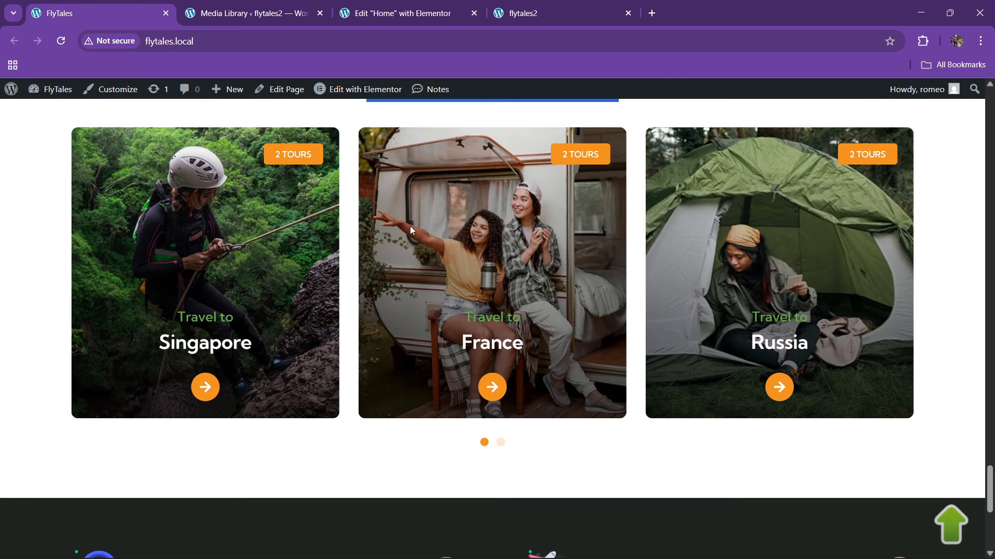
scroll(409, 226, "down", 2)
scroll(483, 311, "up", 1)
scroll(483, 311, "down", 5)
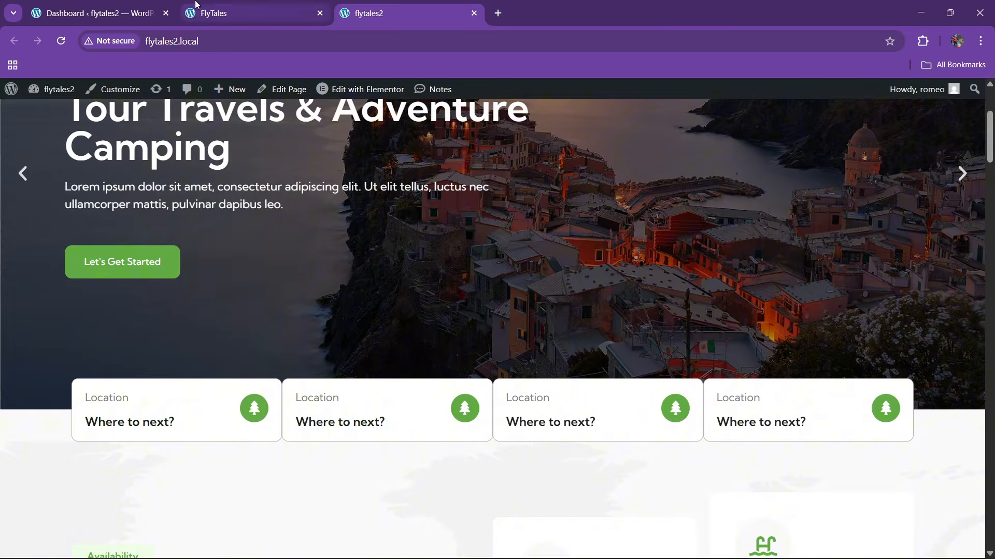
left_click(233, 13)
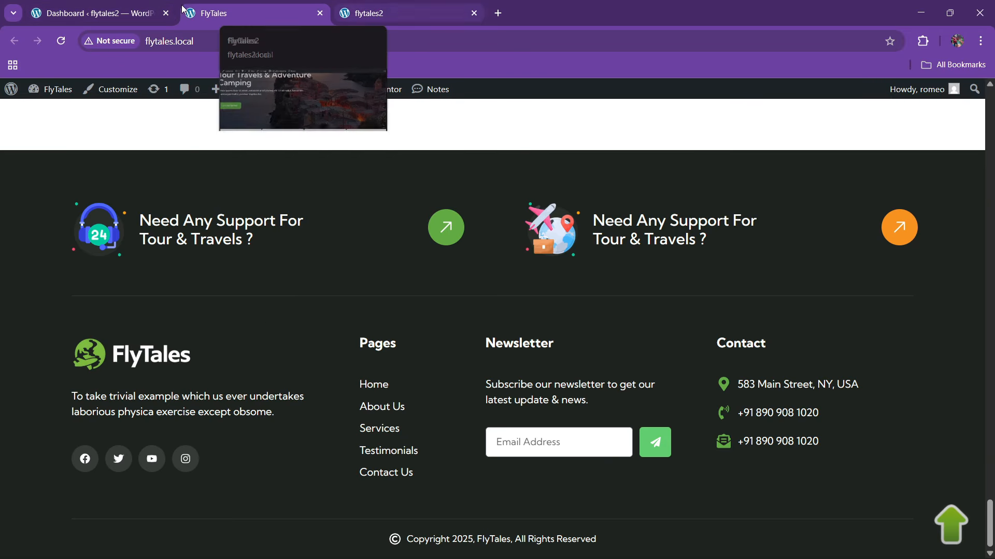
Open Theme Builder from the flytales2 dashboard in a new browser tab.
left_click(104, 13)
mouse_move(32, 366)
mouse_move(63, 310)
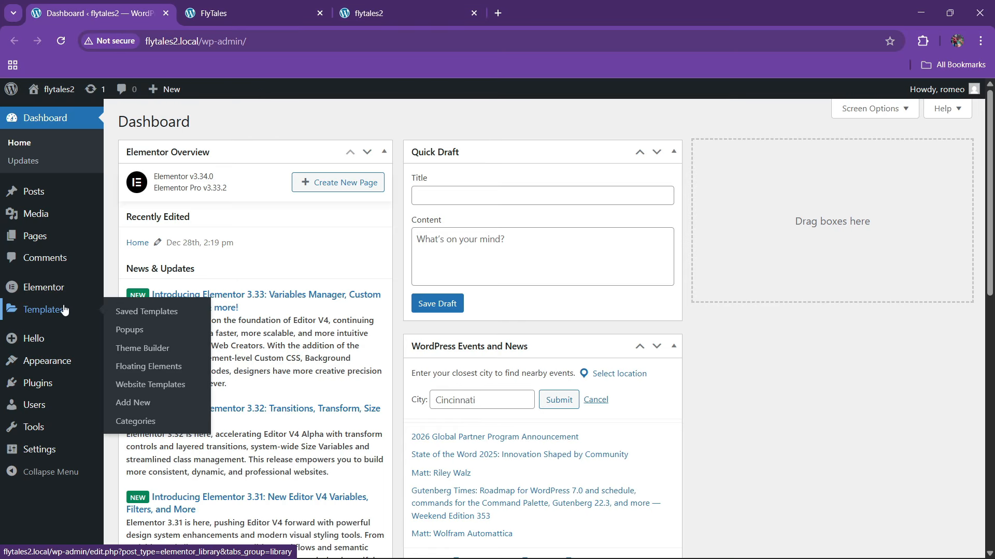
right_click(142, 356)
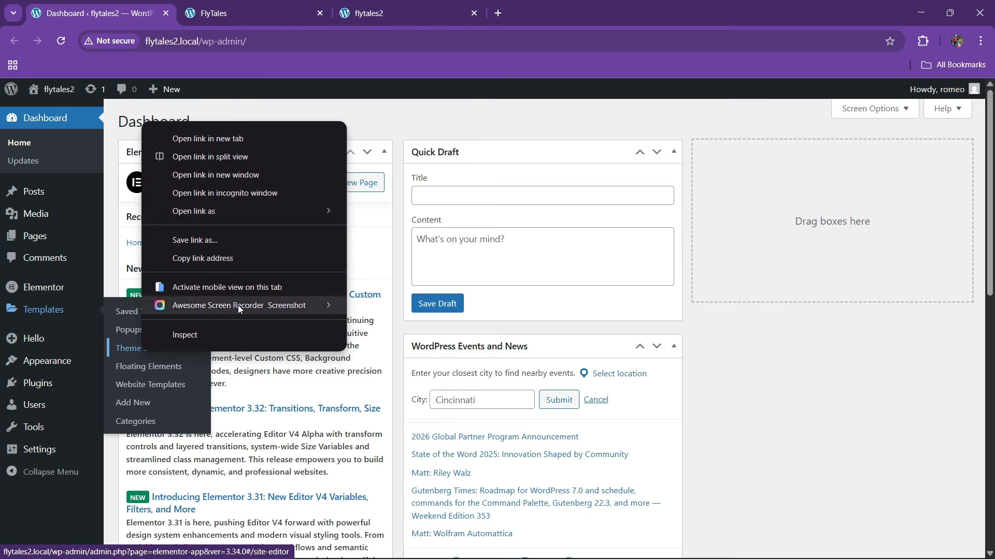
left_click(224, 137)
left_click(217, 14)
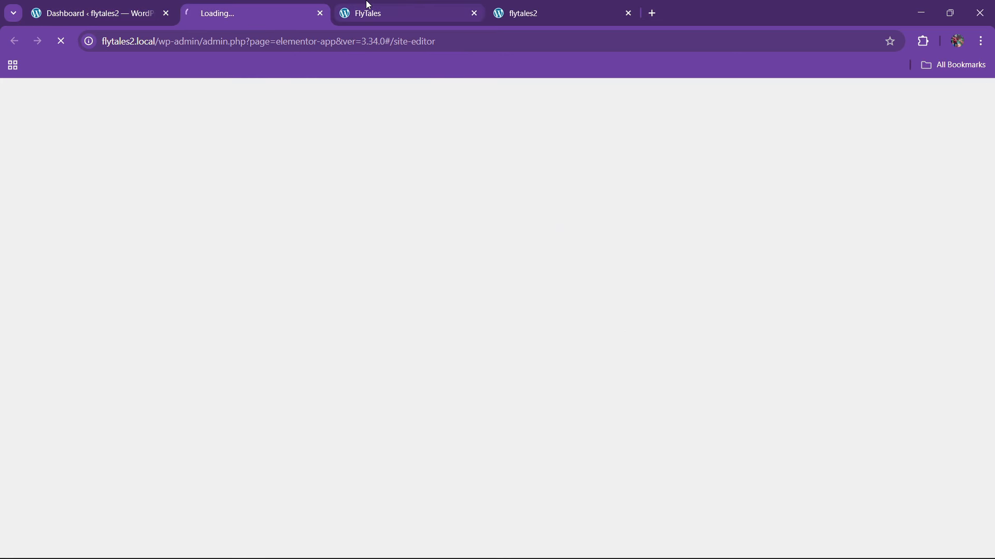
left_click_drag(366, 3, 234, 4)
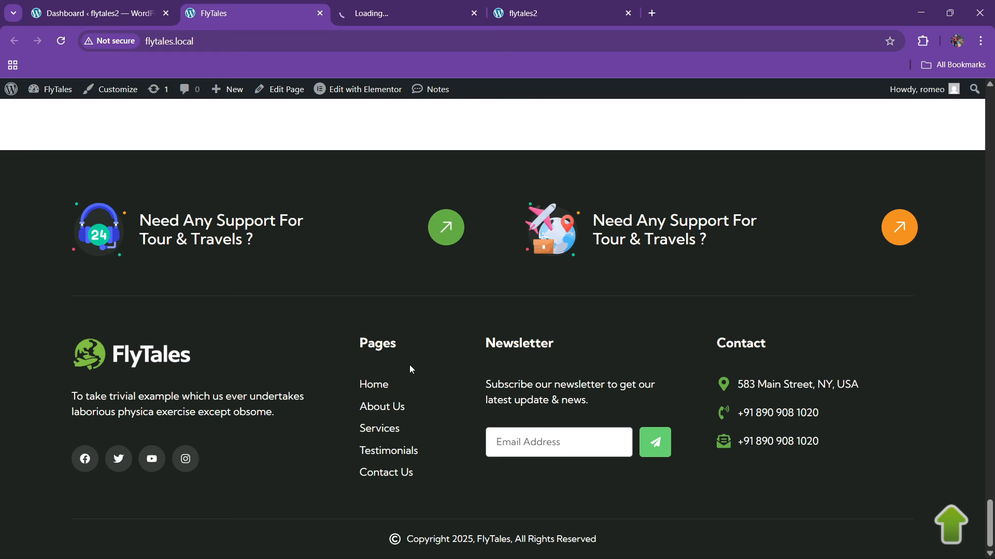
In Theme Builder, start a new Footer template with Add New.
left_click(355, 6)
left_click(262, 5)
left_click_drag(984, 536, 977, 259)
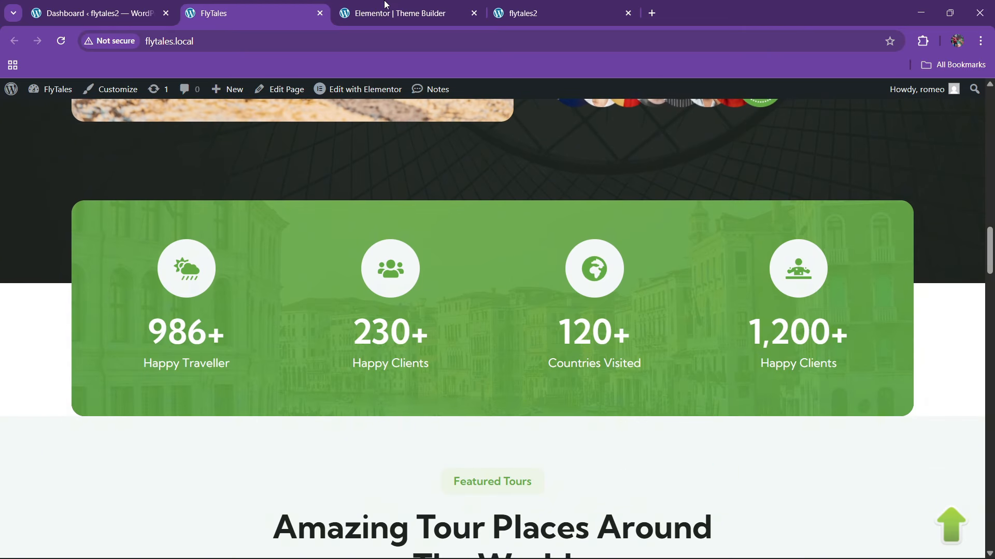
left_click(386, 4)
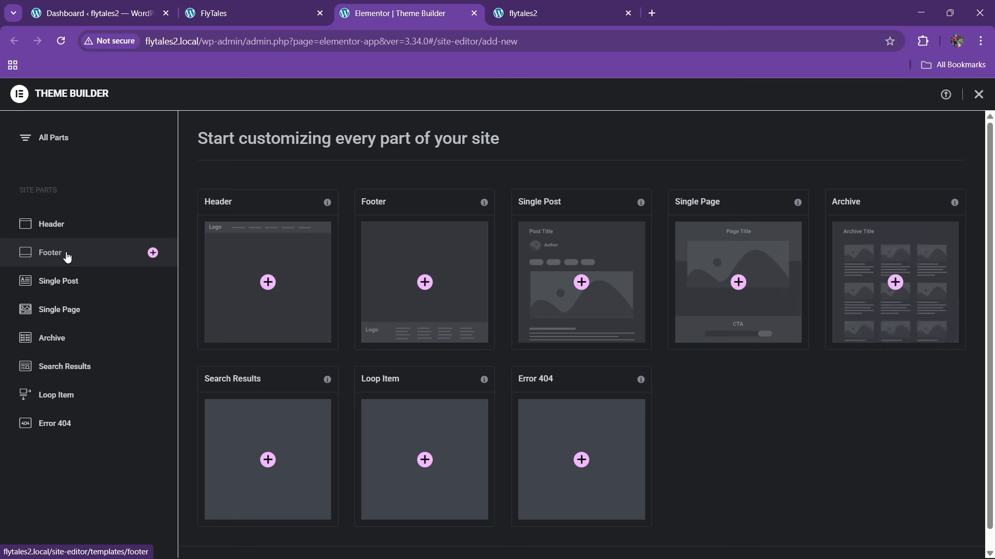
left_click(67, 254)
left_click(925, 138)
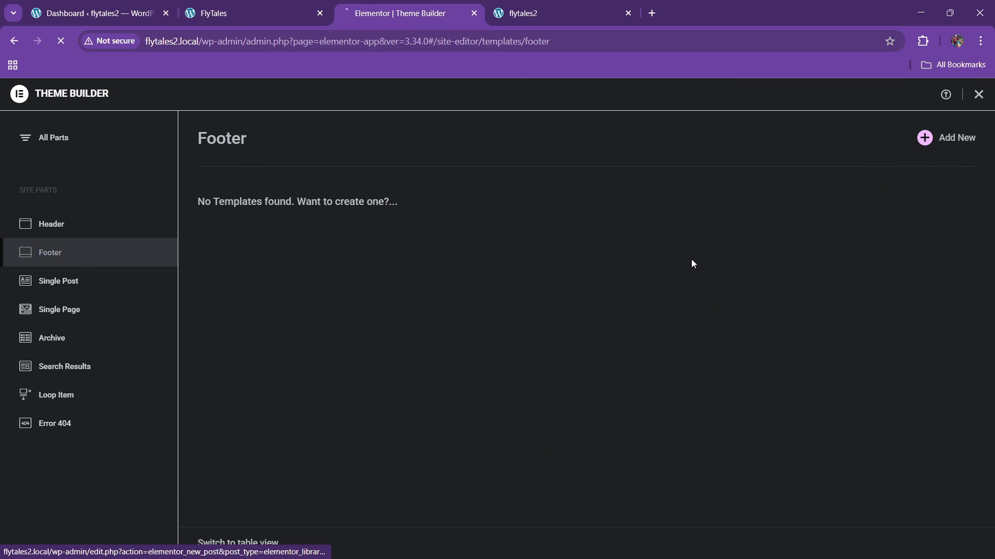
Review the FlyTales site footer while the new footer template loads.
left_click(251, 8)
scroll(393, 295, "down", 4)
left_click_drag(980, 261, 981, 539)
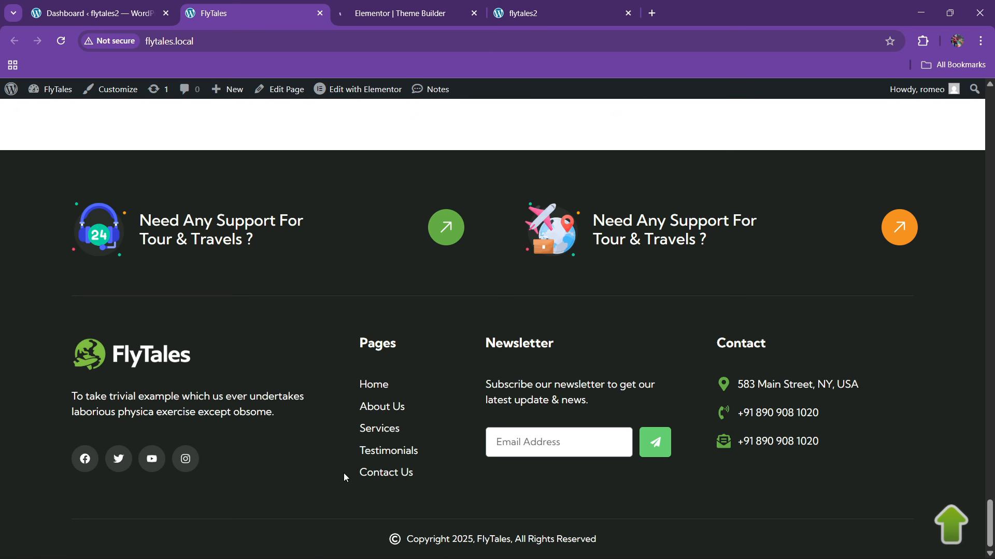
left_click(446, 8)
Open the new footer template in the editor and dismiss the Launchpad checklist.
left_click(233, 5)
left_click(407, 9)
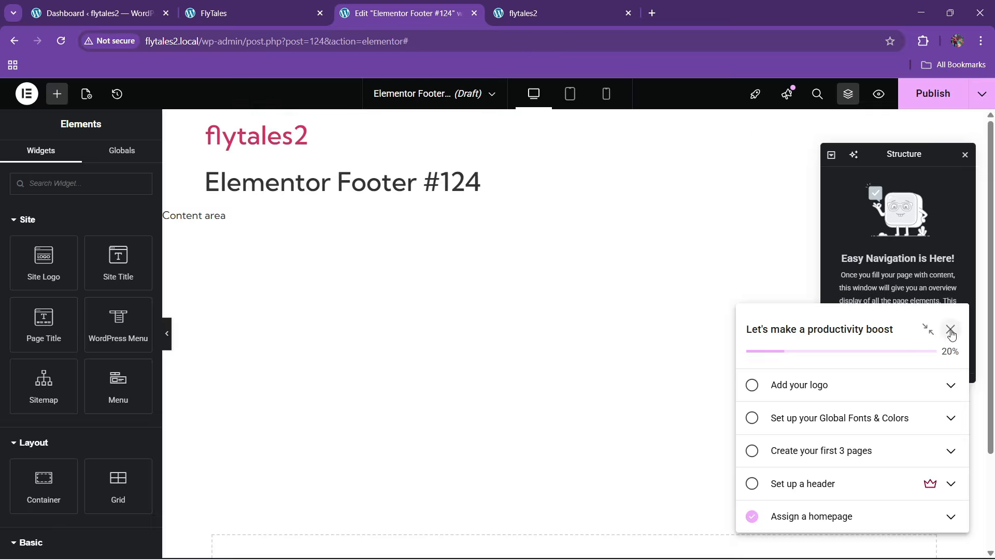
left_click(950, 330)
left_click(925, 205)
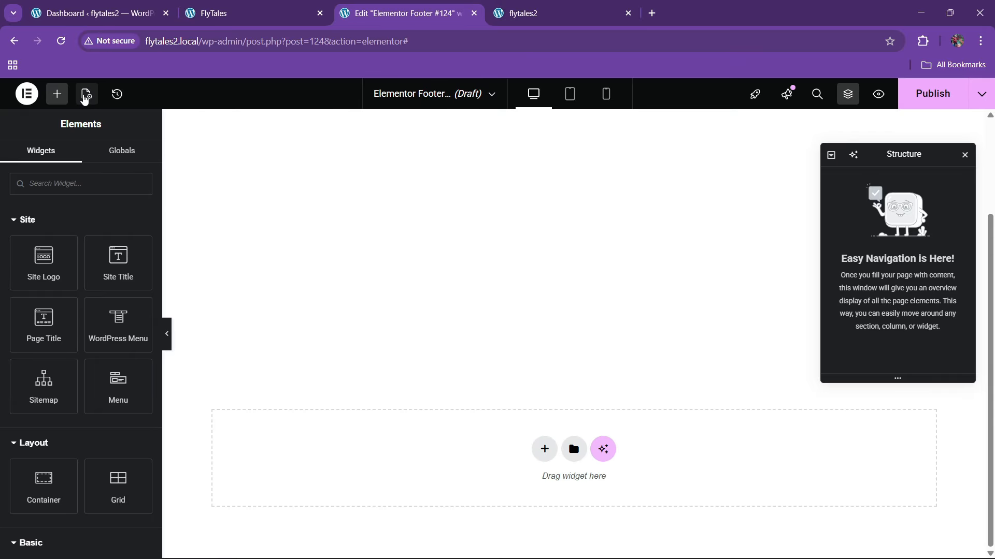
Retitle the template 'footer' in Page Settings, then view the live FlyTales footer.
left_click(85, 93)
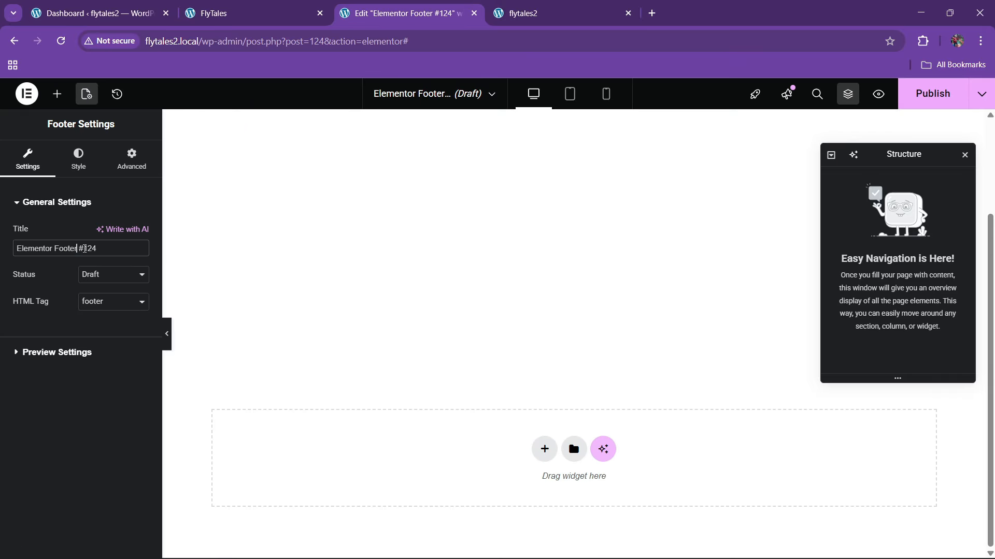
triple_click(86, 249)
key("BackSpace")
type("footer")
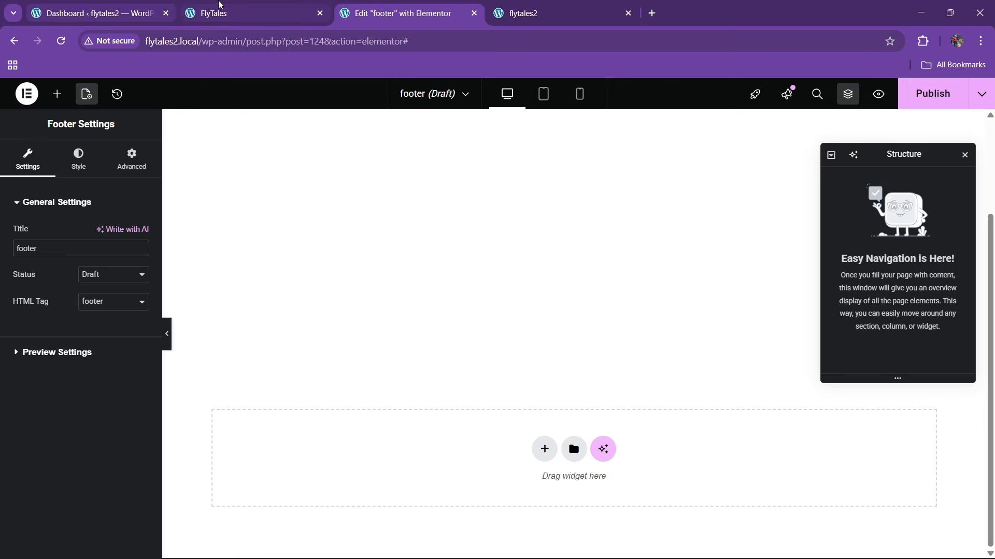
left_click(220, 6)
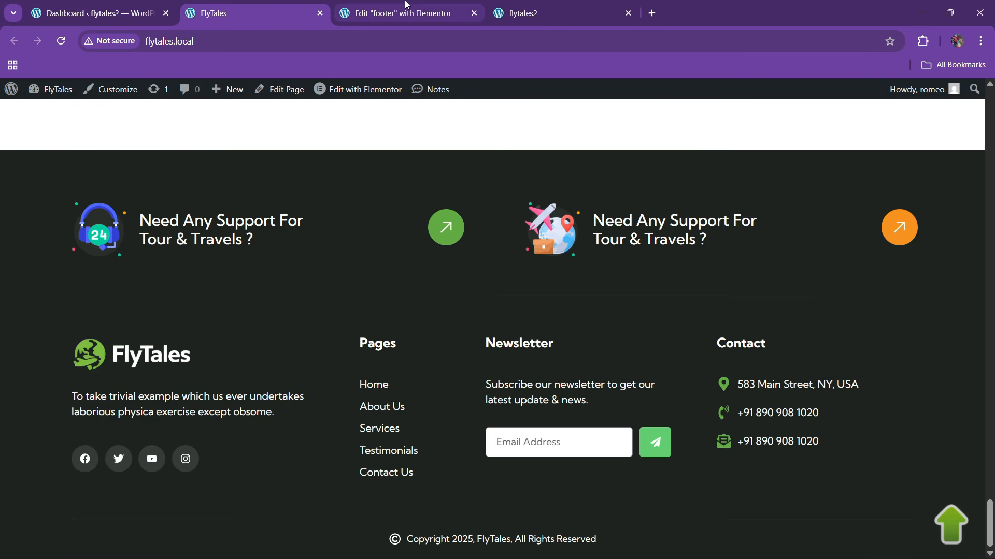
Add a single-column flexbox container to the template and name it footer.
left_click(399, 13)
left_click(542, 449)
left_click(528, 473)
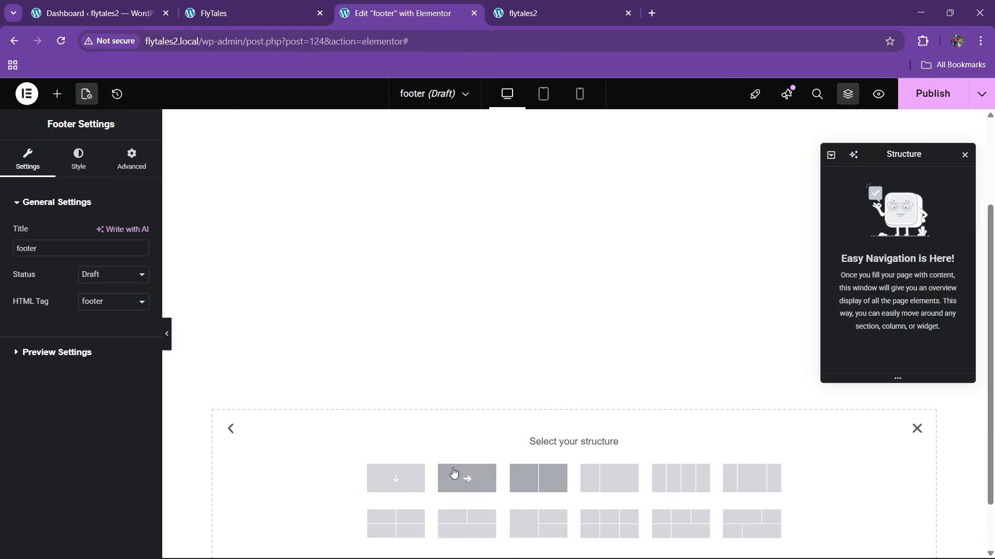
left_click(409, 478)
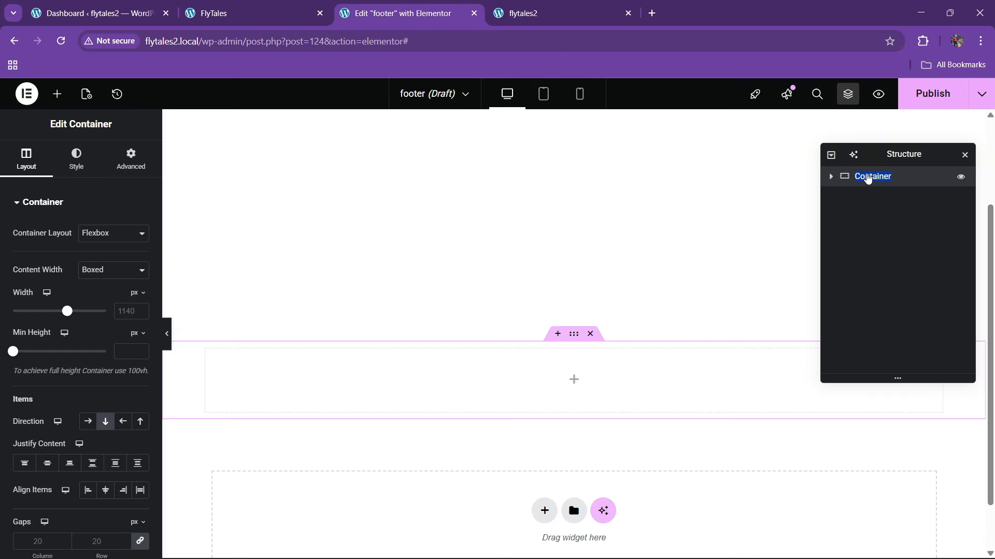
type("footer")
Make the container 1300 px wide, centred, with 80 px top and bottom padding.
left_click(124, 312)
type("1800")
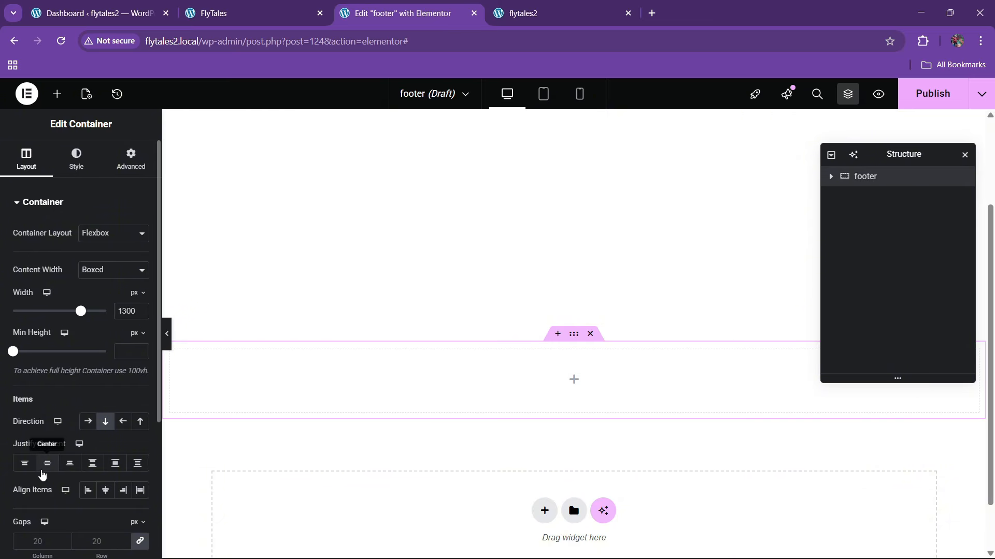
left_click(47, 464)
left_click(105, 490)
left_click(130, 159)
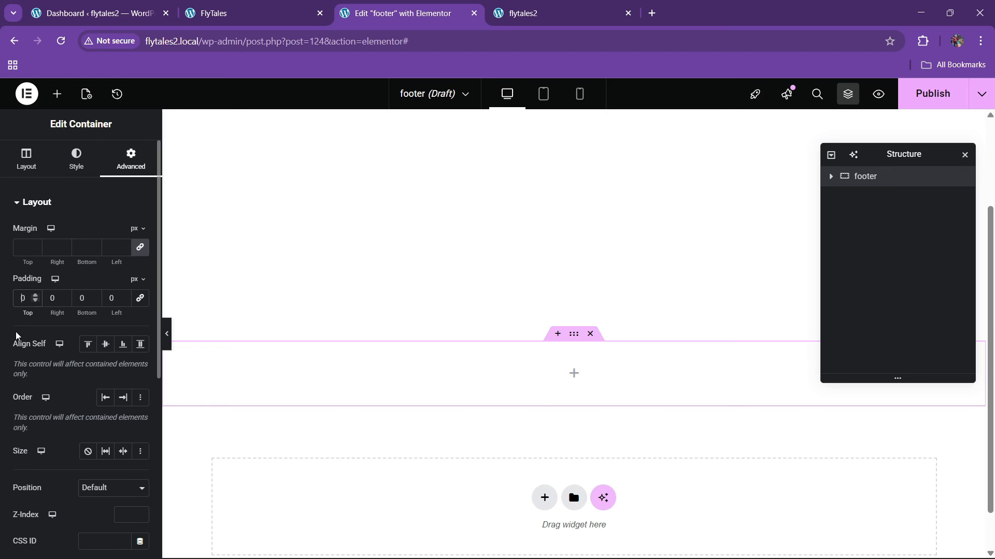
type("8")
left_click(74, 299)
type("8")
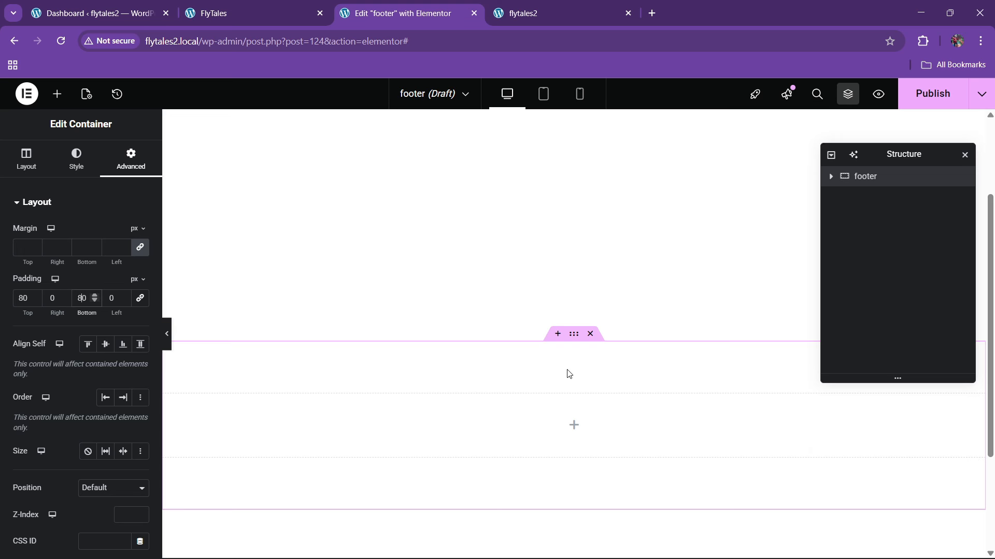
Give the container a solid Themeblack global-colour background and compare with the live footer.
left_click(77, 159)
left_click(89, 259)
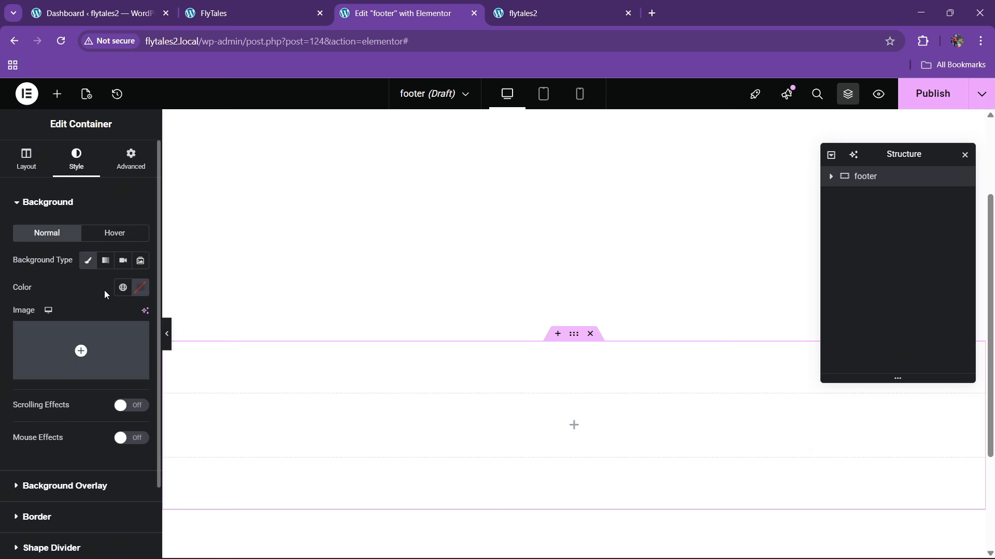
left_click(123, 287)
left_click(98, 476)
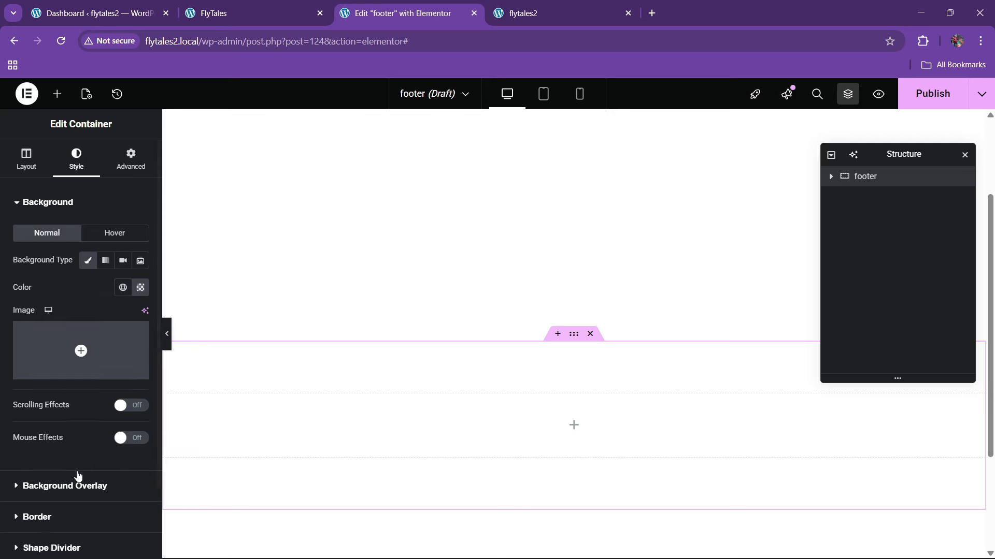
left_click(244, 13)
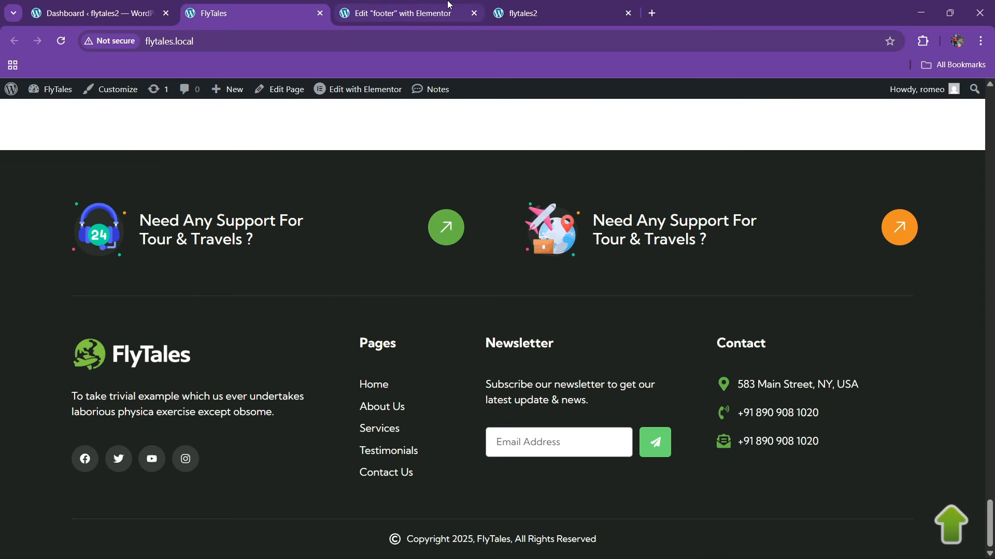
left_click(433, 8)
Drag a new container into footer and rename it 1.
left_click(56, 95)
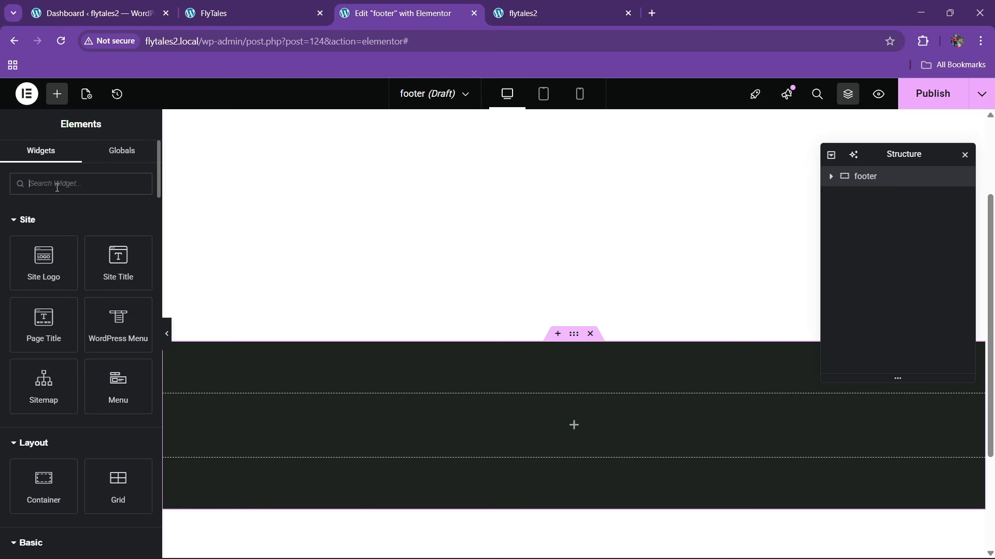
scroll(74, 336, "down", 1)
left_click_drag(44, 417, 315, 438)
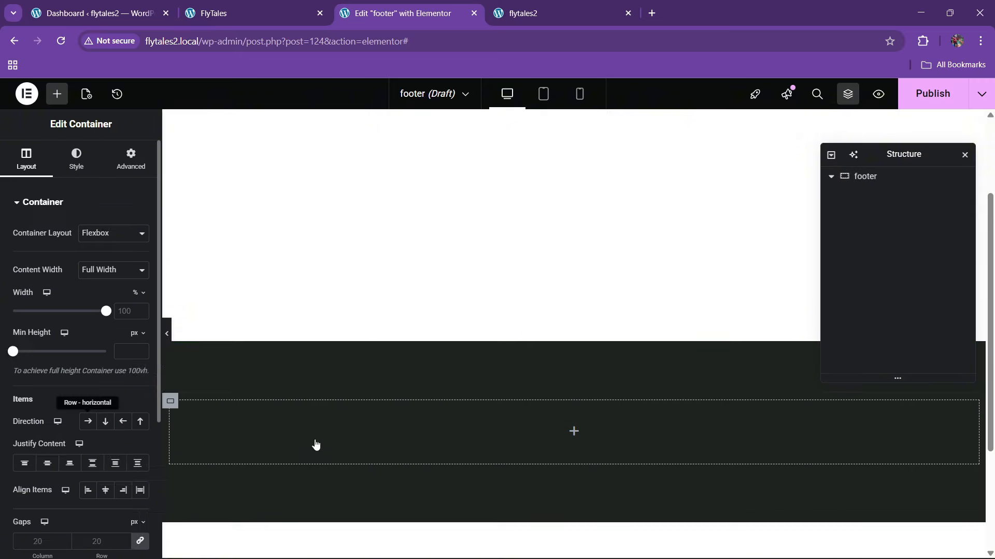
double_click(881, 195)
type("1")
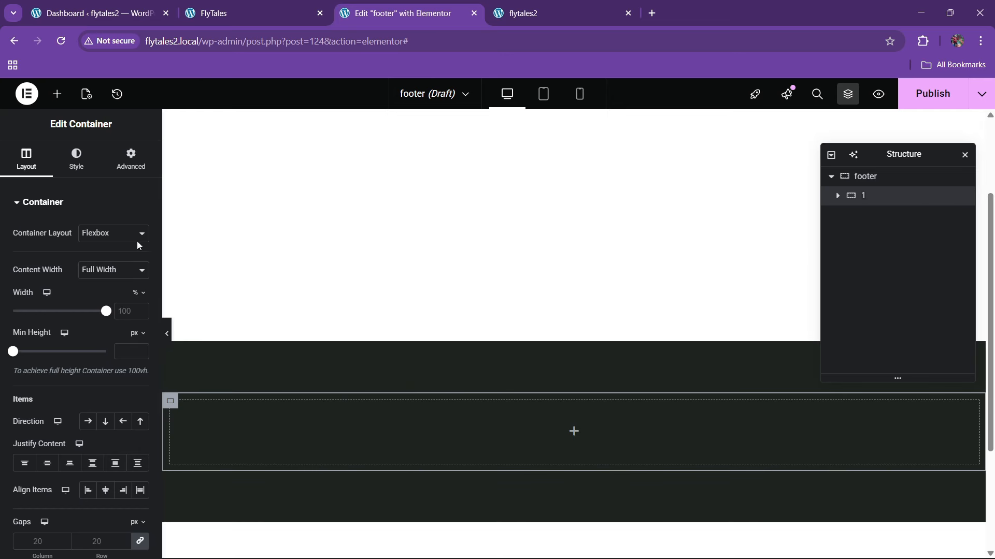
left_click(130, 160)
left_click(216, 13)
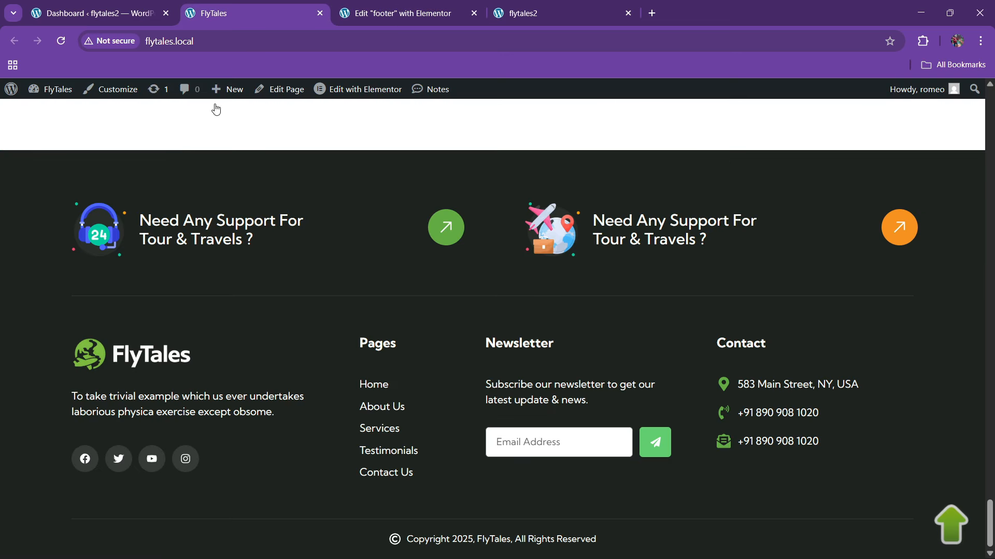
left_click(399, 13)
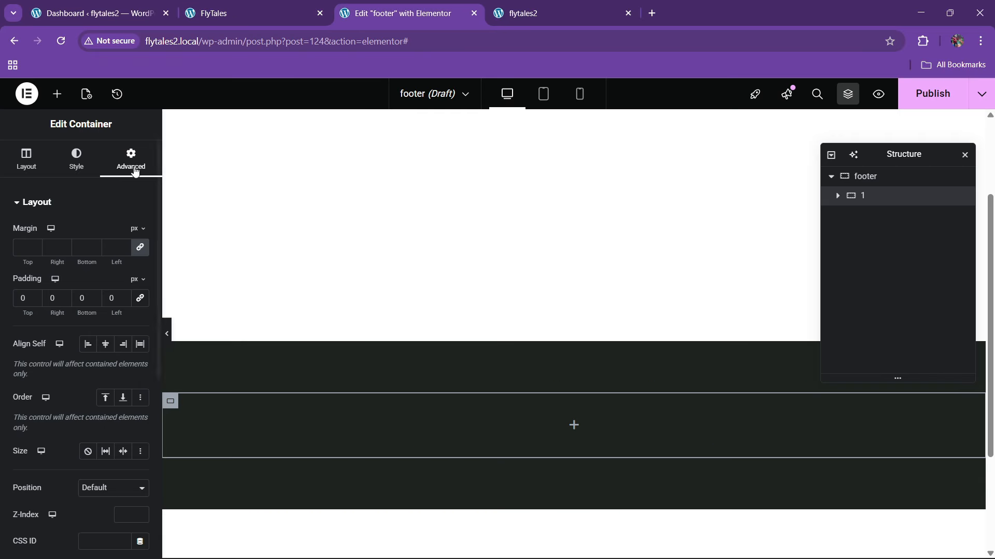
Place a 'left' container inside container 1 and duplicate it.
left_click(57, 93)
scroll(78, 316, "down", 3)
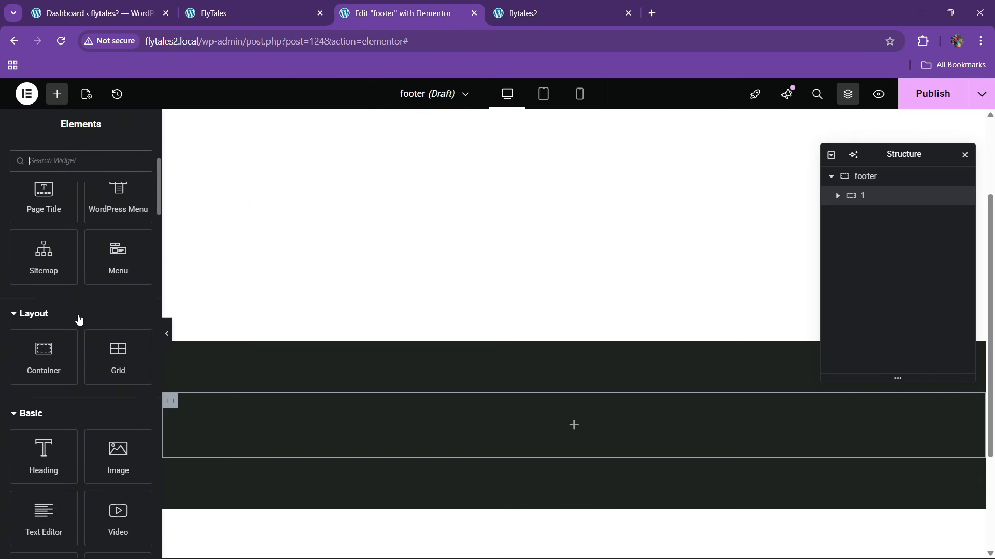
left_click_drag(43, 348, 324, 396)
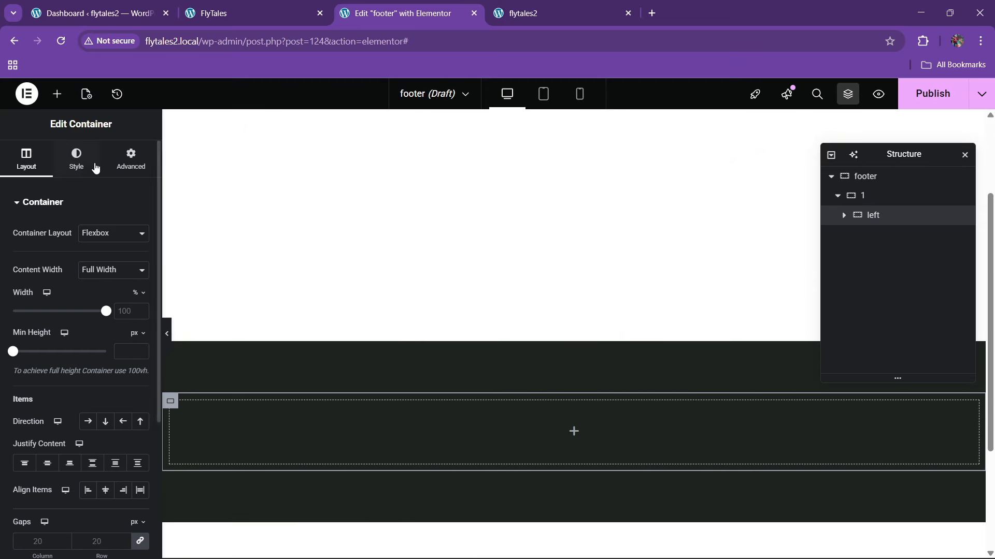
left_click(130, 158)
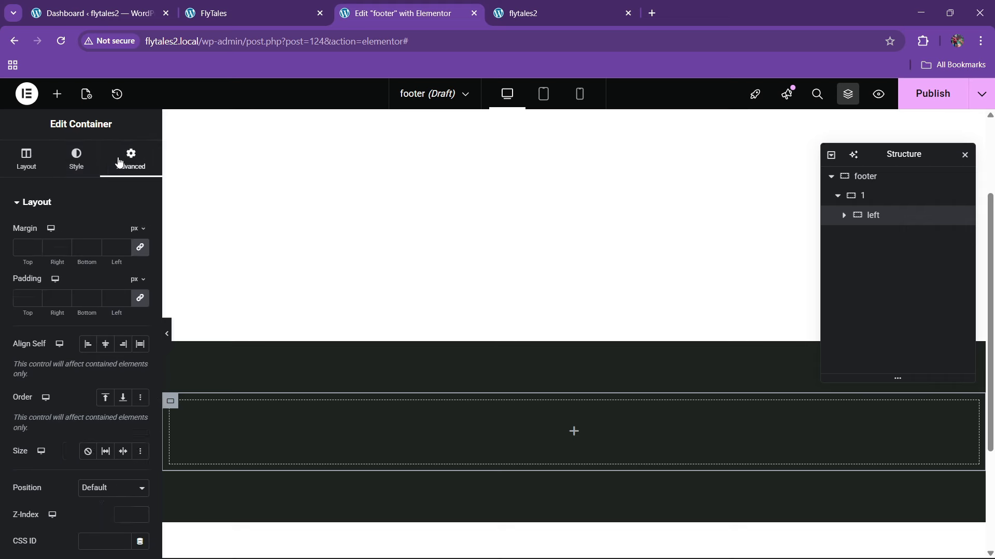
right_click(883, 217)
left_click(877, 225)
right_click(876, 225)
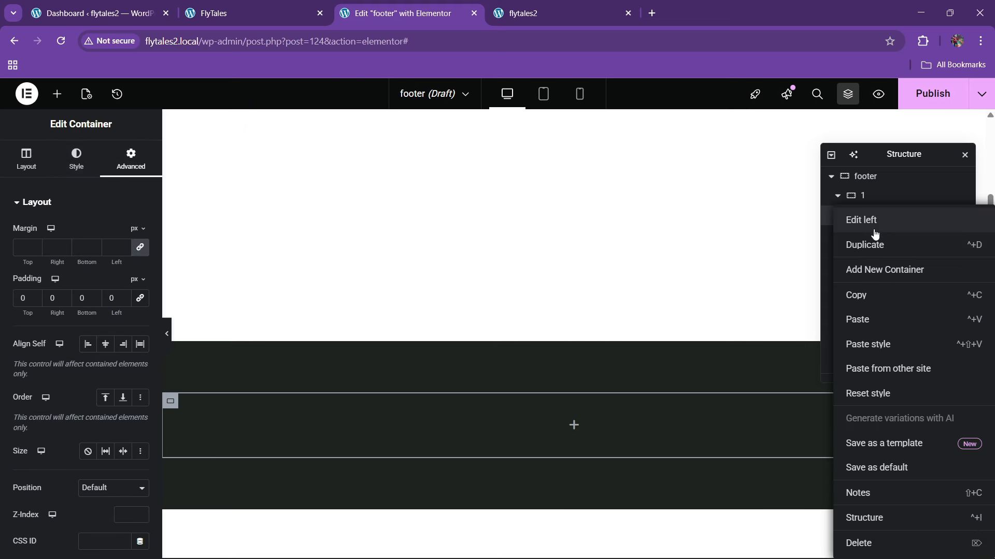
left_click(874, 245)
Set container 1 to row direction with both columns centred horizontally and vertically.
left_click(865, 195)
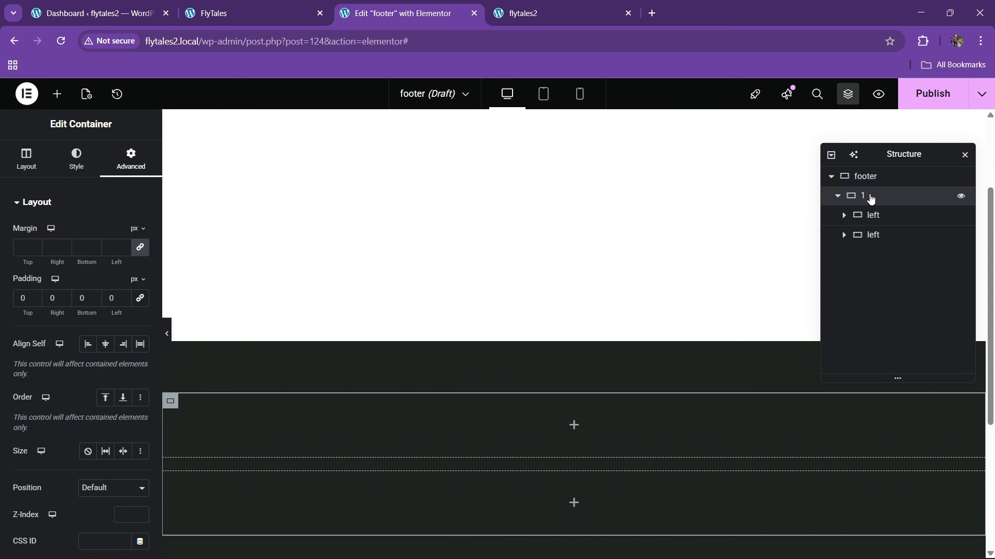
left_click(26, 158)
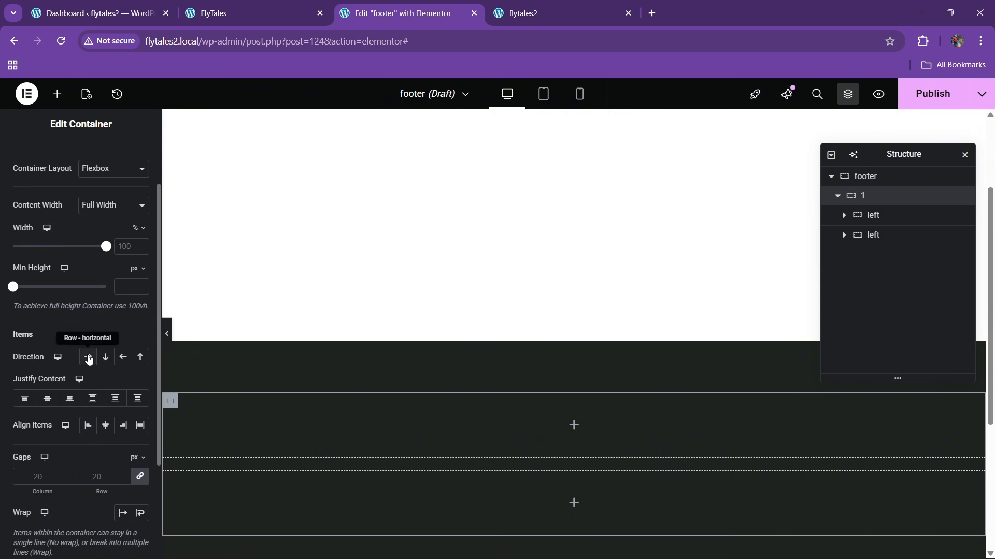
left_click(88, 358)
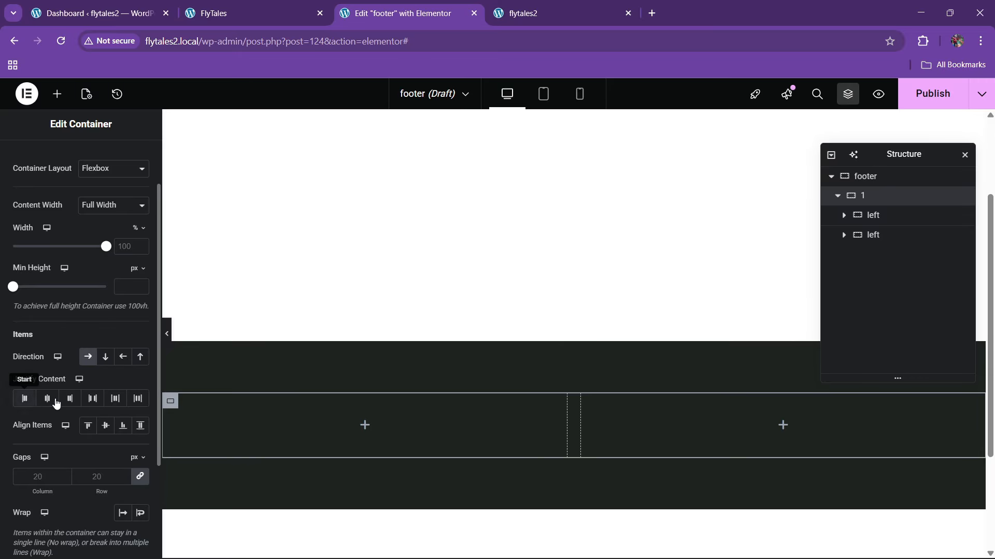
left_click(47, 398)
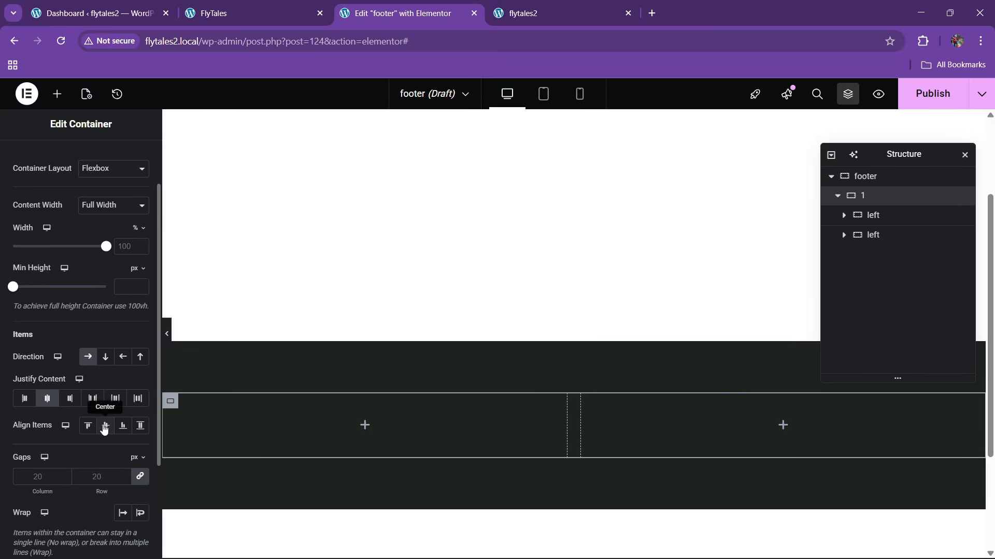
left_click(104, 429)
left_click(273, 10)
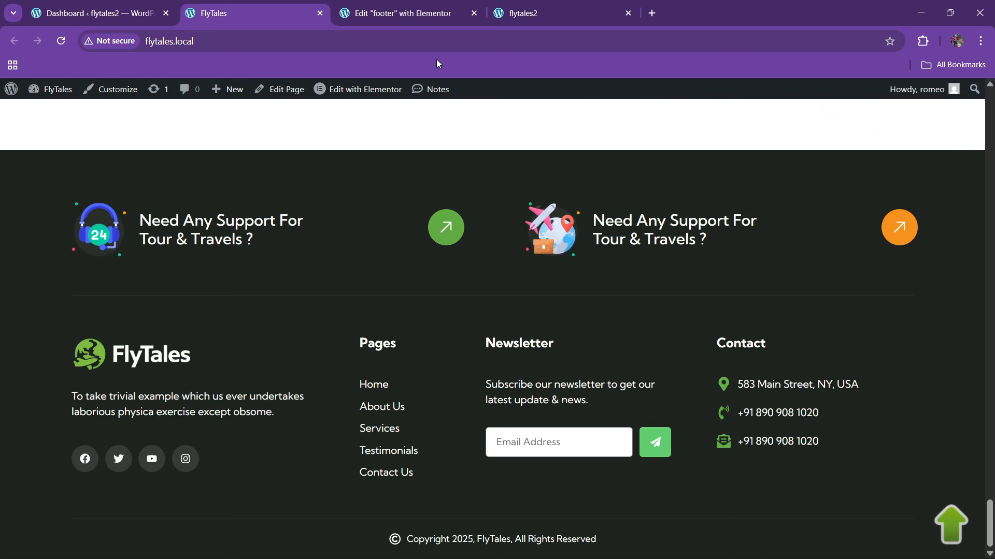
Rename the second 'left' container to 'right'.
left_click(418, 16)
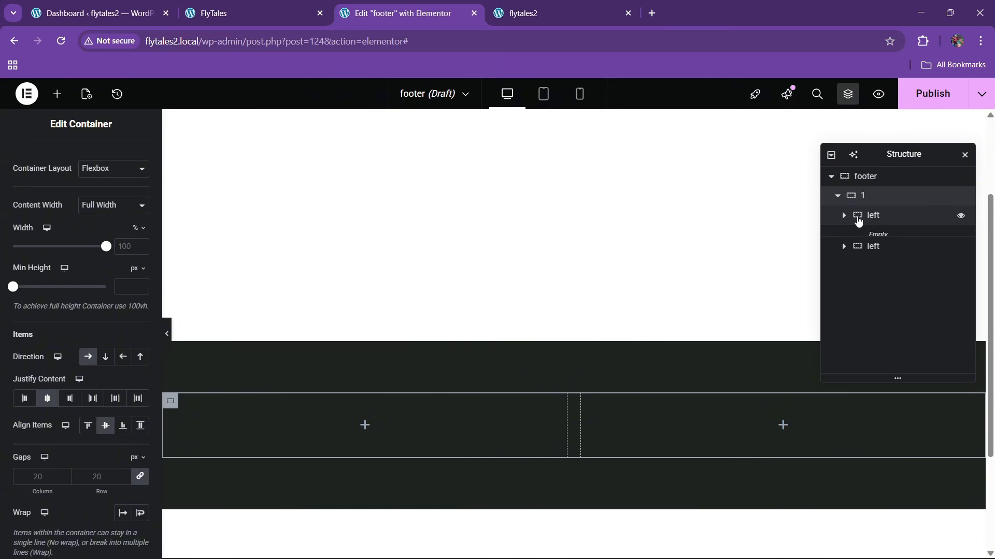
double_click(874, 236)
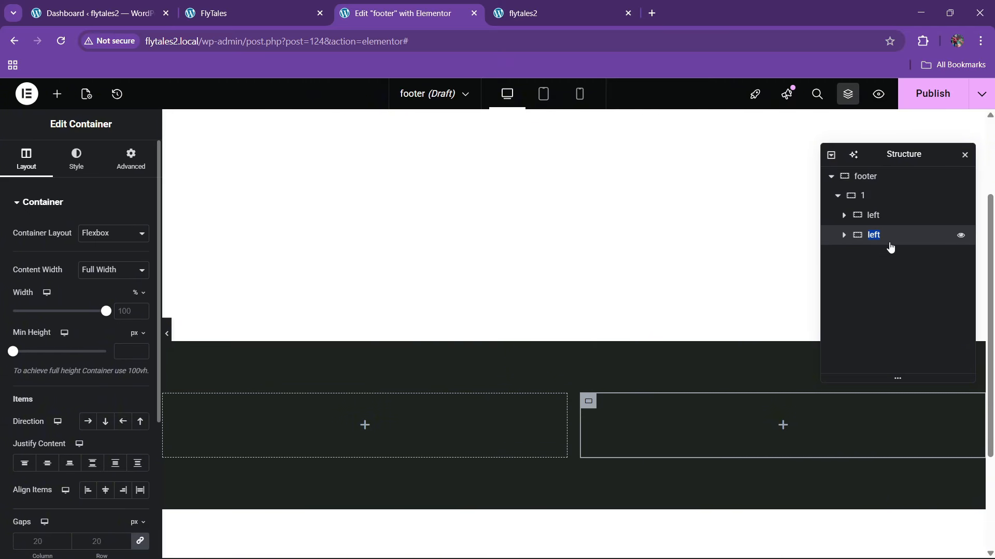
type("rivght")
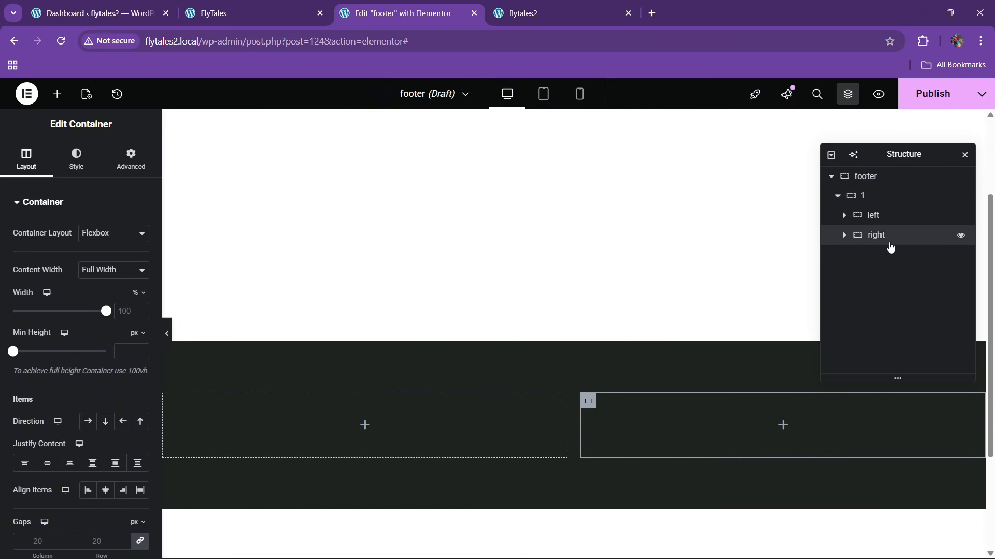
Add a new container inside the 'left' column and rename it 'text'.
left_click(881, 216)
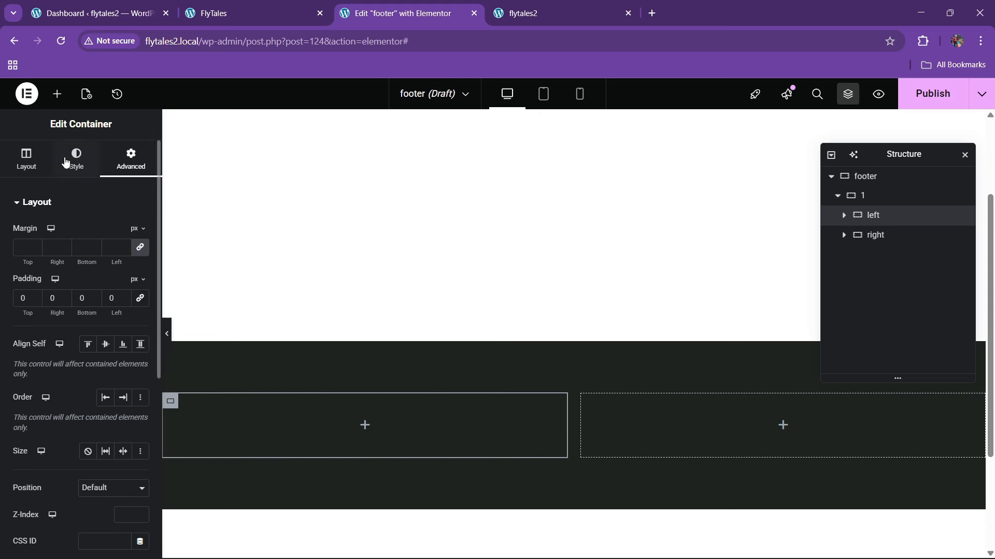
left_click(57, 95)
scroll(70, 358, "down", 4)
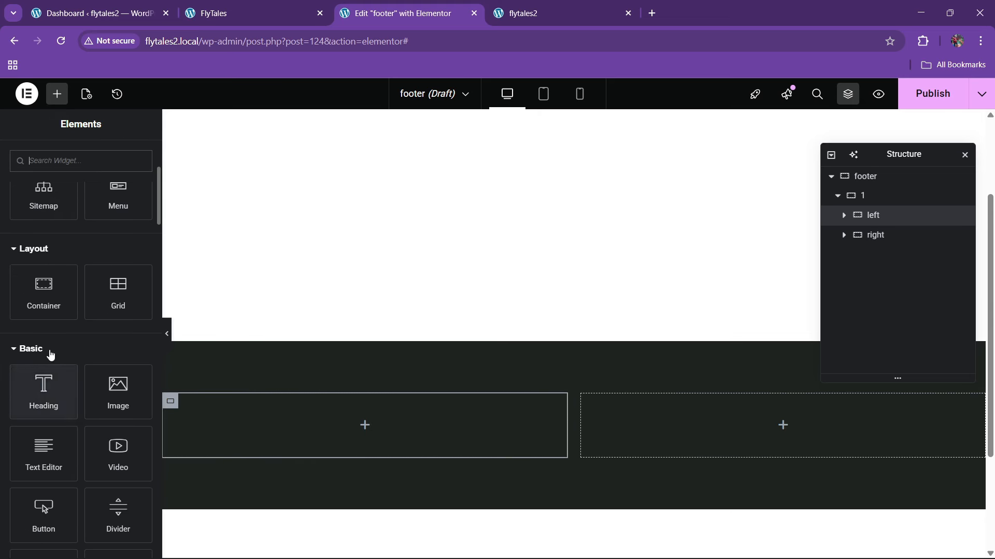
left_click_drag(44, 291, 328, 417)
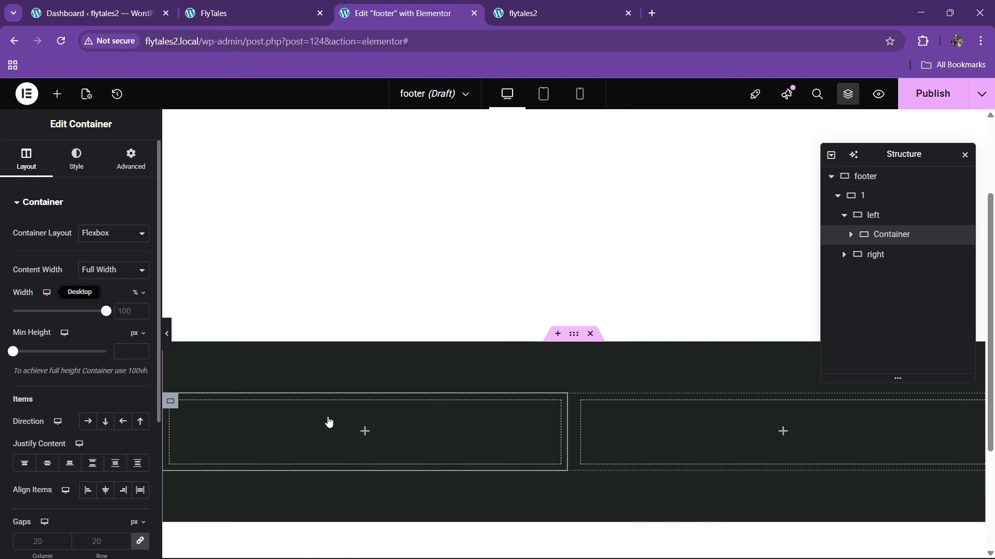
double_click(899, 235)
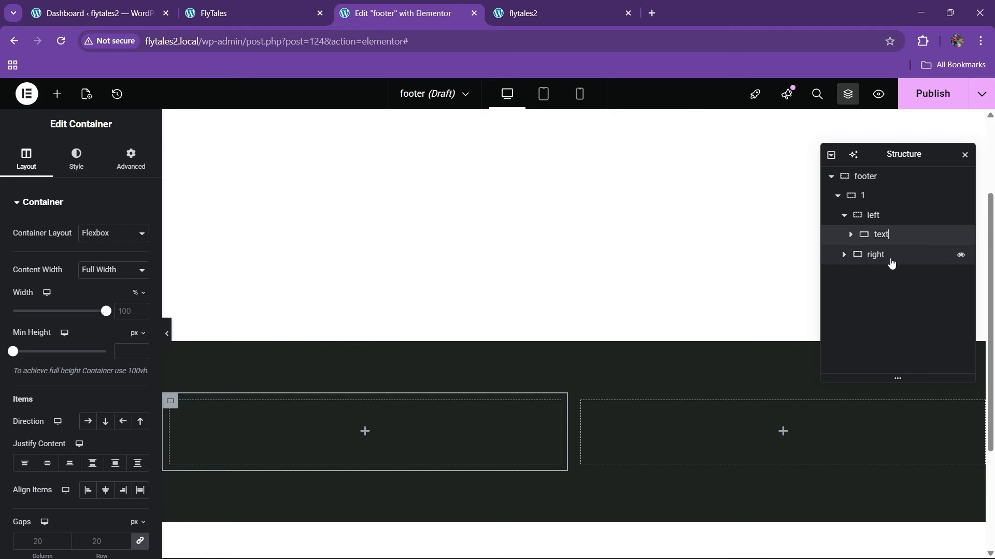
left_click(131, 160)
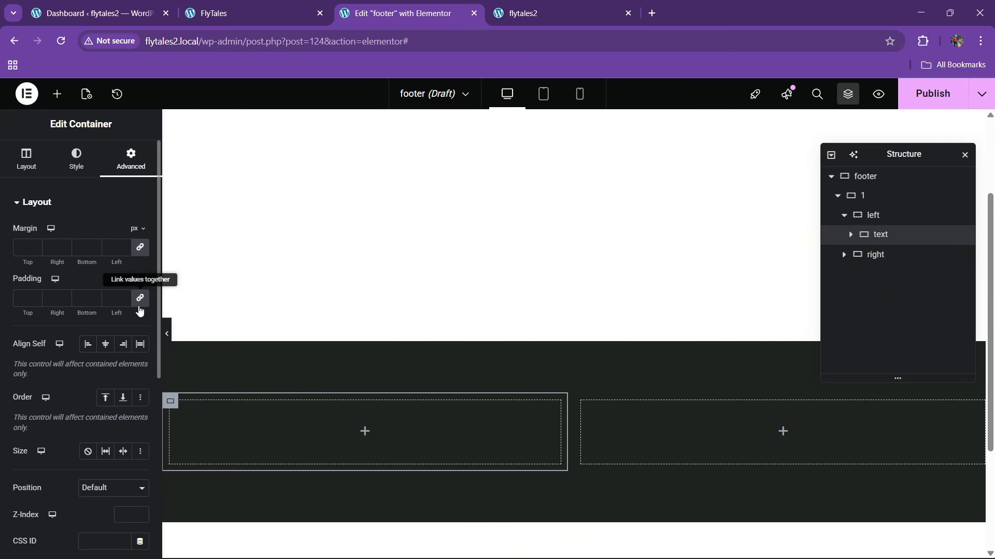
Duplicate the 'text' container and set 'left' to Row, centred horizontally and vertically.
right_click(876, 239)
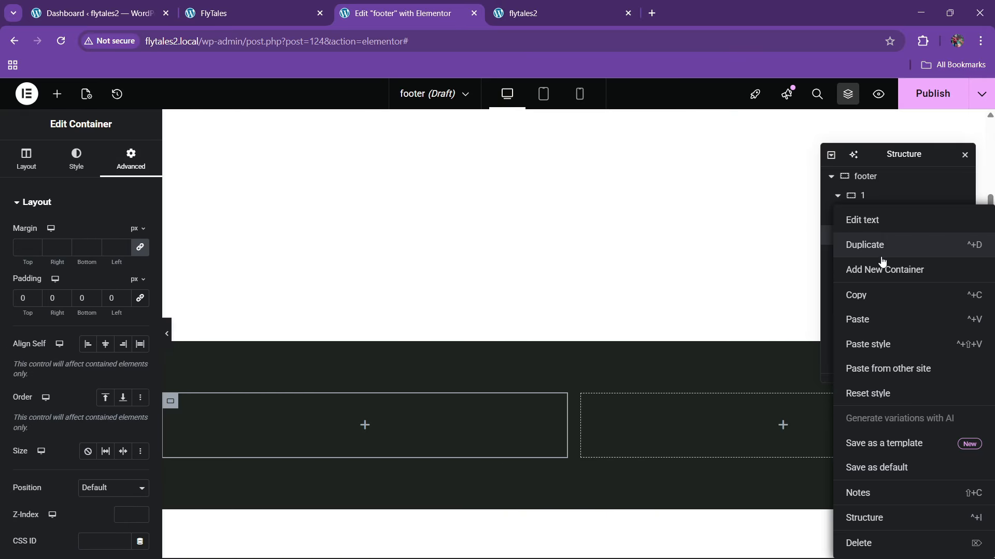
left_click(881, 258)
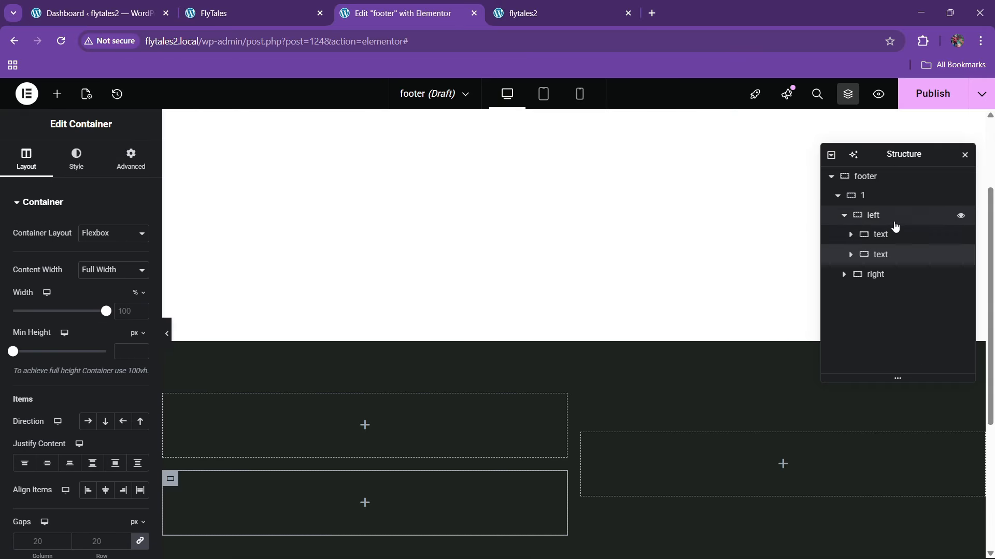
left_click(26, 165)
left_click(89, 422)
left_click(48, 464)
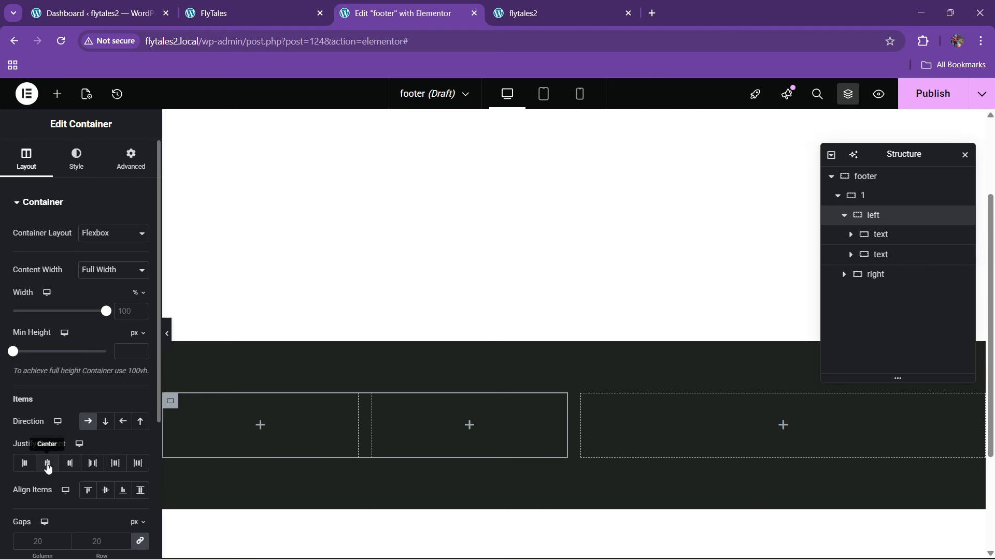
left_click(106, 493)
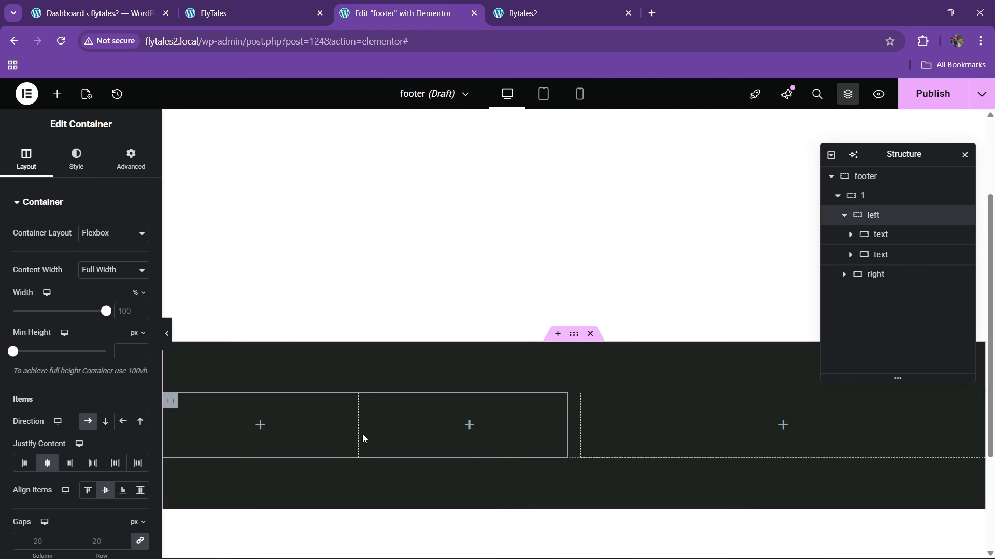
Set the two 'text' containers' widths to 60% and 40%.
left_click(897, 236)
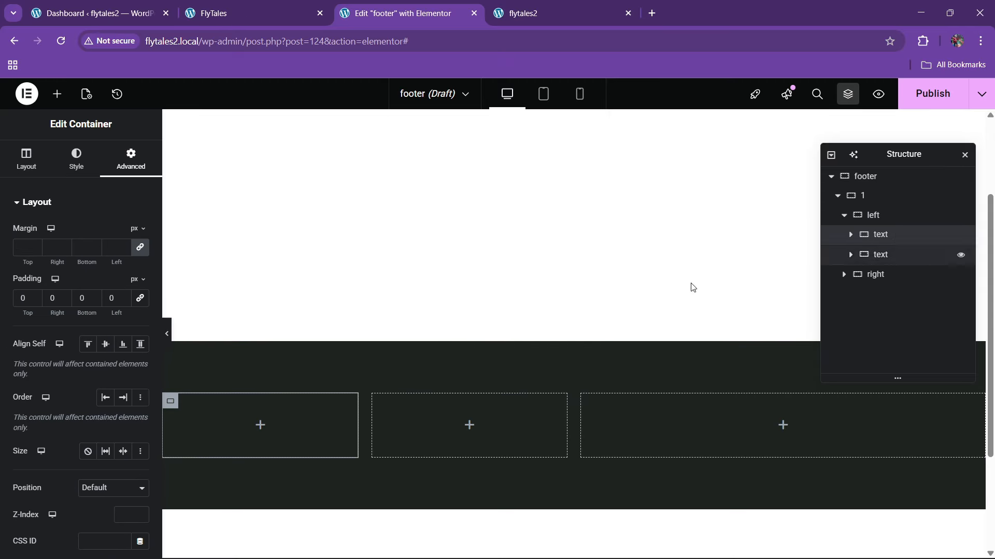
left_click(21, 171)
type("60")
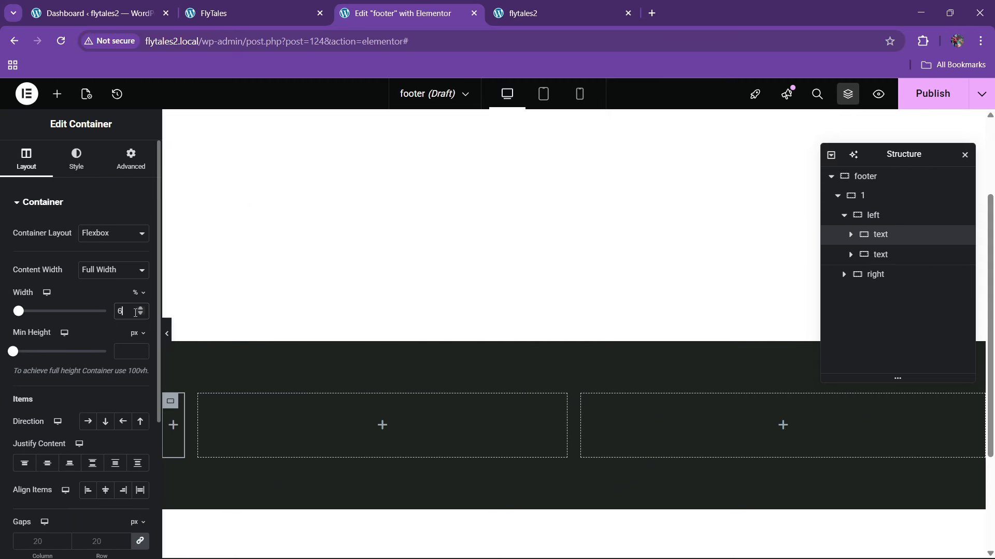
left_click(872, 255)
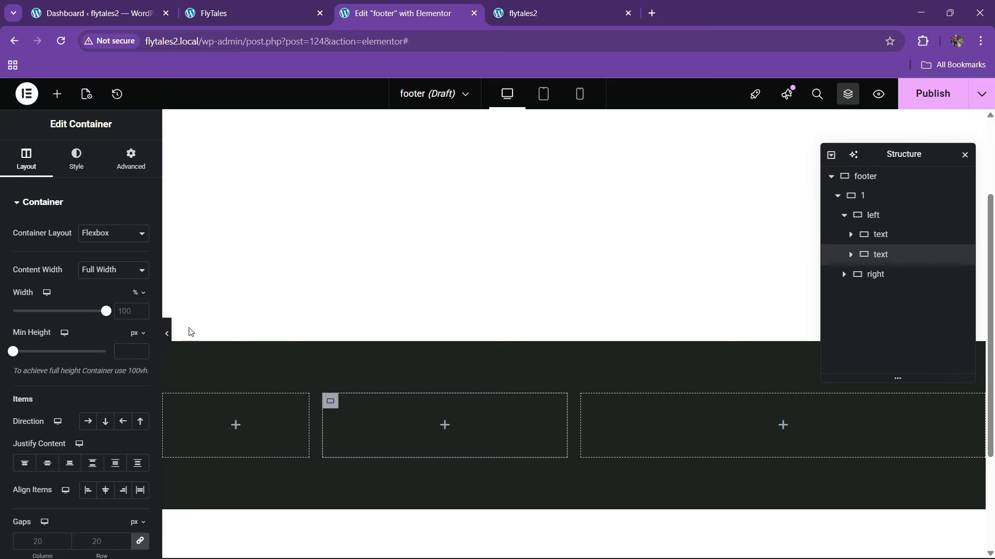
left_click(125, 311)
type("40")
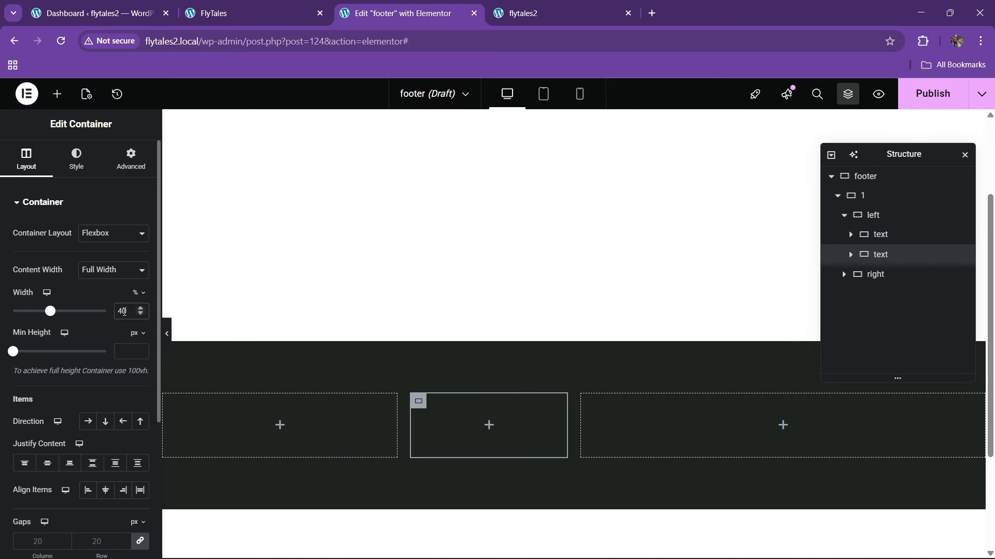
left_click(222, 13)
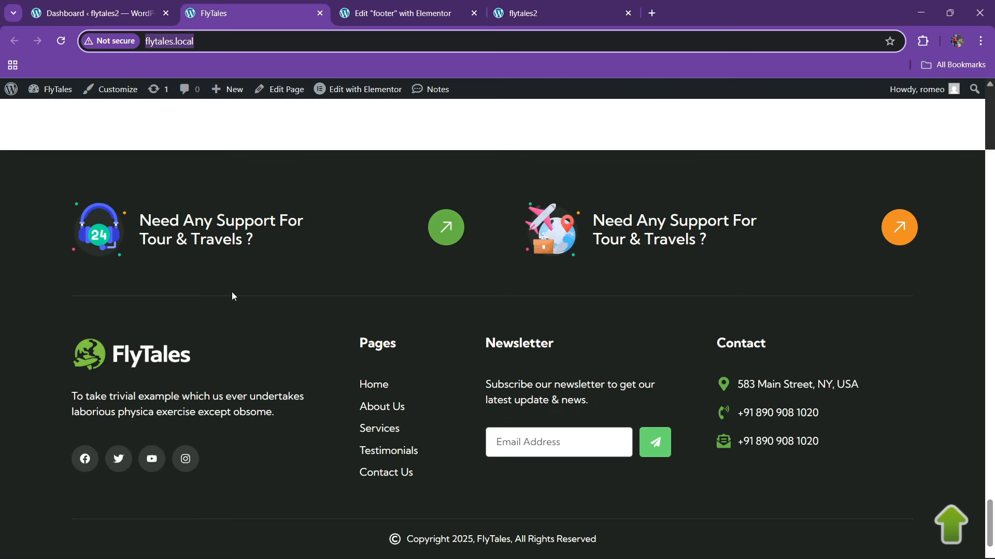
left_click(401, 5)
left_click(57, 93)
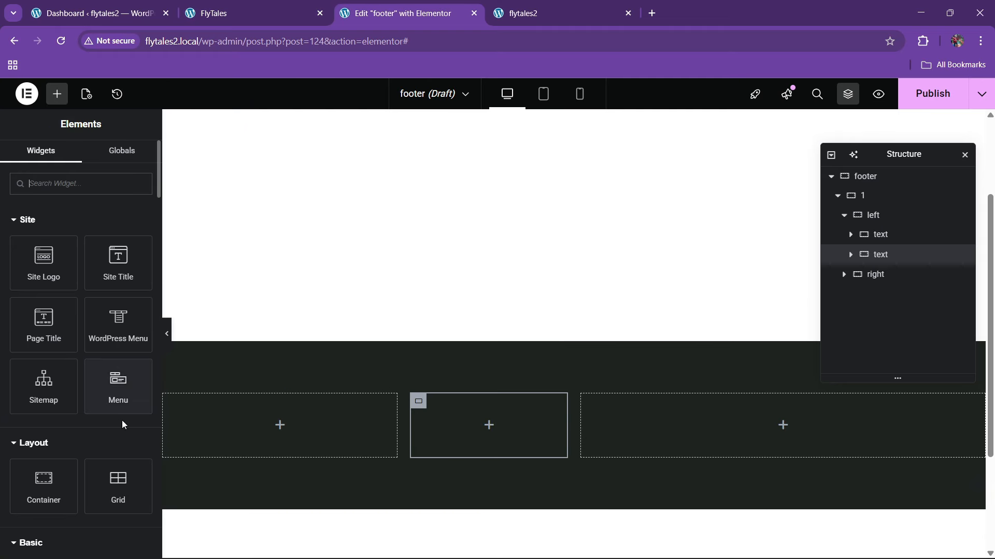
scroll(122, 423, "down", 3)
Add an Image widget to the first 'text' container showing icon-headphone.png.
left_click_drag(118, 455, 251, 421)
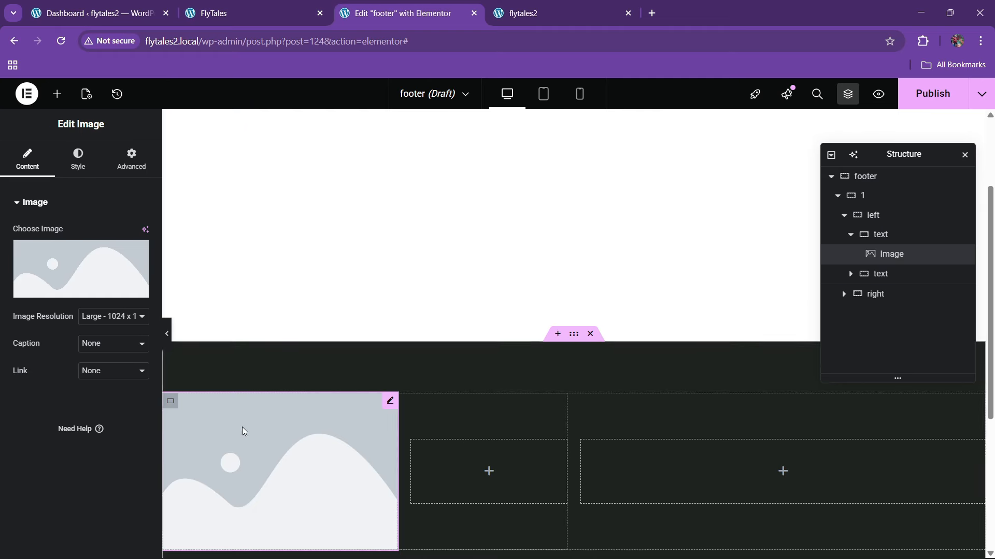
left_click(206, 6)
left_click(445, 14)
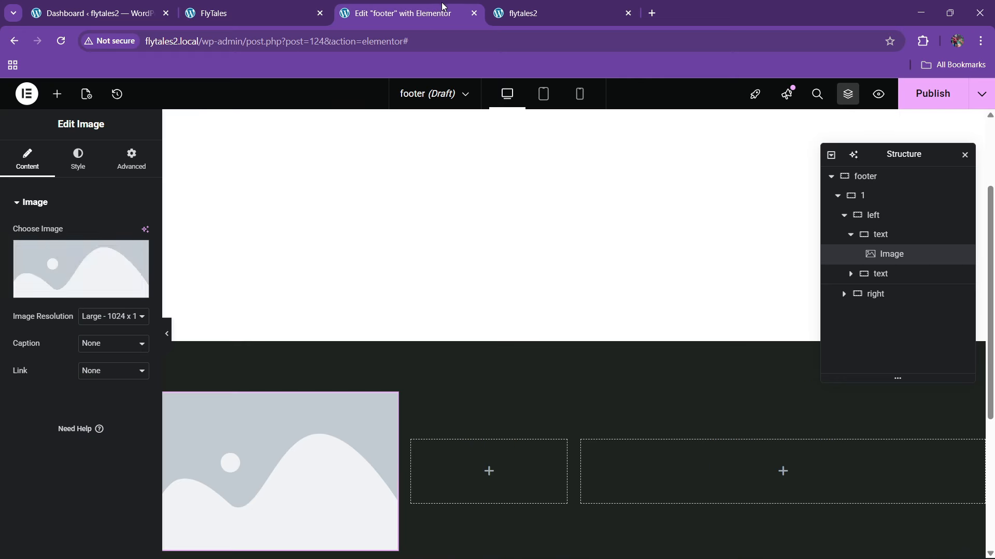
left_click(102, 270)
scroll(258, 201, "down", 10)
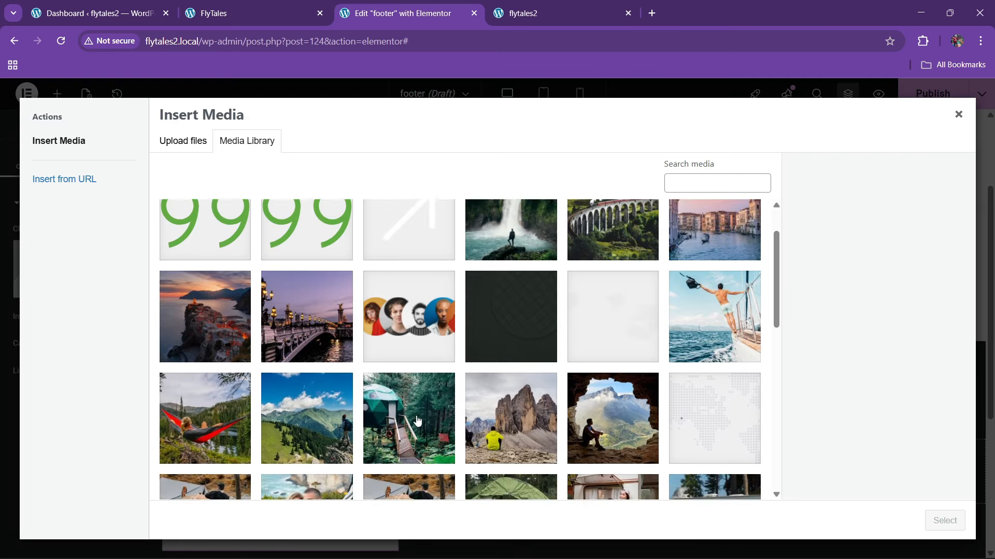
left_click(673, 321)
left_click(617, 302)
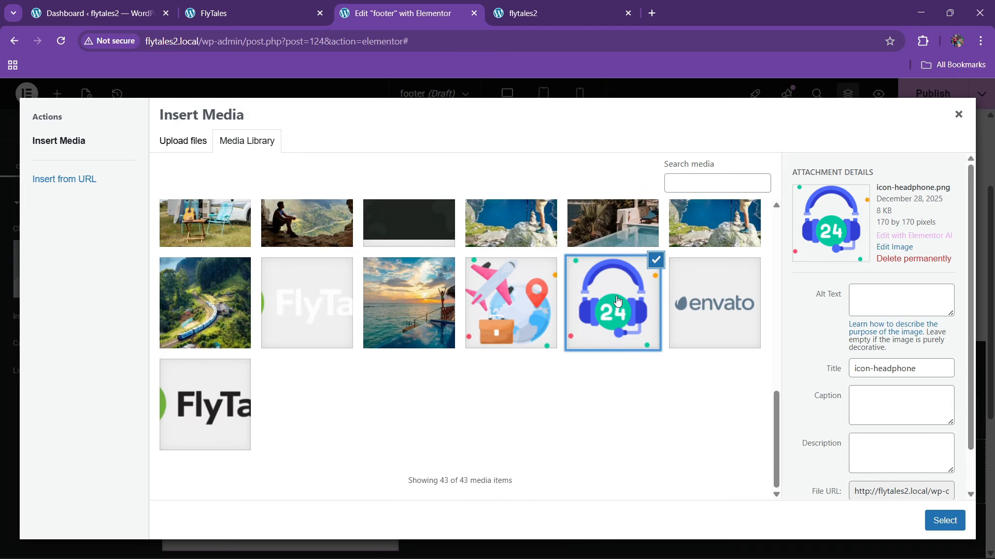
left_click(961, 528)
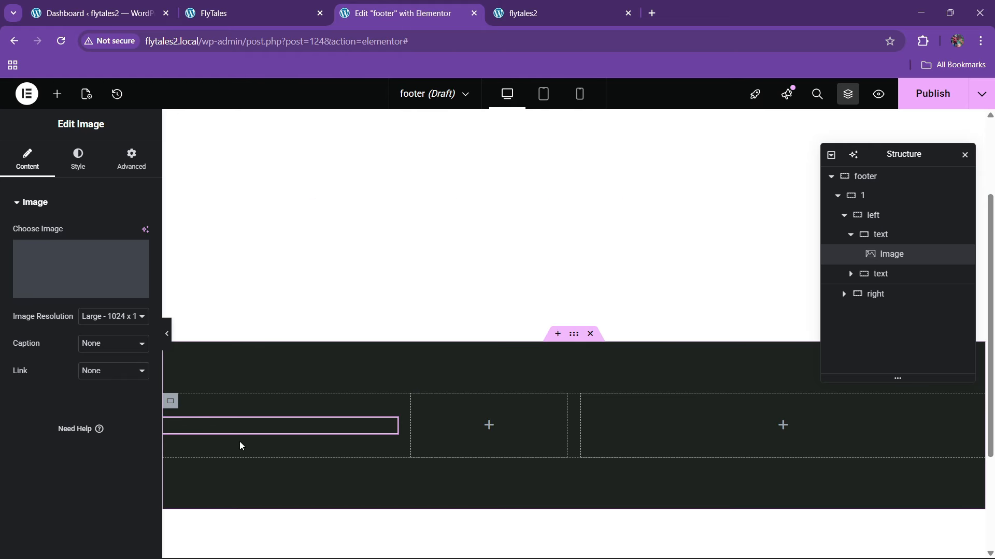
Left-align the headphone icon and give it a custom width of 21%.
left_click(78, 158)
left_click(105, 234)
left_click(131, 160)
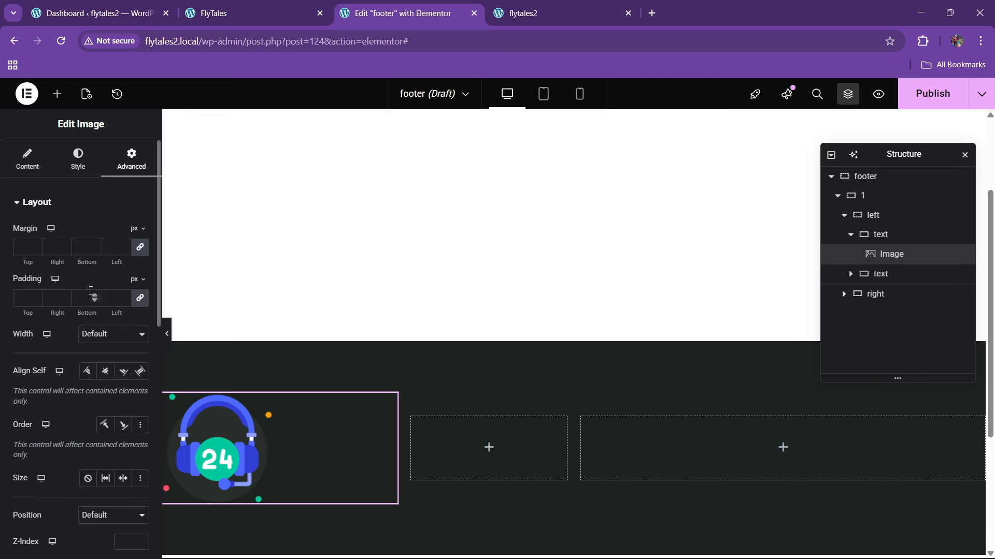
left_click(87, 332)
left_click(90, 386)
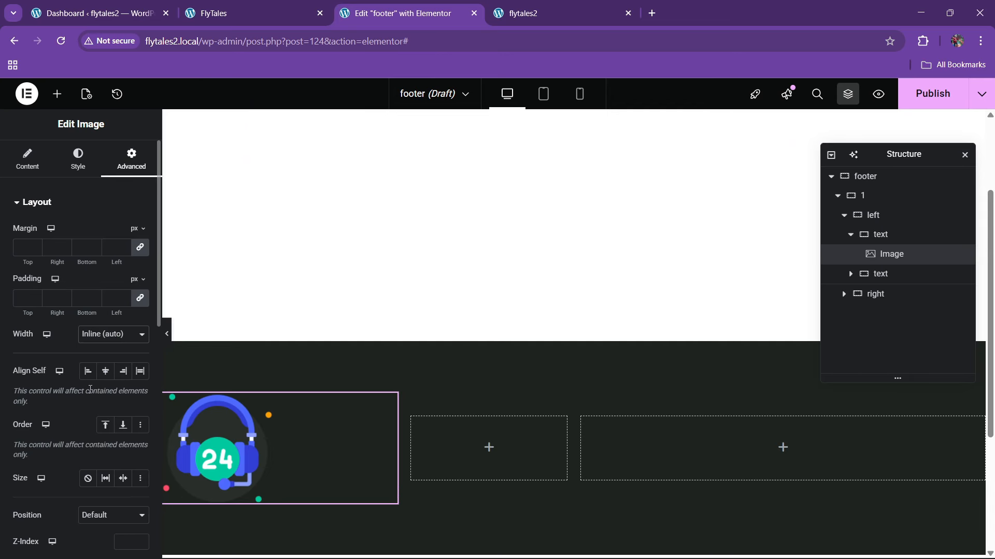
left_click(96, 335)
left_click(89, 398)
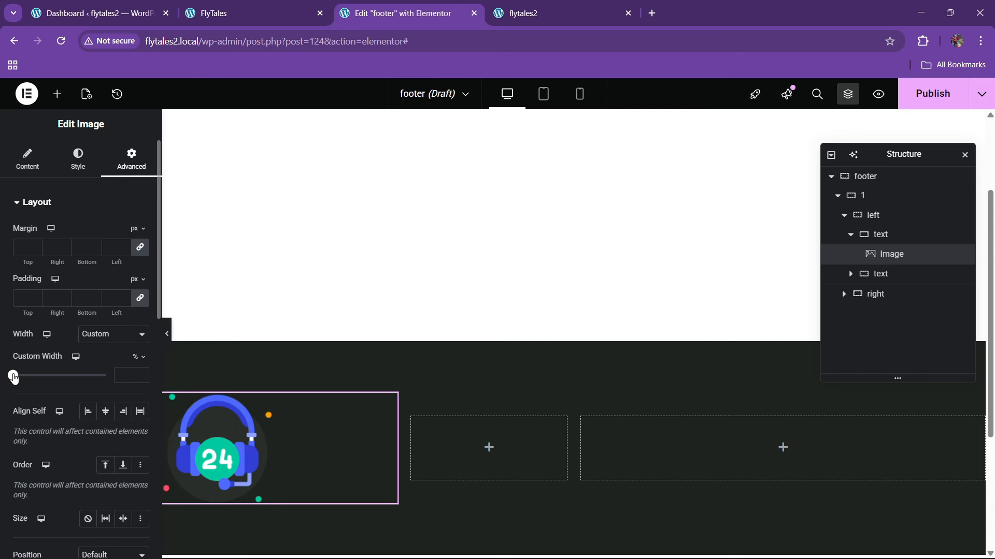
left_click_drag(14, 377, 31, 375)
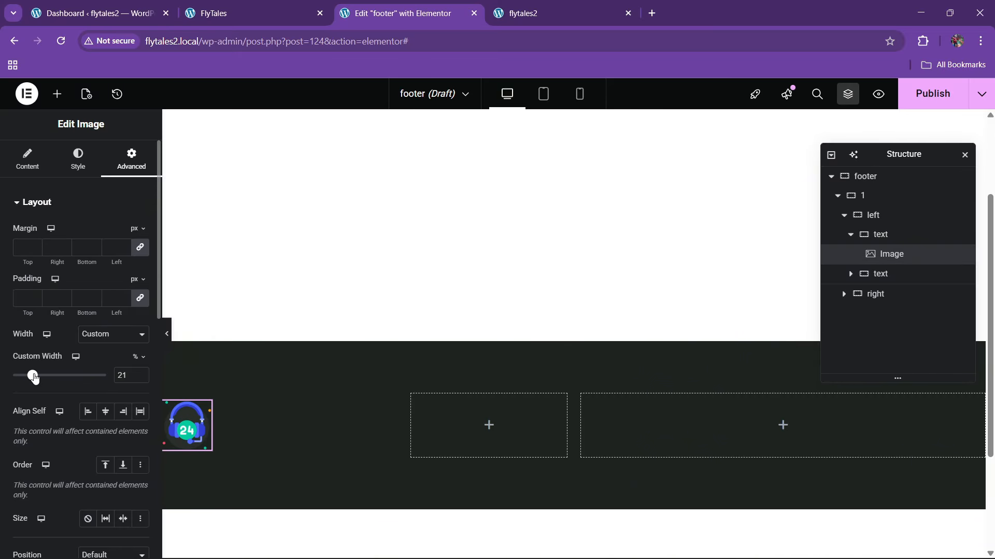
left_click(218, 6)
left_click(396, 13)
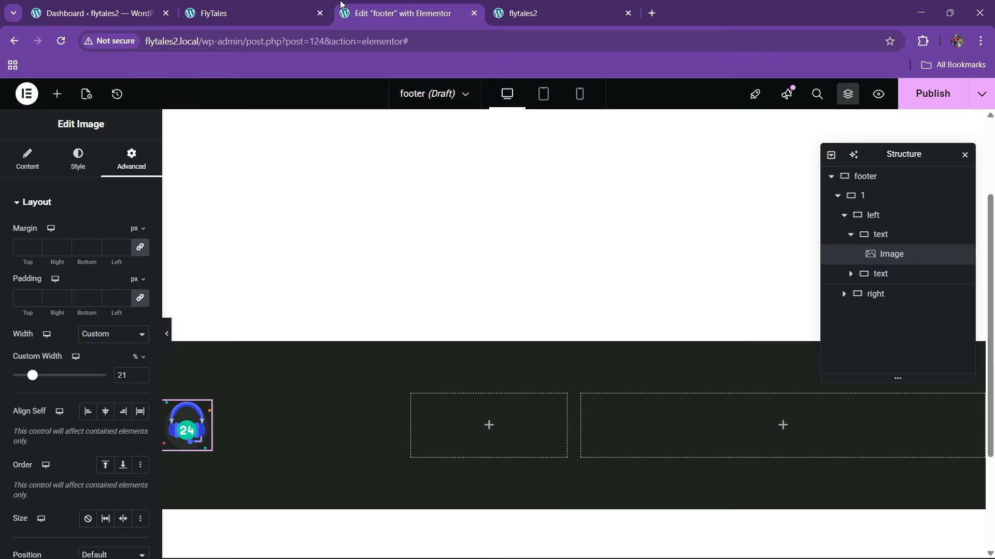
left_click(57, 94)
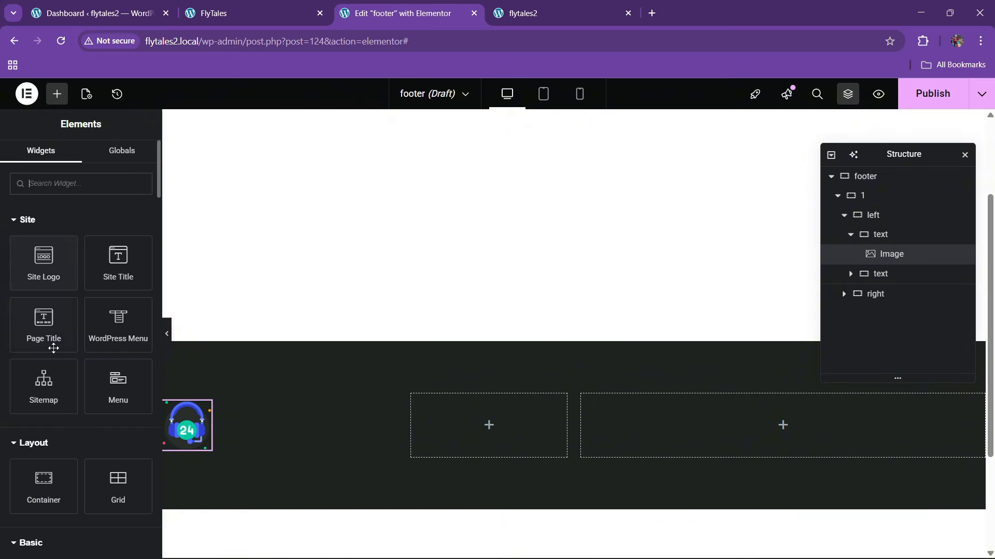
Add a Heading widget to the left column, placed below the headphone image.
scroll(57, 348, "down", 4)
left_click_drag(44, 390, 198, 420)
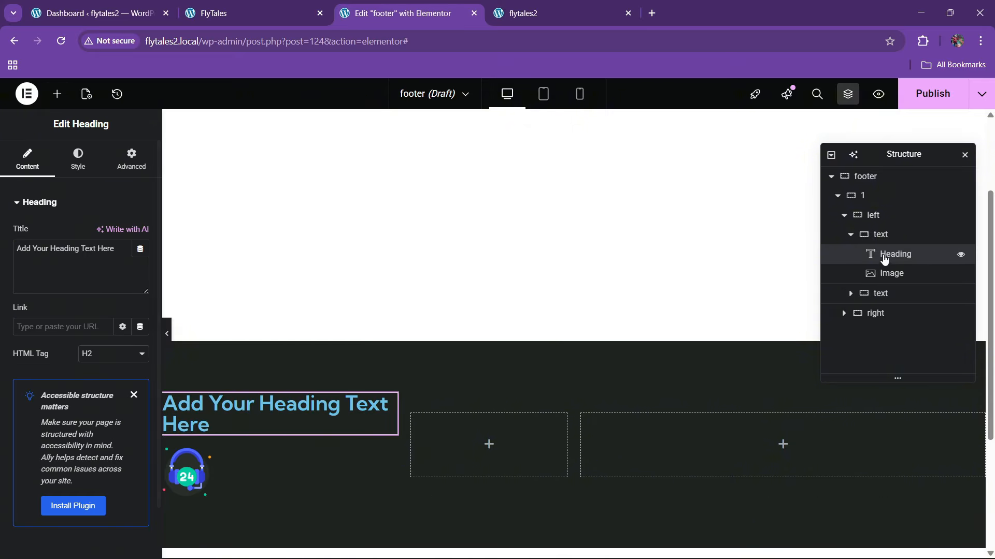
left_click(881, 238)
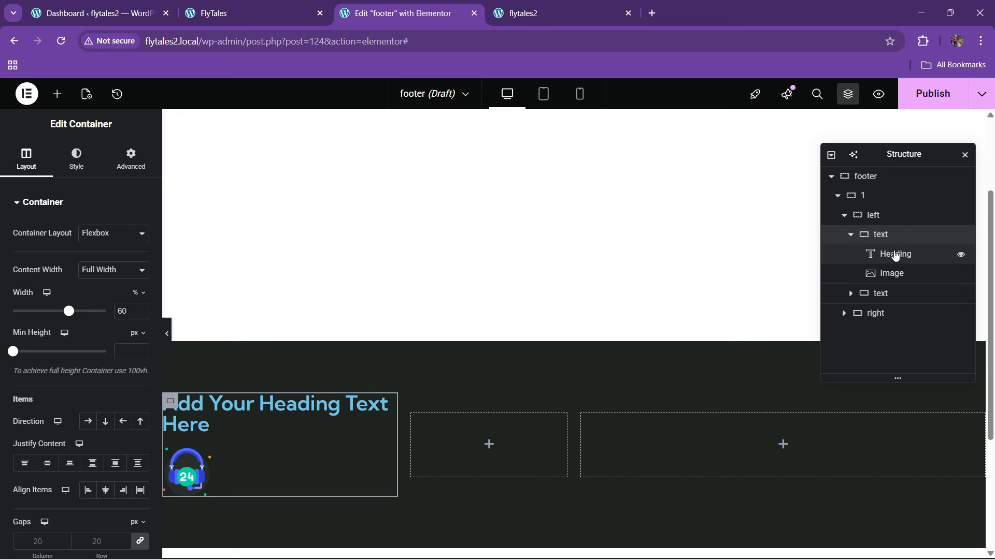
left_click_drag(895, 255, 898, 277)
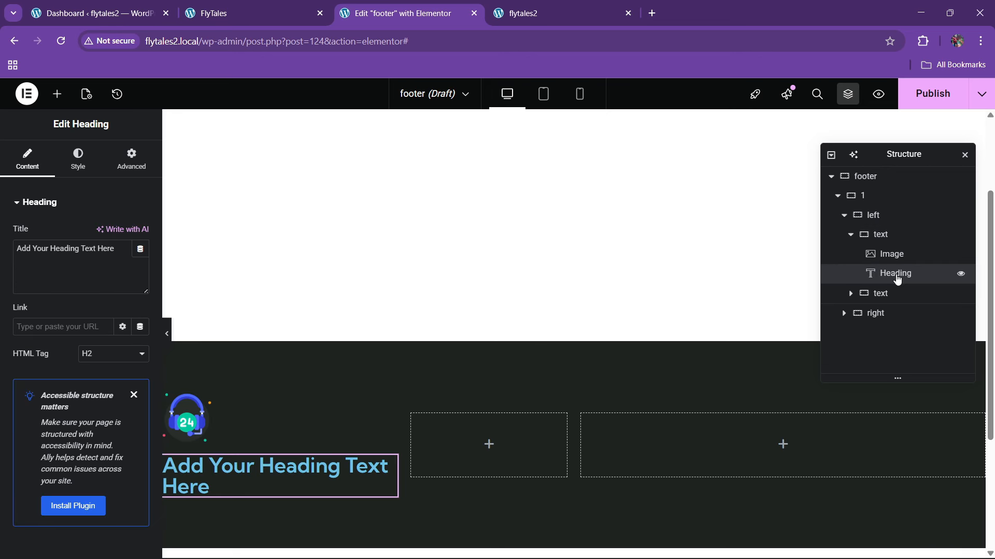
left_click(888, 234)
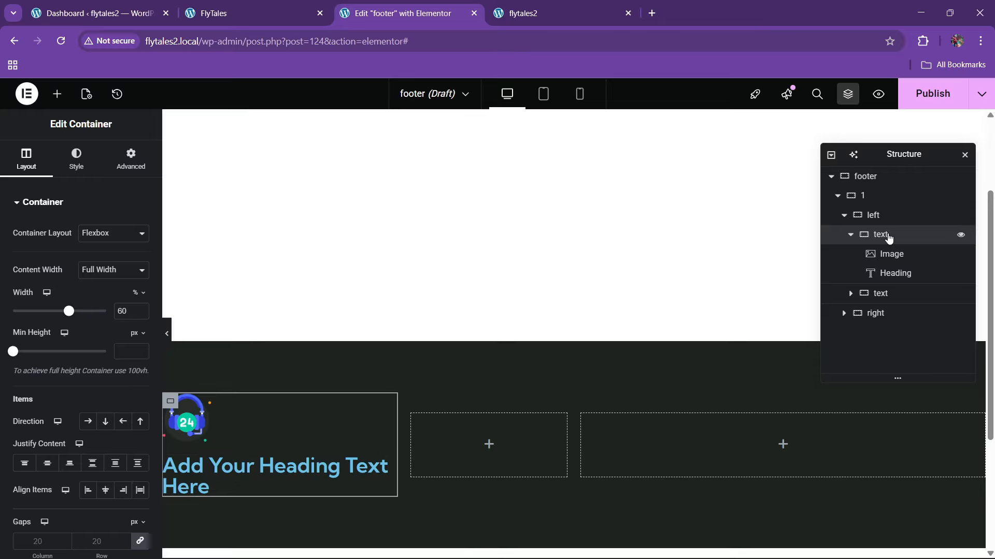
left_click(894, 274)
Set the heading title to "Need any support for tour & travels ?" copied from the live site.
left_click(233, 13)
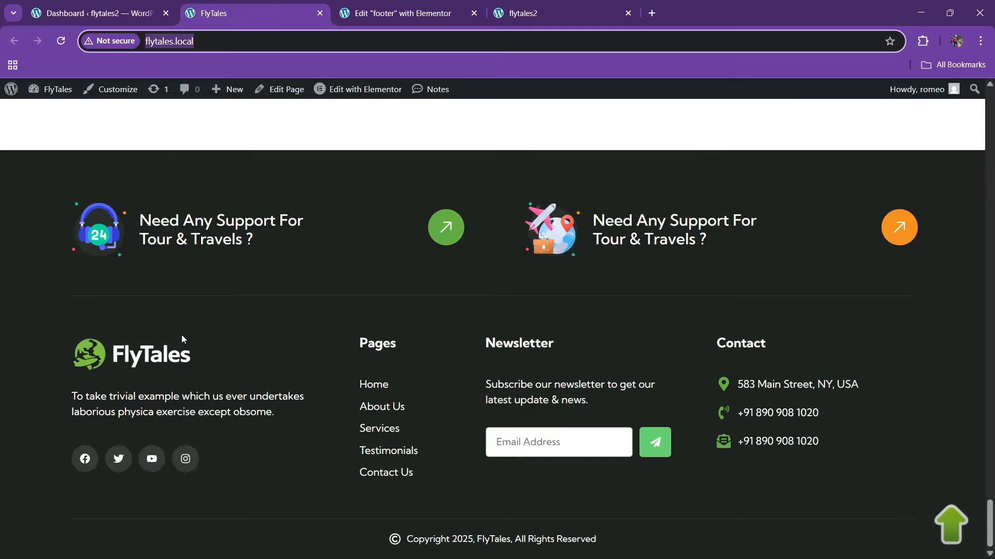
left_click(133, 279)
left_click_drag(136, 231, 247, 239)
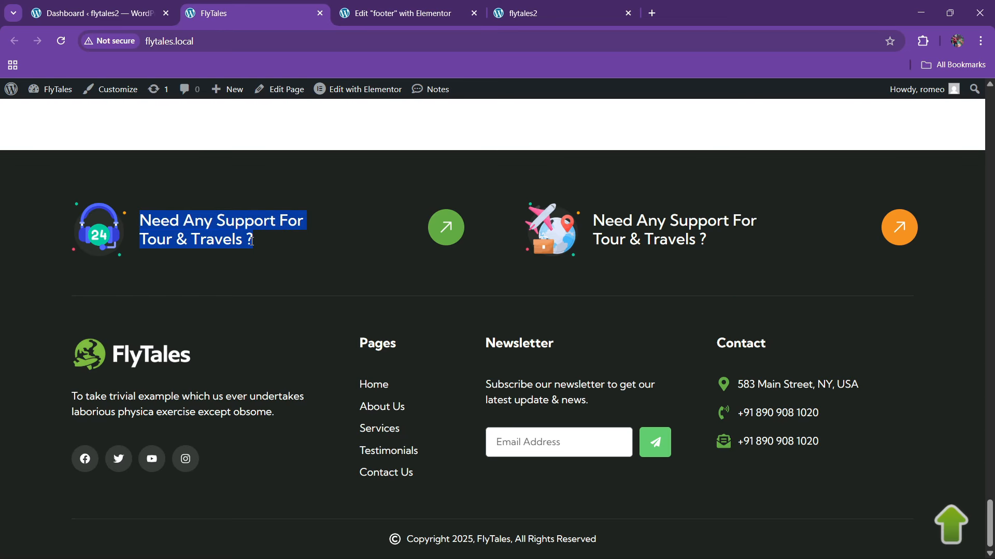
left_click(399, 13)
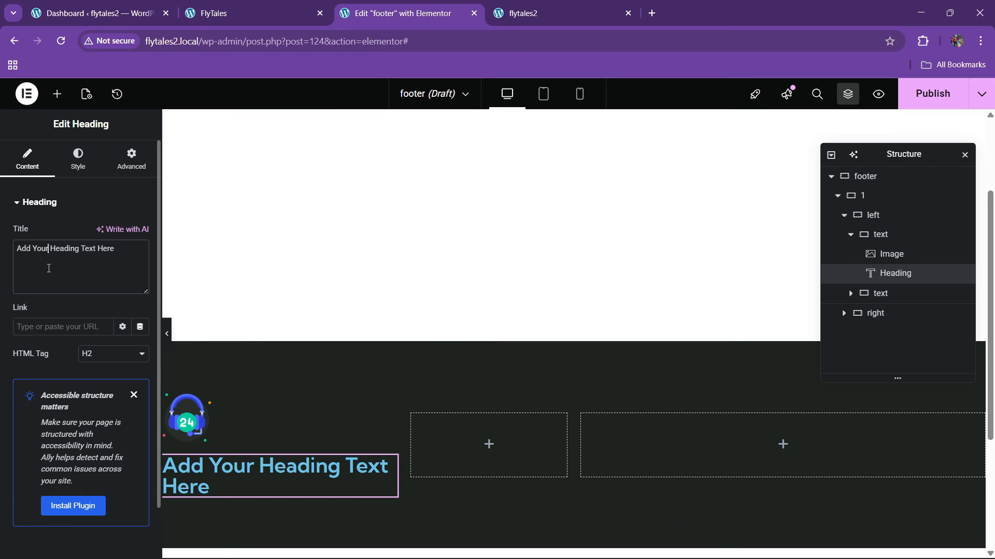
triple_click(48, 269)
type("Need any support for tour & travels ?")
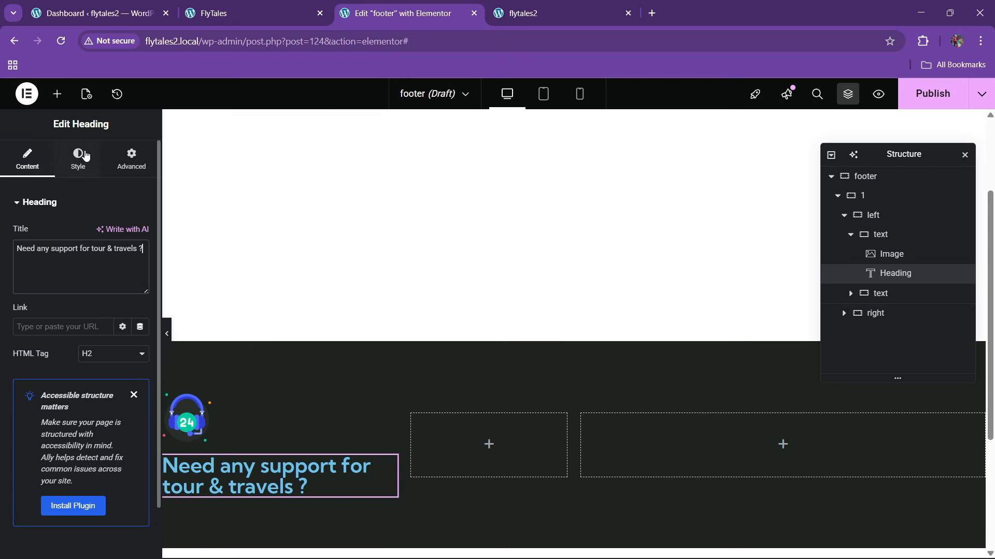
Style the heading white, 24px, font weight 500 Medium.
left_click(78, 158)
left_click(140, 416)
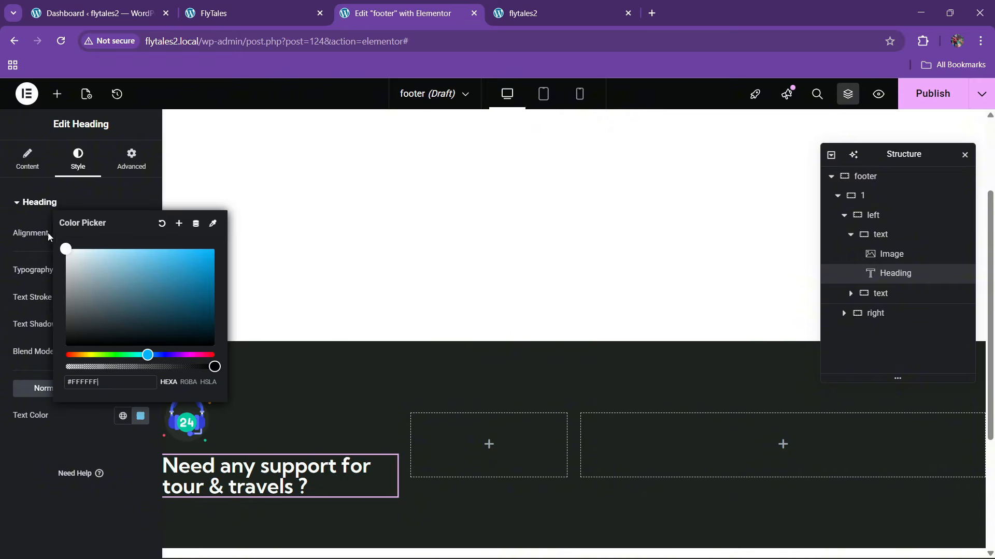
left_click(7, 481)
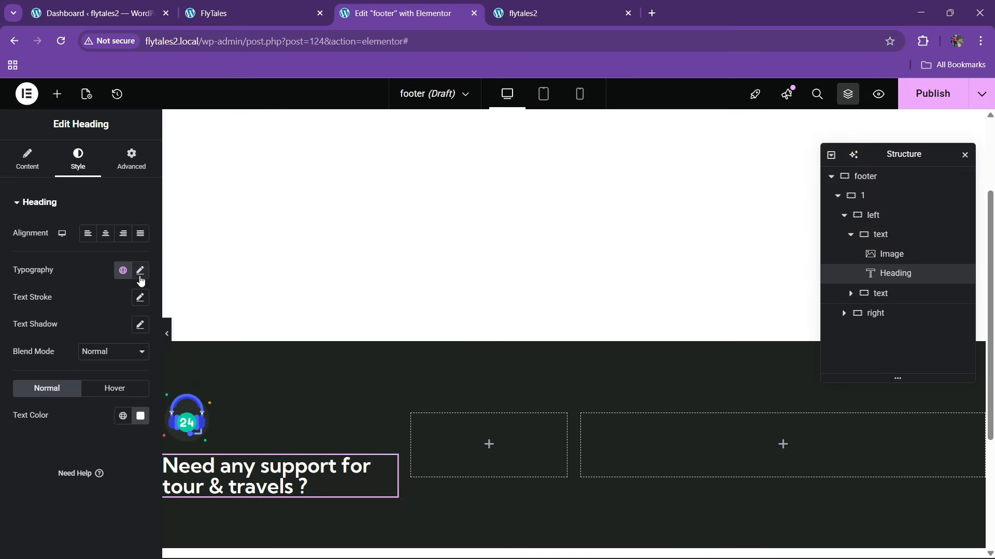
left_click(139, 271)
left_click(134, 369)
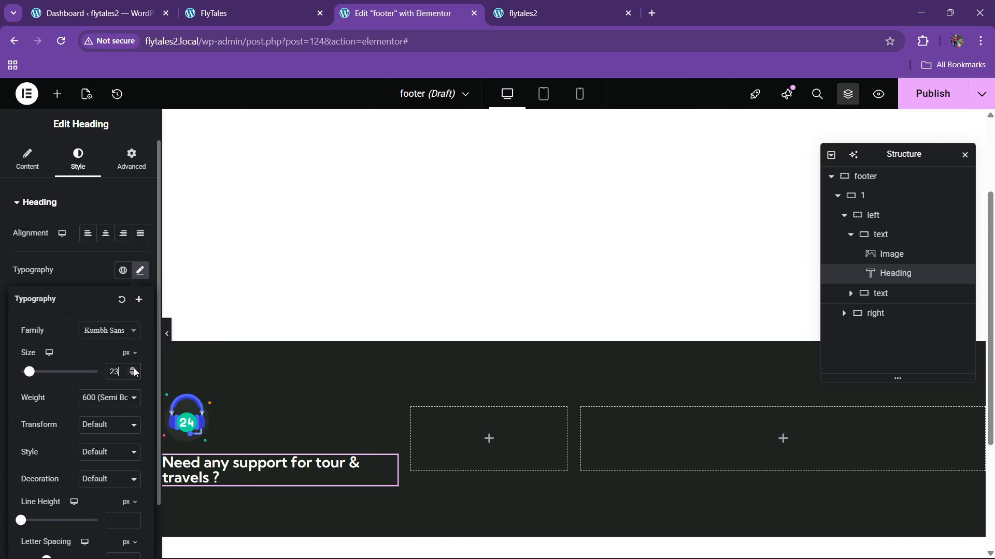
left_click(134, 368)
left_click(106, 398)
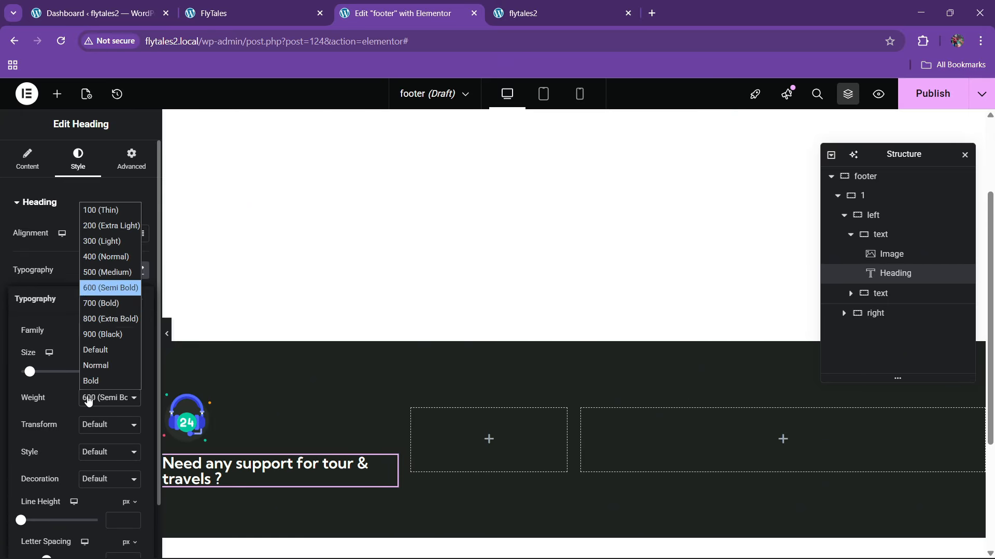
left_click(91, 288)
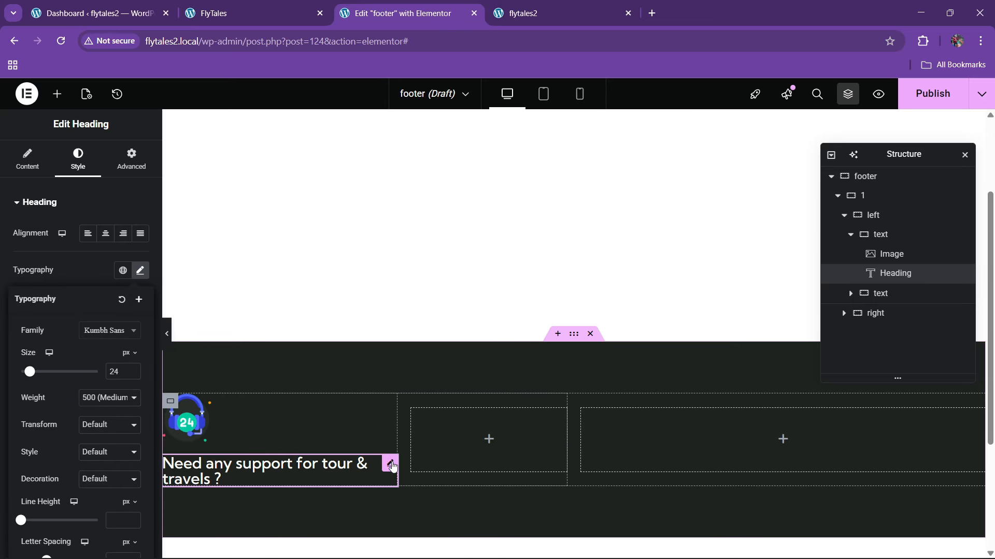
left_click(392, 468)
Give the heading a custom width of 75%.
left_click(132, 158)
left_click(110, 334)
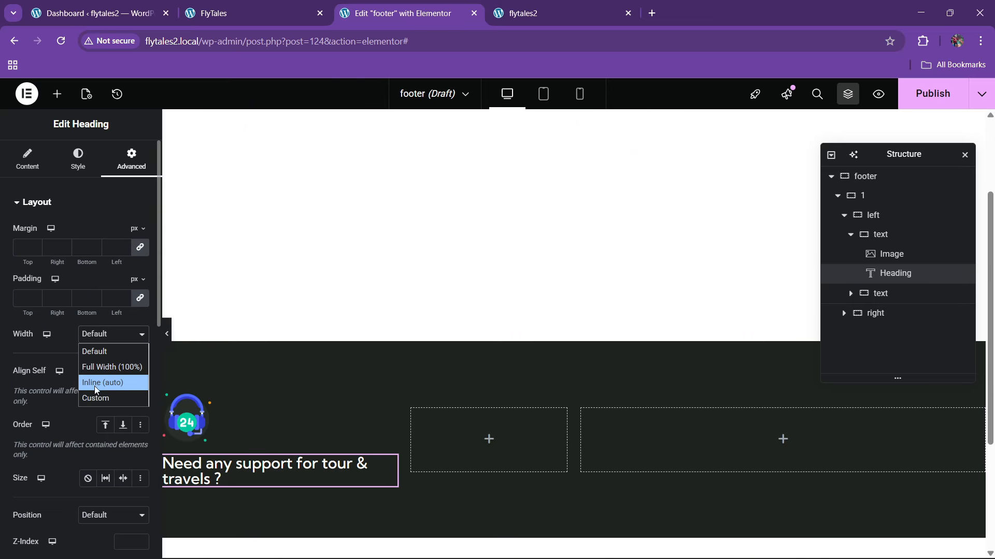
left_click(94, 396)
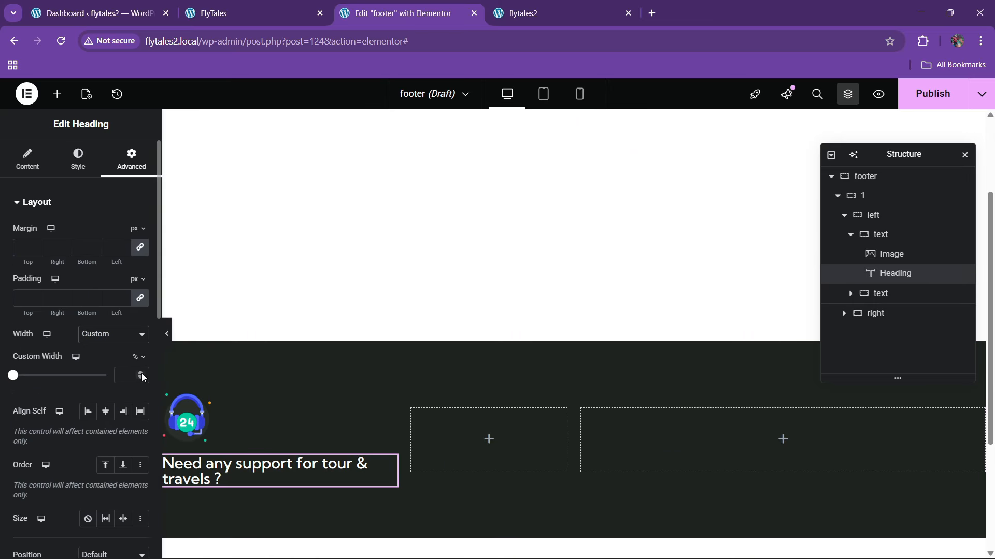
left_click_drag(142, 374, 142, 374)
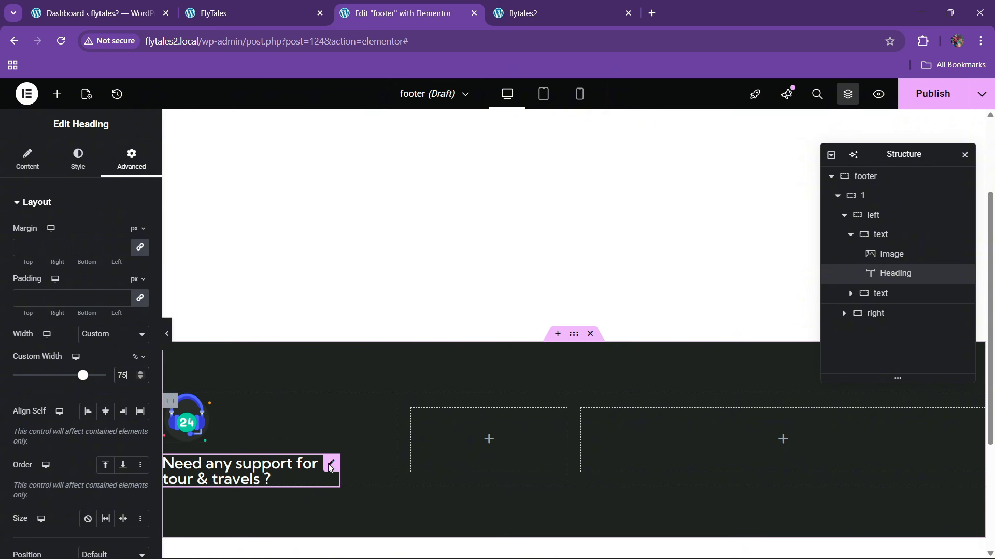
left_click(878, 234)
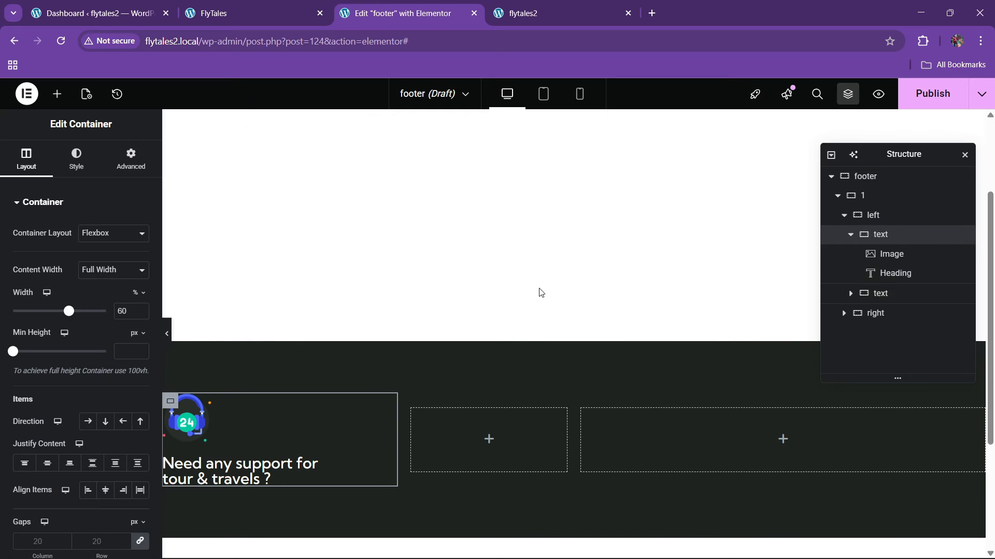
Set the icon-and-heading container to Row with items centred both ways.
scroll(104, 337, "down", 1)
left_click(88, 356)
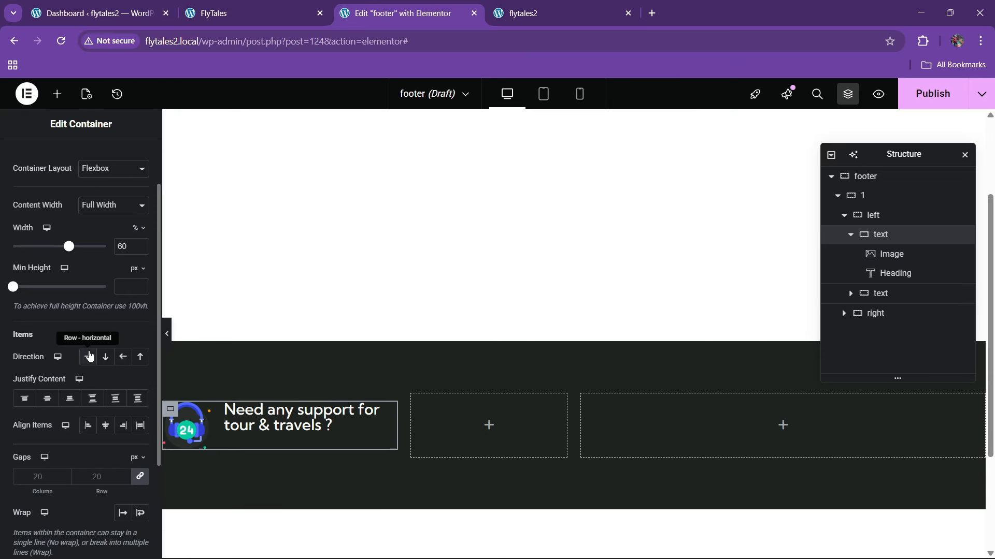
left_click(49, 404)
left_click(105, 426)
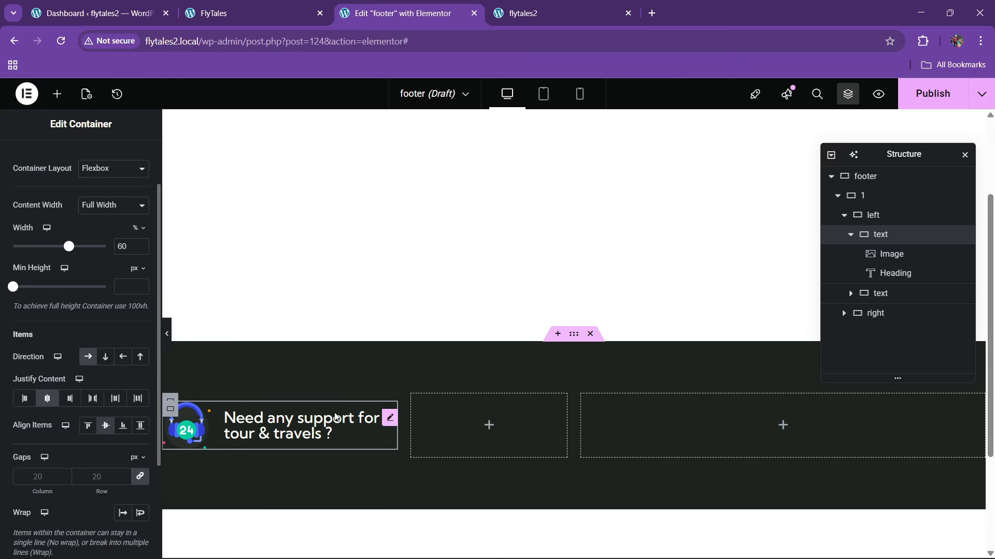
Reduce the heading's typography size to 22px.
left_click(391, 426)
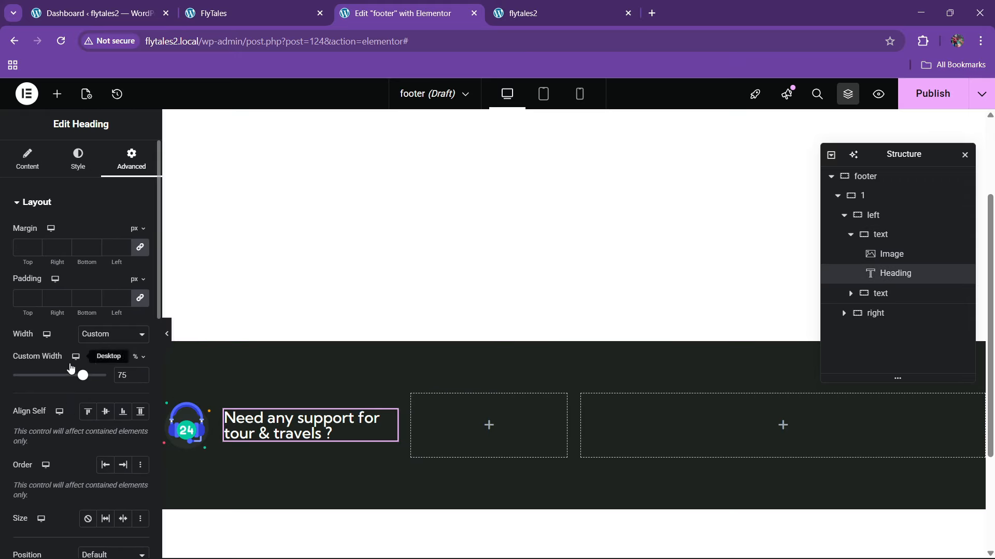
left_click(78, 158)
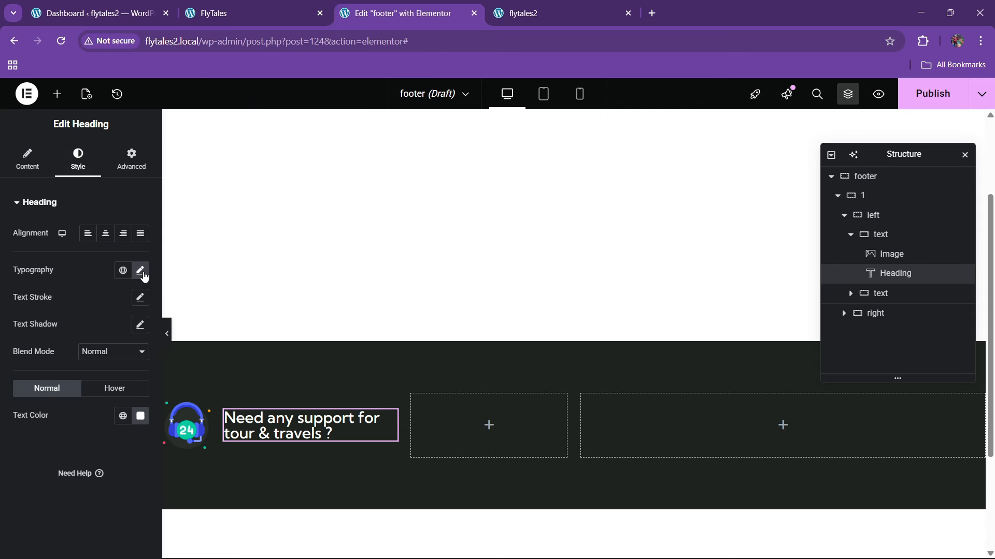
left_click(140, 271)
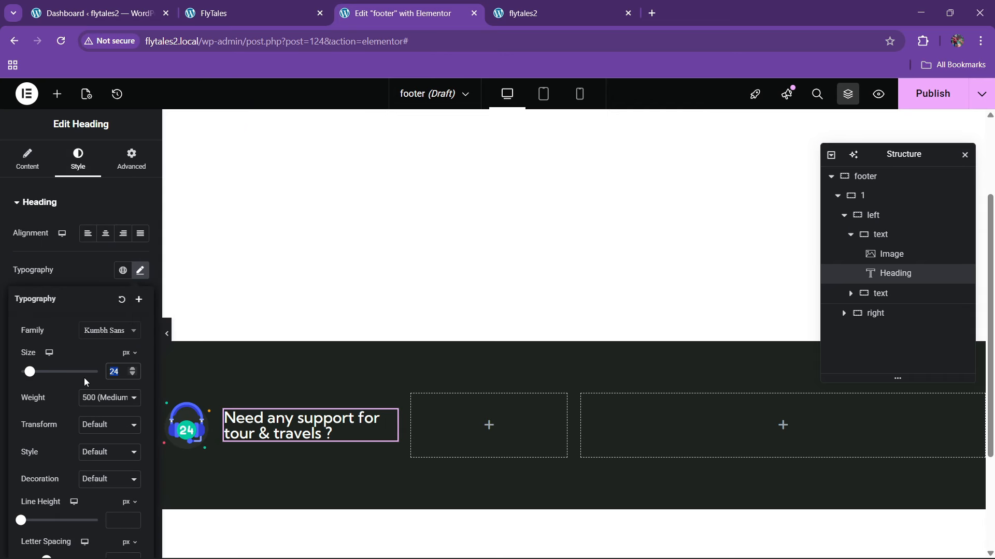
type("20")
key("BackSpace")
type("2")
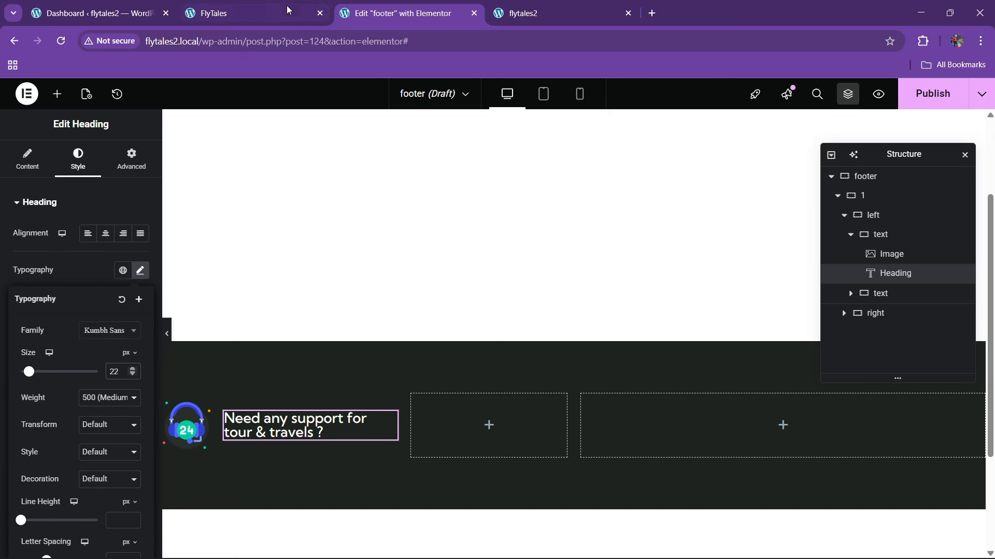
left_click(238, 17)
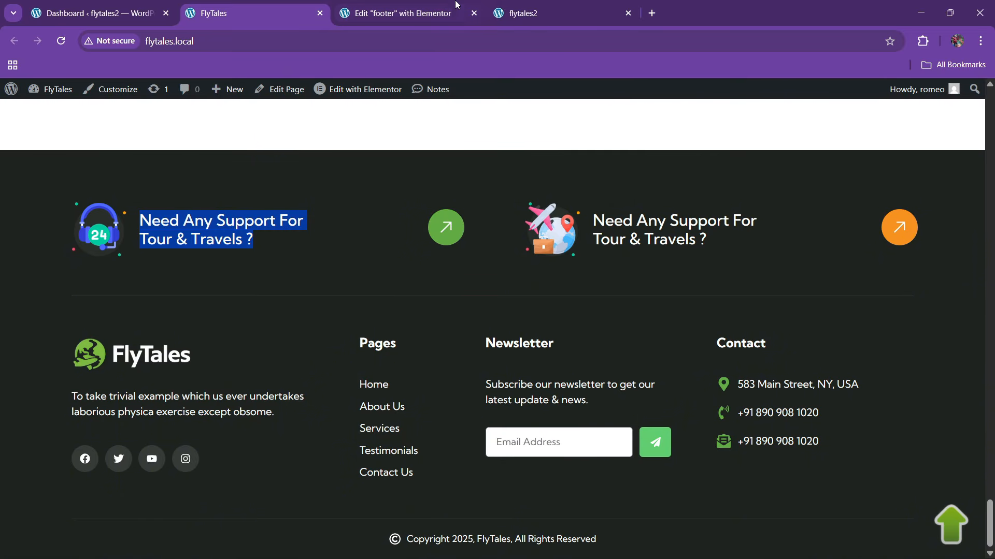
left_click(404, 13)
left_click(57, 94)
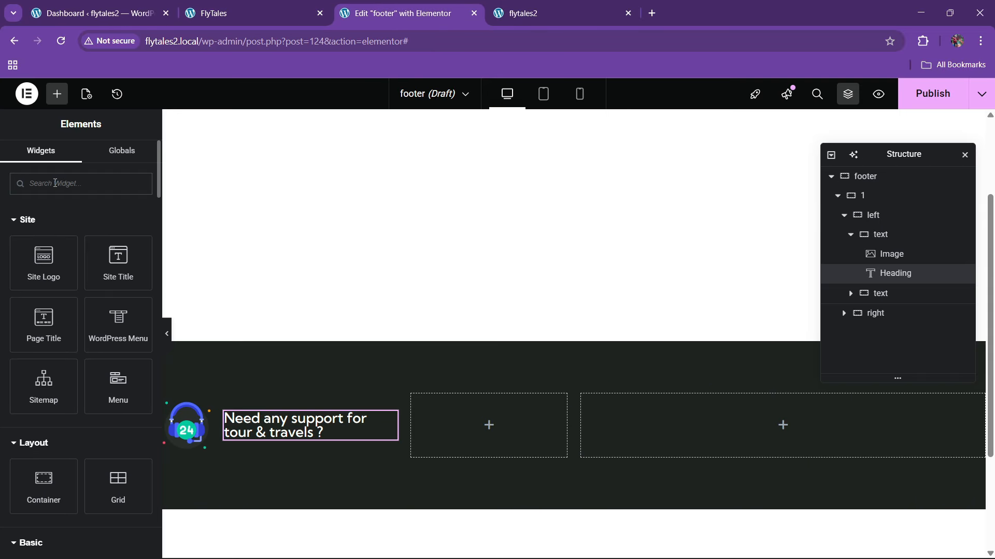
Add an Icon widget to the second 'text' container using the right-arrow icon.
type("icon")
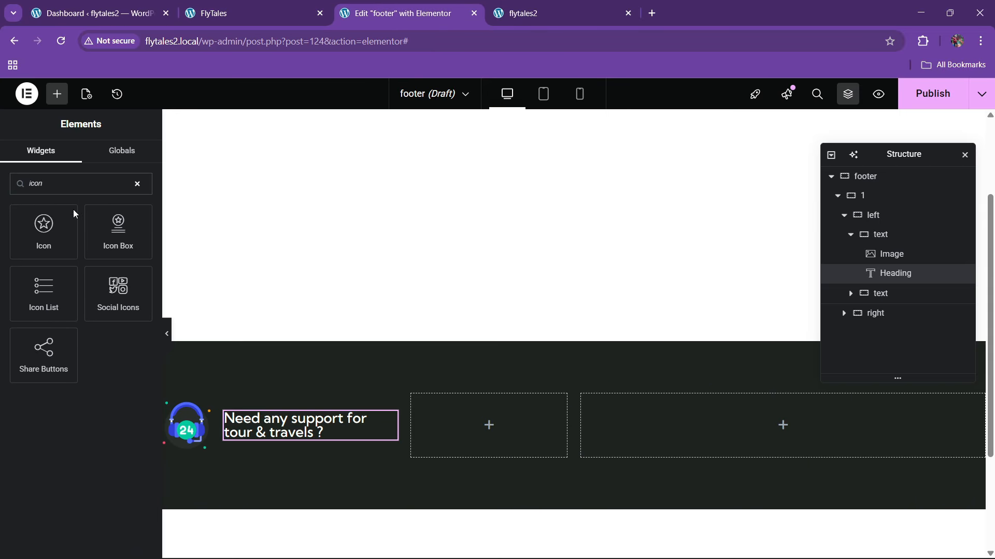
left_click_drag(75, 214, 513, 433)
mouse_move(132, 299)
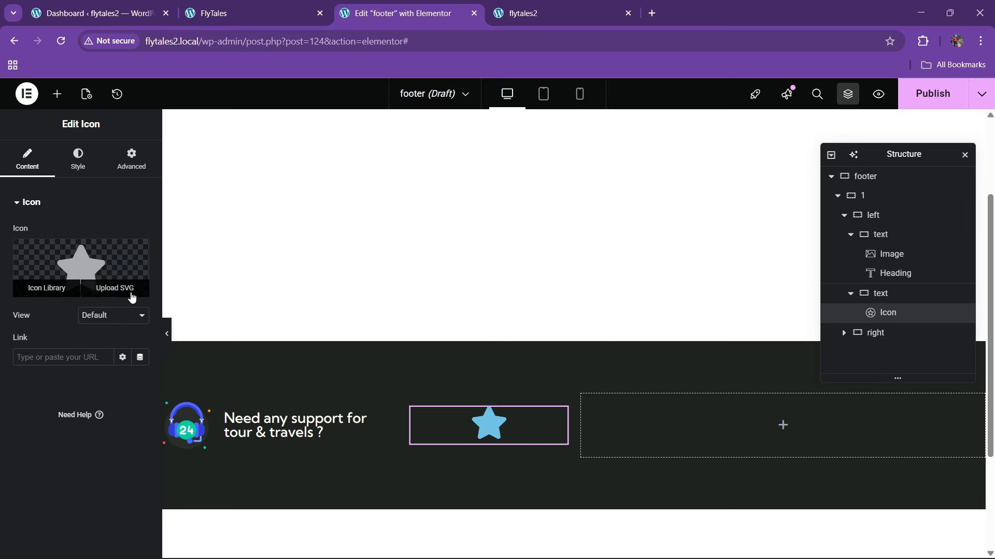
left_click(82, 254)
left_click(430, 148)
type("arr")
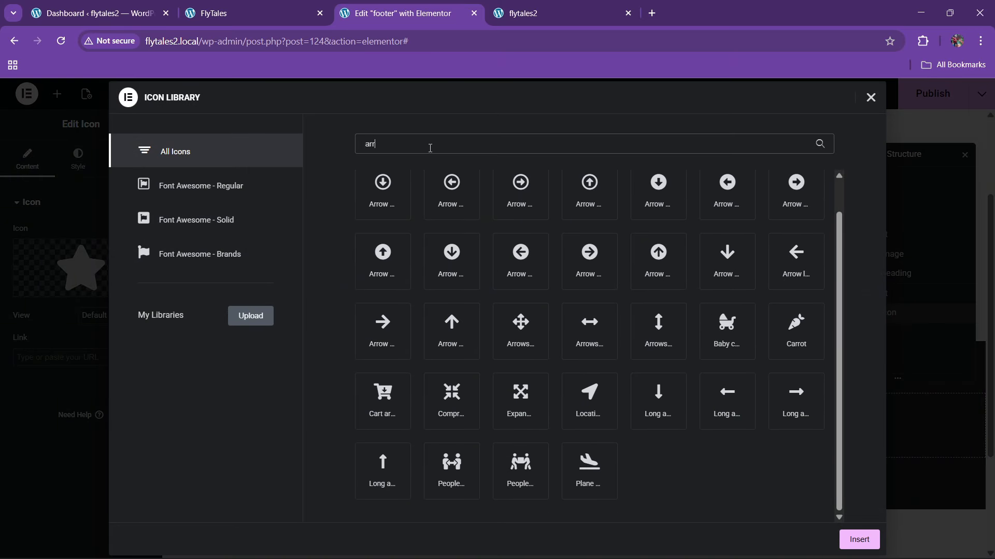
type("ow")
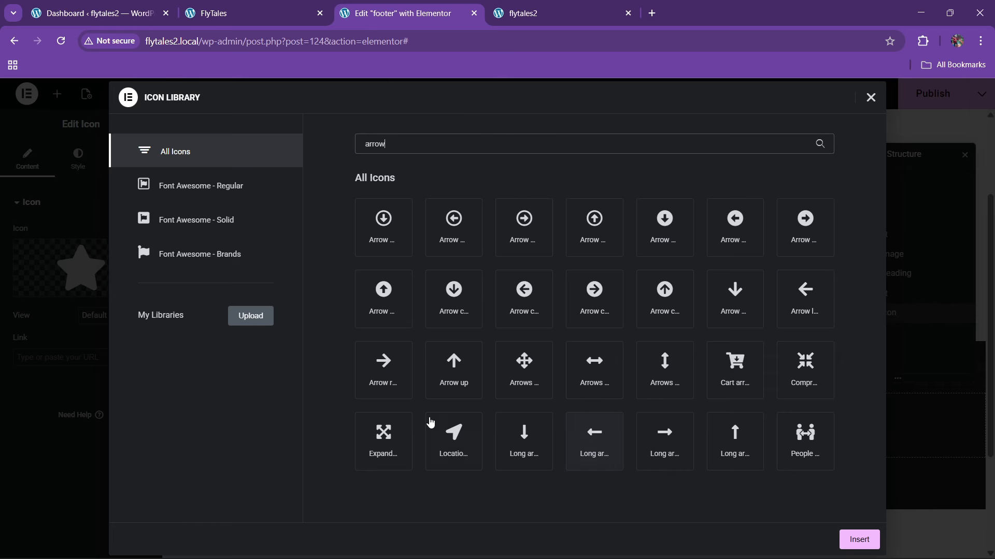
left_click(395, 395)
left_click(859, 540)
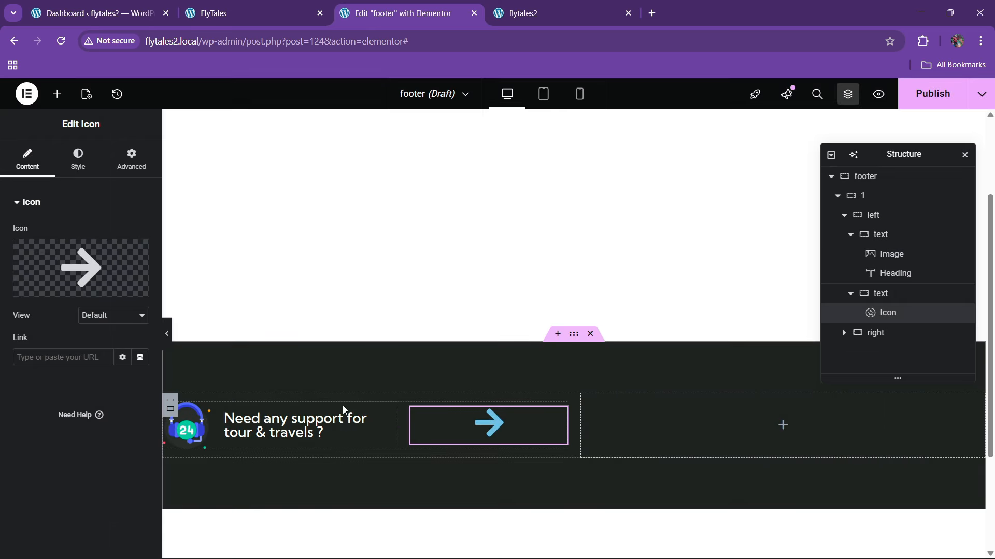
Make the arrow Stacked in themegreen, size 23, aligned right.
left_click(117, 317)
left_click(98, 348)
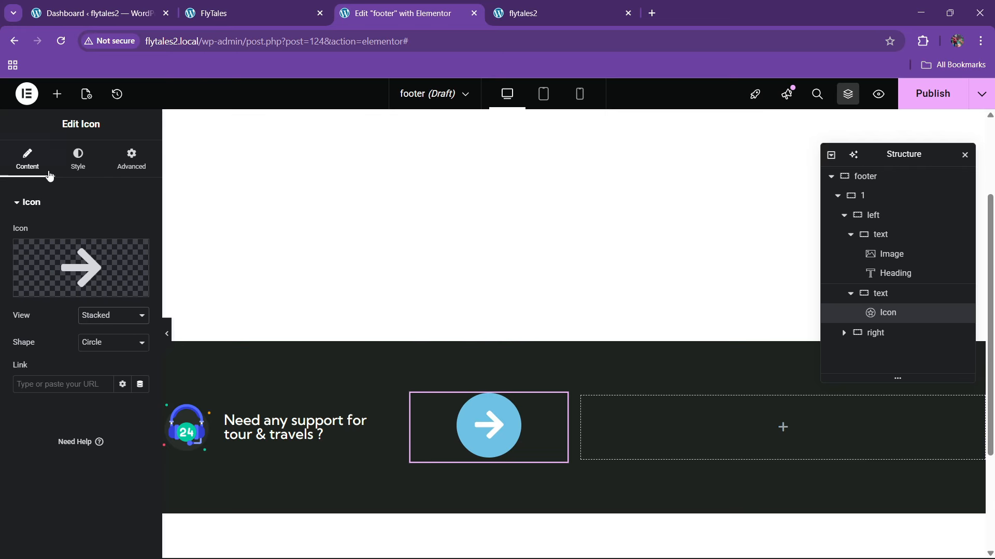
left_click(78, 158)
left_click(123, 288)
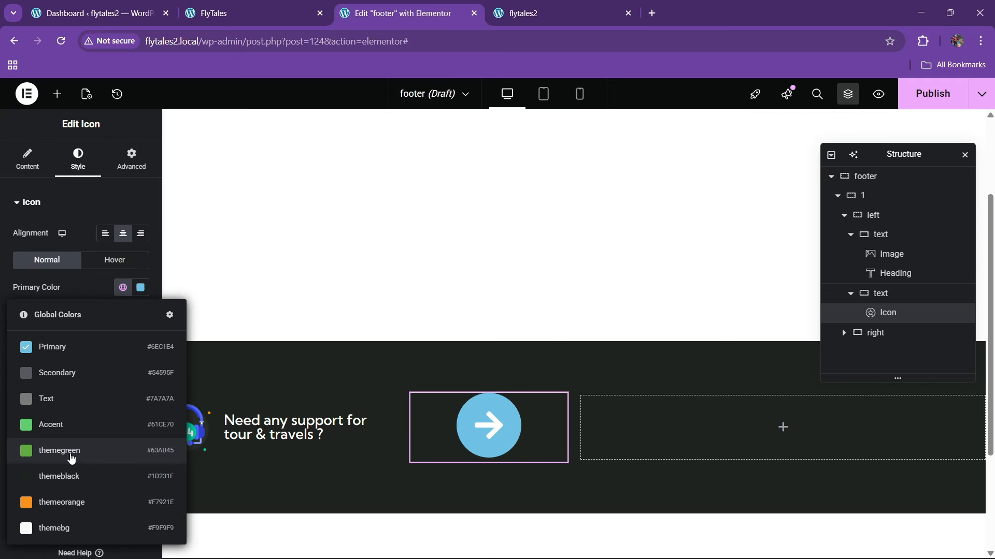
left_click(73, 449)
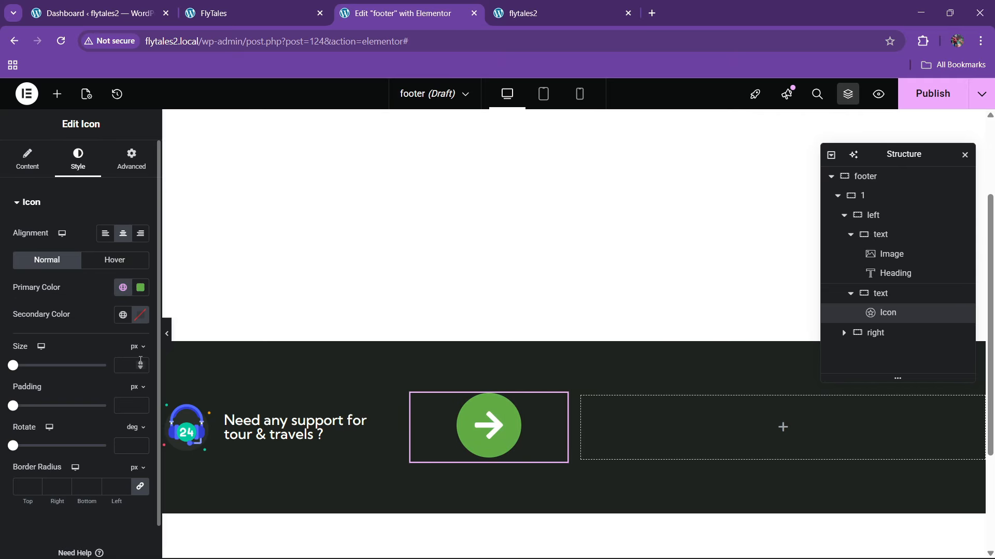
left_click(141, 365)
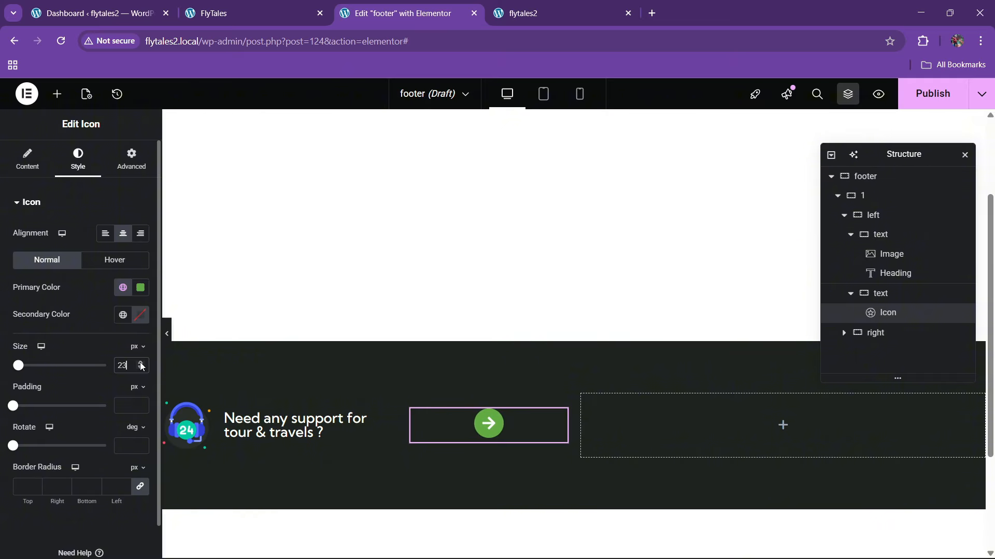
left_click(141, 234)
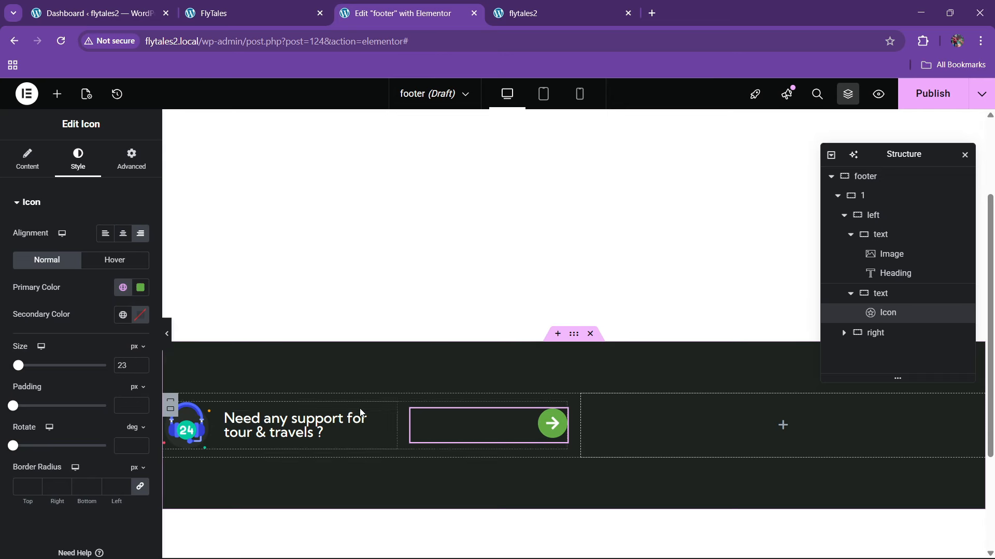
scroll(660, 282, "down", 1)
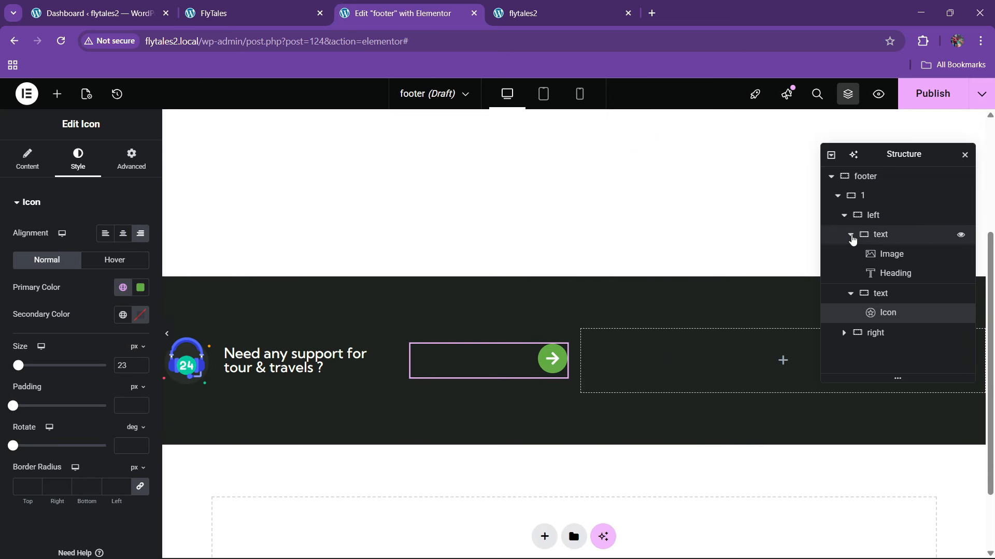
left_click(845, 217)
Duplicate the 'left' support block in the Structure panel.
left_click(874, 218)
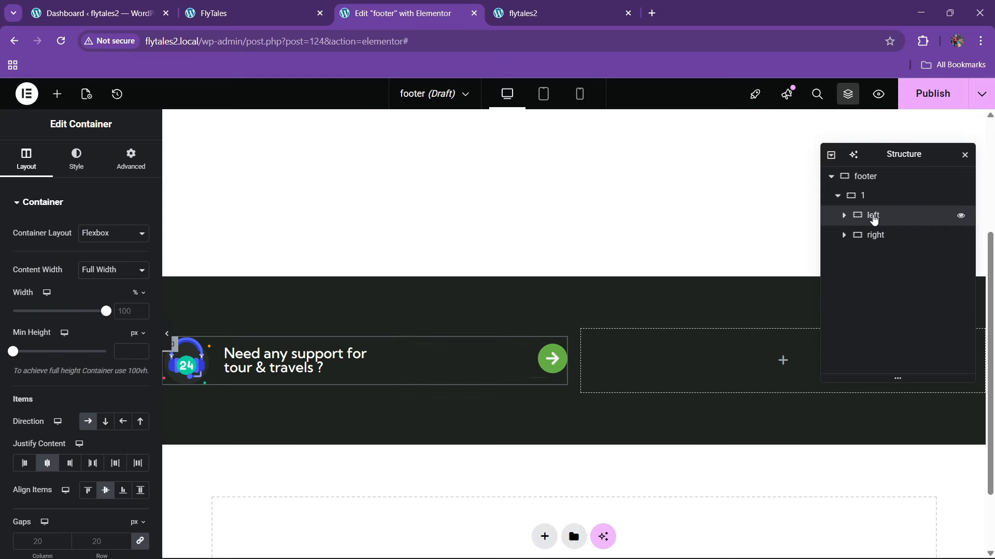
left_click(874, 236)
right_click(874, 236)
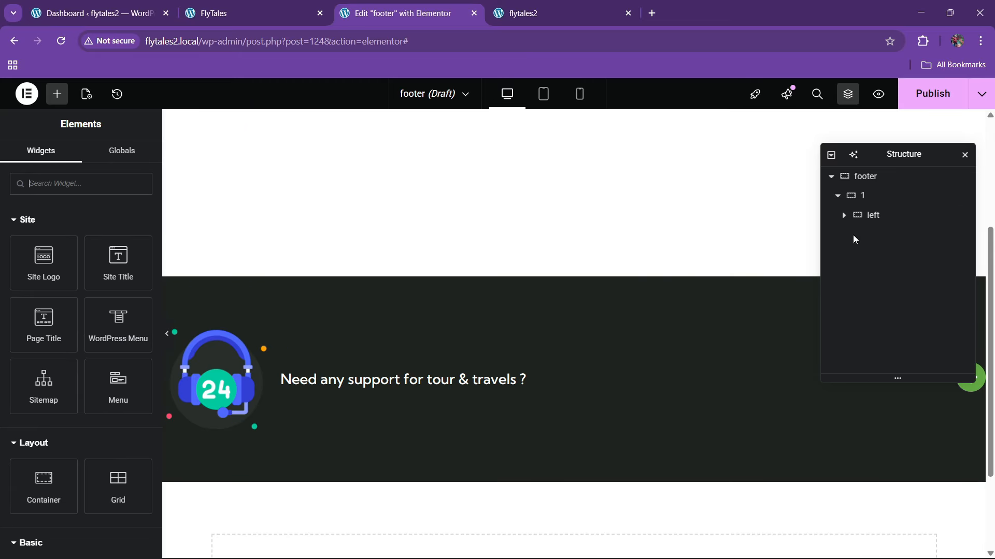
right_click(872, 216)
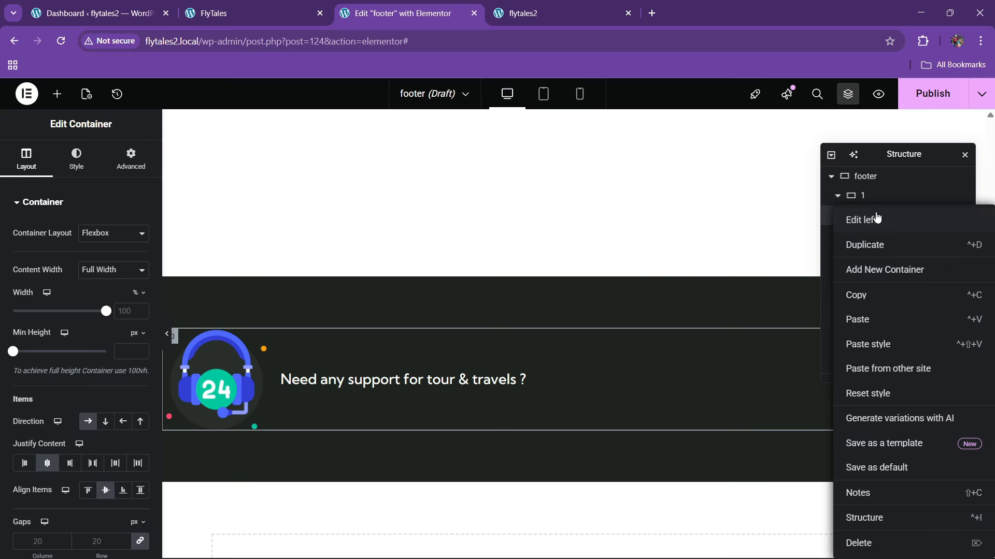
left_click(873, 254)
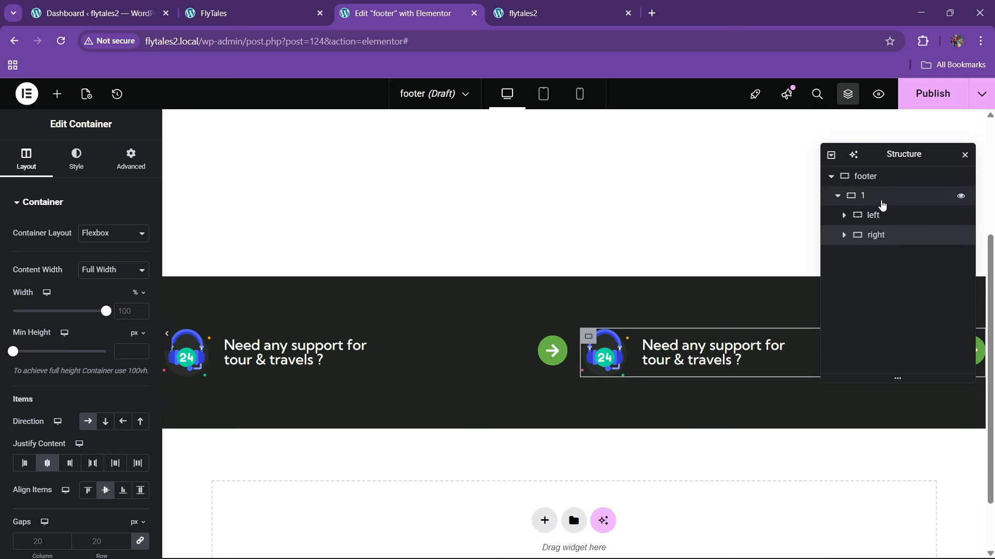
Set container 1's gaps to 100 px.
left_click(863, 196)
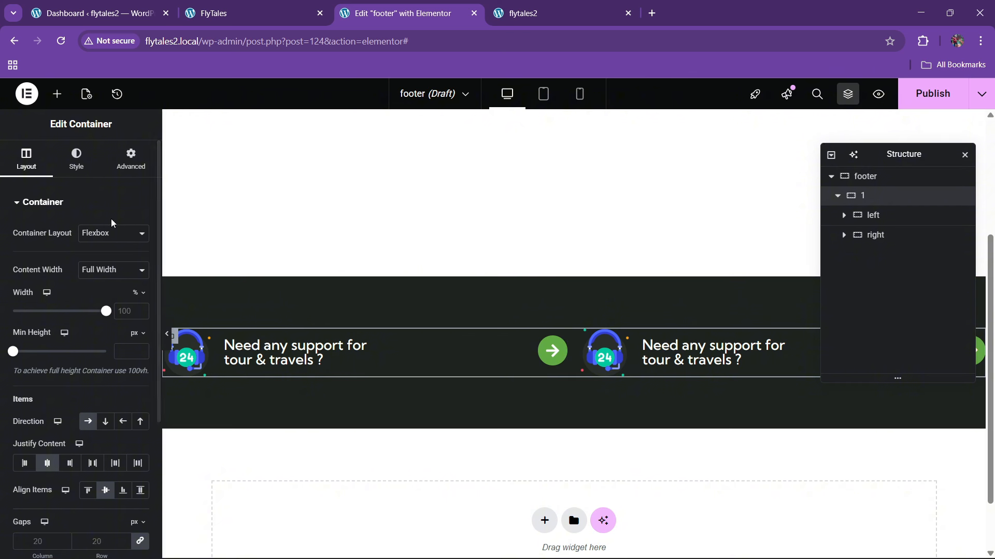
scroll(46, 325, "down", 4)
type("100")
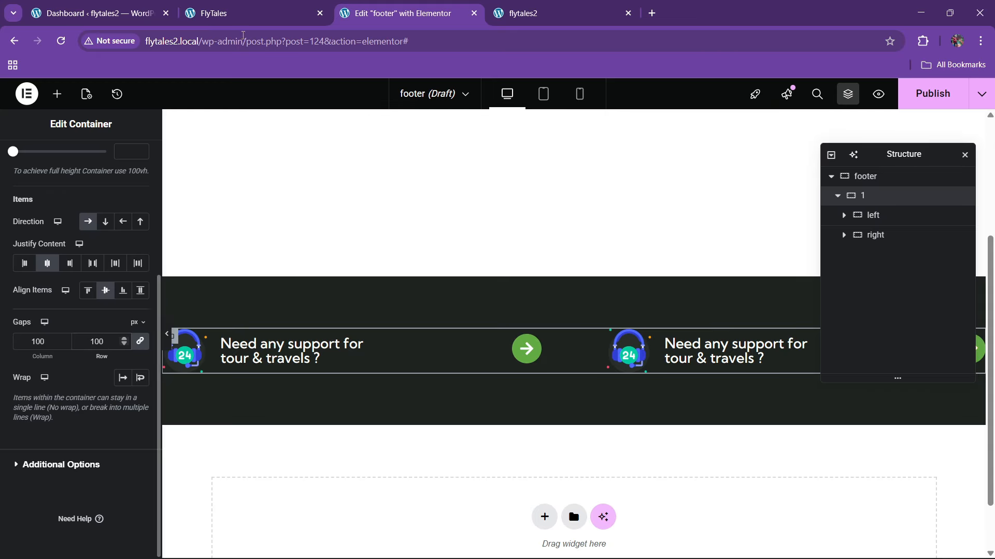
left_click(251, 6)
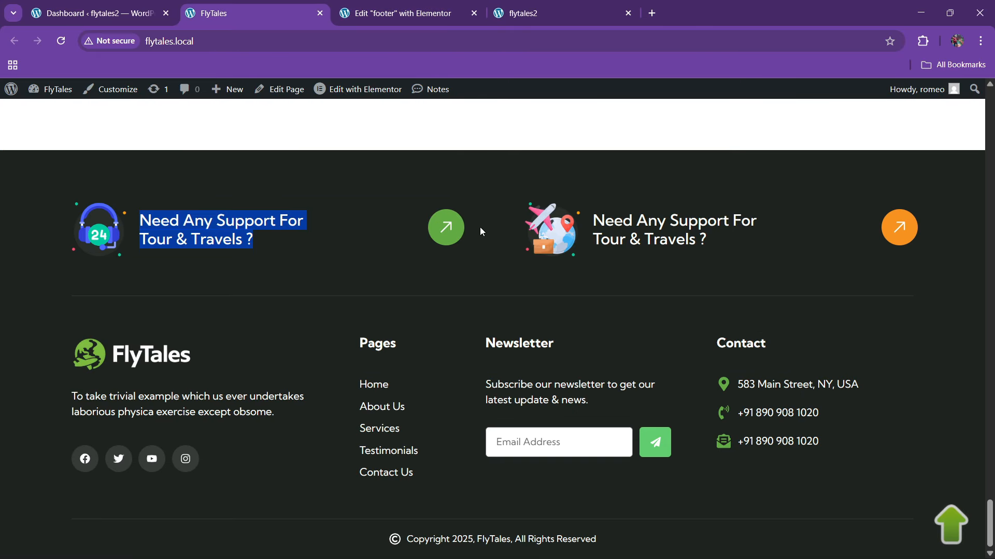
left_click(438, 6)
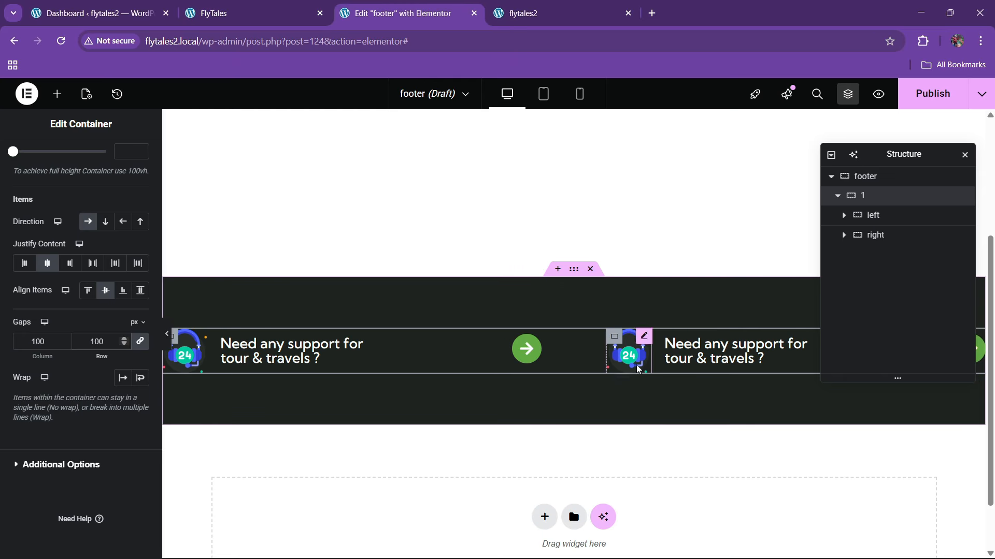
Set both support-block images to a custom width of 30%.
left_click(179, 355)
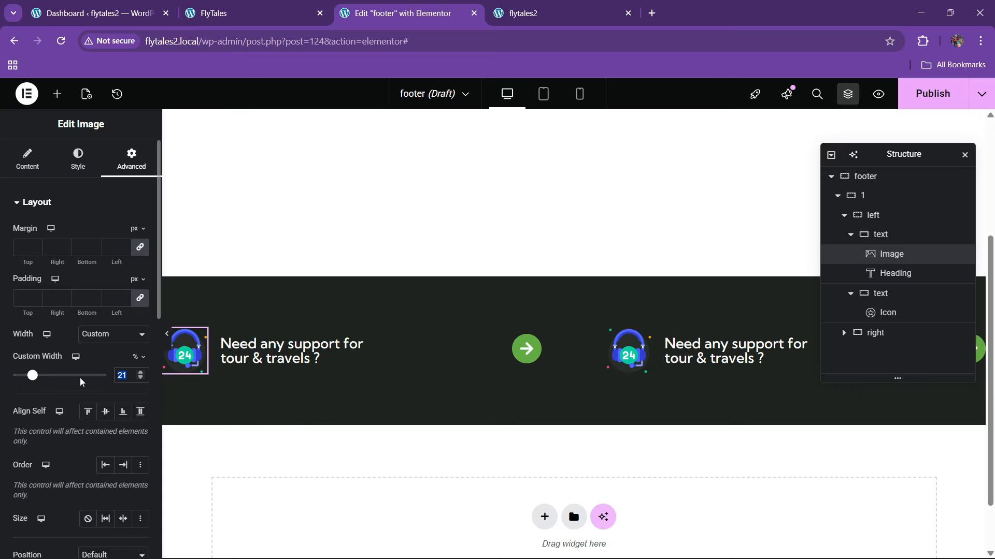
type("30")
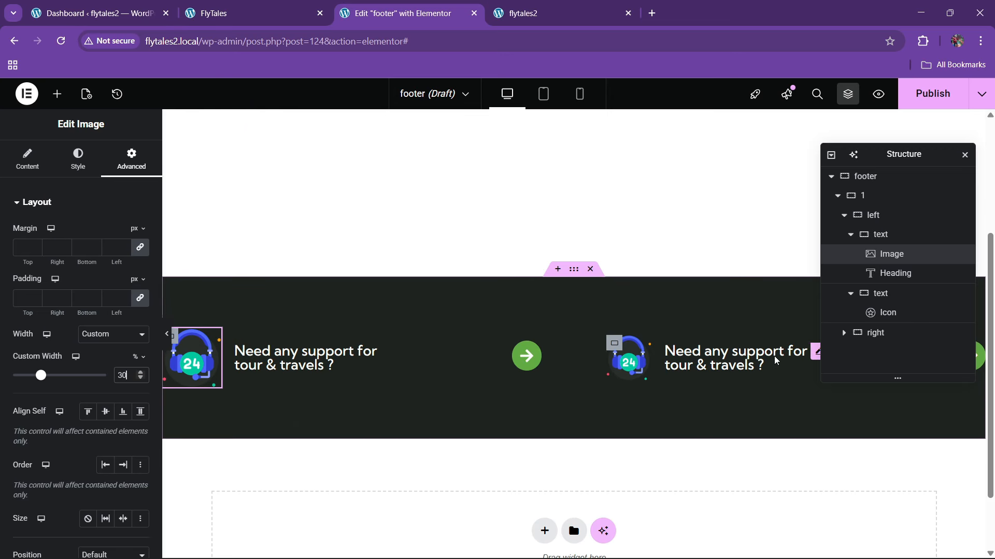
left_click(626, 367)
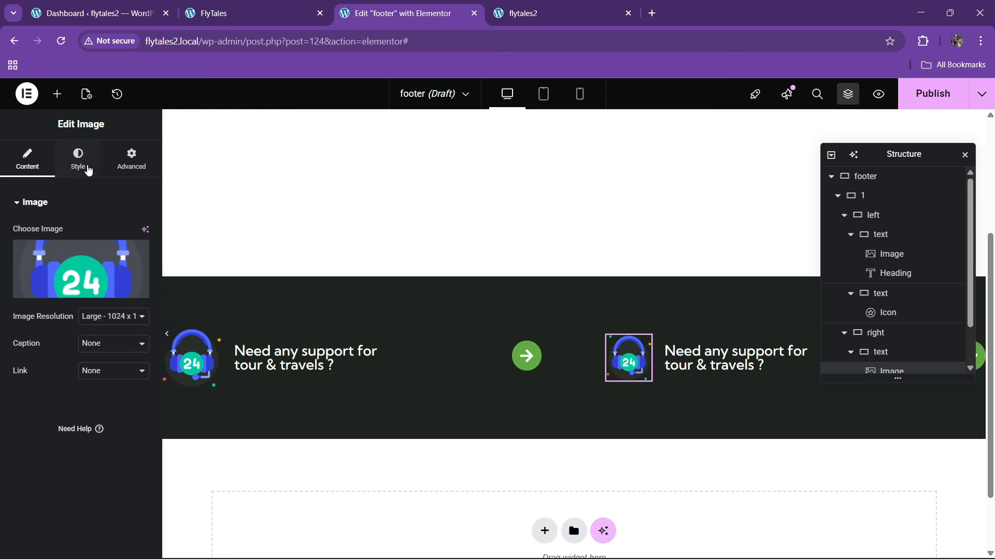
left_click(120, 165)
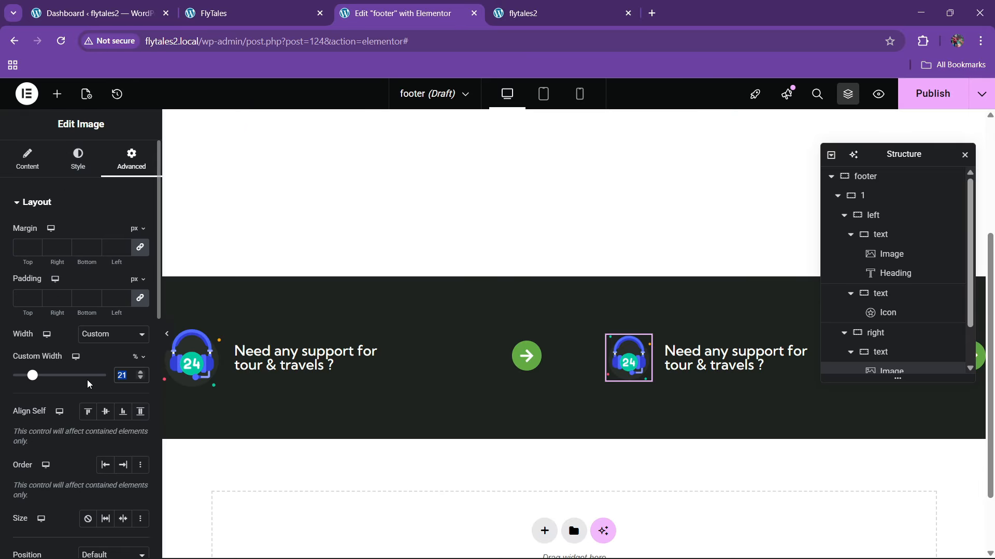
type("30")
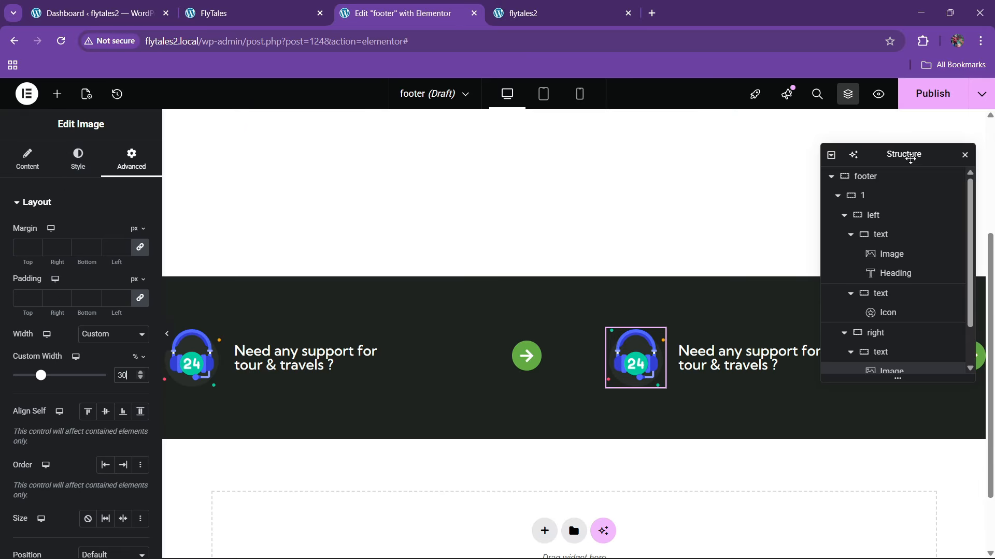
Colour the second block's arrow themeorange and open the publish settings.
left_click_drag(910, 153, 489, 188)
left_click(970, 356)
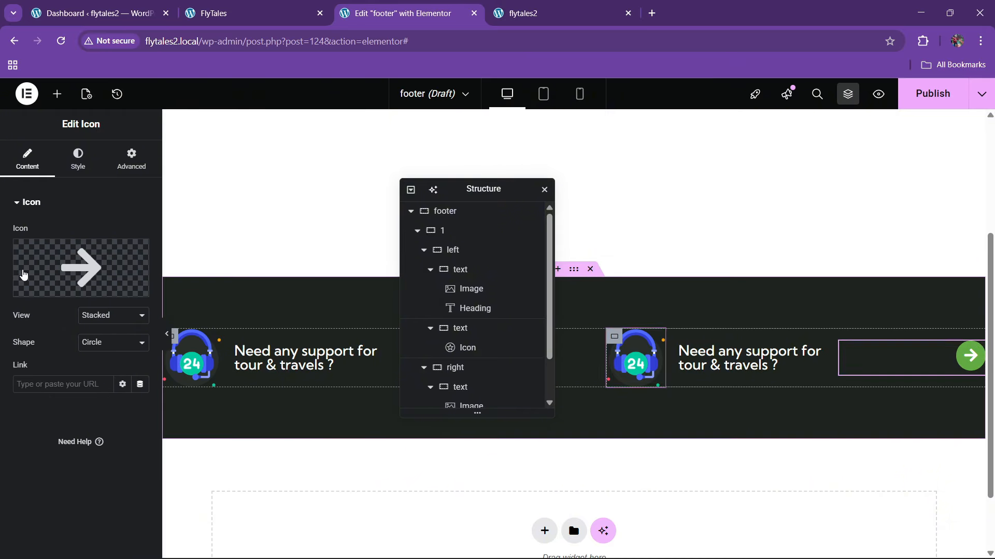
left_click(79, 165)
left_click(123, 287)
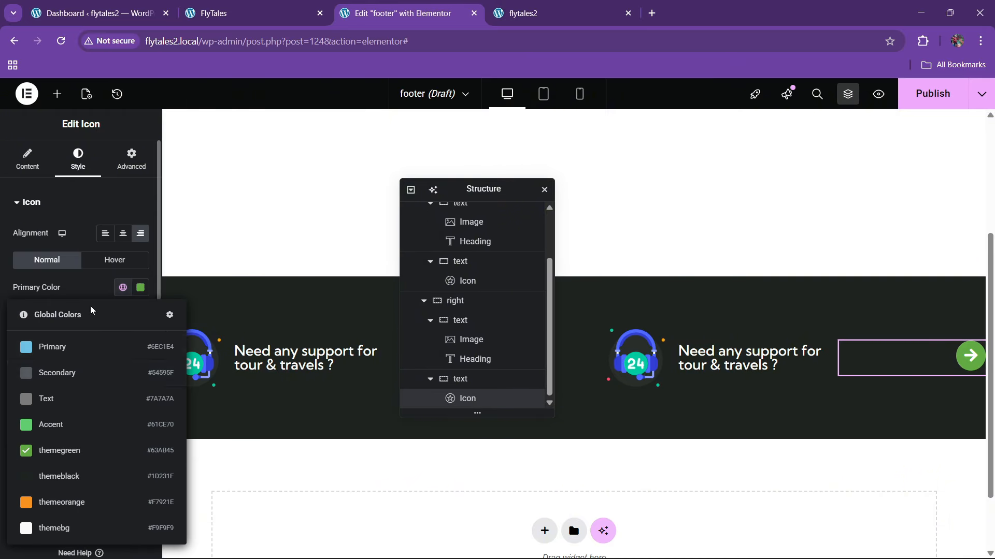
left_click(70, 501)
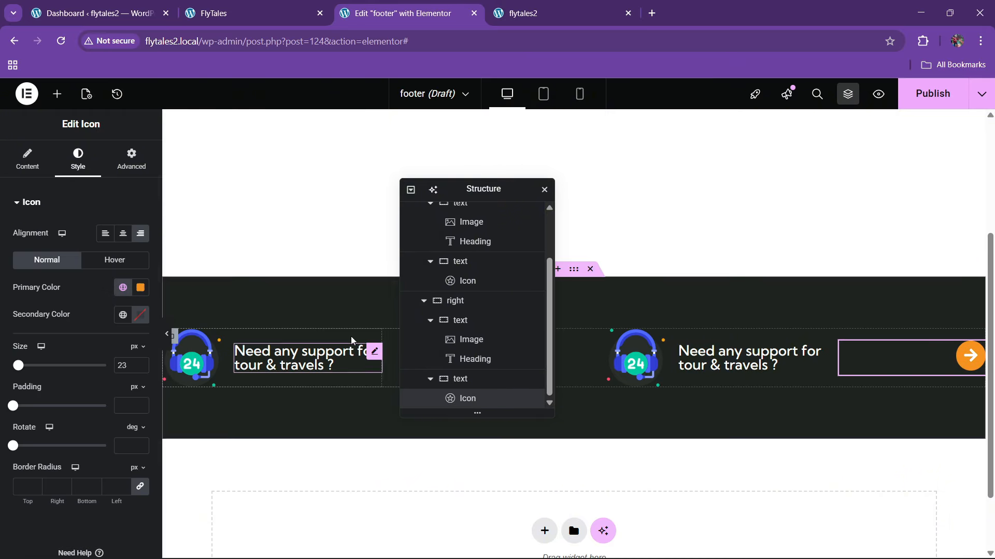
left_click(913, 97)
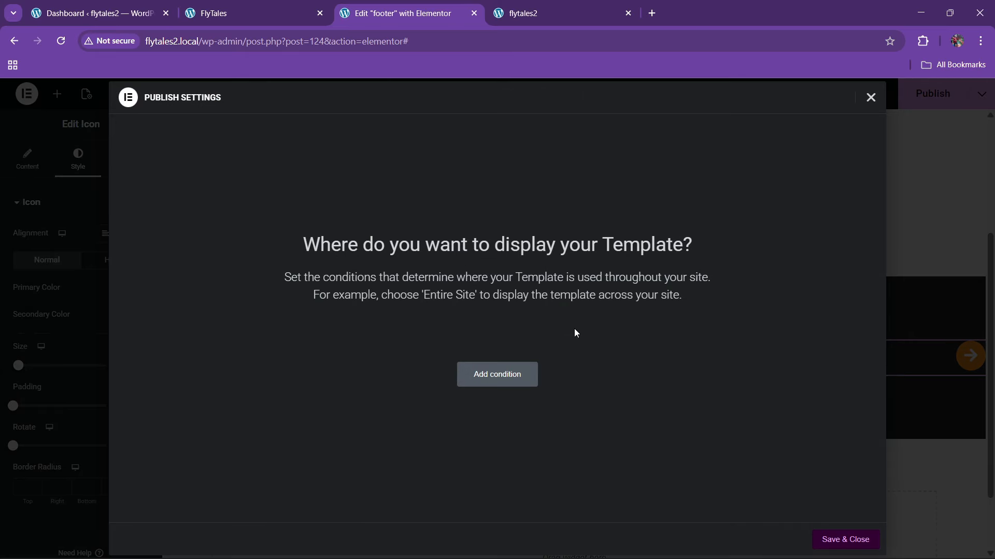
Publish the footer with an Entire site condition and reload the live site to check it.
left_click(512, 382)
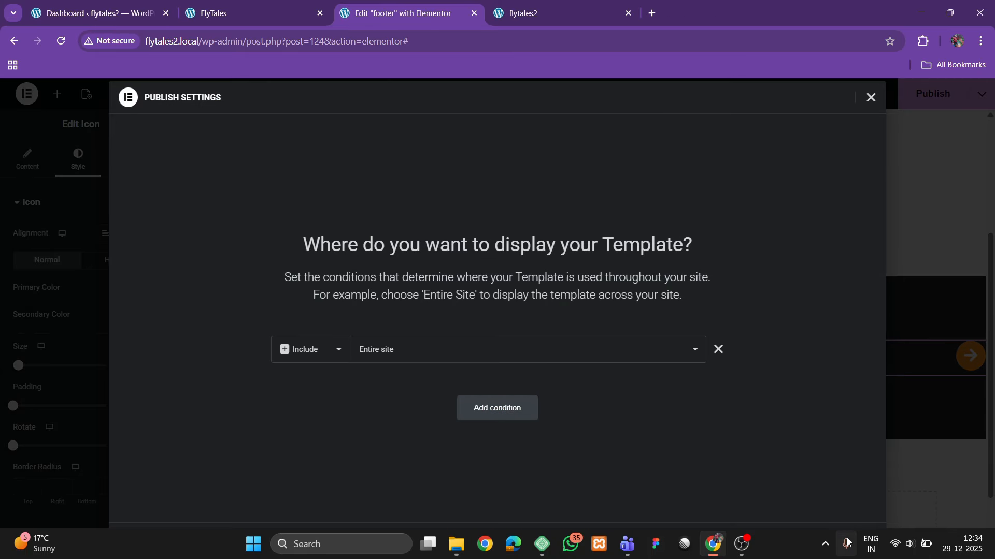
left_click(842, 541)
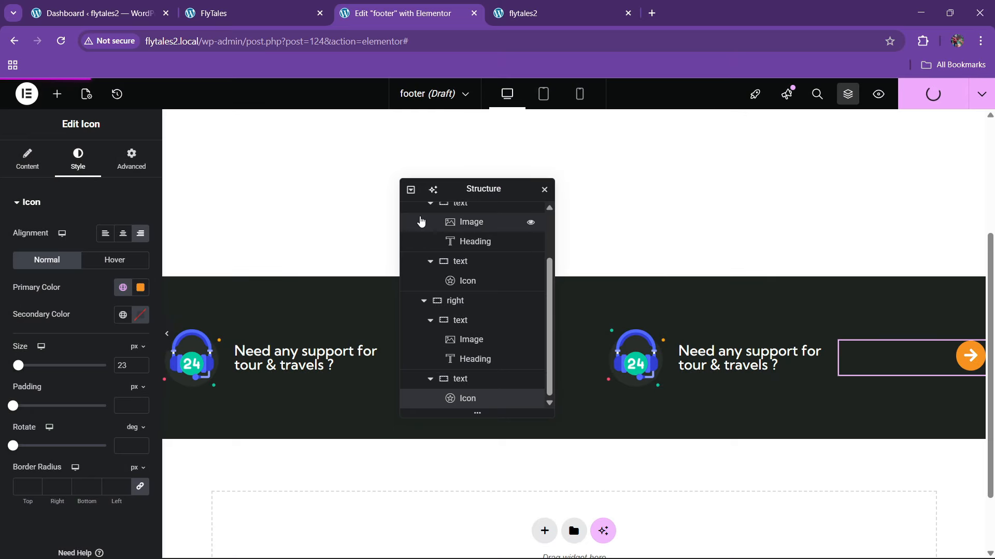
left_click(564, 6)
left_click(400, 41)
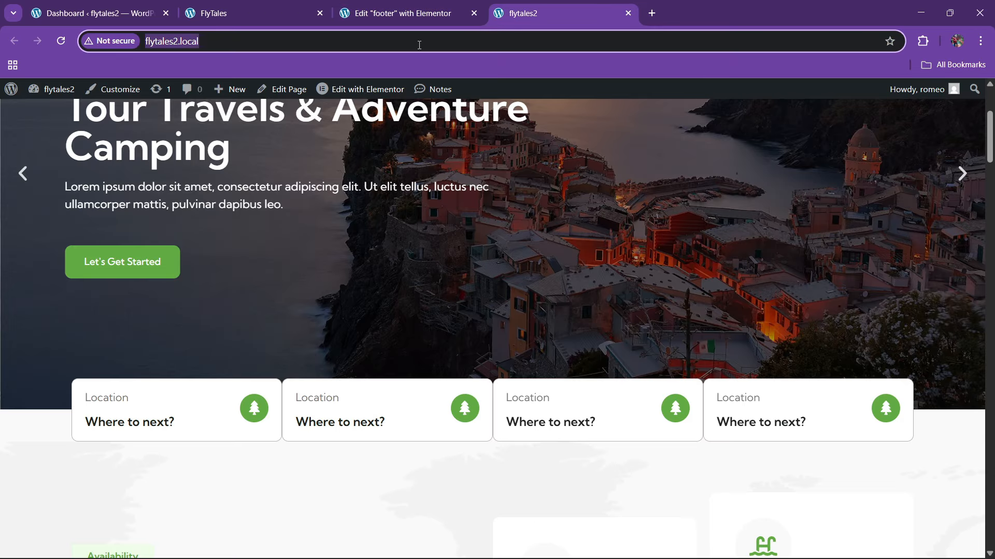
key("Return")
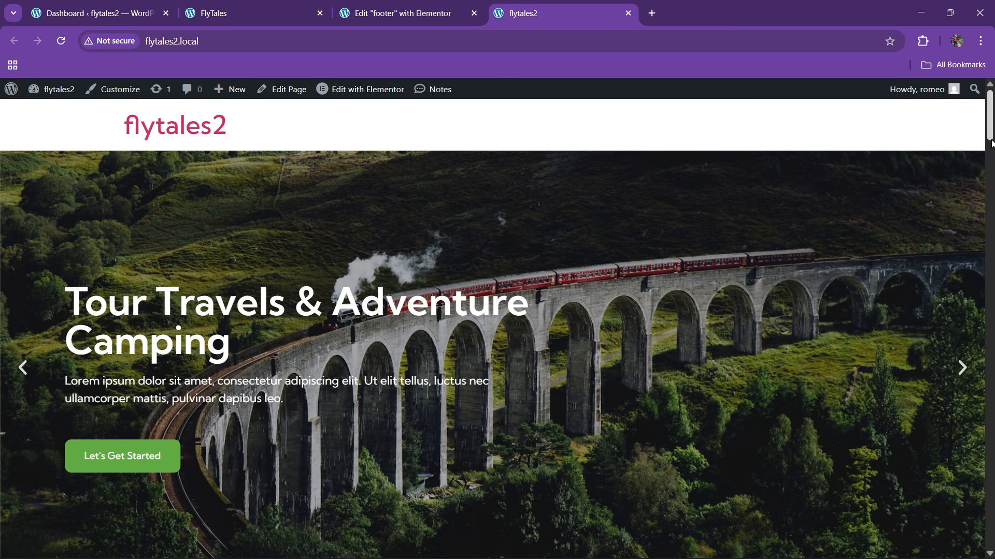
left_click_drag(991, 143, 990, 550)
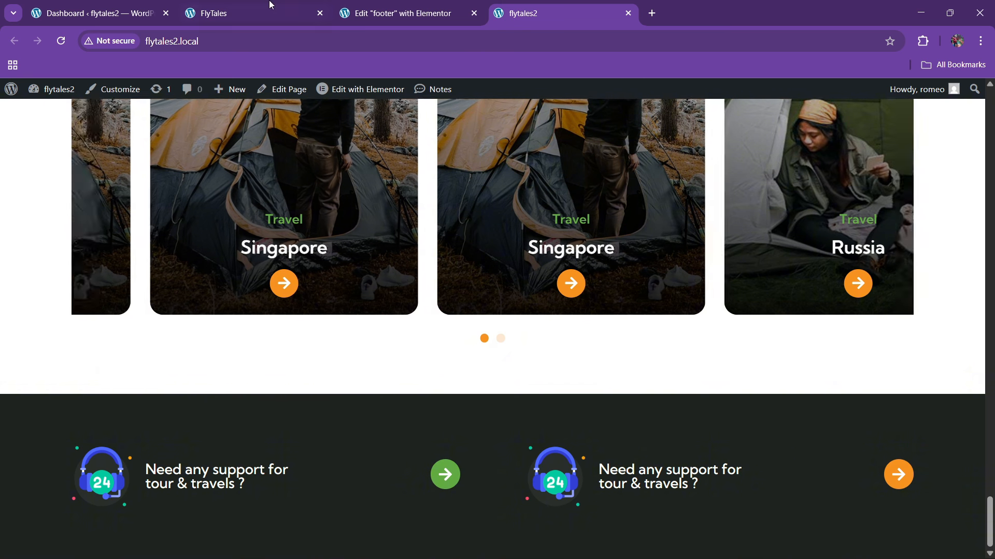
key("ctrl+2")
Replace the right support block's image with the icon-travel image.
left_click(398, 13)
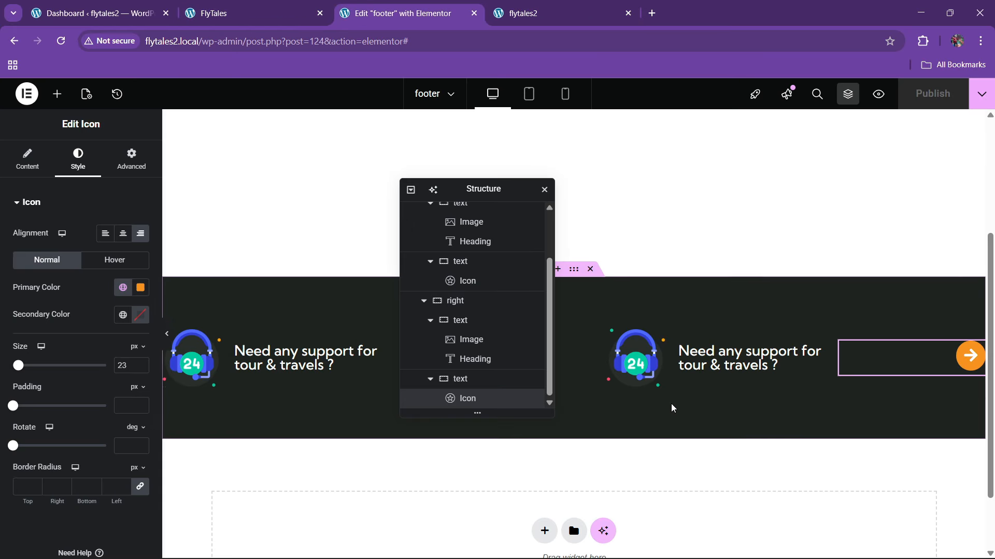
left_click(43, 165)
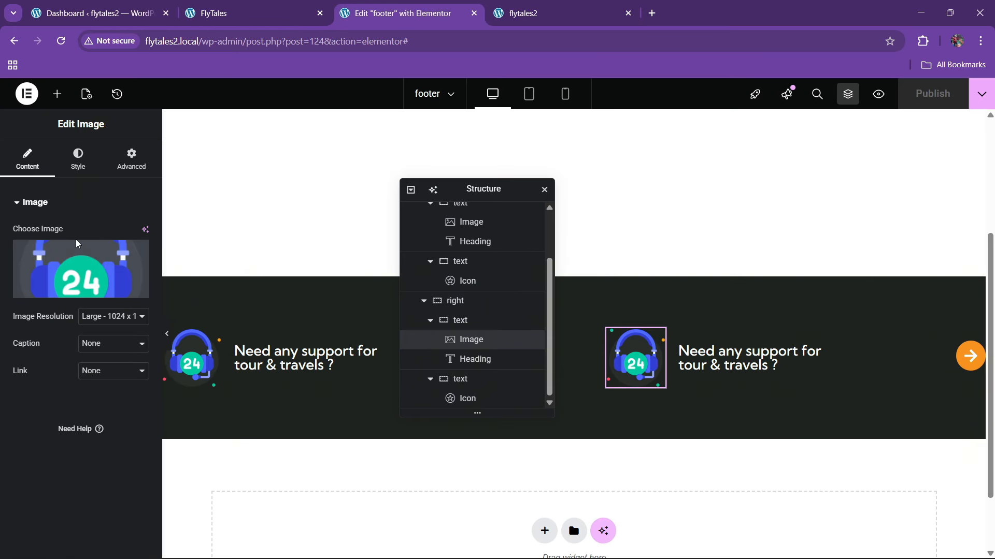
left_click(83, 270)
scroll(476, 331, "down", 10)
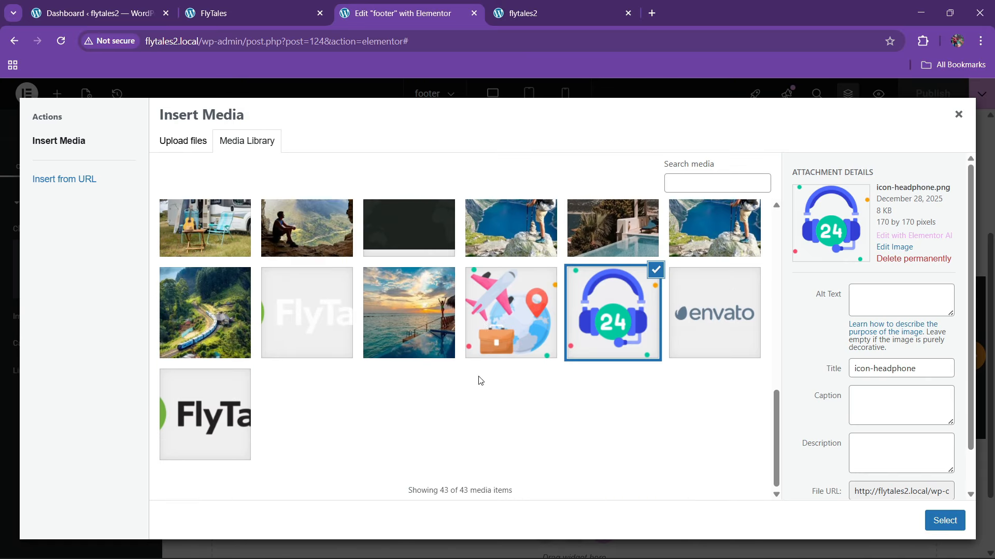
left_click(510, 311)
left_click(944, 520)
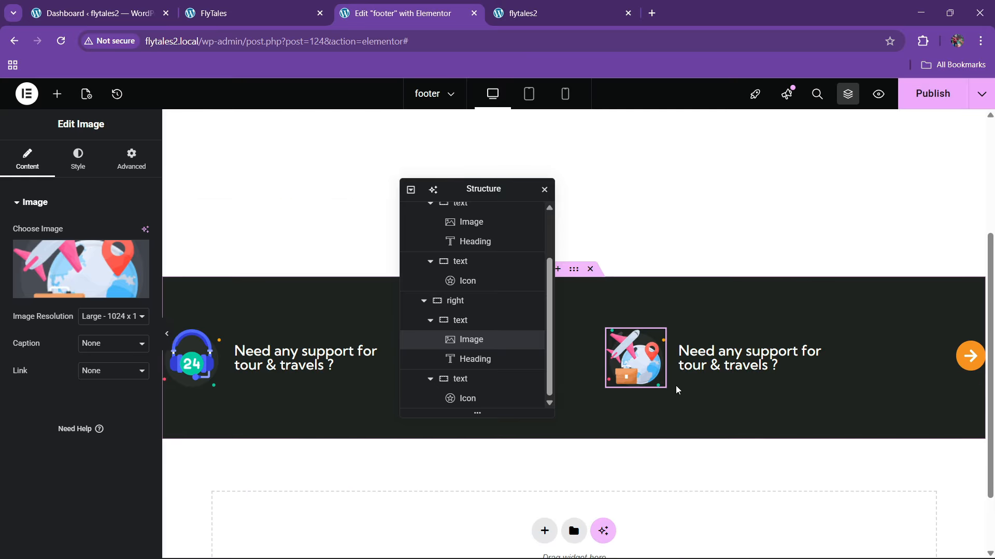
Publish the footer changes and compare them with the reference site's footer.
left_click(932, 93)
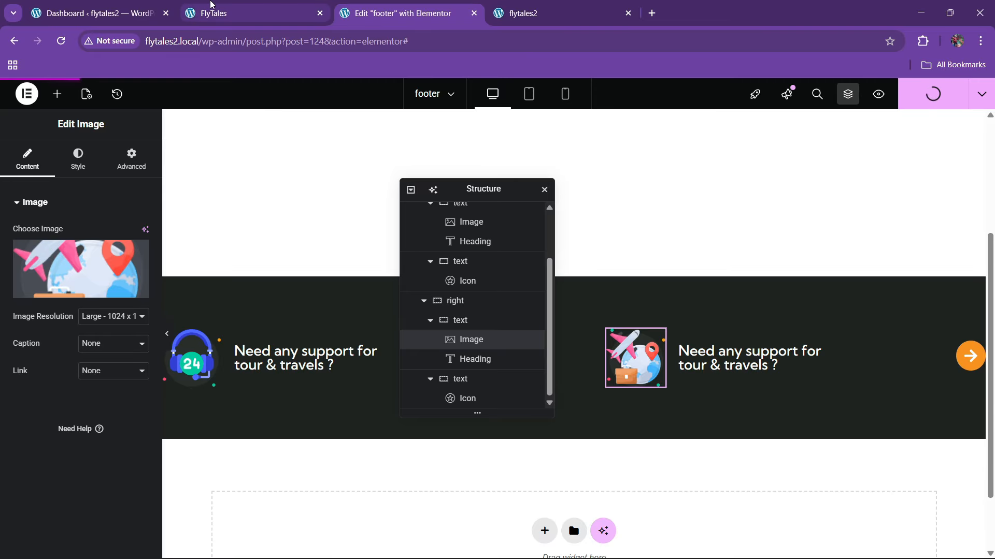
left_click(263, 20)
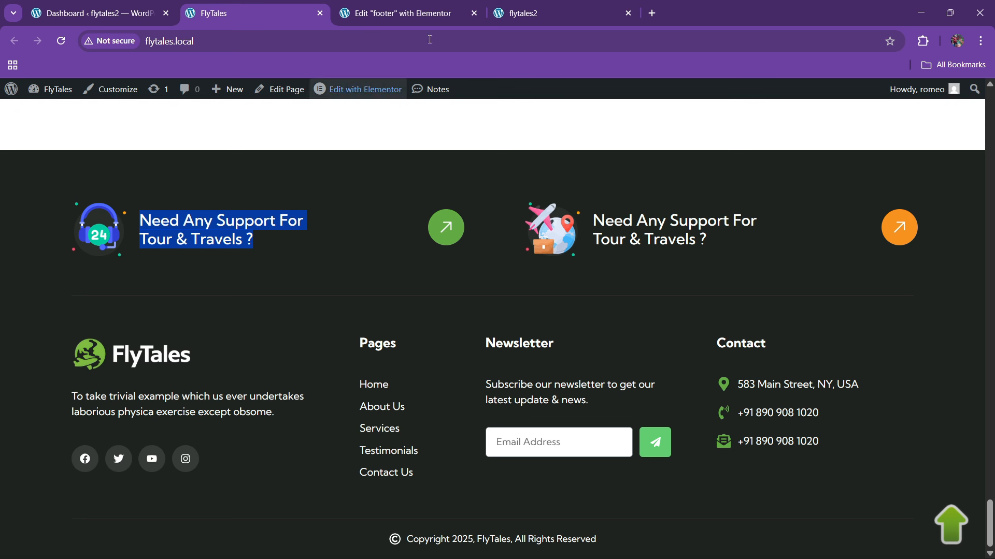
left_click(433, 5)
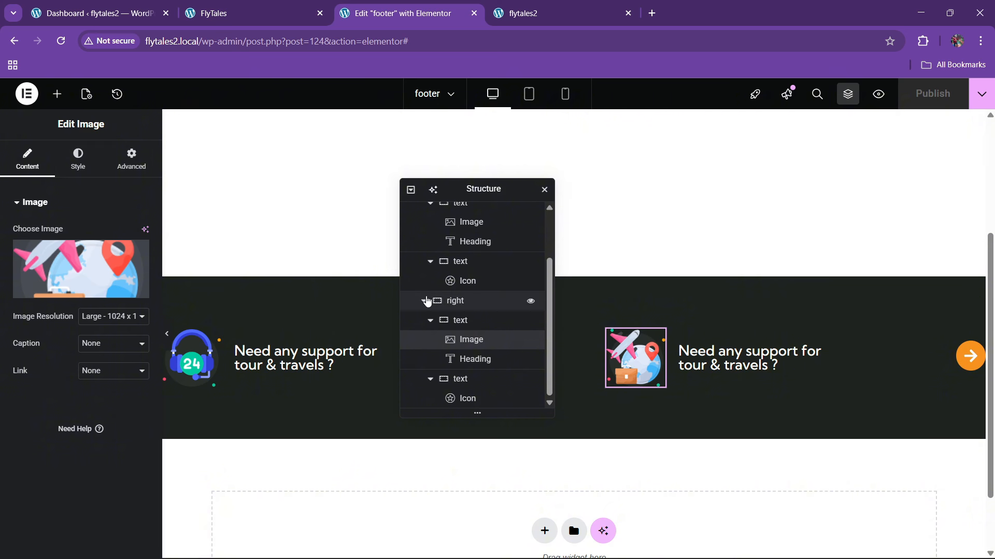
scroll(426, 298, "up", 3)
left_click(417, 232)
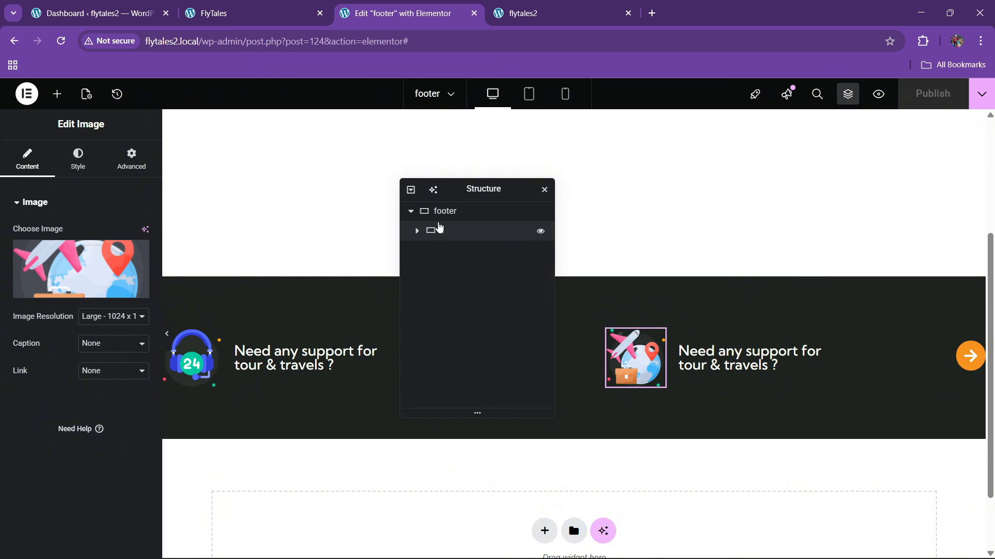
Add a Divider widget from the widget search into the footer's support blocks.
left_click(455, 212)
right_click(456, 214)
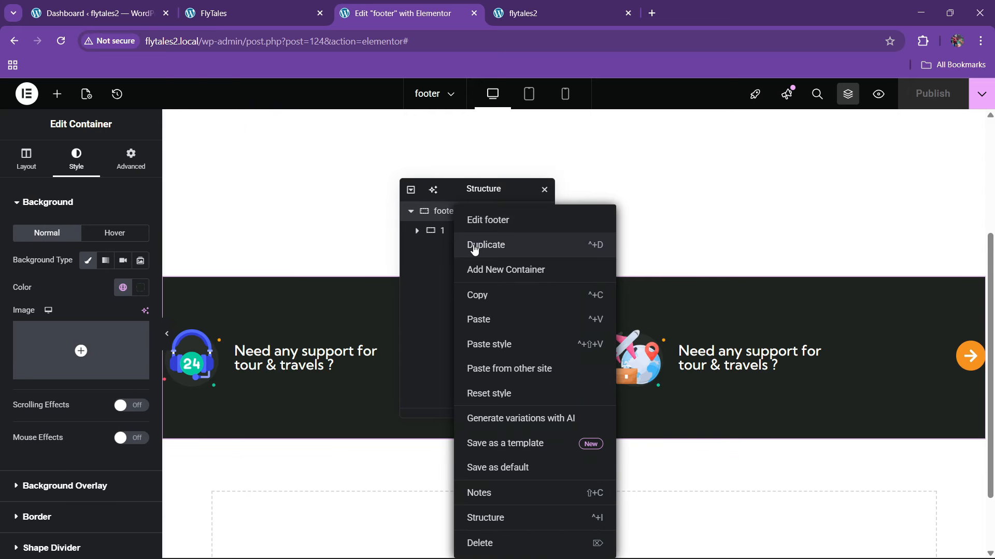
left_click(424, 254)
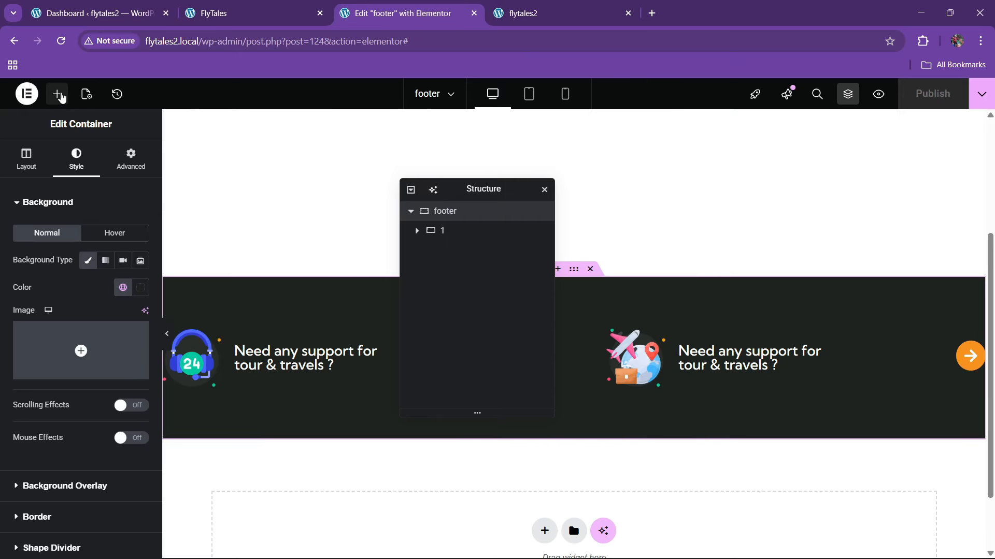
left_click(57, 93)
type("divi")
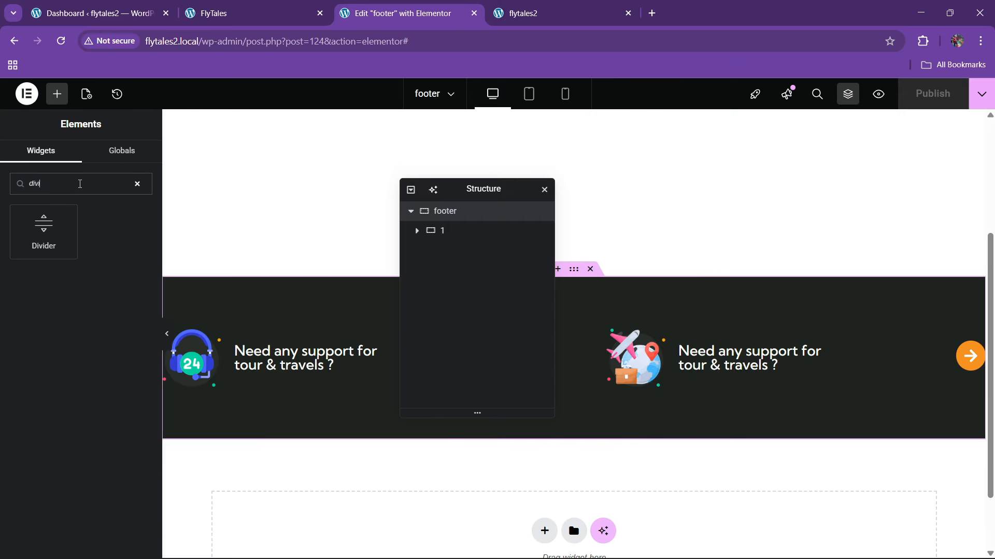
left_click_drag(45, 231, 255, 378)
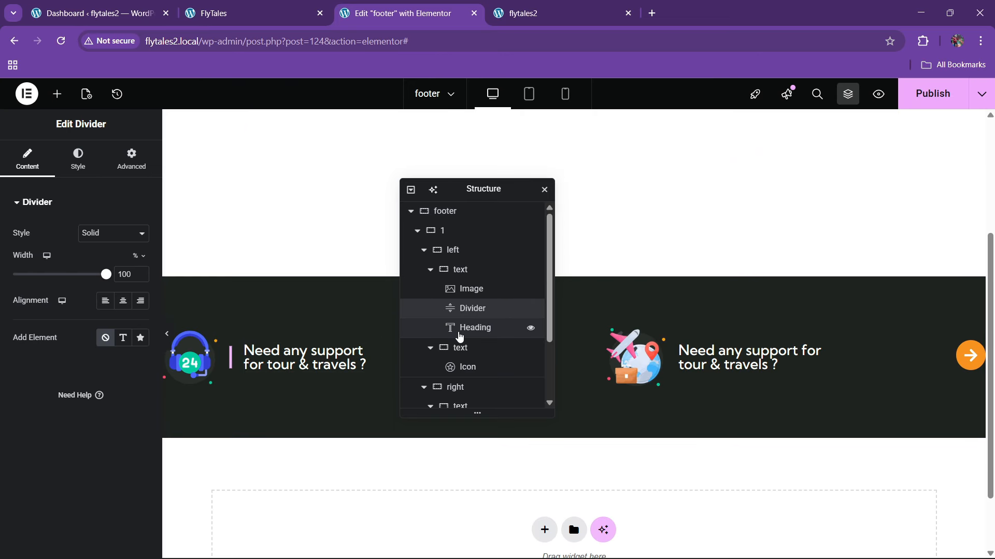
left_click_drag(465, 311, 450, 344)
Move the divider in the Navigator so it sits below the two-block support row.
scroll(451, 332, "up", 2)
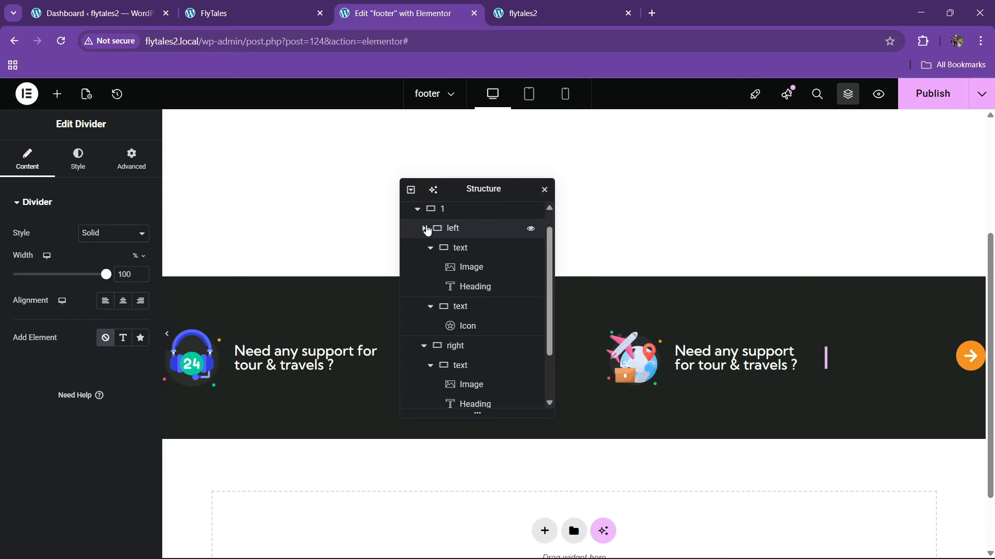
scroll(427, 227, "up", 1)
left_click(424, 235)
left_click(414, 234)
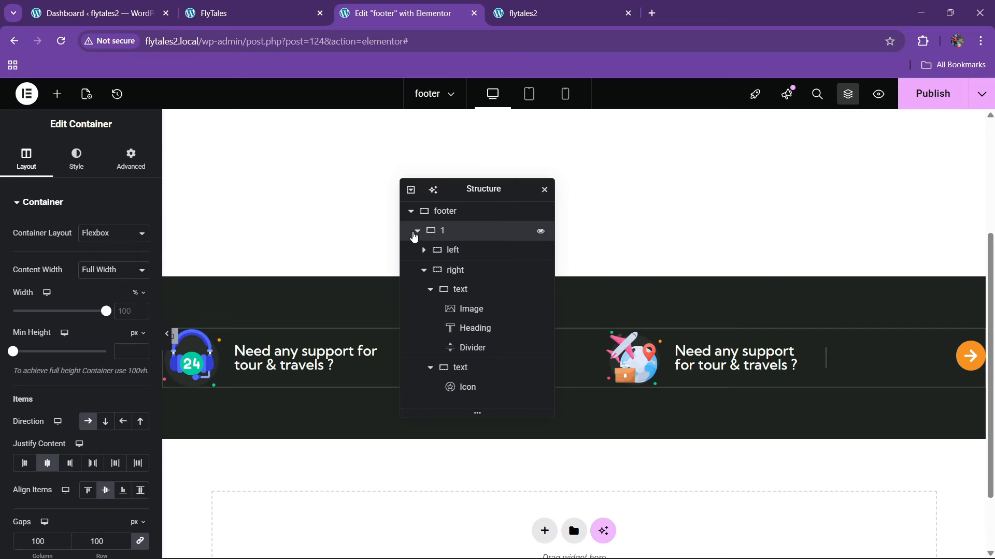
left_click(416, 235)
left_click(416, 233)
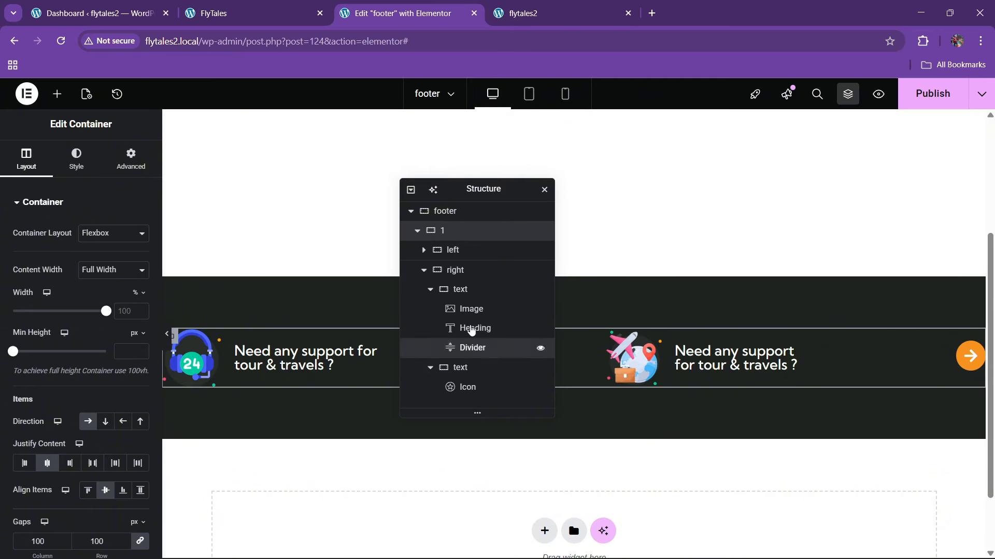
left_click_drag(466, 347, 455, 270)
left_click(418, 251)
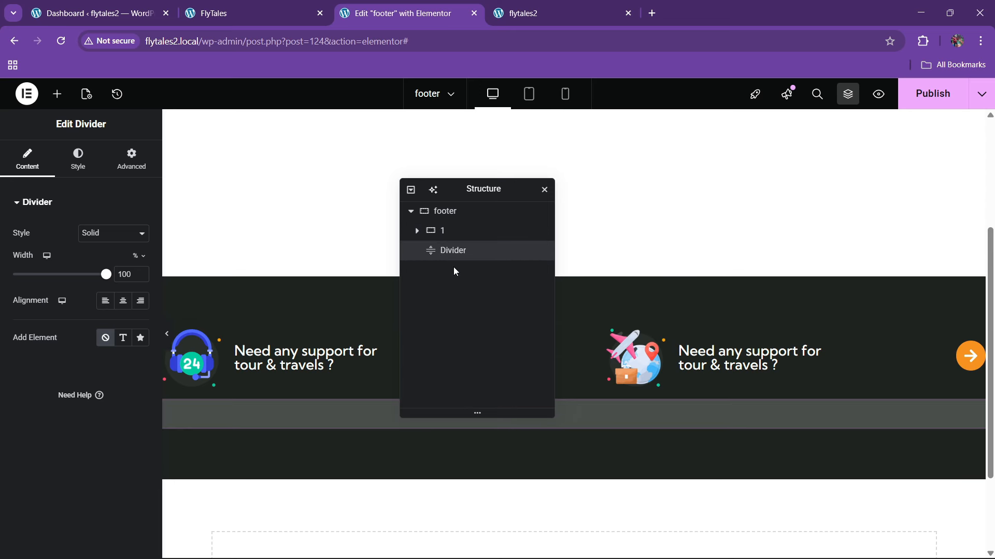
Set the divider's Gap to 0 and give its line a darker colour.
left_click(86, 164)
key("BackSpace")
key("BackSpace")
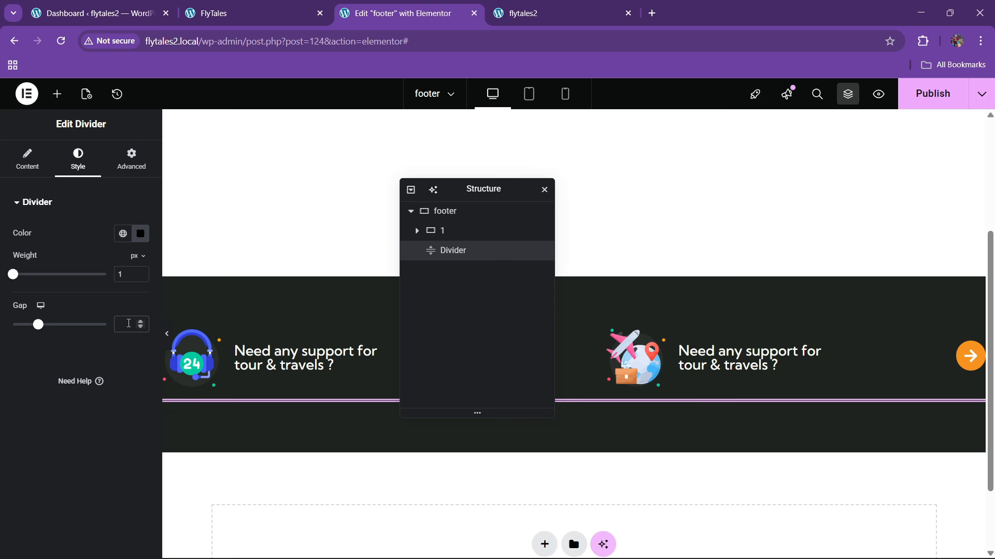
left_click(140, 233)
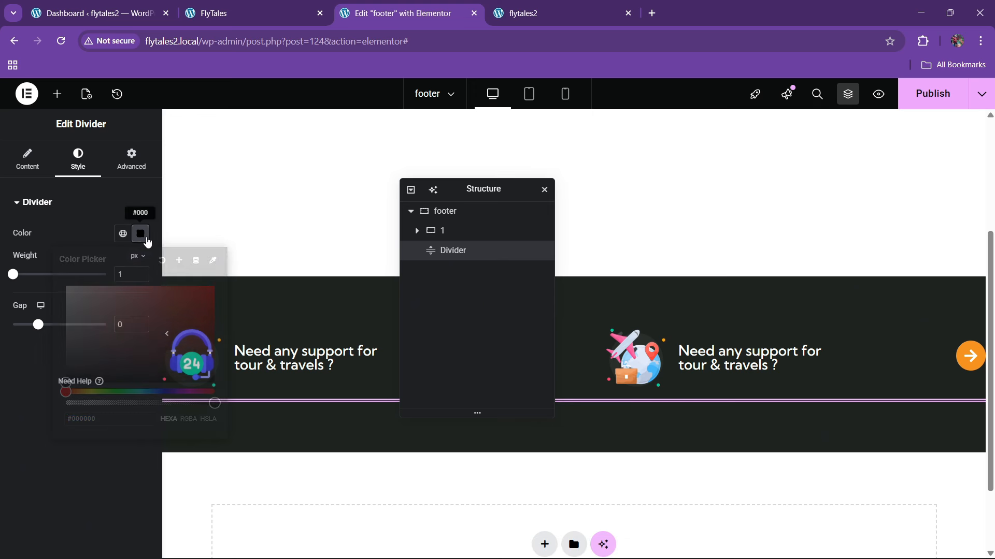
left_click_drag(160, 355, 79, 346)
left_click(171, 332)
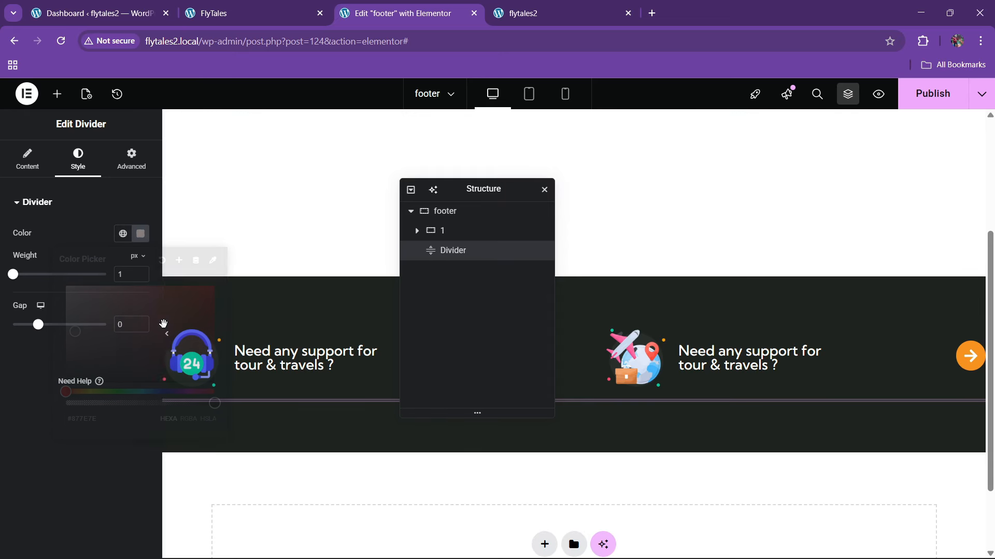
left_click(160, 334)
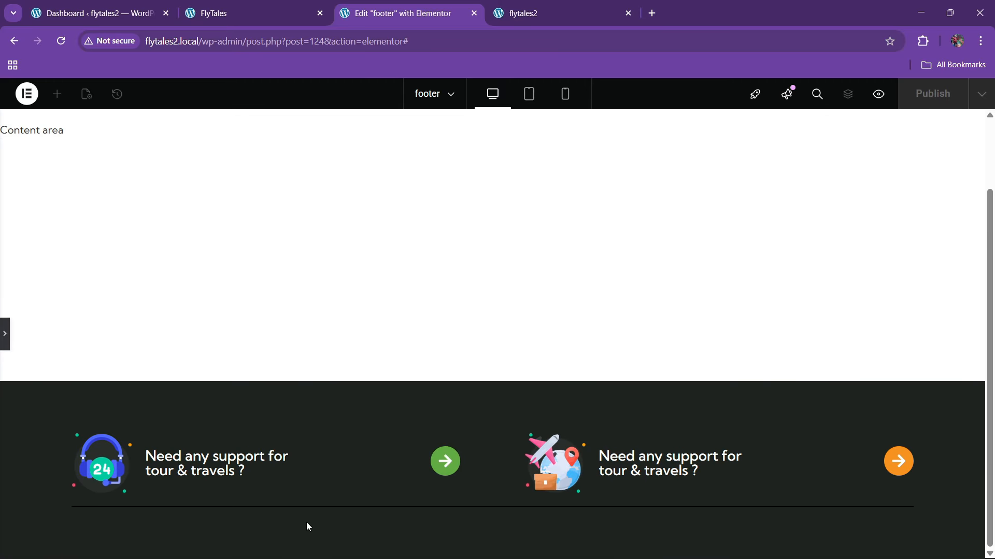
left_click(10, 348)
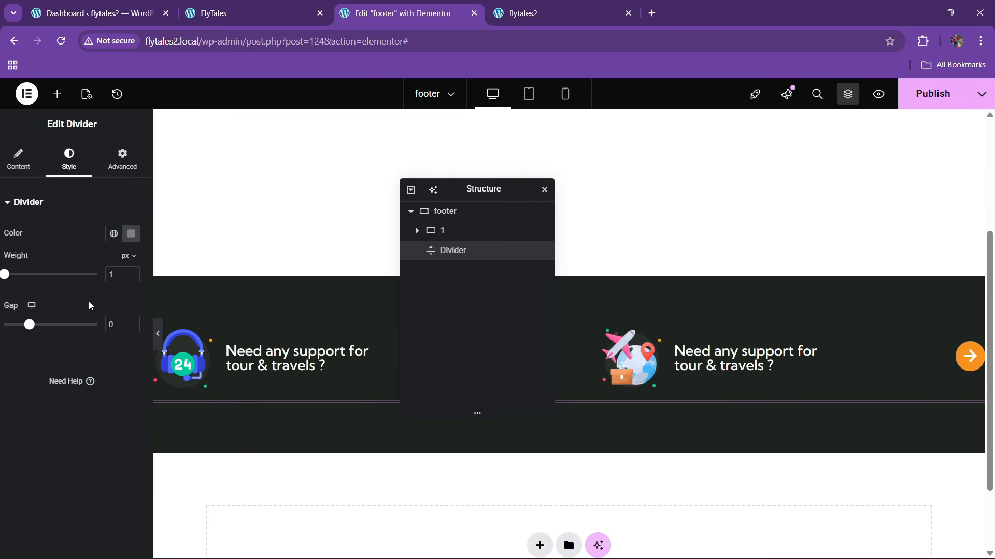
Change the divider to a lighter grey and preview the footer.
left_click(140, 233)
left_click(124, 350)
left_click_drag(124, 349, 81, 311)
left_click(104, 456)
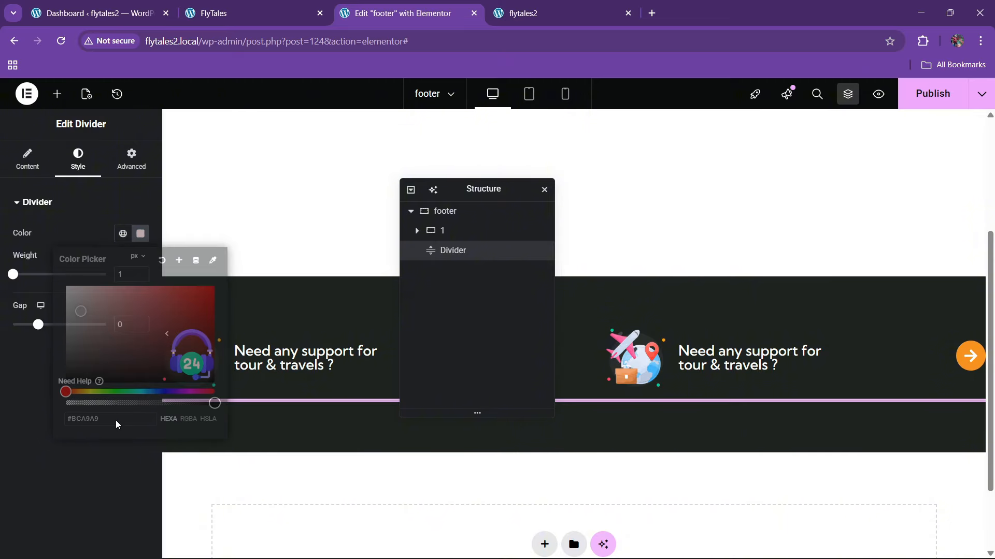
left_click(169, 337)
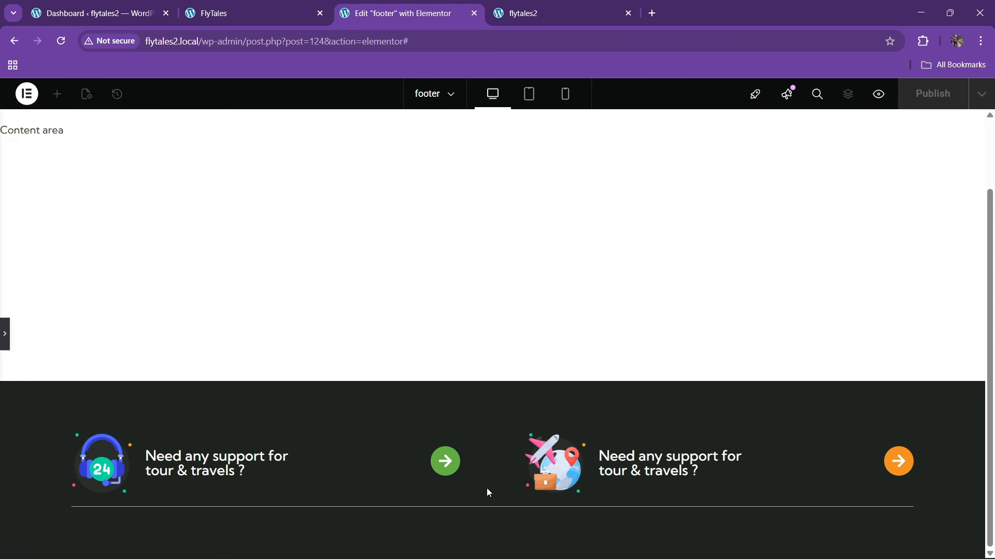
key("XF86MonBrightnessUp")
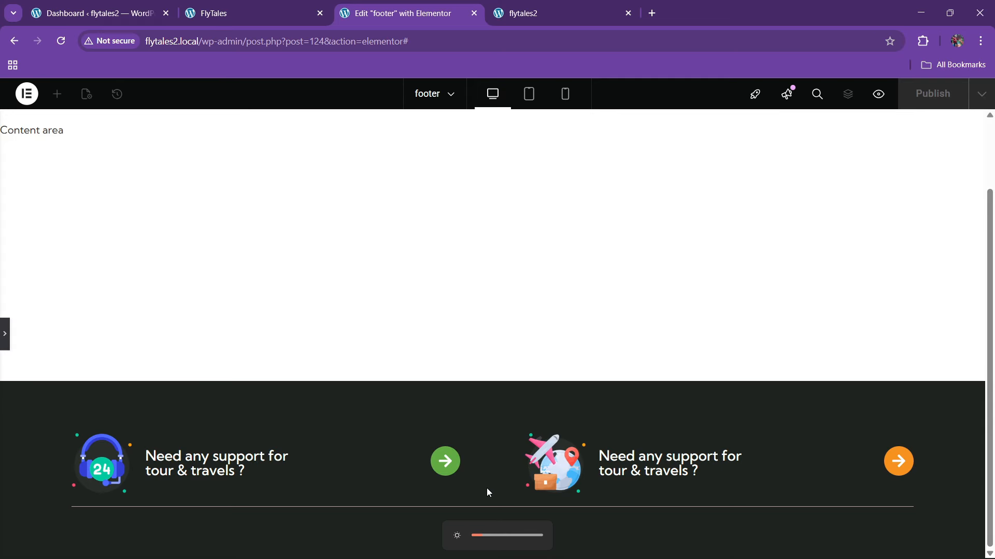
left_click(7, 348)
Make the divider colour semi-transparent, #BCA9A985.
left_click(139, 239)
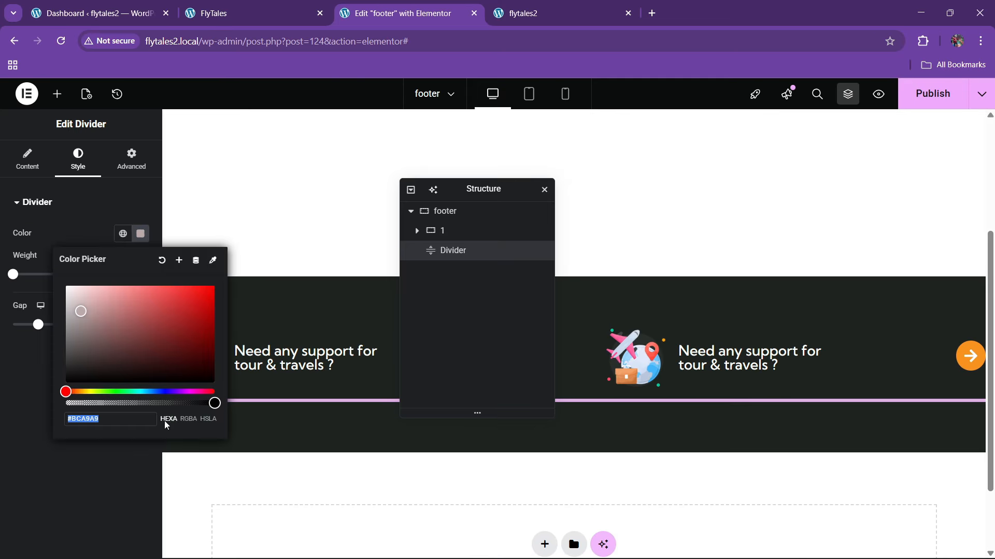
left_click_drag(210, 401, 143, 403)
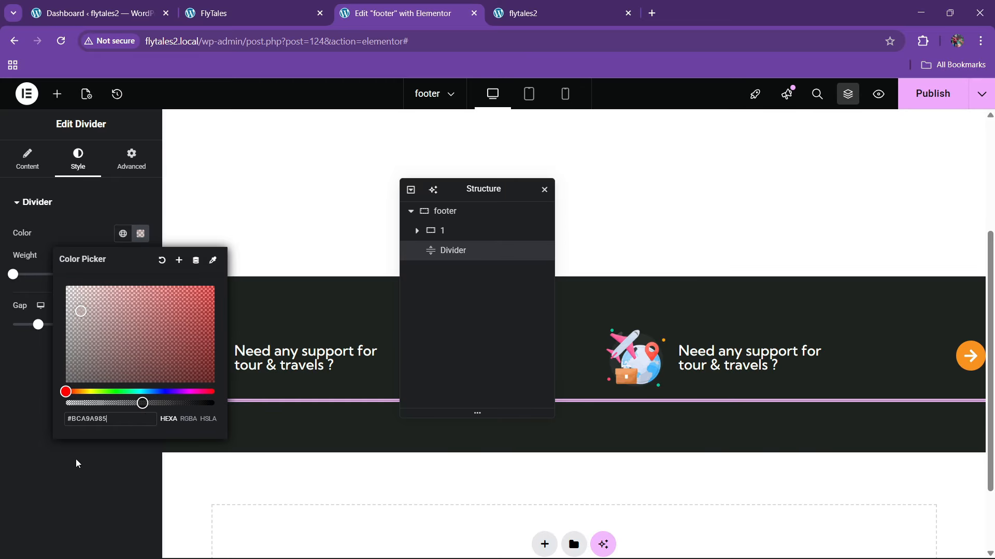
left_click(75, 461)
left_click(166, 335)
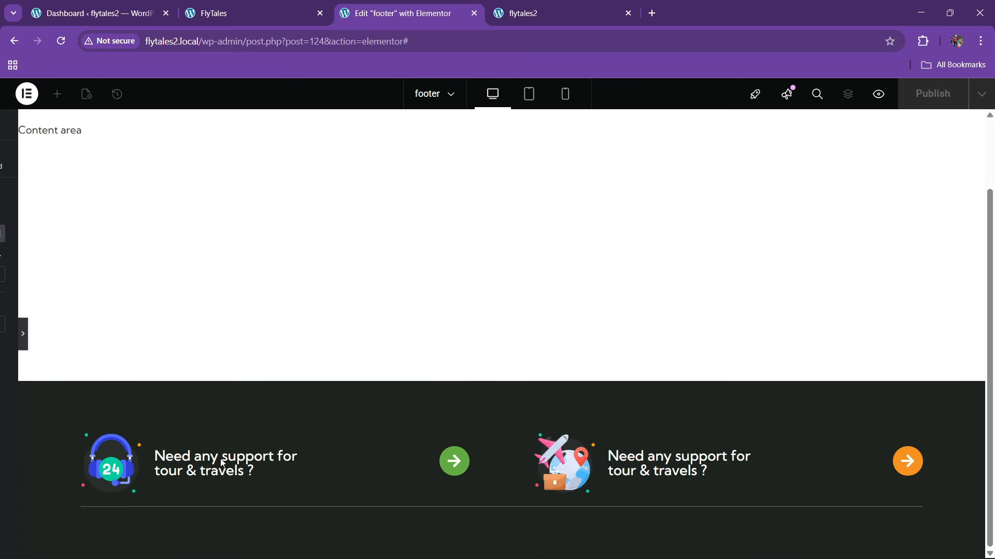
left_click(6, 336)
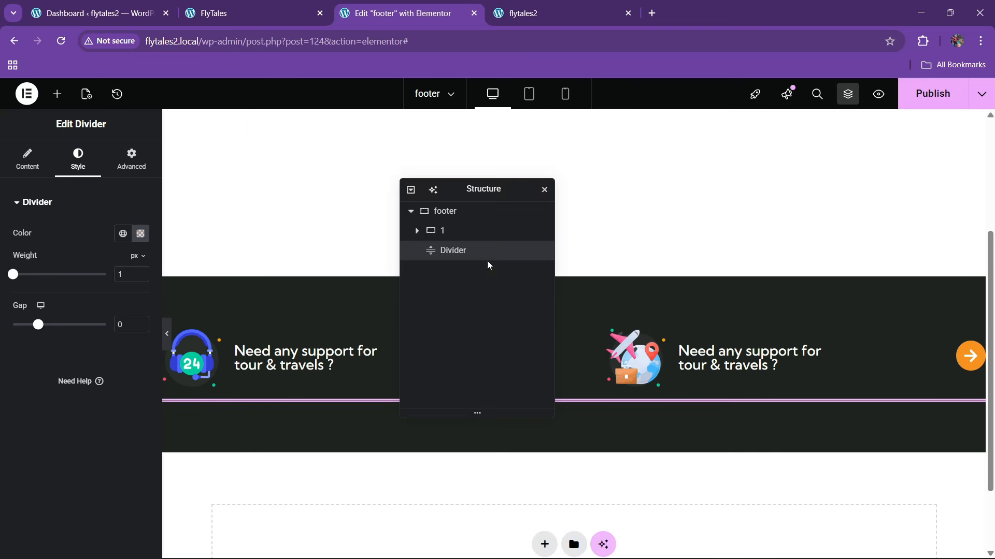
left_click(448, 214)
Add a new container below the footer content and name it 2.
right_click(449, 214)
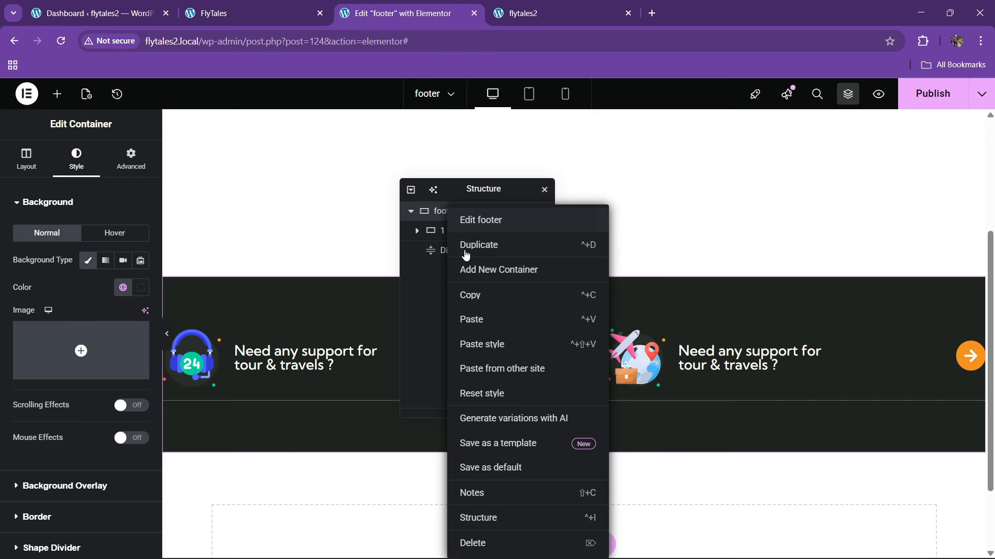
left_click(471, 278)
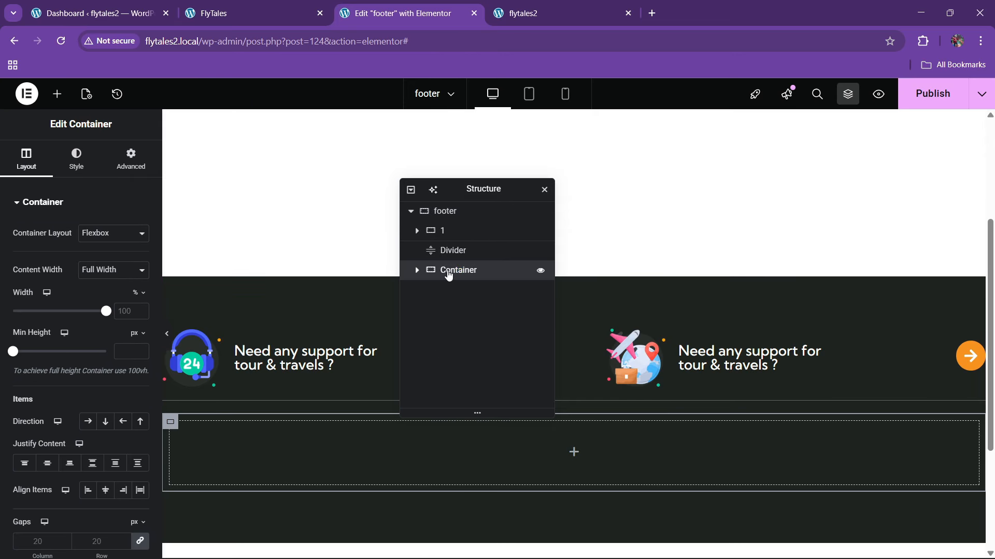
type("2")
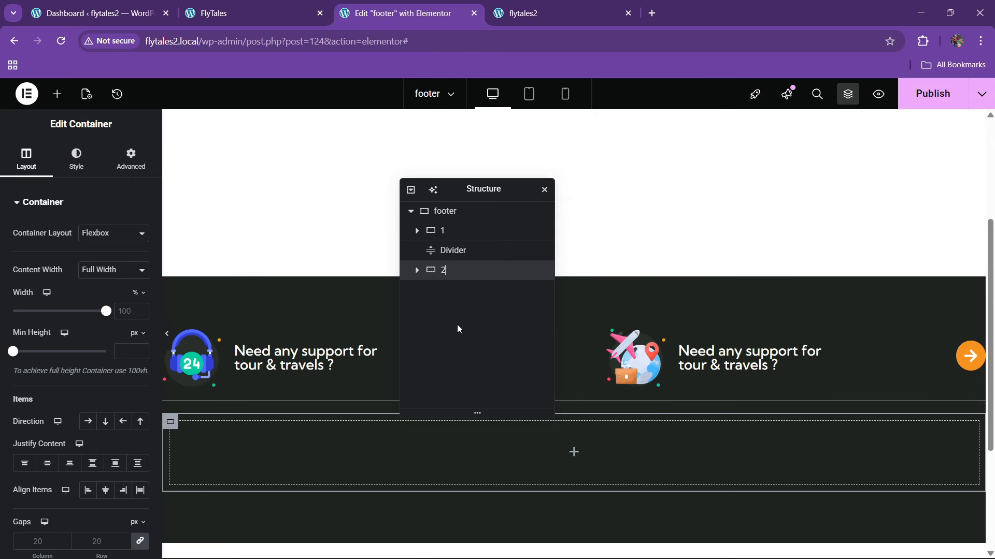
left_click(132, 158)
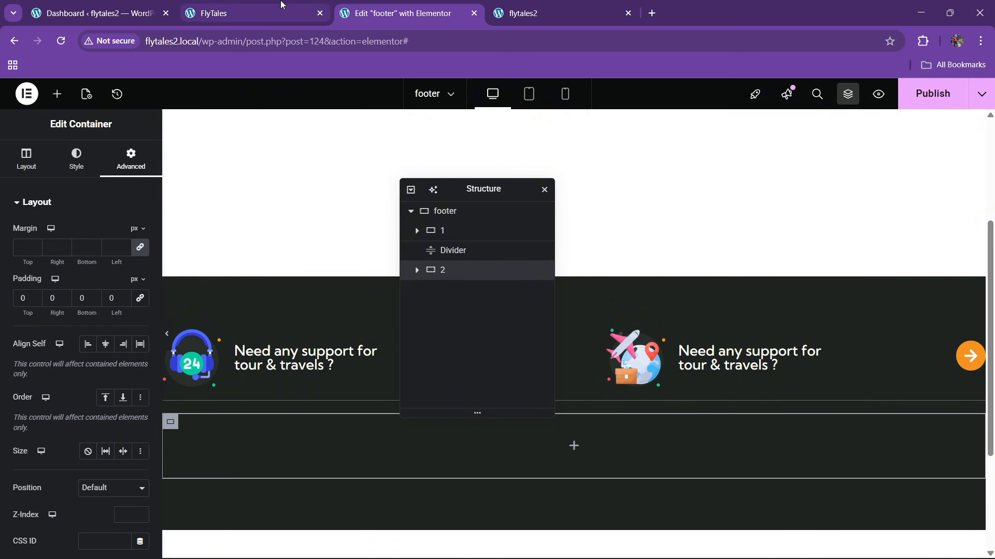
left_click(244, 11)
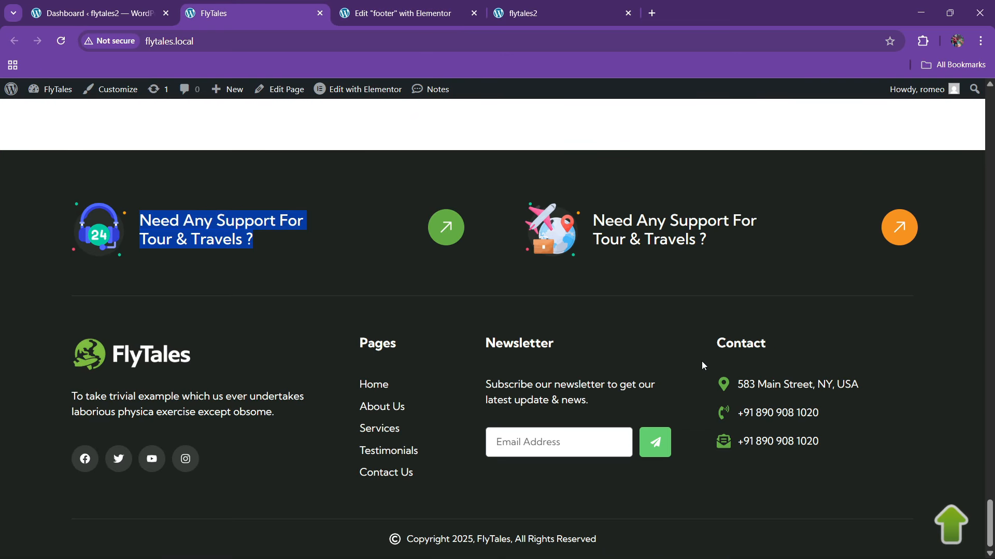
left_click(397, 13)
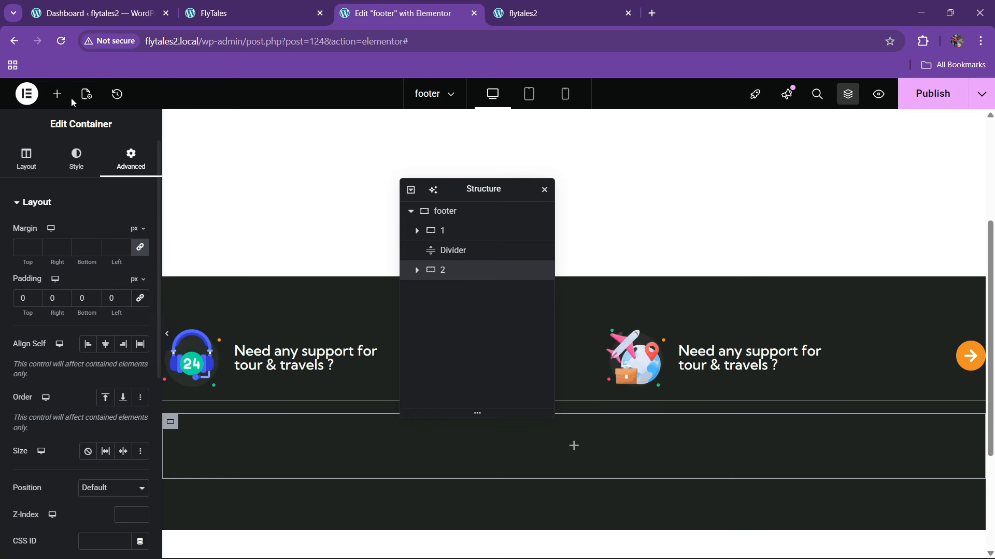
Place an inner container named 1 inside container 2 with zero padding.
left_click(57, 94)
scroll(307, 310, "down", 4)
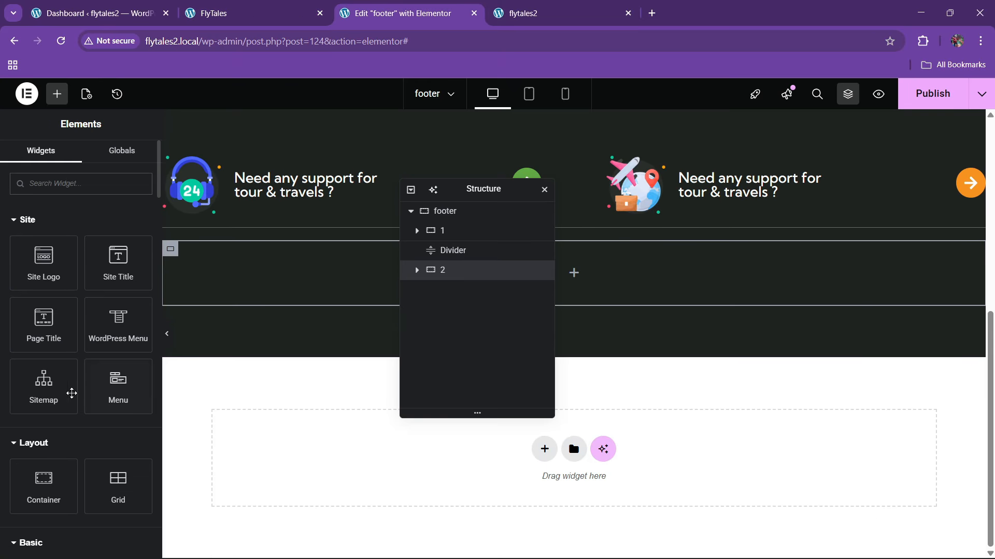
scroll(71, 394, "down", 3)
left_click_drag(43, 358, 290, 280)
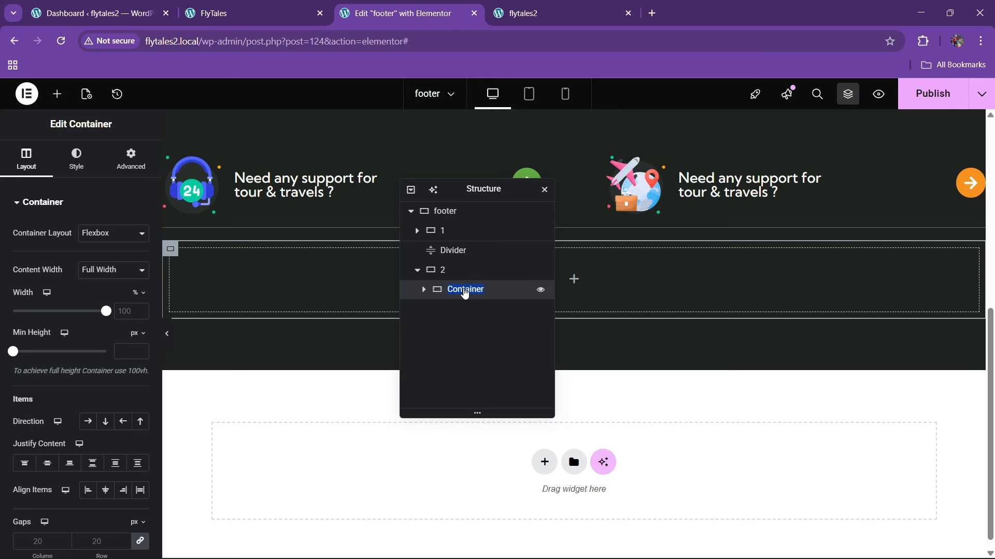
type("1")
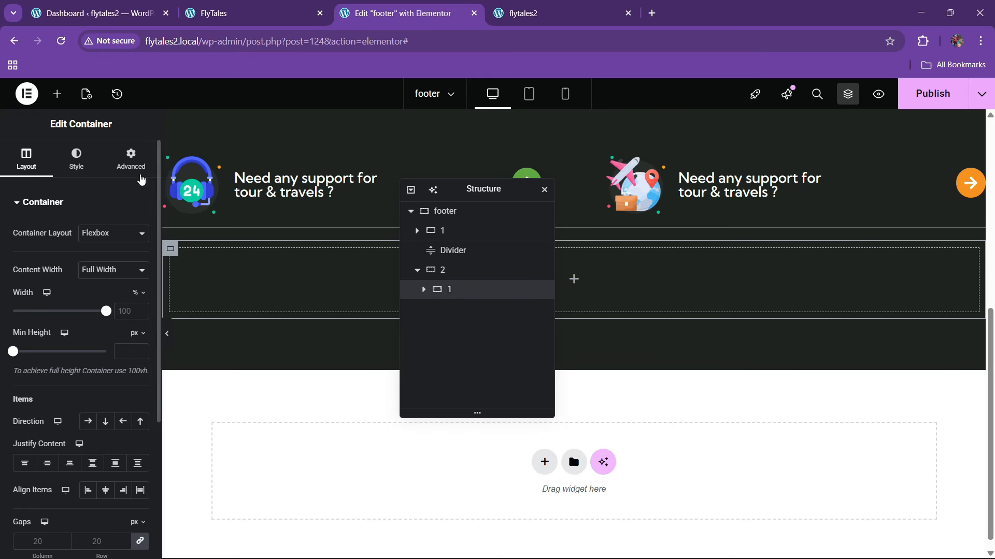
left_click(131, 159)
left_click(141, 301)
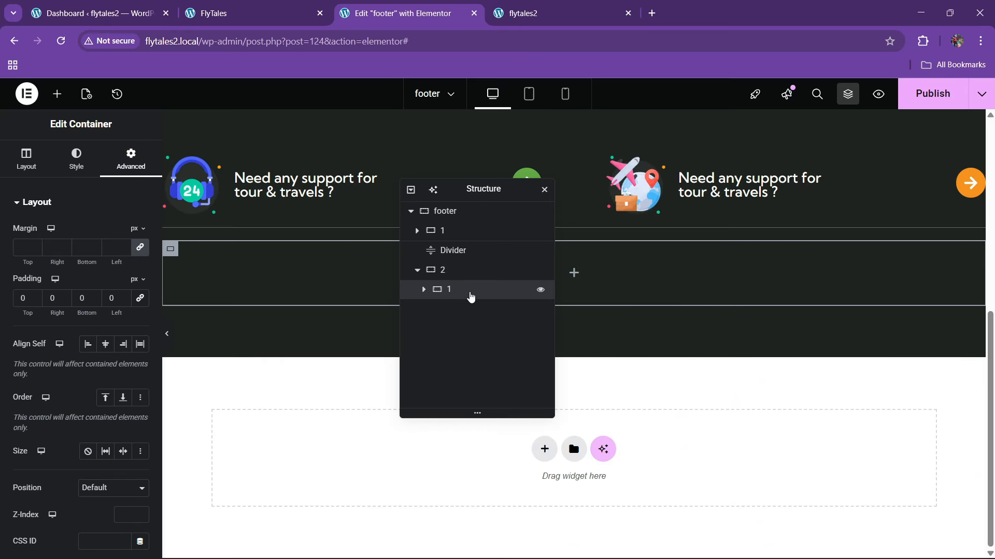
Duplicate inner container 1 three times to make four columns.
right_click(470, 296)
left_click(510, 245)
right_click(500, 308)
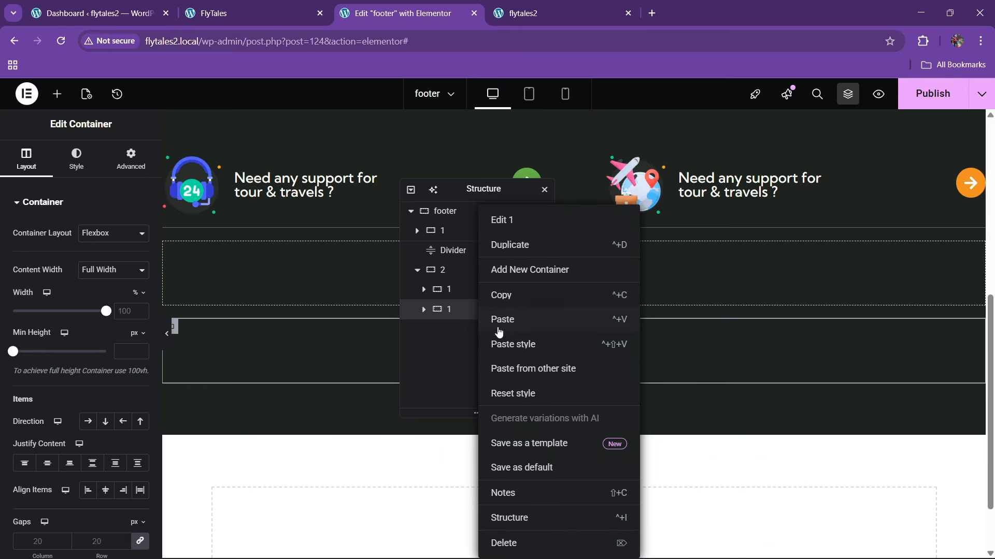
left_click(528, 250)
right_click(459, 329)
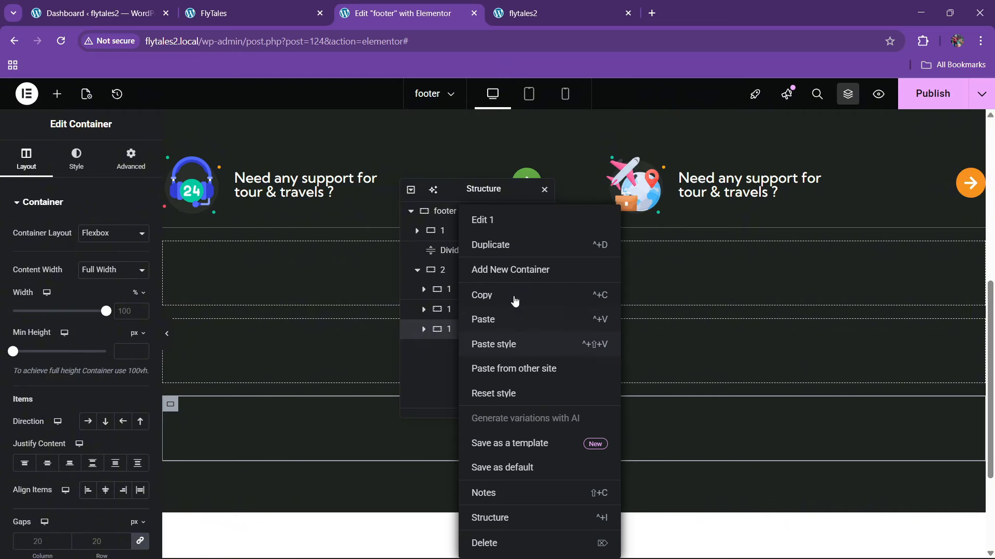
left_click(515, 250)
Set container 2's direction to Row so the four columns sit side by side.
left_click(444, 269)
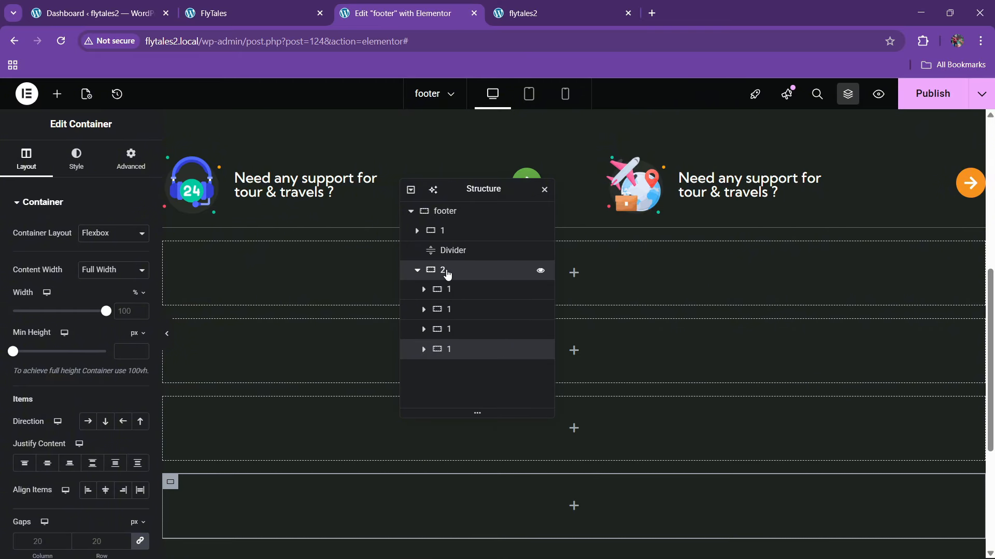
left_click(25, 163)
left_click(88, 422)
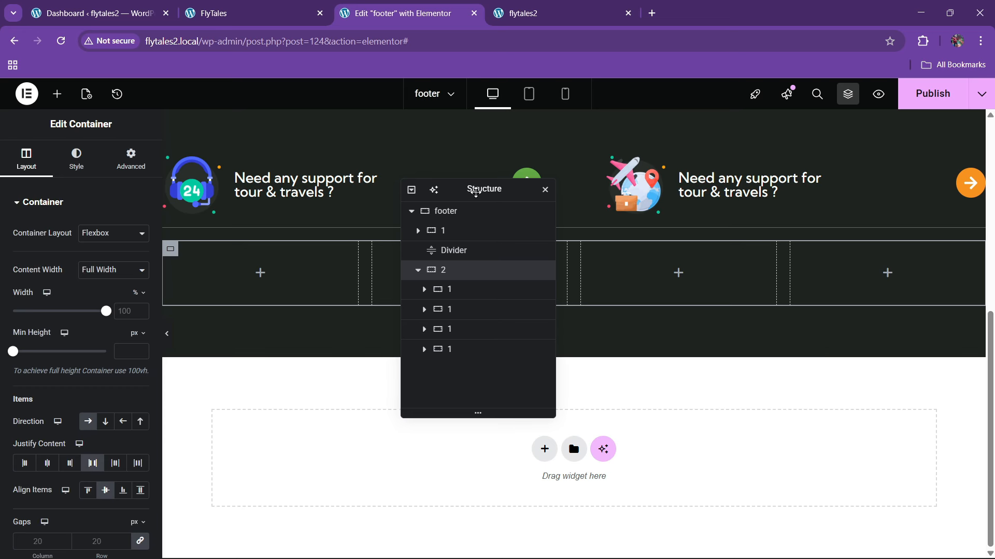
left_click_drag(482, 189, 731, 255)
left_click(254, 13)
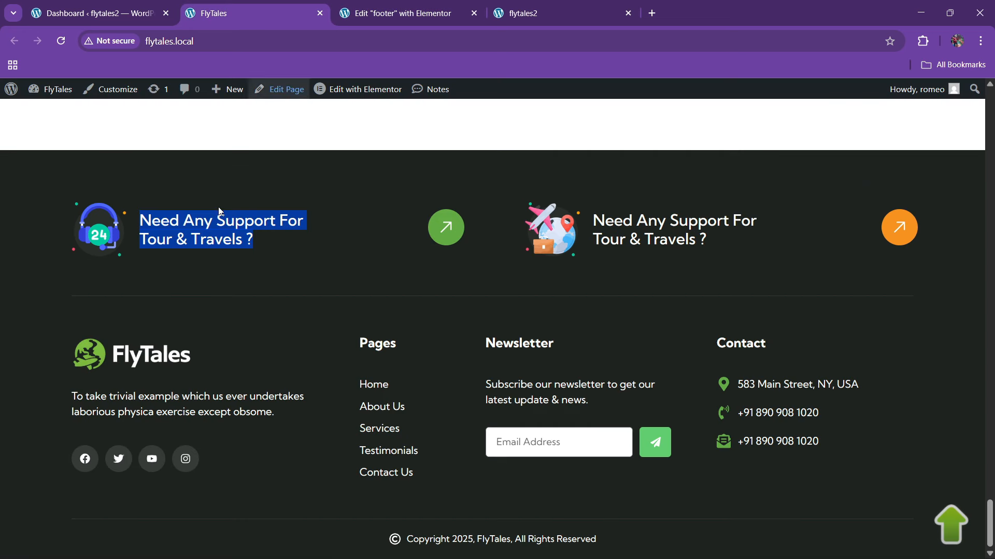
left_click(398, 5)
Add an Image widget to the first column showing the FlyTales logo.
left_click(57, 94)
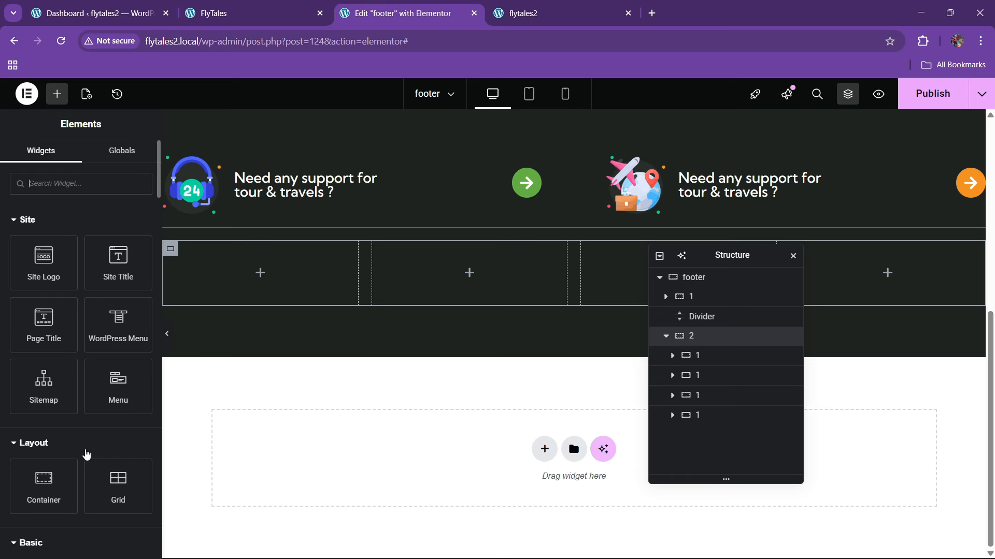
scroll(85, 445, "down", 3)
left_click_drag(94, 449, 277, 306)
left_click(32, 281)
scroll(432, 377, "down", 10)
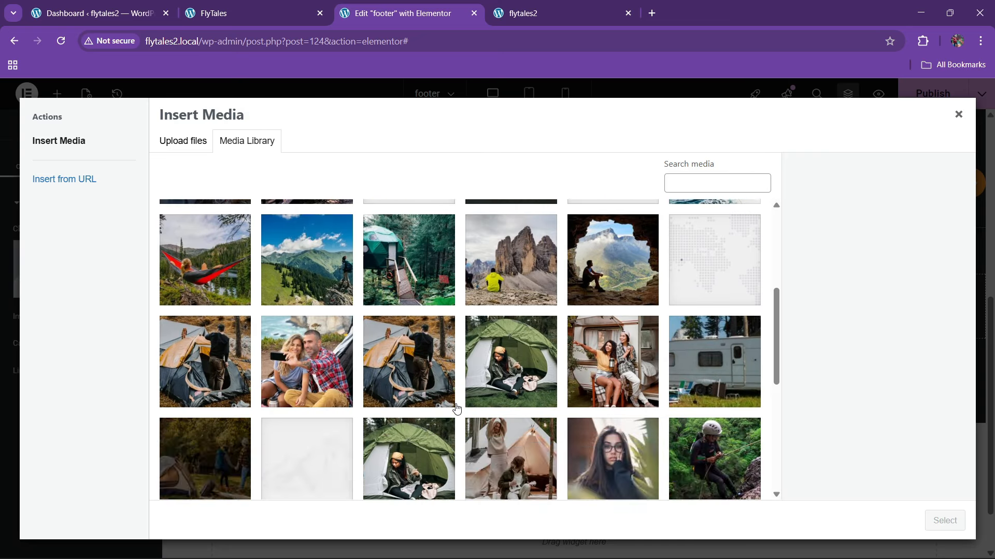
left_click(315, 334)
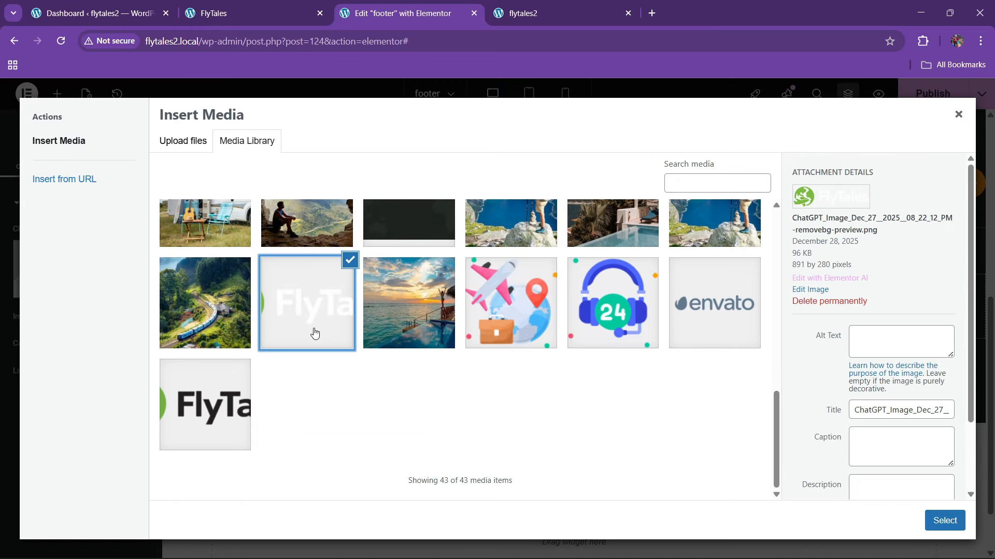
left_click(944, 519)
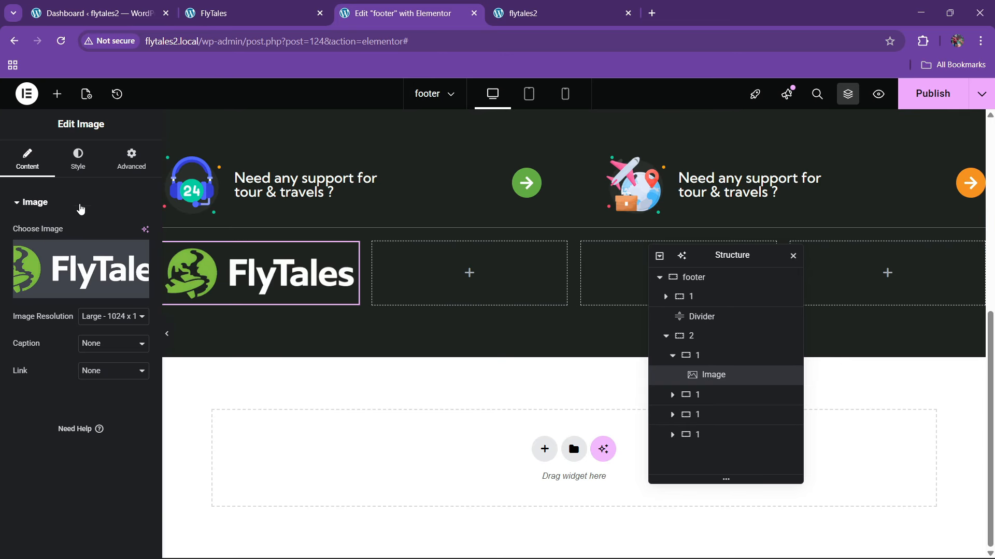
Give the logo a custom width of 49%.
left_click(124, 159)
left_click(114, 335)
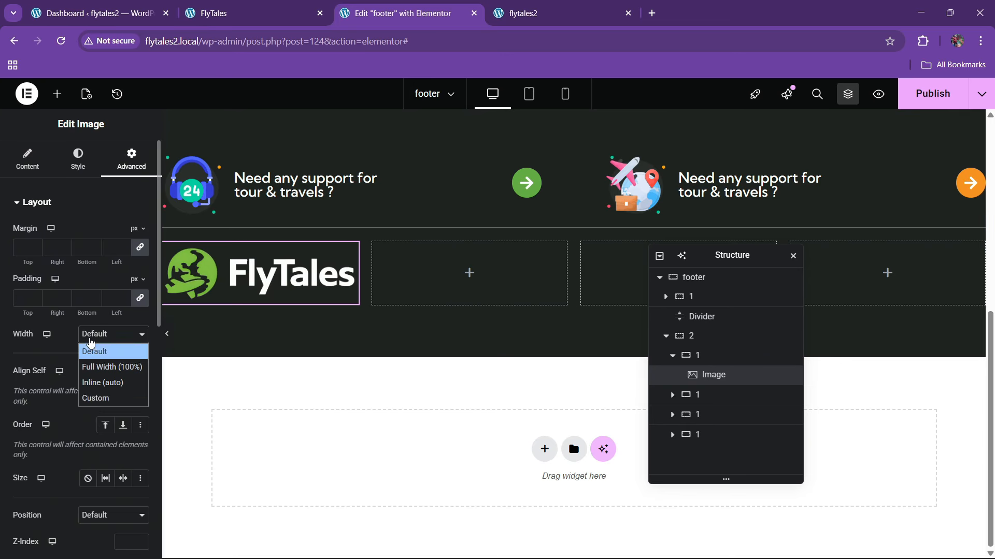
left_click(96, 400)
left_click_drag(14, 376, 62, 381)
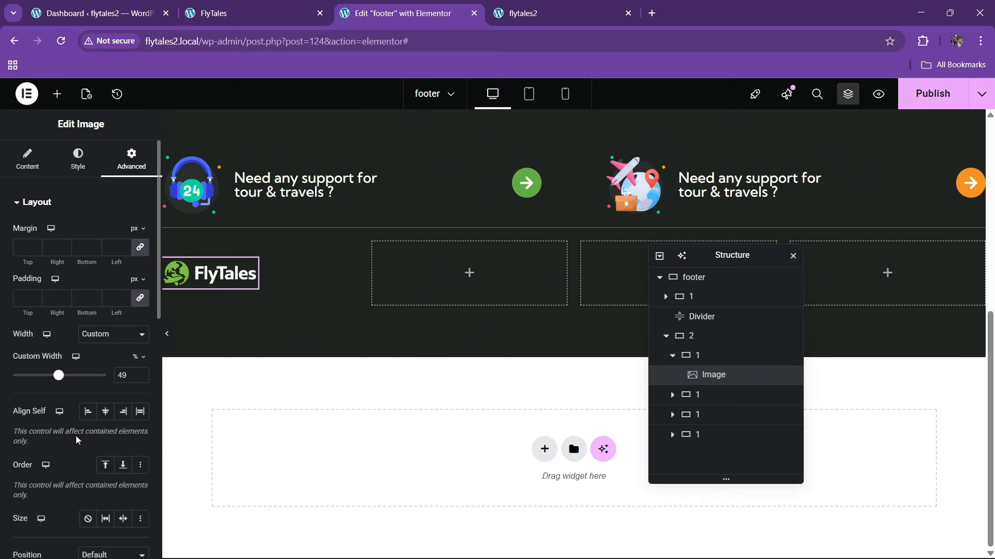
left_click(249, 12)
left_click(402, 13)
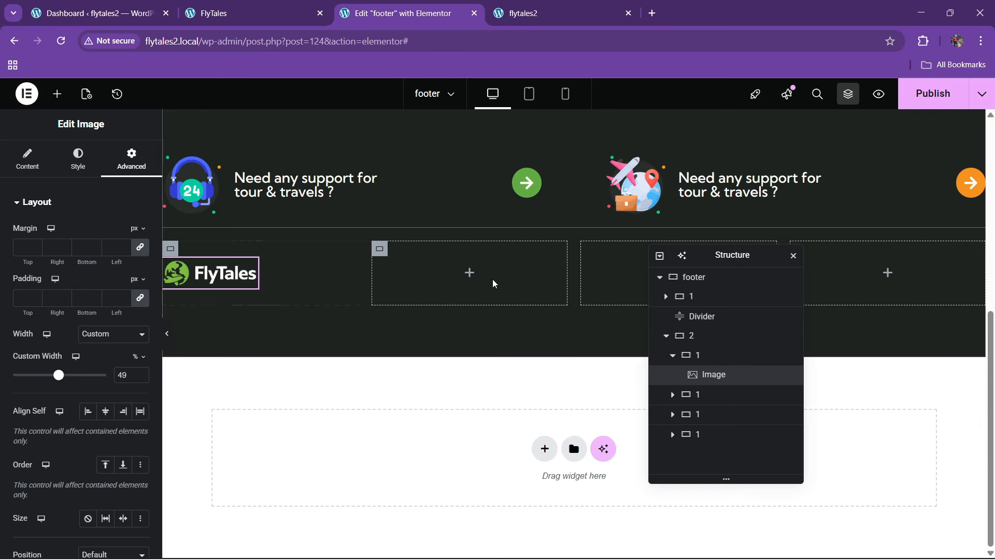
left_click(57, 94)
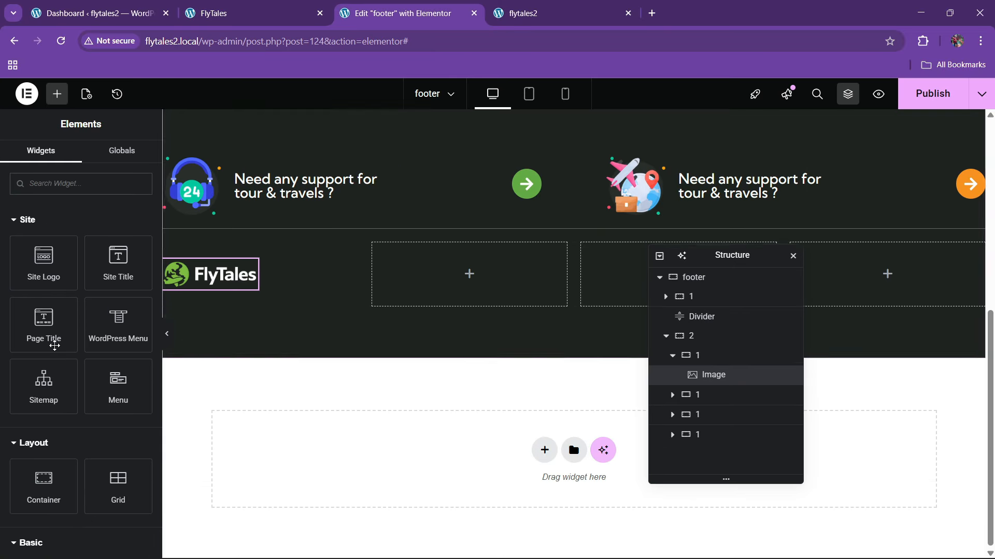
Add a Text Editor widget under the logo and copy the live footer's paragraph.
scroll(62, 383, "down", 3)
left_click_drag(43, 515, 220, 288)
left_click(248, 6)
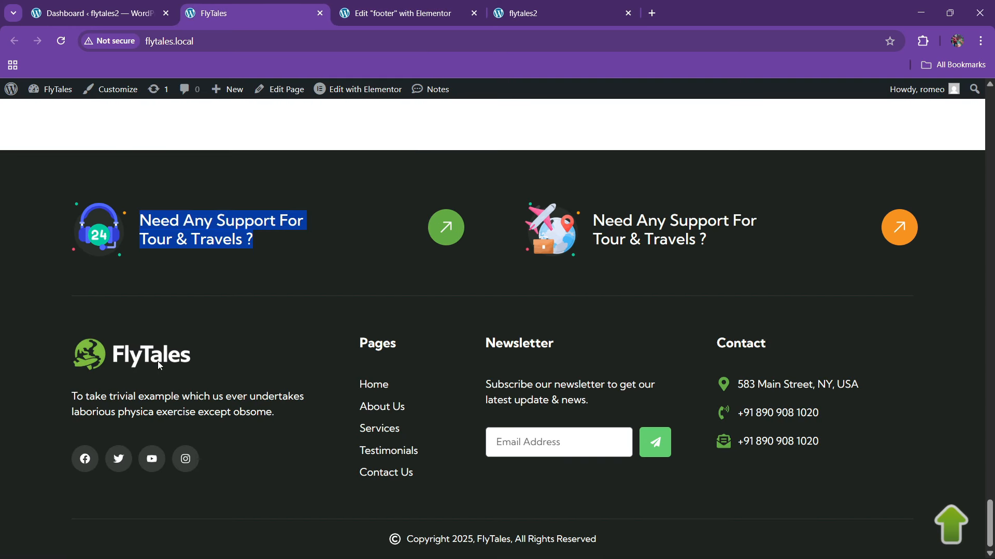
left_click(102, 409)
left_click_drag(75, 398, 288, 413)
key("ctrl+c")
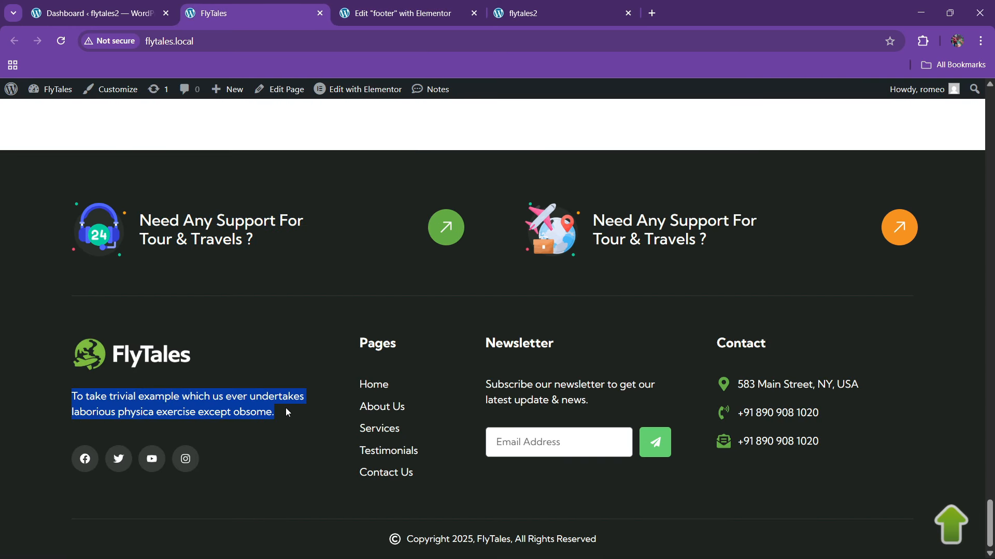
left_click(395, 13)
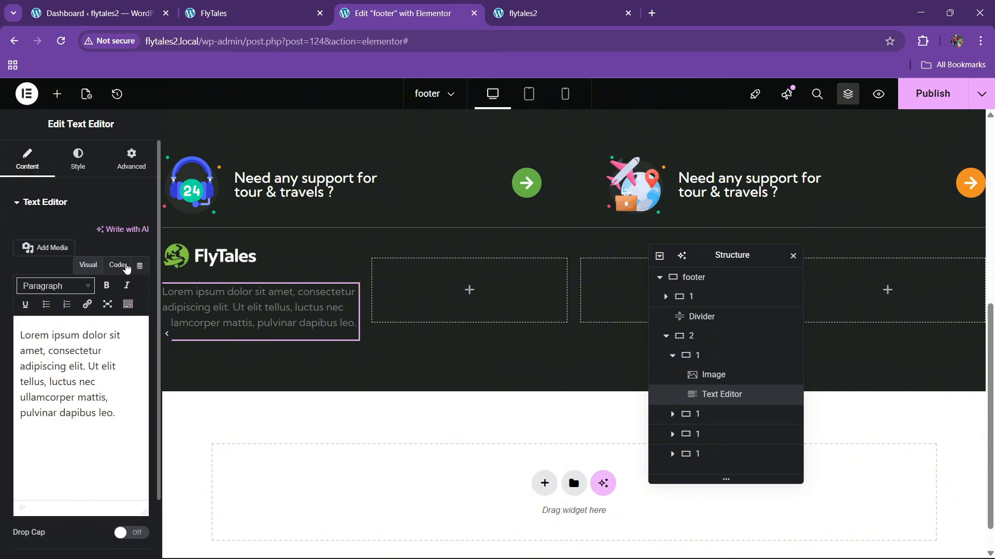
Replace the placeholder text with the 'To take trivial example…' paragraph, coloured white.
left_click(116, 265)
key("ctrl+a")
key("ctrl+v")
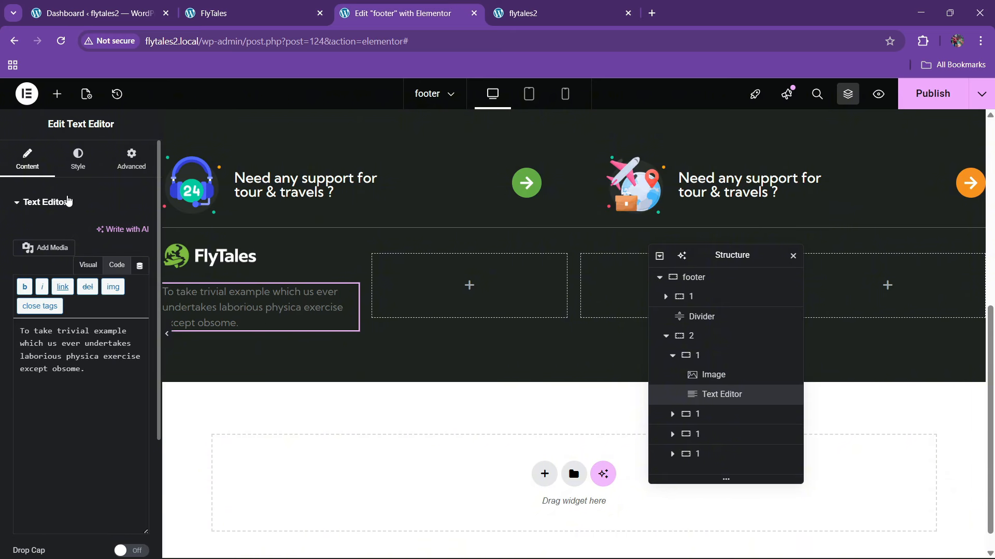
left_click(78, 159)
left_click(139, 402)
left_click_drag(138, 307, 41, 220)
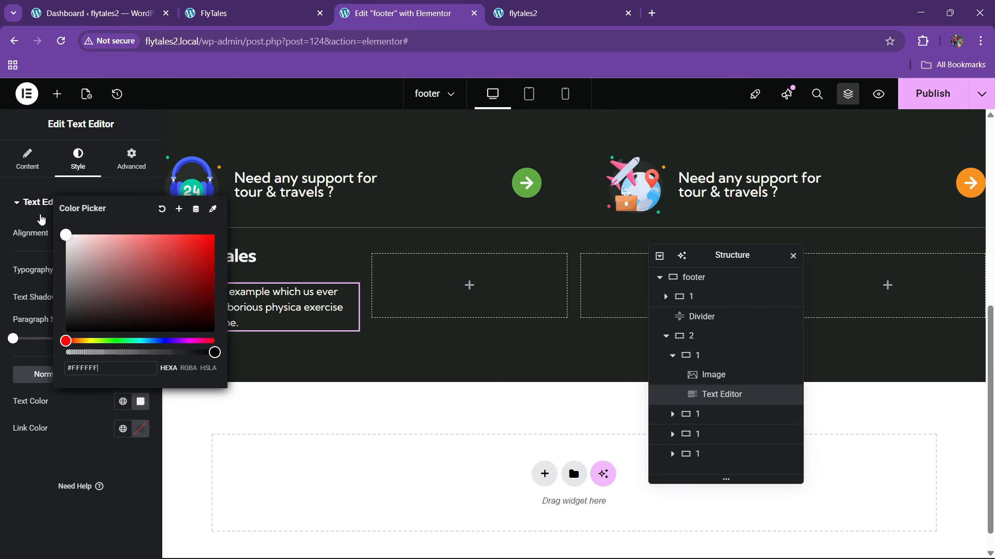
left_click(140, 401)
left_click(207, 11)
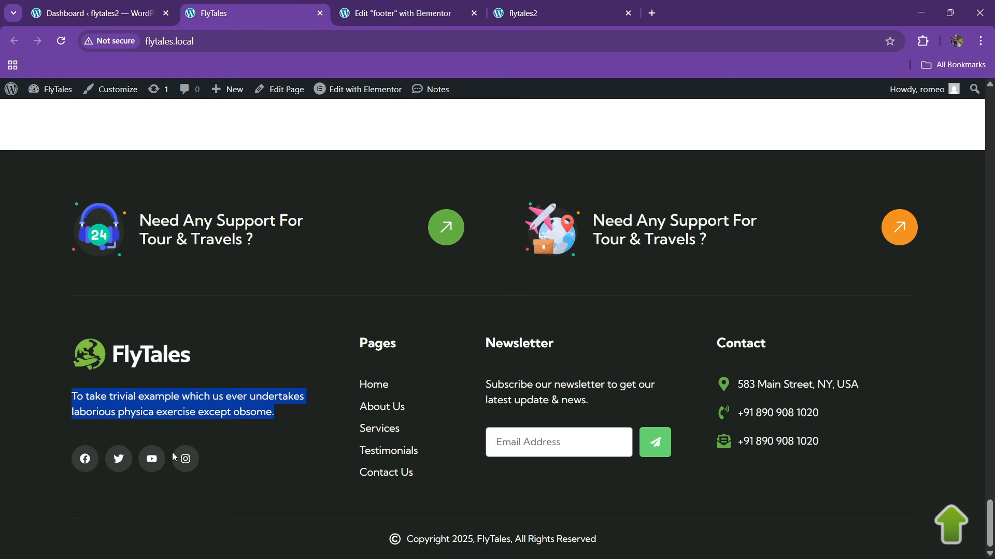
left_click(409, 13)
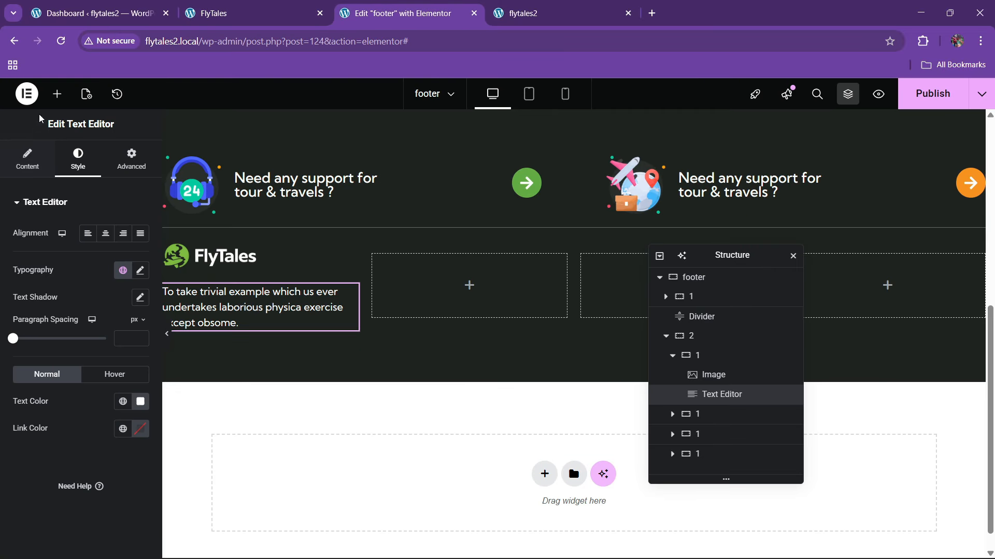
Place a left-aligned Social Icons widget under the footer text.
type("ocisl")
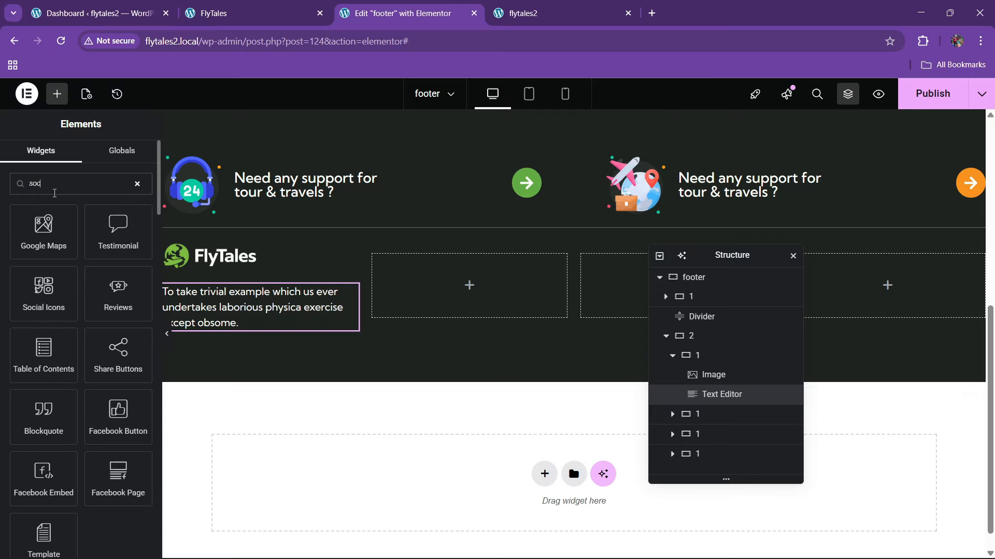
key("BackSpace")
key("BackSpace")
key("BackSpace")
key("BackSpace")
key("BackSpace")
type("s")
type("social")
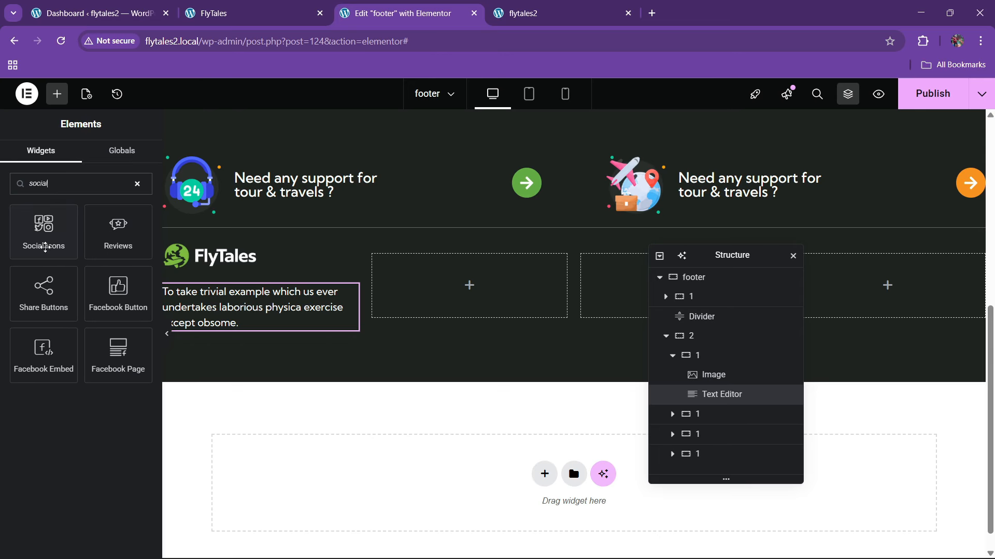
left_click_drag(45, 247, 294, 337)
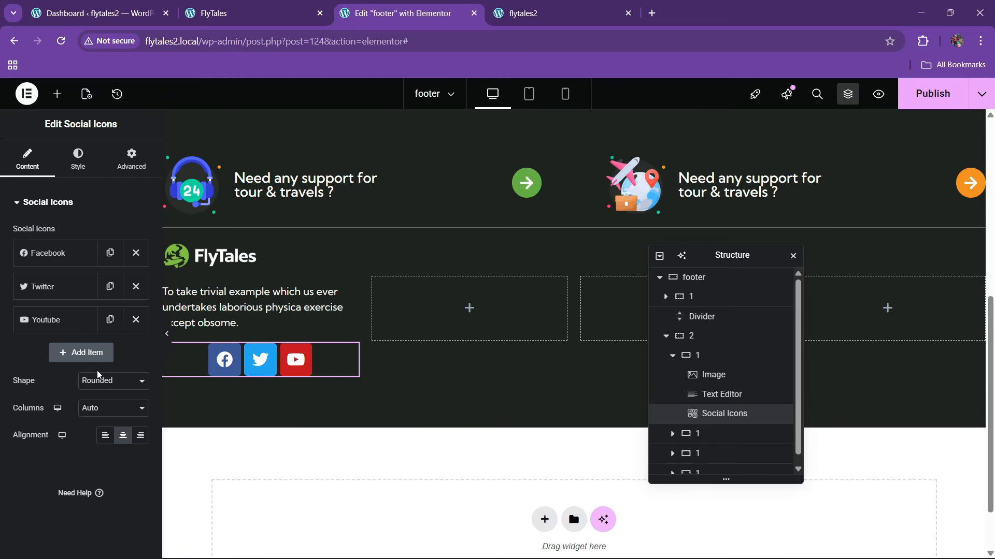
left_click(105, 435)
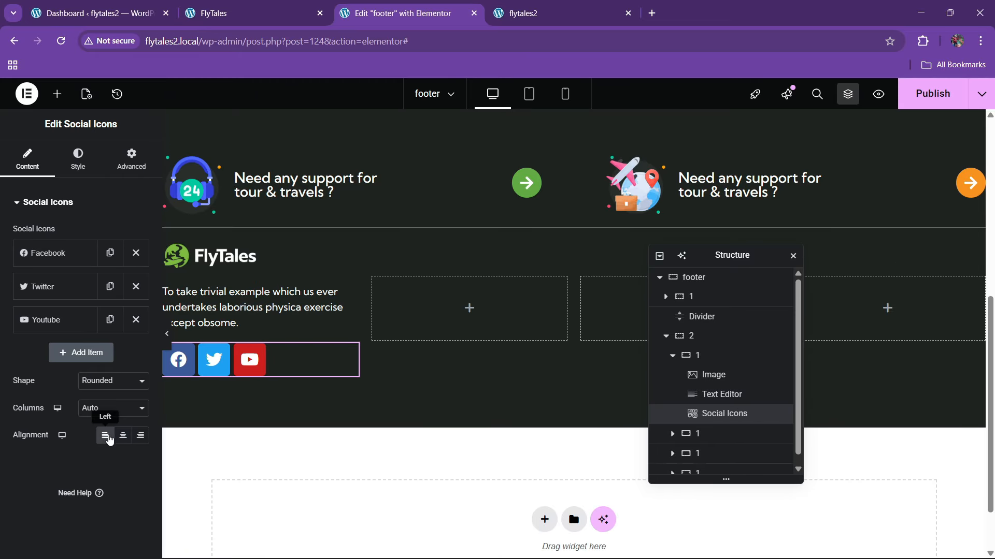
Turn a duplicated Youtube item into Instagram and set the icon shape to Circle.
left_click(110, 320)
left_click(69, 353)
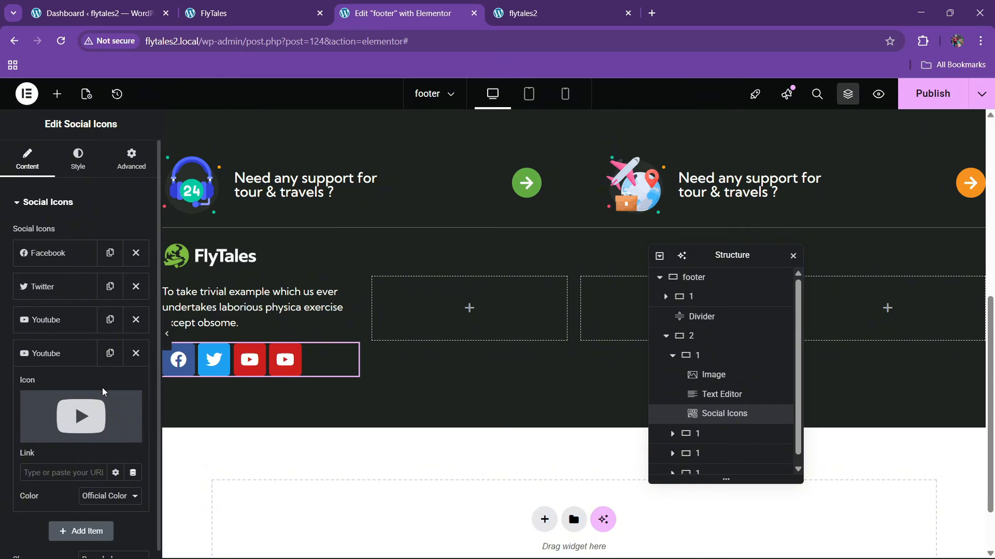
left_click(50, 431)
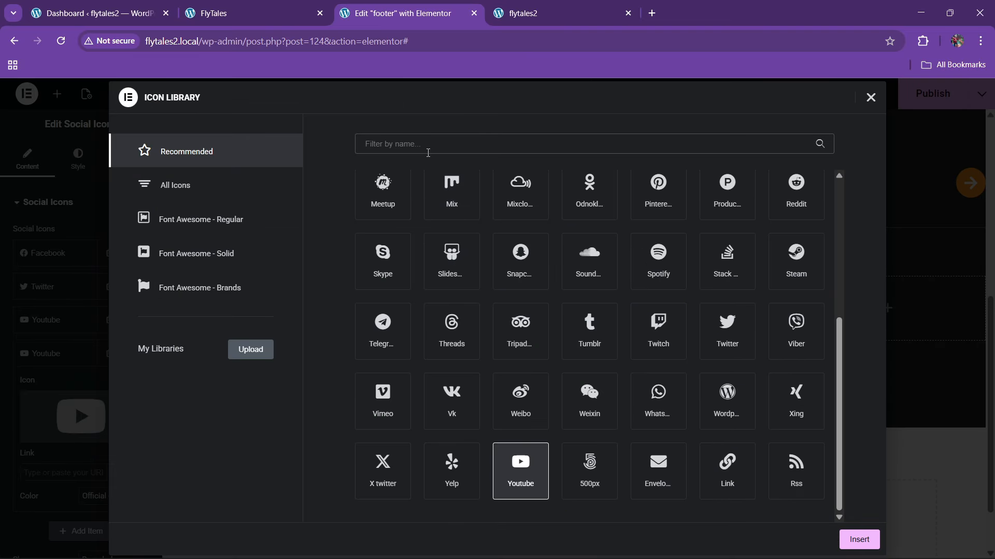
type("insta")
left_click(397, 248)
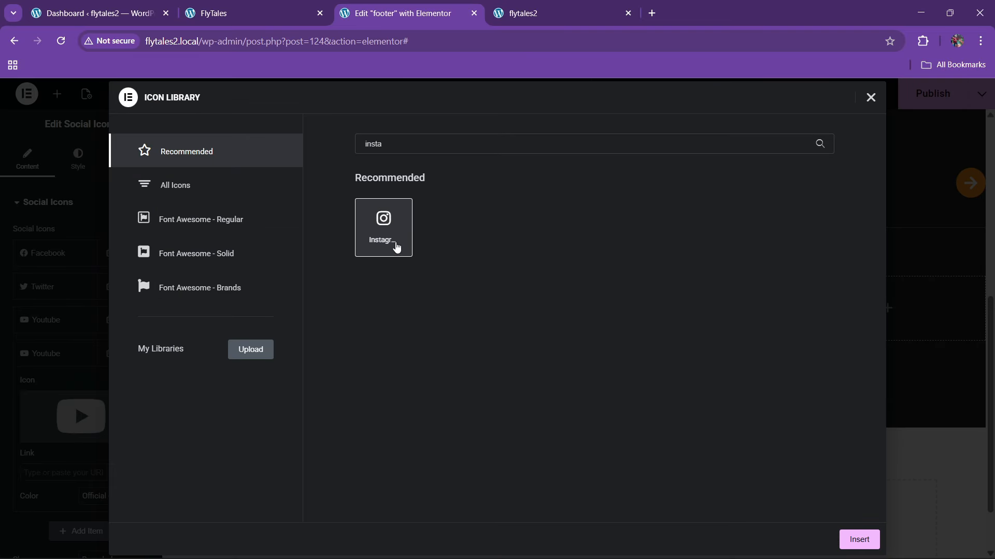
left_click(843, 532)
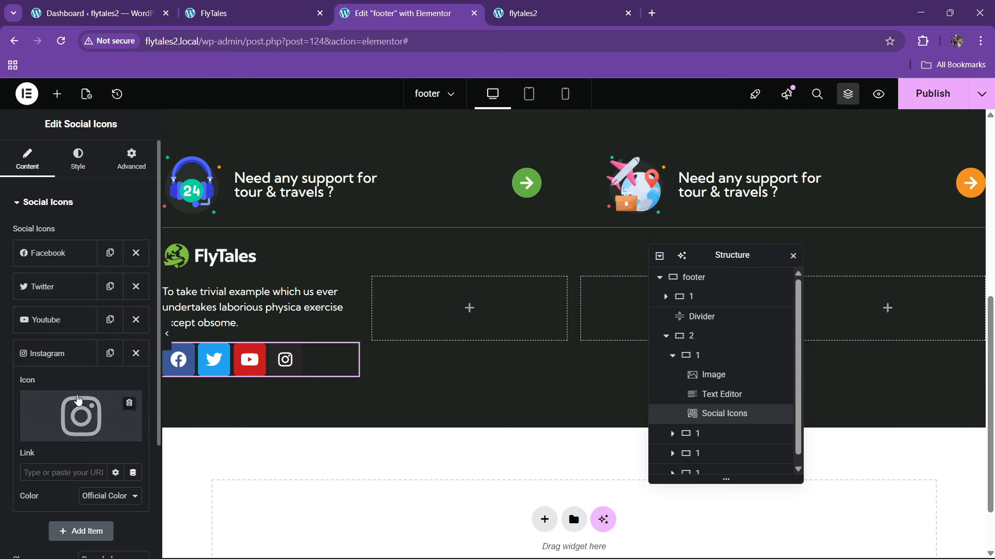
left_click(66, 352)
left_click(106, 415)
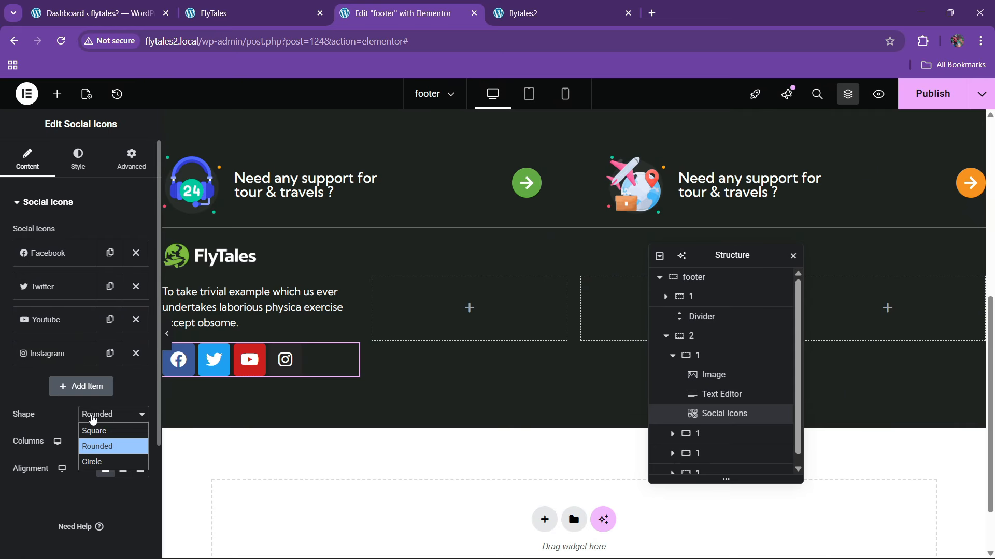
left_click(99, 463)
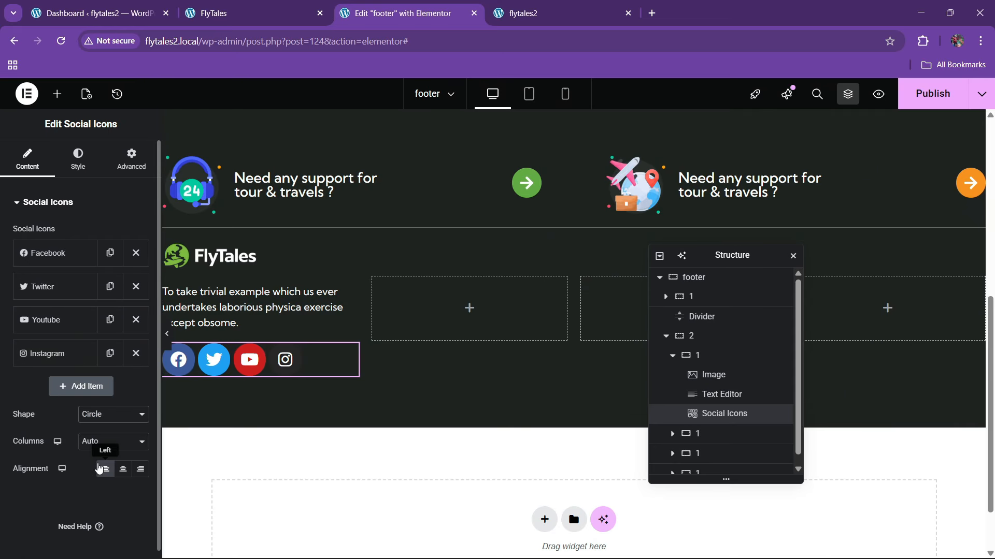
Give the social icons custom colours with a dark grey background.
left_click(78, 159)
left_click(104, 267)
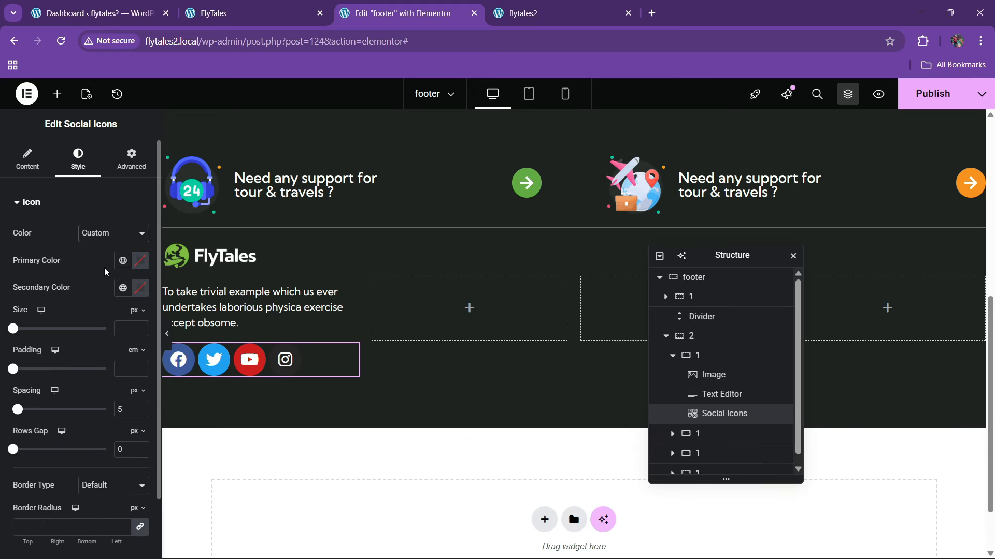
left_click(122, 260)
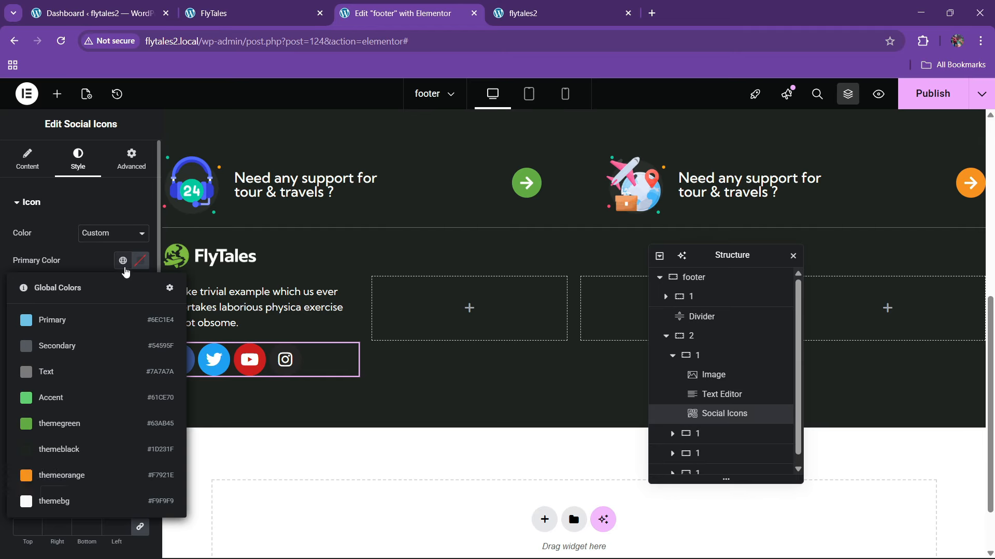
left_click(91, 398)
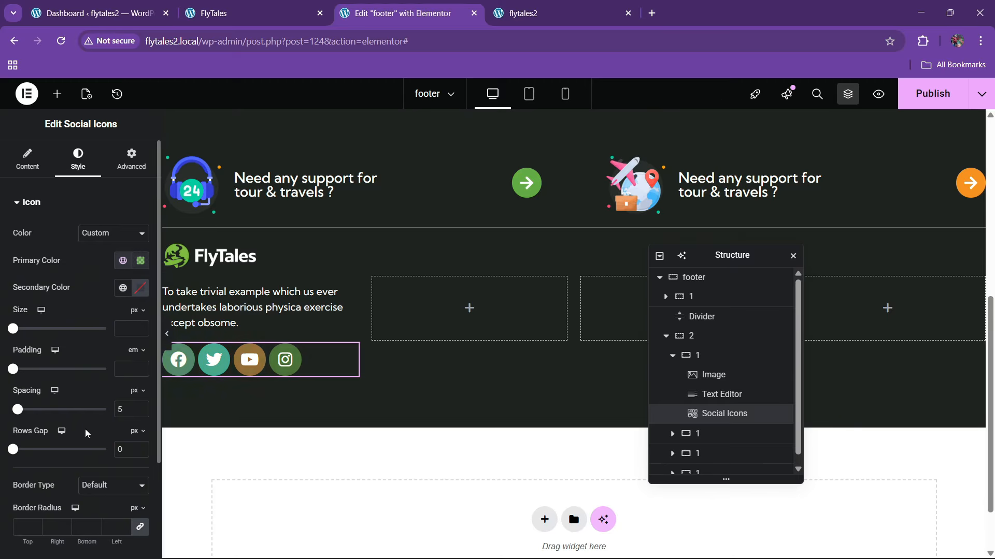
left_click(121, 262)
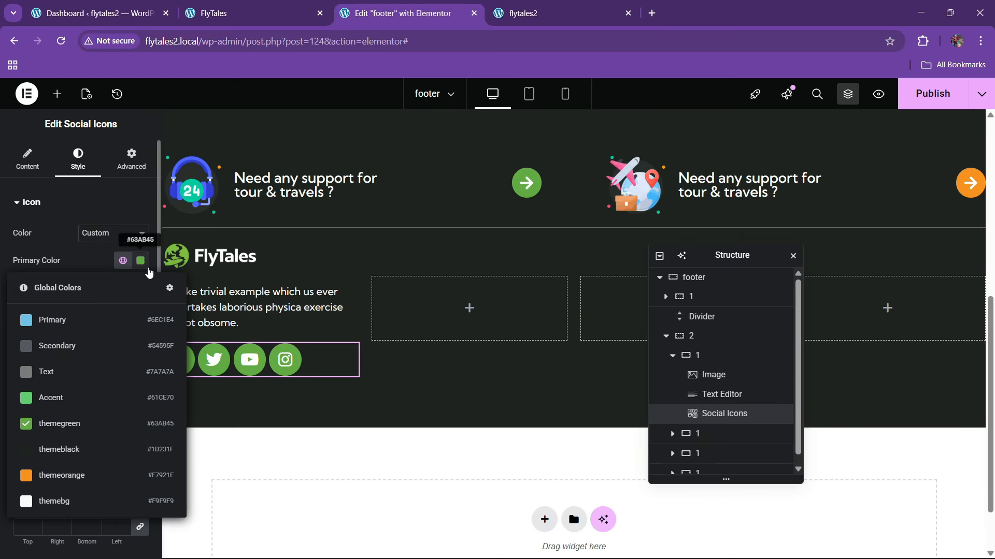
left_click(141, 260)
left_click(84, 387)
mouse_move(84, 387)
left_mouse_down()
mouse_move(70, 367)
mouse_move(74, 402)
left_mouse_up()
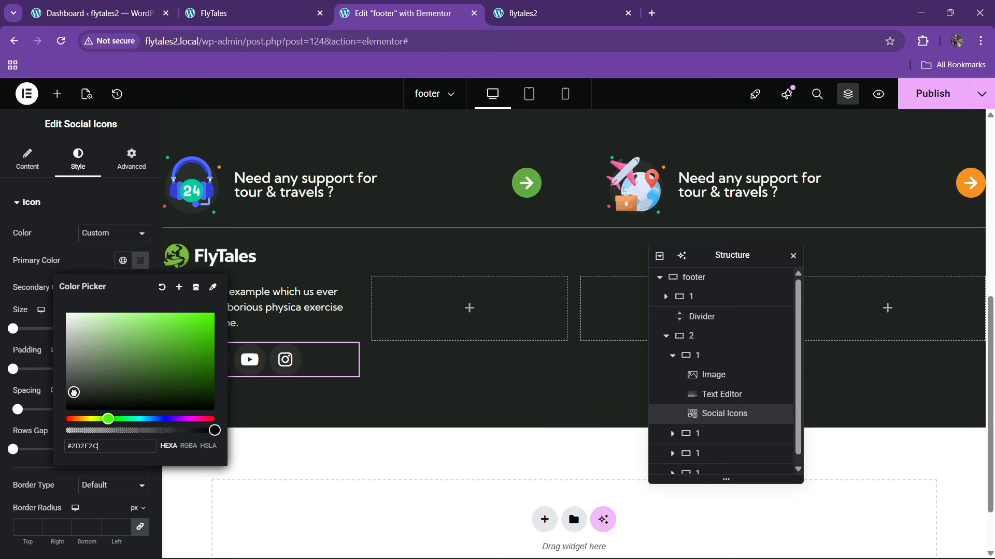
left_click(80, 259)
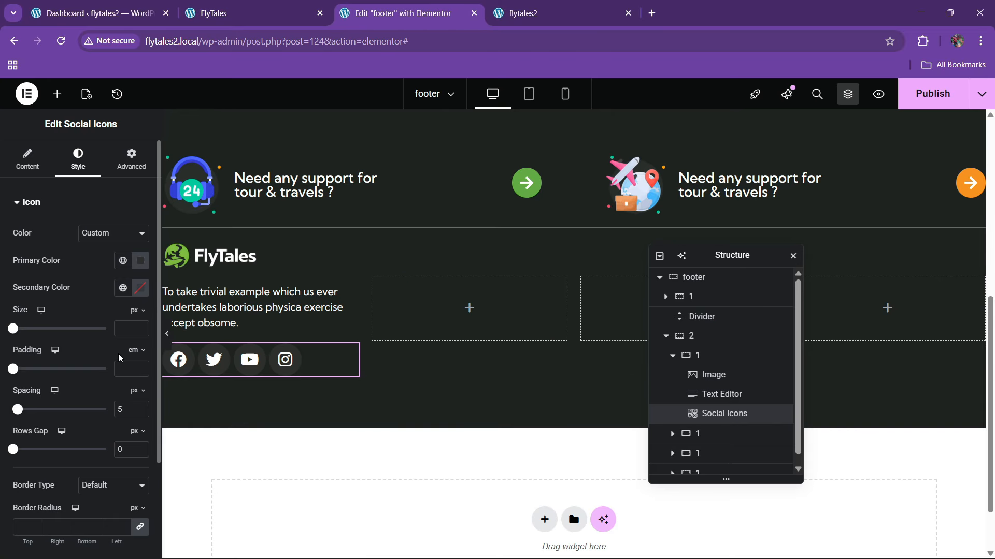
Set the icon size to 17 px and padding to 0.8 em.
left_click(123, 288)
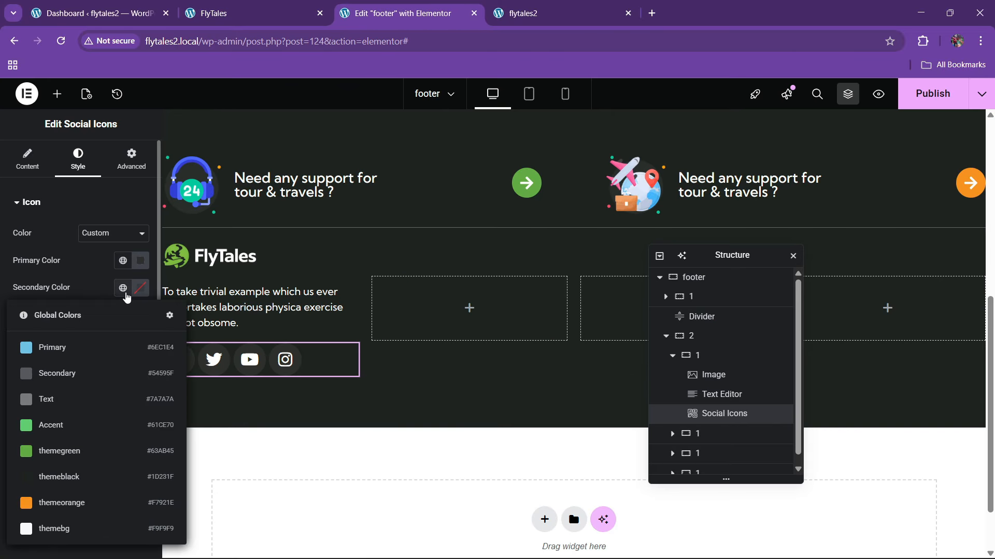
left_click(233, 7)
left_click(342, 6)
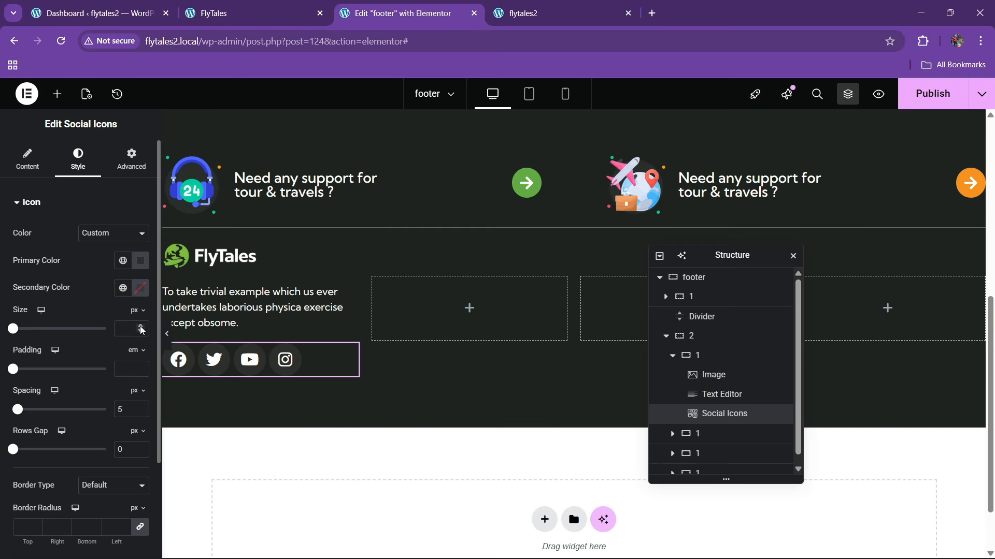
left_click(141, 327)
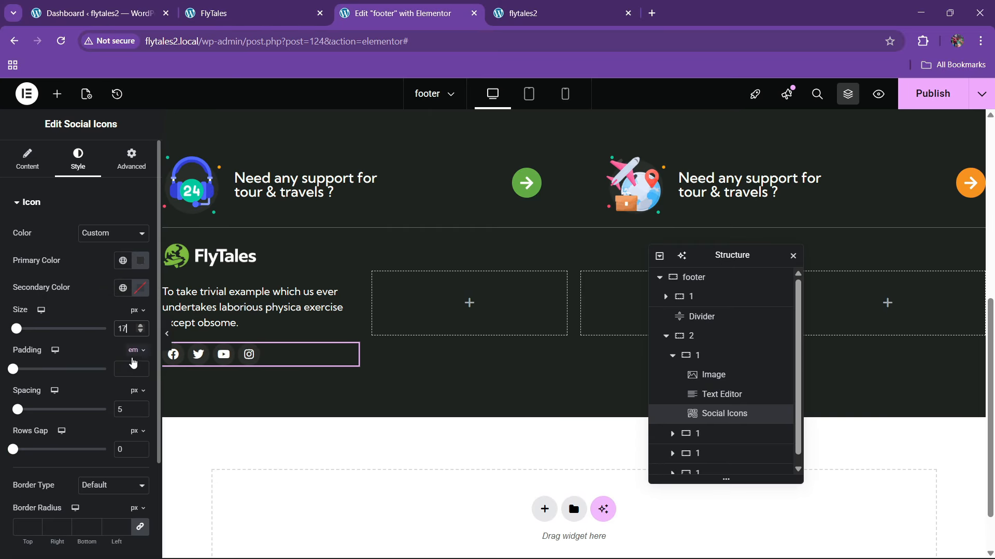
left_click(141, 367)
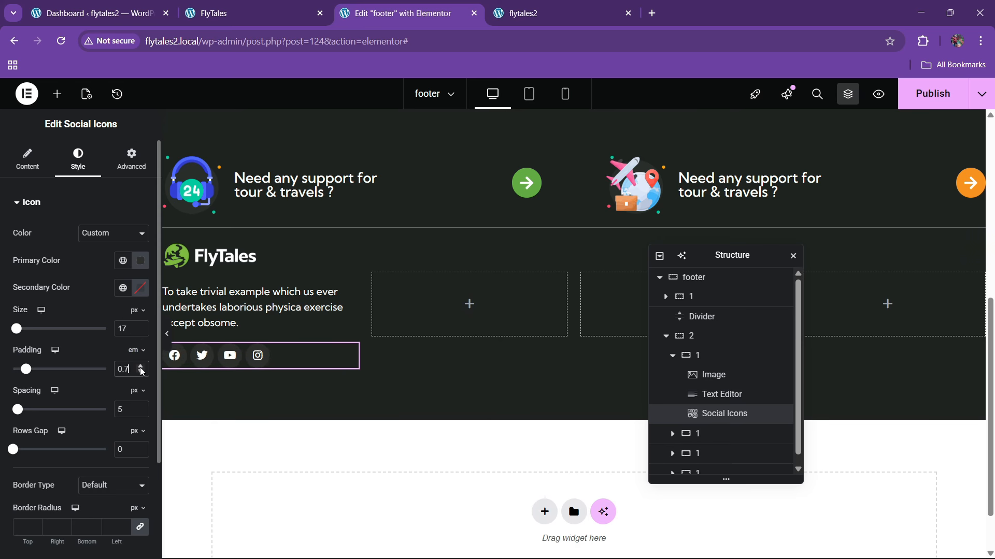
Make the icons turn green with white symbols on hover.
scroll(85, 407, "down", 3)
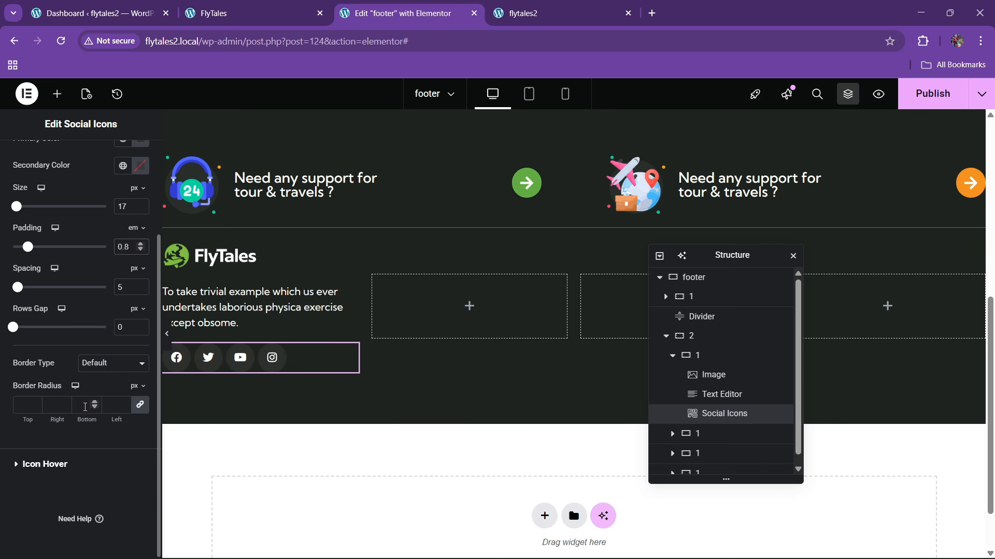
left_click(80, 467)
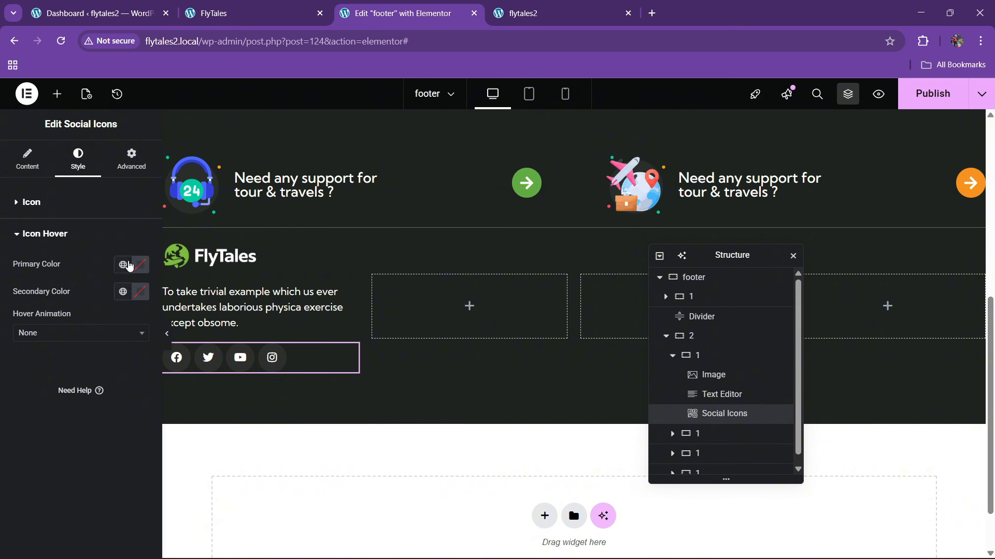
left_click(130, 266)
left_click(62, 422)
left_click(141, 291)
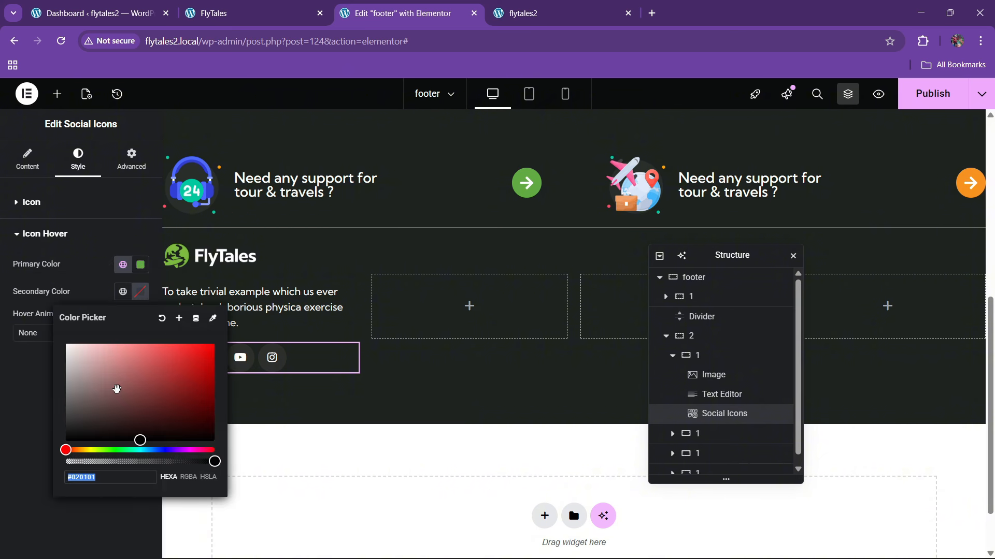
left_click(67, 345)
left_click(11, 400)
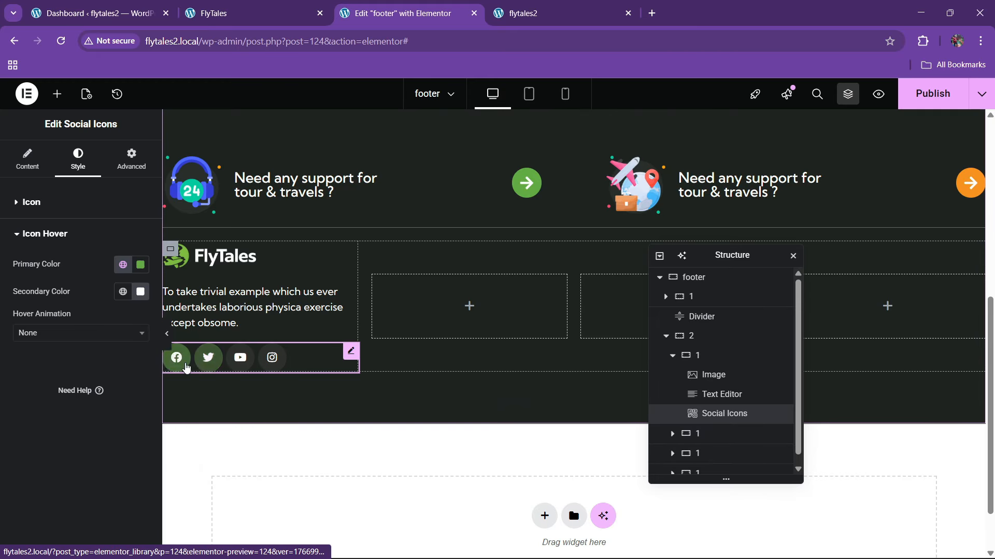
Set the spacing between social icons to 10 px.
left_click(55, 205)
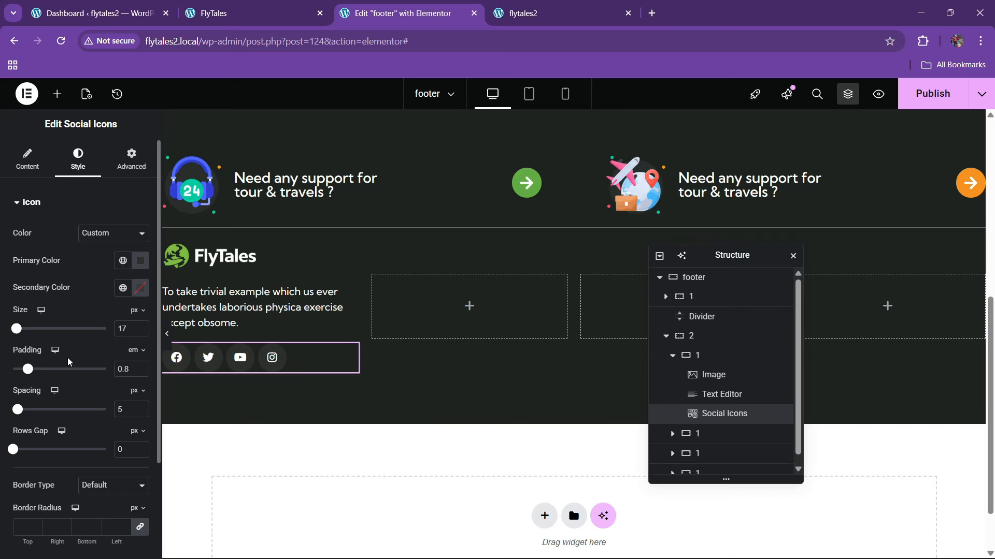
scroll(62, 360, "down", 1)
type("10")
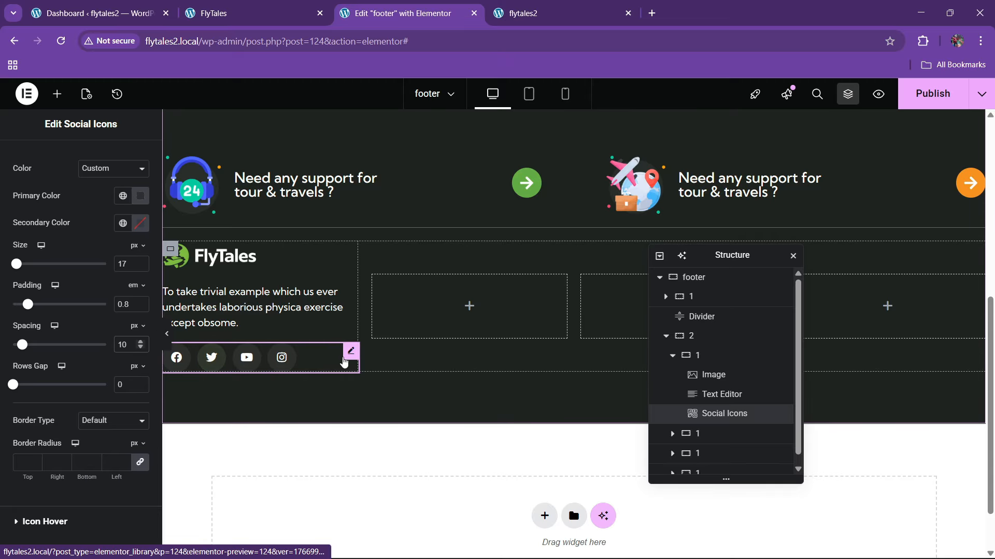
scroll(103, 290, "up", 2)
left_click(132, 158)
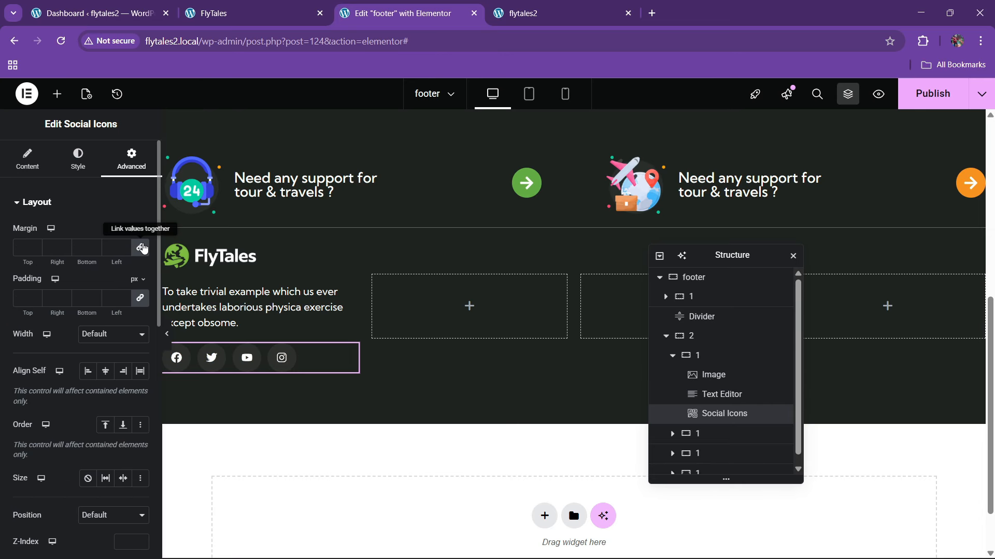
Give the social icons a 20 px top margin and publish the footer.
left_click(141, 248)
type("20")
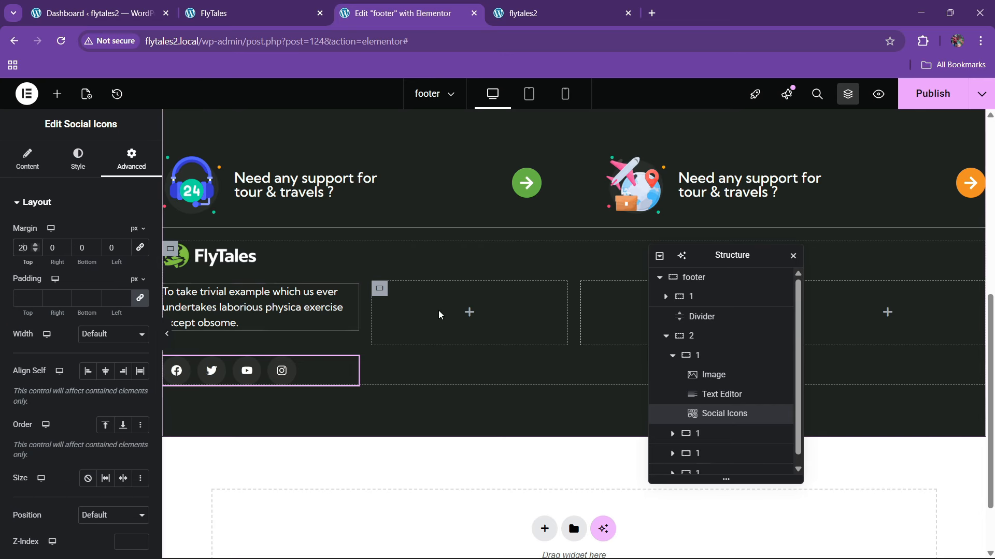
left_click(935, 101)
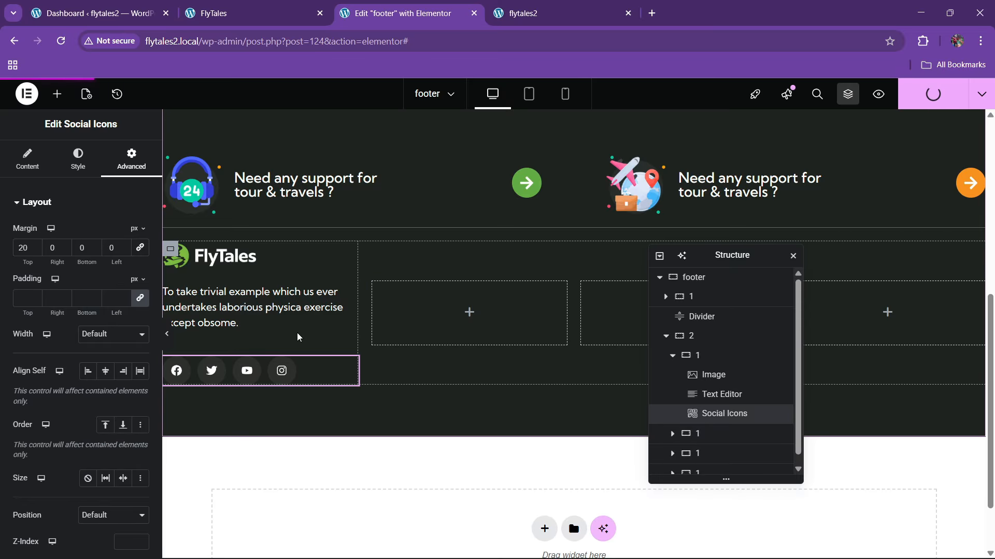
Reload the flytales2 site and scroll down to check the updated footer.
left_click(526, 4)
left_click(338, 45)
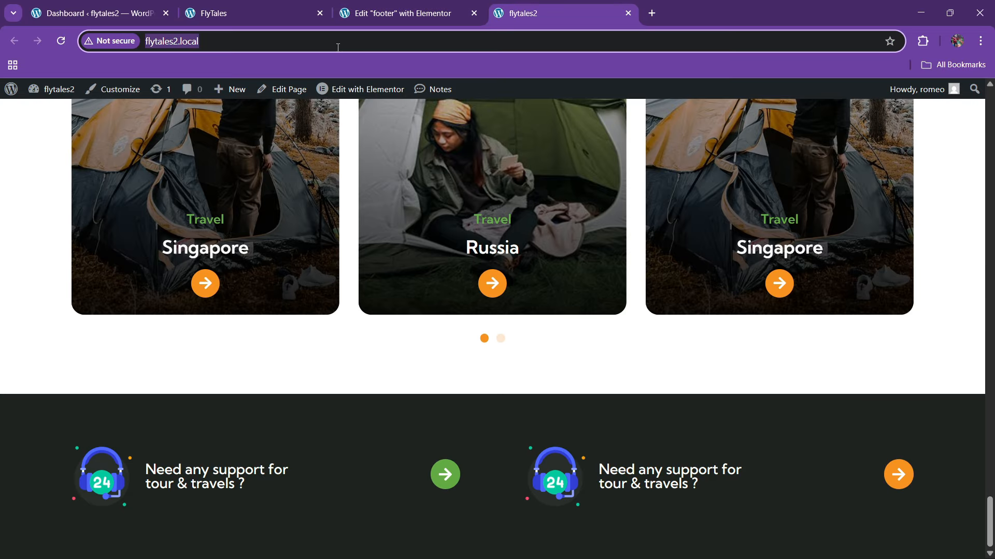
key("Return")
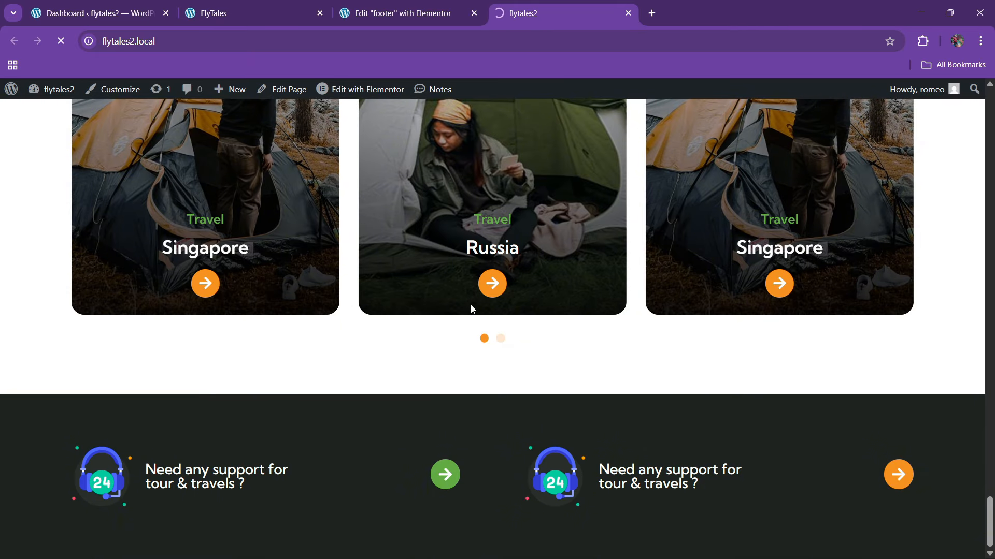
scroll(981, 192, "down", 8)
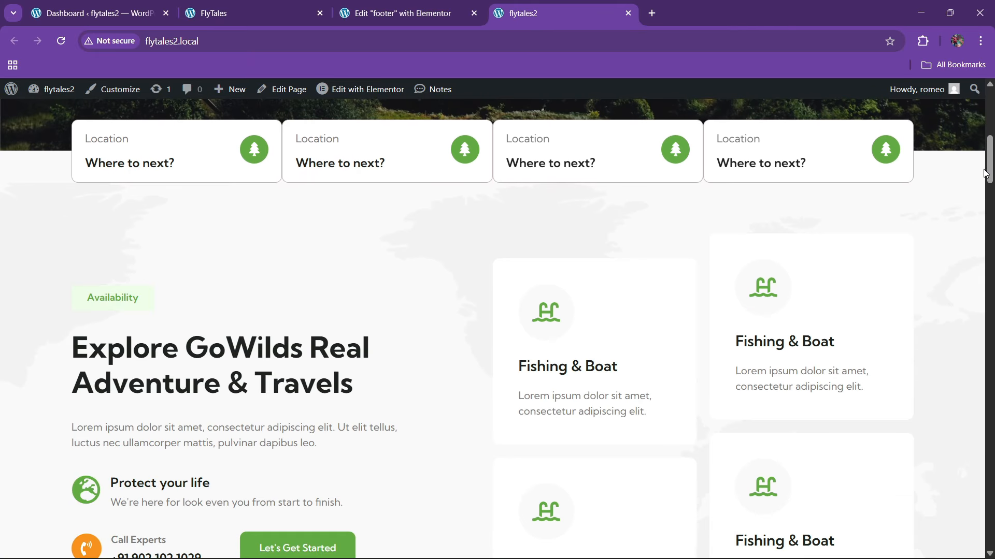
left_click_drag(991, 176, 990, 541)
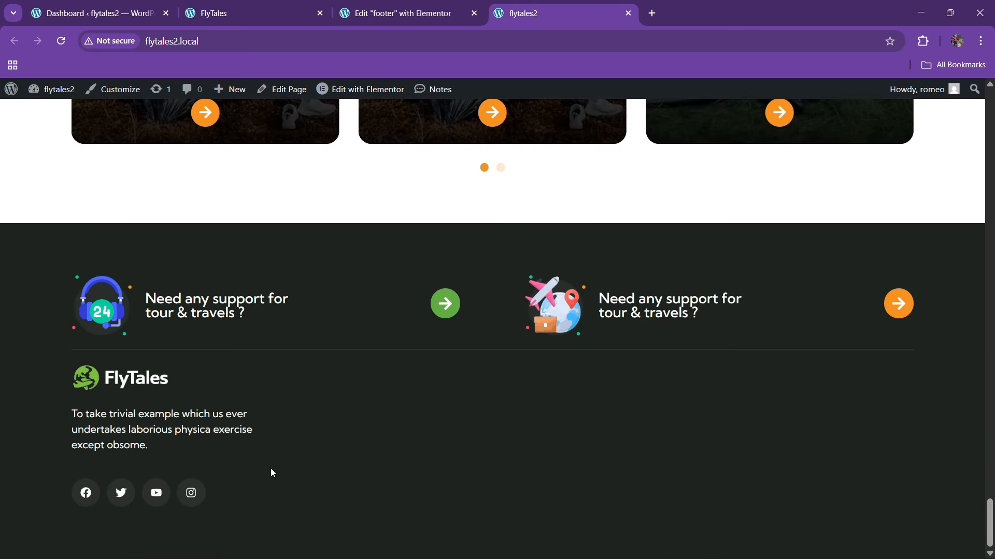
left_click(299, 10)
Paste a copy of the support heading into the empty second footer column.
left_click(405, 5)
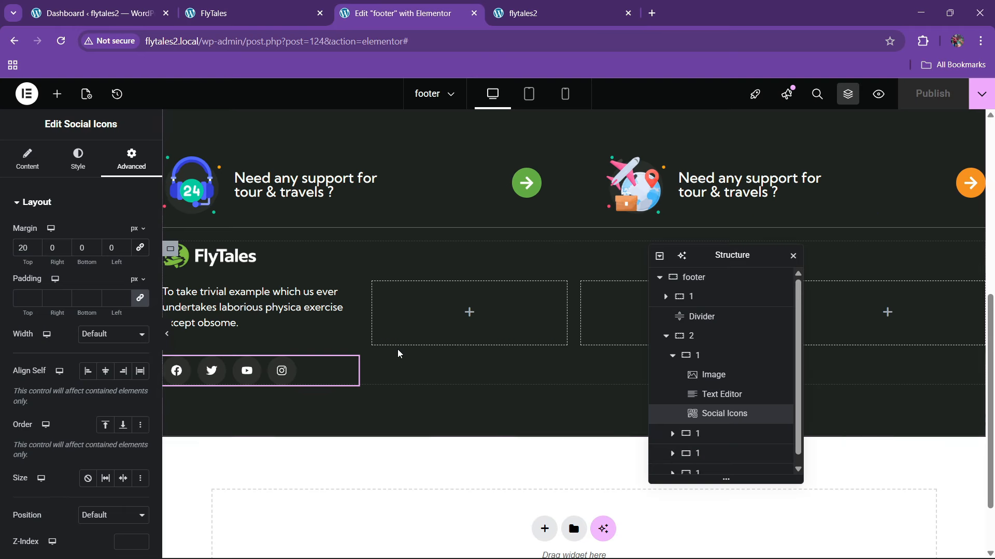
right_click(309, 193)
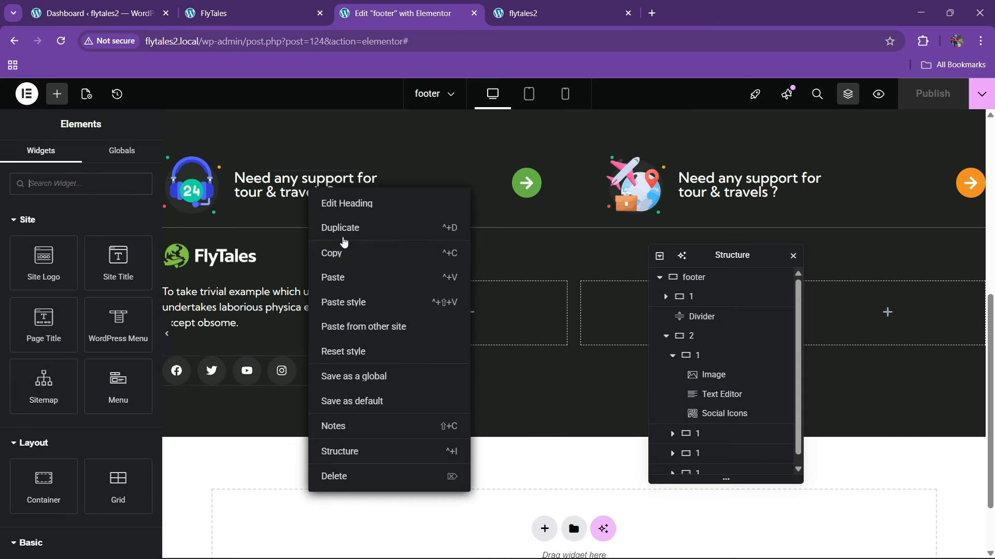
left_click(334, 253)
right_click(435, 324)
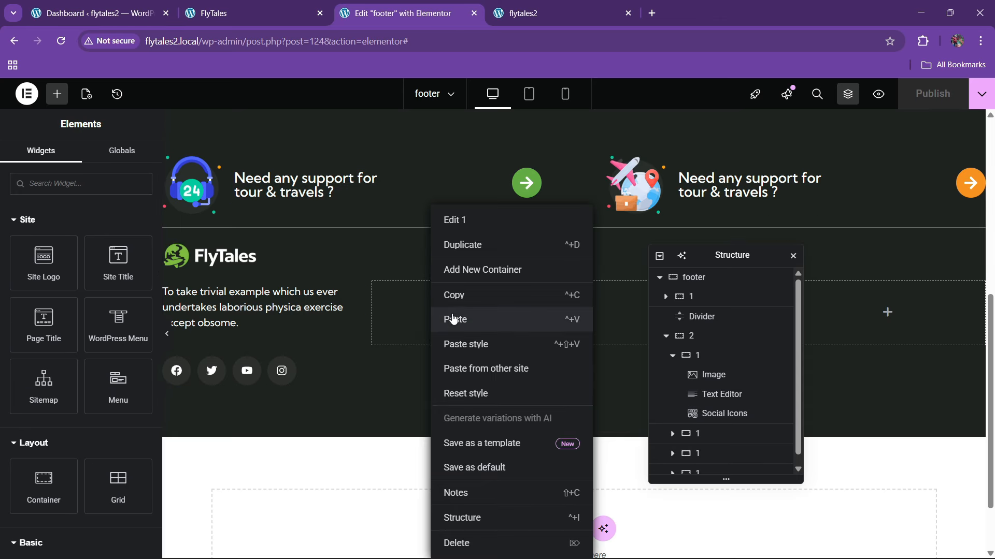
left_click(446, 319)
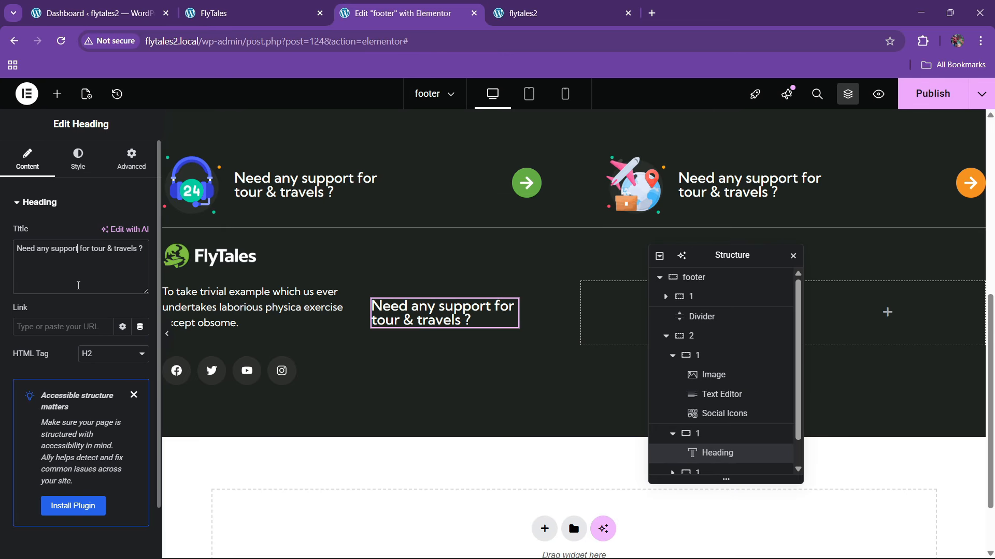
Retitle the pasted heading 'Pages'.
key("ctrl+a")
key("BackSpace")
type("P")
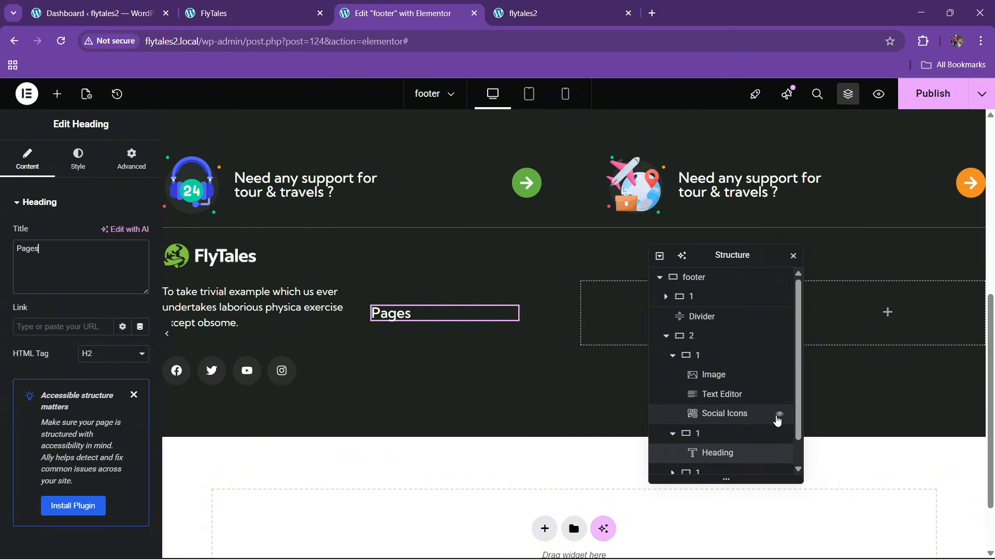
left_click(710, 340)
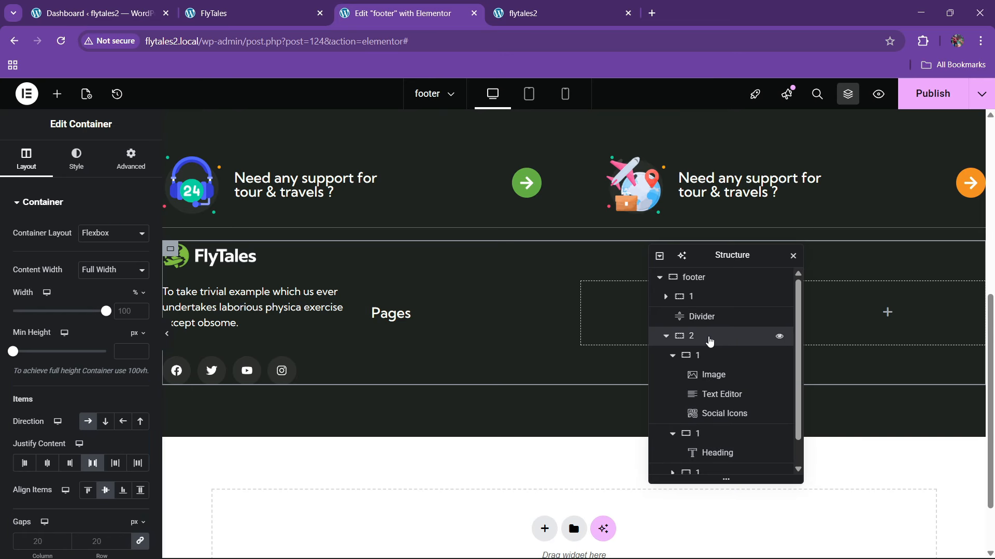
Set the four-column row's Align Items to Start, checking the FlyTales reference footer.
scroll(93, 244, "down", 3)
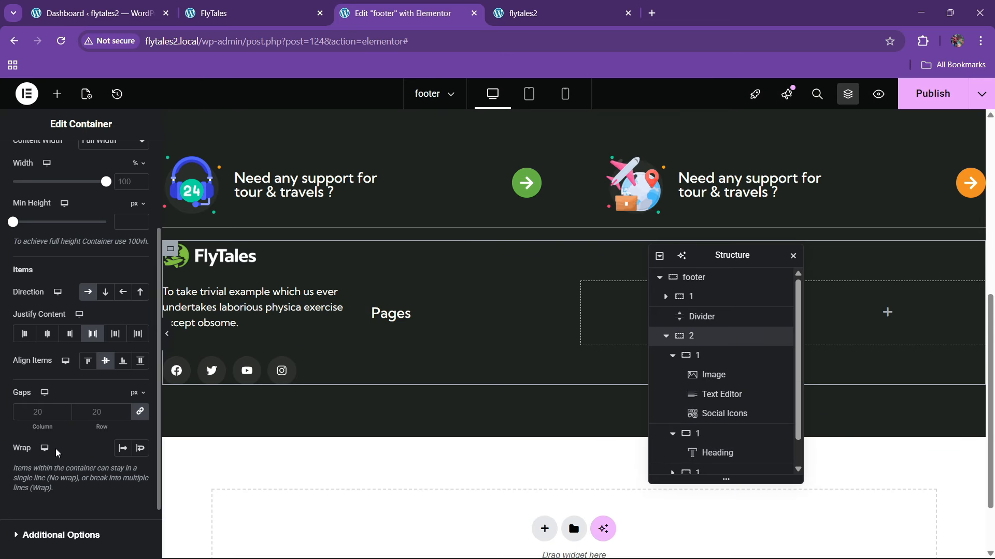
left_click(91, 365)
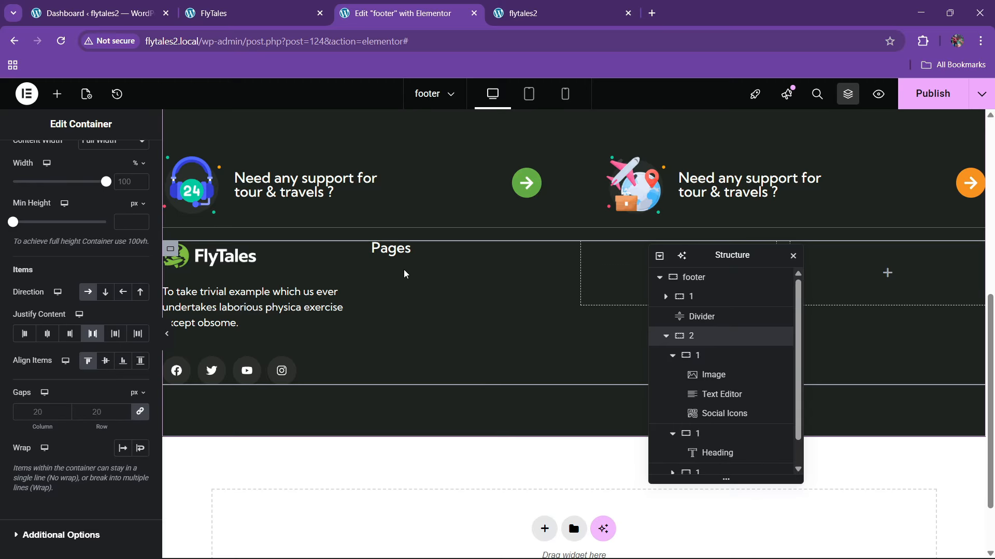
left_click(233, 13)
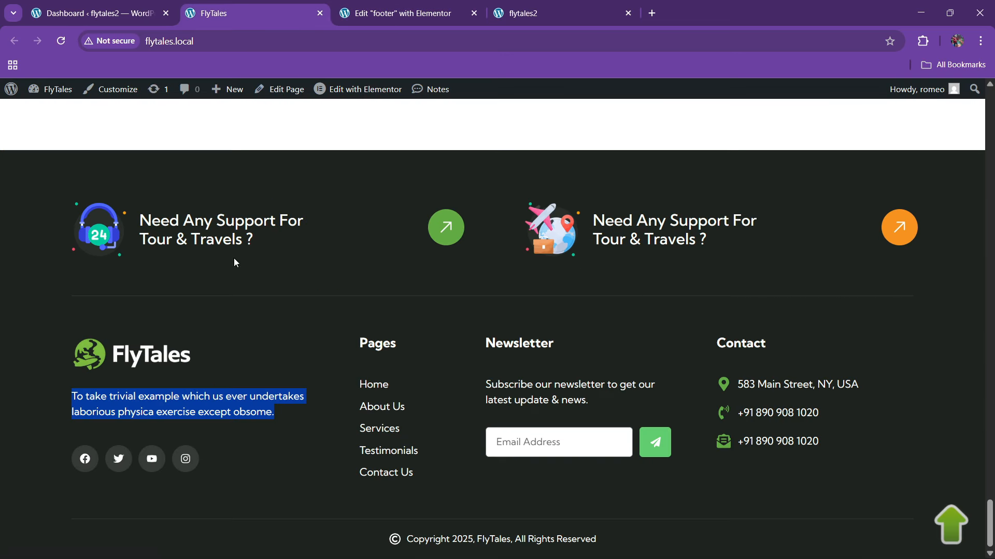
left_click(430, 5)
Add an Icon List under Pages with a single 'Home' item and no icon.
left_click(57, 93)
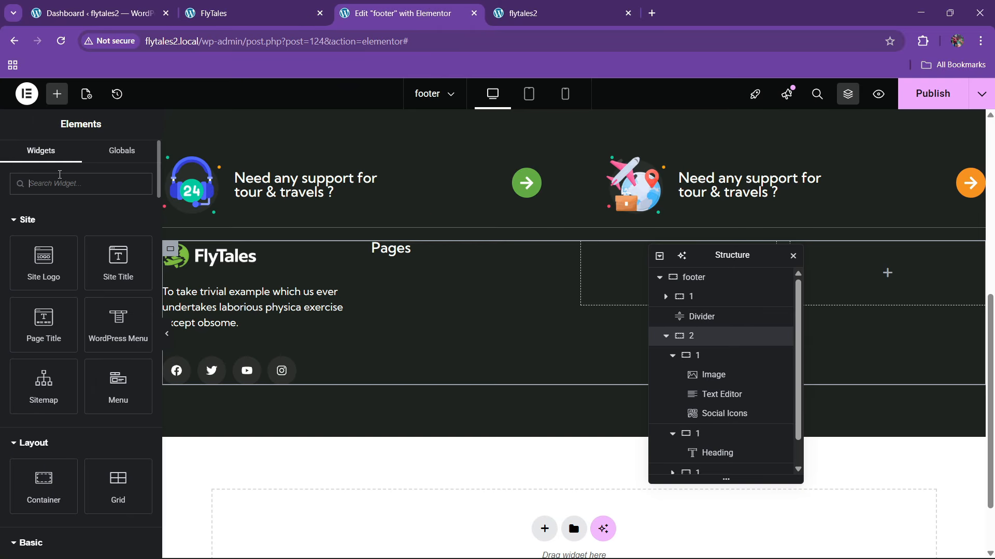
type("list")
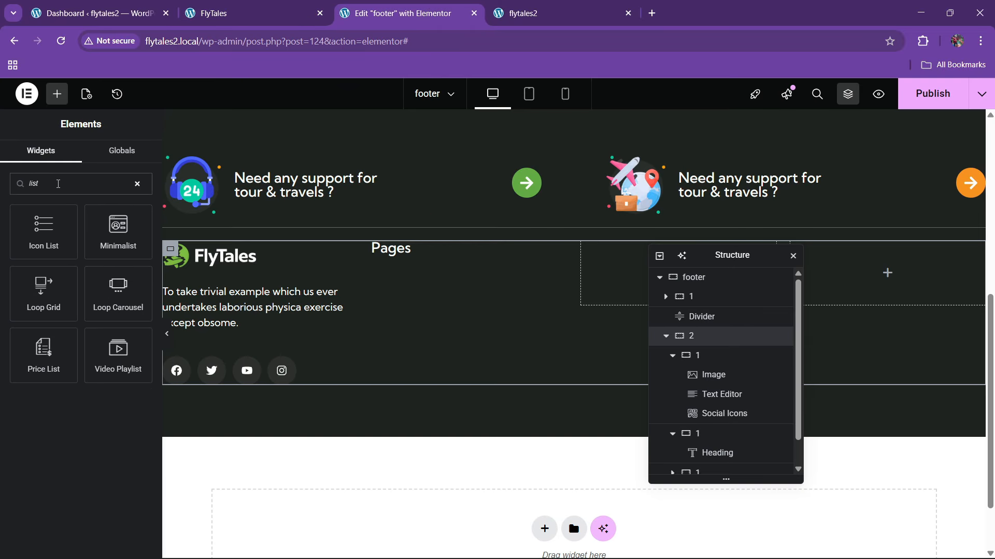
left_click_drag(44, 230, 440, 250)
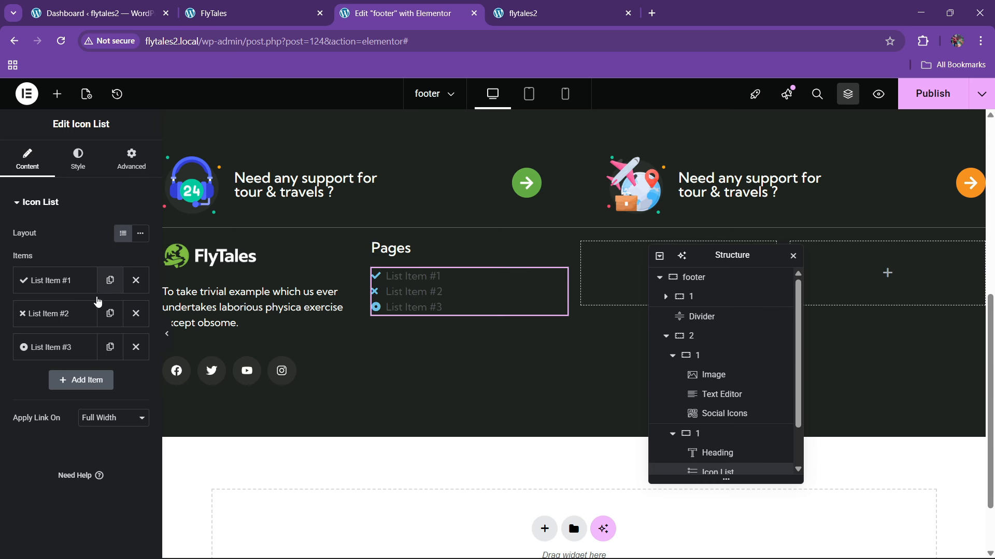
left_click(136, 313)
left_click(136, 313)
left_click(93, 282)
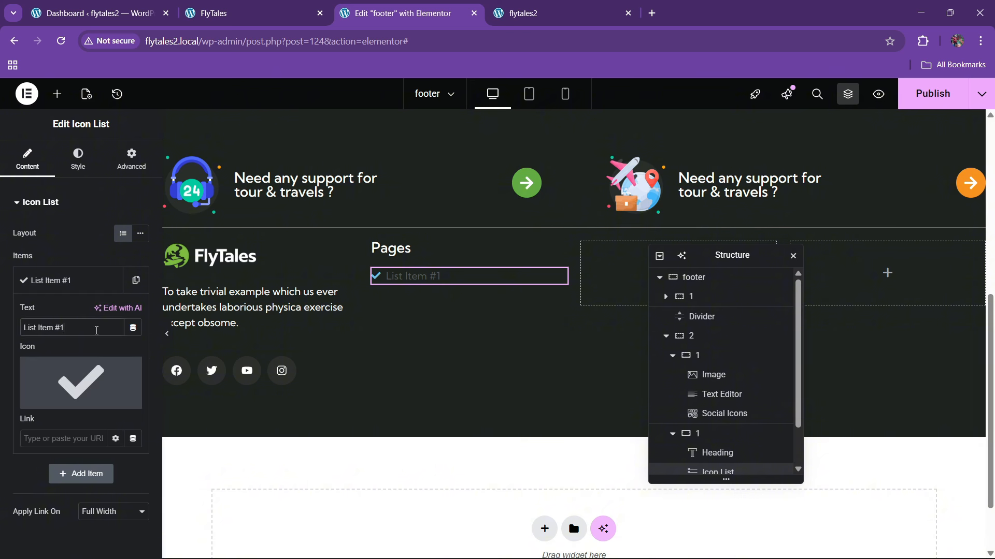
type("Home")
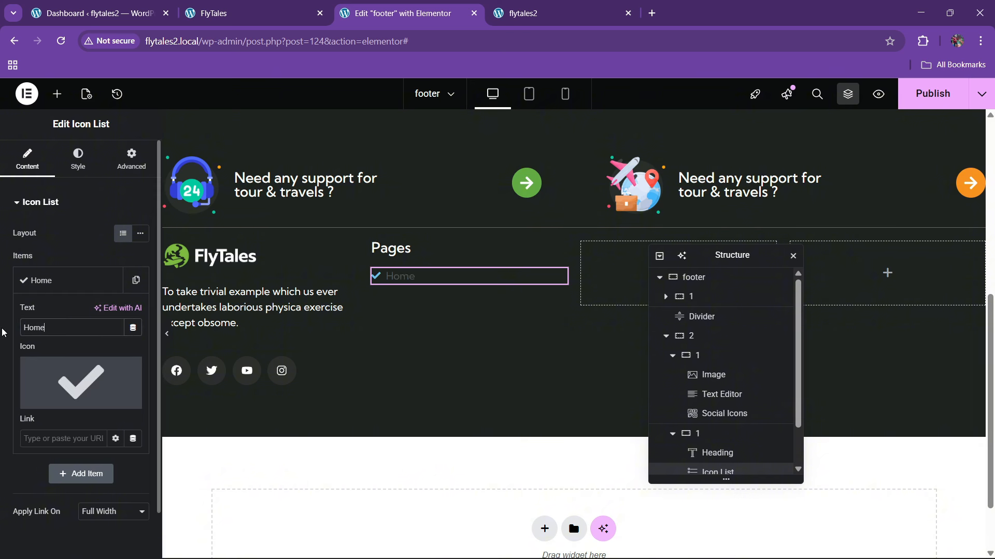
left_click(129, 373)
left_click(123, 287)
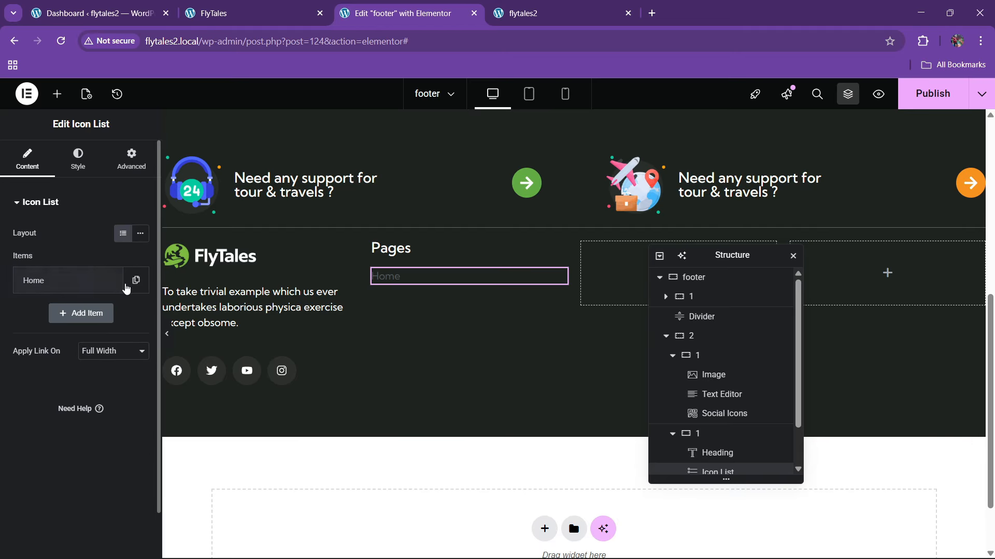
Duplicate the Home item until the list has five items.
left_click(128, 284)
left_click(110, 314)
left_click(110, 347)
left_click(110, 381)
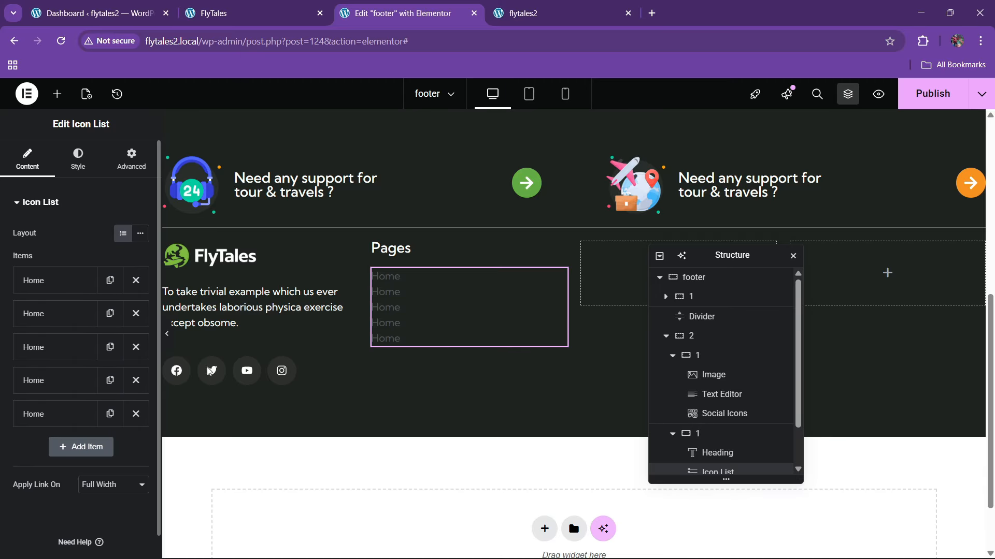
Give the icon list a top margin of 20.
left_click(132, 158)
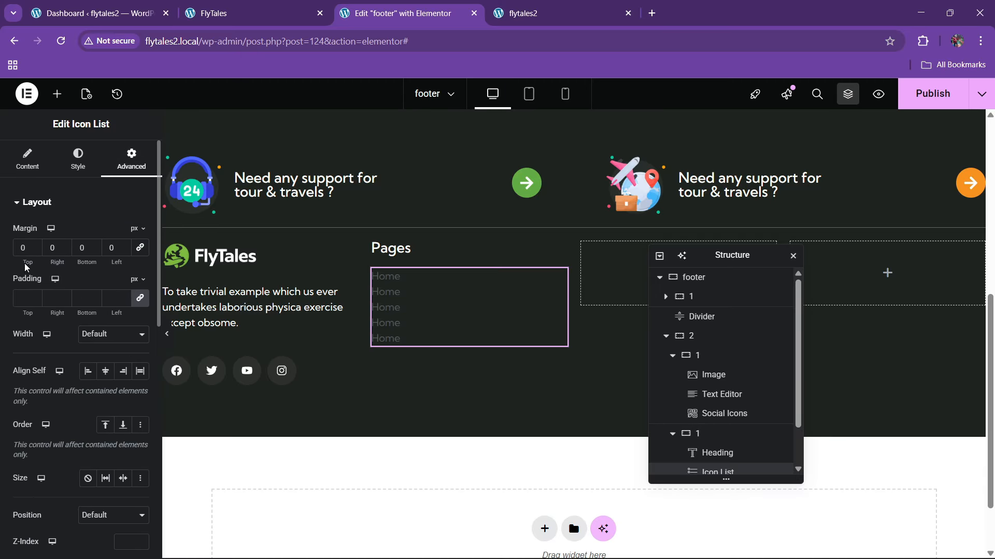
left_click(22, 248)
type("30")
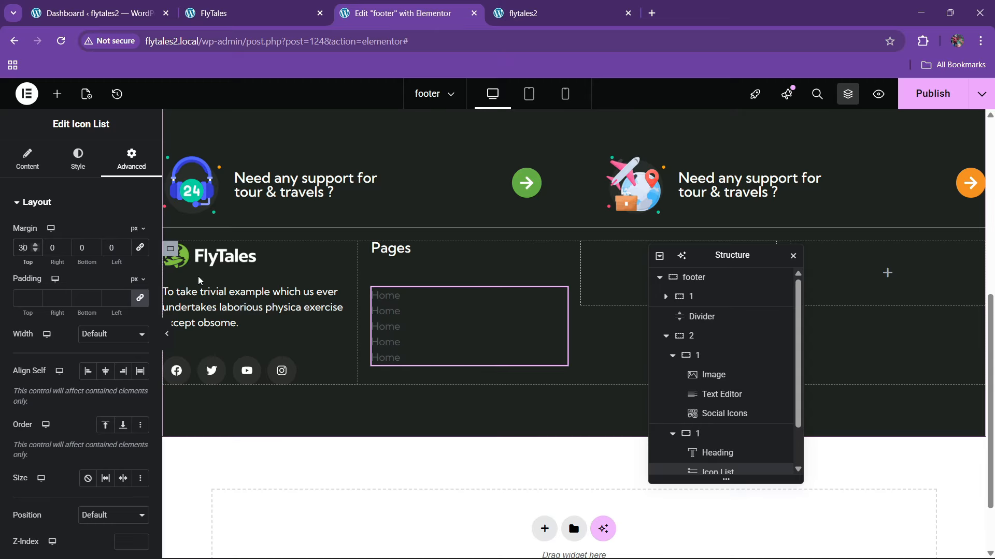
key("BackSpace")
key("BackSpace")
type("20")
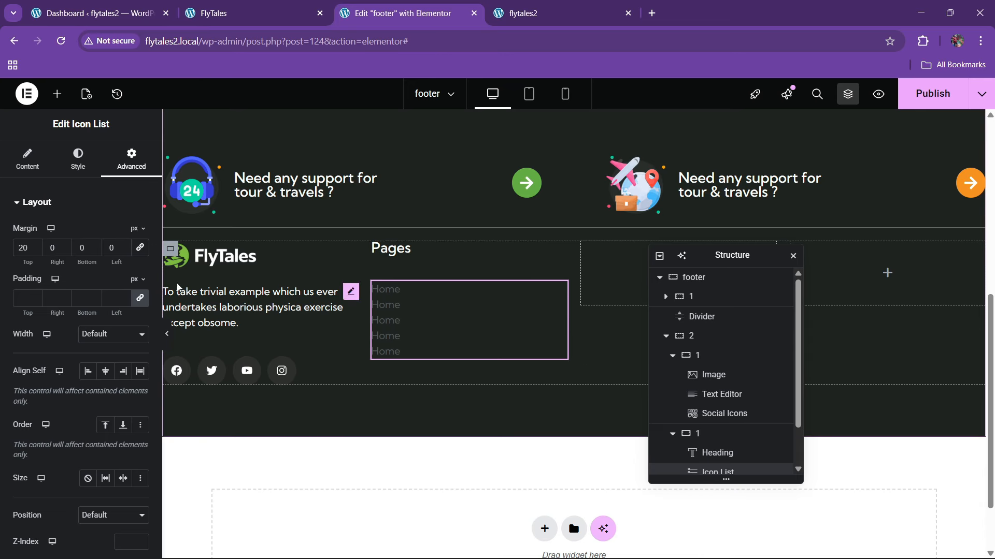
Make the list text white and set Space Between to 10 px.
left_click(78, 165)
left_click(73, 383)
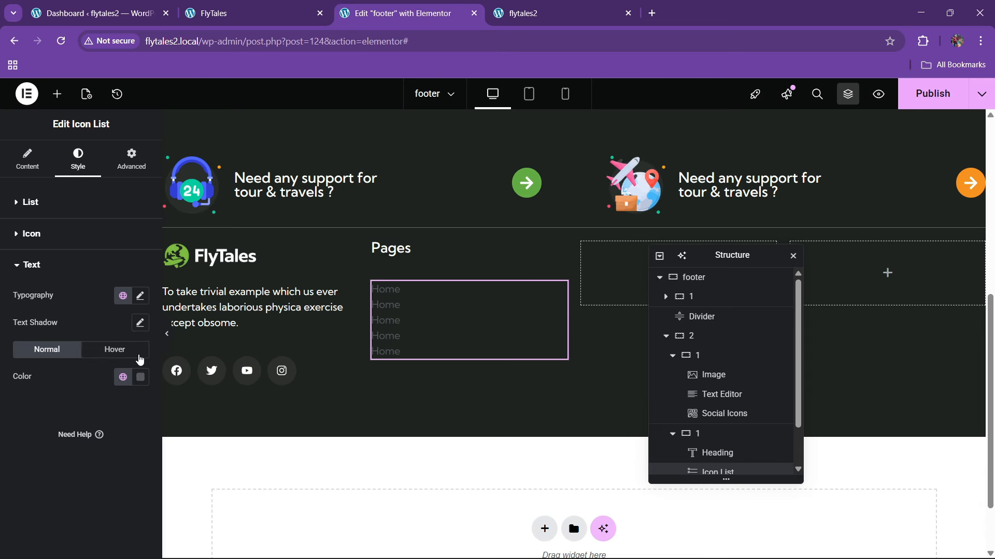
left_click(139, 377)
left_click_drag(78, 268, 43, 192)
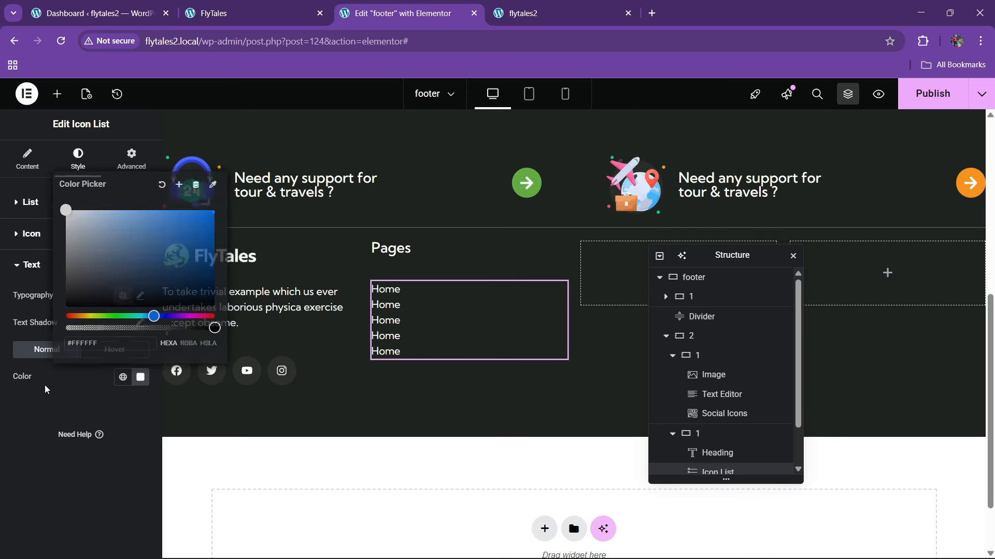
left_click(56, 428)
left_click(140, 296)
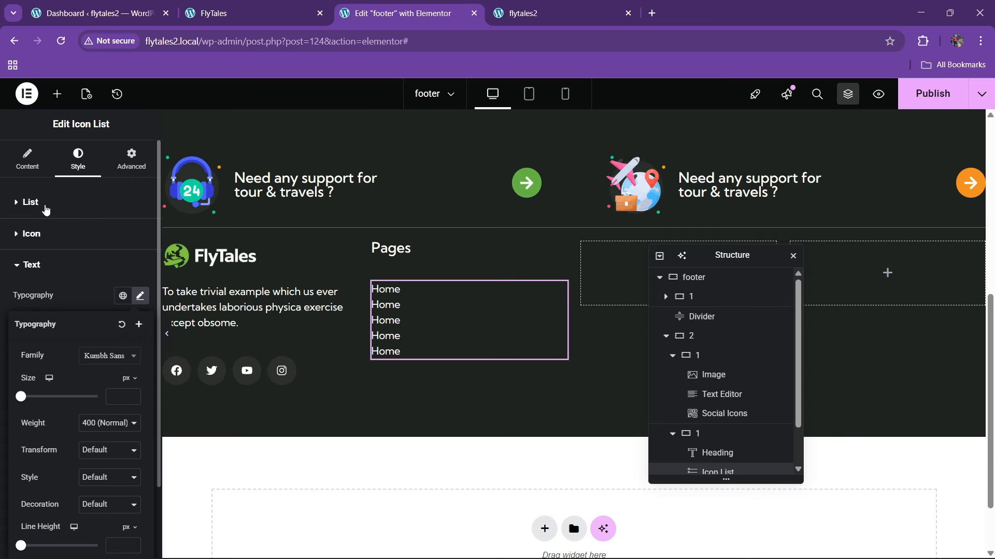
left_click(47, 207)
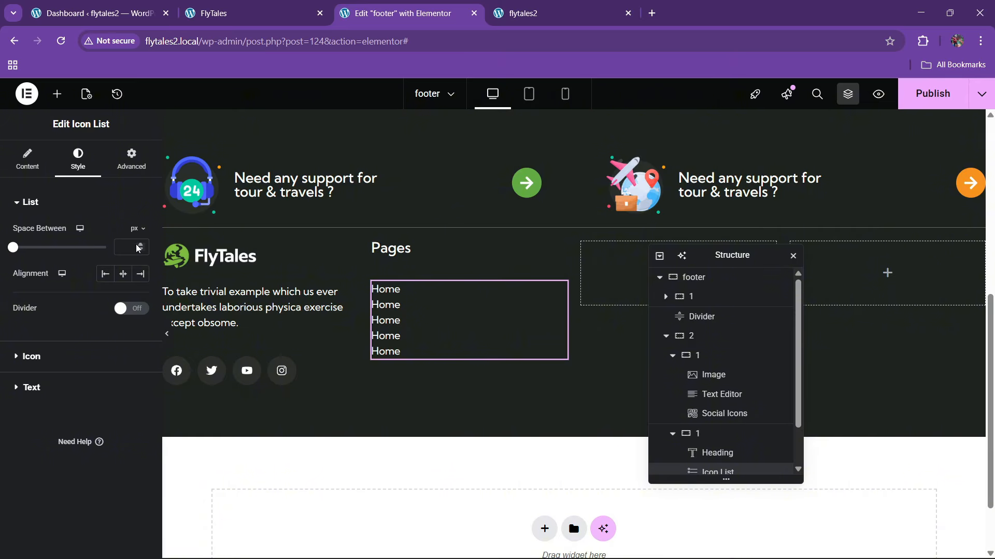
left_click_drag(139, 248, 139, 248)
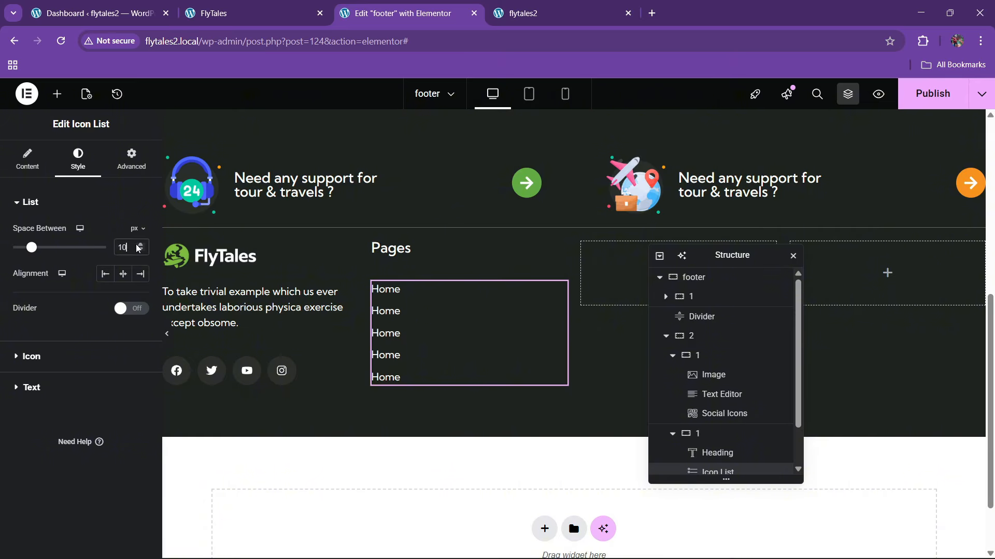
Rename the list items to Home, About, Services, Blogs and Contact.
left_click(45, 172)
left_click(62, 316)
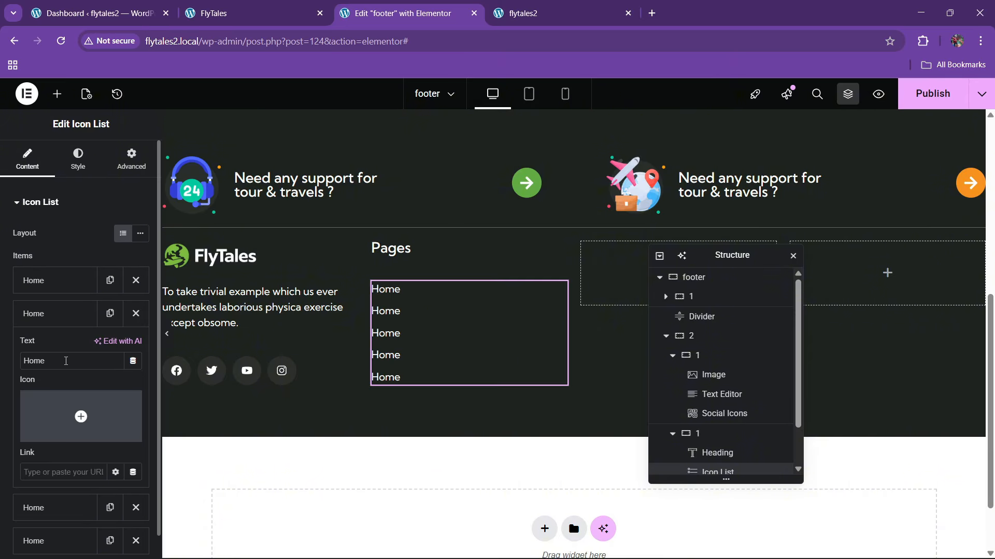
type("About")
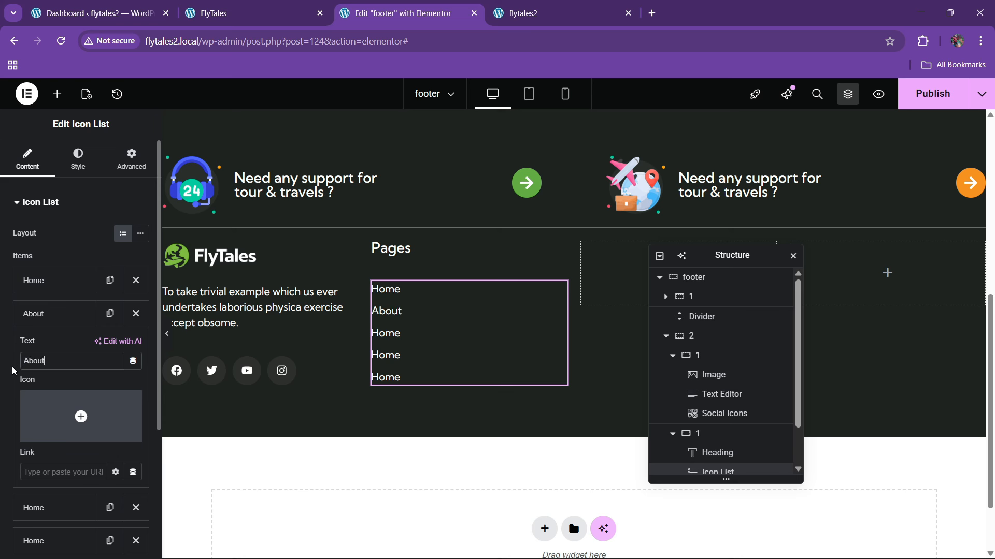
left_click(40, 315)
left_click(52, 347)
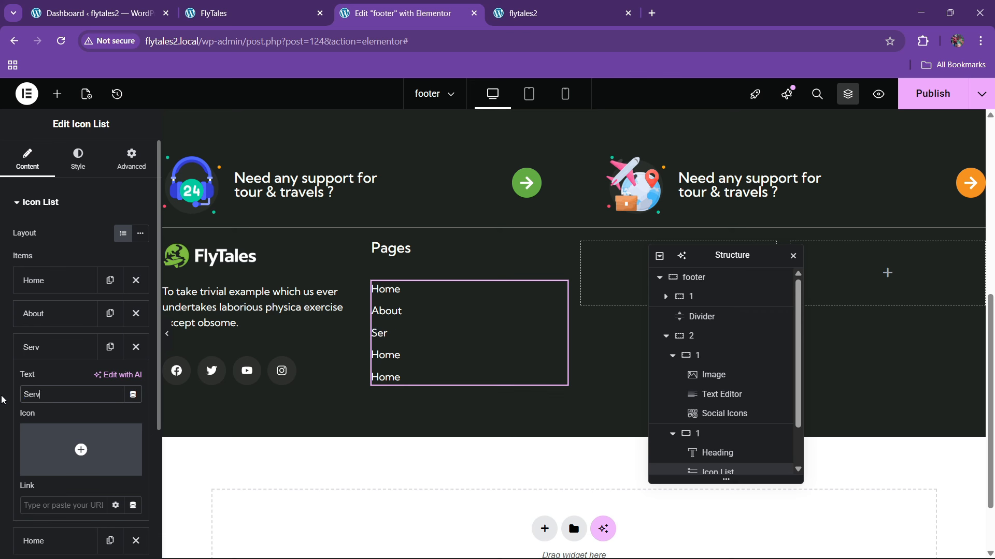
left_click(36, 352)
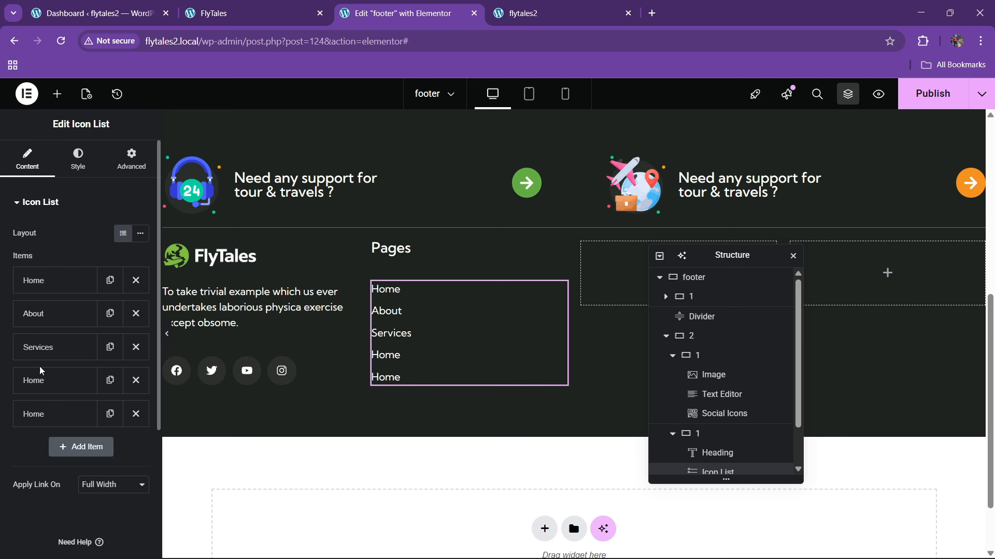
left_click(41, 380)
left_click_drag(47, 428, 7, 420)
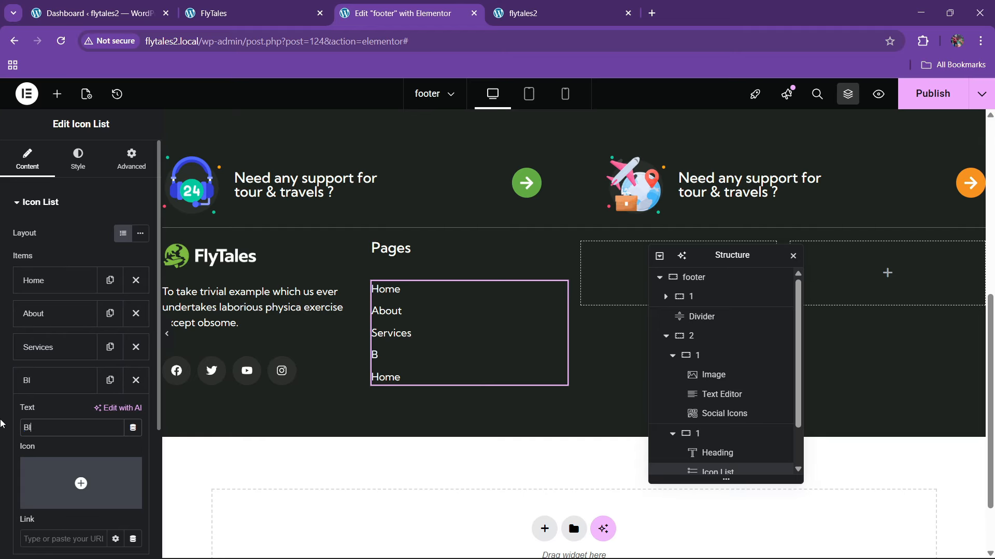
left_click(32, 380)
left_click(31, 414)
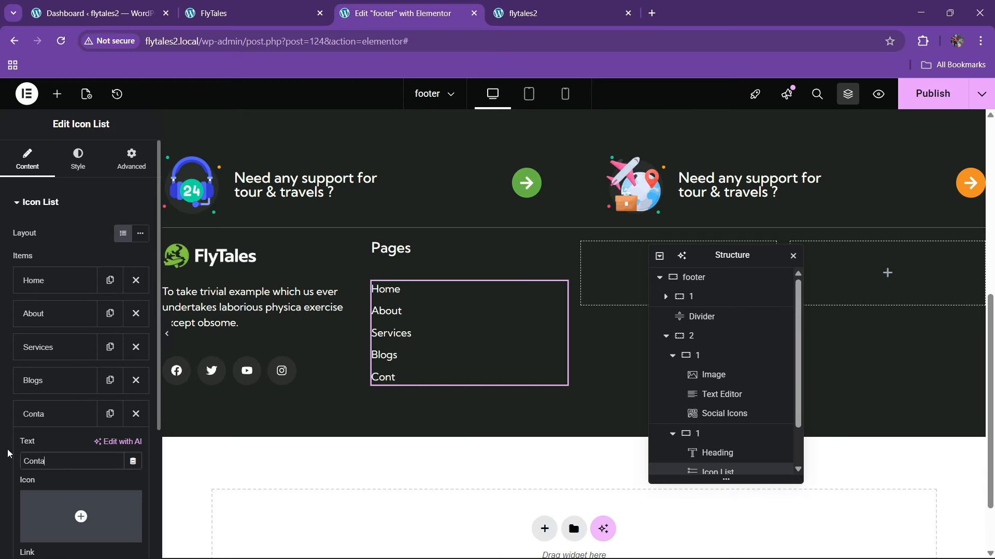
scroll(52, 438, "down", 4)
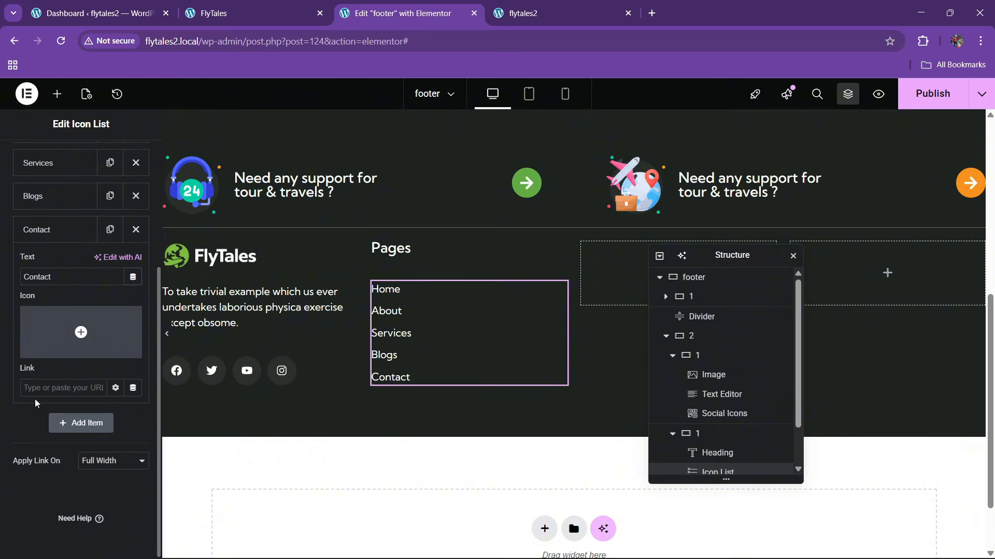
left_click(57, 233)
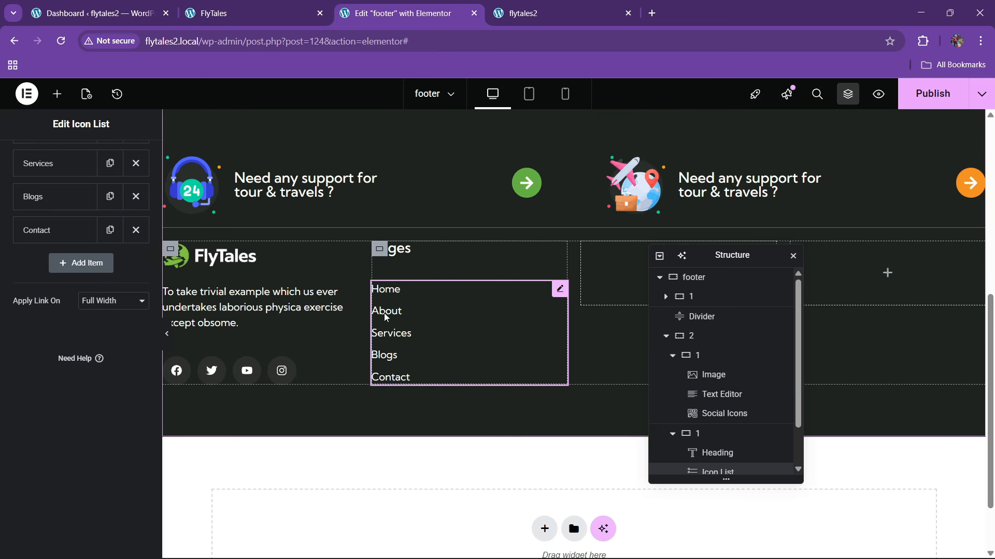
scroll(88, 244, "up", 4)
Set the list's hover text colour to themegreen.
left_click(78, 158)
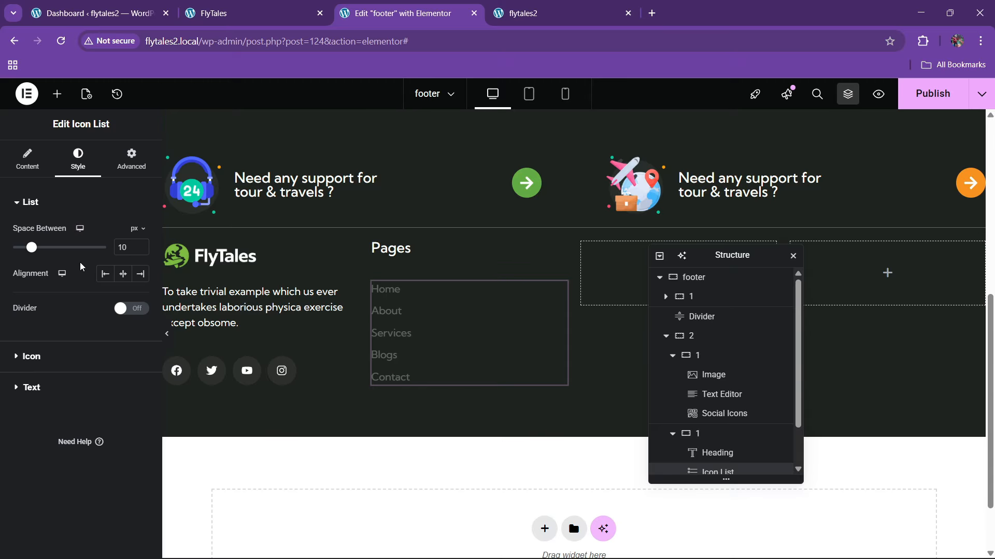
left_click(58, 386)
left_click(111, 351)
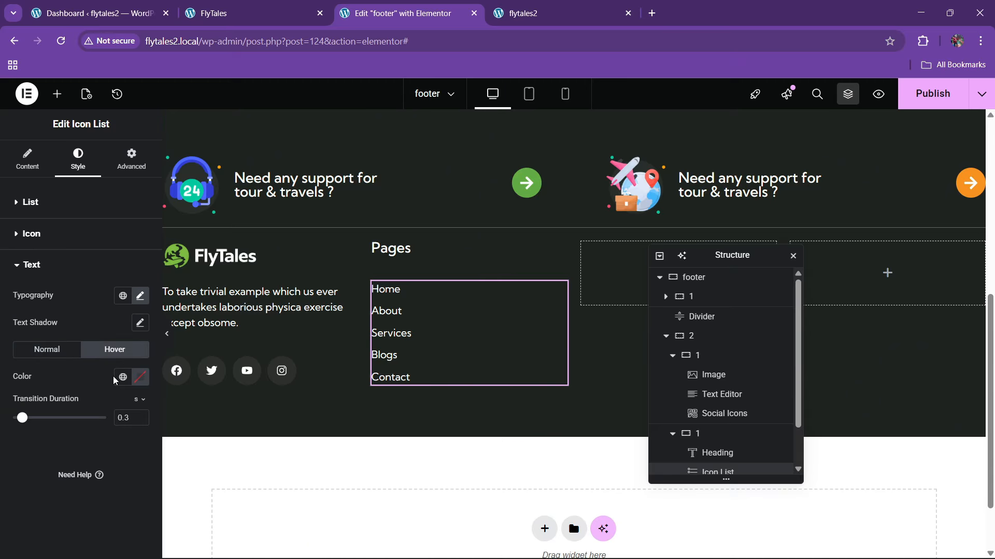
left_click(123, 377)
left_click(72, 275)
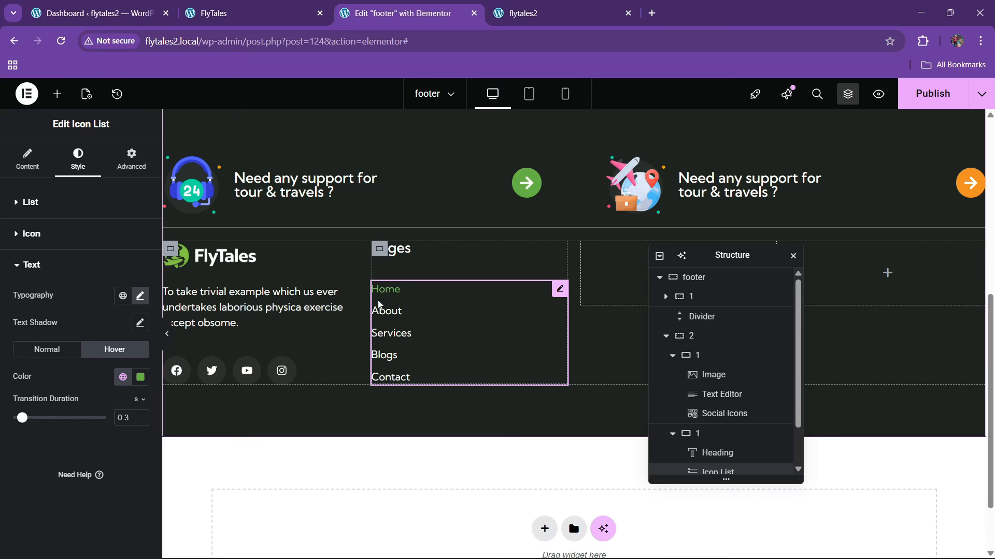
Publish the footer and compare it with the live site footer.
left_click(933, 94)
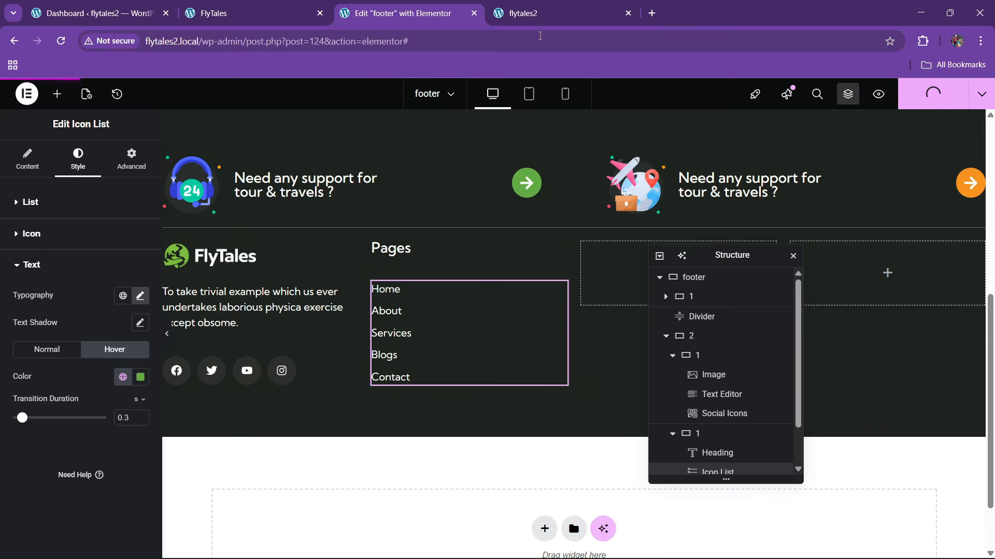
left_click(269, 11)
left_click(399, 13)
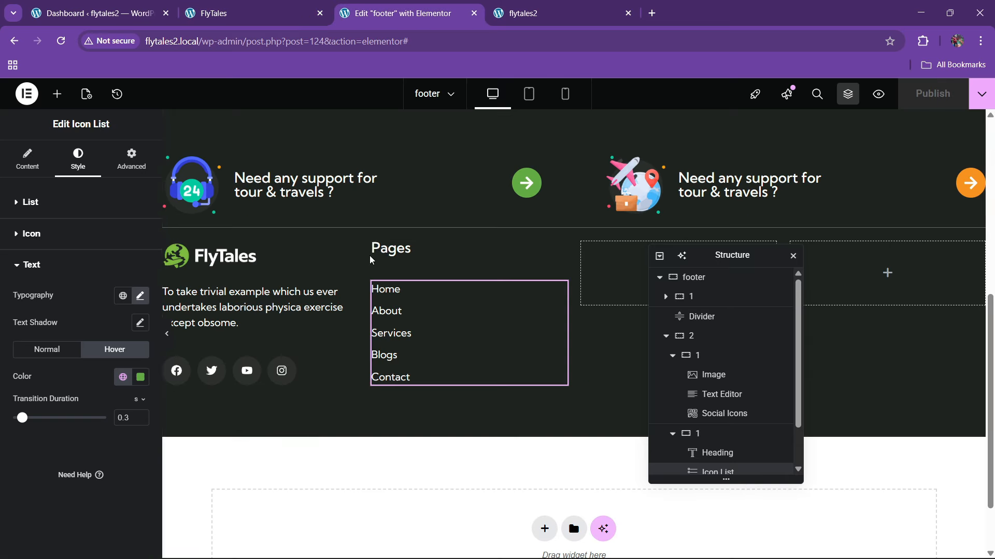
Paste a copy of the Pages heading into the third column and retitle it 'Newsletter'.
right_click(414, 253)
left_click(432, 318)
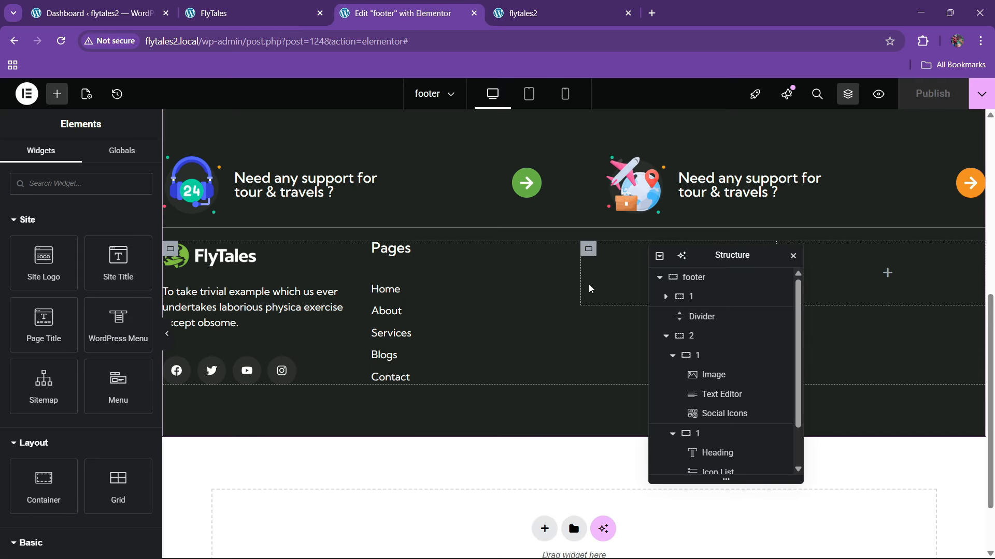
right_click(598, 283)
left_click(621, 320)
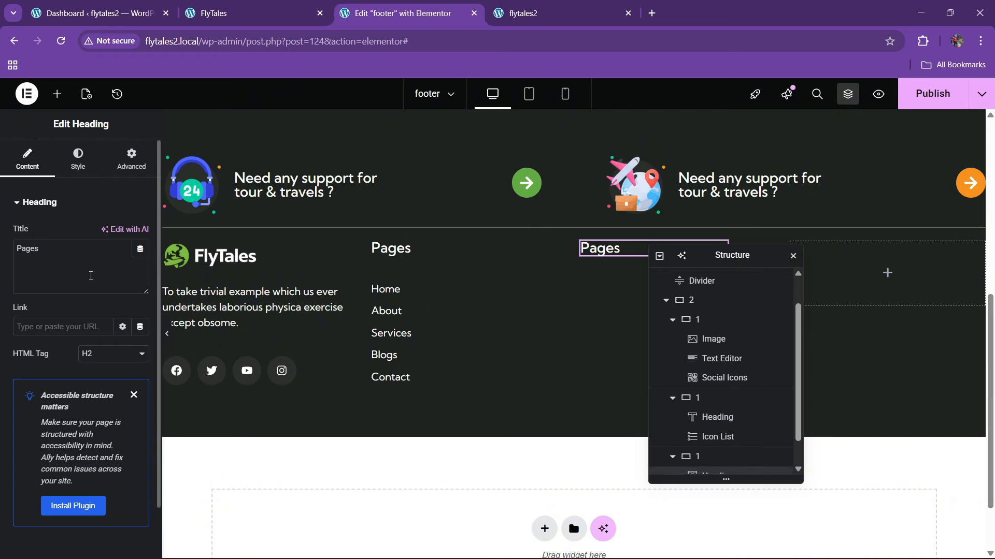
left_click_drag(40, 249, 2, 252)
type("Newsletter")
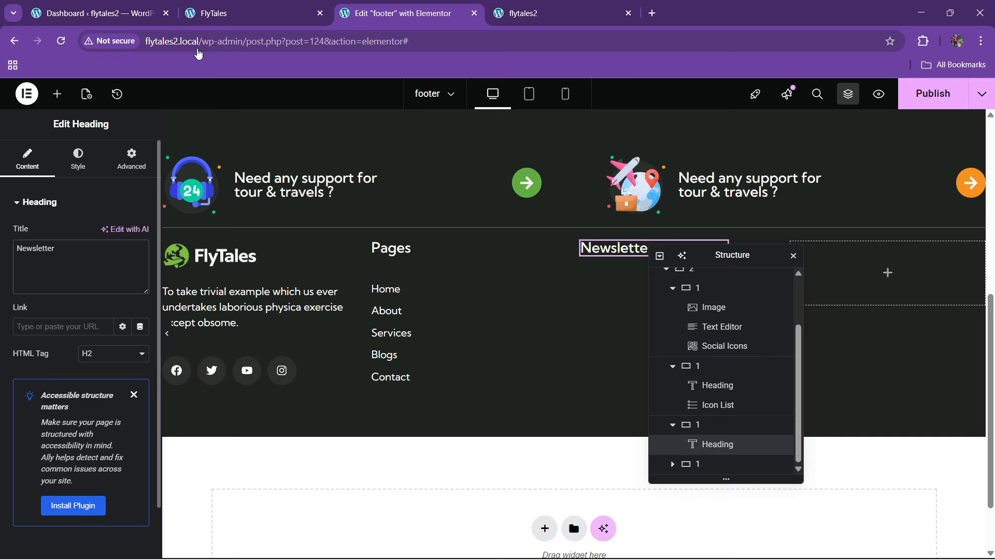
left_click(248, 5)
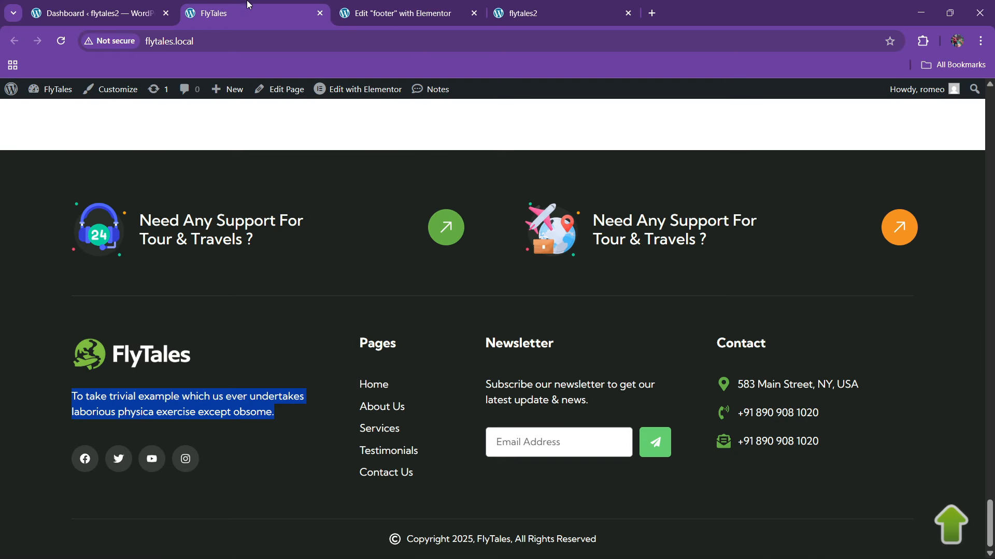
left_click(414, 7)
Paste a copy of the FlyTales description text block under the Newsletter heading.
right_click(223, 259)
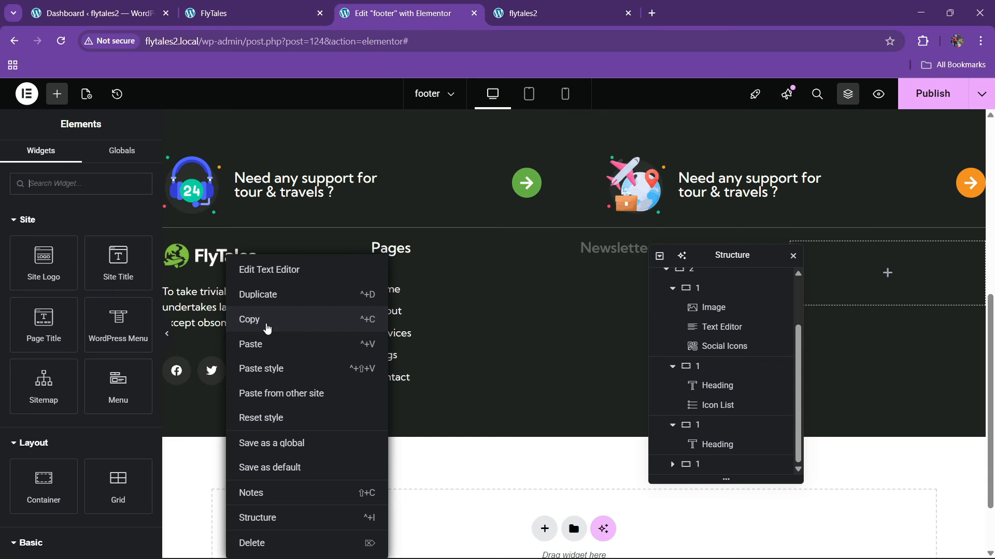
left_click(321, 318)
right_click(620, 254)
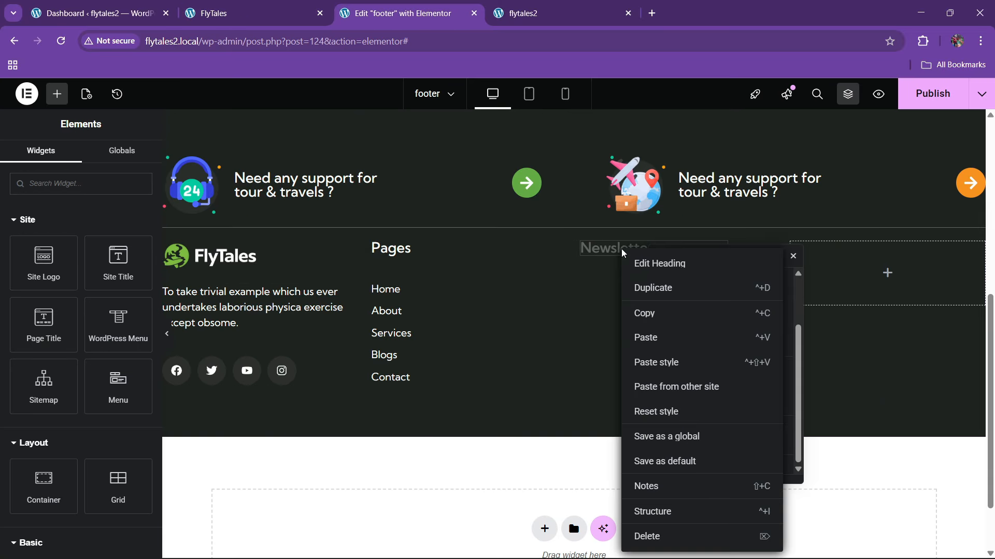
left_click(642, 336)
Replace its text with 'Subscribe our newsletter to get our latest update & news.' via code view.
left_click(249, 13)
left_click(495, 417)
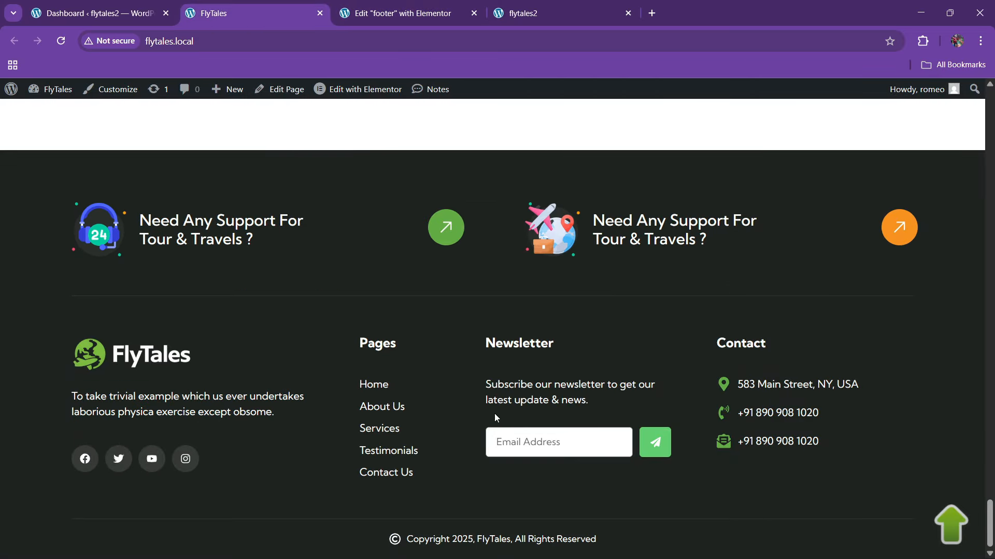
left_click_drag(485, 388, 602, 416)
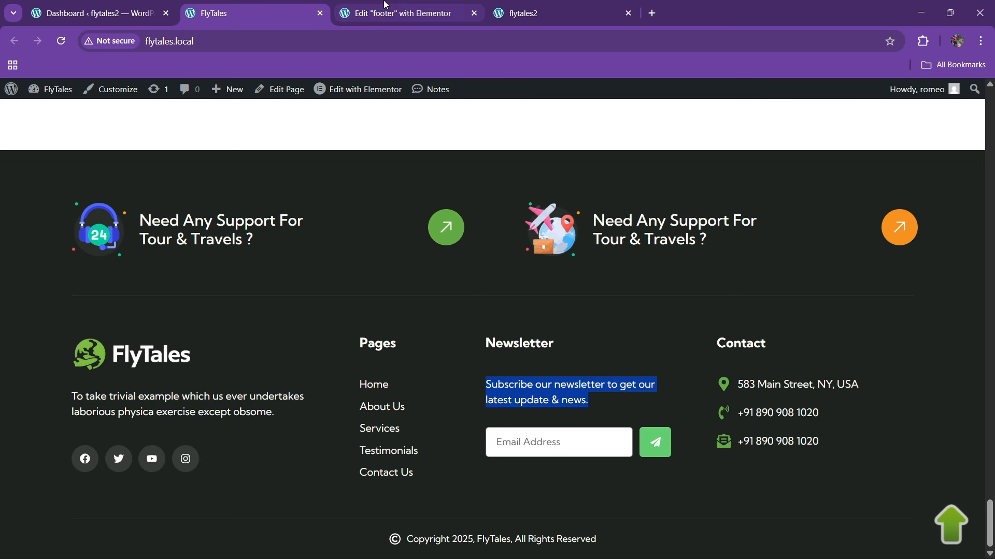
left_click(399, 13)
left_click_drag(755, 257, 483, 289)
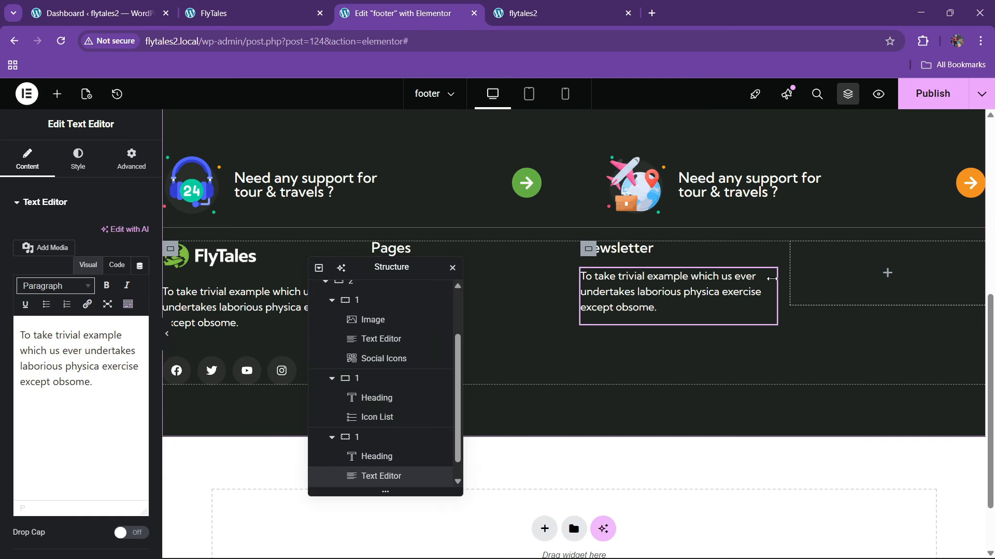
left_click(117, 265)
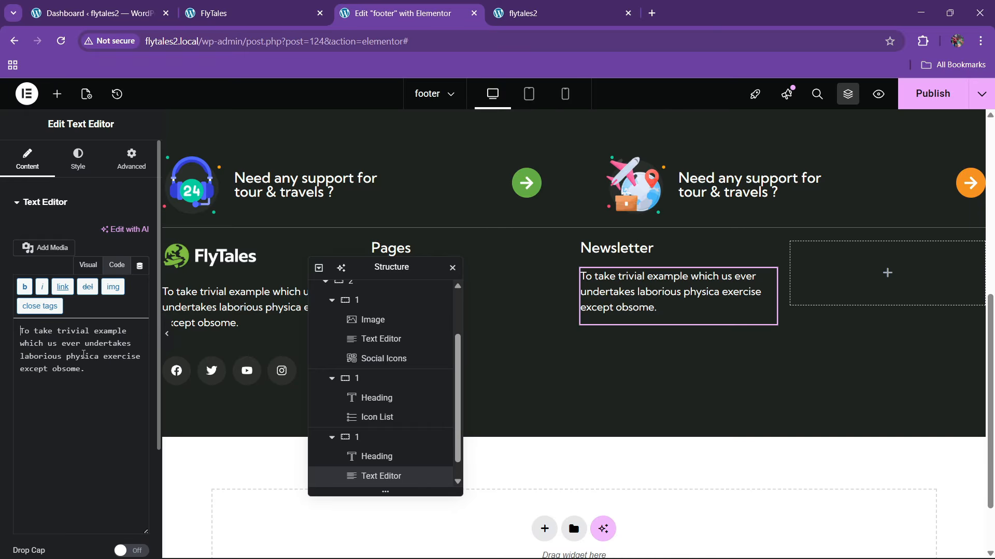
left_click(83, 355)
key("ctrl+a")
key("ctrl+v")
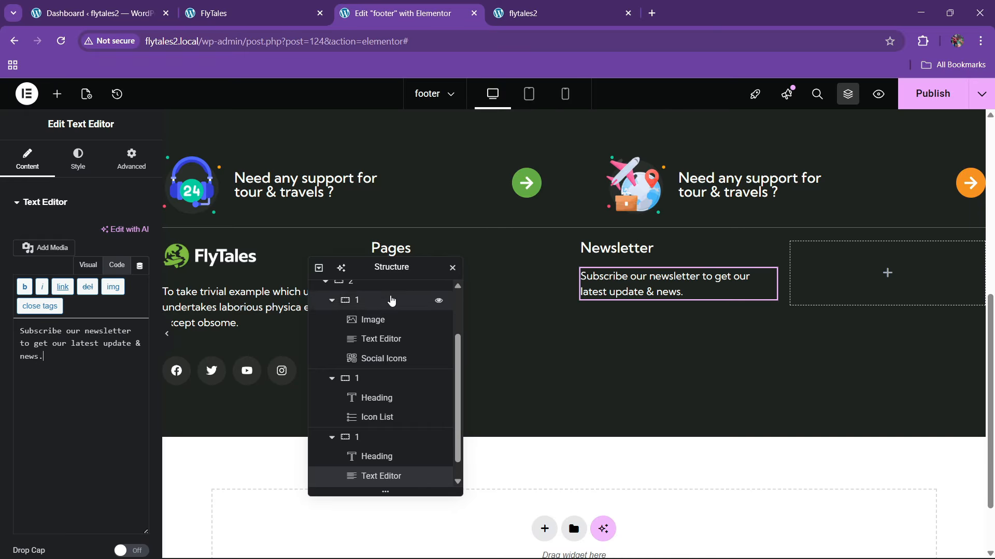
Compare the spacing settings of the Pages list and the Newsletter text block.
left_click_drag(392, 267, 668, 262)
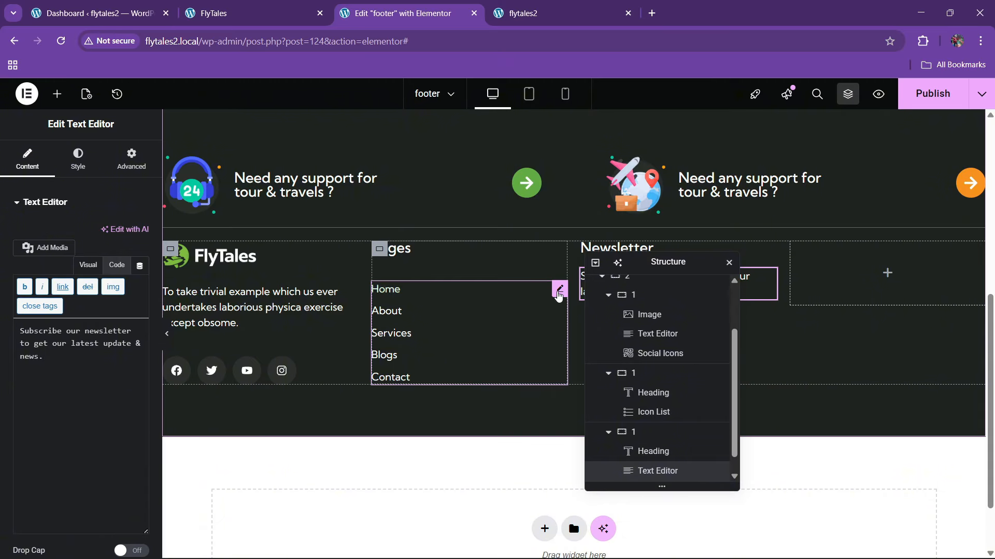
left_click(560, 290)
left_click(132, 159)
left_click_drag(668, 269, 493, 270)
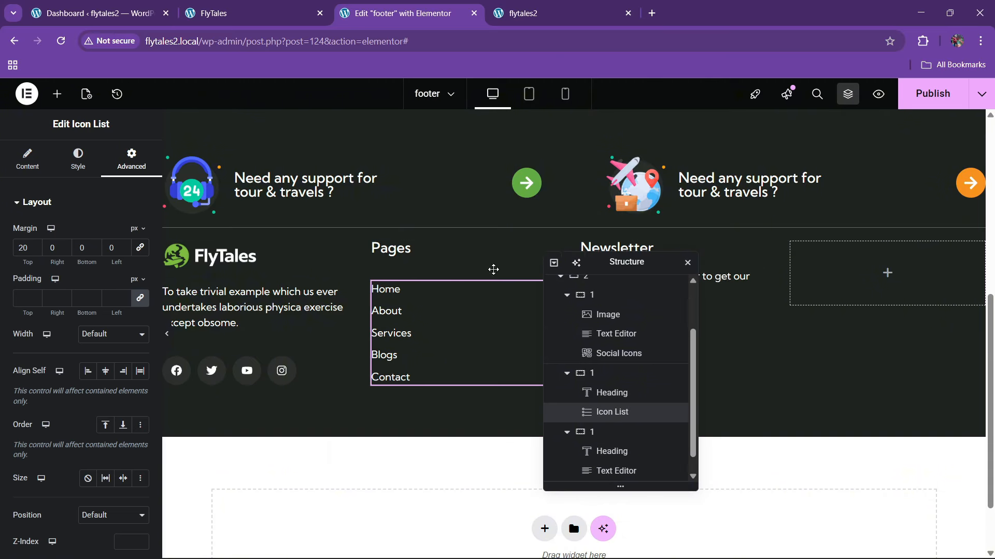
left_click(767, 283)
left_click(132, 159)
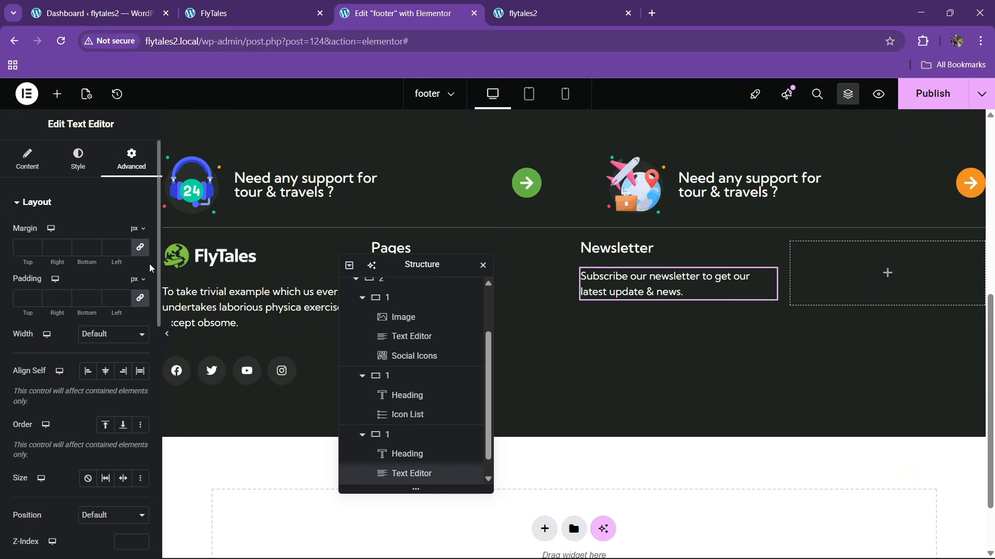
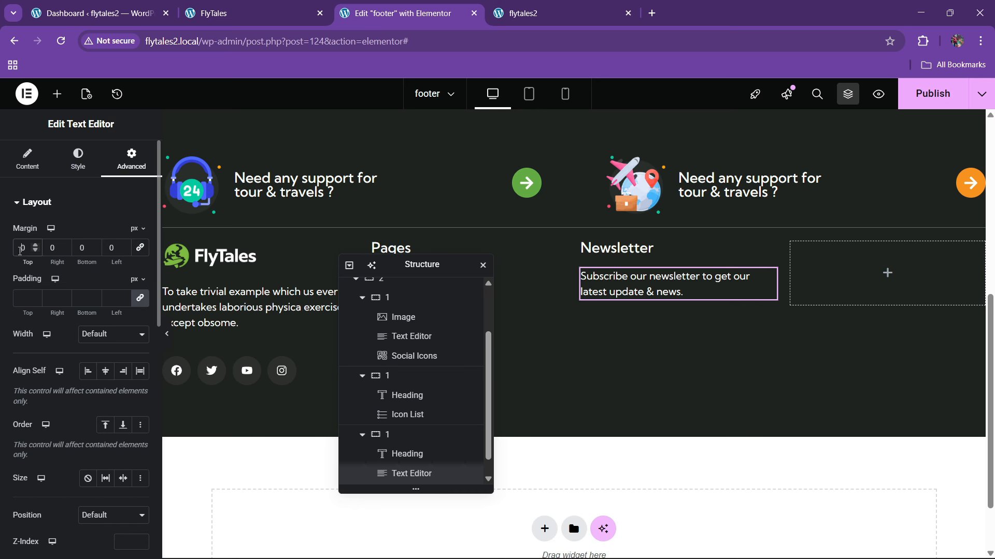
Give the subscribe text a 20 px top margin and check it against the live FlyTales footer.
type("2")
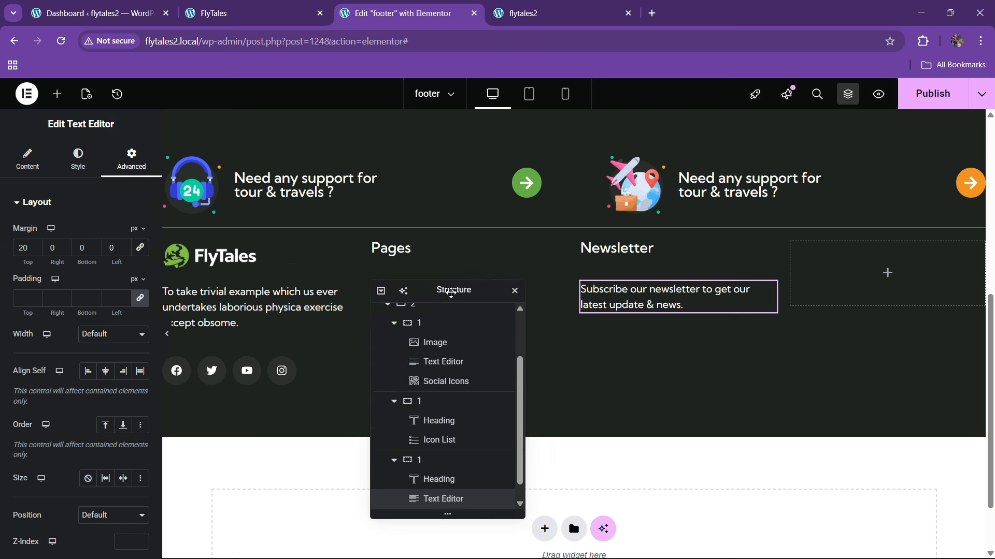
left_click(298, 13)
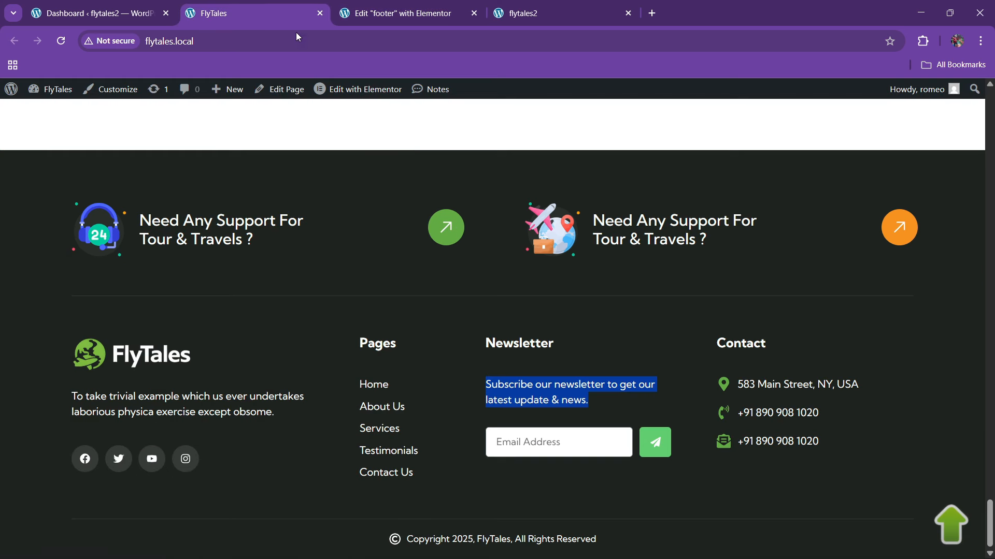
left_click(435, 5)
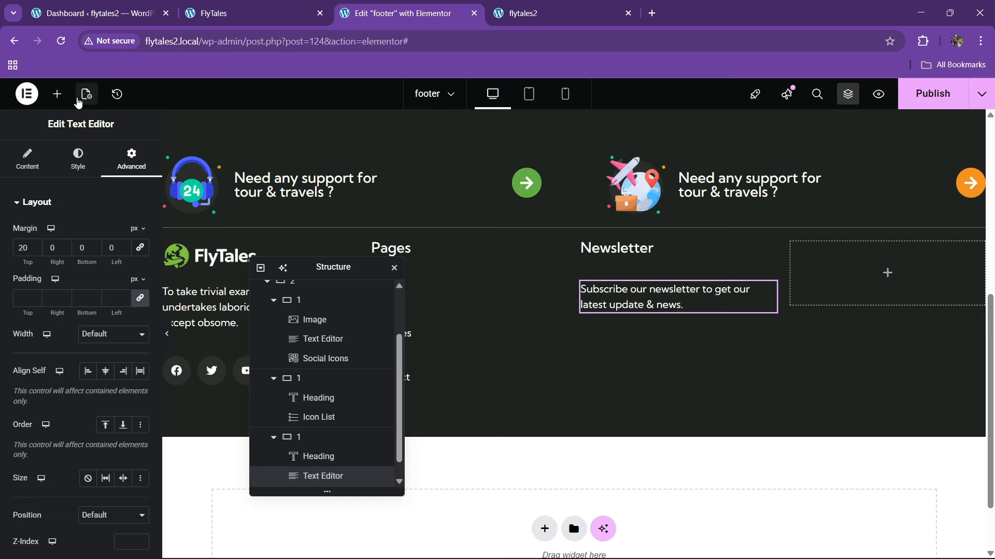
Drop a Form widget under the newsletter text, delete its Name and Message fields, and hide labels.
left_click(58, 93)
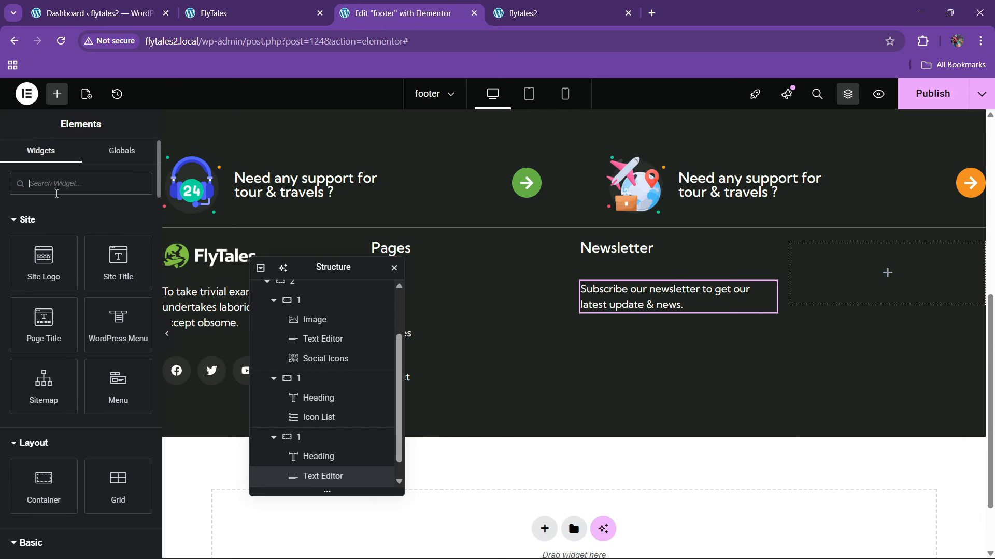
type("form")
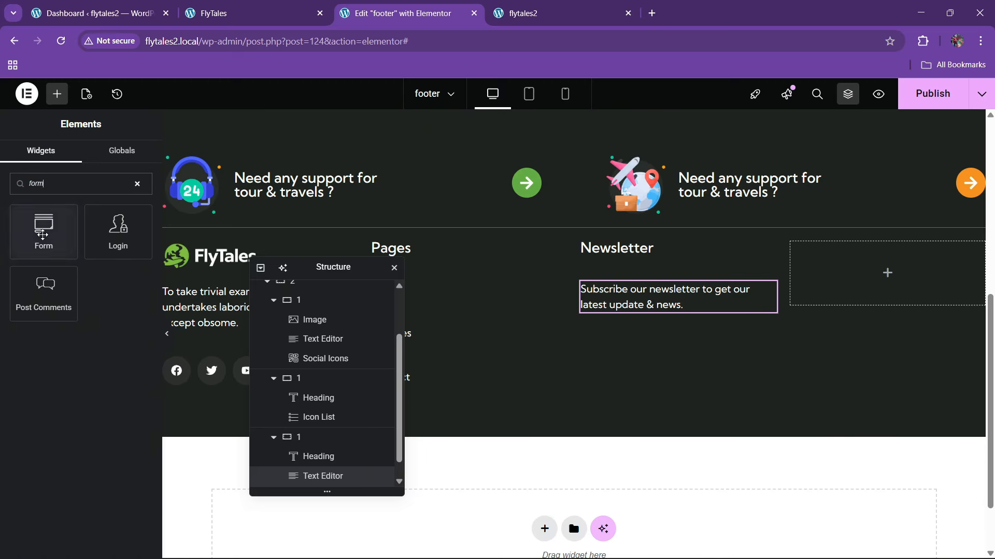
left_click_drag(43, 231, 648, 307)
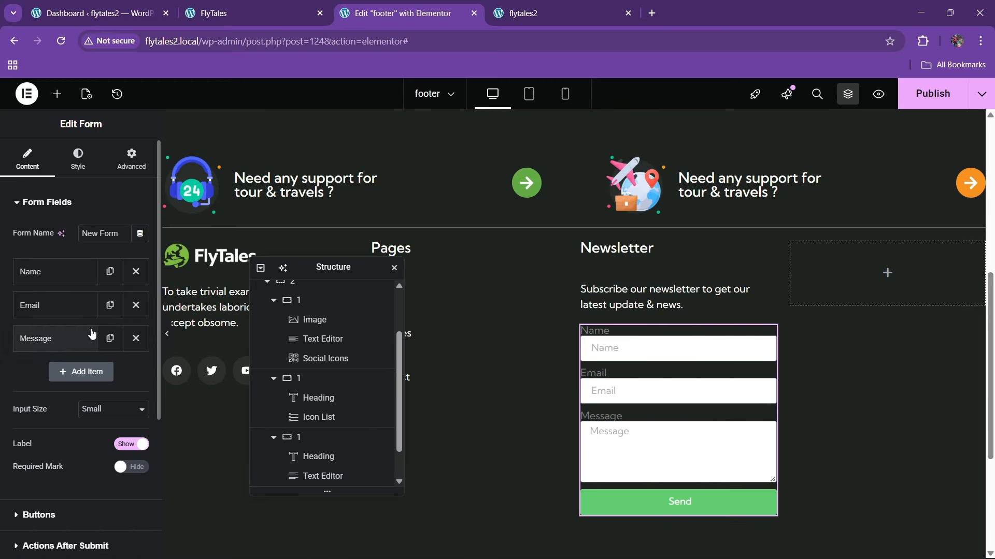
left_click(135, 273)
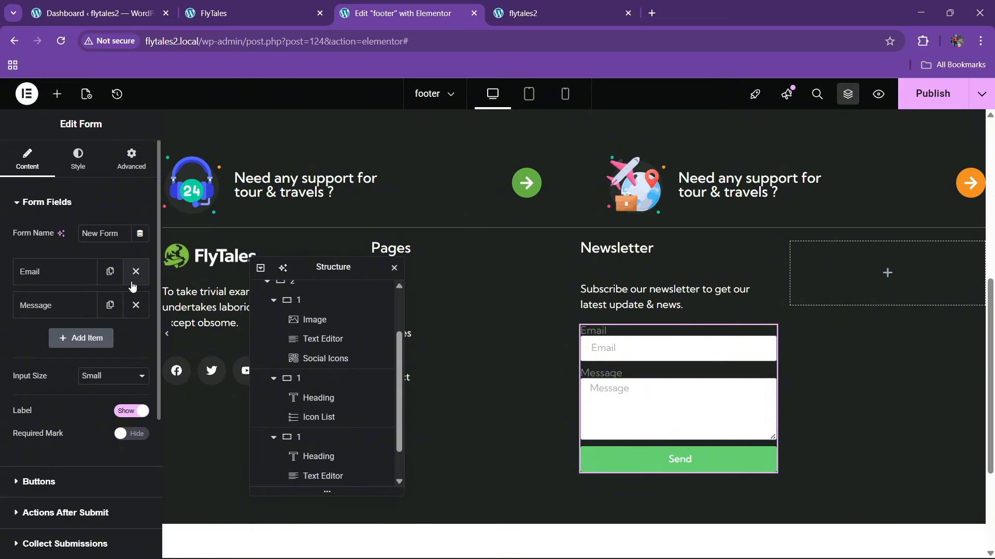
left_click(136, 305)
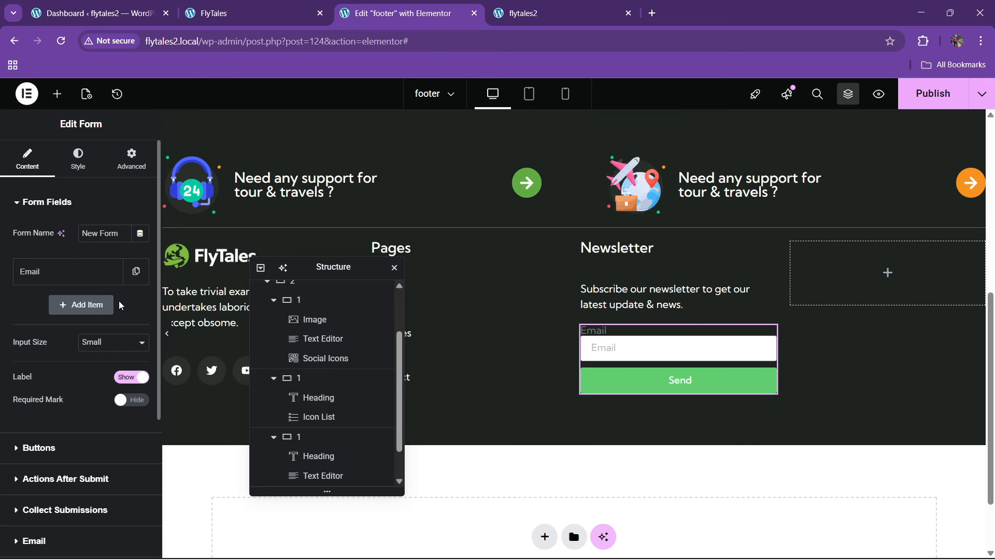
left_click(21, 271)
left_click(20, 271)
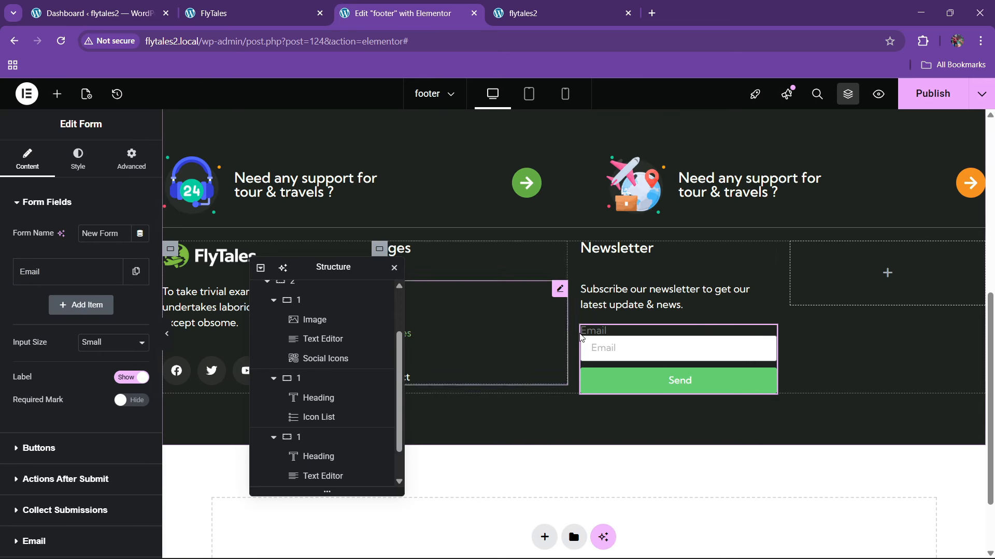
left_click(126, 379)
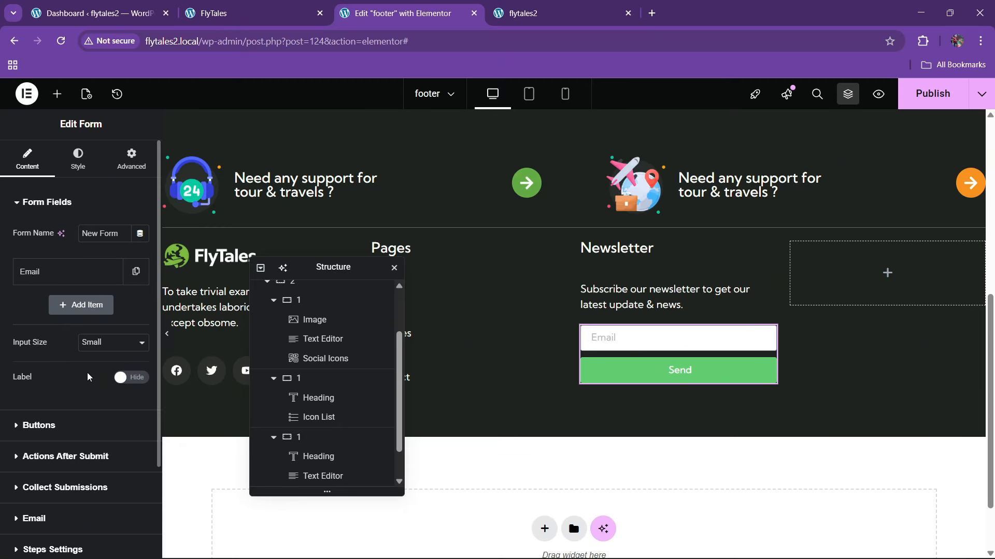
Give the email field placeholder 'Enter your email address', 80% column width and Medium input size.
left_click(61, 273)
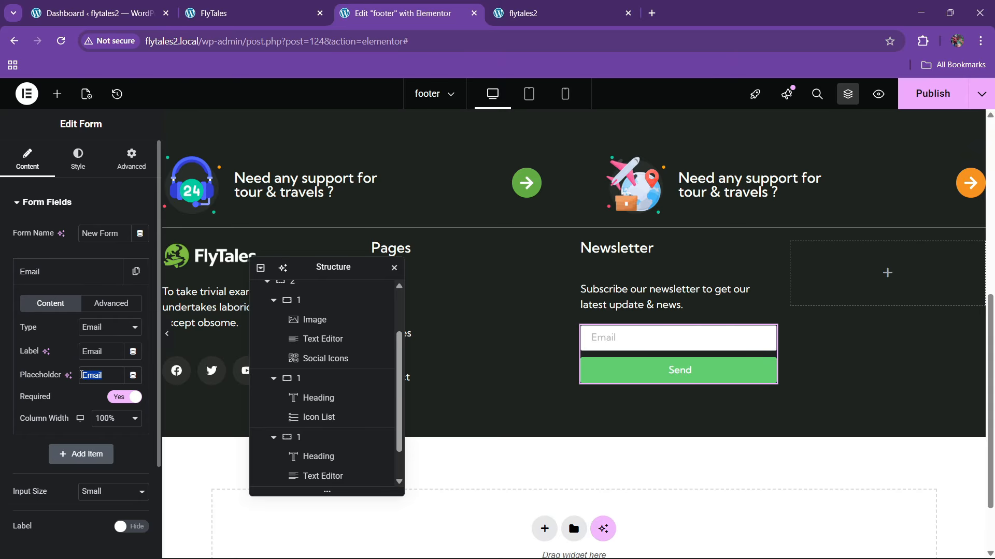
type("Enter your e")
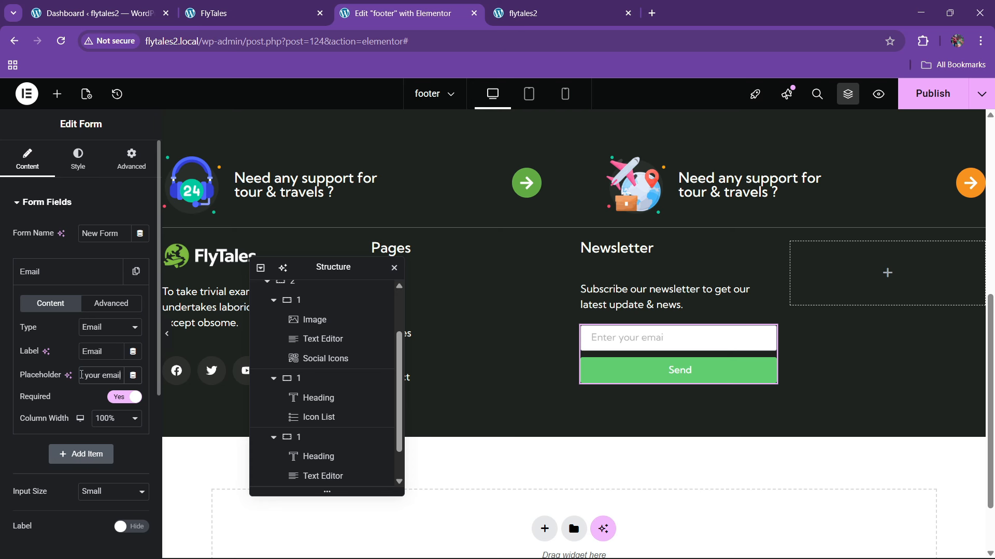
type("mail address")
left_click(101, 419)
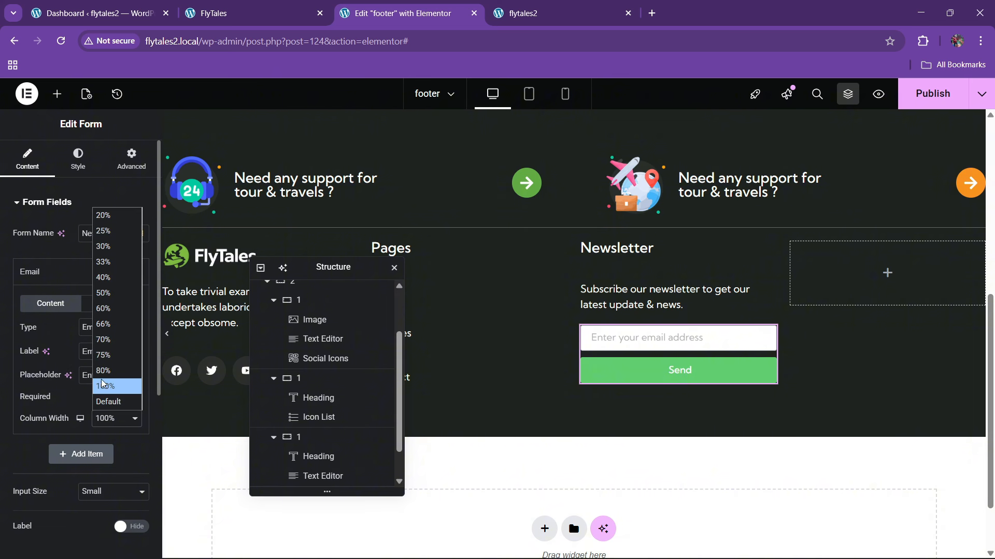
left_click(107, 356)
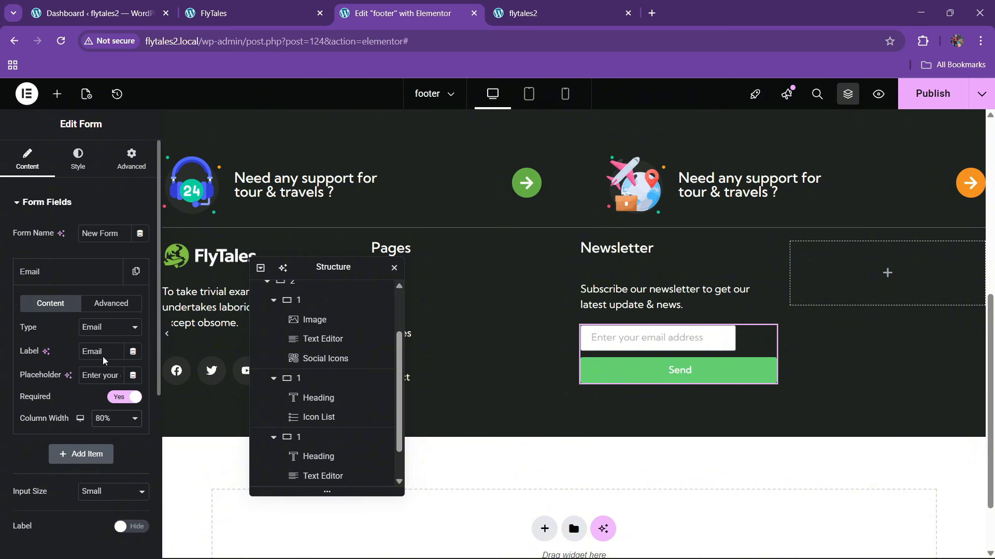
left_click(75, 273)
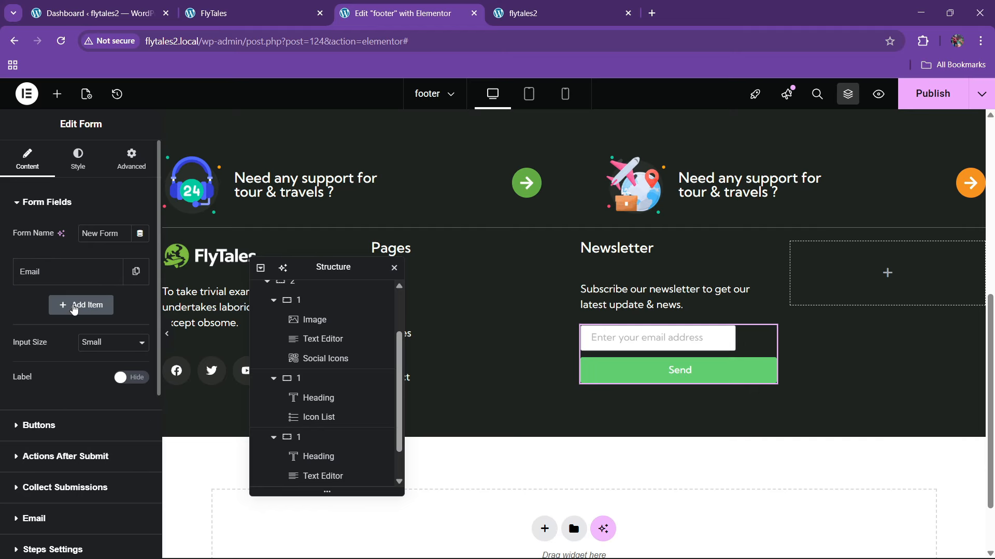
left_click(79, 350)
left_click(95, 388)
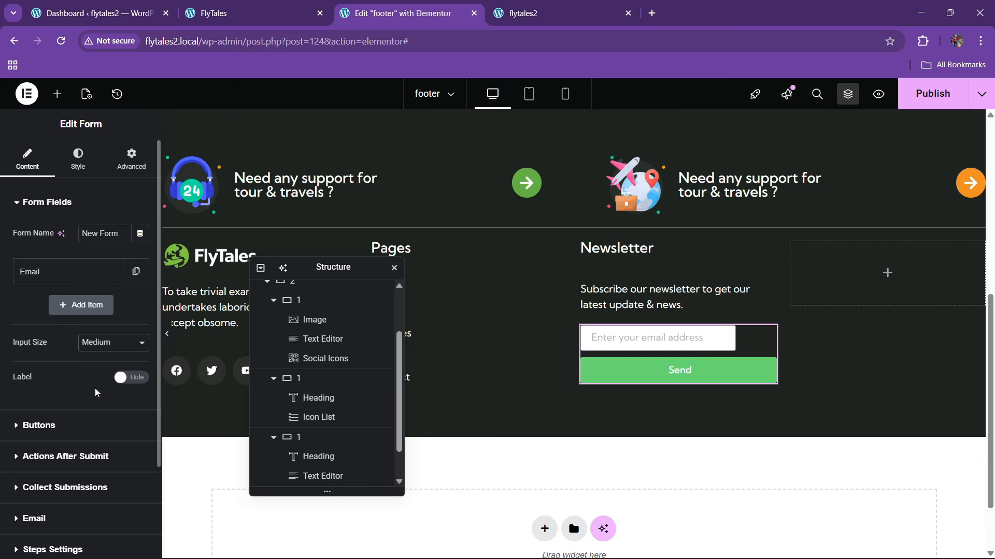
left_click(60, 272)
left_click(67, 272)
Set the Send button to 20% width and Medium size, and delete its Send text.
scroll(54, 362, "down", 2)
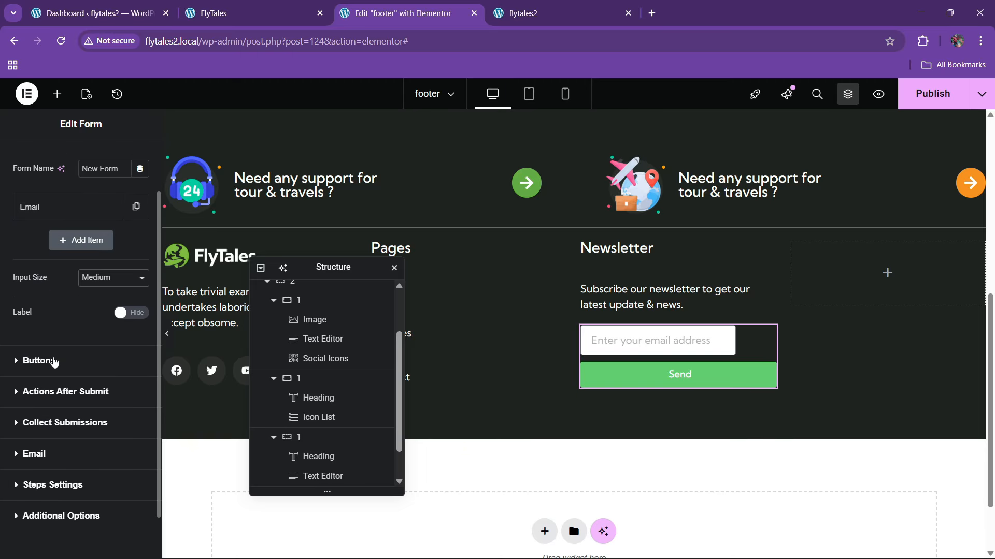
left_click(55, 359)
left_click(104, 294)
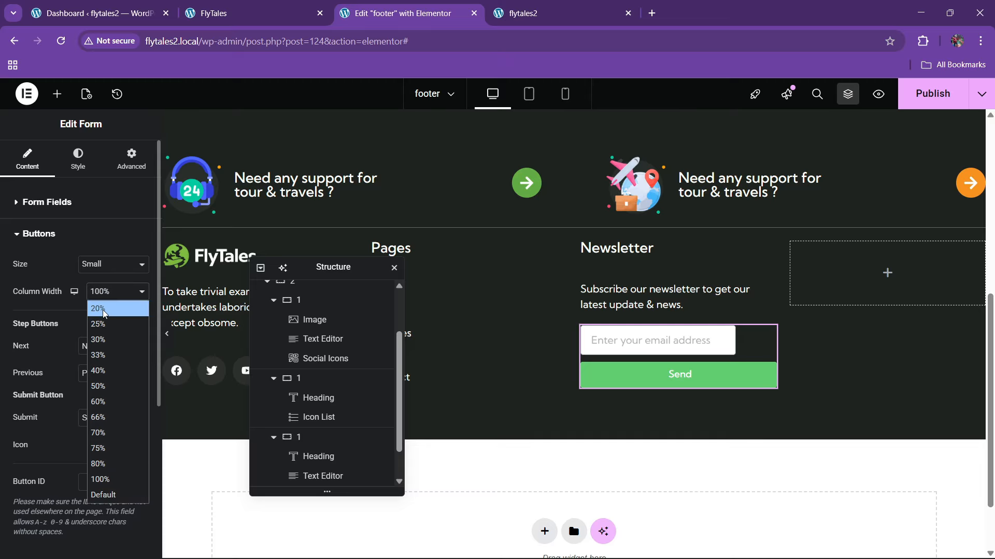
left_click(103, 309)
left_click(107, 264)
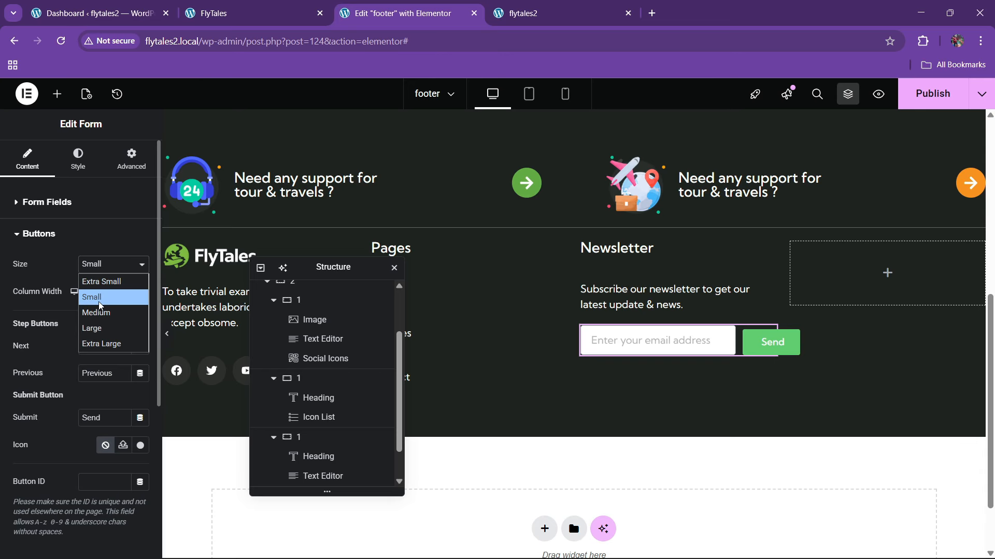
left_click(101, 312)
scroll(101, 317, "down", 4)
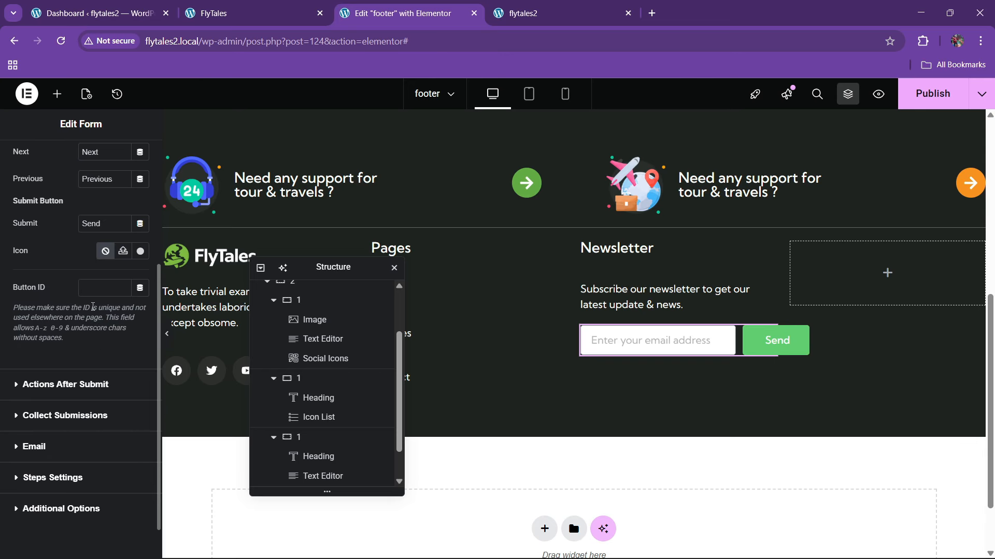
scroll(106, 321, "up", 2)
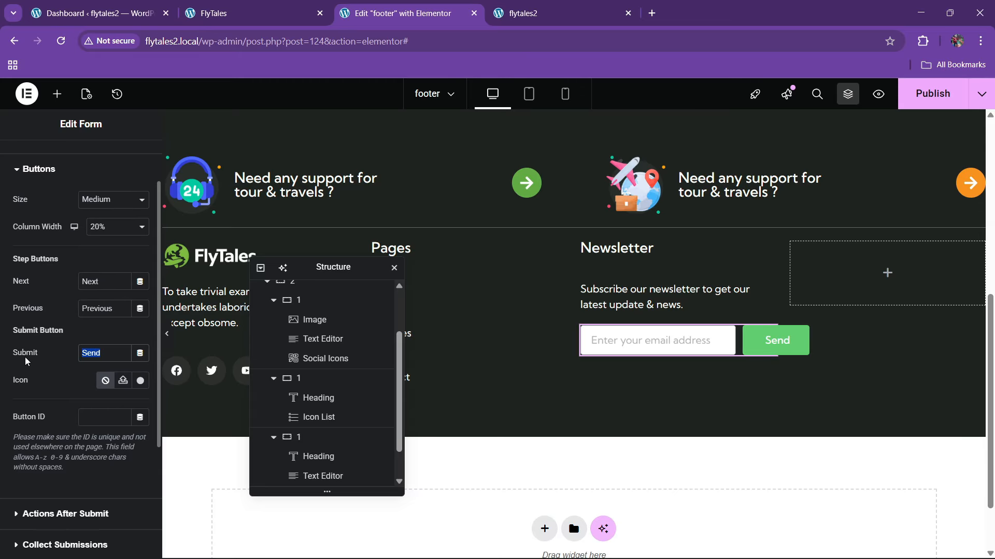
key("BackSpace")
Search the icon library for 'mes' and insert the Facebook Messenger icon on the submit button.
left_click(140, 381)
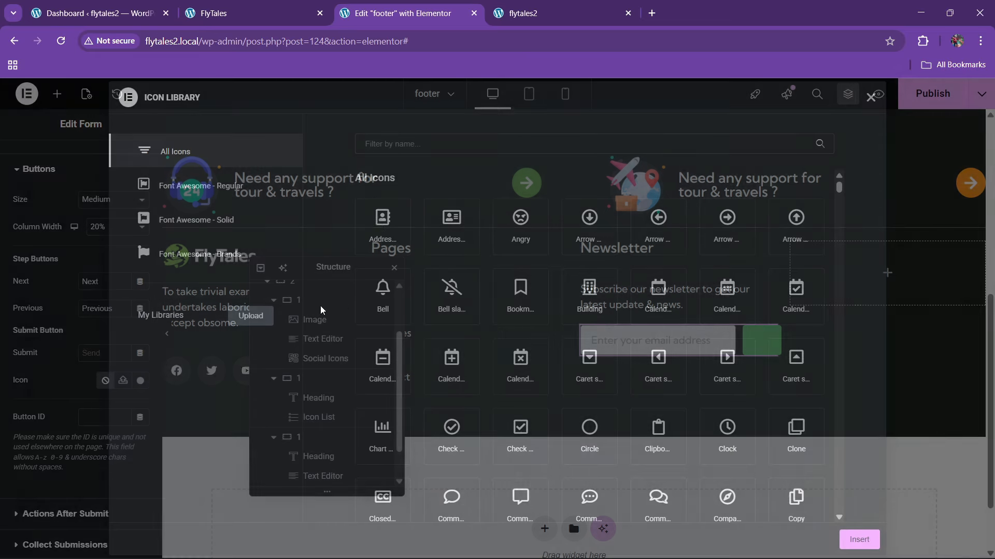
type("ne")
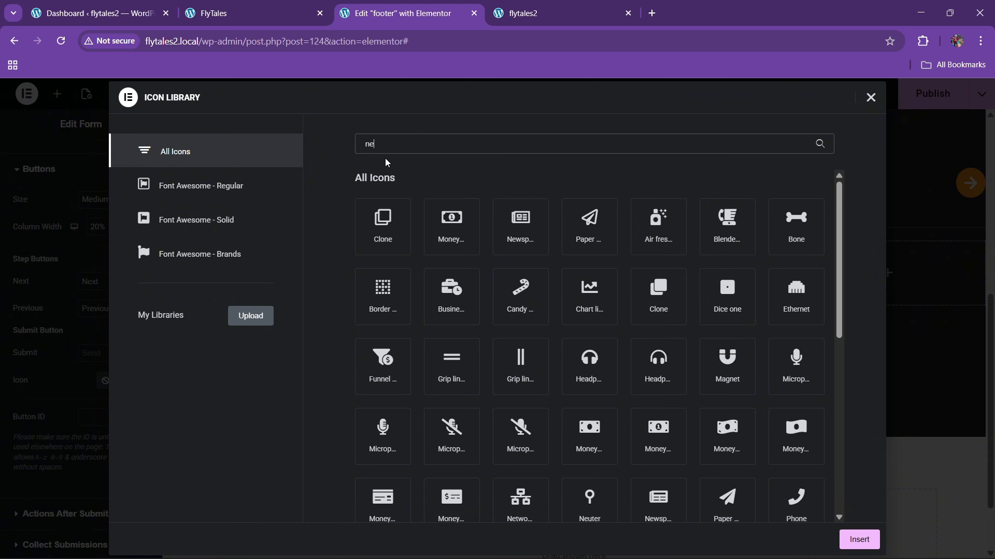
key("BackSpace")
key("BackSpace")
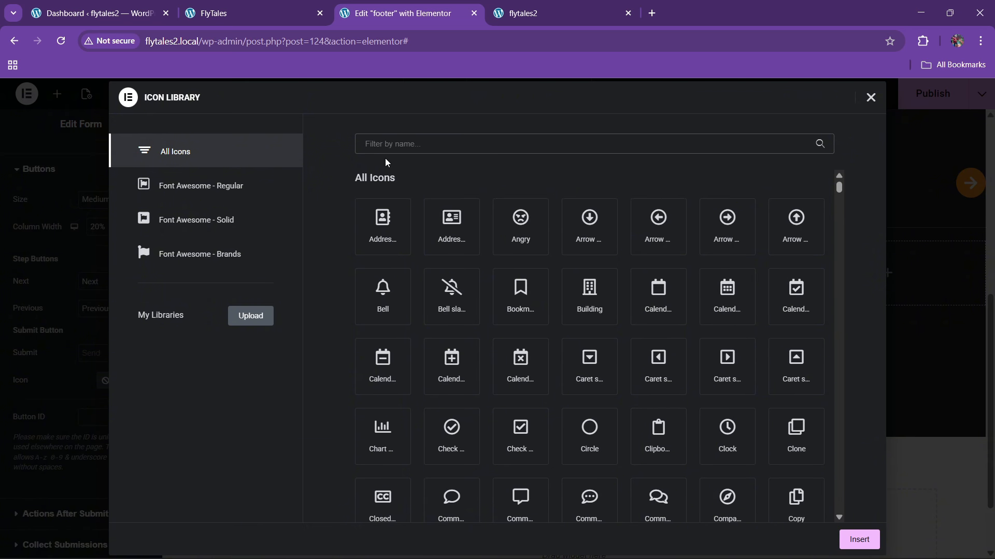
type("env")
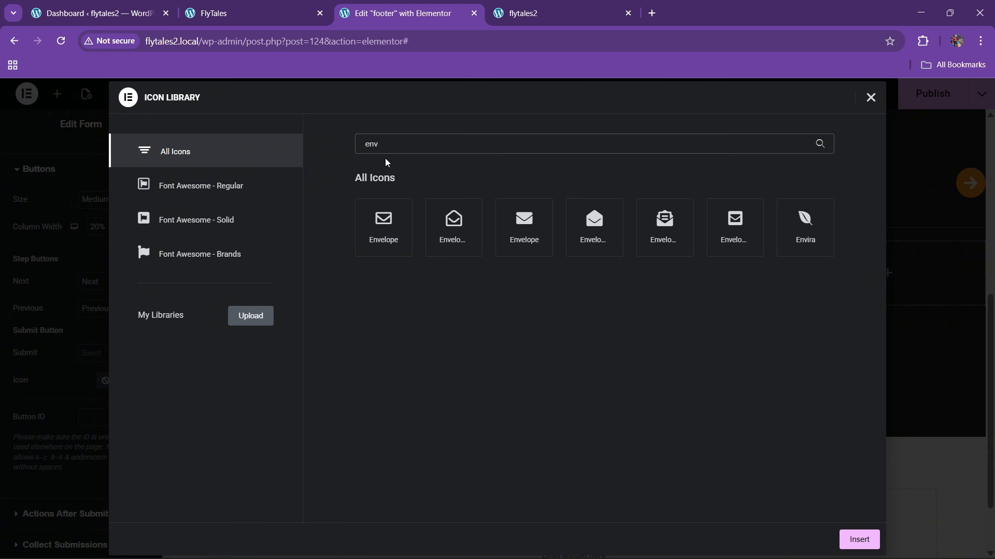
key("BackSpace")
key("BackSpace")
key("BackSpace")
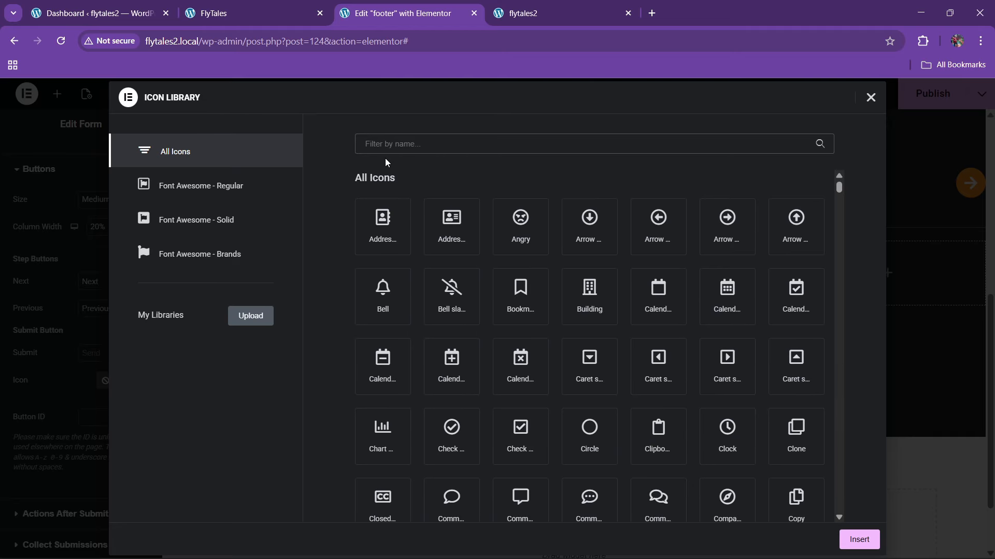
type("mail")
key("BackSpace")
key("BackSpace")
key("BackSpace")
type("s")
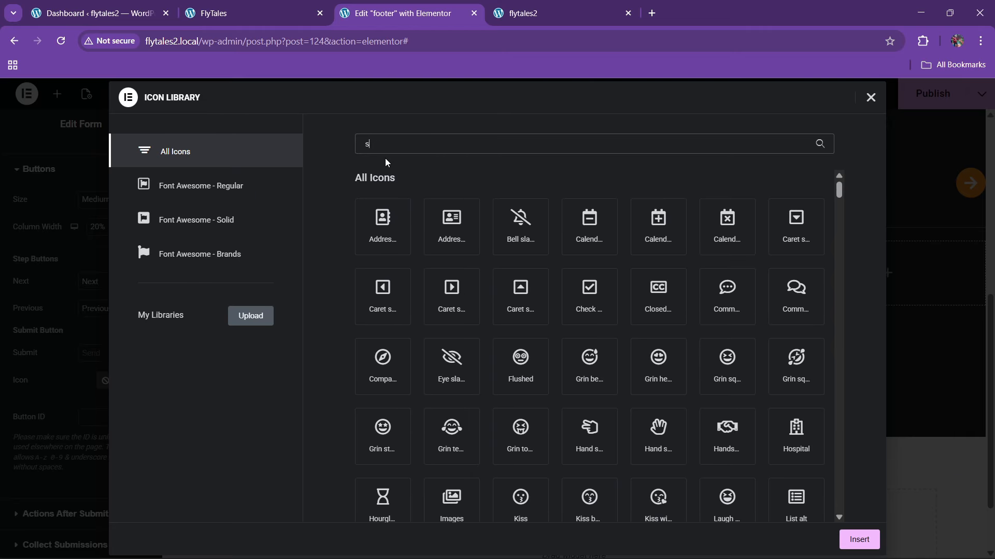
key("BackSpace")
type("mes")
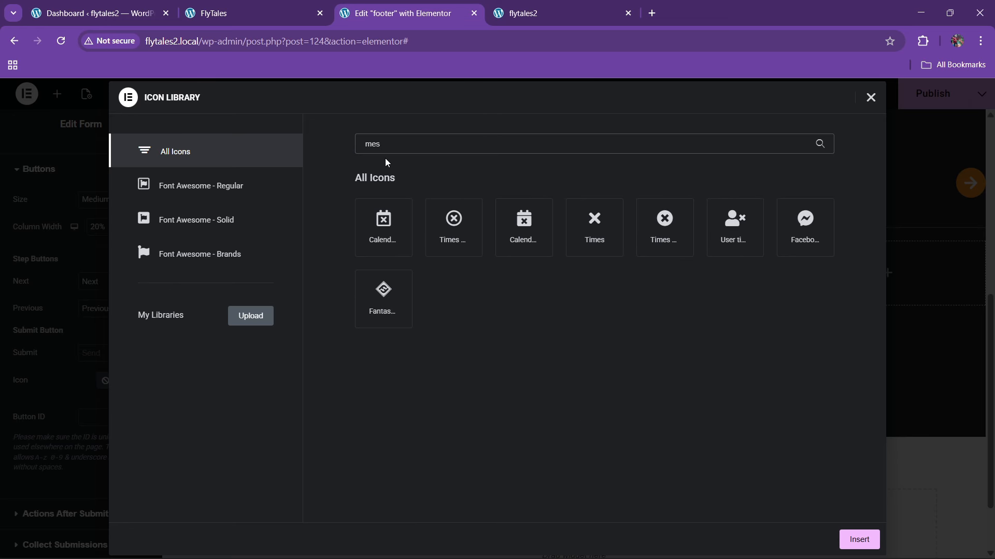
left_click(793, 251)
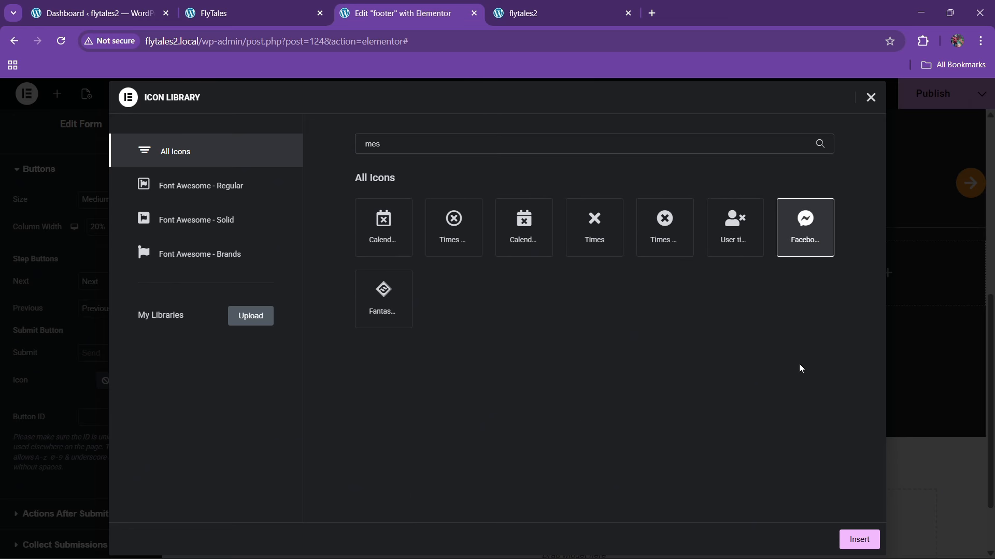
left_click(857, 539)
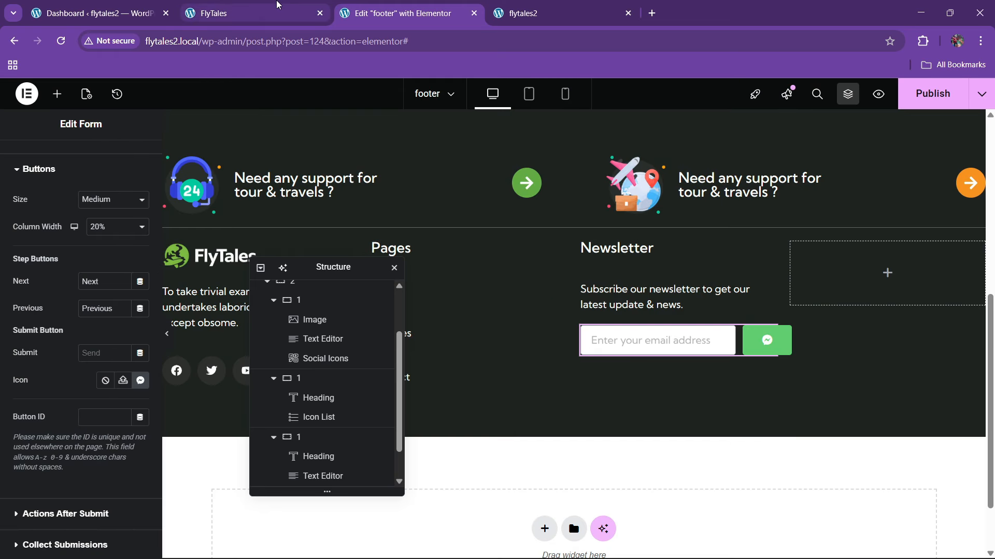
Glance at the reference FlyTales footer before styling the form.
left_click(233, 13)
left_click(395, 13)
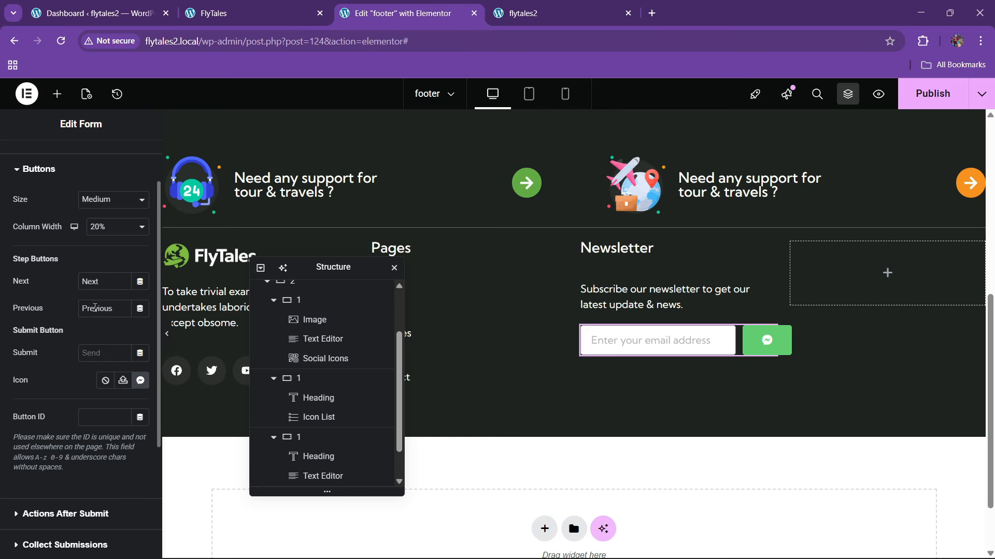
scroll(91, 347, "down", 3)
scroll(91, 347, "up", 5)
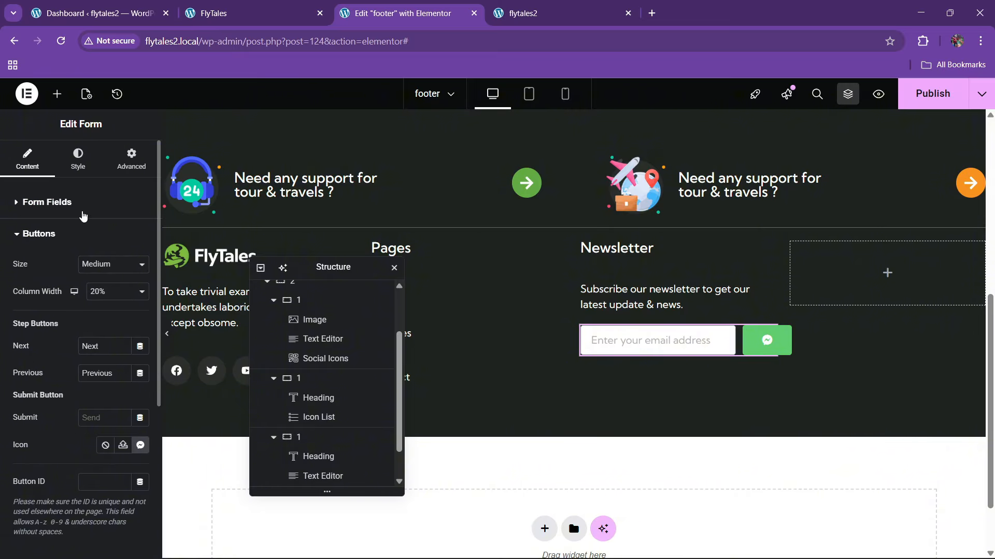
Style the form's field text black (#000000) with a 16 px font size.
left_click(79, 158)
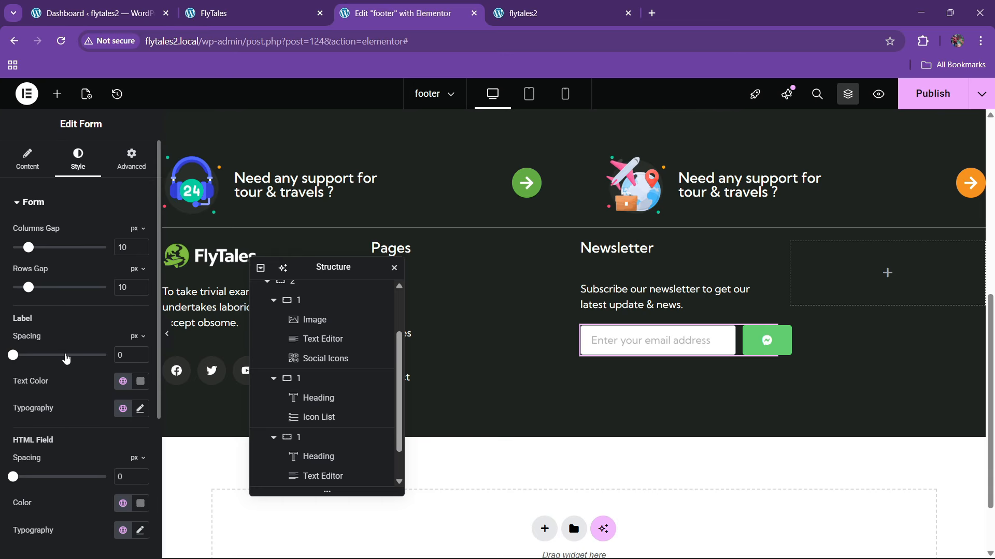
scroll(63, 344, "down", 5)
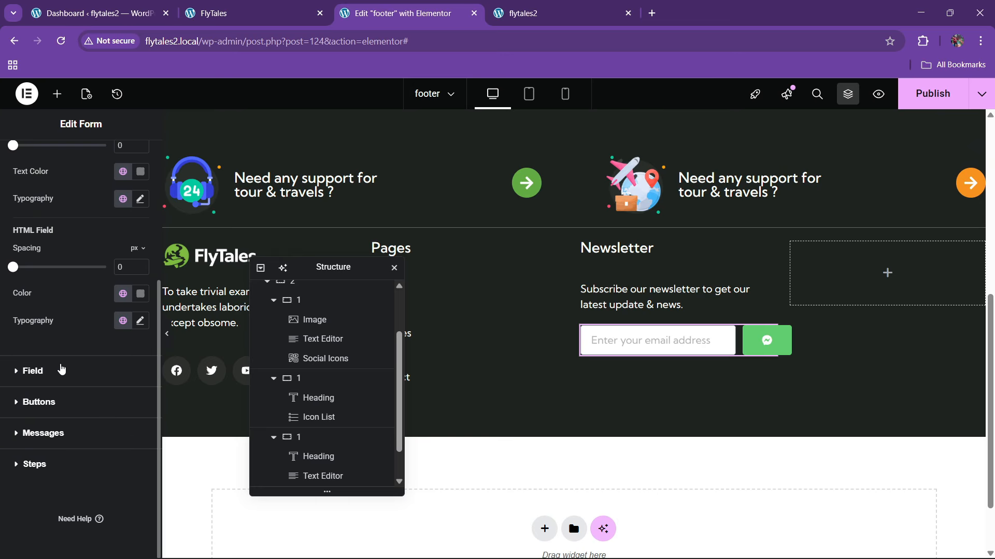
left_click(62, 370)
left_click(141, 265)
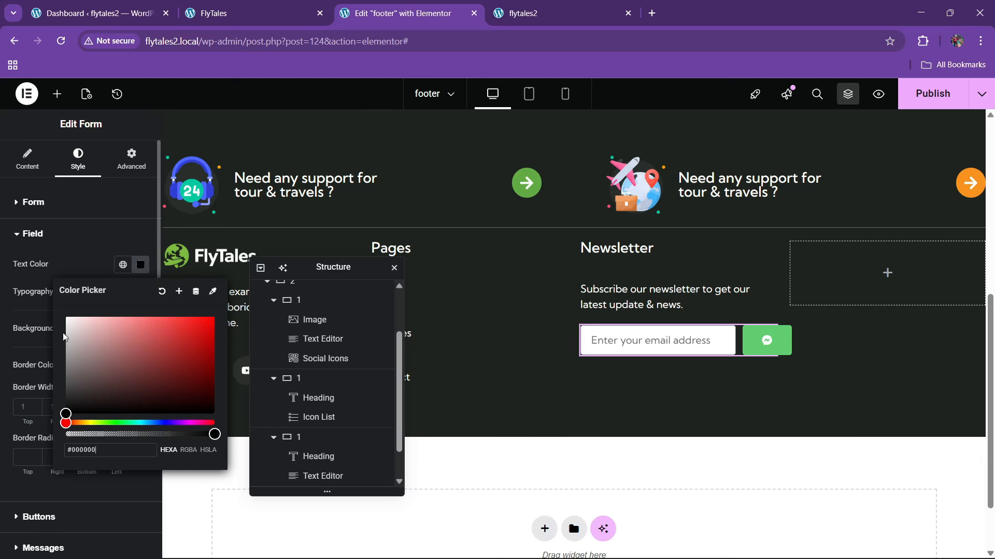
left_click(70, 265)
left_click(140, 291)
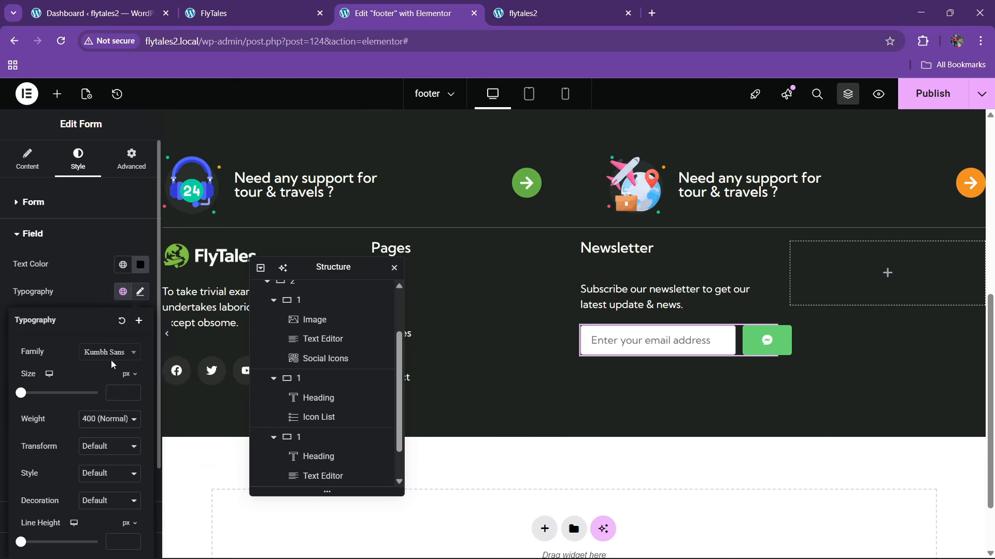
left_click(134, 392)
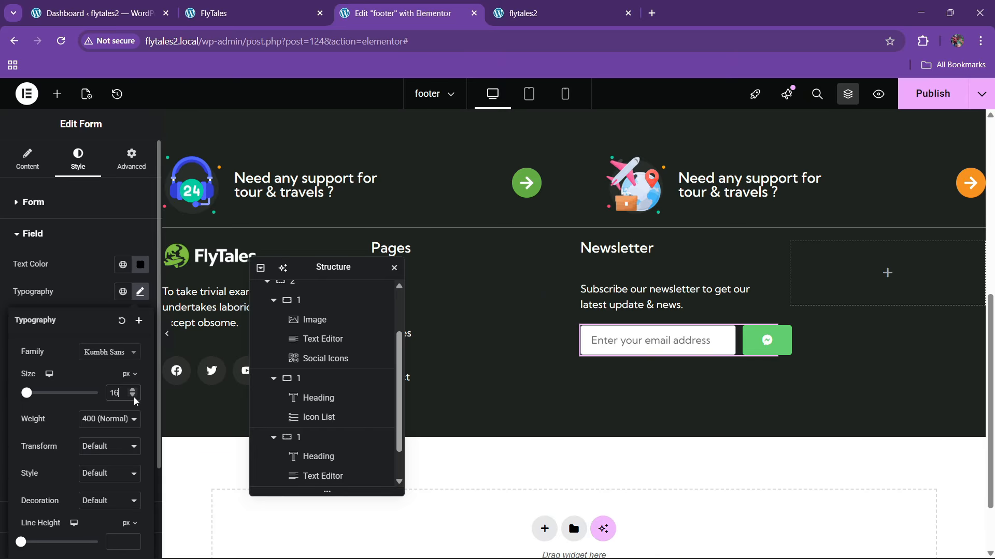
left_click(73, 284)
Set the button text padding to 0 and publish the footer.
scroll(73, 280, "down", 2)
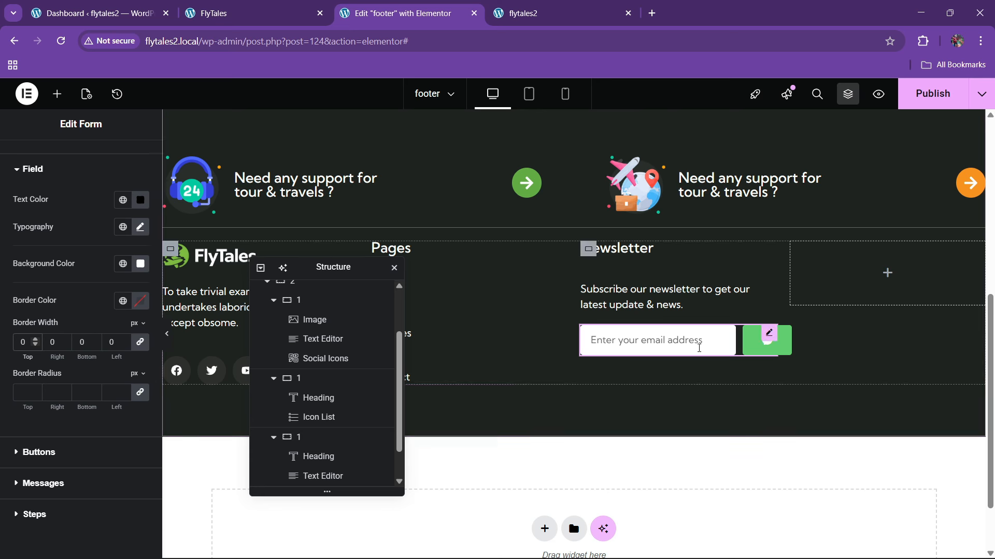
scroll(49, 349, "down", 1)
left_click(50, 411)
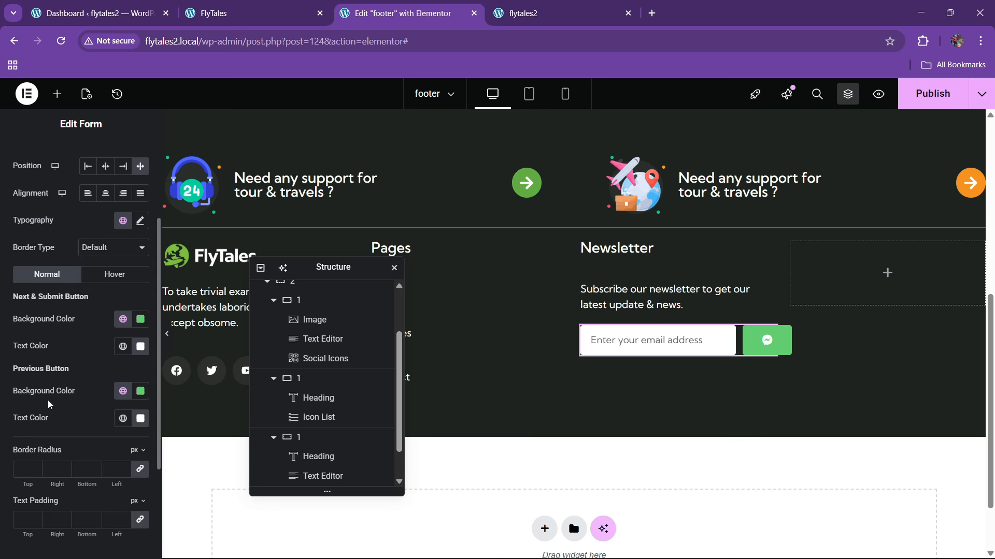
scroll(48, 400, "down", 4)
type("0")
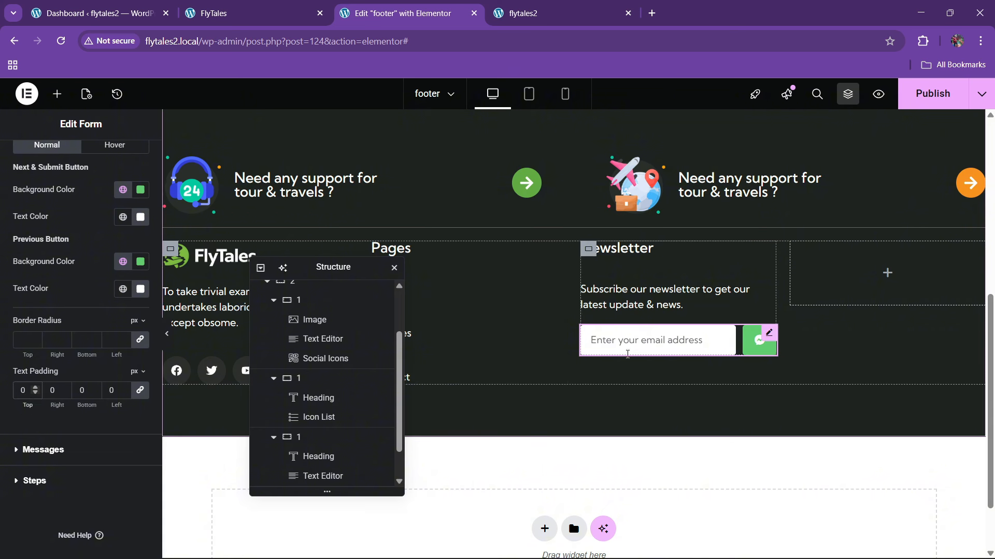
left_click(932, 91)
Reload flytales2, scroll to its new newsletter form, and compare it with the FlyTales reference.
left_click(284, 6)
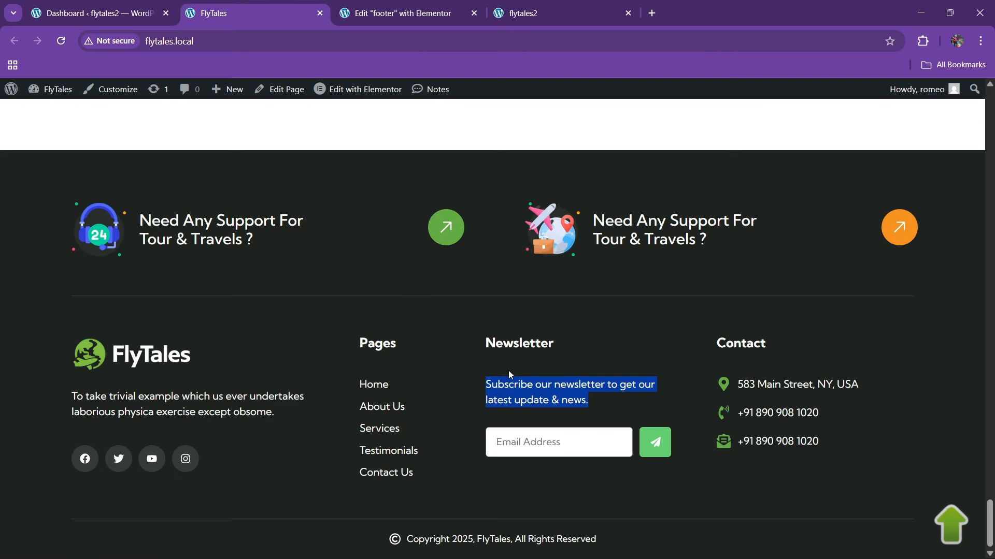
left_click(399, 13)
left_click(550, 12)
left_click(210, 43)
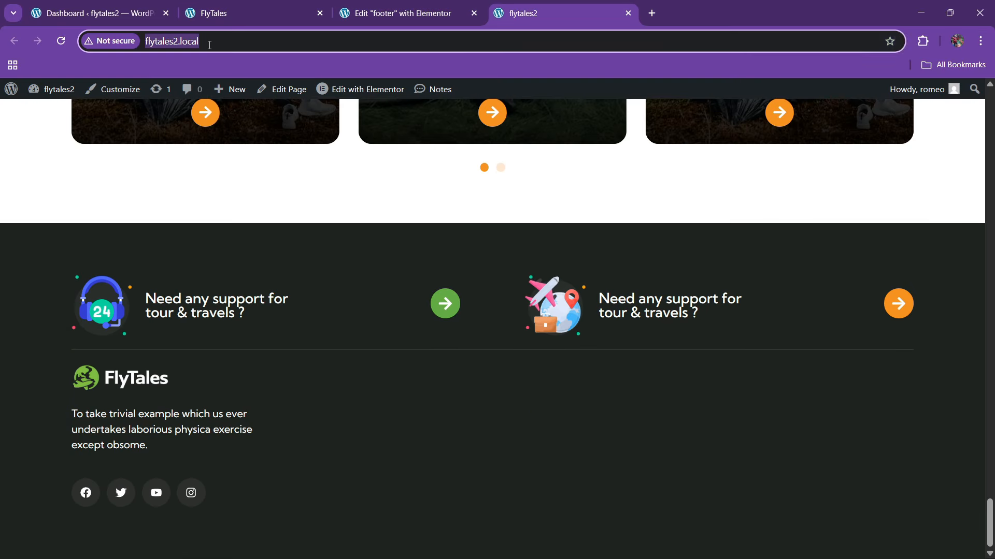
key("Return")
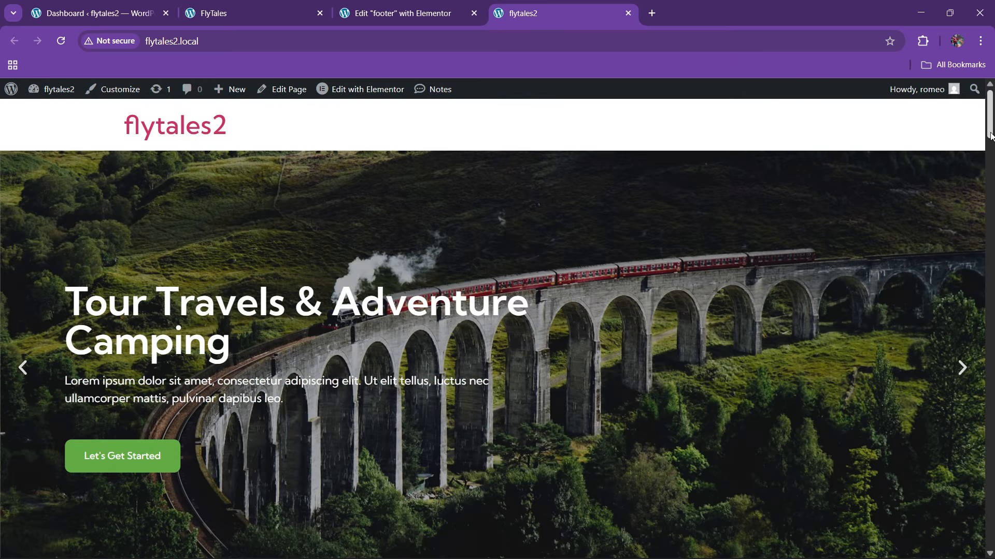
left_click_drag(990, 128, 986, 547)
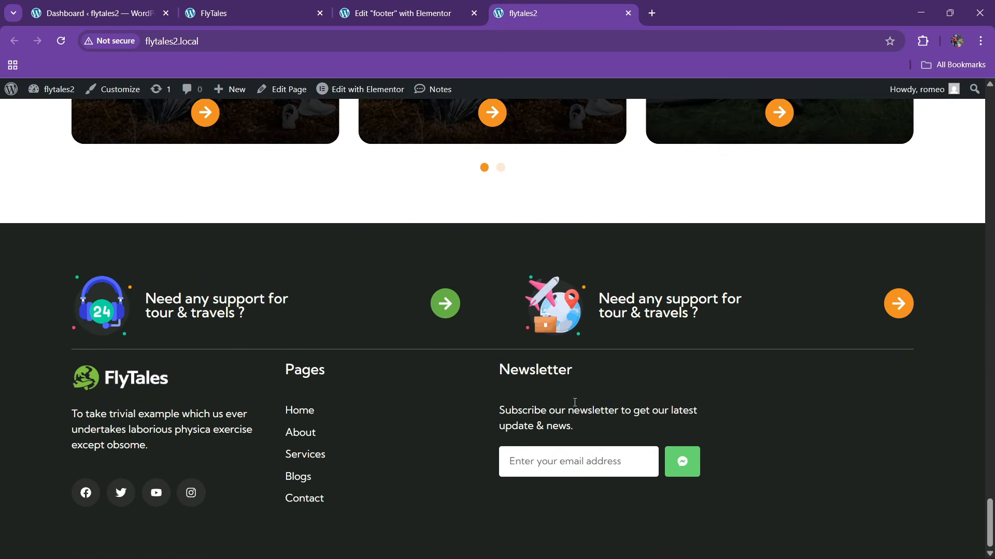
left_click(321, 5)
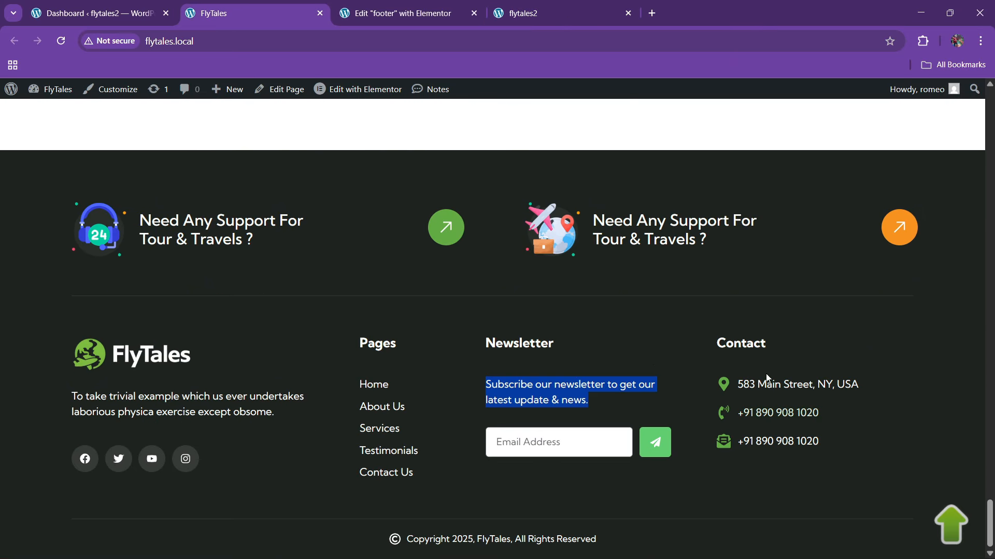
left_click(455, 6)
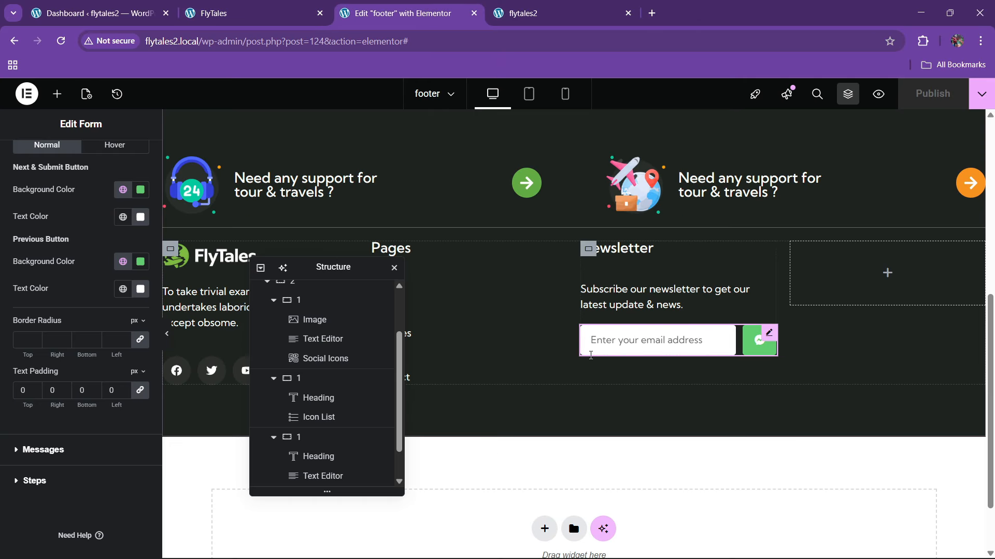
Copy the Newsletter heading into the empty fourth column and retitle it 'Contact'.
right_click(630, 254)
left_click(661, 317)
right_click(841, 290)
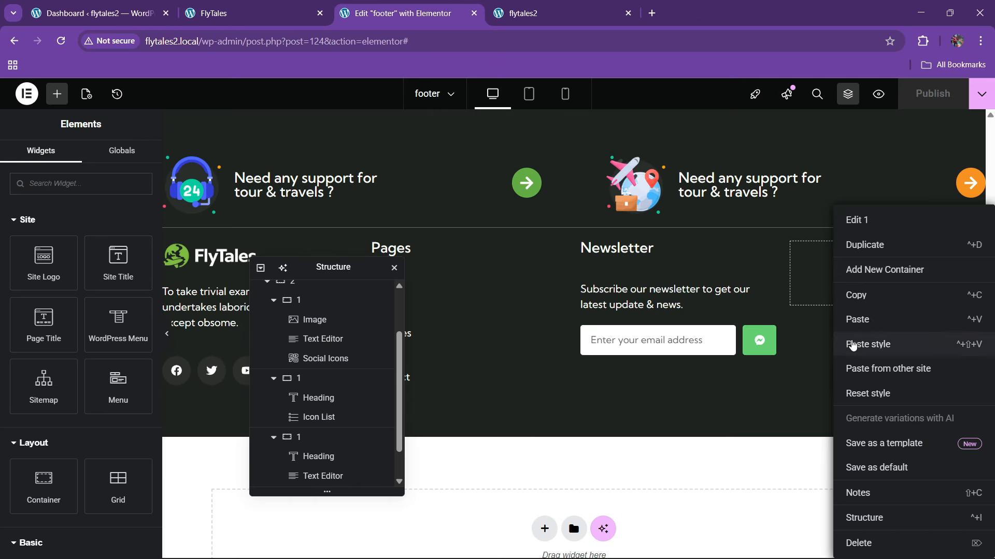
left_click(855, 320)
left_click_drag(47, 292, 2, 255)
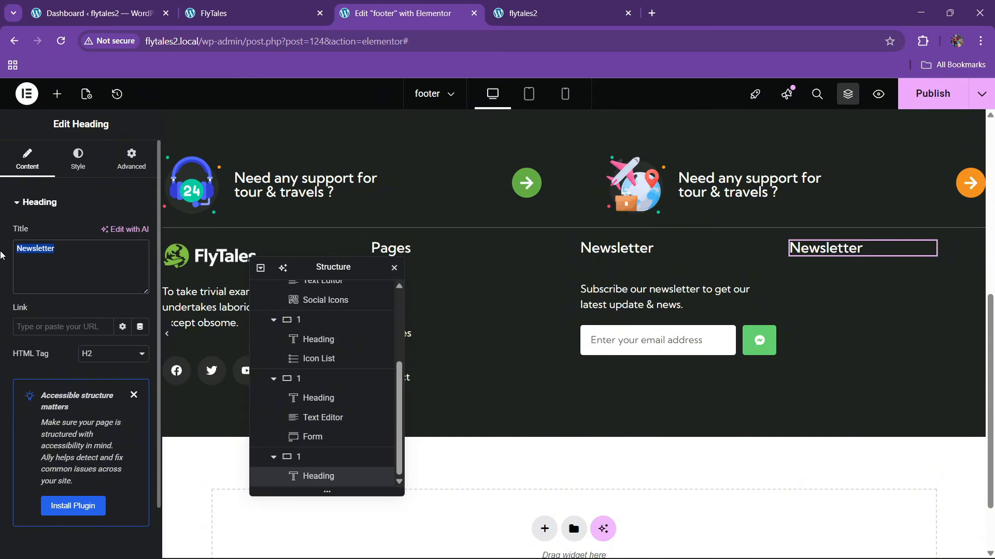
type("Contact")
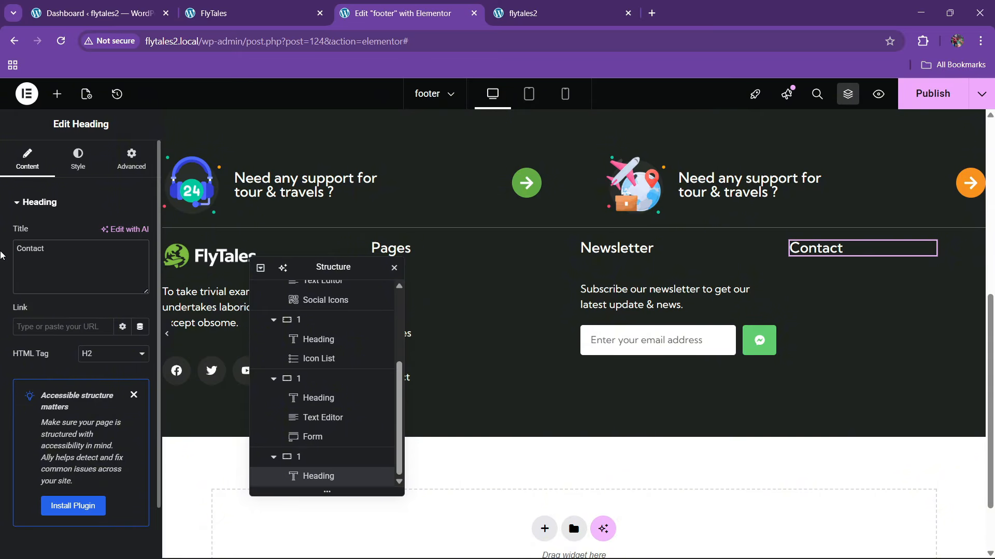
Check the reference footer, then copy the Pages link list for the Contact column.
left_click(213, 13)
left_click(438, 17)
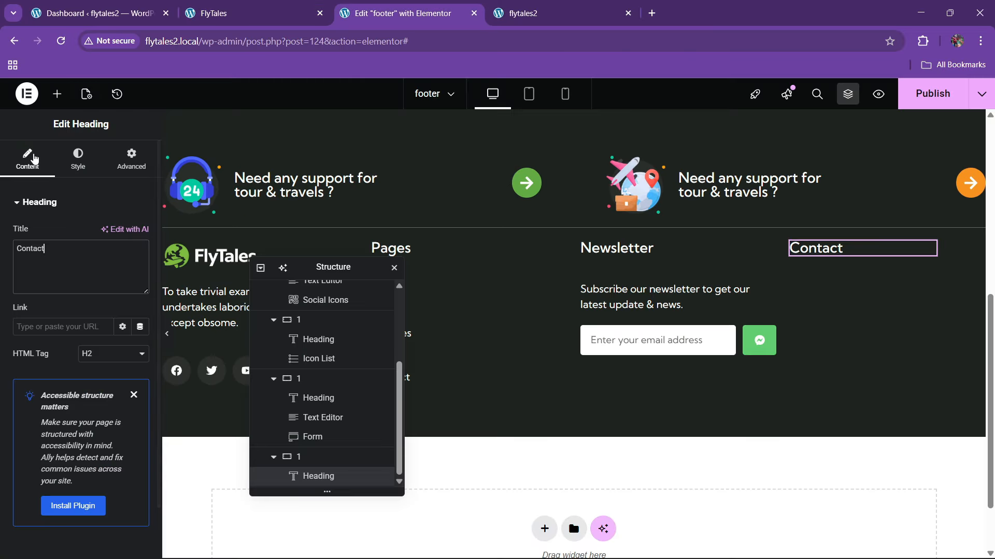
left_click_drag(331, 267, 509, 263)
right_click(395, 322)
left_click(422, 321)
right_click(838, 254)
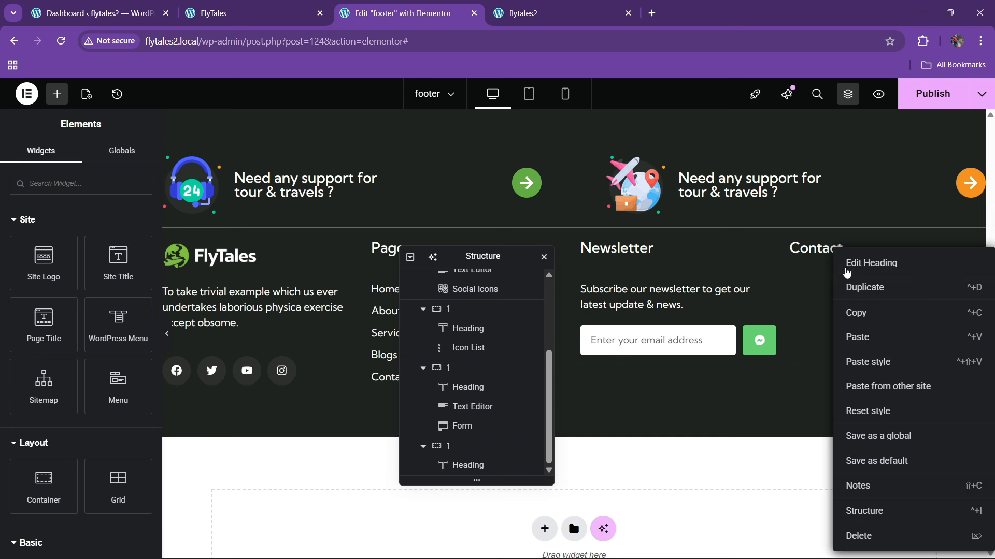
Paste the link list under Contact, keep one item, and give it a ringing phone icon and the phone number.
left_click(852, 334)
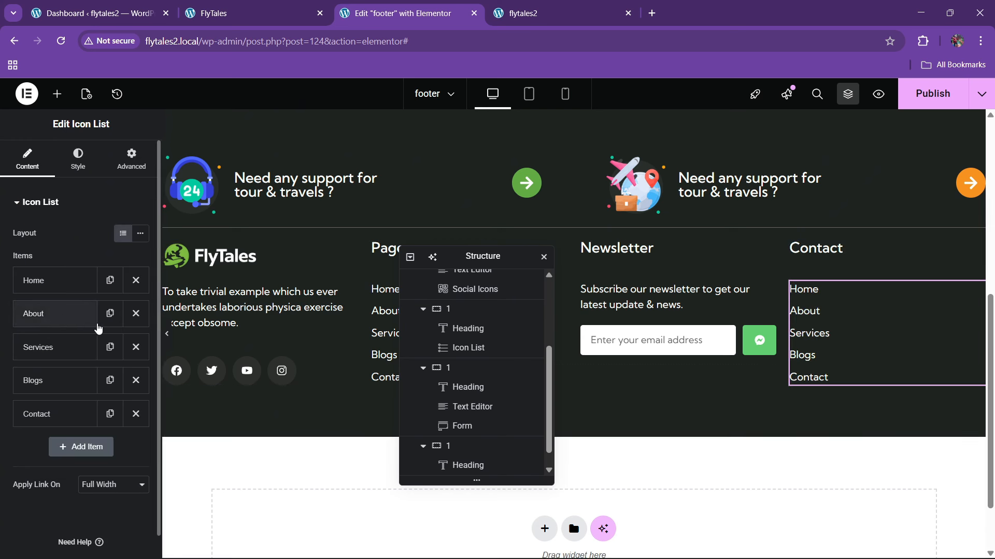
left_click(137, 379)
left_click(136, 379)
left_click(66, 283)
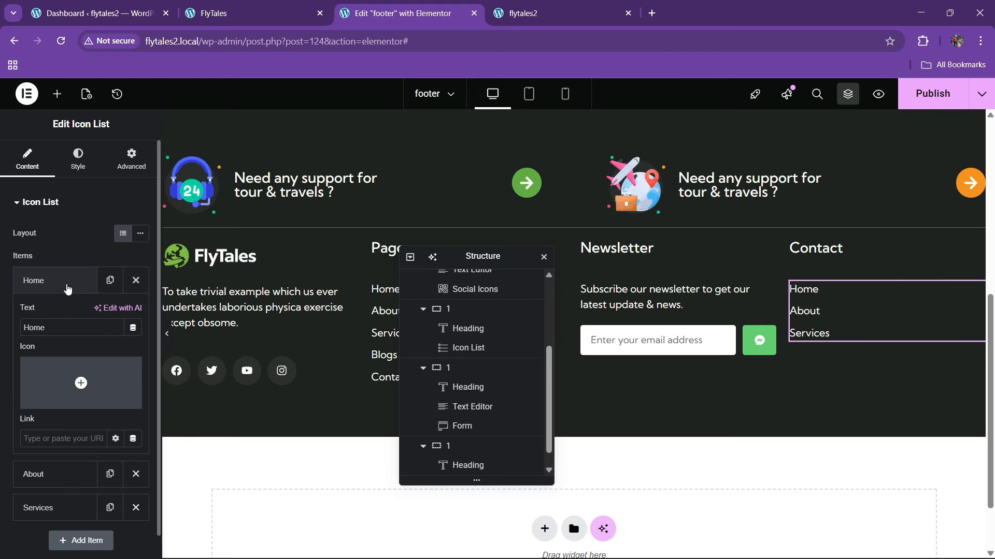
left_click(57, 369)
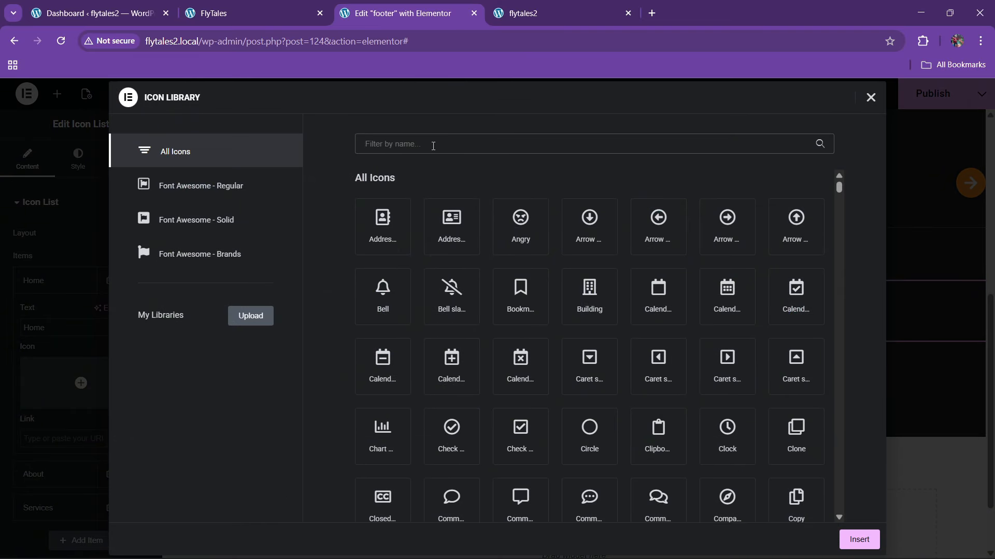
type("phone")
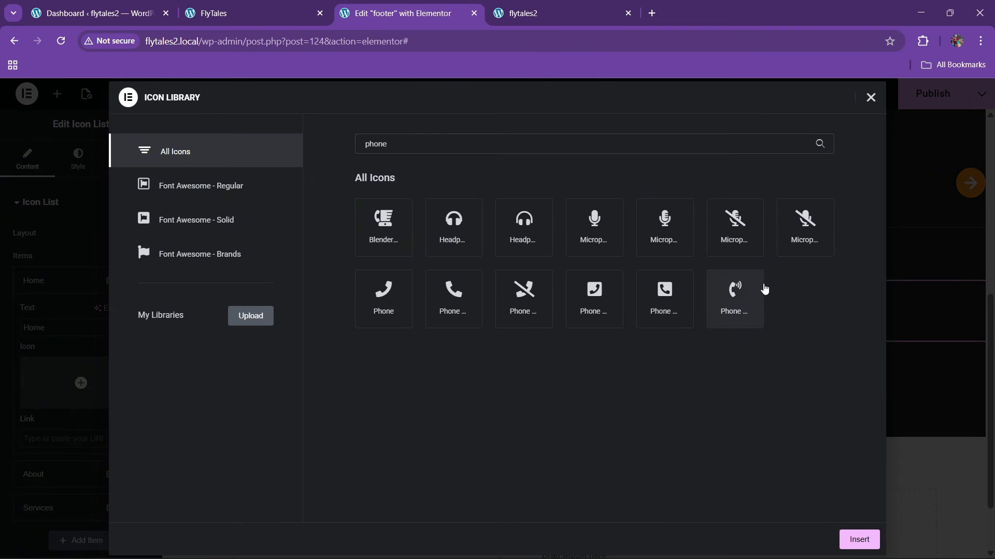
left_click(751, 293)
left_click(858, 540)
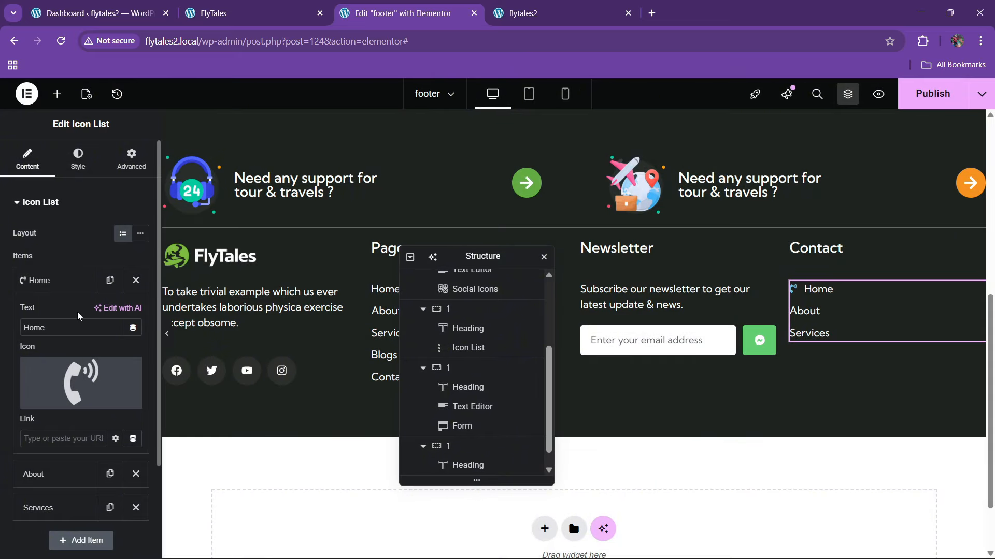
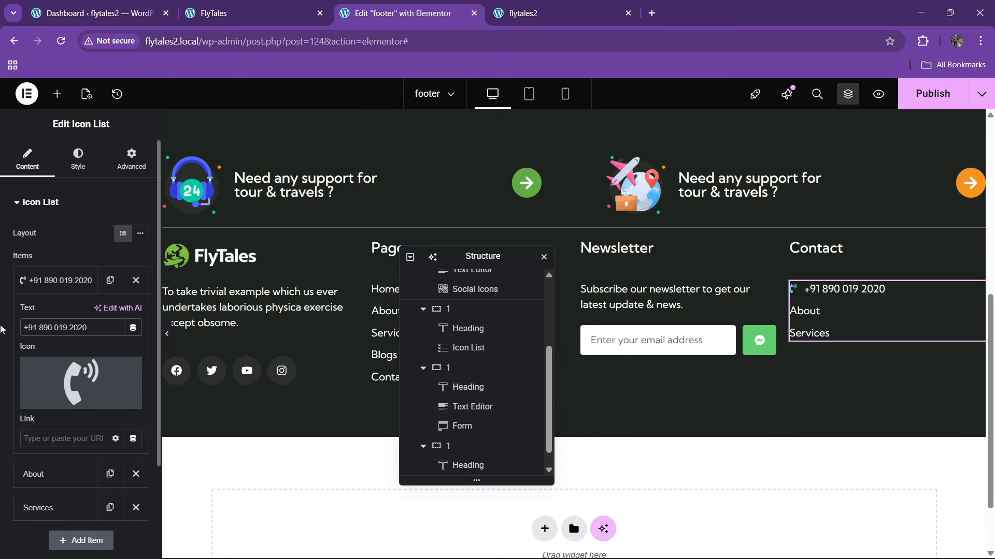
left_click(62, 280)
left_click(131, 314)
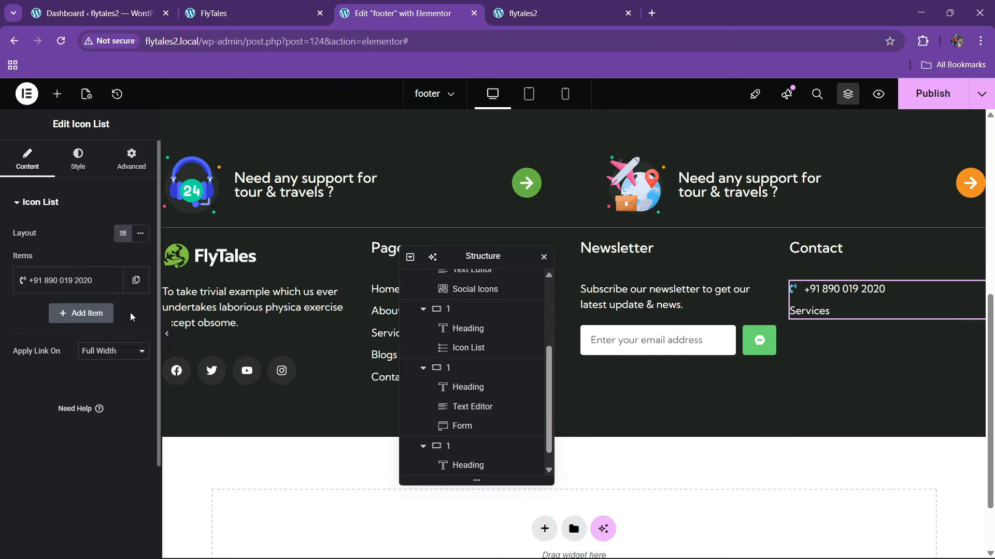
left_click(111, 284)
left_click(118, 286)
Duplicate the phone entry and give the copy the envelope-open-text icon.
left_click(136, 280)
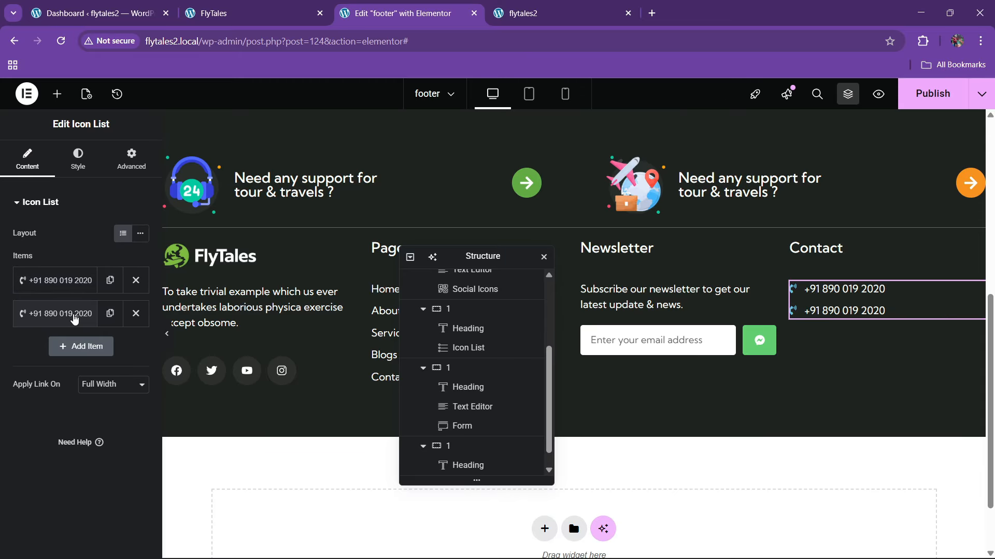
left_click(62, 314)
left_click(46, 430)
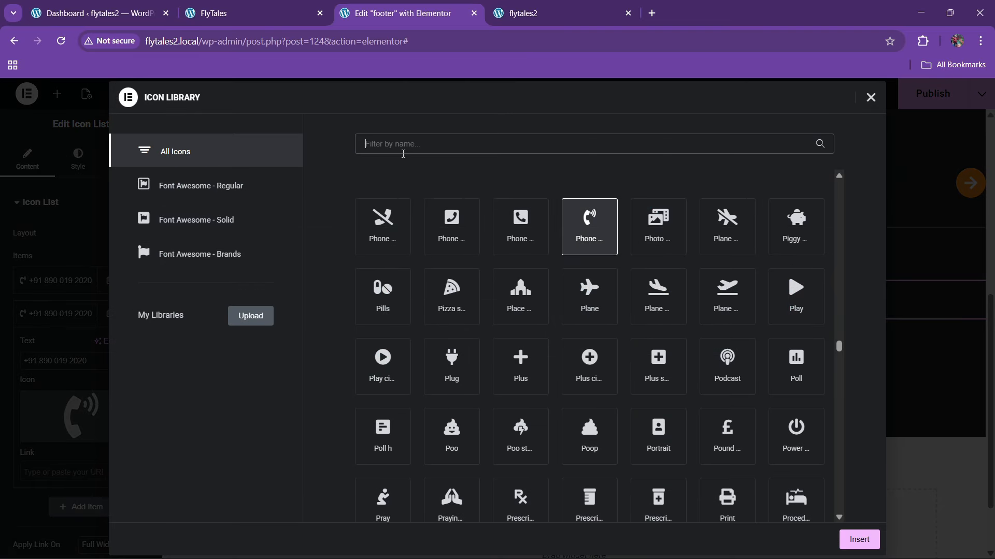
type("mail")
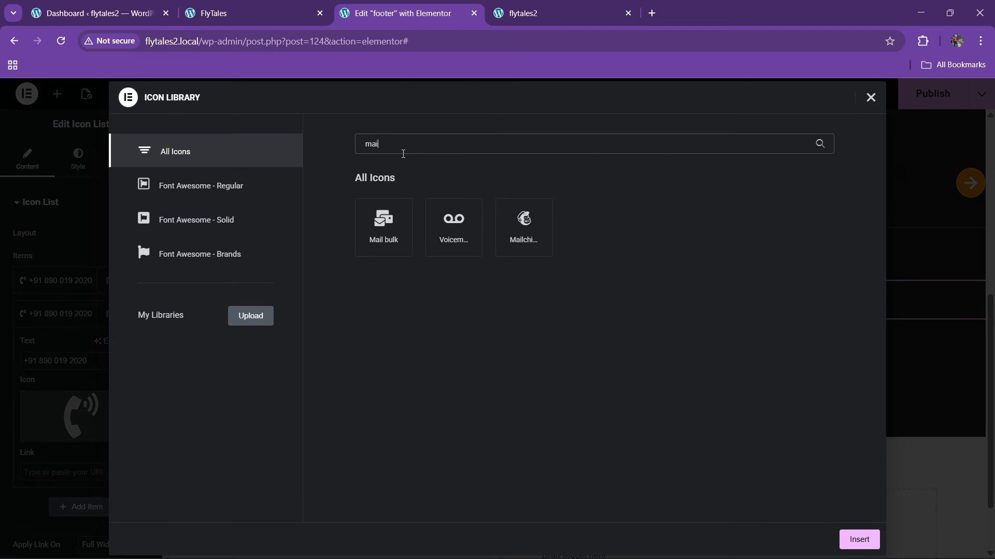
key("BackSpace")
key("BackSpace")
key("BackSpace")
key("BackSpace")
type("envo")
key("BackSpace")
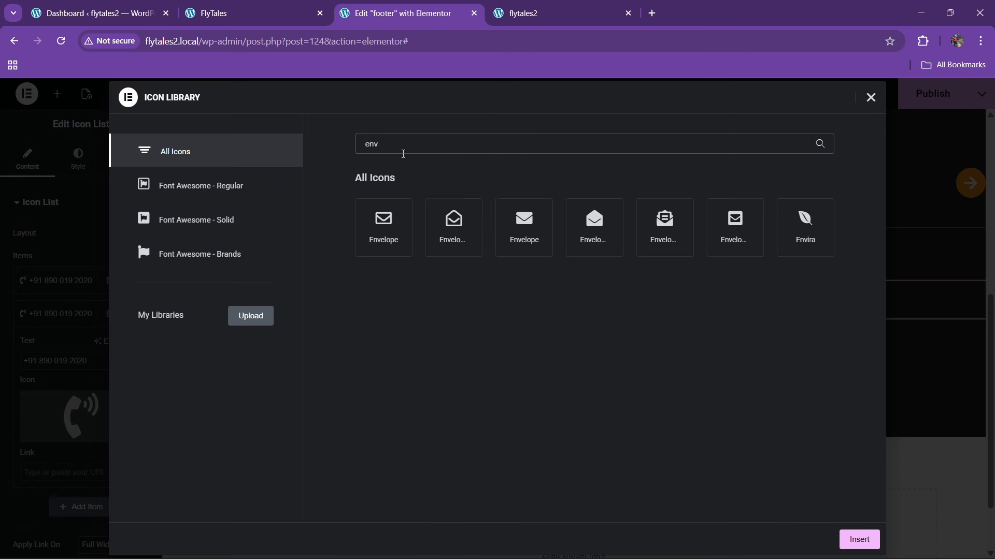
left_click(668, 240)
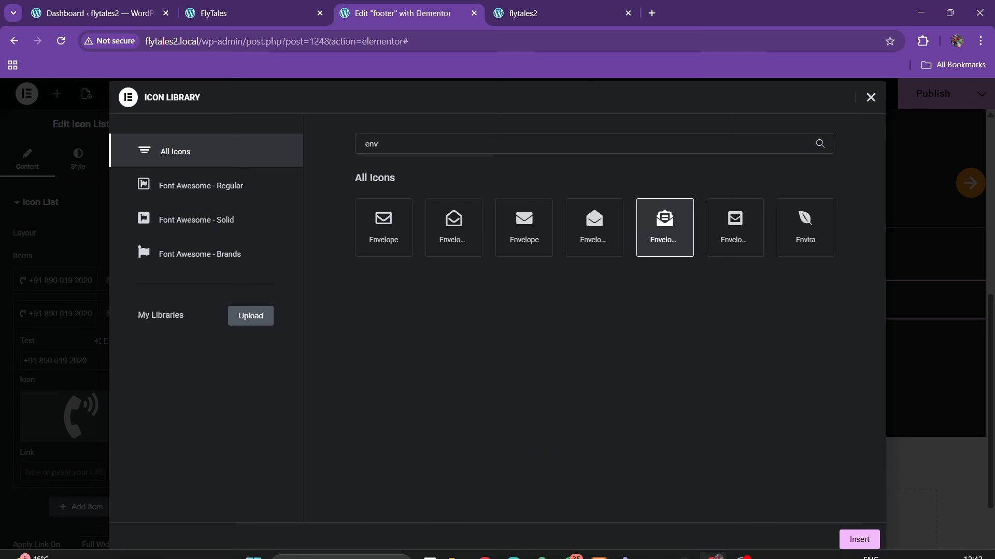
left_click(859, 539)
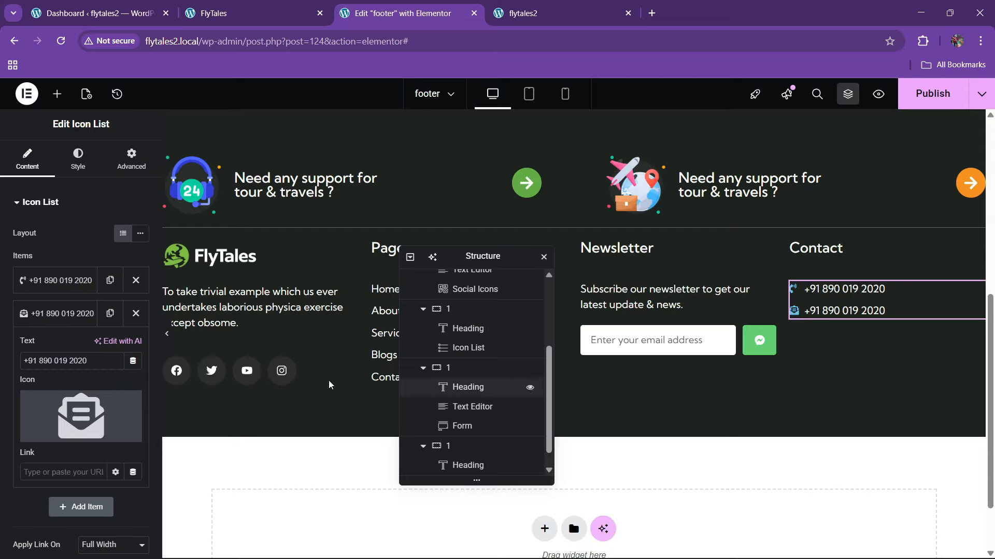
left_click(57, 313)
Copy the street address from the live FlyTales footer into the first contact item's text.
left_click(249, 13)
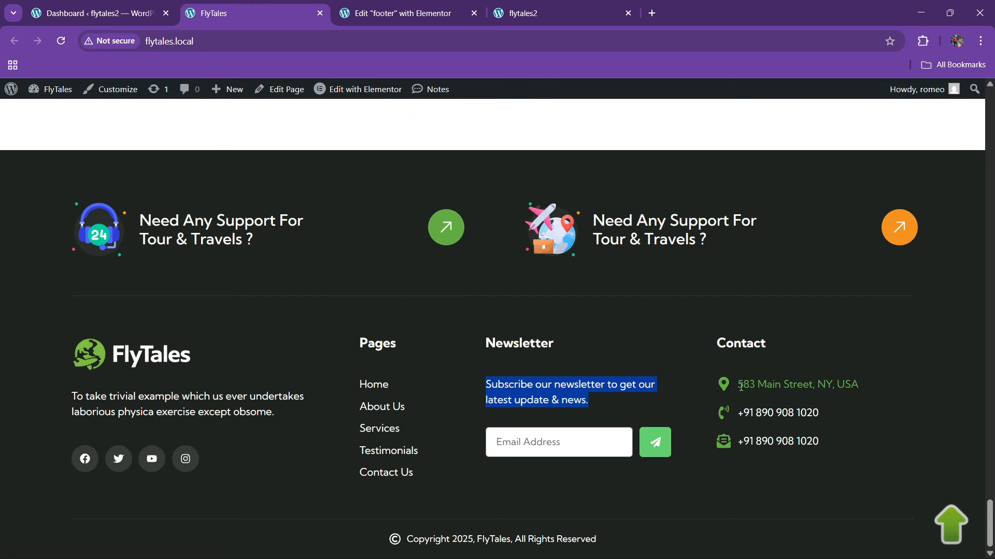
left_click_drag(741, 387, 812, 382)
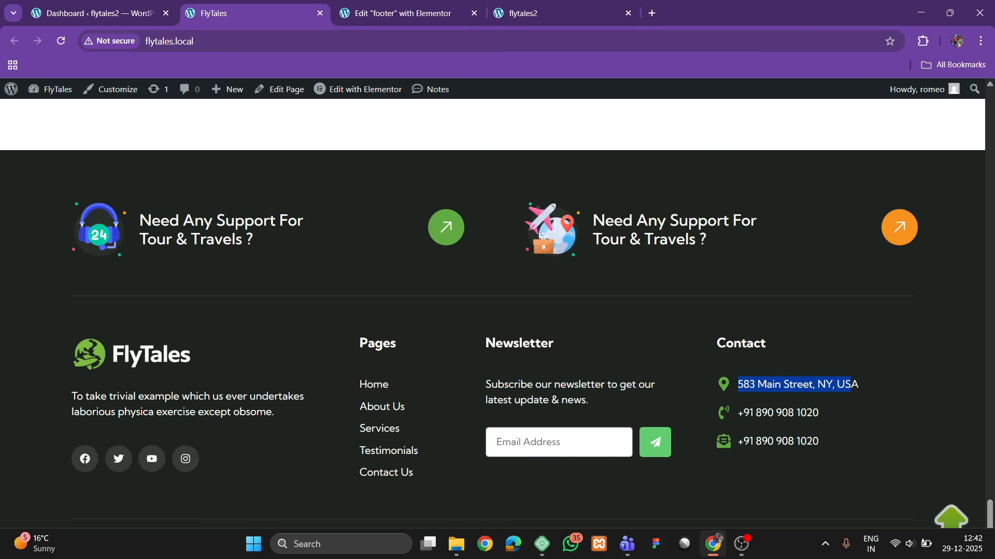
left_click(754, 398)
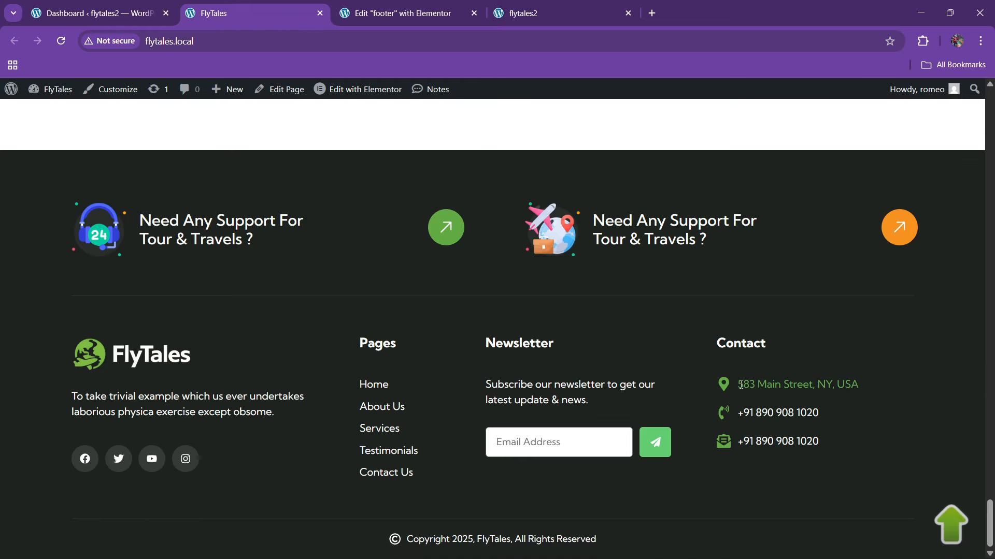
left_click_drag(739, 384, 855, 381)
left_click(432, 5)
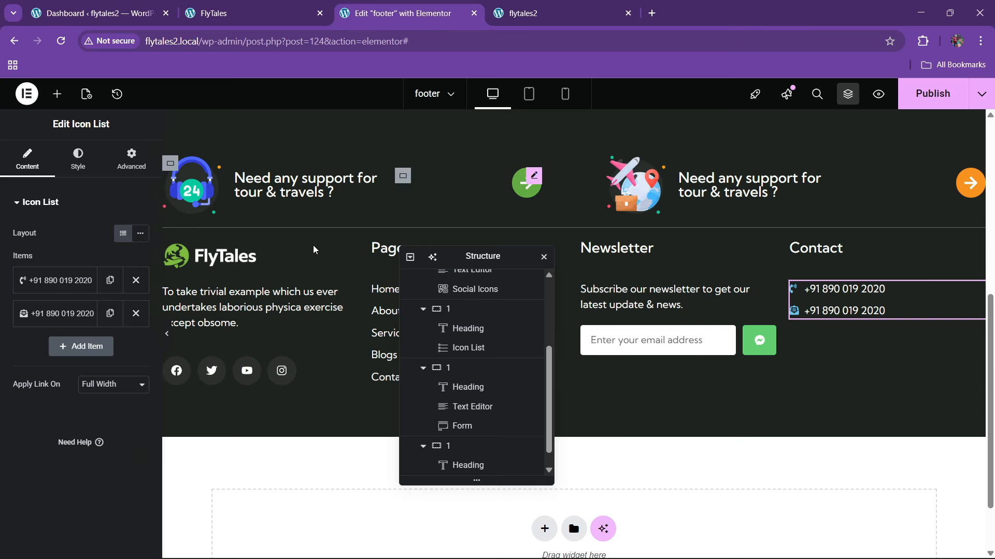
left_click(68, 280)
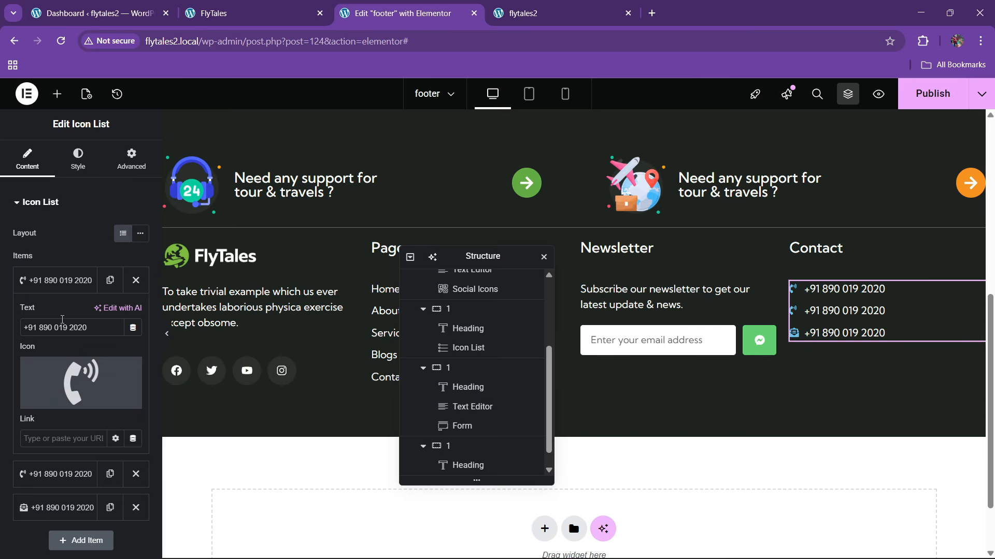
triple_click(62, 327)
type("583 Main Street, NY, USA")
Give the address entry a map marker icon.
left_click(50, 400)
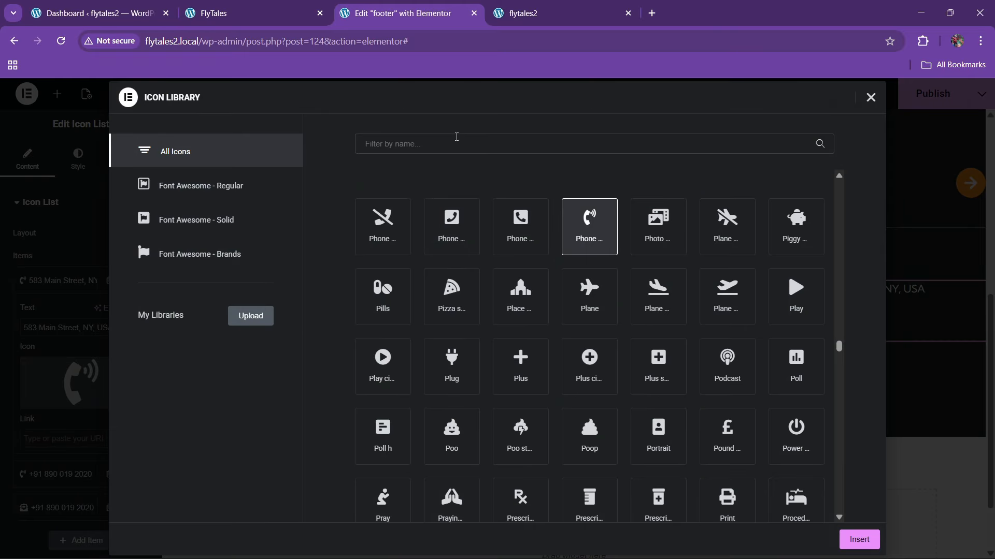
type("map")
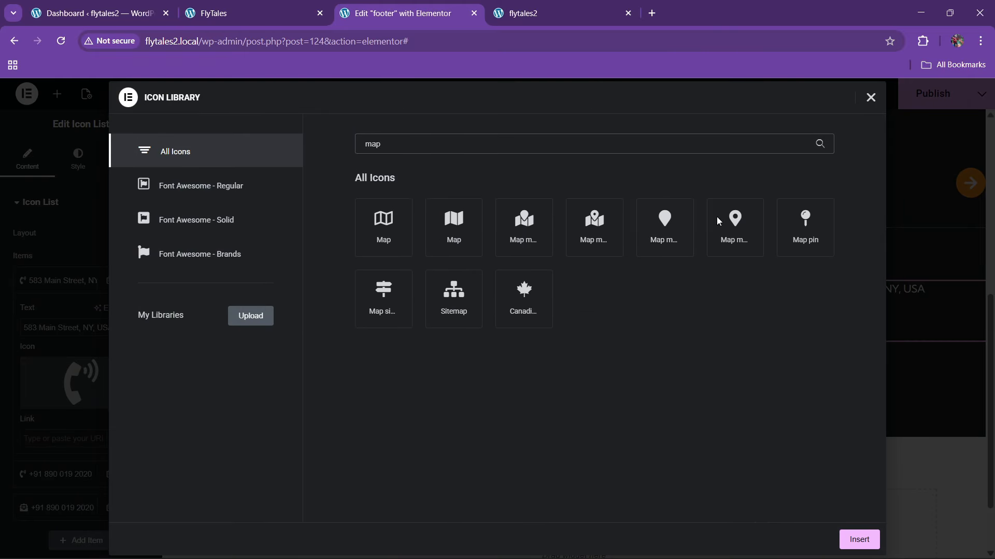
left_click(719, 222)
left_click(852, 539)
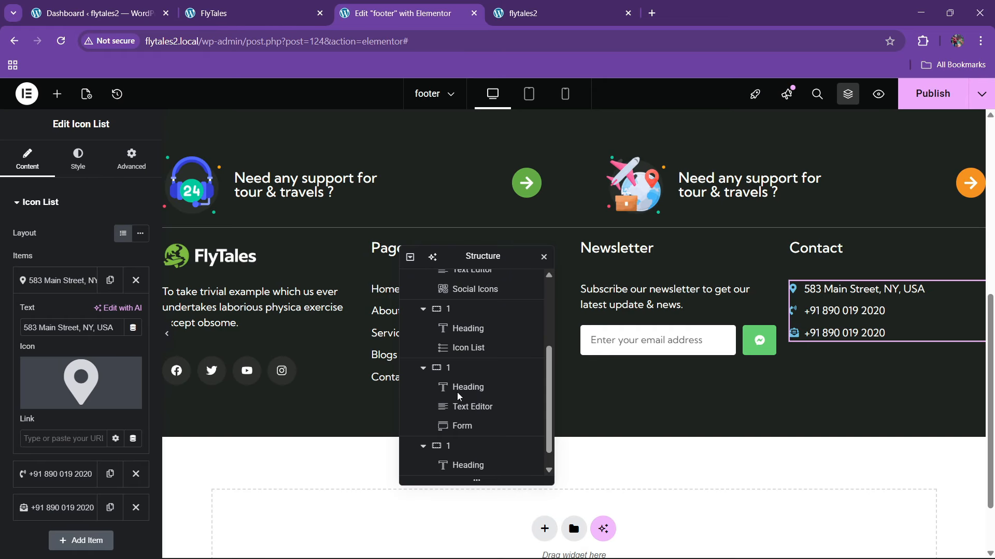
Colour the contact icons with the themegreen global colour and enlarge them to 22.
left_click(86, 280)
left_click(78, 160)
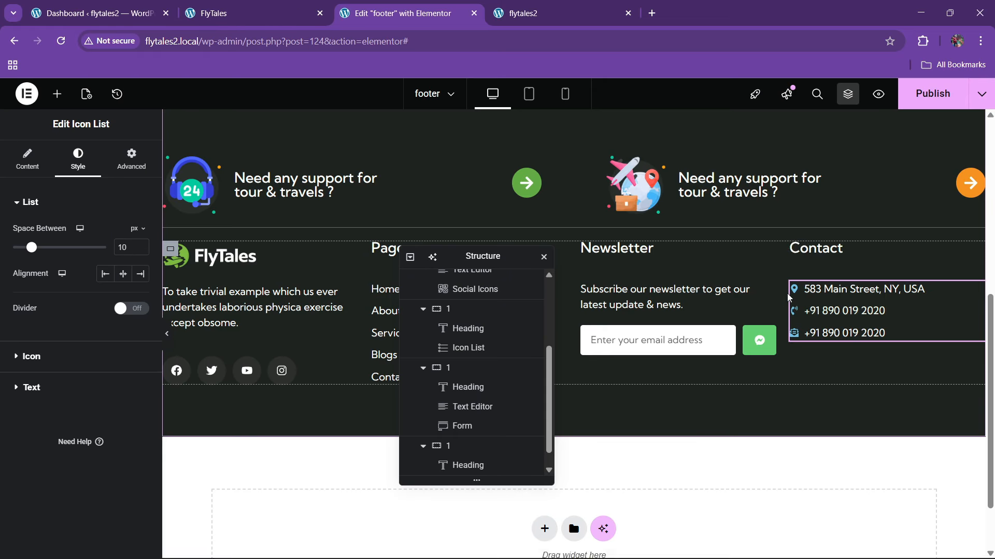
left_click(52, 355)
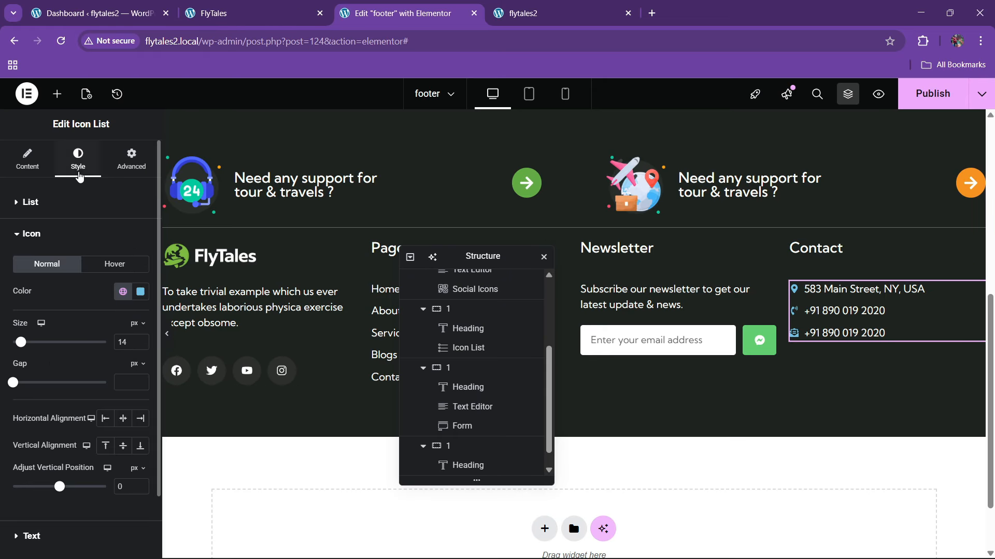
left_click(123, 291)
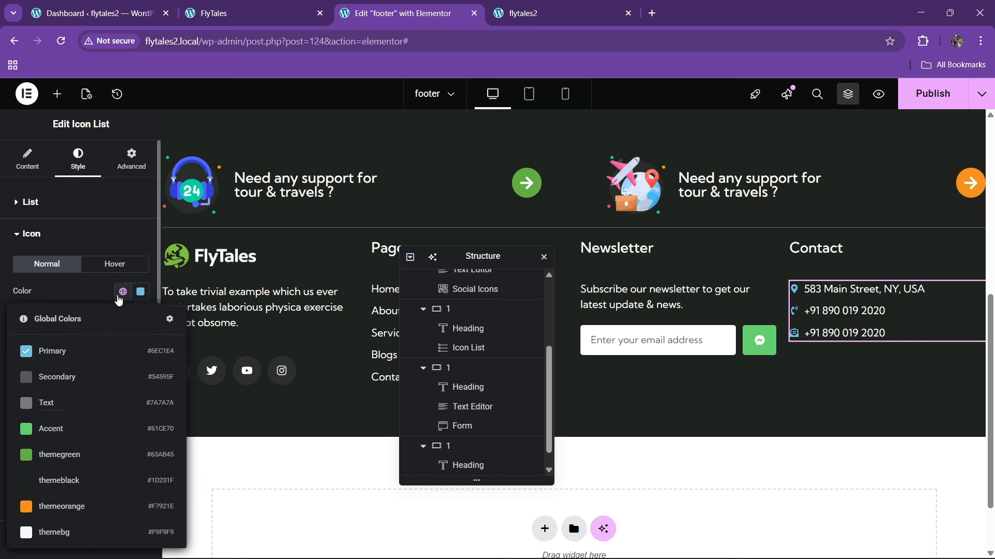
left_click(67, 454)
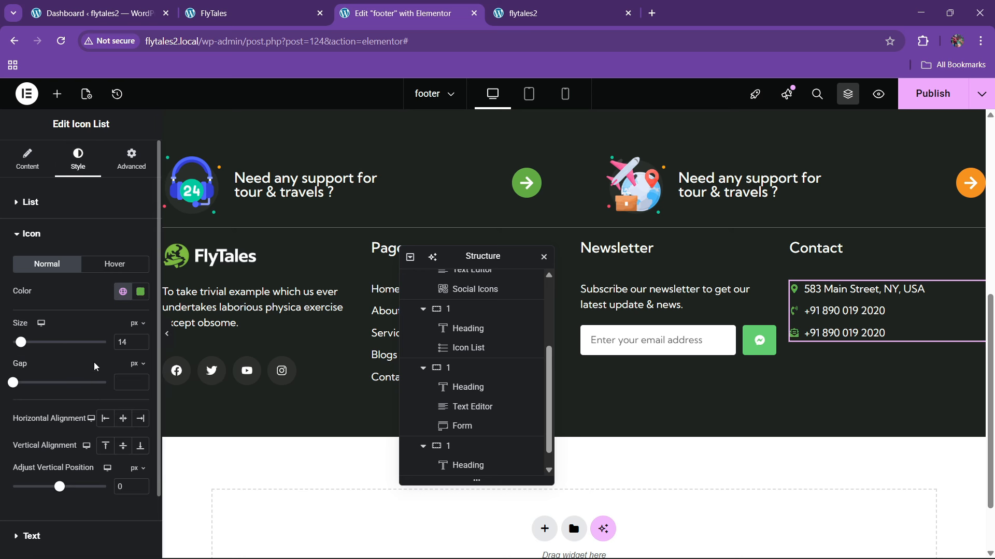
left_click(143, 340)
left_click(143, 340)
left_click(143, 340)
left_click(143, 340)
left_click(143, 339)
left_click(143, 340)
left_click(143, 340)
left_click(143, 340)
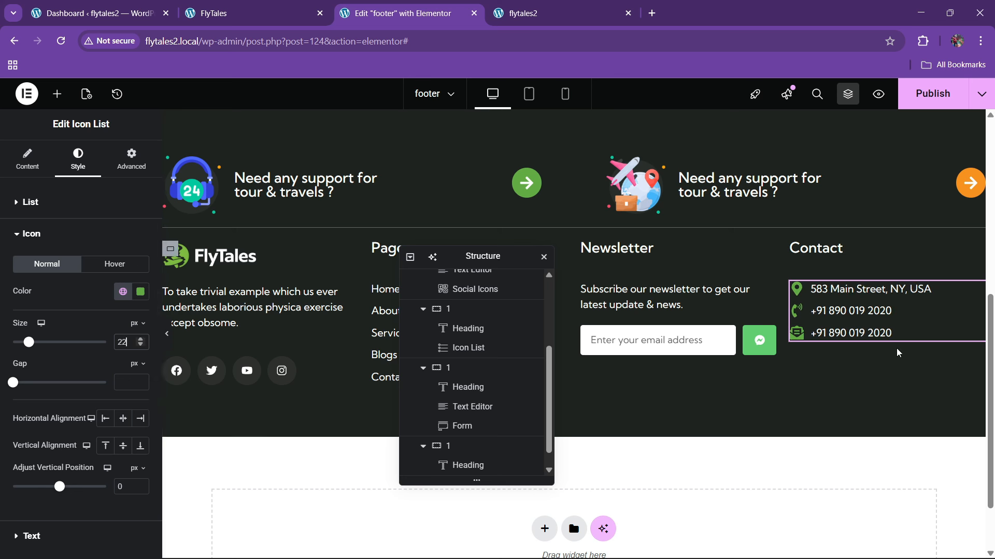
Set the spacing between contact list items to 23 px.
left_click(30, 201)
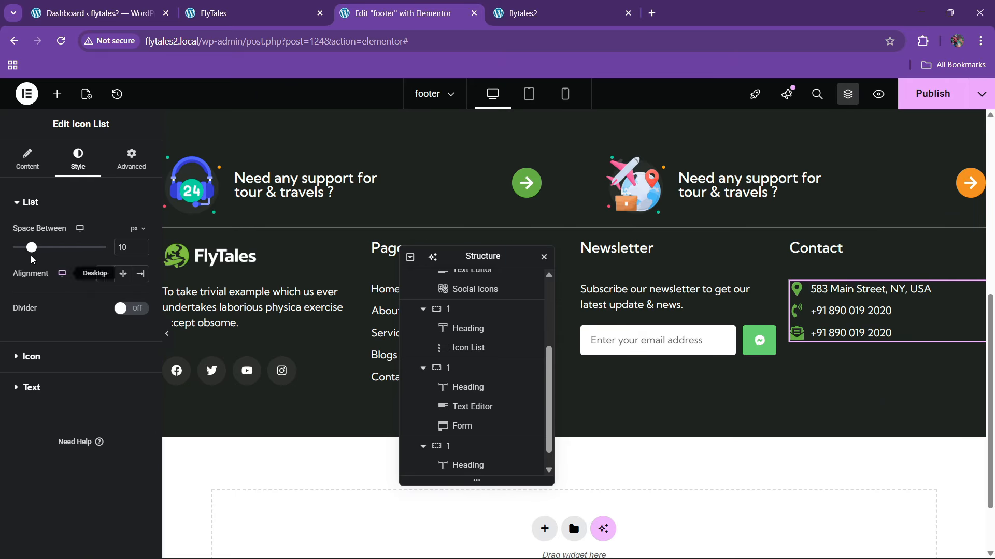
left_click(139, 245)
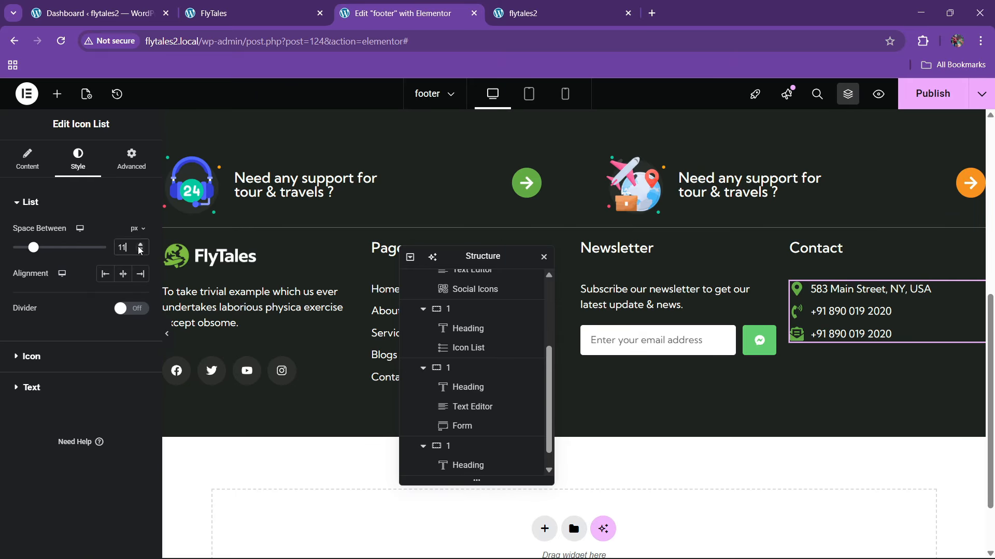
triple_click(140, 245)
triple_click(140, 245)
triple_click(139, 245)
triple_click(139, 245)
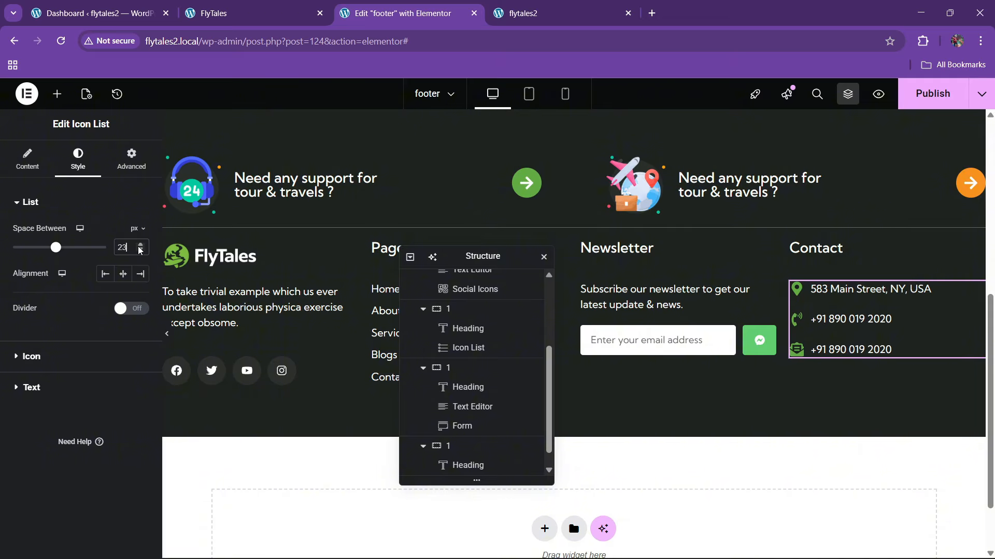
left_click_drag(485, 260, 744, 260)
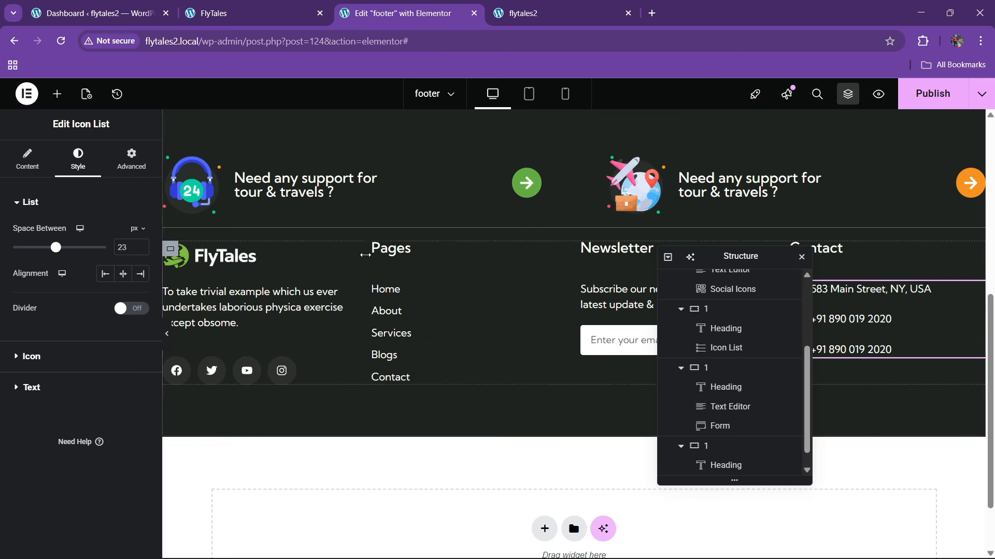
scroll(725, 363, "up", 3)
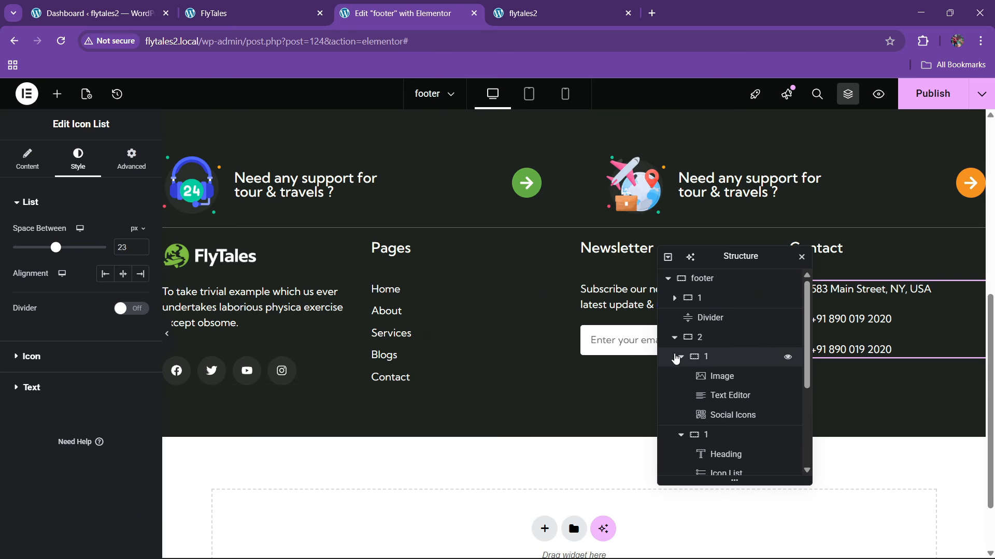
Try gap values of 50, 100 and 60 on the second footer container.
left_click(674, 338)
left_click(713, 339)
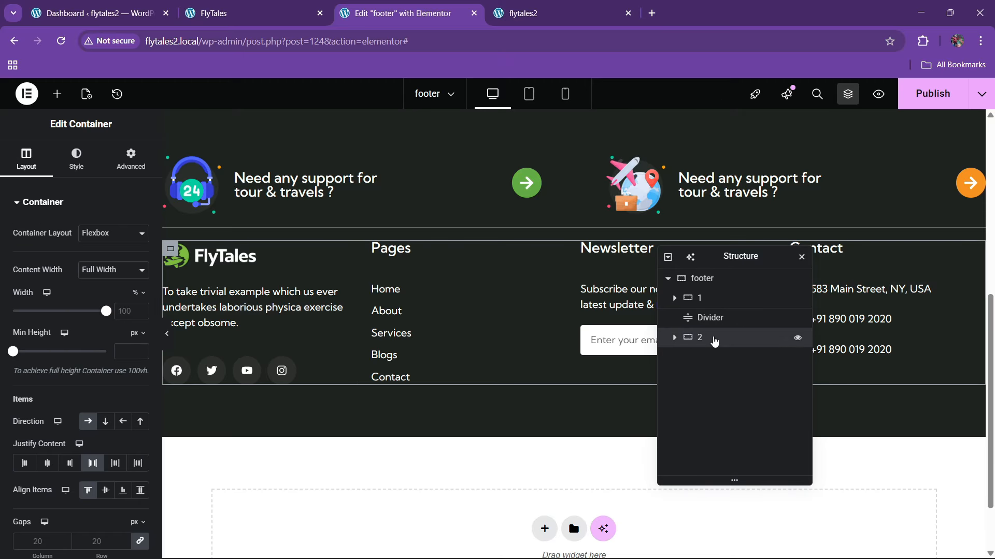
scroll(79, 354, "down", 1)
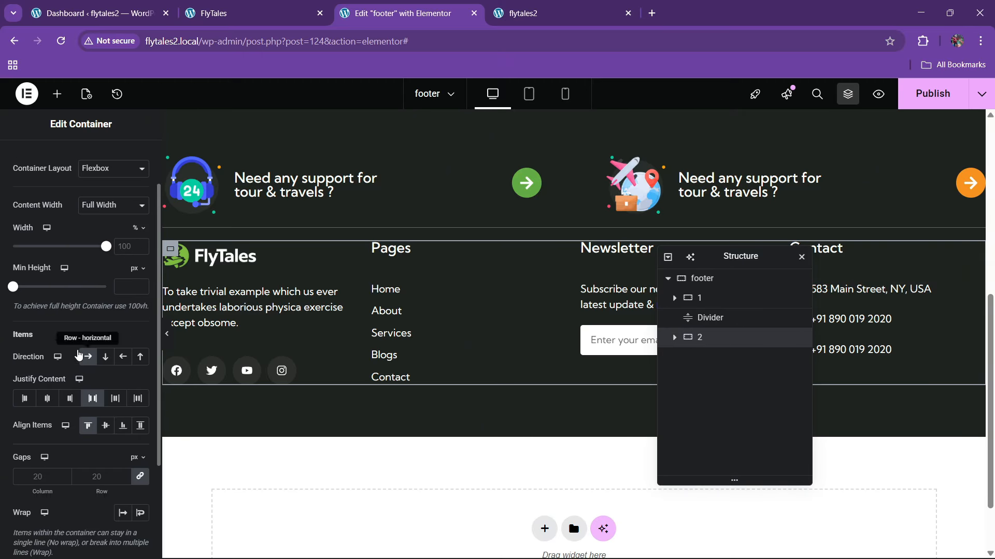
left_click(98, 476)
type("50")
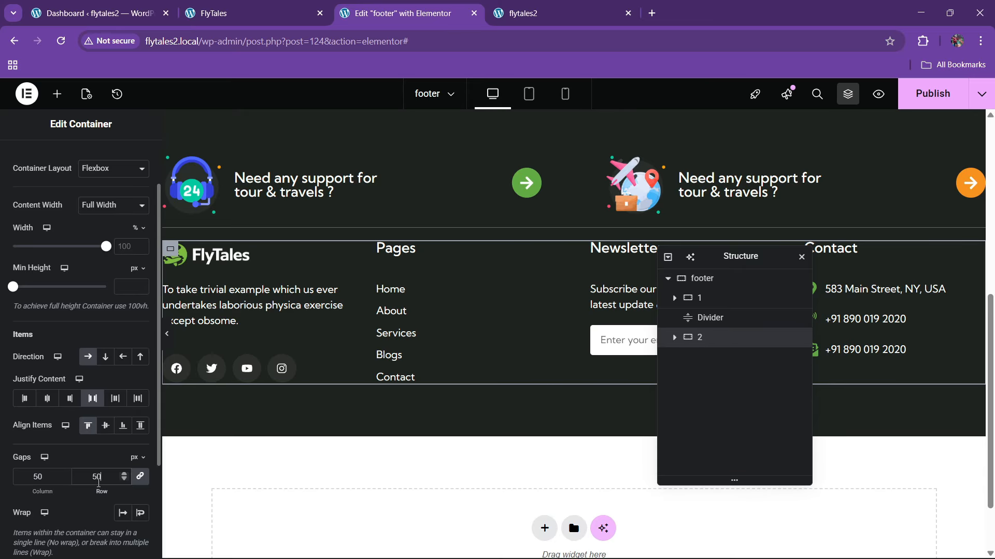
left_click_drag(750, 266, 622, 262)
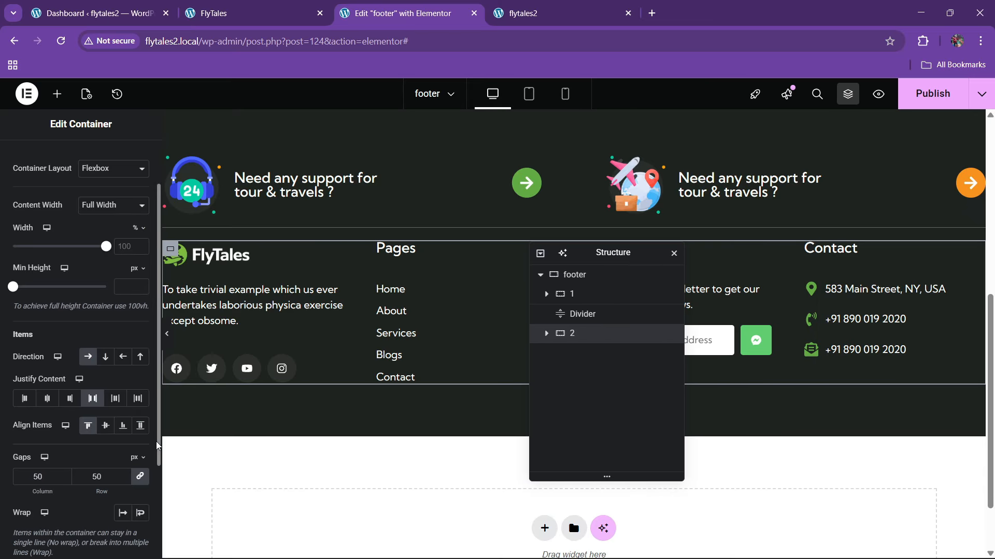
double_click(106, 482)
type("100")
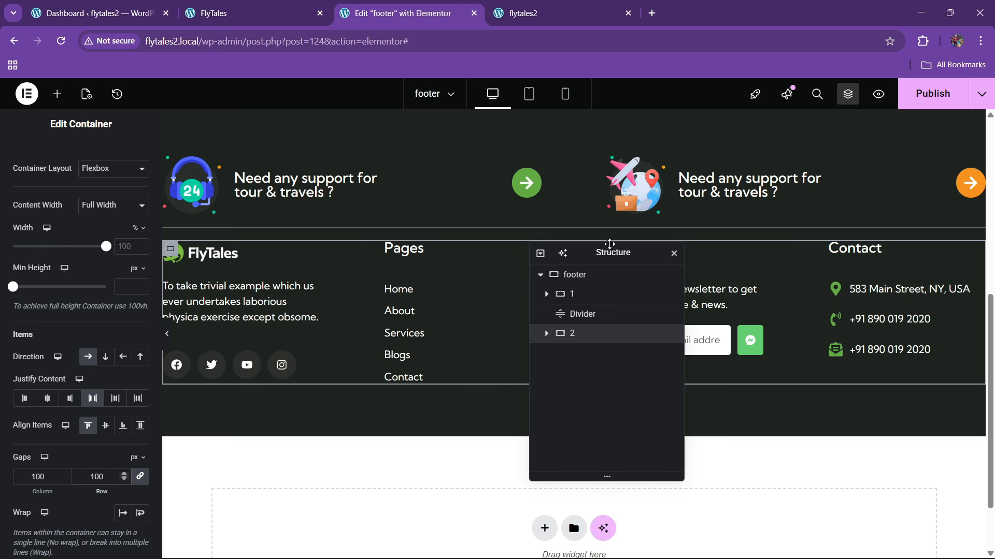
left_click_drag(611, 252, 775, 234)
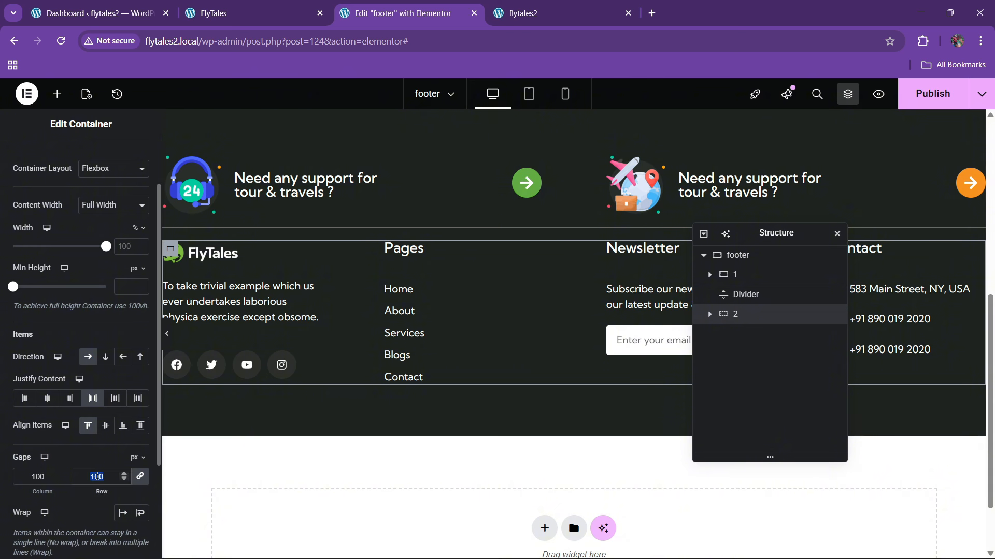
type("60")
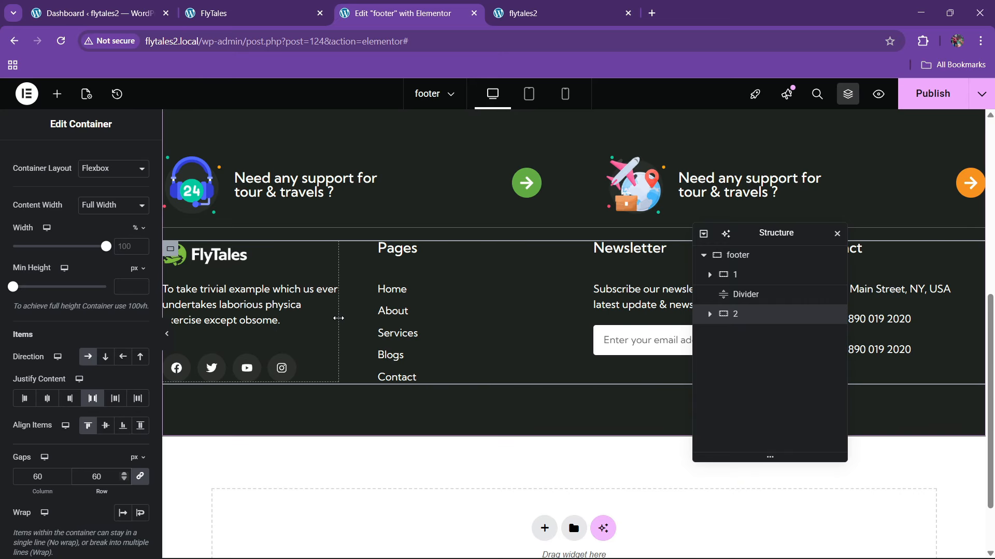
Narrow the first, Pages and Newsletter footer columns by dragging their borders.
left_click_drag(555, 318, 442, 320)
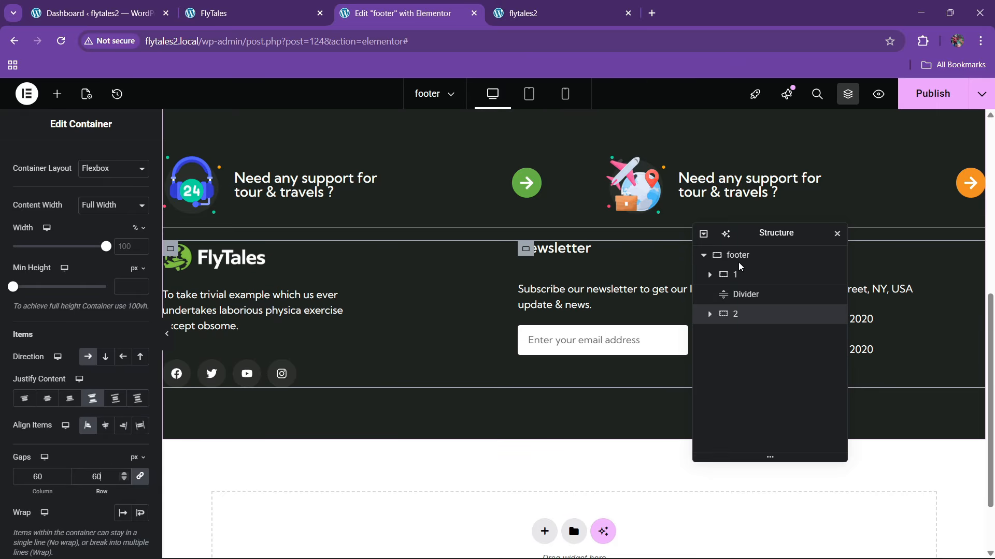
left_click_drag(764, 231, 507, 232)
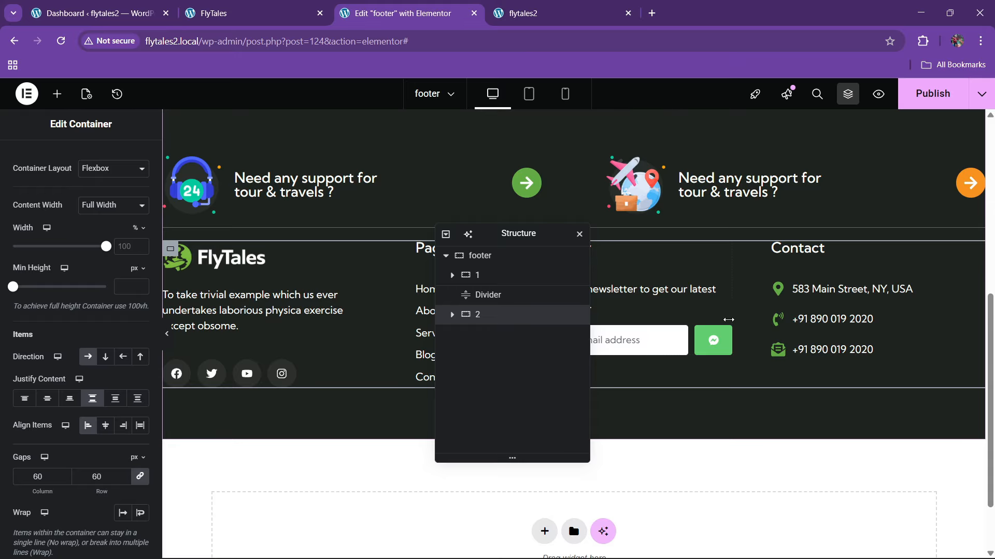
left_click_drag(730, 317, 701, 329)
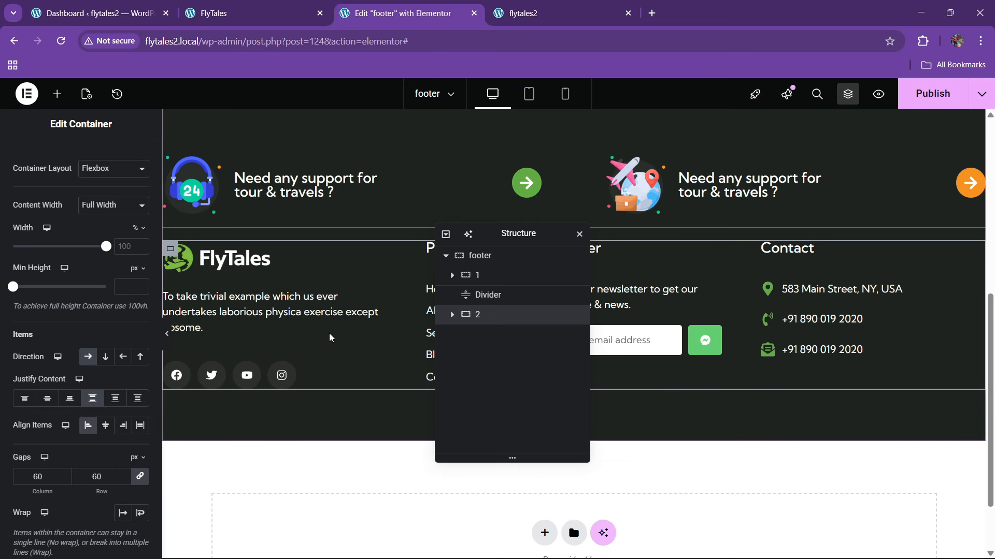
Set the whole footer container's gaps to 50 px and publish the footer template.
left_click(480, 256)
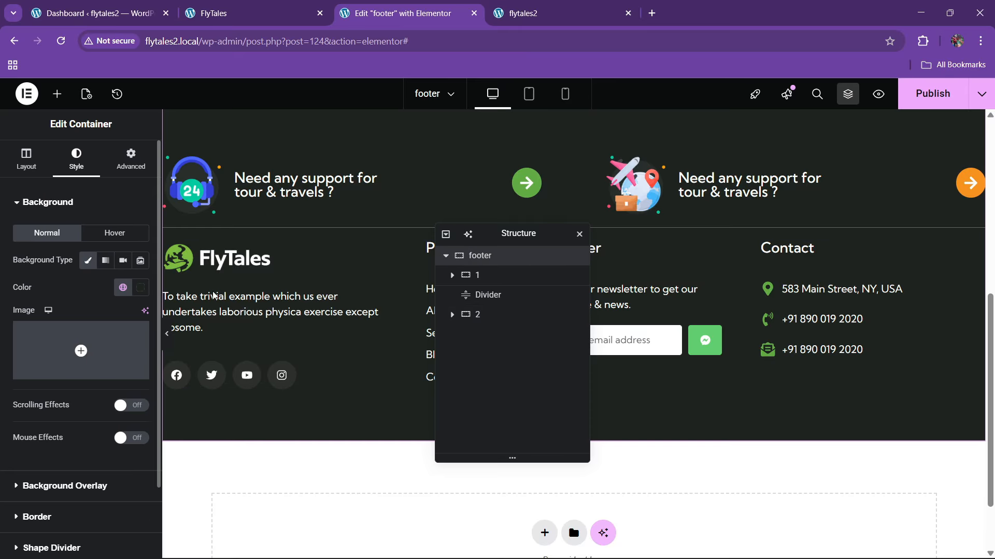
left_click(6, 173)
scroll(100, 397, "down", 3)
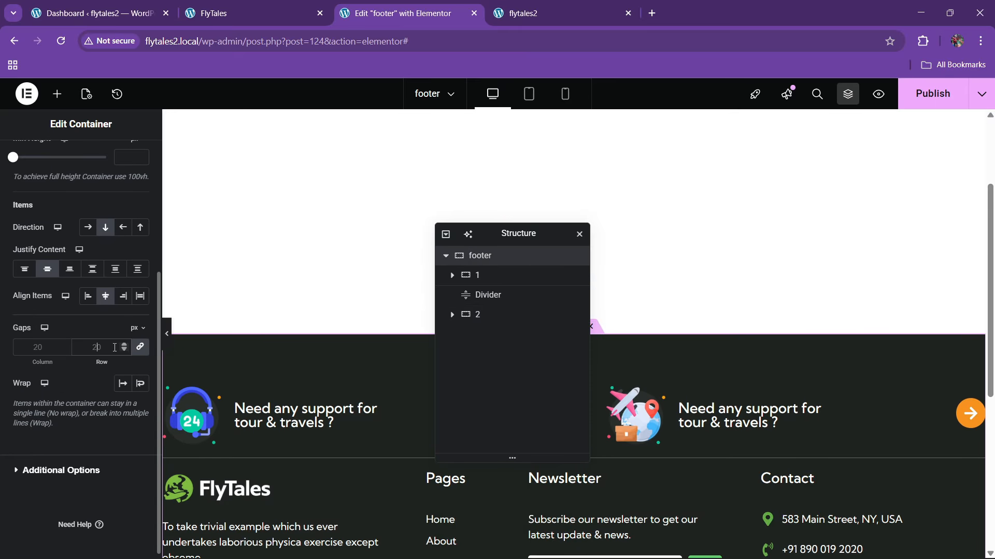
left_click(112, 349)
type("50")
scroll(424, 324, "down", 5)
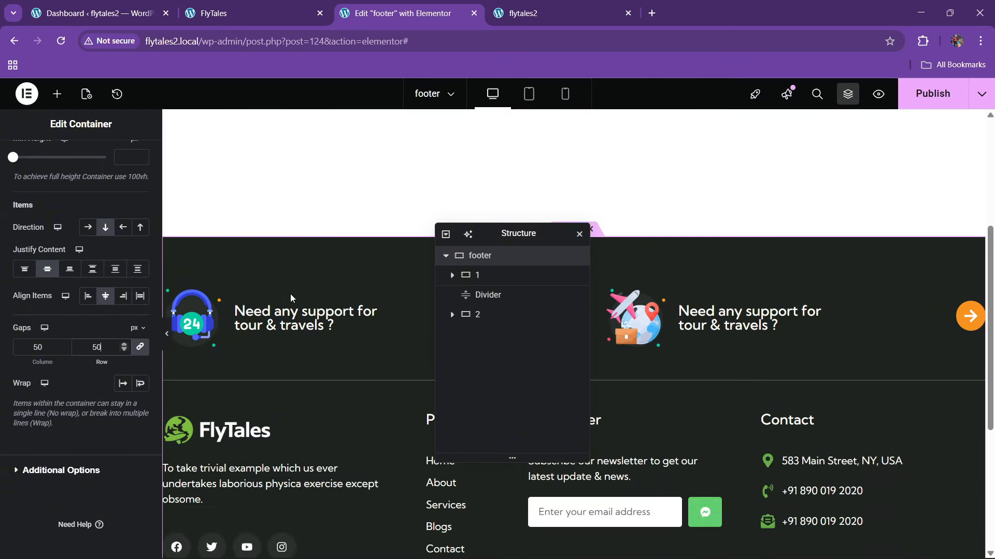
left_click(903, 99)
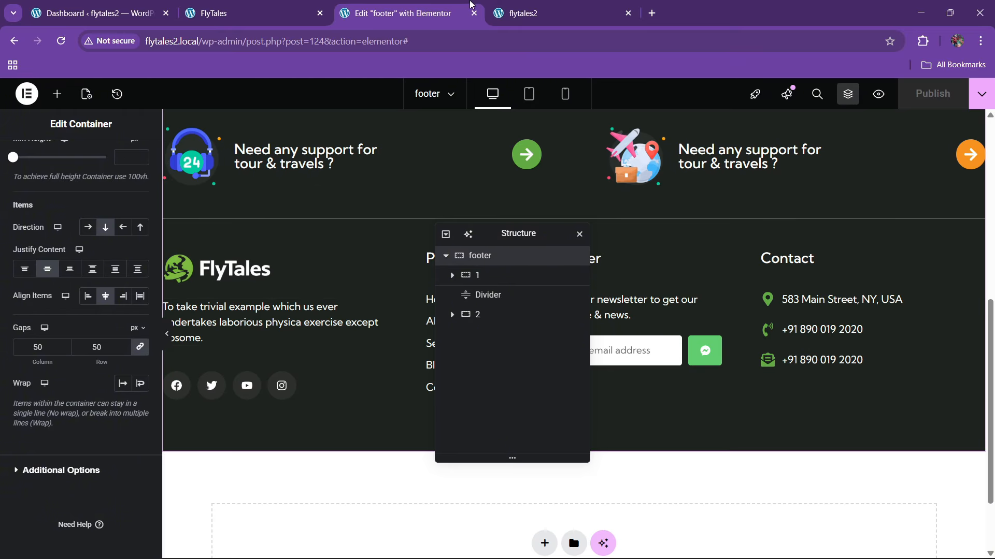
left_click(543, 13)
left_click(286, 45)
Reload flytales2, scroll to its four-column footer and compare it with the original FlyTales footer.
key("Return")
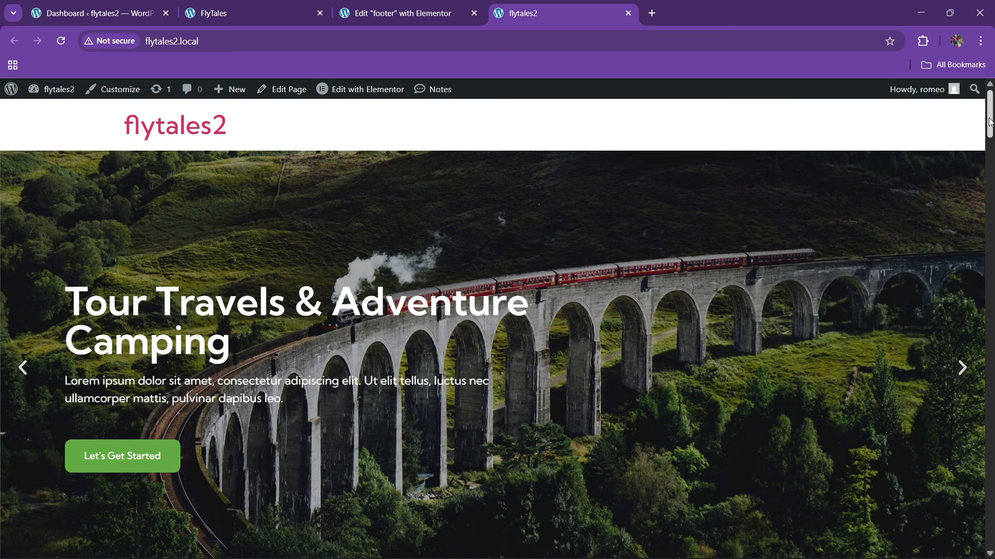
left_click_drag(990, 122, 990, 538)
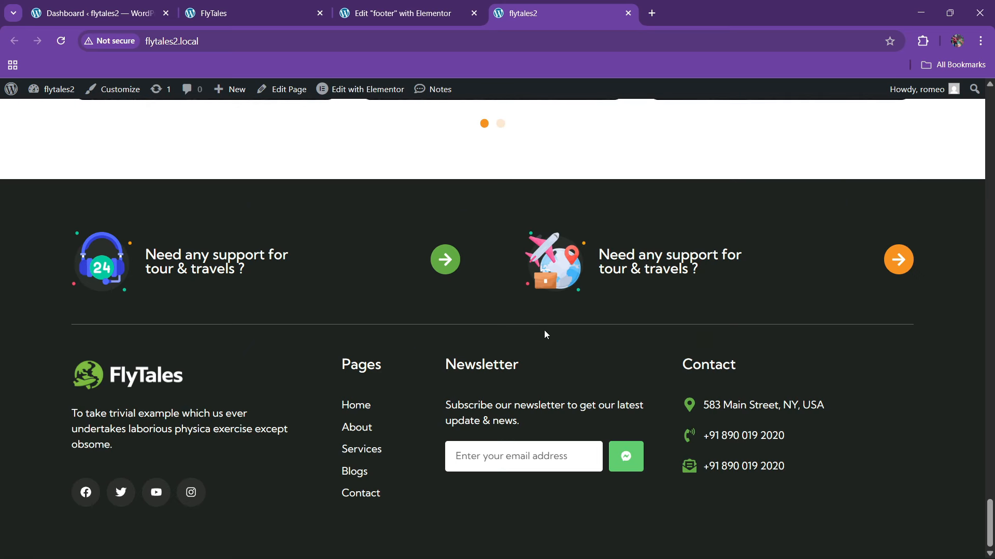
left_click(272, 7)
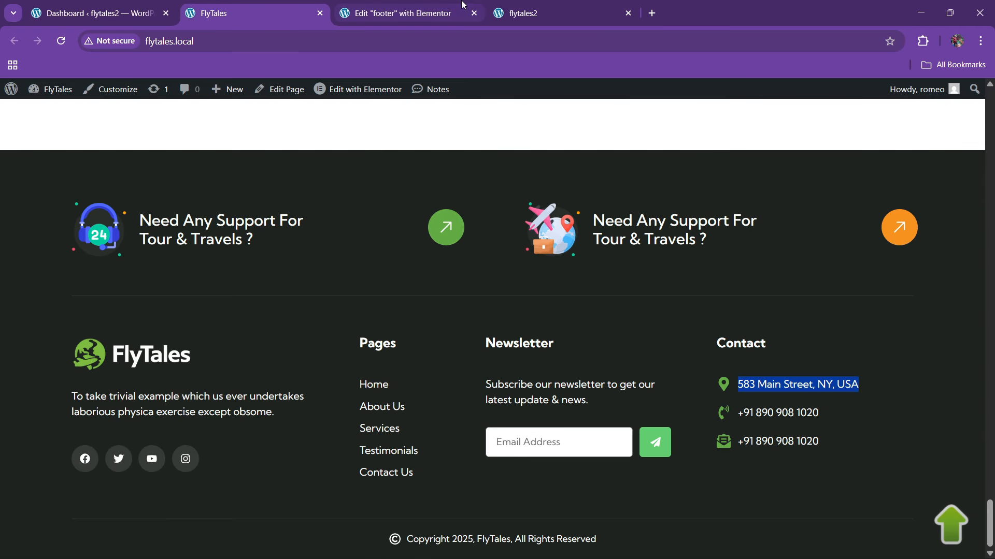
left_click(399, 13)
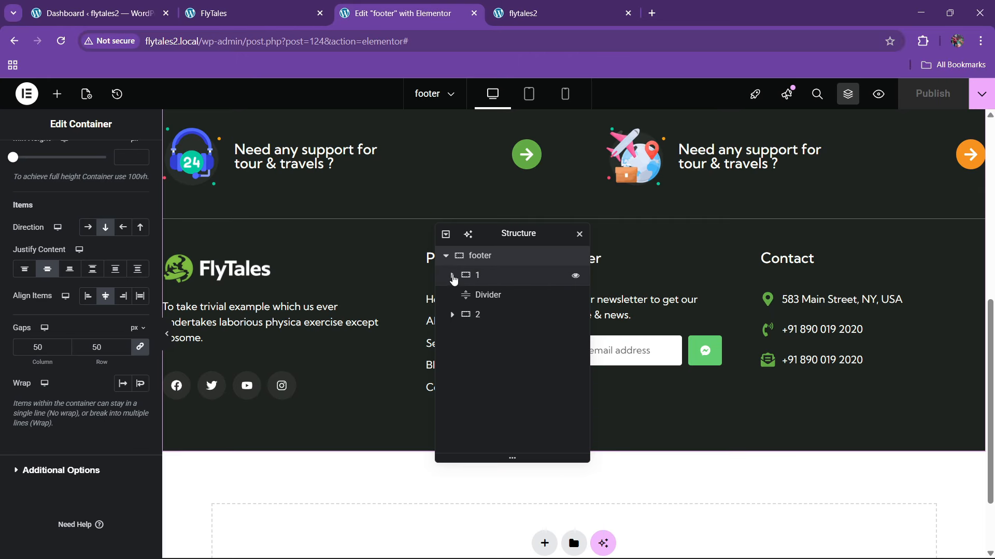
Duplicate the footer divider and move the copy to the bottom of the footer.
left_click(498, 296)
right_click(499, 296)
left_click(497, 291)
left_click_drag(493, 313, 491, 366)
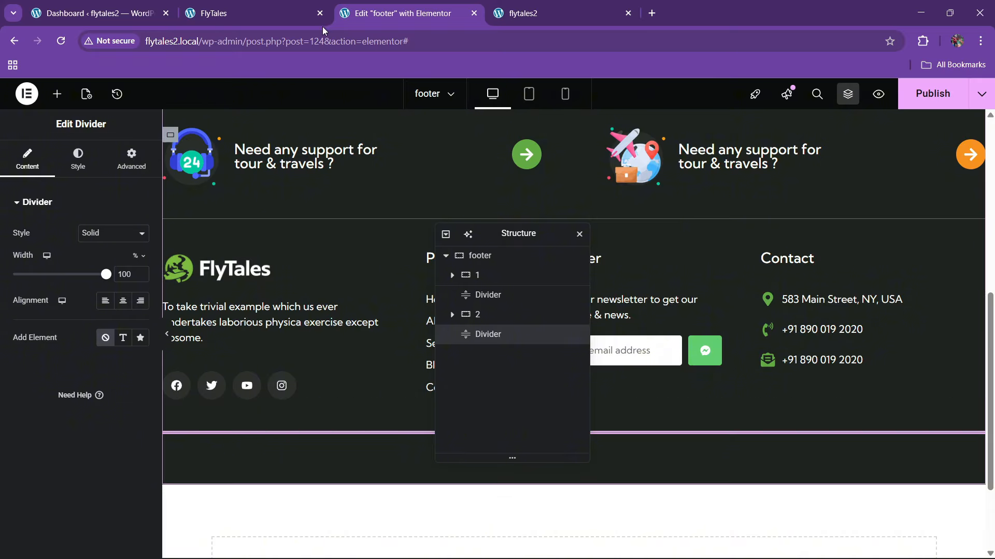
left_click(249, 13)
left_click(434, 4)
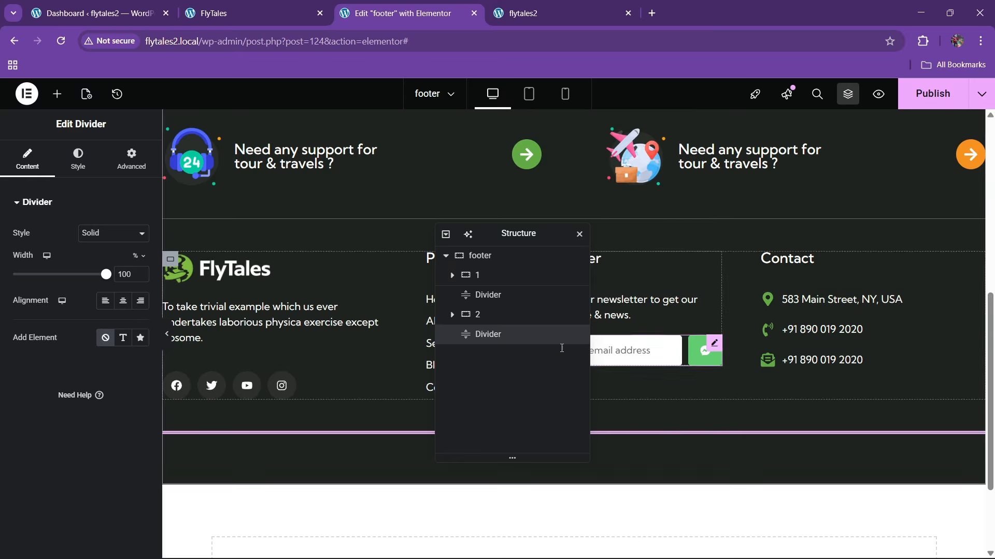
Paste a copy of the Pages link list below the bottom divider, keeping only Home.
left_click_drag(500, 230, 643, 227)
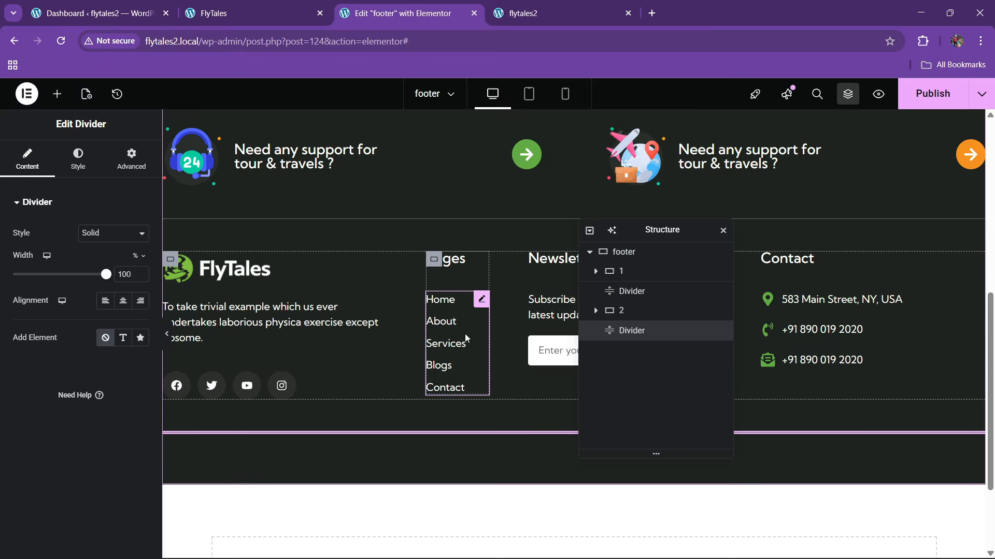
right_click(465, 337)
left_click(493, 319)
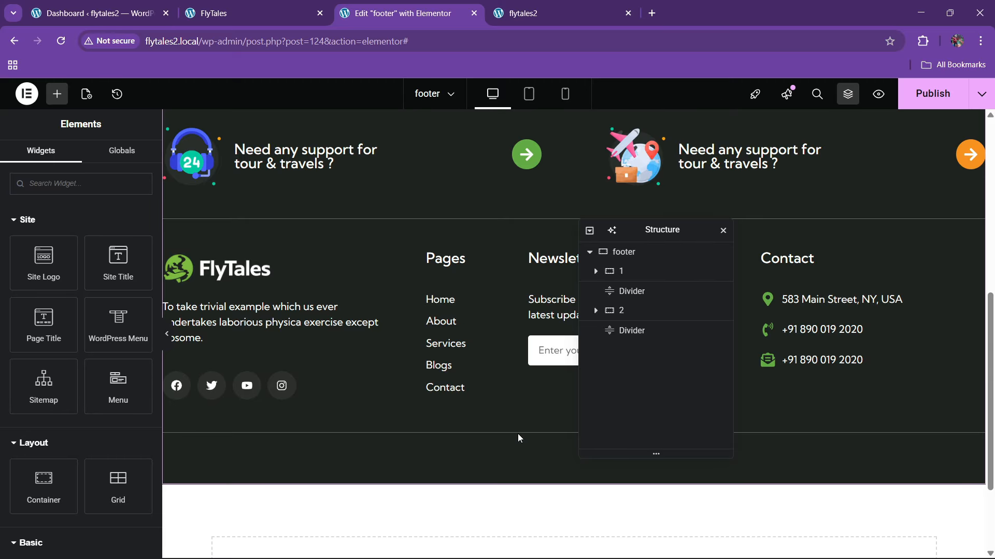
left_click(519, 433)
right_click(520, 432)
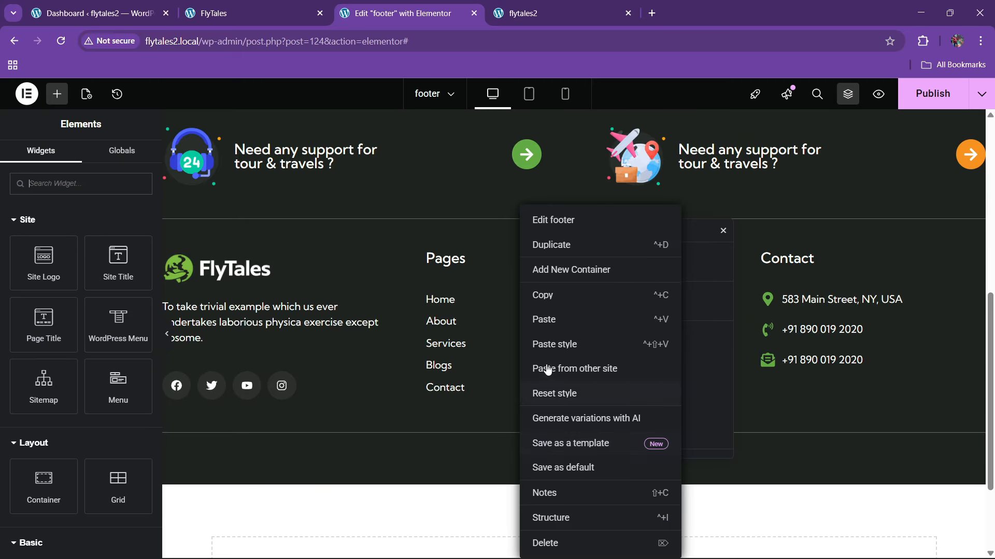
left_click(544, 319)
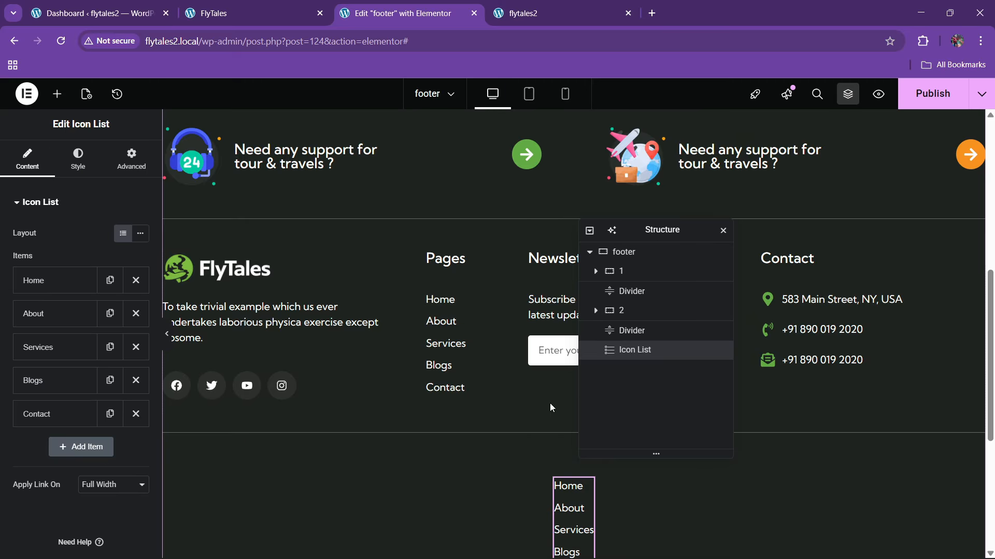
left_click(135, 313)
left_click(136, 313)
left_click(136, 313)
left_click(136, 314)
Give the bottom item a Copyright icon and the text 'Copyright 2025, FlyTales, All Rights Reserved'.
left_click(69, 280)
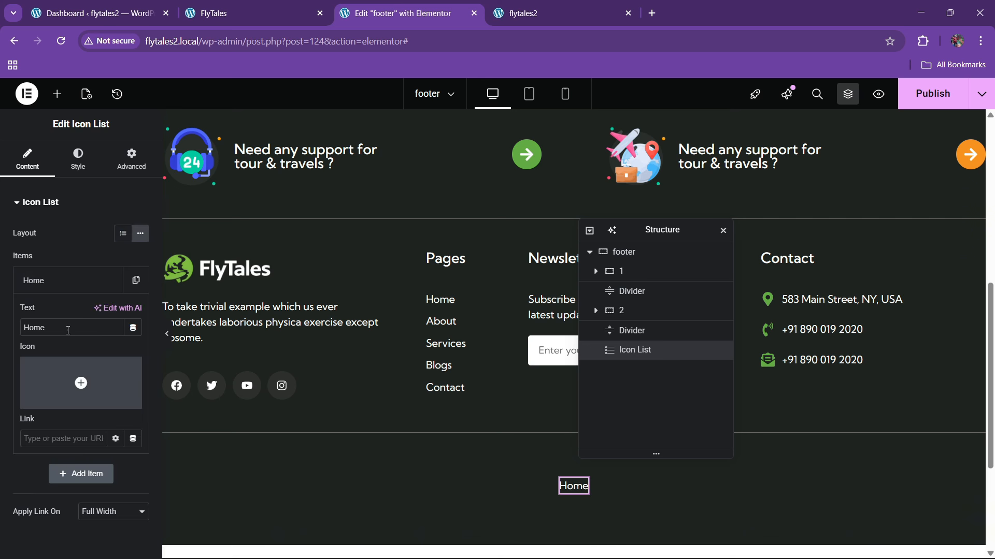
left_click(81, 383)
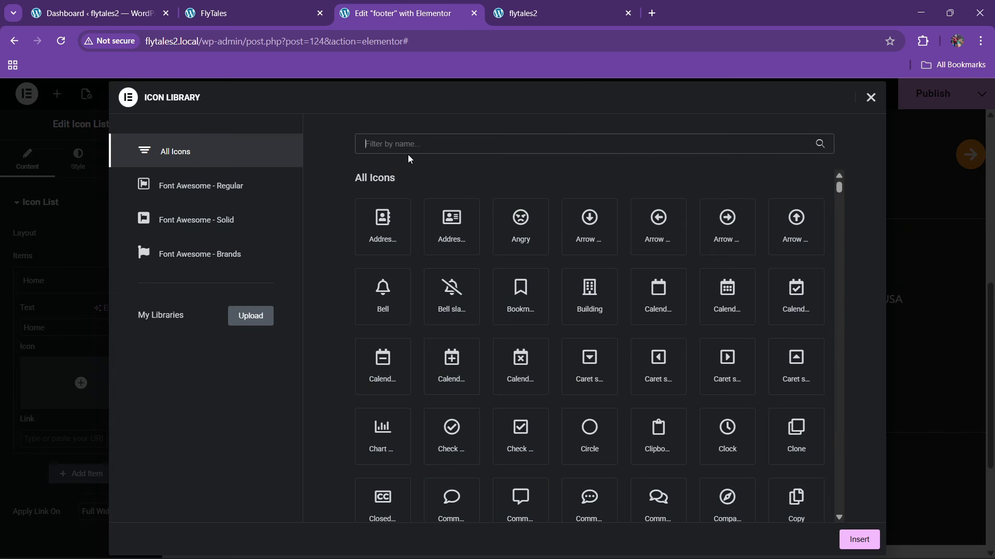
type("copy")
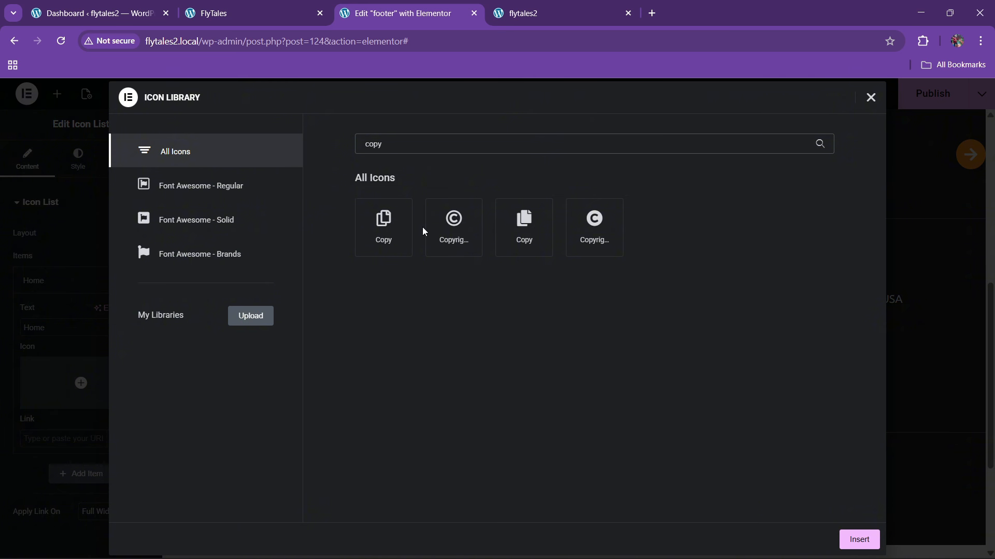
left_click(475, 253)
left_click(858, 538)
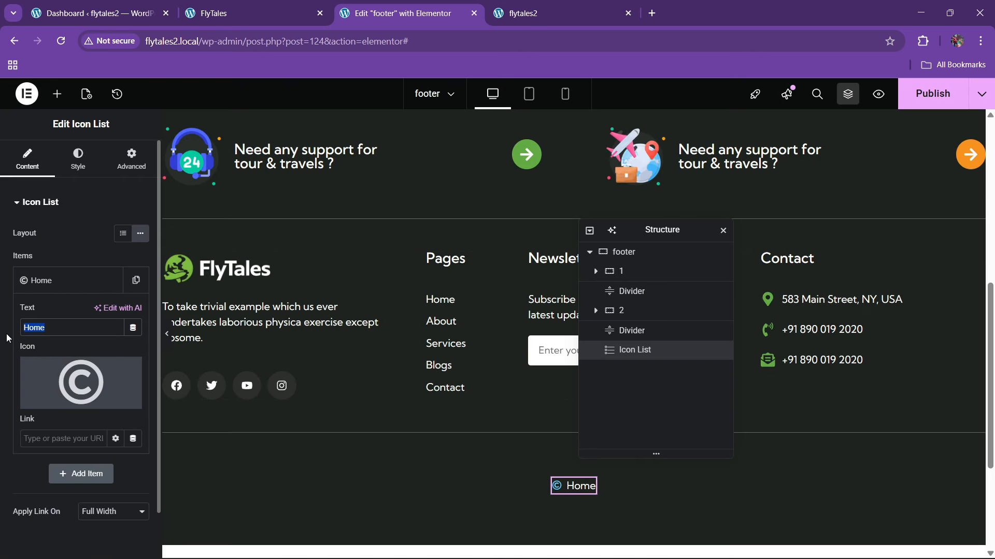
type("Copyright")
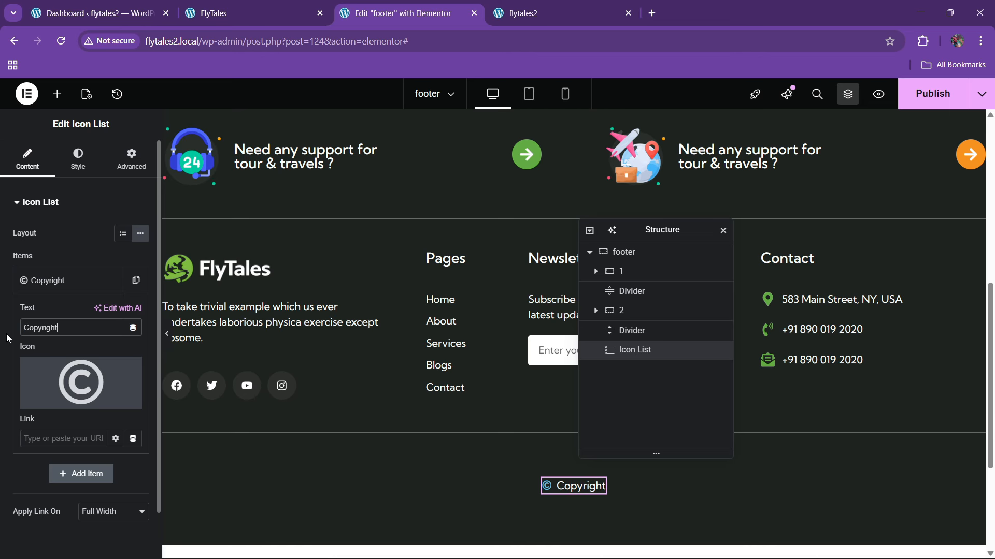
type(" 2025, F")
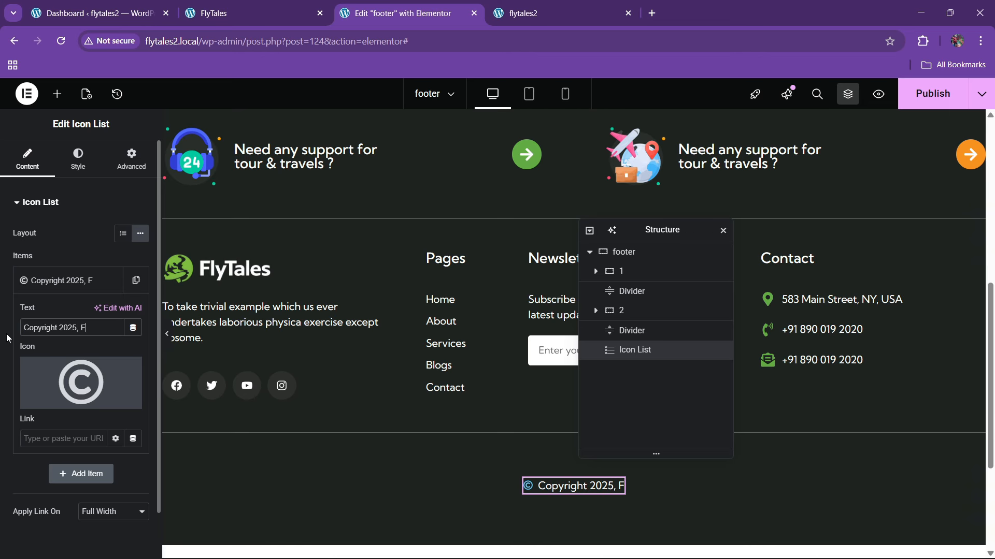
type("lyTales, A")
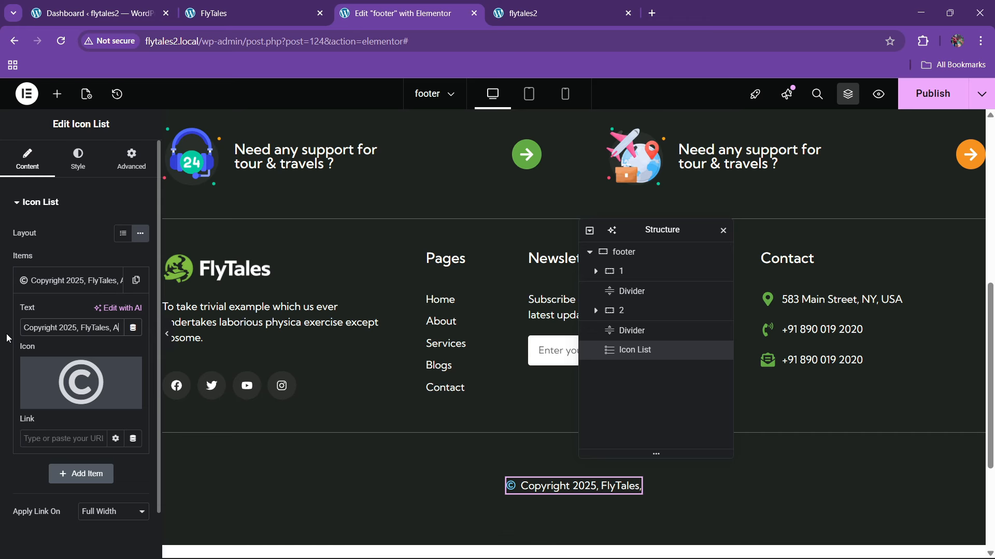
type("ll Rights")
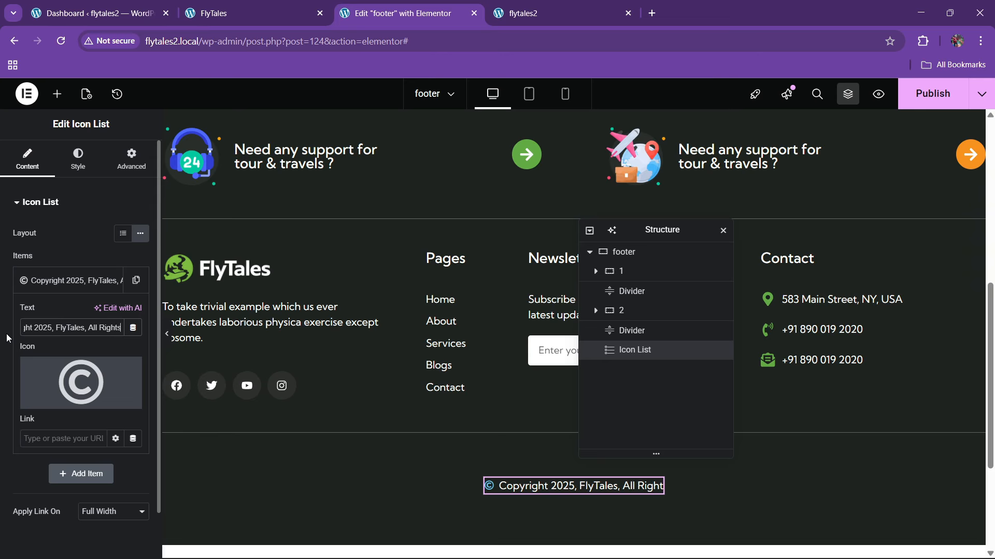
type(" Reserved")
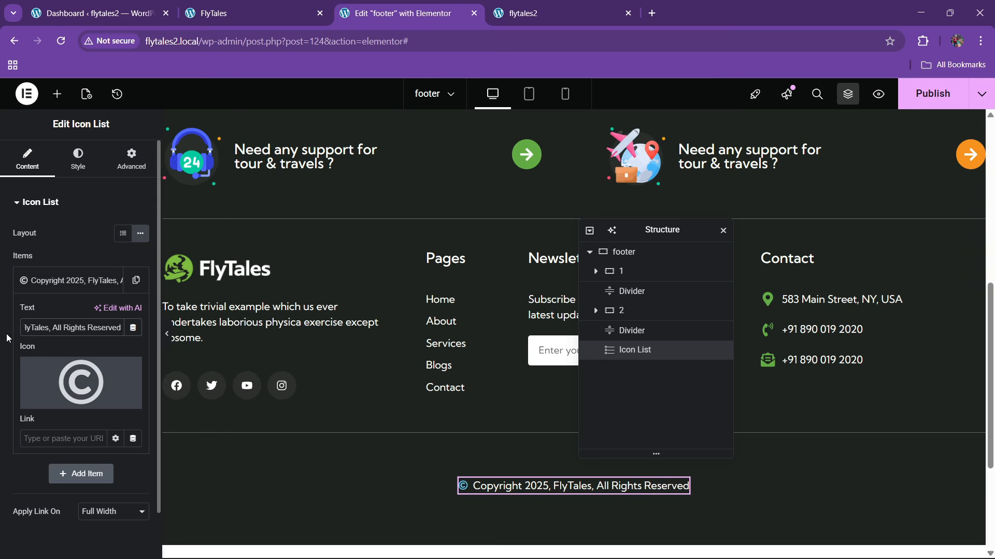
left_click(58, 284)
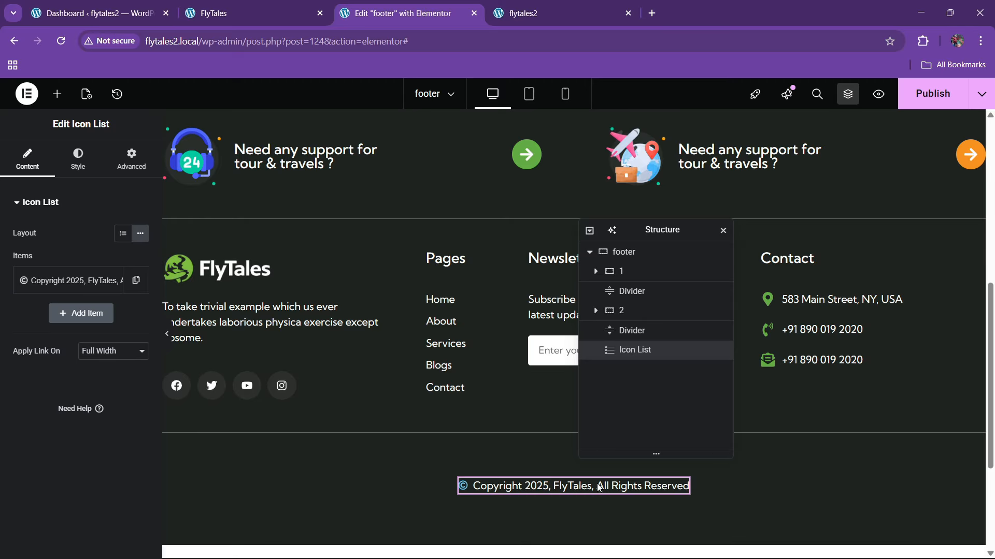
Remove the top margin from the copyright line's list.
left_click(132, 158)
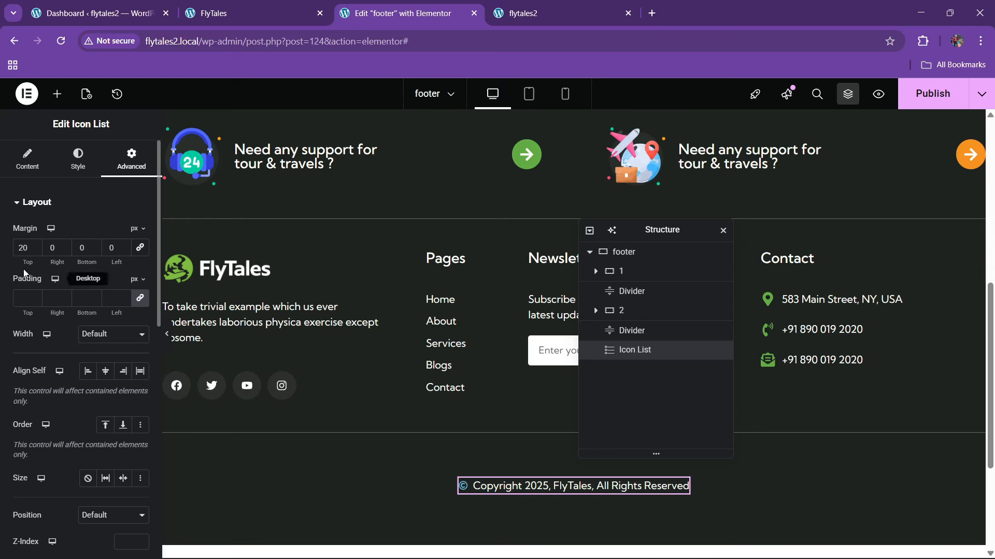
key("BackSpace")
key("BackSpace")
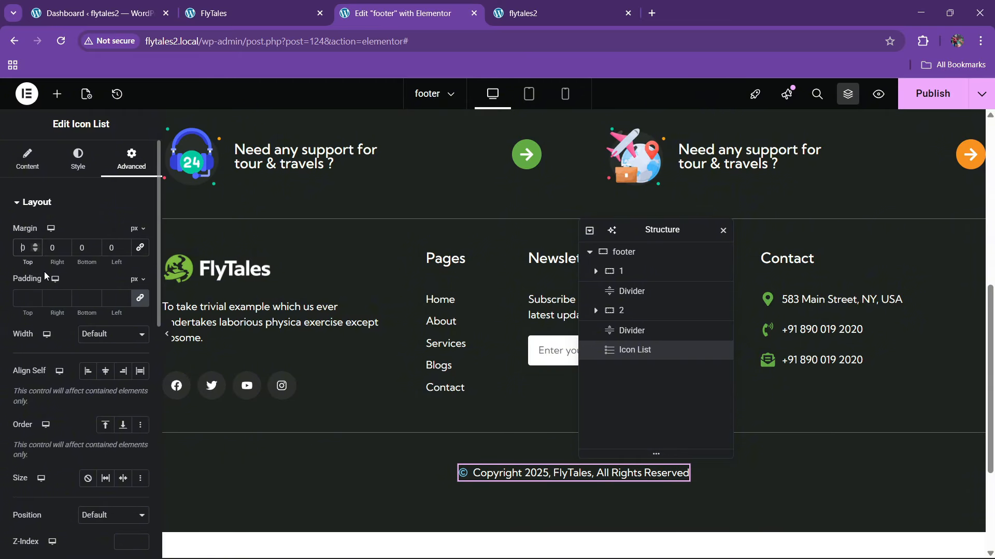
scroll(464, 246, "up", 1)
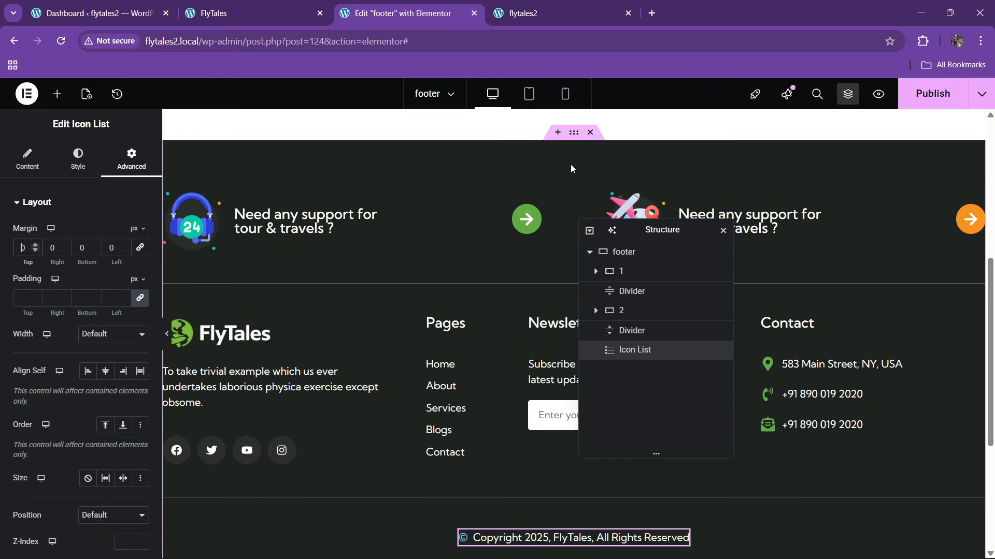
Set the footer container's bottom padding to 40 px.
left_click(574, 133)
left_click(129, 171)
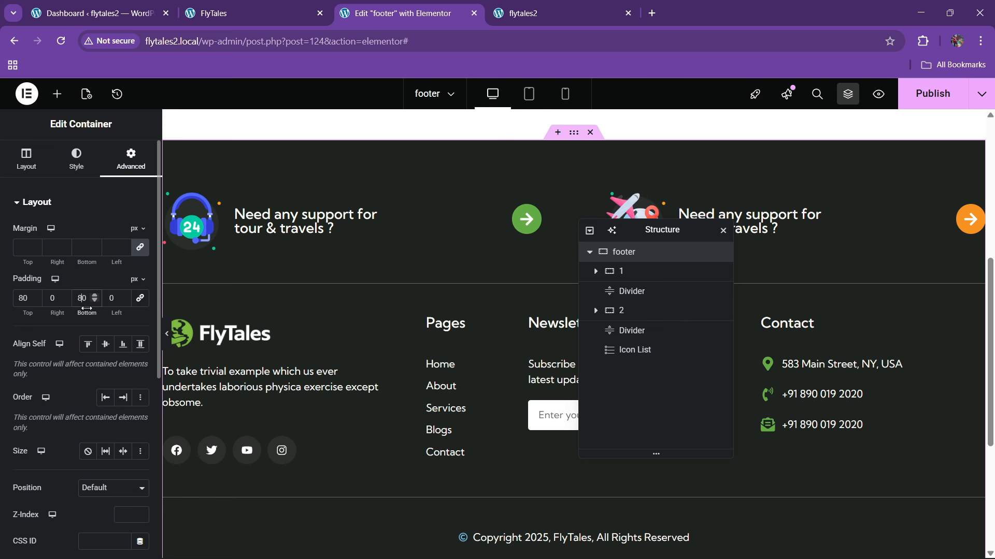
key("BackSpace")
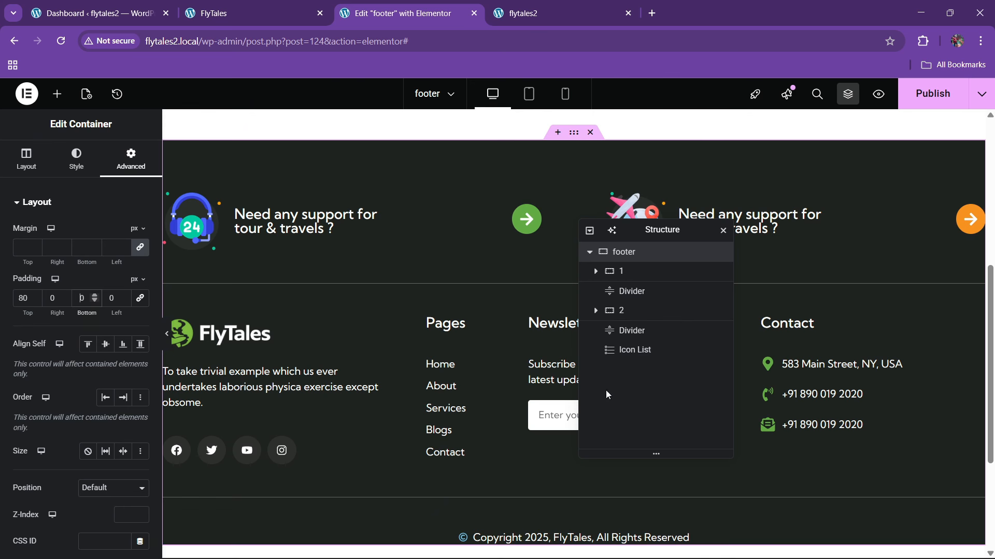
left_click(633, 350)
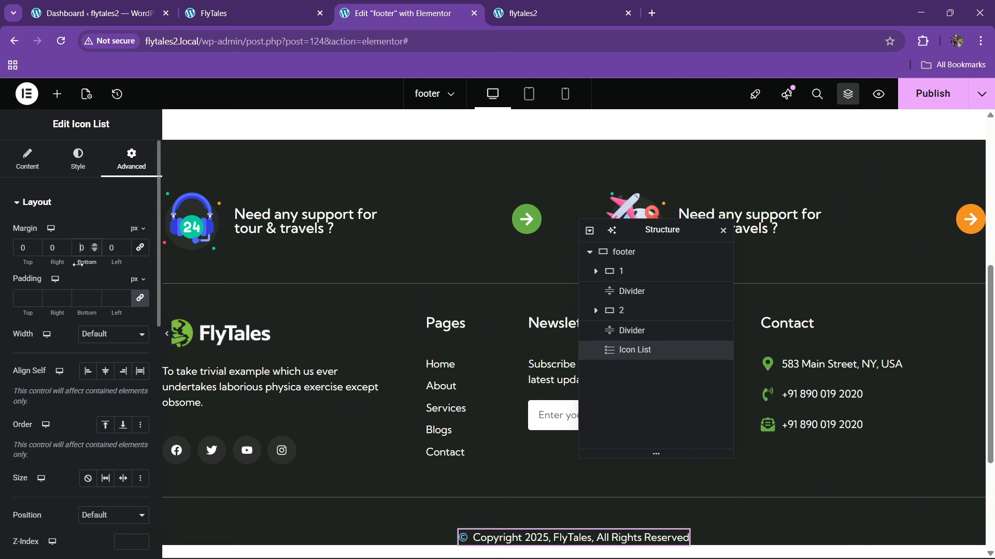
left_click(624, 253)
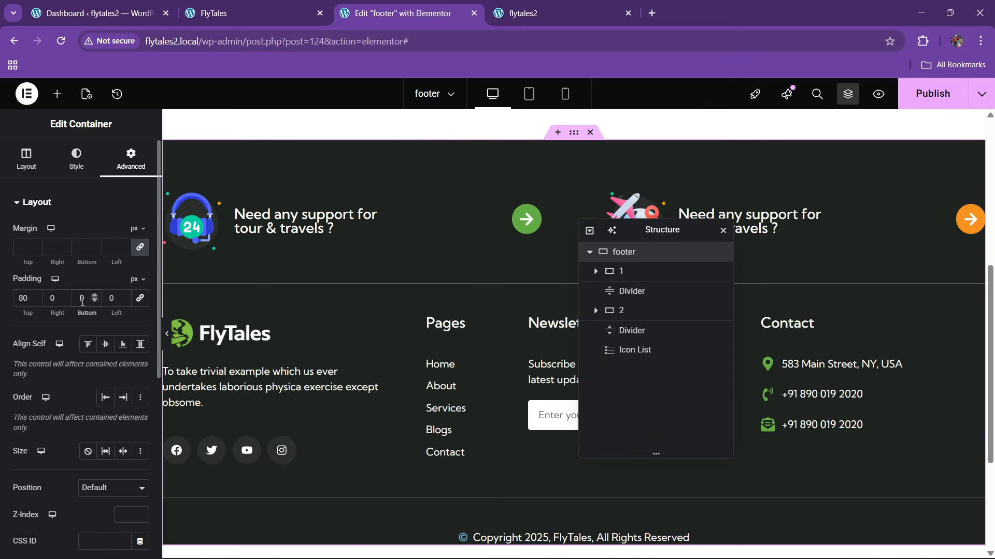
type("4")
scroll(414, 412, "down", 2)
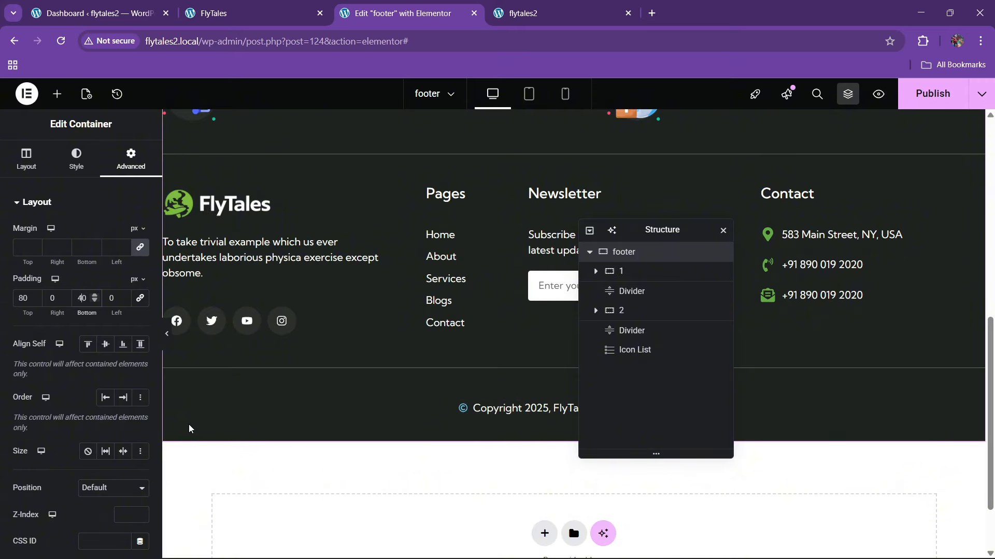
key("BackSpace")
type("3")
key("BackSpace")
type("4")
Set the footer container's column and row gaps to 40 px and publish.
left_click(32, 161)
scroll(85, 391, "down", 3)
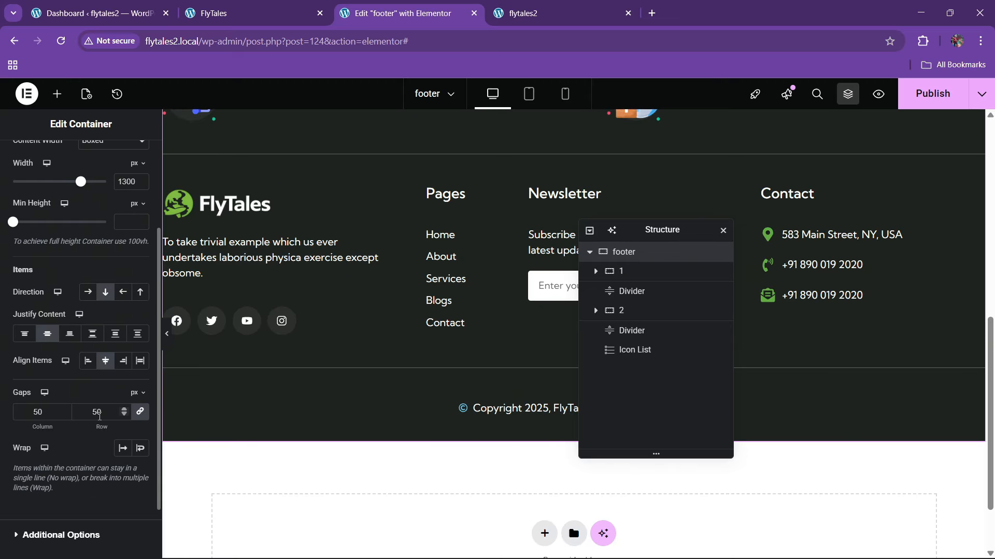
key("BackSpace")
type("3")
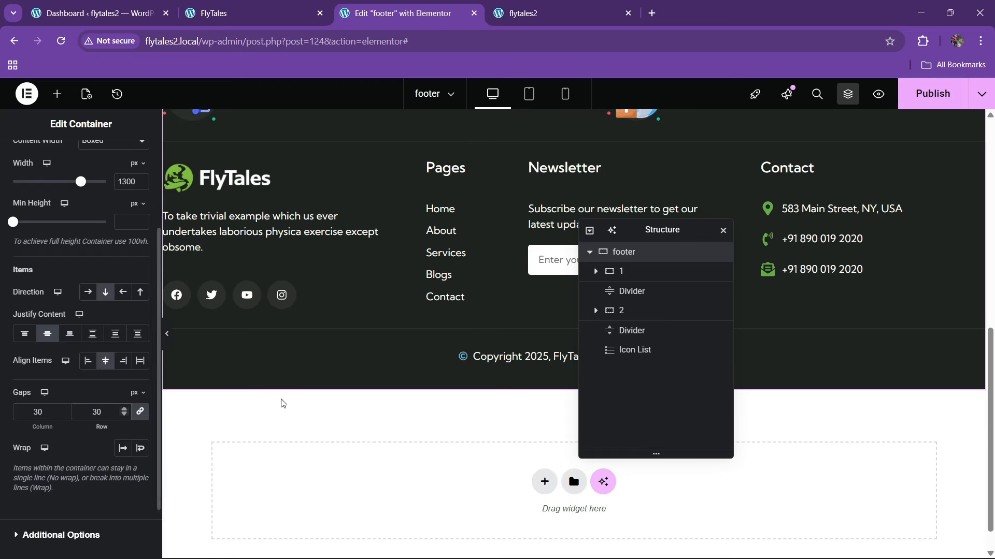
key("BackSpace")
type("4")
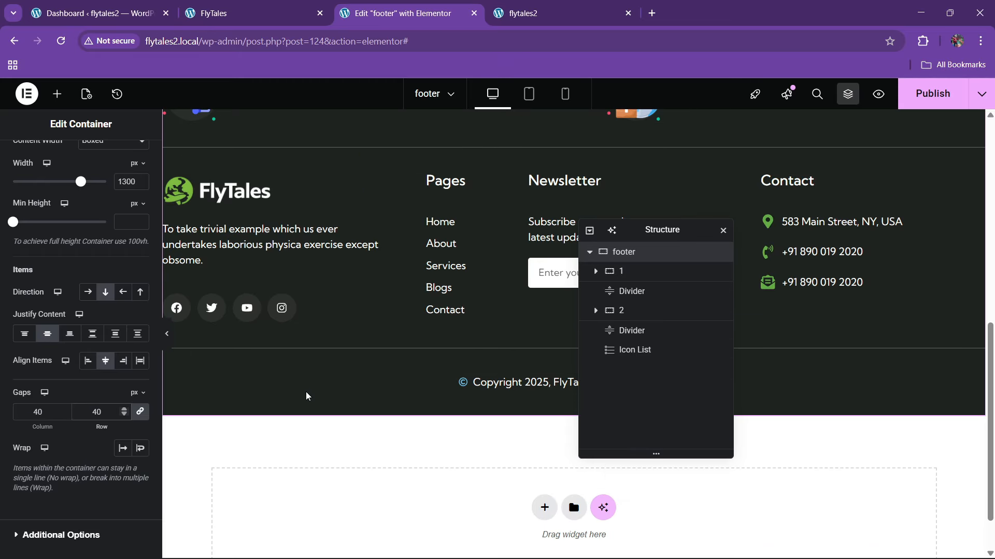
scroll(311, 365, "up", 3)
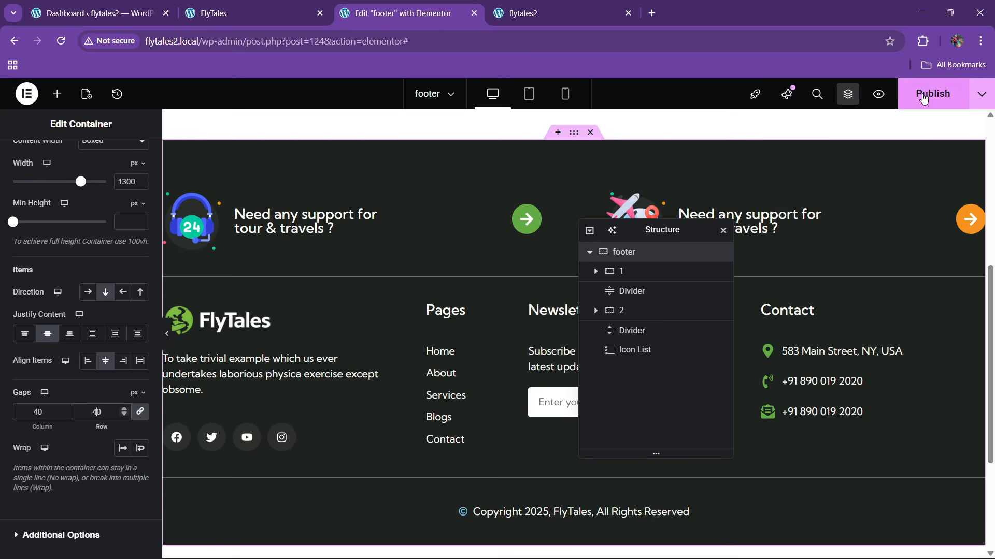
left_click(923, 99)
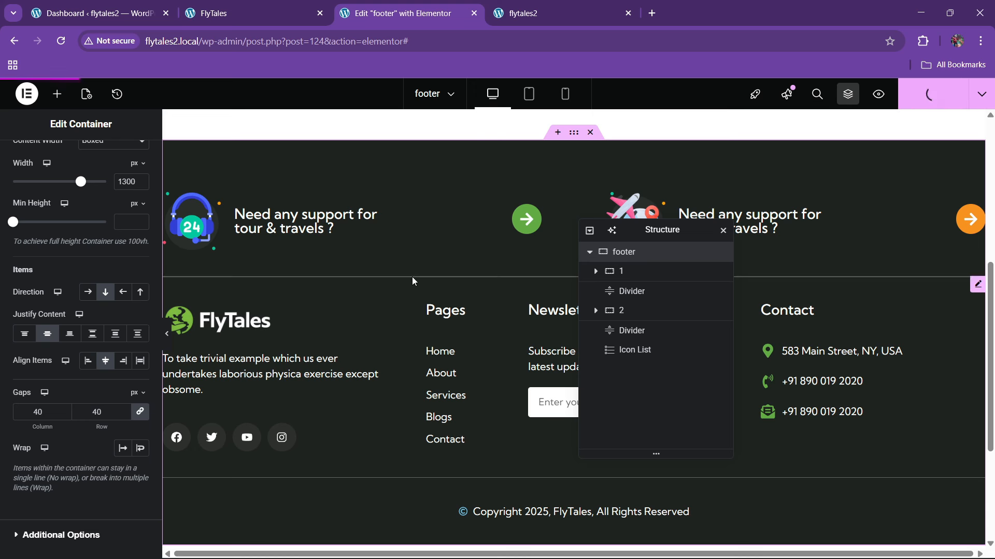
Reload flytales2, review the finished copyright footer, then move to the FlyTales homepage tab.
left_click(580, 7)
left_click(402, 47)
key("Return")
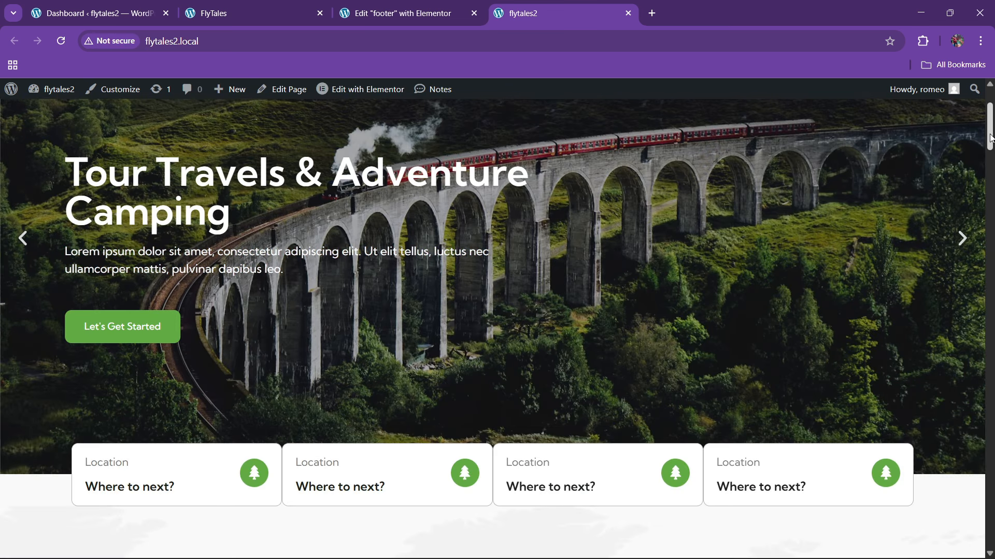
left_click_drag(990, 138, 990, 534)
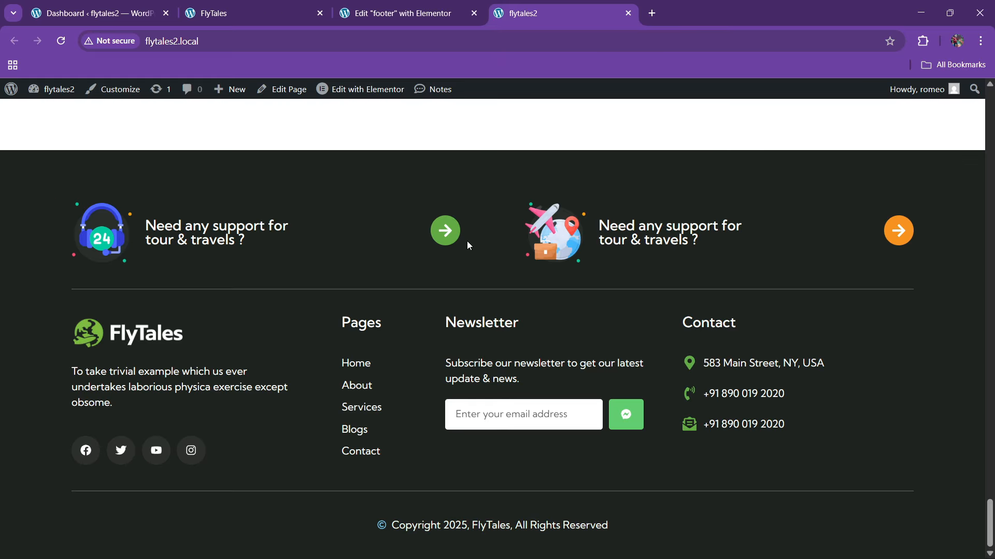
scroll(503, 316, "up", 15)
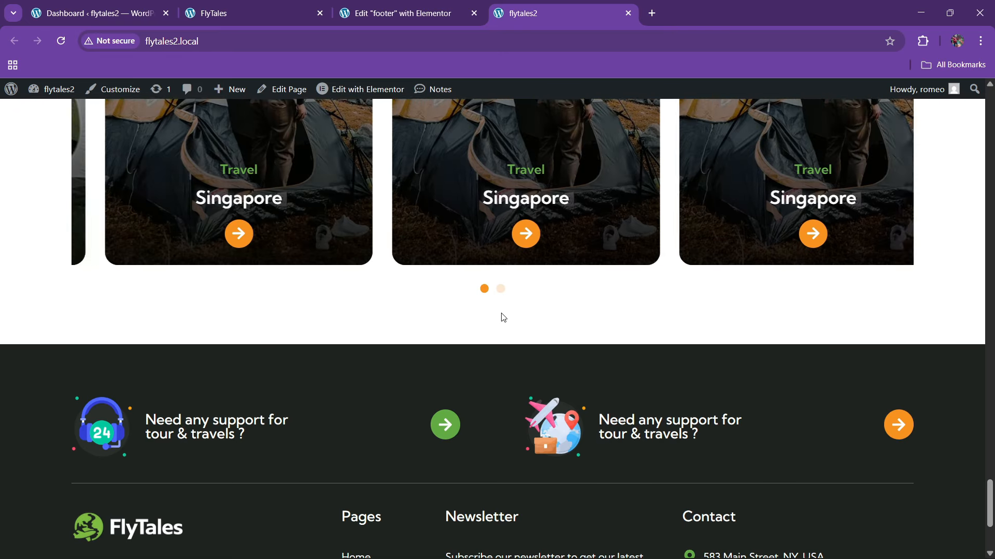
scroll(501, 317, "up", 15)
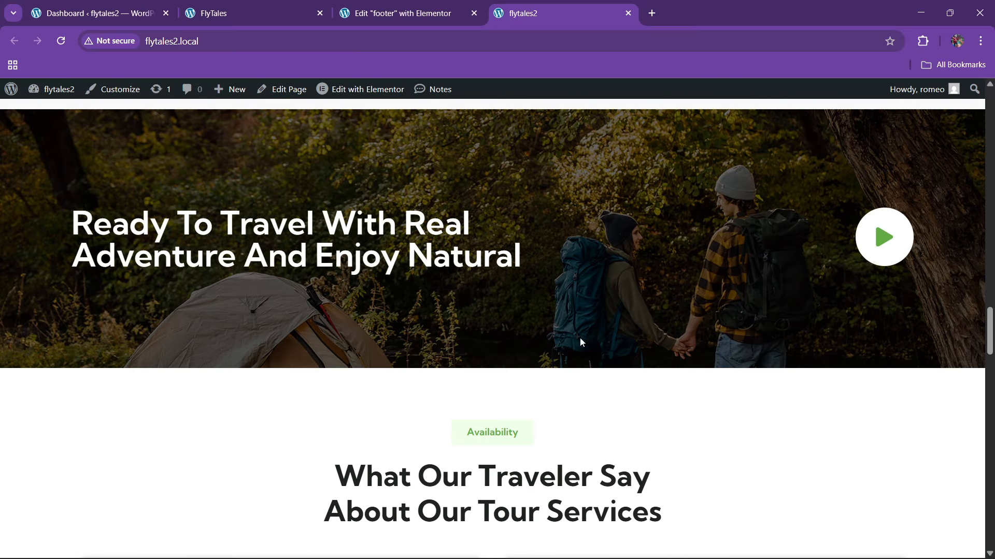
key("ctrl+shift+Tab")
key("ctrl+shift+Tab")
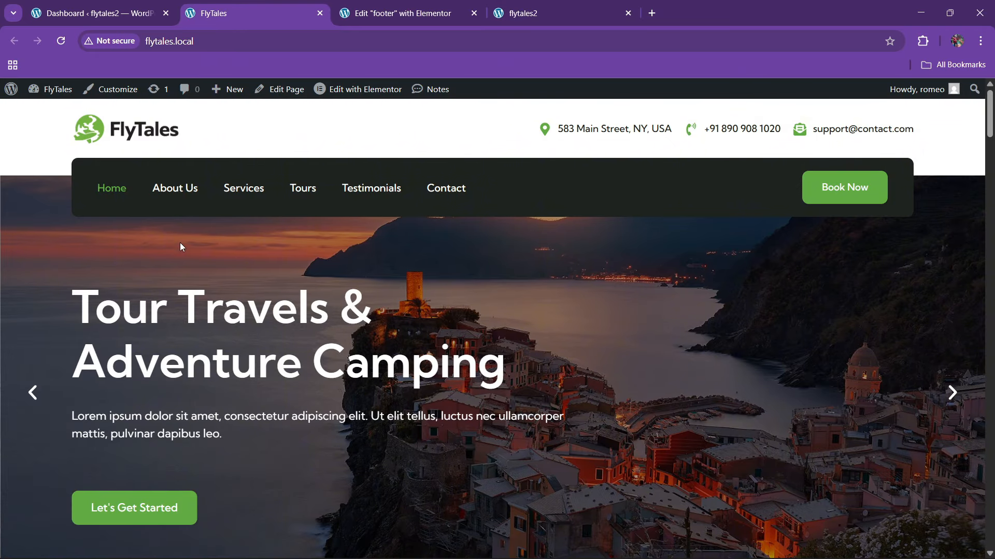
Create a new menu named 'final menu' assigned to the Header location.
left_click(99, 13)
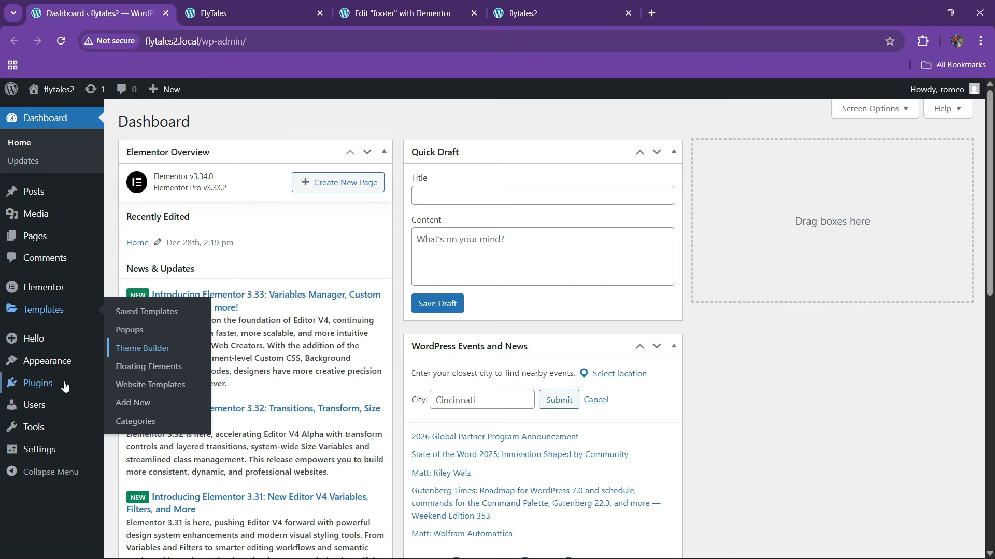
mouse_move(59, 368)
left_click(190, 402)
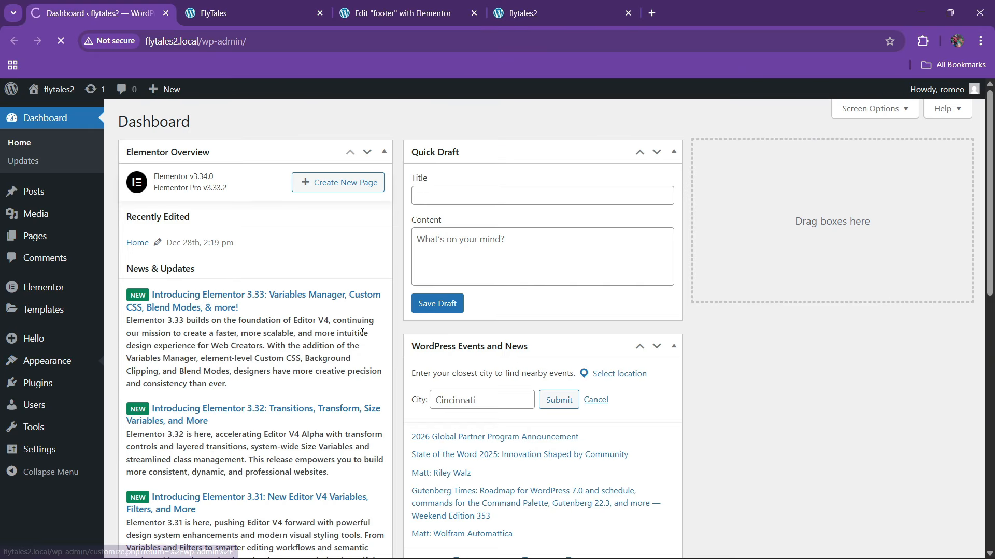
left_click(254, 13)
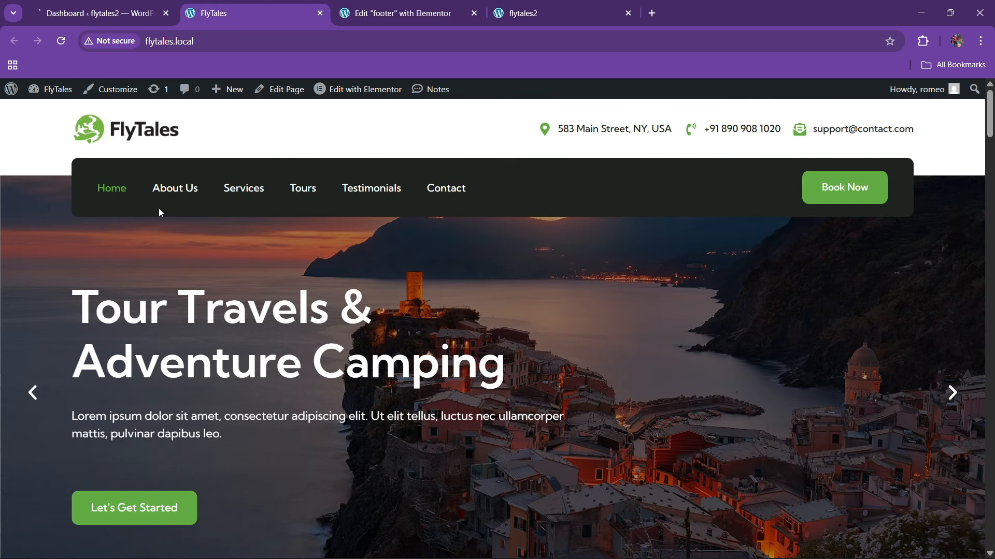
left_click(109, 4)
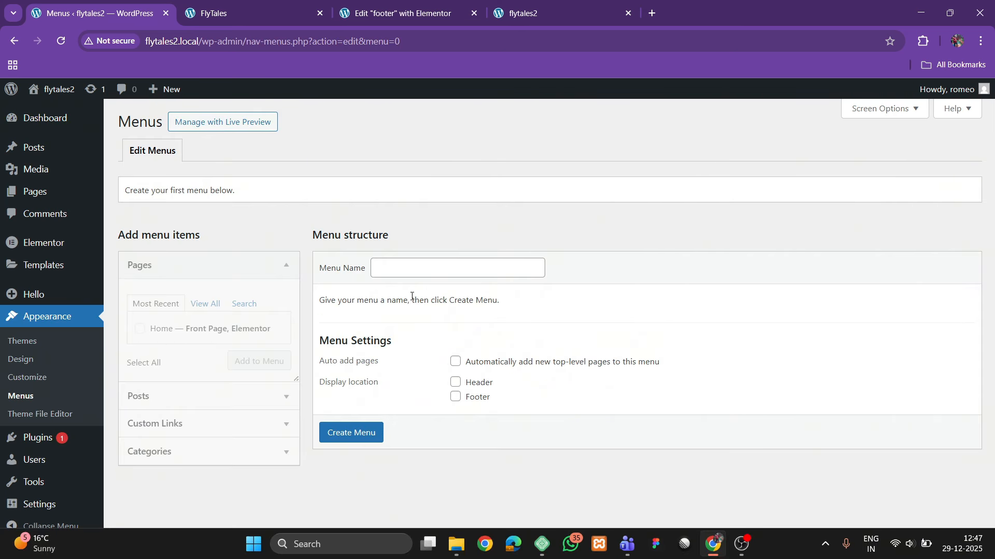
left_click(402, 267)
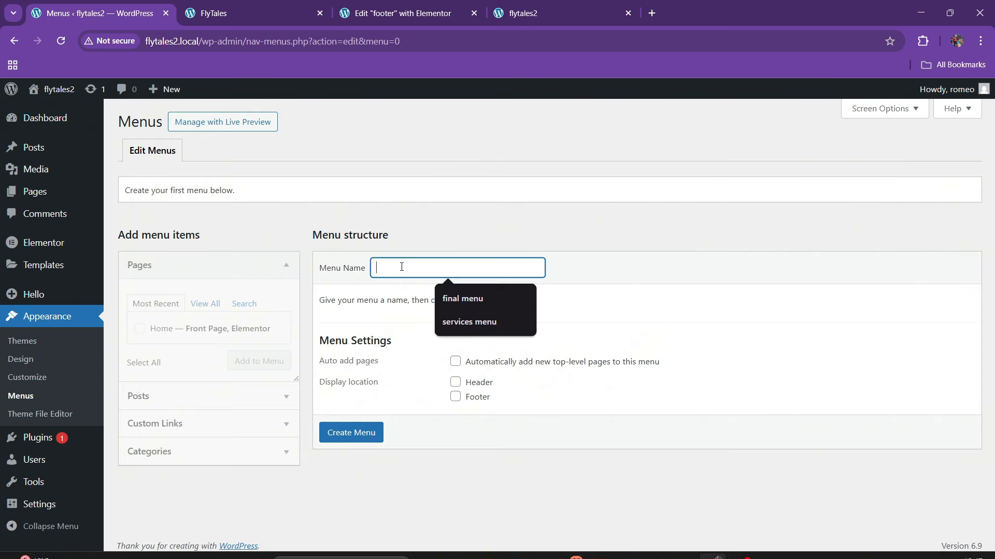
left_click(463, 298)
left_click(455, 381)
left_click(348, 425)
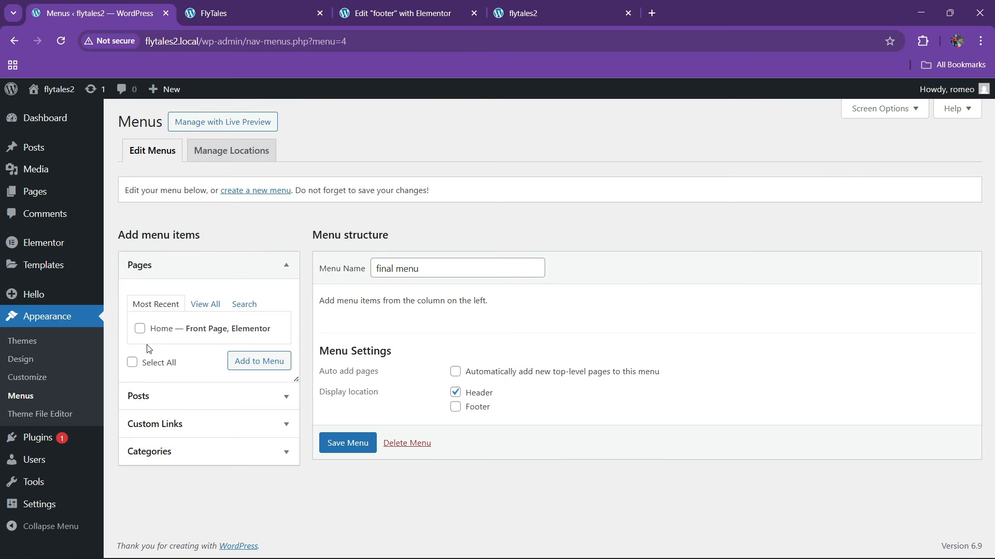
Add the Home page and an About custom link to the menu.
left_click(238, 361)
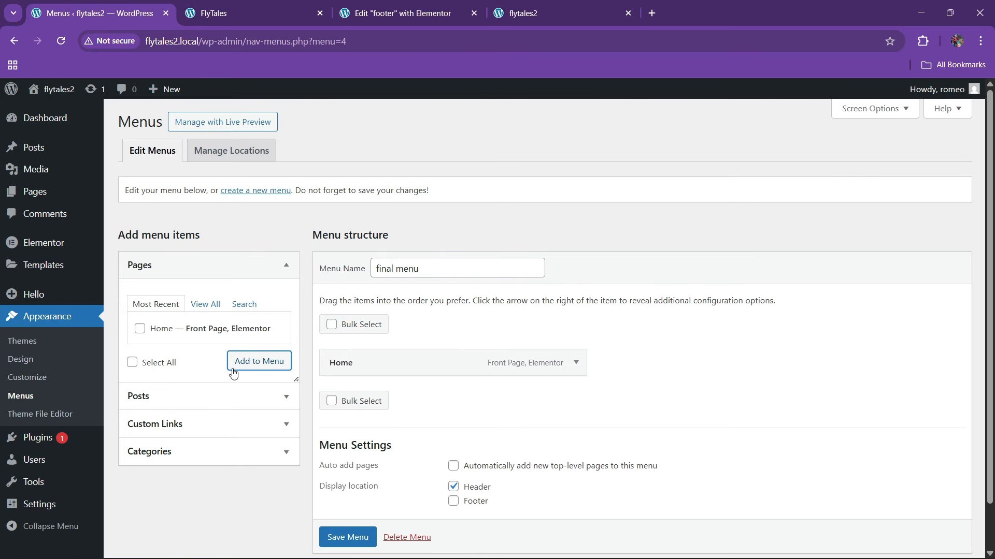
left_click(186, 396)
left_click(166, 304)
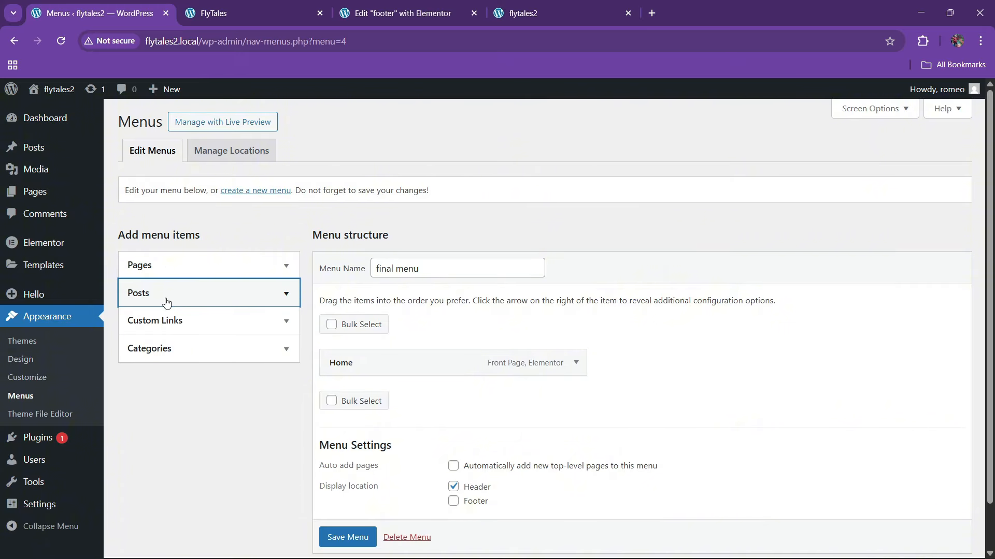
left_click(161, 320)
left_click(202, 364)
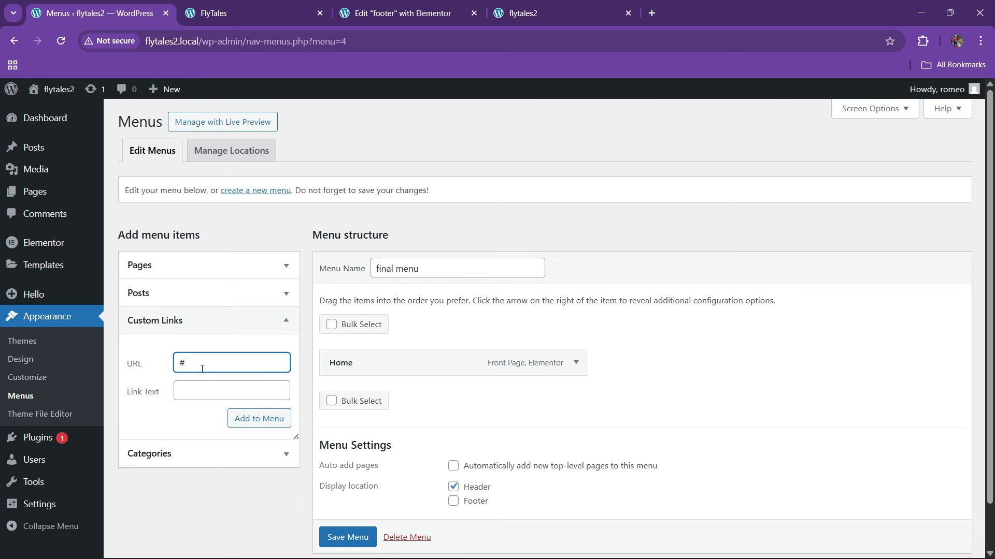
key("Tab")
type("A")
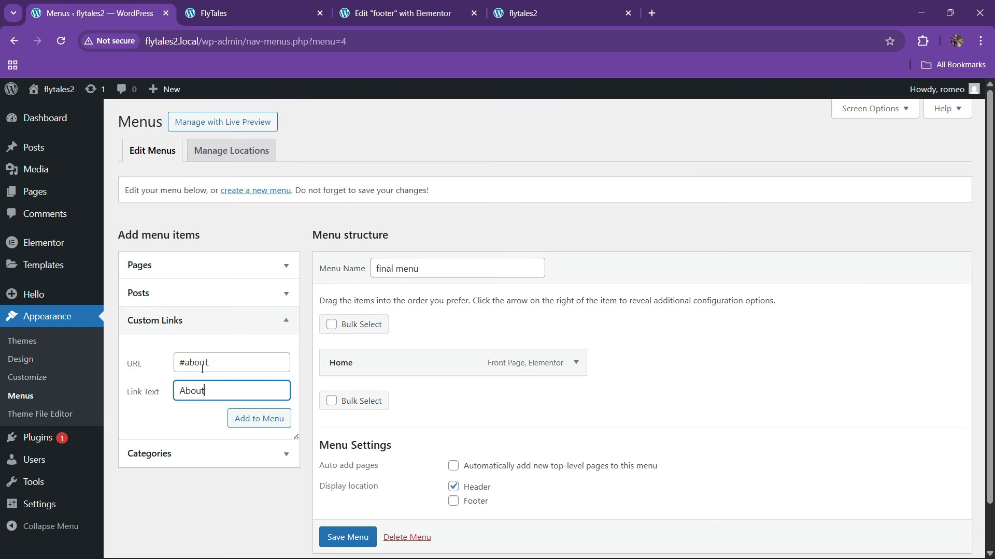
left_click(257, 422)
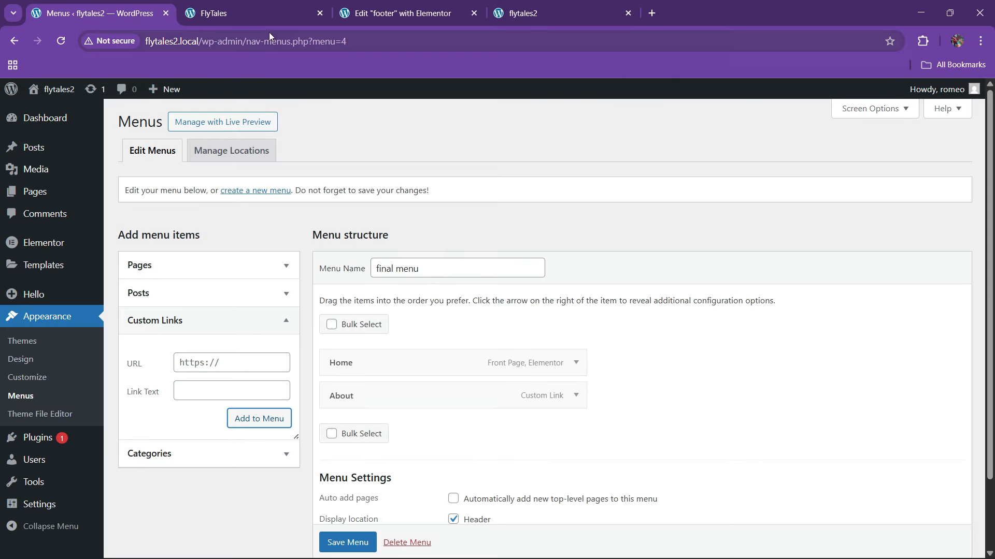
Add a Services custom link pointing to #services.
left_click(274, 14)
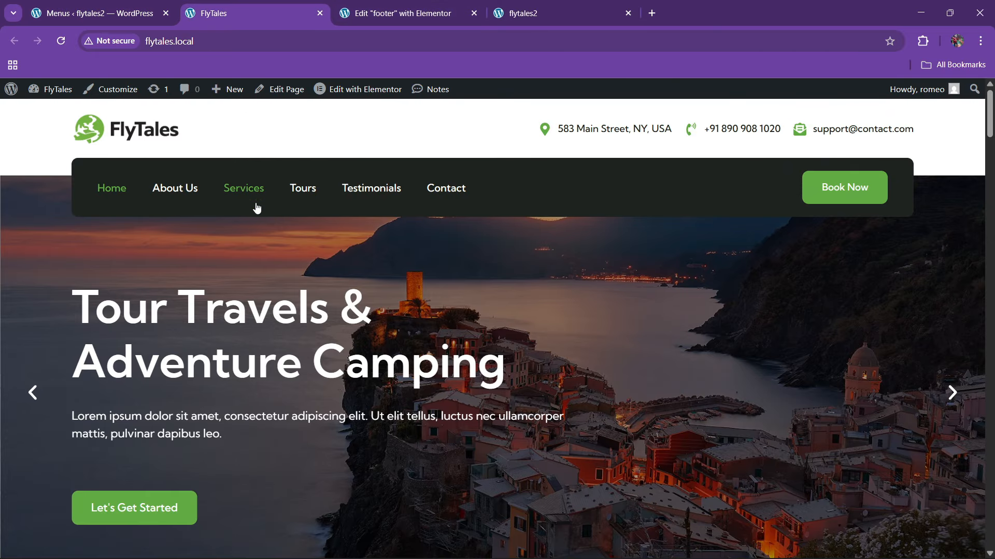
left_click(150, 13)
left_click(221, 362)
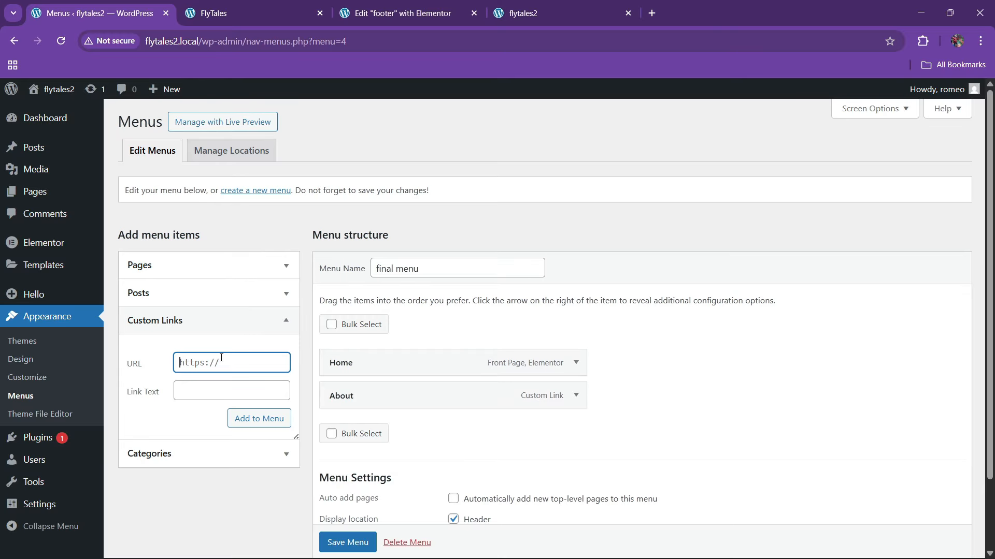
type("#services")
key("Tab")
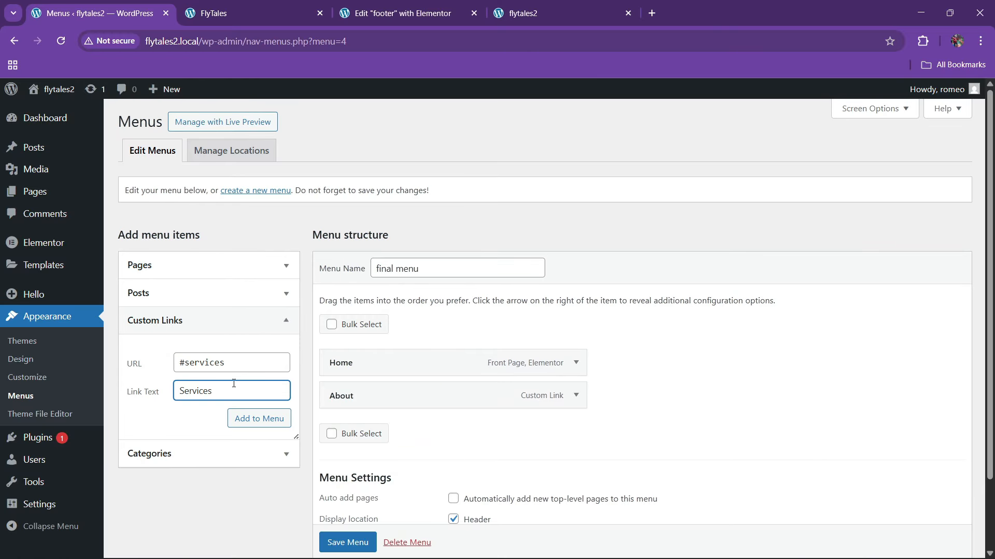
type("Services")
left_click(249, 418)
Add Tours (#tours) and Testimonials custom links to the menu.
left_click(212, 364)
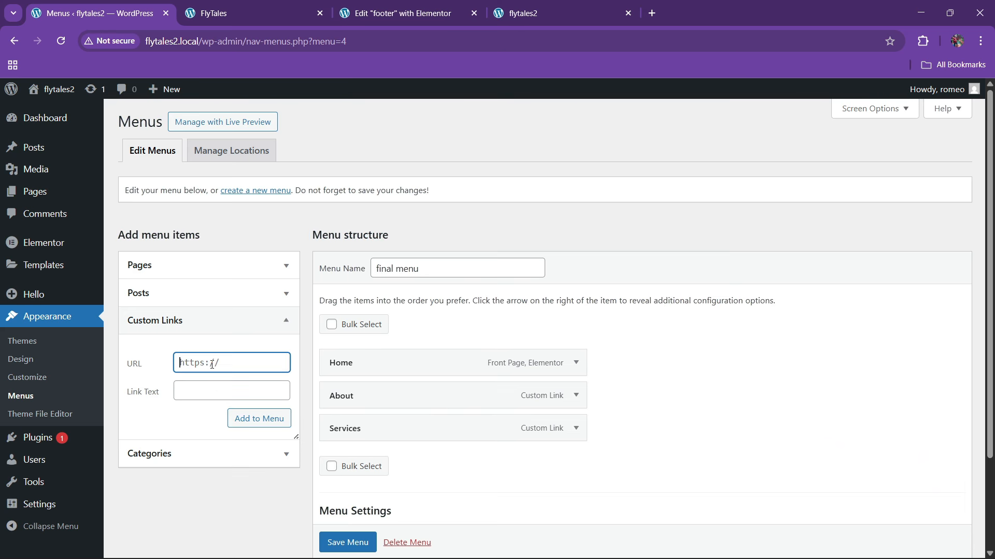
type("#tours")
key("Tab")
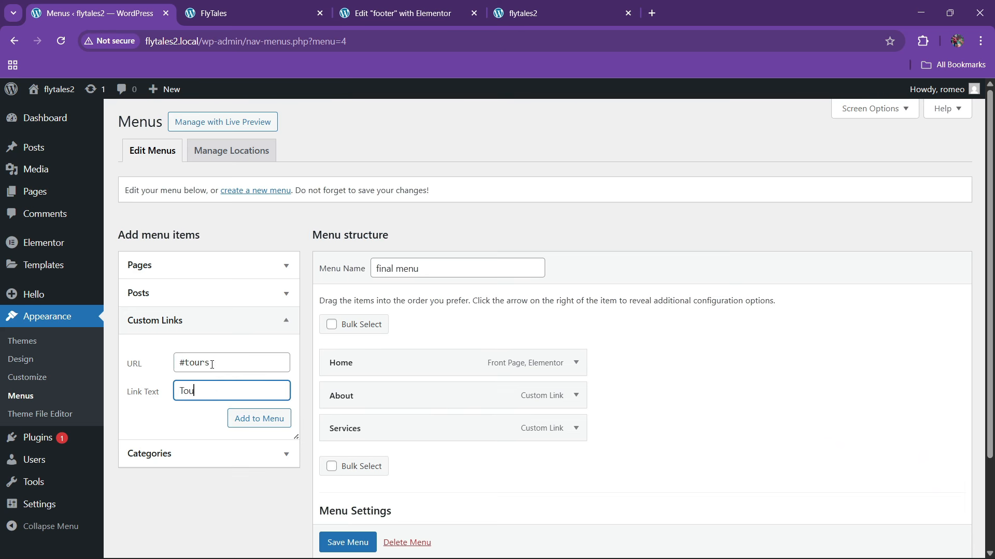
left_click(249, 419)
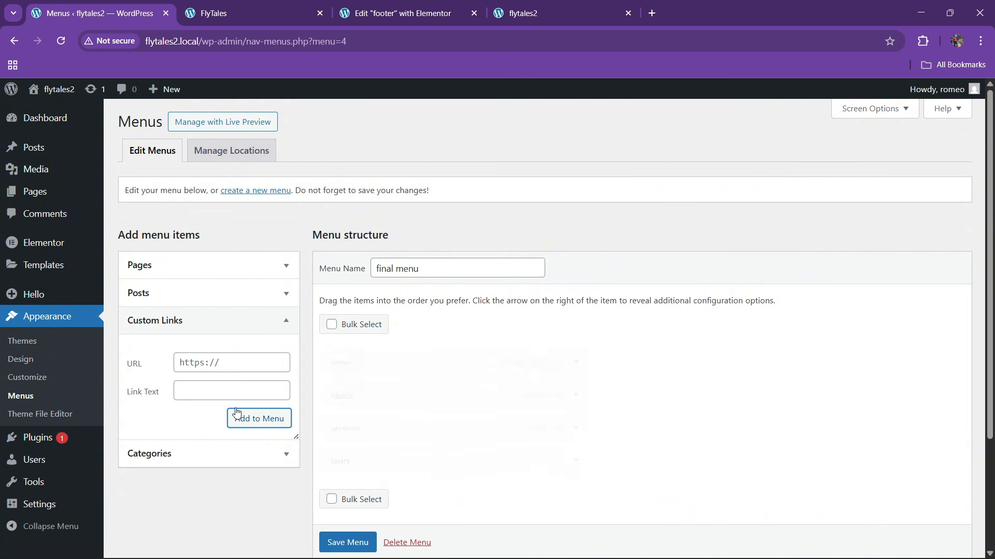
left_click(212, 357)
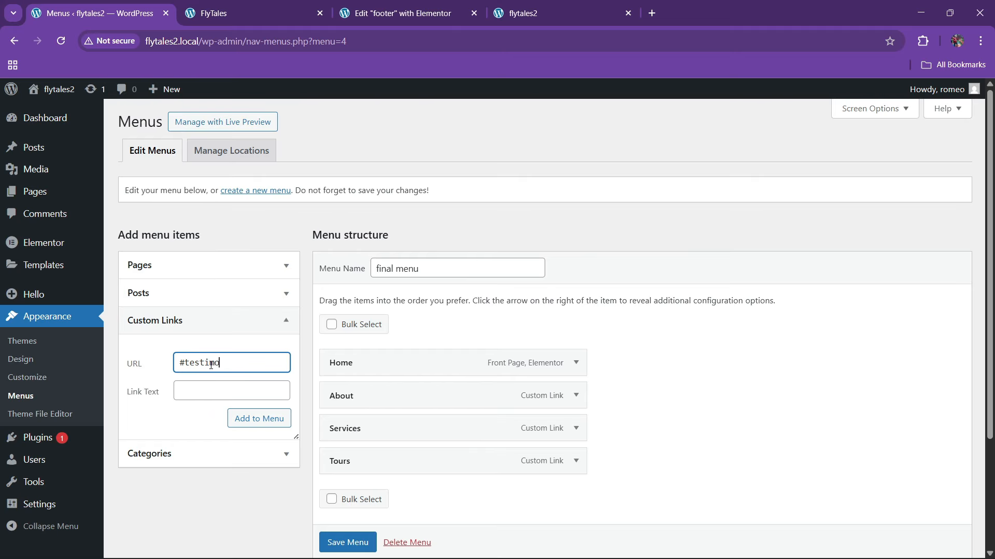
key("Tab")
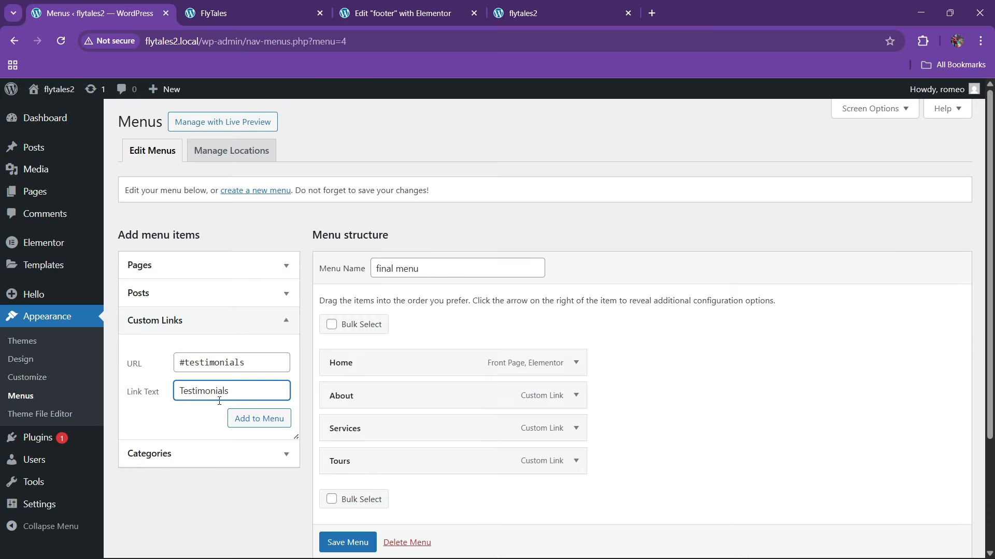
left_click(237, 419)
Add a Contact custom link as the menu's last item.
left_click(305, 5)
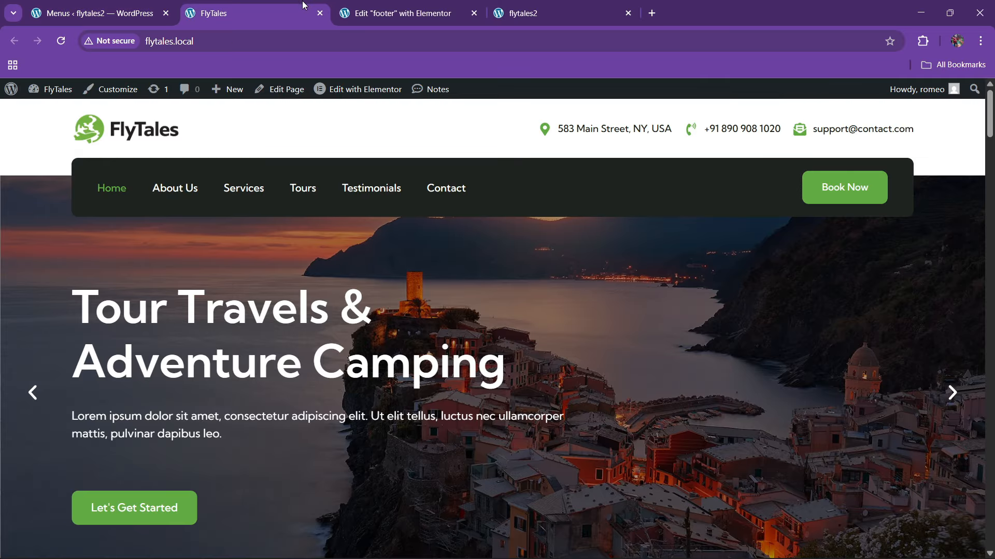
left_click(172, 5)
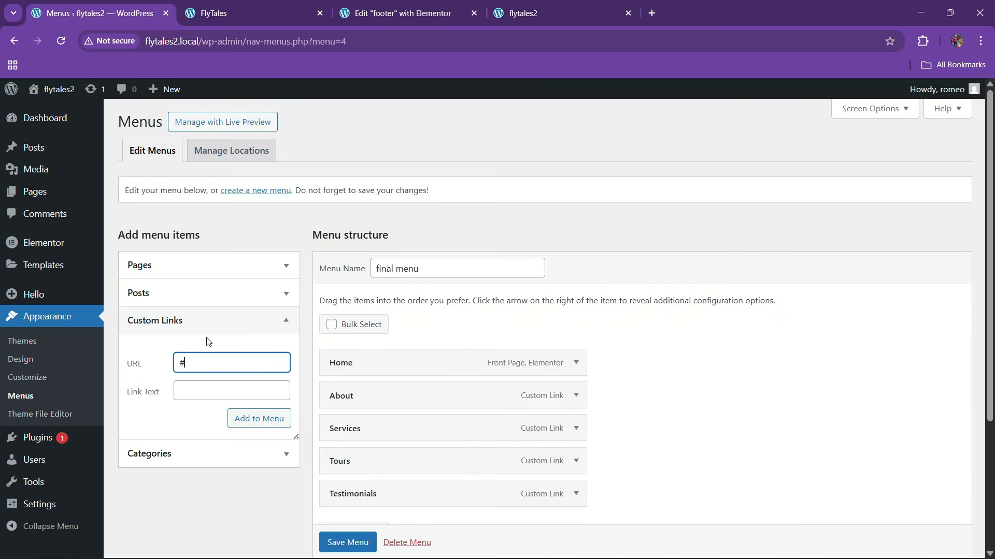
type("tac")
key("Tab")
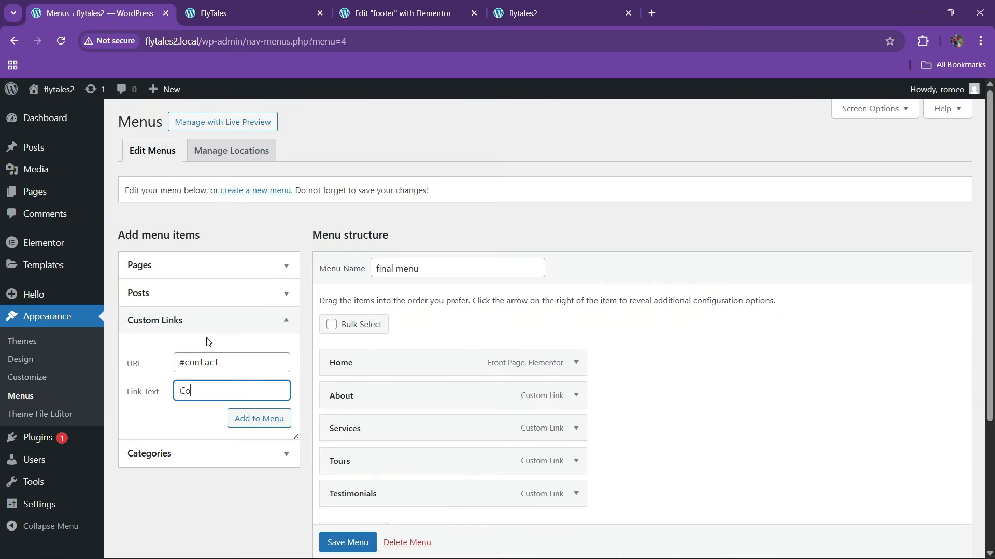
left_click(259, 419)
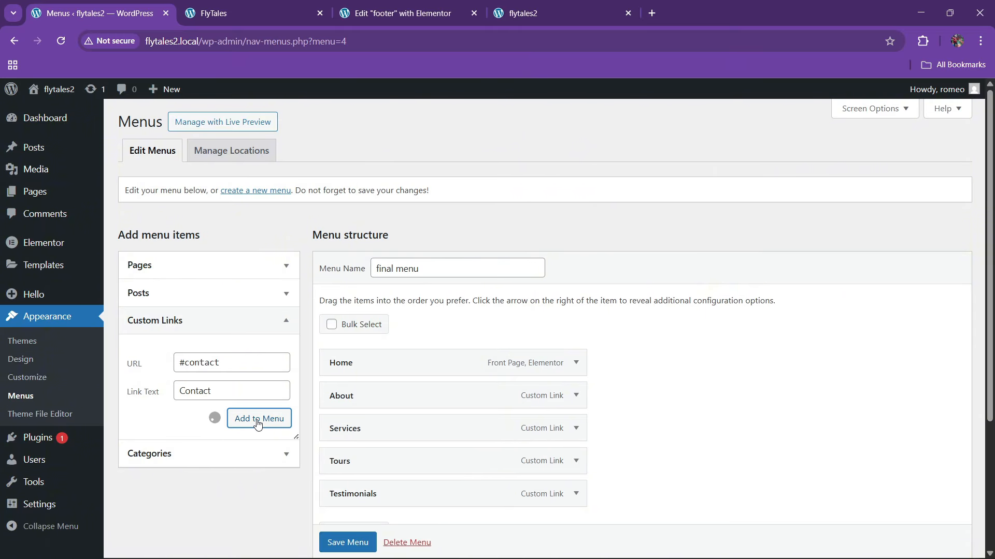
scroll(440, 327, "down", 2)
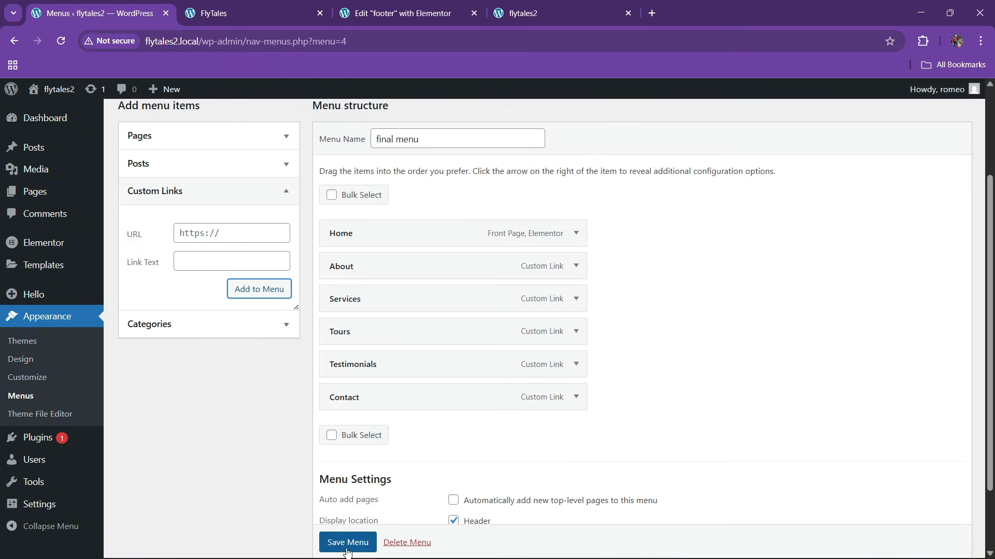
scroll(259, 371, "down", 1)
Save the final menu and open Elementor's Theme Builder in a new tab.
left_click(331, 534)
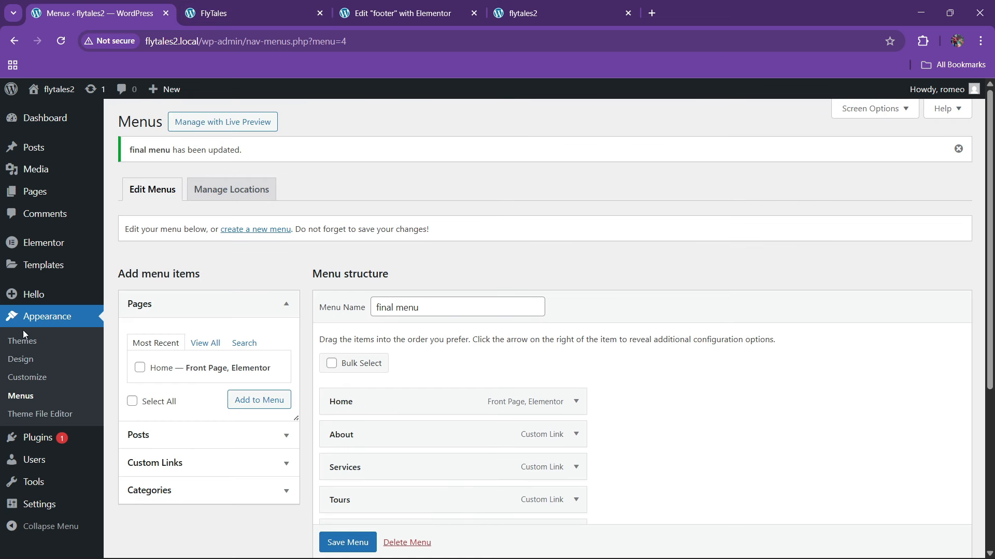
mouse_move(41, 274)
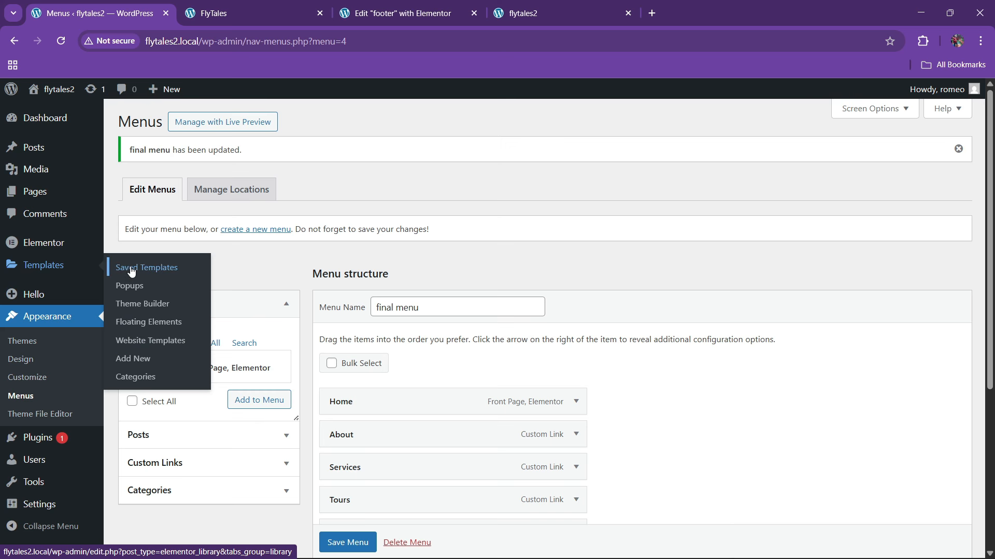
right_click(150, 308)
left_click(163, 320)
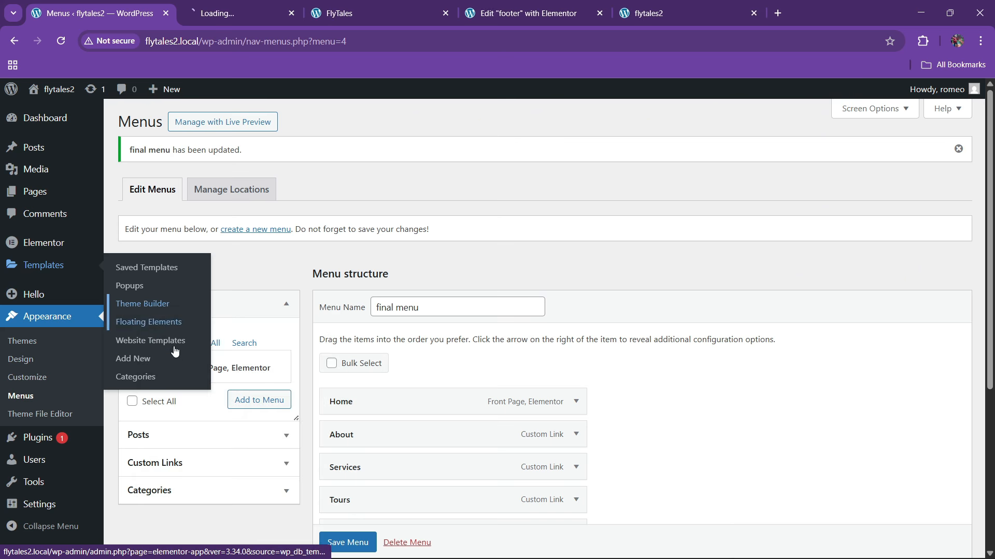
left_click(266, 4)
Test the live site's mobile navigation menu in DevTools' responsive view, then return to desktop.
left_click(382, 6)
right_click(121, 251)
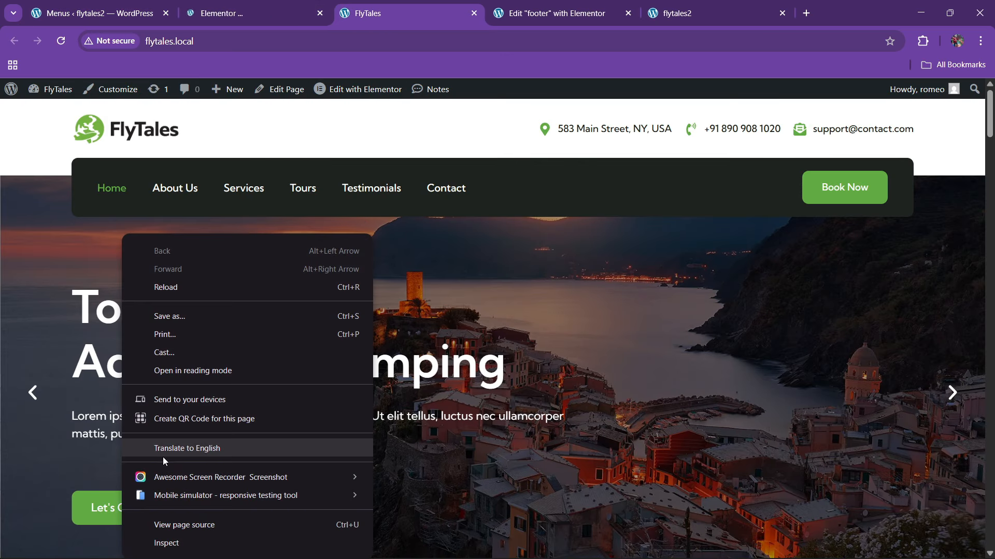
left_click(165, 543)
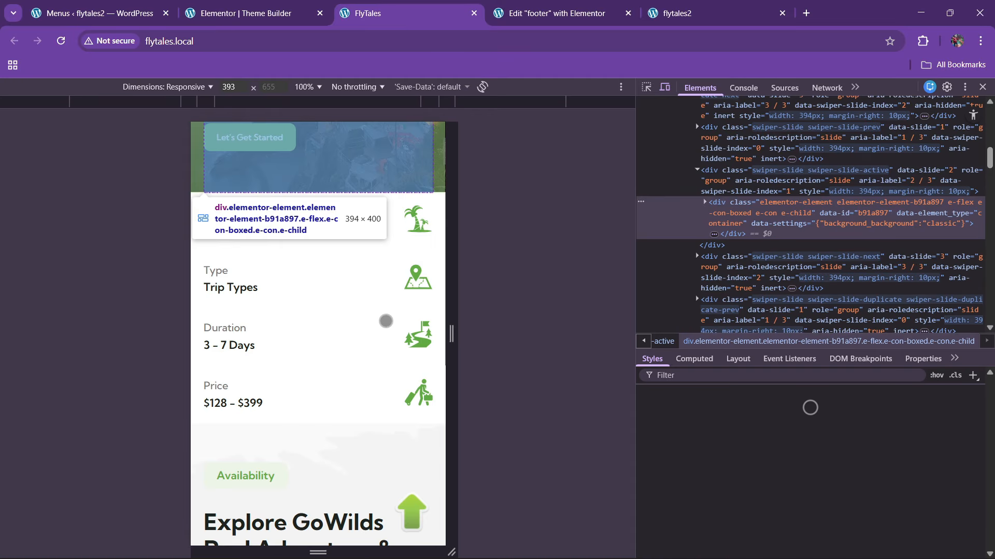
scroll(386, 321, "down", 3)
scroll(386, 321, "up", 7)
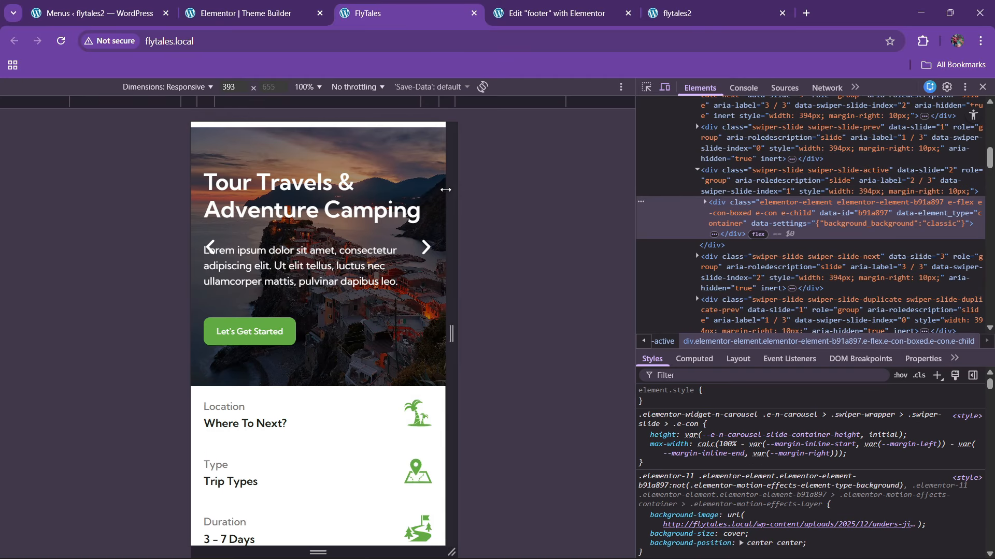
scroll(445, 189, "up", 2)
left_click(428, 172)
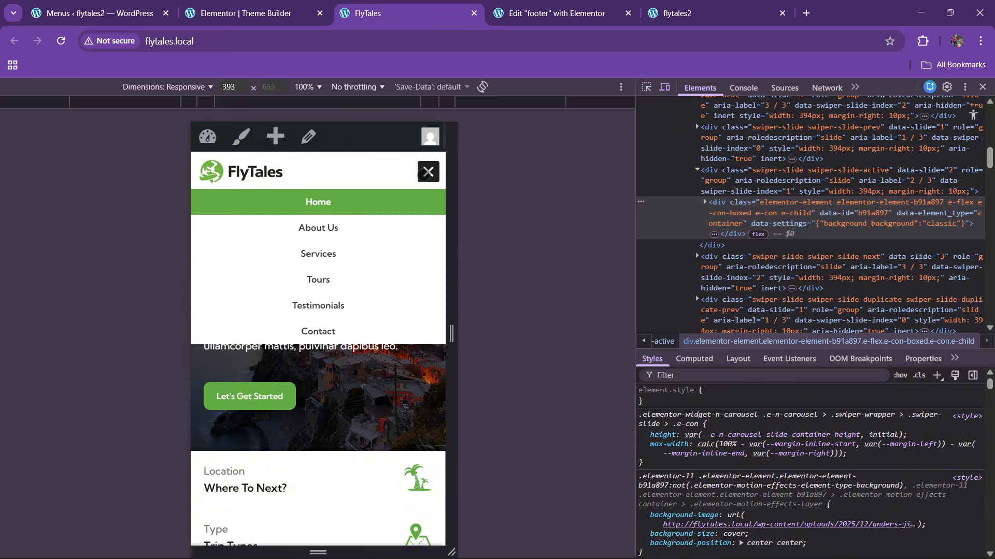
left_click(426, 172)
left_click(983, 87)
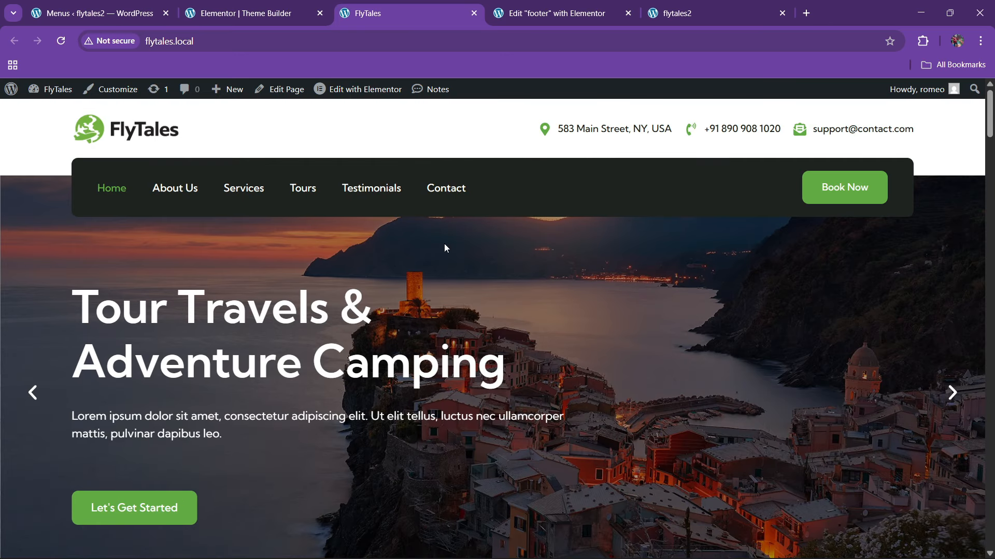
left_click(307, 6)
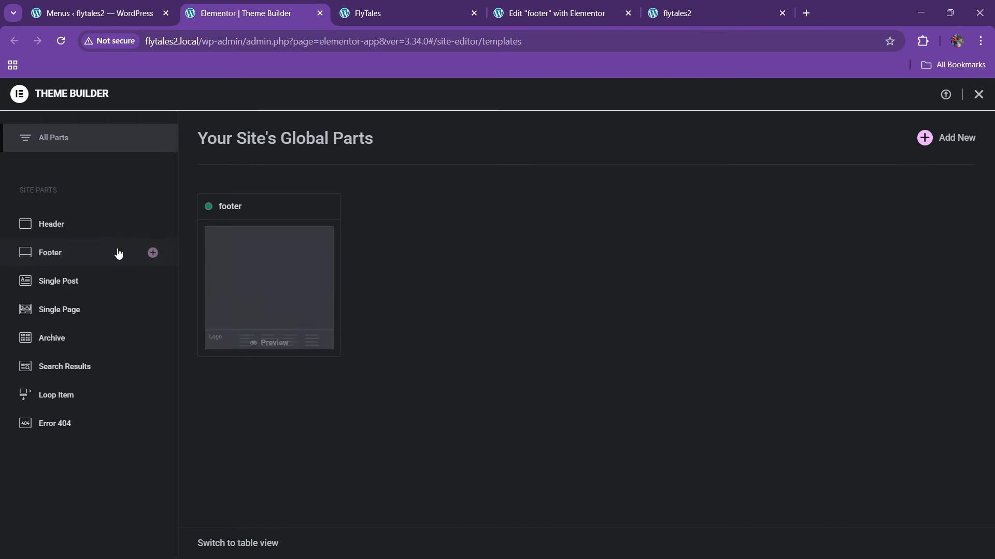
Add a new header template, Elementor Header #140, from Theme Builder and dismiss the template library.
left_click(93, 223)
left_click(948, 139)
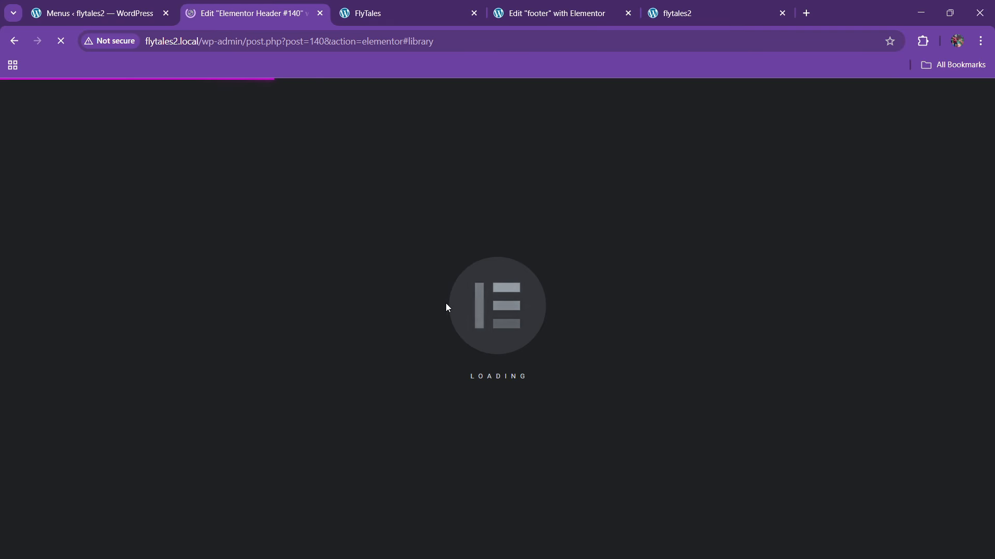
left_click_drag(399, 6, 259, 6)
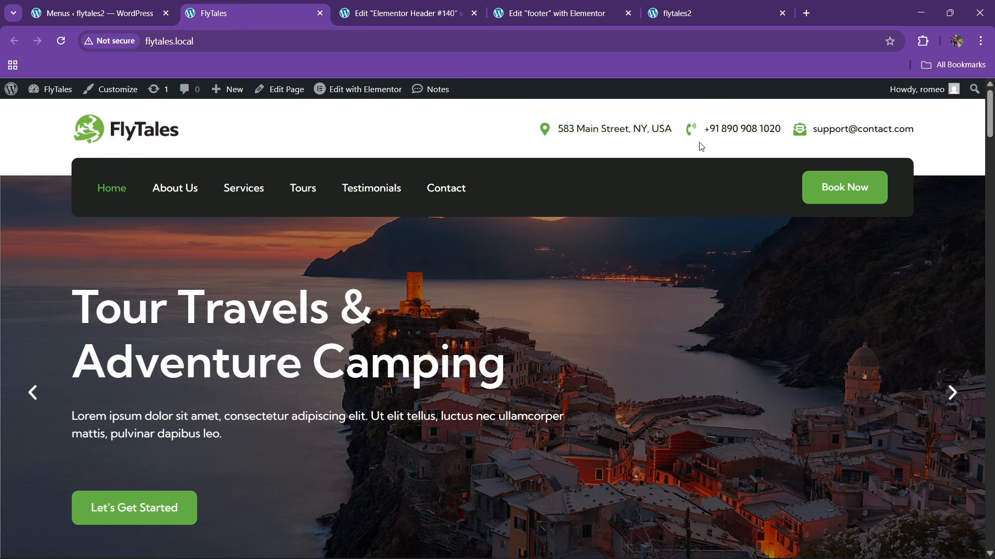
left_click(554, 13)
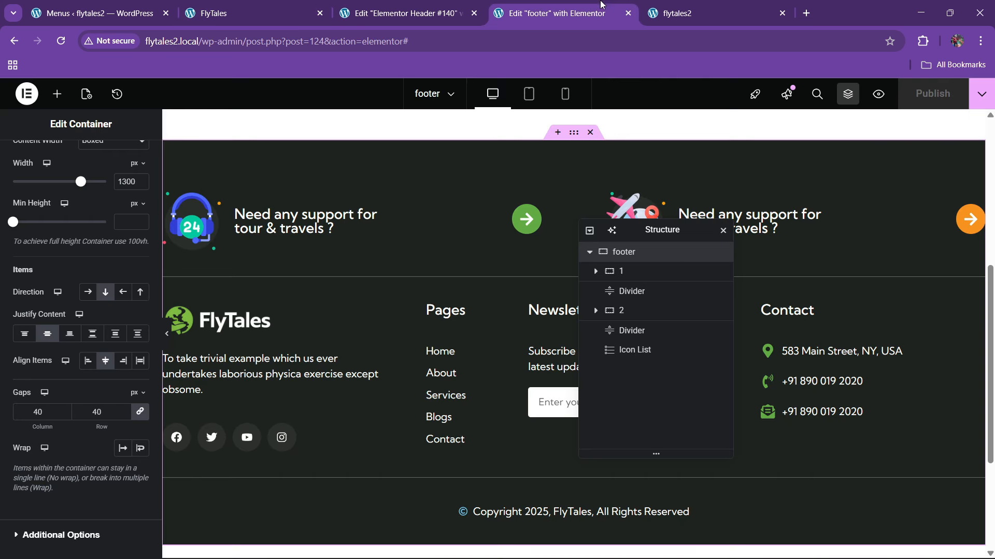
left_click(389, 6)
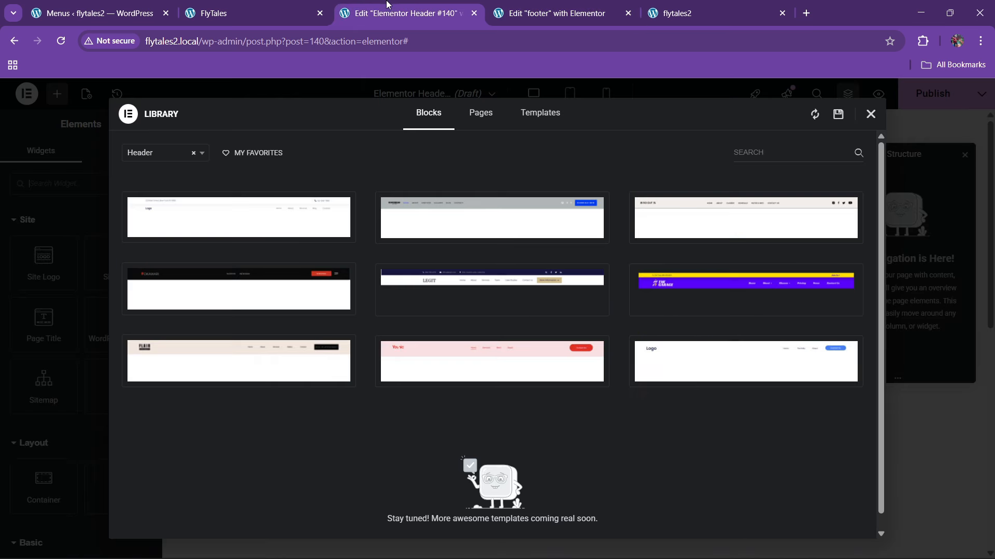
left_click(870, 114)
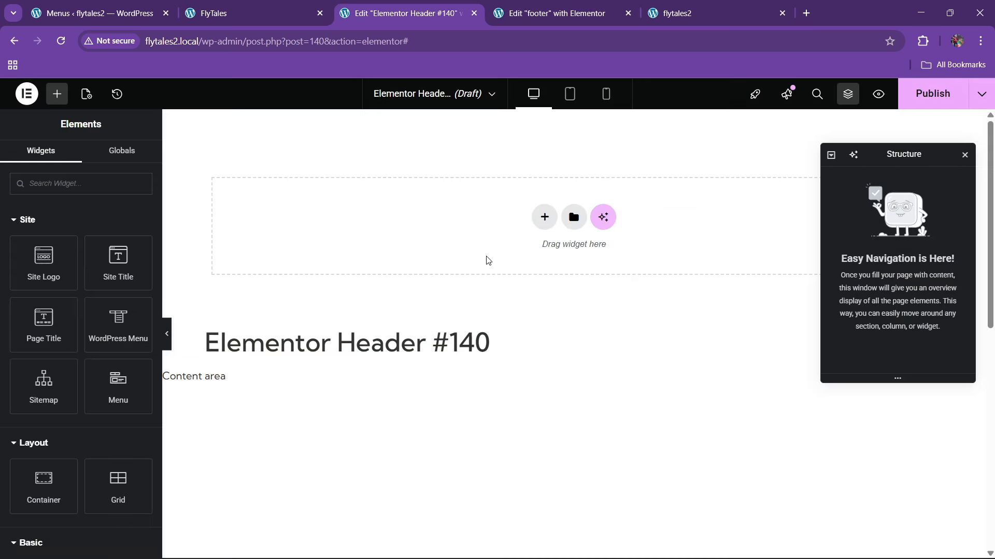
Add a single-row flexbox container to the header with a width of 1300 px.
left_click(538, 215)
left_click(536, 254)
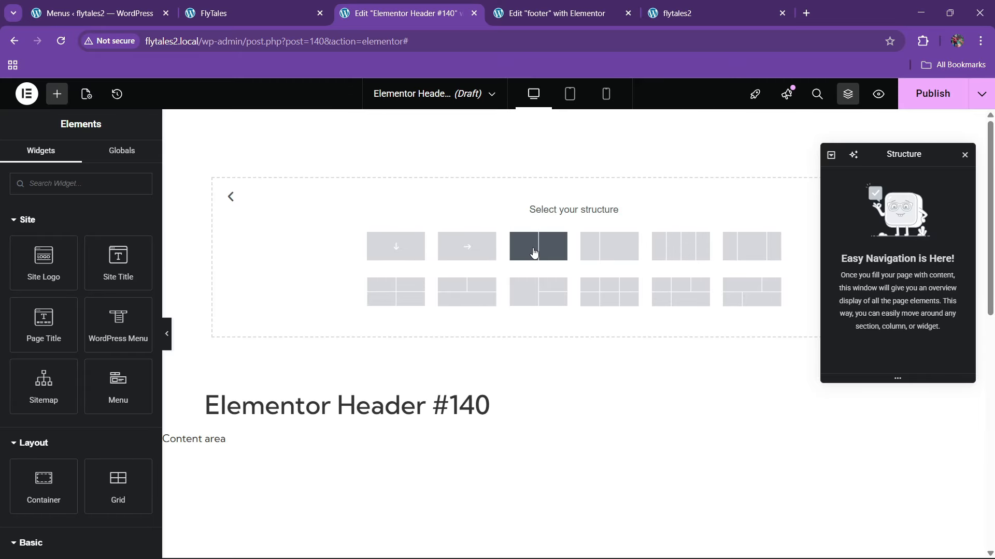
left_click(469, 253)
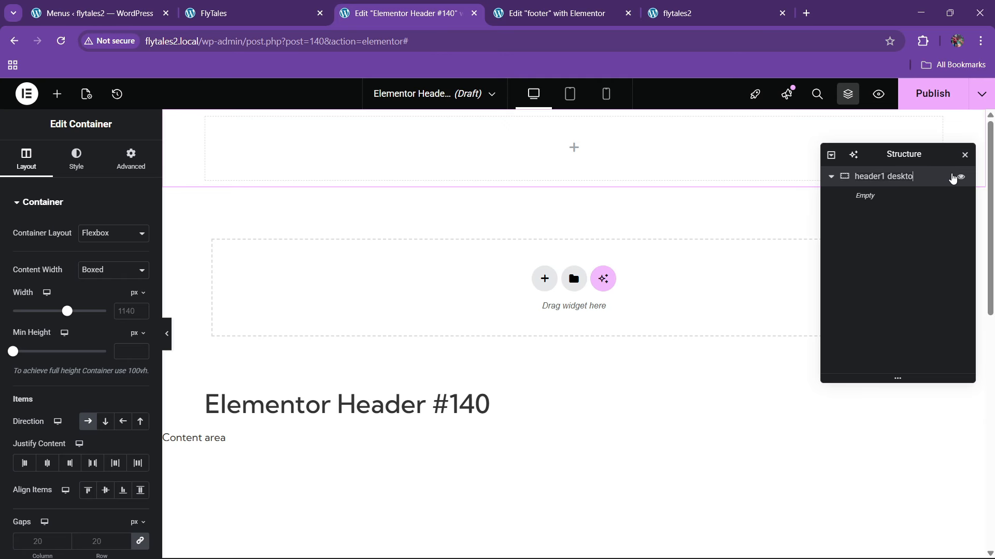
left_click(127, 312)
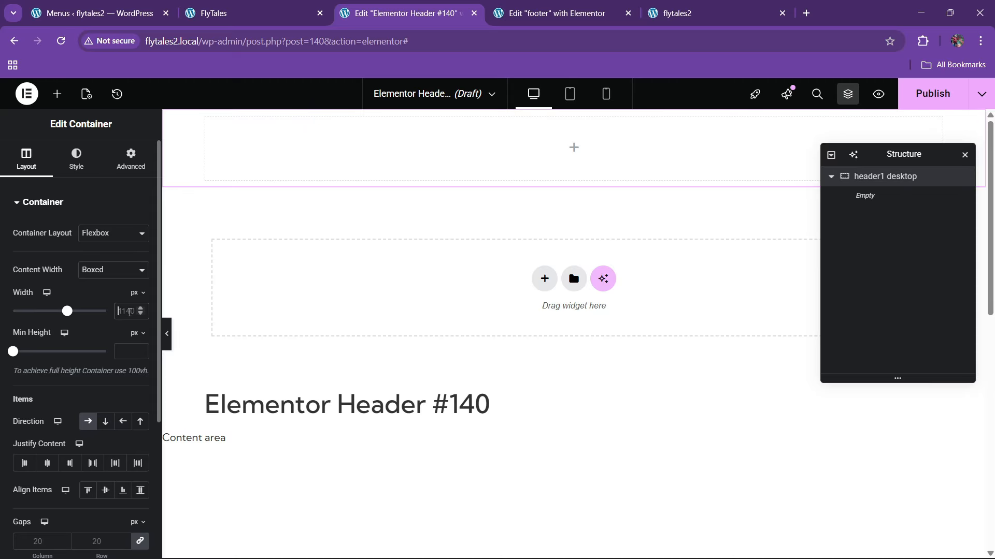
type("1300")
Give the container a classic white background and set its padding to 0 on all sides.
left_click(76, 158)
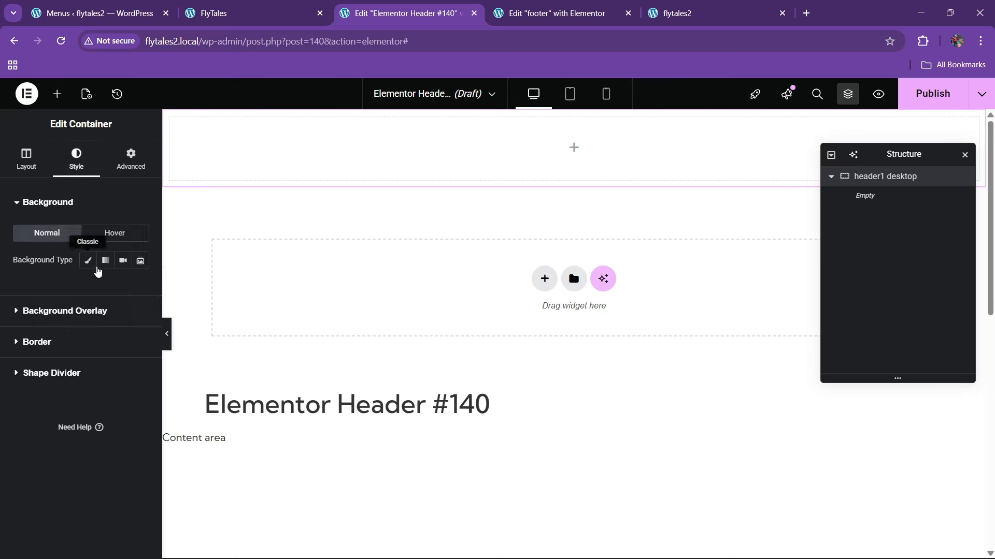
left_click(88, 261)
left_click(145, 292)
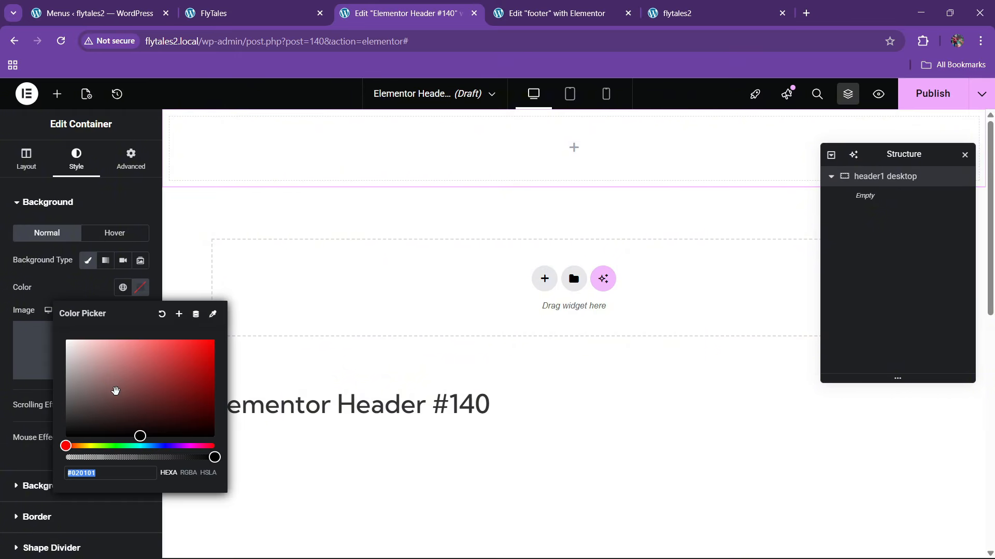
left_click_drag(115, 390, 64, 337)
left_click(77, 300)
left_click(123, 170)
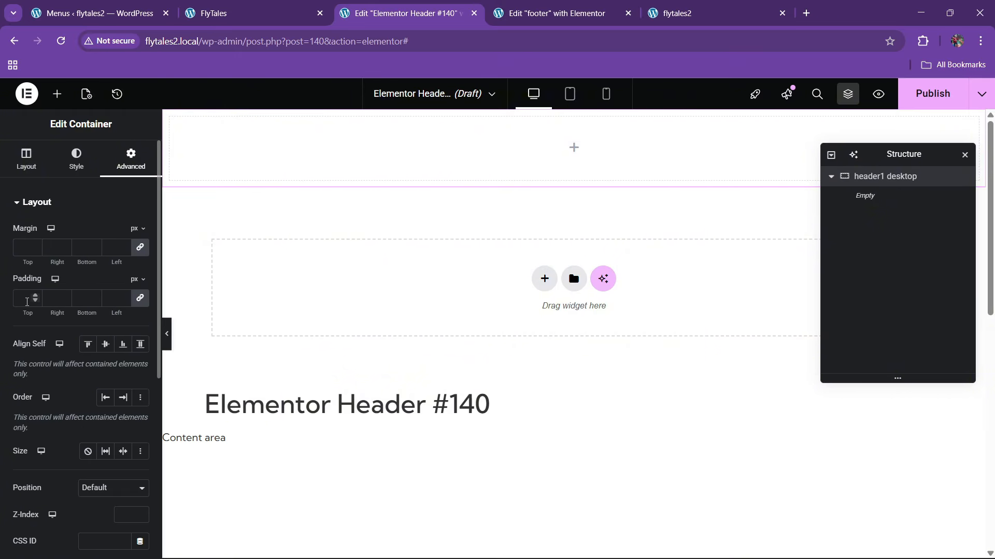
key("BackSpace")
key("BackSpace")
type("0")
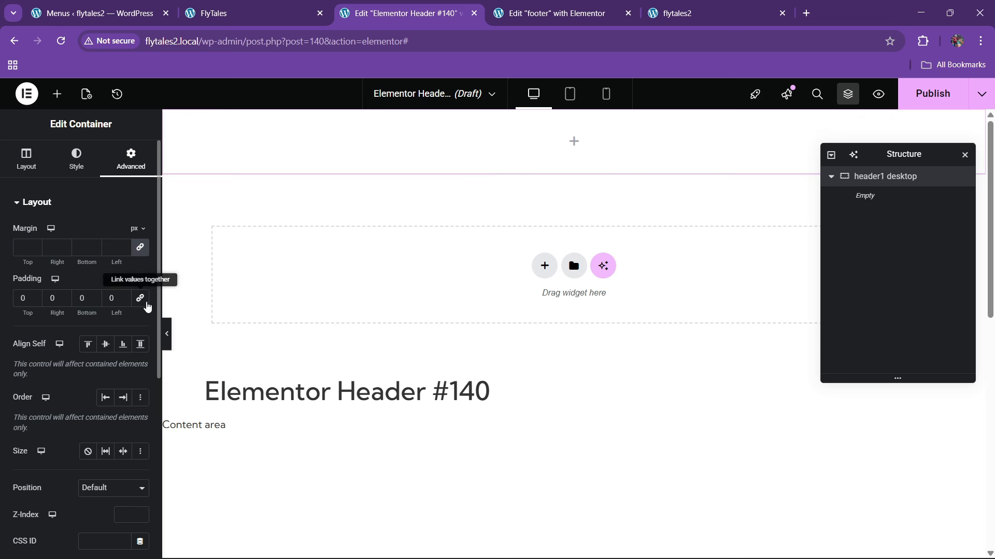
type("1")
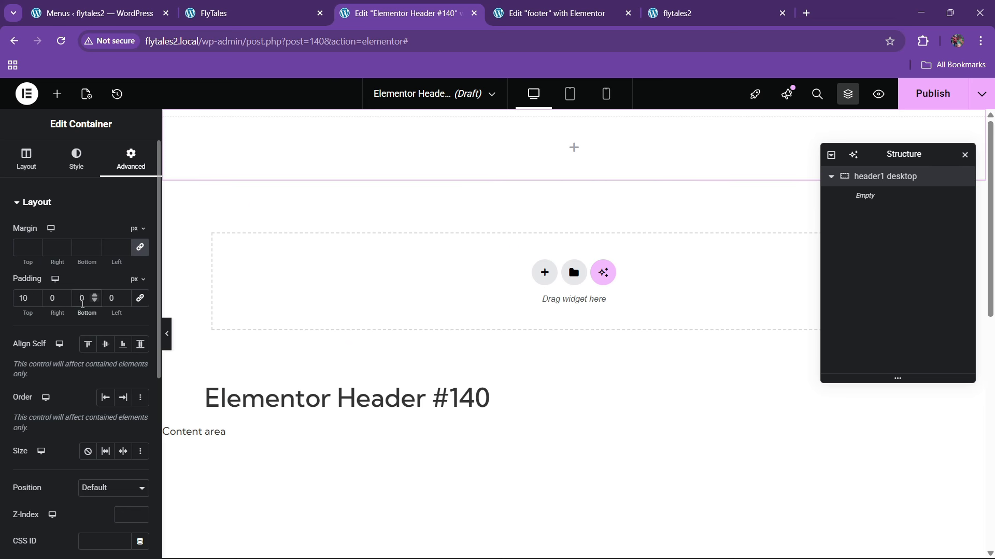
Place an Image widget in the header showing the FlyTales logo from the Media Library.
left_click(57, 94)
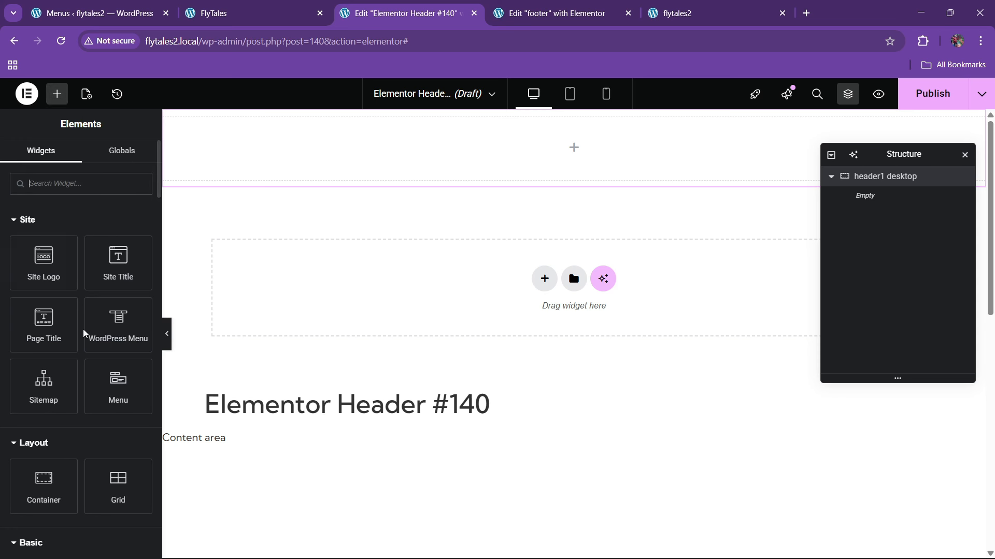
scroll(85, 337, "down", 3)
left_click_drag(115, 456, 233, 171)
left_click(102, 275)
scroll(355, 314, "down", 10)
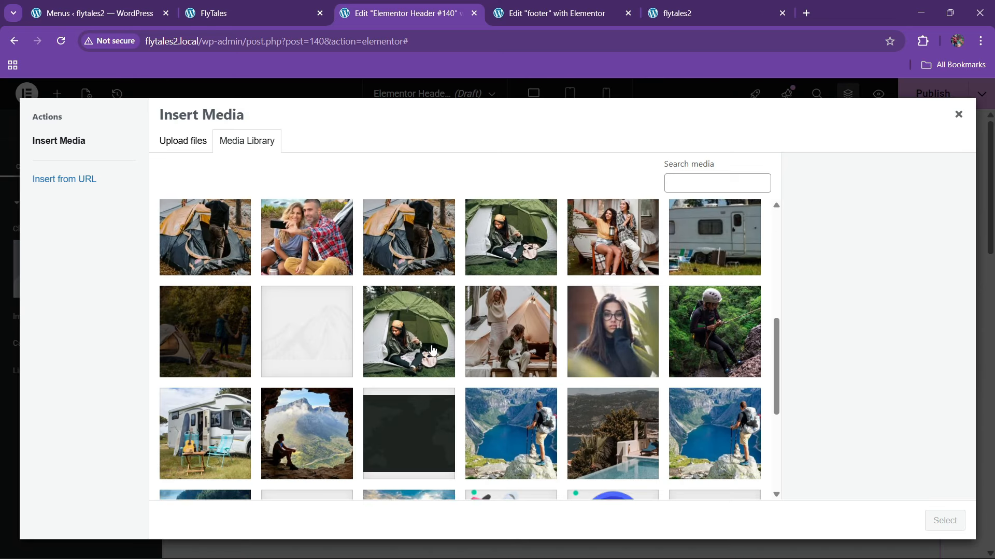
left_click(227, 407)
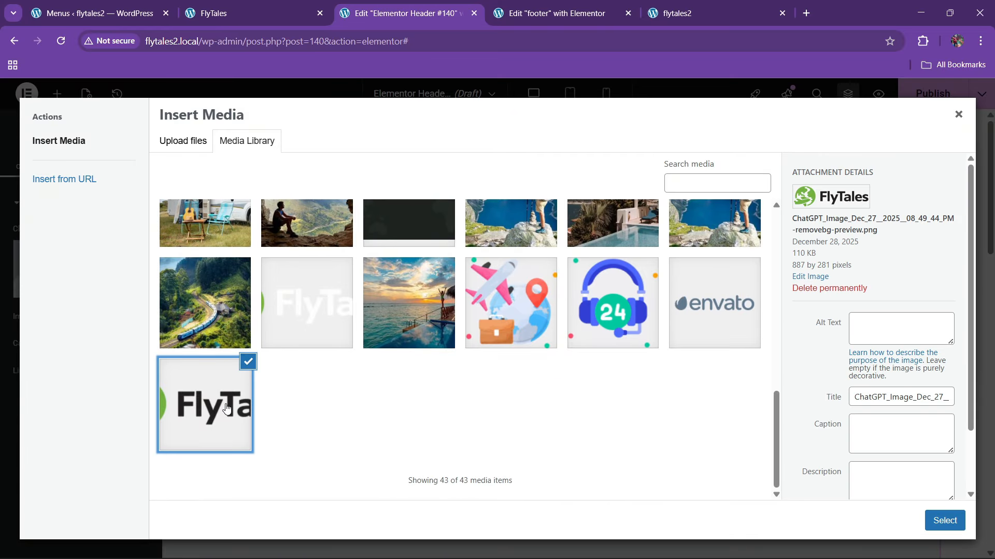
left_click(945, 521)
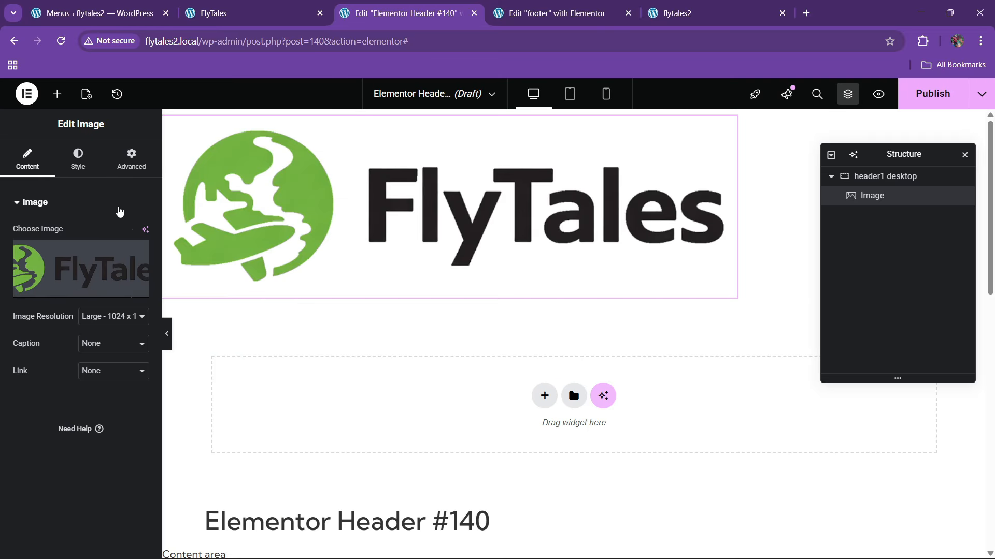
Set the logo to a custom width of about 12%, then compare with the live FlyTales site.
left_click(131, 158)
left_click(113, 334)
left_click(105, 399)
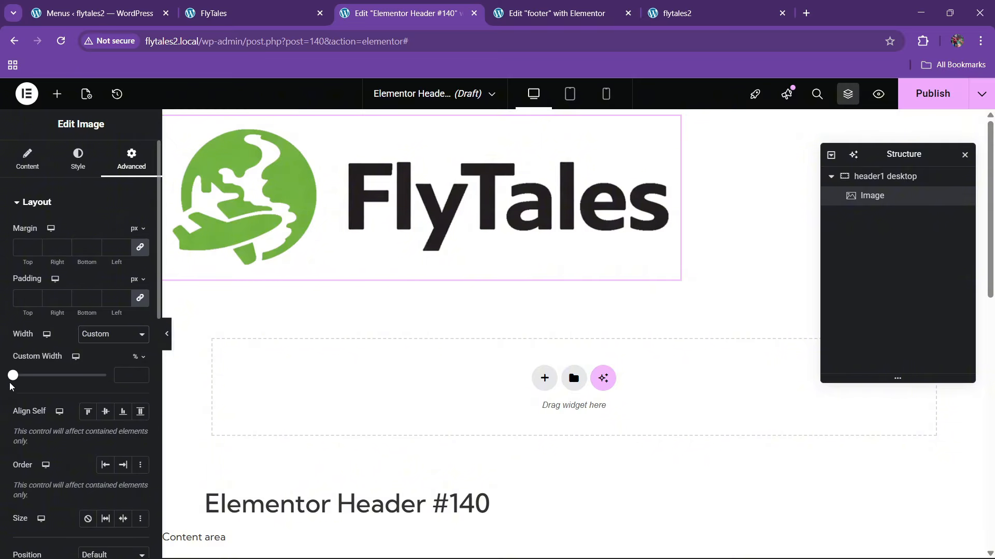
left_click_drag(13, 377, 27, 379)
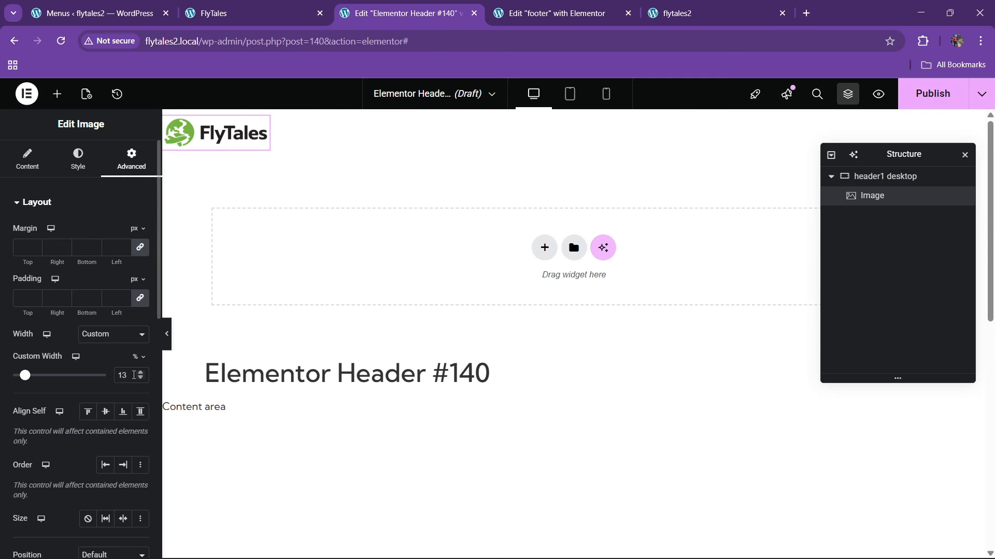
left_click(139, 380)
left_click(140, 379)
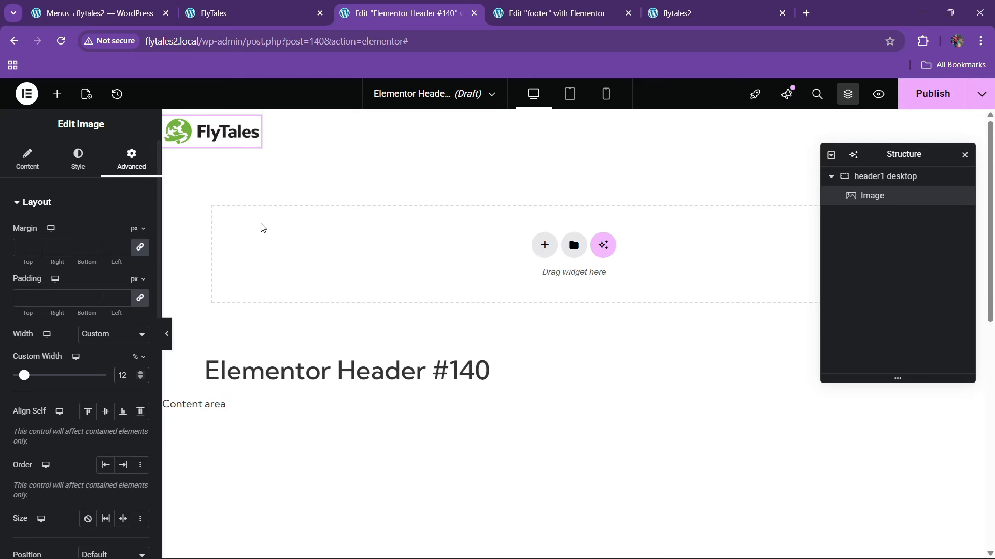
left_click(257, 13)
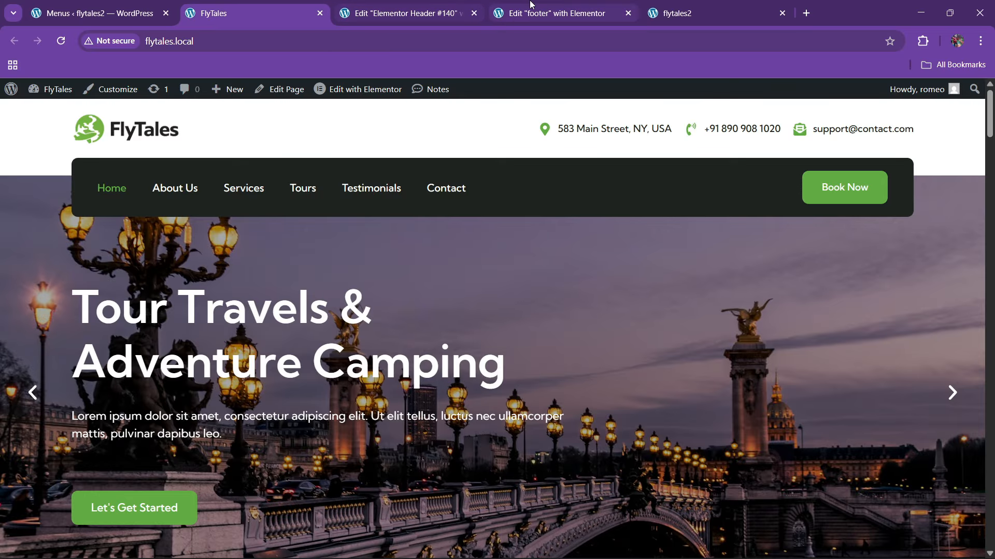
Copy the footer's contact Icon List and paste it into the header beside the logo.
left_click(552, 13)
right_click(810, 385)
left_click(825, 324)
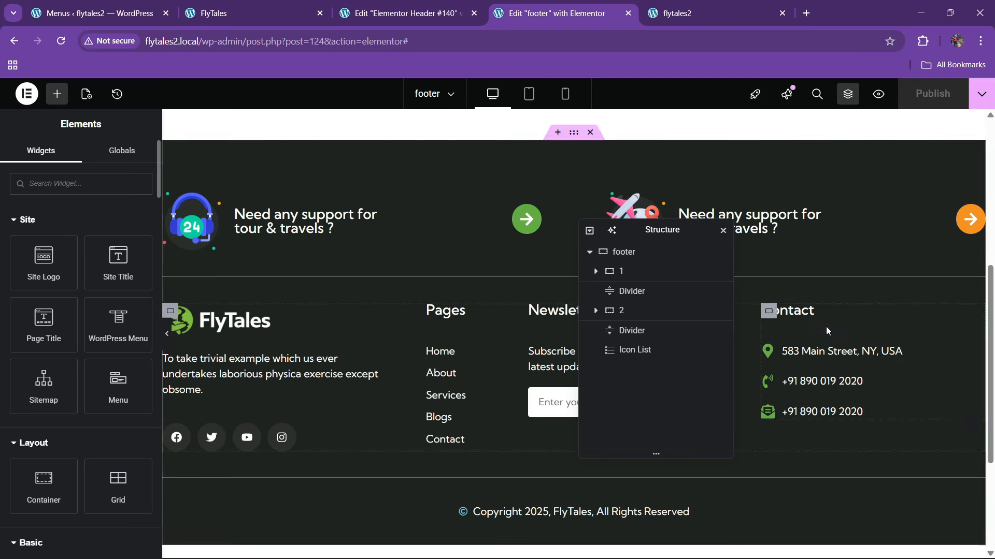
left_click(256, 13)
left_click(413, 8)
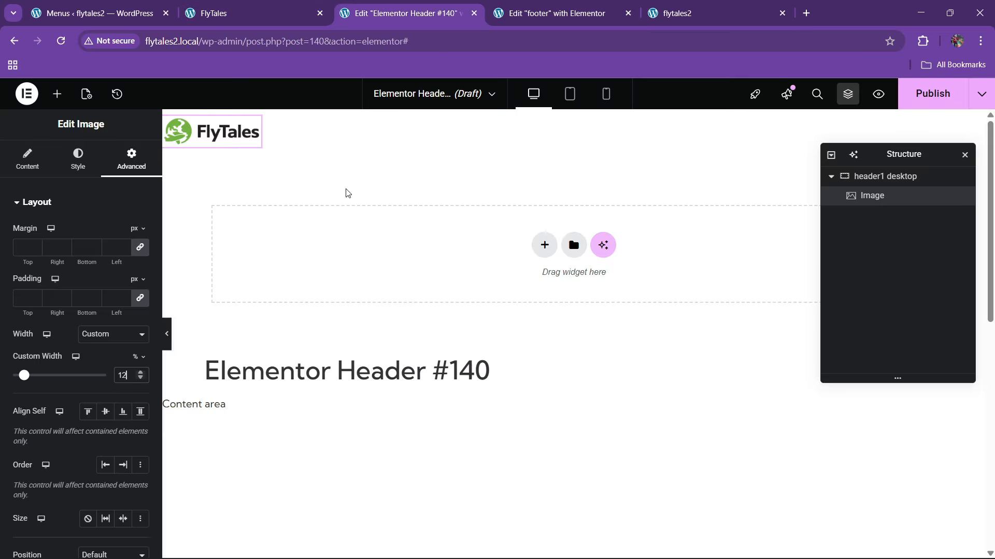
right_click(253, 130)
left_click(261, 231)
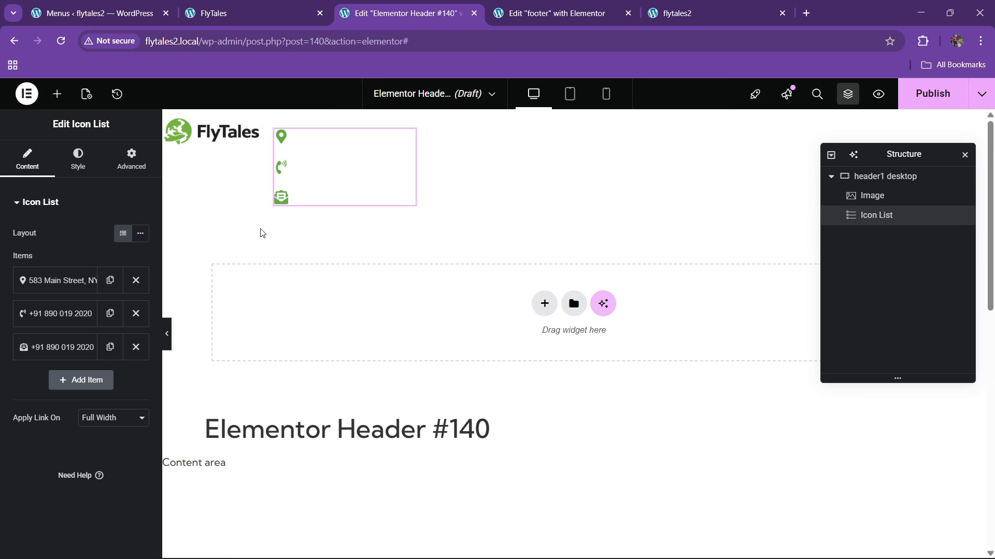
Set the header container to justify space-between with items vertically centered.
left_click(876, 178)
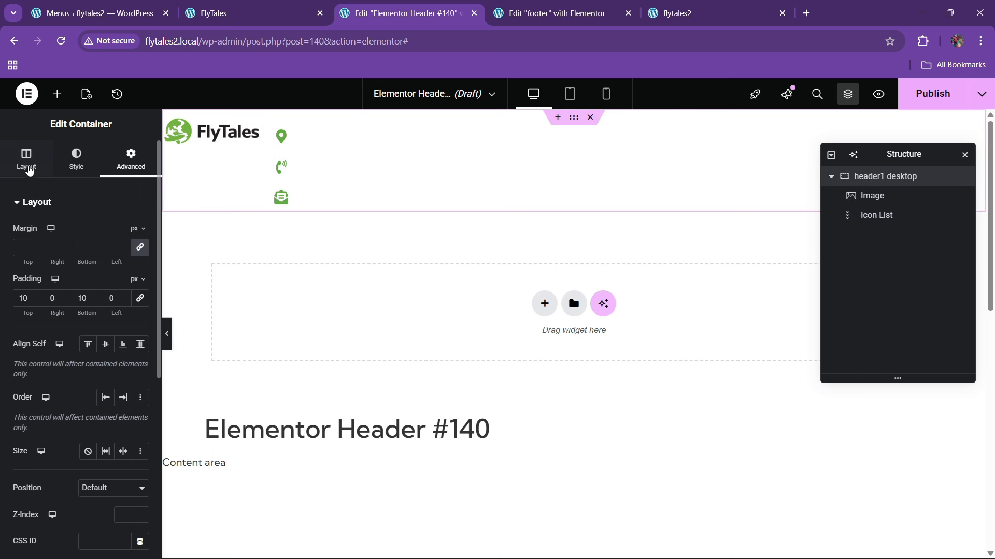
left_click(27, 158)
left_click(93, 463)
left_click(106, 490)
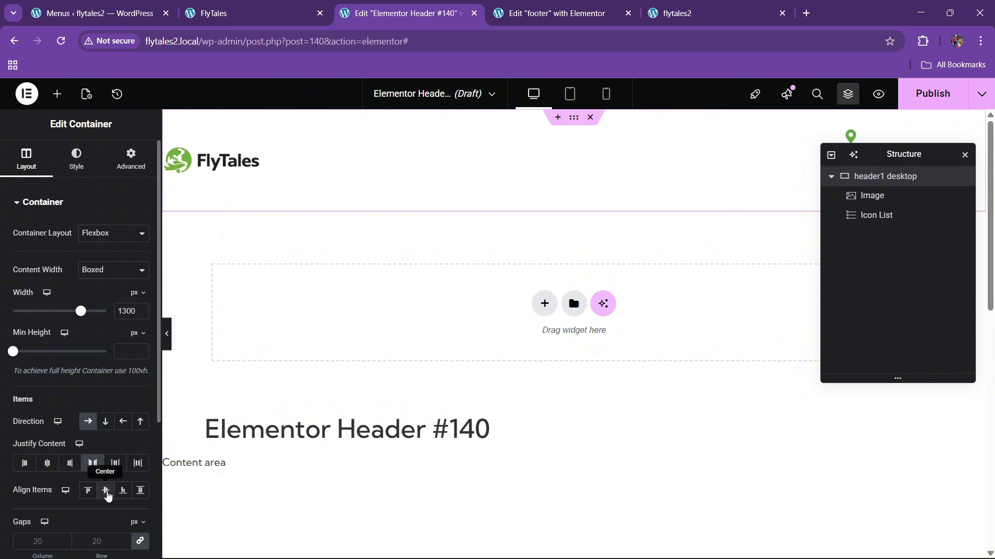
left_click_drag(896, 153, 642, 181)
Lay the contact list out inline and give its text a global colour.
left_click(957, 155)
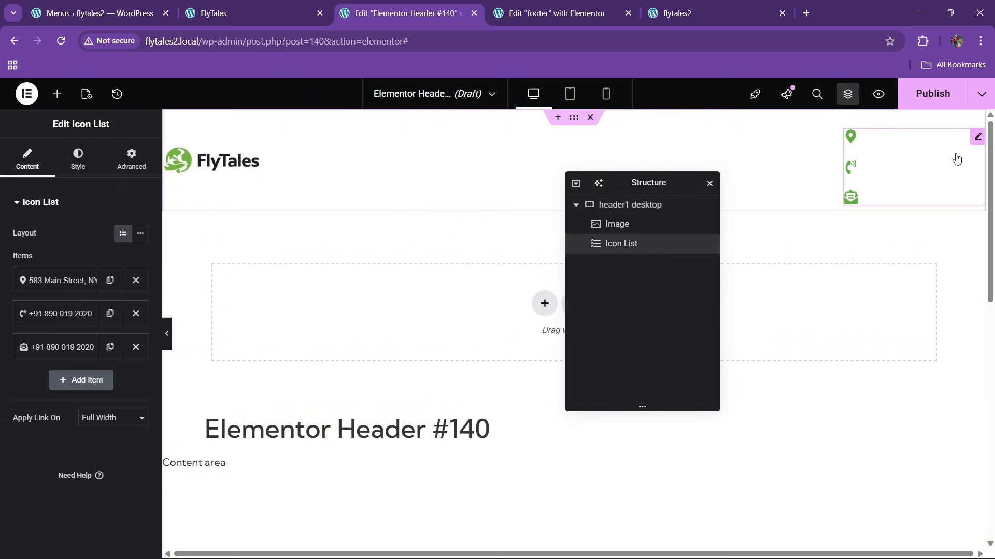
left_click(143, 238)
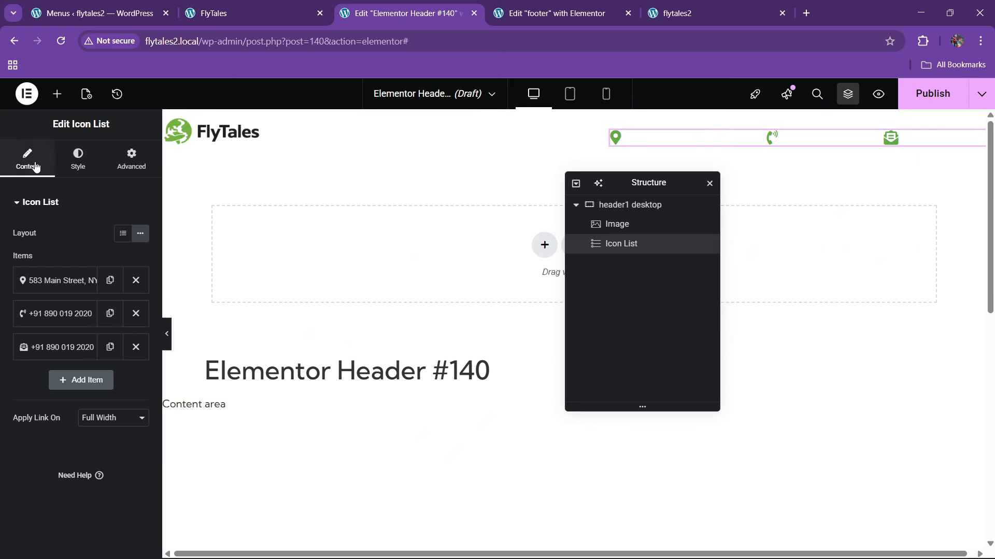
left_click(77, 158)
left_click(41, 388)
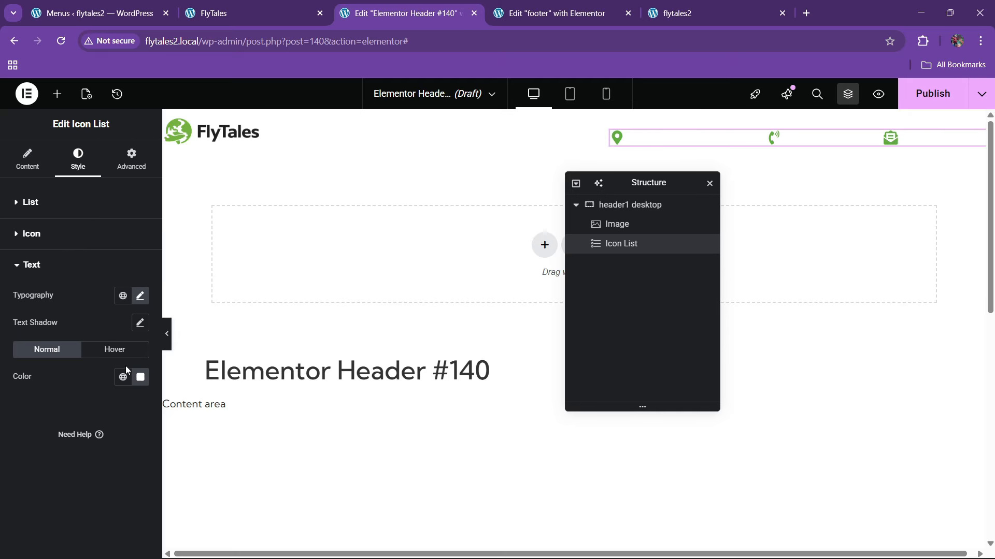
left_click(123, 377)
left_click(98, 349)
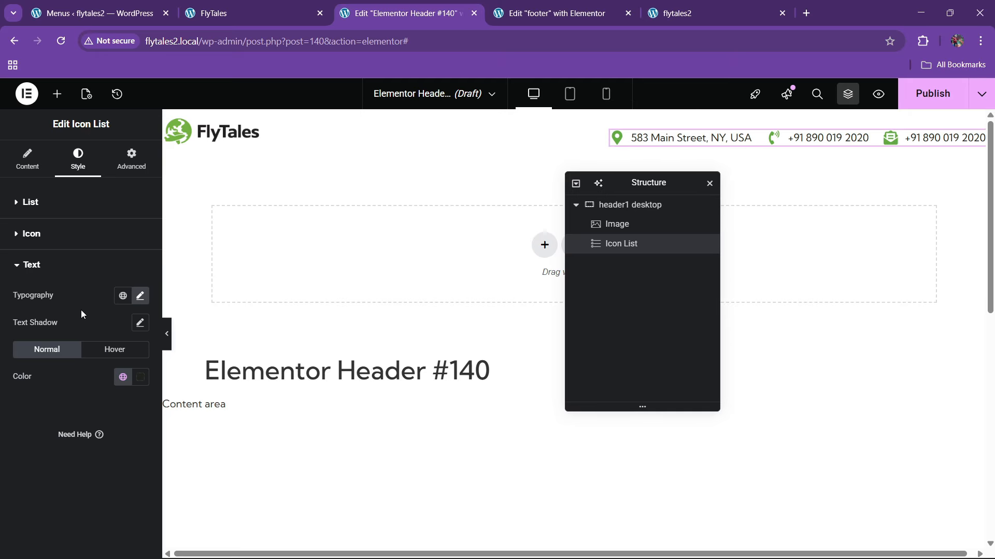
Set the contact text to 14 px with 500 (Medium) font weight.
left_click(140, 296)
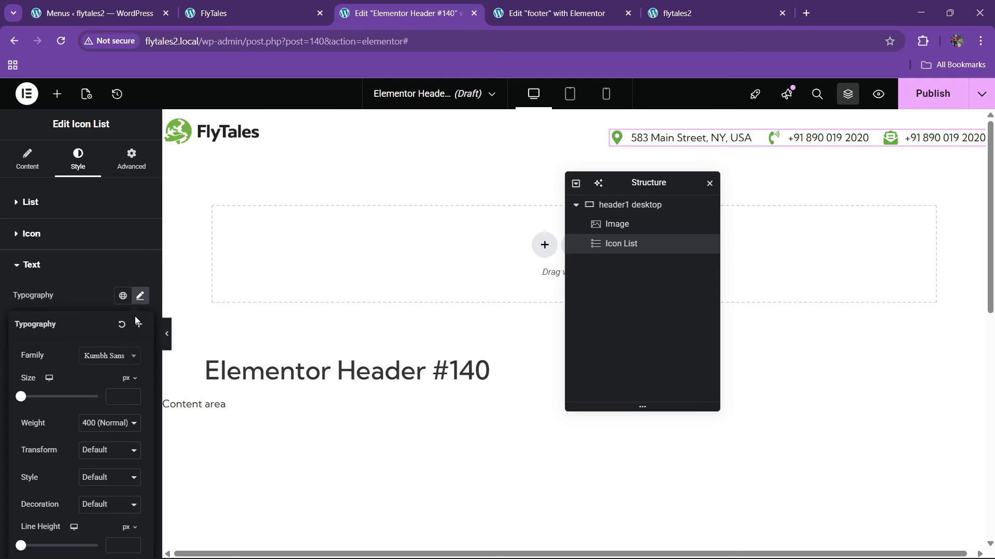
left_click(120, 397)
type("9")
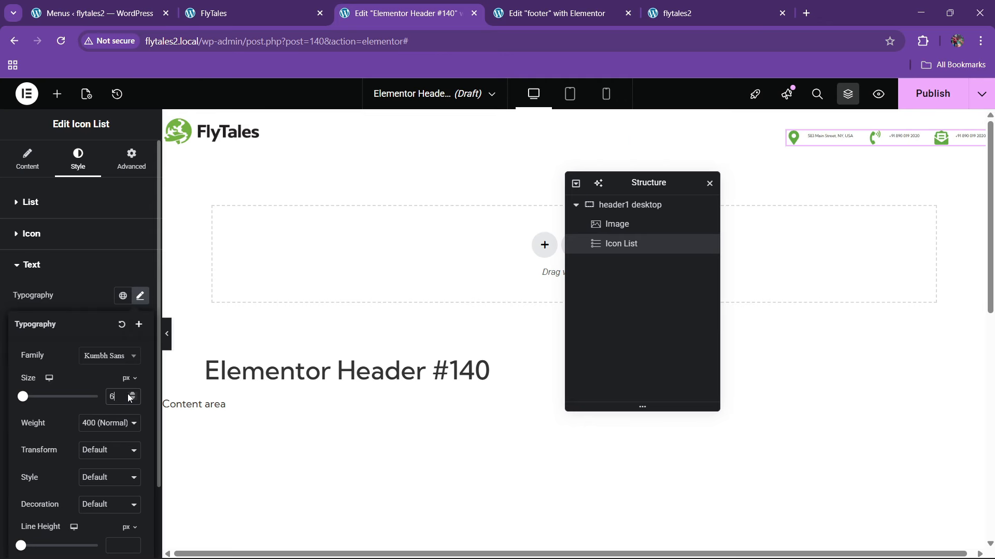
left_click(132, 394)
left_click(132, 395)
left_click(132, 394)
left_click(132, 394)
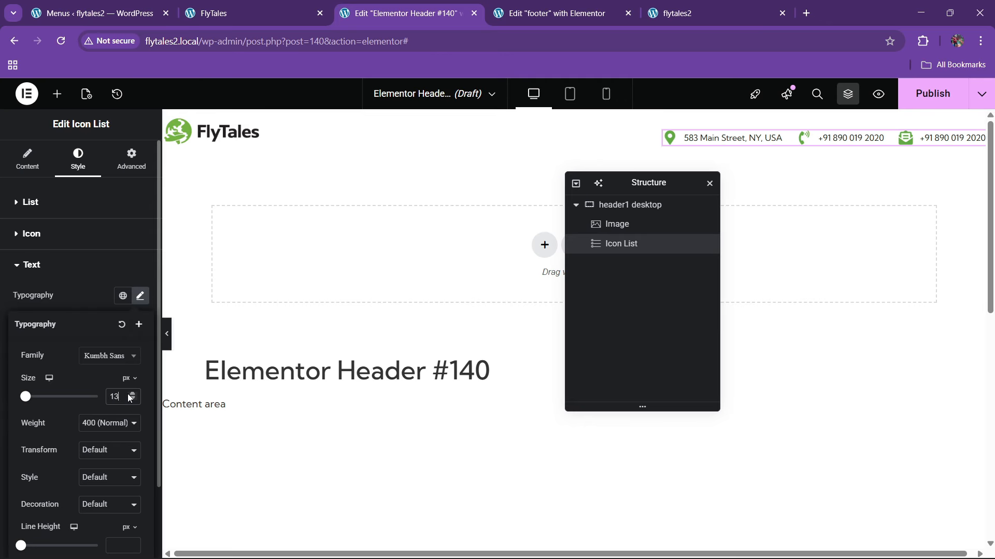
left_click(129, 395)
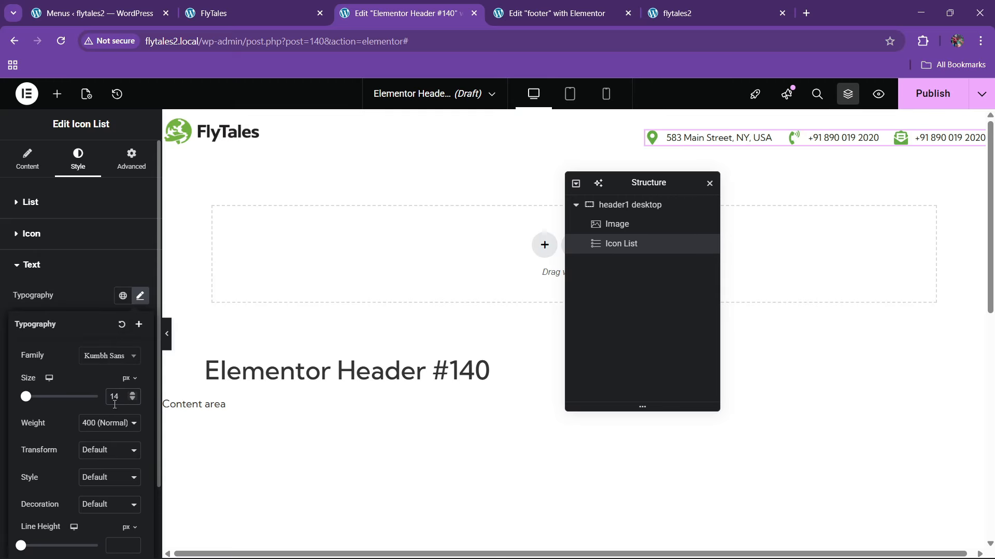
left_click(97, 428)
left_click(88, 301)
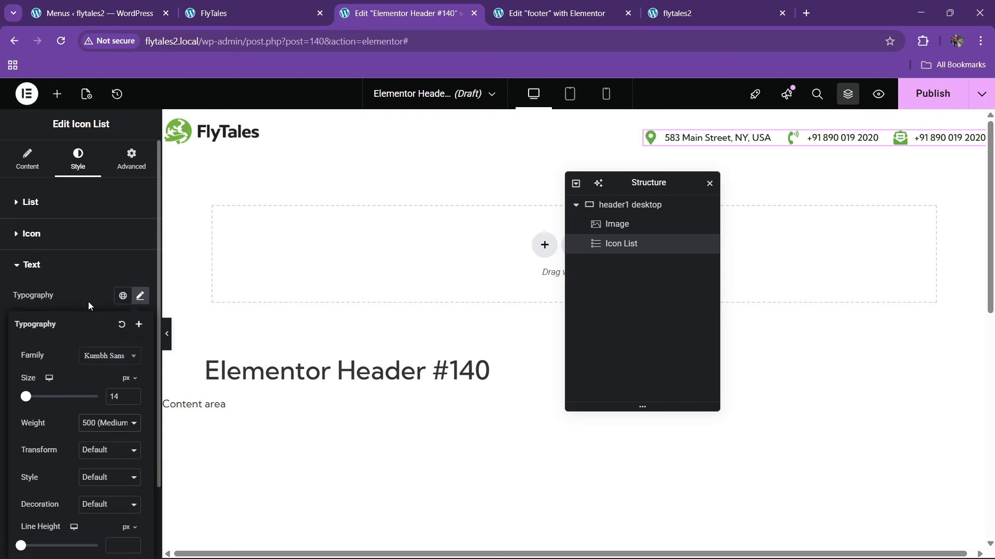
left_click(58, 278)
Resize the contact icons to 21 px and begin publishing the header.
left_click(52, 234)
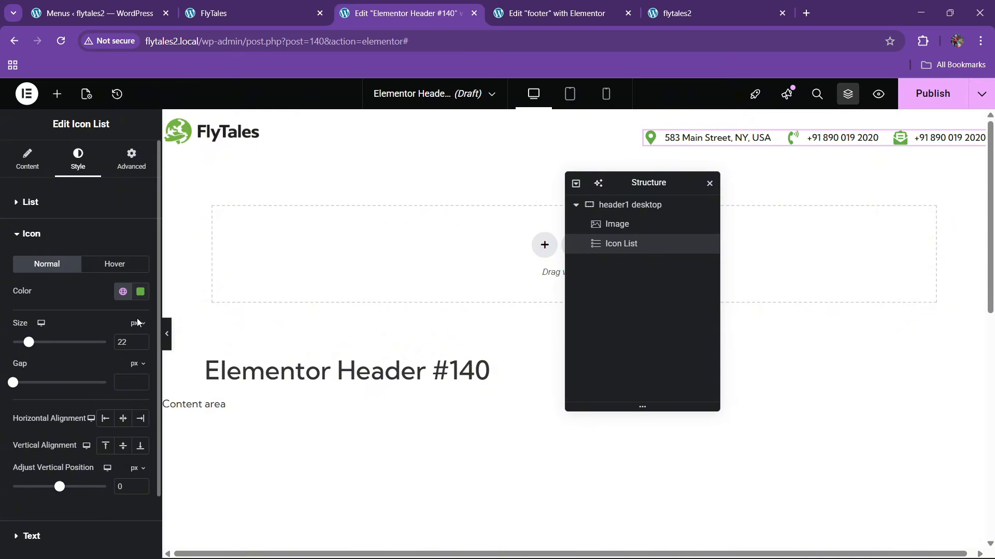
left_click(141, 346)
left_click(141, 346)
left_click(141, 345)
left_click(141, 346)
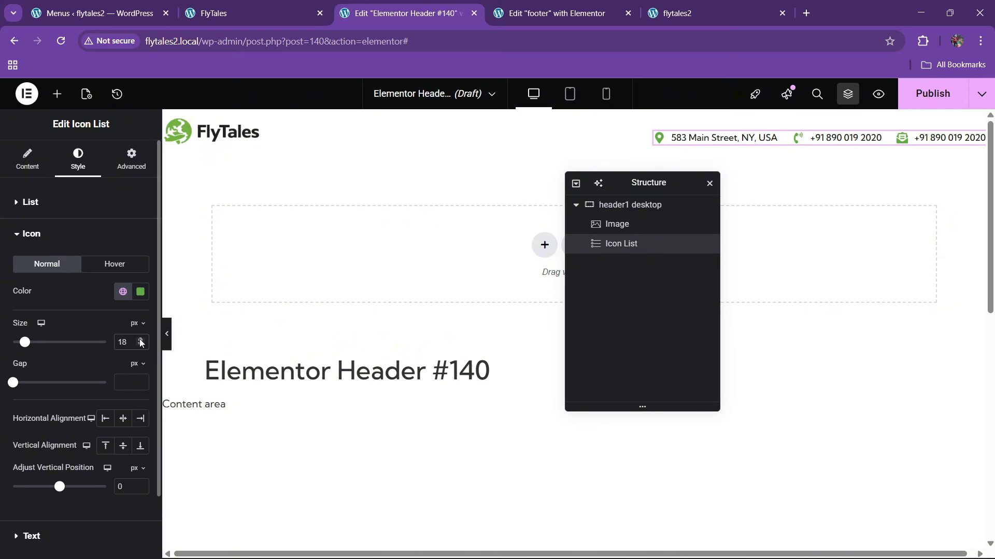
left_click(140, 340)
left_click(139, 340)
left_click(140, 339)
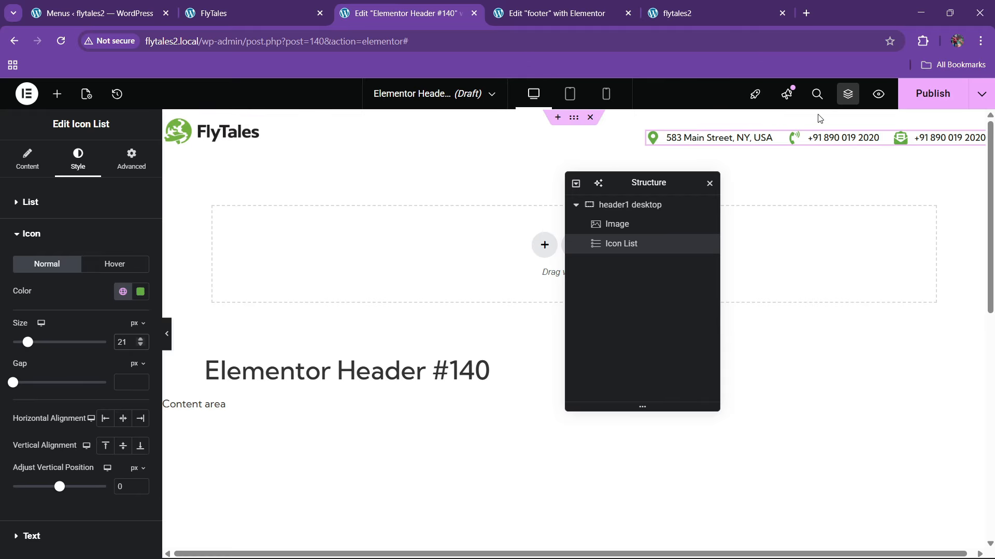
left_click(920, 96)
Publish the header with an Entire site display condition and check the live site.
left_click(501, 383)
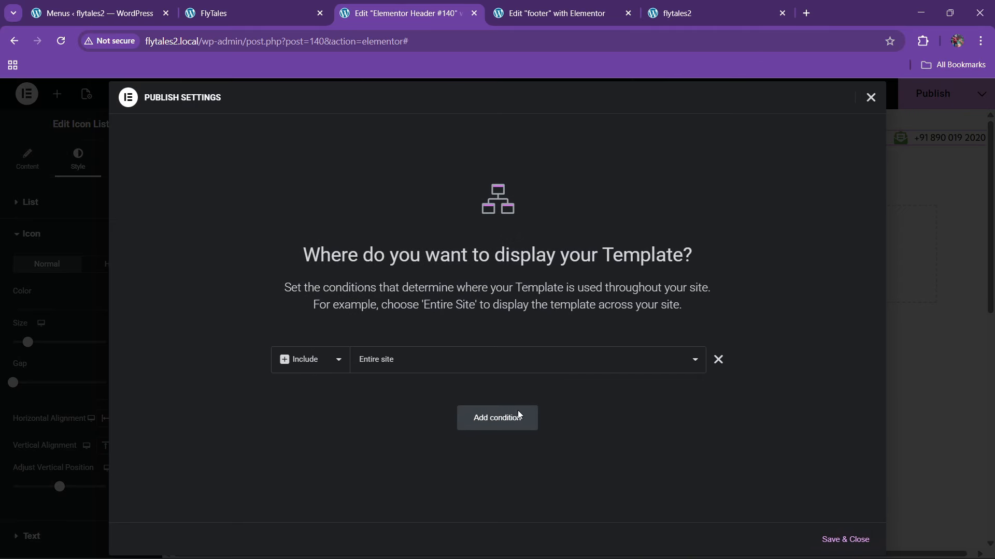
left_click(852, 541)
left_click(249, 13)
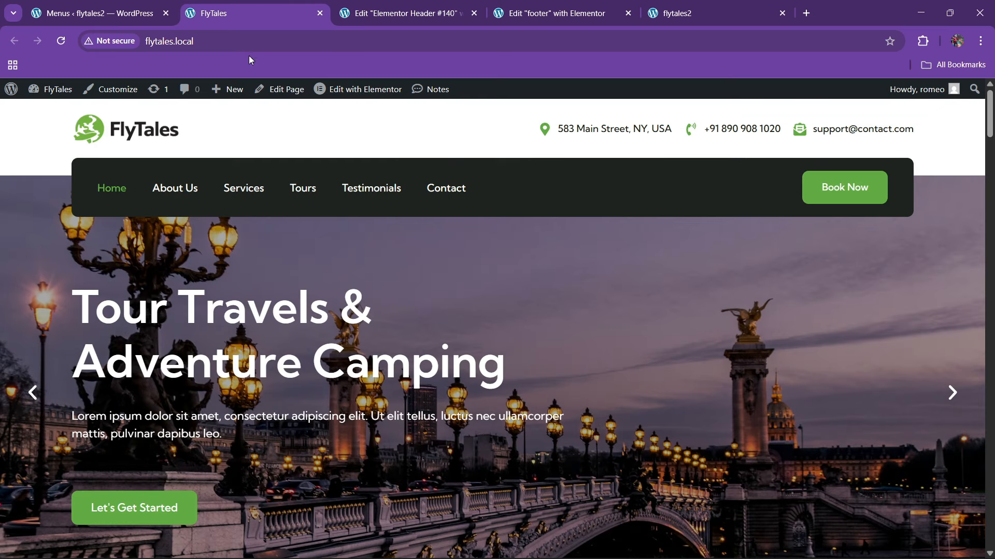
left_click(405, 13)
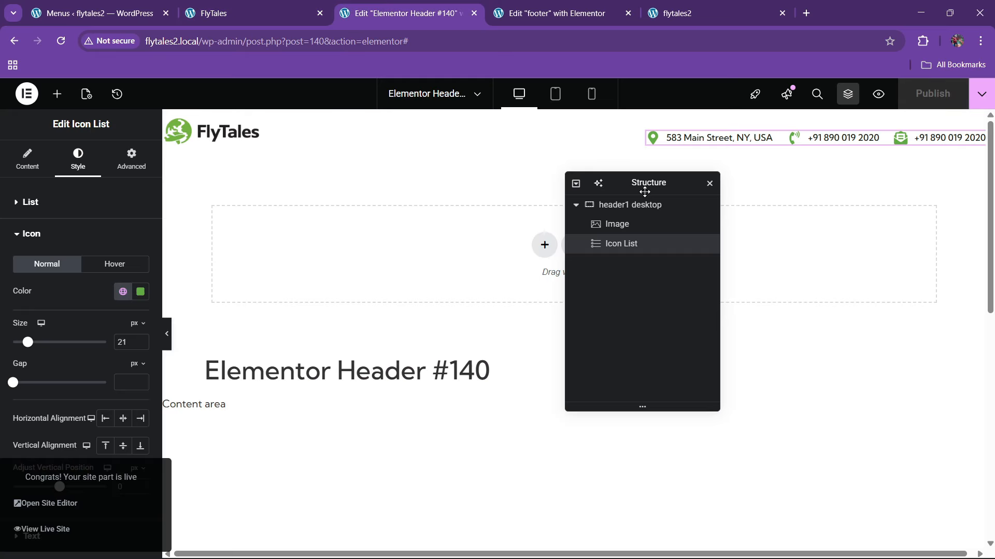
Add a second single-column flexbox container, header2, with a width of 1300 px.
left_click_drag(645, 192, 708, 190)
left_click(543, 245)
left_click(531, 282)
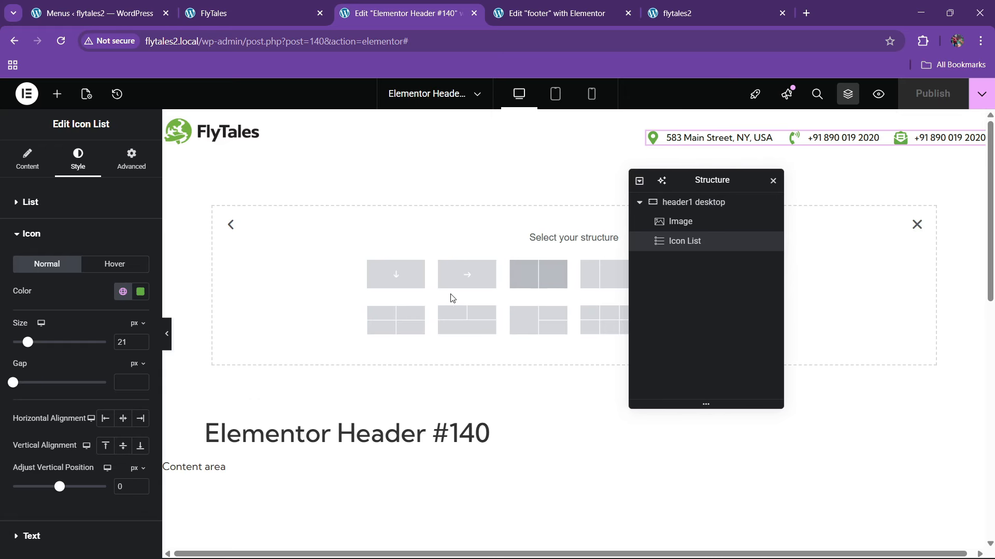
left_click(396, 280)
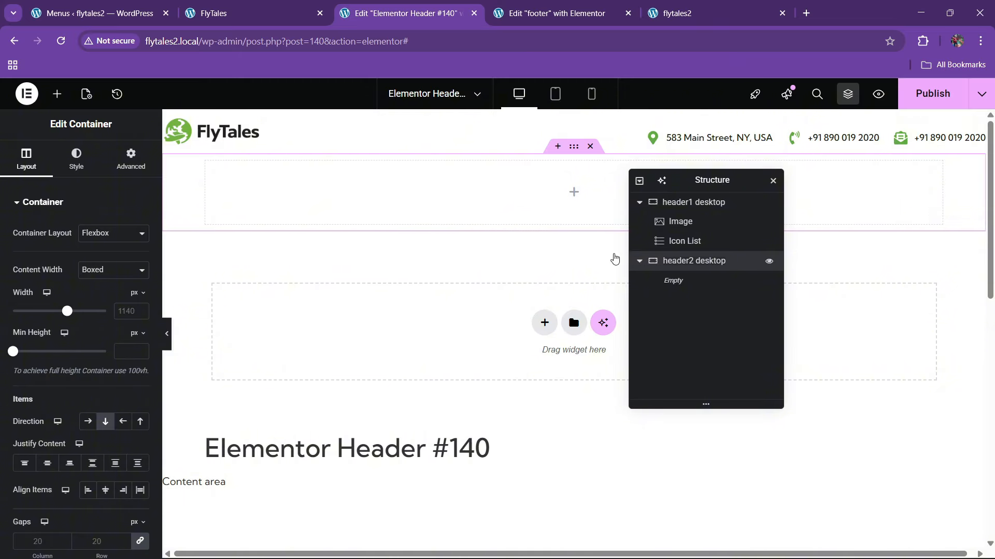
left_click(131, 310)
type("13")
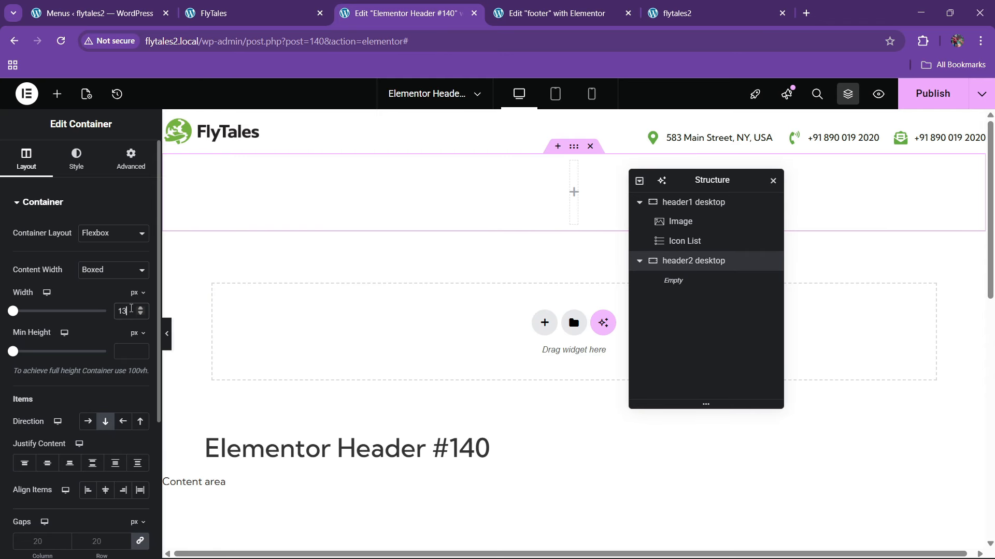
type("00")
Nest a new Container widget inside header2.
left_click(57, 93)
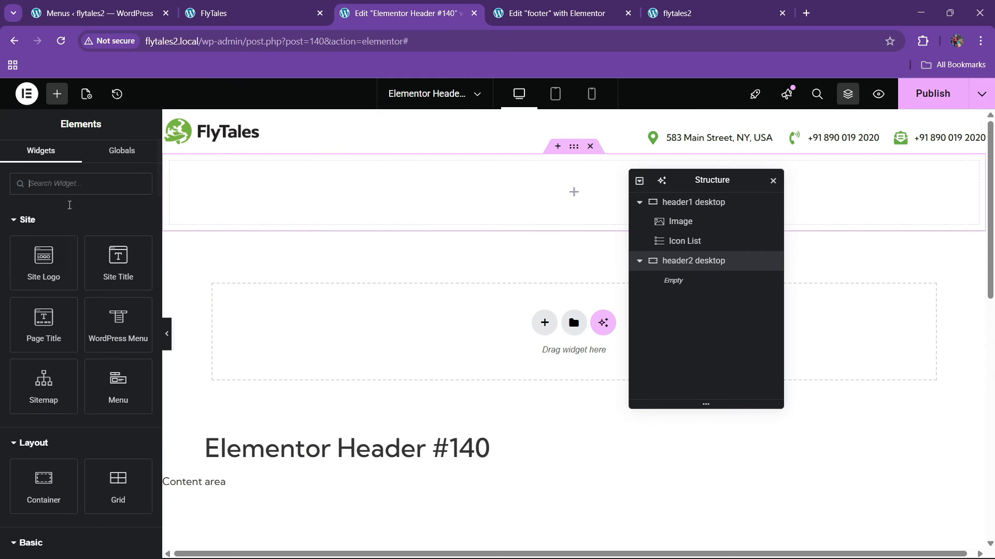
scroll(39, 299, "down", 4)
left_click_drag(39, 299, 326, 210)
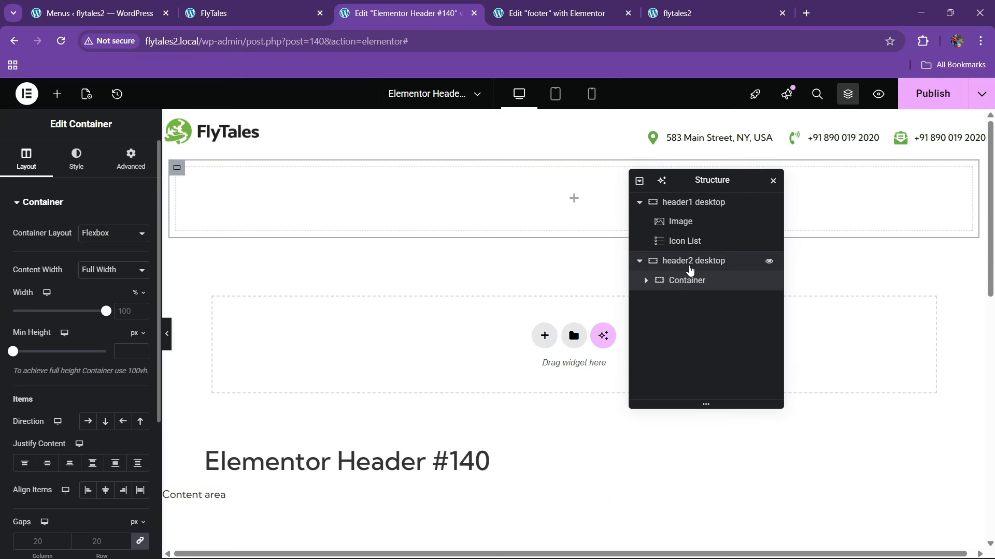
Inspect the margin and padding of header2 and its inner container.
left_click(688, 262)
left_click(130, 158)
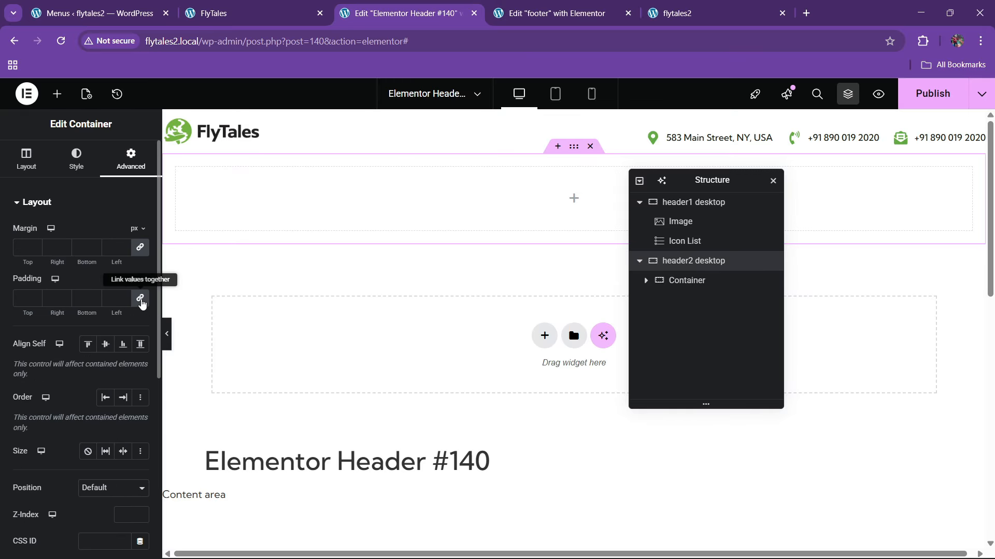
left_click(684, 284)
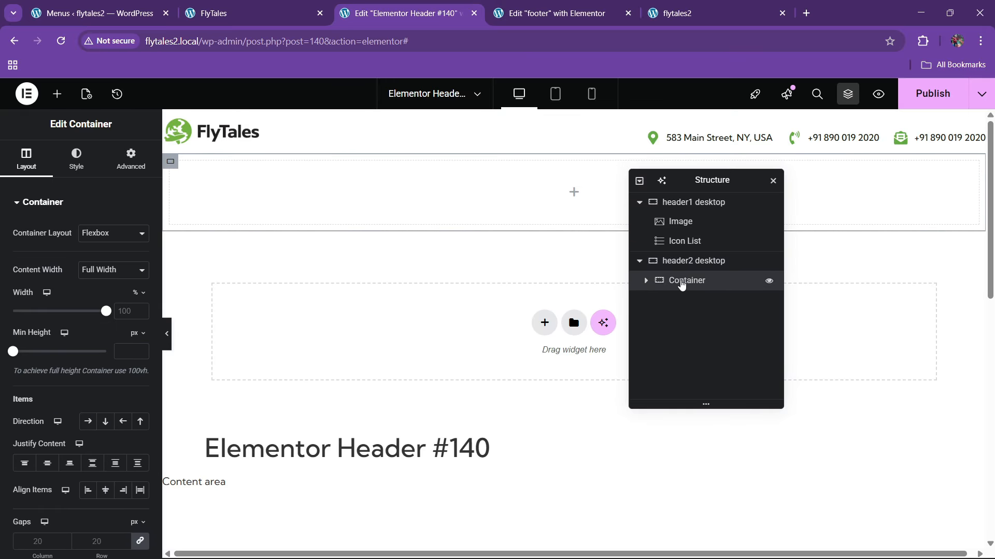
left_click(126, 172)
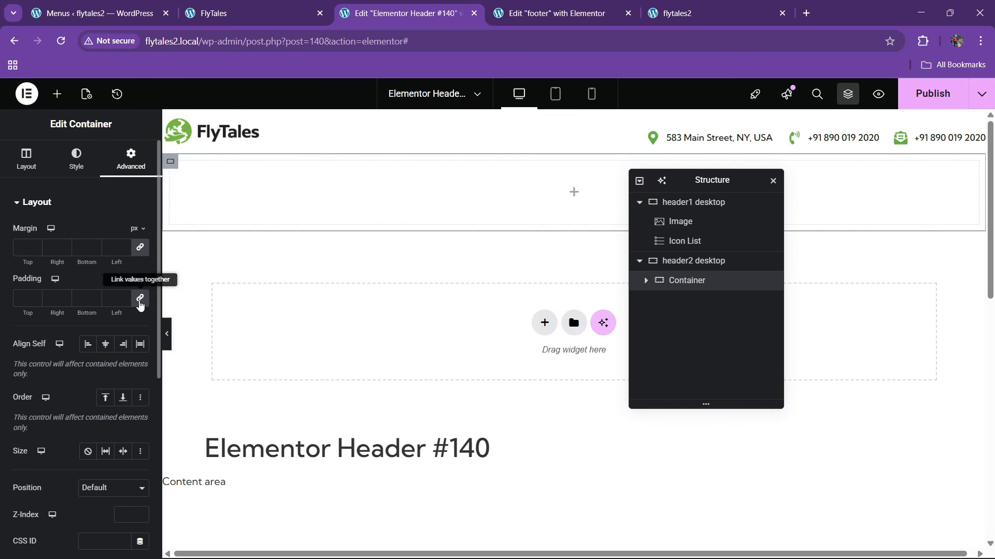
Give the inner container a themeblack background and open its border radius settings.
left_click(76, 158)
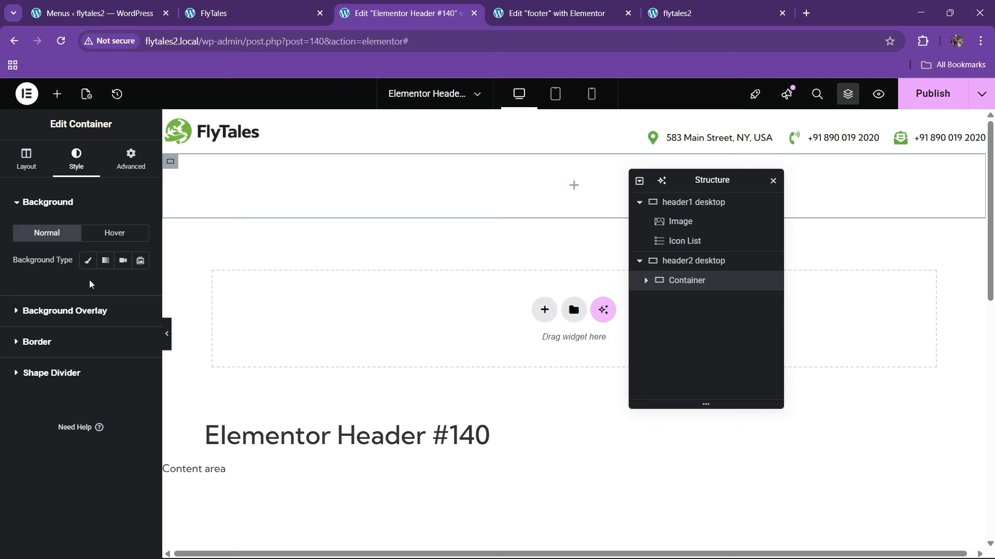
left_click(88, 260)
left_click(123, 287)
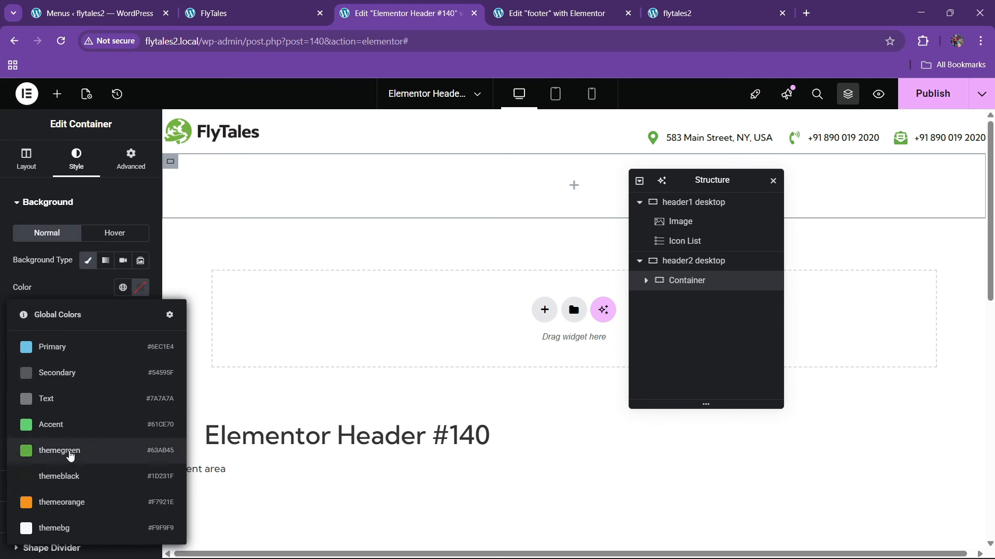
left_click(60, 476)
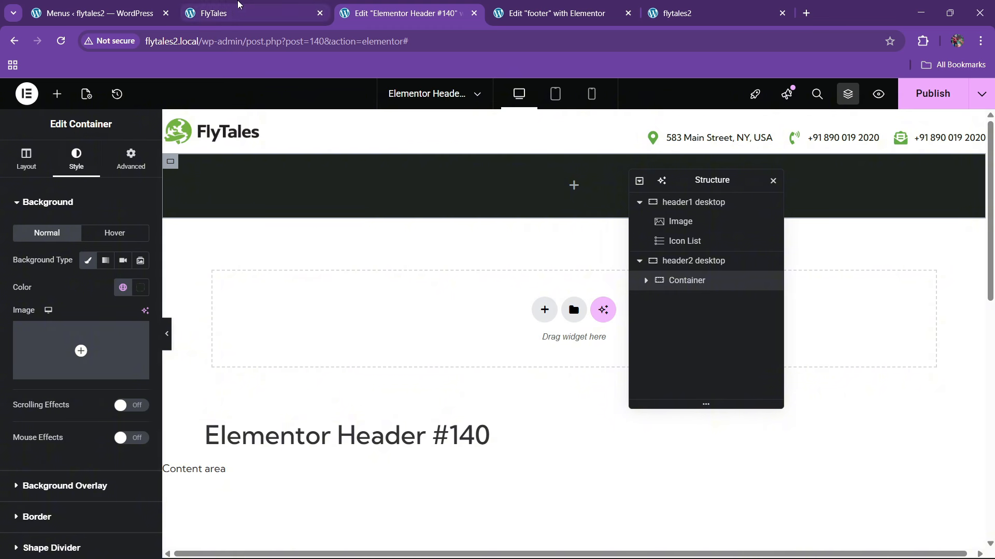
left_click(237, 5)
left_click(409, 13)
scroll(54, 337, "down", 2)
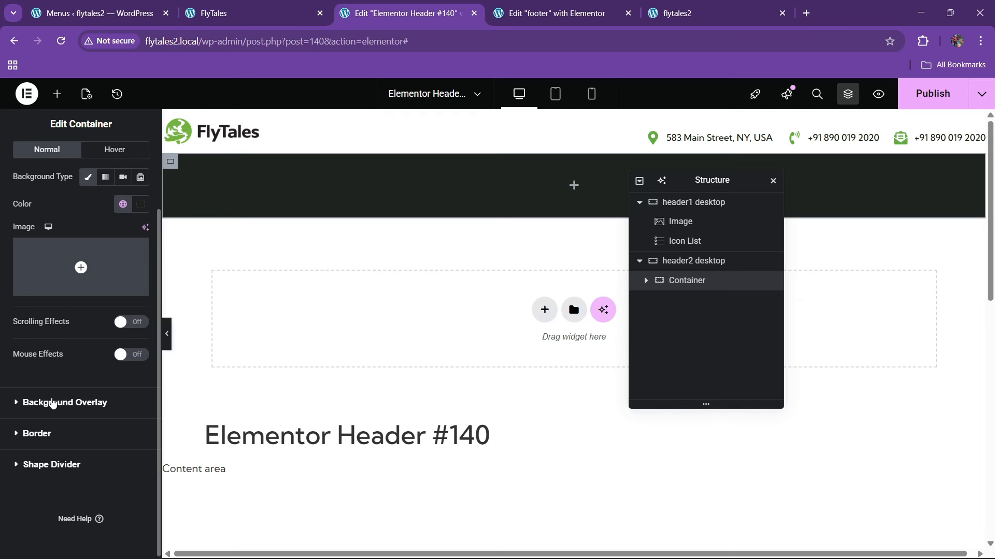
left_click(43, 433)
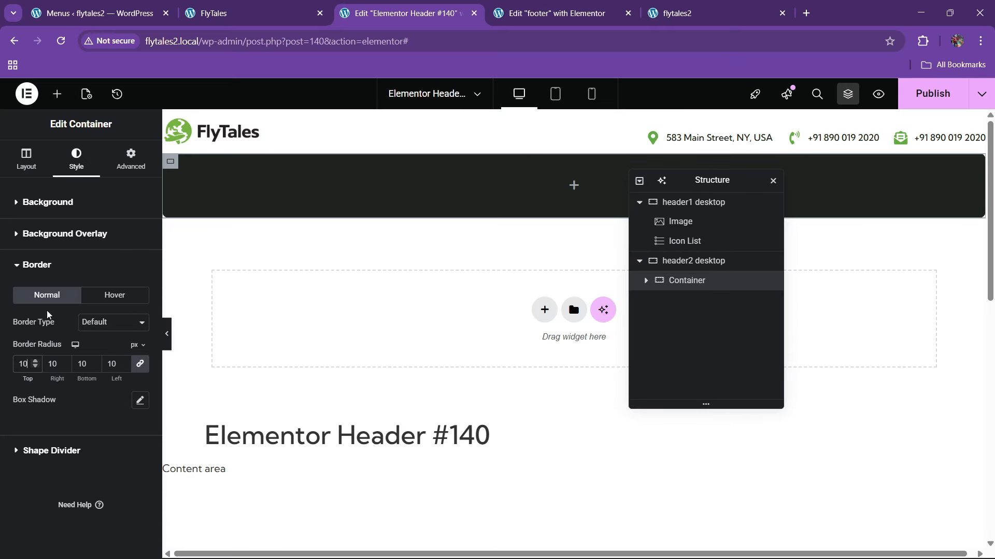
Add a WordPress Menu to the dark bar and set the bar's padding to 3.
left_click(56, 94)
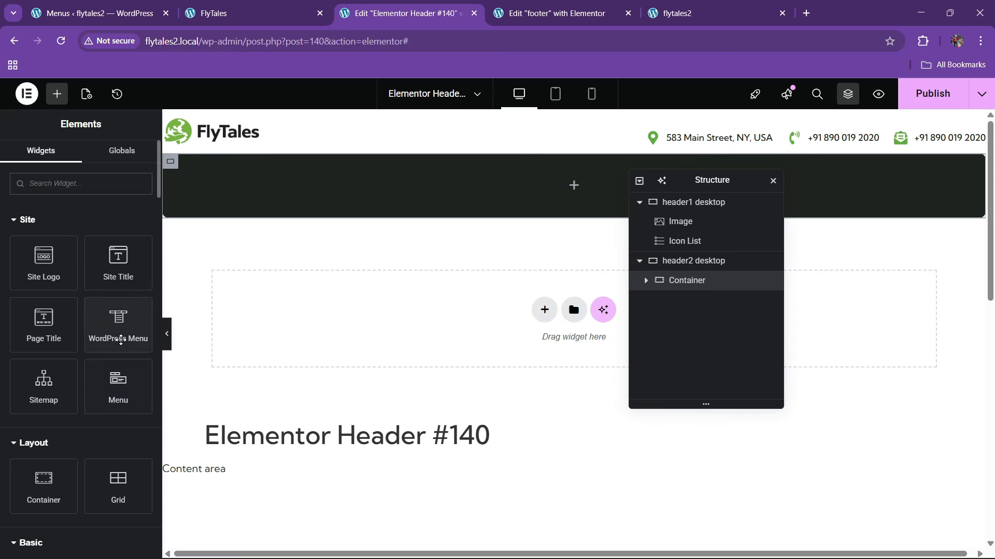
left_click_drag(116, 334, 293, 207)
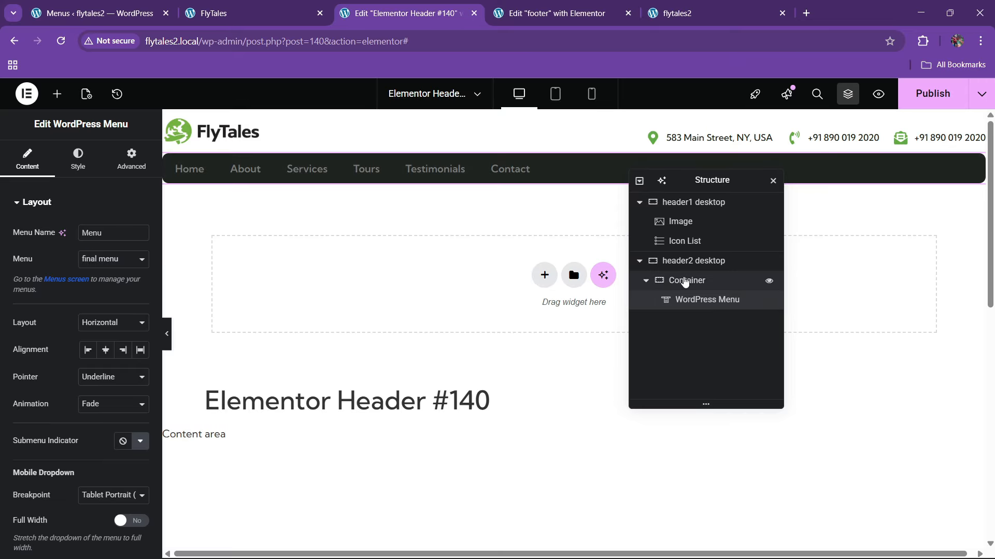
left_click(686, 281)
left_click(129, 161)
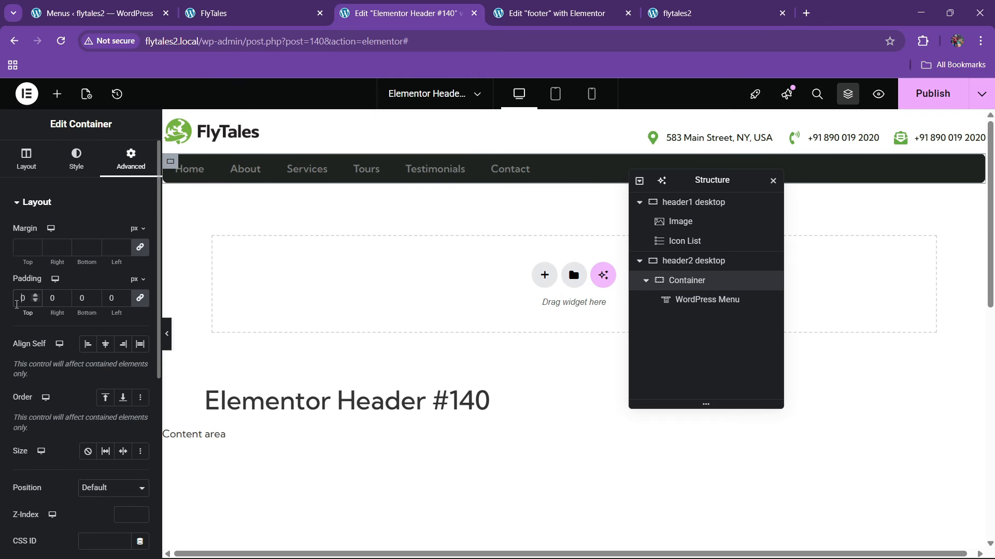
type("3")
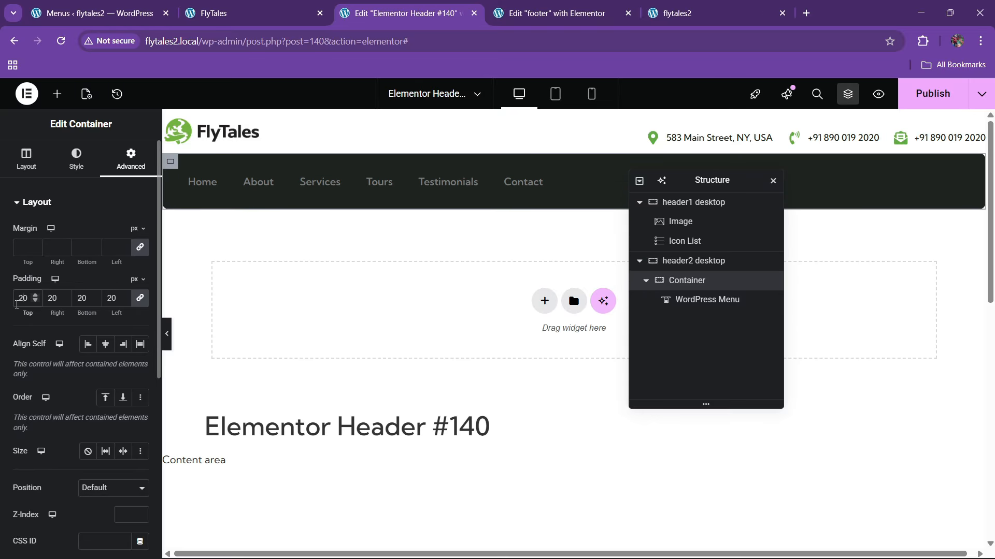
Set the menu pointer effect to Text with no hover animation.
left_click(205, 13)
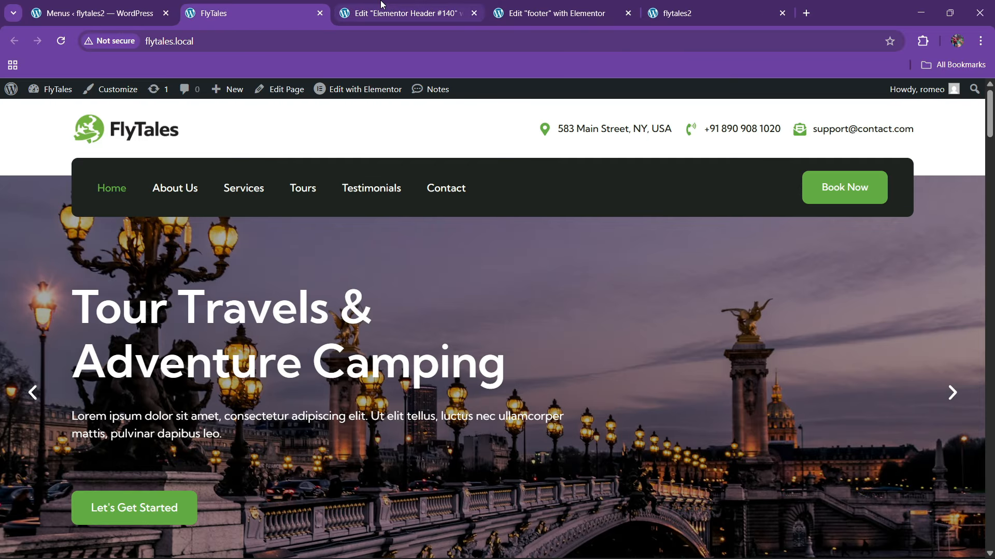
left_click(404, 13)
left_click(492, 193)
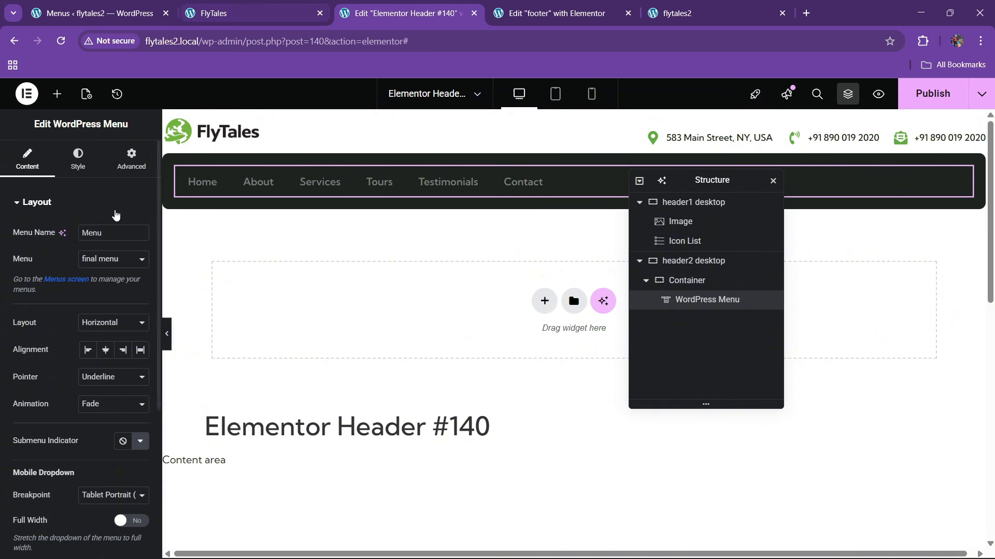
scroll(80, 313, "down", 1)
left_click(90, 313)
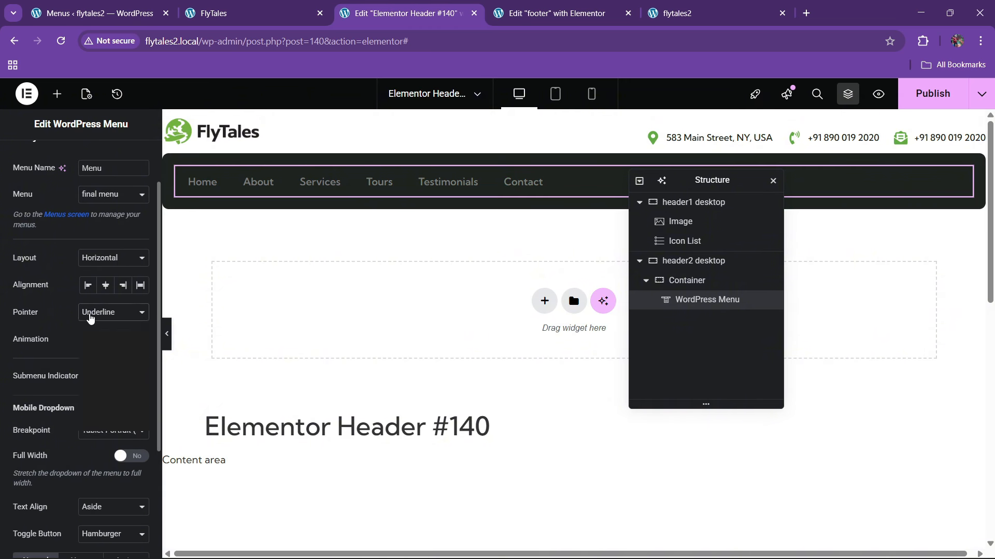
left_click(89, 425)
left_click(103, 340)
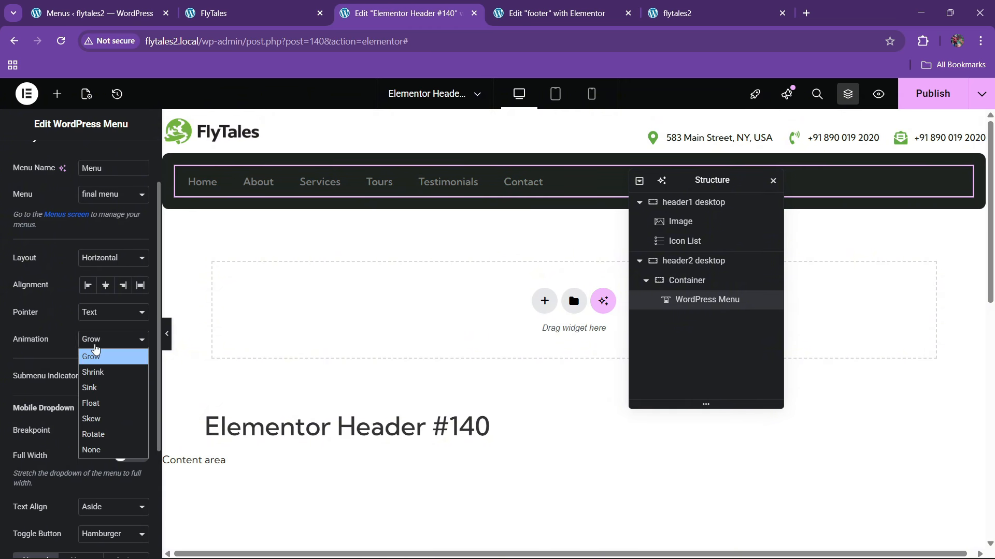
left_click(94, 449)
Make the mobile dropdown full width with centered text.
scroll(95, 441, "down", 1)
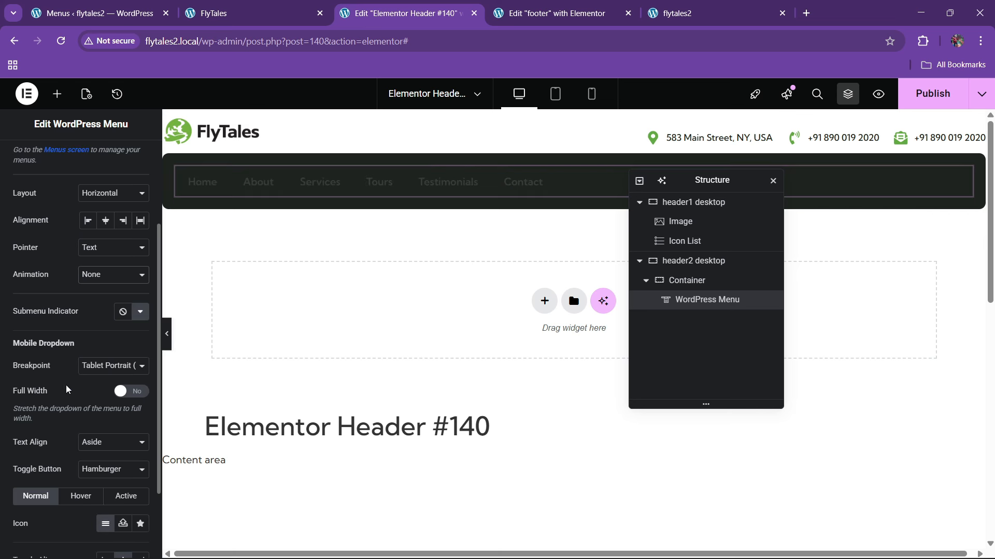
left_click(127, 395)
left_click(100, 446)
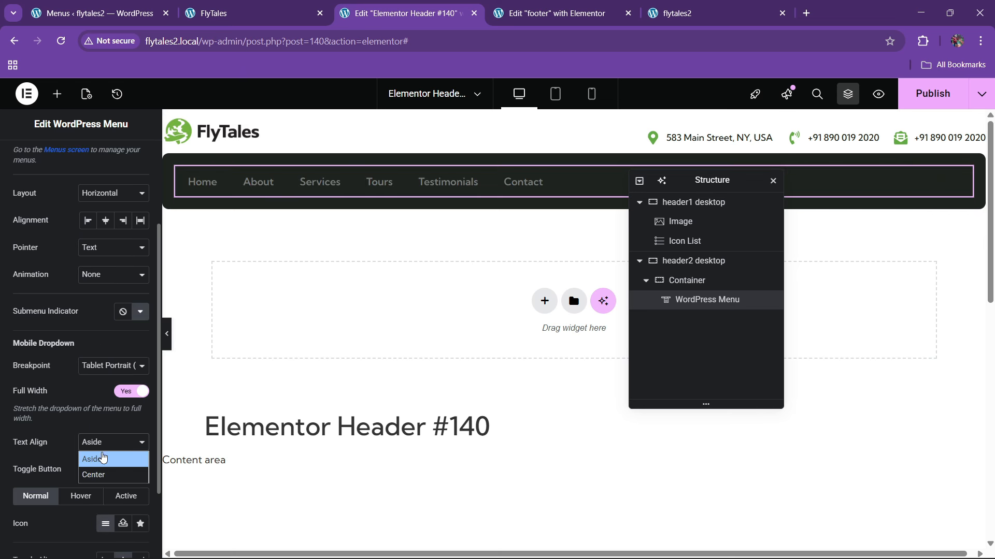
left_click(89, 472)
scroll(76, 423, "down", 2)
scroll(77, 424, "up", 4)
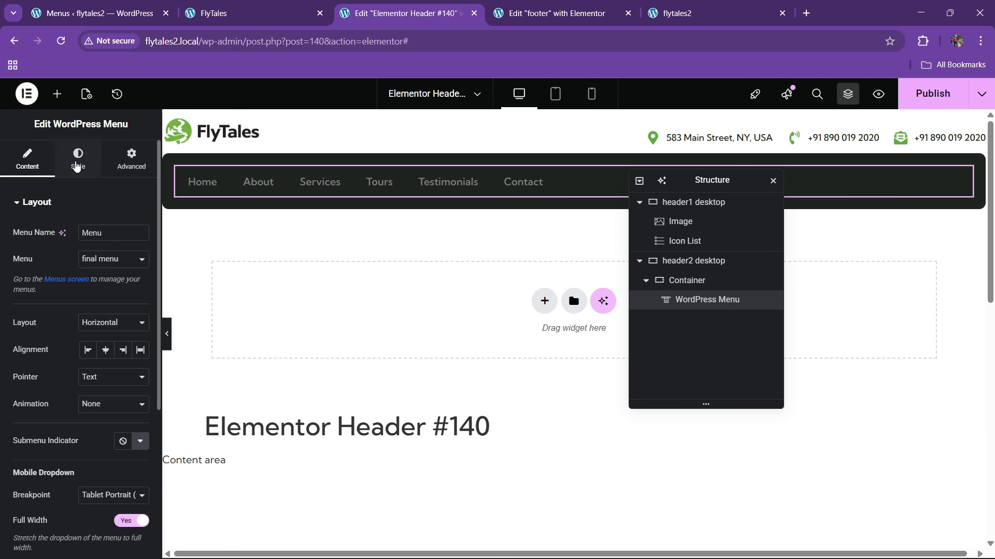
Colour the menu text white, hover text a global colour, and active item Accent green.
left_click(77, 165)
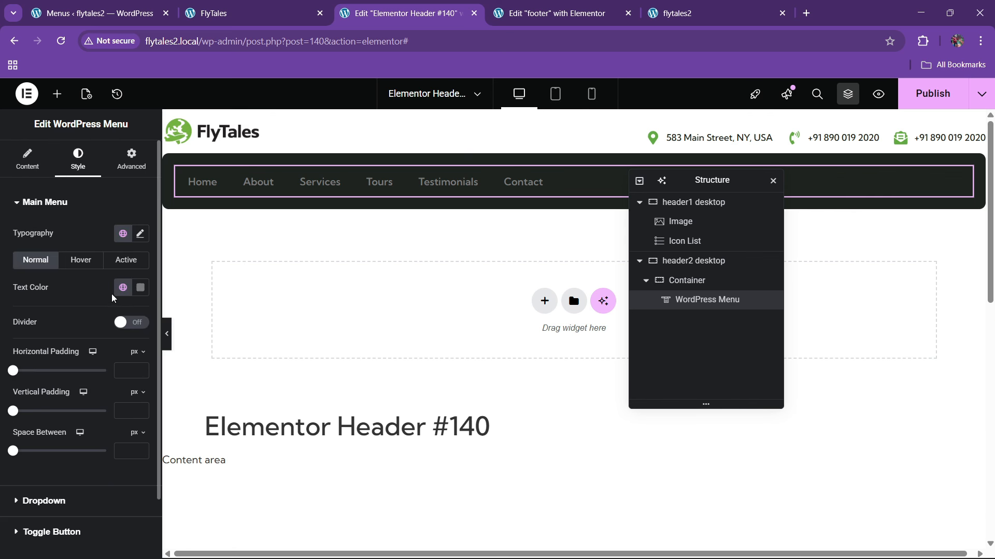
left_click(141, 288)
left_click_drag(118, 380, 67, 297)
left_click(81, 260)
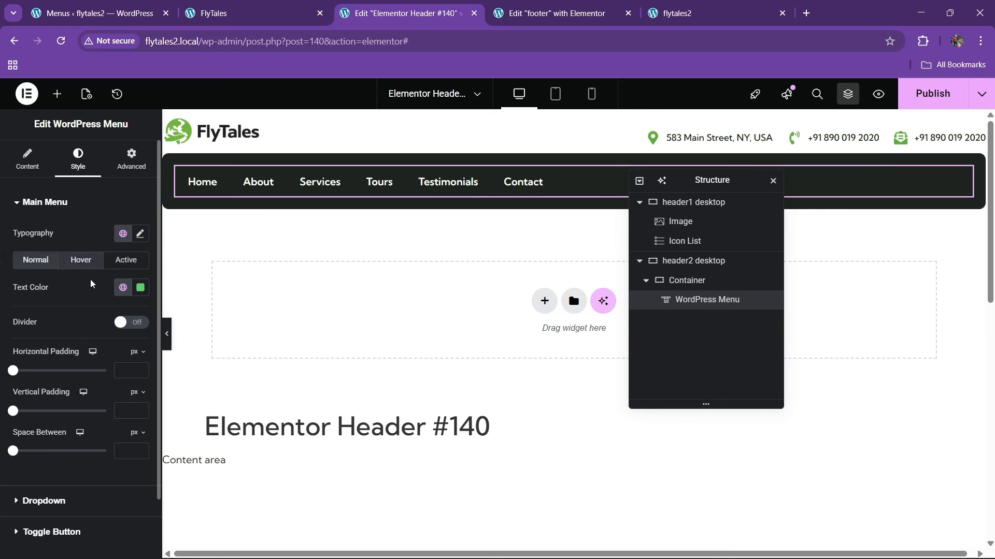
left_click(123, 288)
left_click(58, 449)
left_click(126, 261)
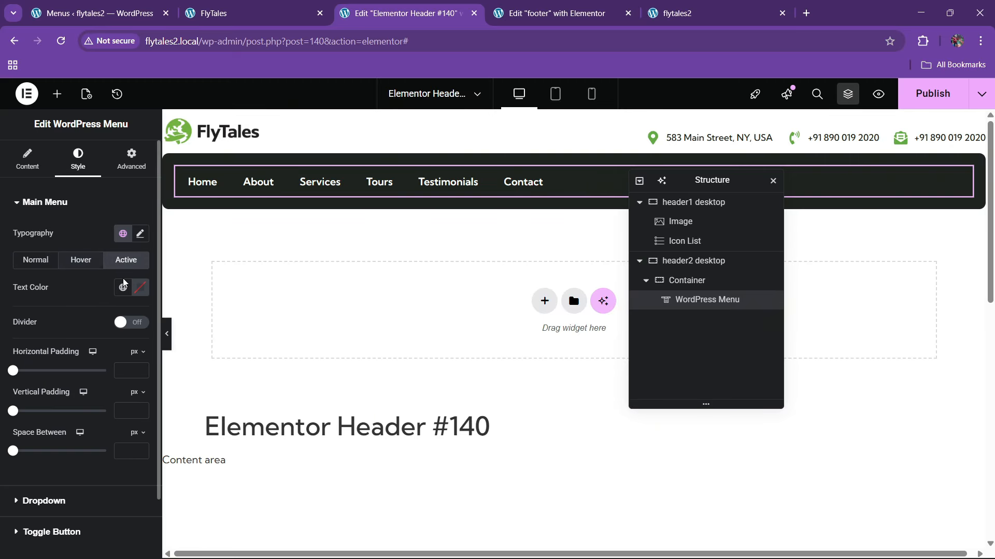
left_click(123, 288)
left_click(57, 424)
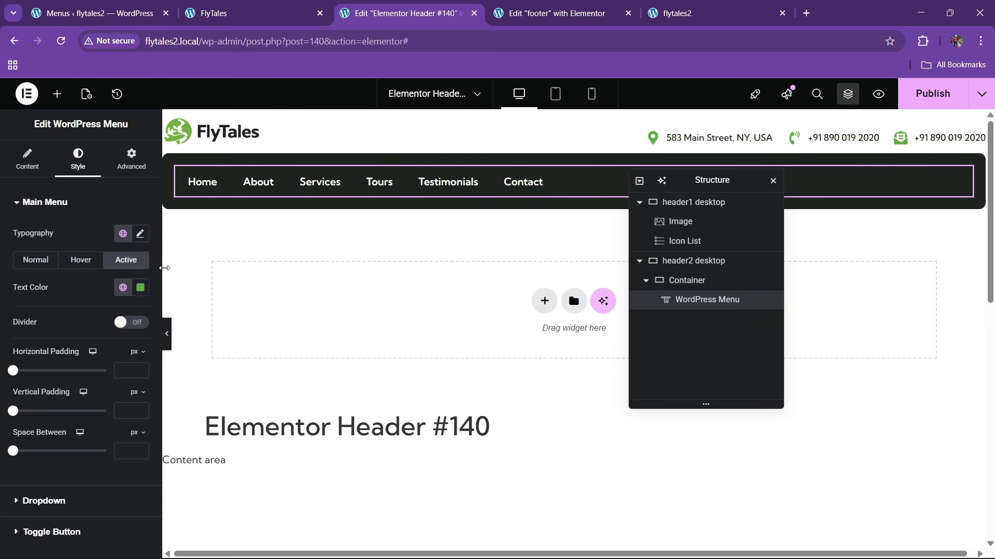
Set menu typography to 500 Medium weight at 15 px, then publish the header.
left_click(140, 234)
left_click(47, 239)
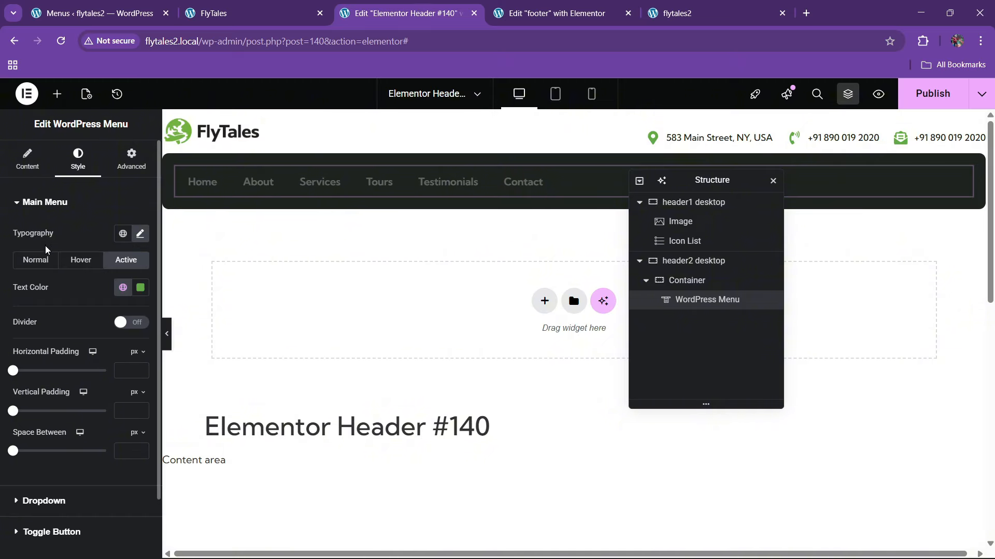
left_click(35, 261)
left_click(139, 235)
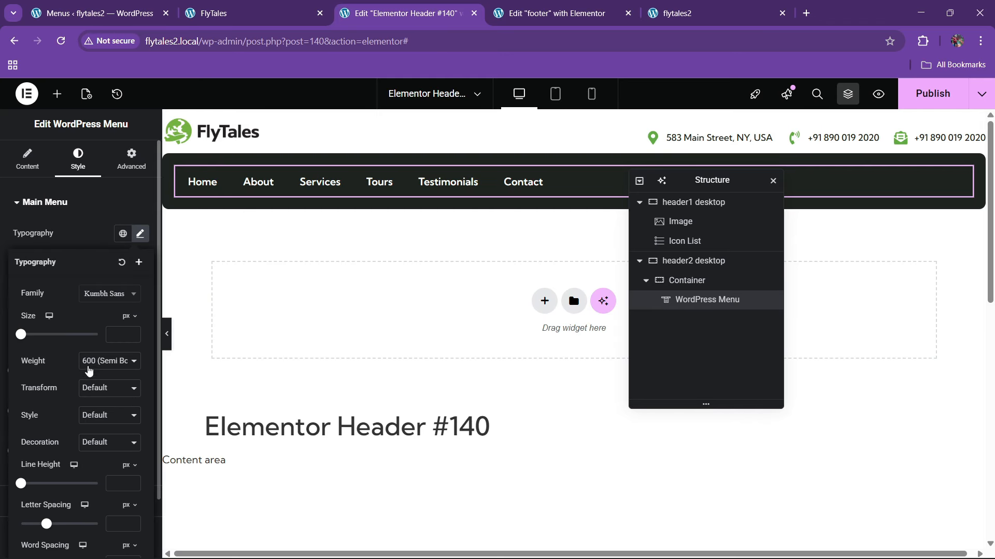
left_click(89, 370)
left_click(96, 442)
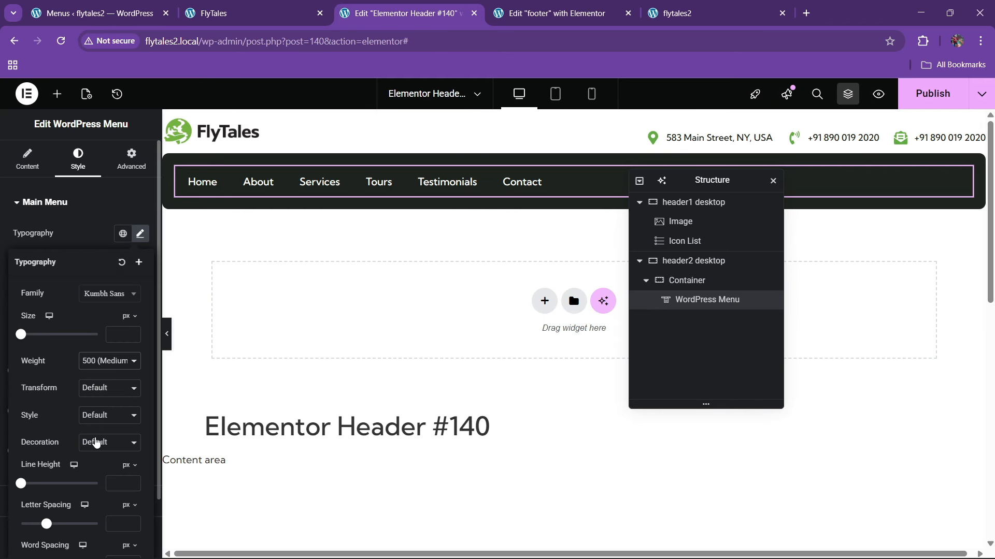
left_click(133, 333)
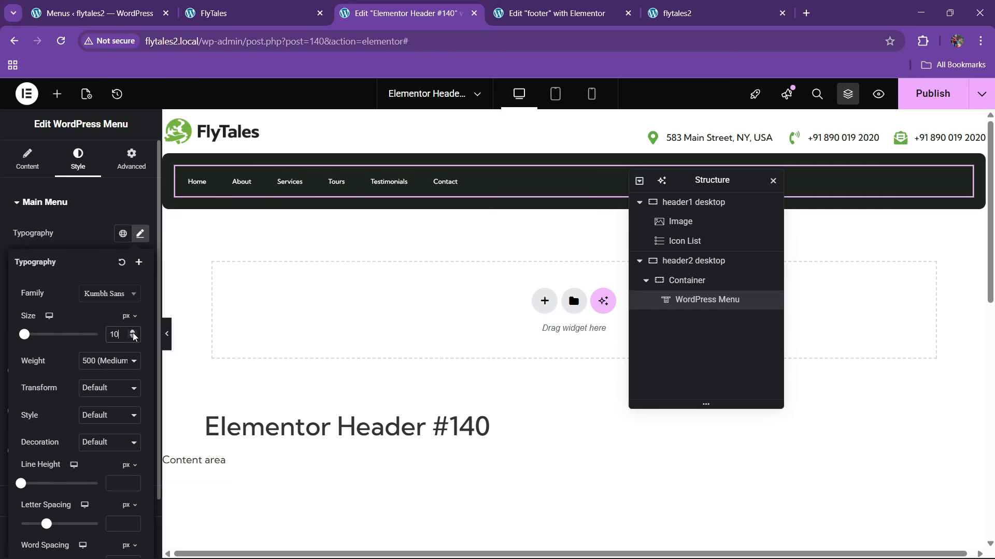
left_click(92, 246)
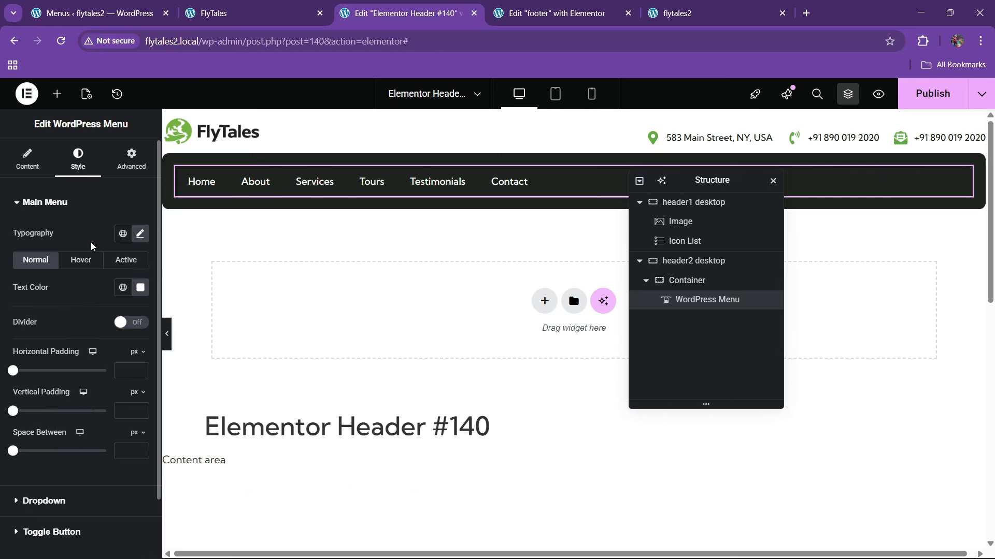
left_click(81, 260)
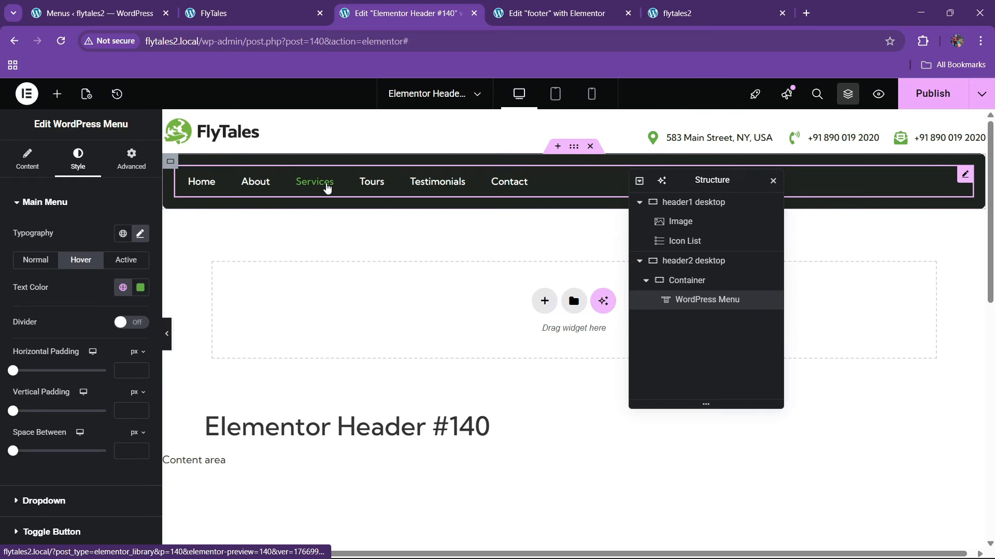
left_click(932, 93)
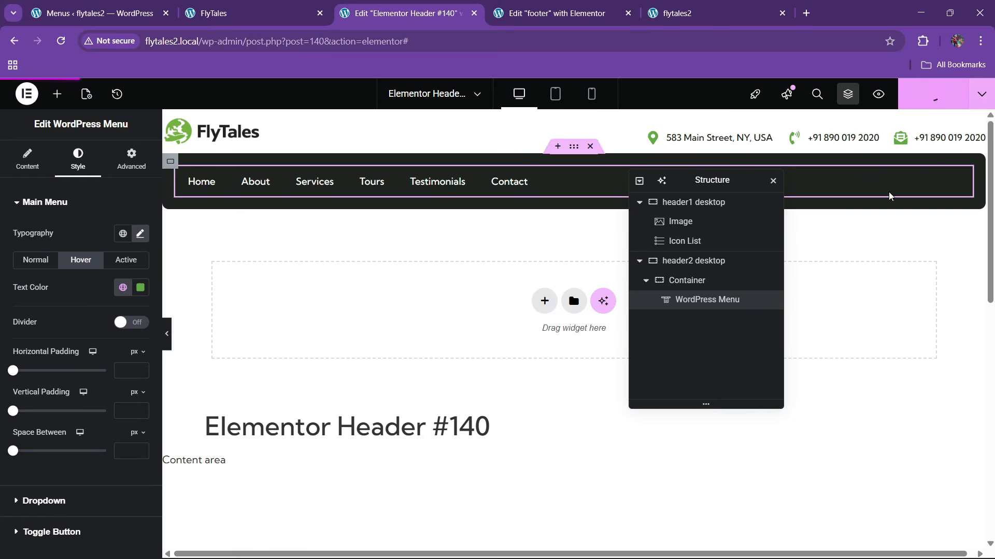
left_click(248, 13)
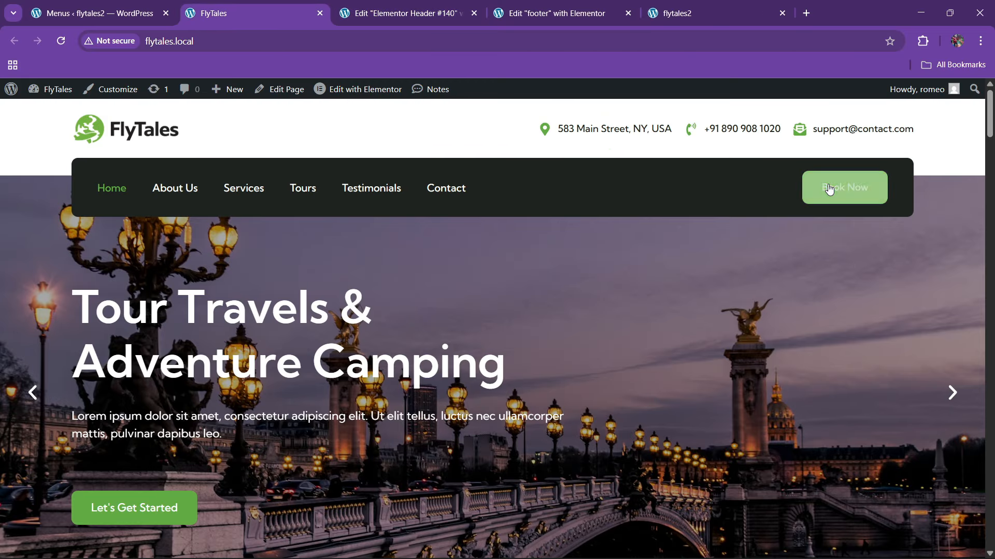
Add a Button widget to the header2 container, placed below the WordPress Menu.
left_click(404, 13)
left_click_drag(714, 180, 441, 226)
left_click(57, 93)
scroll(75, 287, "down", 2)
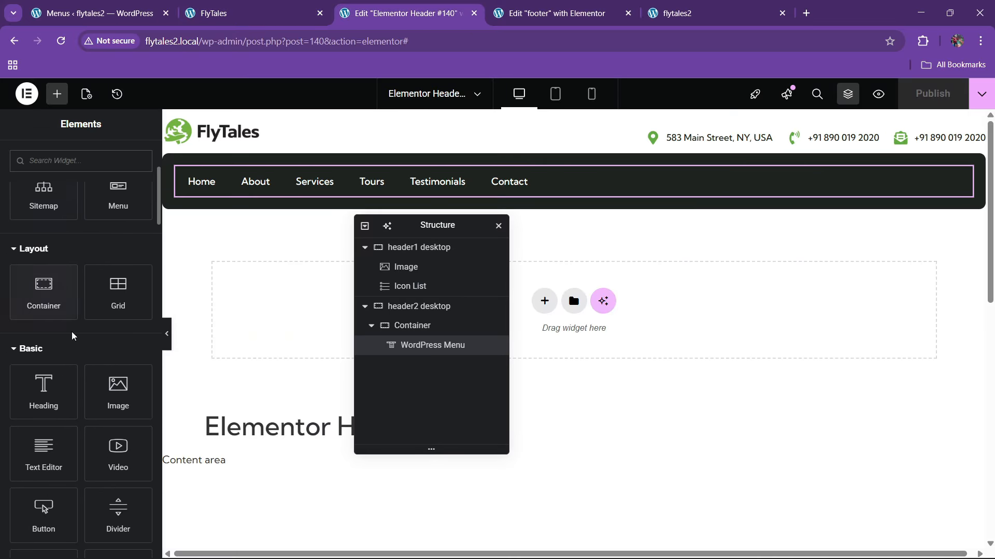
left_click_drag(44, 510, 752, 176)
left_click(425, 329)
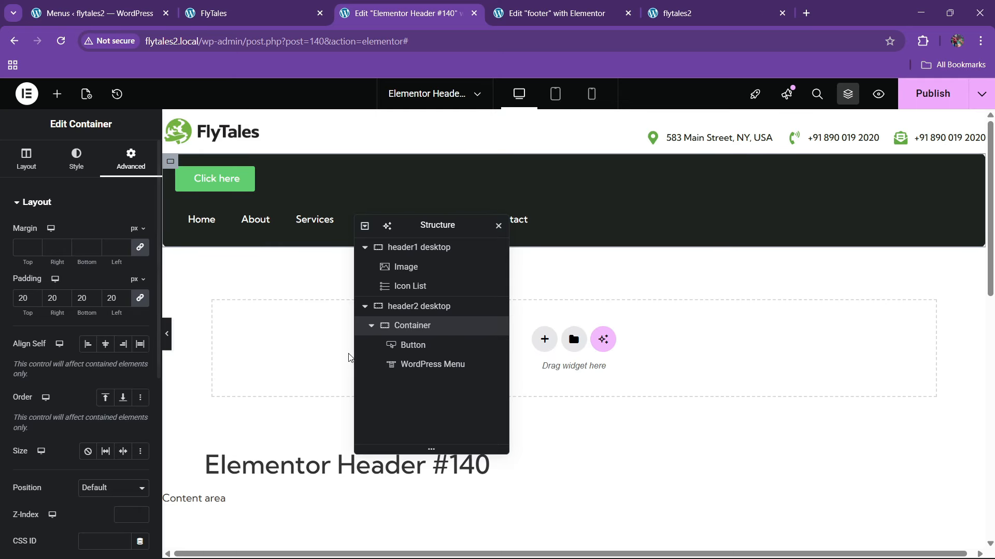
left_click_drag(417, 348, 424, 379)
Set the container's layout to Direction Row and Justify Space Between.
left_click(420, 326)
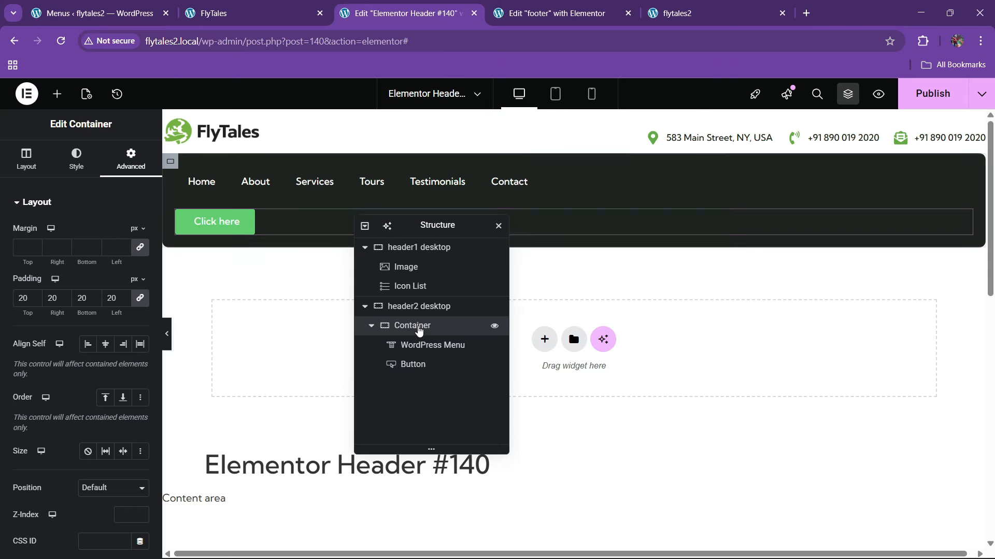
left_click(41, 171)
left_click(87, 421)
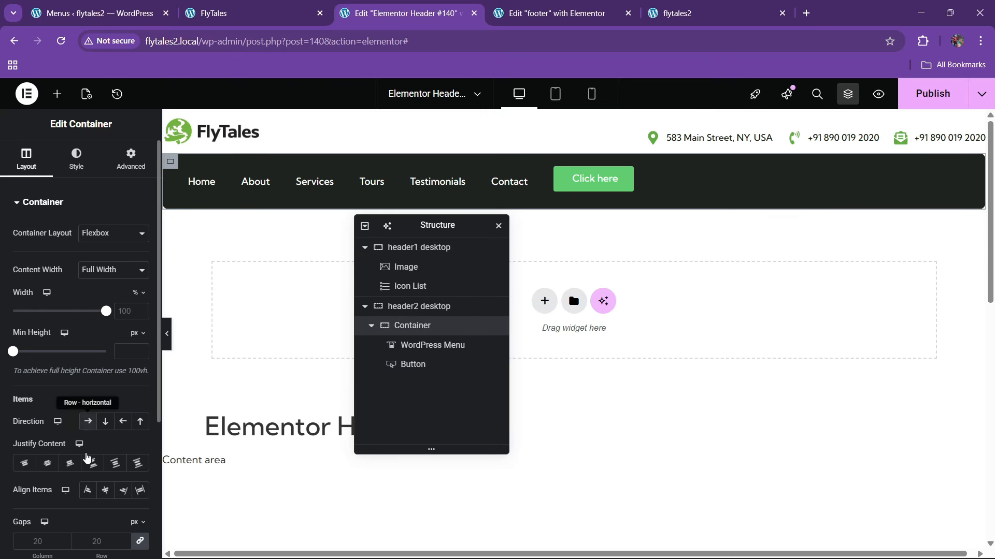
left_click(92, 463)
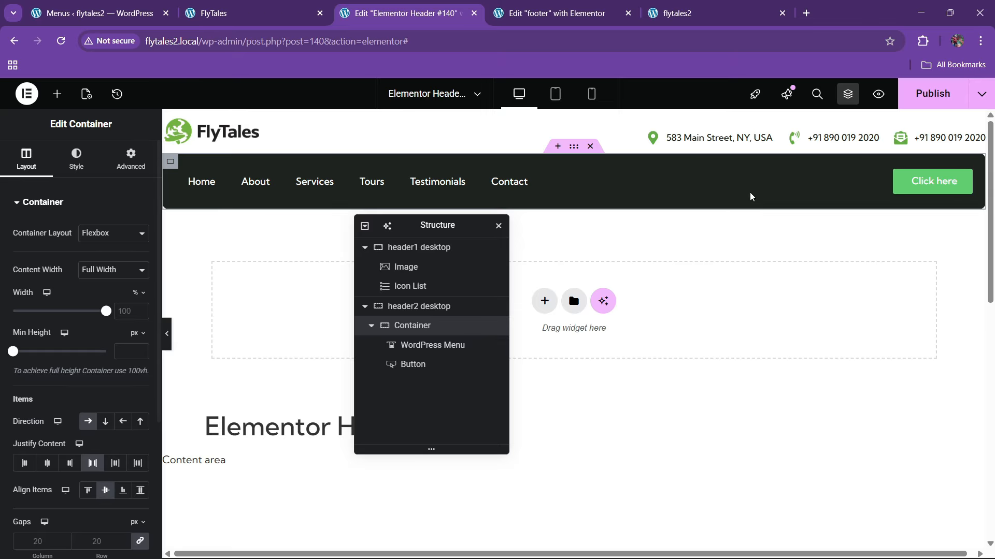
Change the button's text to 'Book Now'.
left_click(950, 180)
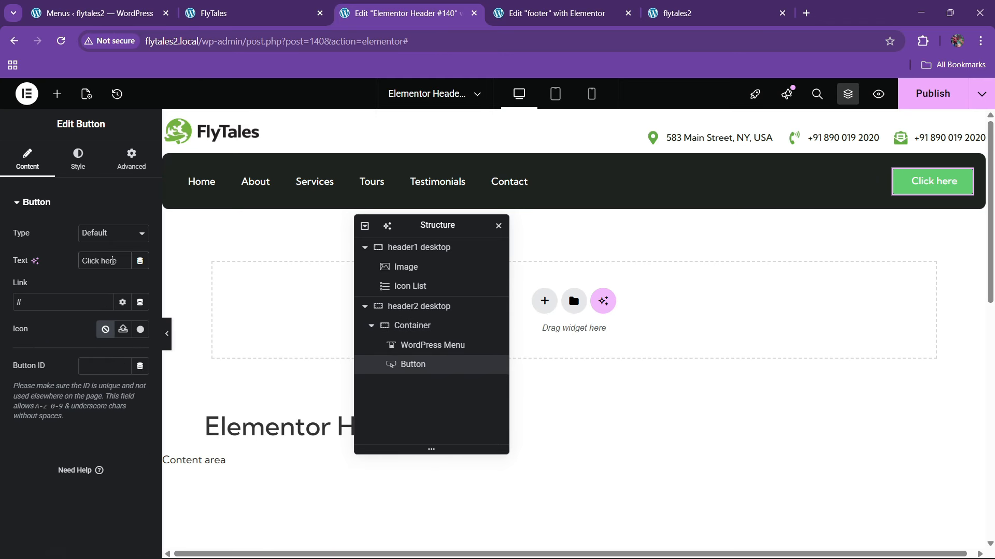
triple_click(113, 261)
type("Book No")
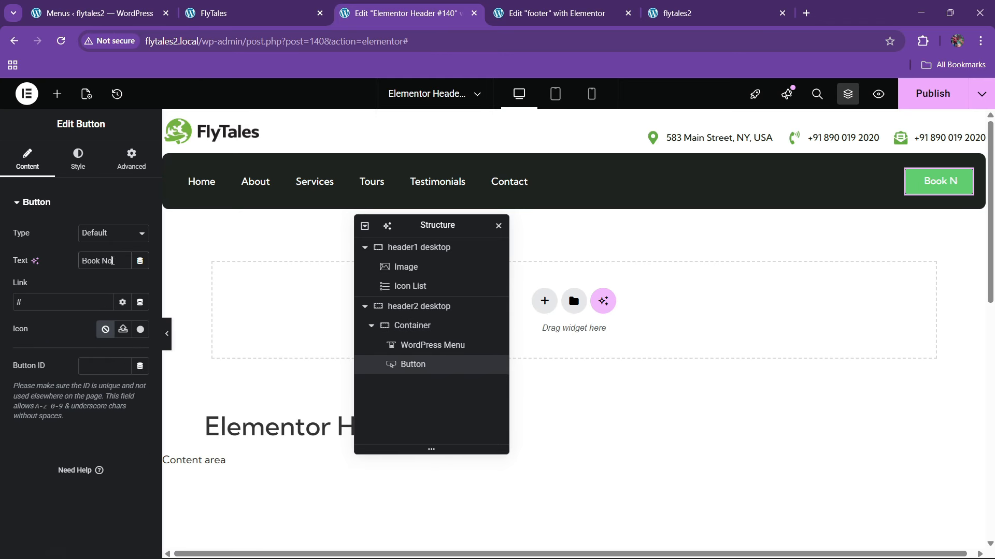
type("w")
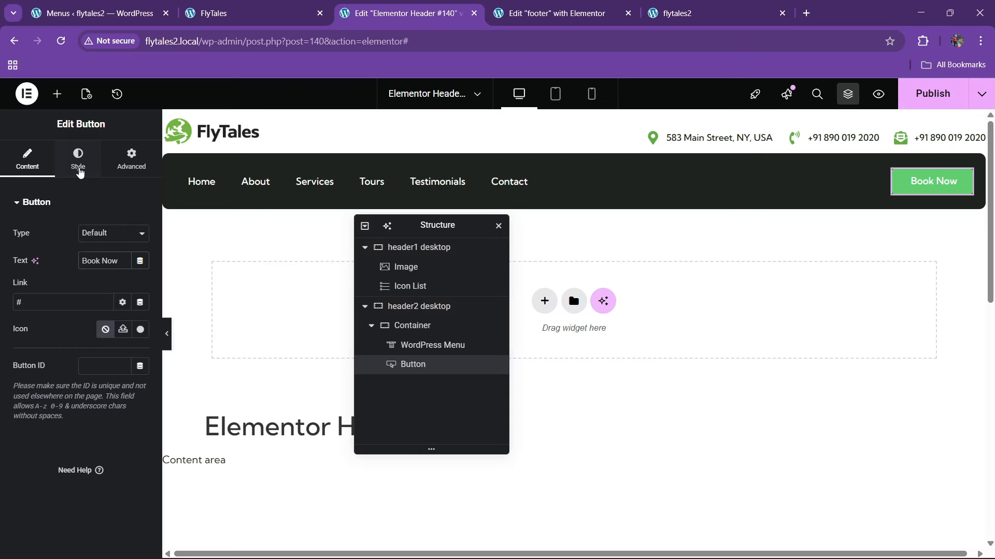
Style the button with a darker green global background and white text.
left_click(78, 160)
scroll(96, 303, "down", 2)
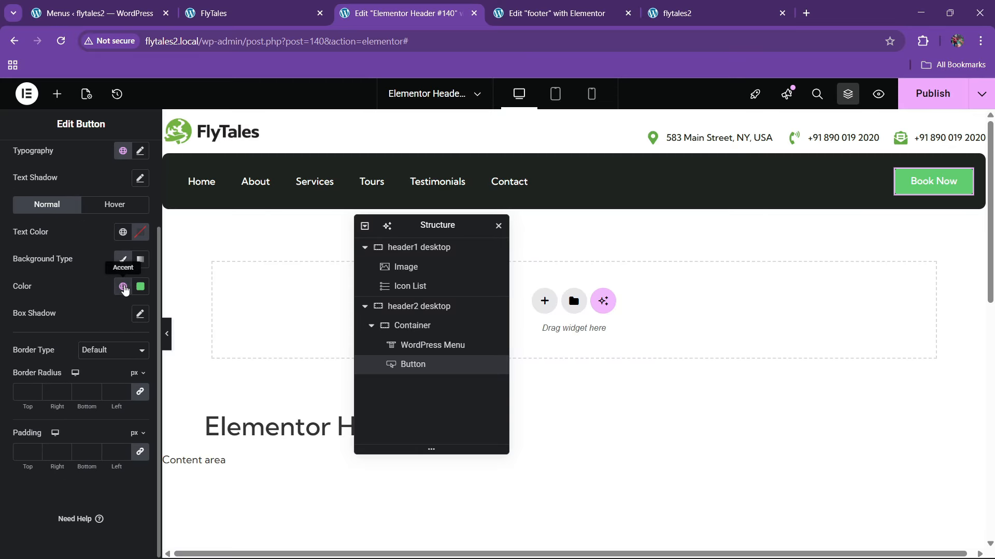
left_click(124, 288)
left_click(73, 450)
left_click(140, 232)
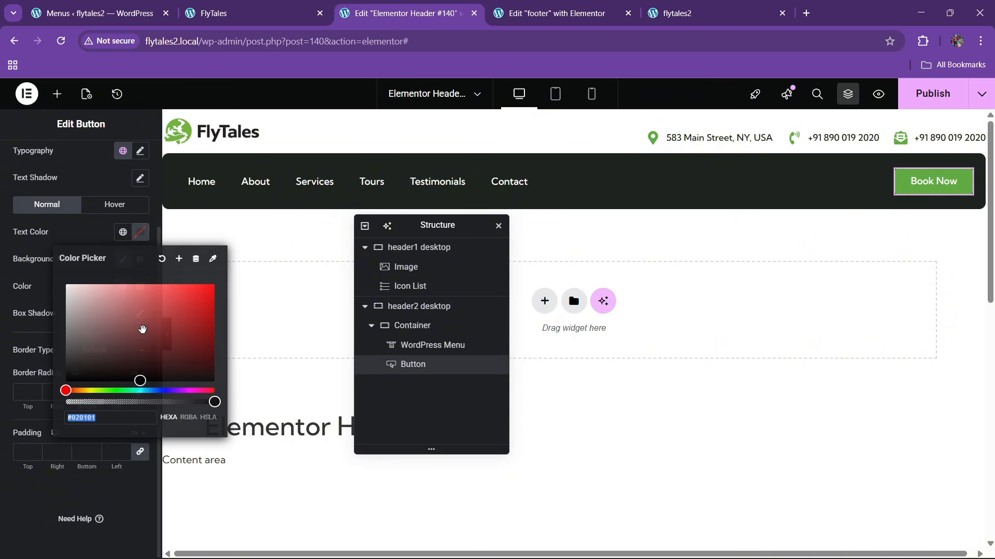
left_click_drag(143, 330, 67, 284)
left_click(36, 335)
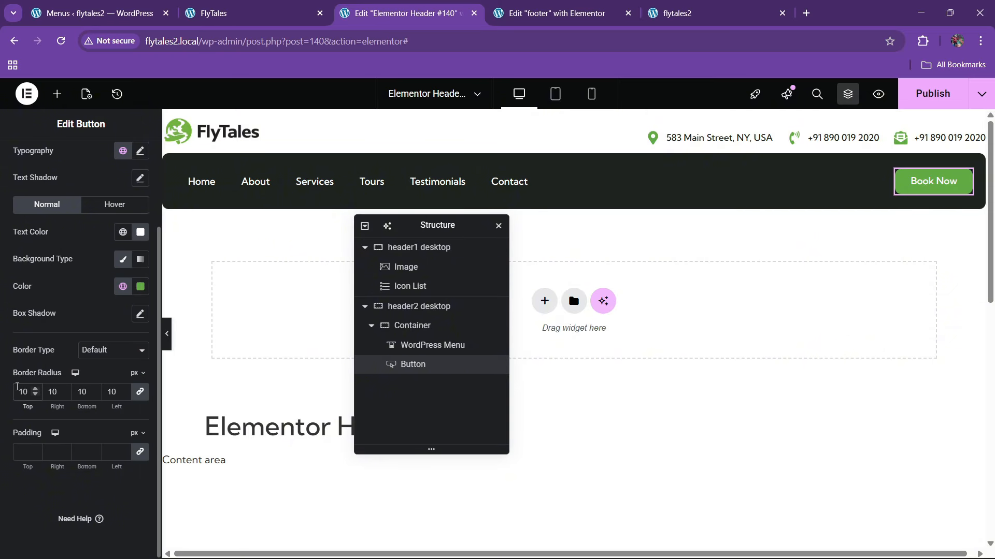
Set the button padding to 15, with 20 on the unlinked sides.
left_click(26, 447)
type("15")
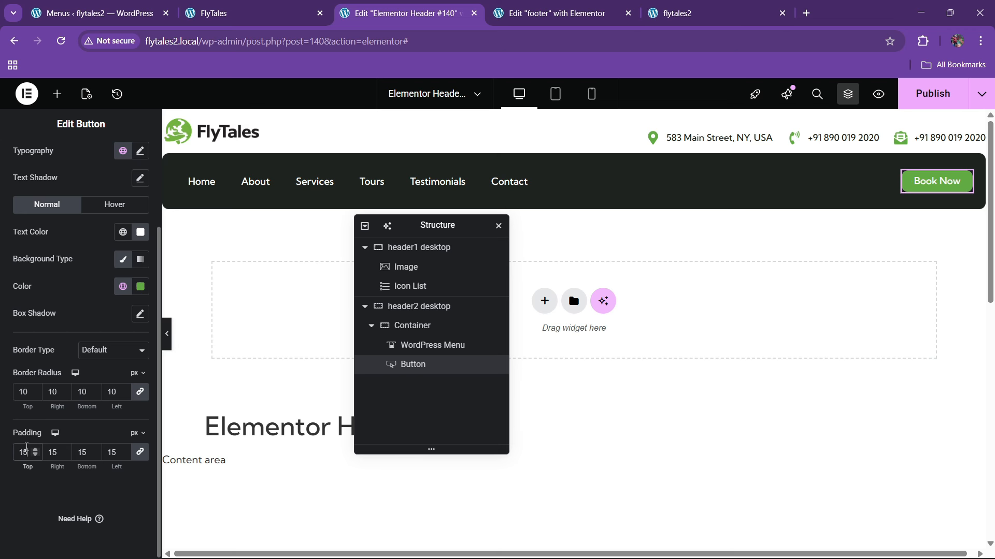
left_click(140, 452)
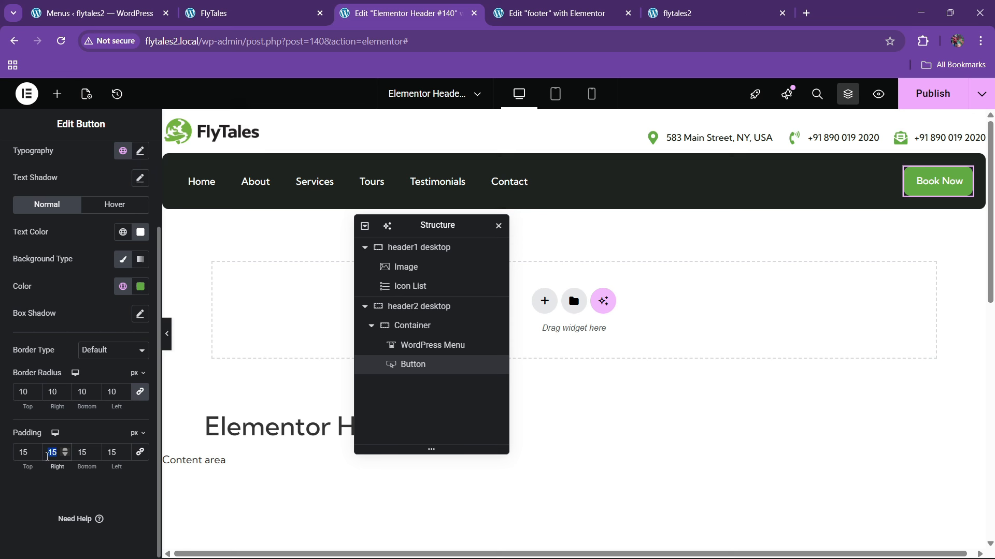
type("20")
key("Tab")
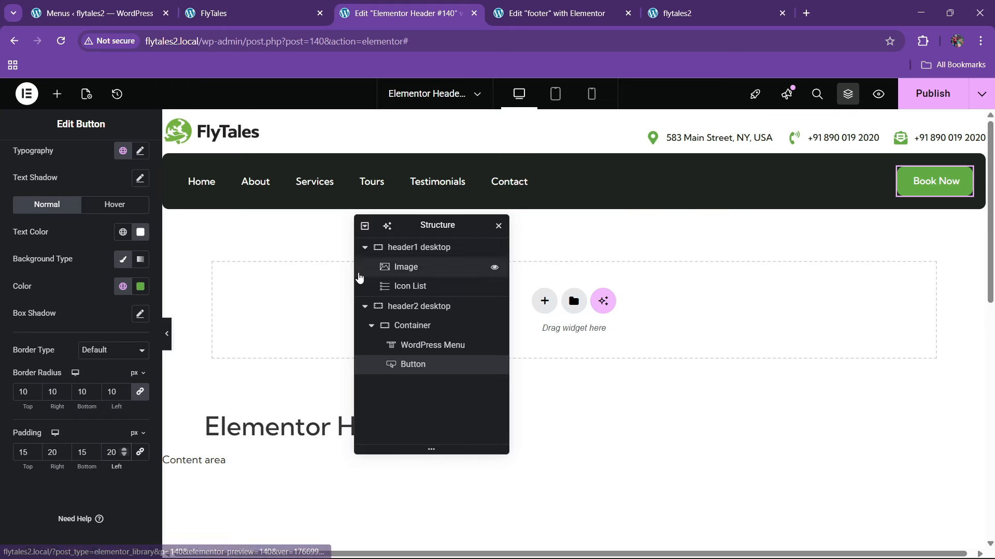
Give the button a white hover background, theme-green hover text and Shrink hover animation.
left_click(117, 205)
left_click(59, 206)
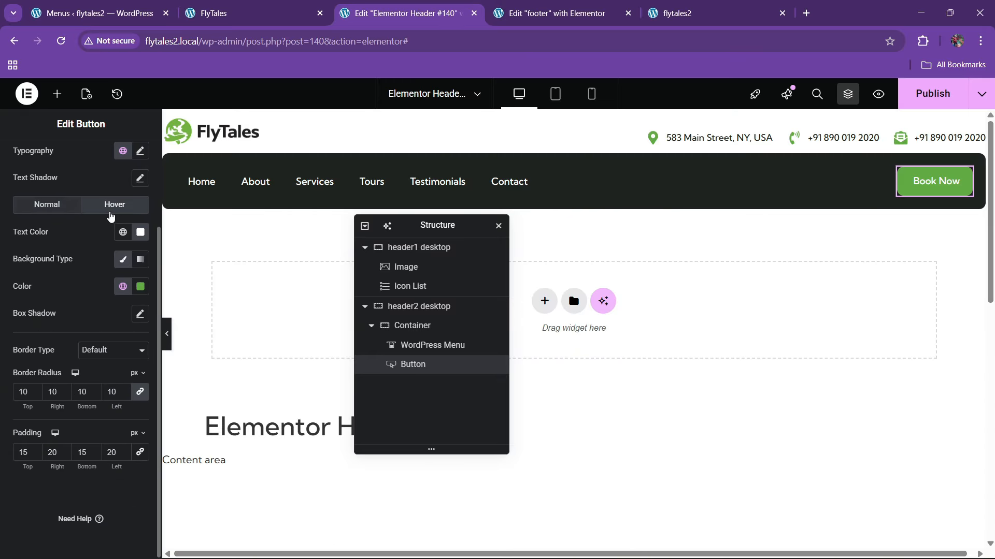
left_click(111, 210)
left_click(137, 292)
left_click_drag(117, 377, 73, 278)
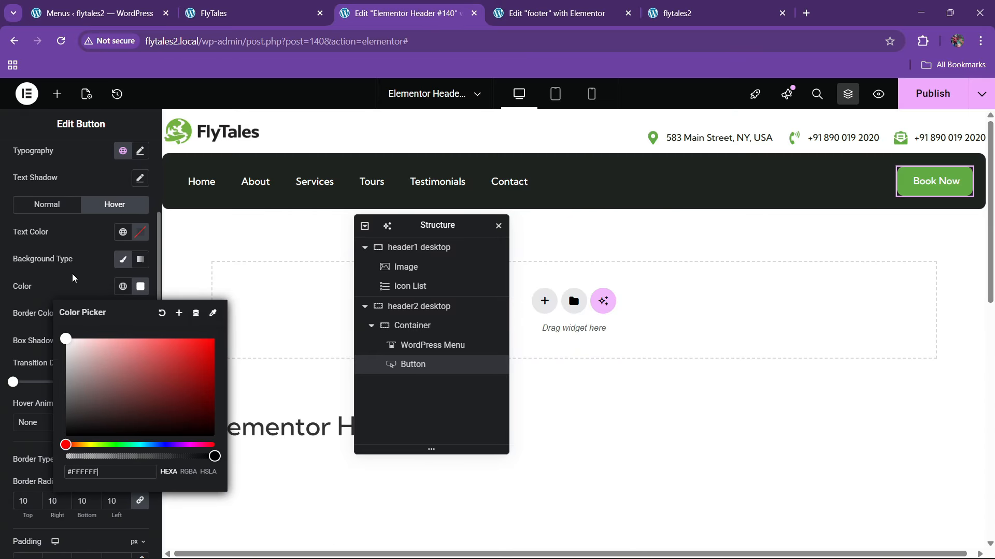
left_click(73, 278)
left_click(135, 238)
left_click(128, 239)
left_click(60, 396)
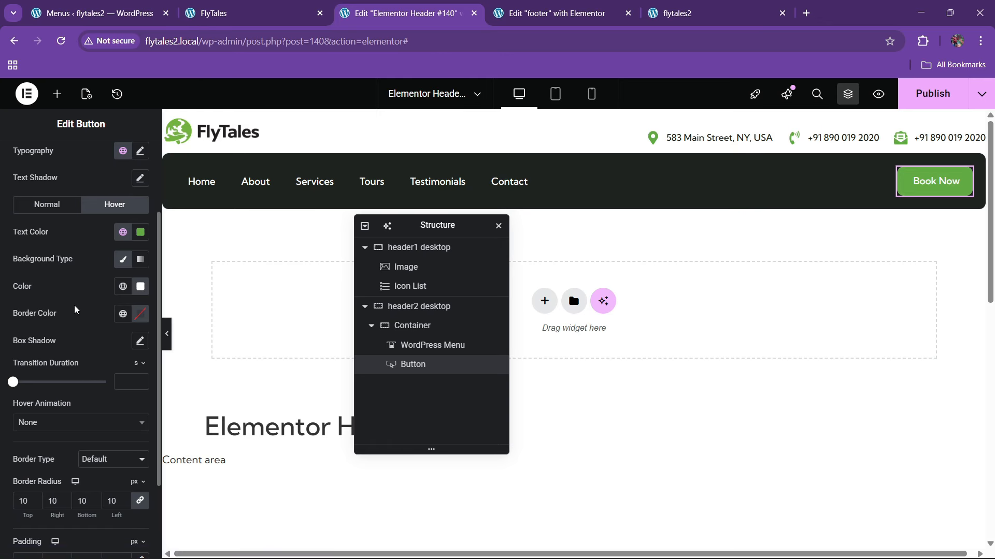
scroll(75, 310, "down", 2)
left_click(48, 317)
left_click(41, 366)
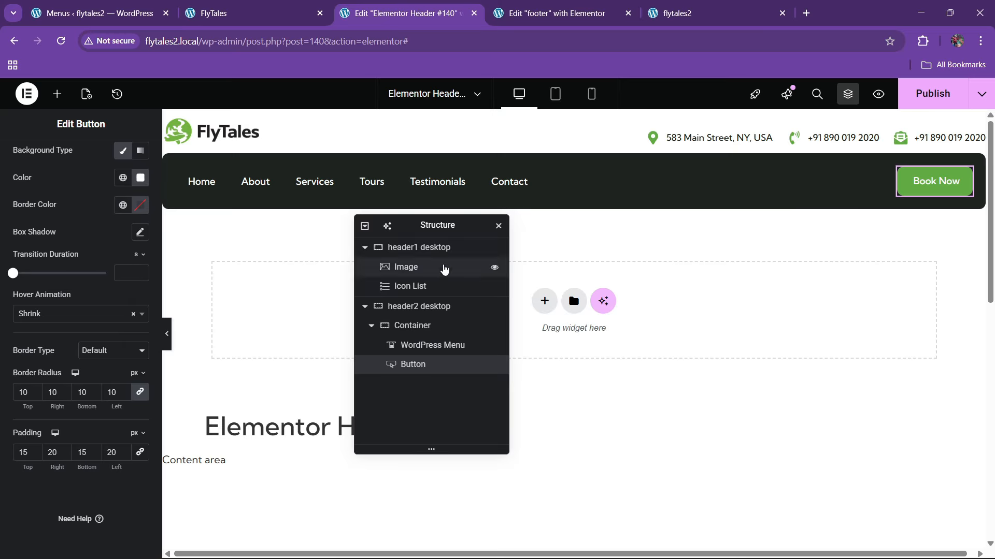
Save the header template and reload the flytales2 site.
key("ctrl+s")
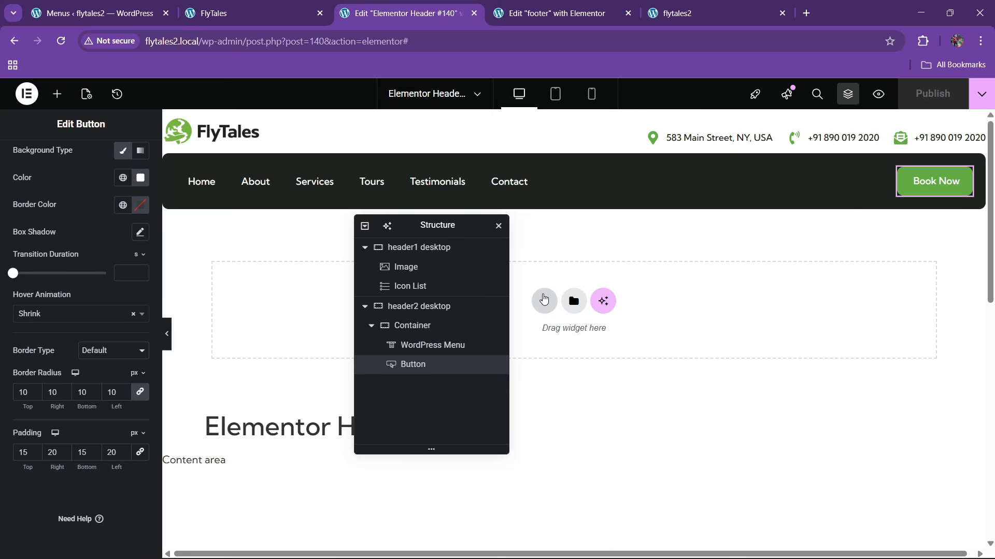
left_click(655, 5)
left_click(428, 41)
key("Return")
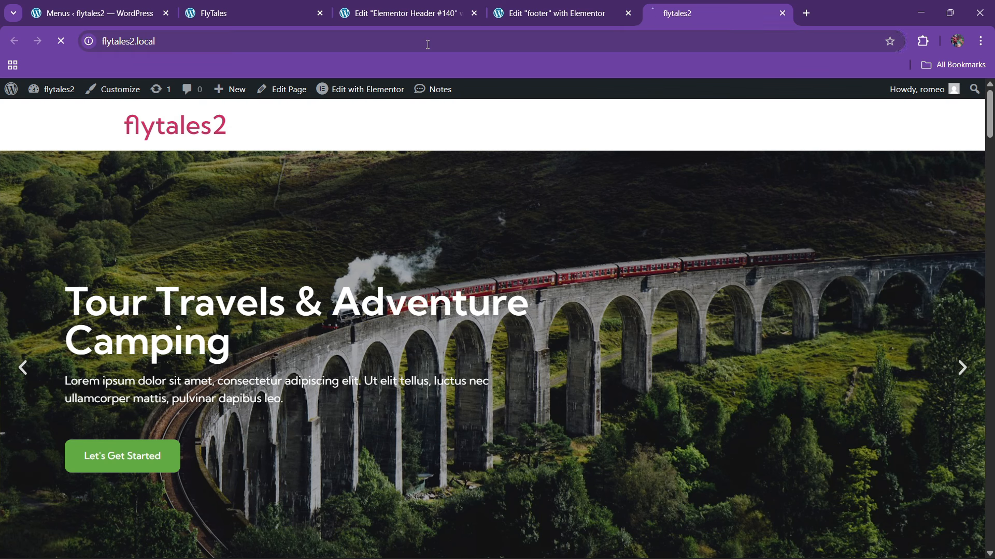
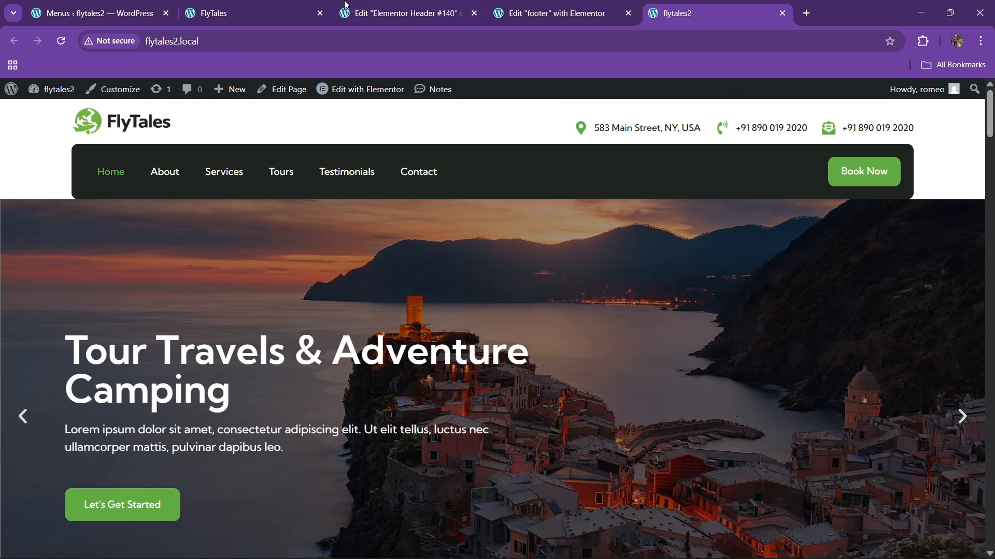
Return to the Header #140 editor and open the top header row's Advanced settings.
left_click(292, 5)
left_click(450, 11)
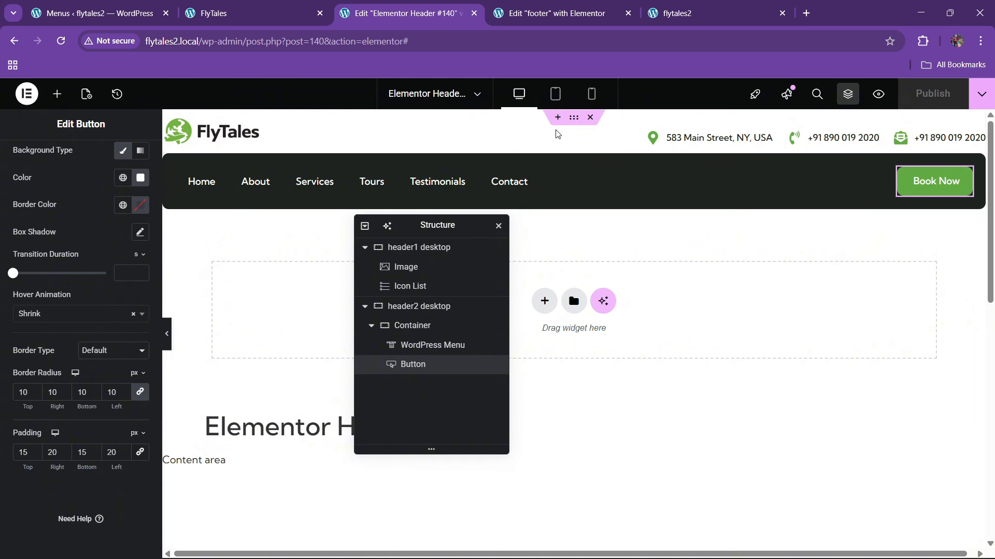
left_click(573, 117)
left_click(130, 158)
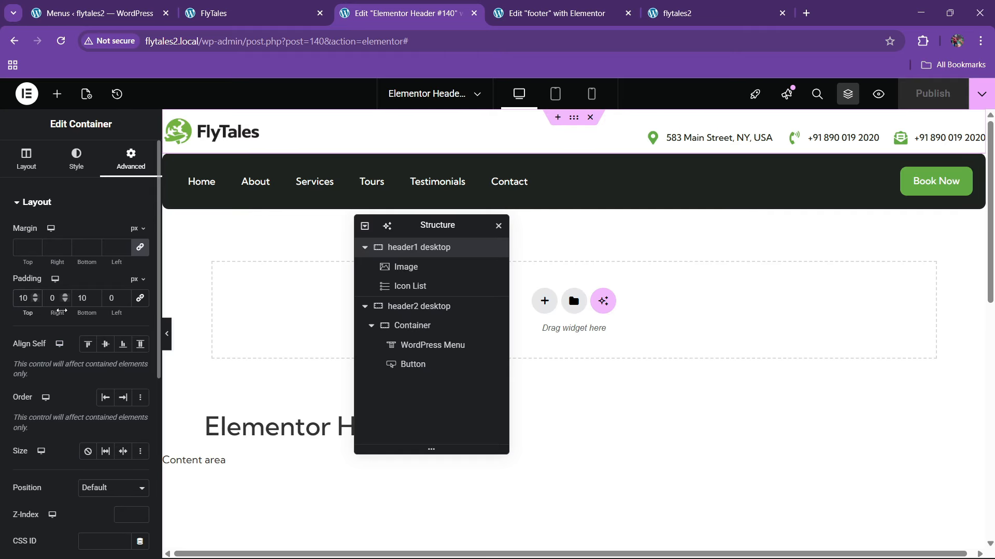
Set the top header row's top and bottom padding to 20 px.
key("BackSpace")
type("2")
key("Tab")
type("20")
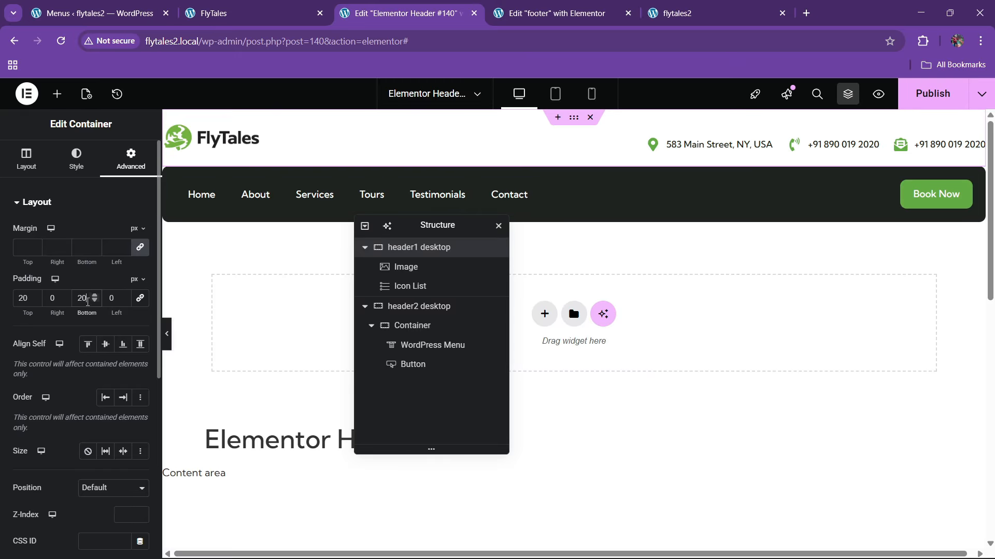
key("BackSpace")
type("3")
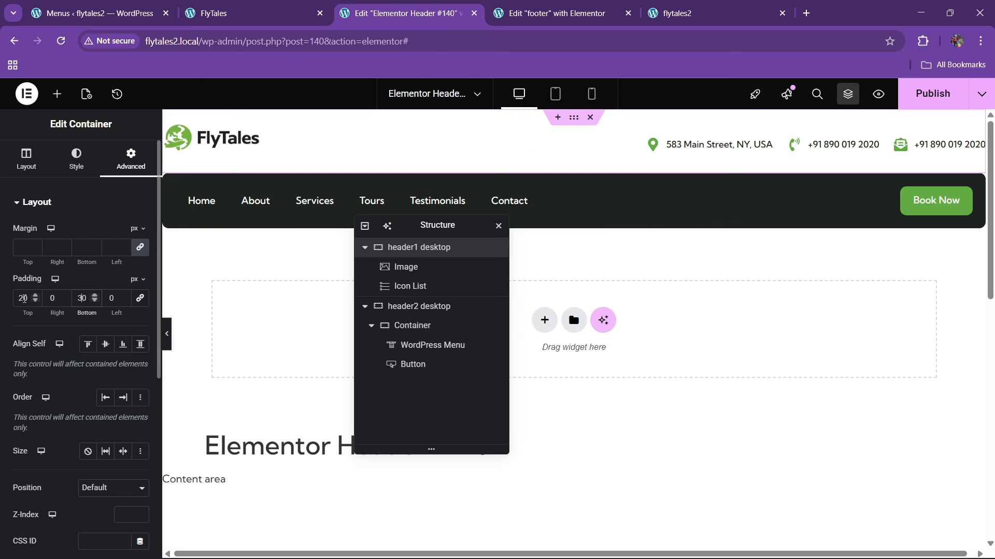
key("BackSpace")
type("3")
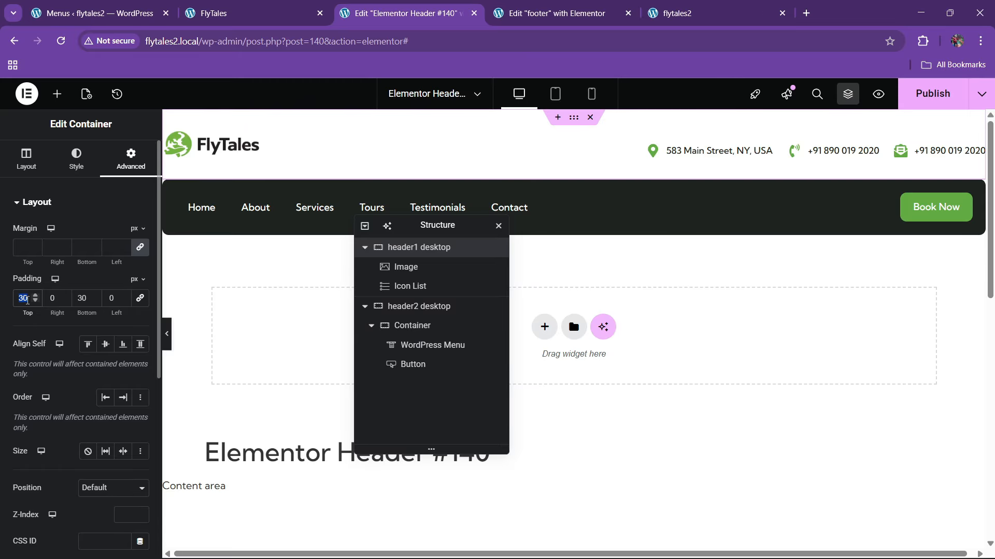
type("25")
key("Tab")
key("Tab")
type("25")
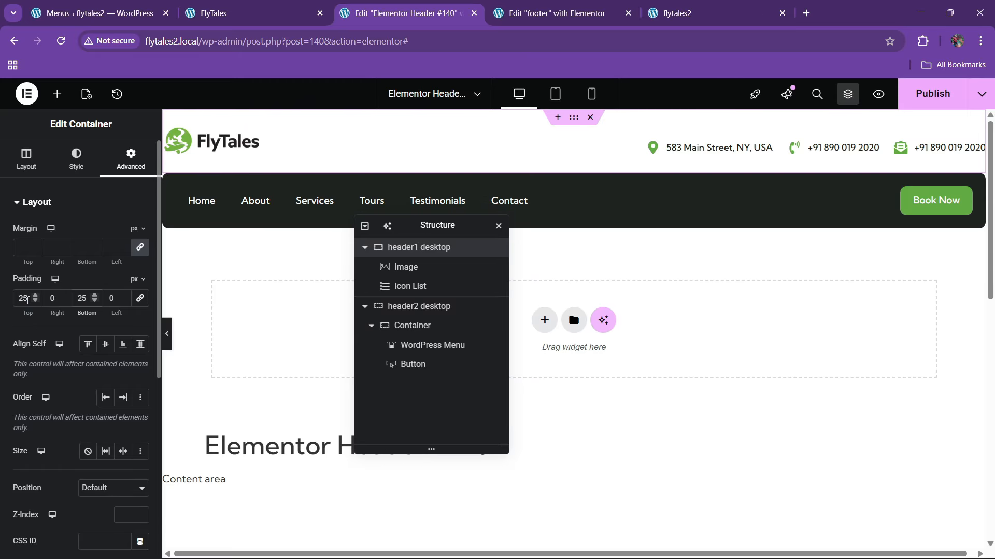
type("20")
key("Tab")
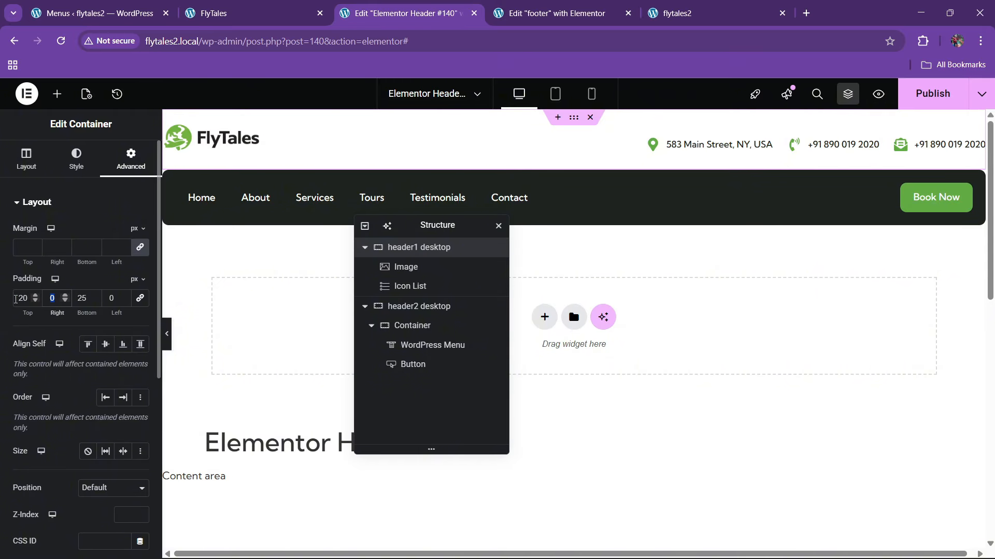
key("Tab")
type("20")
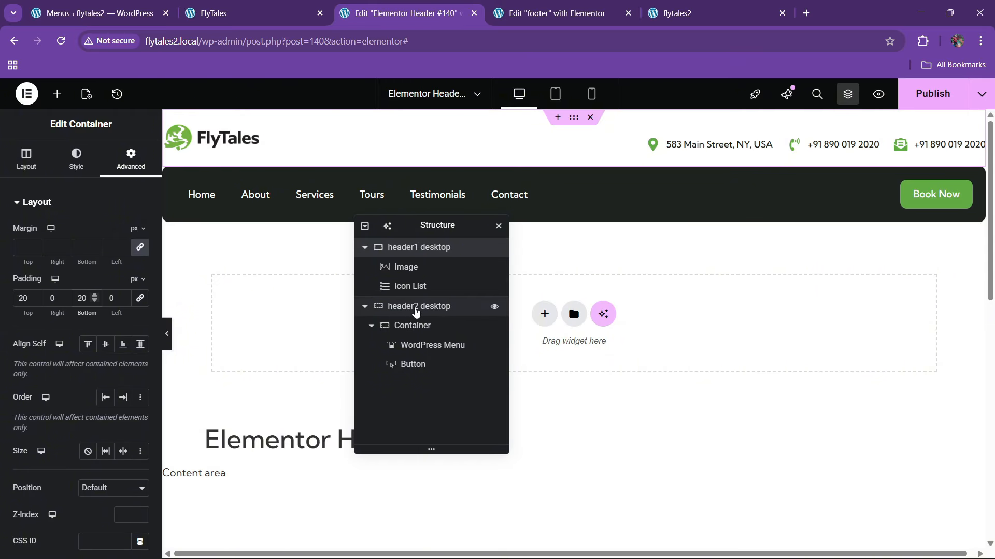
Unlink the navigation bar's margin and step its bottom margin down to -4 em.
left_click(415, 310)
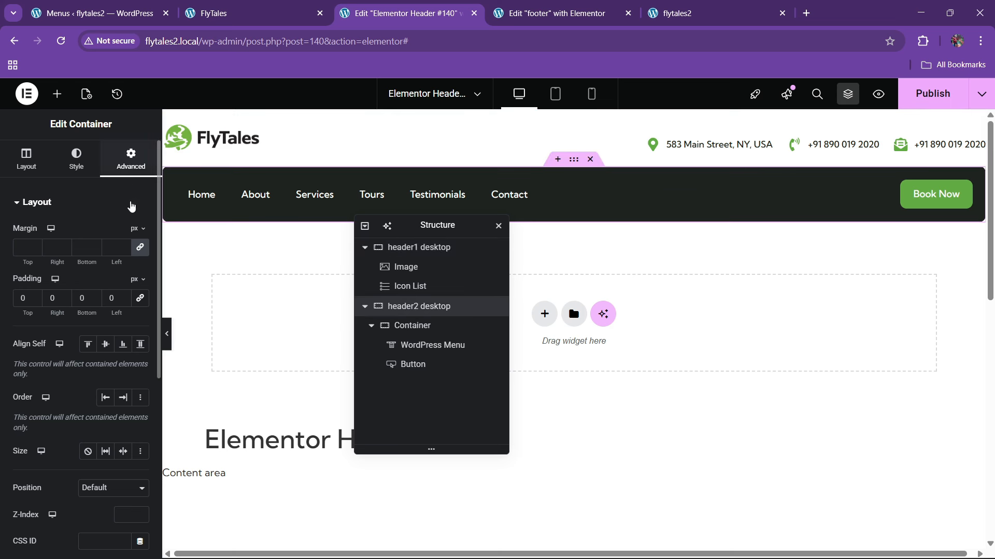
left_click(139, 249)
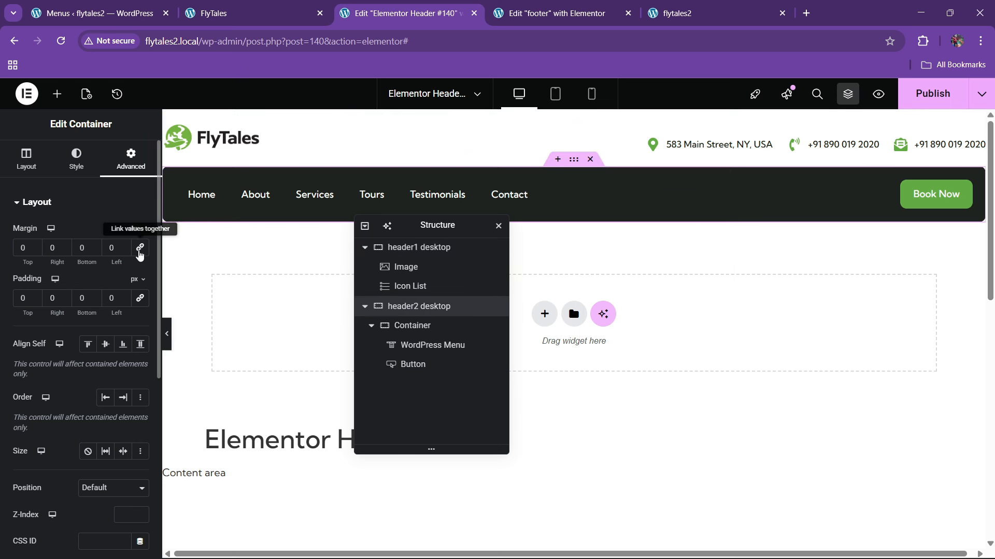
left_click(95, 252)
left_click(95, 251)
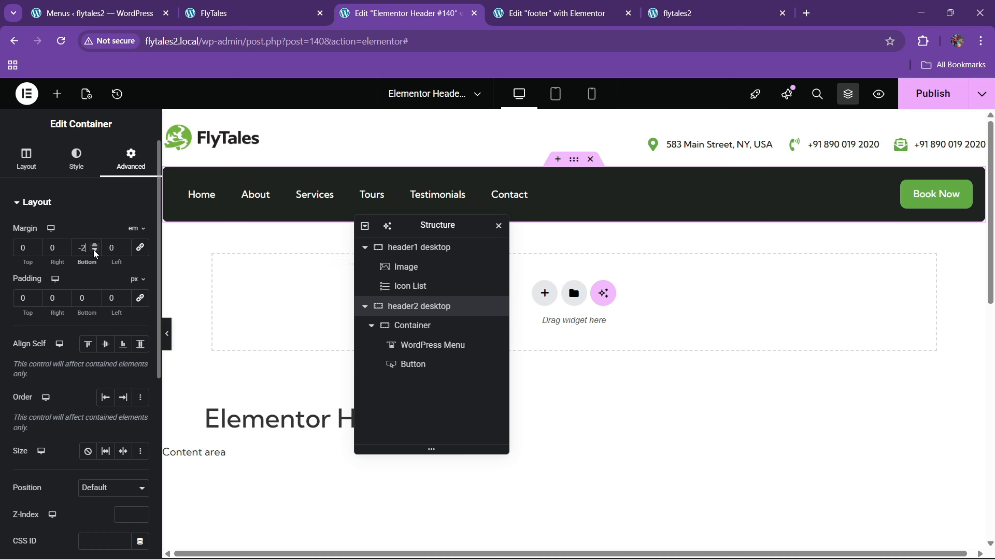
left_click(95, 251)
left_click(95, 251)
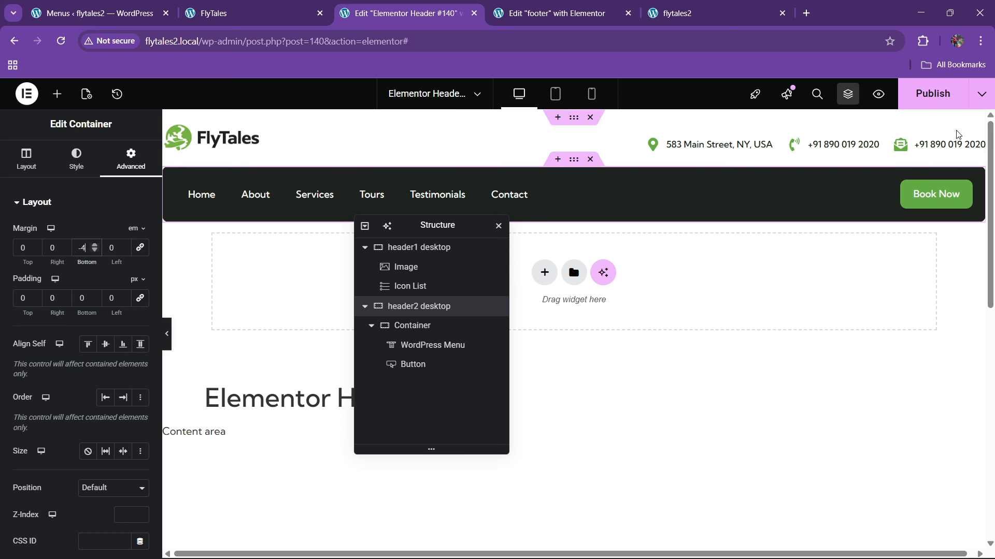
Publish the header and reload the live homepage to check the overlap.
left_click(920, 98)
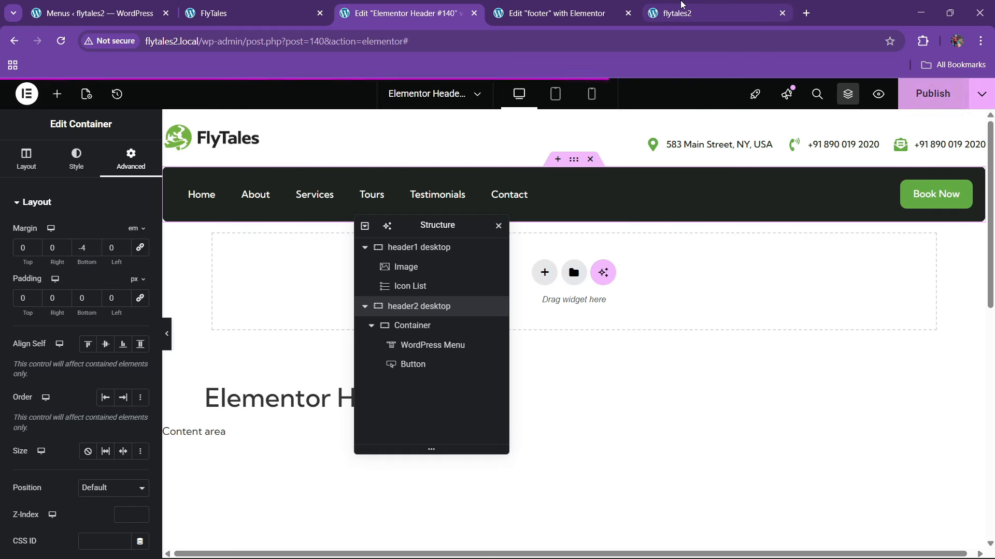
left_click(683, 11)
left_click(415, 46)
key("Return")
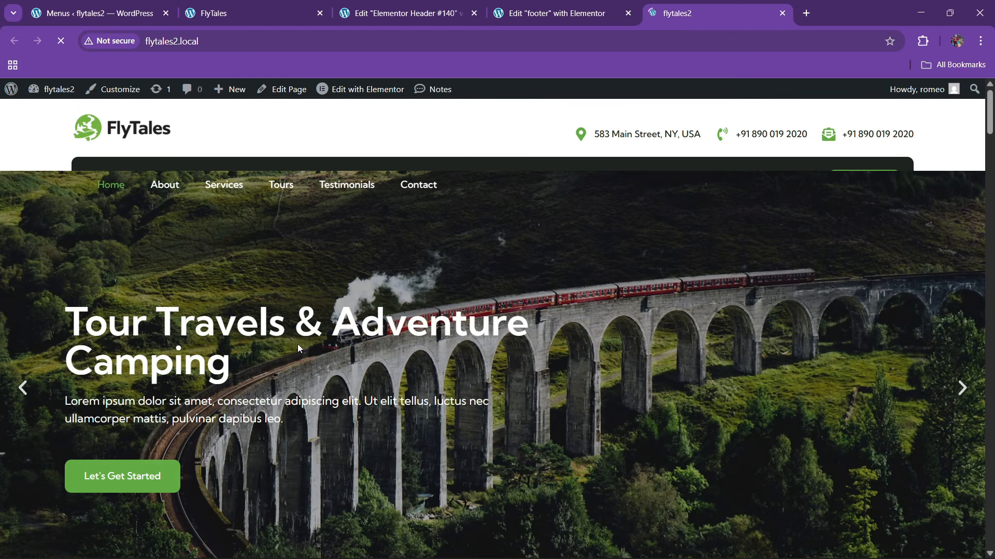
left_click(422, 13)
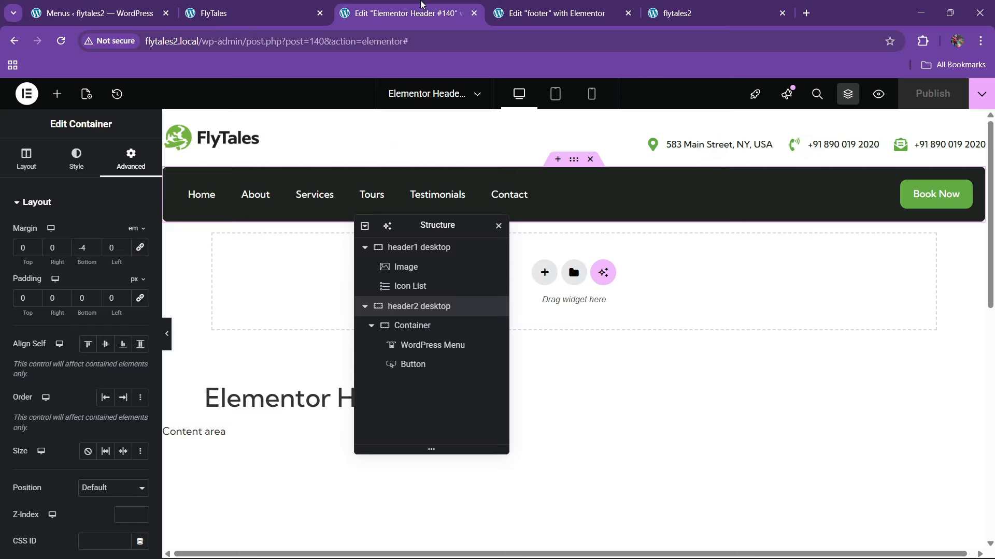
Raise the bottom margin to -3 em, set the navigation bar's Z-Index to 99, and publish.
left_click(94, 245)
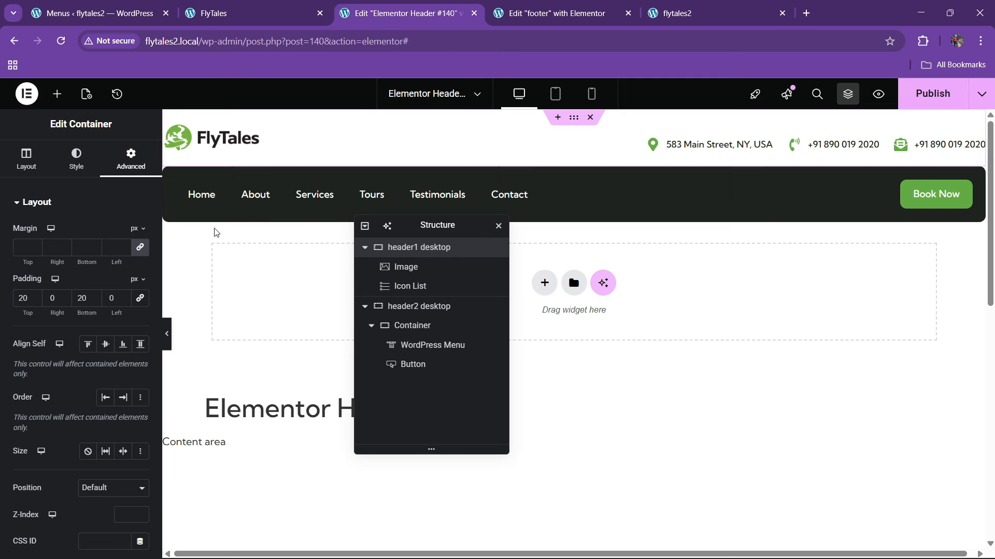
scroll(112, 330, "down", 4)
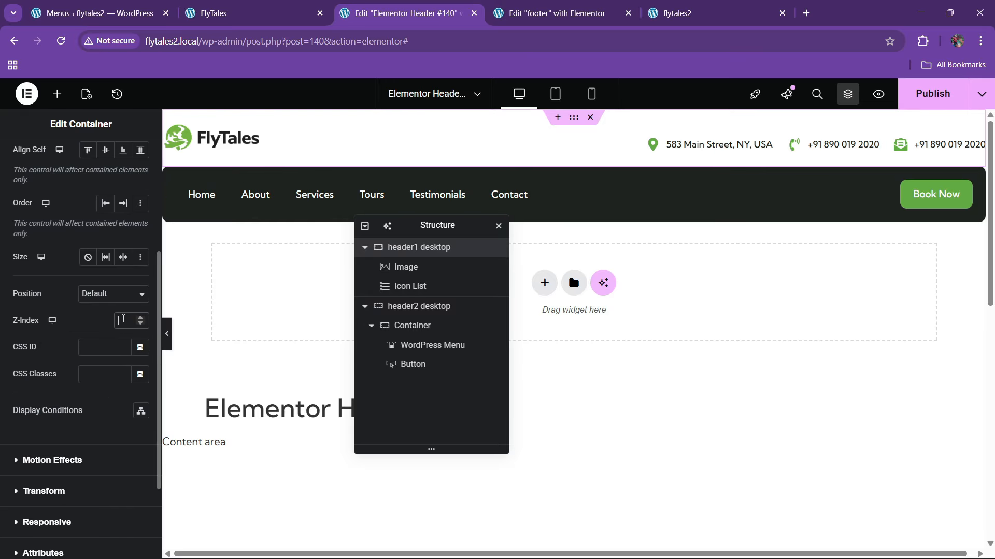
left_click(409, 310)
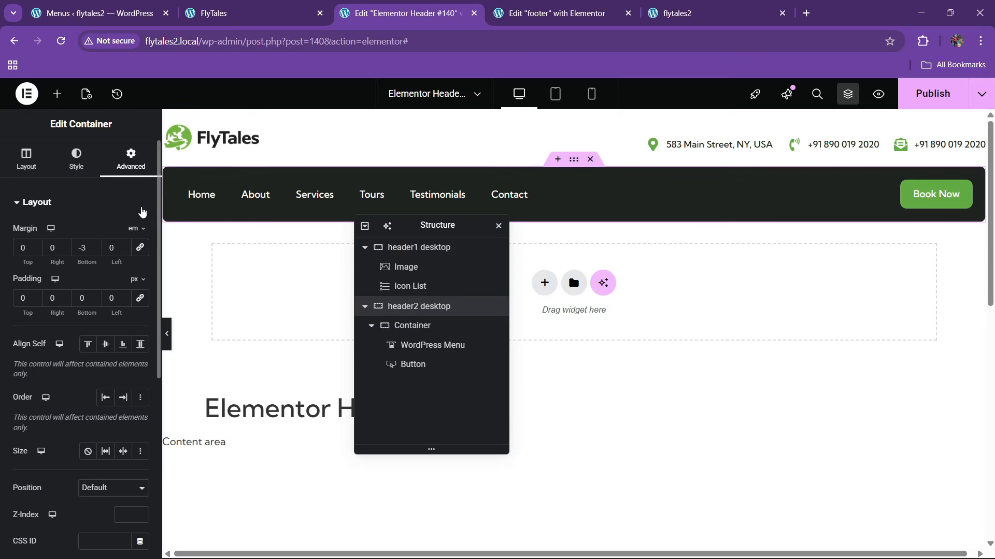
scroll(94, 283, "down", 4)
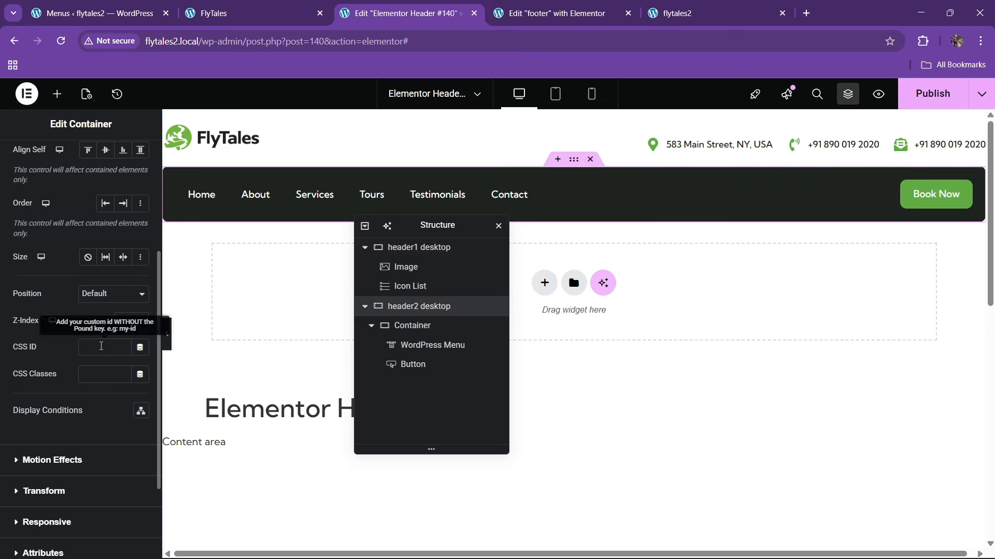
left_click(125, 323)
left_click(932, 93)
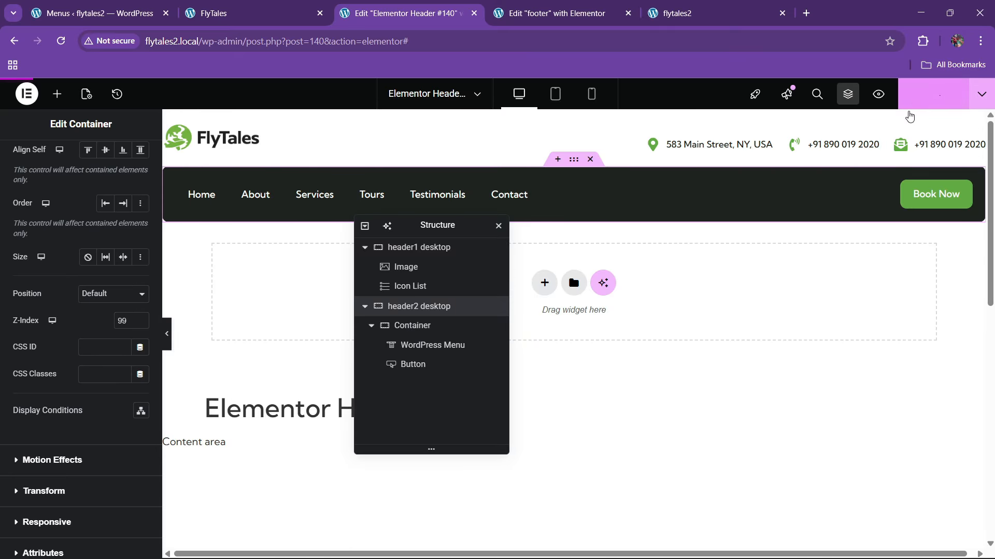
Reload the flytales2 homepage and scroll down to the footer and back.
left_click(673, 13)
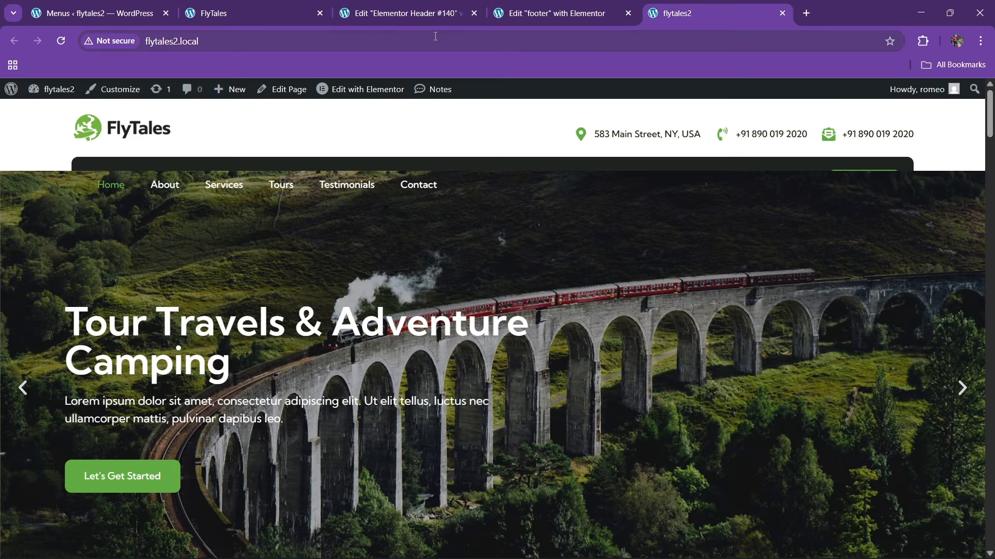
left_click(351, 45)
key("Return")
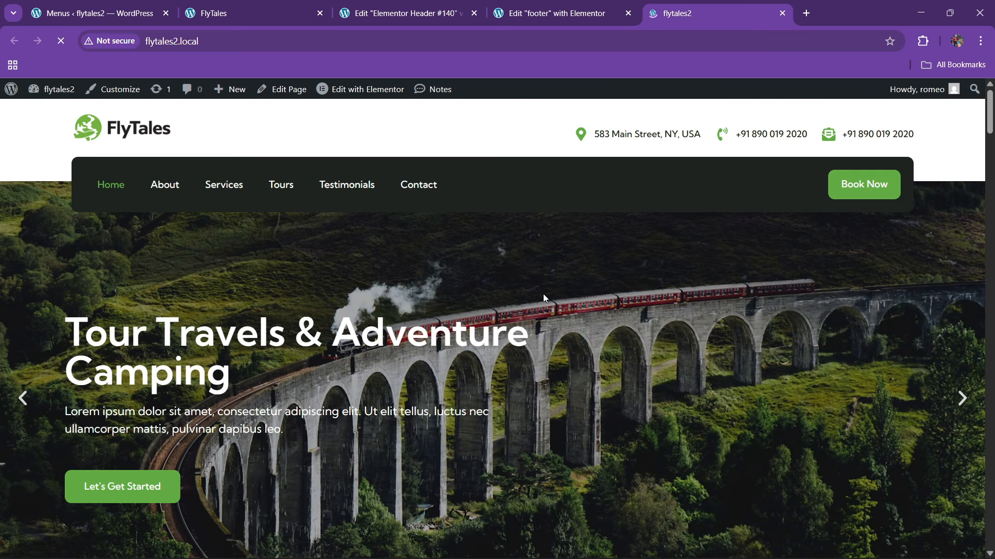
scroll(543, 294, "down", 3)
scroll(543, 294, "up", 3)
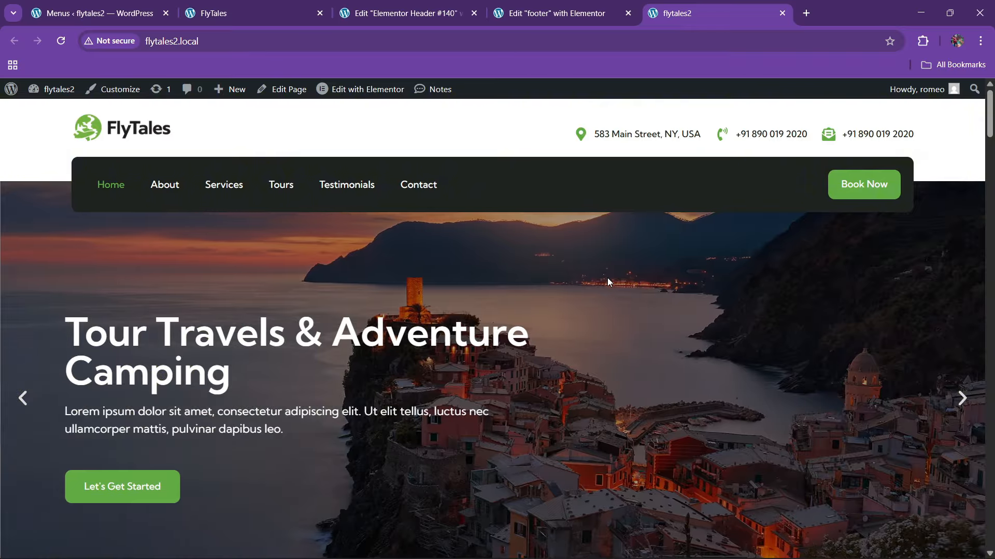
scroll(607, 278, "down", 15)
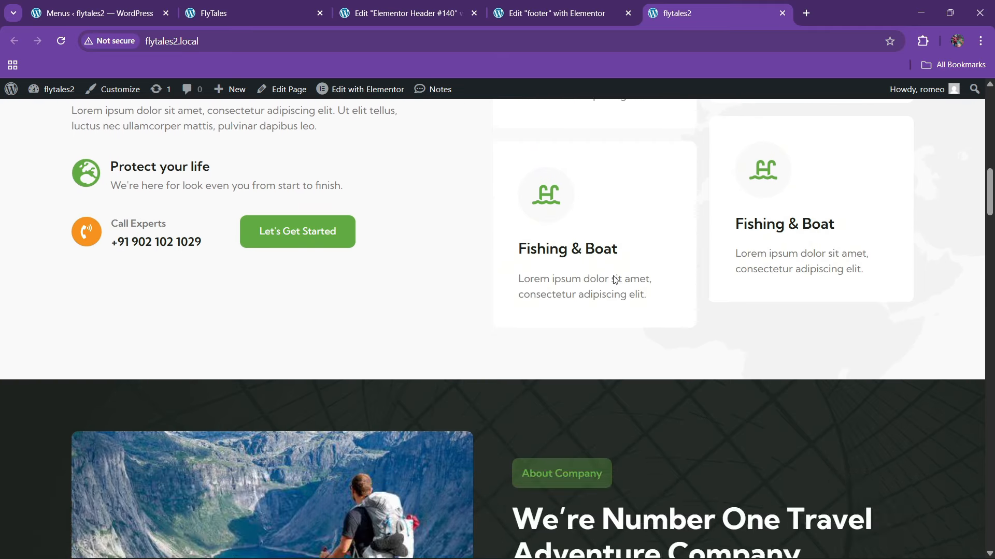
scroll(615, 280, "down", 20)
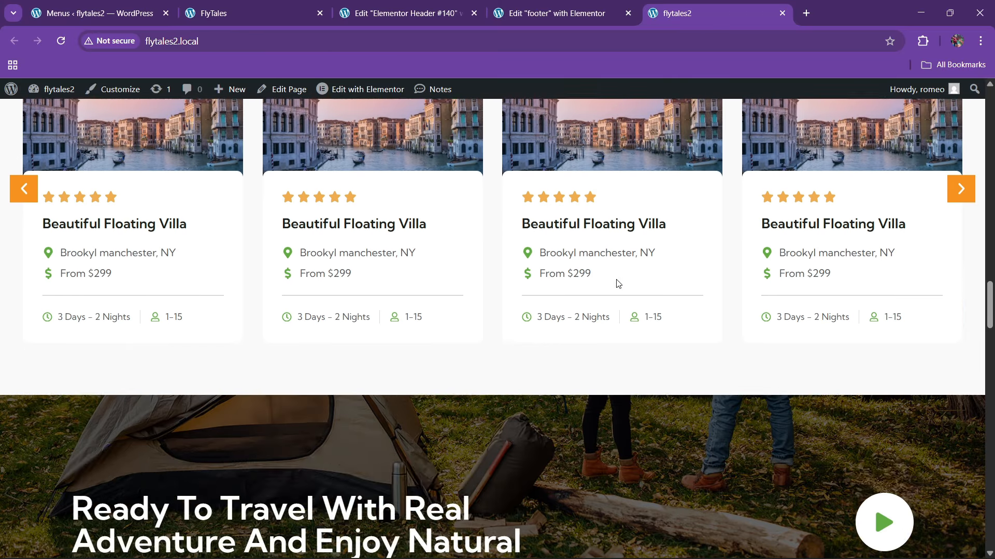
scroll(616, 282, "down", 20)
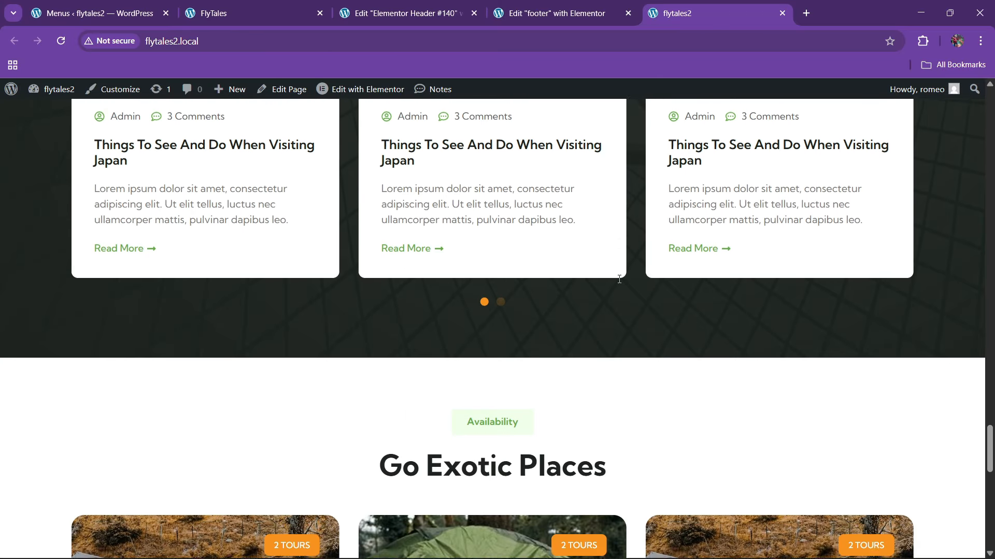
scroll(619, 279, "down", 15)
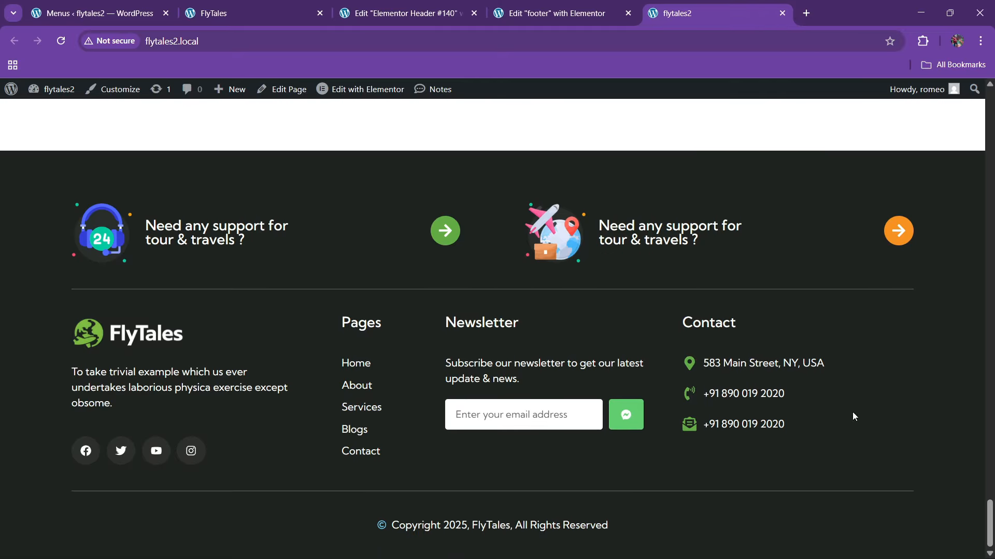
left_click_drag(988, 524, 927, 126)
scroll(685, 215, "up", 5)
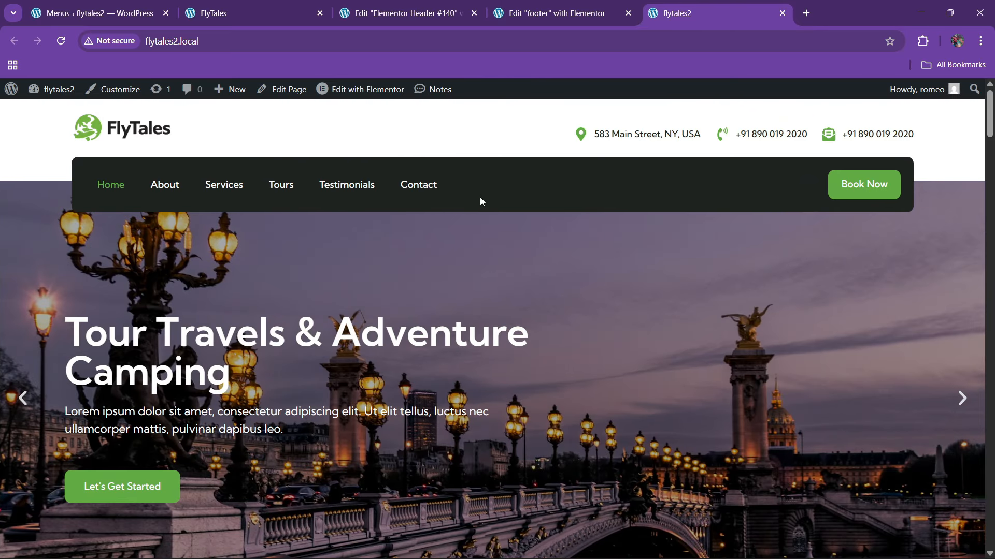
Scroll through the original FlyTales homepage for comparison.
left_click(225, 6)
scroll(767, 431, "down", 10)
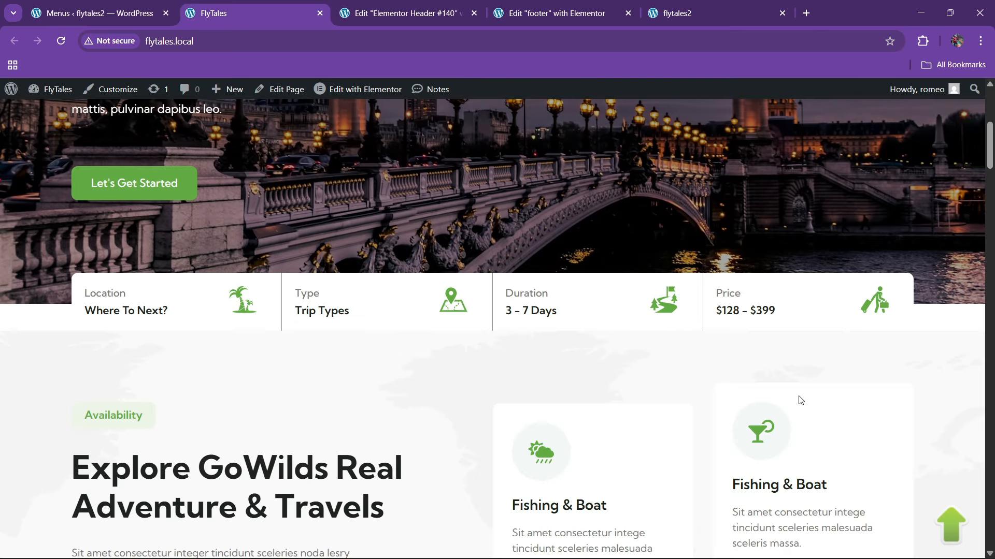
scroll(810, 459, "down", 4)
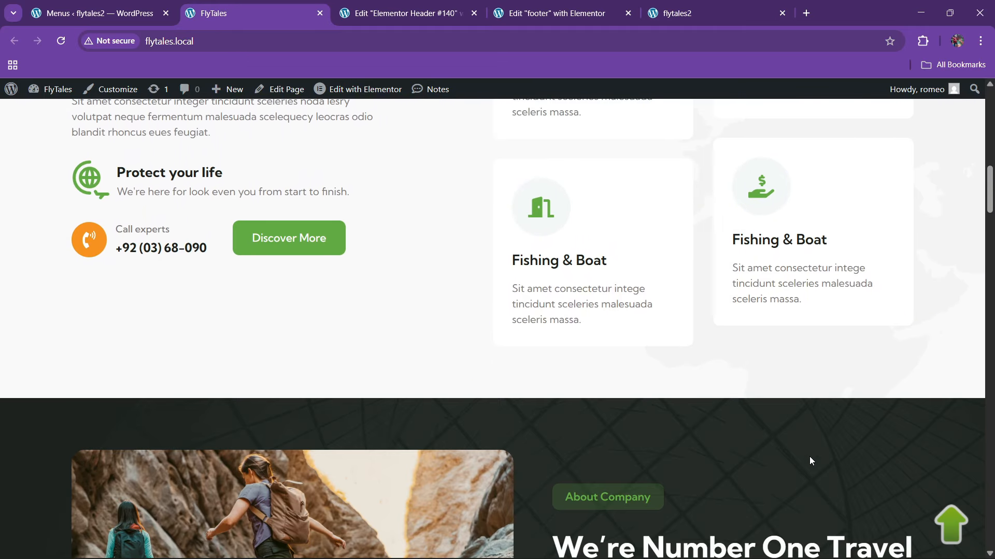
Go from the Menus page to the Add Plugins page.
left_click(98, 13)
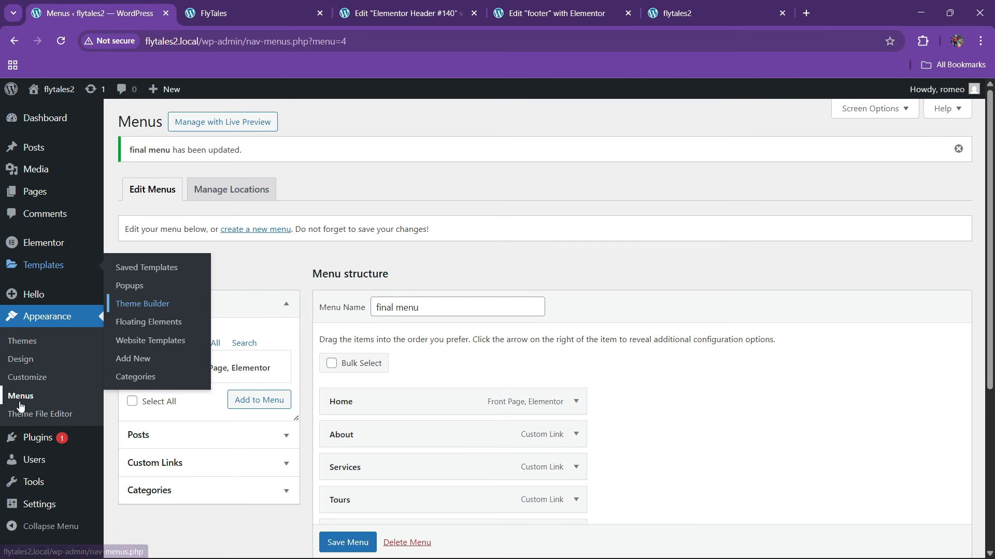
mouse_move(33, 437)
left_click(124, 438)
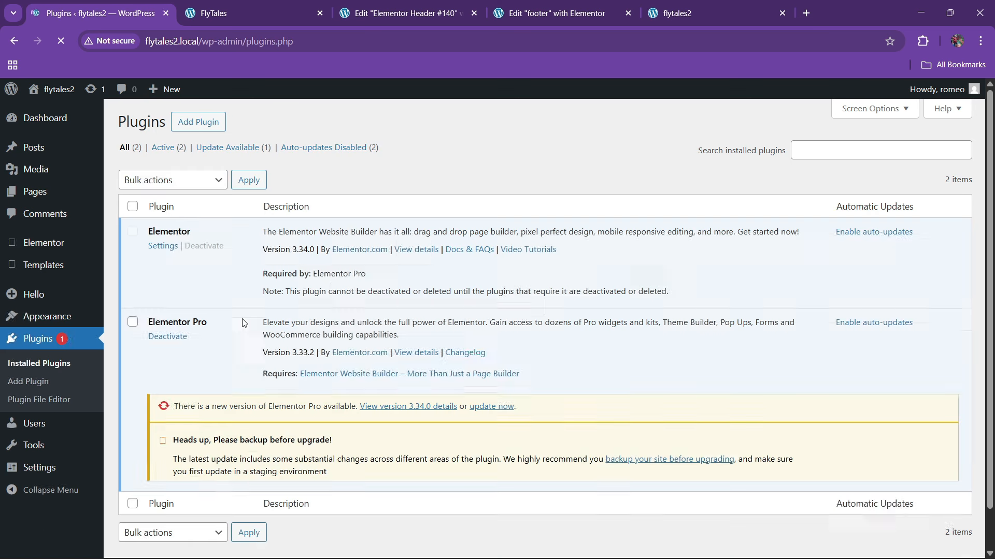
left_click(203, 126)
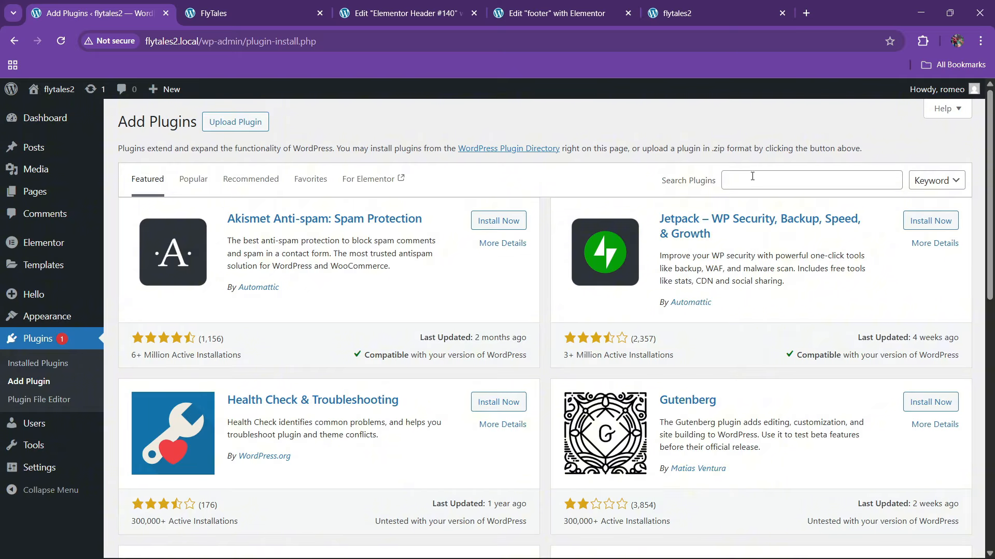
Search for 'wpfront', then install and activate WPFront Scroll Top.
left_click(752, 176)
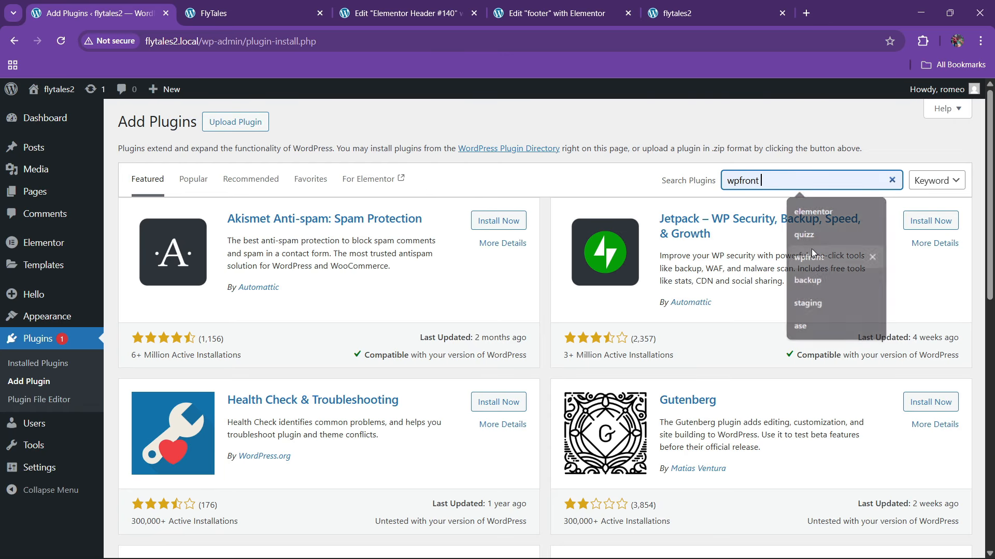
left_click(812, 249)
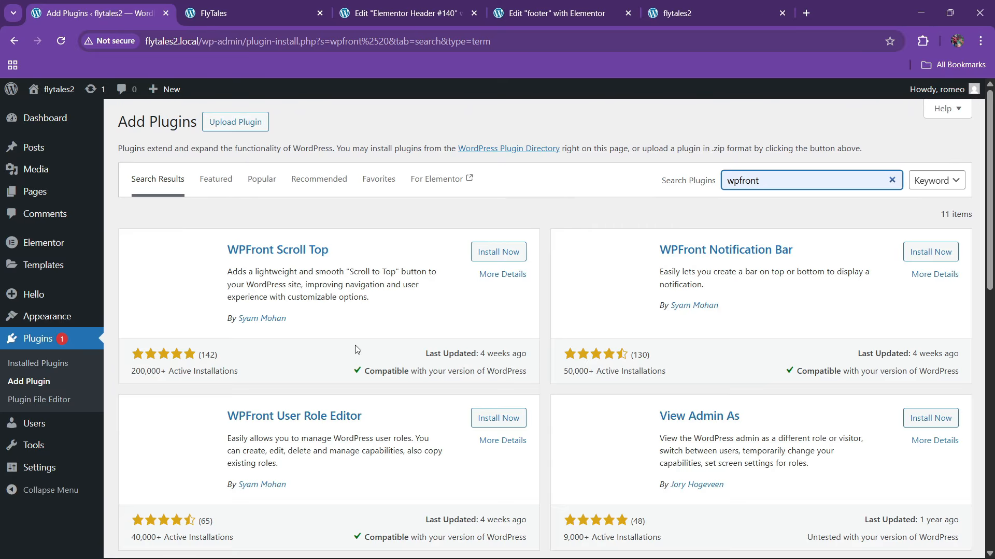
left_click(475, 258)
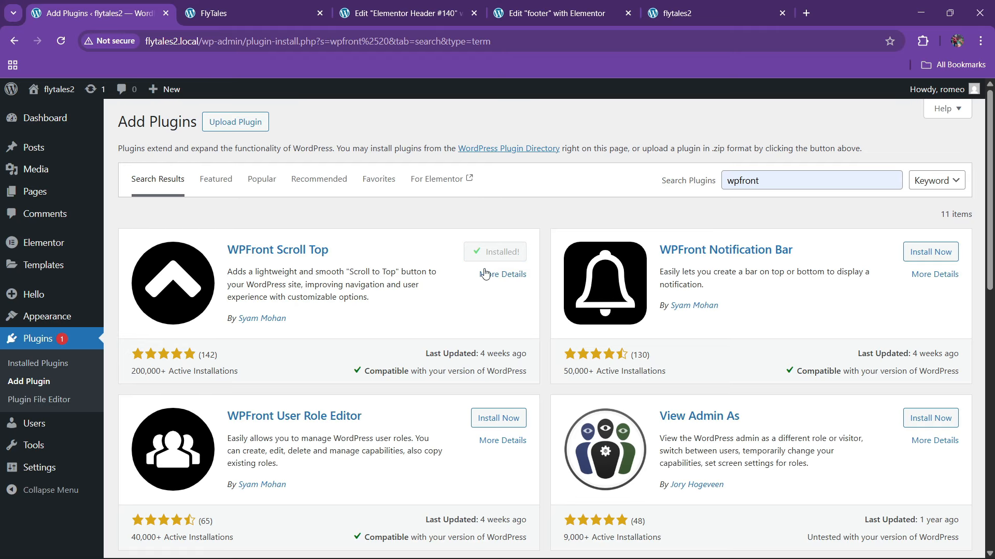
left_click(498, 251)
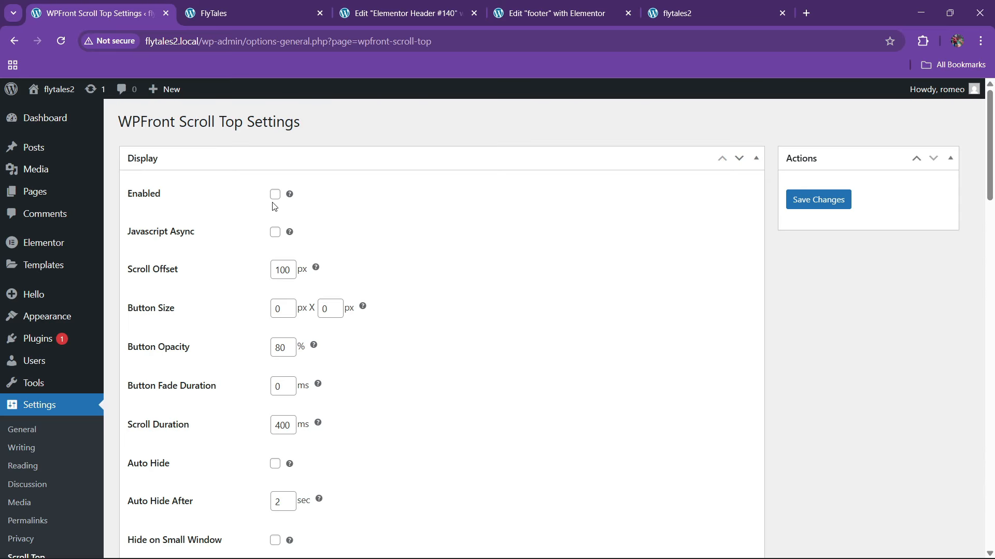
Tick Enabled, Auto Hide and Hide on WP-ADMIN, choose the green arrow image, and save.
left_click(274, 195)
scroll(233, 359, "down", 3)
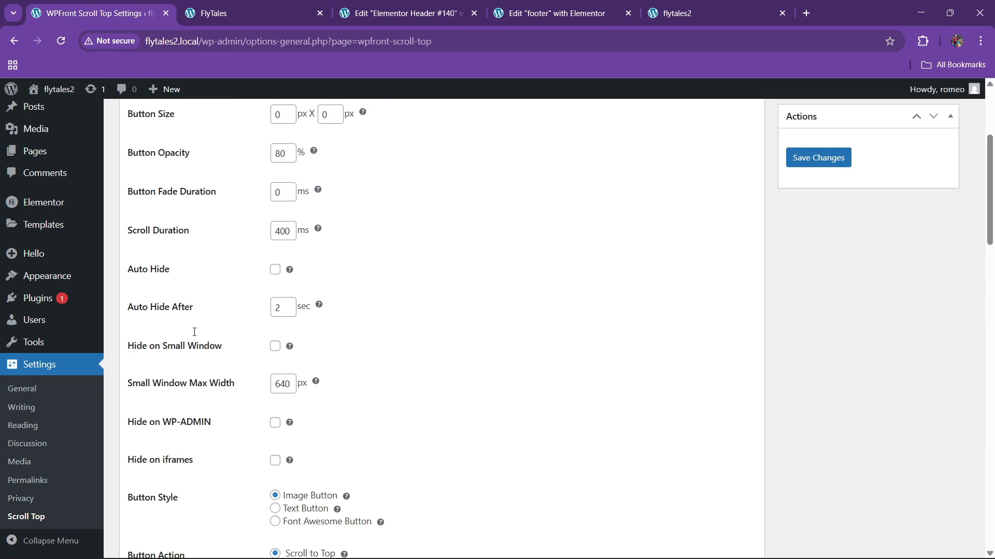
left_click(274, 270)
scroll(238, 357, "down", 1)
left_click(274, 358)
scroll(248, 383, "down", 10)
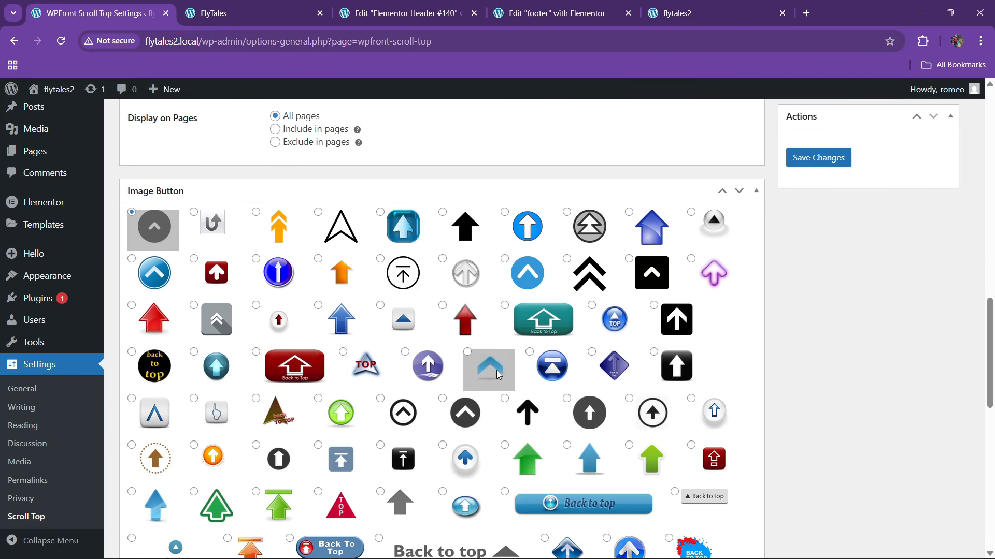
scroll(475, 378, "down", 3)
scroll(440, 382, "up", 2)
left_click(666, 405)
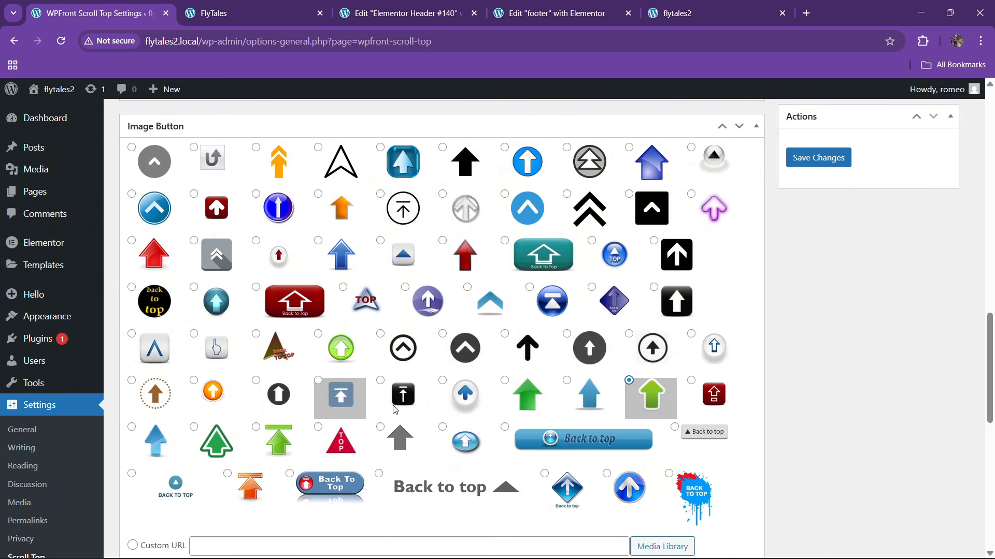
scroll(402, 398, "down", 4)
scroll(652, 308, "up", 3)
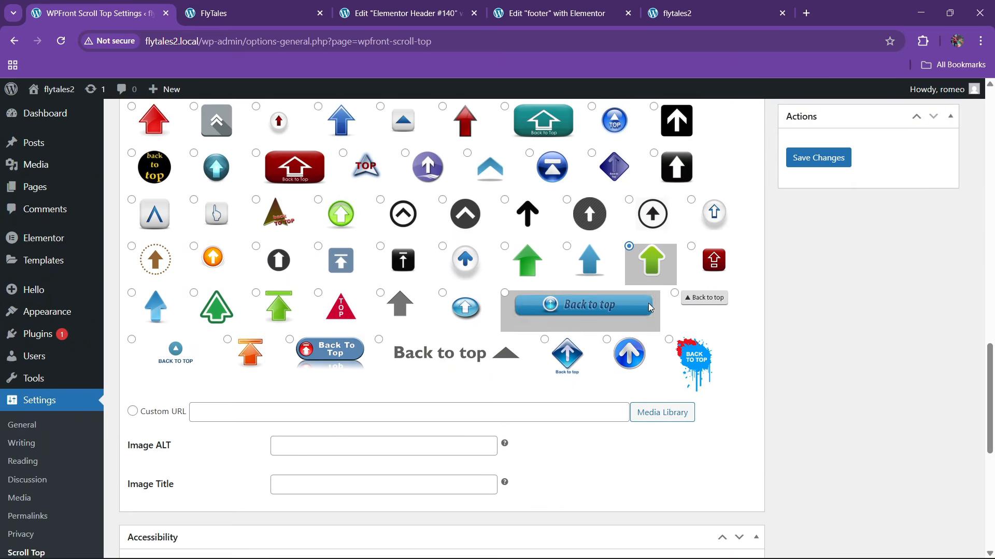
left_click(833, 165)
Reload the FlyTales homepage in the site tab.
scroll(322, 349, "up", 10)
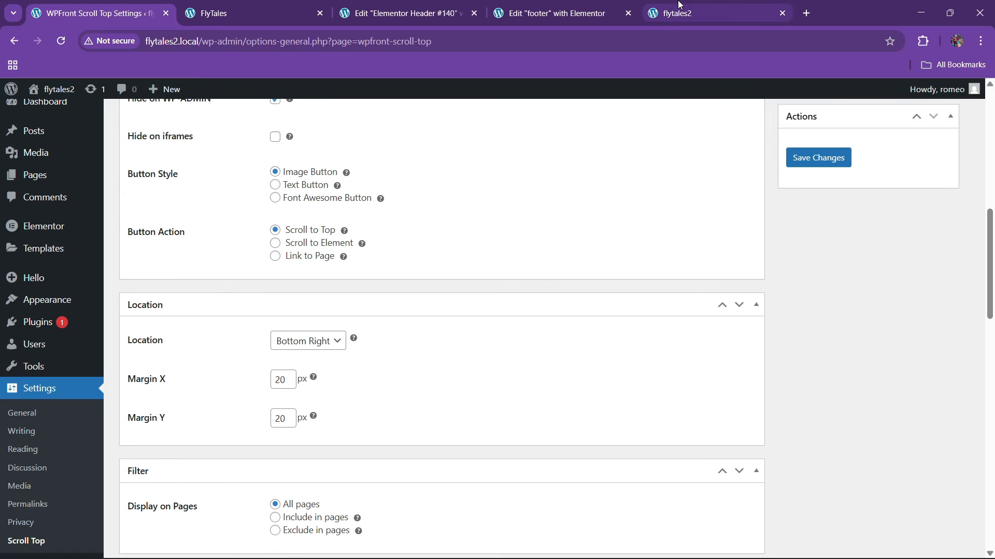
left_click(689, 13)
left_click(395, 44)
key("Return")
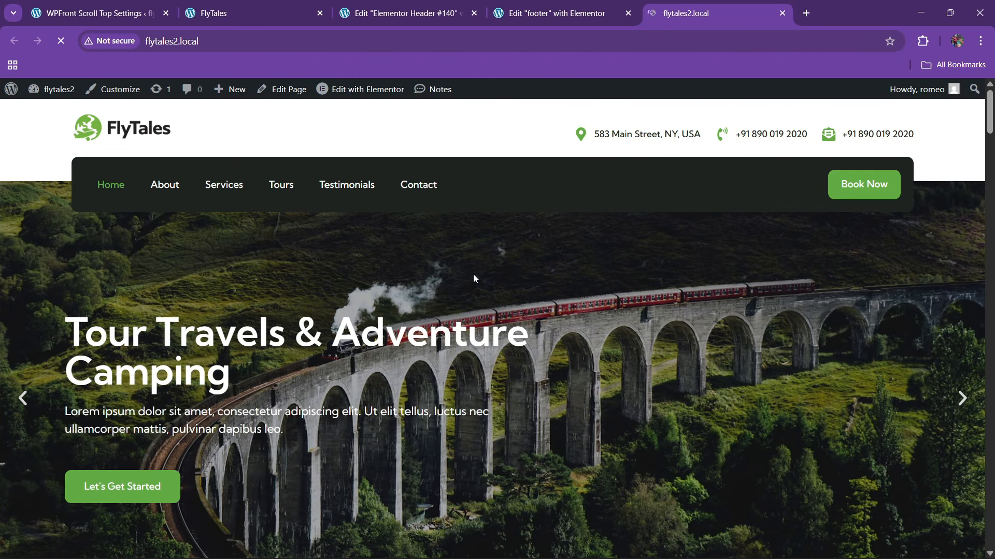
Scroll down the homepage, use the green back-to-top arrow, then return to the Header #140 editor.
scroll(474, 279, "down", 15)
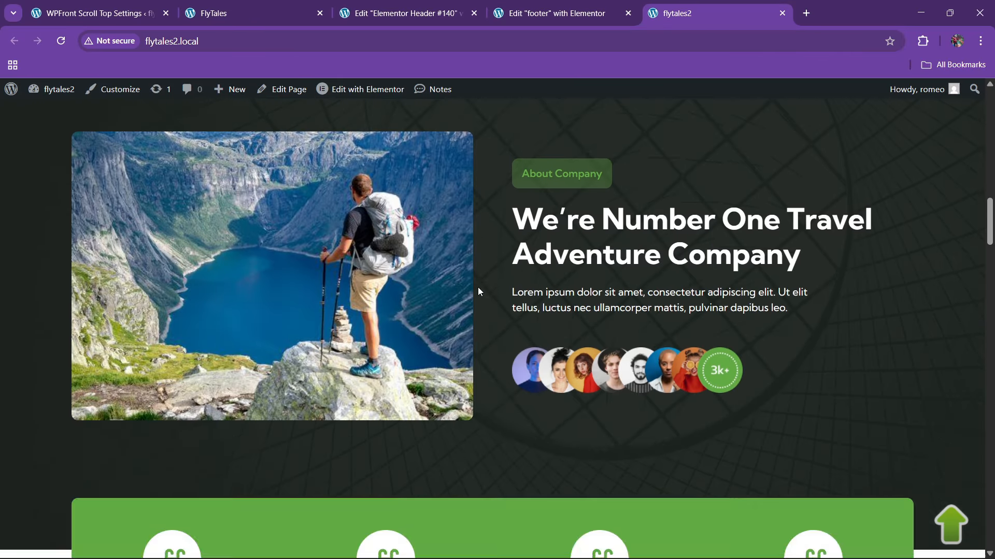
scroll(478, 288, "down", 15)
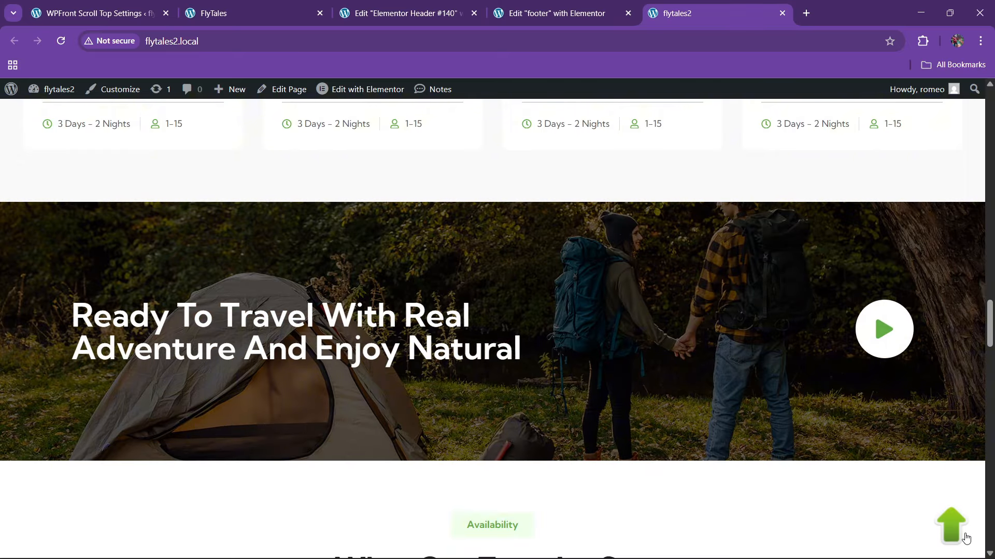
left_click(963, 538)
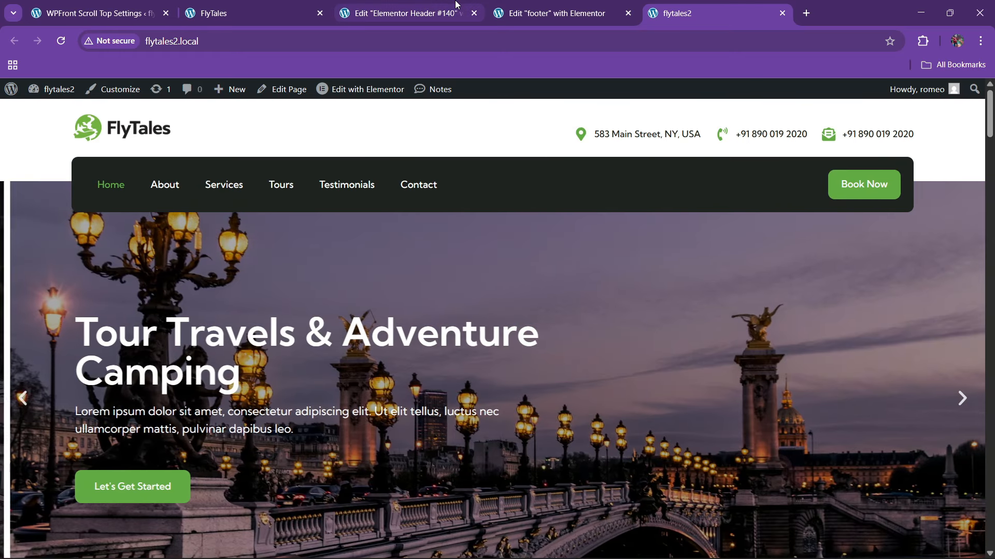
left_click(404, 13)
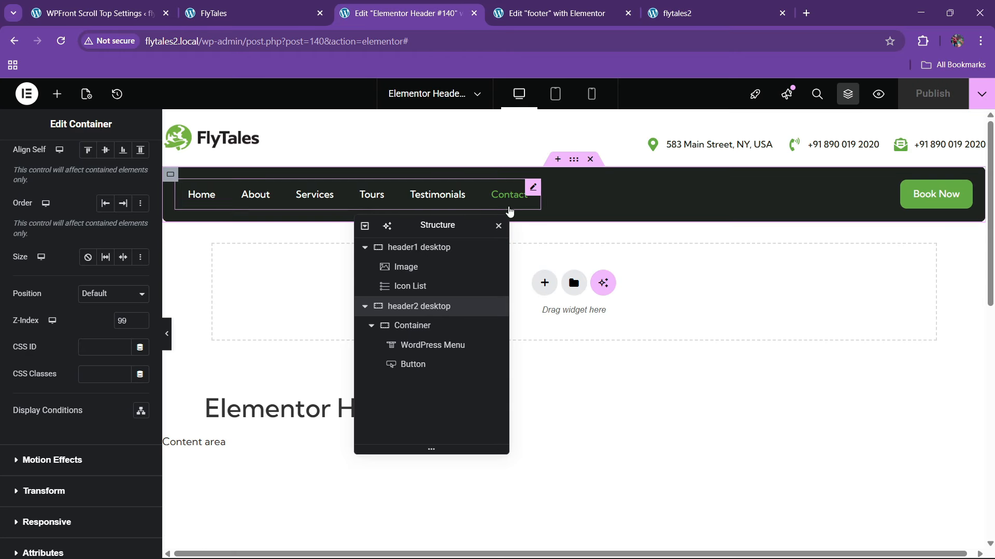
Duplicate header1 desktop below header2 desktop and delete the copy's contact Icon List.
left_click_drag(435, 224, 730, 214)
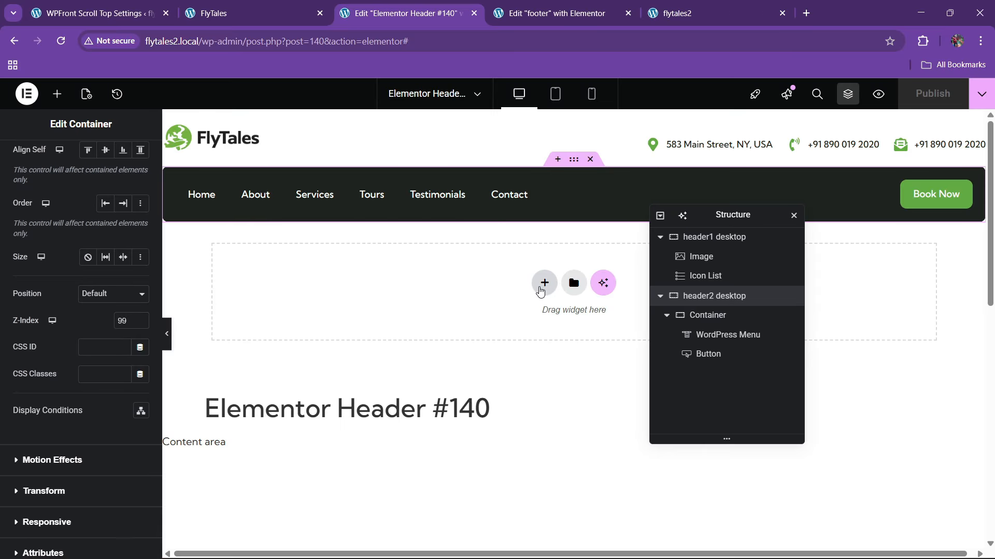
left_click(542, 288)
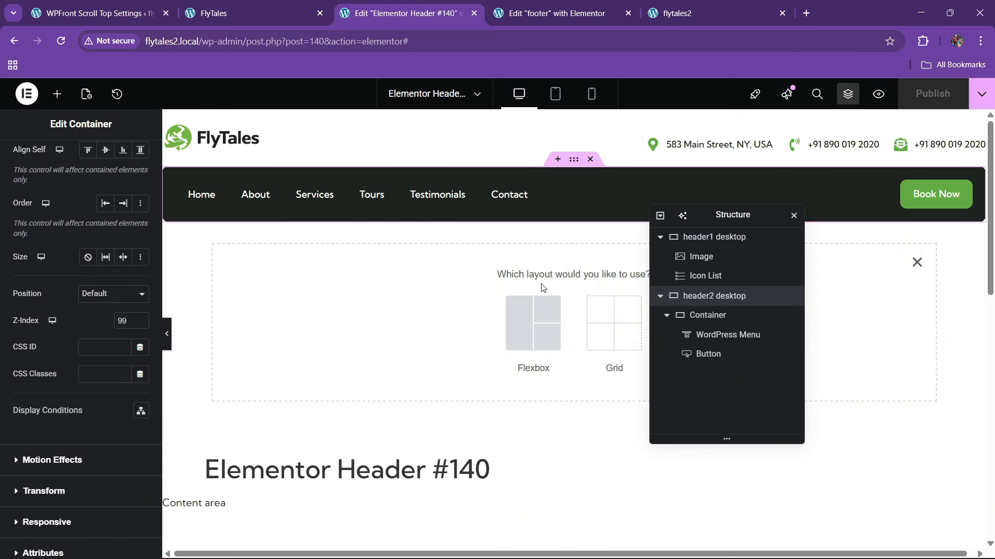
left_click(660, 296)
left_click(916, 263)
left_click(707, 241)
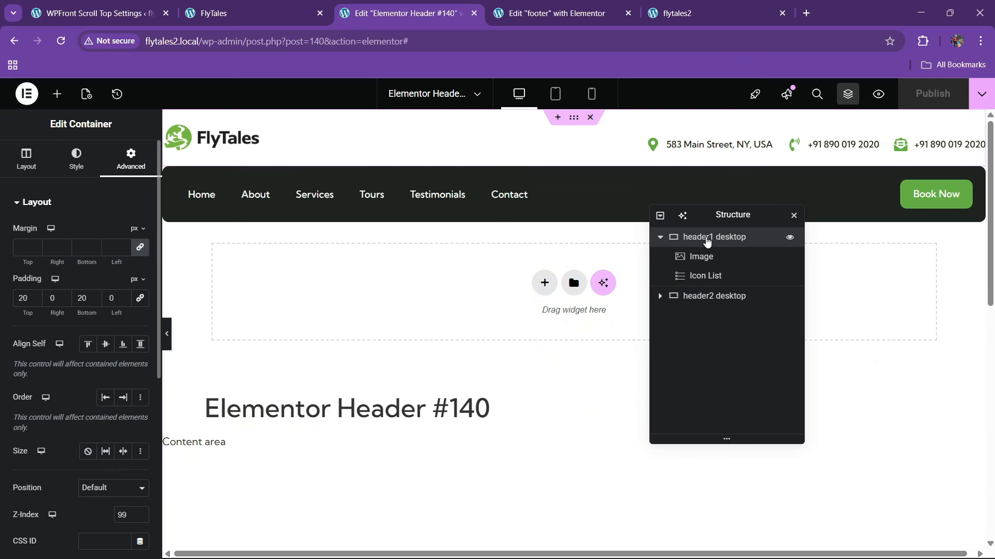
right_click(708, 241)
left_click(726, 247)
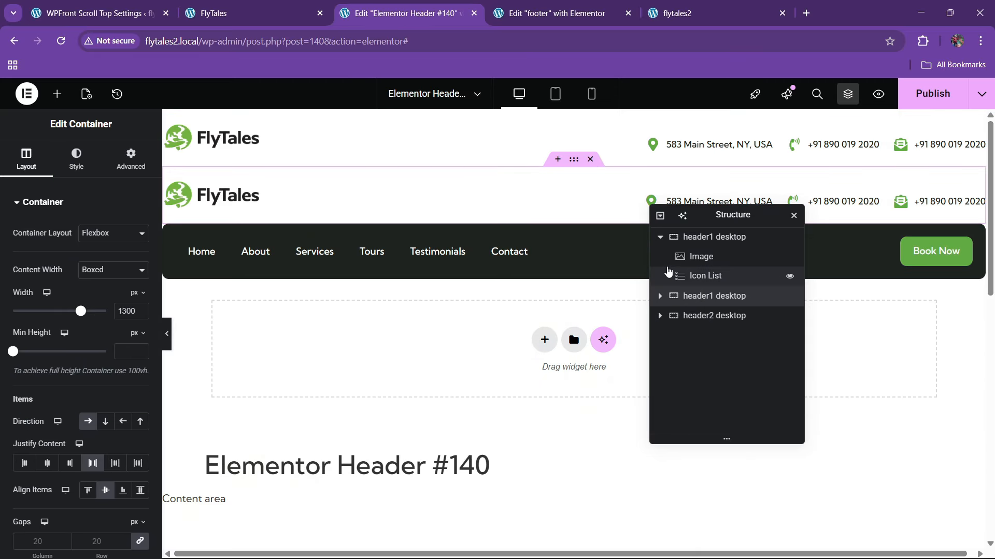
left_click_drag(691, 308, 709, 334)
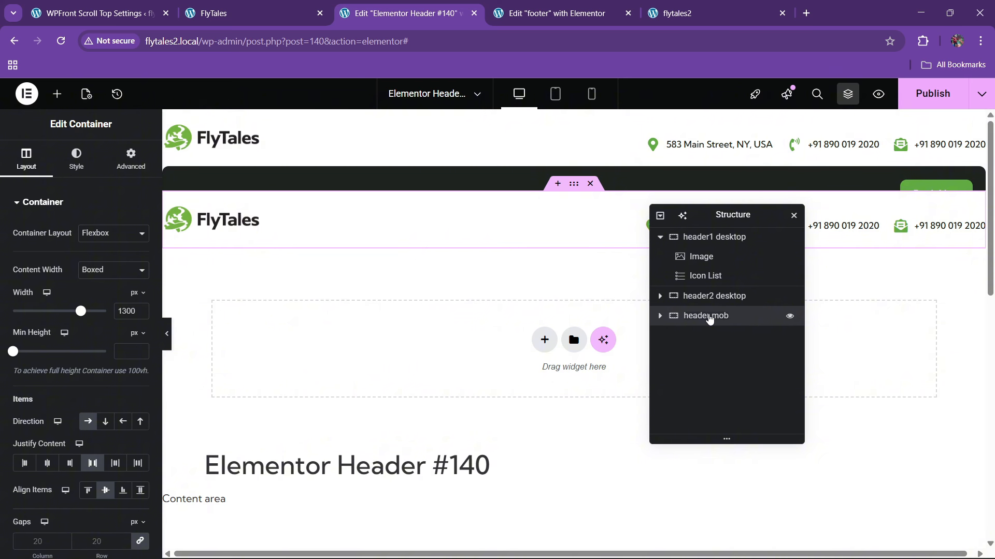
left_click_drag(717, 215, 503, 254)
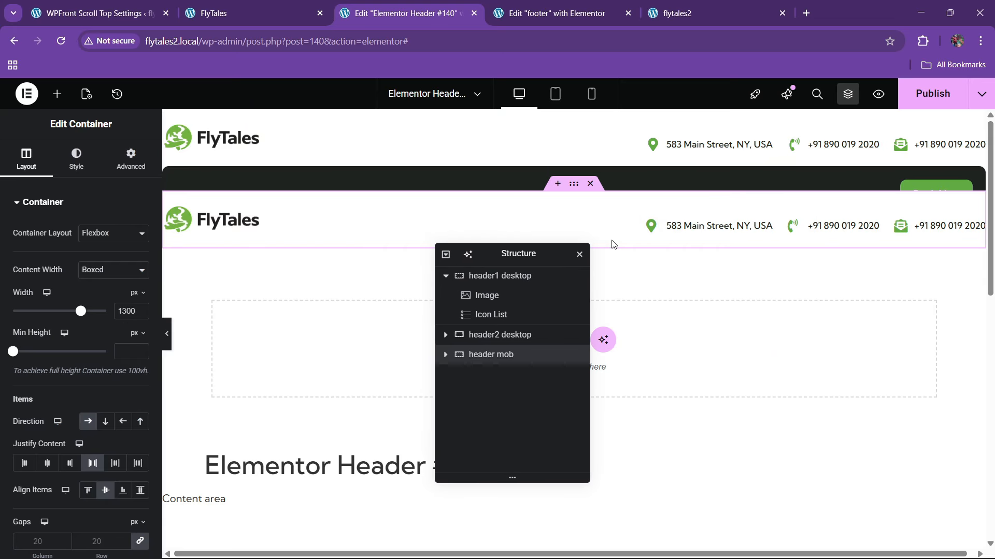
right_click(714, 225)
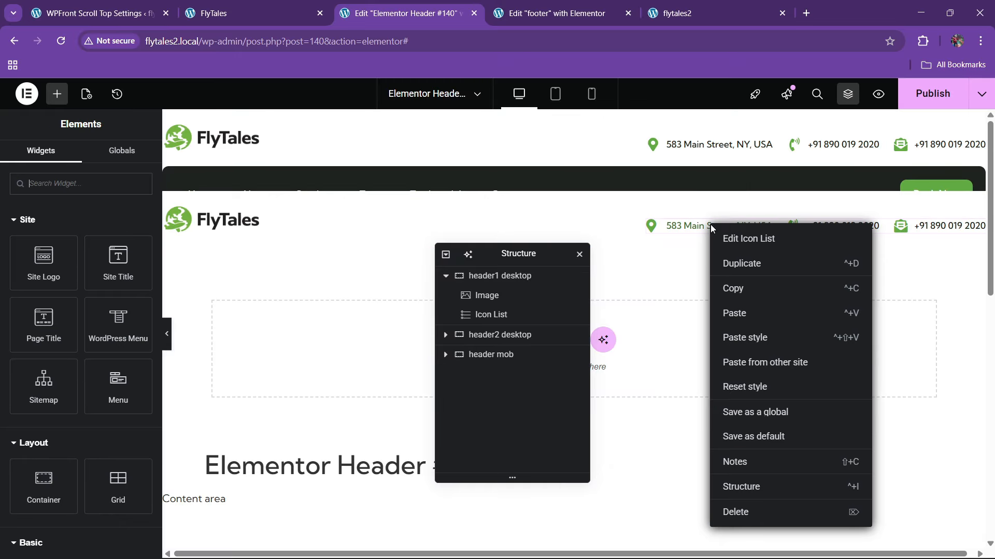
left_click(750, 512)
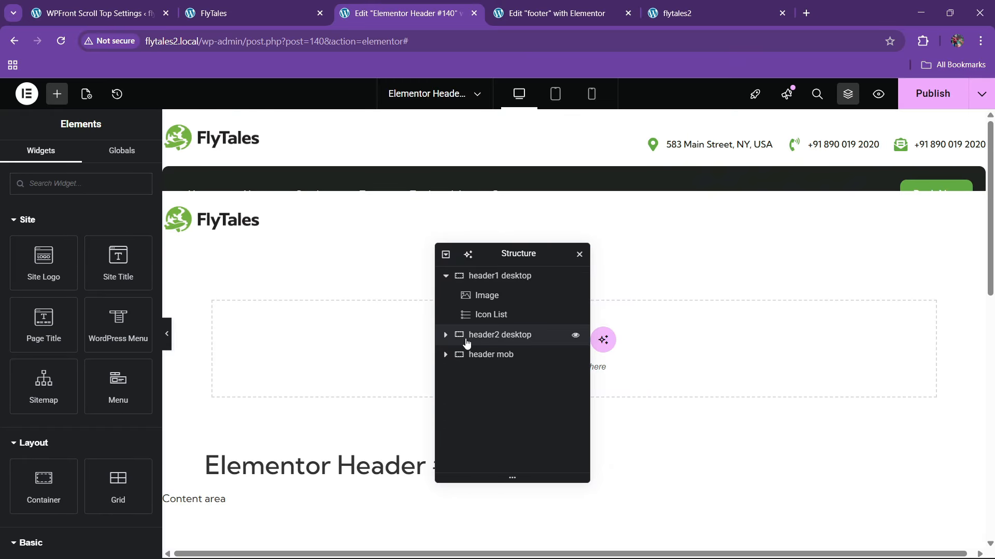
Copy the WordPress Menu from header2 desktop and paste it beside the logo in header mob.
left_click(445, 336)
left_click(452, 354)
left_click(501, 377)
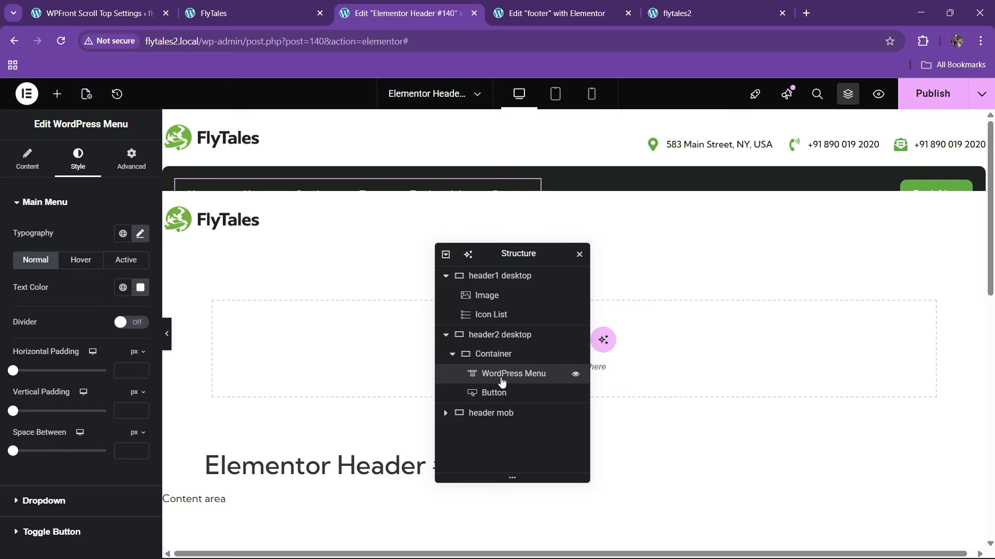
right_click(503, 379)
left_click(529, 321)
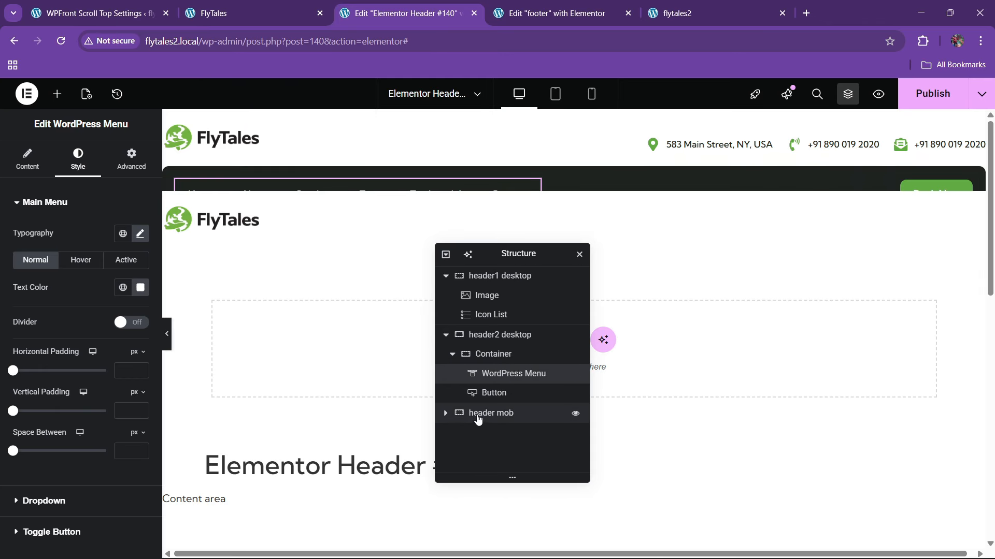
left_click(252, 222)
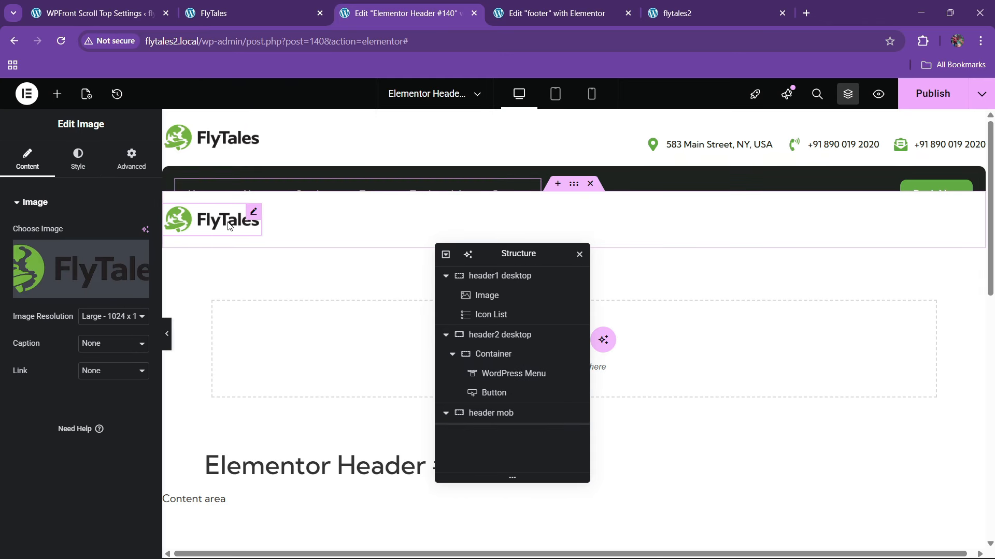
right_click(253, 223)
left_click(256, 313)
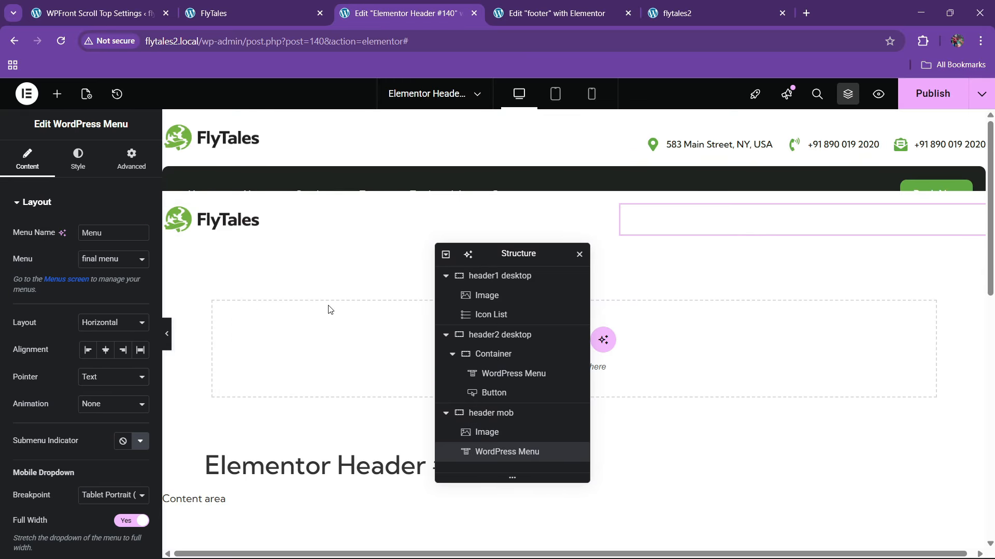
Set the pasted menu's text colour to the green global colour.
left_click_drag(509, 259, 413, 277)
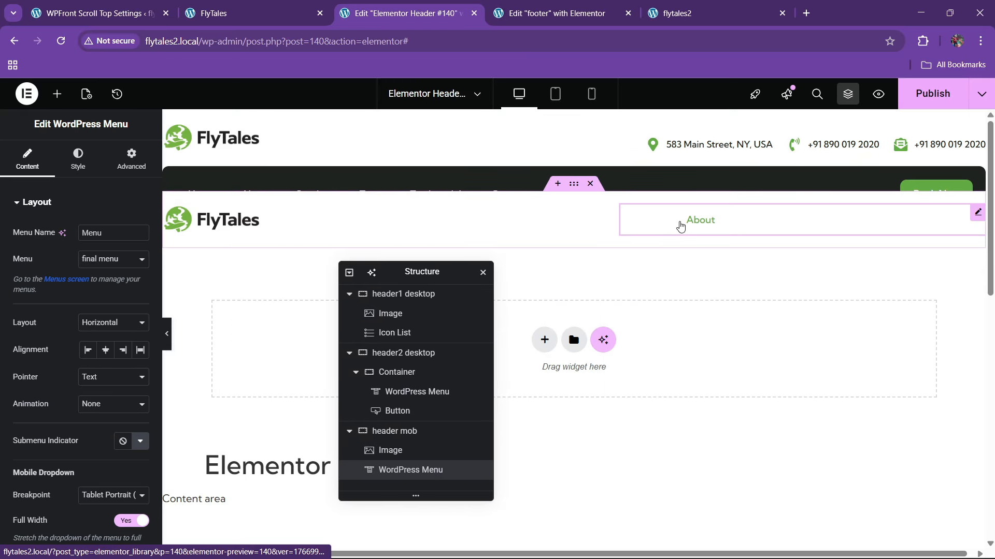
left_click(77, 159)
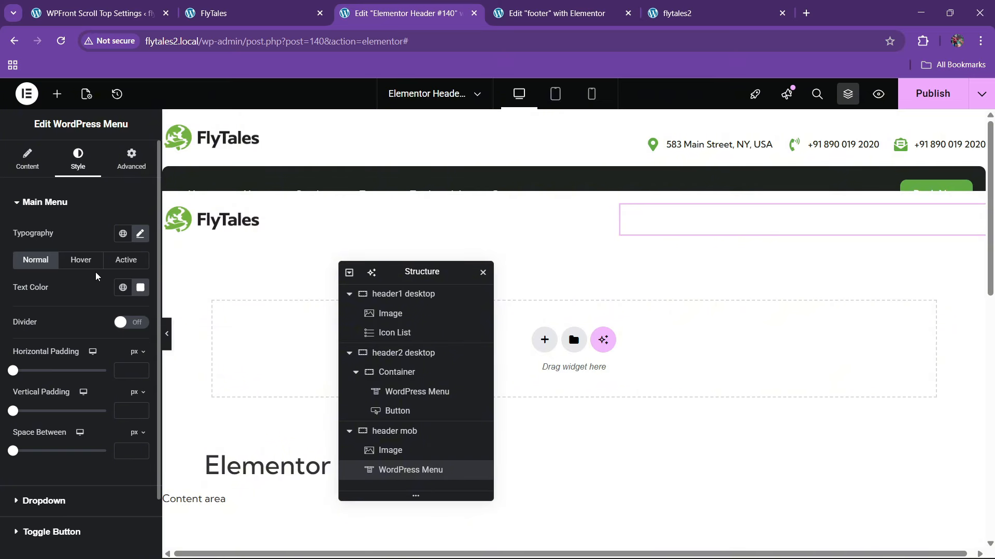
left_click(123, 289)
left_click(57, 474)
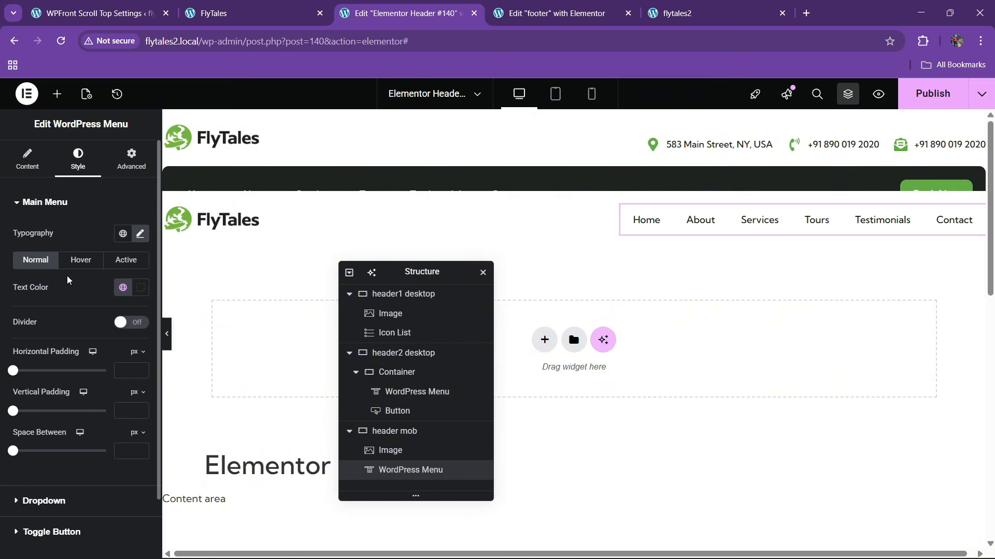
left_click(83, 264)
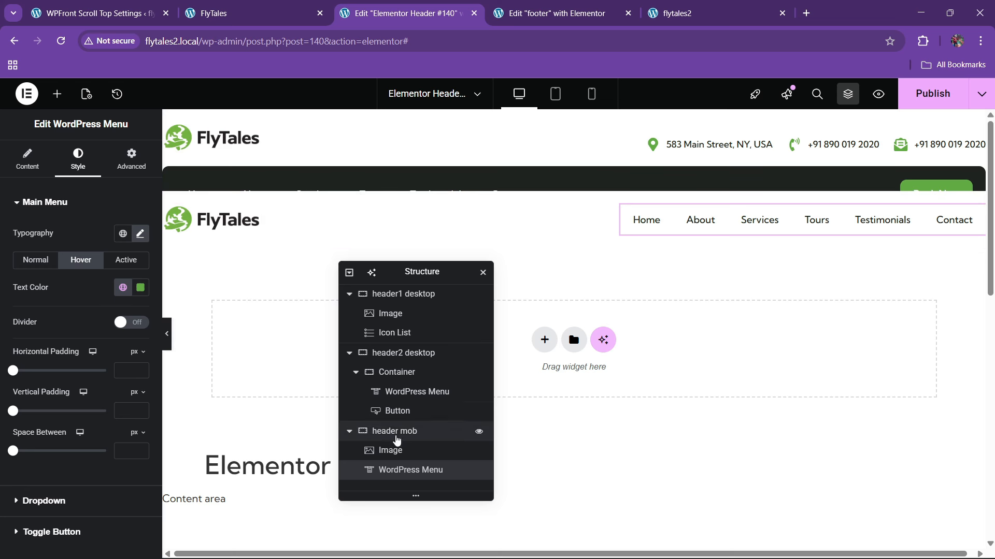
left_click(398, 433)
Set the header mob container to Hide On Desktop.
left_click(132, 157)
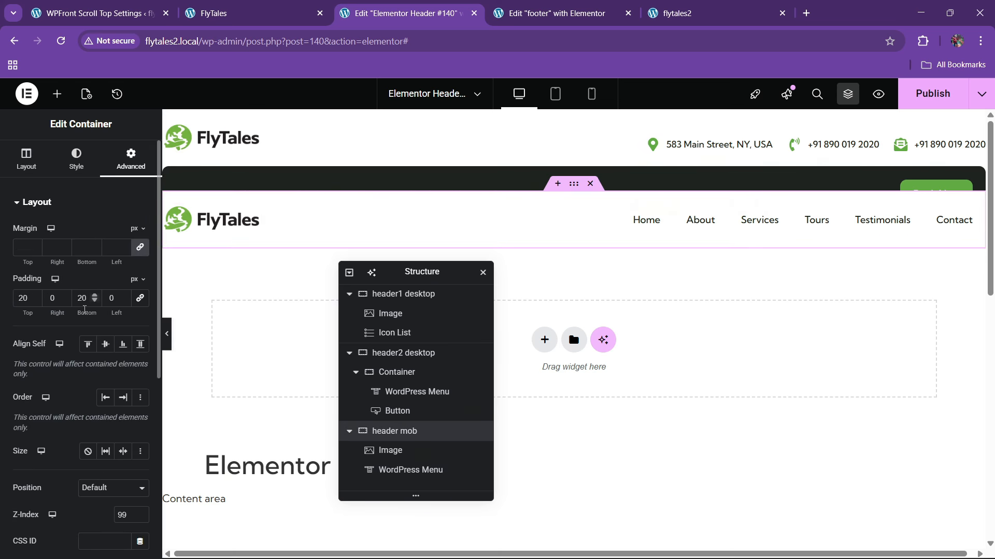
scroll(76, 359, "down", 5)
left_click(66, 403)
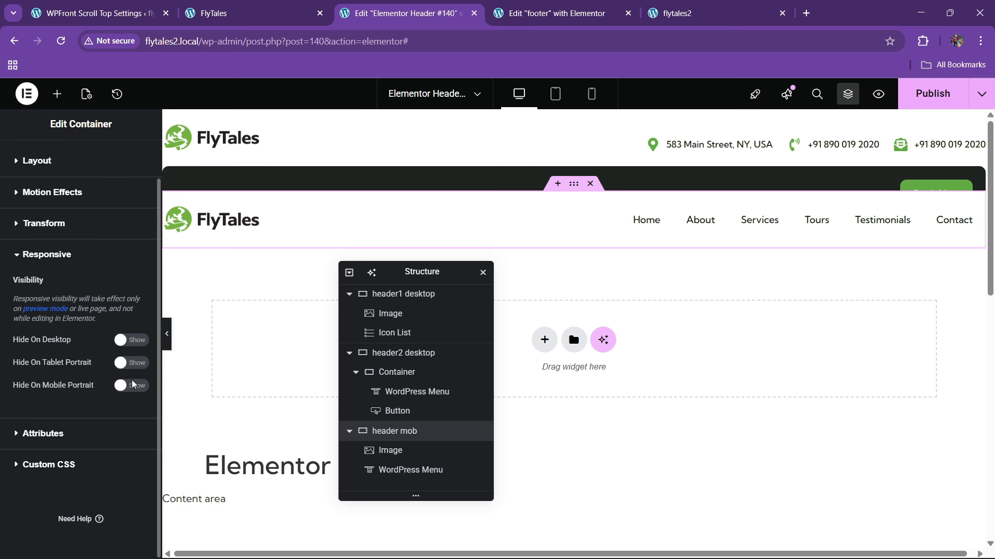
left_click(133, 340)
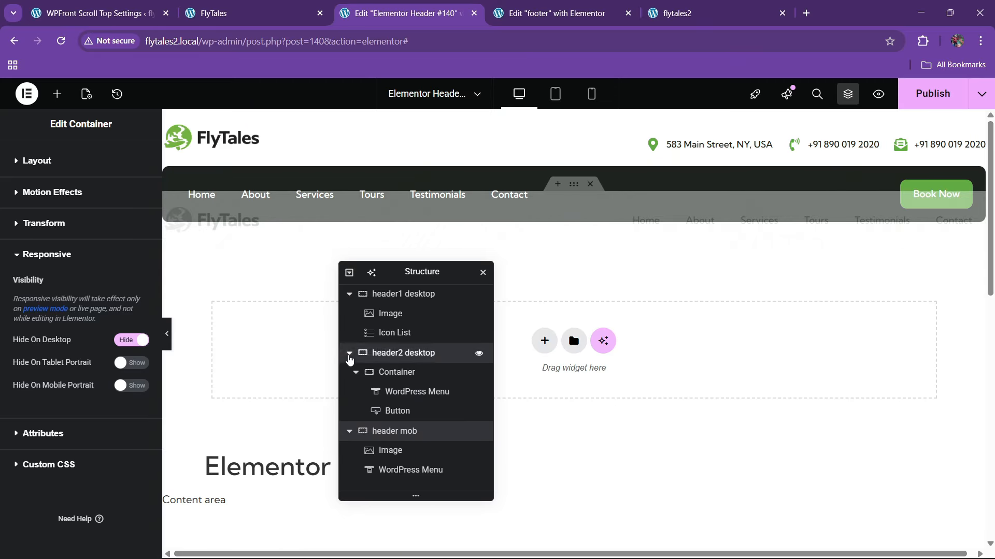
Hide the header1 desktop and header2 desktop rows on tablet and mobile screens.
left_click(349, 353)
left_click(389, 295)
scroll(93, 298, "down", 6)
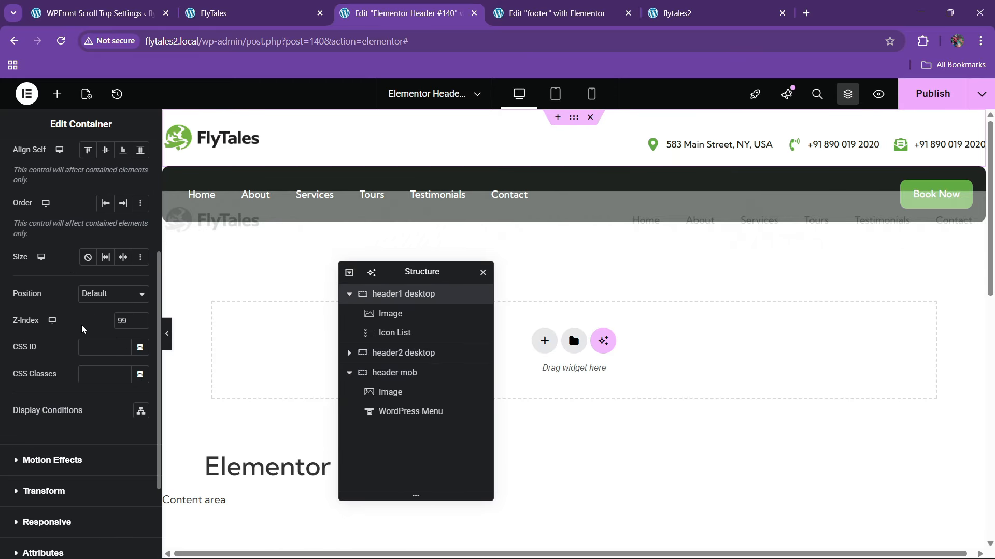
left_click(79, 402)
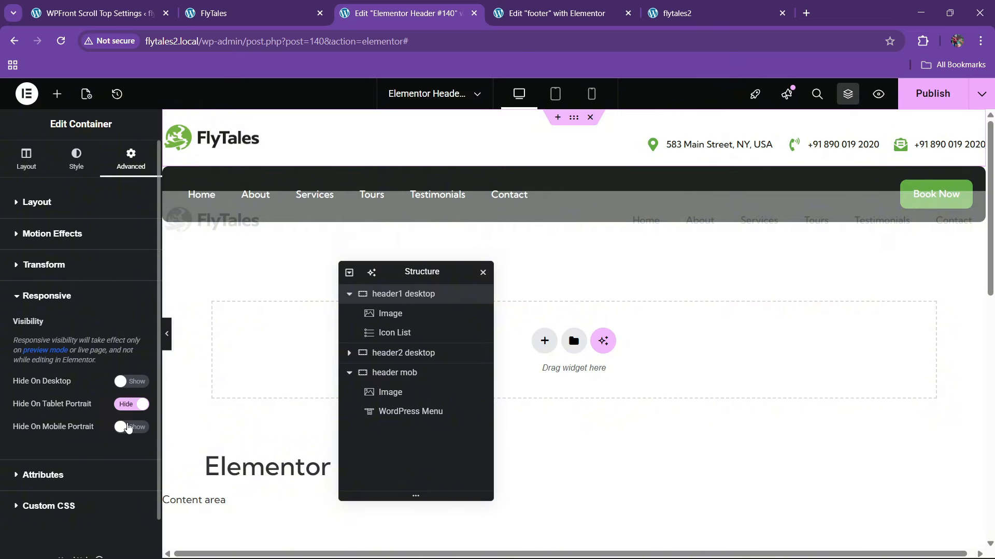
left_click(129, 428)
left_click(403, 353)
scroll(107, 356, "down", 6)
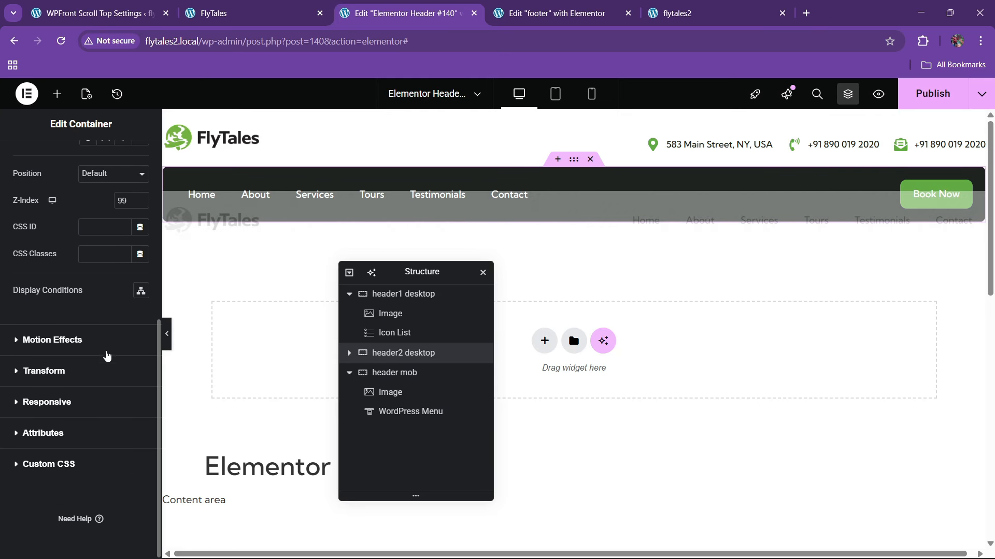
left_click(69, 404)
left_click(131, 404)
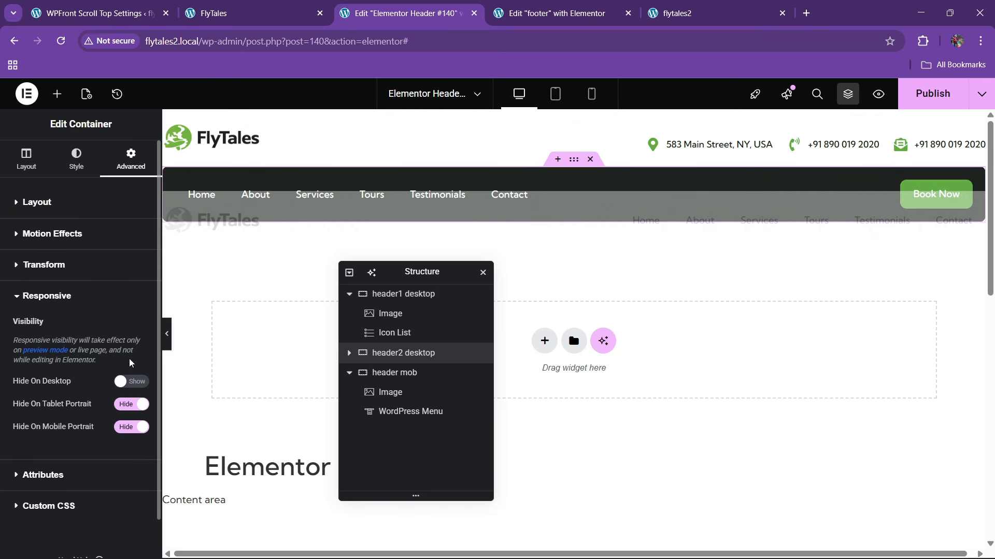
Publish the header with Ctrl+S and reload the live site to check it.
key("ctrl+s")
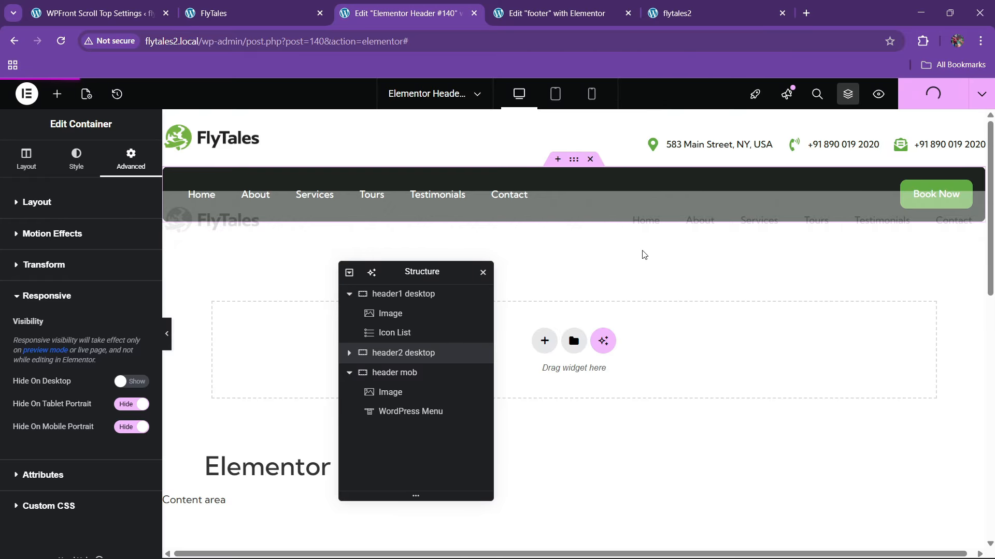
left_click(668, 13)
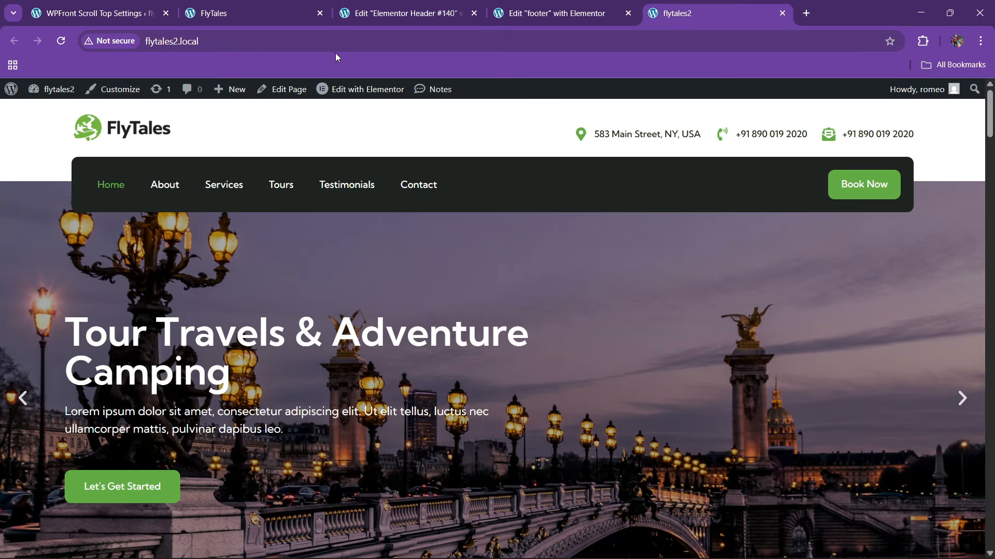
left_click(323, 46)
key("Return")
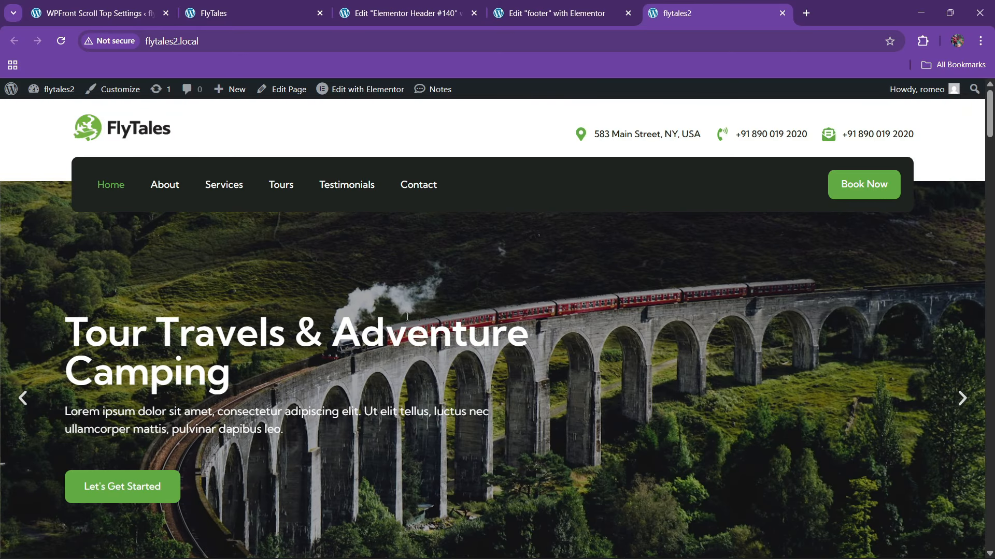
scroll(405, 315, "down", 1)
scroll(392, 253, "up", 1)
In the mobile preview, give header mob 10 px padding on every side.
left_click(438, 6)
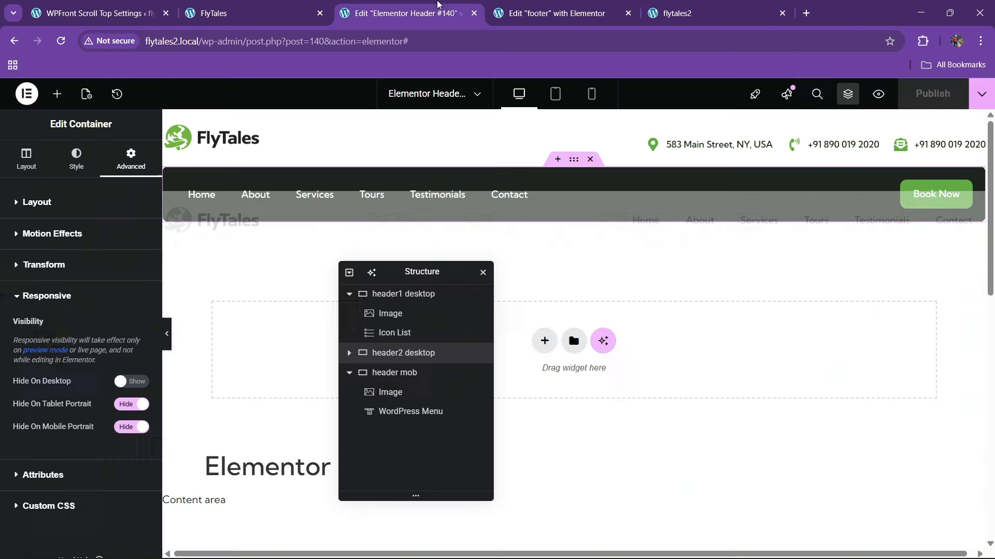
left_click(591, 94)
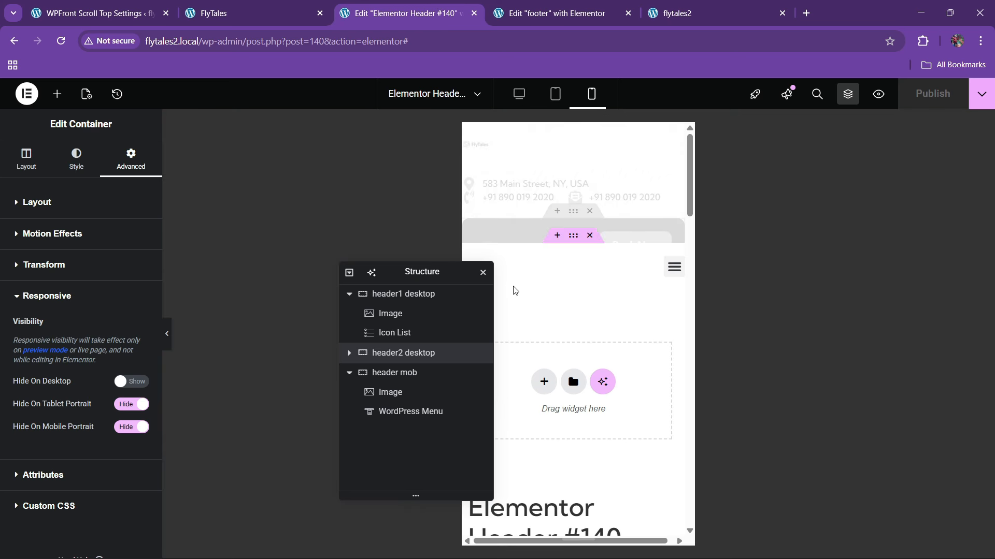
left_click_drag(434, 273, 316, 263)
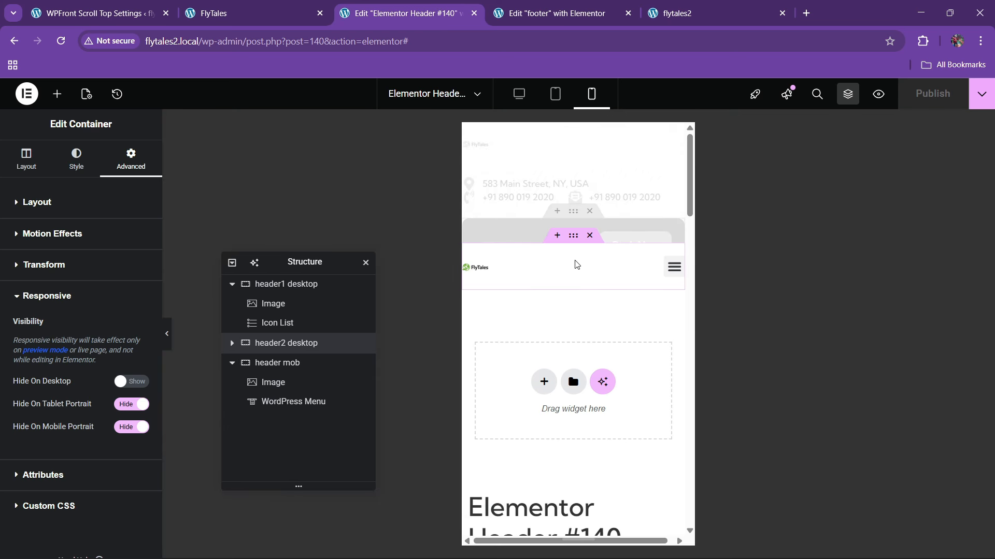
left_click(574, 242)
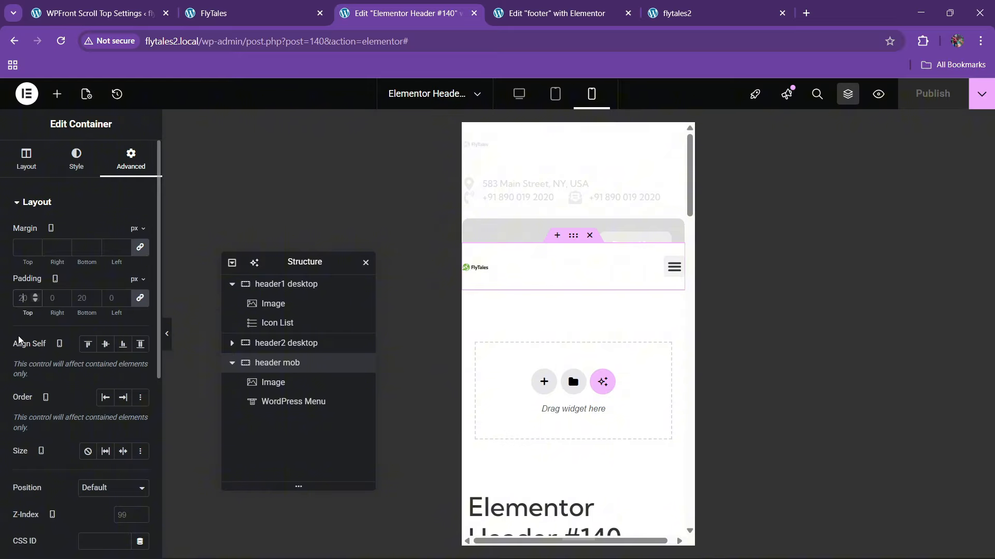
type("10")
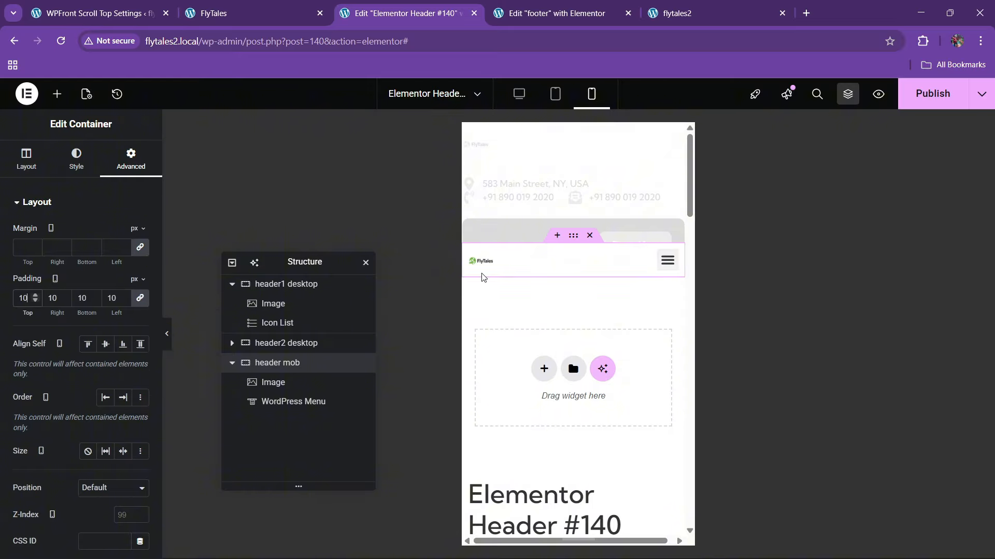
Widen the FlyTales logo to 116 px with its Custom Width slider.
left_click(492, 266)
left_click(132, 158)
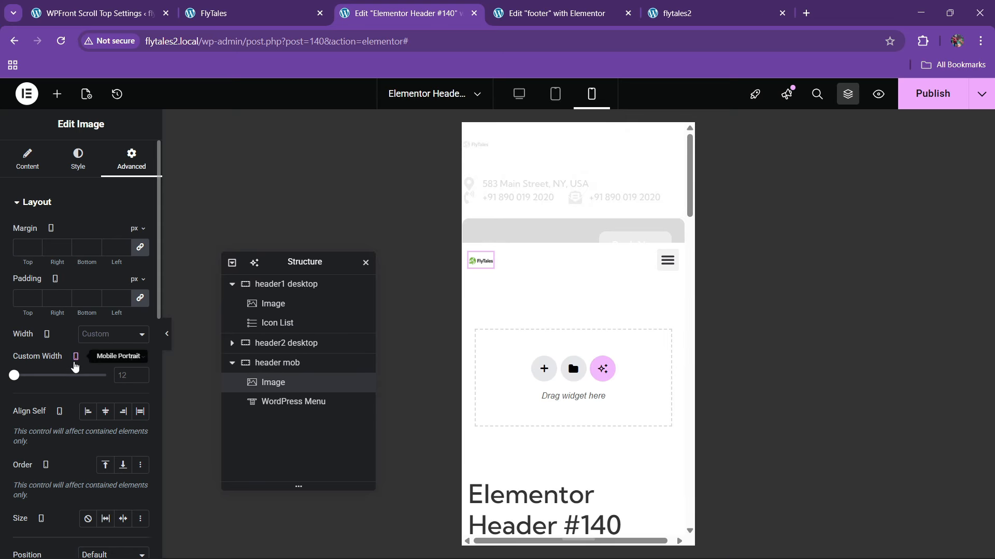
left_click_drag(18, 380, 25, 377)
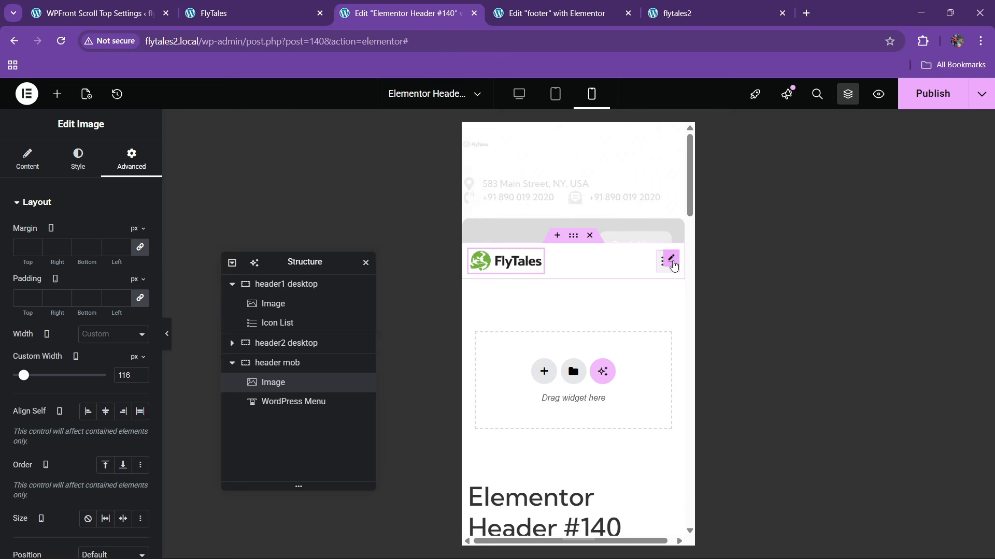
left_click(666, 263)
Give the mobile hamburger toggle a green background and a white icon.
scroll(69, 200, "down", 1)
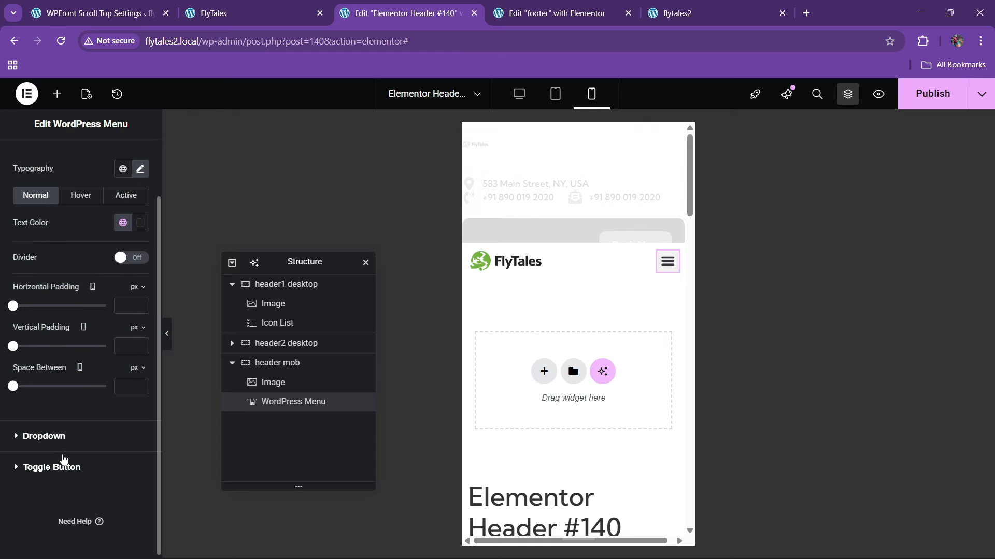
left_click(62, 466)
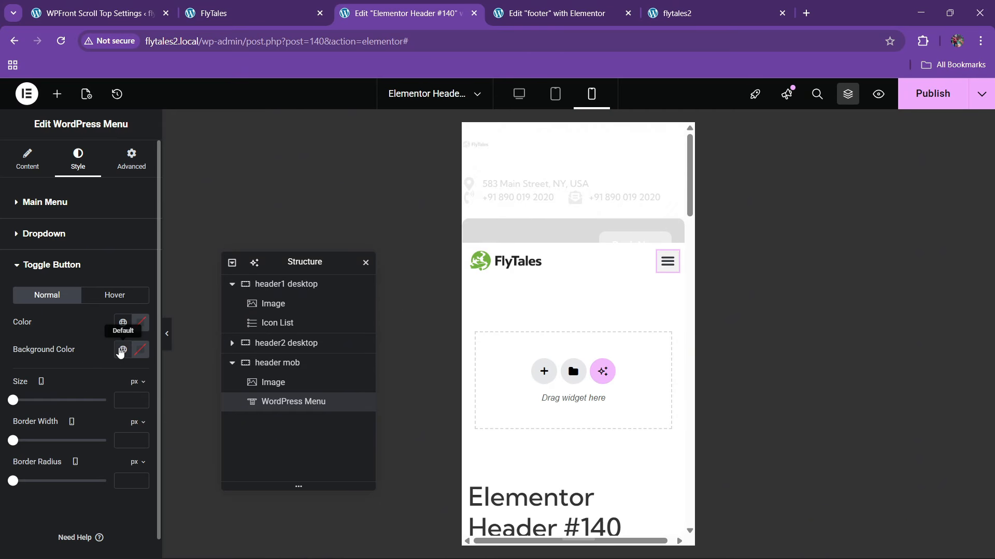
left_click(120, 351)
left_click(64, 243)
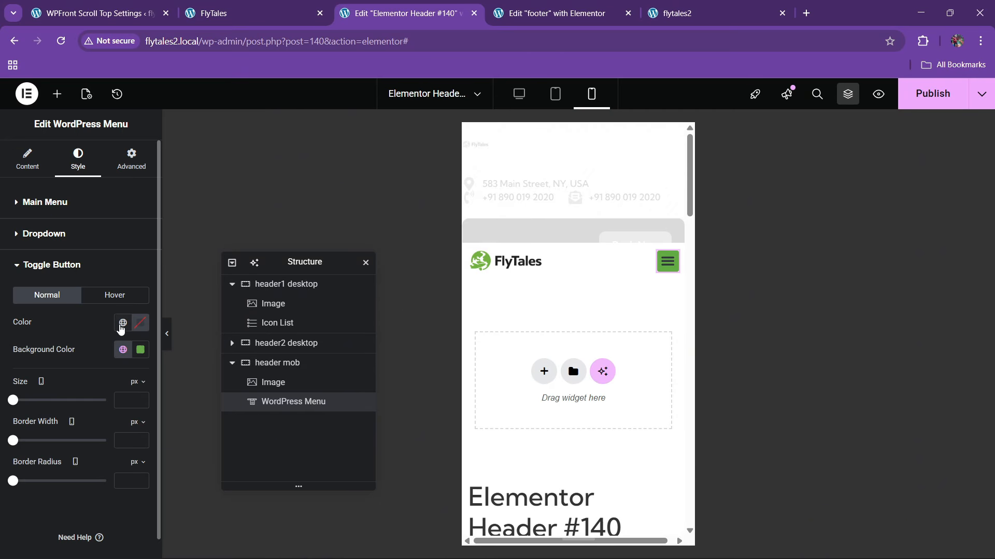
left_click(137, 324)
left_click(66, 374)
left_click(58, 322)
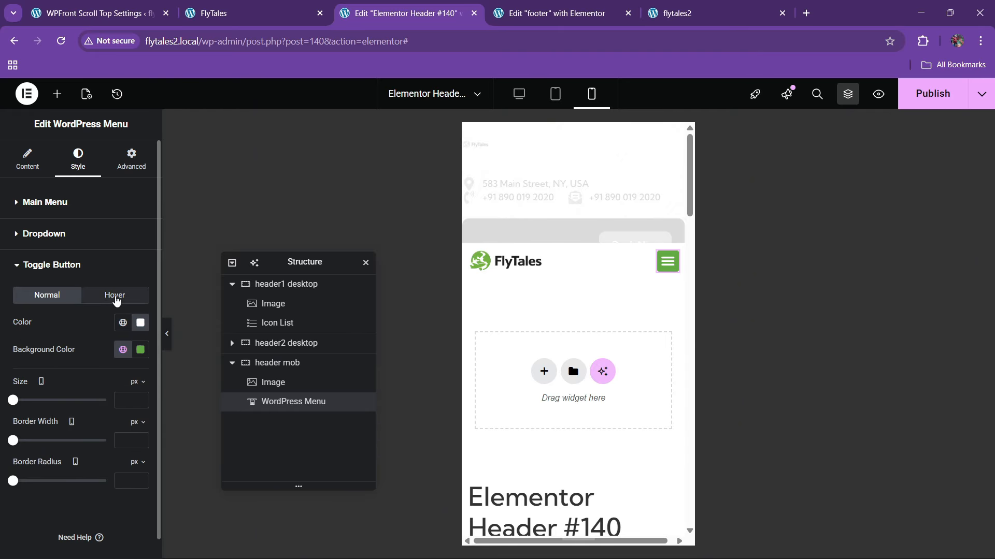
Style the toggle's hover state with an orange background and a white icon.
left_click(116, 300)
left_click(123, 350)
left_click(63, 233)
left_click(140, 323)
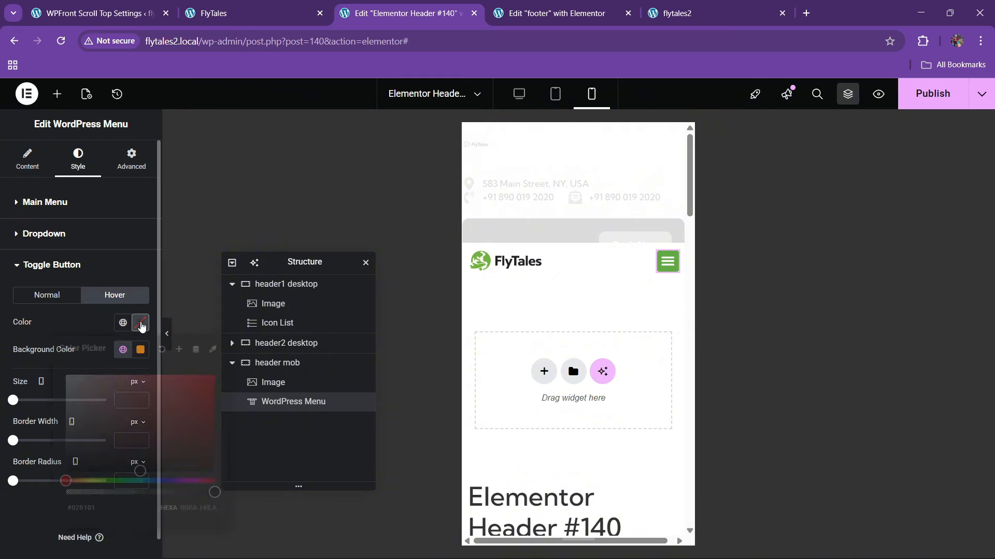
left_click(66, 376)
left_click(69, 324)
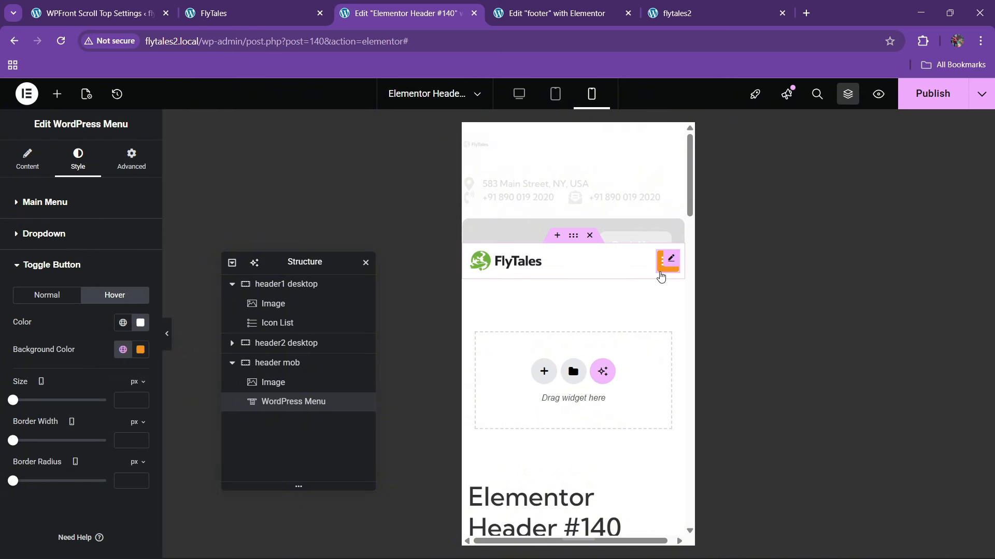
Set the dropdown's hover and active item backgrounds to themegreen.
left_click(660, 275)
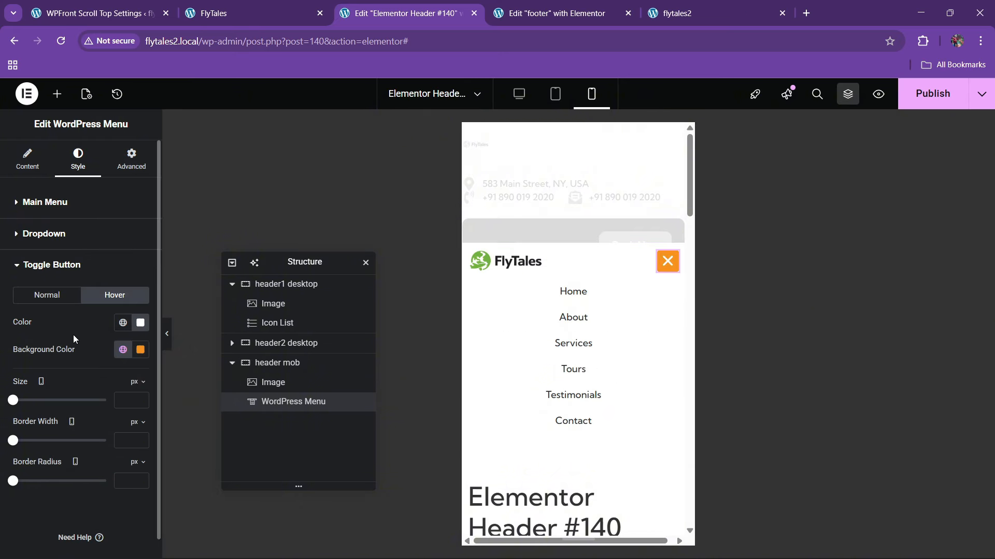
left_click(46, 234)
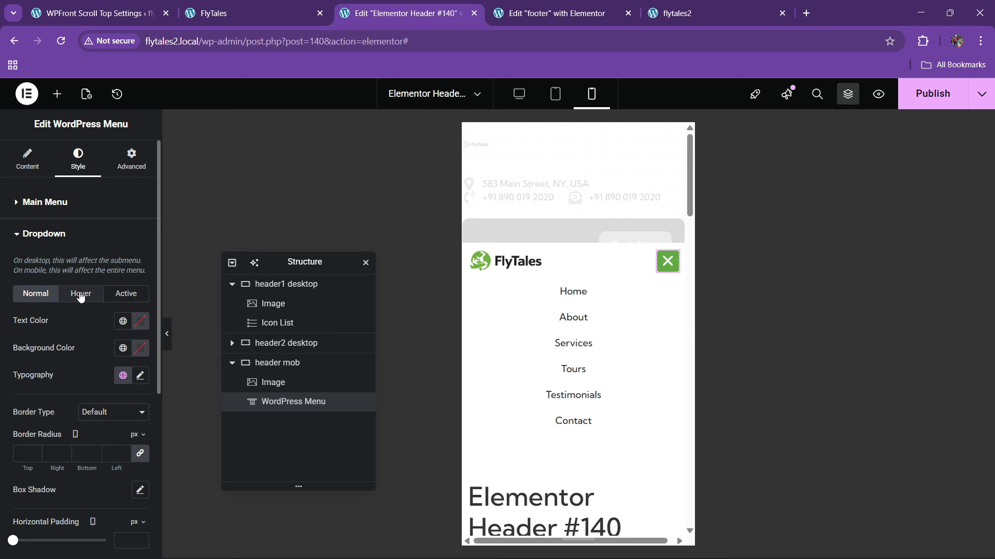
left_click(80, 294)
left_click(123, 348)
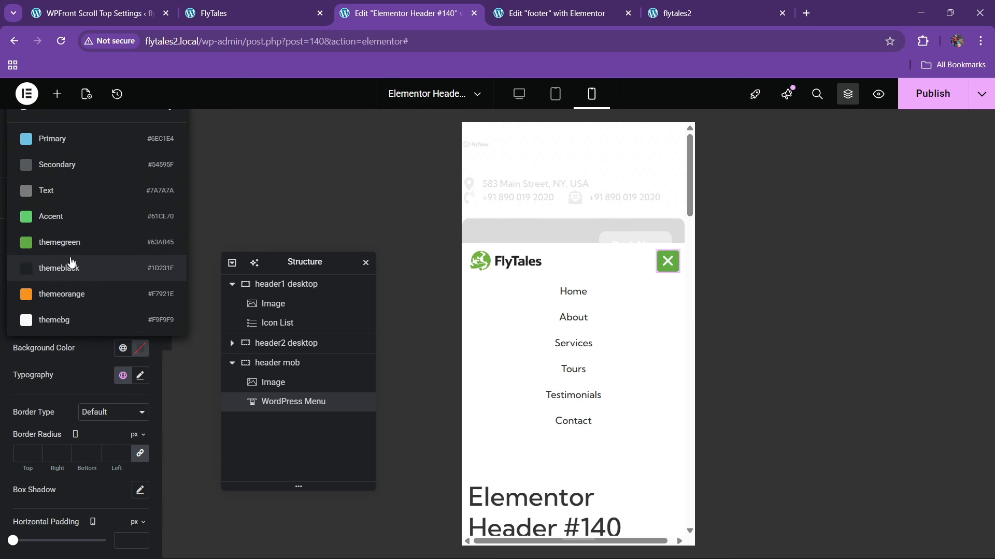
left_click(68, 242)
left_click(139, 321)
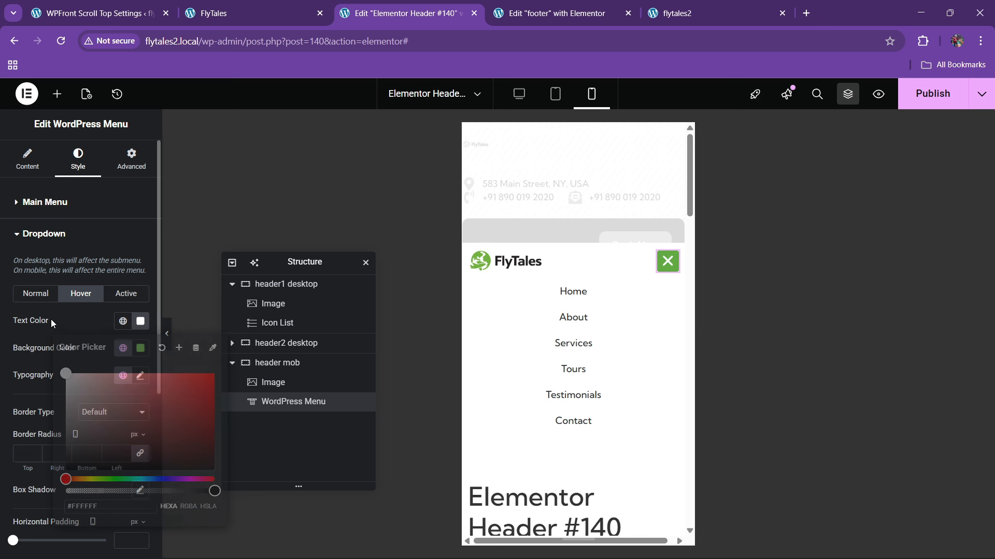
left_click(126, 293)
left_click(122, 348)
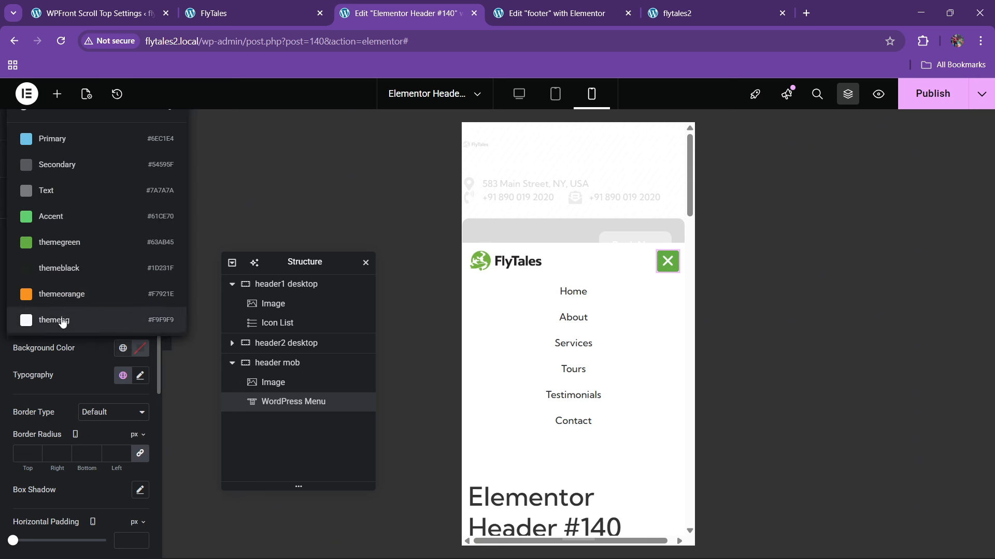
left_click(54, 250)
left_click(140, 321)
left_click(523, 300)
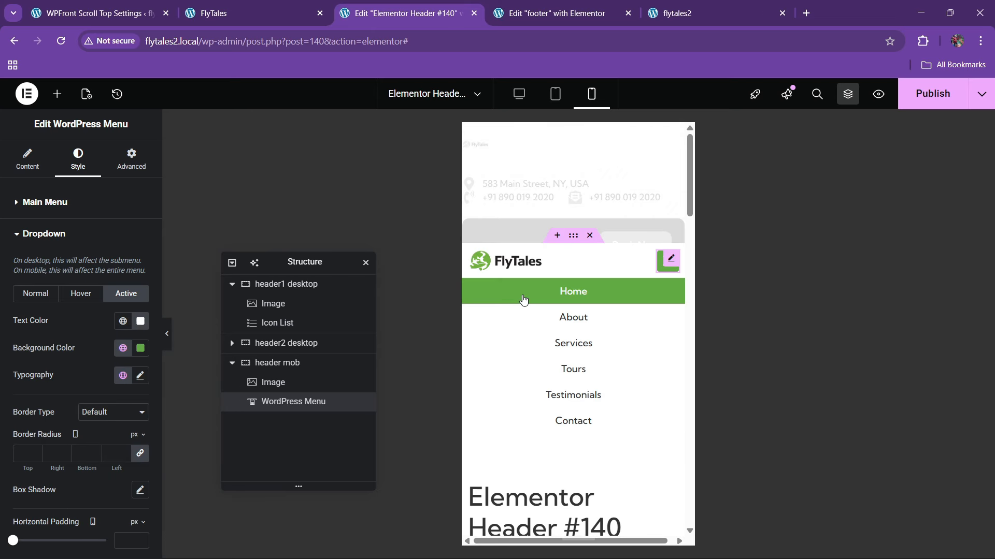
Set the dropdown menu items' typography size to 15 px.
left_click(35, 294)
left_click(140, 375)
left_click(132, 489)
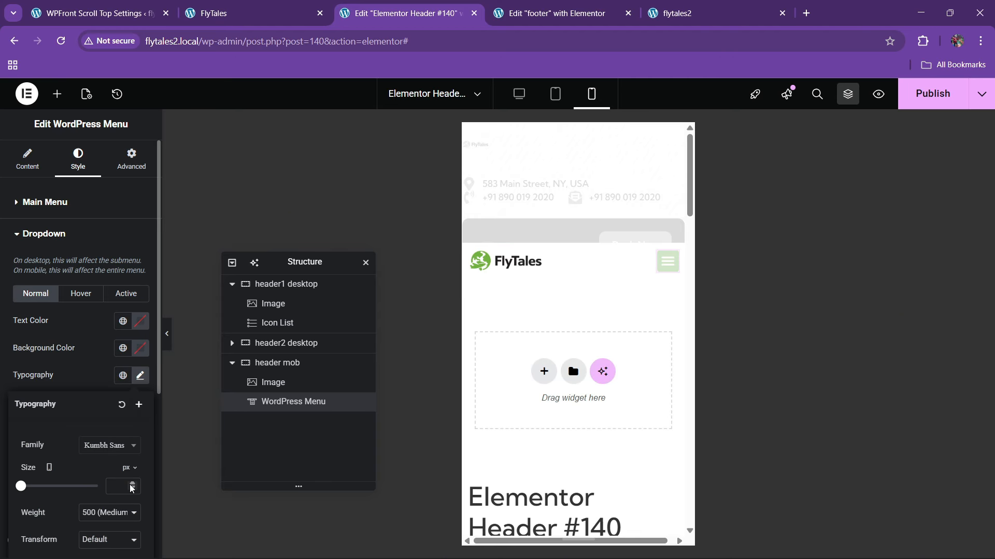
type("4")
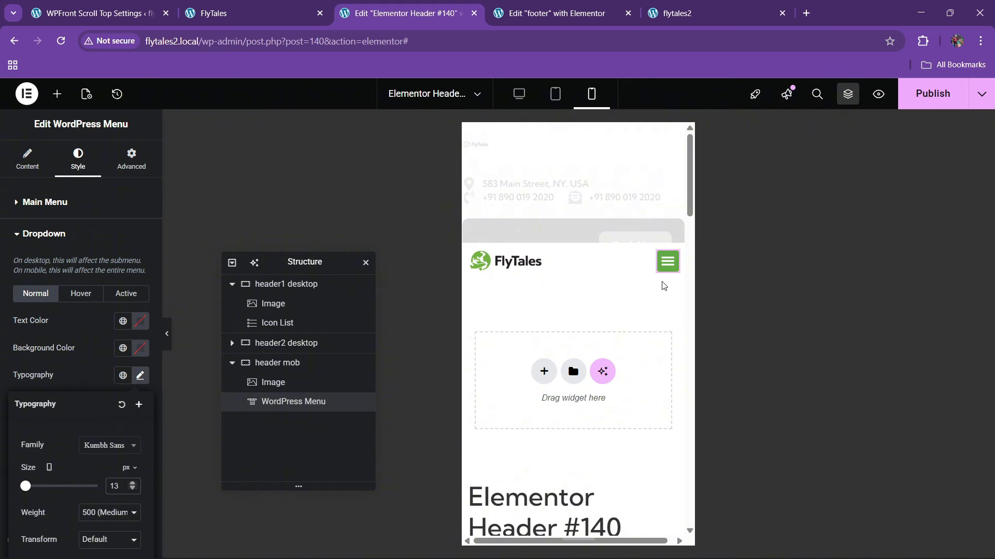
left_click(667, 262)
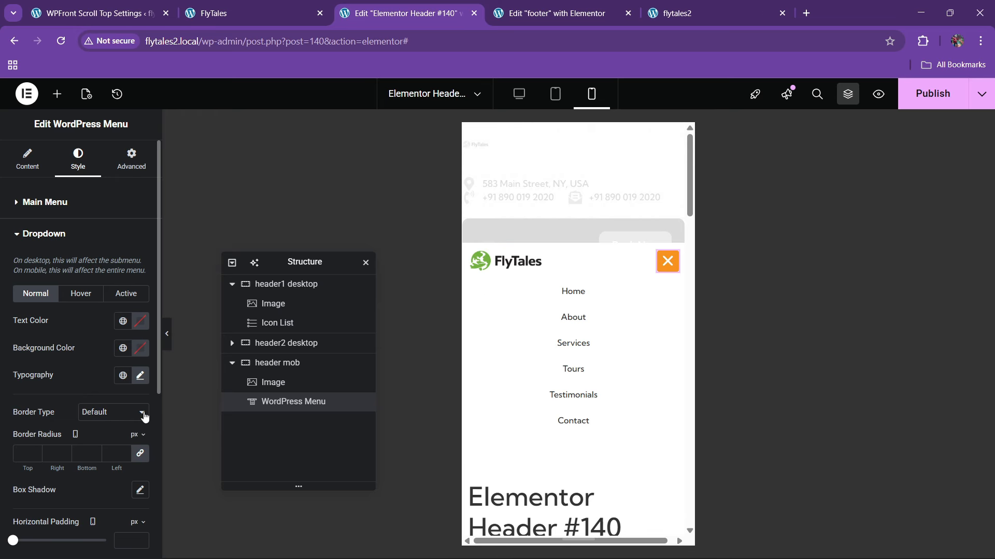
left_click(140, 377)
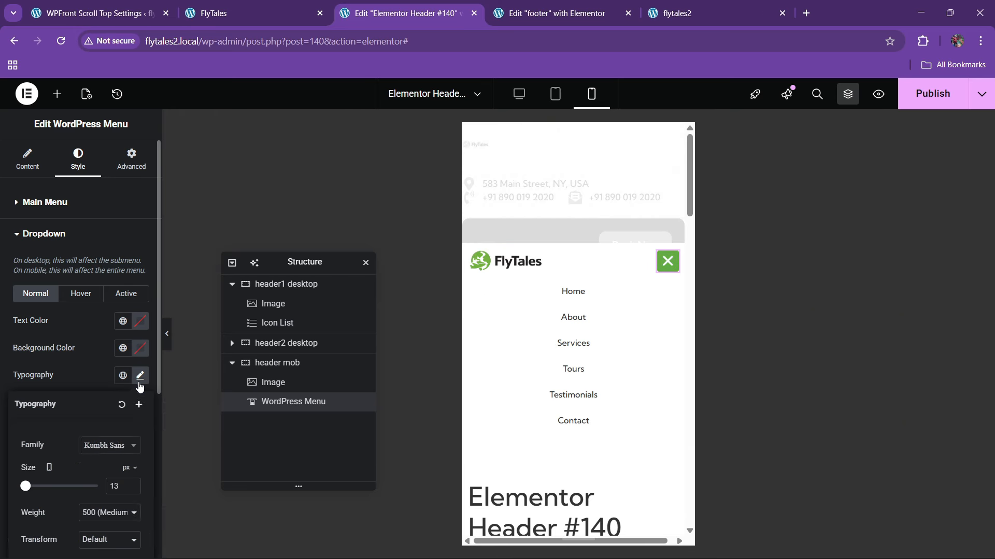
left_click(132, 484)
left_click(132, 484)
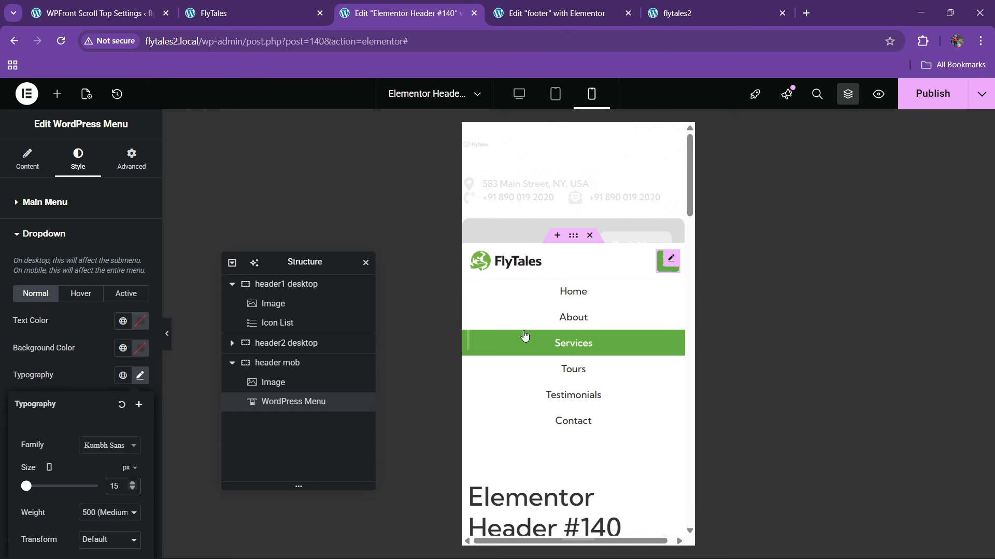
Publish the updated header.
left_click(505, 261)
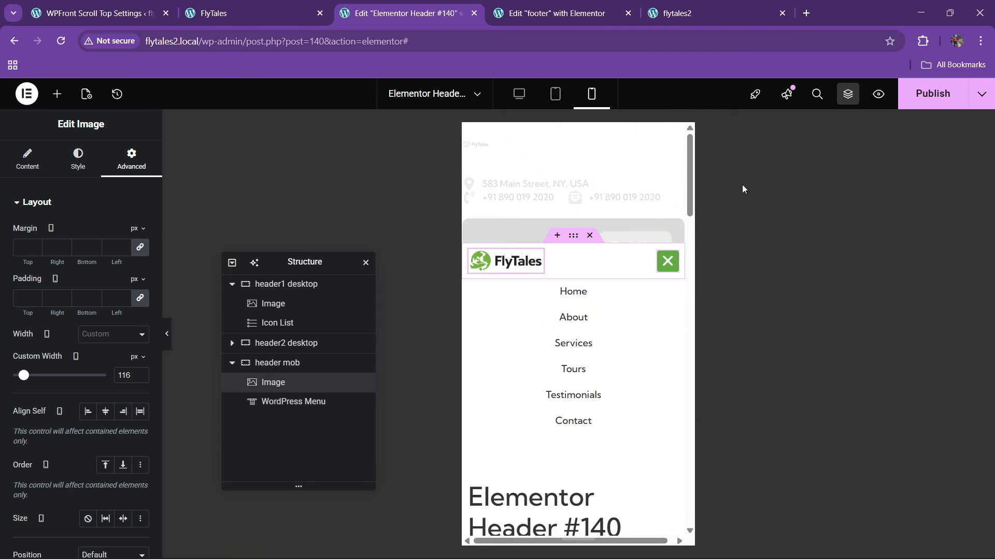
left_click(922, 97)
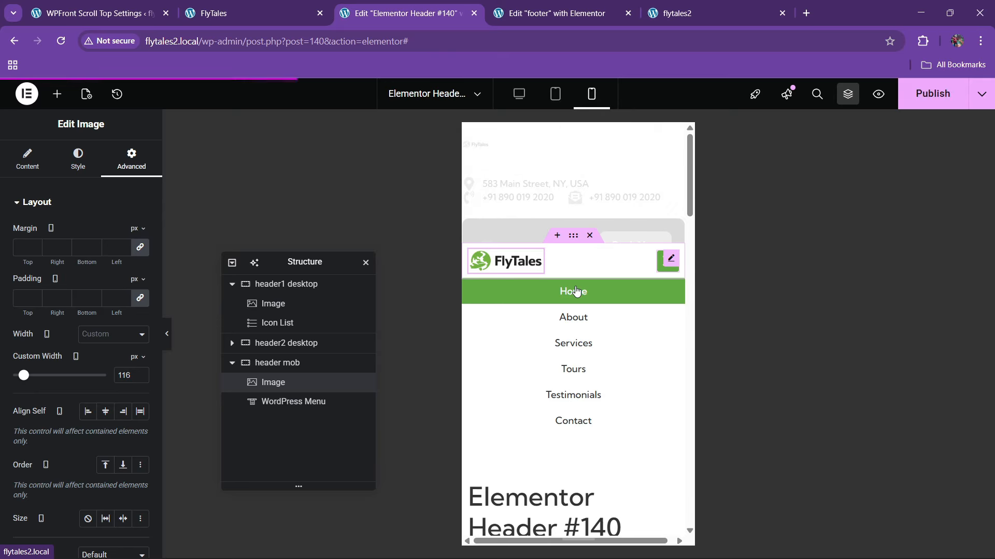
left_click(567, 250)
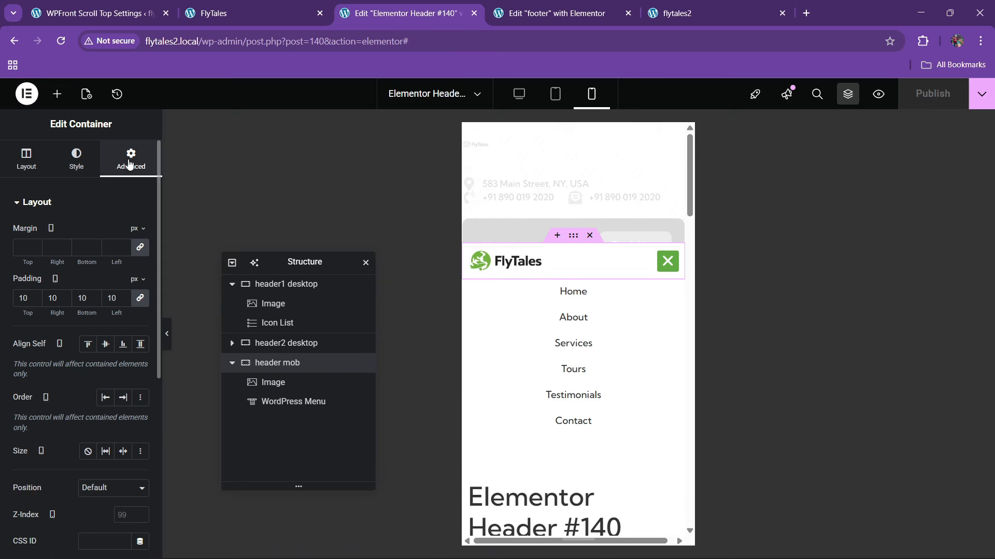
Set the header mob container's Motion Effects Sticky option to Top and publish.
scroll(101, 395, "down", 3)
scroll(100, 395, "down", 3)
left_click(72, 403)
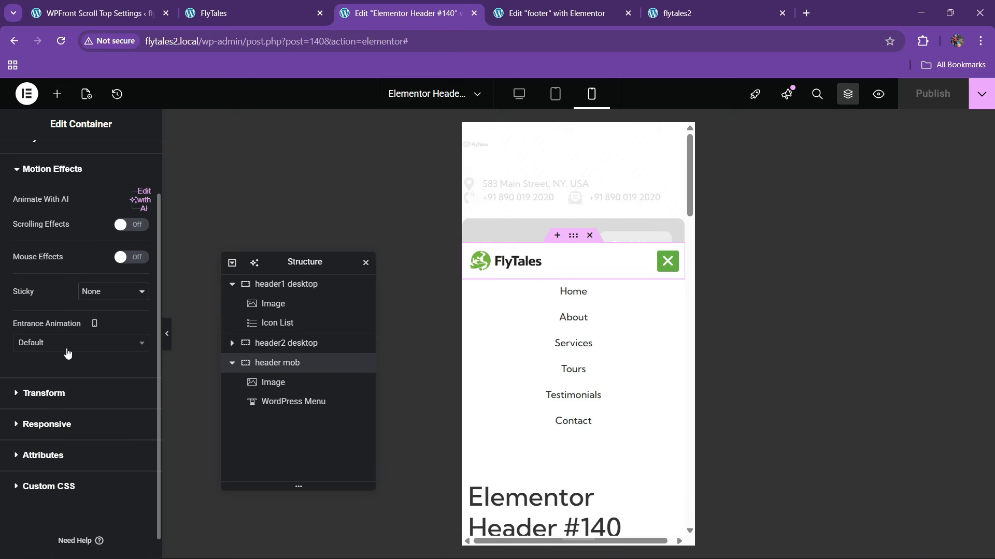
left_click(111, 291)
left_click(108, 318)
scroll(603, 318, "down", 3)
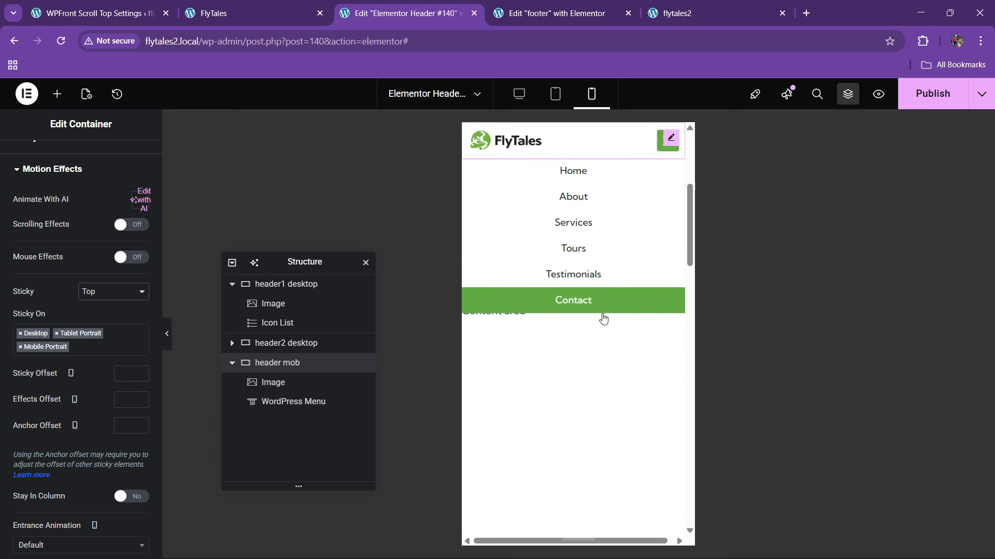
scroll(601, 318, "down", 3)
scroll(59, 198, "up", 2)
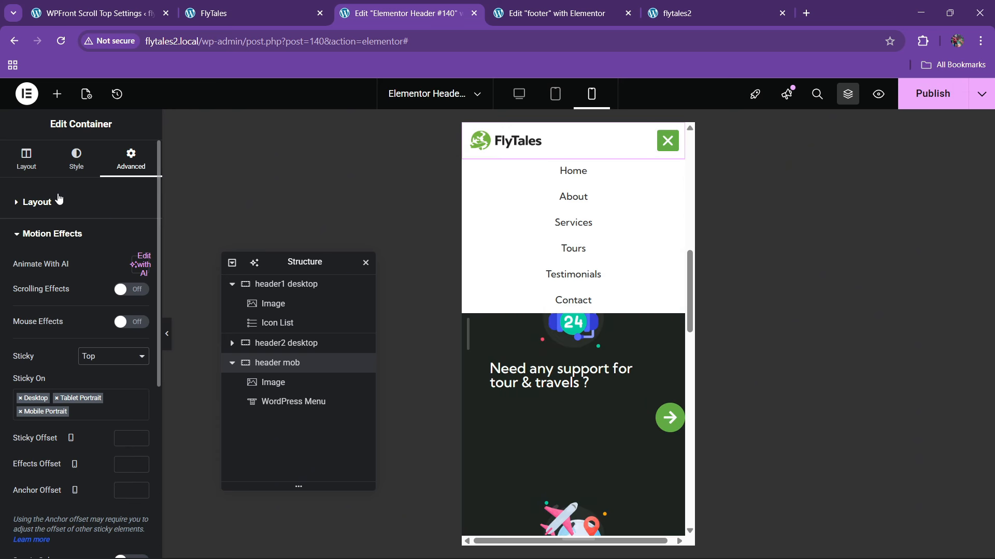
left_click(76, 157)
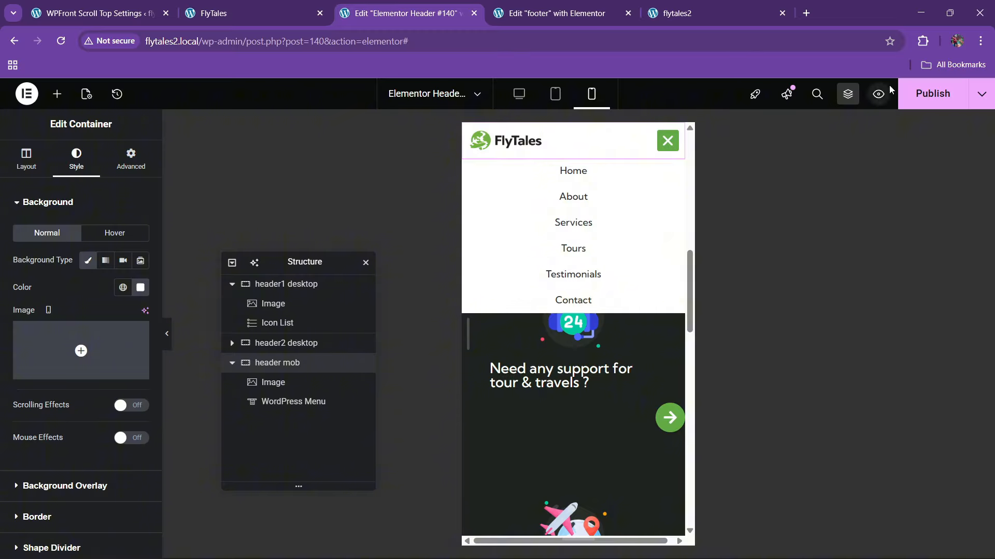
left_click(932, 93)
Reload the live flytales2 homepage.
left_click(712, 4)
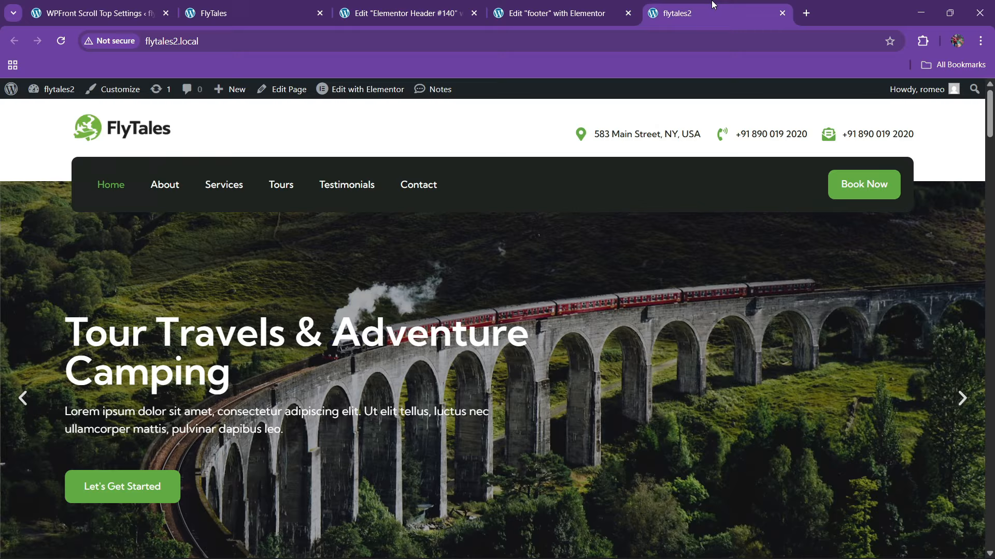
left_click(310, 42)
key("Return")
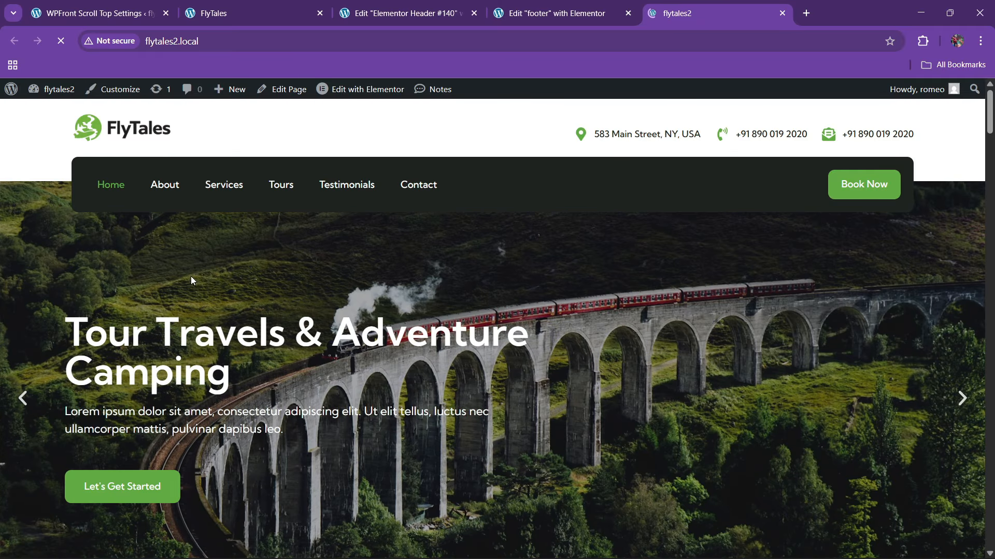
Check the homepage at 393 px phone width in DevTools, then return to the Header #140 editor.
right_click(187, 258)
left_click(230, 539)
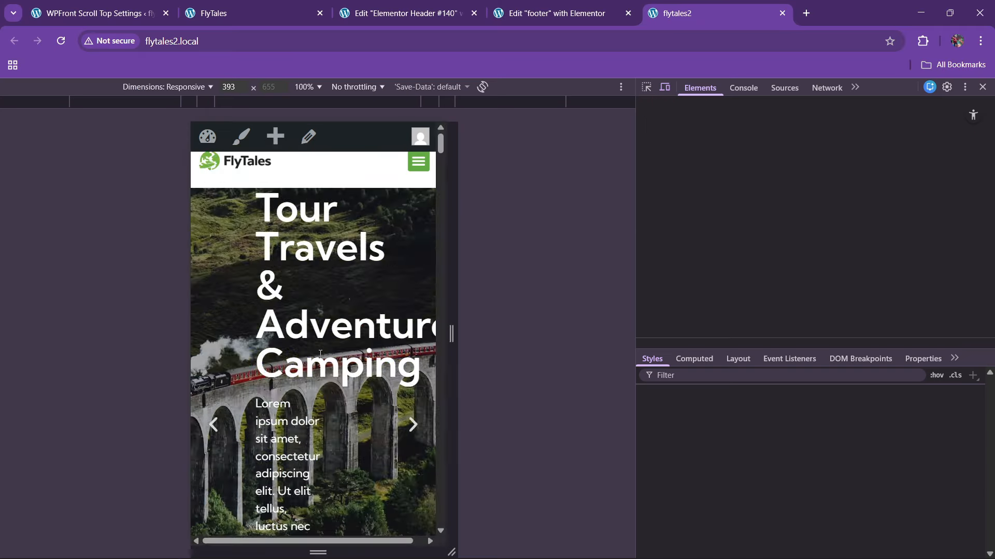
scroll(353, 330, "down", 2)
scroll(353, 330, "up", 2)
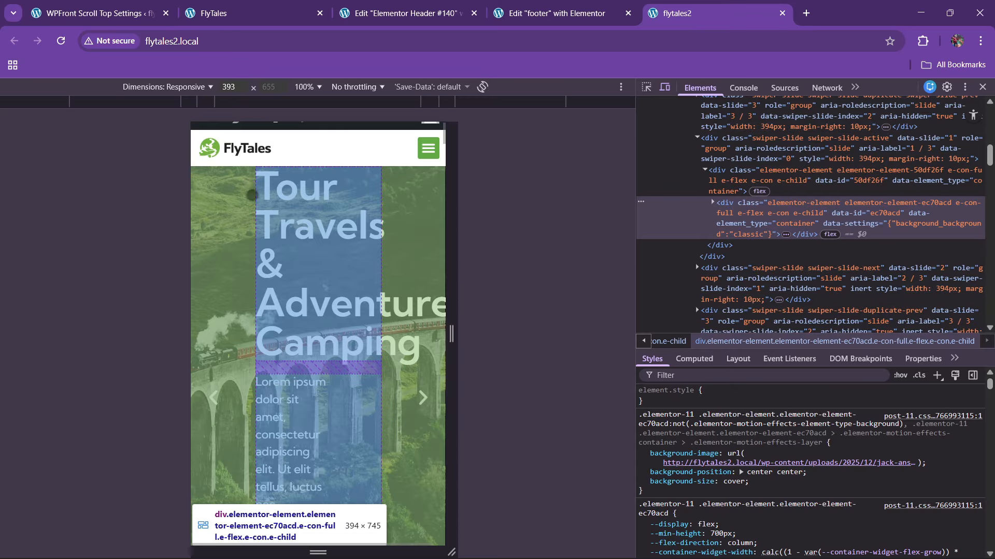
left_click(982, 87)
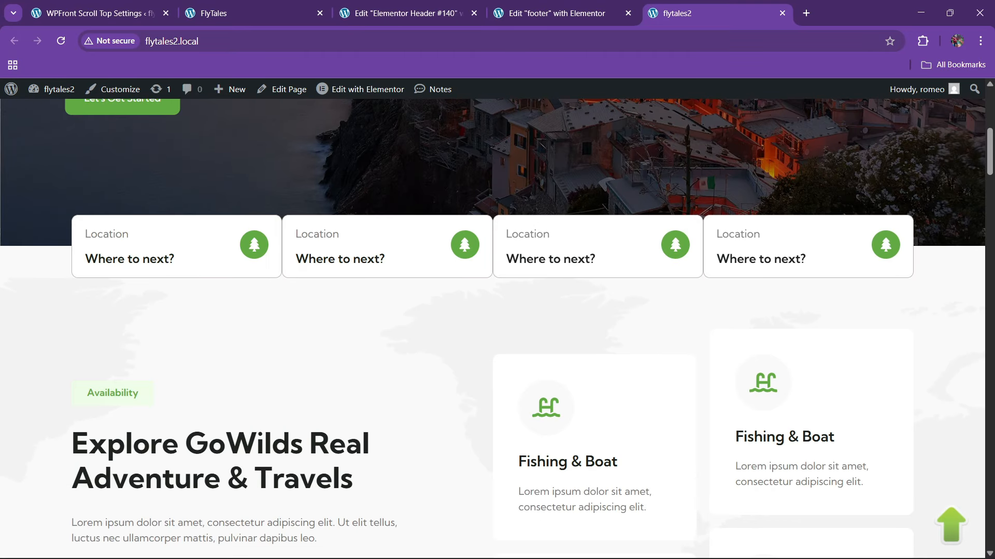
left_click(574, 6)
left_click(424, 6)
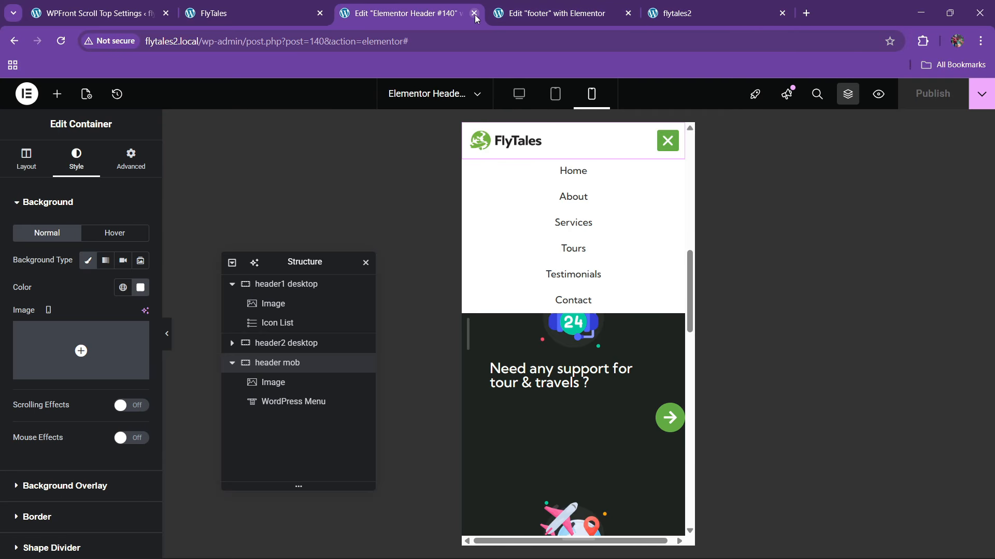
In the footer editor at mobile portrait width, align the image-and-heading container's items to the start.
left_click(523, 13)
left_click(566, 94)
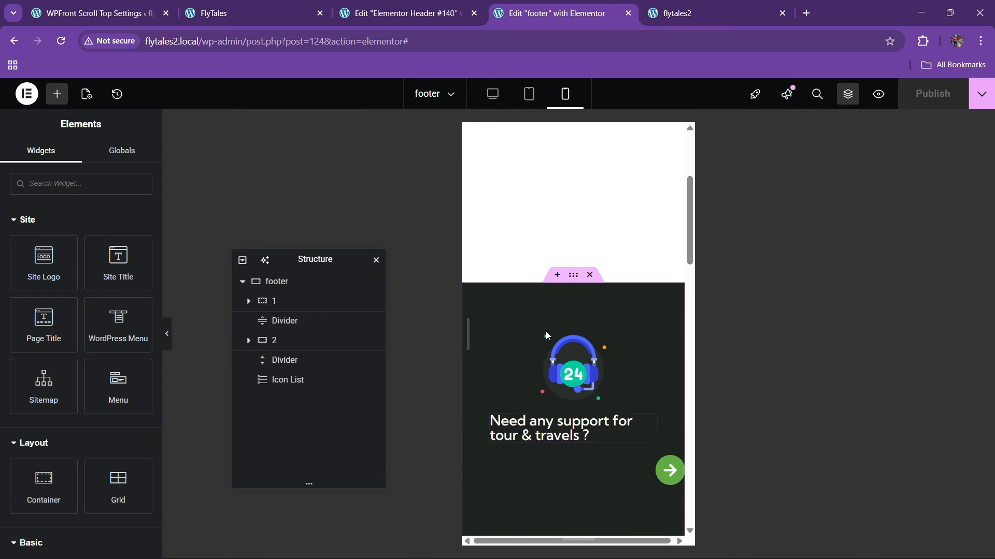
scroll(546, 335, "down", 1)
left_click(601, 282)
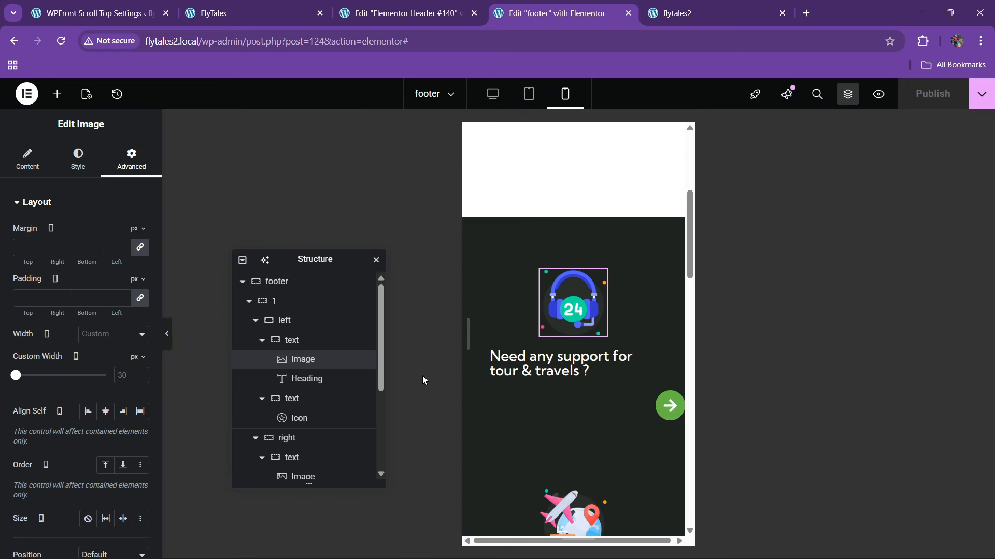
left_click(295, 348)
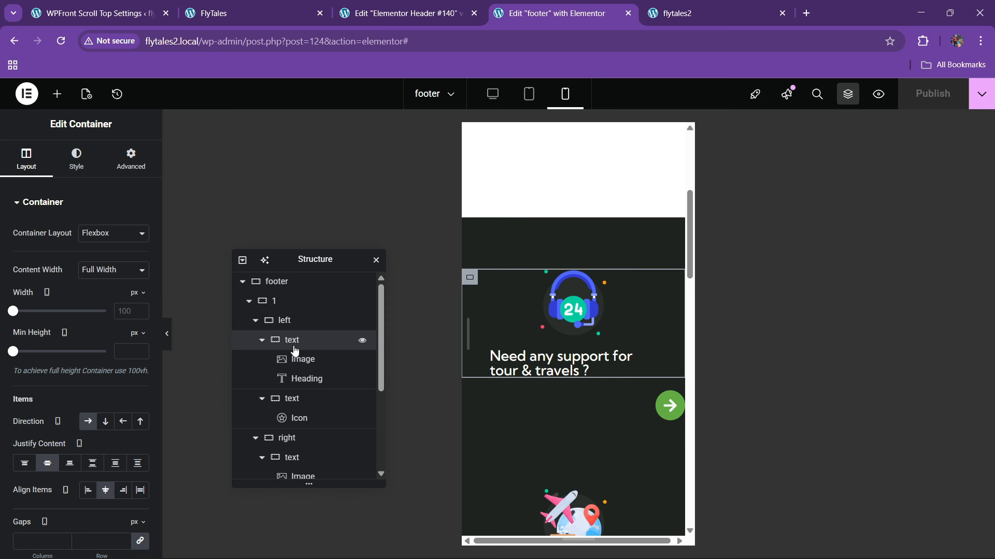
left_click(86, 497)
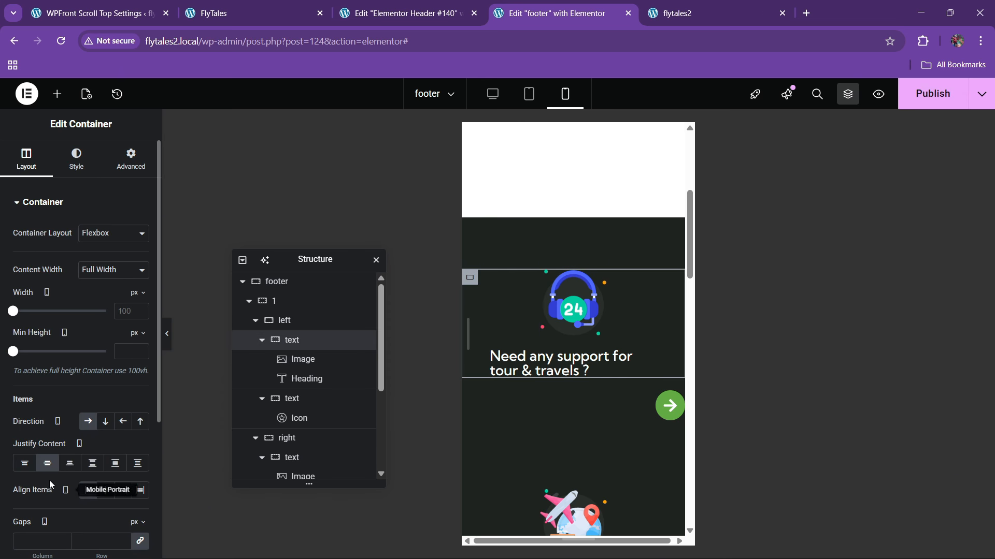
Set the support image-and-heading container's width to 50%.
left_click(541, 316)
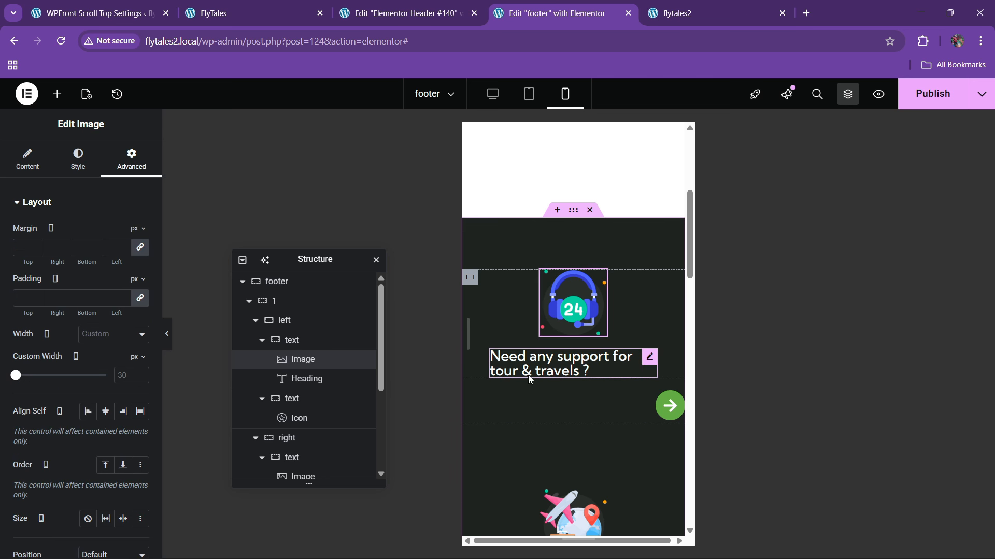
left_click(509, 257)
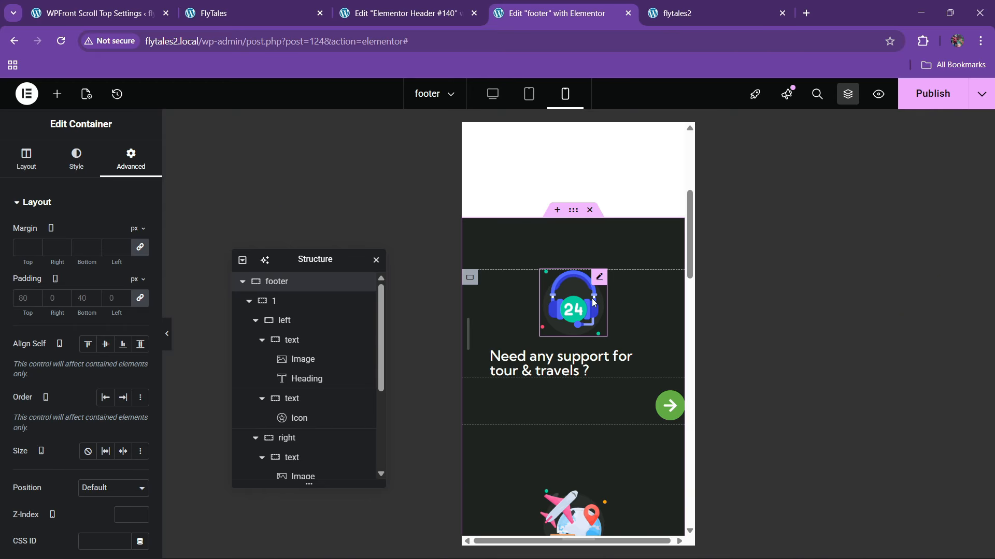
left_click(289, 303)
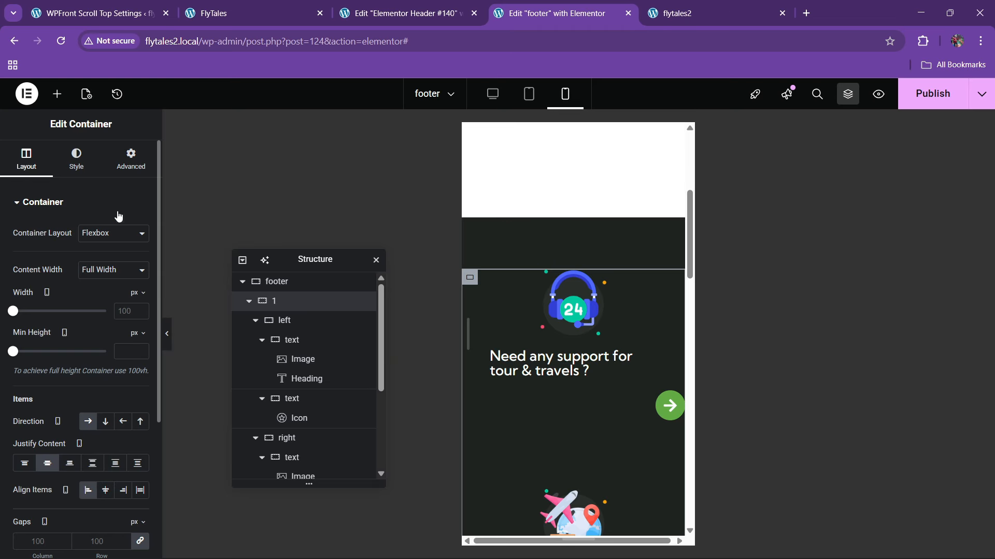
left_click(131, 159)
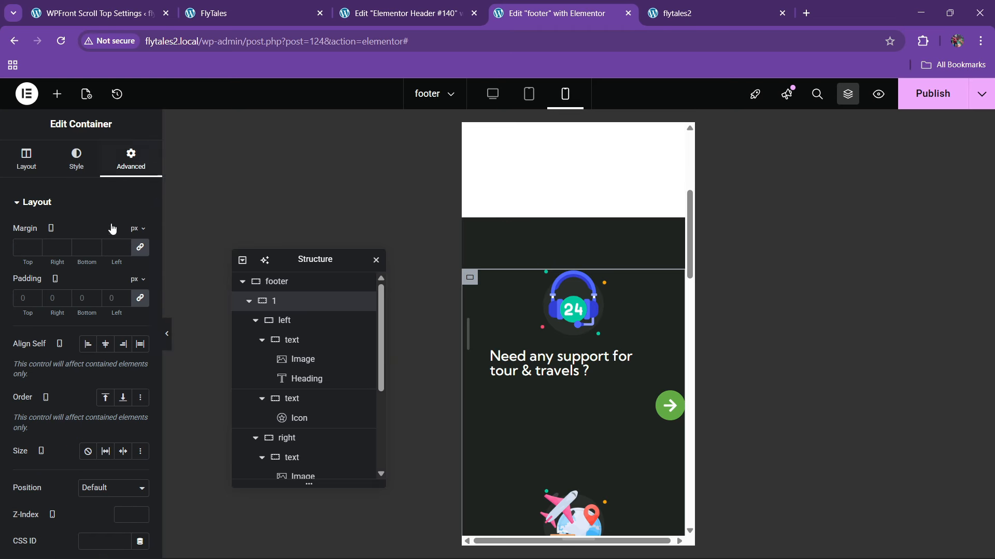
left_click(574, 318)
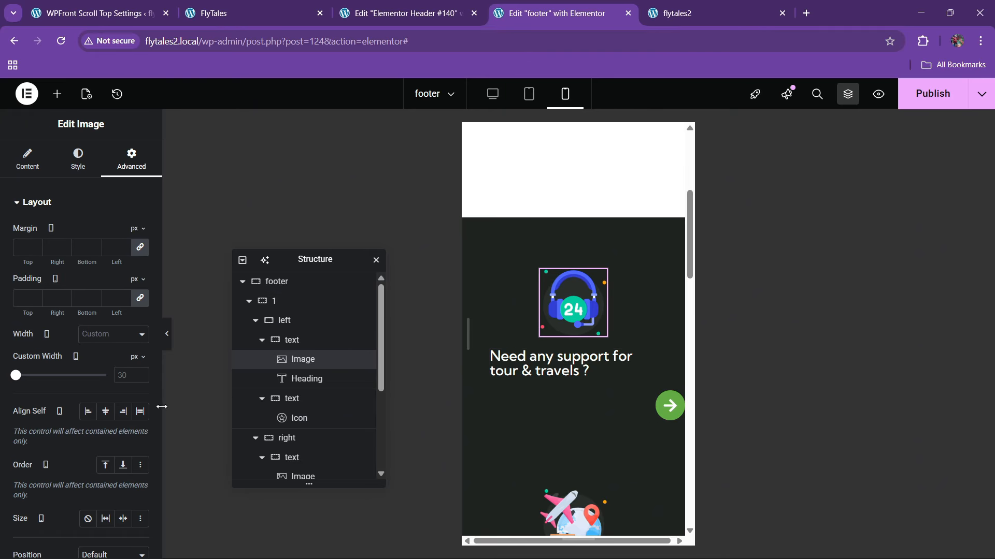
left_click(290, 342)
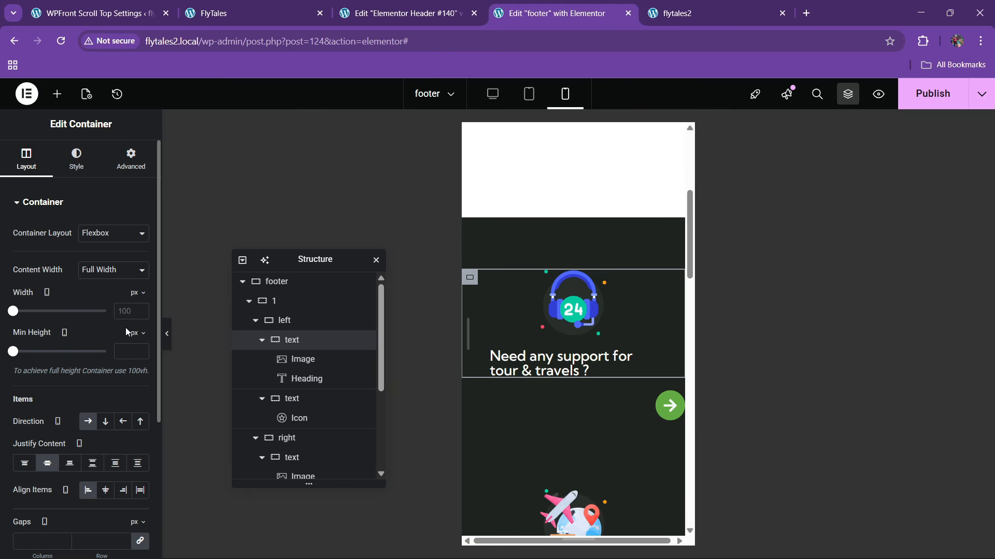
left_click(135, 311)
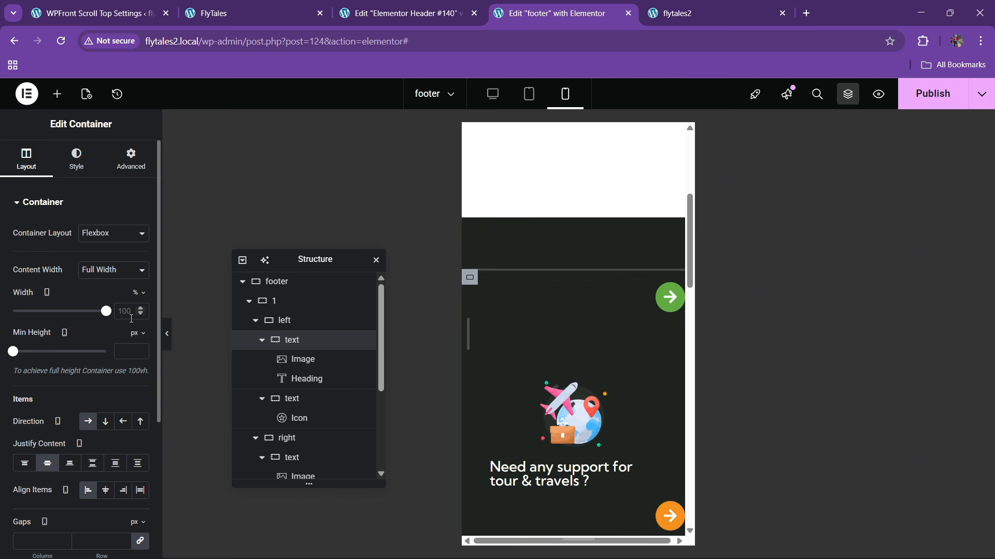
type("50")
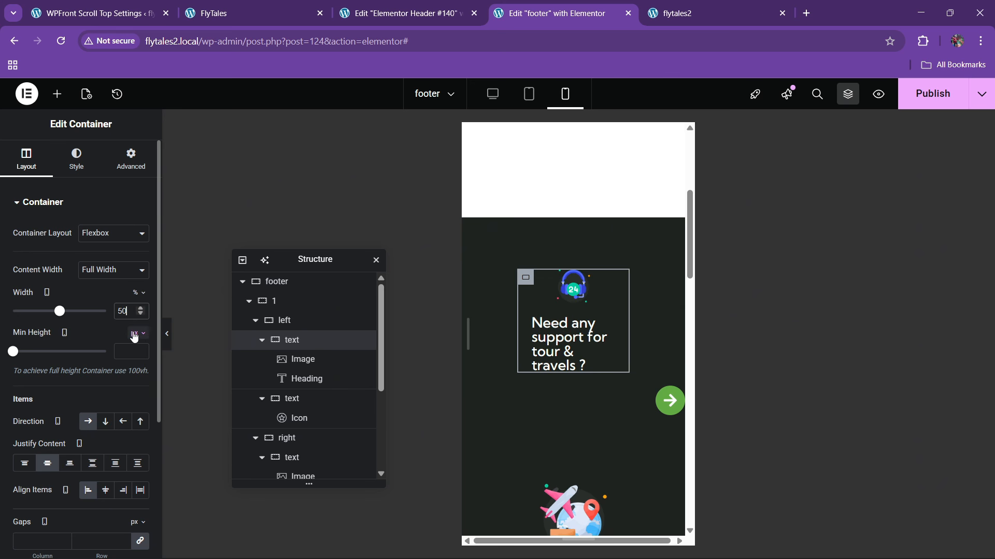
Switch the arrow-icon container's width unit to %.
left_click(294, 400)
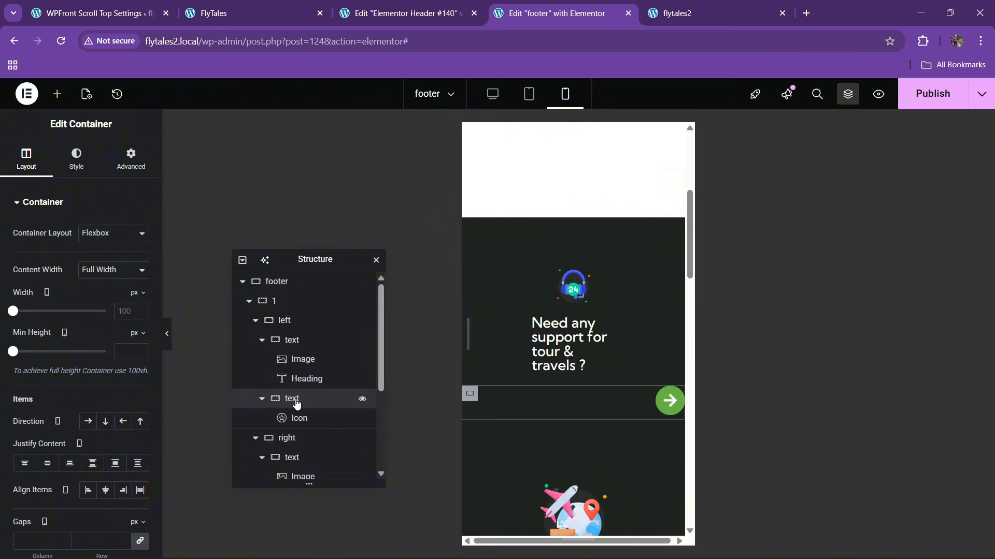
left_click(134, 334)
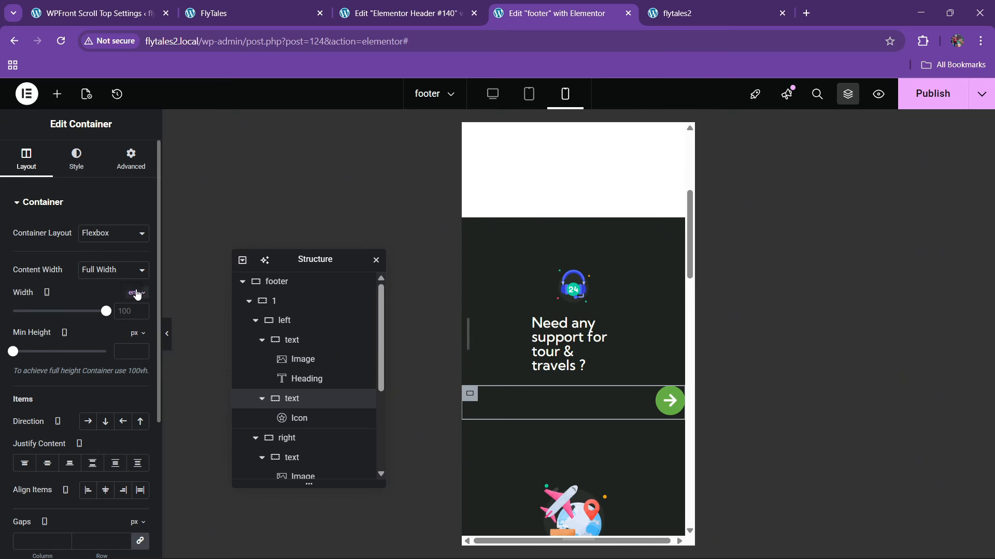
left_click(133, 314)
Enter 50% for the arrow container and justify the left container's items space-between.
type("50")
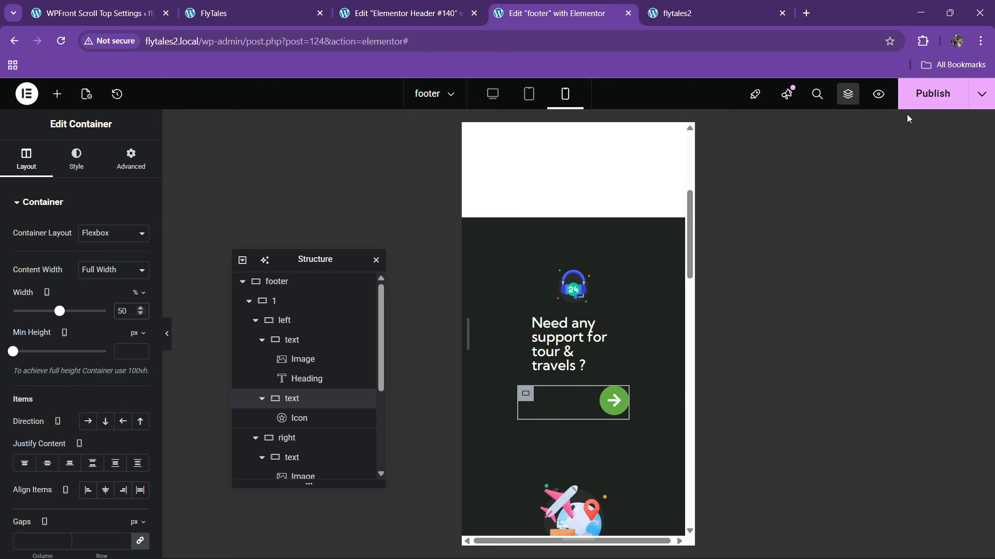
left_click(286, 321)
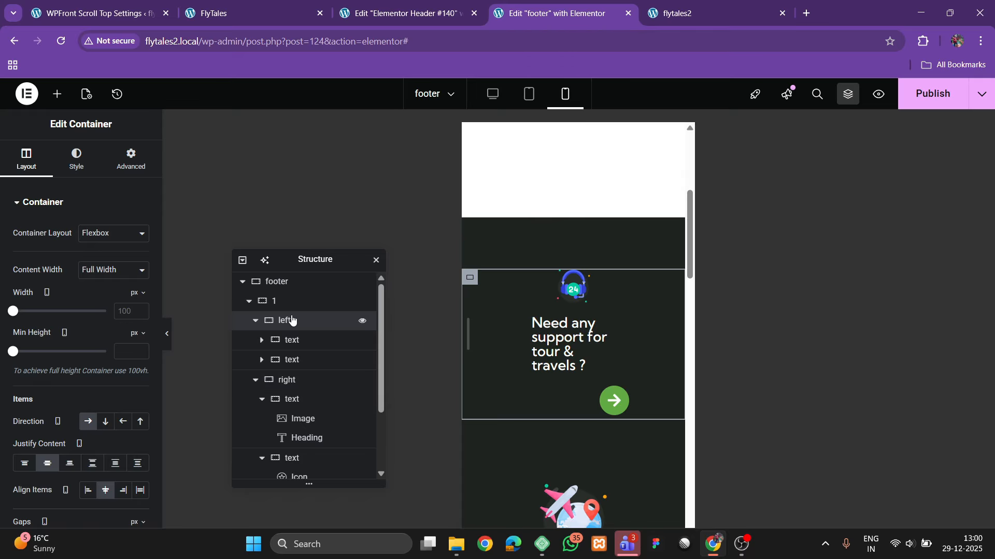
left_click(299, 342)
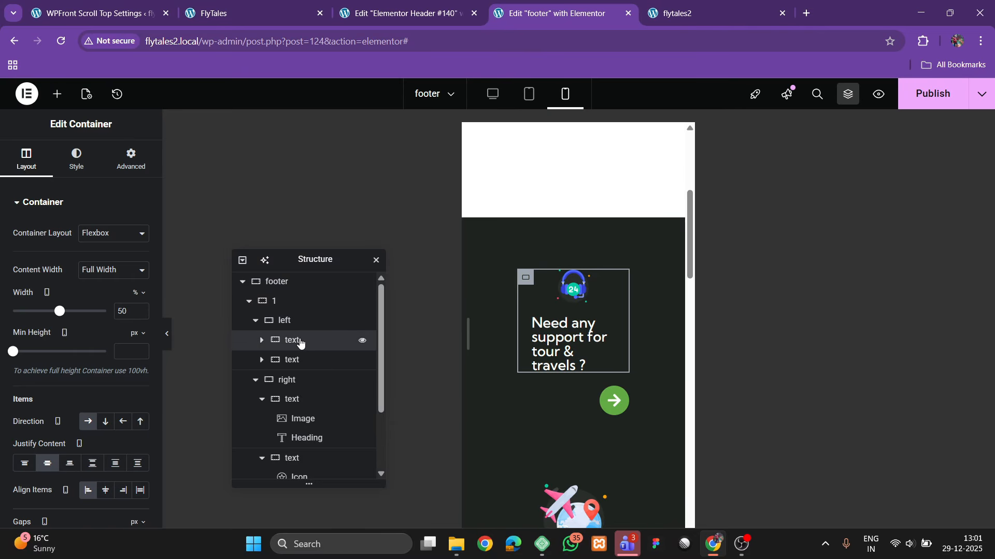
left_click(316, 322)
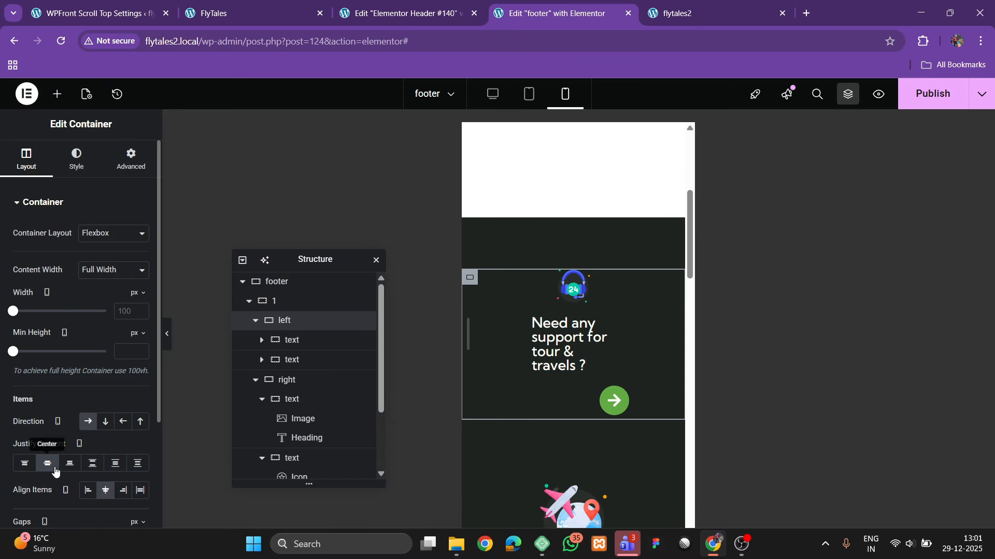
left_click(92, 463)
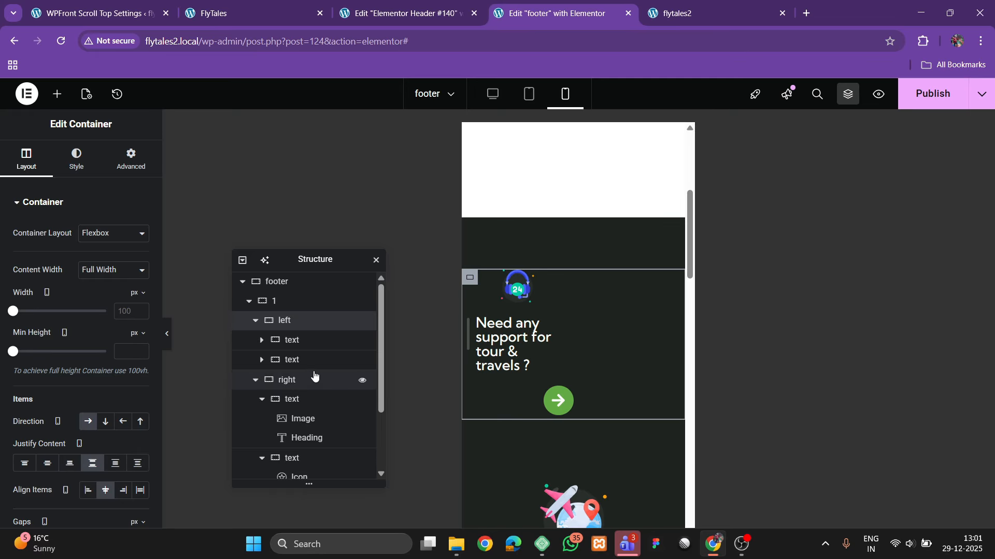
Set mobile widths: headset-and-heading container 70%, arrow button container 20%.
left_click(306, 346)
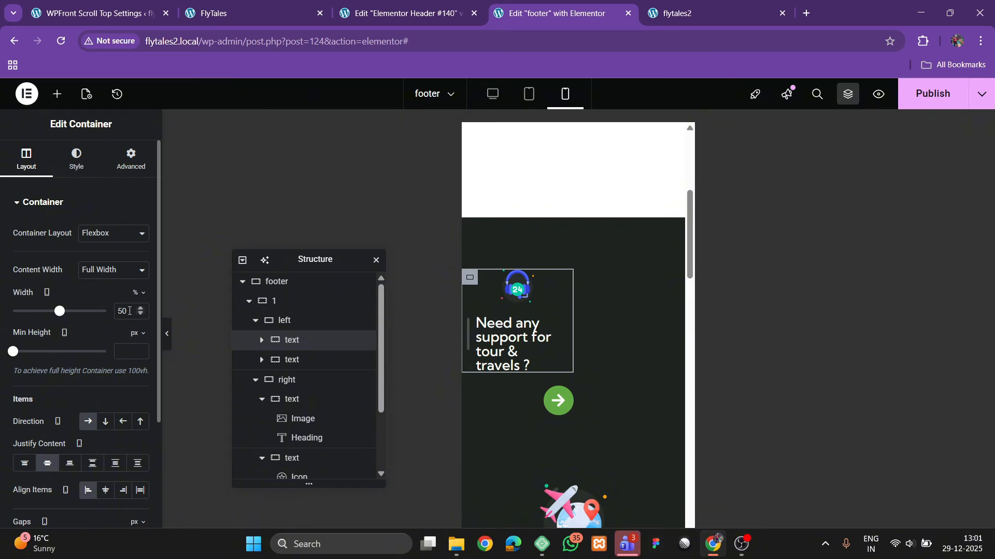
left_click(317, 363)
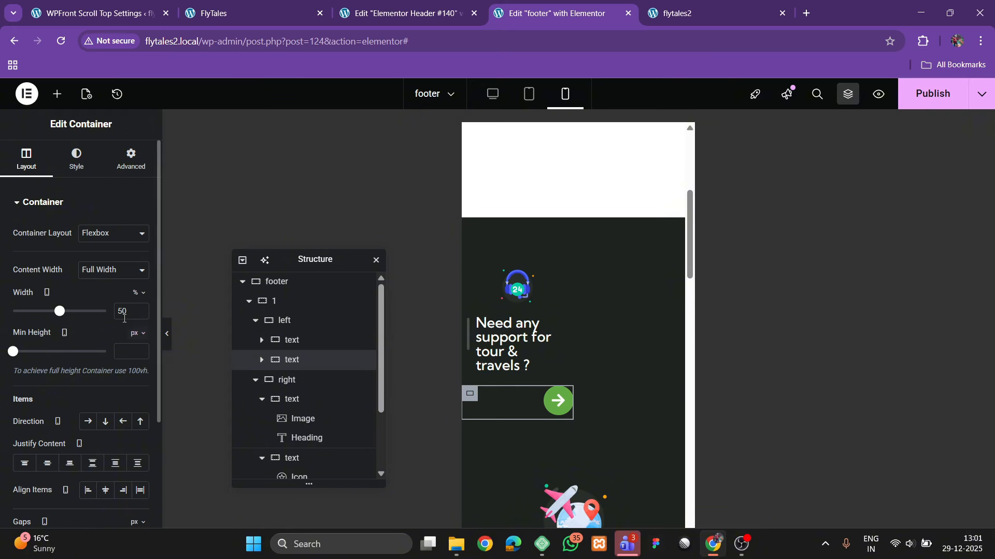
type("30")
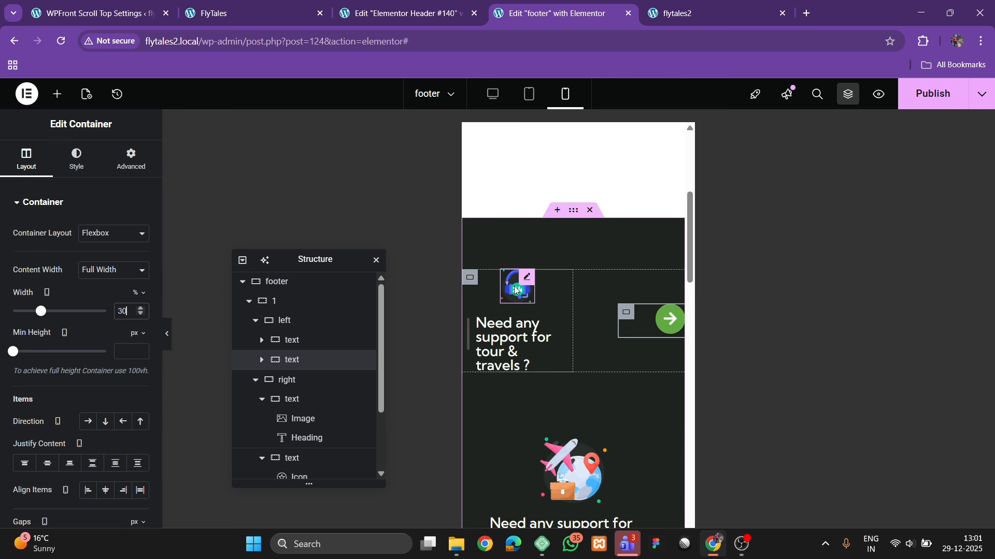
left_click(548, 328)
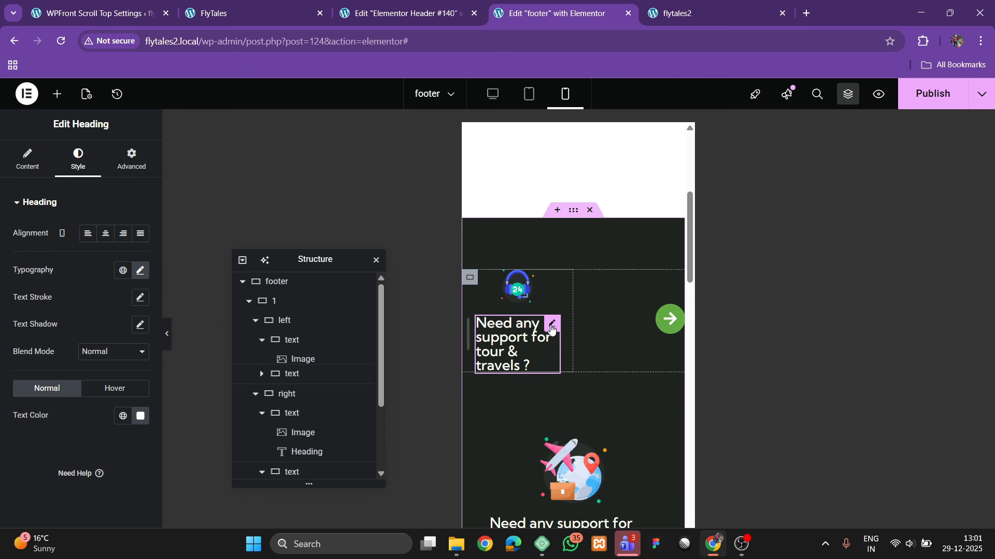
left_click(296, 346)
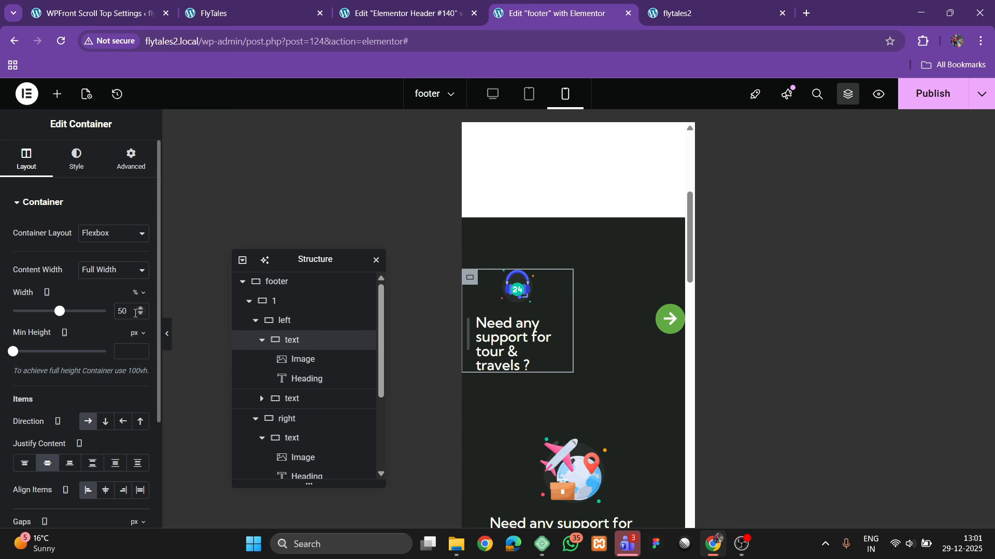
type("60")
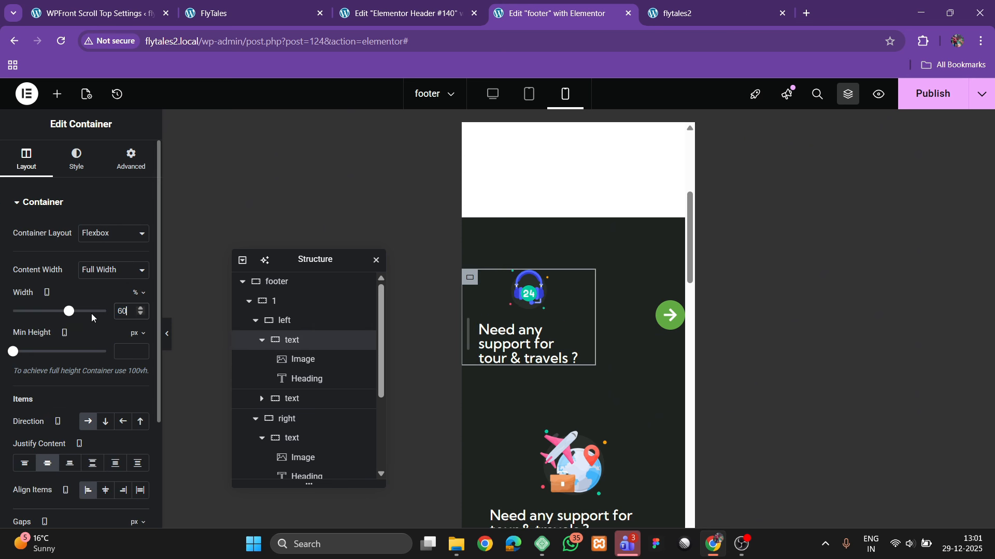
key("BackSpace")
key("BackSpace")
type("70")
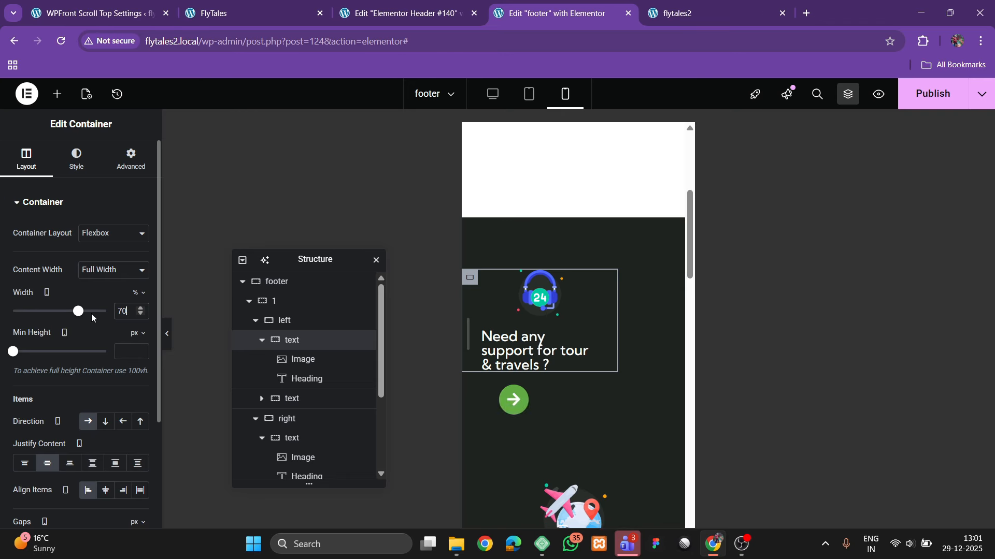
left_click(291, 399)
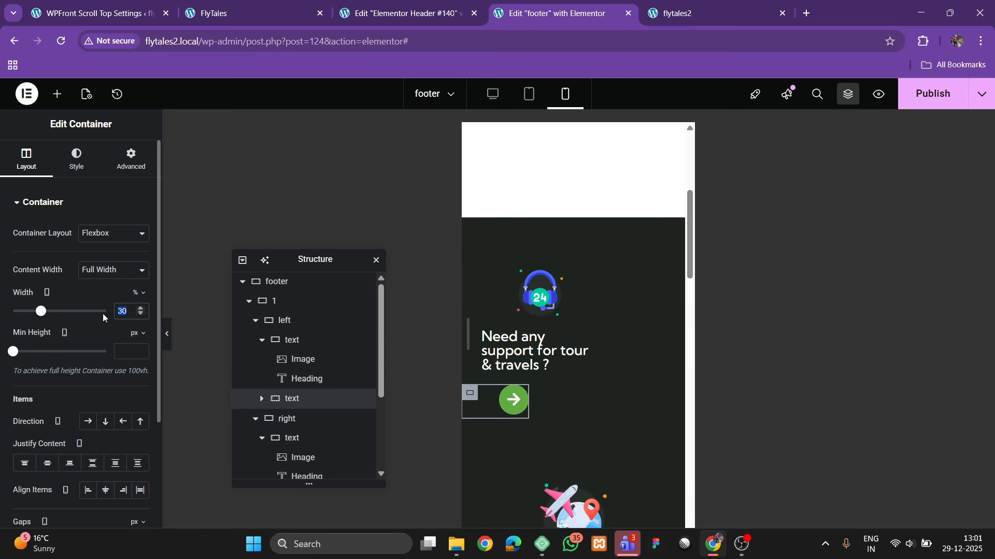
type("20")
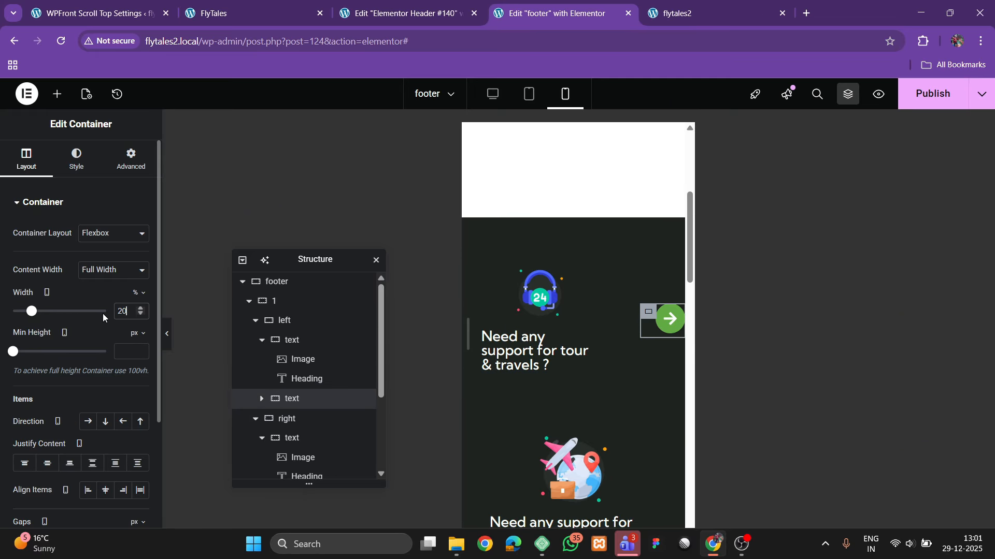
Set the support heading's font size to 15 px.
left_click(546, 306)
left_click(299, 340)
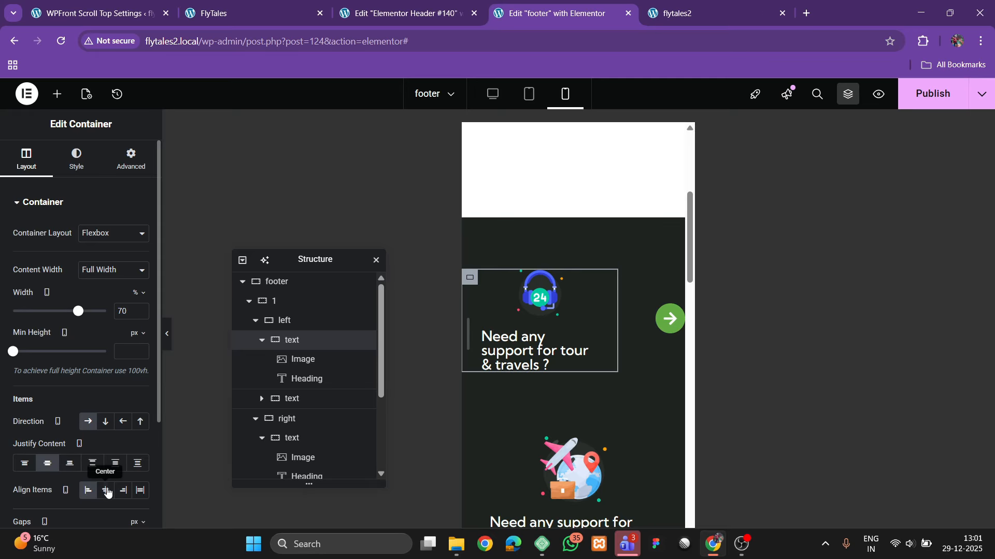
left_click(300, 380)
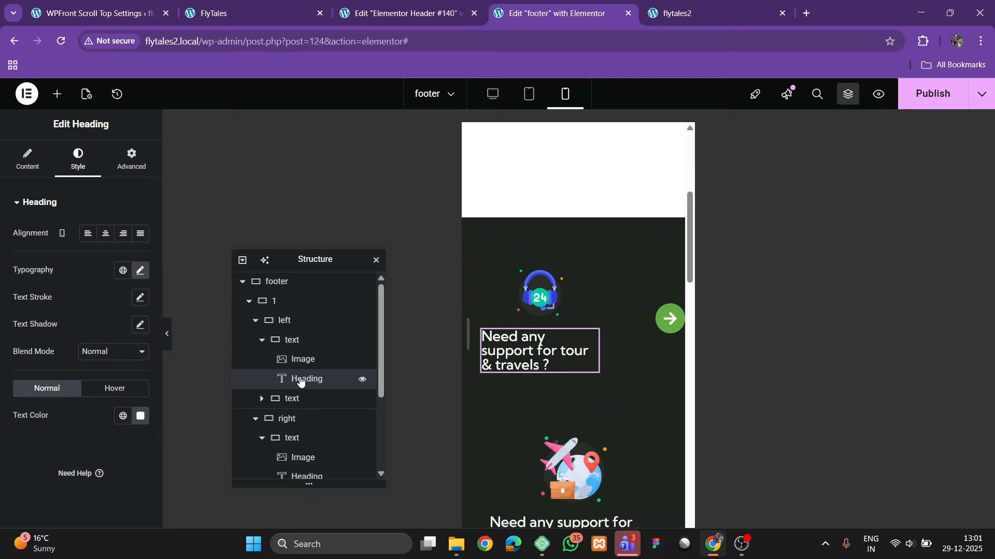
left_click(140, 270)
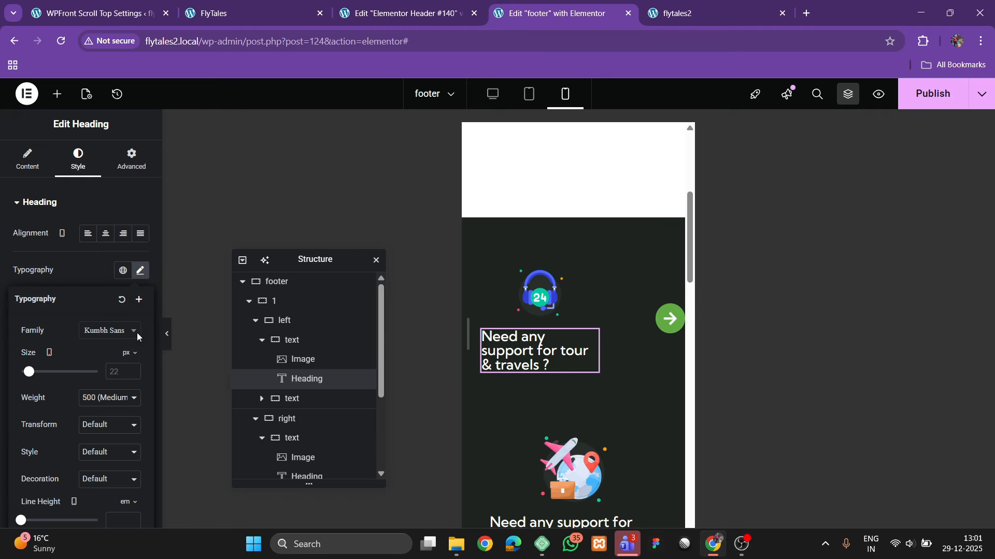
left_click(134, 373)
left_click(133, 369)
left_click(133, 369)
left_click(133, 369)
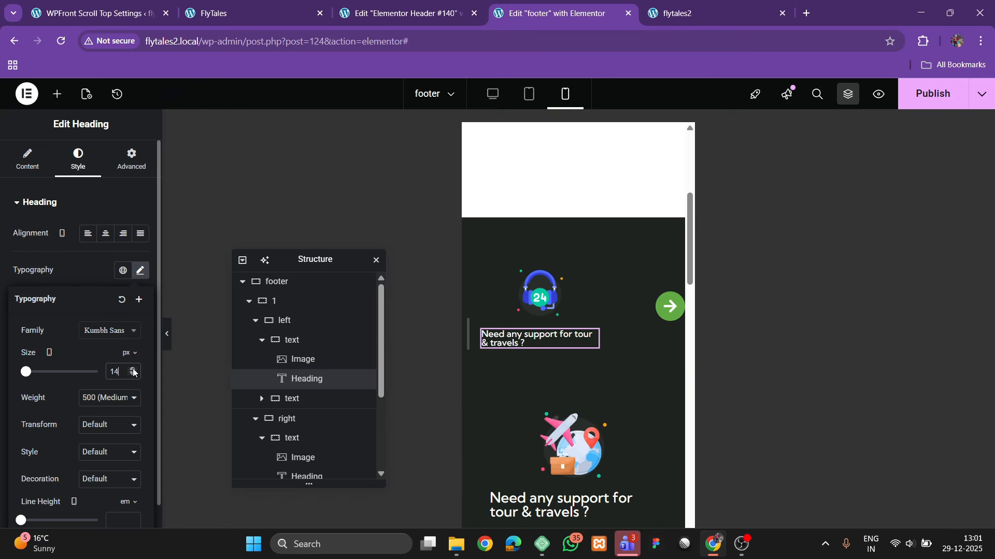
left_click(133, 370)
left_click(133, 369)
Keep the headset icon's width Custom and set it to 60 px.
left_click(530, 302)
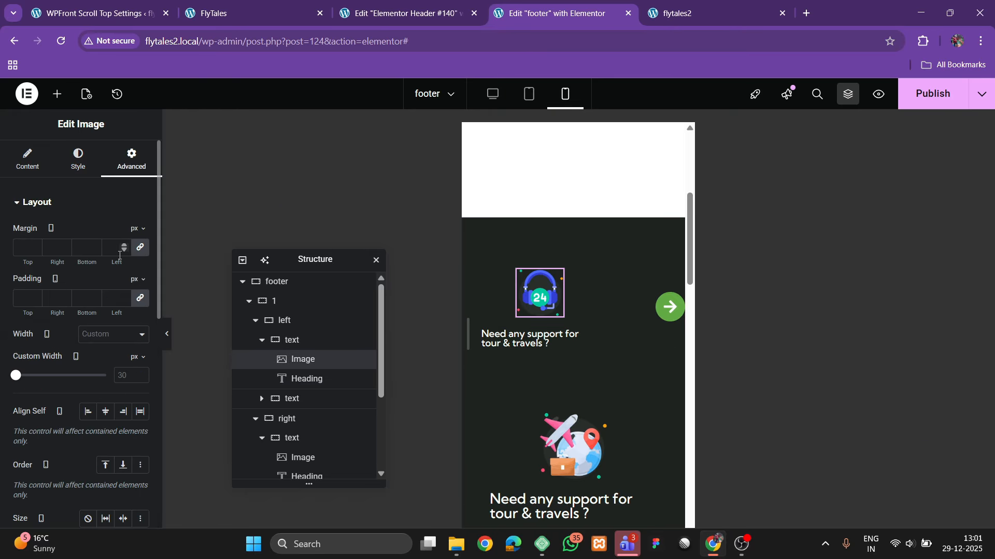
left_click(118, 341)
left_click(116, 340)
left_click(141, 377)
left_click(140, 378)
left_click(141, 377)
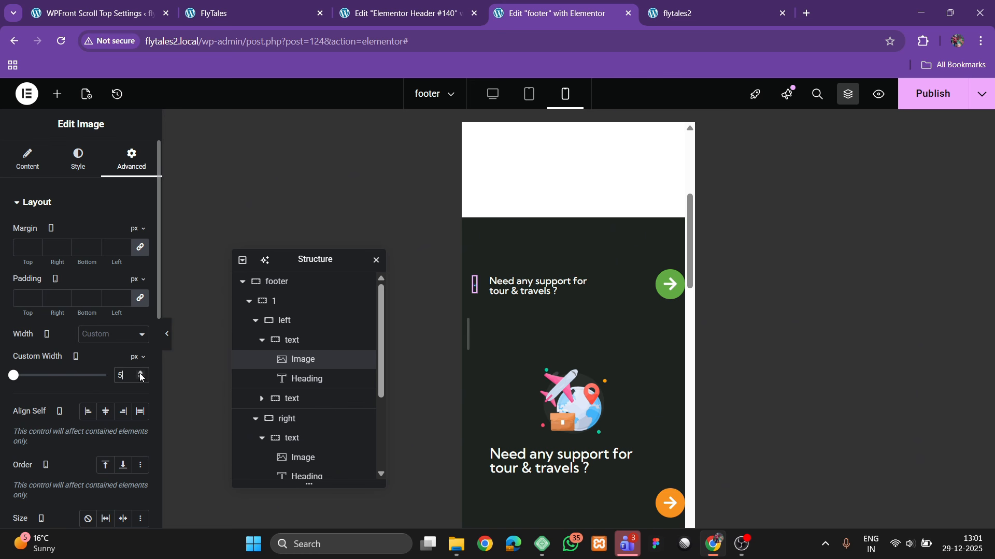
left_click(140, 378)
left_click(141, 377)
left_click(140, 377)
left_click(140, 373)
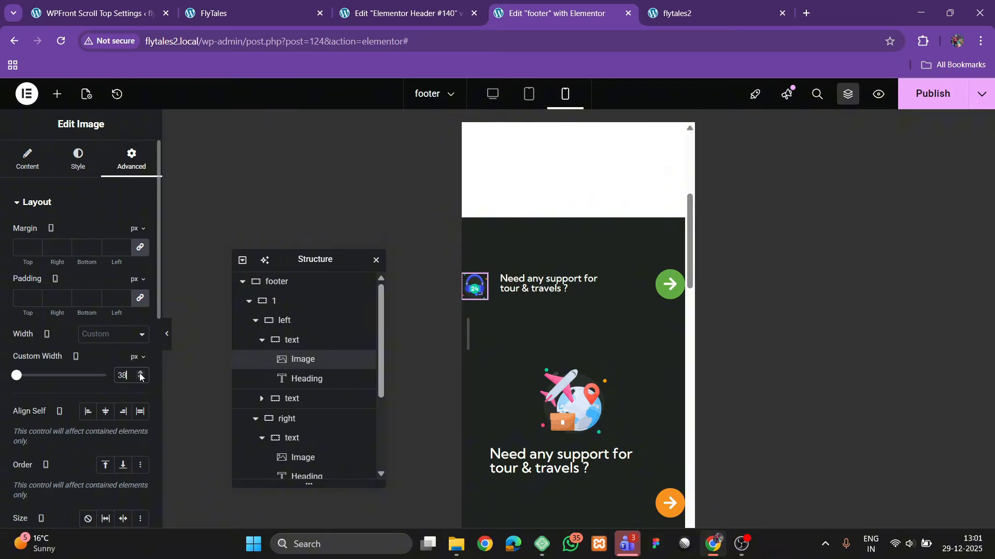
left_click(140, 373)
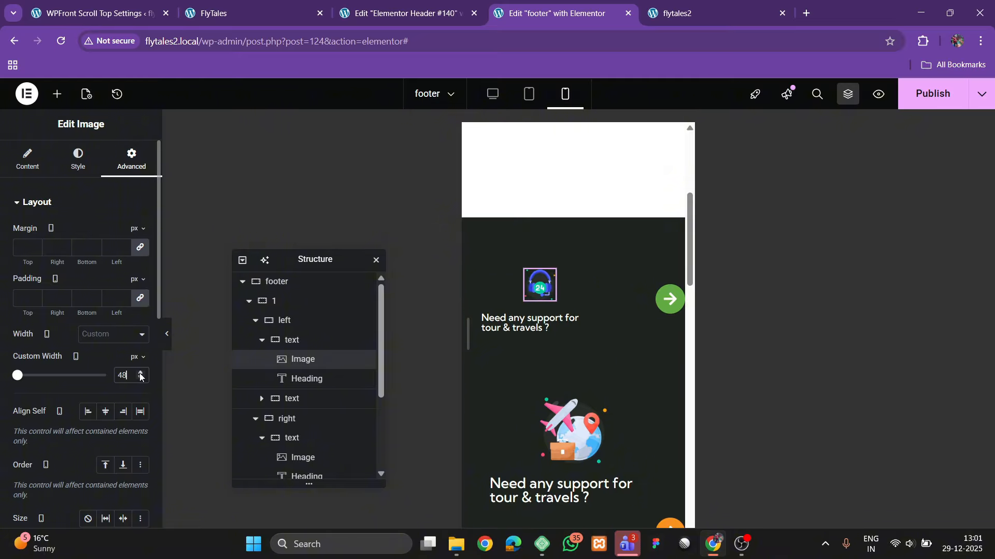
left_click(140, 373)
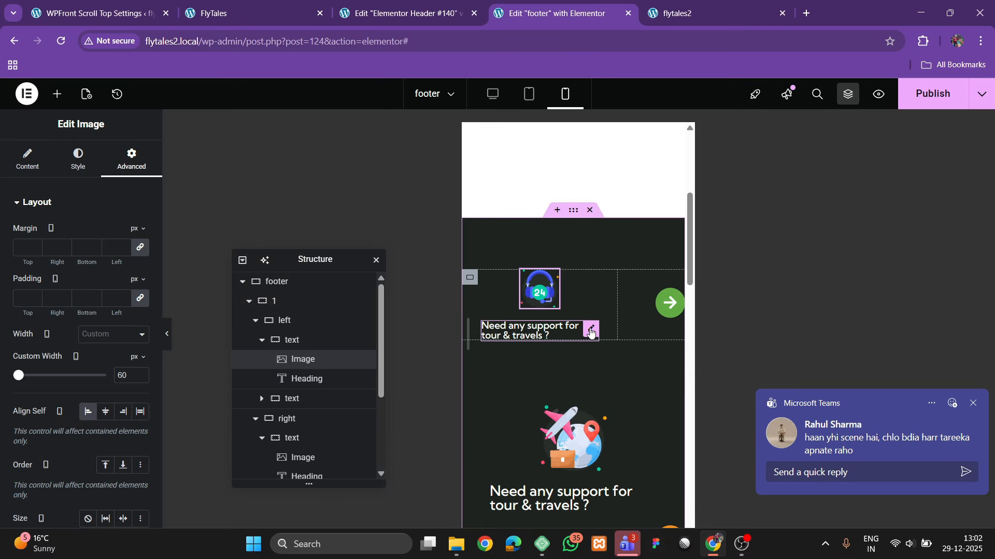
Increase the support heading's font size to 19 px.
left_click(590, 332)
left_click(976, 404)
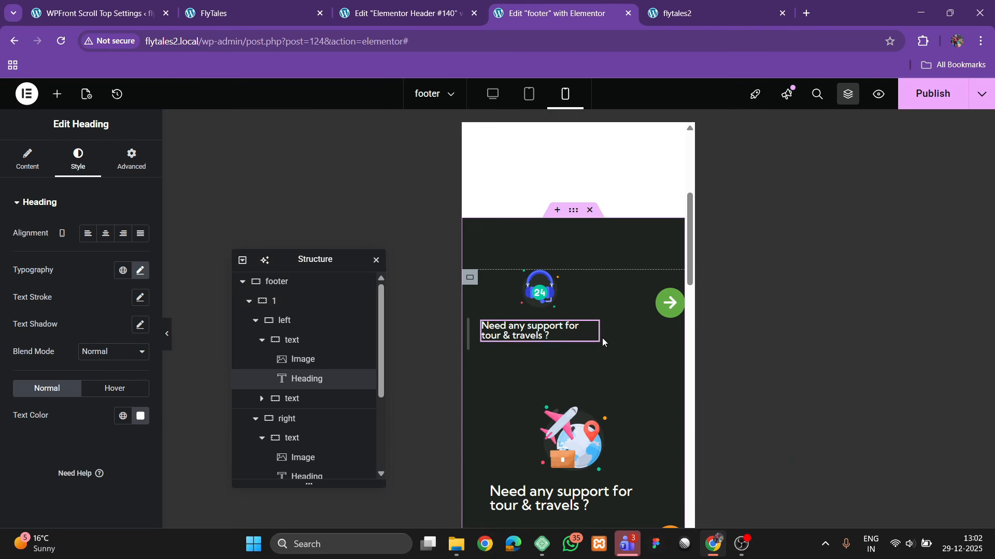
left_click(140, 270)
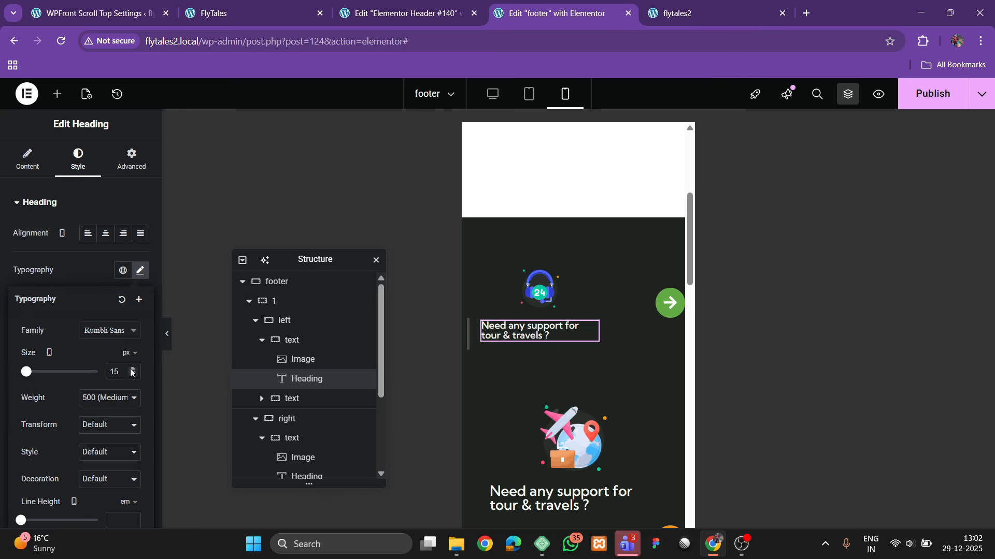
left_click(132, 369)
left_click(132, 369)
left_click(132, 370)
left_click(132, 369)
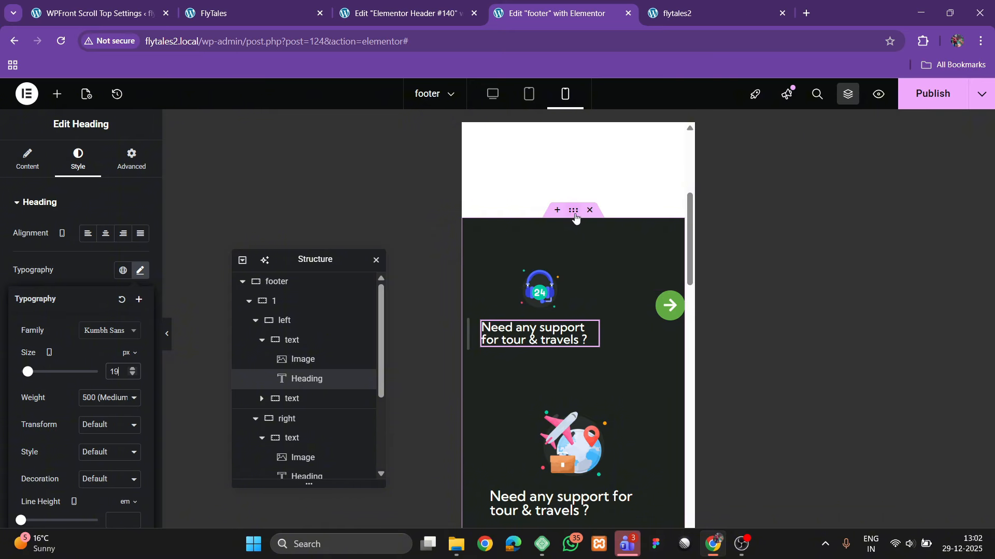
Try 22 px padding on the support heading, then clear it.
left_click(119, 169)
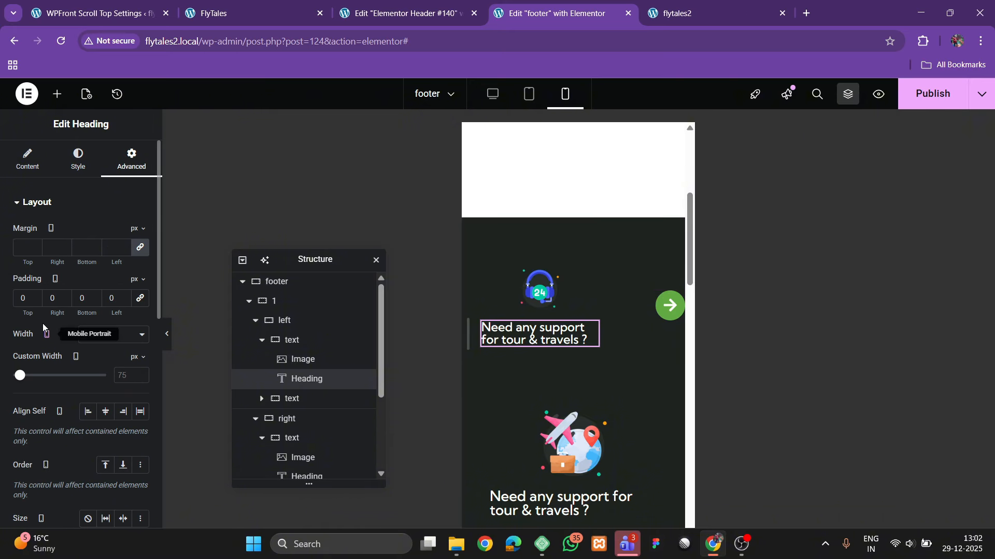
left_click(49, 298)
type("2")
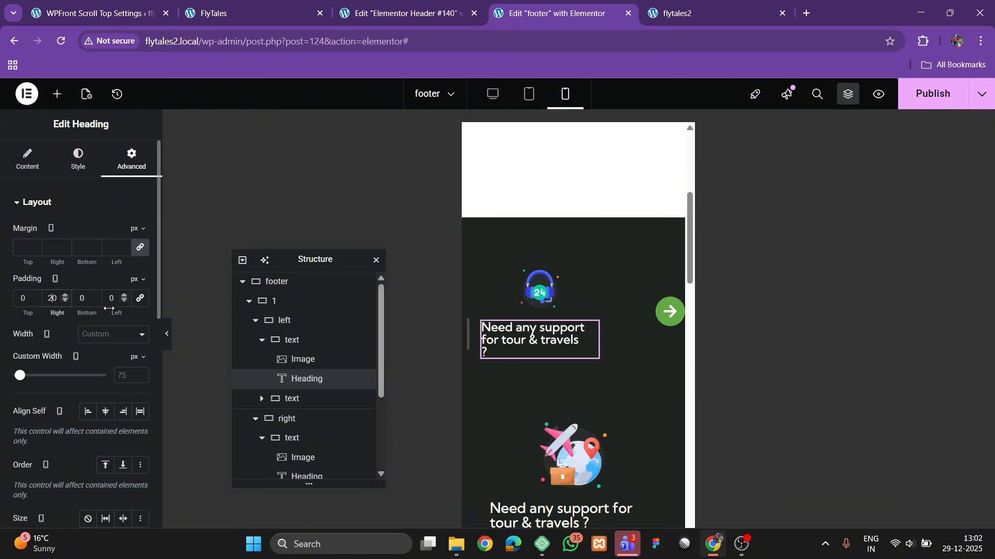
type("2")
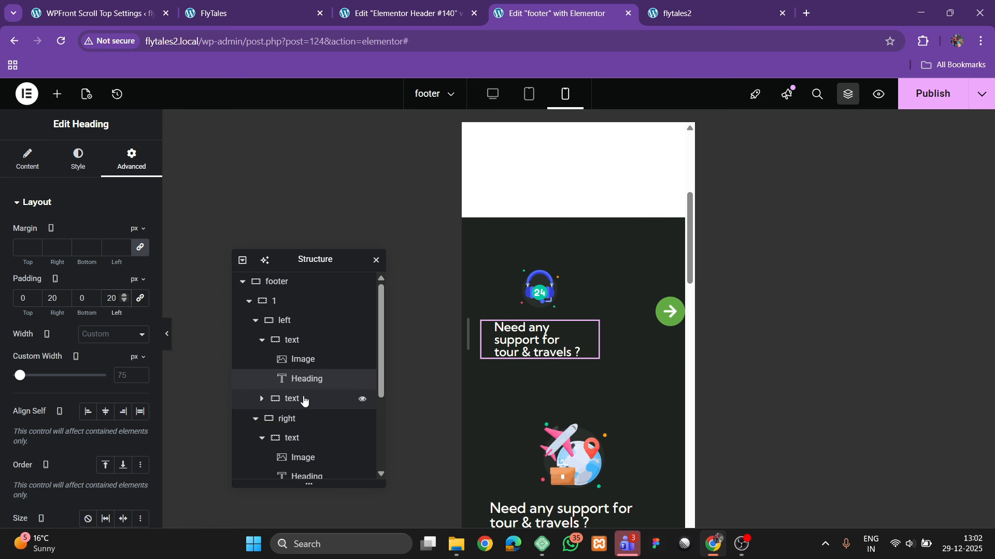
key("BackSpace")
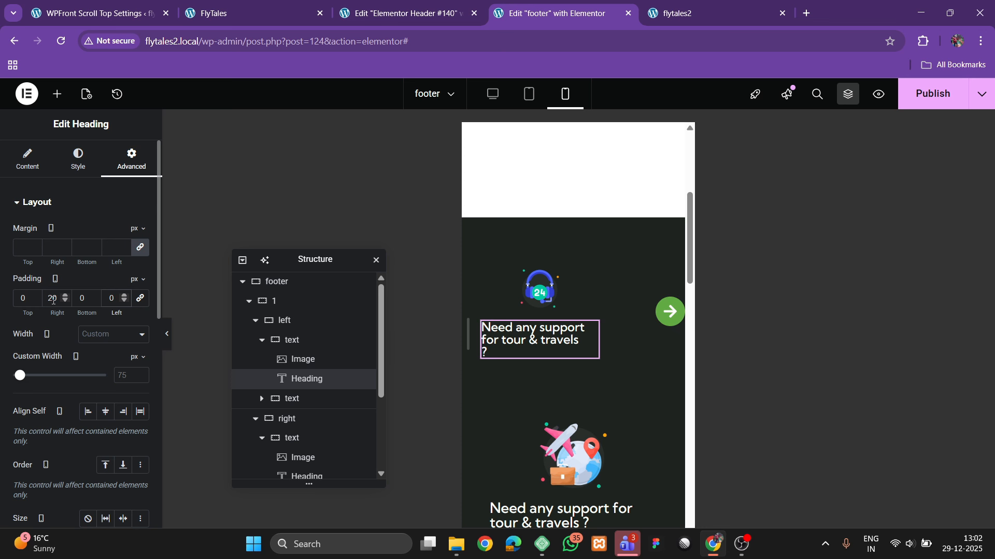
Give the footer container mobile padding of 80, 20, 40 and 20 px.
left_click(288, 282)
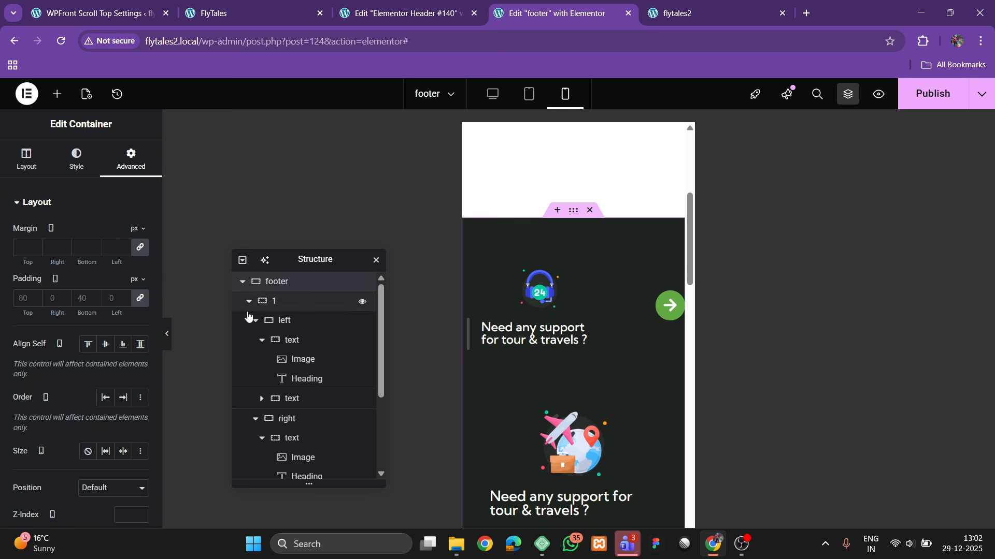
left_click(140, 299)
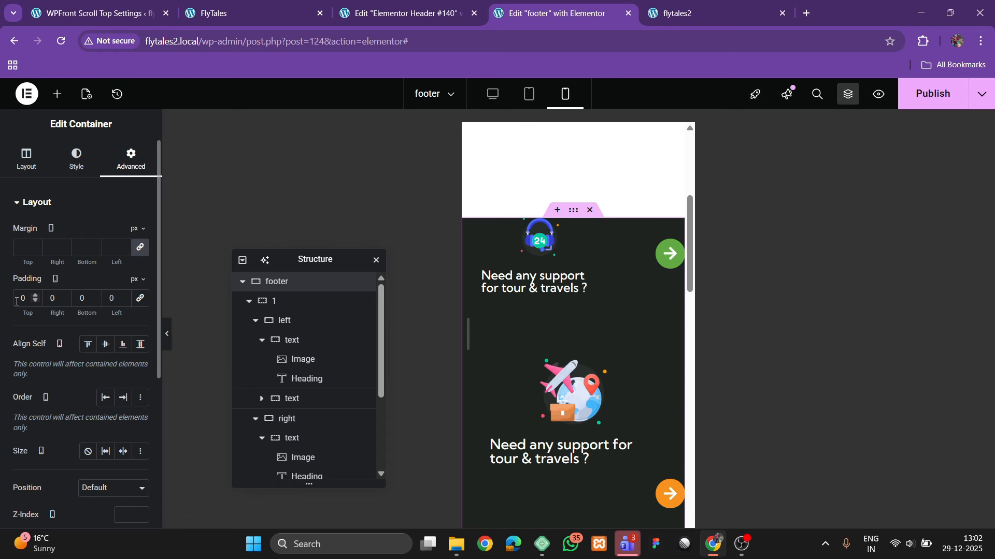
type("80")
key("Tab")
type("20")
key("Tab")
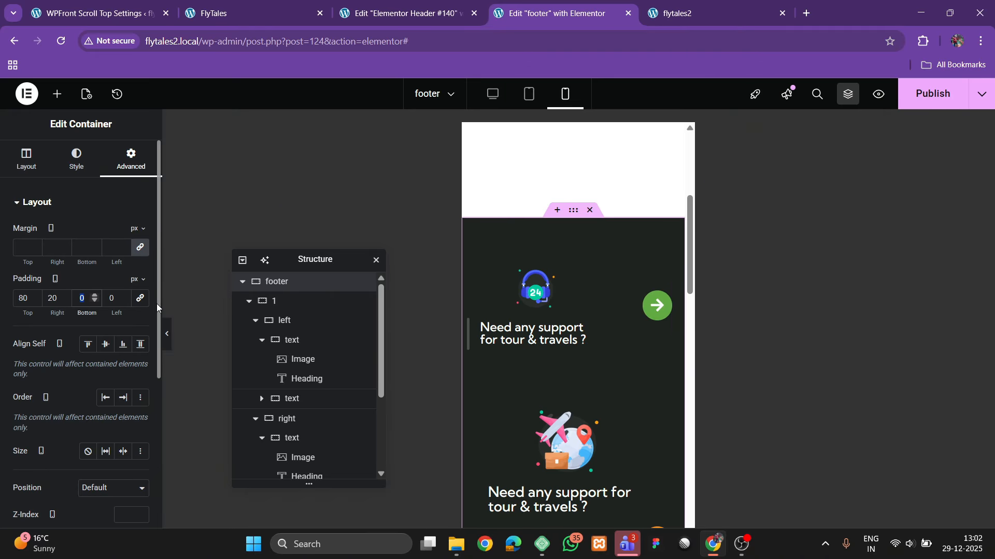
type("40")
key("Tab")
type("20")
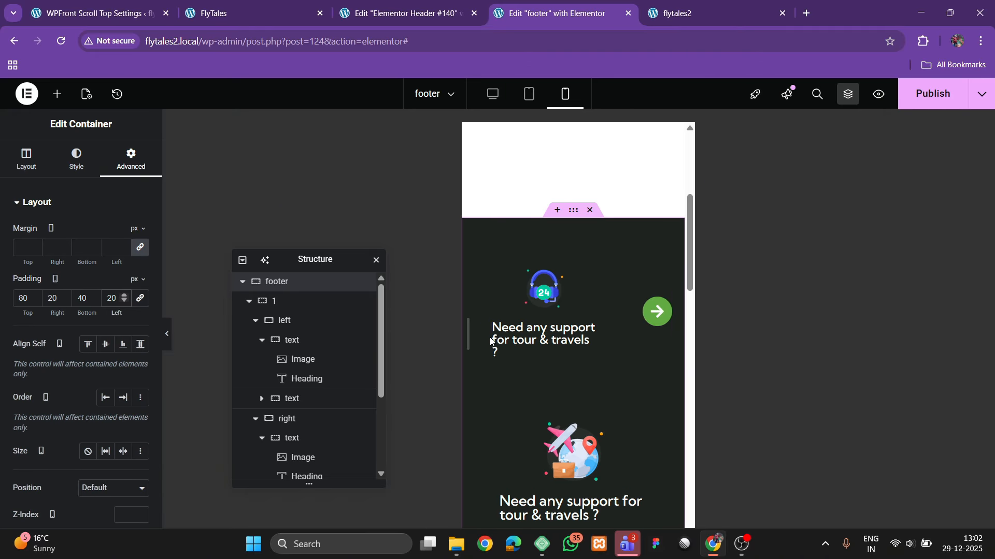
Set the support heading's width to Full Width (100%) and collapse the left container in Structure.
left_click(487, 284)
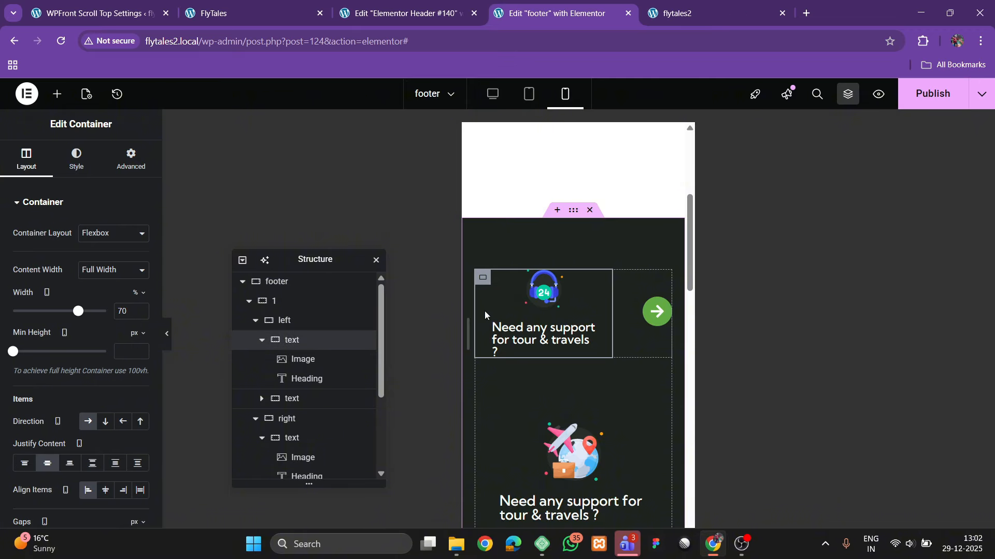
left_click(593, 330)
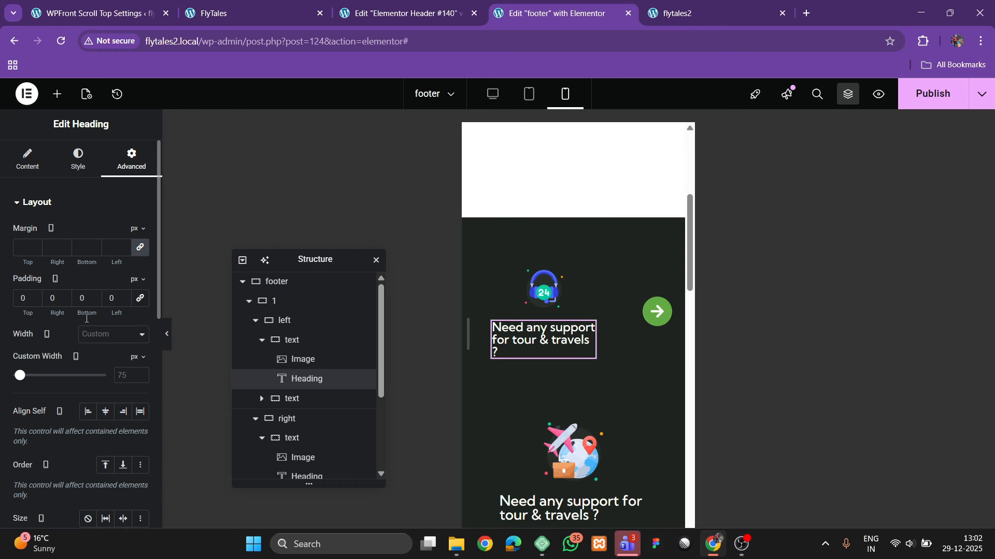
left_click(93, 336)
left_click(89, 371)
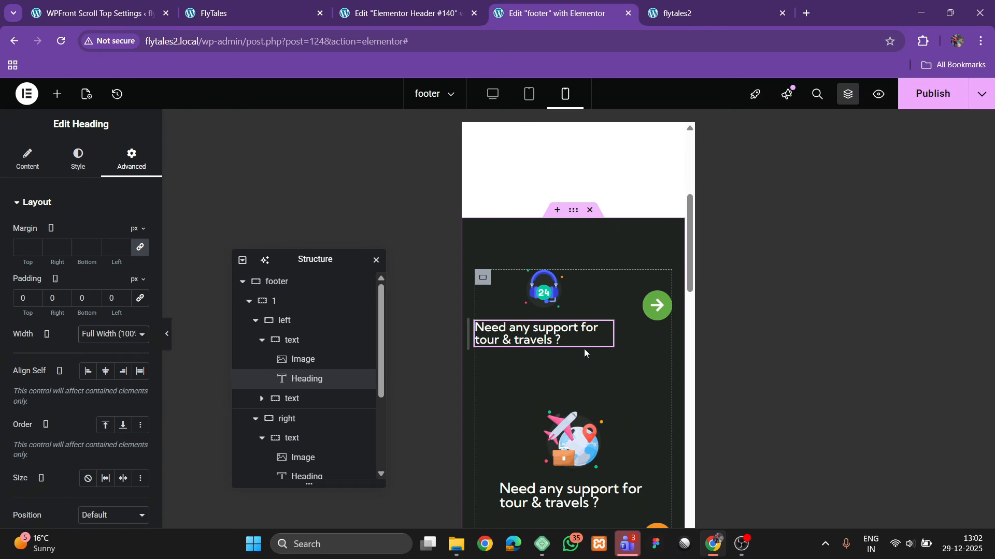
scroll(516, 356, "down", 3)
left_click(254, 320)
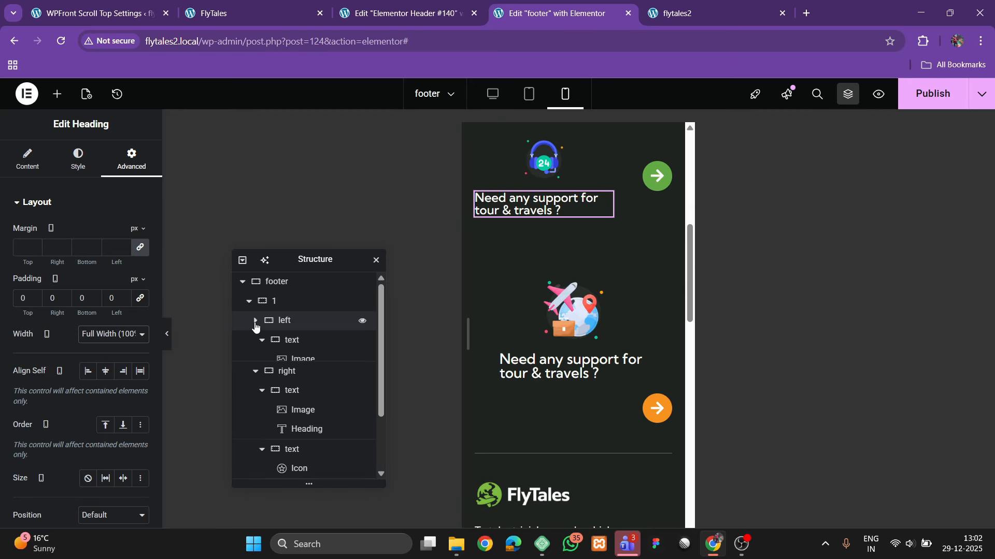
Delete the footer's right support block container.
left_click(255, 342)
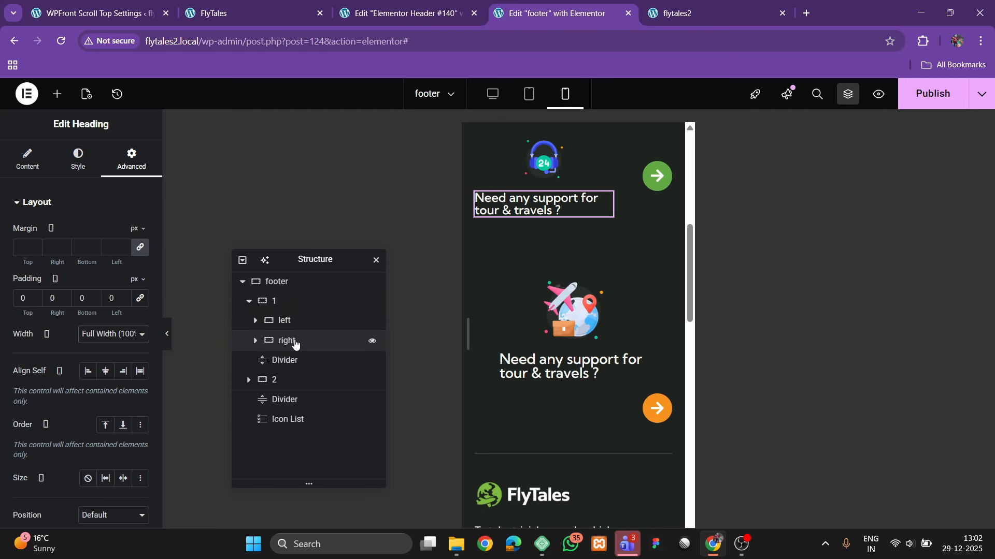
left_click(290, 343)
right_click(291, 343)
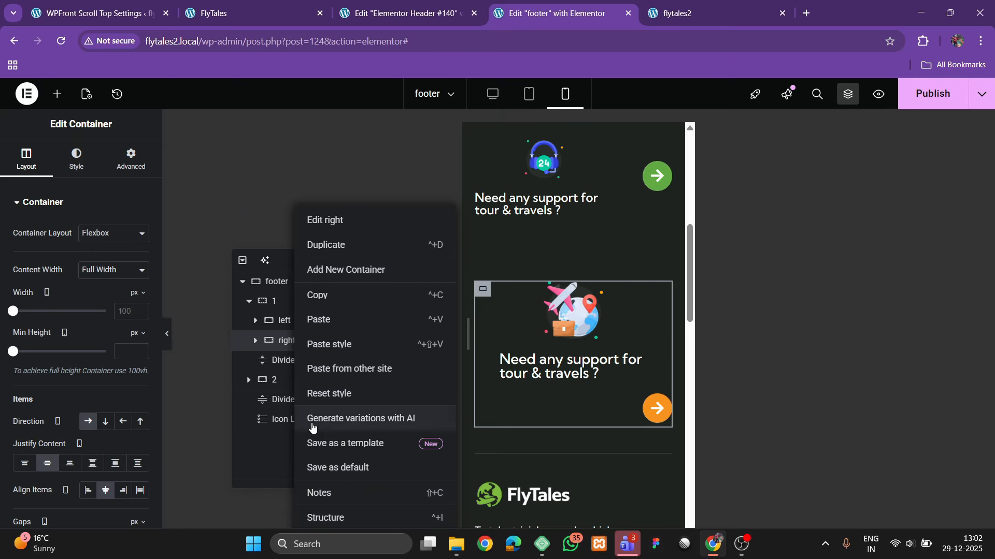
left_click(290, 342)
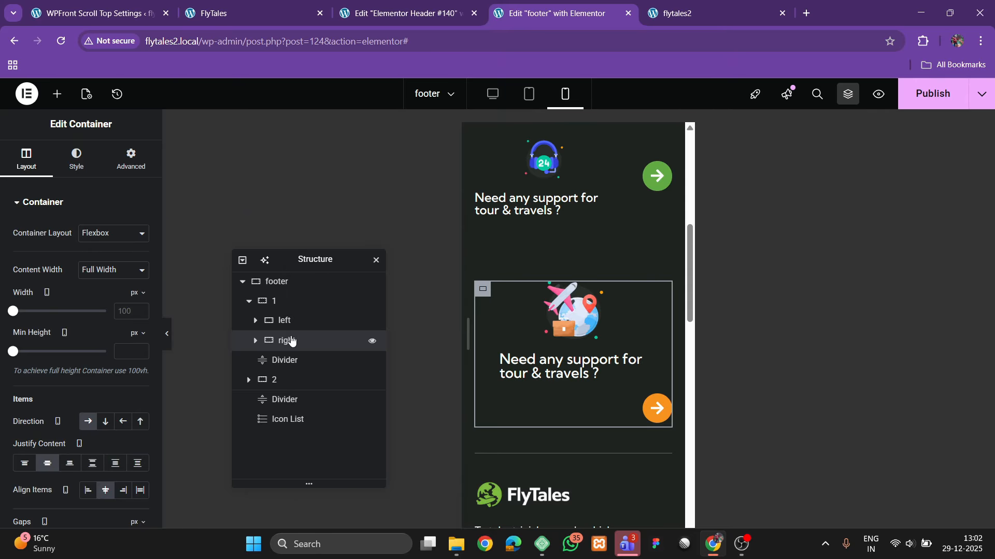
right_click(305, 343)
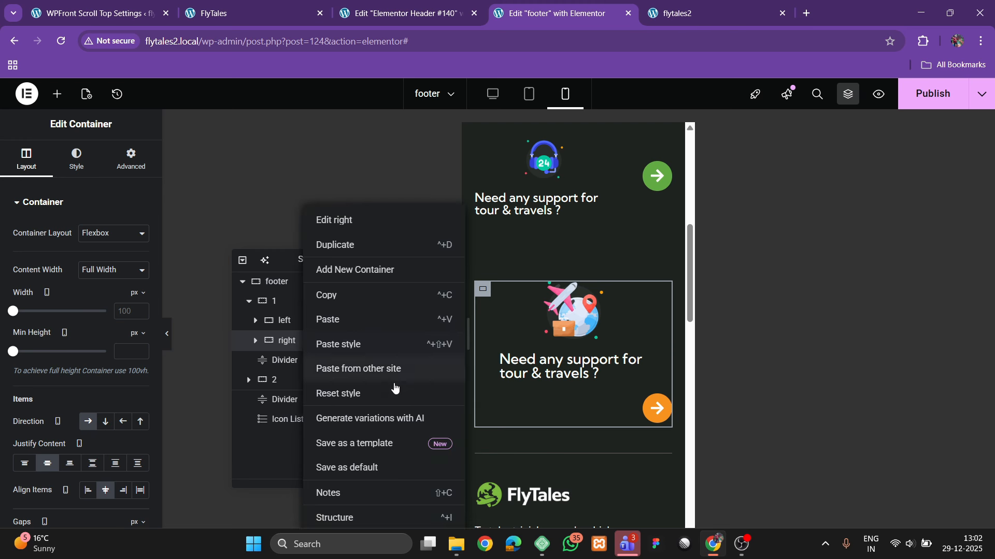
left_click(294, 346)
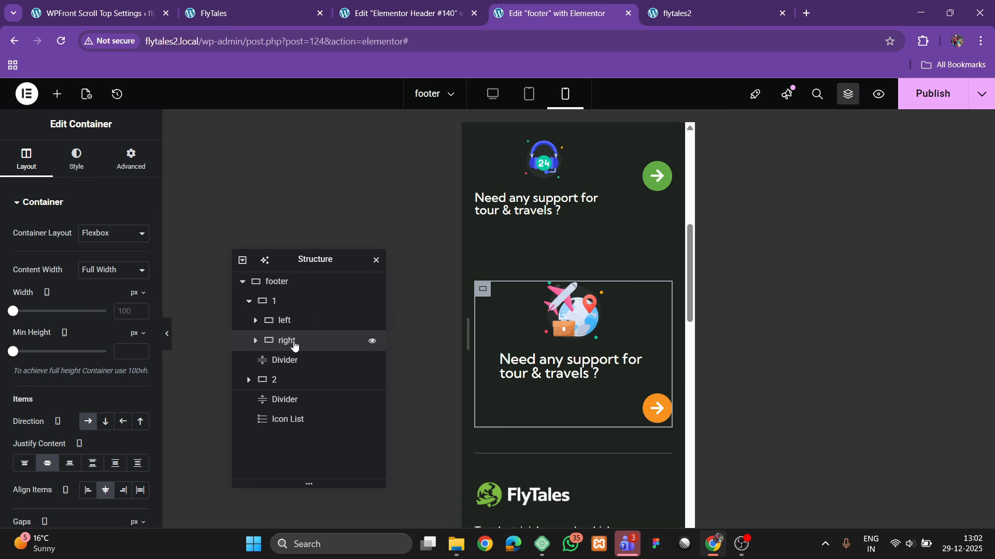
key("Delete")
Duplicate the left support block and swap the copy's headset image for icon-travel.png.
left_click(290, 321)
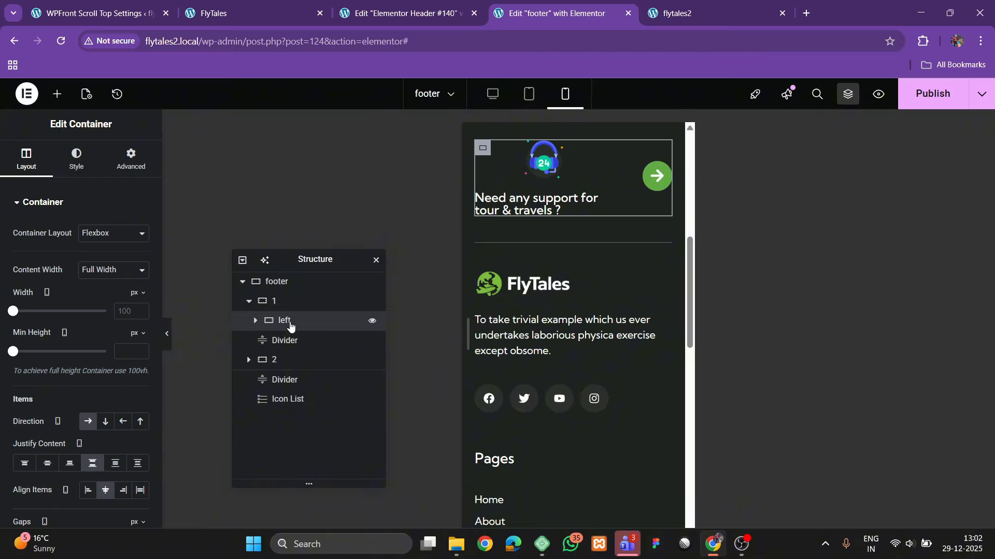
right_click(290, 325)
left_click(322, 245)
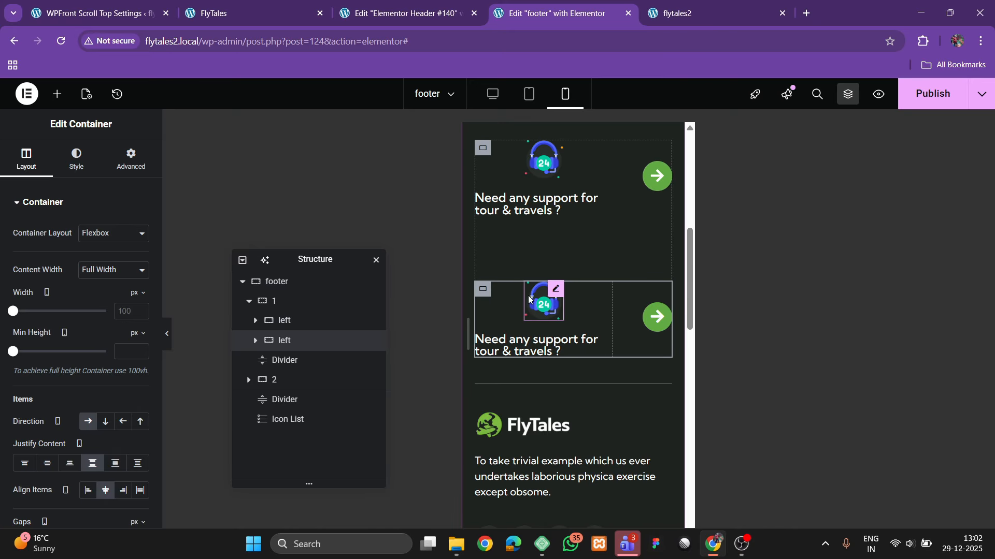
left_click(548, 311)
left_click(77, 275)
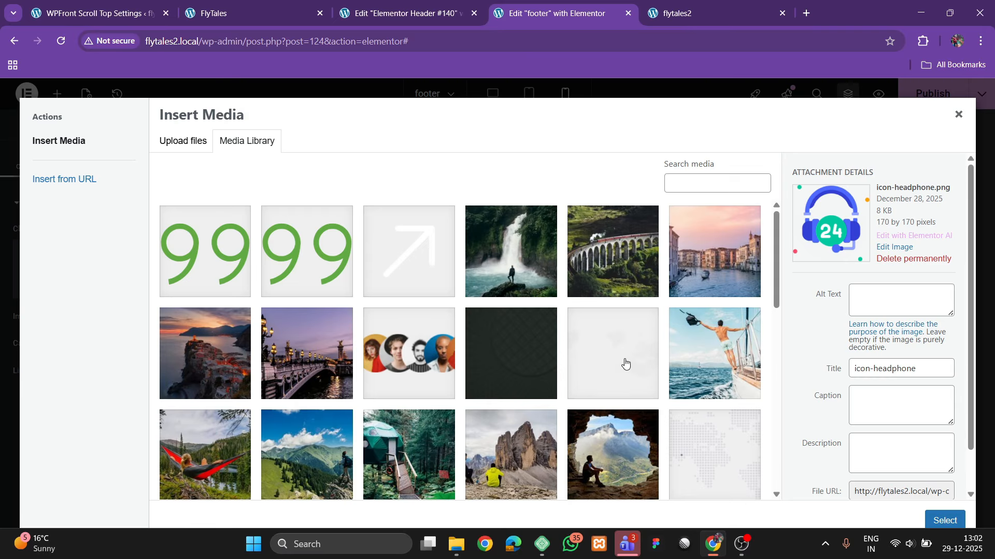
scroll(621, 365, "down", 4)
scroll(622, 373, "down", 5)
left_click(505, 342)
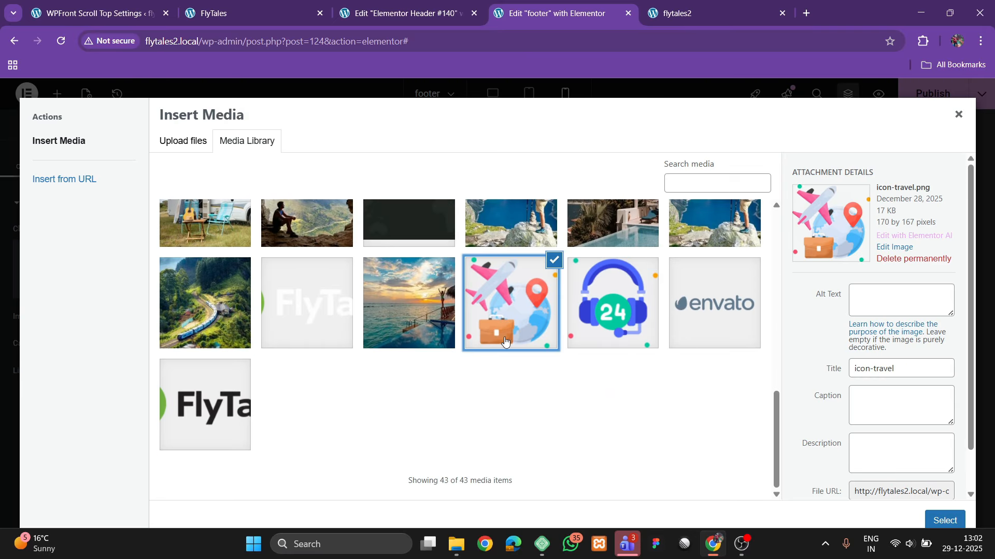
left_click(944, 521)
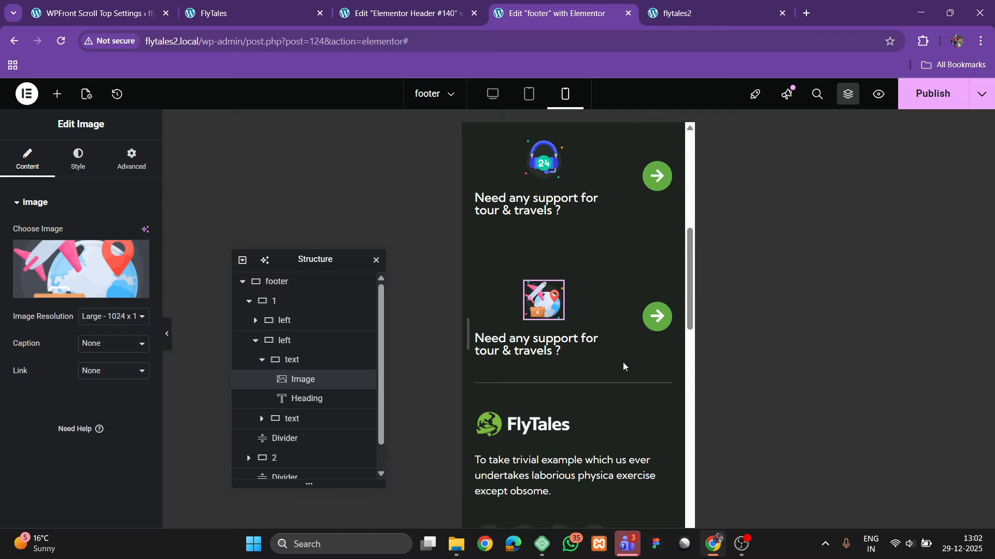
Set the second block's arrow icon colour to the themeorange global.
scroll(612, 349, "down", 1)
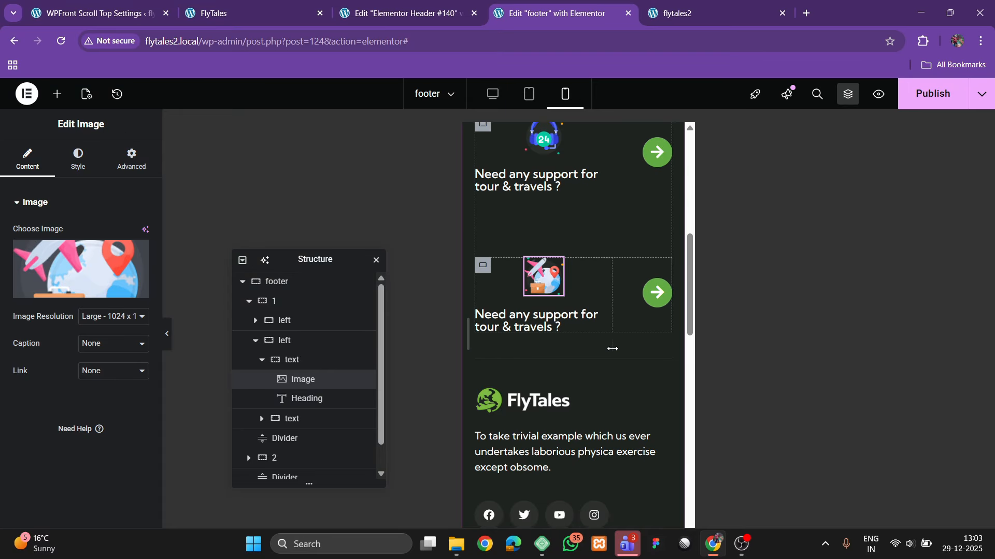
scroll(612, 348, "down", 2)
scroll(612, 369, "up", 3)
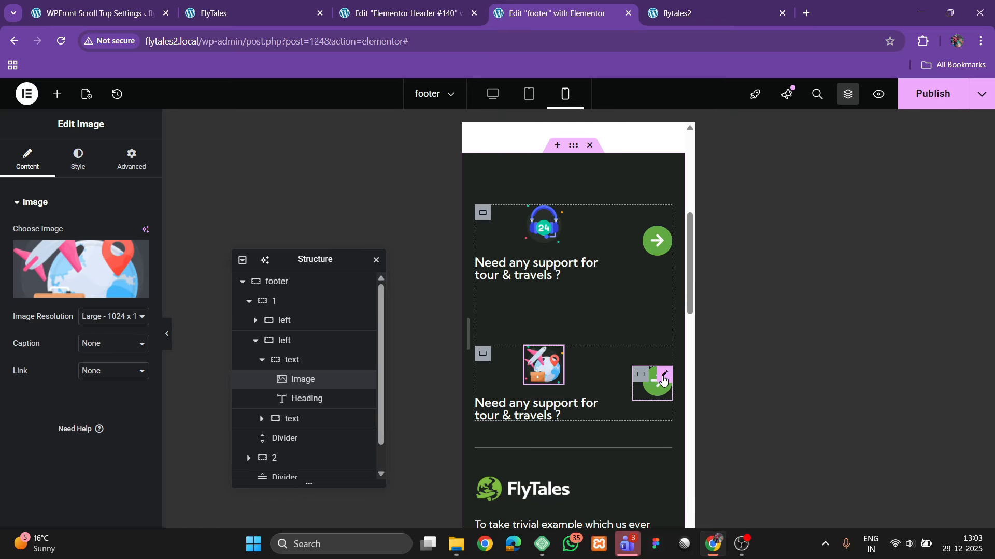
left_click(665, 374)
left_click(77, 158)
left_click(123, 288)
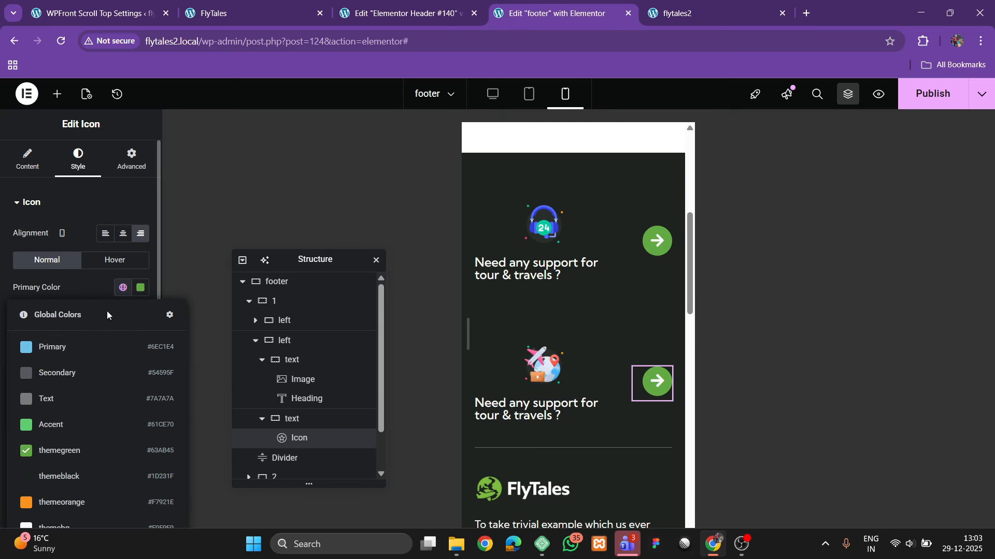
left_click(57, 502)
Set the footer copyright text size to 14 px and publish the footer.
scroll(615, 359, "down", 2)
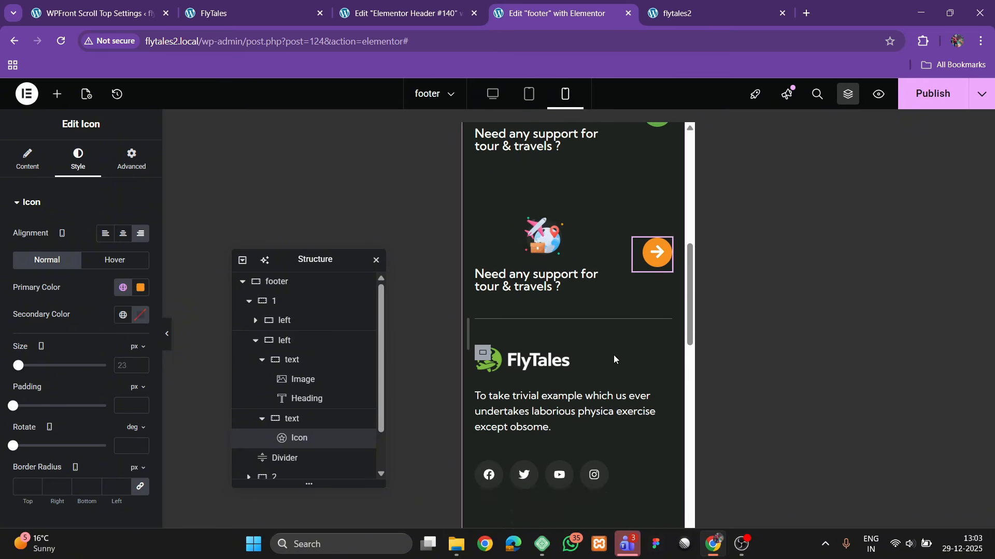
scroll(614, 358, "down", 12)
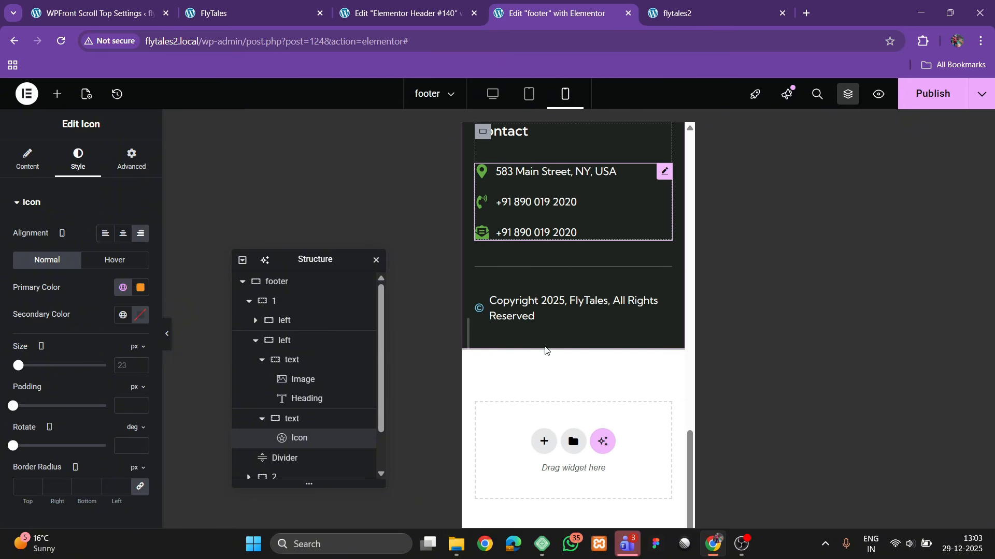
scroll(545, 351, "up", 2)
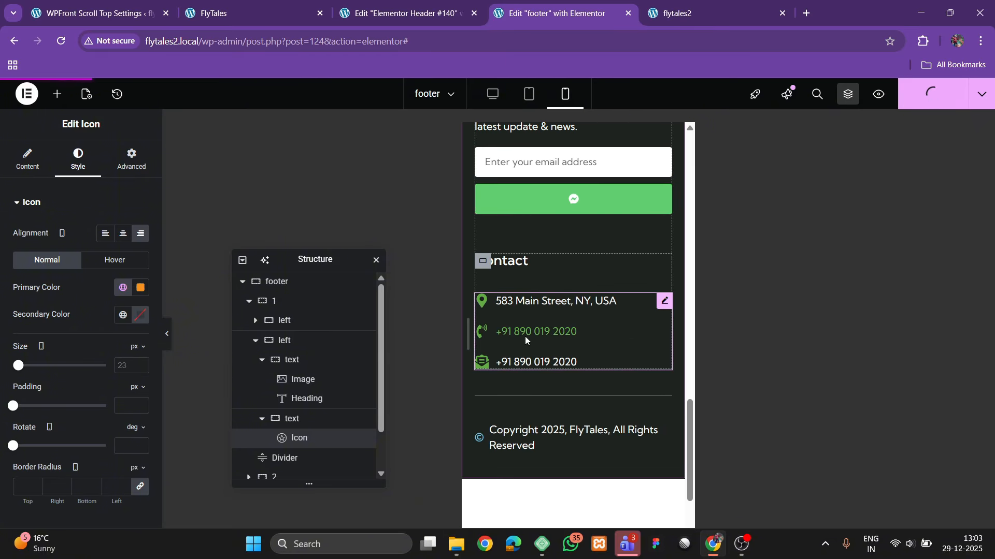
left_click(632, 429)
left_click(78, 160)
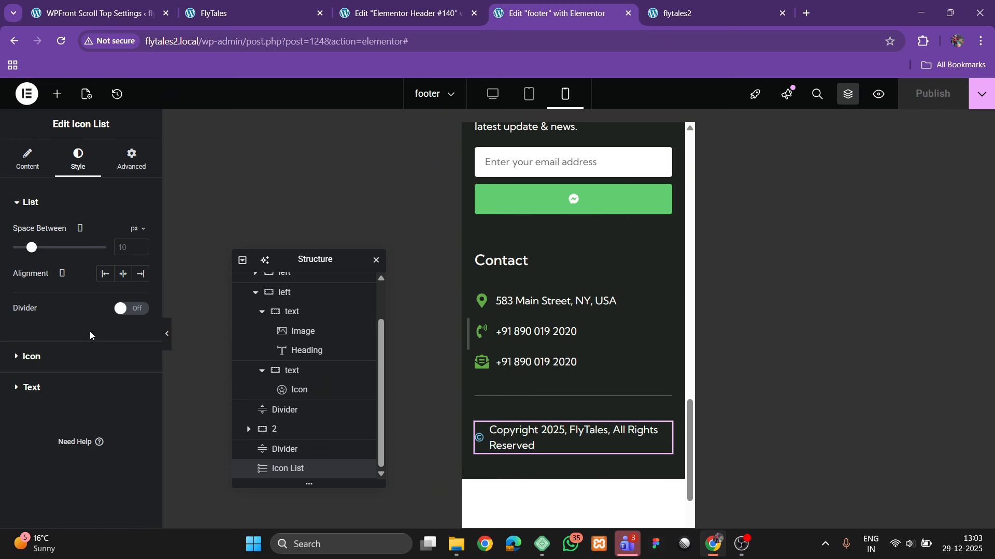
left_click(33, 361)
left_click(140, 291)
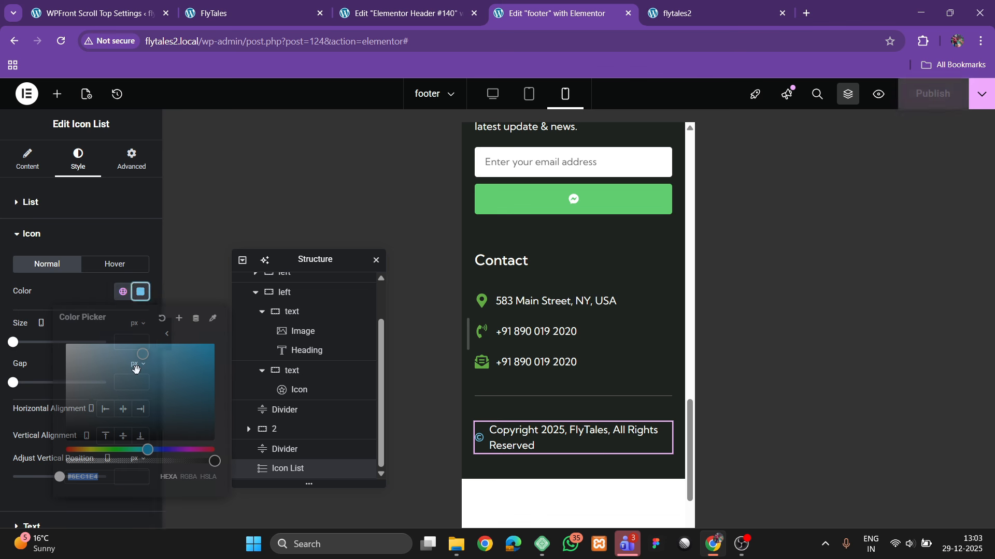
left_click(44, 300)
left_click(64, 469)
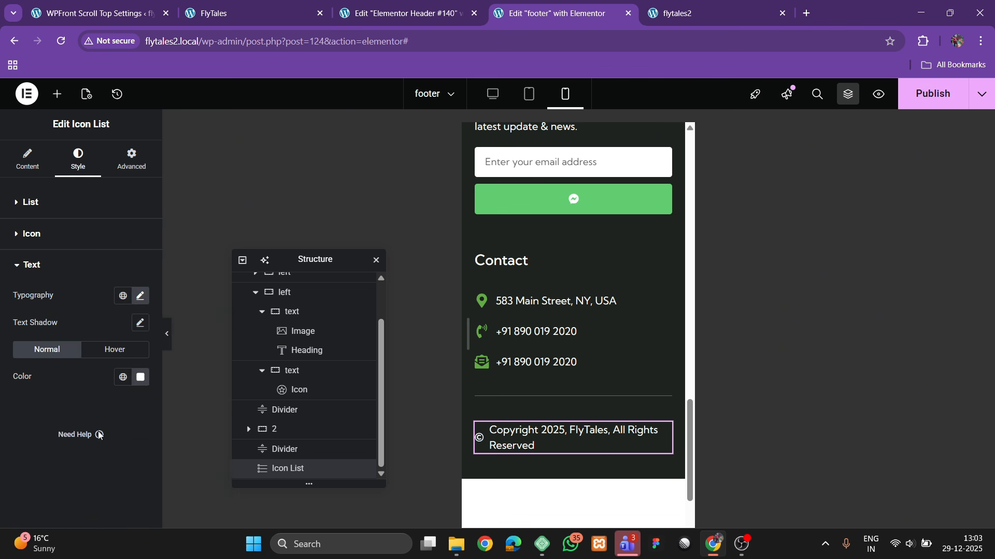
left_click(139, 298)
left_click(132, 397)
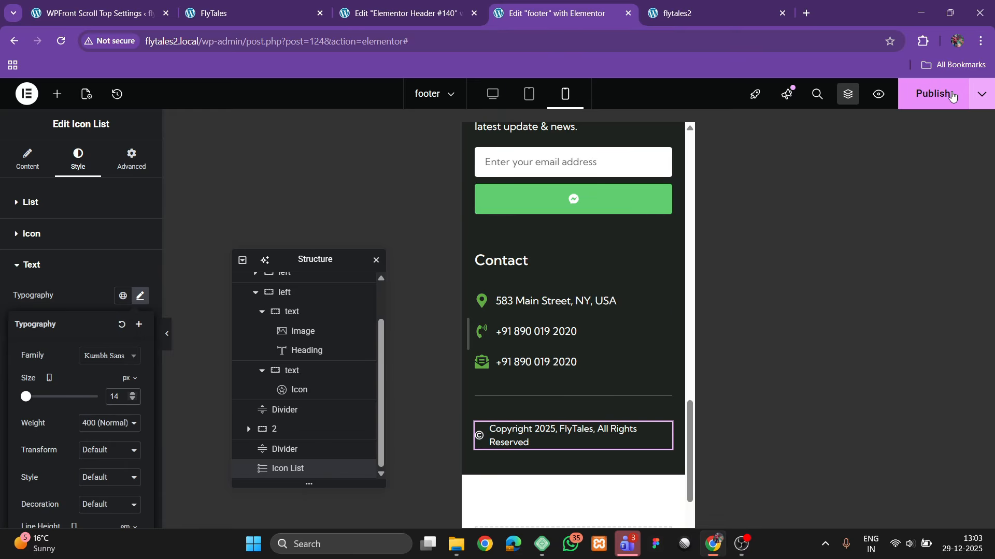
left_click(932, 94)
Reload the flytales2.local homepage and close the footer and header editor tabs.
left_click(674, 14)
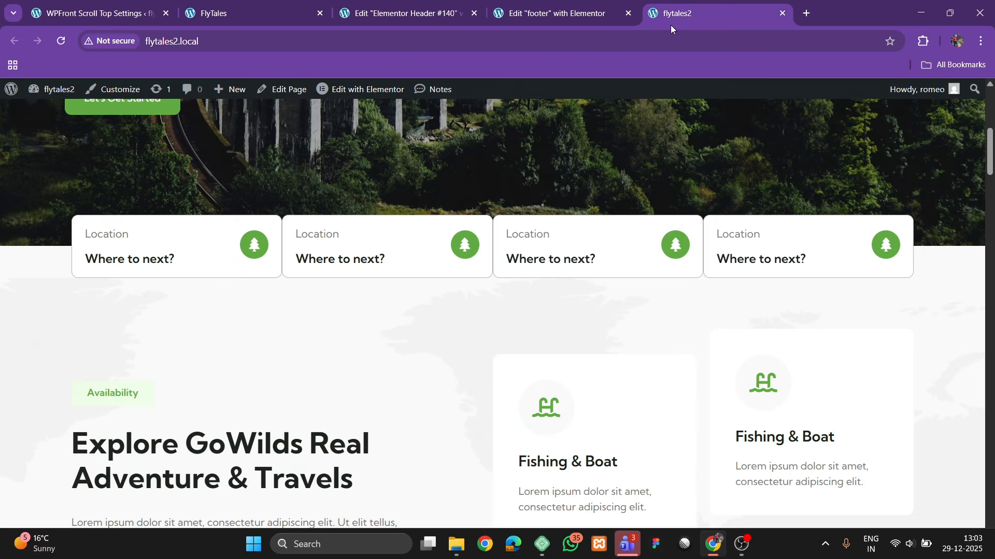
left_click(299, 34)
key("Return")
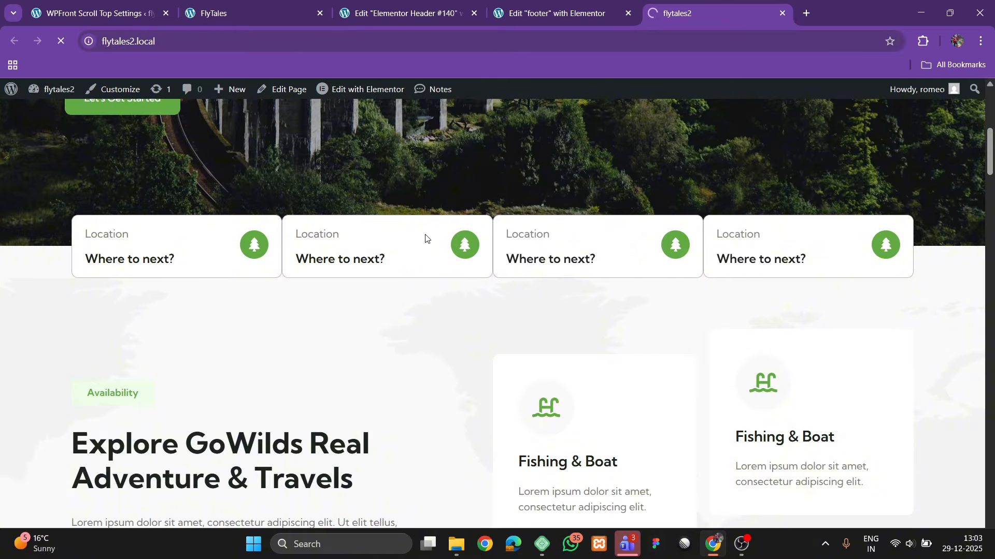
left_click(621, 23)
left_click(629, 13)
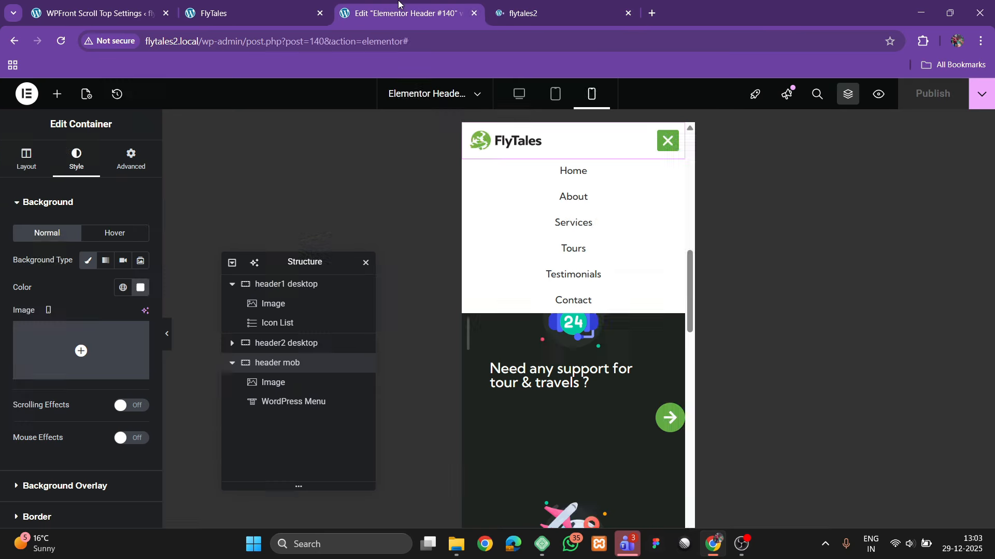
left_click(473, 16)
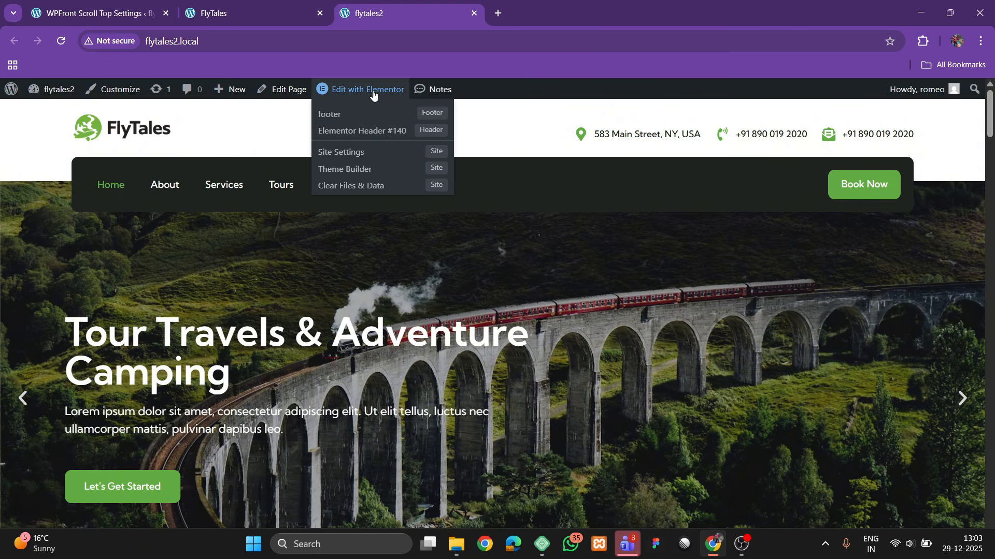
Open the homepage's Edit with Elementor link in a new tab and switch to it.
right_click(373, 92)
left_click(408, 101)
scroll(453, 337, "down", 15)
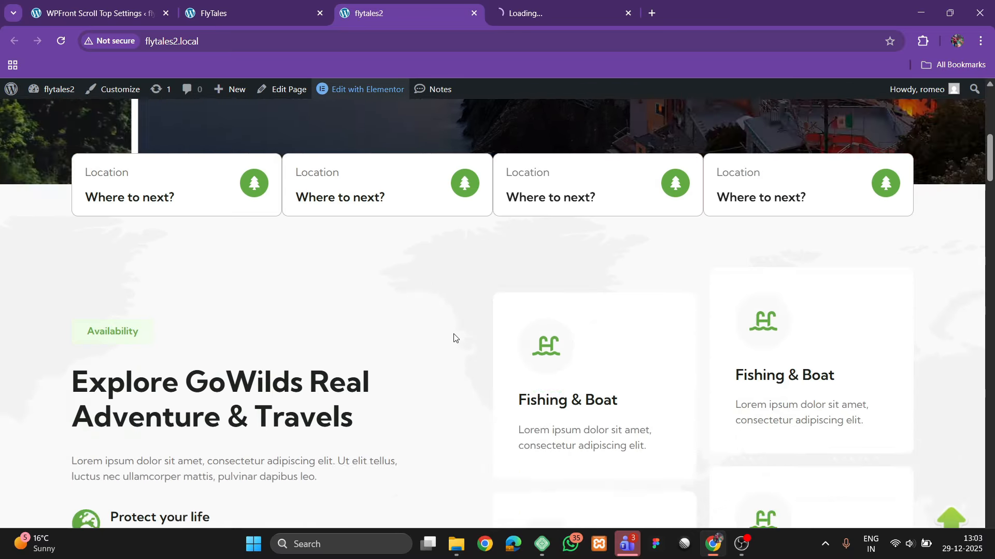
scroll(453, 335, "down", 12)
scroll(453, 331, "up", 6)
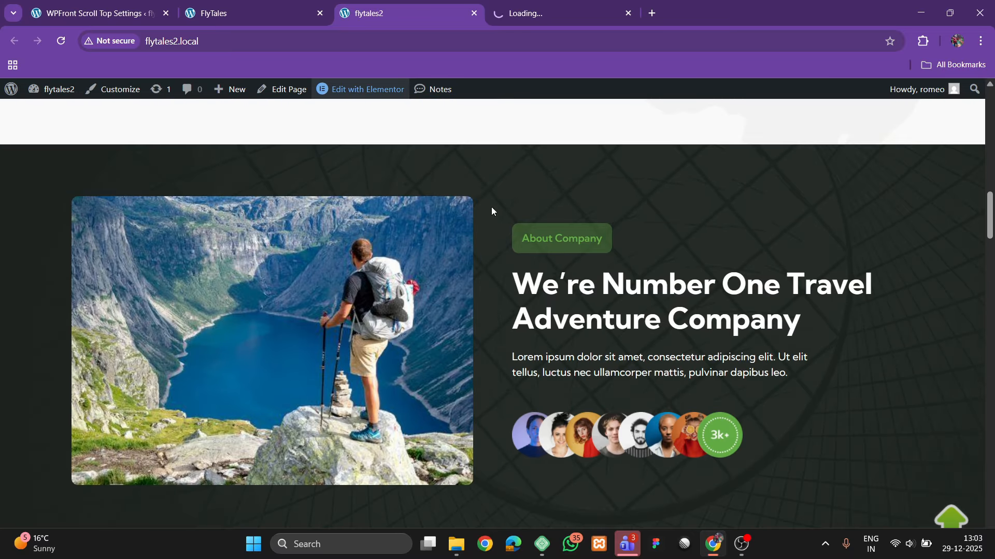
left_click(585, 6)
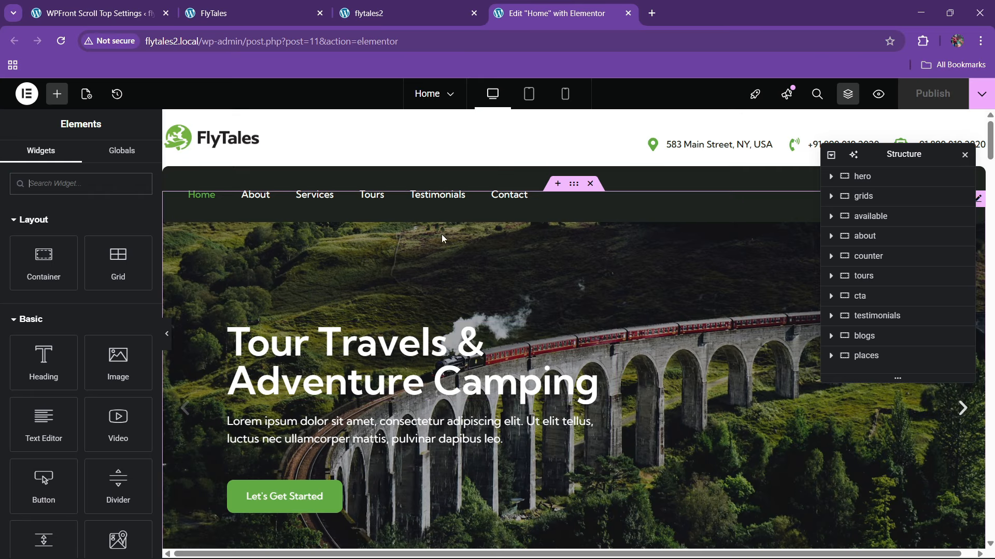
Switch to mobile preview and select the first hero slide's container for a 350 px minimum height.
left_click(565, 93)
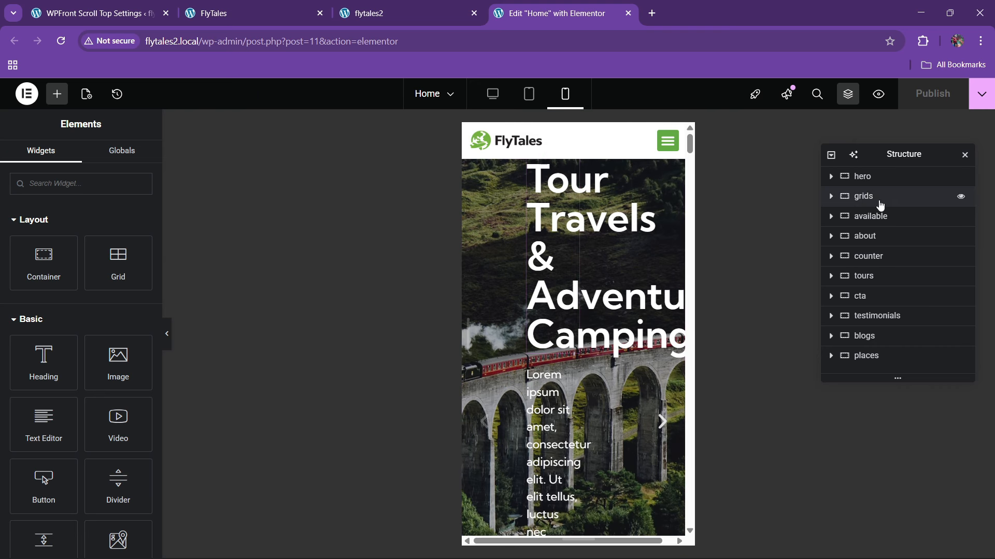
left_click(839, 177)
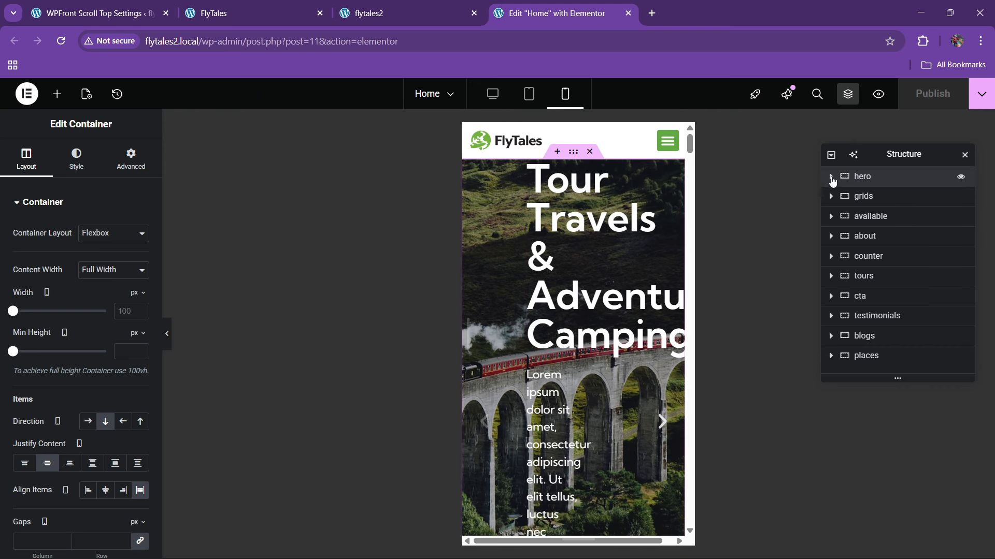
left_click(831, 177)
left_click(837, 195)
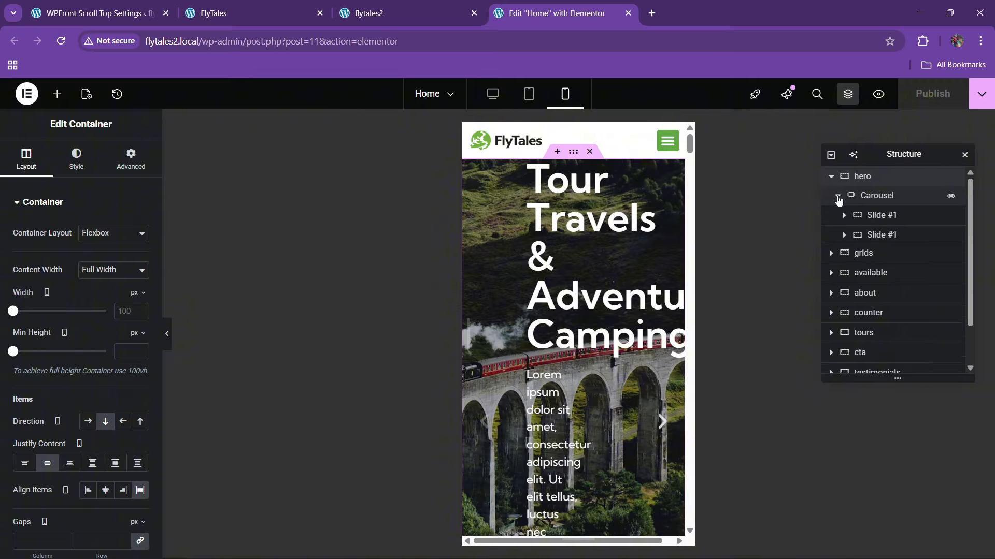
left_click(844, 215)
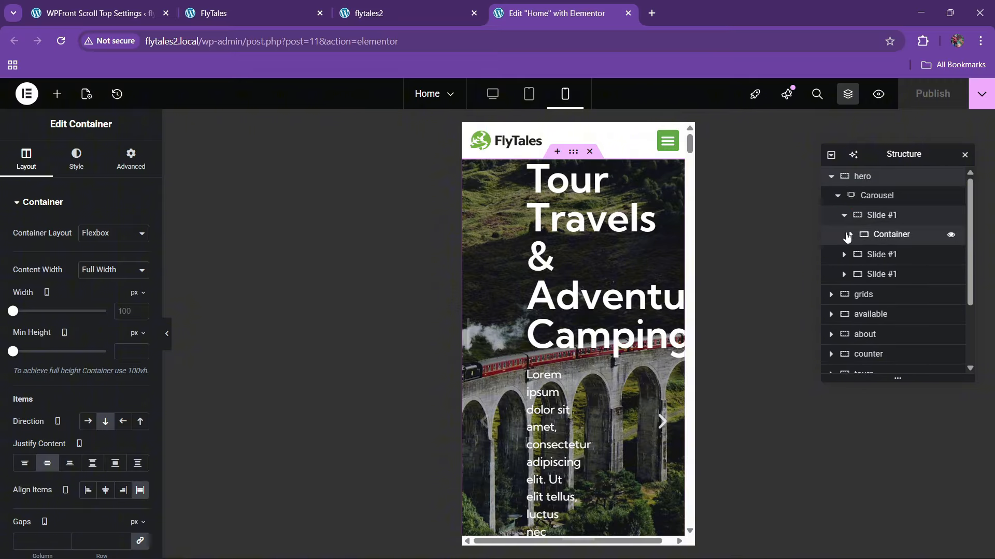
left_click(847, 236)
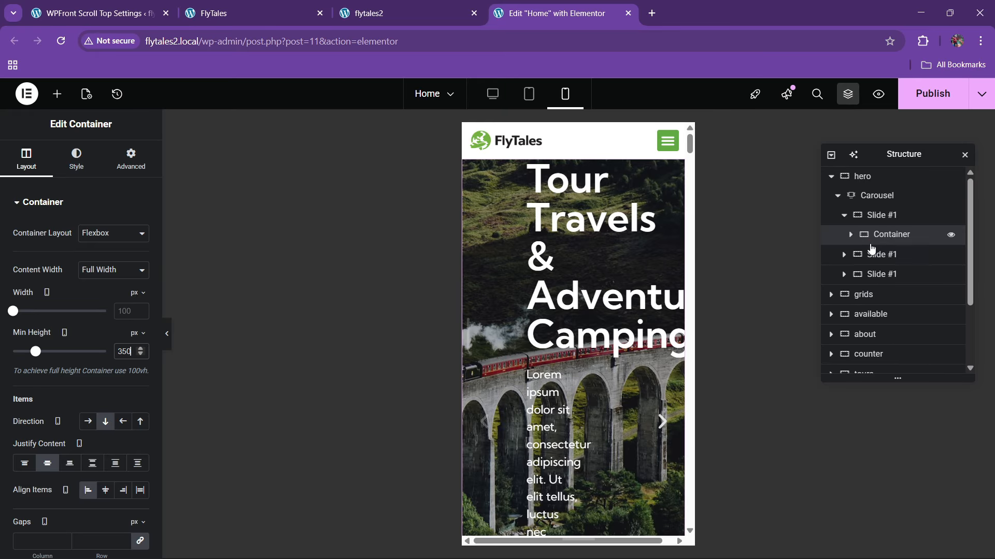
Make the Tour Travels heading full width with a 30 px font size.
left_click(850, 234)
left_click(881, 254)
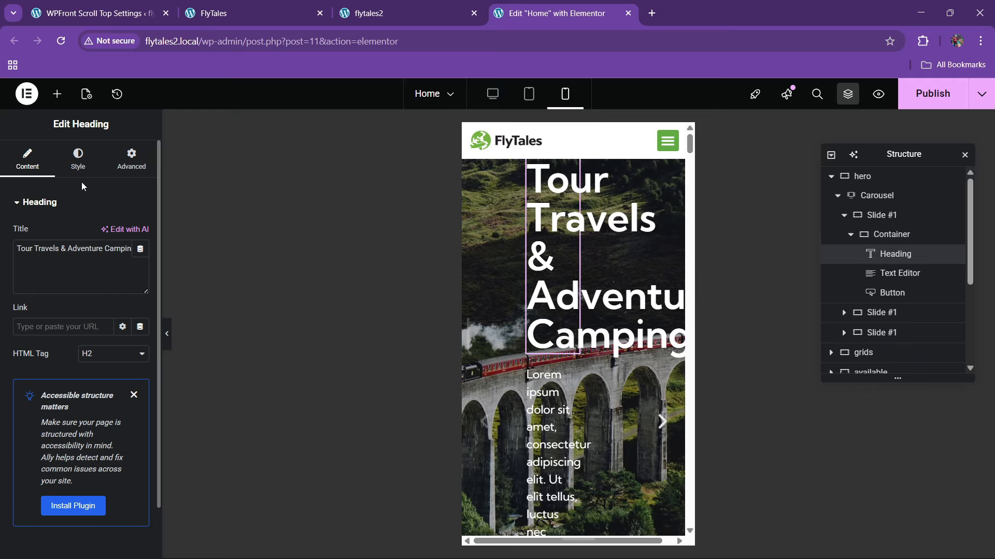
left_click(78, 158)
left_click(133, 167)
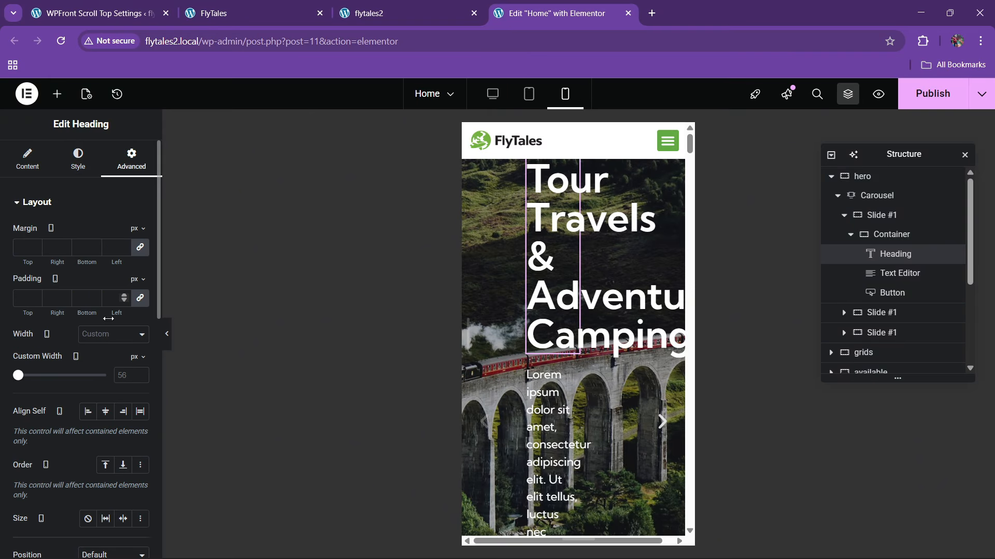
left_click(109, 367)
left_click(78, 158)
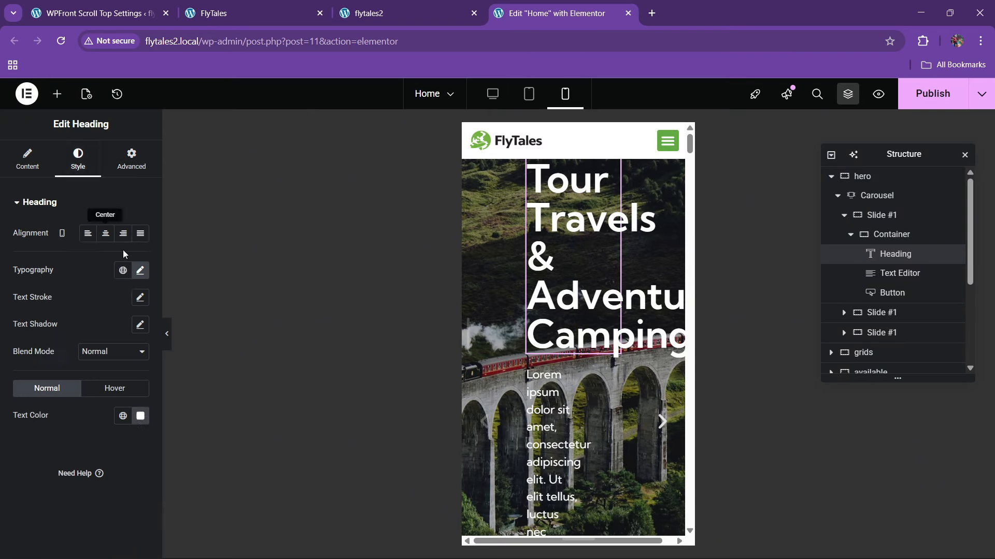
left_click(140, 270)
type("25")
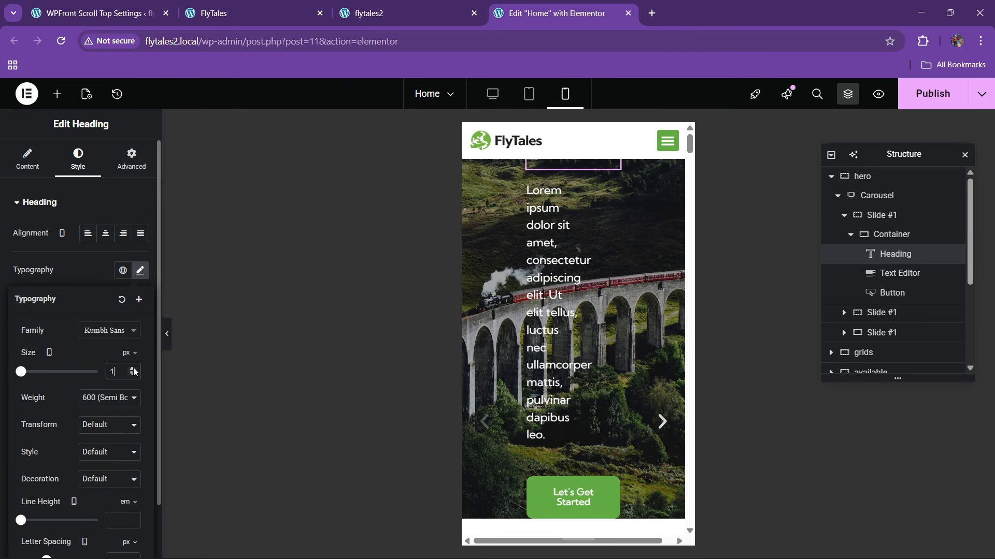
left_click(132, 368)
left_click(132, 369)
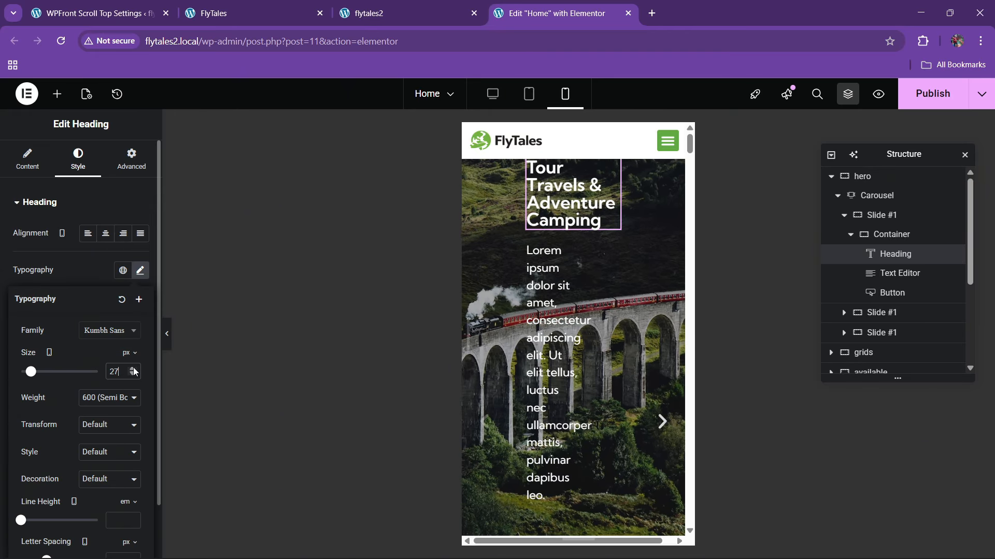
left_click(133, 369)
left_click(132, 369)
left_click(133, 369)
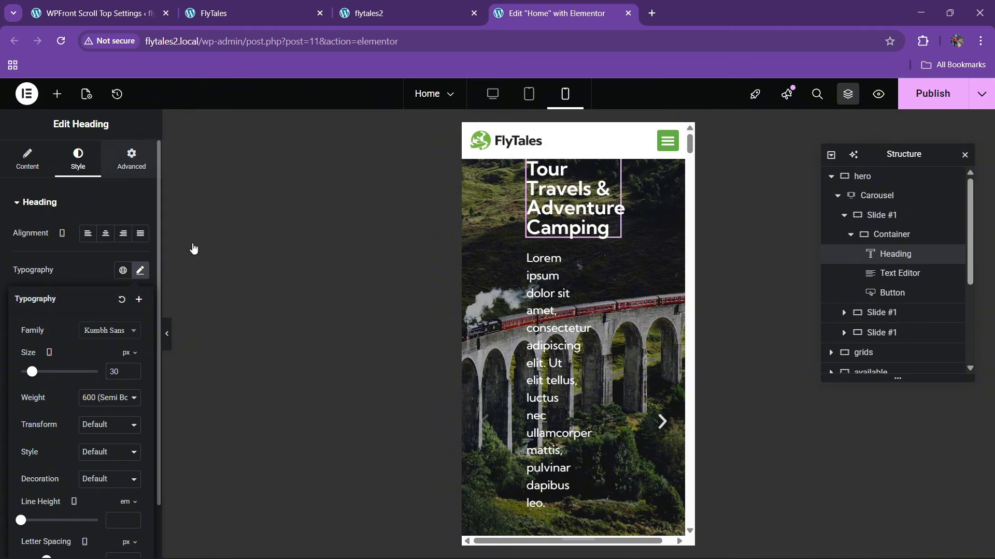
Pad the slide's content container 40 px top and bottom, unlinked.
left_click(132, 159)
left_click(891, 234)
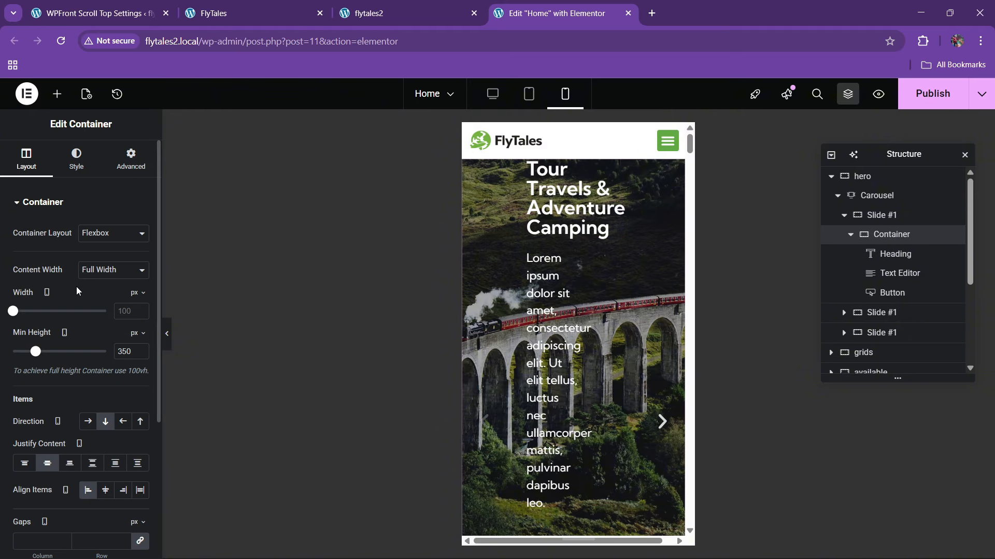
left_click(136, 176)
left_click(139, 298)
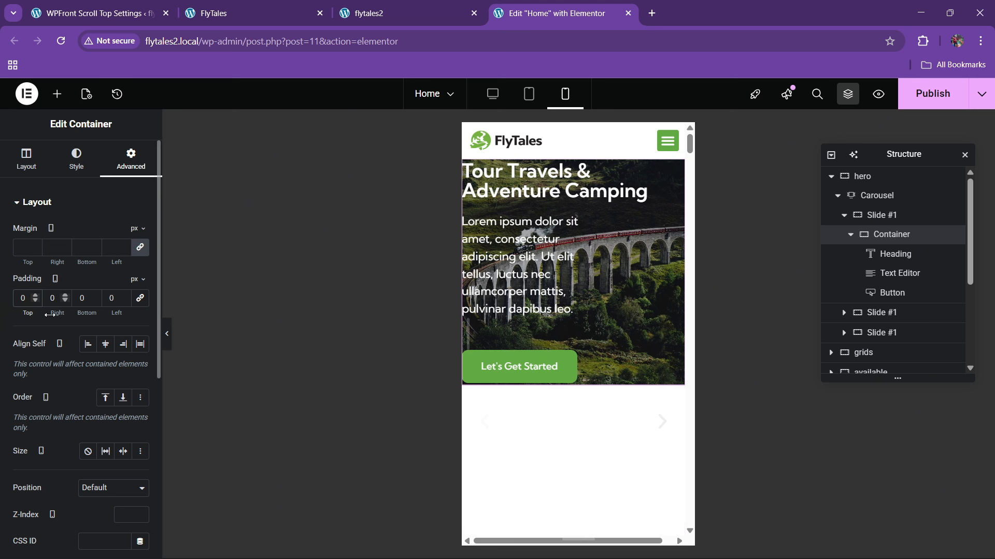
type("2")
key("BackSpace")
type("4")
key("Tab")
key("Tab")
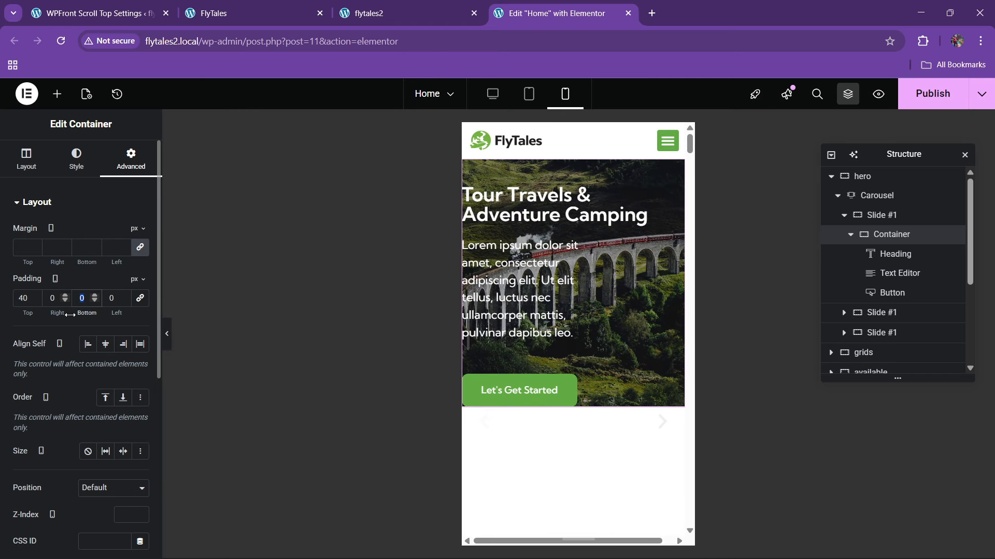
type("40")
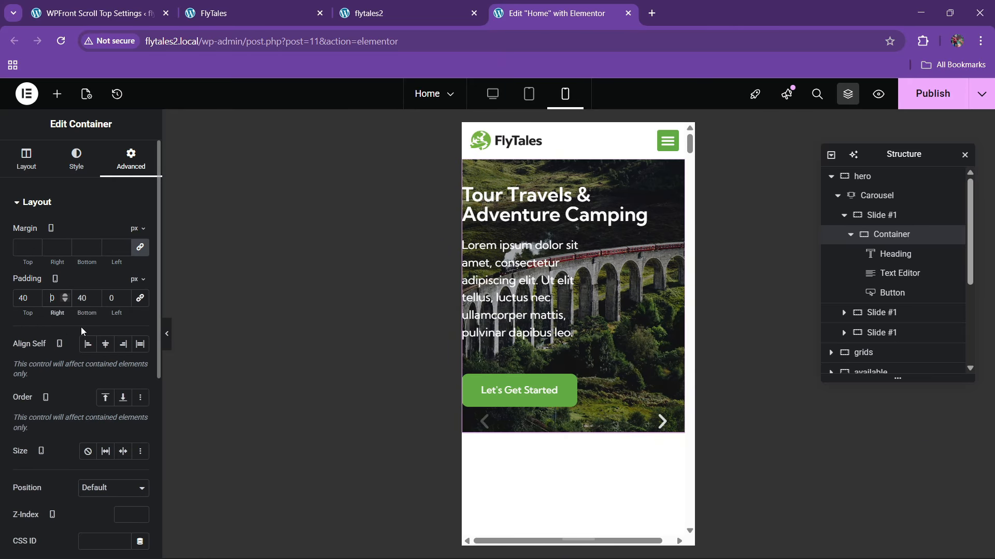
left_click(104, 303)
Finish the 20 px side padding, then make the hero paragraph smaller and full width.
type("2")
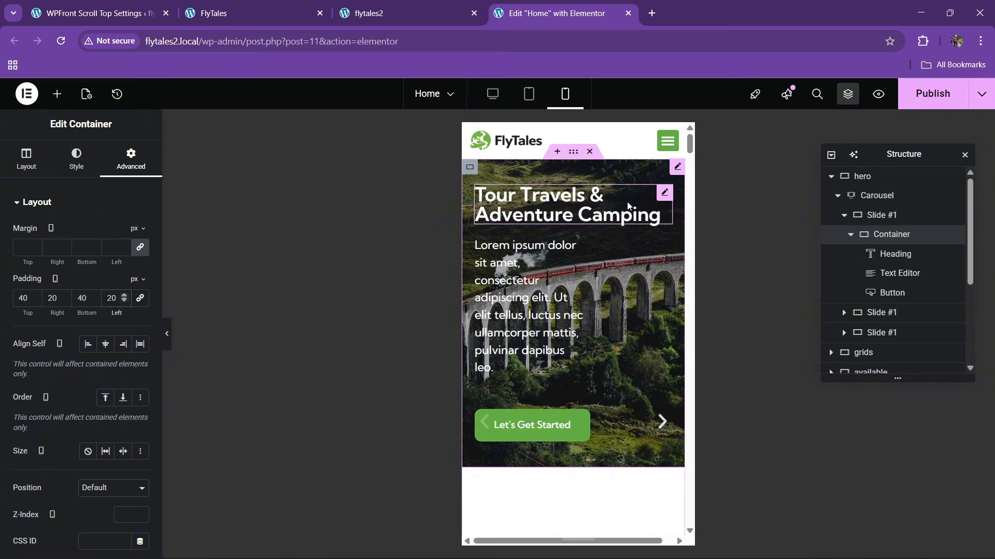
left_click(664, 194)
left_click(78, 158)
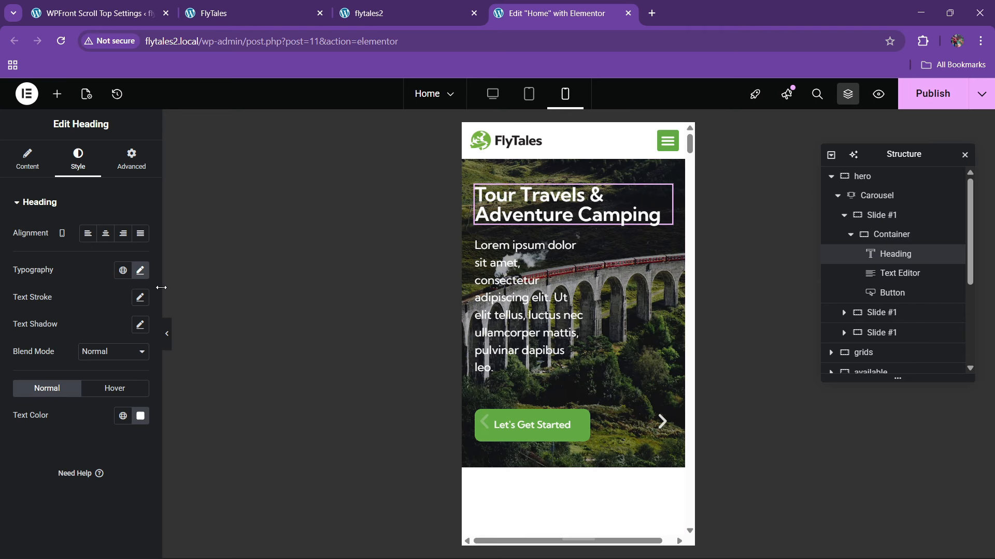
left_click(140, 270)
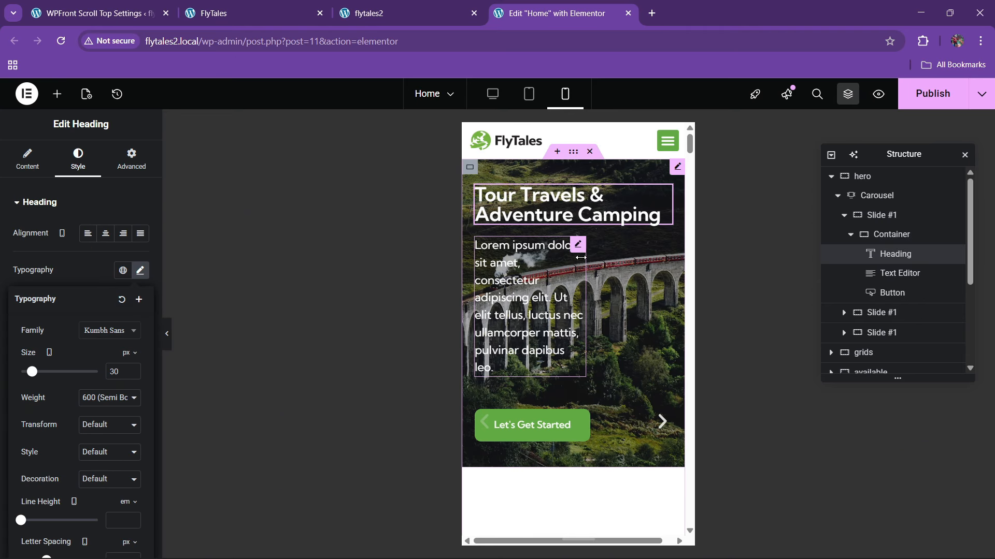
left_click(580, 255)
left_click(89, 165)
left_click(139, 270)
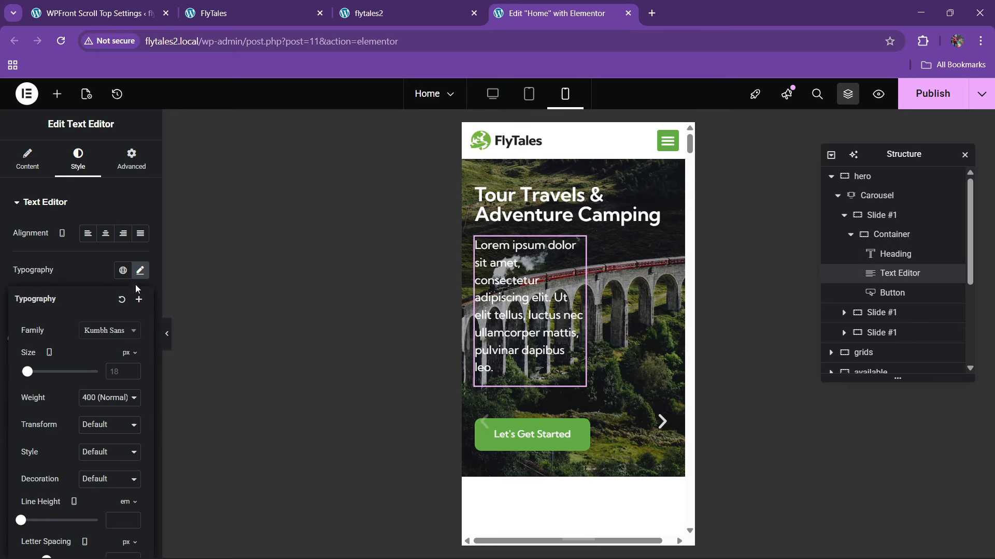
left_click(130, 369)
left_click(131, 369)
left_click(131, 369)
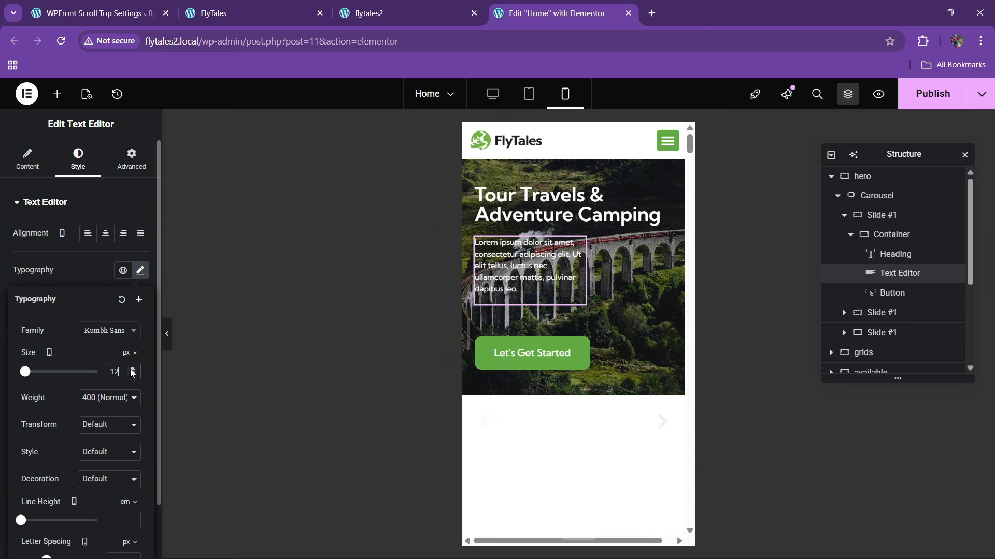
left_click(130, 370)
left_click(131, 370)
left_click(132, 160)
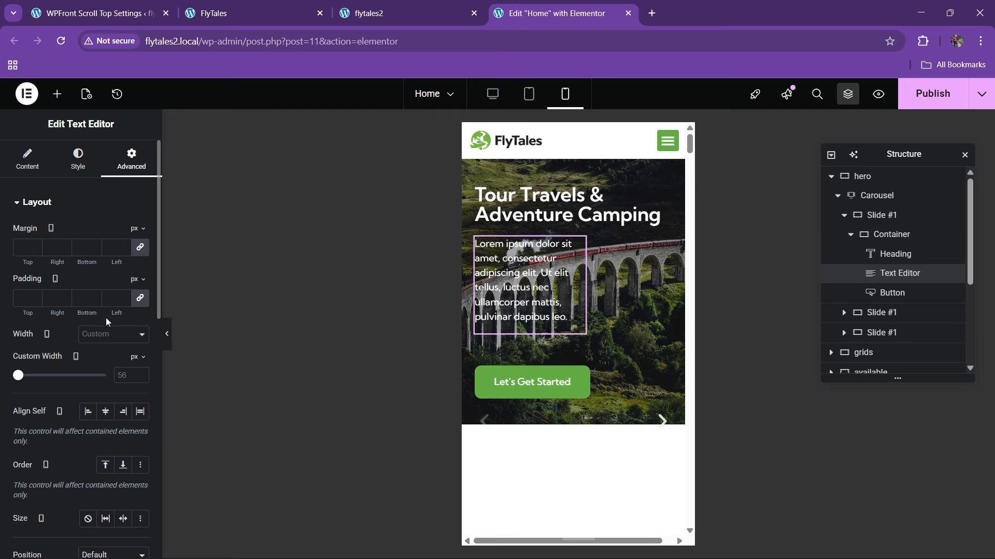
left_click(105, 336)
left_click(103, 367)
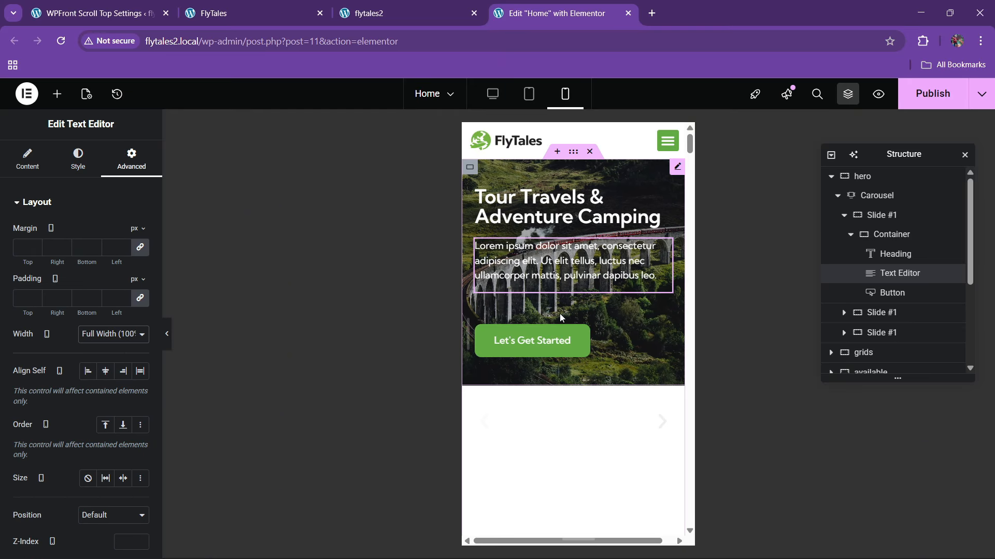
Add a new line after the hero paragraph text in its HTML view.
left_click(27, 158)
left_click(115, 266)
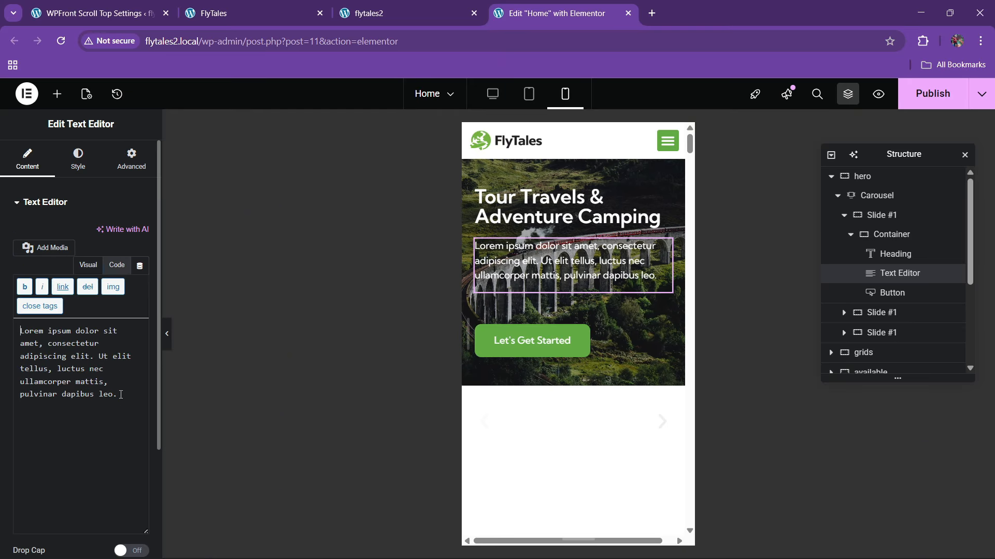
key("Return")
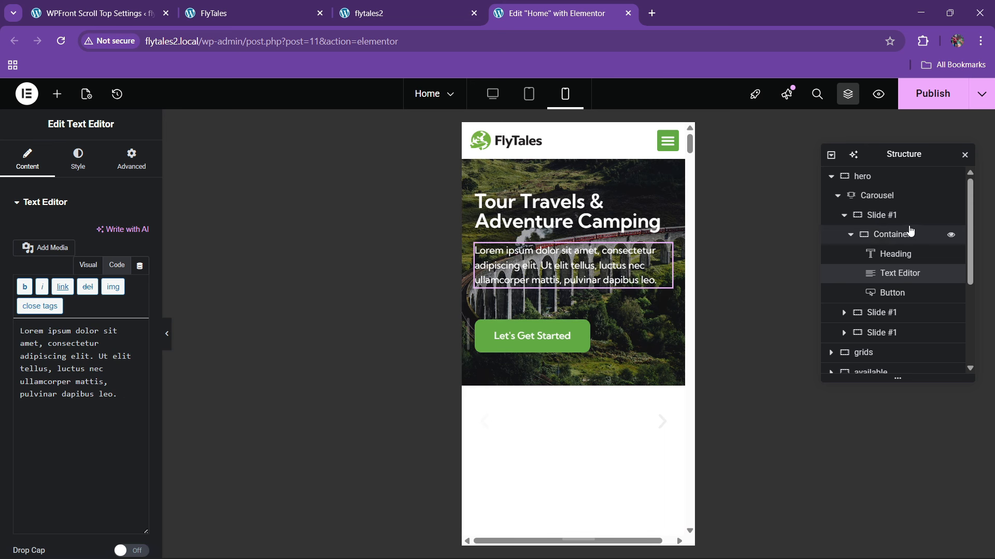
Delete two old carousel slides and duplicate the edited slide twice.
left_click(877, 196)
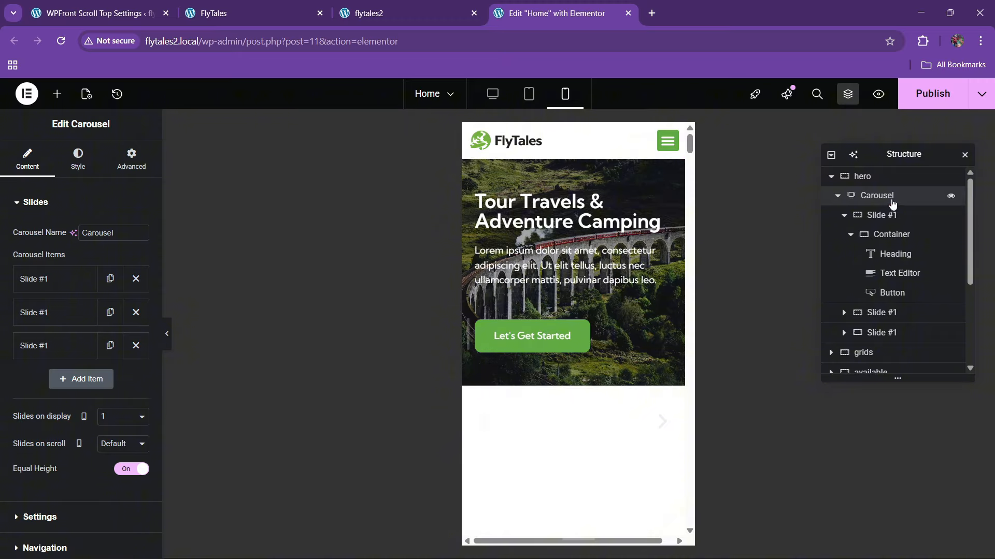
left_click(144, 319)
left_click(141, 316)
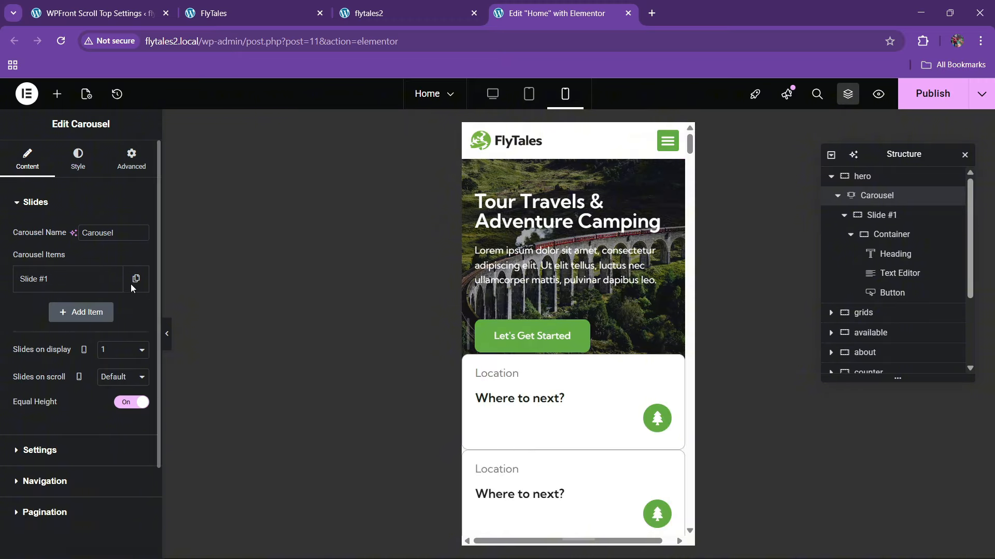
left_click(131, 284)
left_click(110, 320)
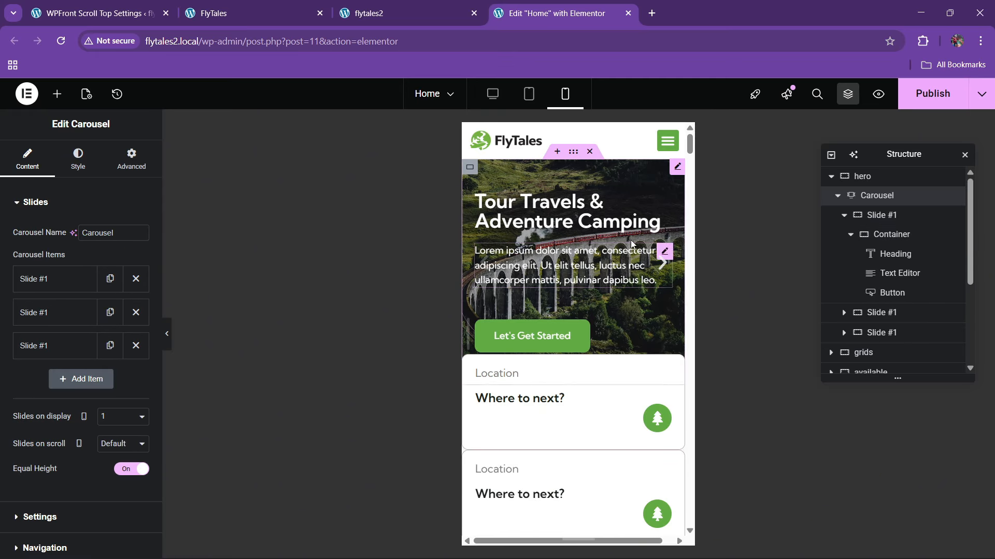
Set Min Height to 400 px on all three slides' content containers.
left_click(891, 235)
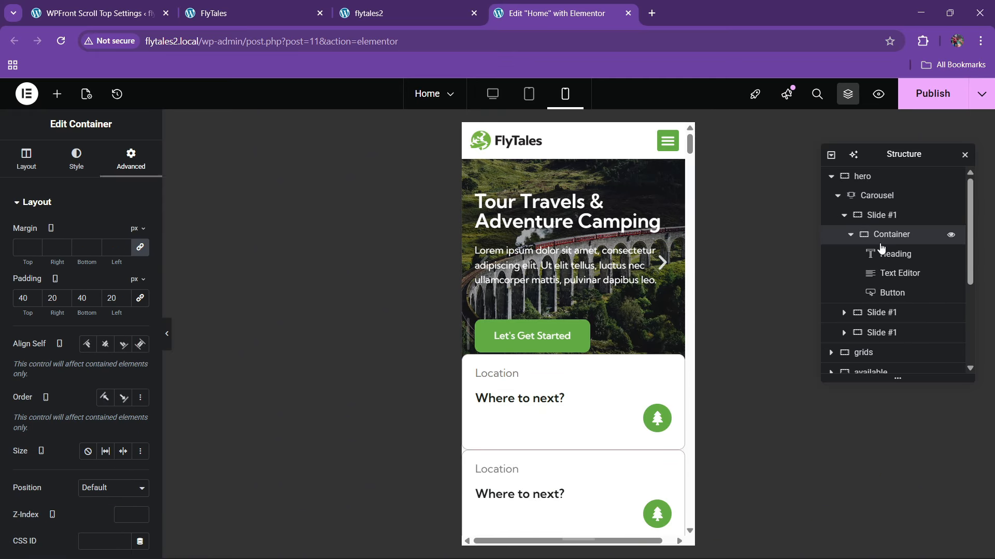
left_click(26, 158)
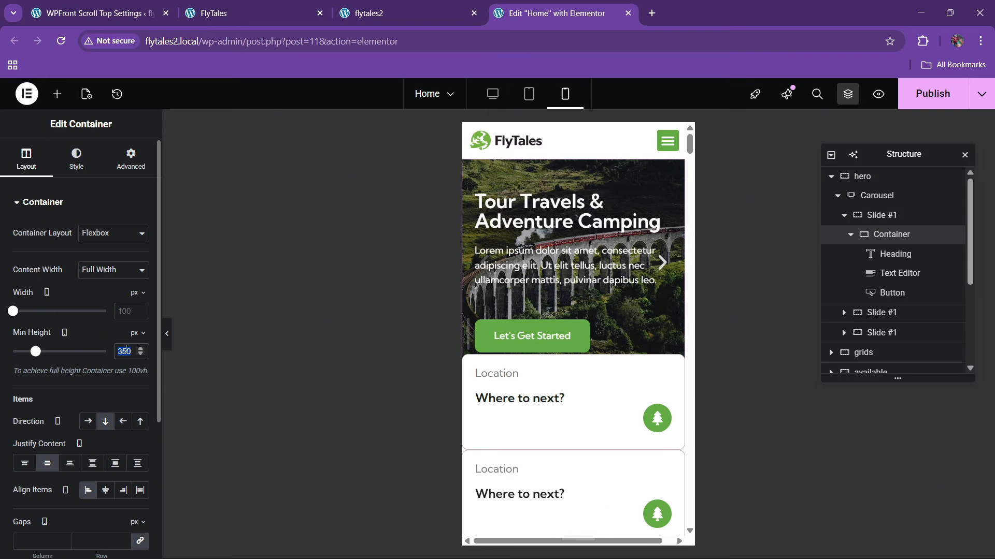
type("400")
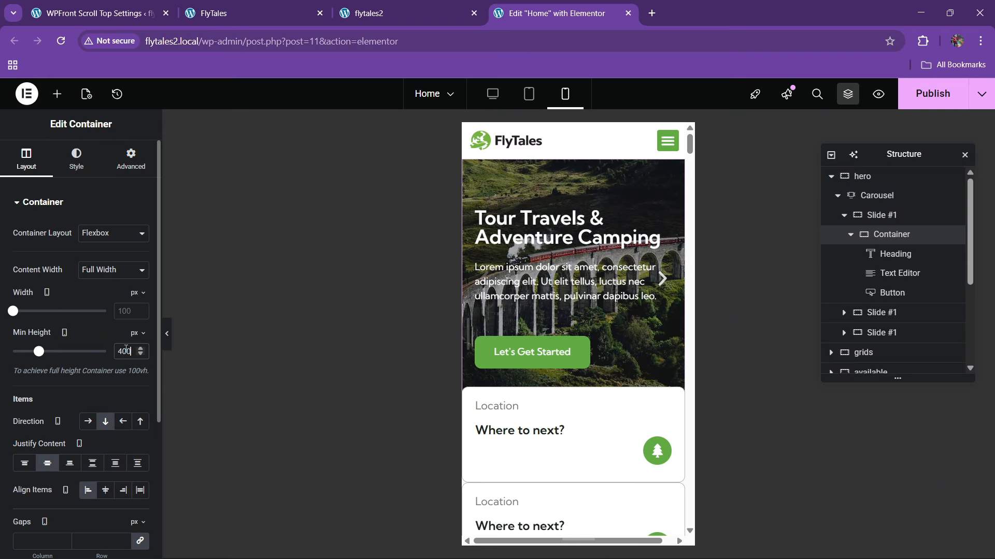
left_click(843, 313)
left_click(891, 332)
double_click(124, 351)
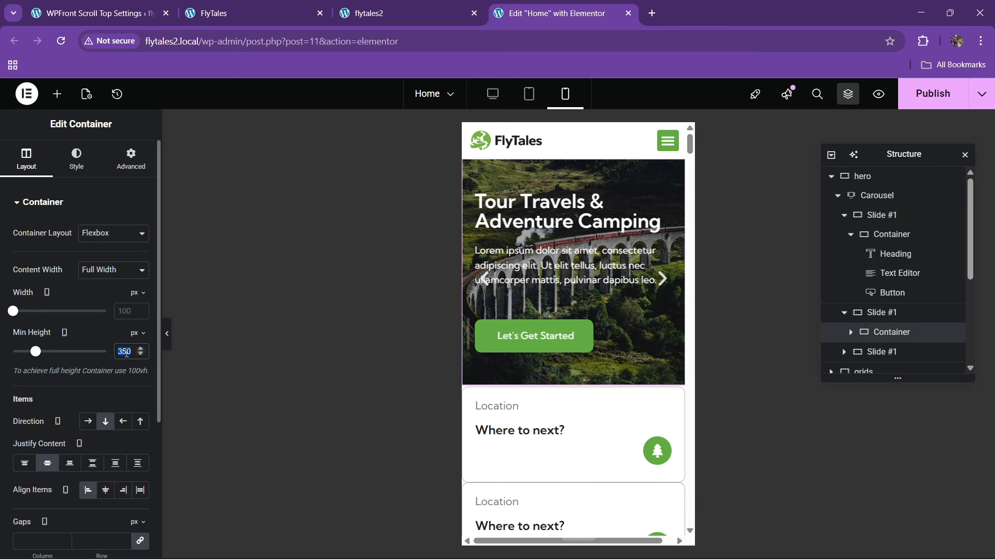
type("400")
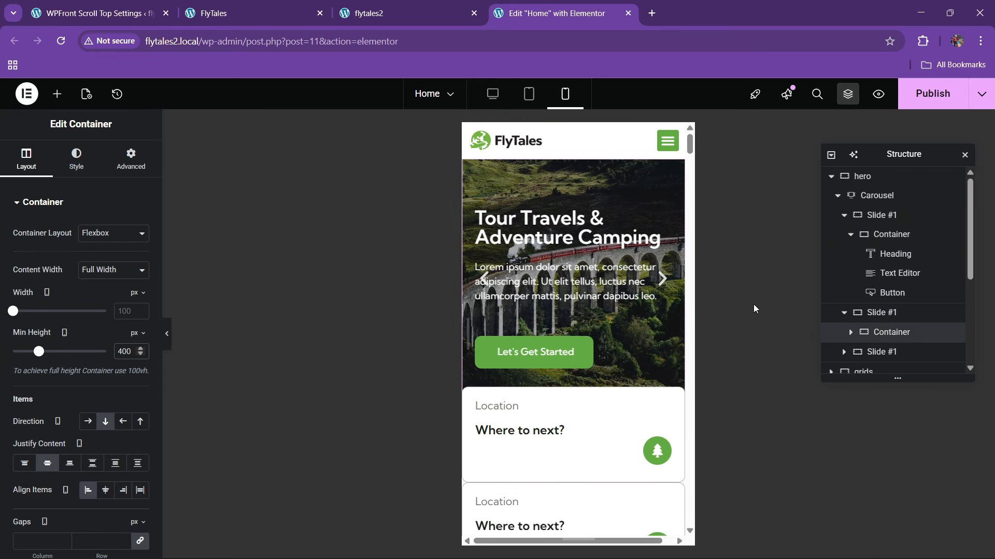
scroll(926, 303, "down", 1)
left_click(843, 284)
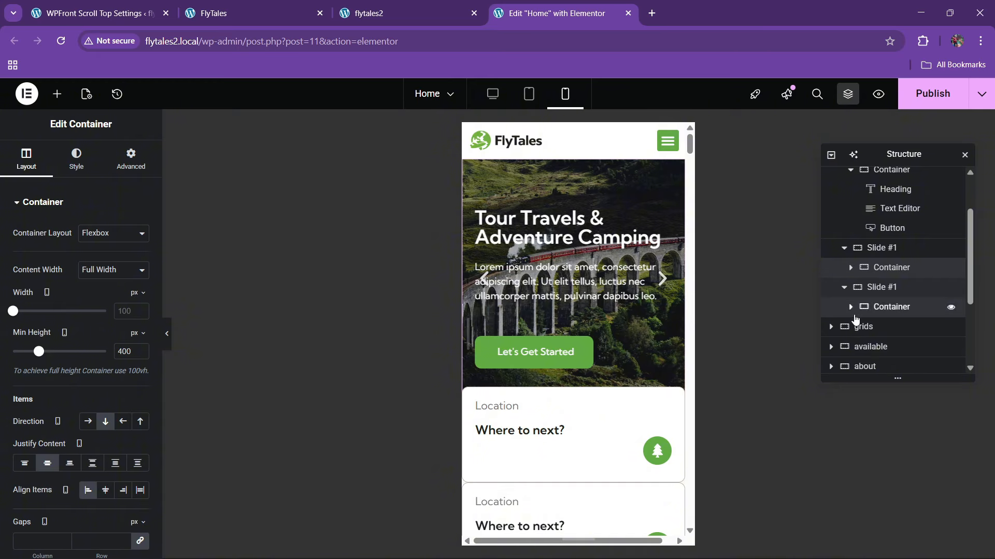
left_click(891, 307)
double_click(122, 353)
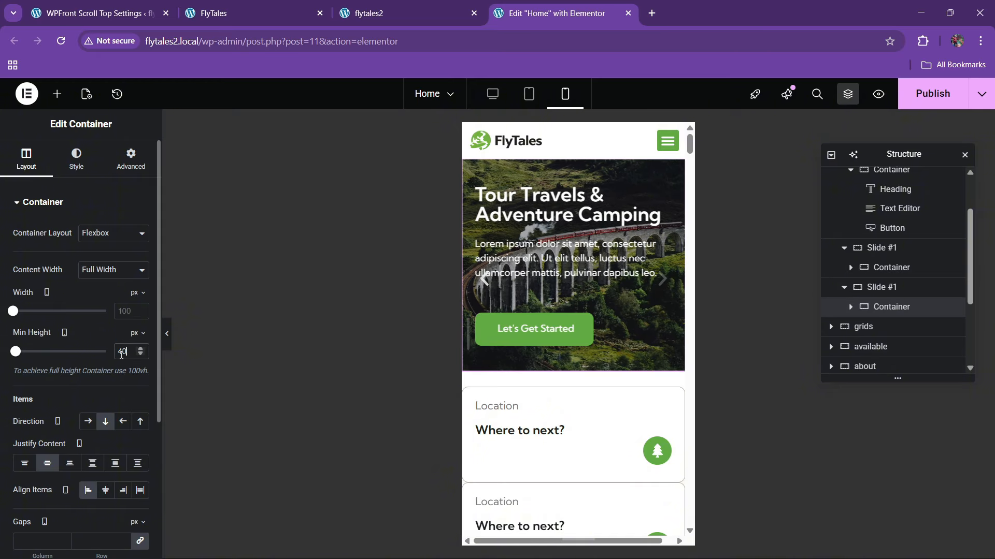
type("400")
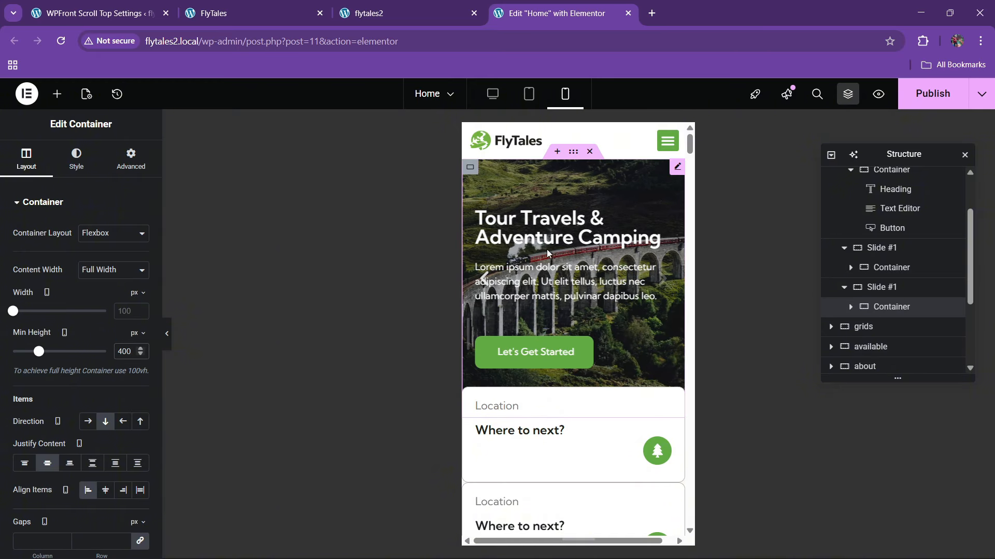
Give the Availability section unlinked padding of 60 px top and bottom, 20 px sides.
scroll(570, 302, "down", 5)
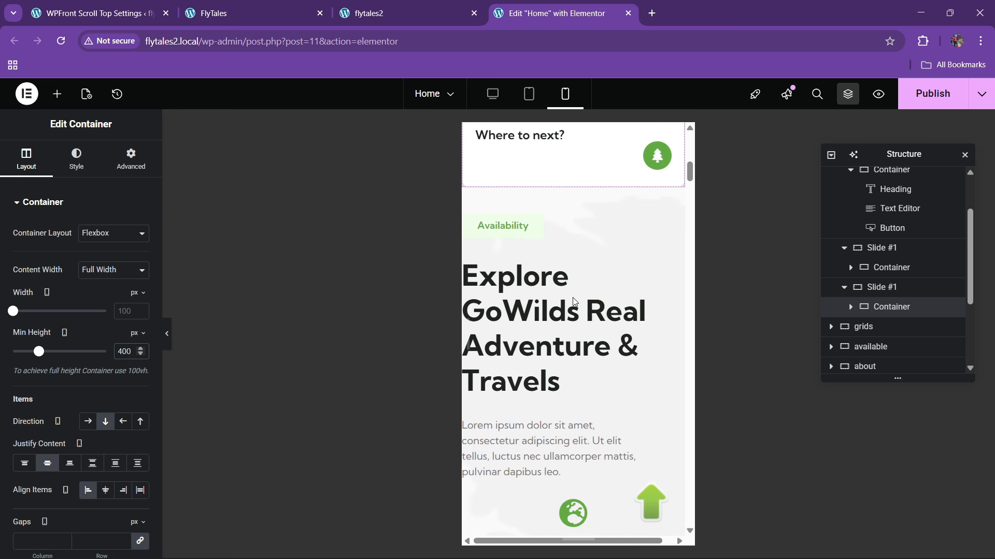
left_click(573, 179)
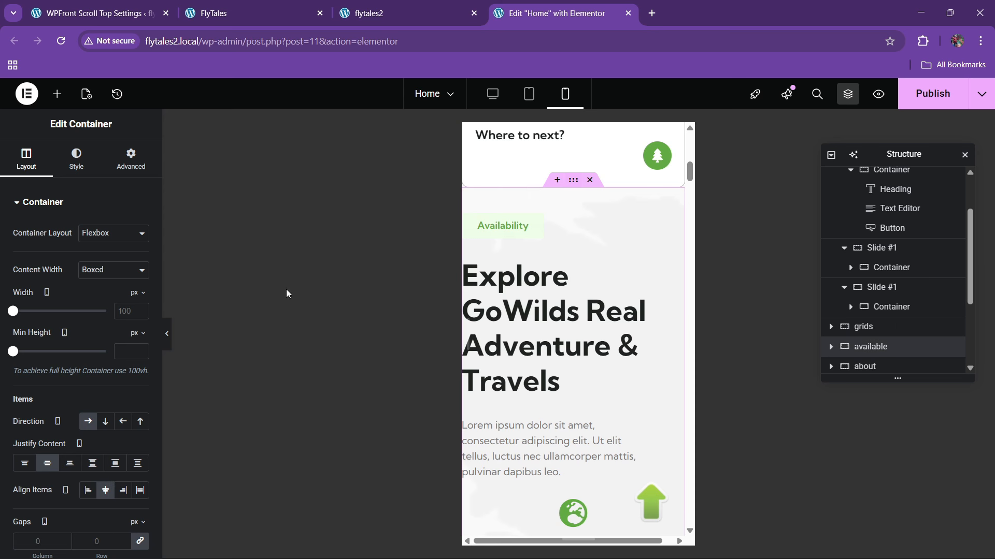
left_click(131, 163)
left_click(141, 302)
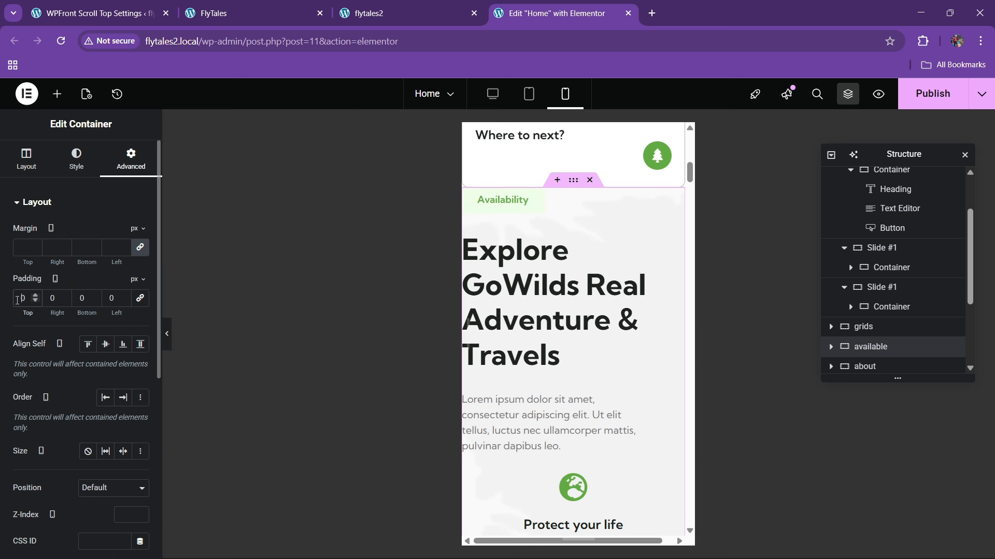
type("6")
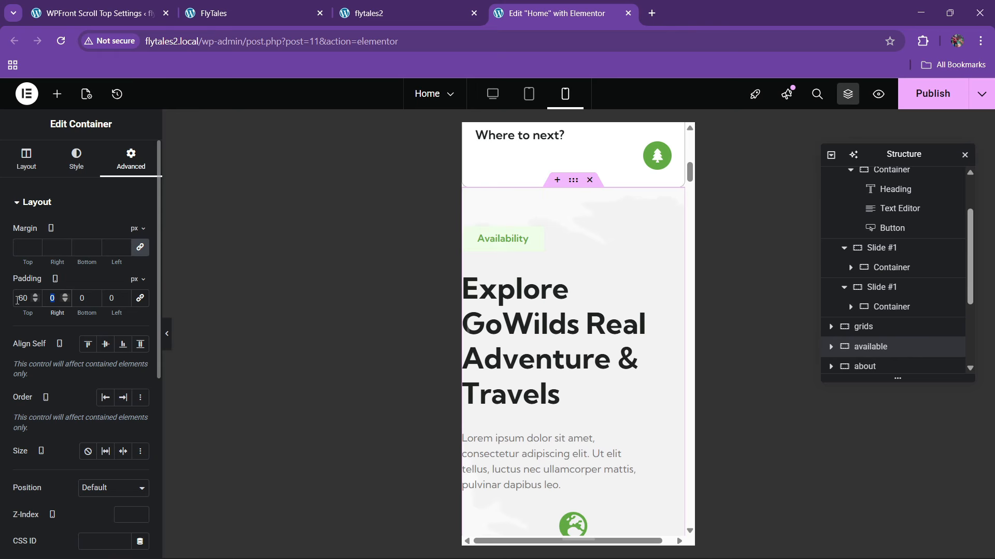
type("20")
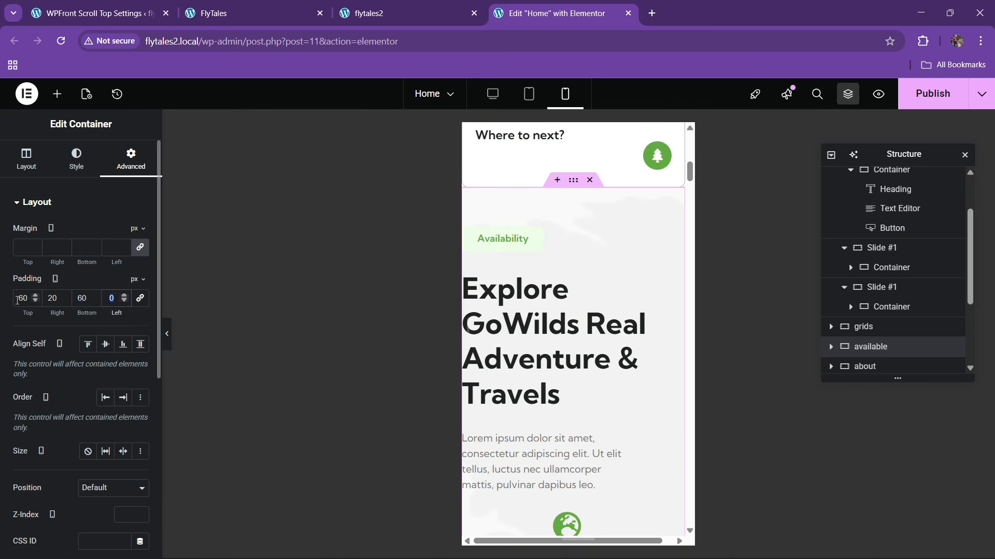
type("20")
Stack the Call Experts container's contact block and button in a centred column.
left_click(663, 290)
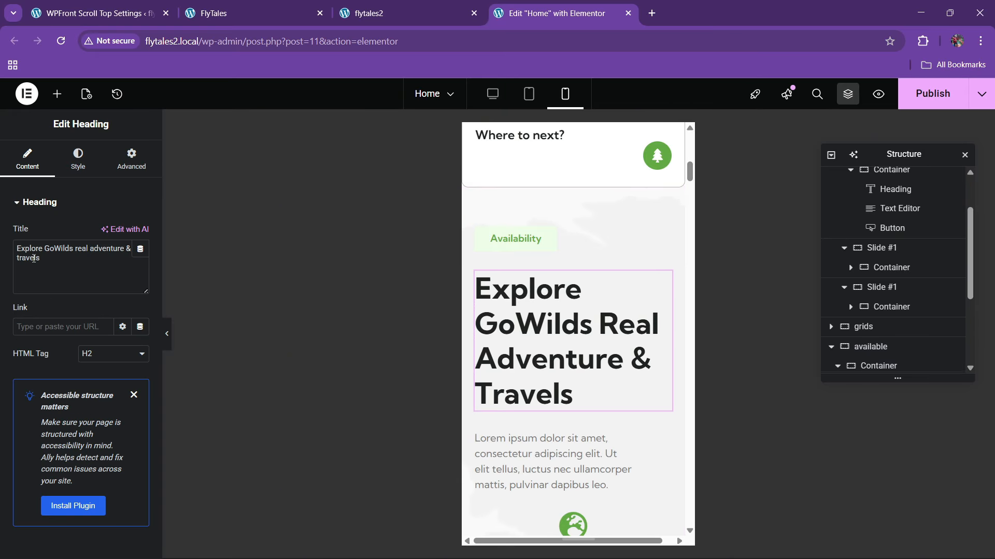
left_click(78, 158)
left_click(140, 269)
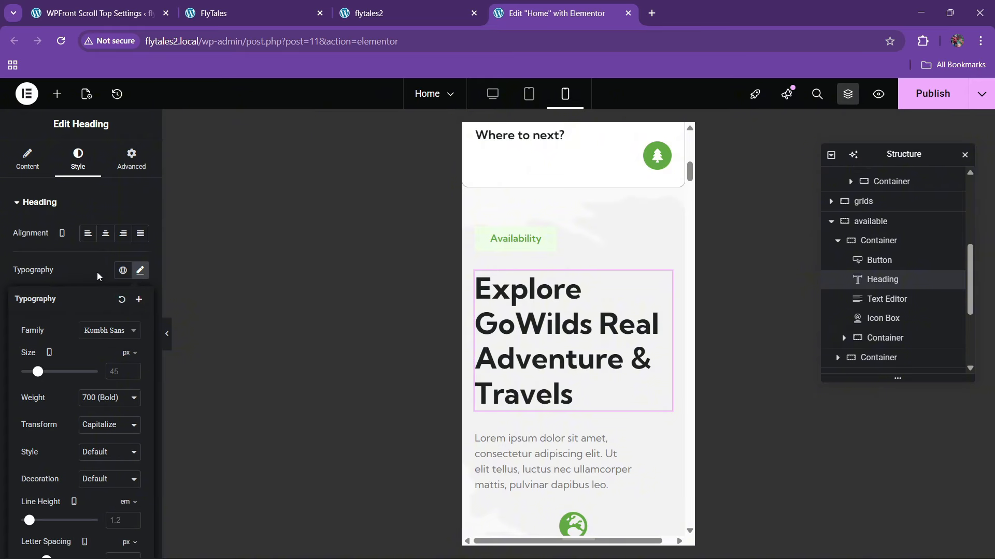
left_click(97, 272)
scroll(552, 397, "down", 8)
scroll(569, 329, "up", 3)
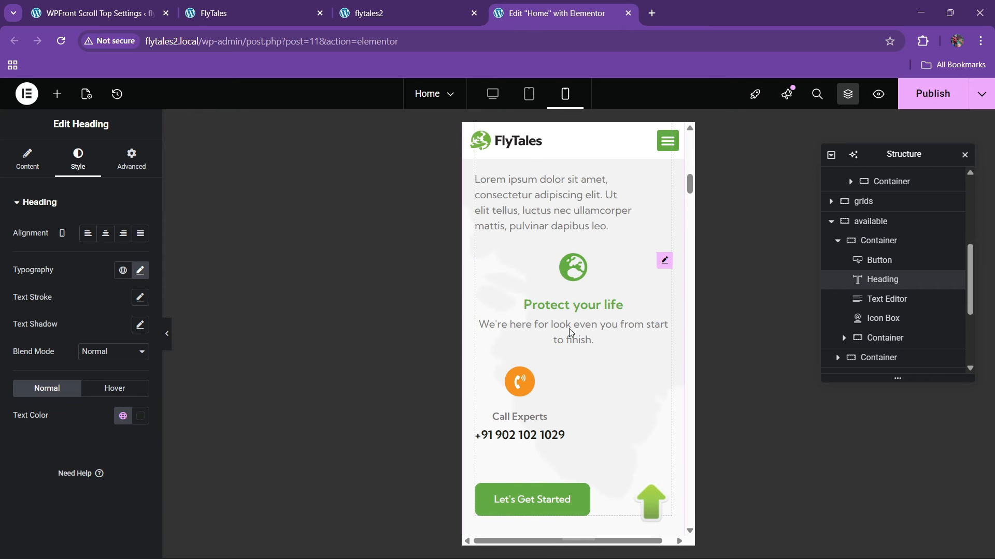
left_click(659, 264)
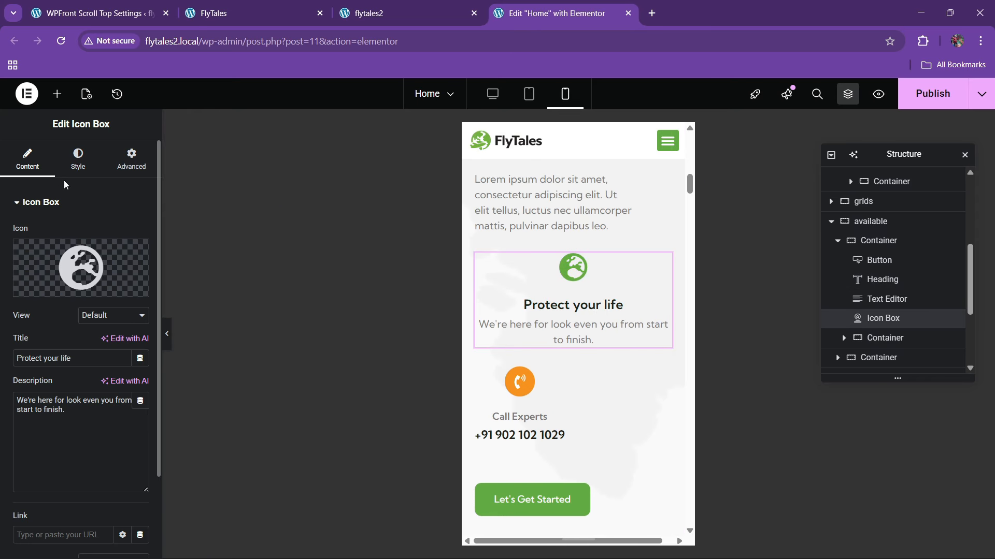
left_click(73, 161)
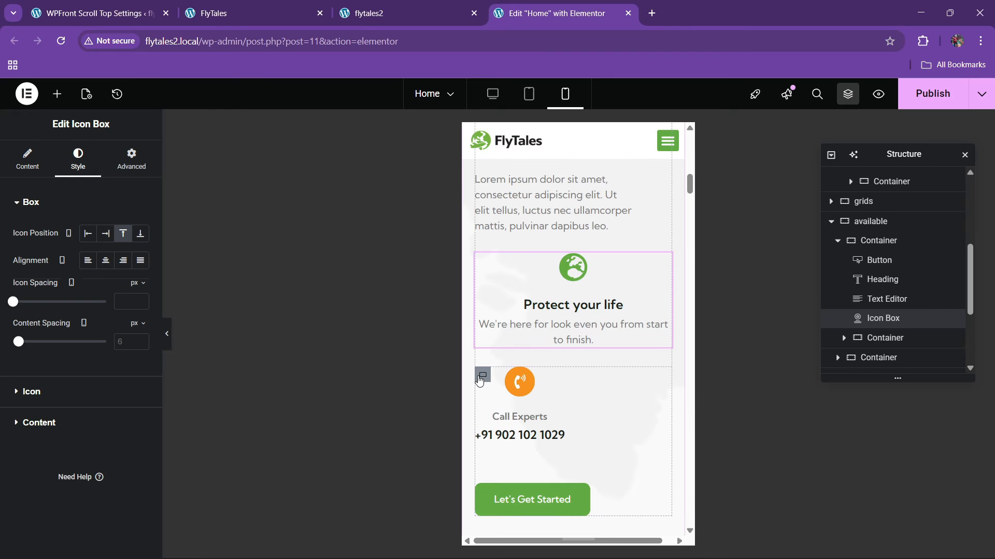
left_click(483, 374)
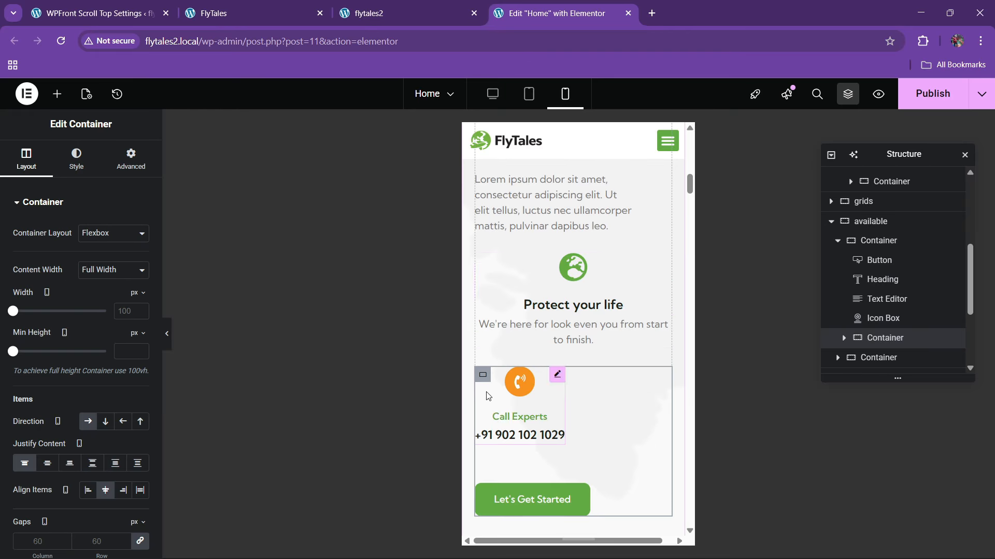
left_click(105, 421)
Give the About Company section 80/20/200/20 padding on mobile, with the sides unlinked.
scroll(559, 405, "down", 5)
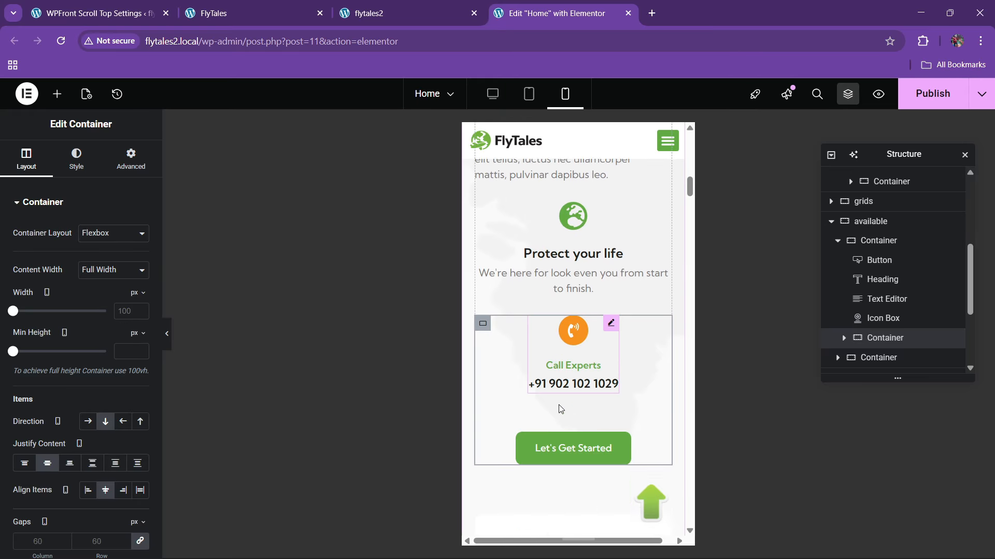
scroll(574, 361, "down", 10)
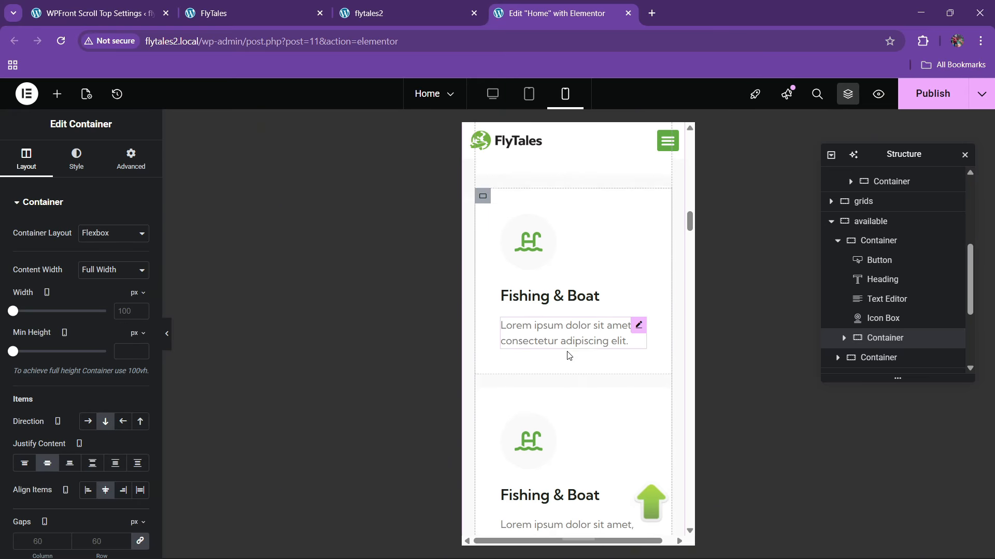
left_click(573, 217)
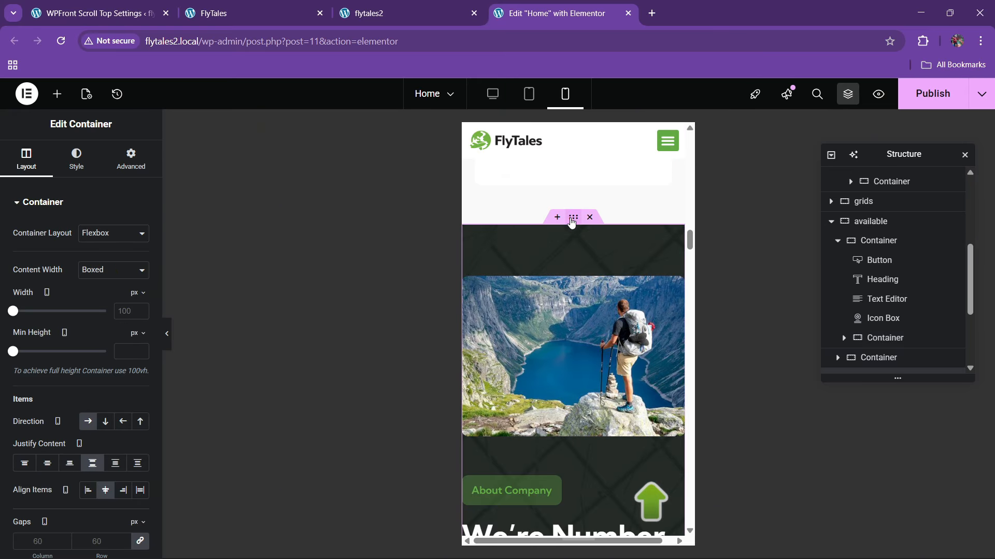
left_click(131, 158)
left_click(142, 304)
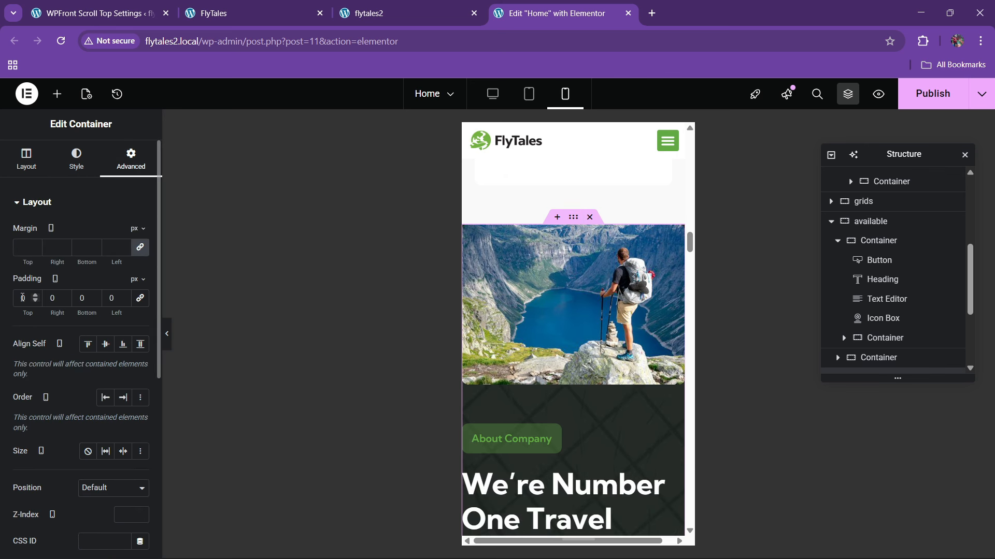
type("80")
key("Tab")
type("20")
key("Tab")
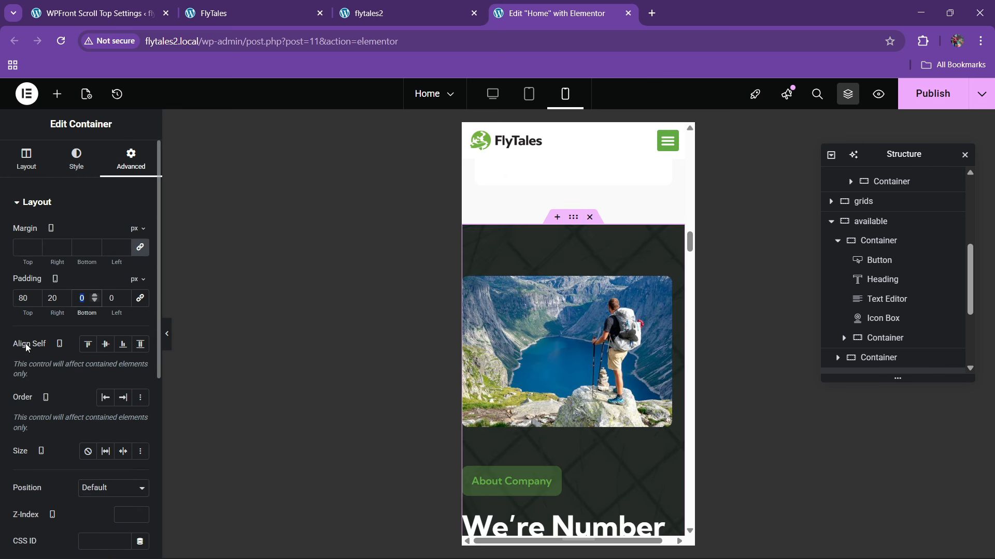
type("20")
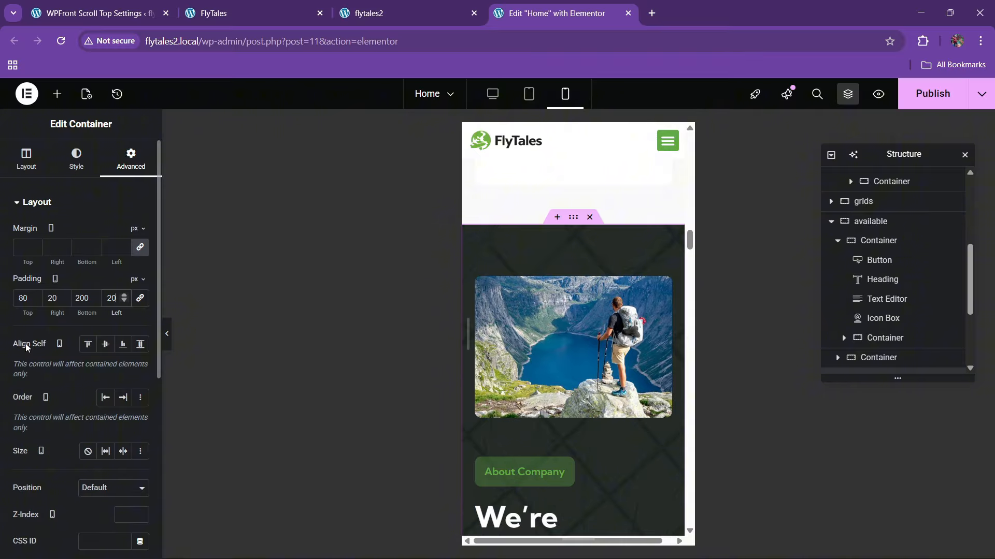
Set the first counter card's container padding to 30 px.
scroll(594, 340, "down", 5)
scroll(571, 359, "down", 6)
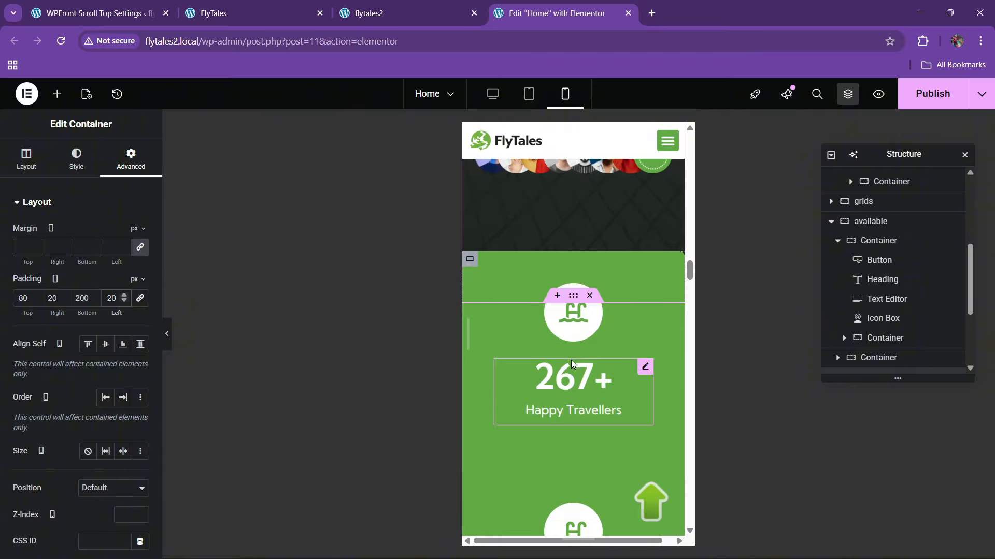
scroll(571, 359, "down", 3)
scroll(571, 360, "up", 3)
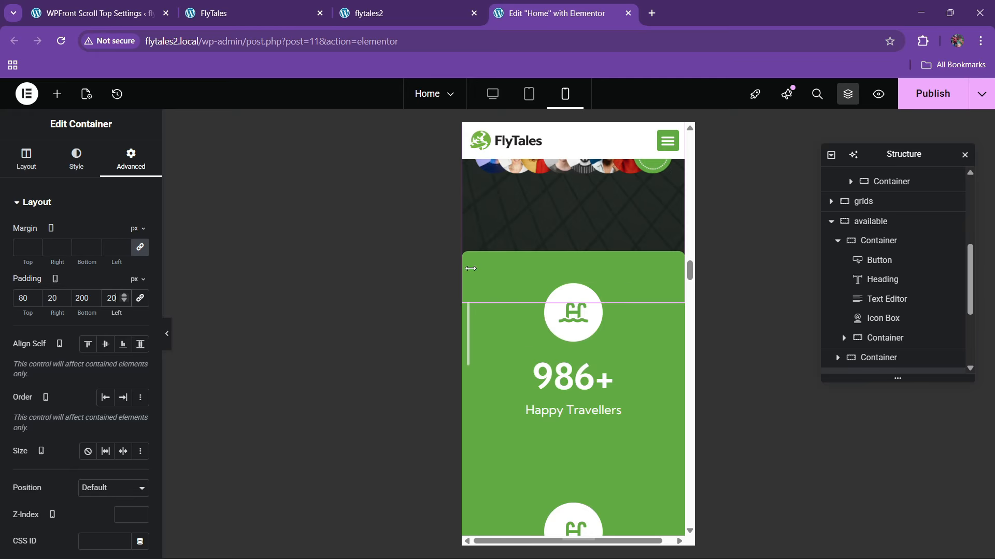
scroll(860, 290, "down", 5)
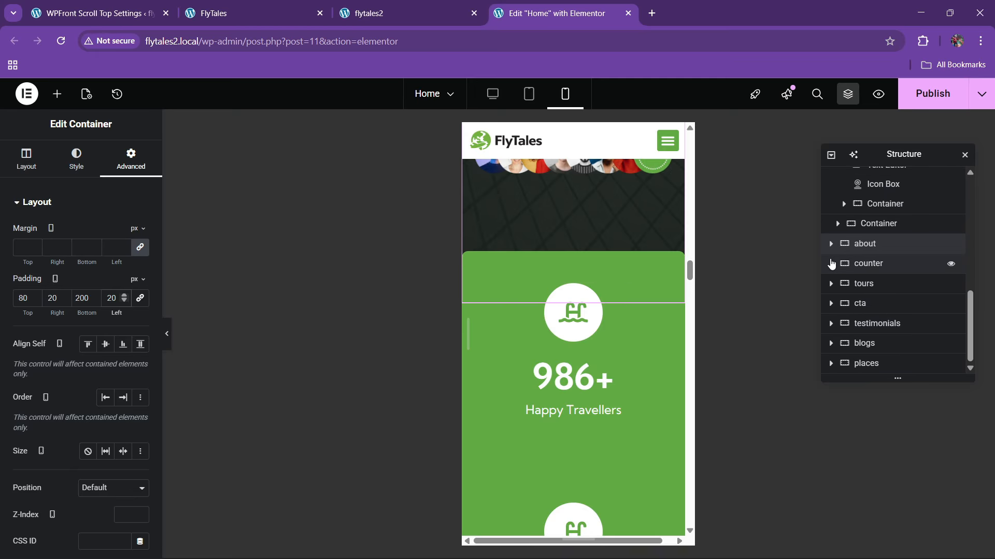
left_click(836, 268)
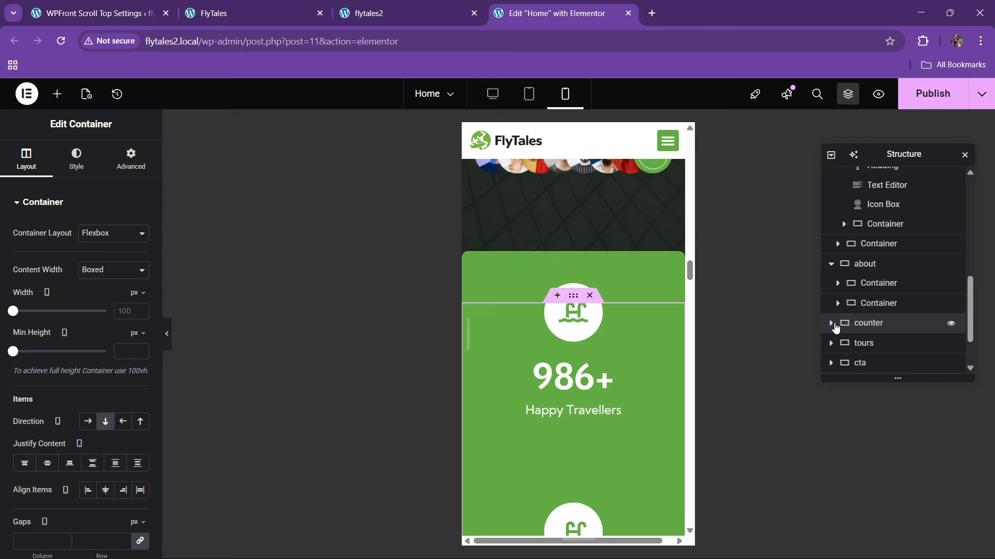
scroll(833, 329, "down", 2)
left_click(838, 264)
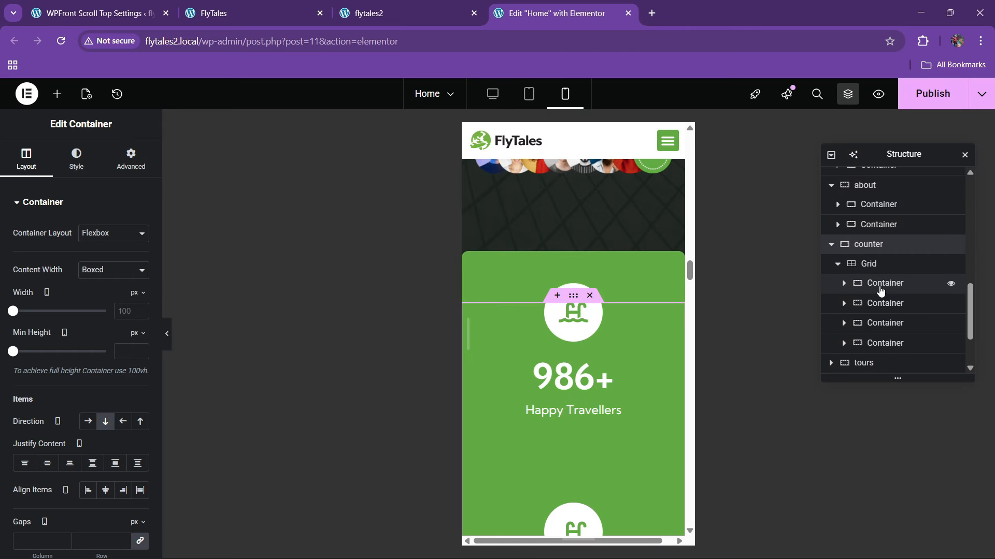
left_click(127, 162)
type("20")
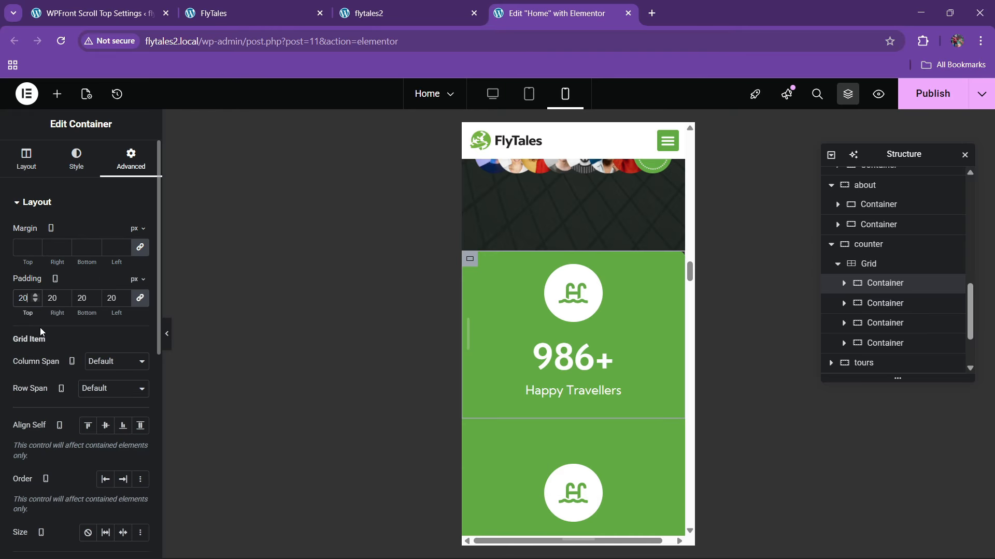
key("BackSpace")
key("BackSpace")
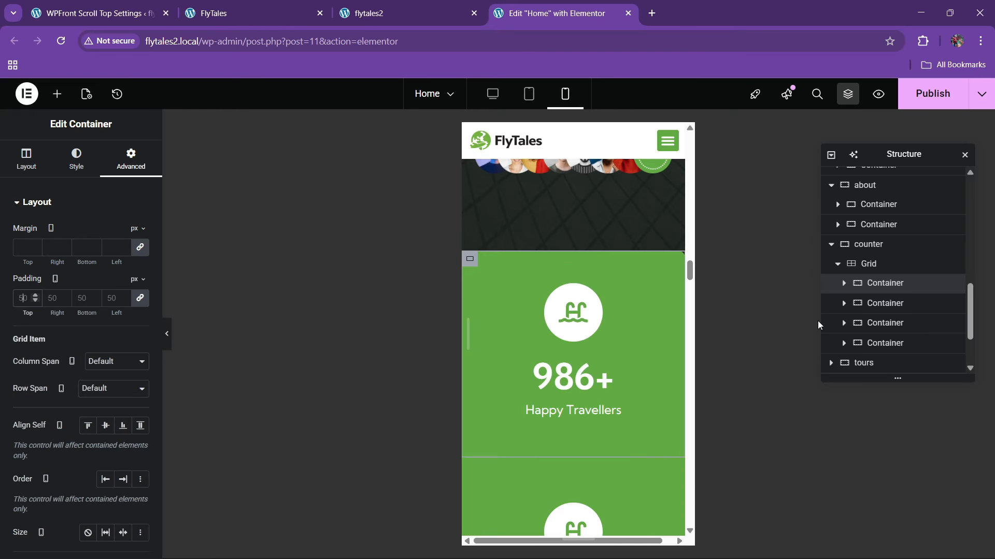
type("30")
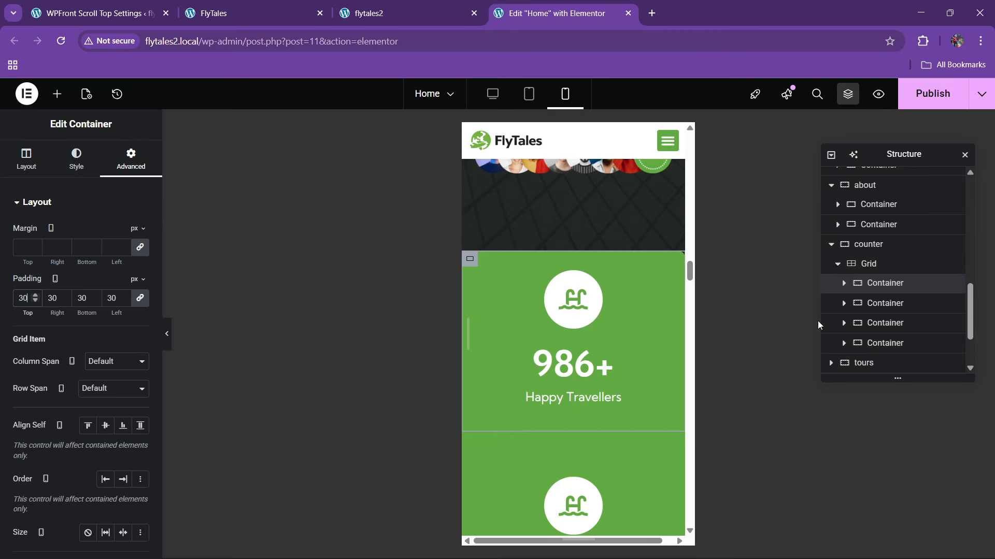
Copy the first counter card's style and paste it onto the other three cards.
right_click(883, 287)
left_click(882, 298)
right_click(884, 304)
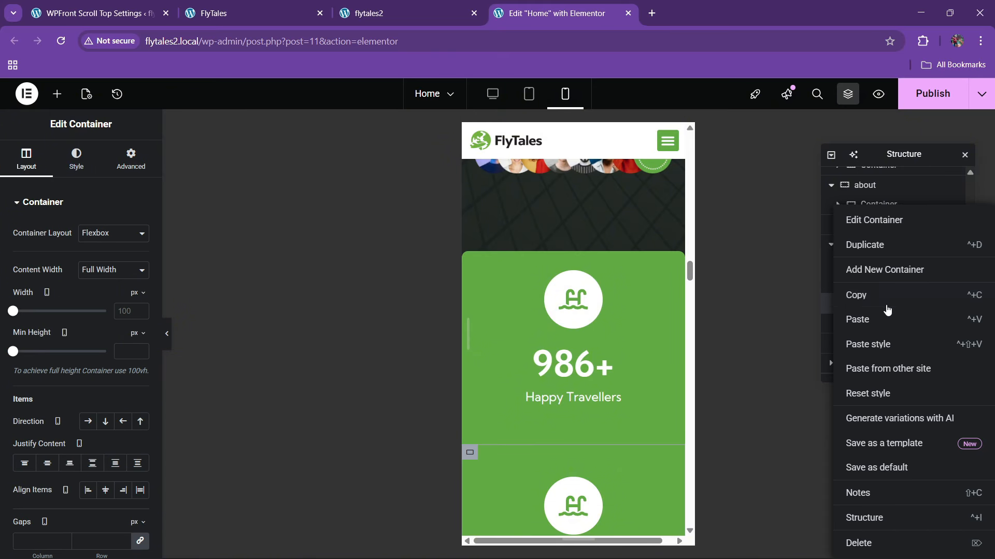
left_click(877, 345)
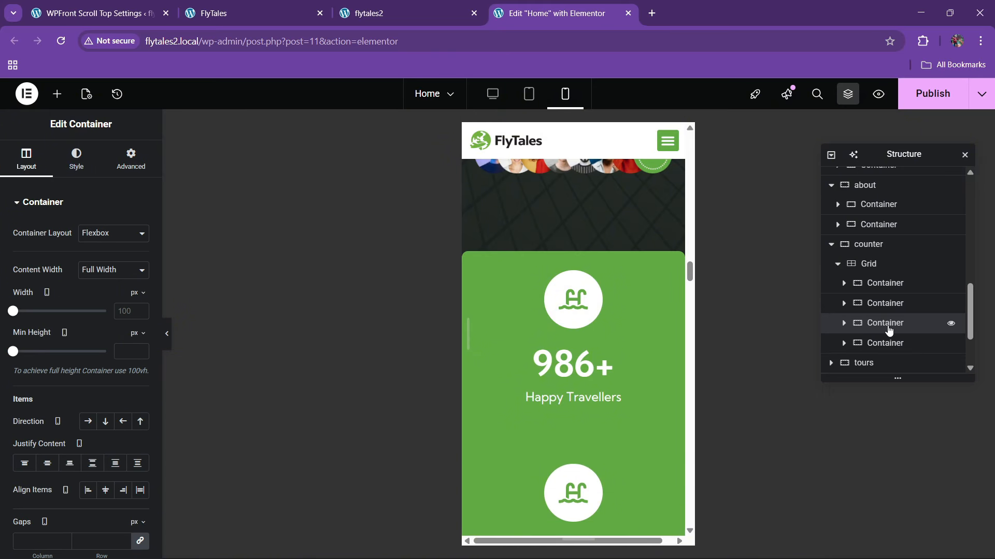
right_click(883, 324)
left_click(880, 345)
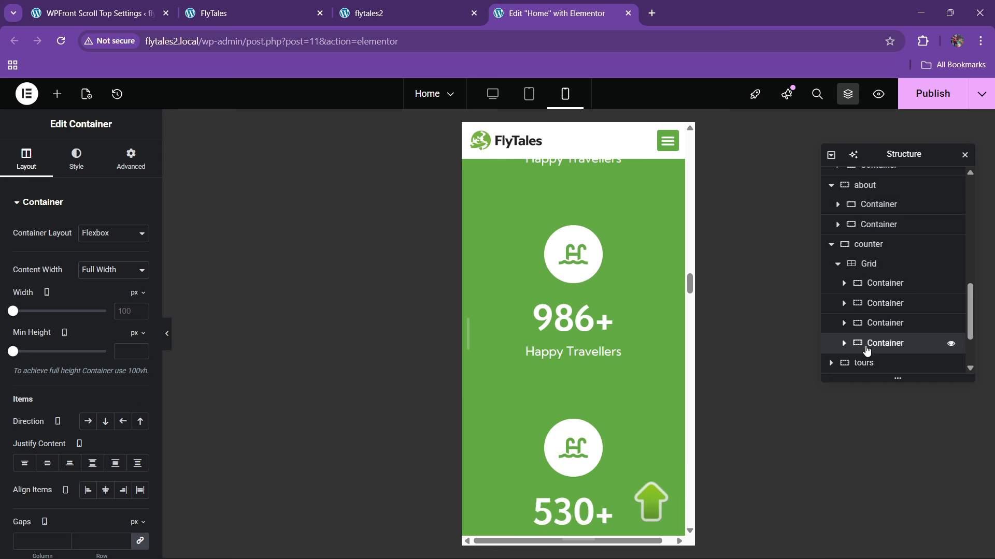
right_click(874, 345)
left_click(876, 345)
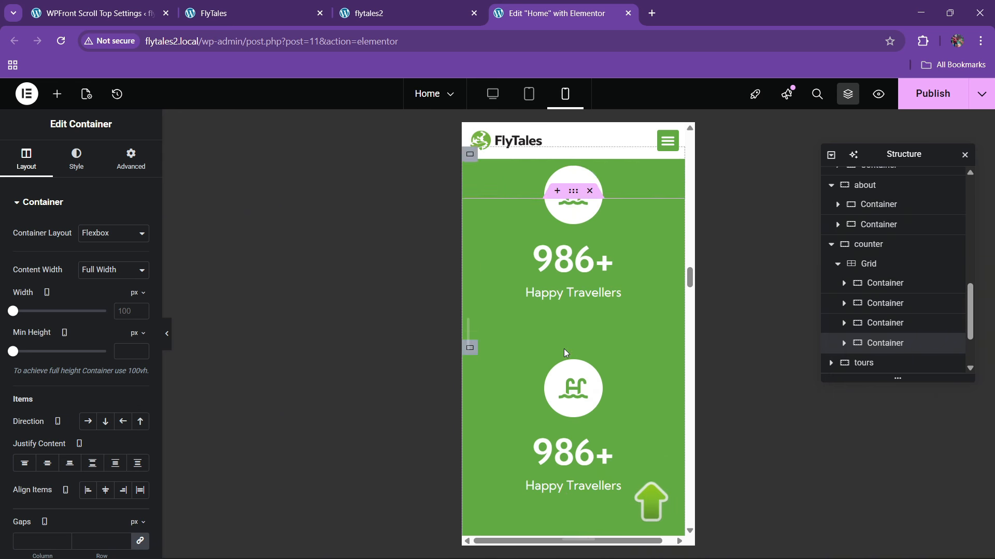
Set the Amazing Tour Places section's mobile padding to 60/20/60/20.
scroll(564, 348, "down", 5)
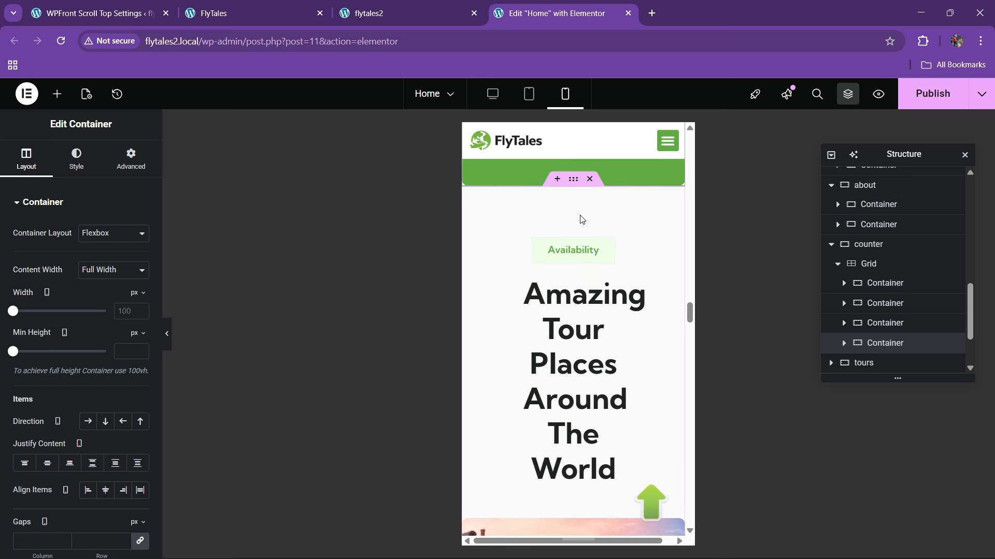
left_click(574, 181)
left_click(131, 158)
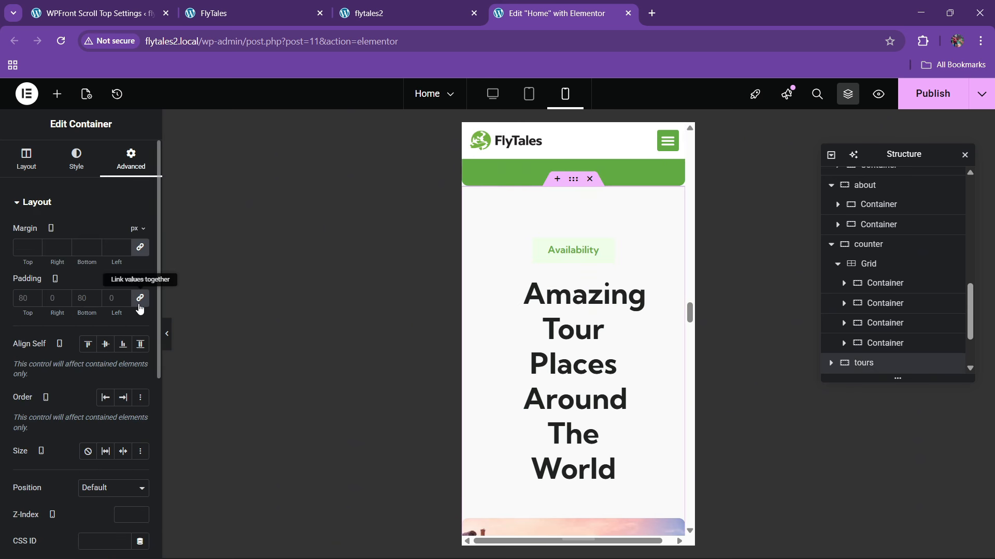
left_click(139, 298)
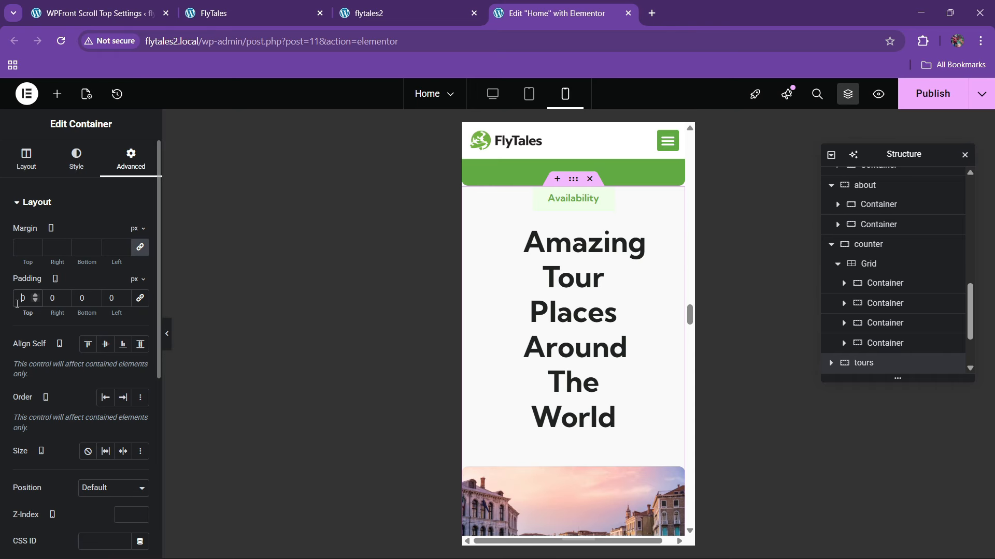
type("60")
key("Tab")
type("20")
key("Tab")
type("60")
key("Tab")
type("20")
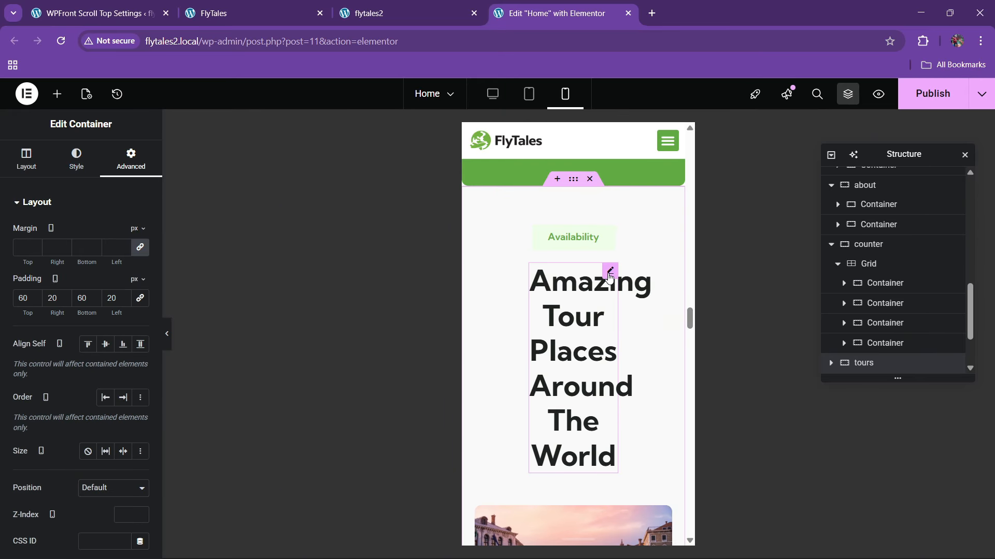
Switch the tours heading's width from Custom to default and review its typography.
left_click(609, 274)
left_click(131, 158)
left_click(99, 336)
left_click(101, 369)
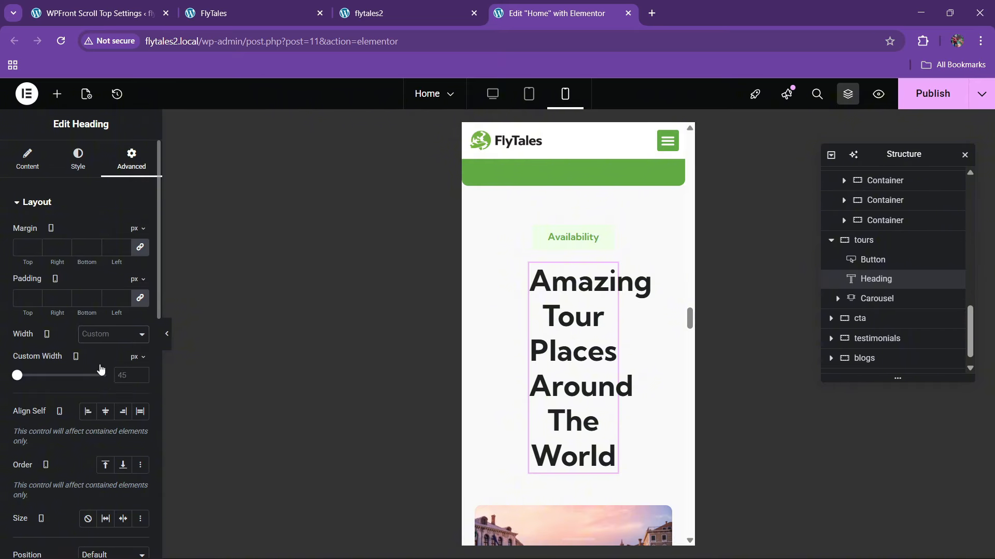
left_click(79, 158)
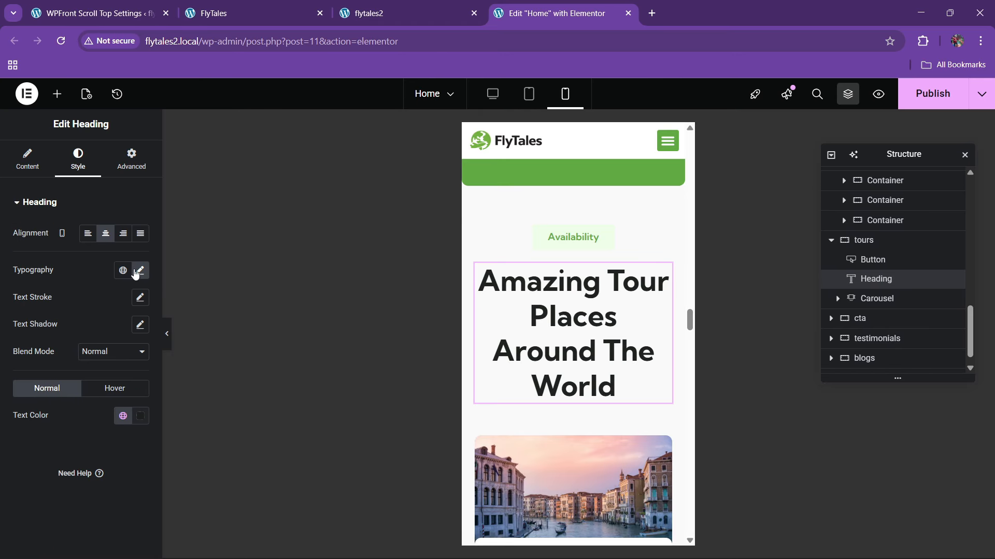
left_click(139, 270)
left_click(91, 263)
scroll(562, 383, "down", 5)
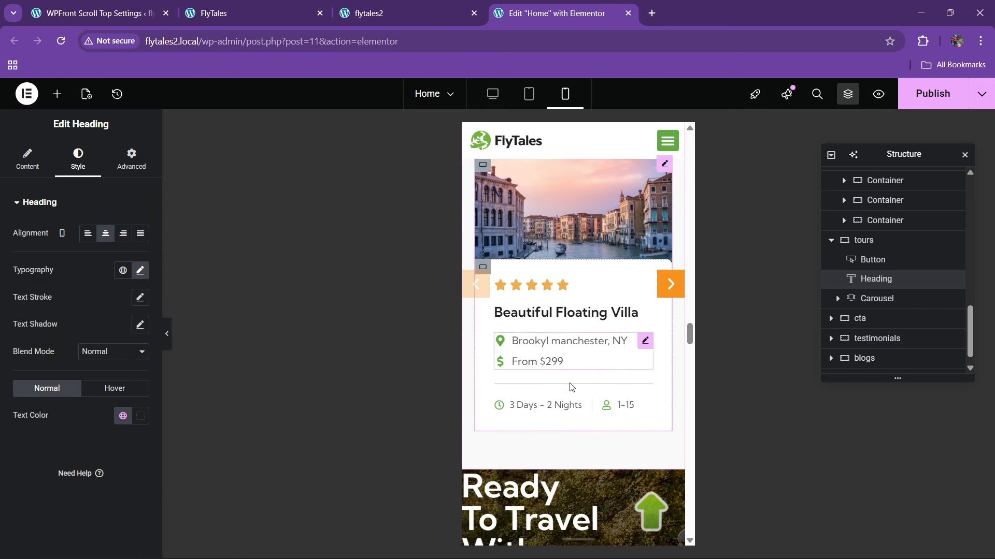
scroll(569, 386, "down", 5)
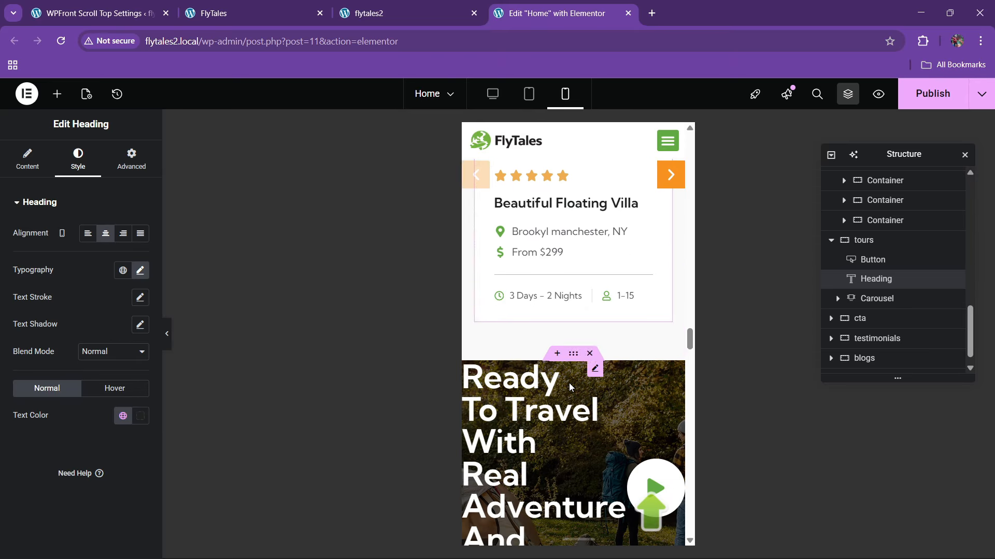
scroll(568, 383, "up", 3)
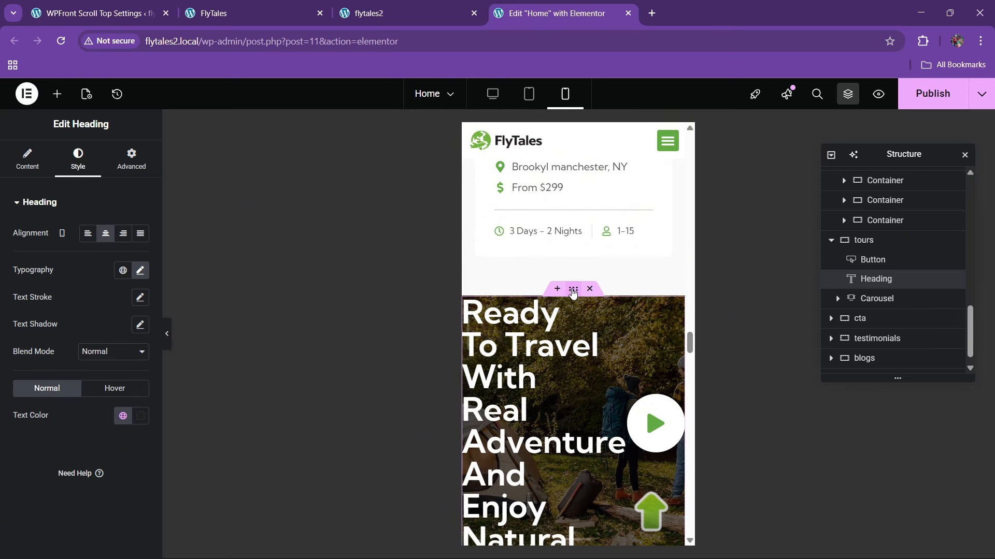
Give the Ready To Travel section 20 px left and right padding.
left_click(572, 291)
left_click(131, 158)
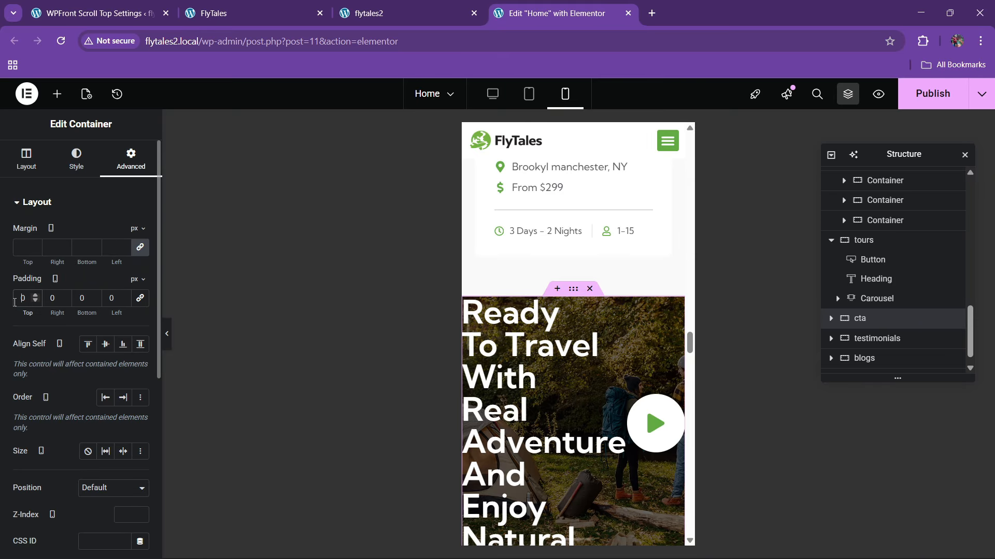
type("2")
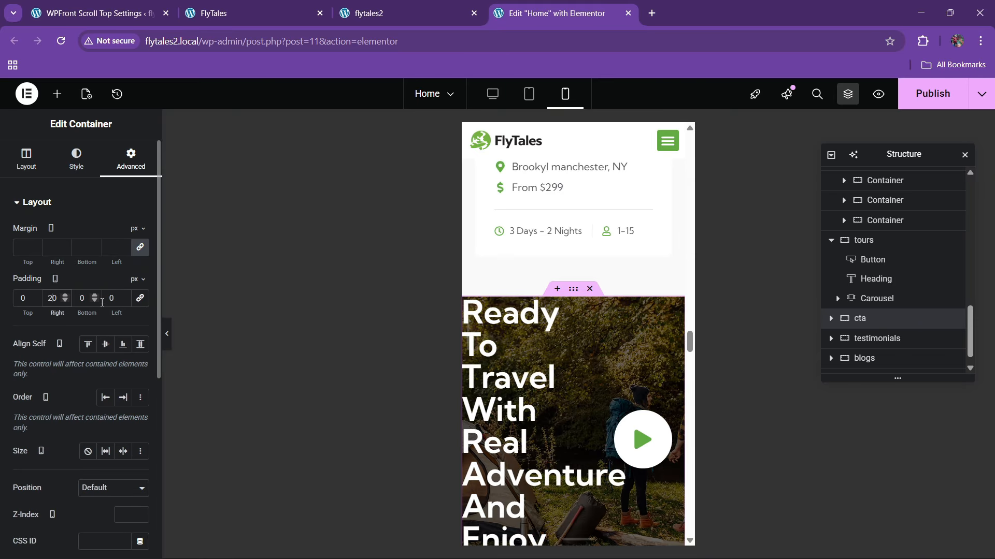
type("2")
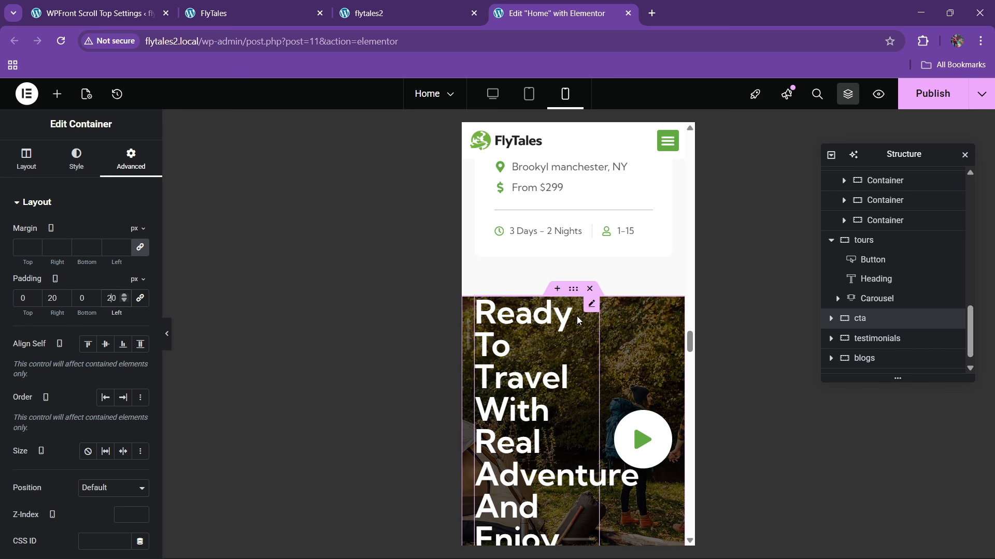
Set the Ready To Travel heading's font size to 26.
left_click(590, 305)
left_click(77, 158)
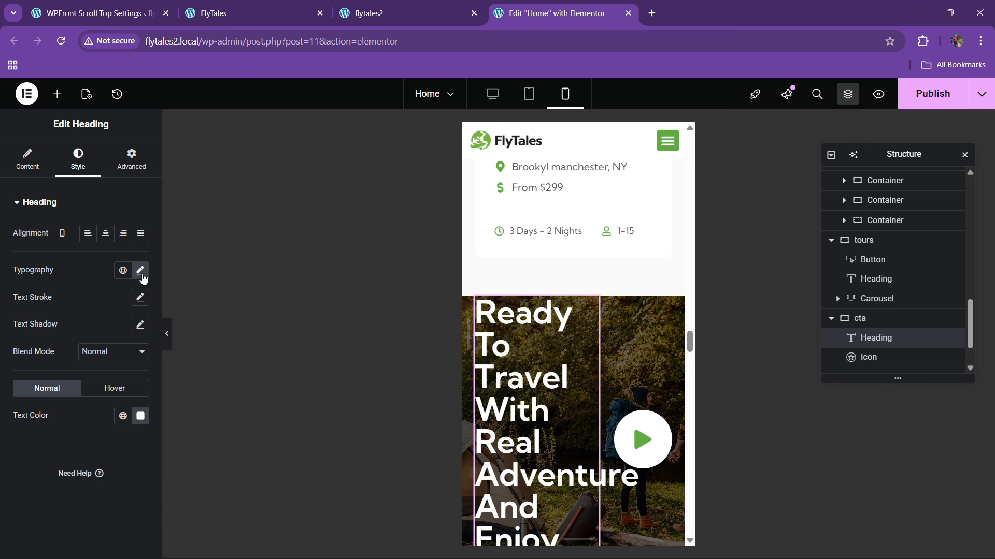
left_click(140, 270)
left_click(132, 370)
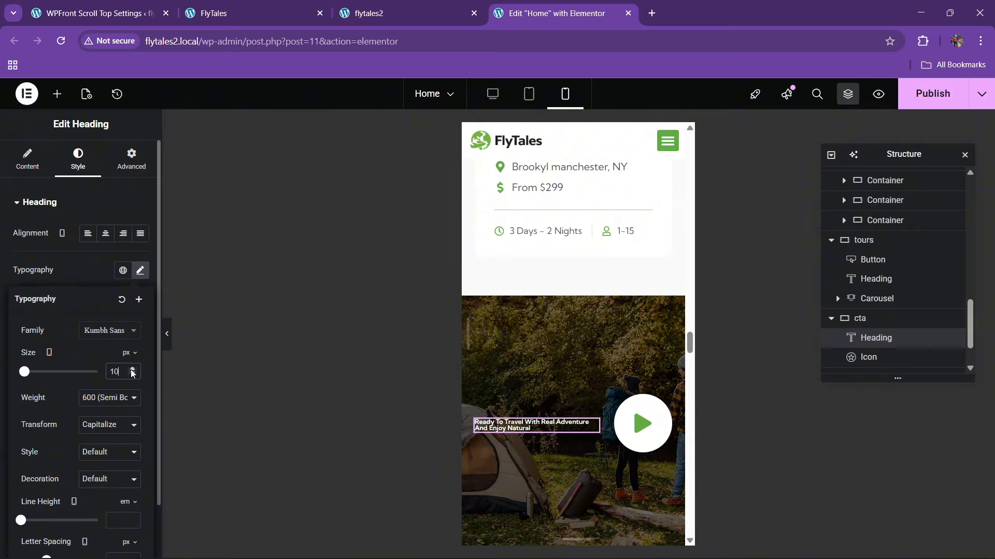
left_click(132, 370)
left_click(133, 369)
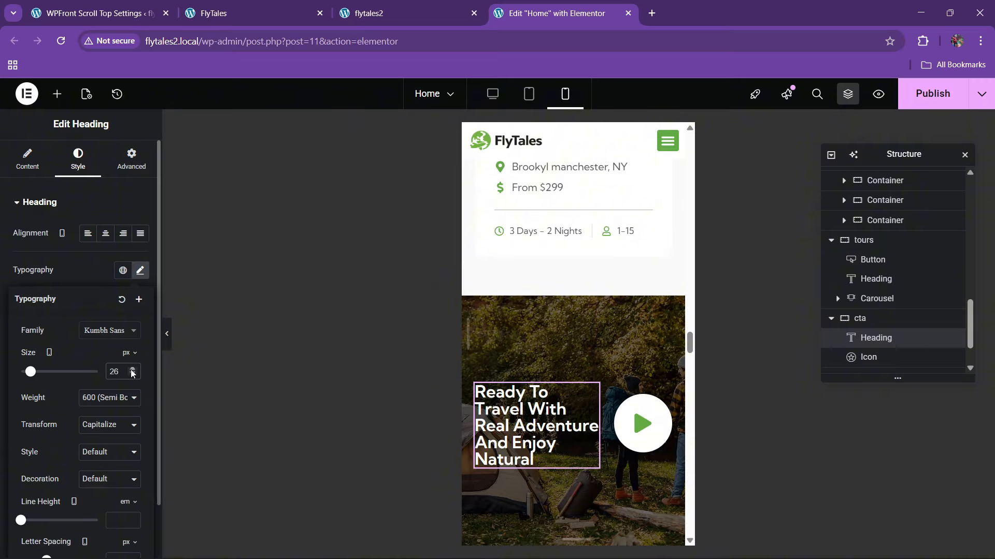
Set the play icon's padding and size to 20.
left_click(645, 427)
left_click(85, 168)
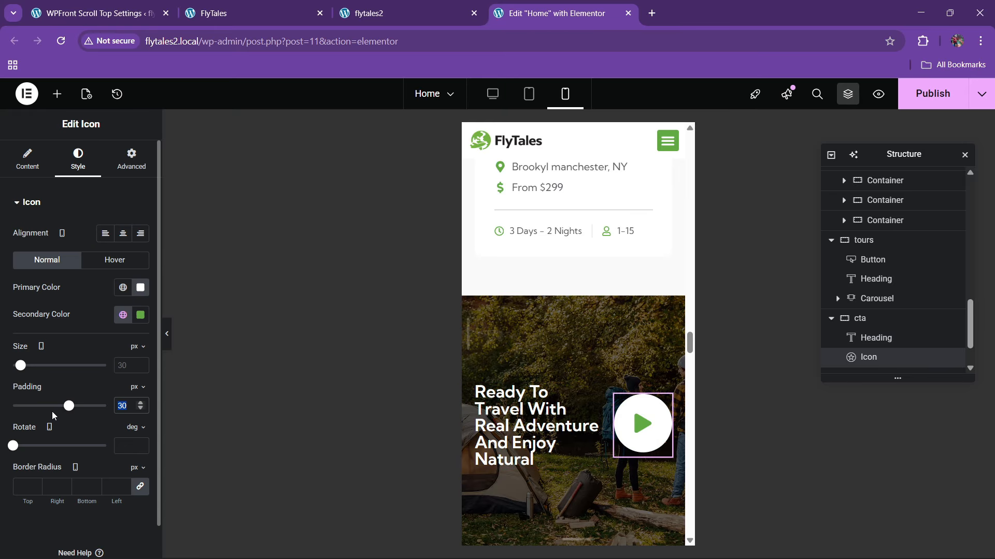
type("20")
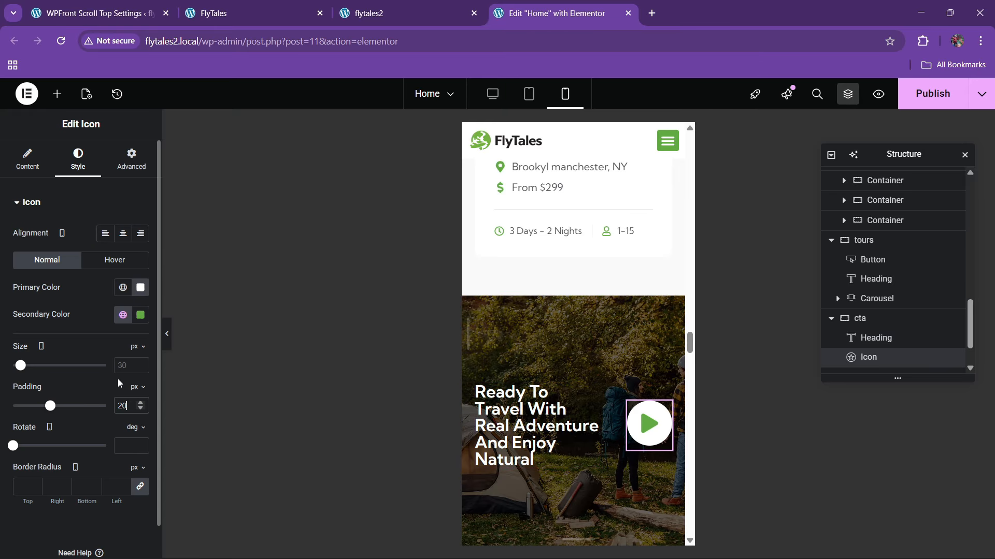
type("20")
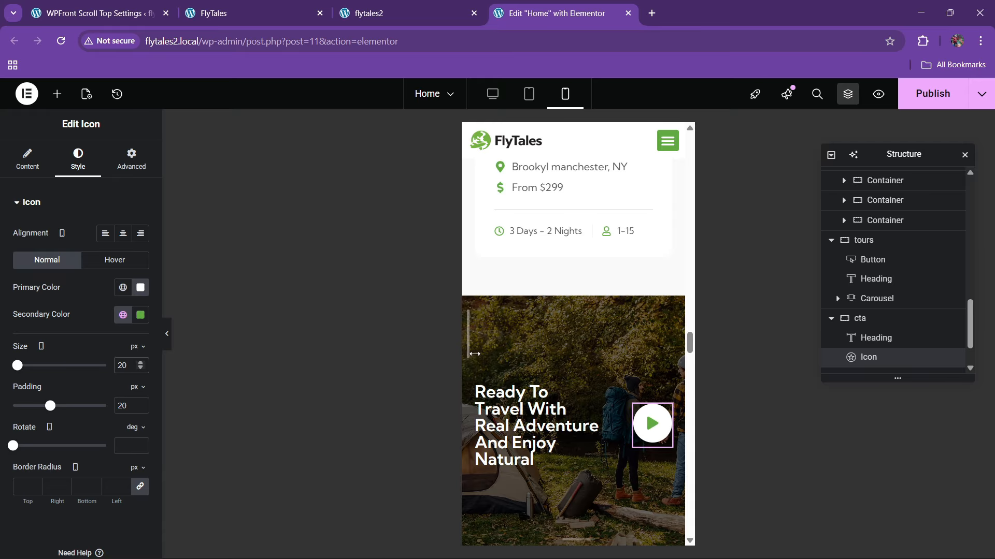
Set the CTA heading's line height to 1.2.
left_click(590, 391)
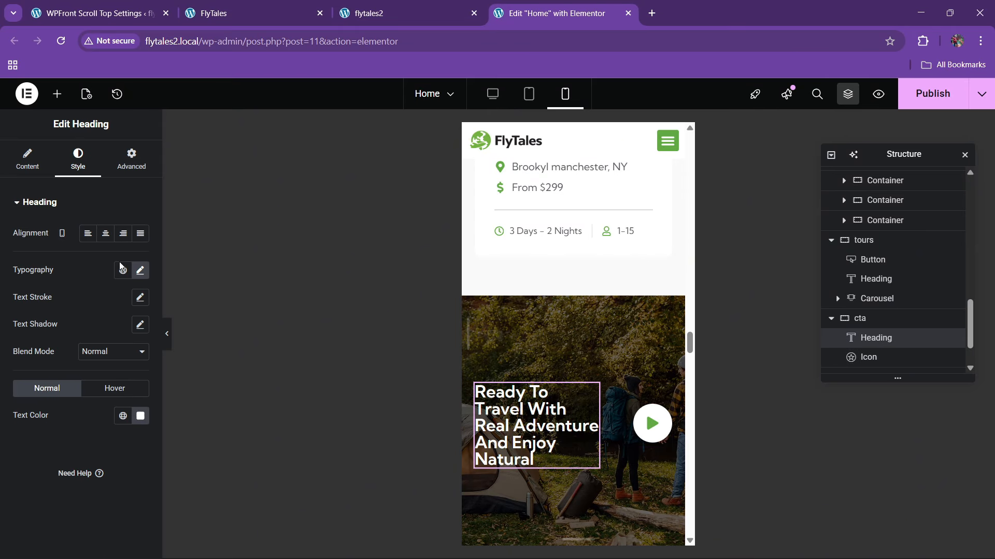
left_click(139, 269)
scroll(113, 436, "down", 1)
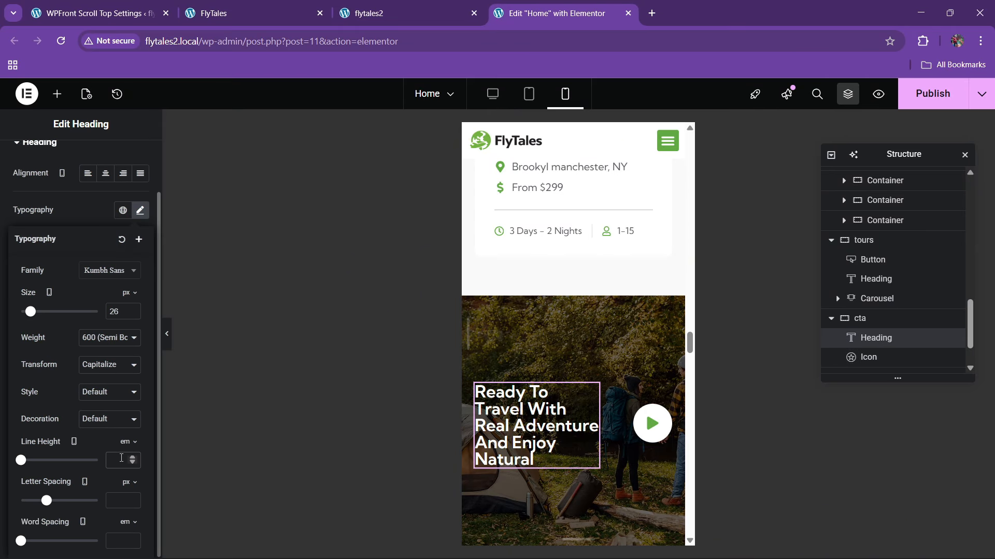
left_click(121, 460)
type("1.2")
scroll(564, 311, "down", 1)
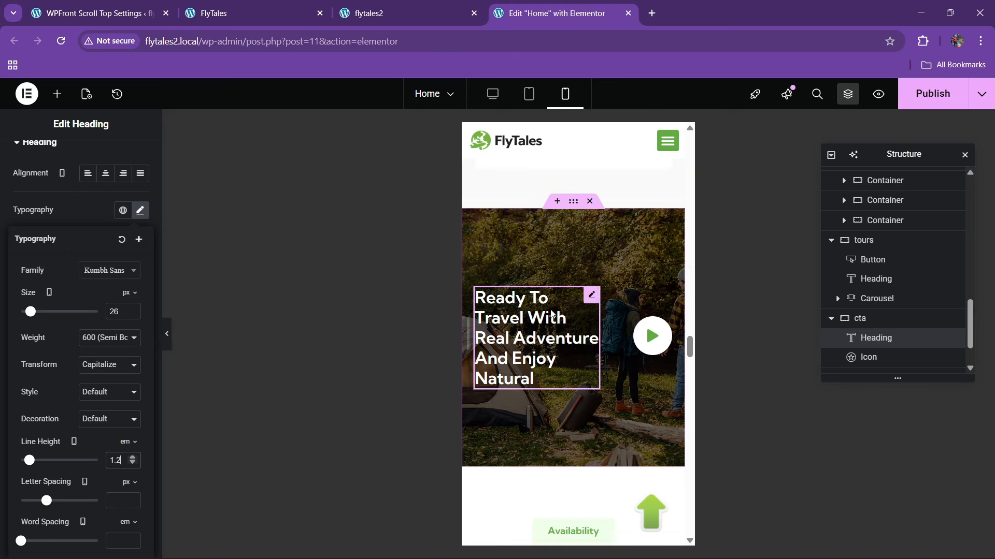
Give the CTA section a 350 px min height, column direction and centred justification.
left_click(573, 224)
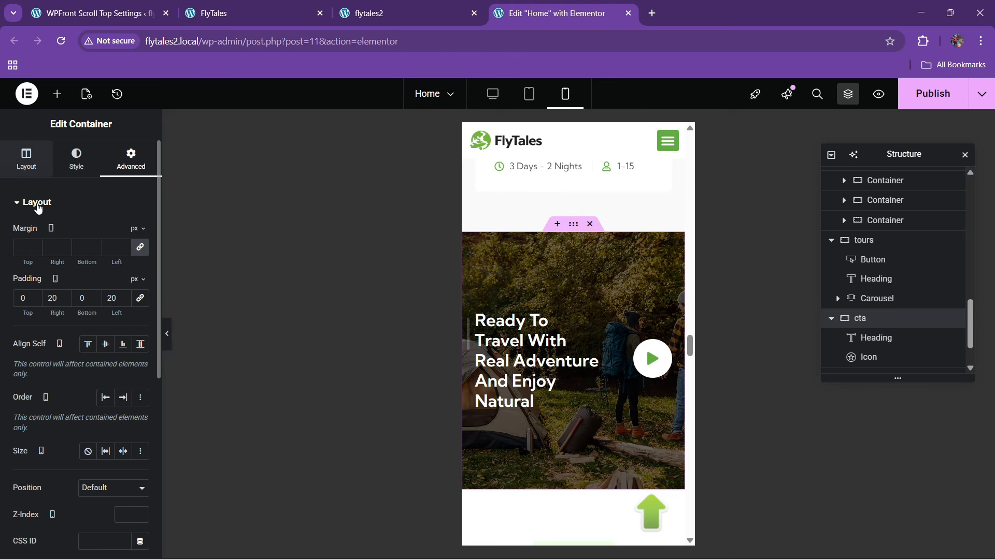
type("3")
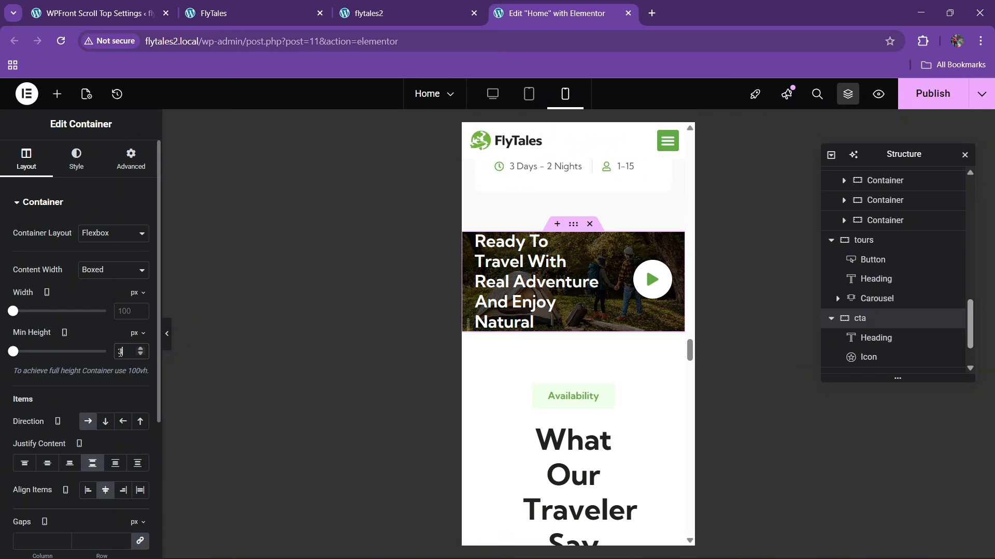
type("50")
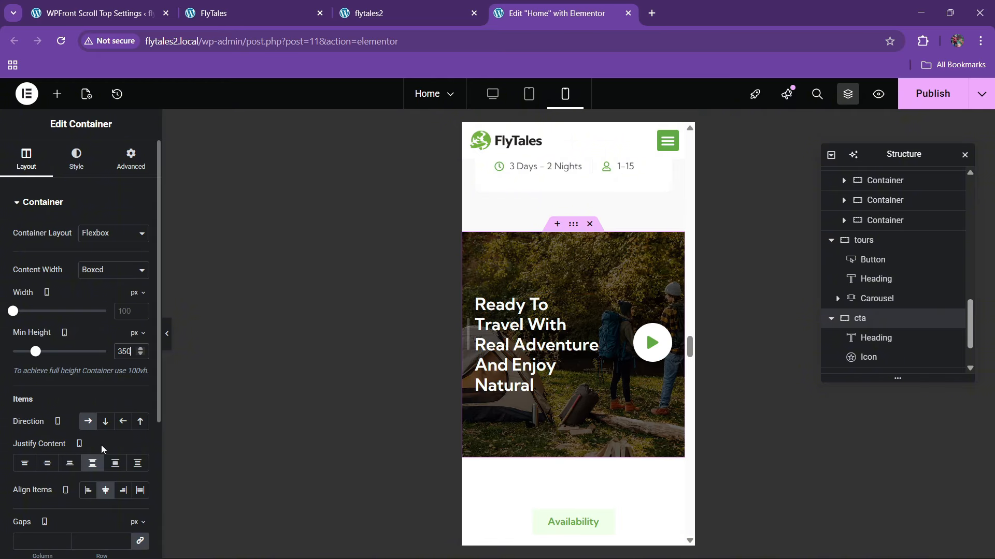
left_click(105, 421)
left_click(48, 463)
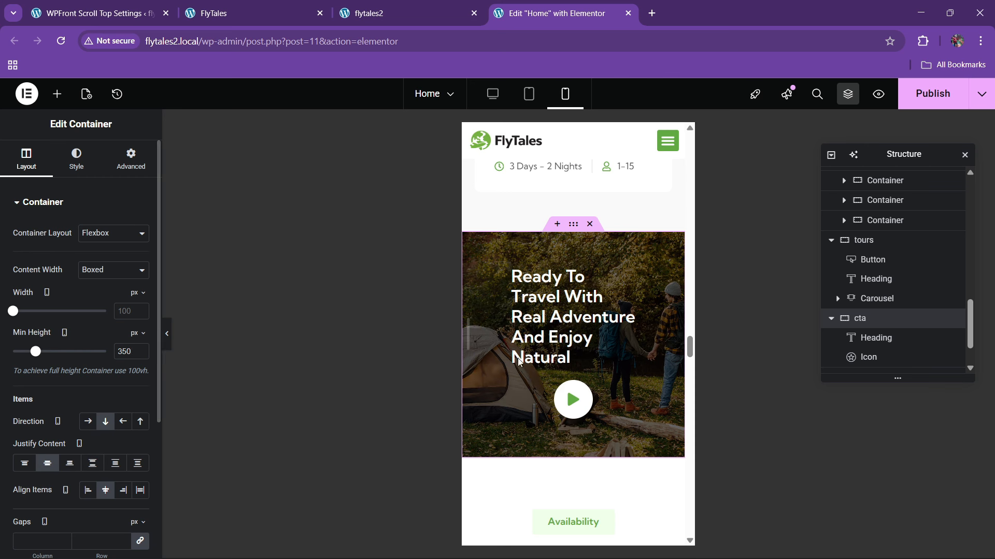
Make the CTA heading full width with centred text.
left_click(542, 317)
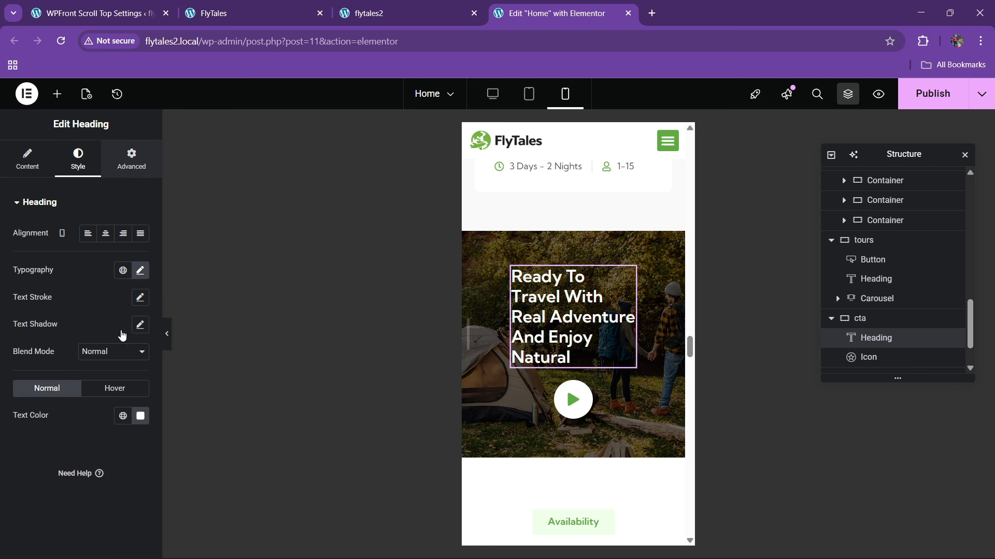
left_click(132, 158)
left_click(114, 336)
left_click(114, 365)
left_click(77, 158)
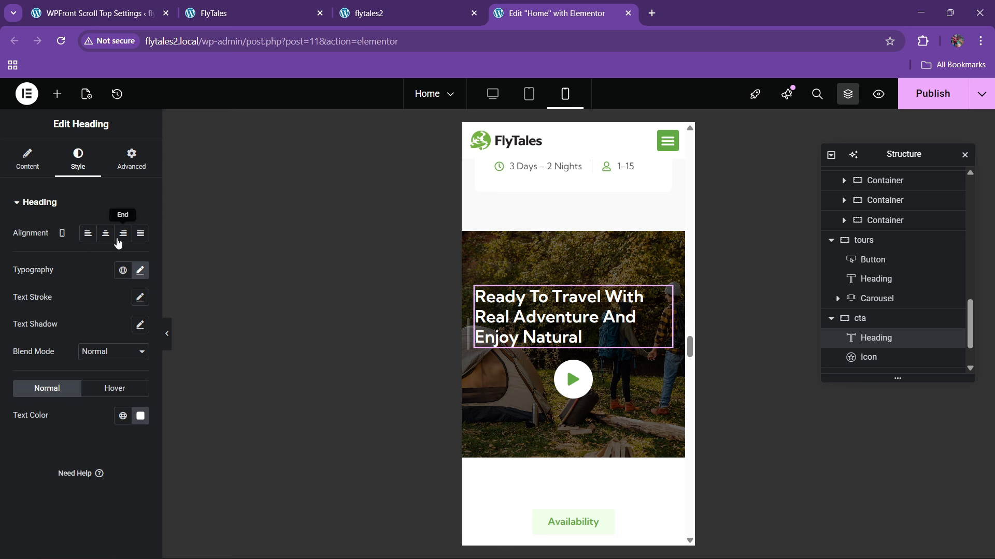
left_click(106, 233)
Publish the updated FlyTales homepage.
scroll(577, 402, "down", 3)
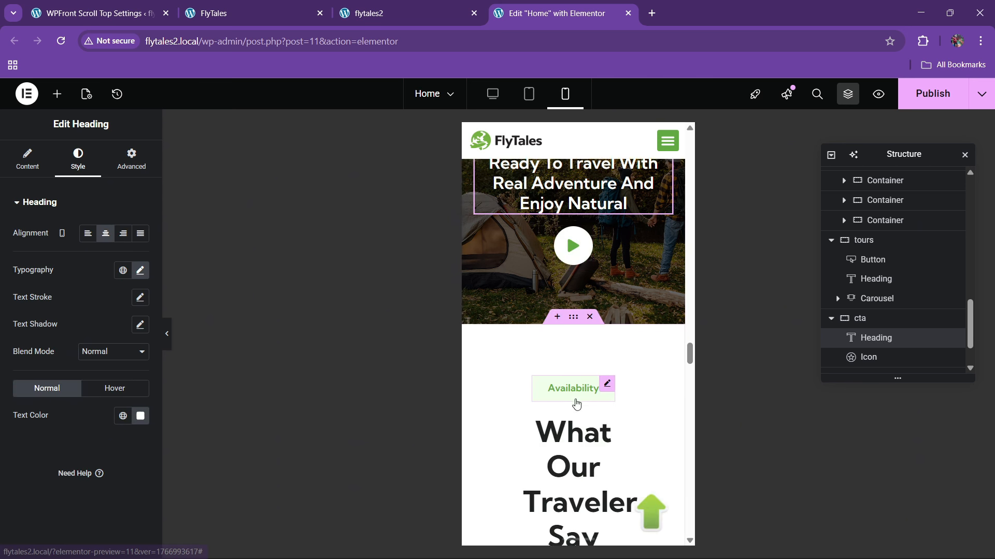
scroll(577, 402, "down", 2)
scroll(575, 342, "up", 1)
left_click(926, 91)
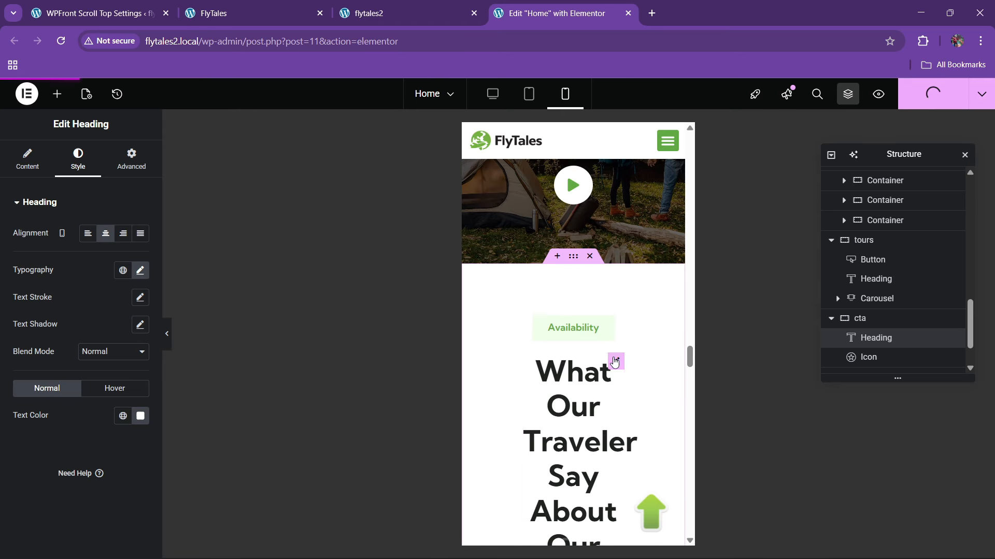
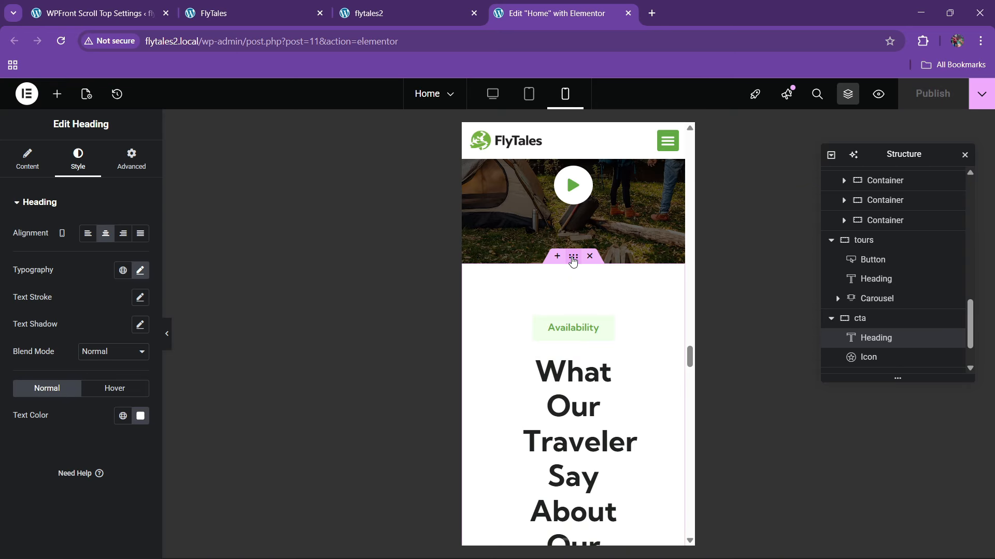
Set the testimonials section's mobile padding to 60/20/60/20 px.
left_click(572, 257)
left_click(131, 158)
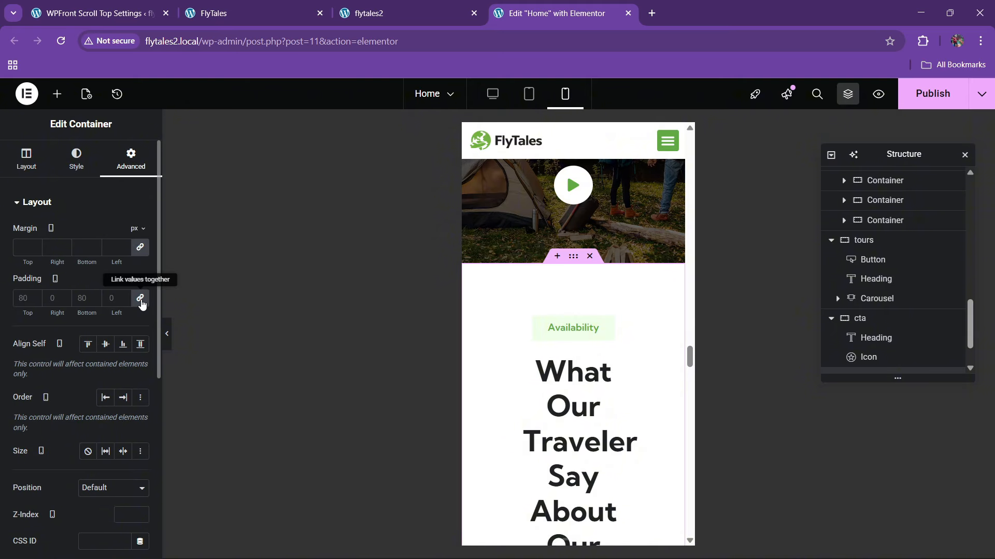
left_click(140, 298)
type("60")
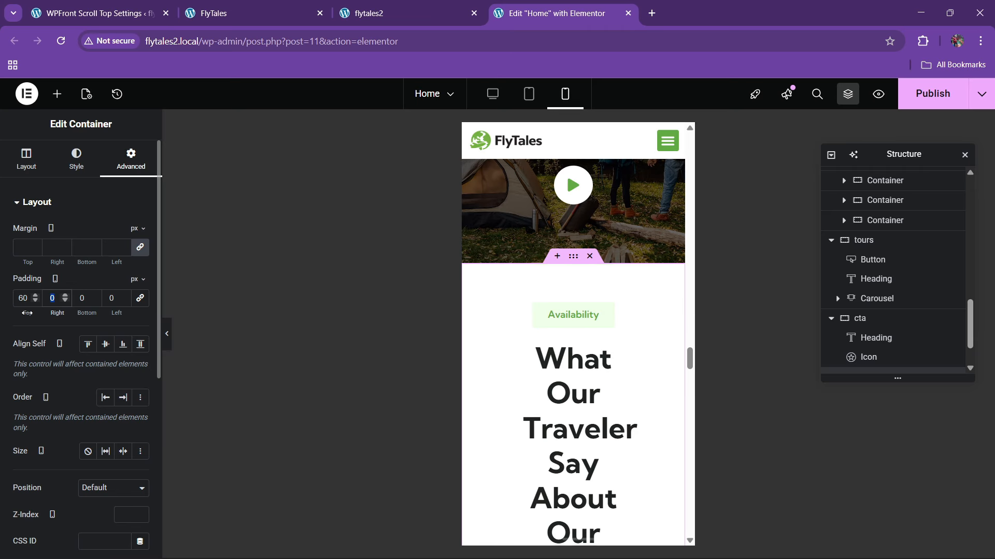
key("Tab")
type("20")
key("Tab")
type("60")
key("Tab")
type("20")
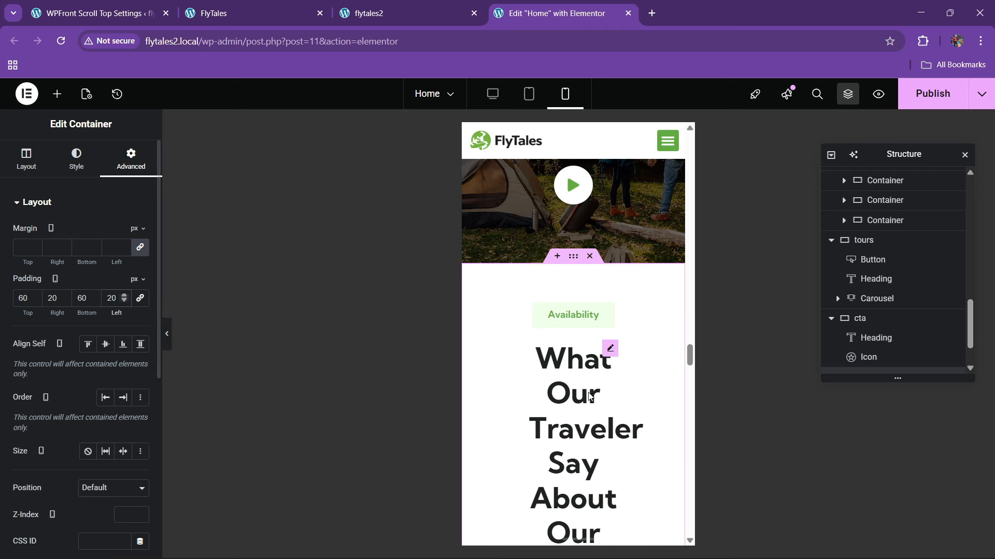
Make the 'What Our Traveler Say' heading full width (100%).
left_click(609, 348)
left_click(131, 158)
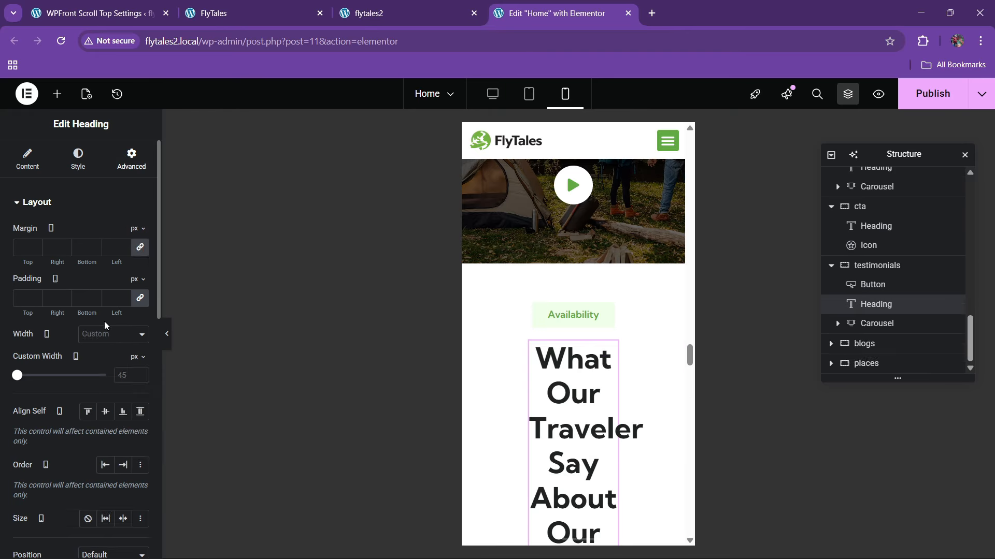
left_click(104, 335)
left_click(92, 355)
left_click(78, 158)
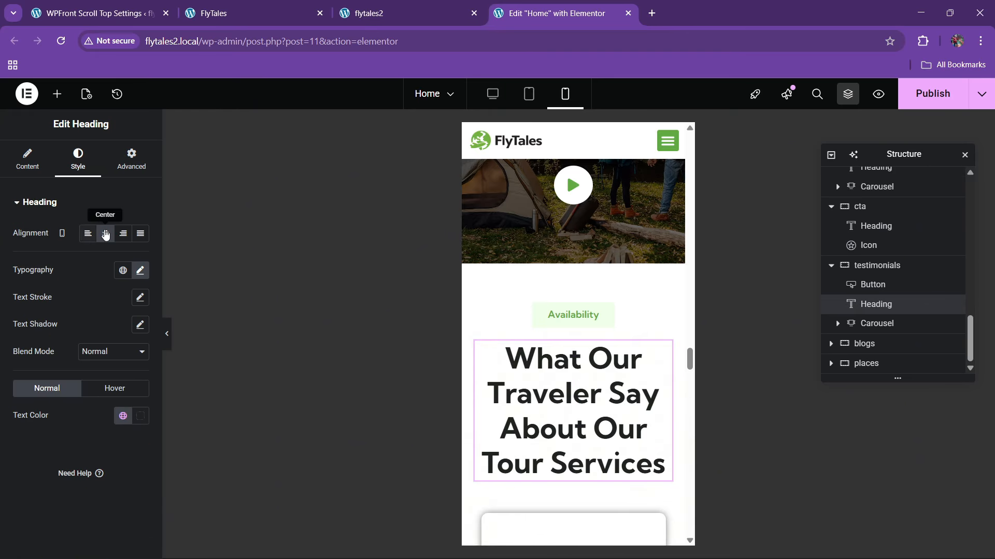
scroll(541, 338, "down", 5)
scroll(566, 364, "down", 5)
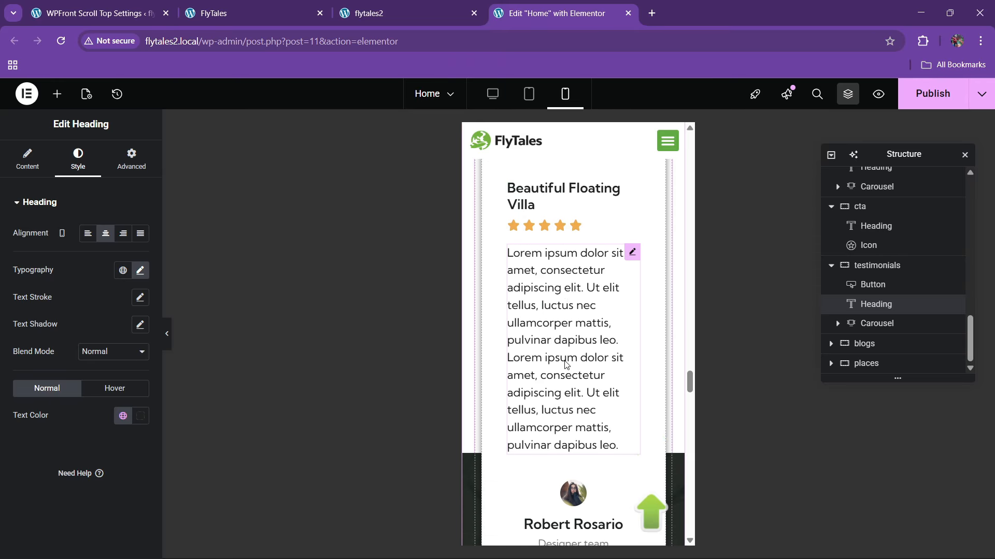
scroll(566, 365, "up", 4)
scroll(565, 364, "up", 1)
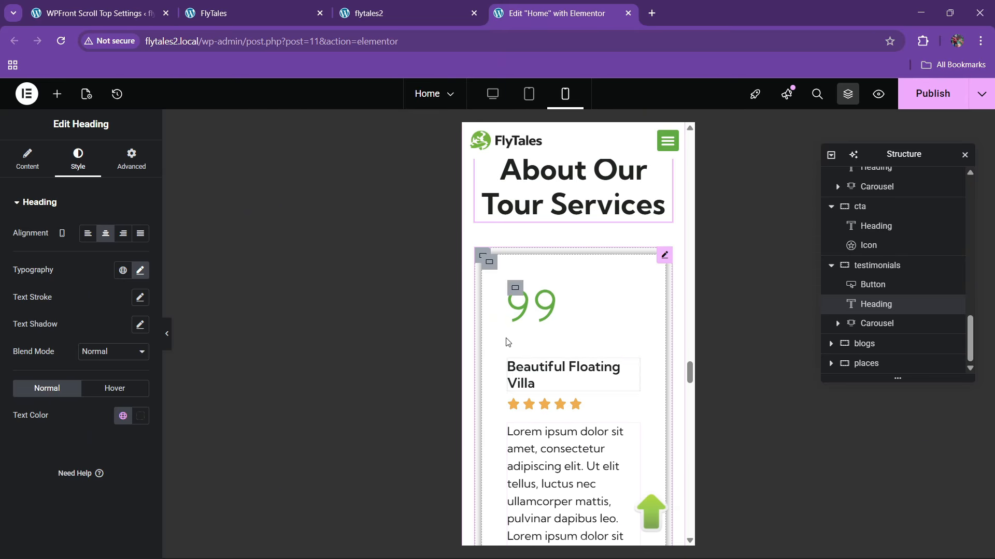
Set 20 px padding on the first and second testimonial card containers.
left_click(487, 261)
left_click(130, 159)
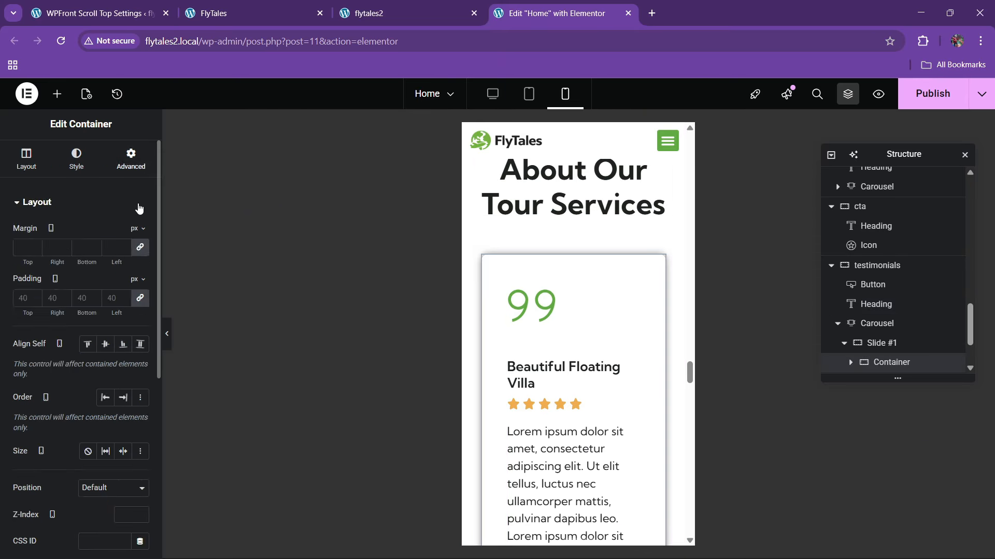
type("20")
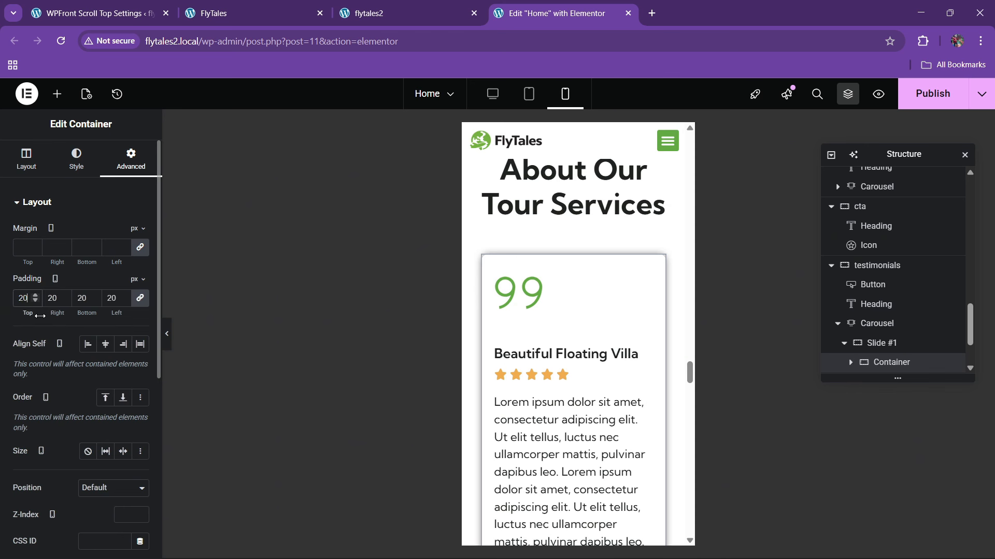
scroll(844, 321, "down", 3)
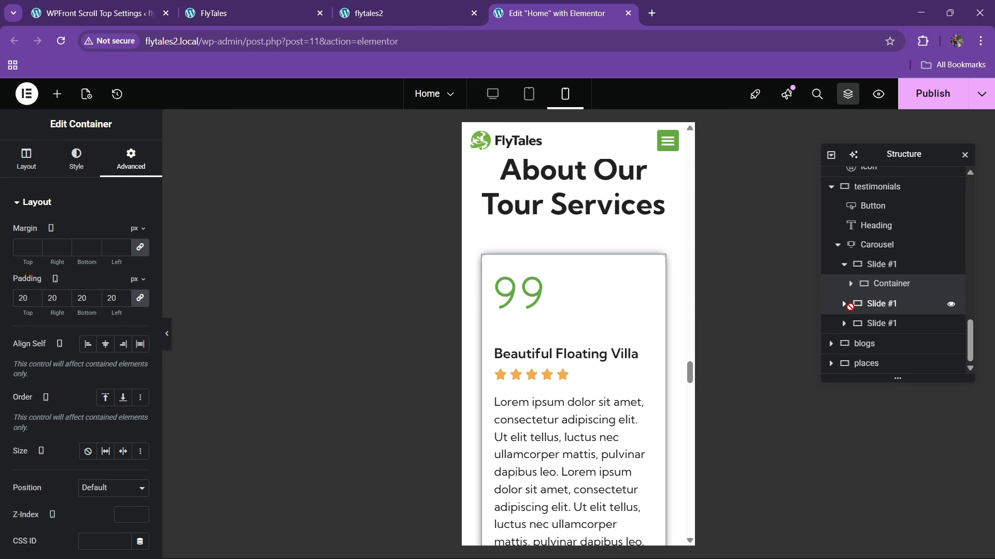
left_click(891, 303)
left_click(844, 304)
left_click(880, 323)
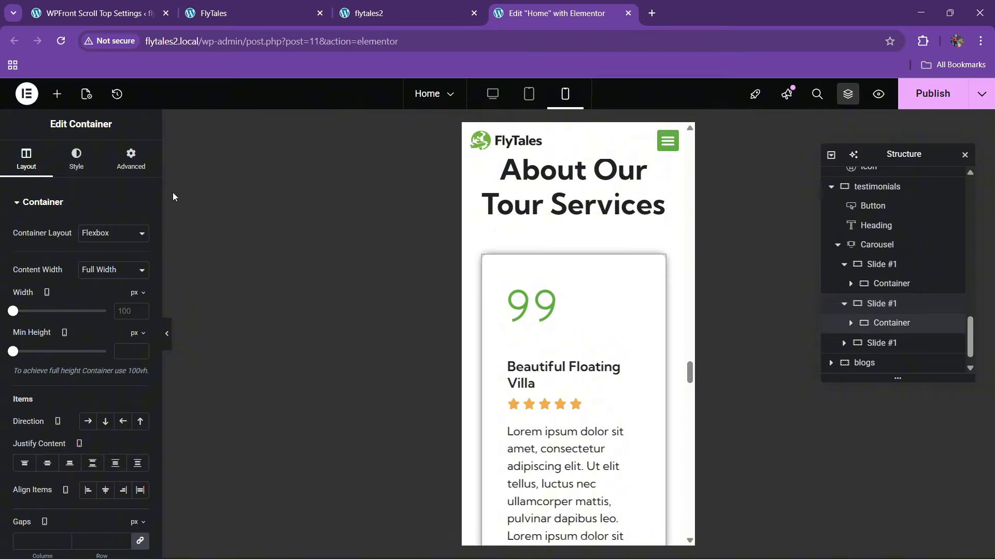
left_click(131, 159)
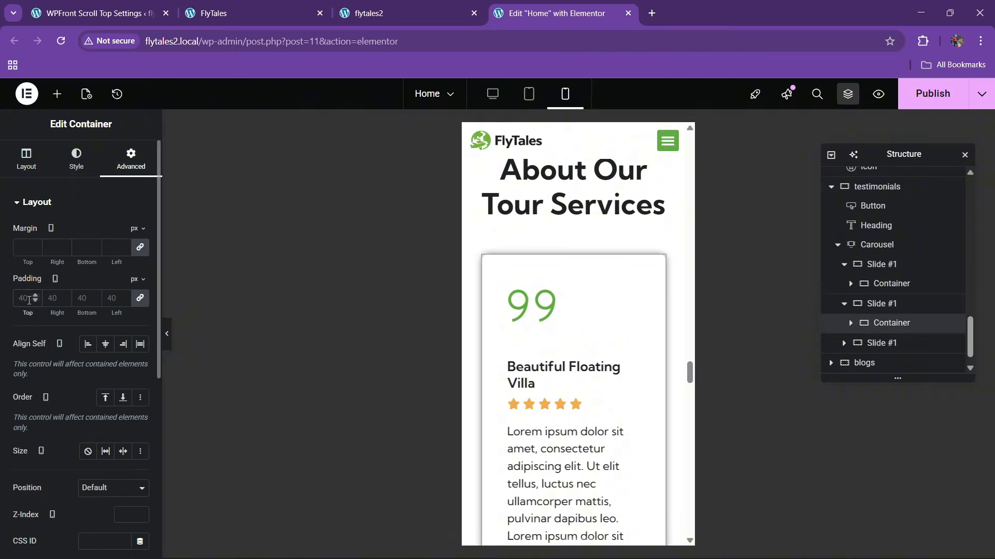
left_click(29, 299)
type("20")
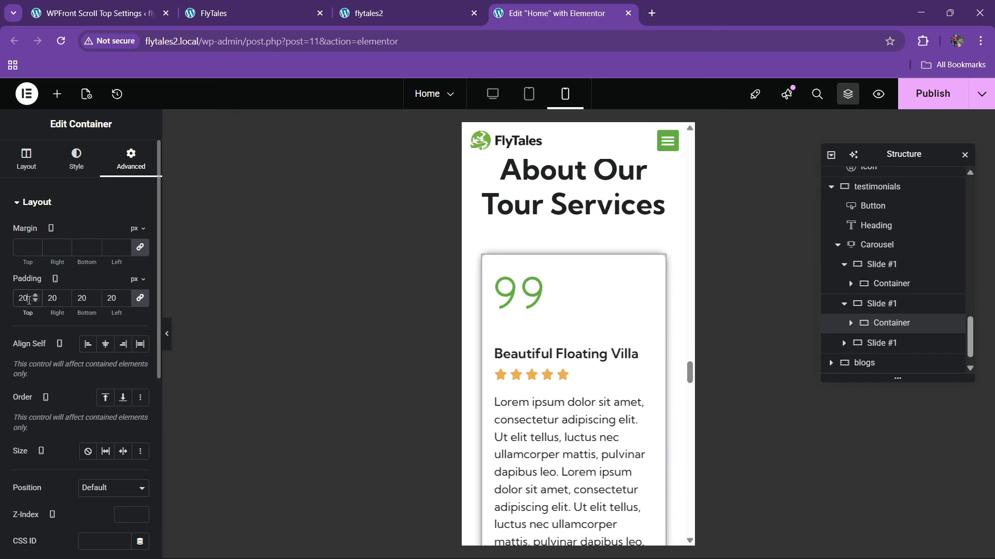
Select the third testimonial slide's card container and edit its padding.
left_click(844, 343)
left_click(883, 362)
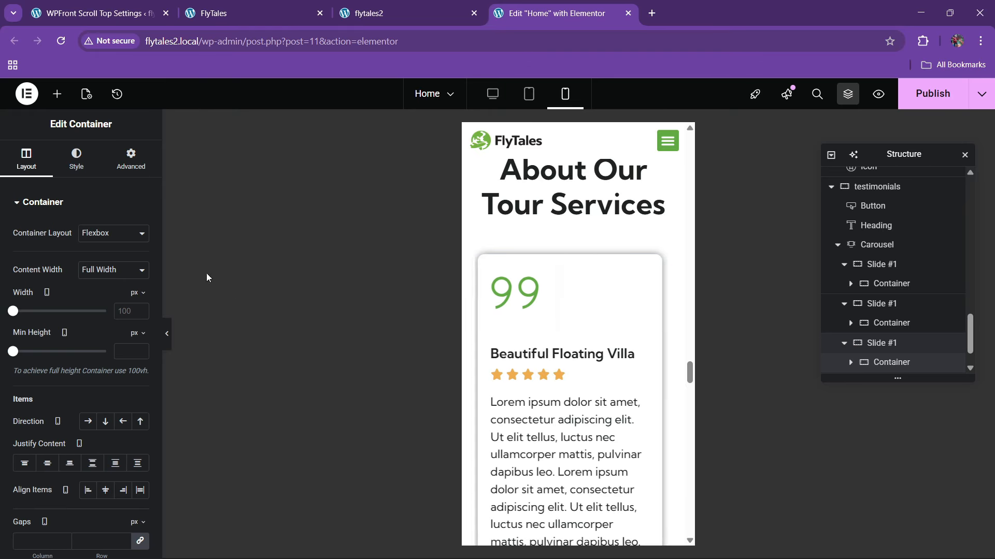
left_click(131, 160)
left_click(20, 299)
Enter 20 px padding for the third testimonial card container.
type("20")
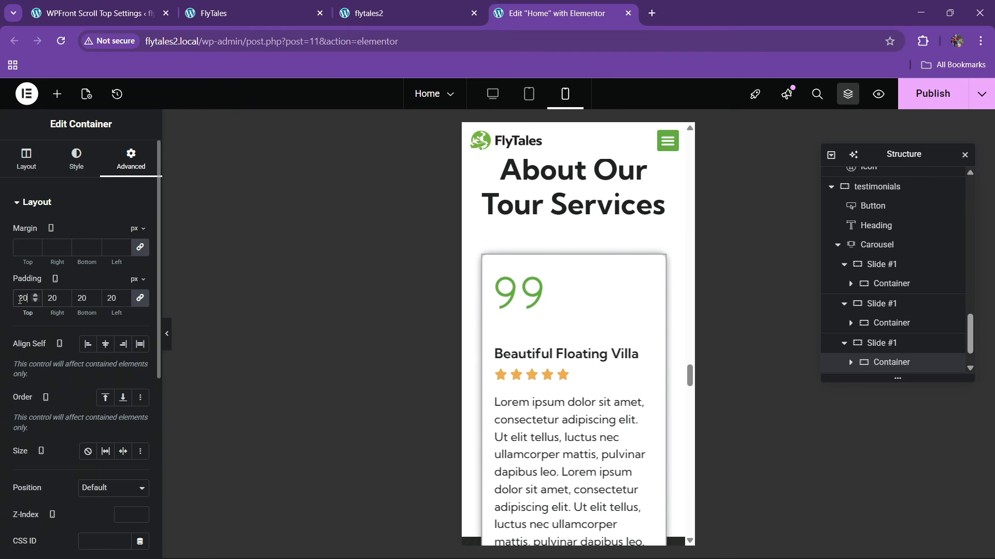
scroll(583, 355, "down", 3)
scroll(583, 356, "down", 10)
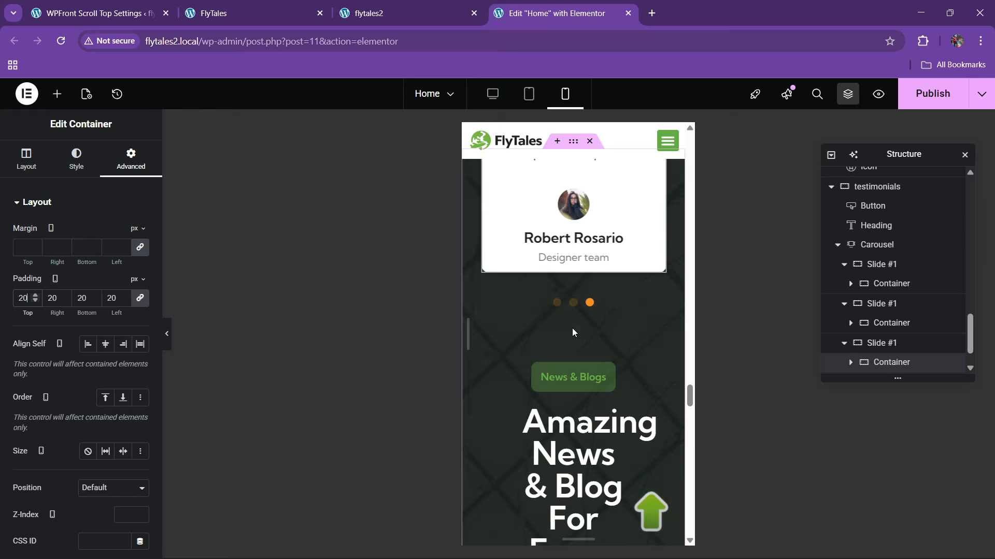
scroll(570, 336, "up", 2)
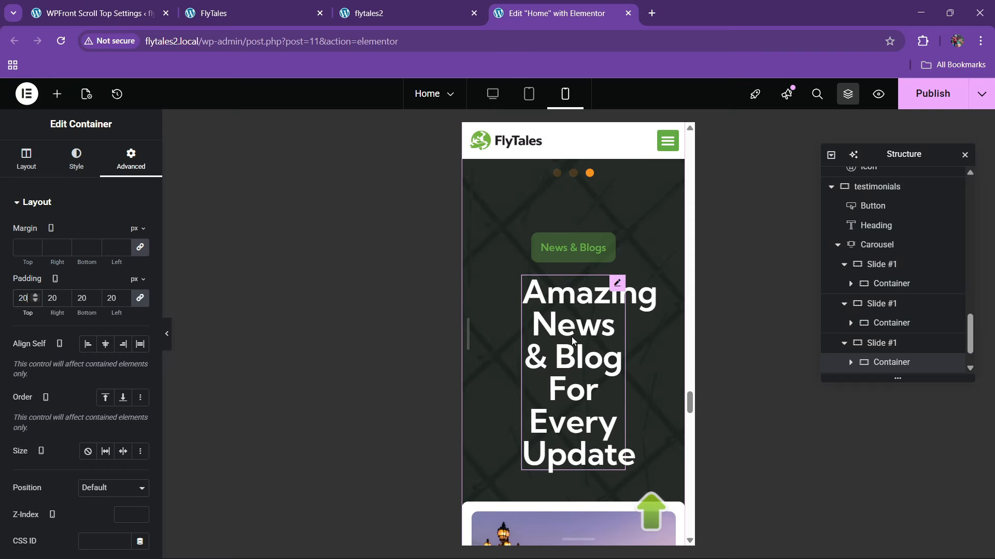
Make the 'Amazing News & Blog' heading full width.
left_click(617, 284)
left_click(131, 160)
left_click(100, 344)
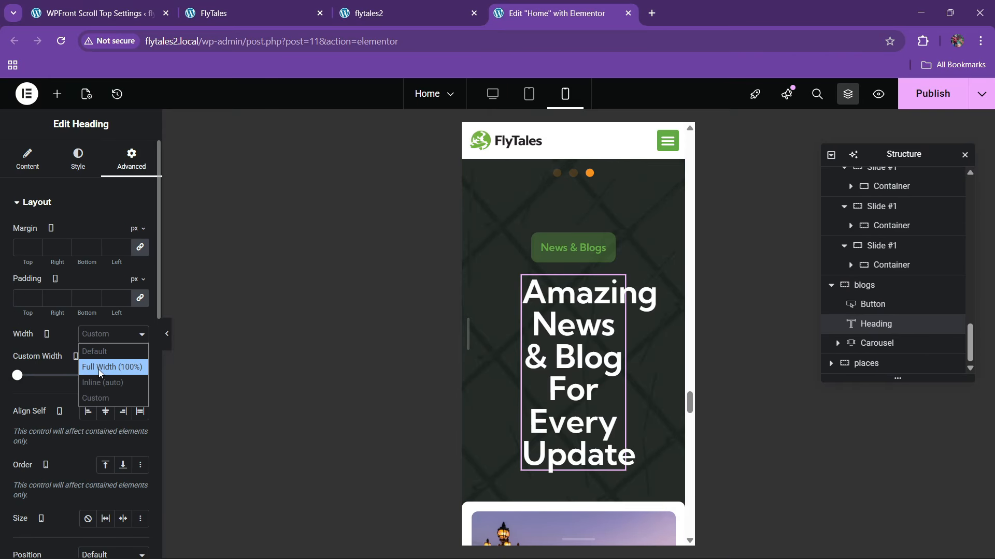
left_click(99, 369)
left_click(78, 158)
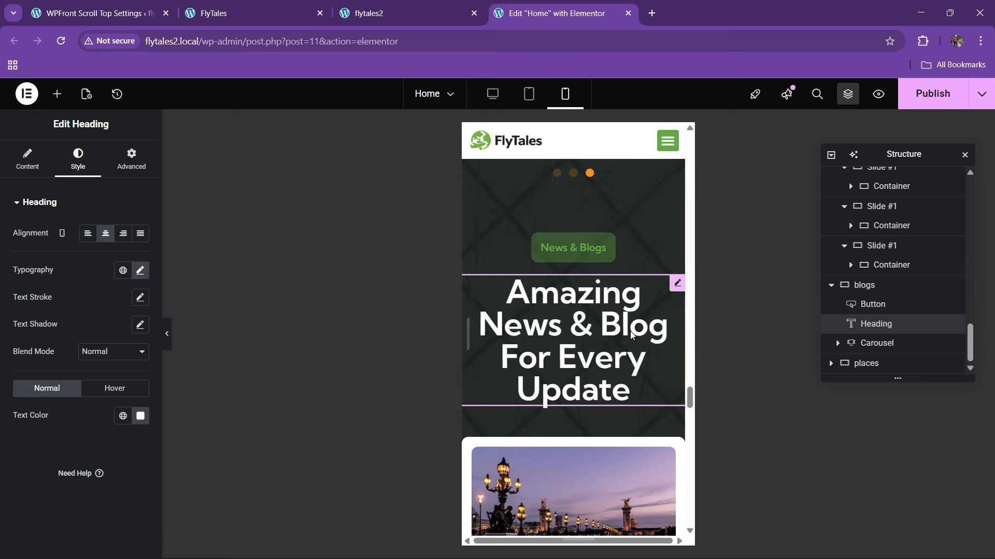
scroll(630, 335, "down", 8)
scroll(629, 340, "up", 4)
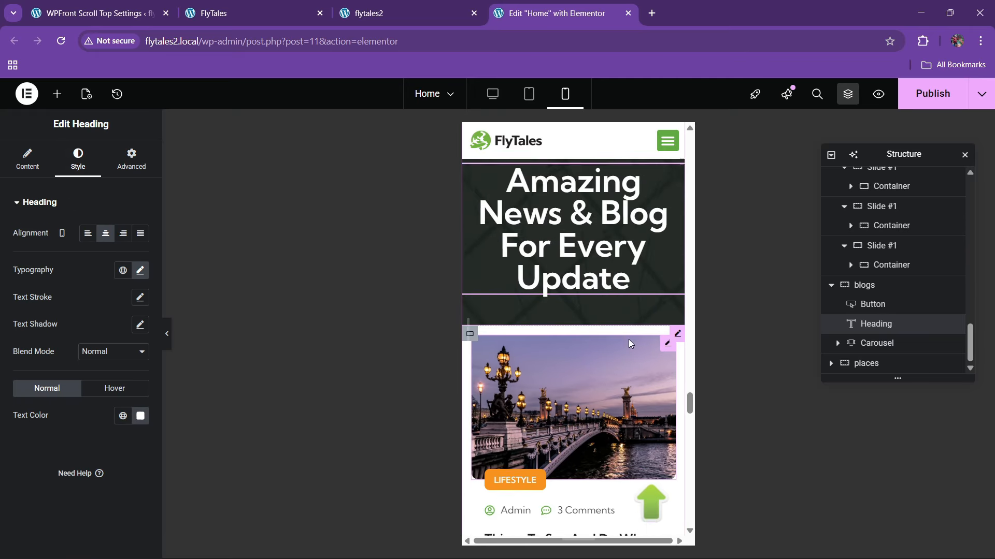
scroll(597, 445, "down", 2)
scroll(597, 444, "up", 1)
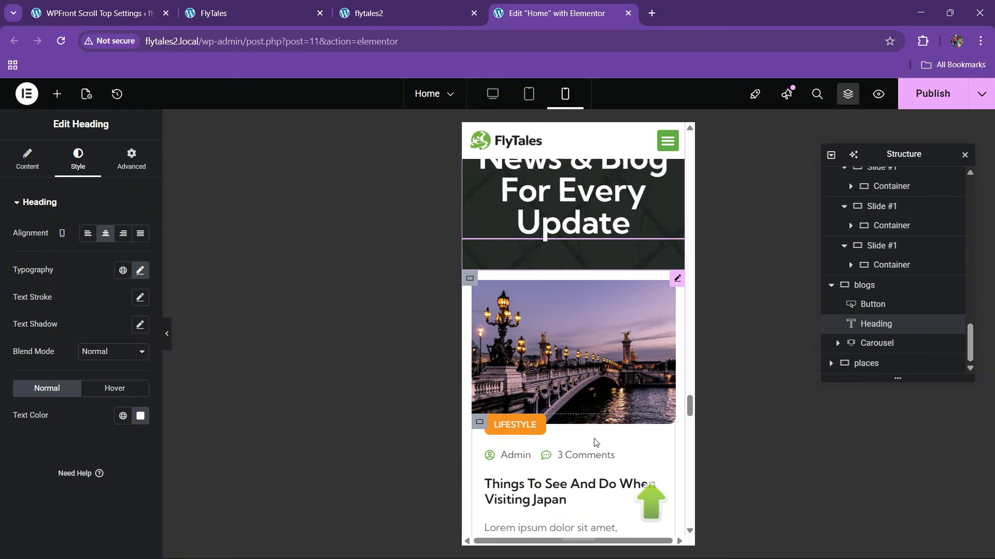
scroll(596, 445, "down", 5)
scroll(595, 444, "up", 8)
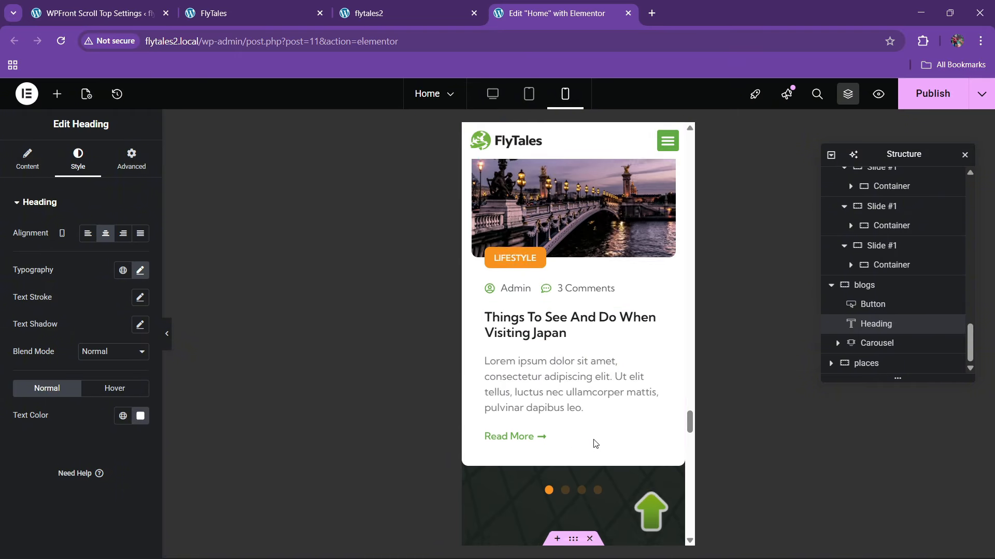
scroll(595, 443, "up", 1)
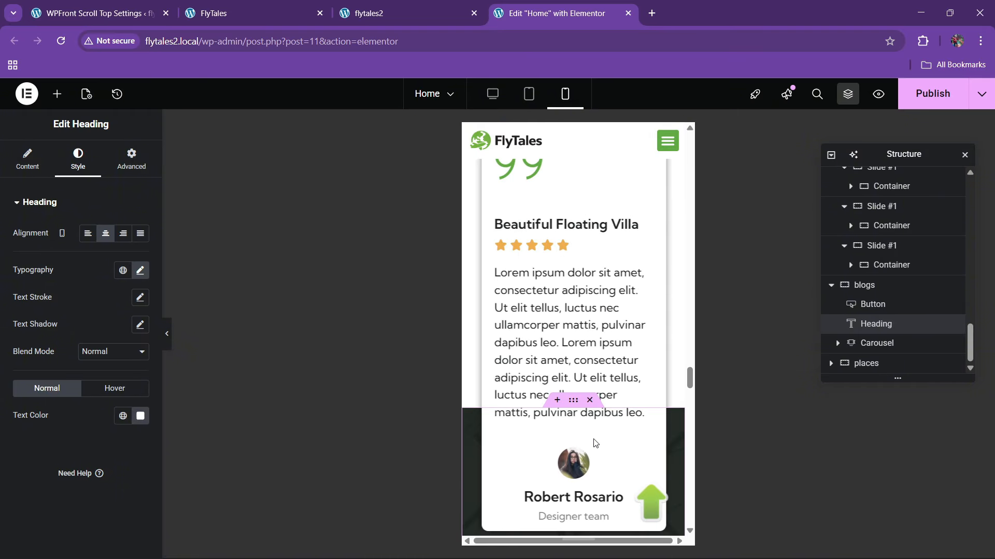
Reset the blogs section margin and set its mobile padding to 60/20/60/20 px.
left_click(861, 289)
left_click(131, 158)
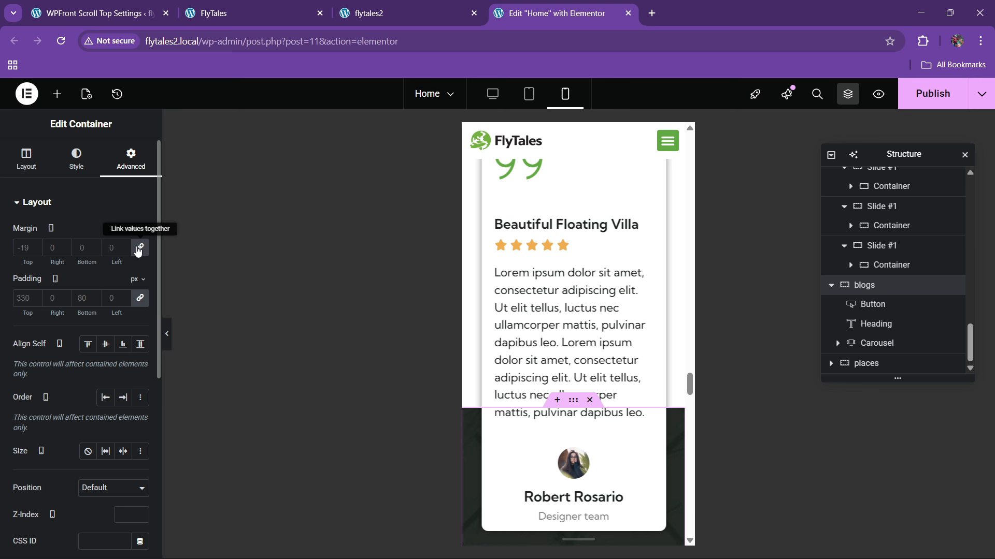
left_click(139, 248)
scroll(587, 402, "down", 4)
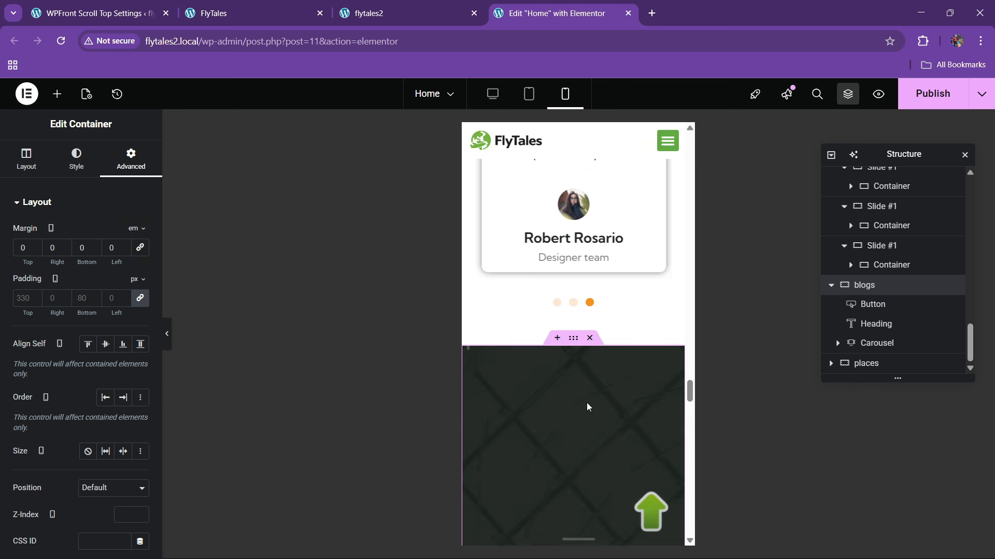
left_click(140, 299)
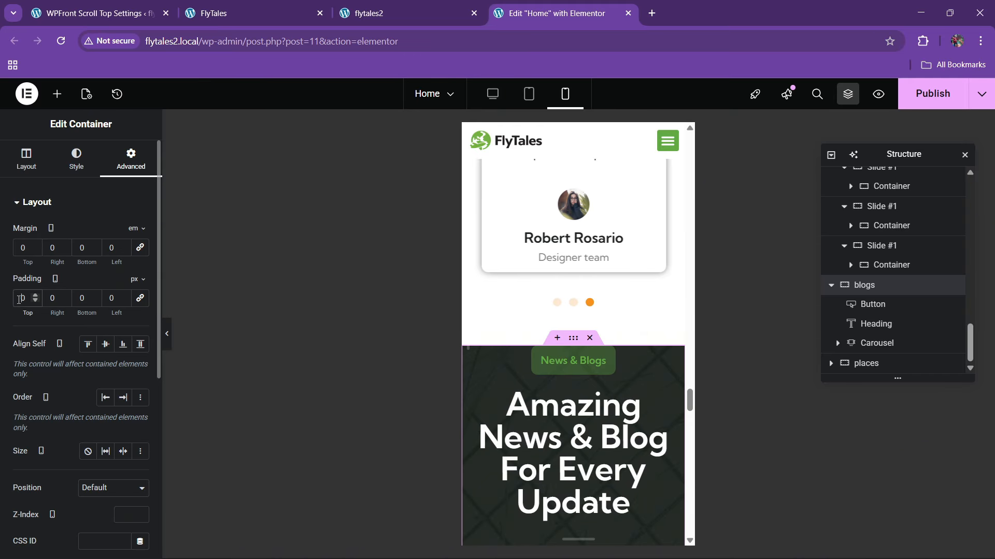
type("6")
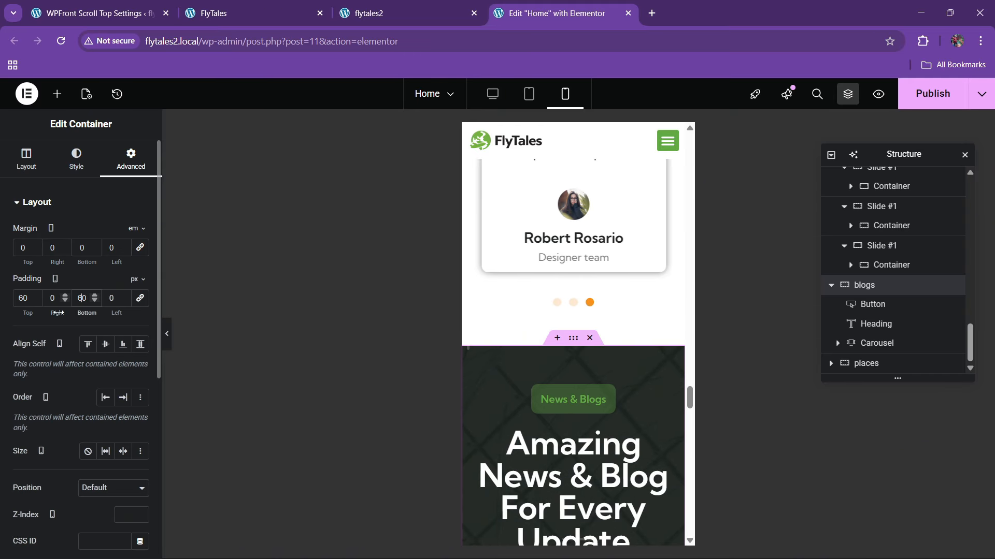
type("2")
left_click(111, 299)
type("2")
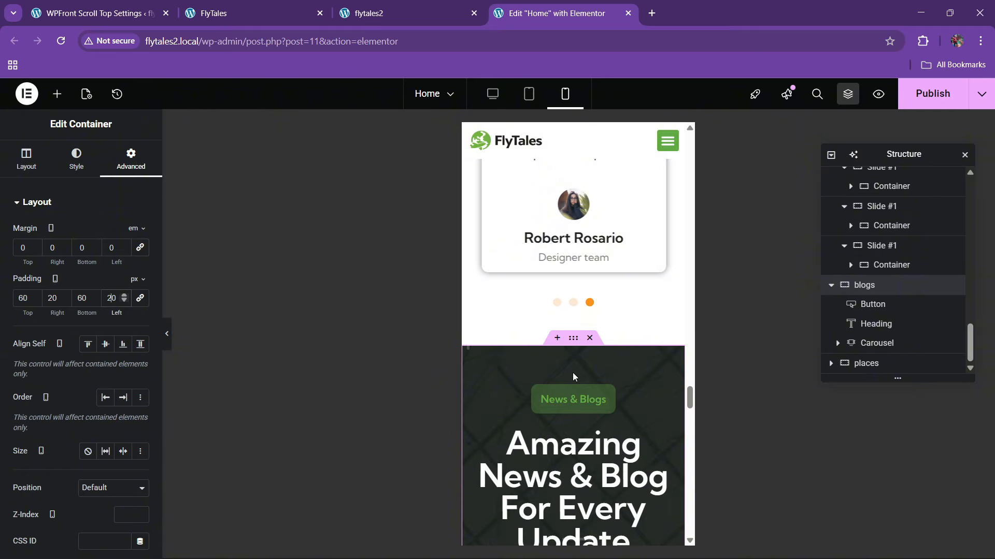
scroll(573, 372, "down", 8)
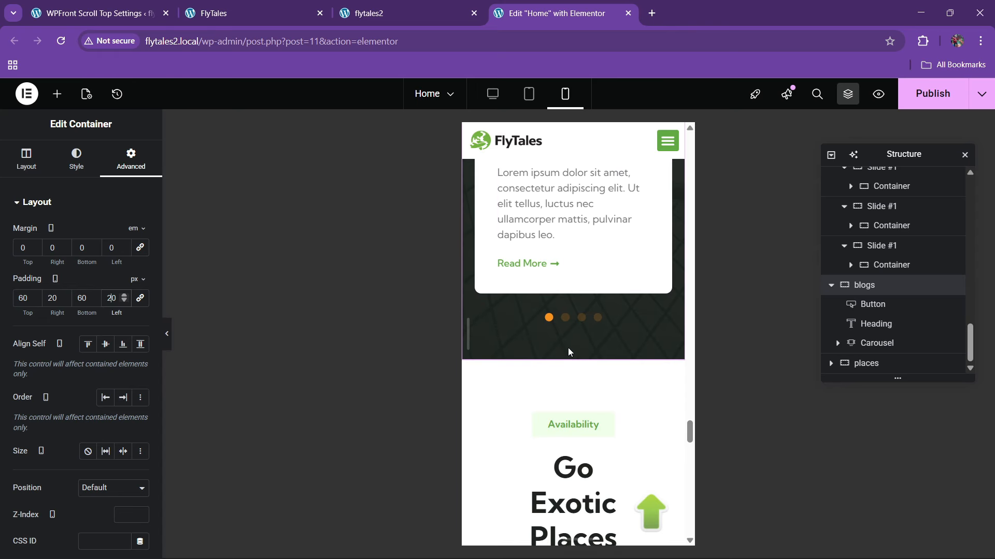
Select the blog posts carousel, then the places section container.
left_click(581, 325)
scroll(593, 290, "up", 4)
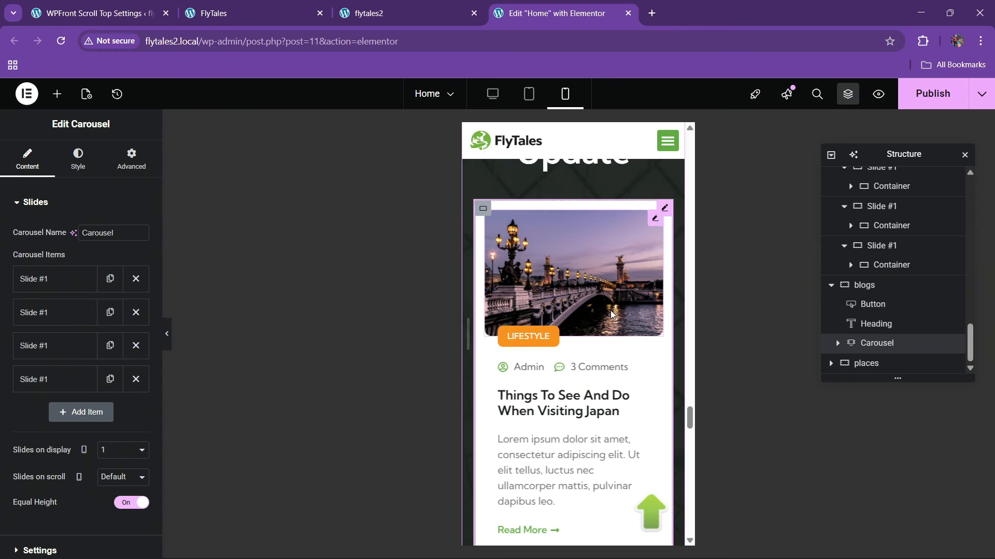
scroll(609, 339, "down", 8)
scroll(577, 278, "up", 2)
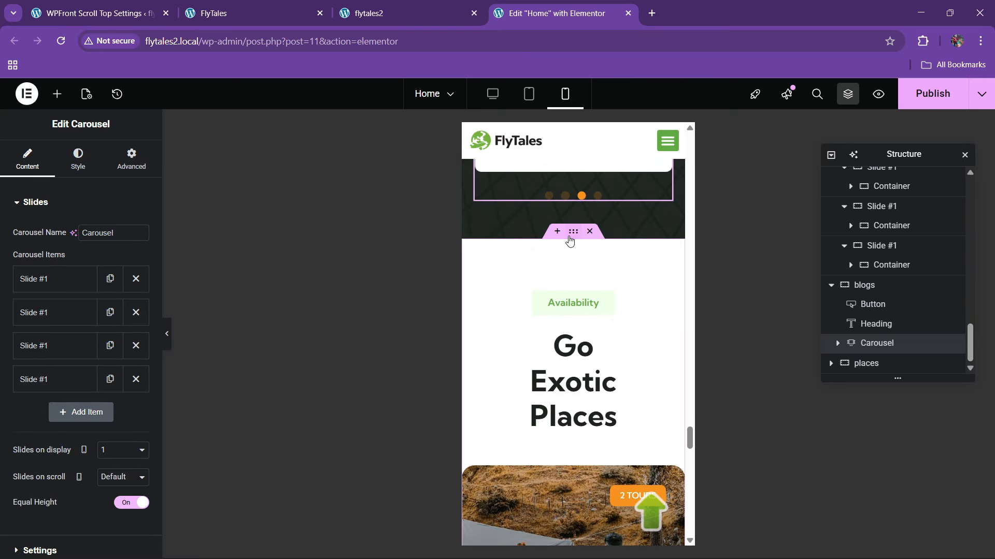
left_click(569, 237)
Pad the places section 60/20 on mobile and make the 'Go Exotic Places' heading full width.
left_click(131, 158)
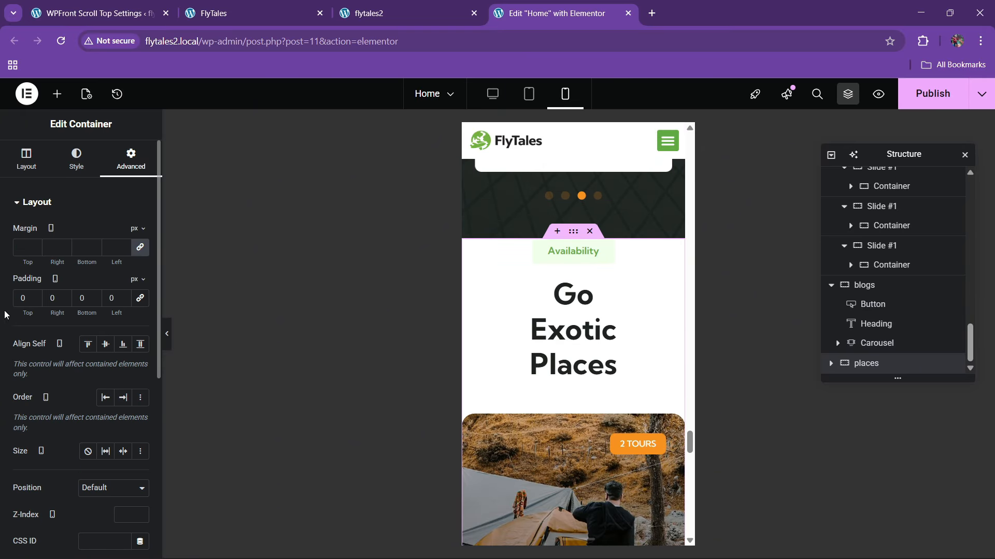
type("6")
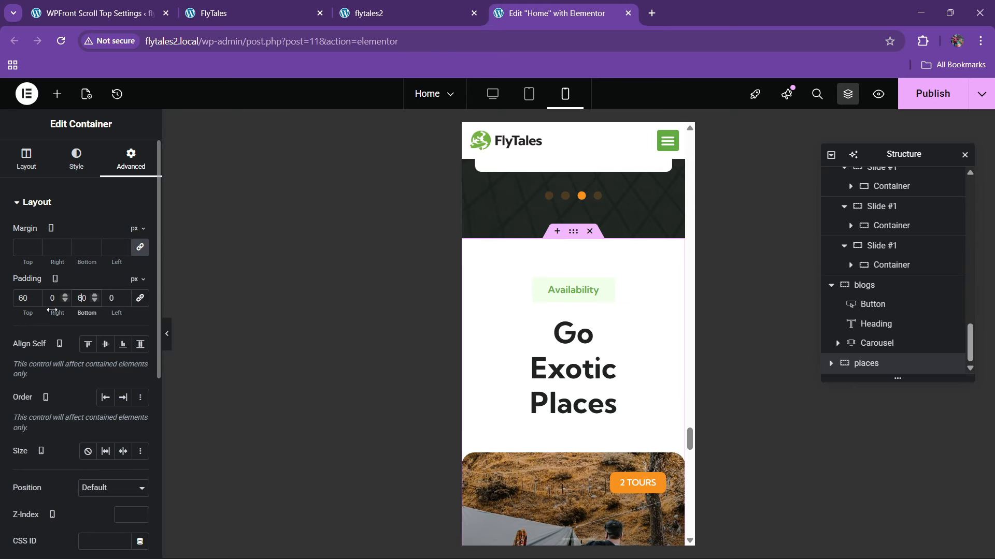
type("2")
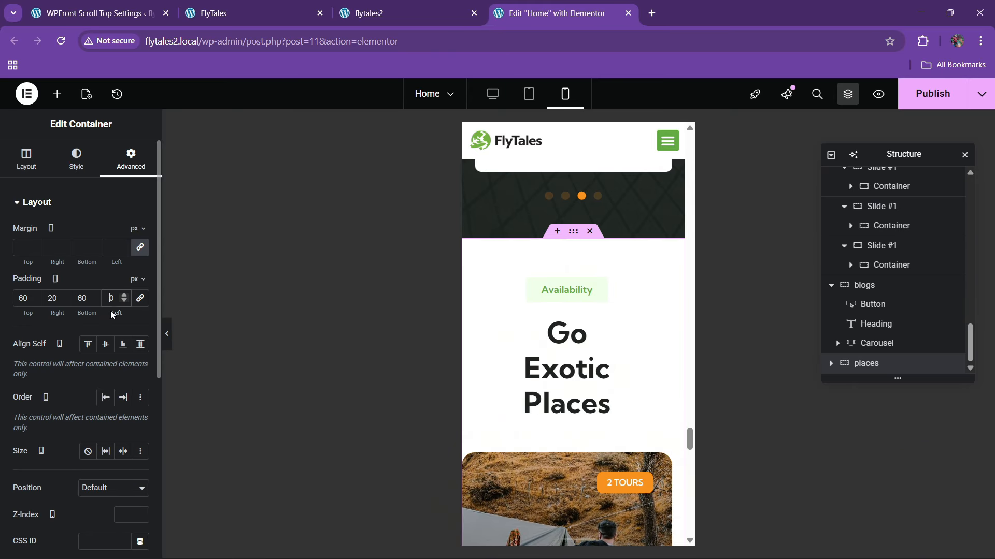
type("2")
left_click(611, 324)
left_click(131, 158)
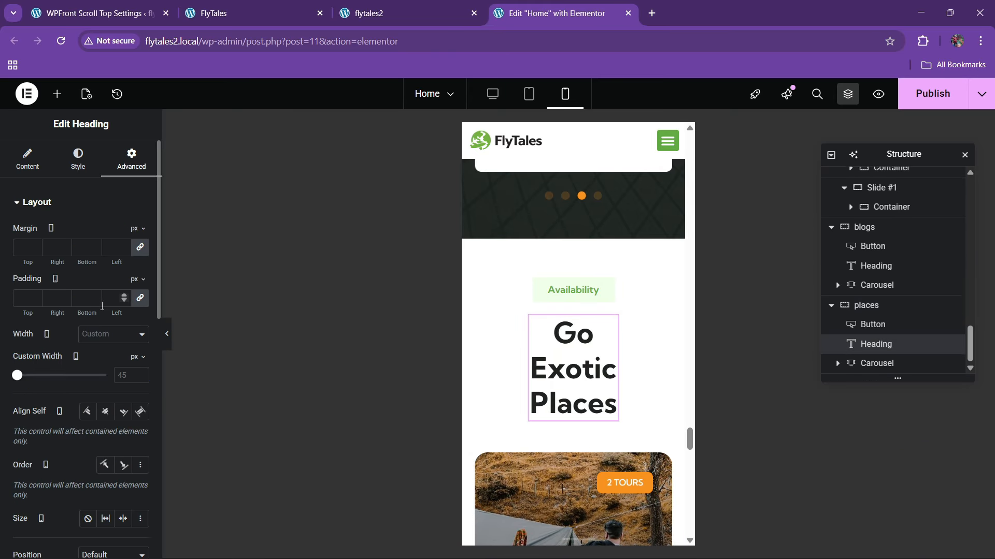
left_click(113, 334)
left_click(102, 368)
scroll(518, 299, "down", 7)
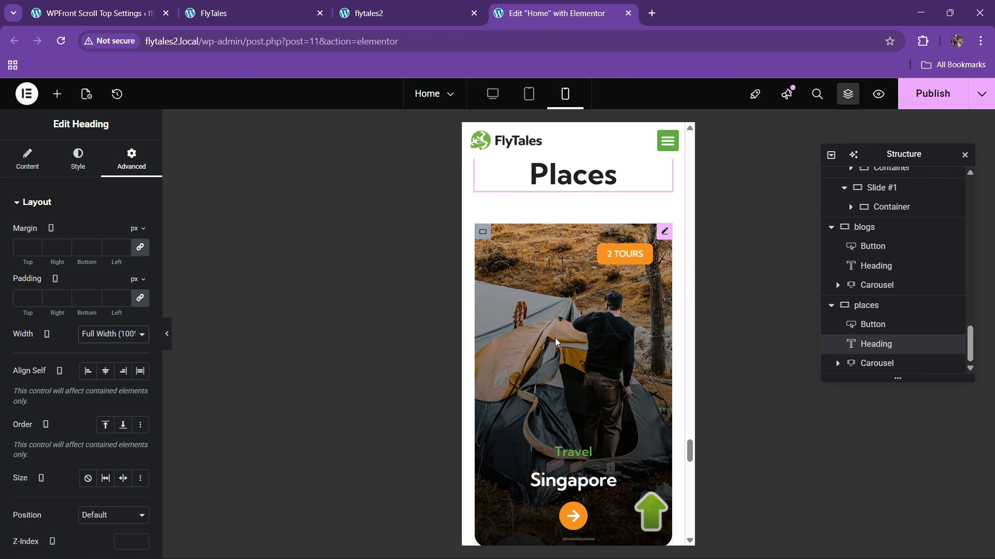
scroll(518, 298, "up", 3)
Set the last places carousel slide's minimum height to 300 px.
left_click(487, 238)
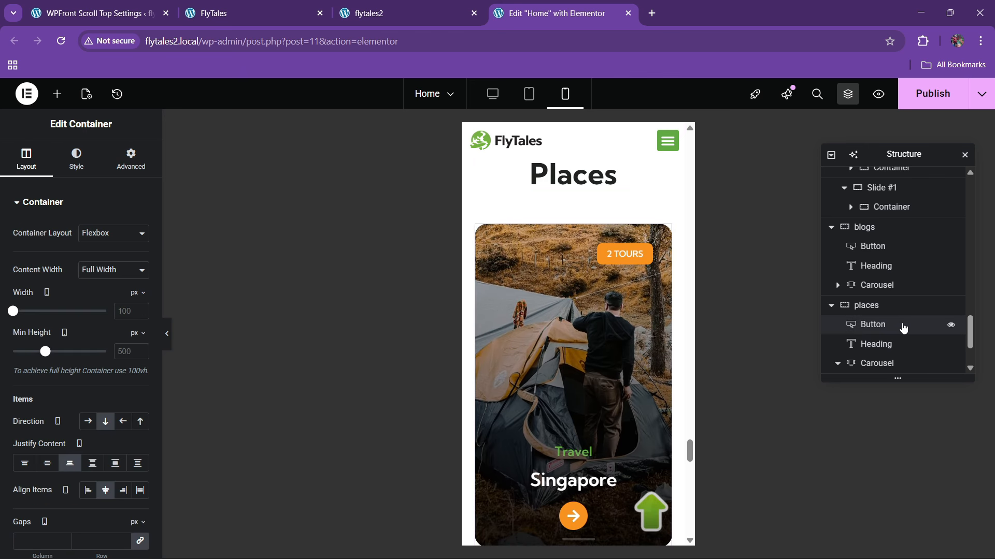
scroll(904, 327, "down", 2)
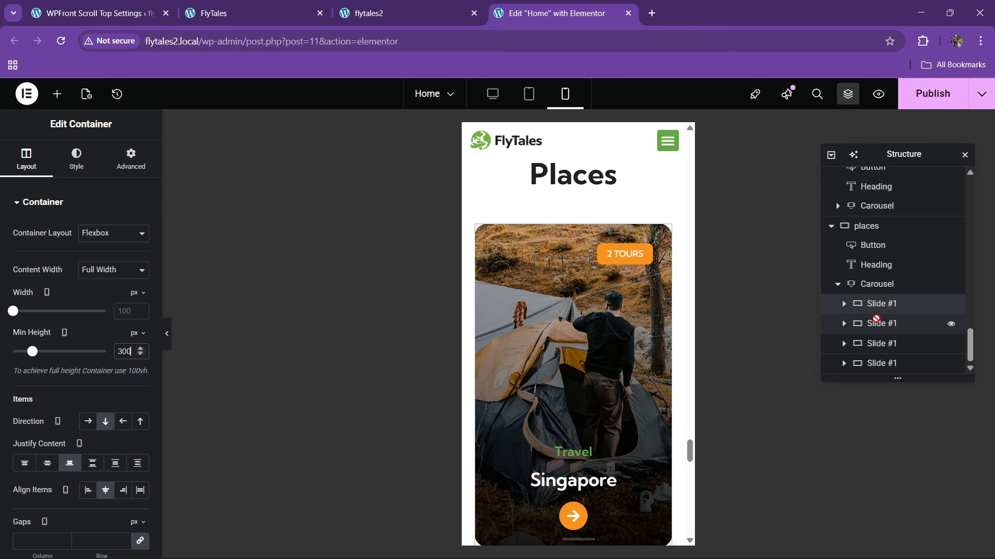
left_click(852, 323)
left_click(127, 353)
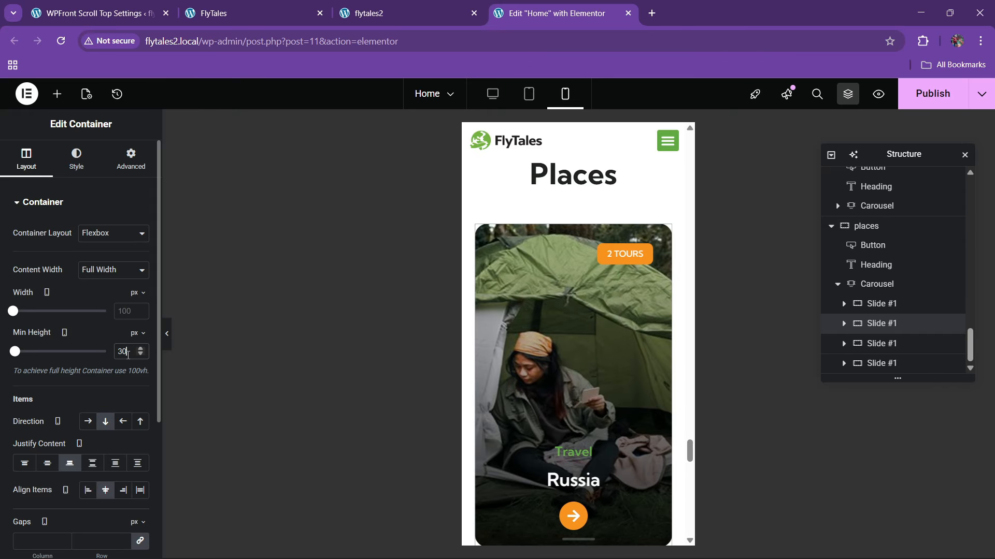
left_click(870, 345)
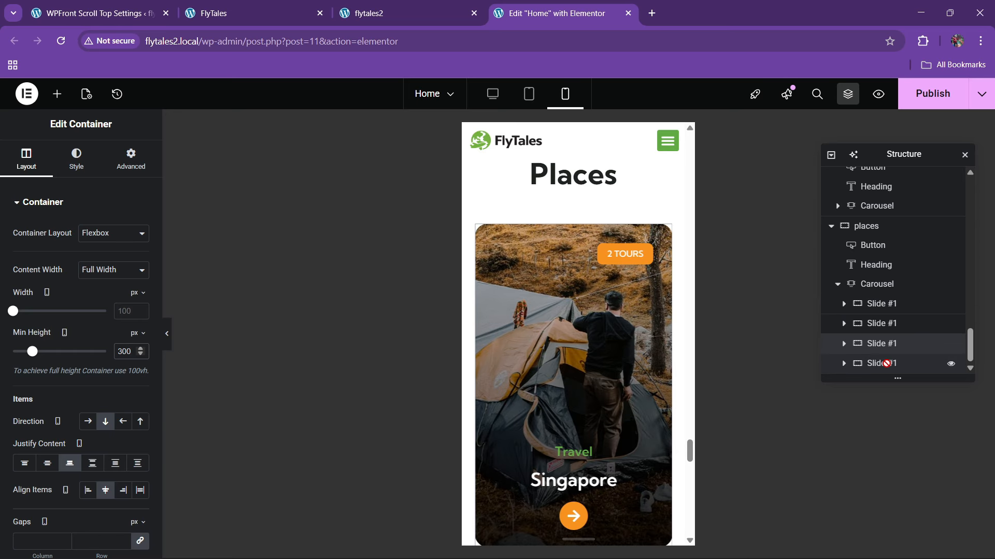
left_click(886, 362)
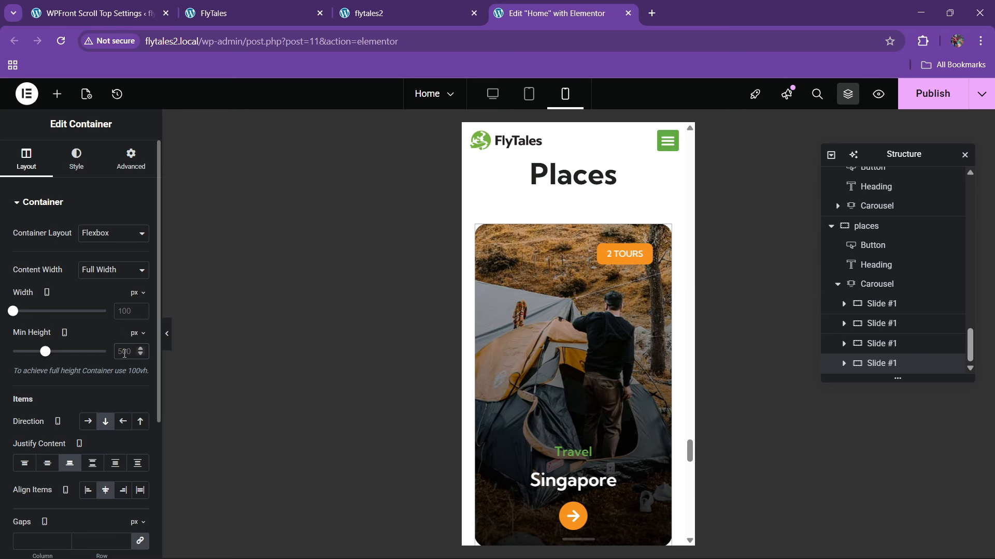
left_click(124, 354)
type("300")
scroll(595, 368, "down", 5)
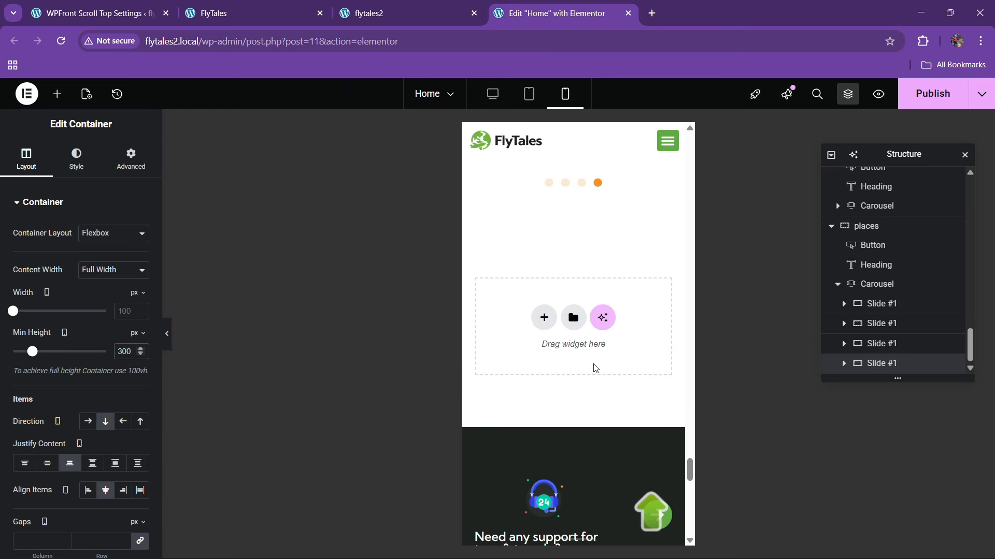
Publish the homepage changes and move to the flytales2 site.
left_click(935, 108)
scroll(590, 370, "down", 10)
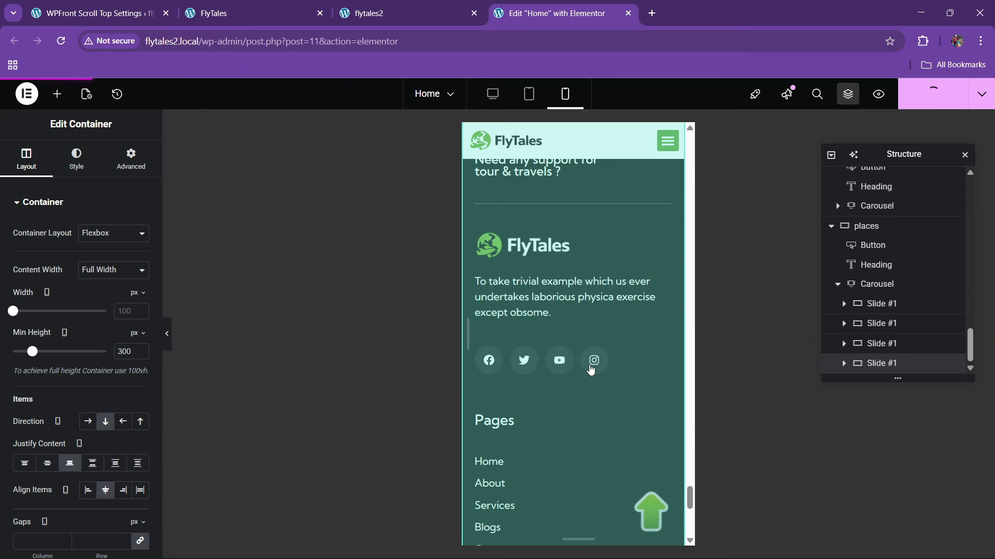
scroll(591, 370, "down", 5)
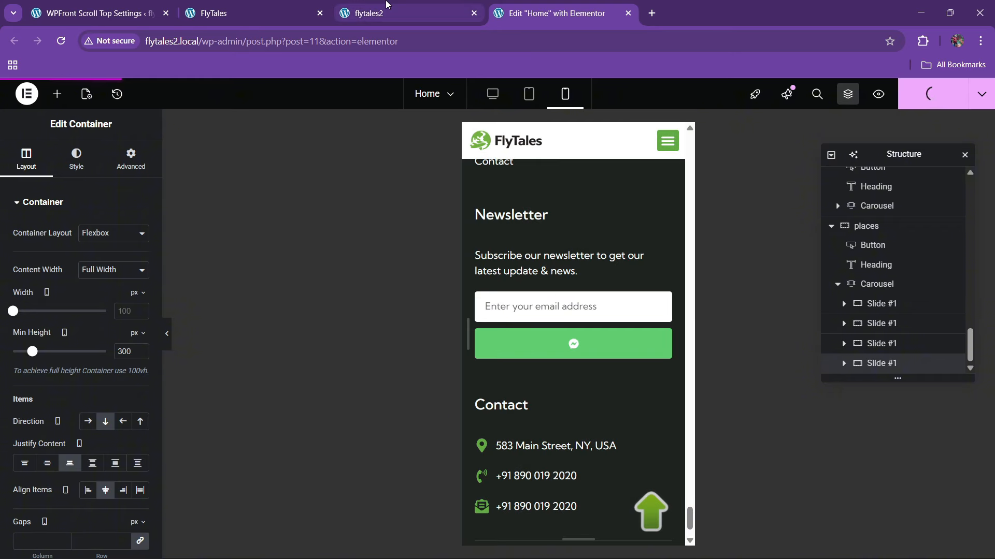
left_click(386, 13)
Reload the flytales2 homepage and review it in DevTools mobile device mode.
left_click(259, 41)
key("Return")
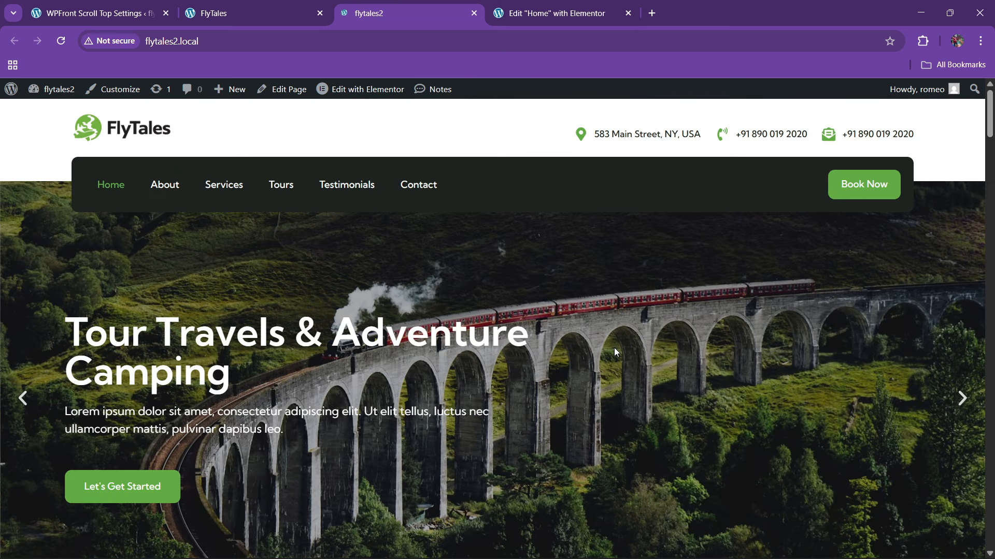
scroll(555, 312, "down", 2)
scroll(554, 312, "up", 2)
right_click(551, 306)
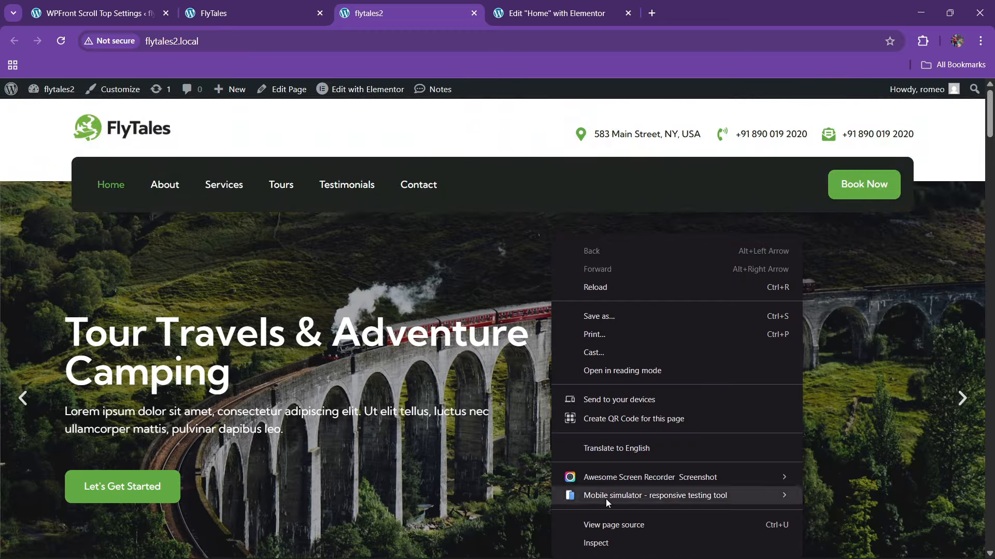
left_click(593, 542)
scroll(393, 316, "down", 15)
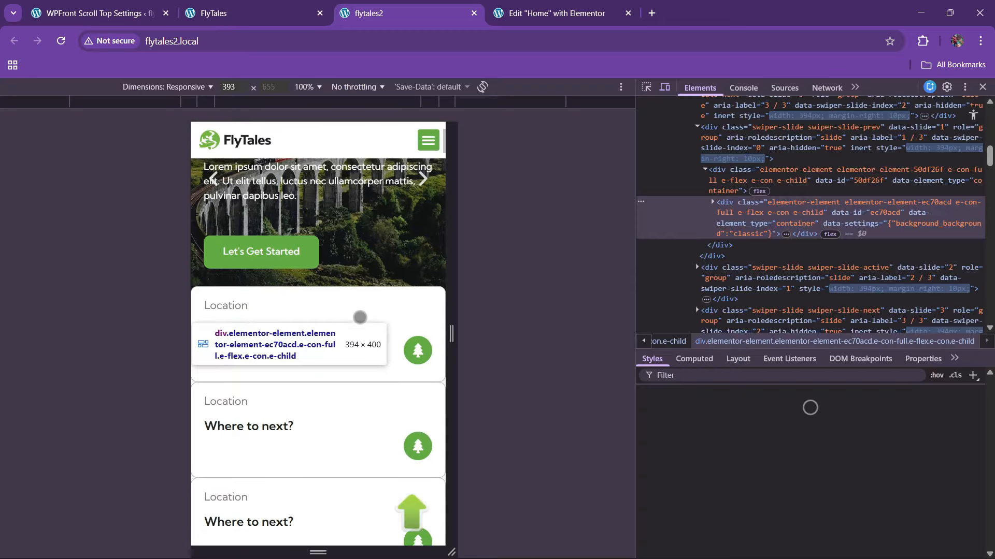
scroll(359, 317, "down", 20)
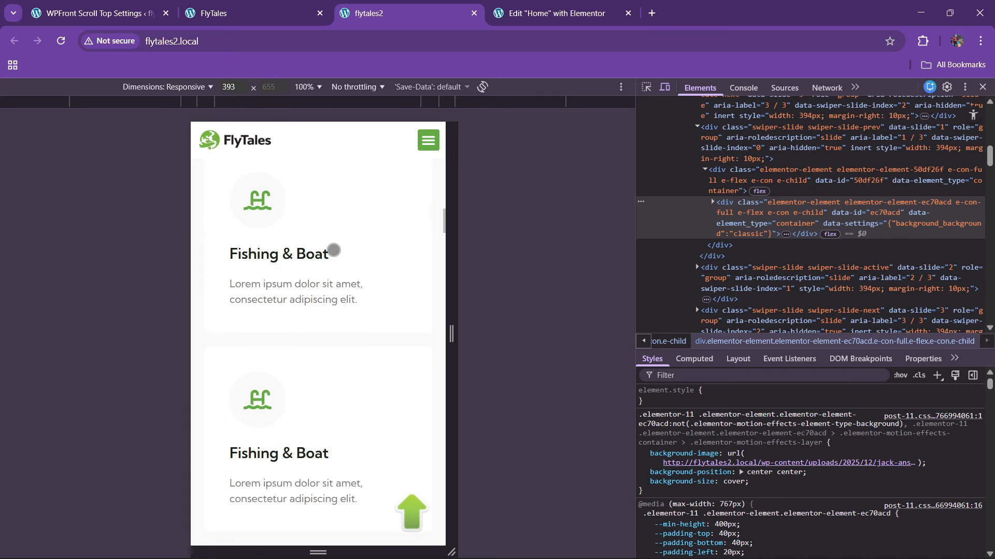
scroll(337, 429, "down", 15)
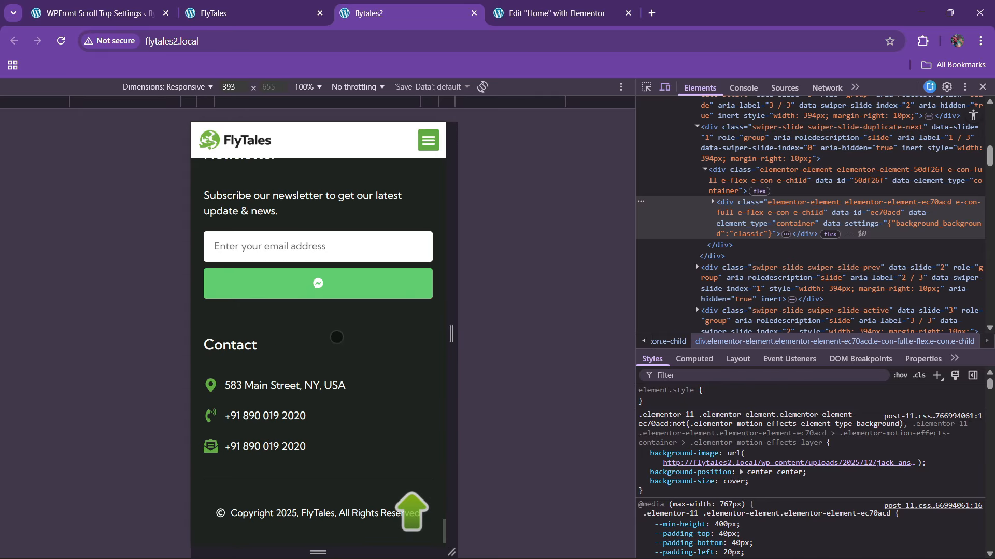
scroll(348, 297, "up", 1)
left_click(409, 506)
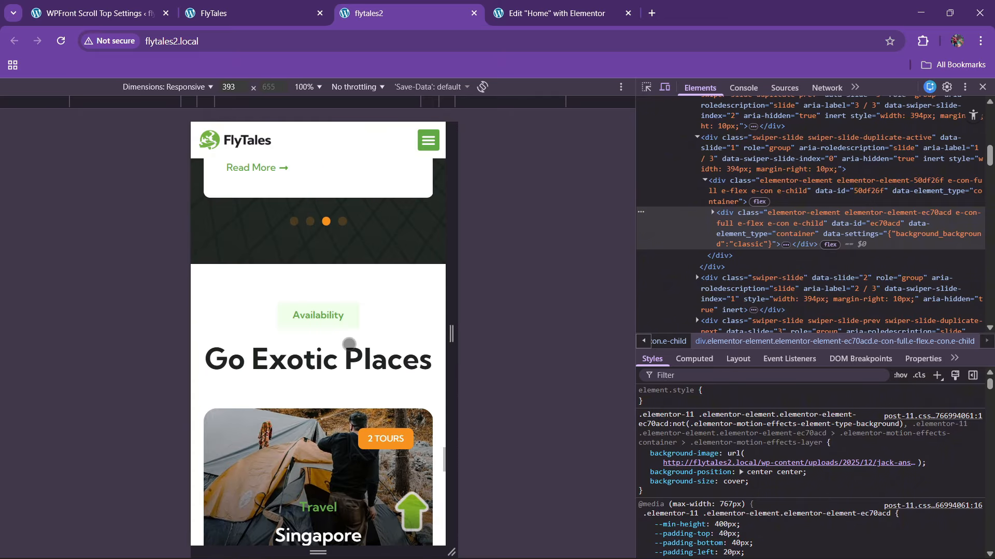
left_click(983, 88)
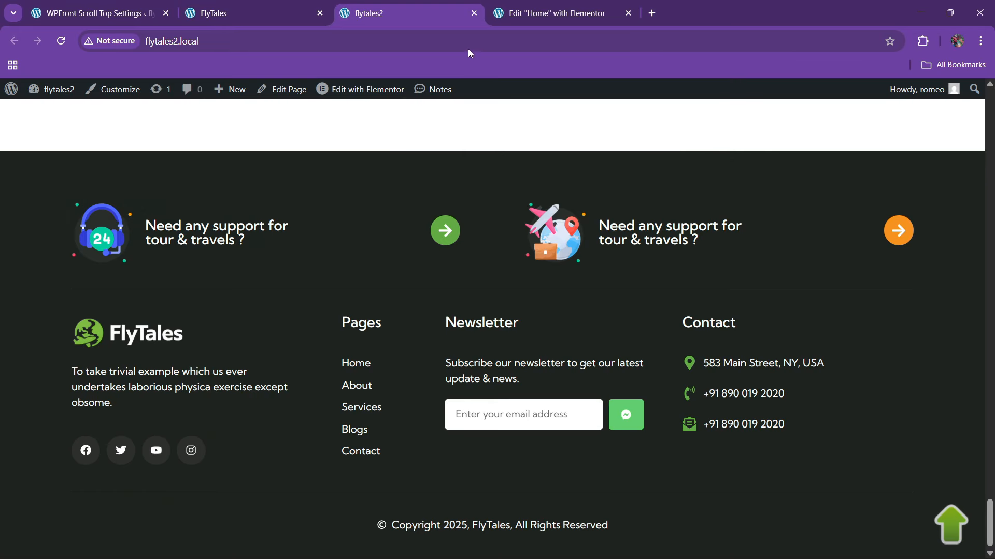
Test the About Us anchor link on the FlyTales site, then return to the editor.
left_click(551, 13)
left_click(287, 11)
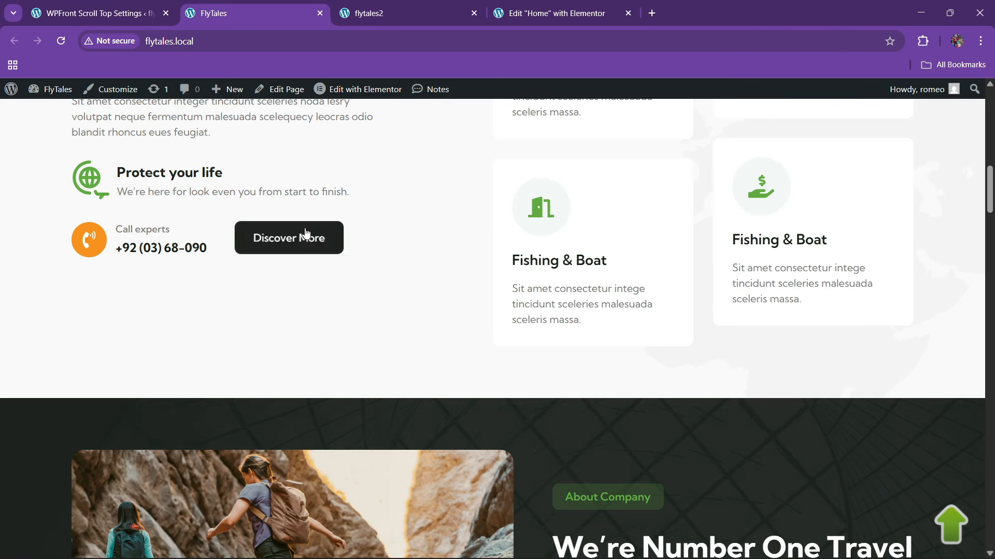
scroll(306, 234, "up", 1)
left_click(951, 523)
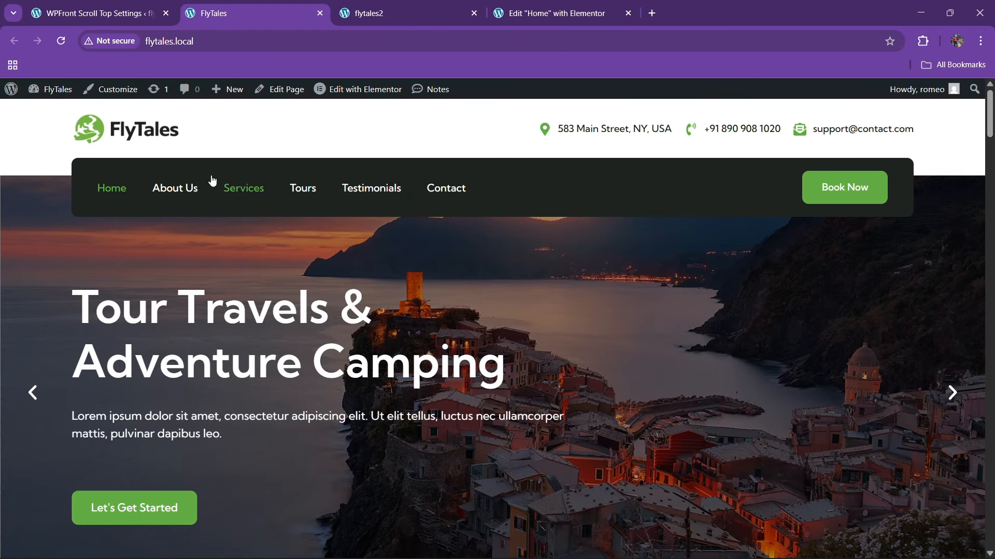
left_click(160, 190)
left_click(552, 13)
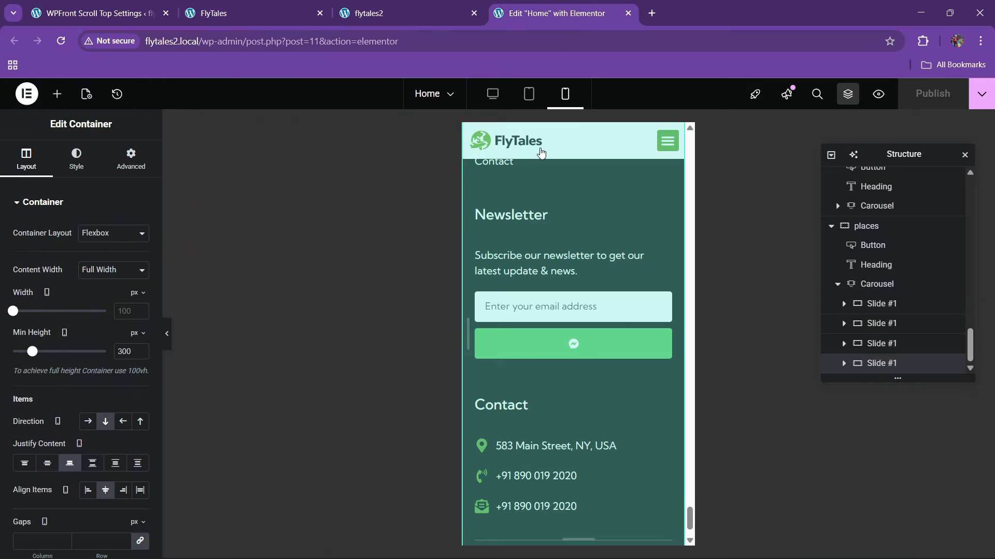
left_click(256, 12)
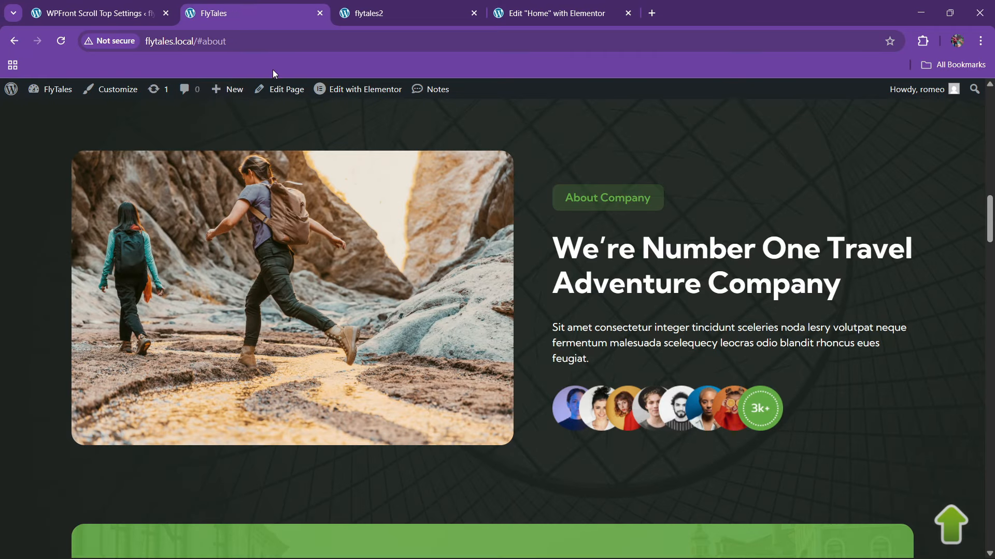
left_click(552, 13)
Give the availability section container the CSS ID 'about'.
scroll(987, 497, "up", 5)
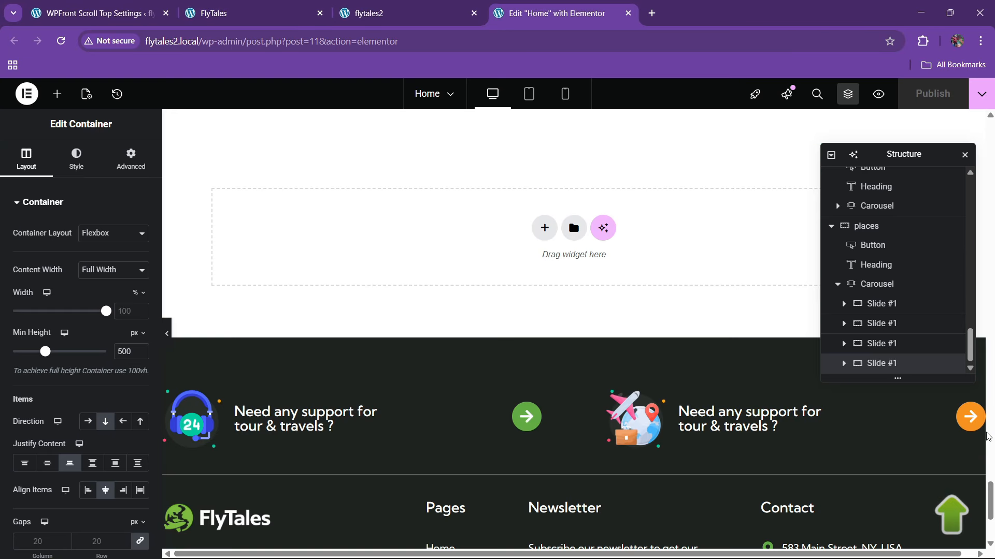
scroll(987, 497, "up", 5)
left_click_drag(991, 464, 990, 145)
scroll(538, 282, "down", 8)
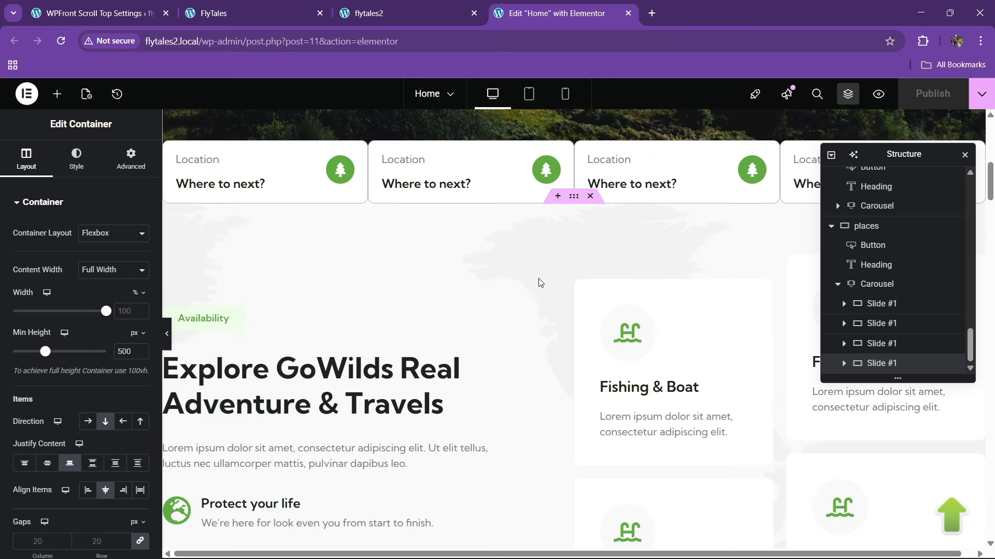
scroll(536, 290, "down", 1)
scroll(537, 291, "up", 1)
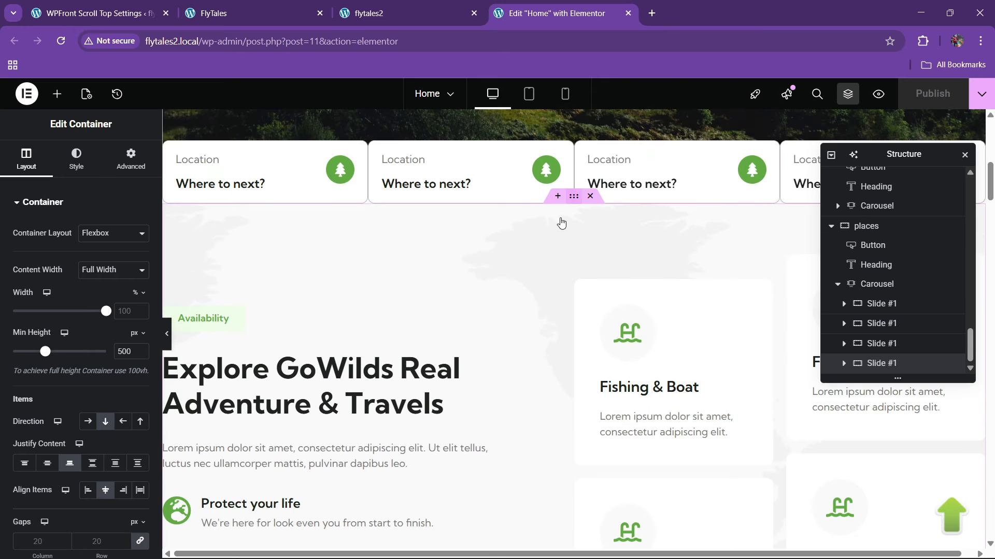
left_click(574, 197)
left_click(131, 160)
scroll(81, 368, "down", 2)
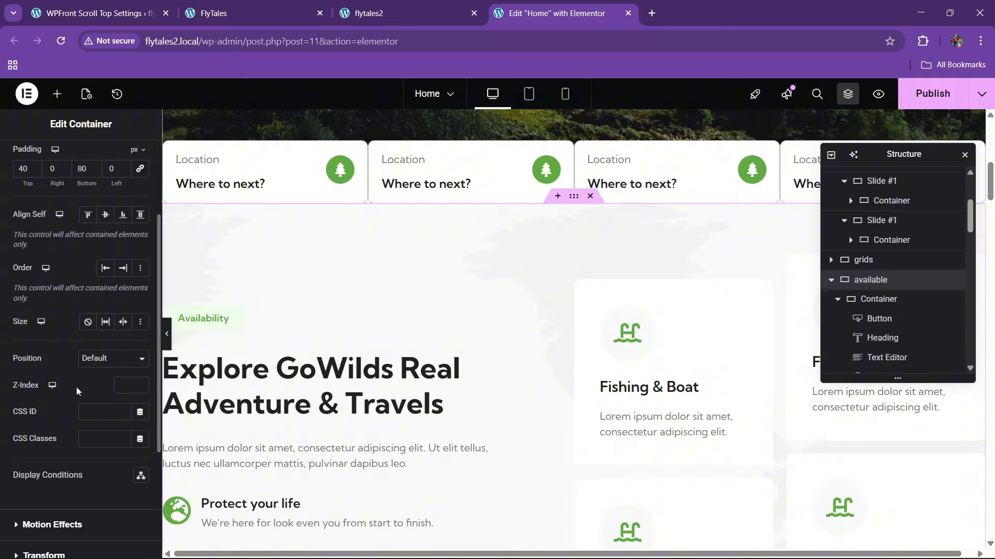
left_click(99, 413)
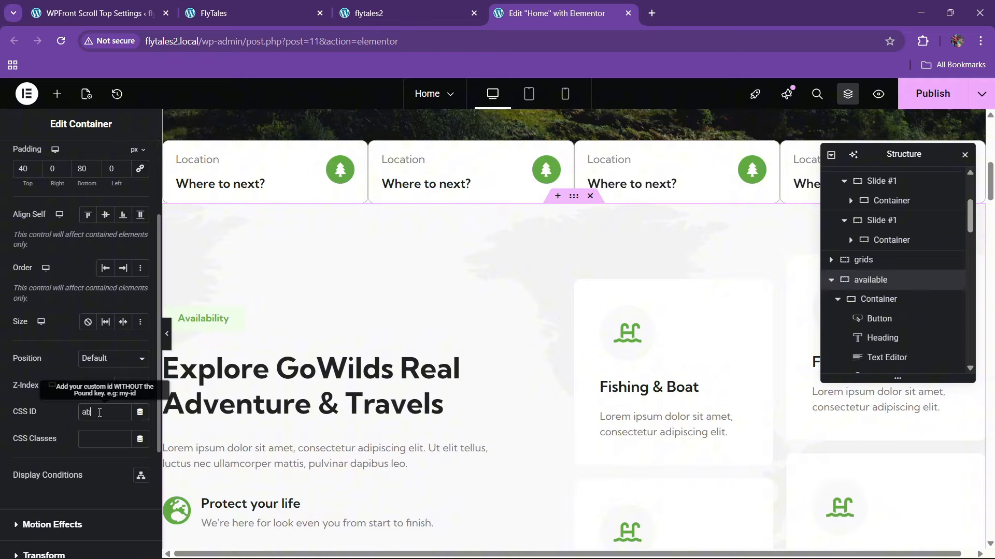
type("about")
Give the tours section container the CSS ID 'tours' and publish the page.
scroll(506, 332, "down", 7)
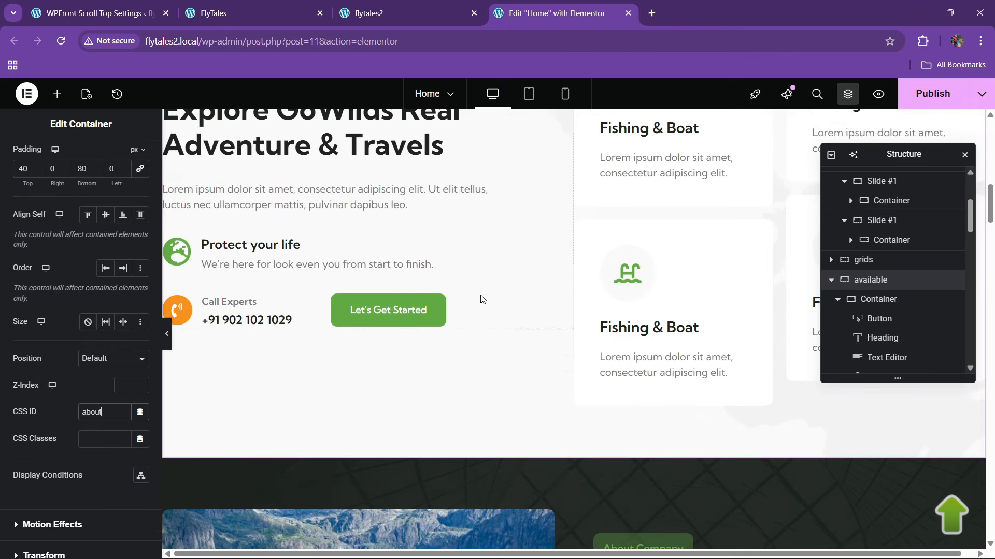
scroll(493, 318, "down", 10)
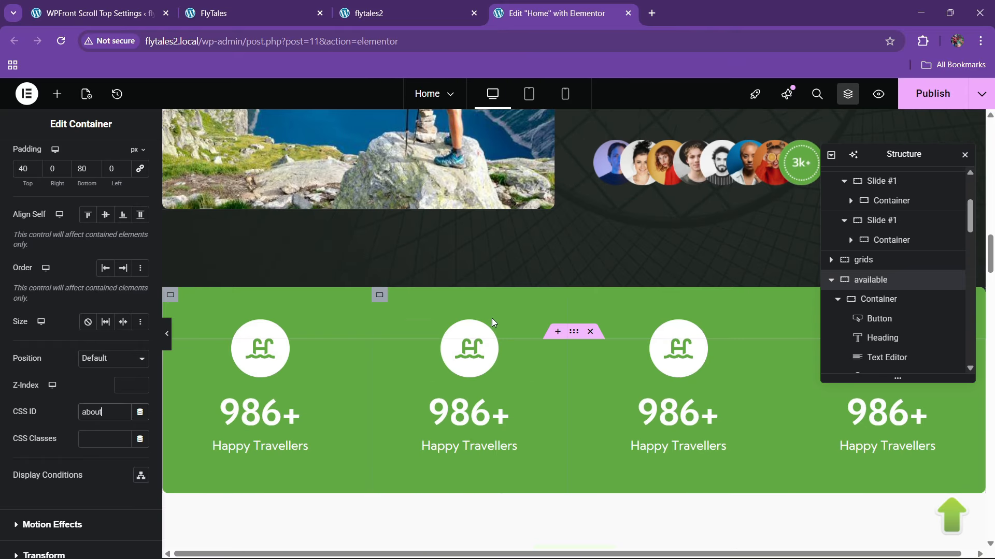
scroll(492, 326, "up", 1)
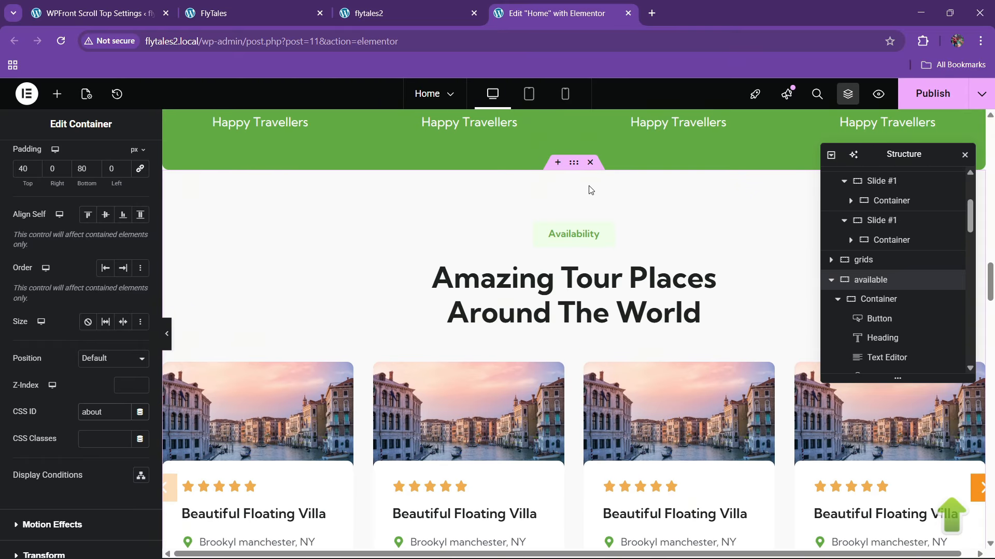
left_click(573, 165)
scroll(57, 381, "down", 3)
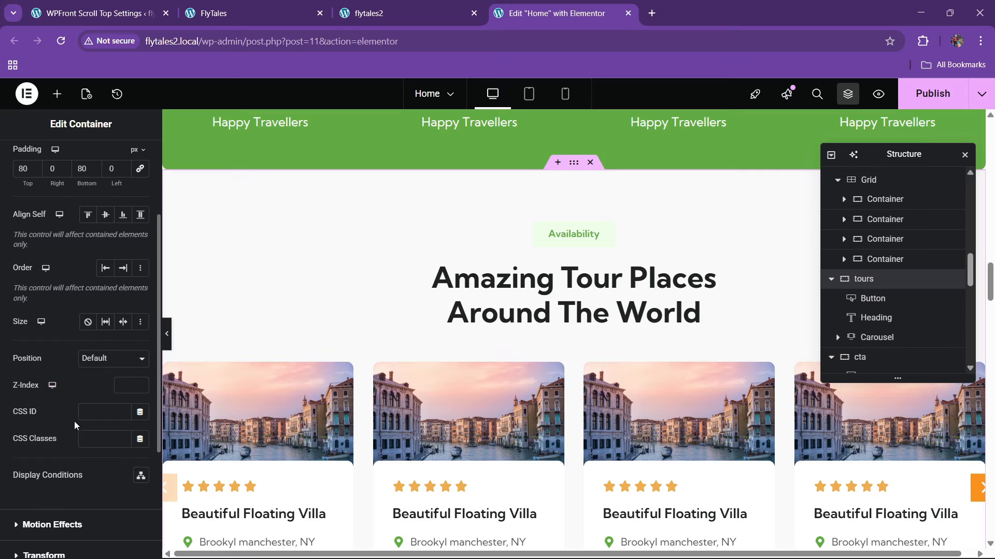
left_click(88, 411)
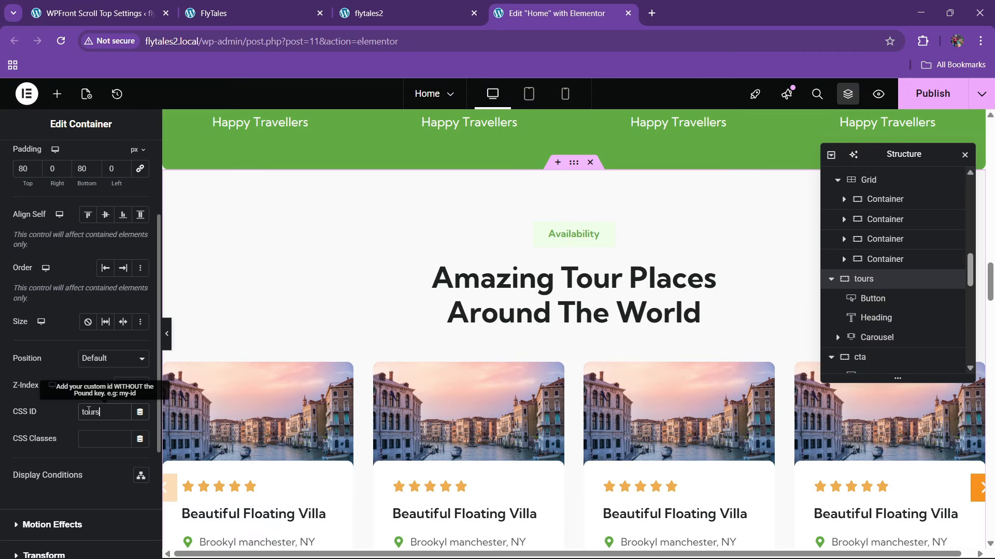
left_click(930, 94)
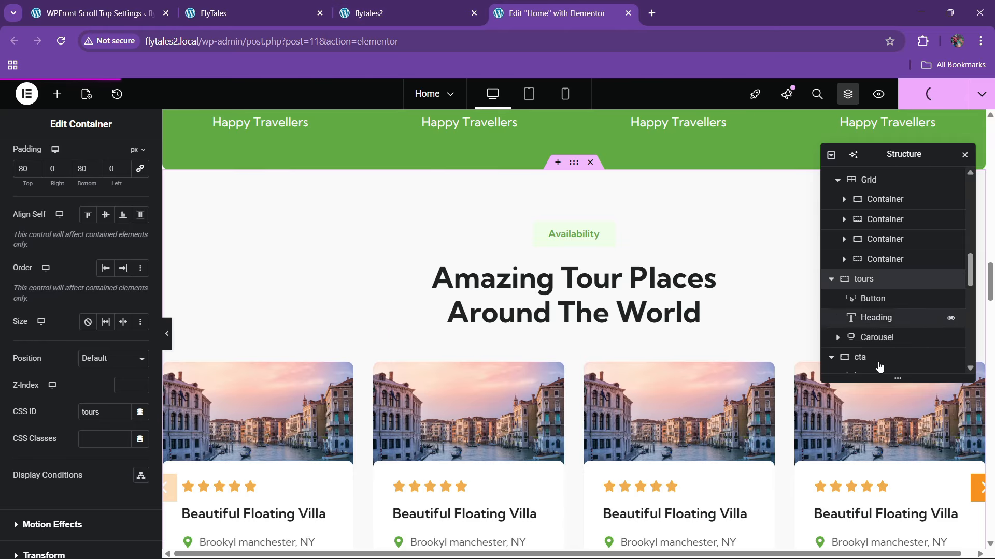
left_click_drag(991, 301, 991, 156)
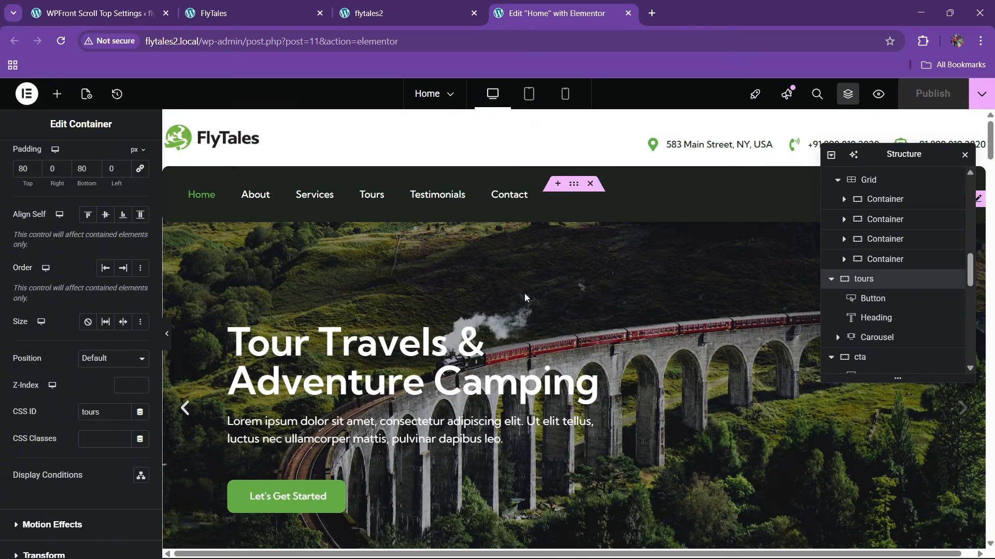
Give the Availability button a Zoom In entrance animation, Fast duration, 50 ms delay.
scroll(476, 378, "down", 7)
scroll(477, 382, "down", 3)
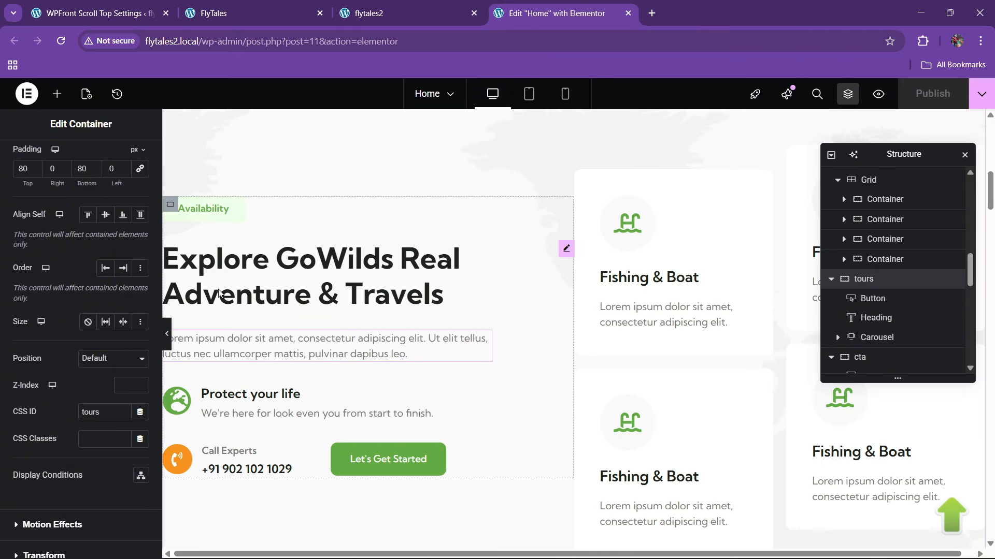
left_click(237, 206)
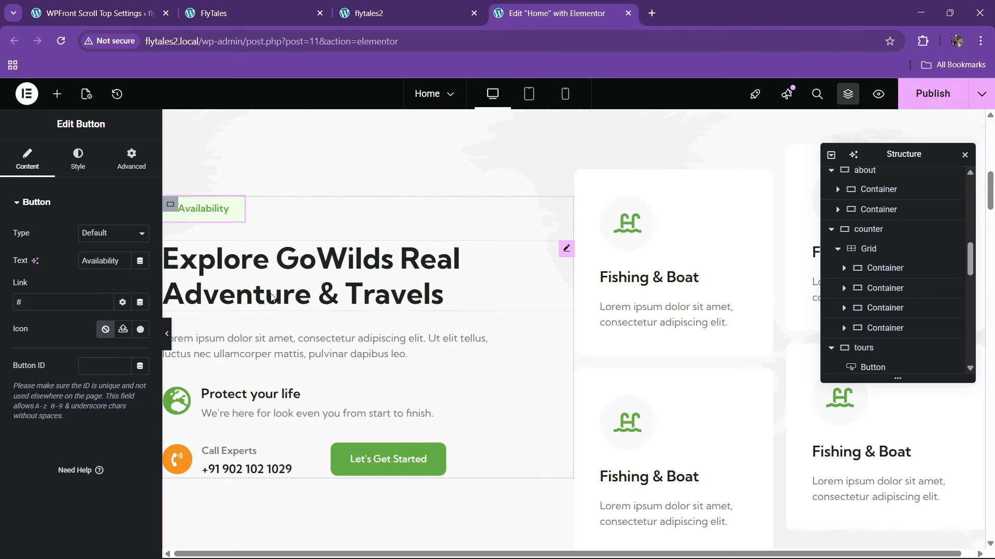
left_click(169, 205)
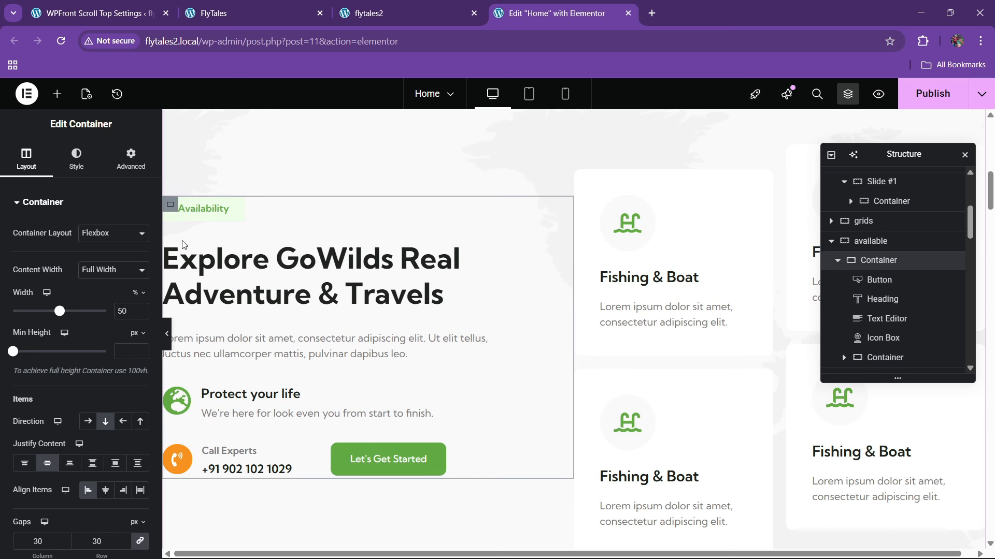
left_click(235, 207)
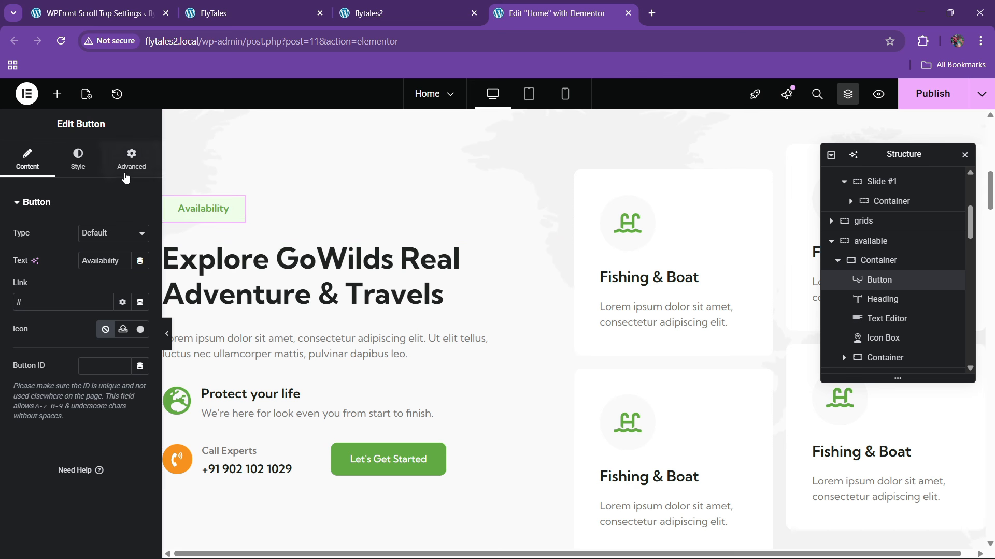
left_click(128, 164)
scroll(72, 297, "down", 10)
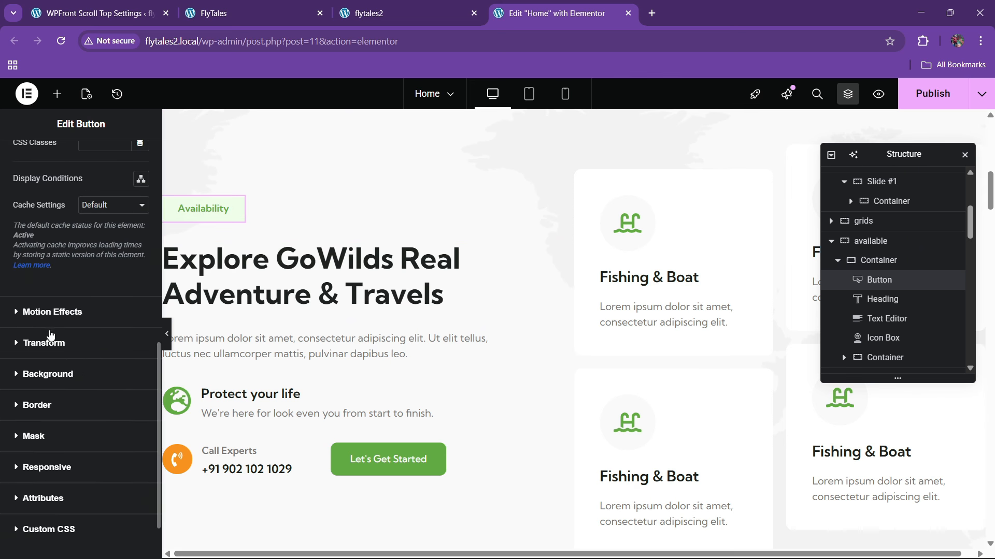
left_click(48, 317)
scroll(46, 331, "down", 2)
left_click(41, 282)
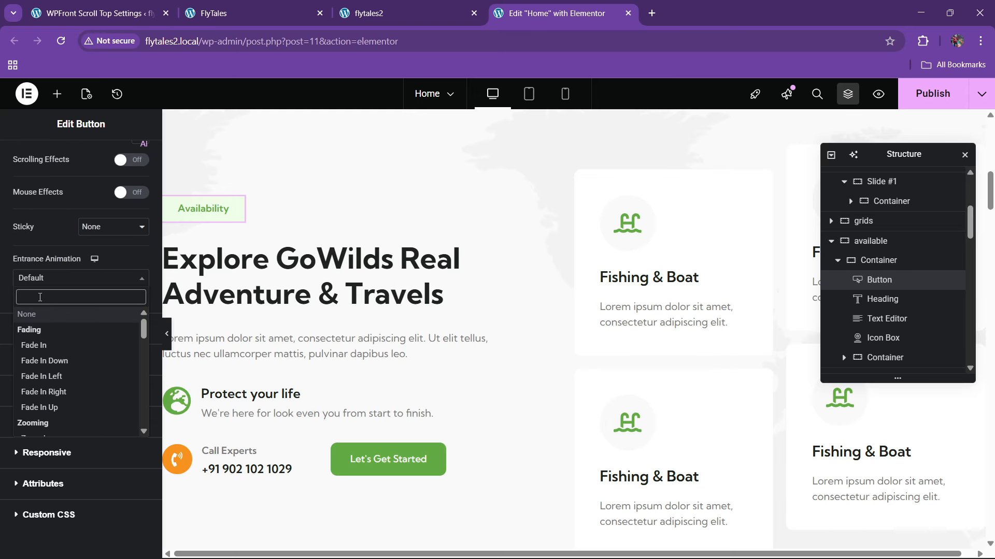
type("zoom")
left_click(35, 330)
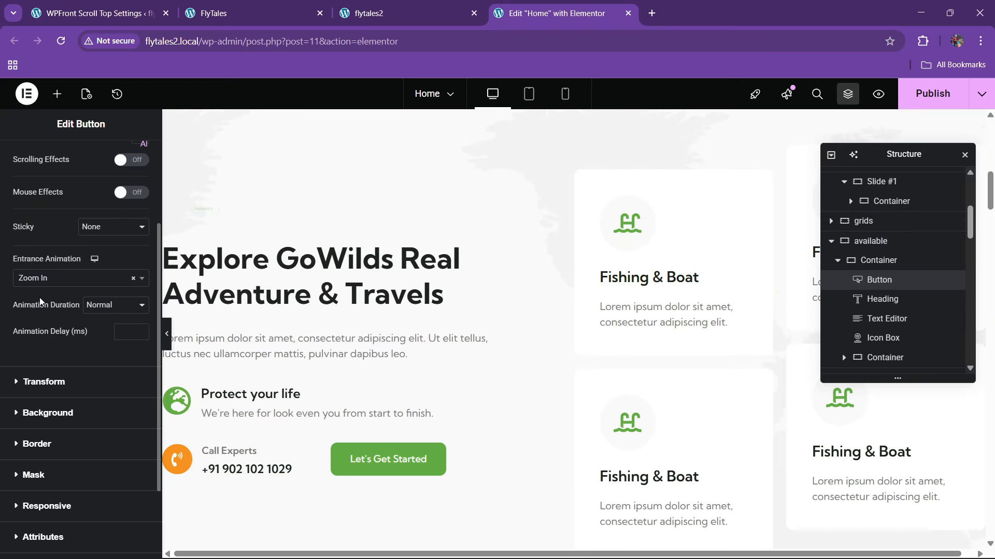
left_click(115, 305)
left_click(107, 353)
left_click(133, 329)
type("50")
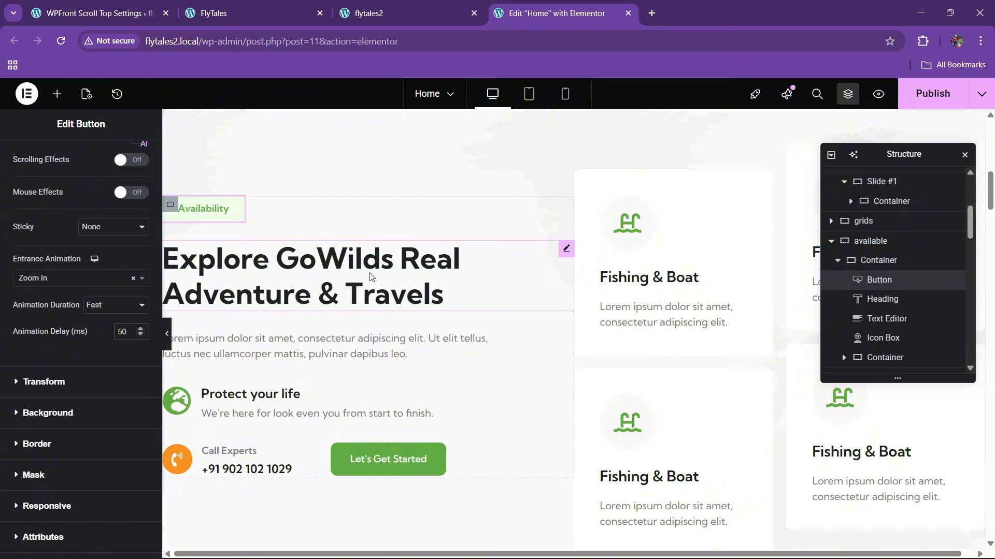
Give the Explore GoWilds heading a Zoom In entrance animation, Fast duration, 100 ms delay.
left_click(565, 250)
left_click(128, 155)
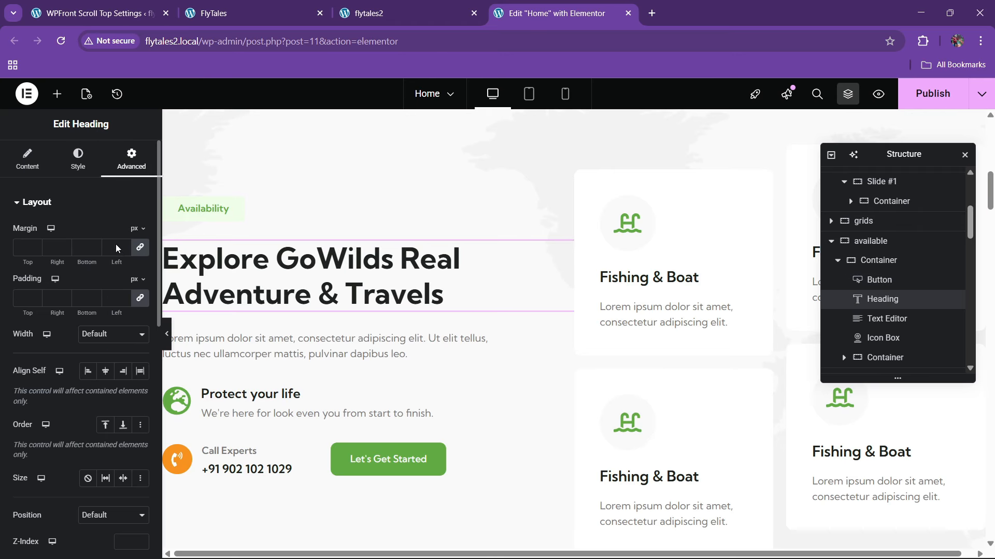
scroll(116, 244, "down", 3)
scroll(105, 288, "down", 5)
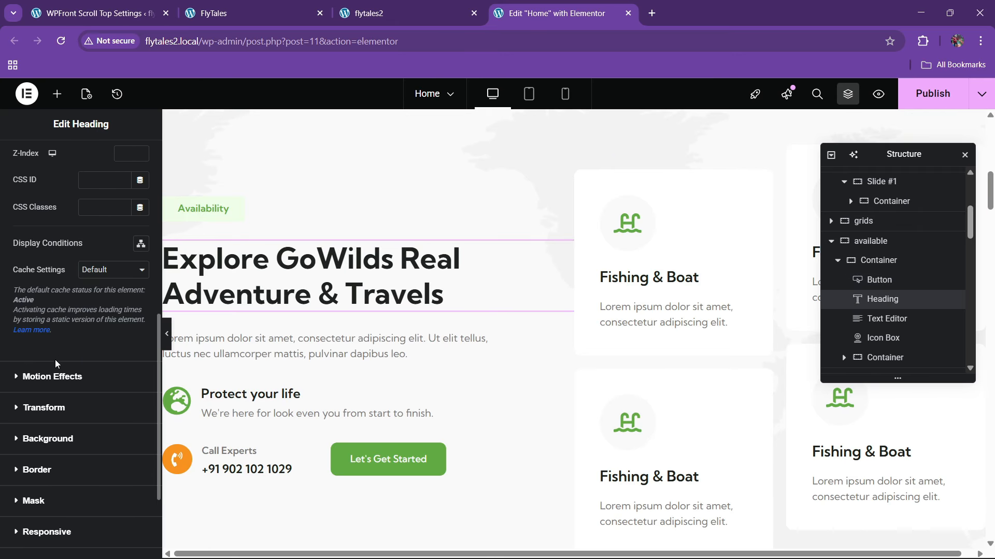
left_click(53, 376)
left_click(46, 408)
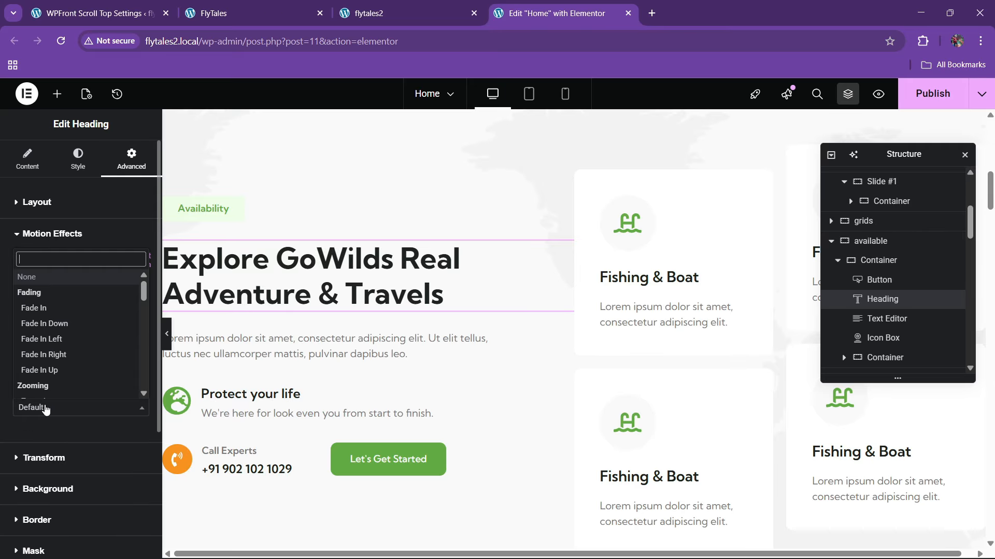
type("sli")
key("BackSpace")
key("BackSpace")
key("BackSpace")
type("zoom")
key("Return")
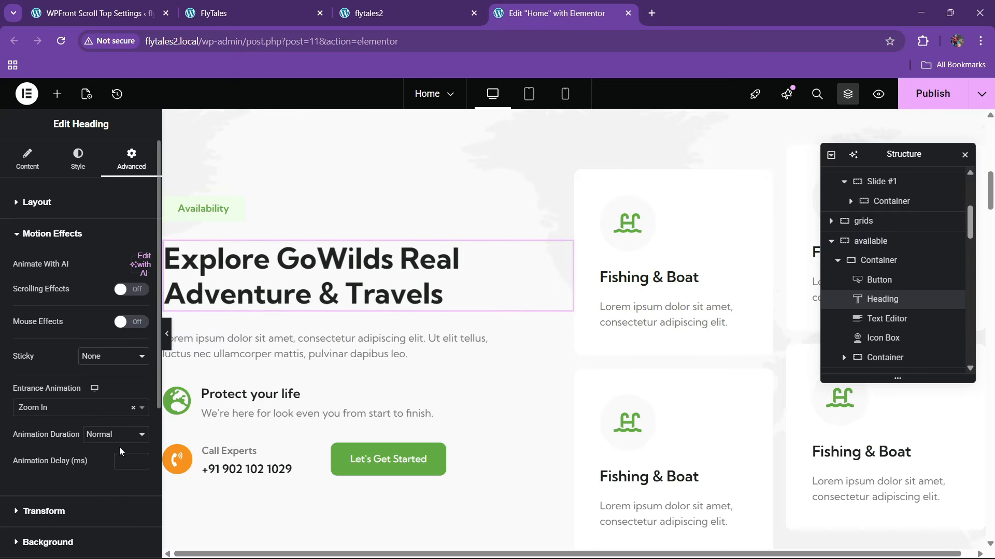
left_click(116, 435)
left_click(106, 478)
left_click(122, 462)
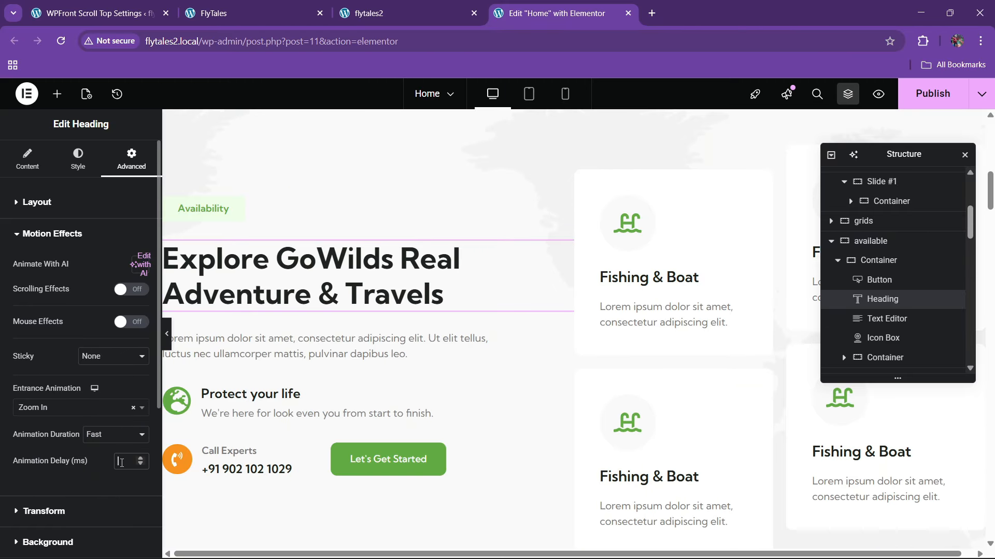
type("100")
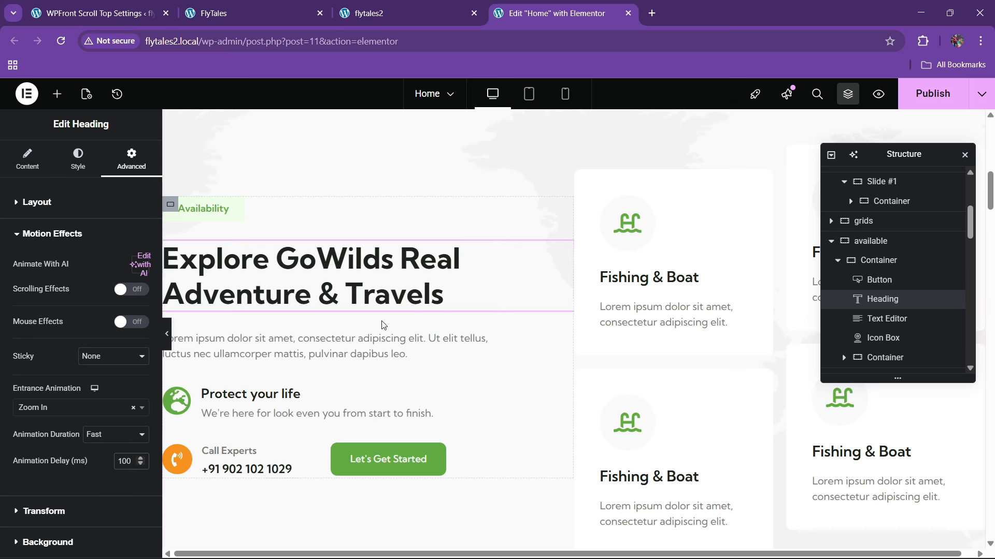
scroll(374, 290, "down", 3)
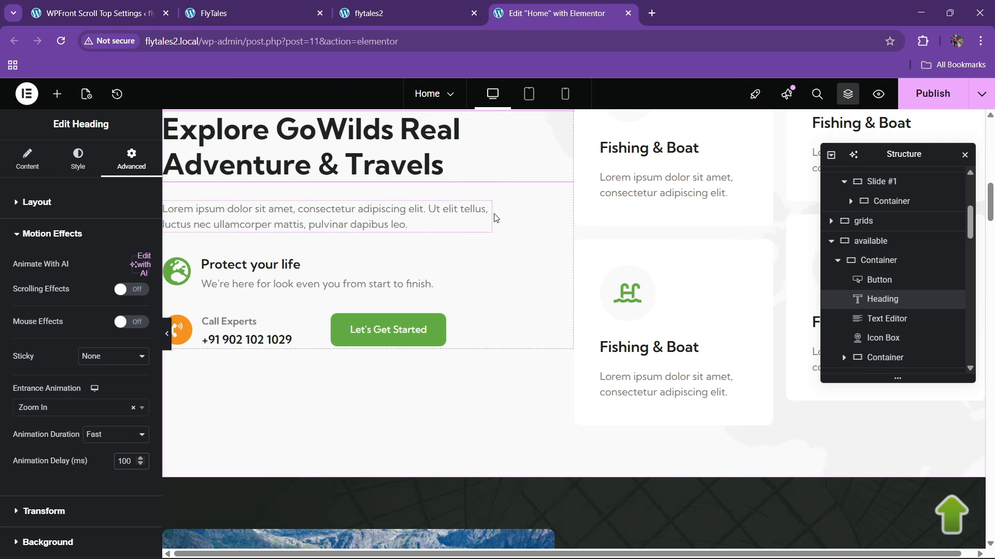
Set the Lorem ipsum paragraph's entrance to Slide In Up, Fast, with a 150 ms delay.
left_click(482, 208)
left_click(132, 165)
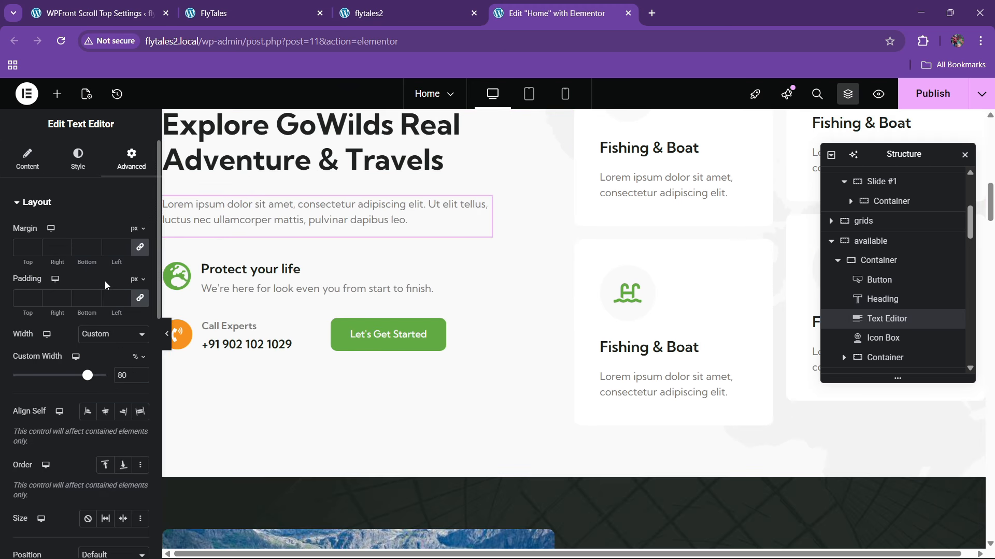
scroll(104, 291, "down", 5)
left_click(57, 288)
scroll(49, 327, "down", 3)
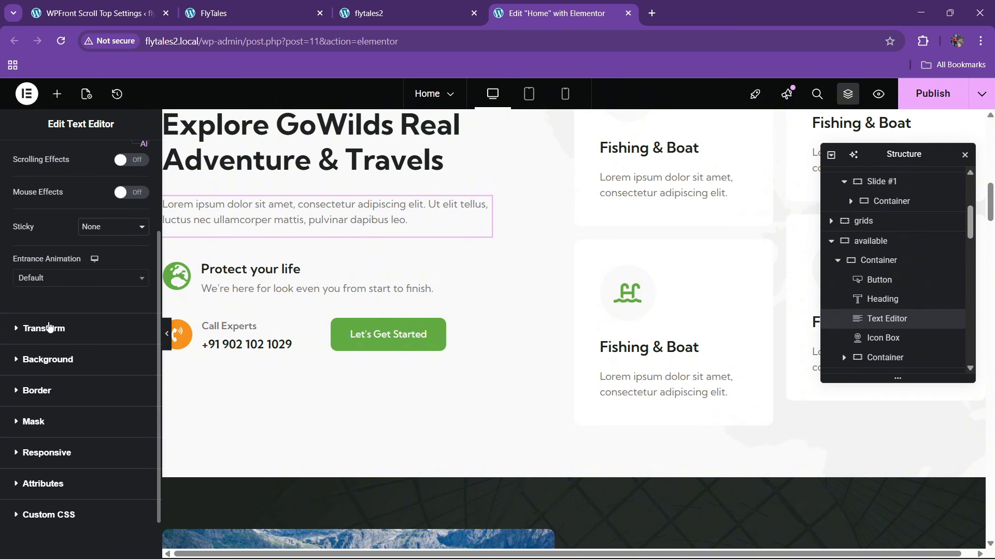
left_click(47, 280)
type("slide")
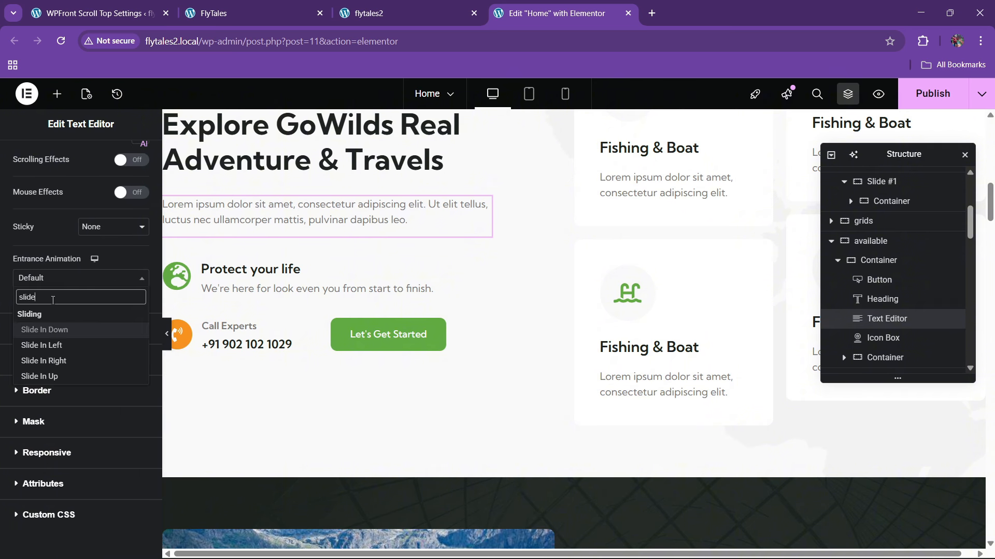
left_click(47, 376)
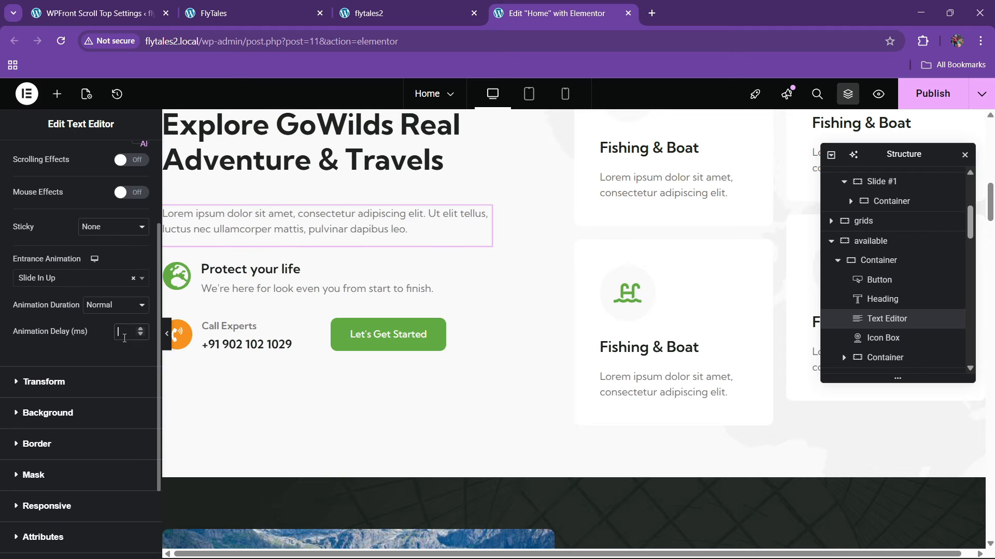
left_click(116, 305)
left_click(94, 353)
left_click(121, 334)
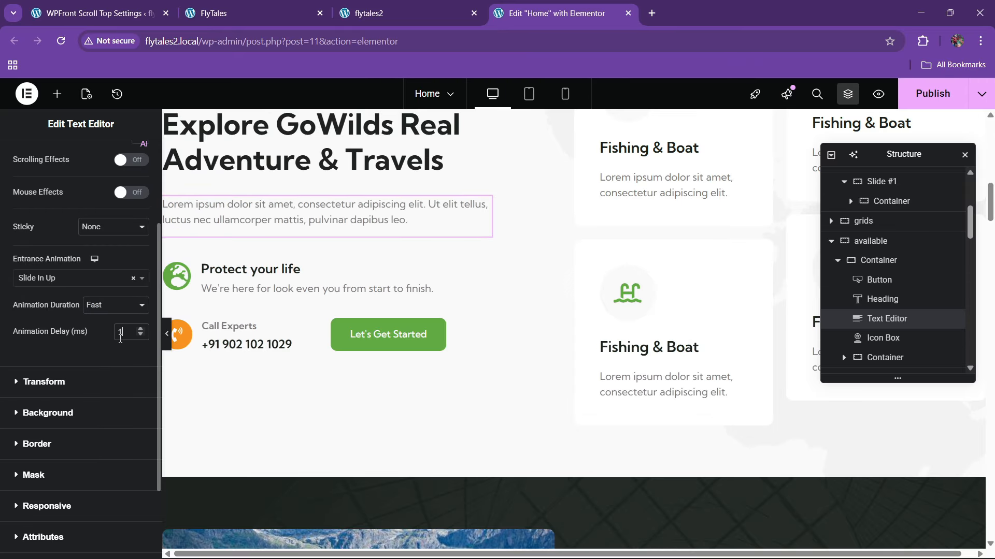
type("150")
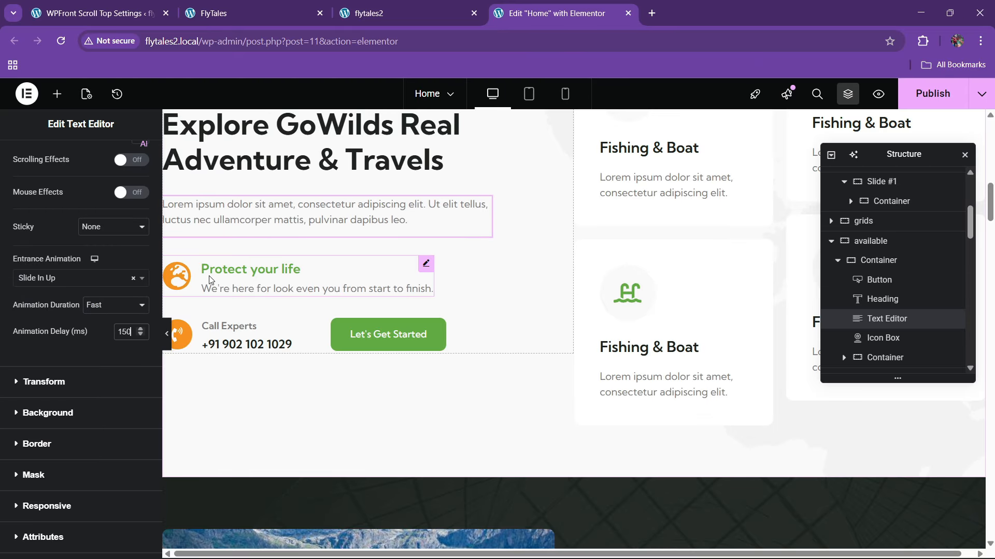
scroll(615, 259, "up", 4)
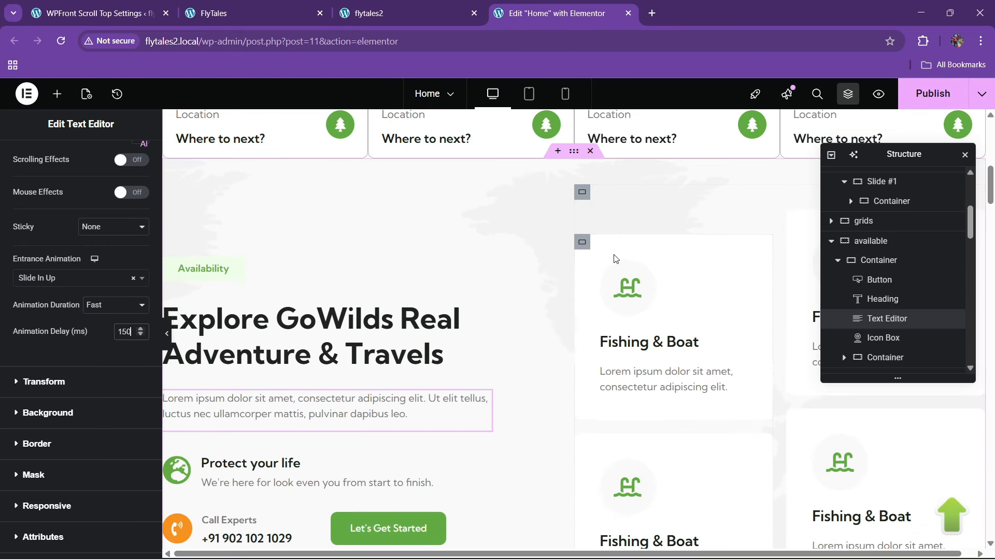
left_click(581, 242)
Give the first Fishing & Boat card a Slide In Up entrance, Fast, 200 ms delay.
left_click(128, 155)
scroll(86, 321, "down", 5)
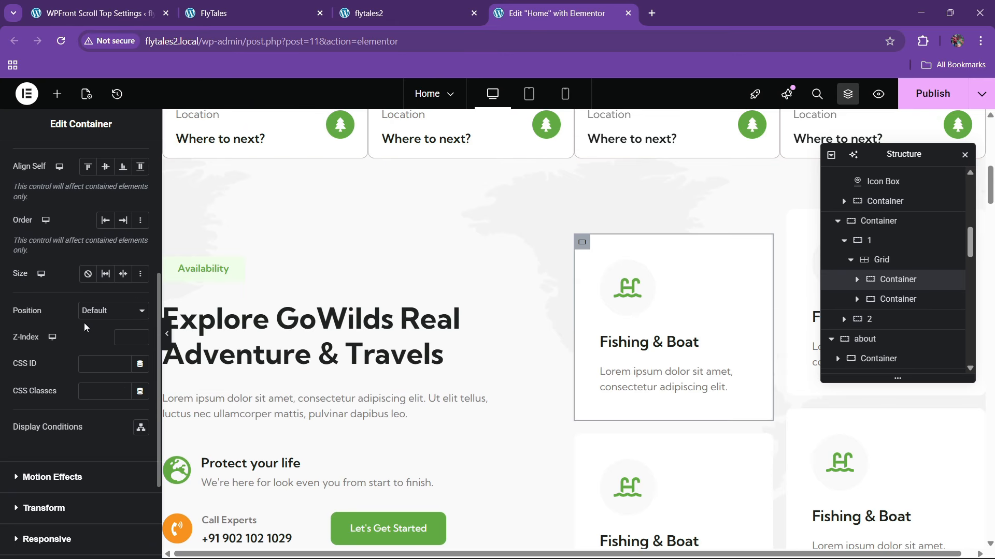
scroll(87, 327, "down", 2)
left_click(57, 412)
left_click(47, 408)
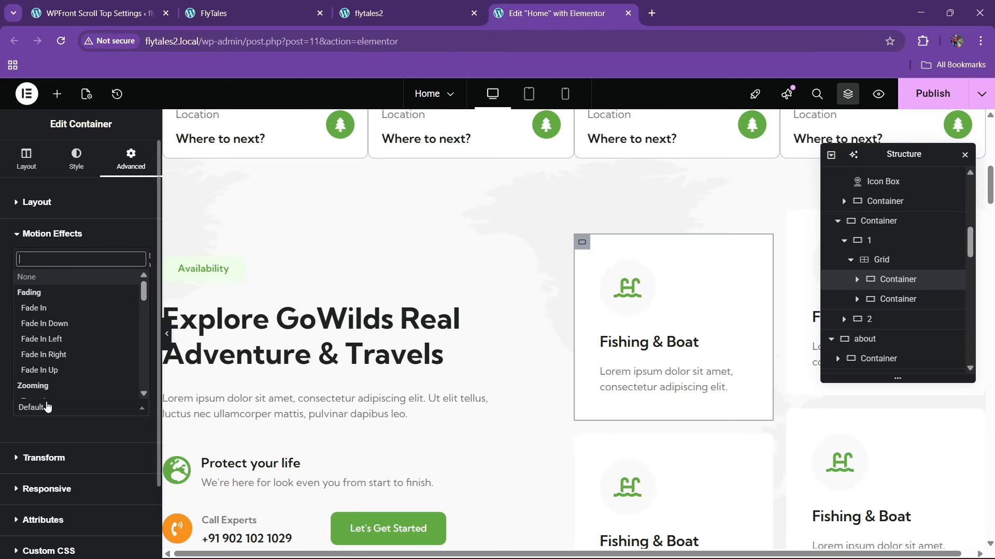
type("slid")
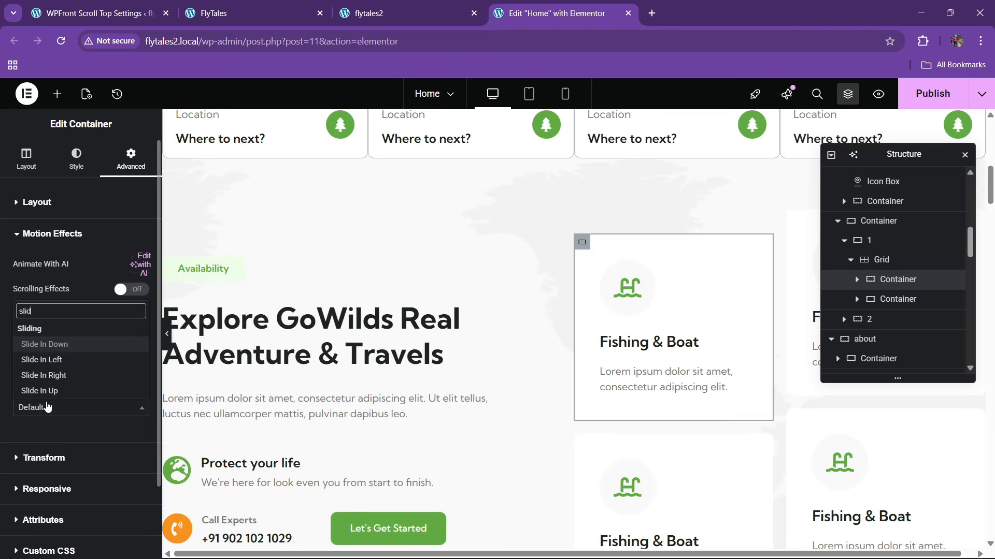
key("Down")
key("Down")
key("Down")
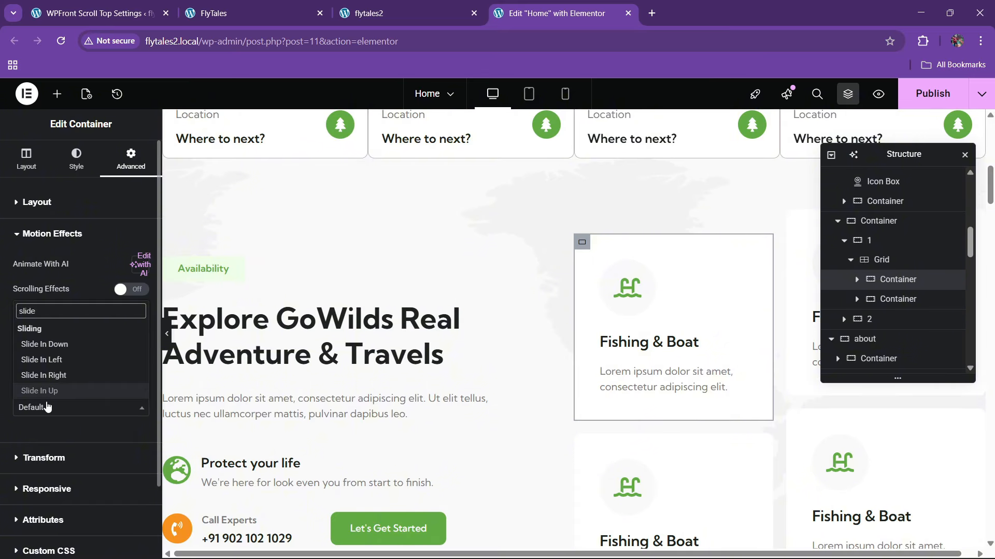
key("Return")
left_click(107, 435)
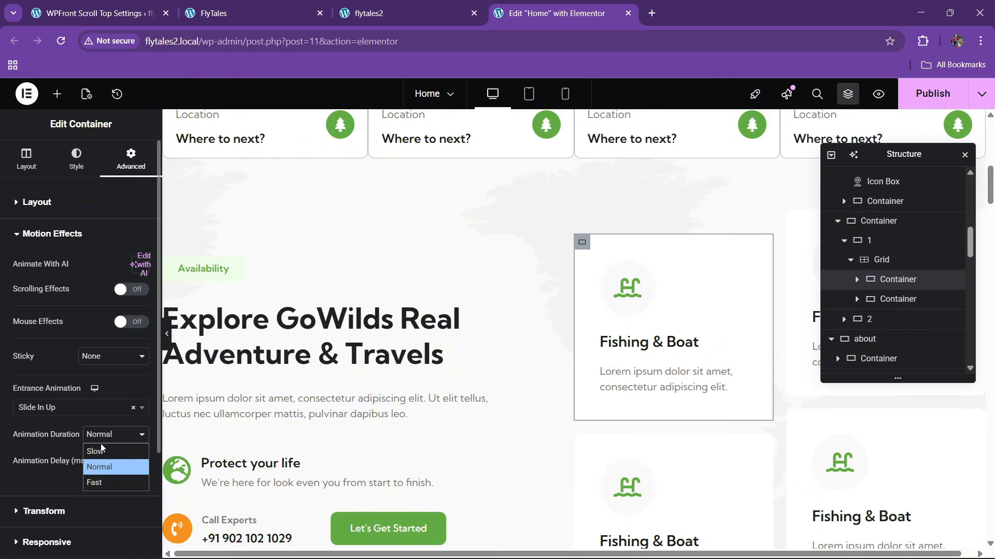
left_click(106, 479)
type("200")
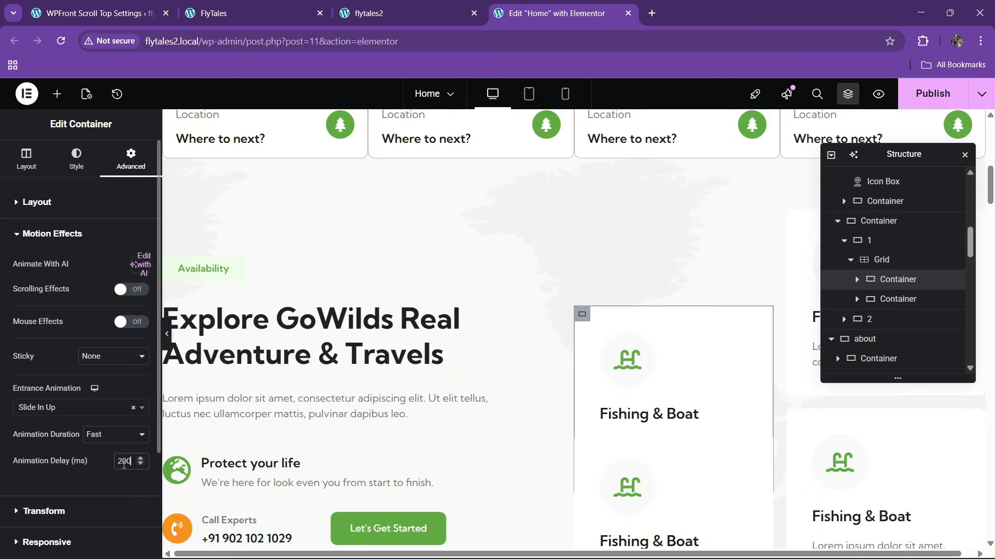
scroll(681, 390, "down", 3)
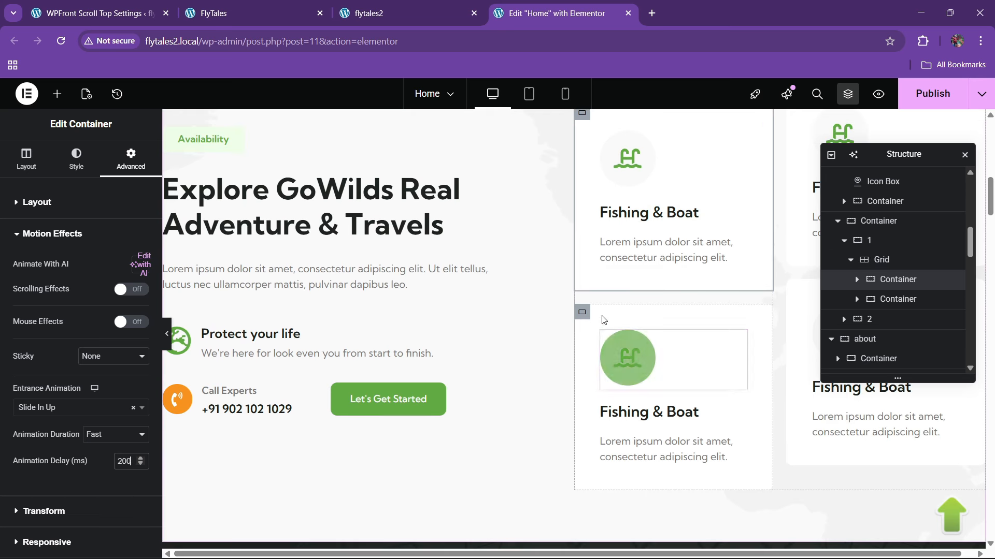
Give the second card Slide In Up, Fast, 250 ms delay, then publish with Ctrl+S.
left_click(582, 312)
left_click(127, 163)
scroll(62, 331, "down", 6)
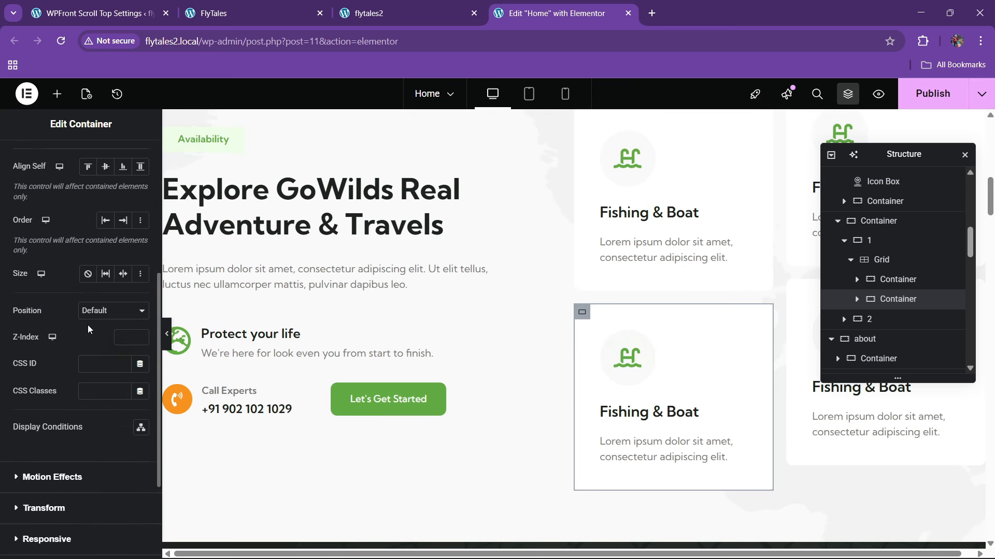
left_click(63, 342)
left_click(51, 326)
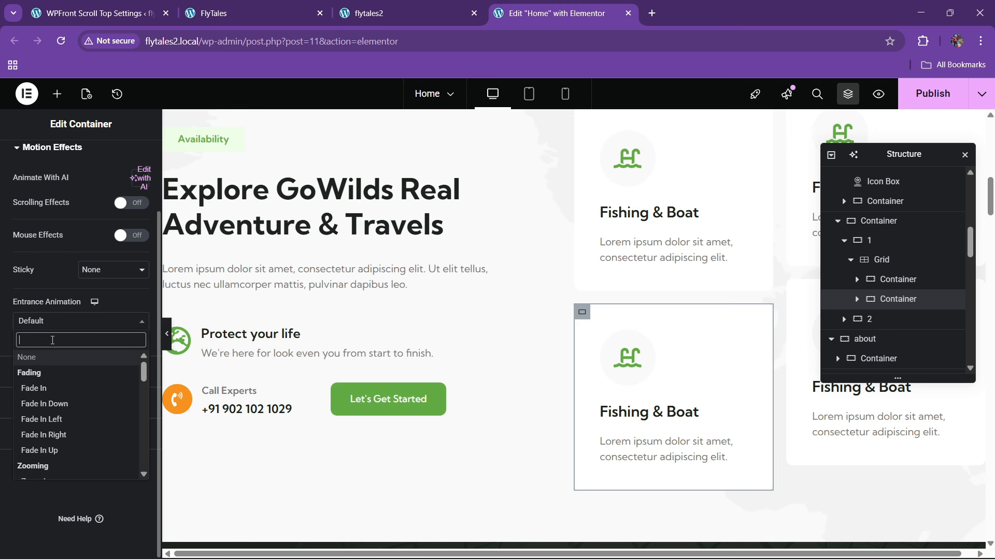
type("slide")
key("Down")
key("Down")
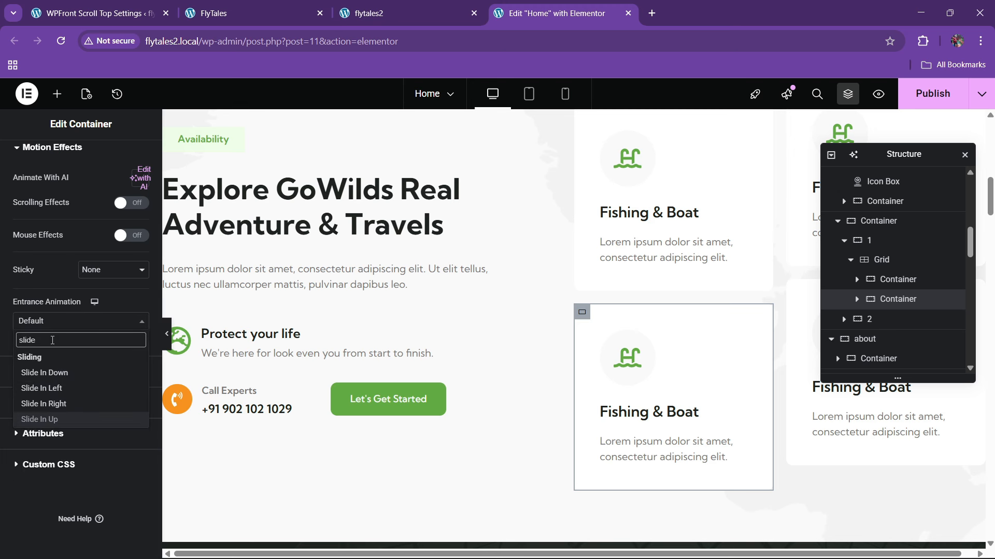
key("Return")
left_click(101, 348)
left_click(94, 396)
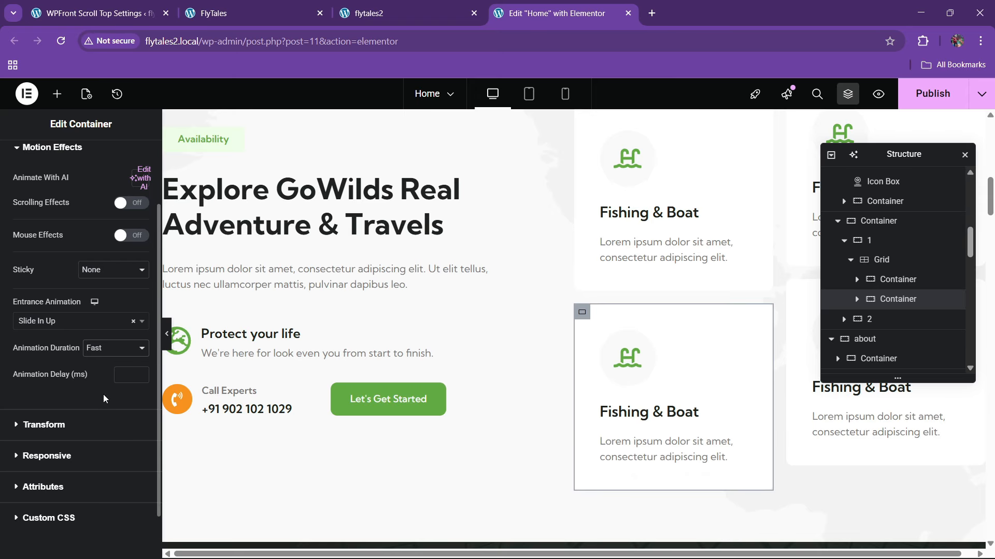
left_click(124, 380)
type("250")
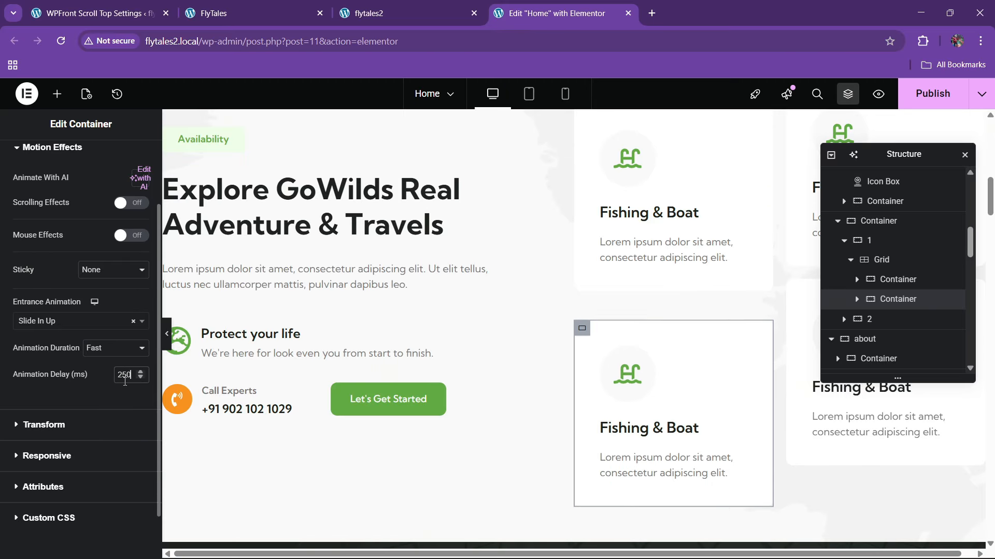
key("ctrl+s")
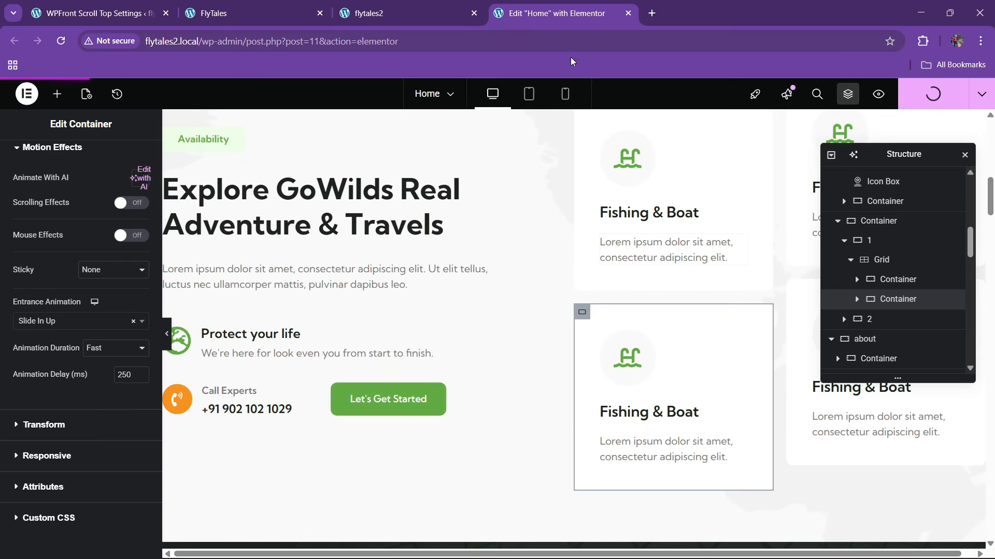
Switch to the live flytales2 page and reload it.
mouse_move(398, 4)
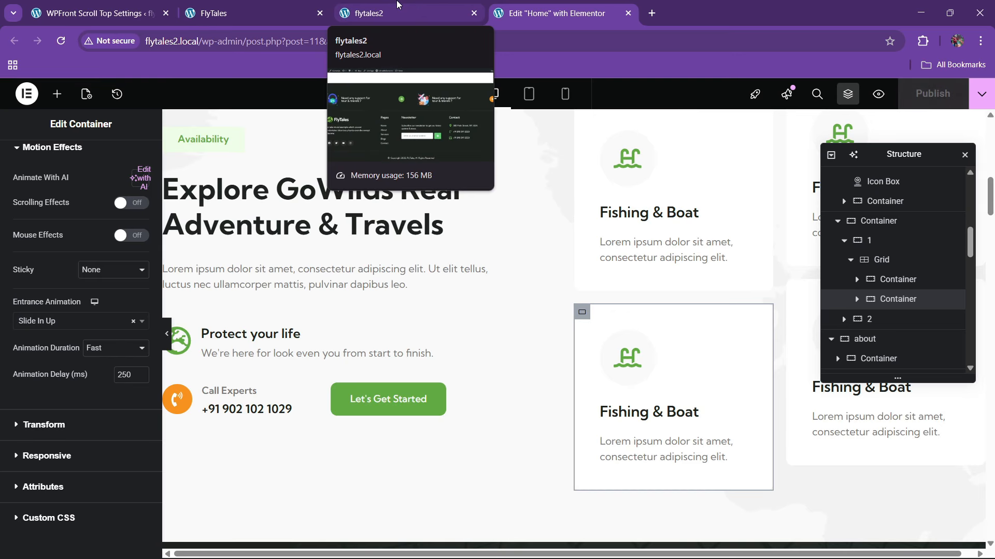
left_click(399, 4)
left_click(288, 43)
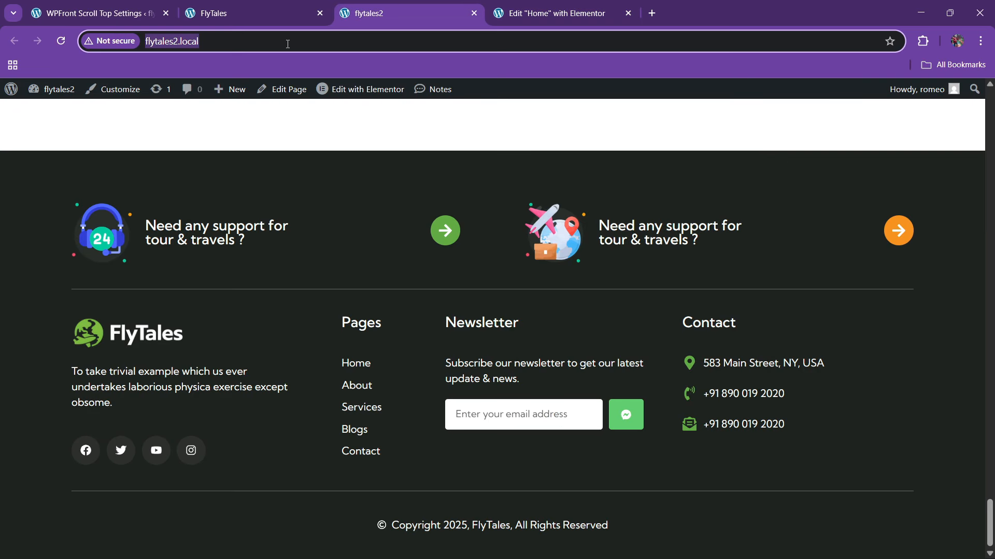
key("Return")
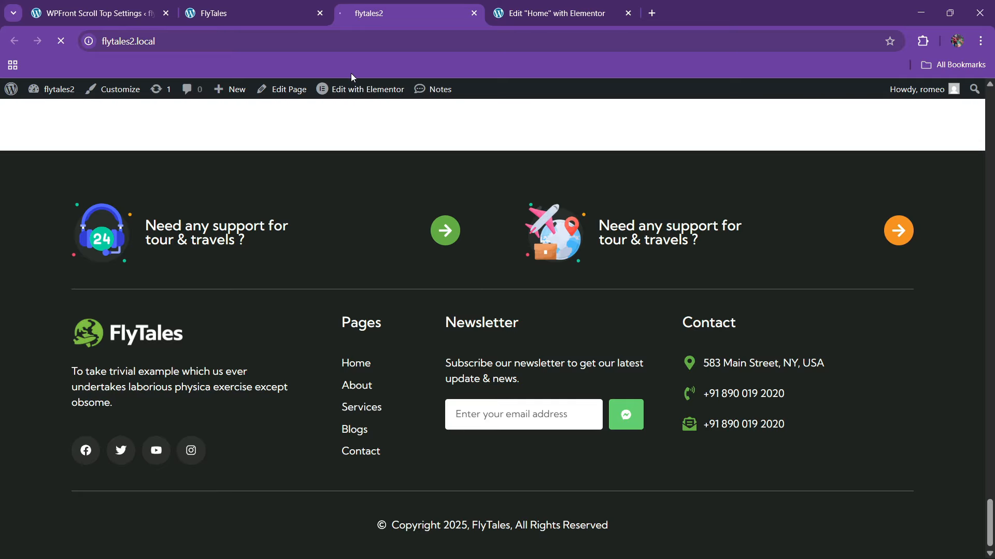
Scroll through the homepage to watch the availability section elements animate in.
mouse_move(372, 86)
scroll(496, 295, "down", 10)
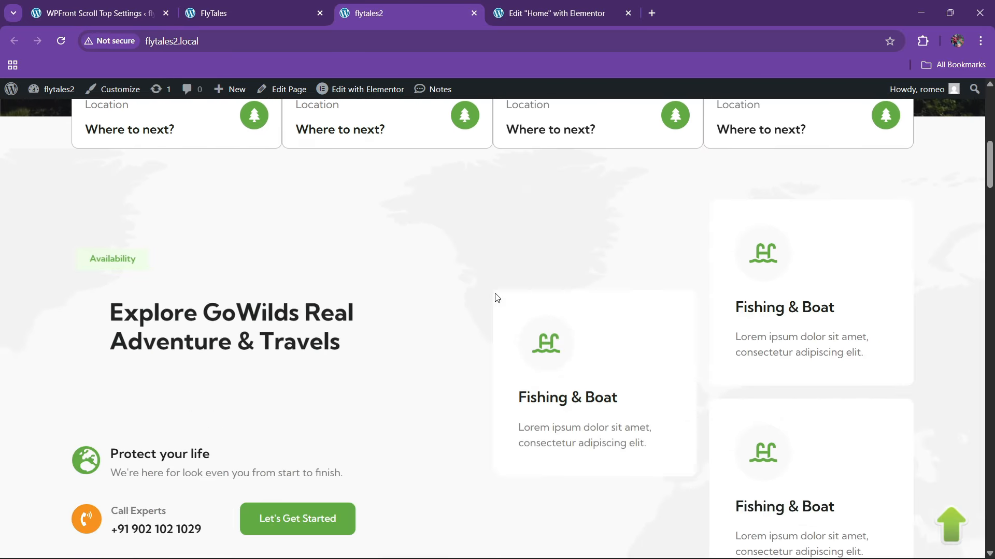
scroll(496, 295, "down", 2)
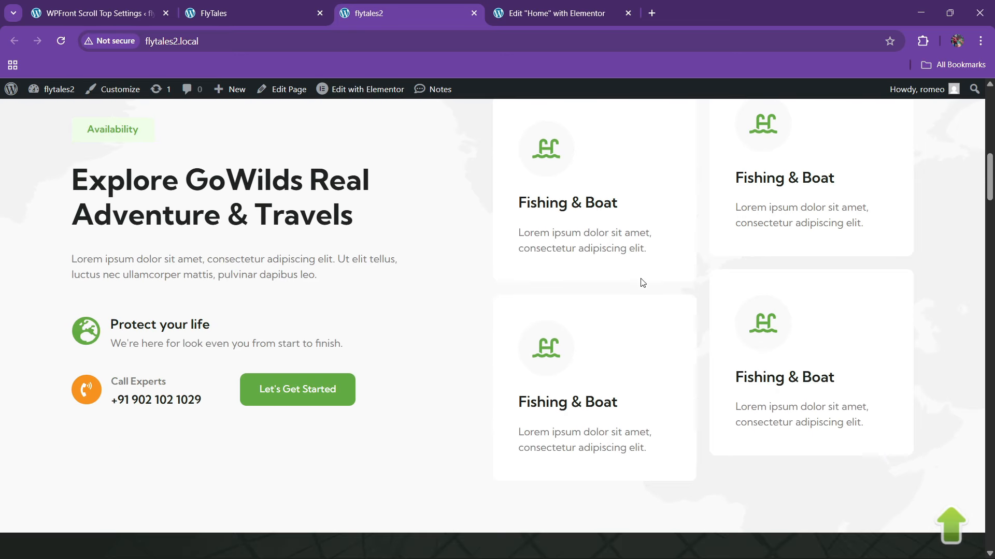
scroll(497, 347, "down", 10)
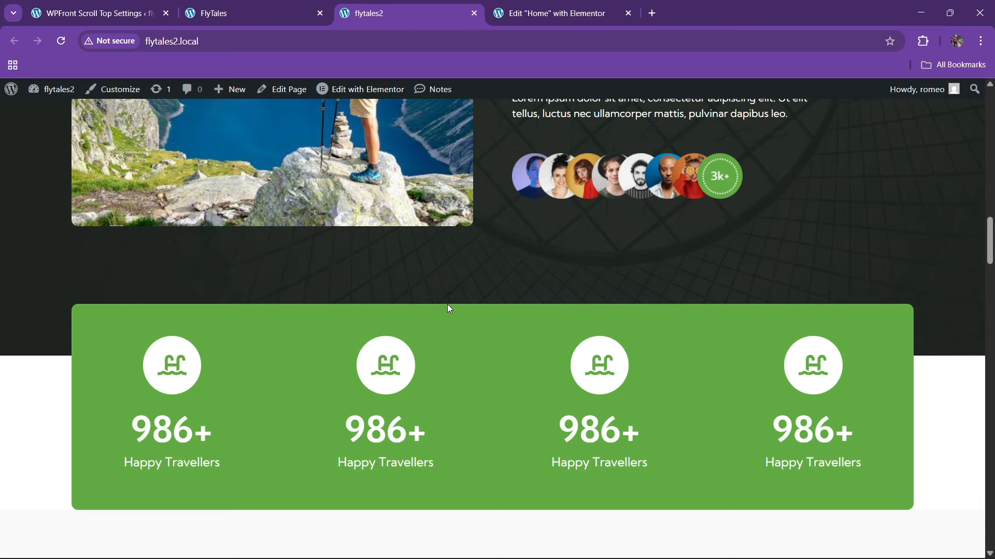
scroll(444, 302, "up", 10)
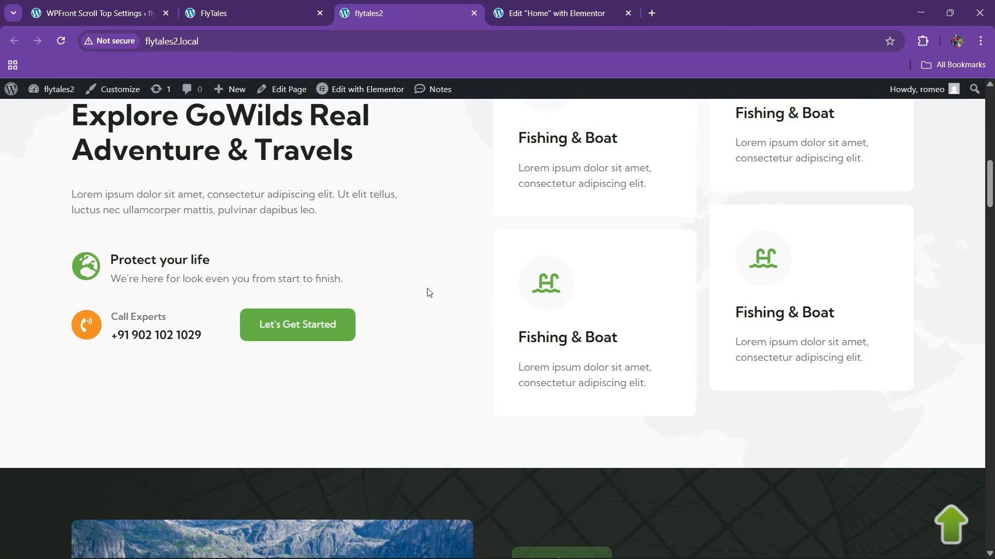
scroll(428, 288, "up", 10)
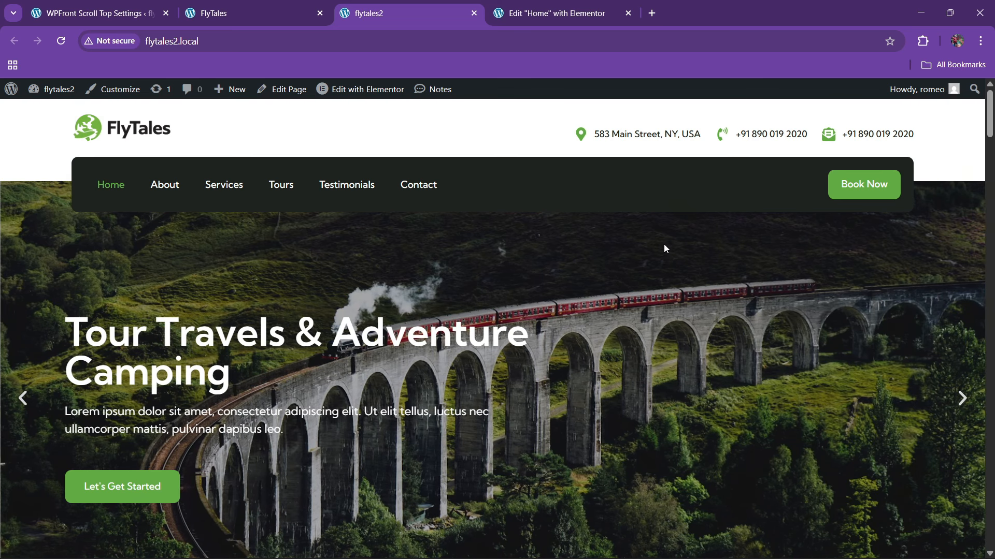
scroll(471, 336, "down", 10)
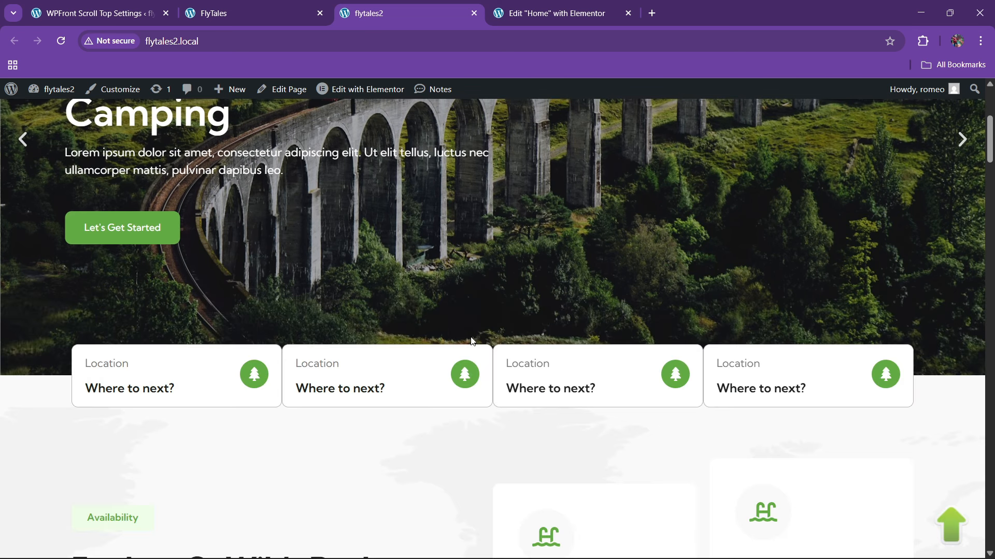
scroll(470, 335, "down", 15)
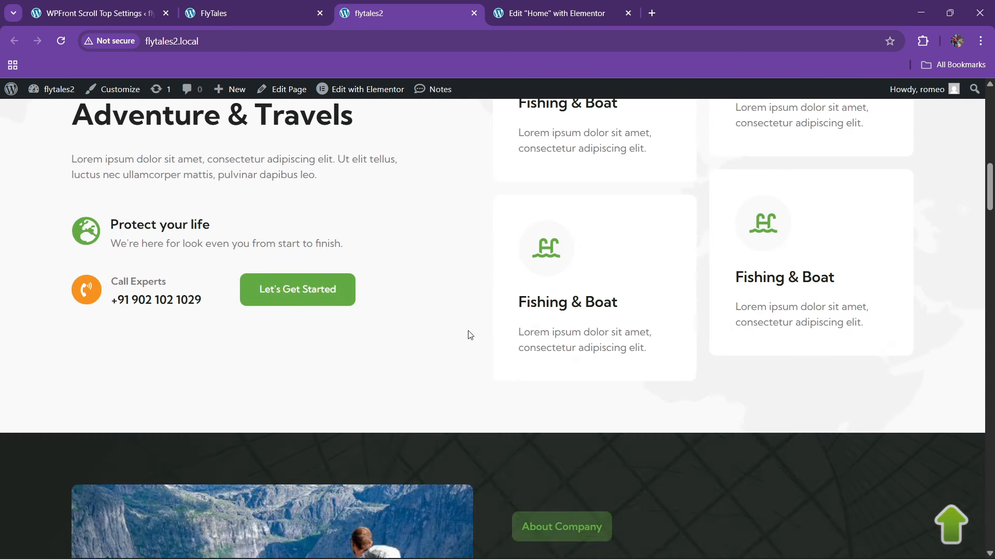
scroll(468, 335, "down", 15)
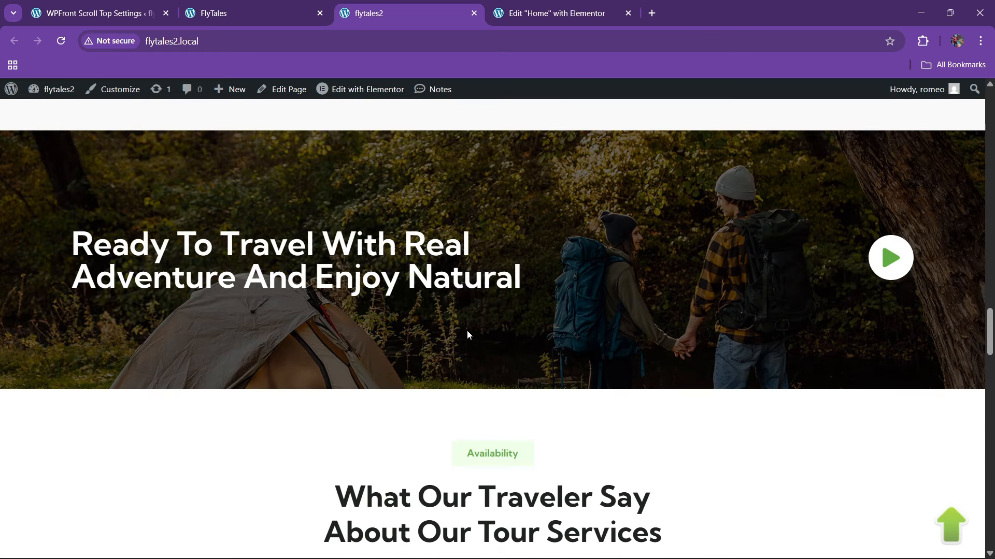